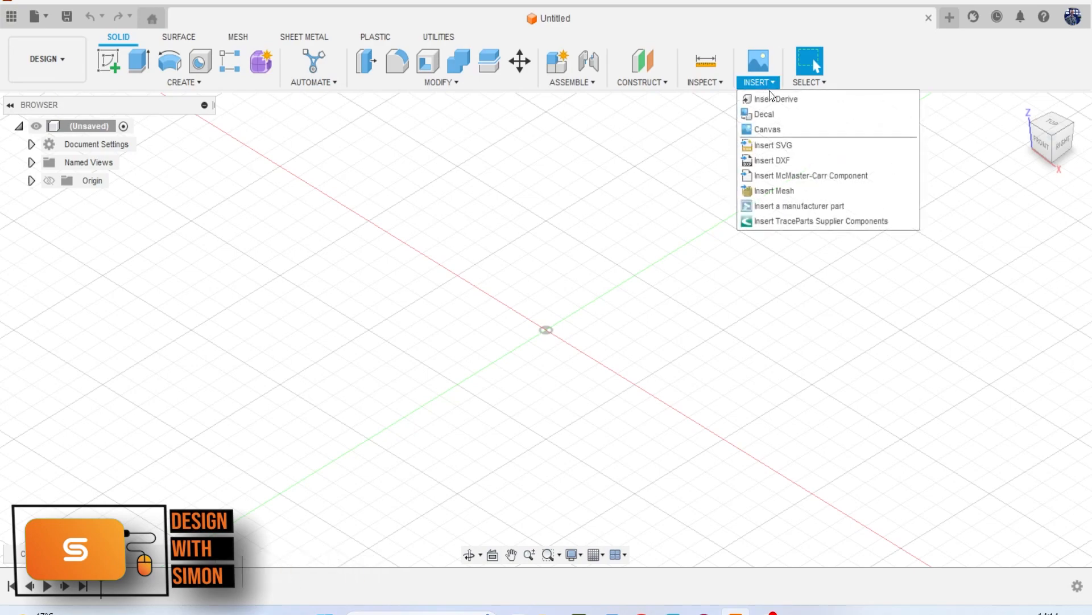
Insert the stormtrooper_helmet_schematics_01 image from the computer's Reference images folder as a canvas on the XZ plane.
{"action": "left_click", "coordinate": [786, 130]}
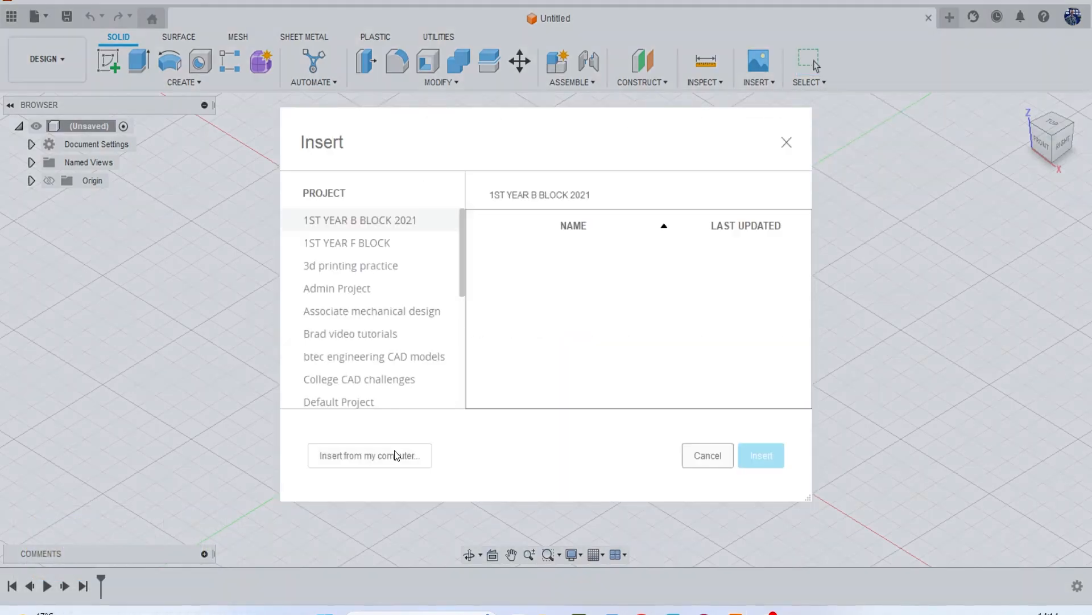
{"action": "left_click", "coordinate": [394, 450]}
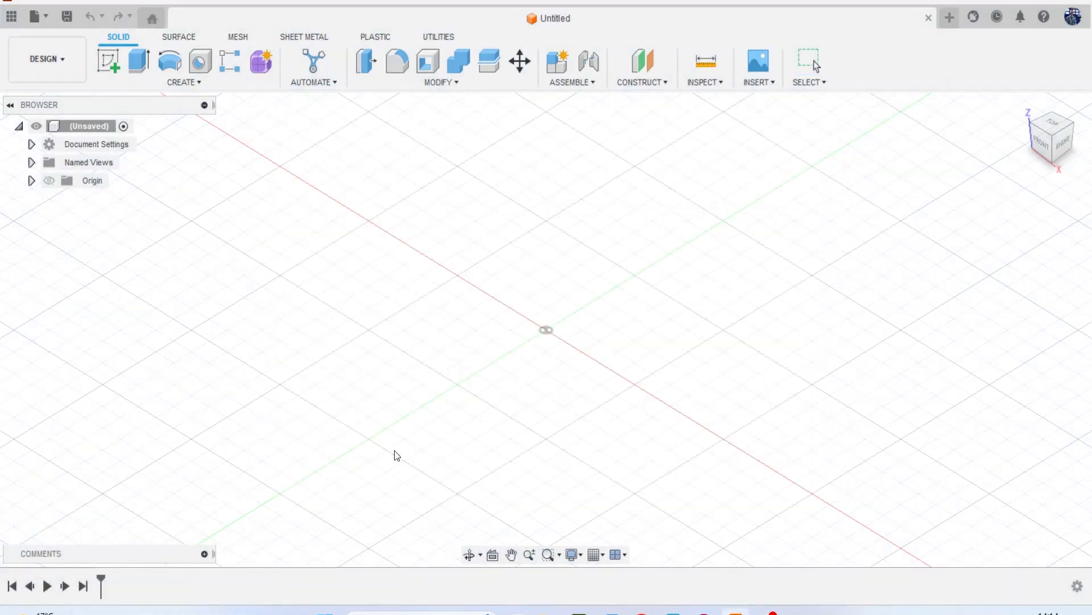
{"action": "scroll", "coordinate": [405, 350], "scroll_direction": "down", "scroll_amount": 3}
{"action": "scroll", "coordinate": [412, 348], "scroll_direction": "down", "scroll_amount": 10}
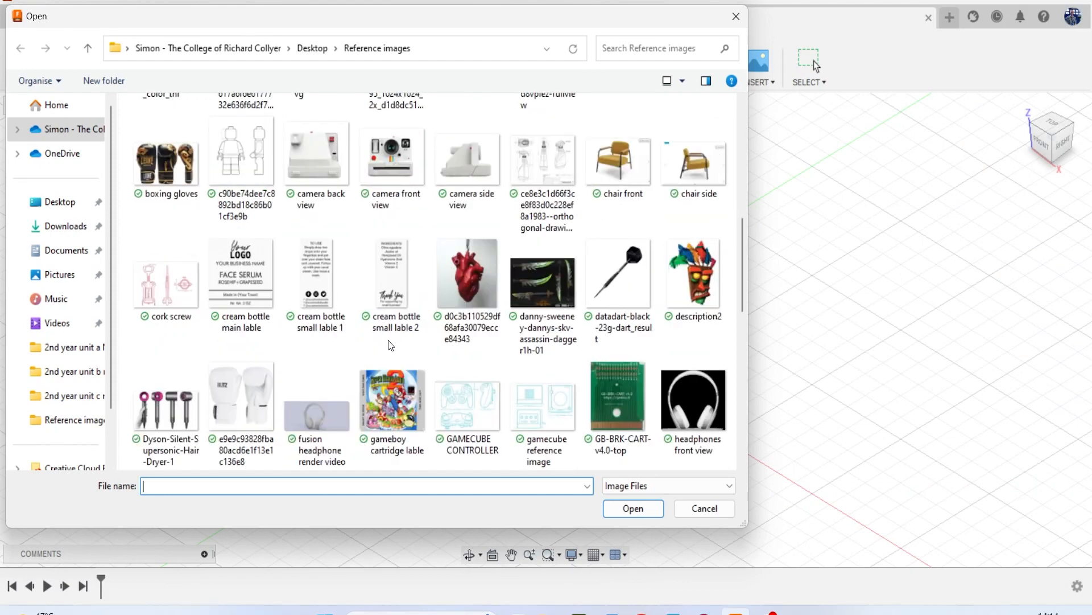
{"action": "left_click", "coordinate": [385, 310]}
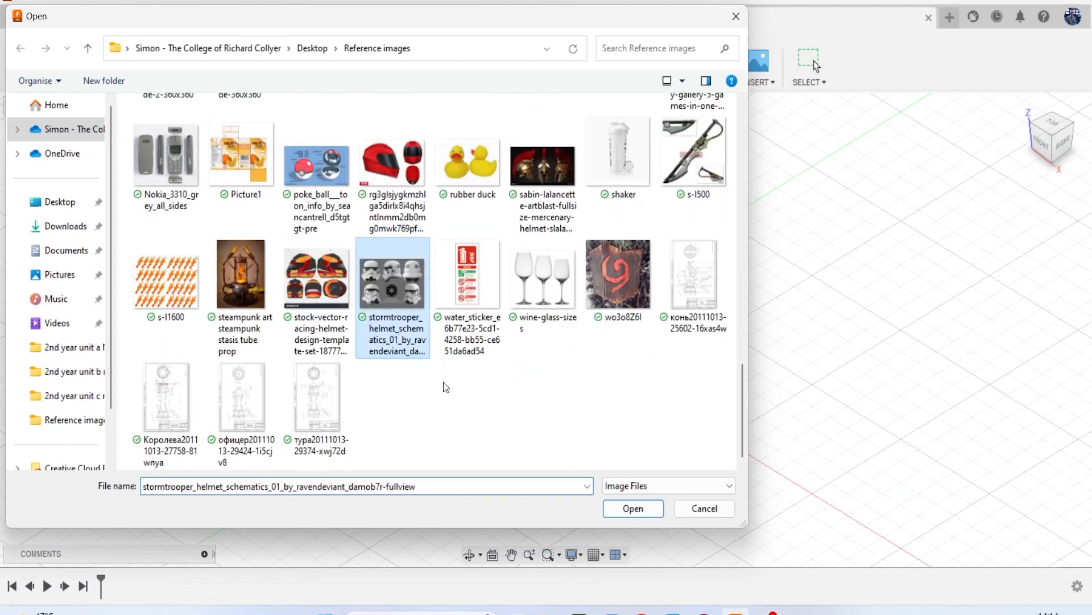
{"action": "left_click", "coordinate": [632, 508]}
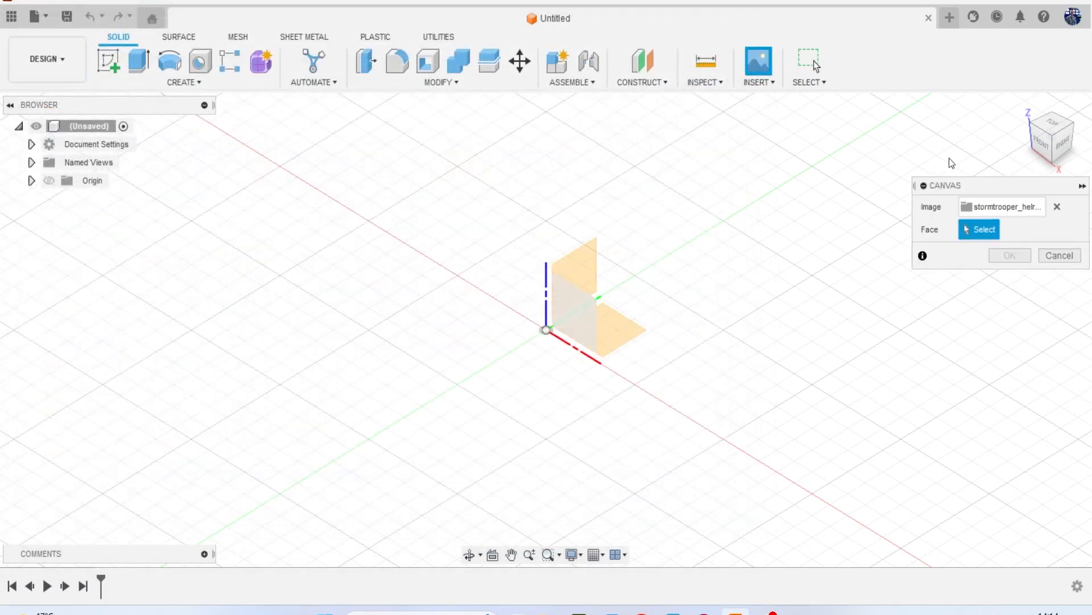
{"action": "left_click", "coordinate": [572, 318]}
Flip the canvas image horizontally while looking at it from the front.
{"action": "scroll", "coordinate": [1035, 146], "scroll_direction": "up", "scroll_amount": 2}
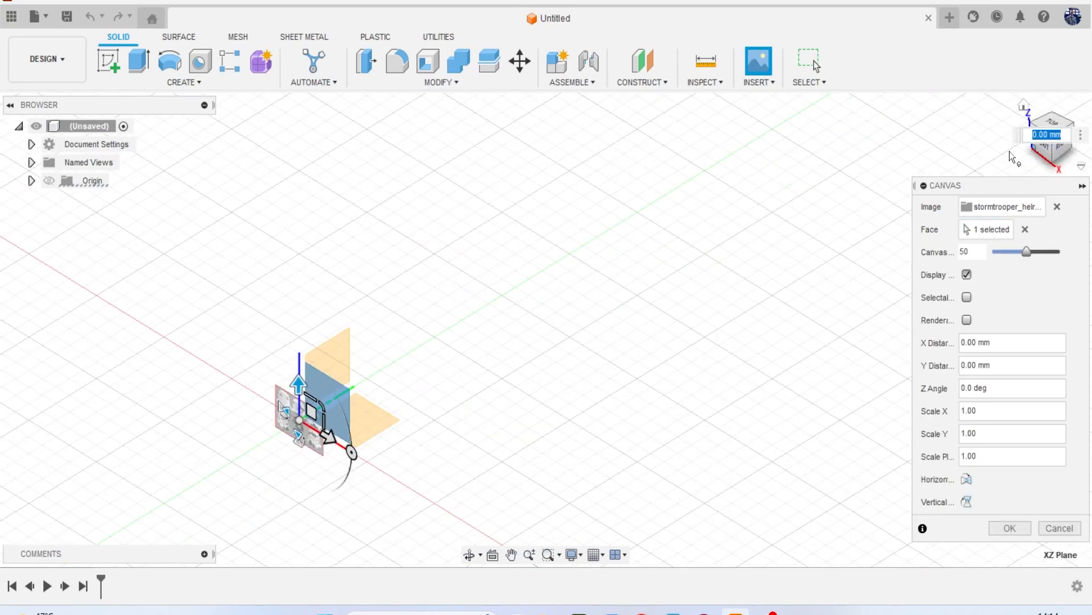
{"action": "scroll", "coordinate": [841, 190], "scroll_direction": "down", "scroll_amount": 2}
{"action": "scroll", "coordinate": [551, 305], "scroll_direction": "up", "scroll_amount": 3}
{"action": "left_click", "coordinate": [1040, 144]}
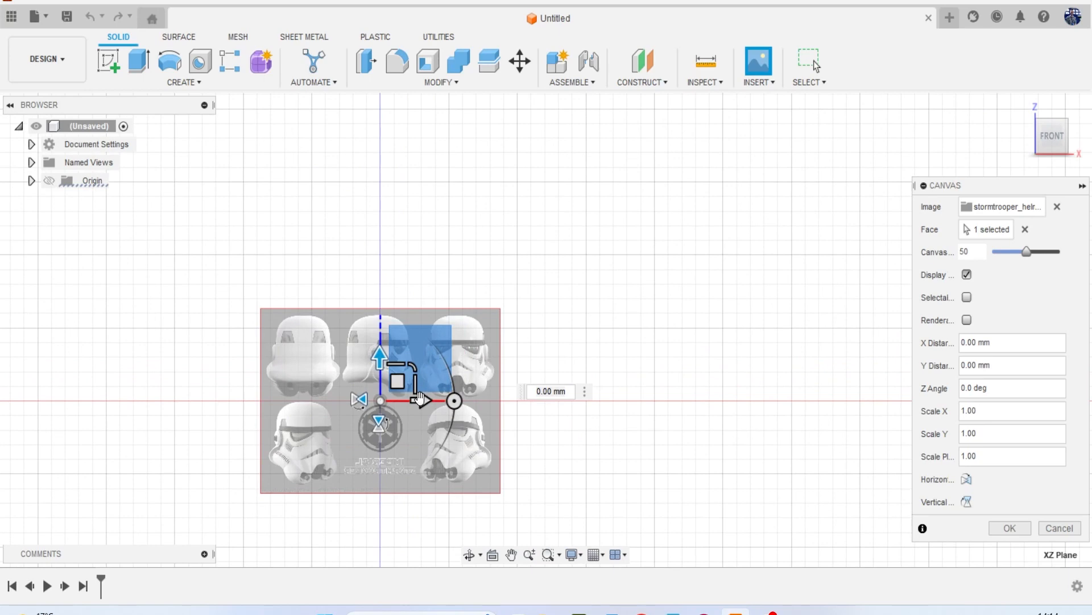
{"action": "left_click", "coordinate": [379, 420]}
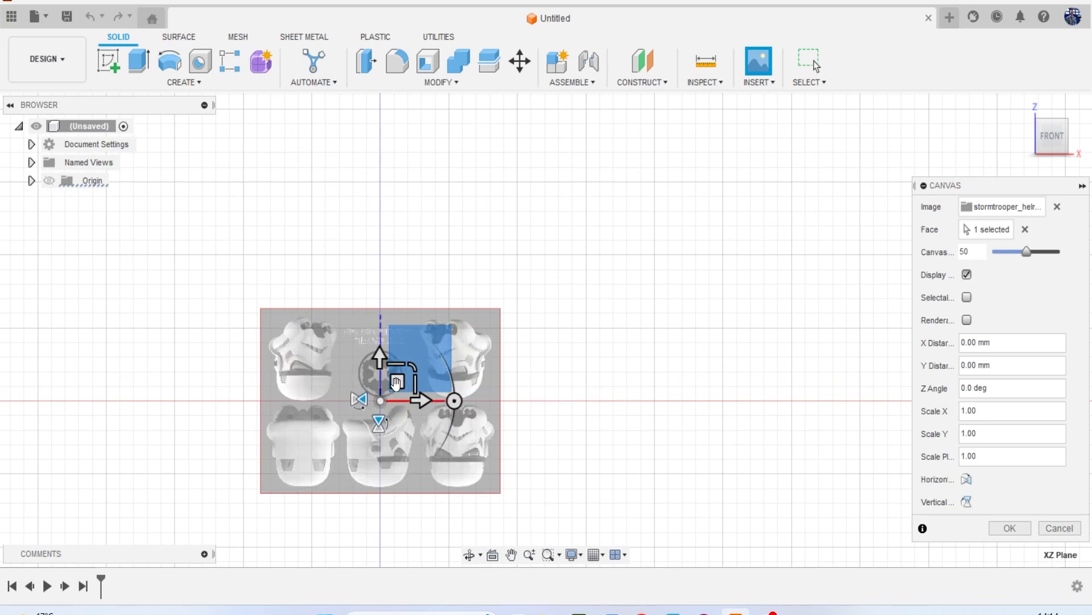
{"action": "left_click", "coordinate": [359, 400]}
Set the canvas's plane scale to 10 and shift it sideways about 55.84 mm to centre the front-view helmet on the origin axis.
{"action": "left_click", "coordinate": [413, 367]}
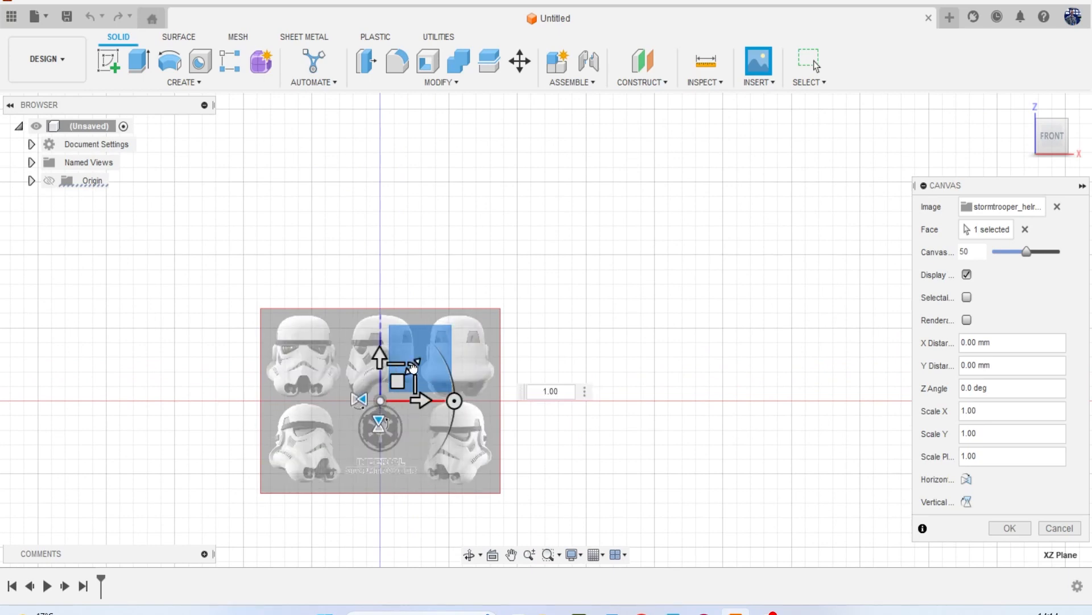
{"action": "type", "text": "1"}
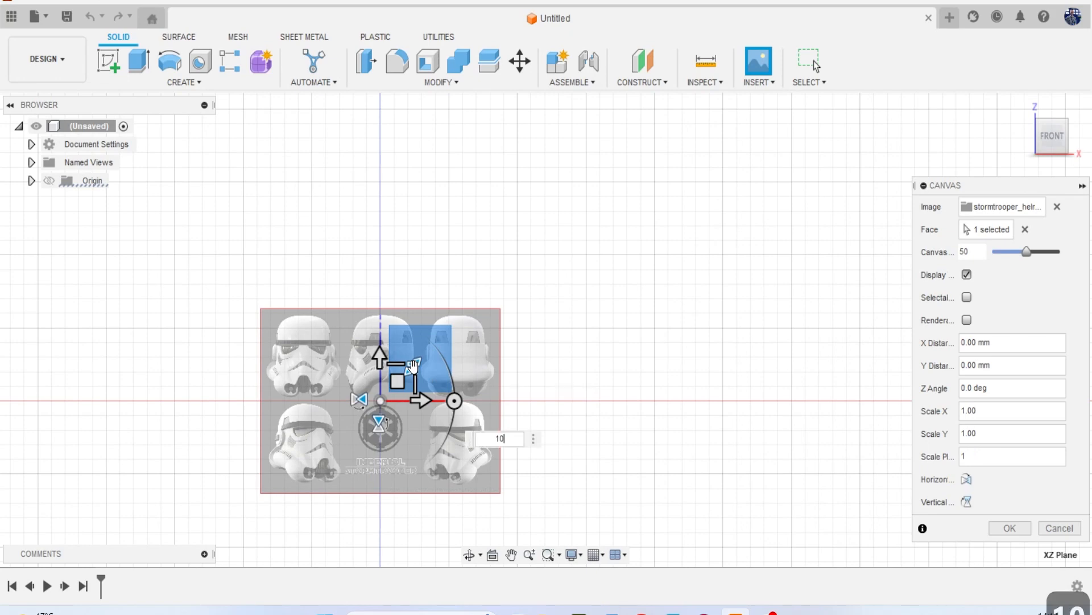
{"action": "scroll", "coordinate": [453, 331], "scroll_direction": "down", "scroll_amount": 5}
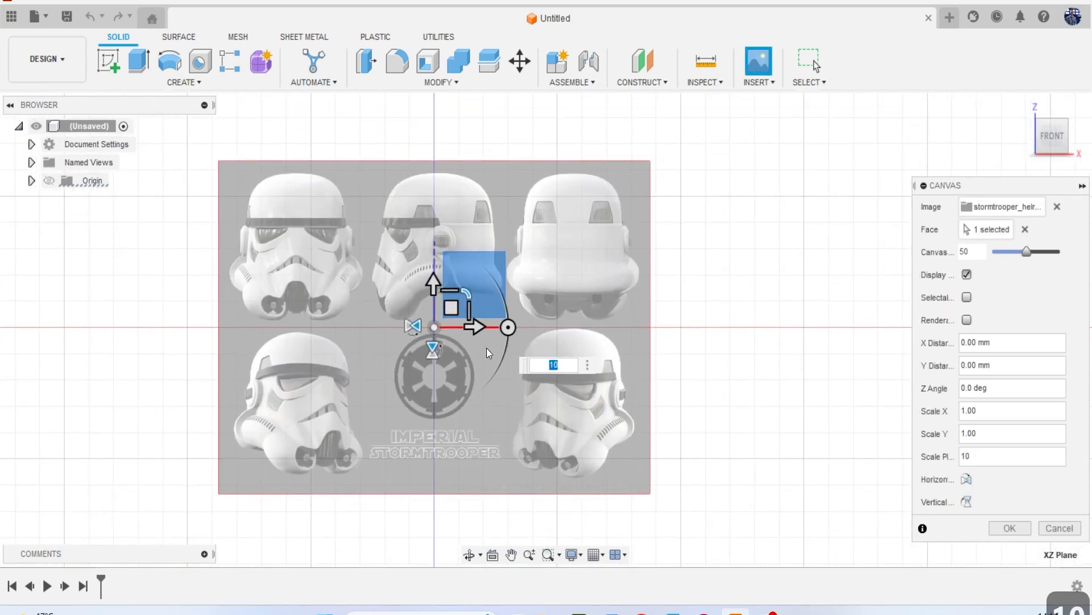
{"action": "scroll", "coordinate": [486, 347], "scroll_direction": "up", "scroll_amount": 2}
{"action": "left_click_drag", "start_coordinate": [466, 322], "coordinate": [638, 344]}
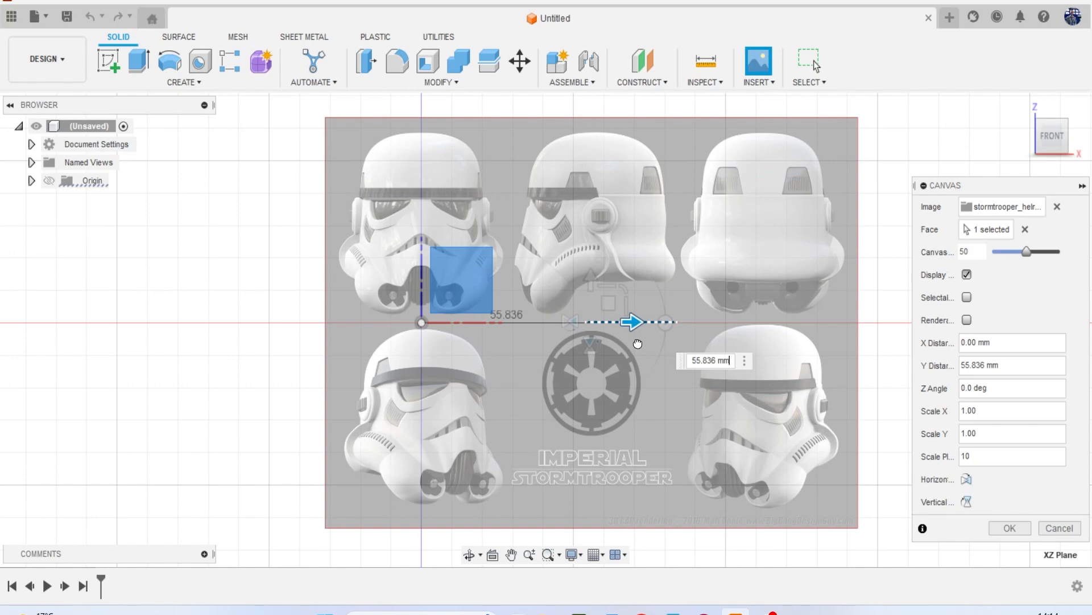
{"action": "left_click_drag", "start_coordinate": [638, 343], "coordinate": [638, 344]}
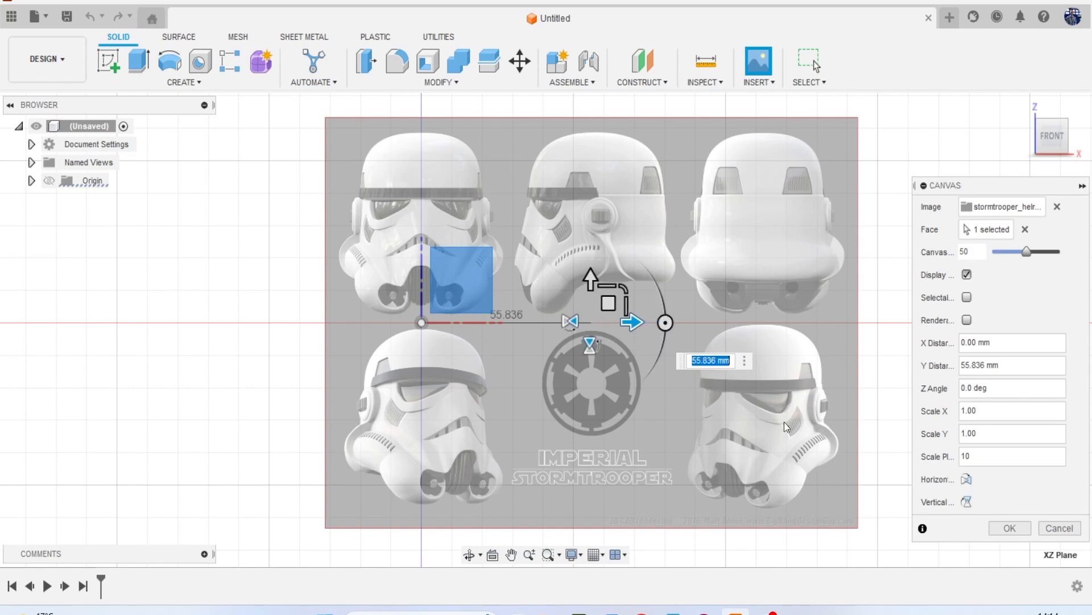
{"action": "left_click", "coordinate": [995, 528]}
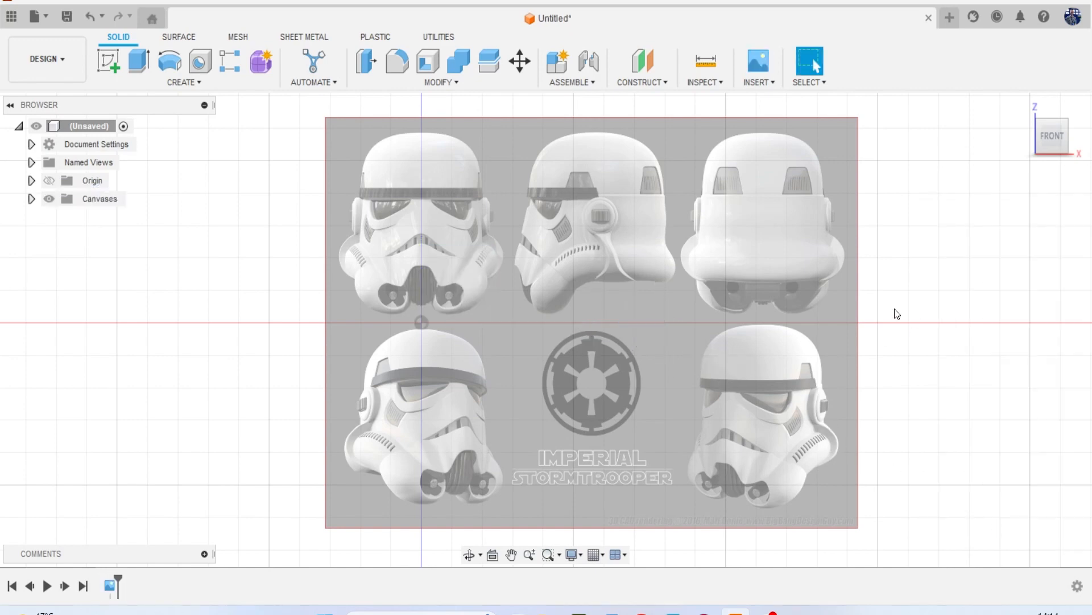
Insert the same stormtrooper_helmet_schematics_01 image as a second canvas on the YZ plane, facing the right view.
{"action": "left_click_drag", "start_coordinate": [1039, 142], "coordinate": [1018, 148]}
{"action": "left_click", "coordinate": [1065, 139]}
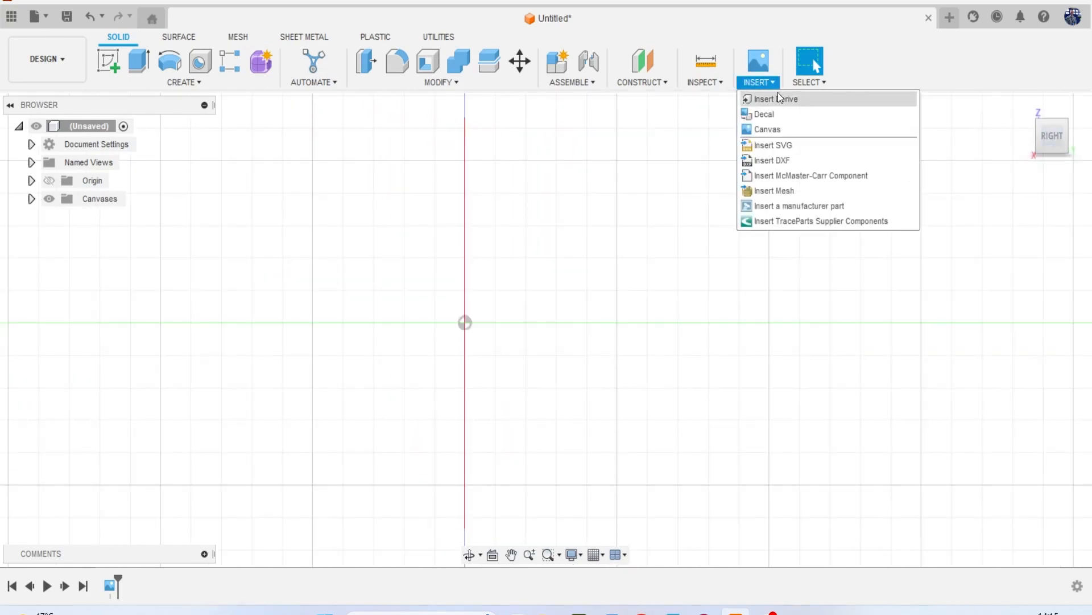
{"action": "left_click", "coordinate": [792, 129]}
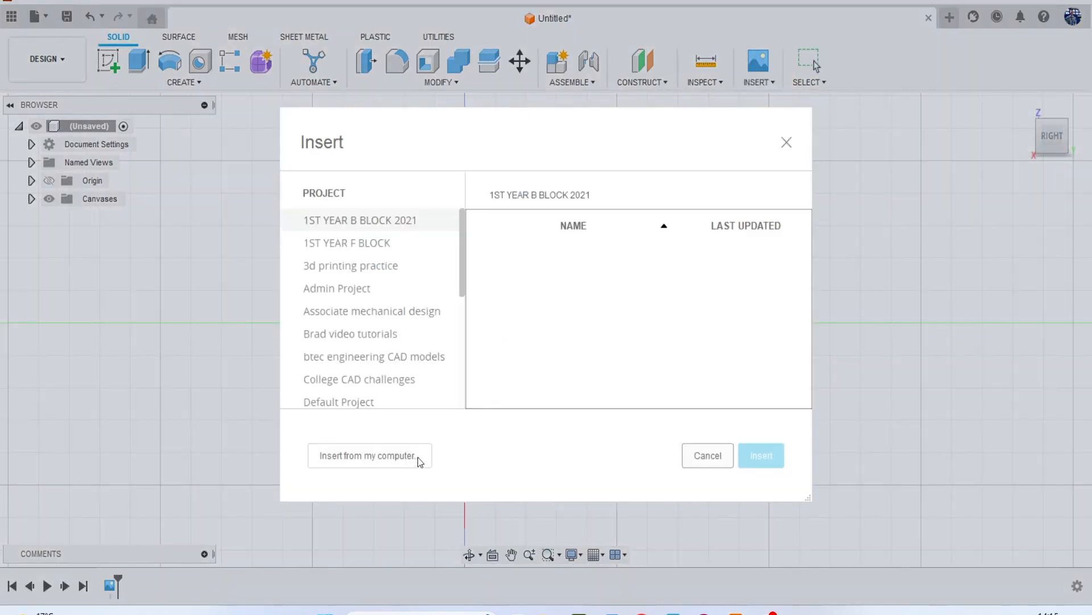
{"action": "left_click", "coordinate": [419, 457]}
{"action": "scroll", "coordinate": [417, 320], "scroll_direction": "down", "scroll_amount": 10}
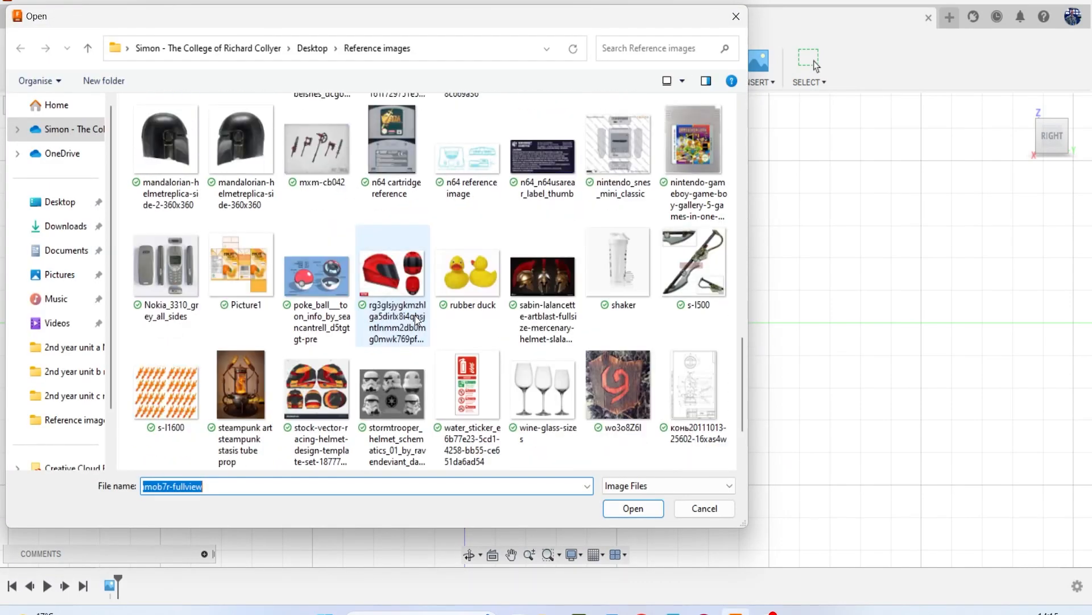
{"action": "left_click", "coordinate": [391, 398]}
{"action": "left_click", "coordinate": [633, 508]}
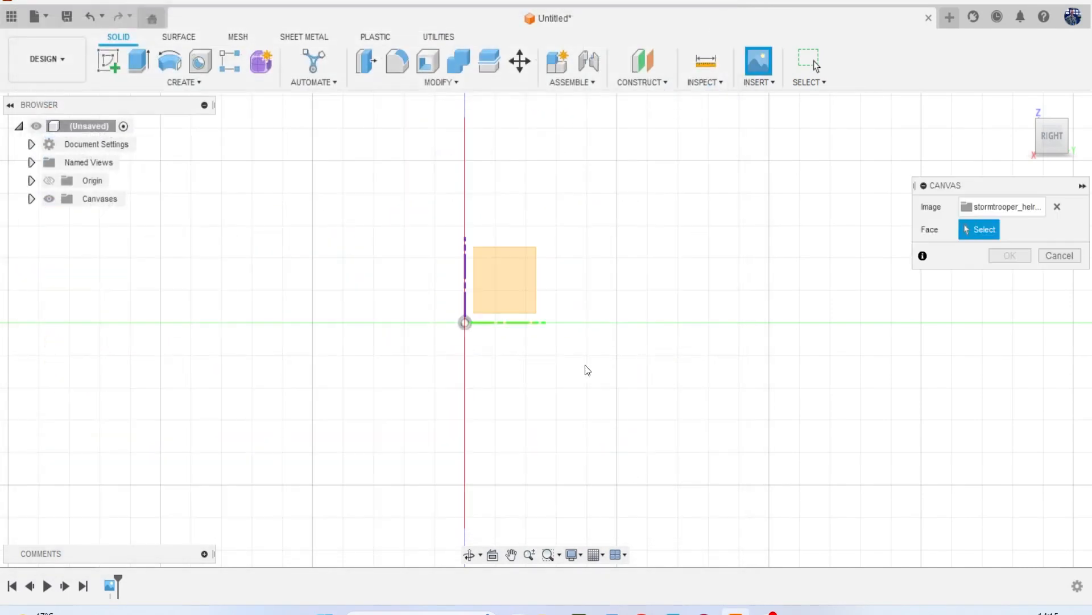
{"action": "left_click", "coordinate": [529, 297]}
Set the side canvas's plane scale to 10 and shift it about -1.87 mm in X distance.
{"action": "left_click", "coordinate": [497, 286]}
{"action": "type", "text": "10"}
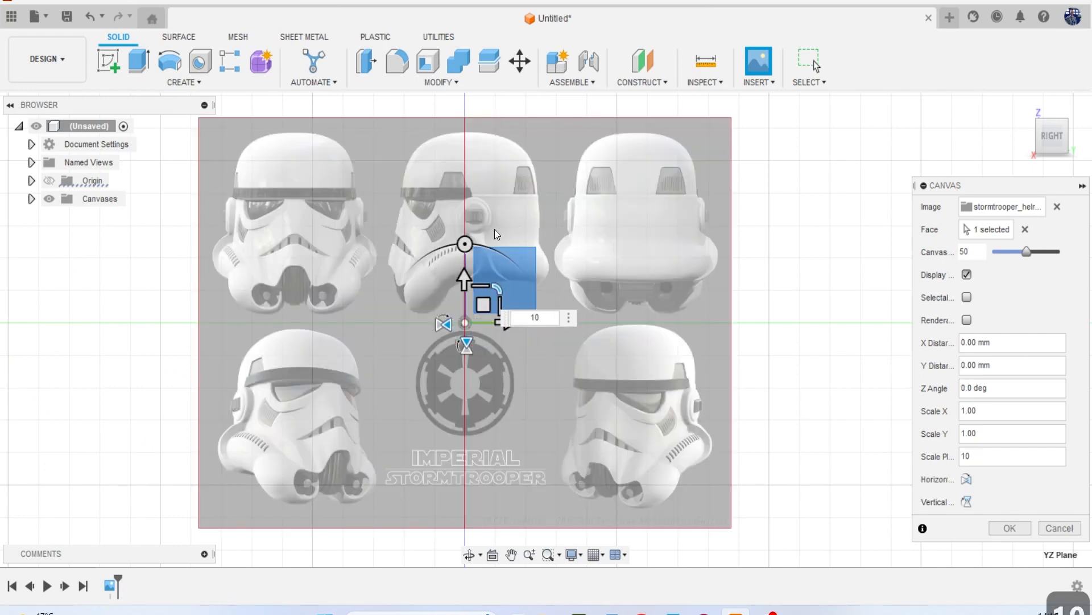
{"action": "middle_click_drag", "start_coordinate": [527, 371], "coordinate": [497, 368]}
{"action": "left_click_drag", "start_coordinate": [478, 322], "coordinate": [472, 322]}
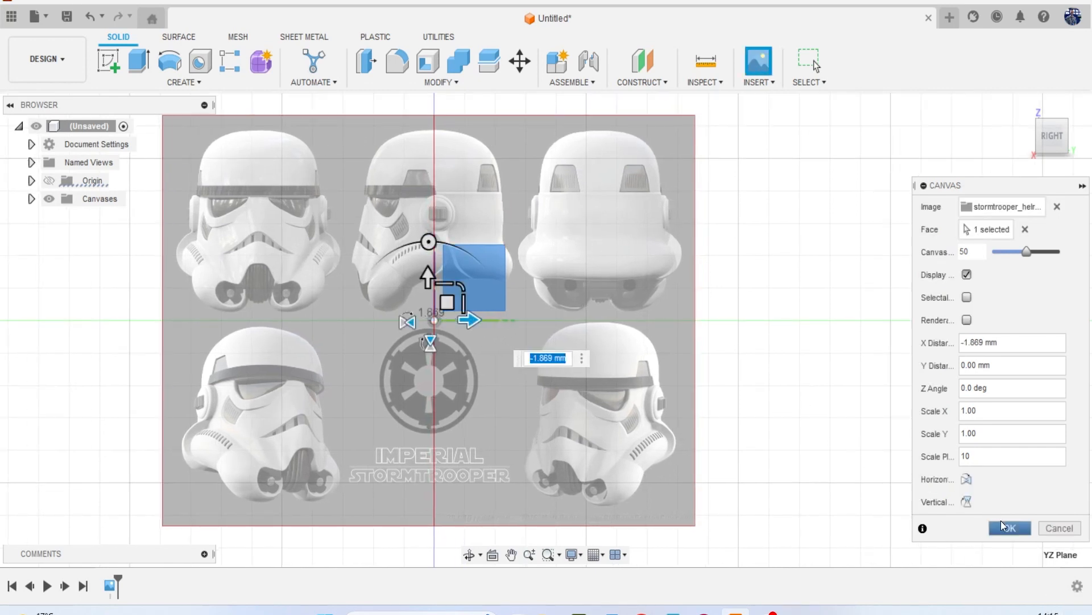
{"action": "left_click", "coordinate": [1003, 525]}
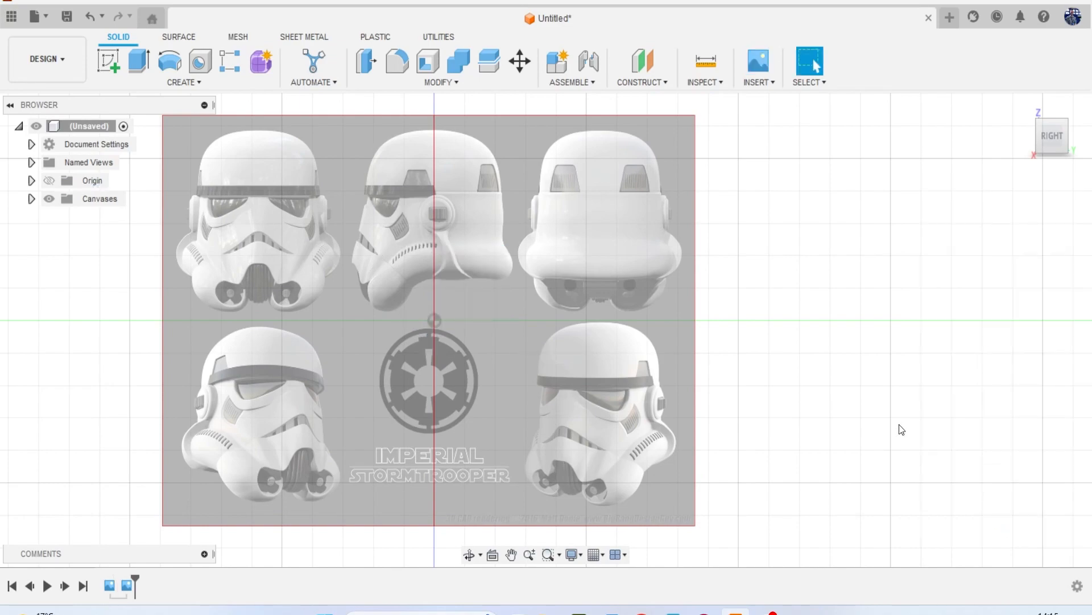
From the back view, insert the stormtrooper_helmet_schematics_01 image as a third canvas on the XZ plane.
{"action": "left_click", "coordinate": [1054, 141]}
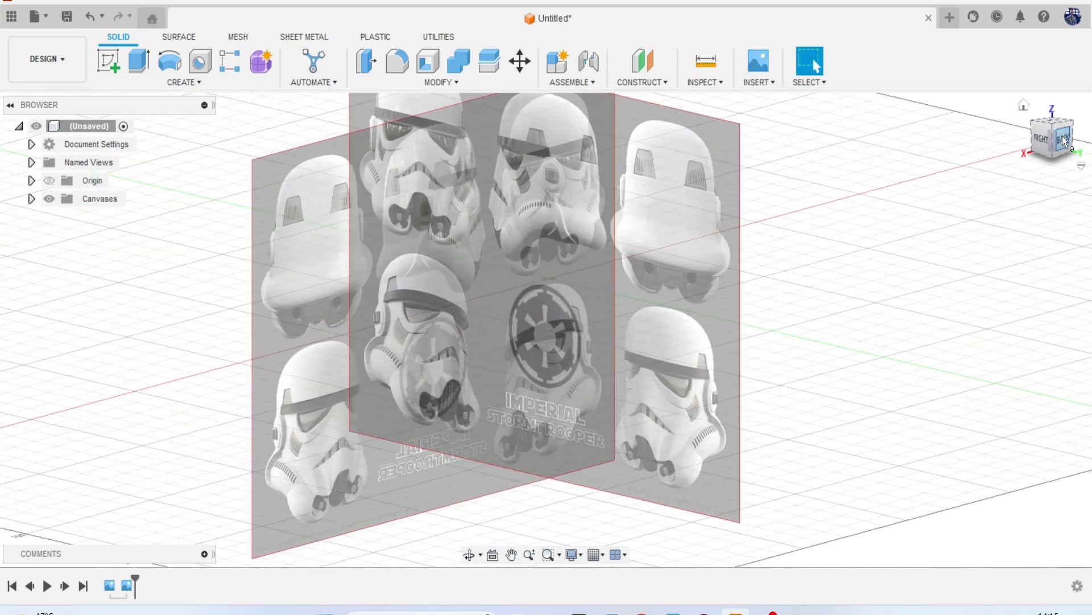
{"action": "left_click", "coordinate": [1064, 140]}
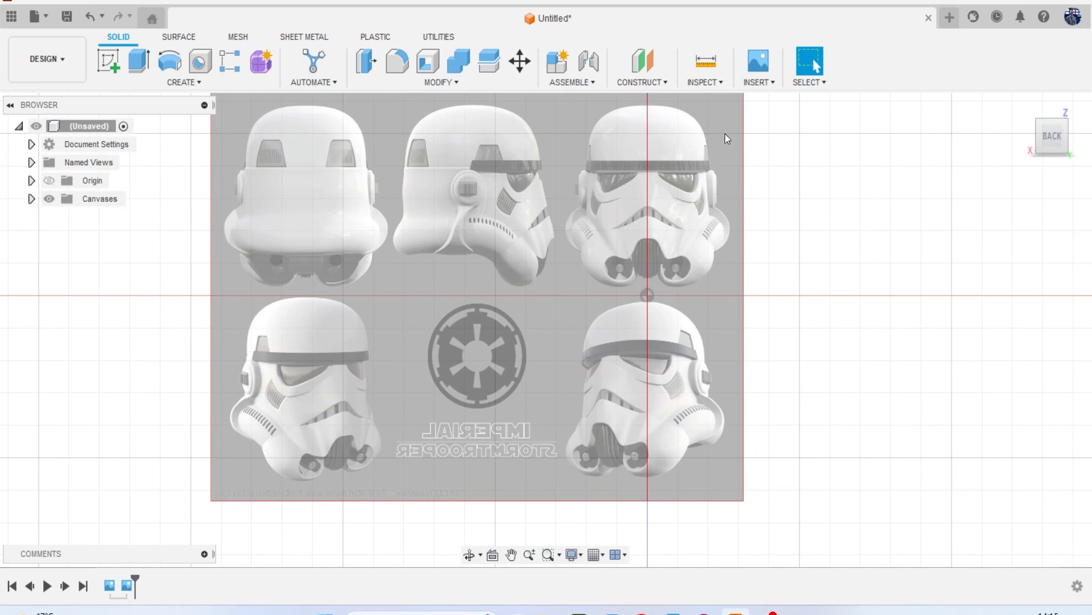
{"action": "left_click", "coordinate": [765, 85]}
{"action": "left_click", "coordinate": [777, 126]}
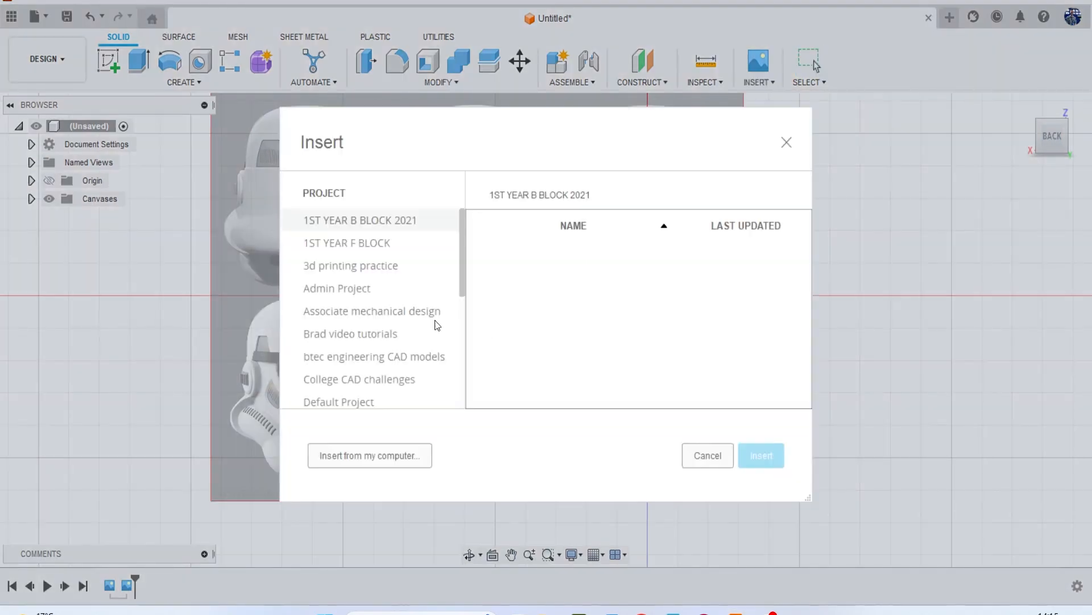
{"action": "left_click", "coordinate": [369, 455]}
{"action": "scroll", "coordinate": [391, 298], "scroll_direction": "down", "scroll_amount": 5}
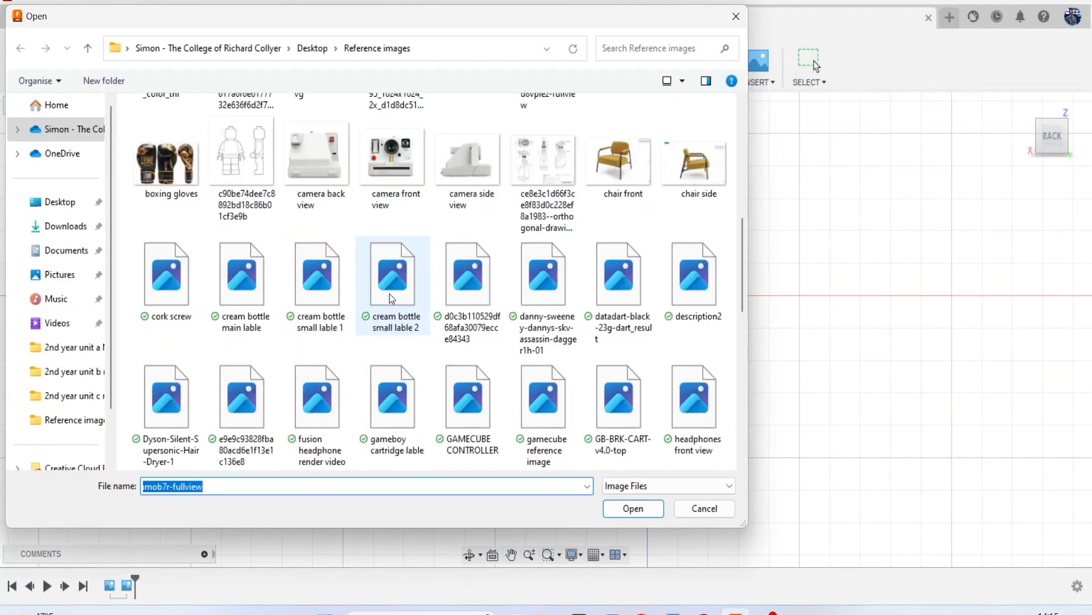
{"action": "left_click", "coordinate": [394, 395]}
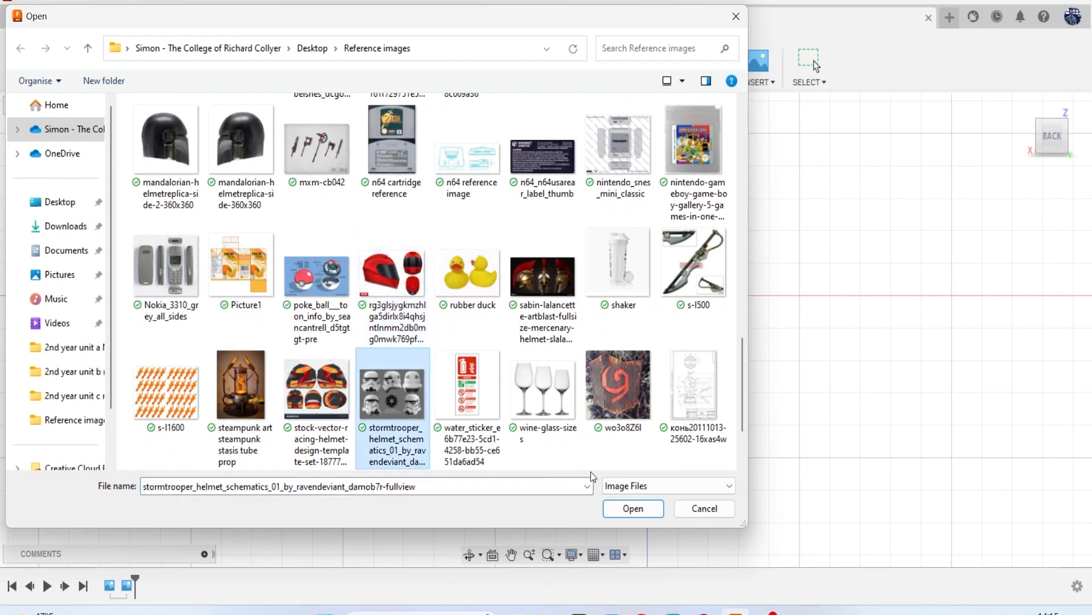
{"action": "left_click", "coordinate": [628, 508]}
{"action": "left_click", "coordinate": [608, 265]}
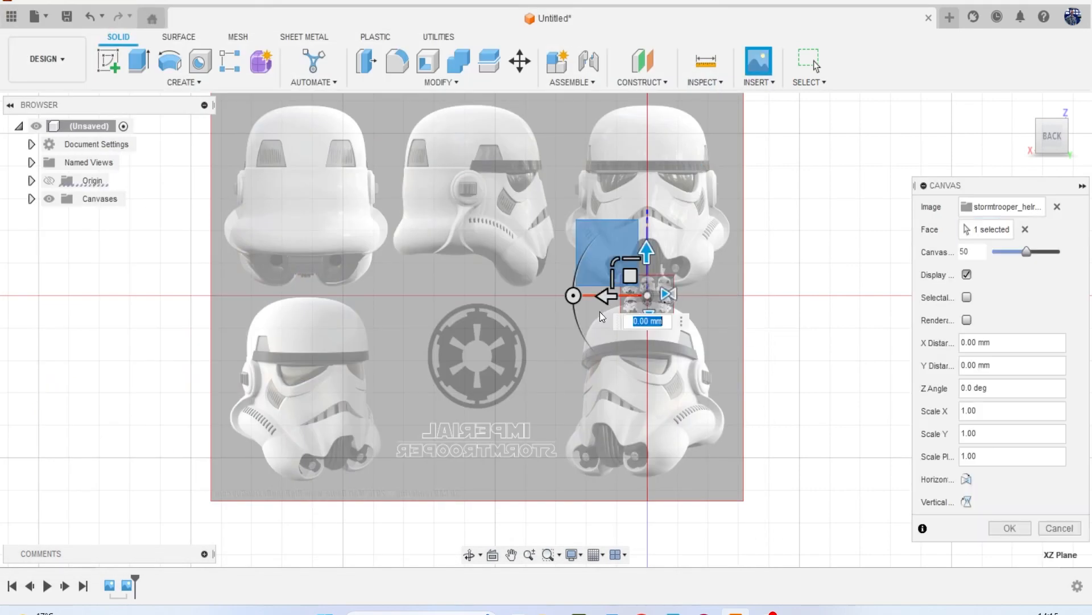
Set the third canvas's plane scale to 10 and shift it sideways to centre the back-view helmet on the origin axis.
{"action": "type", "text": "10"}
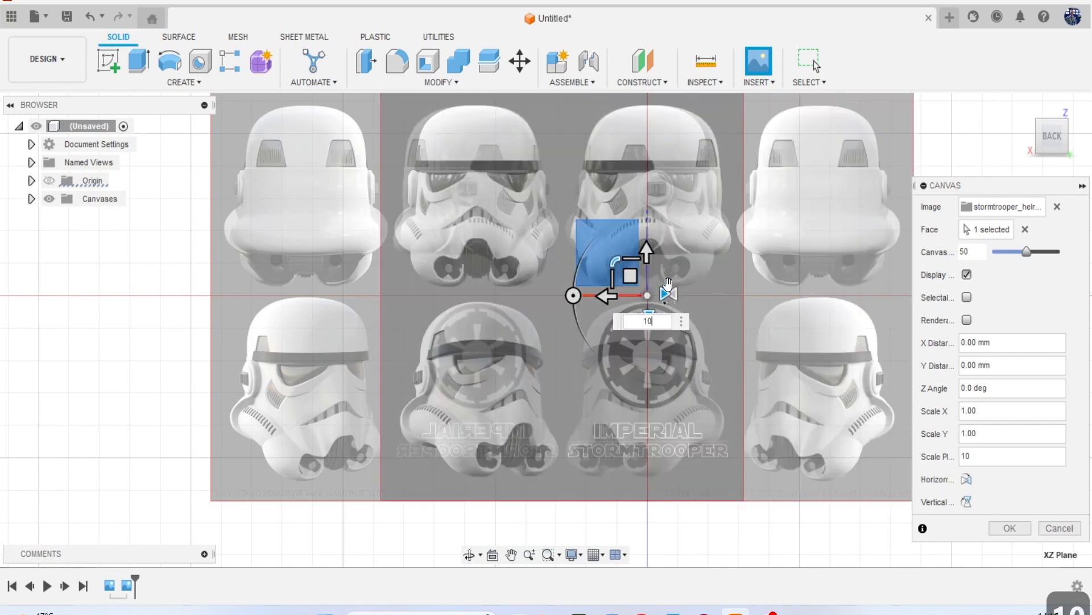
{"action": "left_click_drag", "start_coordinate": [602, 296], "coordinate": [437, 304]}
{"action": "left_click", "coordinate": [1008, 528]}
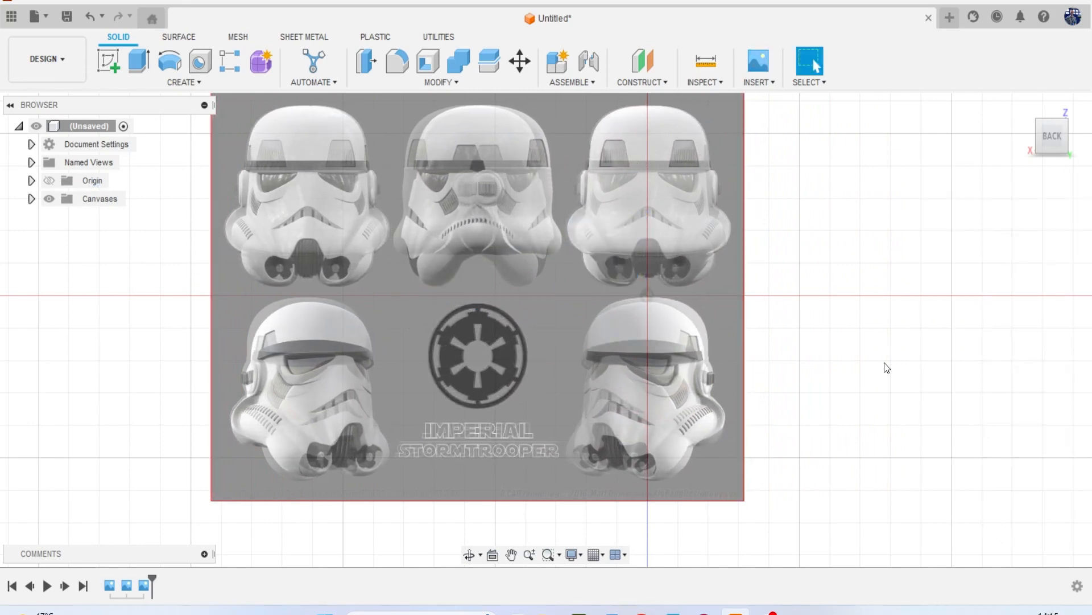
Hide the third, back-view canvas and keep the front and side canvases shown.
{"action": "left_click_drag", "start_coordinate": [1051, 137], "coordinate": [1091, 141]}
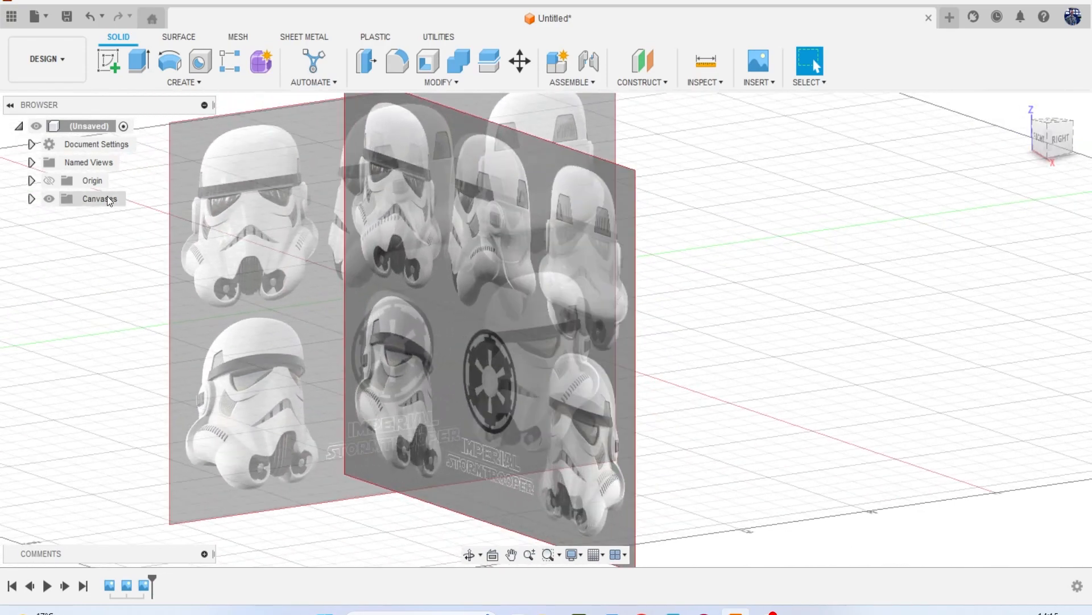
{"action": "left_click", "coordinate": [32, 199]}
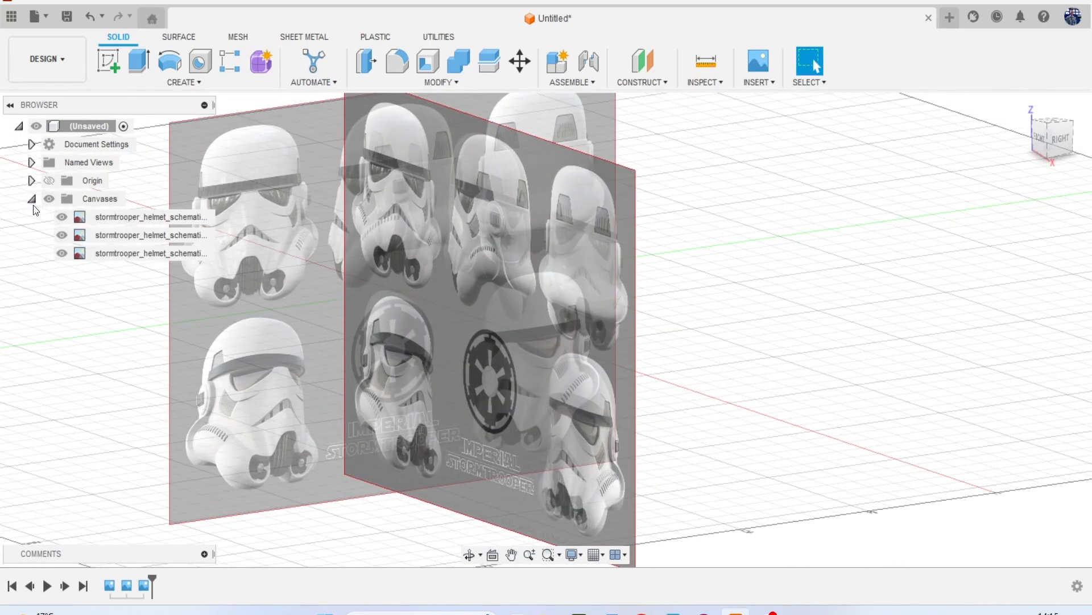
{"action": "left_click", "coordinate": [61, 235]}
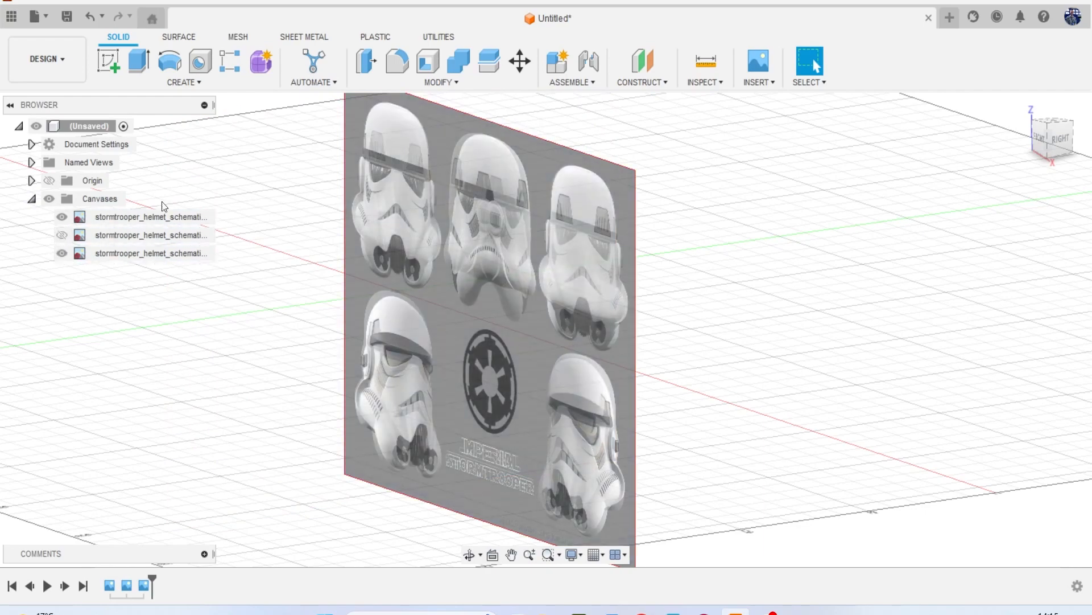
{"action": "left_click", "coordinate": [61, 253]}
{"action": "left_click", "coordinate": [62, 236]}
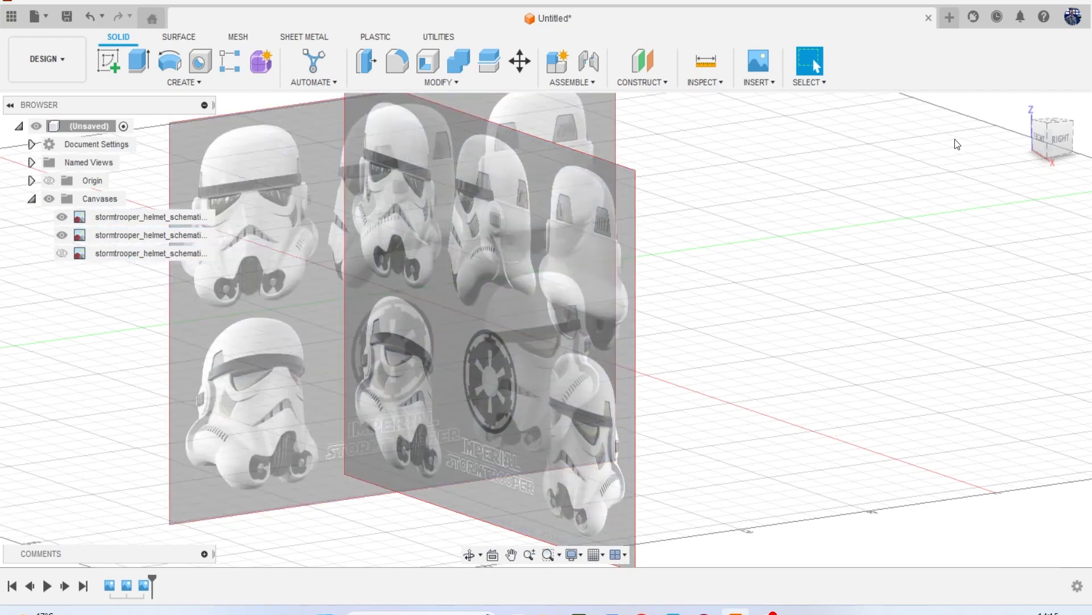
Switch to the front view and create a new form.
{"action": "left_click", "coordinate": [1039, 138]}
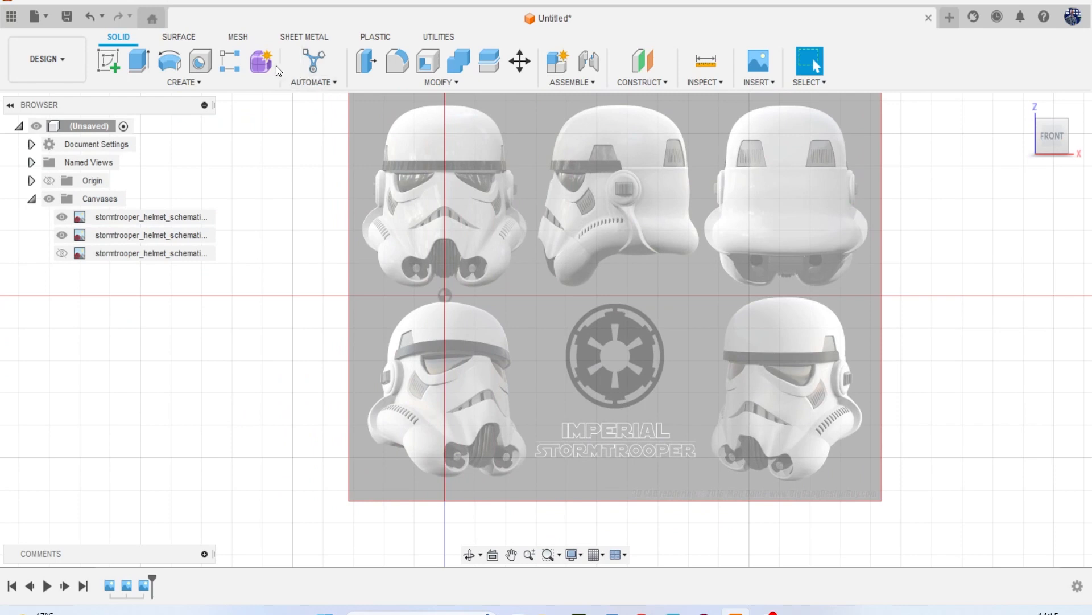
{"action": "left_click", "coordinate": [271, 66]}
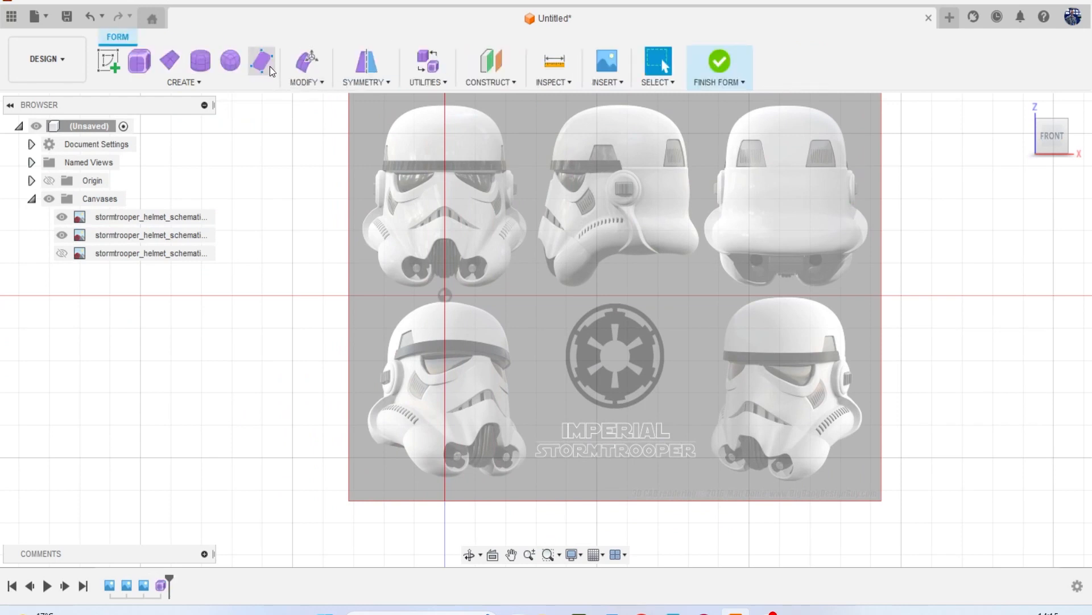
Create a sphere about 51 mm in diameter centred on the origin, with 8 longitude and 8 latitude faces and no symmetry.
{"action": "left_click", "coordinate": [188, 82]}
{"action": "left_click", "coordinate": [120, 162]}
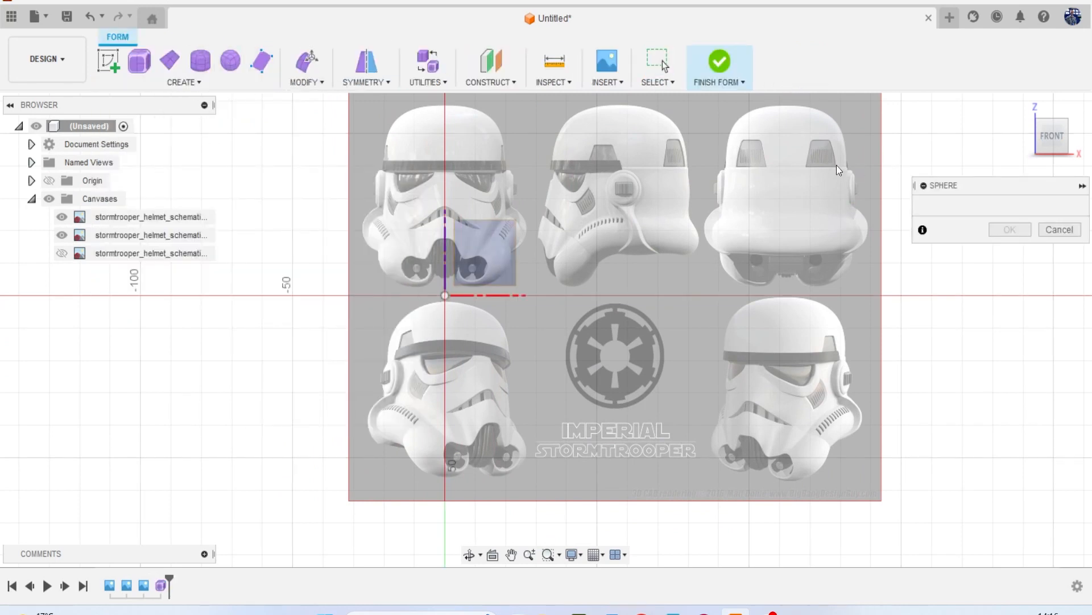
{"action": "left_click", "coordinate": [1052, 115]}
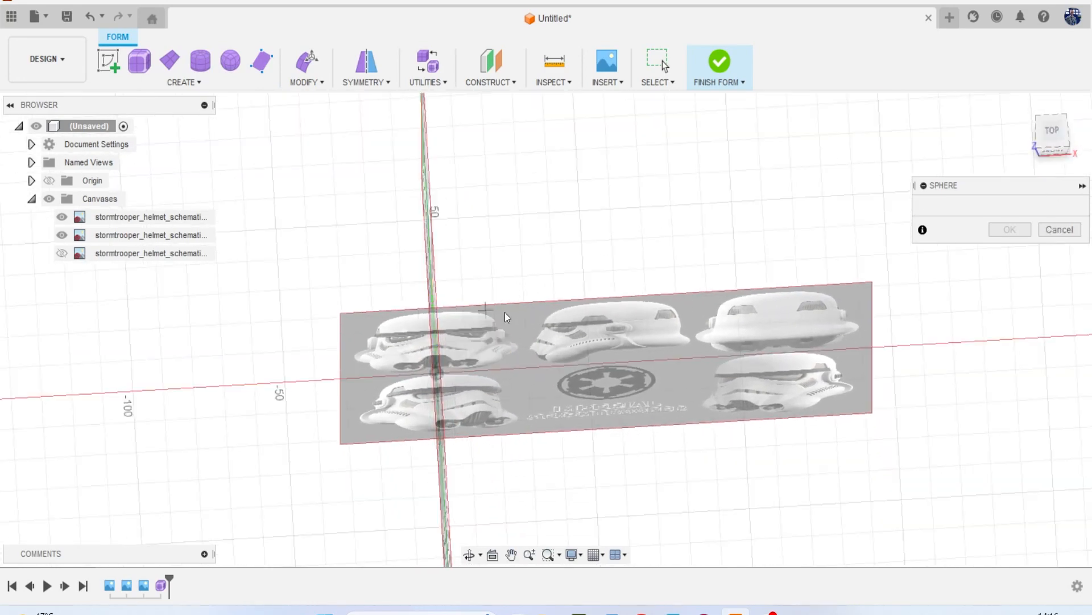
{"action": "left_click", "coordinate": [1052, 132]}
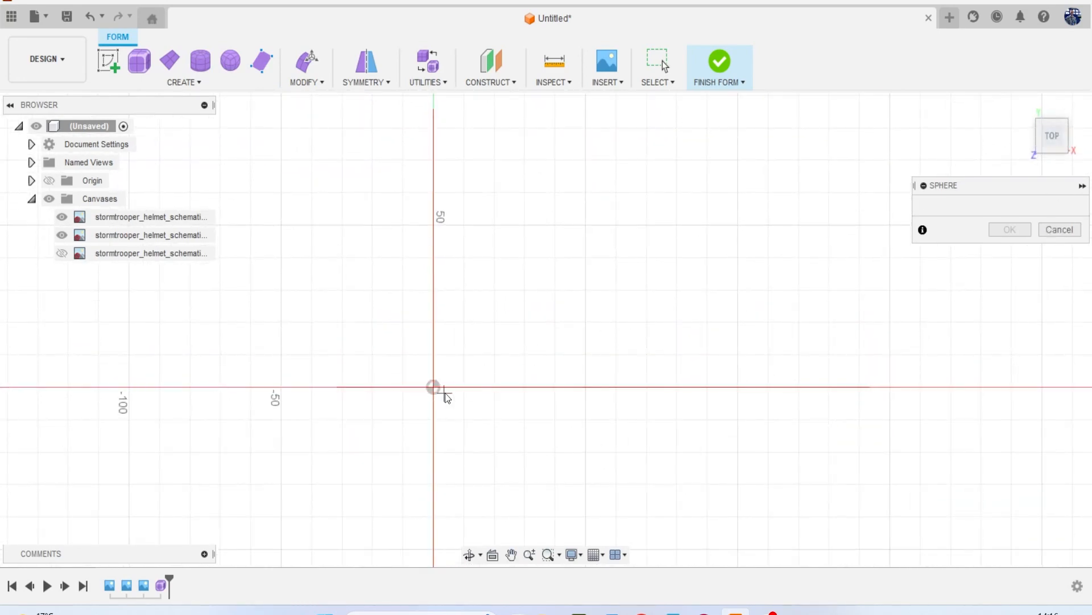
{"action": "left_click", "coordinate": [433, 388]}
{"action": "left_click_drag", "start_coordinate": [1057, 140], "coordinate": [1058, 91]}
{"action": "left_click", "coordinate": [1052, 148]}
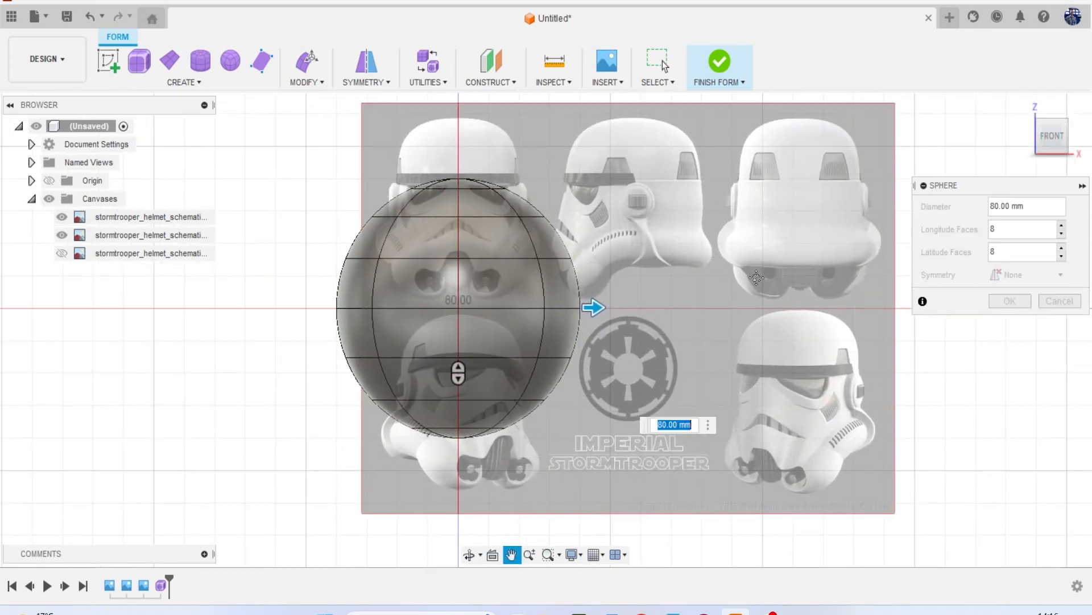
{"action": "scroll", "coordinate": [636, 298], "scroll_direction": "up", "scroll_amount": 2}
{"action": "left_click_drag", "start_coordinate": [608, 316], "coordinate": [545, 327]}
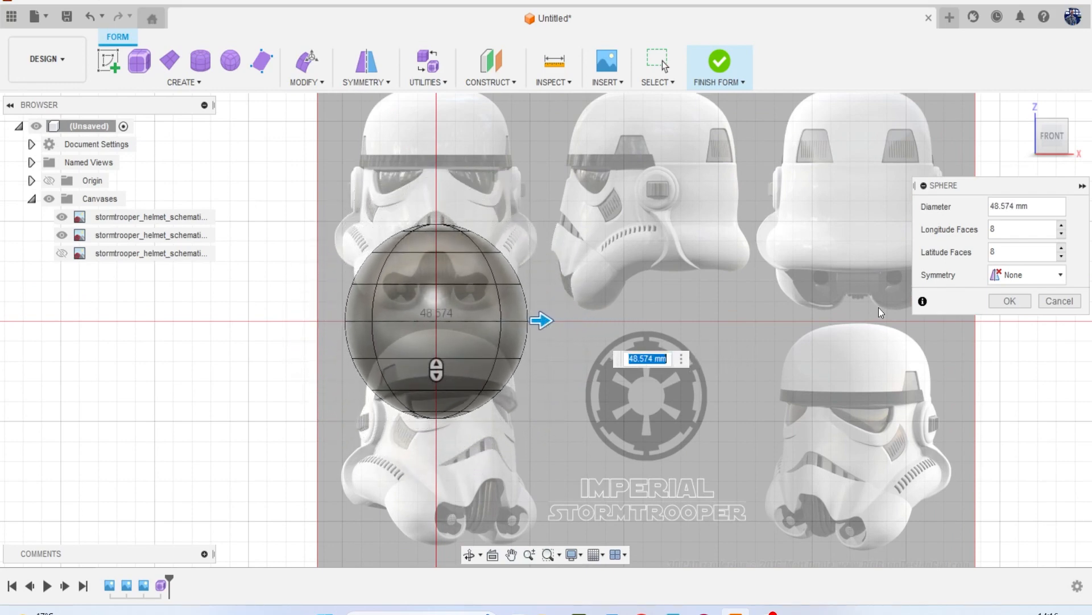
{"action": "left_click_drag", "start_coordinate": [545, 321], "coordinate": [551, 320]}
{"action": "key", "text": "Return"}
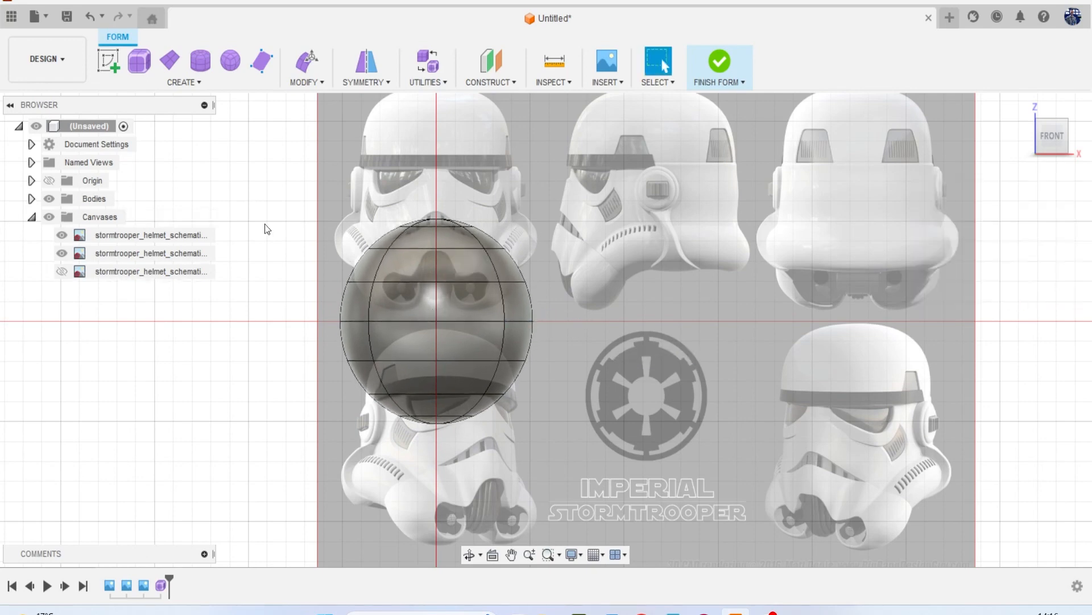
Move the sphere body up 33.173 mm along Z so its top meets the crown of the front-view helmet.
{"action": "left_click", "coordinate": [31, 199]}
{"action": "left_click", "coordinate": [102, 217]}
{"action": "right_click", "coordinate": [207, 214]}
{"action": "left_click", "coordinate": [173, 231]}
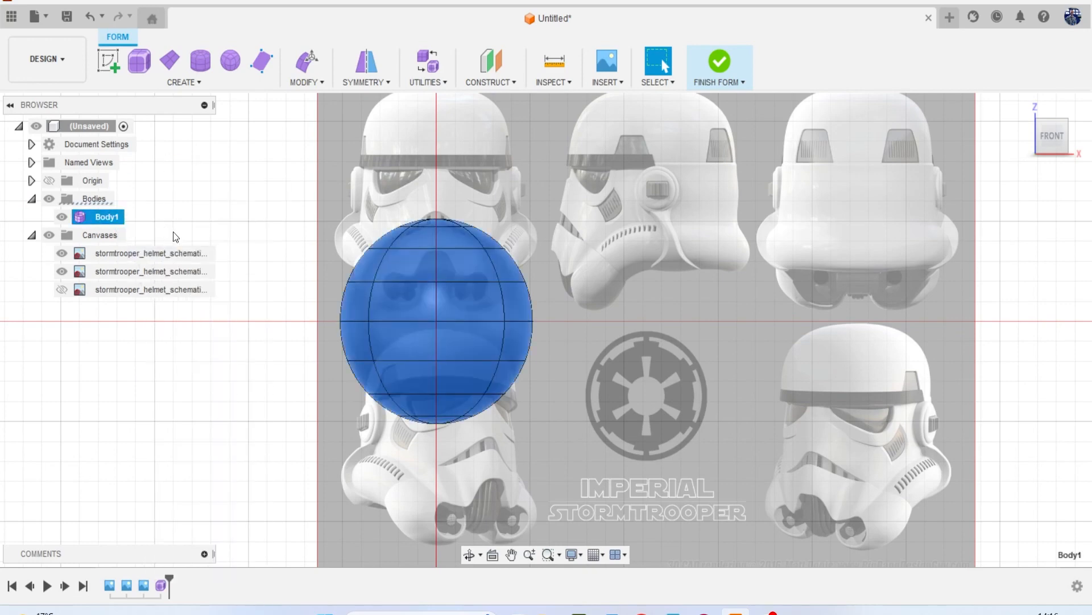
{"action": "left_click_drag", "start_coordinate": [437, 273], "coordinate": [437, 153]}
{"action": "middle_click_drag", "start_coordinate": [282, 246], "coordinate": [252, 327]}
{"action": "scroll", "coordinate": [345, 260], "scroll_direction": "down", "scroll_amount": 1}
{"action": "left_click_drag", "start_coordinate": [391, 246], "coordinate": [391, 237]}
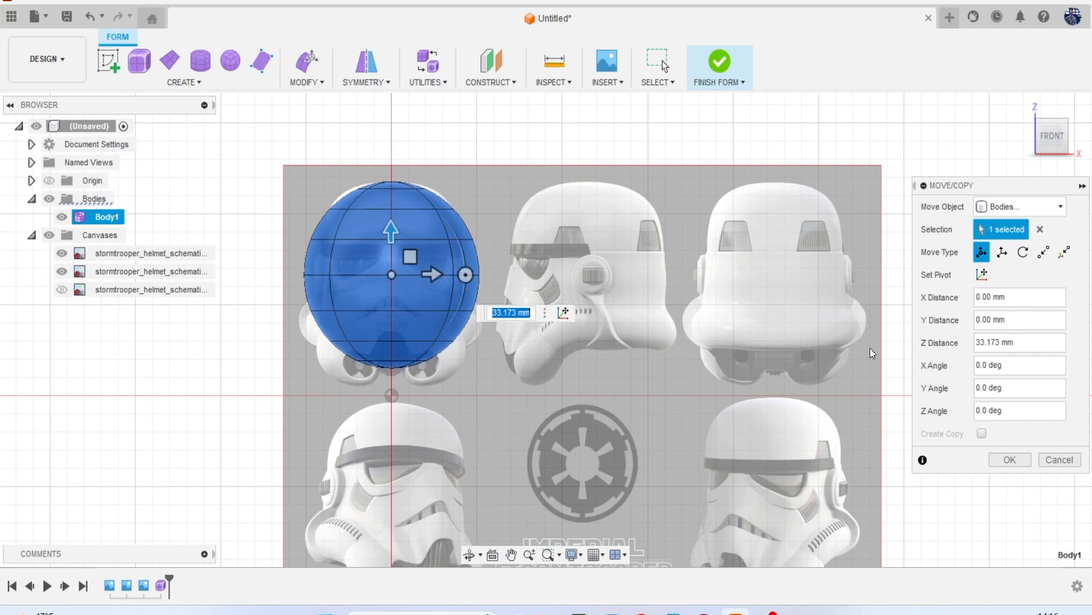
{"action": "left_click", "coordinate": [1010, 460]}
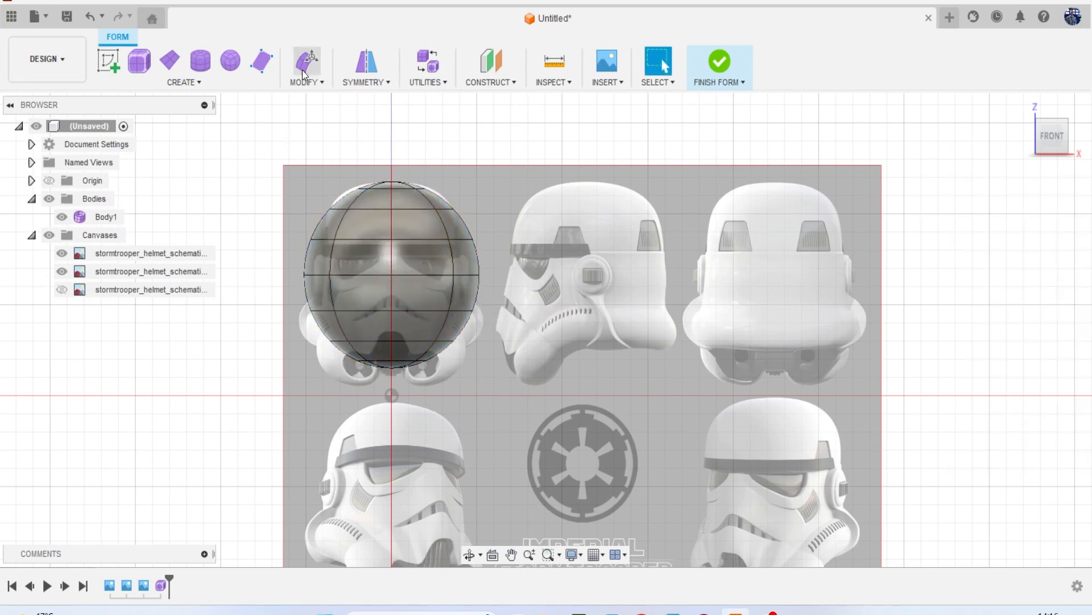
Create a one-sided cylinder on the origin, 51.20 mm in diameter and -33.488 mm high, with 8 diameter faces and 4 height faces.
{"action": "left_click", "coordinate": [210, 72]}
{"action": "left_click", "coordinate": [1052, 133]}
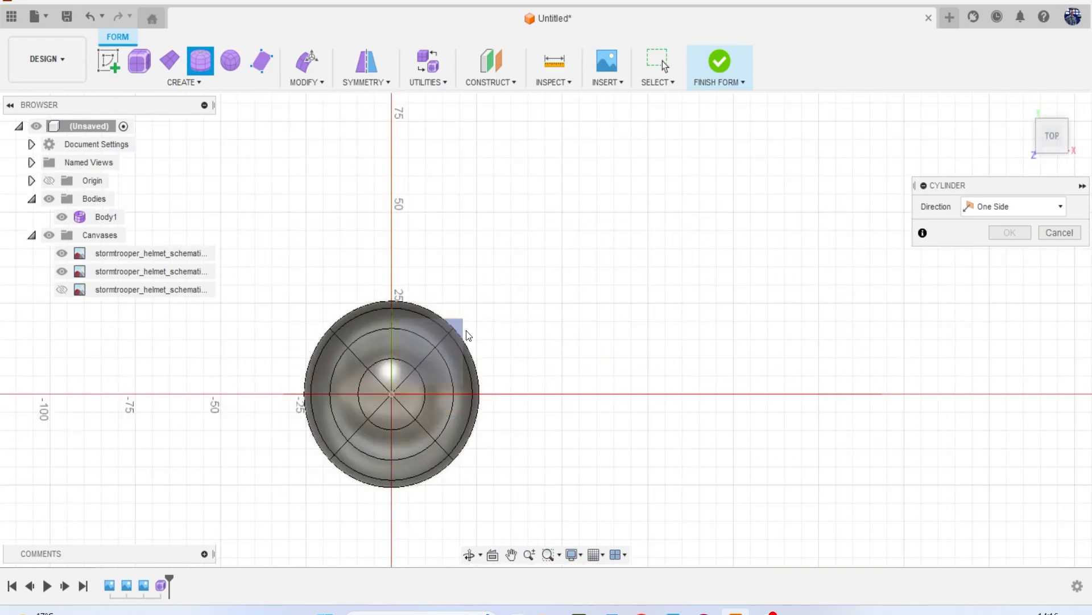
{"action": "left_click", "coordinate": [393, 395]}
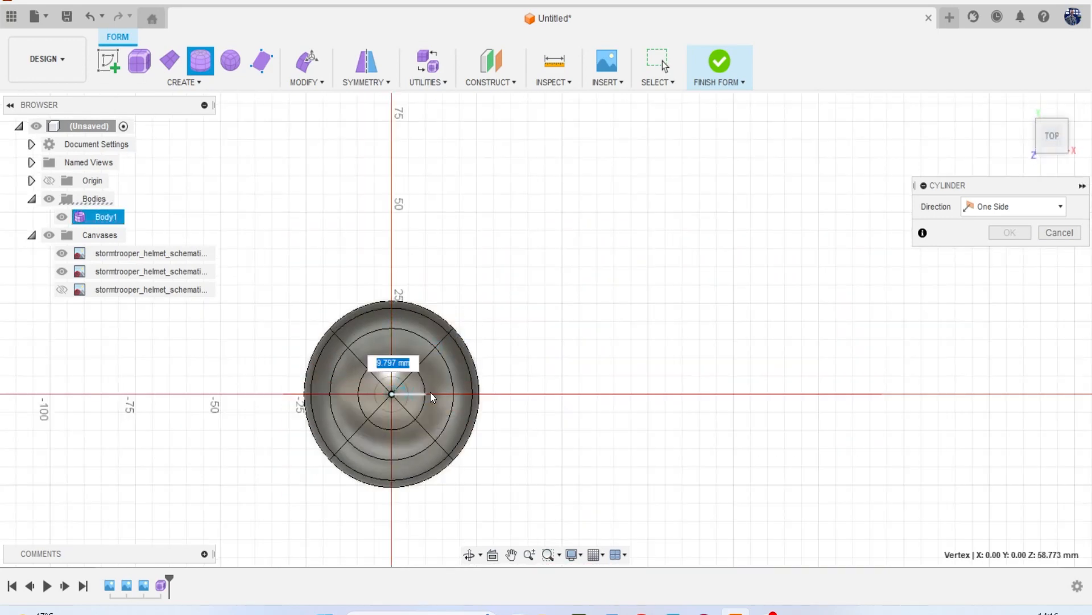
{"action": "left_click", "coordinate": [480, 393]}
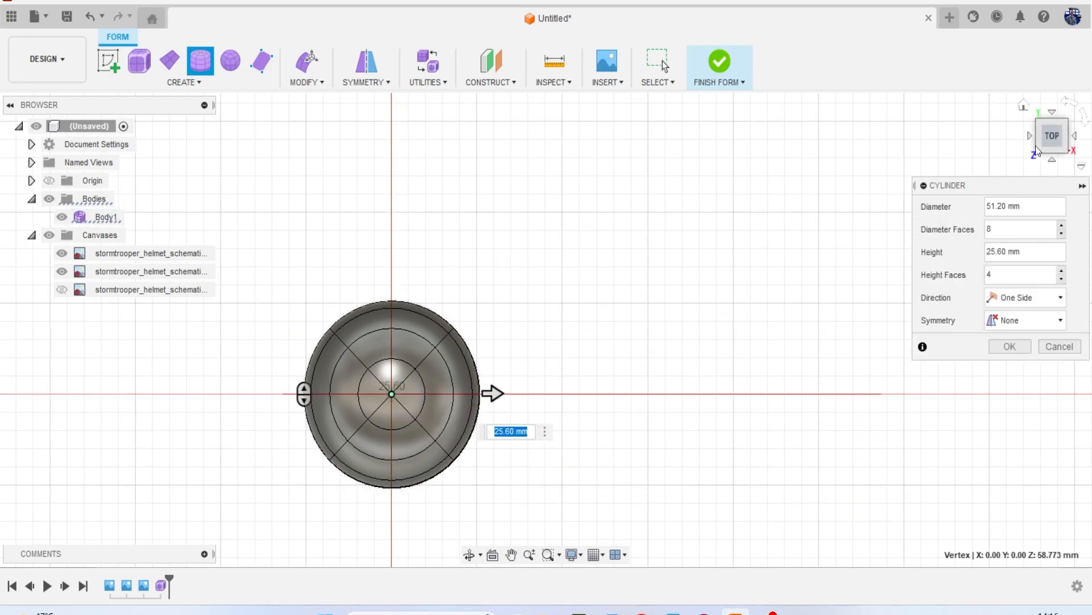
{"action": "left_click_drag", "start_coordinate": [397, 317], "coordinate": [395, 543]}
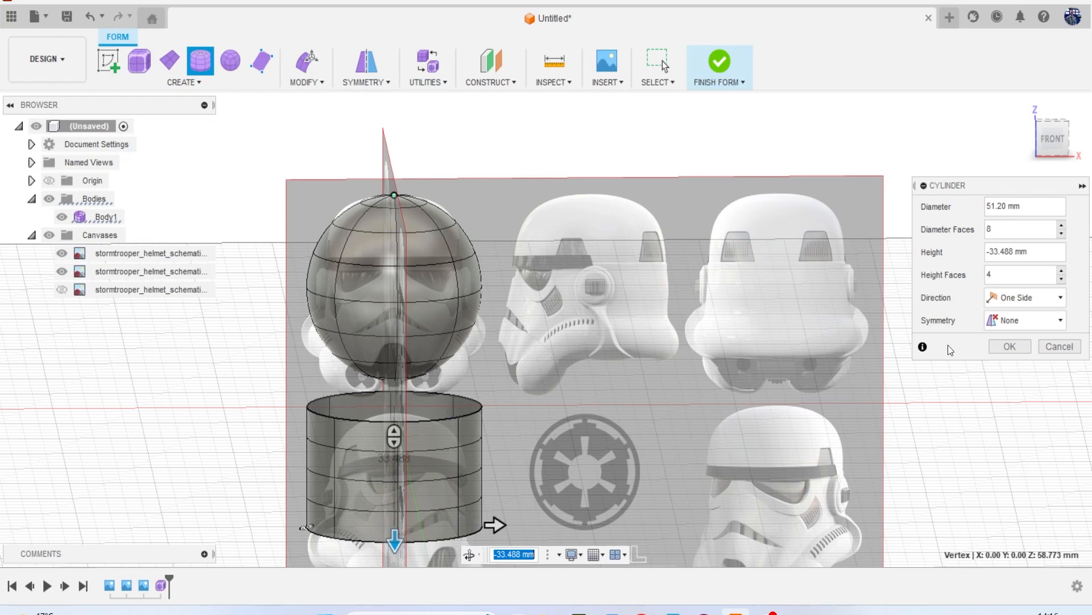
{"action": "left_click", "coordinate": [1010, 346]}
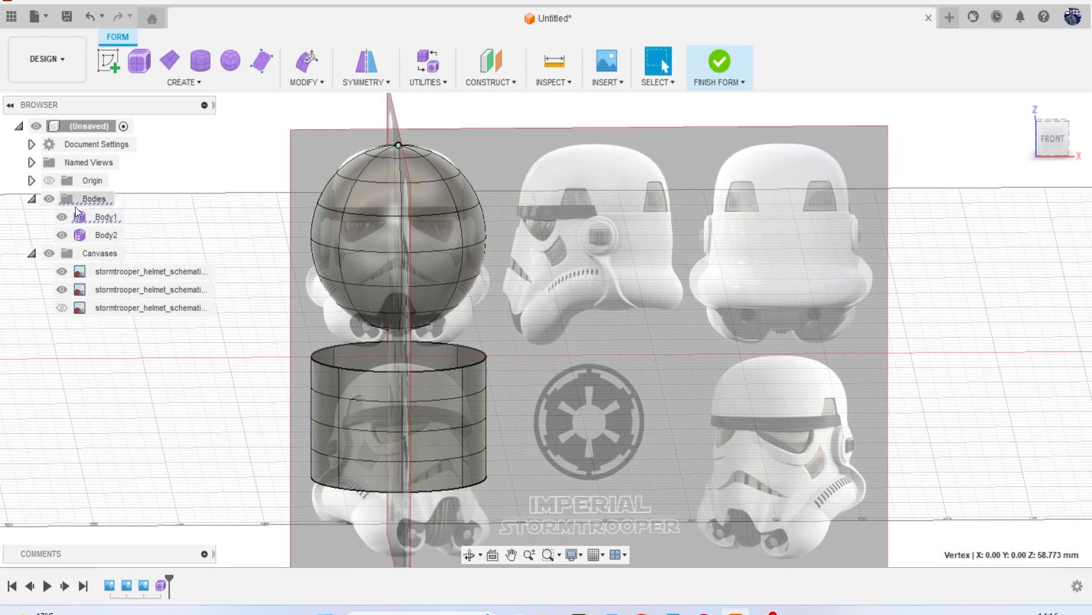
Hide all canvases and remove the sphere's lower half by deleting the face ring below its equator and the leftover bowl.
{"action": "left_click", "coordinate": [49, 253]}
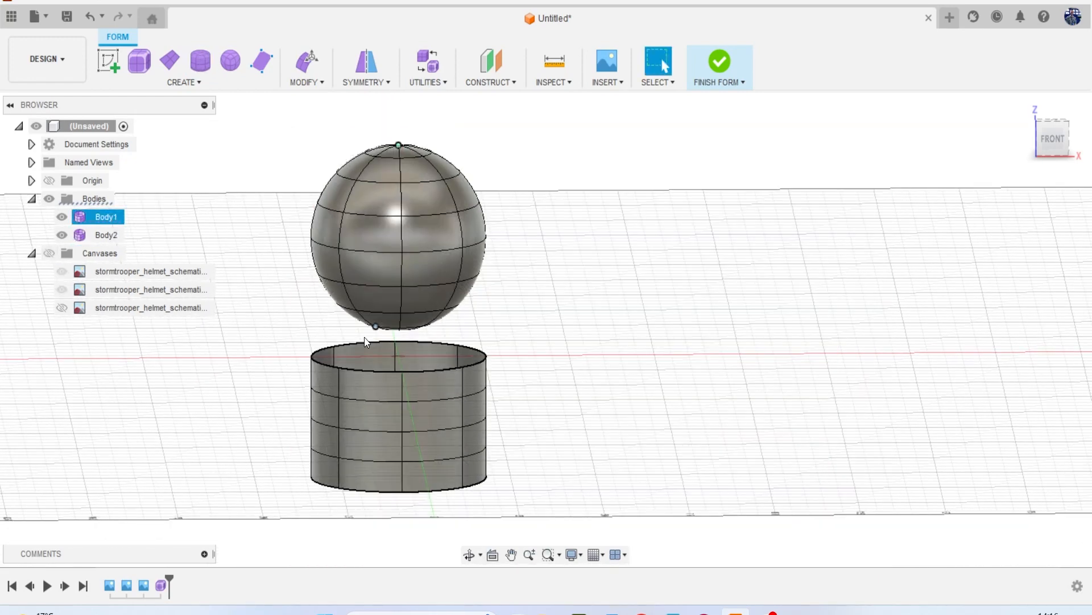
{"action": "left_click", "coordinate": [389, 268]}
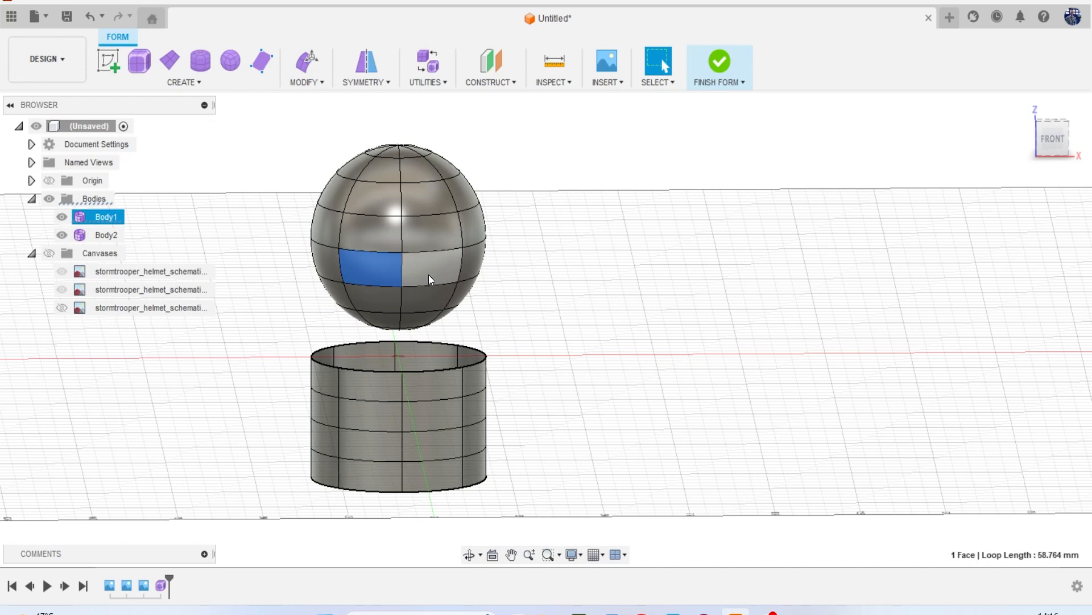
{"action": "double_click", "coordinate": [428, 274]}
{"action": "key", "text": "Delete"}
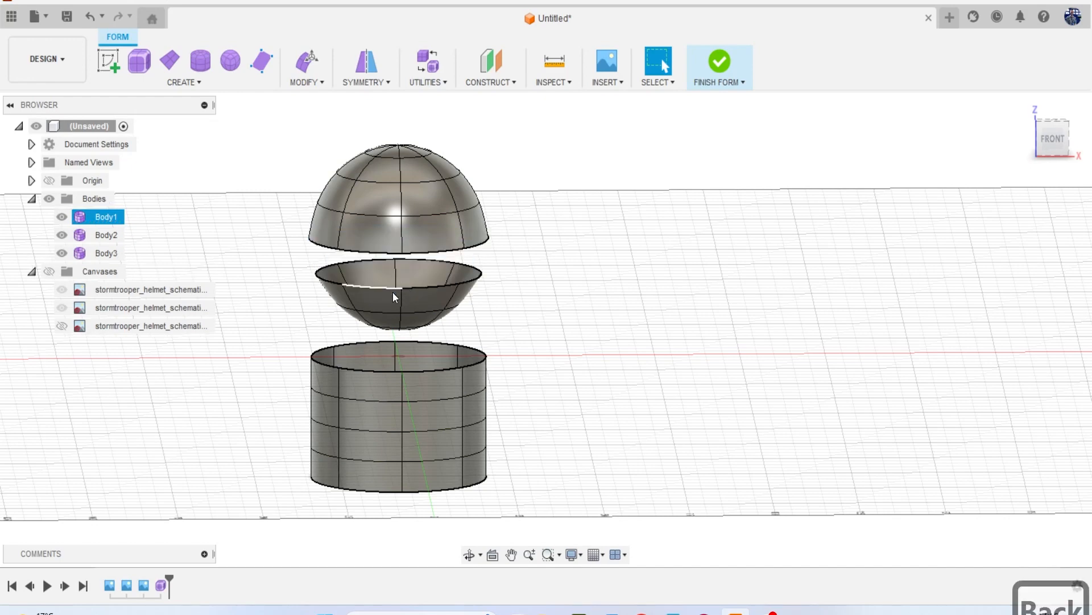
{"action": "left_click", "coordinate": [387, 293]}
{"action": "key", "text": "BackSpace"}
Move the cylinder body up along Z until its upper rim sits just below the open edge of the dome.
{"action": "middle_click_drag", "start_coordinate": [520, 304], "coordinate": [569, 274]}
{"action": "left_click", "coordinate": [112, 222]}
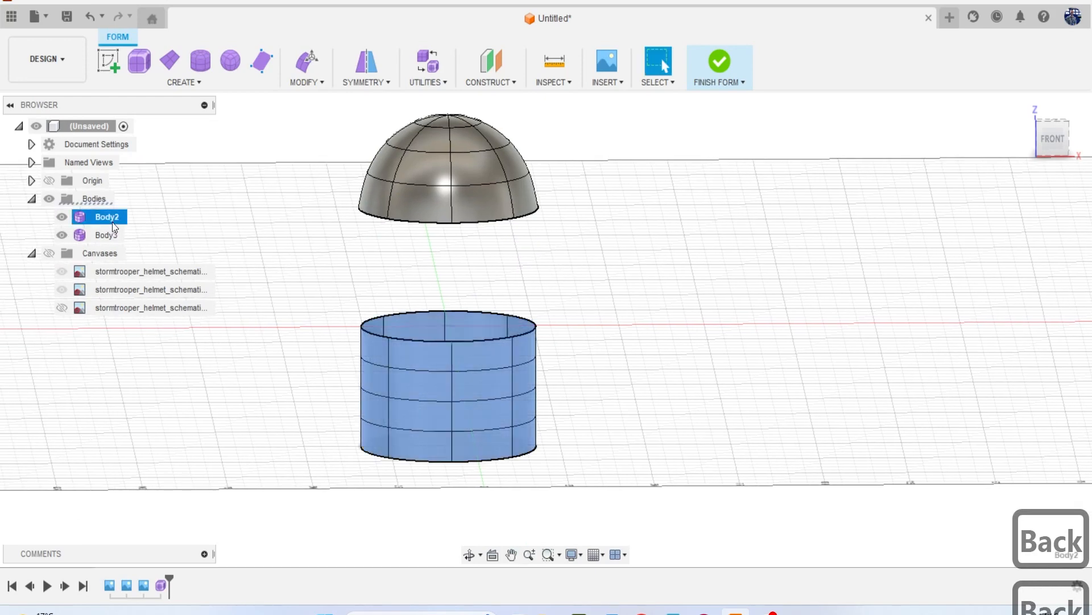
{"action": "right_click", "coordinate": [249, 230]}
{"action": "left_click", "coordinate": [244, 263]}
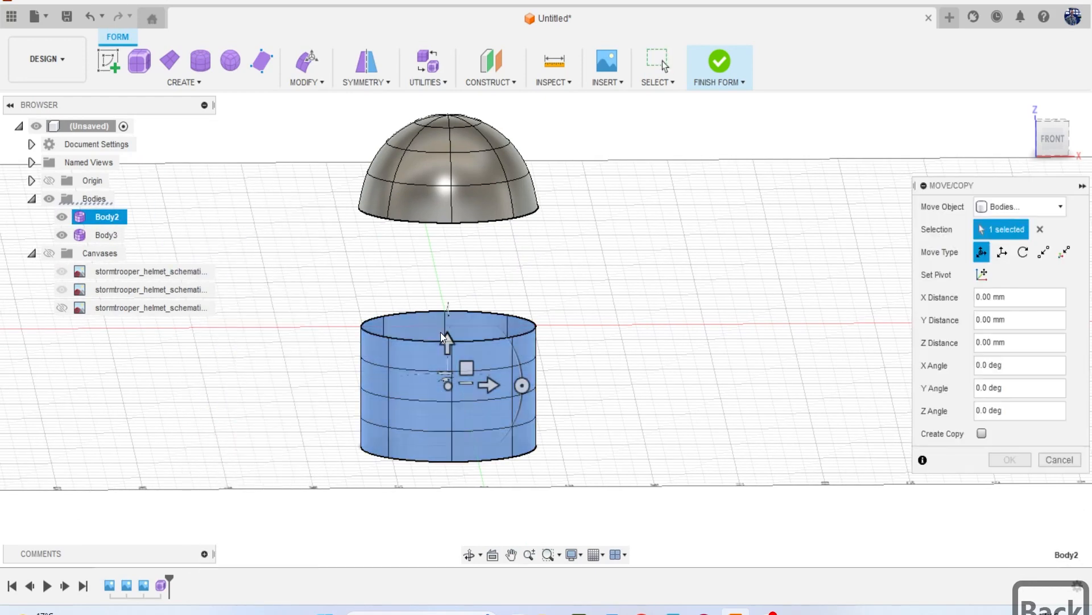
{"action": "left_click_drag", "start_coordinate": [450, 335], "coordinate": [447, 233]}
{"action": "left_click", "coordinate": [1011, 460]}
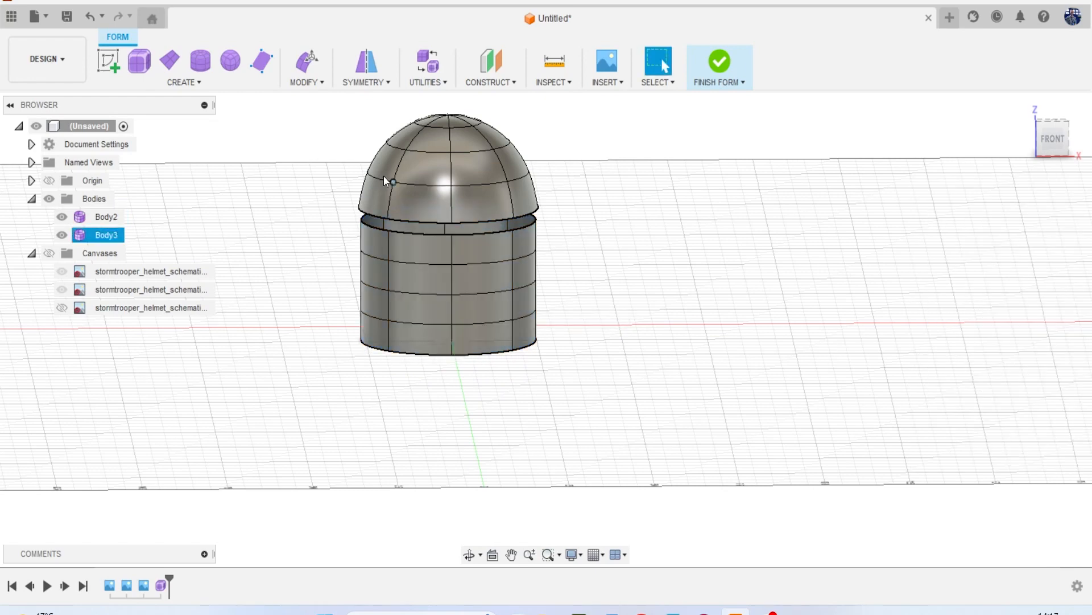
Weld the front, front-corner and left-side vertices of the cylinder's upper rim to the matching vertices on the dome's lower edge.
{"action": "left_click", "coordinate": [312, 82]}
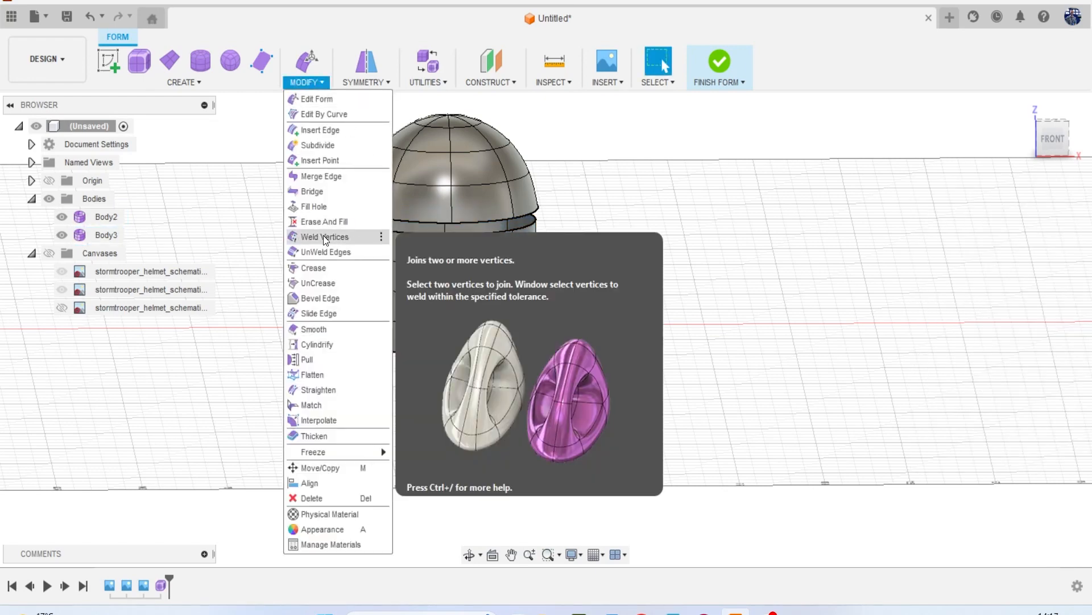
{"action": "left_click", "coordinate": [323, 236]}
{"action": "scroll", "coordinate": [450, 226], "scroll_direction": "up", "scroll_amount": 5}
{"action": "left_click", "coordinate": [451, 241]}
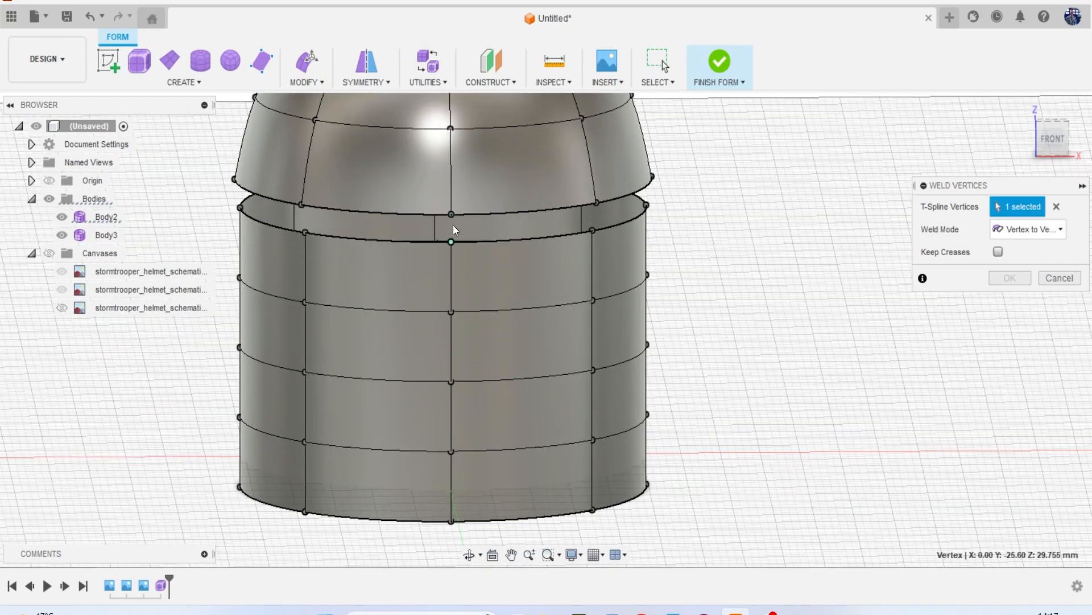
{"action": "left_click", "coordinate": [450, 215]}
{"action": "left_click", "coordinate": [609, 233]}
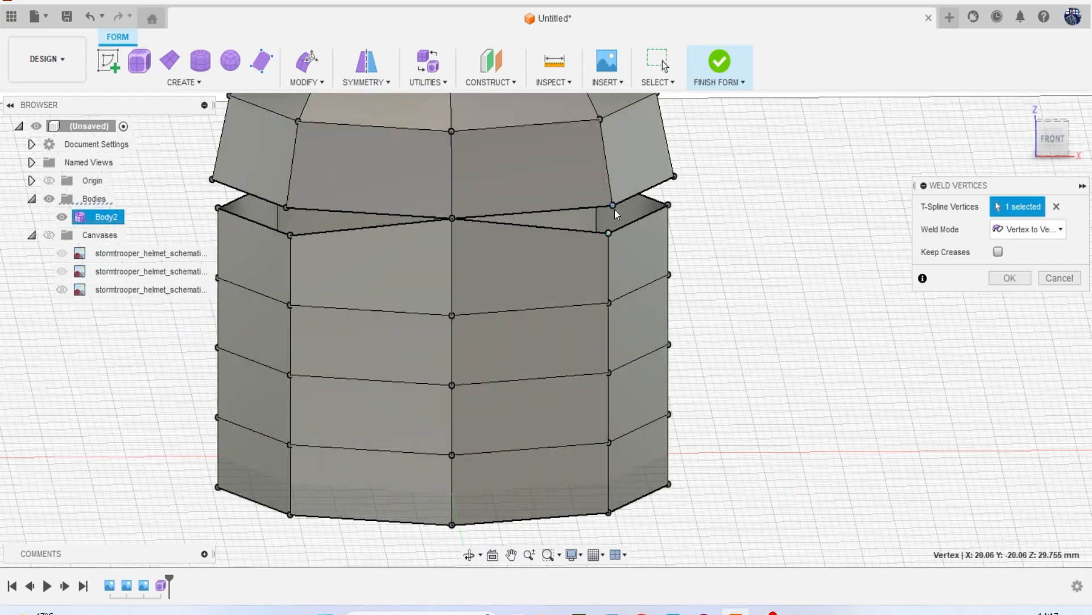
{"action": "left_click", "coordinate": [613, 206]}
{"action": "left_click", "coordinate": [305, 228]}
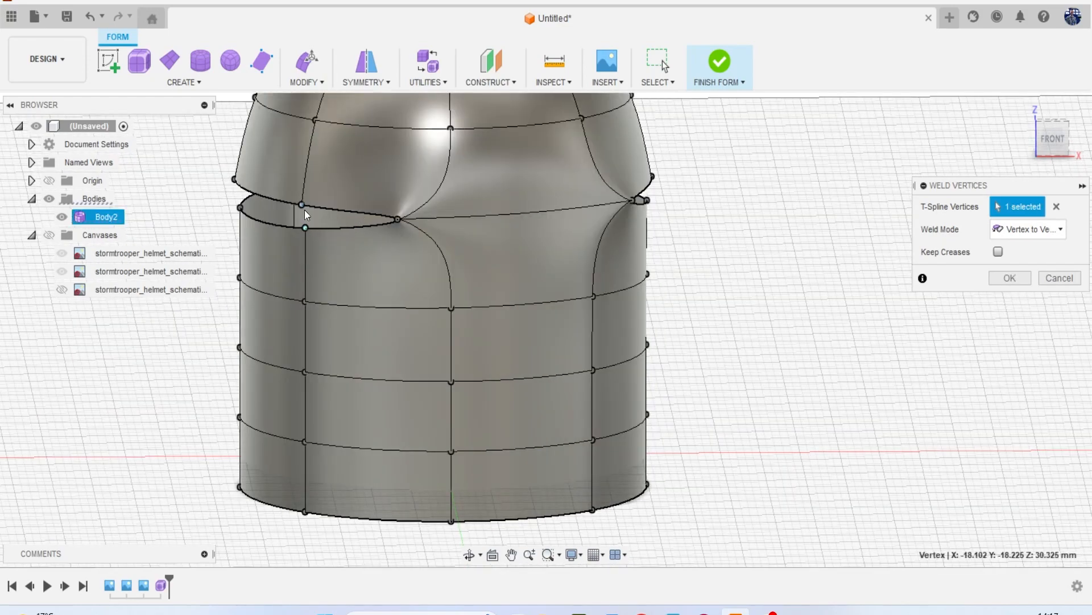
{"action": "left_click", "coordinate": [302, 206]}
{"action": "left_click", "coordinate": [241, 202]}
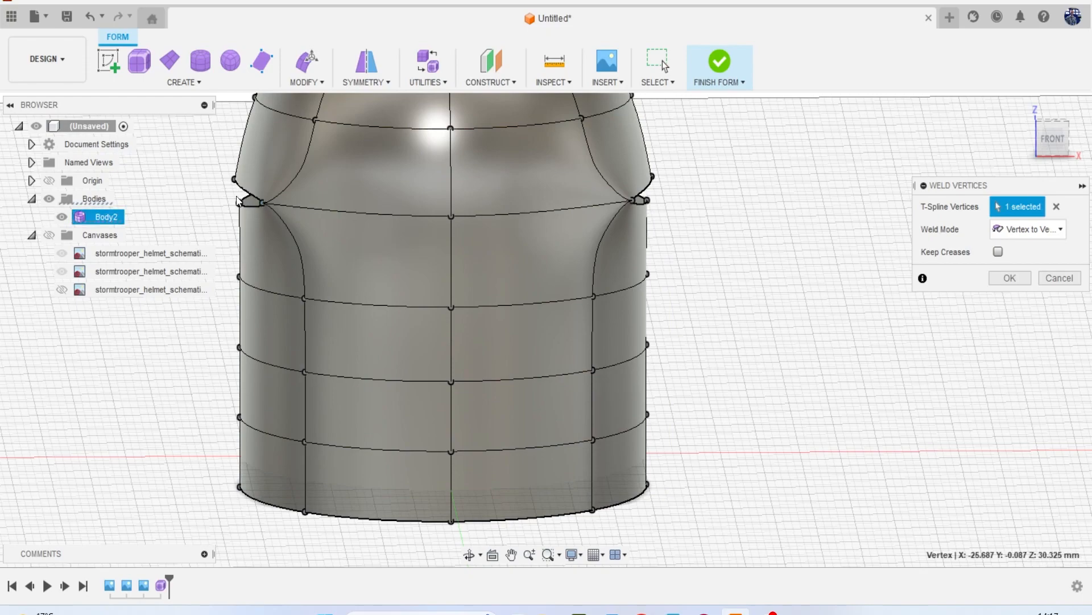
{"action": "left_click", "coordinate": [234, 178]}
Weld the right-side and rear-right rim vertices of the cylinder to the matching dome vertices.
{"action": "scroll", "coordinate": [296, 204], "scroll_direction": "down", "scroll_amount": 2}
{"action": "left_click_drag", "start_coordinate": [1040, 149], "coordinate": [851, 165]}
{"action": "left_click", "coordinate": [489, 252]}
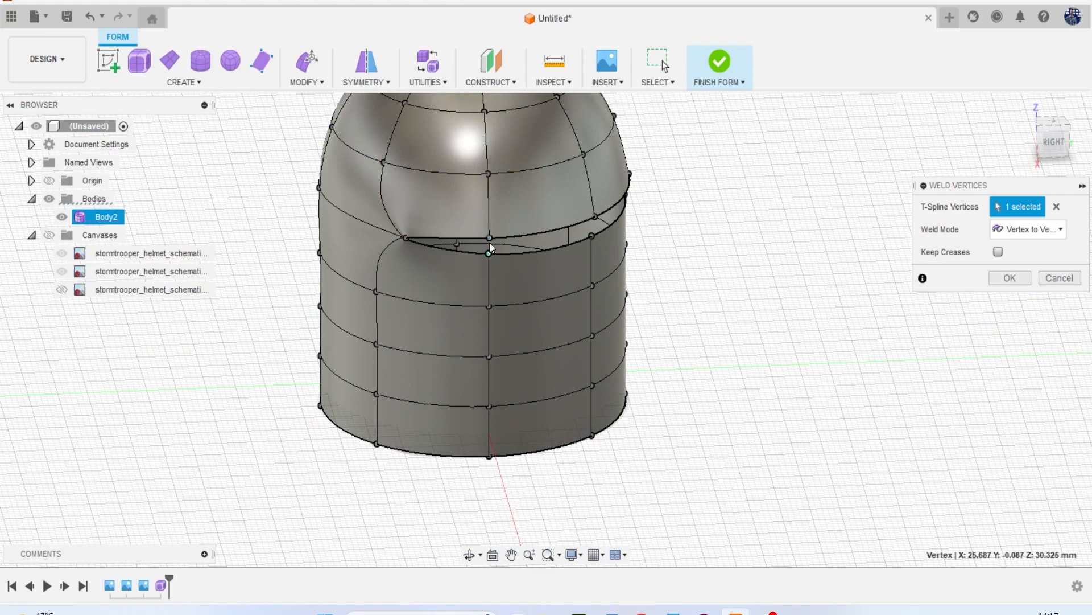
{"action": "left_click", "coordinate": [592, 235]}
{"action": "left_click", "coordinate": [593, 232]}
{"action": "left_click", "coordinate": [595, 217]}
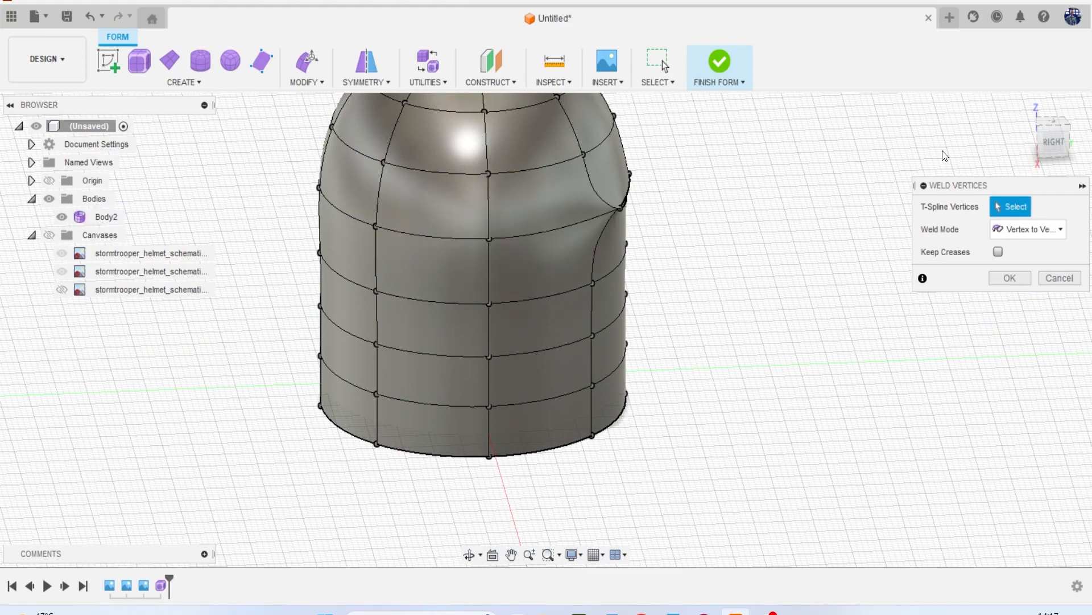
Weld the remaining two rear vertices of the cylinder's rim to the dome, closing the gap around the body.
{"action": "mouse_move", "coordinate": [1054, 147]}
{"action": "left_mouse_down"}
{"action": "mouse_move", "coordinate": [962, 150]}
{"action": "mouse_move", "coordinate": [861, 221]}
{"action": "left_mouse_up"}
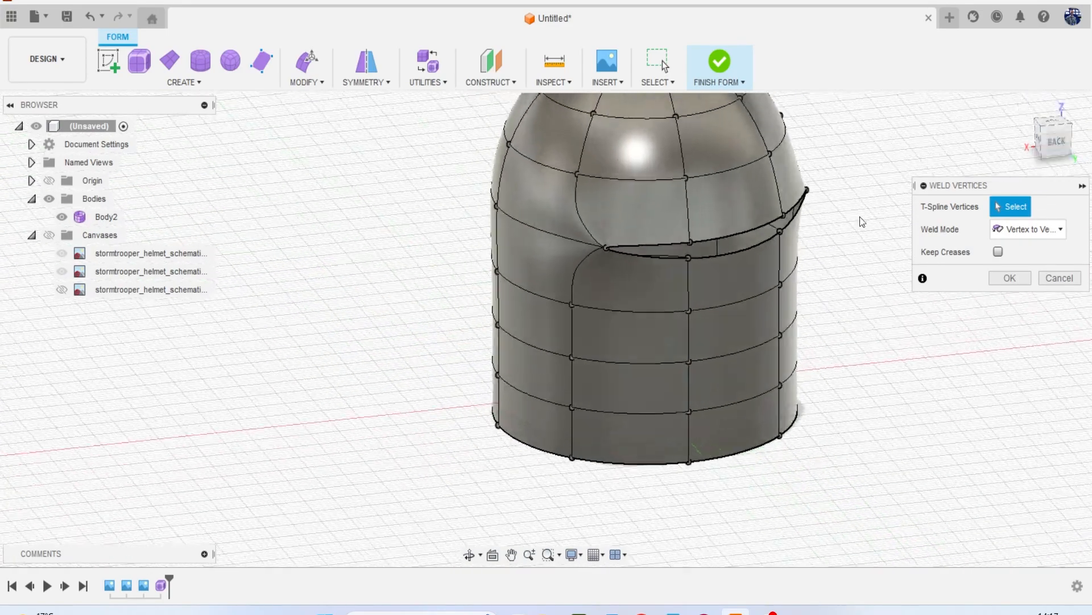
{"action": "left_click", "coordinate": [688, 257]}
{"action": "left_click", "coordinate": [690, 241]}
{"action": "left_click_drag", "start_coordinate": [1055, 149], "coordinate": [992, 188]}
{"action": "left_click", "coordinate": [748, 281]}
{"action": "left_click", "coordinate": [749, 267]}
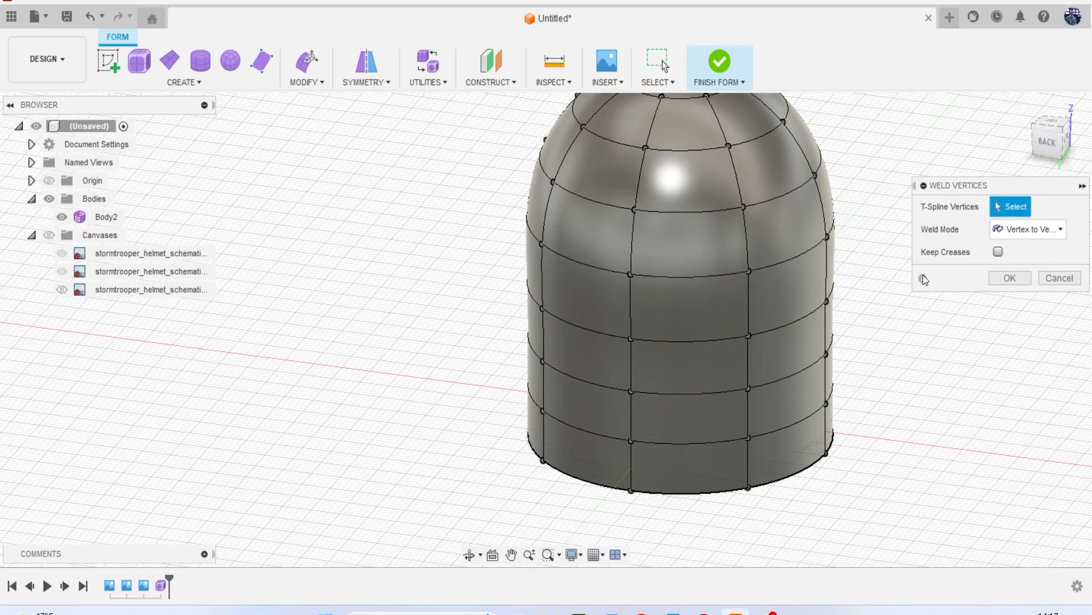
{"action": "left_click", "coordinate": [1009, 278]}
Show the canvases again and, from the right view, delete the two lowest rings of faces from the helmet body.
{"action": "left_click_drag", "start_coordinate": [1046, 142], "coordinate": [1091, 140]}
{"action": "left_click", "coordinate": [1038, 148]}
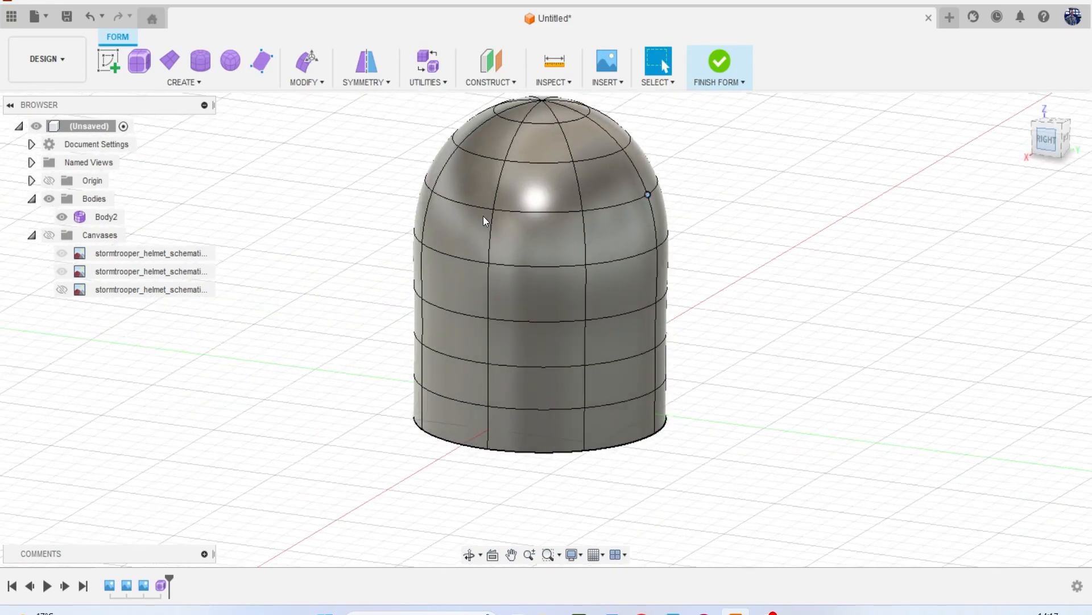
{"action": "left_click", "coordinate": [49, 235]}
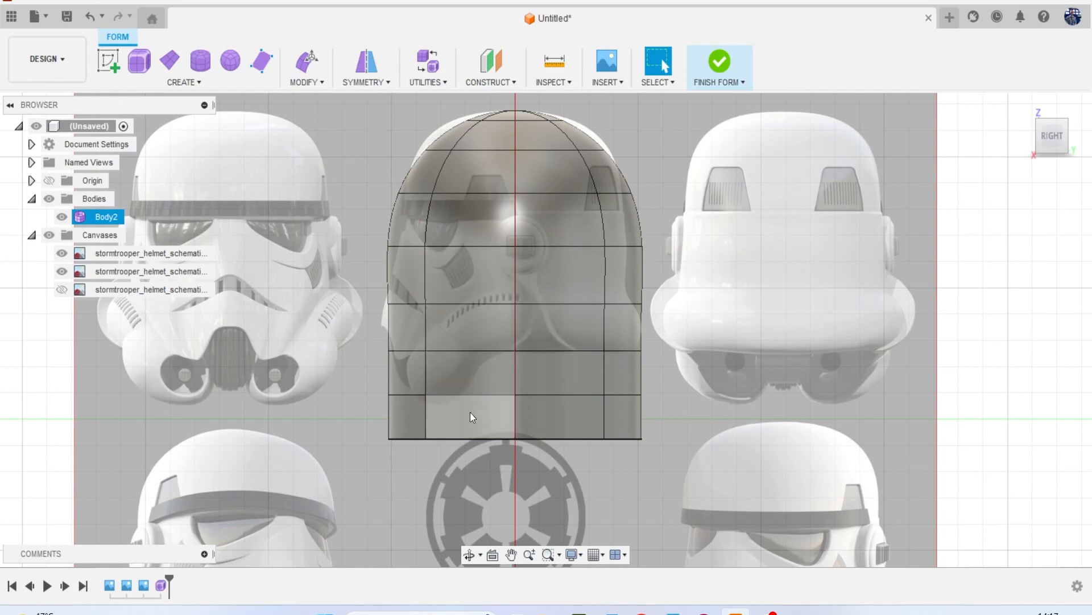
{"action": "left_click", "coordinate": [485, 424]}
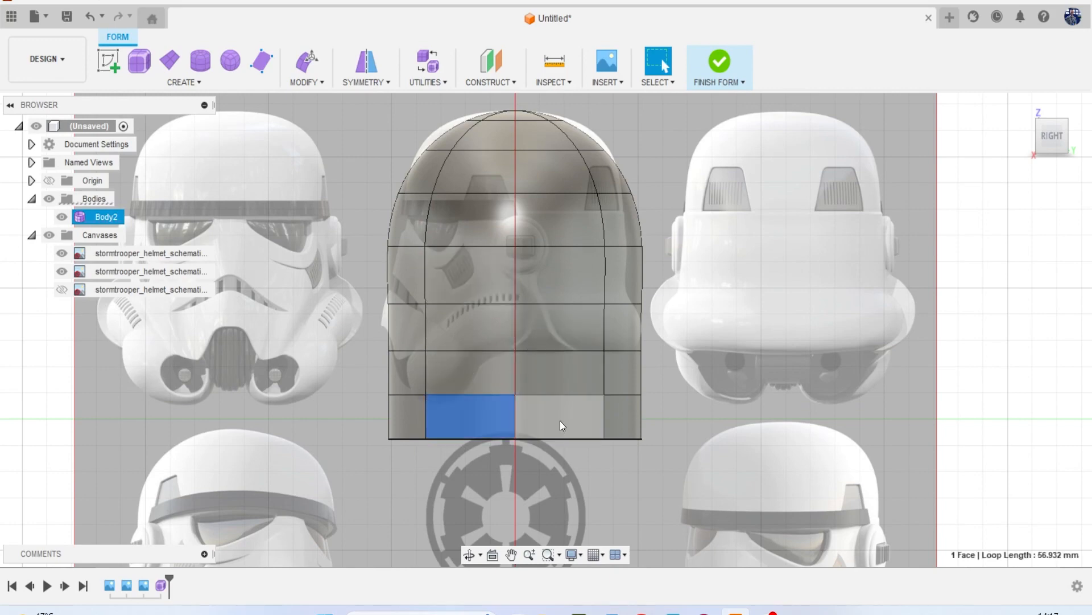
{"action": "double_click", "coordinate": [560, 424]}
{"action": "key", "text": "Delete"}
{"action": "left_click", "coordinate": [496, 378]}
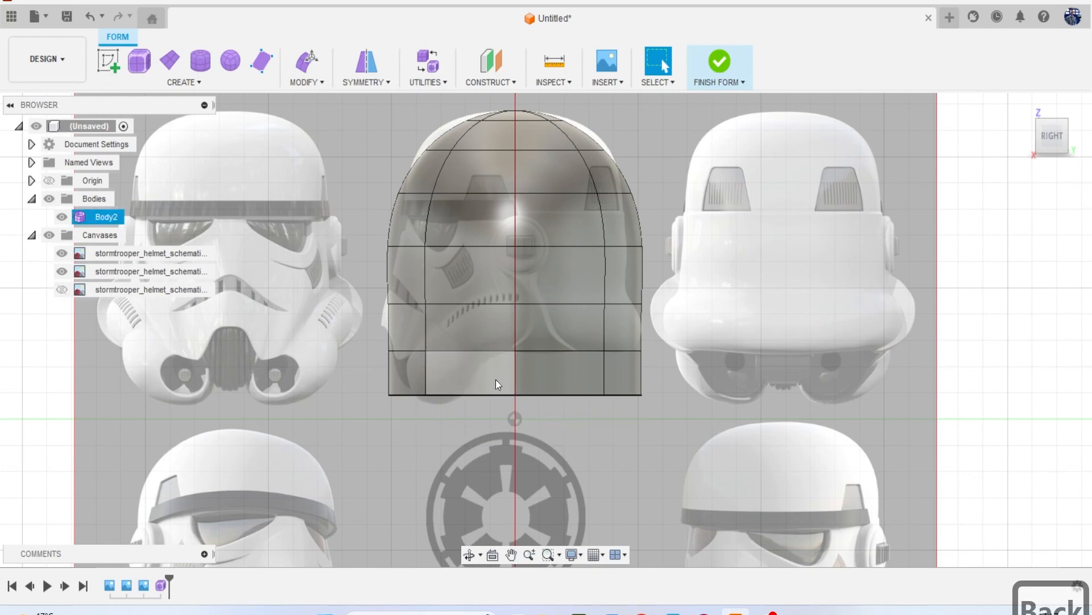
{"action": "double_click", "coordinate": [550, 379]}
{"action": "key", "text": "Delete"}
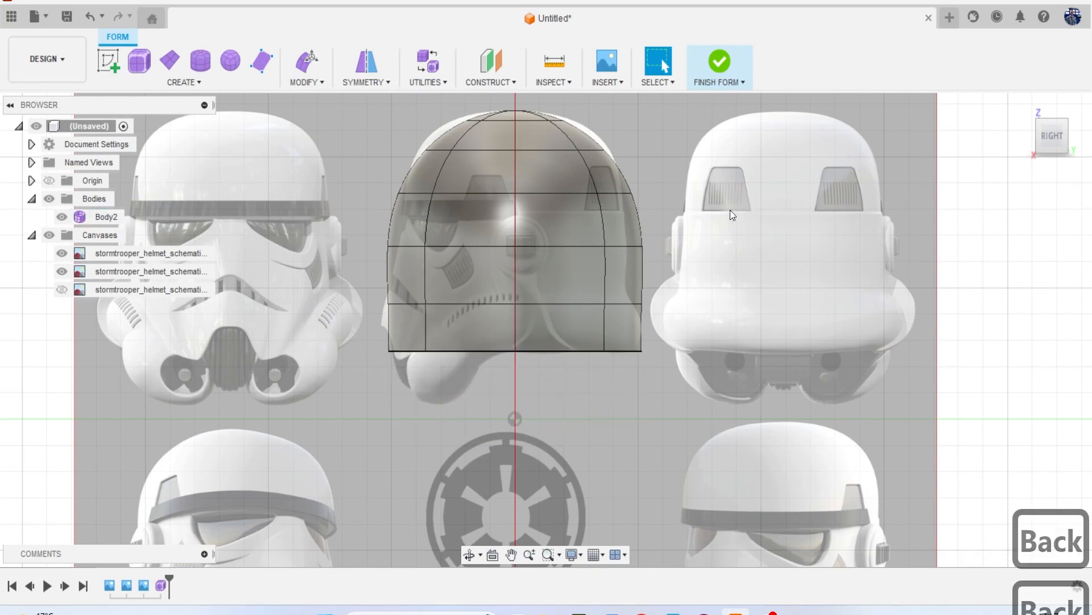
Save the design under the name "stormtrooper video".
{"action": "left_click", "coordinate": [67, 16]}
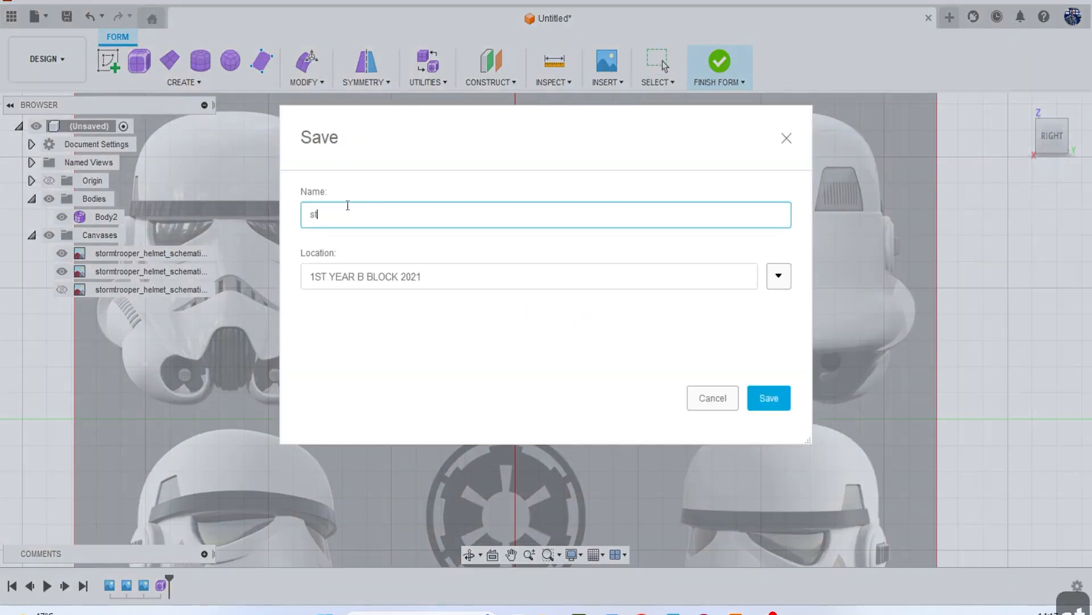
{"action": "type", "text": "stormtrooper video"}
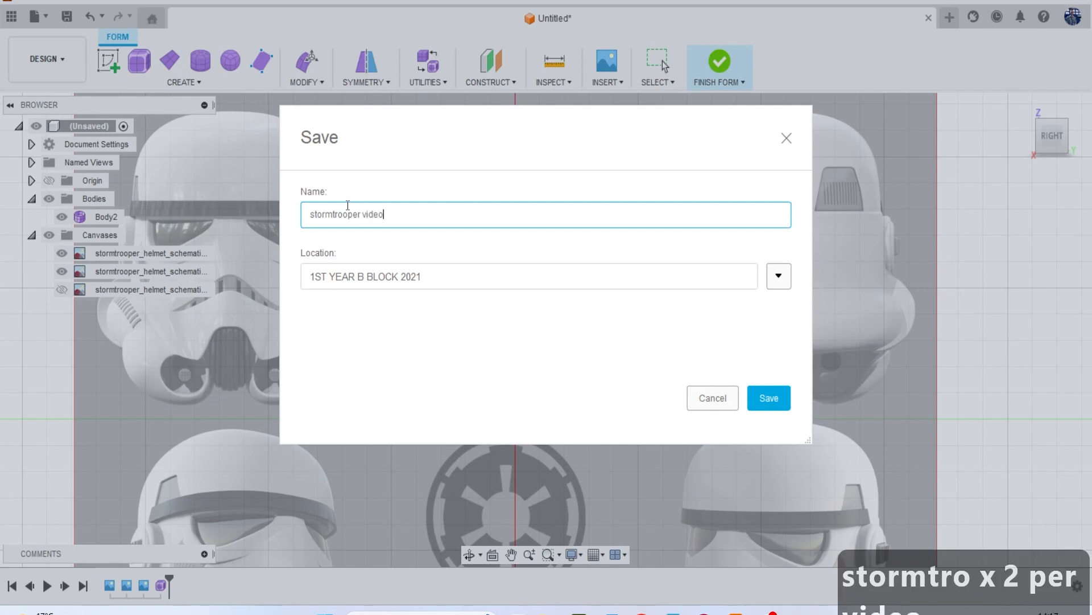
{"action": "key", "text": "Return"}
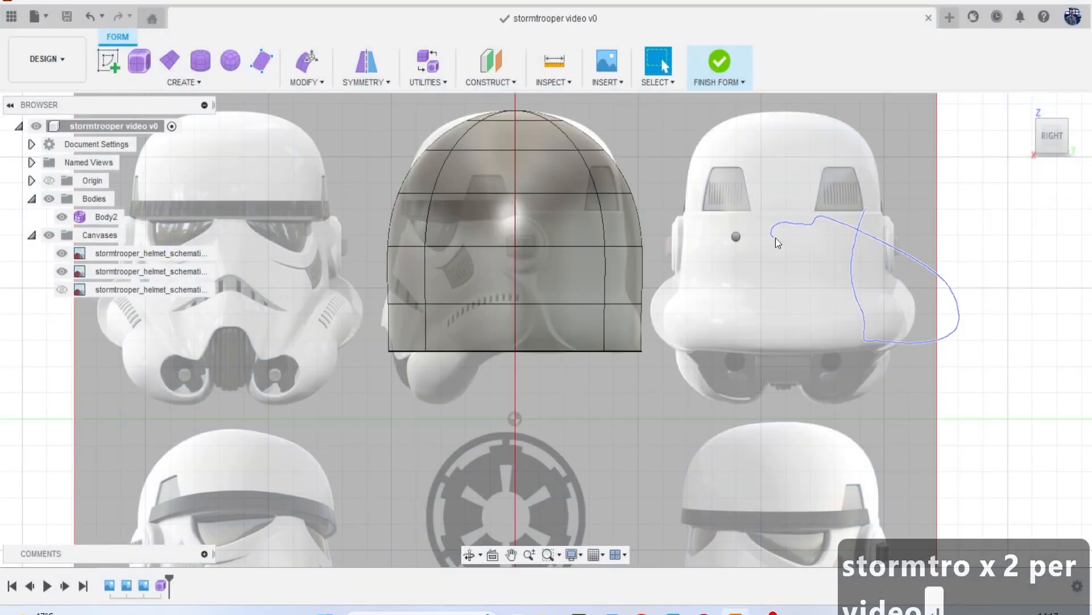
Edit the form by vertices, raising the rear and rear-corner points of the lower rim towards the helmet's edge on the side canvas.
{"action": "right_click", "coordinate": [790, 244]}
{"action": "left_click", "coordinate": [831, 227]}
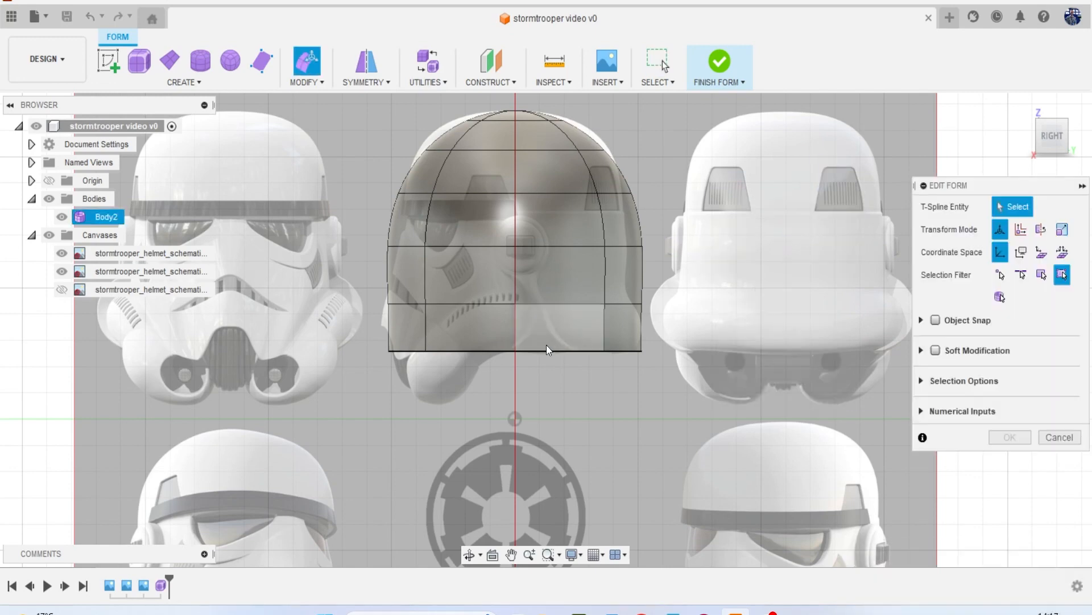
{"action": "scroll", "coordinate": [585, 371], "scroll_direction": "up", "scroll_amount": 1}
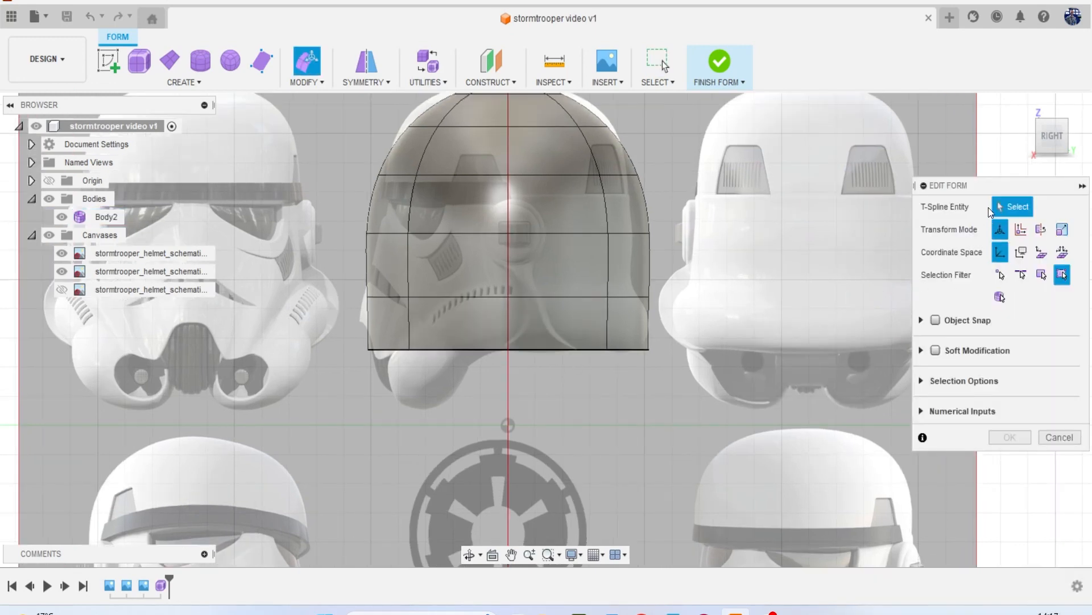
{"action": "left_click_drag", "start_coordinate": [988, 195], "coordinate": [954, 183]}
{"action": "left_click", "coordinate": [967, 264]}
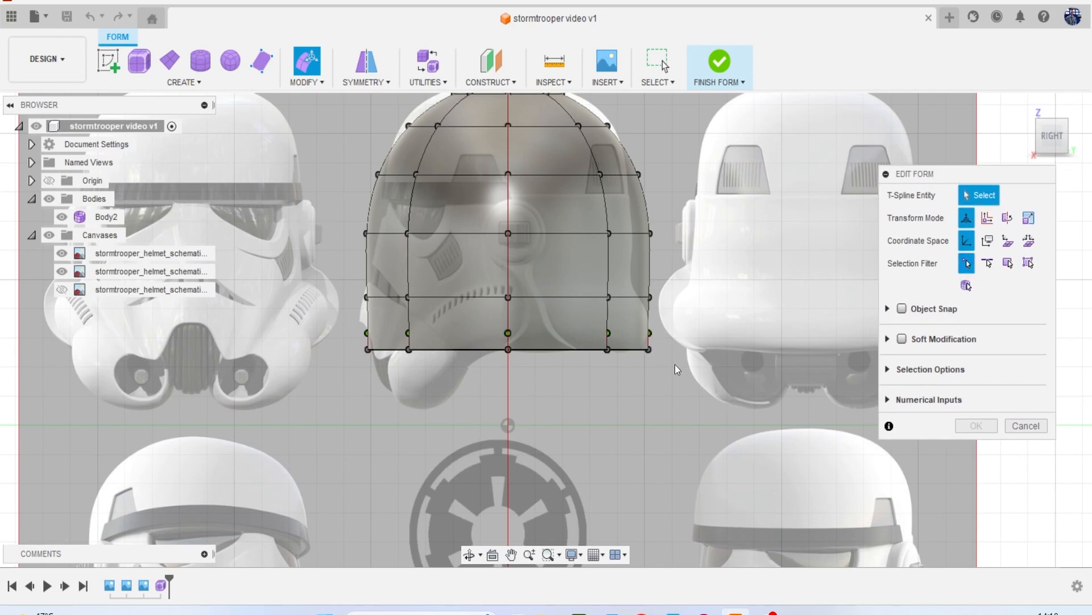
{"action": "left_click_drag", "start_coordinate": [629, 364], "coordinate": [633, 331]}
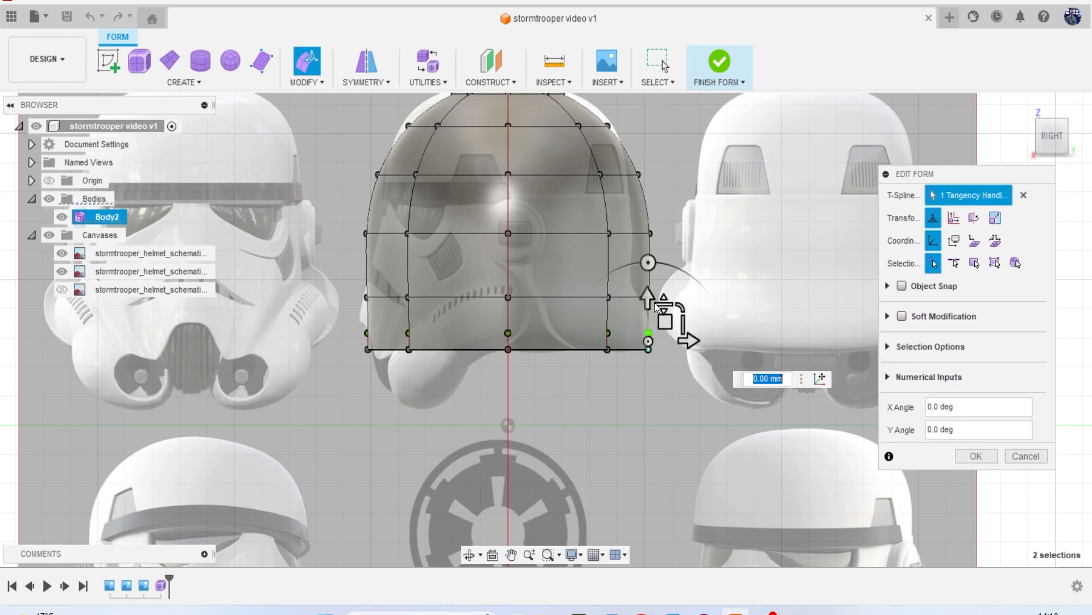
{"action": "left_click", "coordinate": [658, 362]}
{"action": "left_click_drag", "start_coordinate": [636, 324], "coordinate": [640, 287]}
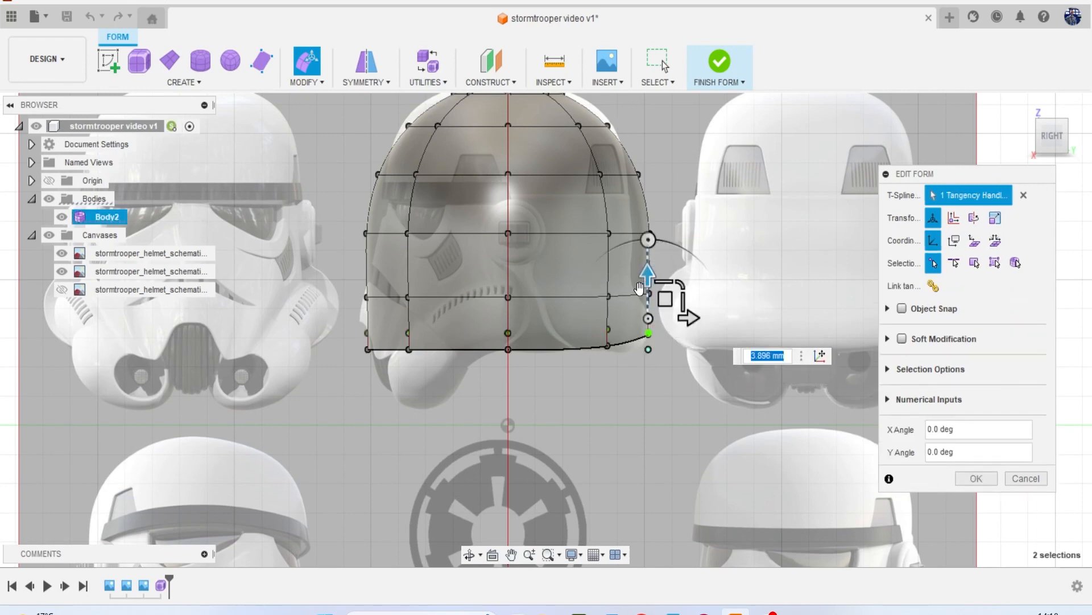
{"action": "left_click_drag", "start_coordinate": [616, 357], "coordinate": [605, 270]}
{"action": "middle_click_drag", "start_coordinate": [594, 374], "coordinate": [598, 355]}
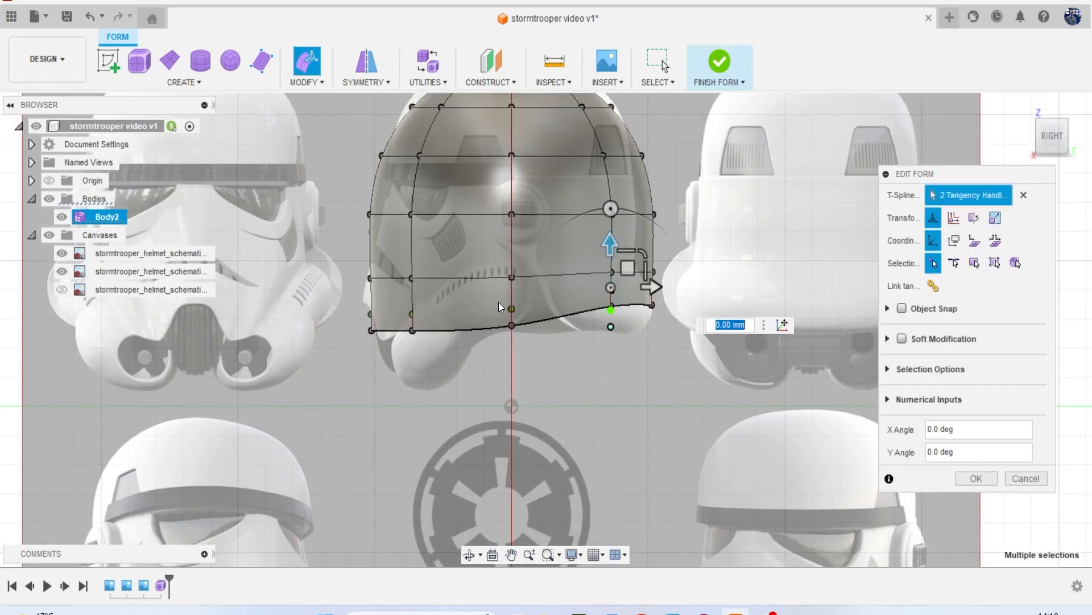
Raise the mid-side points of the lower rim about 6.3 mm and lower the front-corner points towards the chin.
{"action": "middle_click_drag", "start_coordinate": [524, 317], "coordinate": [514, 325]}
{"action": "scroll", "coordinate": [515, 325], "scroll_direction": "up", "scroll_amount": 3}
{"action": "left_click_drag", "start_coordinate": [475, 323], "coordinate": [489, 220]}
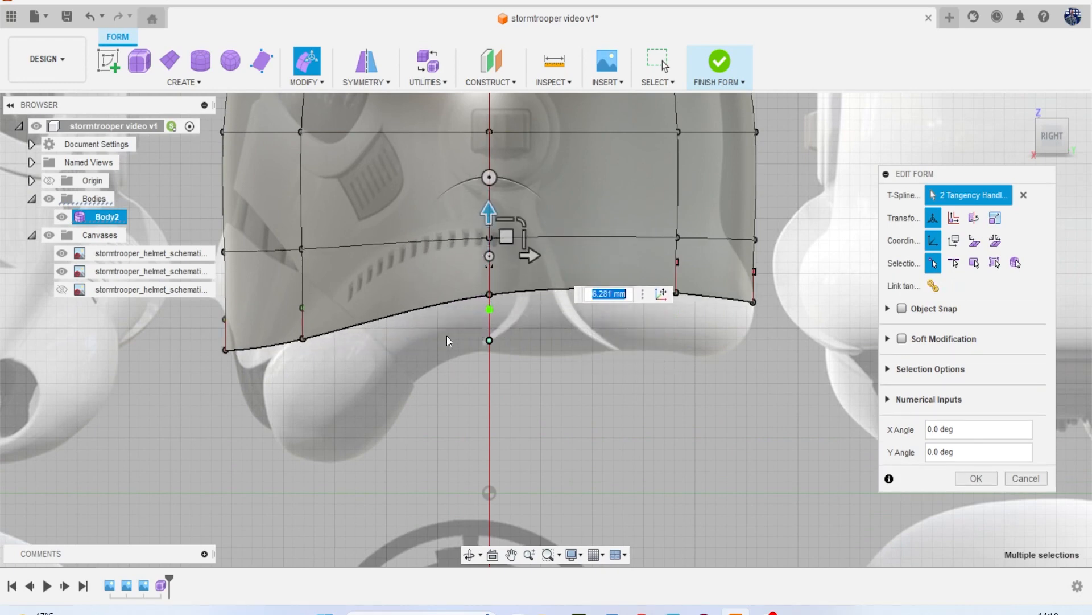
{"action": "middle_click_drag", "start_coordinate": [436, 339], "coordinate": [528, 323]}
{"action": "left_click_drag", "start_coordinate": [418, 276], "coordinate": [380, 336]}
{"action": "left_click_drag", "start_coordinate": [384, 270], "coordinate": [386, 387]}
{"action": "middle_click_drag", "start_coordinate": [374, 379], "coordinate": [445, 413]}
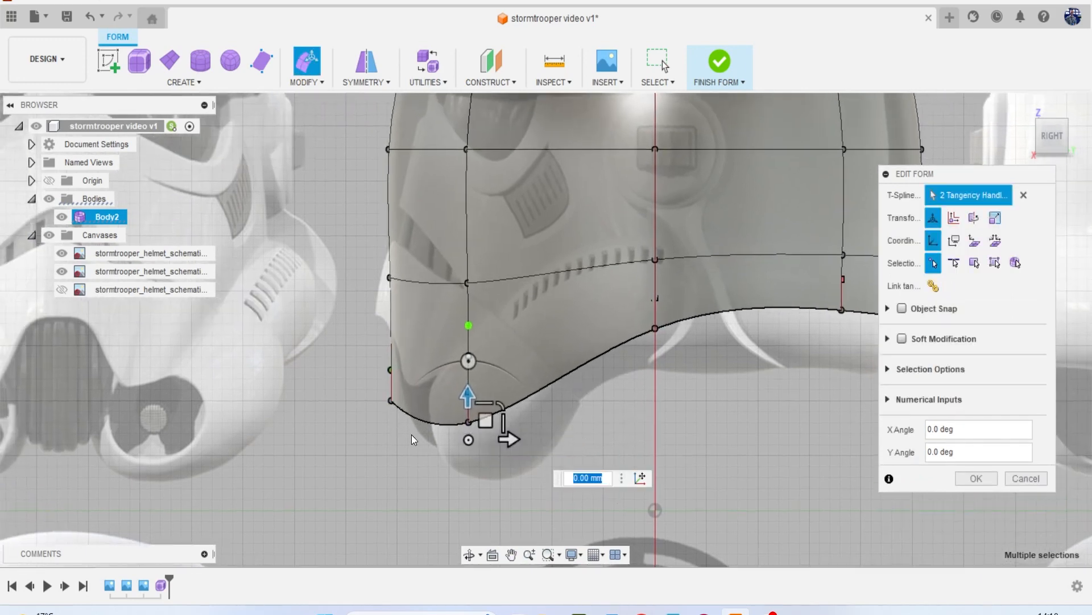
Shift the front centre point of the lower rim about 2.5 mm rearward and 2.7 mm down to match the chin.
{"action": "left_click_drag", "start_coordinate": [375, 382], "coordinate": [370, 360]}
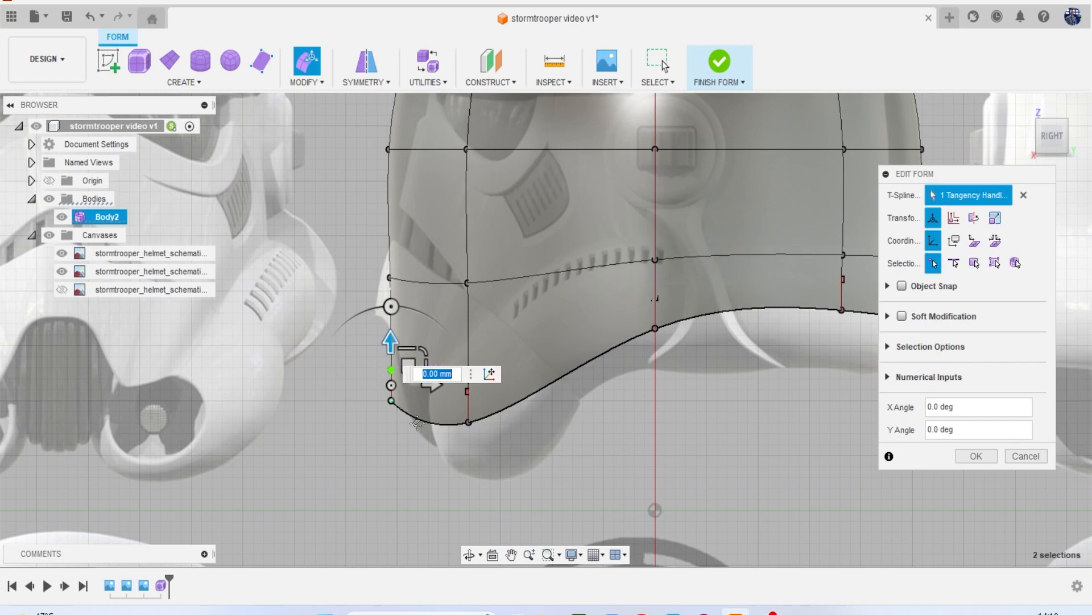
{"action": "middle_click_drag", "start_coordinate": [423, 427], "coordinate": [328, 388]}
{"action": "left_click_drag", "start_coordinate": [317, 331], "coordinate": [342, 363]}
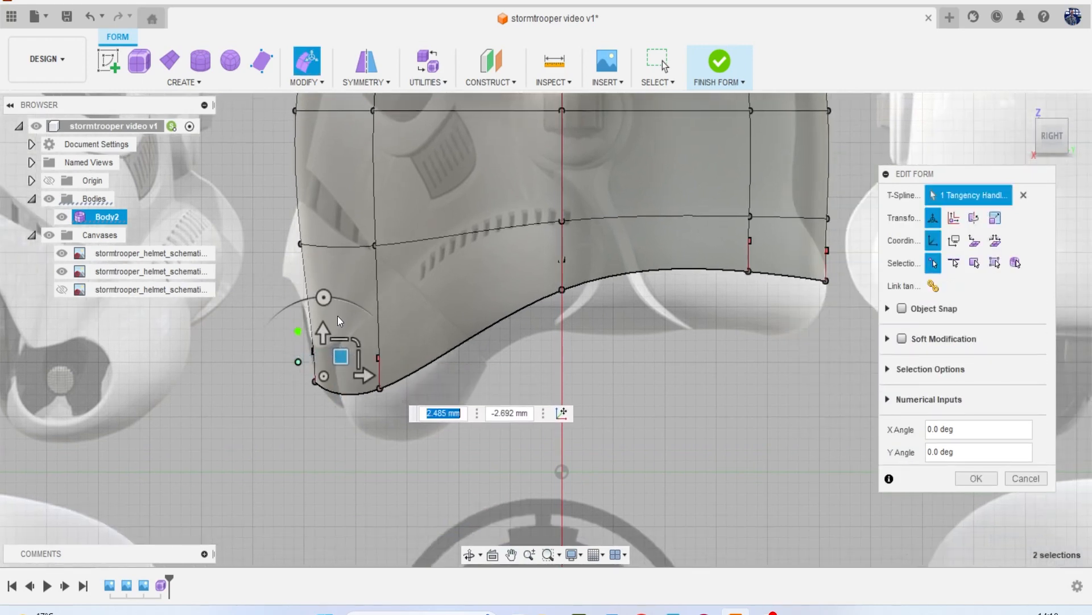
Move the front centre vertex one row above the lower rim about 4.8 mm forward to the mouth outline.
{"action": "scroll", "coordinate": [337, 313], "scroll_direction": "down", "scroll_amount": 5}
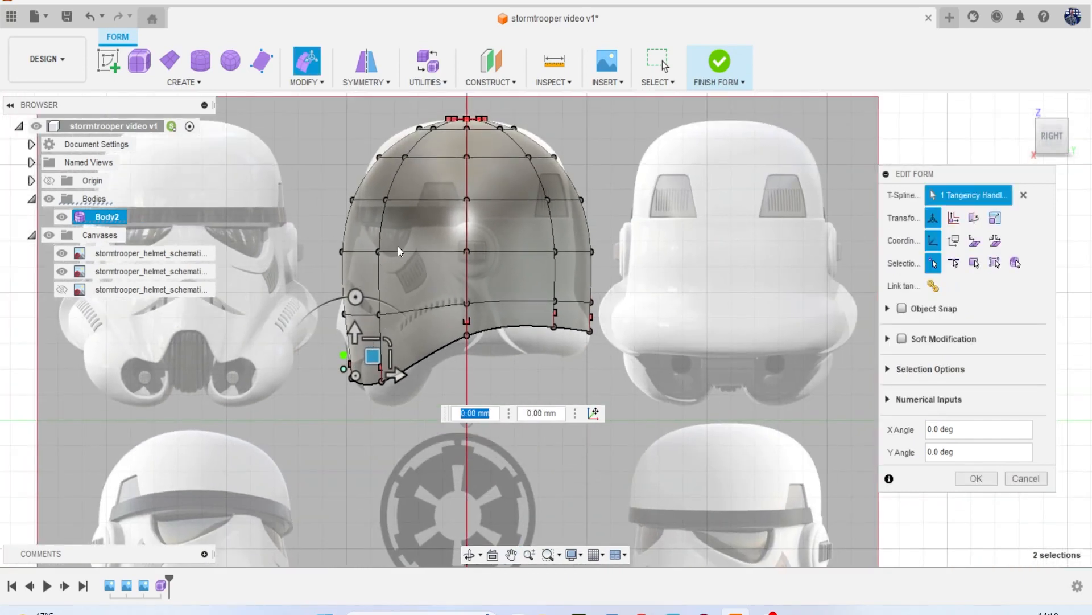
{"action": "scroll", "coordinate": [415, 280], "scroll_direction": "up", "scroll_amount": 6}
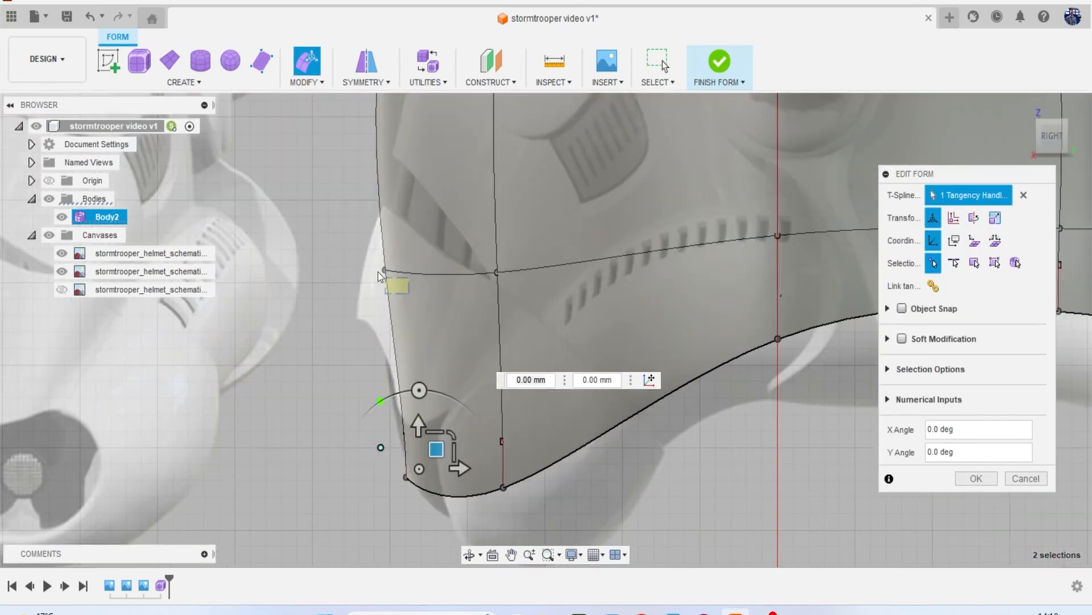
{"action": "left_click", "coordinate": [385, 269]}
{"action": "left_click_drag", "start_coordinate": [423, 272], "coordinate": [364, 324]}
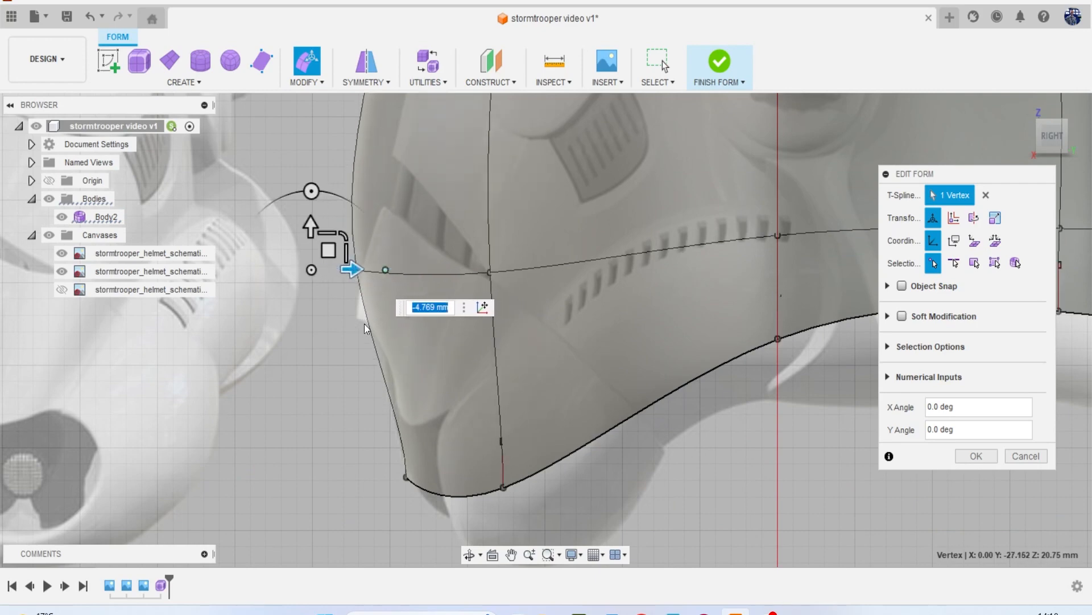
Move the front centre vertex at cheek height, two rows above the rim, rearward to the face outline.
{"action": "scroll", "coordinate": [378, 319], "scroll_direction": "down", "scroll_amount": 5}
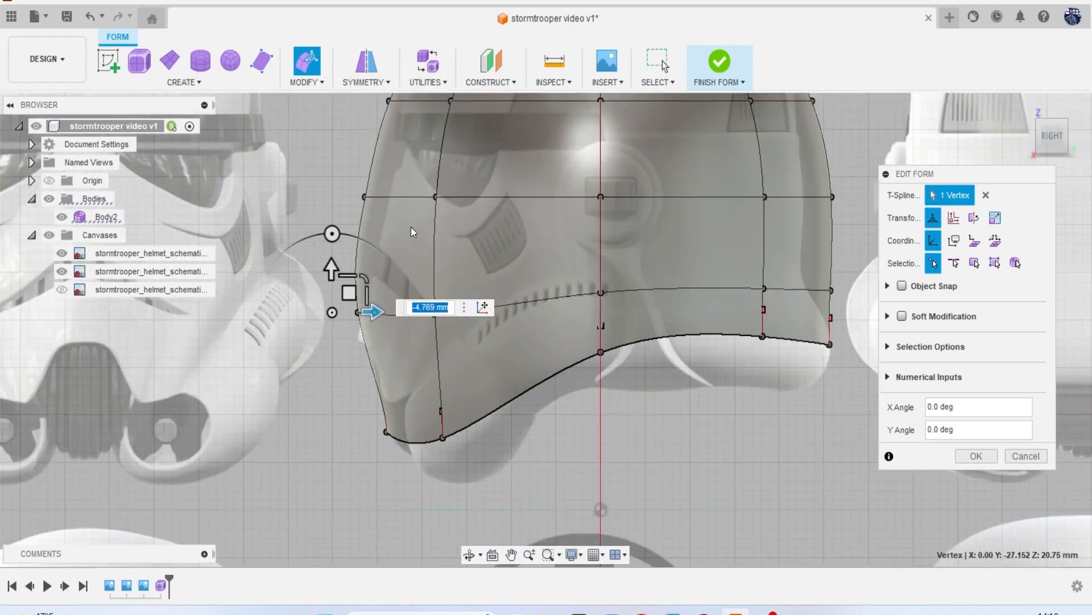
{"action": "scroll", "coordinate": [411, 226], "scroll_direction": "up", "scroll_amount": 2}
{"action": "scroll", "coordinate": [389, 265], "scroll_direction": "up", "scroll_amount": 4}
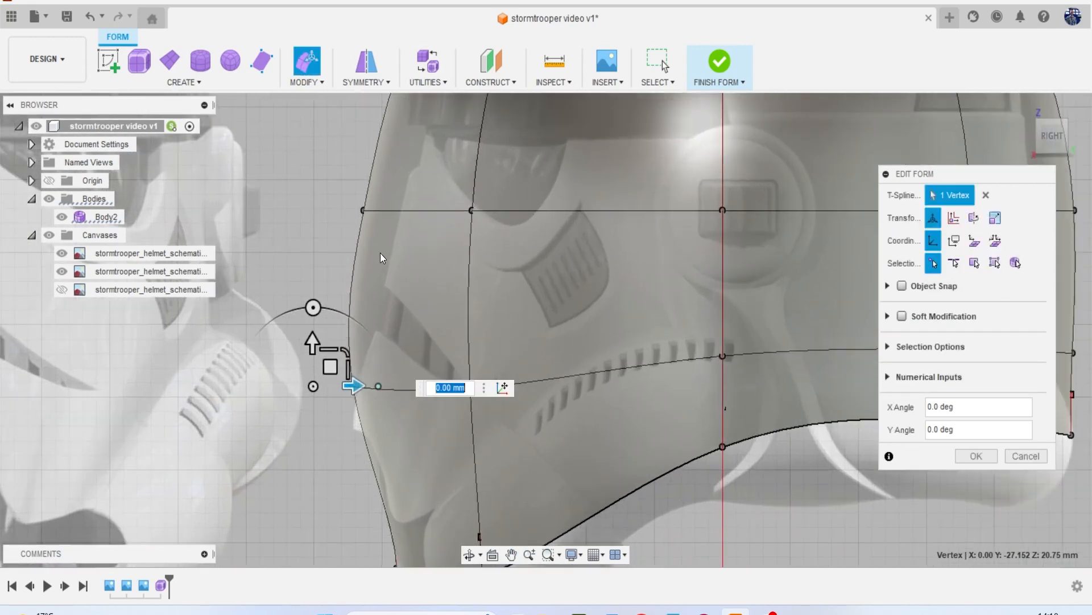
{"action": "middle_click_drag", "start_coordinate": [392, 203], "coordinate": [304, 271]}
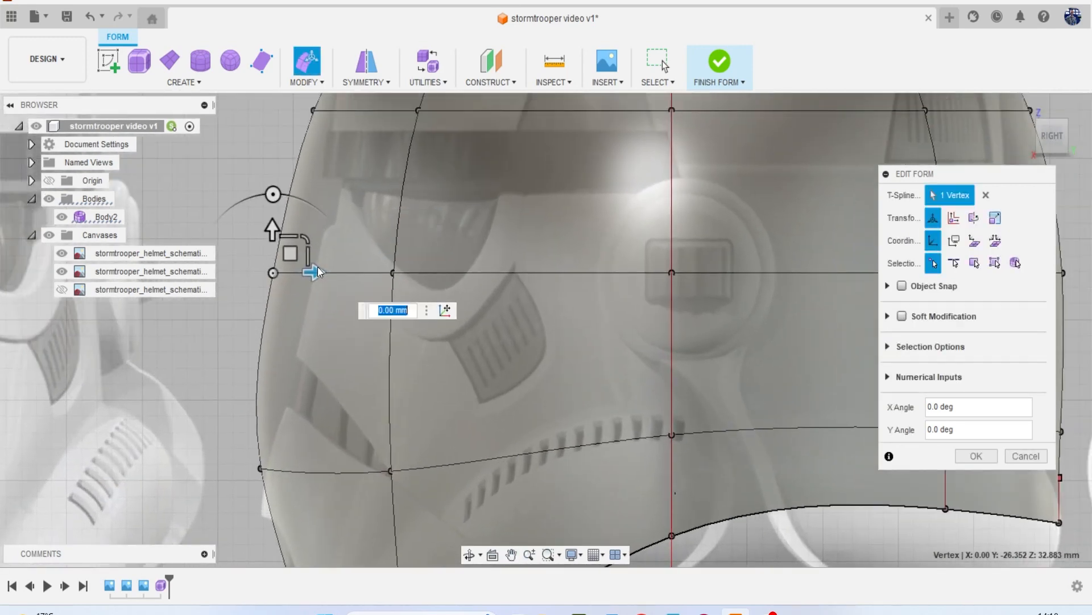
{"action": "left_click_drag", "start_coordinate": [299, 262], "coordinate": [381, 283]}
Reposition the mouth-level front vertex about 1.2 mm forward and 4.8 mm down to match the snout.
{"action": "scroll", "coordinate": [359, 299], "scroll_direction": "down", "scroll_amount": 3}
{"action": "middle_click_drag", "start_coordinate": [375, 314], "coordinate": [428, 256]}
{"action": "scroll", "coordinate": [353, 377], "scroll_direction": "up", "scroll_amount": 2}
{"action": "middle_click_drag", "start_coordinate": [354, 394], "coordinate": [354, 343]}
{"action": "left_click", "coordinate": [339, 316]}
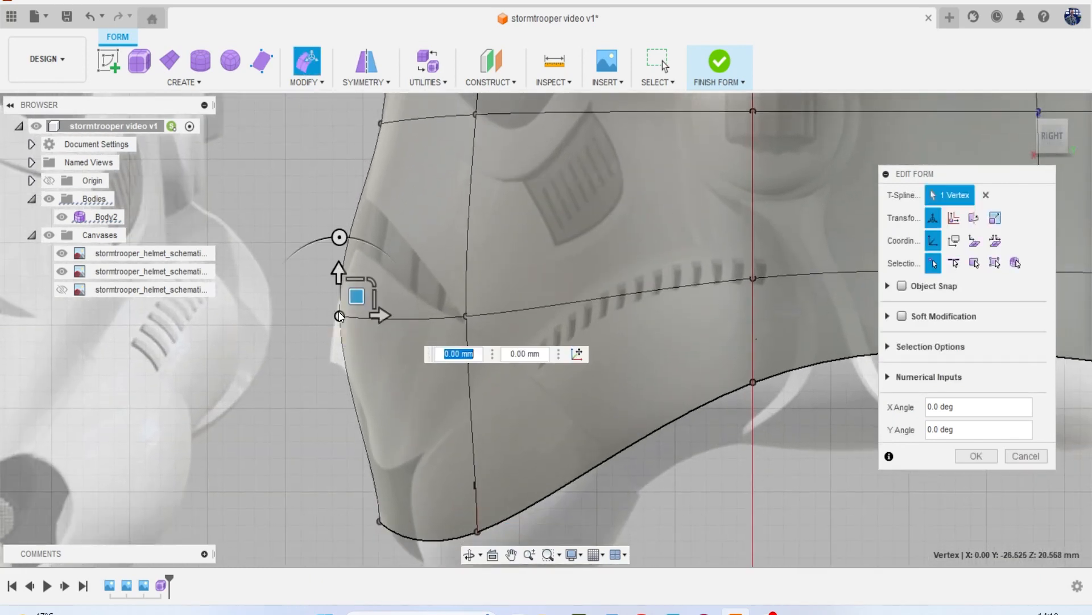
{"action": "left_click_drag", "start_coordinate": [356, 300], "coordinate": [339, 378]}
Move the front centre vertex on the dome's second ring from the top outward to the forehead outline.
{"action": "scroll", "coordinate": [377, 340], "scroll_direction": "down", "scroll_amount": 2}
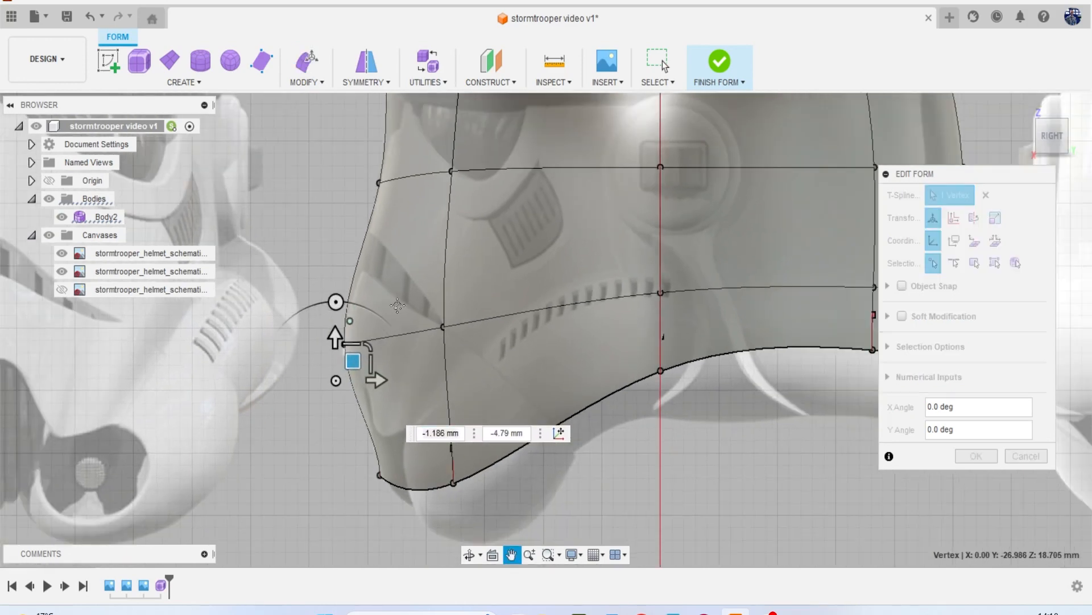
{"action": "middle_click_drag", "start_coordinate": [392, 239], "coordinate": [388, 312]}
{"action": "scroll", "coordinate": [389, 288], "scroll_direction": "up", "scroll_amount": 2}
{"action": "middle_click_drag", "start_coordinate": [391, 272], "coordinate": [397, 328]}
{"action": "scroll", "coordinate": [397, 329], "scroll_direction": "down", "scroll_amount": 3}
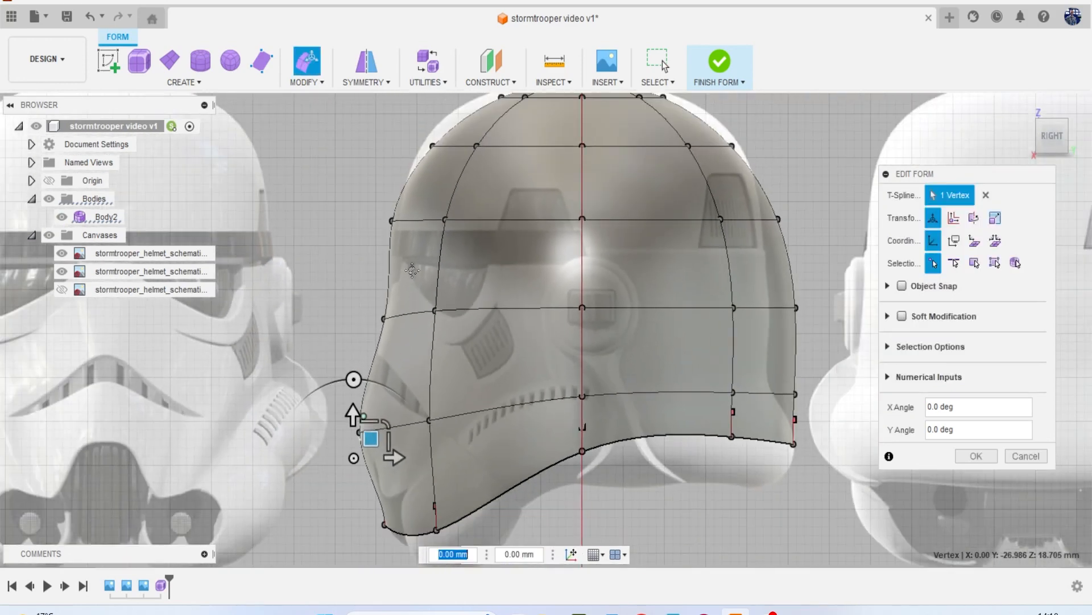
{"action": "scroll", "coordinate": [412, 267], "scroll_direction": "up", "scroll_amount": 1}
{"action": "middle_click_drag", "start_coordinate": [412, 238], "coordinate": [411, 291]}
{"action": "scroll", "coordinate": [412, 292], "scroll_direction": "up", "scroll_amount": 1}
{"action": "scroll", "coordinate": [416, 292], "scroll_direction": "down", "scroll_amount": 1}
{"action": "middle_click_drag", "start_coordinate": [438, 200], "coordinate": [444, 273]}
{"action": "scroll", "coordinate": [444, 273], "scroll_direction": "up", "scroll_amount": 1}
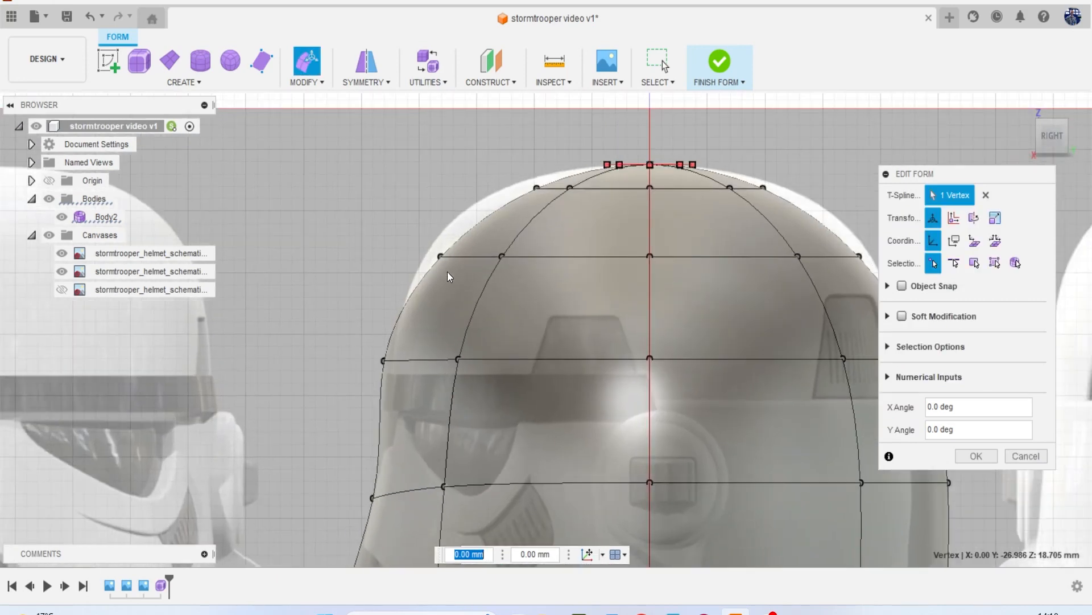
{"action": "left_click_drag", "start_coordinate": [440, 255], "coordinate": [443, 213]}
Raise the front centre vertex on the dome's topmost ring to meet the helmet outline.
{"action": "middle_click_drag", "start_coordinate": [545, 188], "coordinate": [482, 215]}
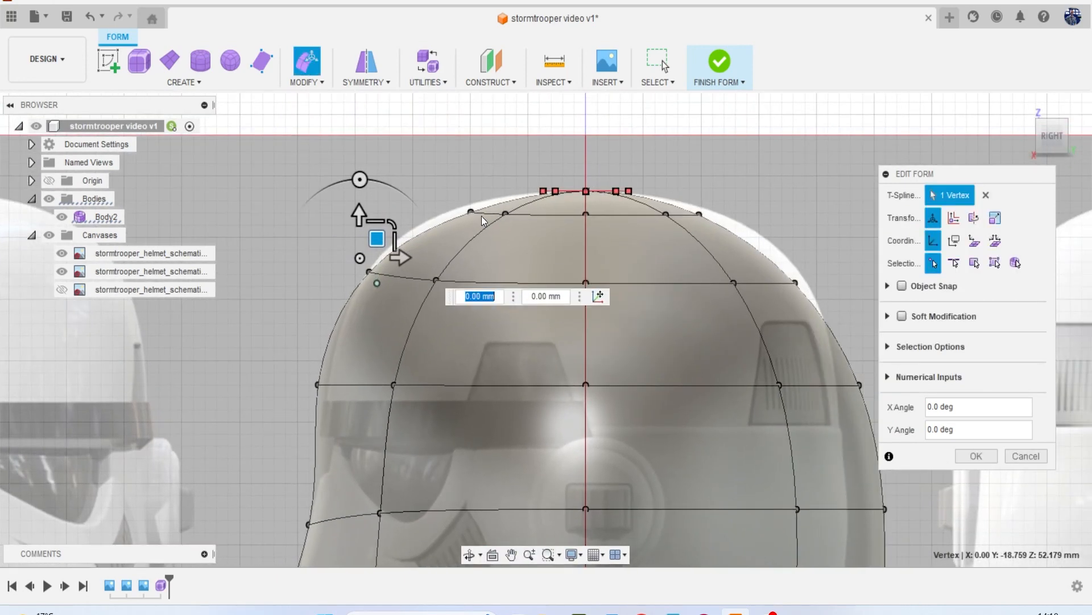
{"action": "left_click", "coordinate": [462, 206]}
{"action": "left_click_drag", "start_coordinate": [471, 170], "coordinate": [474, 180]}
Raise the rear centre vertices of the dome's top two rings to the back of the helmet's outline.
{"action": "middle_click_drag", "start_coordinate": [527, 260], "coordinate": [311, 231]}
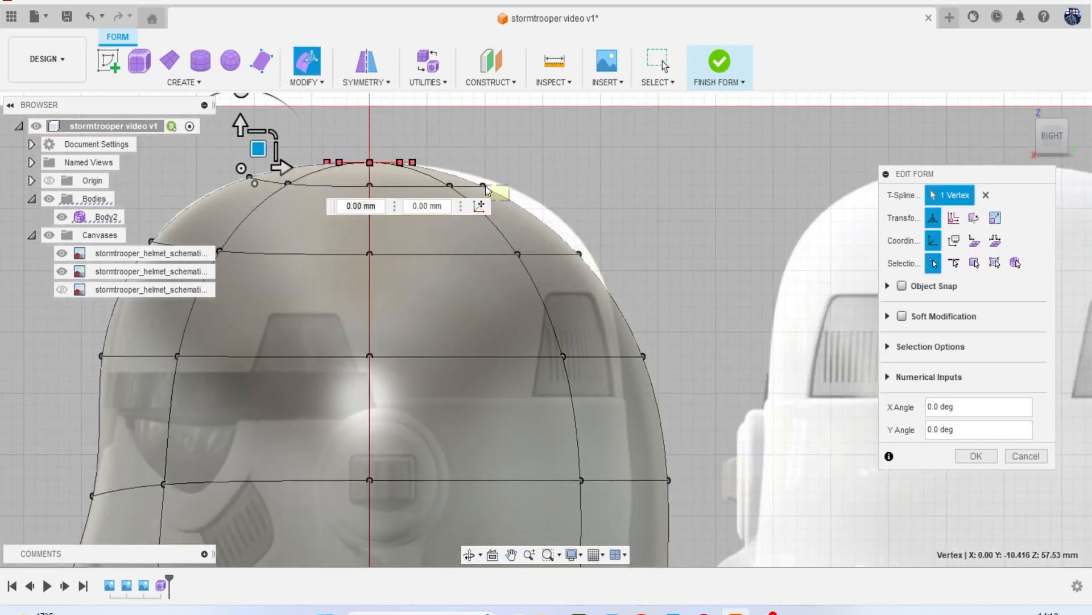
{"action": "left_click", "coordinate": [484, 185]}
{"action": "left_click_drag", "start_coordinate": [508, 162], "coordinate": [515, 154]}
{"action": "middle_click_drag", "start_coordinate": [597, 260], "coordinate": [487, 266]}
{"action": "left_click", "coordinate": [511, 229]}
{"action": "left_click_drag", "start_coordinate": [524, 208], "coordinate": [524, 208]}
Pull the rear centre vertices of the third and fourth rings from the top inward to the helmet's back outline.
{"action": "middle_click_drag", "start_coordinate": [538, 310], "coordinate": [494, 253]}
{"action": "left_click", "coordinate": [549, 297]}
{"action": "left_click_drag", "start_coordinate": [513, 240], "coordinate": [482, 240]}
{"action": "middle_click_drag", "start_coordinate": [529, 397], "coordinate": [511, 326]}
{"action": "left_click", "coordinate": [498, 309]}
{"action": "left_click_drag", "start_coordinate": [538, 308], "coordinate": [466, 341]}
Pull the rear centre vertex one row above the lower rim about 3 mm inward to form the neck curve.
{"action": "middle_click_drag", "start_coordinate": [486, 415], "coordinate": [477, 360]}
{"action": "scroll", "coordinate": [477, 360], "scroll_direction": "down", "scroll_amount": 1}
{"action": "left_click", "coordinate": [484, 373]}
{"action": "left_click_drag", "start_coordinate": [519, 372], "coordinate": [495, 372]}
Push the rear centre vertex of the dome's second ring about 1 mm outward to close the gap to the outline.
{"action": "scroll", "coordinate": [490, 330], "scroll_direction": "down", "scroll_amount": 4}
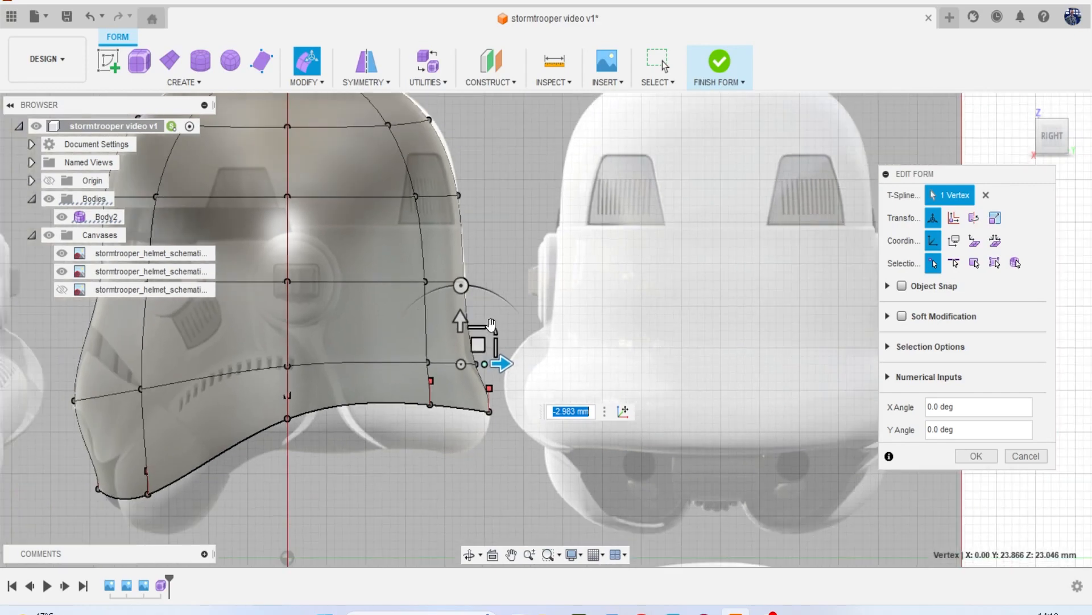
{"action": "scroll", "coordinate": [491, 271], "scroll_direction": "up", "scroll_amount": 5}
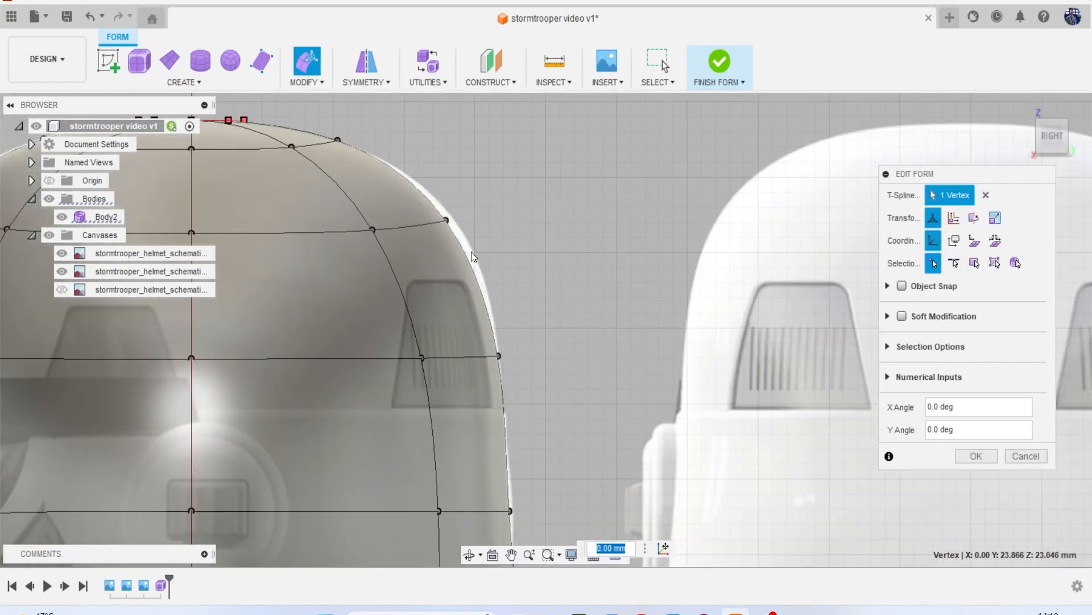
{"action": "left_click", "coordinate": [446, 219]}
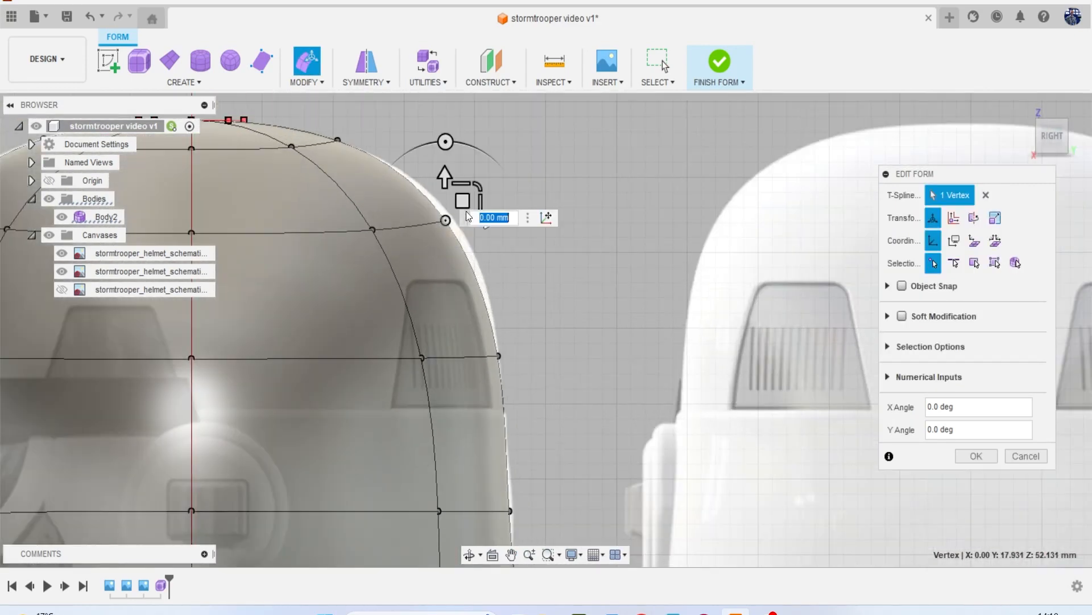
{"action": "middle_click_drag", "start_coordinate": [488, 223], "coordinate": [450, 247]}
{"action": "left_click_drag", "start_coordinate": [450, 248], "coordinate": [463, 246]}
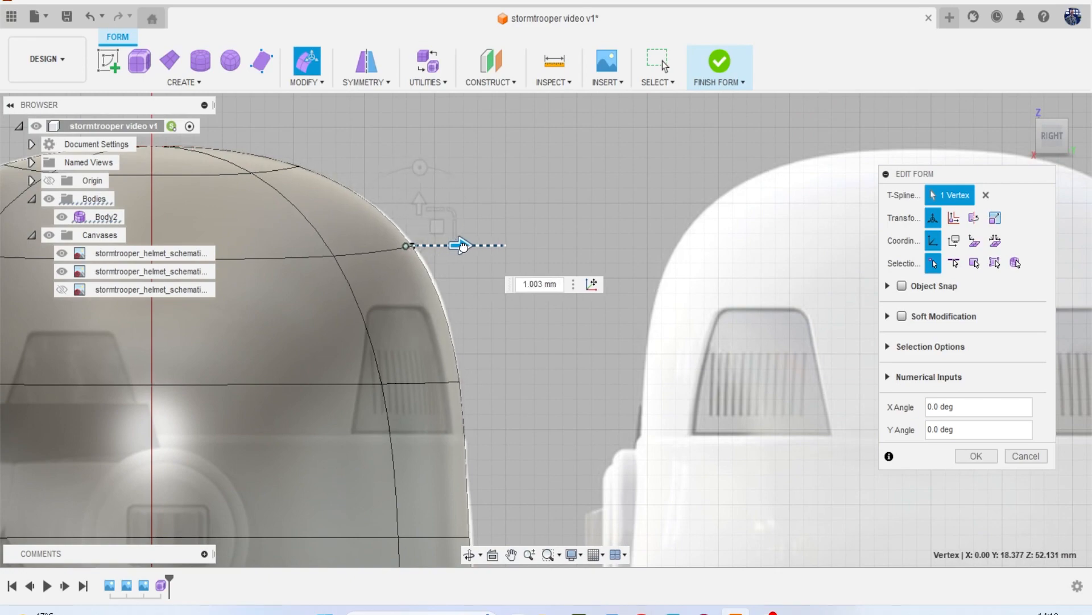
Move the front centre vertex at brow height slightly rearward to the canvas outline and accept the form edits.
{"action": "scroll", "coordinate": [456, 325], "scroll_direction": "down", "scroll_amount": 6}
{"action": "middle_click_drag", "start_coordinate": [288, 436], "coordinate": [477, 300]}
{"action": "scroll", "coordinate": [380, 322], "scroll_direction": "down", "scroll_amount": 1}
{"action": "scroll", "coordinate": [413, 304], "scroll_direction": "up", "scroll_amount": 3}
{"action": "middle_click_drag", "start_coordinate": [350, 212], "coordinate": [271, 326]}
{"action": "scroll", "coordinate": [357, 258], "scroll_direction": "up", "scroll_amount": 3}
{"action": "scroll", "coordinate": [358, 258], "scroll_direction": "up", "scroll_amount": 2}
{"action": "left_click", "coordinate": [308, 302]}
{"action": "left_click_drag", "start_coordinate": [268, 329], "coordinate": [304, 346]}
{"action": "scroll", "coordinate": [306, 354], "scroll_direction": "down", "scroll_amount": 3}
{"action": "middle_click_drag", "start_coordinate": [307, 401], "coordinate": [309, 265]}
{"action": "scroll", "coordinate": [313, 341], "scroll_direction": "down", "scroll_amount": 1}
{"action": "scroll", "coordinate": [313, 340], "scroll_direction": "down", "scroll_amount": 1}
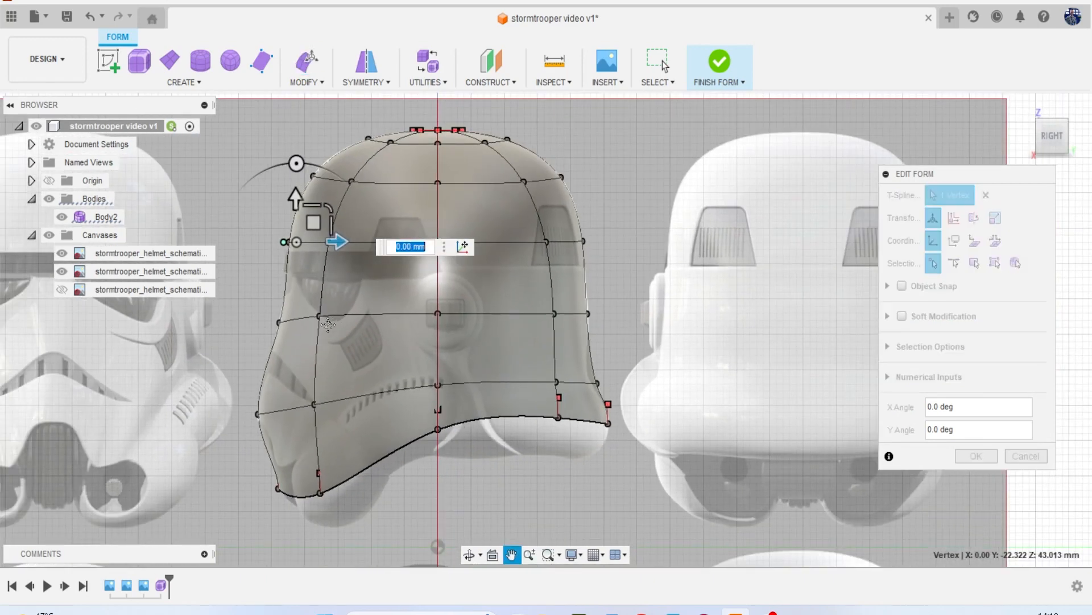
{"action": "middle_click_drag", "start_coordinate": [313, 340], "coordinate": [312, 312]}
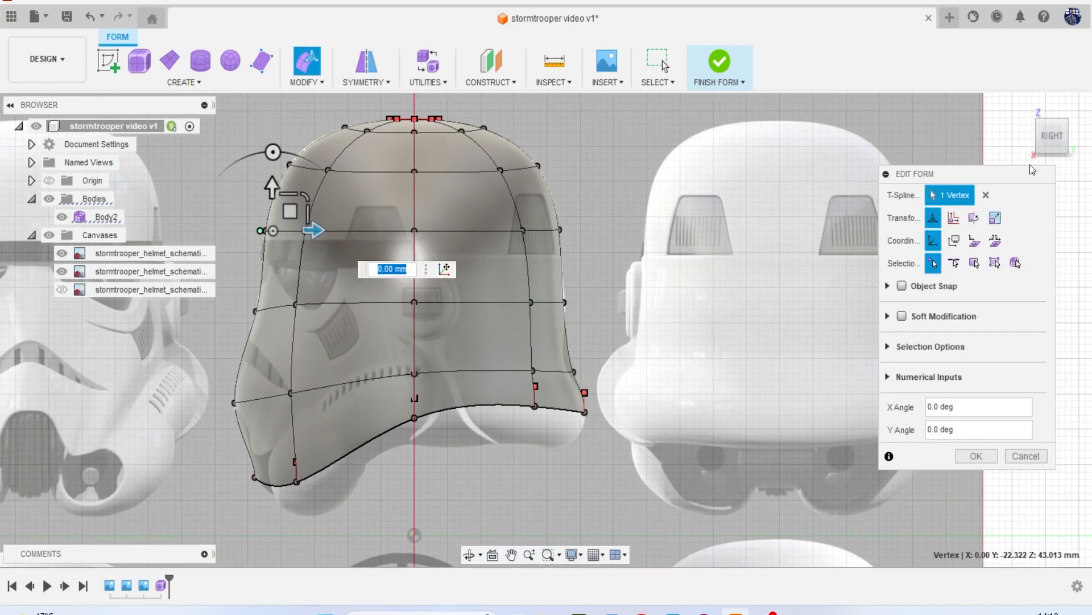
{"action": "left_click", "coordinate": [974, 479]}
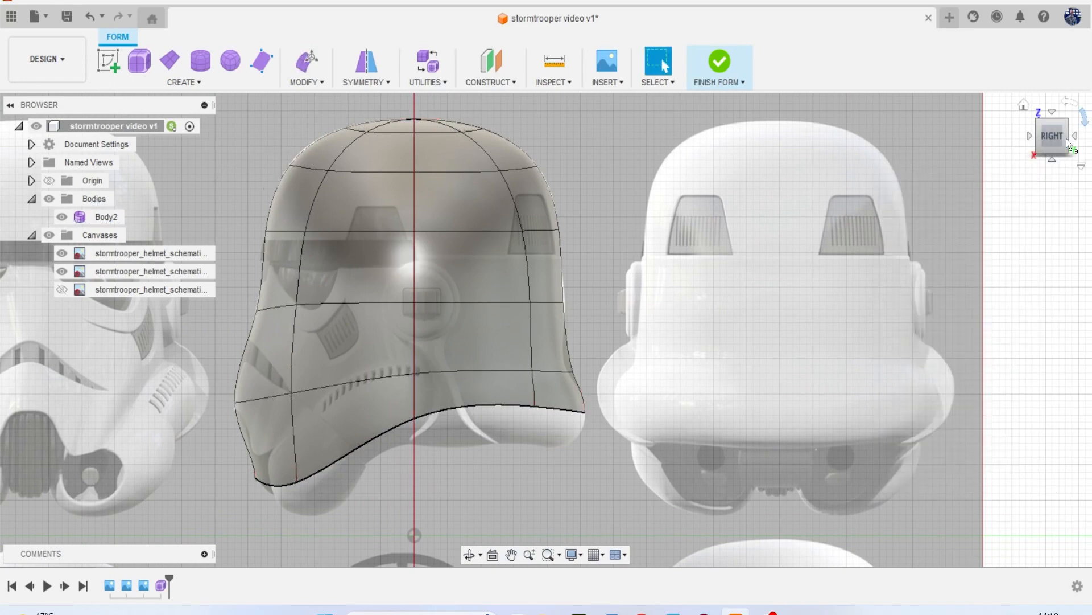
Try scaling the whole helmet body's width by about 0.816 against the front canvas.
{"action": "left_click", "coordinate": [1073, 140]}
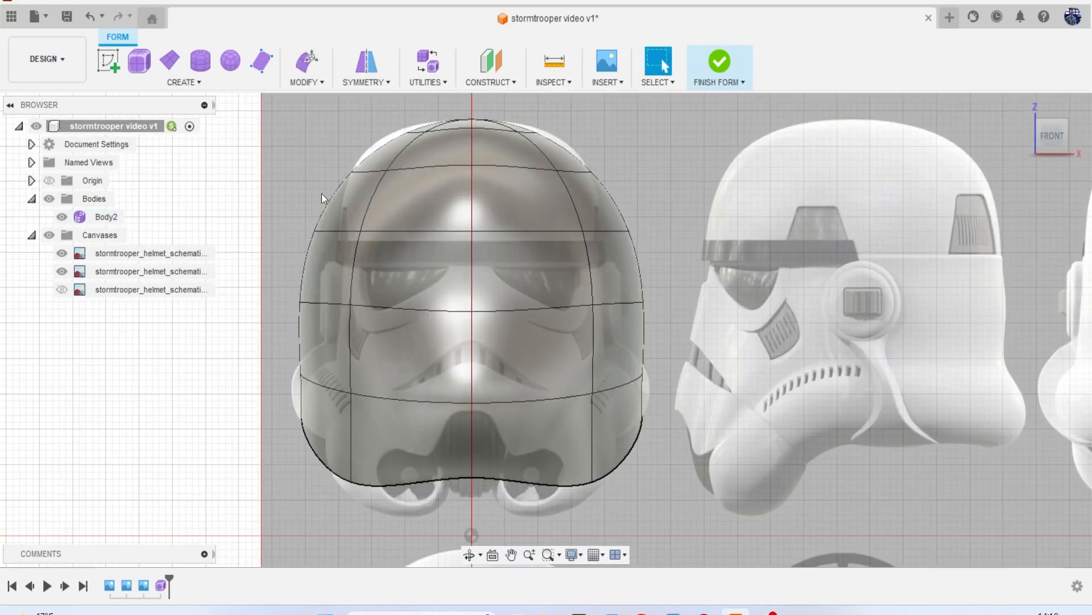
{"action": "right_click", "coordinate": [284, 163]}
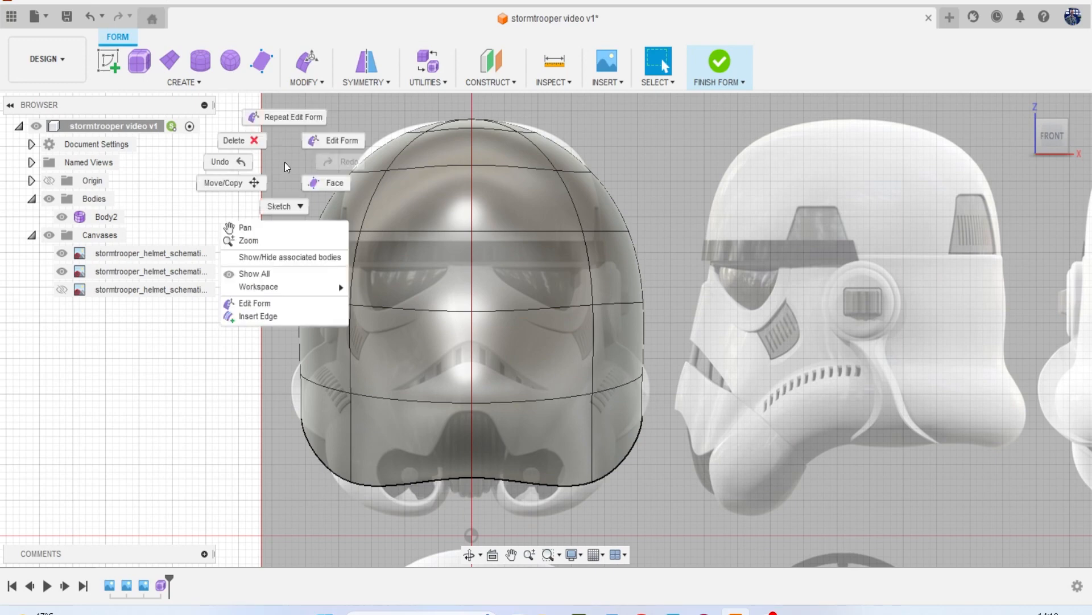
{"action": "left_click", "coordinate": [319, 147]}
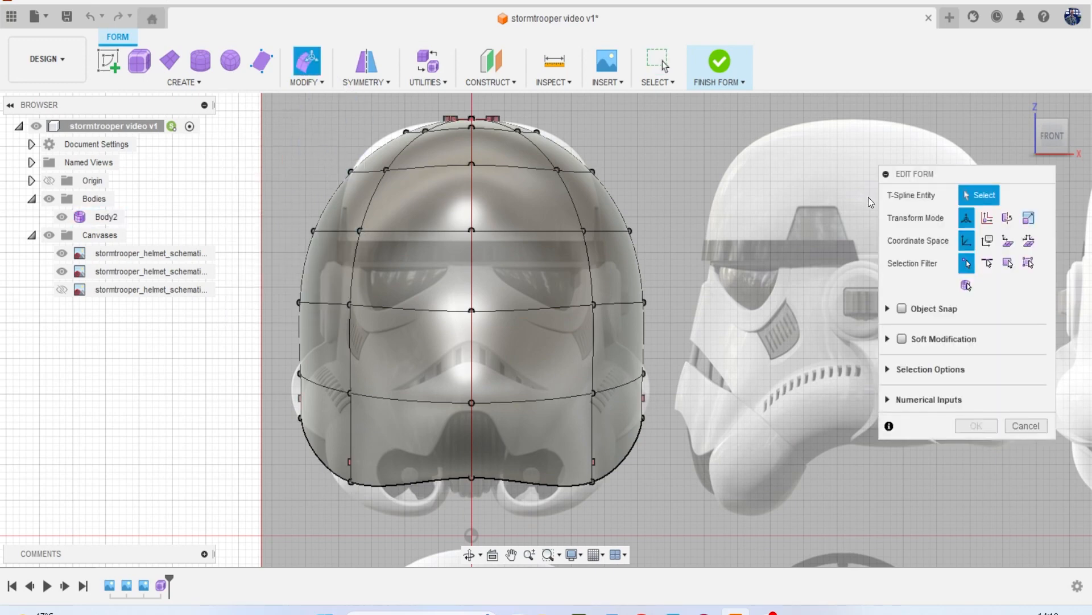
{"action": "left_click", "coordinate": [966, 285]}
{"action": "left_click", "coordinate": [602, 251]}
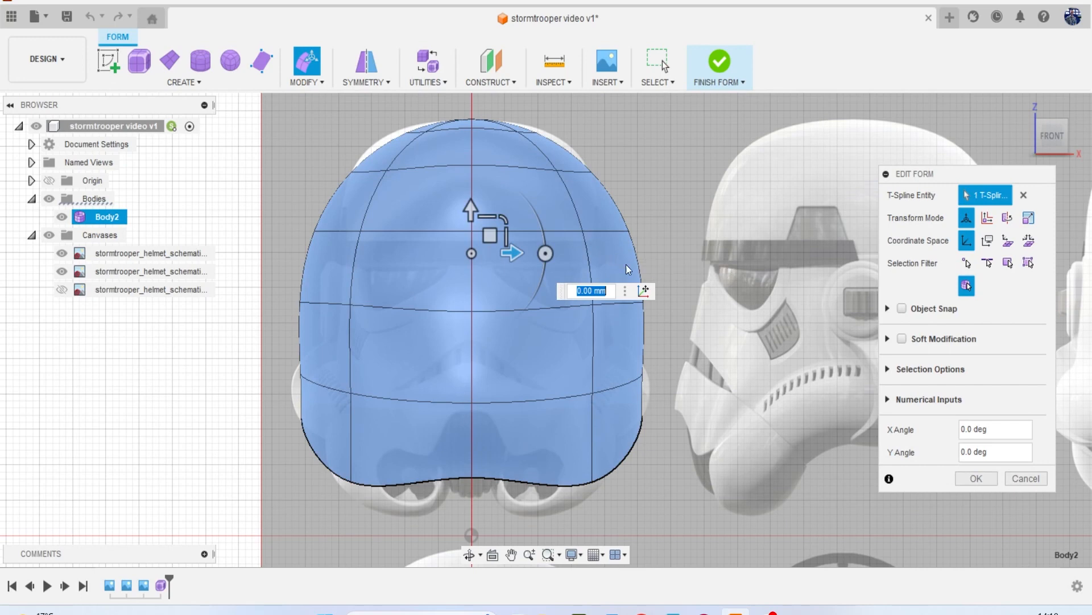
{"action": "left_click_drag", "start_coordinate": [507, 236], "coordinate": [500, 240]}
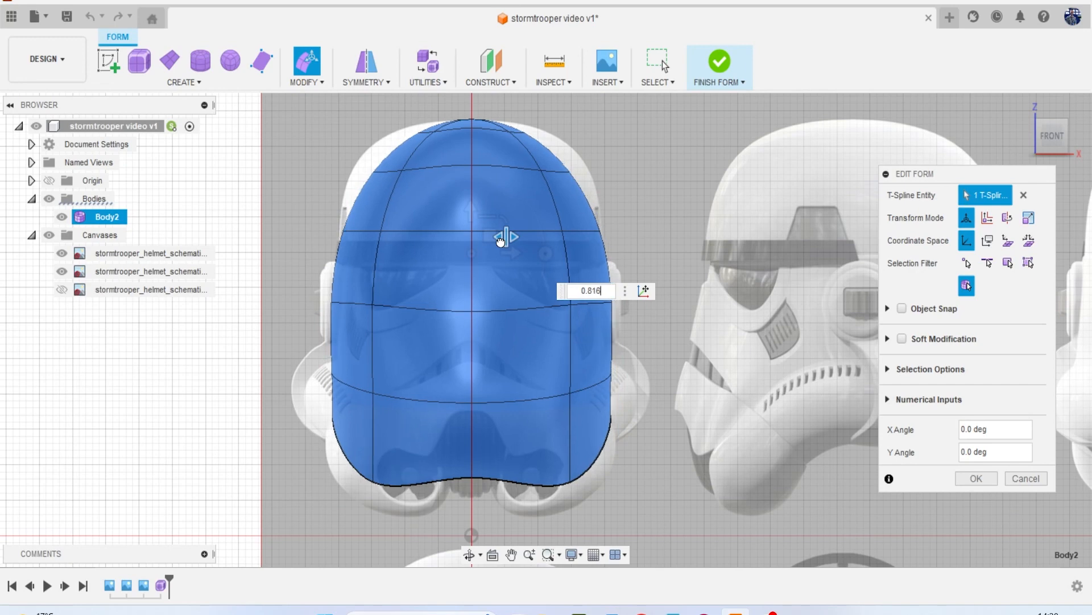
{"action": "left_click_drag", "start_coordinate": [500, 239], "coordinate": [500, 239]}
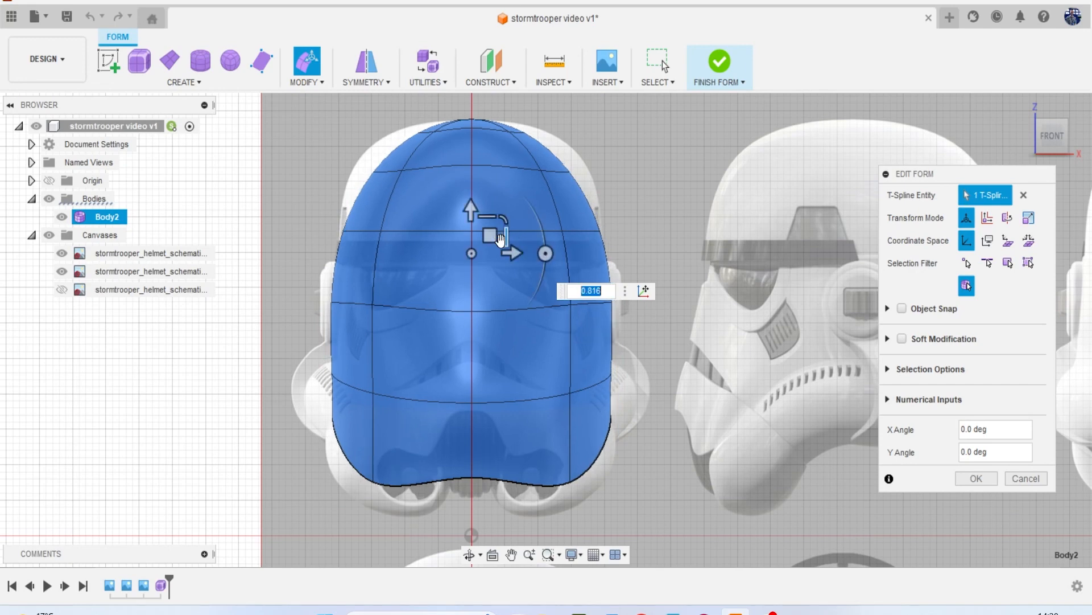
{"action": "left_click", "coordinate": [974, 478]}
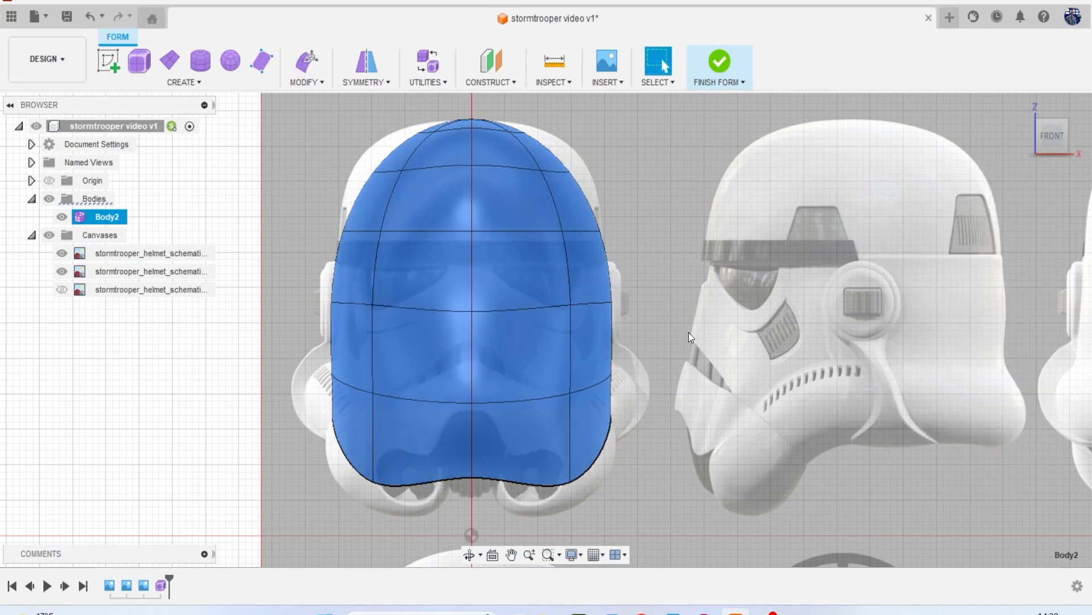
{"action": "right_click", "coordinate": [708, 176]}
{"action": "left_click", "coordinate": [650, 151]}
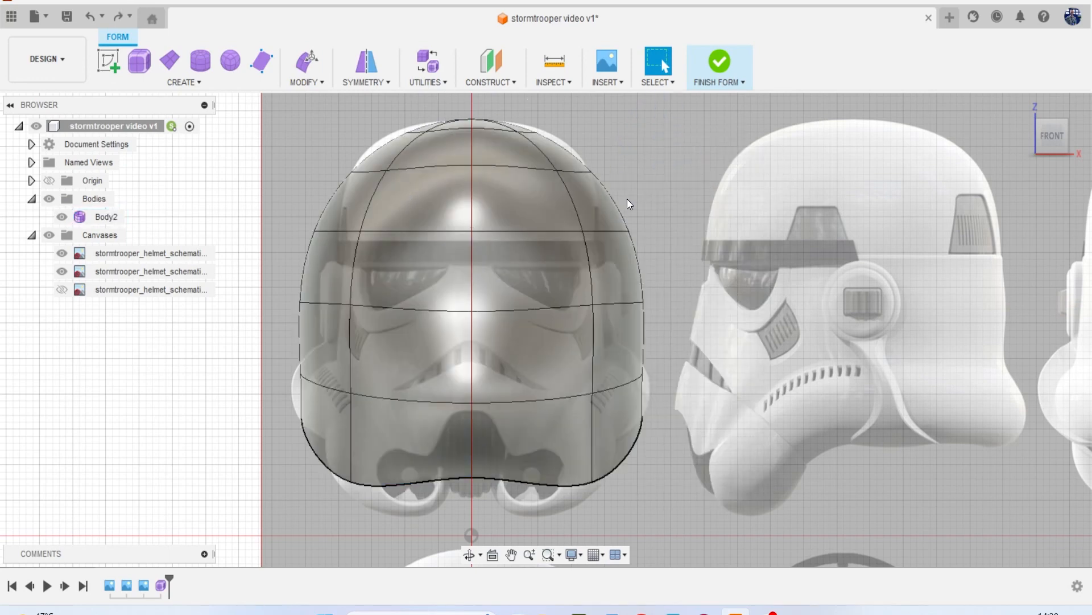
Scale the whole helmet body's width by about 0.768 to fit the front canvas and accept the edit.
{"action": "right_click", "coordinate": [738, 173]}
{"action": "left_click", "coordinate": [789, 153]}
{"action": "left_click", "coordinate": [598, 233]}
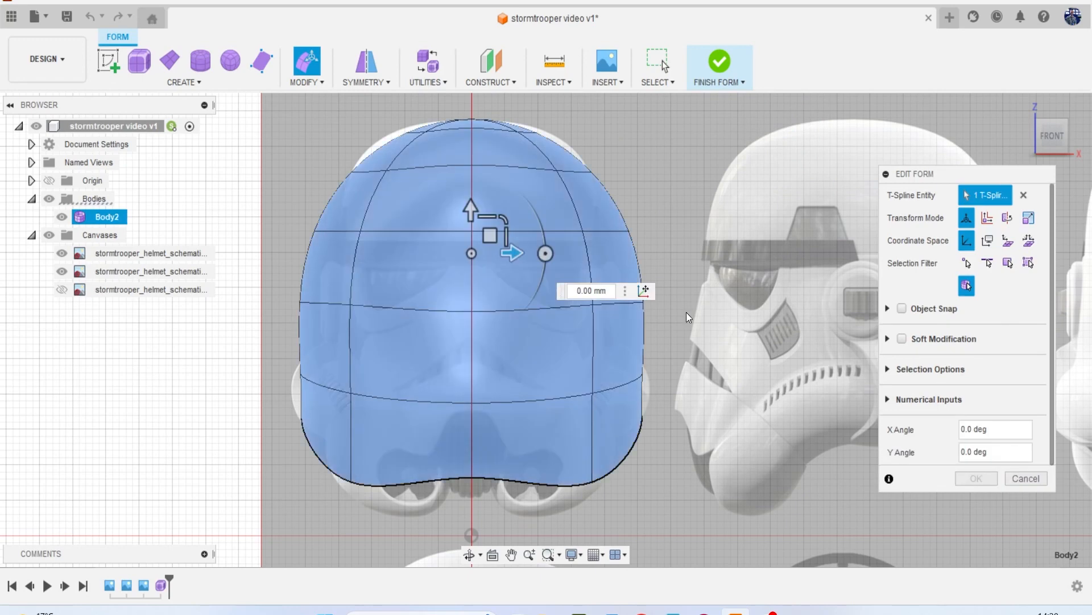
{"action": "left_click_drag", "start_coordinate": [512, 241], "coordinate": [498, 243]}
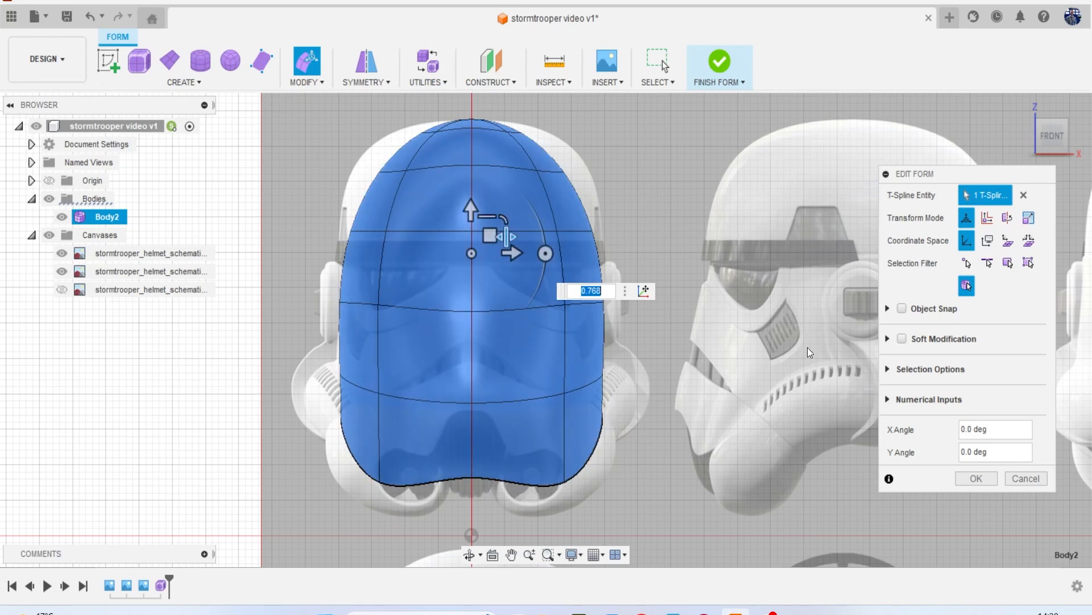
{"action": "left_click", "coordinate": [969, 480]}
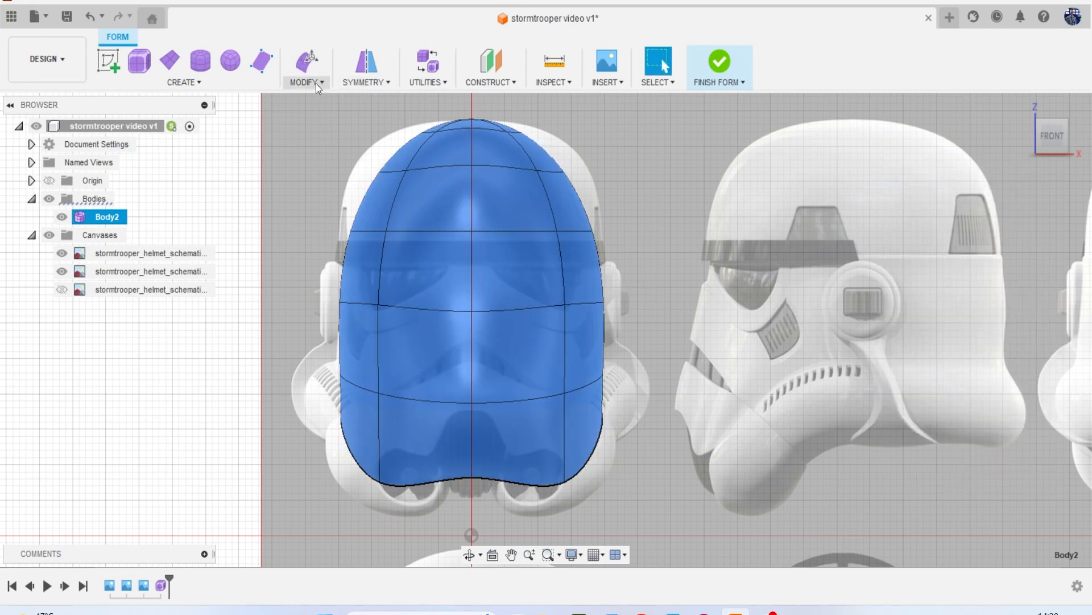
Apply internal mirror symmetry to the body using the two upper front faces on either side of the centreline.
{"action": "left_click", "coordinate": [353, 80]}
{"action": "left_click", "coordinate": [374, 94]}
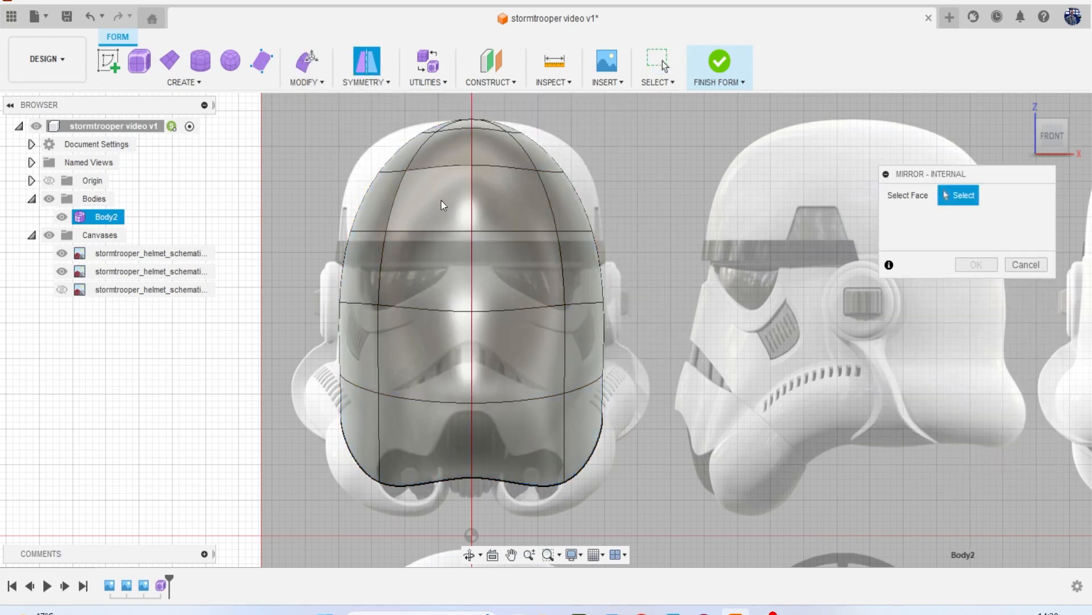
{"action": "left_click", "coordinate": [442, 199]}
{"action": "left_click", "coordinate": [499, 206]}
{"action": "left_click", "coordinate": [972, 265]}
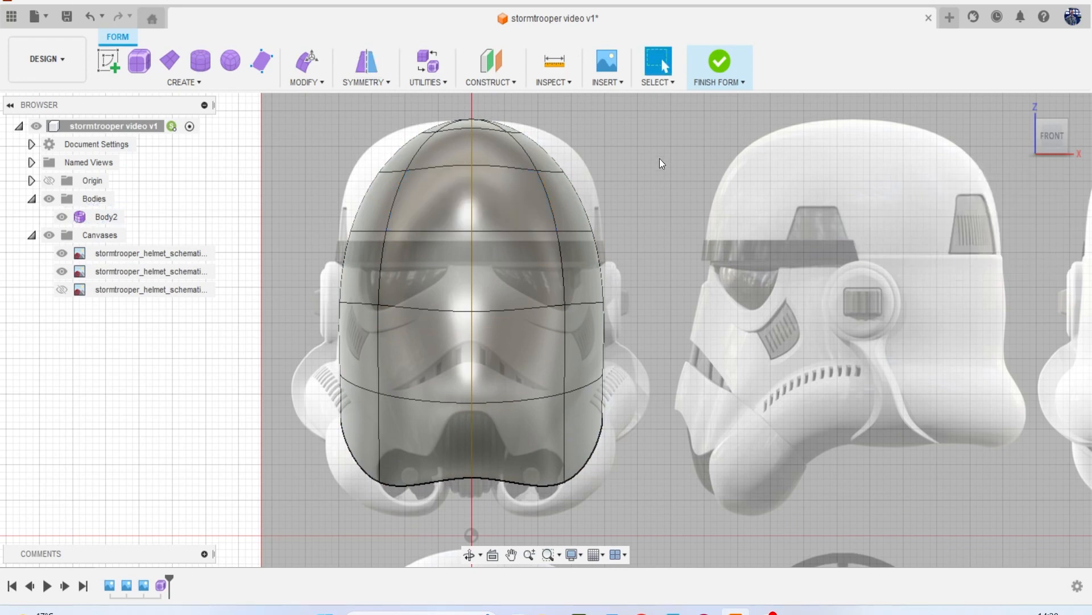
Move the dome's upper side vertices outward to the helmet outline on the front canvas.
{"action": "right_click", "coordinate": [670, 148]}
{"action": "left_click", "coordinate": [714, 127]}
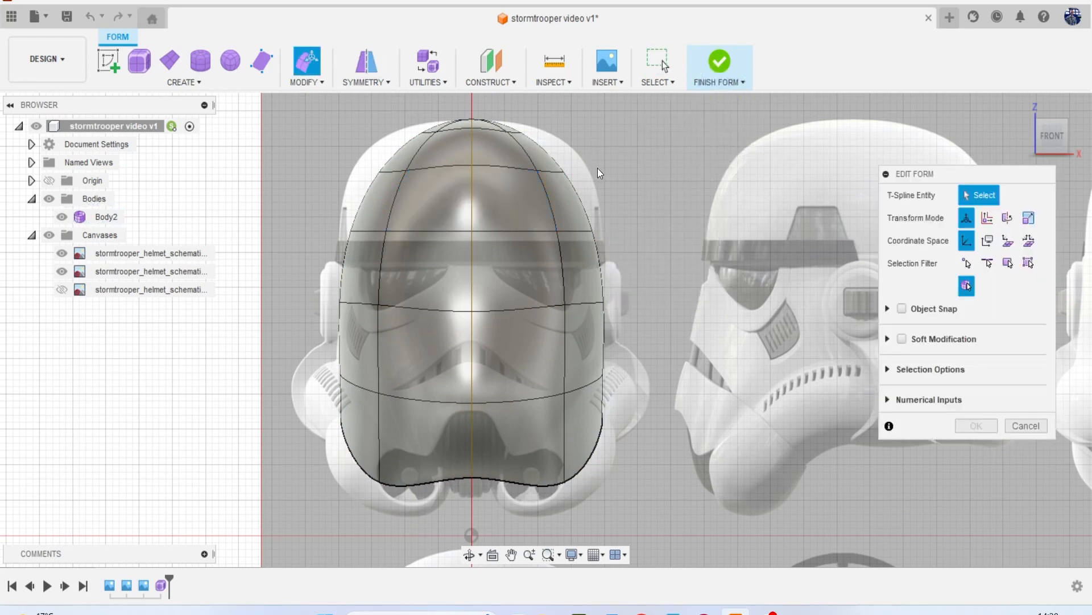
{"action": "scroll", "coordinate": [594, 171], "scroll_direction": "up", "scroll_amount": 5}
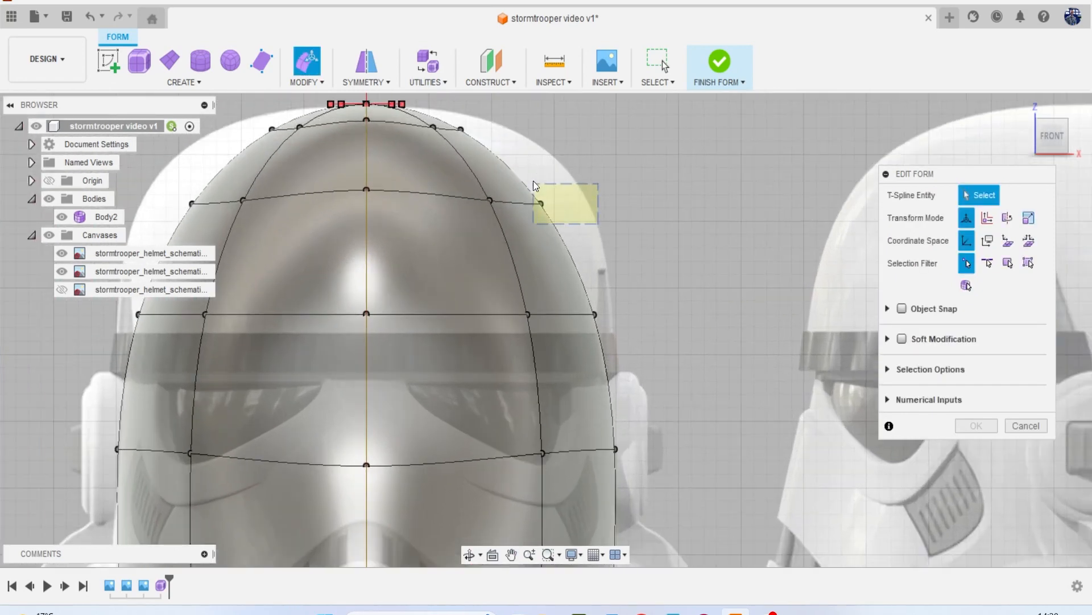
{"action": "left_click_drag", "start_coordinate": [534, 179], "coordinate": [651, 158]}
{"action": "middle_click_drag", "start_coordinate": [502, 124], "coordinate": [511, 167]}
{"action": "left_click_drag", "start_coordinate": [501, 179], "coordinate": [519, 131]}
{"action": "middle_click_drag", "start_coordinate": [569, 334], "coordinate": [558, 256]}
{"action": "middle_click_drag", "start_coordinate": [594, 348], "coordinate": [587, 278]}
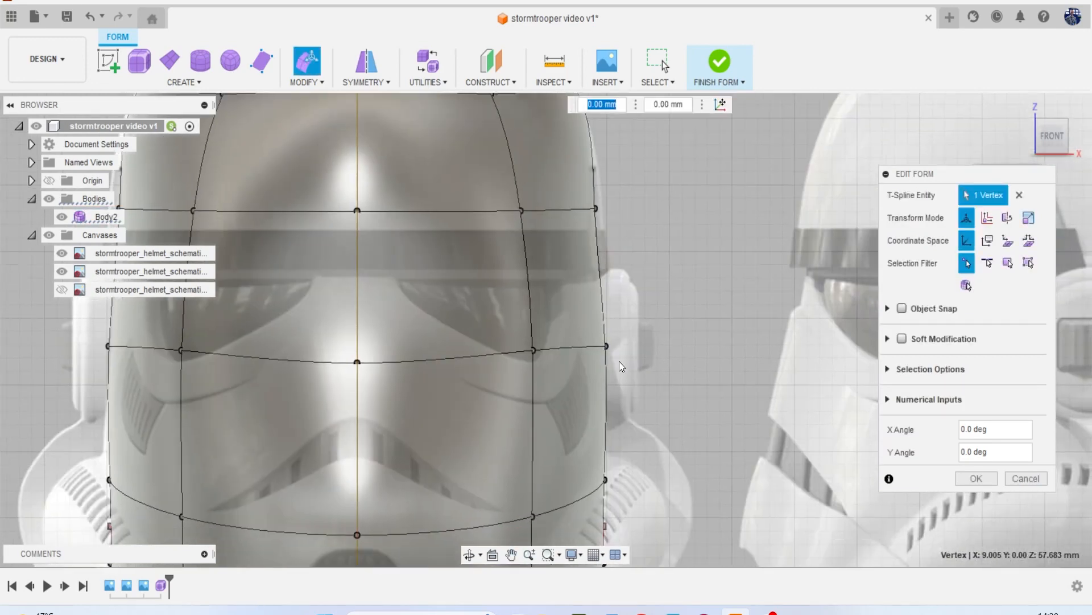
Lower the front centre vertex of the bottom rim about 3 mm and accept the form edits.
{"action": "scroll", "coordinate": [630, 386], "scroll_direction": "down", "scroll_amount": 5}
{"action": "middle_click_drag", "start_coordinate": [621, 356], "coordinate": [595, 254]}
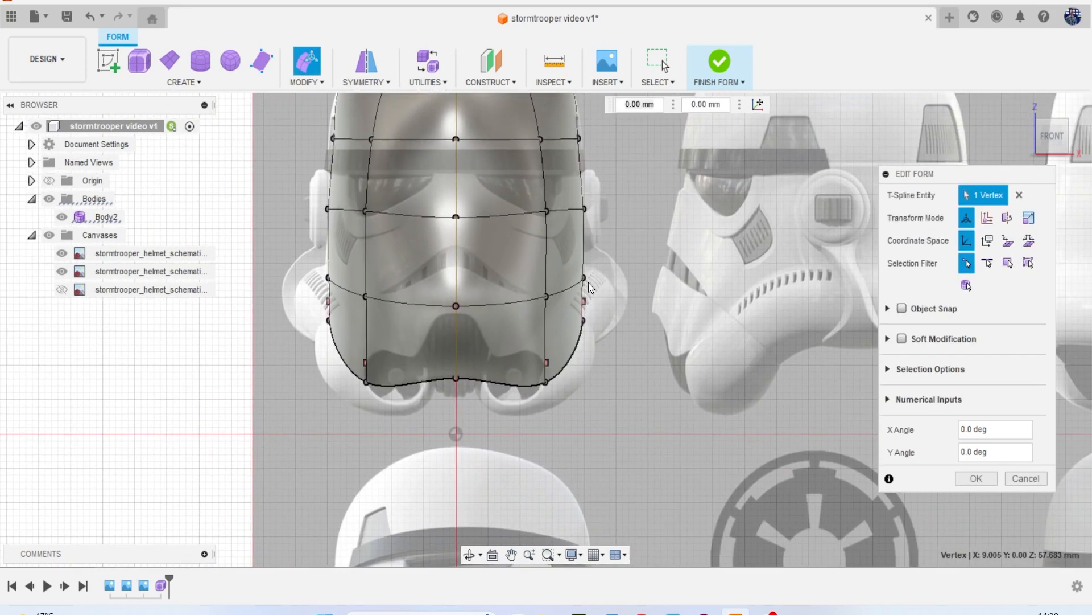
{"action": "scroll", "coordinate": [540, 378], "scroll_direction": "up", "scroll_amount": 2}
{"action": "left_click", "coordinate": [436, 378]}
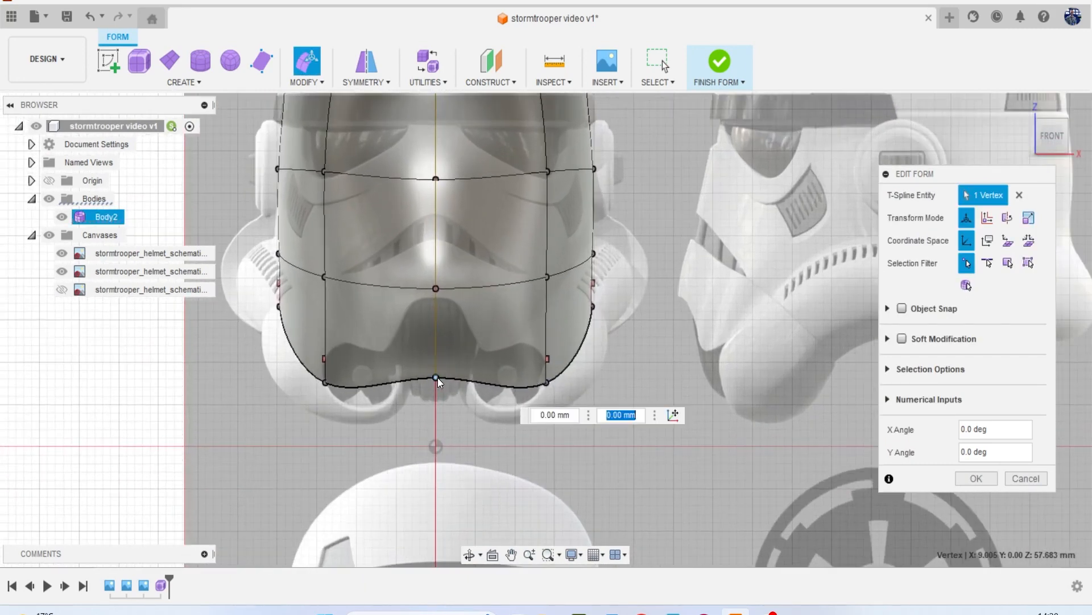
{"action": "mouse_move", "coordinate": [438, 340]}
{"action": "left_mouse_down"}
{"action": "mouse_move", "coordinate": [434, 316]}
{"action": "mouse_move", "coordinate": [436, 361]}
{"action": "left_mouse_up"}
{"action": "scroll", "coordinate": [458, 342], "scroll_direction": "down", "scroll_amount": 3}
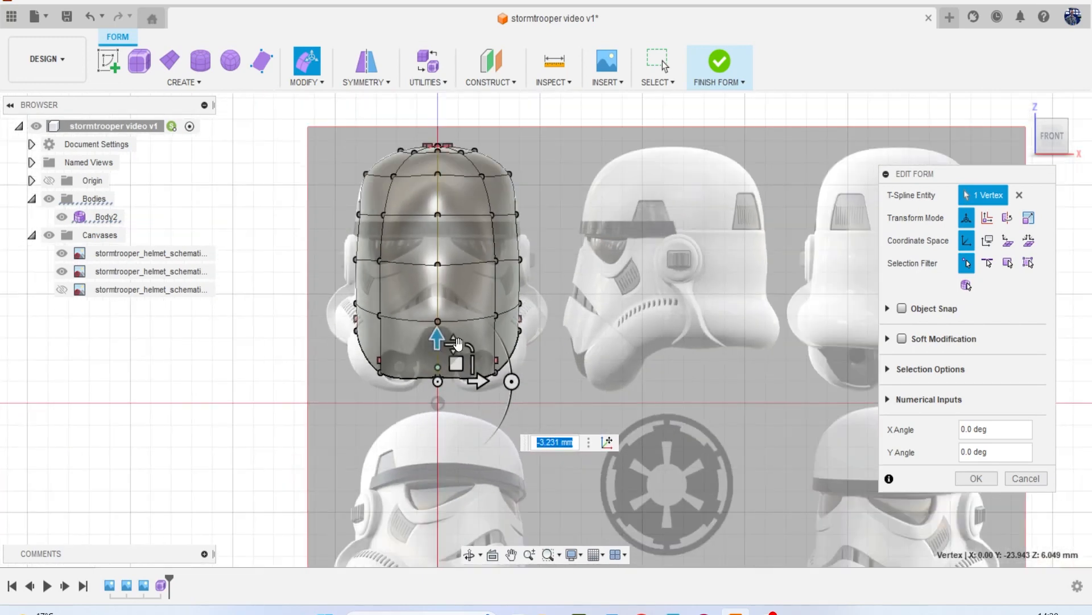
{"action": "scroll", "coordinate": [473, 379], "scroll_direction": "down", "scroll_amount": 2}
{"action": "middle_click_drag", "start_coordinate": [472, 379], "coordinate": [502, 279]}
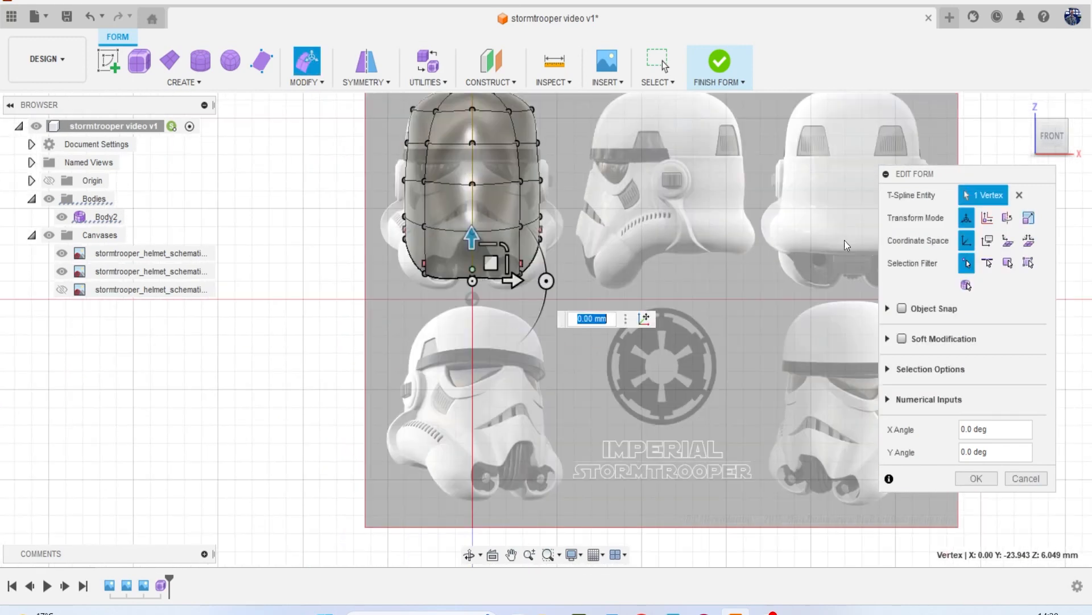
{"action": "left_click", "coordinate": [973, 479]}
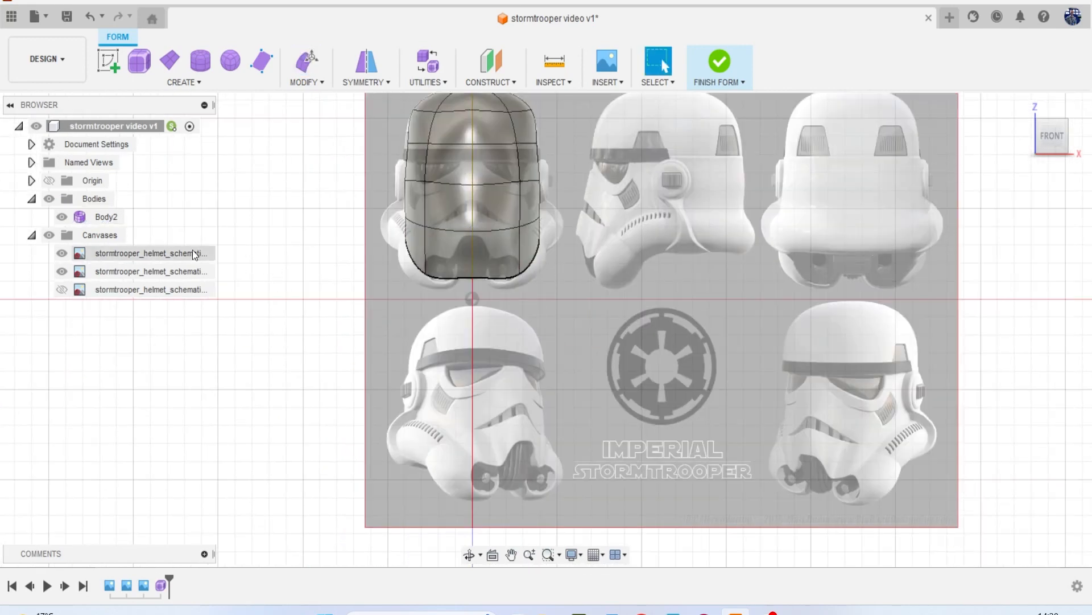
Examine the body with the canvases hidden, then show them again and compare its side profile with the canvas.
{"action": "left_click", "coordinate": [50, 235]}
{"action": "mouse_move", "coordinate": [1046, 136]}
{"action": "left_mouse_down"}
{"action": "mouse_move", "coordinate": [1002, 142]}
{"action": "mouse_move", "coordinate": [980, 131]}
{"action": "mouse_move", "coordinate": [916, 148]}
{"action": "left_mouse_up"}
{"action": "mouse_move", "coordinate": [1015, 126]}
{"action": "left_mouse_down"}
{"action": "mouse_move", "coordinate": [1048, 149]}
{"action": "mouse_move", "coordinate": [1019, 141]}
{"action": "left_mouse_up"}
{"action": "left_click", "coordinate": [1056, 140]}
{"action": "middle_click_drag", "start_coordinate": [779, 238], "coordinate": [780, 237]}
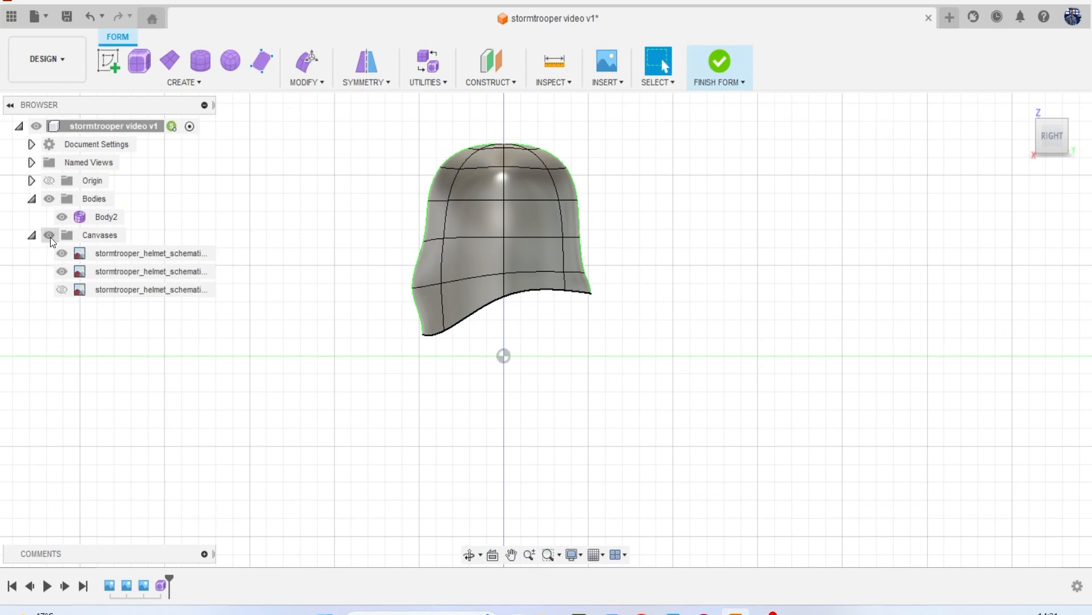
{"action": "left_click", "coordinate": [49, 236]}
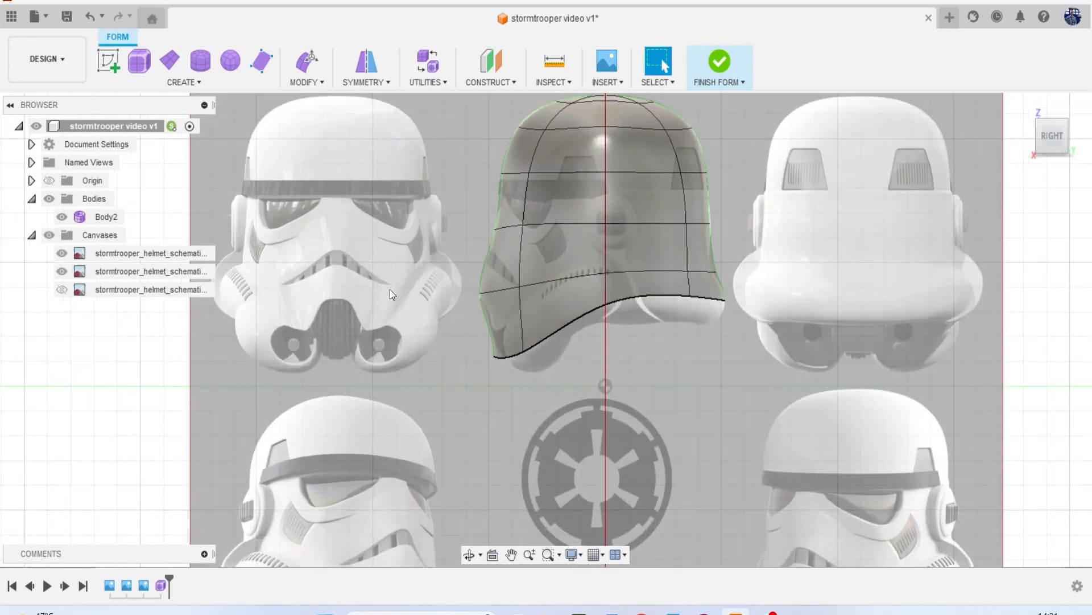
{"action": "scroll", "coordinate": [495, 282], "scroll_direction": "up", "scroll_amount": 6}
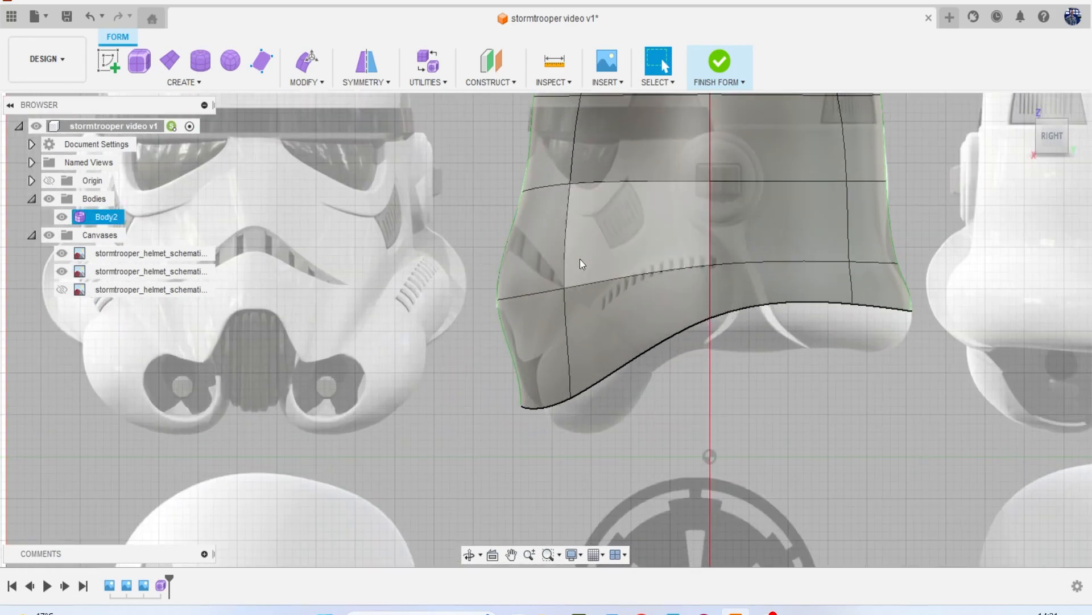
{"action": "scroll", "coordinate": [621, 251], "scroll_direction": "down", "scroll_amount": 3}
{"action": "scroll", "coordinate": [621, 251], "scroll_direction": "down", "scroll_amount": 2}
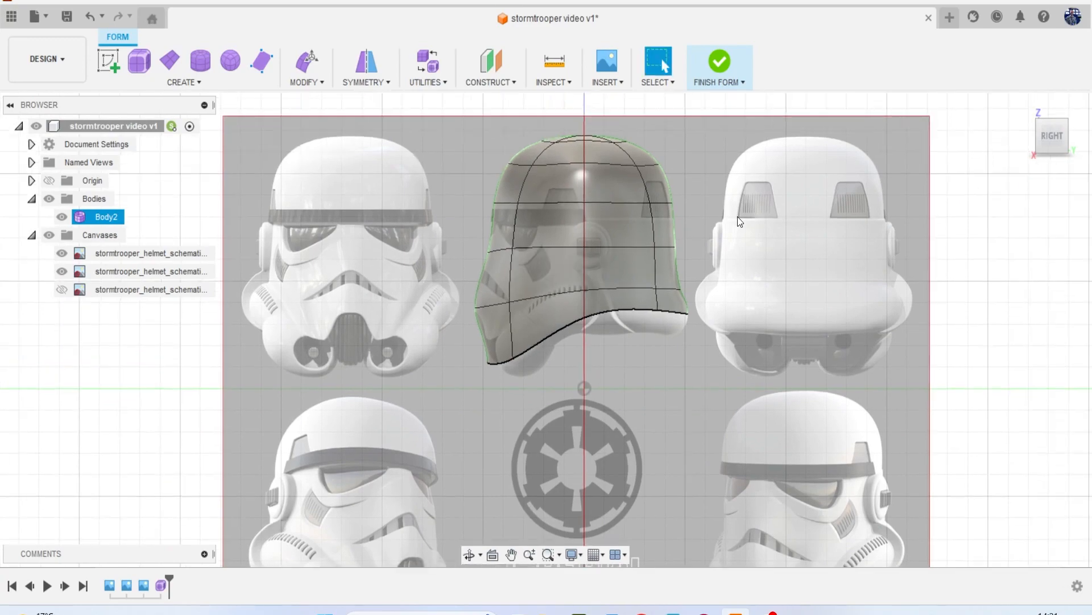
Lower the bottom rim's front centre vertex about 1 mm more in the front view.
{"action": "left_click", "coordinate": [1049, 150]}
{"action": "left_click", "coordinate": [1039, 140]}
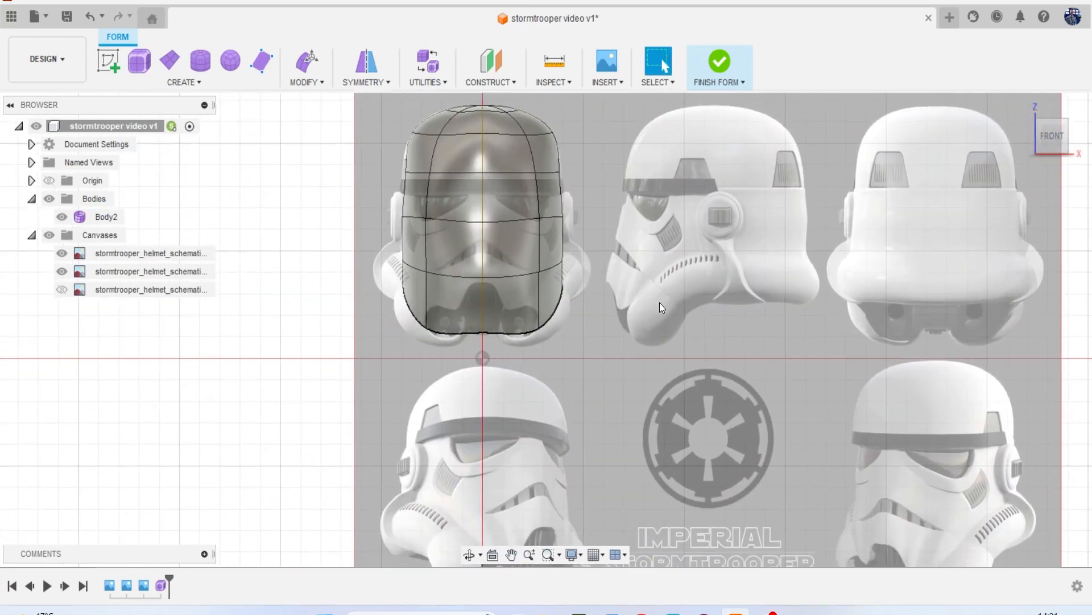
{"action": "scroll", "coordinate": [491, 327], "scroll_direction": "up", "scroll_amount": 5}
{"action": "scroll", "coordinate": [445, 344], "scroll_direction": "up", "scroll_amount": 1}
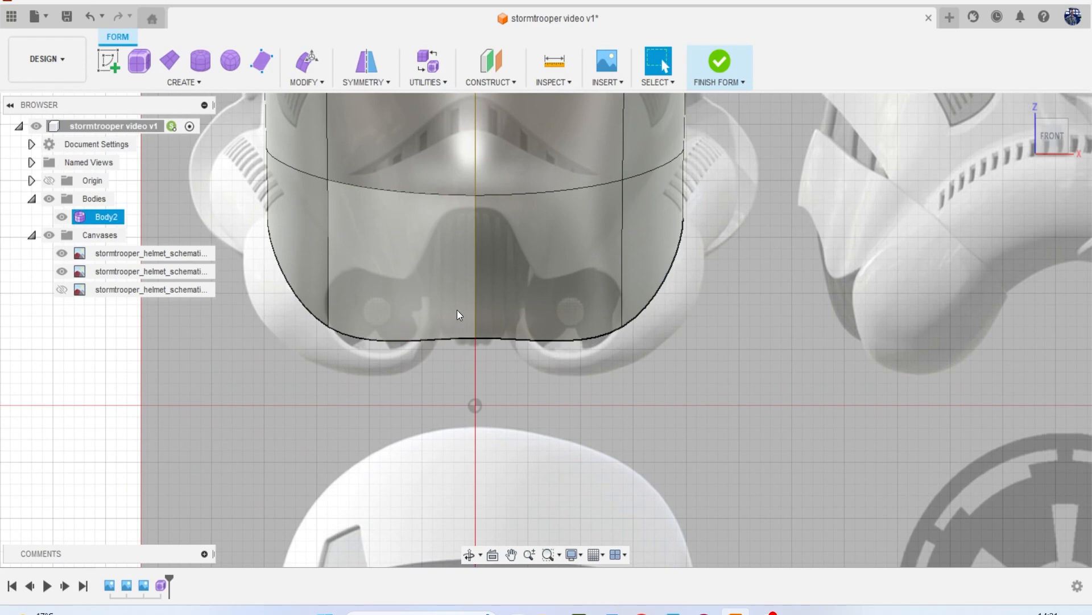
{"action": "right_click", "coordinate": [520, 385]}
{"action": "left_click", "coordinate": [555, 370]}
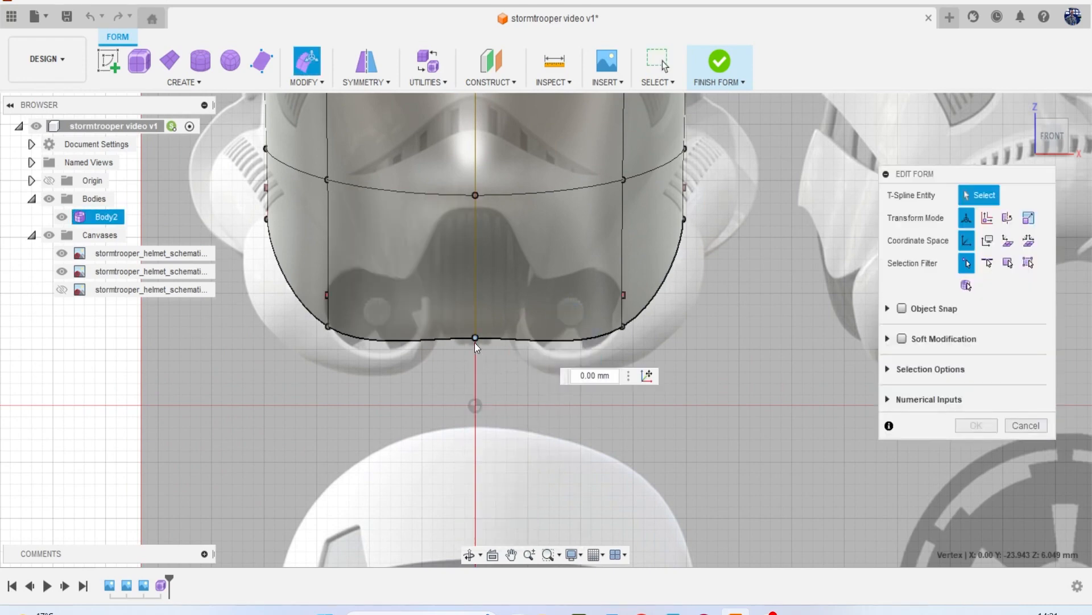
{"action": "left_click", "coordinate": [474, 341]}
{"action": "left_click_drag", "start_coordinate": [474, 298], "coordinate": [476, 316]}
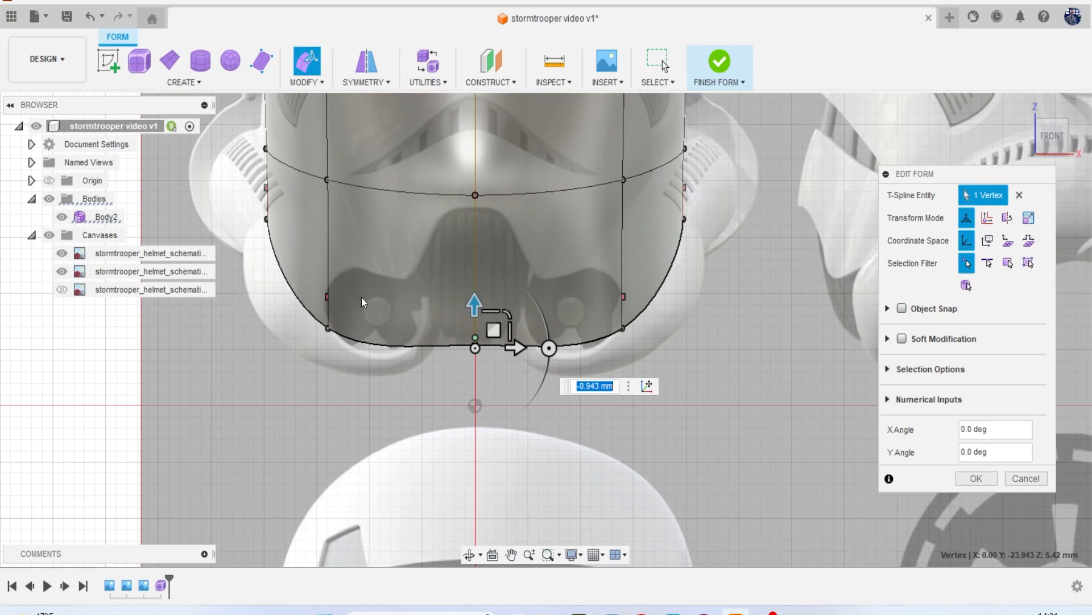
Lower the front rim vertex beside the centreline about 1.4 mm toward the chin outline and accept the form edits.
{"action": "left_click", "coordinate": [328, 328]}
{"action": "left_click_drag", "start_coordinate": [328, 294], "coordinate": [327, 305]}
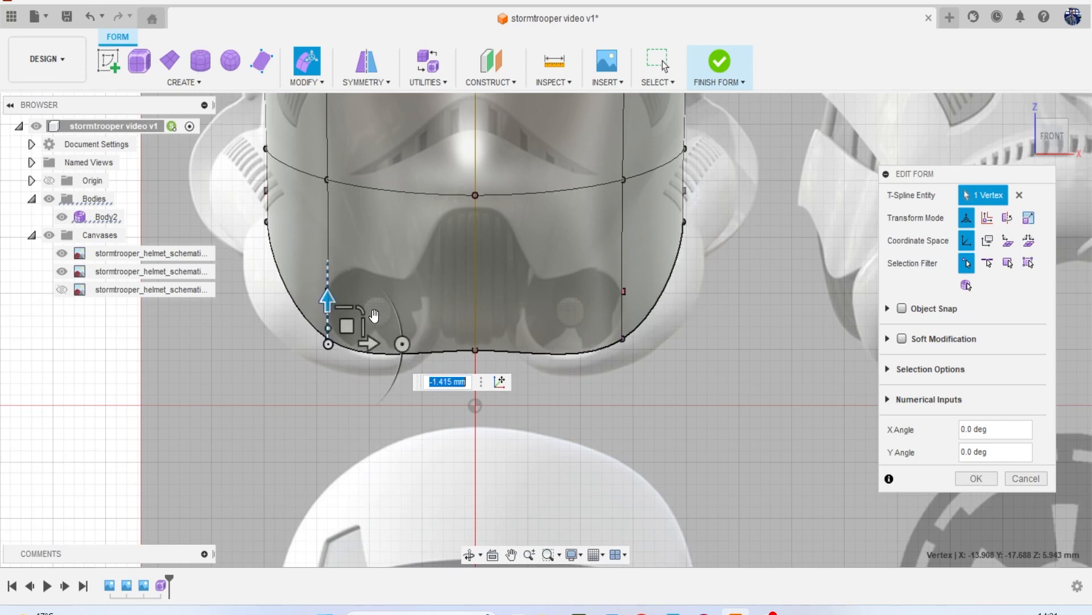
{"action": "scroll", "coordinate": [375, 316], "scroll_direction": "down", "scroll_amount": 3}
{"action": "left_click", "coordinate": [976, 478]}
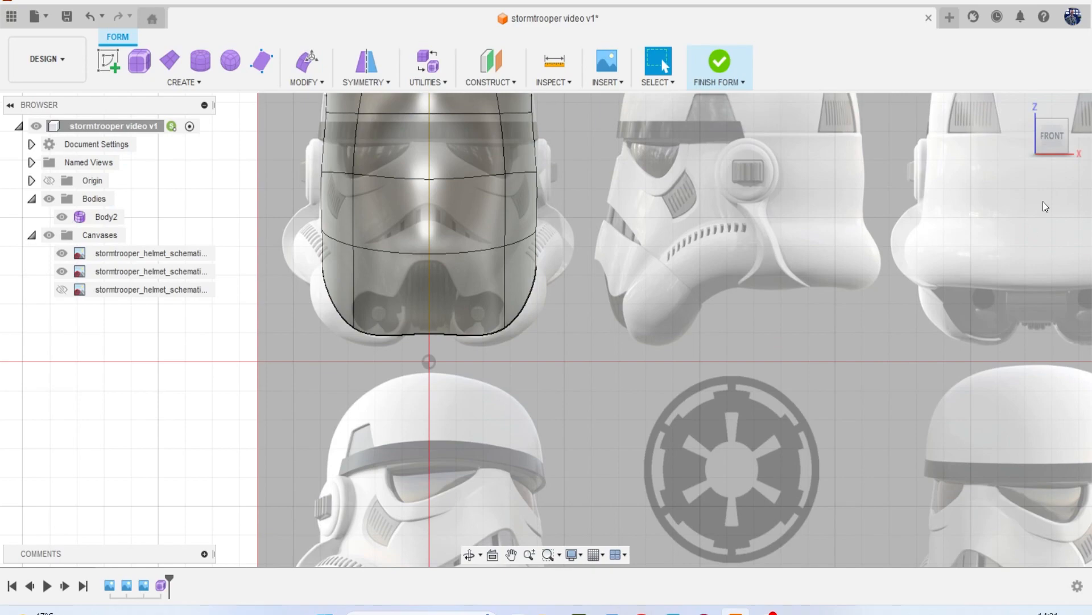
Check the body in the side view, finish the form and reopen it for editing.
{"action": "middle_click_drag", "start_coordinate": [546, 330], "coordinate": [575, 333], "text": "shift"}
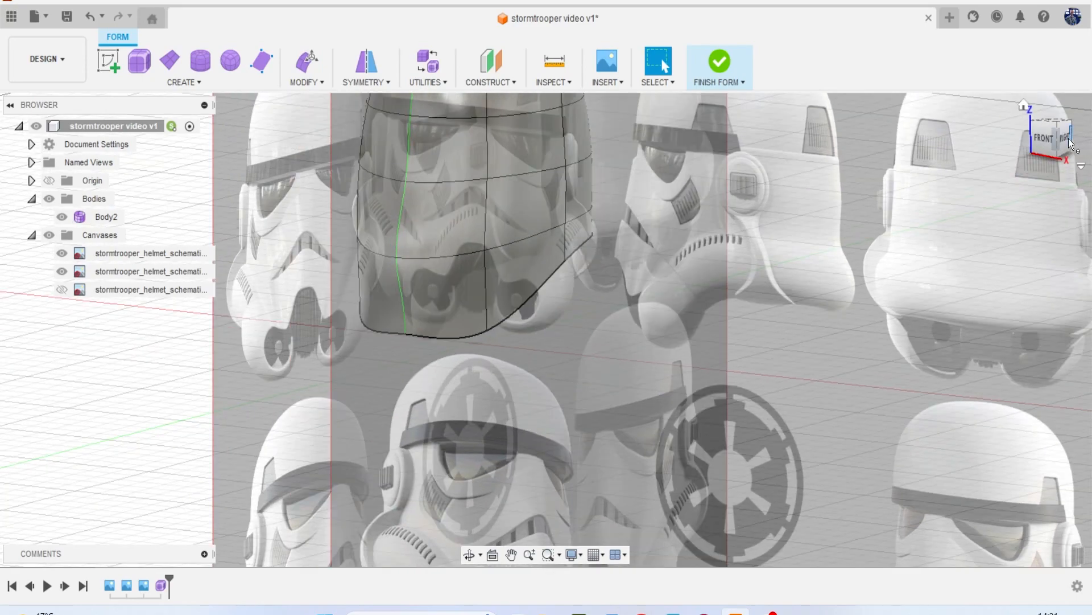
{"action": "left_click", "coordinate": [1065, 138]}
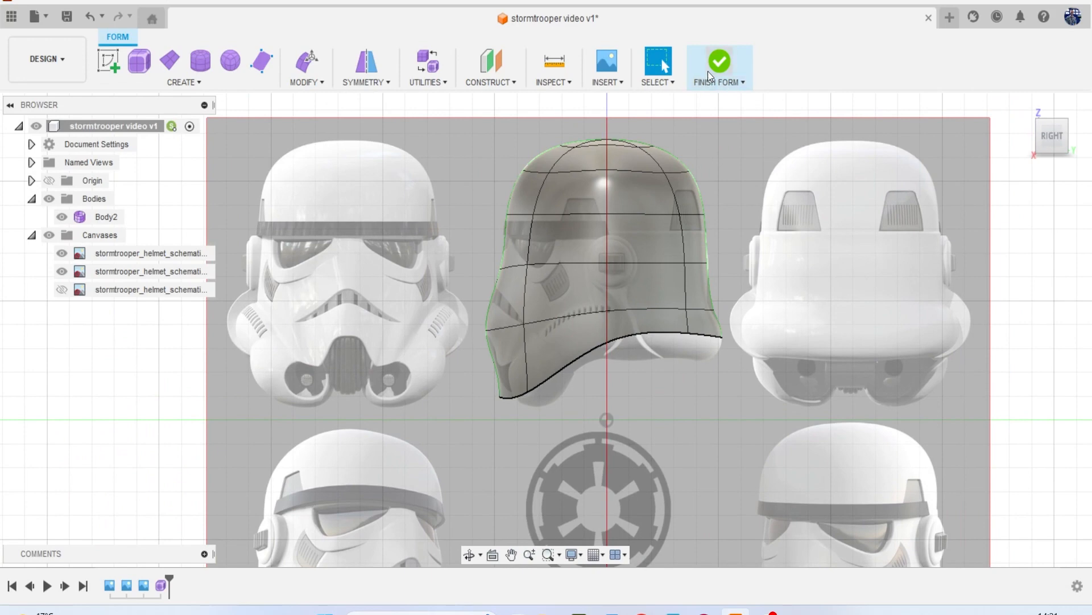
{"action": "left_click", "coordinate": [718, 64]}
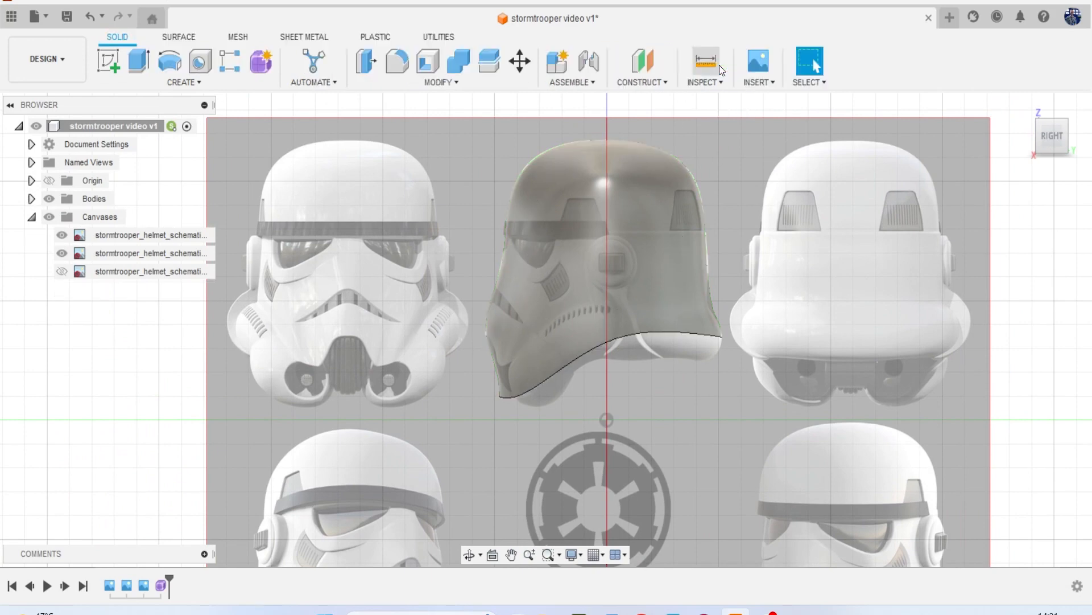
{"action": "right_click", "coordinate": [163, 579]}
{"action": "left_click", "coordinate": [190, 460]}
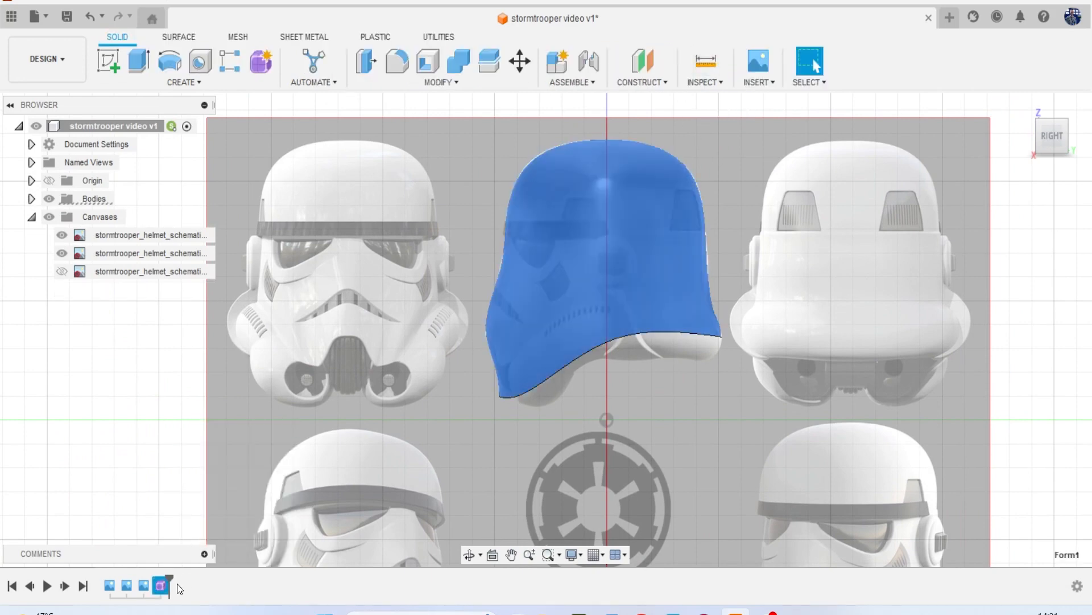
{"action": "right_click", "coordinate": [162, 586]}
{"action": "left_click", "coordinate": [192, 460]}
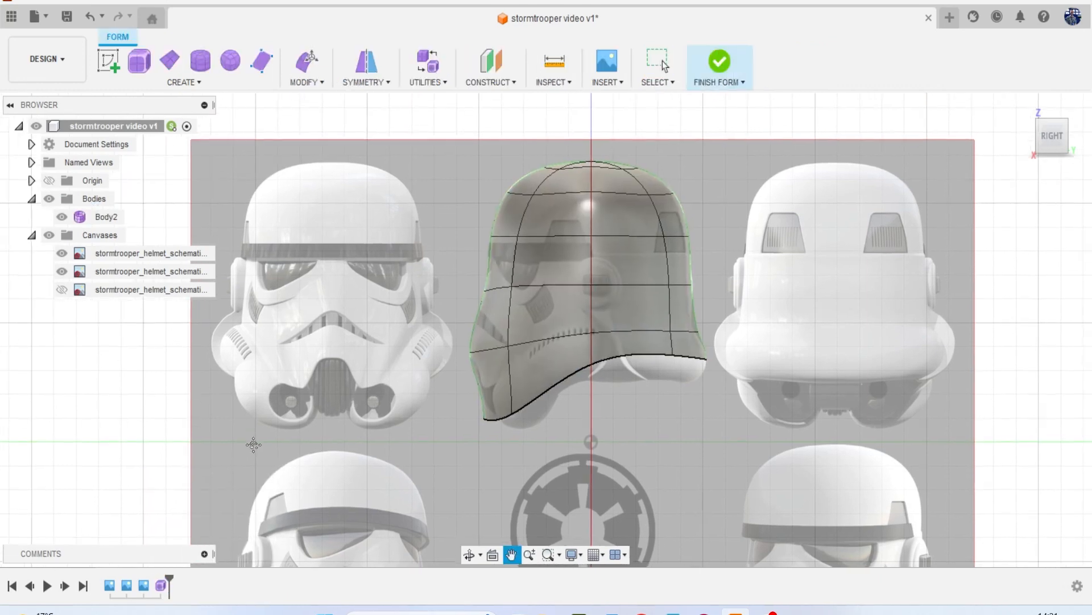
Hide all the canvases and show the top of the form body at an angle.
{"action": "left_click_drag", "start_coordinate": [1053, 138], "coordinate": [853, 205]}
{"action": "middle_click_drag", "start_coordinate": [852, 205], "coordinate": [801, 268]}
{"action": "left_click", "coordinate": [97, 216]}
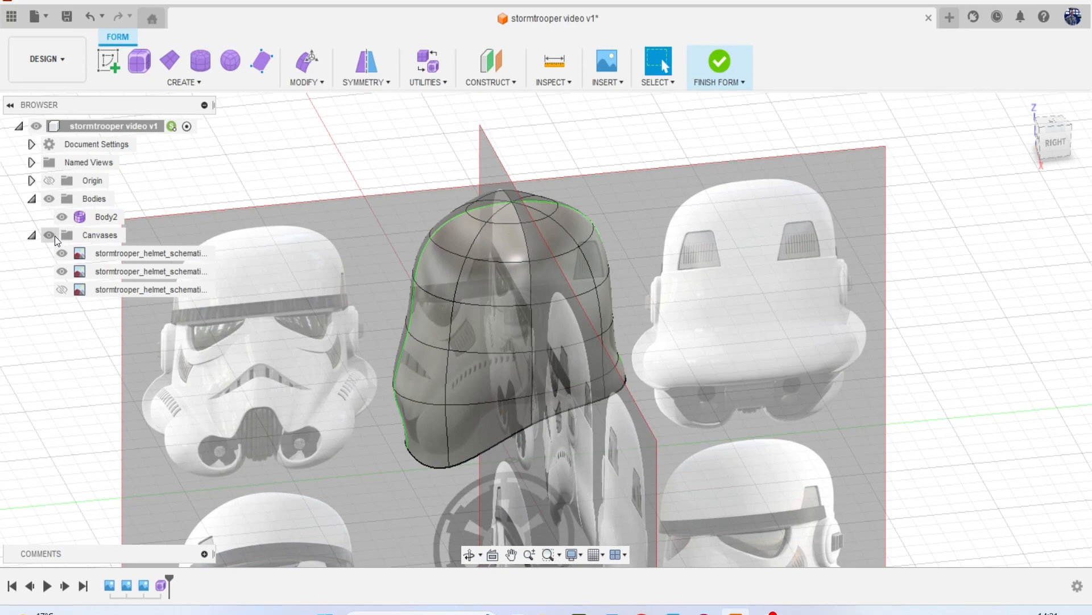
{"action": "left_click", "coordinate": [50, 234]}
{"action": "scroll", "coordinate": [476, 286], "scroll_direction": "up", "scroll_amount": 3}
{"action": "scroll", "coordinate": [477, 286], "scroll_direction": "up", "scroll_amount": 2}
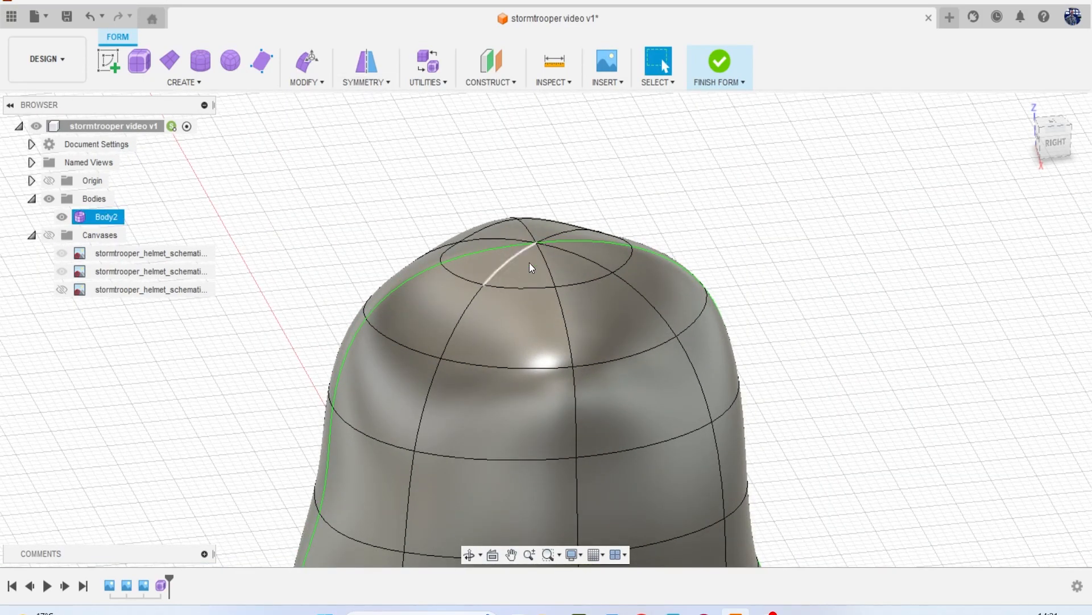
Delete the faces that meet at the crown's centre point, inside the topmost edge ring.
{"action": "left_click", "coordinate": [499, 266]}
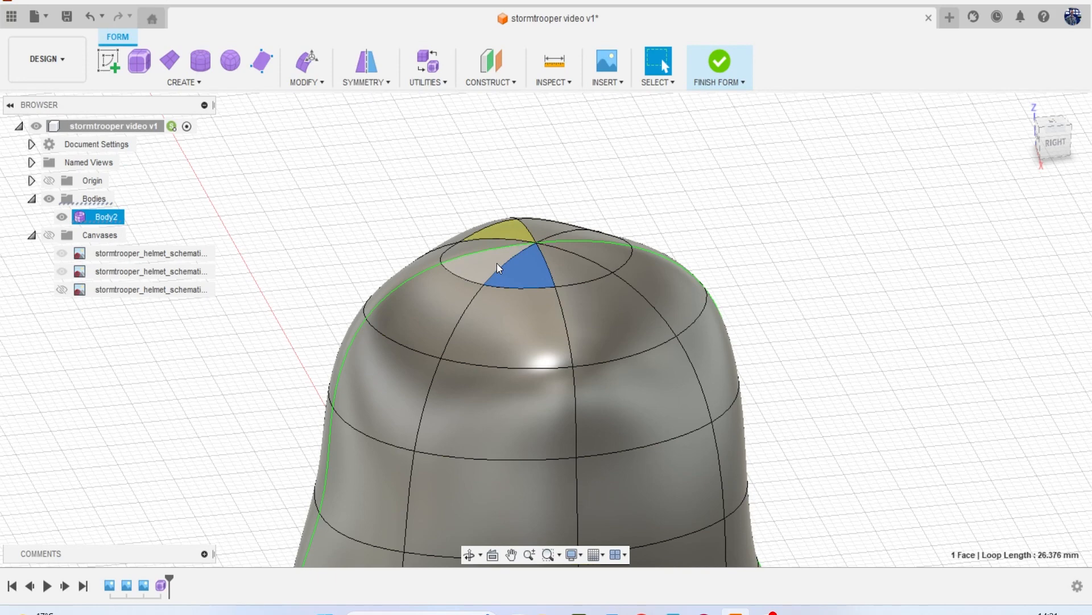
{"action": "left_click", "coordinate": [497, 262], "text": "shift"}
{"action": "left_click", "coordinate": [570, 266], "text": "shift"}
{"action": "left_click", "coordinate": [598, 253], "text": "shift"}
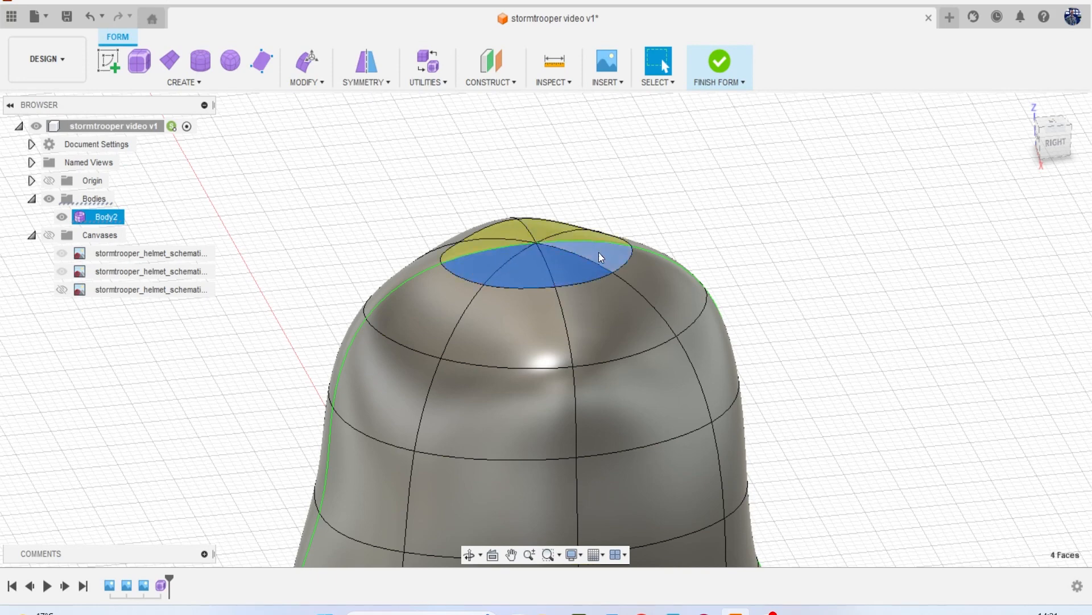
{"action": "key", "text": "BackSpace"}
Fill the hole in the crown from its full edge loop, using Collapse mode with Weld Center Vertices.
{"action": "left_click", "coordinate": [575, 274]}
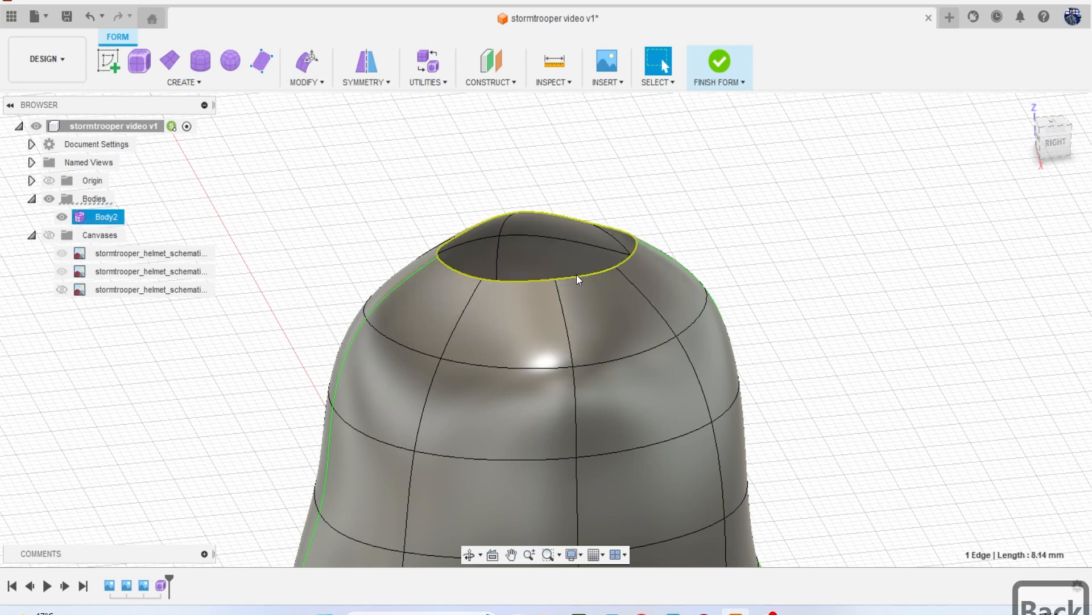
{"action": "double_click", "coordinate": [576, 275]}
{"action": "left_click", "coordinate": [306, 83]}
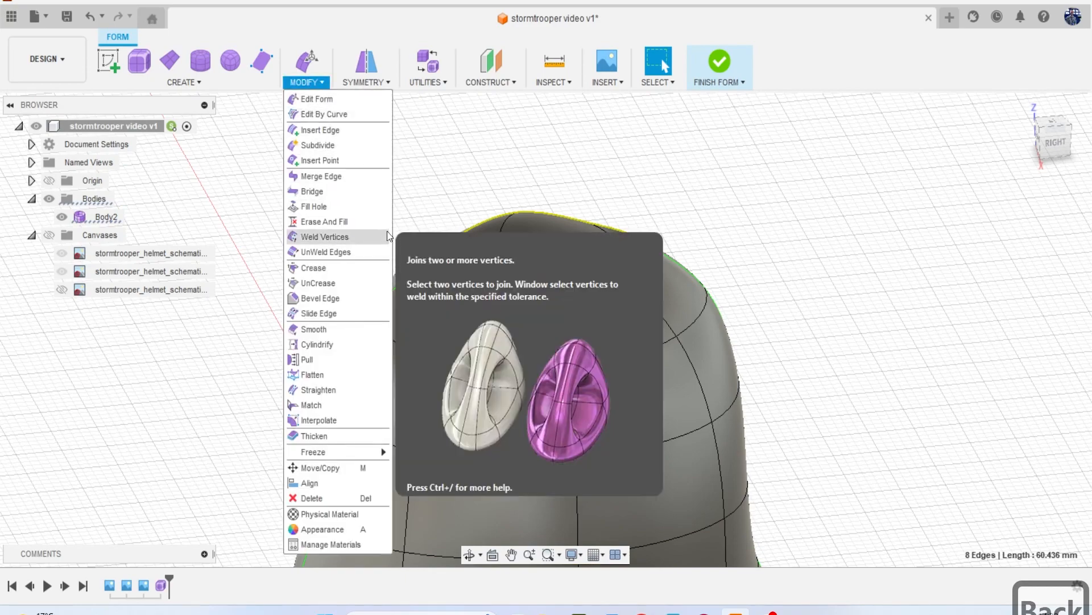
{"action": "left_click", "coordinate": [328, 209]}
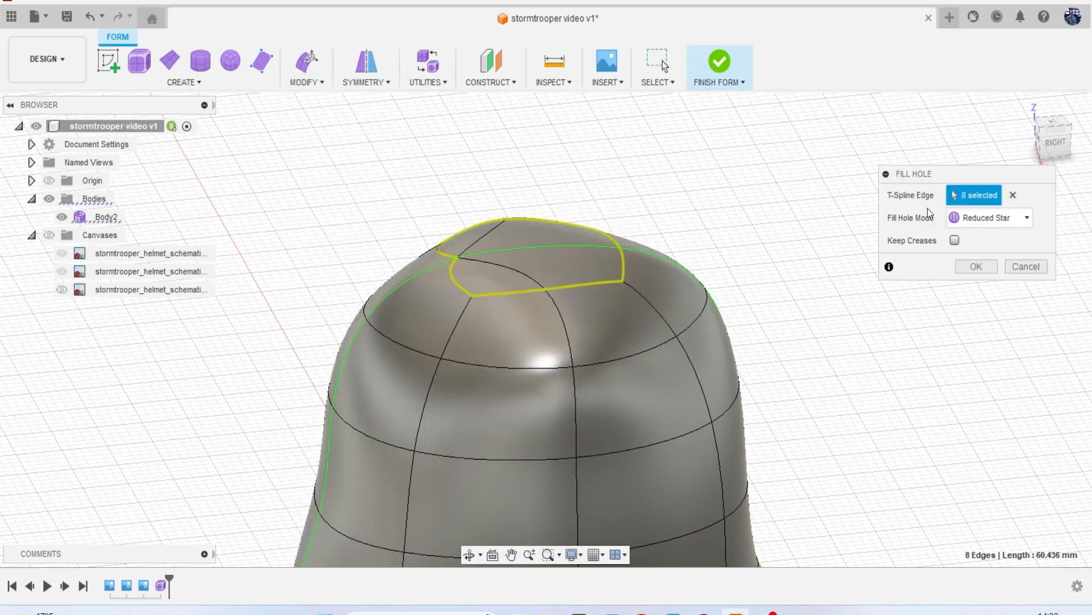
{"action": "left_click", "coordinate": [968, 220]}
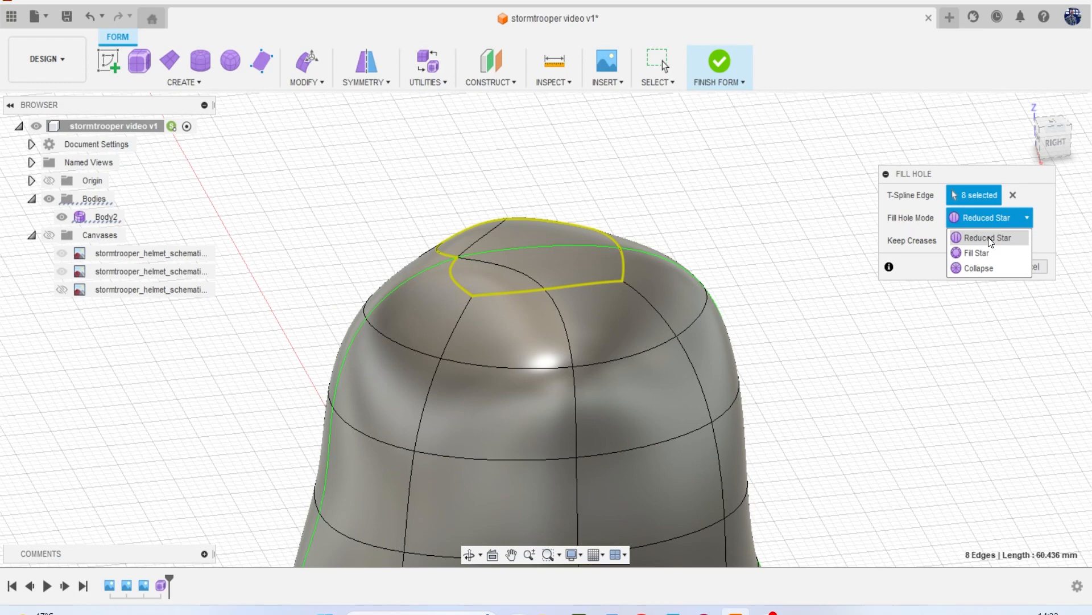
{"action": "left_click", "coordinate": [992, 268]}
{"action": "left_click", "coordinate": [979, 240]}
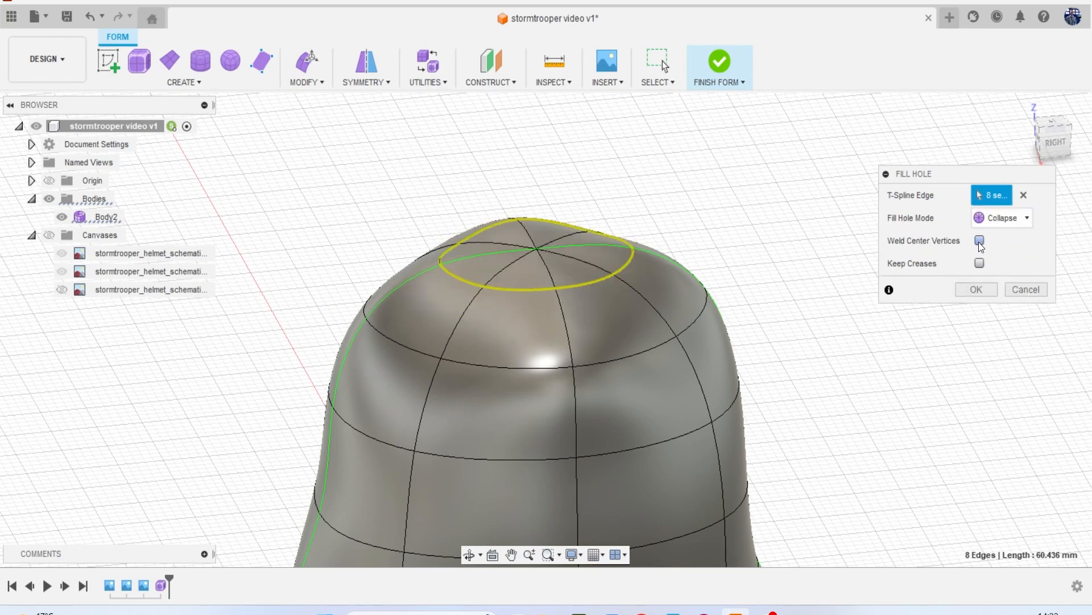
{"action": "left_click", "coordinate": [974, 289]}
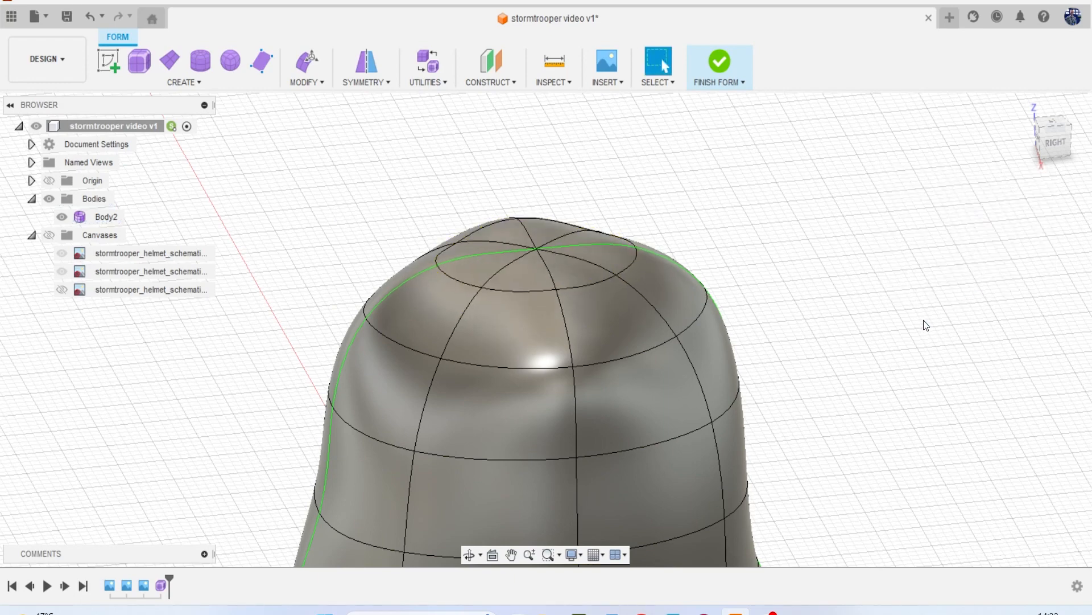
Undo the crown's hole fill and face deletion.
{"action": "key", "text": "ctrl+z"}
{"action": "key", "text": "ctrl+z"}
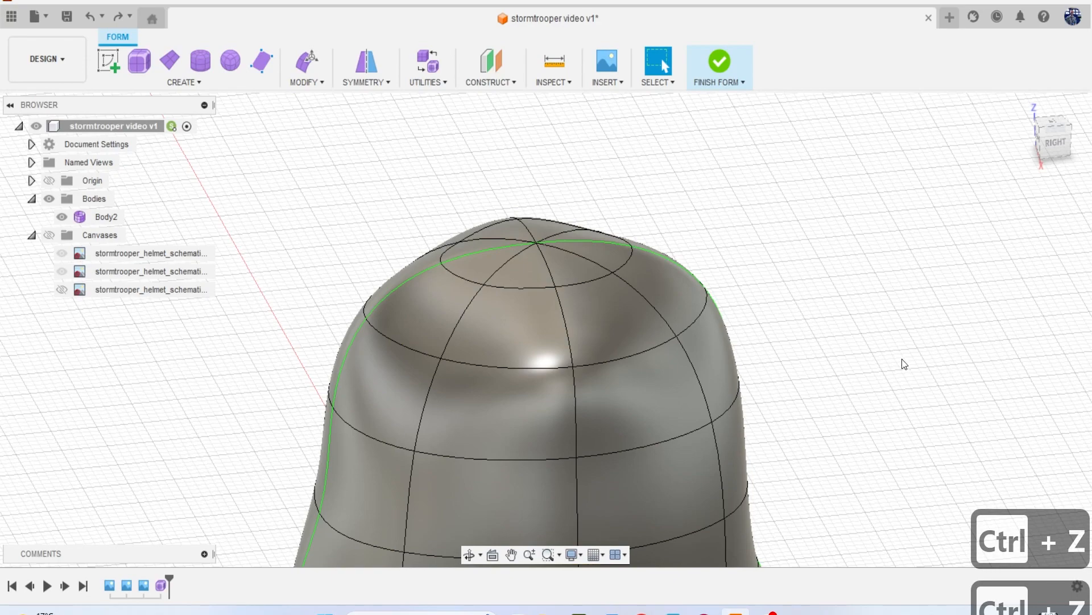
{"action": "middle_click_drag", "start_coordinate": [924, 320], "coordinate": [856, 272]}
{"action": "scroll", "coordinate": [848, 290], "scroll_direction": "down", "scroll_amount": 4}
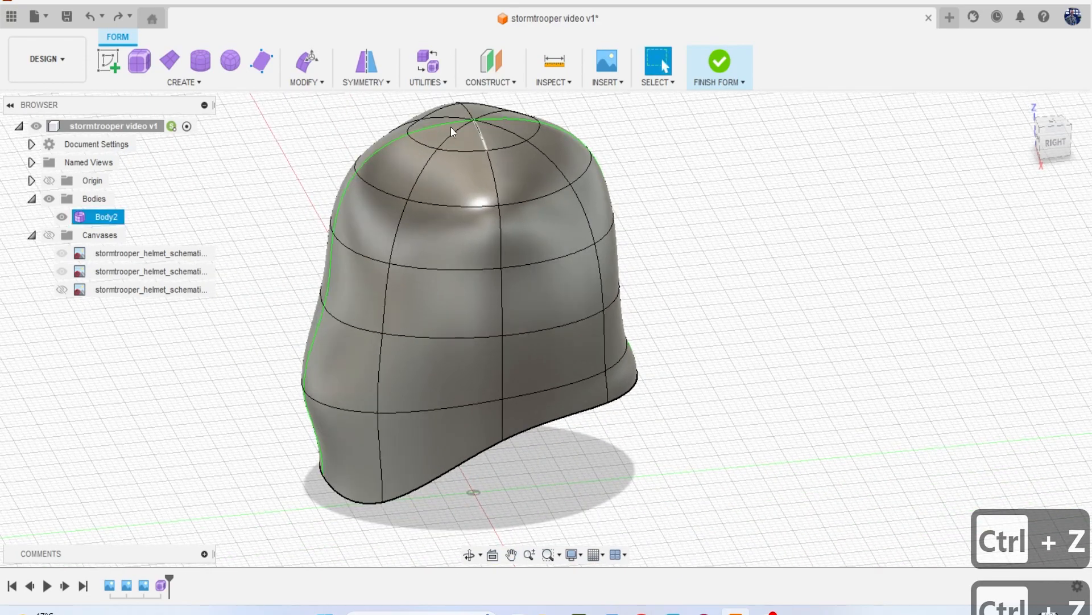
Clear the symmetry of the helmet body and finish the form.
{"action": "left_click", "coordinate": [380, 86]}
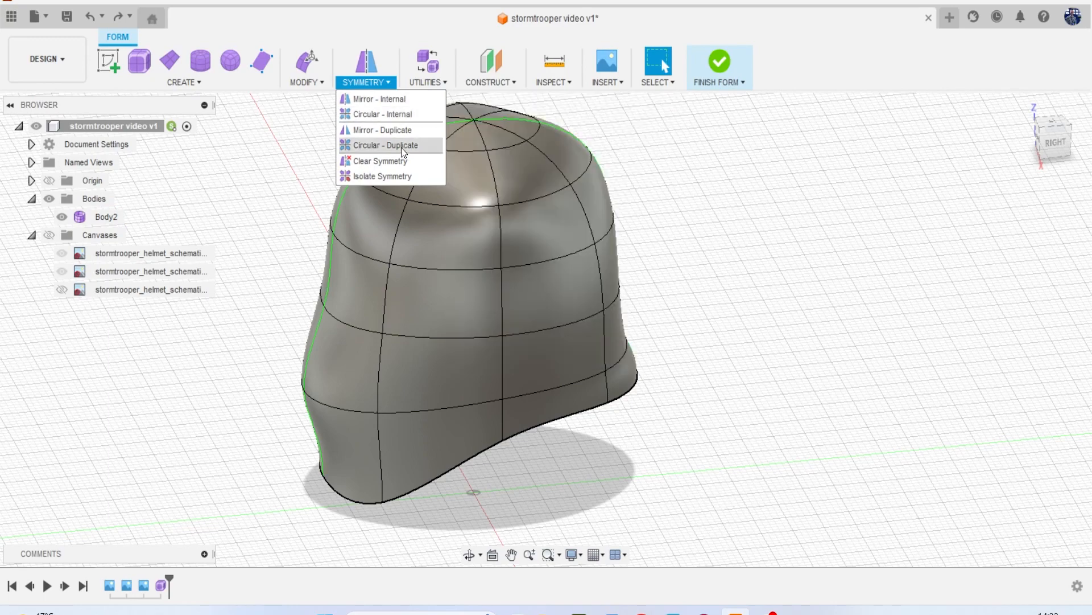
{"action": "left_click", "coordinate": [380, 161]}
{"action": "left_click", "coordinate": [451, 200]}
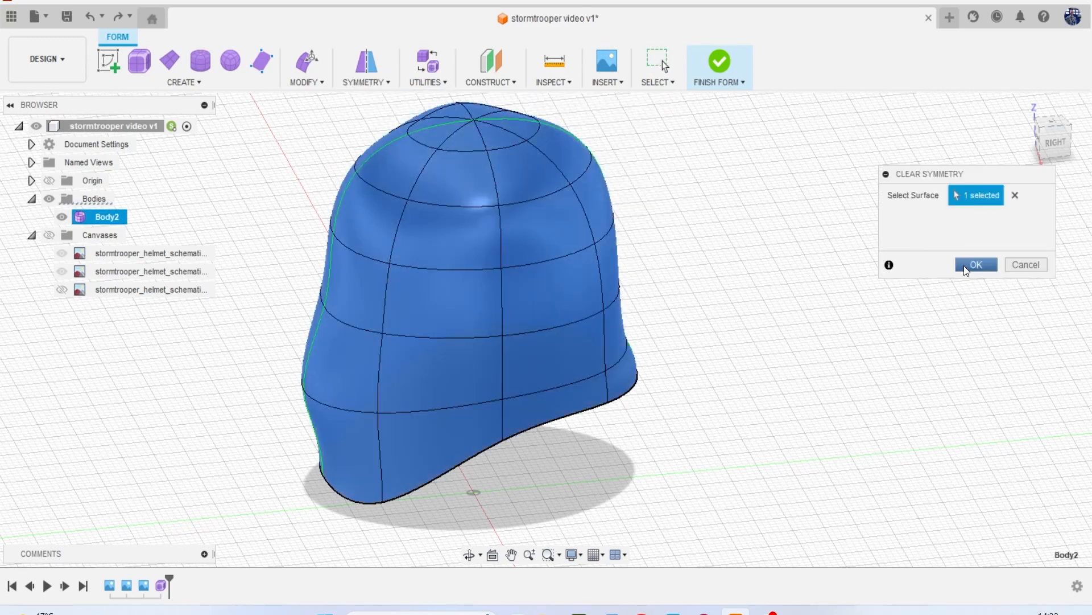
{"action": "left_click", "coordinate": [964, 265]}
{"action": "left_click", "coordinate": [718, 69]}
{"action": "scroll", "coordinate": [637, 229], "scroll_direction": "down", "scroll_amount": 3}
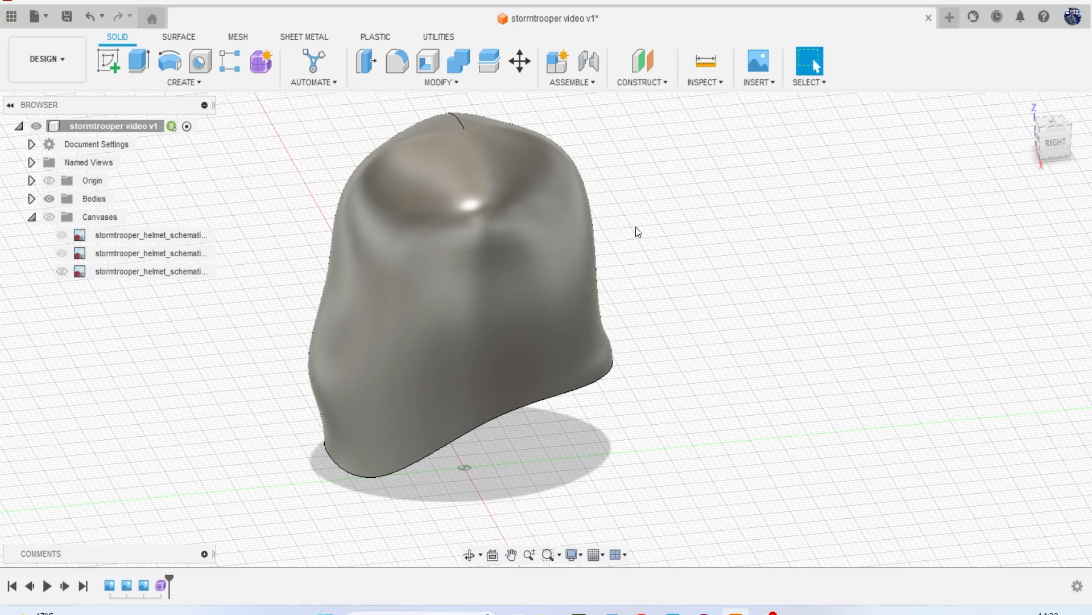
{"action": "mouse_move", "coordinate": [1052, 142]}
{"action": "left_mouse_down"}
{"action": "mouse_move", "coordinate": [1079, 137]}
{"action": "mouse_move", "coordinate": [1045, 136]}
{"action": "mouse_move", "coordinate": [1025, 107]}
{"action": "mouse_move", "coordinate": [1046, 140]}
{"action": "left_mouse_up"}
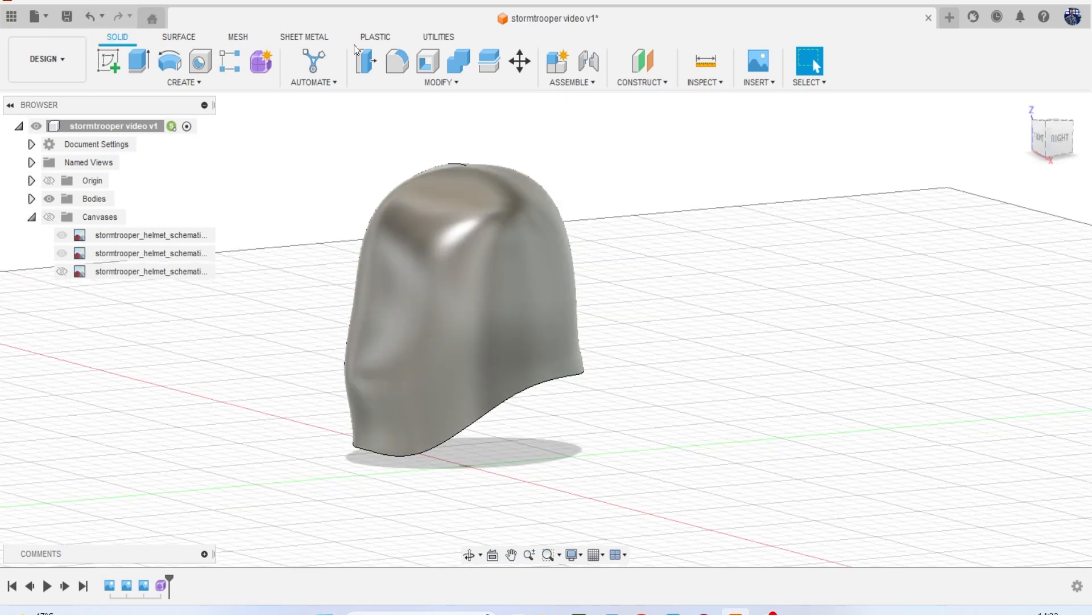
Thicken the helmet surface by 1 mm on one side as a new body.
{"action": "left_click", "coordinate": [32, 216]}
{"action": "left_click", "coordinate": [31, 199]}
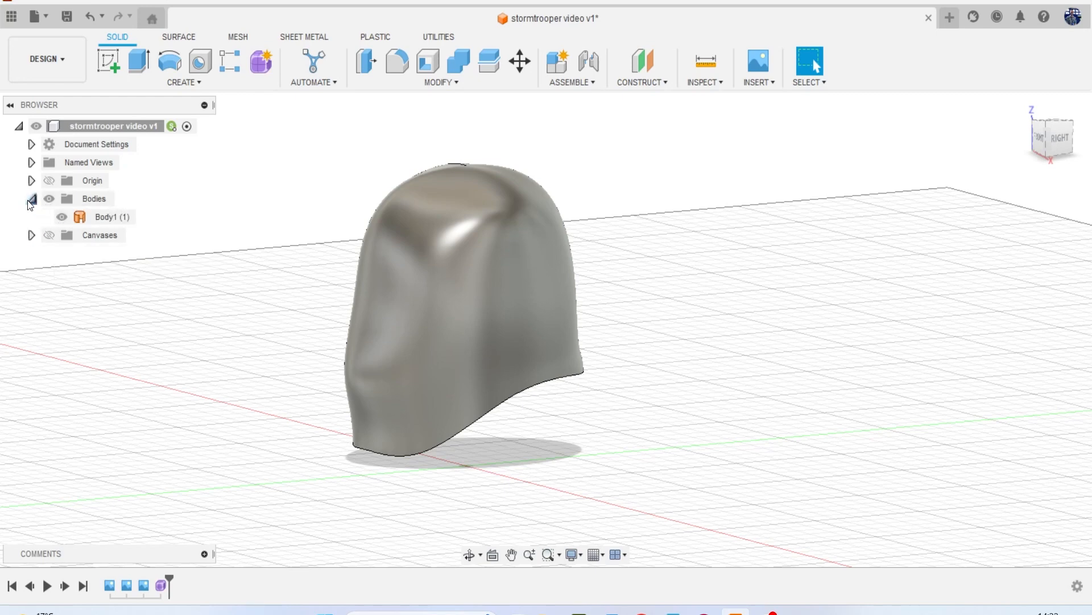
{"action": "left_click", "coordinate": [186, 40]}
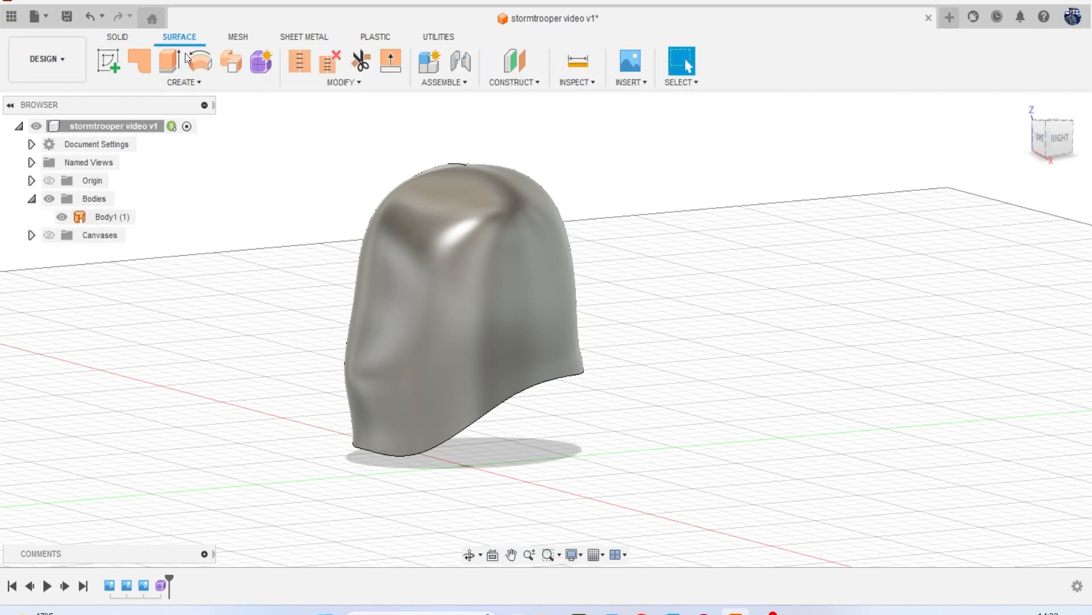
{"action": "left_click", "coordinate": [181, 83]}
{"action": "left_click", "coordinate": [163, 295]}
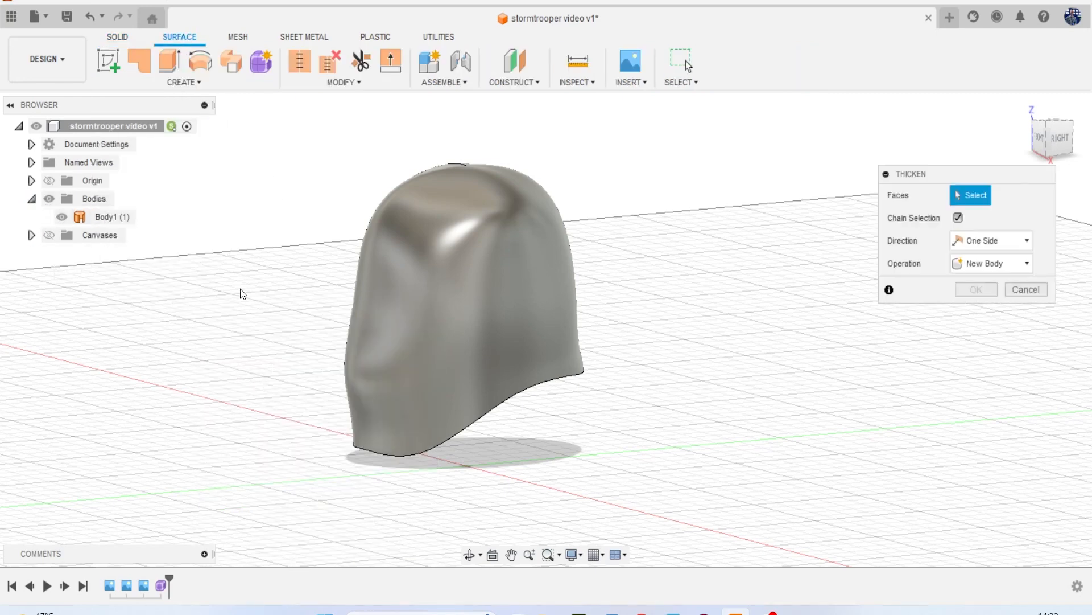
{"action": "left_click", "coordinate": [433, 281]}
{"action": "left_click", "coordinate": [1041, 147]}
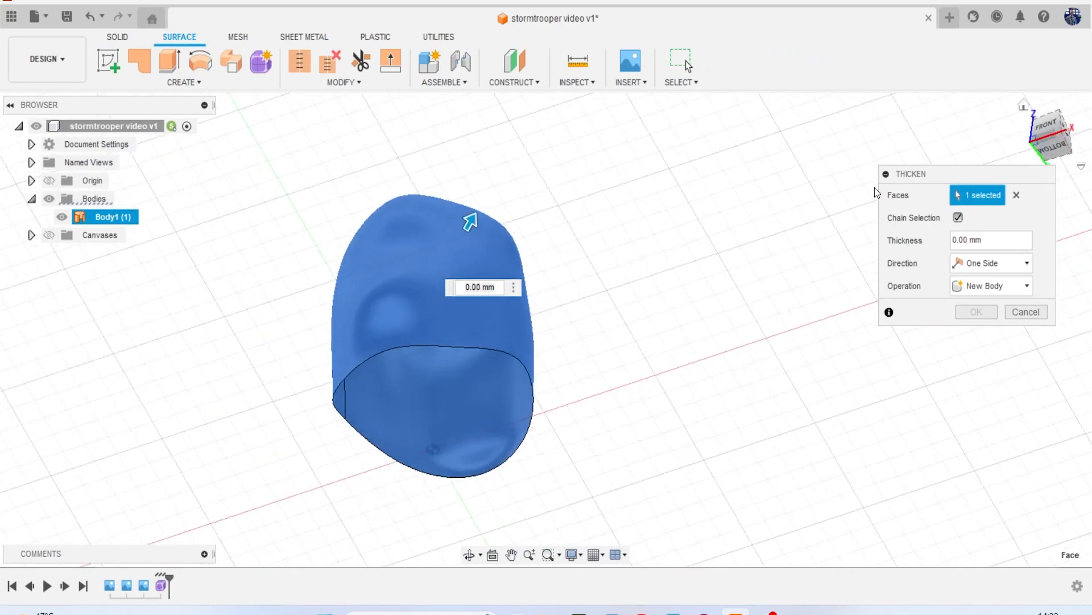
{"action": "left_click_drag", "start_coordinate": [522, 181], "coordinate": [524, 179]}
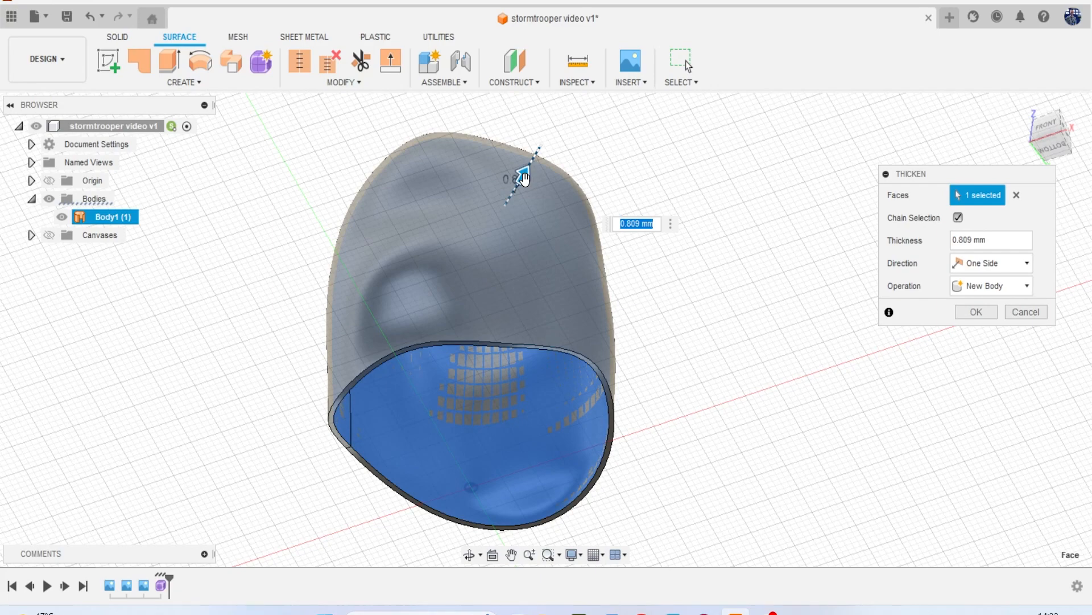
{"action": "type", "text": "1"}
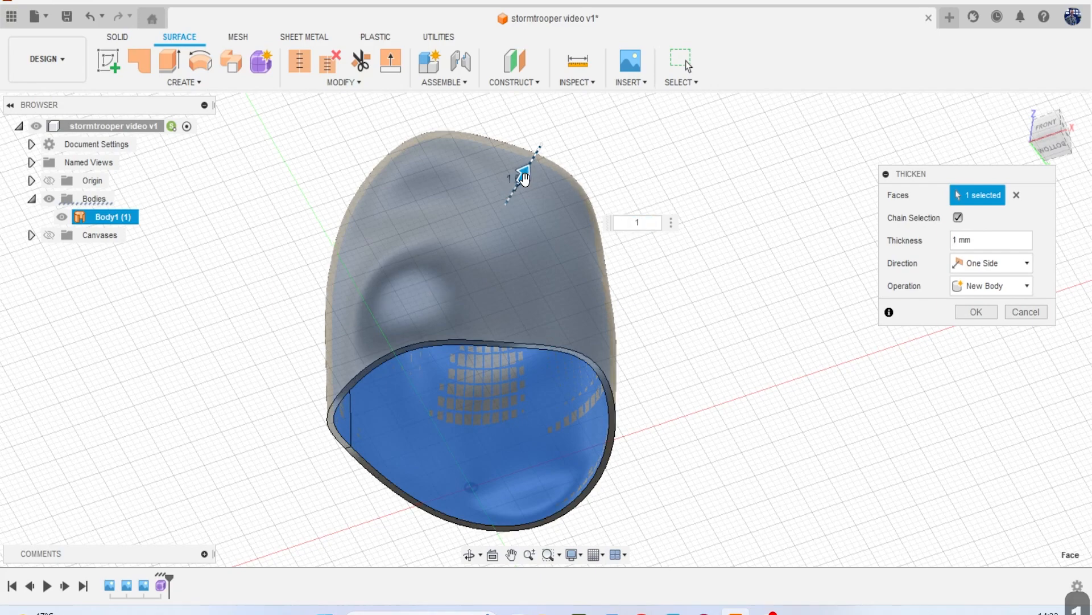
{"action": "key", "text": "Return"}
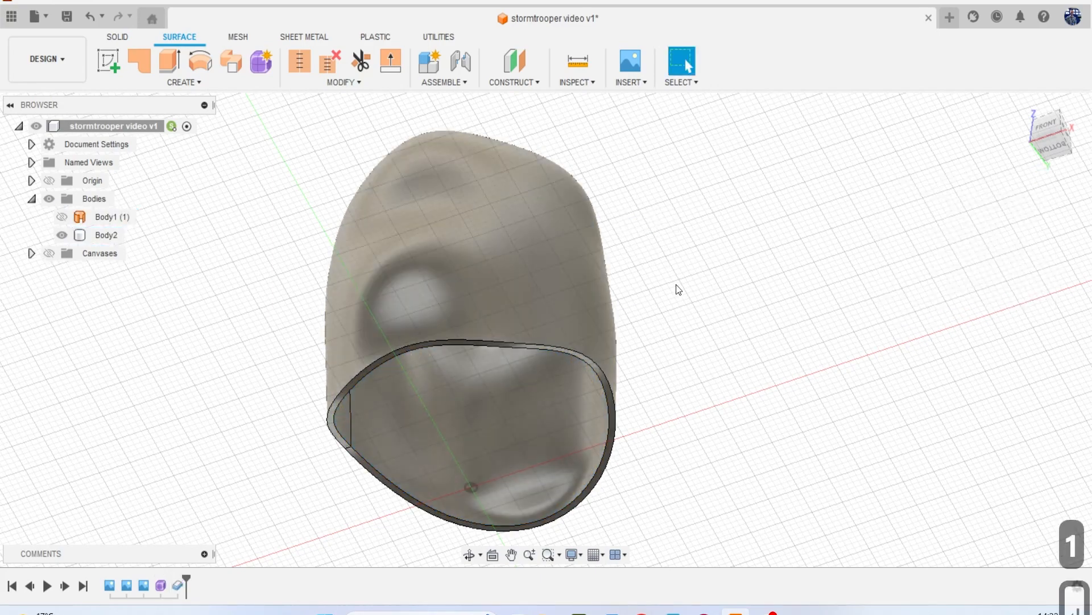
Show the canvases again and set the right side view for the thickened helmet.
{"action": "left_click", "coordinate": [1049, 142]}
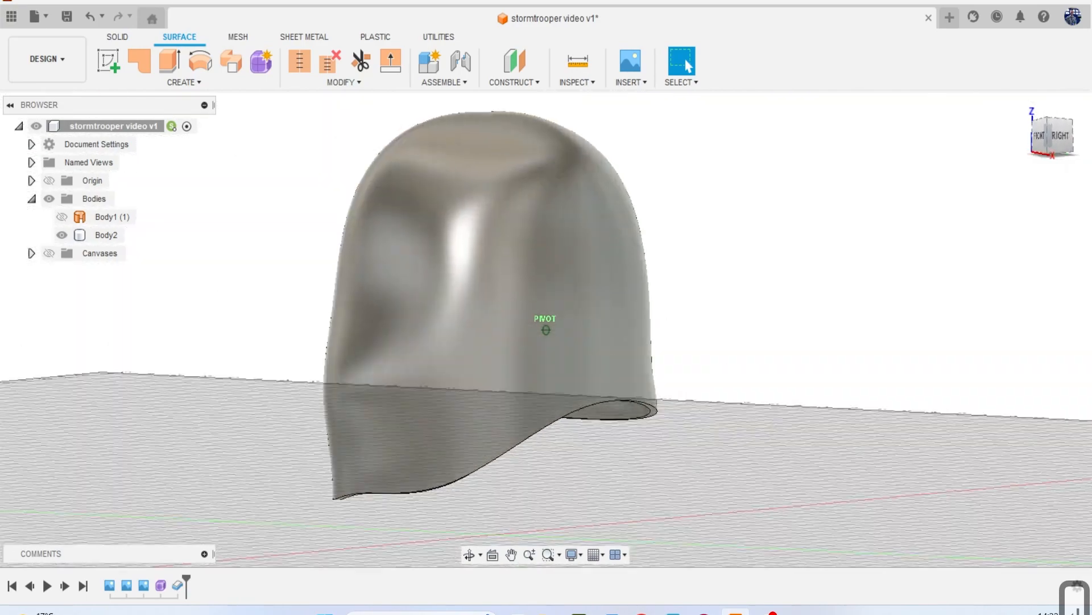
{"action": "scroll", "coordinate": [289, 269], "scroll_direction": "down", "scroll_amount": 3}
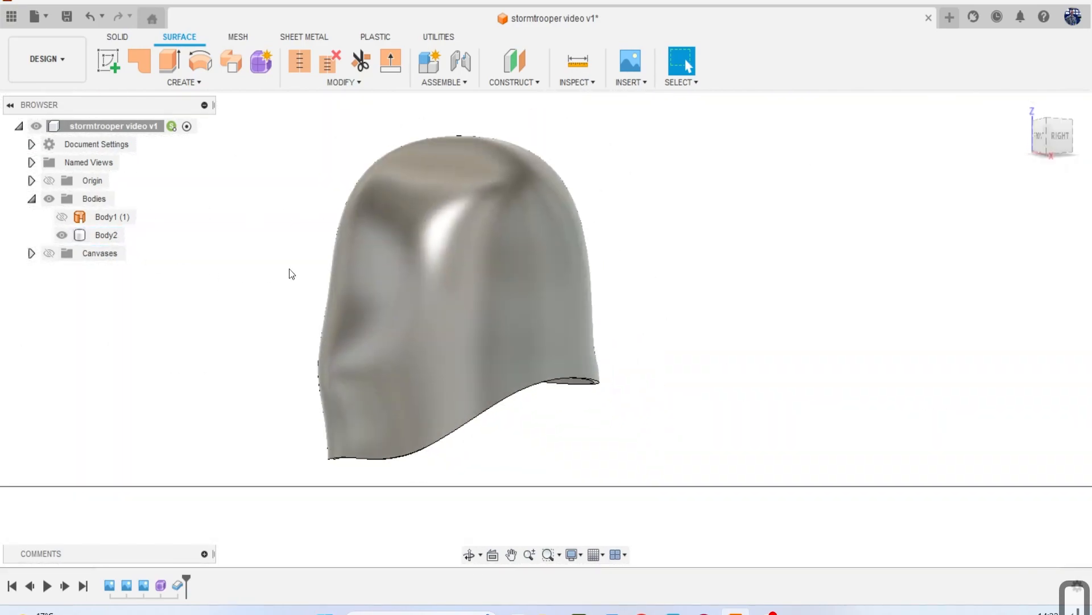
{"action": "left_click", "coordinate": [49, 254]}
{"action": "scroll", "coordinate": [259, 267], "scroll_direction": "down", "scroll_amount": 2}
{"action": "left_click", "coordinate": [1061, 138]}
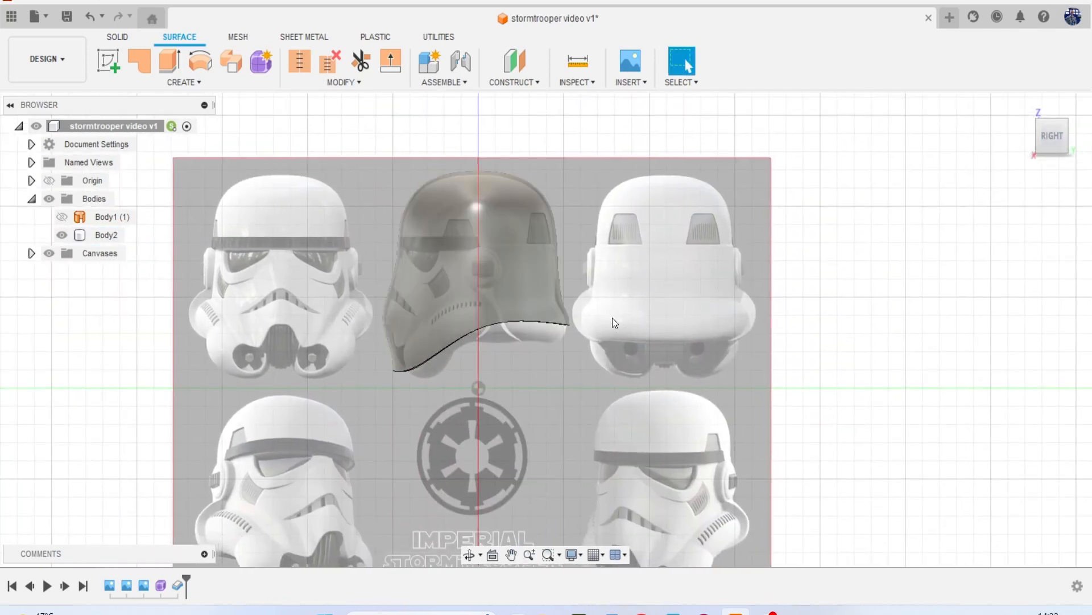
{"action": "left_click", "coordinate": [455, 293]}
{"action": "left_click", "coordinate": [371, 291]}
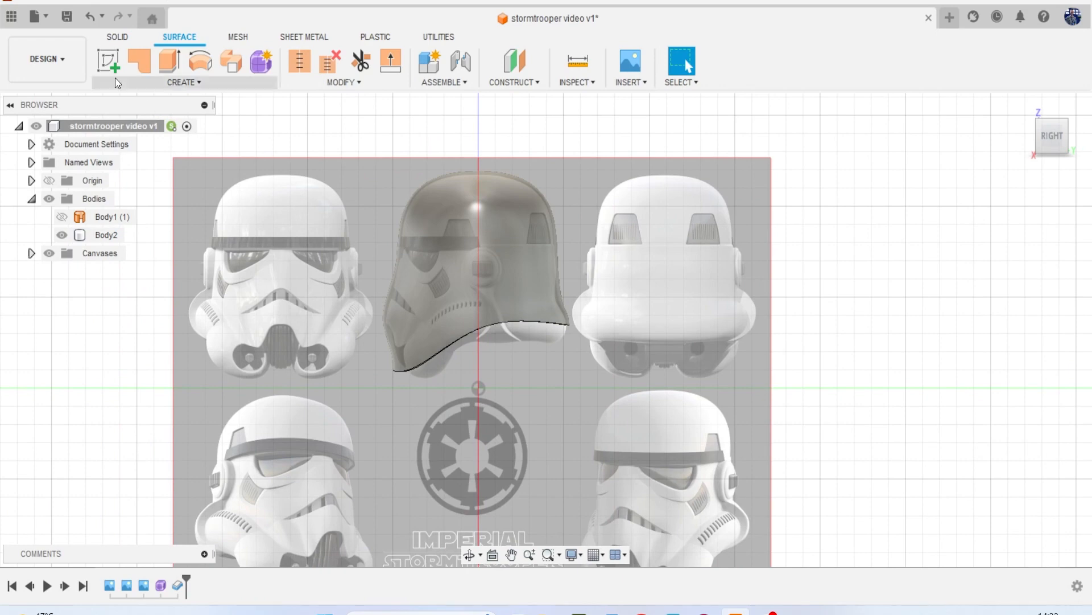
Start a sketch on the YZ plane and draw a horizontal line across the whole helmet, level with the rear window's lower edge.
{"action": "left_click", "coordinate": [120, 41]}
{"action": "left_click", "coordinate": [108, 60]}
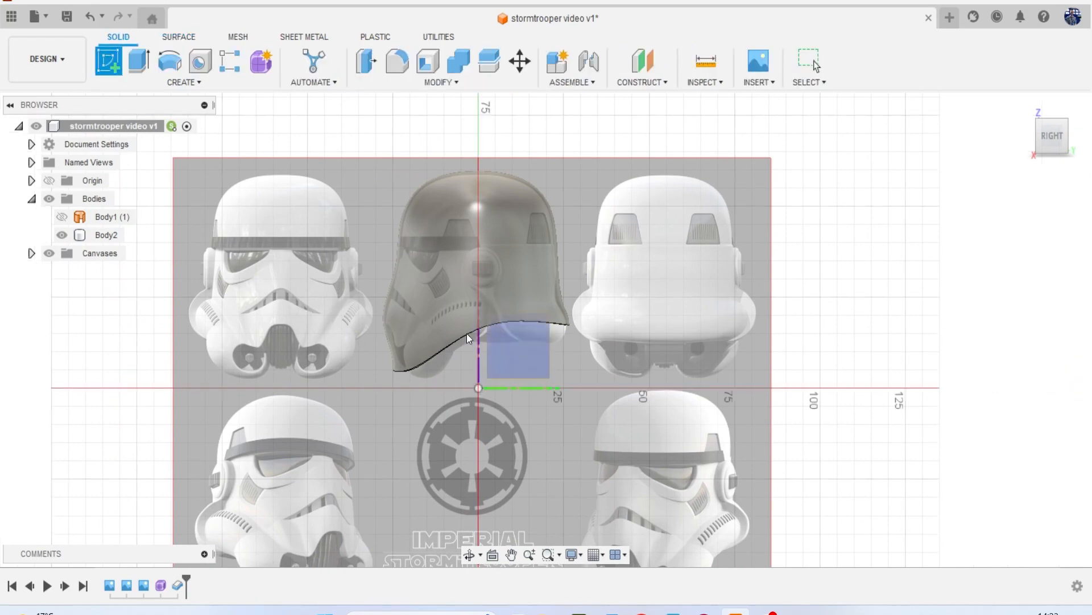
{"action": "left_click", "coordinate": [509, 358]}
{"action": "scroll", "coordinate": [379, 357], "scroll_direction": "up", "scroll_amount": 5}
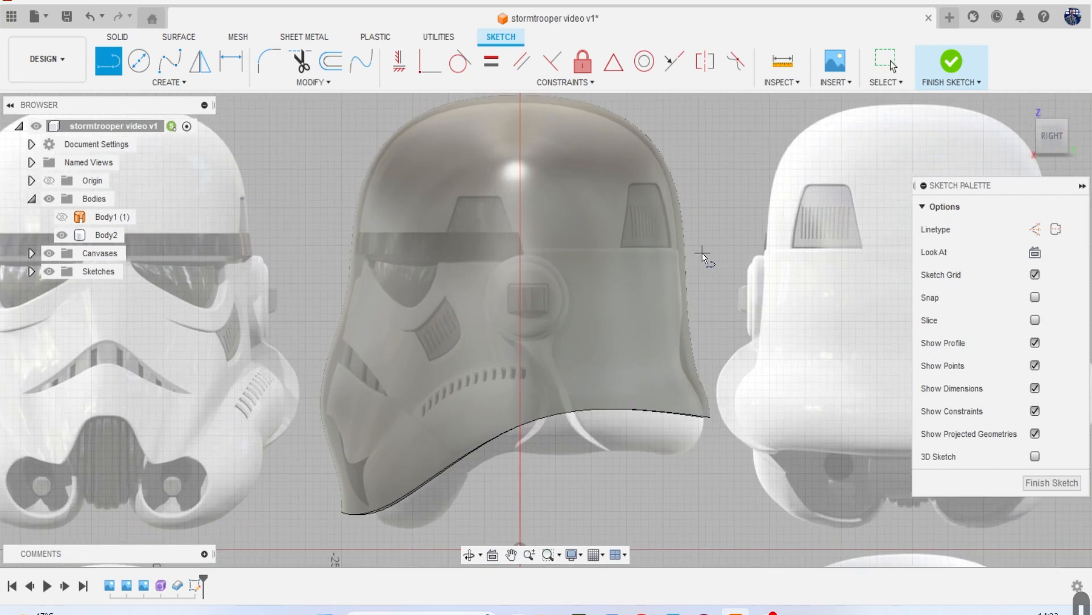
{"action": "left_click", "coordinate": [712, 248]}
{"action": "left_click", "coordinate": [315, 250]}
{"action": "key", "text": "Escape"}
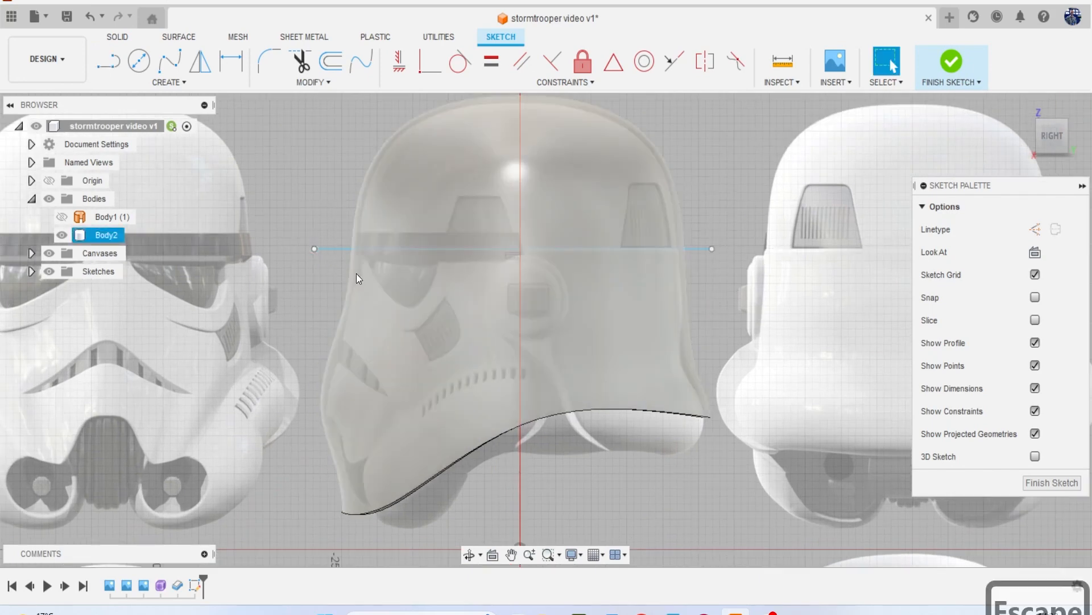
Draw a vertical line along the Z axis from above the helmet to below its lower edge and finish the sketch.
{"action": "key", "text": "l"}
{"action": "middle_click_drag", "start_coordinate": [493, 180], "coordinate": [480, 231]}
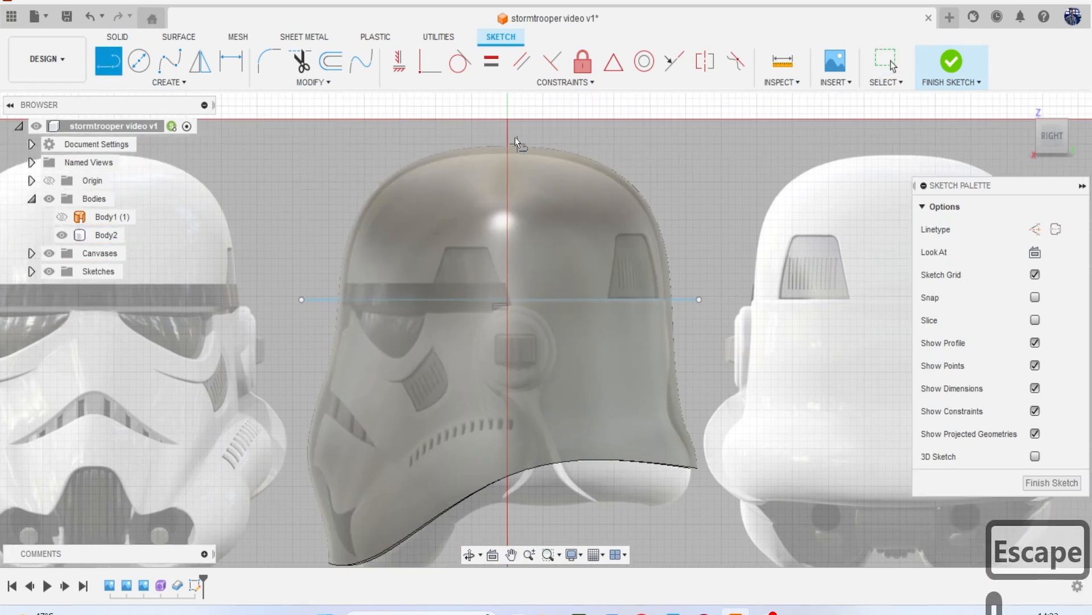
{"action": "left_click", "coordinate": [508, 109]}
{"action": "middle_click_drag", "start_coordinate": [522, 338], "coordinate": [511, 299]}
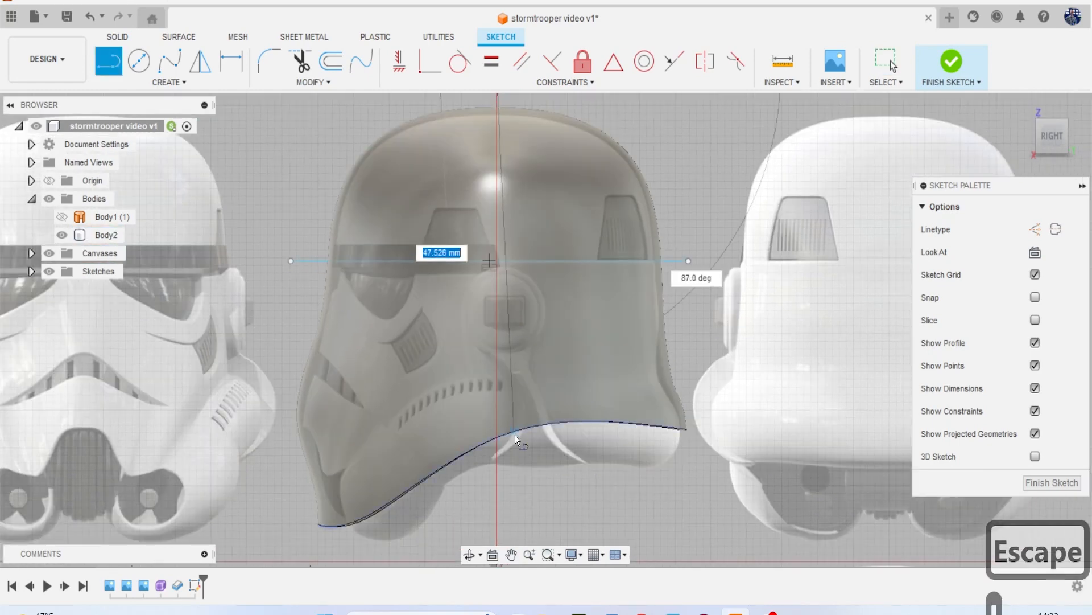
{"action": "left_click", "coordinate": [500, 476]}
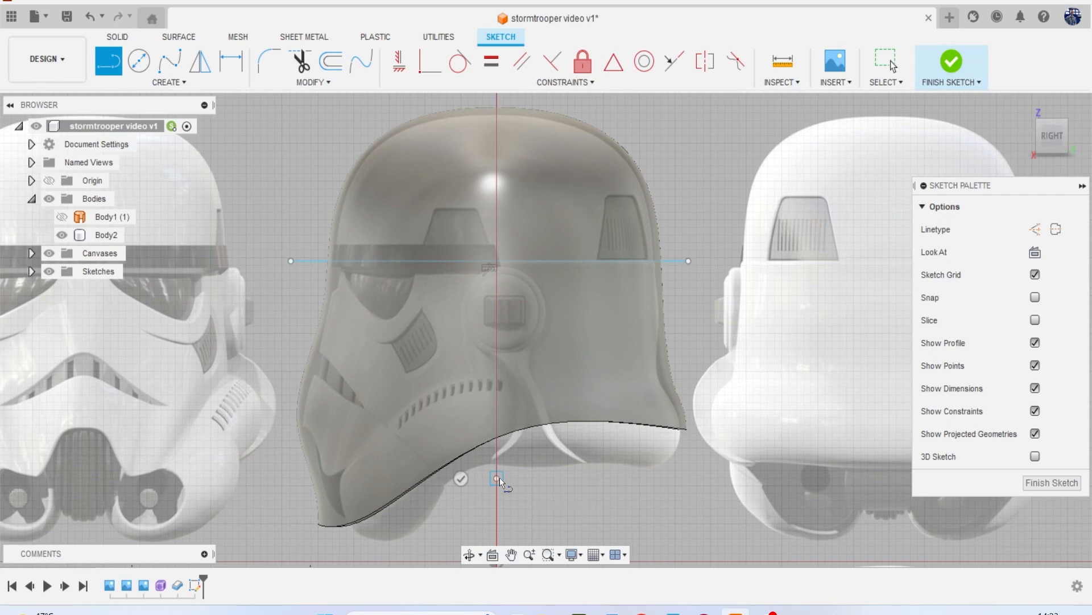
{"action": "key", "text": "Escape"}
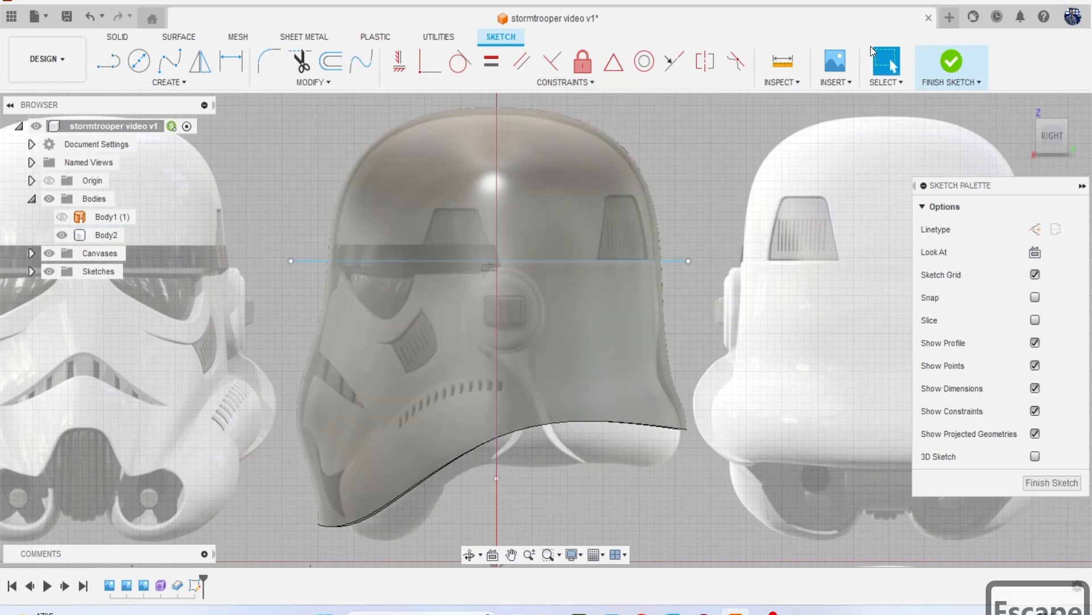
{"action": "left_click", "coordinate": [951, 62]}
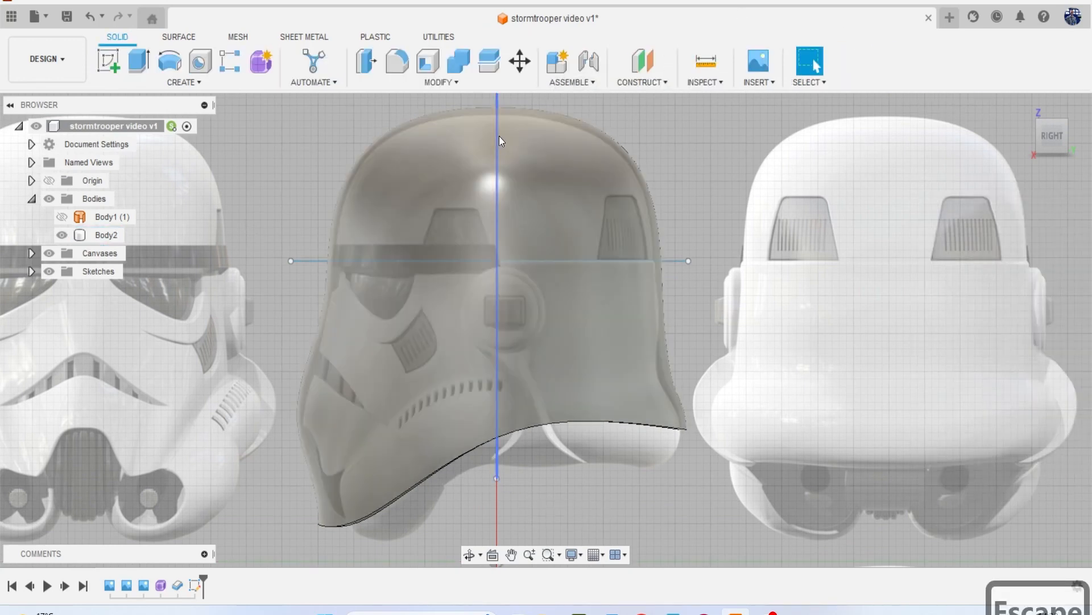
Split the helmet shell into upper and lower bodies using the horizontal sketch line as the splitting tool.
{"action": "left_click", "coordinate": [491, 66]}
{"action": "left_click", "coordinate": [596, 180]}
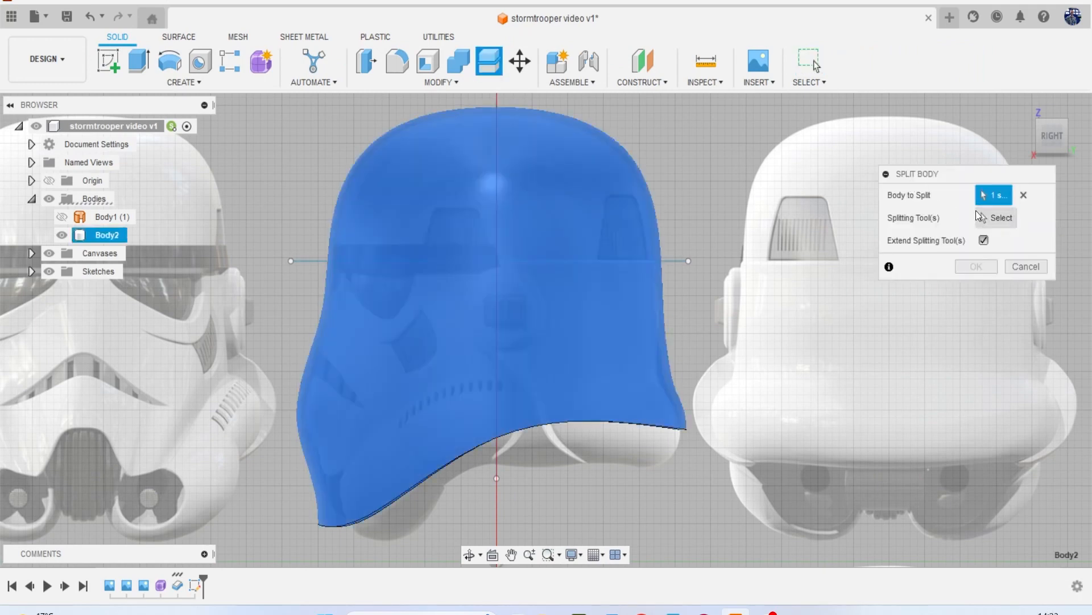
{"action": "left_click", "coordinate": [681, 261]}
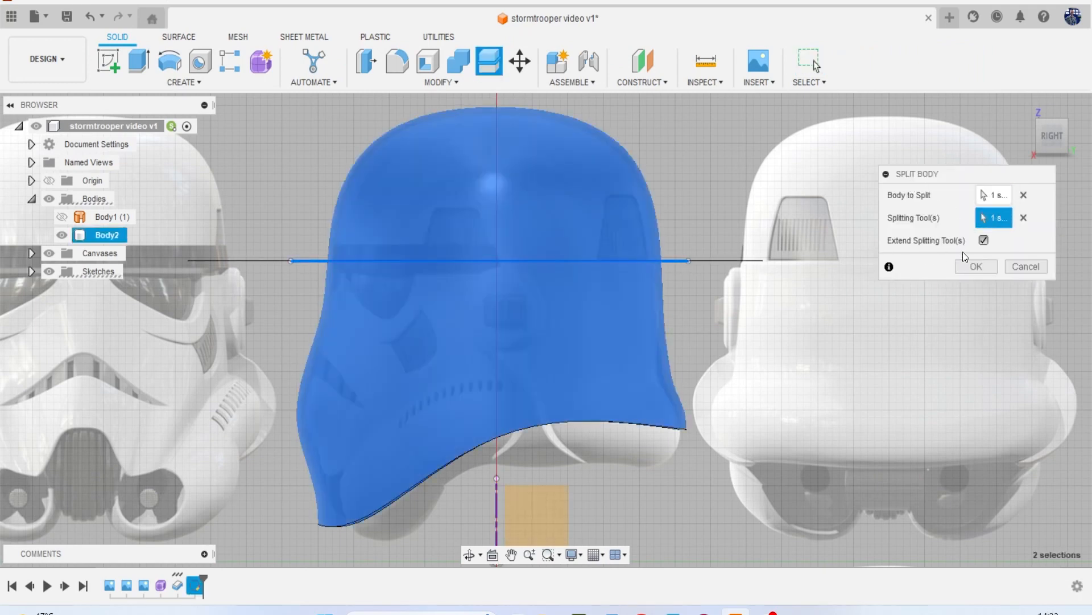
{"action": "left_click", "coordinate": [974, 267]}
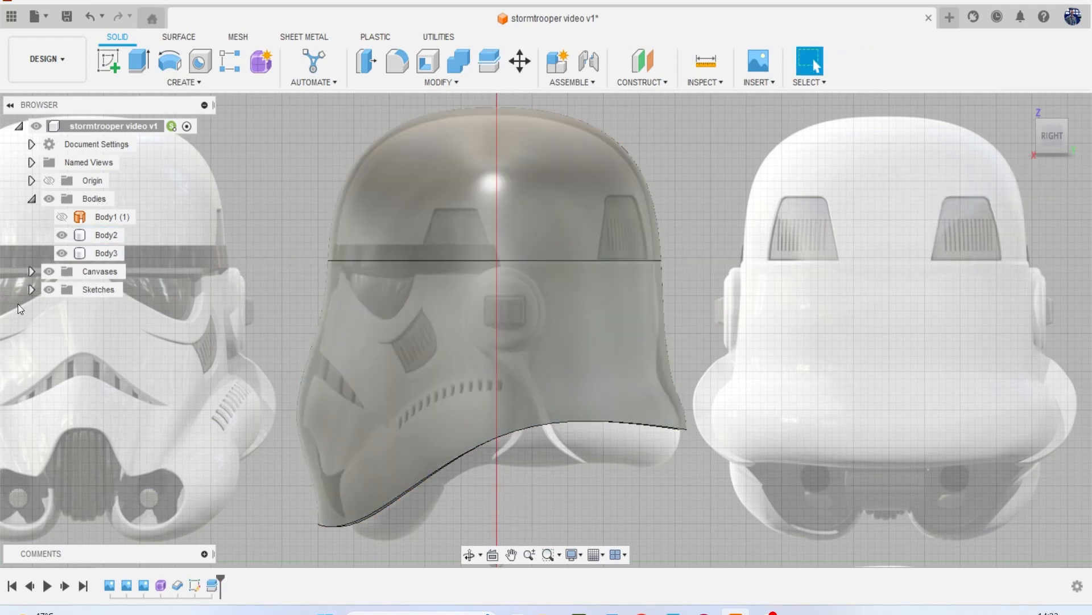
Show the sketch again and split both helmet bodies into front and rear parts along the vertical line.
{"action": "left_click", "coordinate": [31, 289]}
{"action": "left_click", "coordinate": [62, 307]}
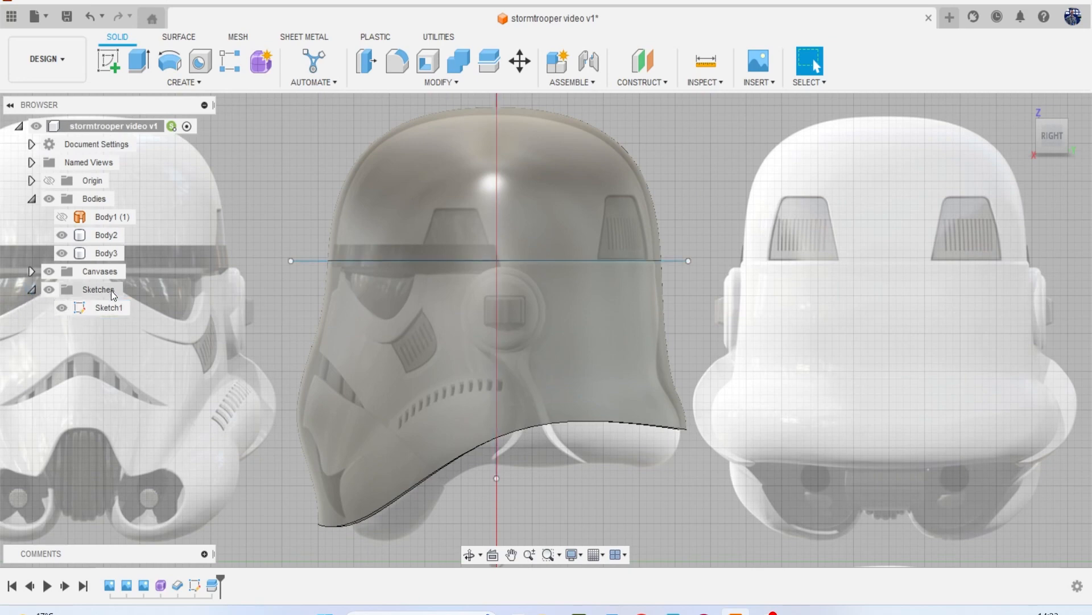
{"action": "left_click", "coordinate": [488, 61]}
{"action": "left_click", "coordinate": [552, 151]}
{"action": "left_click", "coordinate": [590, 289]}
{"action": "left_click", "coordinate": [993, 217]}
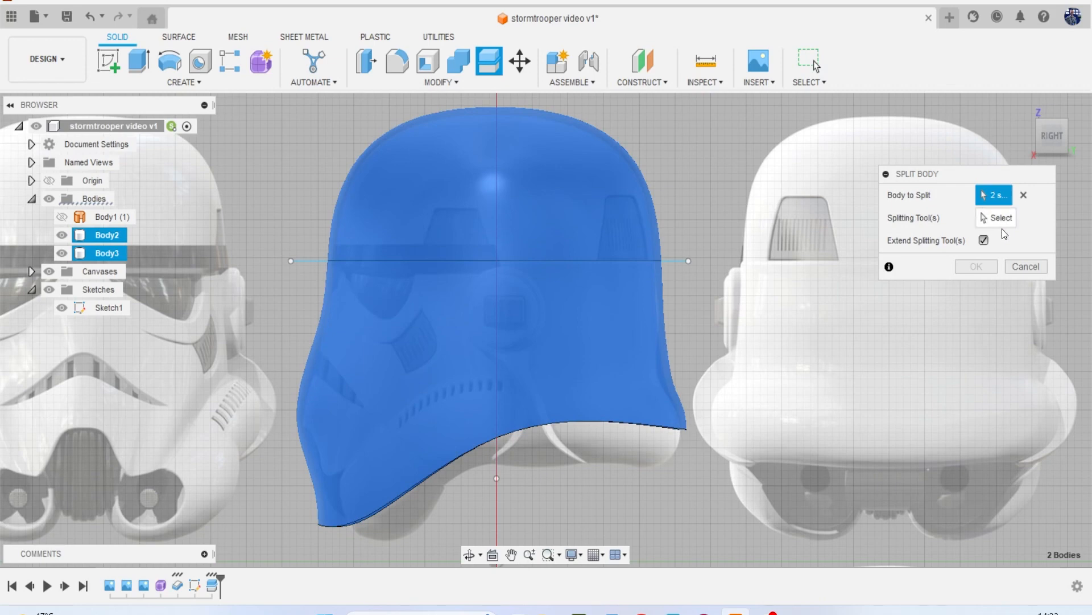
{"action": "left_click", "coordinate": [499, 465]}
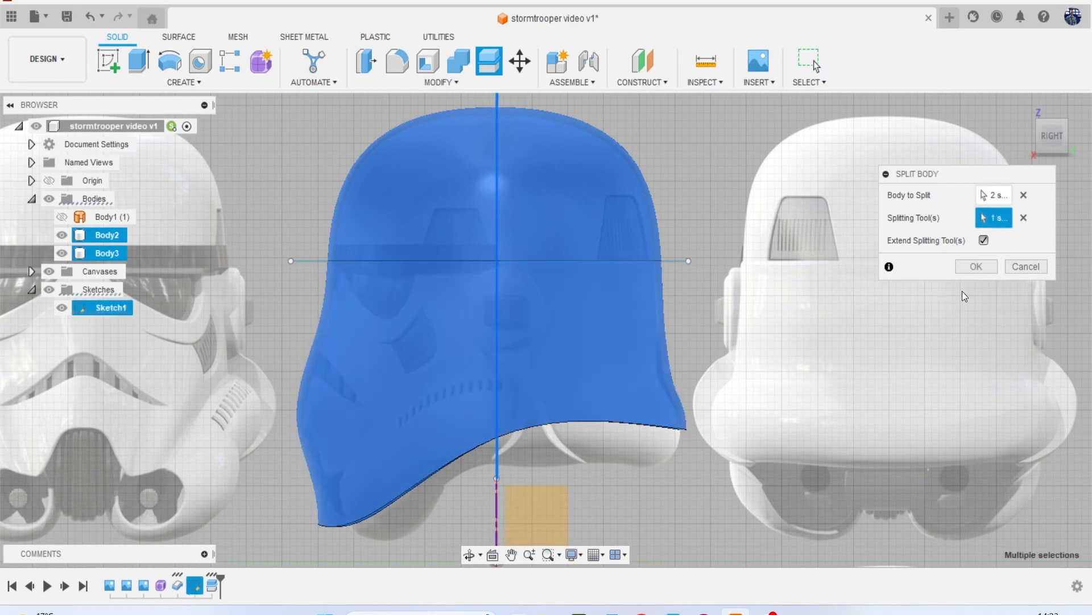
{"action": "left_click", "coordinate": [969, 270]}
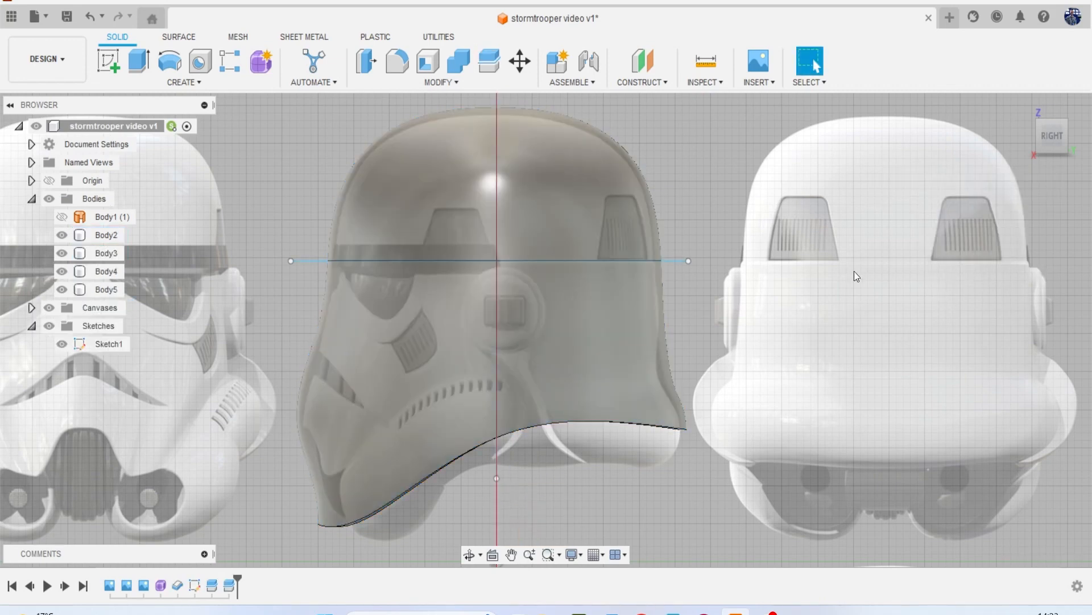
Hide the canvases and the sketch, and inspect the split helmet at an angle before returning to the right side view.
{"action": "left_click", "coordinate": [50, 307]}
{"action": "left_click", "coordinate": [67, 345]}
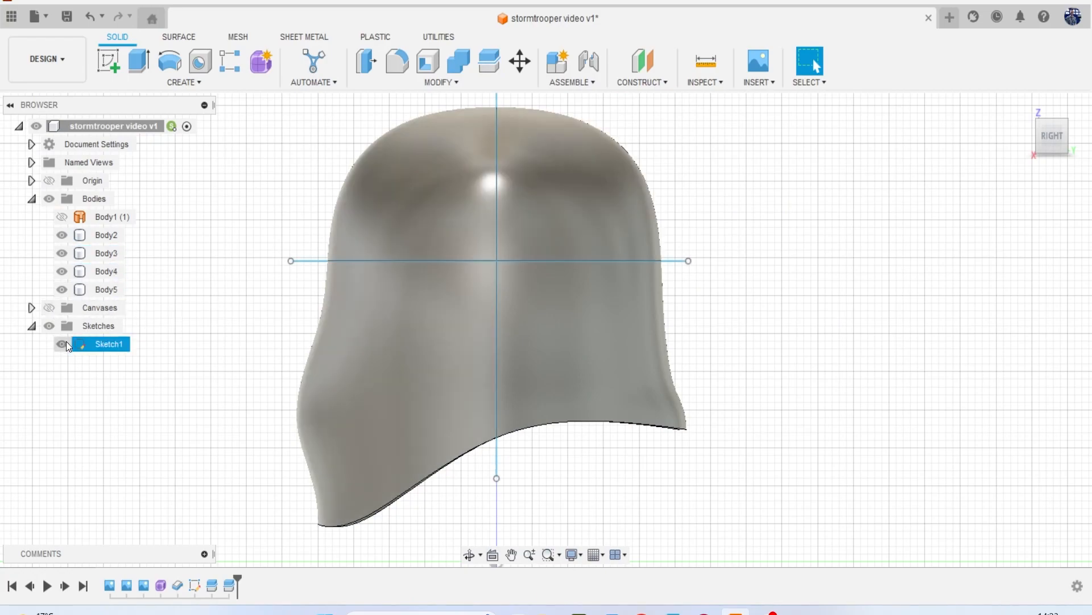
{"action": "mouse_move", "coordinate": [1053, 137]}
{"action": "left_mouse_down"}
{"action": "mouse_move", "coordinate": [13, 142]}
{"action": "mouse_move", "coordinate": [398, 142]}
{"action": "mouse_move", "coordinate": [364, 188]}
{"action": "mouse_move", "coordinate": [256, 148]}
{"action": "mouse_move", "coordinate": [398, 114]}
{"action": "mouse_move", "coordinate": [1050, 136]}
{"action": "left_mouse_up"}
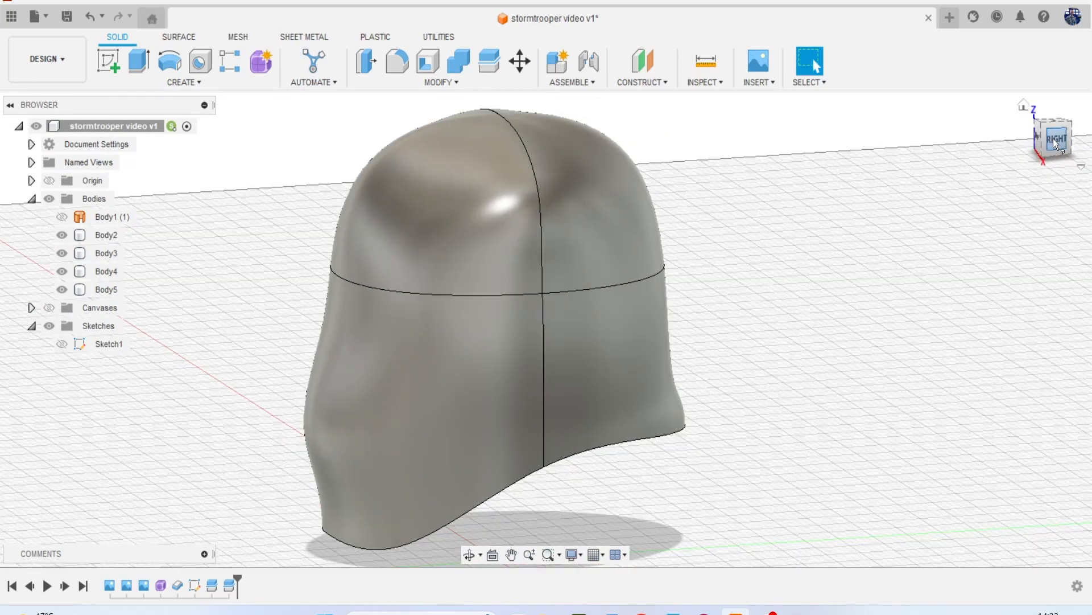
{"action": "left_click", "coordinate": [1054, 138]}
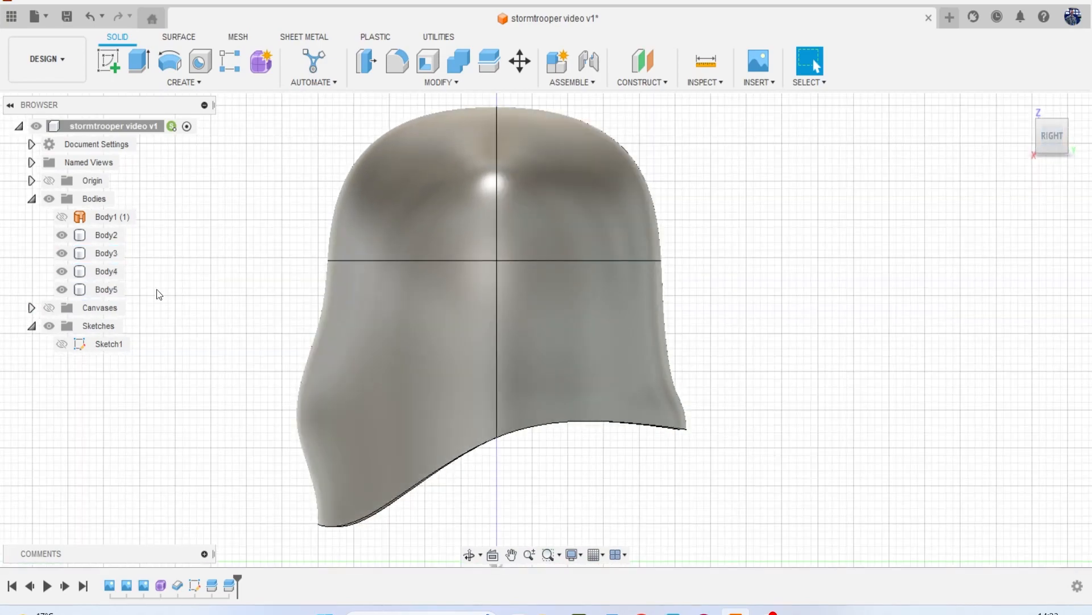
Show the canvases again and hide every helmet body except the lower front piece.
{"action": "left_click", "coordinate": [50, 308]}
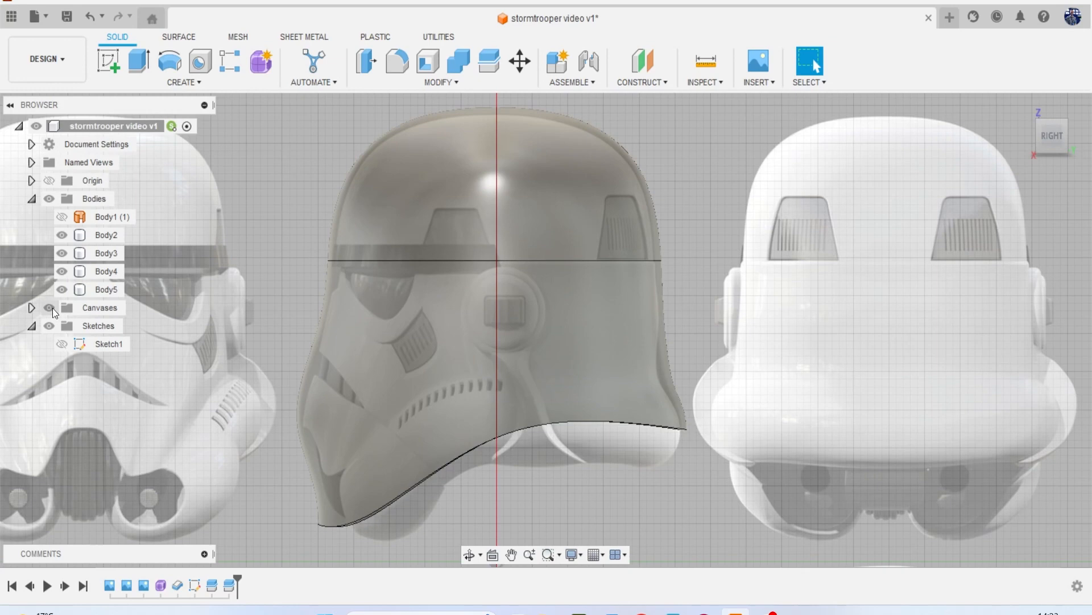
{"action": "left_click", "coordinate": [363, 237]}
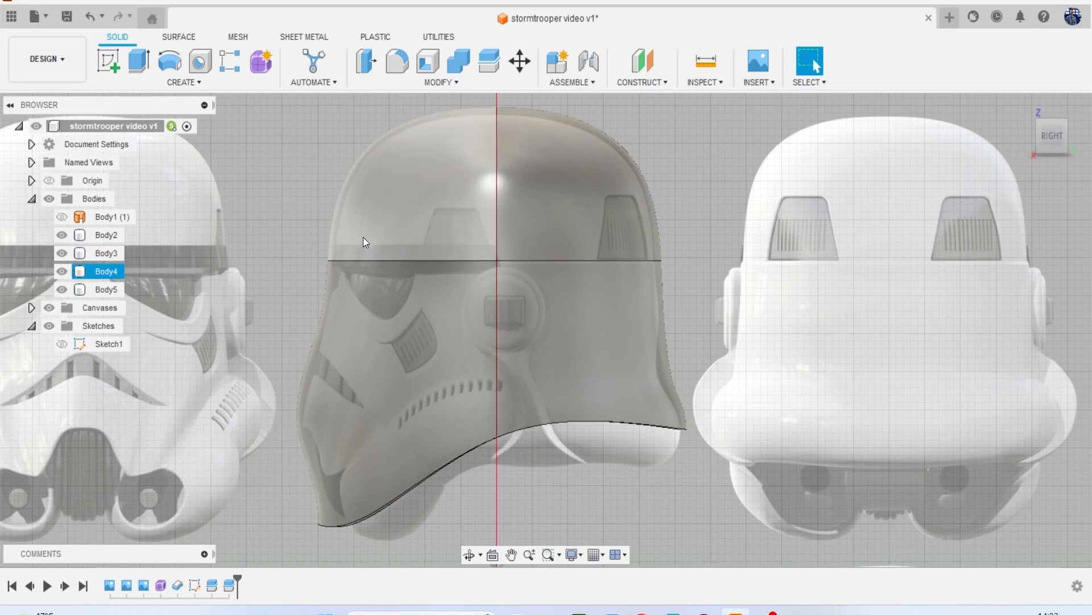
{"action": "left_click", "coordinate": [396, 223]}
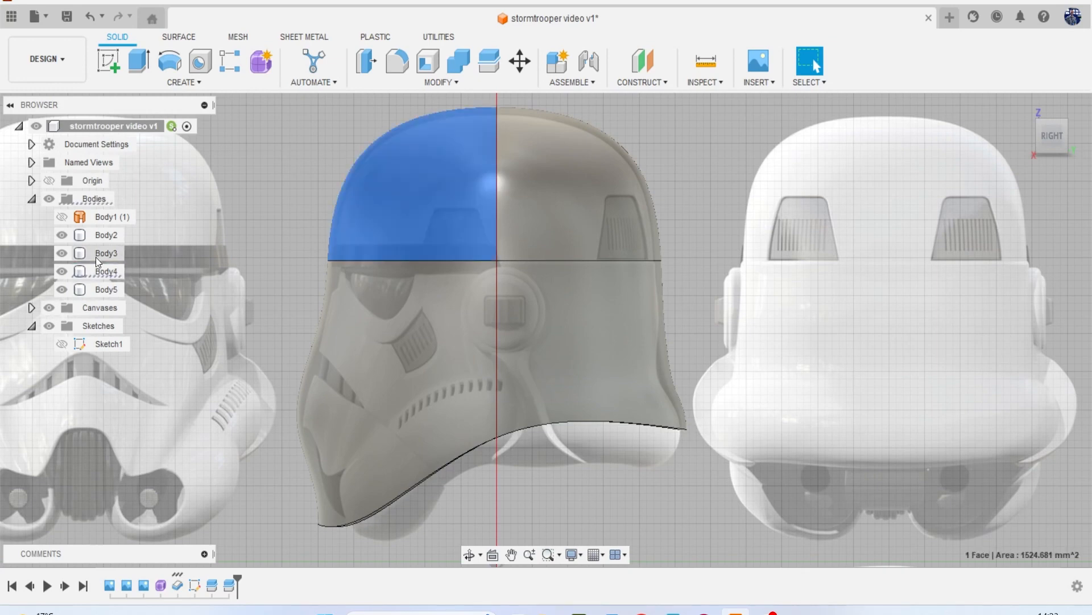
{"action": "left_click", "coordinate": [64, 272]}
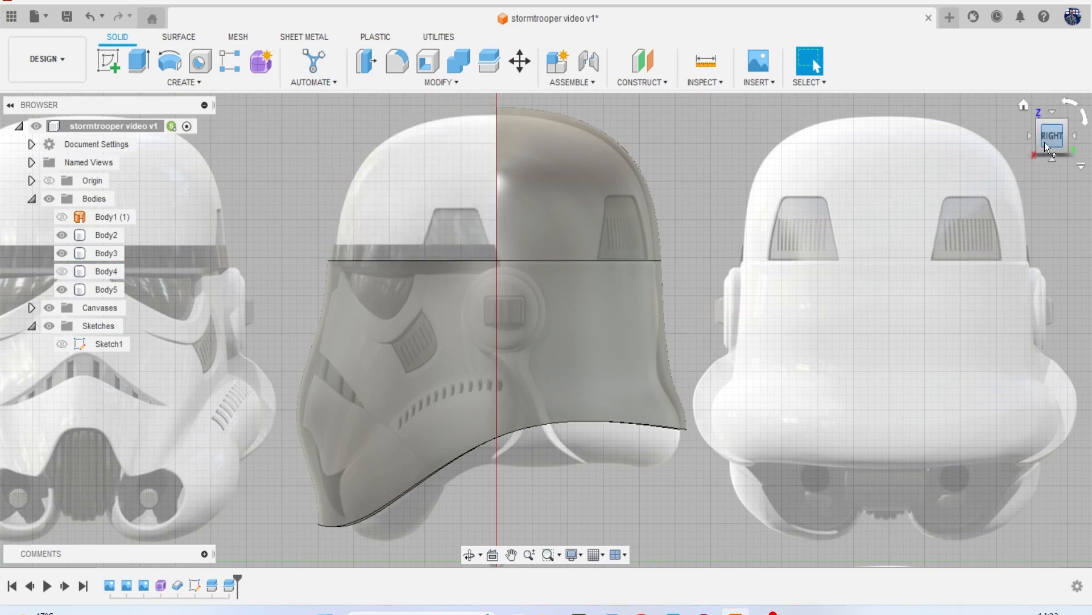
{"action": "left_click_drag", "start_coordinate": [1043, 142], "coordinate": [1048, 154]}
{"action": "left_click", "coordinate": [531, 246]}
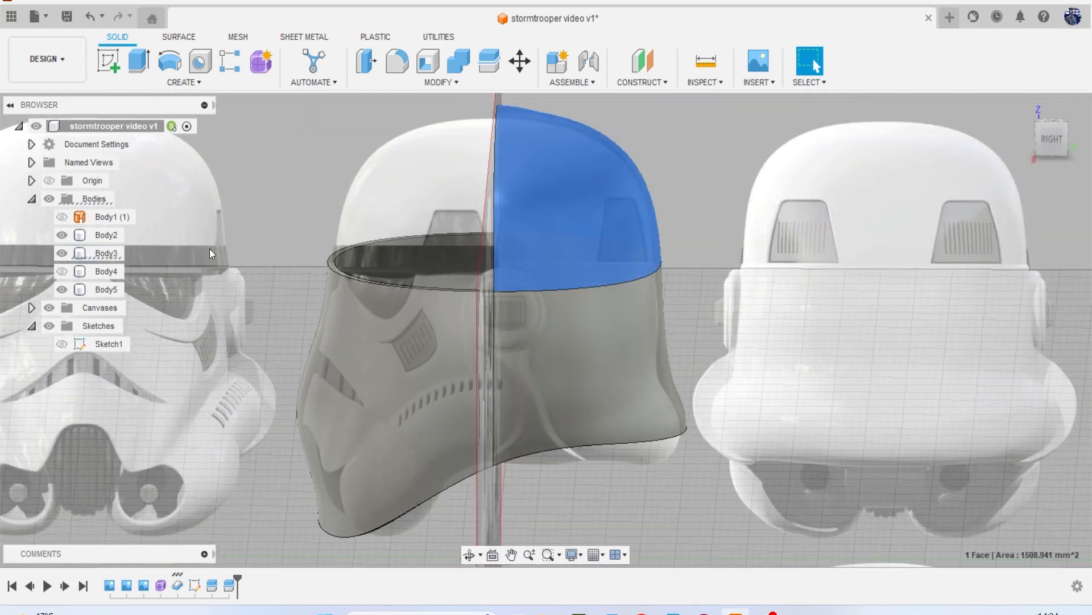
{"action": "left_click", "coordinate": [71, 255]}
{"action": "left_click", "coordinate": [553, 346]}
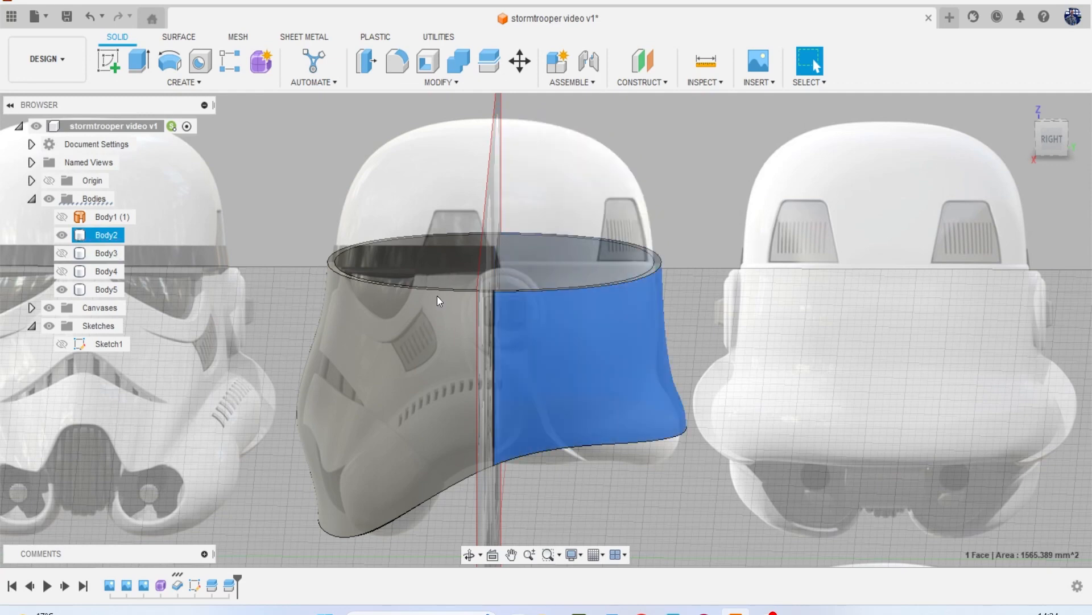
{"action": "left_click", "coordinate": [63, 290]}
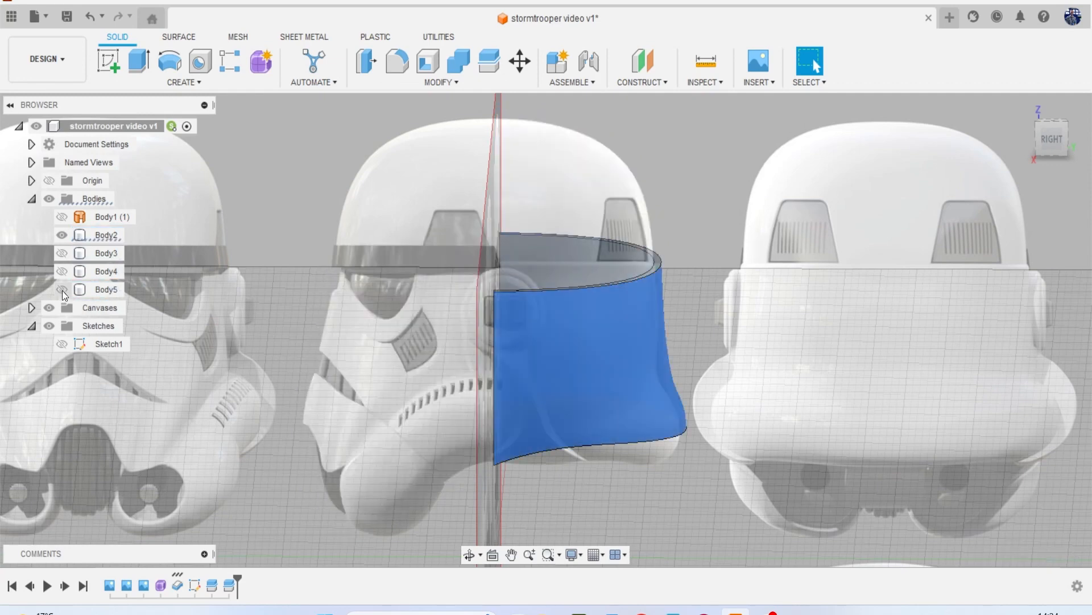
{"action": "left_click", "coordinate": [62, 289]}
{"action": "left_click", "coordinate": [62, 236]}
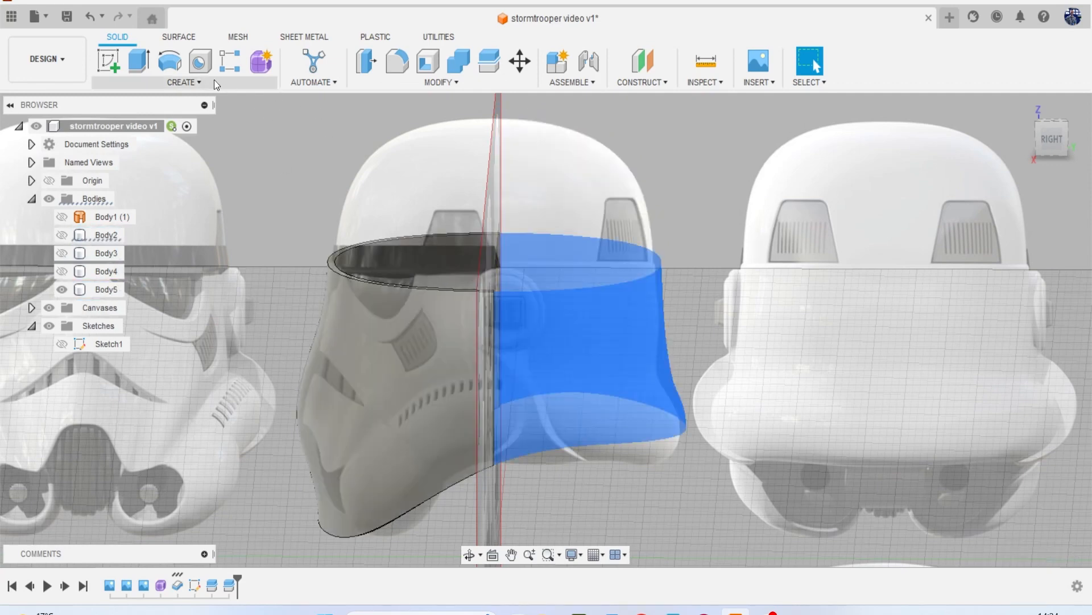
Start a Pipe along the outer upper edge of the lower front helmet piece with a square section.
{"action": "left_click", "coordinate": [193, 82]}
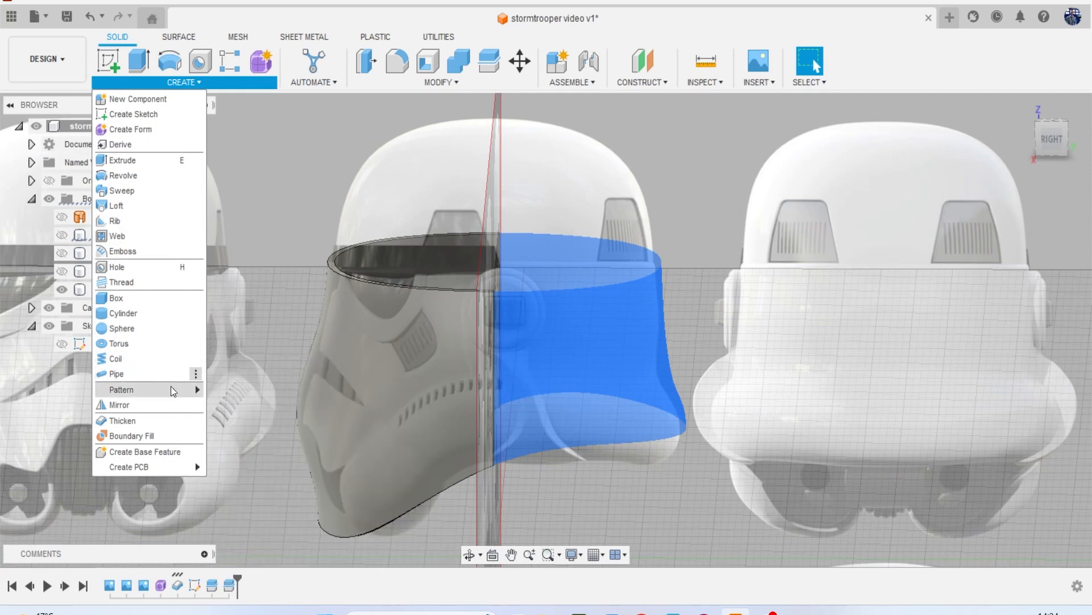
{"action": "left_click", "coordinate": [147, 373]}
{"action": "scroll", "coordinate": [370, 307], "scroll_direction": "up", "scroll_amount": 3}
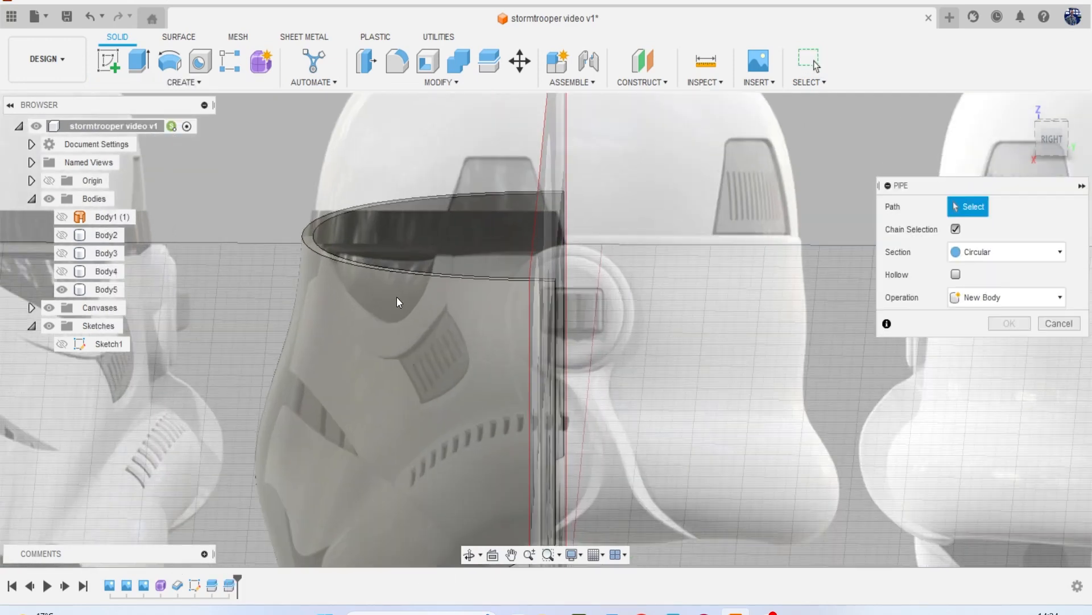
{"action": "left_click", "coordinate": [404, 275]}
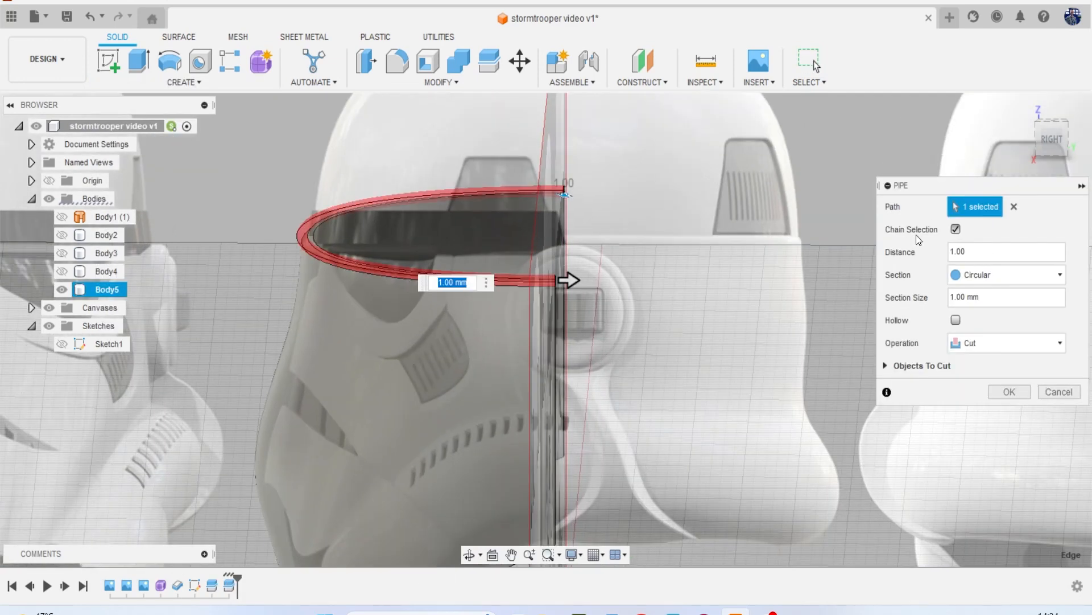
{"action": "left_click", "coordinate": [1005, 271]}
{"action": "left_click", "coordinate": [1021, 301]}
Set the pipe's section size to 0.5 mm and create it as a new body.
{"action": "scroll", "coordinate": [490, 245], "scroll_direction": "up", "scroll_amount": 1}
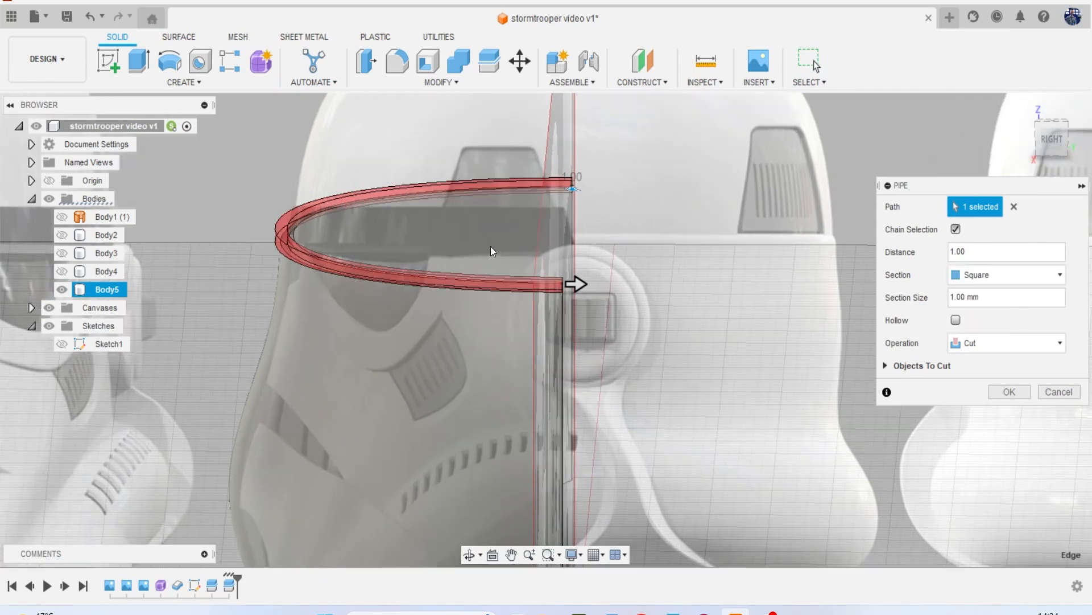
{"action": "scroll", "coordinate": [491, 246], "scroll_direction": "up", "scroll_amount": 1}
{"action": "middle_click_drag", "start_coordinate": [337, 214], "coordinate": [420, 222]}
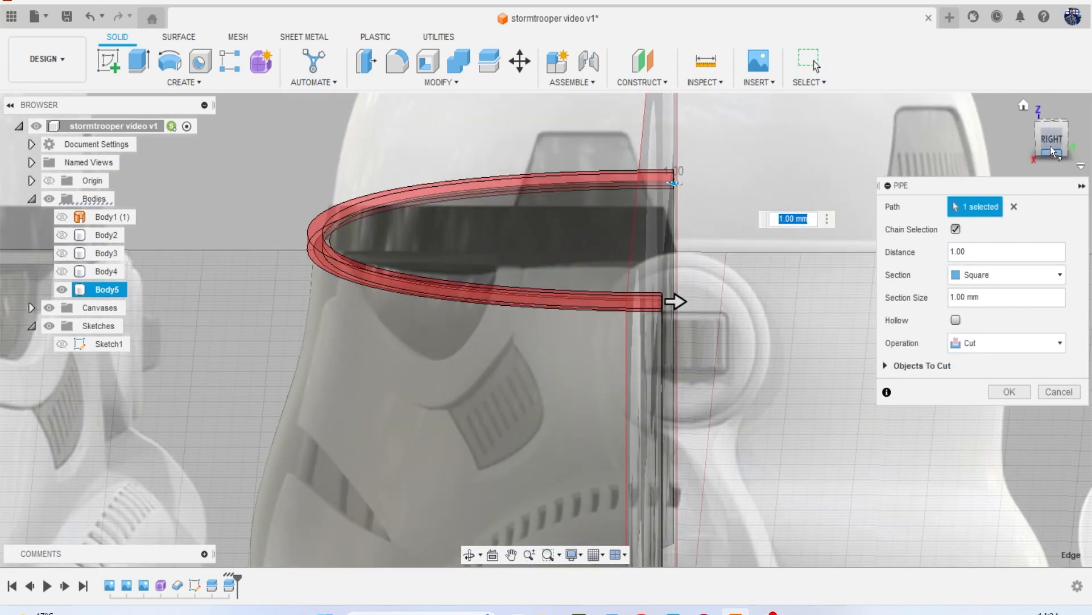
{"action": "left_click", "coordinate": [1051, 146]}
{"action": "left_click_drag", "start_coordinate": [1050, 145], "coordinate": [1047, 166]}
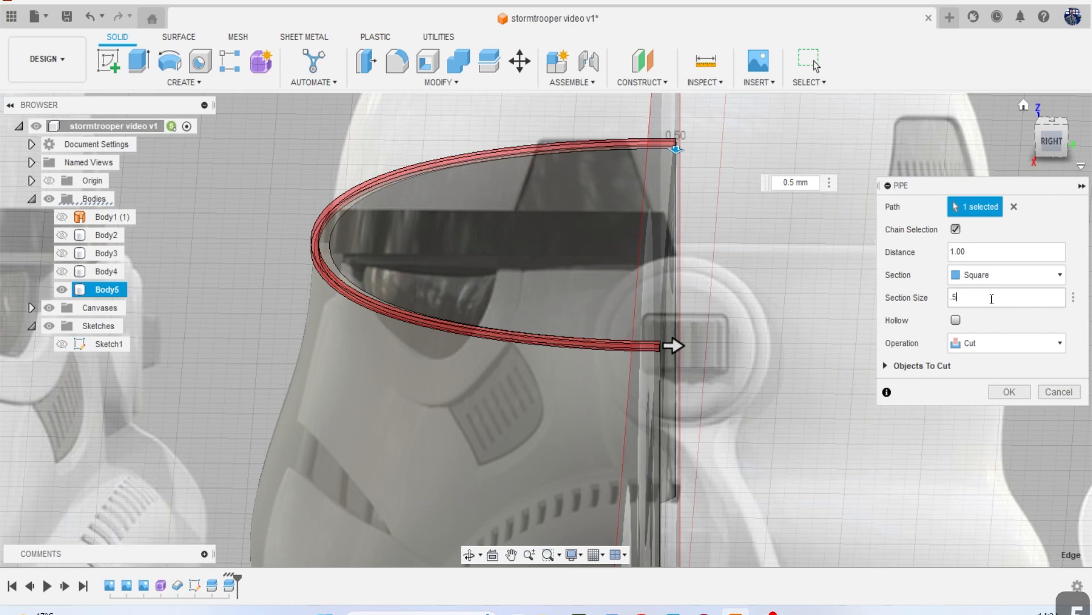
{"action": "left_click", "coordinate": [1006, 342]}
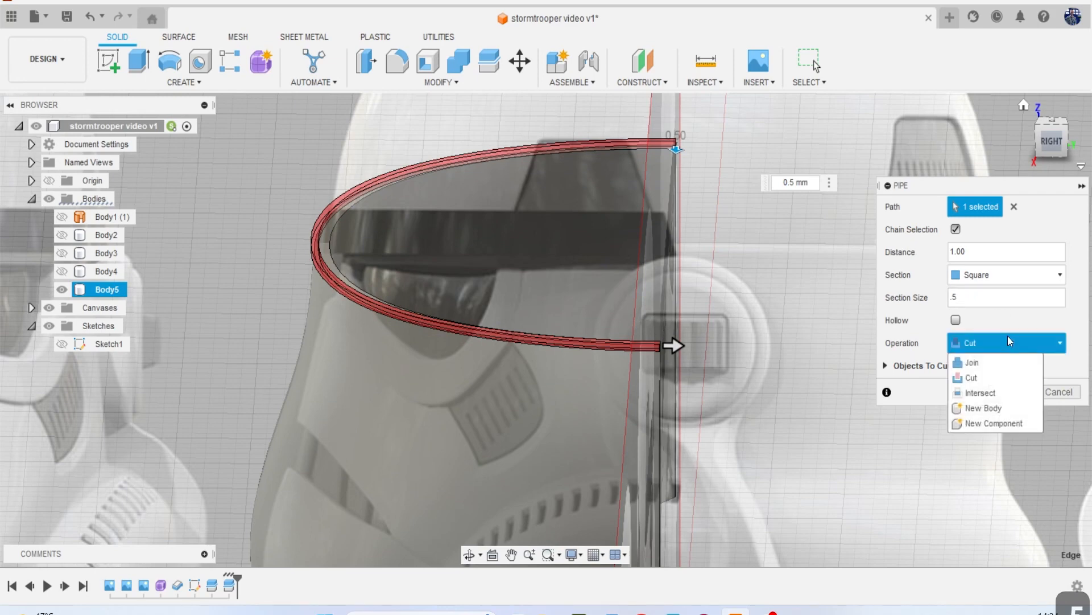
{"action": "left_click", "coordinate": [1010, 393]}
{"action": "left_click", "coordinate": [1009, 368]}
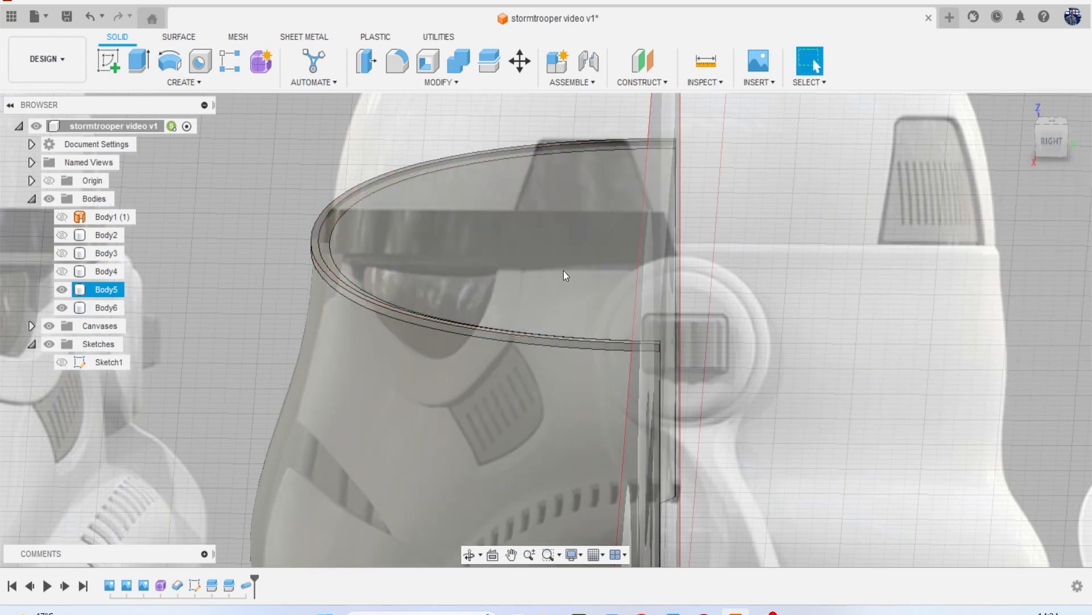
Offset the top face of the square pipe upward by about 2 mm, level with the brow band's upper edge on the canvas.
{"action": "left_click", "coordinate": [367, 62]}
{"action": "scroll", "coordinate": [310, 207], "scroll_direction": "up", "scroll_amount": 5}
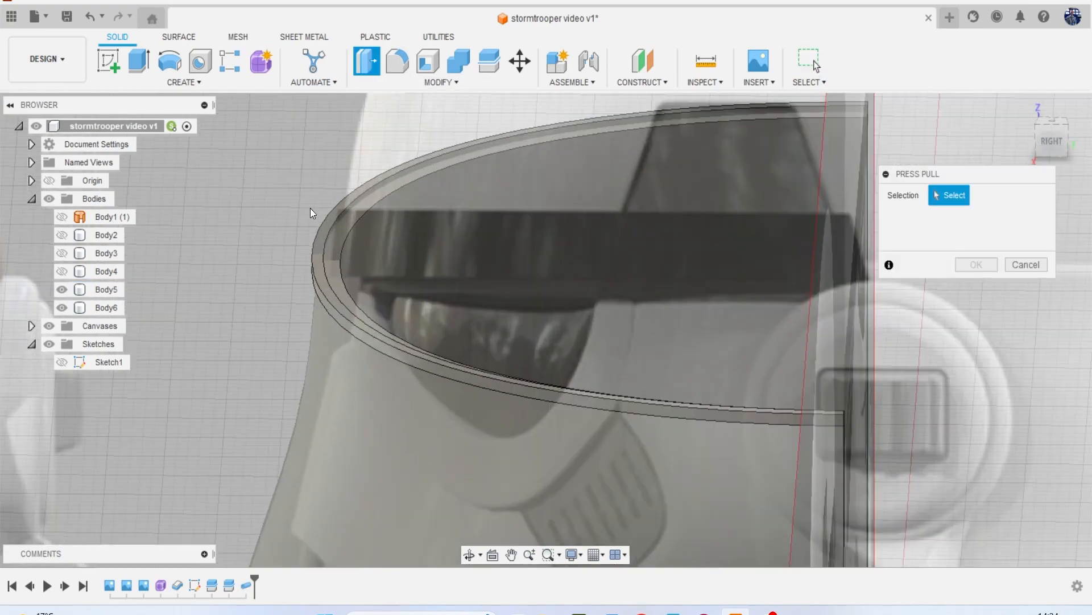
{"action": "left_click", "coordinate": [326, 254]}
{"action": "scroll", "coordinate": [326, 254], "scroll_direction": "down", "scroll_amount": 5}
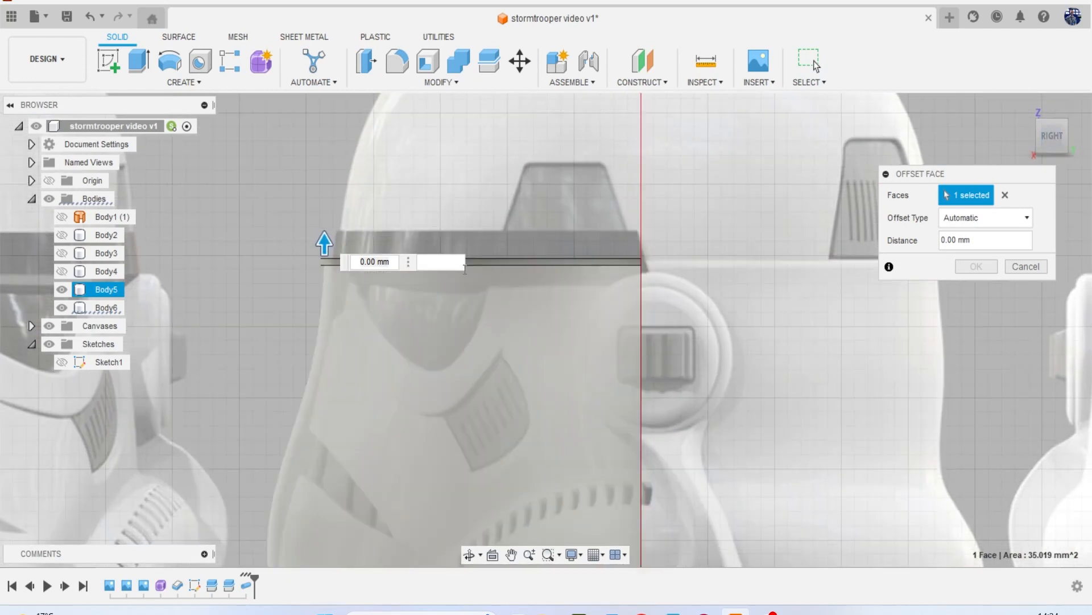
{"action": "left_click_drag", "start_coordinate": [326, 241], "coordinate": [329, 215]}
{"action": "left_click", "coordinate": [976, 266]}
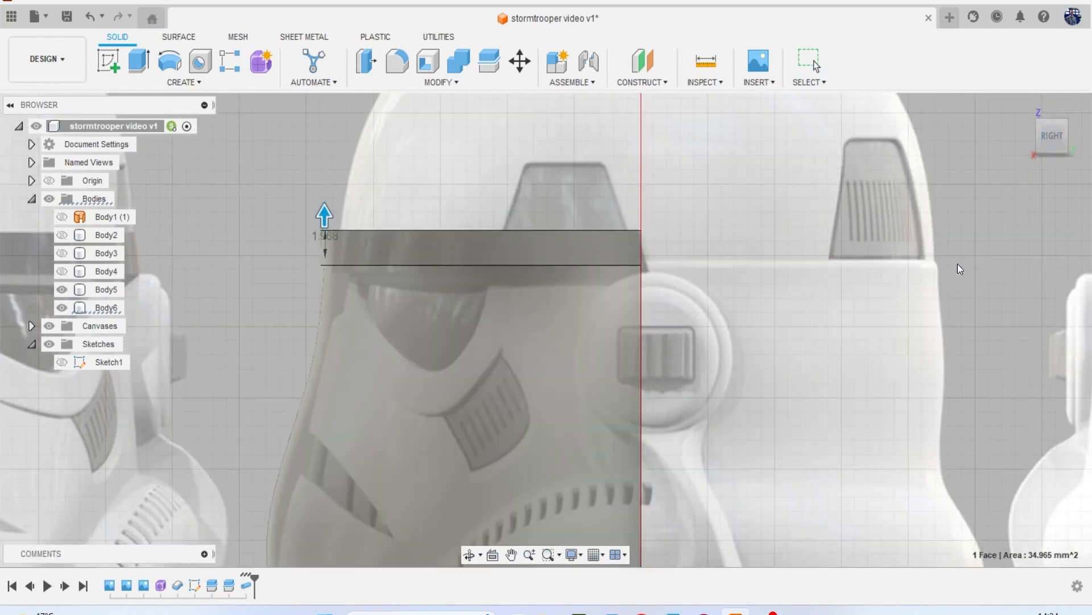
Show the hidden helmet bodies again and inspect the brow band against the whole helmet from above at an angle.
{"action": "left_click", "coordinate": [64, 253]}
{"action": "left_click", "coordinate": [64, 270]}
{"action": "scroll", "coordinate": [221, 265], "scroll_direction": "down", "scroll_amount": 2}
{"action": "mouse_move", "coordinate": [1044, 141]}
{"action": "left_mouse_down"}
{"action": "mouse_move", "coordinate": [1063, 147]}
{"action": "mouse_move", "coordinate": [1059, 177]}
{"action": "mouse_move", "coordinate": [1053, 160]}
{"action": "left_mouse_up"}
{"action": "middle_click_drag", "start_coordinate": [546, 330], "coordinate": [416, 255], "text": "shift"}
{"action": "left_click_drag", "start_coordinate": [1048, 145], "coordinate": [1036, 170]}
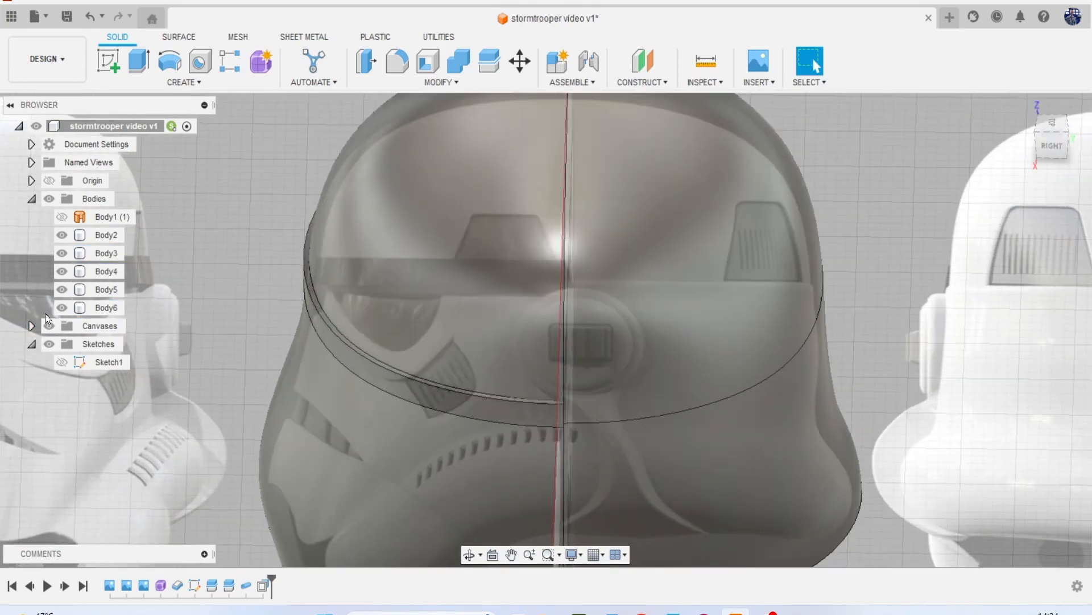
Hide the canvases and both upper helmet bodies so the ends of the brow band are exposed.
{"action": "left_click", "coordinate": [50, 326]}
{"action": "left_click", "coordinate": [450, 280]}
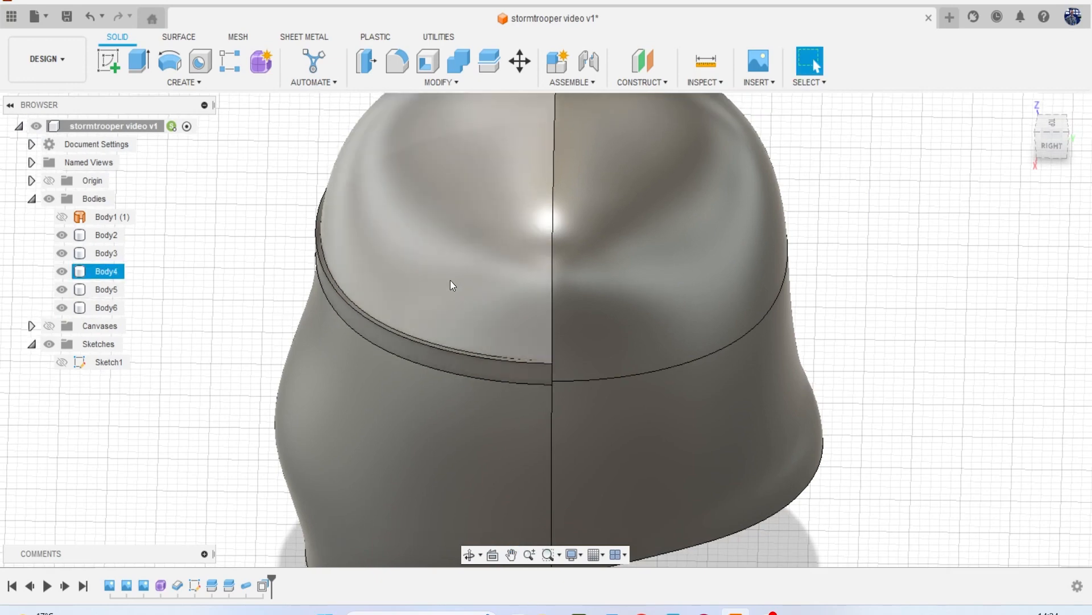
{"action": "left_click", "coordinate": [62, 271]}
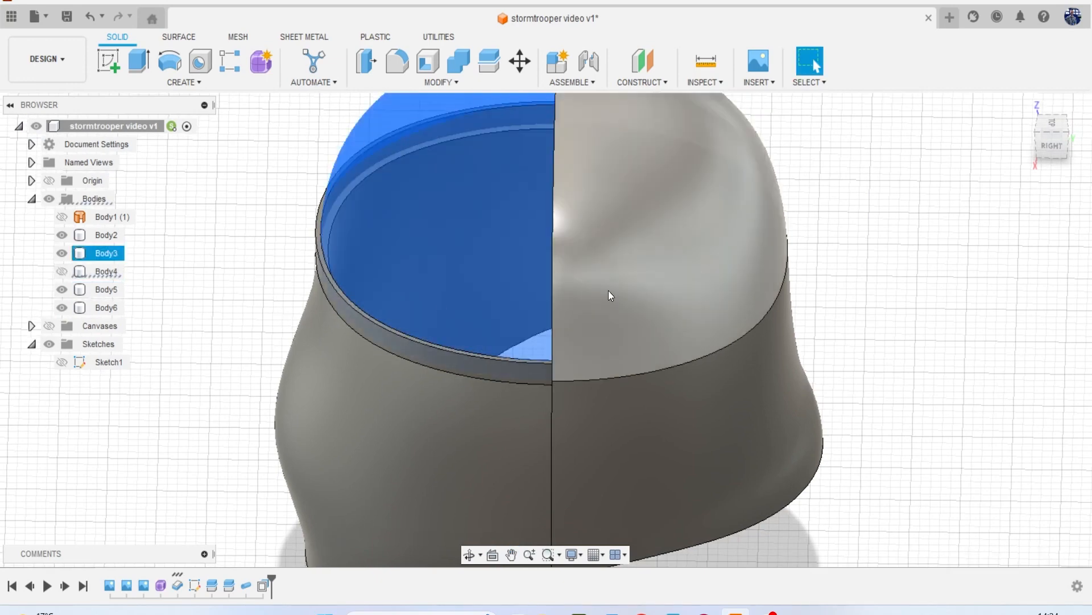
{"action": "left_click", "coordinate": [609, 290]}
{"action": "left_click", "coordinate": [62, 253]}
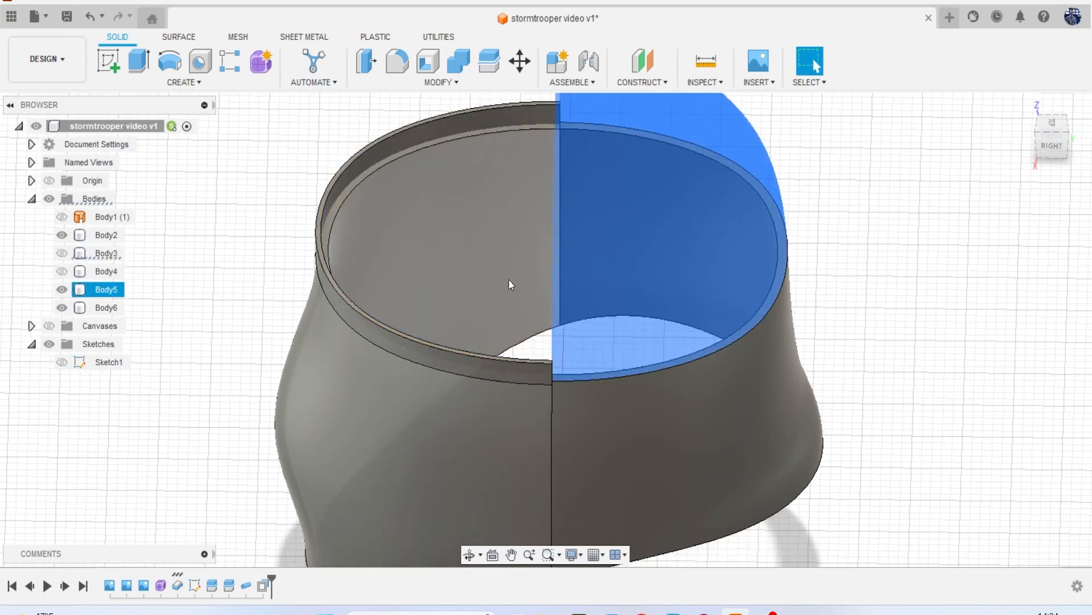
{"action": "left_click", "coordinate": [842, 280]}
Start a Chamfer on the upper end edges of the brow band at both sides of the helmet.
{"action": "left_click", "coordinate": [424, 82]}
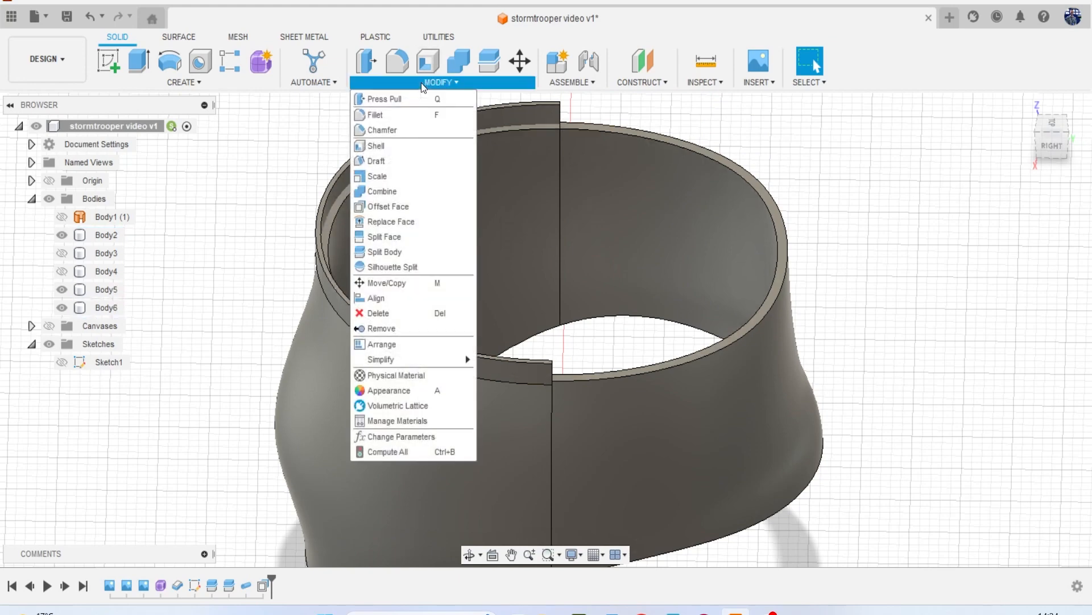
{"action": "left_click", "coordinate": [424, 132]}
{"action": "scroll", "coordinate": [538, 342], "scroll_direction": "up", "scroll_amount": 5}
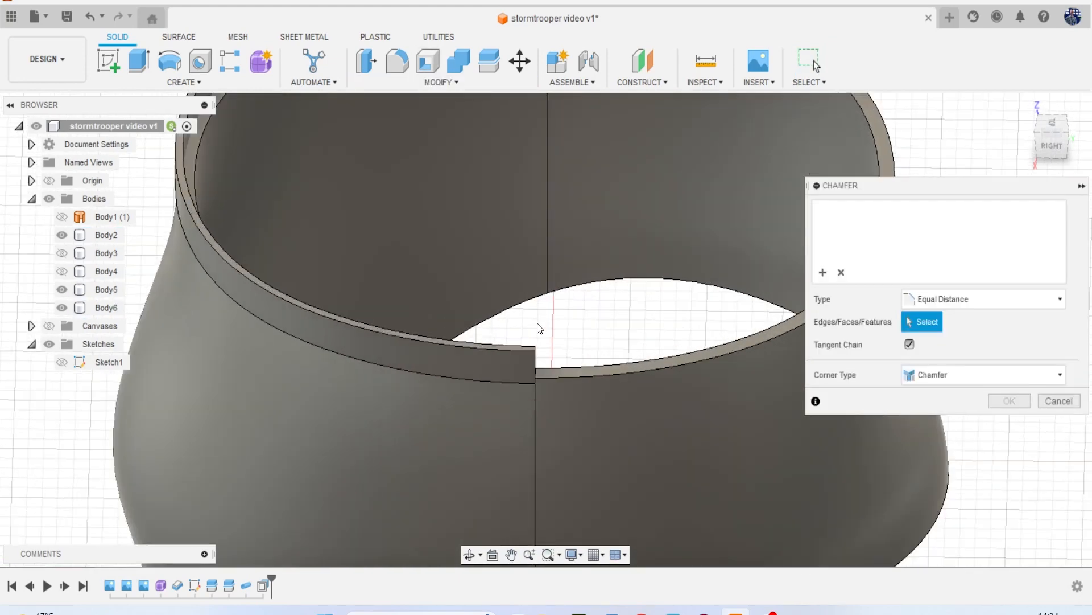
{"action": "left_click", "coordinate": [535, 371]}
{"action": "scroll", "coordinate": [545, 239], "scroll_direction": "down", "scroll_amount": 5}
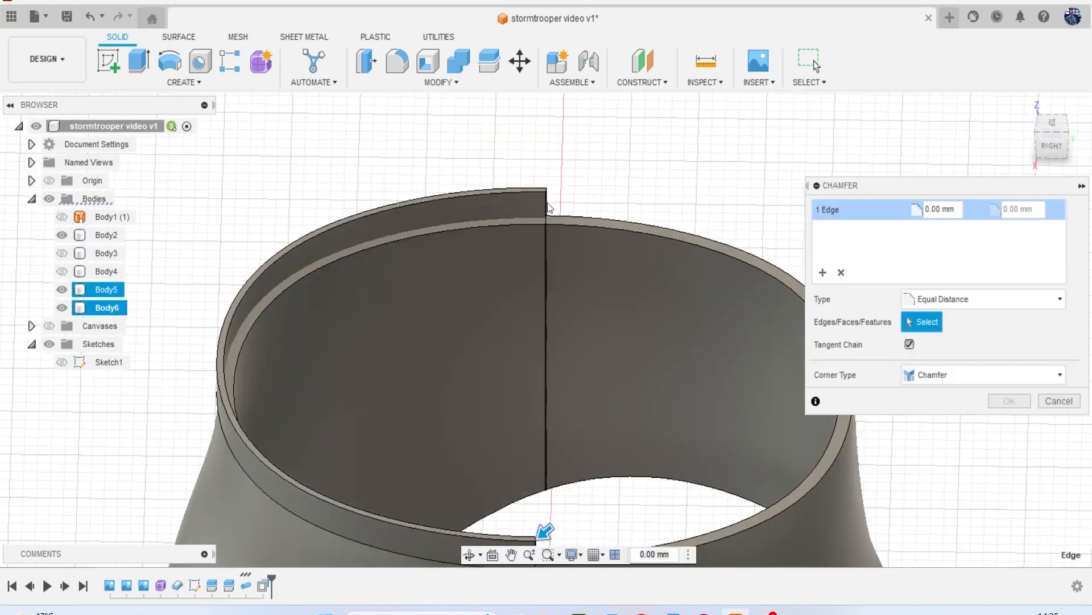
{"action": "scroll", "coordinate": [548, 203], "scroll_direction": "up", "scroll_amount": 3}
{"action": "left_click", "coordinate": [546, 185]}
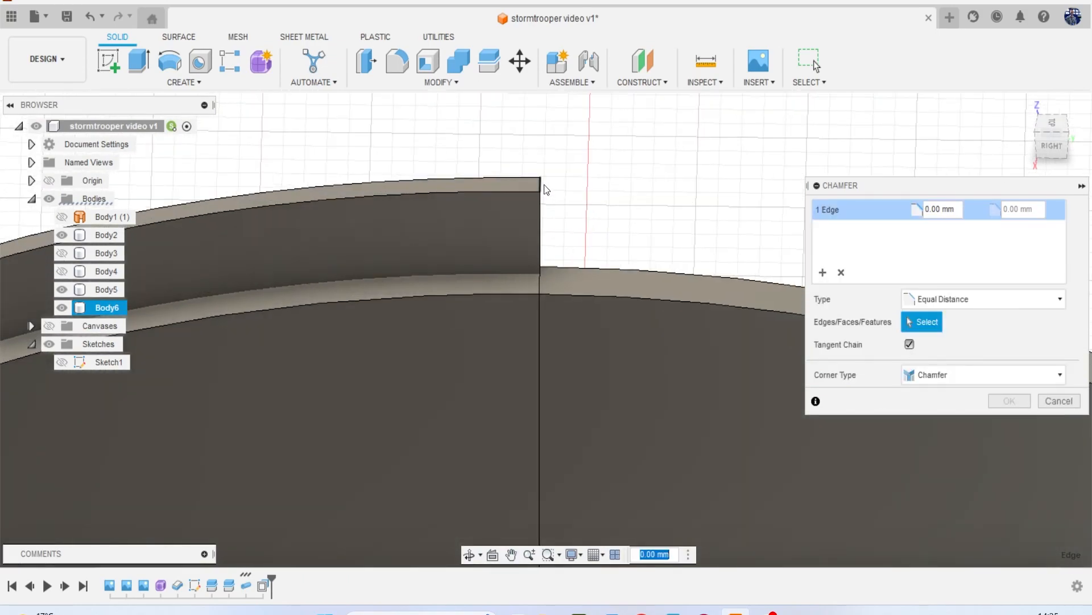
{"action": "scroll", "coordinate": [598, 216], "scroll_direction": "down", "scroll_amount": 2}
{"action": "scroll", "coordinate": [619, 226], "scroll_direction": "down", "scroll_amount": 2}
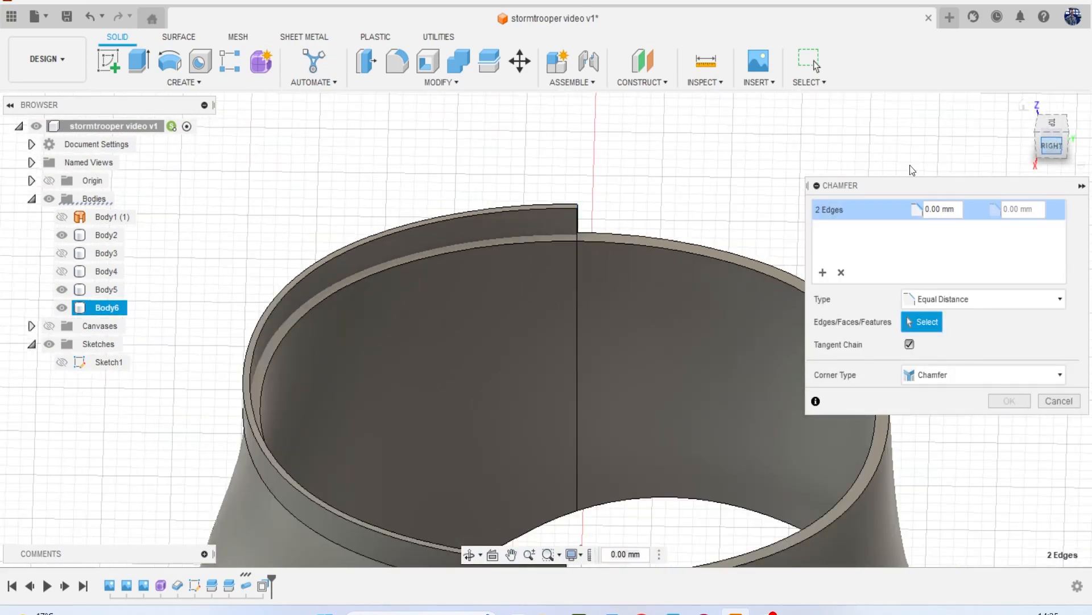
Show the canvases and make the chamfer Two Distance, about 2.27 mm by 0.58 mm, following the band's slanted end on the side canvas.
{"action": "left_click", "coordinate": [1031, 149]}
{"action": "left_click", "coordinate": [49, 326]}
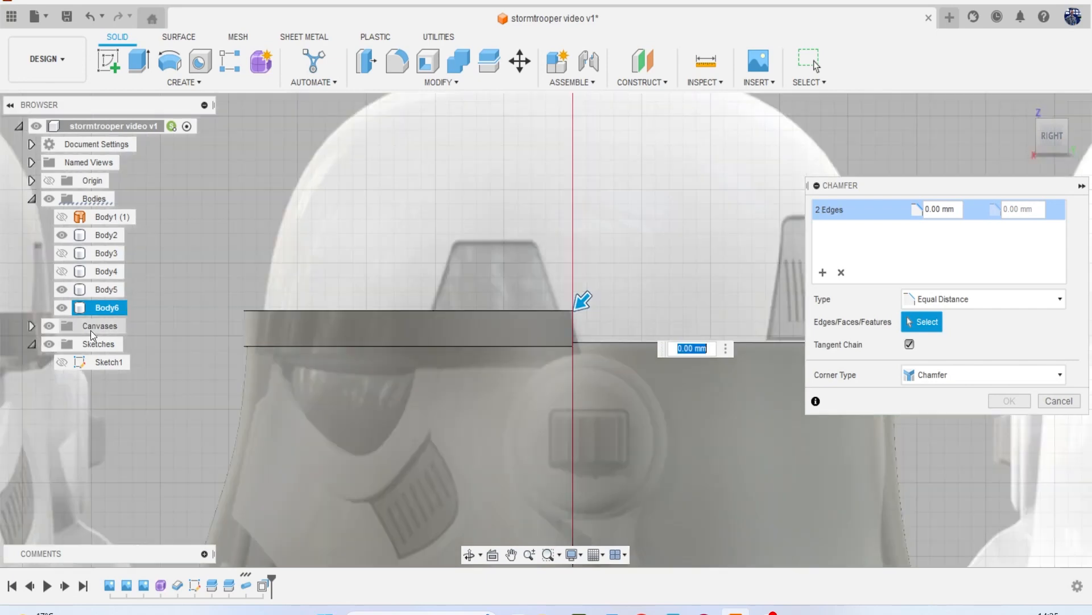
{"action": "scroll", "coordinate": [441, 332], "scroll_direction": "up", "scroll_amount": 2}
{"action": "scroll", "coordinate": [504, 327], "scroll_direction": "up", "scroll_amount": 2}
{"action": "left_click", "coordinate": [941, 299]}
{"action": "left_click", "coordinate": [933, 363]}
{"action": "scroll", "coordinate": [655, 273], "scroll_direction": "up", "scroll_amount": 3}
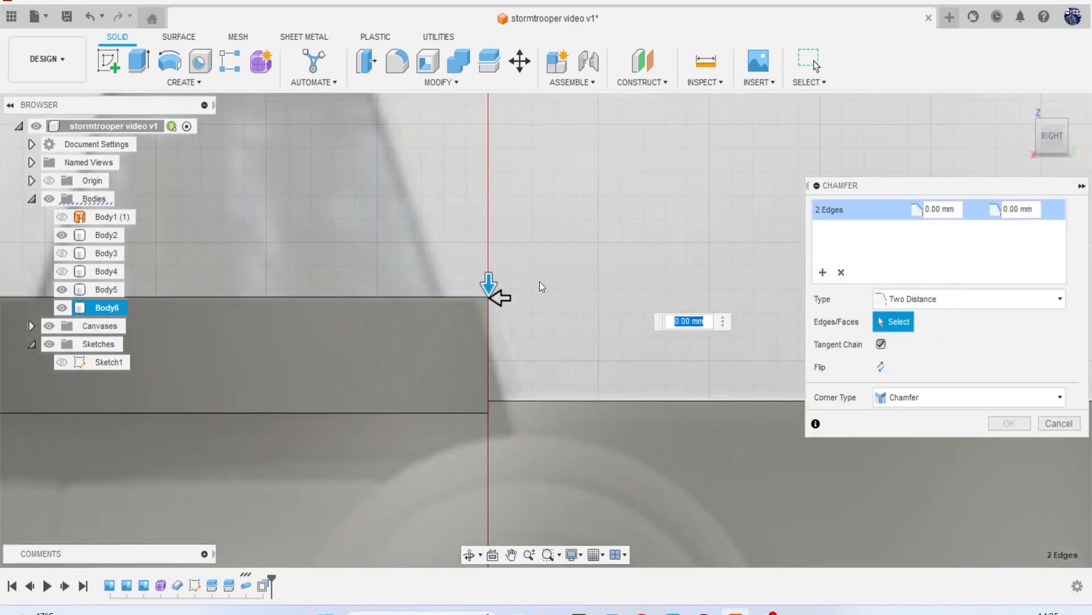
{"action": "left_click_drag", "start_coordinate": [508, 294], "coordinate": [491, 388]}
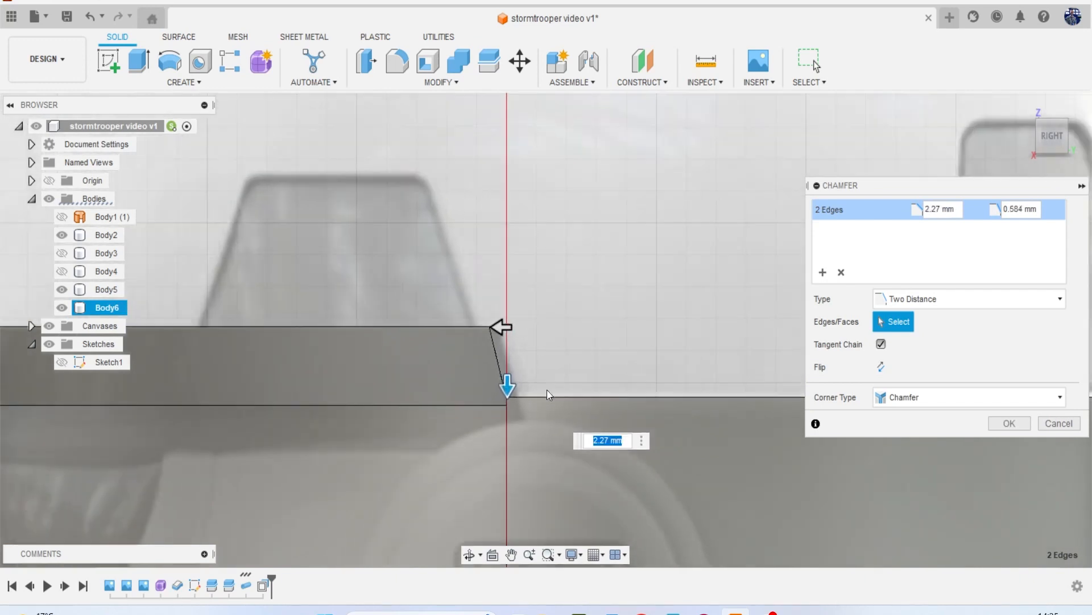
{"action": "left_click", "coordinate": [1009, 423]}
Show both upper helmet bodies again and compare the helmet with the side-view canvas.
{"action": "scroll", "coordinate": [754, 367], "scroll_direction": "down", "scroll_amount": 5}
{"action": "middle_click_drag", "start_coordinate": [751, 365], "coordinate": [714, 204]}
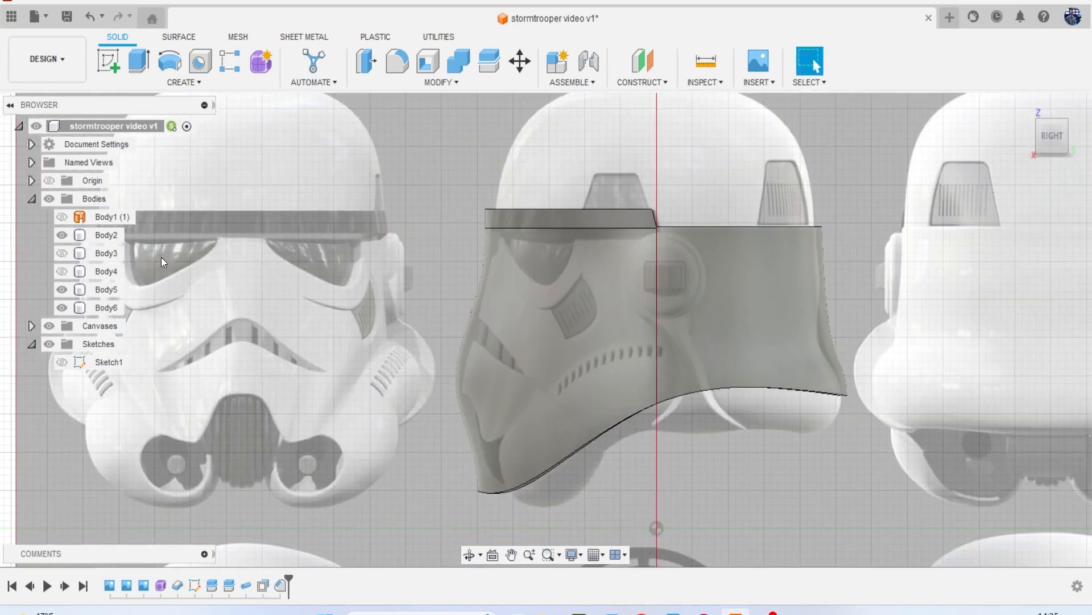
{"action": "left_click", "coordinate": [61, 253]}
{"action": "left_click", "coordinate": [61, 271]}
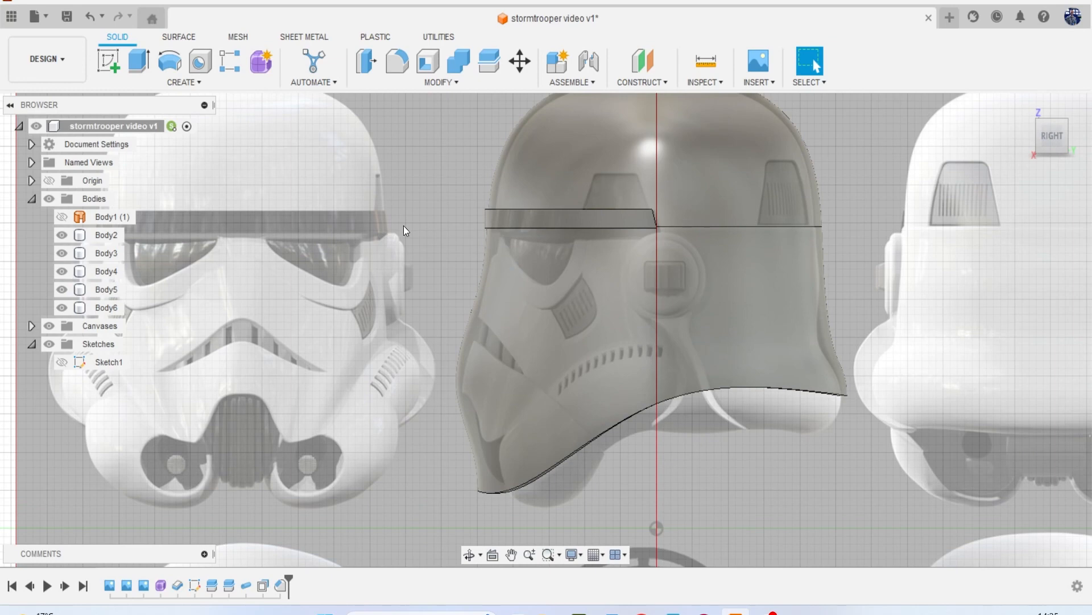
{"action": "scroll", "coordinate": [556, 261], "scroll_direction": "down", "scroll_amount": 2}
{"action": "scroll", "coordinate": [556, 261], "scroll_direction": "down", "scroll_amount": 1}
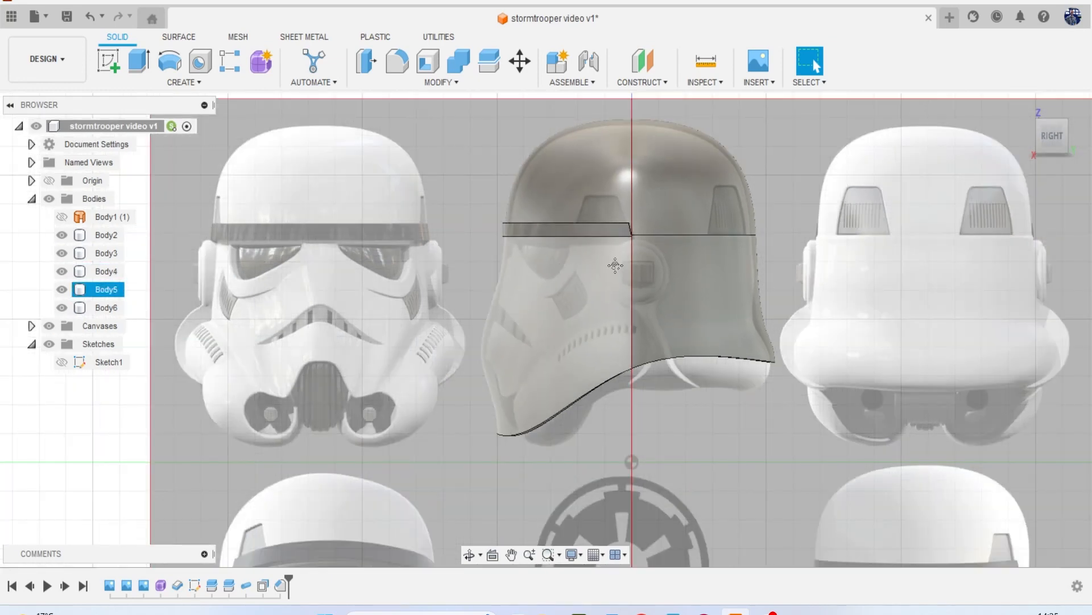
{"action": "middle_click_drag", "start_coordinate": [615, 265], "coordinate": [616, 240]}
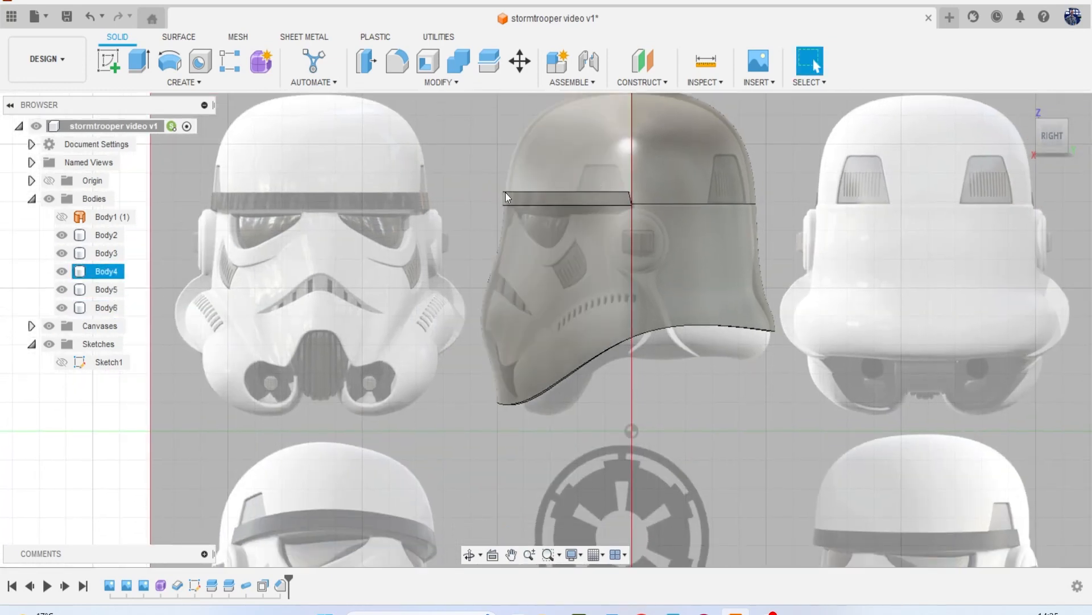
{"action": "middle_click_drag", "start_coordinate": [654, 217], "coordinate": [660, 239]}
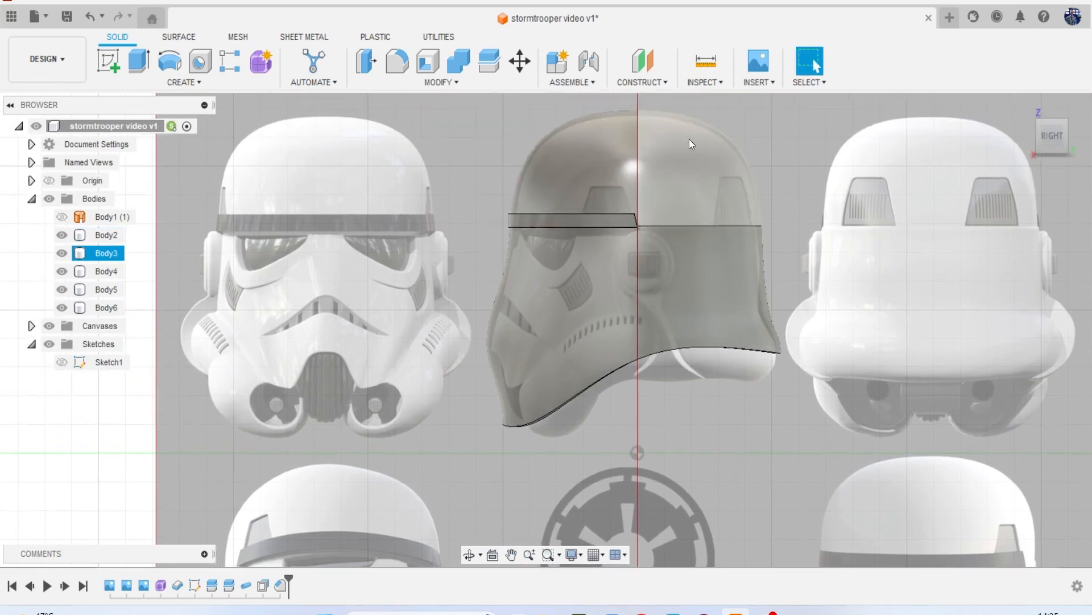
Create an offset plane about 56 mm from the YZ plane, outside the helmet's right side.
{"action": "left_click", "coordinate": [642, 80]}
{"action": "left_click", "coordinate": [656, 94]}
{"action": "scroll", "coordinate": [683, 228], "scroll_direction": "down", "scroll_amount": 1}
{"action": "middle_click_drag", "start_coordinate": [683, 228], "coordinate": [668, 144]}
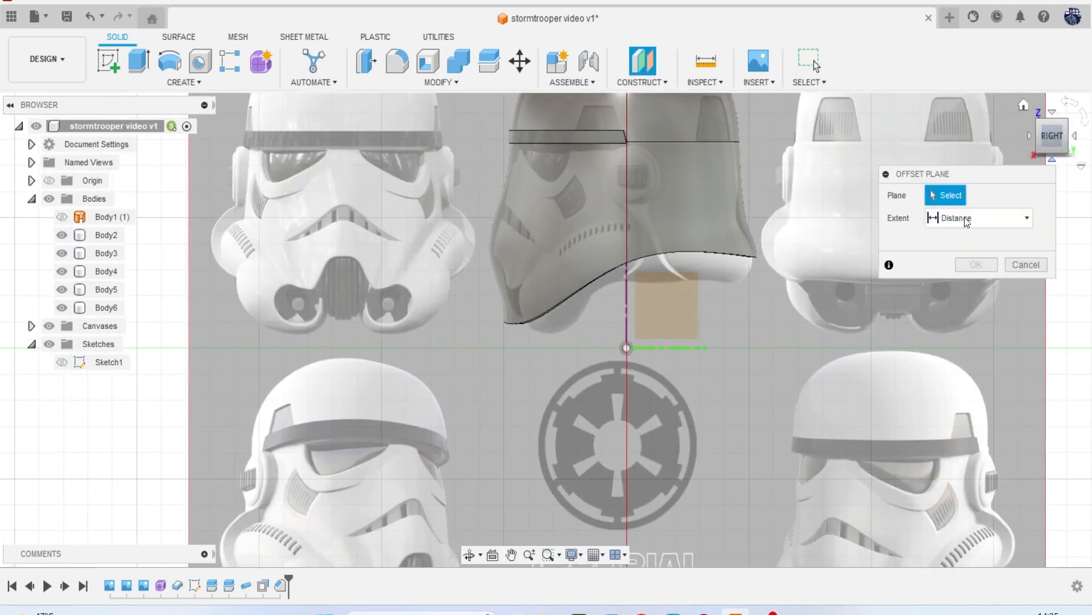
{"action": "left_click", "coordinate": [684, 315]}
{"action": "left_click", "coordinate": [1056, 130]}
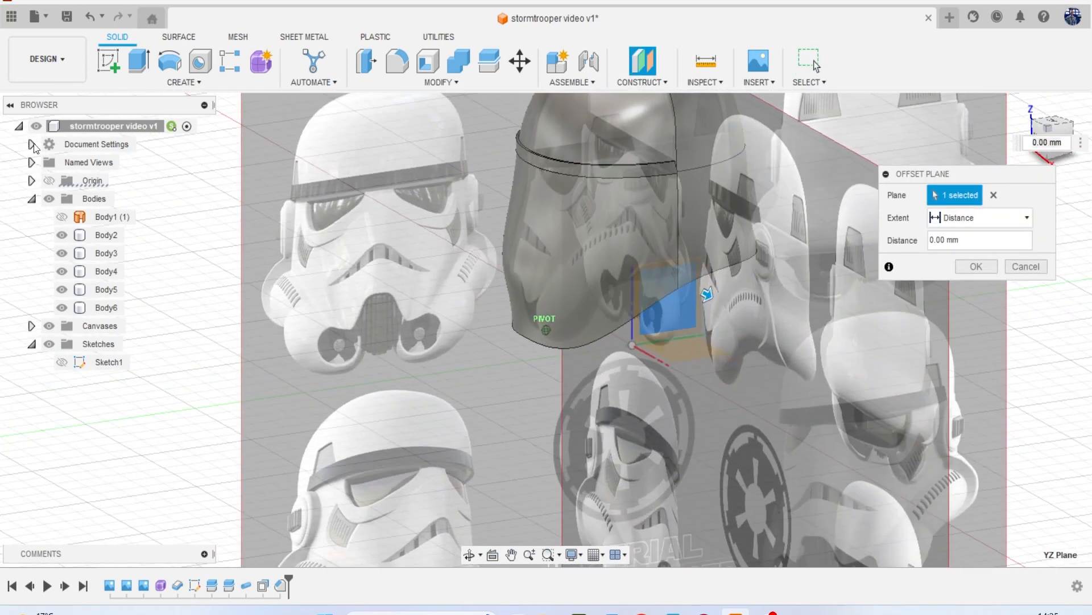
{"action": "left_click_drag", "start_coordinate": [703, 288], "coordinate": [861, 357]}
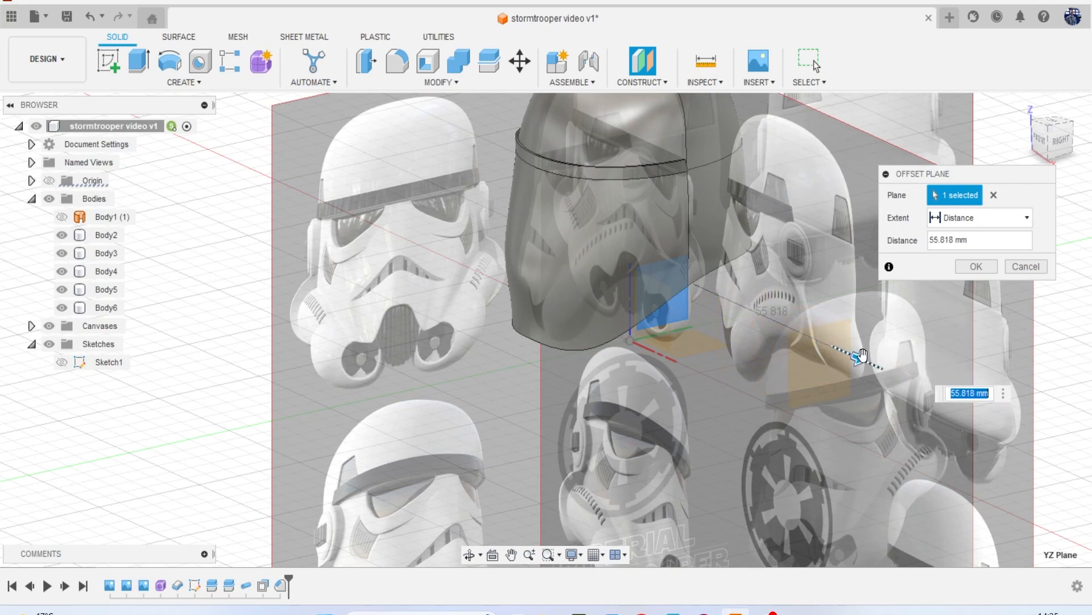
{"action": "left_click", "coordinate": [989, 264]}
Start a new sketch on the offset construction plane beside the helmet.
{"action": "left_click", "coordinate": [1061, 145]}
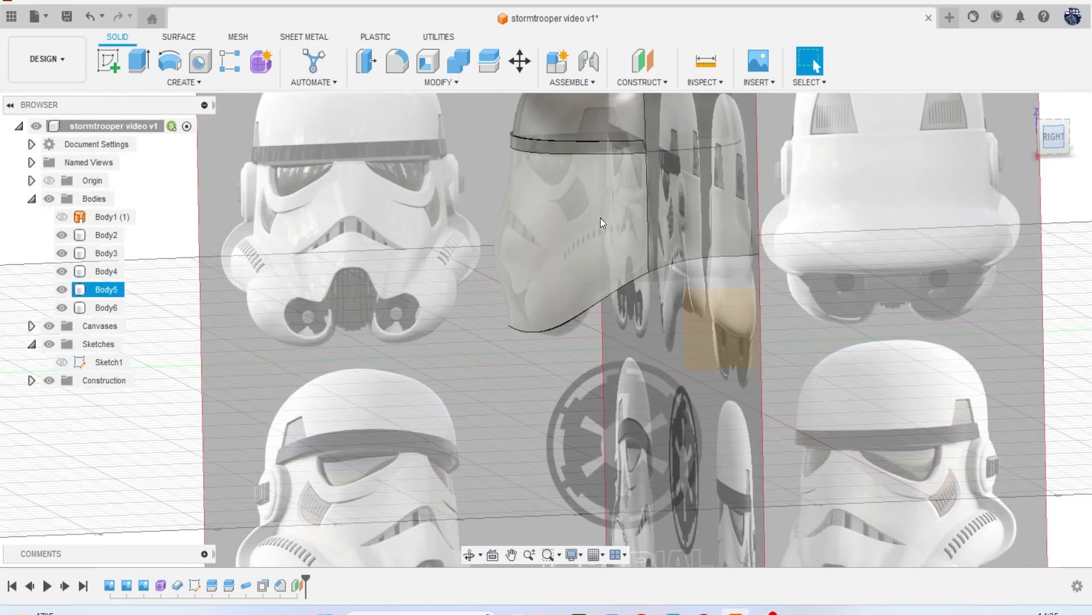
{"action": "left_click", "coordinate": [117, 64]}
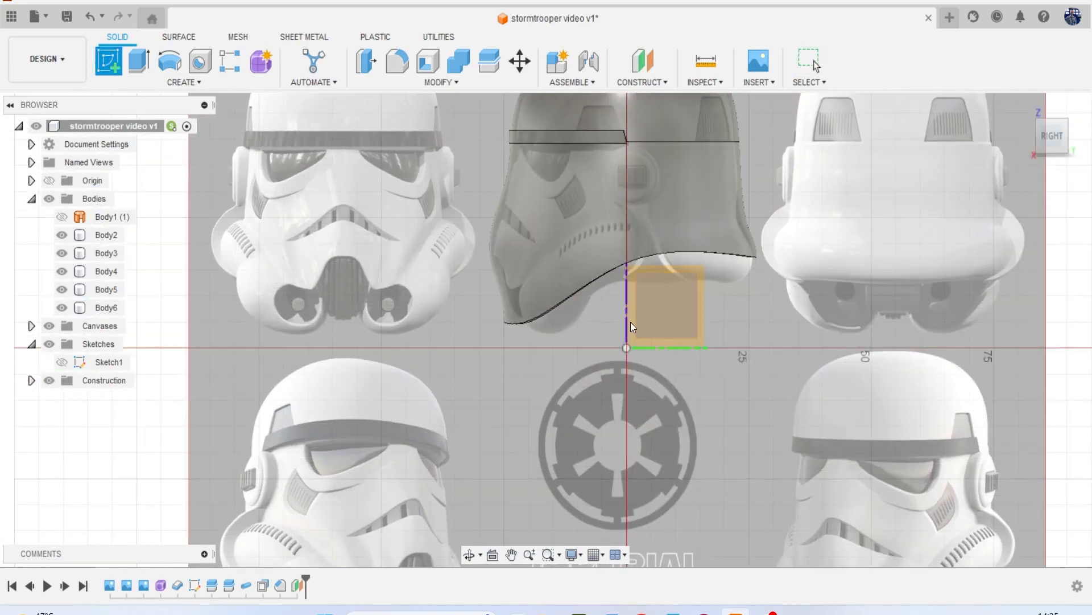
{"action": "left_click", "coordinate": [700, 275]}
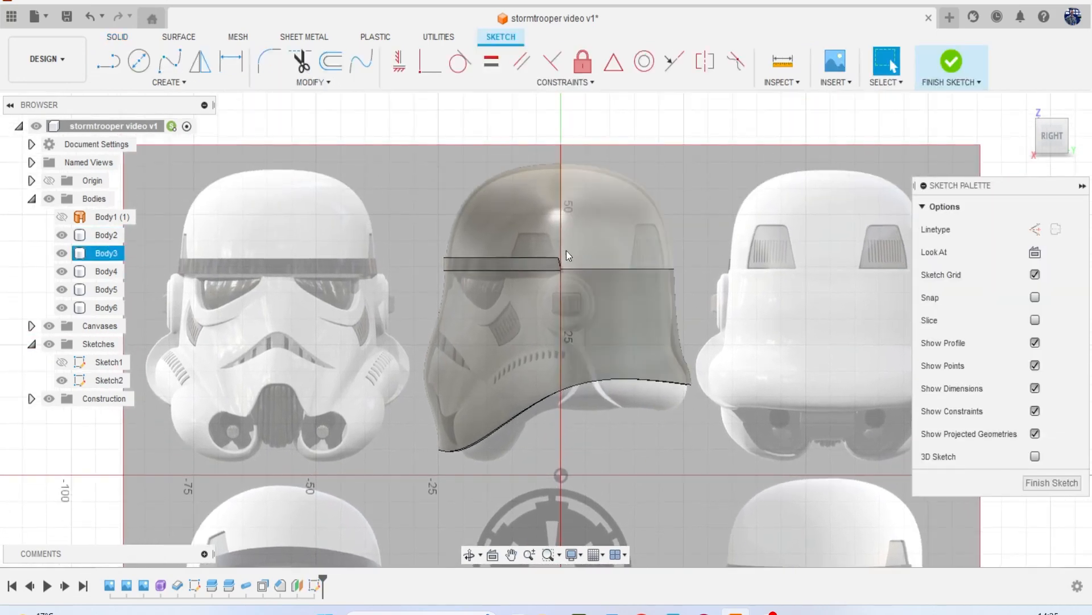
Trace the front trapezoidal vent above the brow band with a closed line profile resting on the band's upper edge.
{"action": "key", "text": "l"}
{"action": "scroll", "coordinate": [533, 238], "scroll_direction": "up", "scroll_amount": 6}
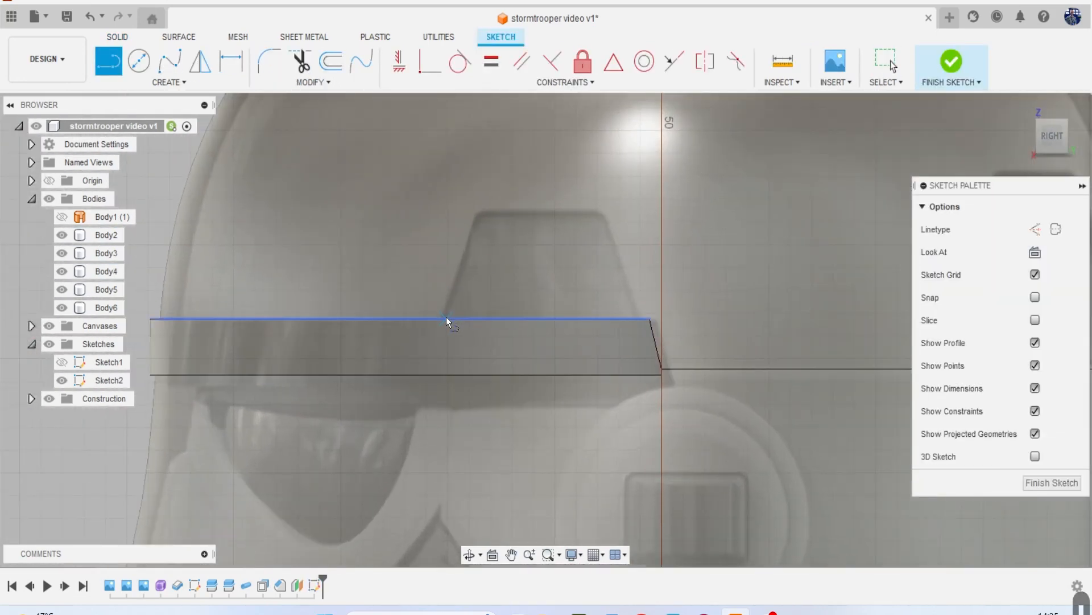
{"action": "left_click", "coordinate": [446, 317]}
{"action": "left_click", "coordinate": [476, 212]}
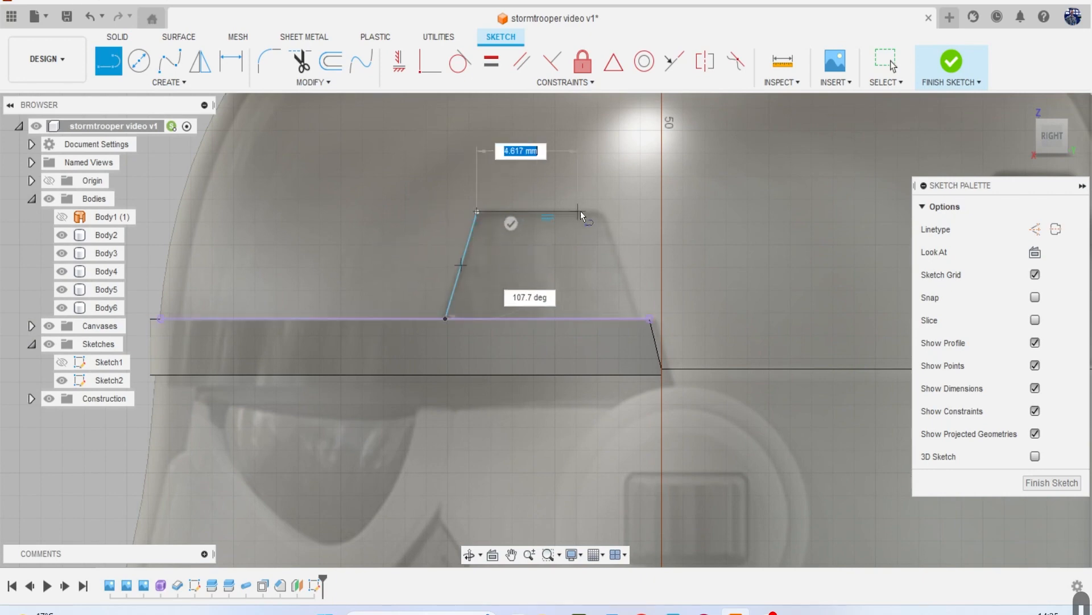
{"action": "left_click", "coordinate": [597, 212]}
{"action": "left_click", "coordinate": [636, 318]}
{"action": "left_click", "coordinate": [452, 321]}
{"action": "key", "text": "Escape"}
{"action": "key", "text": "l"}
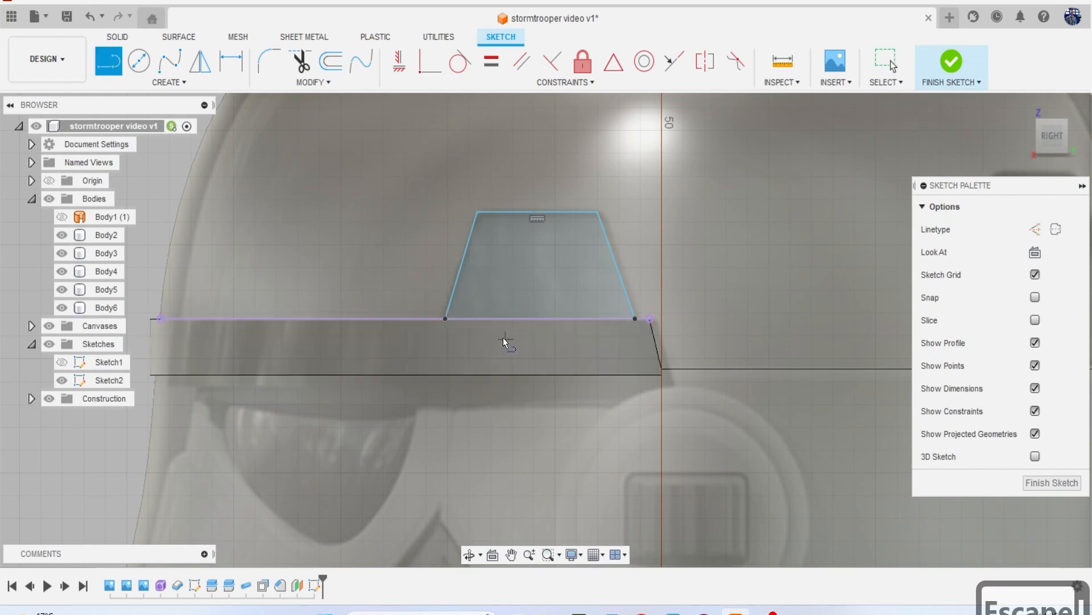
{"action": "left_click", "coordinate": [452, 320]}
{"action": "left_click", "coordinate": [632, 318]}
Fillet the two upper corners of the trapezoid with a 1 mm radius.
{"action": "left_click", "coordinate": [282, 64]}
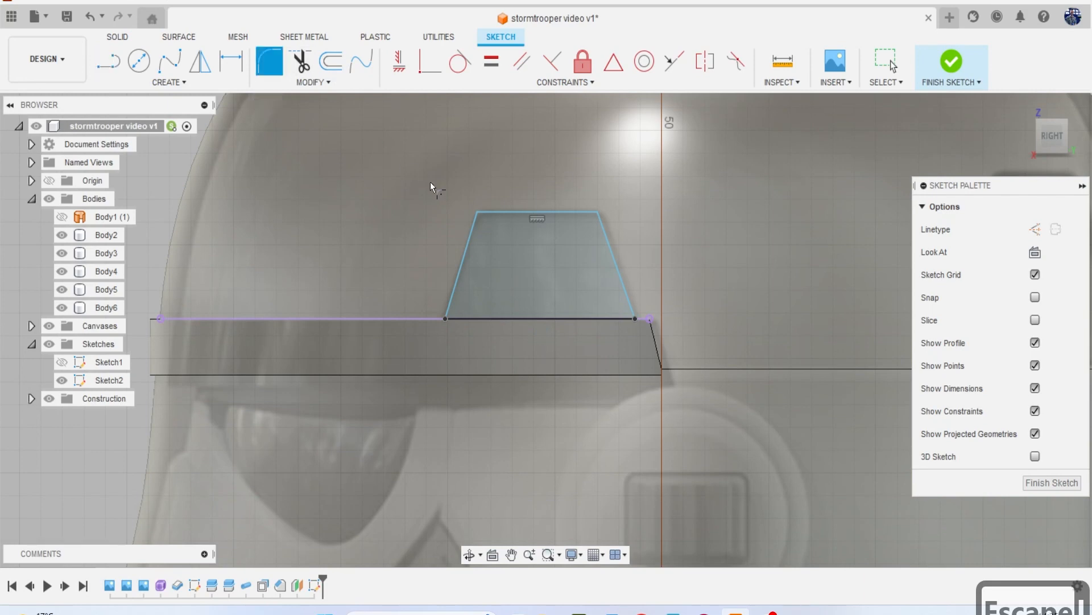
{"action": "left_click", "coordinate": [480, 215]}
{"action": "left_click", "coordinate": [599, 213]}
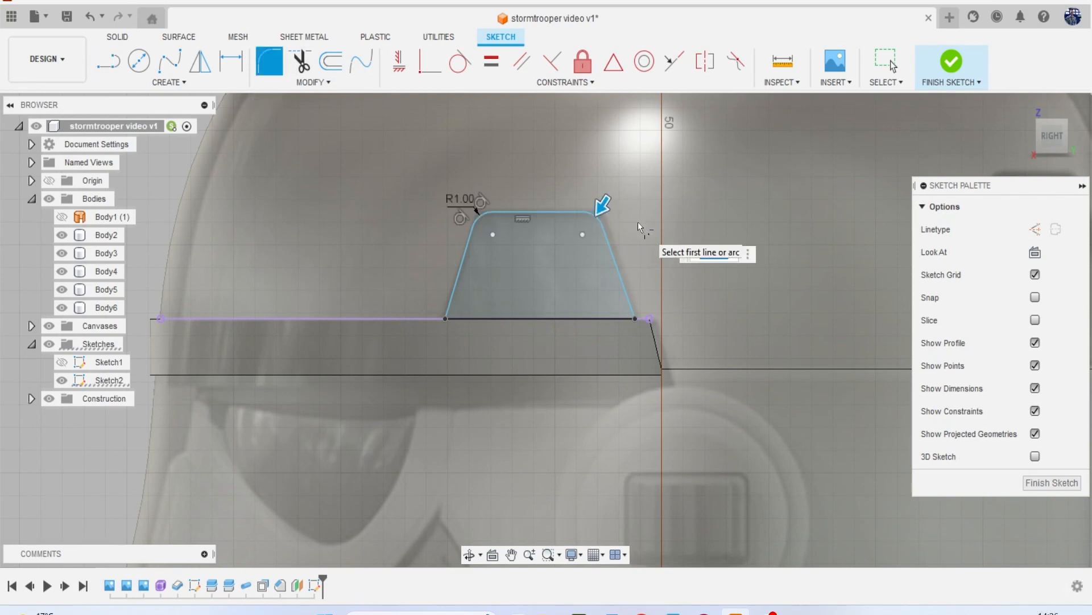
{"action": "key", "text": "Escape"}
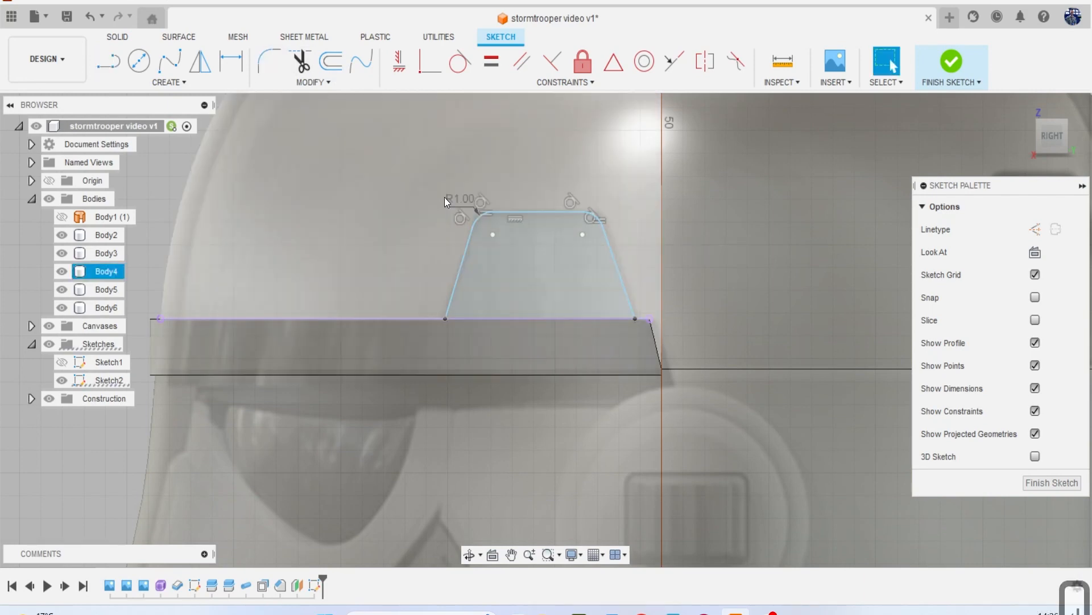
Fillet the two lower corners of the trapezoid with a radius of about 0.35 mm.
{"action": "left_click", "coordinate": [269, 61]}
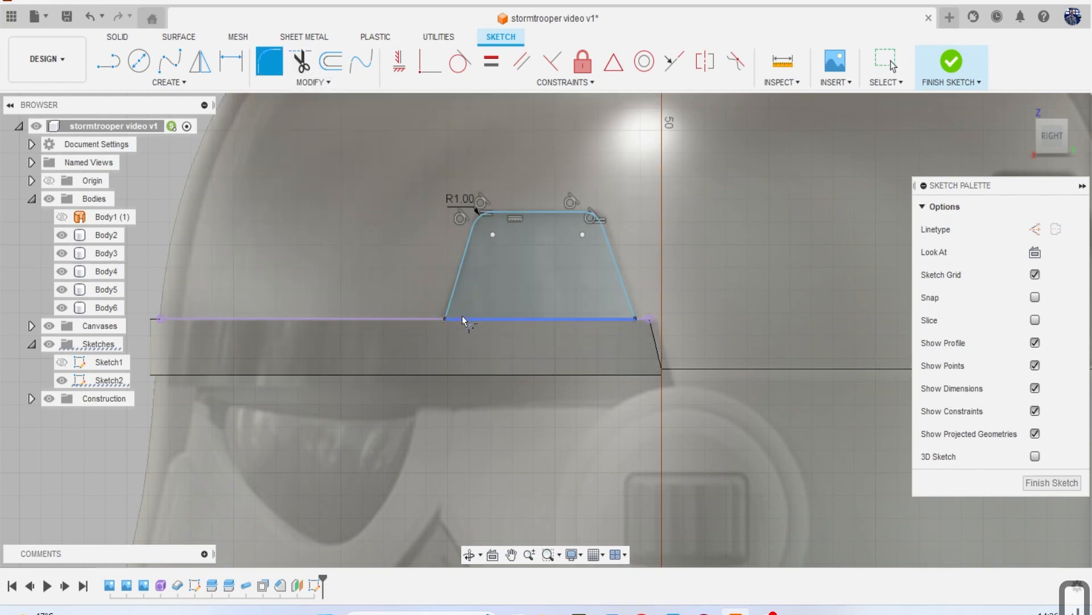
{"action": "left_click", "coordinate": [462, 317]}
{"action": "left_click", "coordinate": [454, 301]}
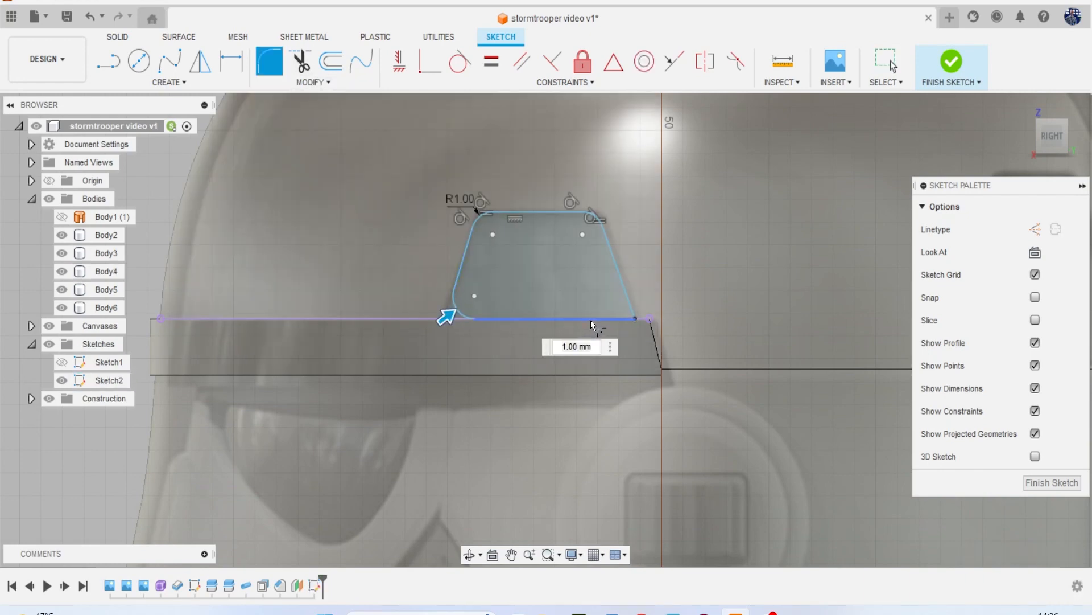
{"action": "left_click", "coordinate": [591, 320]}
{"action": "left_click", "coordinate": [632, 300]}
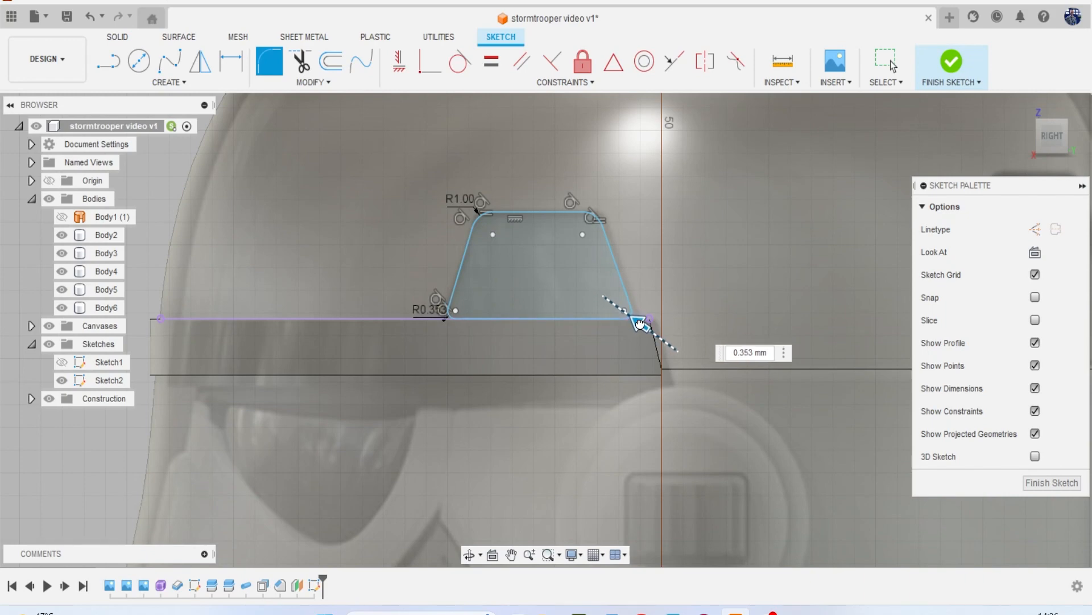
{"action": "key", "text": "Return"}
Hide the canvases and extrude the rounded trapezoid inward to cut a vent recess into the upper front helmet body.
{"action": "left_click", "coordinate": [594, 282]}
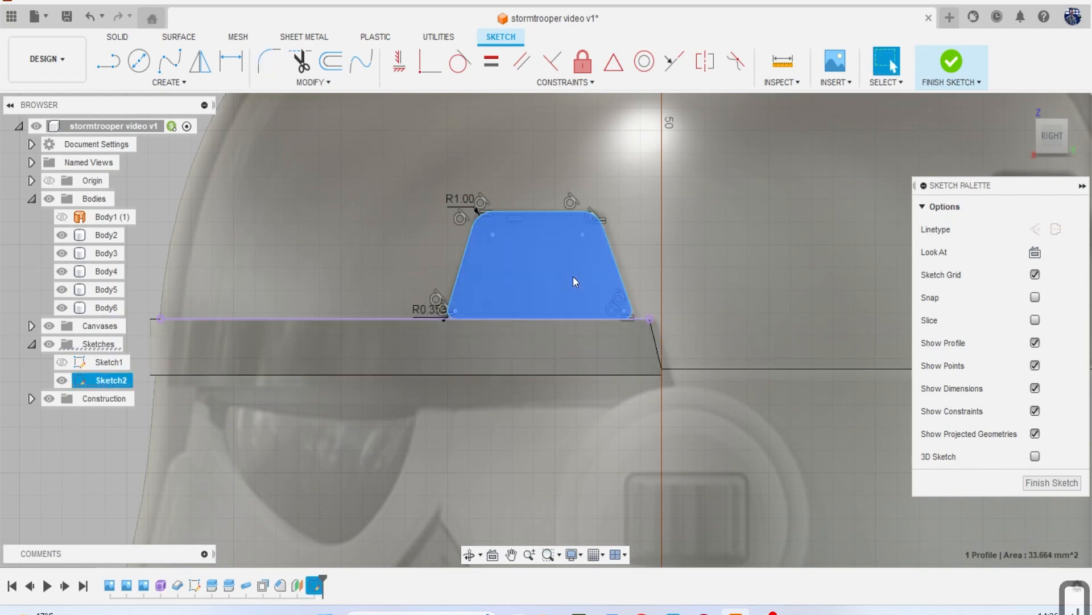
{"action": "key", "text": "e"}
{"action": "left_click_drag", "start_coordinate": [1057, 149], "coordinate": [1091, 156]}
{"action": "left_click", "coordinate": [48, 326]}
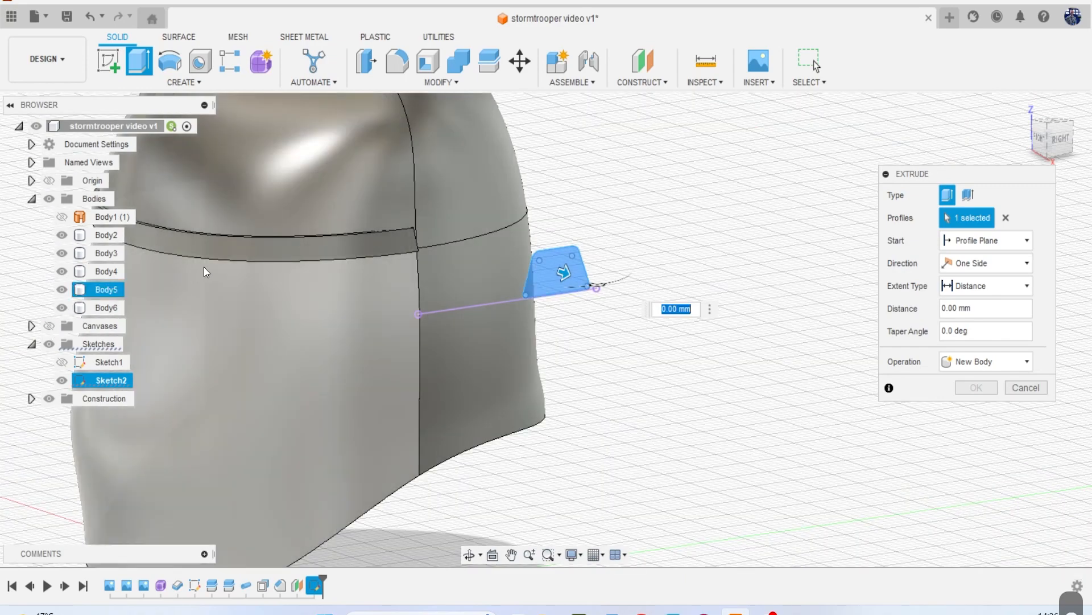
{"action": "left_click_drag", "start_coordinate": [564, 273], "coordinate": [337, 220]}
{"action": "left_click", "coordinate": [970, 408]}
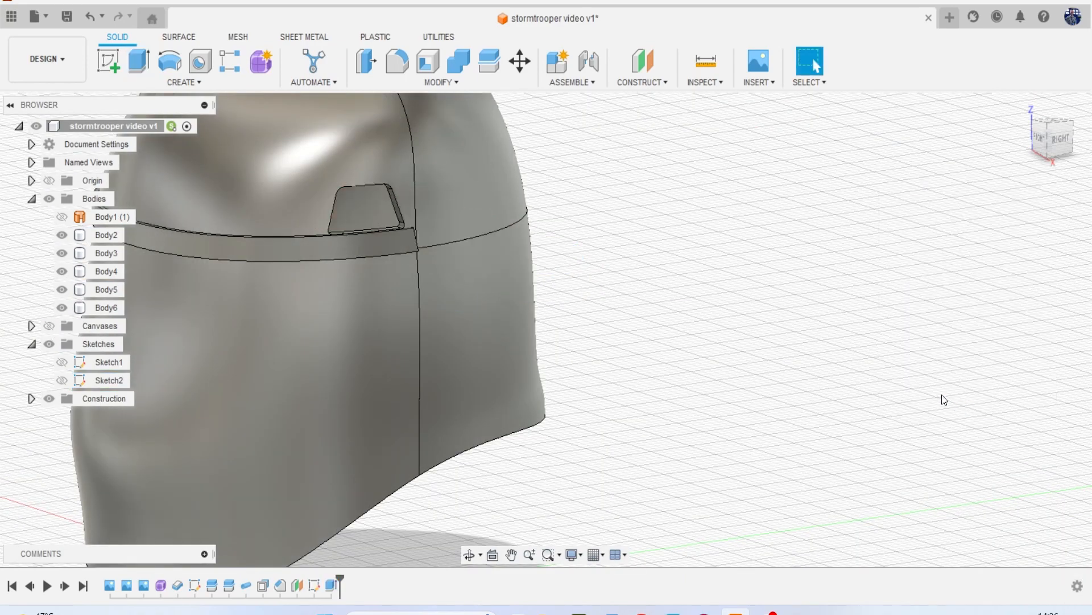
{"action": "left_click_drag", "start_coordinate": [1029, 151], "coordinate": [998, 147]}
{"action": "middle_click_drag", "start_coordinate": [974, 212], "coordinate": [868, 222]}
{"action": "left_click_drag", "start_coordinate": [1048, 142], "coordinate": [1087, 141]}
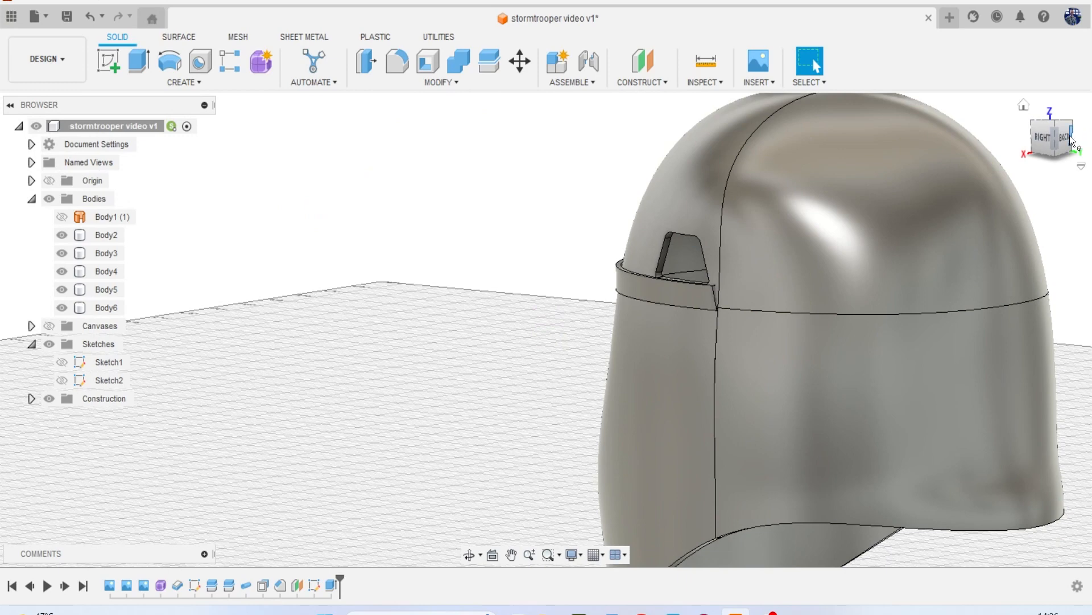
Hide the upper rear body and fillet the upper outer edge of the lower rear helmet body with a 0.2 mm radius.
{"action": "middle_click_drag", "start_coordinate": [923, 252], "coordinate": [729, 221]}
{"action": "left_click", "coordinate": [715, 318]}
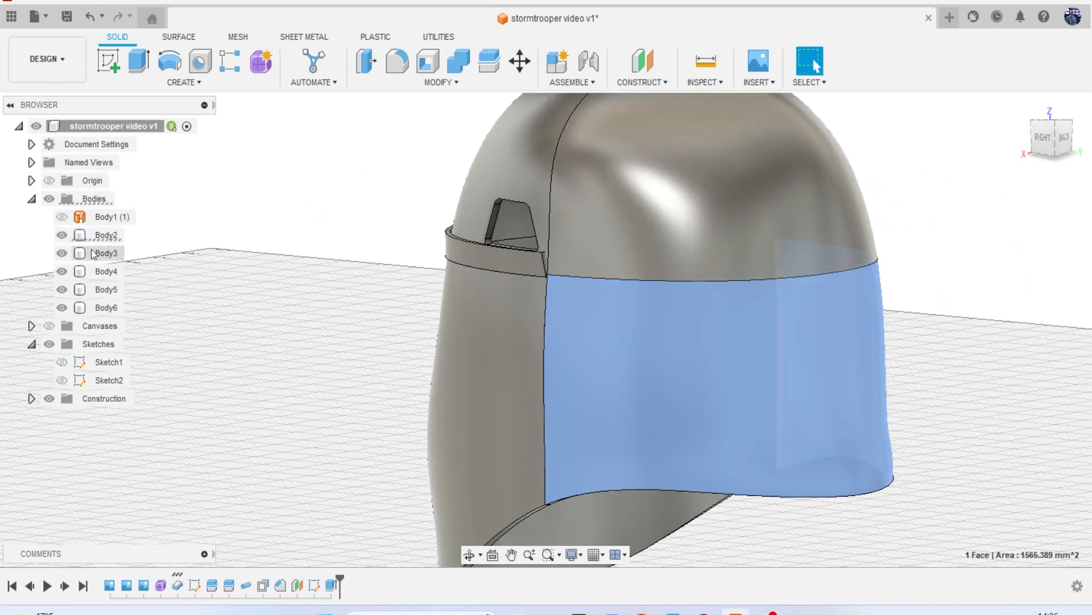
{"action": "left_click", "coordinate": [623, 233]}
{"action": "key", "text": "v"}
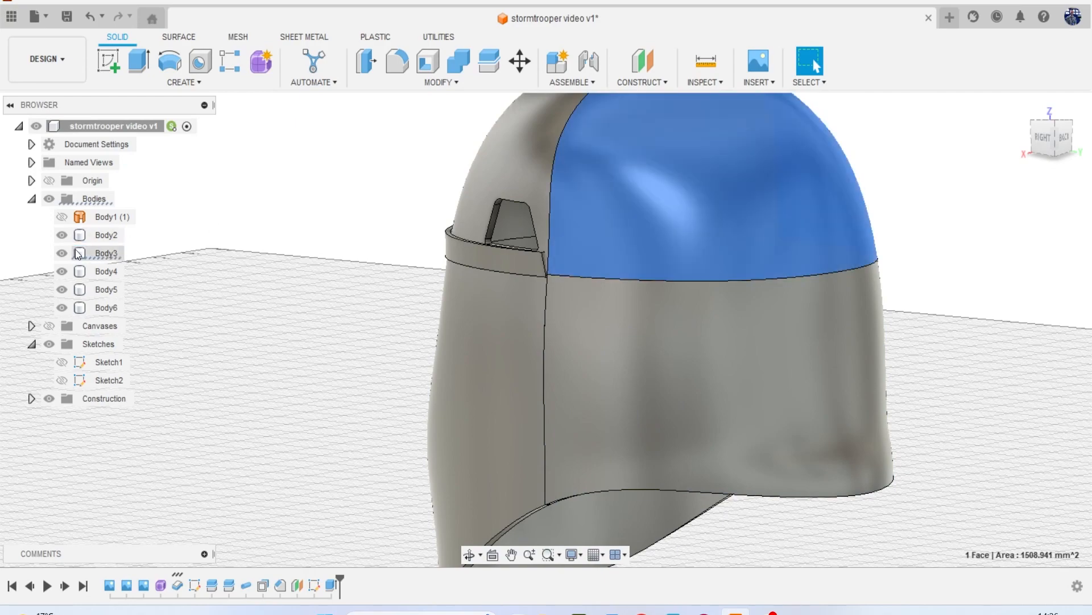
{"action": "left_click", "coordinate": [274, 288]}
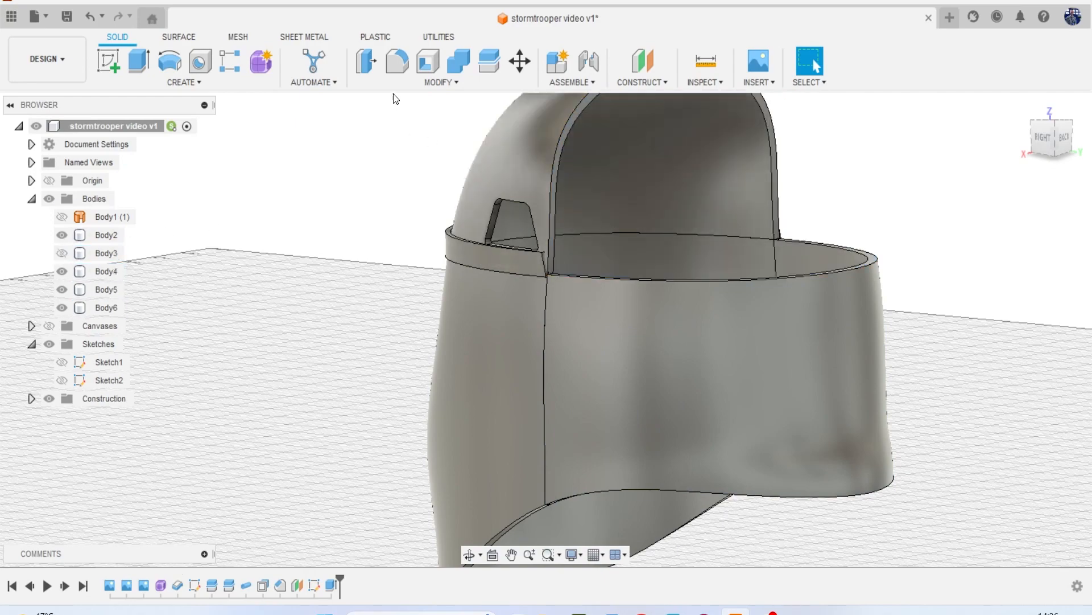
{"action": "left_click", "coordinate": [397, 61]}
{"action": "scroll", "coordinate": [646, 309], "scroll_direction": "up", "scroll_amount": 3}
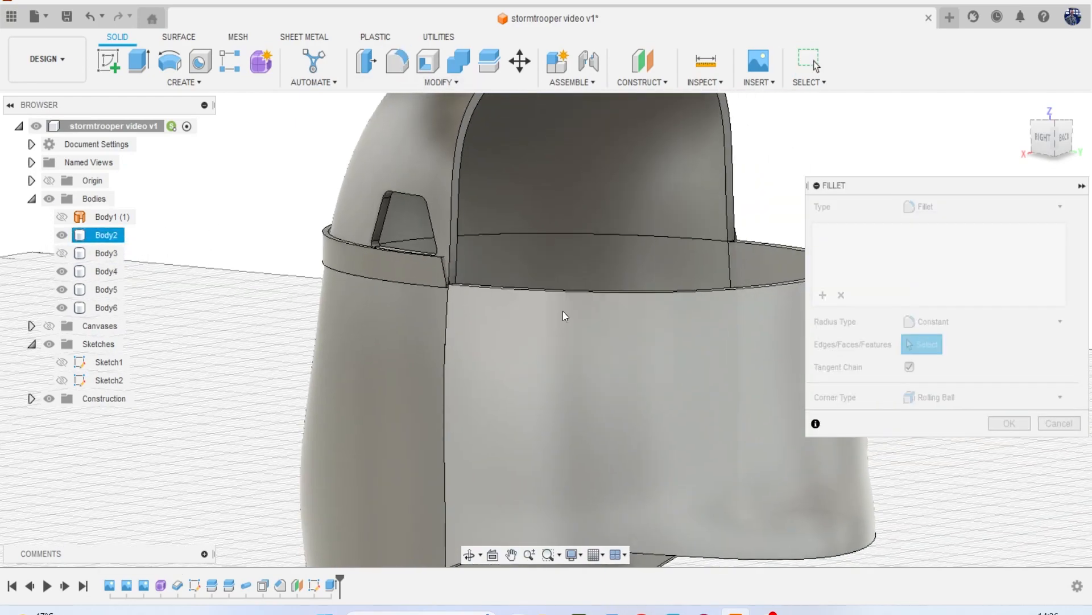
{"action": "left_click", "coordinate": [561, 293]}
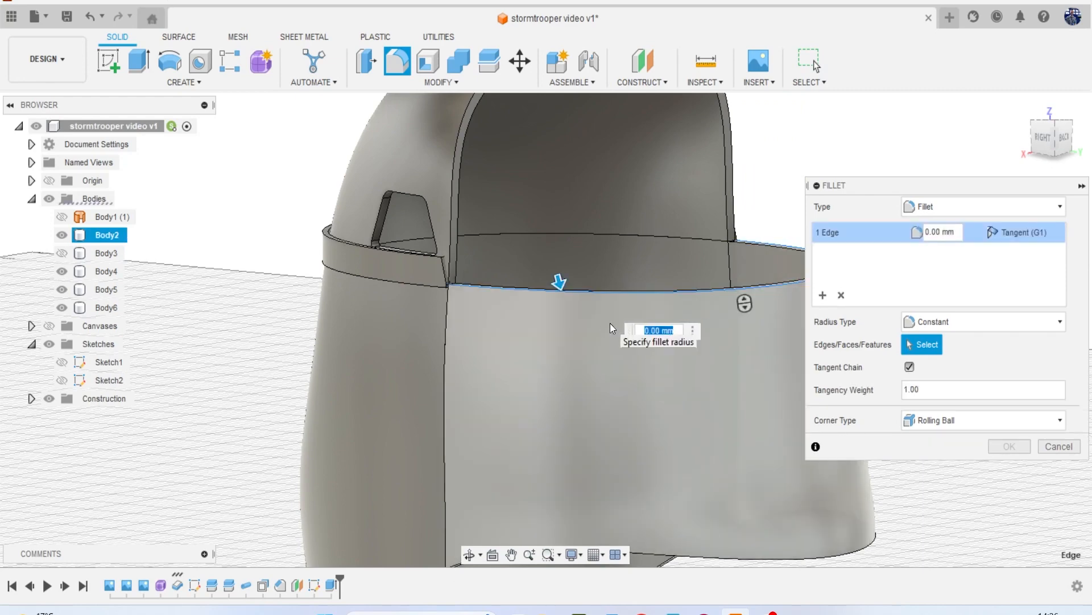
{"action": "type", "text": ".2"}
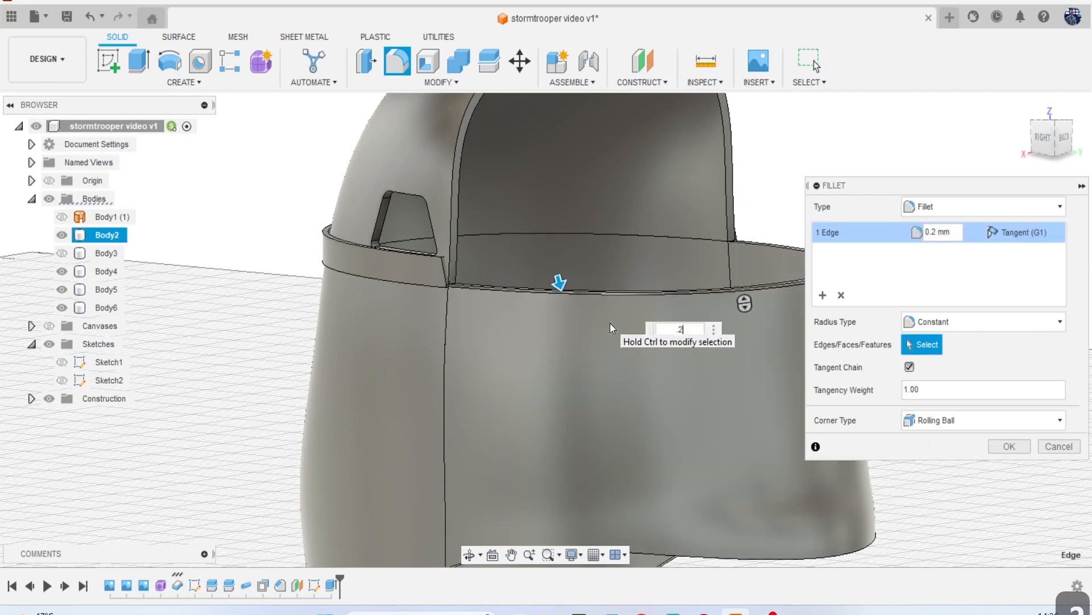
{"action": "left_click", "coordinate": [1009, 446]}
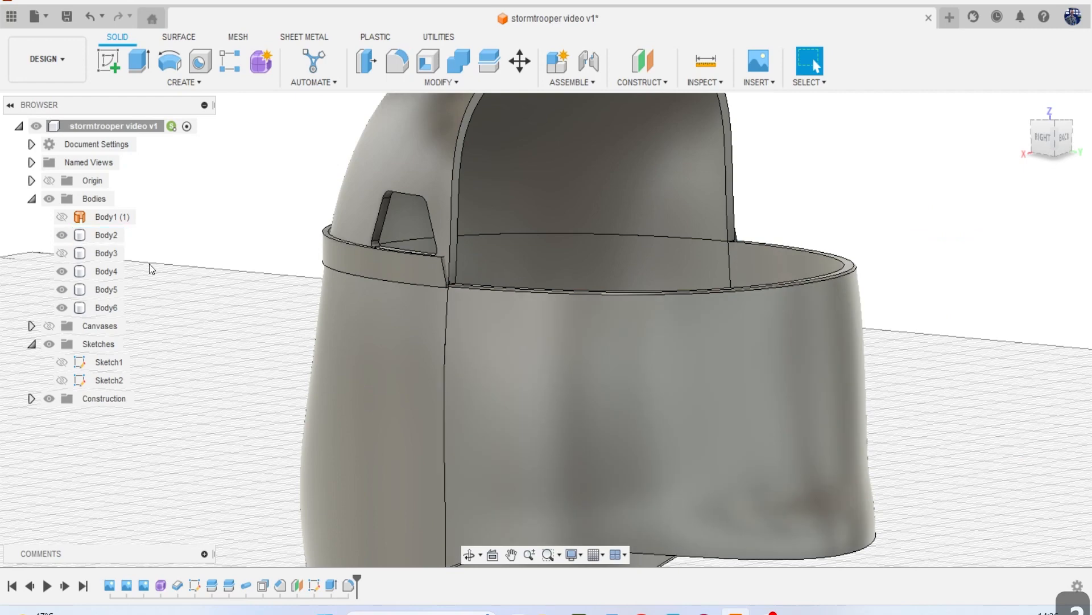
Swap visibility to the upper rear body, fillet its lower outer edge with a matching 0.2 mm radius, and show the lower rear body again.
{"action": "left_click", "coordinate": [62, 253]}
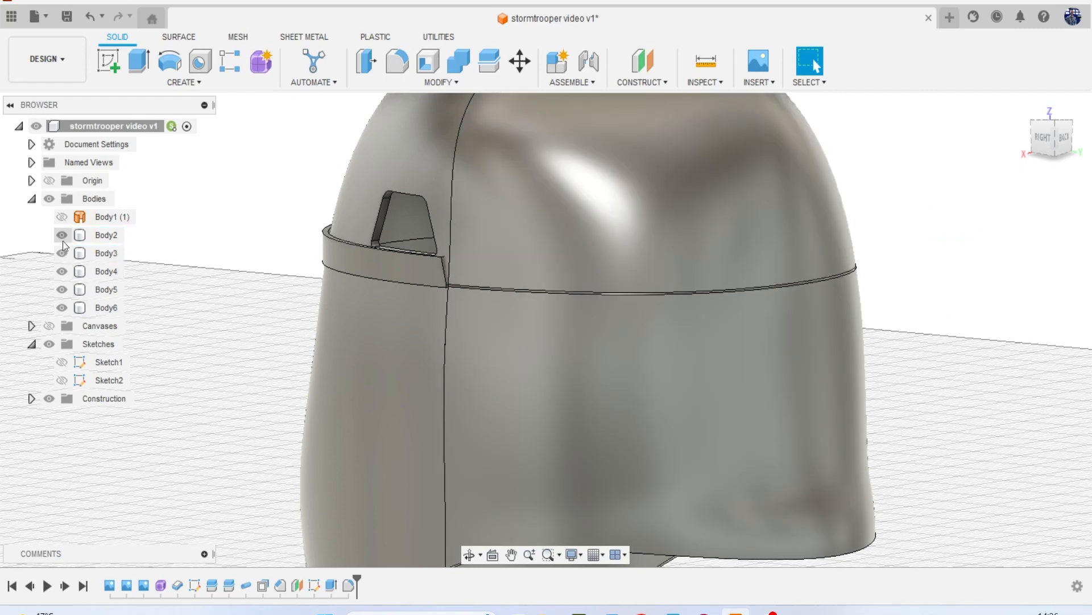
{"action": "left_click", "coordinate": [62, 235]}
{"action": "left_click", "coordinate": [413, 84]}
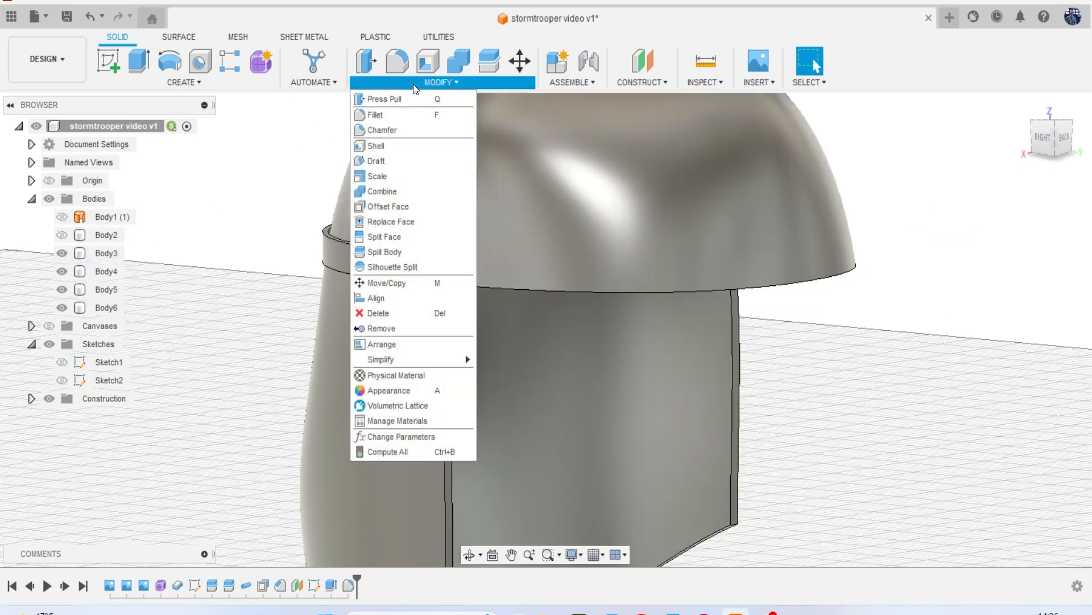
{"action": "left_click", "coordinate": [408, 110]}
{"action": "left_click", "coordinate": [516, 289]}
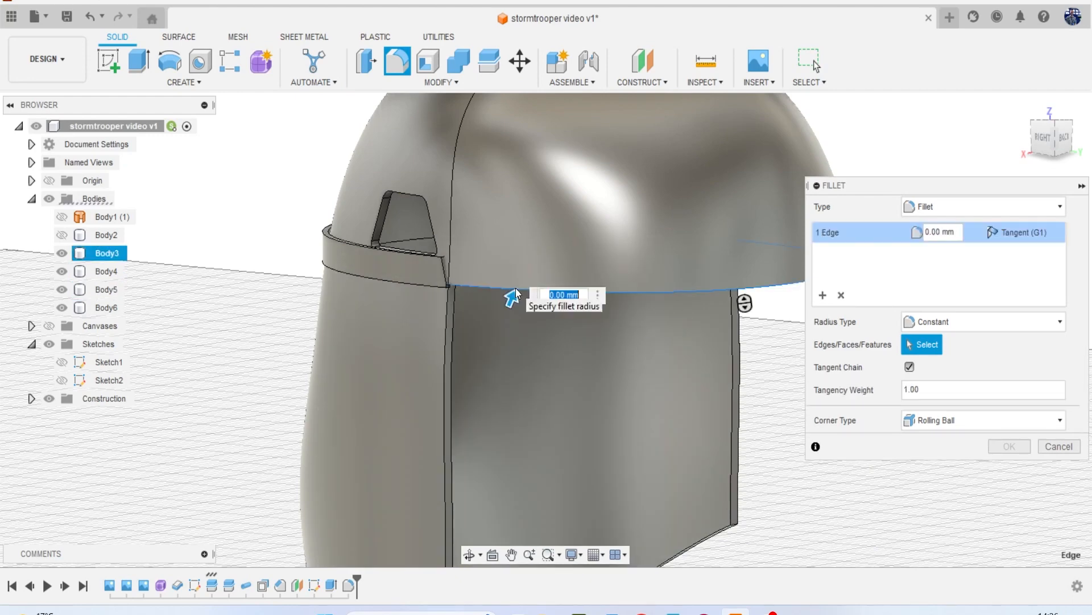
{"action": "type", "text": "2"}
{"action": "key", "text": "Return"}
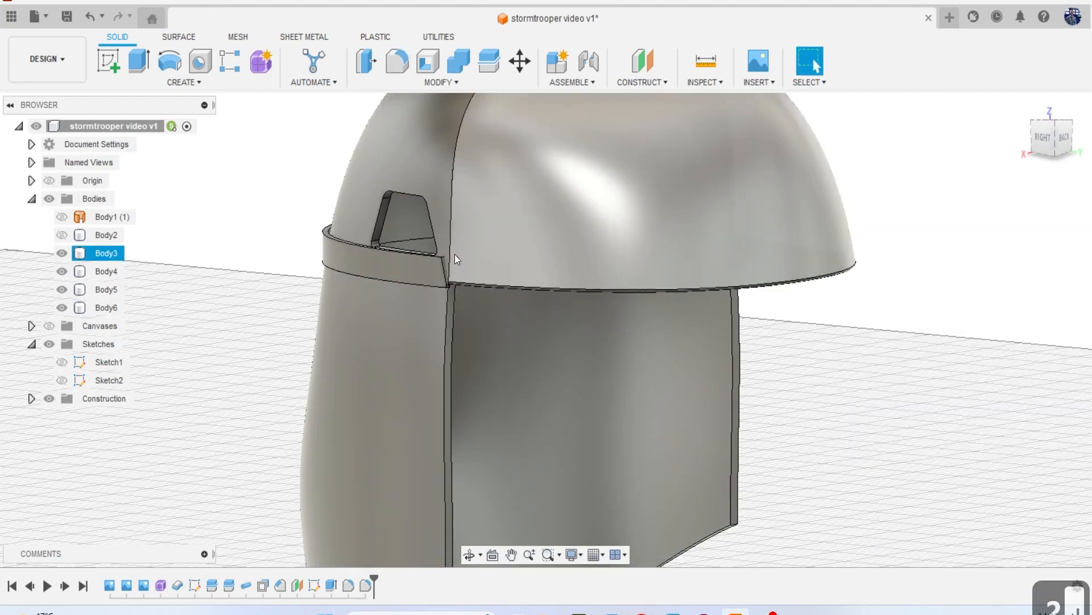
{"action": "left_click", "coordinate": [62, 235]}
{"action": "scroll", "coordinate": [517, 312], "scroll_direction": "up", "scroll_amount": 6}
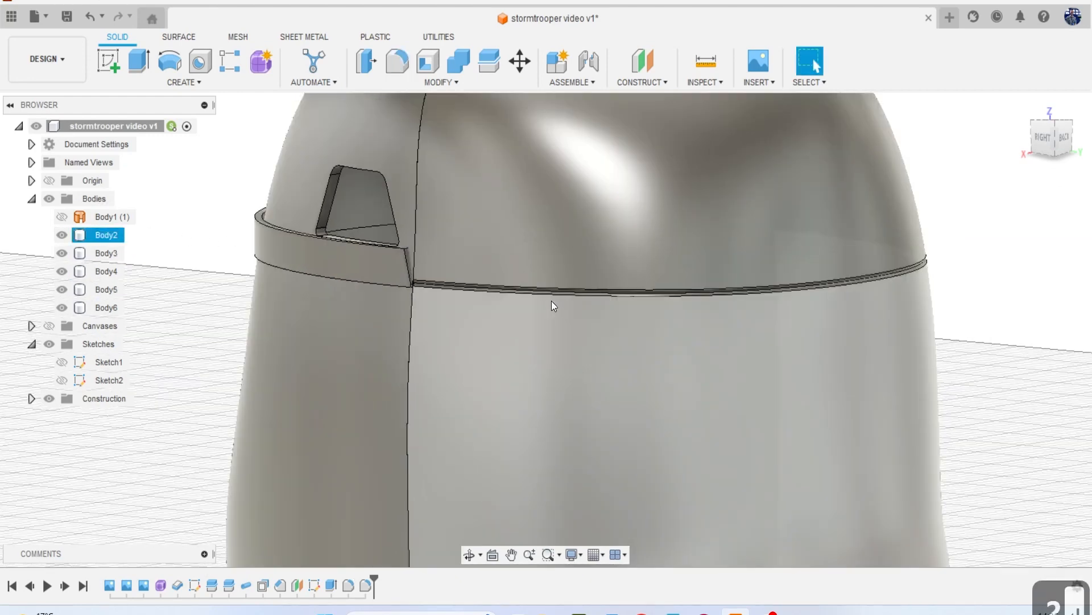
{"action": "scroll", "coordinate": [521, 313], "scroll_direction": "down", "scroll_amount": 10}
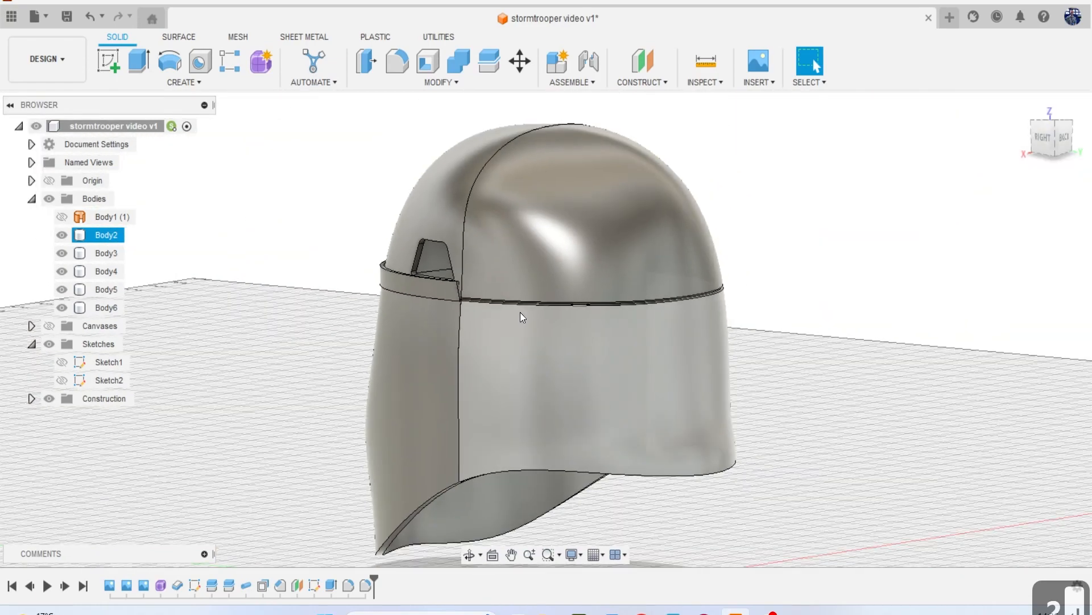
{"action": "key", "text": "Escape"}
Show the canvases in the back view, hiding the front reference image and displaying the rear one instead.
{"action": "left_click_drag", "start_coordinate": [1051, 145], "coordinate": [1079, 149]}
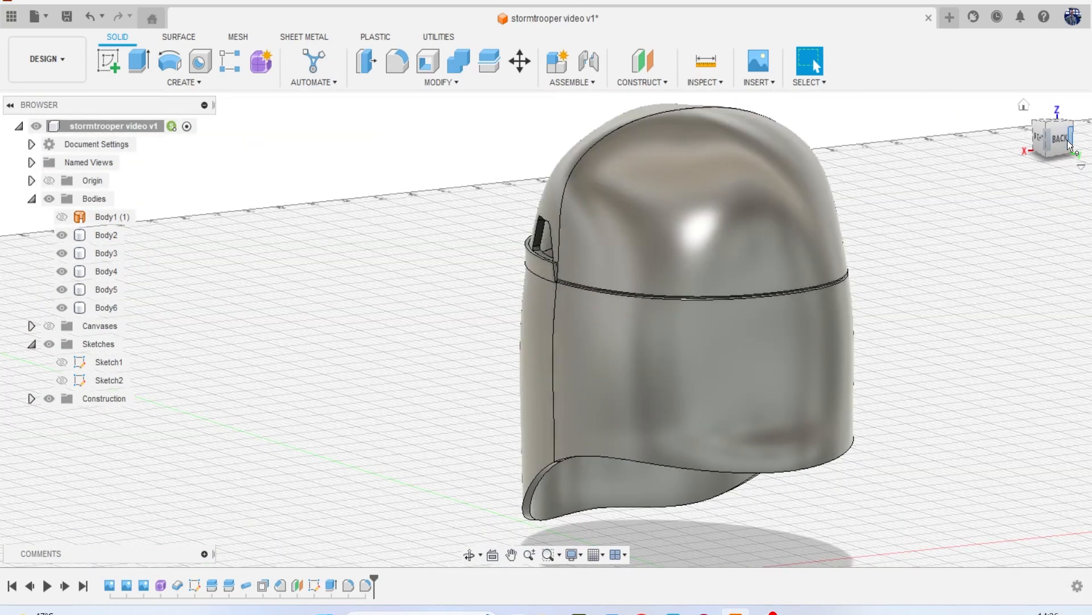
{"action": "left_click", "coordinate": [1063, 143]}
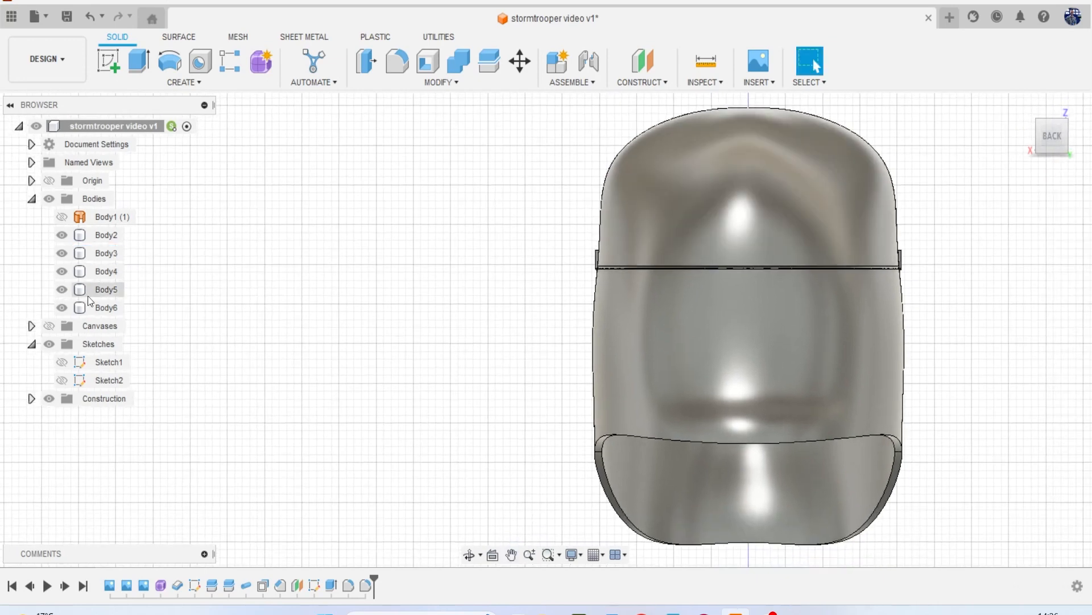
{"action": "left_click", "coordinate": [49, 326]}
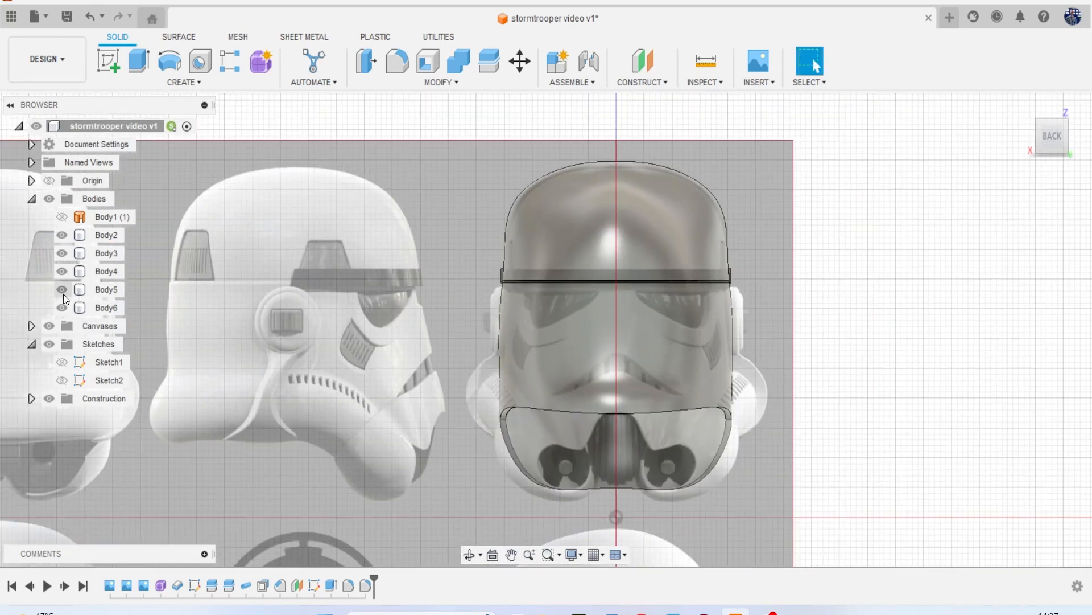
{"action": "left_click", "coordinate": [32, 326]}
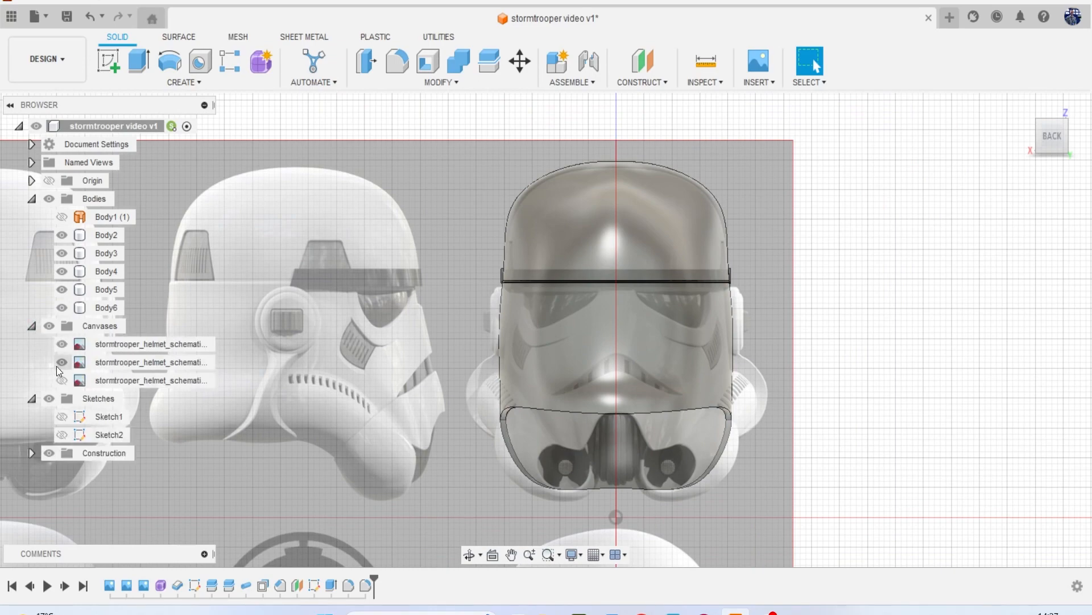
{"action": "left_click", "coordinate": [61, 344]}
{"action": "left_click", "coordinate": [62, 380]}
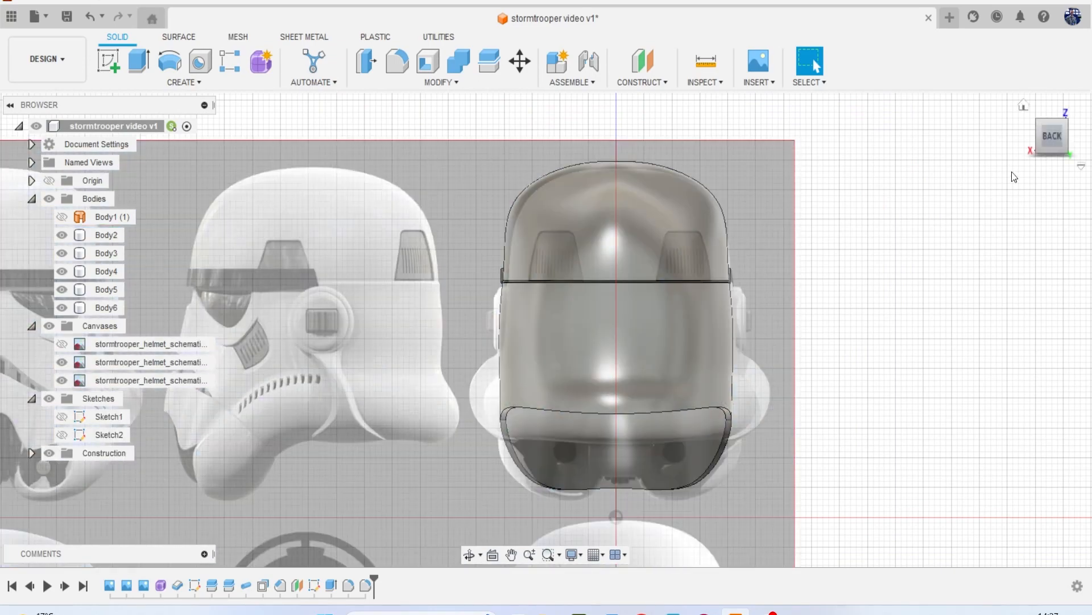
Create a construction plane offset about 86 mm from the XZ plane, behind the helmet.
{"action": "left_click_drag", "start_coordinate": [1035, 161], "coordinate": [1056, 156]}
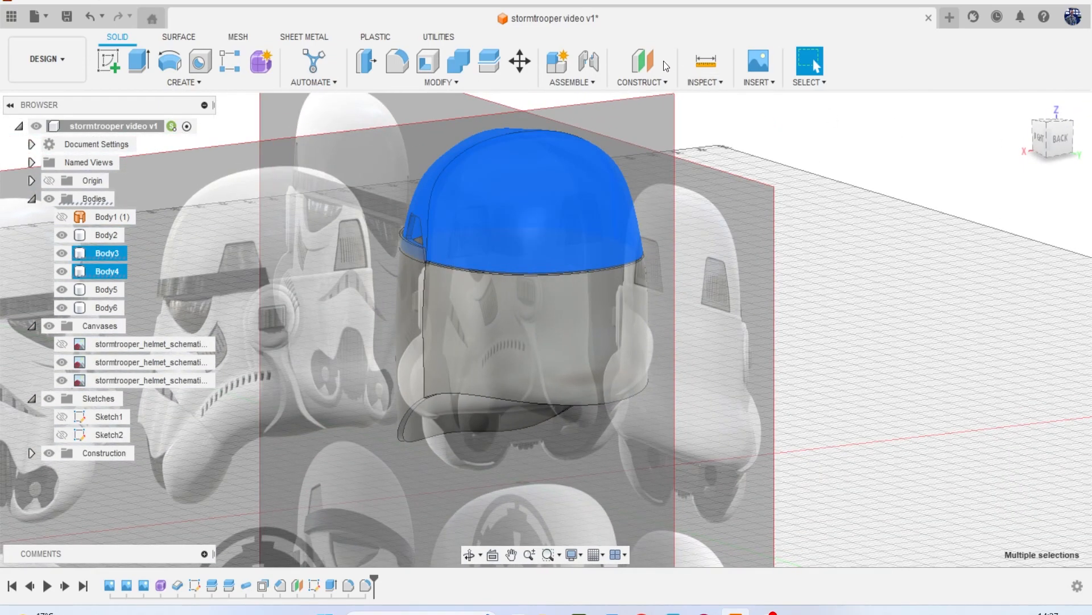
{"action": "left_click", "coordinate": [654, 63]}
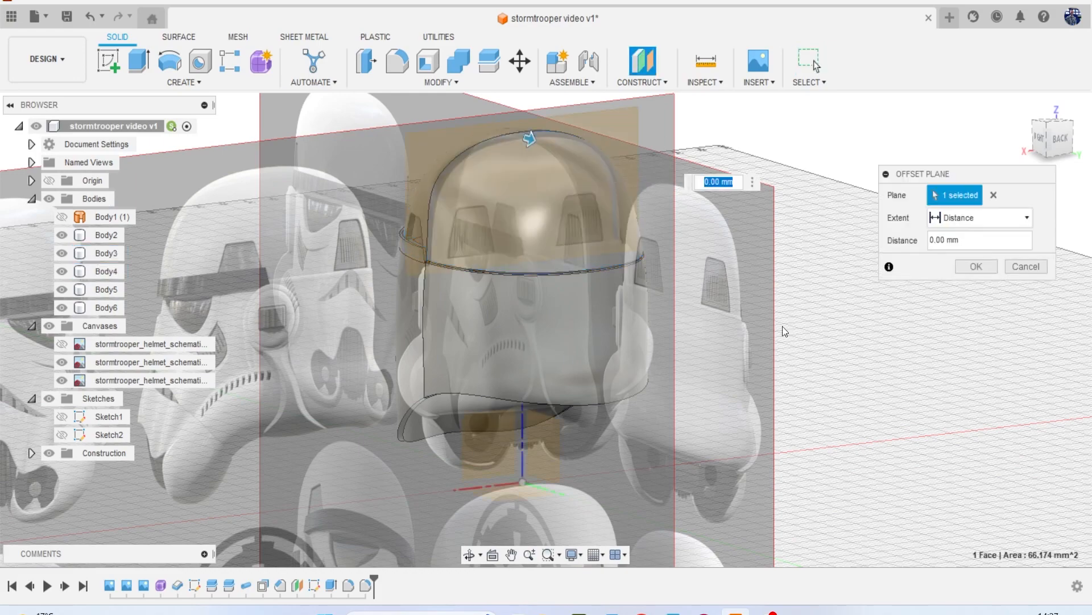
{"action": "left_click", "coordinate": [993, 195]}
{"action": "left_click", "coordinate": [484, 450]}
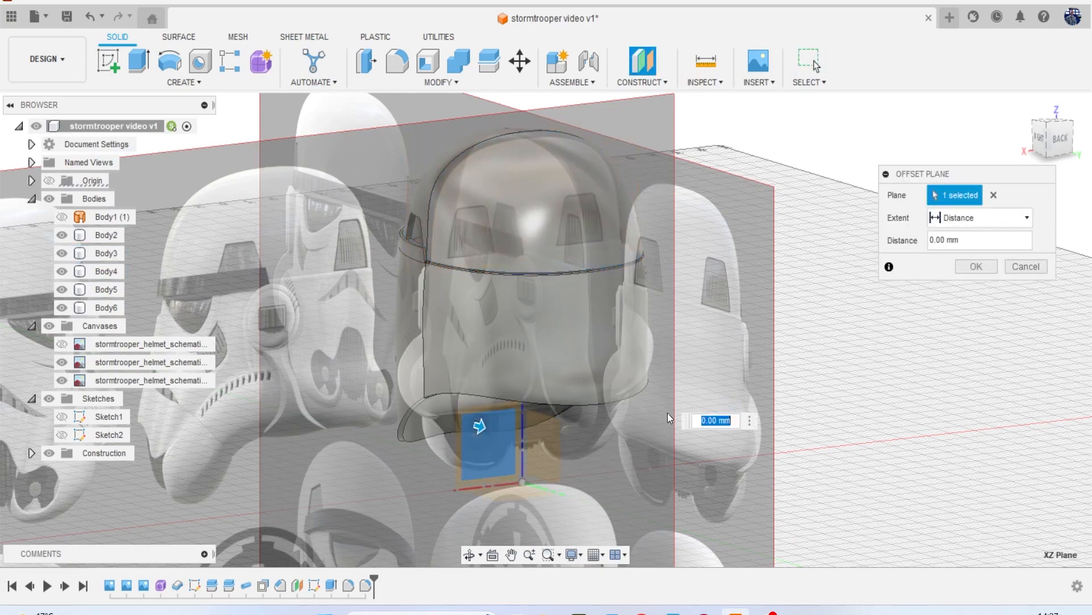
{"action": "middle_click_drag", "start_coordinate": [488, 442], "coordinate": [463, 360]}
{"action": "left_click_drag", "start_coordinate": [454, 345], "coordinate": [706, 431]}
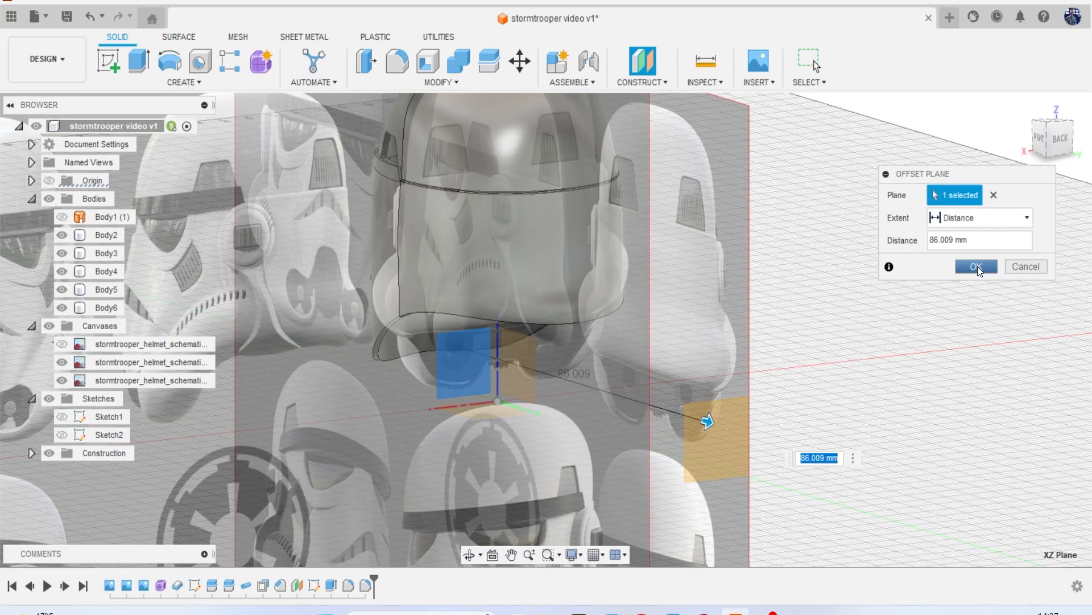
{"action": "left_click", "coordinate": [976, 266]}
Sketch on the offset plane a closed trapezoid tracing the rear vent on the back view's left side, just above the seam.
{"action": "left_click", "coordinate": [108, 60]}
{"action": "left_click", "coordinate": [715, 438]}
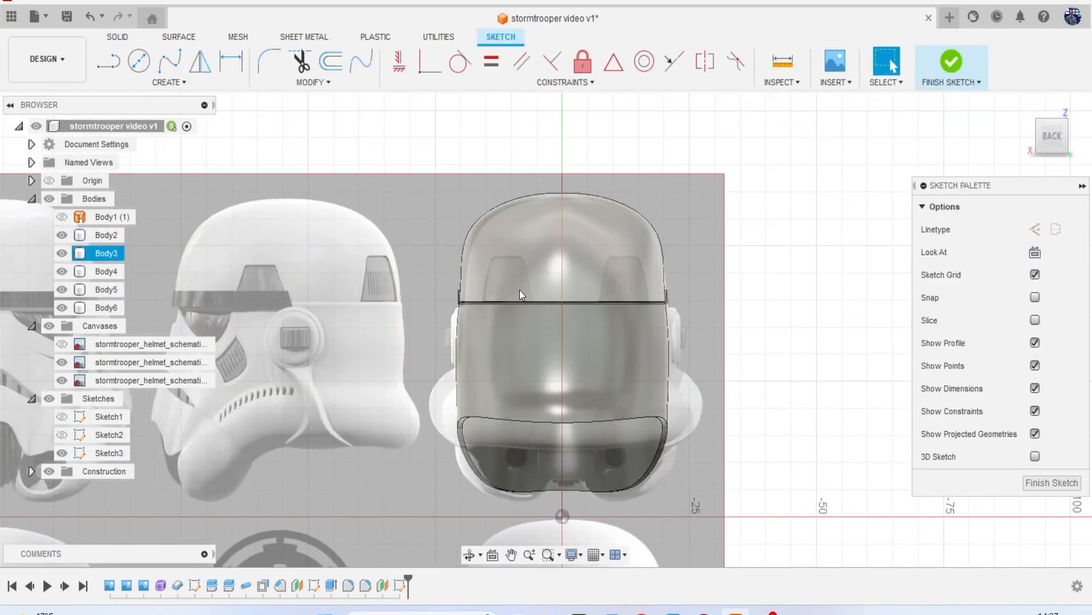
{"action": "scroll", "coordinate": [521, 289], "scroll_direction": "up", "scroll_amount": 8}
{"action": "key", "text": "l"}
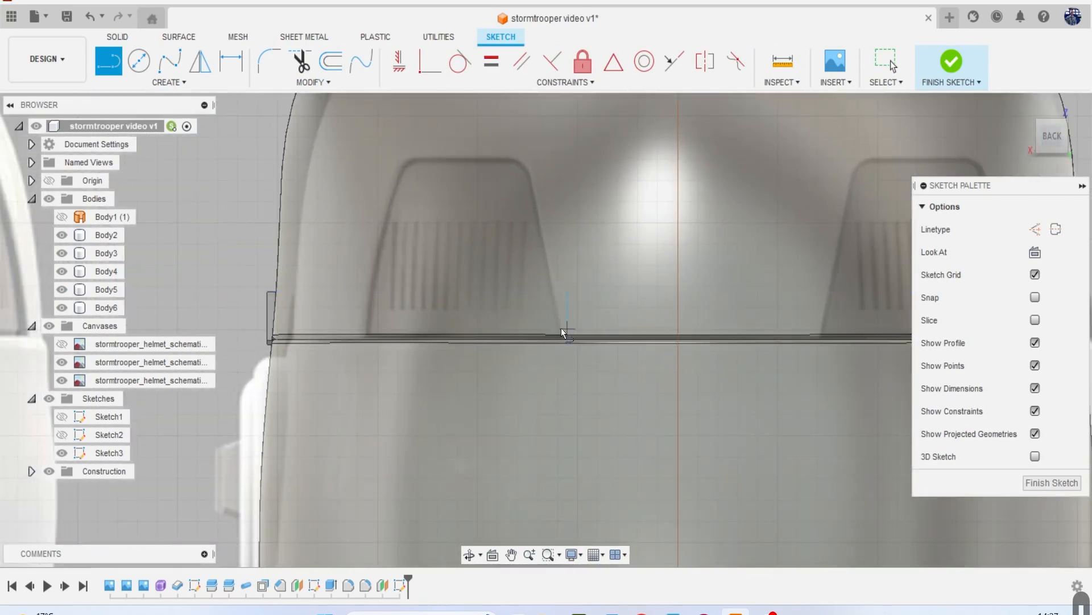
{"action": "left_click", "coordinate": [561, 329]}
{"action": "left_click", "coordinate": [523, 161]}
{"action": "left_click", "coordinate": [408, 156]}
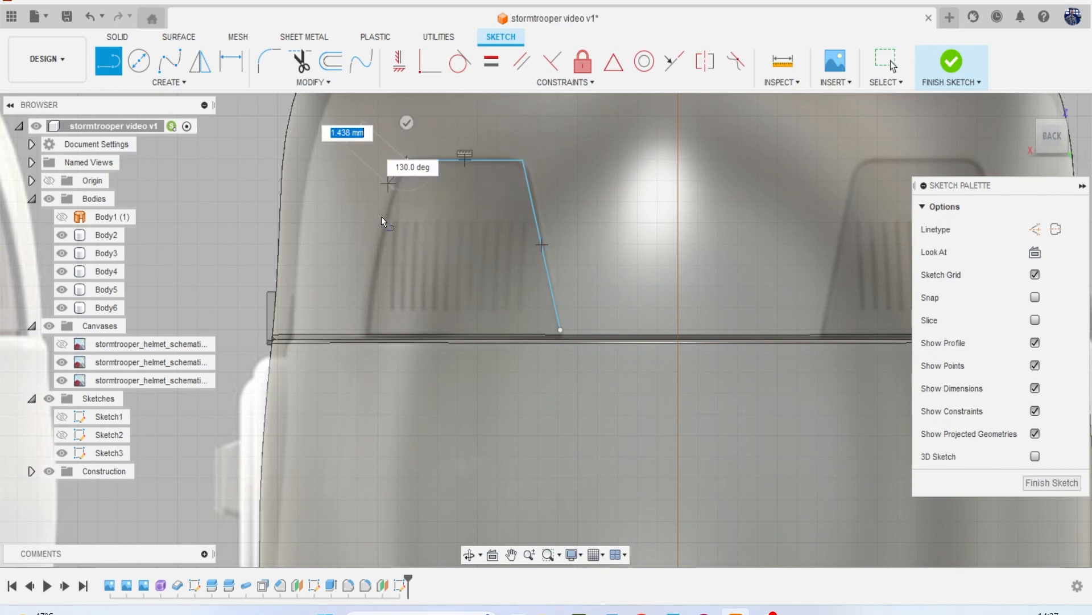
{"action": "left_click", "coordinate": [367, 329]}
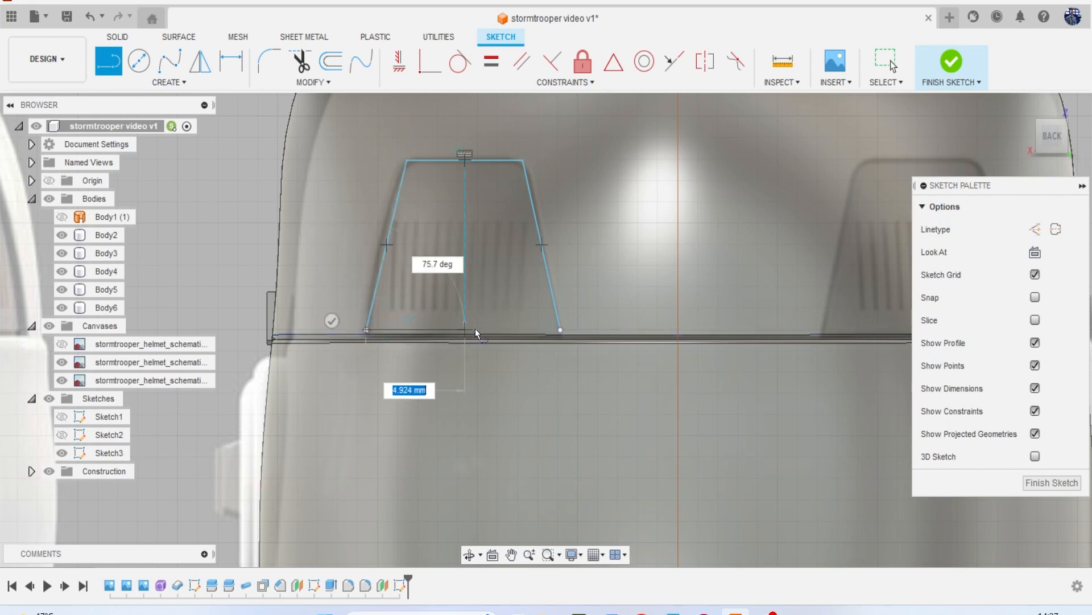
{"action": "left_click", "coordinate": [561, 330]}
Fillet the two upper corners of the rear vent trapezoid with a 1 mm radius.
{"action": "left_click", "coordinate": [283, 61]}
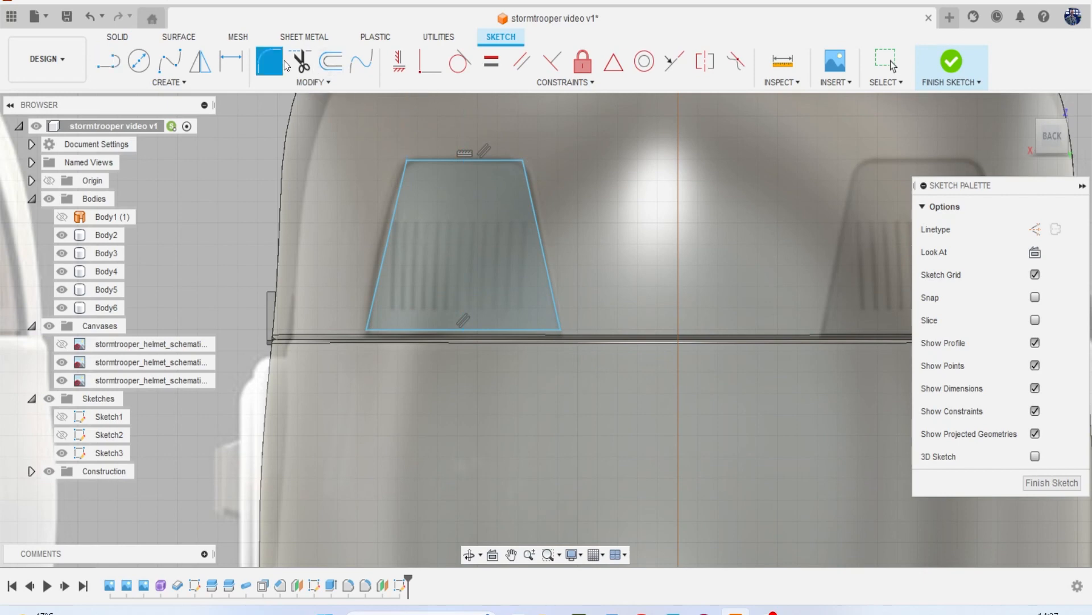
{"action": "left_click", "coordinate": [408, 161]}
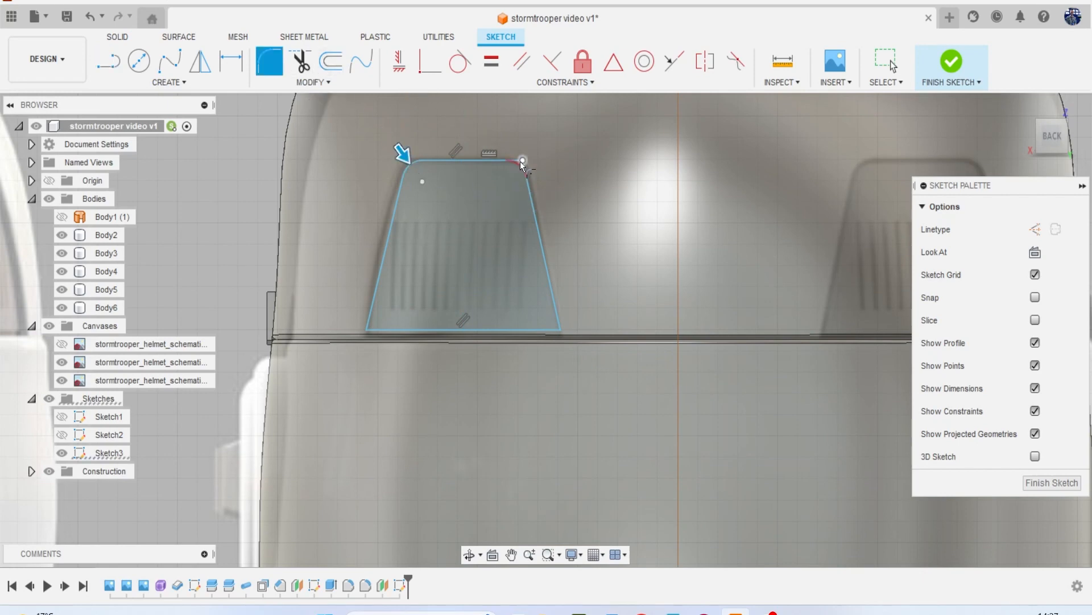
{"action": "left_click", "coordinate": [522, 159]}
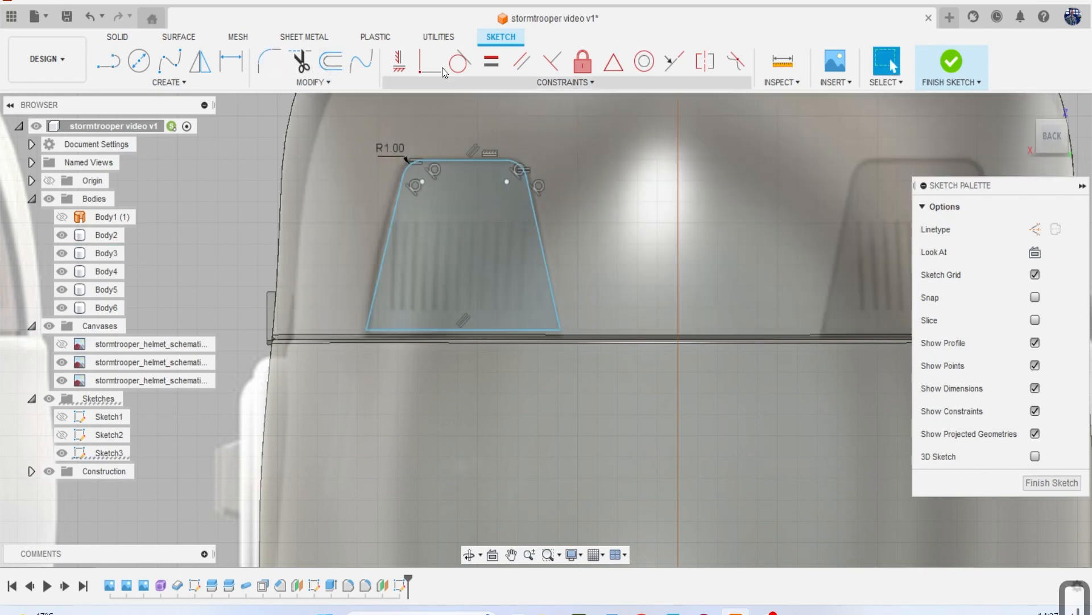
Fillet the two lower corners of the rear vent trapezoid with a radius of about 0.43 mm.
{"action": "left_click", "coordinate": [268, 59]}
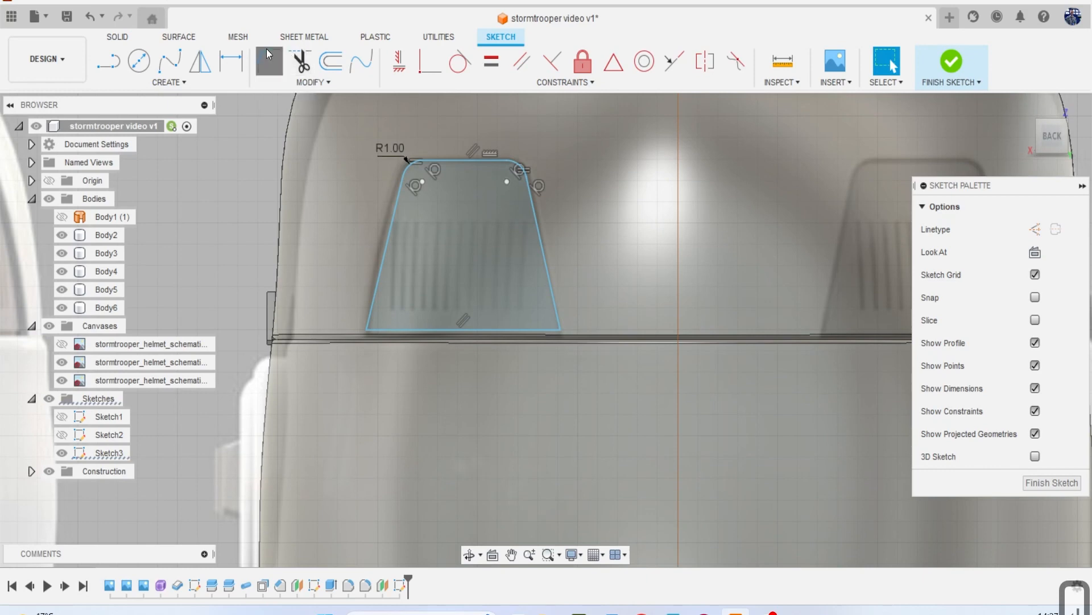
{"action": "left_click", "coordinate": [371, 329]}
{"action": "left_click", "coordinate": [561, 329]}
{"action": "left_click_drag", "start_coordinate": [552, 322], "coordinate": [571, 330]}
{"action": "key", "text": "Return"}
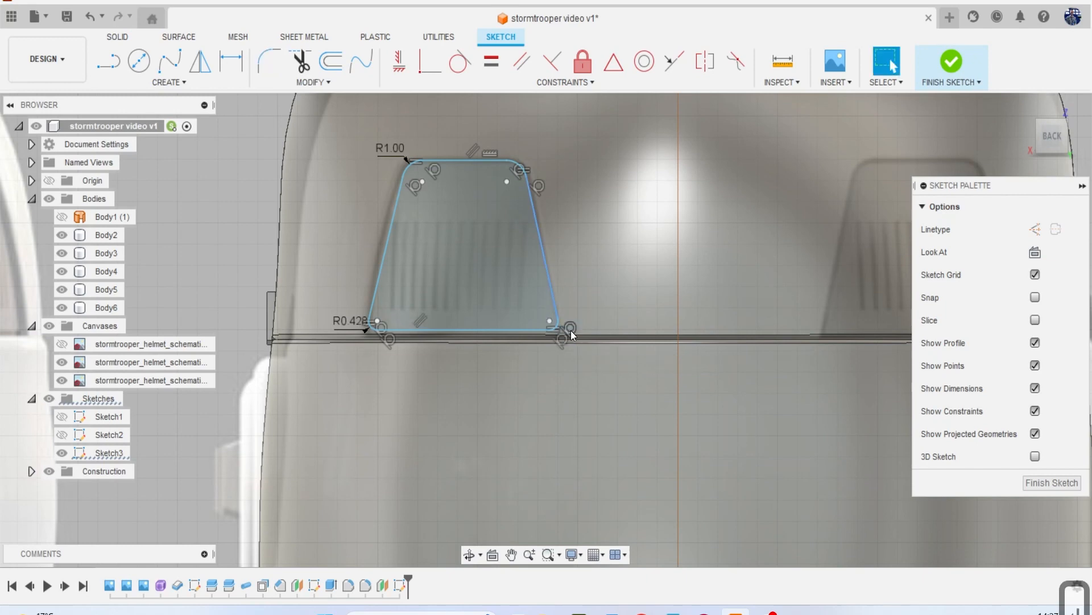
Cut the rear vent opening by extruding the rounded trapezoid about 75 mm into the helmet, with the canvases hidden.
{"action": "key", "text": "e"}
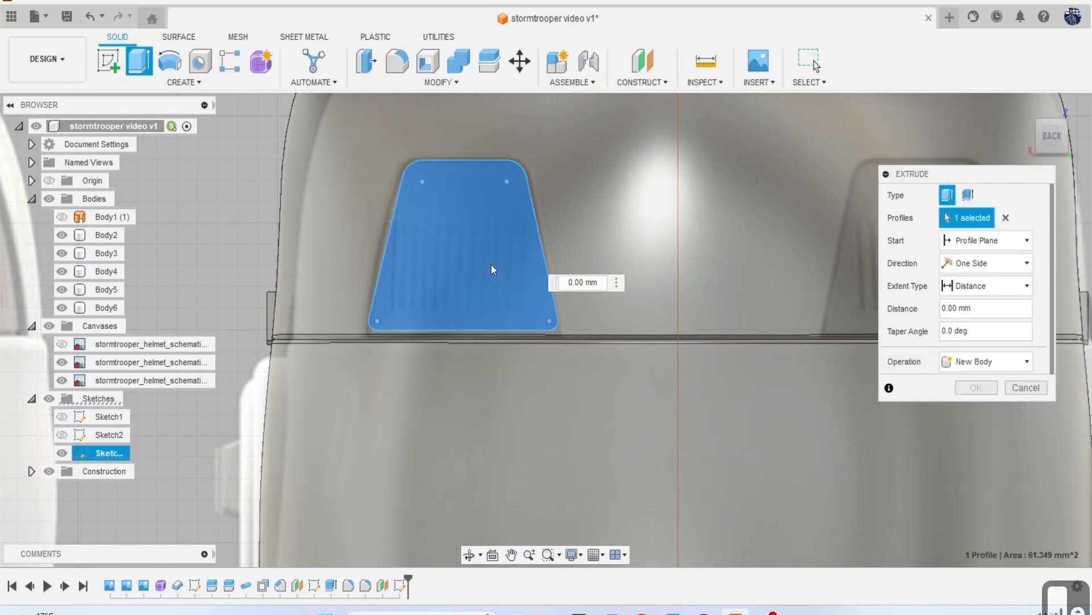
{"action": "left_click", "coordinate": [490, 264]}
{"action": "scroll", "coordinate": [491, 264], "scroll_direction": "down", "scroll_amount": 4}
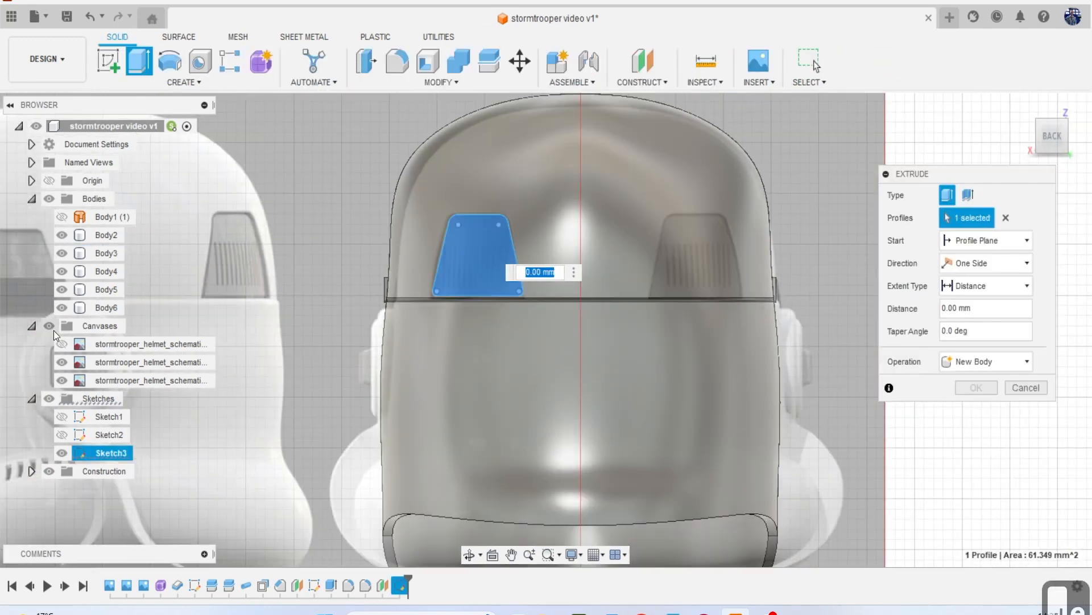
{"action": "left_click", "coordinate": [50, 326]}
{"action": "left_click_drag", "start_coordinate": [1062, 147], "coordinate": [1087, 171]}
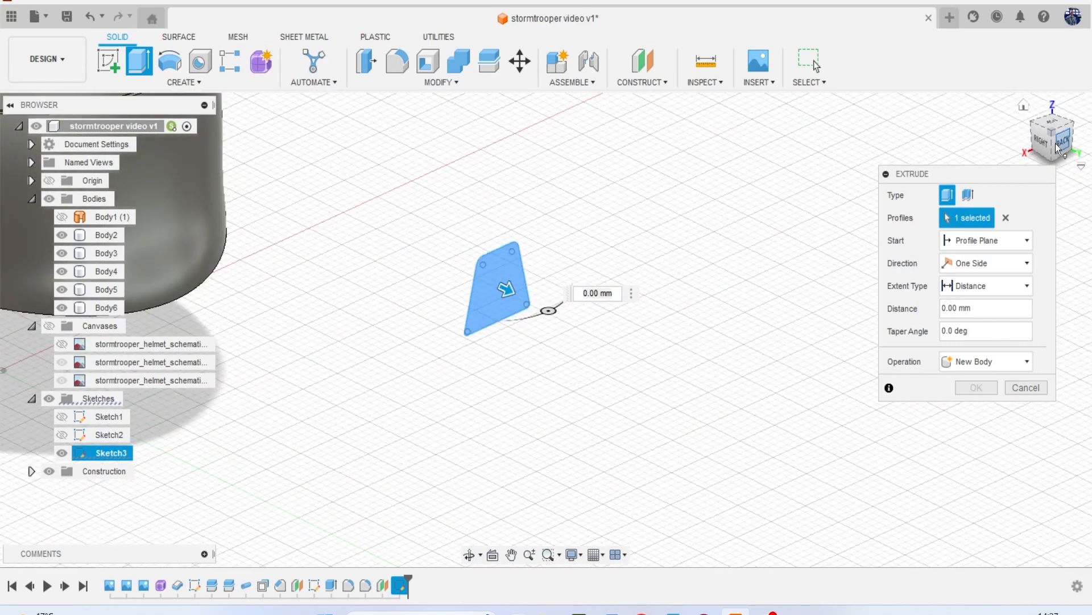
{"action": "left_click_drag", "start_coordinate": [623, 372], "coordinate": [350, 206]}
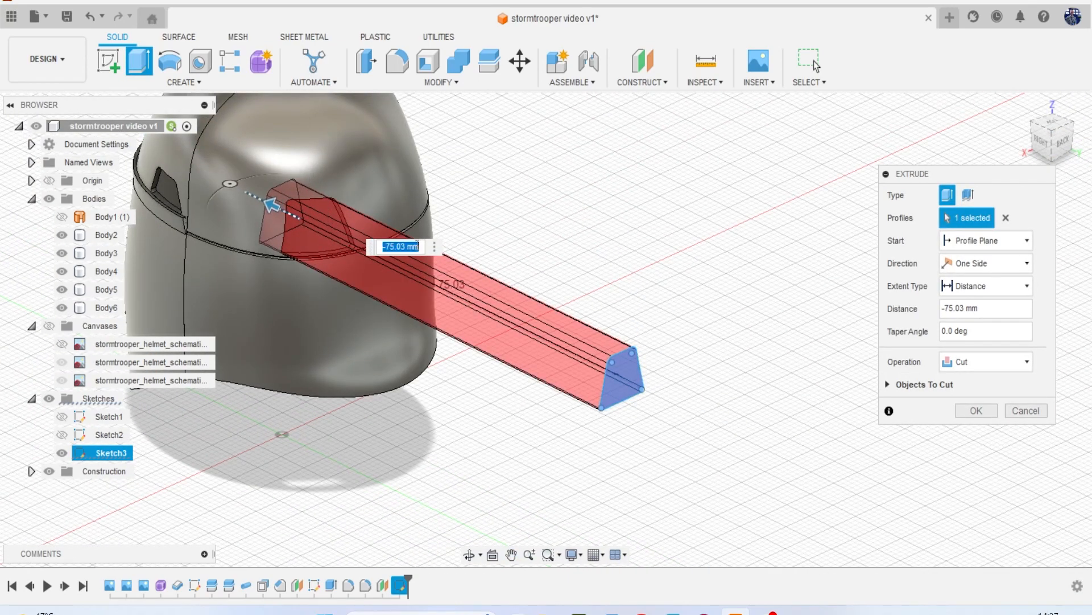
{"action": "left_click", "coordinate": [975, 411]}
{"action": "middle_click_drag", "start_coordinate": [756, 238], "coordinate": [826, 283]}
{"action": "scroll", "coordinate": [826, 283], "scroll_direction": "down", "scroll_amount": 1}
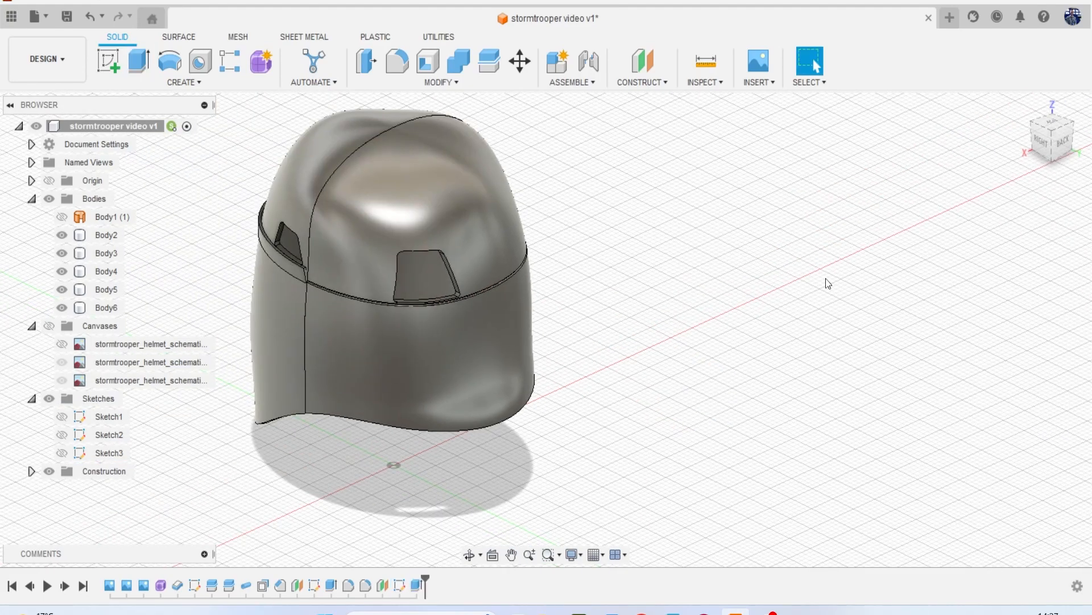
Set the front view, turn the canvases back on and display only the front reference canvas.
{"action": "mouse_move", "coordinate": [1046, 143]}
{"action": "left_mouse_down"}
{"action": "mouse_move", "coordinate": [1014, 118]}
{"action": "mouse_move", "coordinate": [1065, 147]}
{"action": "left_mouse_up"}
{"action": "middle_click_drag", "start_coordinate": [719, 383], "coordinate": [836, 227]}
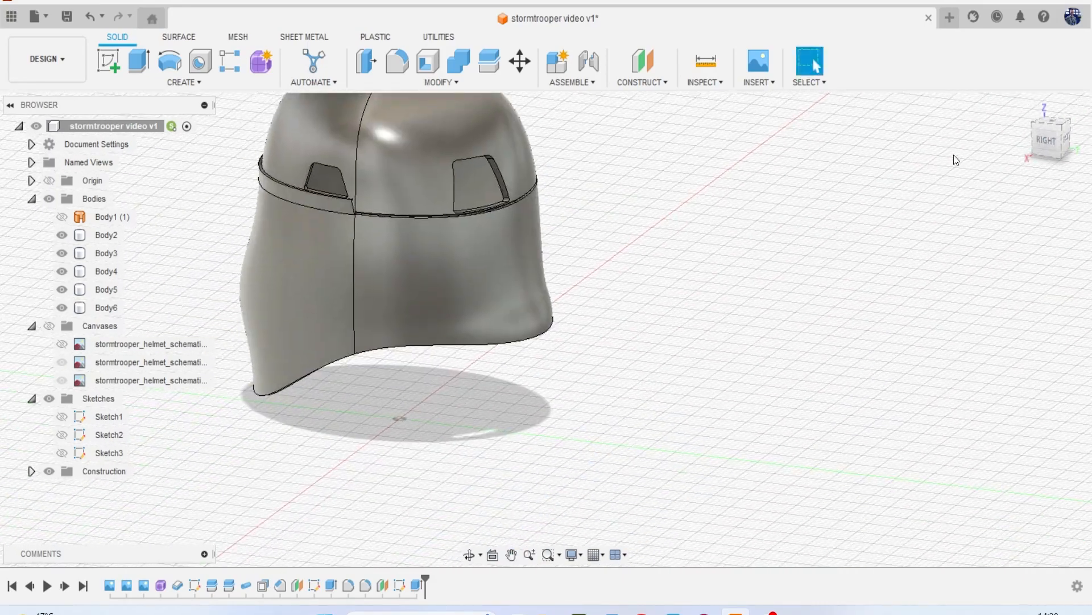
{"action": "mouse_move", "coordinate": [1050, 148]}
{"action": "left_mouse_down"}
{"action": "mouse_move", "coordinate": [1075, 161]}
{"action": "mouse_move", "coordinate": [1089, 134]}
{"action": "mouse_move", "coordinate": [1085, 159]}
{"action": "mouse_move", "coordinate": [991, 179]}
{"action": "left_mouse_up"}
{"action": "middle_click_drag", "start_coordinate": [576, 349], "coordinate": [746, 301]}
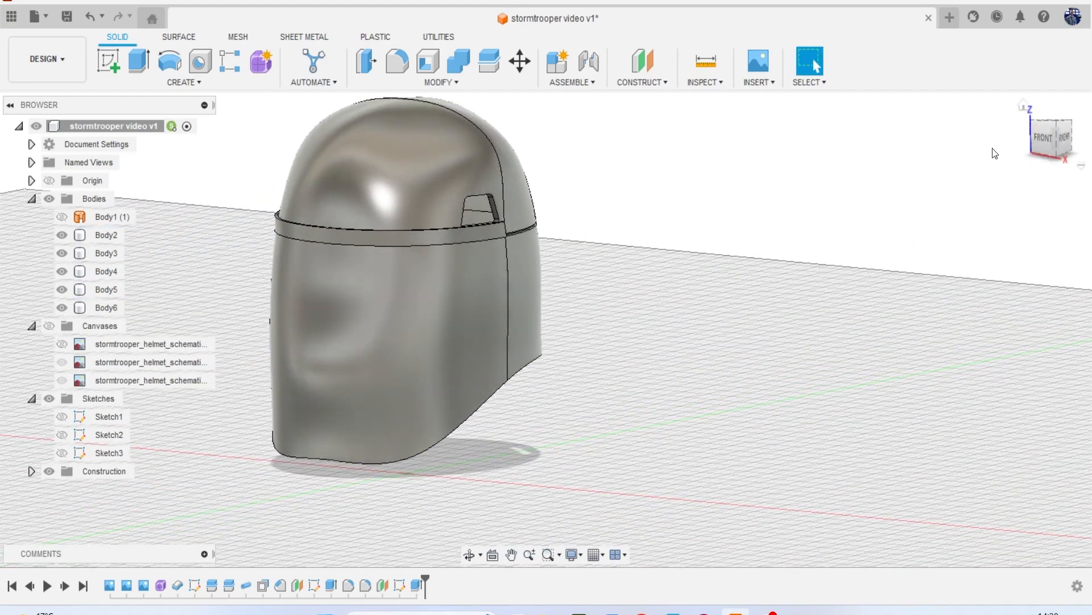
{"action": "left_click", "coordinate": [1063, 146]}
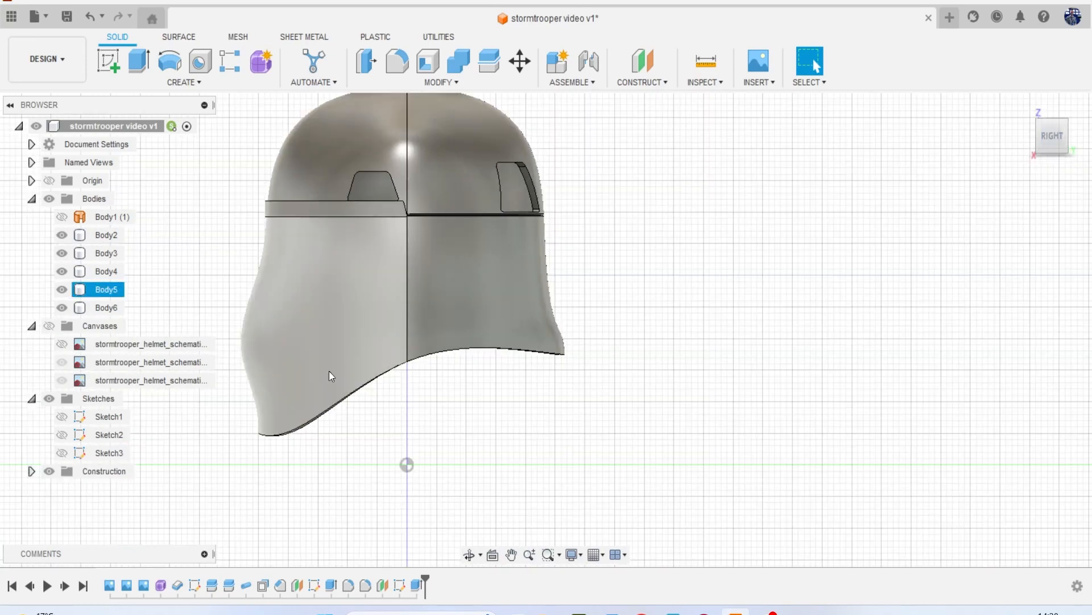
{"action": "left_click", "coordinate": [49, 326]}
{"action": "middle_click_drag", "start_coordinate": [200, 330], "coordinate": [282, 338]}
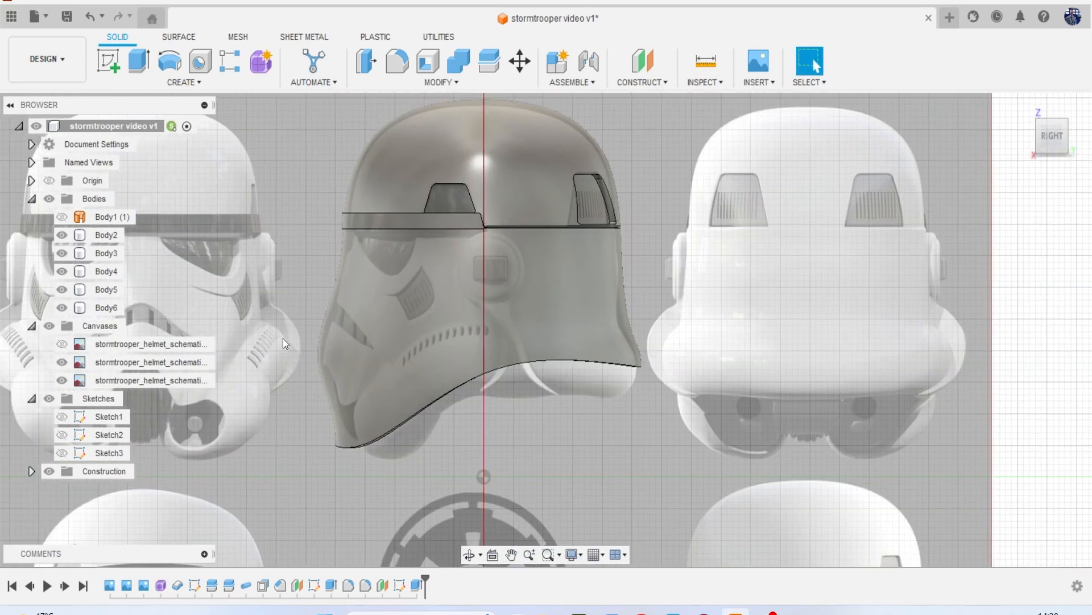
{"action": "left_click", "coordinate": [1068, 147]}
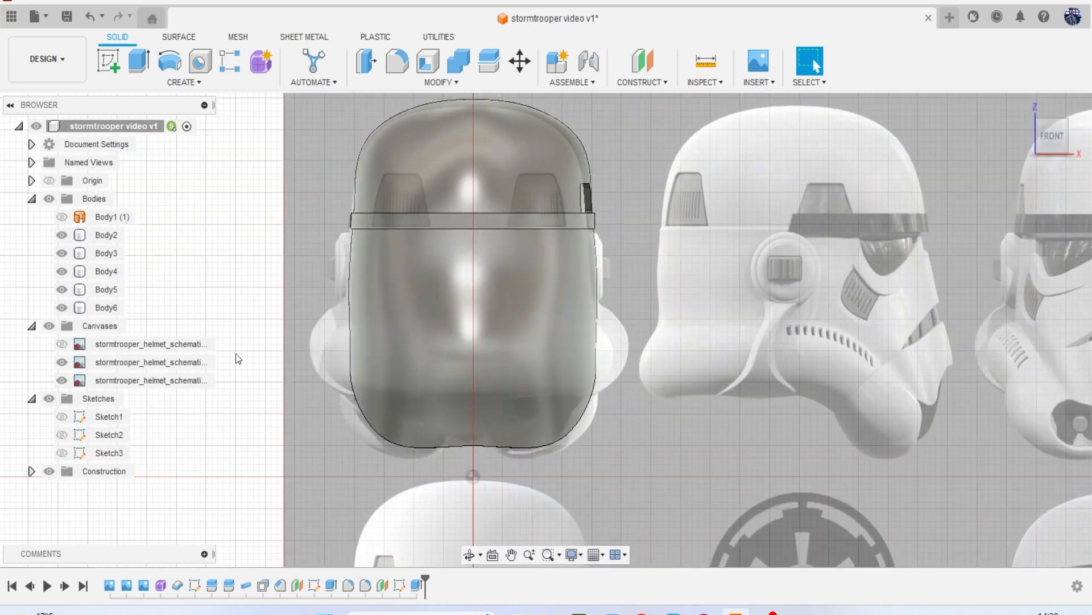
{"action": "left_click", "coordinate": [62, 362]}
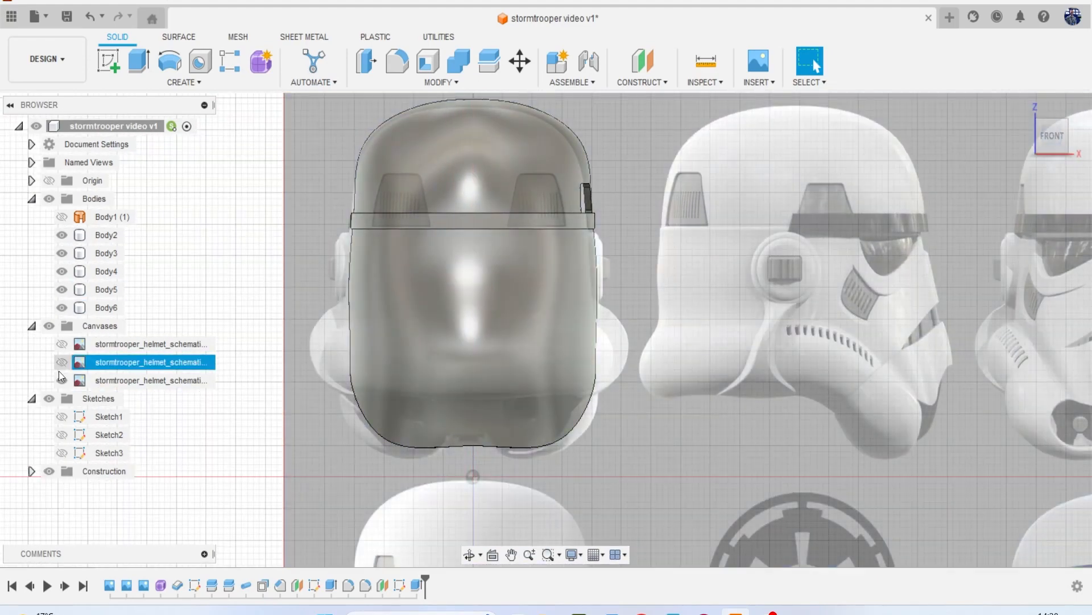
{"action": "left_click", "coordinate": [62, 380]}
{"action": "left_click", "coordinate": [61, 344]}
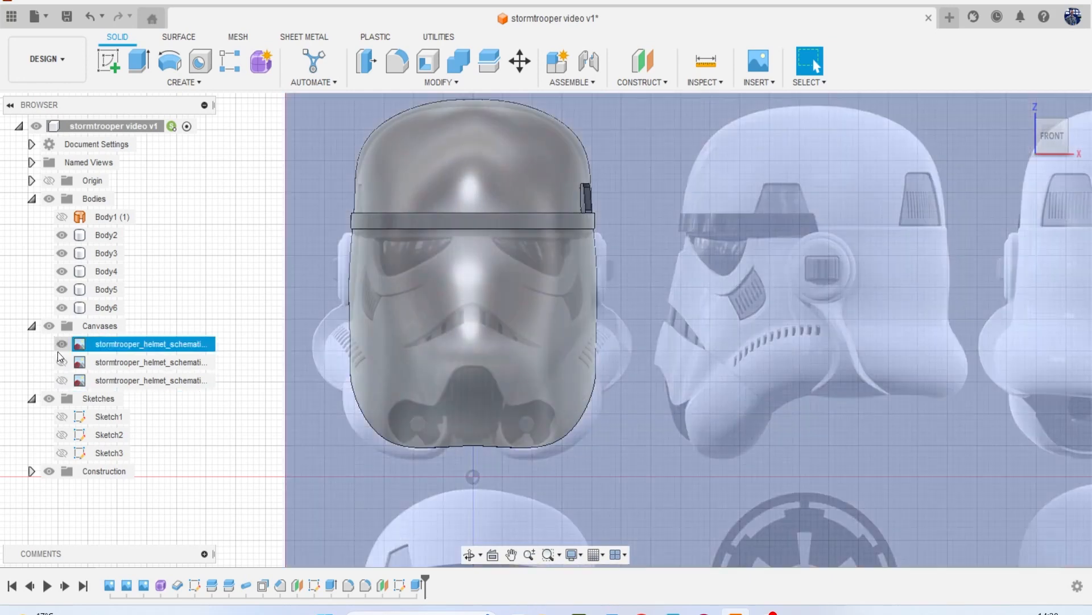
{"action": "scroll", "coordinate": [387, 341], "scroll_direction": "down", "scroll_amount": 2}
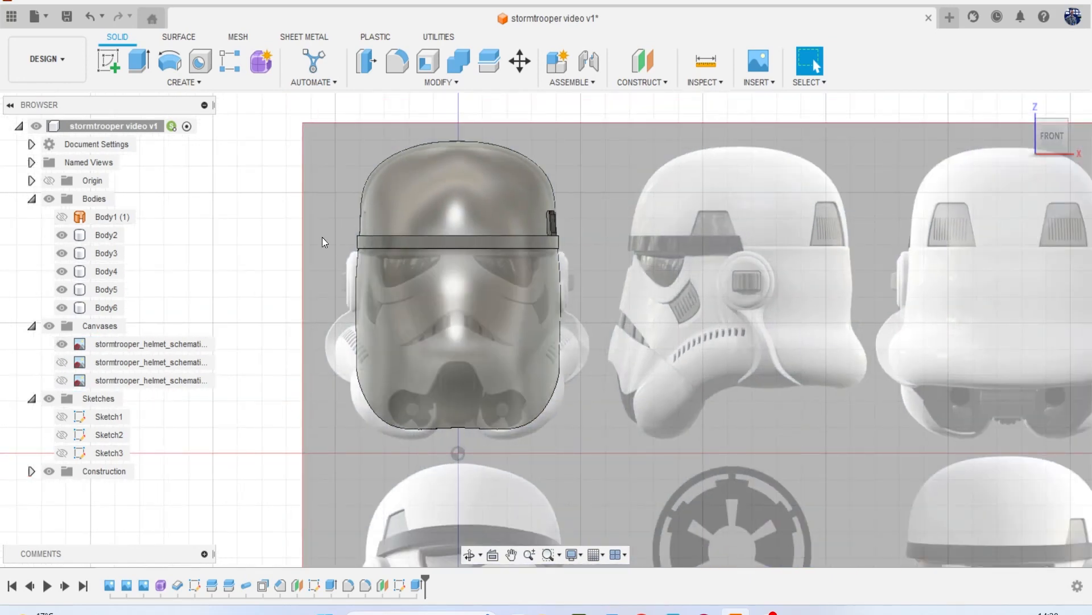
Start a sketch on the front origin plane and project the brow band's front face into it.
{"action": "left_click", "coordinate": [111, 70]}
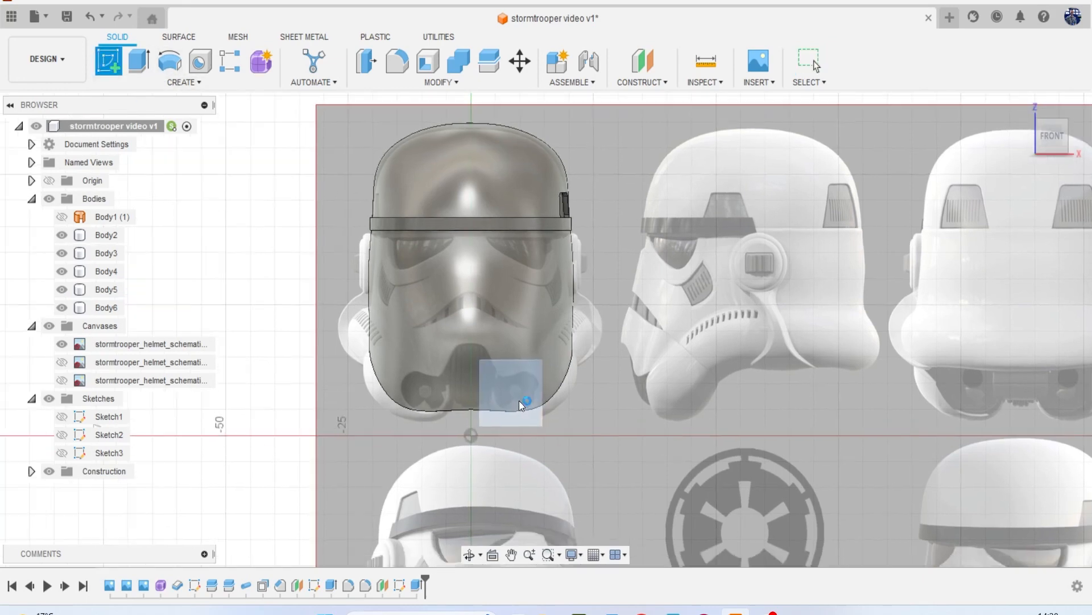
{"action": "left_click", "coordinate": [519, 400]}
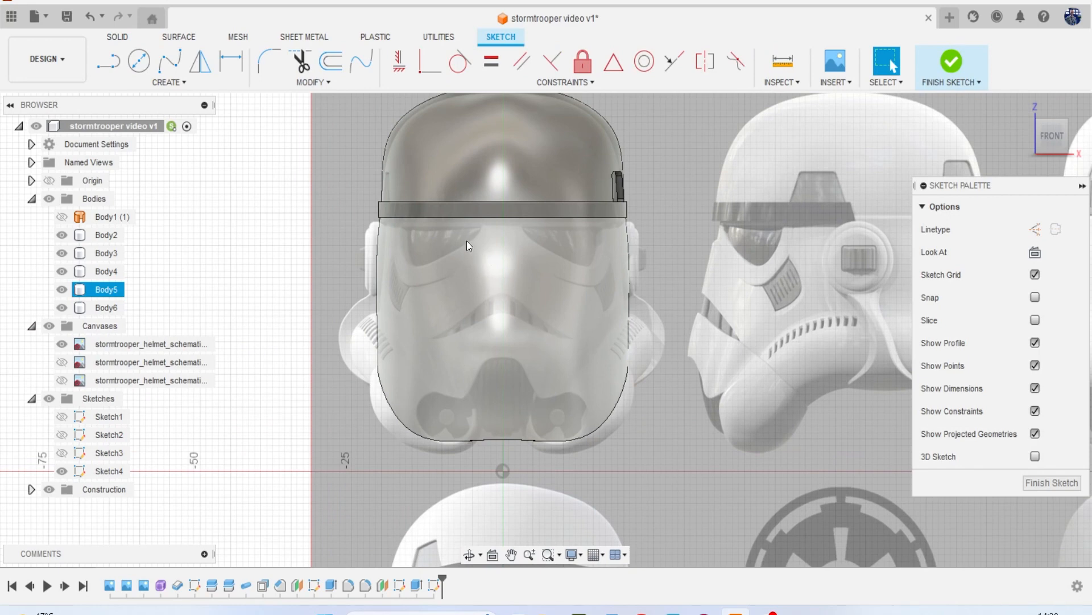
{"action": "key", "text": "p"}
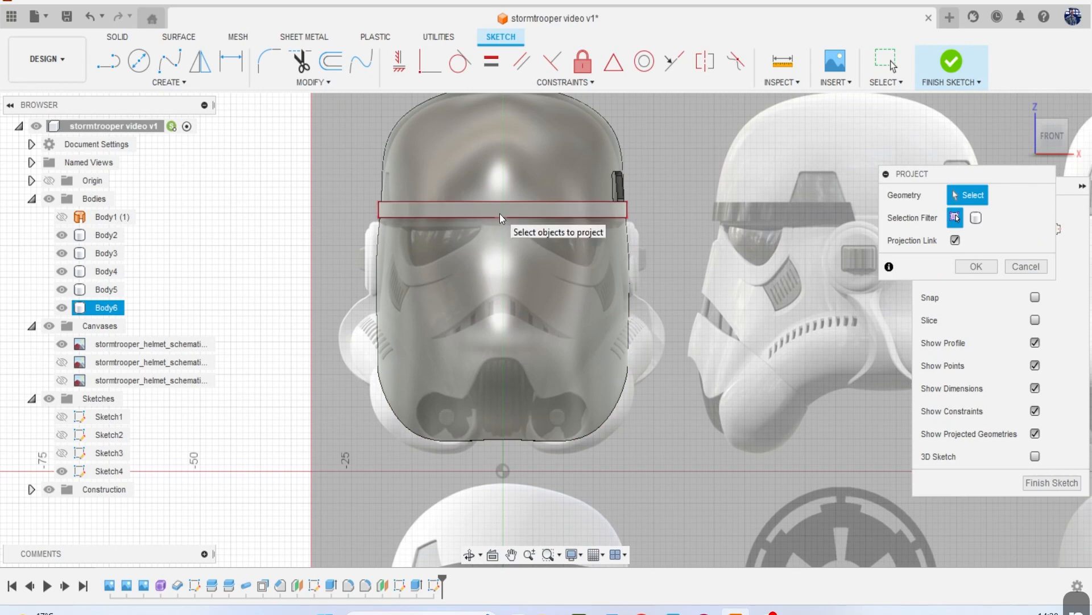
{"action": "left_click", "coordinate": [500, 214]}
{"action": "left_click", "coordinate": [976, 266]}
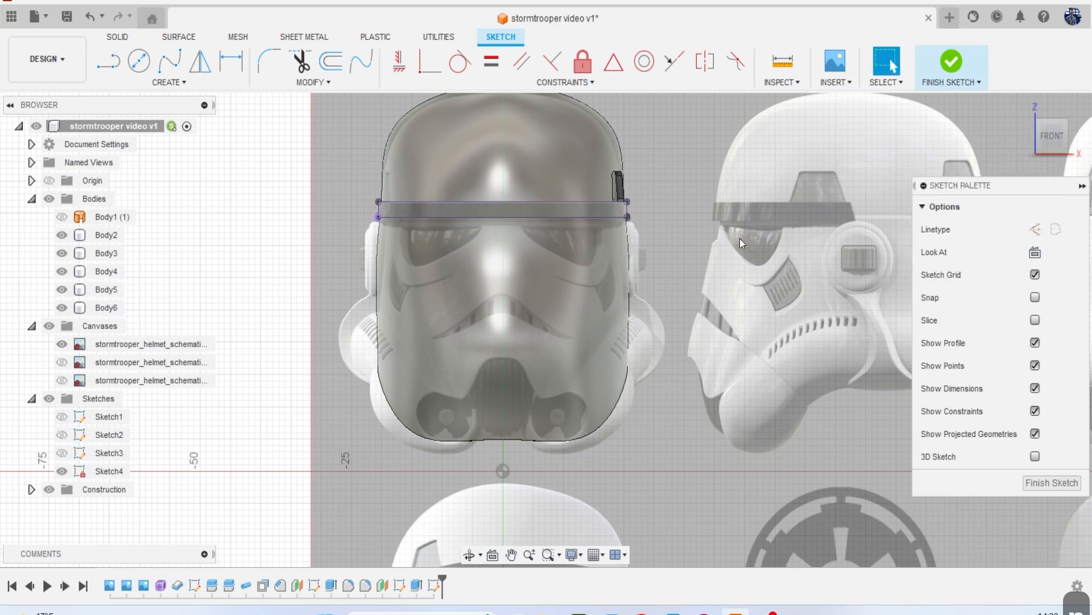
Draw a line along the brow band's upper edge between its two end corners.
{"action": "scroll", "coordinate": [693, 218], "scroll_direction": "up", "scroll_amount": 4}
{"action": "key", "text": "l"}
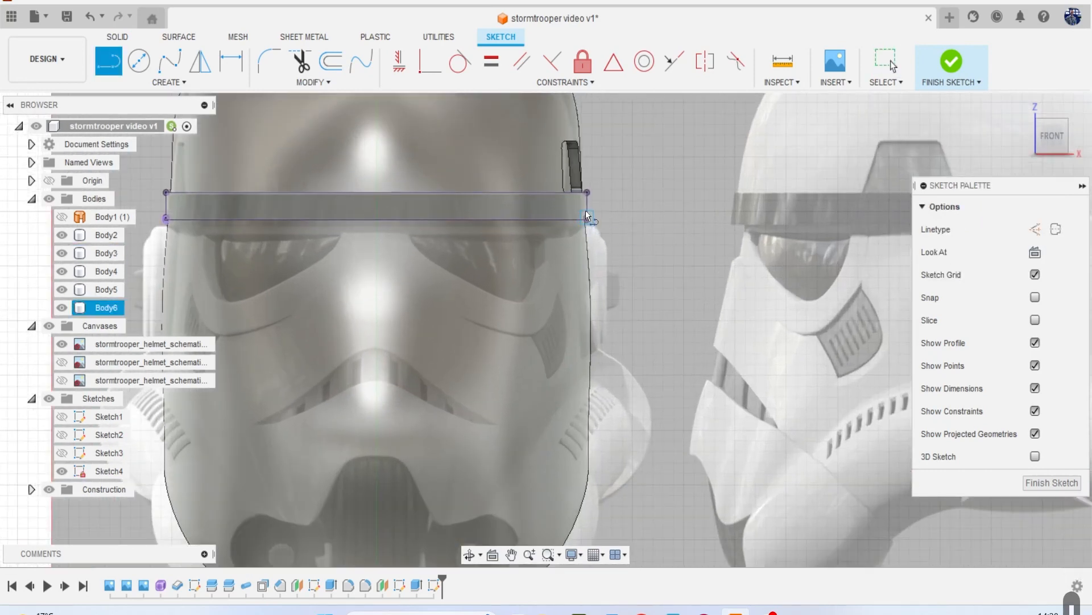
{"action": "left_click", "coordinate": [588, 218]}
{"action": "middle_click_drag", "start_coordinate": [584, 237], "coordinate": [646, 250]}
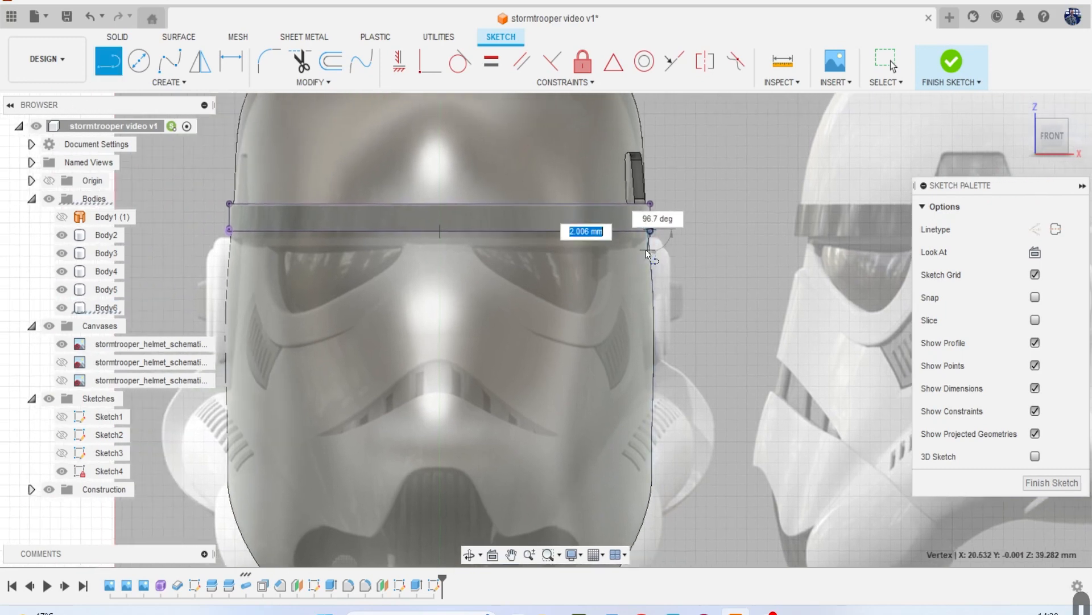
{"action": "key", "text": "Escape"}
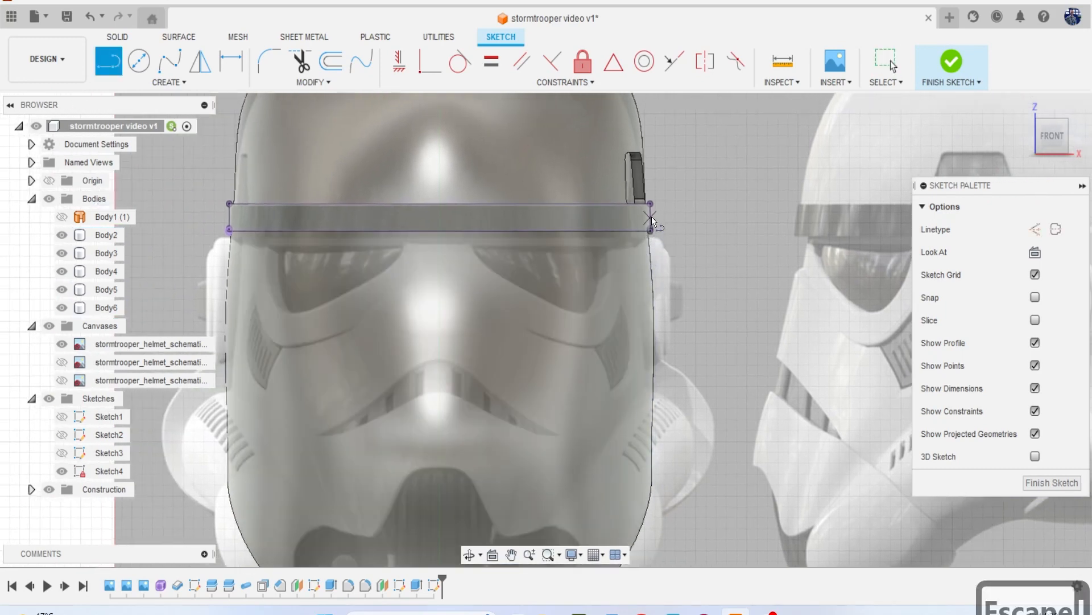
{"action": "left_click", "coordinate": [650, 205]}
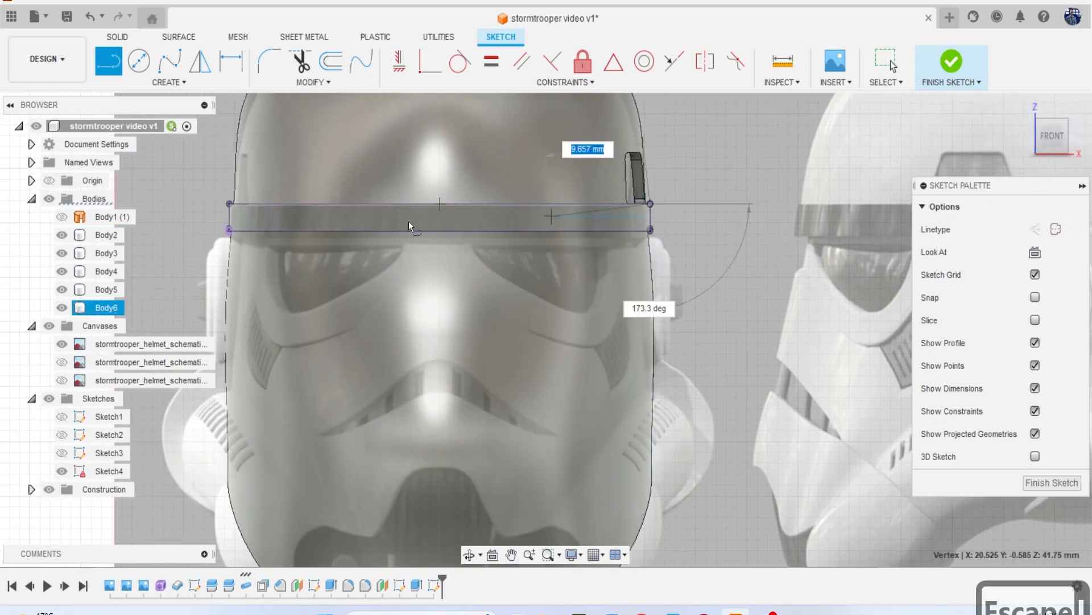
{"action": "left_click", "coordinate": [231, 203]}
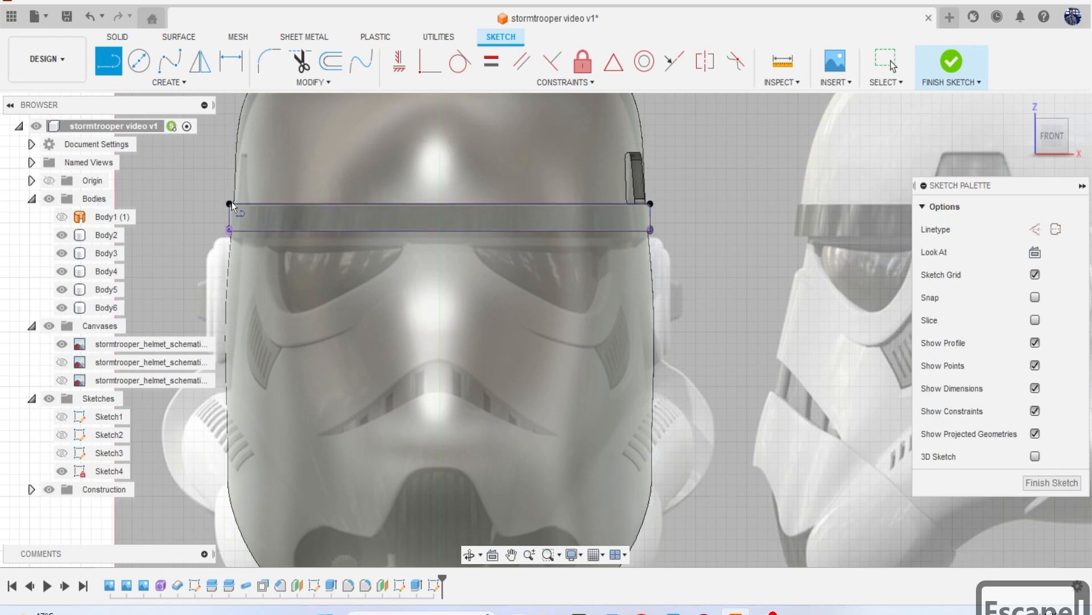
Draw a vertical centreline about 52 mm long downward from the midpoint of the brow band's upper edge.
{"action": "left_click", "coordinate": [438, 203]}
{"action": "scroll", "coordinate": [437, 207], "scroll_direction": "down", "scroll_amount": 5}
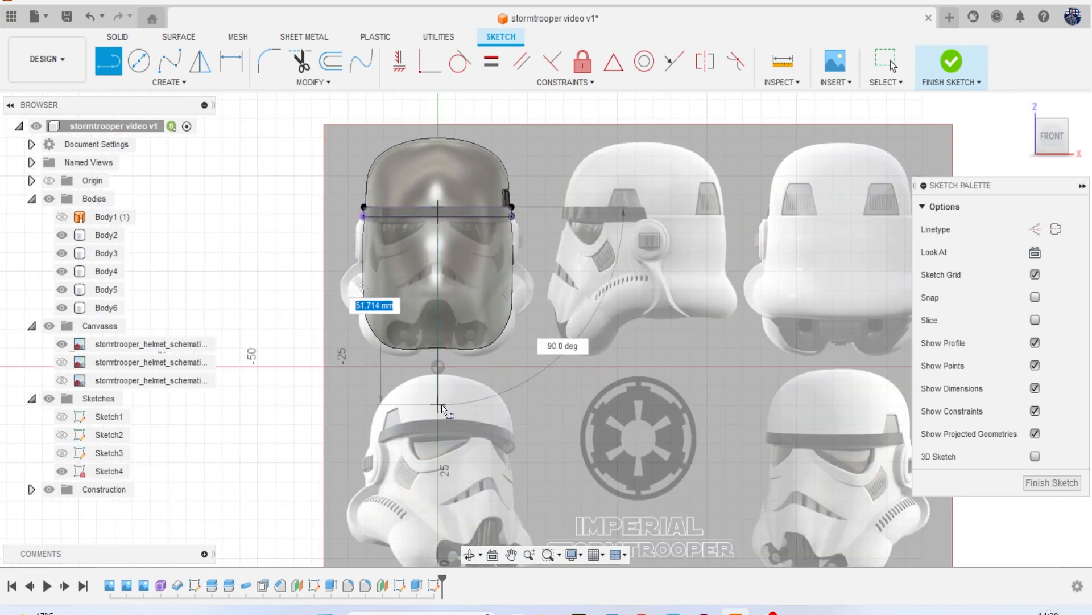
{"action": "left_click", "coordinate": [440, 404]}
{"action": "scroll", "coordinate": [462, 310], "scroll_direction": "up", "scroll_amount": 2}
{"action": "key", "text": "Escape"}
{"action": "key", "text": "Escape"}
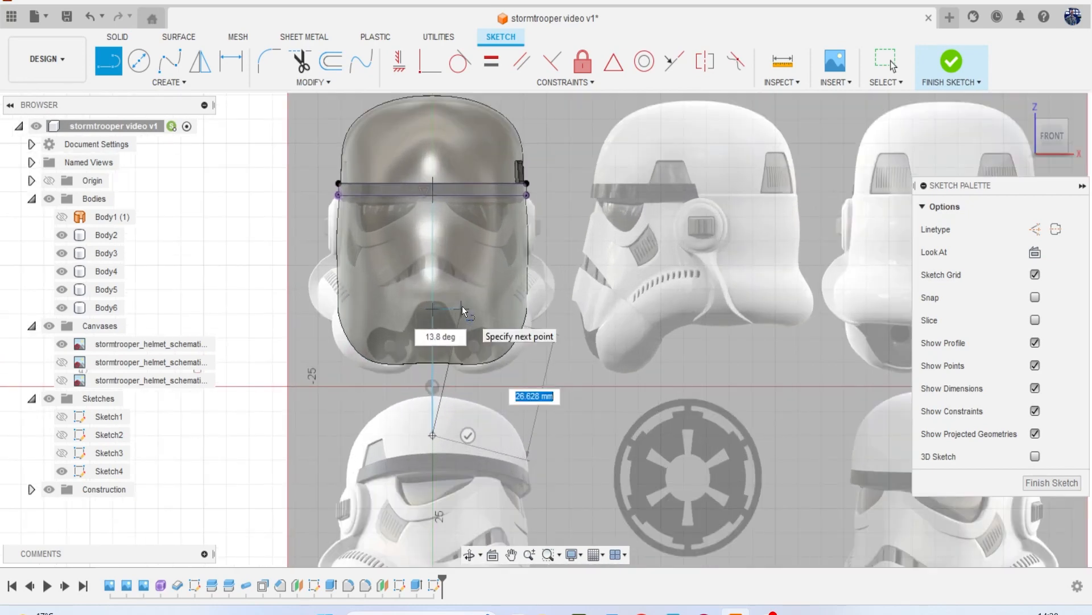
Trace the lower edge of the eye opening on the front view's right side with a three-point arc.
{"action": "scroll", "coordinate": [456, 262], "scroll_direction": "up", "scroll_amount": 3}
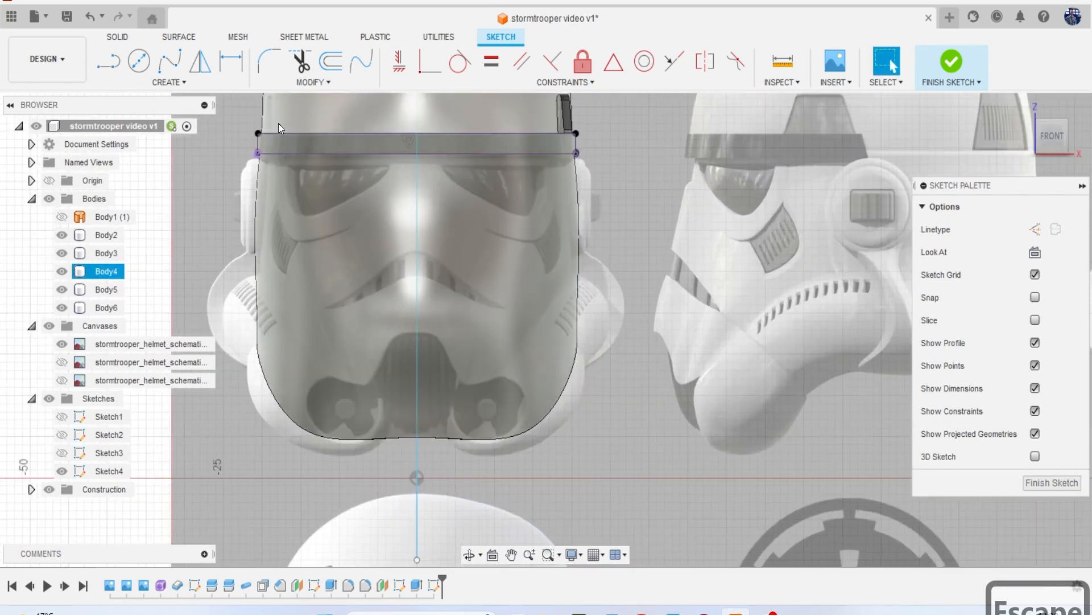
{"action": "left_click", "coordinate": [177, 83]}
{"action": "mouse_move", "coordinate": [174, 143]}
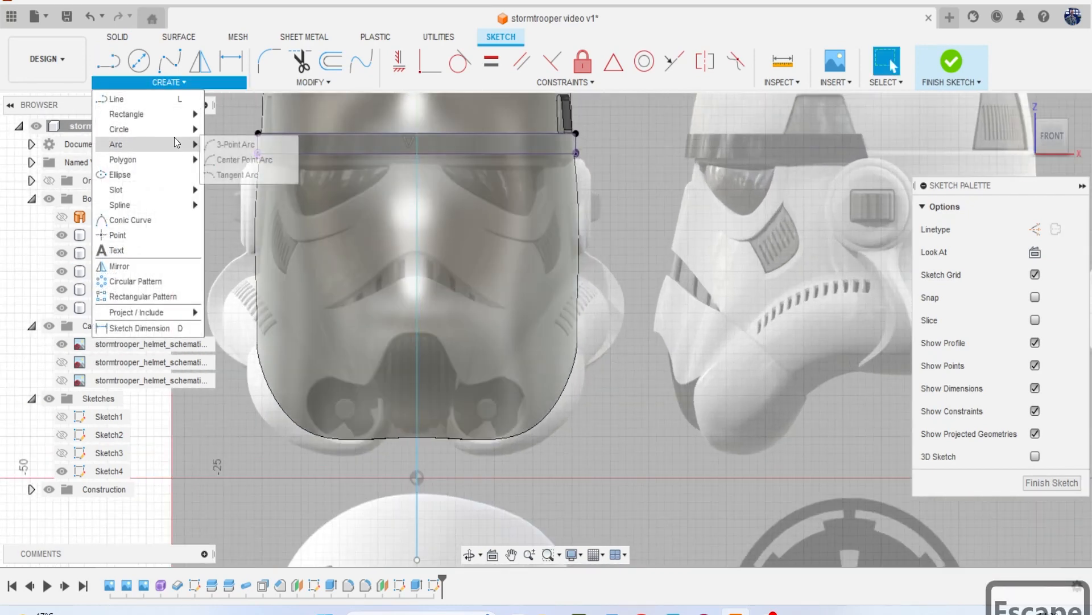
{"action": "left_click", "coordinate": [244, 177]}
{"action": "scroll", "coordinate": [376, 200], "scroll_direction": "up", "scroll_amount": 3}
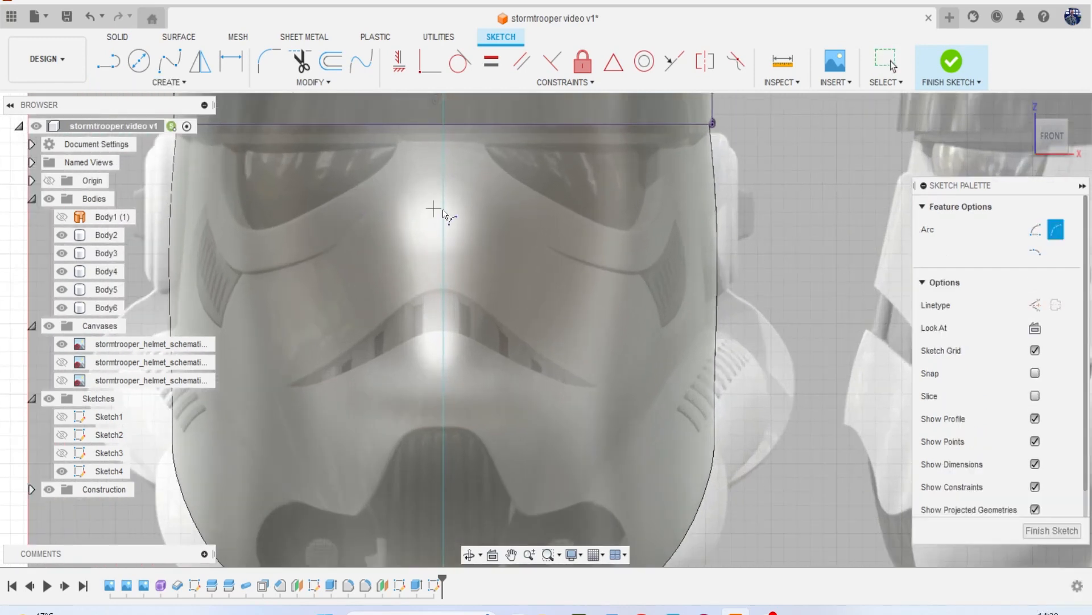
{"action": "middle_click_drag", "start_coordinate": [483, 198], "coordinate": [438, 224]}
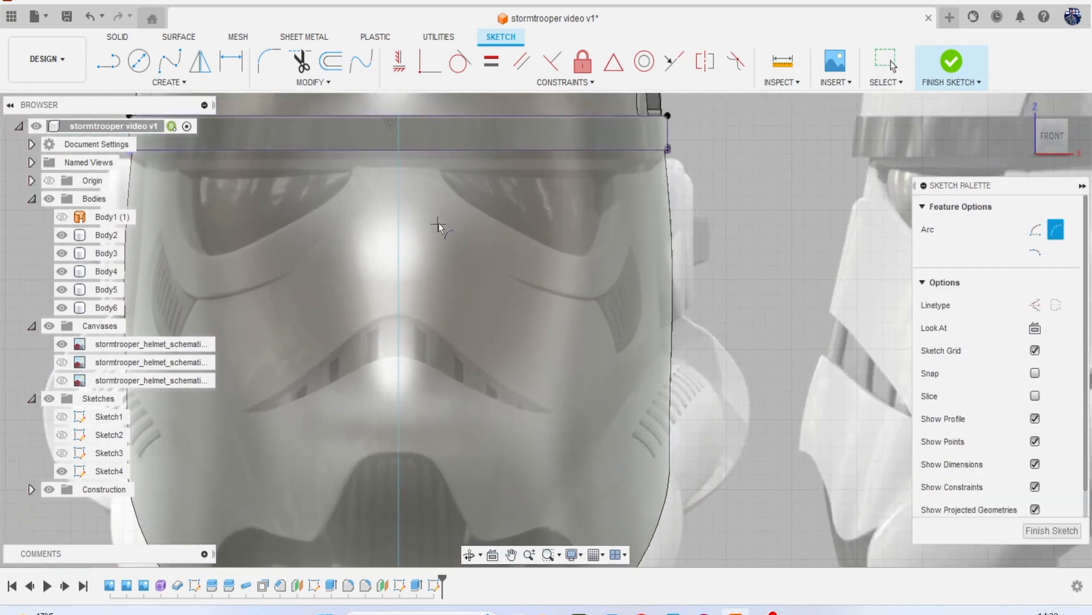
{"action": "left_click", "coordinate": [440, 169]}
{"action": "left_click", "coordinate": [585, 258]}
{"action": "left_click", "coordinate": [550, 247]}
Close the eye outline with a three-point arc along its outer side and a straight line across its upper edge.
{"action": "left_click", "coordinate": [581, 258]}
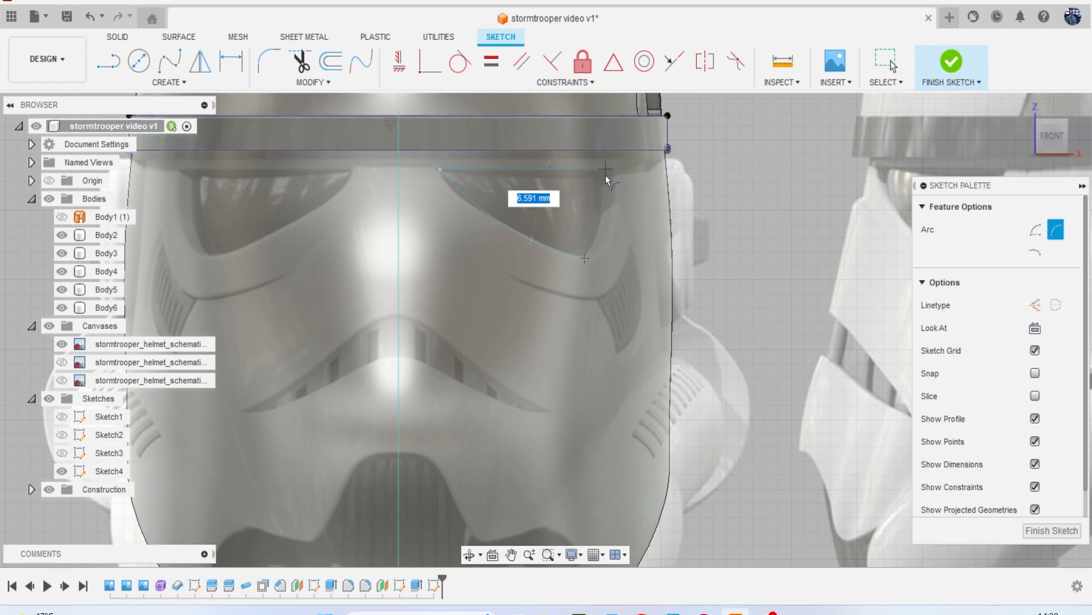
{"action": "left_click", "coordinate": [606, 169]}
{"action": "left_click", "coordinate": [606, 204]}
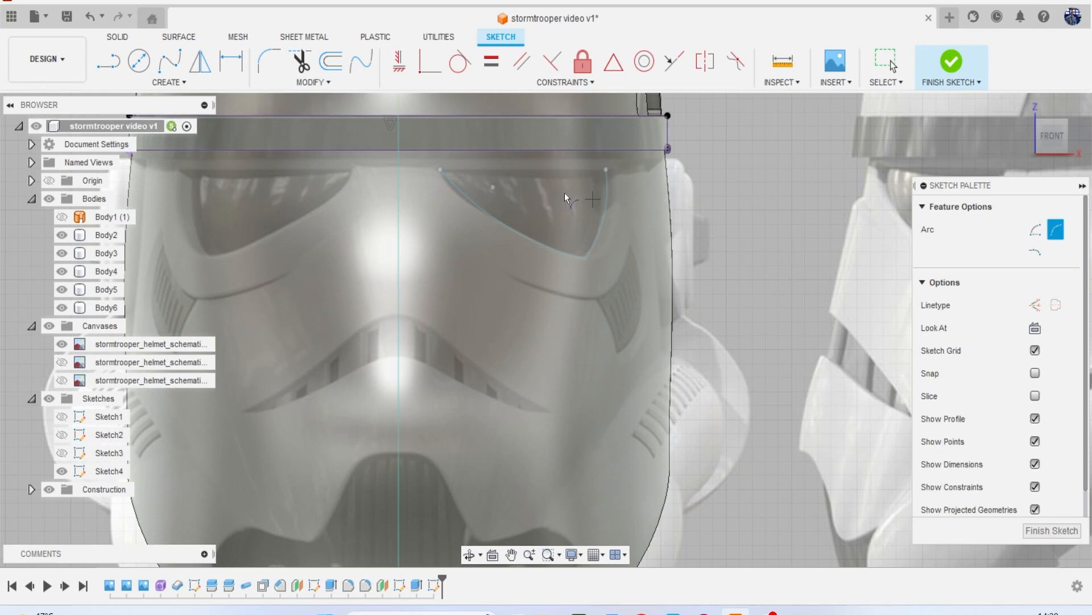
{"action": "key", "text": "l"}
{"action": "left_click", "coordinate": [445, 172]}
{"action": "left_click", "coordinate": [608, 173]}
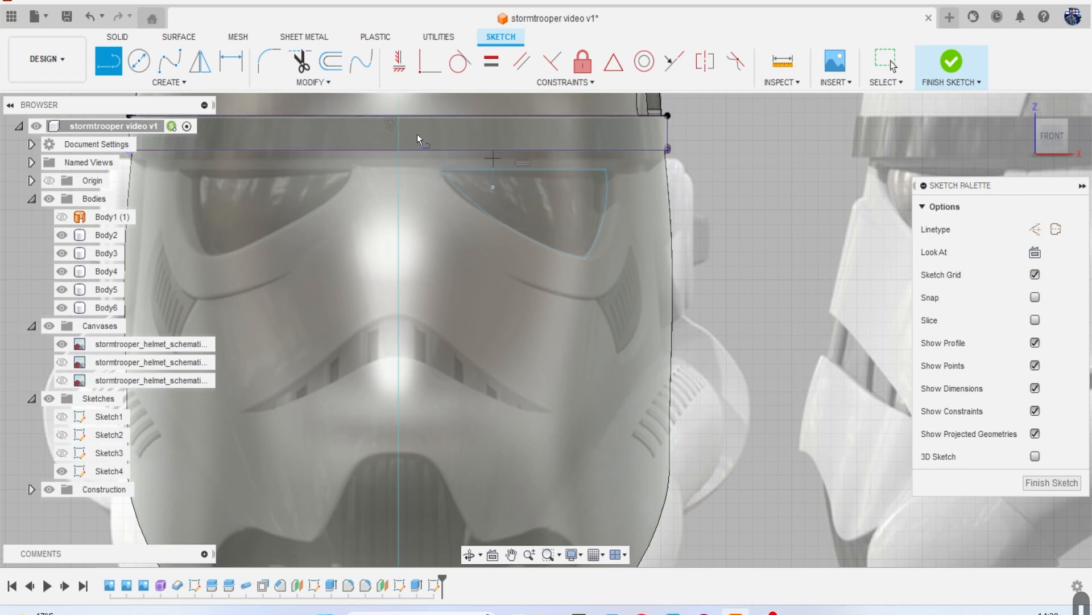
Fillet the inner upper corner of the eye outline with a radius of about 0.59 mm.
{"action": "left_click", "coordinate": [271, 61]}
{"action": "left_click", "coordinate": [446, 171]}
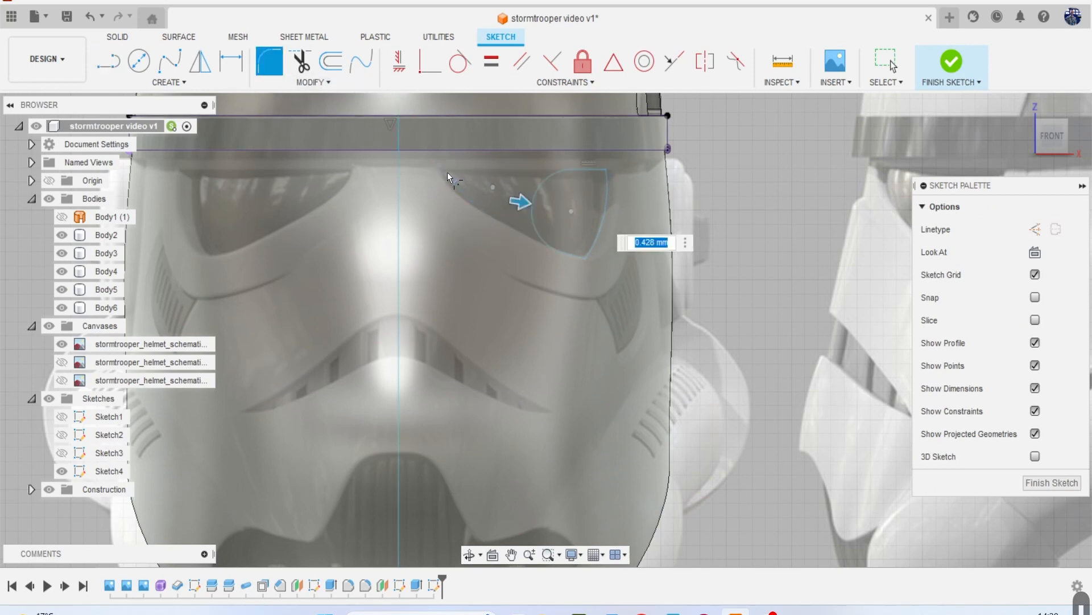
{"action": "left_click_drag", "start_coordinate": [519, 202], "coordinate": [345, 195]}
{"action": "key", "text": "Return"}
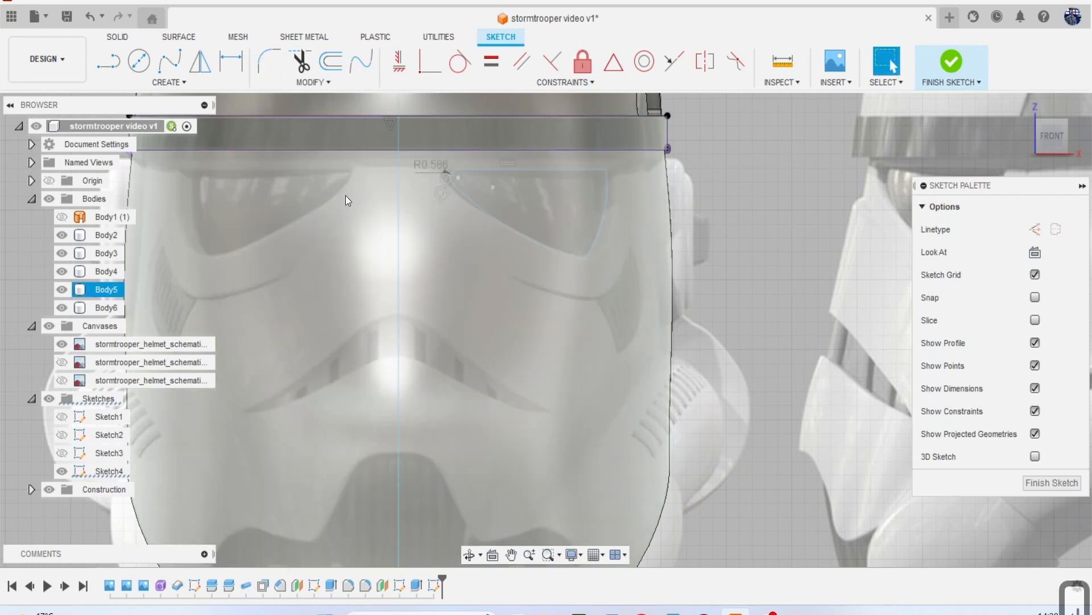
Fillet the outer upper corner of the eye outline with a radius of about 1.07 mm.
{"action": "left_click", "coordinate": [270, 62]}
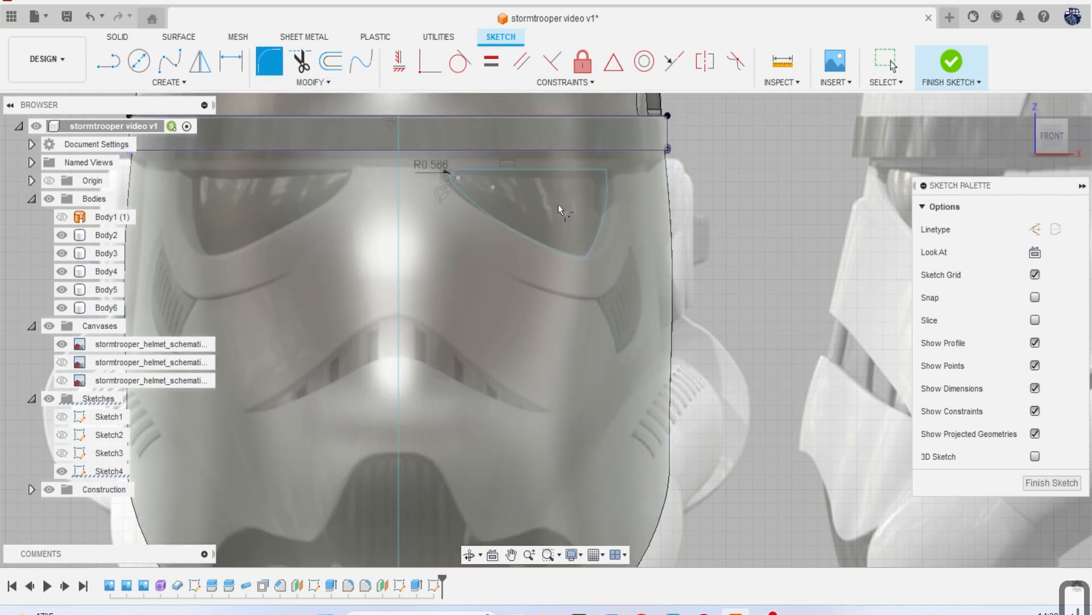
{"action": "left_click", "coordinate": [606, 170]}
{"action": "left_click_drag", "start_coordinate": [615, 171], "coordinate": [614, 166]}
{"action": "key", "text": "Return"}
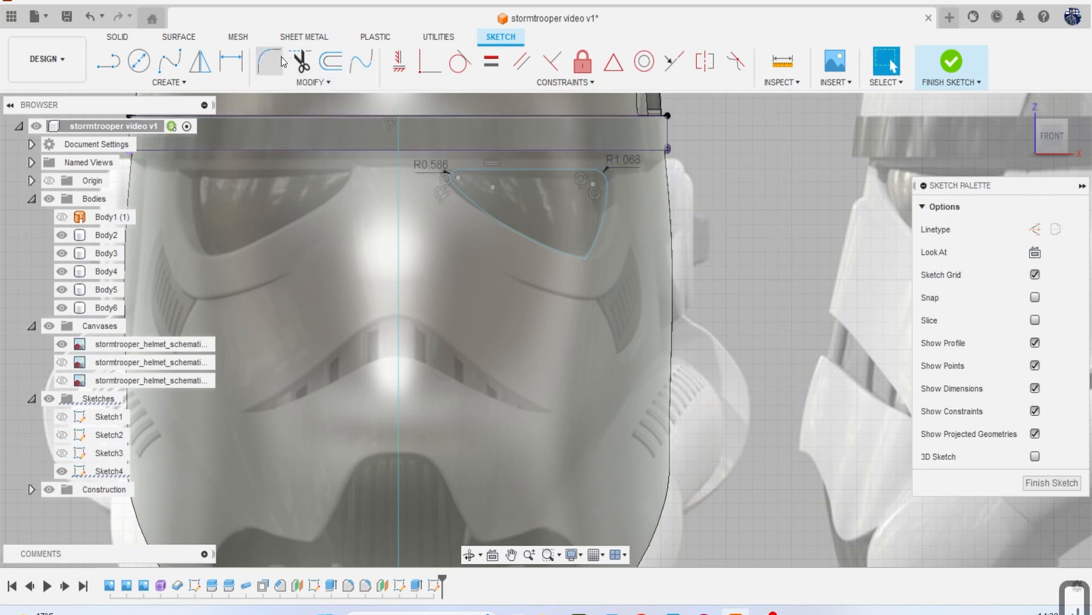
Fillet the lower corner of the eye outline with a radius of about 1.63 mm.
{"action": "left_click", "coordinate": [271, 62]}
{"action": "left_click", "coordinate": [589, 263]}
{"action": "key", "text": "Return"}
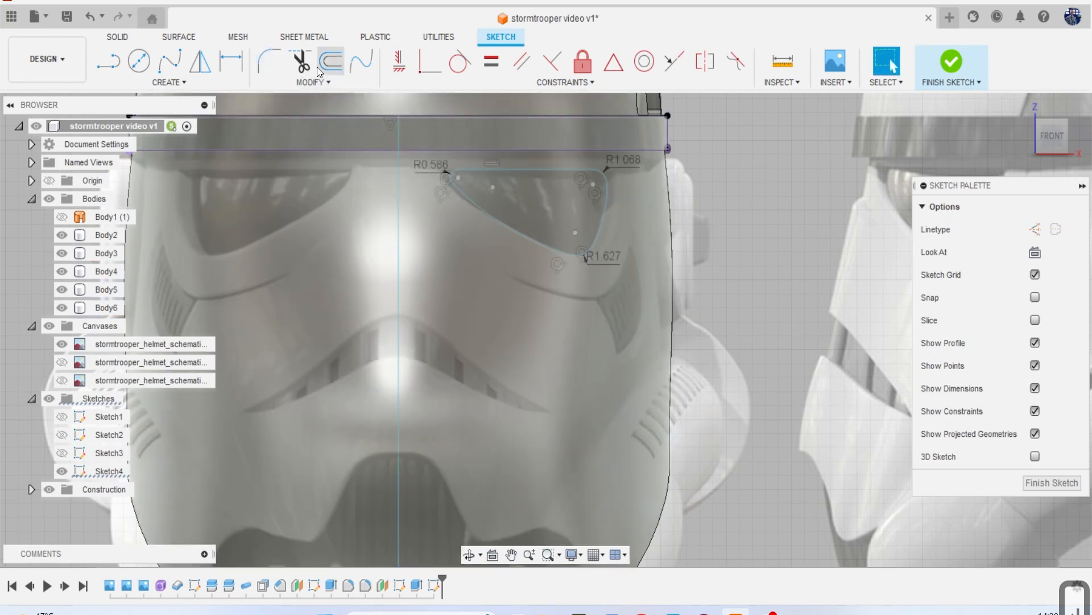
Offset the whole eye outline outward by about 3.11 mm as a connected chain.
{"action": "left_click", "coordinate": [320, 72]}
{"action": "left_click", "coordinate": [511, 229]}
{"action": "left_click_drag", "start_coordinate": [510, 242], "coordinate": [492, 267]}
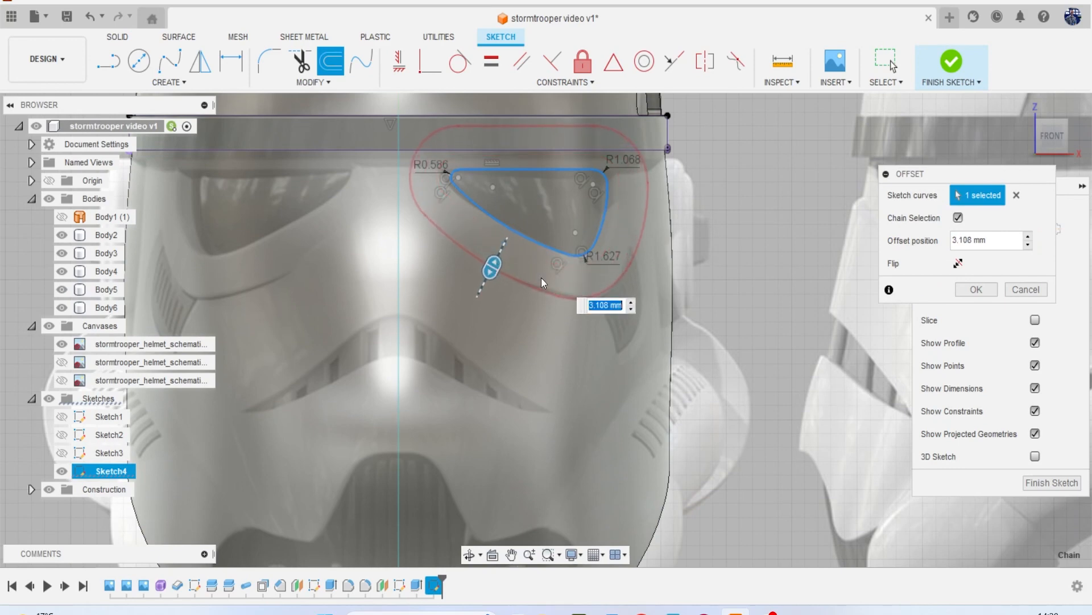
{"action": "left_click", "coordinate": [977, 289]}
Mirror the eye outline and its offset outline to the other half of the face about the vertical centre line.
{"action": "left_click", "coordinate": [169, 83]}
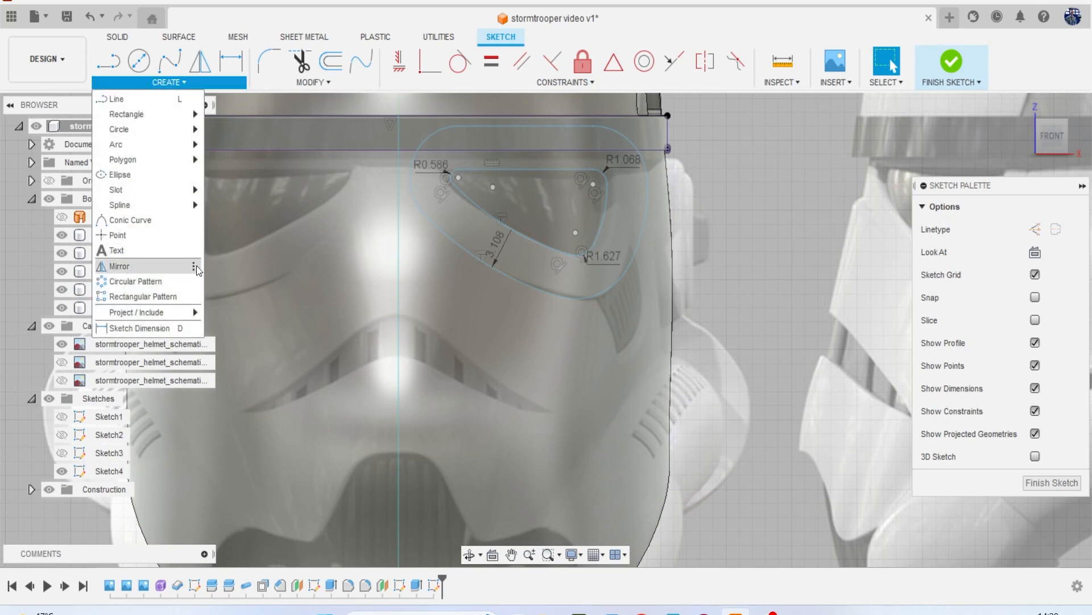
{"action": "left_click", "coordinate": [184, 271]}
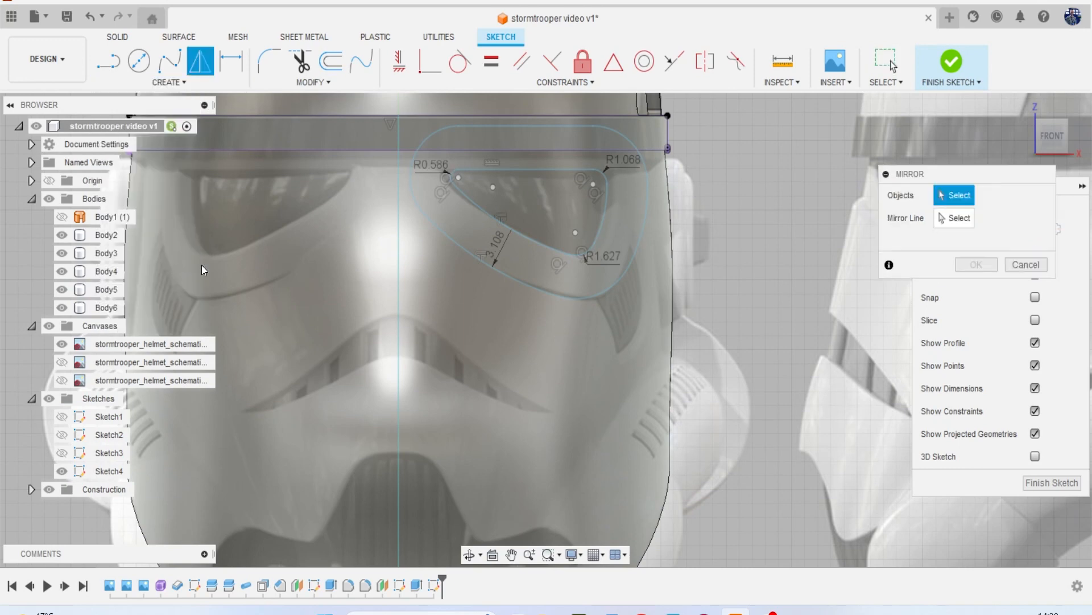
{"action": "double_click", "coordinate": [531, 288]}
{"action": "double_click", "coordinate": [559, 254]}
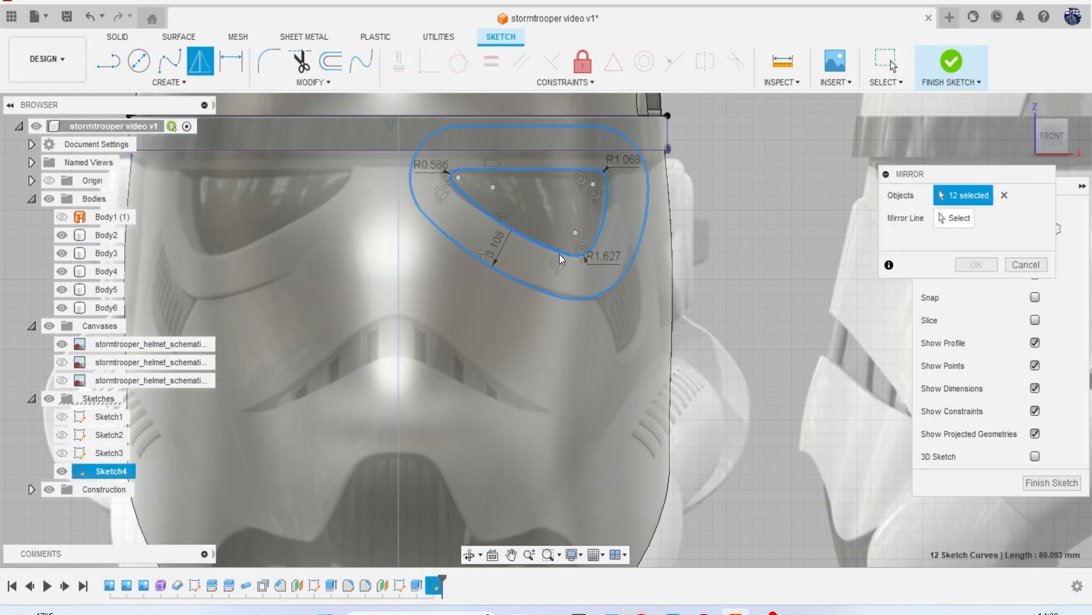
{"action": "left_click", "coordinate": [954, 220]}
{"action": "left_click", "coordinate": [399, 261]}
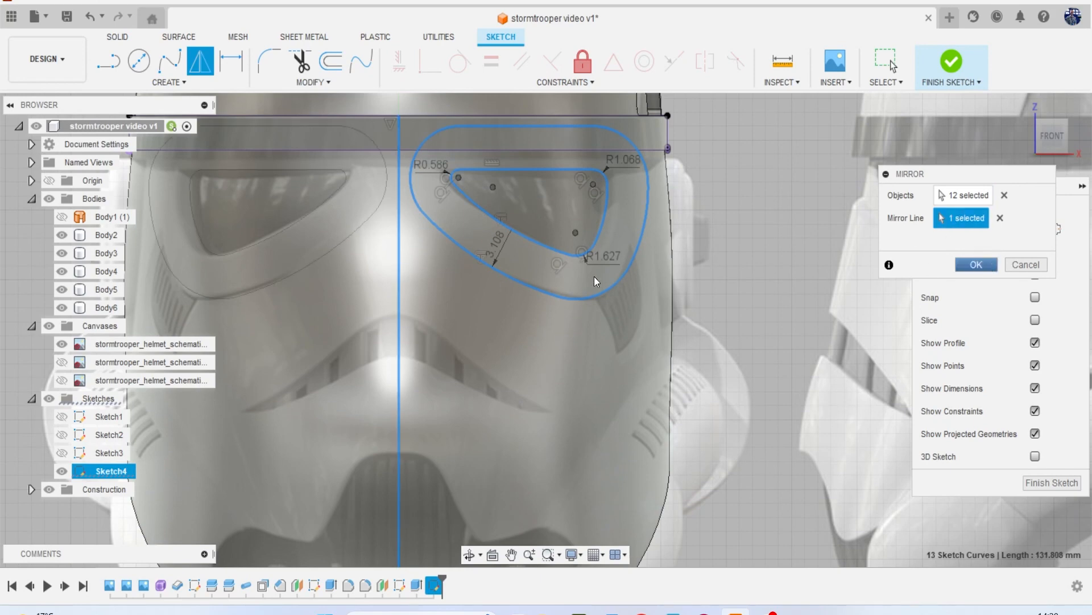
{"action": "key", "text": "Return"}
{"action": "scroll", "coordinate": [727, 250], "scroll_direction": "down", "scroll_amount": 3}
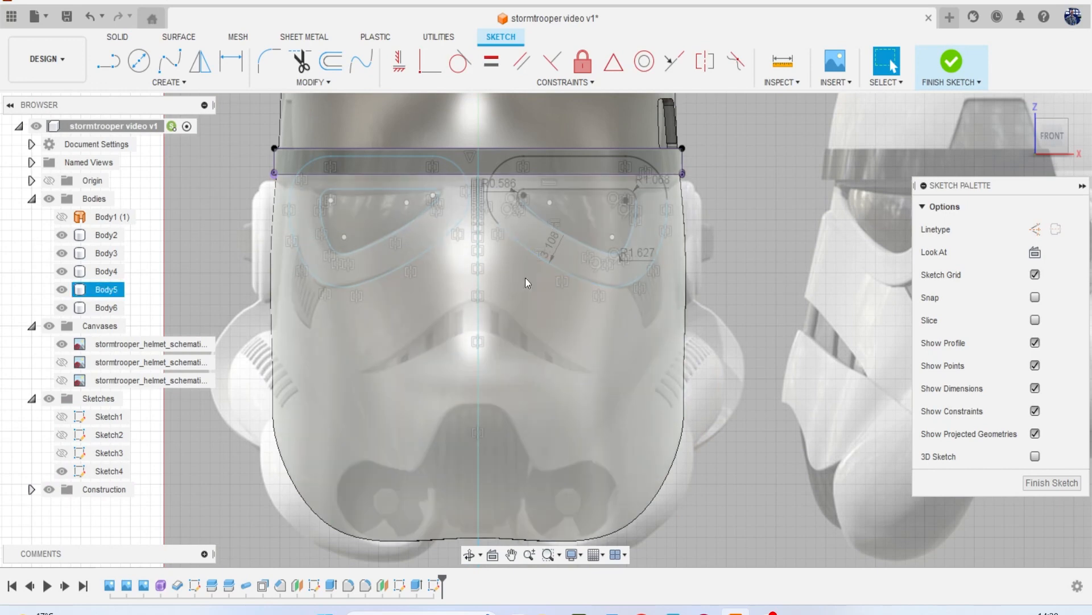
Connect the two offset outlines across the nose bridge with a horizontal line about 4.93 mm long.
{"action": "scroll", "coordinate": [501, 279], "scroll_direction": "up", "scroll_amount": 2}
{"action": "key", "text": "l"}
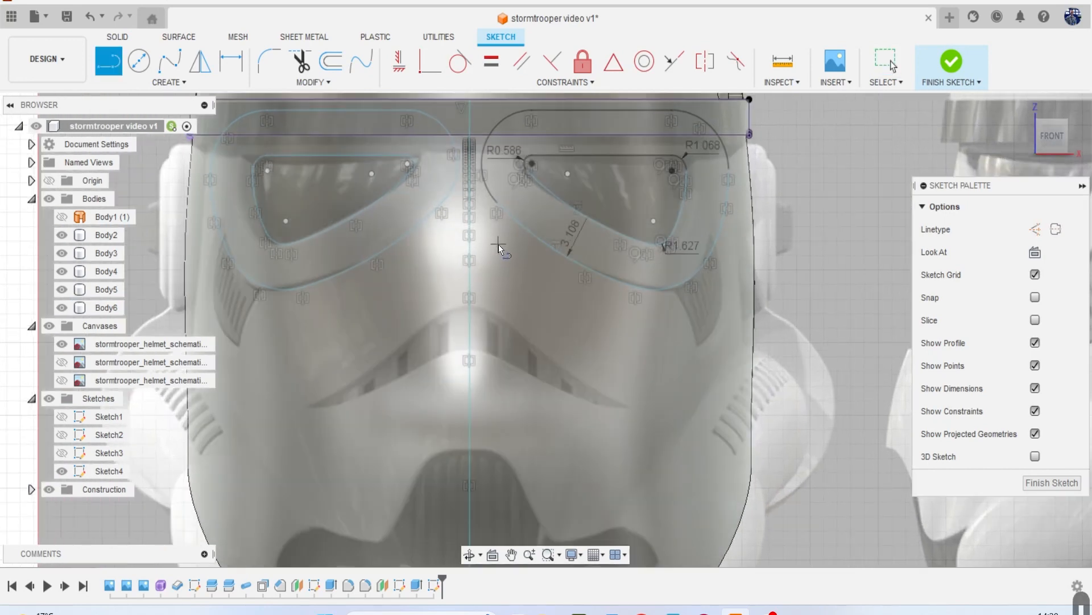
{"action": "scroll", "coordinate": [506, 226], "scroll_direction": "up", "scroll_amount": 2}
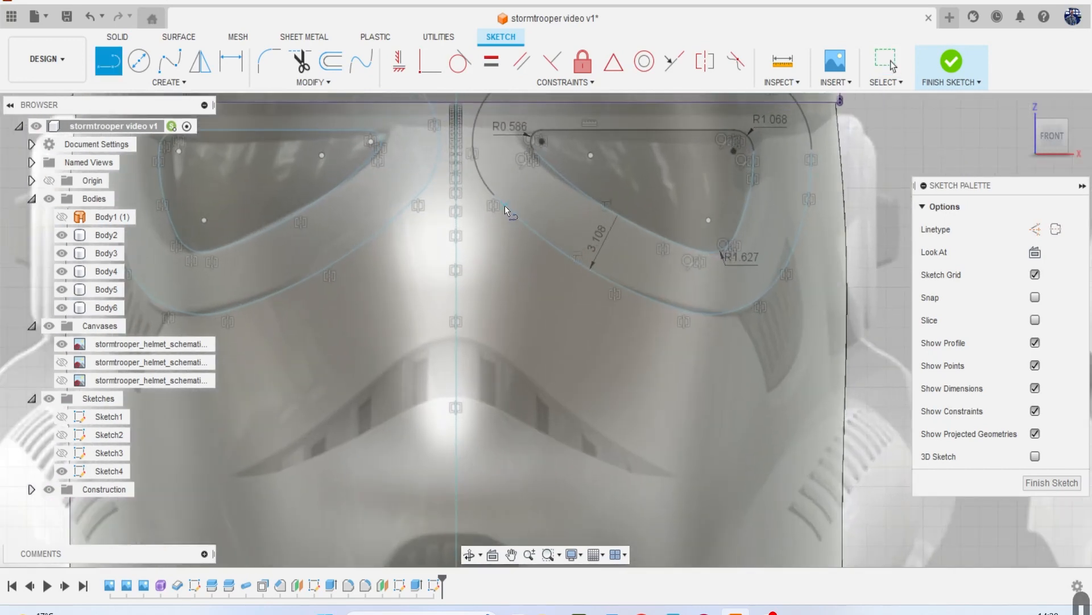
{"action": "left_click", "coordinate": [503, 203]}
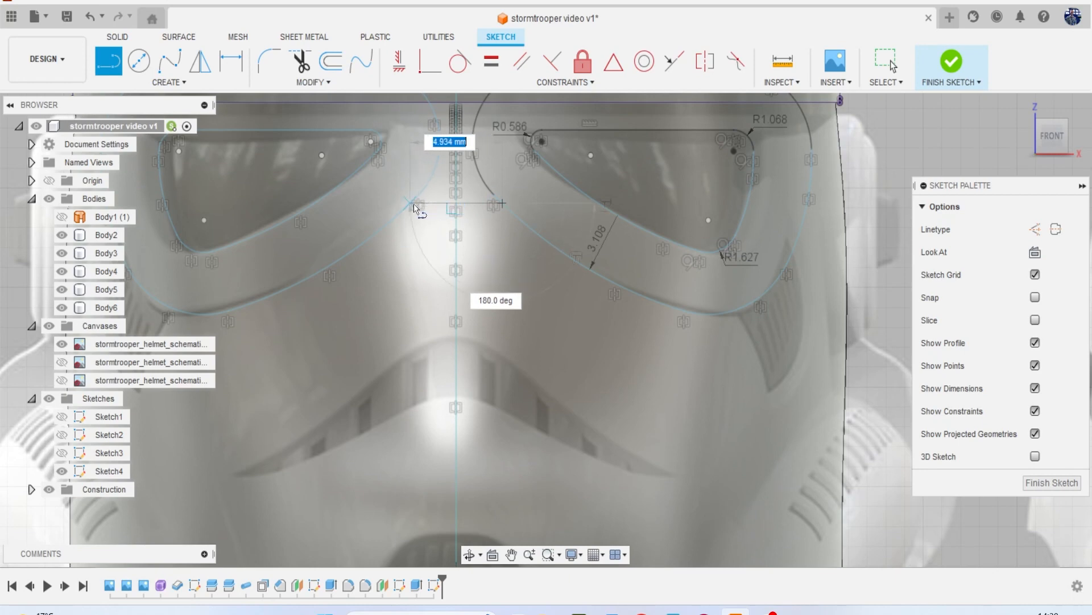
{"action": "double_click", "coordinate": [415, 204]}
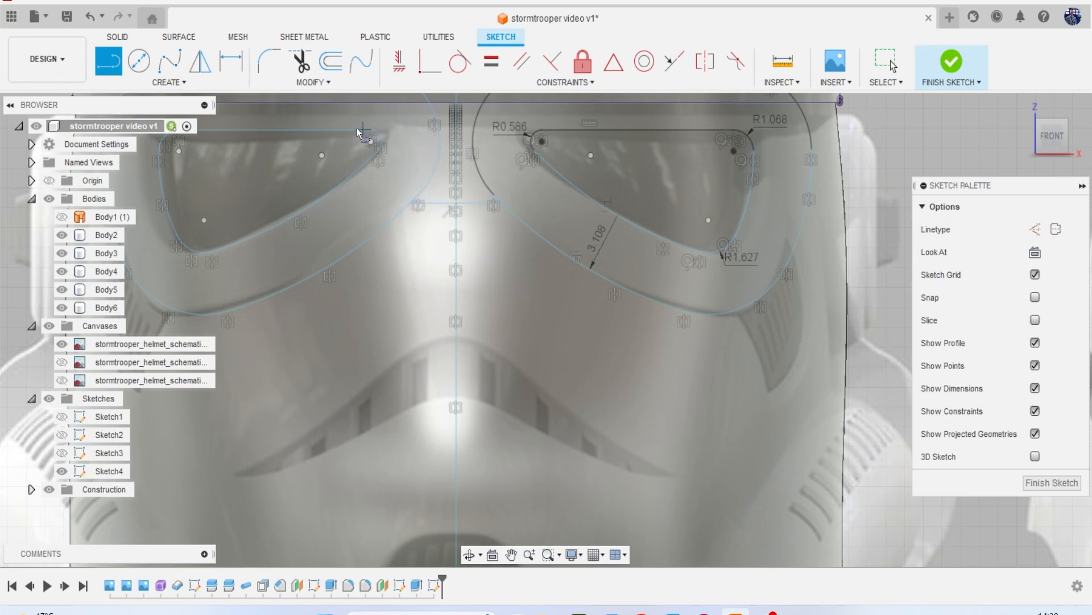
Draw a shallow upward three-point arc between the ends of the straight nose-bridge line, and trim that line.
{"action": "left_click", "coordinate": [169, 82]}
{"action": "mouse_move", "coordinate": [163, 149]}
{"action": "left_click", "coordinate": [233, 156]}
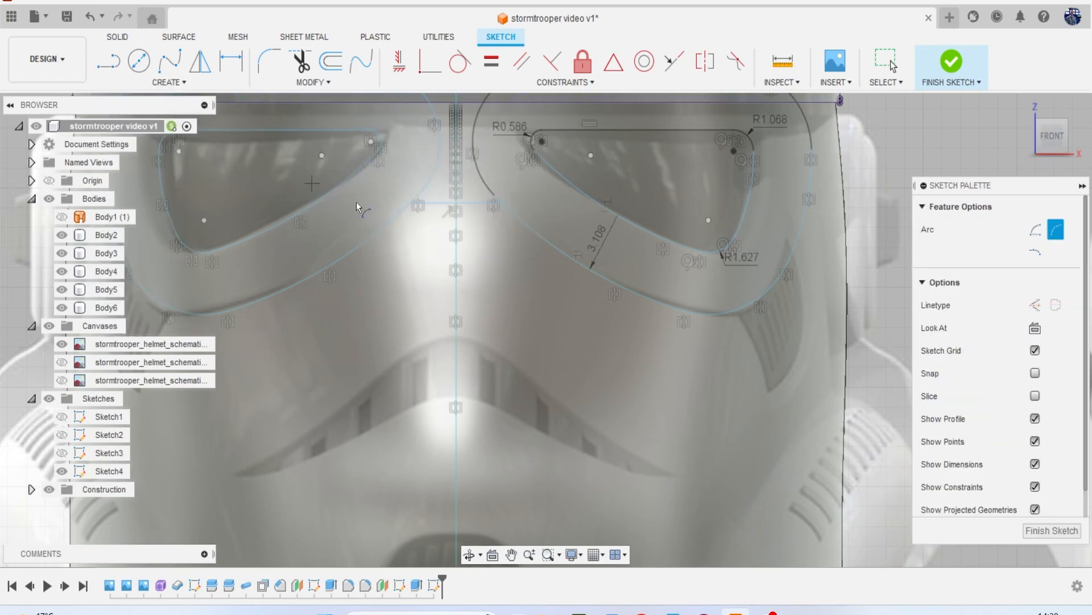
{"action": "left_click", "coordinate": [410, 203]}
{"action": "left_click", "coordinate": [502, 203]}
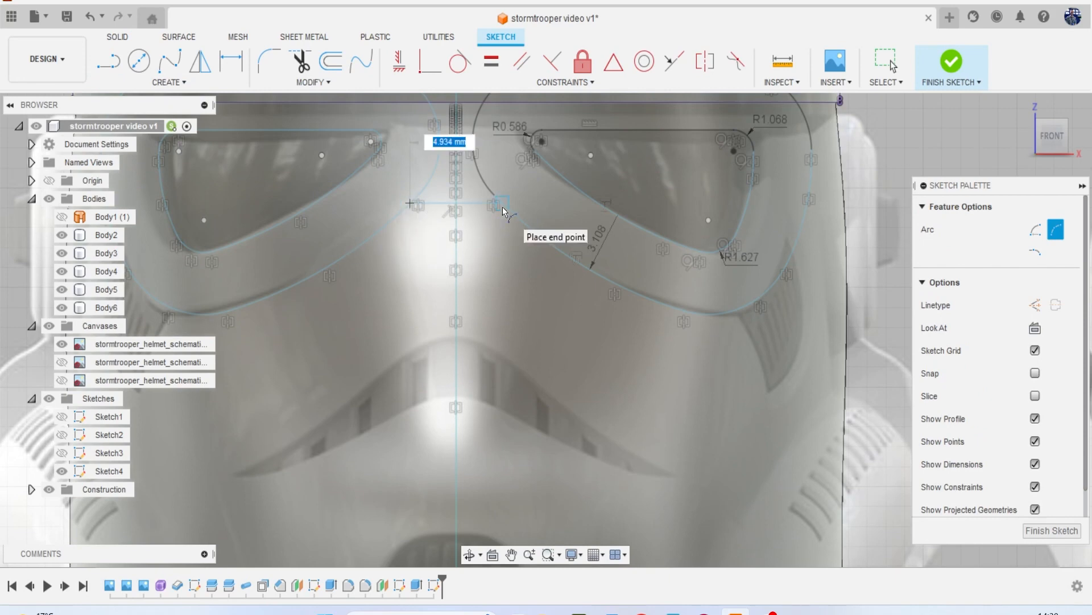
{"action": "left_click", "coordinate": [466, 195]}
{"action": "key", "text": "t"}
{"action": "left_click", "coordinate": [465, 204]}
Draw a vertical line from the outer side of the right offset outline up past the brow band.
{"action": "scroll", "coordinate": [462, 215], "scroll_direction": "down", "scroll_amount": 2}
{"action": "middle_click_drag", "start_coordinate": [462, 215], "coordinate": [475, 260]}
{"action": "mouse_move", "coordinate": [428, 200]}
{"action": "middle_mouse_down"}
{"action": "mouse_move", "coordinate": [567, 237]}
{"action": "mouse_move", "coordinate": [393, 215]}
{"action": "middle_mouse_up"}
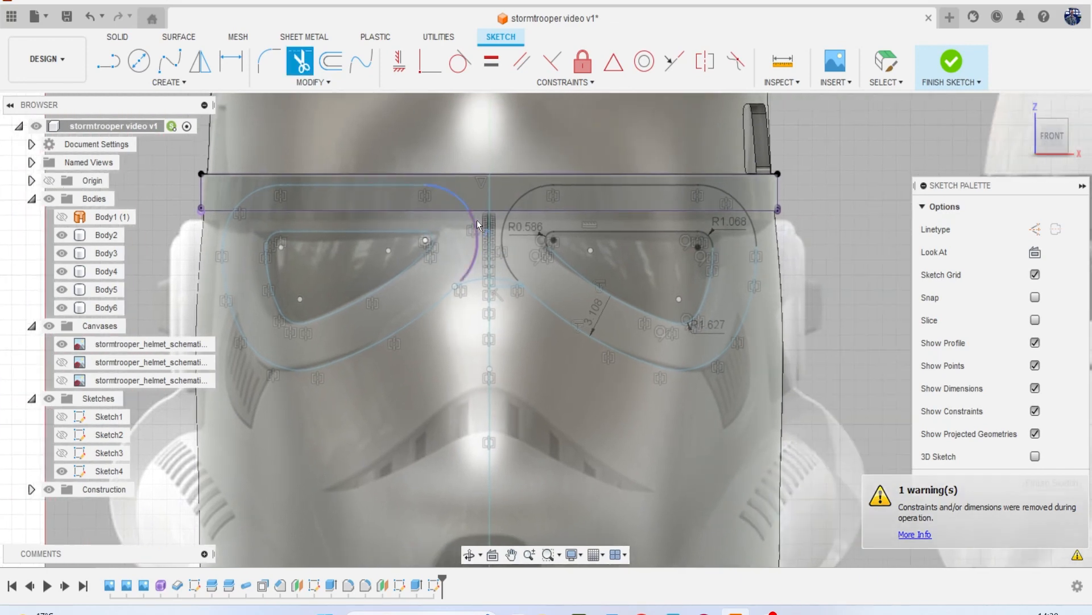
{"action": "middle_click_drag", "start_coordinate": [511, 233], "coordinate": [369, 239]}
{"action": "scroll", "coordinate": [369, 239], "scroll_direction": "up", "scroll_amount": 1}
{"action": "key", "text": "l"}
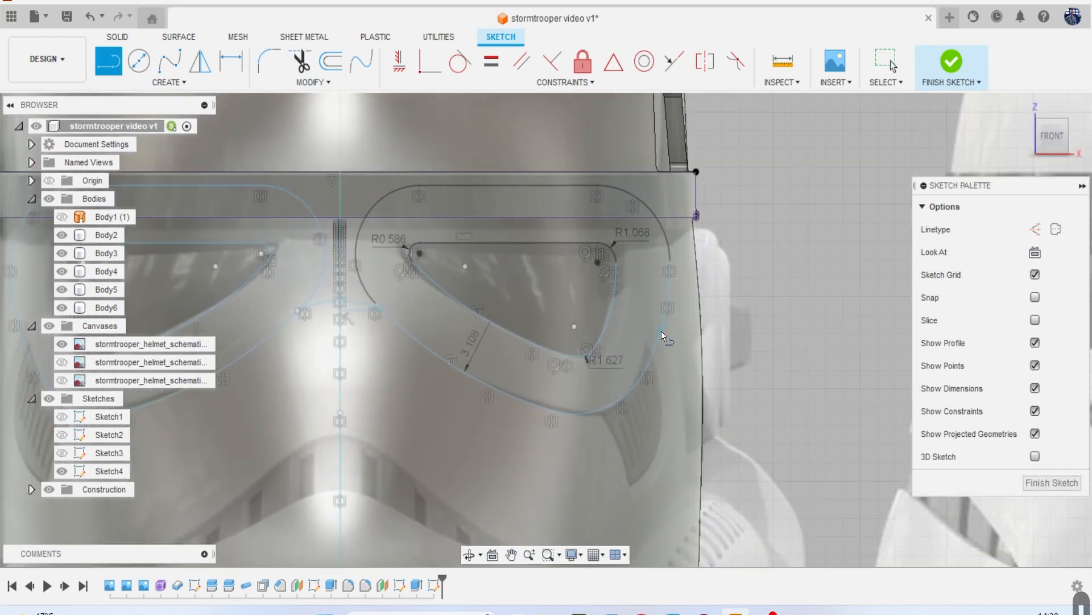
{"action": "left_click", "coordinate": [670, 267]}
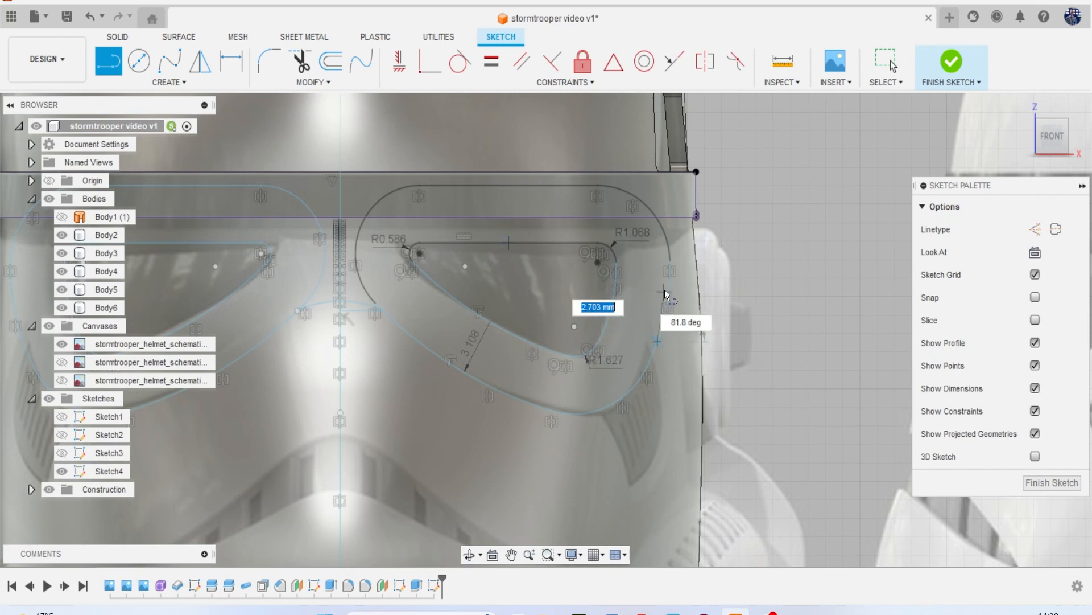
{"action": "left_click", "coordinate": [672, 122]}
{"action": "scroll", "coordinate": [707, 196], "scroll_direction": "down", "scroll_amount": 1}
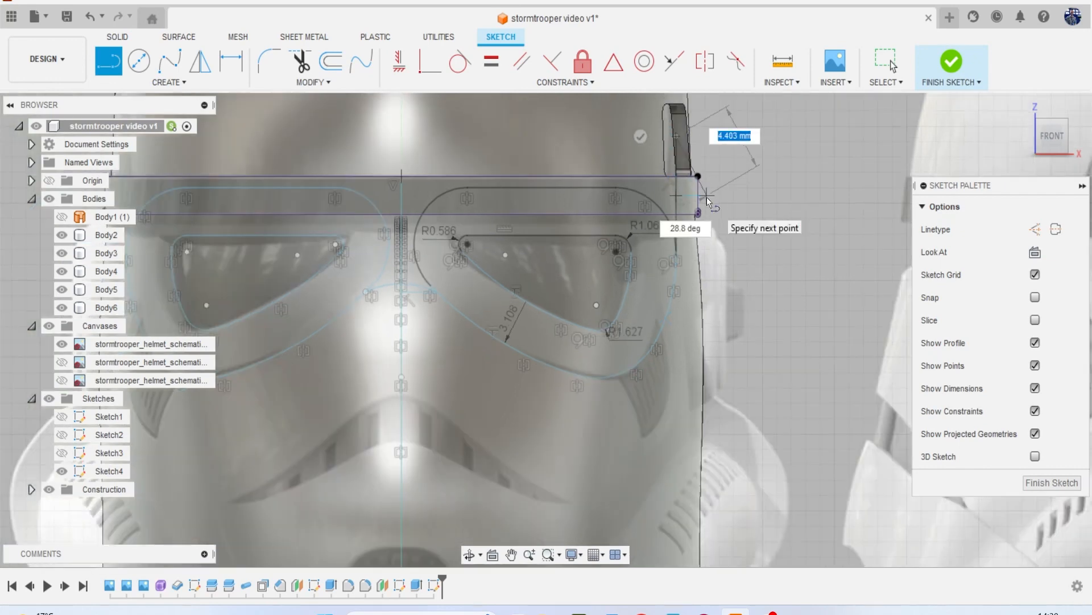
{"action": "key", "text": "Escape"}
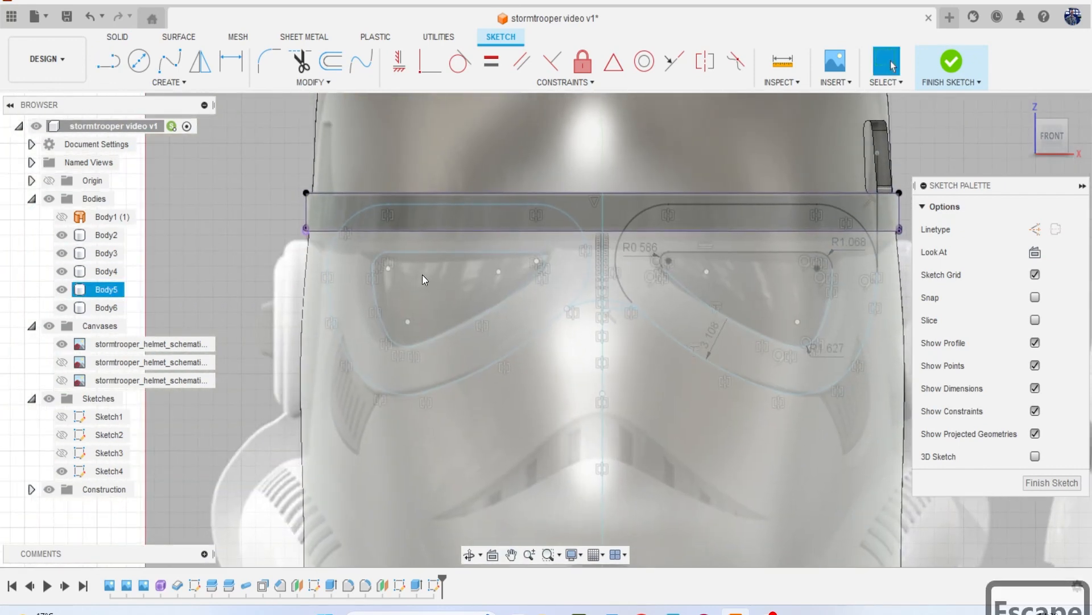
{"action": "key", "text": "Escape"}
Draw a matching vertical line about 9.26 mm long from the left offset outline's outer side up past the brow band.
{"action": "scroll", "coordinate": [347, 293], "scroll_direction": "up", "scroll_amount": 1}
{"action": "left_click", "coordinate": [334, 306]}
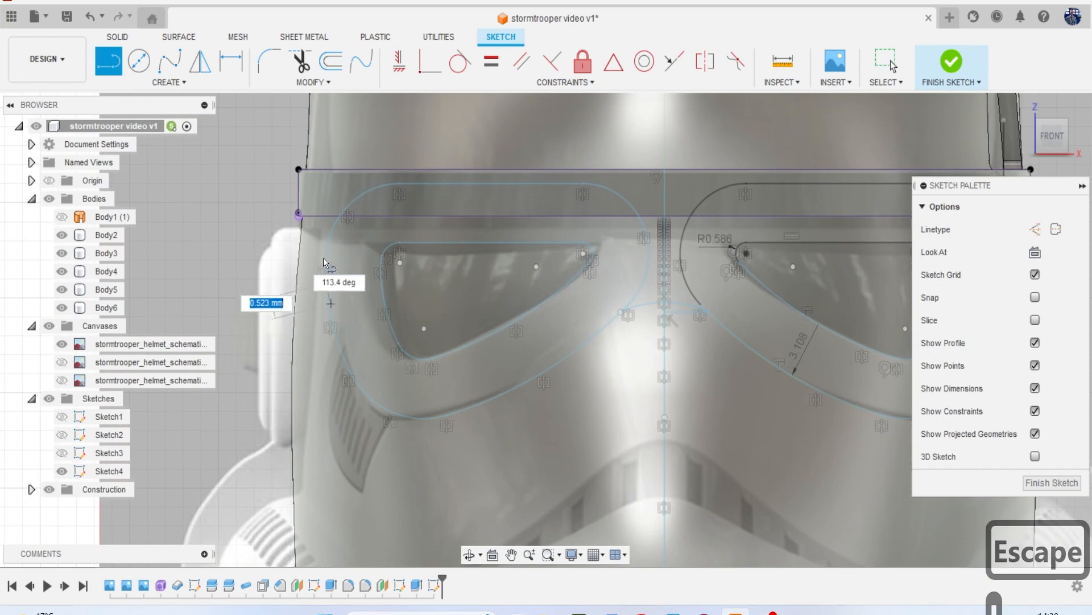
{"action": "left_click", "coordinate": [335, 128]}
{"action": "scroll", "coordinate": [393, 180], "scroll_direction": "down", "scroll_amount": 2}
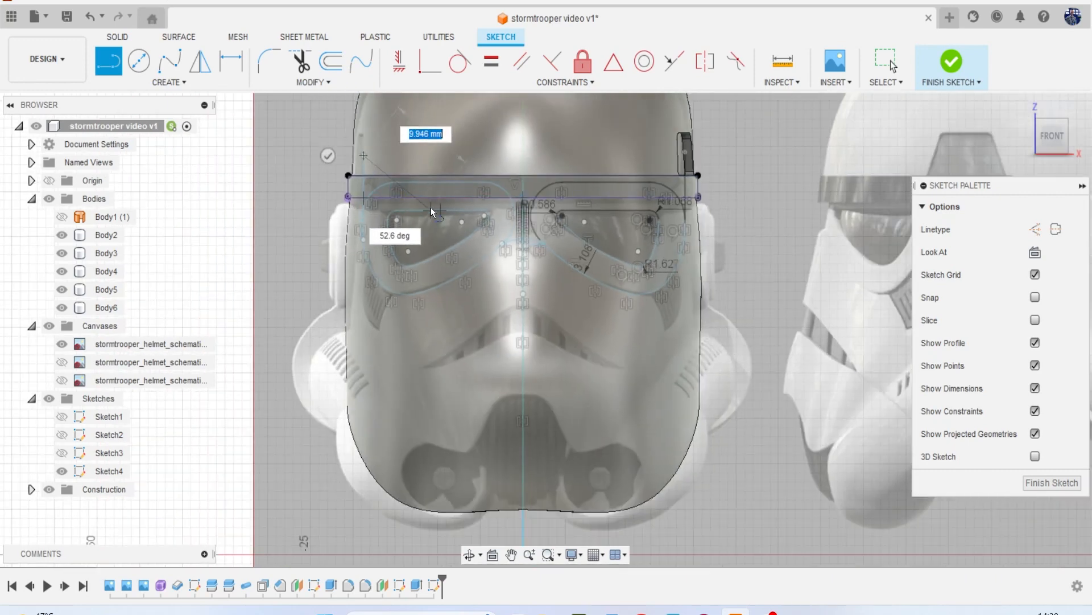
{"action": "key", "text": "Escape"}
Trim away the upper edge and the inner curve of the right offset outline.
{"action": "key", "text": "t"}
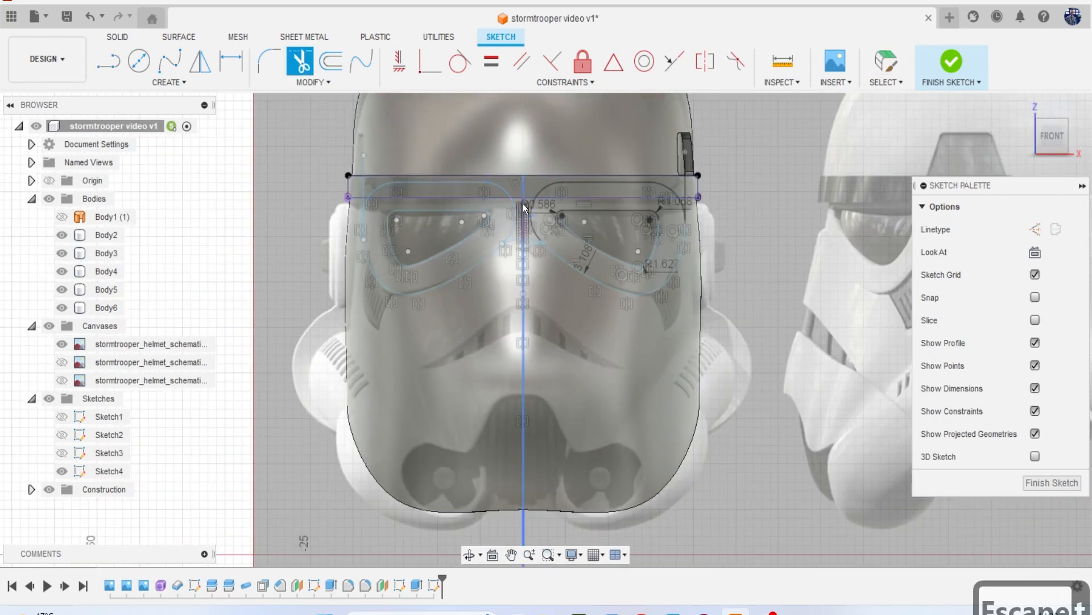
{"action": "scroll", "coordinate": [569, 204], "scroll_direction": "up", "scroll_amount": 2}
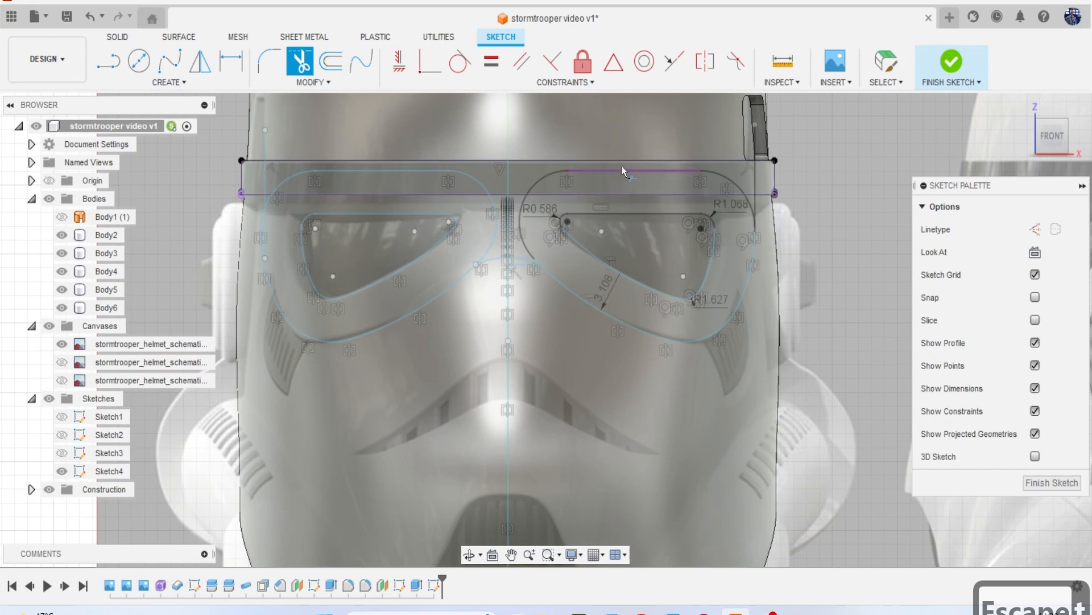
{"action": "left_click", "coordinate": [558, 184]}
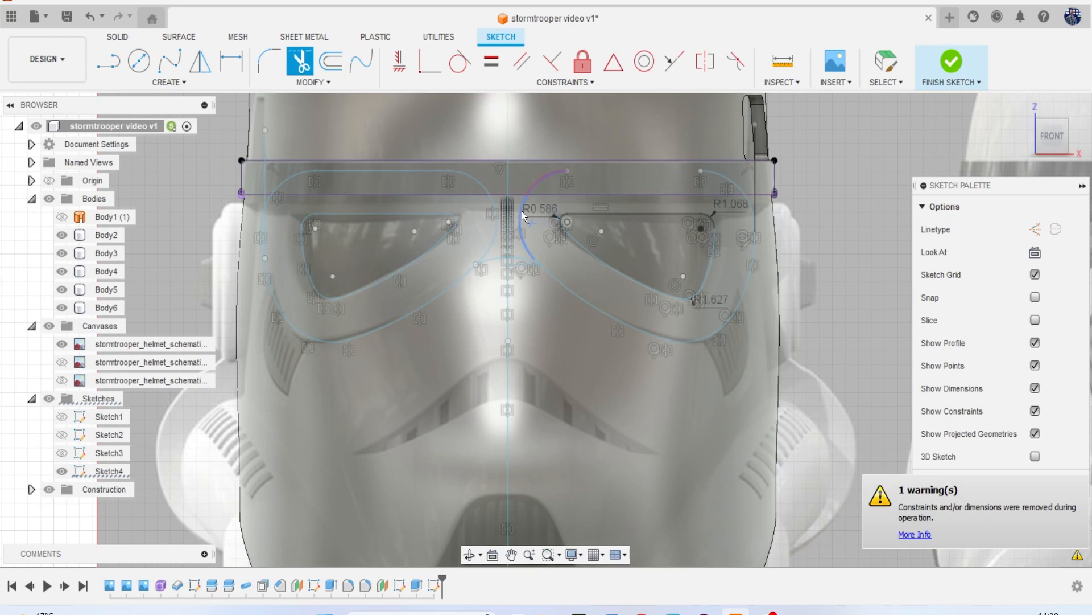
{"action": "left_click", "coordinate": [539, 189]}
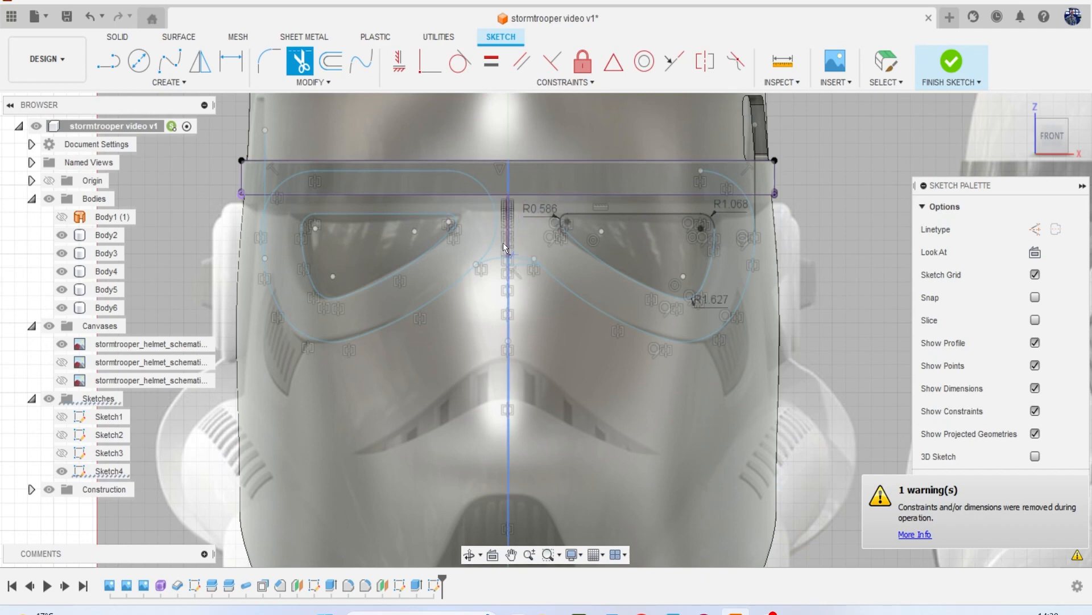
Trim the nose-bridge arc back to the centre line and remove the leftover stub where it meets the right offset outline.
{"action": "left_click", "coordinate": [493, 270]}
{"action": "scroll", "coordinate": [503, 252], "scroll_direction": "up", "scroll_amount": 5}
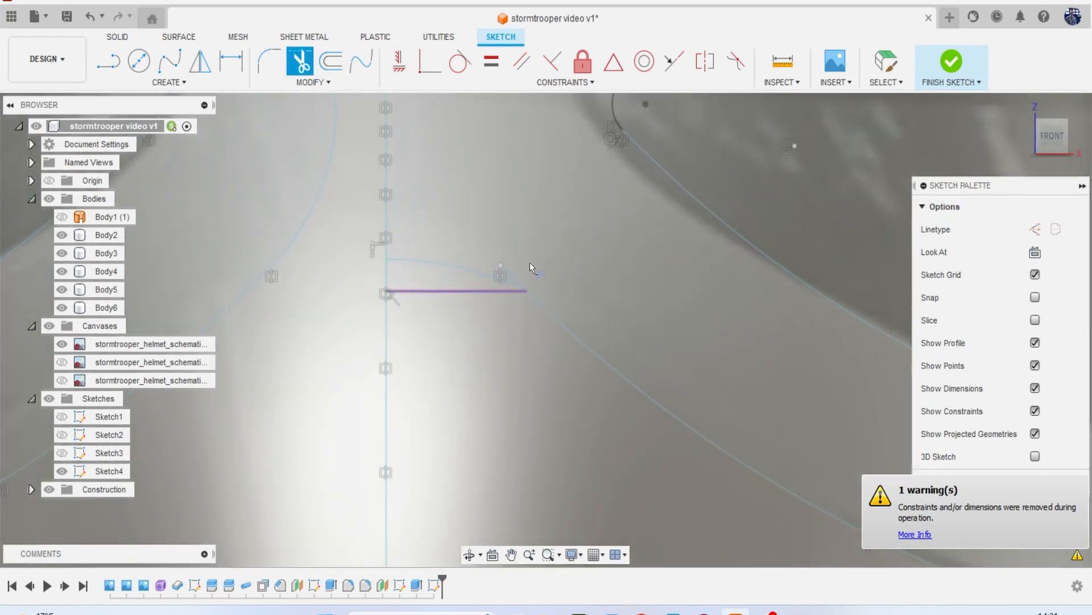
{"action": "left_click", "coordinate": [510, 270]}
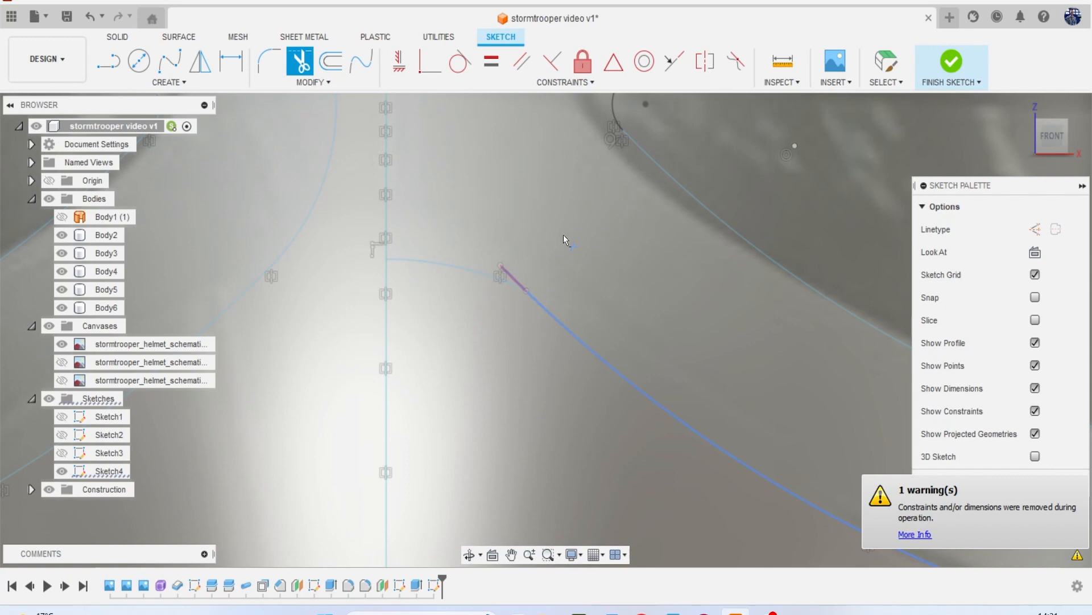
Trim away the outer upper corner curve of the right offset outline beside the vertical line.
{"action": "scroll", "coordinate": [563, 234], "scroll_direction": "down", "scroll_amount": 10}
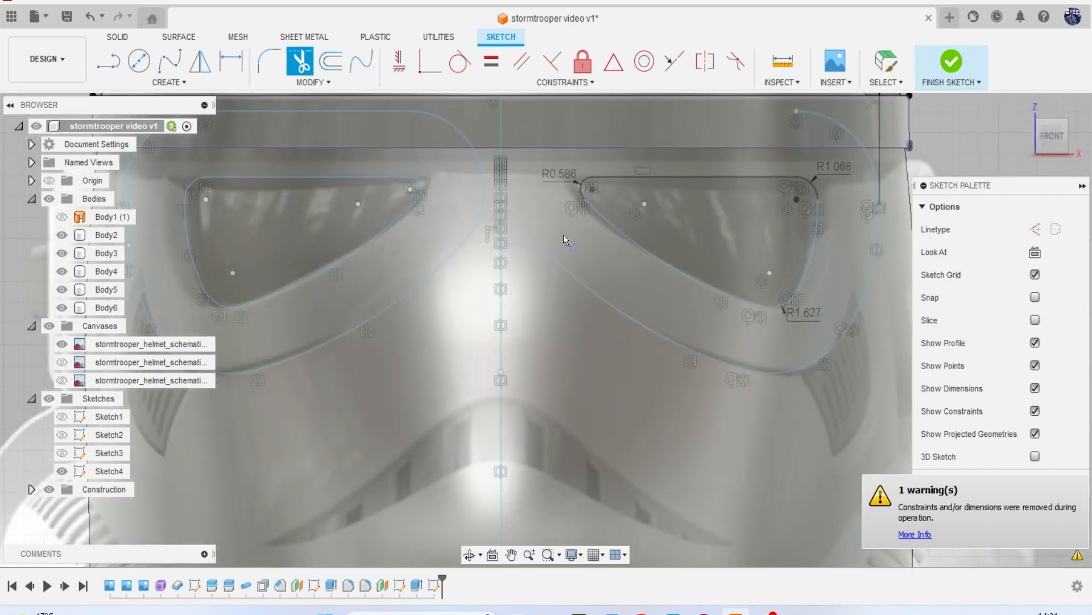
{"action": "middle_click_drag", "start_coordinate": [563, 234], "coordinate": [466, 270]}
{"action": "scroll", "coordinate": [637, 234], "scroll_direction": "up", "scroll_amount": 3}
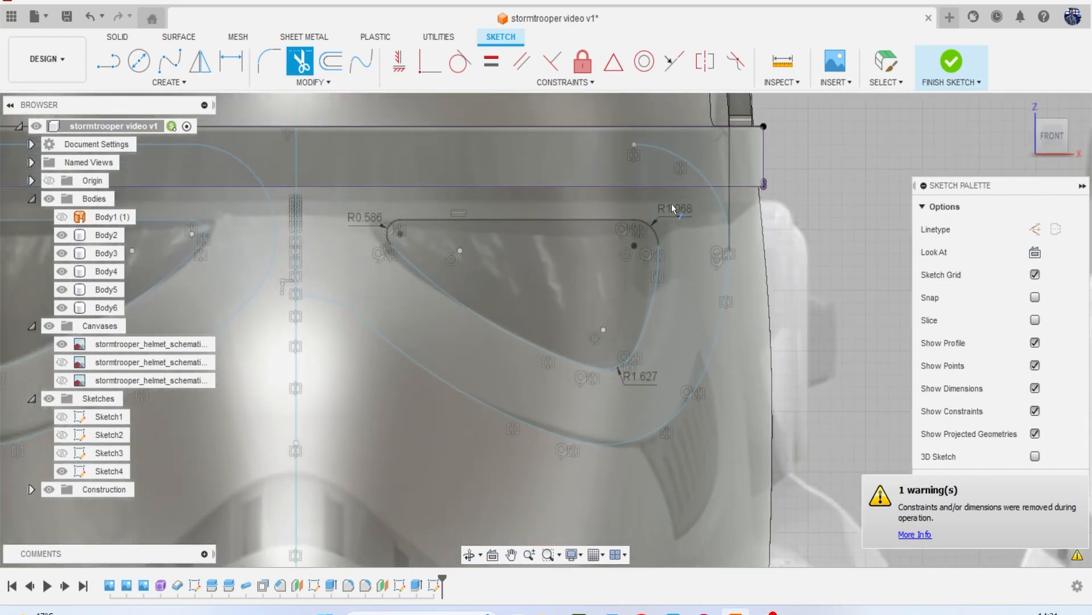
{"action": "left_click", "coordinate": [702, 207]}
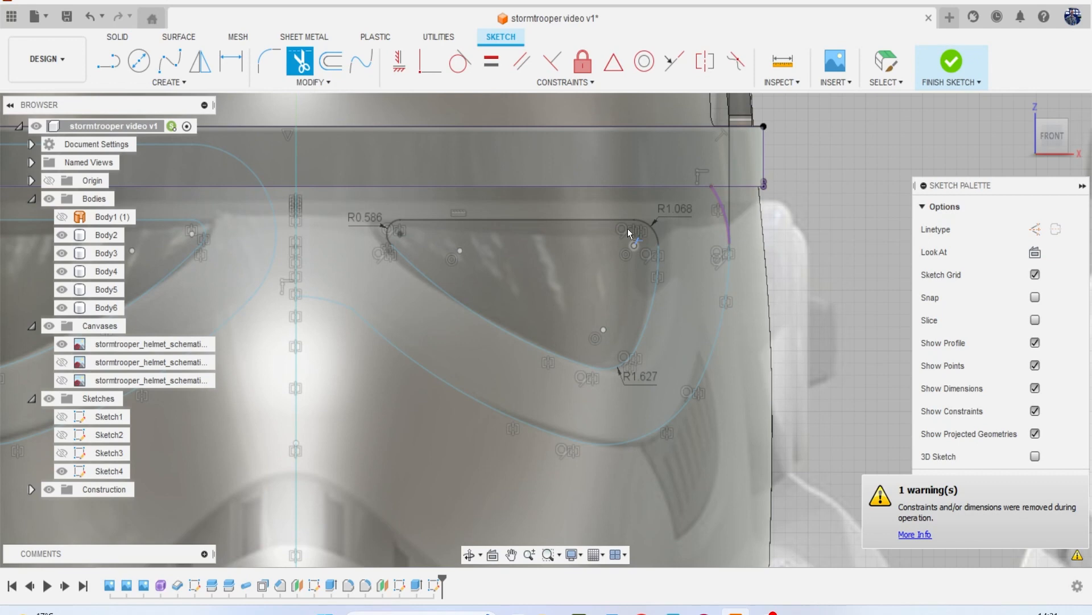
Delete the mirrored offset outline, the mirrored eye outline and the vertical line on the left half of the face.
{"action": "scroll", "coordinate": [576, 241], "scroll_direction": "down", "scroll_amount": 5}
{"action": "scroll", "coordinate": [515, 259], "scroll_direction": "up", "scroll_amount": 4}
{"action": "scroll", "coordinate": [387, 187], "scroll_direction": "down", "scroll_amount": 2}
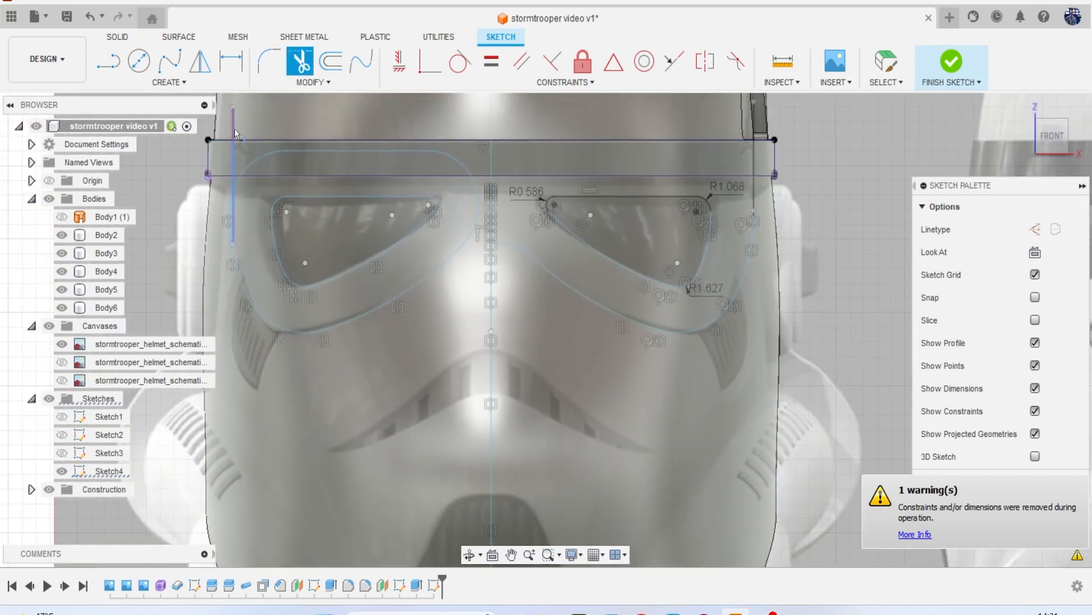
{"action": "left_click", "coordinate": [233, 130]}
{"action": "key", "text": "Escape"}
{"action": "double_click", "coordinate": [346, 150]}
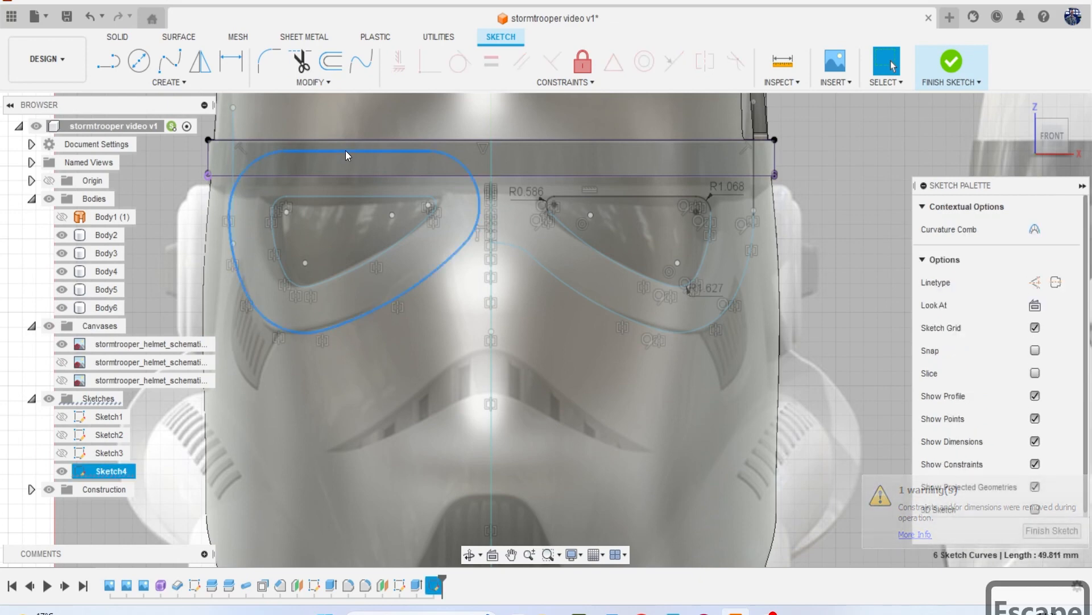
{"action": "key", "text": "Delete"}
{"action": "double_click", "coordinate": [362, 199]}
{"action": "key", "text": "Delete"}
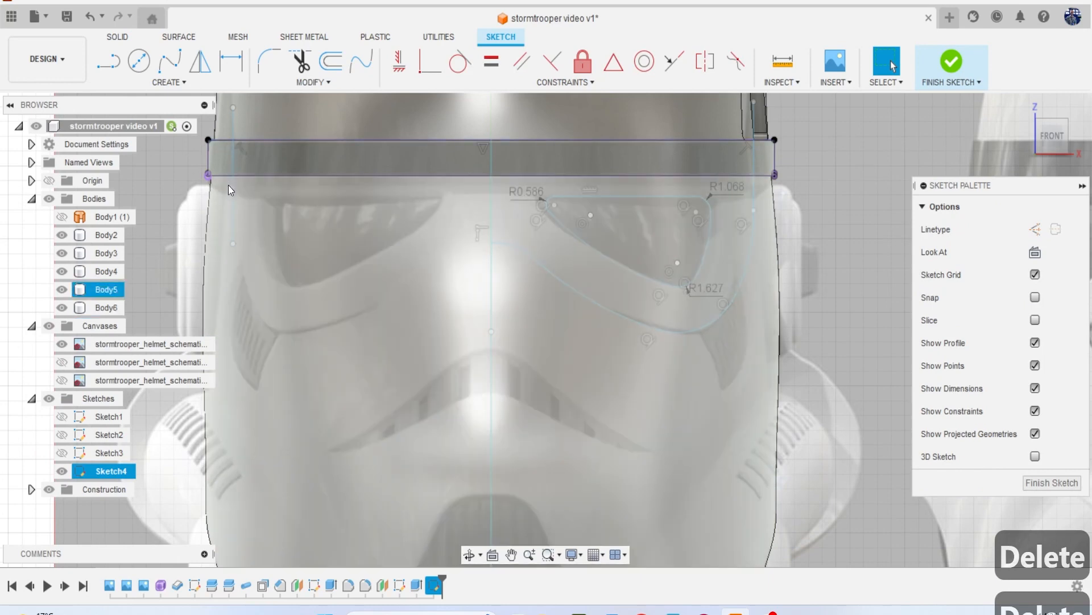
{"action": "left_click", "coordinate": [231, 191]}
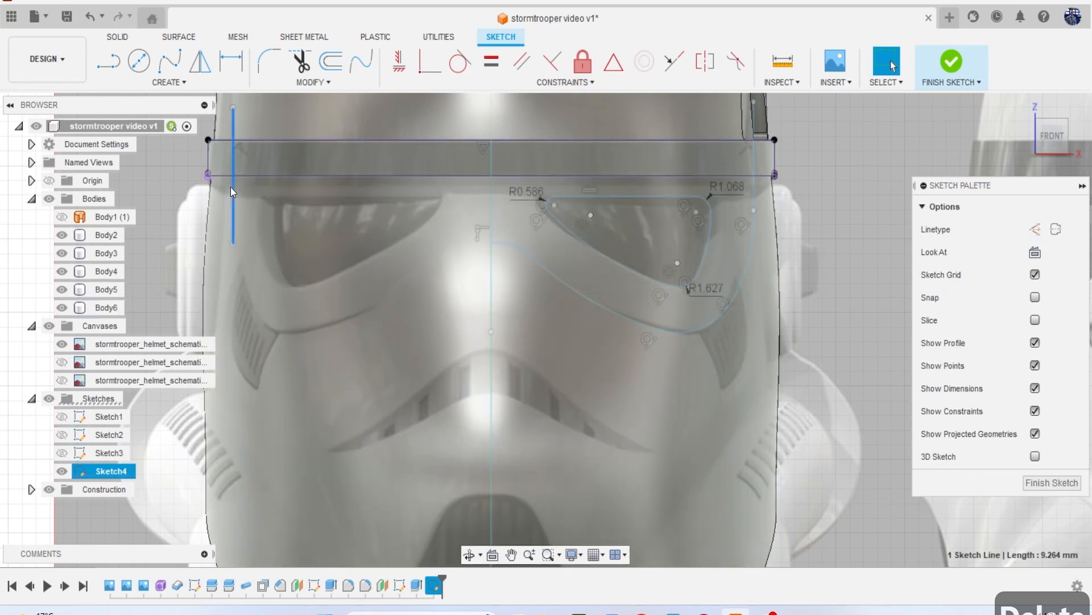
{"action": "key", "text": "Delete"}
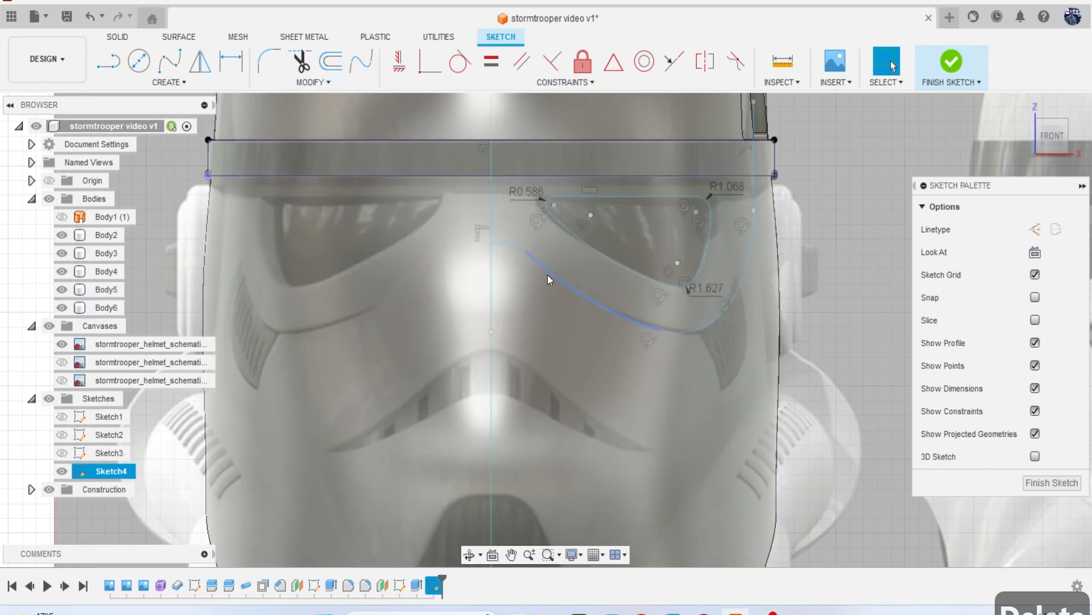
Mirror the right half of the face outline, the eye outline and the outer vertical line across the vertical centre line.
{"action": "left_click", "coordinate": [548, 275]}
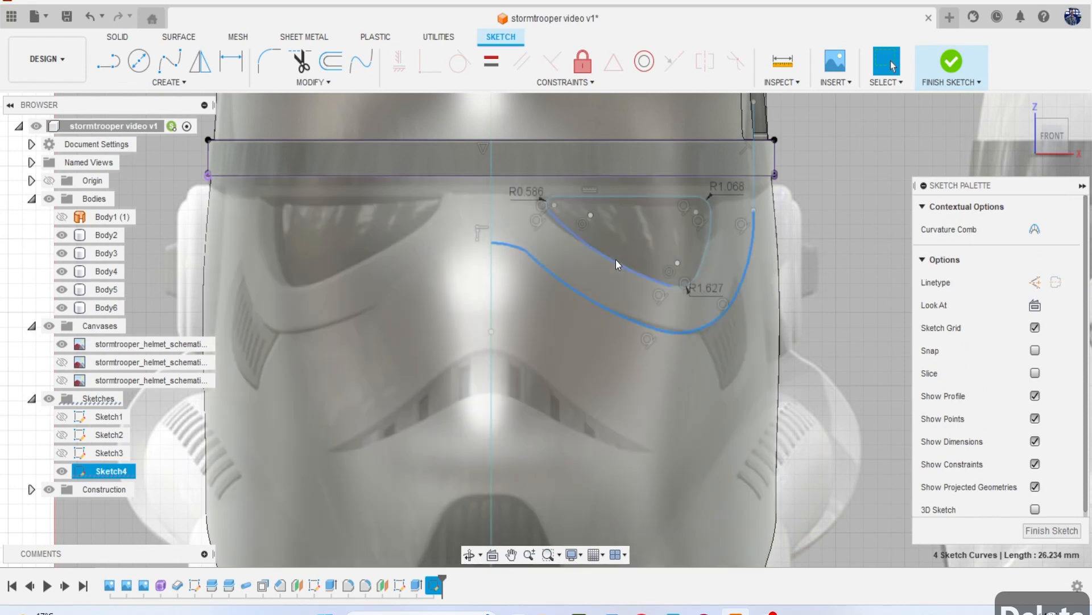
{"action": "double_click", "coordinate": [616, 260], "text": "shift"}
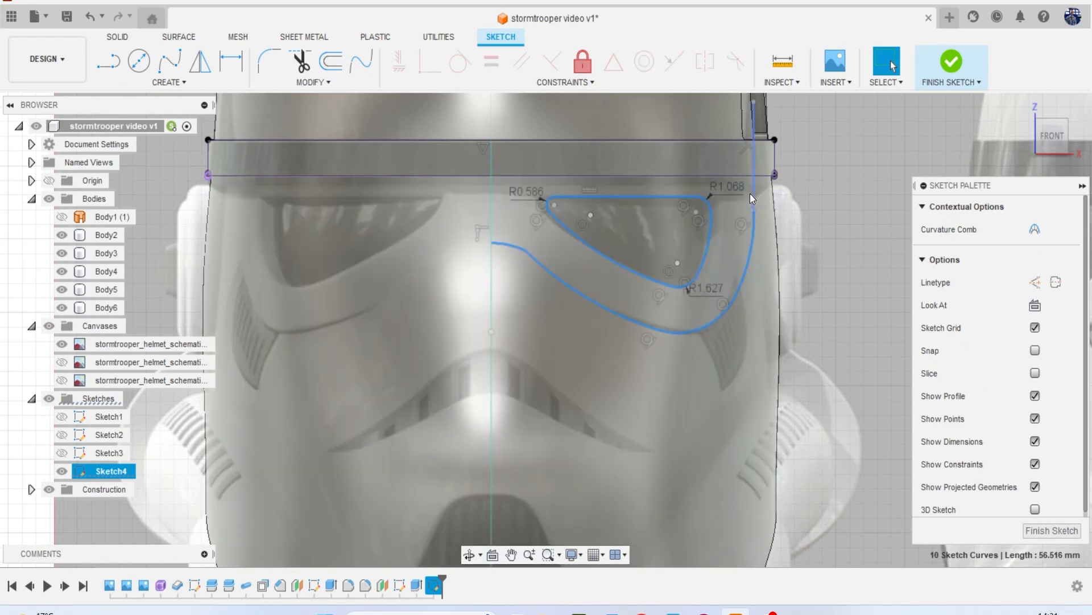
{"action": "left_click", "coordinate": [751, 193], "text": "shift"}
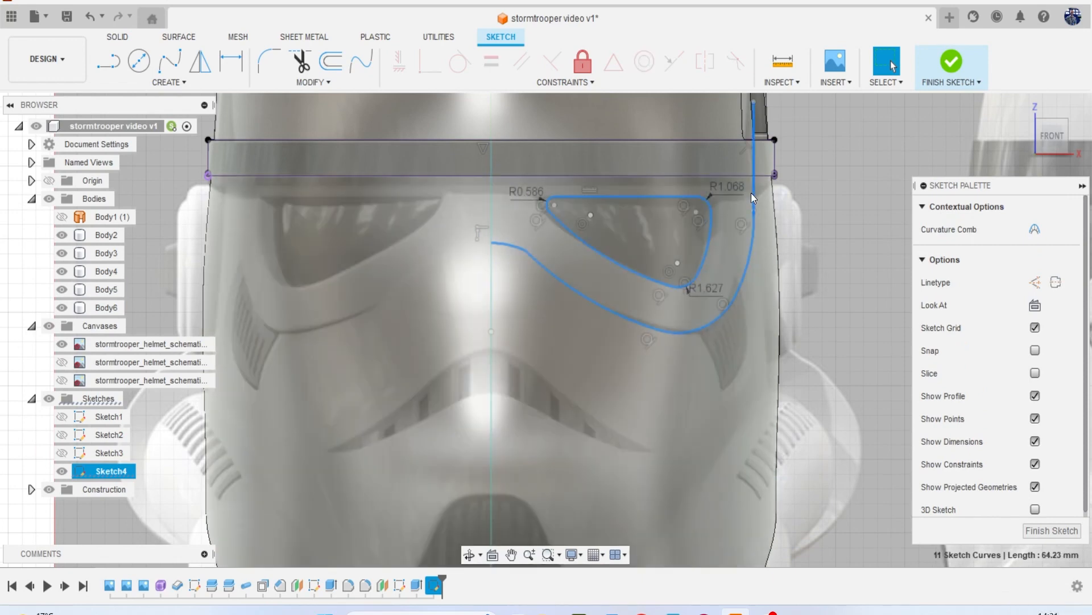
{"action": "left_click", "coordinate": [201, 84]}
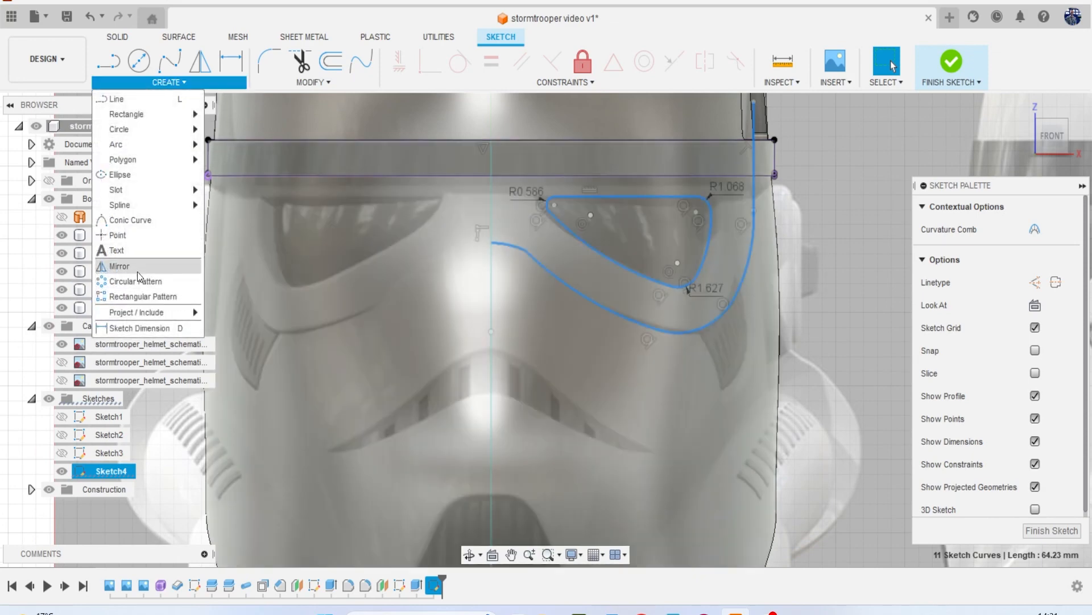
{"action": "left_click", "coordinate": [137, 266]}
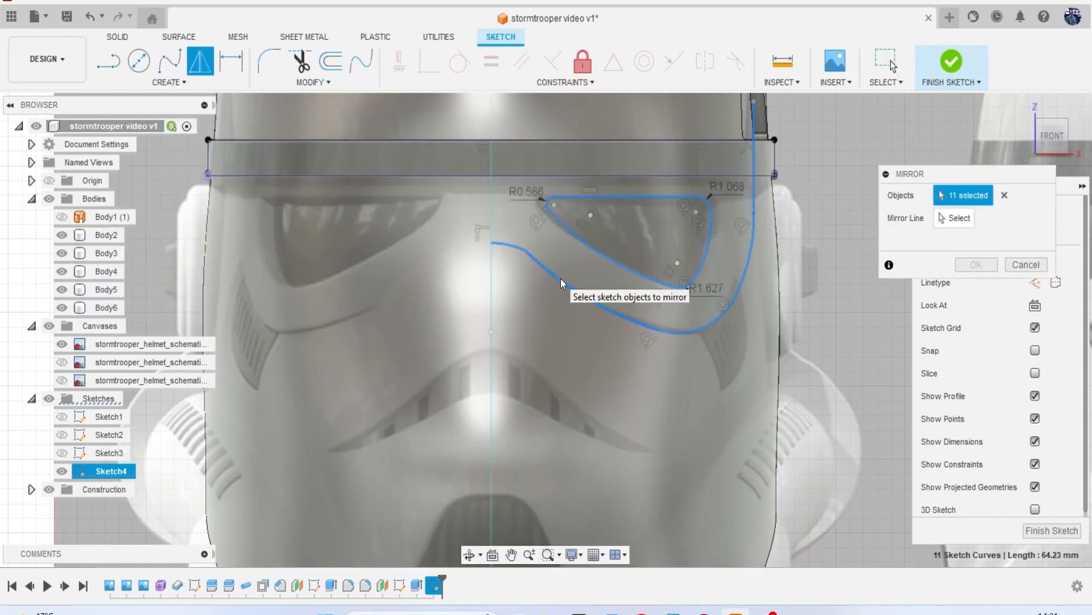
{"action": "left_click", "coordinate": [493, 268]}
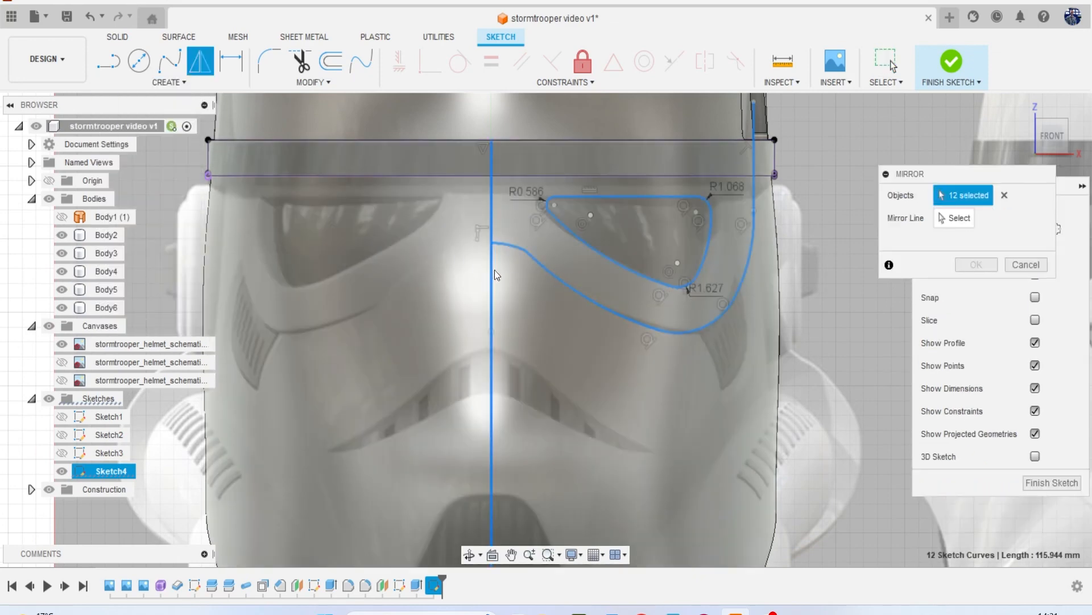
{"action": "left_click", "coordinate": [493, 221]}
{"action": "left_click", "coordinate": [956, 218]}
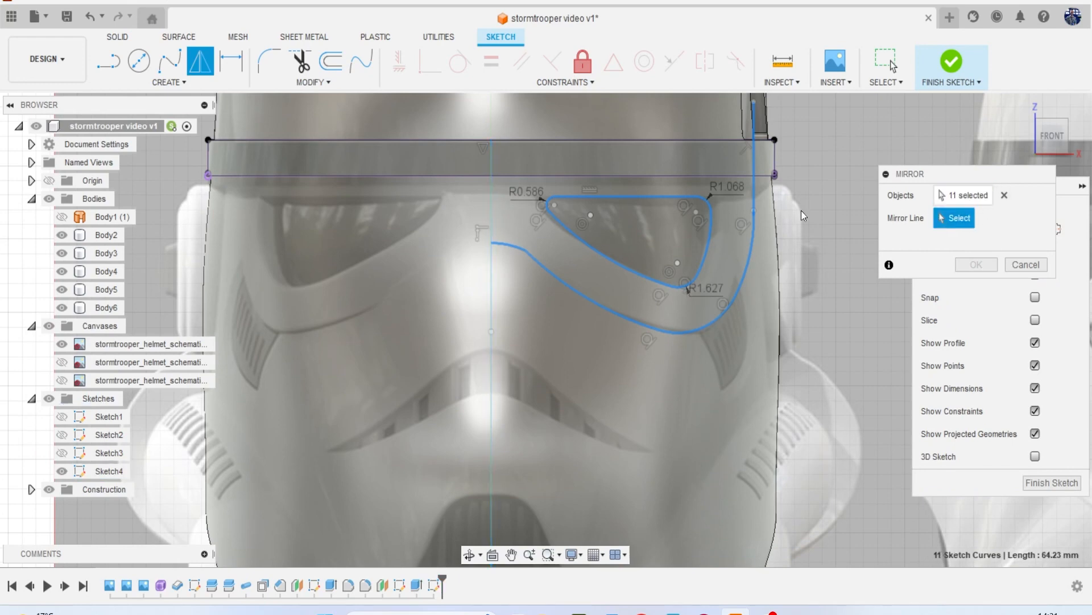
{"action": "left_click", "coordinate": [493, 221]}
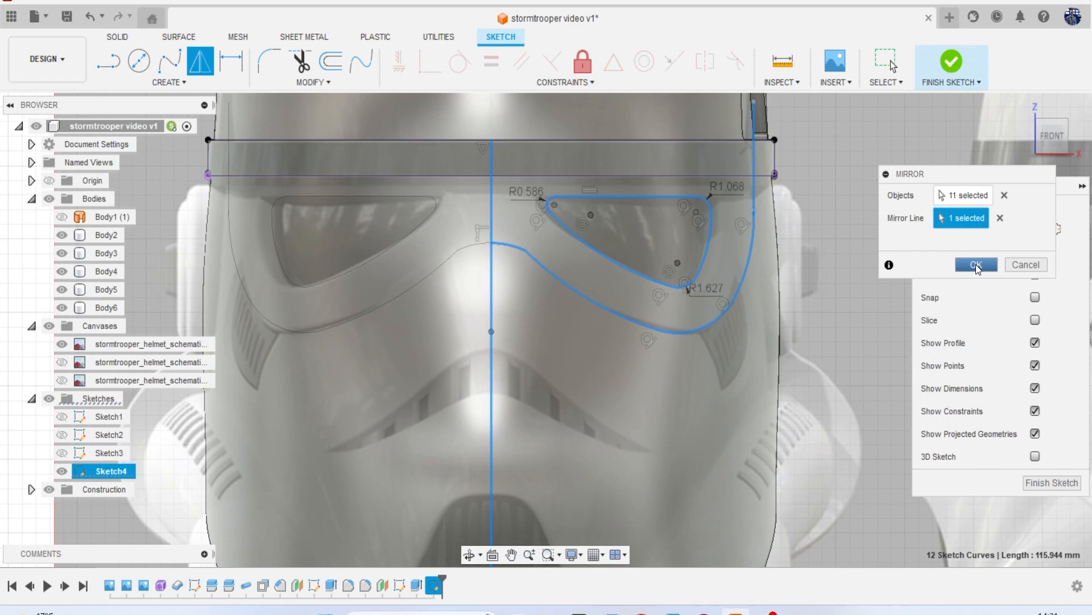
{"action": "left_click", "coordinate": [975, 265]}
Fillet the face outline's two corners beside the nose-bridge arc with a 1.5 mm radius, undoing the extra fillet attempt on the left.
{"action": "scroll", "coordinate": [486, 251], "scroll_direction": "up", "scroll_amount": 4}
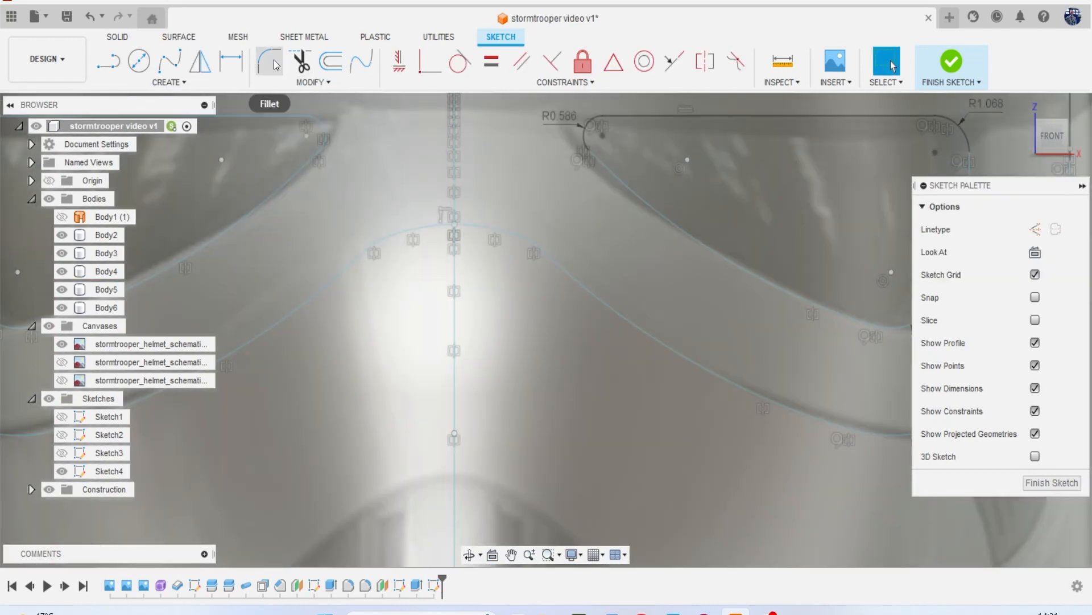
{"action": "left_click", "coordinate": [274, 63]}
{"action": "left_click", "coordinate": [520, 234]}
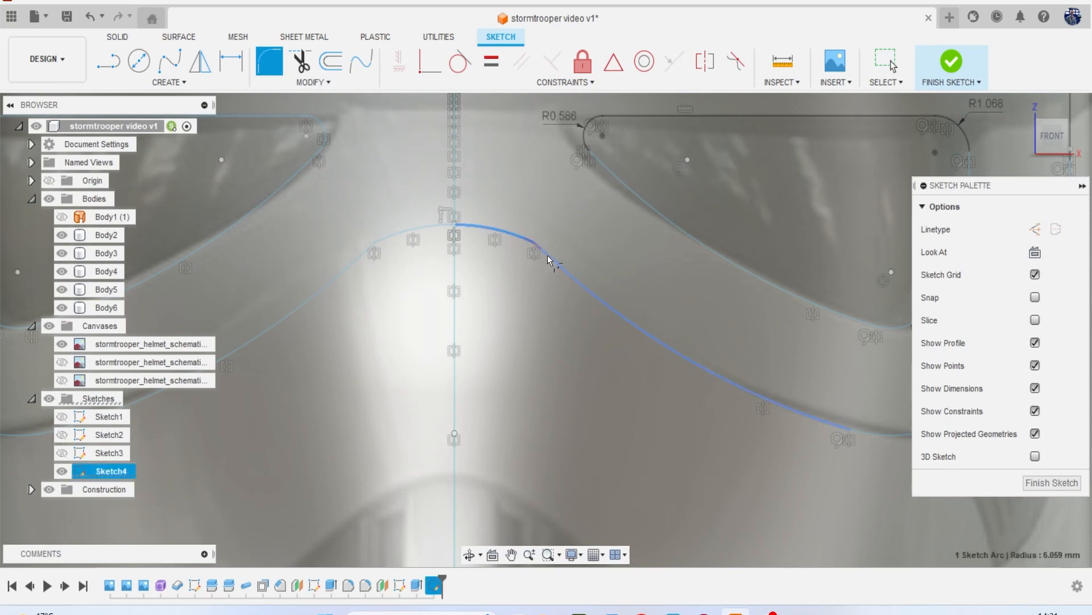
{"action": "left_click", "coordinate": [547, 255]}
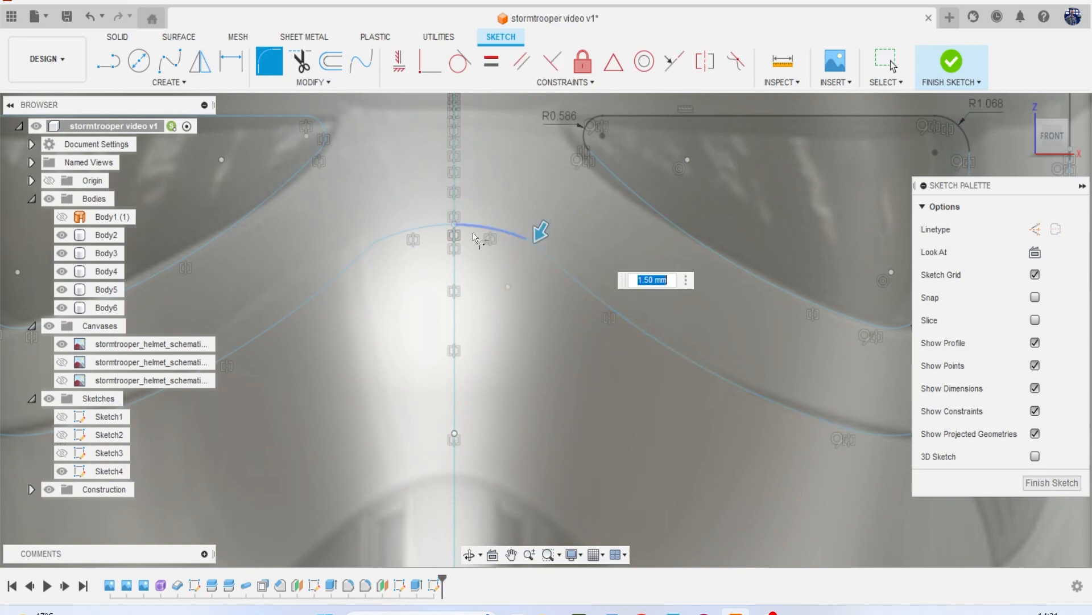
{"action": "left_click", "coordinate": [387, 234]}
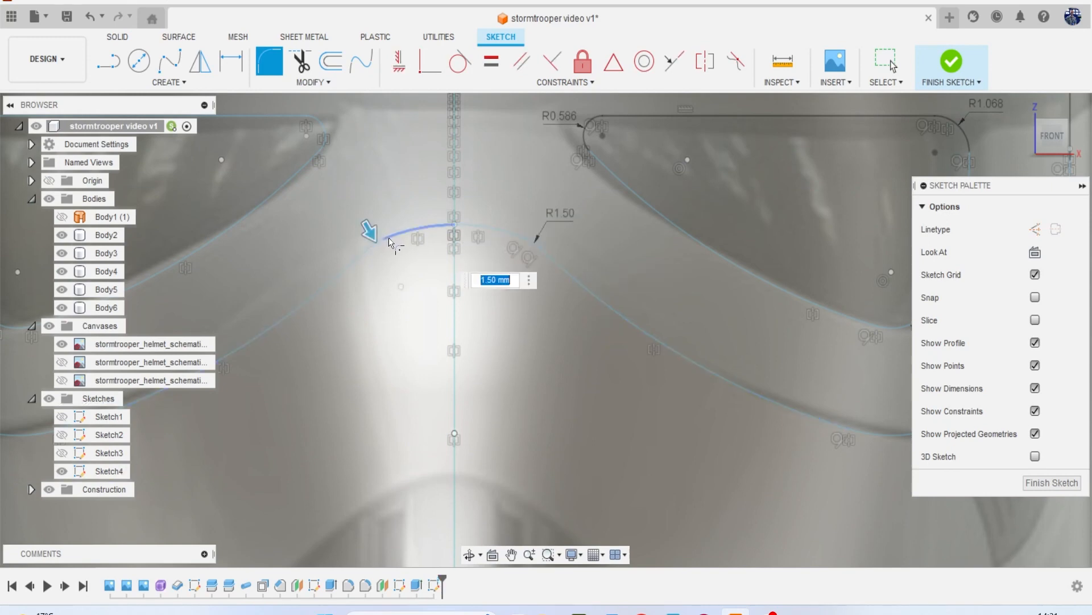
{"action": "left_click", "coordinate": [369, 248]}
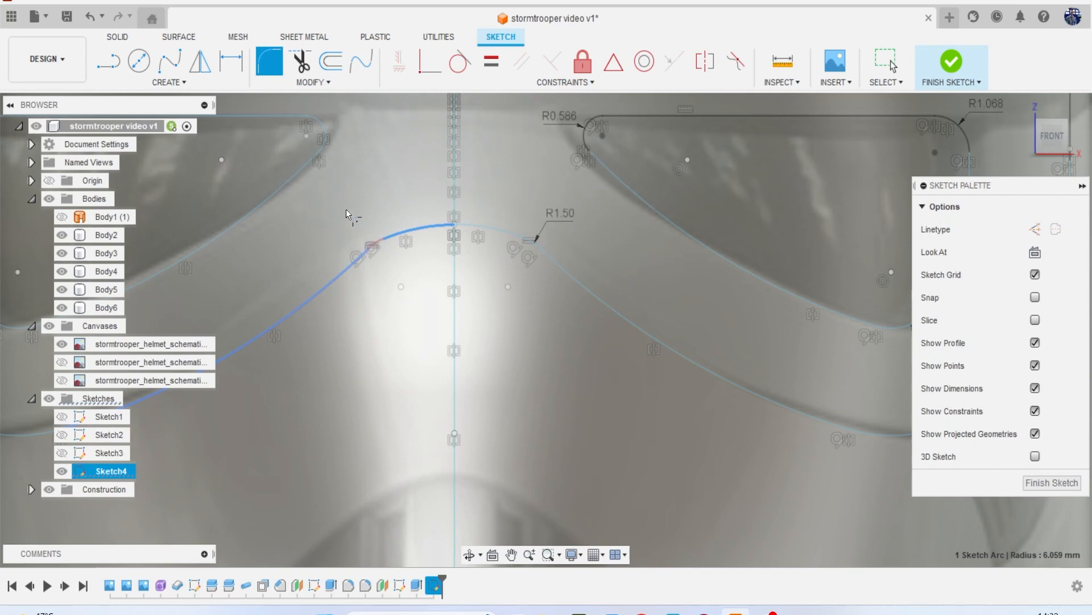
{"action": "left_click", "coordinate": [360, 242]}
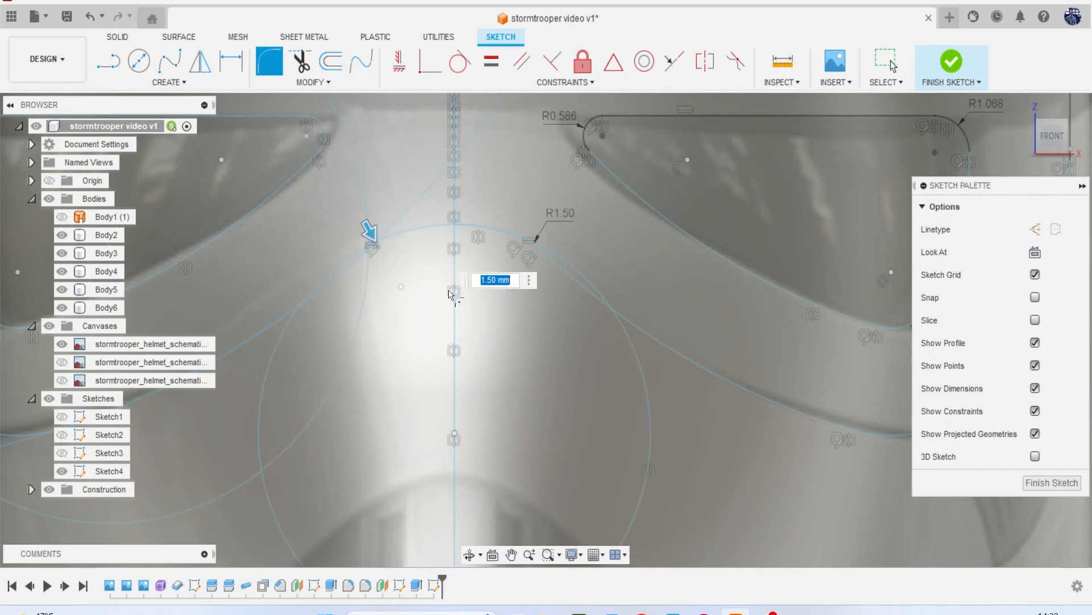
{"action": "key", "text": "ctrl+z"}
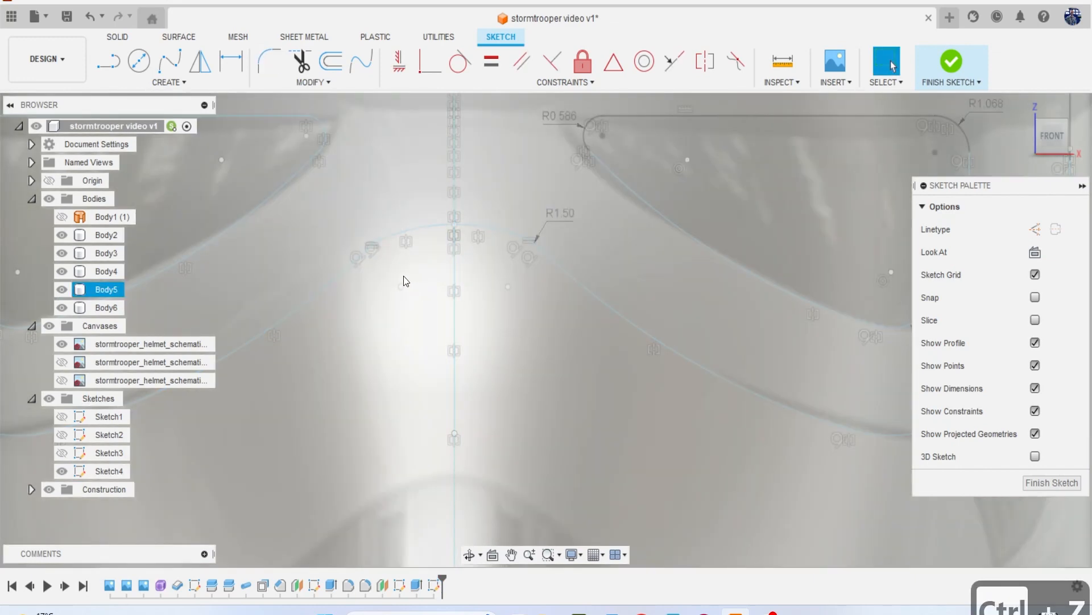
{"action": "scroll", "coordinate": [372, 252], "scroll_direction": "up", "scroll_amount": 2}
{"action": "scroll", "coordinate": [444, 256], "scroll_direction": "down", "scroll_amount": 3}
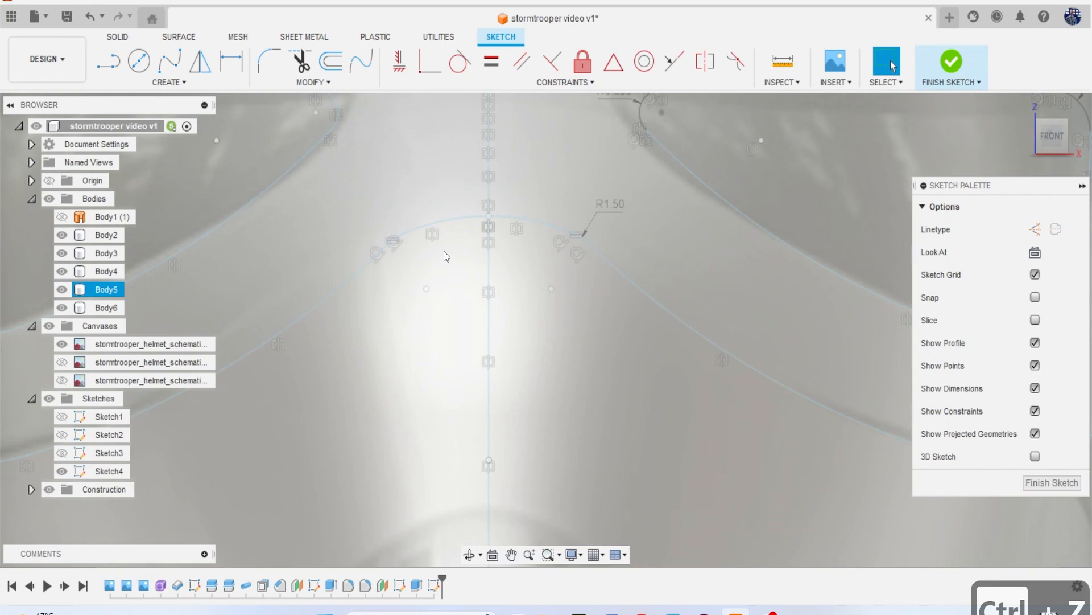
{"action": "scroll", "coordinate": [414, 239], "scroll_direction": "up", "scroll_amount": 2}
{"action": "scroll", "coordinate": [410, 239], "scroll_direction": "up", "scroll_amount": 3}
{"action": "scroll", "coordinate": [410, 238], "scroll_direction": "down", "scroll_amount": 3}
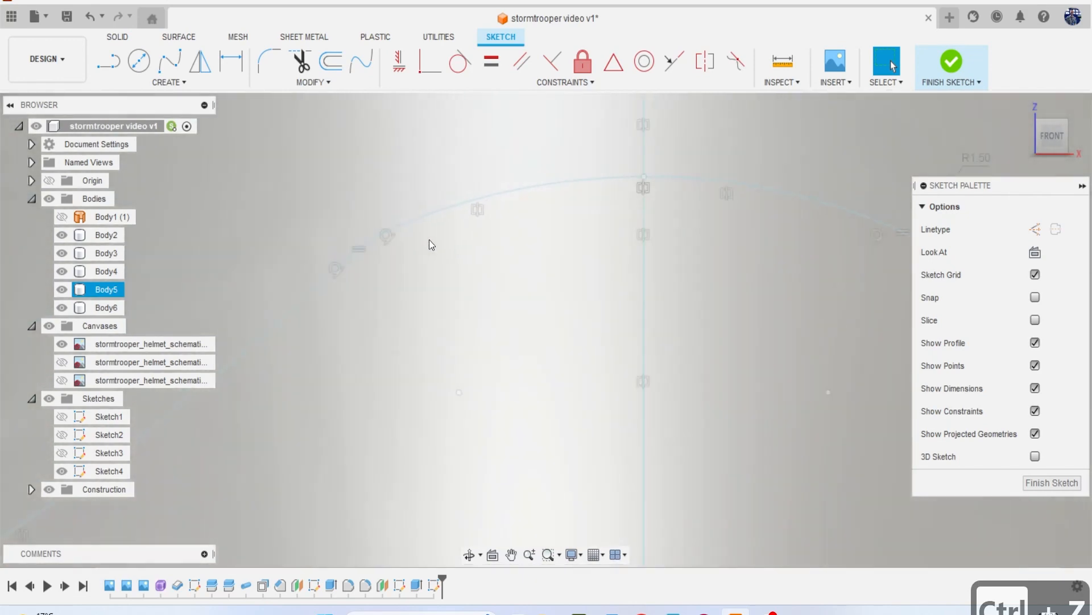
{"action": "left_click", "coordinate": [404, 248]}
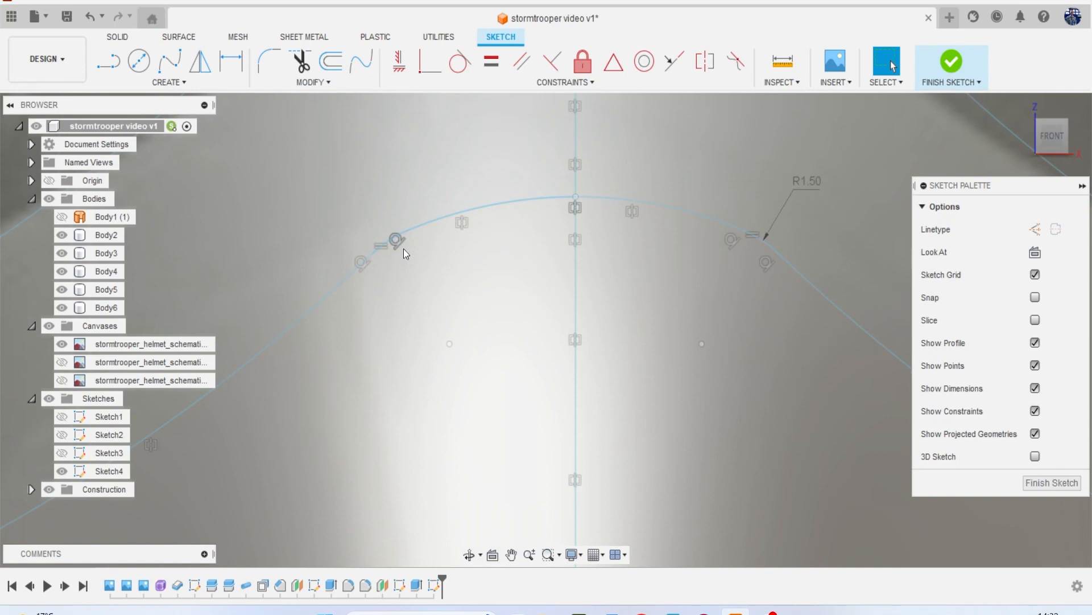
Finish the face sketch and hide all reference canvases.
{"action": "scroll", "coordinate": [404, 248], "scroll_direction": "down", "scroll_amount": 5}
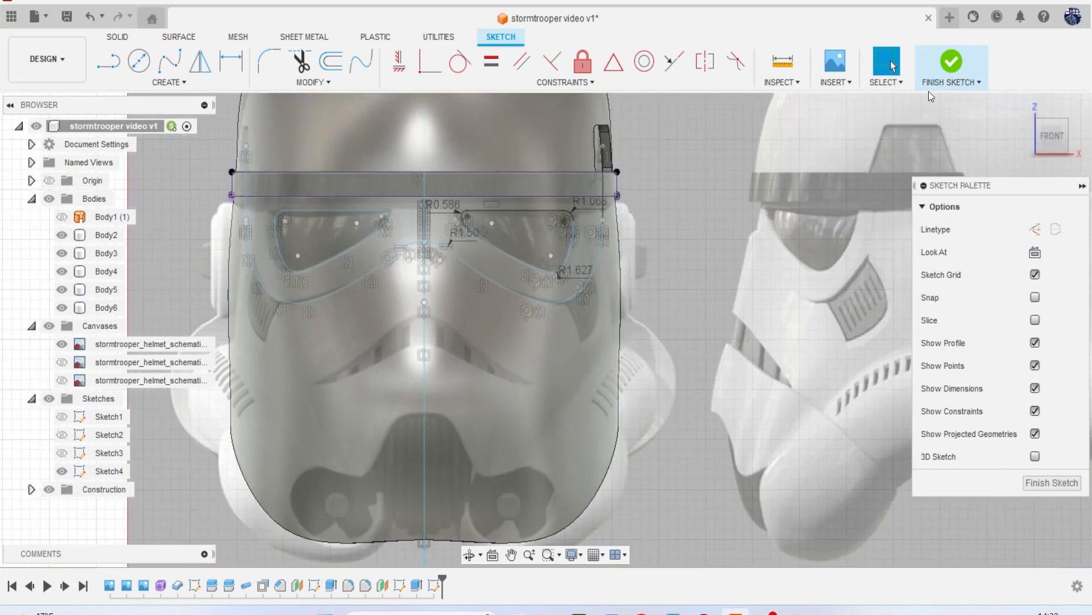
{"action": "left_click", "coordinate": [957, 66]}
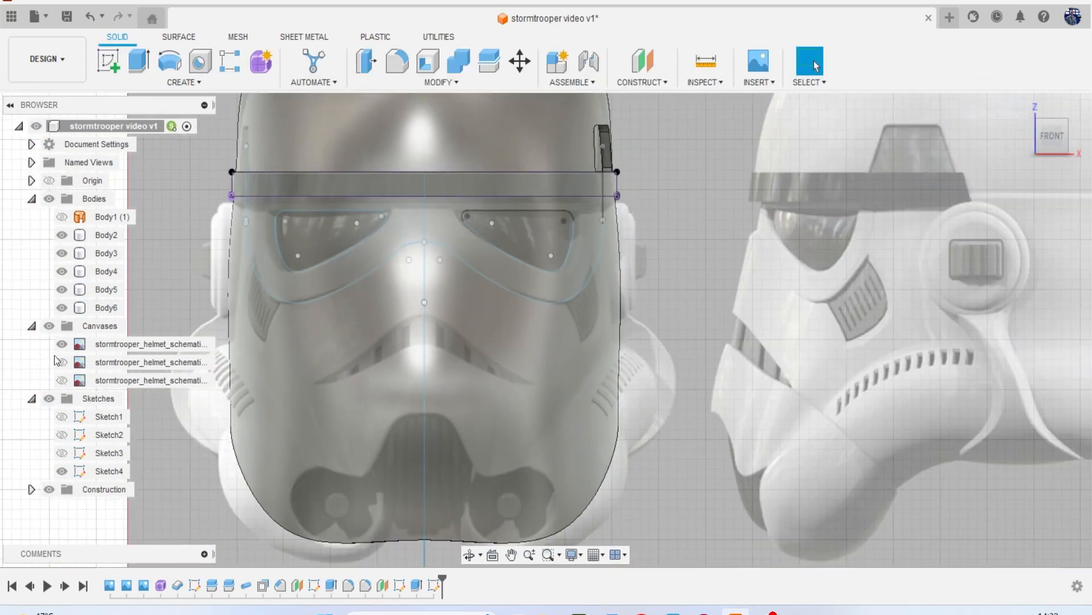
{"action": "left_click", "coordinate": [53, 323]}
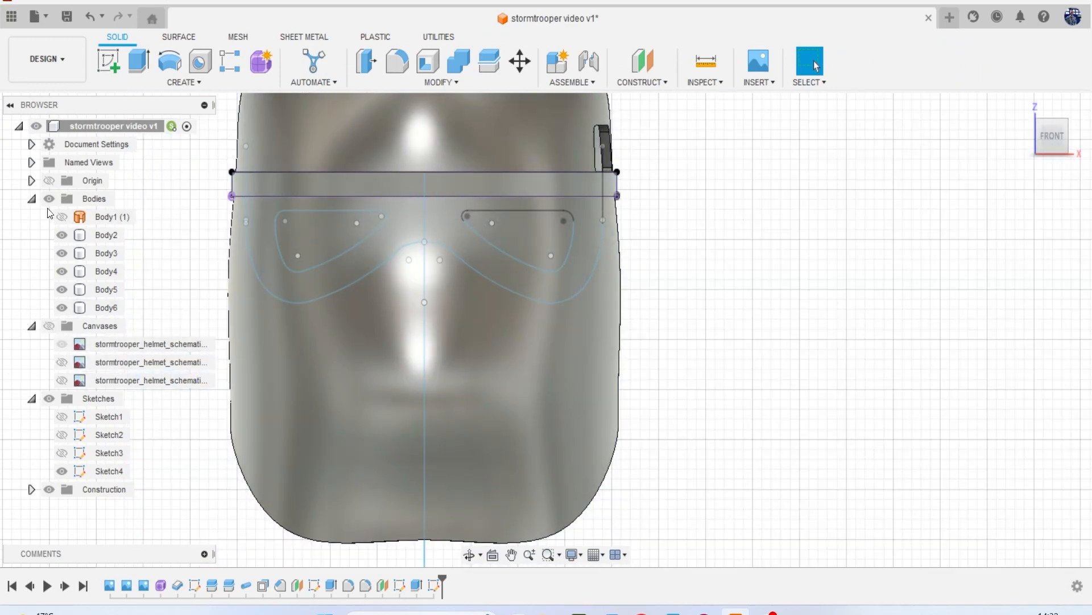
Hide Body2, Body3, Body4 and Body6 so that only the lower face shell Body5 is shown with the sketch.
{"action": "left_click", "coordinate": [49, 200]}
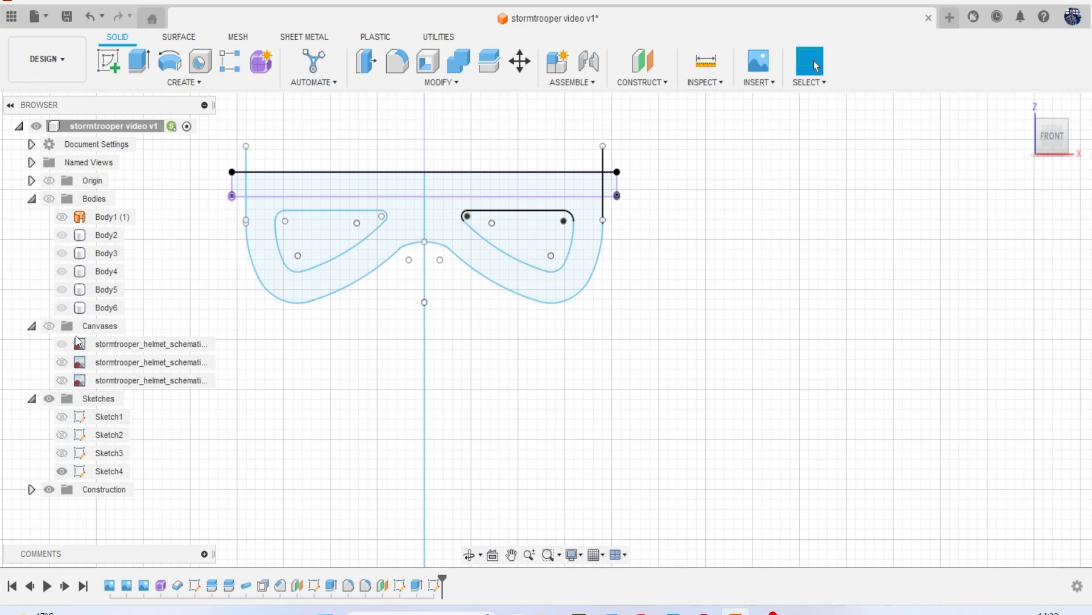
{"action": "left_click", "coordinate": [63, 238]}
{"action": "left_click", "coordinate": [62, 253]}
{"action": "left_click", "coordinate": [49, 199]}
{"action": "left_click", "coordinate": [65, 236]}
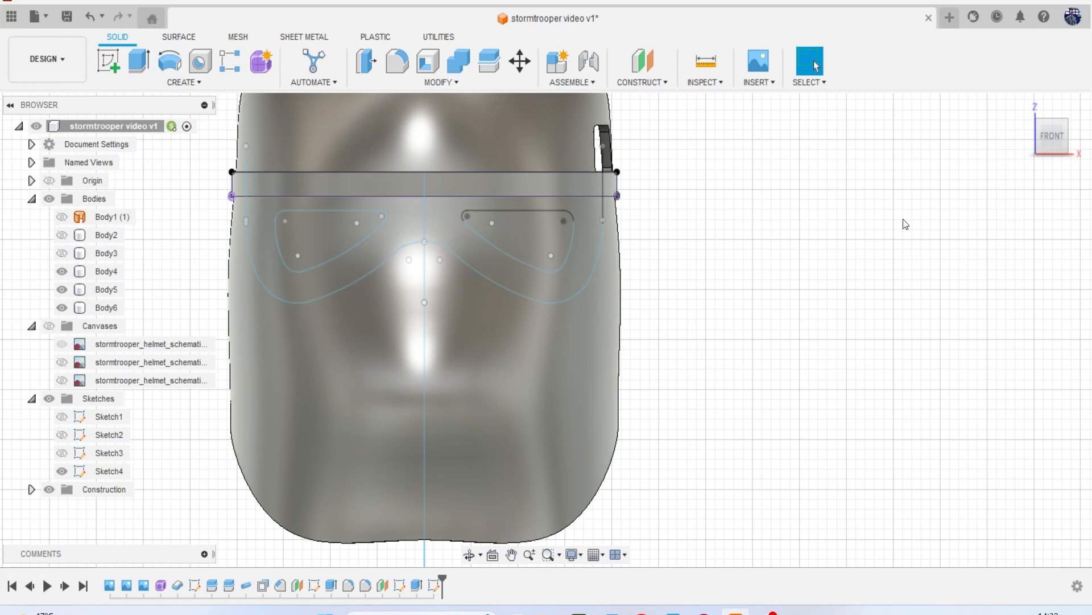
{"action": "mouse_move", "coordinate": [1050, 137]}
{"action": "left_mouse_down"}
{"action": "mouse_move", "coordinate": [961, 139]}
{"action": "mouse_move", "coordinate": [1044, 153]}
{"action": "left_mouse_up"}
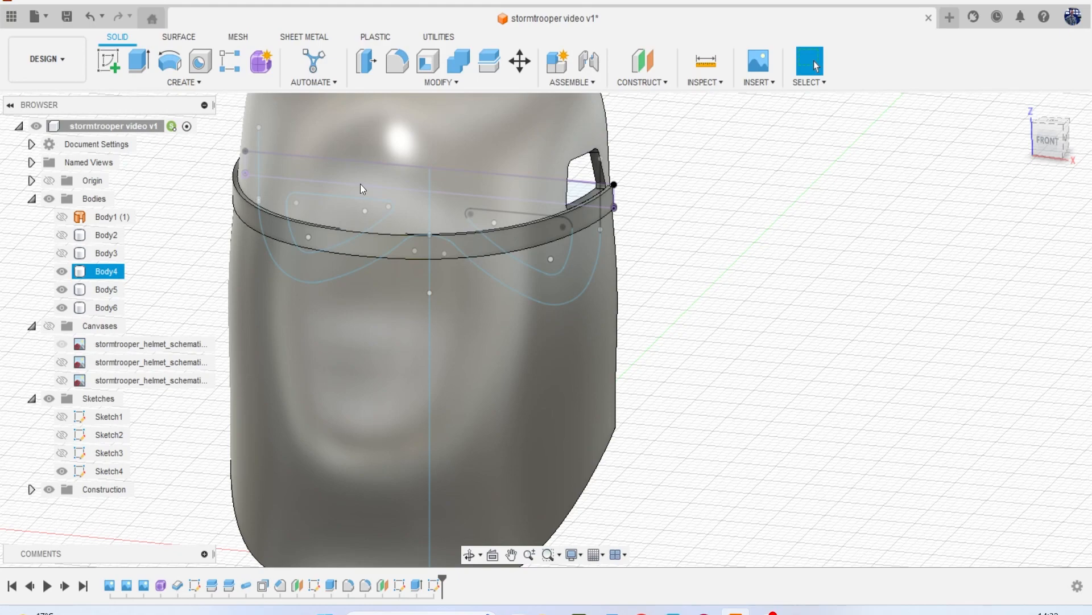
{"action": "left_click", "coordinate": [62, 271]}
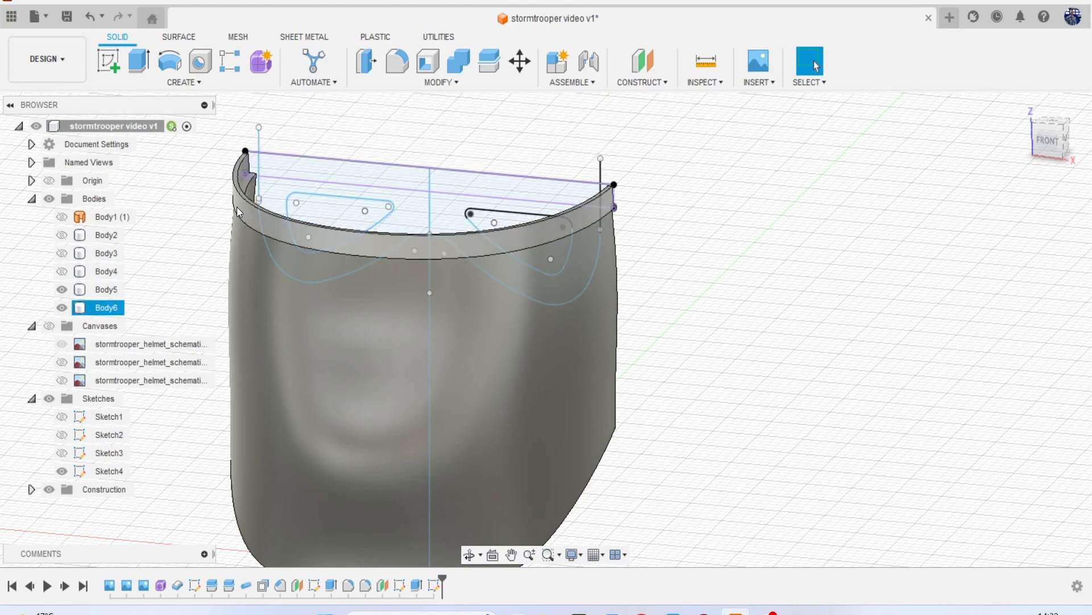
{"action": "left_click", "coordinate": [61, 307]}
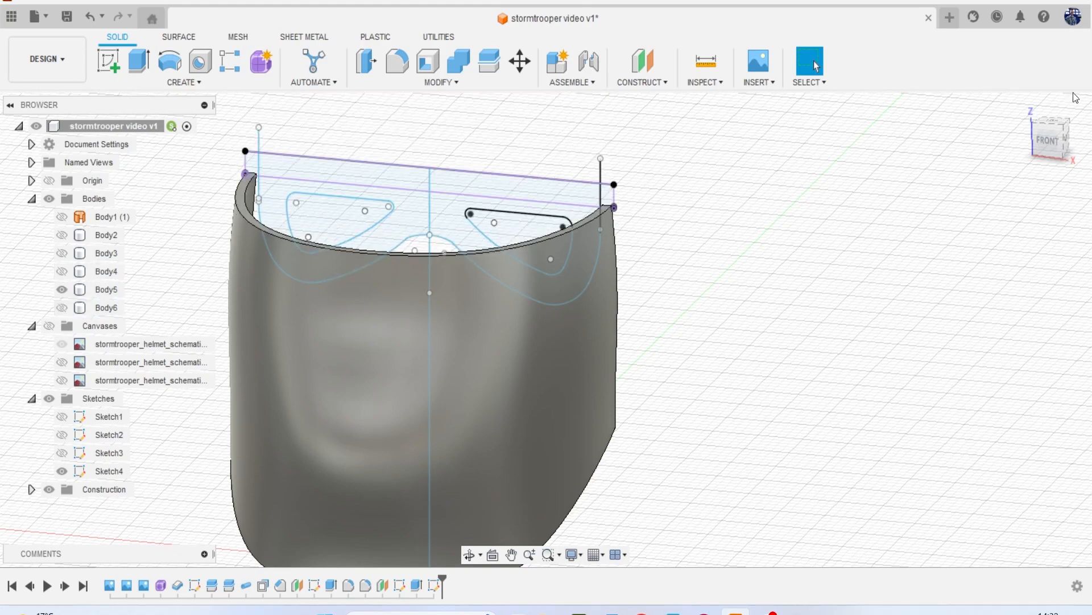
Split Body5 along the full face outline from Sketch4 in the front view, with the splitting tool extended.
{"action": "left_click", "coordinate": [1048, 139]}
{"action": "middle_click_drag", "start_coordinate": [905, 227], "coordinate": [915, 207]}
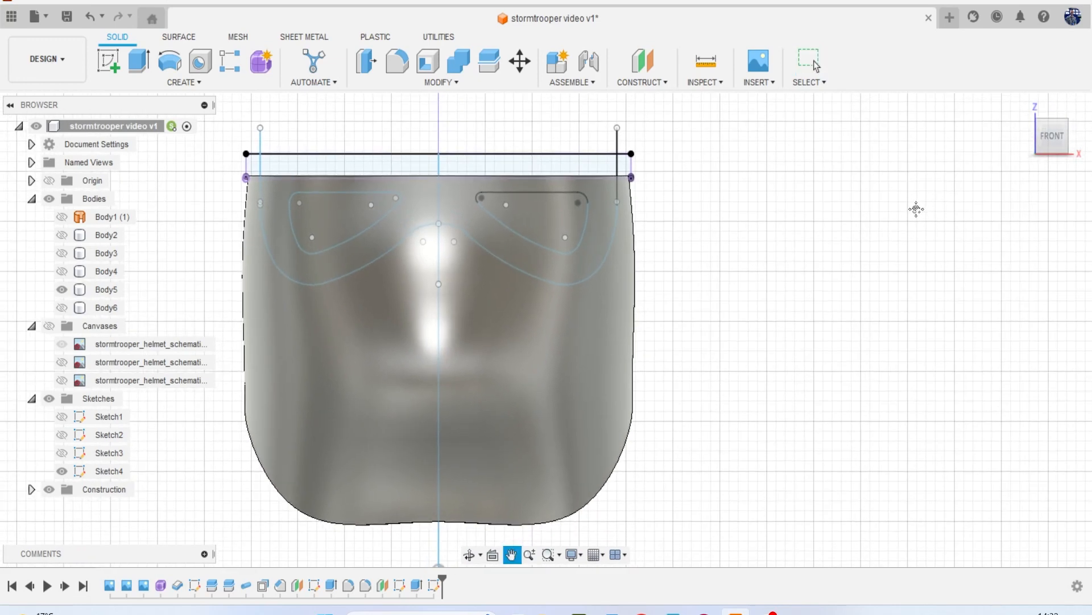
{"action": "left_click", "coordinate": [488, 59]}
{"action": "left_click", "coordinate": [546, 304]}
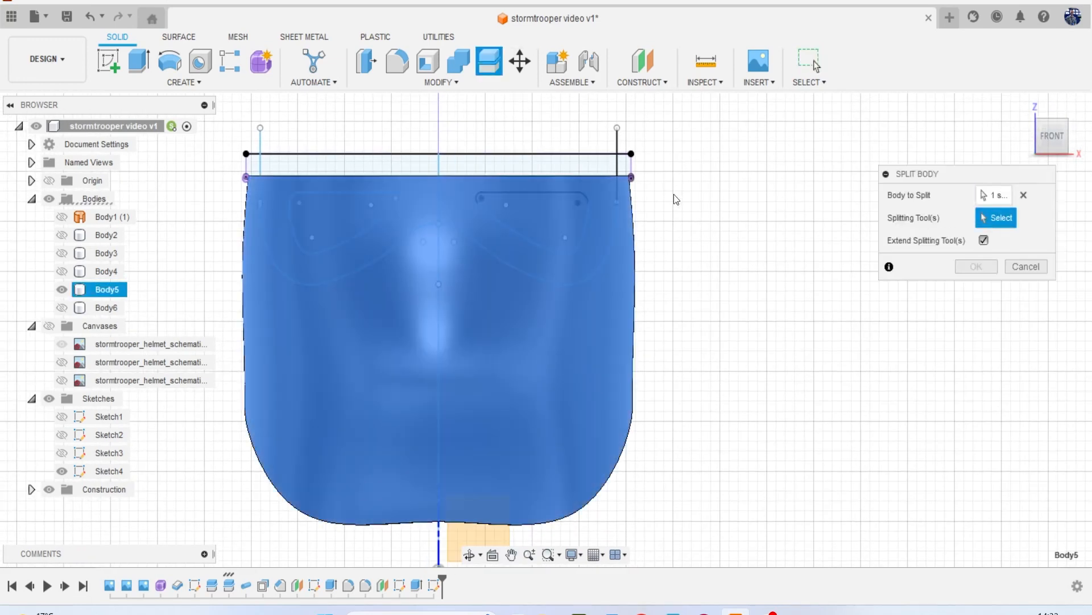
{"action": "left_click", "coordinate": [572, 281]}
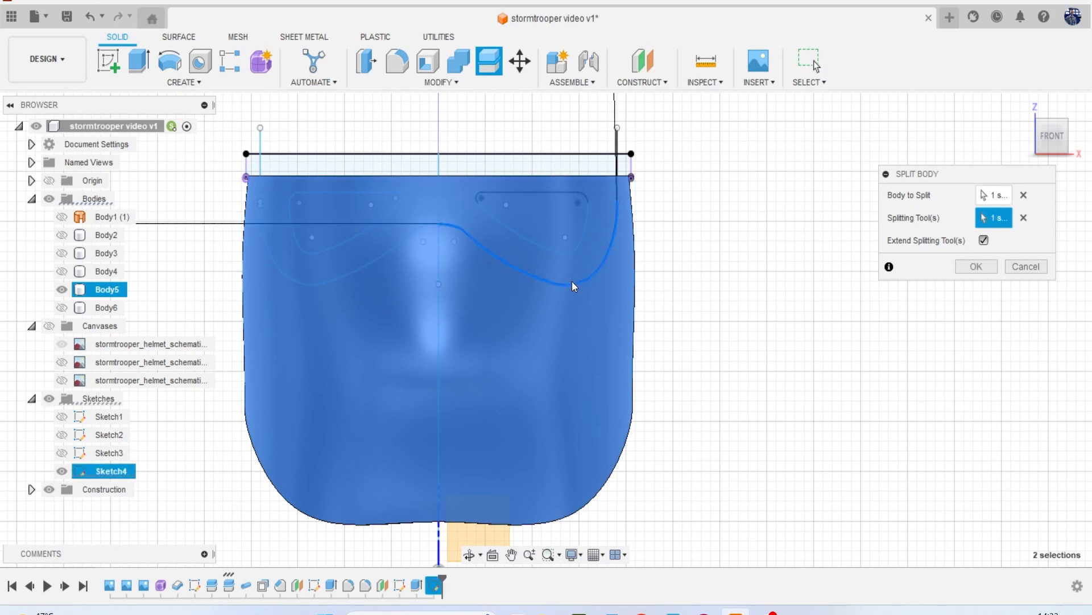
{"action": "scroll", "coordinate": [412, 233], "scroll_direction": "up", "scroll_amount": 4}
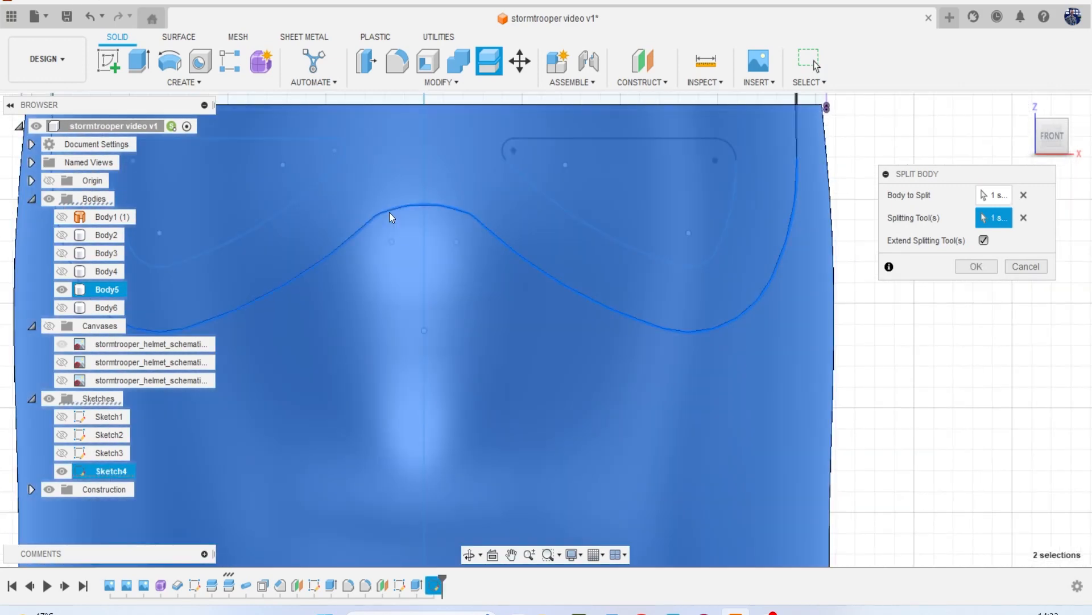
{"action": "scroll", "coordinate": [398, 223], "scroll_direction": "down", "scroll_amount": 5}
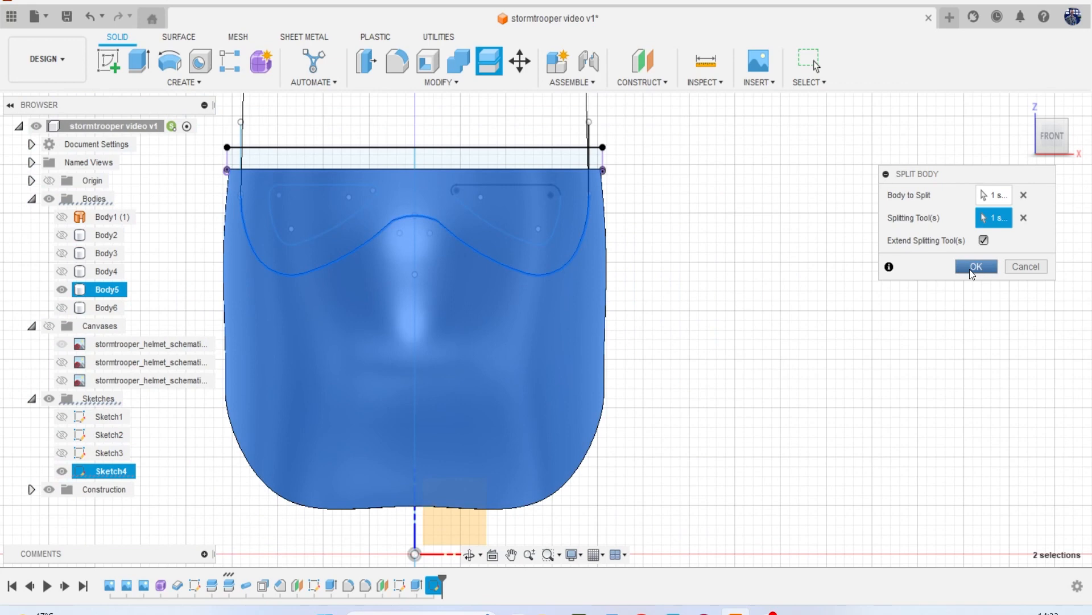
{"action": "left_click", "coordinate": [975, 267]}
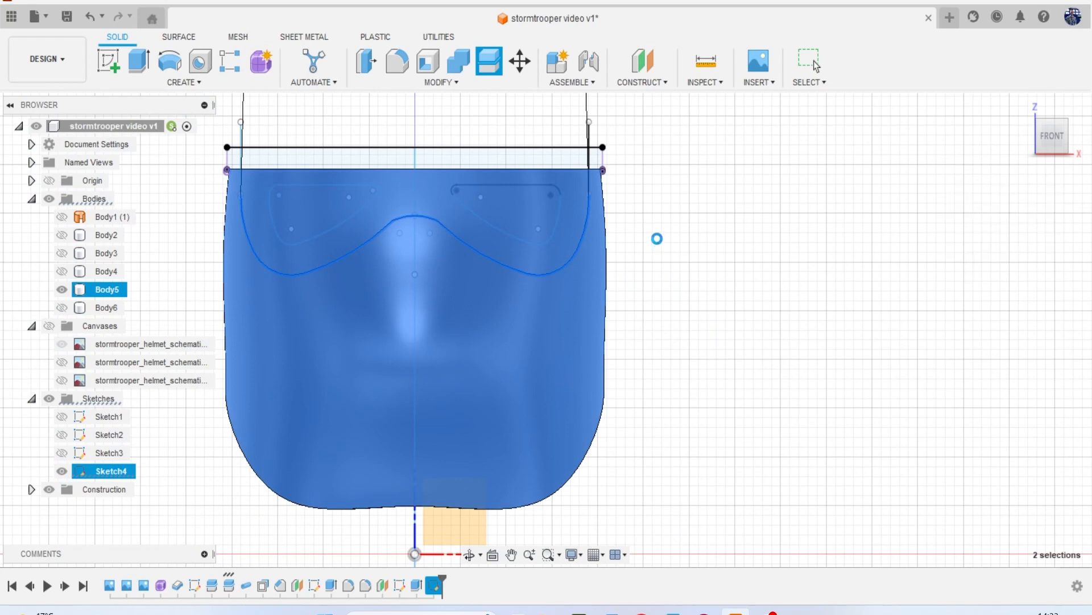
Try to split the eye surround Body5 with both eye outlines from Sketch4 in one operation, with the splitting tools extended.
{"action": "left_click", "coordinate": [62, 489]}
{"action": "left_click", "coordinate": [490, 69]}
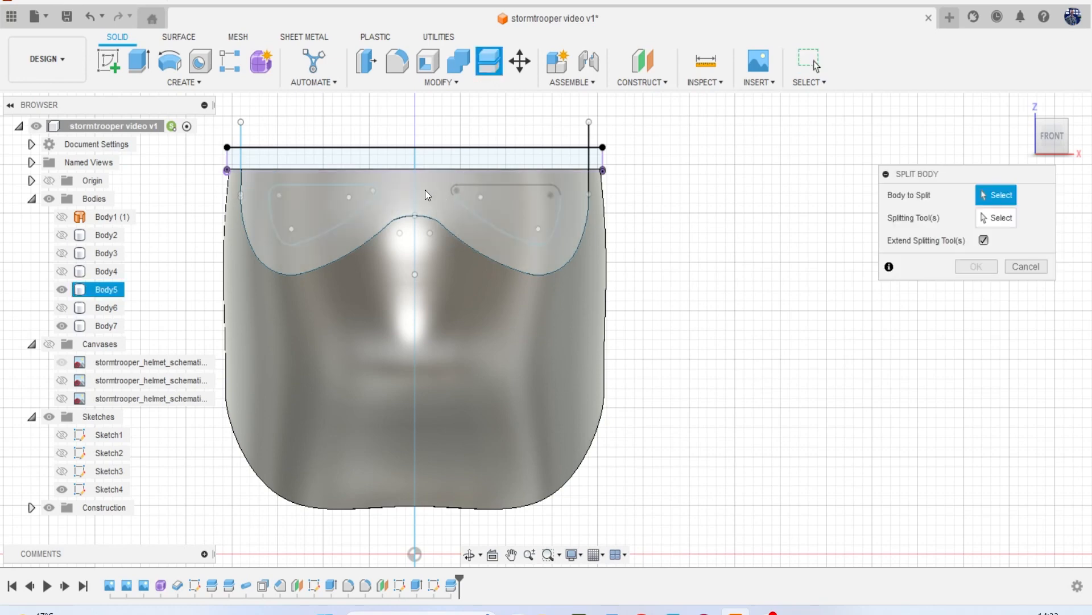
{"action": "left_click", "coordinate": [490, 248]}
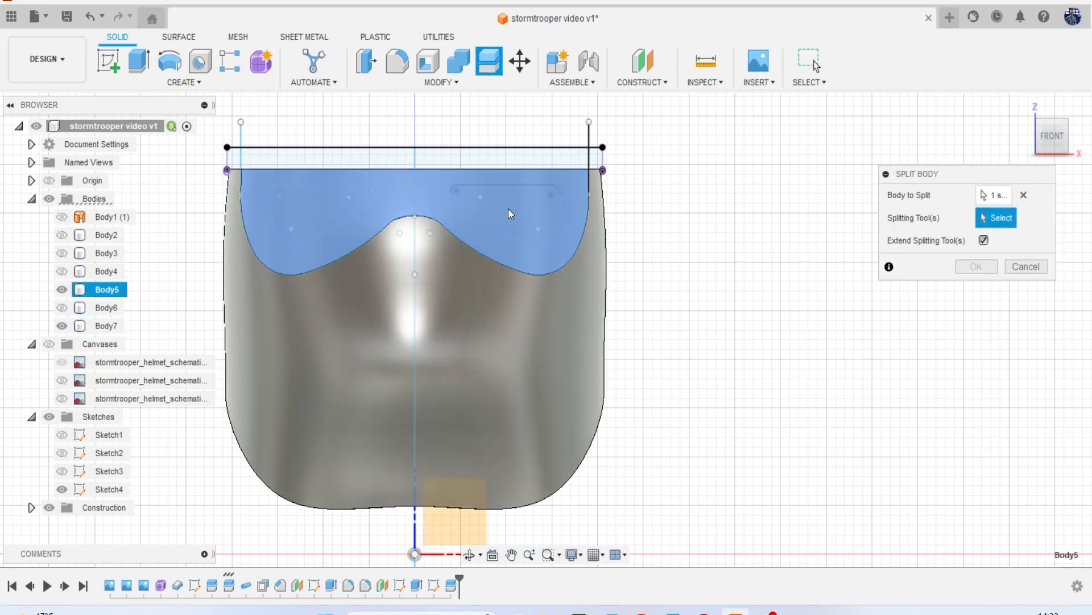
{"action": "left_click", "coordinate": [505, 186]}
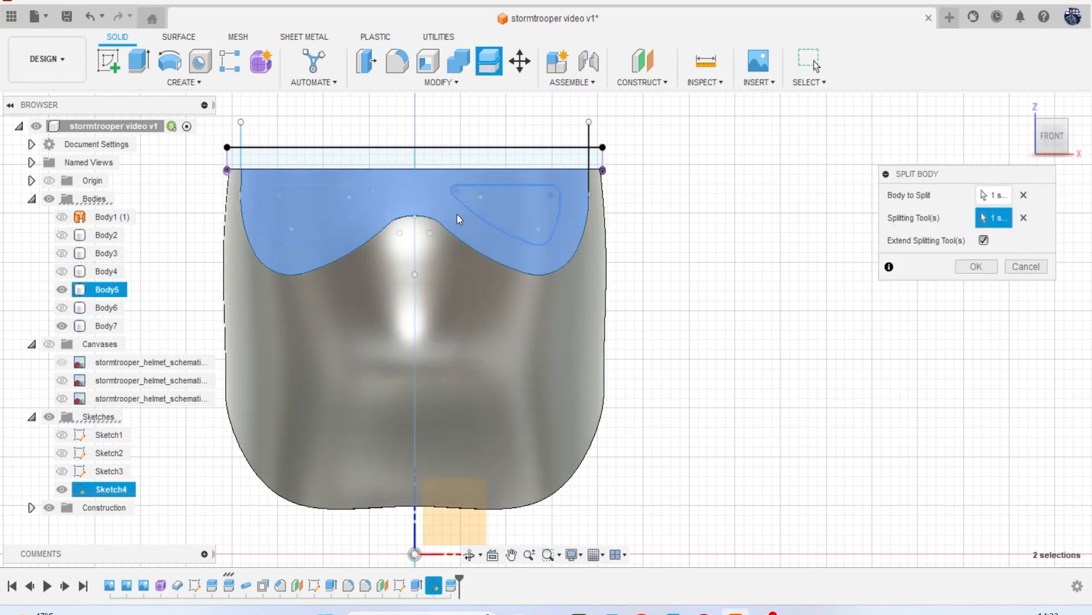
{"action": "left_click", "coordinate": [361, 206]}
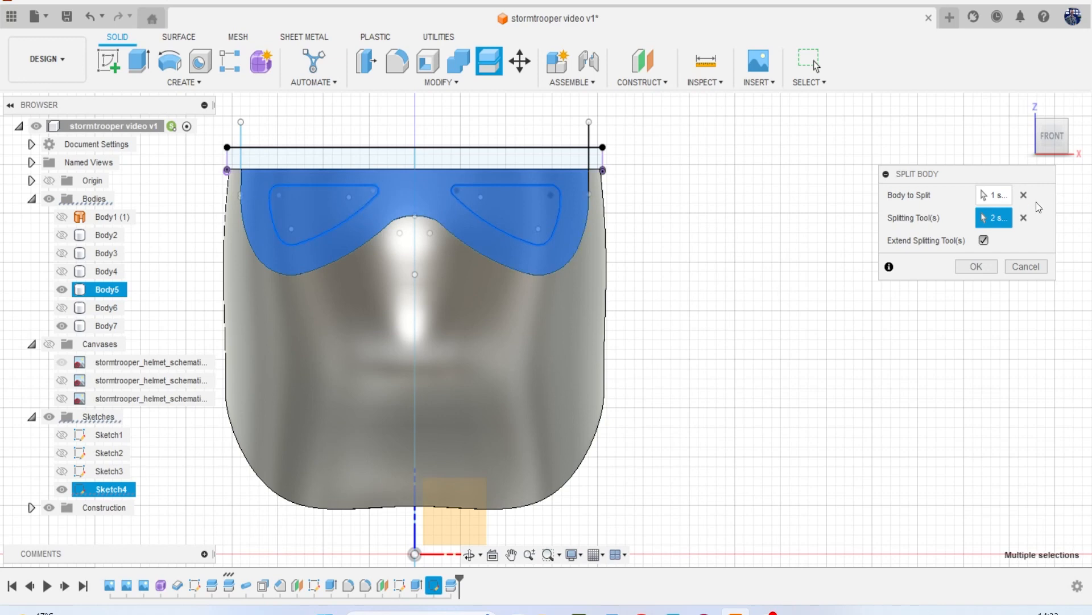
{"action": "left_click", "coordinate": [976, 266]}
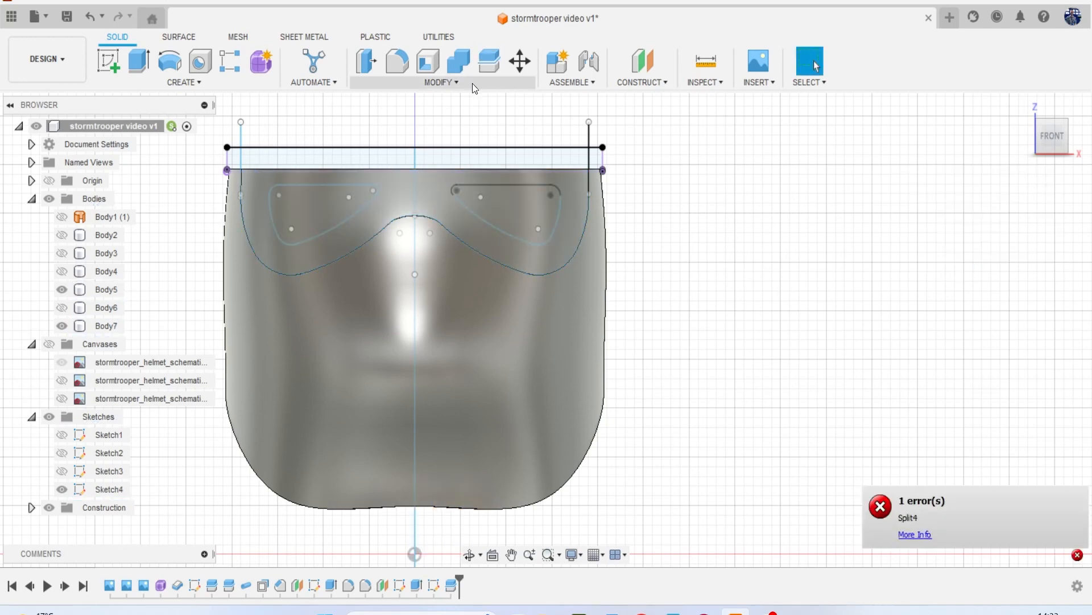
Split the eye surround Body5 along the right eye outline of Sketch4 only, with the splitting tool extended.
{"action": "left_click", "coordinate": [487, 63]}
{"action": "left_click", "coordinate": [515, 199]}
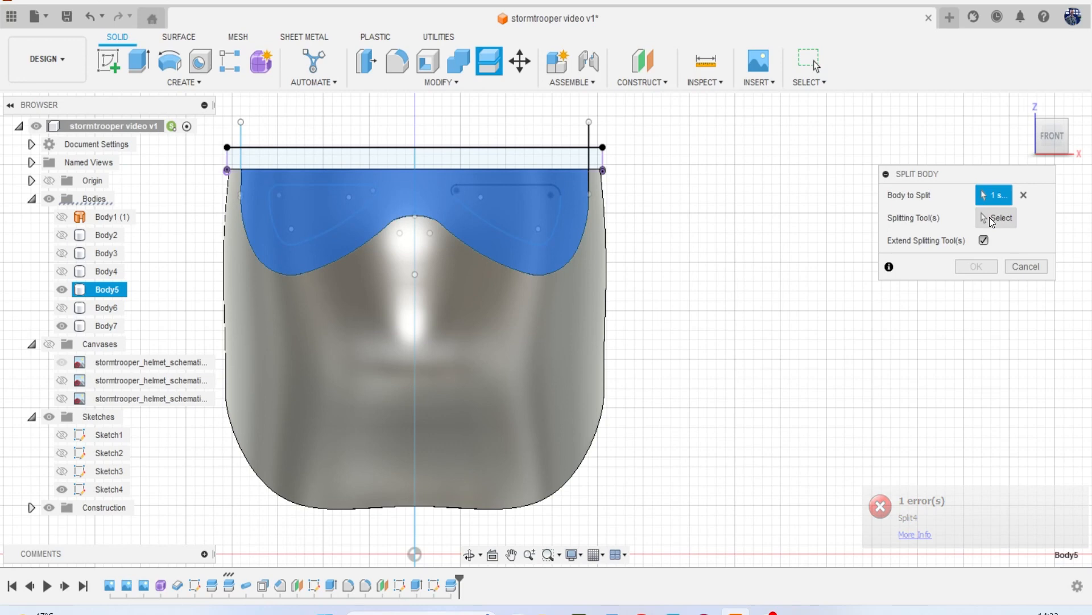
{"action": "left_click", "coordinate": [535, 186]}
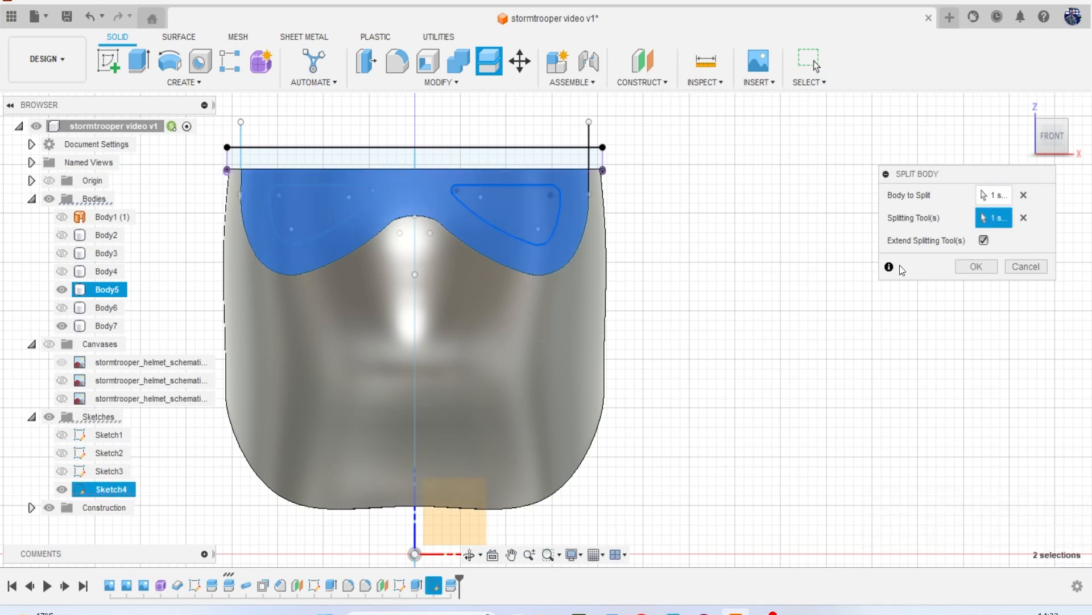
{"action": "left_click", "coordinate": [988, 265]}
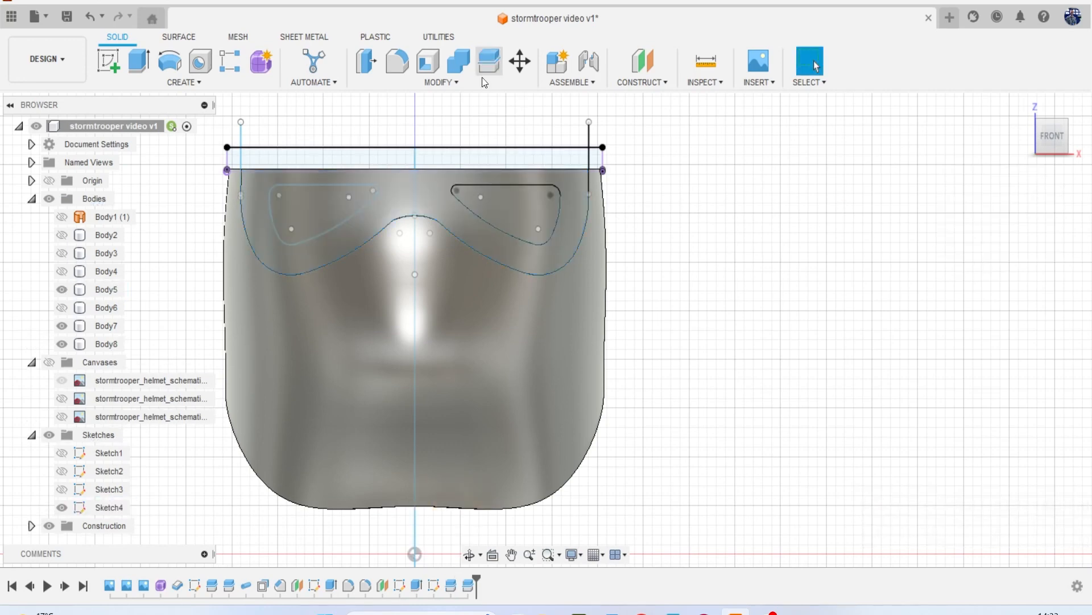
Split the eye surround Body8 along the left eye outline of Sketch4, with the splitting tool extended.
{"action": "left_click", "coordinate": [489, 61]}
{"action": "left_click", "coordinate": [411, 187]}
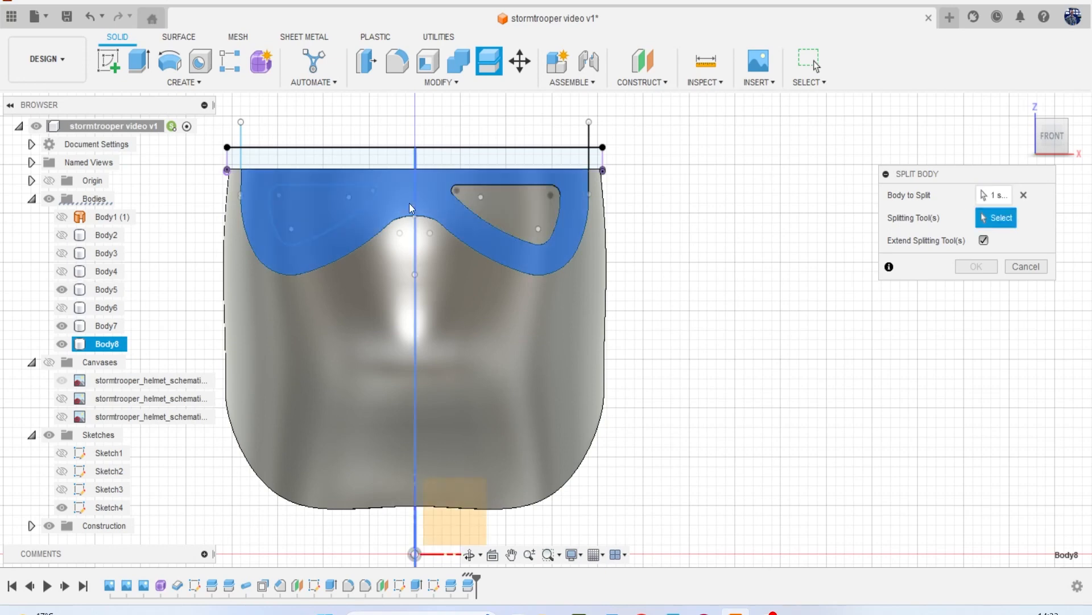
{"action": "left_click", "coordinate": [367, 204]}
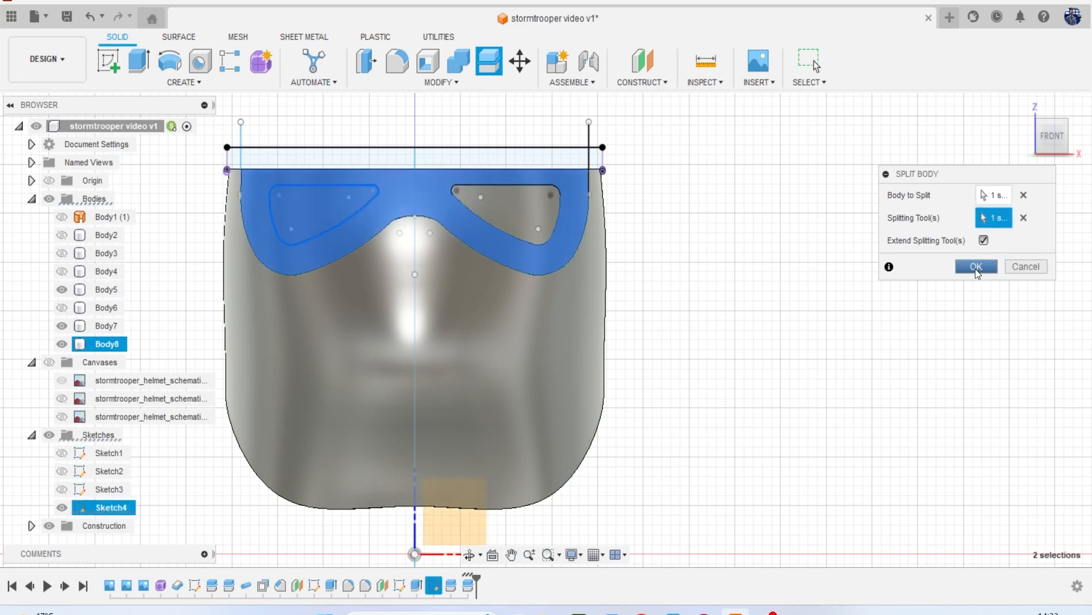
{"action": "left_click", "coordinate": [976, 267]}
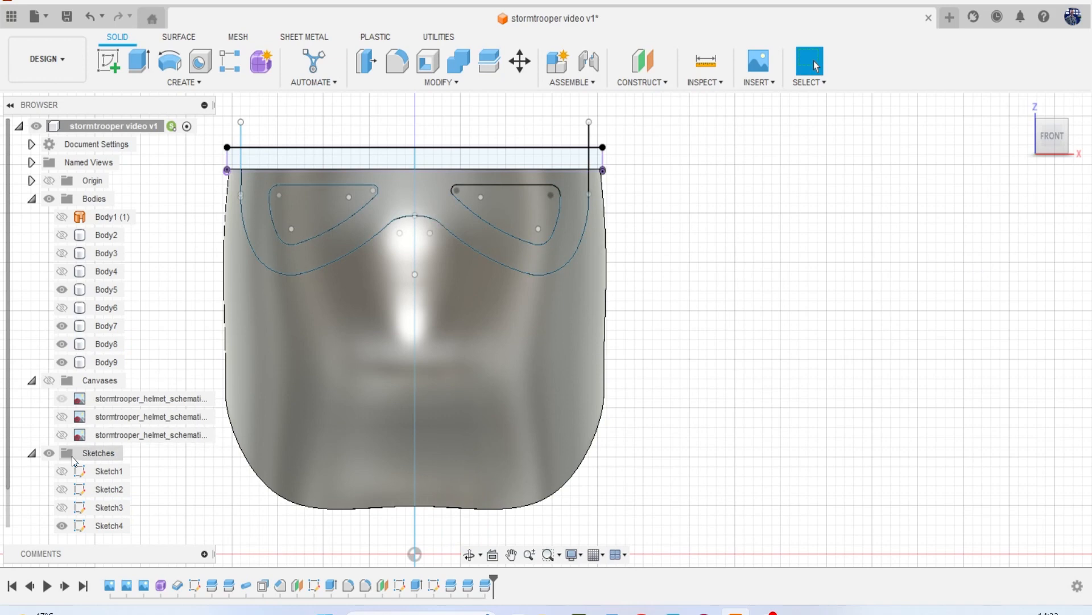
Hide Sketch4 and the right eye-opening body Body5, leaving the lower face shell Body7 shown.
{"action": "left_click", "coordinate": [61, 525]}
{"action": "left_click", "coordinate": [543, 274]}
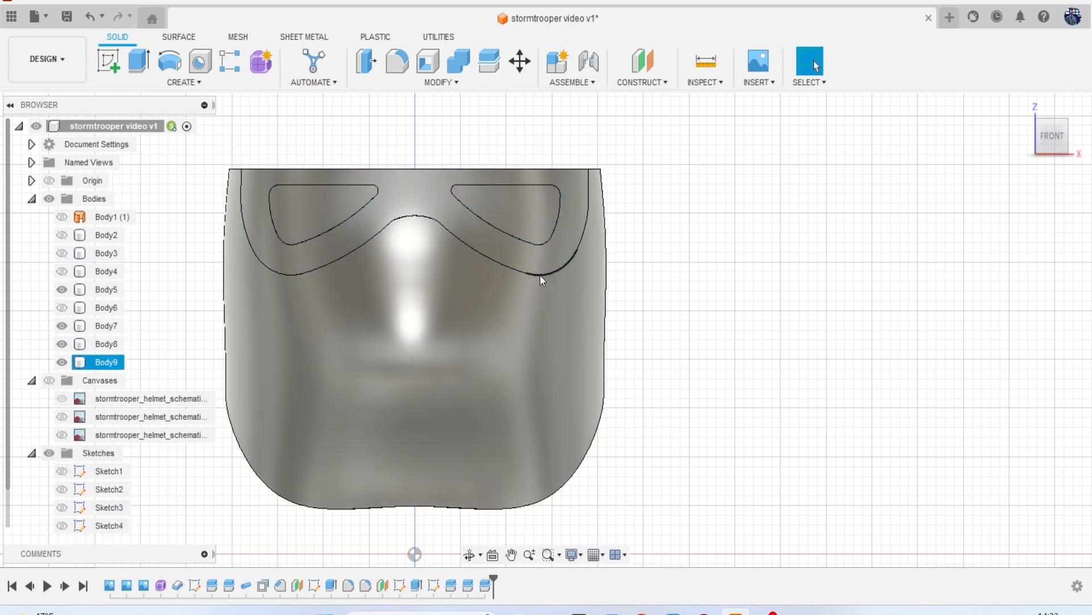
{"action": "key", "text": "Escape"}
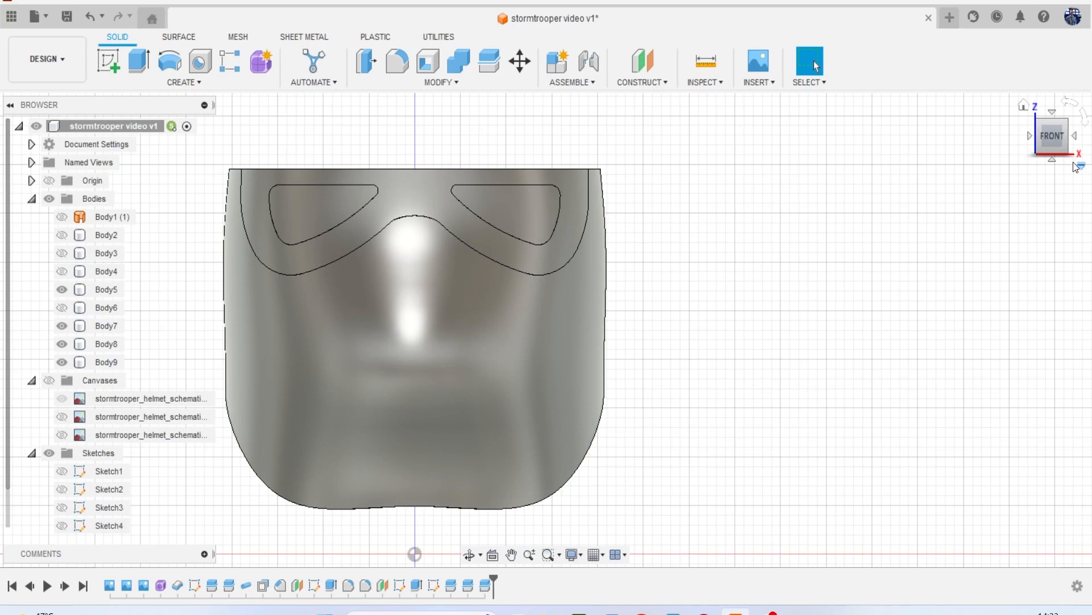
{"action": "left_click", "coordinate": [1059, 144]}
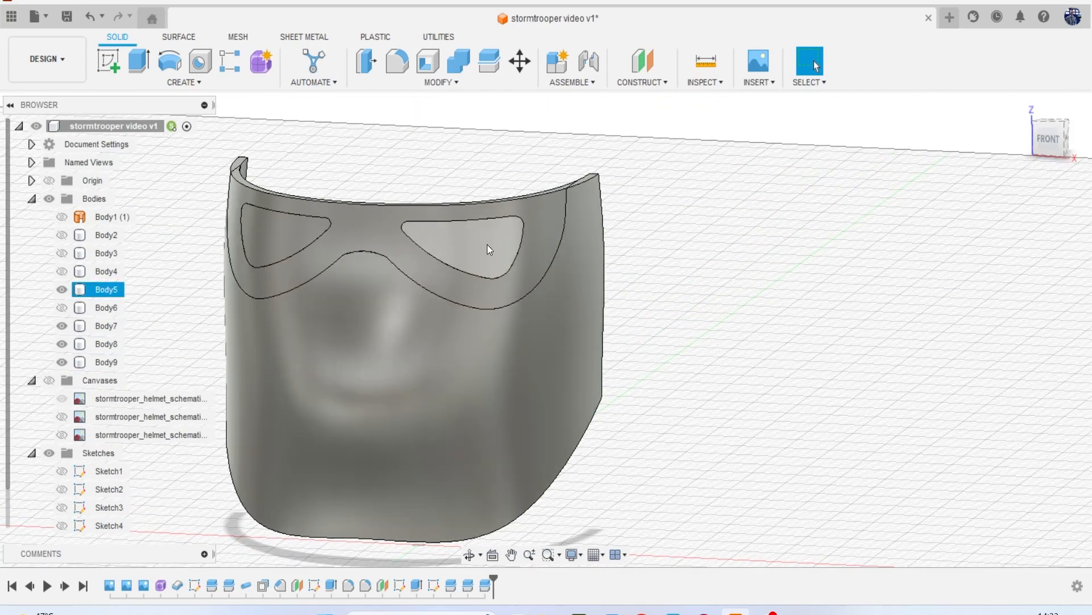
{"action": "left_click", "coordinate": [62, 289]}
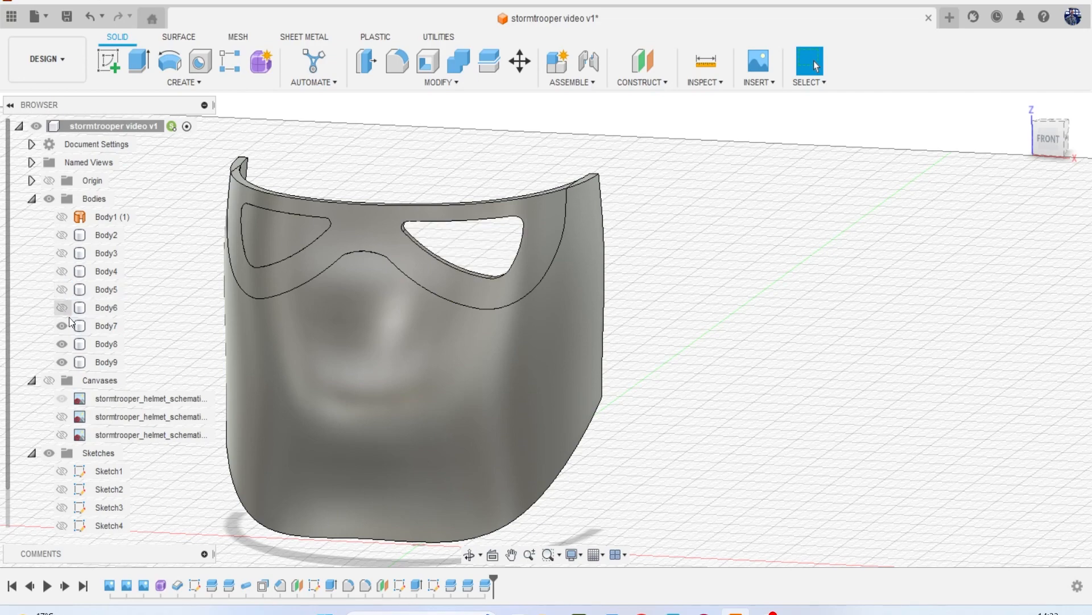
{"action": "left_click", "coordinate": [62, 326]}
{"action": "left_click", "coordinate": [62, 330]}
Try hiding and removing the left eye-opening body Body8, and undo both changes.
{"action": "left_click", "coordinate": [57, 349]}
{"action": "left_click", "coordinate": [106, 344]}
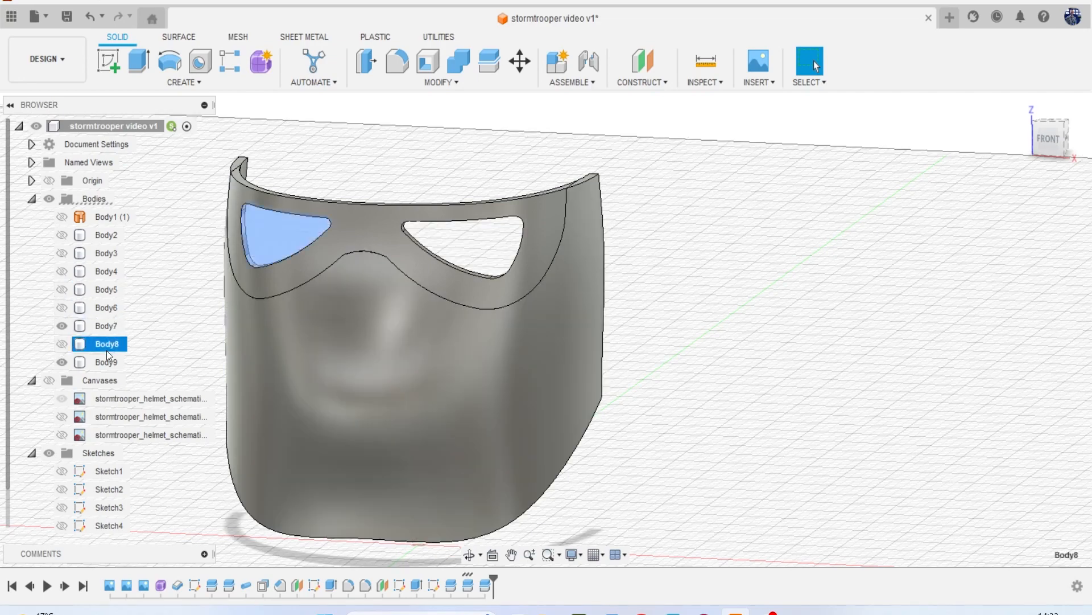
{"action": "right_click", "coordinate": [108, 343]}
{"action": "left_click", "coordinate": [171, 231]}
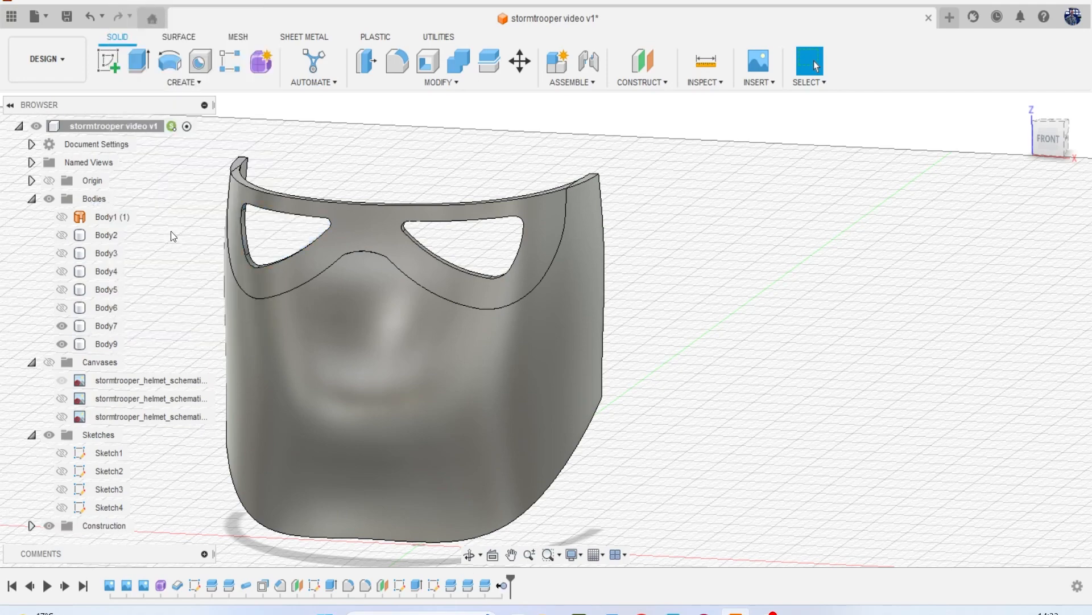
{"action": "key", "text": "ctrl+z"}
{"action": "key", "text": "ctrl+z"}
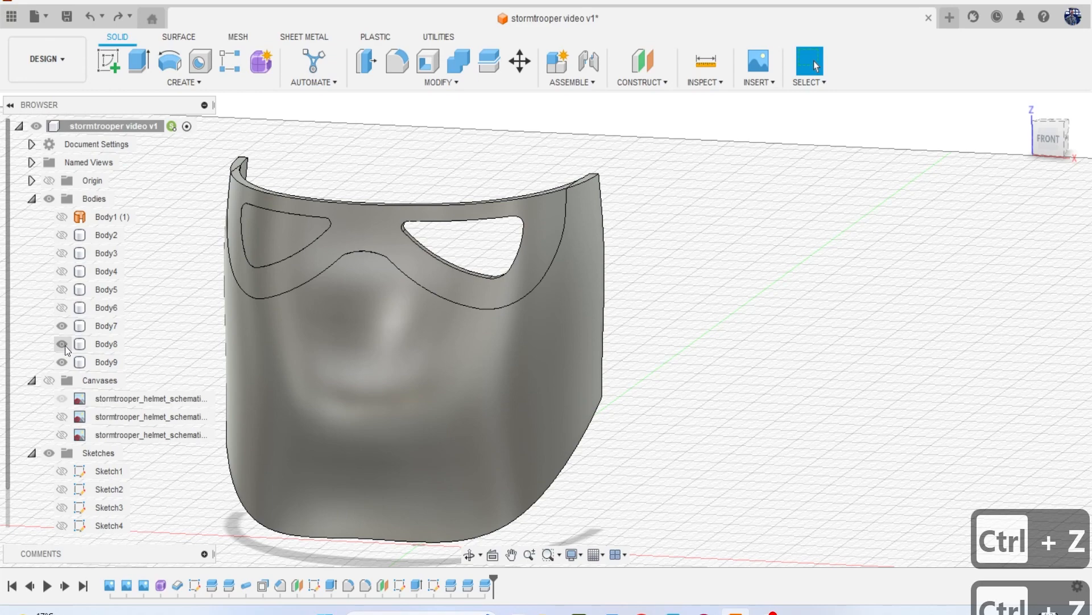
Select the left eye-opening body Body8 and open its list of body commands.
{"action": "left_click", "coordinate": [101, 344]}
{"action": "right_click", "coordinate": [104, 343]}
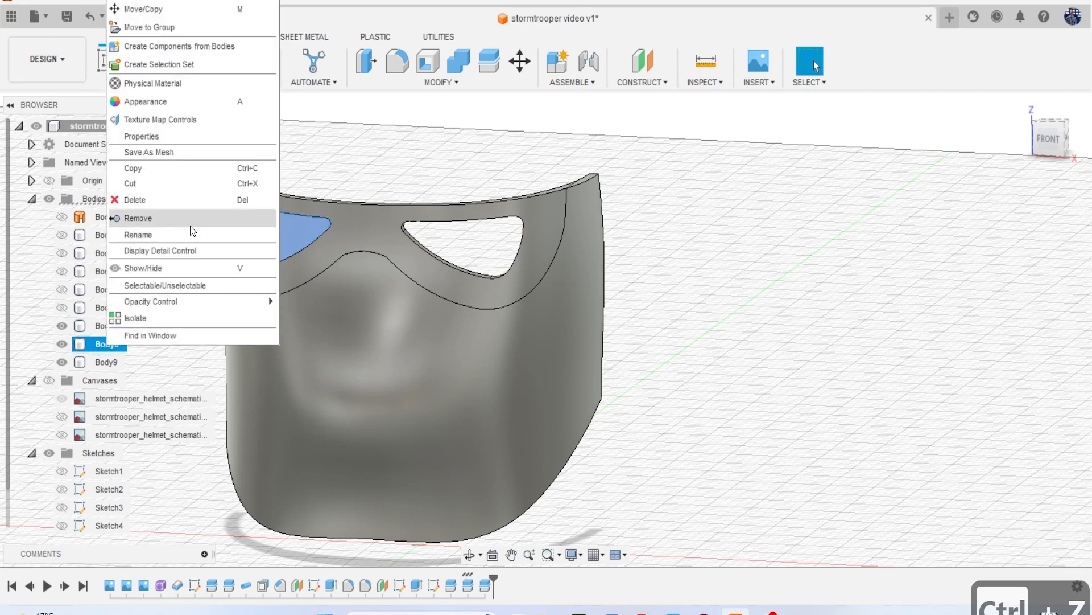
Remove the two bodies that fill the helmet's eye openings, including Body5.
{"action": "left_click", "coordinate": [190, 226]}
{"action": "left_click", "coordinate": [63, 308]}
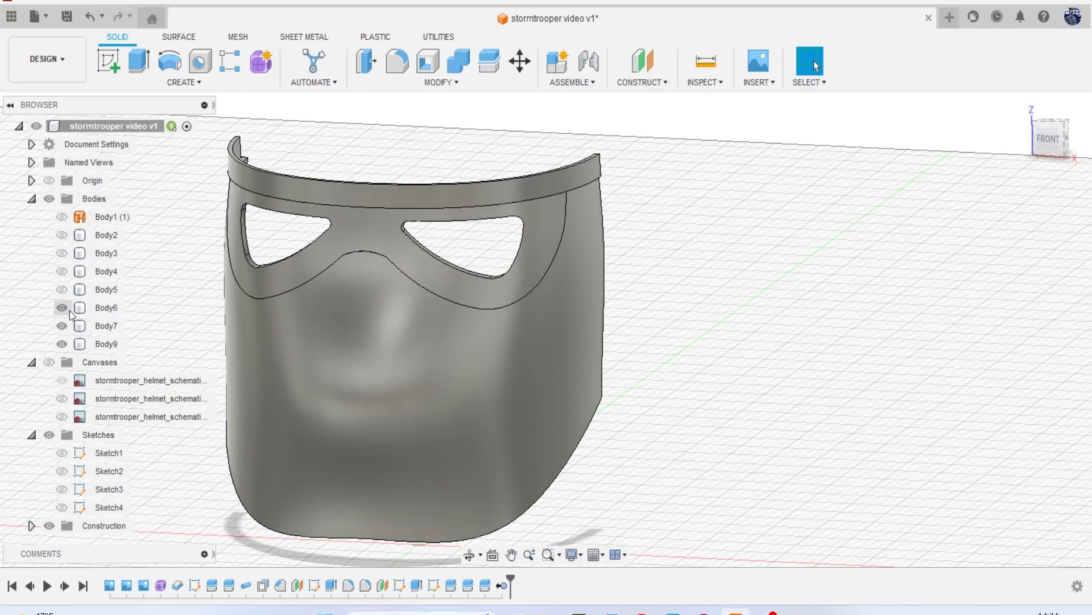
{"action": "left_click", "coordinate": [62, 308]}
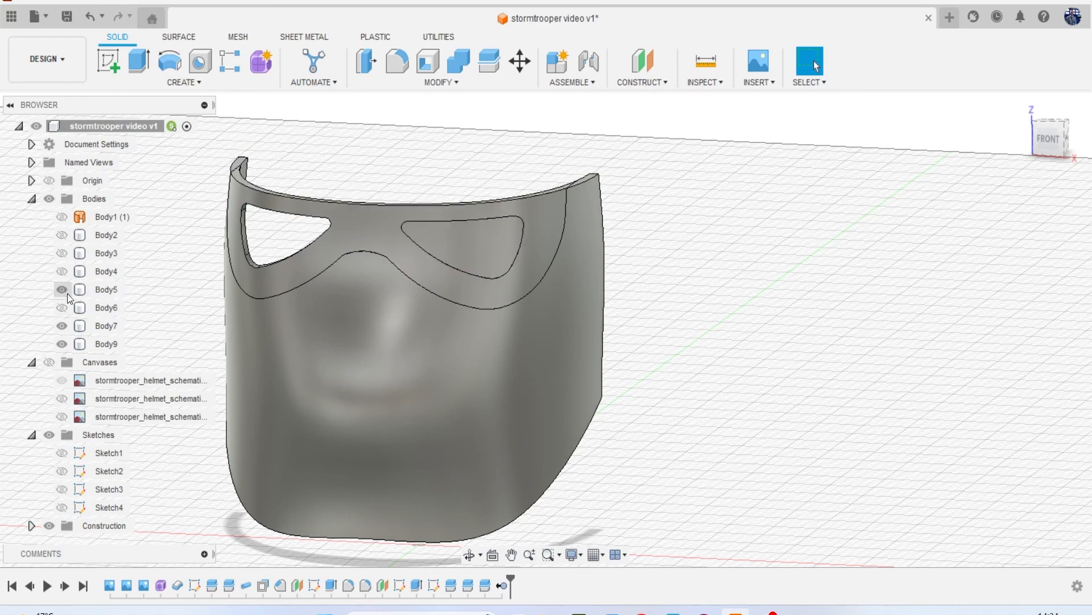
{"action": "right_click", "coordinate": [104, 292]}
{"action": "left_click", "coordinate": [149, 208]}
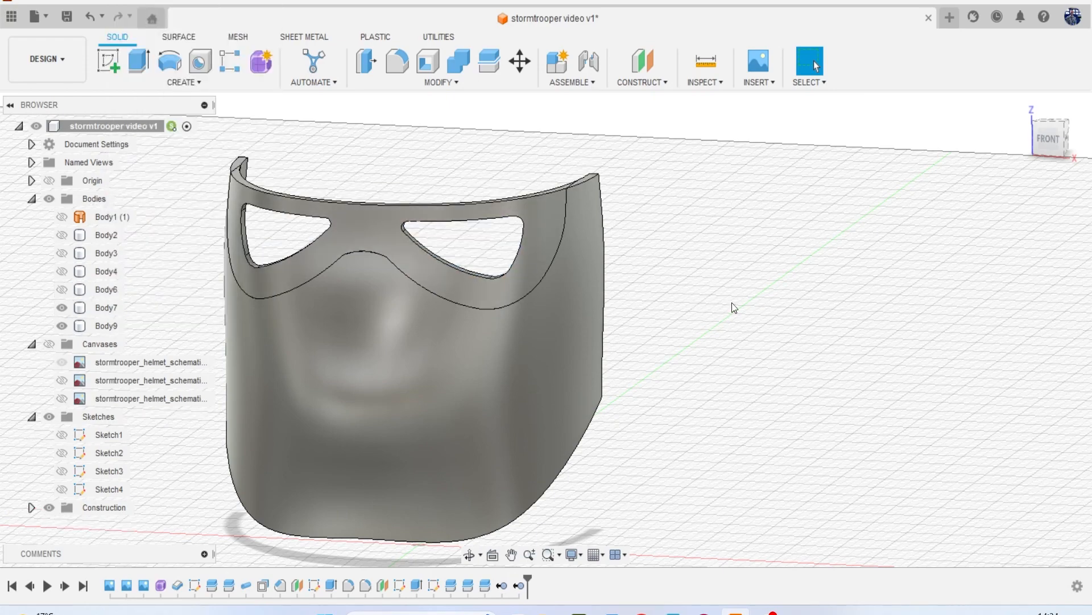
Show Body2, Body3, Body4 and Body6 together with the stormtrooper reference canvases.
{"action": "left_click", "coordinate": [1040, 144]}
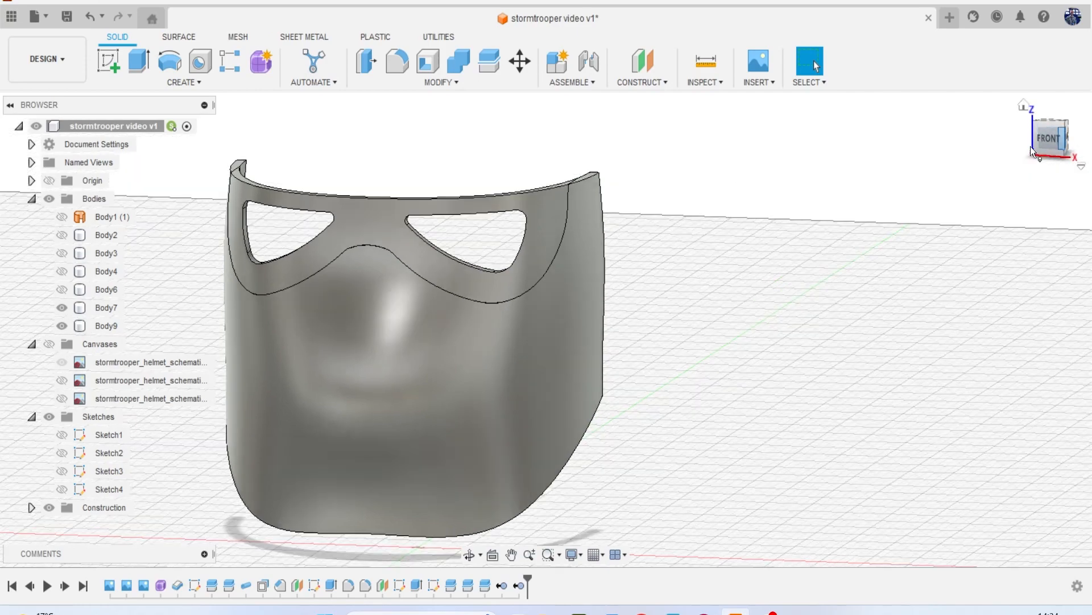
{"action": "left_click", "coordinate": [61, 235]}
{"action": "left_click", "coordinate": [62, 253]}
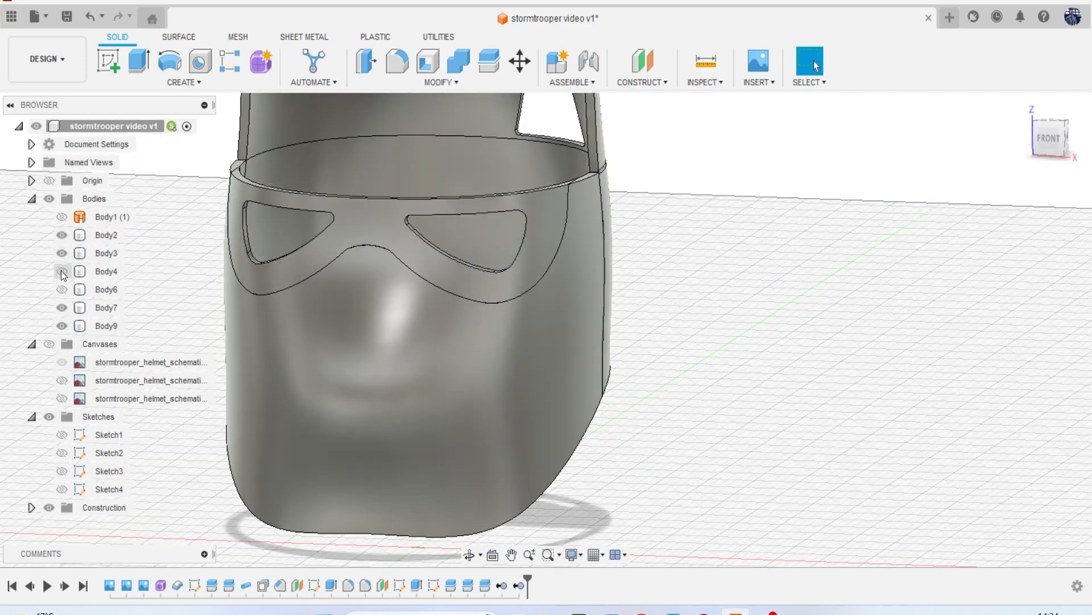
{"action": "left_click", "coordinate": [62, 271]}
{"action": "left_click", "coordinate": [61, 289]}
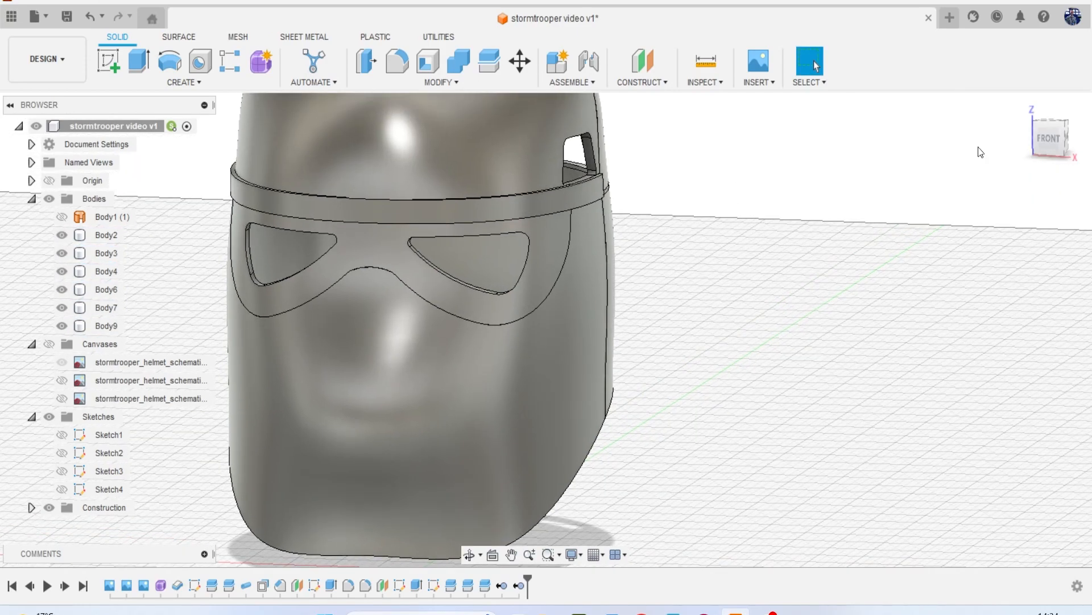
{"action": "left_click_drag", "start_coordinate": [1047, 137], "coordinate": [1054, 107]}
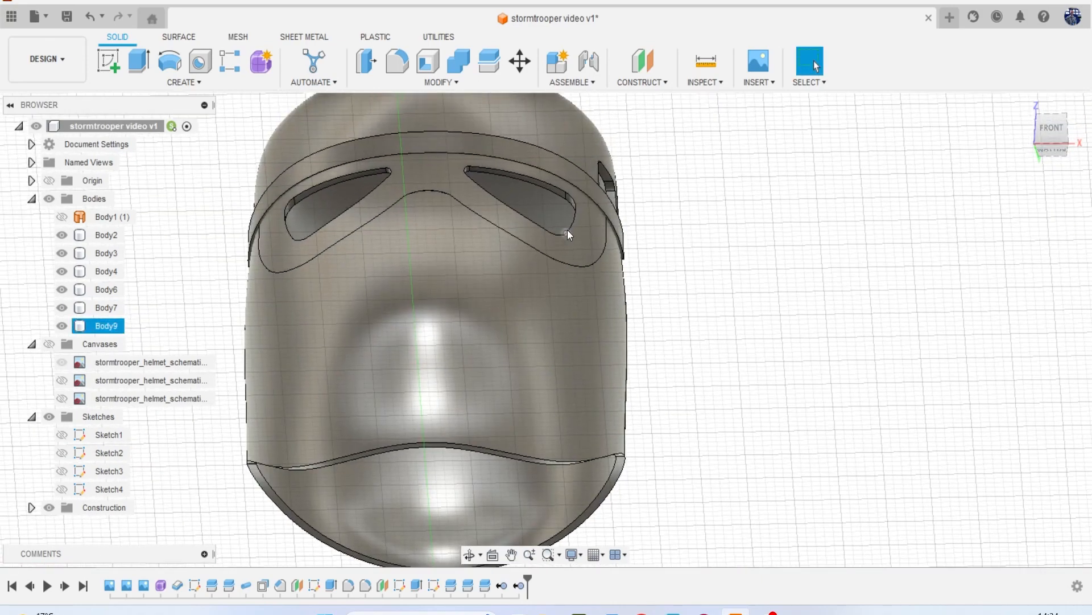
{"action": "left_click", "coordinate": [553, 288]}
{"action": "left_click", "coordinate": [49, 343]}
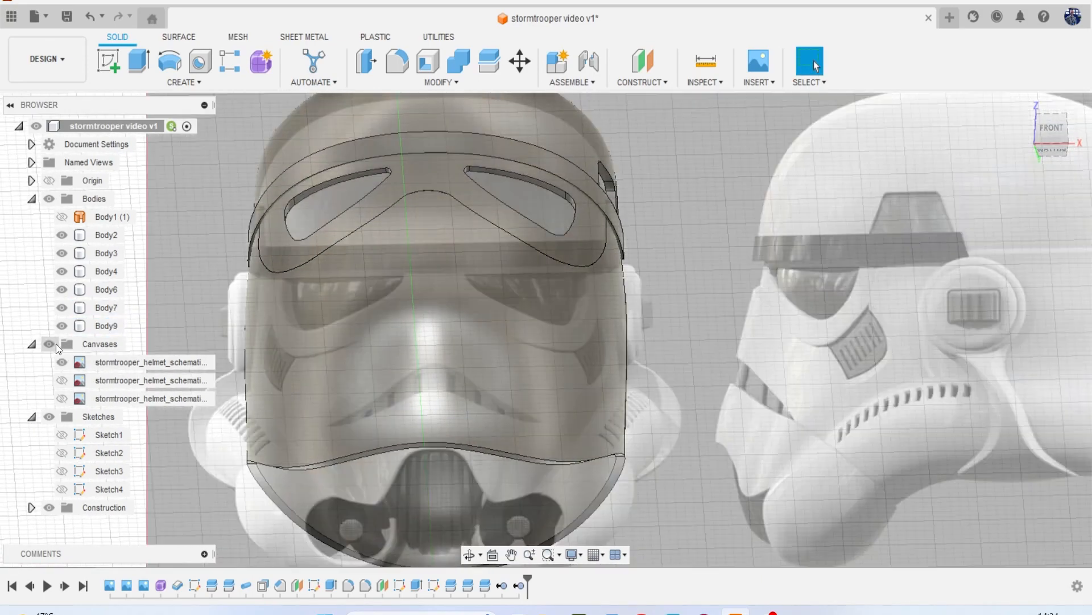
{"action": "left_click", "coordinate": [228, 288]}
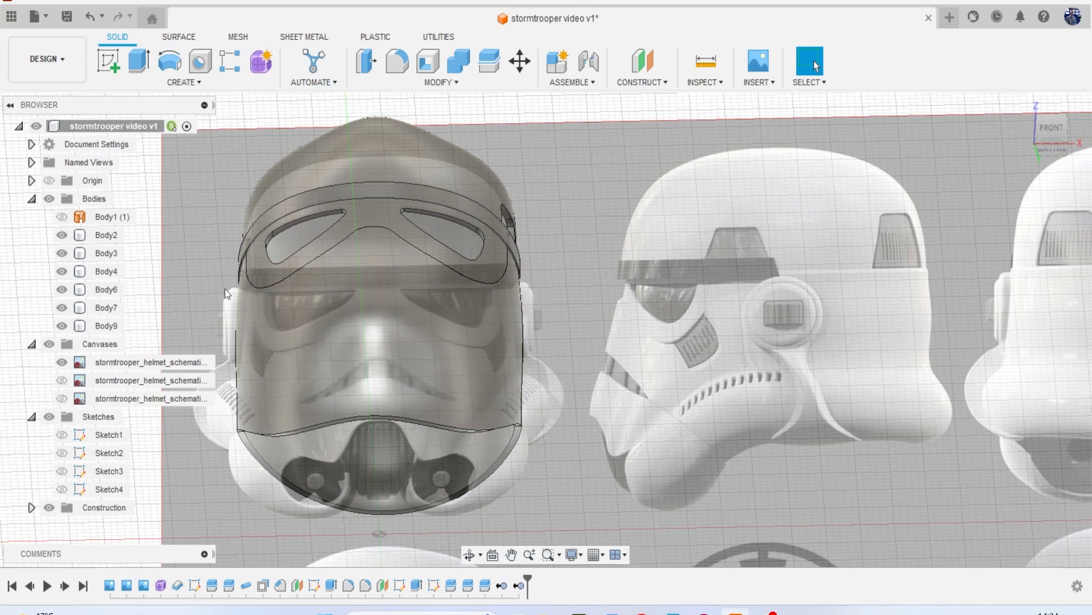
Offset the front face of the eye-surround body outward by 0.5 mm.
{"action": "left_click", "coordinate": [367, 62]}
{"action": "scroll", "coordinate": [378, 160], "scroll_direction": "up", "scroll_amount": 3}
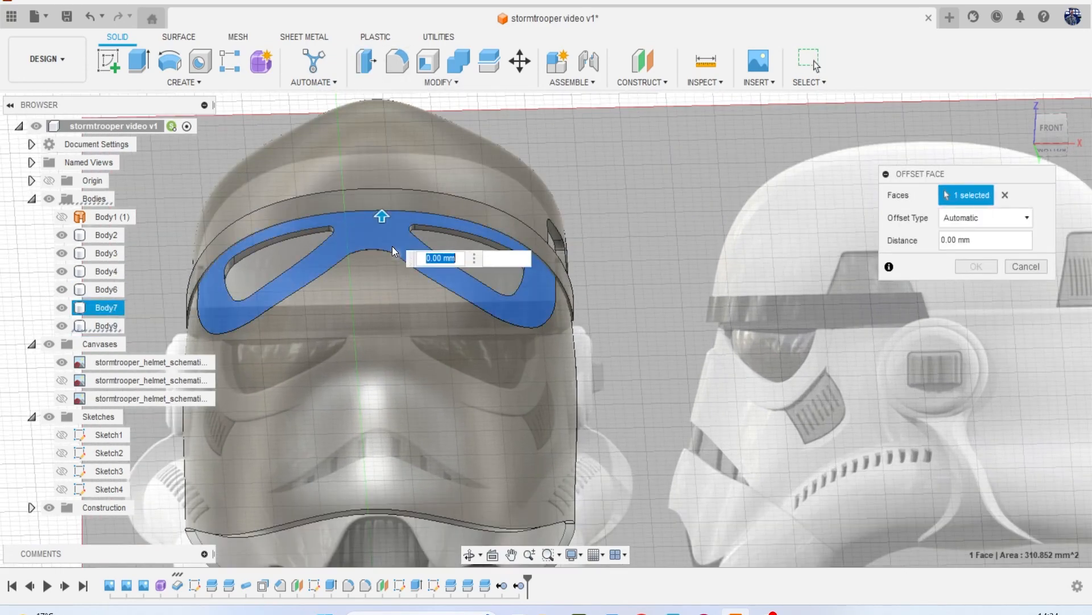
{"action": "left_click_drag", "start_coordinate": [381, 220], "coordinate": [380, 215]}
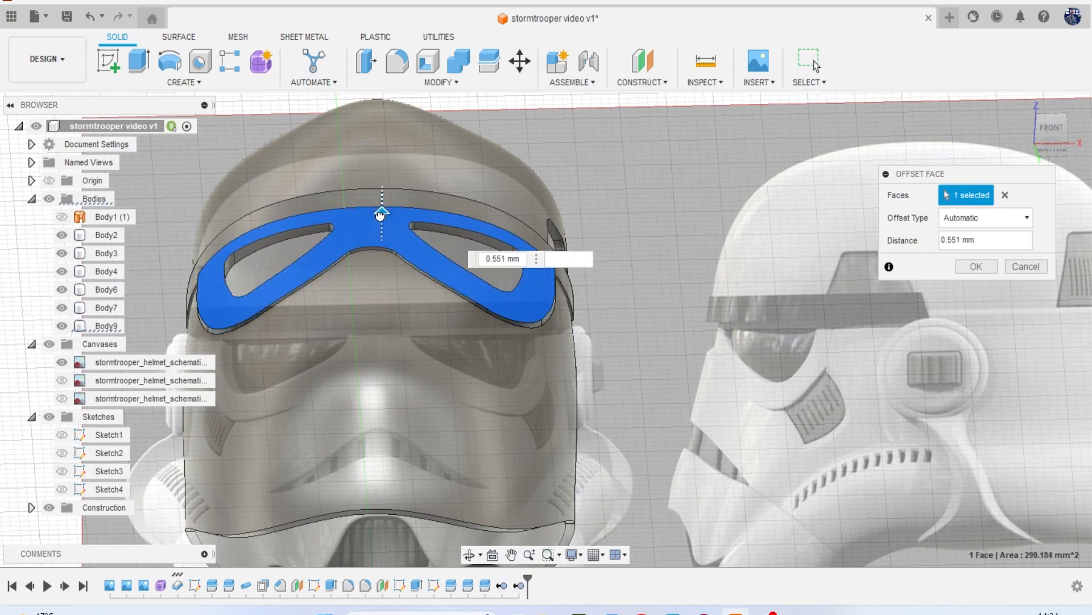
{"action": "key", "text": "BackSpace"}
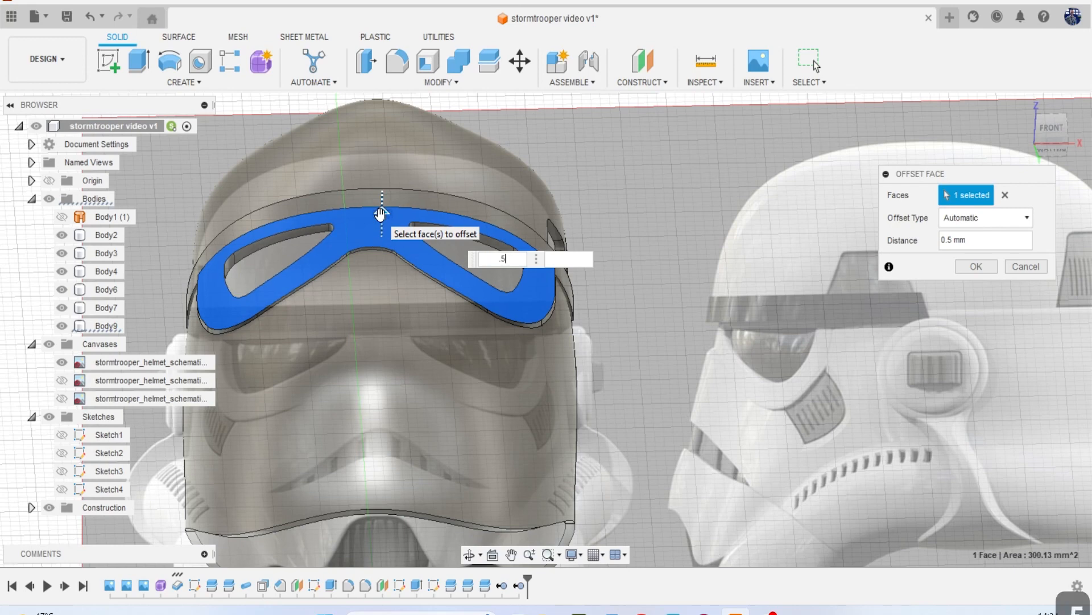
{"action": "type", "text": ".5"}
{"action": "key", "text": "Return"}
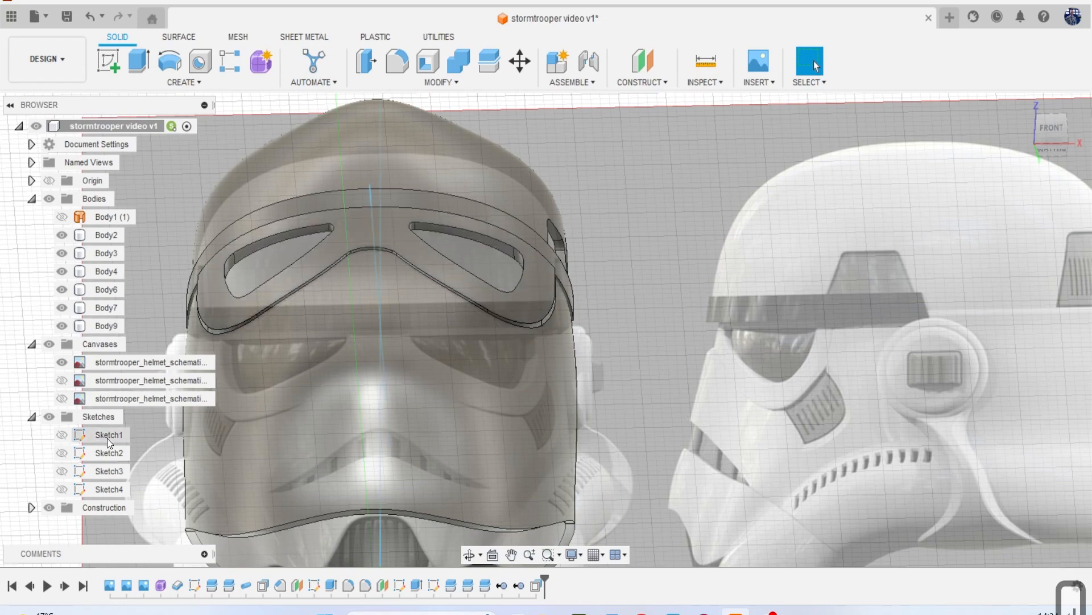
Show Sketch4 and hide every helmet body except the eye surround, Body9.
{"action": "left_click", "coordinate": [61, 489]}
{"action": "scroll", "coordinate": [398, 394], "scroll_direction": "down", "scroll_amount": 2}
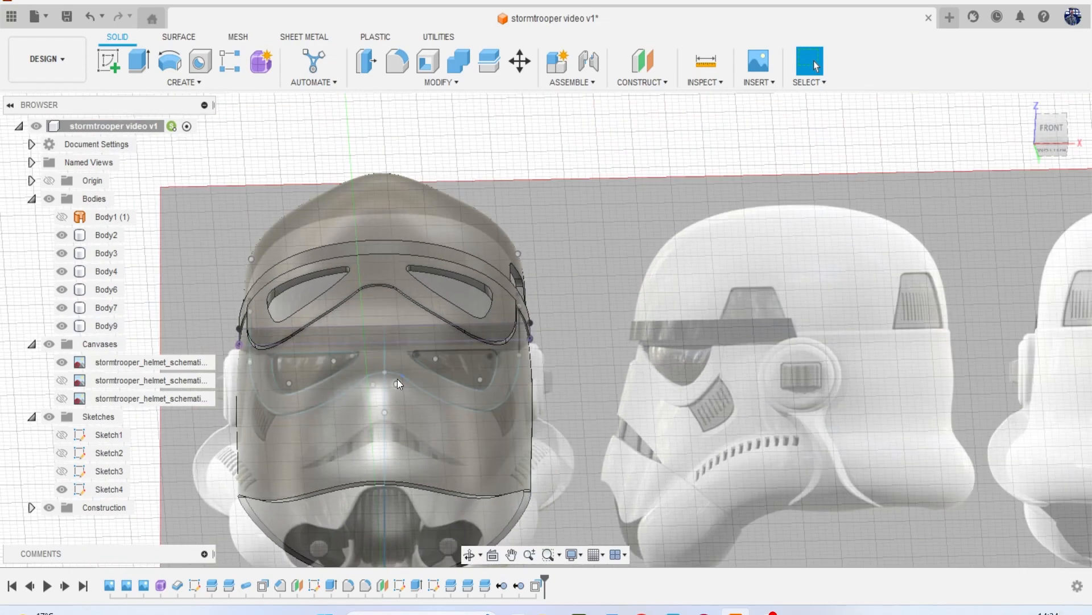
{"action": "left_click", "coordinate": [1052, 130]}
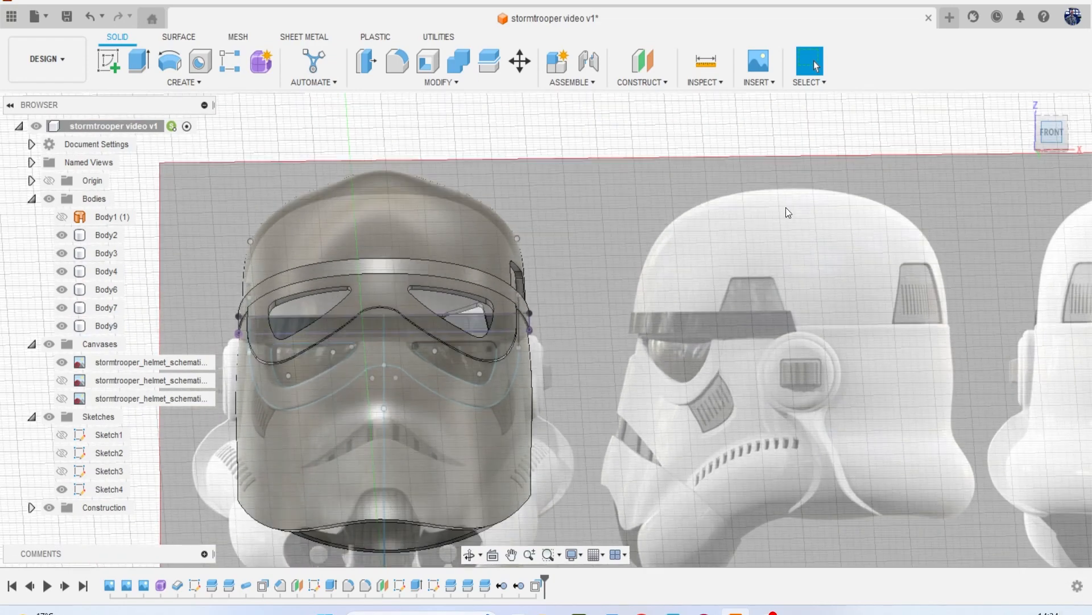
{"action": "middle_click_drag", "start_coordinate": [630, 322], "coordinate": [657, 266]}
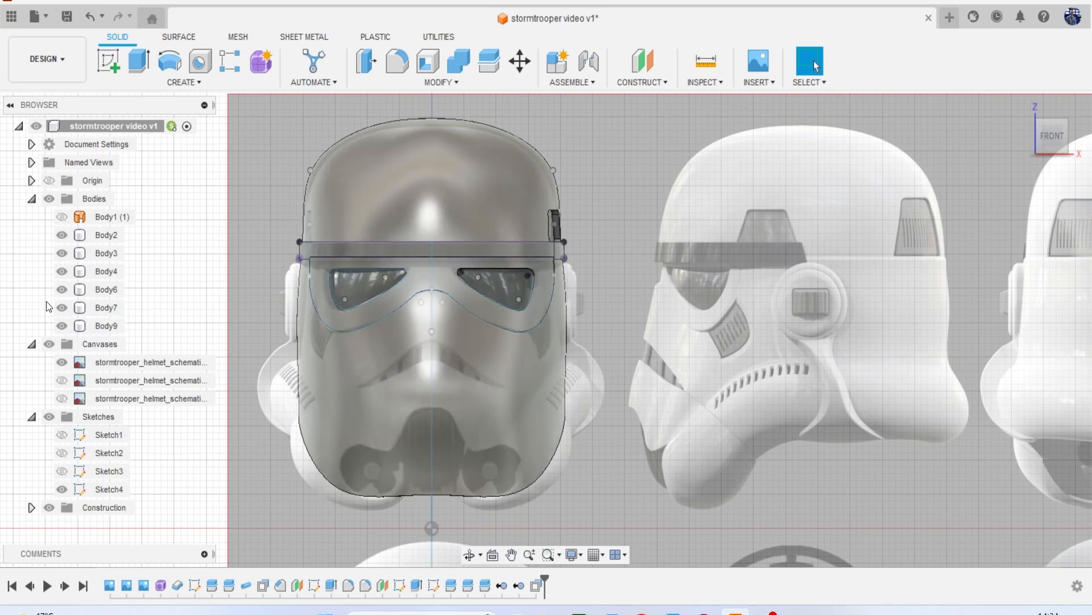
{"action": "left_click", "coordinate": [62, 235]}
{"action": "left_click", "coordinate": [63, 253]}
{"action": "left_click", "coordinate": [62, 271]}
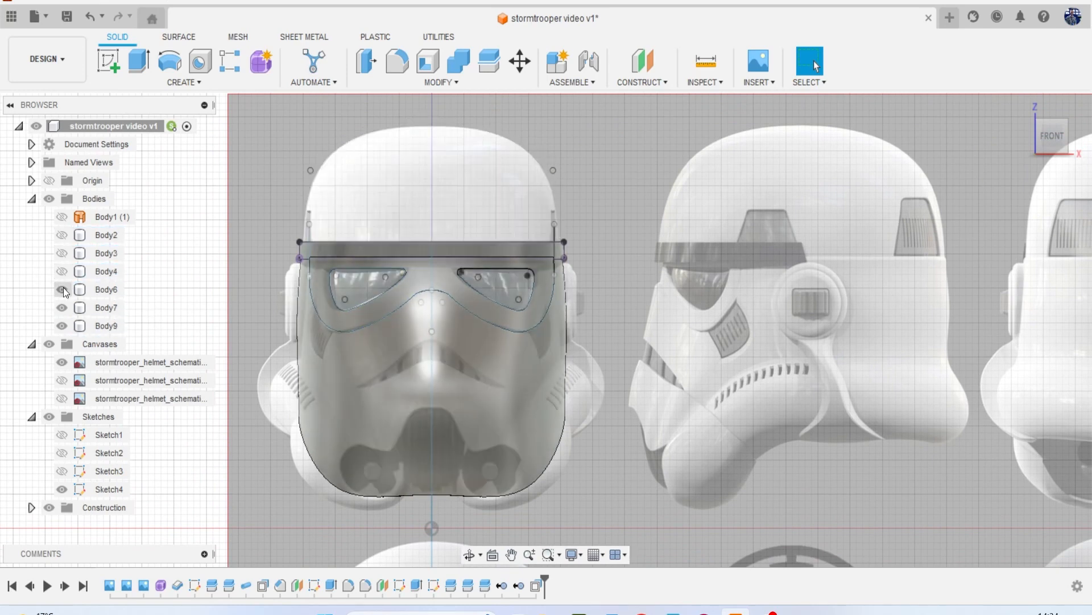
{"action": "left_click", "coordinate": [63, 290]}
{"action": "left_click", "coordinate": [63, 308]}
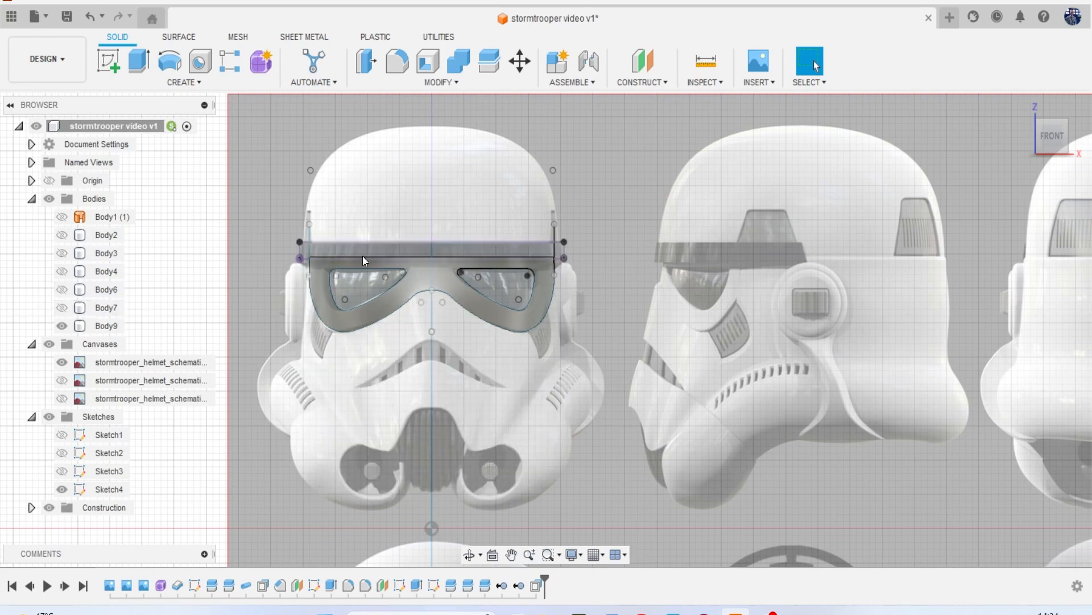
{"action": "left_click_drag", "start_coordinate": [1048, 138], "coordinate": [1048, 114]}
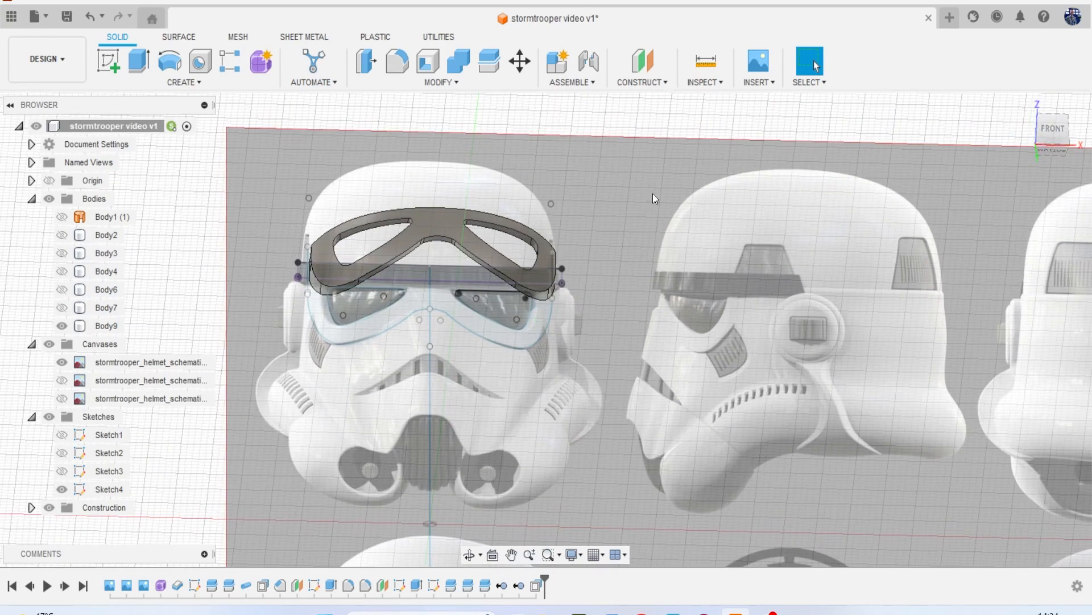
Split the eye-surround body along Sketch4's vertical centre line and hide the half named Body9.
{"action": "left_click", "coordinate": [490, 67]}
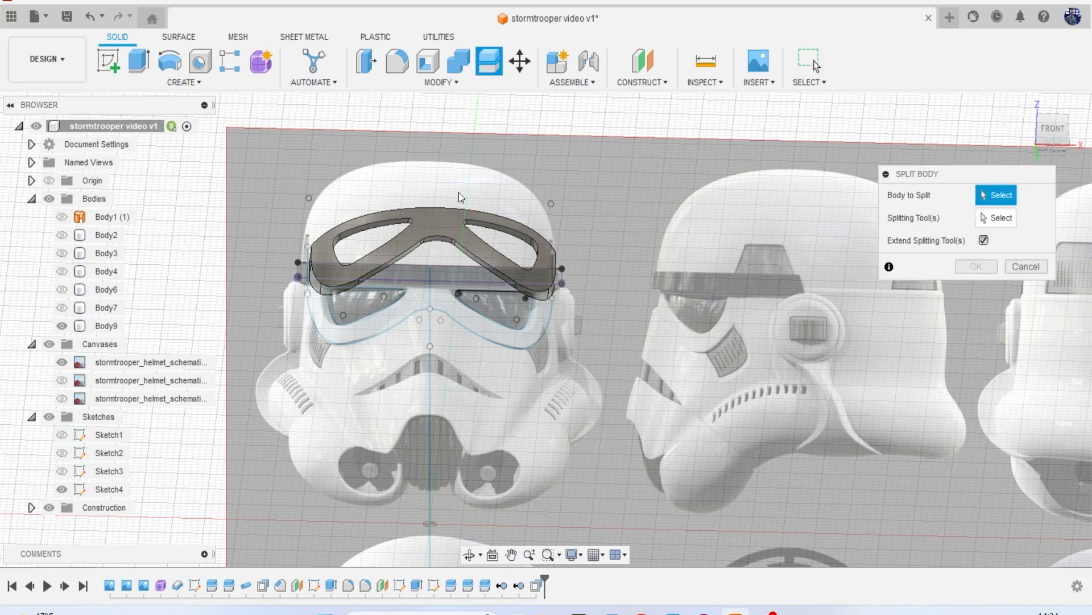
{"action": "left_click", "coordinate": [445, 213]}
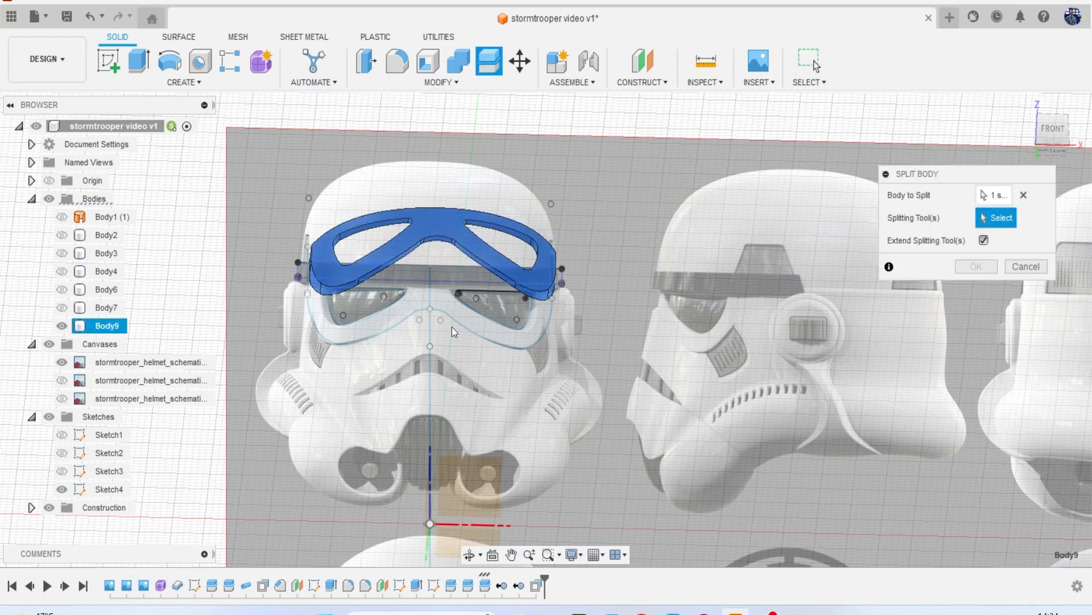
{"action": "left_click", "coordinate": [431, 367]}
{"action": "left_click", "coordinate": [982, 264]}
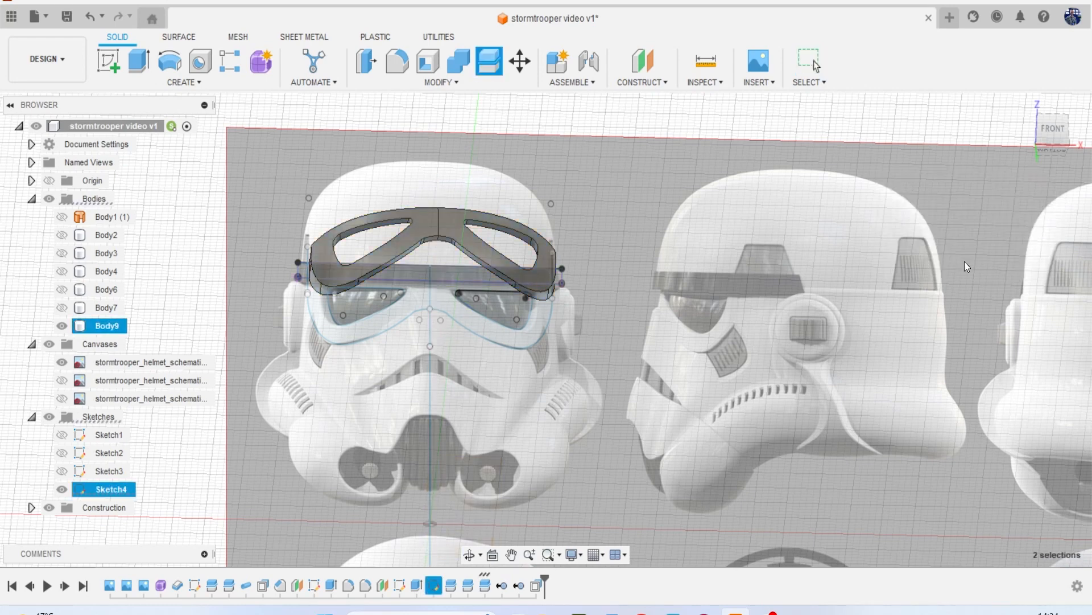
{"action": "left_click", "coordinate": [422, 223]}
{"action": "left_click", "coordinate": [62, 326]}
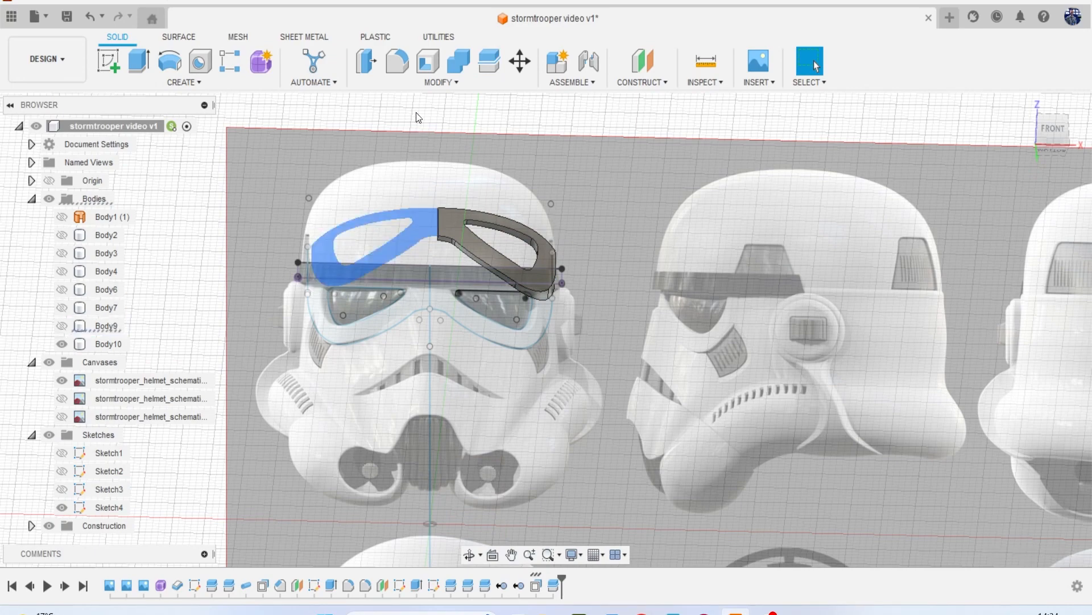
{"action": "middle_click_drag", "start_coordinate": [442, 223], "coordinate": [384, 192]}
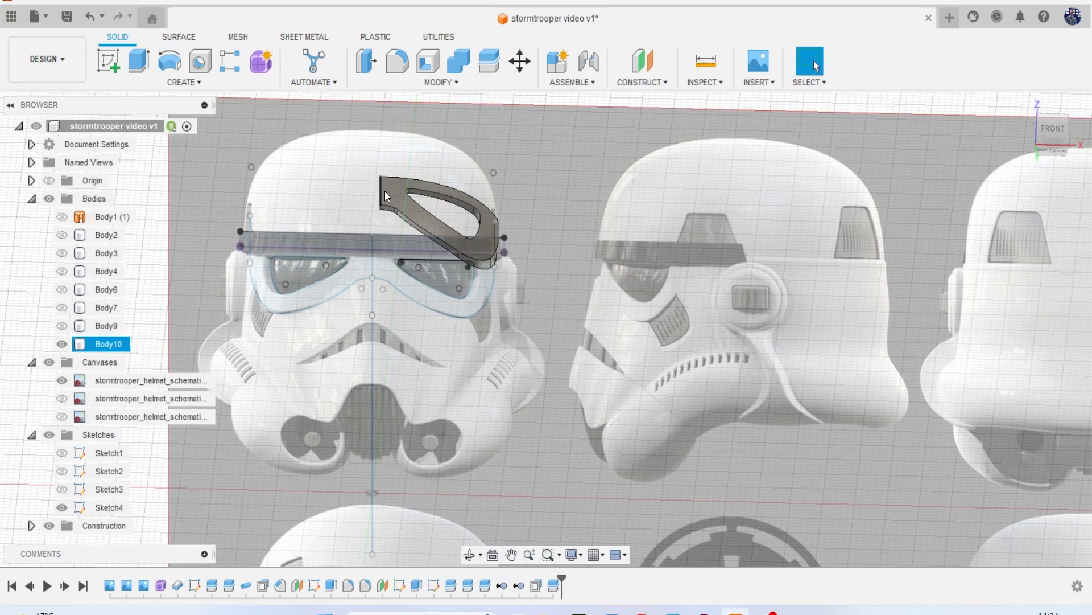
{"action": "left_click", "coordinate": [453, 84]}
{"action": "left_click", "coordinate": [423, 128]}
{"action": "scroll", "coordinate": [400, 162], "scroll_direction": "up", "scroll_amount": 5}
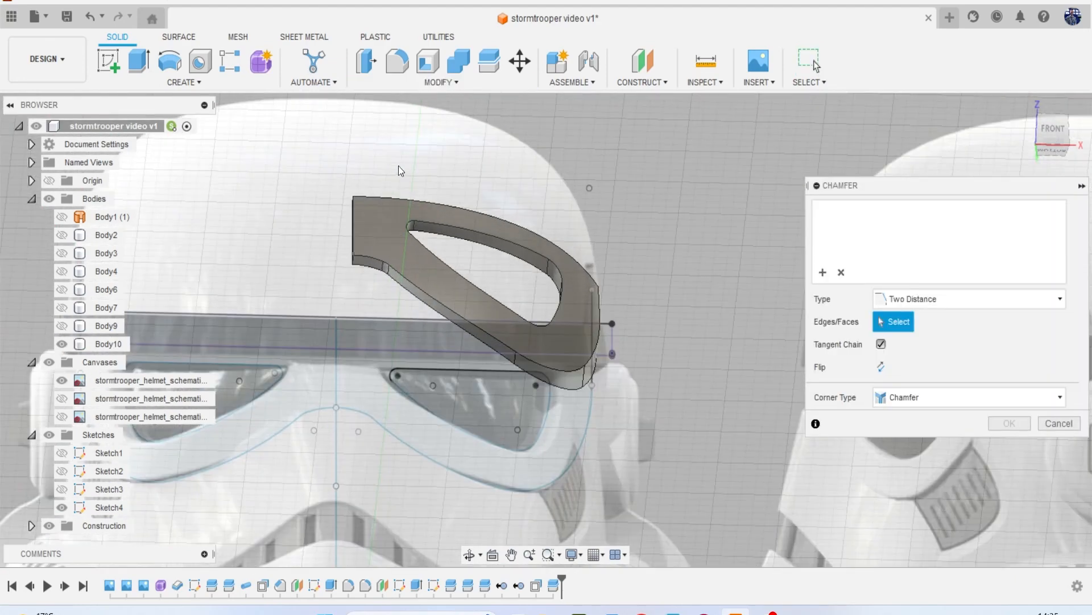
{"action": "left_click", "coordinate": [357, 216]}
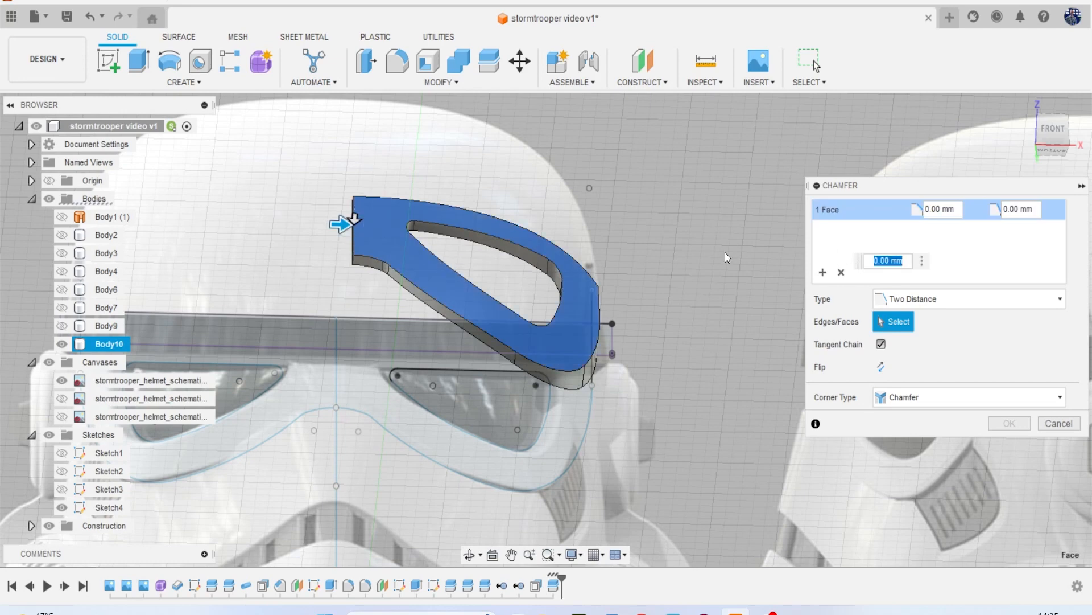
{"action": "left_click", "coordinate": [61, 325]}
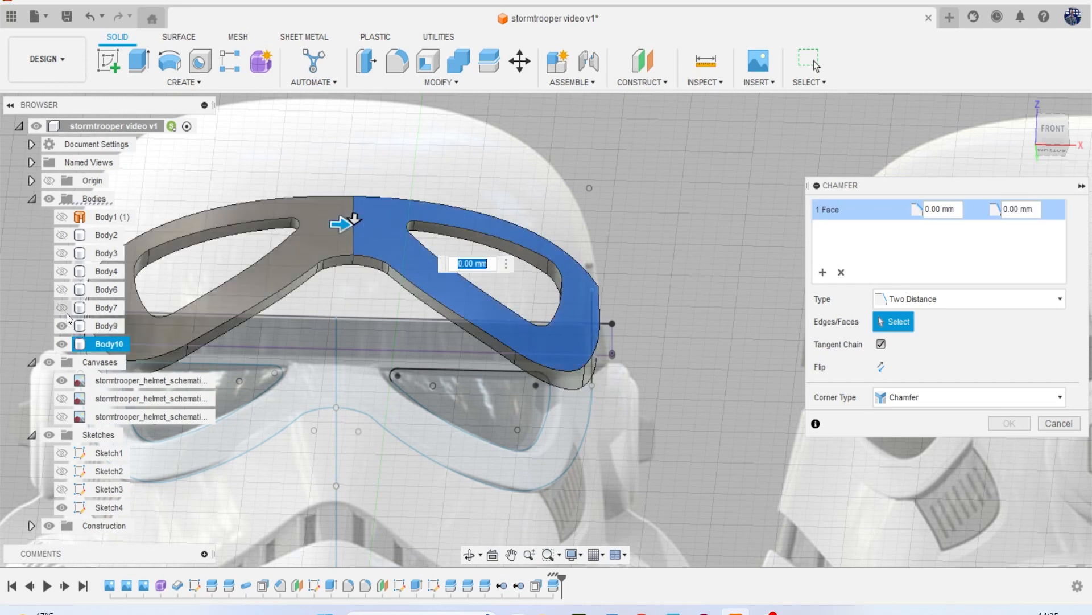
{"action": "left_click", "coordinate": [62, 326]}
{"action": "left_click", "coordinate": [61, 308]}
{"action": "left_click", "coordinate": [61, 289]}
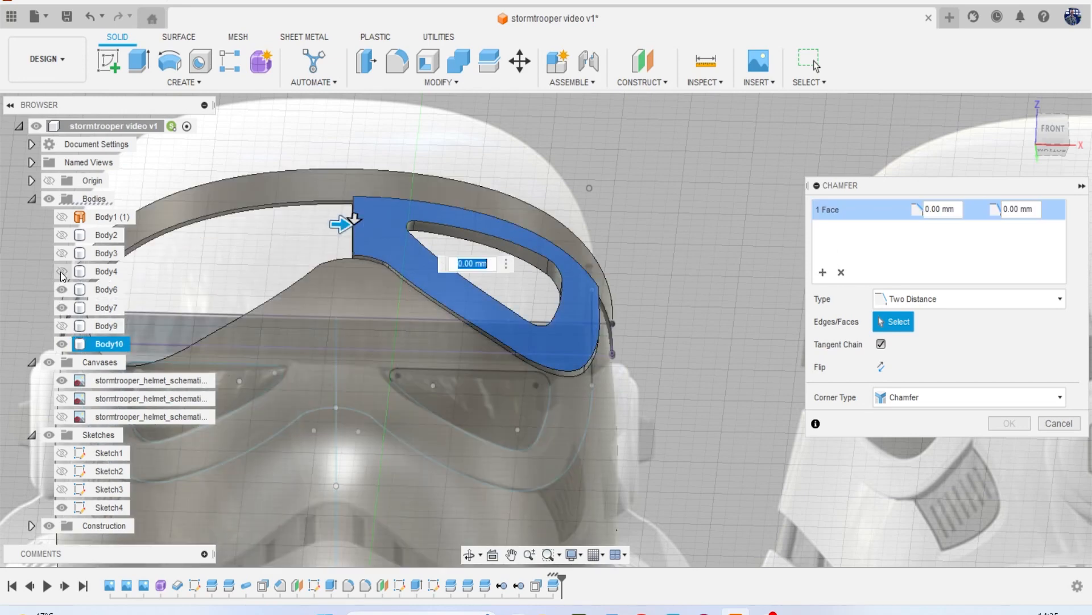
{"action": "left_click", "coordinate": [61, 271]}
{"action": "left_click", "coordinate": [61, 252]}
{"action": "left_click", "coordinate": [61, 234]}
{"action": "scroll", "coordinate": [302, 239], "scroll_direction": "up", "scroll_amount": 3}
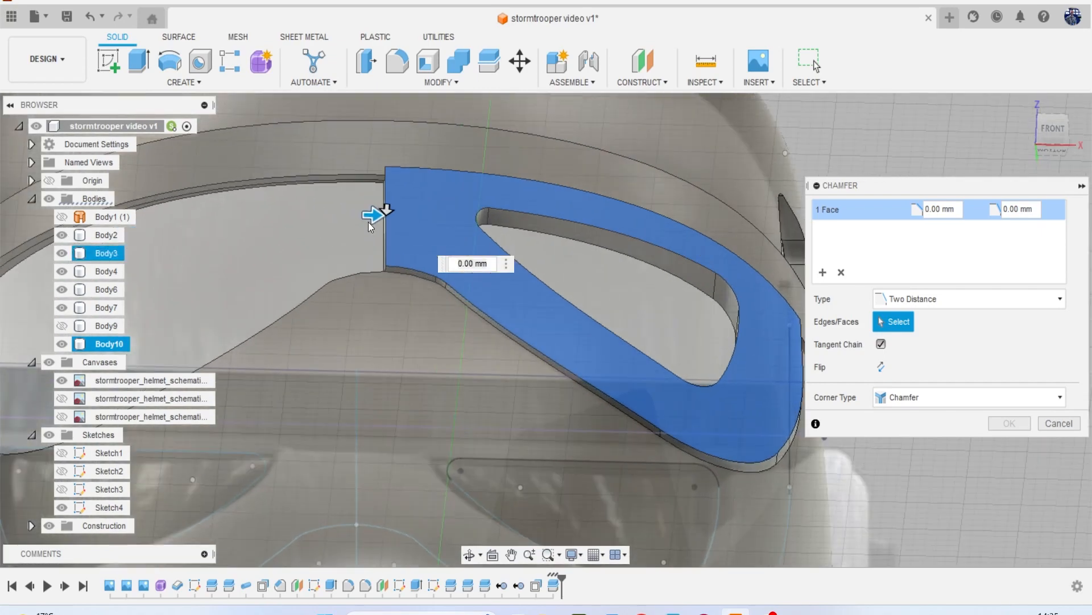
{"action": "left_click_drag", "start_coordinate": [374, 214], "coordinate": [390, 218]}
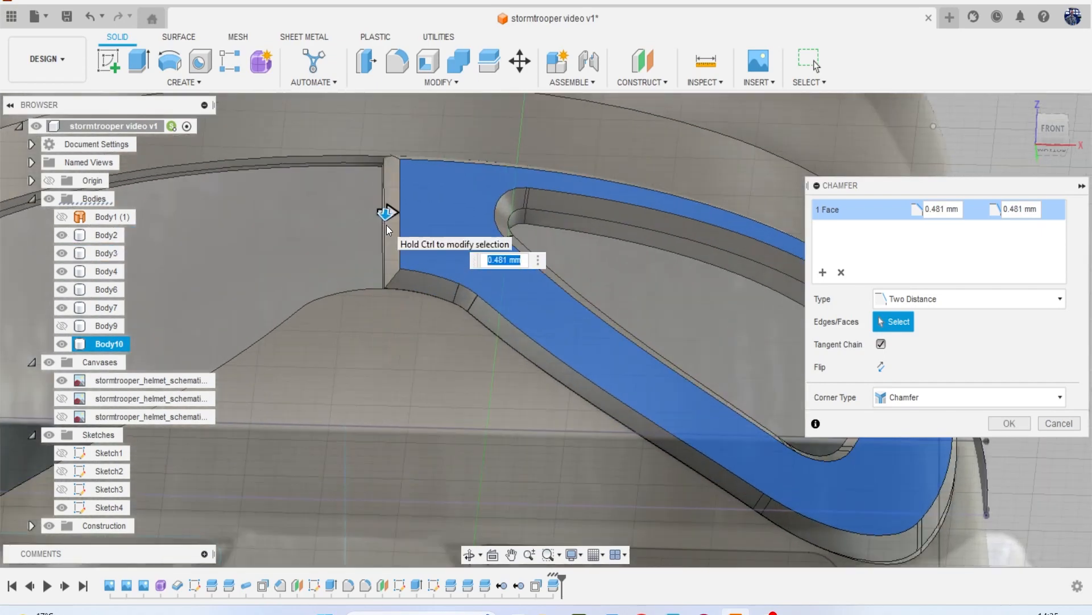
{"action": "scroll", "coordinate": [390, 208], "scroll_direction": "up", "scroll_amount": 2}
{"action": "left_click_drag", "start_coordinate": [409, 211], "coordinate": [449, 225]}
{"action": "left_click_drag", "start_coordinate": [568, 220], "coordinate": [484, 196]}
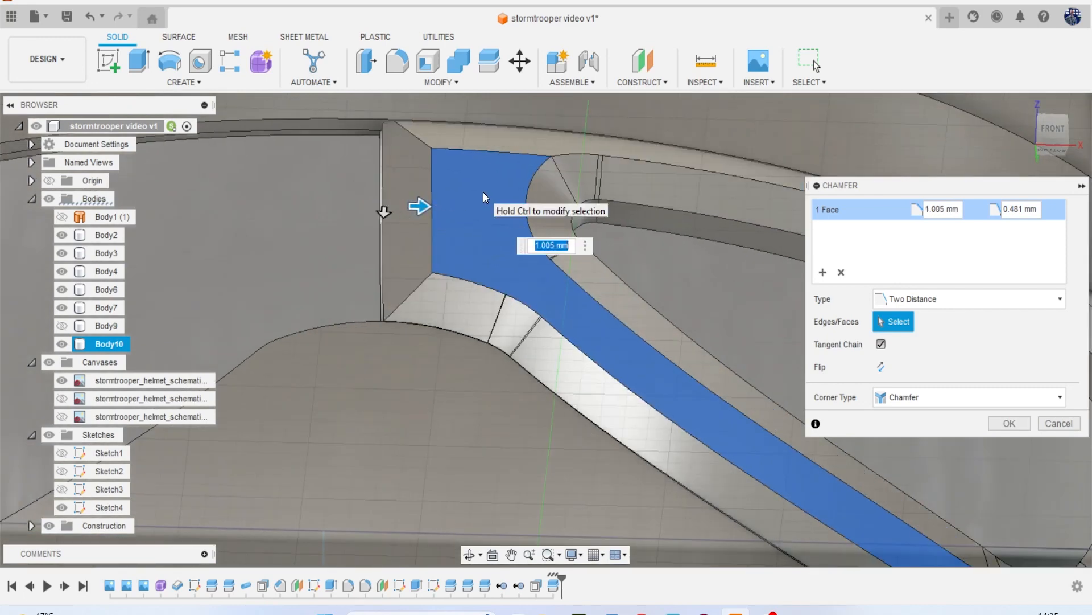
{"action": "left_click", "coordinate": [1058, 422]}
Set up a Two Distance chamfer of about 3.5 mm by 0.7 mm on Body10's front vertical edge at the helmet centre.
{"action": "left_click", "coordinate": [452, 84]}
{"action": "left_click", "coordinate": [416, 126]}
{"action": "left_click", "coordinate": [384, 207]}
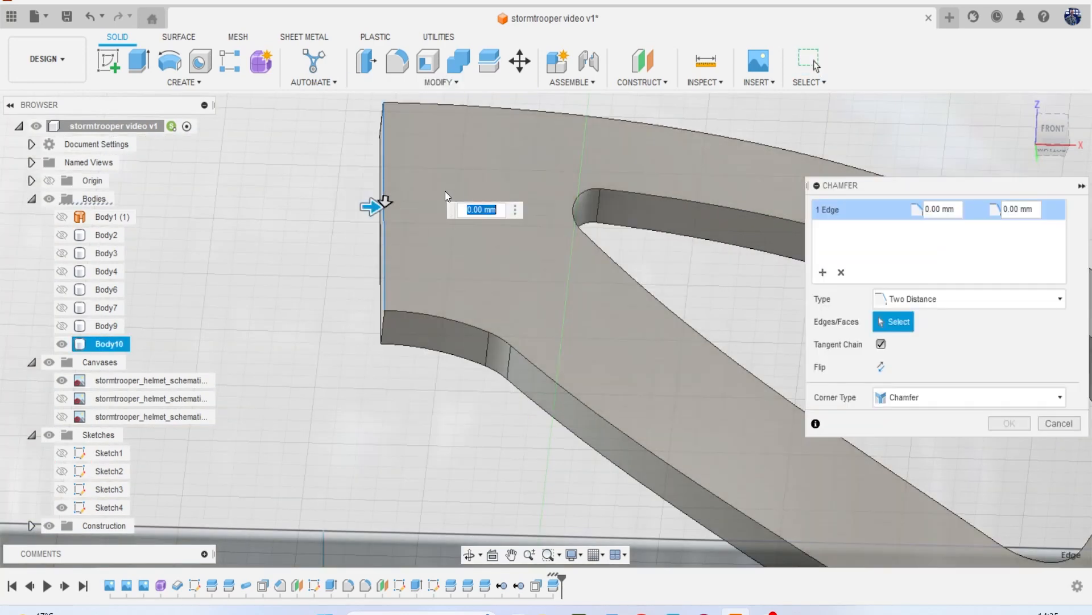
{"action": "left_click_drag", "start_coordinate": [376, 206], "coordinate": [539, 212]}
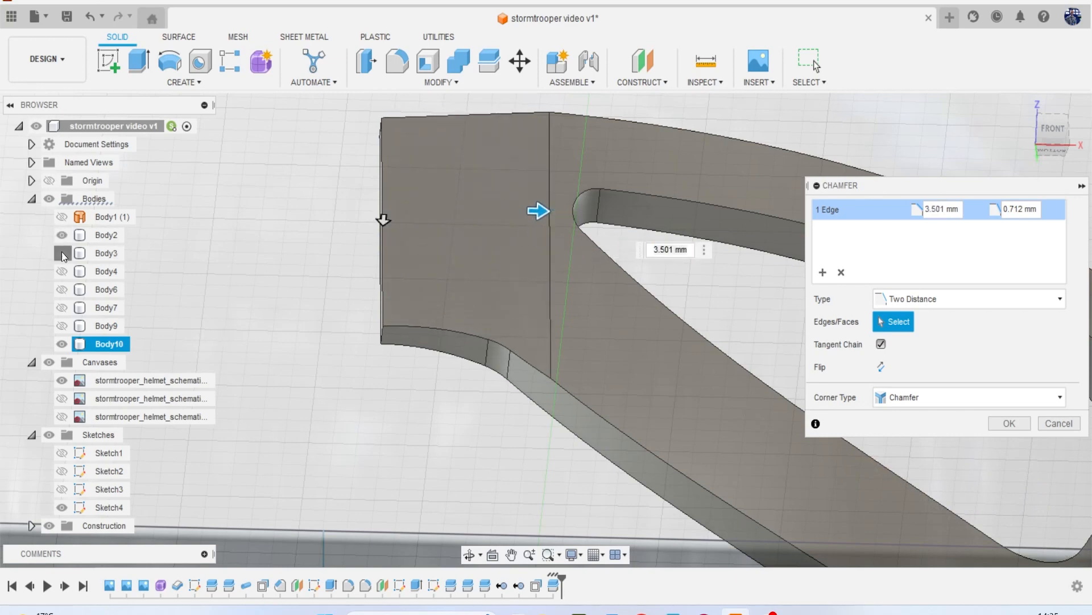
Show Body2, Body3, Body4, Body6, Body7 and Body9 around the chamfer preview on the nose-bridge edge.
{"action": "left_click", "coordinate": [62, 253]}
{"action": "left_click", "coordinate": [61, 271]}
{"action": "left_click", "coordinate": [61, 289]}
{"action": "left_click", "coordinate": [61, 308]}
{"action": "left_click", "coordinate": [61, 325]}
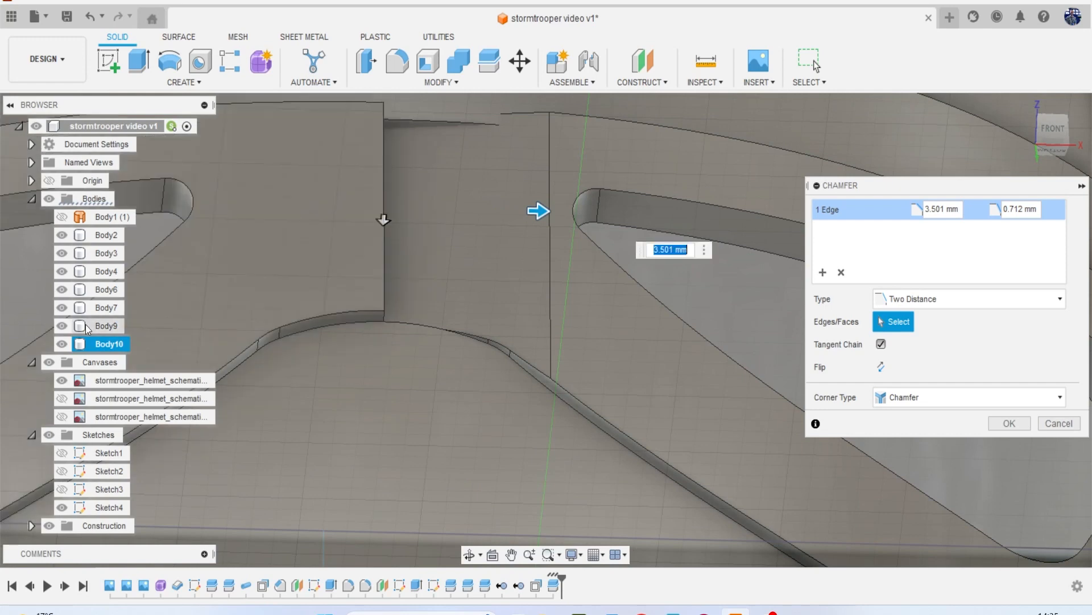
{"action": "left_click_drag", "start_coordinate": [1040, 141], "coordinate": [1039, 123]}
{"action": "middle_click_drag", "start_coordinate": [677, 154], "coordinate": [630, 354]}
{"action": "middle_click_drag", "start_coordinate": [568, 267], "coordinate": [569, 356]}
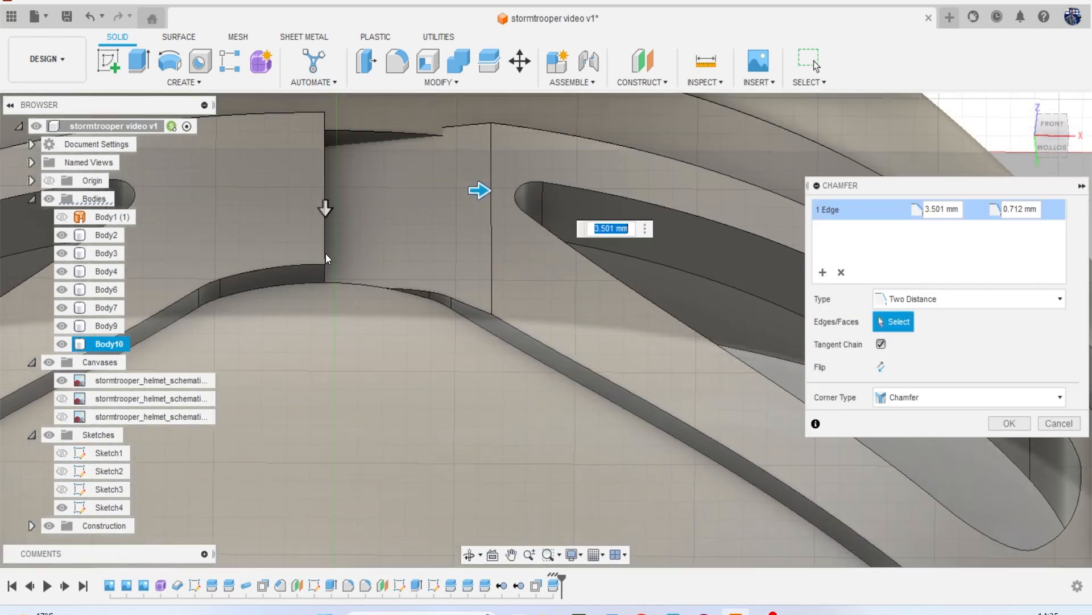
Adjust the Two Distance chamfer on Body10's centre edge to about 6.1 mm by 0.5 mm and apply it.
{"action": "left_click_drag", "start_coordinate": [324, 211], "coordinate": [324, 202]}
{"action": "left_click_drag", "start_coordinate": [481, 190], "coordinate": [599, 189]}
{"action": "middle_click_drag", "start_coordinate": [535, 272], "coordinate": [450, 271]}
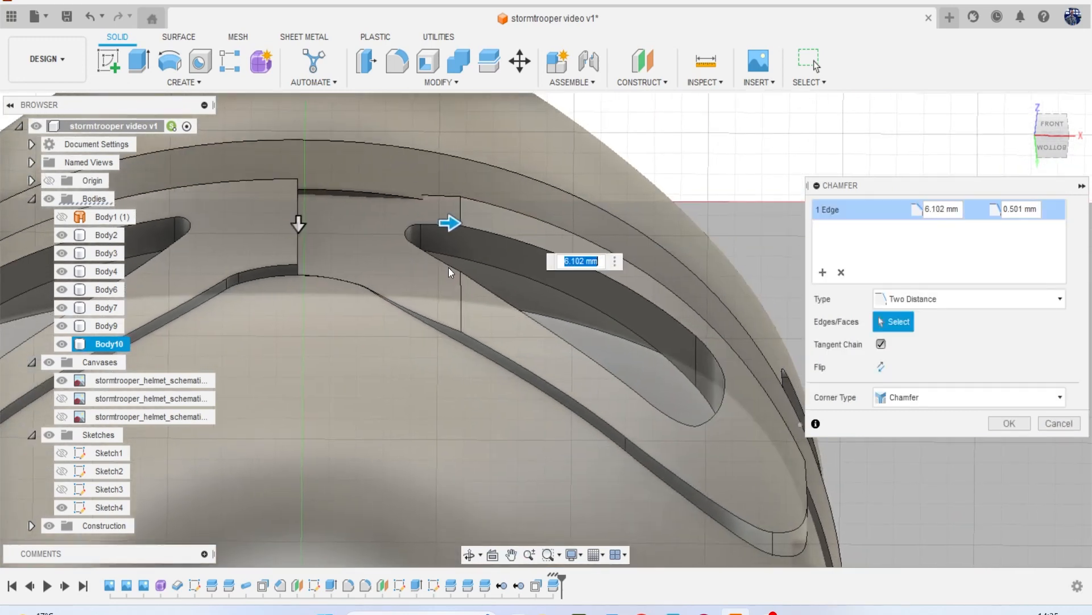
{"action": "left_click_drag", "start_coordinate": [1039, 134], "coordinate": [1030, 121]}
{"action": "scroll", "coordinate": [619, 250], "scroll_direction": "down", "scroll_amount": 1}
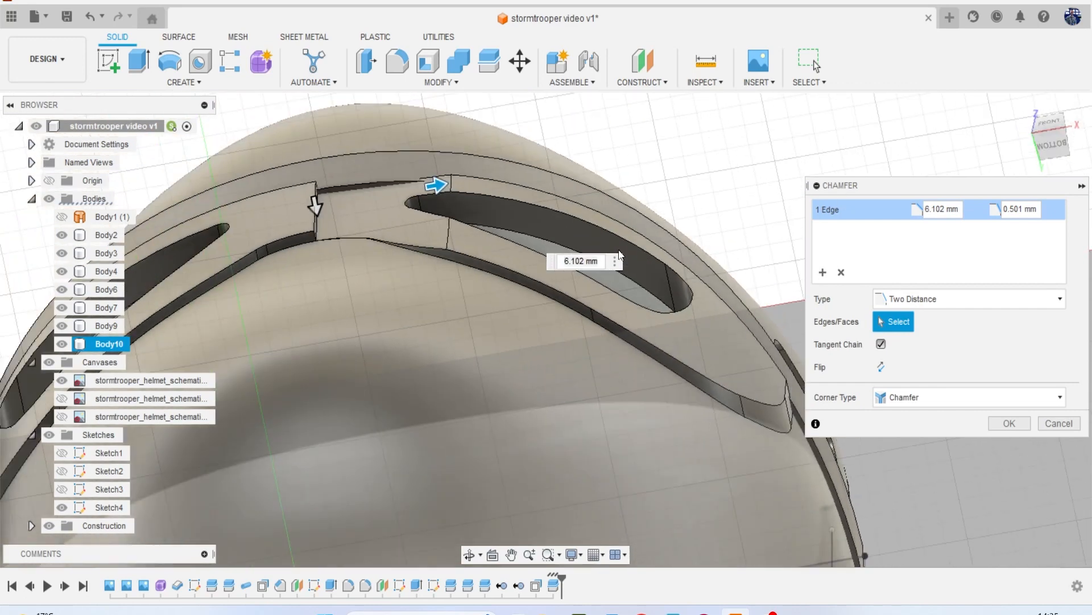
{"action": "middle_click_drag", "start_coordinate": [593, 210], "coordinate": [485, 214]}
{"action": "left_click_drag", "start_coordinate": [334, 188], "coordinate": [361, 238]}
{"action": "left_click", "coordinate": [1001, 423]}
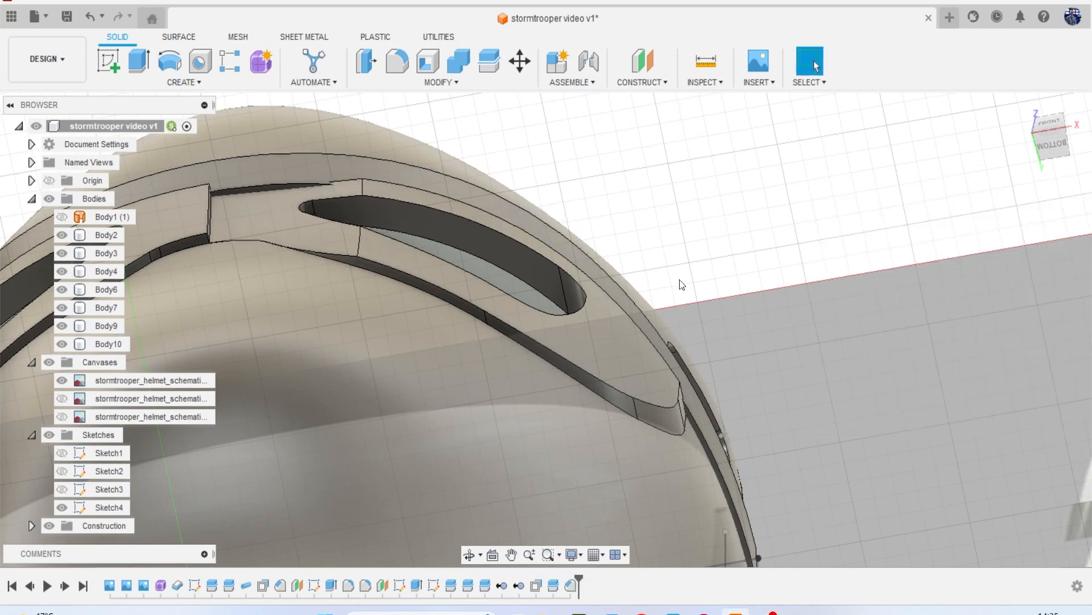
Set up a fillet on Body10's lower edge segment beside the eye opening, where the chamfer ends, with a 10 mm radius.
{"action": "left_click", "coordinate": [397, 61]}
{"action": "left_click", "coordinate": [357, 233]}
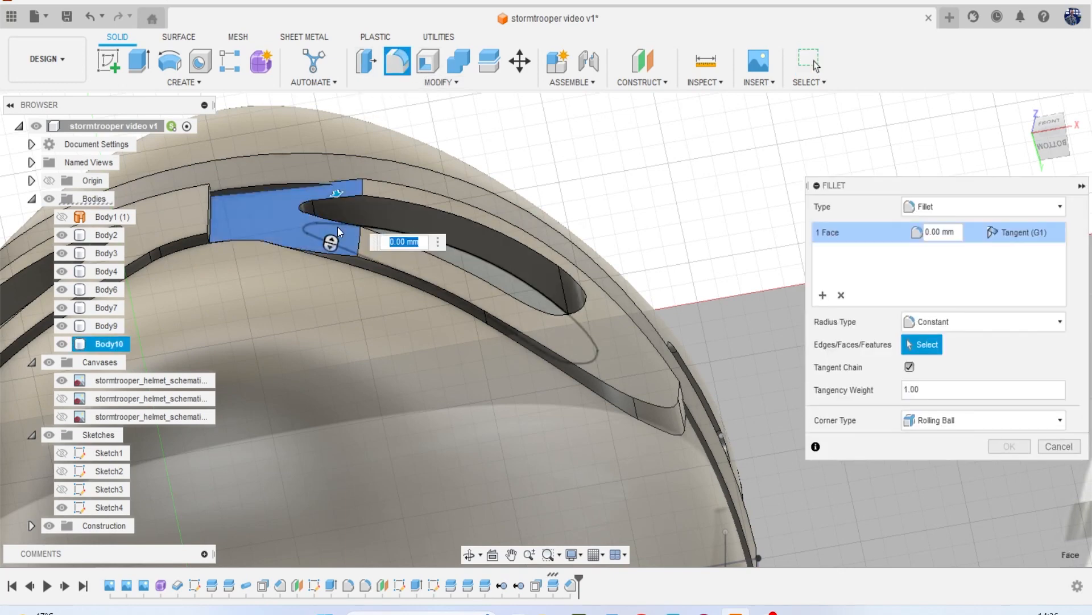
{"action": "left_click", "coordinate": [342, 230]}
{"action": "scroll", "coordinate": [349, 235], "scroll_direction": "up", "scroll_amount": 2}
{"action": "left_click", "coordinate": [360, 240]}
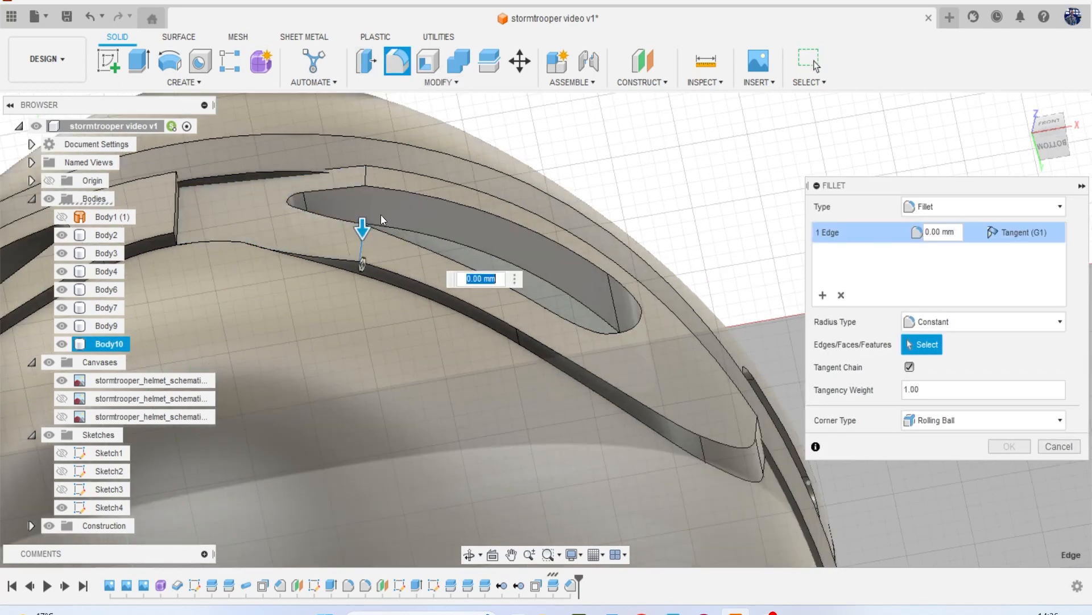
{"action": "left_click_drag", "start_coordinate": [363, 230], "coordinate": [442, 281]}
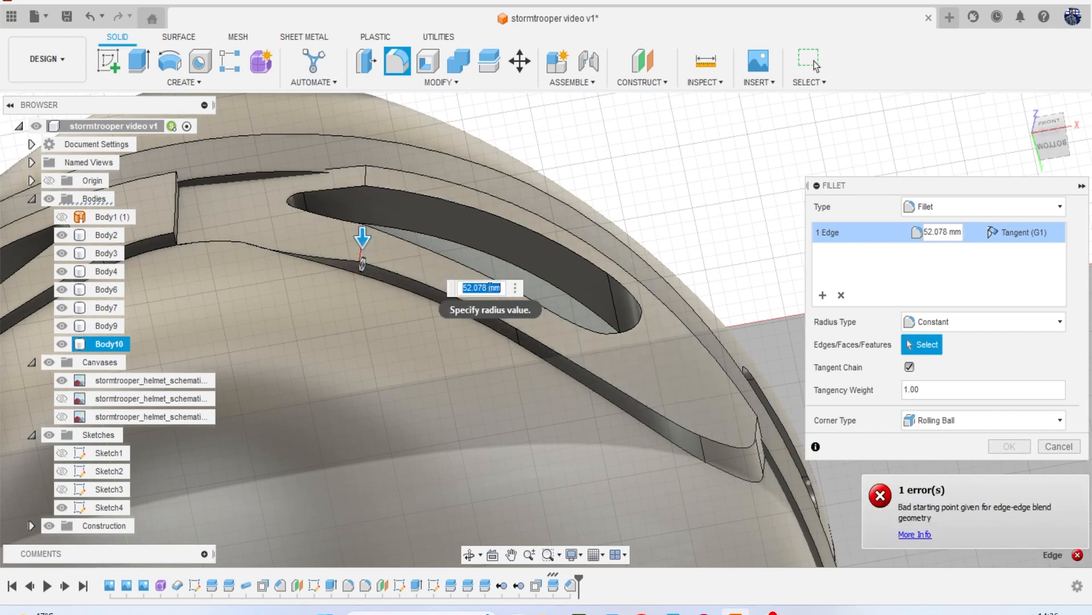
{"action": "type", "text": "1"}
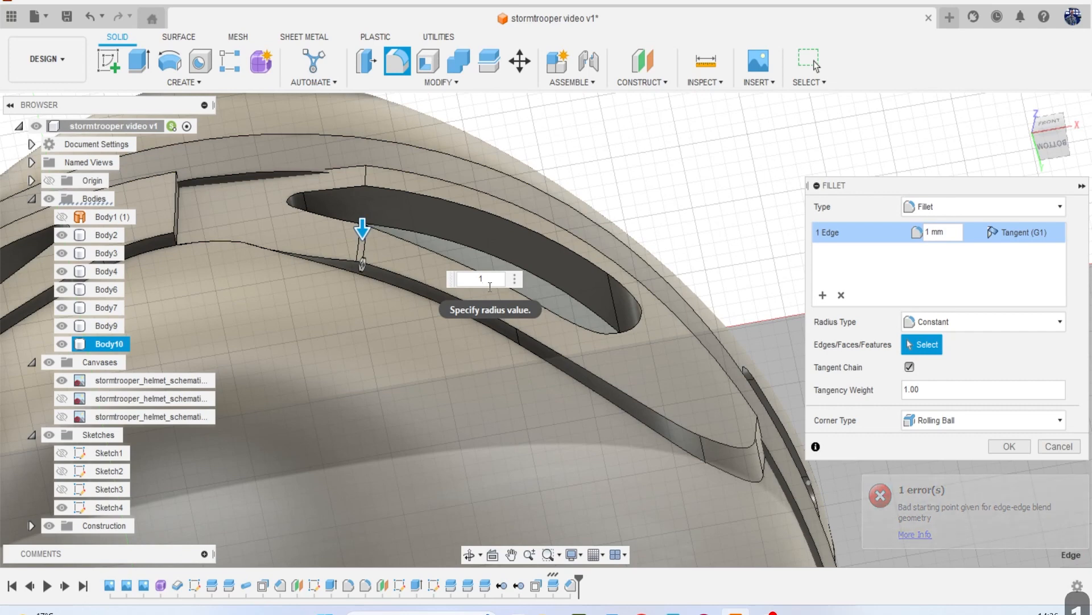
{"action": "type", "text": "0"}
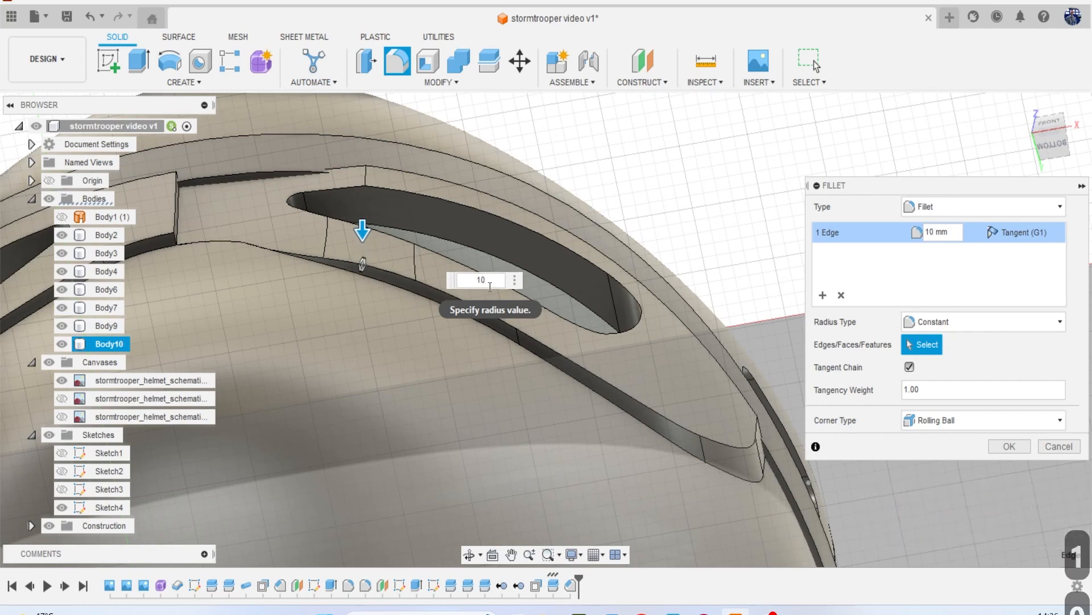
Add the chamfer's upper edge segment above the eye opening to the fillet, set the radius to 15 mm and apply it.
{"action": "left_click", "coordinate": [368, 179]}
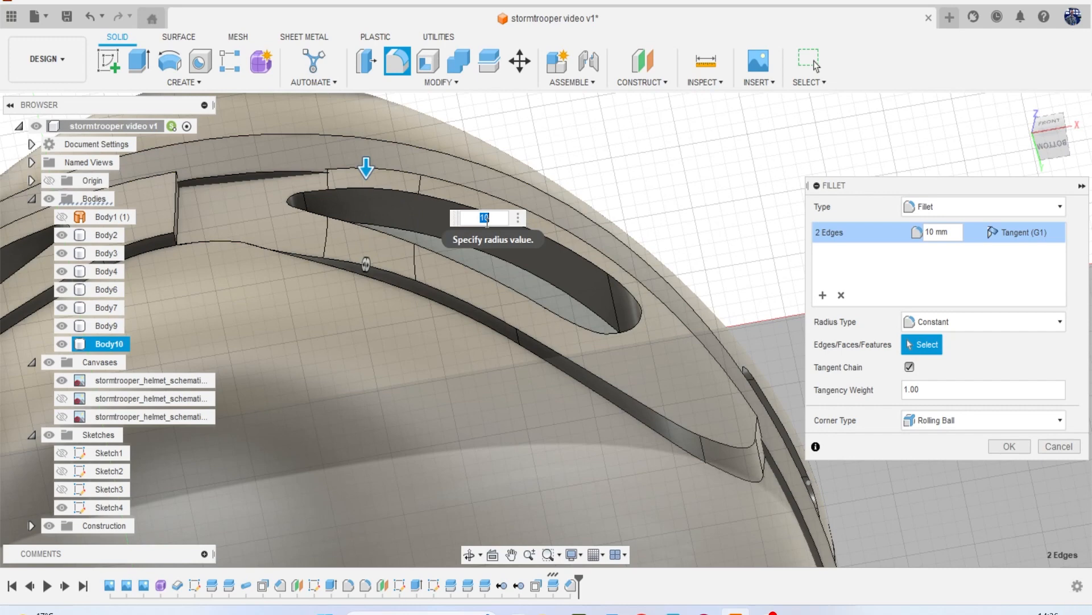
{"action": "type", "text": "20"}
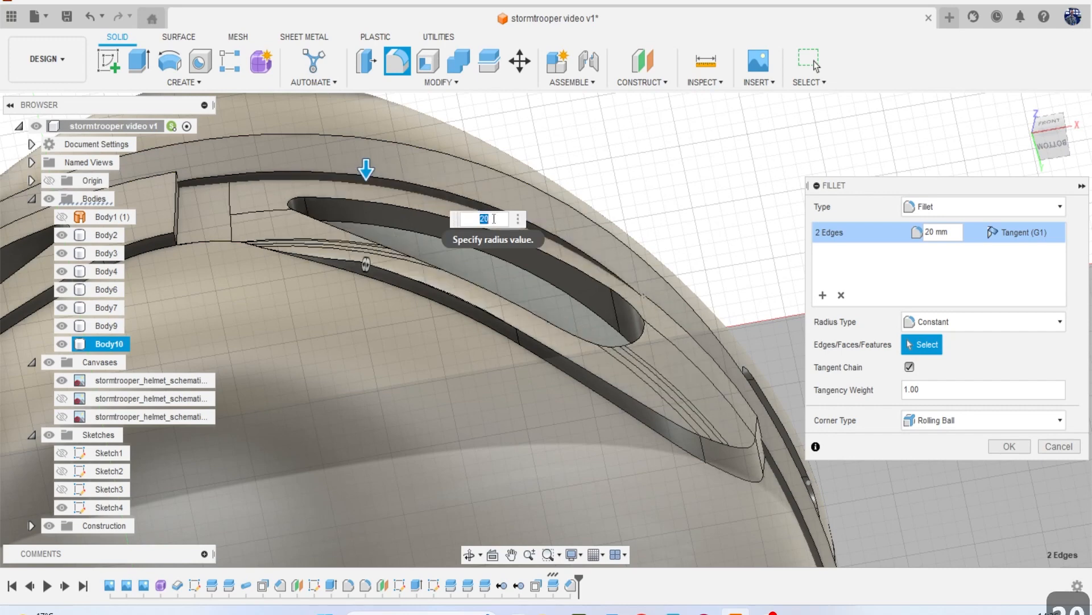
{"action": "type", "text": "15"}
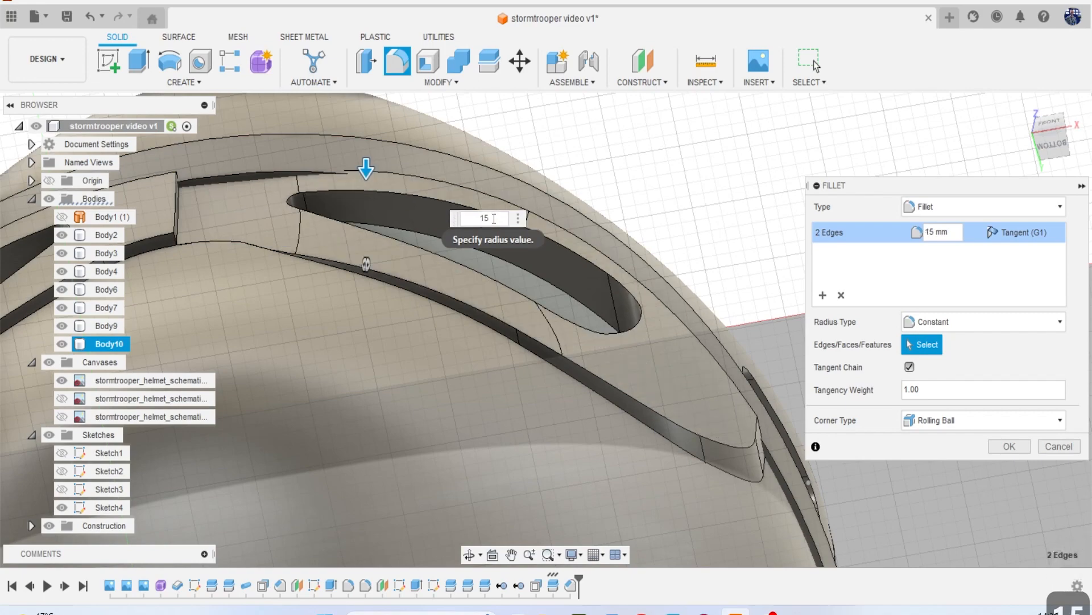
{"action": "scroll", "coordinate": [596, 275], "scroll_direction": "down", "scroll_amount": 3}
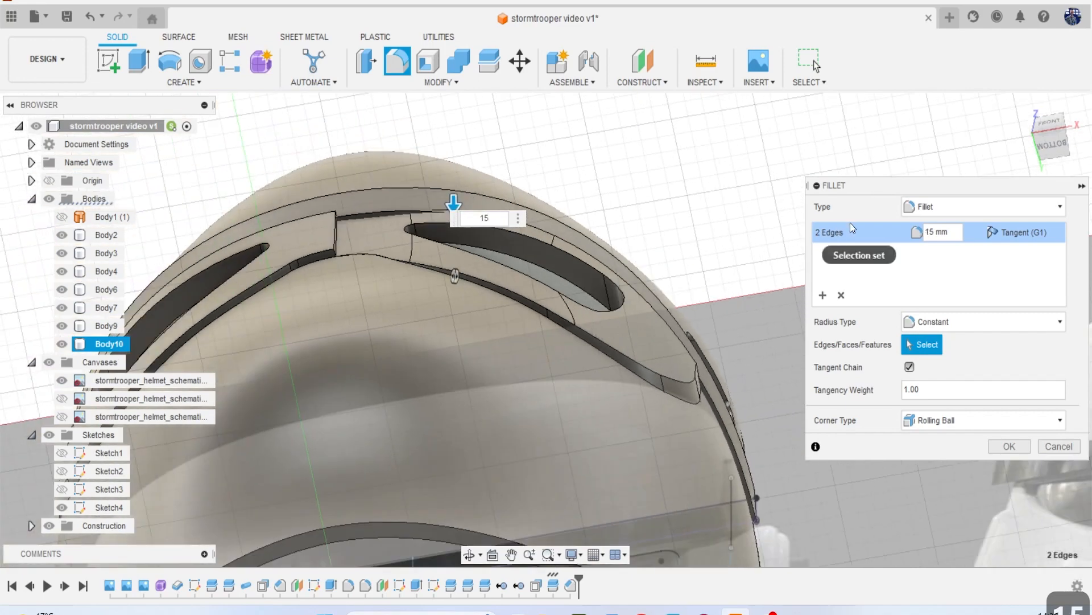
{"action": "mouse_move", "coordinate": [1042, 142]}
{"action": "left_mouse_down"}
{"action": "mouse_move", "coordinate": [1047, 125]}
{"action": "mouse_move", "coordinate": [1051, 146]}
{"action": "left_mouse_up"}
{"action": "mouse_move", "coordinate": [343, 401]}
{"action": "middle_mouse_down", "text": "shift"}
{"action": "mouse_move", "coordinate": [353, 410]}
{"action": "mouse_move", "coordinate": [349, 378]}
{"action": "mouse_move", "coordinate": [361, 443]}
{"action": "middle_mouse_up", "text": "shift"}
{"action": "mouse_move", "coordinate": [383, 528]}
{"action": "middle_mouse_down", "text": "shift"}
{"action": "mouse_move", "coordinate": [419, 527]}
{"action": "mouse_move", "coordinate": [446, 439]}
{"action": "mouse_move", "coordinate": [462, 344]}
{"action": "mouse_move", "coordinate": [455, 272]}
{"action": "middle_mouse_up", "text": "shift"}
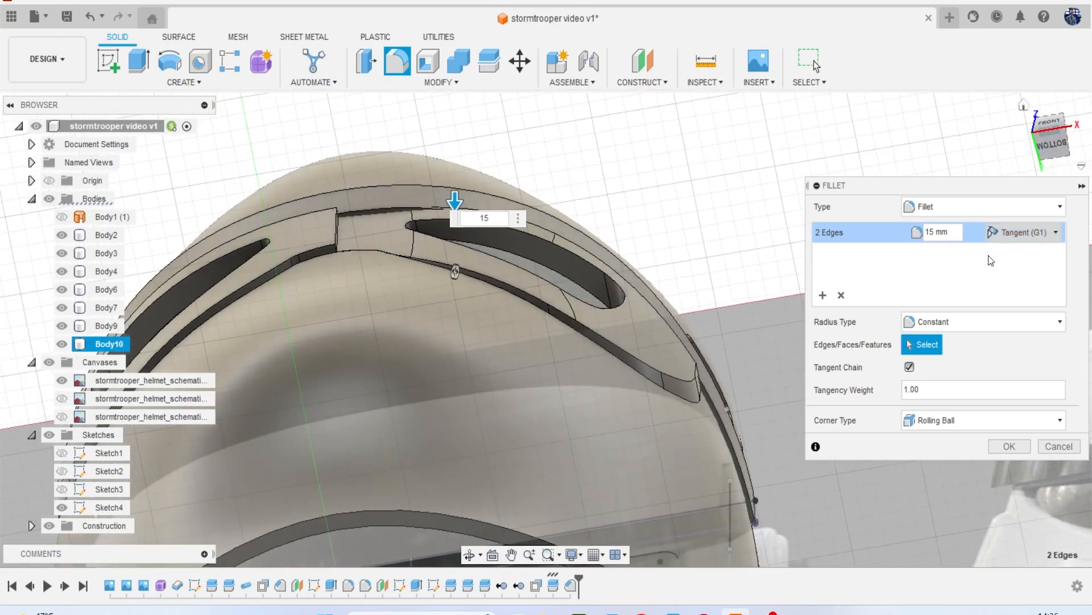
{"action": "left_click", "coordinate": [1002, 453]}
Remove Body9, the unmodified half of the eye surround, from the design.
{"action": "scroll", "coordinate": [655, 356], "scroll_direction": "down", "scroll_amount": 3}
{"action": "left_click", "coordinate": [419, 262]}
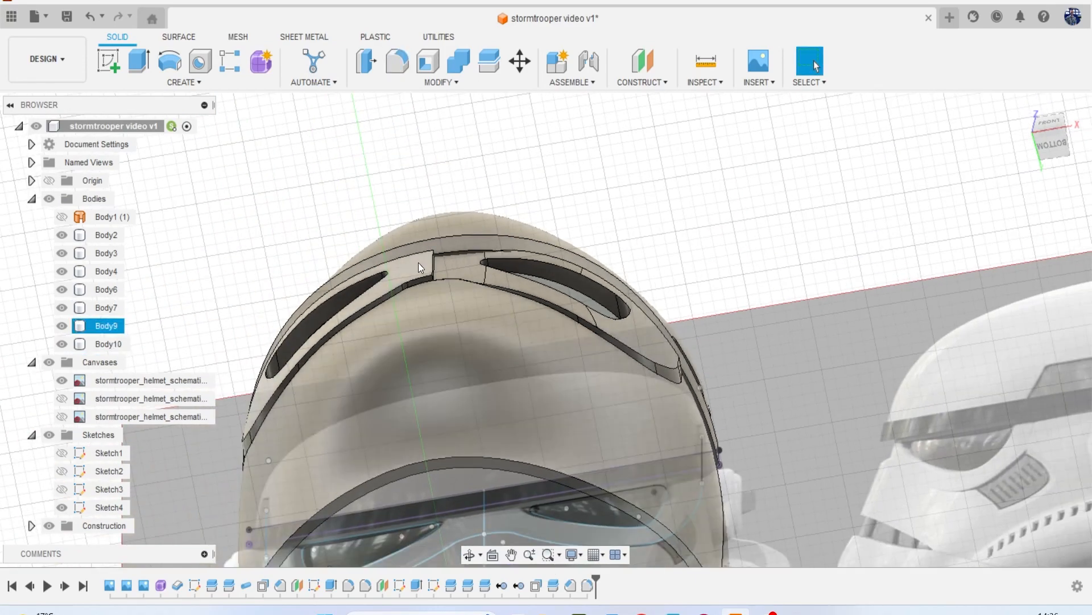
{"action": "right_click", "coordinate": [109, 326]}
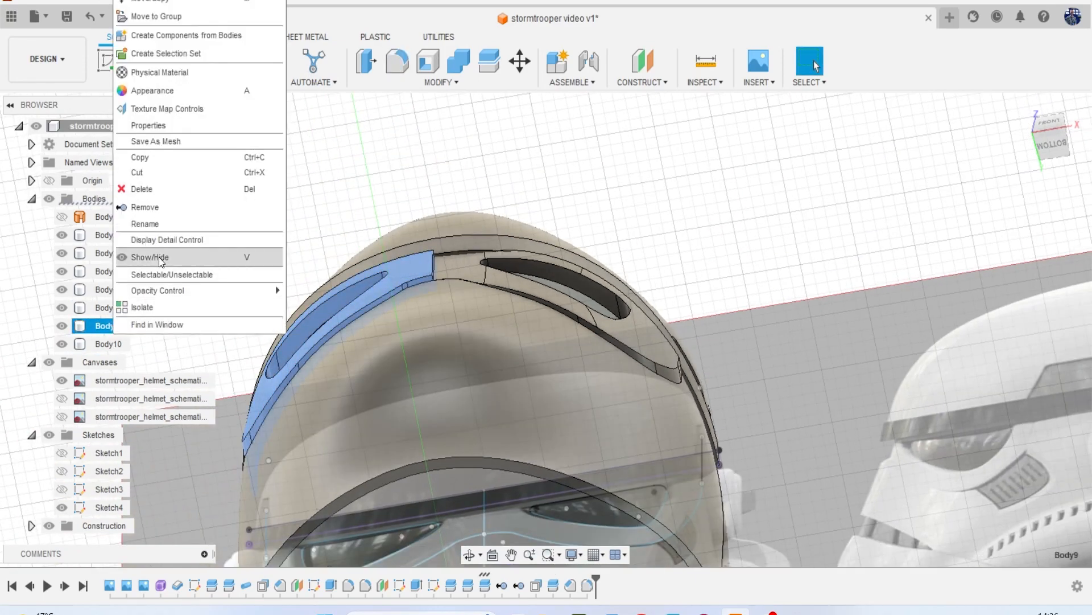
{"action": "left_click", "coordinate": [145, 208]}
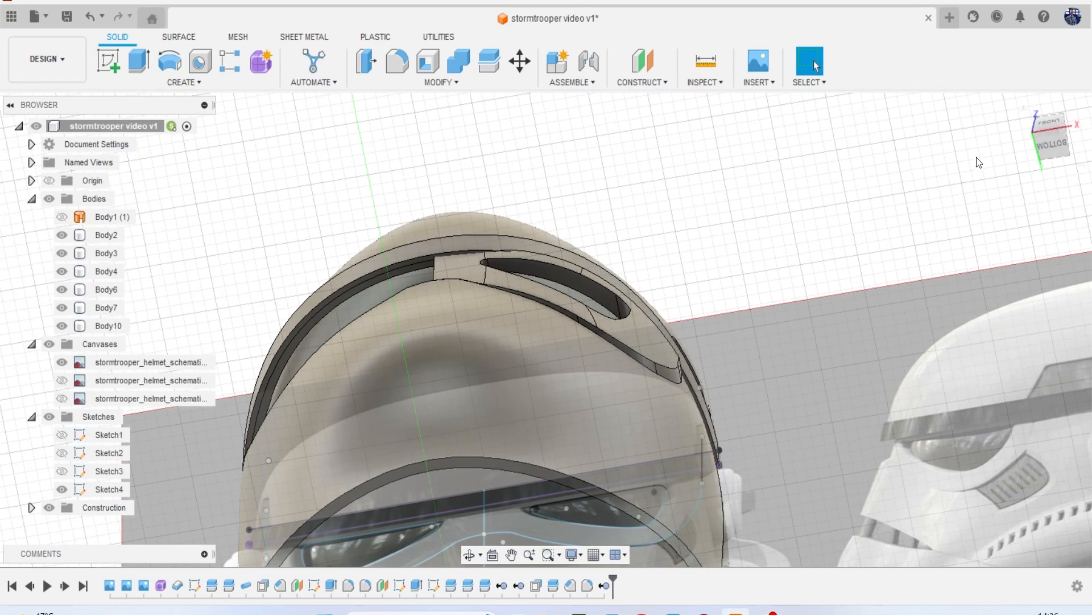
Set up a mirror of Body10 across its flat face at the helmet centre, with the Join operation.
{"action": "left_click_drag", "start_coordinate": [1053, 141], "coordinate": [1032, 138]}
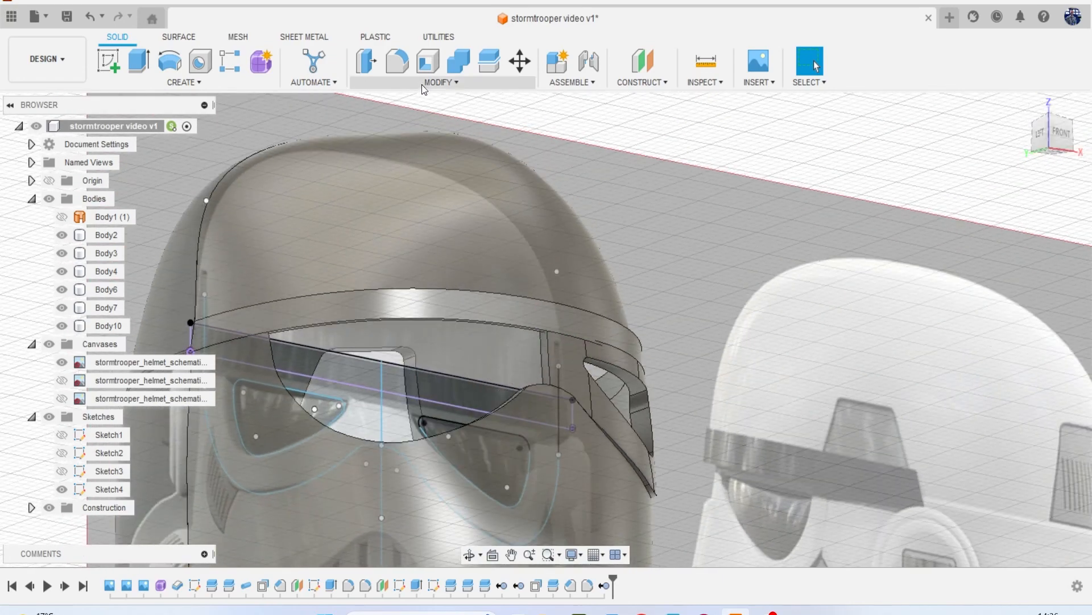
{"action": "left_click", "coordinate": [183, 82]}
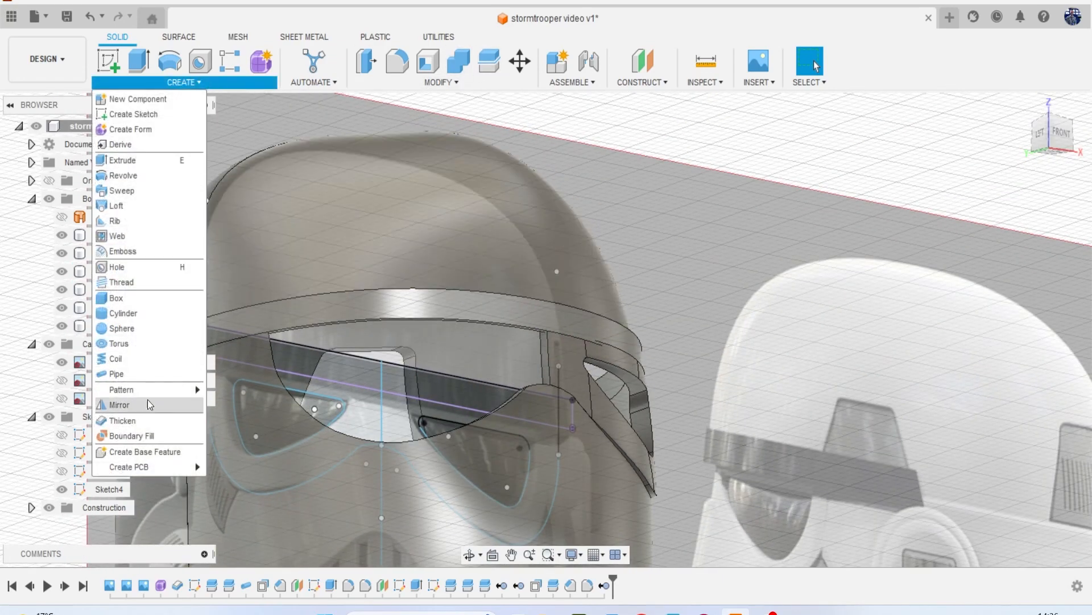
{"action": "left_click", "coordinate": [123, 408]}
{"action": "left_click", "coordinate": [574, 363]}
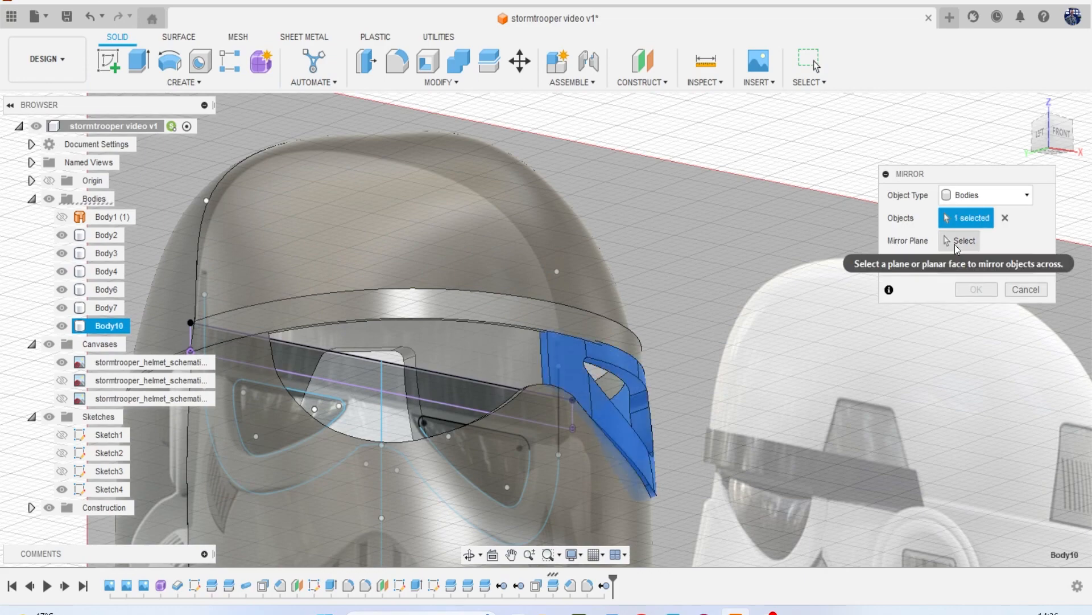
{"action": "middle_click_drag", "start_coordinate": [734, 341], "coordinate": [686, 364], "text": "shift"}
{"action": "scroll", "coordinate": [626, 361], "scroll_direction": "up", "scroll_amount": 4}
{"action": "left_click", "coordinate": [439, 335]}
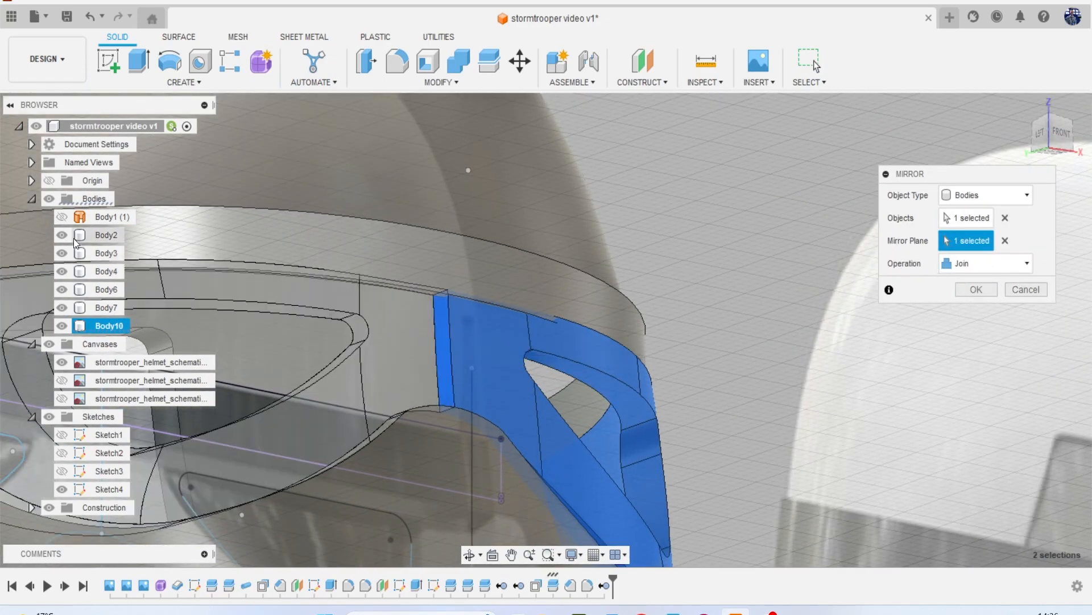
Hide Body2, Body3, Body4, Body6 and Body7, and apply the joined mirror of the eye surround.
{"action": "left_click", "coordinate": [62, 253]}
{"action": "left_click", "coordinate": [62, 271]}
{"action": "left_click", "coordinate": [63, 289]}
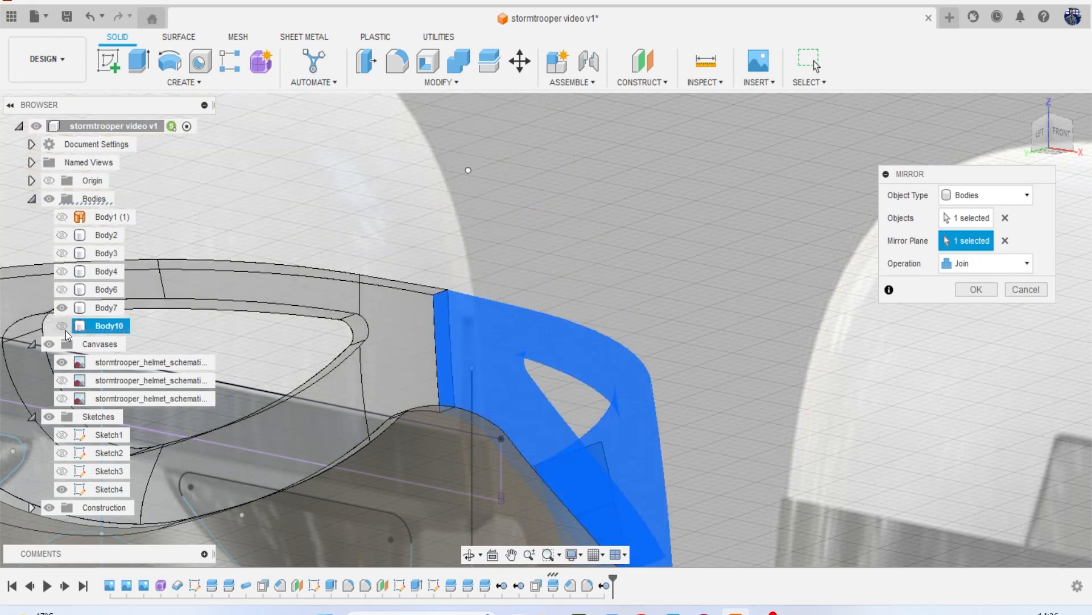
{"action": "left_click", "coordinate": [62, 307]}
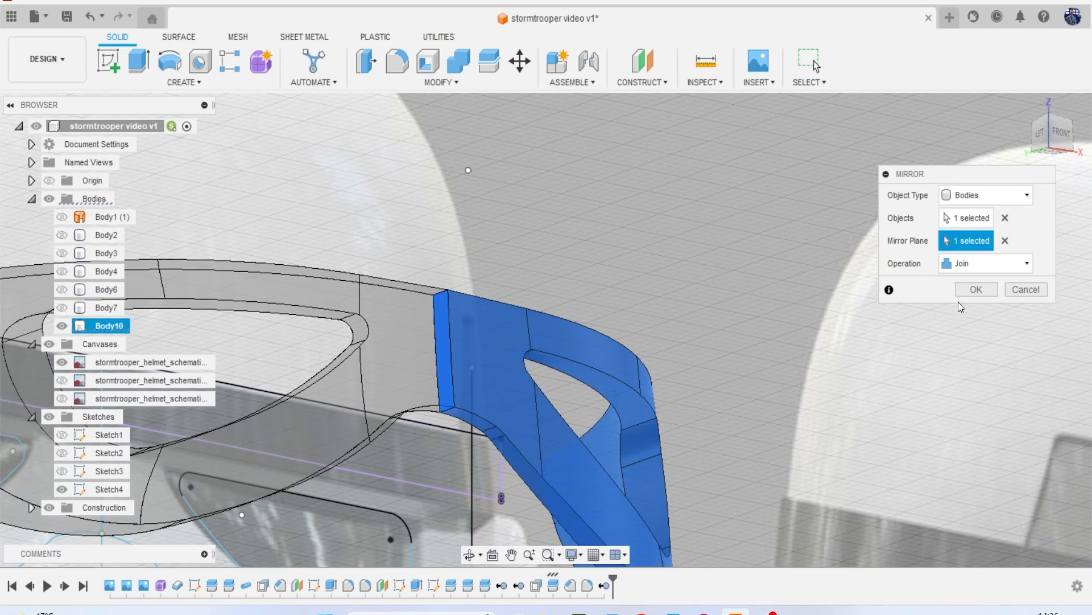
{"action": "left_click", "coordinate": [976, 289]}
Set up a 5 mm fillet on the vertical edge at the nose bridge, where the mirrored halves of the eye surround meet.
{"action": "scroll", "coordinate": [785, 337], "scroll_direction": "down", "scroll_amount": 5}
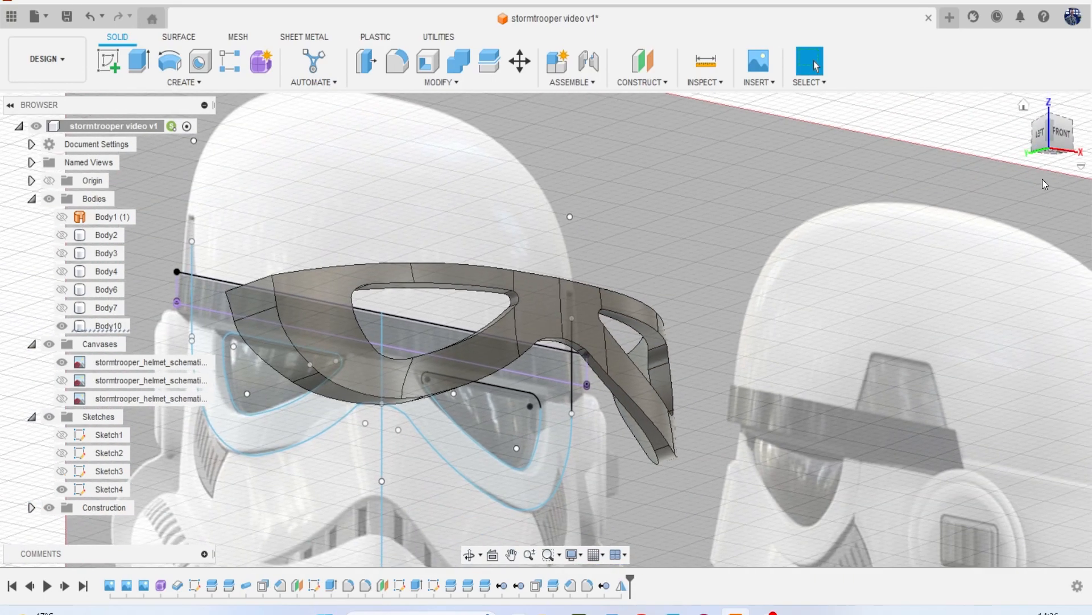
{"action": "mouse_move", "coordinate": [1049, 141]}
{"action": "left_mouse_down"}
{"action": "mouse_move", "coordinate": [1038, 102]}
{"action": "mouse_move", "coordinate": [1038, 114]}
{"action": "left_mouse_up"}
{"action": "left_click", "coordinate": [441, 82]}
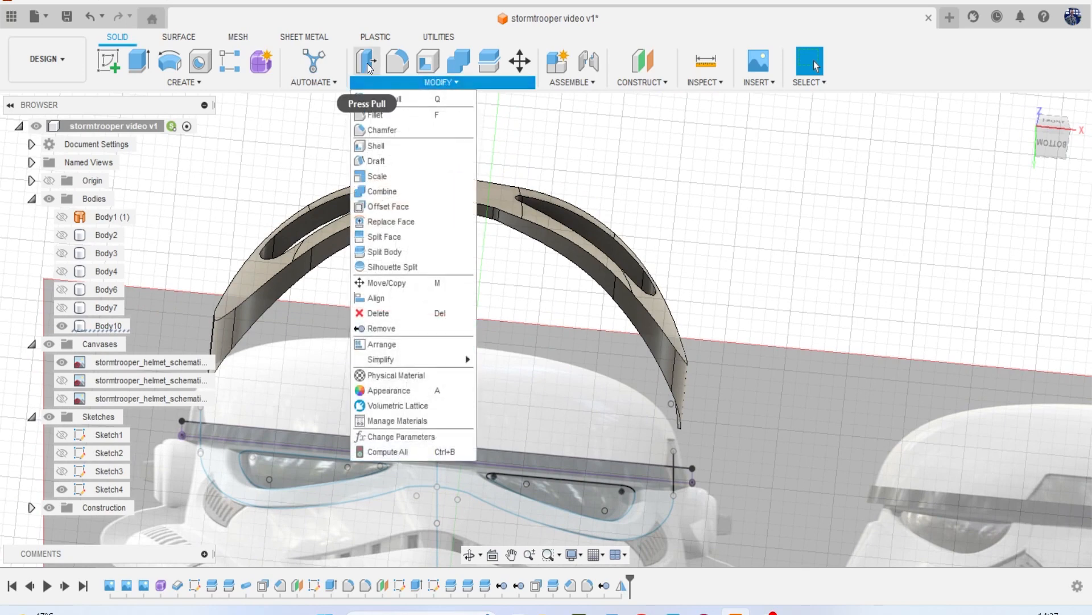
{"action": "left_click", "coordinate": [490, 100]}
{"action": "scroll", "coordinate": [467, 169], "scroll_direction": "up", "scroll_amount": 2}
{"action": "left_click", "coordinate": [472, 194]}
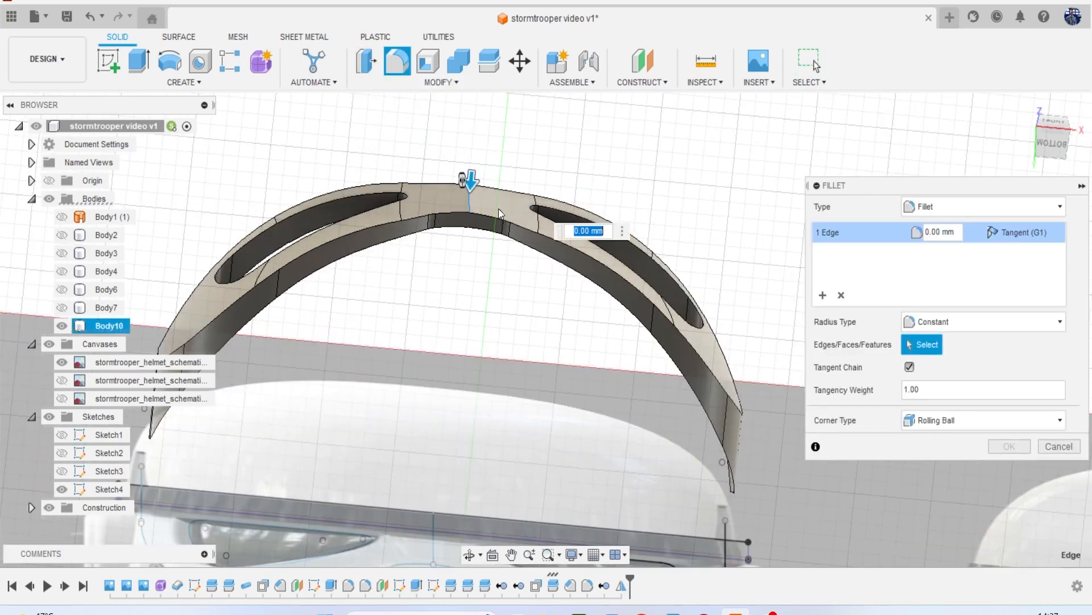
{"action": "left_click", "coordinate": [589, 230]}
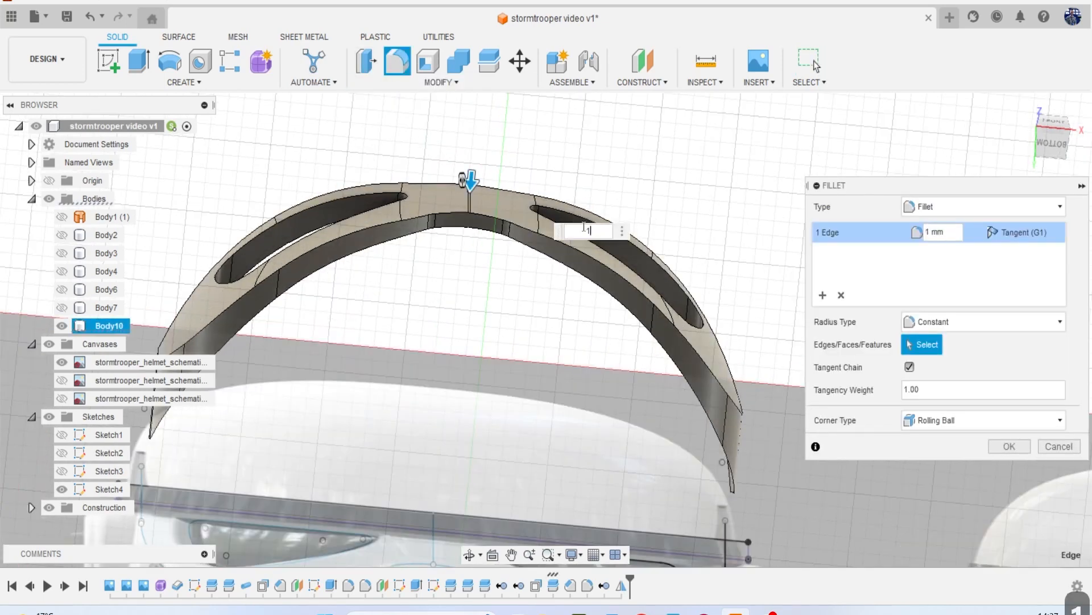
{"action": "type", "text": "15"}
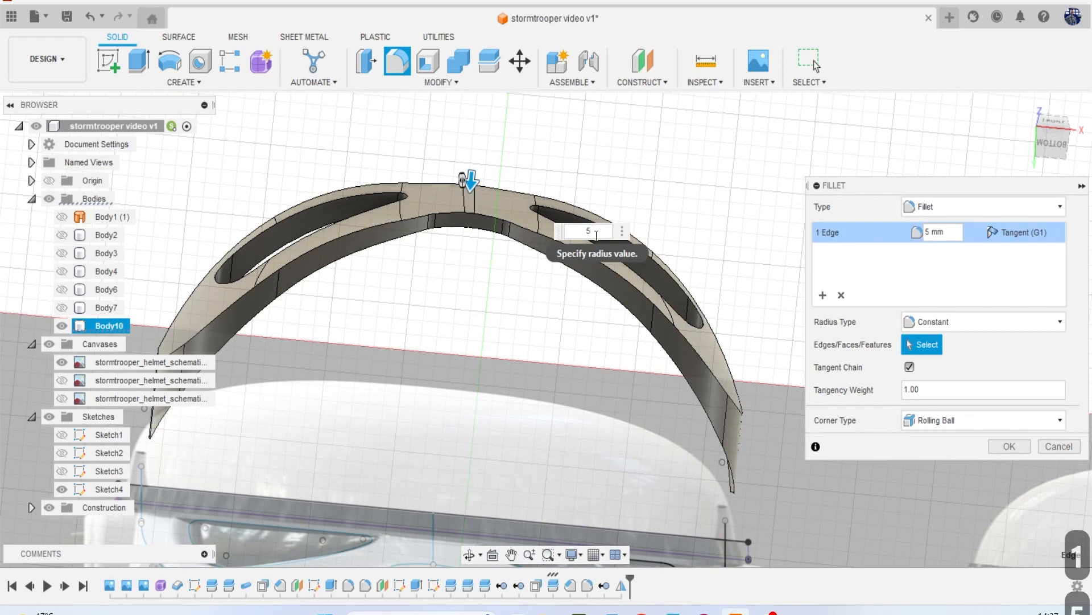
Show Body2, Body3, Body4, Body6 and Body7 around the fillet preview and hide the reference canvases.
{"action": "left_click", "coordinate": [62, 256]}
{"action": "left_click", "coordinate": [62, 272]}
{"action": "left_click", "coordinate": [61, 287]}
{"action": "left_click", "coordinate": [62, 305]}
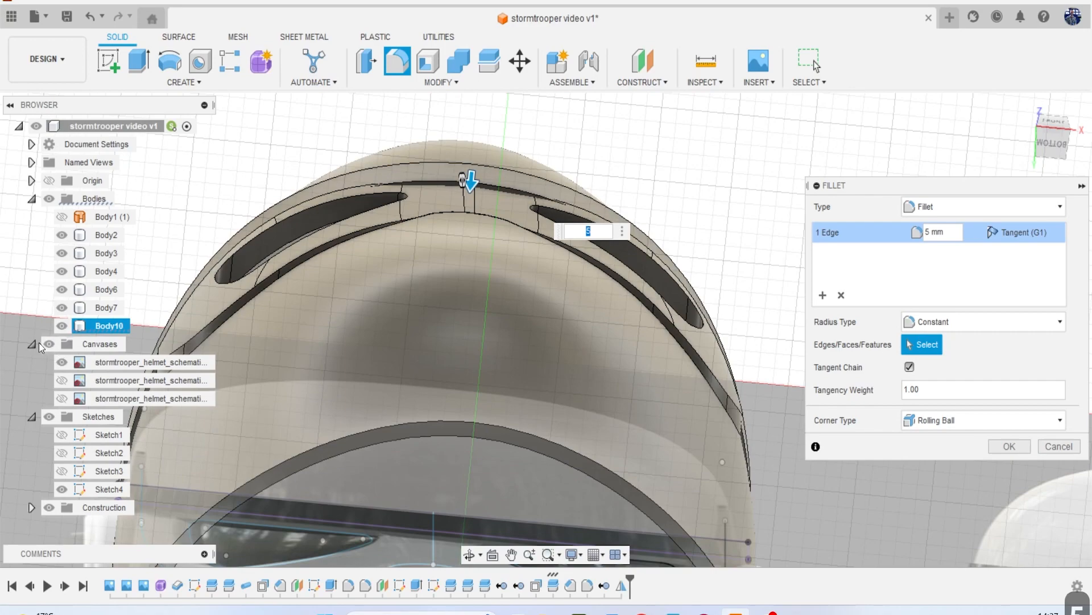
{"action": "left_click", "coordinate": [49, 345]}
Set the nose-bridge fillet's radius to 10 mm and apply it.
{"action": "scroll", "coordinate": [392, 317], "scroll_direction": "down", "scroll_amount": 3}
{"action": "mouse_move", "coordinate": [1045, 144]}
{"action": "left_mouse_down"}
{"action": "mouse_move", "coordinate": [1041, 190]}
{"action": "mouse_move", "coordinate": [1042, 166]}
{"action": "left_mouse_up"}
{"action": "scroll", "coordinate": [560, 295], "scroll_direction": "up", "scroll_amount": 2}
{"action": "scroll", "coordinate": [560, 296], "scroll_direction": "up", "scroll_amount": 2}
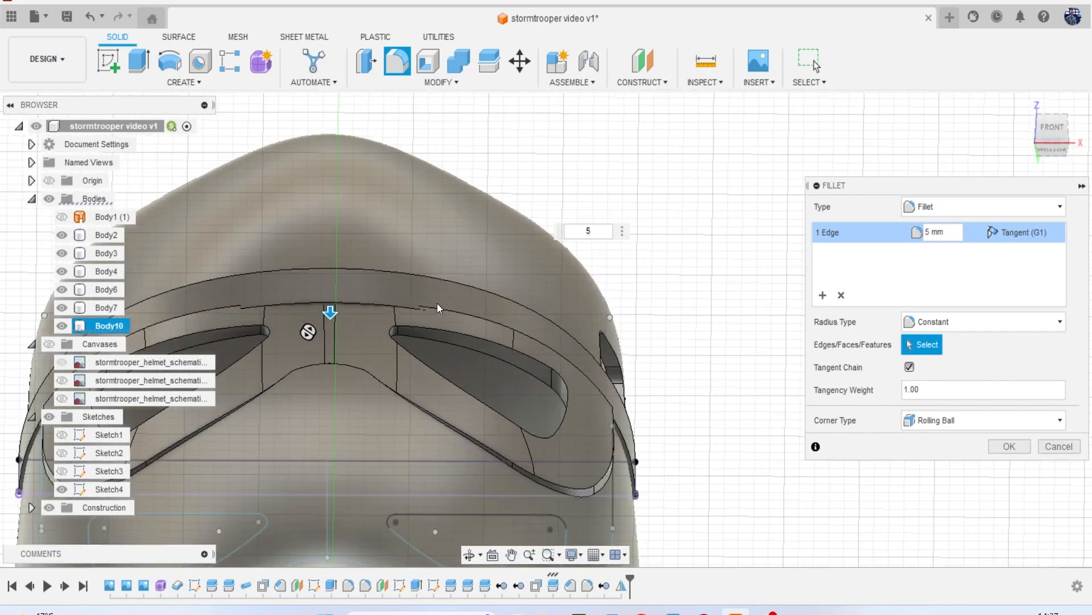
{"action": "left_click", "coordinate": [591, 232]}
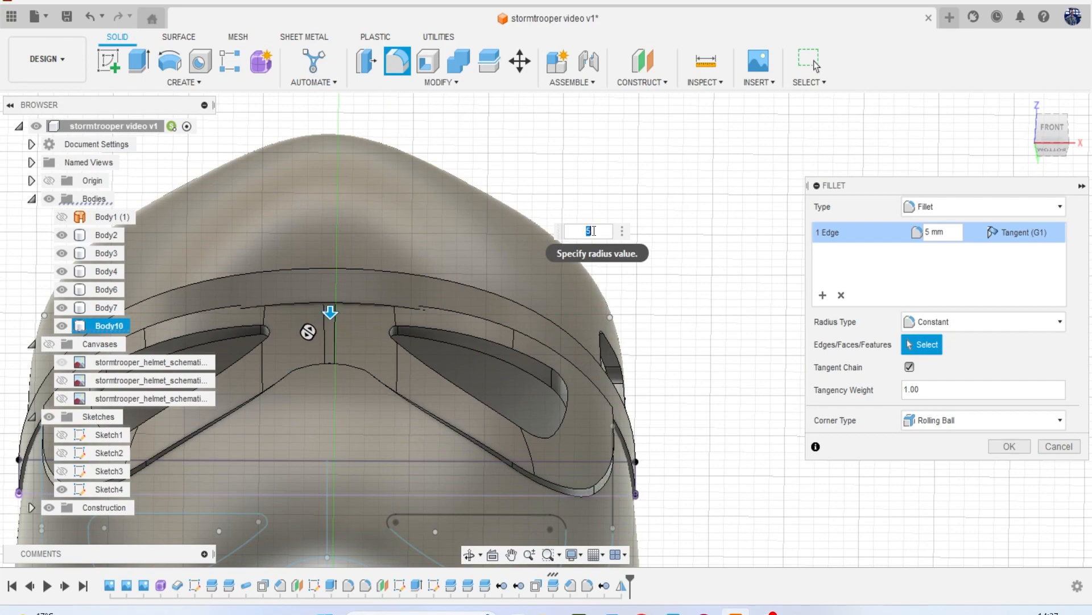
{"action": "type", "text": "10"}
{"action": "key", "text": "Return"}
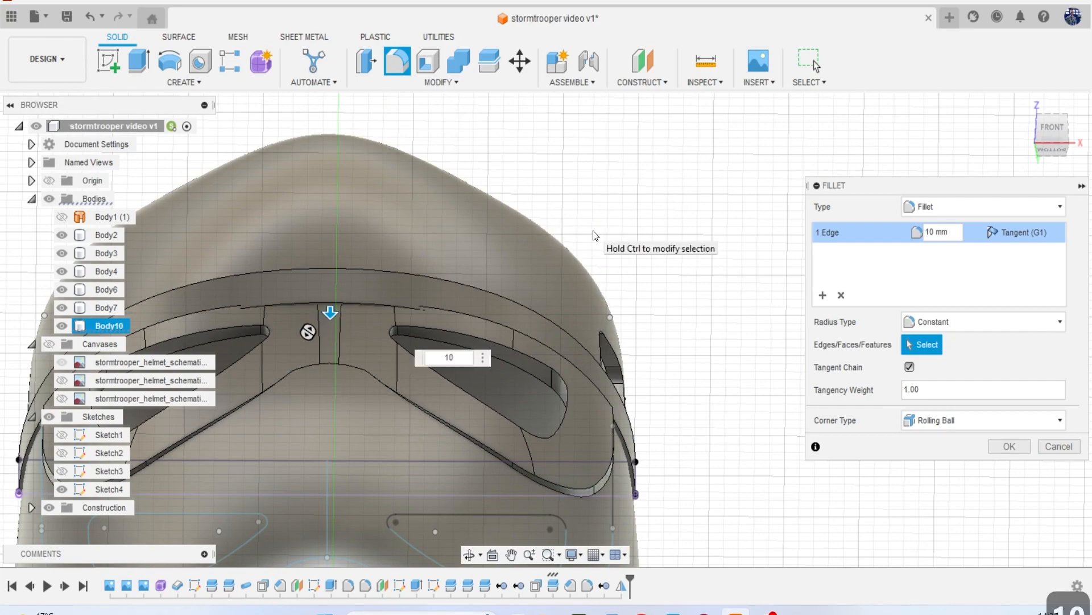
Fillet the front edges of both eye openings with a 0.1 mm radius.
{"action": "scroll", "coordinate": [575, 241], "scroll_direction": "down", "scroll_amount": 2}
{"action": "middle_click_drag", "start_coordinate": [576, 241], "coordinate": [644, 184]}
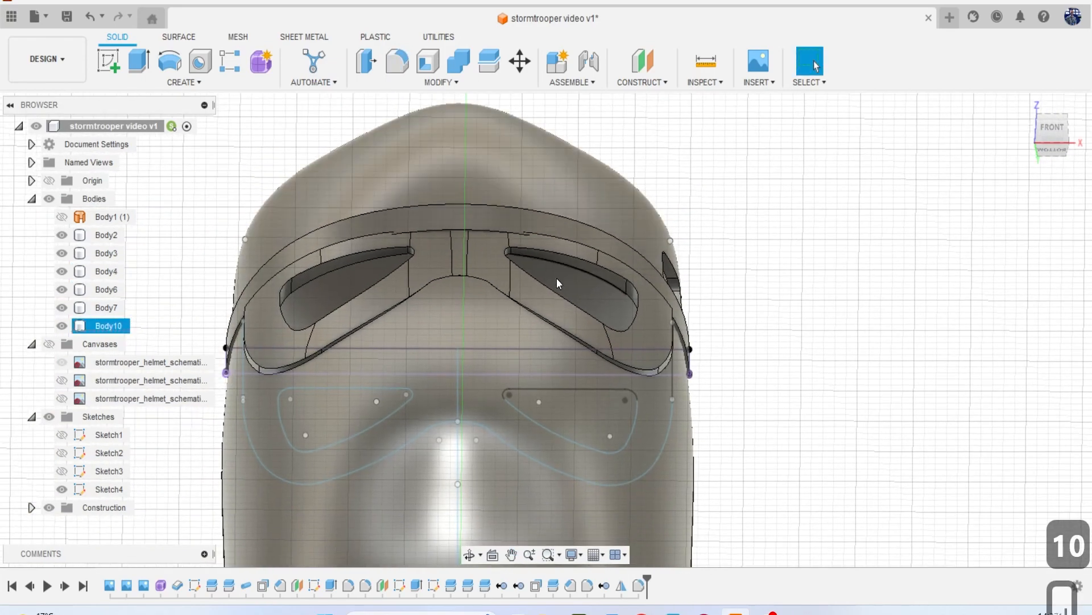
{"action": "middle_click_drag", "start_coordinate": [593, 318], "coordinate": [580, 247]}
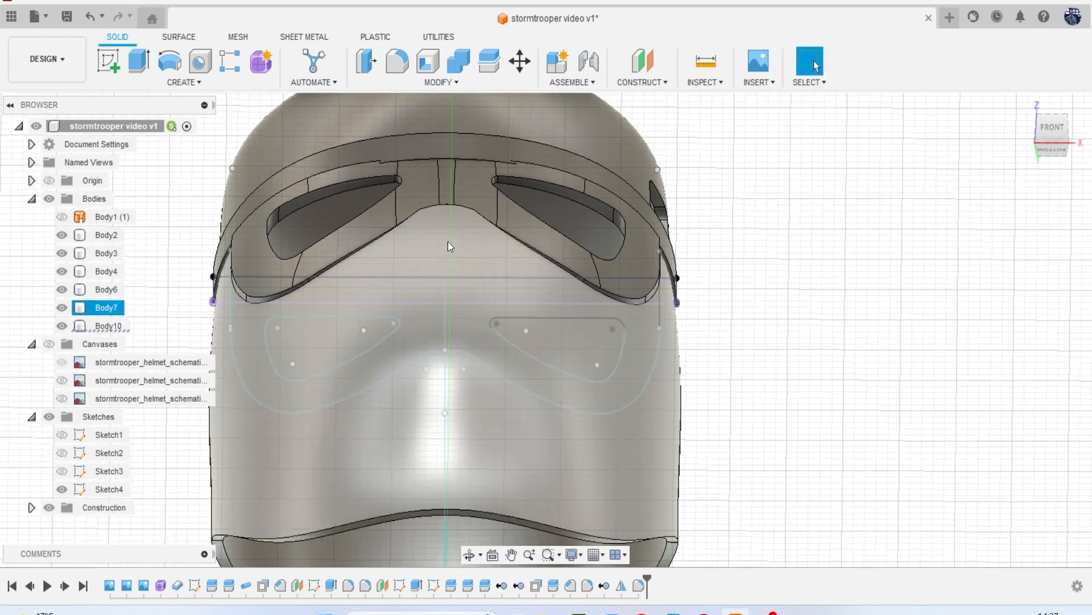
{"action": "scroll", "coordinate": [505, 181], "scroll_direction": "up", "scroll_amount": 2}
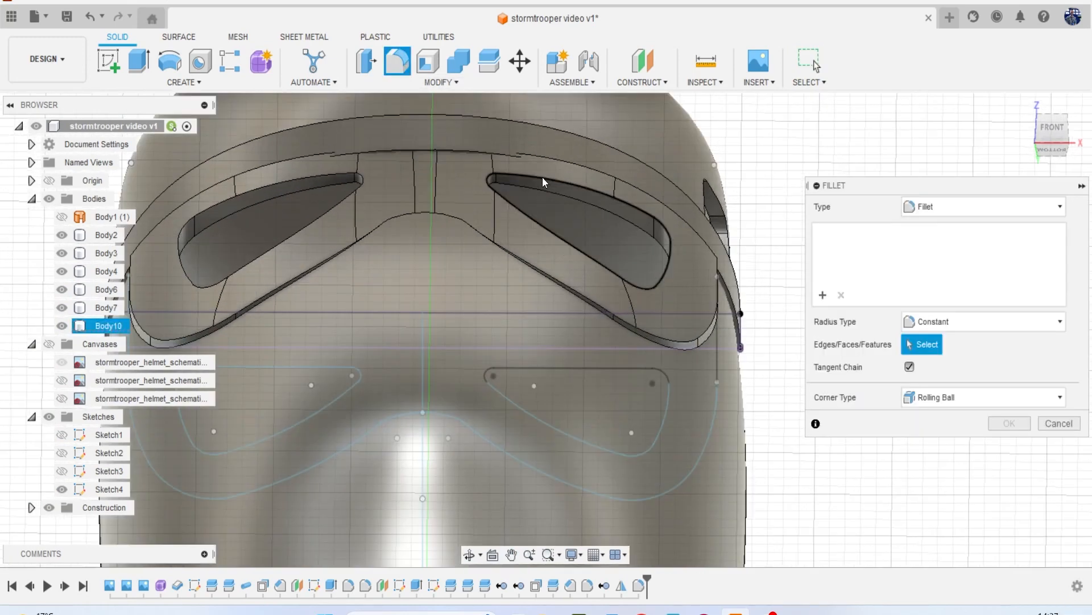
{"action": "left_click", "coordinate": [542, 178]}
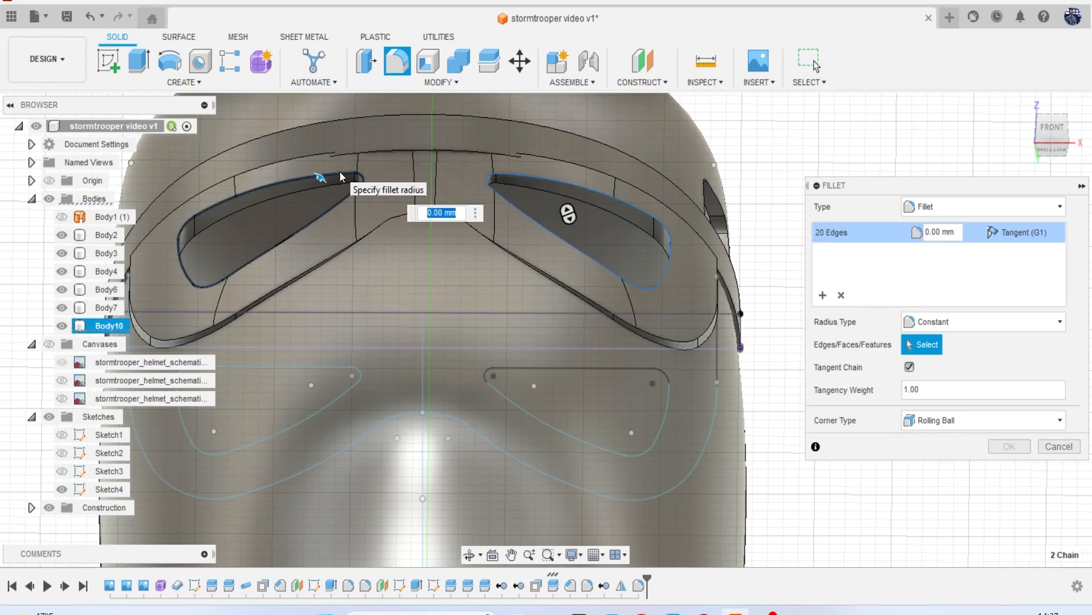
{"action": "type", "text": ".1"}
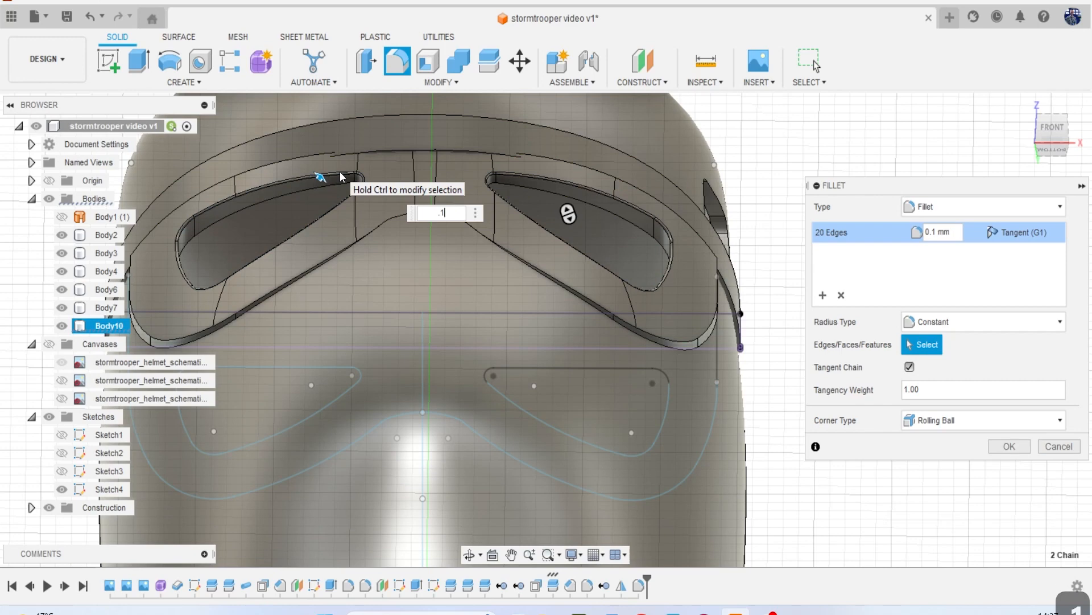
{"action": "key", "text": "Return"}
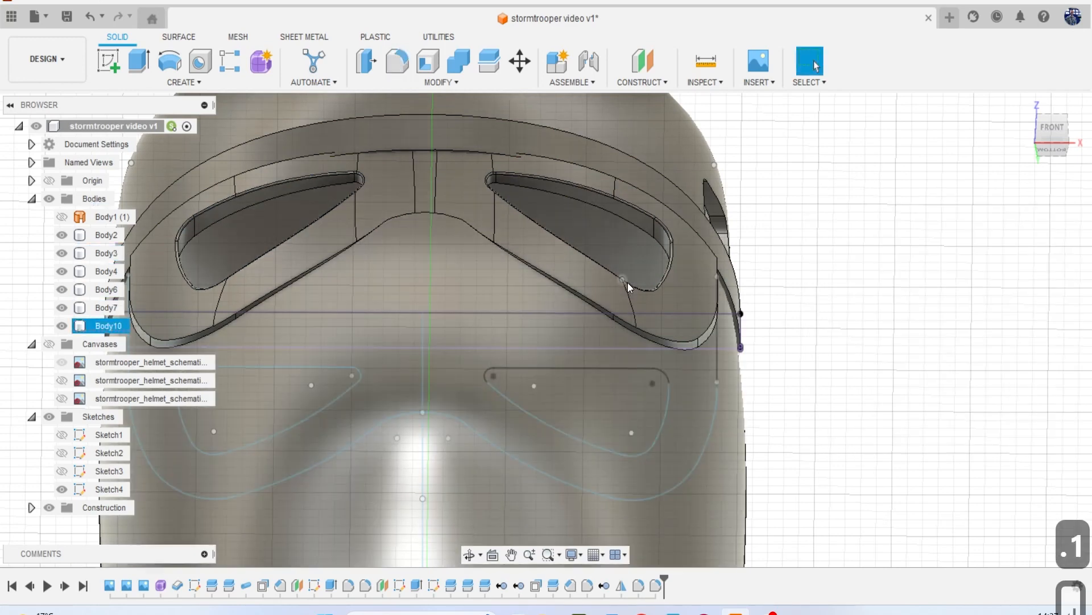
Hide Body2, Body3, Body4, Body6, Body7 and Sketch4 to isolate the eye surround, and save the design.
{"action": "left_click", "coordinate": [62, 307]}
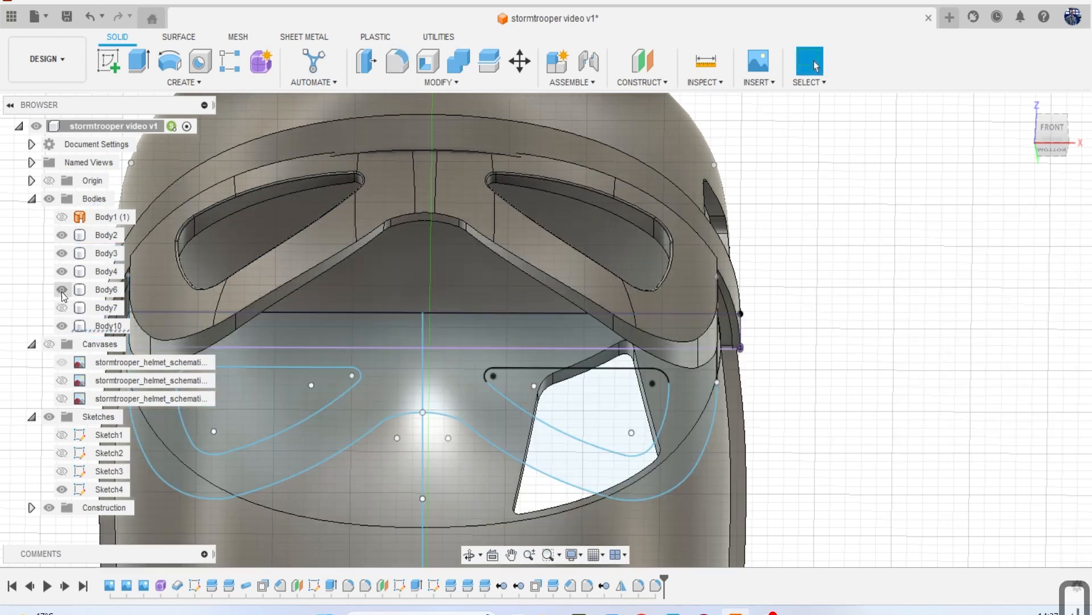
{"action": "left_click", "coordinate": [61, 289]}
{"action": "left_click", "coordinate": [62, 271]}
{"action": "left_click", "coordinate": [61, 253]}
{"action": "left_click", "coordinate": [61, 235]}
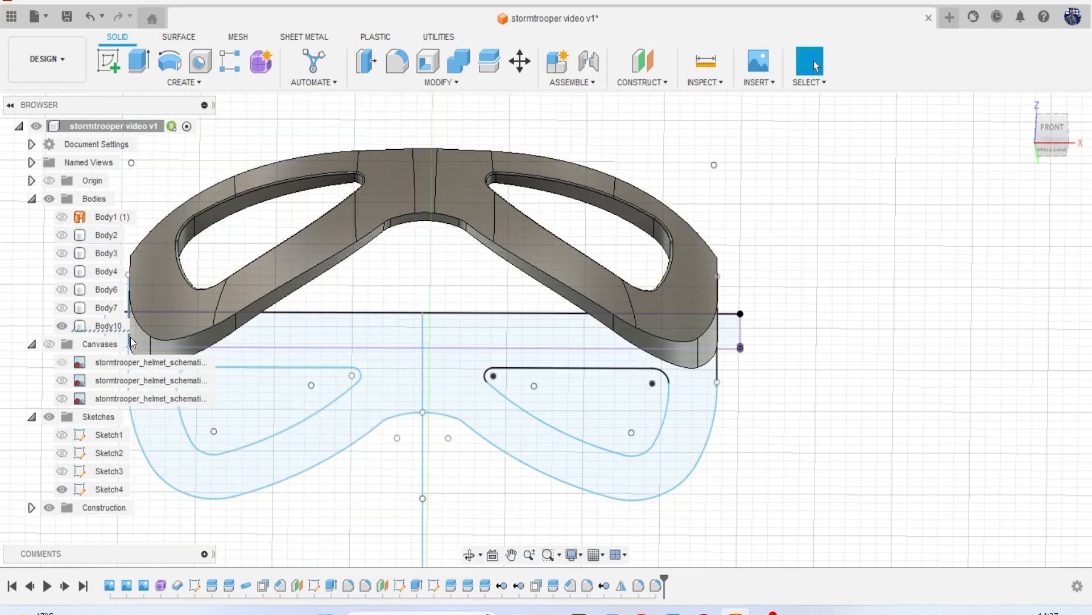
{"action": "left_click", "coordinate": [62, 489]}
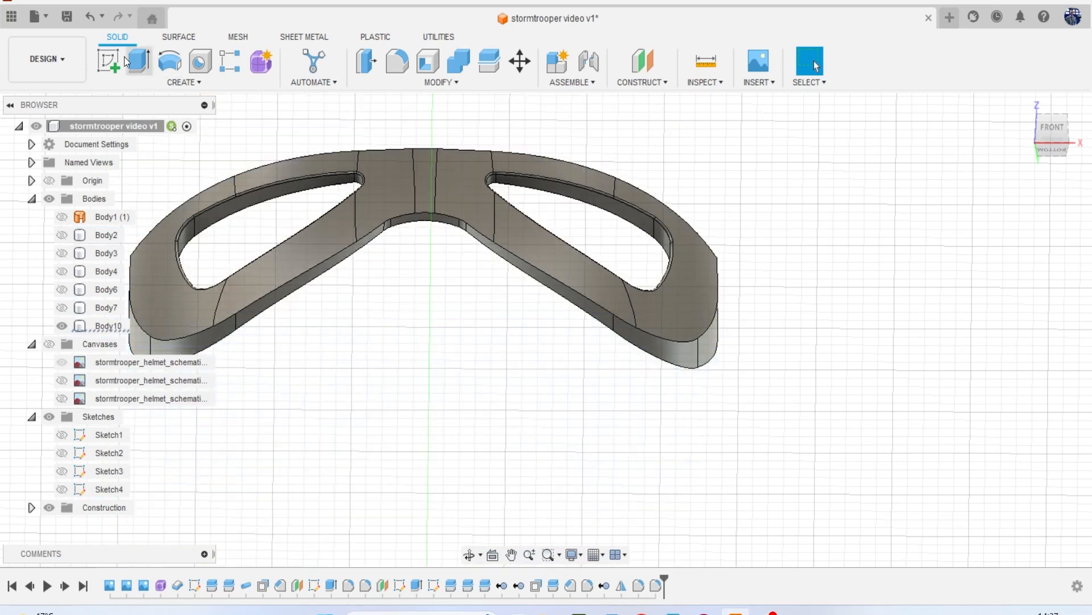
{"action": "left_click", "coordinate": [66, 16]}
{"action": "left_click", "coordinate": [557, 345]}
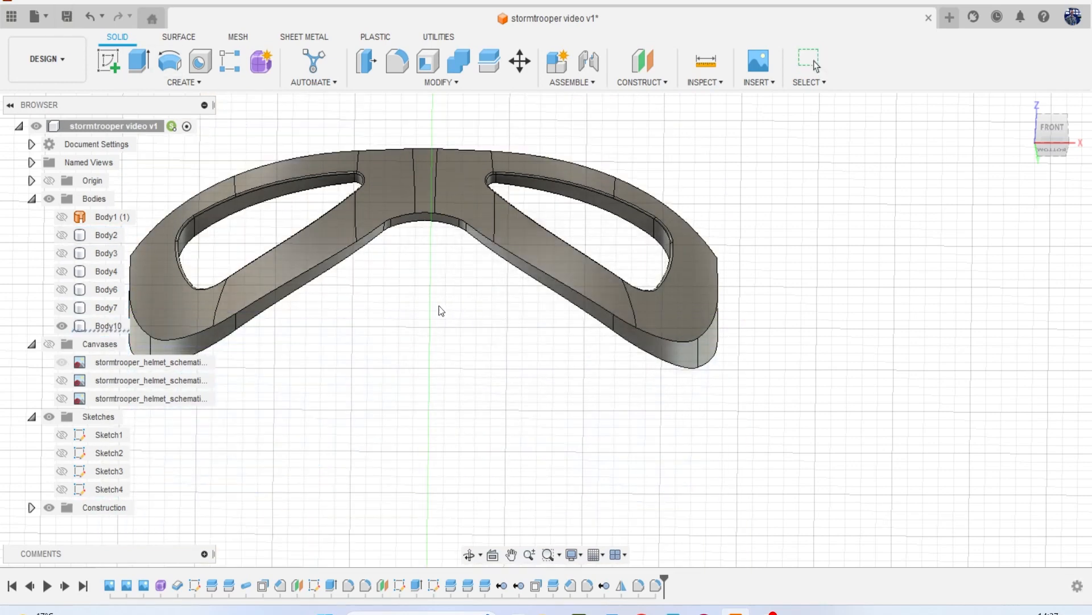
Fillet the front outer edge chain of the eye surround with a 0.1 mm radius.
{"action": "scroll", "coordinate": [444, 352], "scroll_direction": "down", "scroll_amount": 3}
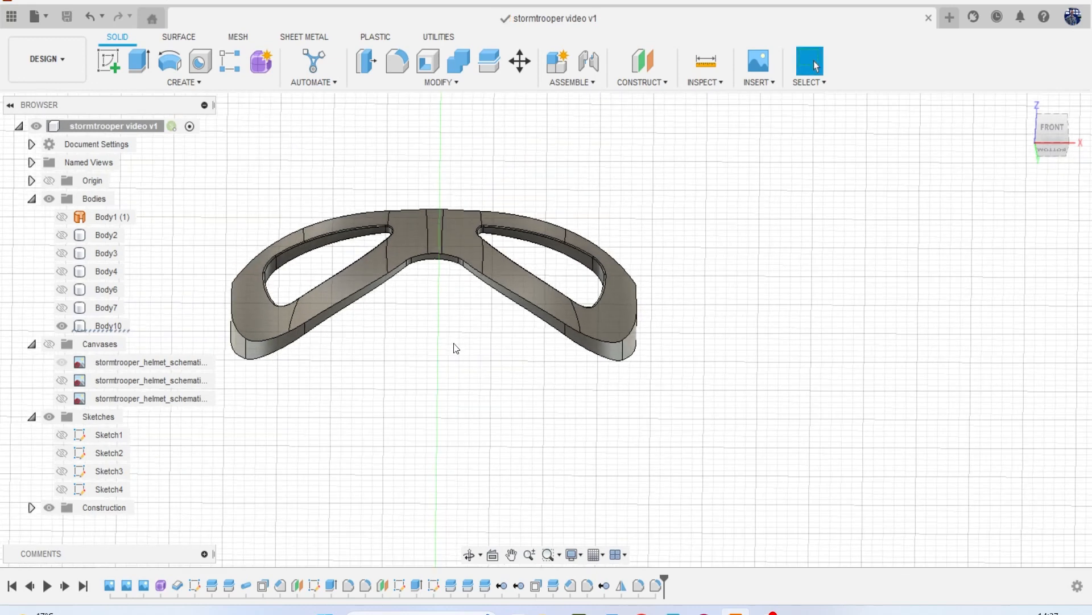
{"action": "left_click", "coordinate": [397, 61]}
{"action": "scroll", "coordinate": [488, 247], "scroll_direction": "up", "scroll_amount": 2}
{"action": "left_click", "coordinate": [555, 282]}
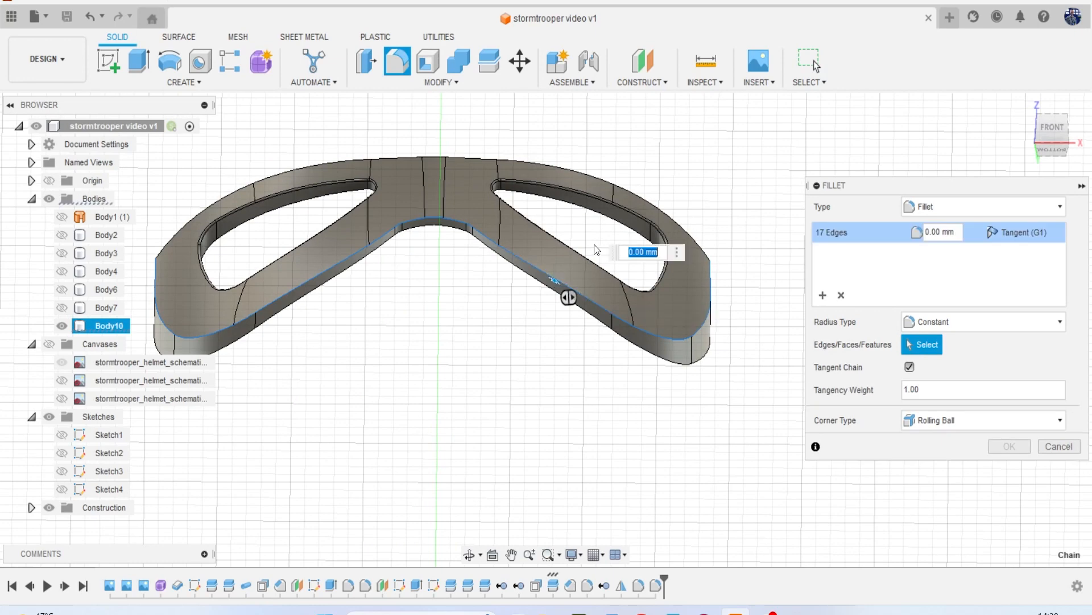
{"action": "type", "text": ".1"}
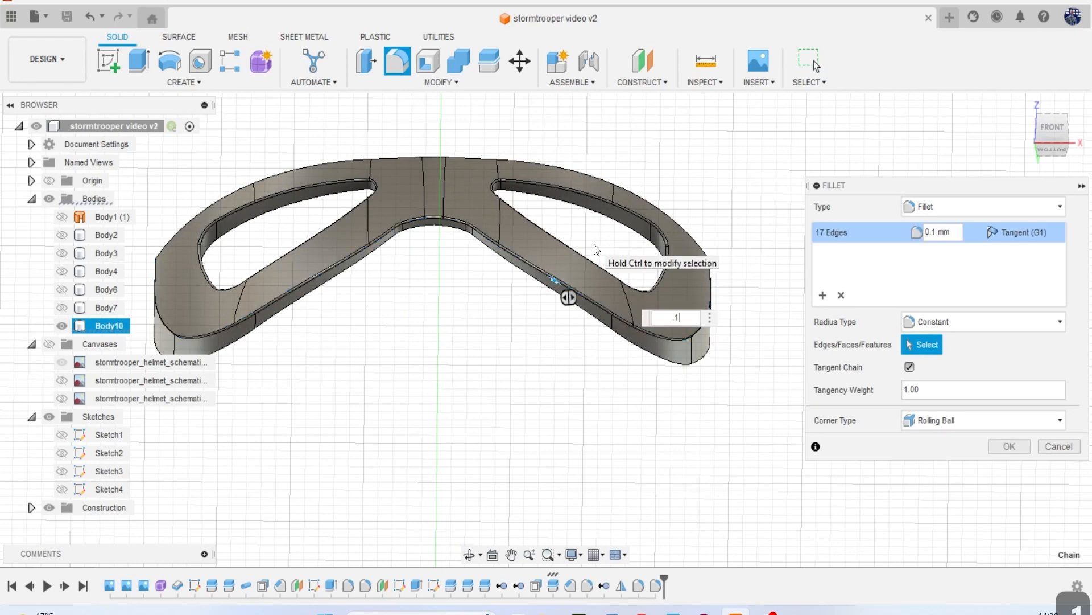
{"action": "left_click", "coordinate": [1008, 446]}
Show Body2, Body3, Body4, Body6 and Body7 again around the eye surround.
{"action": "scroll", "coordinate": [605, 349], "scroll_direction": "down", "scroll_amount": 2}
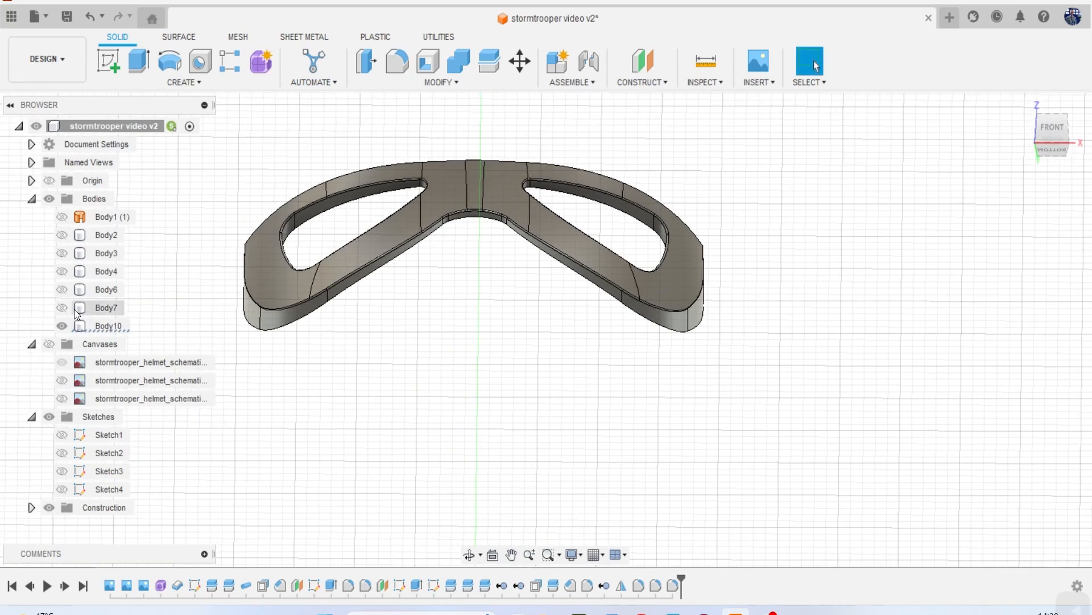
{"action": "left_click", "coordinate": [62, 307]}
{"action": "left_click", "coordinate": [62, 289]}
{"action": "left_click", "coordinate": [62, 271]}
{"action": "left_click", "coordinate": [61, 253]}
{"action": "left_click", "coordinate": [61, 234]}
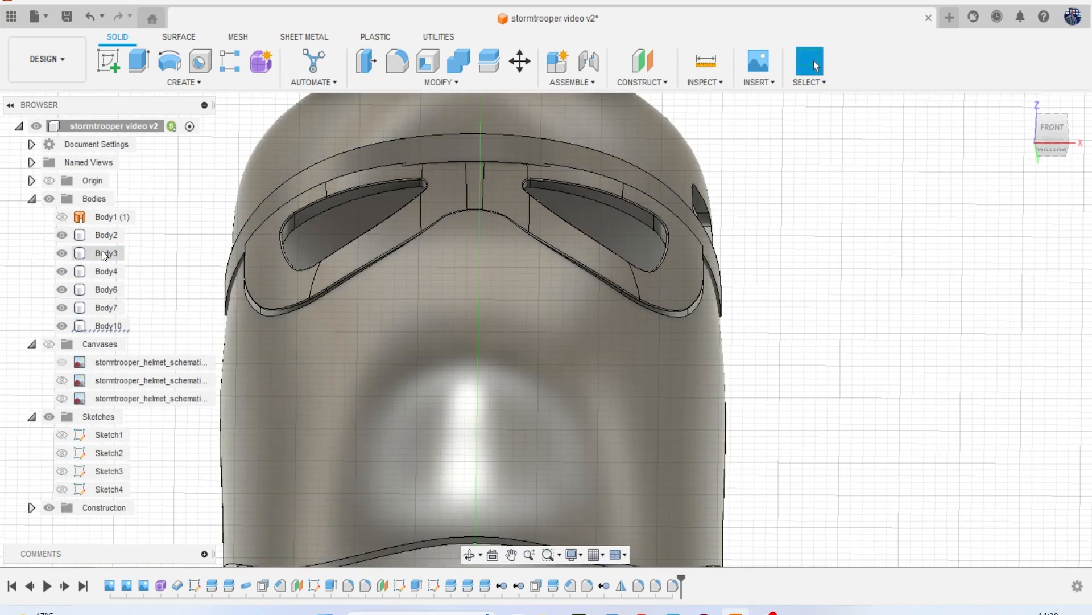
Offset the front face of the brow band above the eyes by 0.3 mm.
{"action": "scroll", "coordinate": [226, 267], "scroll_direction": "down", "scroll_amount": 1}
{"action": "mouse_move", "coordinate": [1043, 145]}
{"action": "left_mouse_down"}
{"action": "mouse_move", "coordinate": [905, 165]}
{"action": "mouse_move", "coordinate": [893, 211]}
{"action": "mouse_move", "coordinate": [996, 145]}
{"action": "mouse_move", "coordinate": [904, 304]}
{"action": "left_mouse_up"}
{"action": "key", "text": "Escape"}
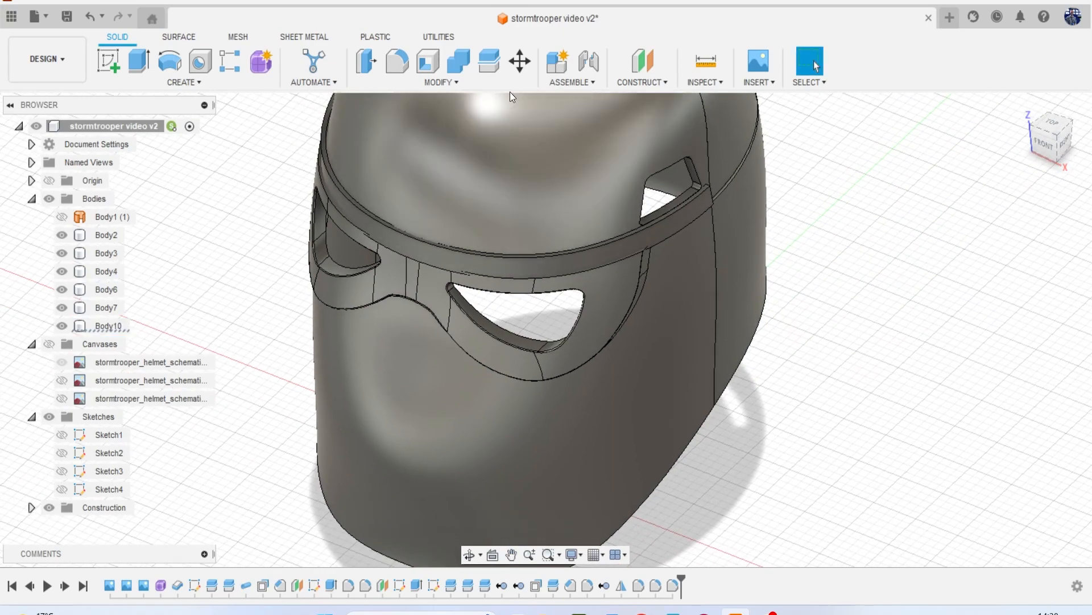
{"action": "left_click", "coordinate": [370, 66]}
{"action": "left_click", "coordinate": [440, 261]}
{"action": "scroll", "coordinate": [441, 270], "scroll_direction": "up", "scroll_amount": 4}
{"action": "scroll", "coordinate": [442, 263], "scroll_direction": "up", "scroll_amount": 3}
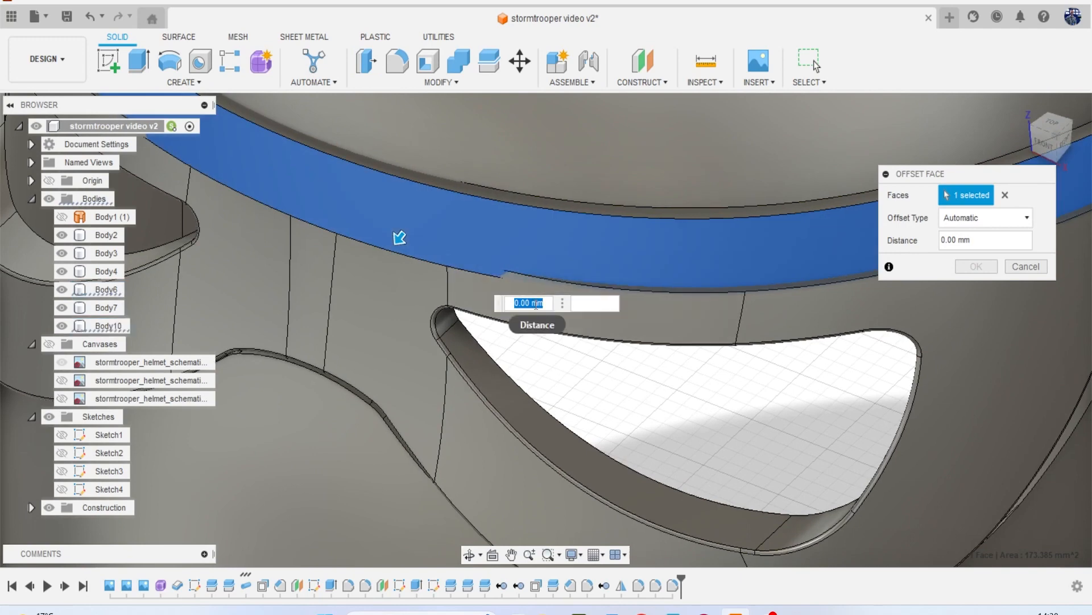
{"action": "type", "text": ".1"}
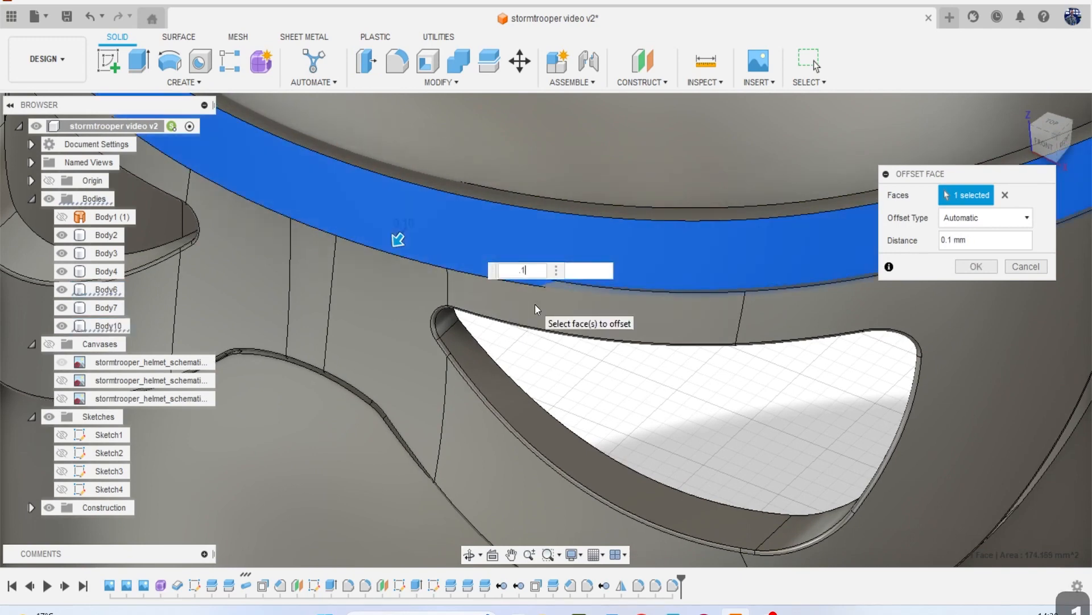
{"action": "key", "text": "BackSpace"}
{"action": "type", "text": "2"}
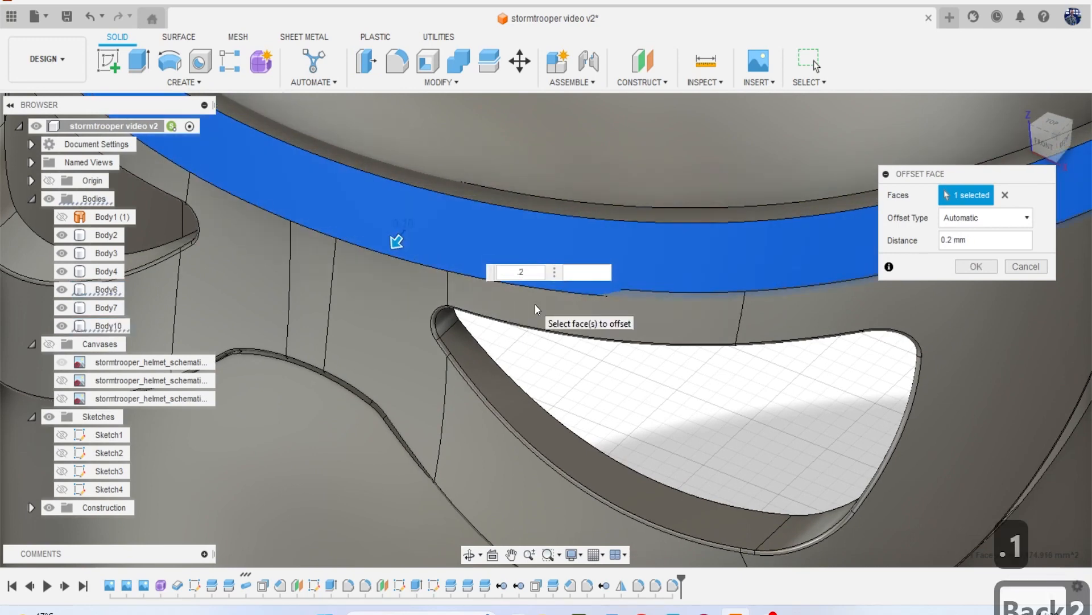
{"action": "key", "text": "BackSpace"}
{"action": "type", "text": "3"}
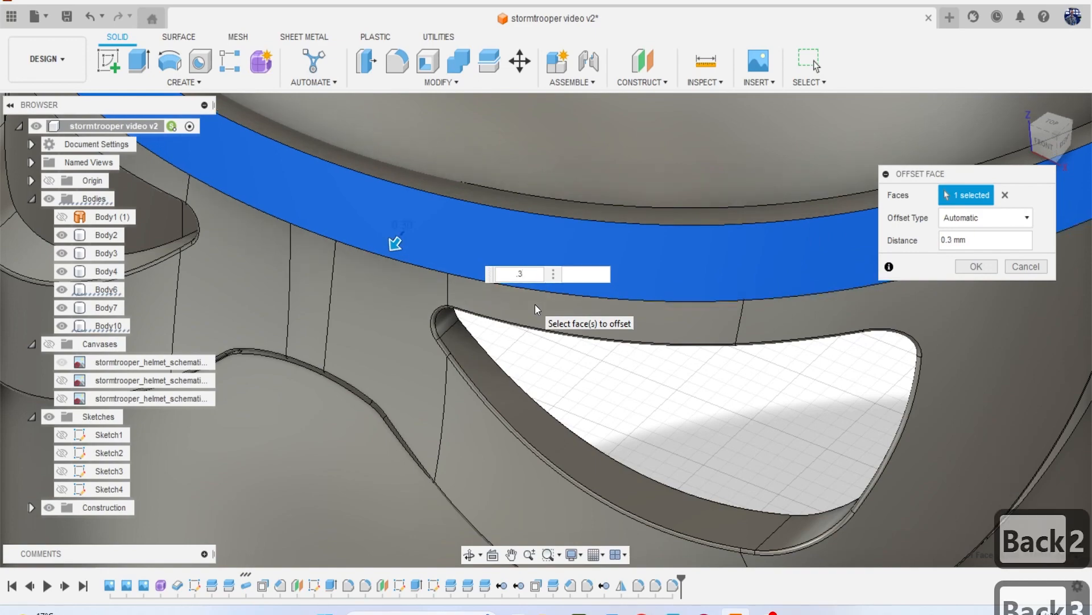
{"action": "scroll", "coordinate": [535, 309], "scroll_direction": "down", "scroll_amount": 5}
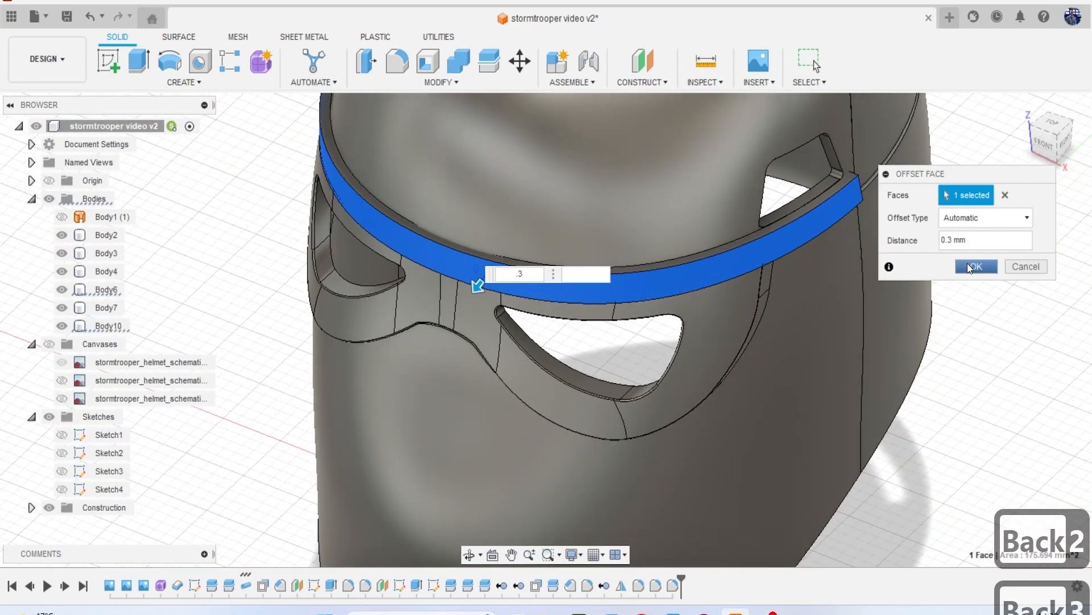
{"action": "left_click", "coordinate": [973, 266]}
Fillet the upper front edge of the brow band with a 0.1 mm radius.
{"action": "mouse_move", "coordinate": [545, 329]}
{"action": "middle_mouse_down", "text": "shift"}
{"action": "mouse_move", "coordinate": [548, 318]}
{"action": "mouse_move", "coordinate": [545, 329]}
{"action": "mouse_move", "coordinate": [512, 330]}
{"action": "mouse_move", "coordinate": [560, 376]}
{"action": "mouse_move", "coordinate": [594, 441]}
{"action": "mouse_move", "coordinate": [532, 328]}
{"action": "mouse_move", "coordinate": [481, 324]}
{"action": "mouse_move", "coordinate": [534, 327]}
{"action": "mouse_move", "coordinate": [504, 316]}
{"action": "middle_mouse_up", "text": "shift"}
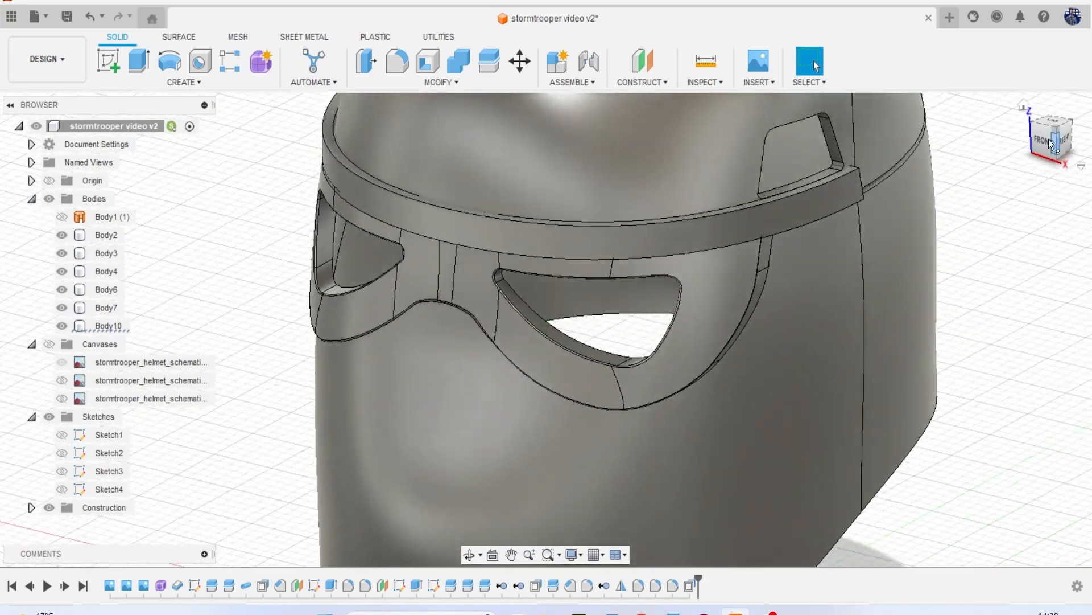
{"action": "left_click", "coordinate": [397, 61]}
{"action": "left_click", "coordinate": [470, 216]}
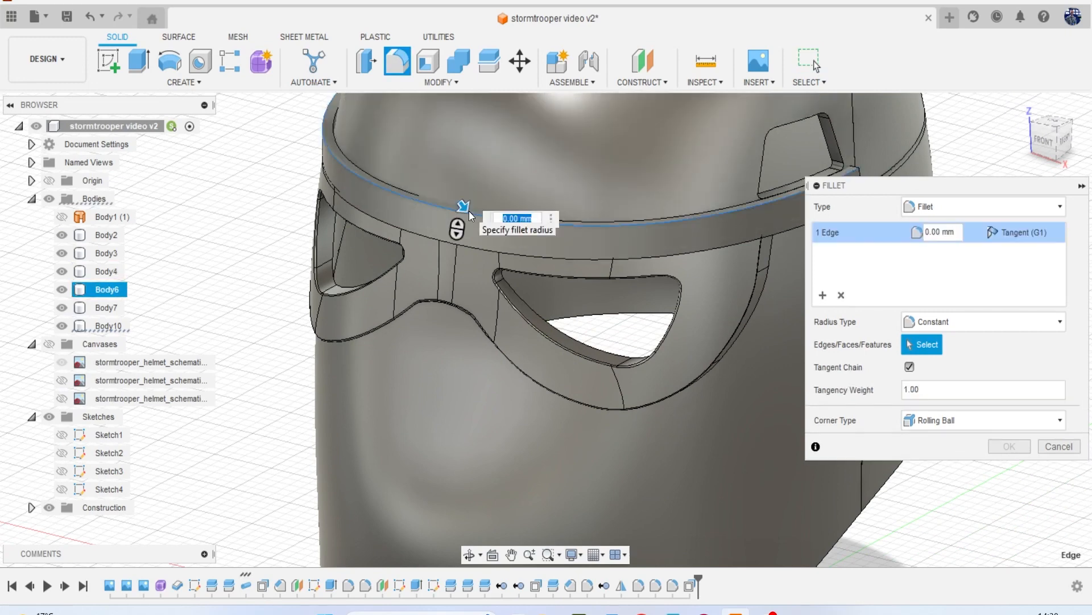
{"action": "type", "text": ".1"}
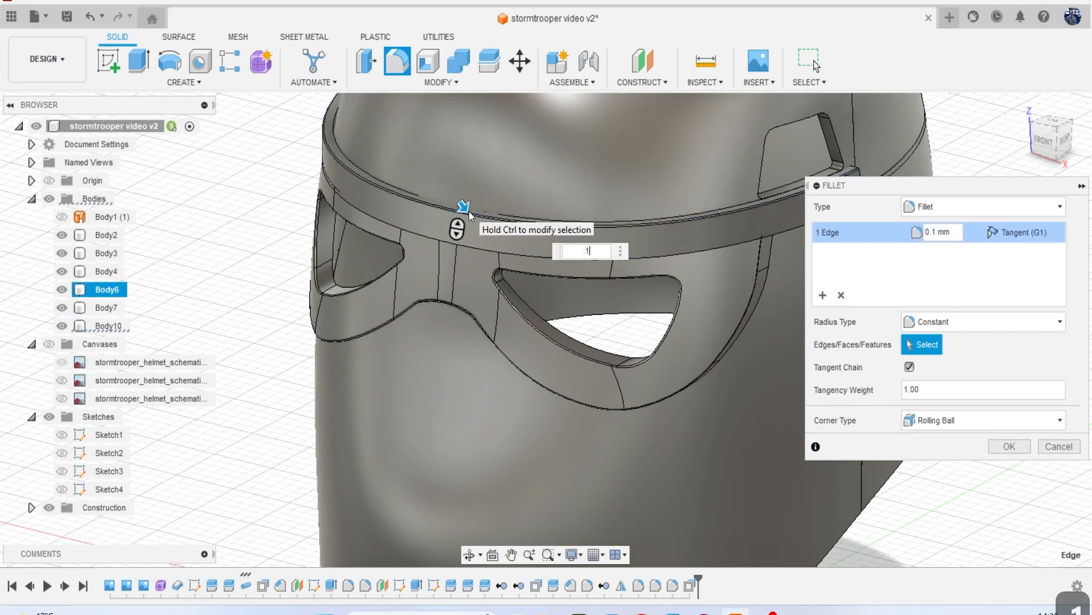
{"action": "key", "text": "Return"}
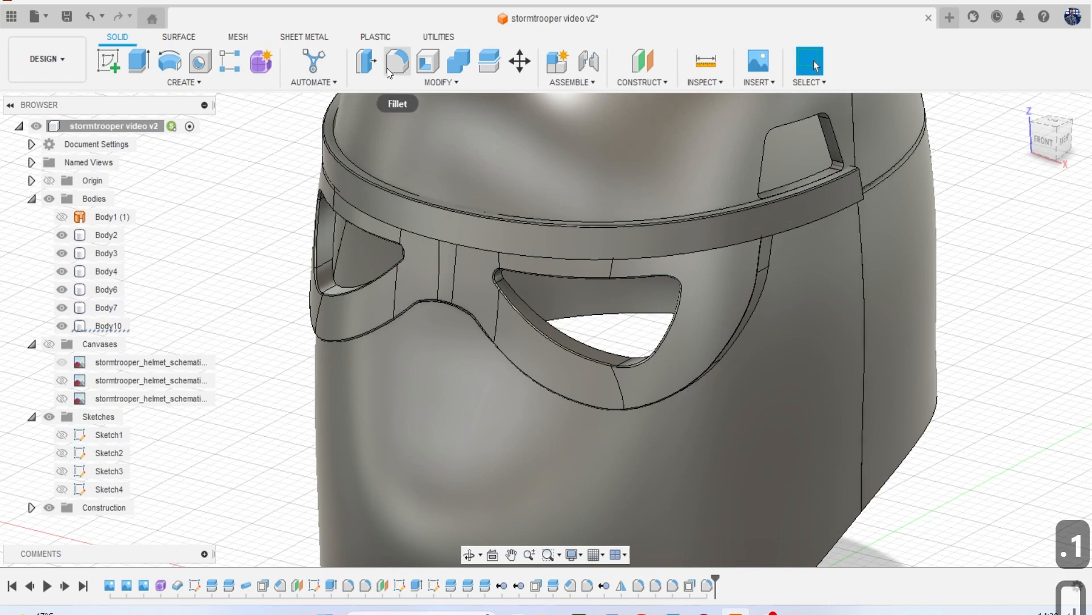
Fillet the lower front edge of the brow band with a 0.1 mm radius.
{"action": "left_click", "coordinate": [394, 71]}
{"action": "left_click", "coordinate": [469, 244]}
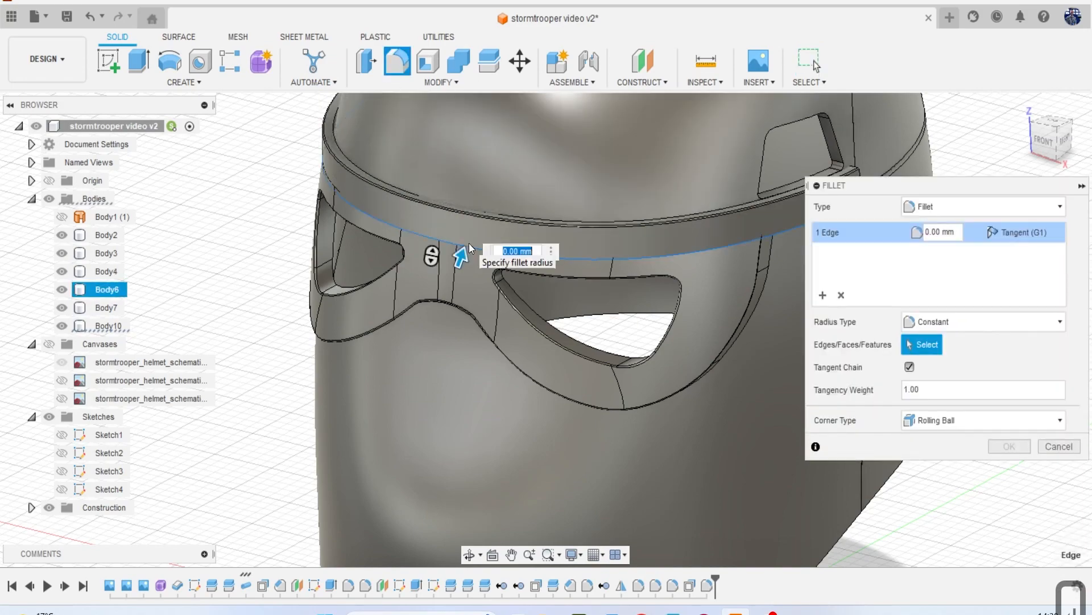
{"action": "type", "text": ".1"}
{"action": "key", "text": "Return"}
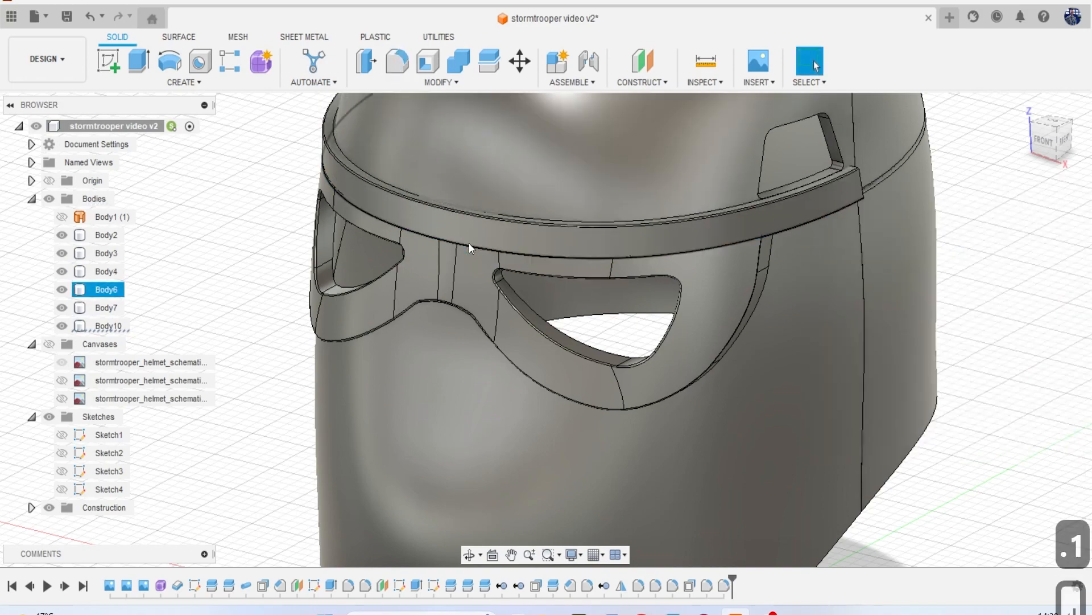
Face the helmet from the front and show the front reference canvas together with the bodies.
{"action": "scroll", "coordinate": [469, 244], "scroll_direction": "up", "scroll_amount": 5}
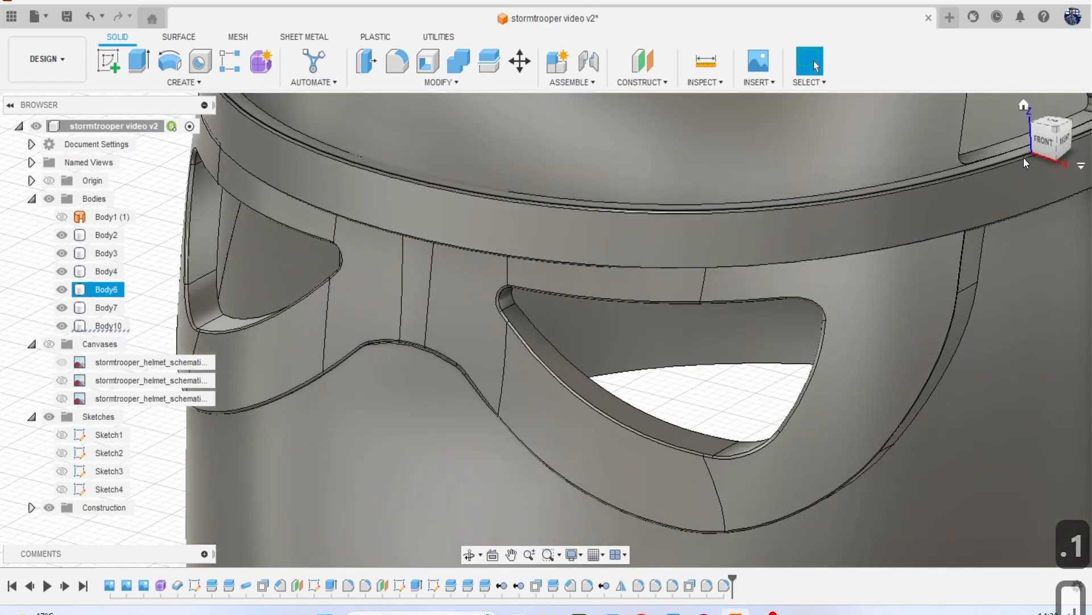
{"action": "left_click_drag", "start_coordinate": [1050, 136], "coordinate": [1044, 120]}
{"action": "scroll", "coordinate": [841, 253], "scroll_direction": "down", "scroll_amount": 5}
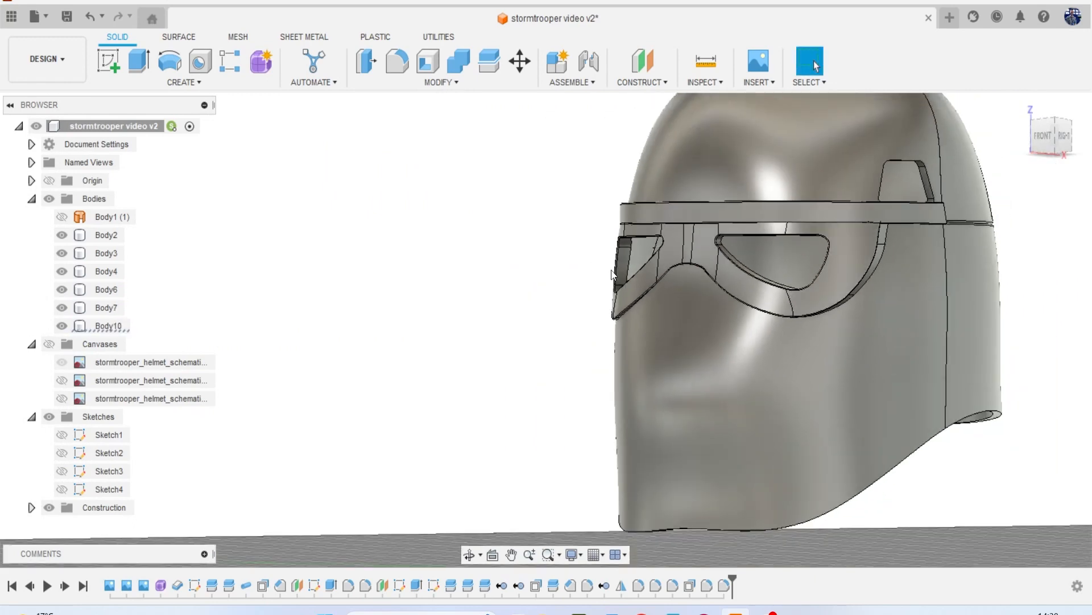
{"action": "scroll", "coordinate": [434, 235], "scroll_direction": "down", "scroll_amount": 1}
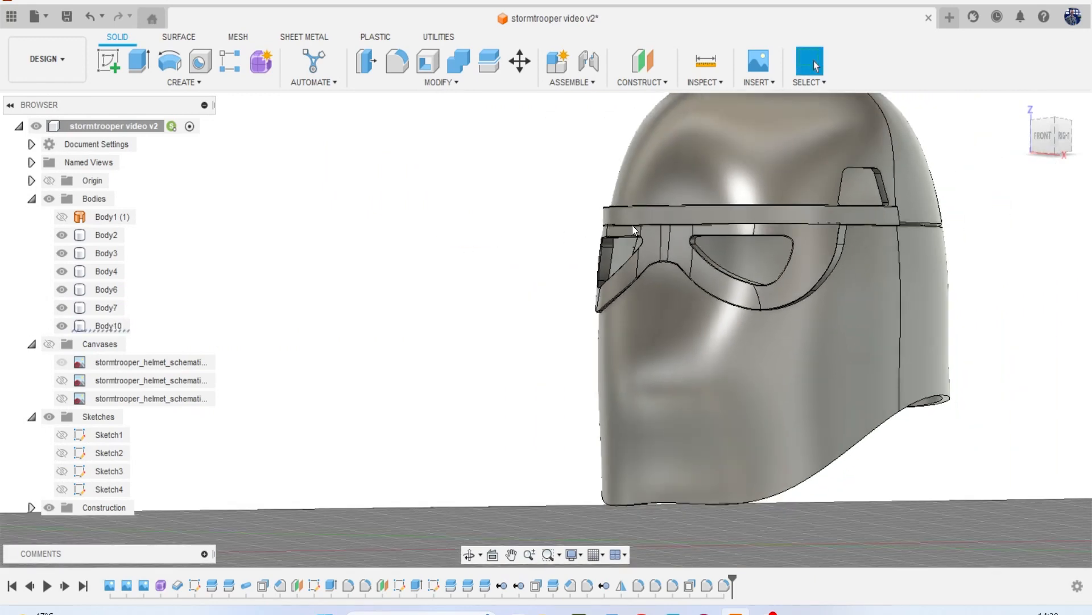
{"action": "left_click_drag", "start_coordinate": [1012, 199], "coordinate": [920, 219]}
{"action": "left_click", "coordinate": [1018, 174]}
{"action": "middle_click_drag", "start_coordinate": [1009, 224], "coordinate": [836, 229]}
{"action": "mouse_move", "coordinate": [1047, 142]}
{"action": "left_mouse_down"}
{"action": "mouse_move", "coordinate": [1016, 153]}
{"action": "mouse_move", "coordinate": [990, 141]}
{"action": "mouse_move", "coordinate": [1053, 144]}
{"action": "left_mouse_up"}
{"action": "left_click", "coordinate": [1050, 142]}
{"action": "mouse_move", "coordinate": [754, 225]}
{"action": "middle_mouse_down"}
{"action": "mouse_move", "coordinate": [756, 250]}
{"action": "mouse_move", "coordinate": [743, 241]}
{"action": "middle_mouse_up"}
{"action": "left_click", "coordinate": [50, 349]}
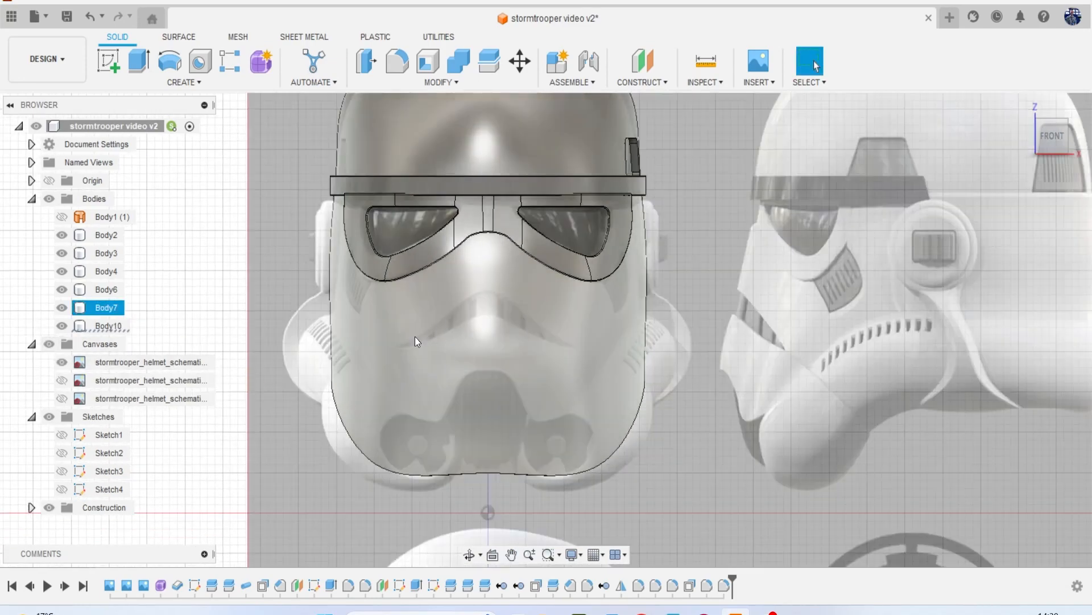
{"action": "middle_click_drag", "start_coordinate": [469, 371], "coordinate": [461, 343]}
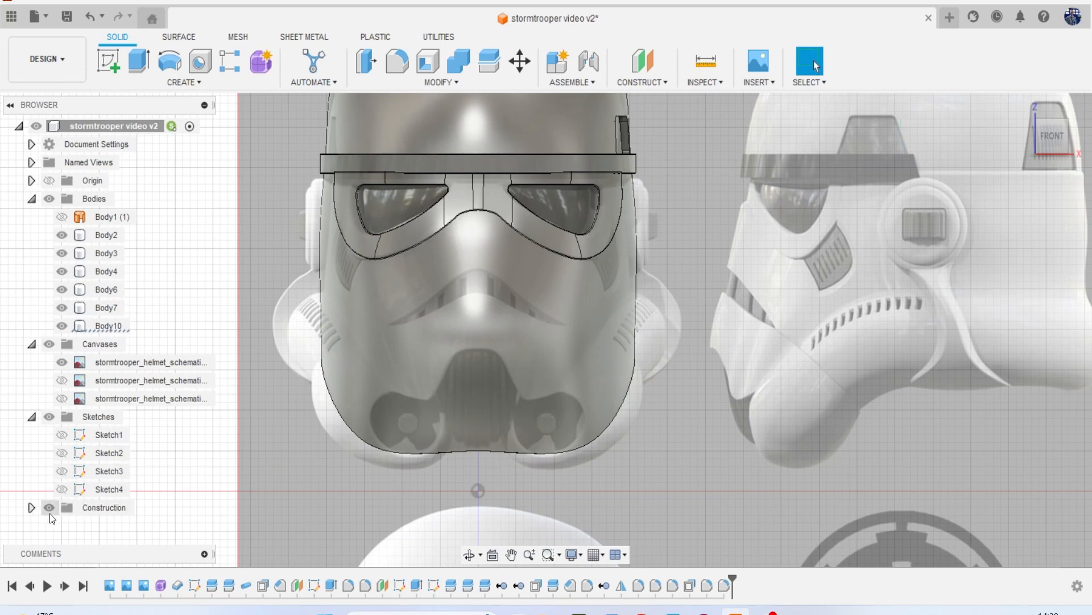
Start a sketch on construction plane Plane2 and draw a vertical centre line from the origin up to just below the eye surround.
{"action": "left_click", "coordinate": [31, 507]}
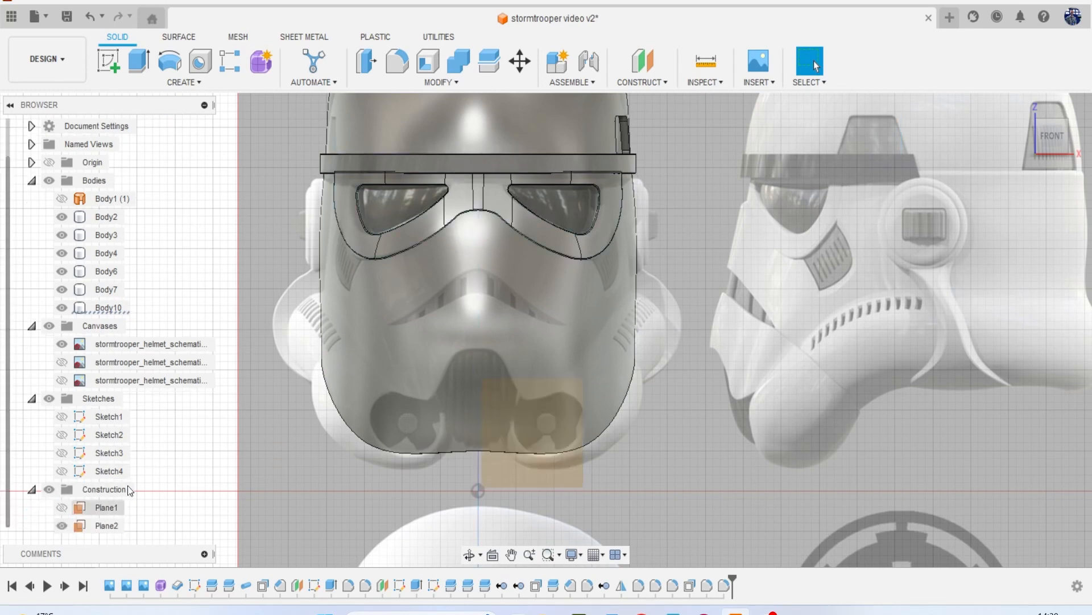
{"action": "left_click", "coordinate": [108, 61]}
{"action": "left_click", "coordinate": [569, 405]}
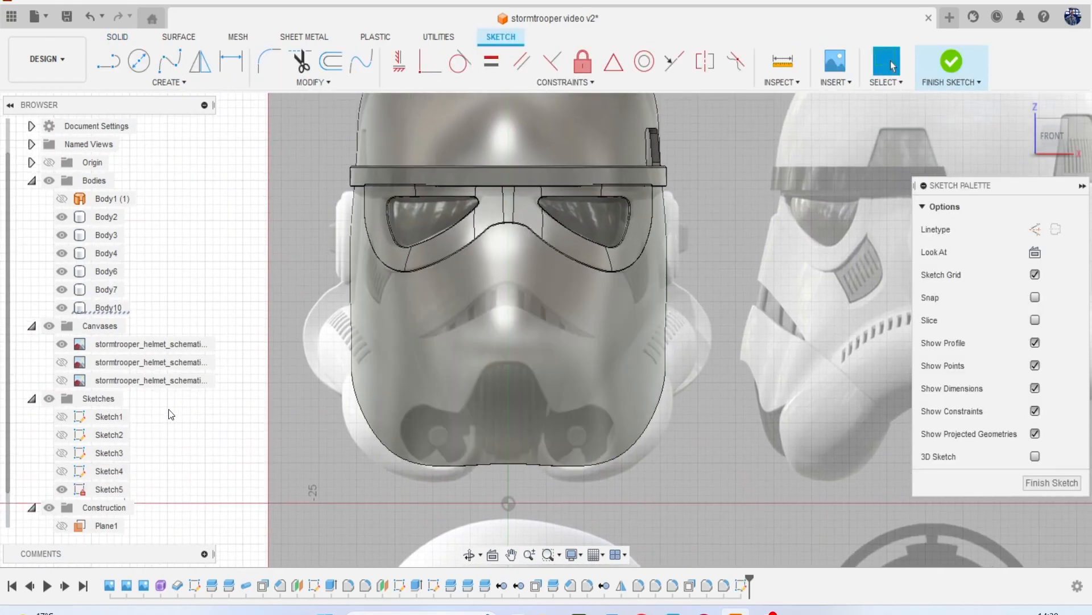
{"action": "key", "text": "l"}
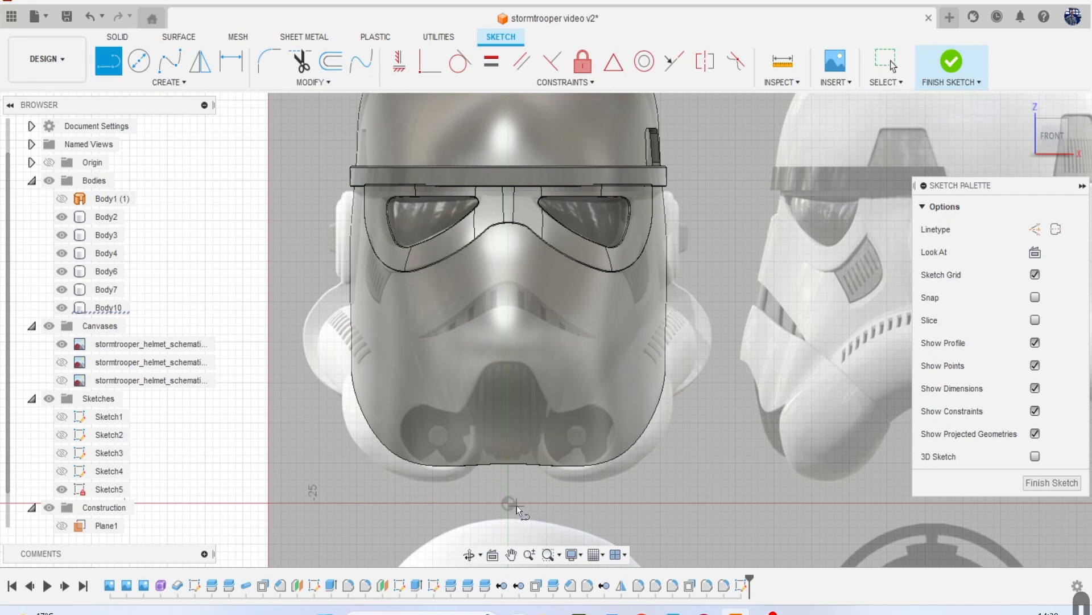
{"action": "left_click", "coordinate": [508, 504]}
{"action": "left_click", "coordinate": [509, 269]}
{"action": "key", "text": "Escape"}
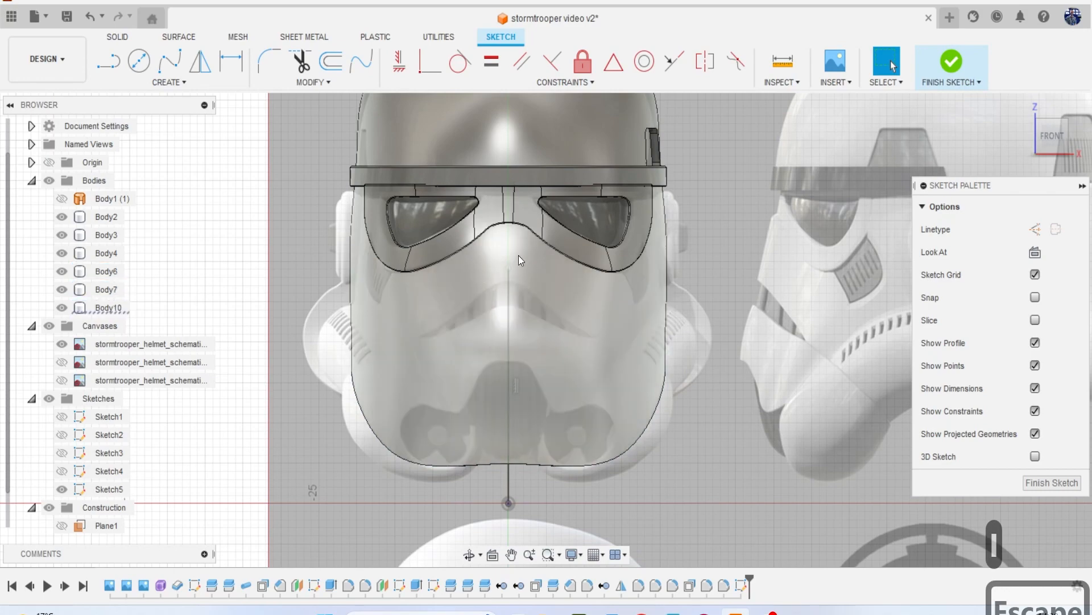
{"action": "left_click", "coordinate": [181, 82]}
{"action": "mouse_move", "coordinate": [165, 147]}
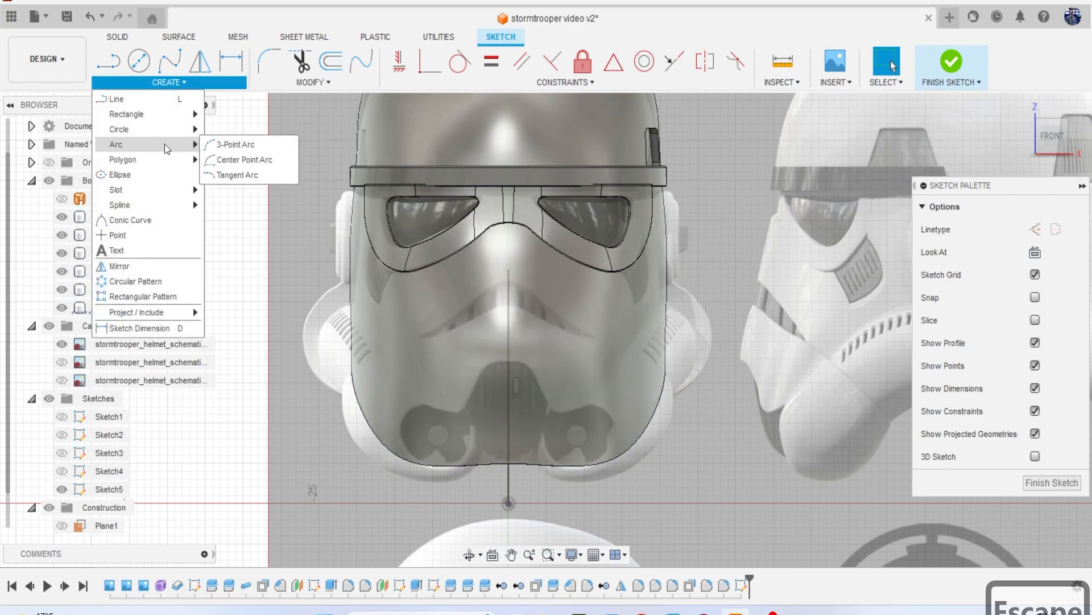
{"action": "left_click", "coordinate": [217, 145]}
{"action": "middle_click_drag", "start_coordinate": [349, 213], "coordinate": [434, 274]}
{"action": "scroll", "coordinate": [434, 273], "scroll_direction": "up", "scroll_amount": 1}
{"action": "scroll", "coordinate": [482, 304], "scroll_direction": "up", "scroll_amount": 4}
{"action": "middle_click_drag", "start_coordinate": [704, 446], "coordinate": [542, 301]}
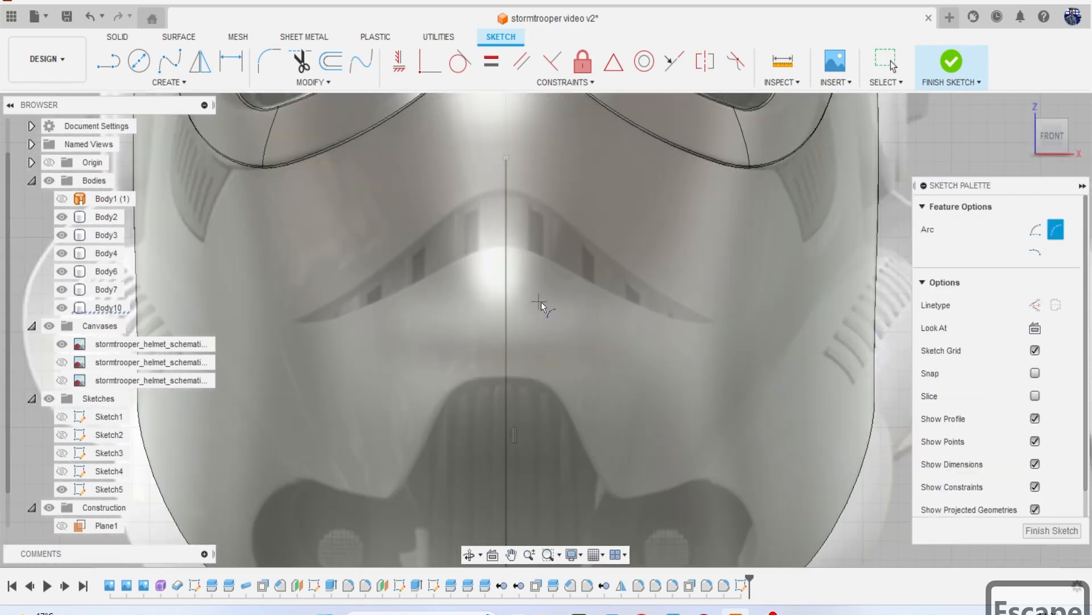
{"action": "left_click", "coordinate": [489, 186]}
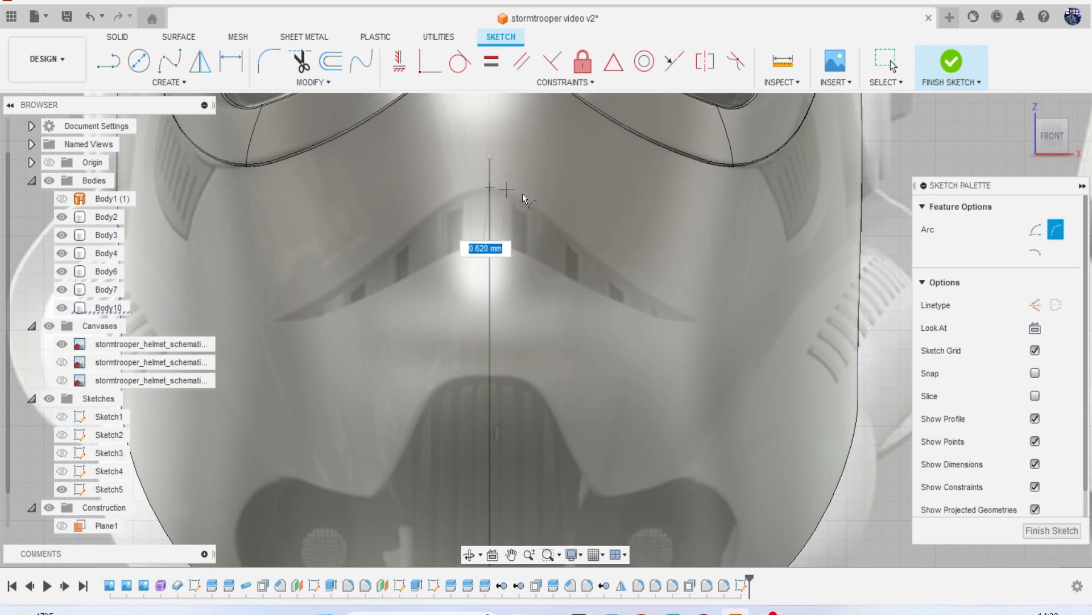
{"action": "left_click", "coordinate": [580, 246]}
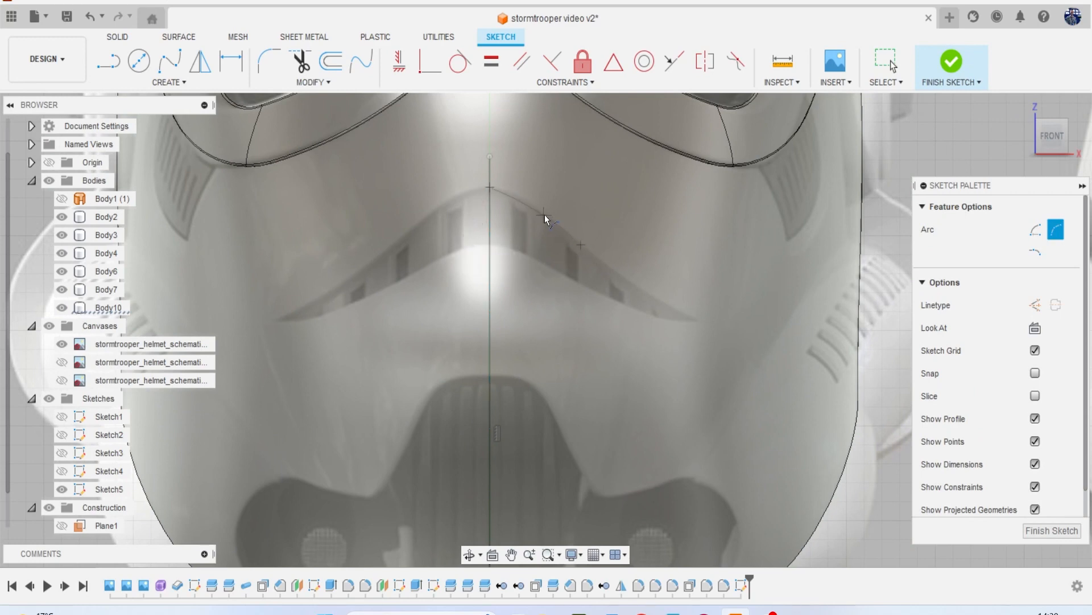
{"action": "left_click", "coordinate": [540, 209]}
{"action": "key", "text": "ctrl+z"}
{"action": "key", "text": "ctrl+z"}
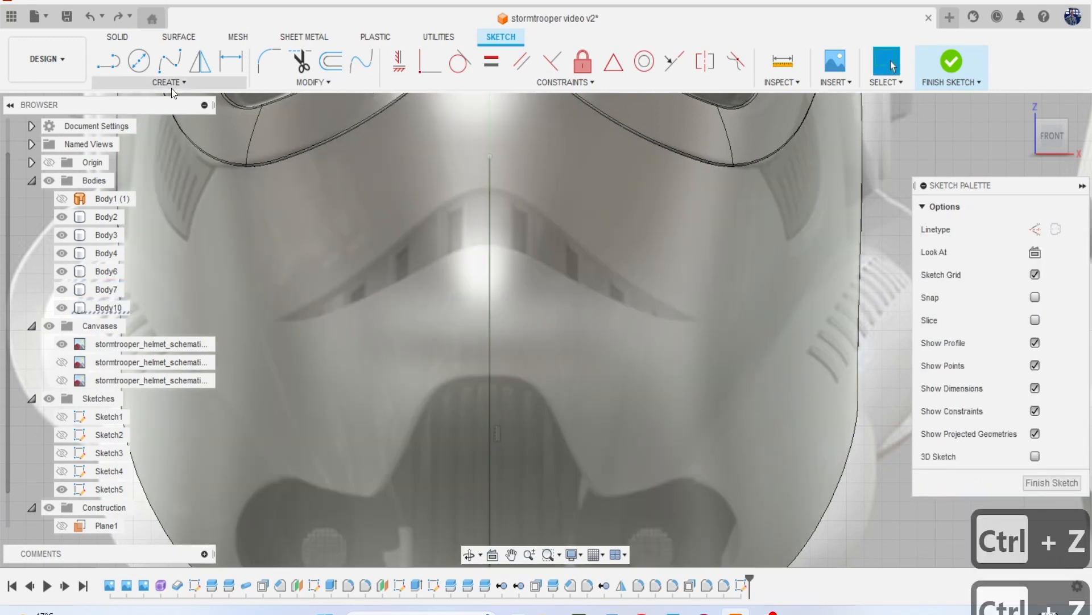
Trace the upper edge of the frown recess with two connected three-point arcs from the centre line to the recess's outer tip.
{"action": "left_click", "coordinate": [171, 83]}
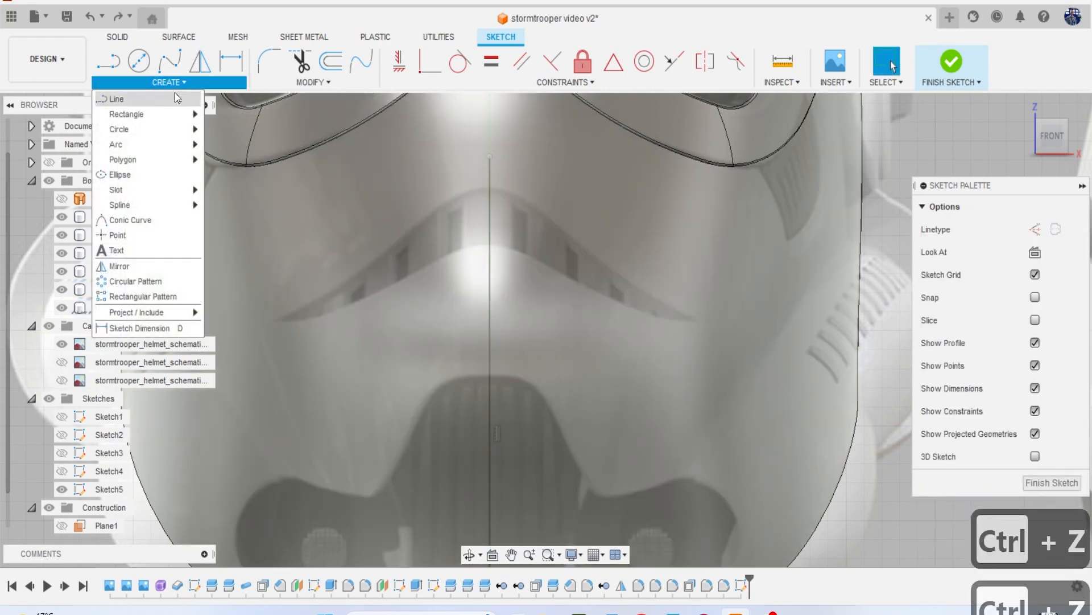
{"action": "mouse_move", "coordinate": [177, 147]}
{"action": "left_click", "coordinate": [214, 147]}
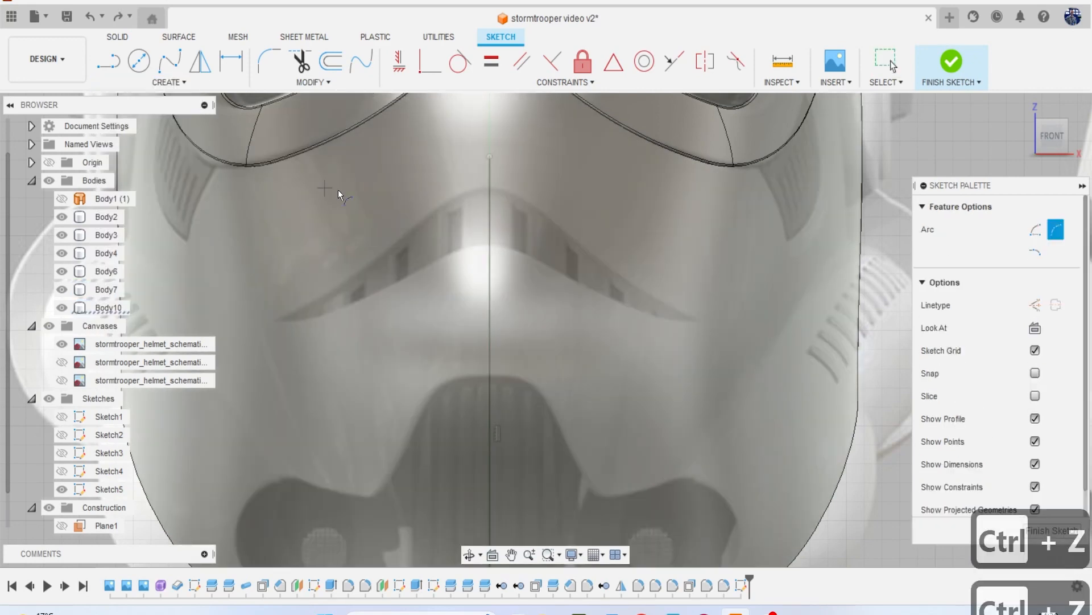
{"action": "left_click", "coordinate": [490, 189]}
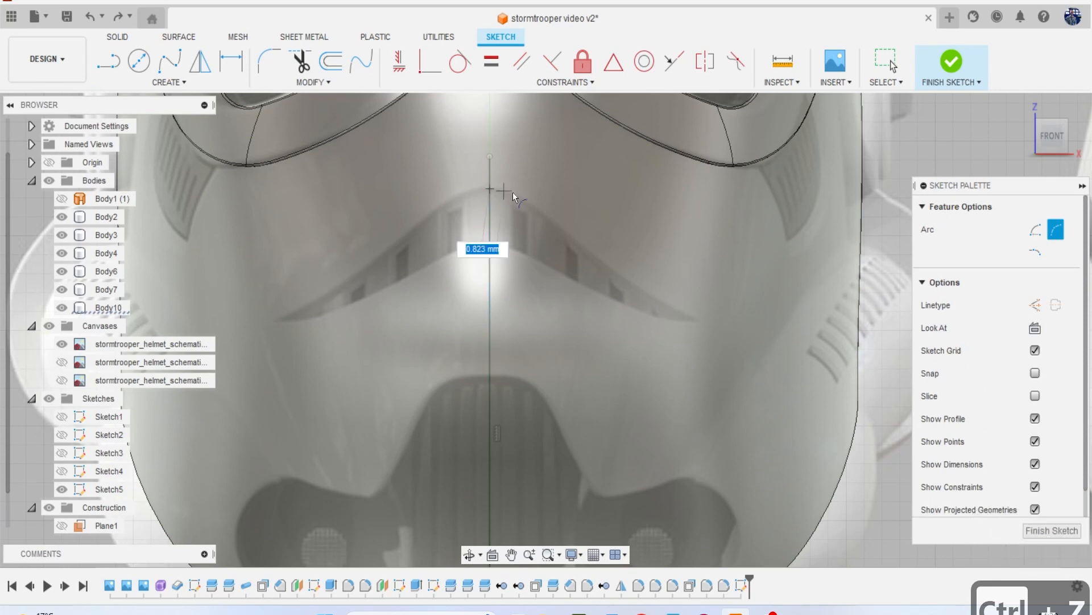
{"action": "left_click", "coordinate": [545, 217]}
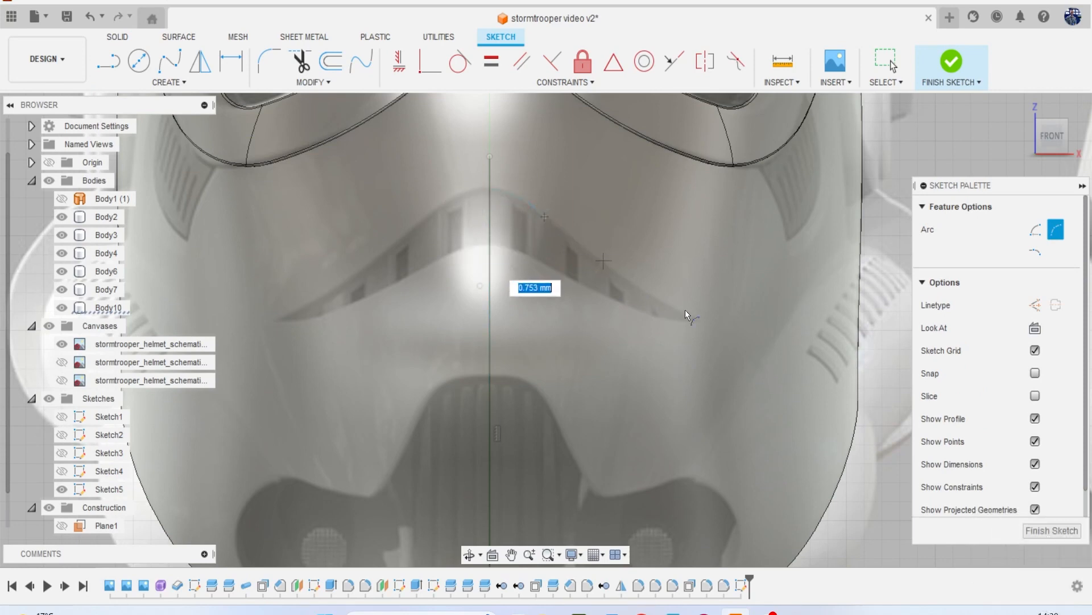
{"action": "left_click", "coordinate": [695, 315]}
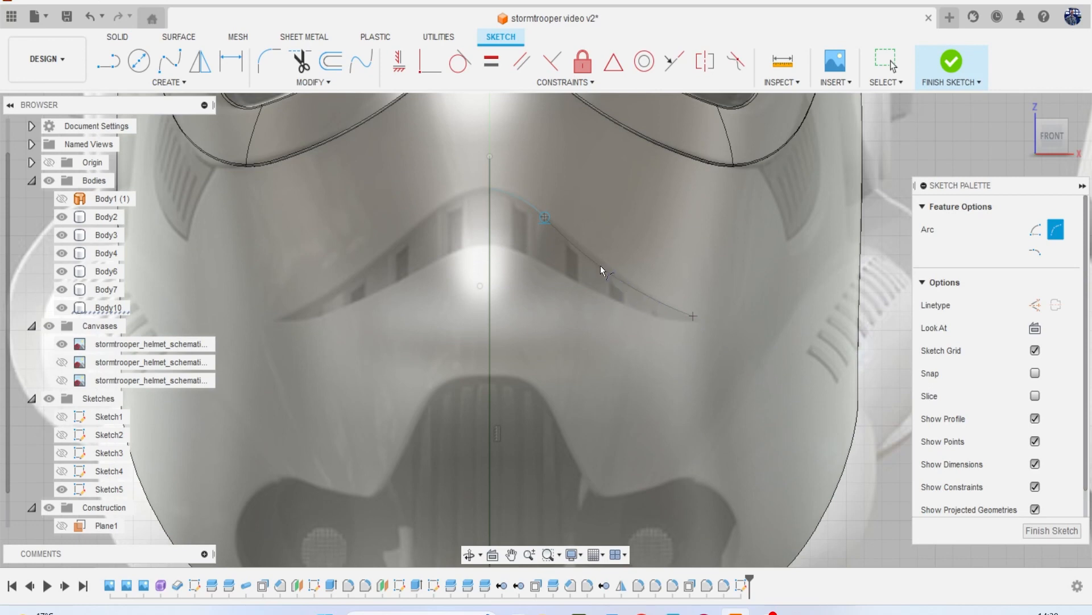
{"action": "scroll", "coordinate": [618, 268], "scroll_direction": "up", "scroll_amount": 4}
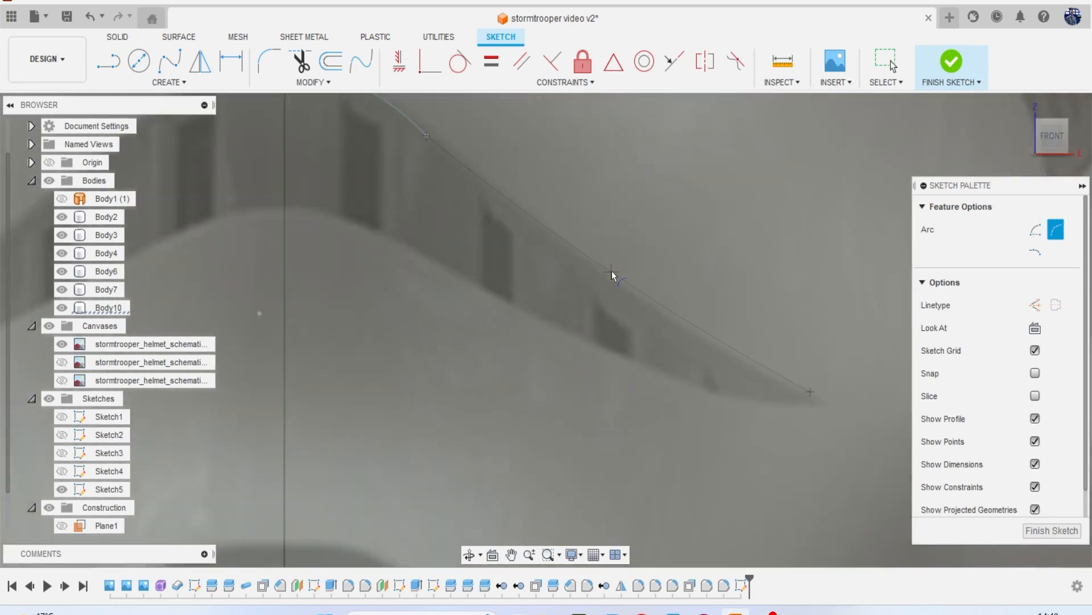
{"action": "scroll", "coordinate": [612, 272], "scroll_direction": "down", "scroll_amount": 3}
Trace the lower edge of the frown recess with two connected three-point arcs from the outer tip back to the centre line.
{"action": "left_click", "coordinate": [676, 320]}
{"action": "left_click", "coordinate": [464, 250]}
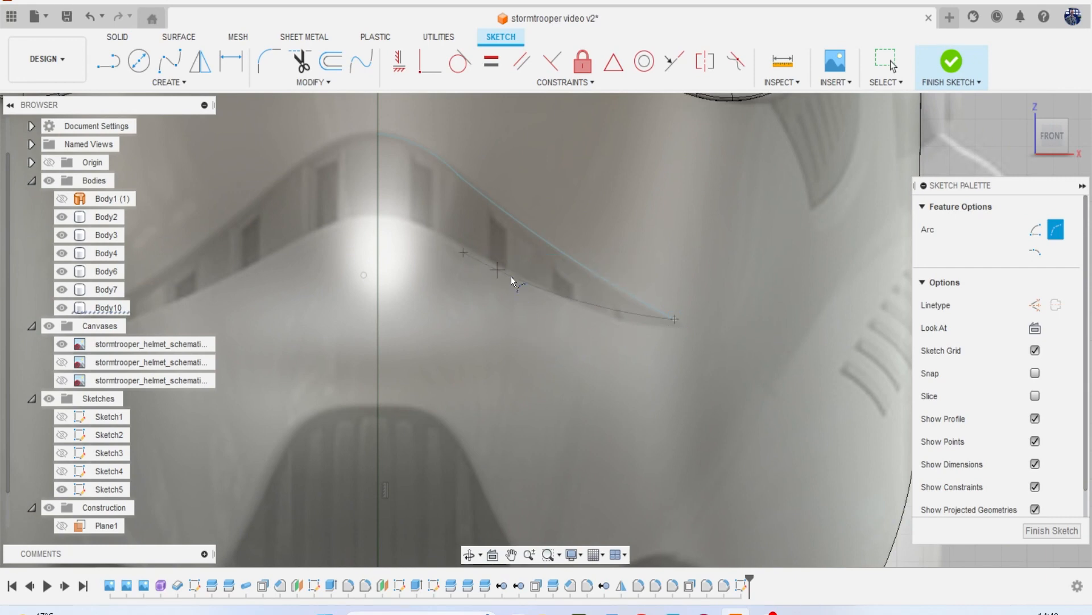
{"action": "left_click", "coordinate": [567, 299]}
{"action": "left_click", "coordinate": [463, 253]}
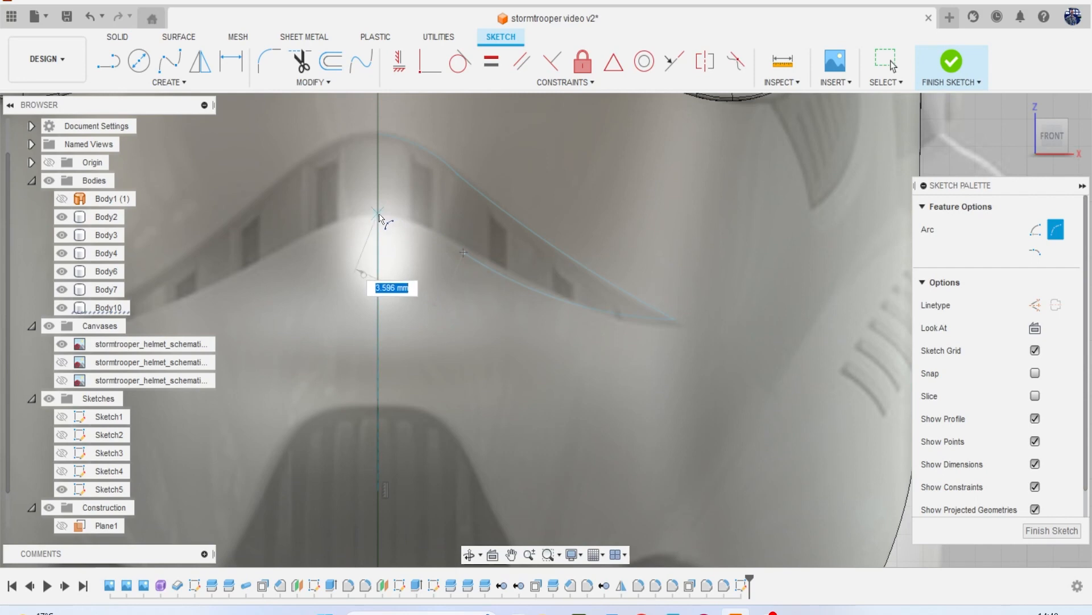
{"action": "left_click", "coordinate": [422, 227]}
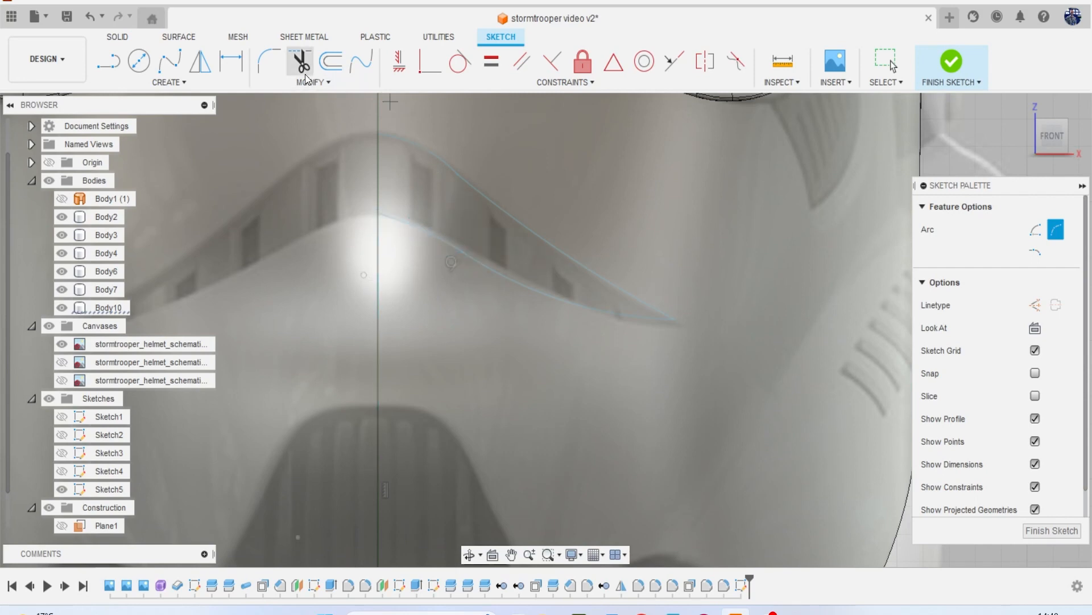
Fillet the junction of the two upper frown arcs with a 2 mm radius and try the same on the lower arcs.
{"action": "left_click", "coordinate": [269, 61]}
{"action": "left_click", "coordinate": [435, 160]}
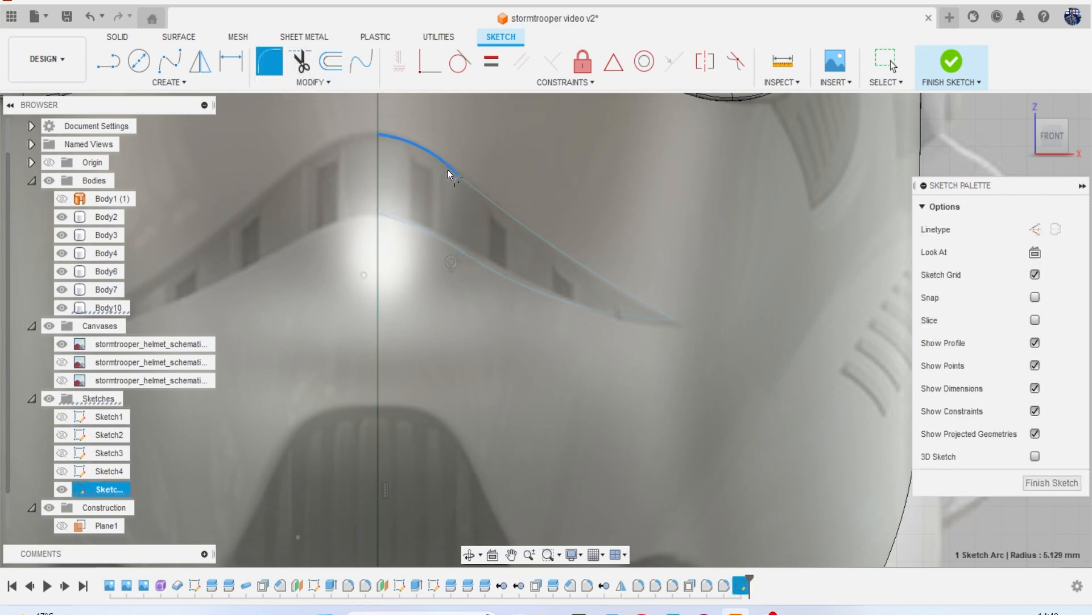
{"action": "left_click", "coordinate": [474, 191]}
{"action": "key", "text": "Return"}
{"action": "key", "text": "Escape"}
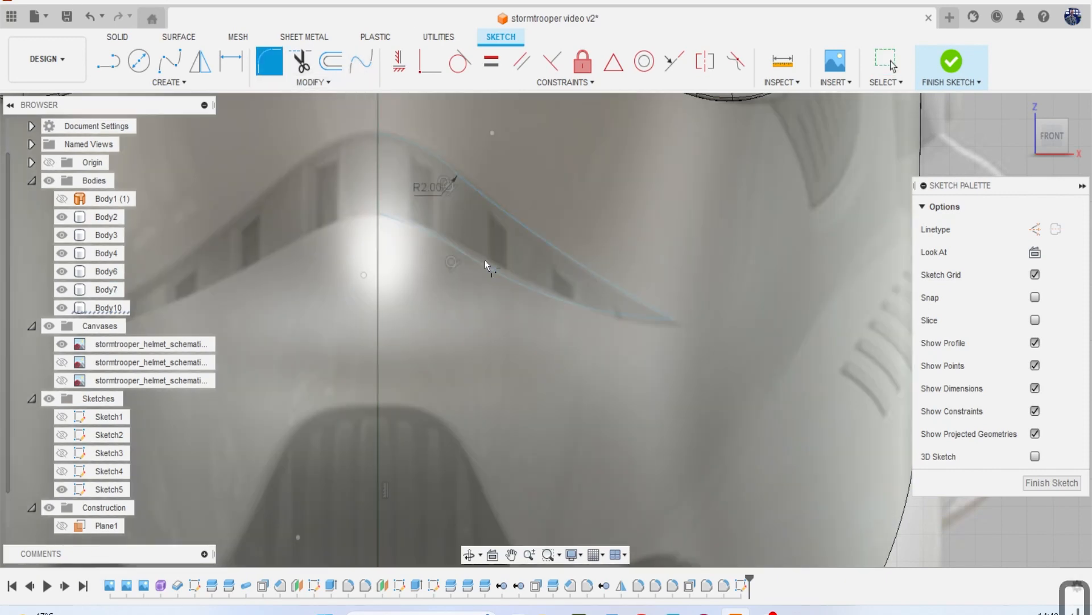
{"action": "left_click", "coordinate": [455, 246]}
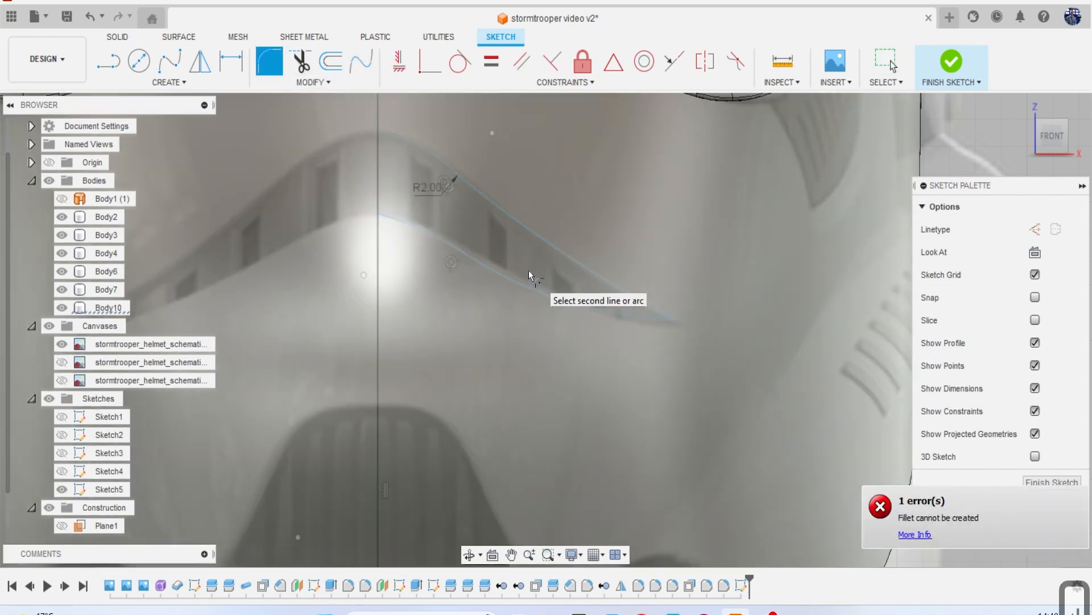
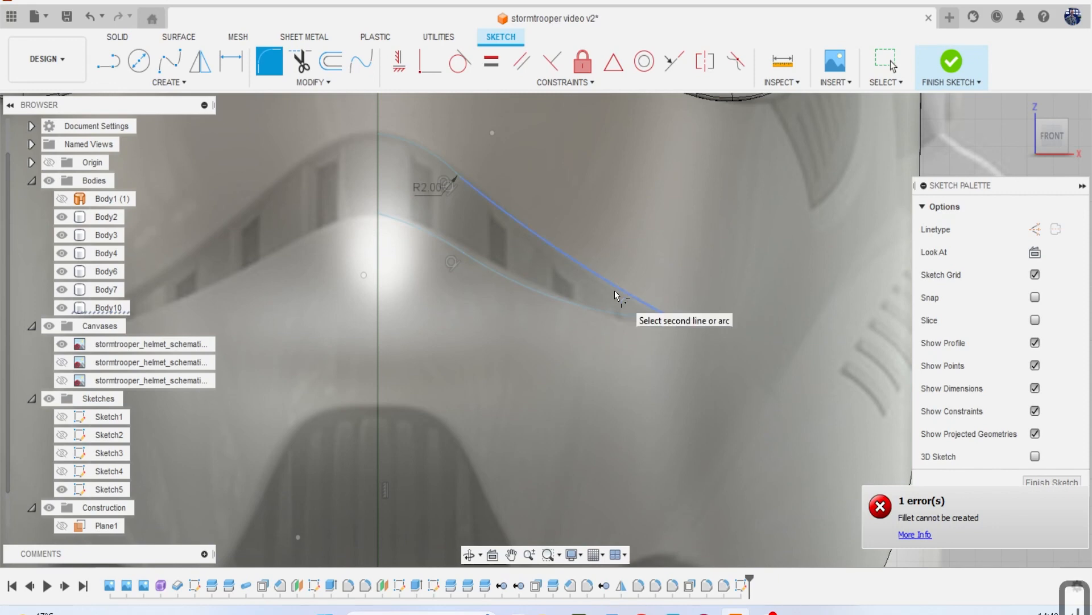
Fillet the outer tip of the frown profile, where the upper and lower arcs meet, with a 0.076 mm radius.
{"action": "scroll", "coordinate": [671, 363], "scroll_direction": "down", "scroll_amount": 3}
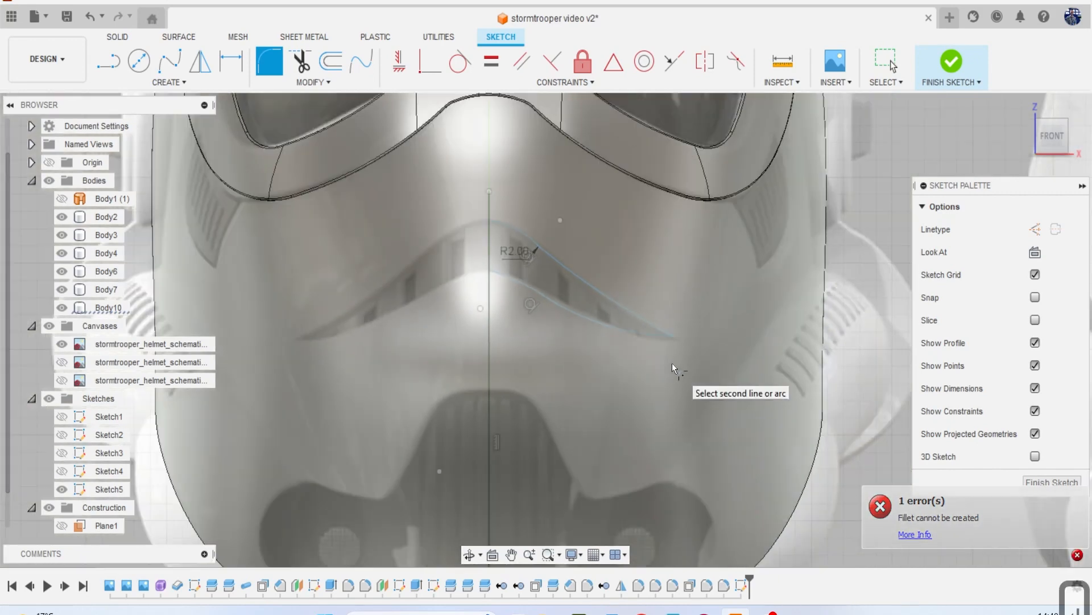
{"action": "scroll", "coordinate": [661, 339], "scroll_direction": "up", "scroll_amount": 3}
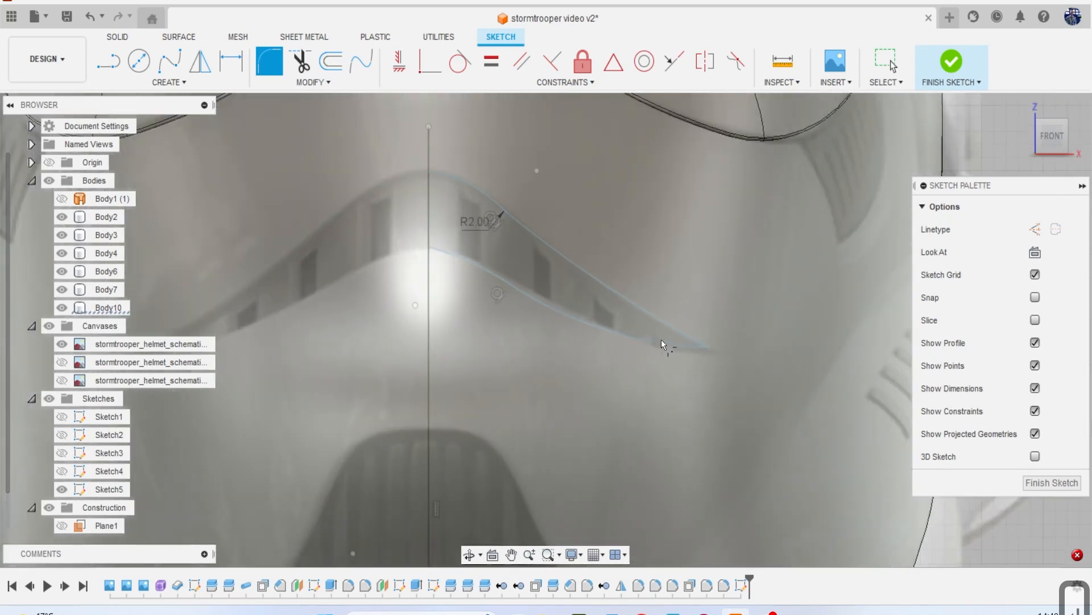
{"action": "scroll", "coordinate": [661, 339], "scroll_direction": "up", "scroll_amount": 1}
{"action": "left_click", "coordinate": [691, 344]}
{"action": "left_click", "coordinate": [689, 336]}
{"action": "left_click_drag", "start_coordinate": [667, 334], "coordinate": [729, 358]}
{"action": "key", "text": "Return"}
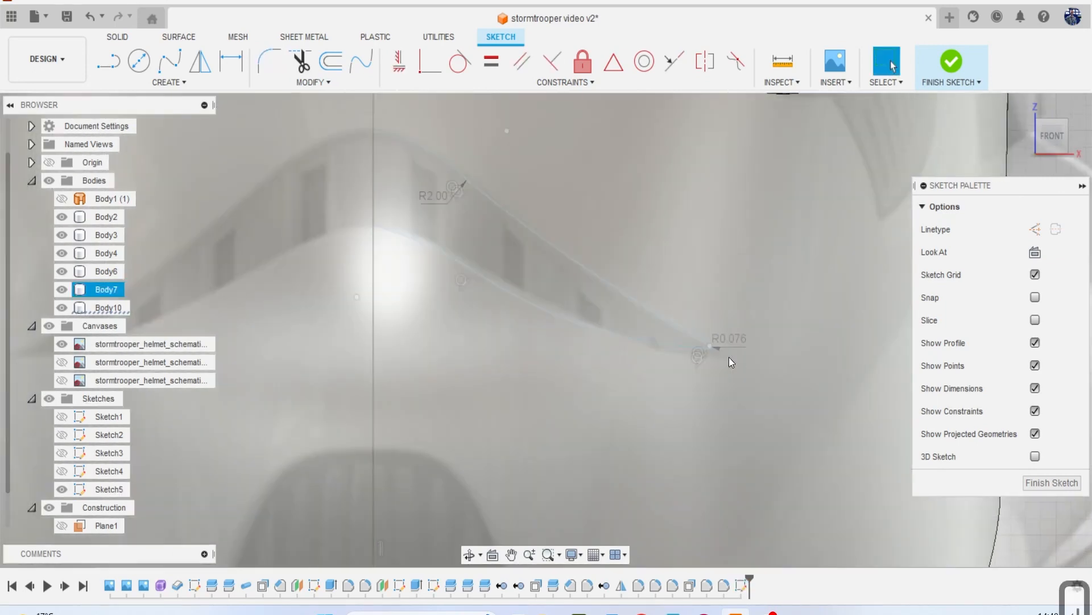
Mirror all the frown profile's curves about the vertical centre line.
{"action": "scroll", "coordinate": [634, 381], "scroll_direction": "down", "scroll_amount": 4}
{"action": "left_click", "coordinate": [183, 84]}
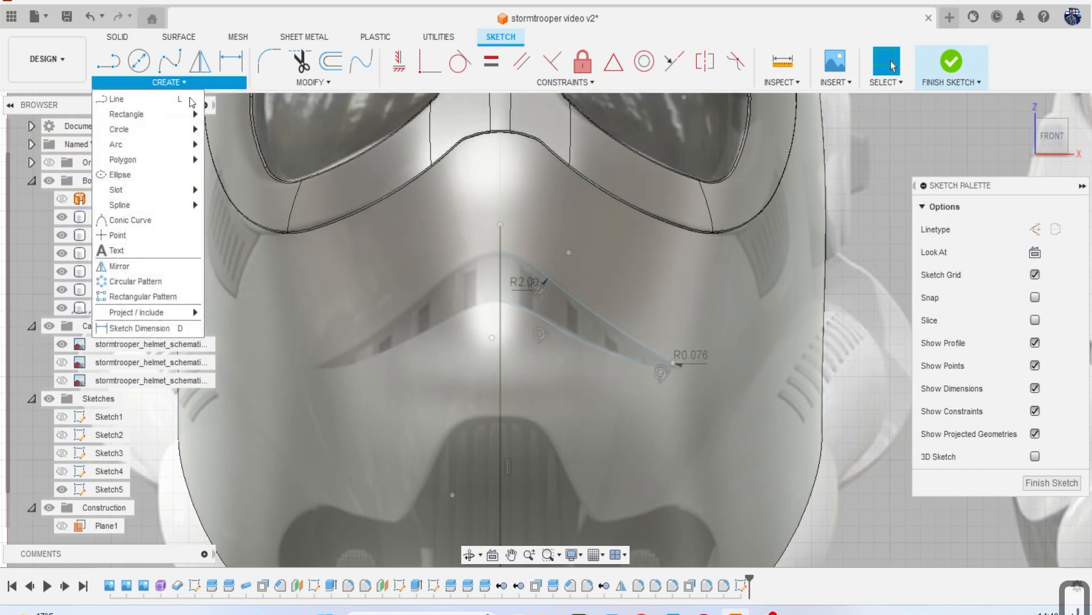
{"action": "left_click", "coordinate": [161, 261]}
{"action": "left_click", "coordinate": [572, 330]}
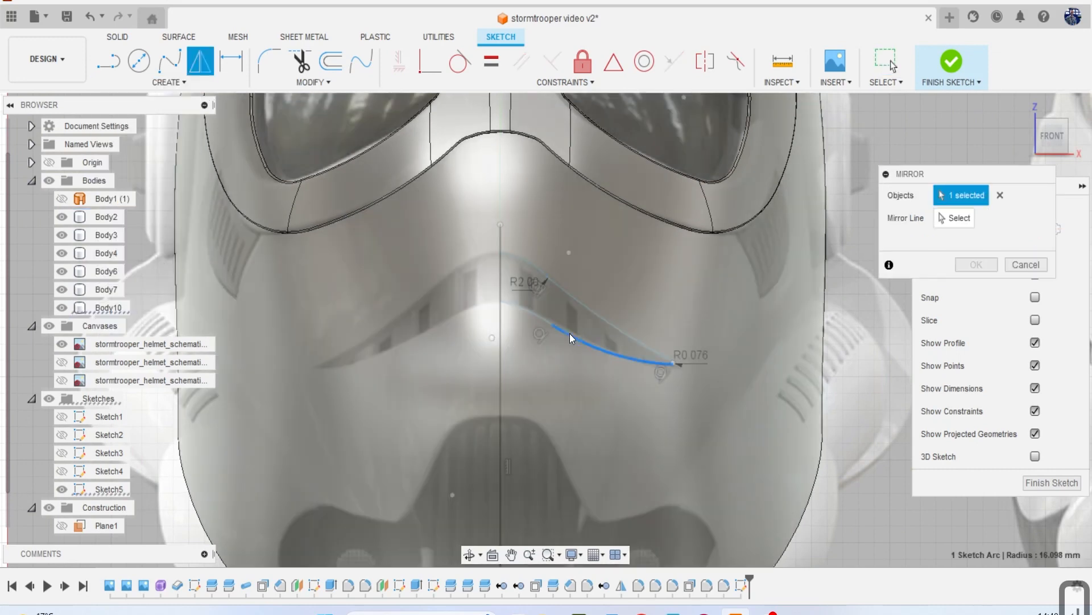
{"action": "left_click", "coordinate": [500, 330]}
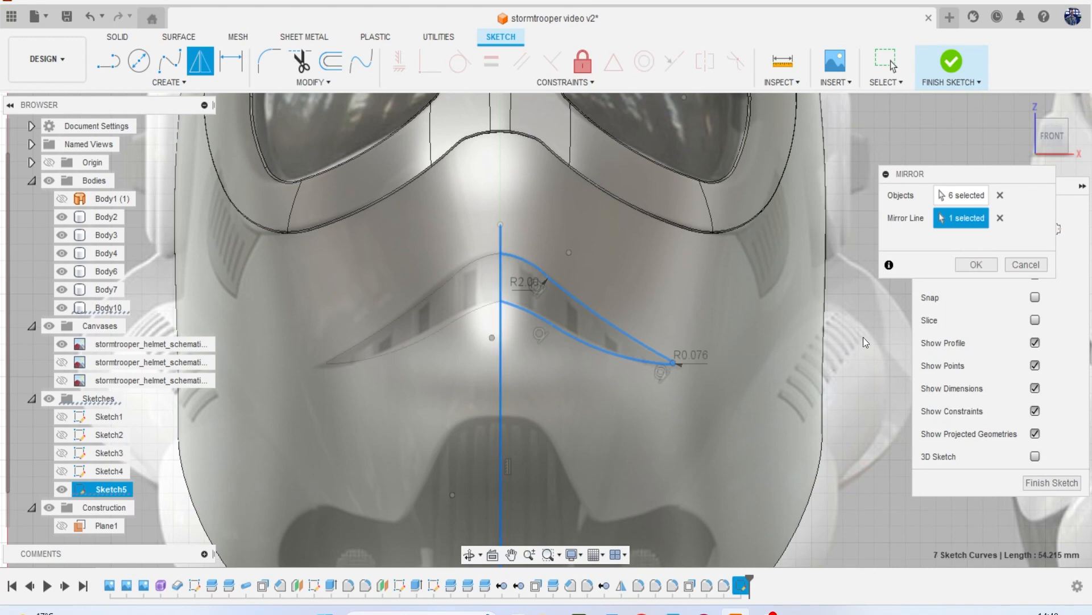
{"action": "left_click", "coordinate": [976, 265]}
Fillet the frown profile's lower edge at the centre line with a 3 mm radius.
{"action": "scroll", "coordinate": [462, 296], "scroll_direction": "up", "scroll_amount": 2}
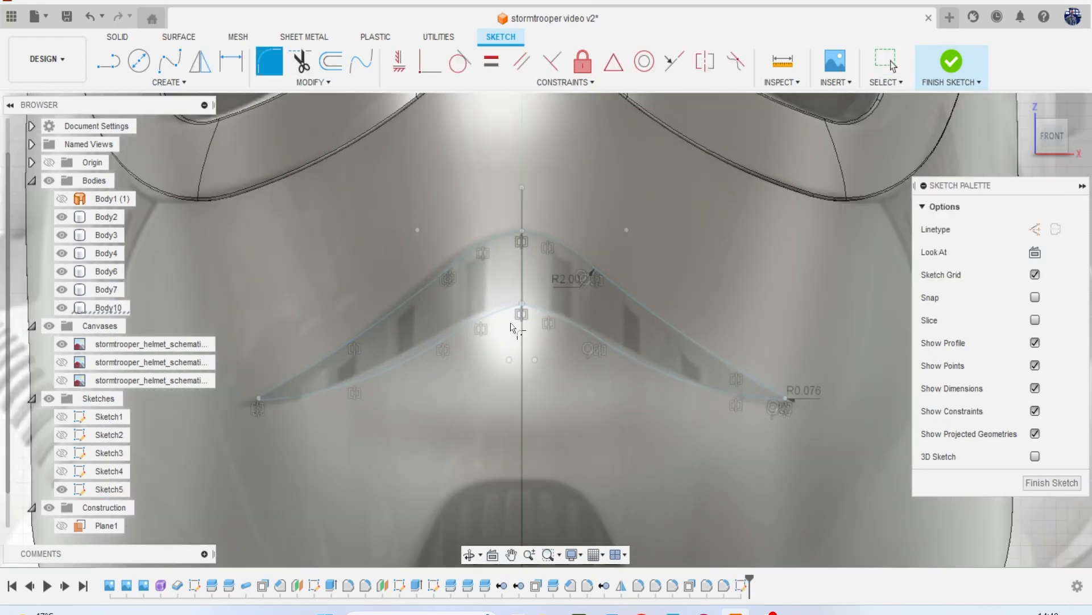
{"action": "left_click", "coordinate": [545, 313]}
{"action": "key", "text": "Return"}
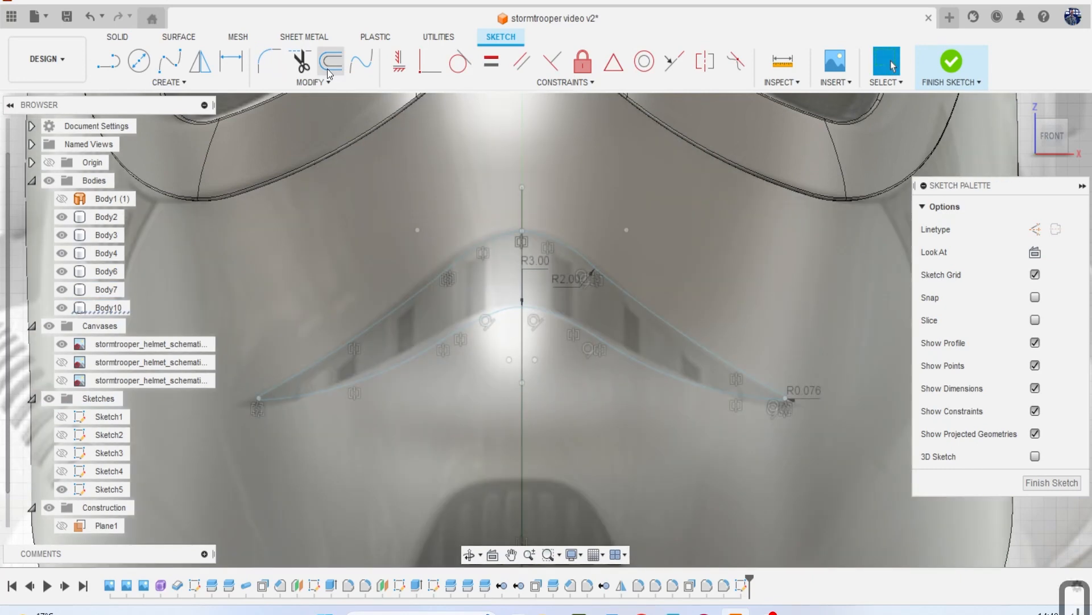
Fillet the frown profile's upper edge at the centre line and finish the sketch.
{"action": "left_click", "coordinate": [272, 64]}
{"action": "scroll", "coordinate": [479, 252], "scroll_direction": "up", "scroll_amount": 2}
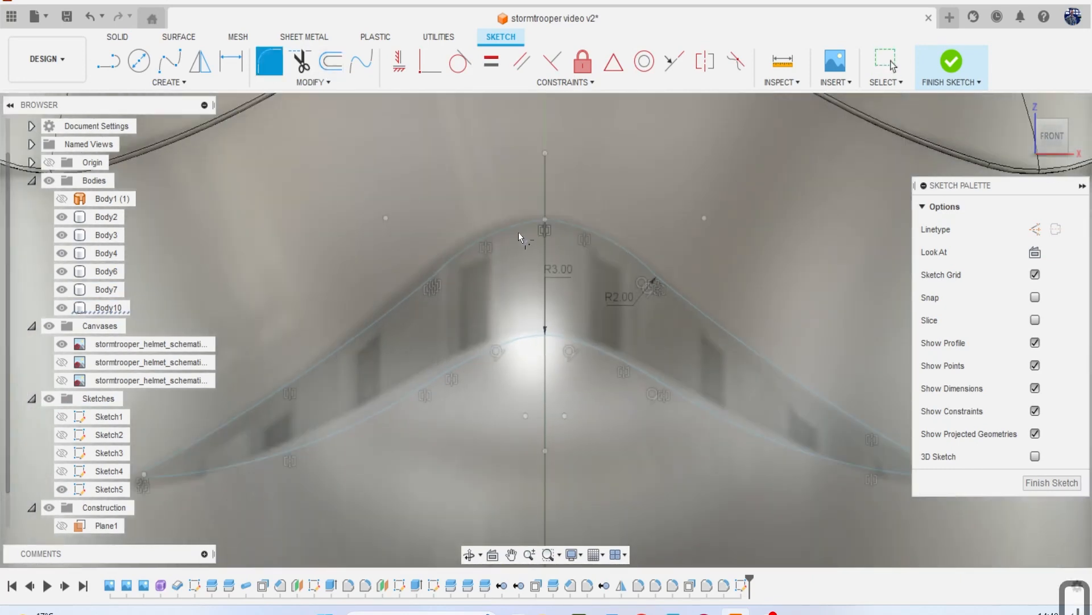
{"action": "left_click", "coordinate": [525, 226]}
{"action": "left_click", "coordinate": [579, 226]}
{"action": "key", "text": "Return"}
{"action": "scroll", "coordinate": [595, 235], "scroll_direction": "down", "scroll_amount": 2}
{"action": "left_click", "coordinate": [951, 62]}
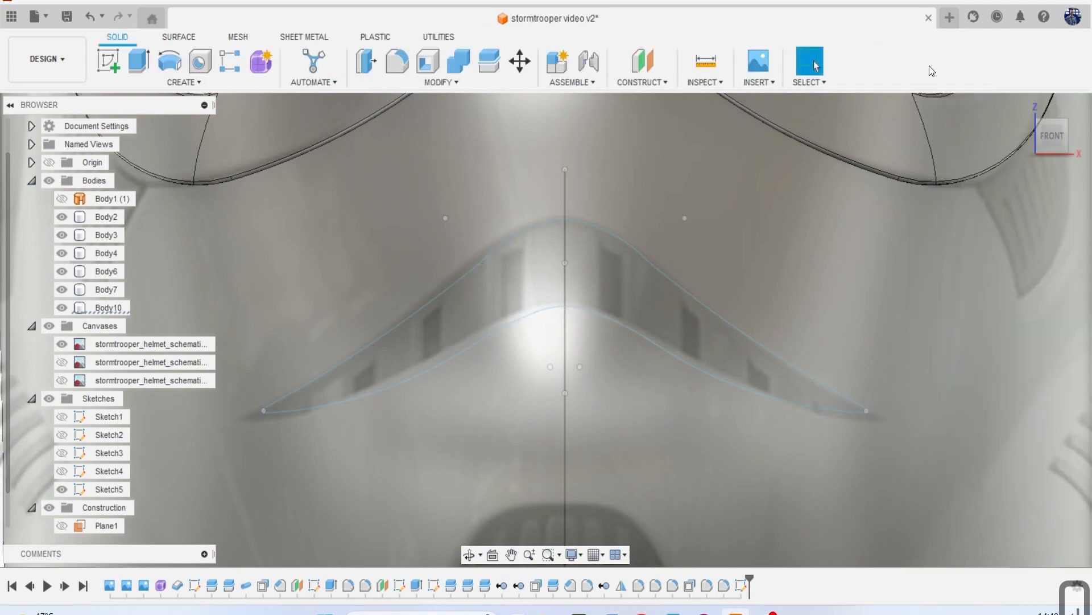
Hide all reference canvases and the helmet's rear lower shell, leaving the faceplate and frown profile exposed.
{"action": "scroll", "coordinate": [501, 275], "scroll_direction": "down", "scroll_amount": 1}
{"action": "scroll", "coordinate": [501, 275], "scroll_direction": "down", "scroll_amount": 2}
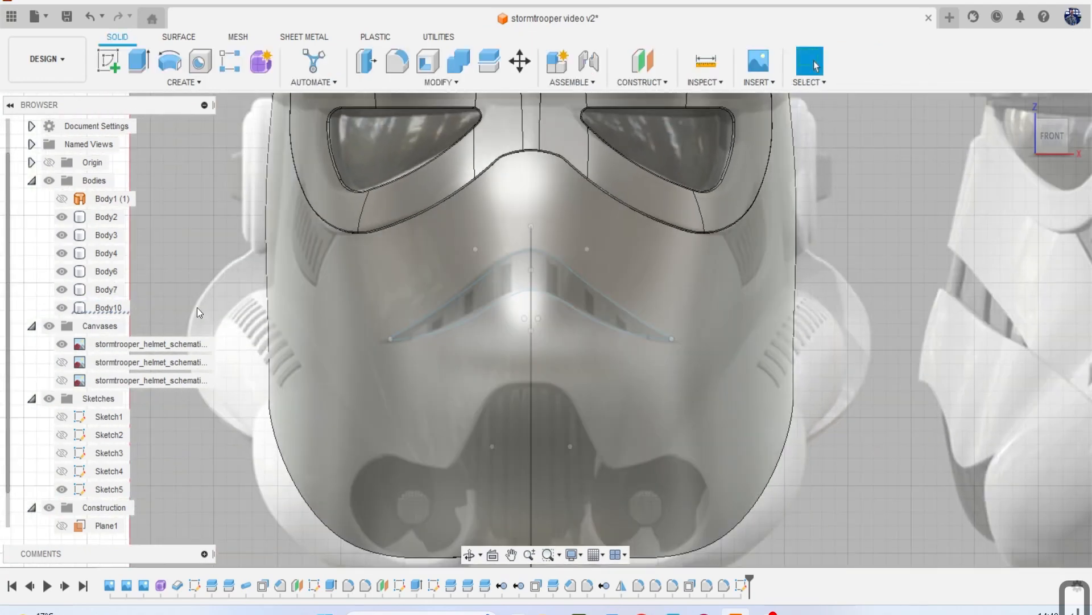
{"action": "left_click", "coordinate": [51, 326]}
{"action": "scroll", "coordinate": [256, 312], "scroll_direction": "down", "scroll_amount": 1}
{"action": "mouse_move", "coordinate": [1049, 142]}
{"action": "left_mouse_down"}
{"action": "mouse_move", "coordinate": [1081, 149]}
{"action": "mouse_move", "coordinate": [868, 183]}
{"action": "left_mouse_up"}
{"action": "scroll", "coordinate": [573, 275], "scroll_direction": "down", "scroll_amount": 4}
{"action": "middle_click_drag", "start_coordinate": [573, 275], "coordinate": [642, 322]}
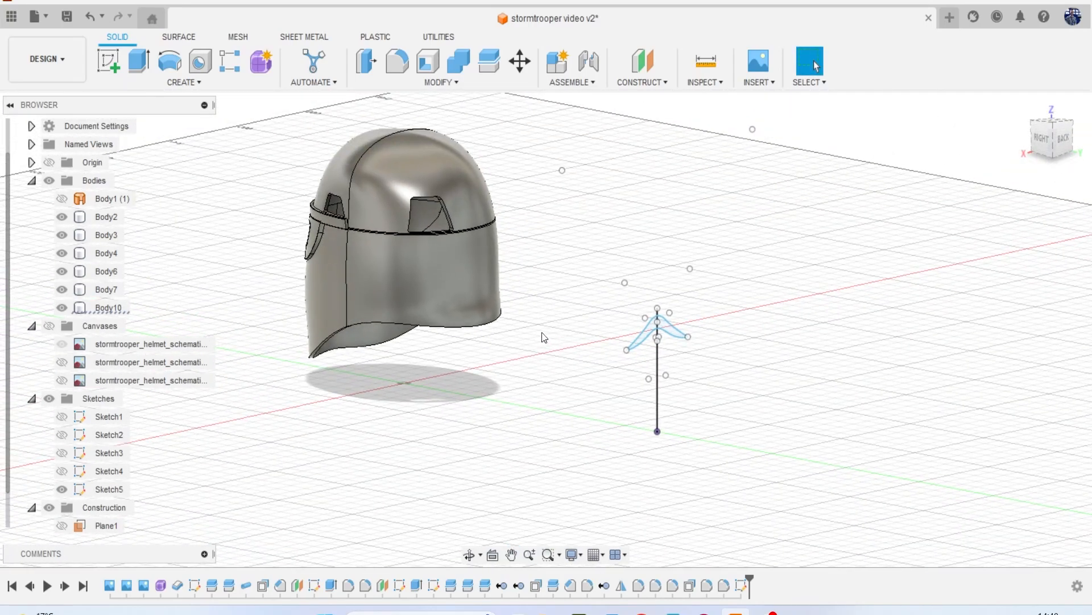
{"action": "left_click", "coordinate": [449, 283]}
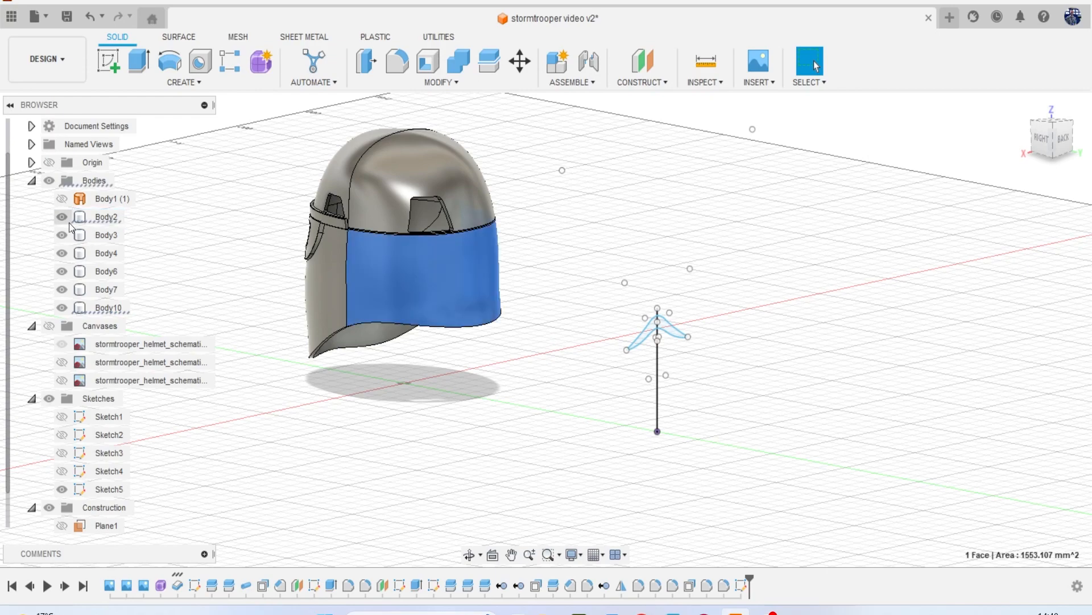
{"action": "left_click", "coordinate": [62, 217]}
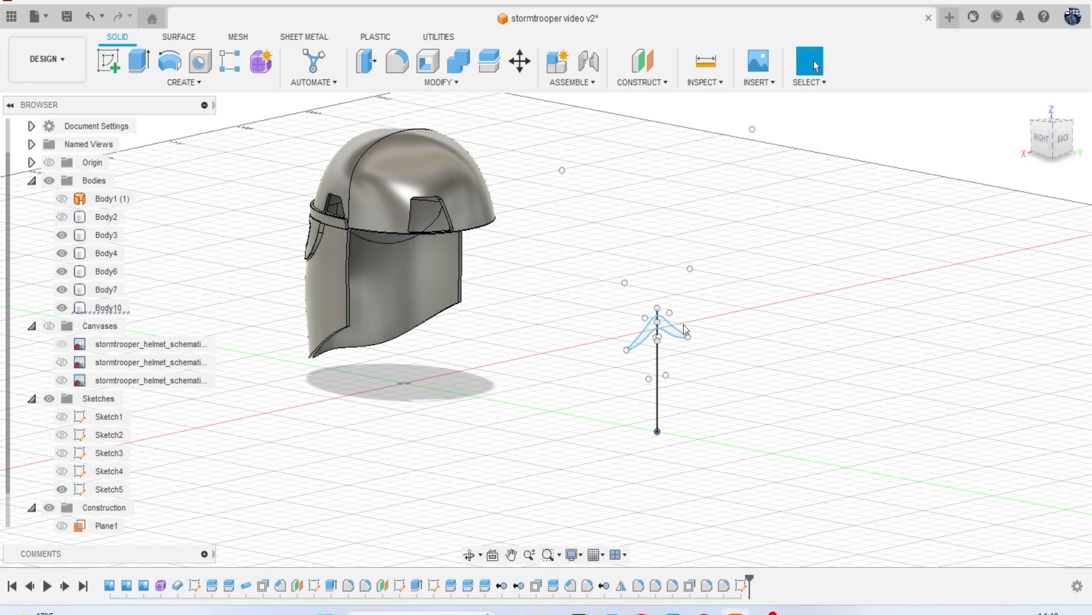
Cut both halves of the frown profile through the faceplate with a one-sided extrude of about -123.8 mm.
{"action": "scroll", "coordinate": [684, 325], "scroll_direction": "up", "scroll_amount": 3}
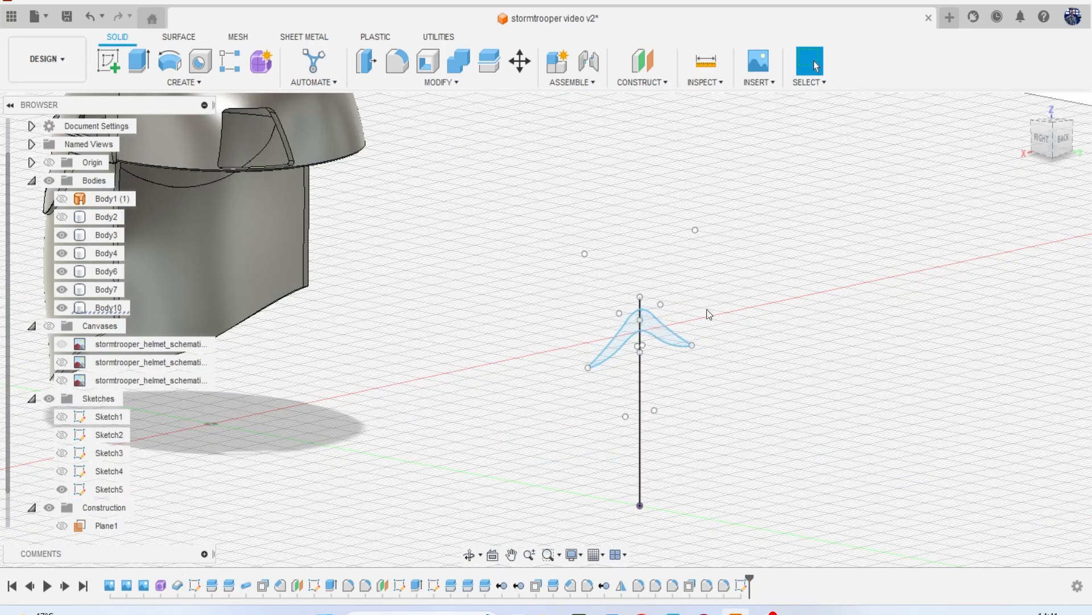
{"action": "key", "text": "e"}
{"action": "left_click", "coordinate": [662, 336]}
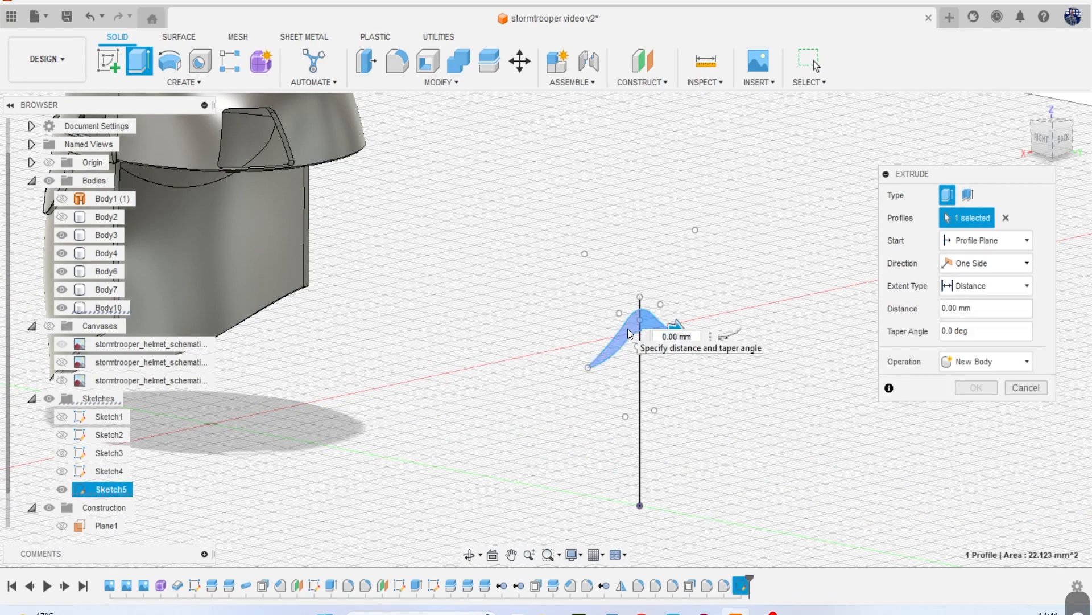
{"action": "left_click", "coordinate": [626, 340]}
{"action": "scroll", "coordinate": [626, 343], "scroll_direction": "down", "scroll_amount": 3}
{"action": "middle_click_drag", "start_coordinate": [629, 363], "coordinate": [679, 384]}
{"action": "left_click_drag", "start_coordinate": [679, 364], "coordinate": [285, 324]}
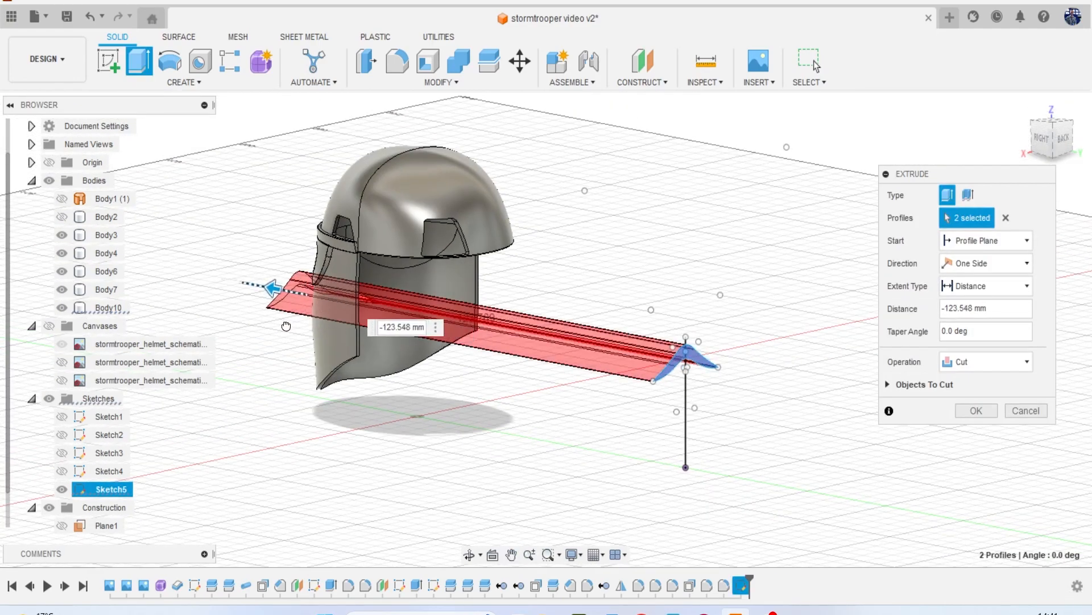
{"action": "left_click", "coordinate": [1049, 147]}
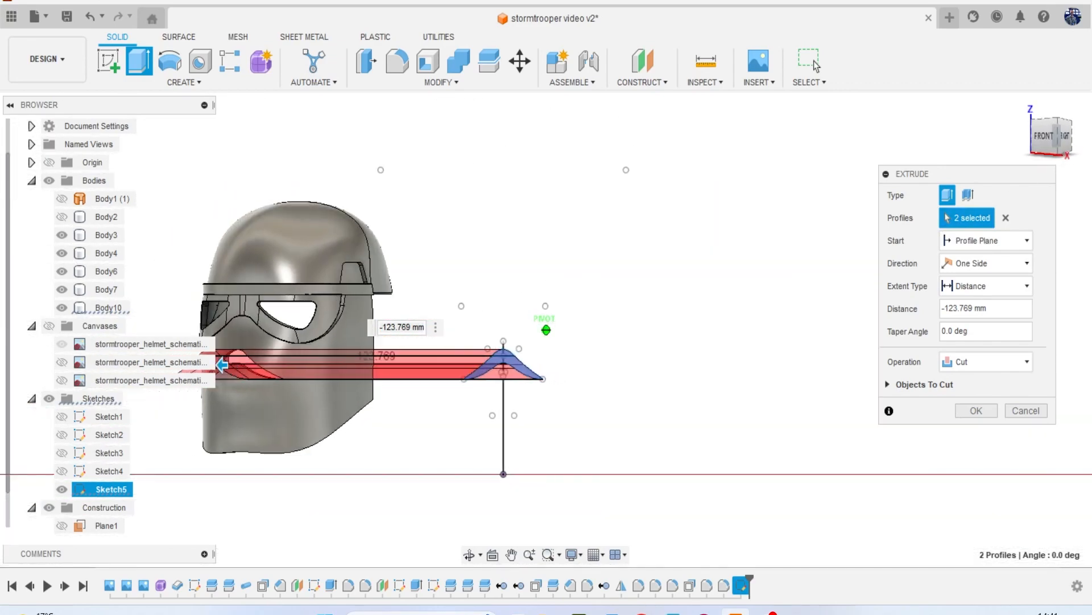
{"action": "left_click", "coordinate": [989, 409]}
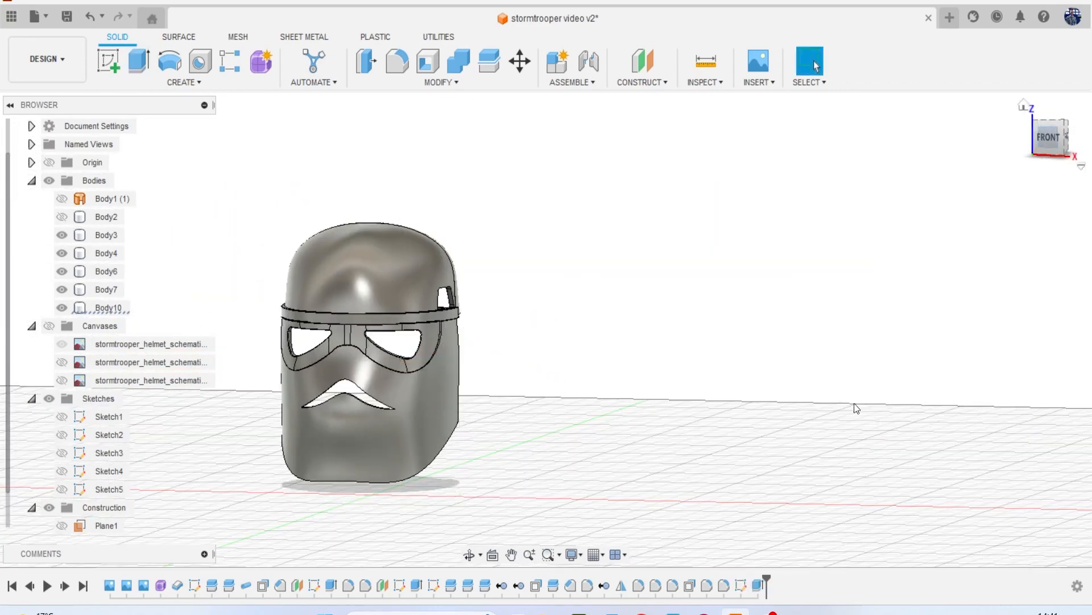
Show the rear lower shell again and display the side reference canvas over the helmet in the right view.
{"action": "scroll", "coordinate": [451, 381], "scroll_direction": "up", "scroll_amount": 5}
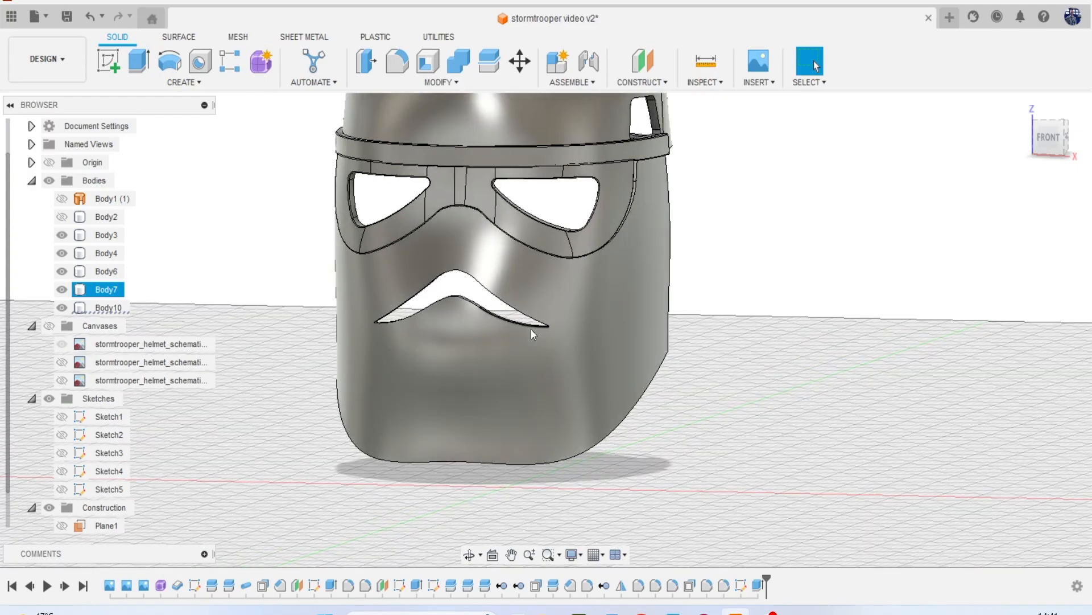
{"action": "scroll", "coordinate": [531, 328], "scroll_direction": "down", "scroll_amount": 4}
{"action": "left_click", "coordinate": [902, 199]}
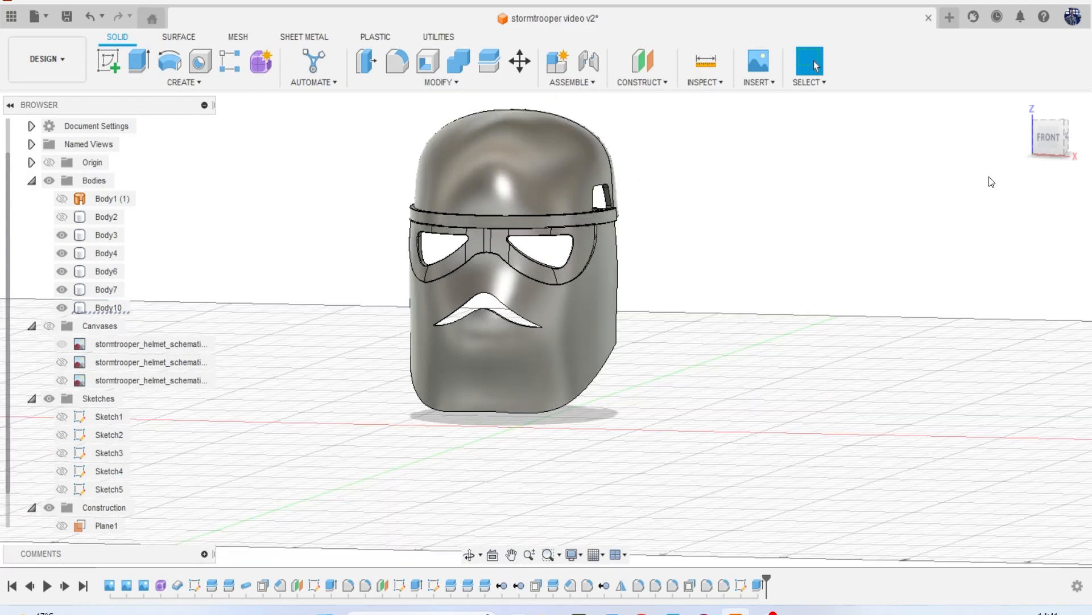
{"action": "mouse_move", "coordinate": [1049, 143]}
{"action": "left_mouse_down"}
{"action": "mouse_move", "coordinate": [1081, 143]}
{"action": "mouse_move", "coordinate": [1039, 137]}
{"action": "left_mouse_up"}
{"action": "left_click", "coordinate": [1068, 152]}
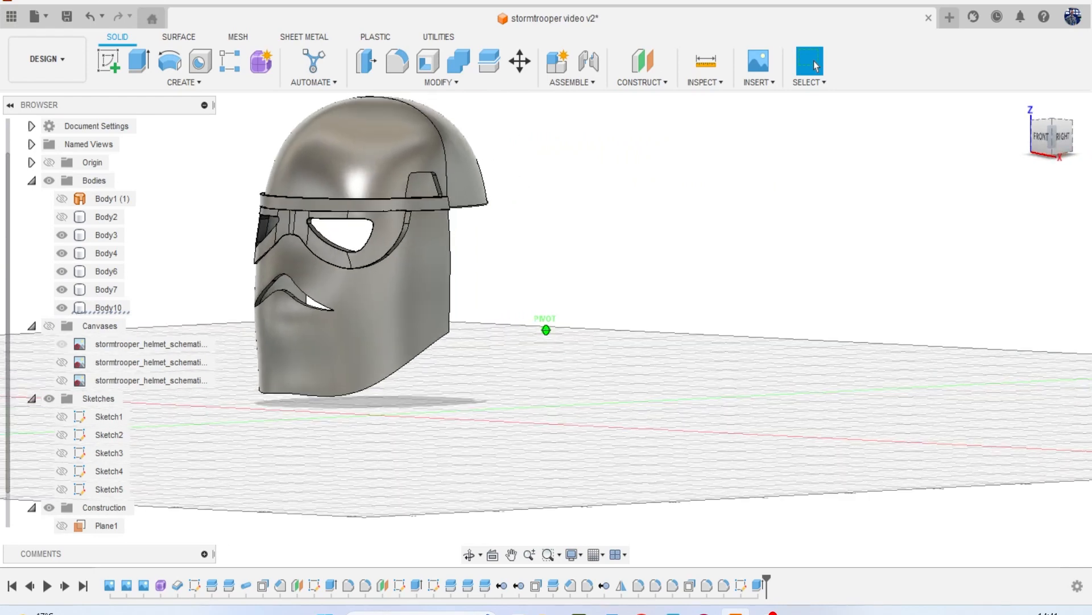
{"action": "scroll", "coordinate": [722, 288], "scroll_direction": "down", "scroll_amount": 3}
{"action": "scroll", "coordinate": [504, 295], "scroll_direction": "up", "scroll_amount": 2}
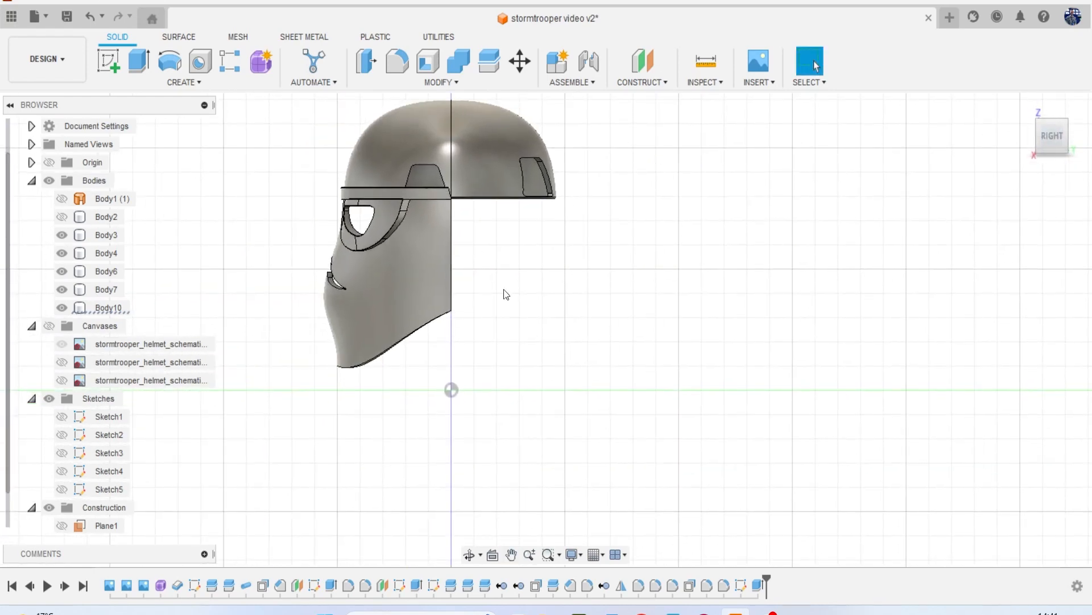
{"action": "left_click", "coordinate": [67, 222]}
{"action": "left_click", "coordinate": [64, 219]}
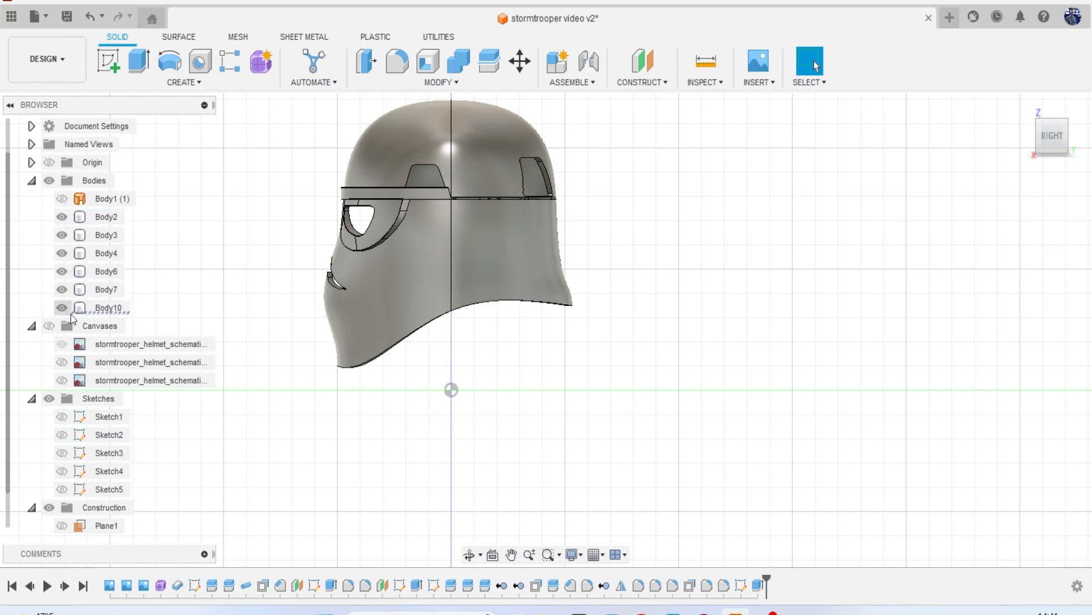
{"action": "left_click", "coordinate": [63, 363]}
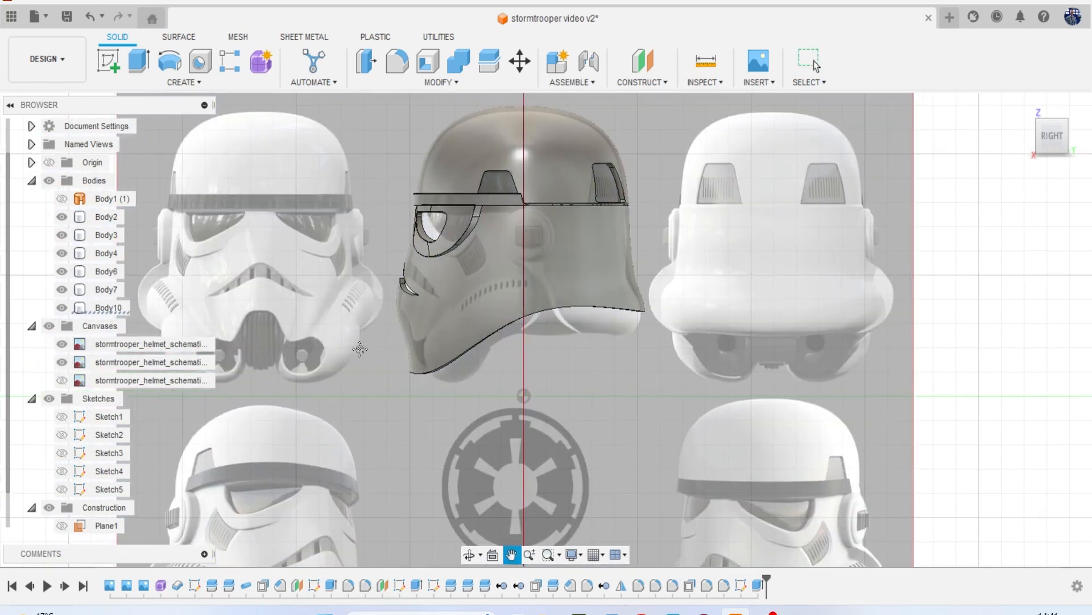
{"action": "middle_click_drag", "start_coordinate": [79, 135], "coordinate": [162, 136]}
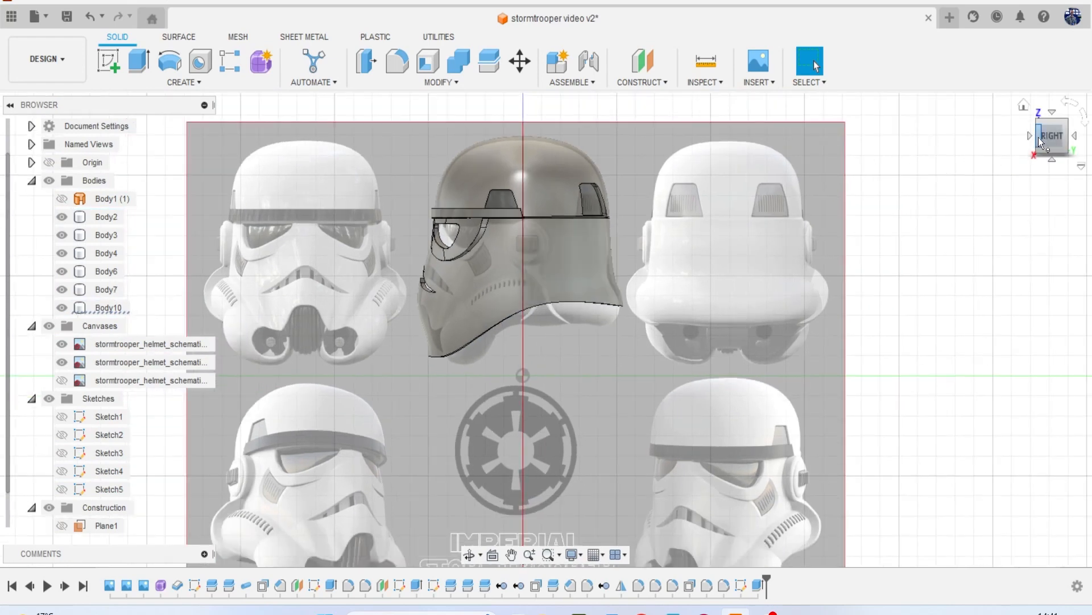
Create a construction plane offset outward from the helmet's side origin plane.
{"action": "left_click_drag", "start_coordinate": [1053, 139], "coordinate": [1075, 143]}
{"action": "left_click", "coordinate": [654, 65]}
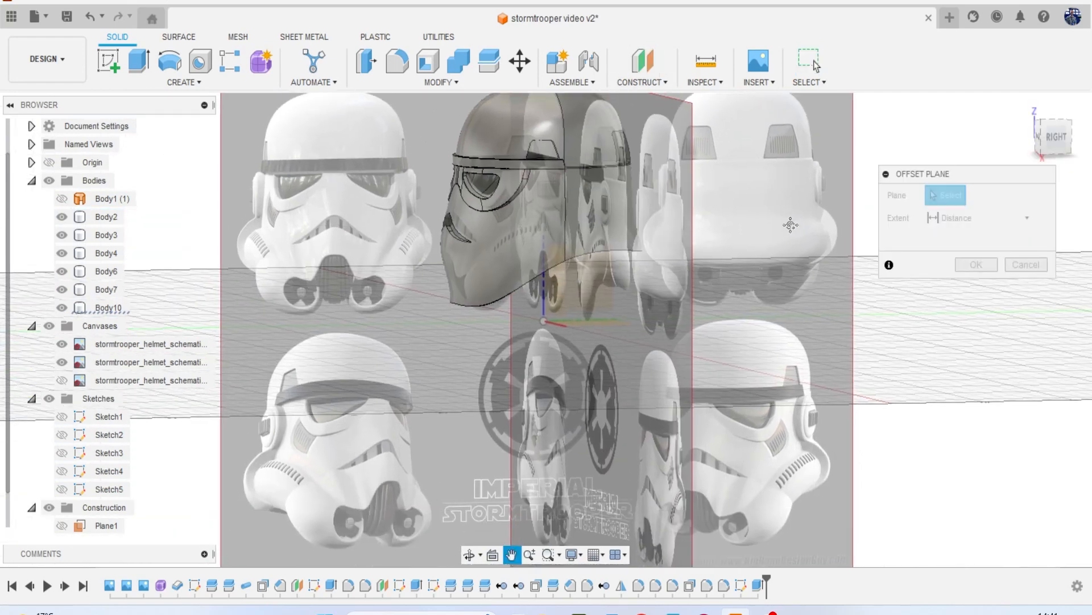
{"action": "left_click", "coordinate": [580, 252]}
{"action": "left_click_drag", "start_coordinate": [589, 250], "coordinate": [670, 268]}
{"action": "left_click", "coordinate": [983, 265]}
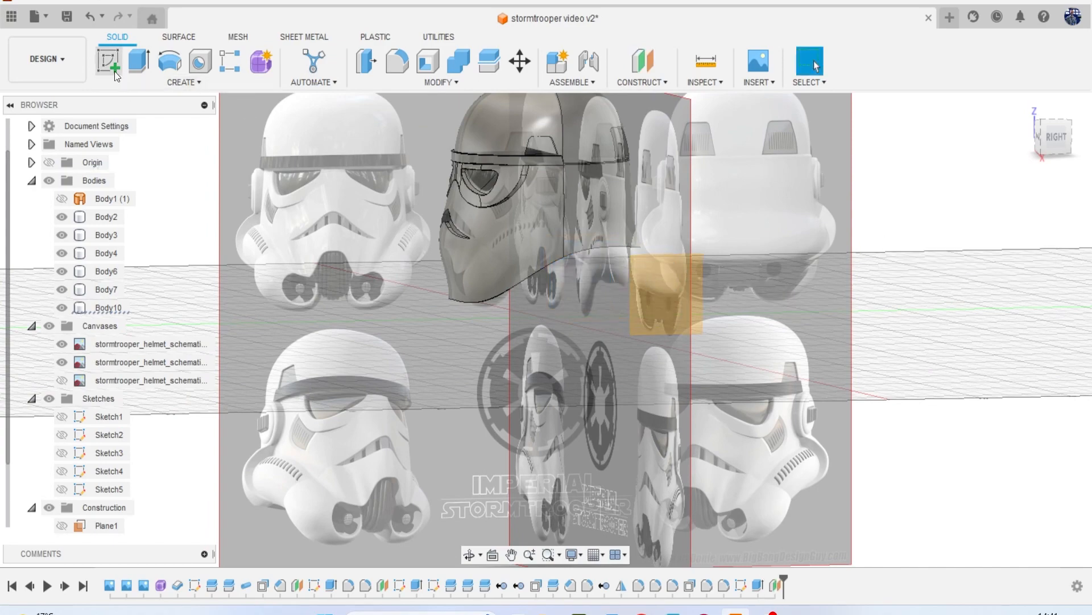
Start a sketch on the offset plane and draw a three-point arc along the eye frame's lower edge above the cheek vent.
{"action": "left_click", "coordinate": [114, 68]}
{"action": "left_click", "coordinate": [671, 293]}
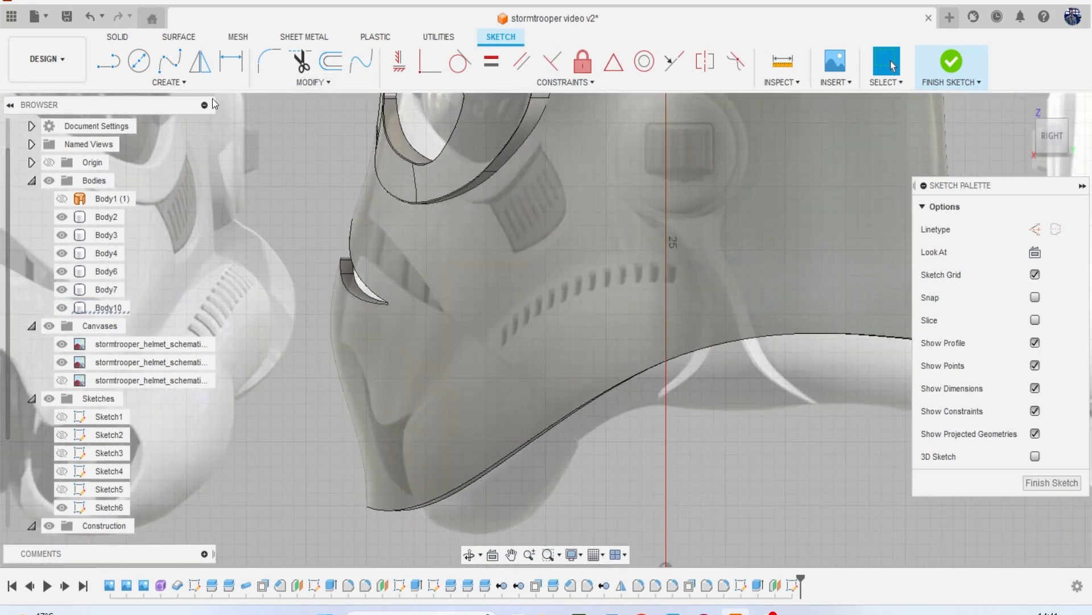
{"action": "left_click", "coordinate": [171, 82]}
{"action": "mouse_move", "coordinate": [157, 142]}
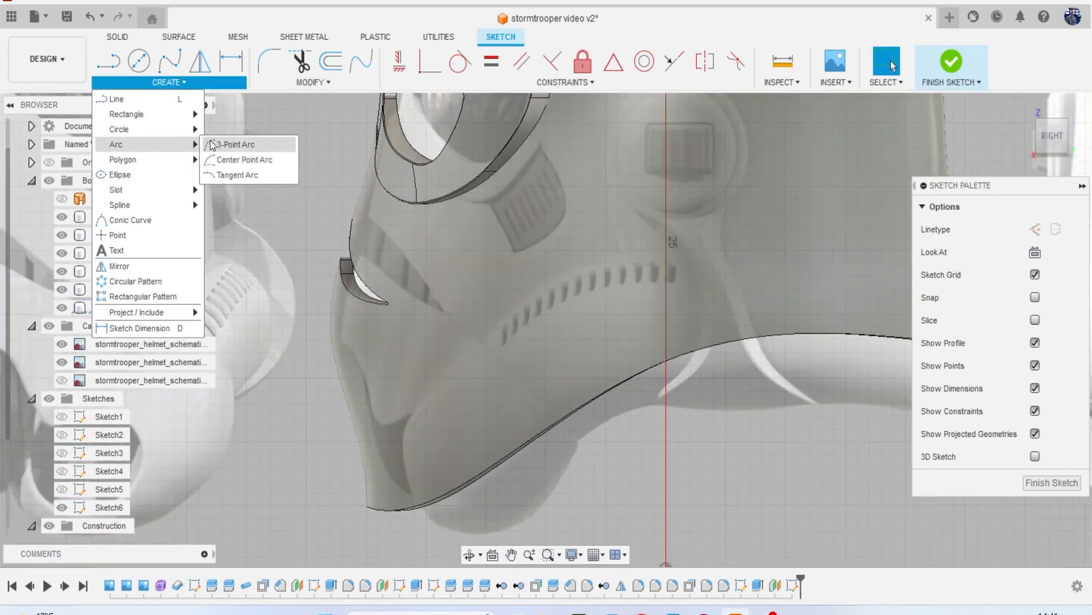
{"action": "left_click", "coordinate": [261, 145]}
{"action": "scroll", "coordinate": [295, 151], "scroll_direction": "up", "scroll_amount": 2}
{"action": "middle_click_drag", "start_coordinate": [577, 191], "coordinate": [554, 205]}
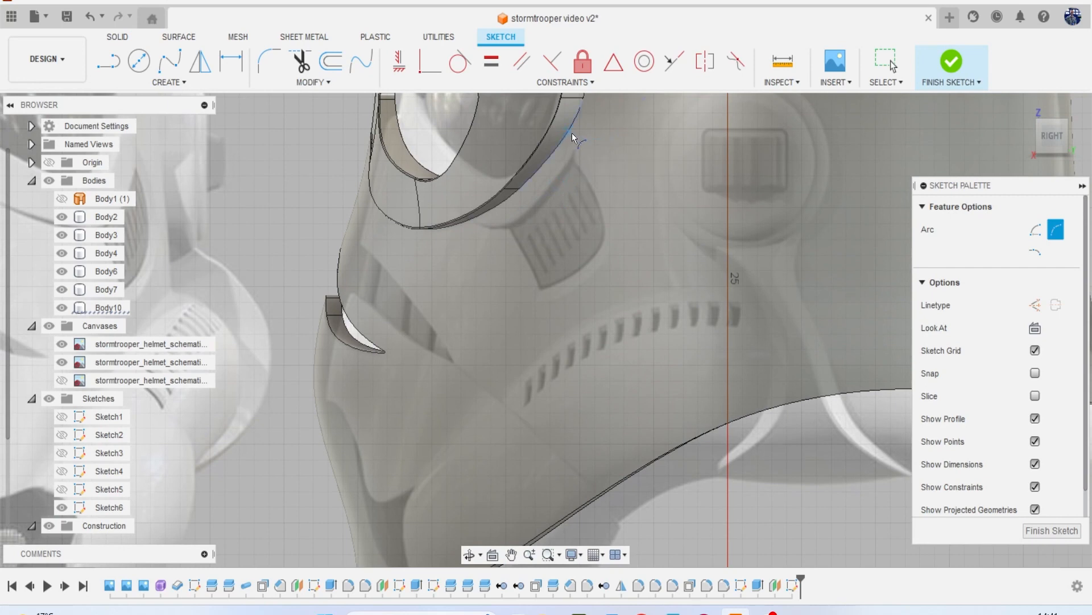
{"action": "left_click", "coordinate": [571, 130]}
{"action": "left_click", "coordinate": [483, 213]}
{"action": "left_click", "coordinate": [532, 175]}
Close the cheek vent outline with three-point arcs traced along its rear, front and lower edges.
{"action": "left_click", "coordinate": [571, 130]}
{"action": "left_click", "coordinate": [603, 239]}
{"action": "left_click", "coordinate": [604, 221]}
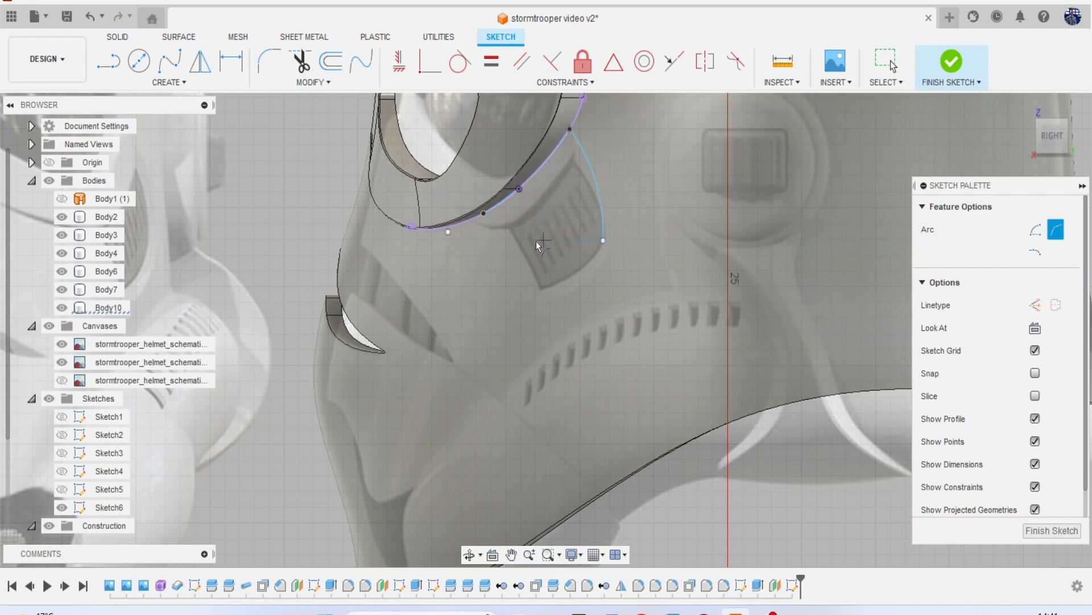
{"action": "left_click", "coordinate": [488, 216]}
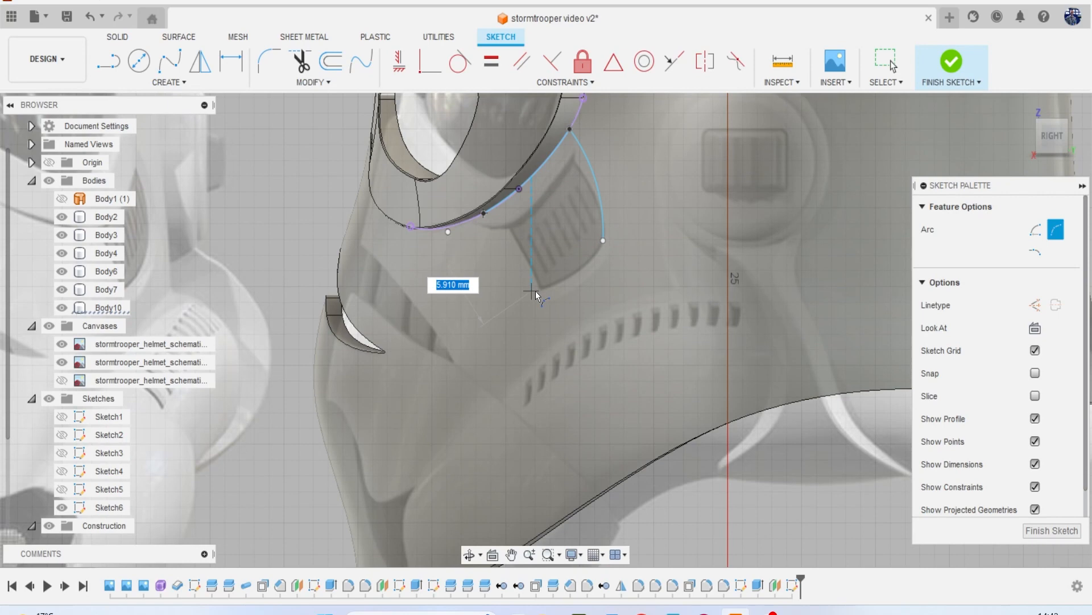
{"action": "scroll", "coordinate": [527, 272], "scroll_direction": "up", "scroll_amount": 2}
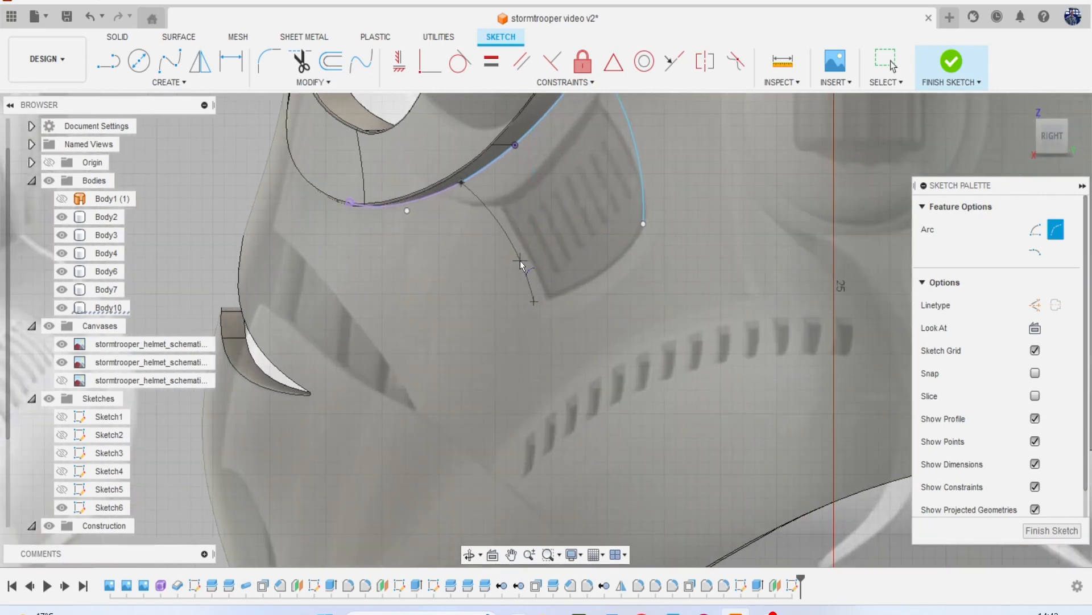
{"action": "left_click", "coordinate": [534, 301]}
{"action": "left_click", "coordinate": [642, 225]}
{"action": "left_click", "coordinate": [626, 244]}
{"action": "scroll", "coordinate": [626, 227], "scroll_direction": "down", "scroll_amount": 3}
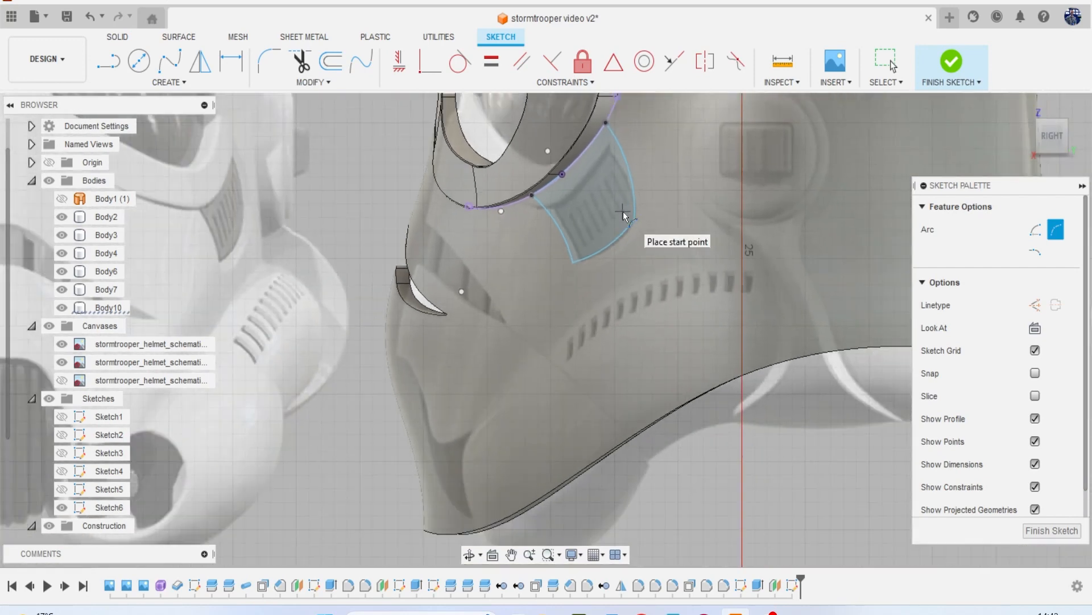
Fillet the cheek vent outline's lower front corner with a radius of about 0.25 mm.
{"action": "left_click", "coordinate": [272, 63]}
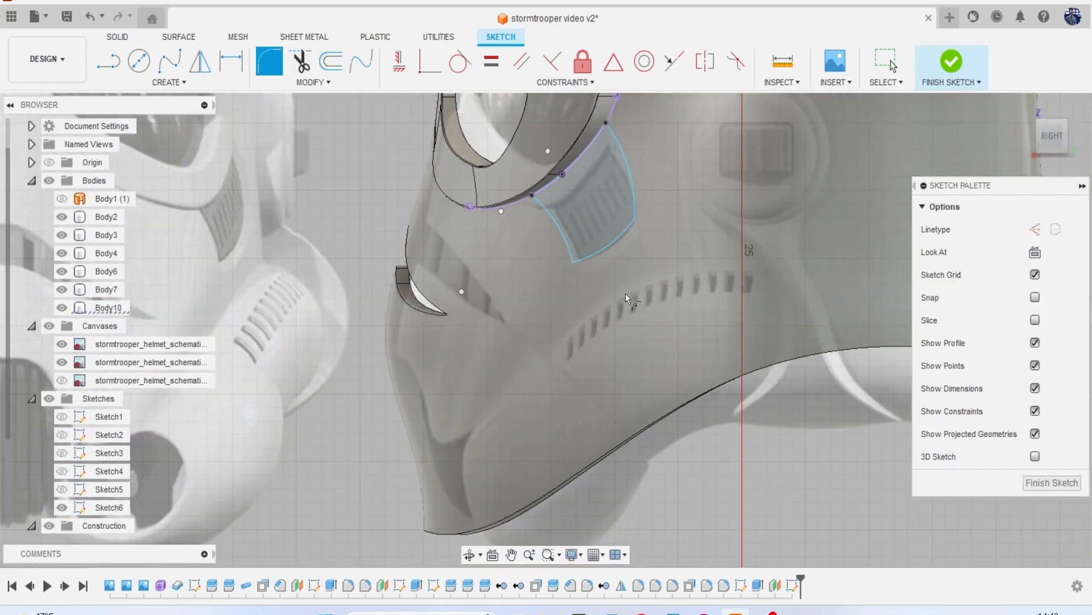
{"action": "left_click", "coordinate": [573, 261]}
{"action": "scroll", "coordinate": [575, 263], "scroll_direction": "up", "scroll_amount": 3}
{"action": "left_click_drag", "start_coordinate": [575, 270], "coordinate": [574, 278]}
{"action": "key", "text": "Return"}
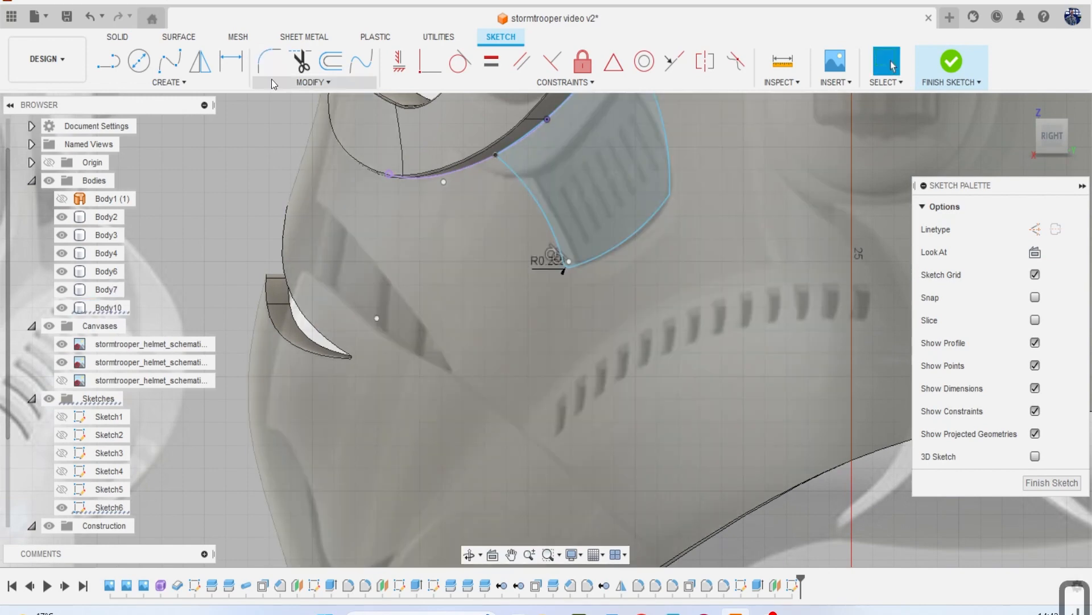
Fillet the cheek vent outline's lower rear corner with a 2 mm radius.
{"action": "left_click", "coordinate": [269, 61]}
{"action": "scroll", "coordinate": [527, 244], "scroll_direction": "up", "scroll_amount": 2}
{"action": "left_click", "coordinate": [601, 254]}
{"action": "left_click", "coordinate": [626, 207]}
{"action": "key", "text": "Return"}
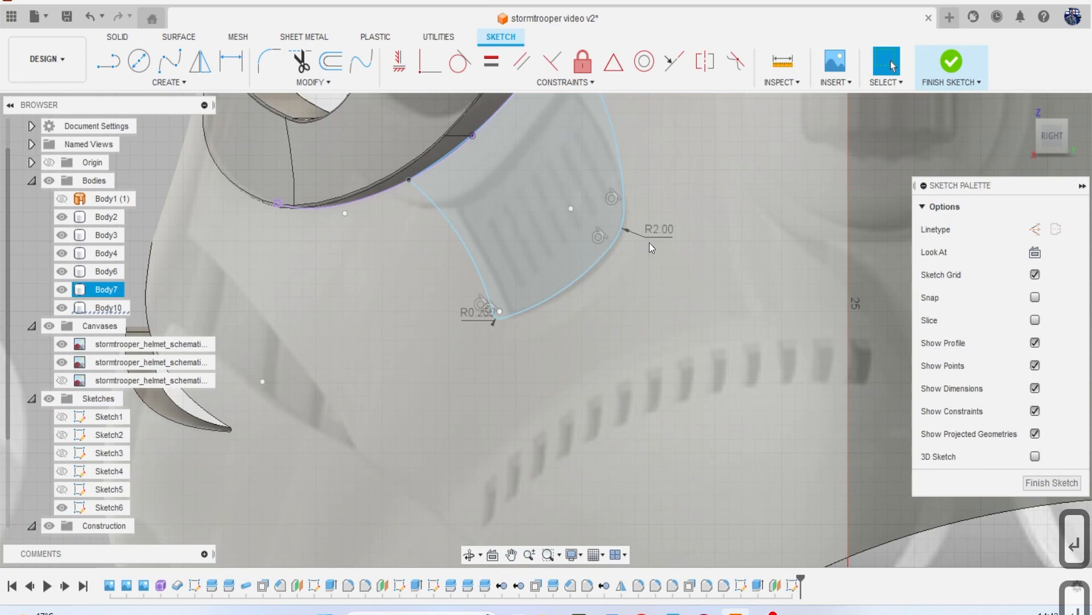
Fillet the cheek vent outline's upper front corner at the eye frame with a radius of about 0.22 mm.
{"action": "left_click", "coordinate": [269, 61]}
{"action": "middle_click_drag", "start_coordinate": [433, 201], "coordinate": [419, 284]}
{"action": "scroll", "coordinate": [421, 285], "scroll_direction": "up", "scroll_amount": 2}
{"action": "left_click", "coordinate": [426, 286]}
{"action": "left_click", "coordinate": [412, 244]}
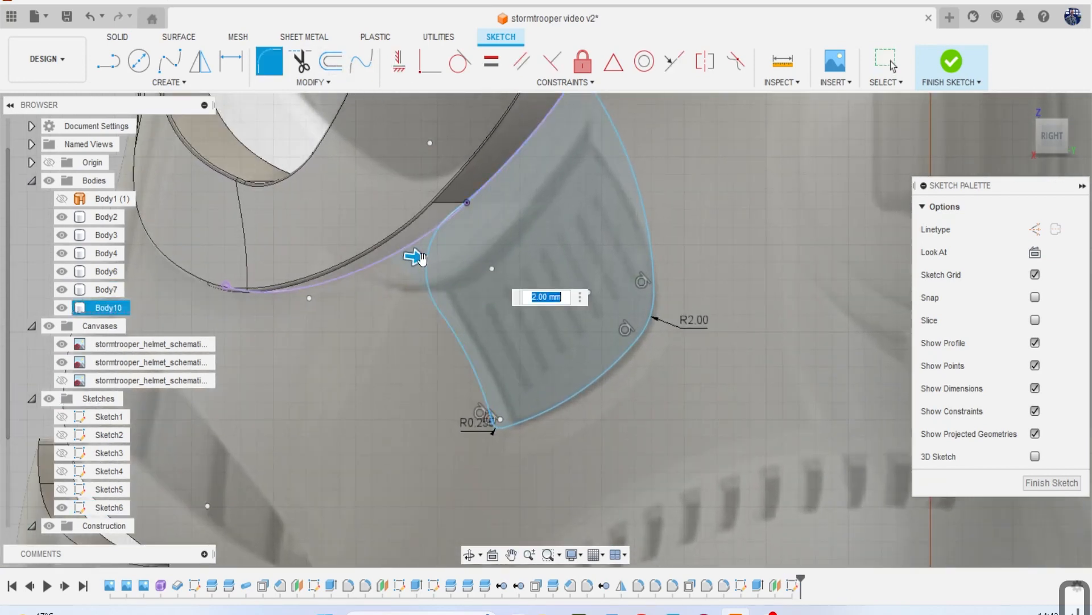
{"action": "left_click_drag", "start_coordinate": [424, 263], "coordinate": [394, 265]}
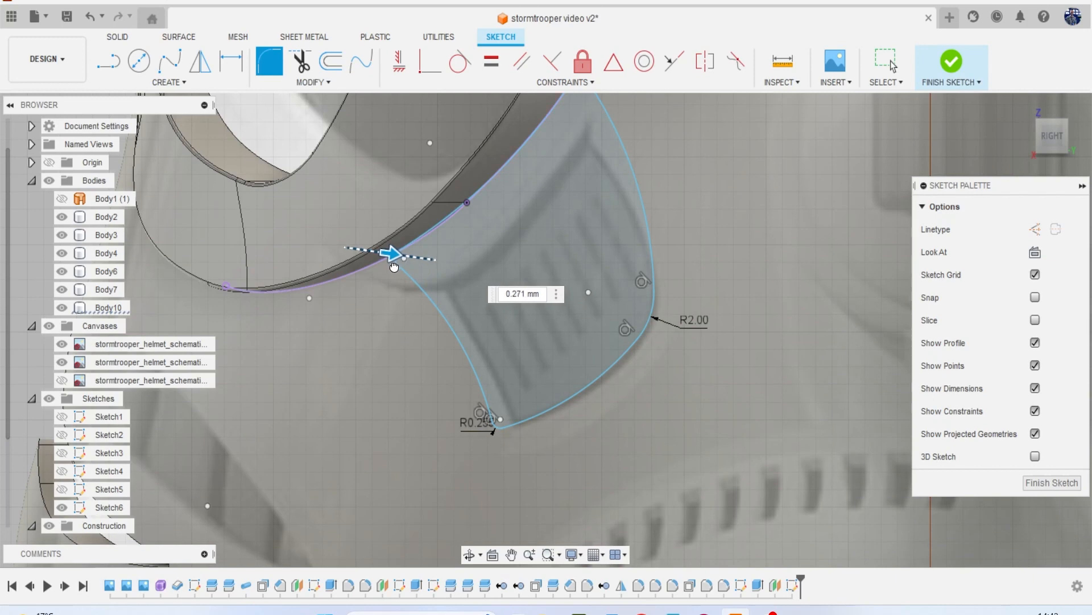
{"action": "key", "text": "Return"}
Fillet the cheek vent outline's topmost corner with a radius of about 0.12 mm.
{"action": "middle_click_drag", "start_coordinate": [462, 251], "coordinate": [393, 369]}
{"action": "left_click", "coordinate": [269, 61]}
{"action": "scroll", "coordinate": [503, 208], "scroll_direction": "up", "scroll_amount": 1}
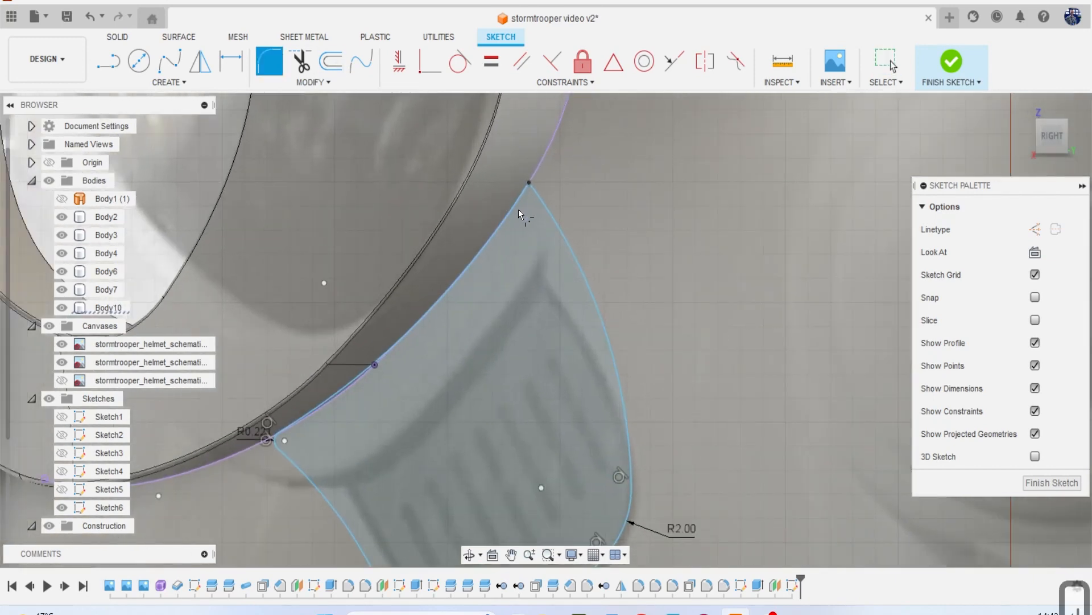
{"action": "left_click", "coordinate": [517, 209]}
{"action": "left_click", "coordinate": [541, 207]}
{"action": "left_click_drag", "start_coordinate": [538, 260], "coordinate": [549, 149]}
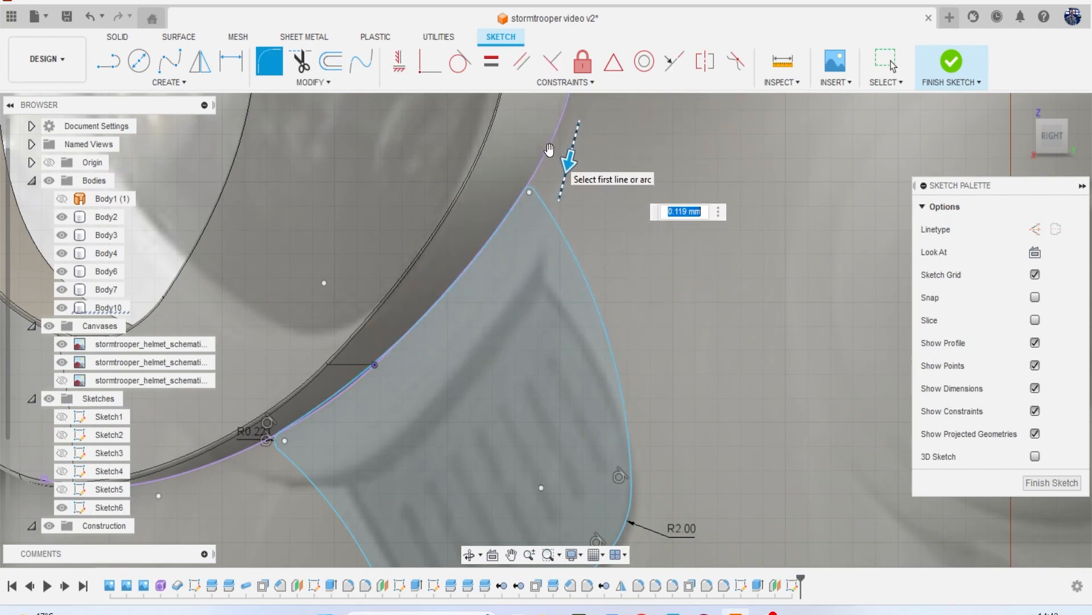
{"action": "key", "text": "Return"}
Extrude the cheek vent profile as a cut into the helmet's side and hide the reference canvases.
{"action": "scroll", "coordinate": [555, 320], "scroll_direction": "down", "scroll_amount": 3}
{"action": "left_click", "coordinate": [572, 376]}
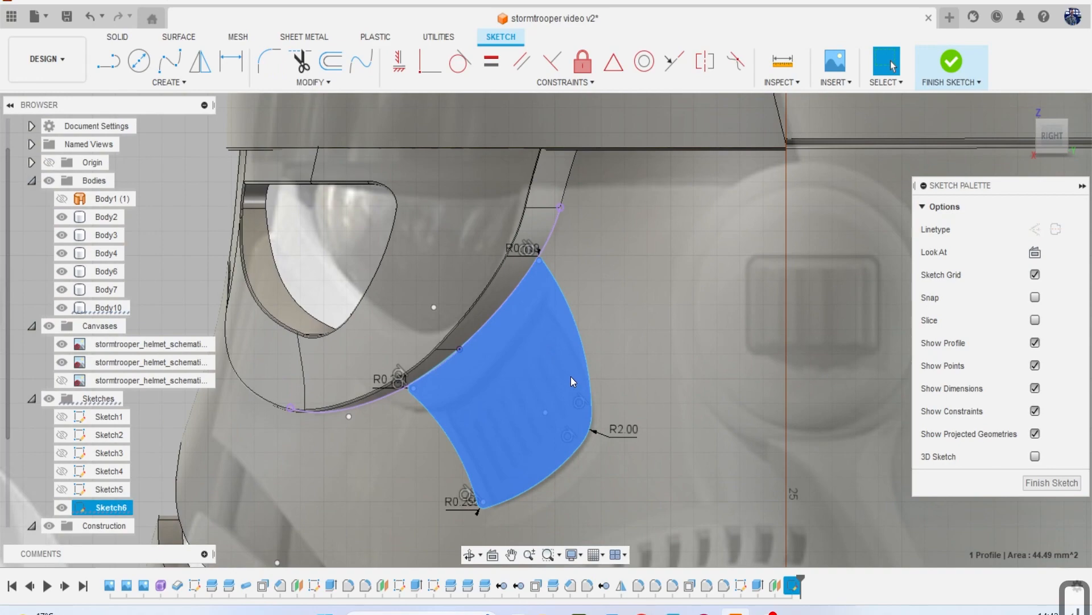
{"action": "key", "text": "e"}
{"action": "left_click_drag", "start_coordinate": [1058, 135], "coordinate": [1071, 120]}
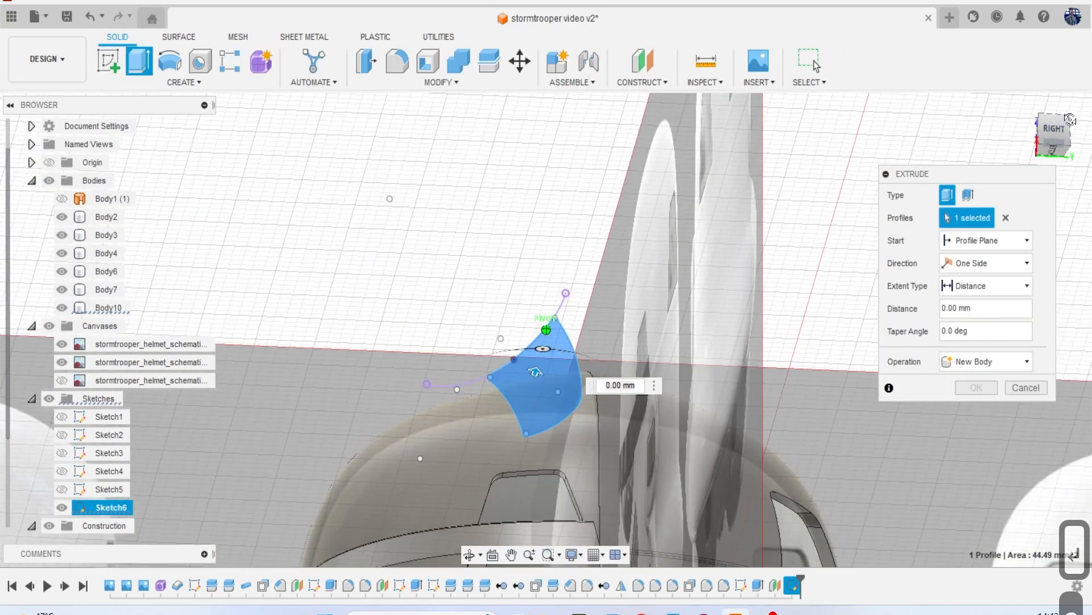
{"action": "left_click", "coordinate": [49, 325]}
{"action": "scroll", "coordinate": [394, 429], "scroll_direction": "down", "scroll_amount": 2}
{"action": "middle_click_drag", "start_coordinate": [394, 429], "coordinate": [374, 229]}
{"action": "left_click_drag", "start_coordinate": [481, 201], "coordinate": [467, 561]}
{"action": "left_click", "coordinate": [975, 411]}
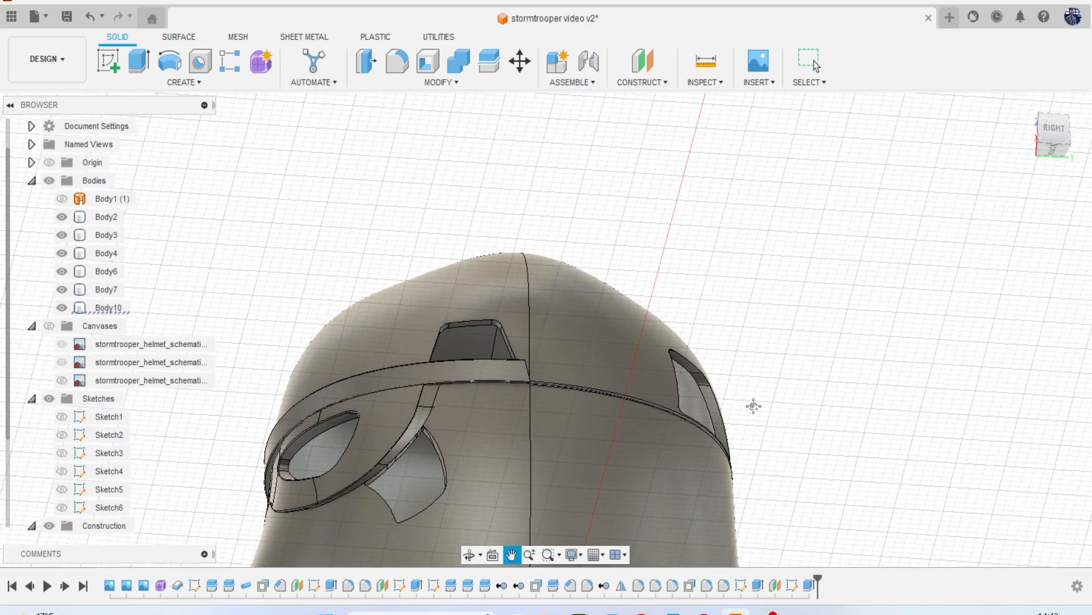
Show the reference canvases again and compare the helmet with them from the right and front views.
{"action": "scroll", "coordinate": [331, 471], "scroll_direction": "up", "scroll_amount": 5}
{"action": "scroll", "coordinate": [525, 336], "scroll_direction": "down", "scroll_amount": 5}
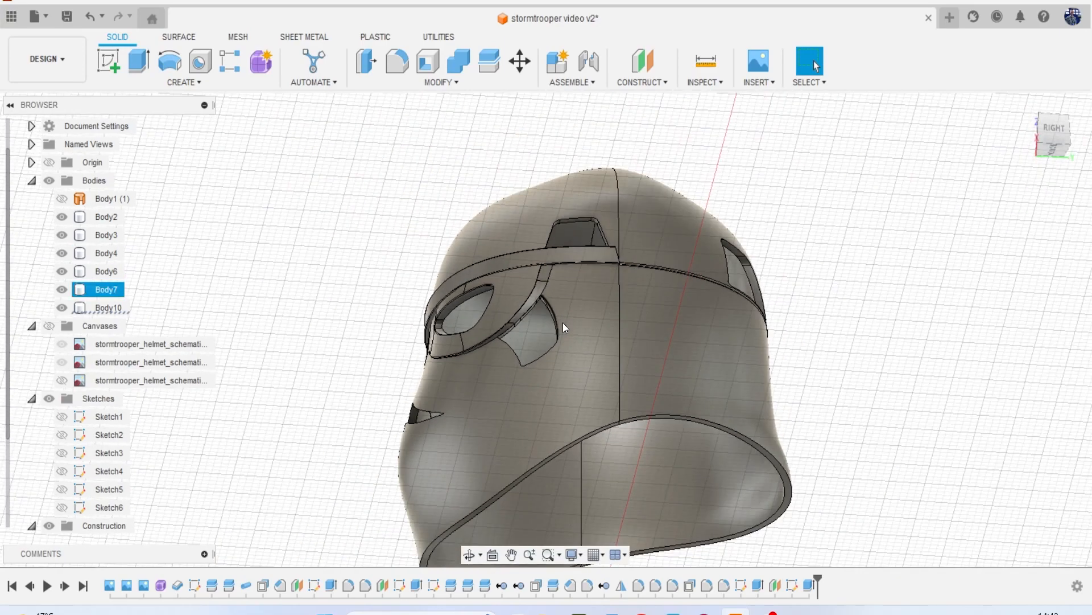
{"action": "mouse_move", "coordinate": [1051, 144]}
{"action": "left_mouse_down"}
{"action": "mouse_move", "coordinate": [1058, 162]}
{"action": "mouse_move", "coordinate": [1044, 162]}
{"action": "left_mouse_up"}
{"action": "scroll", "coordinate": [823, 252], "scroll_direction": "down", "scroll_amount": 2}
{"action": "middle_click_drag", "start_coordinate": [816, 254], "coordinate": [701, 353]}
{"action": "mouse_move", "coordinate": [1044, 148]}
{"action": "left_mouse_down"}
{"action": "mouse_move", "coordinate": [1091, 146]}
{"action": "mouse_move", "coordinate": [1044, 147]}
{"action": "left_mouse_up"}
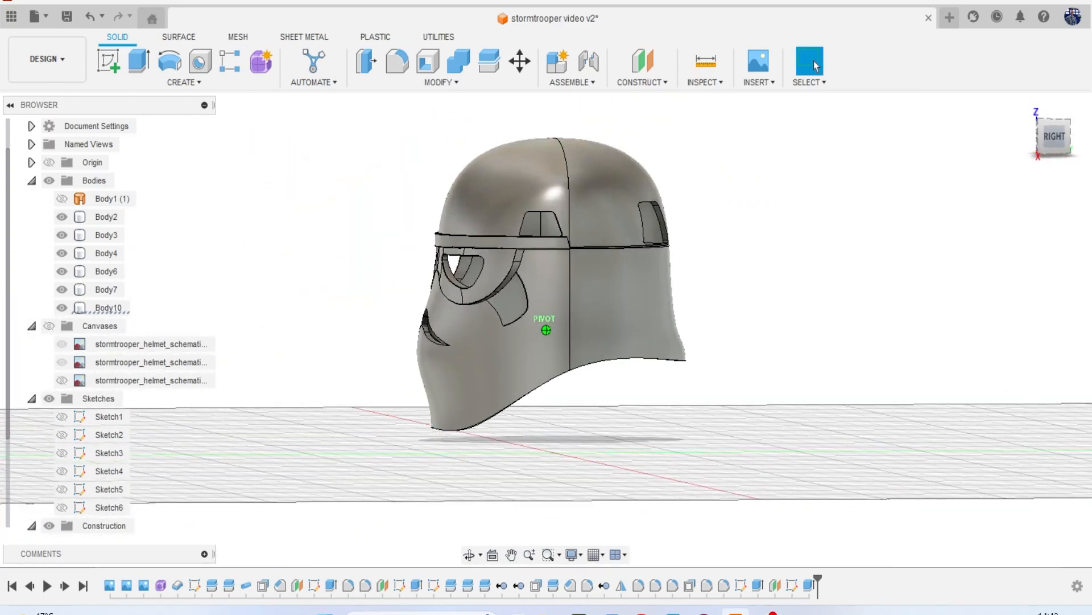
{"action": "left_click", "coordinate": [49, 326]}
{"action": "left_click", "coordinate": [1053, 142]}
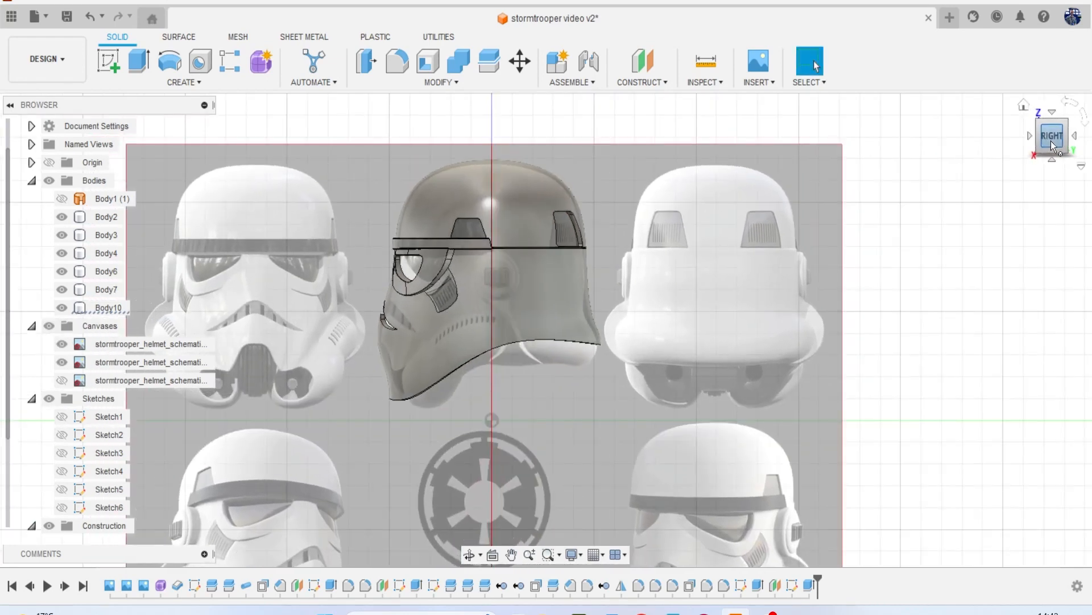
{"action": "mouse_move", "coordinate": [734, 216]}
{"action": "middle_mouse_down", "text": "shift"}
{"action": "mouse_move", "coordinate": [825, 228]}
{"action": "mouse_move", "coordinate": [810, 239]}
{"action": "middle_mouse_up", "text": "shift"}
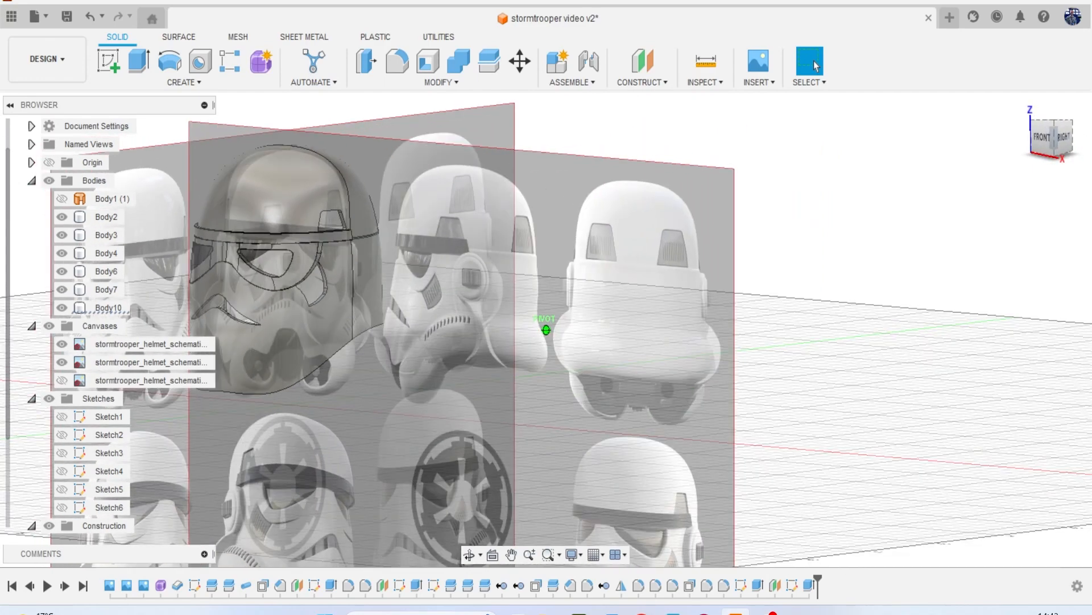
{"action": "left_click", "coordinate": [1045, 140]}
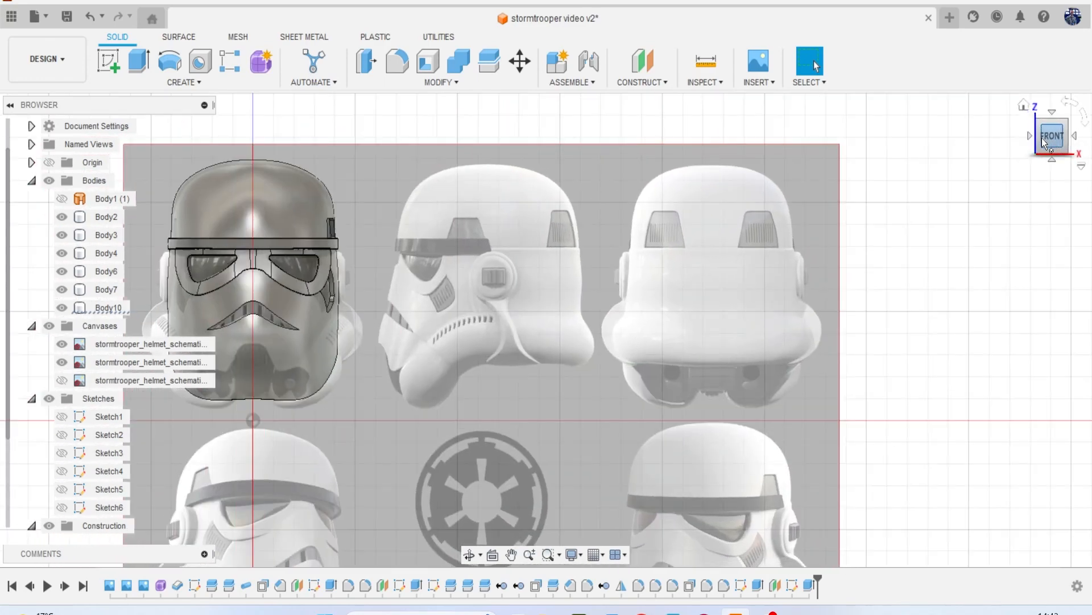
{"action": "left_click_drag", "start_coordinate": [1044, 142], "coordinate": [1079, 145]}
{"action": "left_click", "coordinate": [1068, 142]}
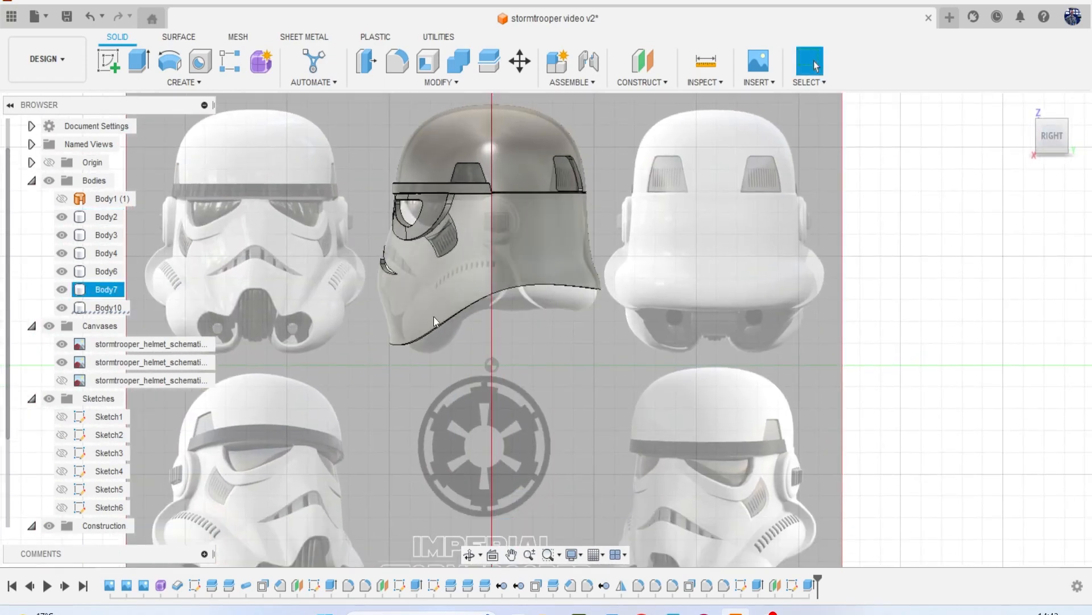
Start a Pipe with the helmet's complete lower rim edge as its path.
{"action": "left_click", "coordinate": [184, 82]}
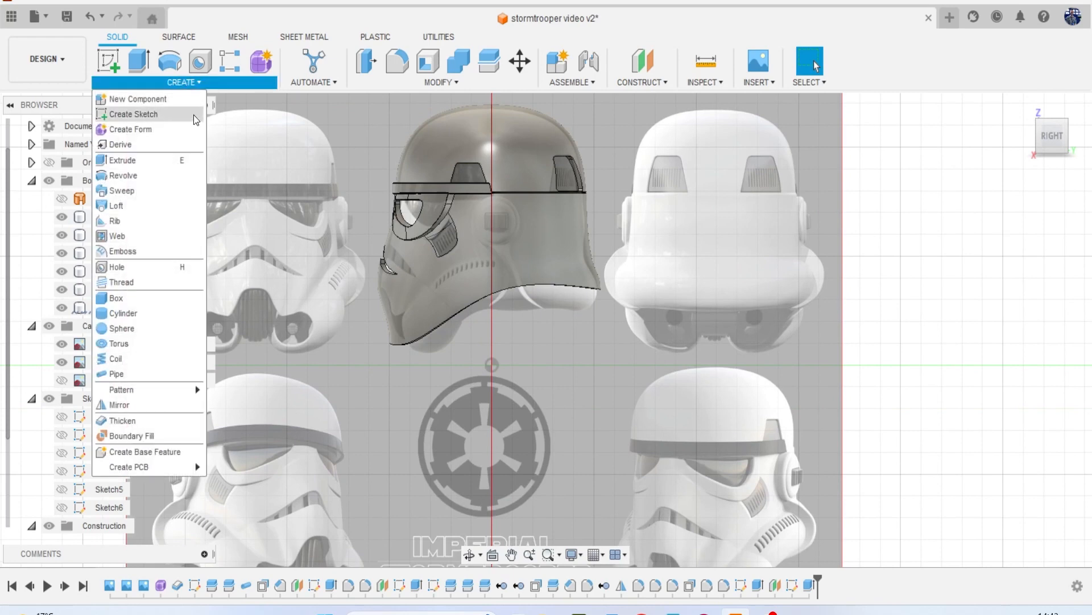
{"action": "left_click", "coordinate": [183, 373]}
{"action": "scroll", "coordinate": [475, 284], "scroll_direction": "up", "scroll_amount": 5}
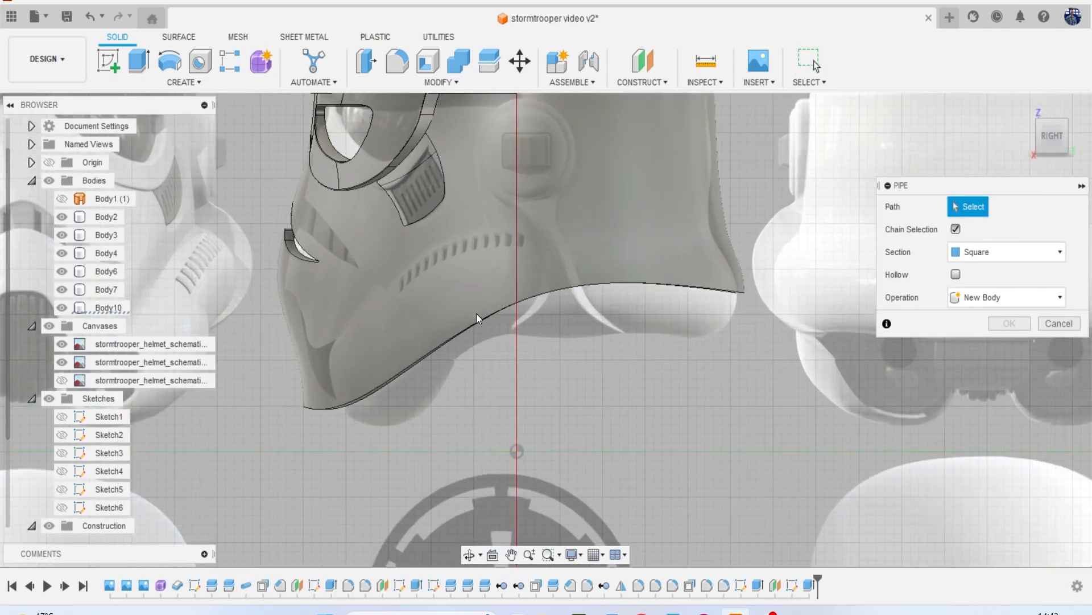
{"action": "left_click", "coordinate": [476, 318]}
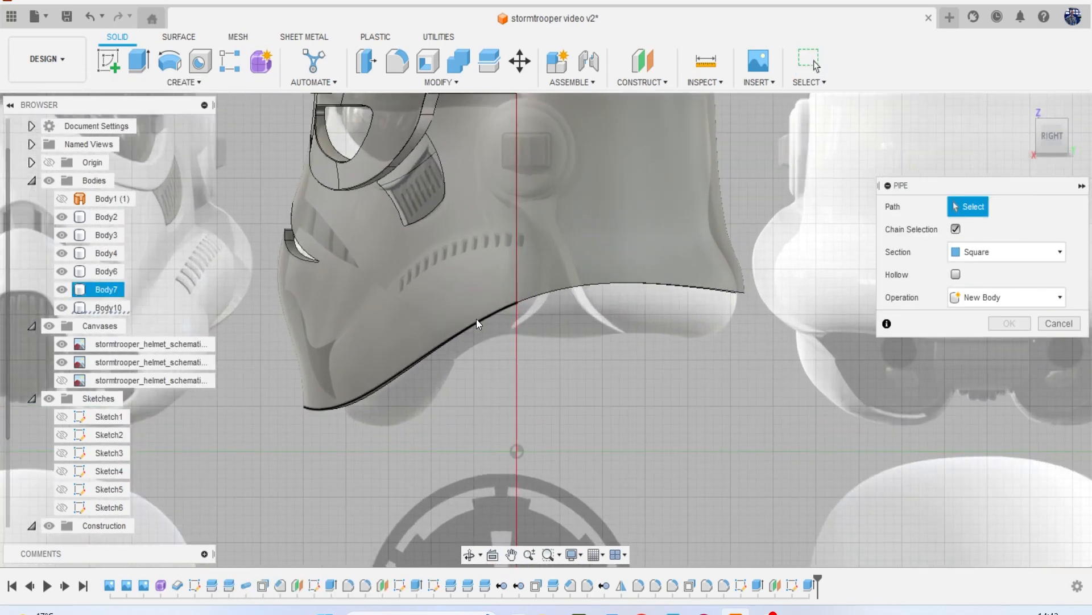
{"action": "left_click", "coordinate": [570, 284]}
{"action": "left_click_drag", "start_coordinate": [1048, 140], "coordinate": [890, 210]}
{"action": "middle_click_drag", "start_coordinate": [791, 248], "coordinate": [667, 297]}
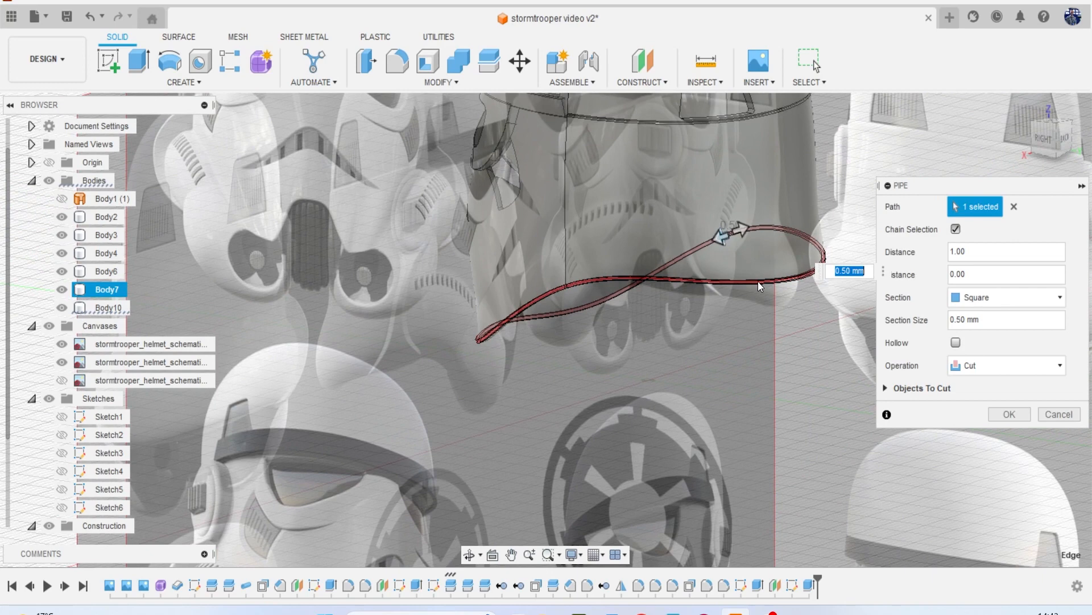
Create the rim pipe as a new body with a circular section of 10 mm, checking it against the canvases.
{"action": "left_click", "coordinate": [1003, 364]}
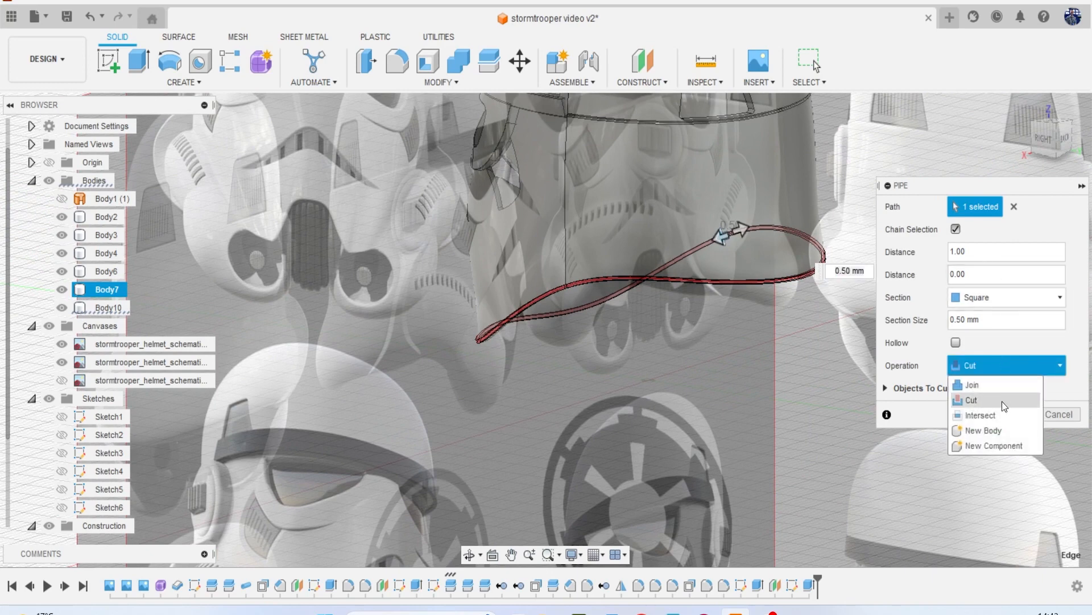
{"action": "left_click", "coordinate": [1002, 429]}
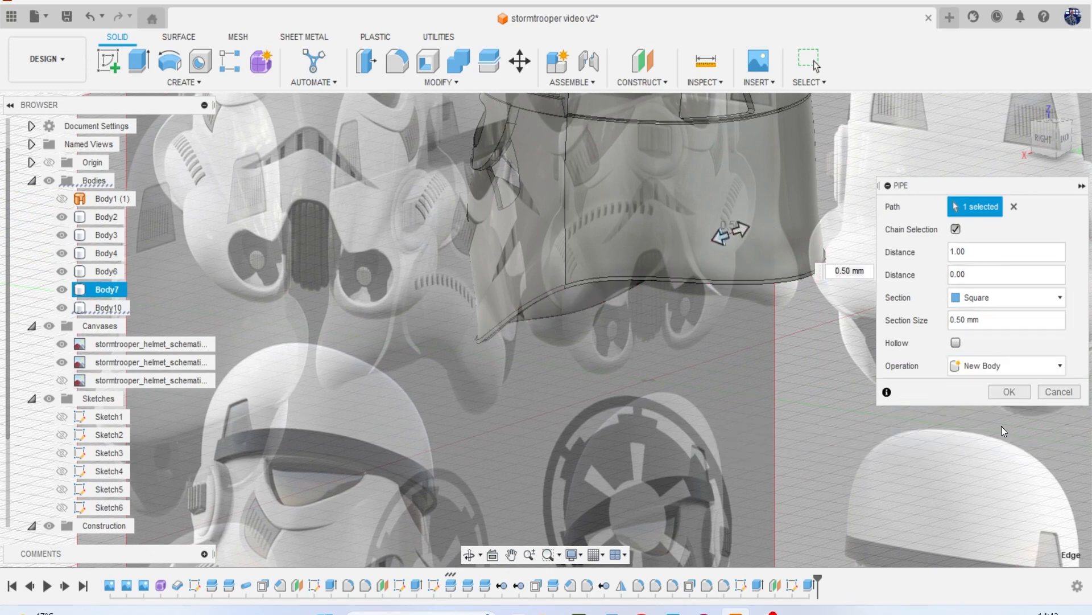
{"action": "left_click", "coordinate": [1016, 298]}
{"action": "left_click", "coordinate": [1000, 317]}
{"action": "left_click", "coordinate": [1004, 325]}
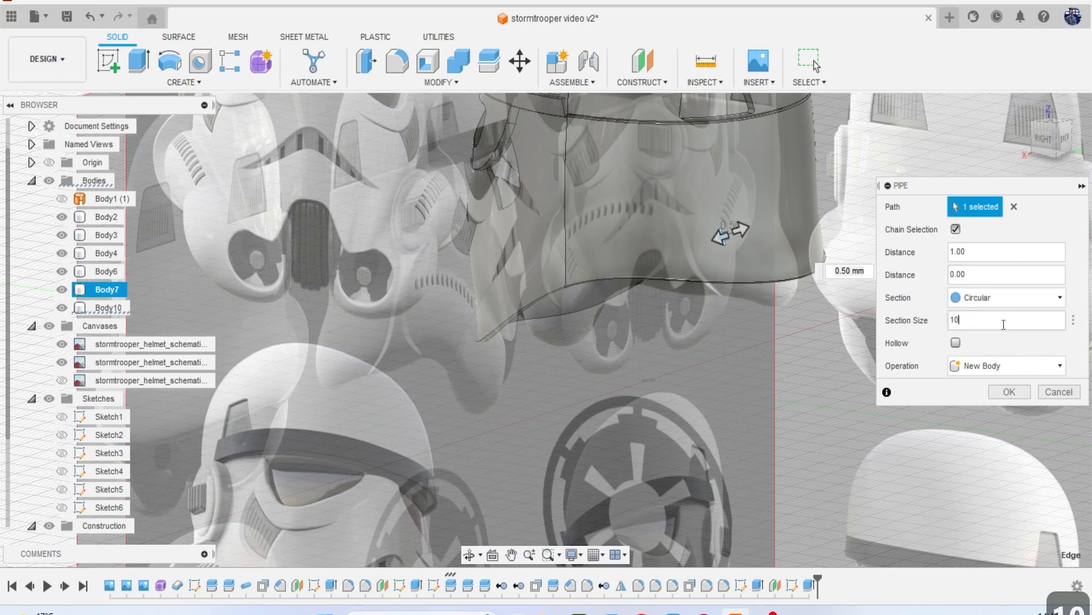
{"action": "key", "text": "Return"}
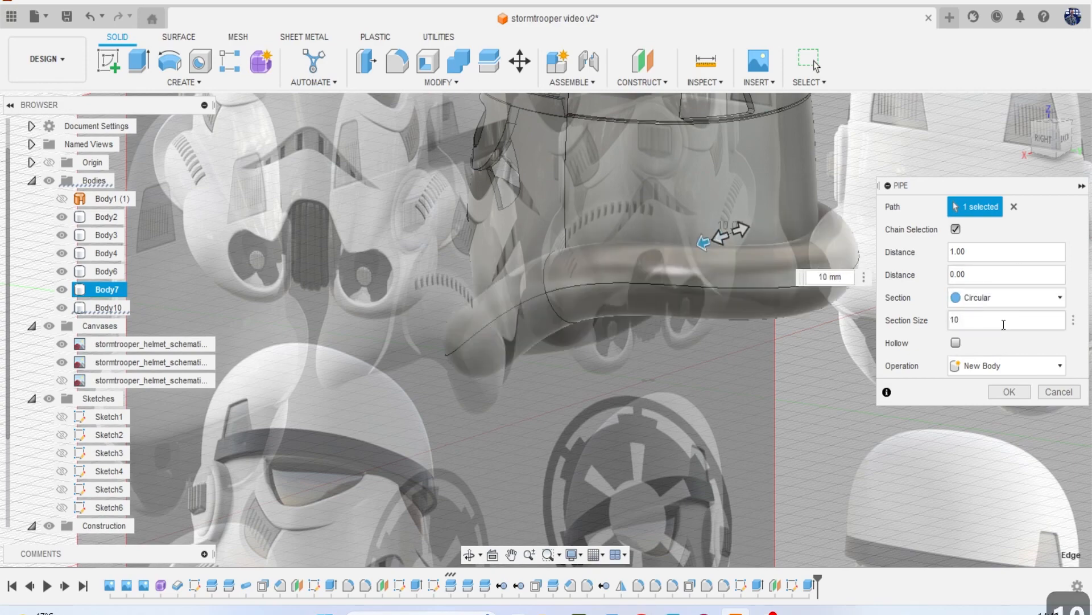
{"action": "left_click", "coordinate": [1040, 137]}
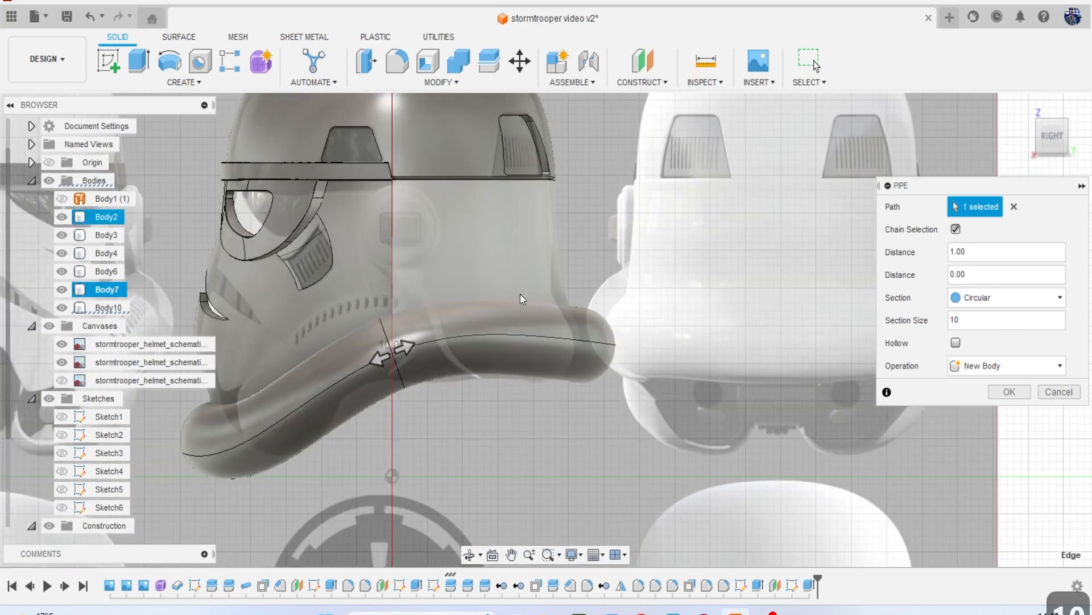
{"action": "scroll", "coordinate": [399, 361], "scroll_direction": "down", "scroll_amount": 2}
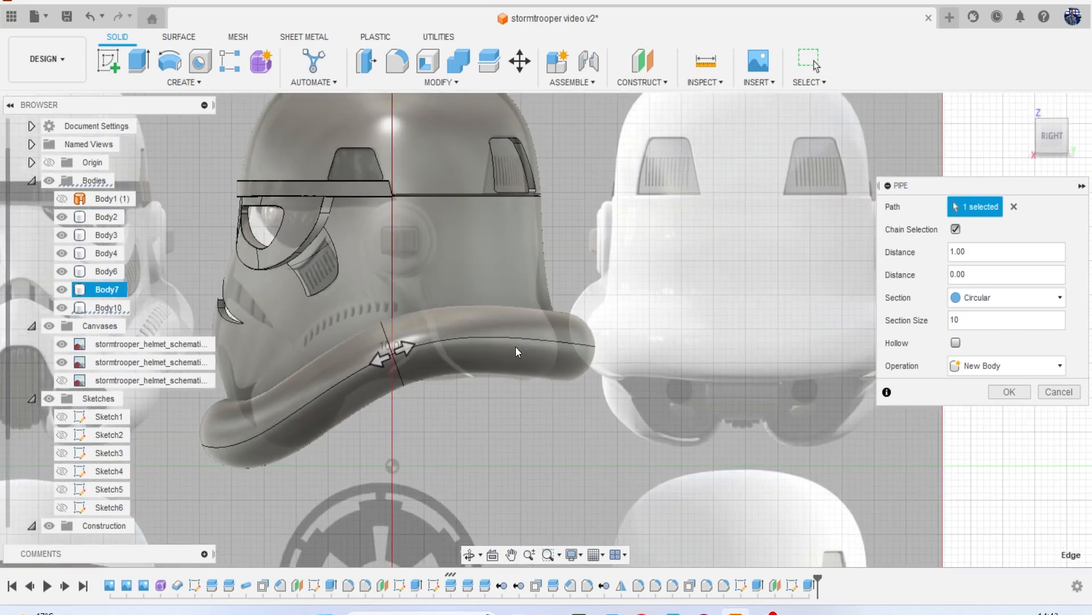
{"action": "left_click", "coordinate": [1030, 136]}
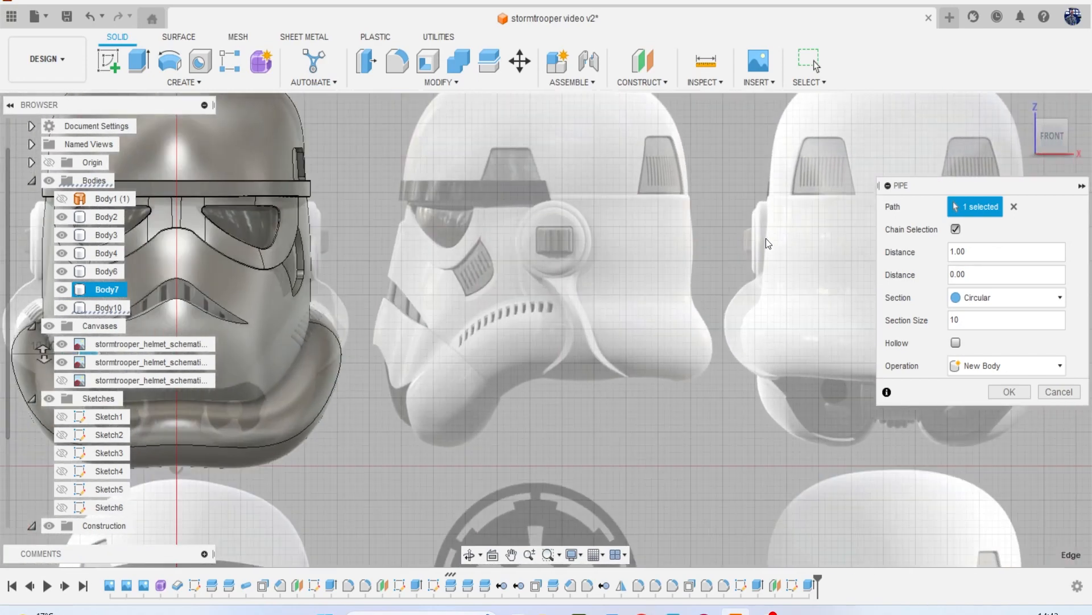
{"action": "scroll", "coordinate": [752, 247], "scroll_direction": "down", "scroll_amount": 2}
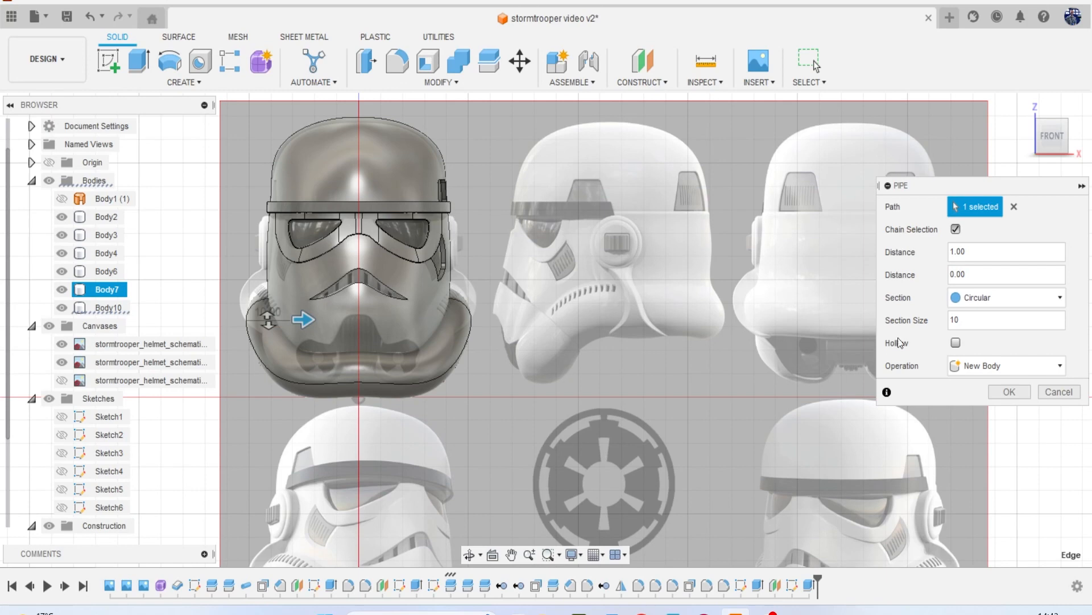
{"action": "left_click", "coordinate": [995, 390]}
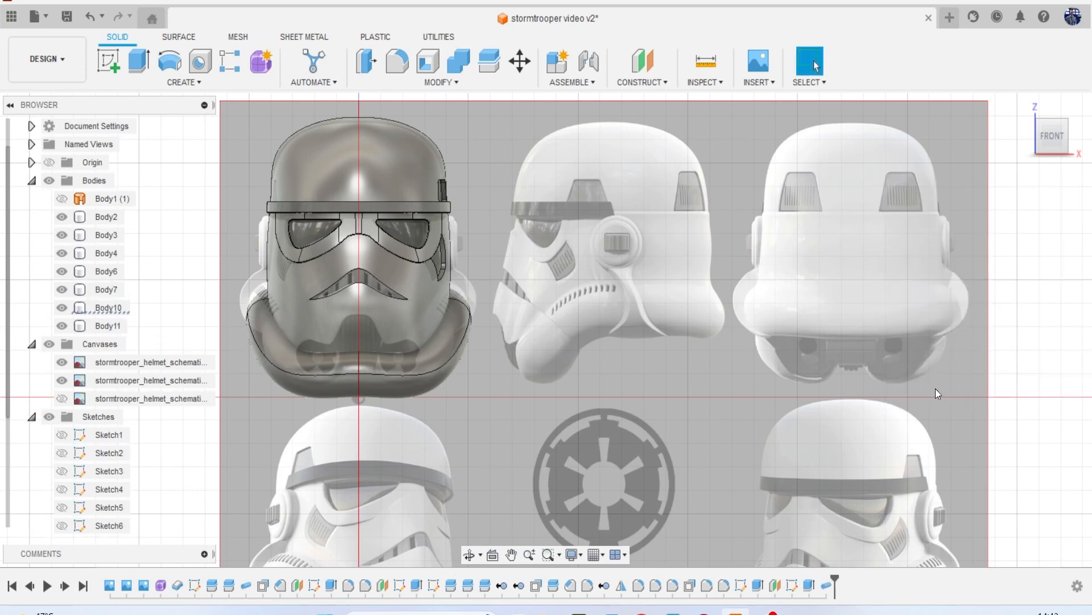
Sketch a line on the side plane from the frown opening's rear corner diagonally down across the front part of the rim pipe.
{"action": "scroll", "coordinate": [660, 333], "scroll_direction": "down", "scroll_amount": 1}
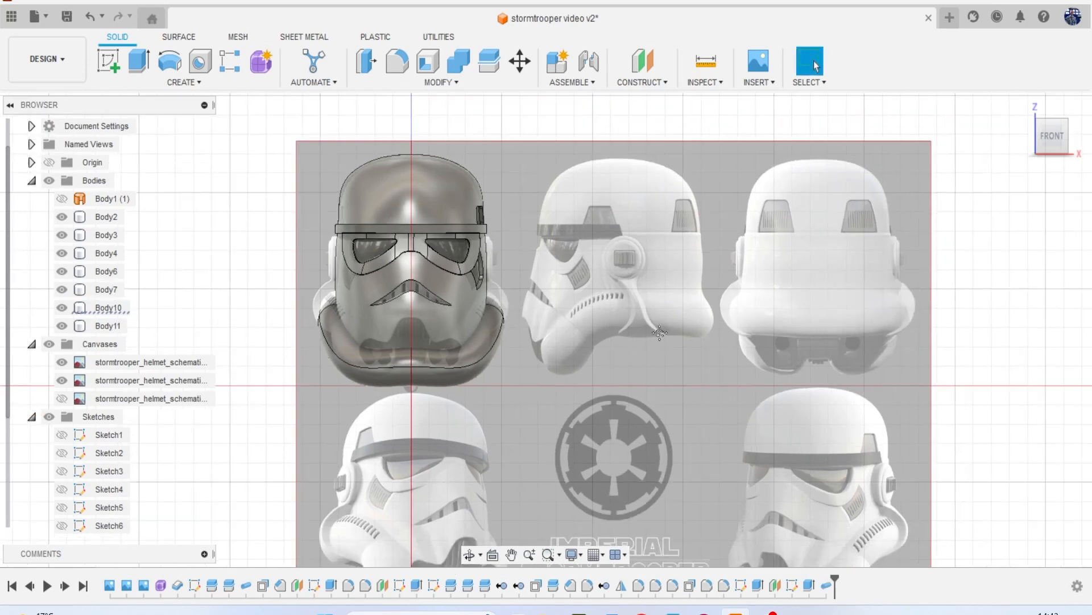
{"action": "left_click", "coordinate": [1047, 137]}
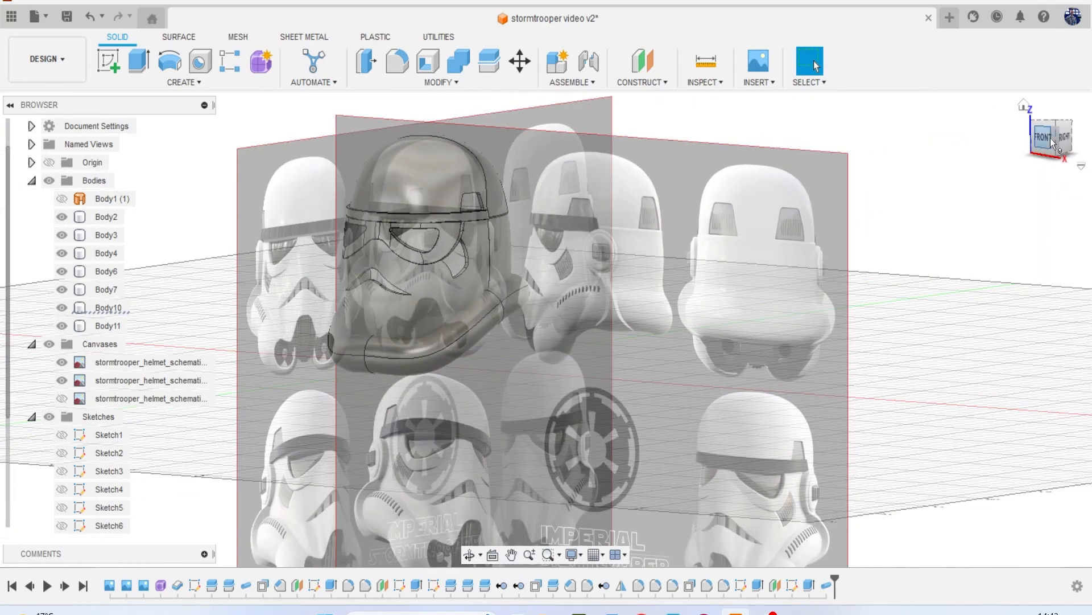
{"action": "left_click", "coordinate": [1065, 139]}
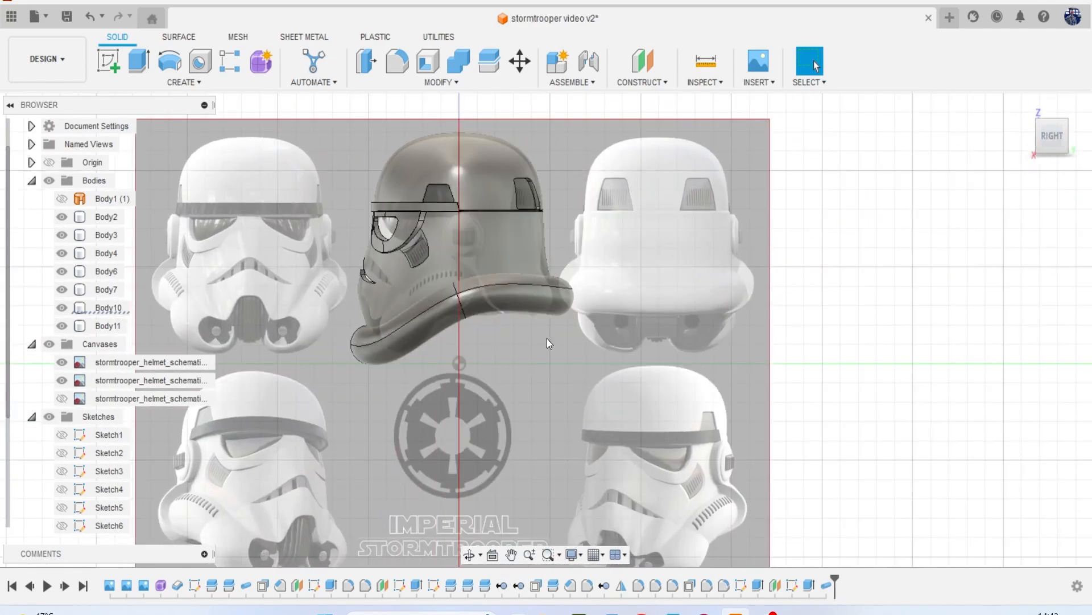
{"action": "scroll", "coordinate": [456, 333], "scroll_direction": "up", "scroll_amount": 4}
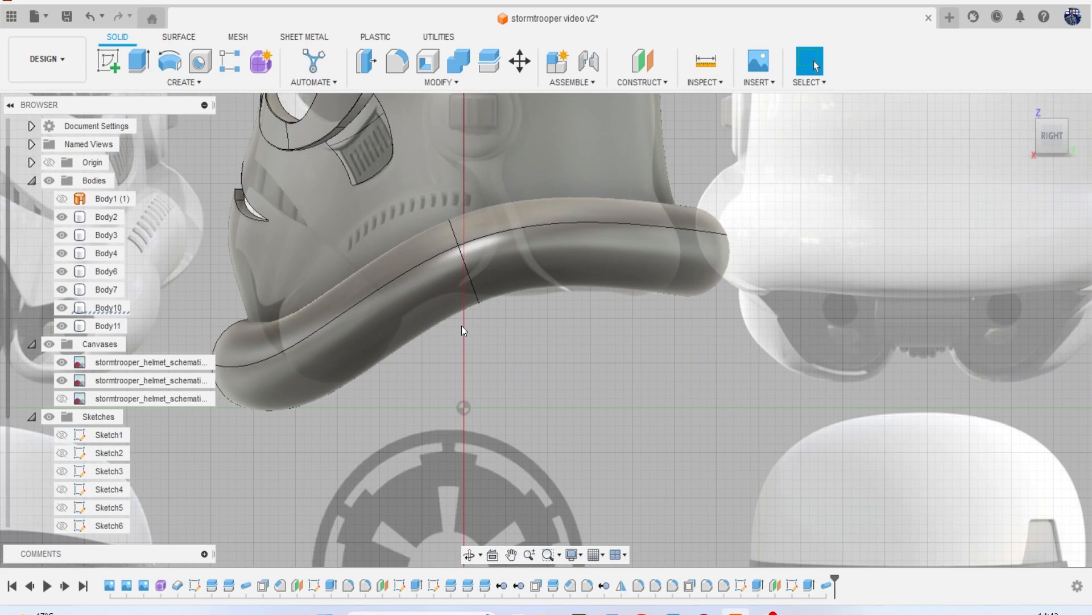
{"action": "scroll", "coordinate": [463, 326], "scroll_direction": "down", "scroll_amount": 4}
{"action": "left_click", "coordinate": [108, 61]}
{"action": "left_click", "coordinate": [511, 338]}
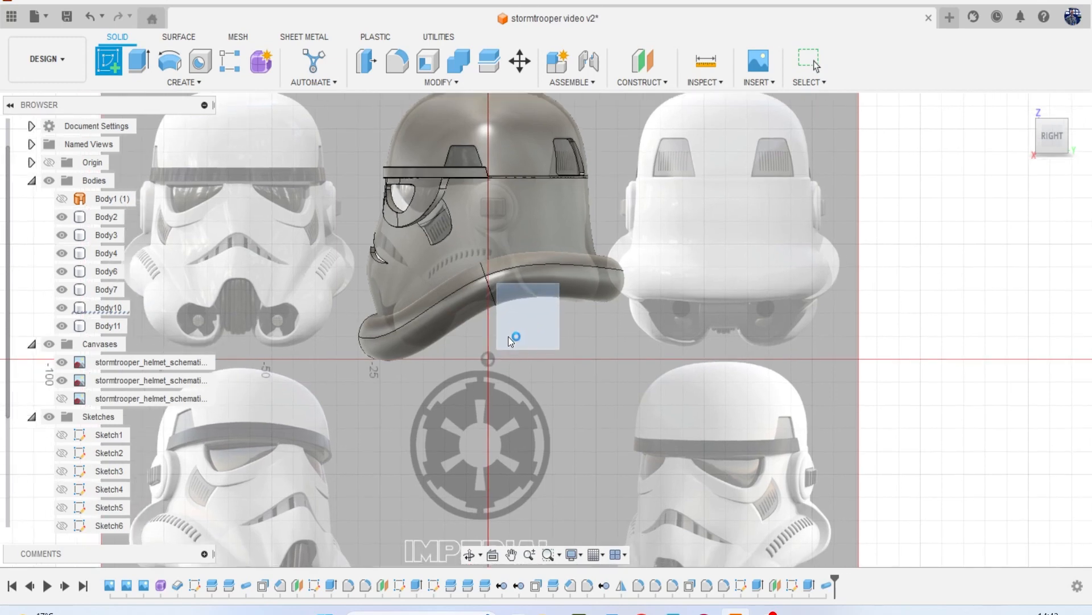
{"action": "key", "text": "l"}
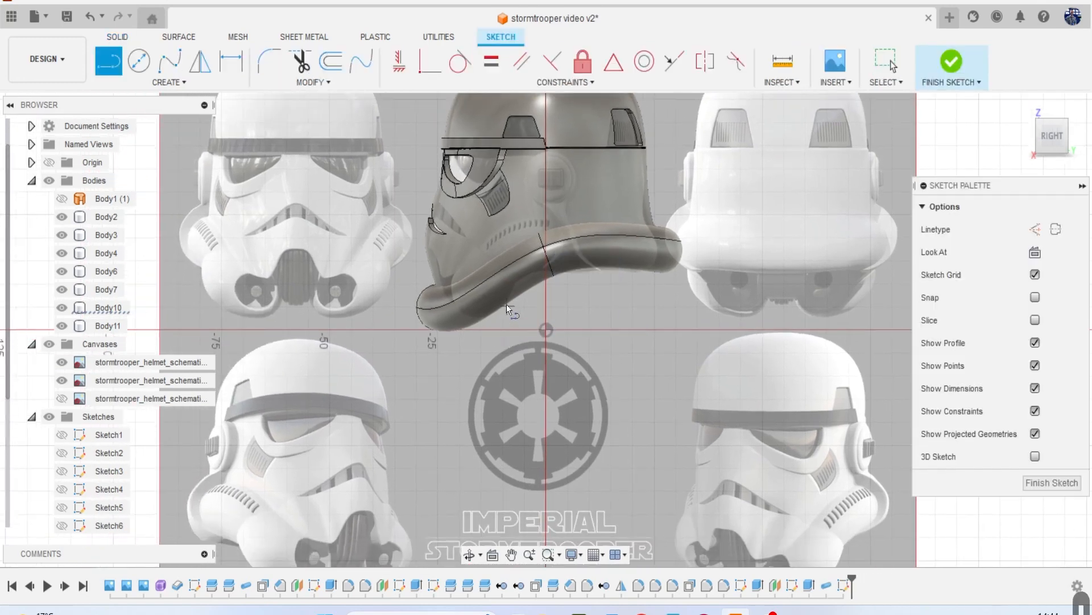
{"action": "scroll", "coordinate": [508, 306], "scroll_direction": "up", "scroll_amount": 4}
{"action": "scroll", "coordinate": [550, 275], "scroll_direction": "up", "scroll_amount": 1}
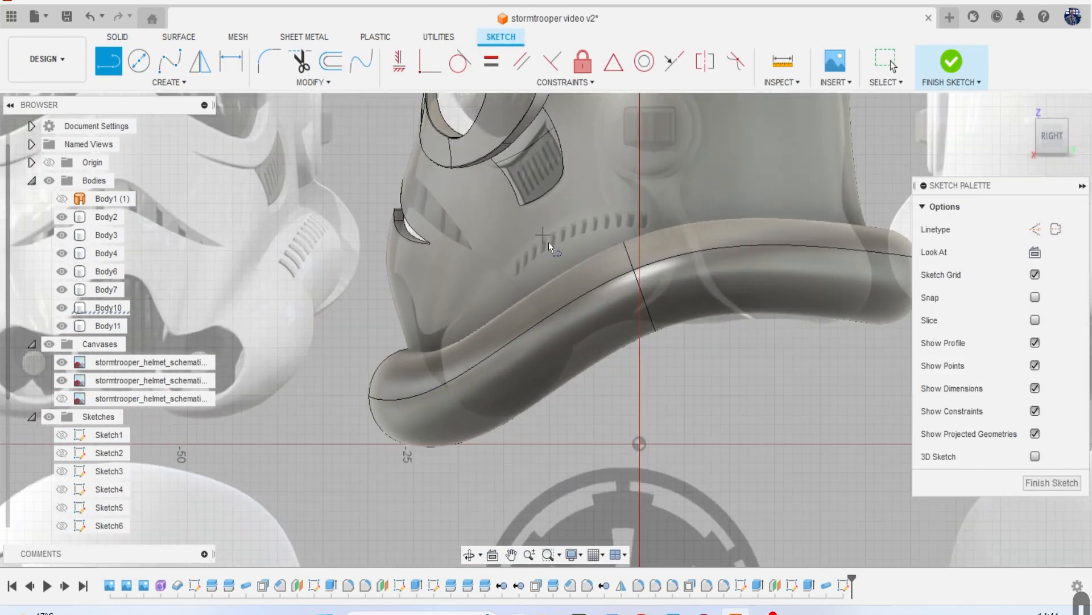
{"action": "left_click", "coordinate": [432, 247]}
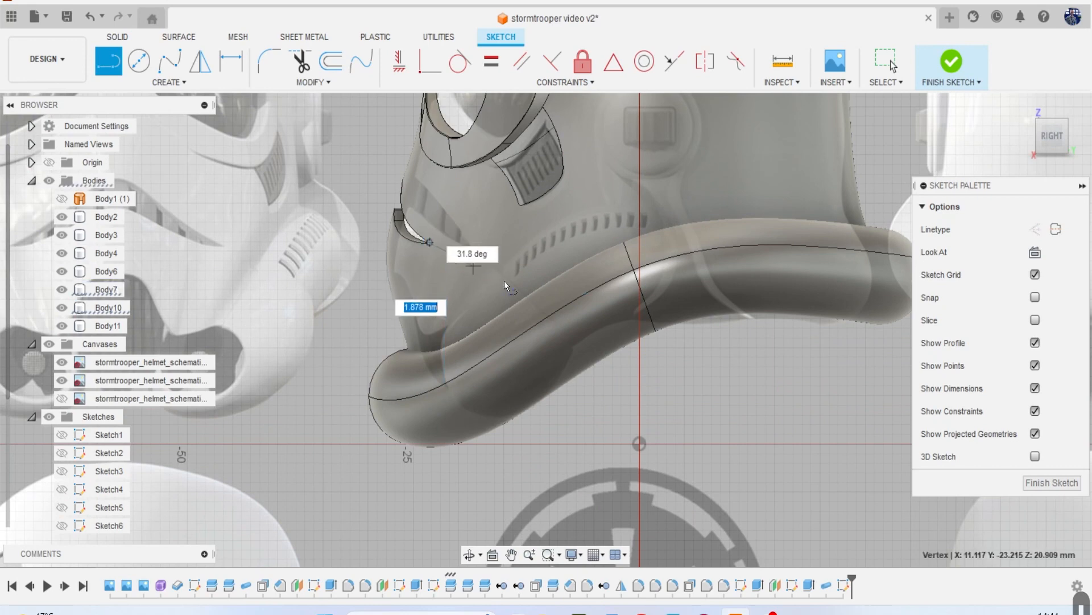
{"action": "left_click", "coordinate": [619, 395]}
{"action": "key", "text": "Escape"}
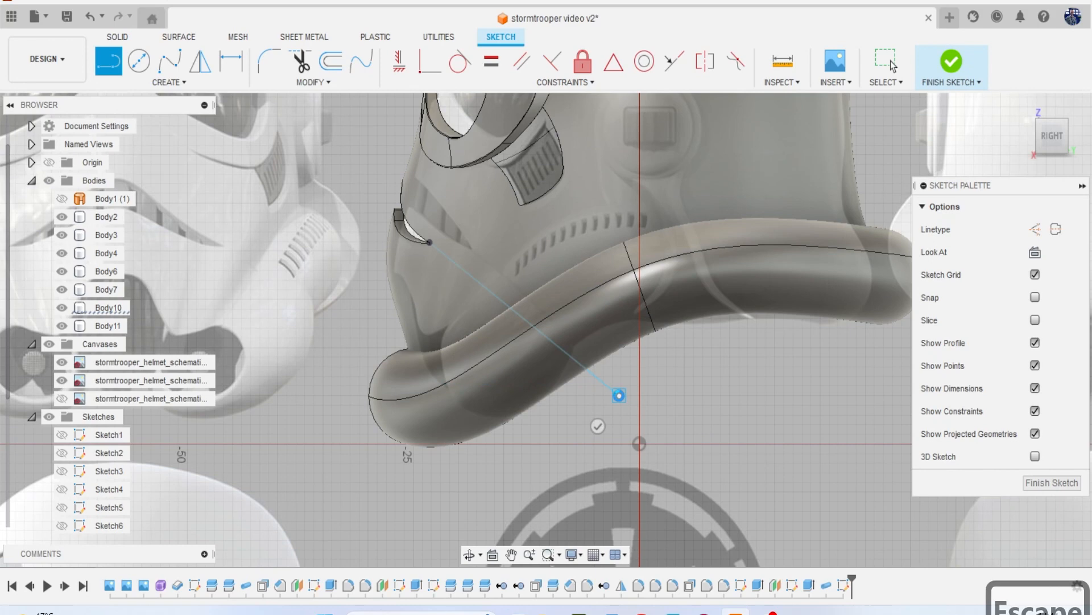
{"action": "key", "text": "Escape"}
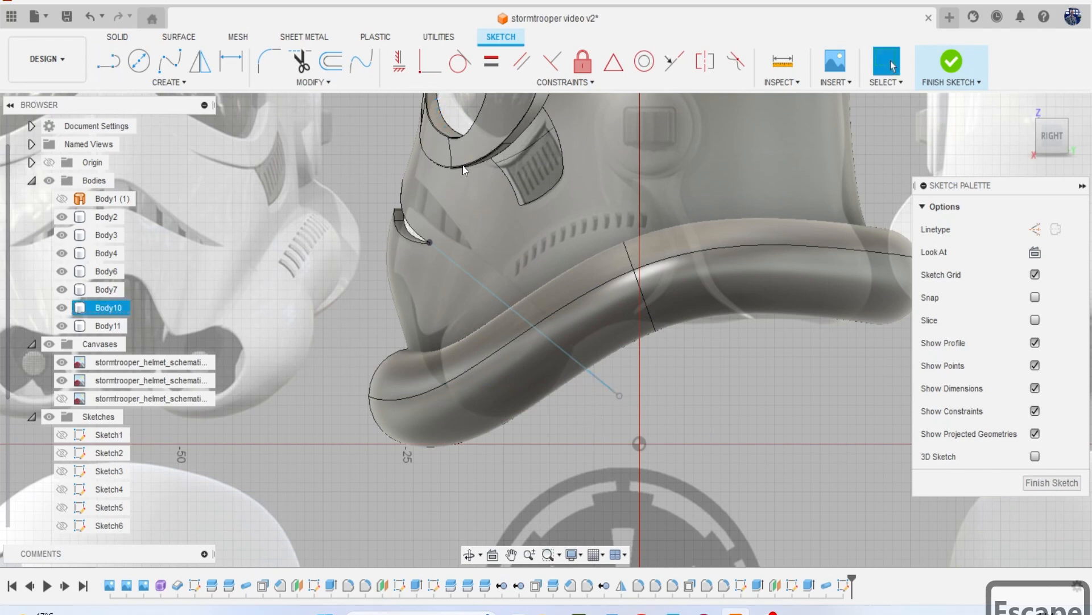
{"action": "left_click", "coordinate": [941, 62]}
Split the rim pipe body using the diagonal sketch line as the splitting tool.
{"action": "left_click", "coordinate": [496, 65]}
{"action": "left_click", "coordinate": [592, 309]}
{"action": "left_click", "coordinate": [485, 289]}
{"action": "left_click", "coordinate": [971, 271]}
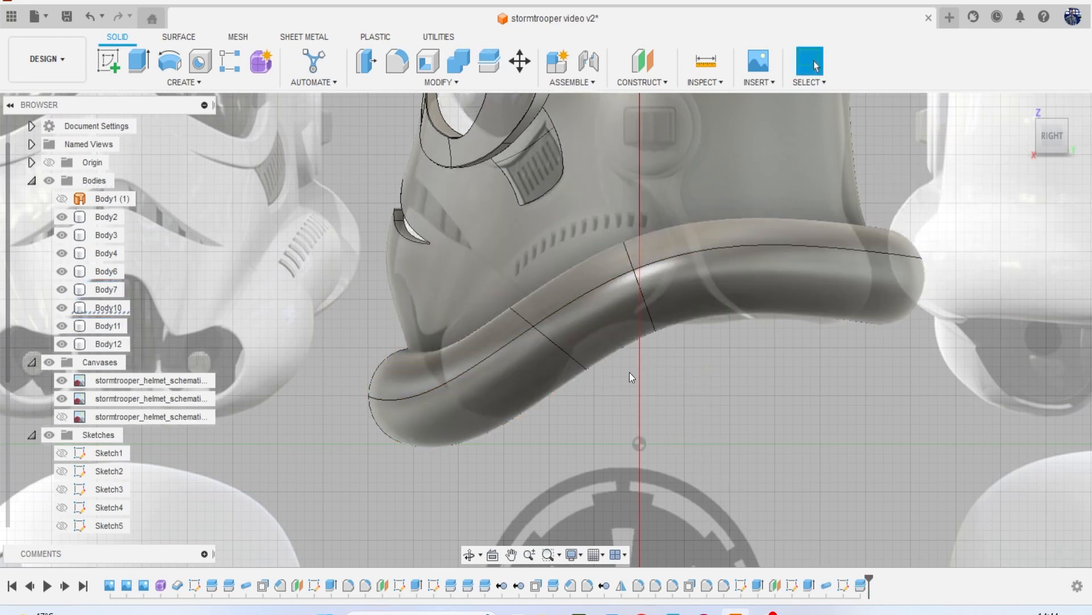
Offset the outer face of the pipe's front section outward by about 2.217 mm.
{"action": "left_click", "coordinate": [486, 385]}
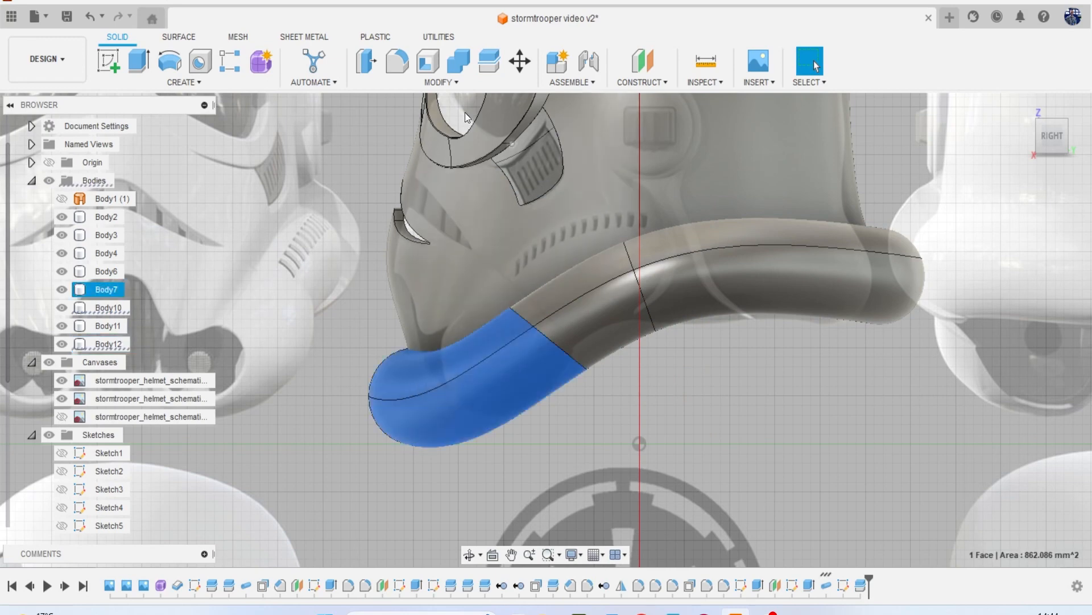
{"action": "left_click", "coordinate": [367, 62]}
{"action": "scroll", "coordinate": [507, 315], "scroll_direction": "up", "scroll_amount": 2}
{"action": "left_click_drag", "start_coordinate": [473, 416], "coordinate": [465, 425]}
{"action": "scroll", "coordinate": [465, 425], "scroll_direction": "down", "scroll_amount": 5}
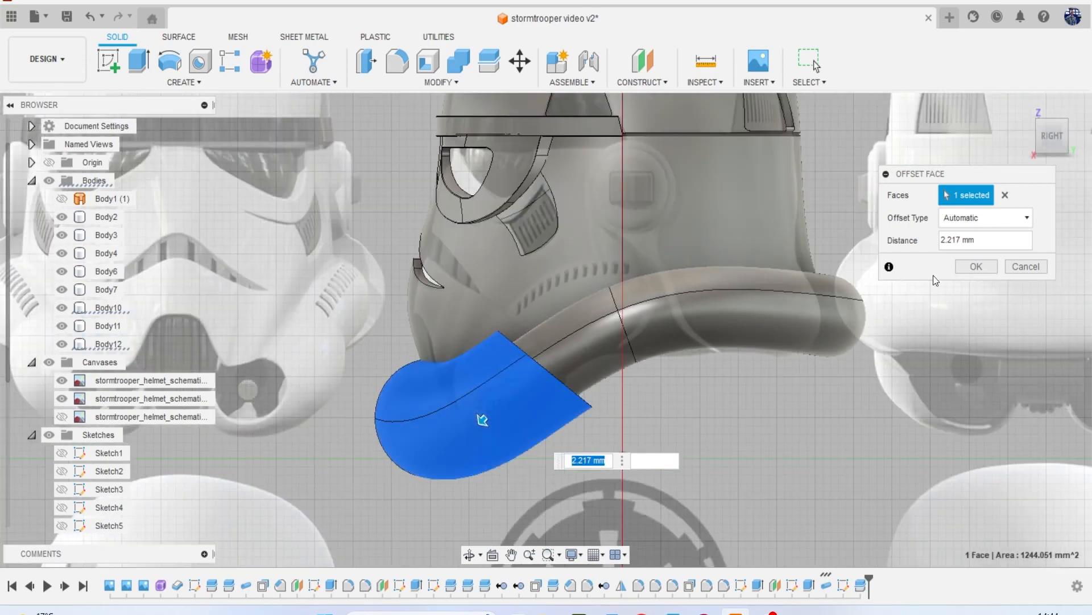
{"action": "left_click", "coordinate": [962, 266]}
Examine the front and rear pipe sections against the side-view reference canvas.
{"action": "scroll", "coordinate": [961, 258], "scroll_direction": "down", "scroll_amount": 2}
{"action": "mouse_move", "coordinate": [1081, 147]}
{"action": "left_mouse_down"}
{"action": "mouse_move", "coordinate": [1091, 147]}
{"action": "mouse_move", "coordinate": [1088, 162]}
{"action": "mouse_move", "coordinate": [1078, 147]}
{"action": "left_mouse_up"}
{"action": "left_click", "coordinate": [872, 271]}
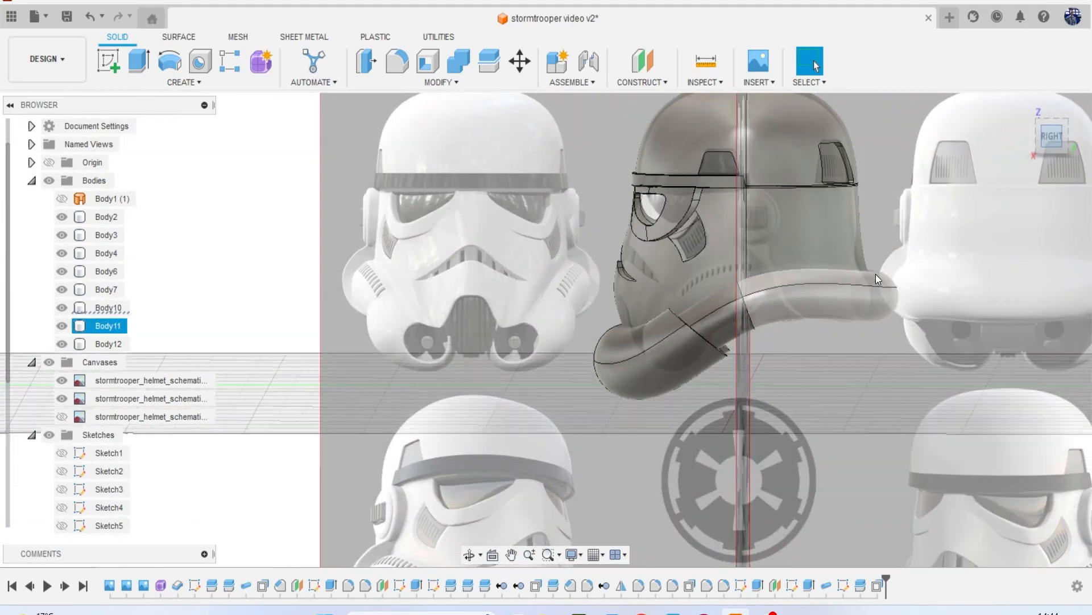
{"action": "scroll", "coordinate": [654, 259], "scroll_direction": "up", "scroll_amount": 5}
{"action": "scroll", "coordinate": [674, 251], "scroll_direction": "down", "scroll_amount": 3}
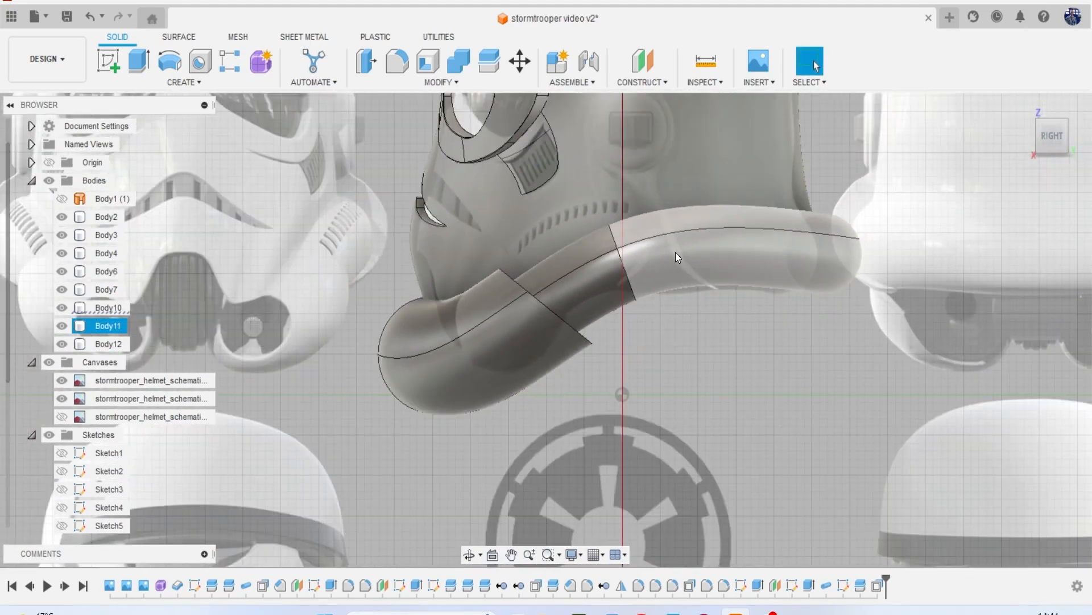
{"action": "middle_click_drag", "start_coordinate": [716, 246], "coordinate": [644, 224]}
{"action": "left_click", "coordinate": [339, 176]}
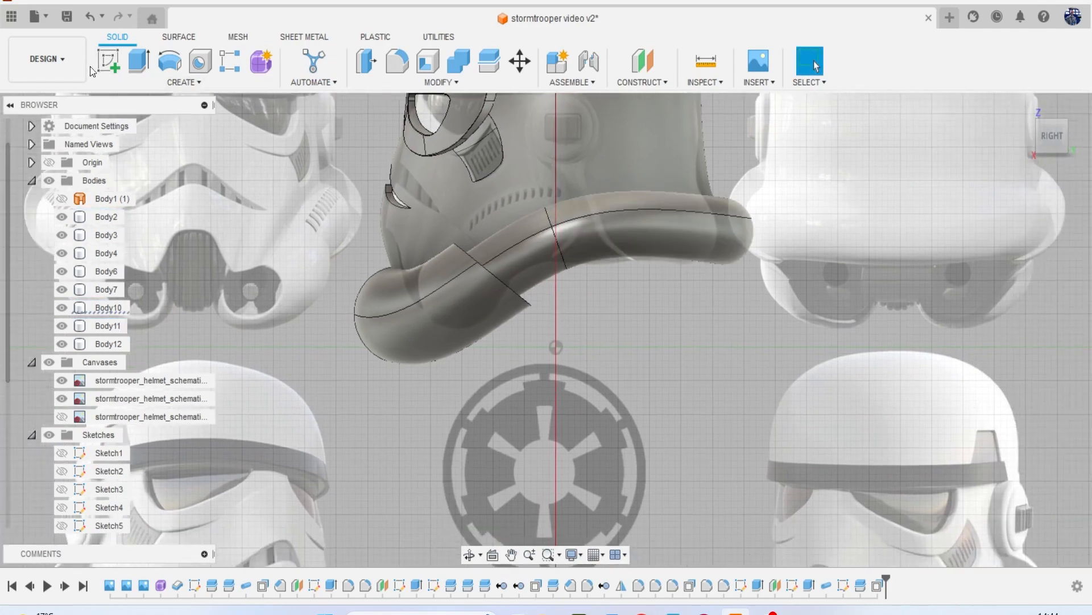
Sketch two opposing arcs on the side plane across the middle of the rim pipe, tracing the band edges in the reference.
{"action": "left_click", "coordinate": [108, 63]}
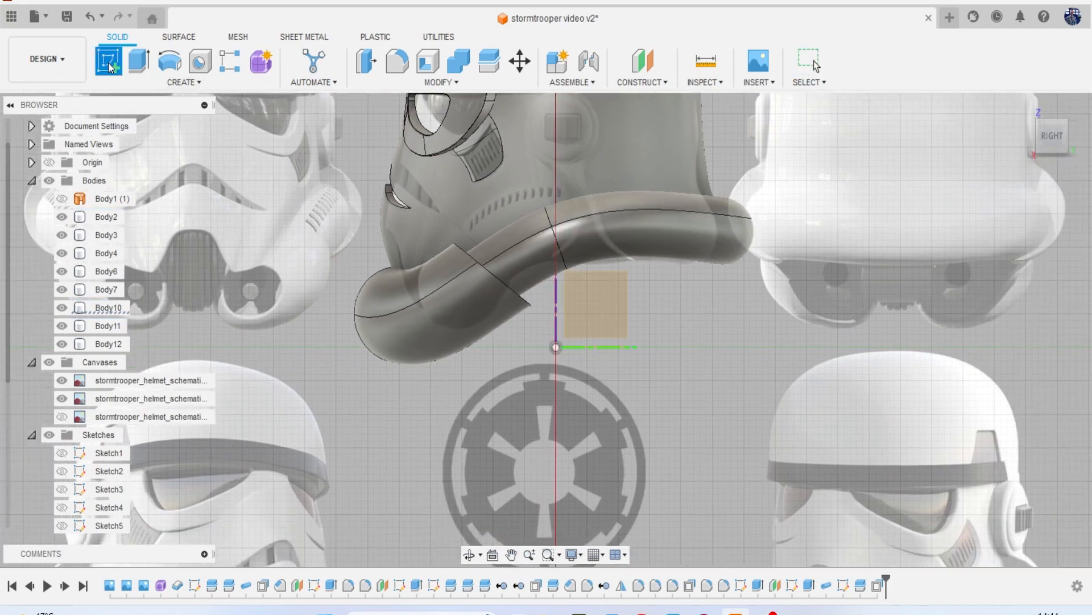
{"action": "left_click", "coordinate": [604, 299]}
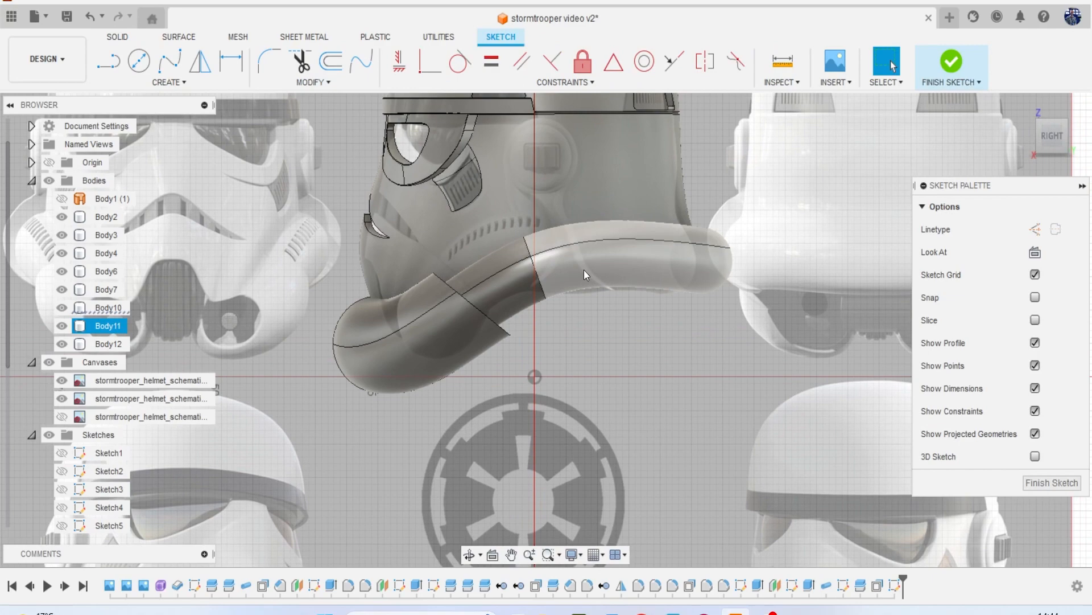
{"action": "left_click", "coordinate": [181, 86]}
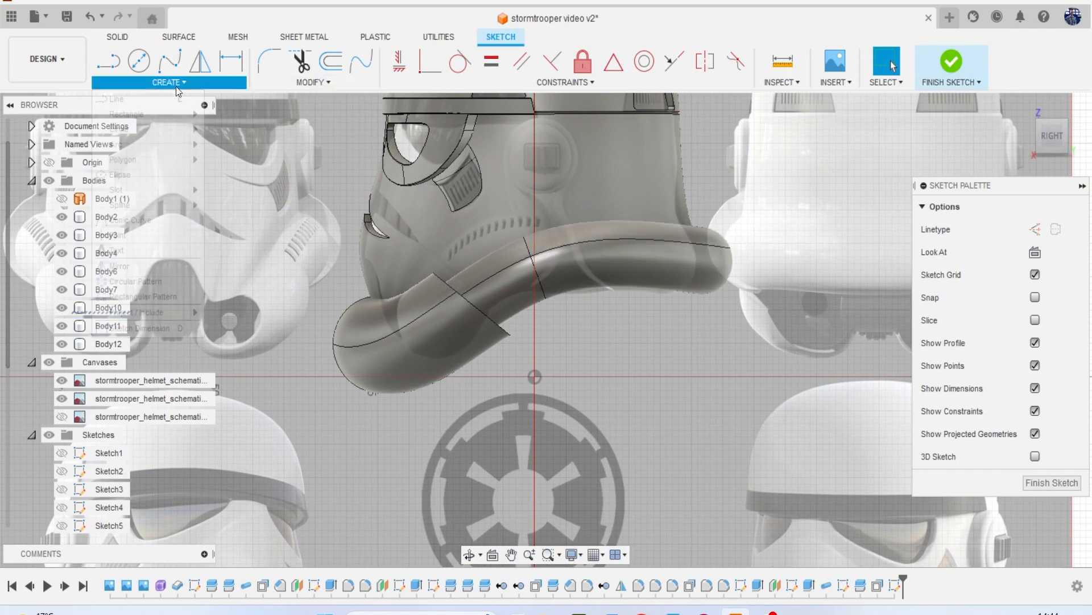
{"action": "mouse_move", "coordinate": [194, 149]}
{"action": "left_click", "coordinate": [243, 160]}
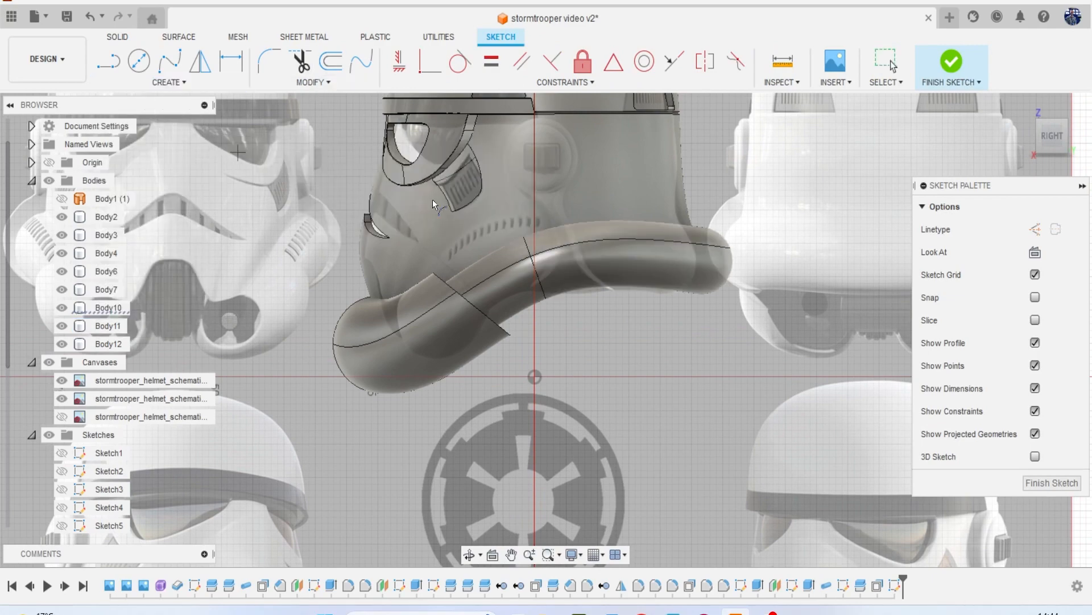
{"action": "scroll", "coordinate": [529, 274], "scroll_direction": "up", "scroll_amount": 3}
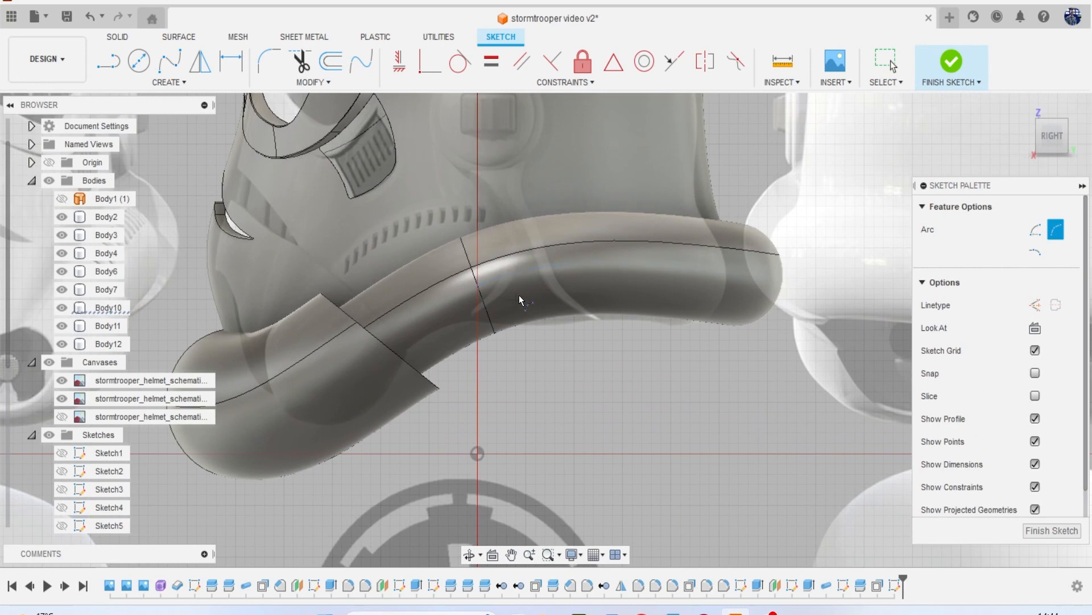
{"action": "left_click", "coordinate": [498, 214]}
{"action": "left_click", "coordinate": [489, 344]}
{"action": "left_click", "coordinate": [535, 204]}
{"action": "left_click", "coordinate": [576, 299]}
{"action": "left_click", "coordinate": [944, 65]}
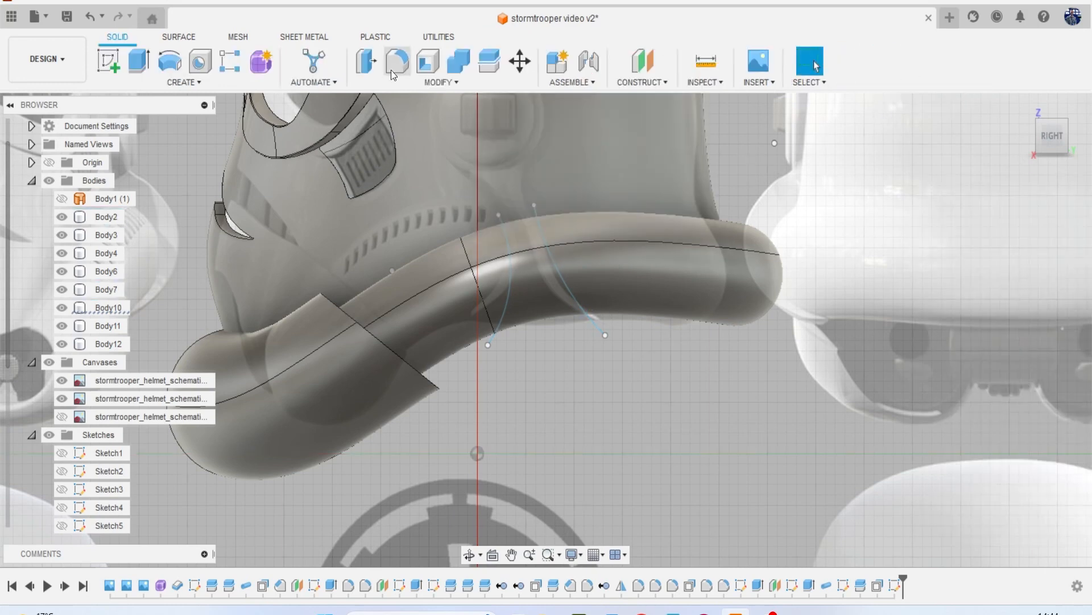
Split the rear rim pipe body using the rear arc as the splitting tool.
{"action": "left_click", "coordinate": [479, 66]}
{"action": "left_click", "coordinate": [648, 243]}
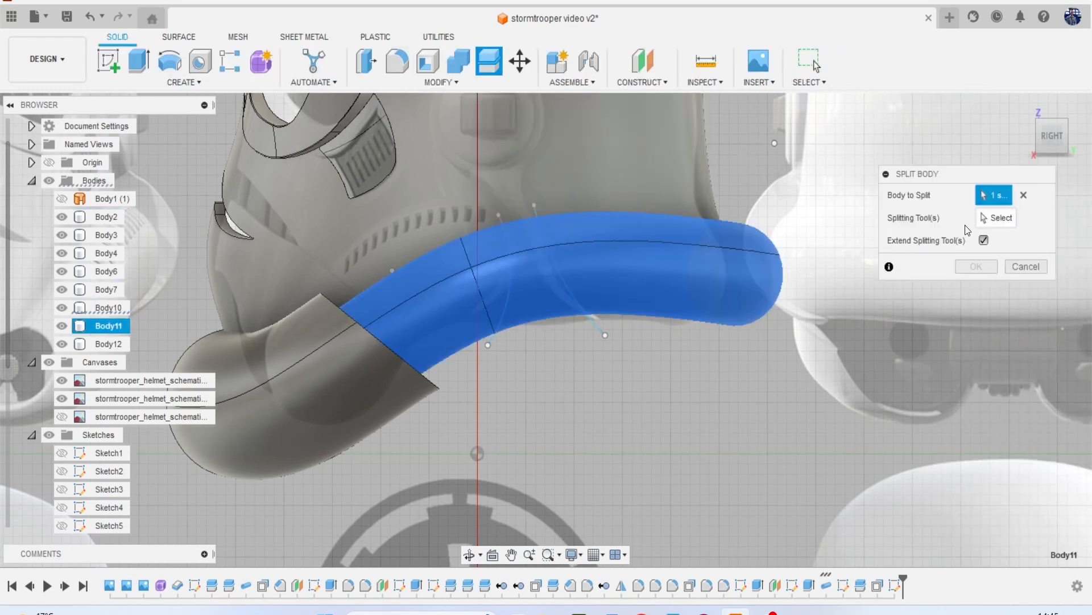
{"action": "left_click", "coordinate": [571, 284]}
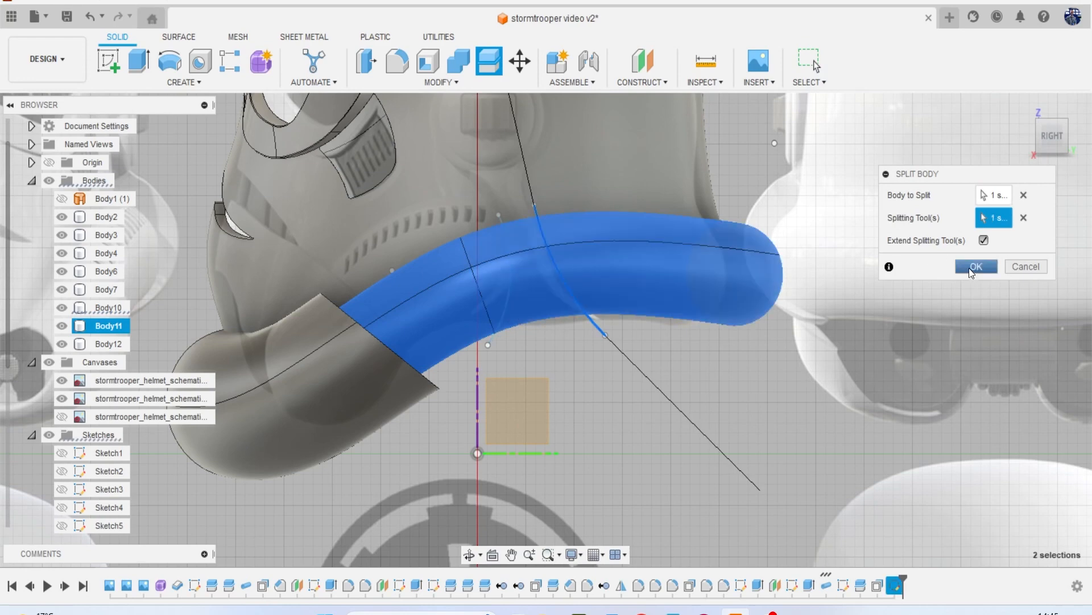
{"action": "left_click", "coordinate": [975, 266]}
Redisplay the arc sketch, split the middle pipe section with the front arc, and hide the sketch.
{"action": "scroll", "coordinate": [104, 489], "scroll_direction": "down", "scroll_amount": 3}
{"action": "left_click", "coordinate": [62, 471]}
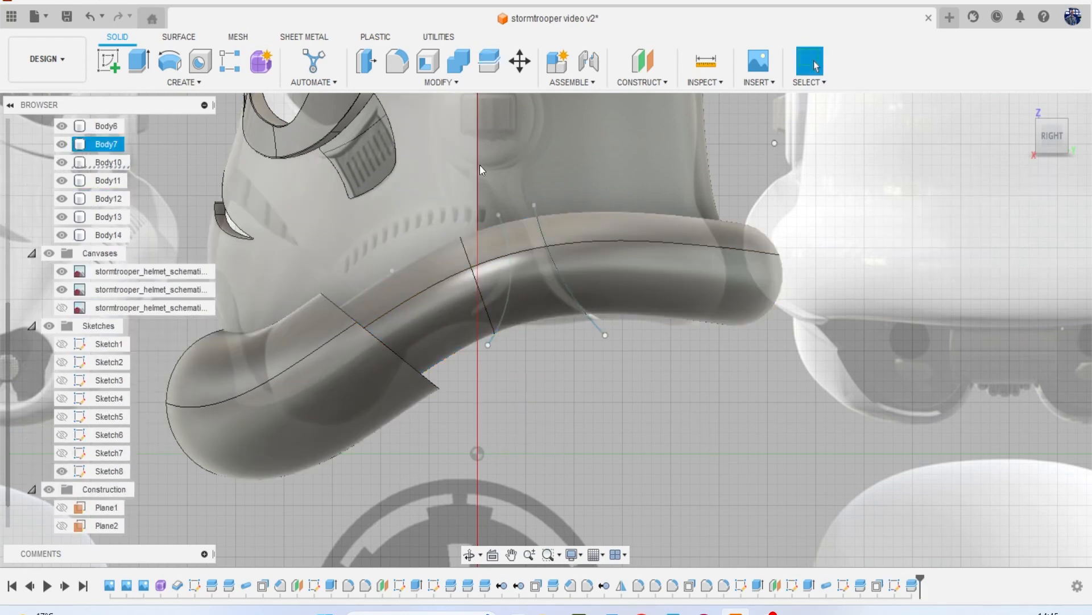
{"action": "left_click", "coordinate": [488, 61]}
{"action": "left_click", "coordinate": [470, 251]}
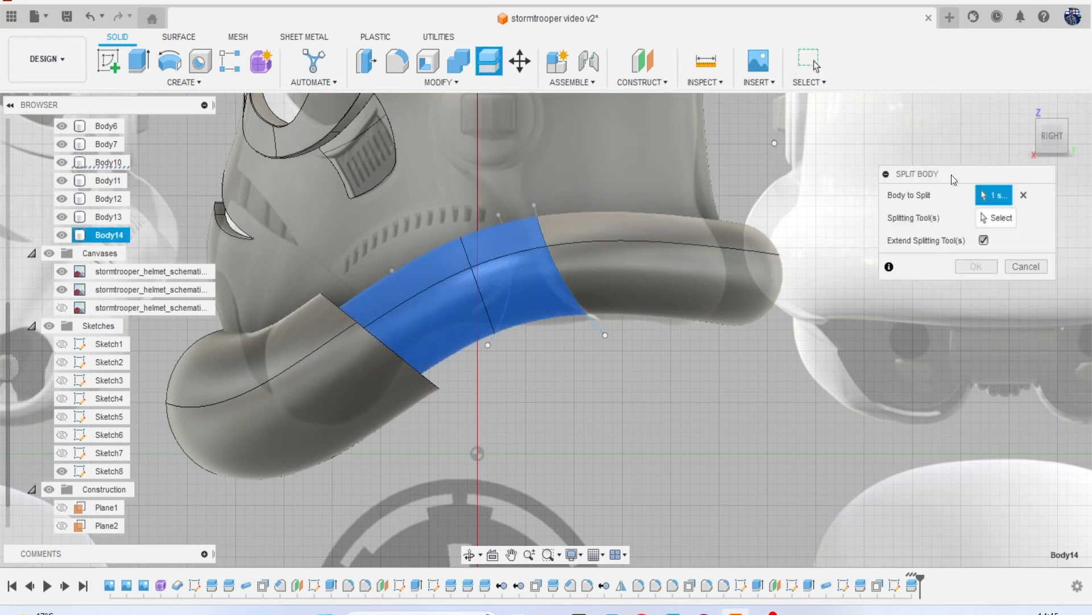
{"action": "left_click", "coordinate": [1004, 218]}
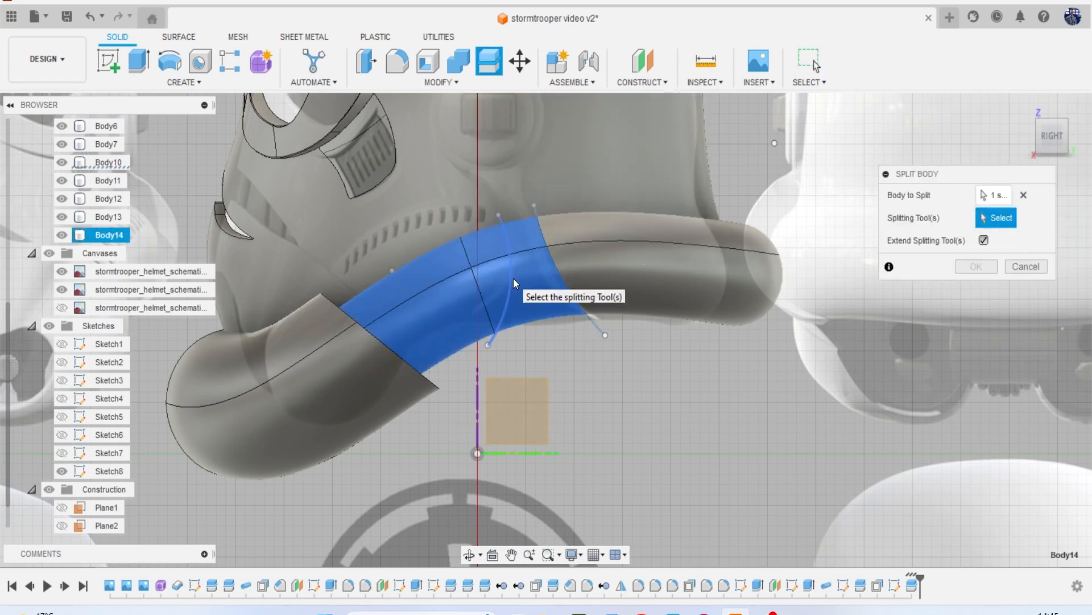
{"action": "left_click", "coordinate": [511, 278]}
{"action": "left_click", "coordinate": [976, 266]}
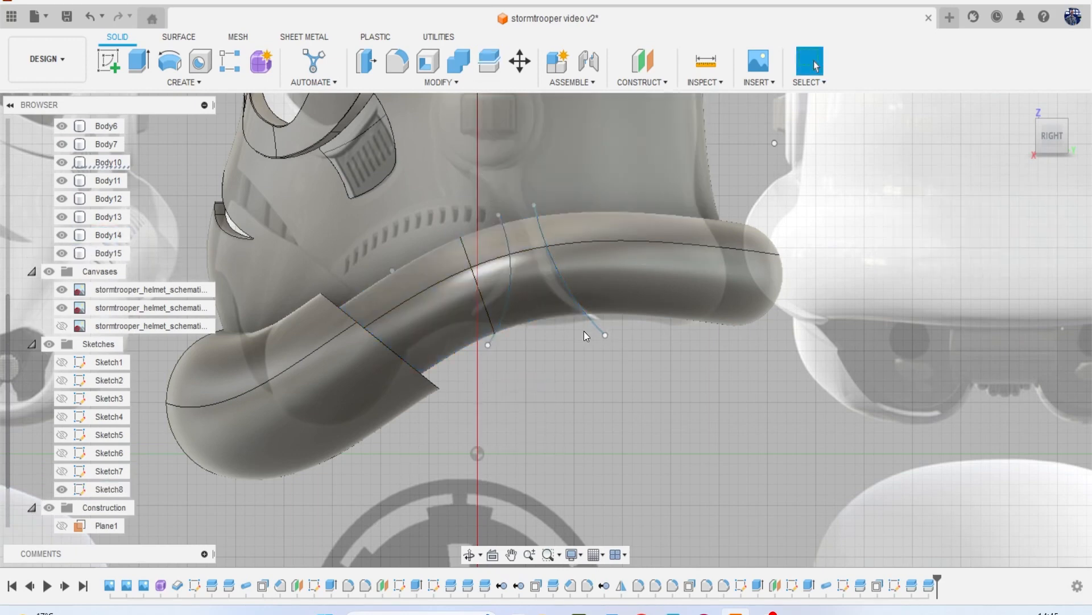
{"action": "left_click", "coordinate": [62, 489]}
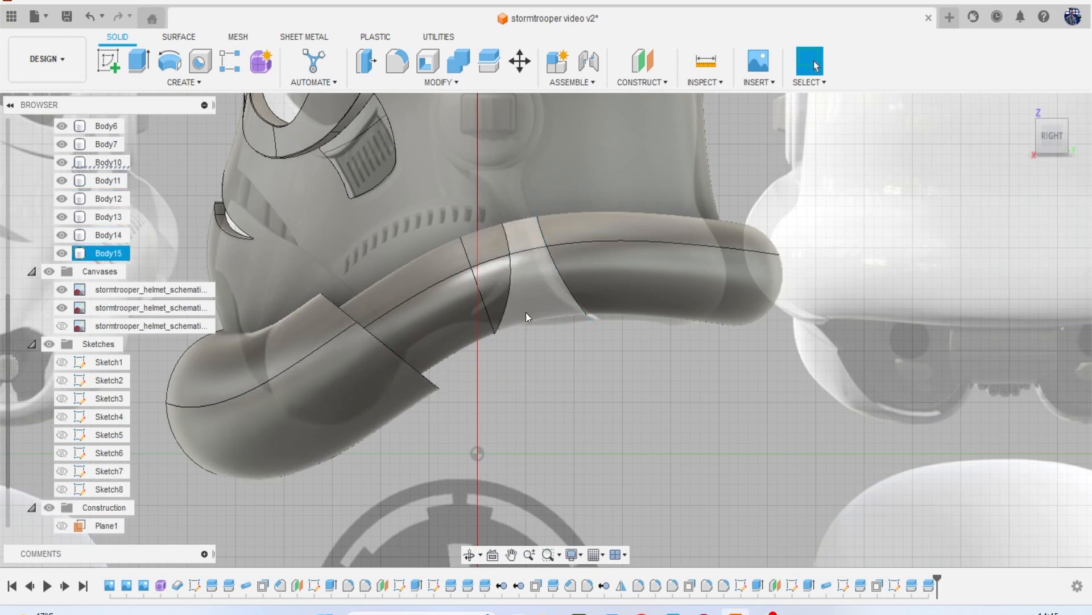
Offset the outer face of the band between the two arc cuts outward by 2 mm, and hide the reference canvases.
{"action": "left_click", "coordinate": [380, 62]}
{"action": "left_click", "coordinate": [528, 275]}
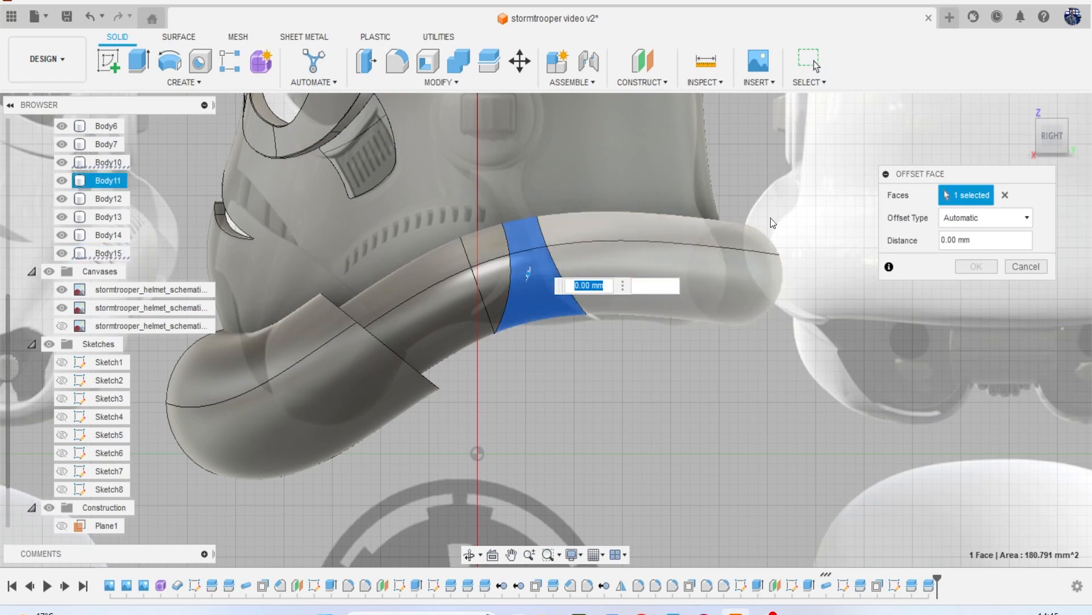
{"action": "type", "text": "1"}
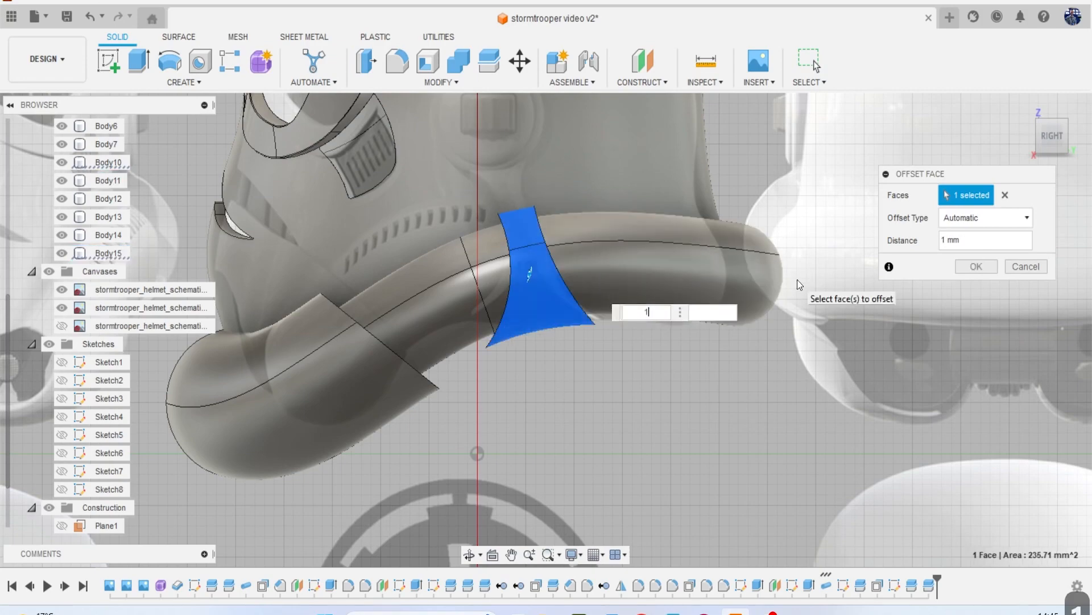
{"action": "left_click_drag", "start_coordinate": [1055, 136], "coordinate": [1066, 131]}
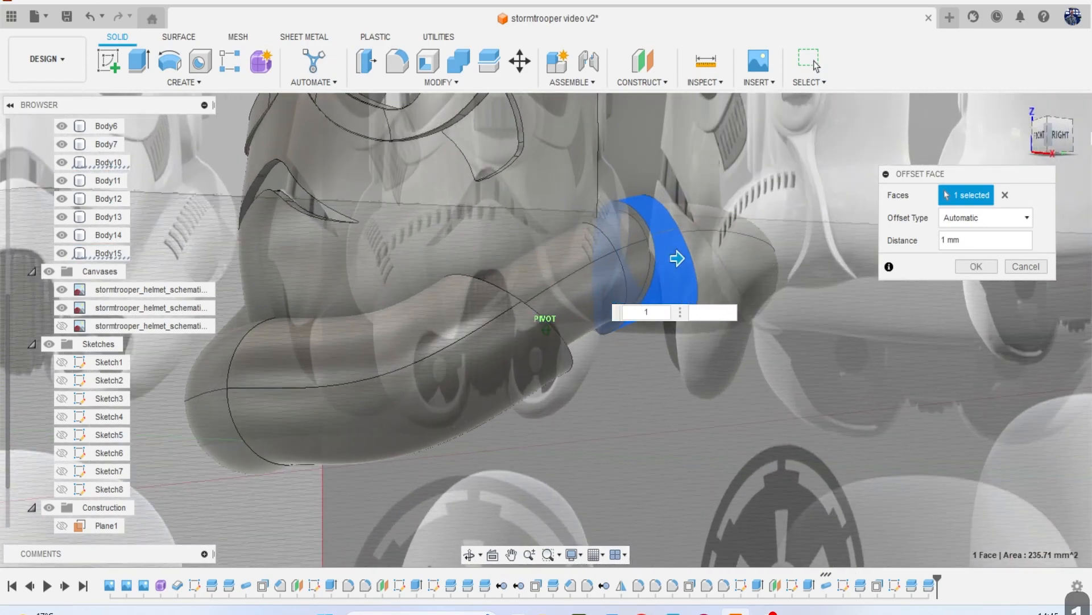
{"action": "left_click", "coordinate": [56, 272]}
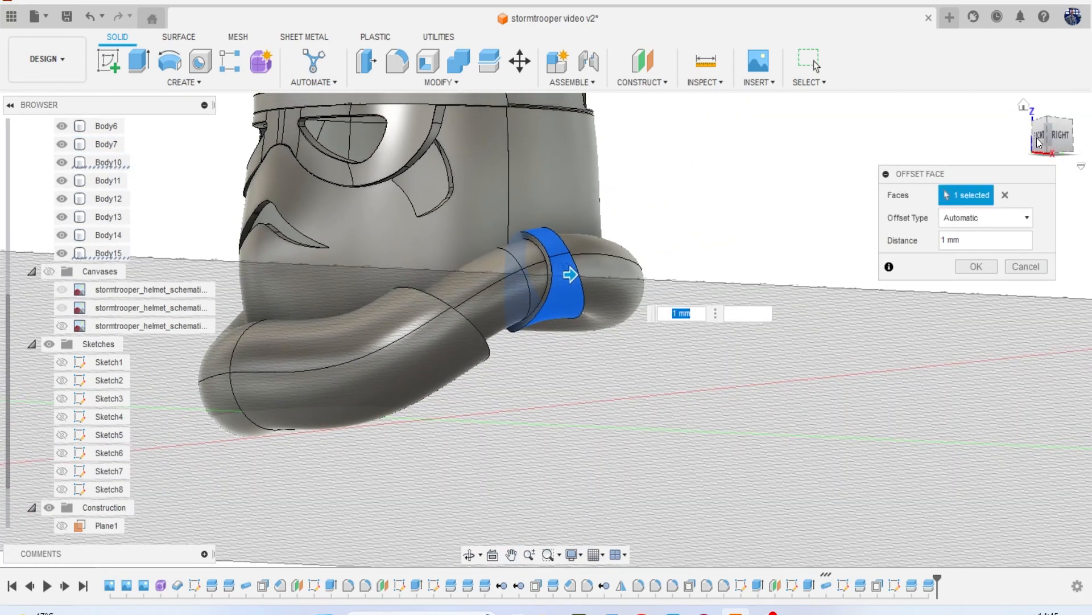
{"action": "left_click", "coordinate": [1039, 140]}
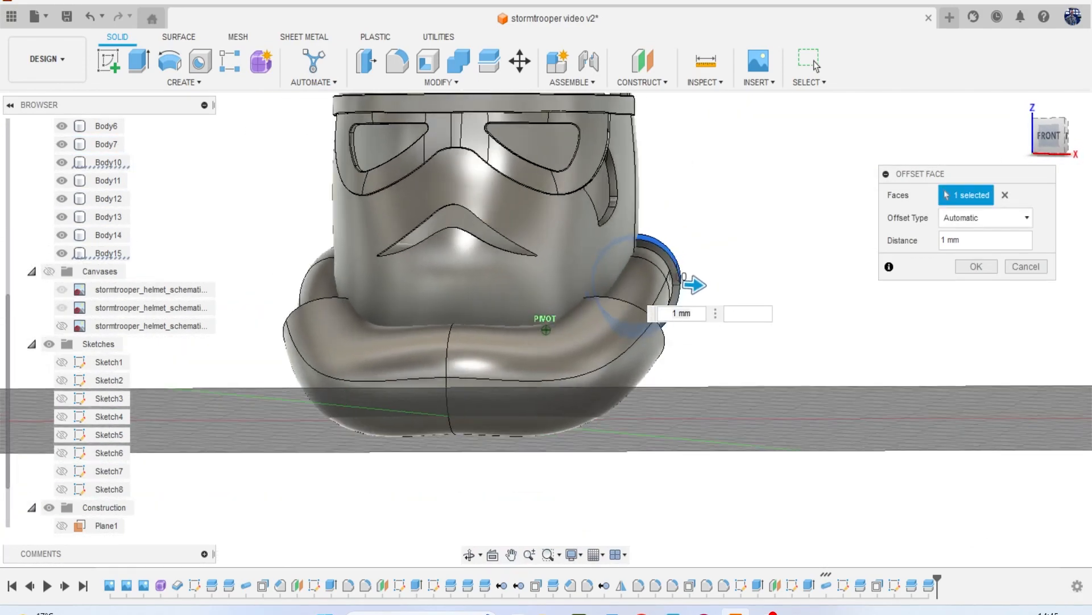
{"action": "left_click_drag", "start_coordinate": [1039, 140], "coordinate": [1007, 162]}
{"action": "double_click", "coordinate": [702, 317]}
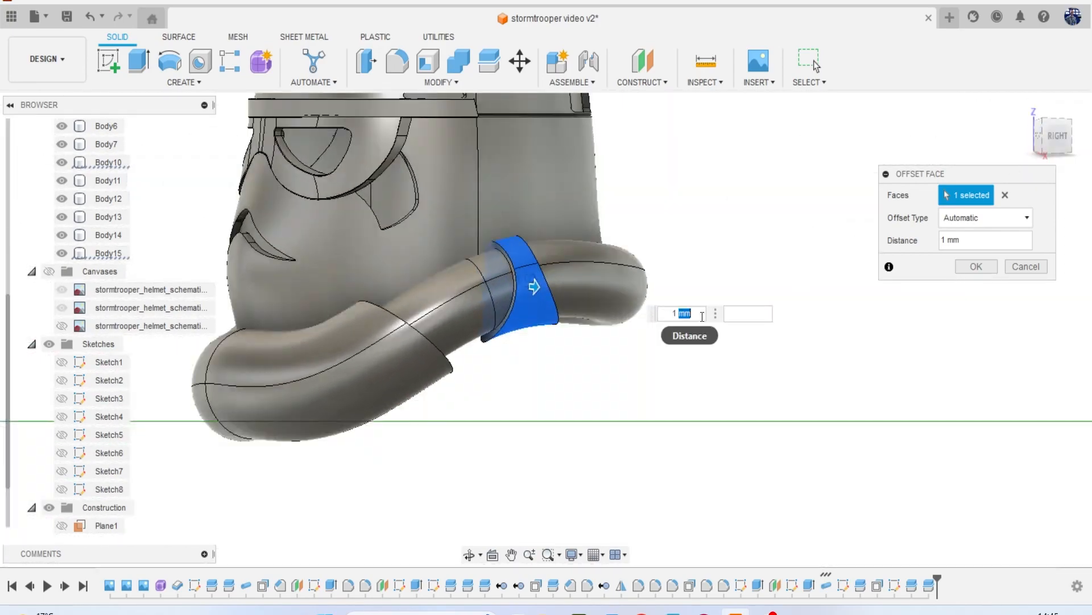
{"action": "type", "text": "2"}
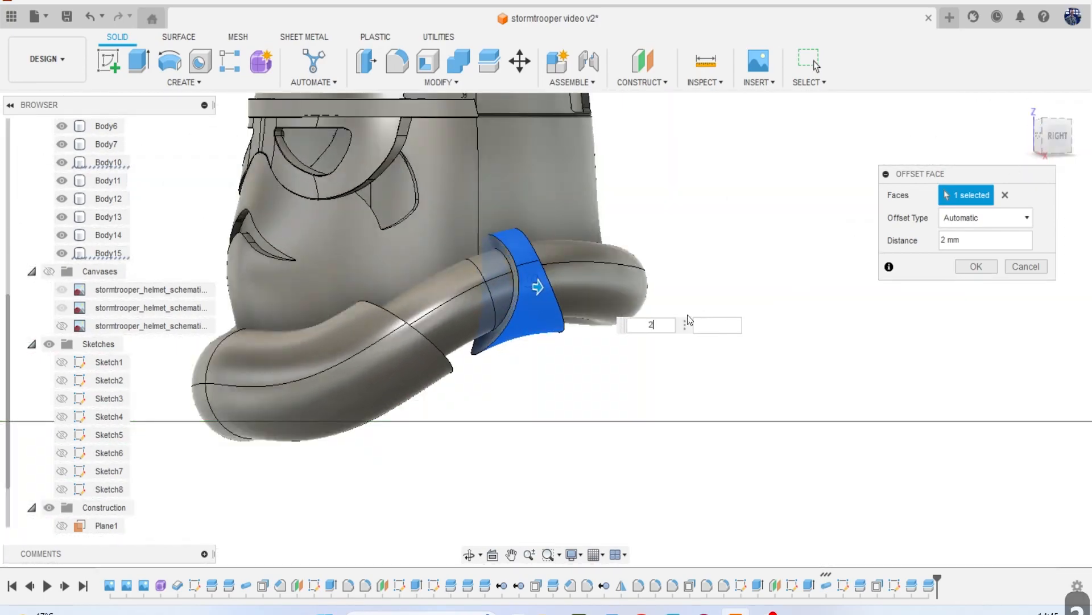
{"action": "left_click", "coordinate": [978, 266]}
Examine the raised band around the helmet, and redisplay the reference canvases to compare it in the right side view.
{"action": "mouse_move", "coordinate": [1051, 145]}
{"action": "left_mouse_down"}
{"action": "mouse_move", "coordinate": [1062, 122]}
{"action": "mouse_move", "coordinate": [1065, 142]}
{"action": "mouse_move", "coordinate": [1087, 146]}
{"action": "mouse_move", "coordinate": [1085, 127]}
{"action": "left_mouse_up"}
{"action": "mouse_move", "coordinate": [637, 239]}
{"action": "middle_mouse_down", "text": "shift"}
{"action": "mouse_move", "coordinate": [549, 285]}
{"action": "mouse_move", "coordinate": [515, 250]}
{"action": "mouse_move", "coordinate": [514, 266]}
{"action": "middle_mouse_up", "text": "shift"}
{"action": "scroll", "coordinate": [576, 289], "scroll_direction": "down", "scroll_amount": 3}
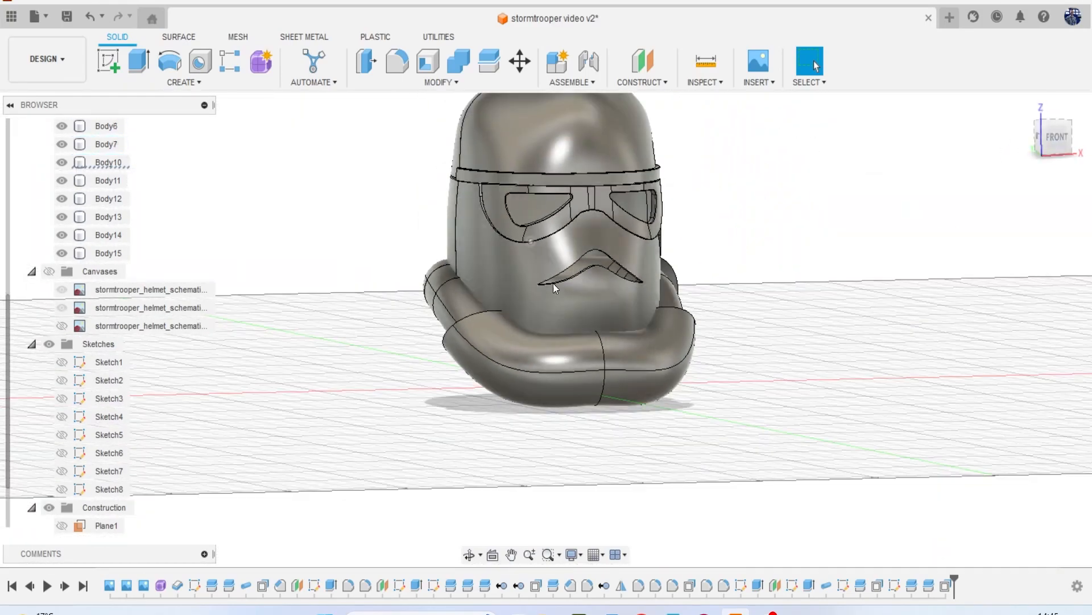
{"action": "left_click_drag", "start_coordinate": [1047, 142], "coordinate": [985, 143]}
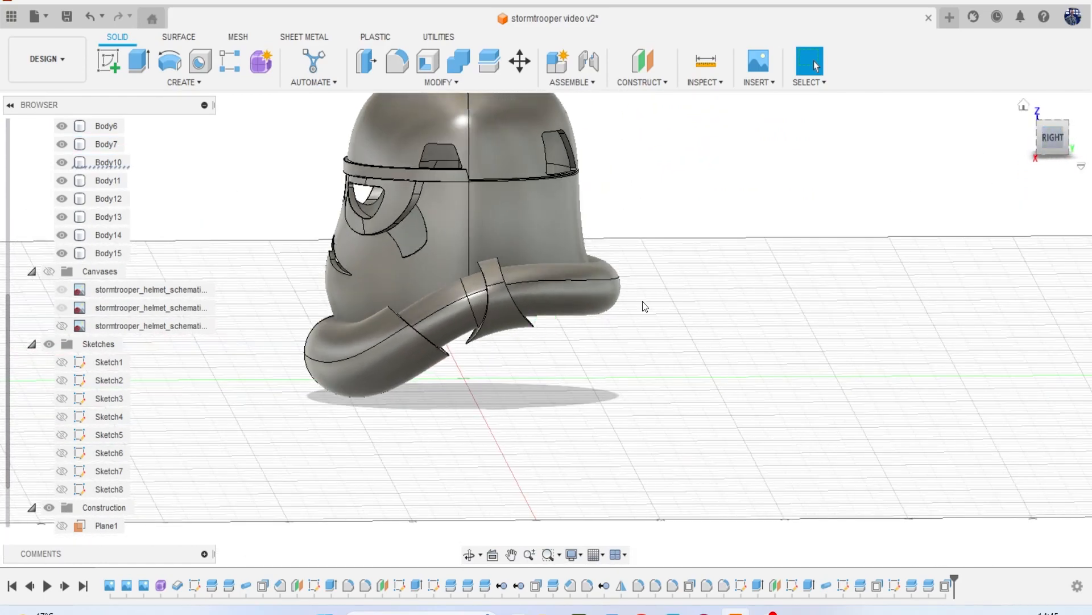
{"action": "left_click", "coordinate": [50, 271]}
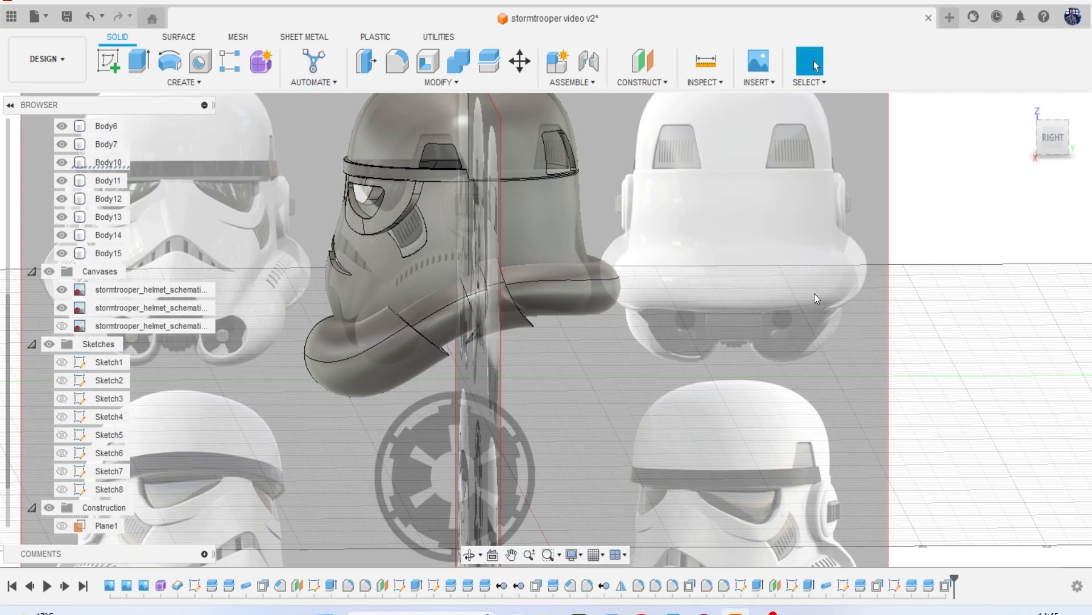
{"action": "left_click", "coordinate": [1050, 141]}
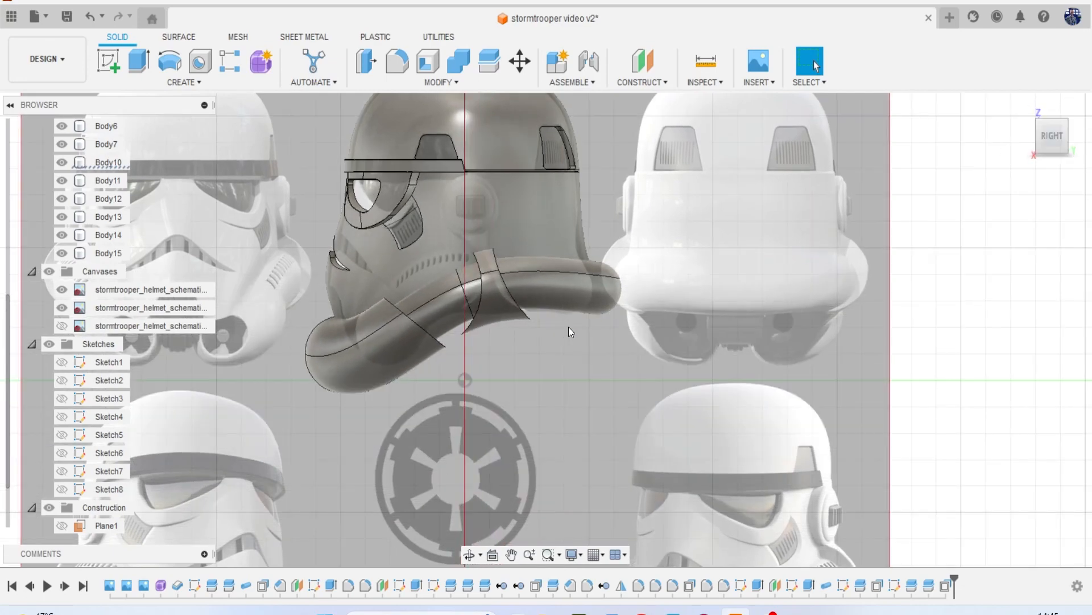
{"action": "scroll", "coordinate": [494, 289], "scroll_direction": "up", "scroll_amount": 3}
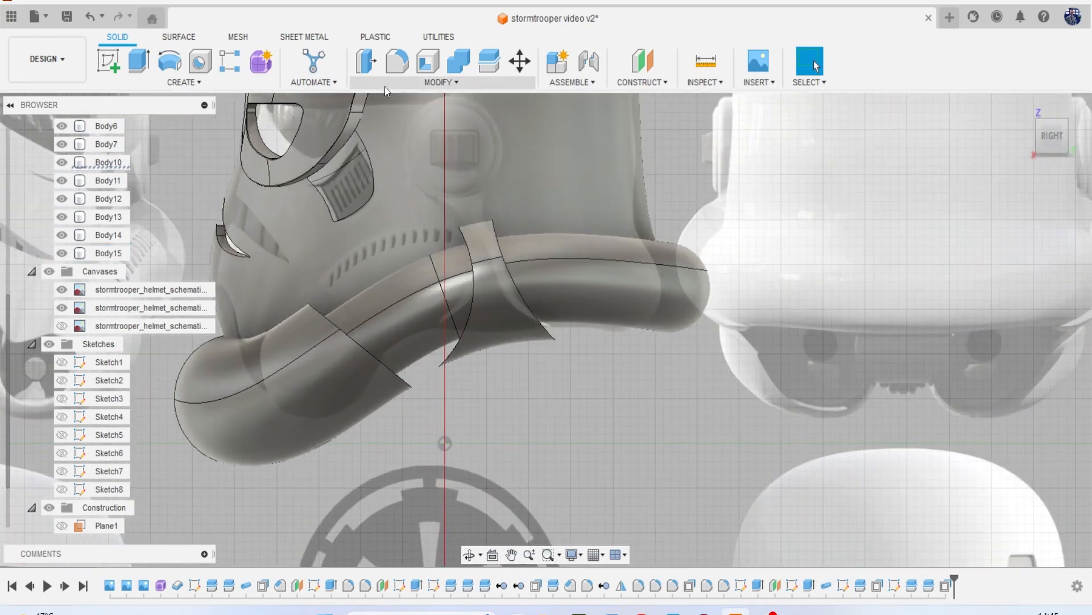
Chamfer the edges of the raised band's outer face with an equal distance of 1 mm.
{"action": "left_click", "coordinate": [397, 90]}
{"action": "left_click", "coordinate": [395, 123]}
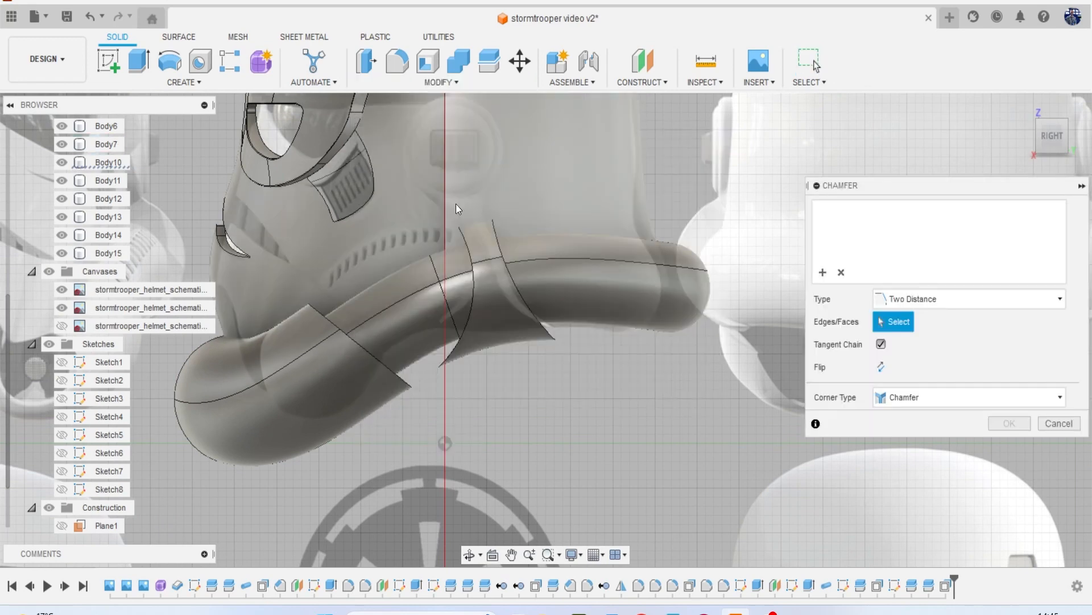
{"action": "scroll", "coordinate": [458, 222], "scroll_direction": "up", "scroll_amount": 2}
{"action": "left_click", "coordinate": [492, 298]}
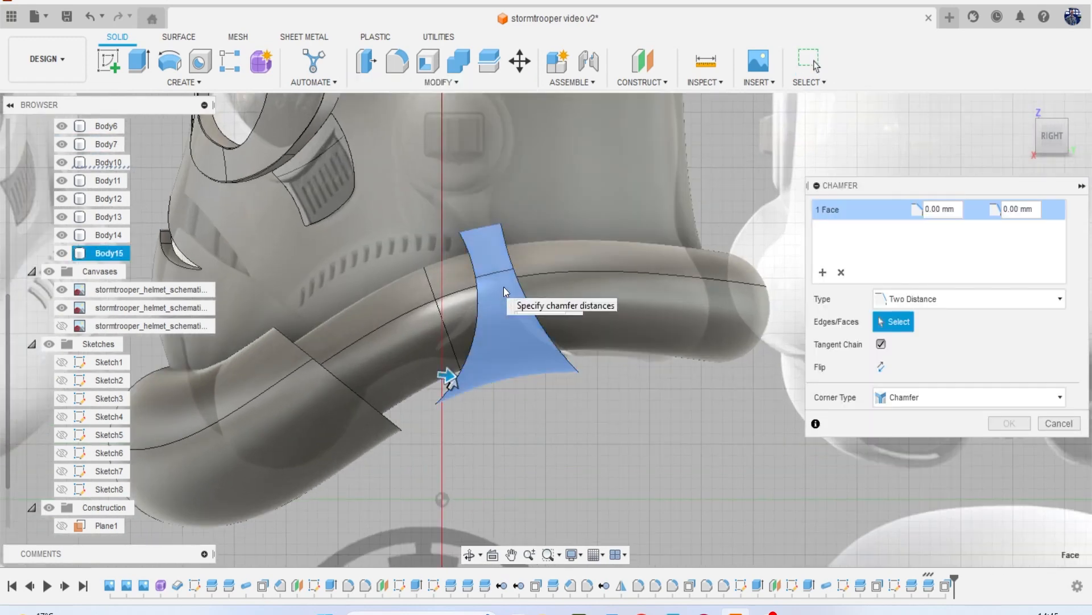
{"action": "type", "text": ".1"}
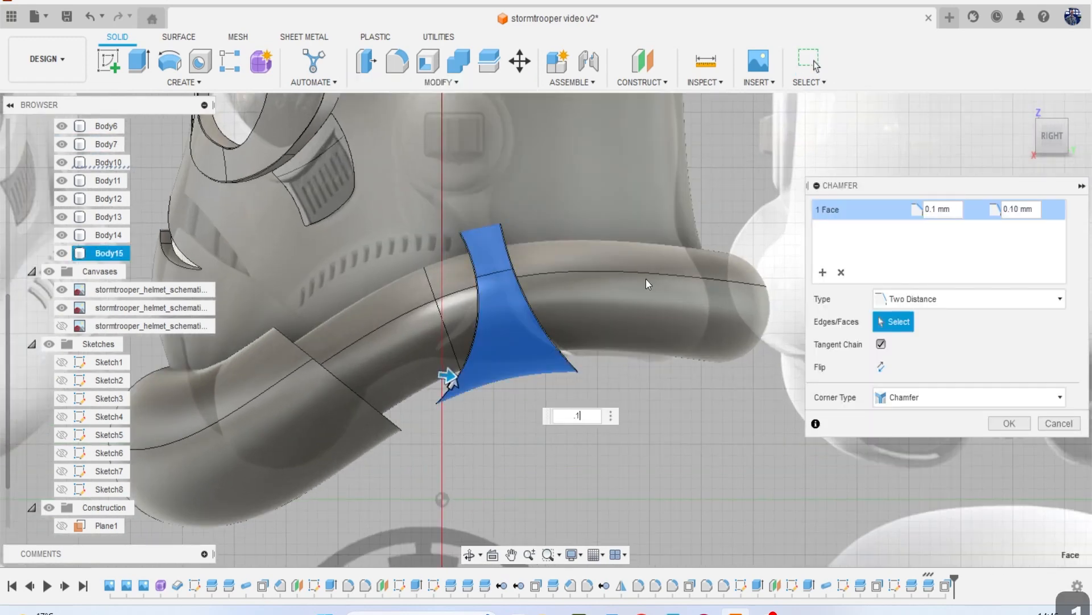
{"action": "left_click", "coordinate": [900, 295]}
{"action": "left_click", "coordinate": [887, 315]}
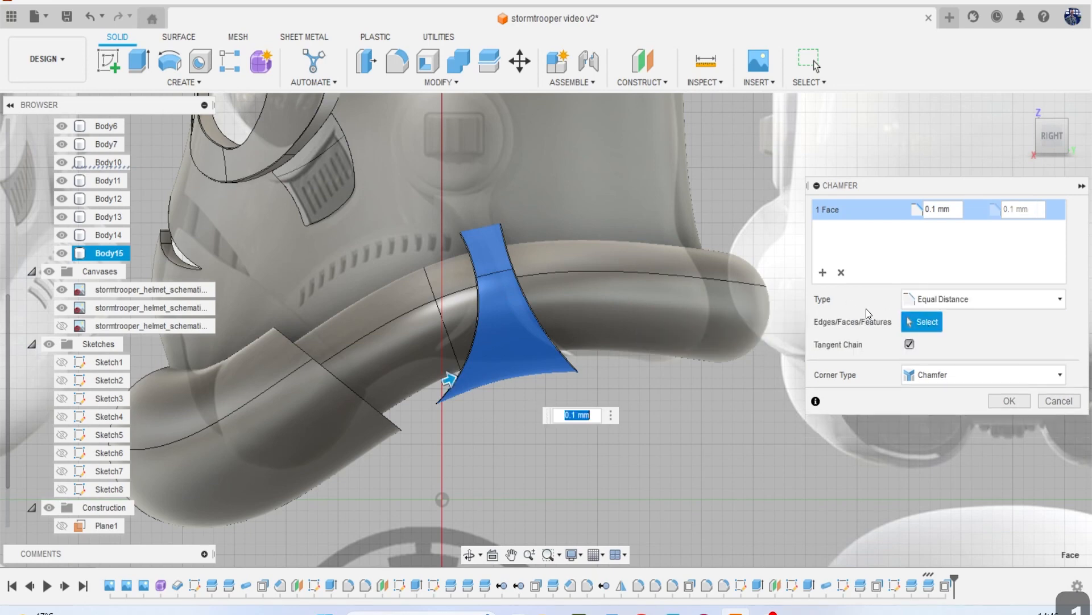
{"action": "left_click", "coordinate": [593, 417]}
{"action": "type", "text": "1"}
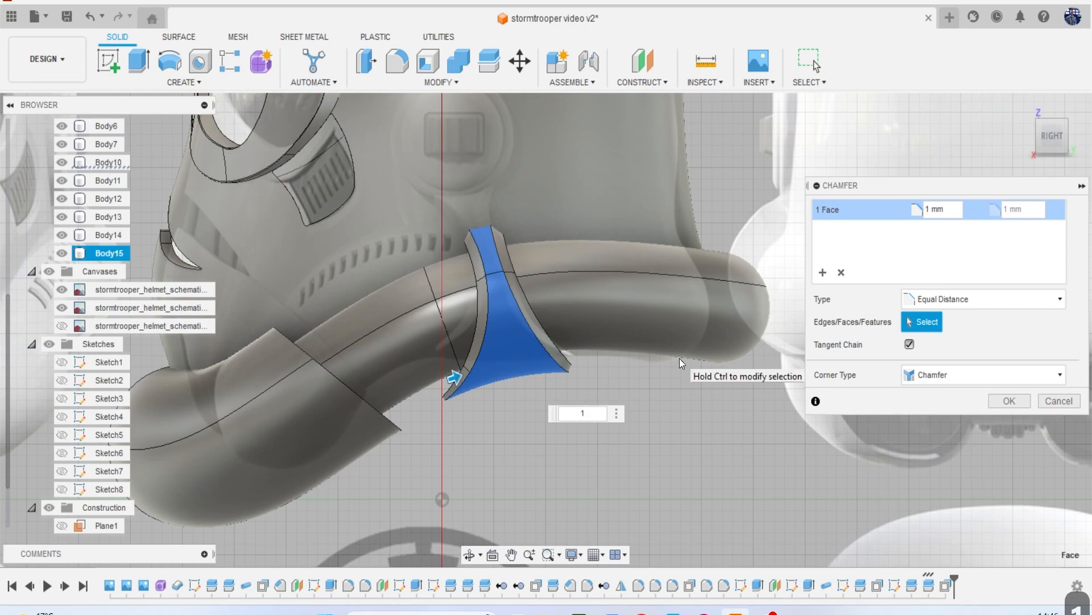
{"action": "left_click", "coordinate": [1003, 401]}
Compare the chamfered band and rim with the side-view reference, and hide the reference canvases.
{"action": "scroll", "coordinate": [754, 394], "scroll_direction": "down", "scroll_amount": 1}
{"action": "mouse_move", "coordinate": [1052, 137]}
{"action": "left_mouse_down"}
{"action": "mouse_move", "coordinate": [1077, 132]}
{"action": "mouse_move", "coordinate": [1051, 138]}
{"action": "left_mouse_up"}
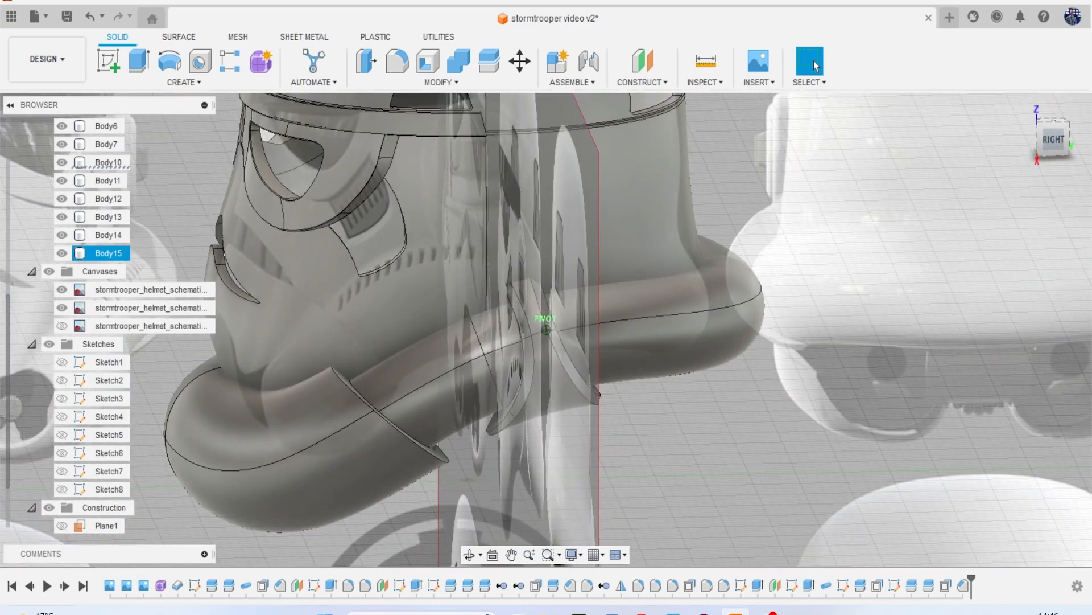
{"action": "left_click", "coordinate": [1058, 141]}
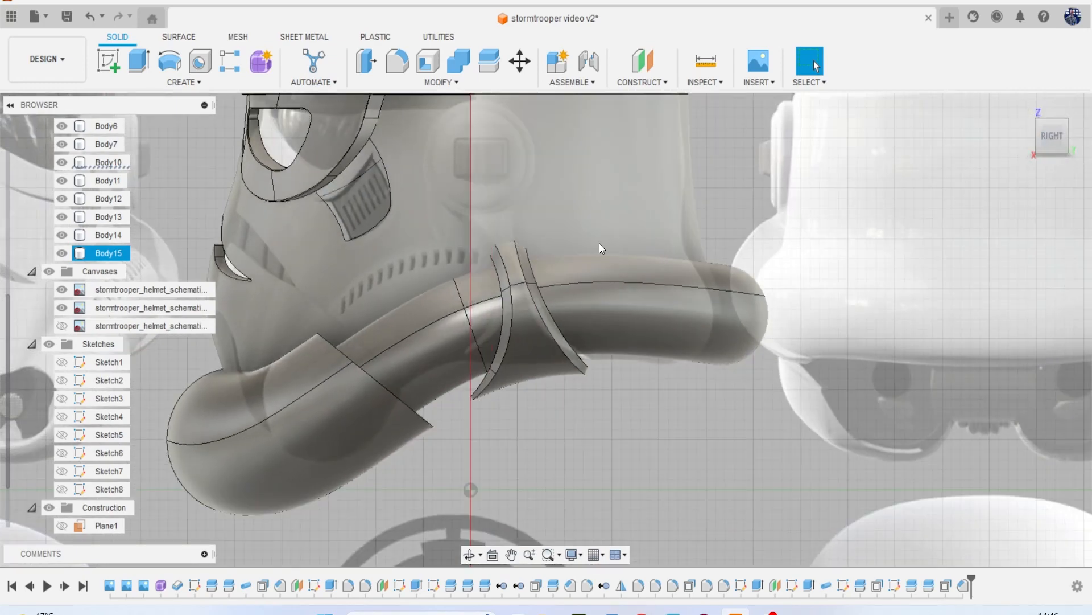
{"action": "scroll", "coordinate": [599, 244], "scroll_direction": "down", "scroll_amount": 3}
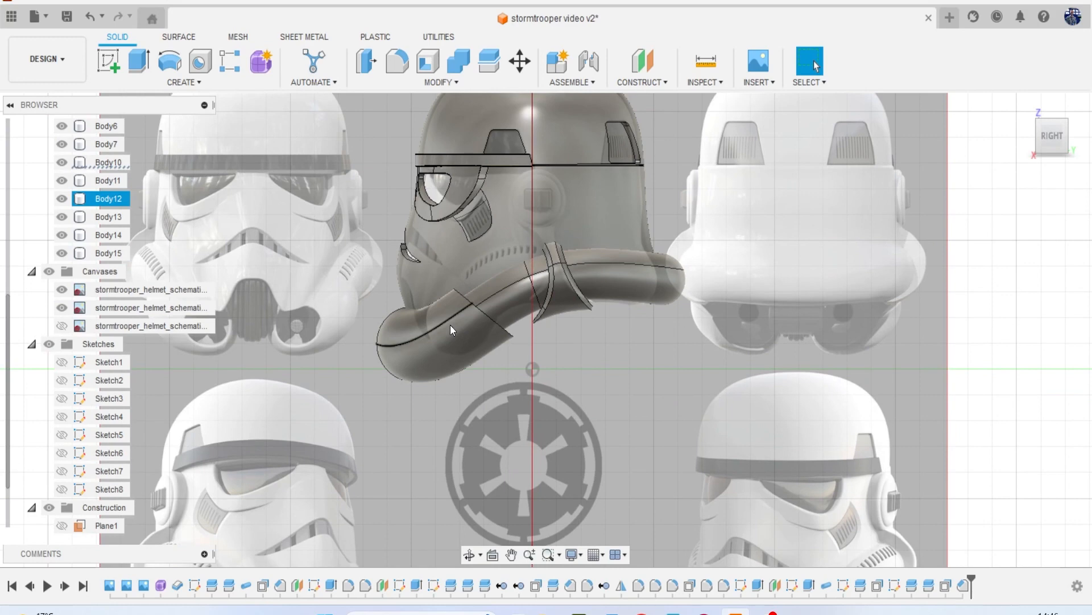
{"action": "scroll", "coordinate": [484, 289], "scroll_direction": "up", "scroll_amount": 2}
{"action": "scroll", "coordinate": [549, 242], "scroll_direction": "down", "scroll_amount": 3}
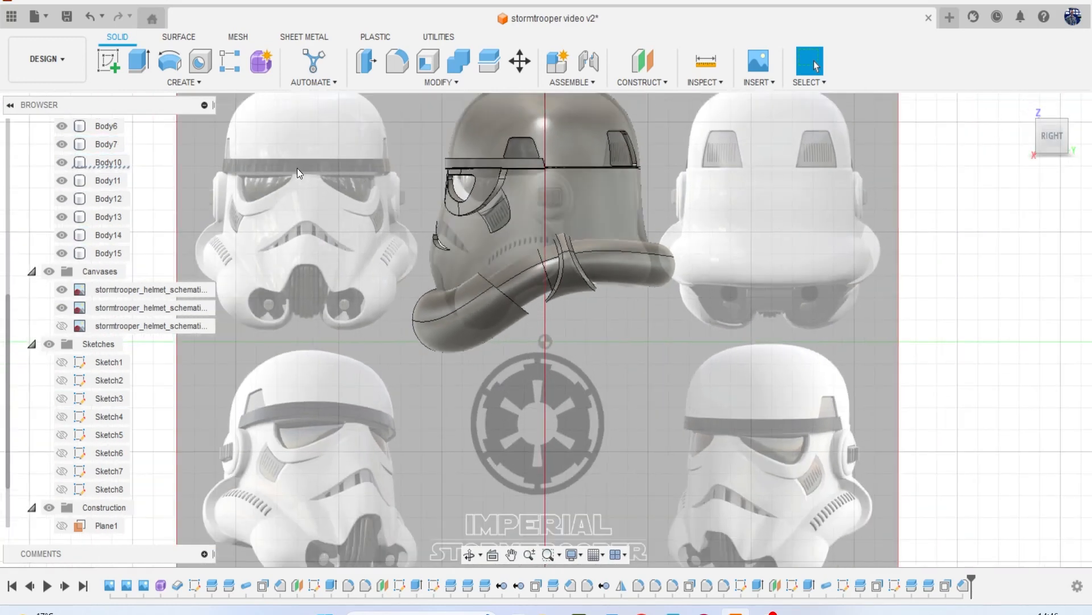
{"action": "left_click", "coordinate": [49, 271]}
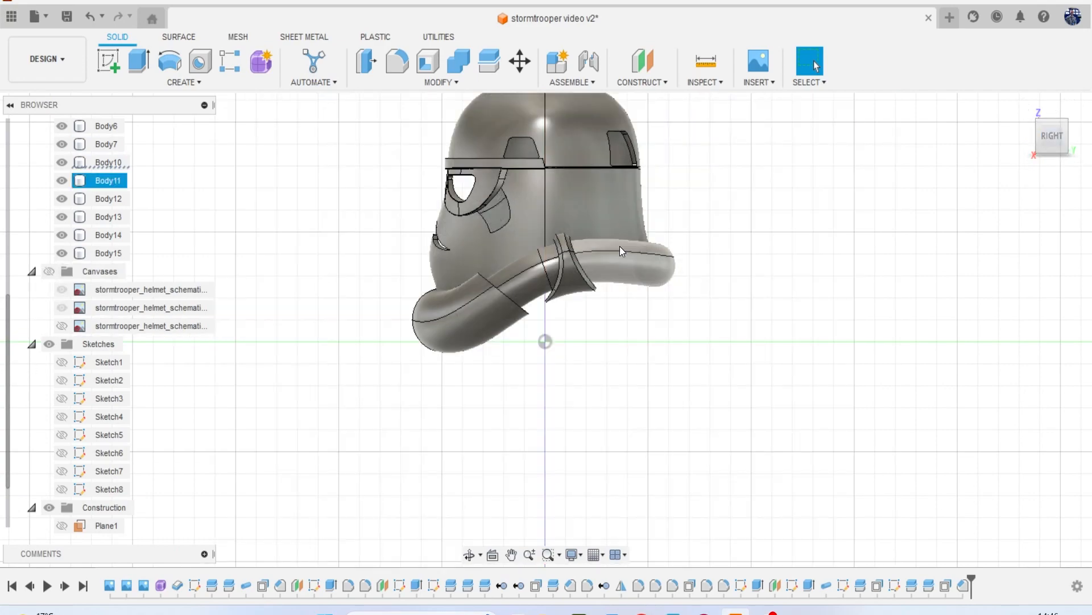
Redisplay construction plane Plane3 beside the helmet and check its position in the front view.
{"action": "left_click", "coordinate": [1058, 145]}
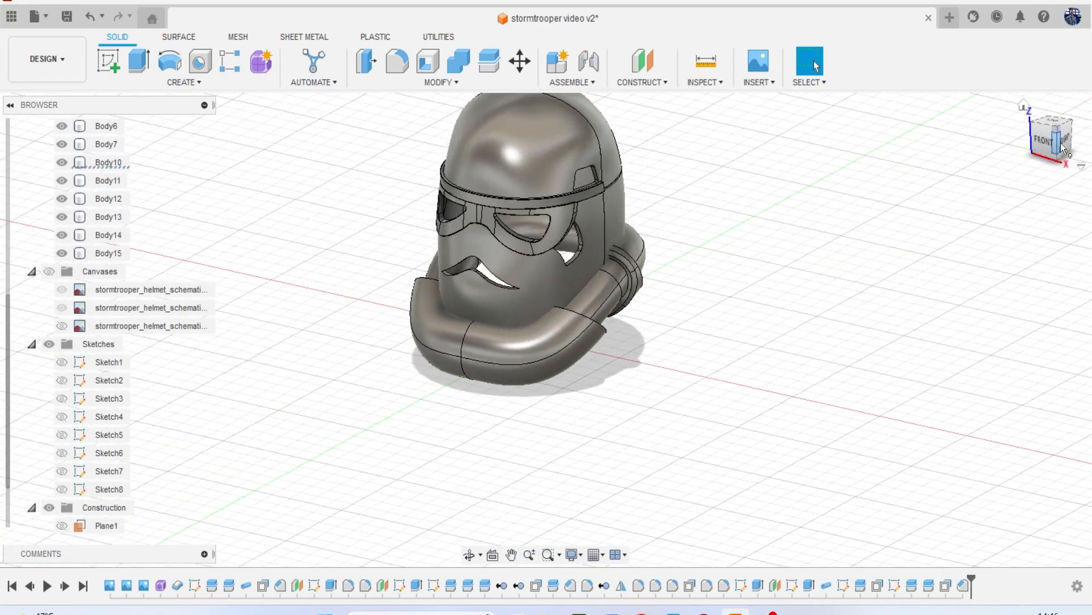
{"action": "left_click", "coordinate": [1045, 142]}
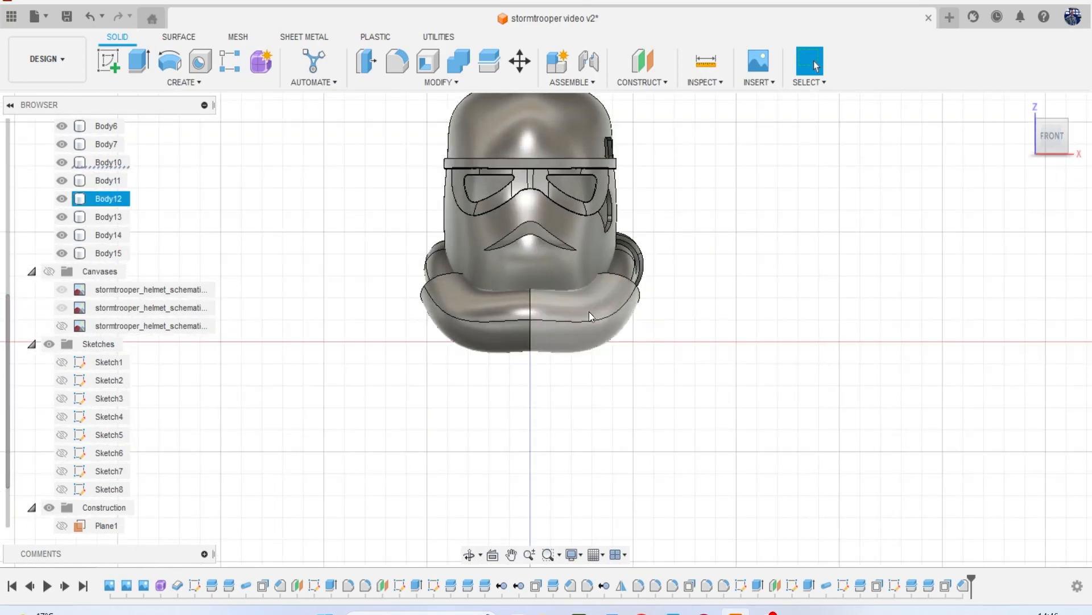
{"action": "scroll", "coordinate": [84, 494], "scroll_direction": "down", "scroll_amount": 2}
{"action": "left_click", "coordinate": [63, 527]}
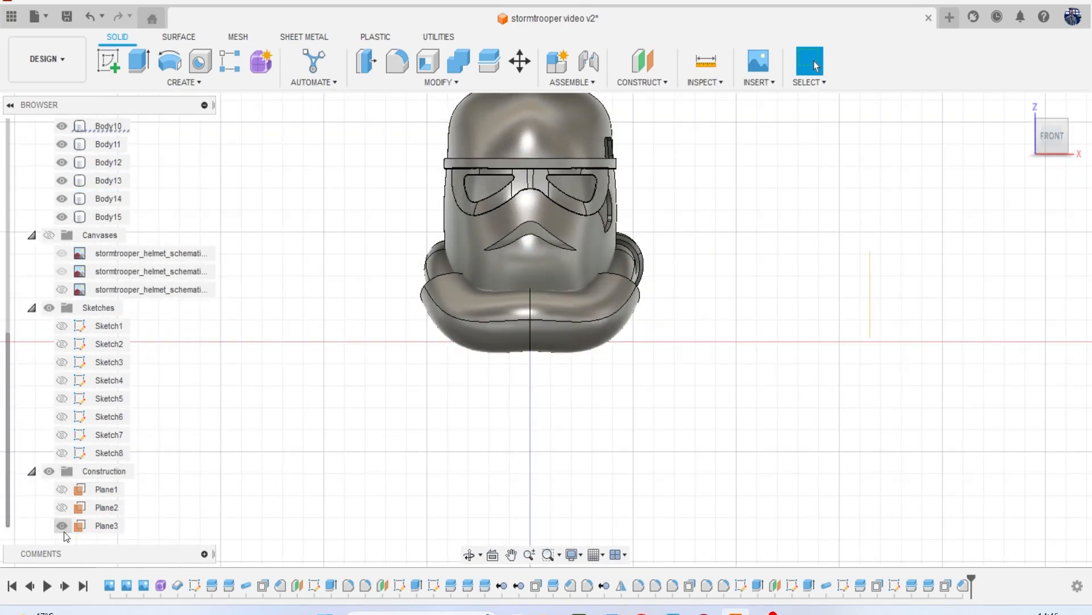
{"action": "scroll", "coordinate": [455, 418], "scroll_direction": "down", "scroll_amount": 2}
{"action": "middle_click_drag", "start_coordinate": [831, 273], "coordinate": [778, 299]}
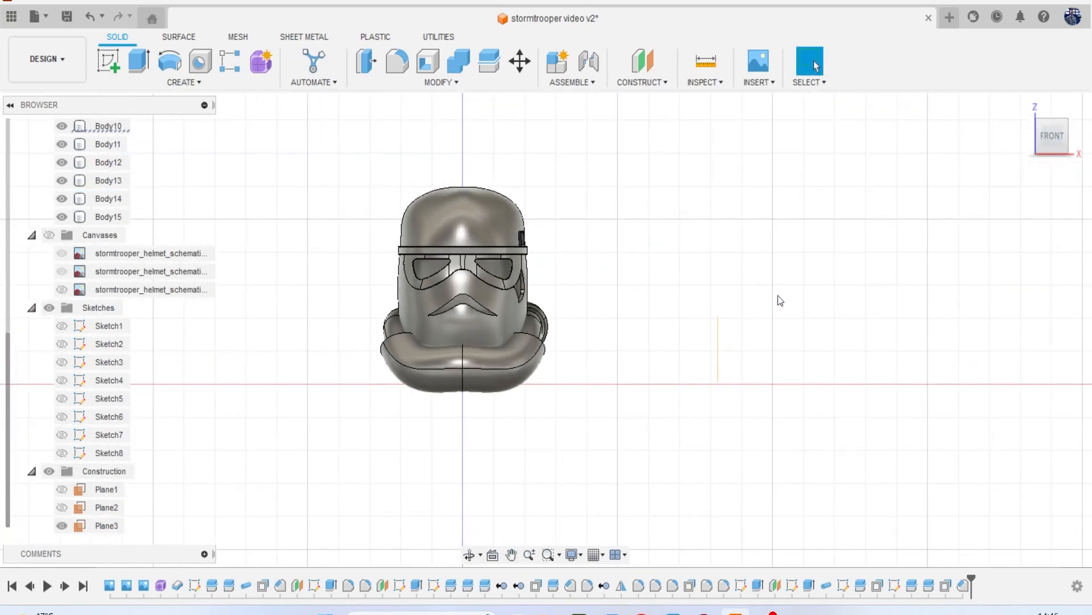
Sketch an inclined line about 16.5 mm long on Plane3, running roughly parallel above the rim tube's middle section.
{"action": "left_click", "coordinate": [1053, 152]}
{"action": "left_click", "coordinate": [112, 67]}
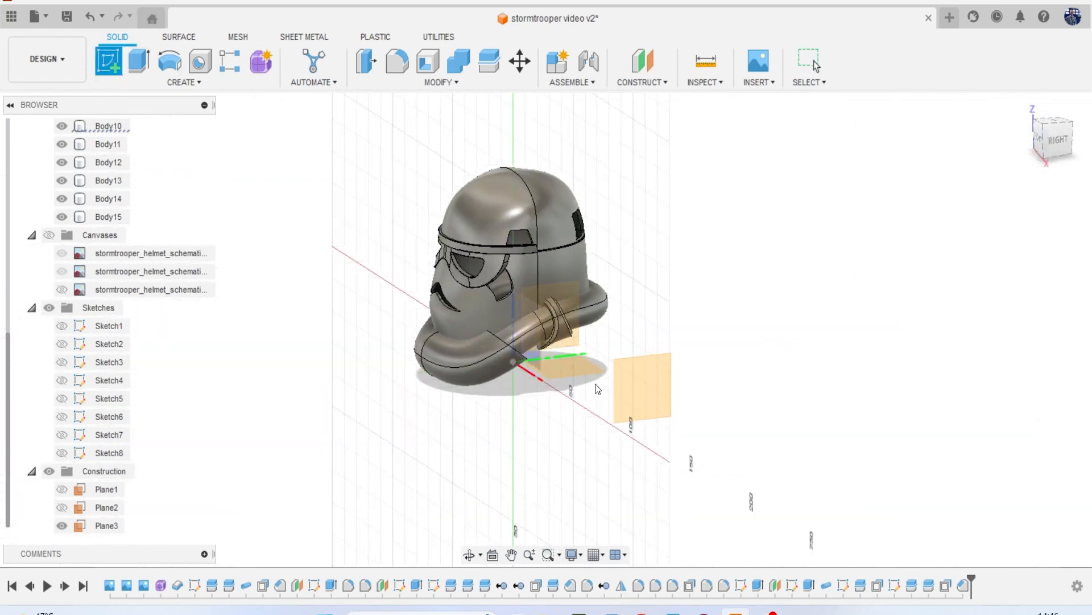
{"action": "left_click", "coordinate": [637, 367]}
{"action": "key", "text": "l"}
{"action": "scroll", "coordinate": [487, 310], "scroll_direction": "up", "scroll_amount": 5}
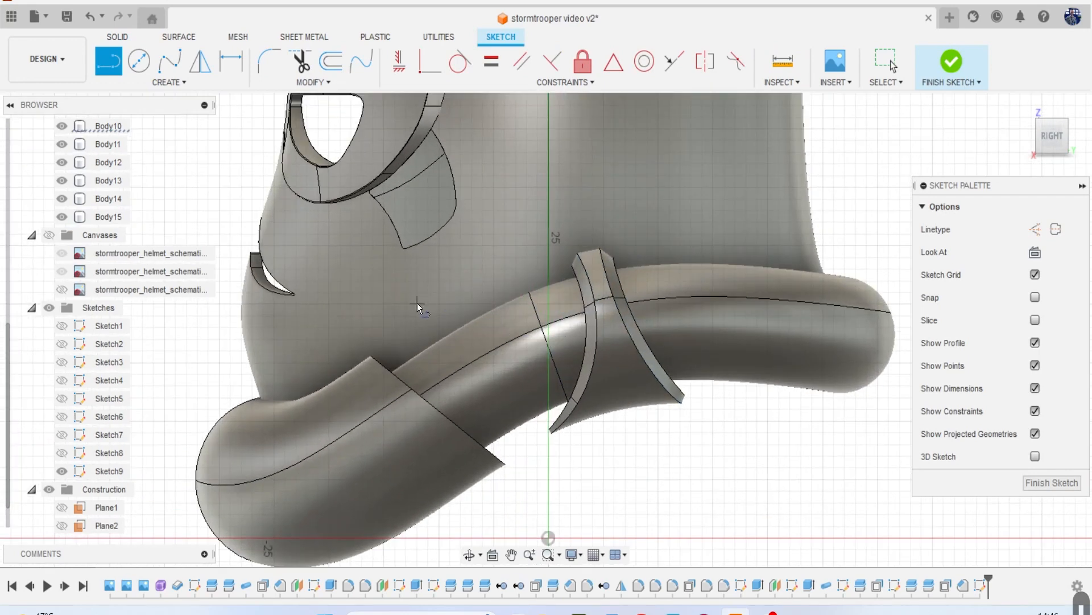
{"action": "left_click", "coordinate": [393, 321]}
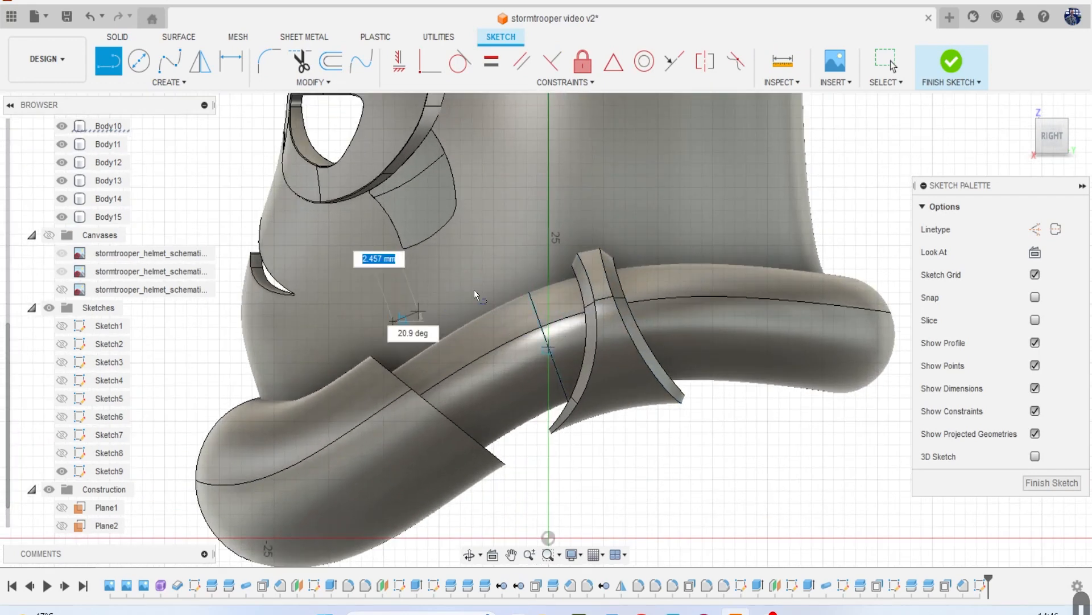
{"action": "left_click", "coordinate": [557, 237]}
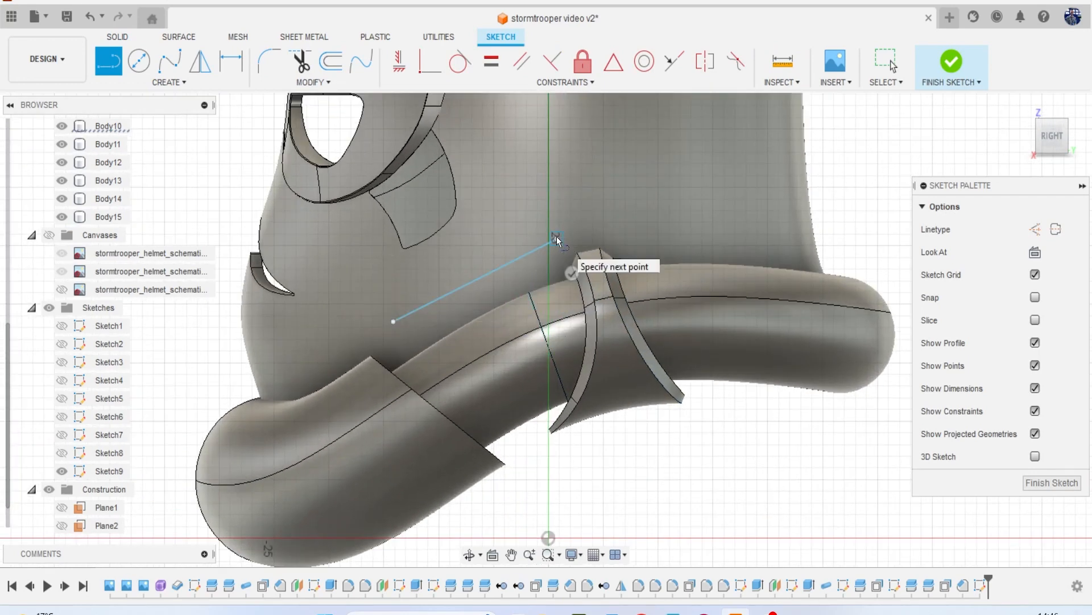
{"action": "key", "text": "Escape"}
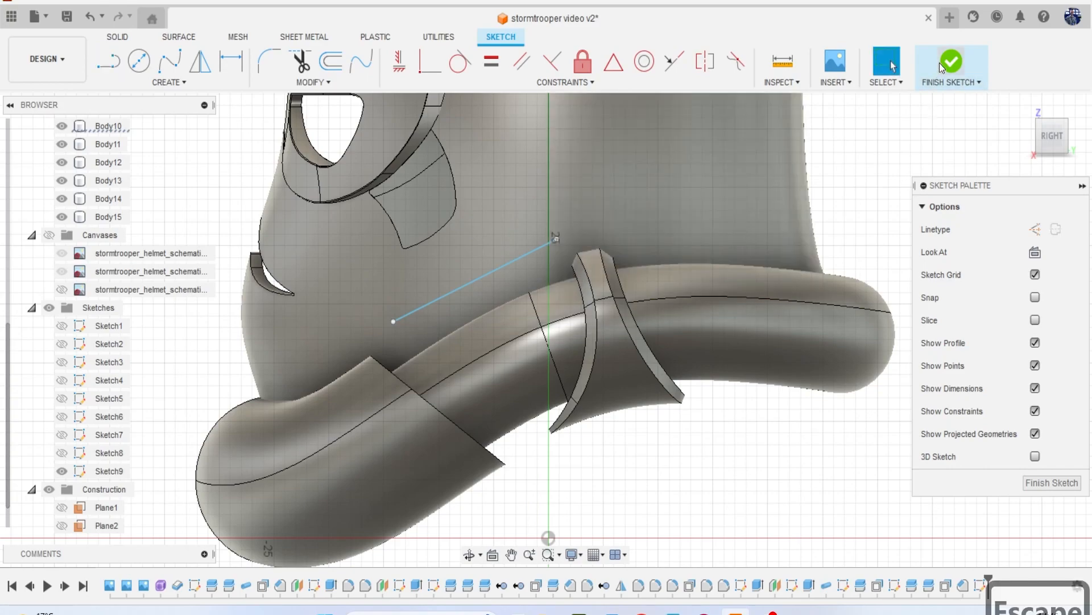
{"action": "left_click", "coordinate": [940, 63]}
Create a construction plane through the inclined sketch line at an angle of -30 degrees.
{"action": "scroll", "coordinate": [871, 193], "scroll_direction": "down", "scroll_amount": 2}
{"action": "left_click_drag", "start_coordinate": [1055, 137], "coordinate": [1076, 149]}
{"action": "middle_click_drag", "start_coordinate": [899, 213], "coordinate": [917, 214], "text": "shift"}
{"action": "scroll", "coordinate": [911, 213], "scroll_direction": "down", "scroll_amount": 2}
{"action": "left_click", "coordinate": [648, 82]}
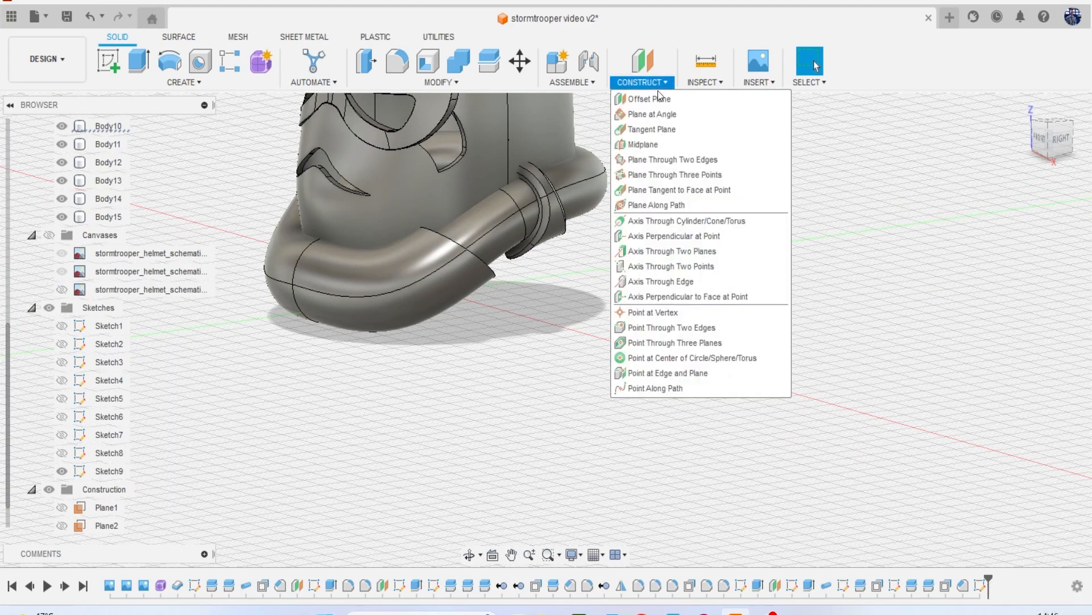
{"action": "left_click", "coordinate": [676, 110]}
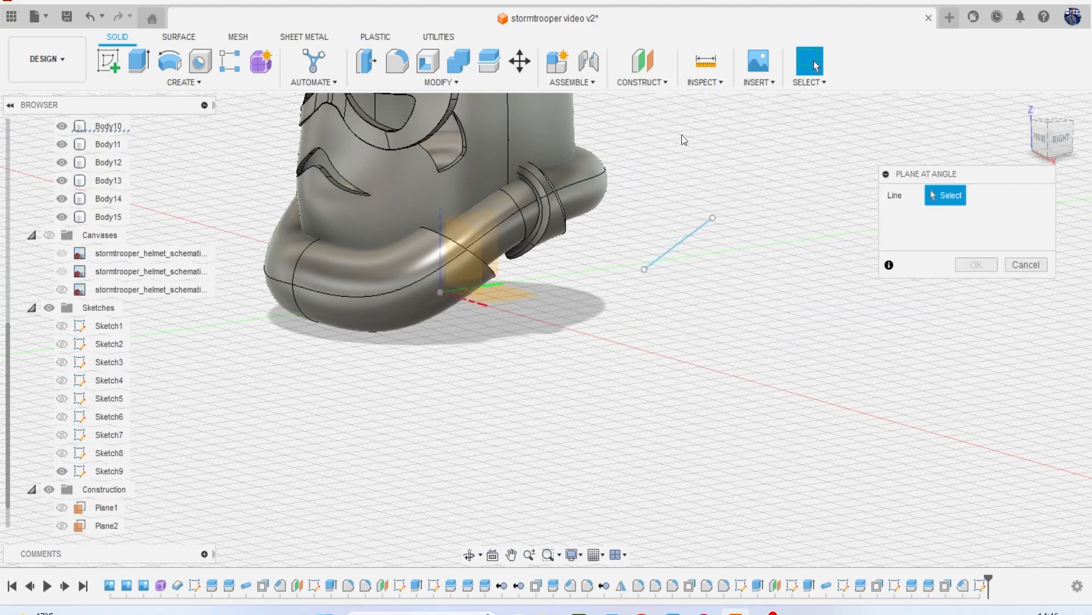
{"action": "left_click", "coordinate": [689, 244]}
{"action": "left_click", "coordinate": [1045, 151]}
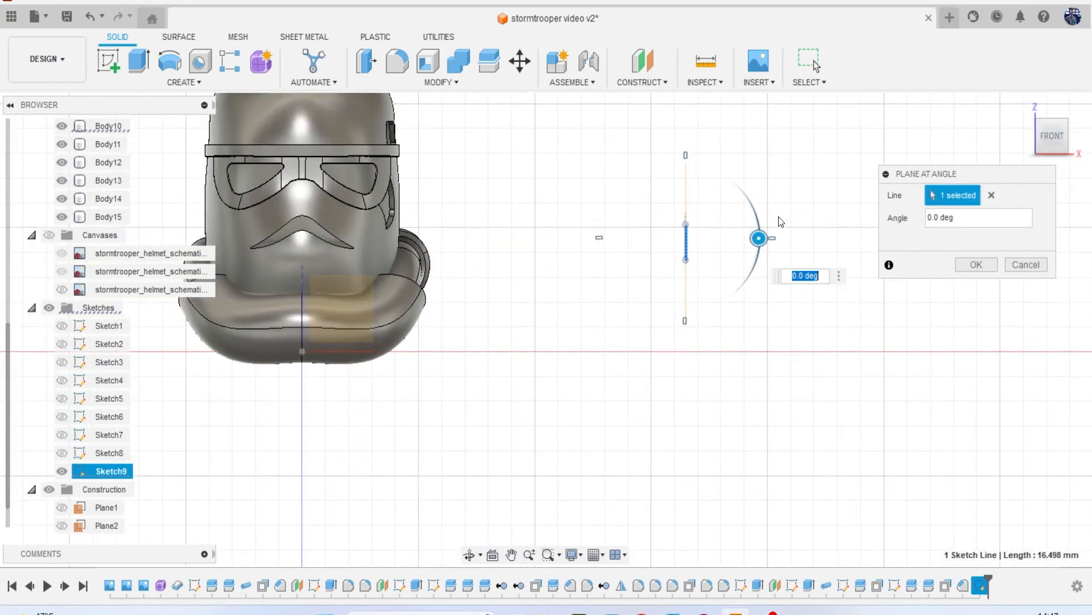
{"action": "left_click_drag", "start_coordinate": [759, 237], "coordinate": [752, 202]}
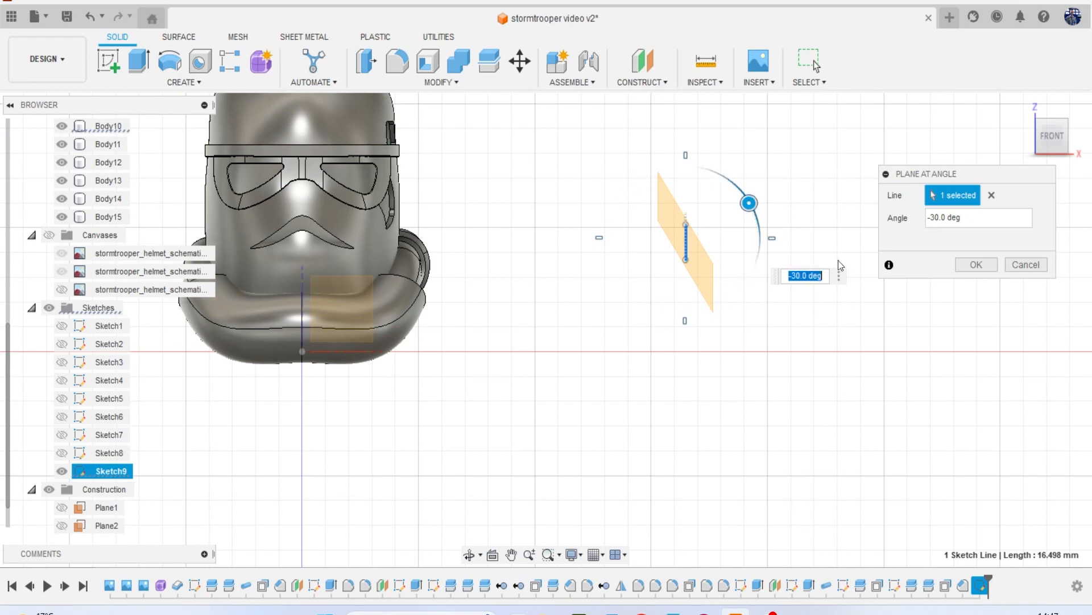
{"action": "left_click", "coordinate": [977, 265]}
Sketch a shallow three-point arc on the angled plane, along the tube section between the front rim collar and the raised band.
{"action": "left_click", "coordinate": [1064, 145]}
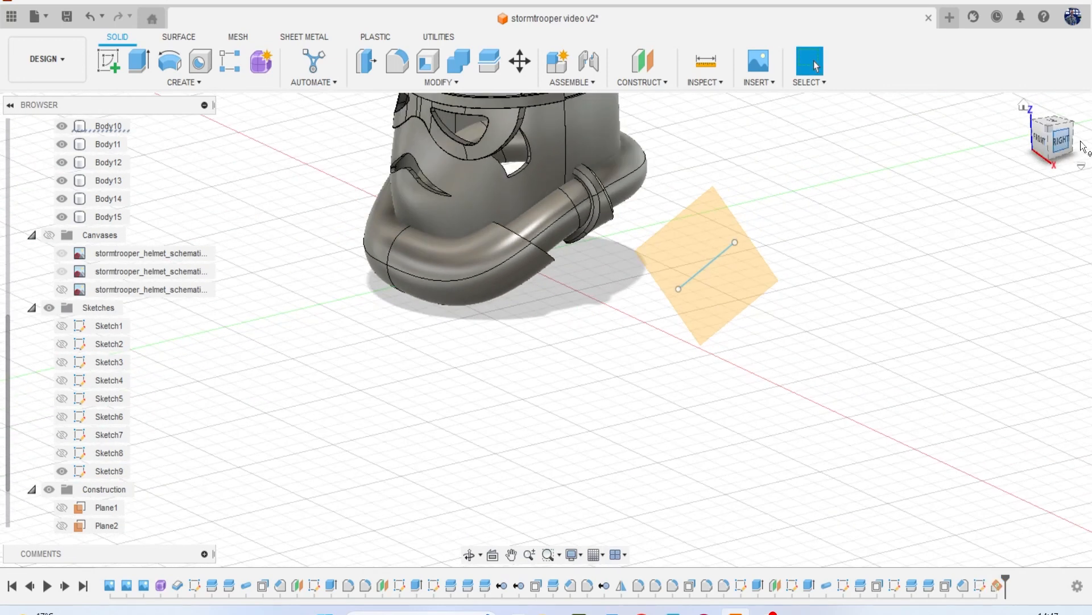
{"action": "left_click", "coordinate": [107, 62]}
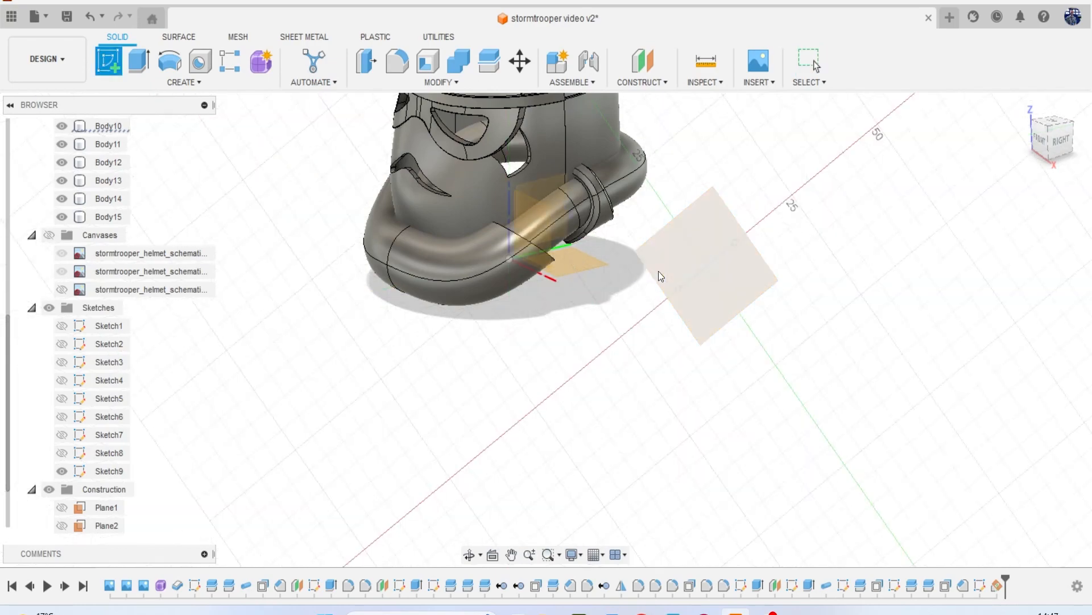
{"action": "left_click", "coordinate": [690, 245]}
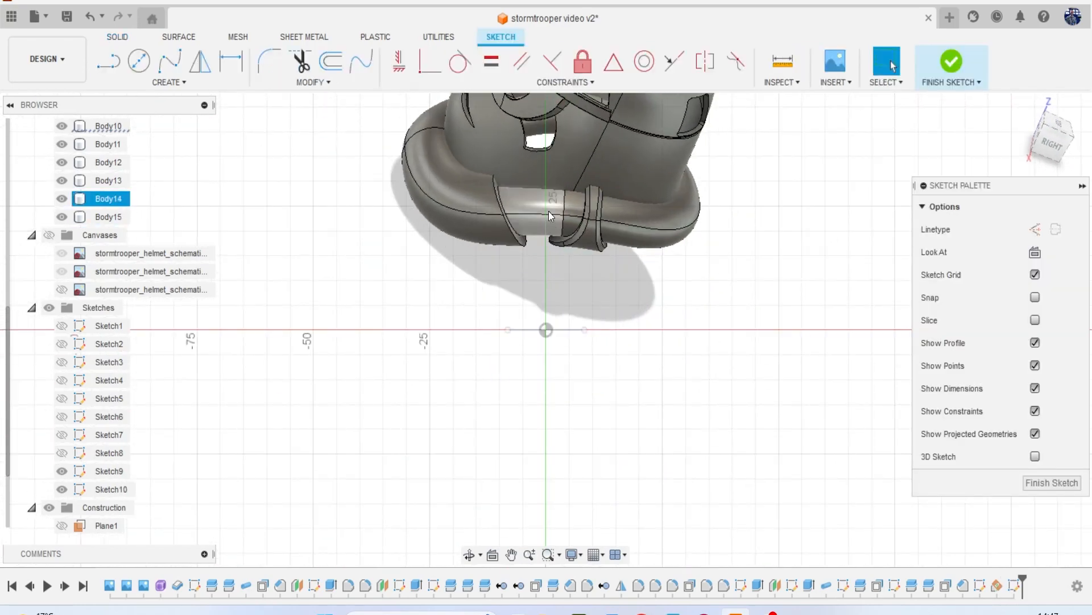
{"action": "scroll", "coordinate": [542, 208], "scroll_direction": "up", "scroll_amount": 4}
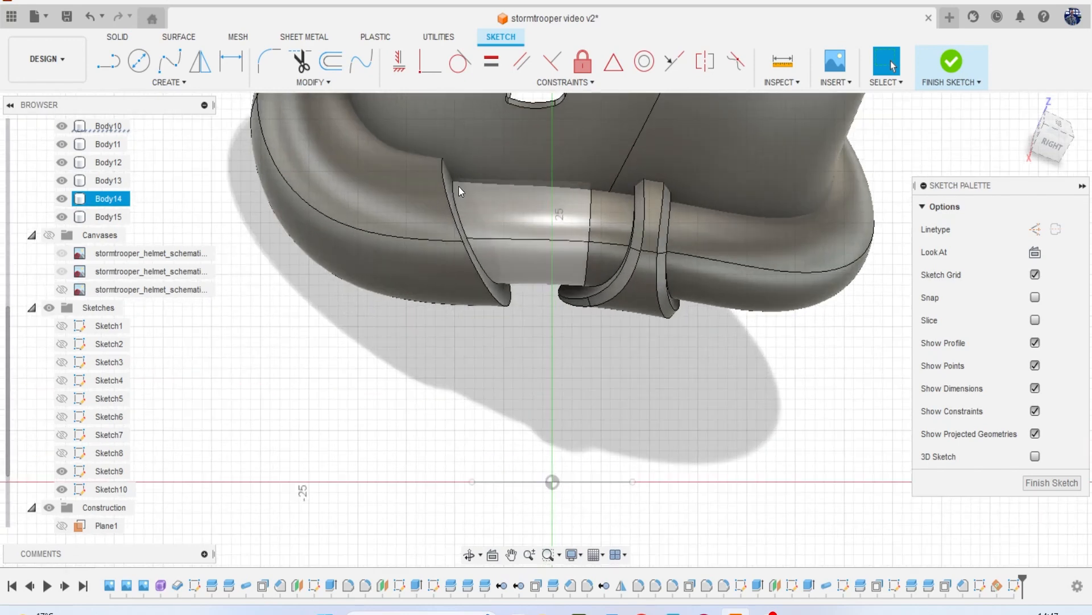
{"action": "left_click", "coordinate": [168, 83]}
{"action": "mouse_move", "coordinate": [155, 142]}
{"action": "left_click", "coordinate": [239, 144]}
{"action": "scroll", "coordinate": [376, 182], "scroll_direction": "up", "scroll_amount": 1}
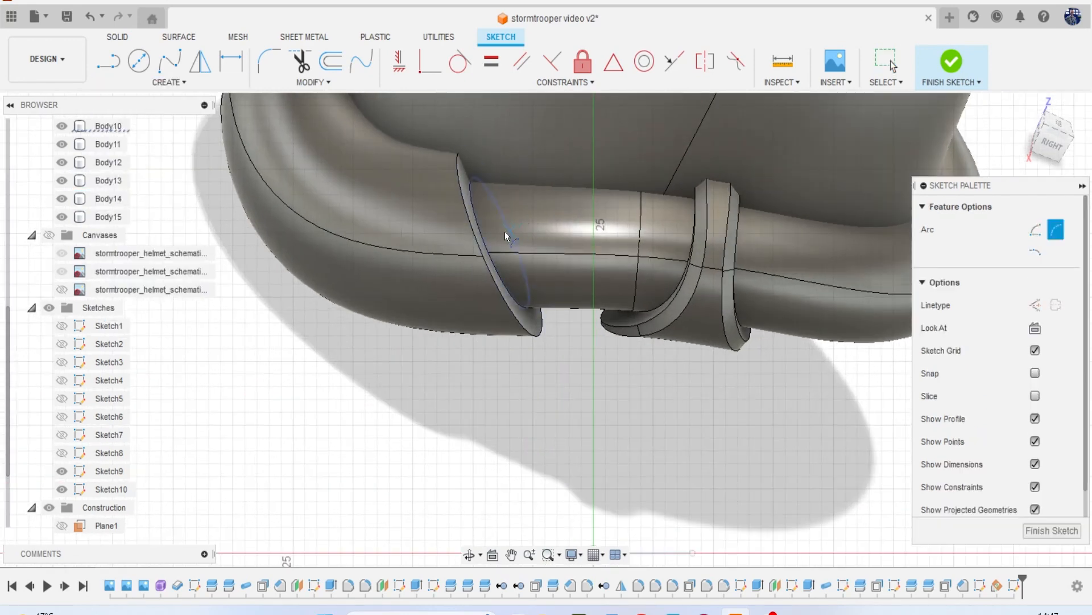
{"action": "scroll", "coordinate": [497, 228], "scroll_direction": "up", "scroll_amount": 1}
{"action": "left_click", "coordinate": [490, 228]}
{"action": "left_click", "coordinate": [722, 230]}
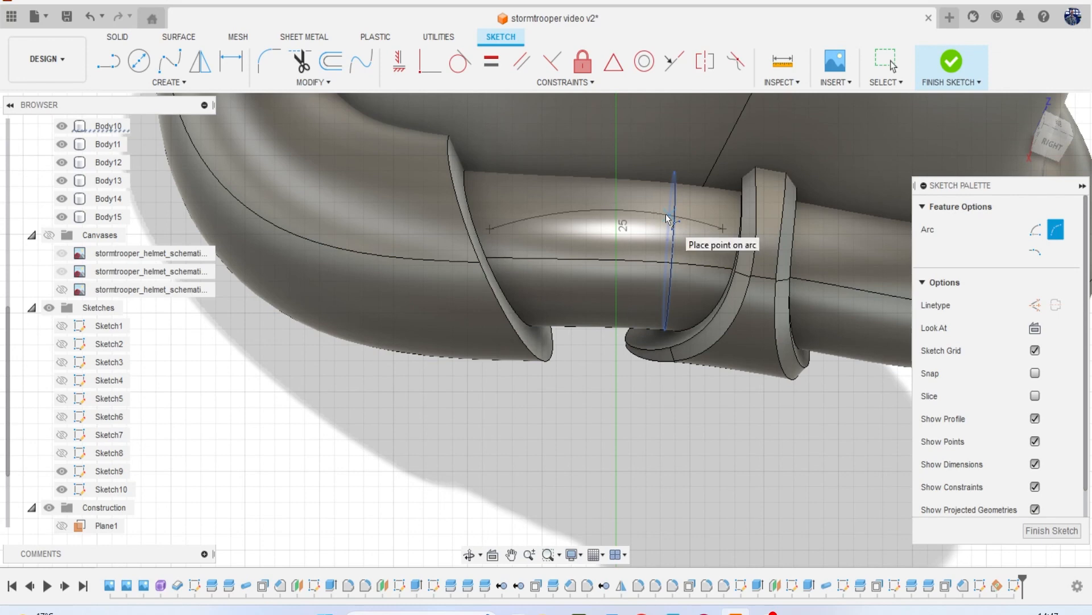
{"action": "left_click", "coordinate": [665, 214]}
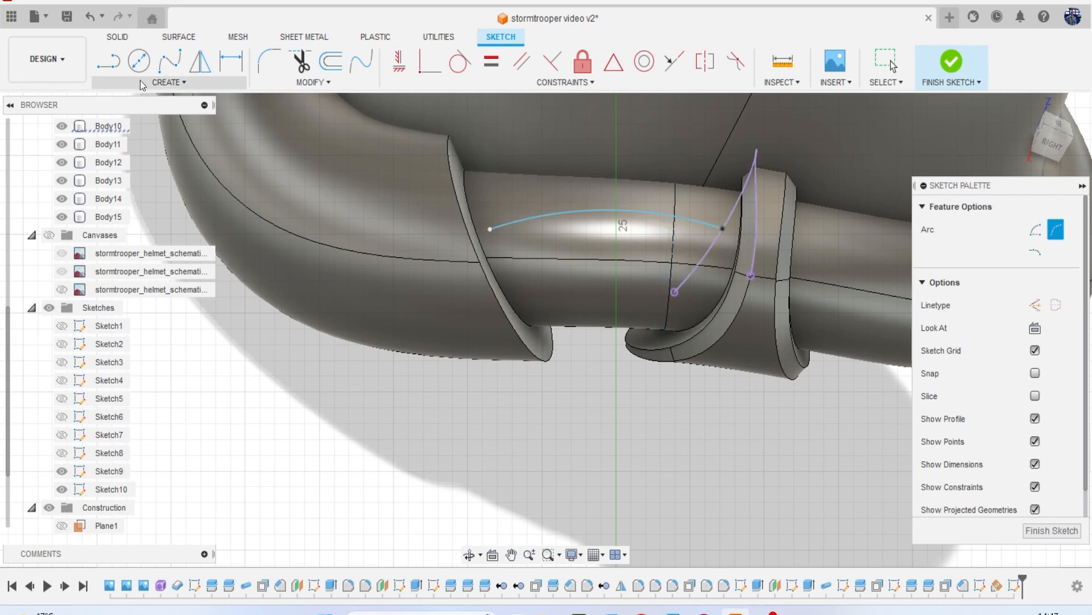
Add a narrow center rectangle about 0.5 by 3.7 mm on the arc near its front end, and finish the sketch.
{"action": "key", "text": "r"}
{"action": "left_click", "coordinate": [1034, 253]}
{"action": "scroll", "coordinate": [689, 273], "scroll_direction": "up", "scroll_amount": 2}
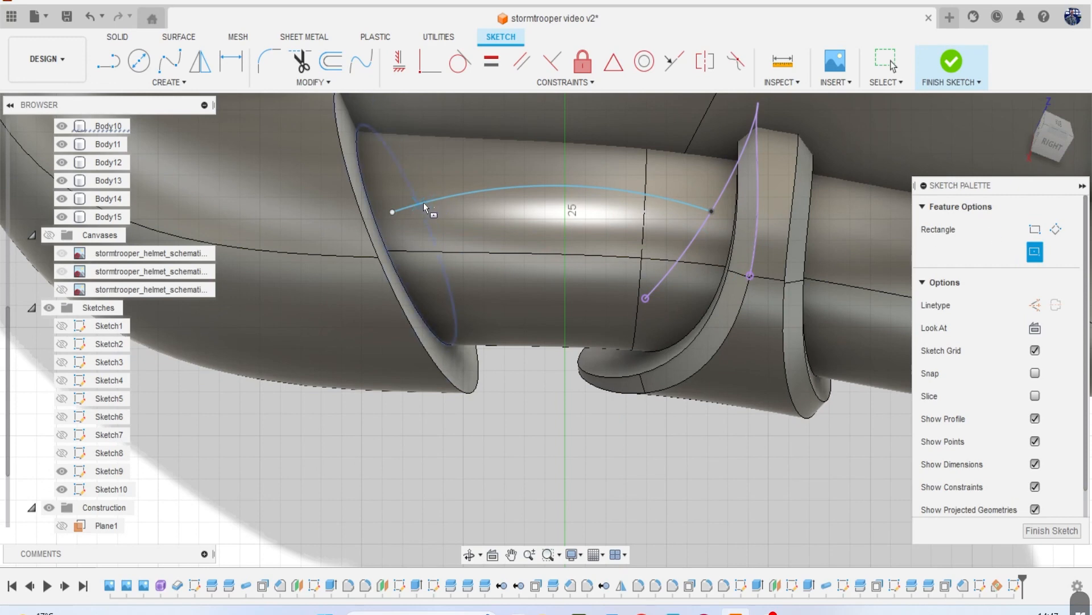
{"action": "left_click", "coordinate": [418, 203]}
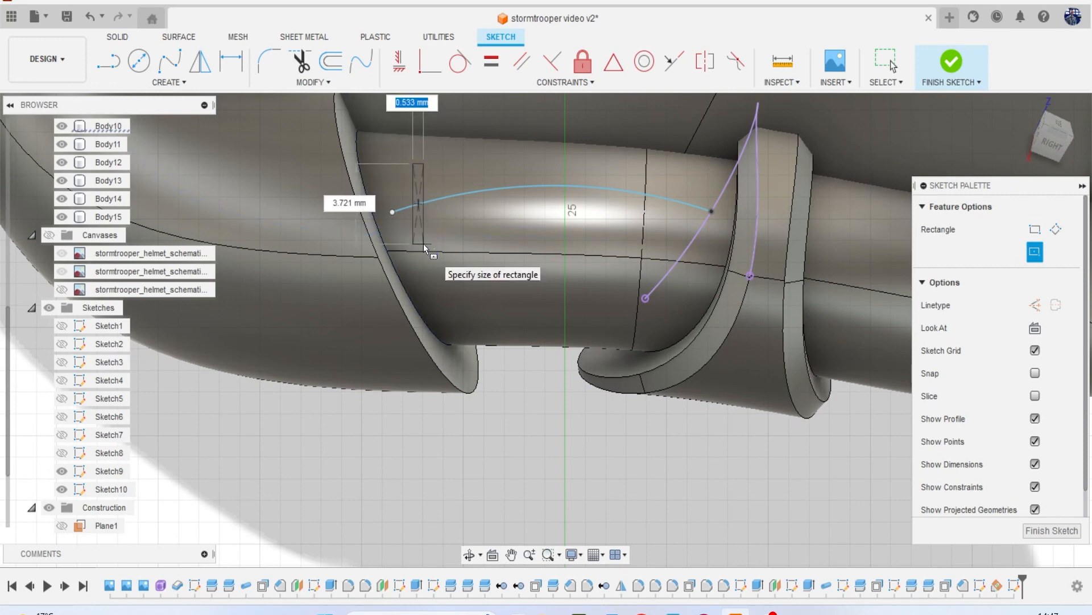
{"action": "left_click", "coordinate": [423, 244]}
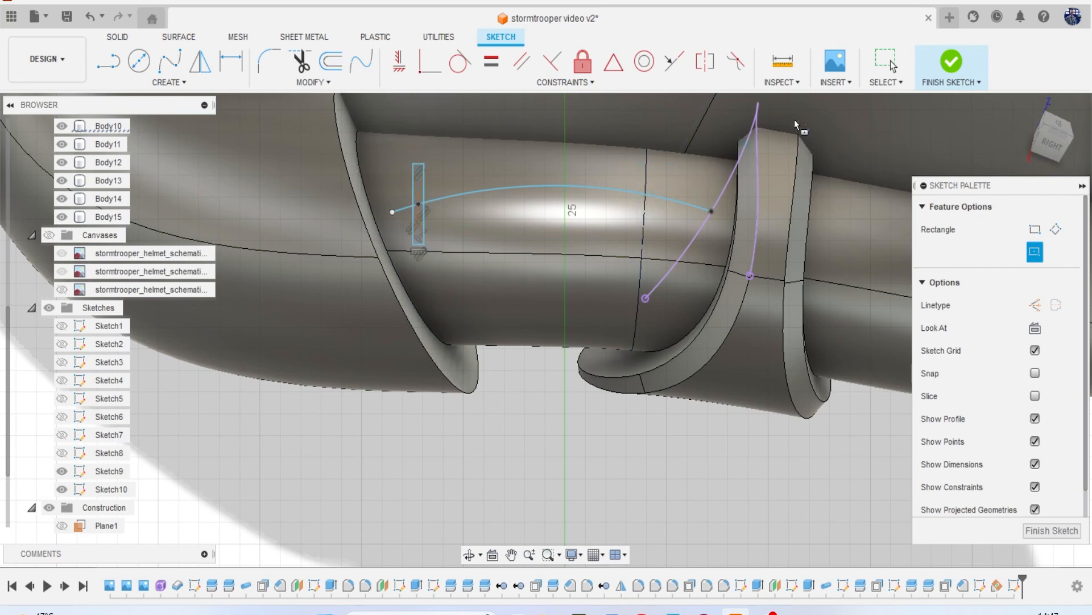
{"action": "left_click", "coordinate": [948, 64]}
Extrude both halves of the narrow rectangle about -61 mm as a cut into the rim tube section.
{"action": "key", "text": "e"}
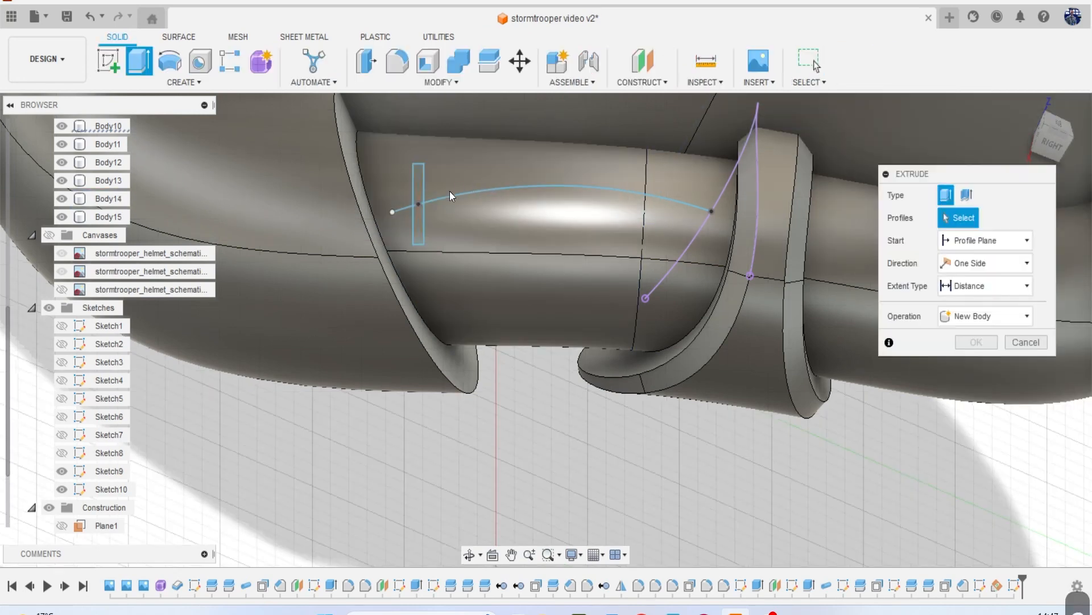
{"action": "left_click", "coordinate": [421, 221]}
{"action": "left_click", "coordinate": [423, 192]}
{"action": "scroll", "coordinate": [436, 202], "scroll_direction": "down", "scroll_amount": 2}
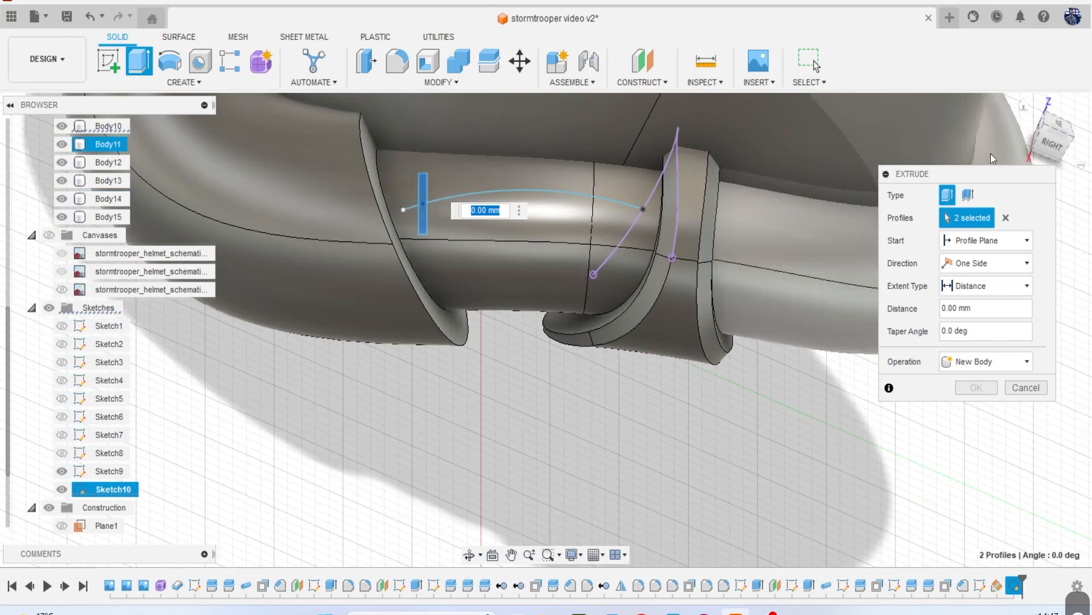
{"action": "left_click_drag", "start_coordinate": [1059, 142], "coordinate": [446, 247]}
{"action": "scroll", "coordinate": [455, 227], "scroll_direction": "up", "scroll_amount": 2}
{"action": "left_click_drag", "start_coordinate": [464, 177], "coordinate": [469, 291]}
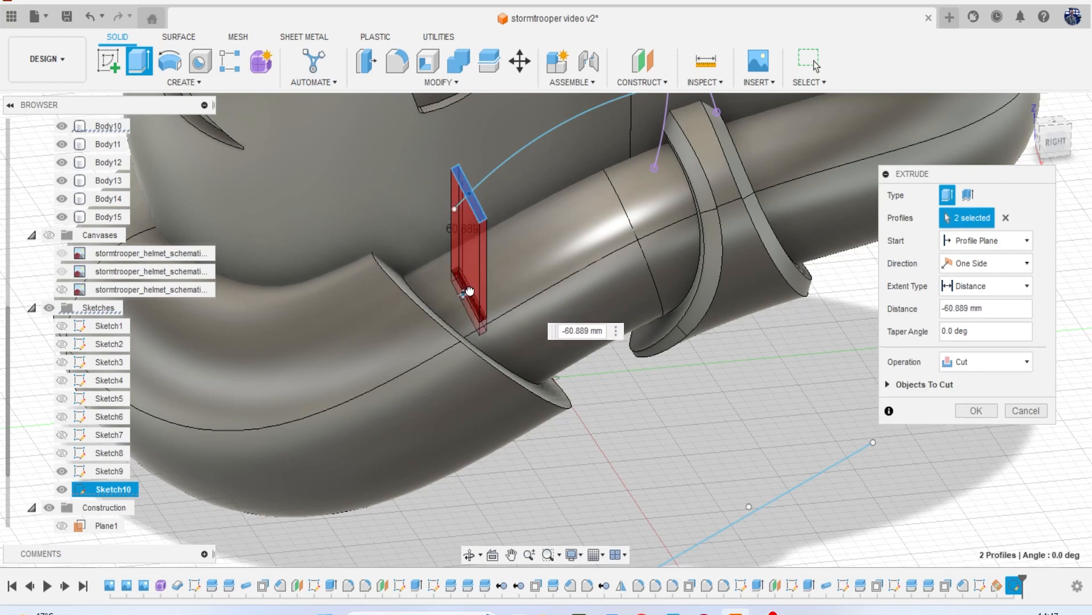
{"action": "left_click", "coordinate": [975, 410]}
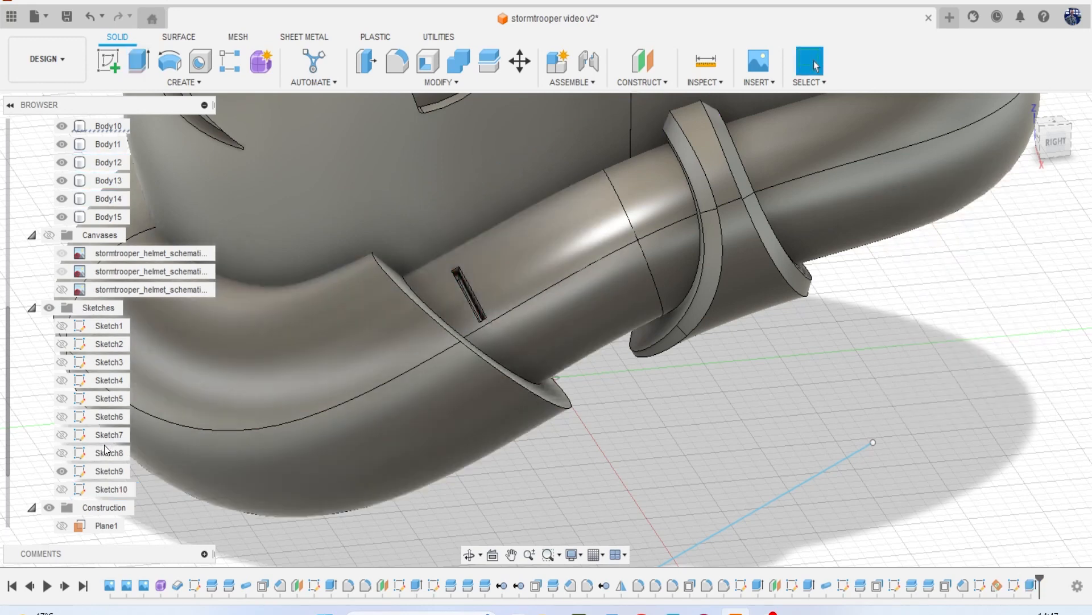
Examine the slot cut into the rim tube up close, and check the rim from the back of the helmet.
{"action": "scroll", "coordinate": [105, 450], "scroll_direction": "down", "scroll_amount": 2}
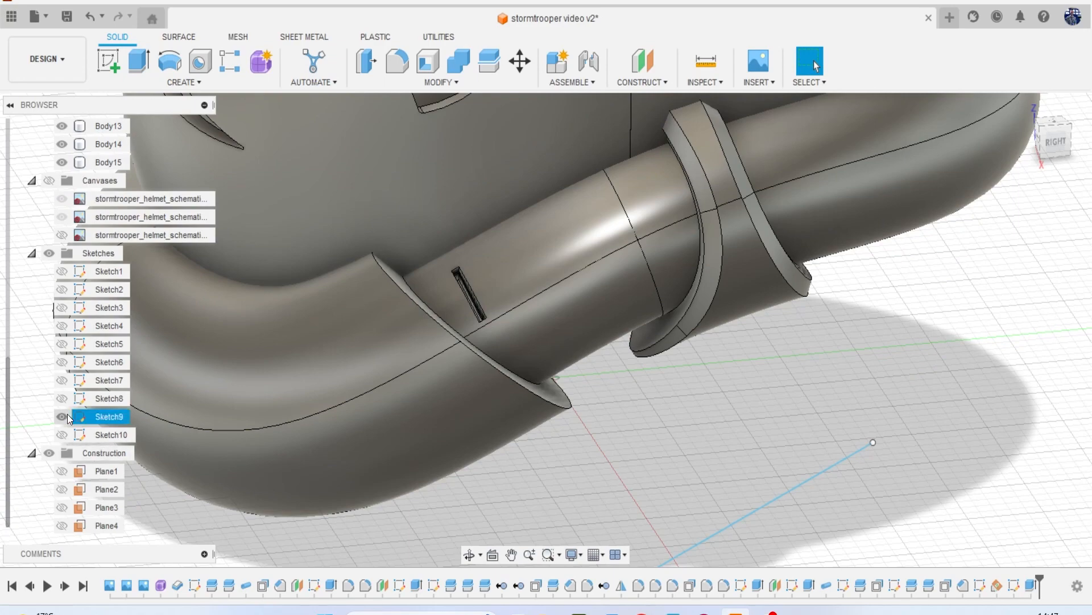
{"action": "scroll", "coordinate": [486, 285], "scroll_direction": "up", "scroll_amount": 6}
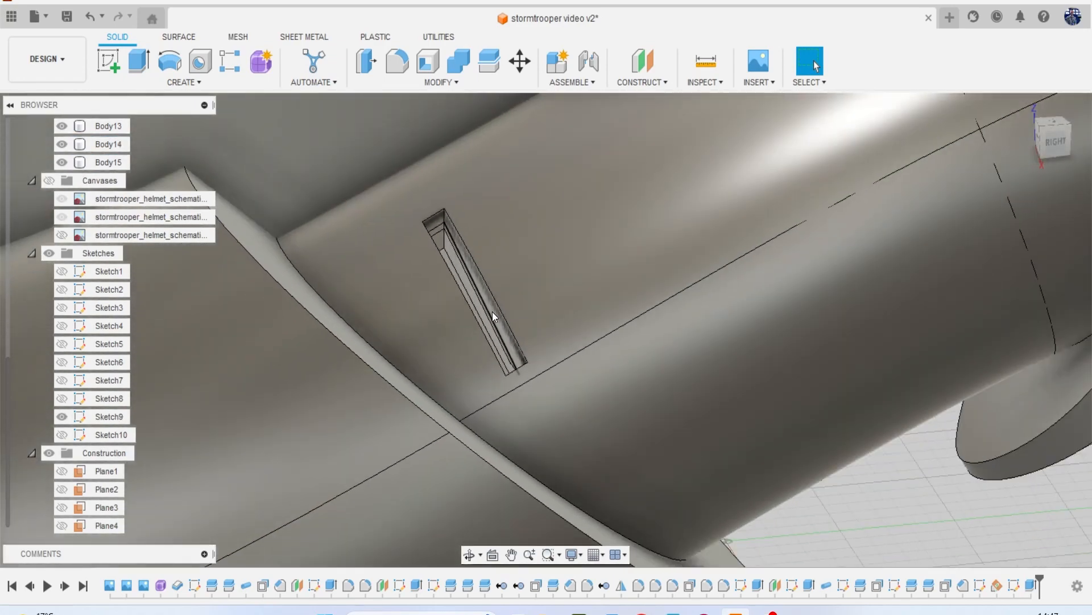
{"action": "left_click", "coordinate": [493, 312]}
{"action": "left_click_drag", "start_coordinate": [1038, 152], "coordinate": [1033, 152]}
{"action": "scroll", "coordinate": [750, 189], "scroll_direction": "down", "scroll_amount": 5}
{"action": "middle_click_drag", "start_coordinate": [882, 142], "coordinate": [756, 206]}
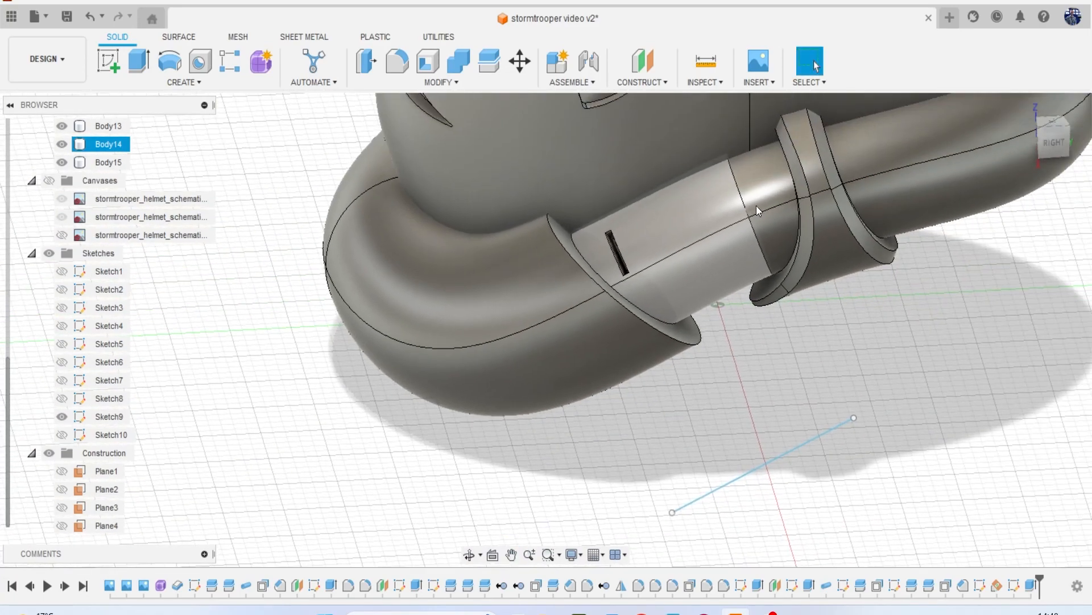
{"action": "key", "text": "Escape"}
{"action": "left_click_drag", "start_coordinate": [1036, 145], "coordinate": [962, 131]}
{"action": "scroll", "coordinate": [921, 271], "scroll_direction": "down", "scroll_amount": 3}
{"action": "middle_click_drag", "start_coordinate": [942, 269], "coordinate": [556, 110]}
{"action": "scroll", "coordinate": [575, 151], "scroll_direction": "up", "scroll_amount": 3}
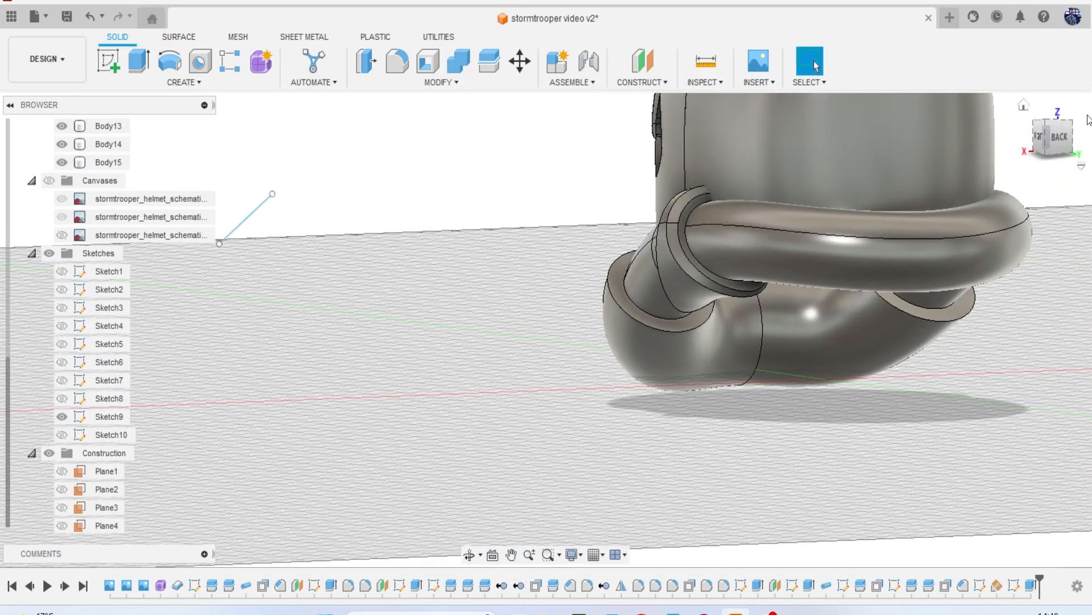
Fillet the four outer edges of the slot cut in the rim tube with a 0.1 mm radius.
{"action": "left_click_drag", "start_coordinate": [1048, 142], "coordinate": [1024, 116]}
{"action": "middle_click_drag", "start_coordinate": [364, 187], "coordinate": [553, 261], "text": "shift"}
{"action": "scroll", "coordinate": [555, 250], "scroll_direction": "up", "scroll_amount": 5}
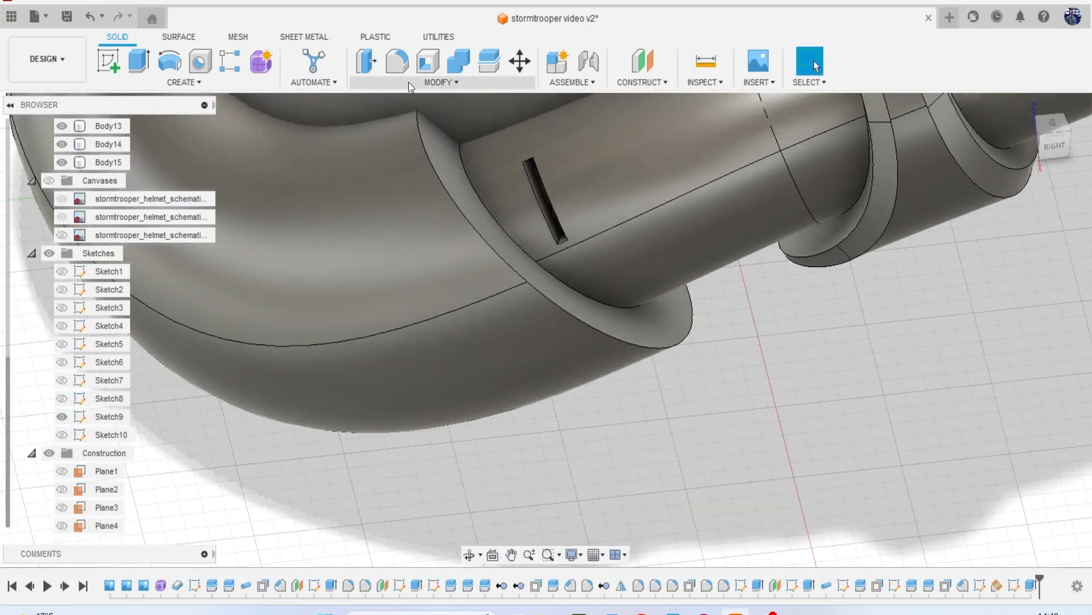
{"action": "left_click", "coordinate": [400, 66]}
{"action": "scroll", "coordinate": [517, 179], "scroll_direction": "up", "scroll_amount": 3}
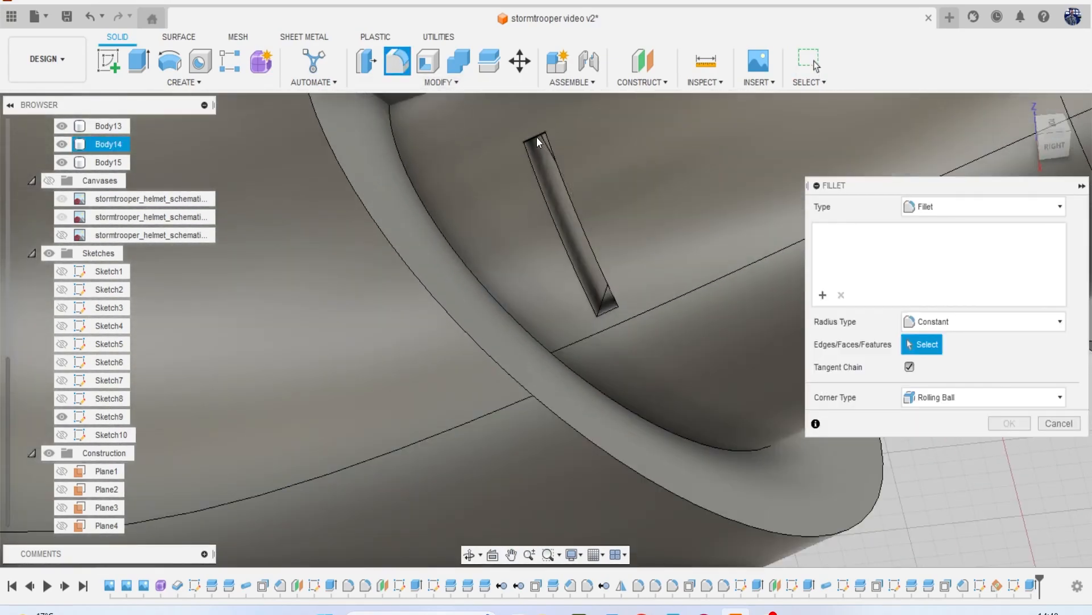
{"action": "left_click", "coordinate": [561, 170]}
{"action": "left_click", "coordinate": [595, 248]}
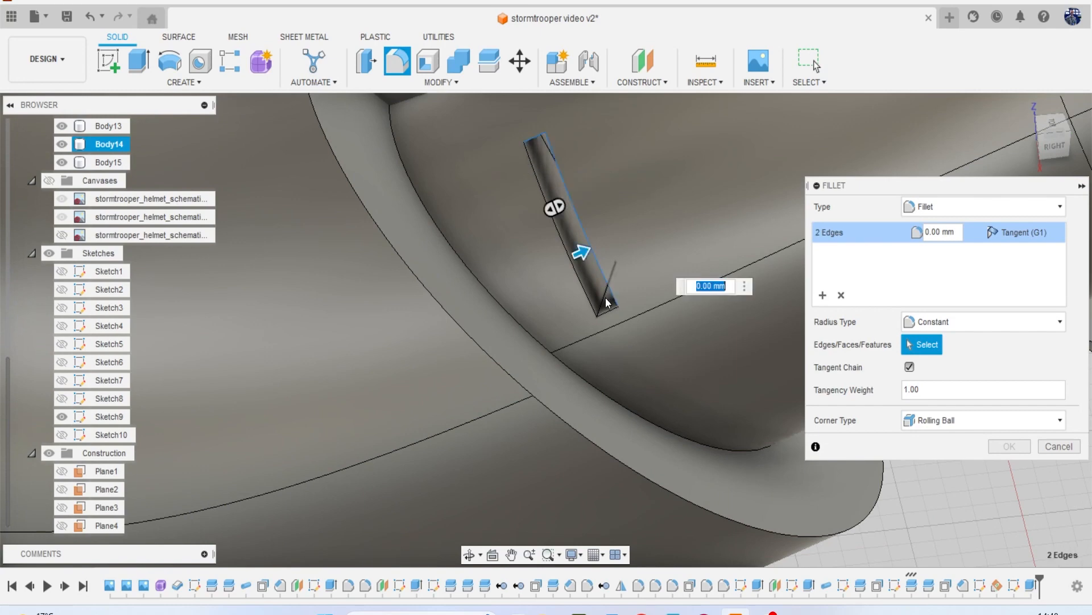
{"action": "left_click", "coordinate": [608, 311]}
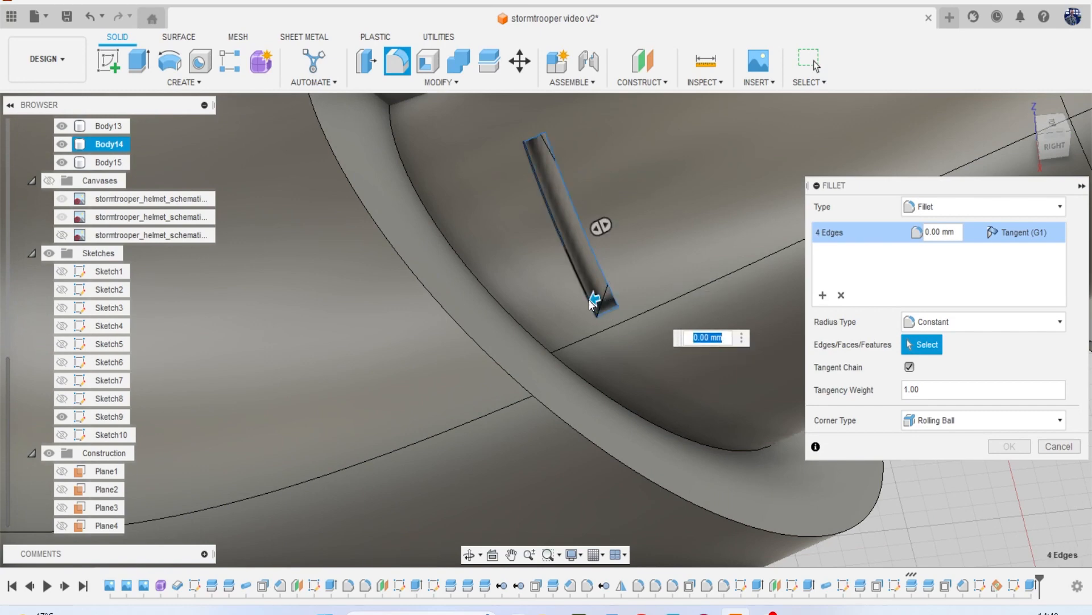
{"action": "key", "text": "Return"}
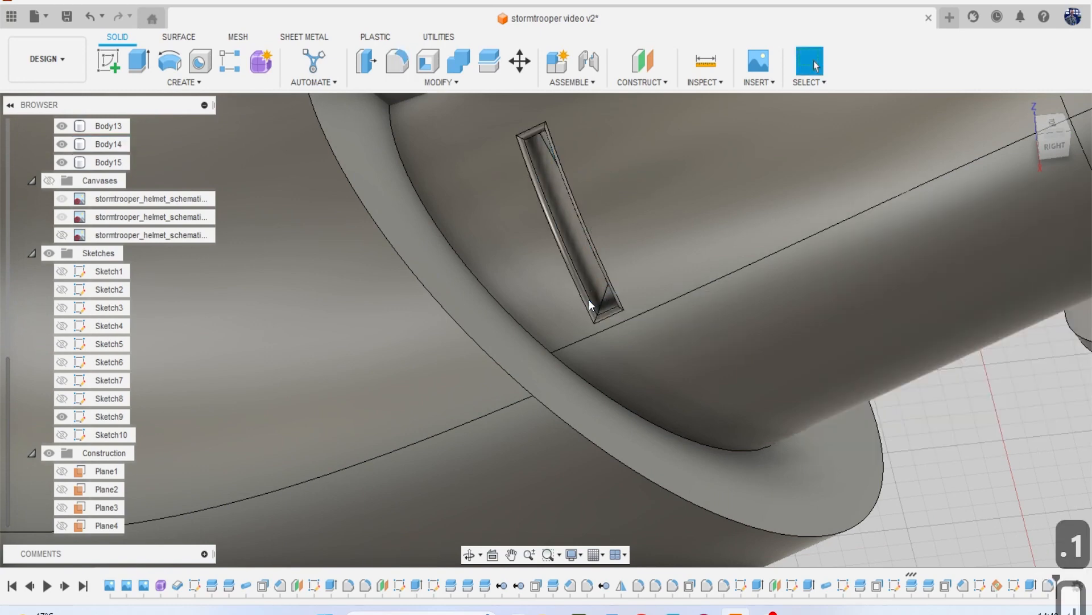
Show Sketch10 and set up a Pattern on Path of the slot's cut and fillet features along the sketched arc, extending about 15.94 mm.
{"action": "scroll", "coordinate": [589, 299], "scroll_direction": "down", "scroll_amount": 5}
{"action": "left_click", "coordinate": [61, 435]}
{"action": "scroll", "coordinate": [634, 254], "scroll_direction": "down", "scroll_amount": 2}
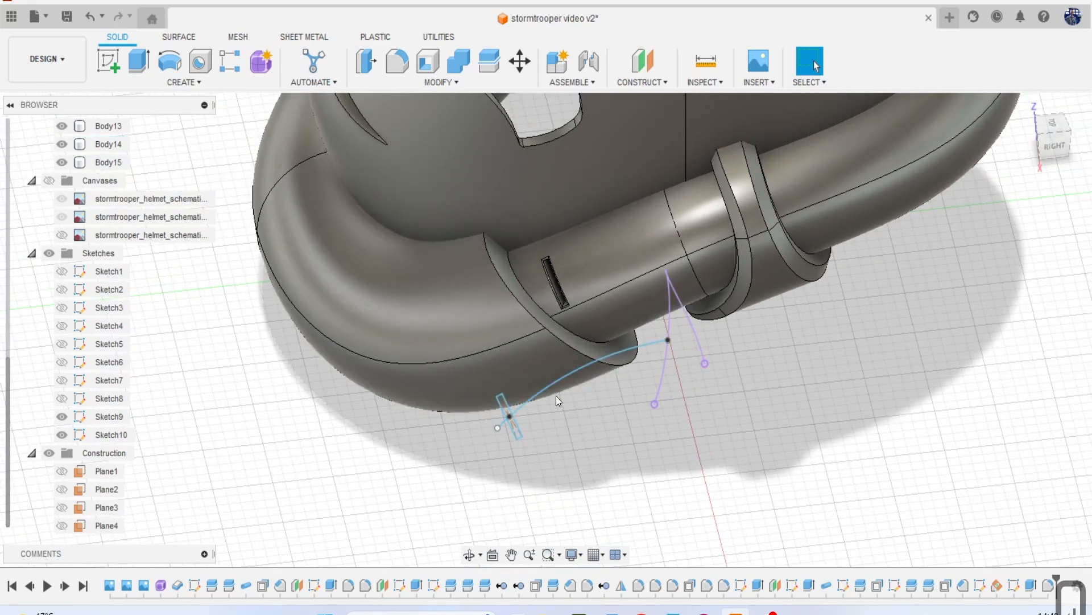
{"action": "left_click", "coordinate": [206, 84]}
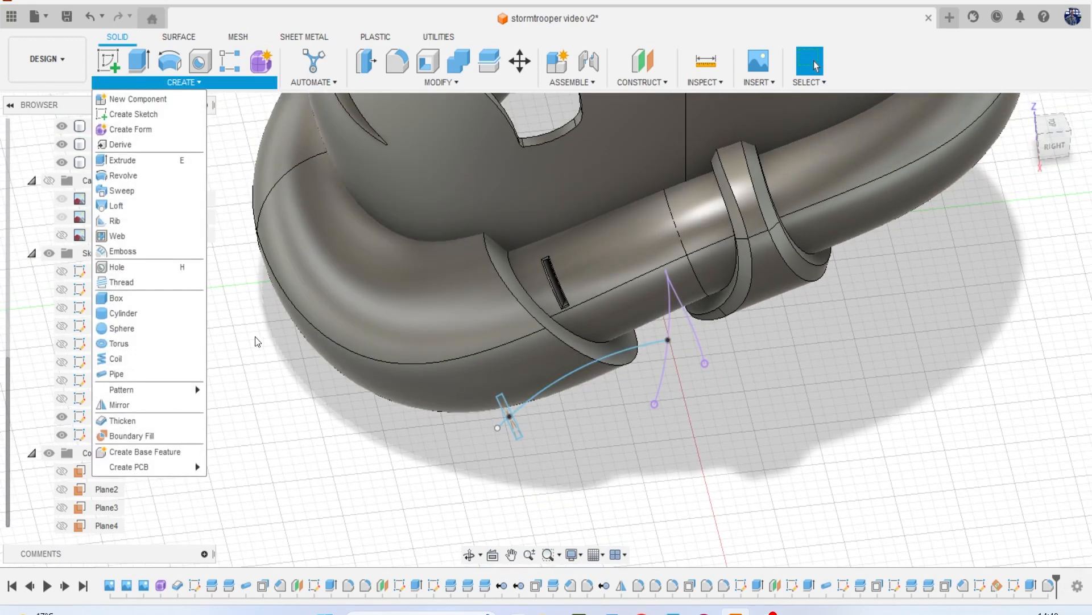
{"action": "mouse_move", "coordinate": [177, 391]}
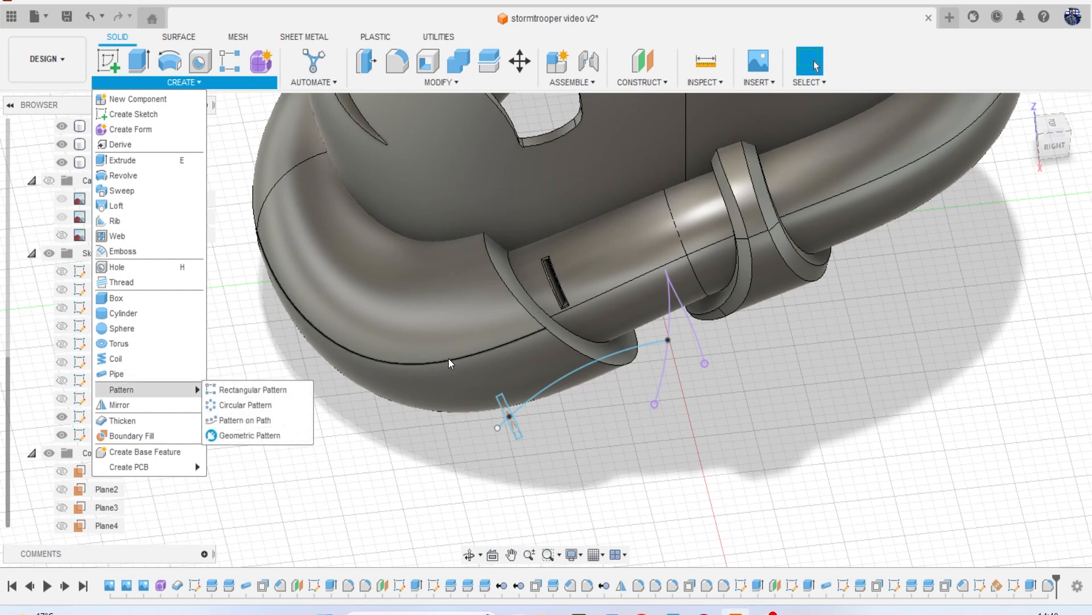
{"action": "left_click", "coordinate": [250, 419]}
{"action": "left_click", "coordinate": [1012, 220]}
{"action": "left_click", "coordinate": [970, 268]}
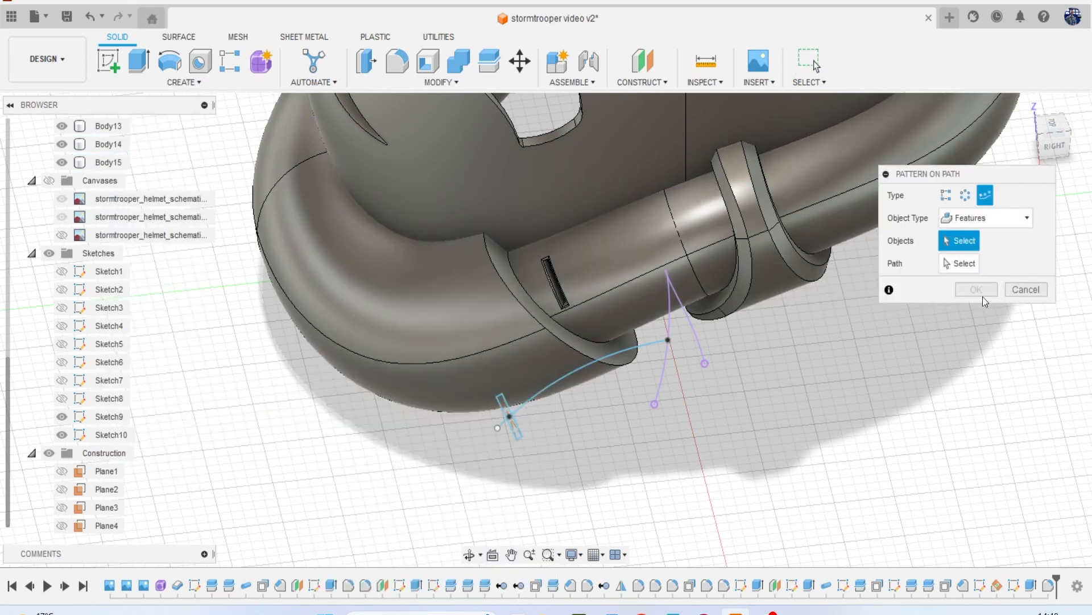
{"action": "left_click", "coordinate": [1031, 586]}
{"action": "left_click", "coordinate": [1048, 586]}
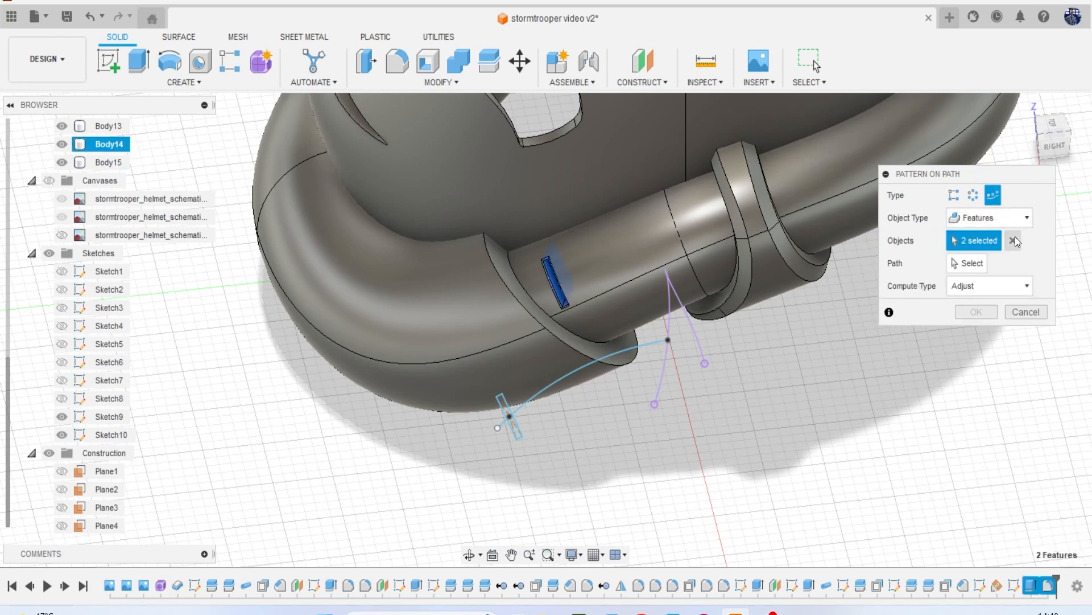
{"action": "left_click", "coordinate": [529, 403]}
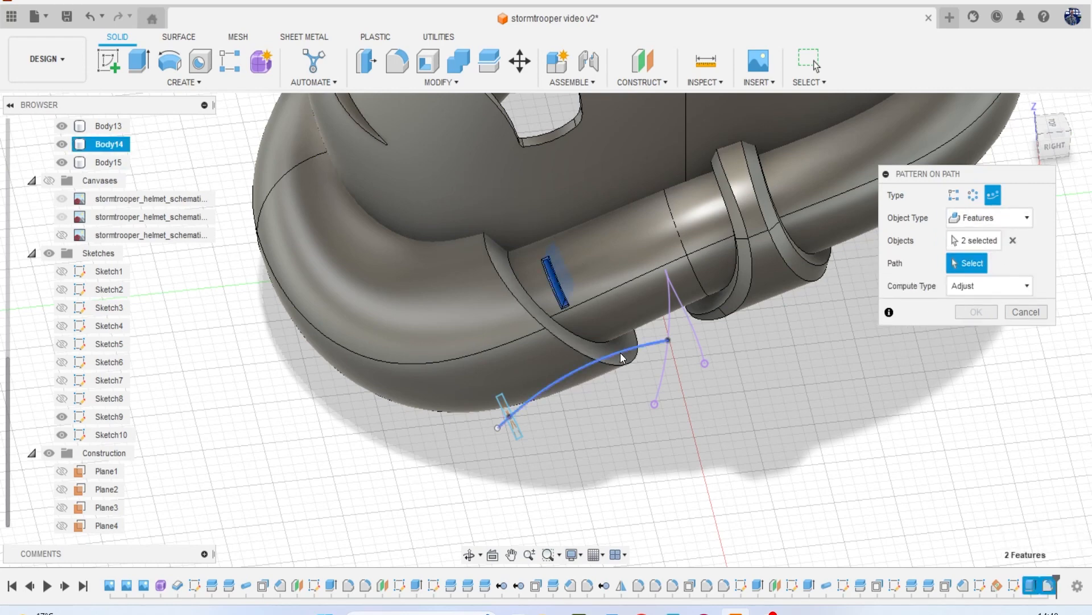
{"action": "left_click_drag", "start_coordinate": [530, 409], "coordinate": [682, 337]}
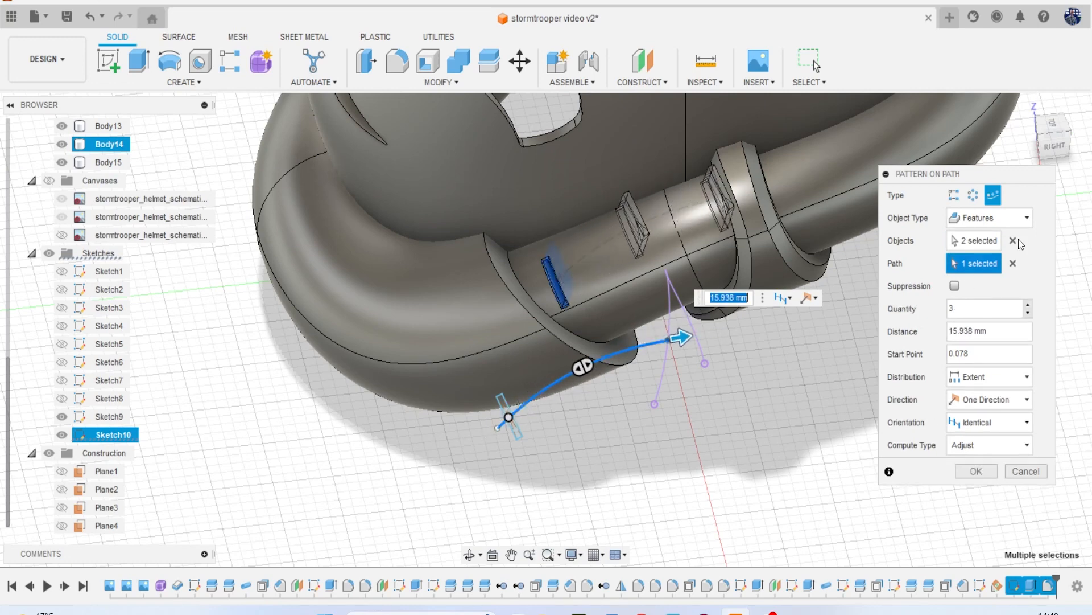
Set the slot pattern's orientation to Path Direction and its quantity to 10, and create the pattern.
{"action": "left_click", "coordinate": [1007, 447]}
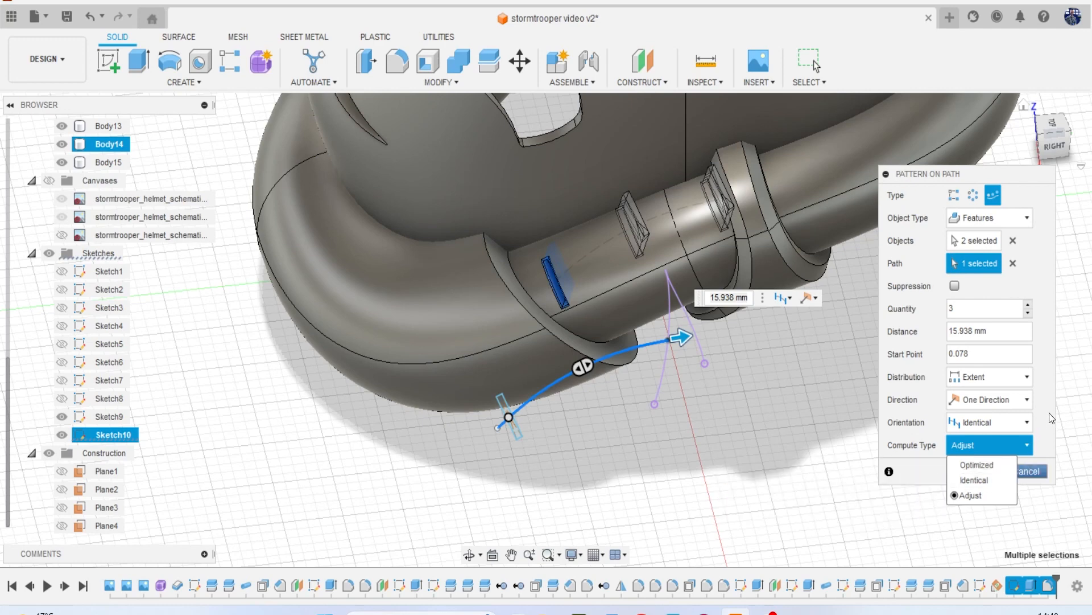
{"action": "left_click", "coordinate": [1015, 424]}
{"action": "left_click", "coordinate": [1010, 453]}
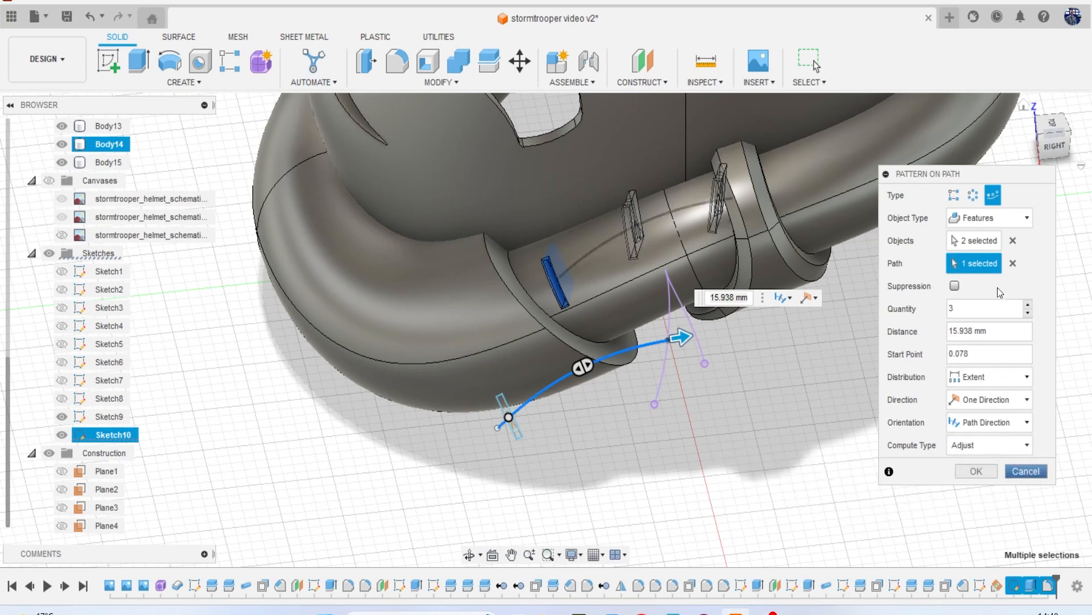
{"action": "left_click", "coordinate": [1029, 305]}
{"action": "left_click", "coordinate": [1030, 306]}
{"action": "left_click", "coordinate": [1030, 306]}
{"action": "left_click", "coordinate": [1029, 305]}
{"action": "left_click", "coordinate": [1030, 306]}
{"action": "left_click", "coordinate": [1030, 306]}
{"action": "left_click", "coordinate": [1029, 305]}
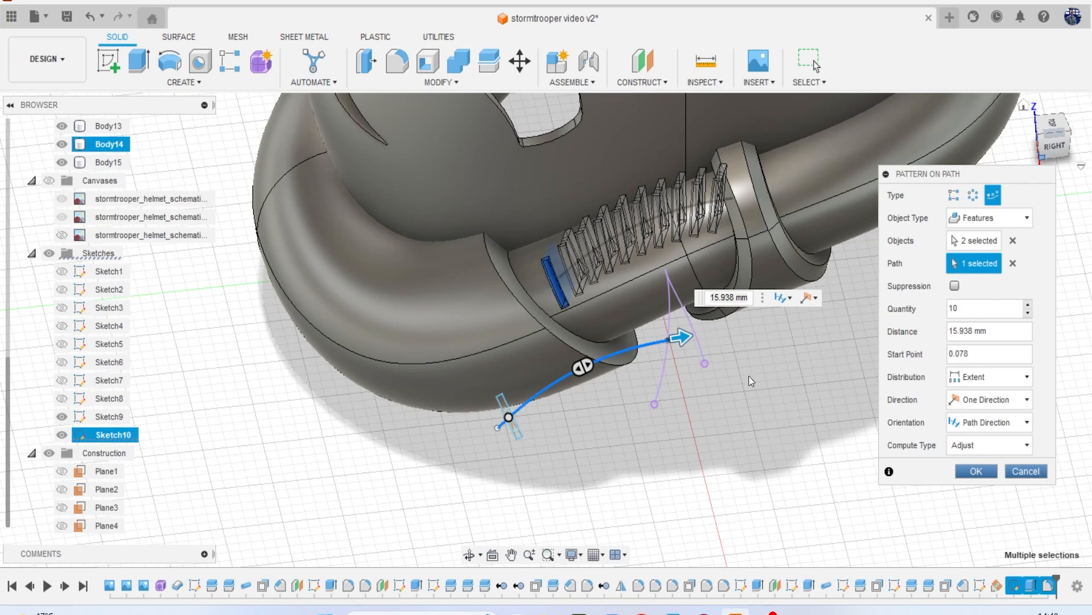
{"action": "key", "text": "Return"}
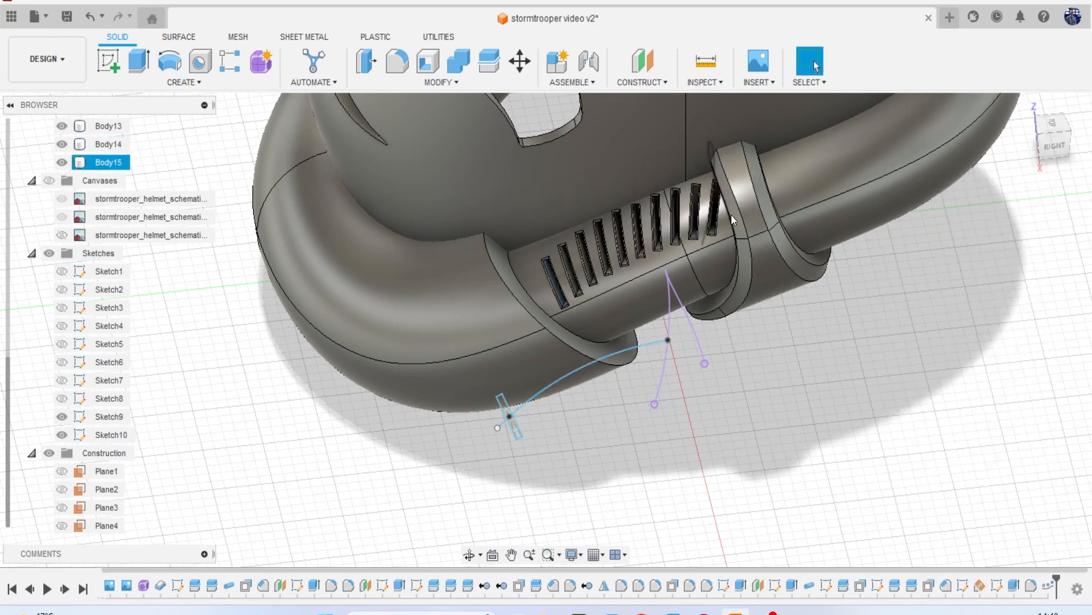
Edit the slot pattern to shorten its distance to about 15.56 mm and change its orientation to Identical.
{"action": "scroll", "coordinate": [732, 214], "scroll_direction": "up", "scroll_amount": 2}
{"action": "mouse_move", "coordinate": [1054, 141]}
{"action": "left_mouse_down"}
{"action": "mouse_move", "coordinate": [1076, 117]}
{"action": "mouse_move", "coordinate": [1052, 132]}
{"action": "left_mouse_up"}
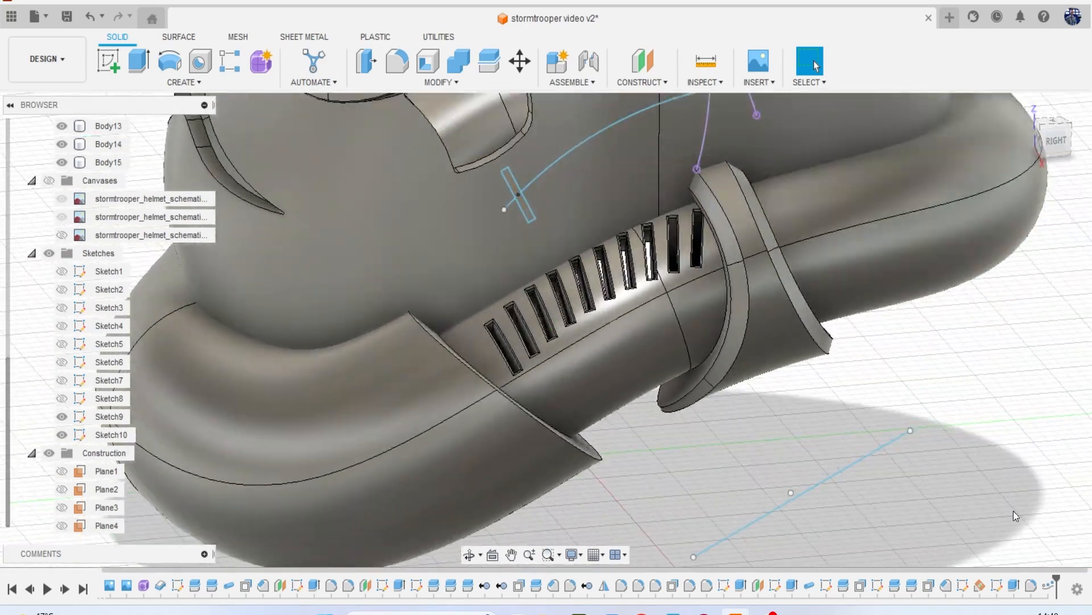
{"action": "right_click", "coordinate": [1047, 586]}
{"action": "left_click", "coordinate": [1008, 451]}
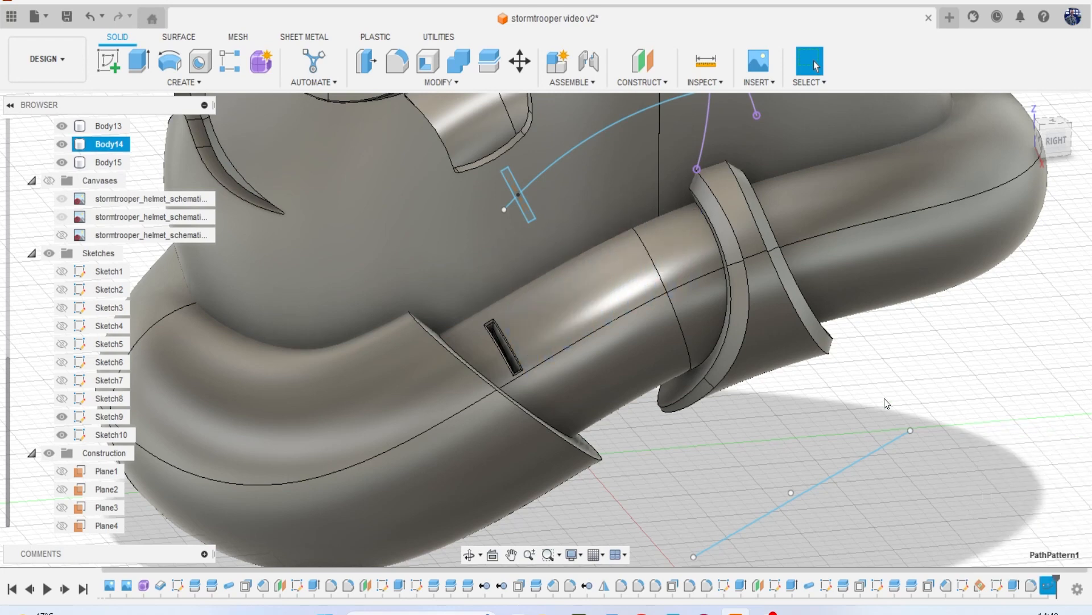
{"action": "middle_click_drag", "start_coordinate": [676, 271], "coordinate": [653, 285]}
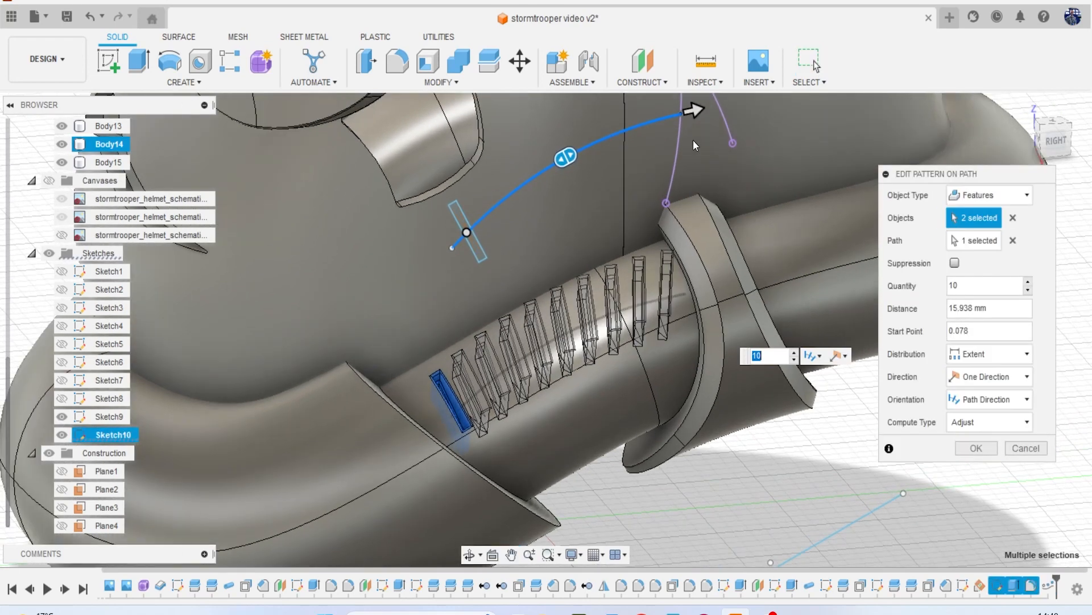
{"action": "left_click_drag", "start_coordinate": [697, 107], "coordinate": [691, 112]}
{"action": "left_click", "coordinate": [1015, 397]}
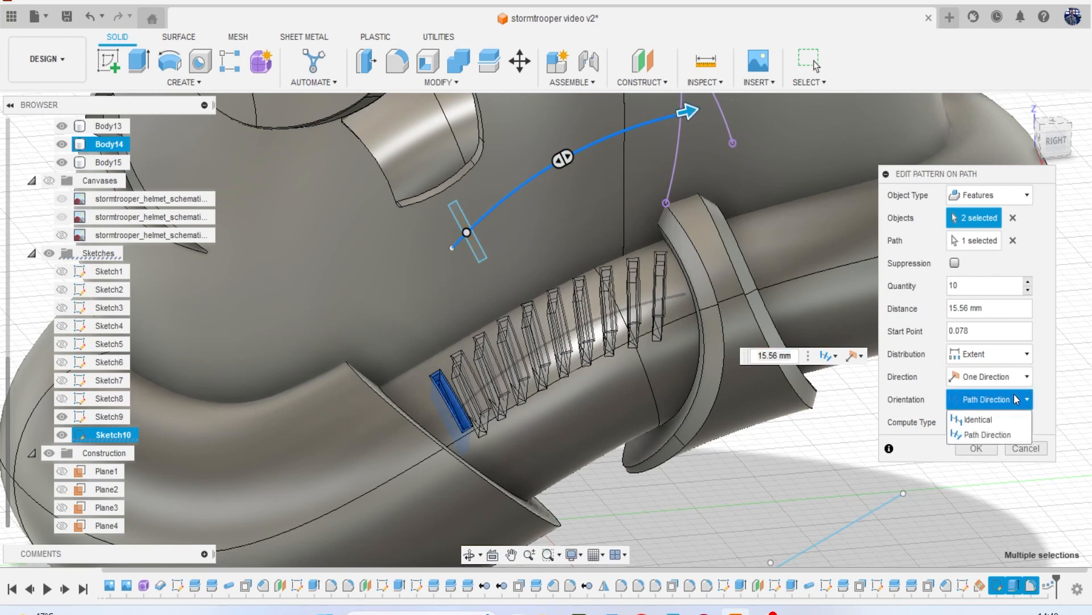
{"action": "left_click", "coordinate": [1006, 419]}
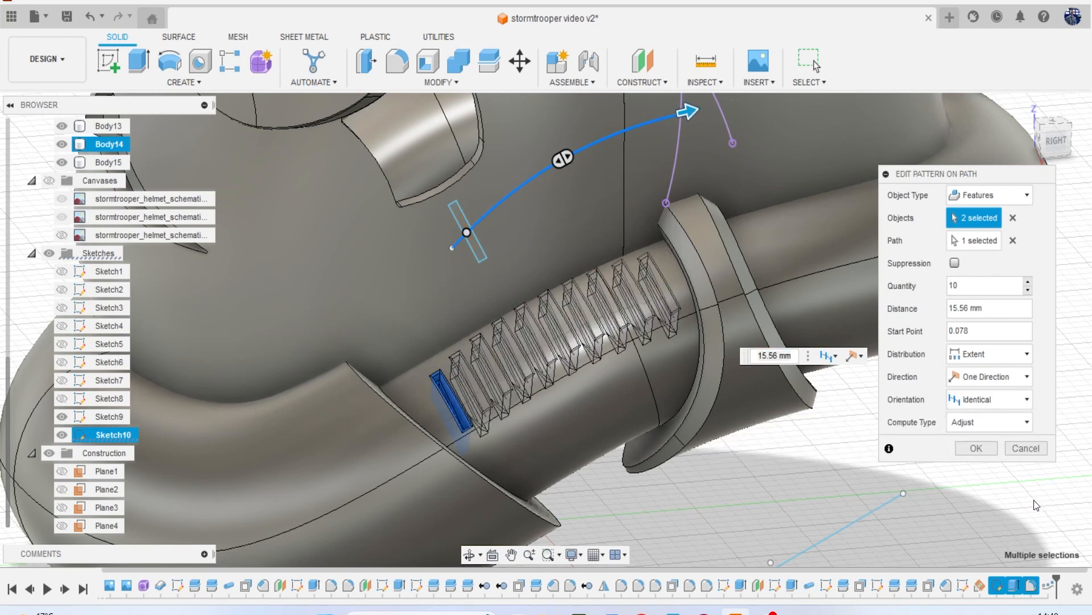
{"action": "left_click", "coordinate": [974, 452]}
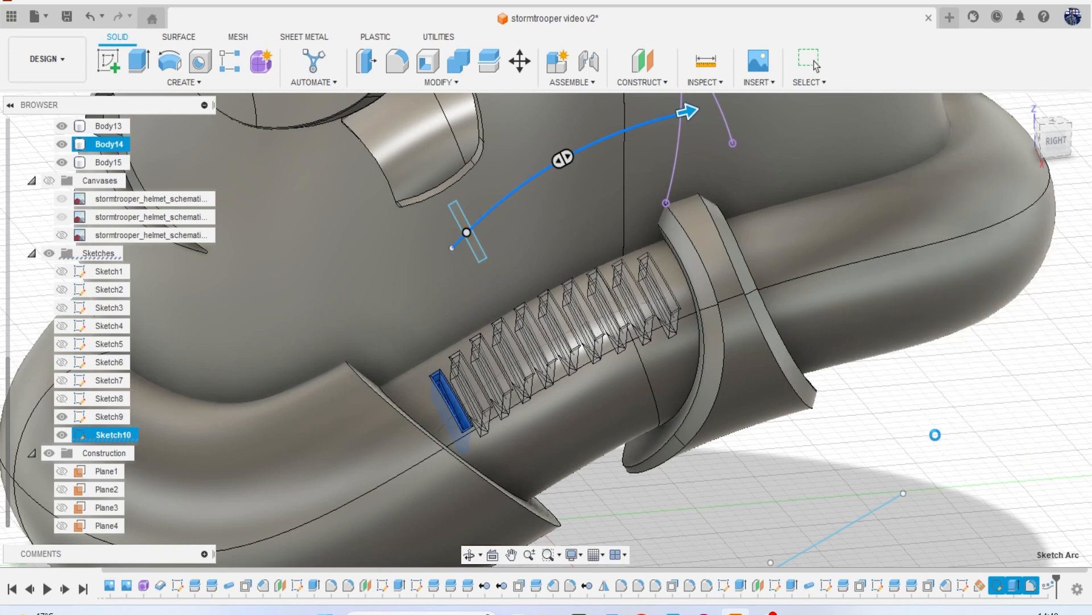
Check the slots from the front of the helmet, and edit the pattern to set its orientation back to Path Direction.
{"action": "mouse_move", "coordinate": [547, 329]}
{"action": "middle_mouse_down", "text": "shift"}
{"action": "mouse_move", "coordinate": [466, 336]}
{"action": "mouse_move", "coordinate": [938, 166]}
{"action": "middle_mouse_up", "text": "shift"}
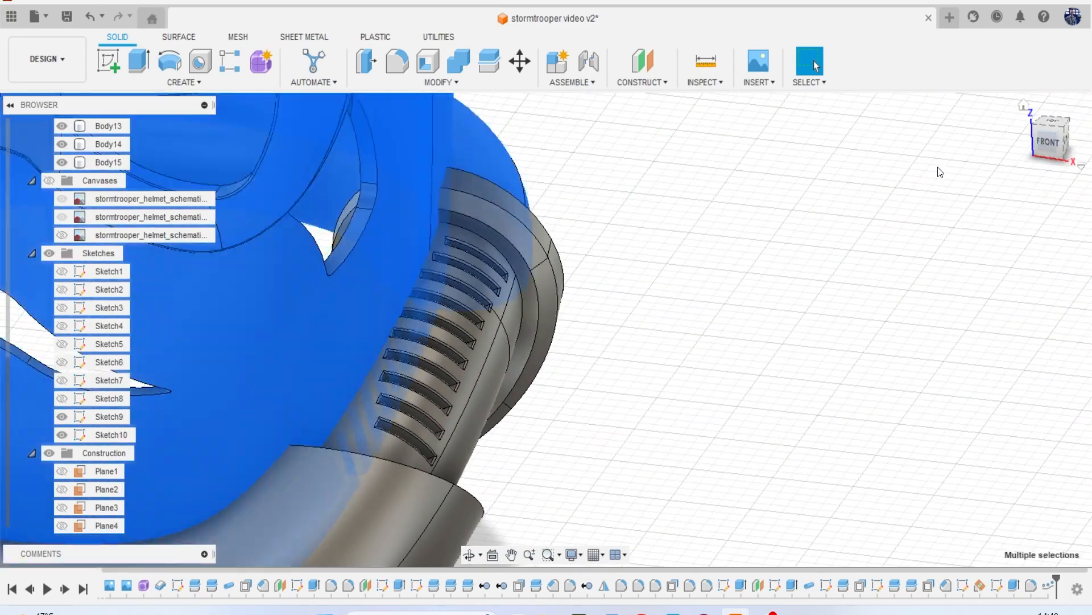
{"action": "scroll", "coordinate": [730, 357], "scroll_direction": "down", "scroll_amount": 3}
{"action": "scroll", "coordinate": [731, 356], "scroll_direction": "down", "scroll_amount": 3}
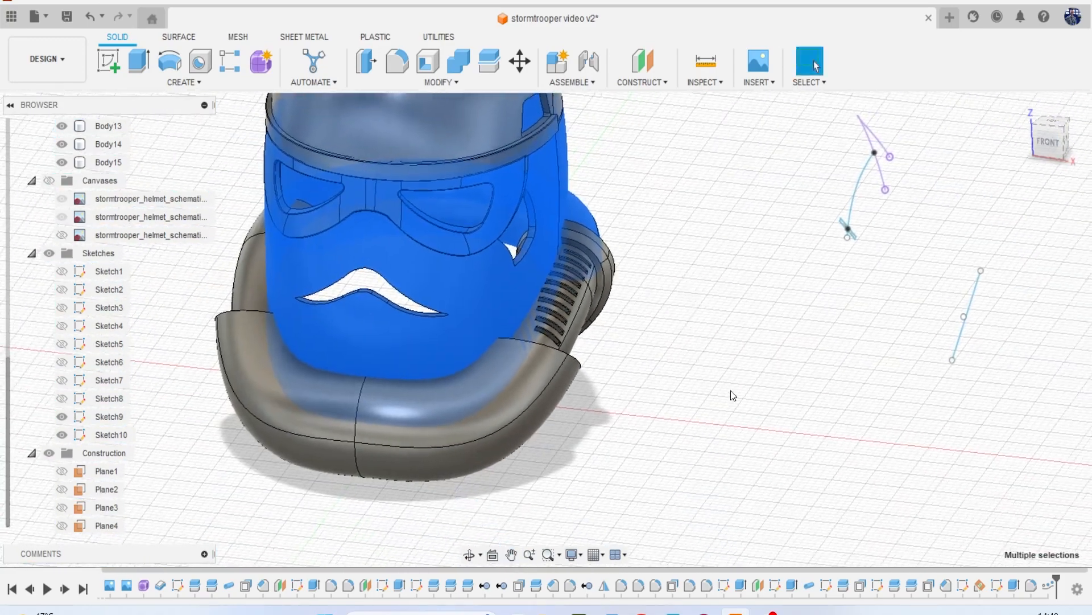
{"action": "right_click", "coordinate": [1048, 587]}
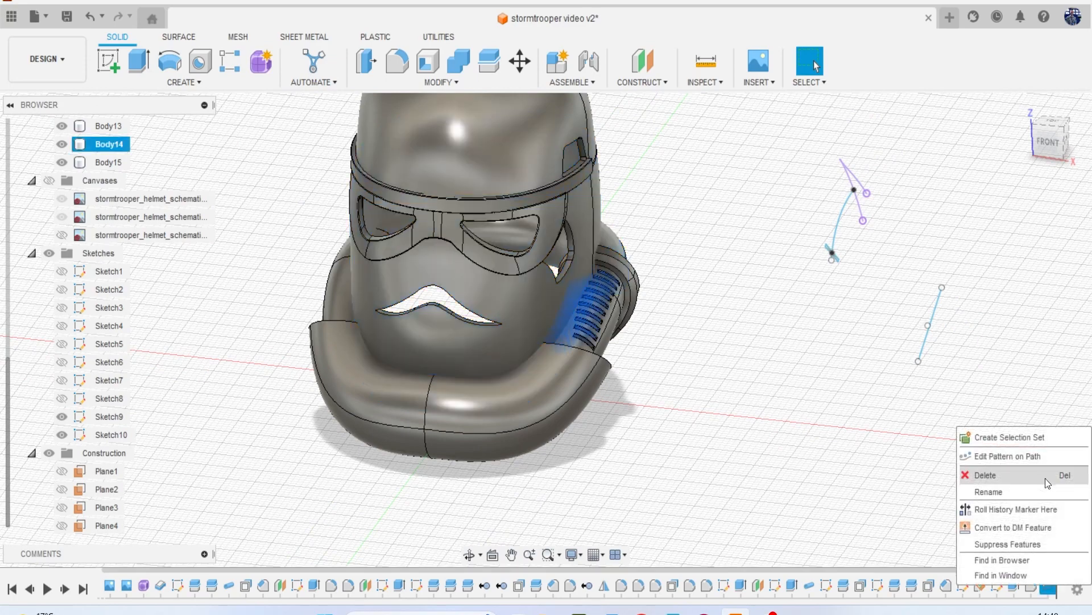
{"action": "left_click", "coordinate": [1021, 459]}
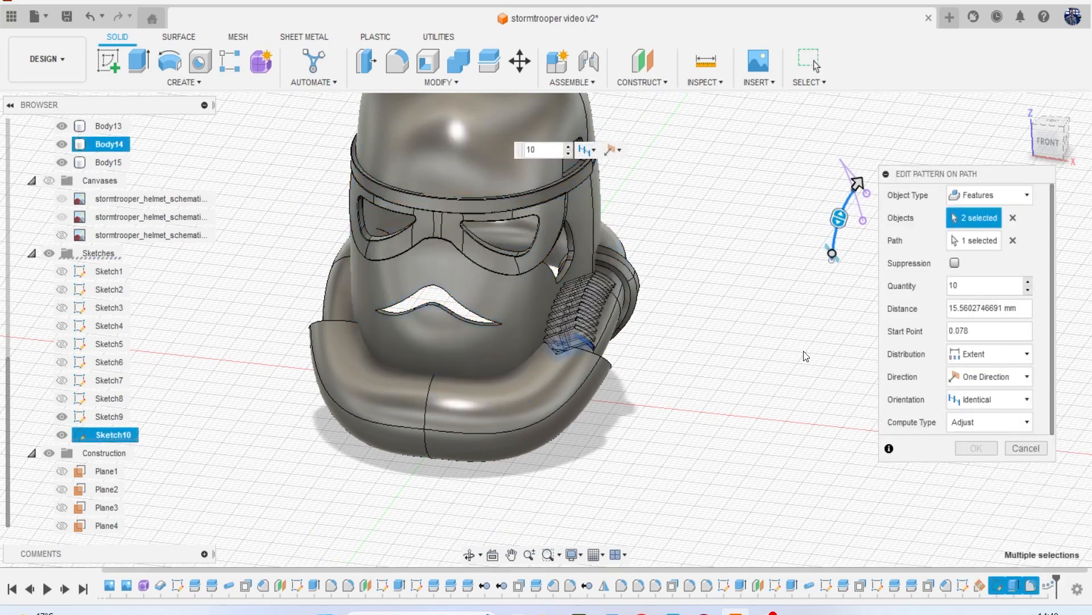
{"action": "left_click", "coordinate": [998, 399]}
{"action": "left_click", "coordinate": [1001, 431]}
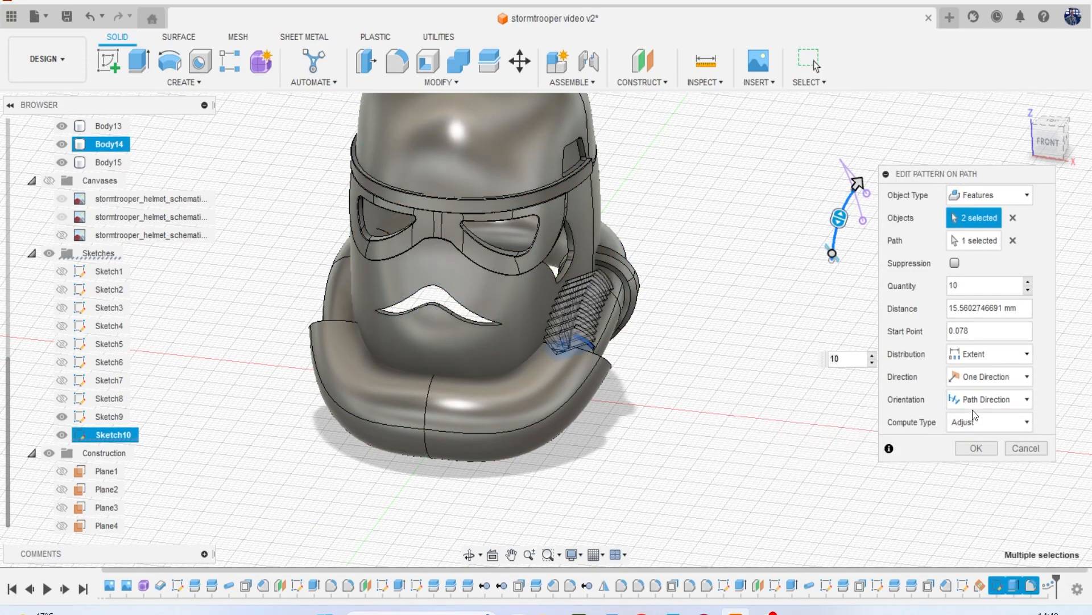
{"action": "left_click", "coordinate": [979, 422]}
{"action": "left_click", "coordinate": [979, 421]}
{"action": "key", "text": "Return"}
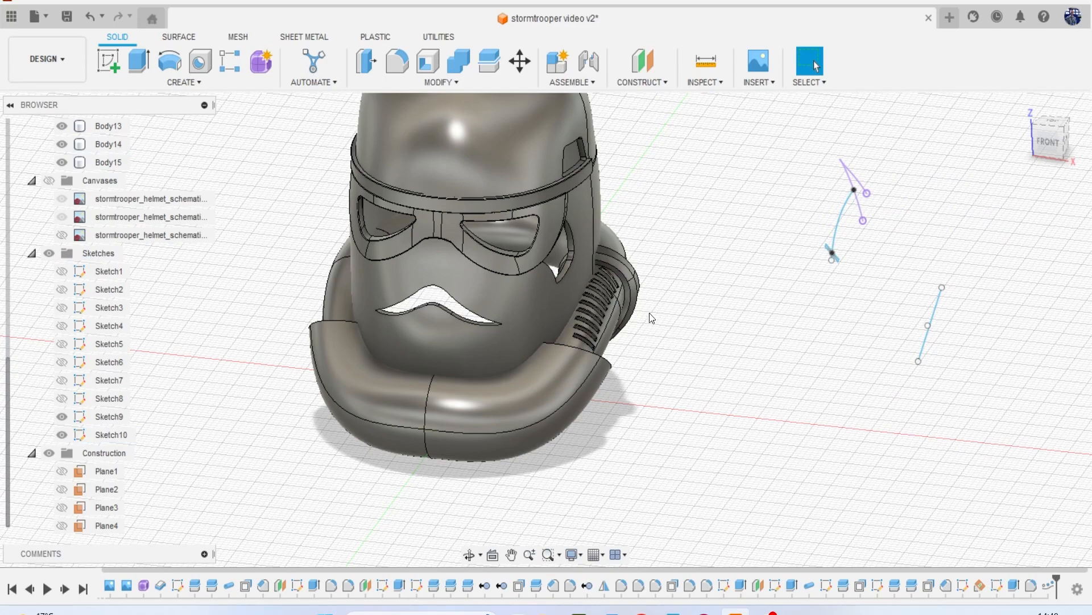
Examine the row of patterned slots on the rim tube from the front and side, and check the length of the slot rectangle's short edge.
{"action": "scroll", "coordinate": [608, 300], "scroll_direction": "up", "scroll_amount": 8}
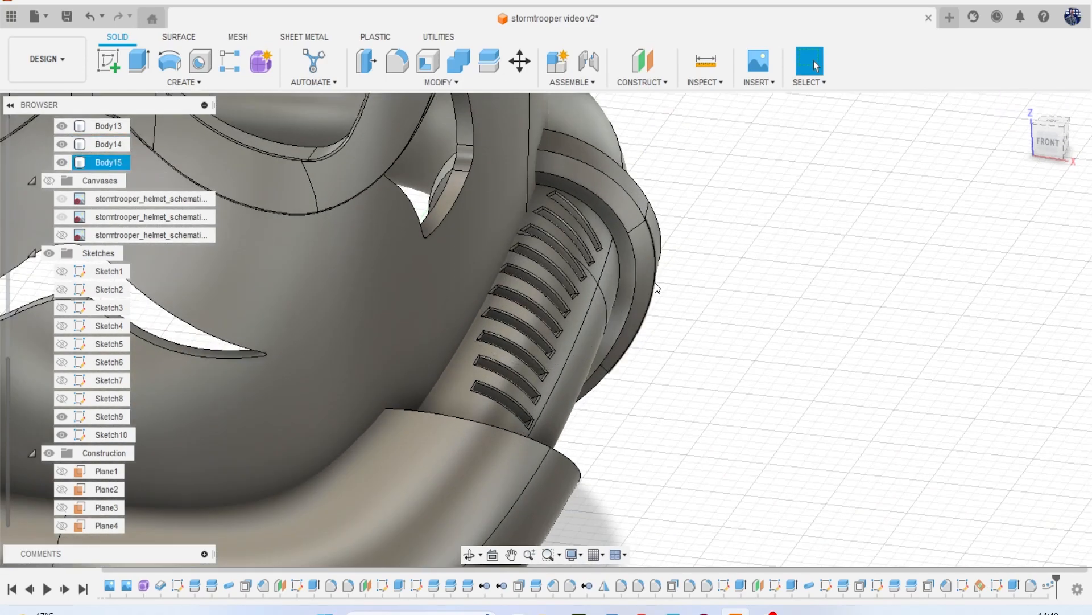
{"action": "left_click_drag", "start_coordinate": [1049, 153], "coordinate": [996, 177]}
{"action": "left_click_drag", "start_coordinate": [996, 261], "coordinate": [988, 224]}
{"action": "scroll", "coordinate": [987, 224], "scroll_direction": "down", "scroll_amount": 6}
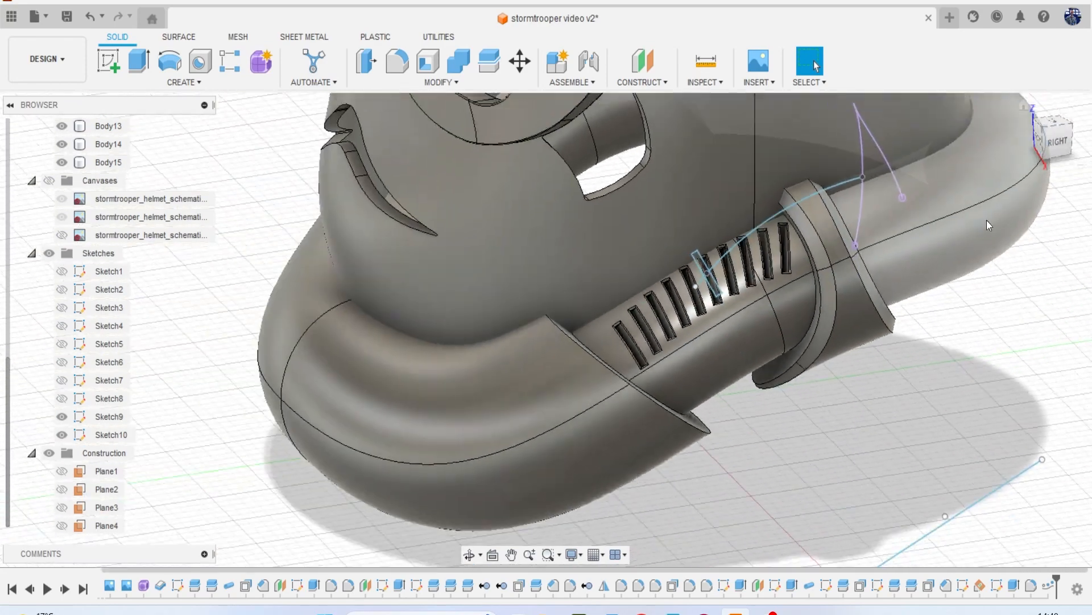
{"action": "middle_click_drag", "start_coordinate": [947, 249], "coordinate": [811, 291]}
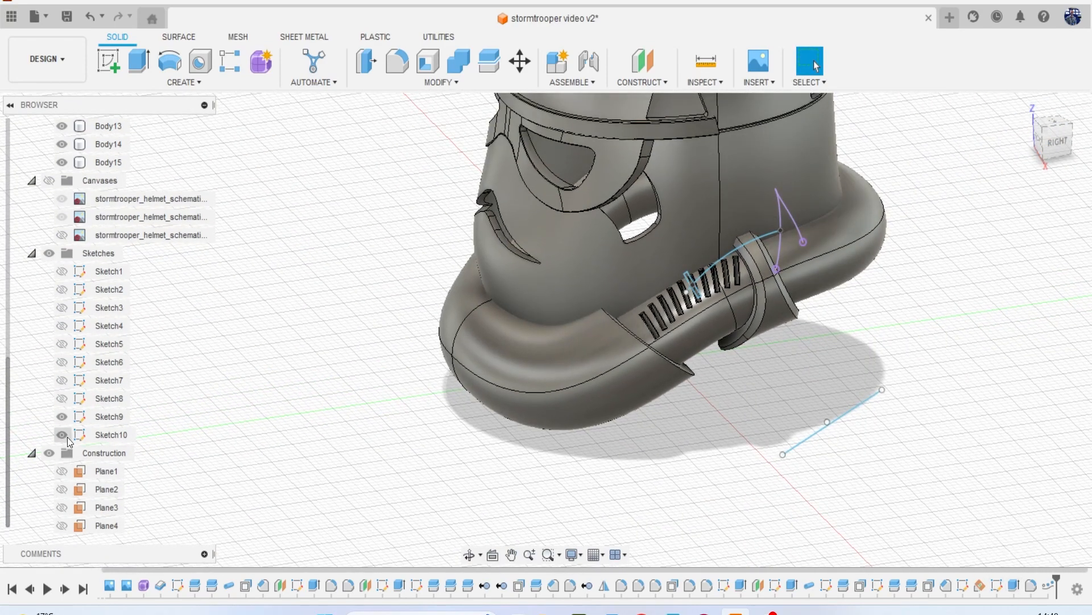
{"action": "scroll", "coordinate": [702, 302], "scroll_direction": "up", "scroll_amount": 8}
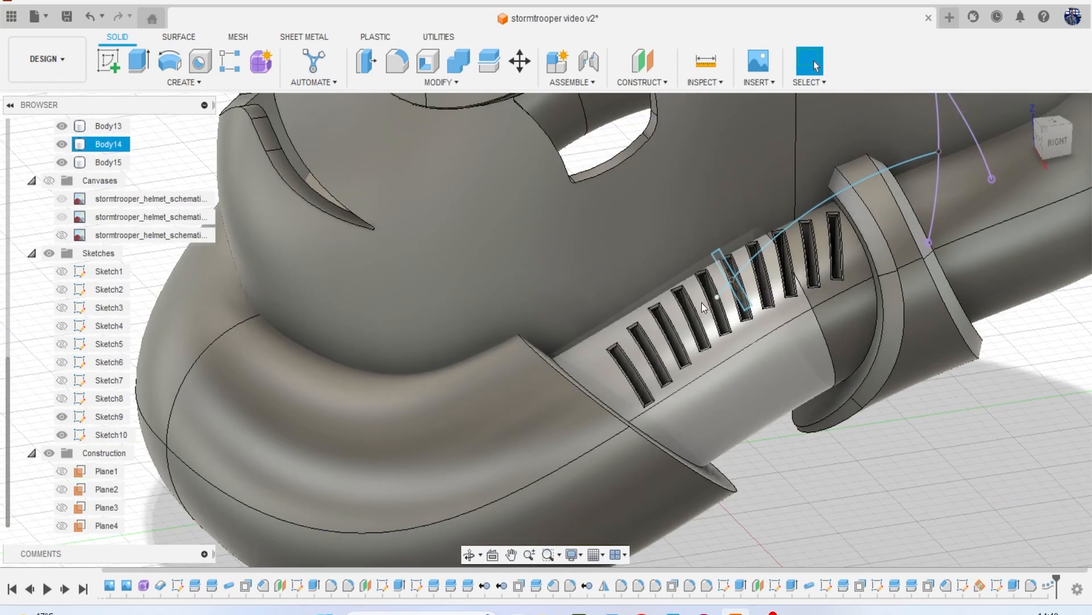
{"action": "scroll", "coordinate": [643, 260], "scroll_direction": "up", "scroll_amount": 3}
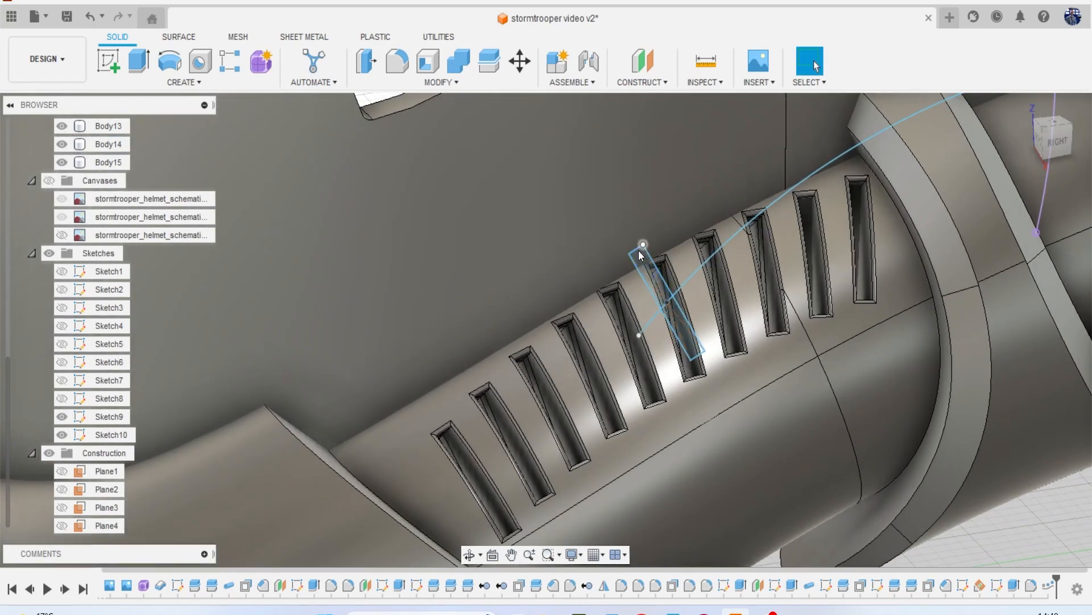
{"action": "left_click", "coordinate": [638, 252]}
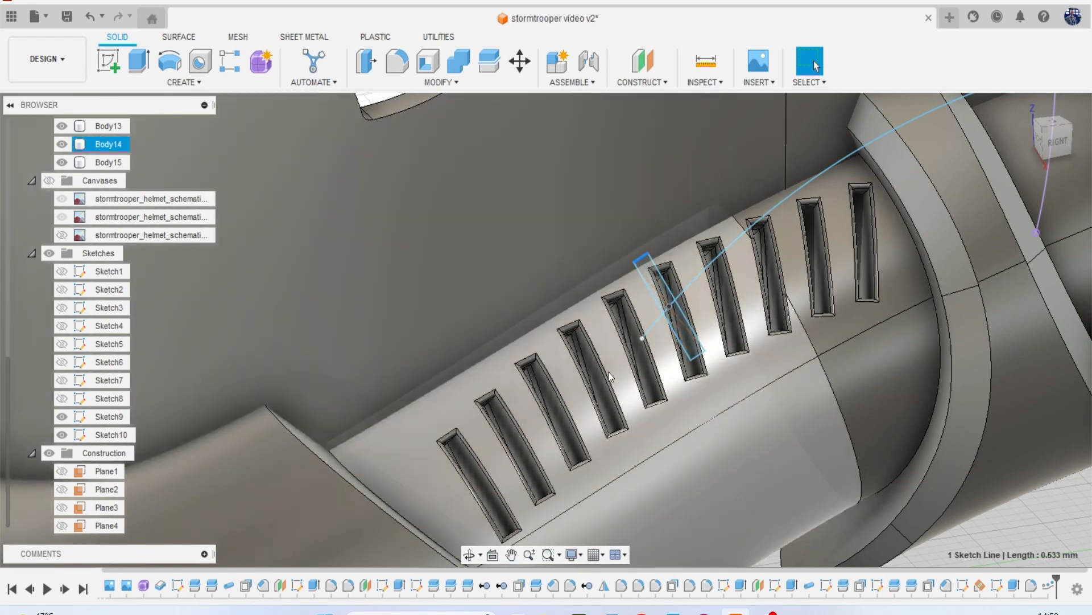
{"action": "scroll", "coordinate": [671, 329], "scroll_direction": "down", "scroll_amount": 10}
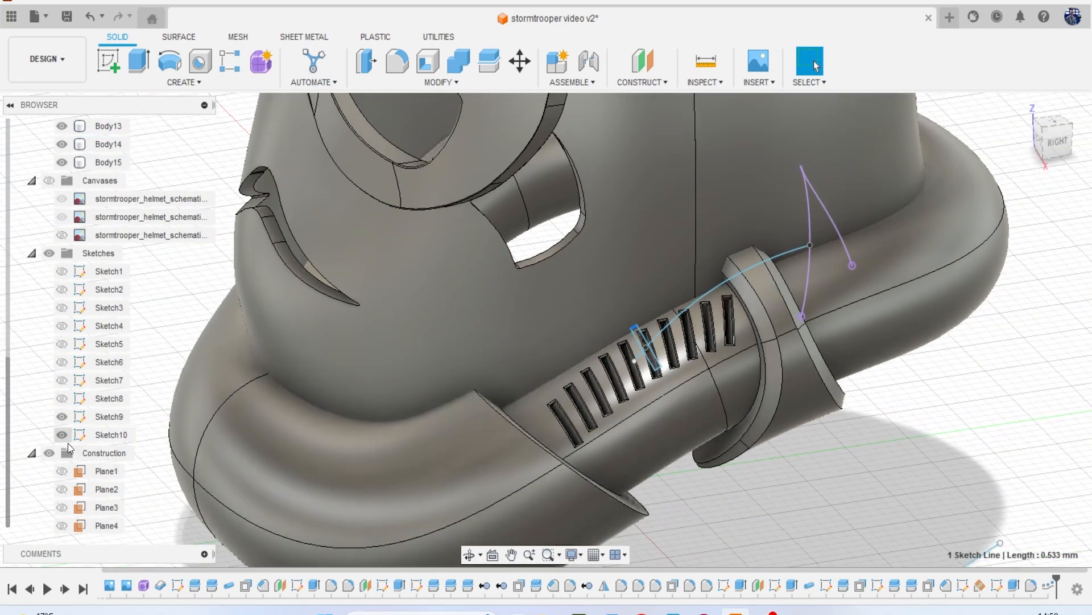
Hide Sketch9 and Sketch10, and save the design with the version description User Saved.
{"action": "left_click", "coordinate": [61, 416]}
{"action": "left_click", "coordinate": [61, 435]}
{"action": "scroll", "coordinate": [377, 377], "scroll_direction": "down", "scroll_amount": 5}
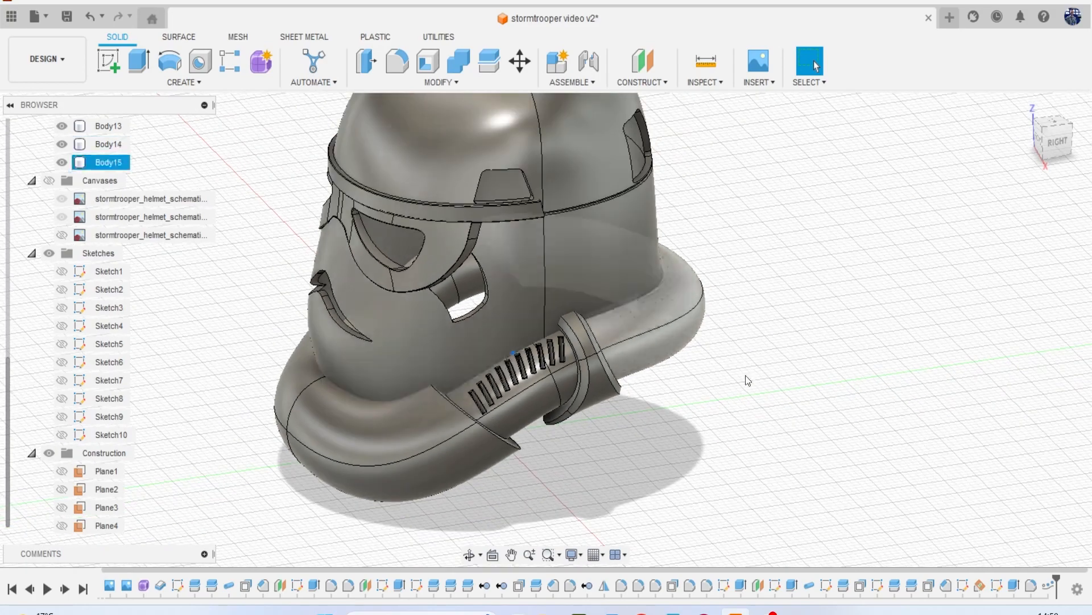
{"action": "mouse_move", "coordinate": [1054, 146]}
{"action": "left_mouse_down"}
{"action": "mouse_move", "coordinate": [1029, 142]}
{"action": "mouse_move", "coordinate": [1023, 121]}
{"action": "mouse_move", "coordinate": [1058, 142]}
{"action": "mouse_move", "coordinate": [1041, 157]}
{"action": "left_mouse_up"}
{"action": "mouse_move", "coordinate": [808, 225]}
{"action": "middle_mouse_down", "text": "shift"}
{"action": "mouse_move", "coordinate": [757, 244]}
{"action": "mouse_move", "coordinate": [784, 241]}
{"action": "middle_mouse_up", "text": "shift"}
{"action": "scroll", "coordinate": [786, 245], "scroll_direction": "down", "scroll_amount": 2}
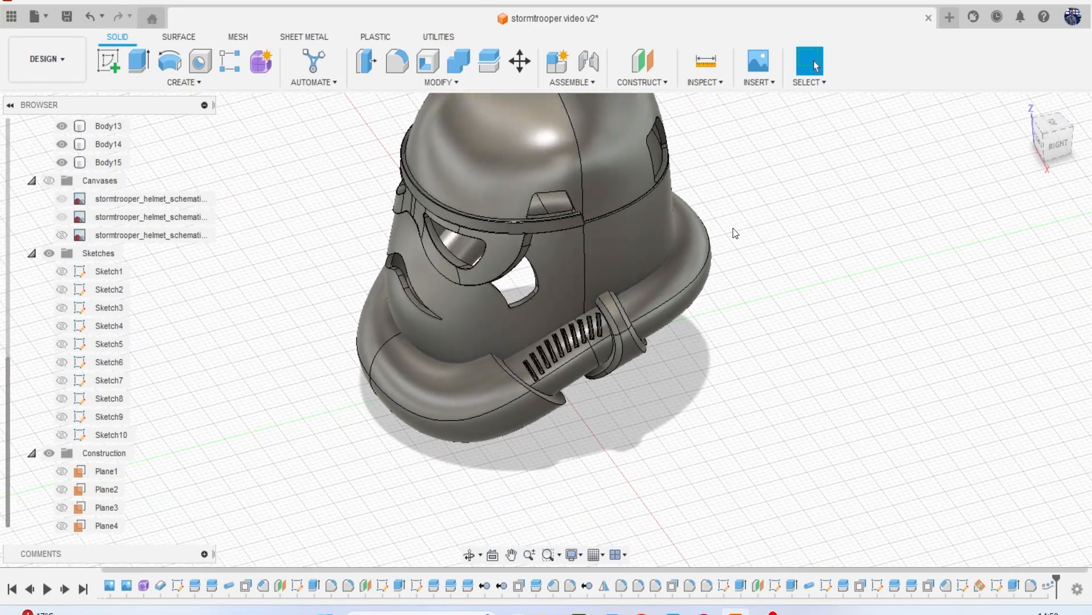
{"action": "left_click", "coordinate": [66, 16]}
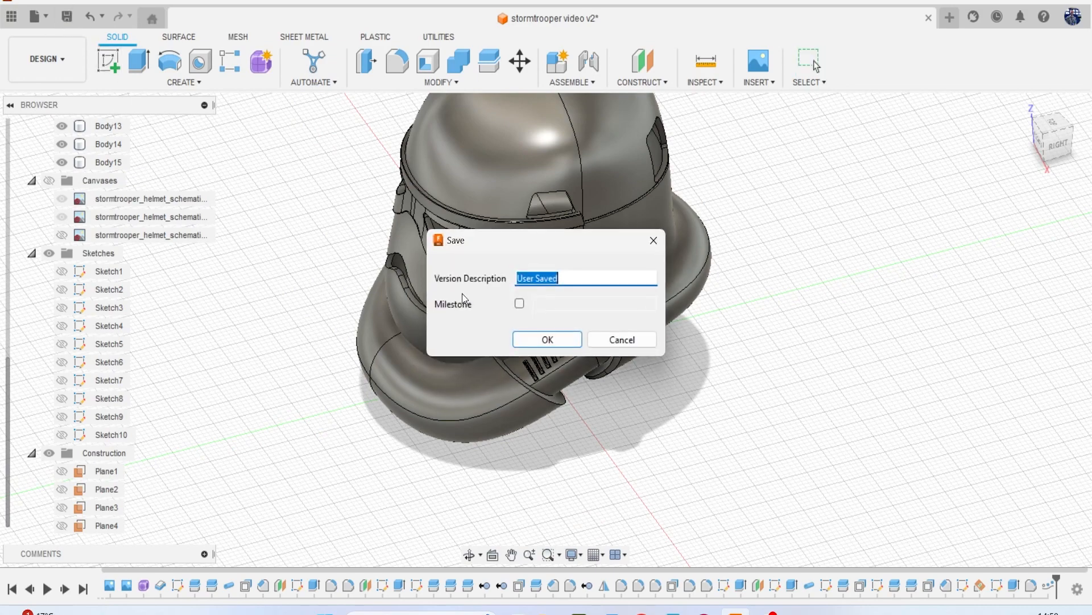
{"action": "left_click", "coordinate": [547, 339]}
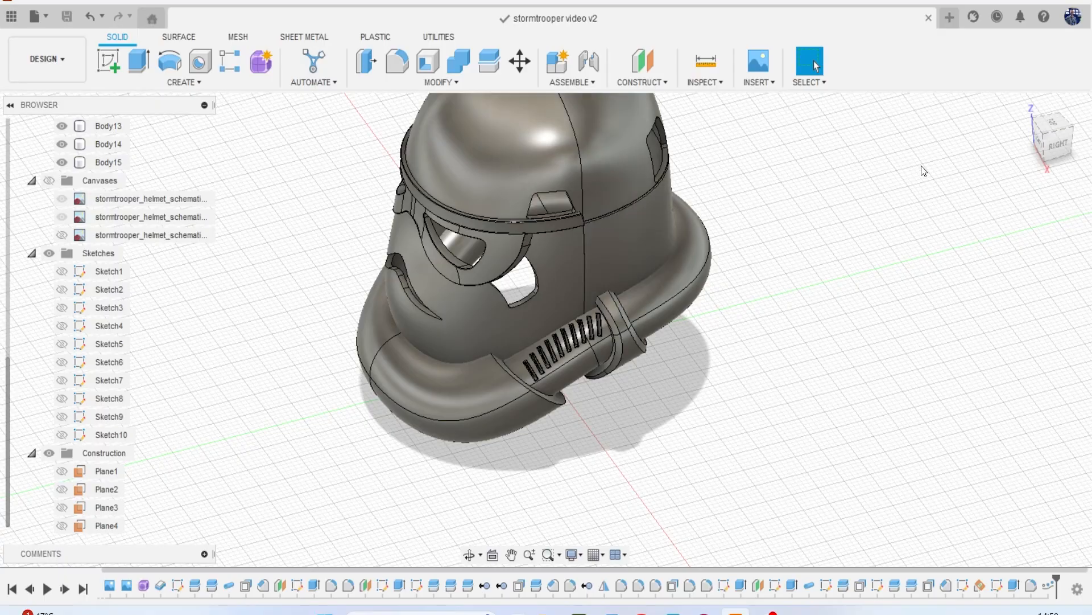
Create an offset construction plane from the front origin plane, moved forward to lie in front of the helmet's chin.
{"action": "left_click_drag", "start_coordinate": [1054, 143], "coordinate": [1083, 127]}
{"action": "middle_click_drag", "start_coordinate": [545, 330], "coordinate": [447, 337], "text": "shift"}
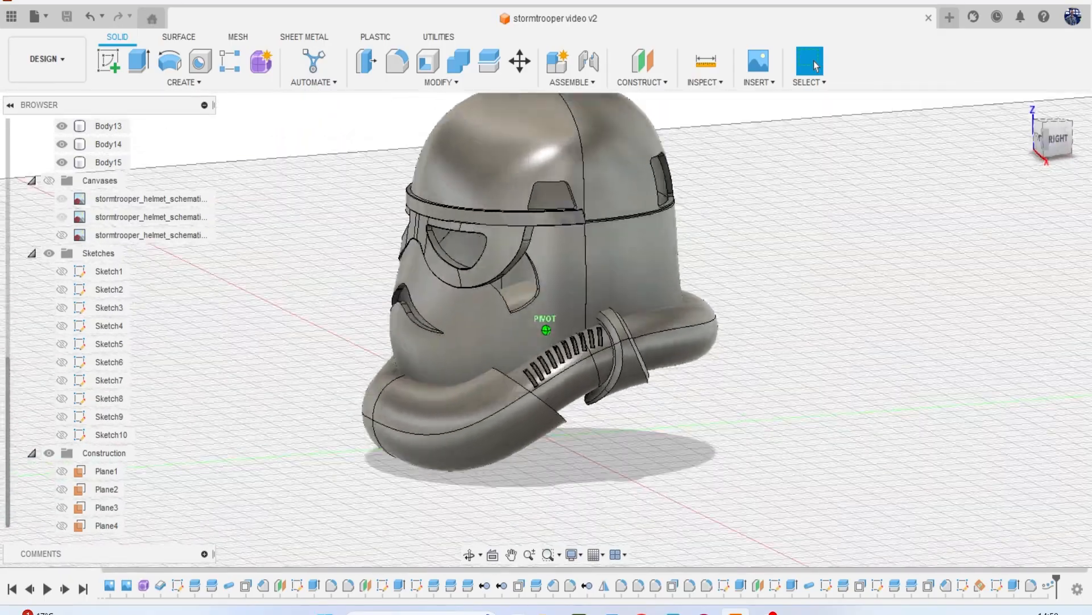
{"action": "left_click_drag", "start_coordinate": [990, 138], "coordinate": [1032, 147]}
{"action": "left_click", "coordinate": [1045, 146]}
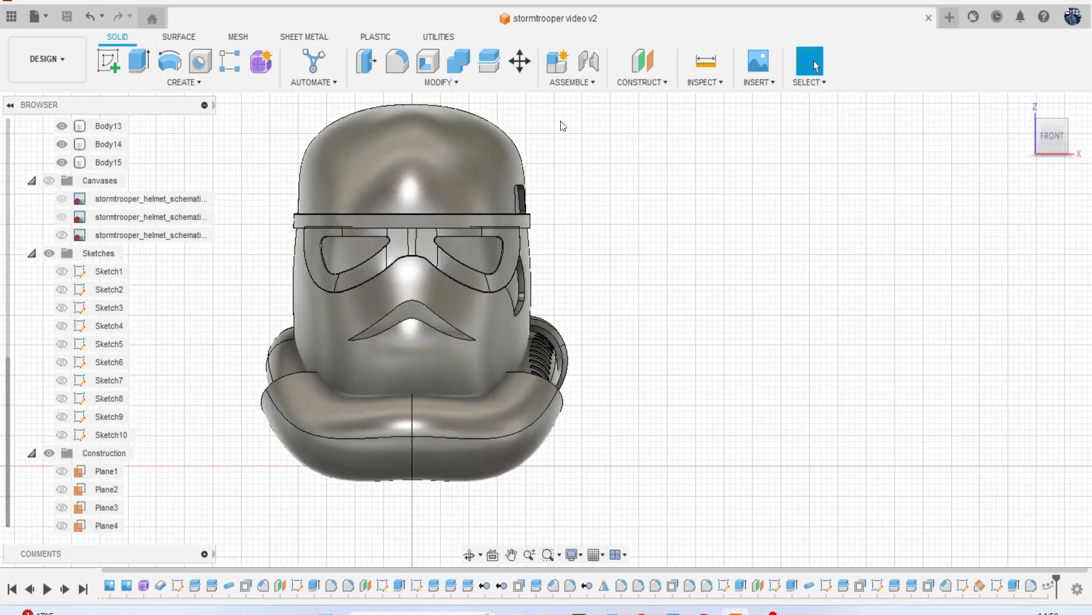
{"action": "left_click", "coordinate": [649, 63]}
{"action": "middle_click_drag", "start_coordinate": [1042, 143], "coordinate": [995, 149], "text": "shift"}
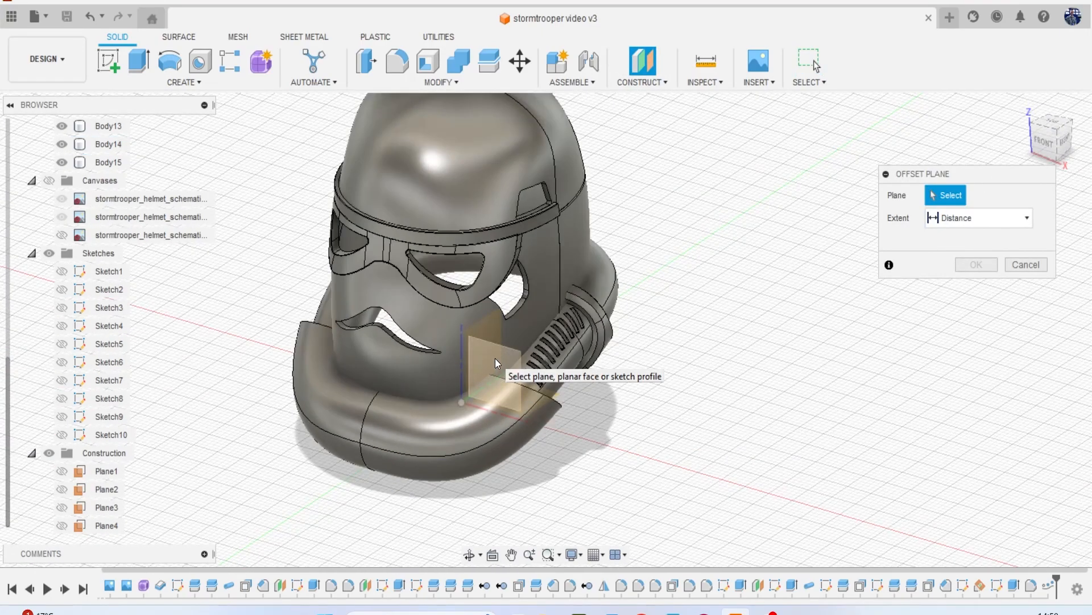
{"action": "left_click", "coordinate": [499, 369]}
{"action": "left_click_drag", "start_coordinate": [521, 326], "coordinate": [324, 460]}
{"action": "left_click", "coordinate": [975, 267]}
Start a sketch on the new front offset plane and show the reference canvases.
{"action": "left_click", "coordinate": [105, 67]}
{"action": "left_click", "coordinate": [316, 474]}
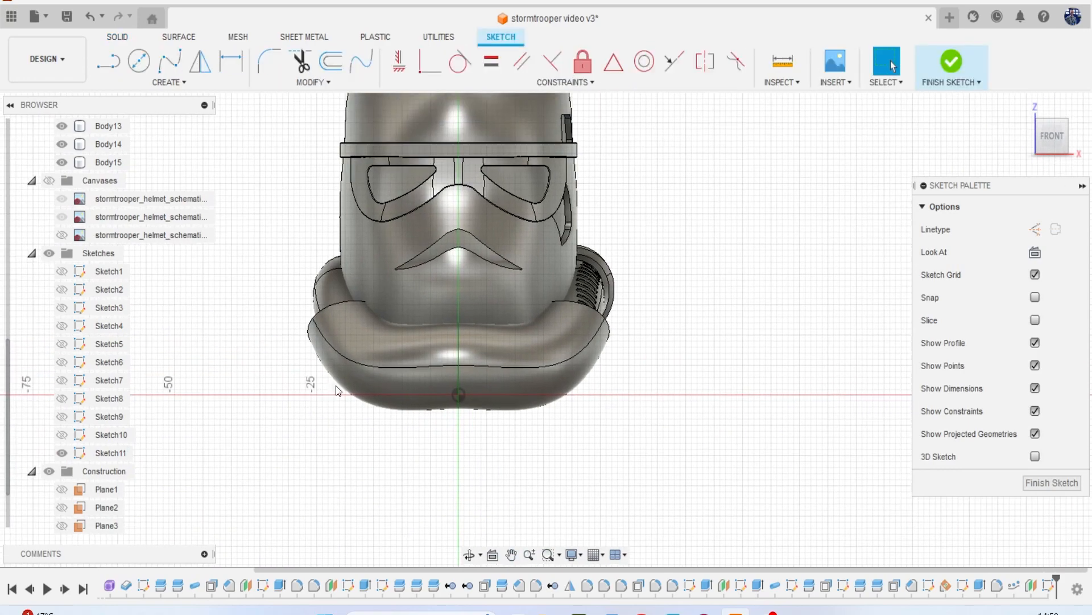
{"action": "left_click", "coordinate": [49, 181]}
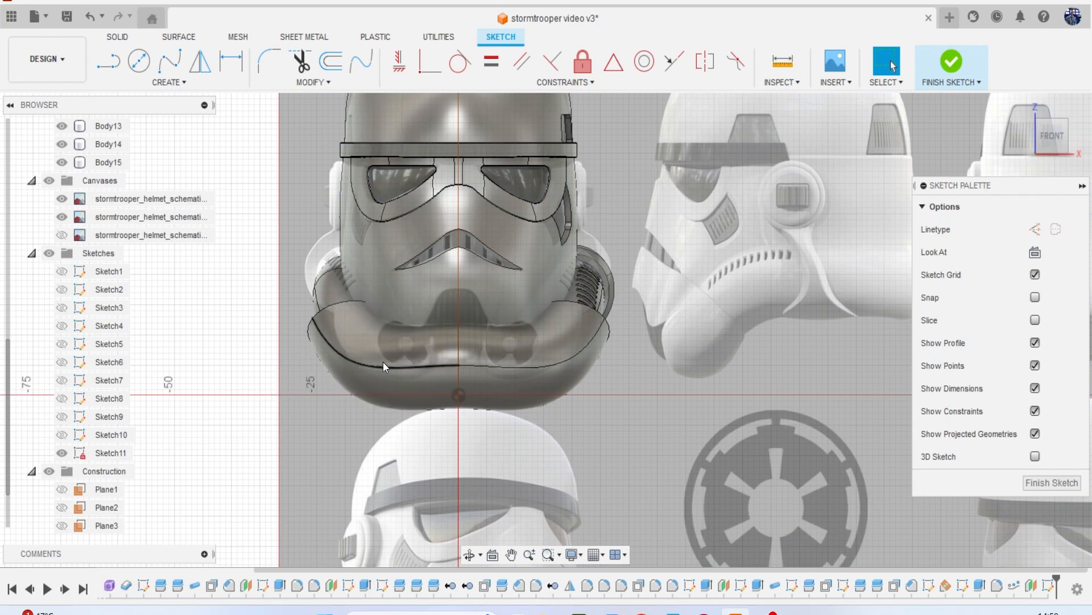
Sketch a vertical centre line from the origin up to just above the dark chin vent in the canvas.
{"action": "scroll", "coordinate": [386, 348], "scroll_direction": "up", "scroll_amount": 2}
{"action": "key", "text": "l"}
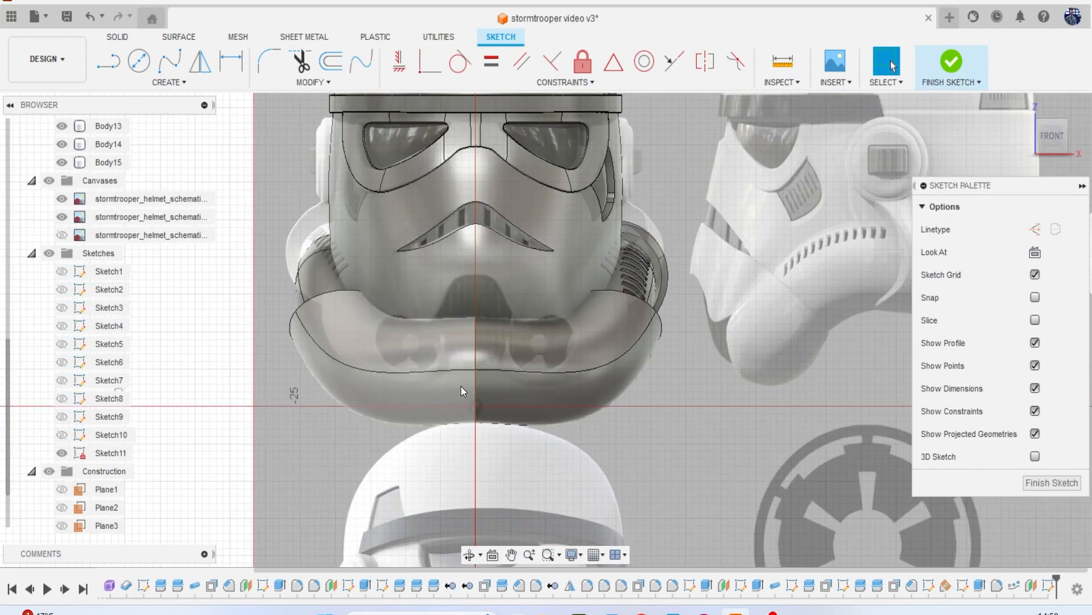
{"action": "scroll", "coordinate": [461, 385], "scroll_direction": "up", "scroll_amount": 2}
{"action": "left_click", "coordinate": [481, 414]}
{"action": "left_click", "coordinate": [482, 215]}
{"action": "key", "text": "Escape"}
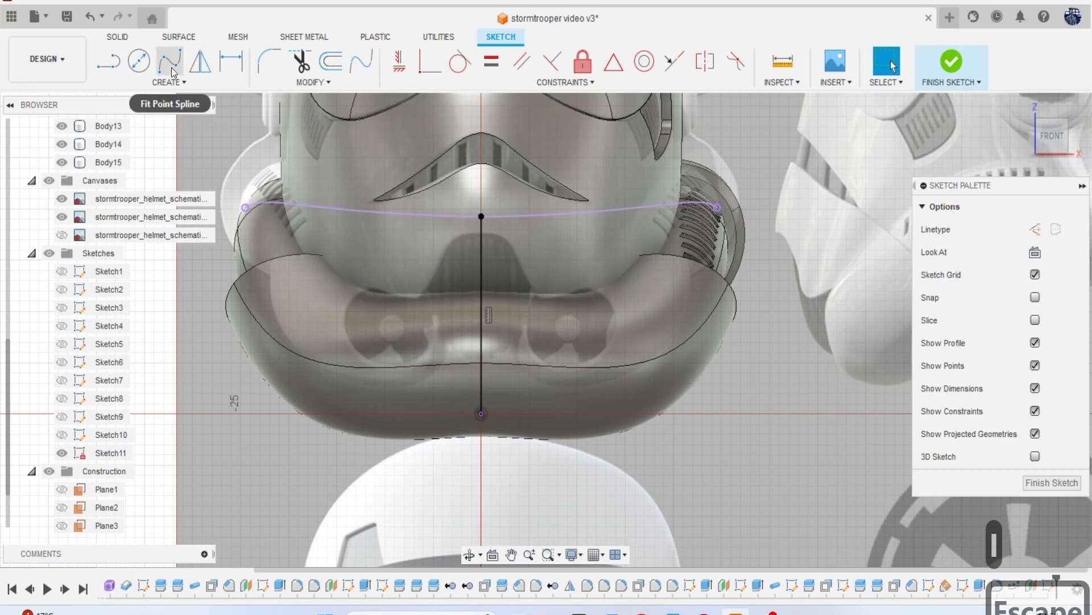
Trace the rounded top of the chin vent with a three-point arc from the centre line to the vent's right shoulder.
{"action": "left_click", "coordinate": [169, 82]}
{"action": "mouse_move", "coordinate": [158, 144]}
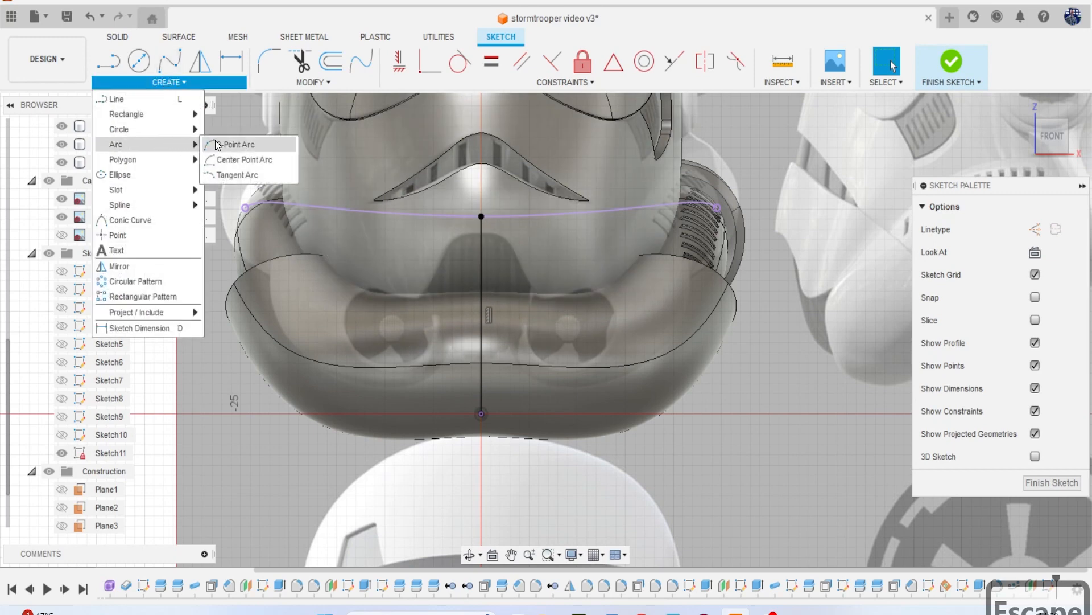
{"action": "left_click", "coordinate": [234, 144]}
{"action": "scroll", "coordinate": [455, 227], "scroll_direction": "up", "scroll_amount": 3}
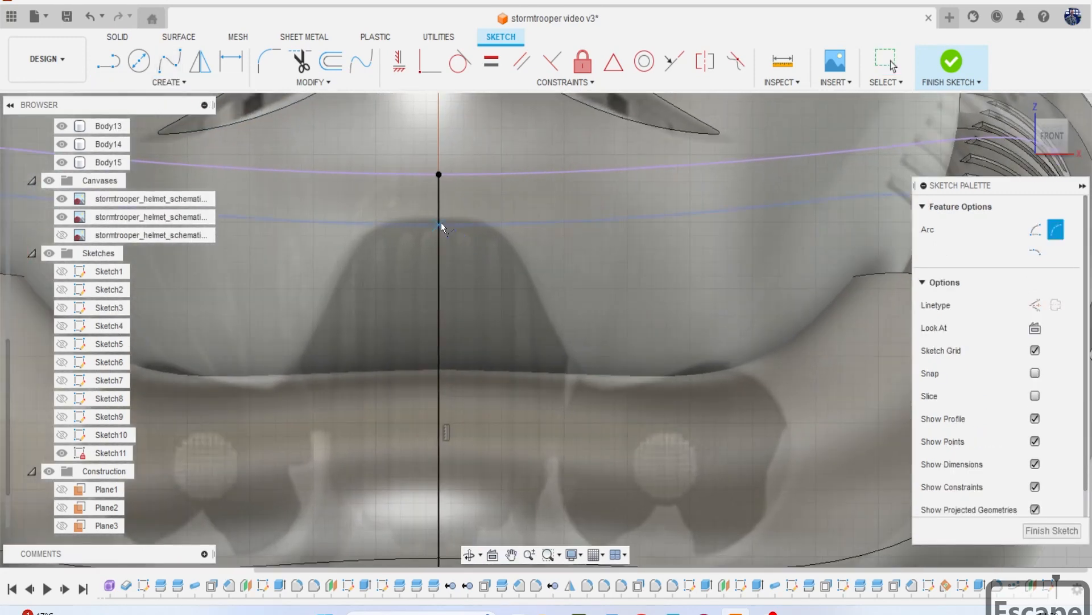
{"action": "left_click", "coordinate": [506, 238]}
{"action": "scroll", "coordinate": [491, 229], "scroll_direction": "up", "scroll_amount": 3}
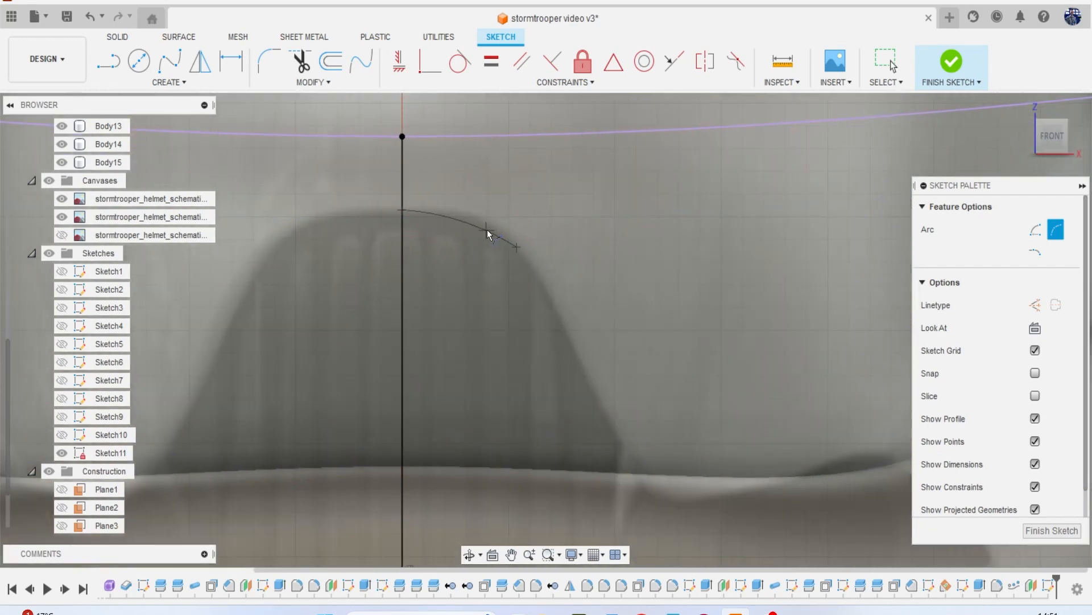
{"action": "scroll", "coordinate": [486, 228], "scroll_direction": "up", "scroll_amount": 3}
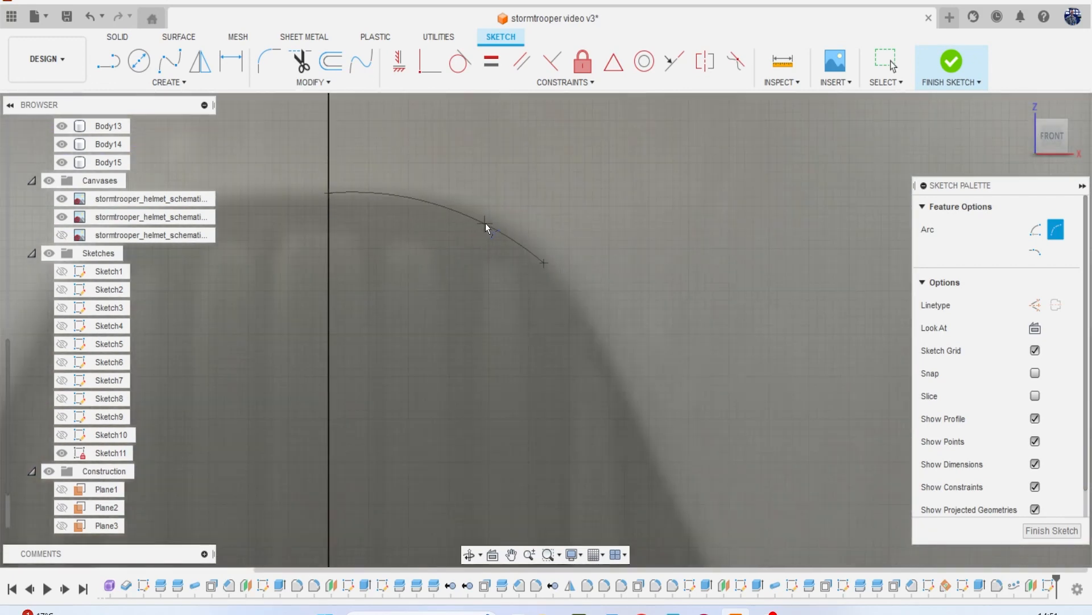
{"action": "left_click", "coordinate": [490, 226]}
{"action": "scroll", "coordinate": [510, 283], "scroll_direction": "down", "scroll_amount": 3}
{"action": "scroll", "coordinate": [510, 283], "scroll_direction": "down", "scroll_amount": 3}
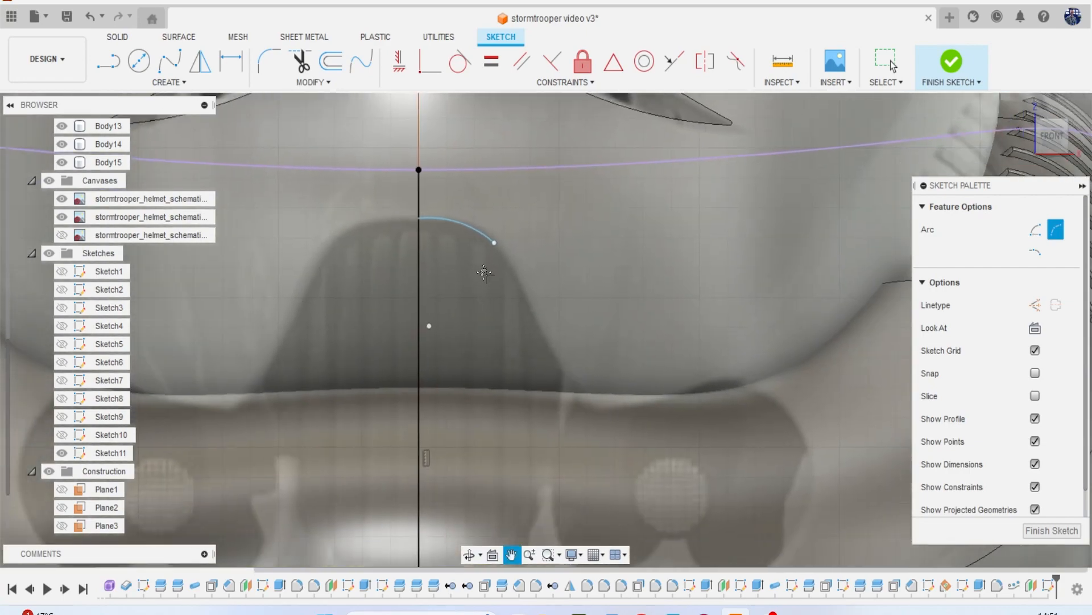
Continue the vent outline with a sloping line about 5 mm long and a vertical line down past the helmet's lower rim.
{"action": "key", "text": "l"}
{"action": "middle_click_drag", "start_coordinate": [497, 287], "coordinate": [476, 212]}
{"action": "left_click", "coordinate": [477, 215]}
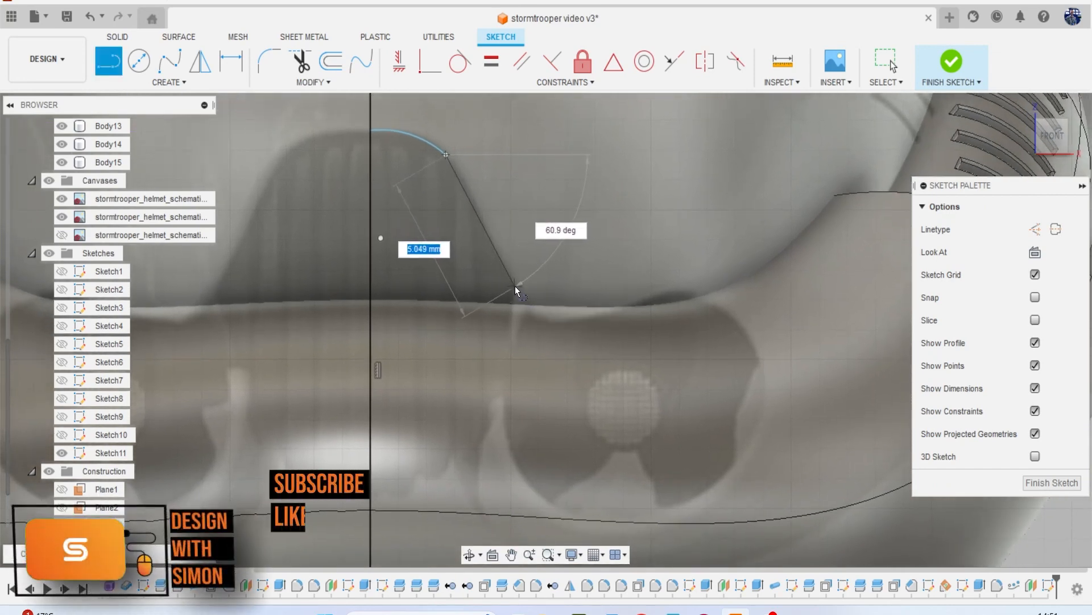
{"action": "left_click", "coordinate": [515, 286]}
{"action": "scroll", "coordinate": [514, 285], "scroll_direction": "down", "scroll_amount": 3}
{"action": "middle_click_drag", "start_coordinate": [517, 300], "coordinate": [510, 250]}
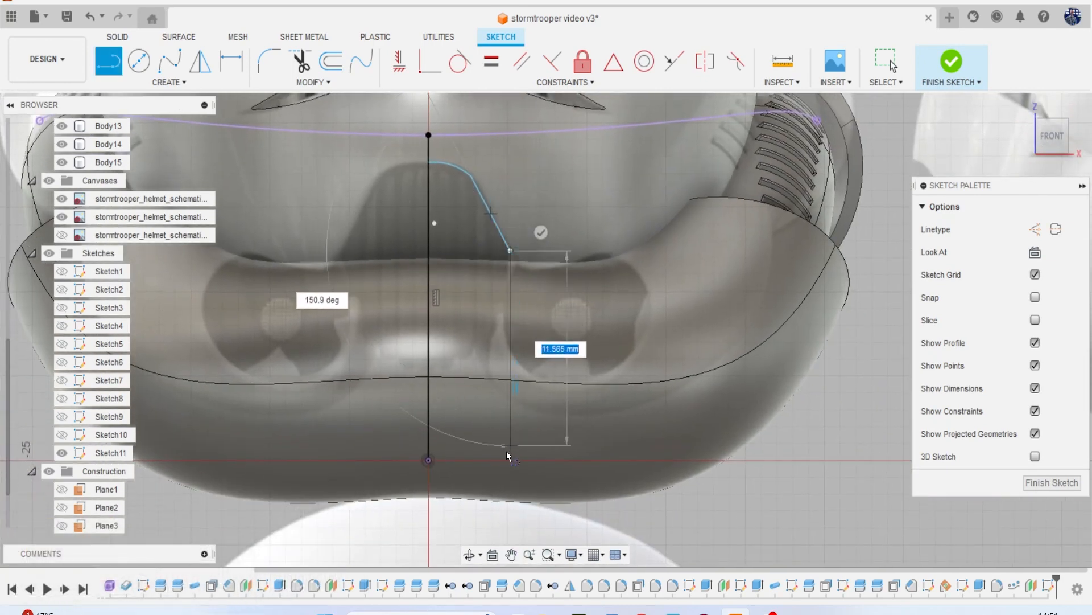
{"action": "left_click", "coordinate": [509, 522]}
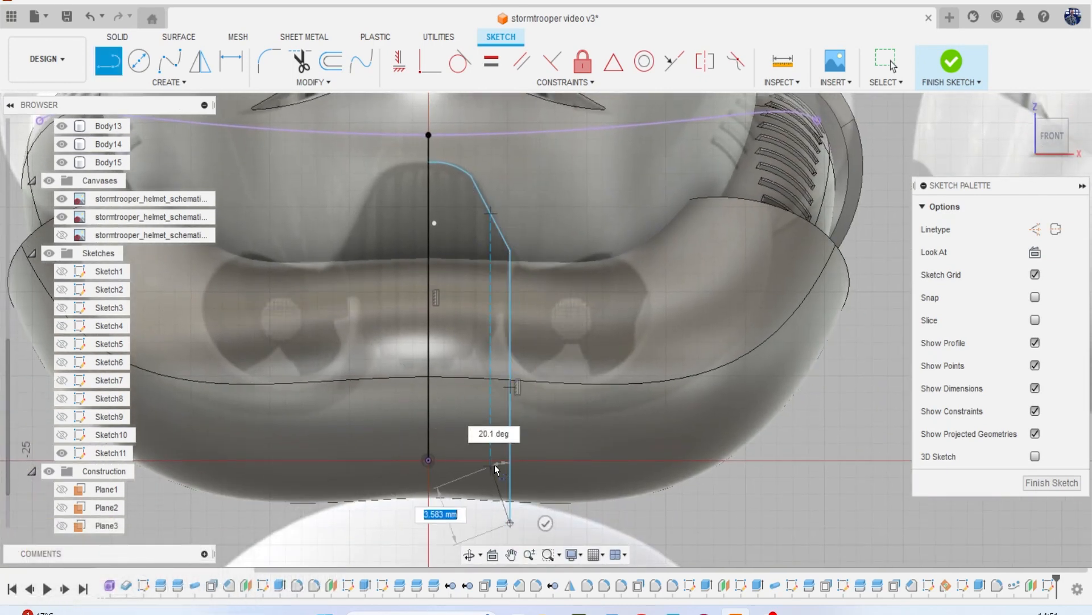
{"action": "key", "text": "Escape"}
{"action": "key", "text": "Escape"}
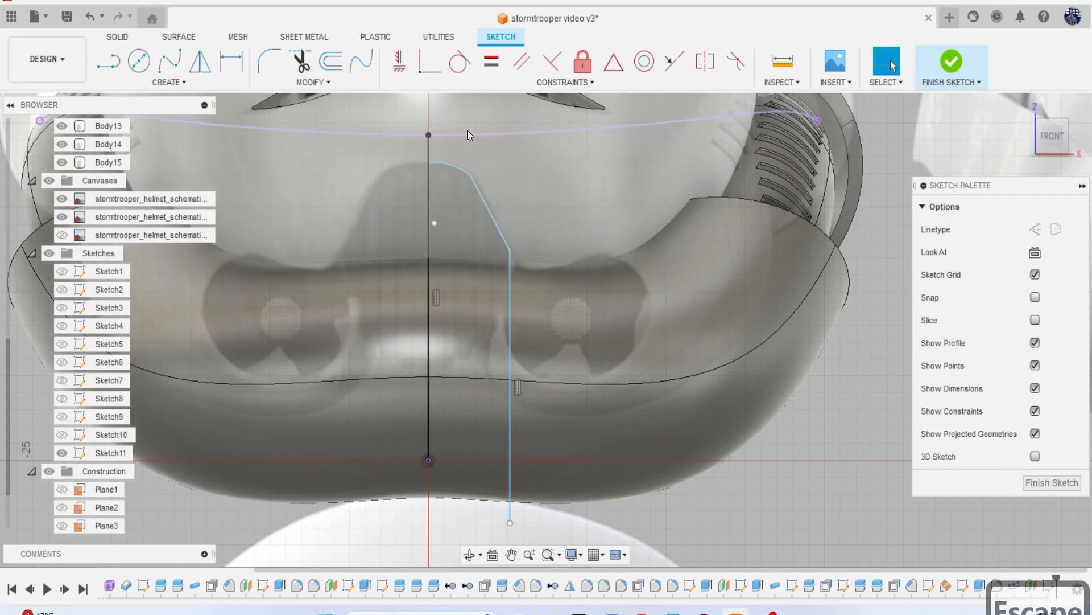
Fillet the corner between the vent's sloping and vertical lines with a 1 mm radius.
{"action": "left_click", "coordinate": [269, 61]}
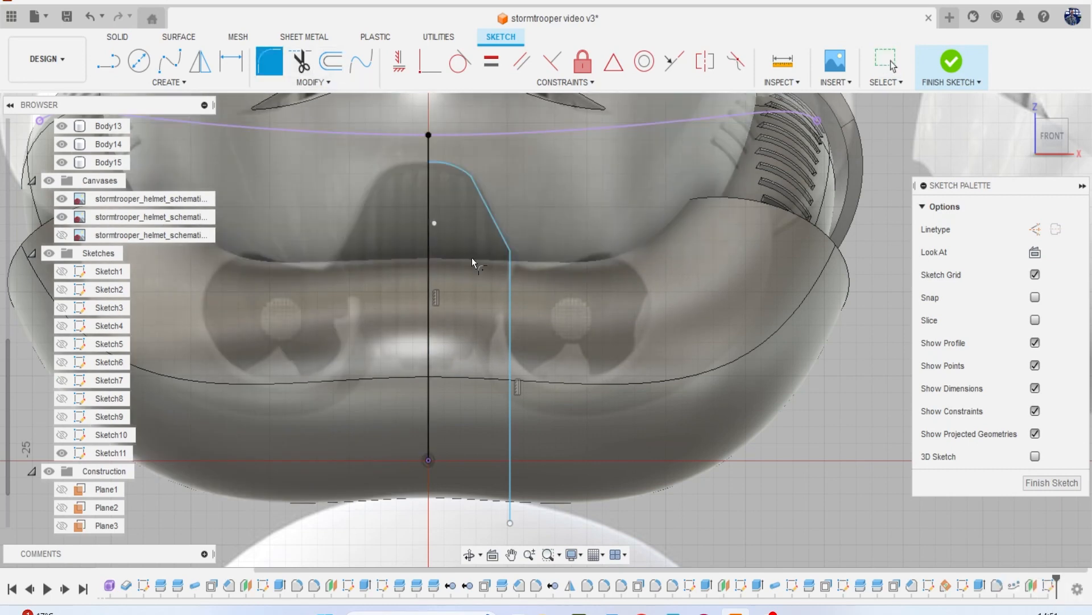
{"action": "left_click", "coordinate": [500, 239]}
{"action": "left_click", "coordinate": [511, 264]}
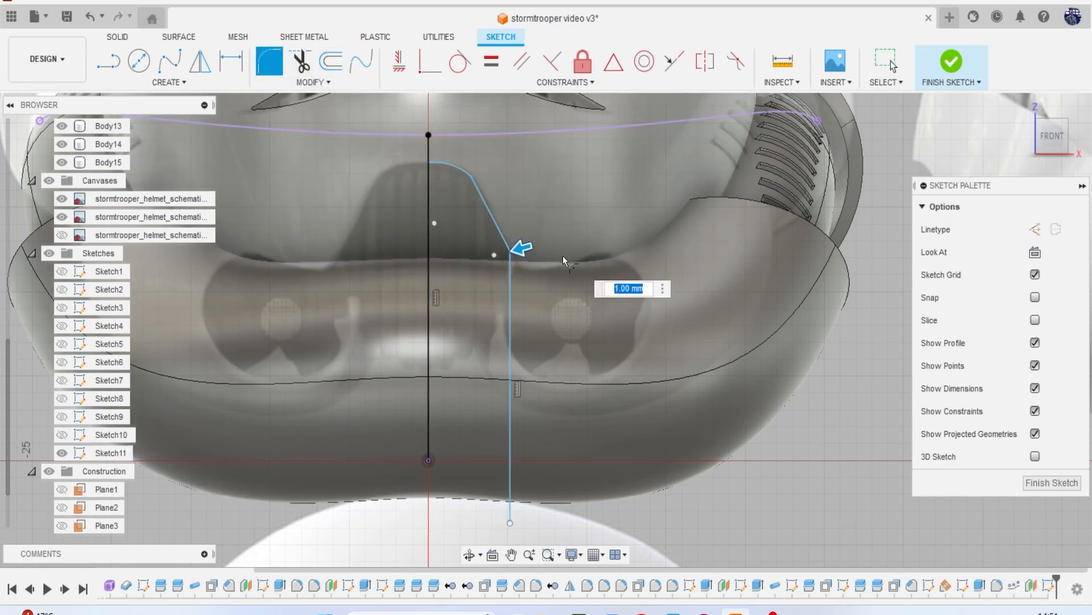
{"action": "key", "text": "Return"}
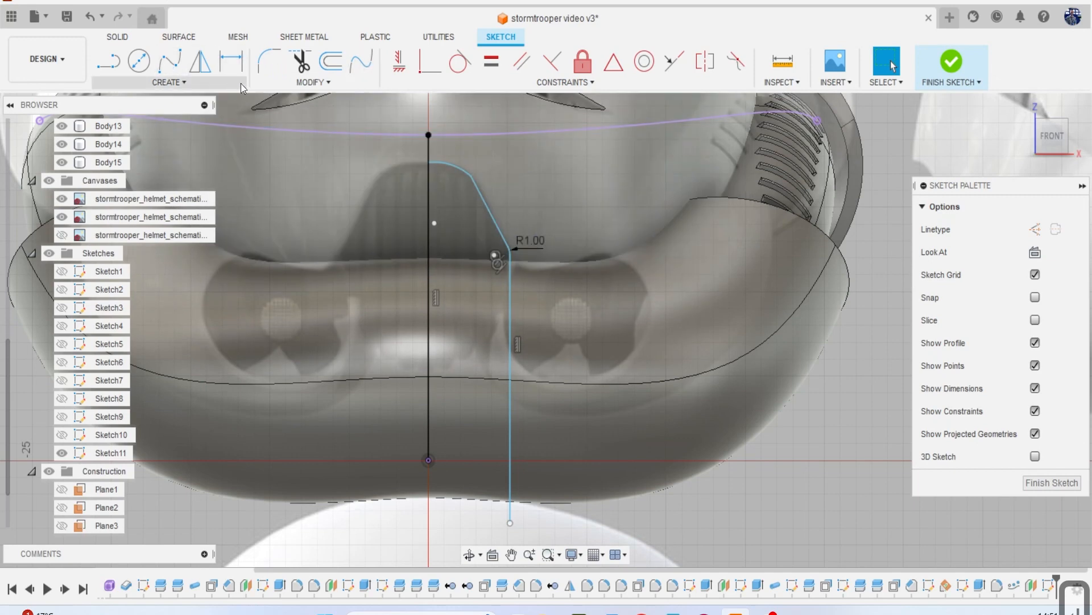
Trace the lower half of the round chin detail beside the vent with two three-point arcs meeting at its lowest point.
{"action": "left_click", "coordinate": [185, 82]}
{"action": "mouse_move", "coordinate": [155, 141]}
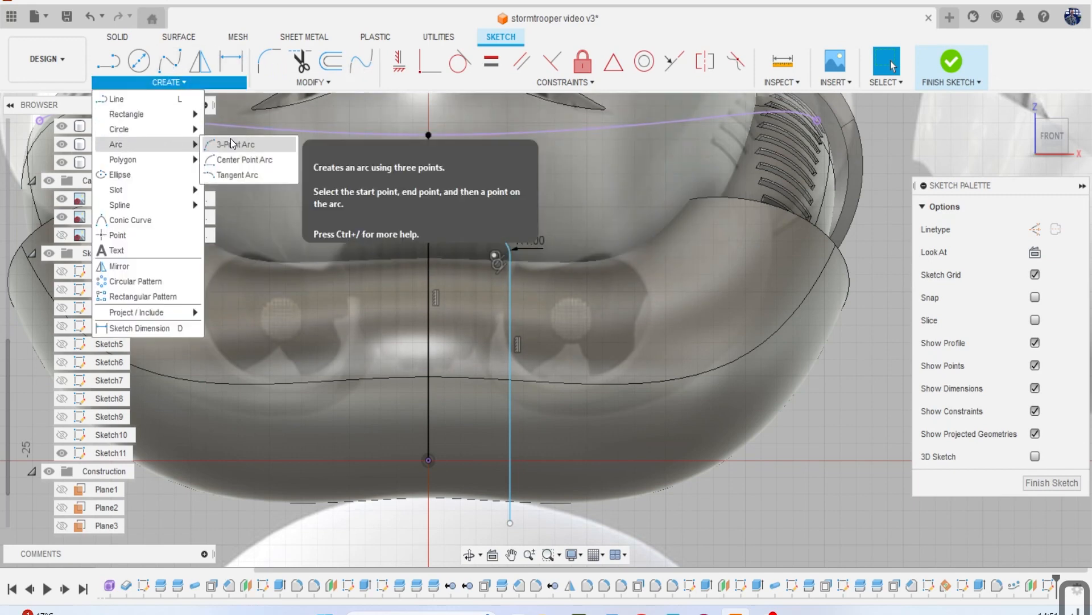
{"action": "left_click", "coordinate": [231, 142]}
{"action": "scroll", "coordinate": [394, 272], "scroll_direction": "up", "scroll_amount": 4}
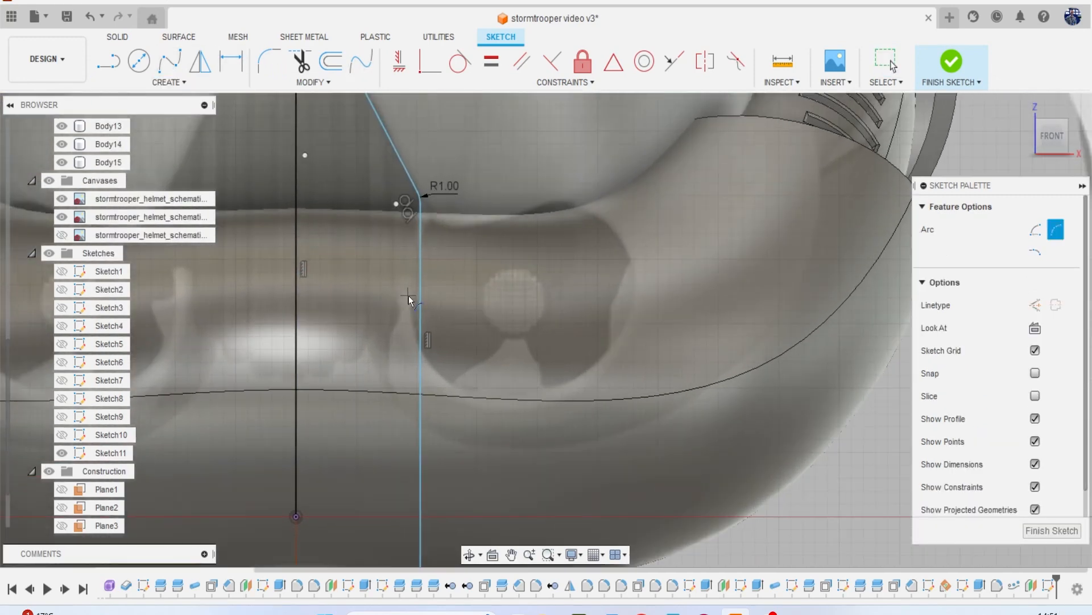
{"action": "left_click", "coordinate": [408, 295]}
{"action": "left_click", "coordinate": [513, 397]}
{"action": "left_click", "coordinate": [451, 374]}
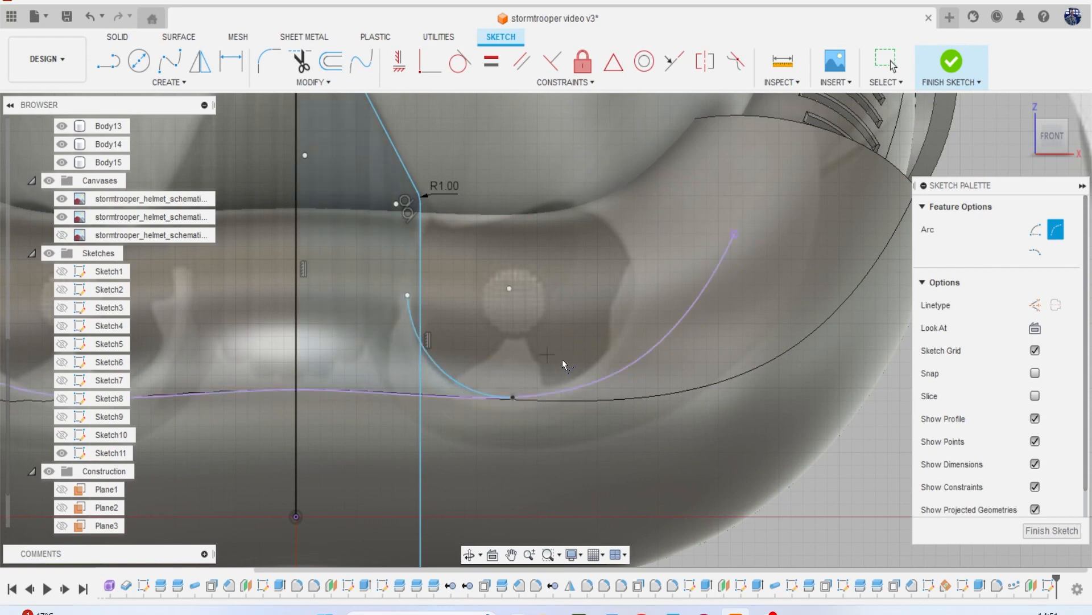
{"action": "left_click", "coordinate": [514, 396]}
{"action": "left_click", "coordinate": [634, 295]}
{"action": "left_click", "coordinate": [618, 334]}
{"action": "middle_click_drag", "start_coordinate": [631, 292], "coordinate": [629, 318]}
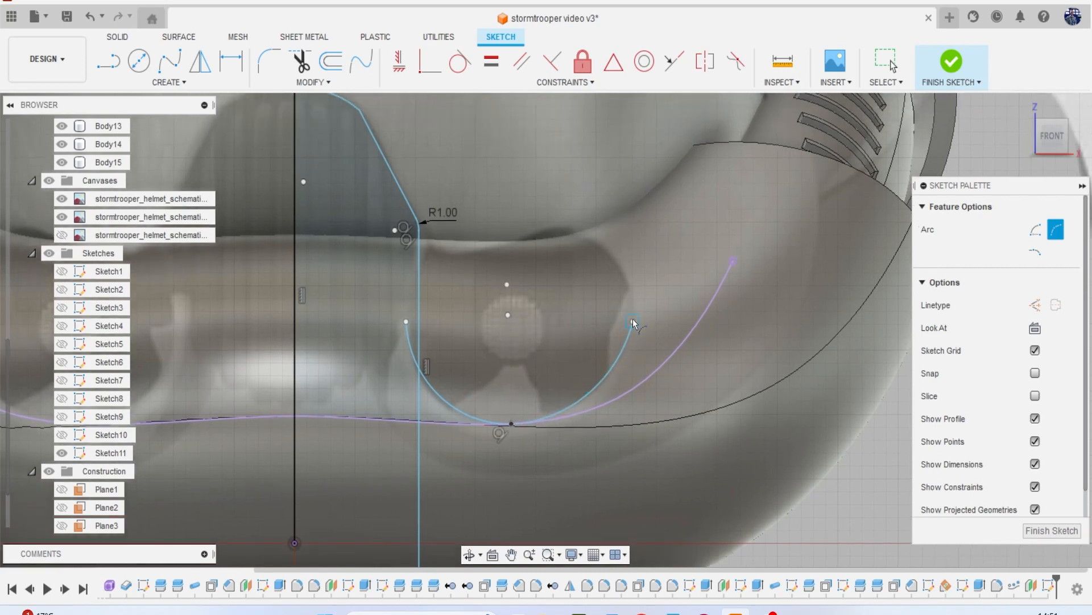
Trace the round chin detail's outer upper side with a three-point arc starting at the end of the outer lower arc.
{"action": "left_click", "coordinate": [633, 318]}
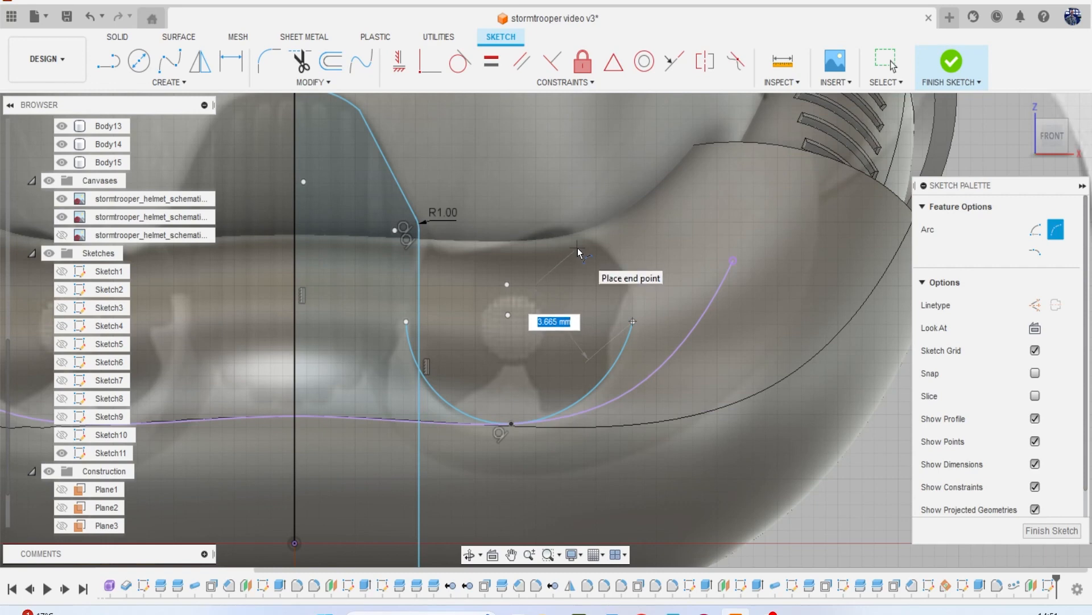
{"action": "scroll", "coordinate": [575, 244], "scroll_direction": "up", "scroll_amount": 3}
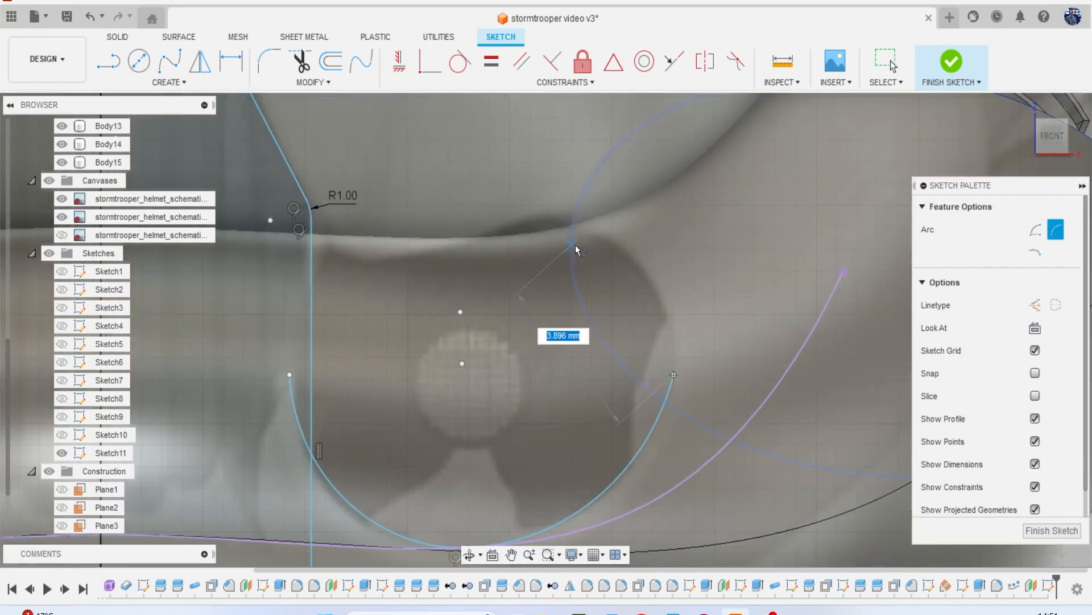
{"action": "left_click", "coordinate": [600, 238]}
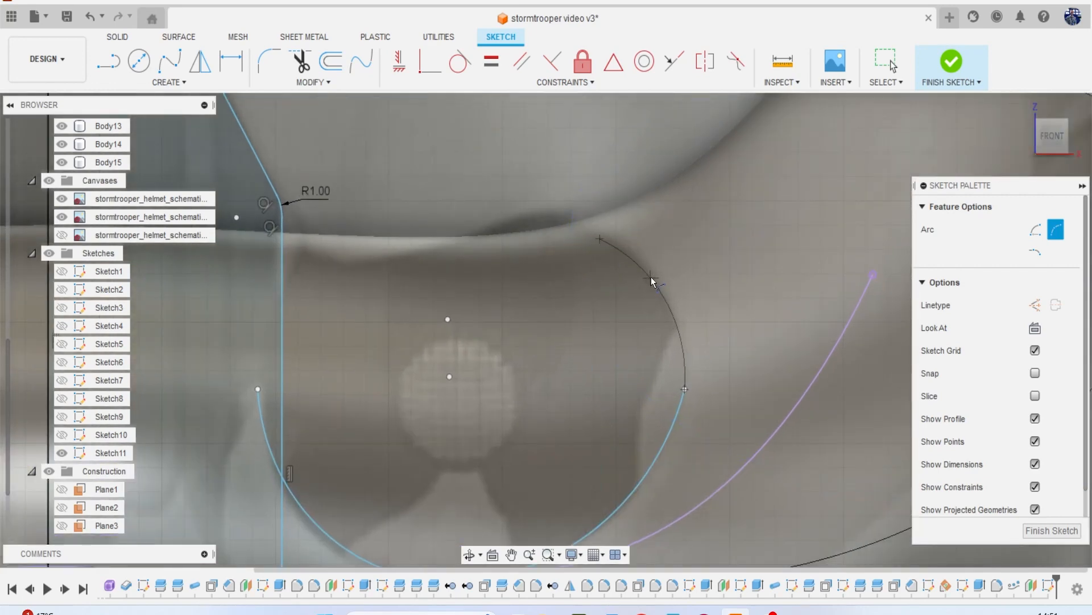
{"action": "left_click", "coordinate": [651, 277]}
{"action": "middle_click_drag", "start_coordinate": [545, 289], "coordinate": [568, 317]}
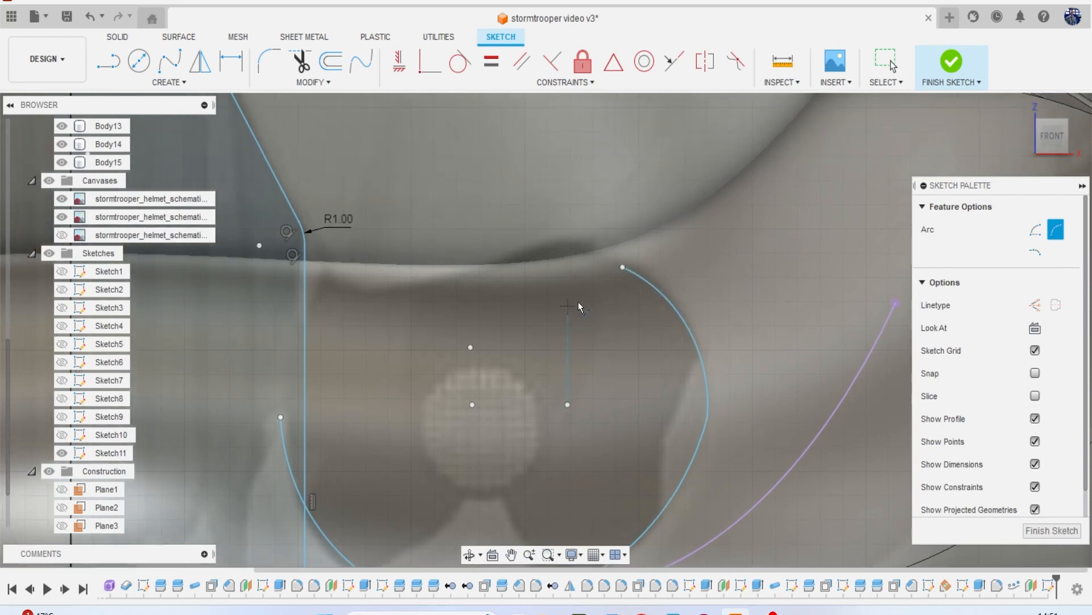
Draw a shallow three-point arc along the chin detail's upper edge, from the outer arc's upper end to near the vent line.
{"action": "left_click", "coordinate": [622, 267]}
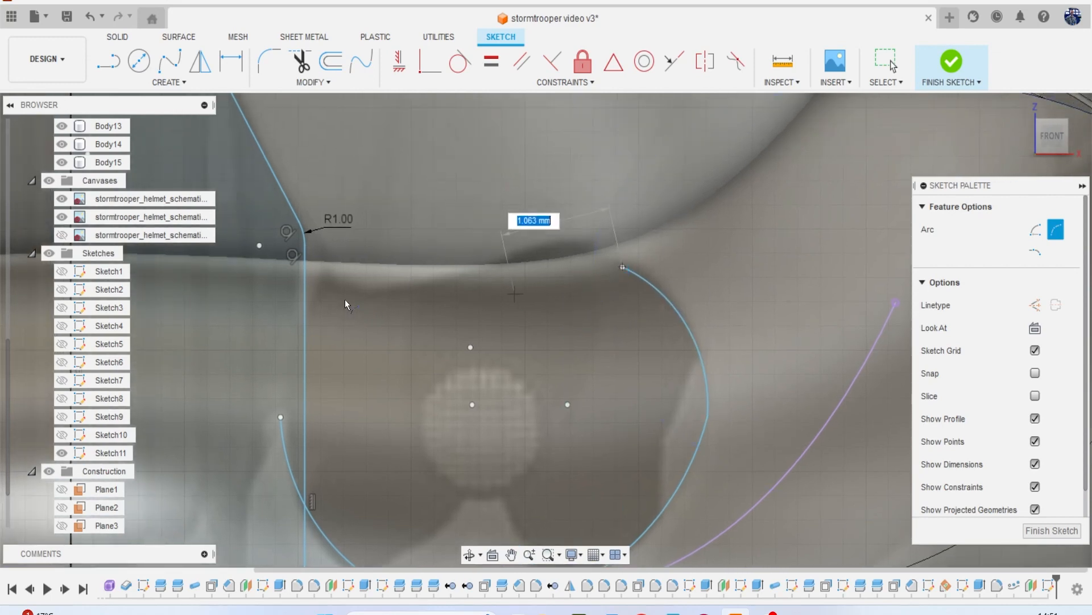
{"action": "left_click", "coordinate": [323, 277]}
{"action": "left_click", "coordinate": [409, 285]}
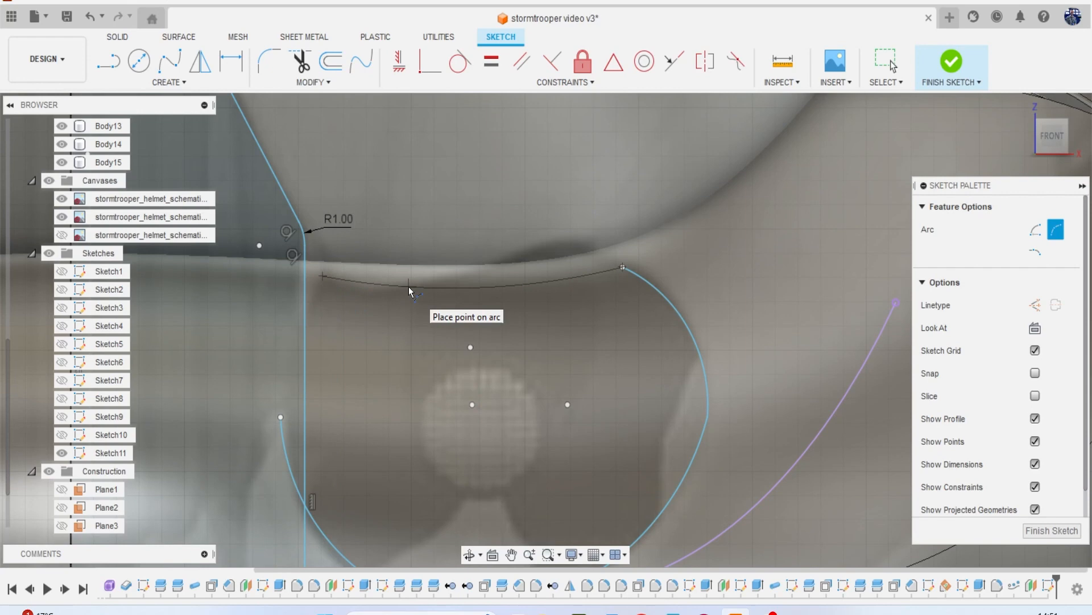
{"action": "scroll", "coordinate": [438, 314], "scroll_direction": "down", "scroll_amount": 3}
{"action": "scroll", "coordinate": [392, 332], "scroll_direction": "up", "scroll_amount": 1}
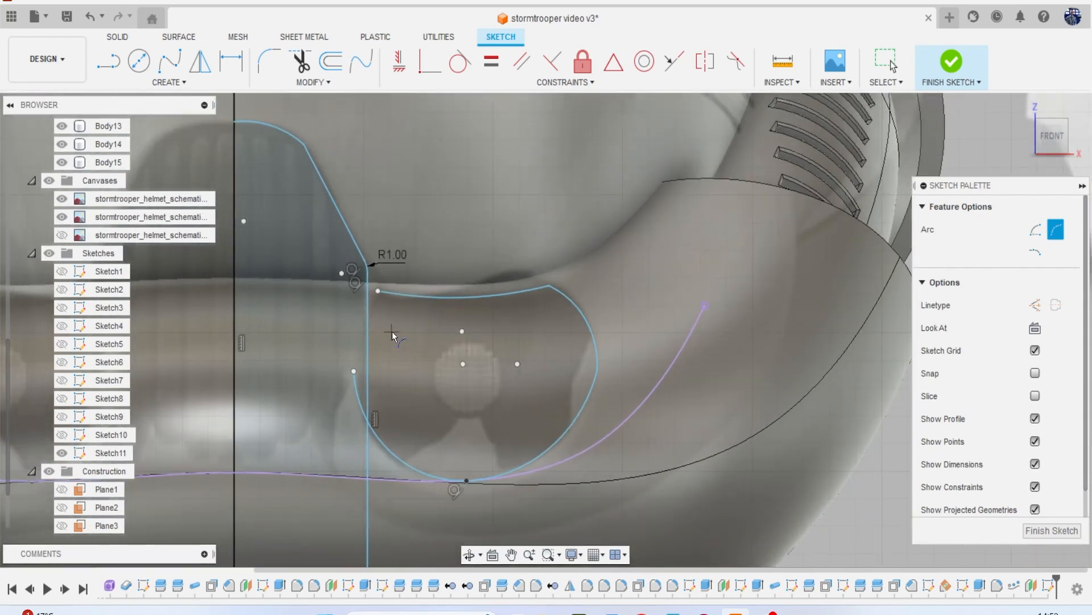
Fillet the corner between the round chin detail's shallow upper arc and its outer arc with a 1 mm radius.
{"action": "left_click", "coordinate": [260, 66]}
{"action": "left_click", "coordinate": [535, 289]}
{"action": "left_click", "coordinate": [562, 296]}
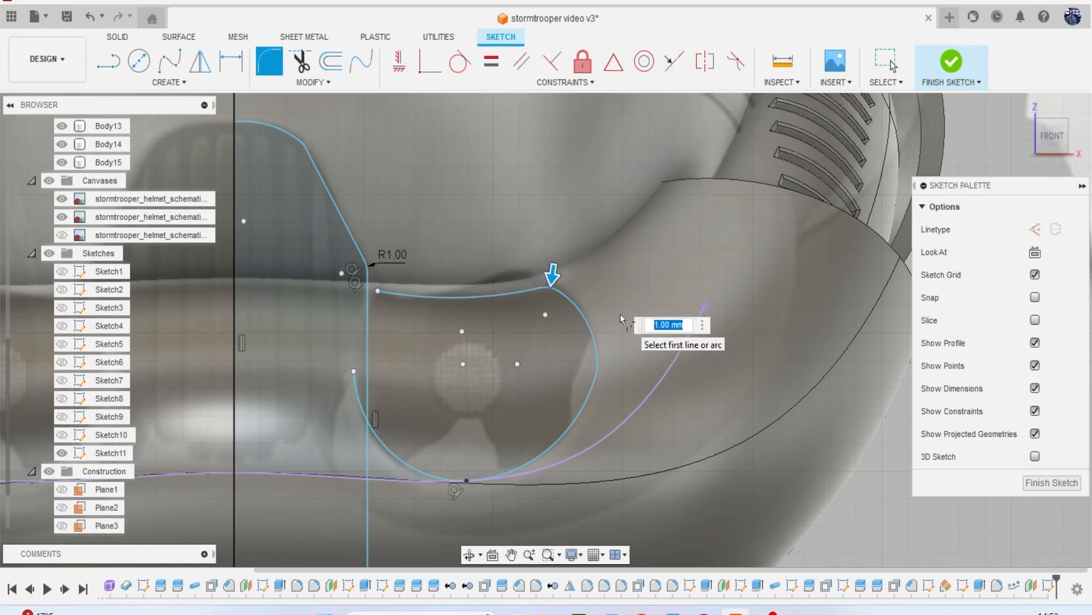
{"action": "key", "text": "Return"}
{"action": "key", "text": "Escape"}
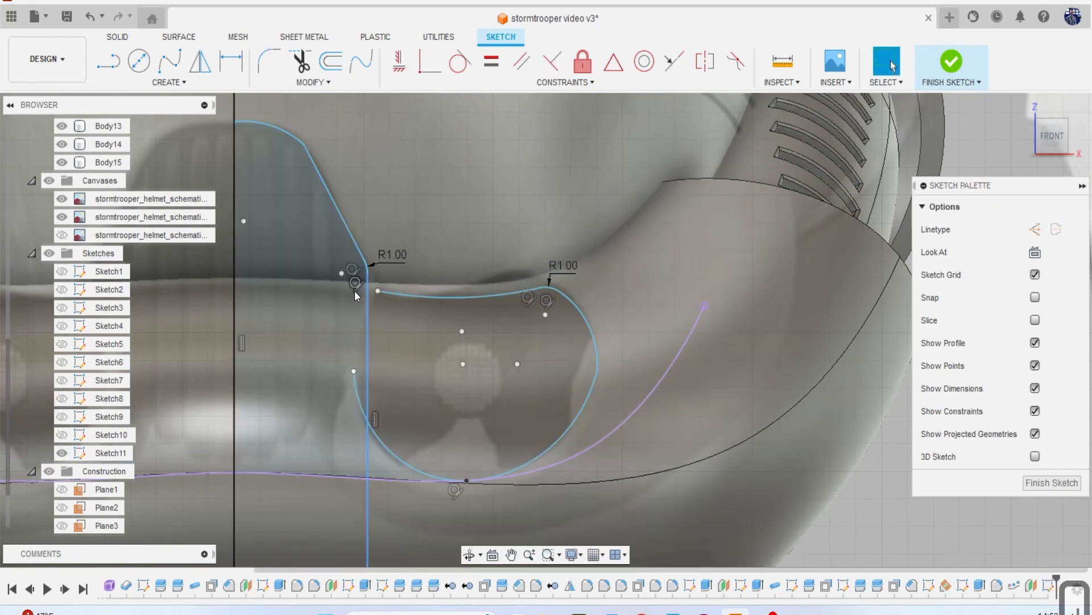
Extend the chin detail's shallow upper arc to meet the vertical vent line.
{"action": "scroll", "coordinate": [356, 288], "scroll_direction": "up", "scroll_amount": 5}
{"action": "left_click", "coordinate": [313, 82]}
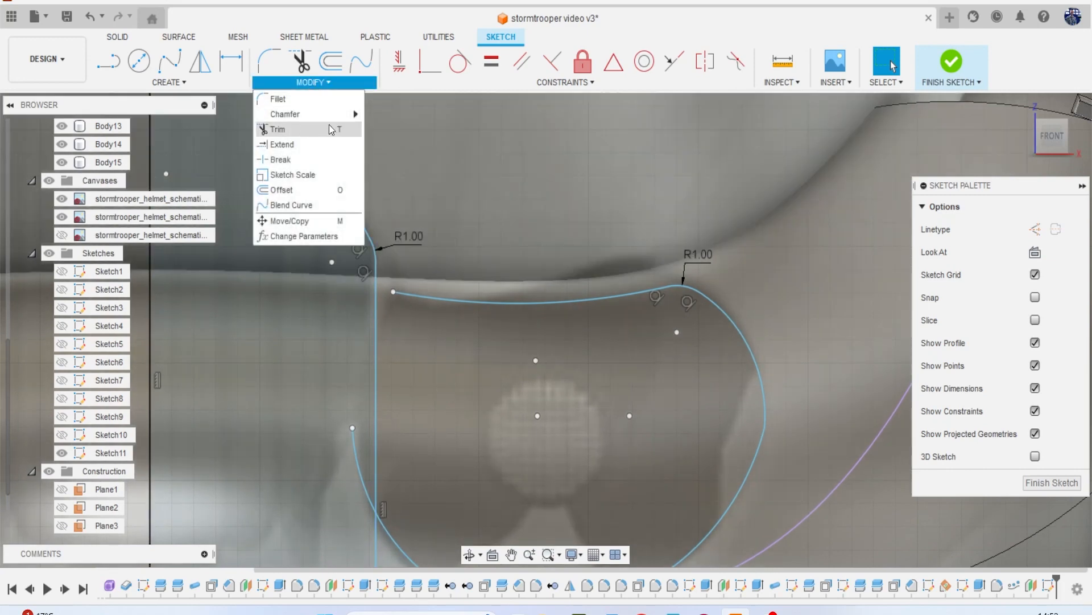
{"action": "left_click", "coordinate": [302, 141]}
{"action": "left_click", "coordinate": [425, 292]}
{"action": "scroll", "coordinate": [401, 347], "scroll_direction": "down", "scroll_amount": 5}
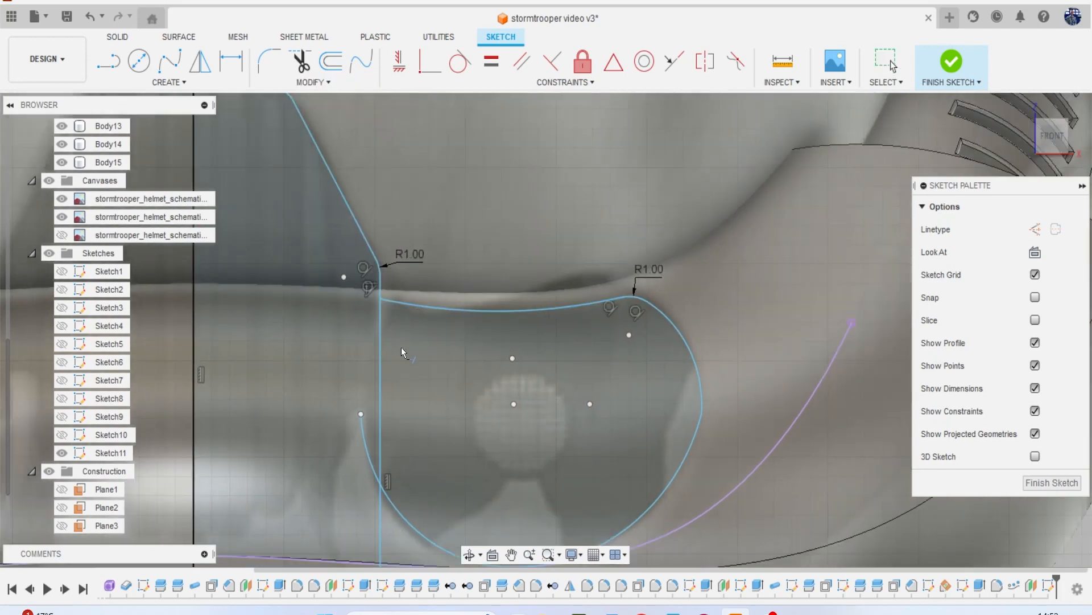
Trim away the vertical vent line from the chin detail's upper arc down to the projected lower chin curve.
{"action": "key", "text": "t"}
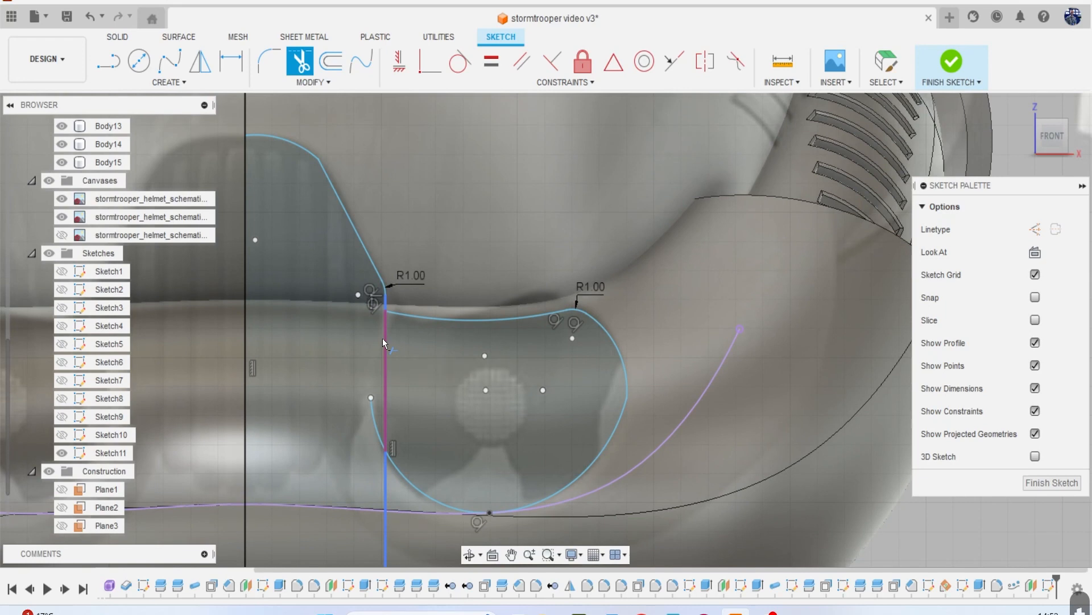
{"action": "left_click", "coordinate": [385, 339]}
{"action": "middle_click_drag", "start_coordinate": [416, 373], "coordinate": [437, 312]}
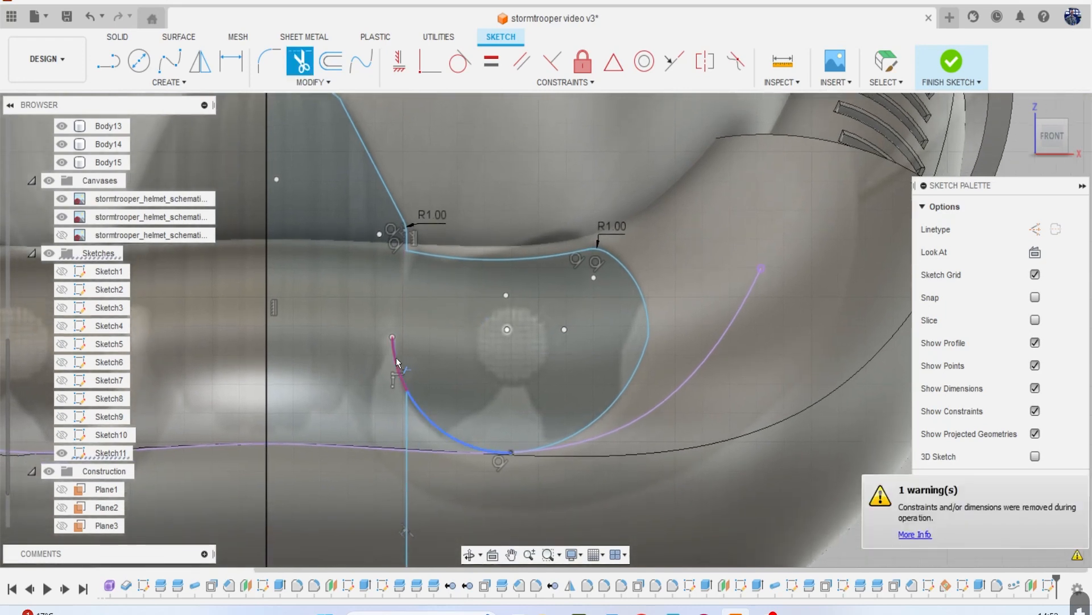
{"action": "left_click", "coordinate": [408, 415]}
{"action": "scroll", "coordinate": [418, 497], "scroll_direction": "down", "scroll_amount": 2}
{"action": "middle_click_drag", "start_coordinate": [418, 496], "coordinate": [482, 467]}
Fillet the small corner between the short vertical vent line and the chin detail's upper arc.
{"action": "left_click", "coordinate": [269, 61]}
{"action": "scroll", "coordinate": [446, 278], "scroll_direction": "up", "scroll_amount": 3}
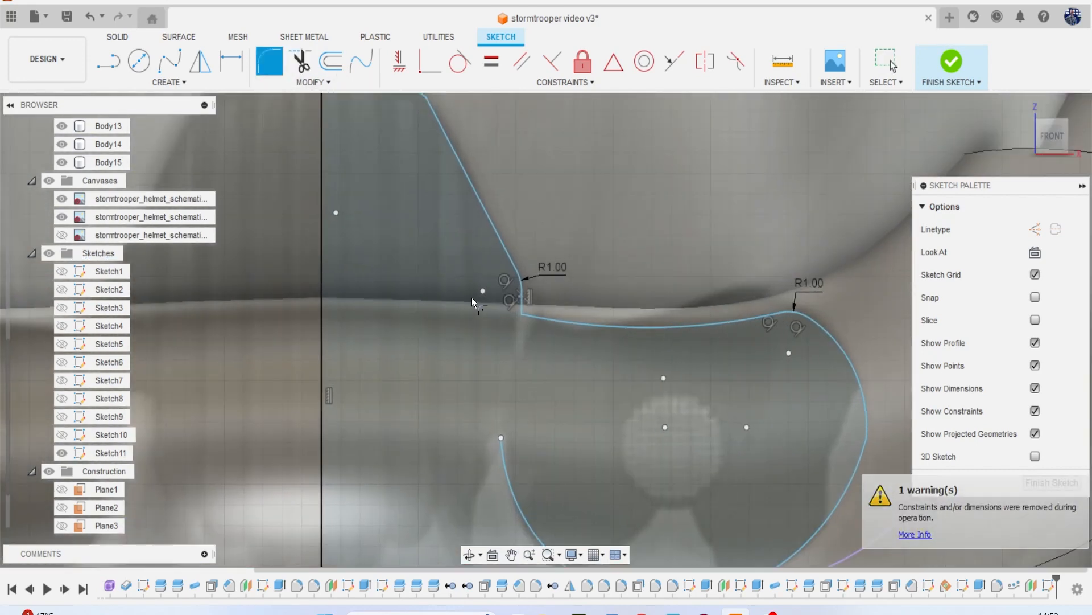
{"action": "left_click", "coordinate": [542, 318]}
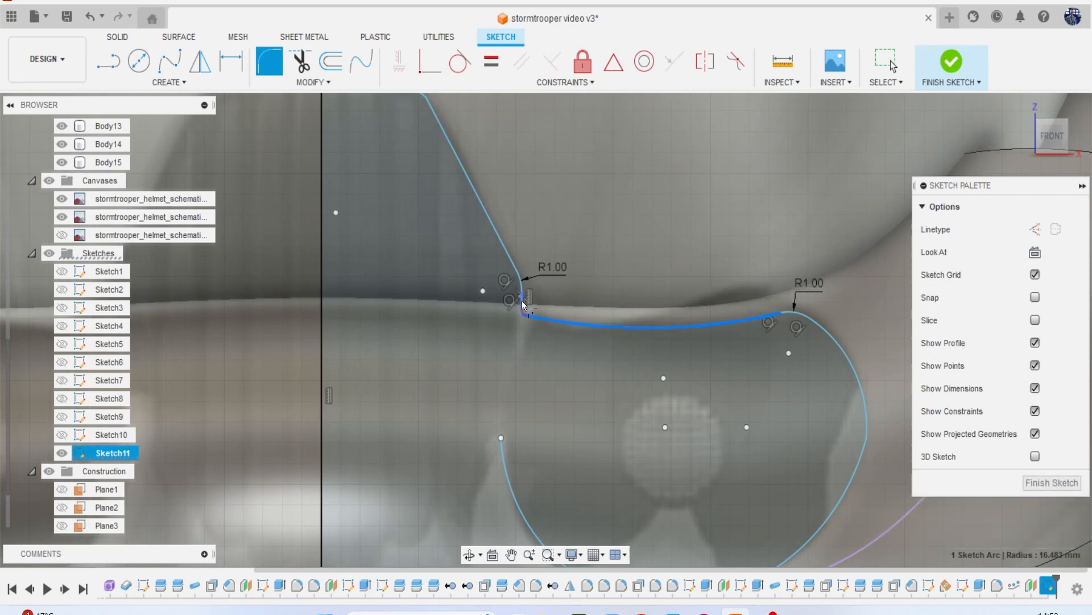
{"action": "left_click", "coordinate": [521, 300]}
{"action": "key", "text": "Return"}
{"action": "scroll", "coordinate": [576, 336], "scroll_direction": "down", "scroll_amount": 4}
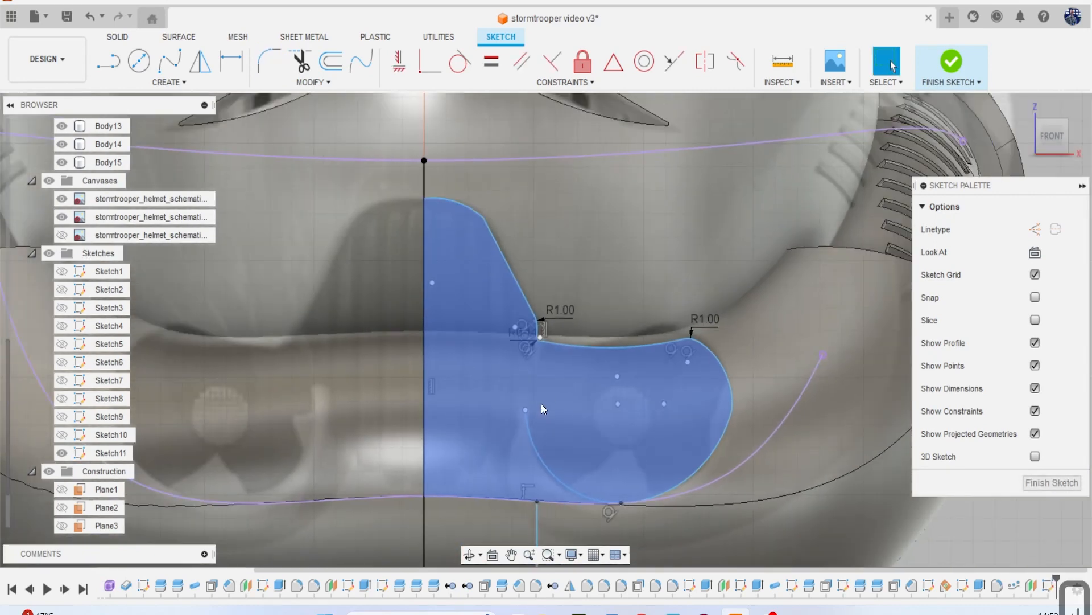
Draw a three-point arc from the inner end of the chin detail's lower arc, bulging toward the centreline, to just below the lower chin curve.
{"action": "left_click", "coordinate": [308, 83]}
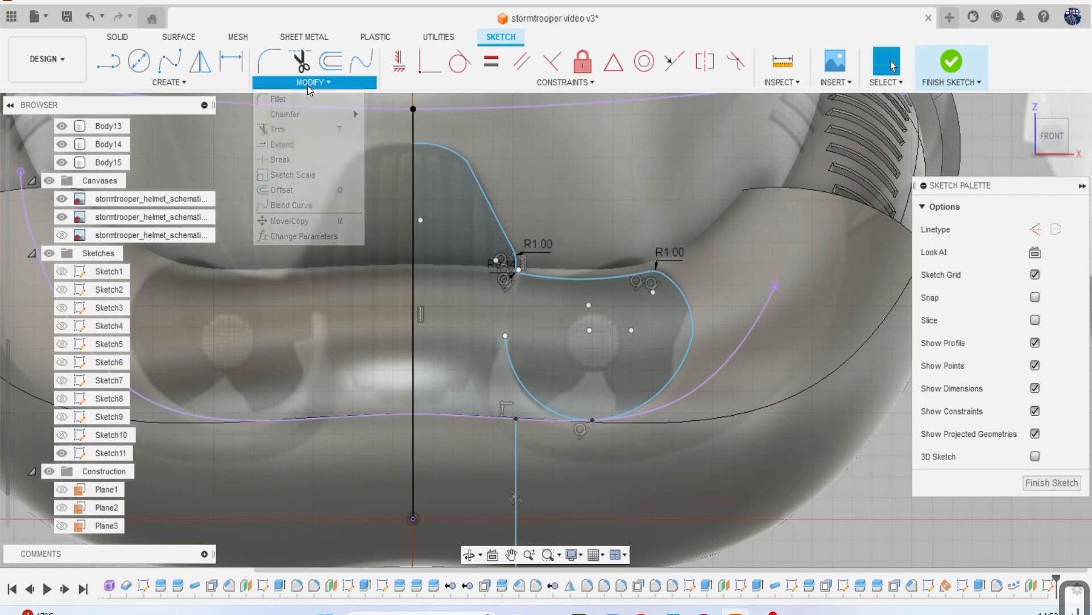
{"action": "left_click", "coordinate": [169, 82]}
{"action": "mouse_move", "coordinate": [119, 145]}
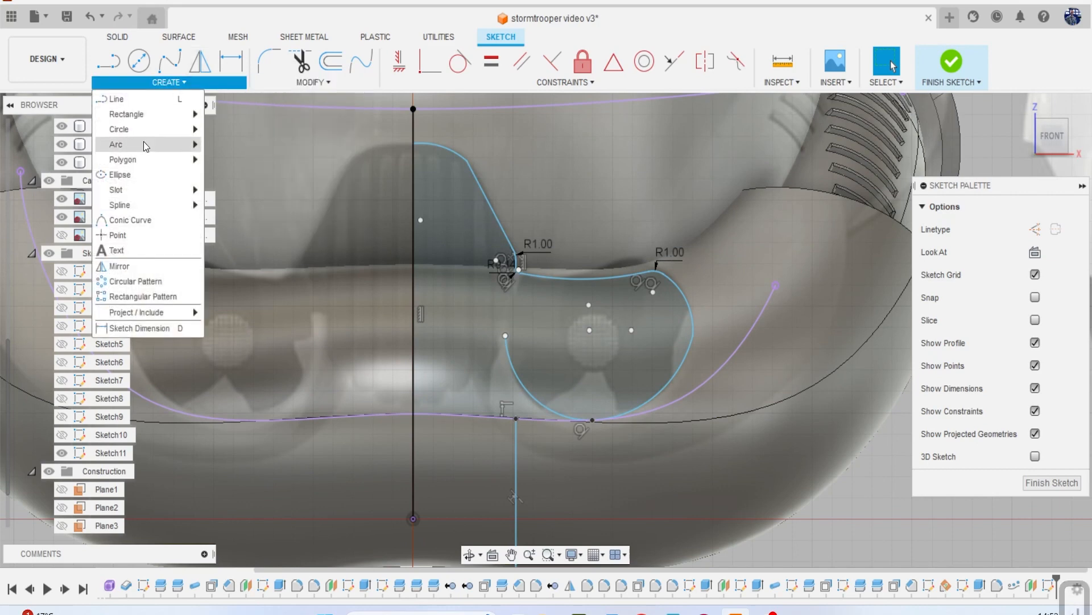
{"action": "left_click", "coordinate": [217, 141]}
{"action": "scroll", "coordinate": [418, 319], "scroll_direction": "up", "scroll_amount": 2}
{"action": "scroll", "coordinate": [455, 314], "scroll_direction": "up", "scroll_amount": 2}
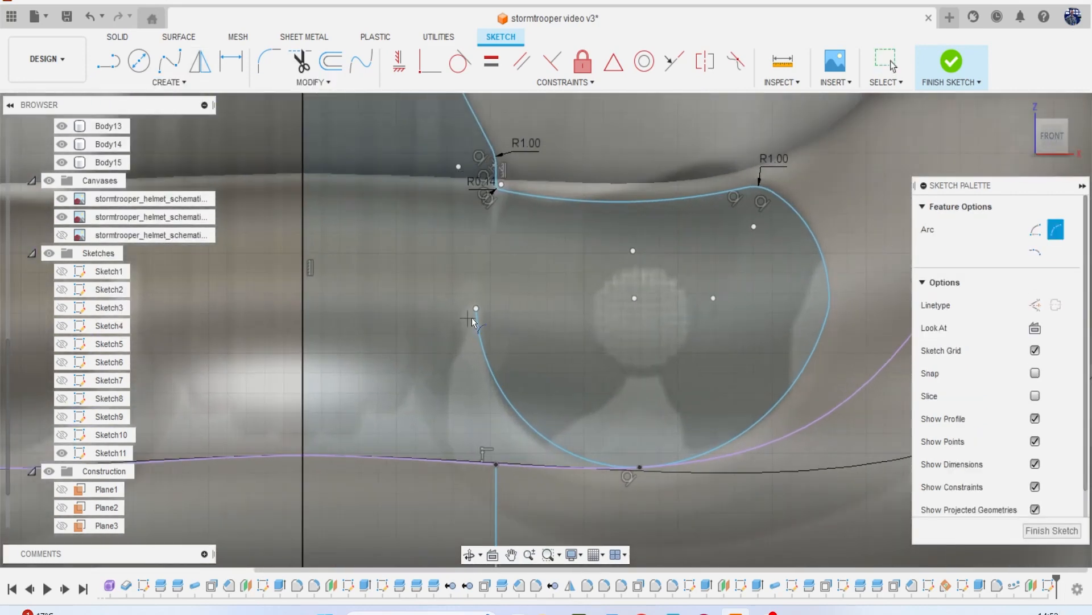
{"action": "left_click", "coordinate": [477, 311]}
{"action": "scroll", "coordinate": [435, 370], "scroll_direction": "up", "scroll_amount": 2}
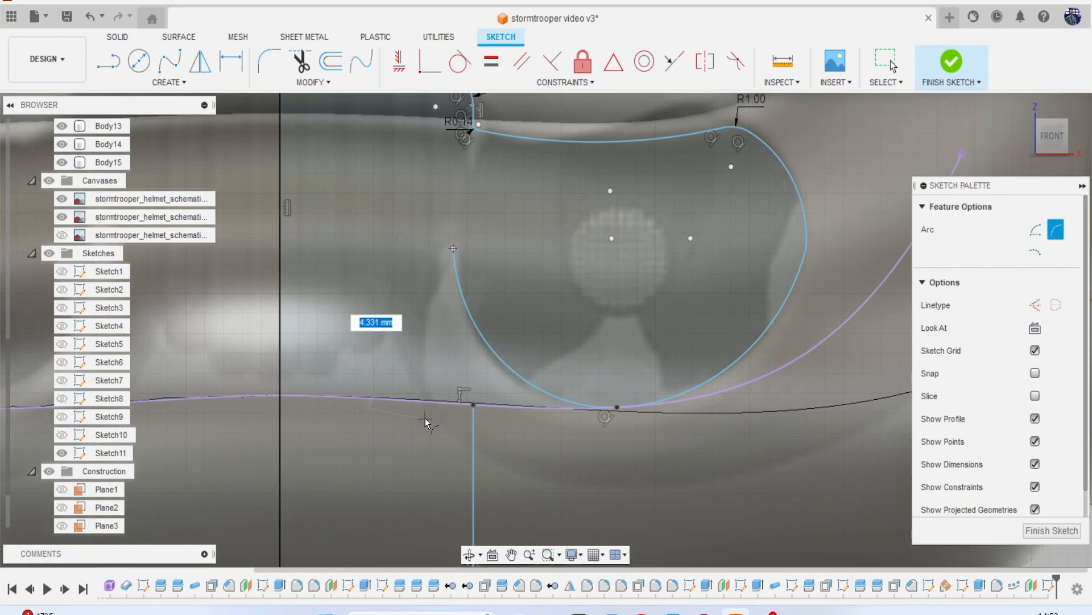
{"action": "scroll", "coordinate": [425, 417], "scroll_direction": "down", "scroll_amount": 5}
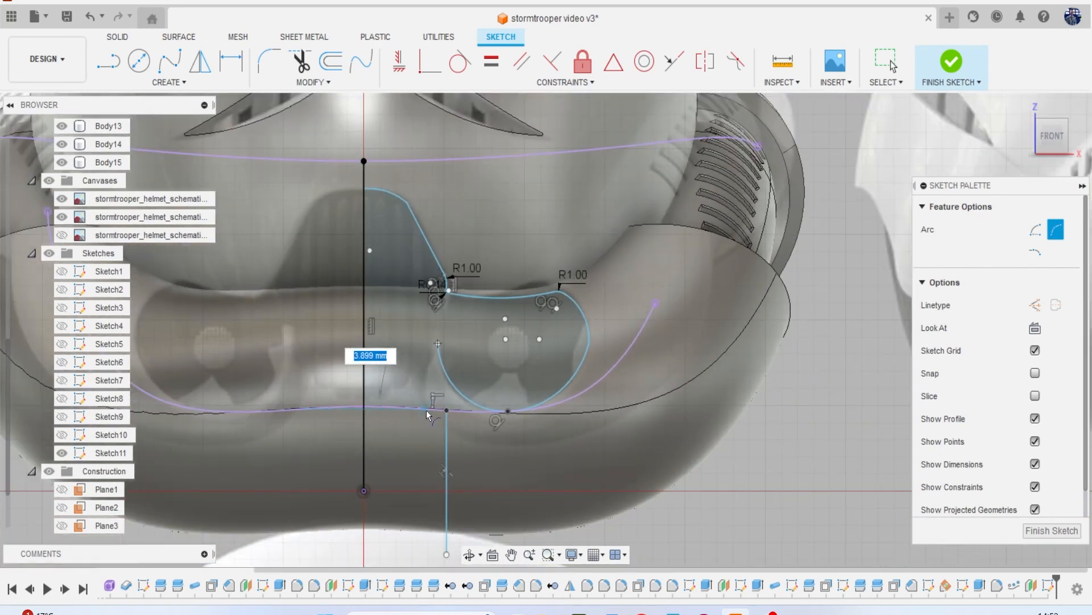
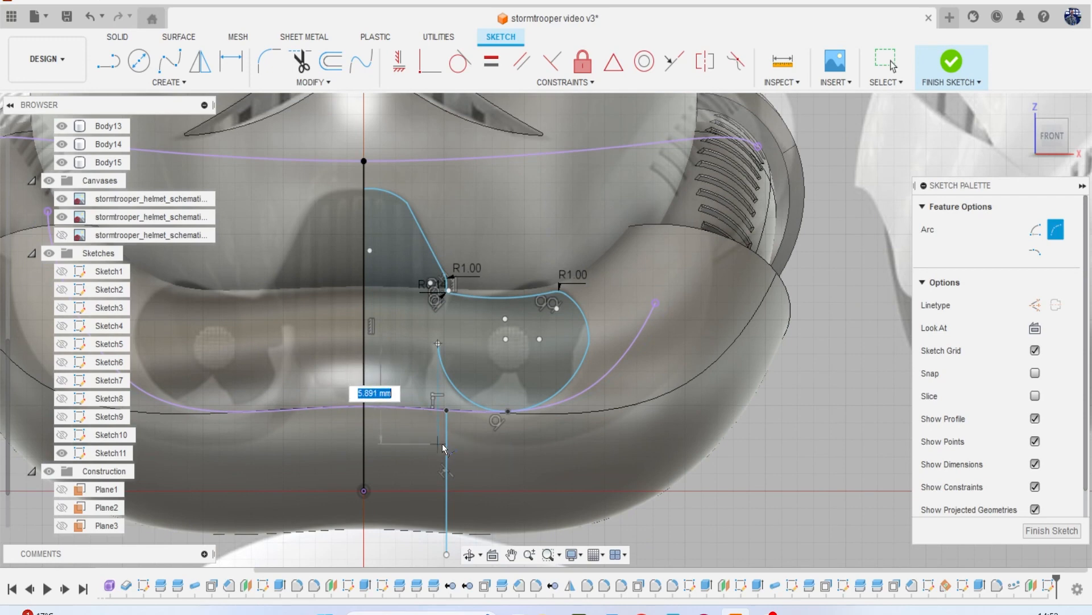
{"action": "scroll", "coordinate": [442, 442], "scroll_direction": "up", "scroll_amount": 2}
{"action": "scroll", "coordinate": [442, 439], "scroll_direction": "up", "scroll_amount": 1}
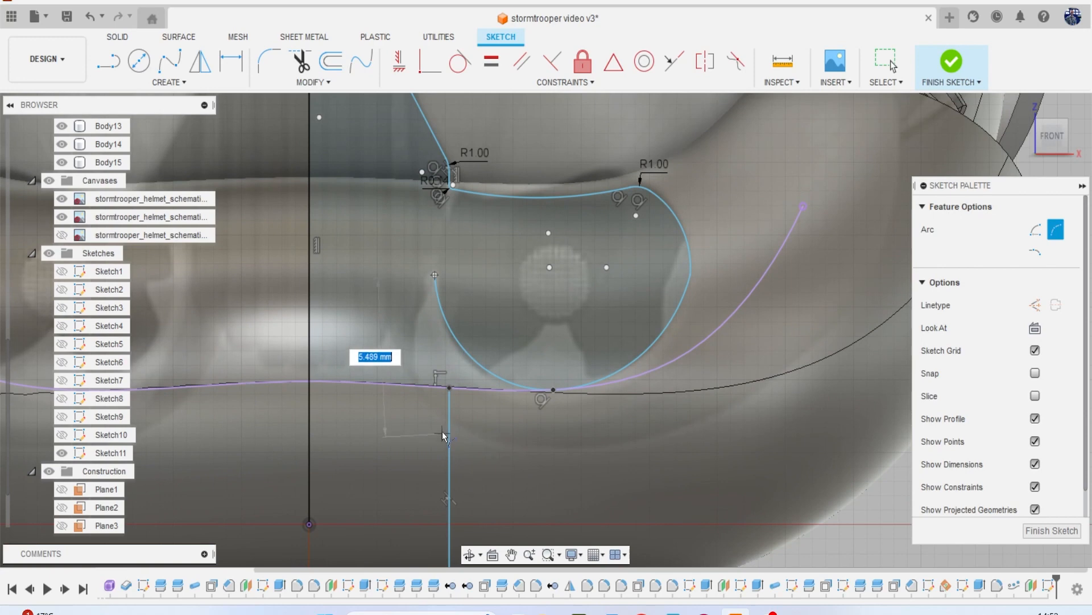
{"action": "left_click", "coordinate": [438, 419]}
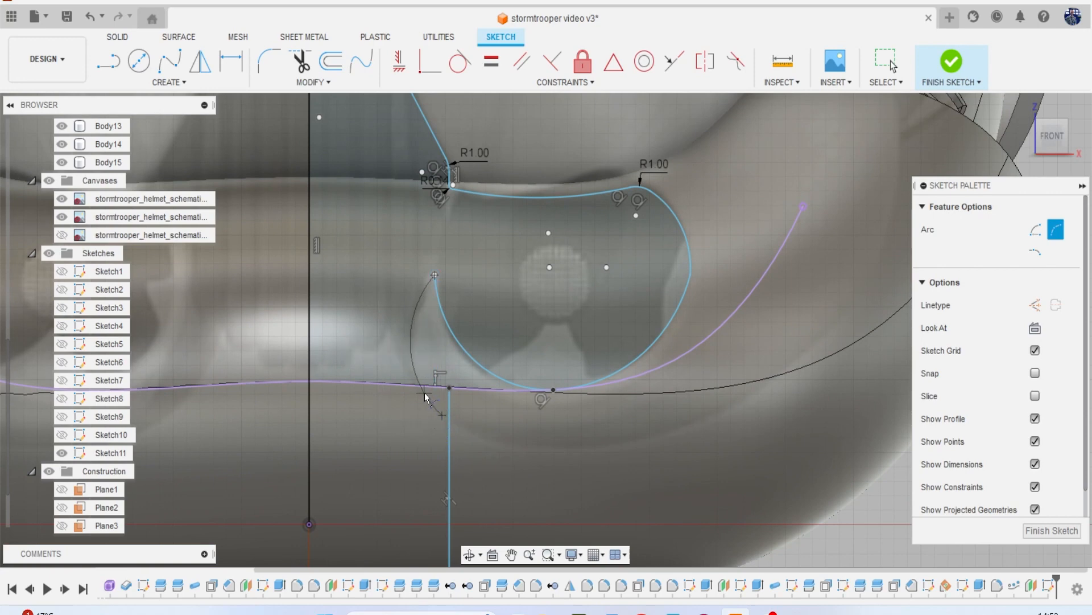
{"action": "left_click", "coordinate": [422, 389]}
{"action": "scroll", "coordinate": [422, 388], "scroll_direction": "down", "scroll_amount": 2}
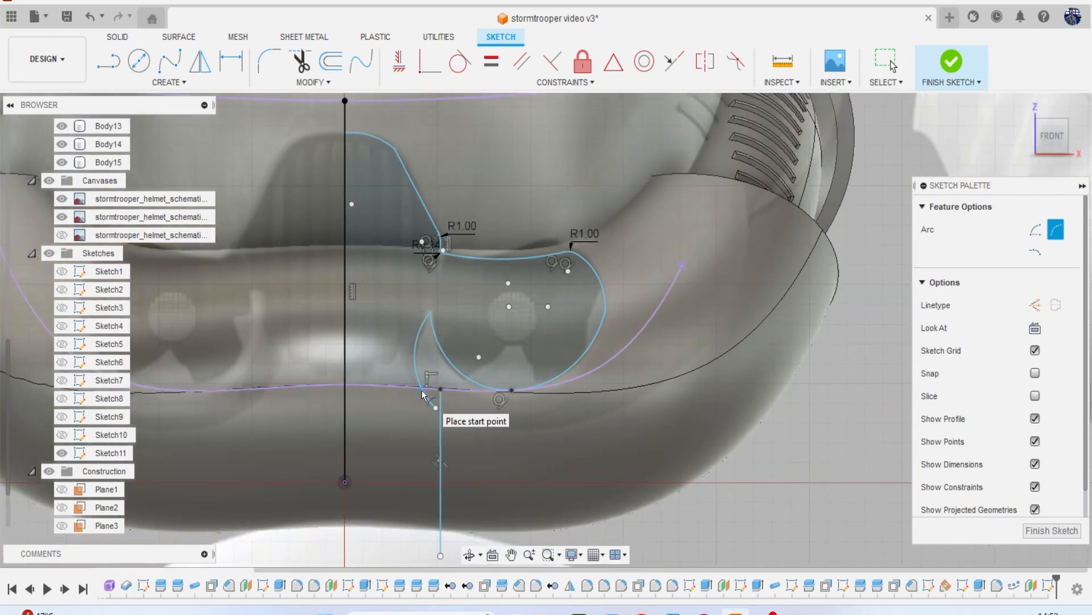
{"action": "scroll", "coordinate": [422, 390], "scroll_direction": "down", "scroll_amount": 1}
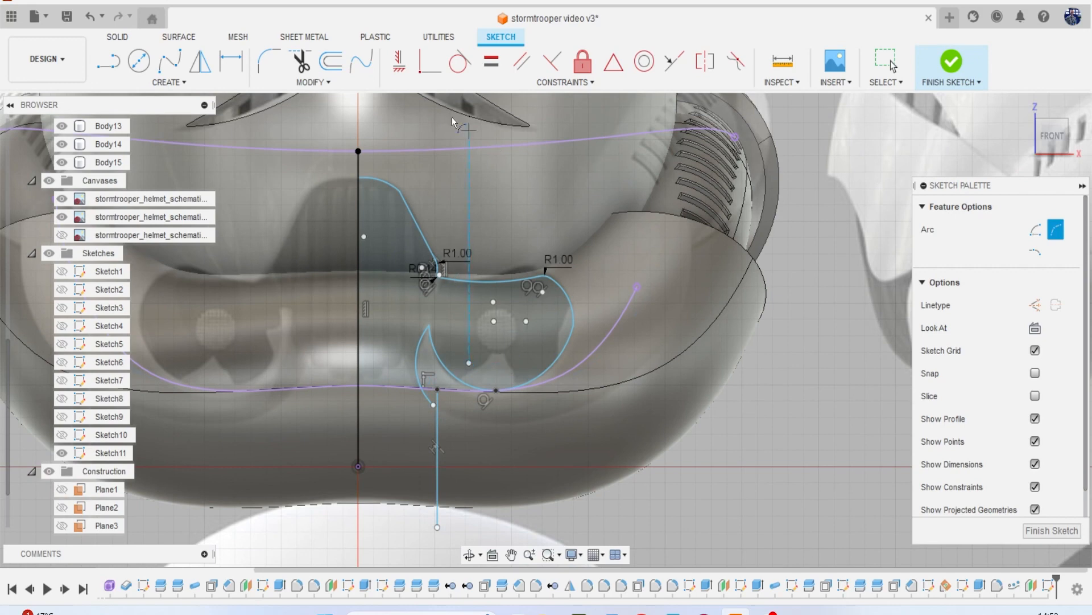
Round the pointed tip between the new inner arc and the chin detail's lower arc with a fillet of 0.247 mm radius.
{"action": "left_click", "coordinate": [269, 61]}
{"action": "scroll", "coordinate": [443, 341], "scroll_direction": "up", "scroll_amount": 1}
{"action": "left_click", "coordinate": [430, 354]}
{"action": "left_click", "coordinate": [414, 367]}
{"action": "left_click_drag", "start_coordinate": [409, 340], "coordinate": [385, 302]}
{"action": "key", "text": "Return"}
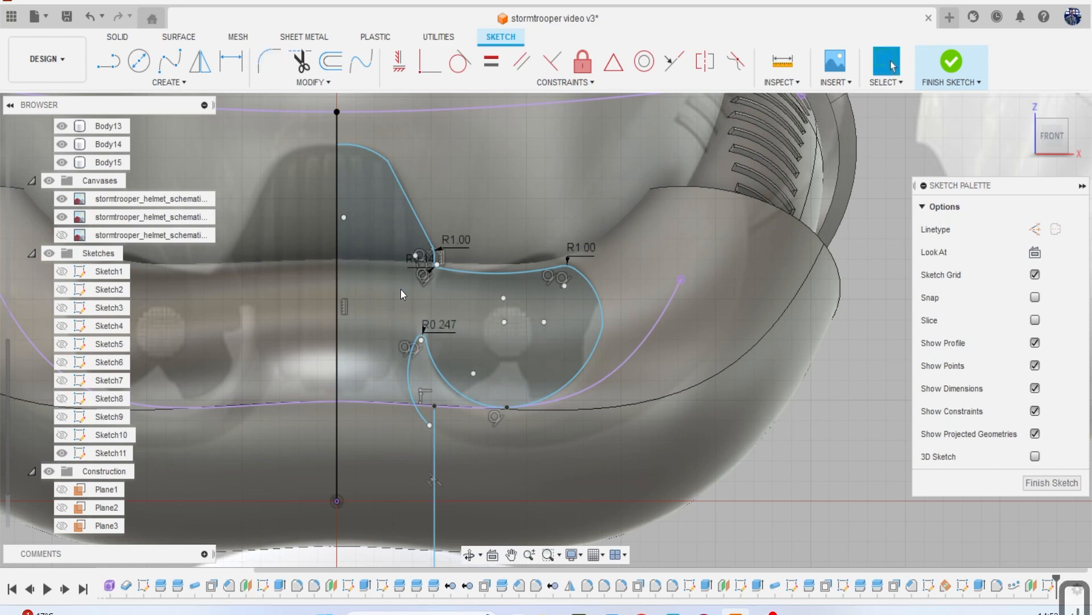
Mirror the 12 connected vent and chin detail curves about the vertical centreline.
{"action": "scroll", "coordinate": [399, 293], "scroll_direction": "down", "scroll_amount": 2}
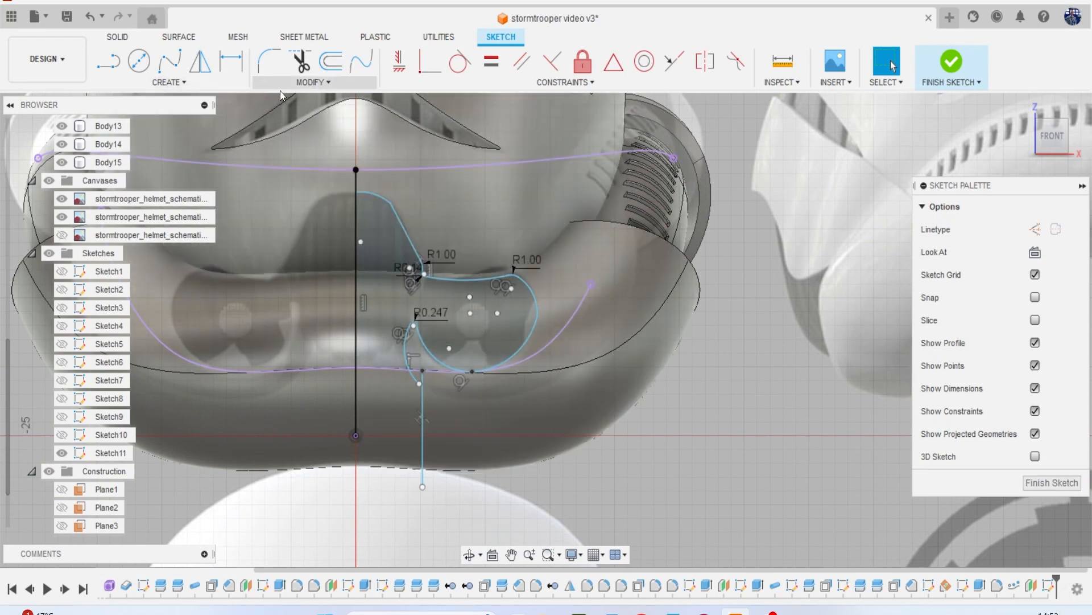
{"action": "left_click", "coordinate": [228, 86]}
{"action": "left_click", "coordinate": [158, 262]}
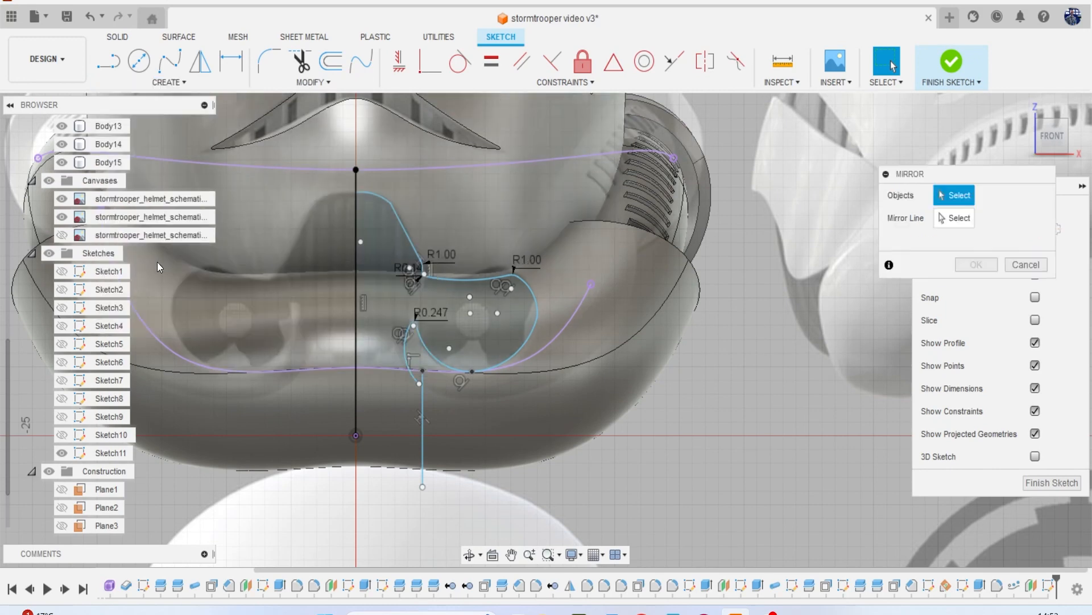
{"action": "left_click", "coordinate": [460, 280]}
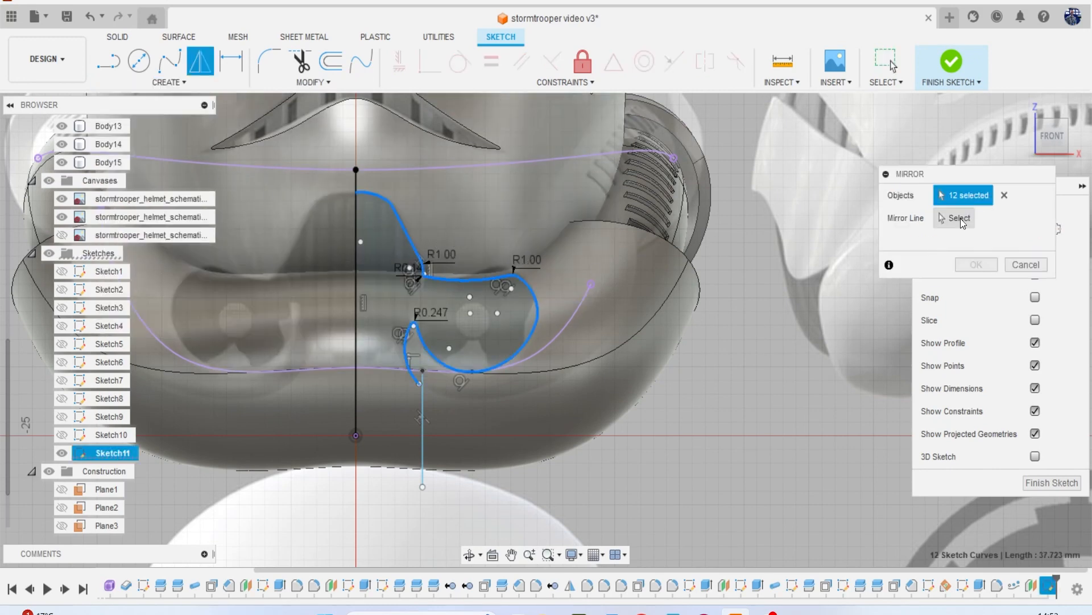
{"action": "left_click", "coordinate": [356, 274]}
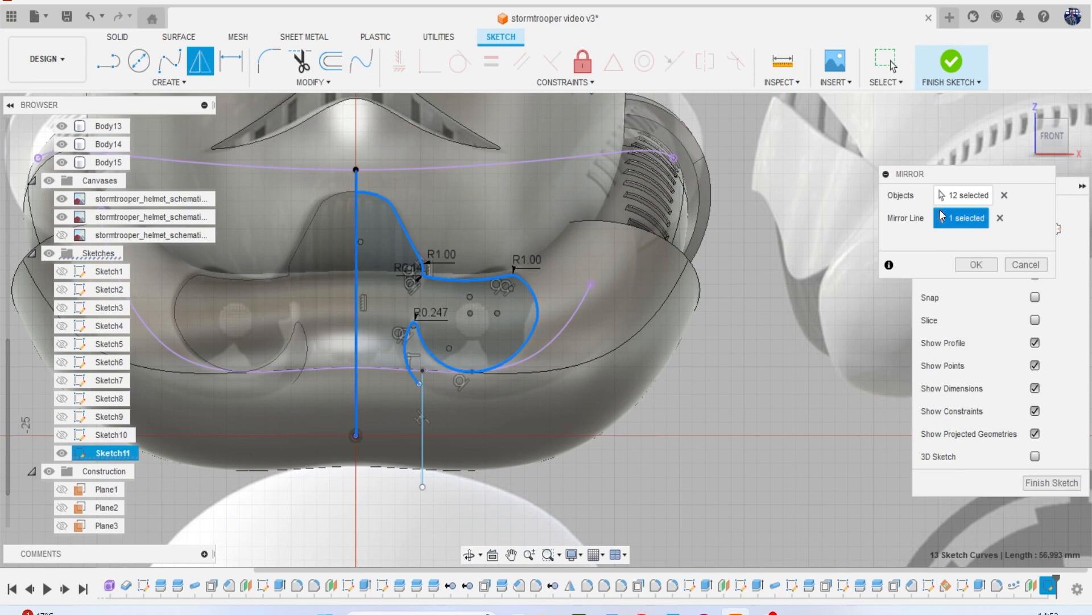
{"action": "left_click", "coordinate": [974, 265]}
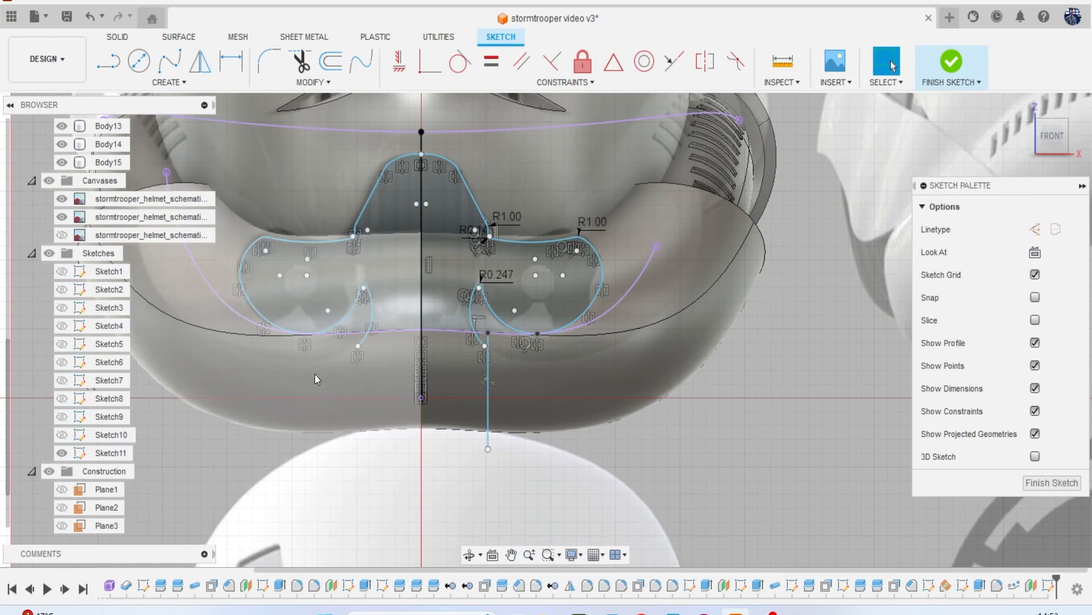
Draw a vertical line about 8.5 mm down from the mirrored inner arc's lower end and join it to the opposite vertical line's bottom end.
{"action": "key", "text": "l"}
{"action": "scroll", "coordinate": [354, 352], "scroll_direction": "up", "scroll_amount": 2}
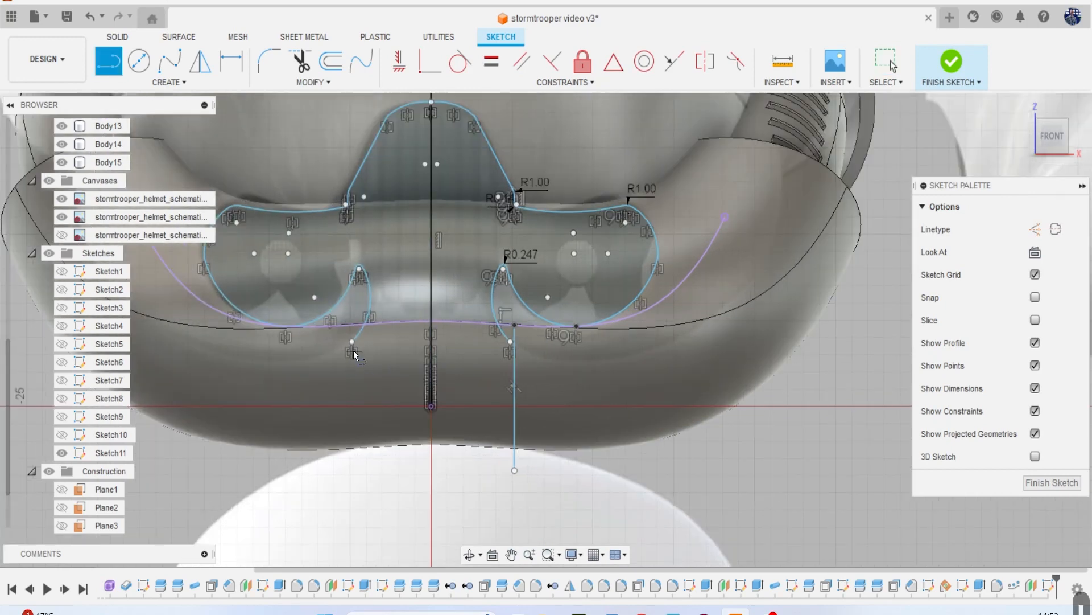
{"action": "left_click", "coordinate": [352, 343]}
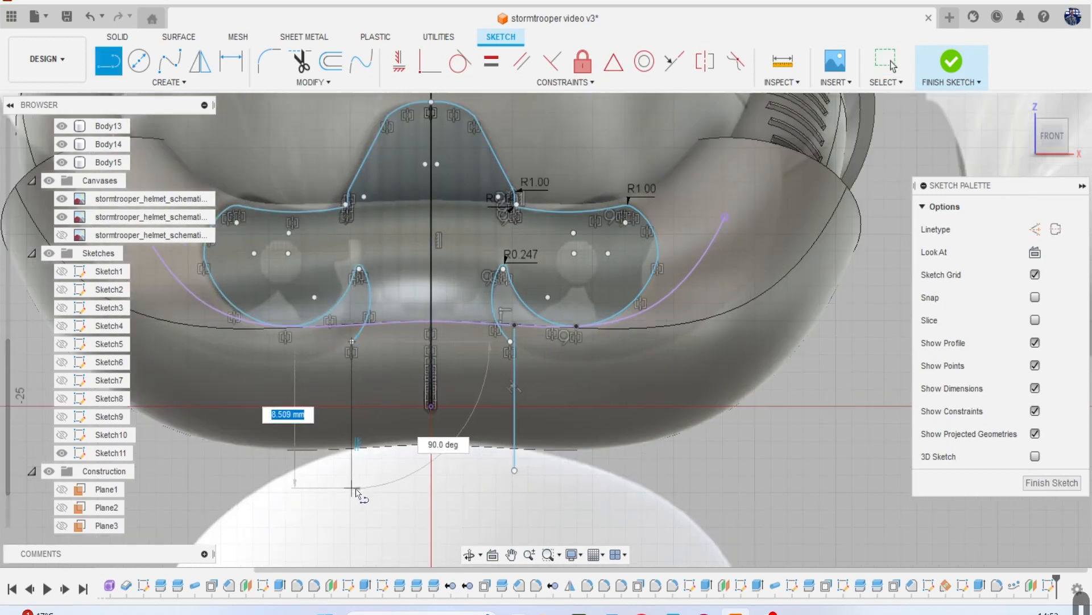
{"action": "left_click", "coordinate": [437, 483]}
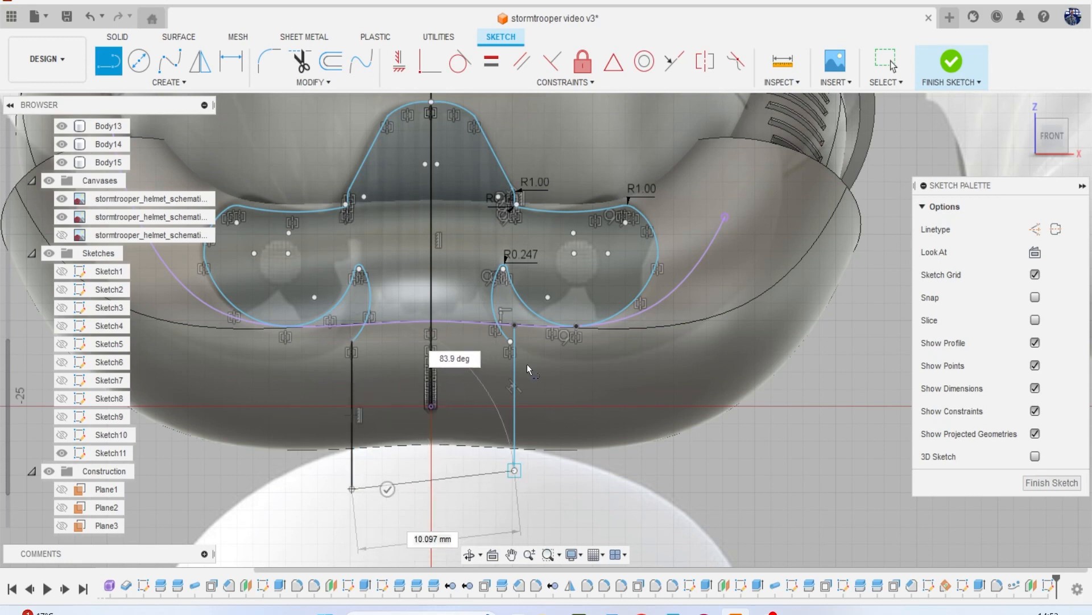
{"action": "key", "text": "Escape"}
Draw a line about 7.5 mm long from the original inner arc's lower end to the bottom end of the nearby vertical line.
{"action": "scroll", "coordinate": [521, 358], "scroll_direction": "up", "scroll_amount": 4}
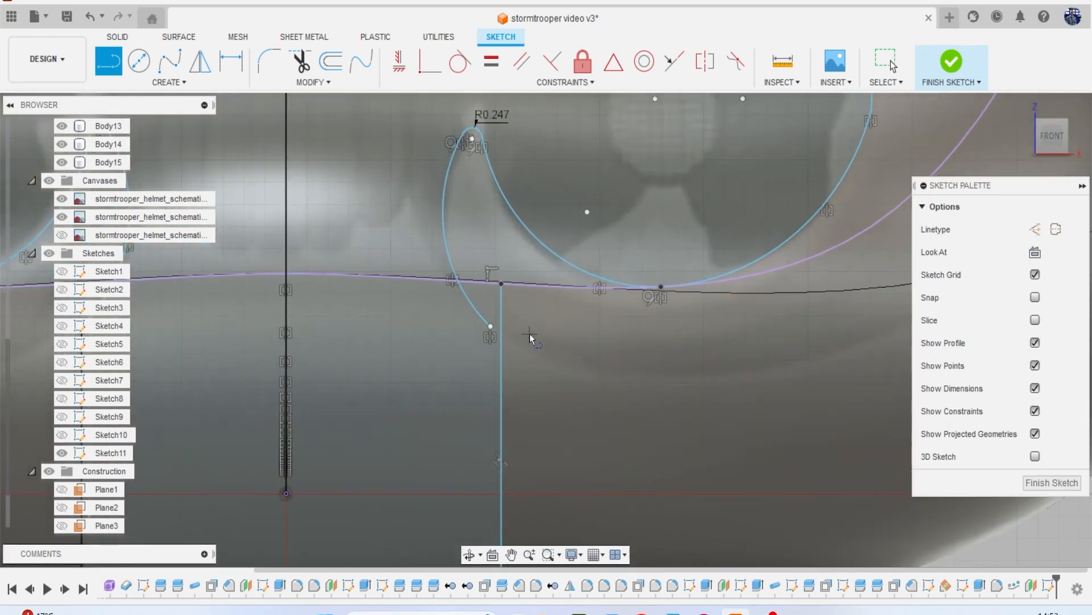
{"action": "scroll", "coordinate": [529, 333], "scroll_direction": "down", "scroll_amount": 3}
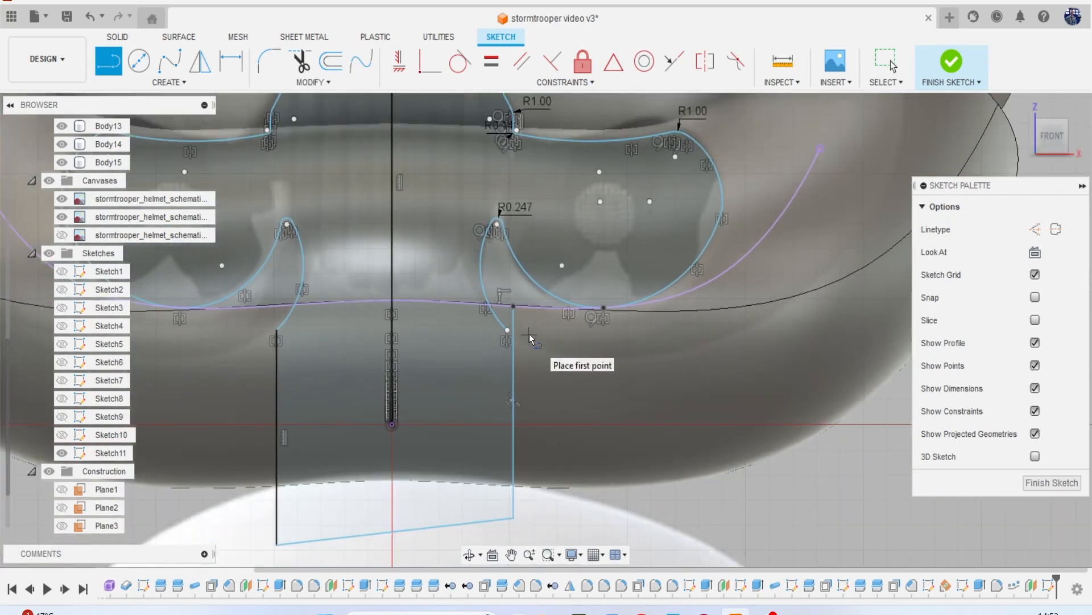
{"action": "scroll", "coordinate": [524, 330], "scroll_direction": "up", "scroll_amount": 4}
{"action": "left_click", "coordinate": [494, 330]}
{"action": "scroll", "coordinate": [494, 364], "scroll_direction": "down", "scroll_amount": 5}
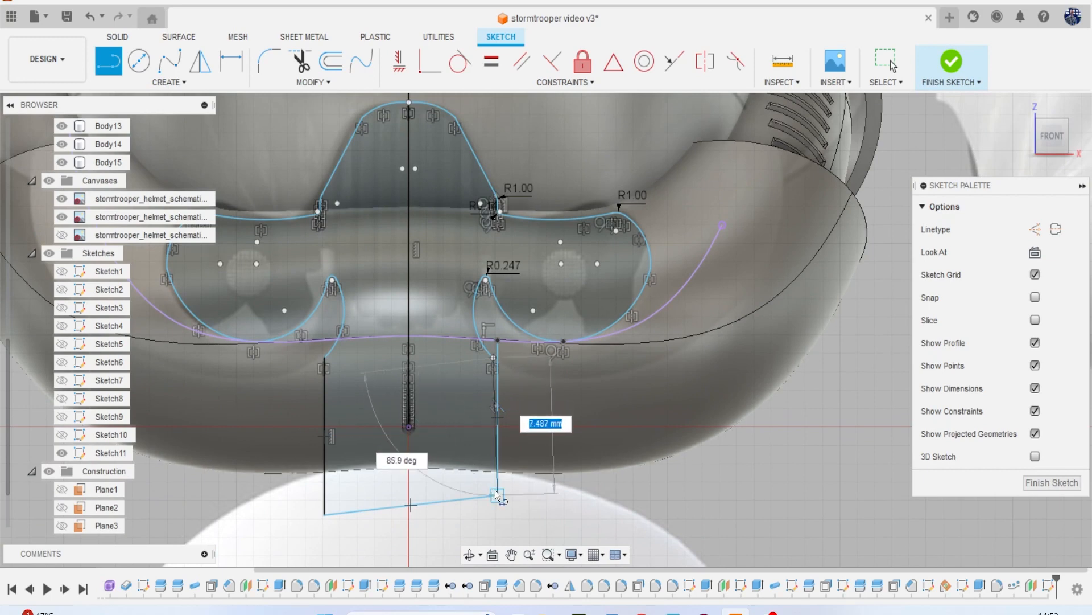
{"action": "left_click", "coordinate": [503, 476]}
Trim away the leftover vertical construction segment beside the new side line below the original chin detail.
{"action": "key", "text": "t"}
{"action": "scroll", "coordinate": [493, 330], "scroll_direction": "up", "scroll_amount": 3}
{"action": "left_click", "coordinate": [501, 362]}
{"action": "scroll", "coordinate": [526, 349], "scroll_direction": "down", "scroll_amount": 3}
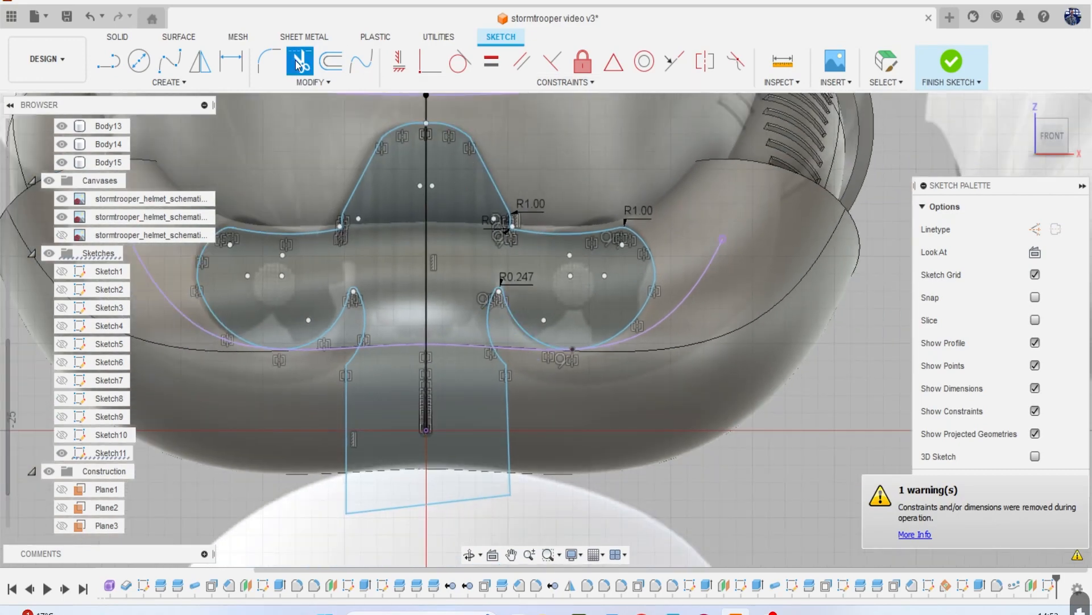
Finish the sketch of the chin vent and round chin details.
{"action": "left_click", "coordinate": [269, 63]}
{"action": "scroll", "coordinate": [476, 307], "scroll_direction": "up", "scroll_amount": 3}
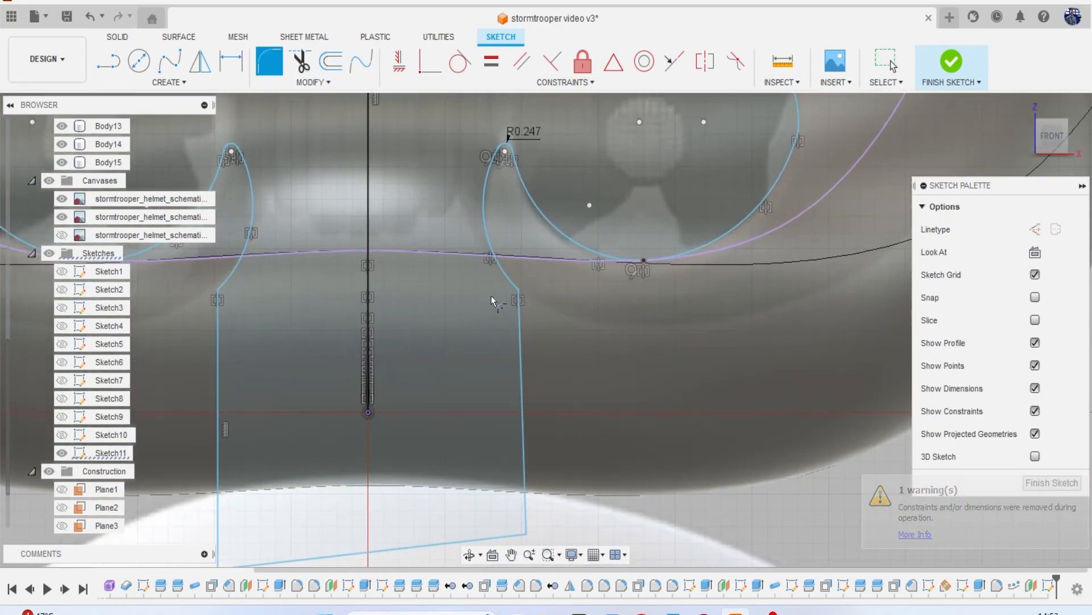
{"action": "scroll", "coordinate": [499, 320], "scroll_direction": "down", "scroll_amount": 3}
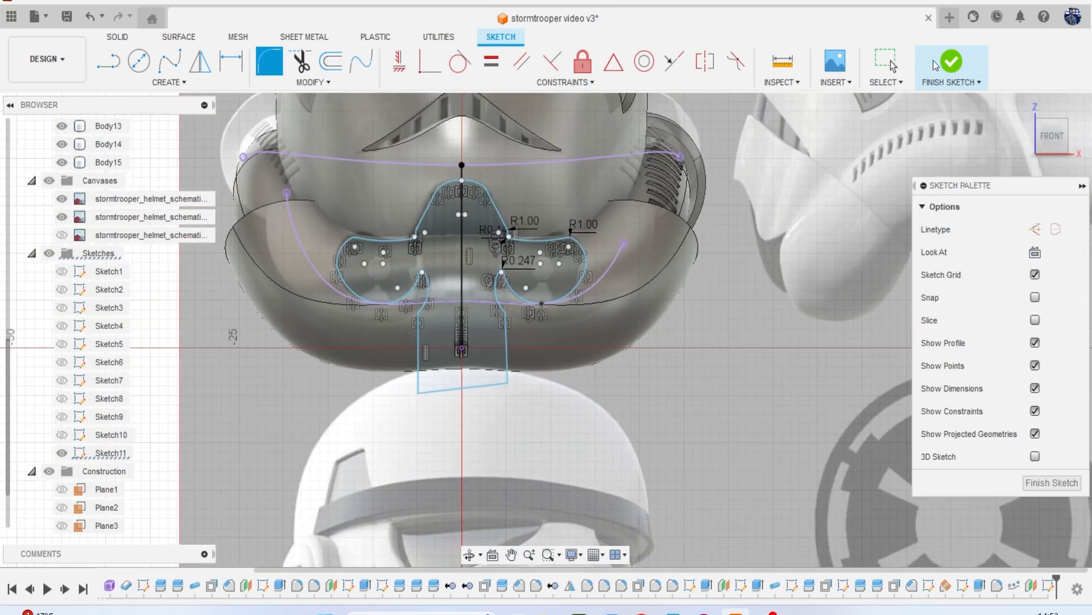
{"action": "left_click", "coordinate": [936, 66]}
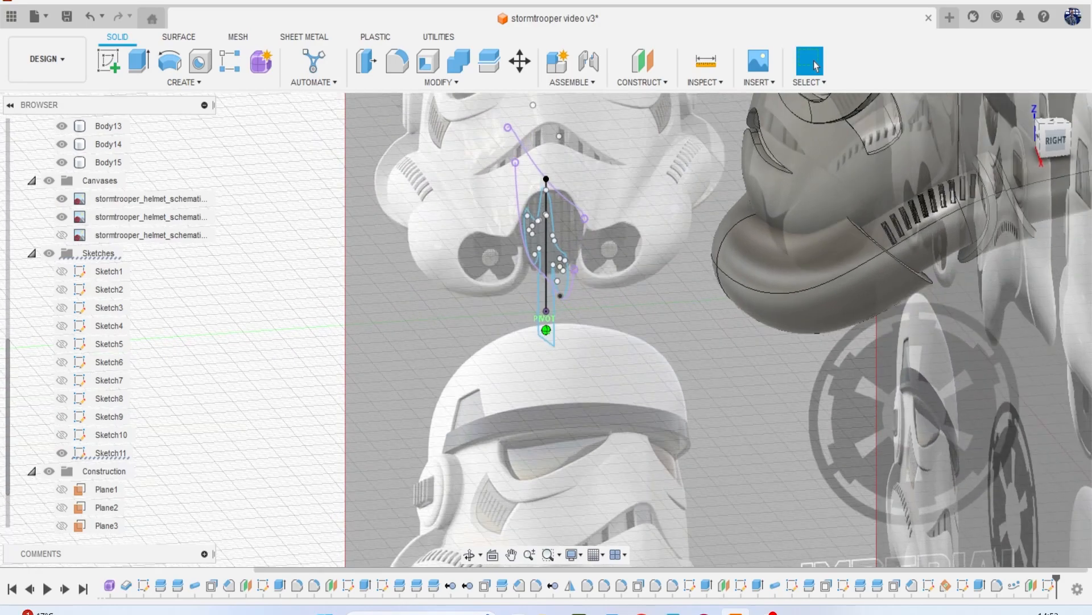
Offset the outer face of the rounded chin section by 1.5 mm.
{"action": "left_click", "coordinate": [1051, 138]}
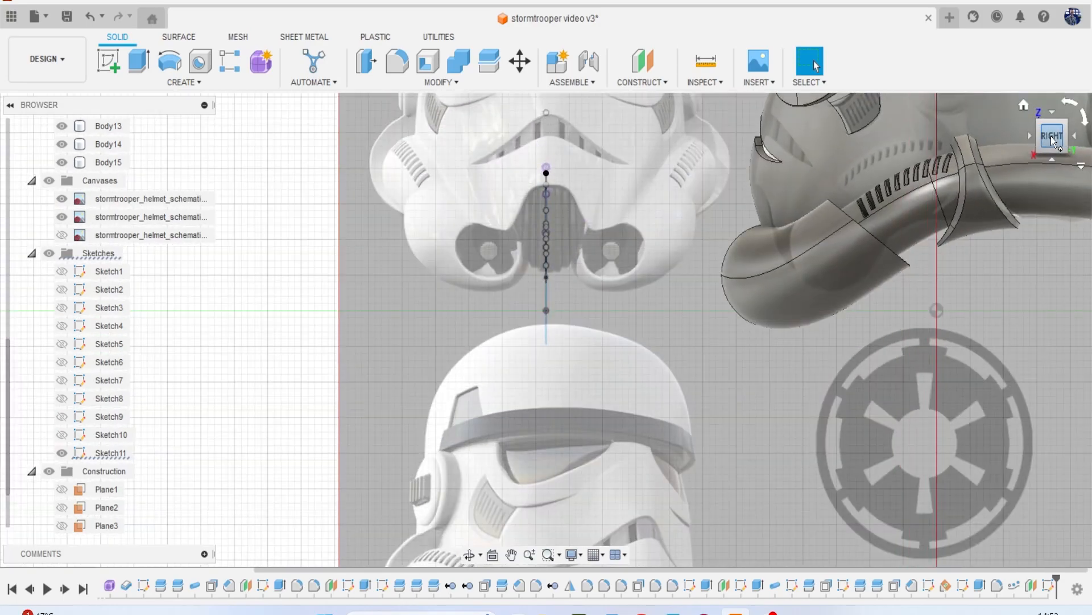
{"action": "left_click_drag", "start_coordinate": [1049, 138], "coordinate": [1088, 159]}
{"action": "middle_click_drag", "start_coordinate": [1070, 159], "coordinate": [962, 141]}
{"action": "left_click", "coordinate": [365, 60]}
{"action": "left_click", "coordinate": [701, 227]}
{"action": "middle_click_drag", "start_coordinate": [668, 231], "coordinate": [577, 243]}
{"action": "left_click_drag", "start_coordinate": [1042, 160], "coordinate": [824, 269]}
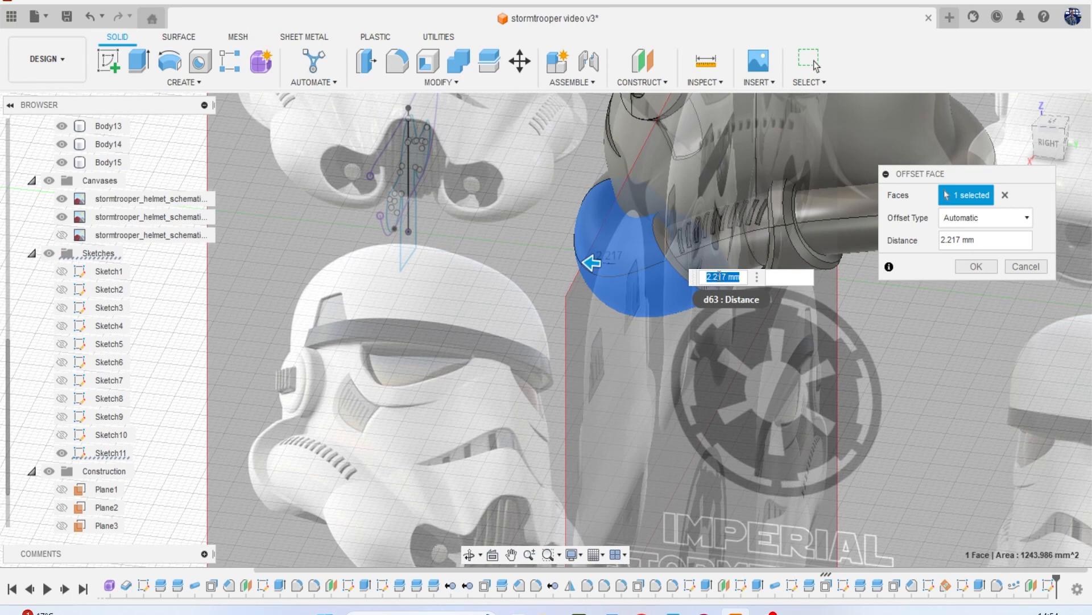
{"action": "type", "text": "1.5"}
{"action": "key", "text": "Return"}
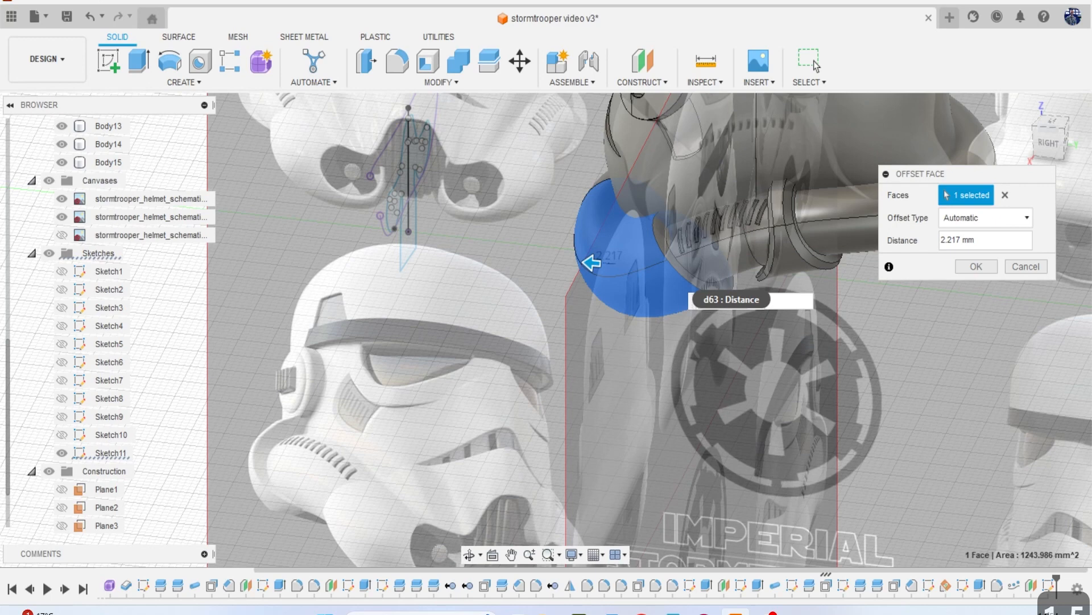
{"action": "type", "text": "1.5"}
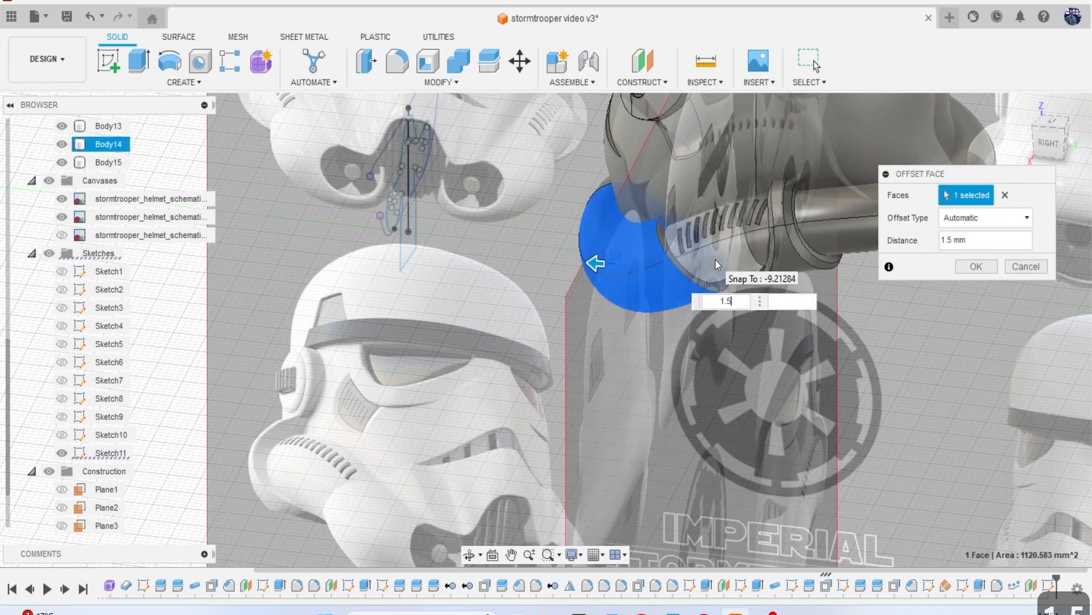
{"action": "left_click", "coordinate": [973, 267]}
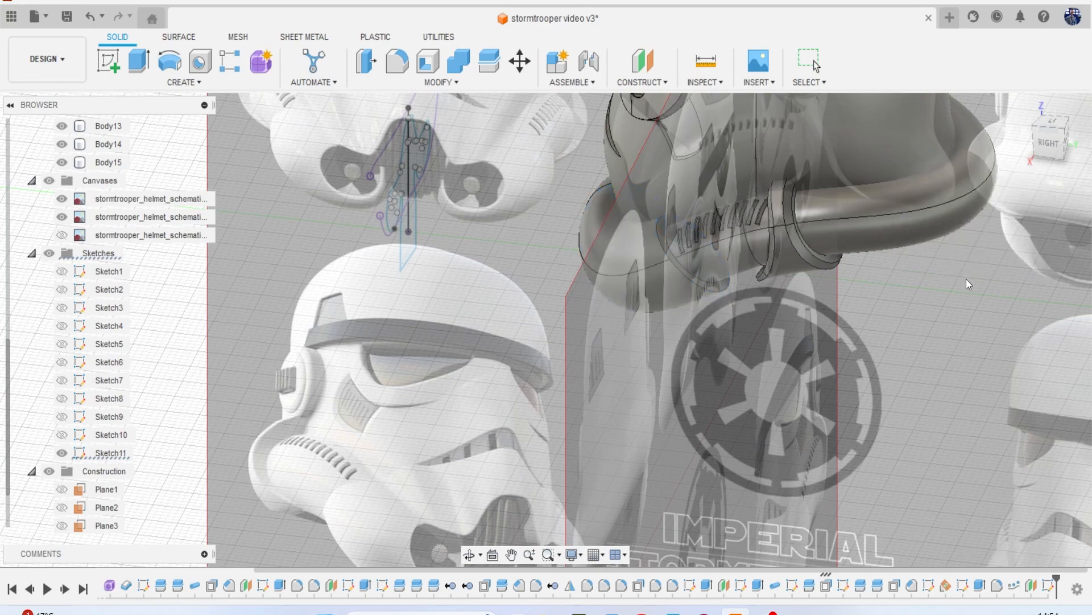
Set the offset of the rounded chin section's outer face to 1 mm, with no other faces included.
{"action": "left_click", "coordinate": [1050, 144]}
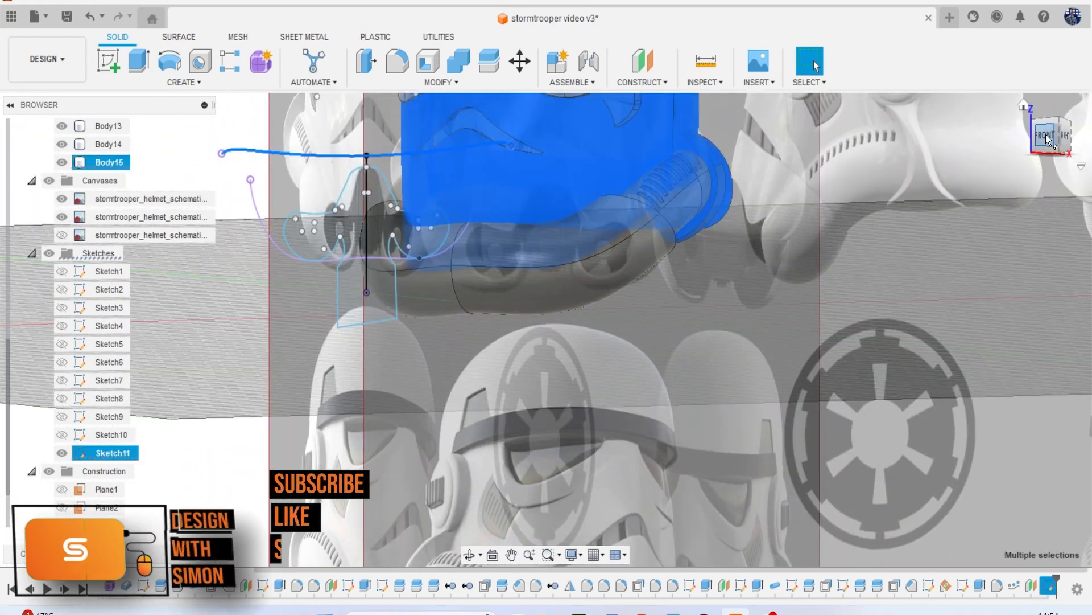
{"action": "left_click", "coordinate": [1046, 135]}
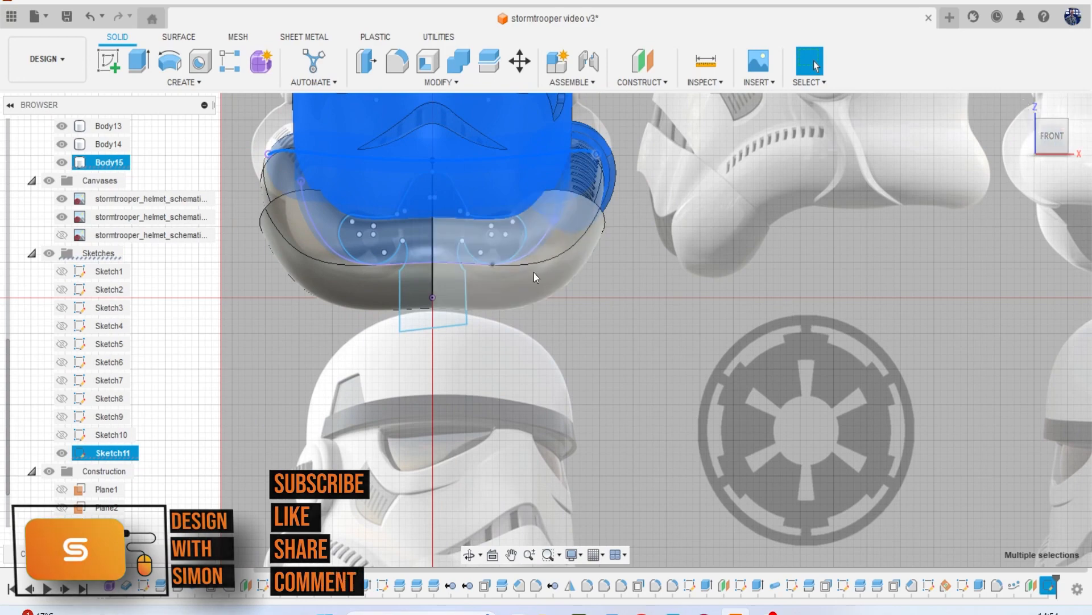
{"action": "scroll", "coordinate": [537, 272], "scroll_direction": "up", "scroll_amount": 3}
{"action": "scroll", "coordinate": [555, 269], "scroll_direction": "up", "scroll_amount": 2}
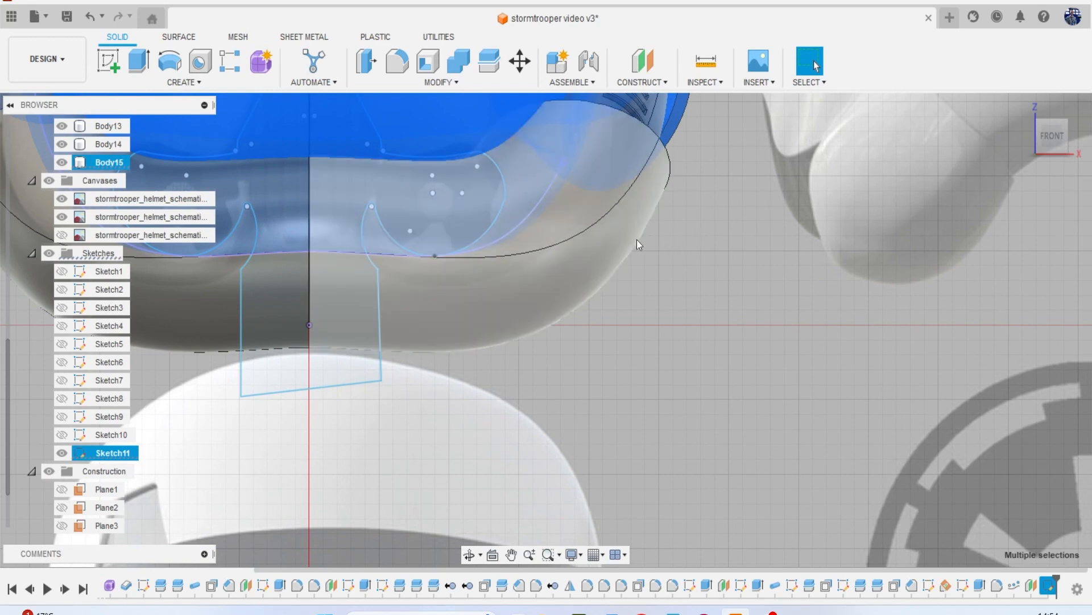
{"action": "scroll", "coordinate": [717, 202], "scroll_direction": "down", "scroll_amount": 3}
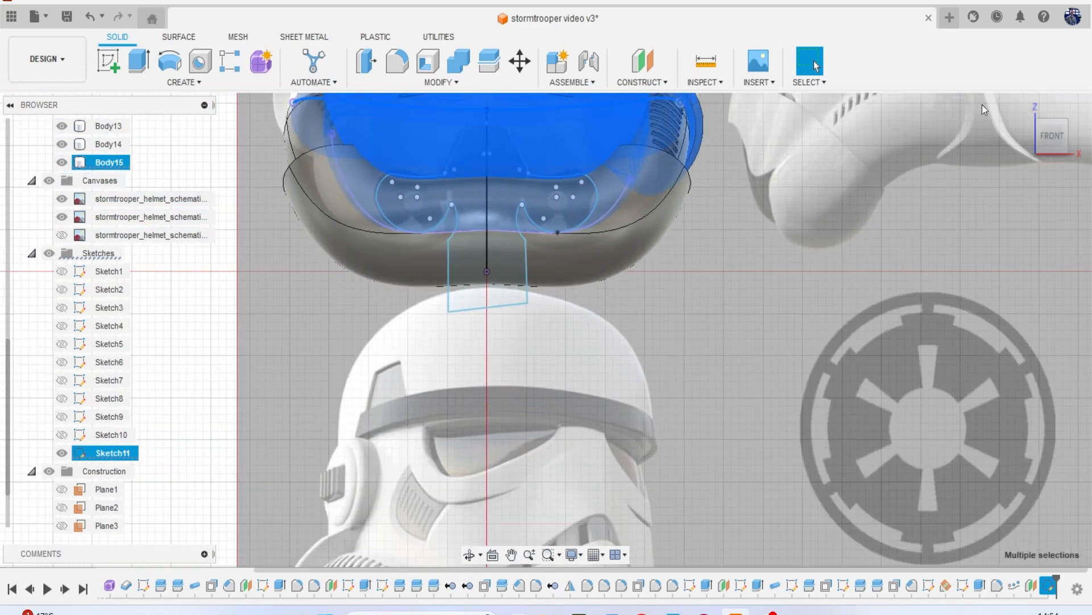
{"action": "left_click_drag", "start_coordinate": [1049, 134], "coordinate": [512, 216]}
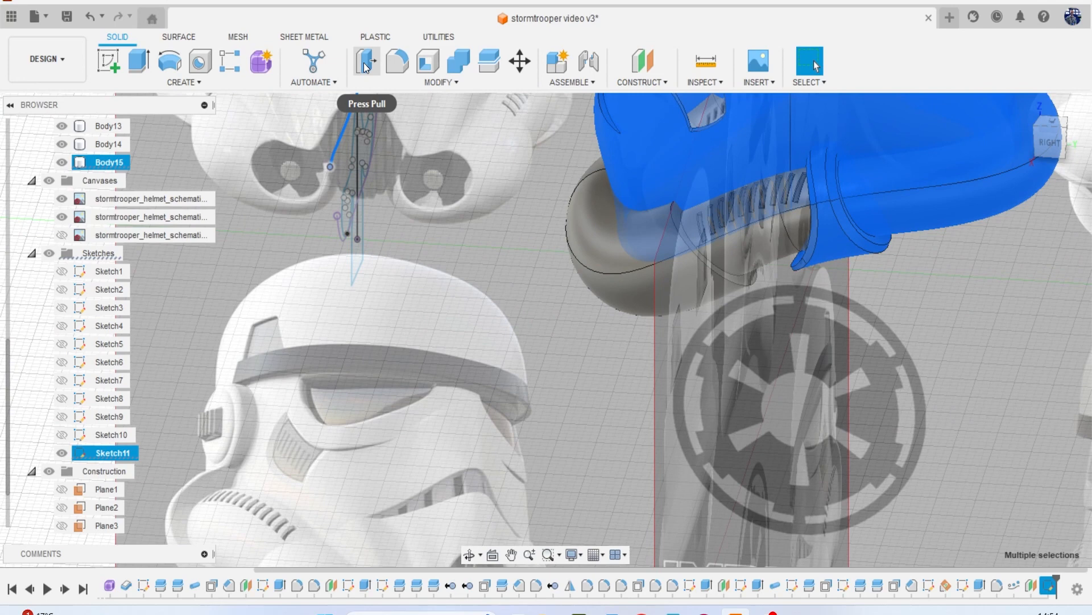
{"action": "key", "text": "q"}
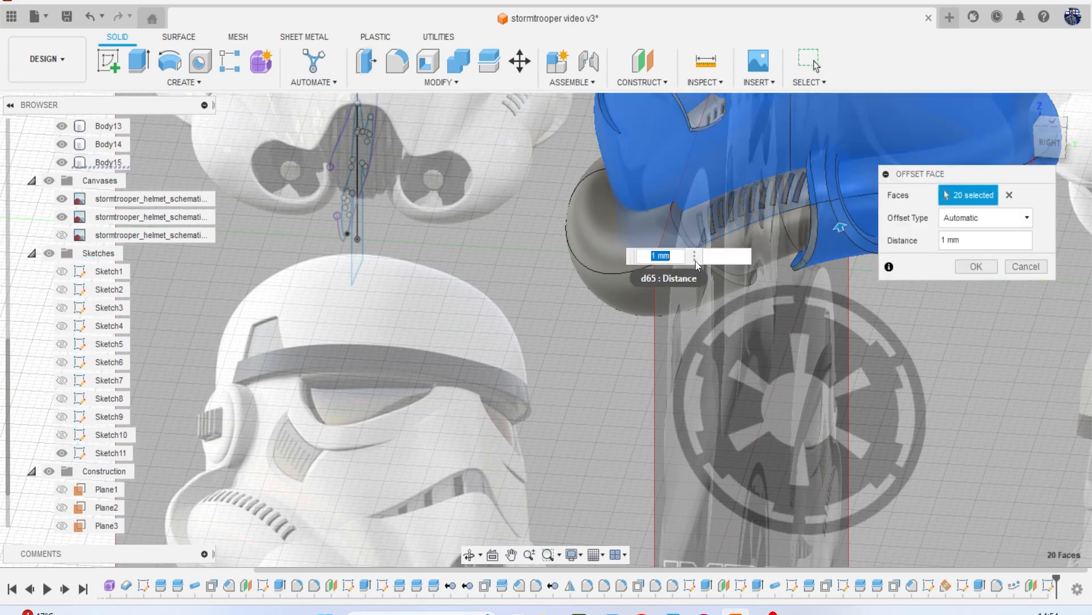
{"action": "left_click", "coordinate": [1010, 195]}
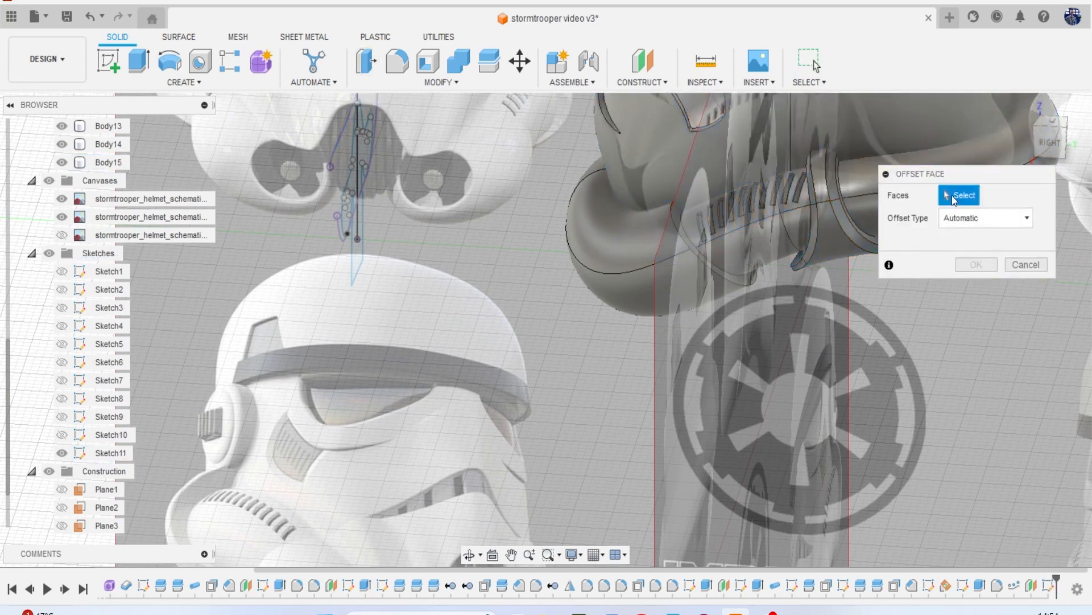
{"action": "left_click", "coordinate": [617, 262]}
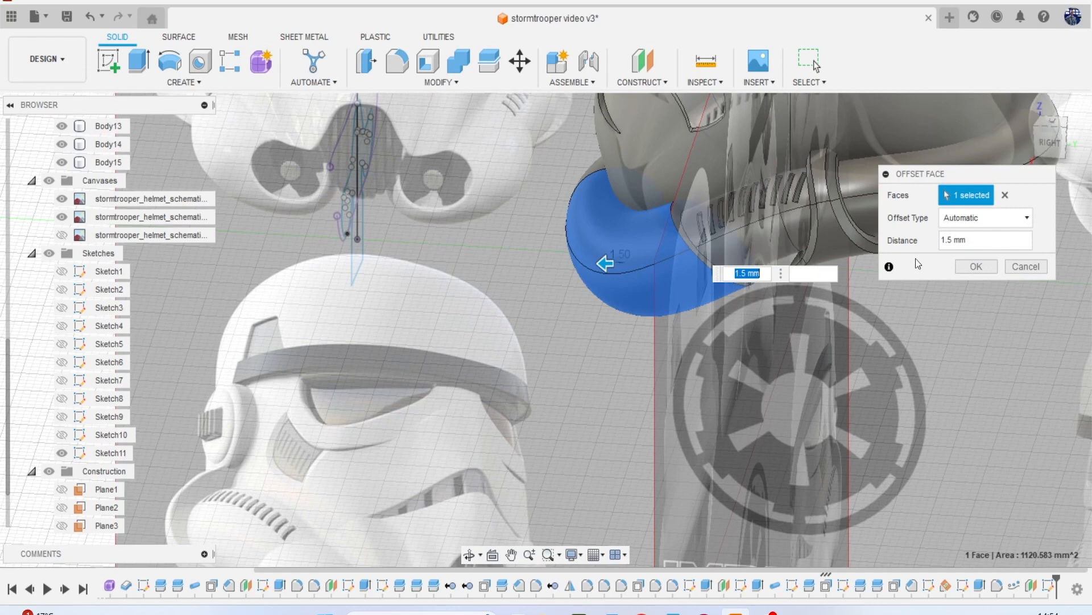
{"action": "type", "text": "1"}
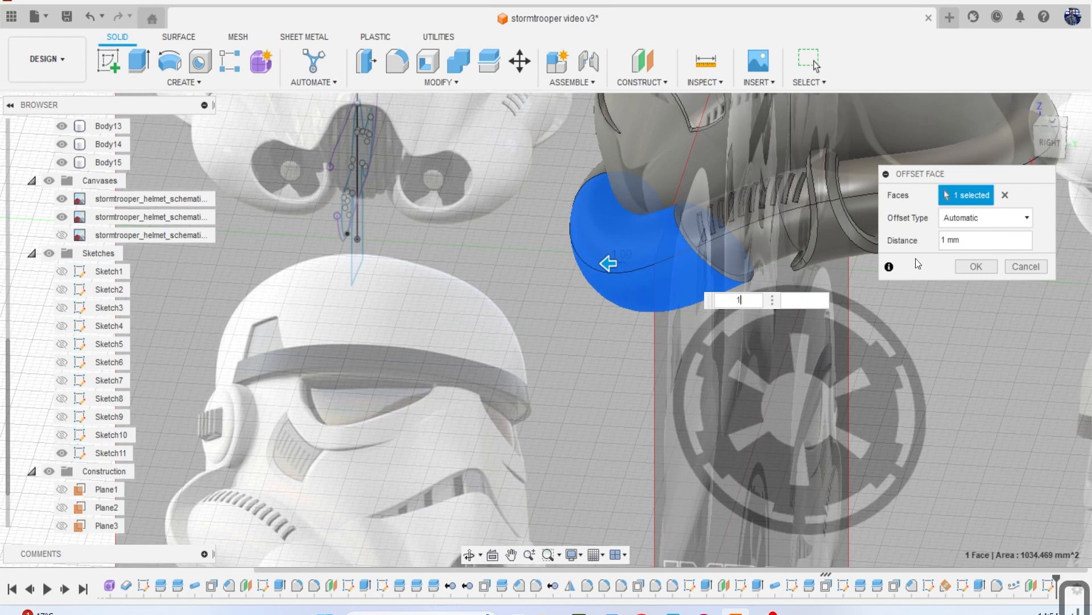
{"action": "left_click", "coordinate": [981, 268]}
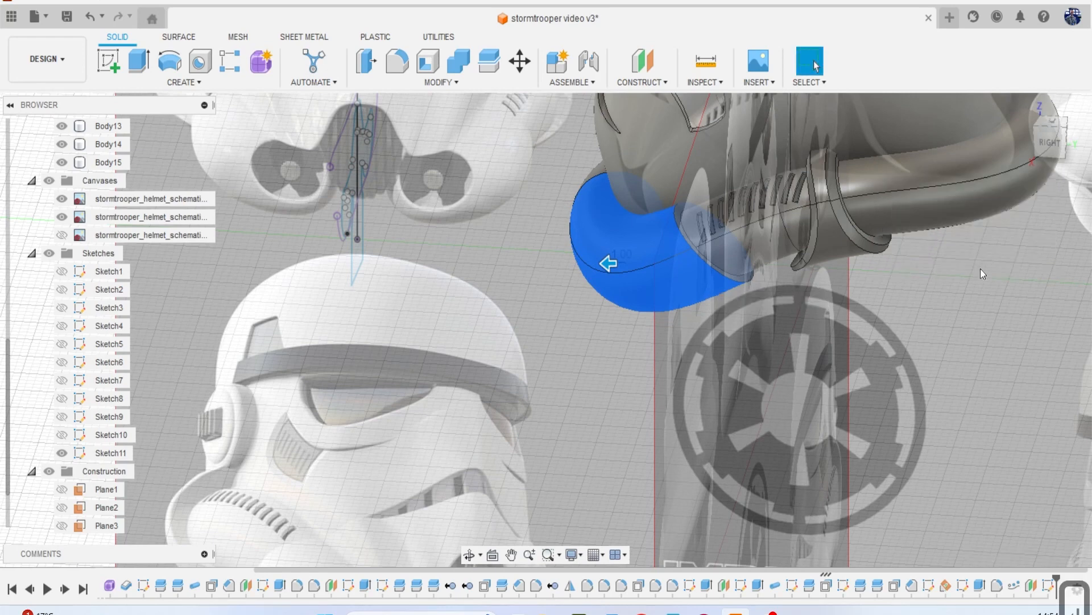
Extrude the chin vent sketch's three closed profiles: both upper halves with the round details and the lower strip.
{"action": "left_click", "coordinate": [1042, 145]}
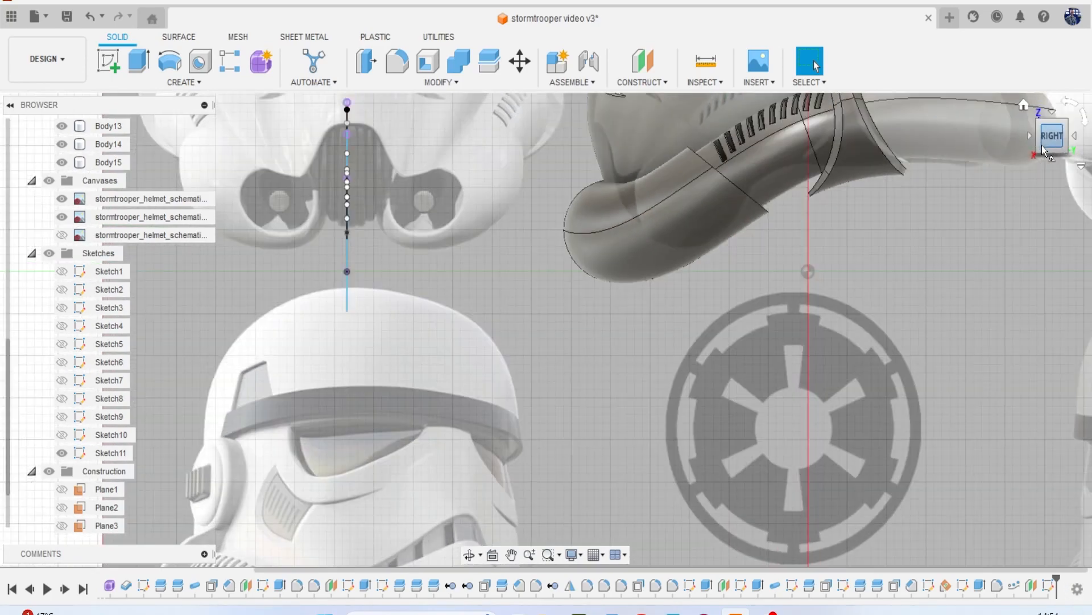
{"action": "left_click", "coordinate": [1045, 150]}
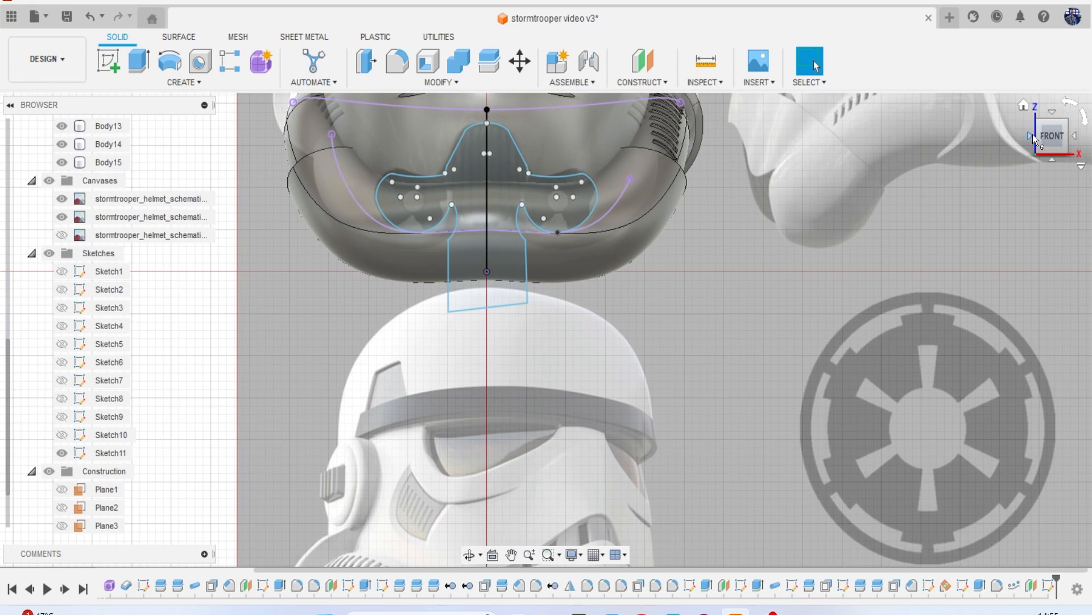
{"action": "scroll", "coordinate": [494, 182], "scroll_direction": "up", "scroll_amount": 2}
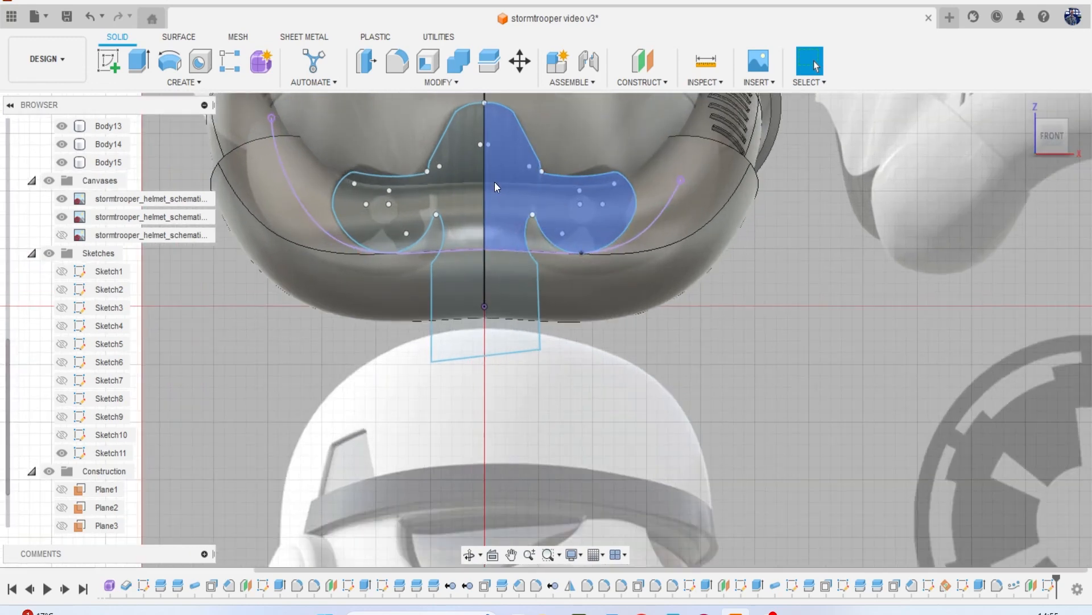
{"action": "key", "text": "e"}
{"action": "left_click", "coordinate": [456, 182]}
{"action": "left_click", "coordinate": [504, 199]}
{"action": "left_click", "coordinate": [505, 274]}
{"action": "scroll", "coordinate": [573, 258], "scroll_direction": "down", "scroll_amount": 3}
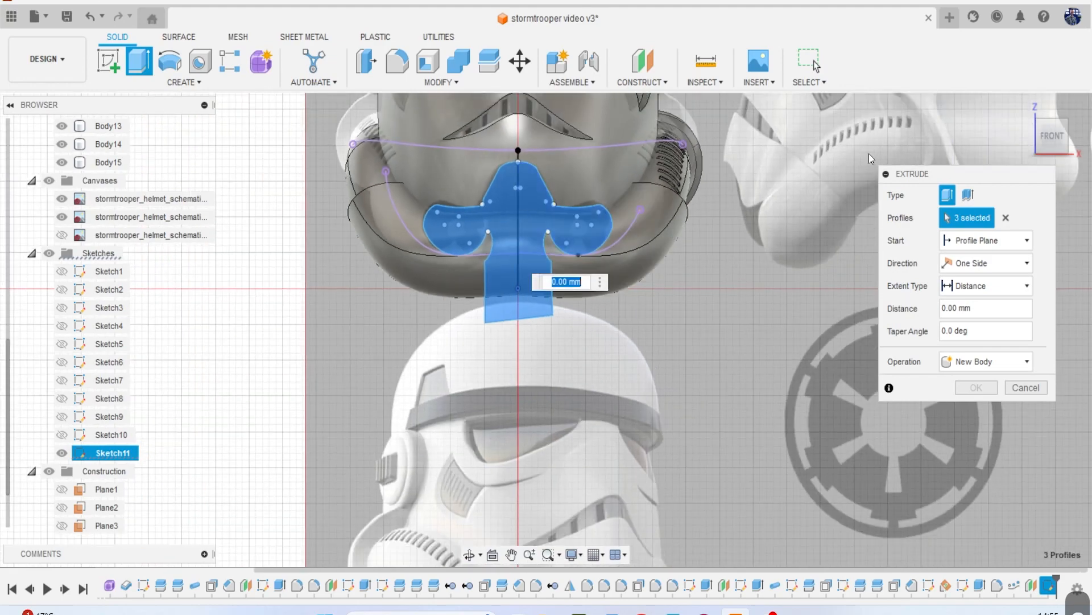
Hide the reference canvases and extrude the three selected mouth profiles as a cut about 55.4 mm into the helmet.
{"action": "left_click_drag", "start_coordinate": [1047, 137], "coordinate": [1032, 94]}
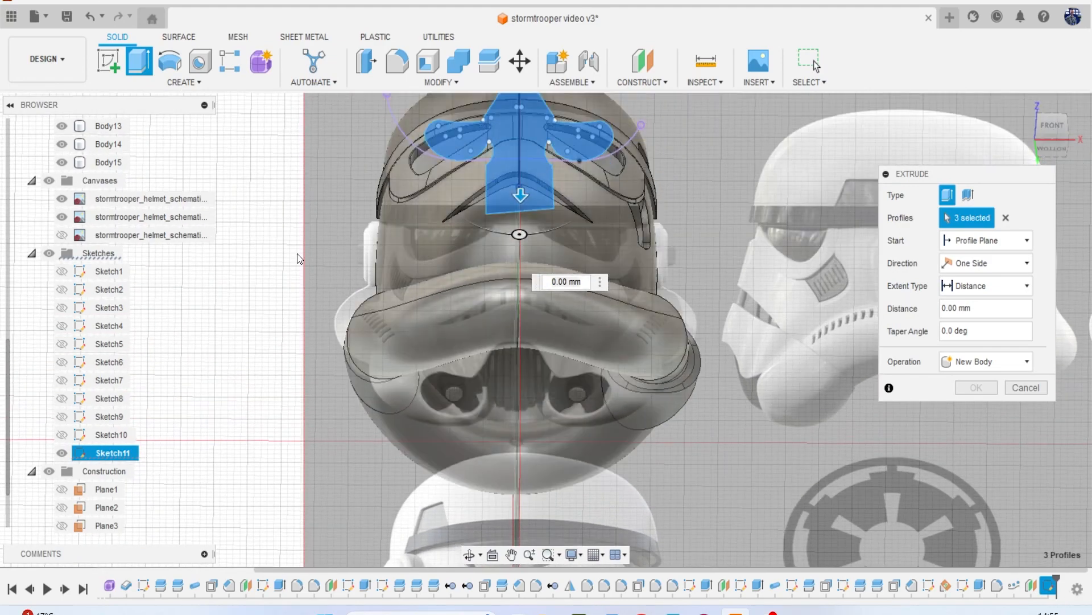
{"action": "left_click", "coordinate": [49, 180]}
{"action": "scroll", "coordinate": [318, 262], "scroll_direction": "down", "scroll_amount": 1}
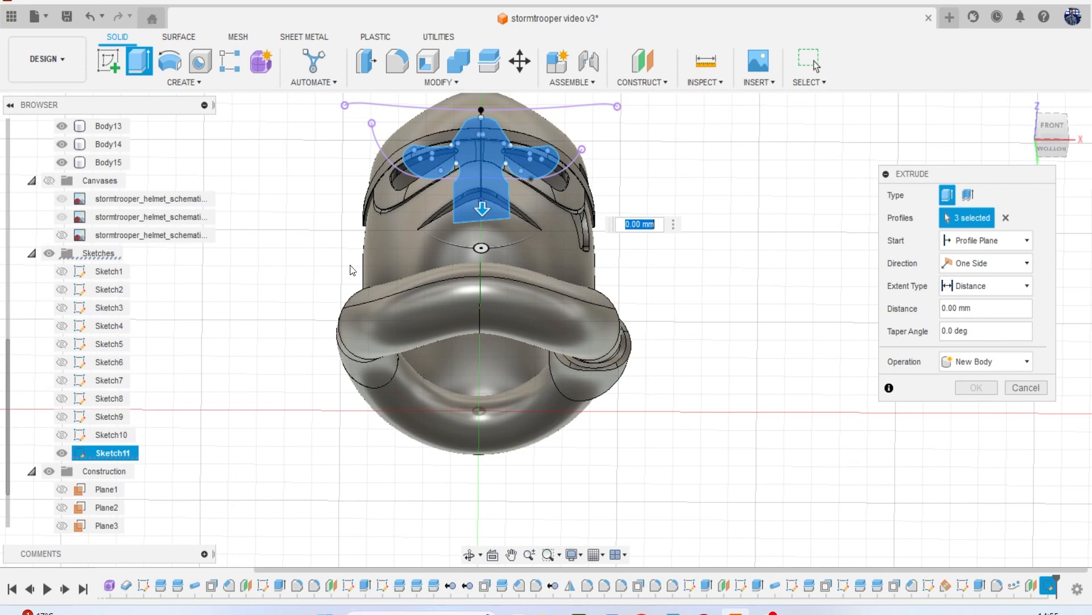
{"action": "left_click_drag", "start_coordinate": [481, 210], "coordinate": [491, 355]}
{"action": "left_click_drag", "start_coordinate": [1052, 150], "coordinate": [1056, 107]}
{"action": "middle_click_drag", "start_coordinate": [810, 226], "coordinate": [831, 127]}
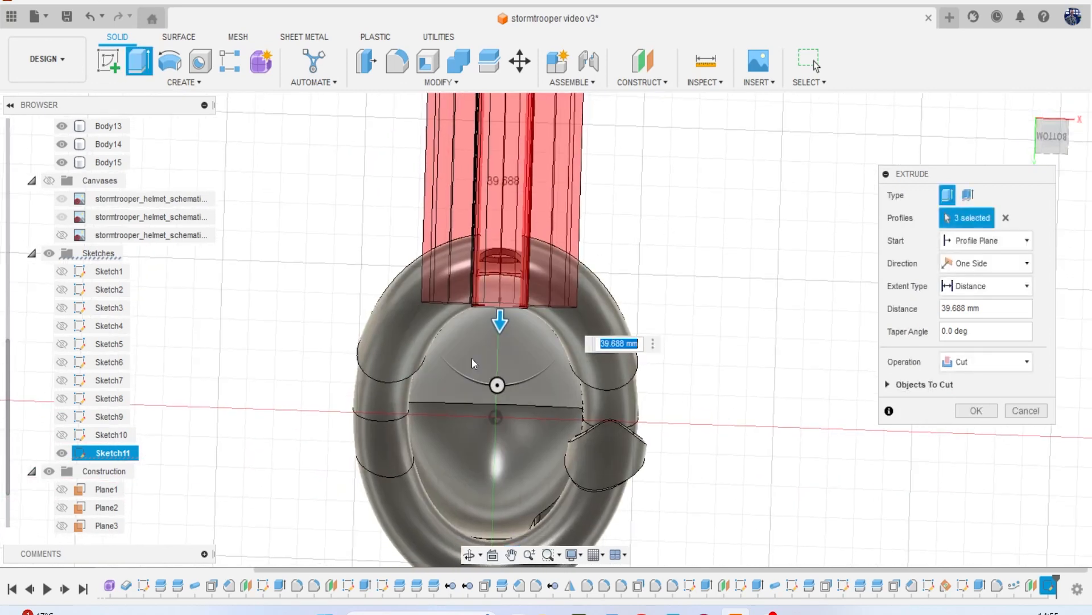
{"action": "middle_click_drag", "start_coordinate": [473, 357], "coordinate": [501, 304]}
{"action": "scroll", "coordinate": [501, 304], "scroll_direction": "up", "scroll_amount": 2}
{"action": "left_click_drag", "start_coordinate": [530, 259], "coordinate": [527, 388]}
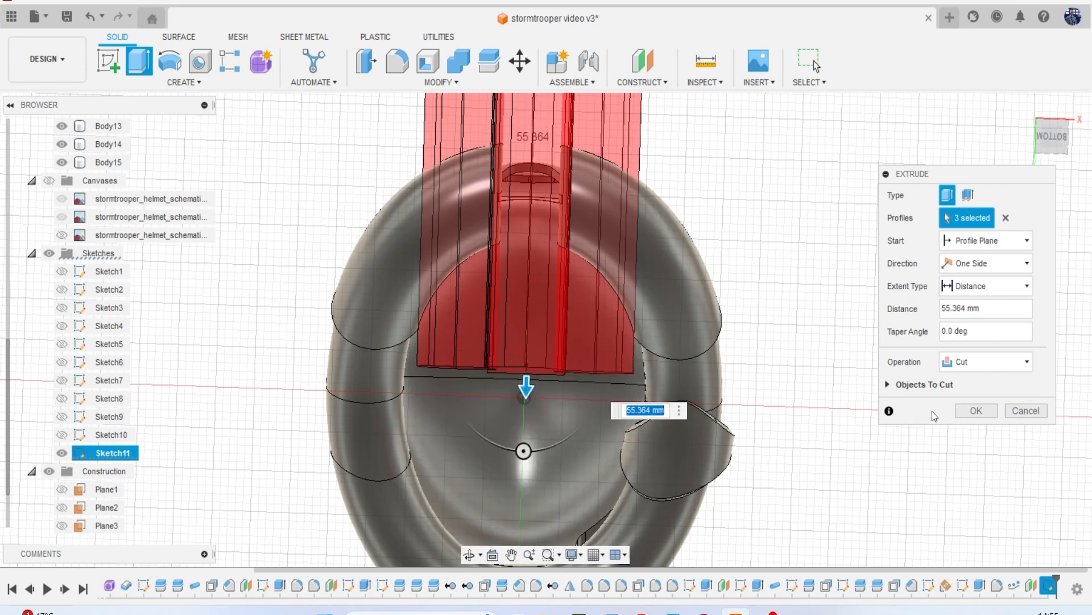
{"action": "left_click", "coordinate": [973, 410]}
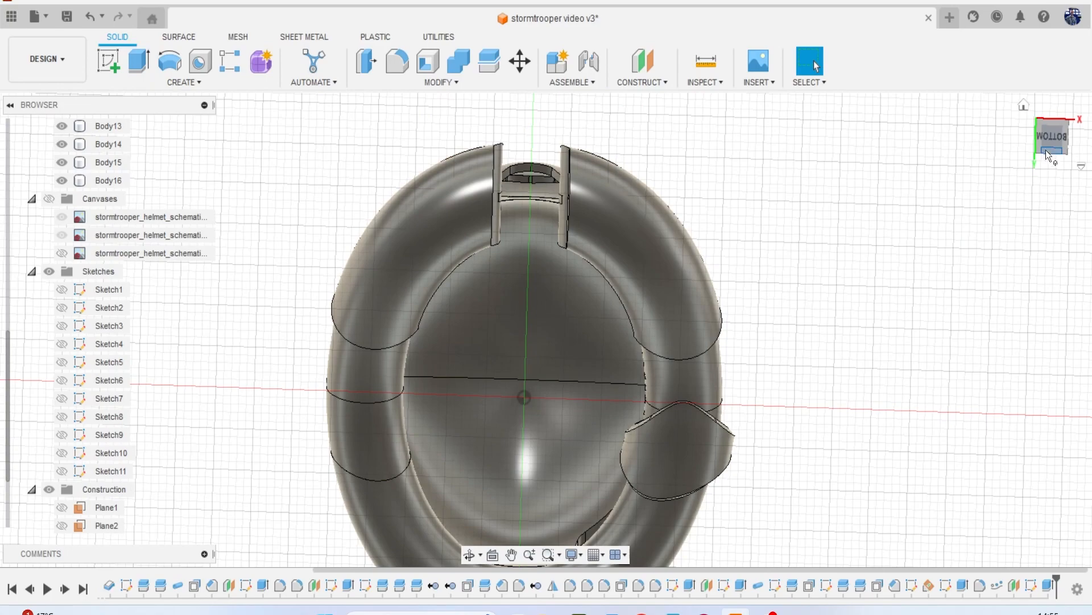
Examine the shape of the mouth and chin cut-out from below and from the front.
{"action": "left_click_drag", "start_coordinate": [1047, 149], "coordinate": [1053, 250]}
{"action": "scroll", "coordinate": [962, 166], "scroll_direction": "down", "scroll_amount": 2}
{"action": "mouse_move", "coordinate": [961, 166]}
{"action": "middle_mouse_down"}
{"action": "mouse_move", "coordinate": [917, 180]}
{"action": "mouse_move", "coordinate": [845, 245]}
{"action": "middle_mouse_up"}
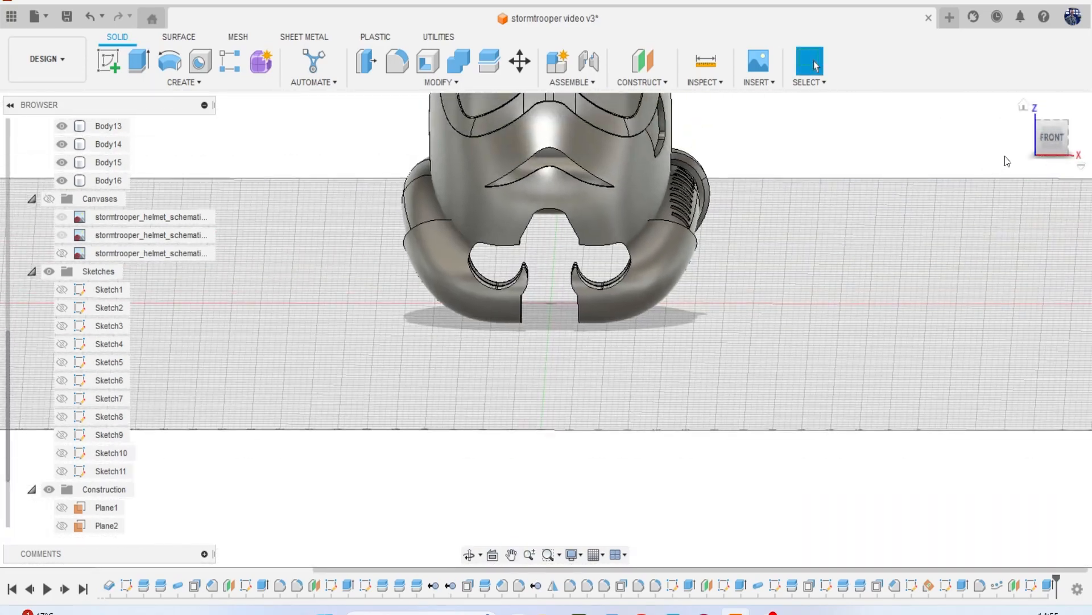
{"action": "left_click", "coordinate": [1050, 135]}
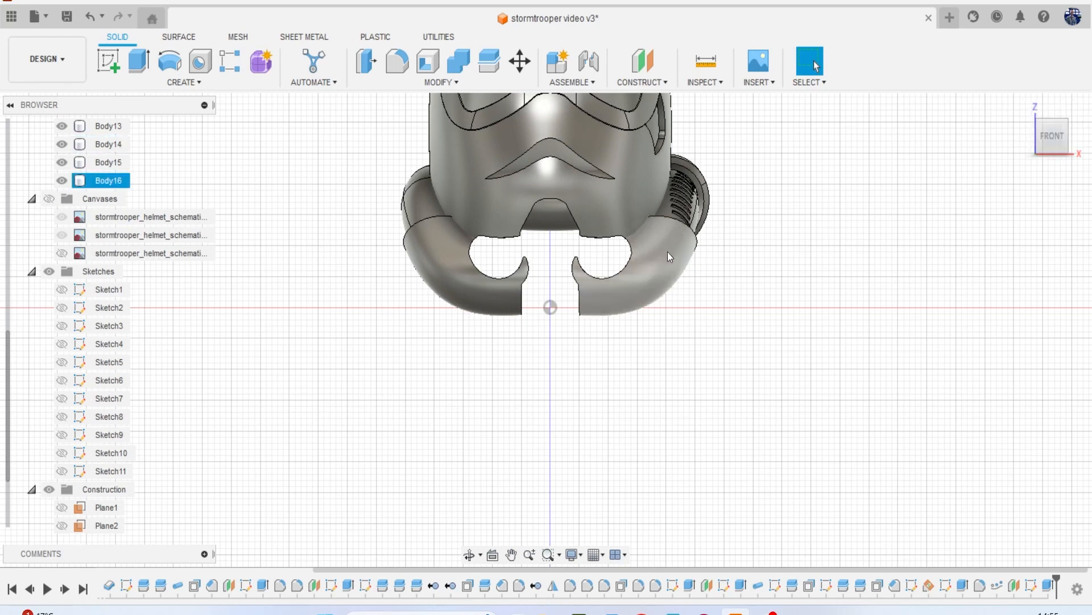
{"action": "scroll", "coordinate": [634, 262], "scroll_direction": "down", "scroll_amount": 2}
{"action": "middle_click_drag", "start_coordinate": [634, 262], "coordinate": [586, 289]}
{"action": "scroll", "coordinate": [586, 288], "scroll_direction": "down", "scroll_amount": 2}
{"action": "scroll", "coordinate": [590, 283], "scroll_direction": "up", "scroll_amount": 5}
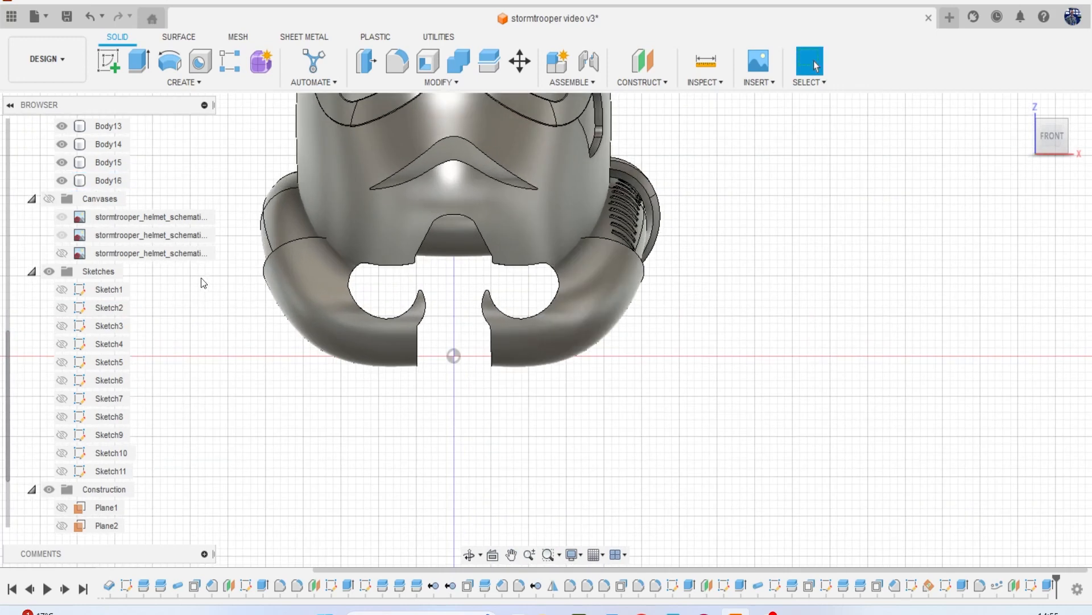
Show Sketch11 and the reference canvases over the front of the helmet.
{"action": "left_click", "coordinate": [62, 471]}
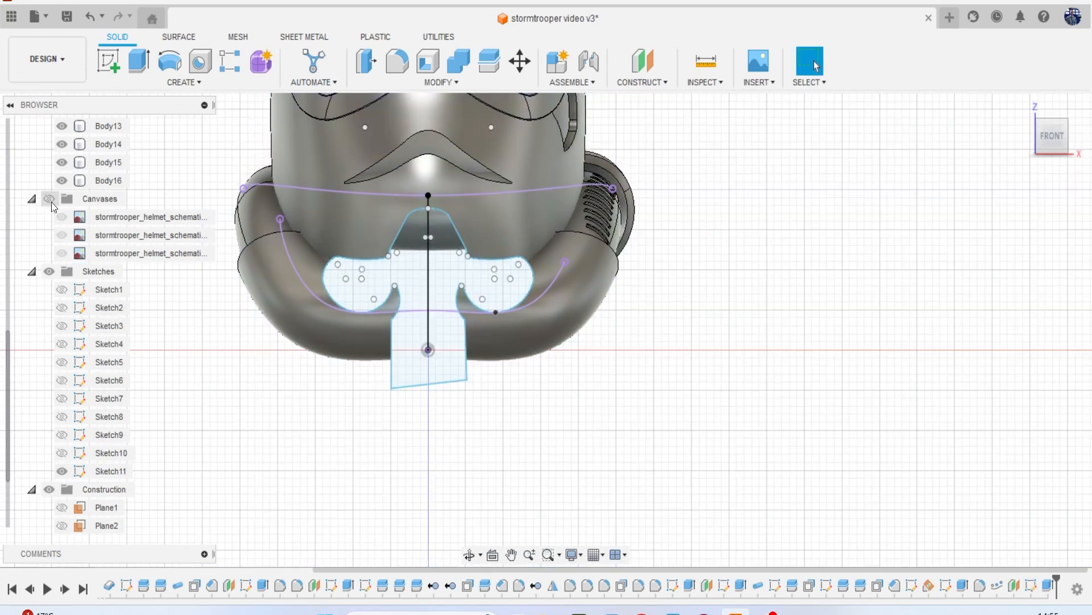
{"action": "left_click", "coordinate": [49, 198]}
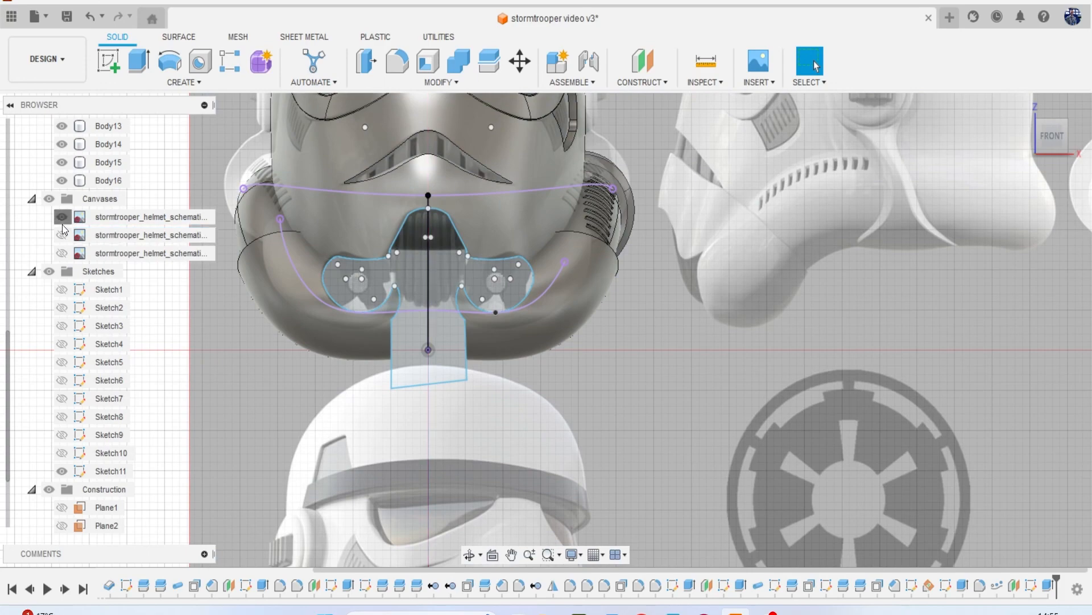
{"action": "left_click", "coordinate": [63, 218]}
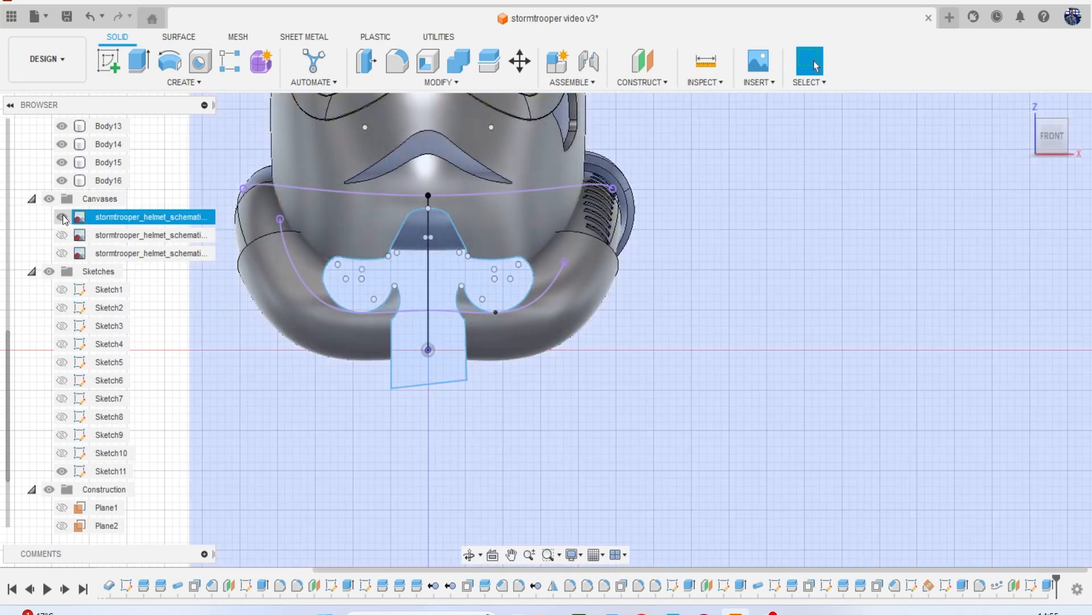
{"action": "left_click", "coordinate": [62, 218]}
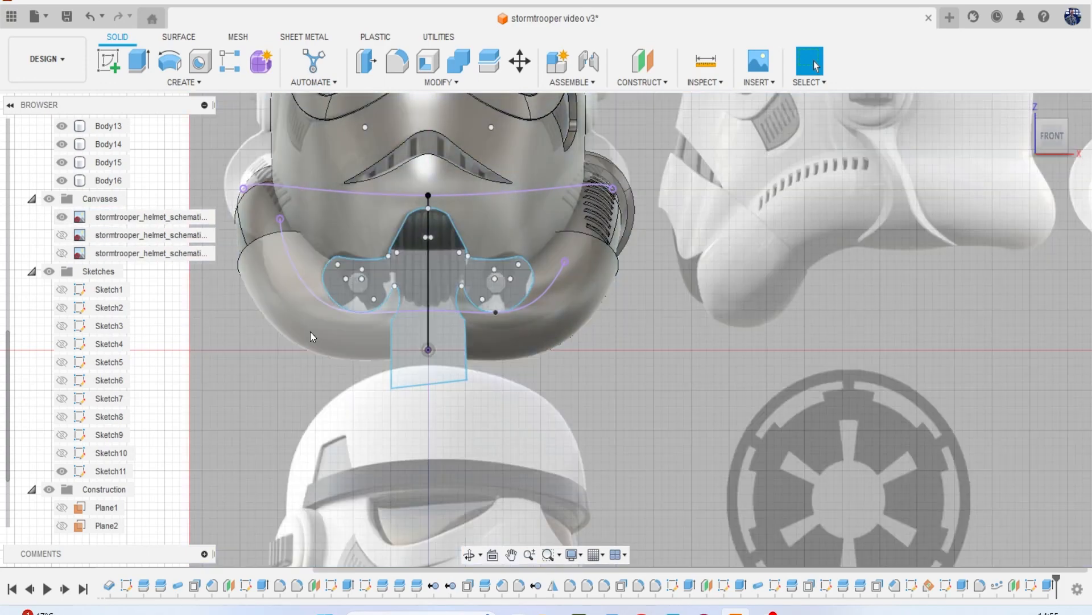
{"action": "left_click", "coordinate": [371, 347]}
{"action": "scroll", "coordinate": [407, 354], "scroll_direction": "up", "scroll_amount": 3}
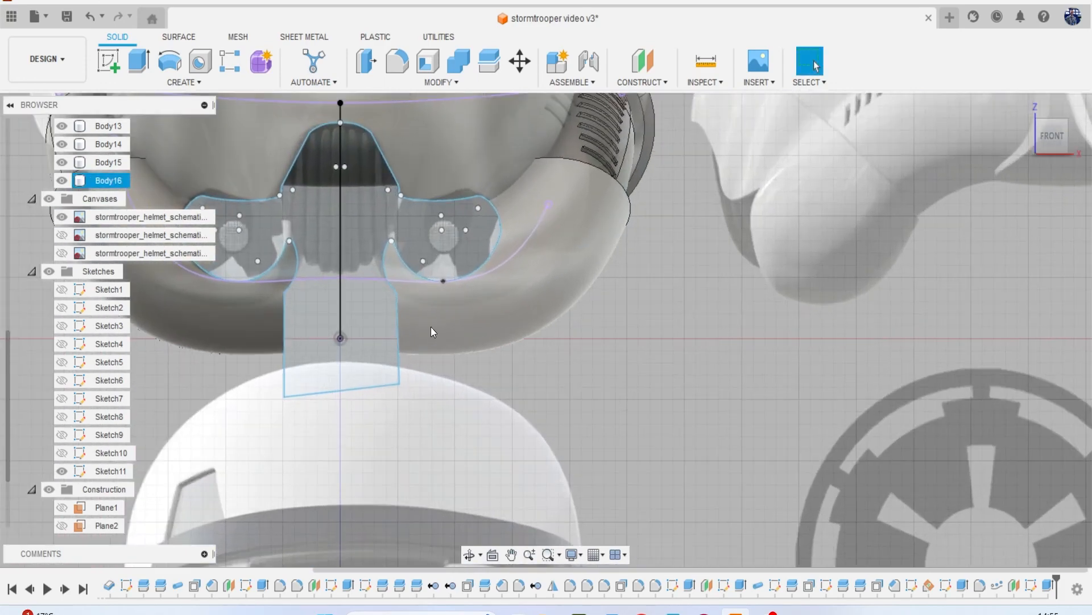
{"action": "key", "text": "Escape"}
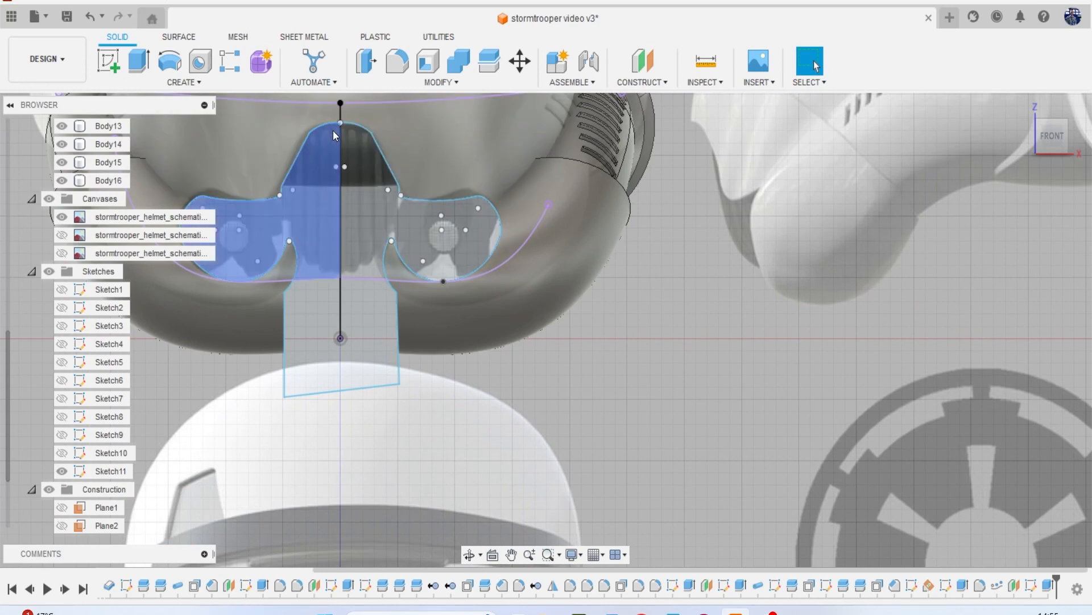
Reopen Sketch11 for editing and draw a three-point arc from the mouth profile's lower right corner, bowing down along the chin tube to its outer side.
{"action": "left_click", "coordinate": [211, 82]}
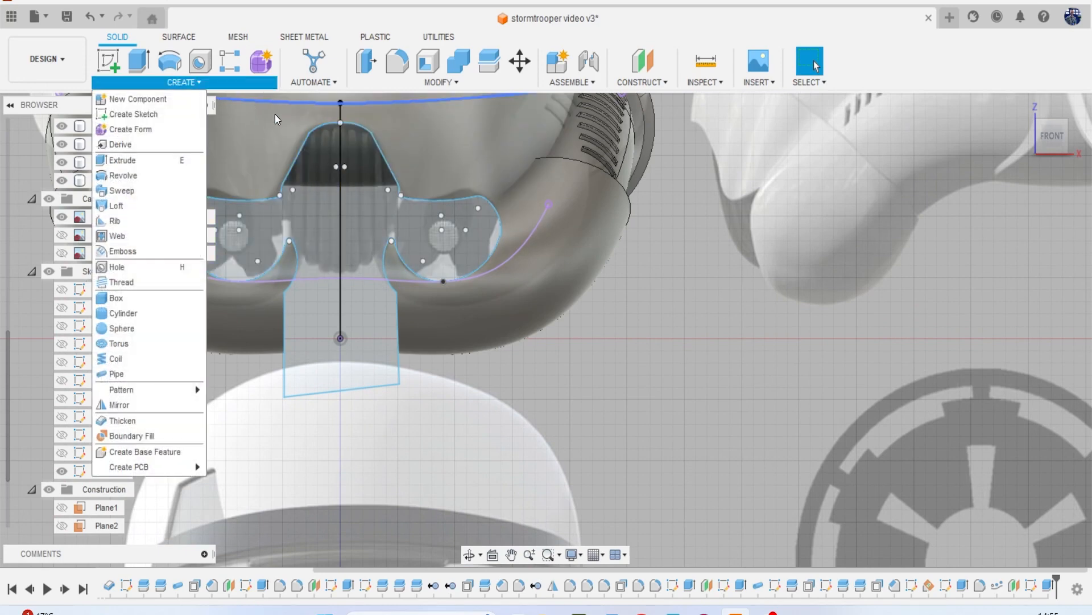
{"action": "right_click", "coordinate": [1030, 586]}
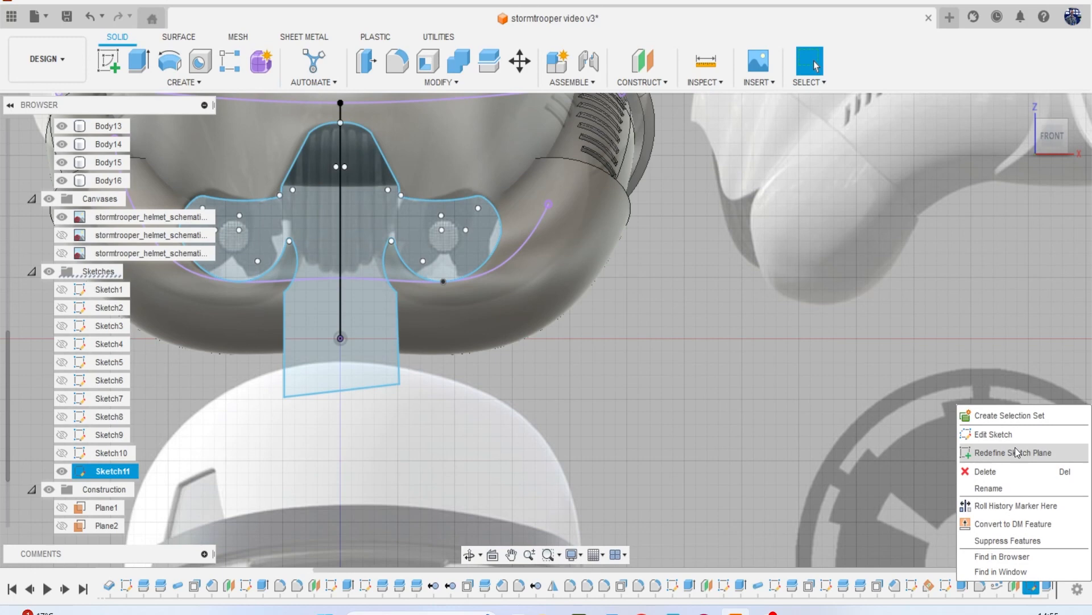
{"action": "left_click", "coordinate": [996, 435]}
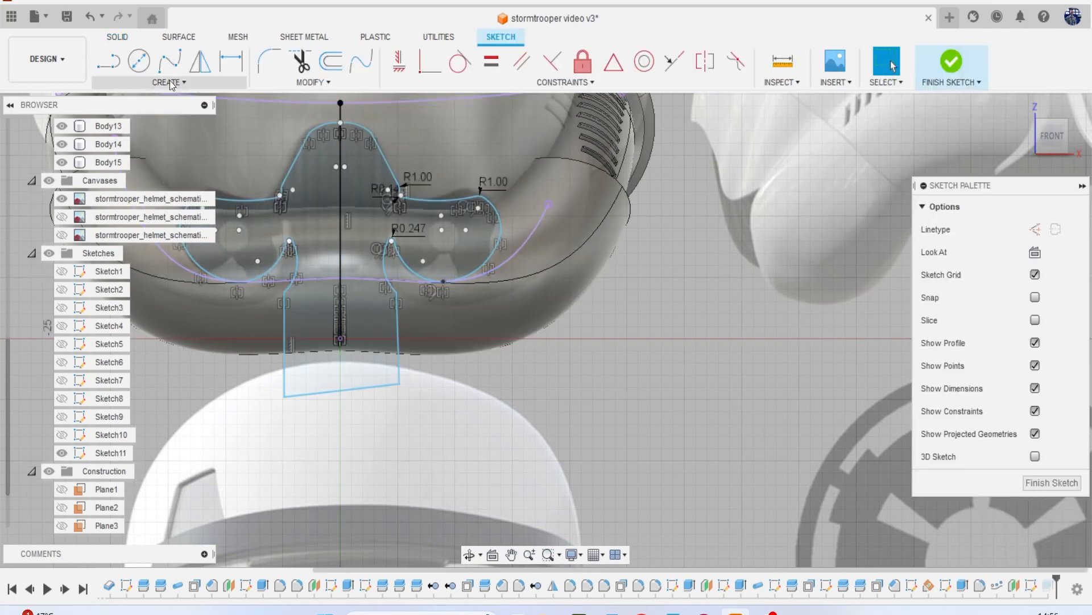
{"action": "left_click", "coordinate": [169, 82]}
{"action": "mouse_move", "coordinate": [179, 147]}
{"action": "left_click", "coordinate": [239, 144]}
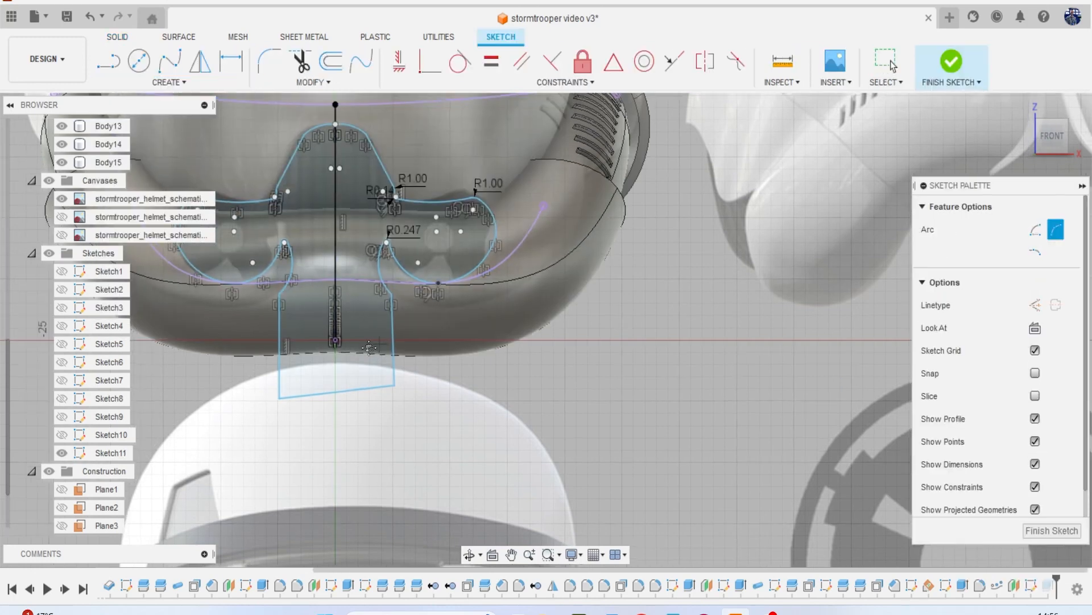
{"action": "scroll", "coordinate": [377, 293], "scroll_direction": "up", "scroll_amount": 2}
{"action": "left_click", "coordinate": [377, 294]}
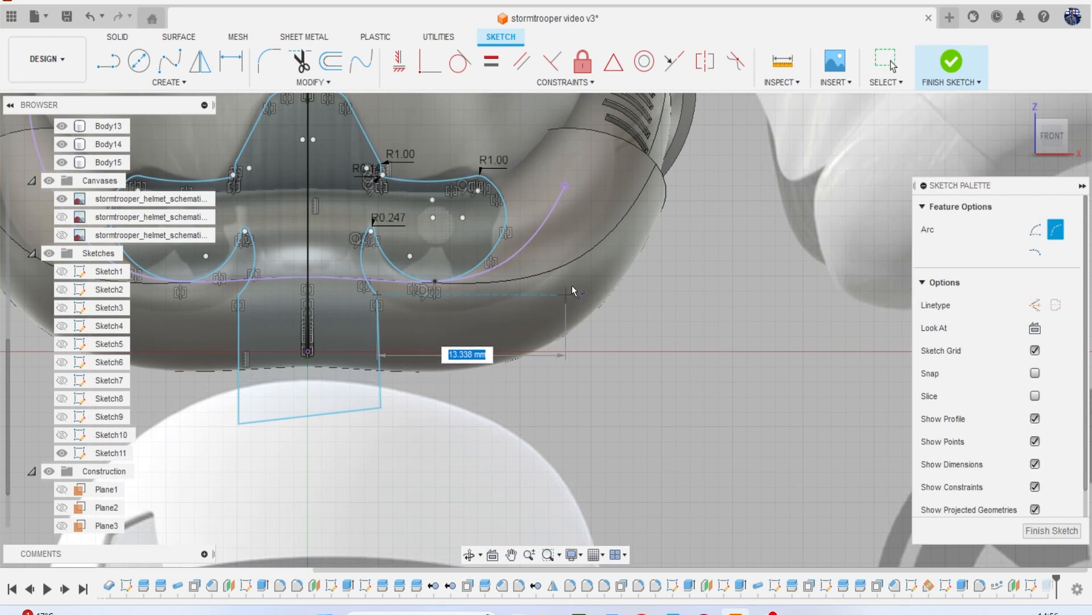
{"action": "left_click", "coordinate": [656, 255]}
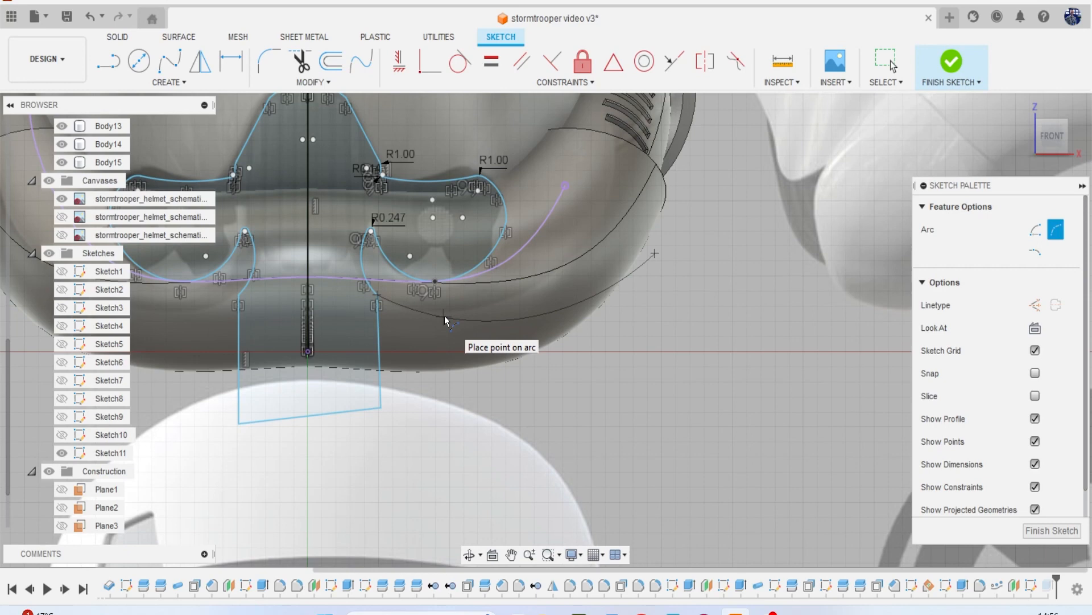
{"action": "left_click", "coordinate": [446, 317]}
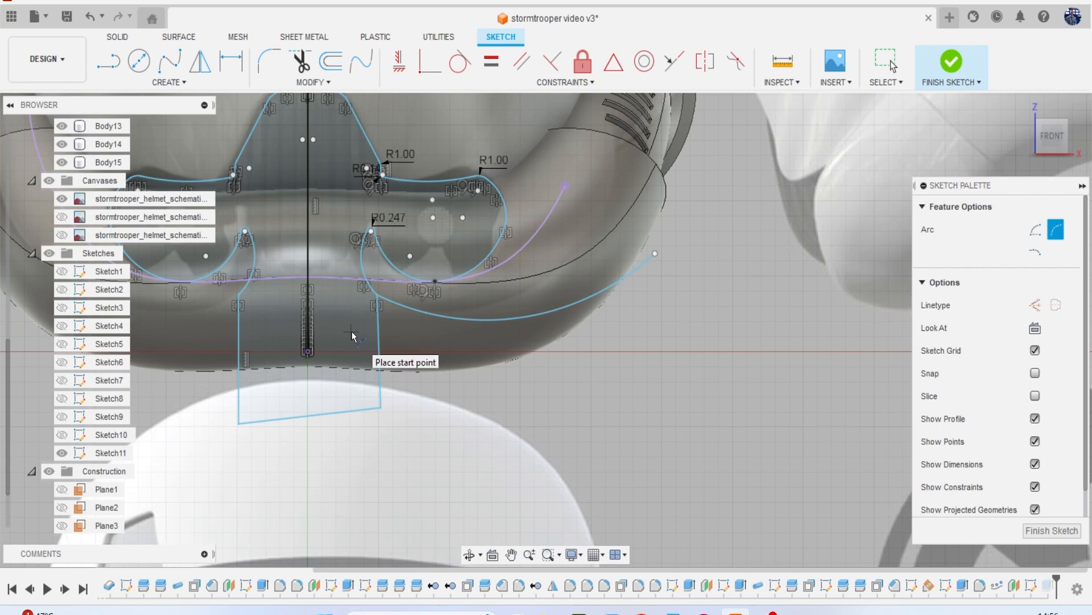
Trim away the straight lines that form the block-shaped extension below the mouth profile.
{"action": "key", "text": "t"}
{"action": "left_click", "coordinate": [381, 378]}
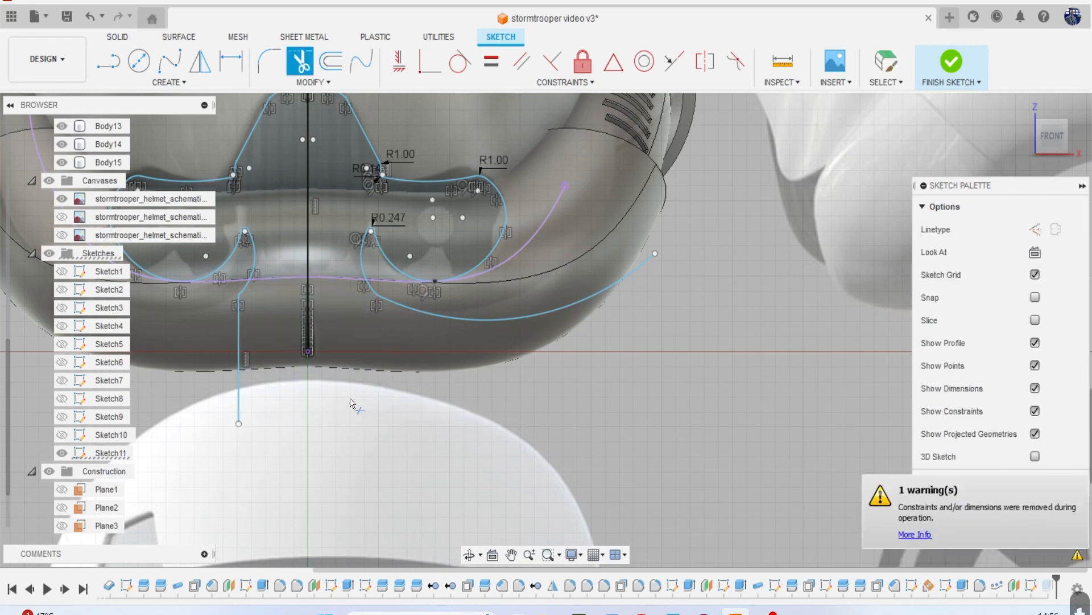
{"action": "left_click", "coordinate": [239, 392]}
Apply a 1 mm sketch fillet between the mouth profile's lower curve and the chin arc.
{"action": "left_click", "coordinate": [271, 62]}
{"action": "left_click", "coordinate": [374, 292]}
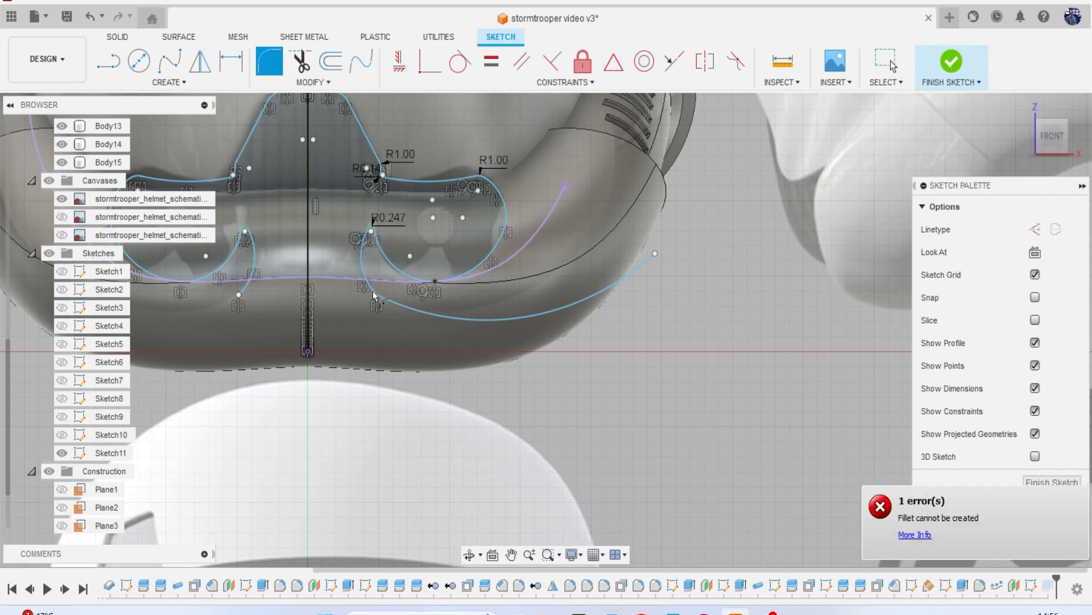
{"action": "left_click", "coordinate": [394, 302]}
{"action": "left_click", "coordinate": [371, 286]}
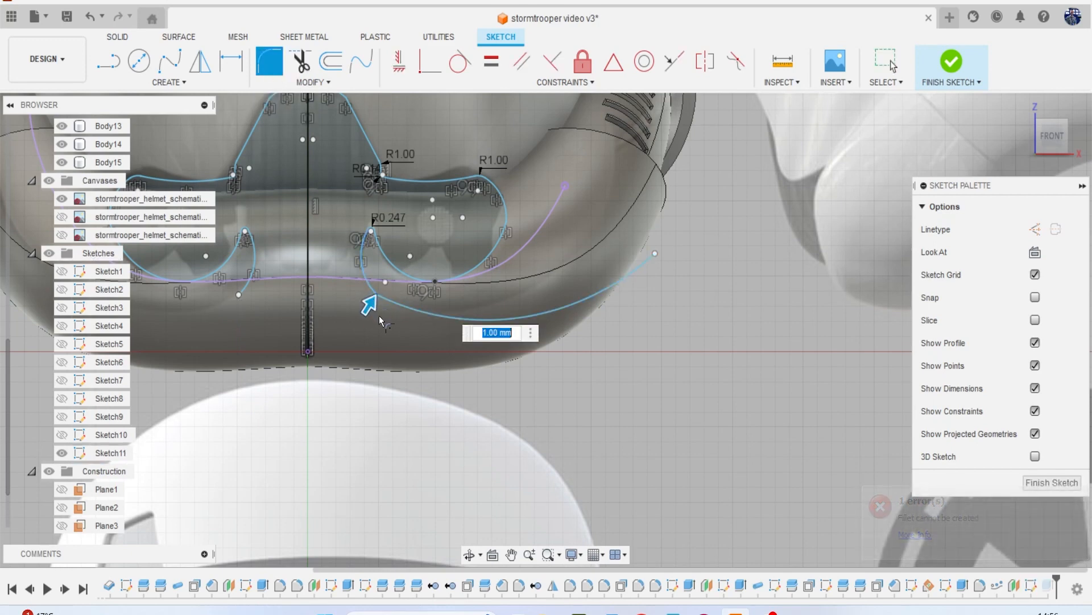
{"action": "key", "text": "Return"}
Mirror the chin arc and its fillet about the vertical centre line of the sketch.
{"action": "scroll", "coordinate": [379, 317], "scroll_direction": "down", "scroll_amount": 2}
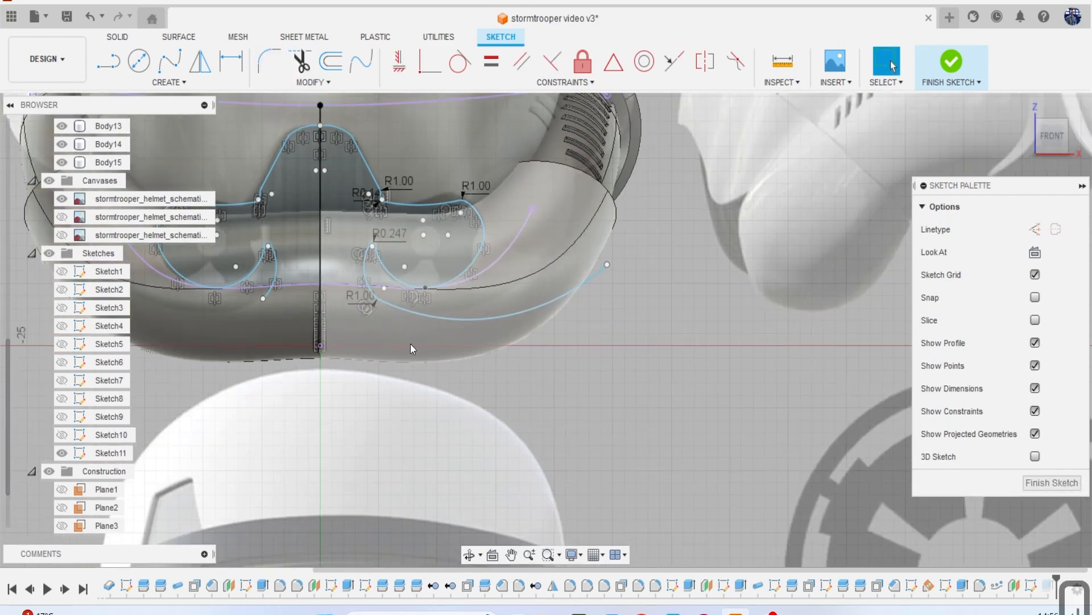
{"action": "scroll", "coordinate": [460, 371], "scroll_direction": "down", "scroll_amount": 2}
{"action": "middle_click_drag", "start_coordinate": [460, 373], "coordinate": [497, 367]}
{"action": "left_click", "coordinate": [216, 83]}
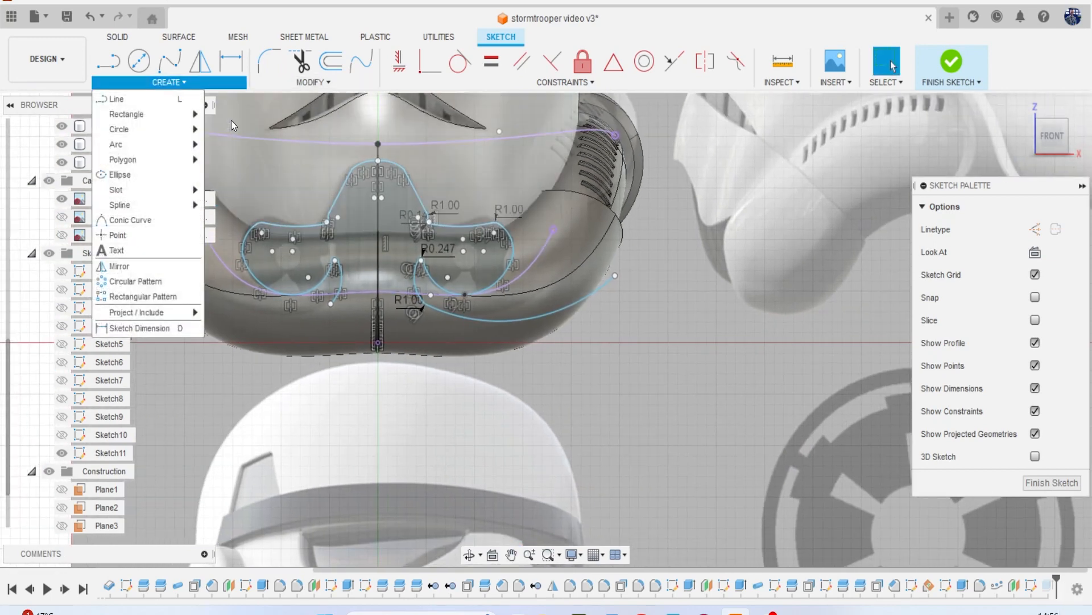
{"action": "left_click", "coordinate": [187, 262]}
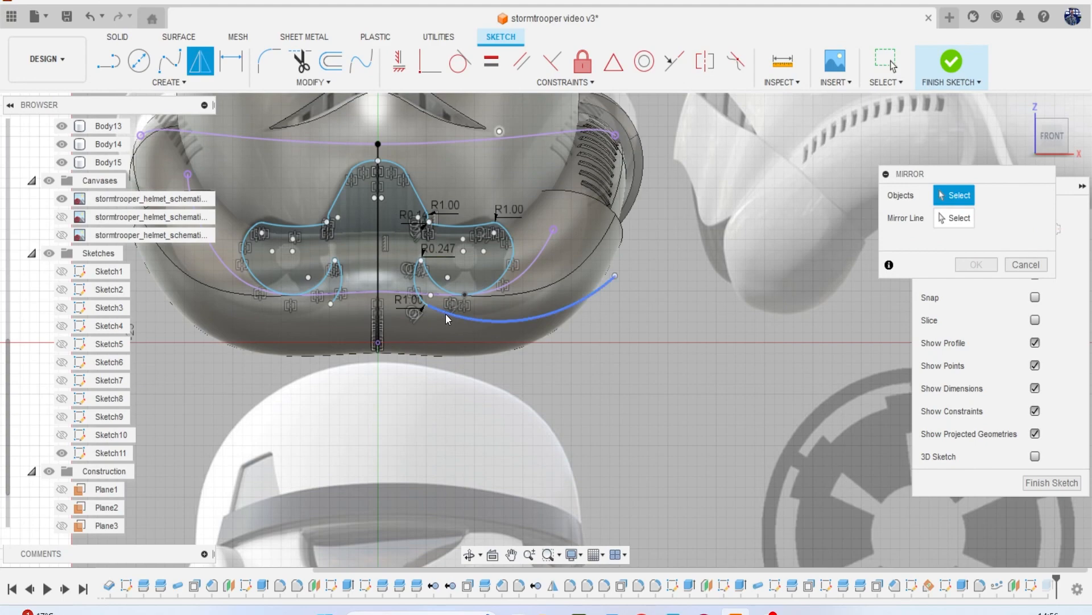
{"action": "left_click", "coordinate": [445, 313]}
{"action": "scroll", "coordinate": [444, 313], "scroll_direction": "up", "scroll_amount": 5}
{"action": "left_click", "coordinate": [413, 303]}
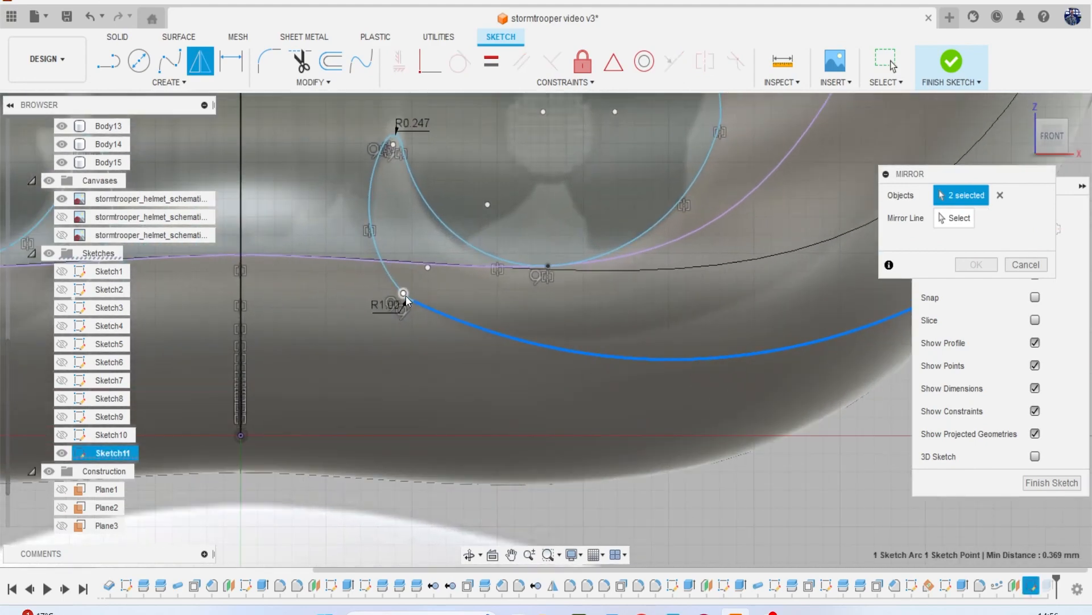
{"action": "scroll", "coordinate": [413, 304], "scroll_direction": "up", "scroll_amount": 3}
{"action": "left_click", "coordinate": [422, 307]}
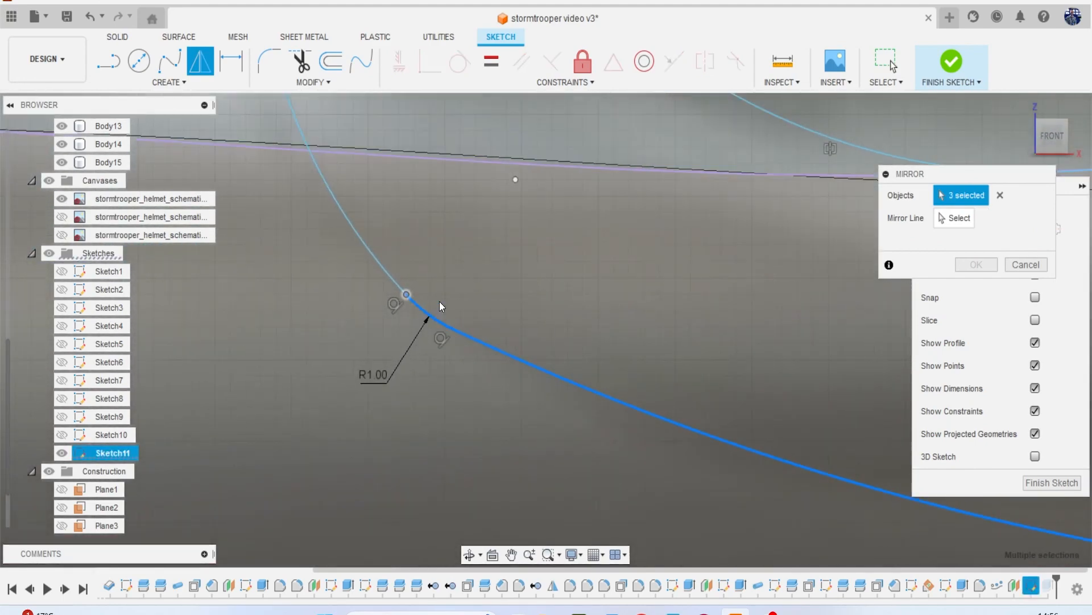
{"action": "scroll", "coordinate": [439, 302], "scroll_direction": "down", "scroll_amount": 5}
{"action": "scroll", "coordinate": [330, 262], "scroll_direction": "down", "scroll_amount": 3}
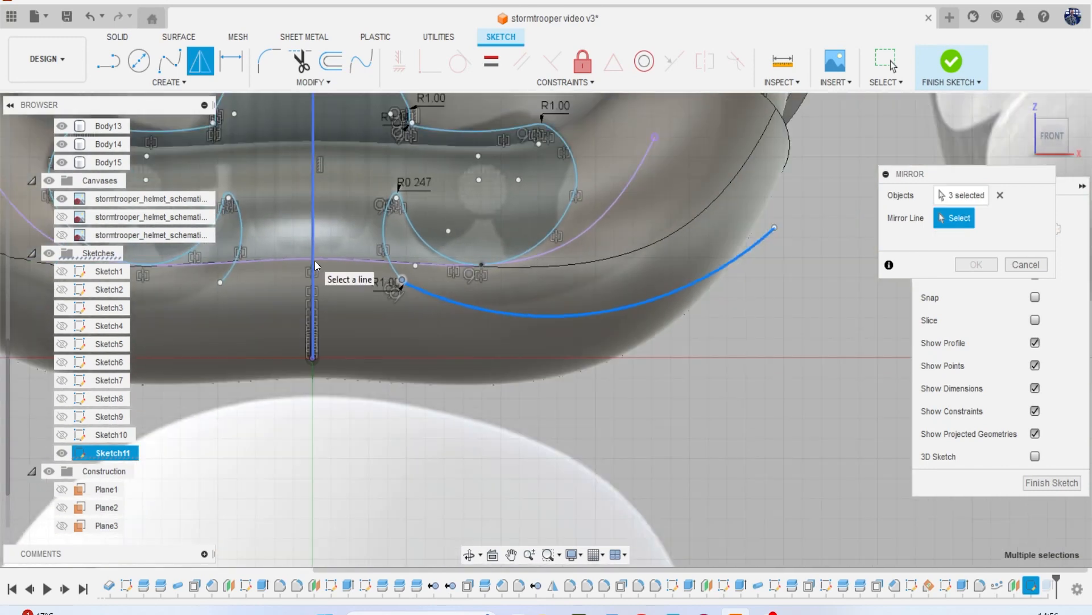
{"action": "left_click", "coordinate": [315, 260]}
{"action": "left_click", "coordinate": [964, 263]}
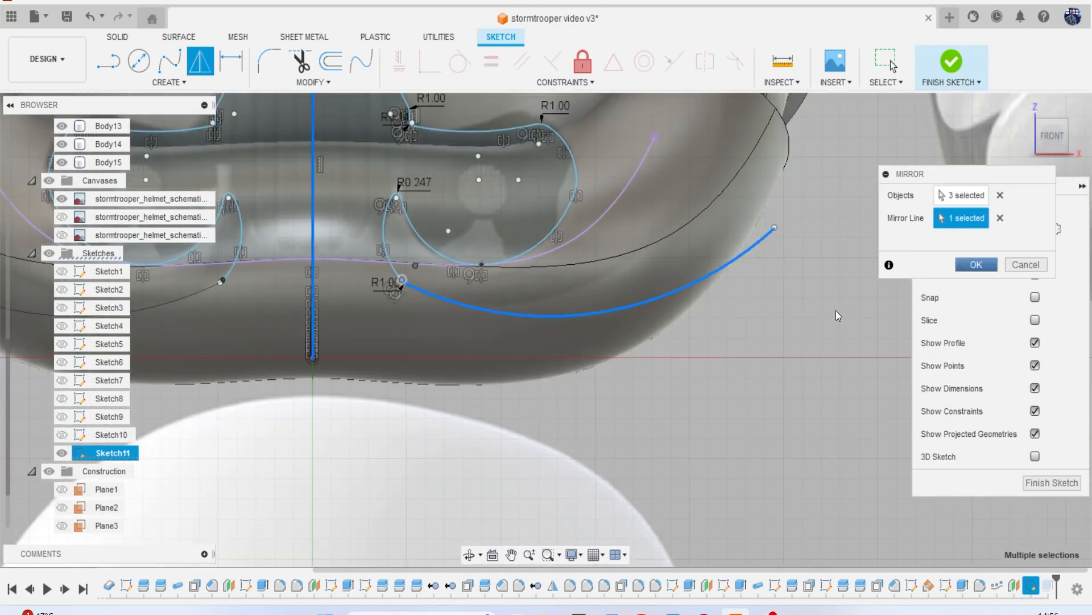
Close the profile beneath the chin with three lines joining both arc ends, starting with a vertical line about 14.3 mm long on the right.
{"action": "scroll", "coordinate": [711, 336], "scroll_direction": "down", "scroll_amount": 5}
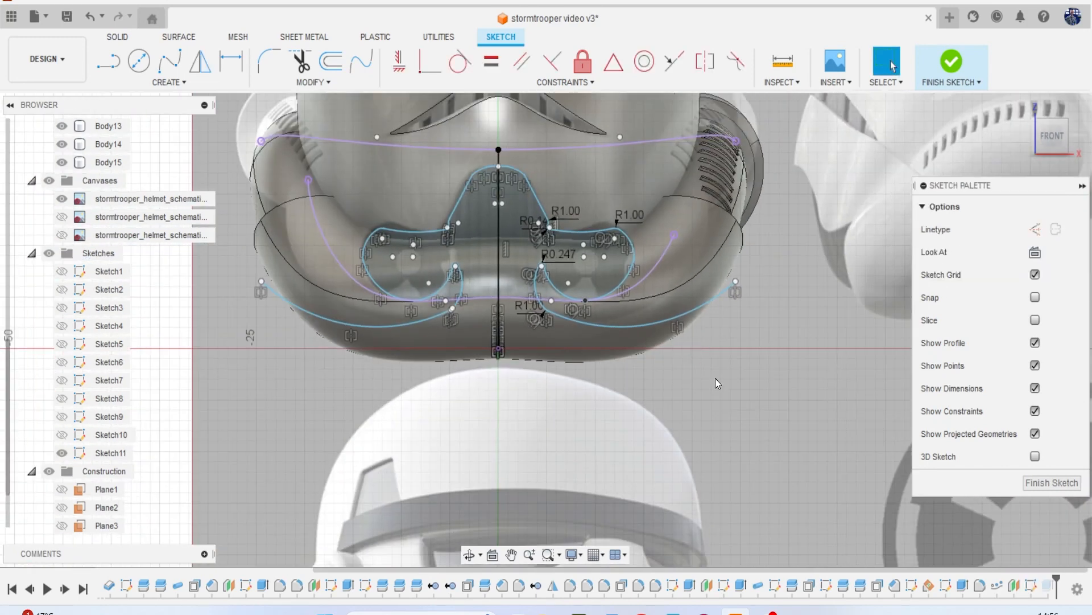
{"action": "key", "text": "l"}
{"action": "left_click", "coordinate": [736, 282]}
{"action": "left_click", "coordinate": [736, 428]}
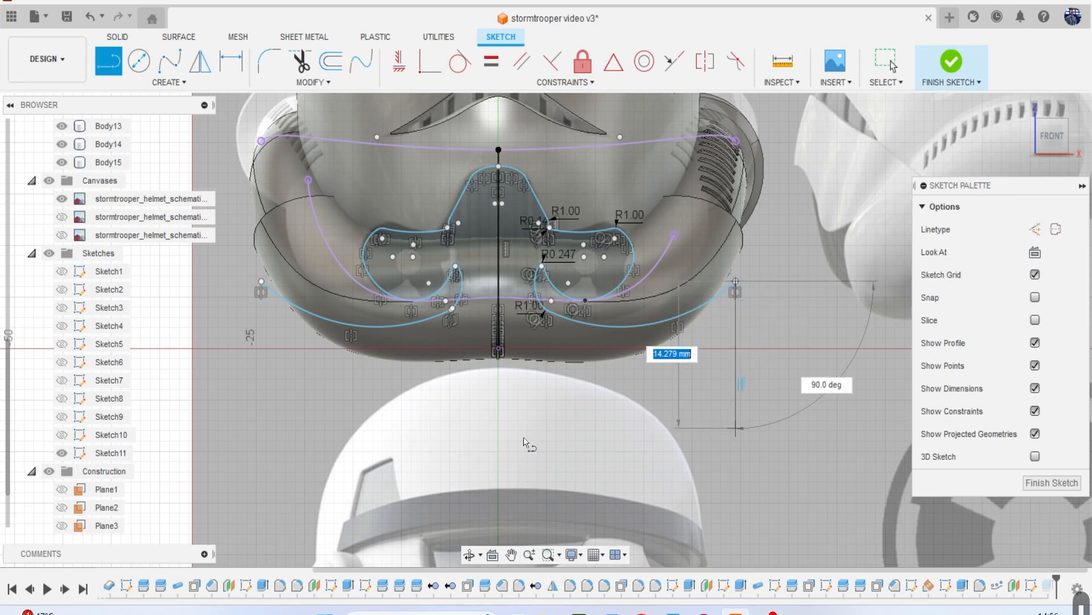
{"action": "left_click", "coordinate": [271, 410]}
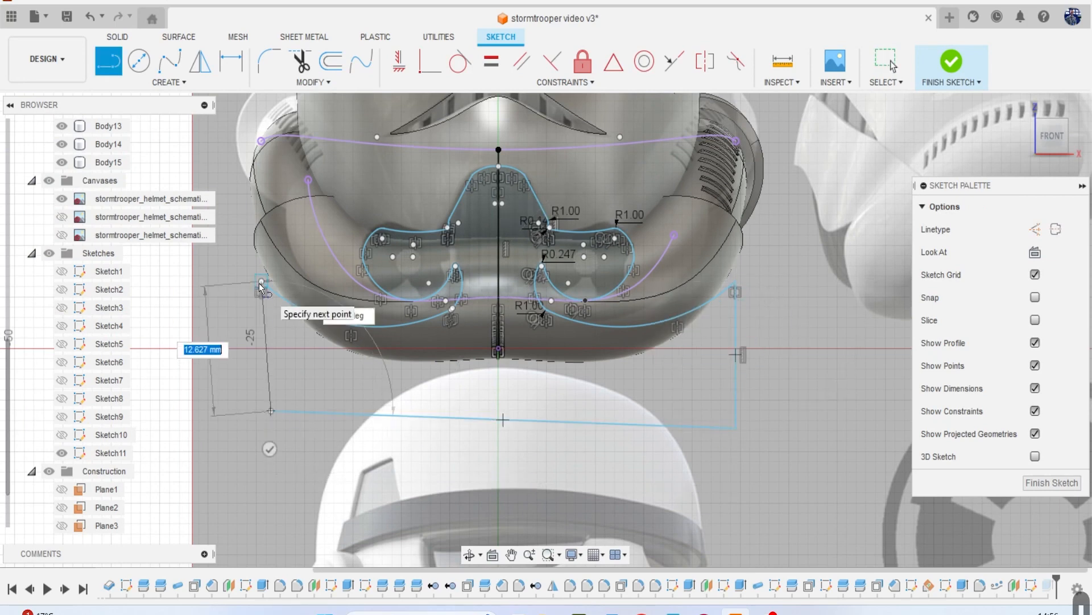
{"action": "left_click", "coordinate": [261, 283]}
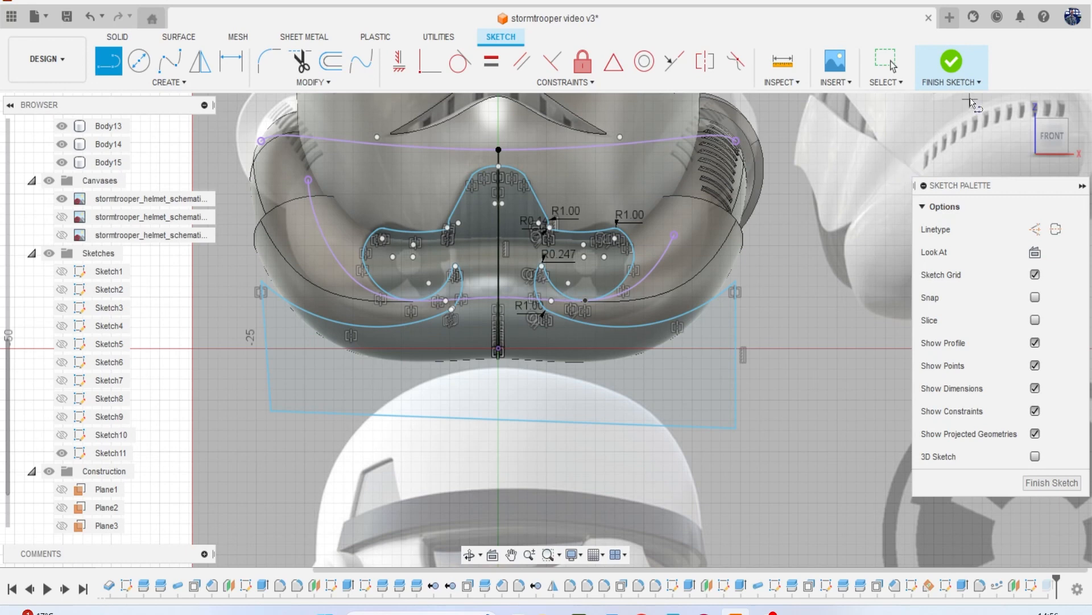
Finish the mouth and chin sketch, and hide all reference canvases and Sketch11.
{"action": "left_click", "coordinate": [947, 64]}
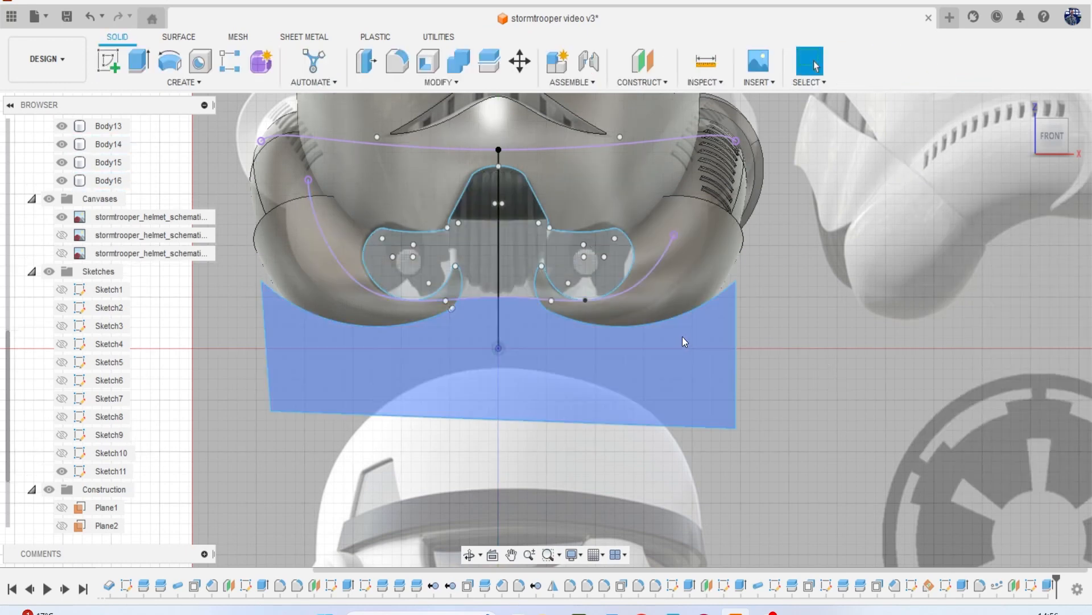
{"action": "scroll", "coordinate": [728, 337], "scroll_direction": "down", "scroll_amount": 2}
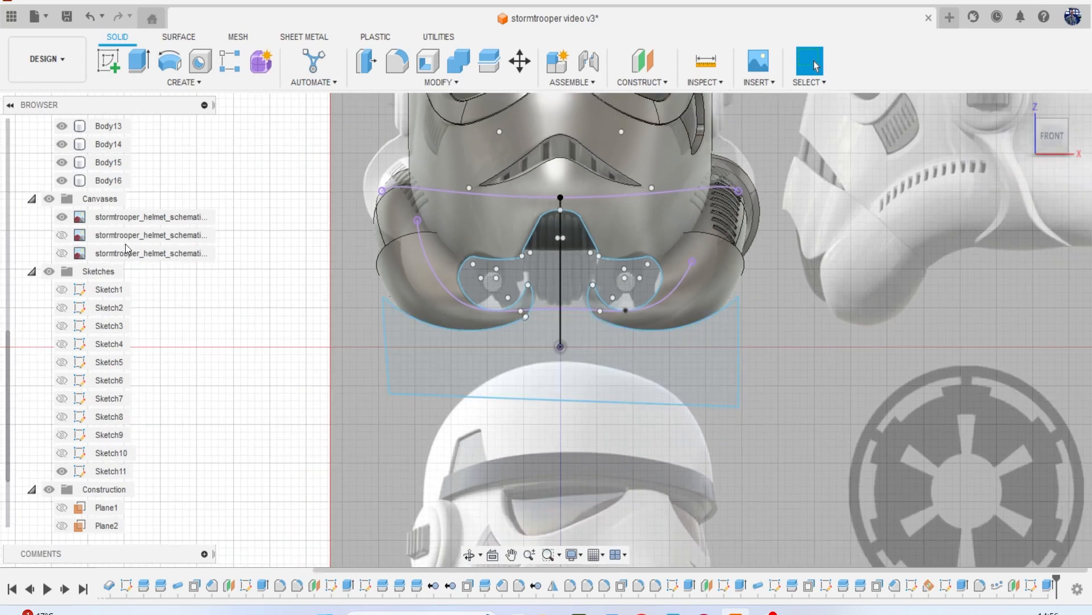
{"action": "left_click", "coordinate": [48, 199]}
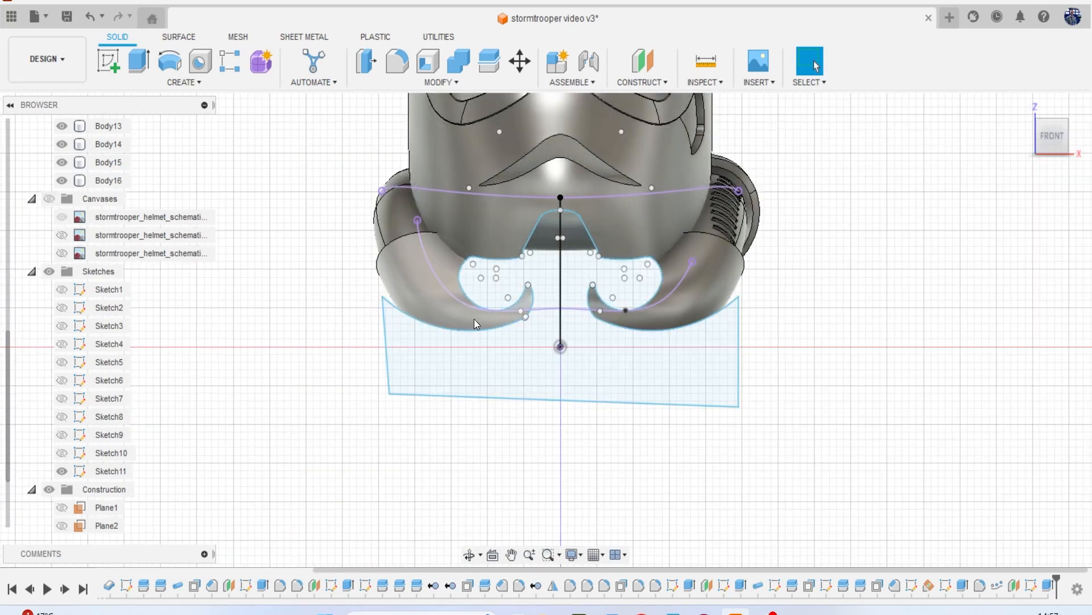
{"action": "left_click", "coordinate": [62, 471]}
Examine the cut chin tip on the helmet's slotted-tube side with Body16 hidden and shown again.
{"action": "mouse_move", "coordinate": [1052, 143]}
{"action": "left_mouse_down"}
{"action": "mouse_move", "coordinate": [1050, 119]}
{"action": "mouse_move", "coordinate": [1024, 103]}
{"action": "mouse_move", "coordinate": [984, 117]}
{"action": "mouse_move", "coordinate": [968, 139]}
{"action": "mouse_move", "coordinate": [968, 151]}
{"action": "mouse_move", "coordinate": [985, 153]}
{"action": "mouse_move", "coordinate": [1024, 137]}
{"action": "mouse_move", "coordinate": [1036, 109]}
{"action": "mouse_move", "coordinate": [1036, 137]}
{"action": "mouse_move", "coordinate": [1008, 149]}
{"action": "left_mouse_up"}
{"action": "scroll", "coordinate": [108, 213], "scroll_direction": "up", "scroll_amount": 5}
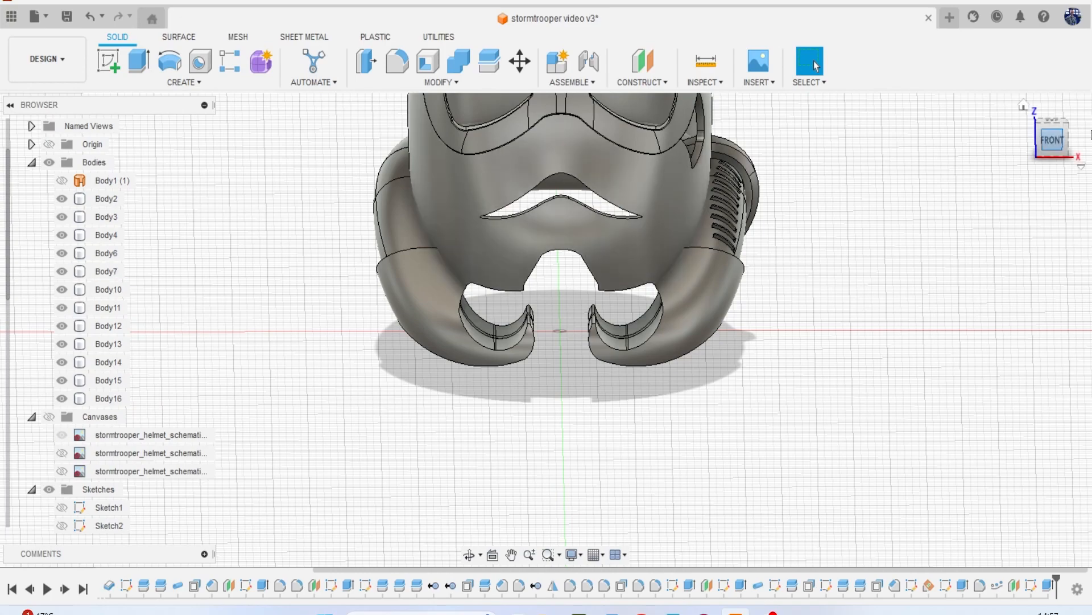
{"action": "left_click", "coordinate": [1056, 139]}
{"action": "mouse_move", "coordinate": [1057, 139]}
{"action": "left_mouse_down"}
{"action": "mouse_move", "coordinate": [1060, 122]}
{"action": "mouse_move", "coordinate": [1087, 130]}
{"action": "left_mouse_up"}
{"action": "scroll", "coordinate": [694, 343], "scroll_direction": "up", "scroll_amount": 10}
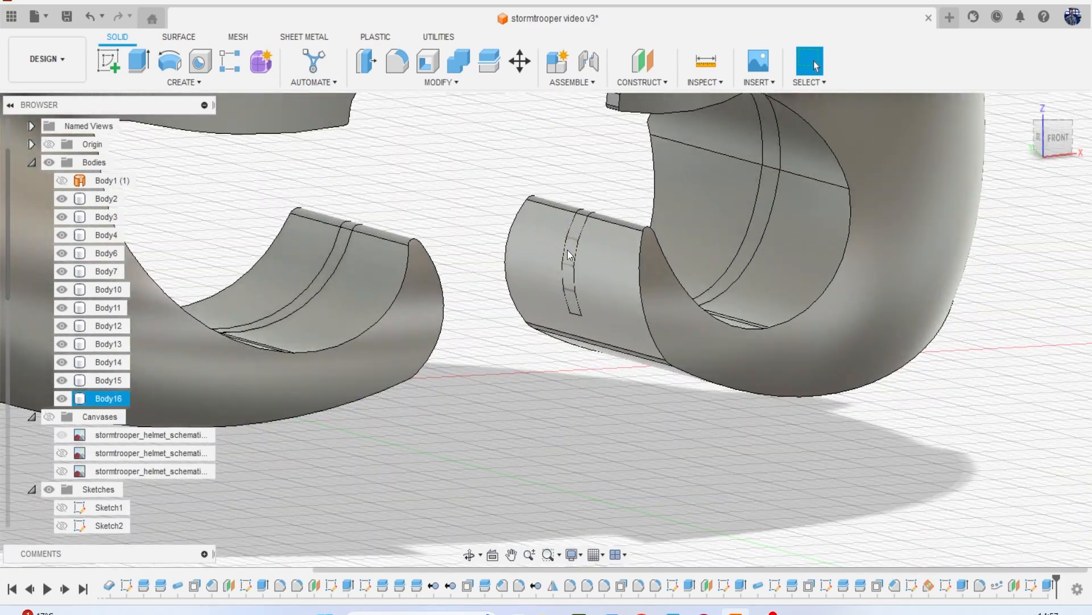
{"action": "left_click", "coordinate": [569, 247]}
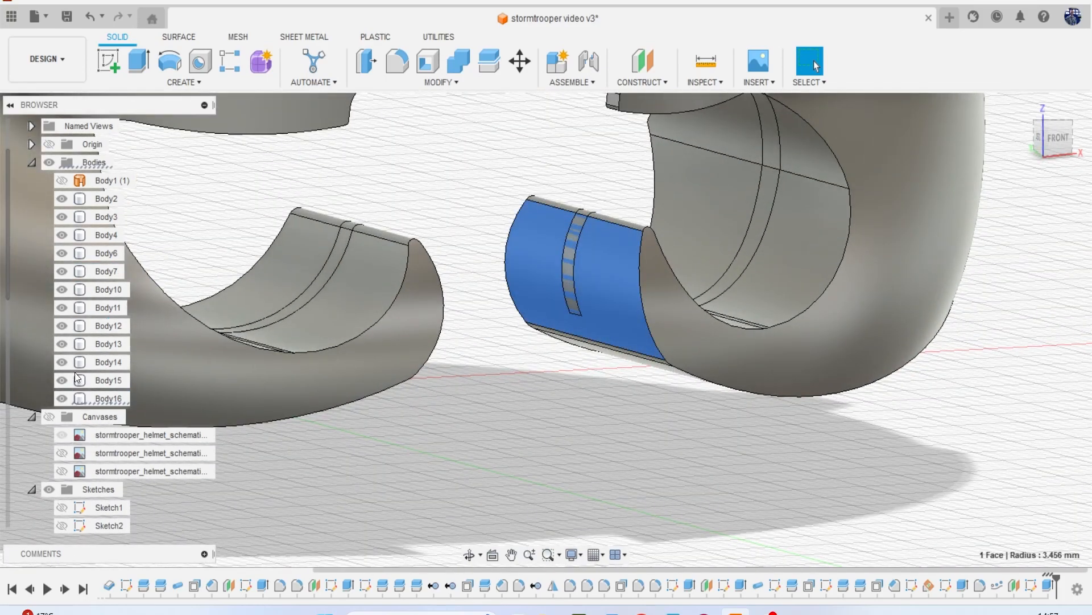
{"action": "left_click", "coordinate": [61, 398]}
{"action": "scroll", "coordinate": [581, 322], "scroll_direction": "down", "scroll_amount": 5}
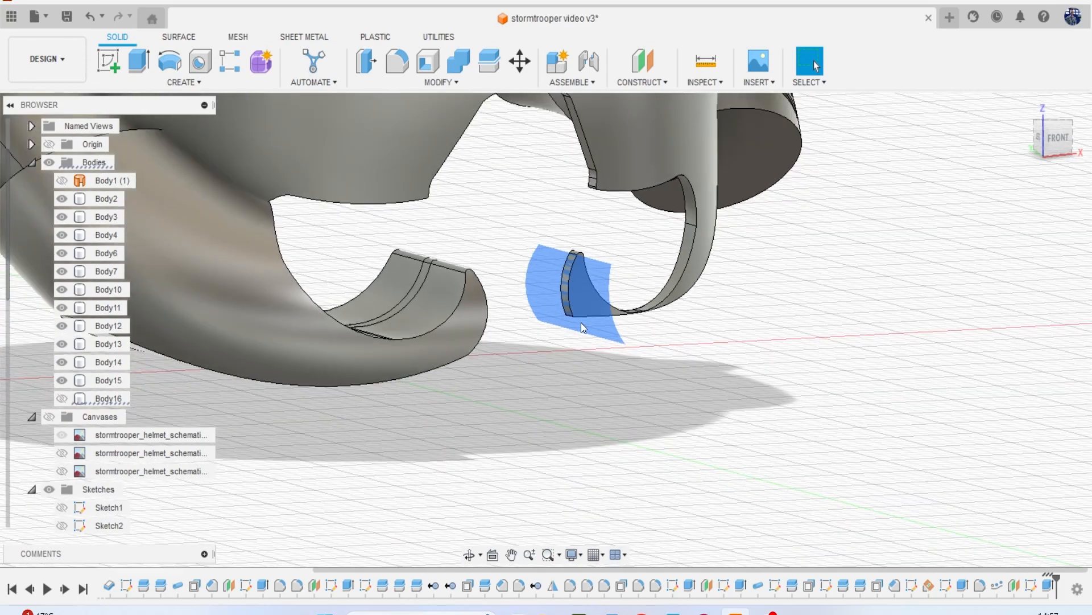
{"action": "scroll", "coordinate": [836, 242], "scroll_direction": "down", "scroll_amount": 2}
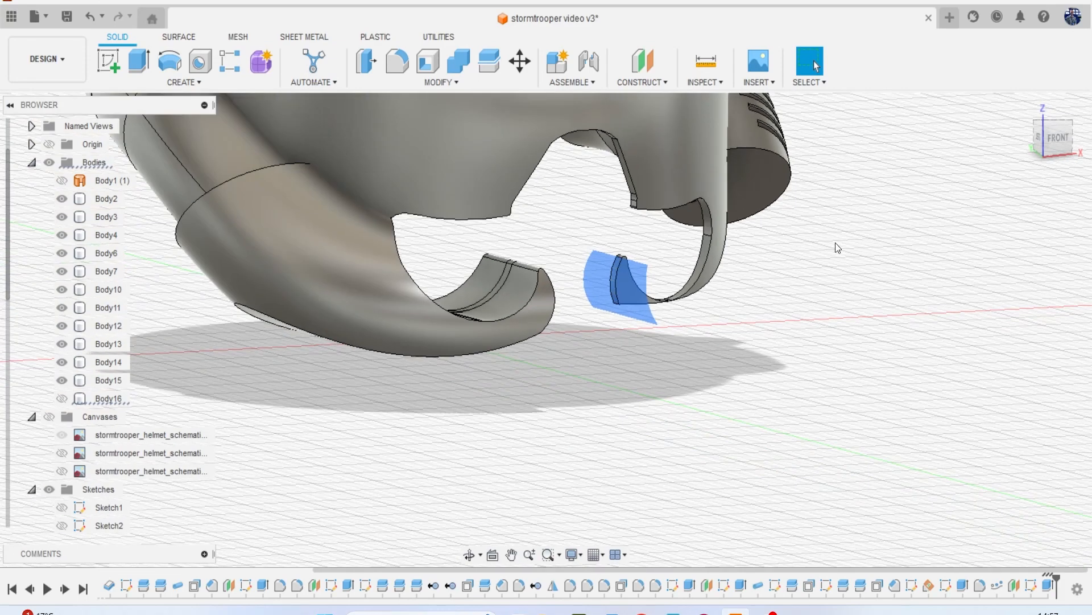
{"action": "left_click", "coordinate": [1025, 224]}
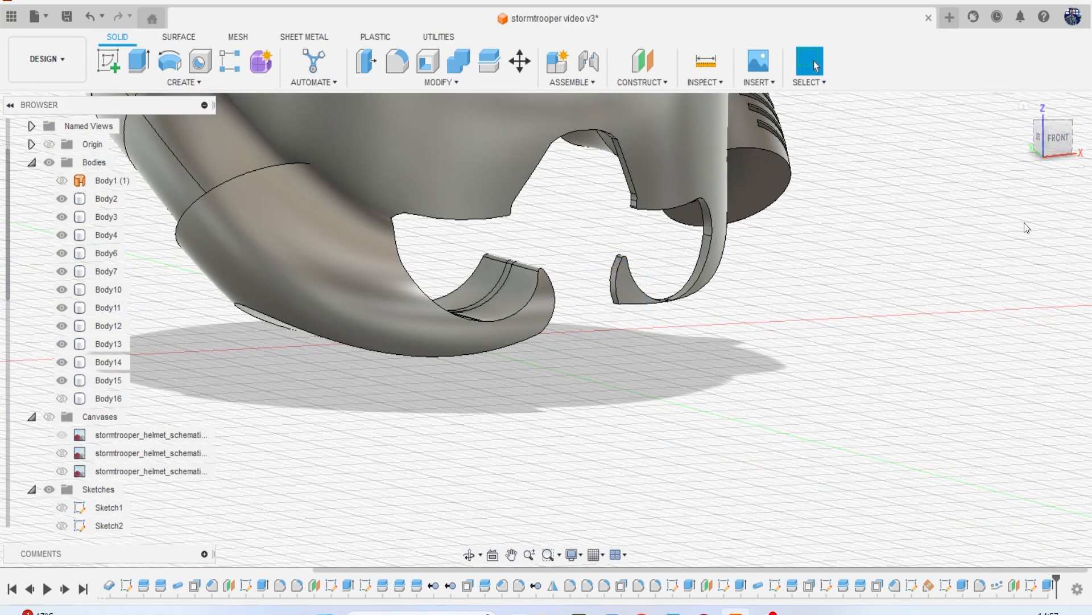
{"action": "left_click", "coordinate": [62, 405]}
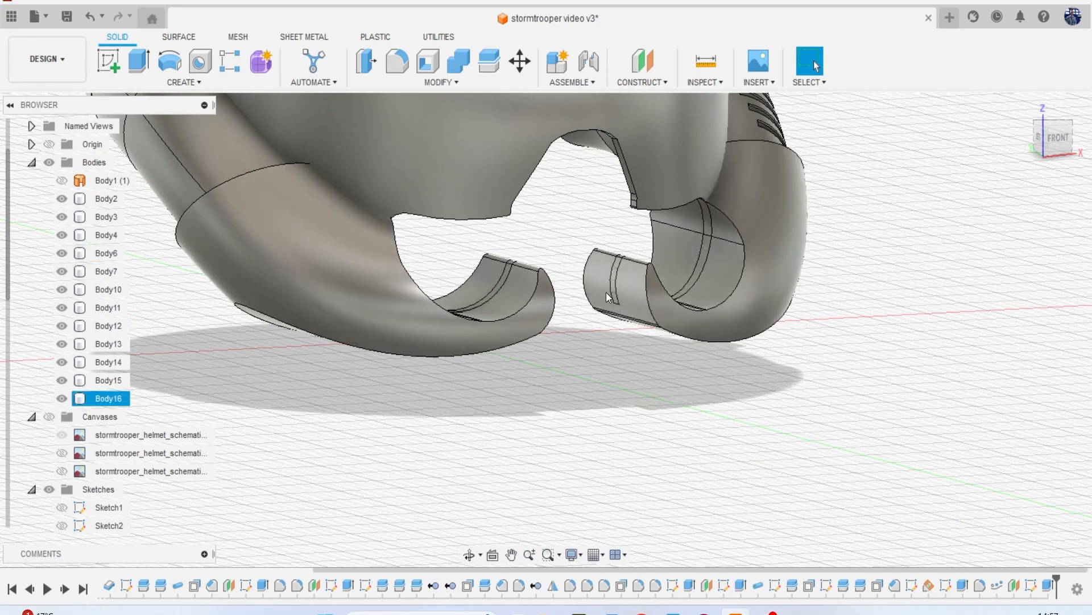
Check the helmet's chin and underside with Body16 hidden, and restore the body's visibility.
{"action": "left_click", "coordinate": [65, 205]}
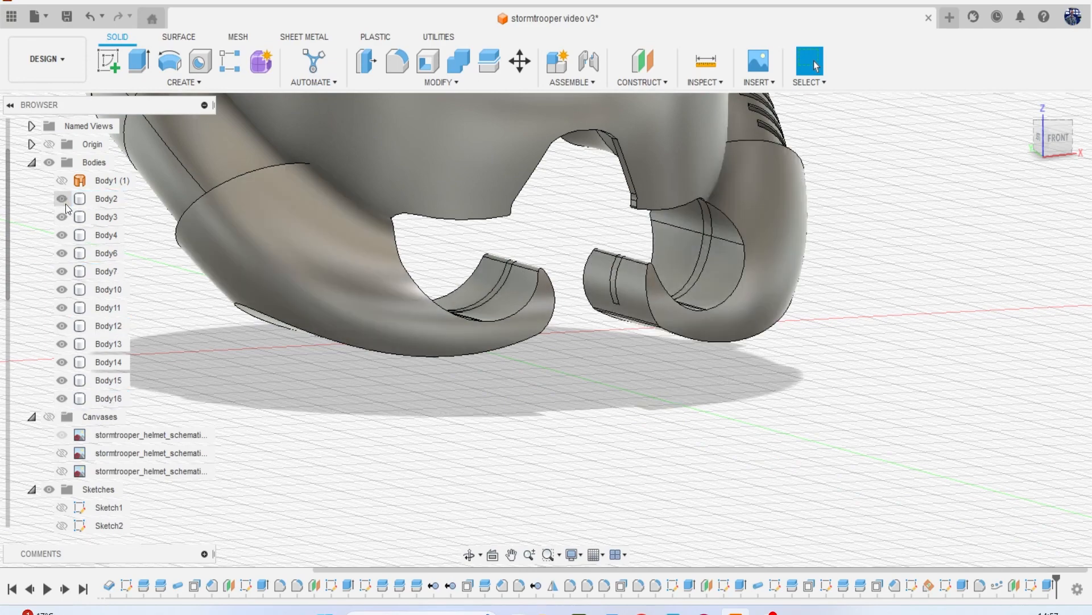
{"action": "left_click", "coordinate": [752, 265]}
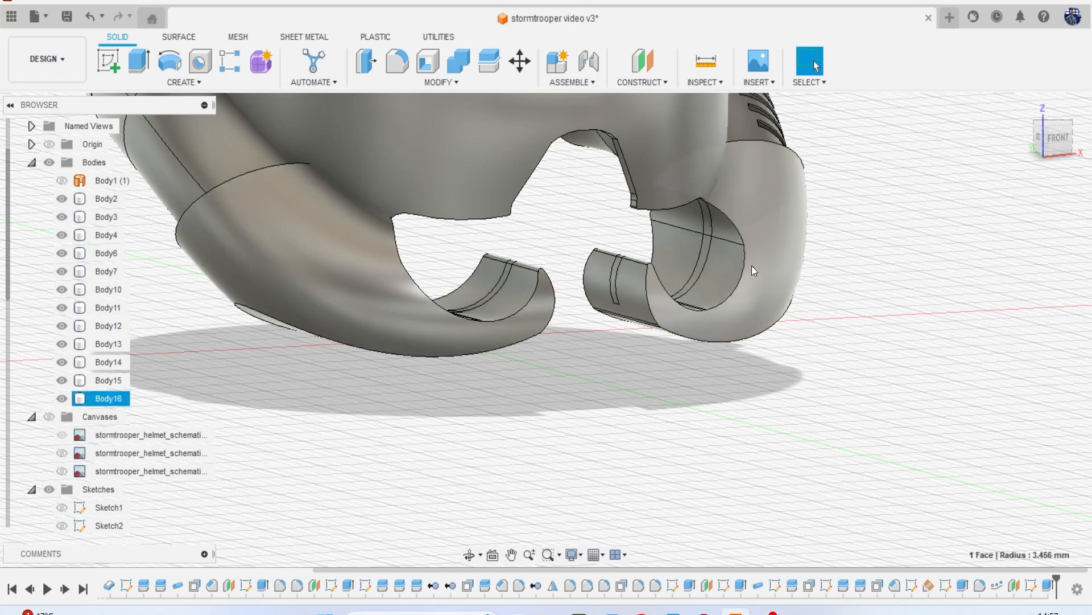
{"action": "left_click", "coordinate": [60, 397]}
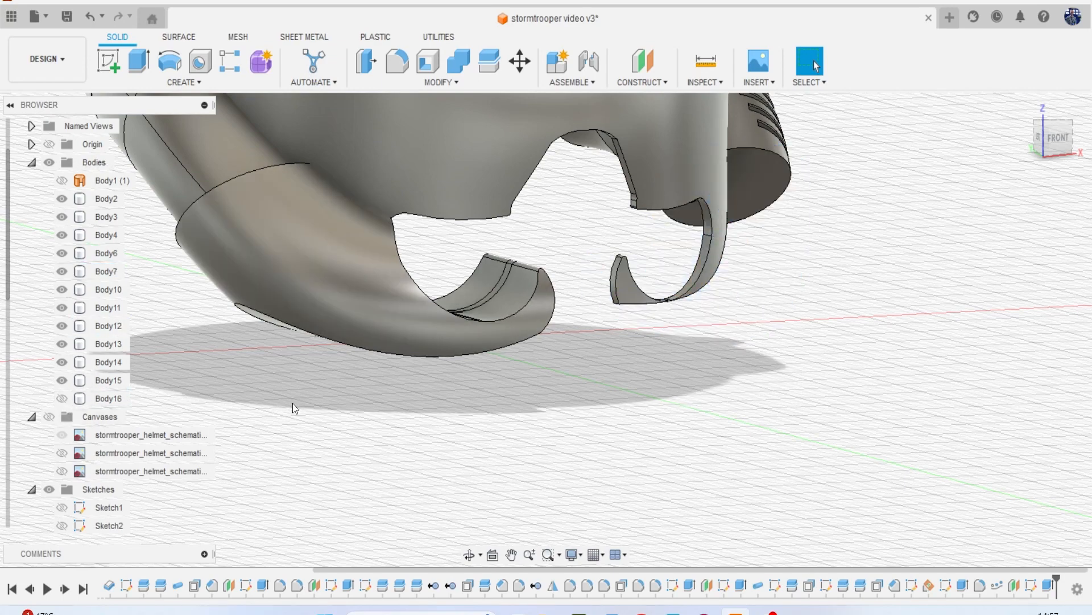
{"action": "left_click", "coordinate": [62, 367]}
{"action": "left_click", "coordinate": [62, 367]}
{"action": "scroll", "coordinate": [555, 311], "scroll_direction": "down", "scroll_amount": 3}
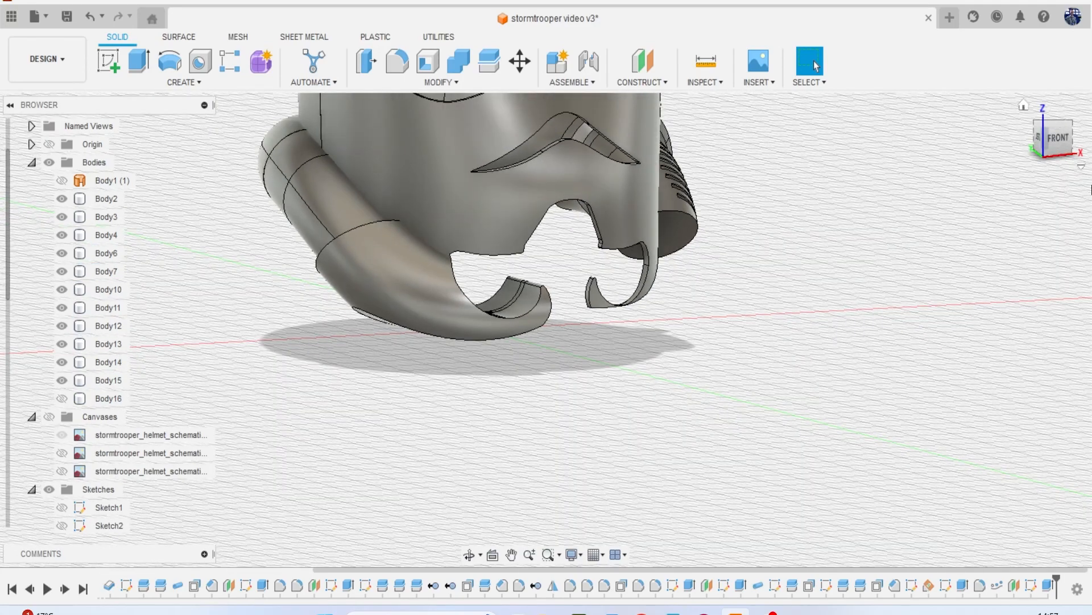
{"action": "mouse_move", "coordinate": [1049, 145]}
{"action": "left_mouse_down"}
{"action": "mouse_move", "coordinate": [950, 144]}
{"action": "mouse_move", "coordinate": [956, 122]}
{"action": "mouse_move", "coordinate": [1007, 100]}
{"action": "mouse_move", "coordinate": [1009, 60]}
{"action": "left_mouse_up"}
{"action": "scroll", "coordinate": [749, 272], "scroll_direction": "up", "scroll_amount": 4}
{"action": "scroll", "coordinate": [568, 264], "scroll_direction": "down", "scroll_amount": 6}
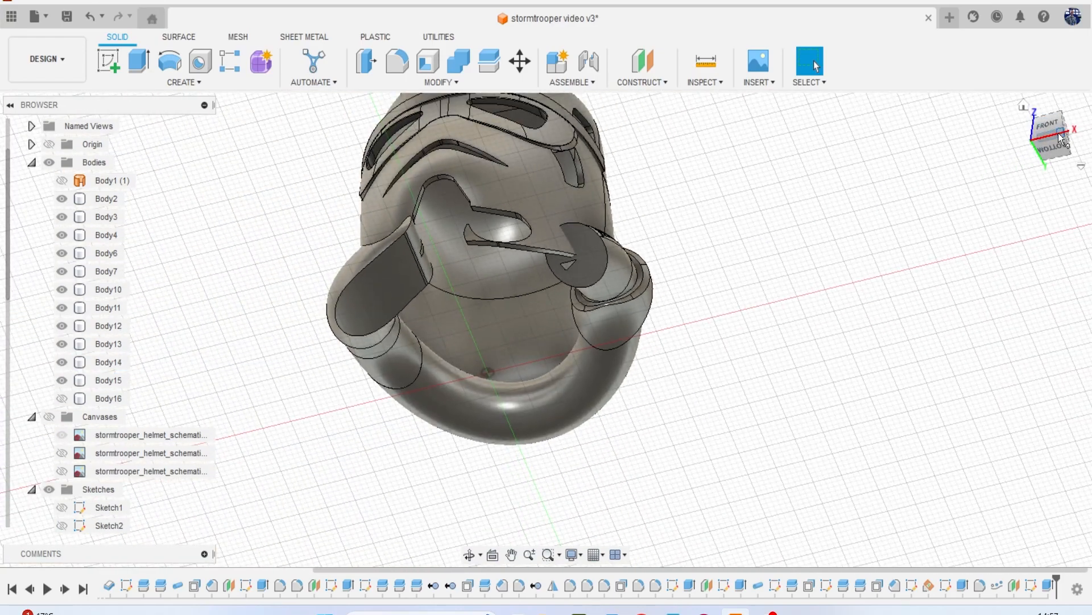
{"action": "left_click", "coordinate": [1050, 129]}
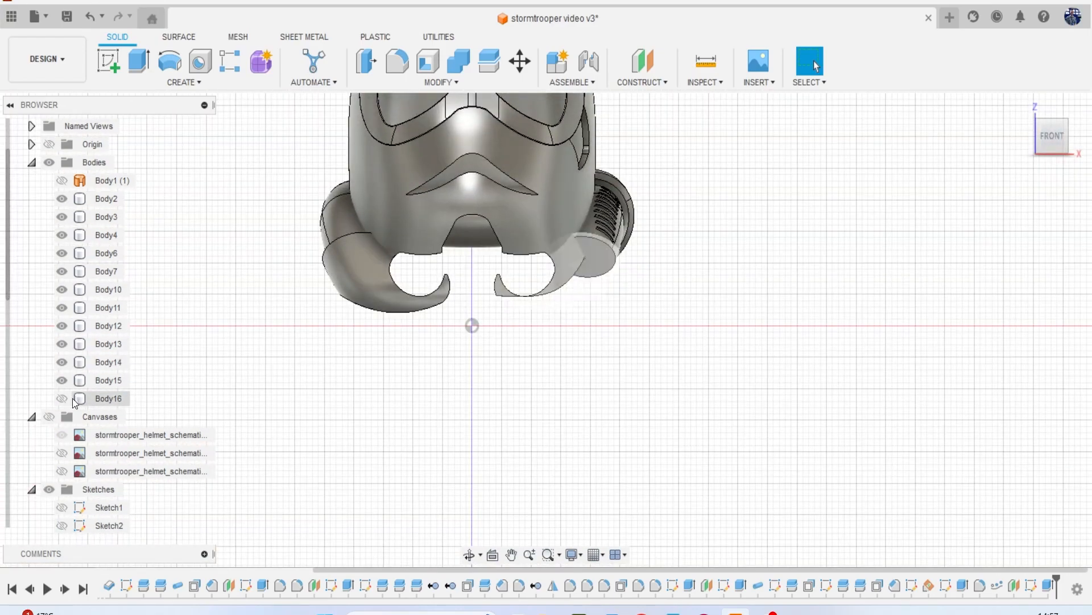
{"action": "left_click", "coordinate": [63, 399]}
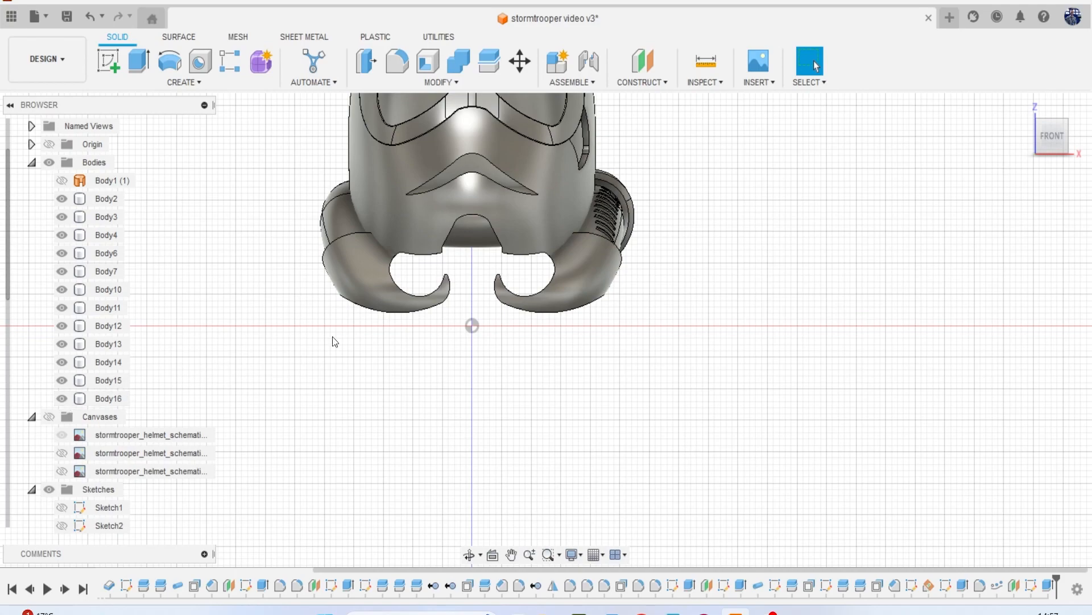
Fillet the edges of the flat cut face underneath Body16, the front tube section, with a 1 mm constant radius.
{"action": "left_click_drag", "start_coordinate": [1051, 136], "coordinate": [753, 111]}
{"action": "left_click", "coordinate": [390, 61]}
{"action": "scroll", "coordinate": [552, 249], "scroll_direction": "up", "scroll_amount": 2}
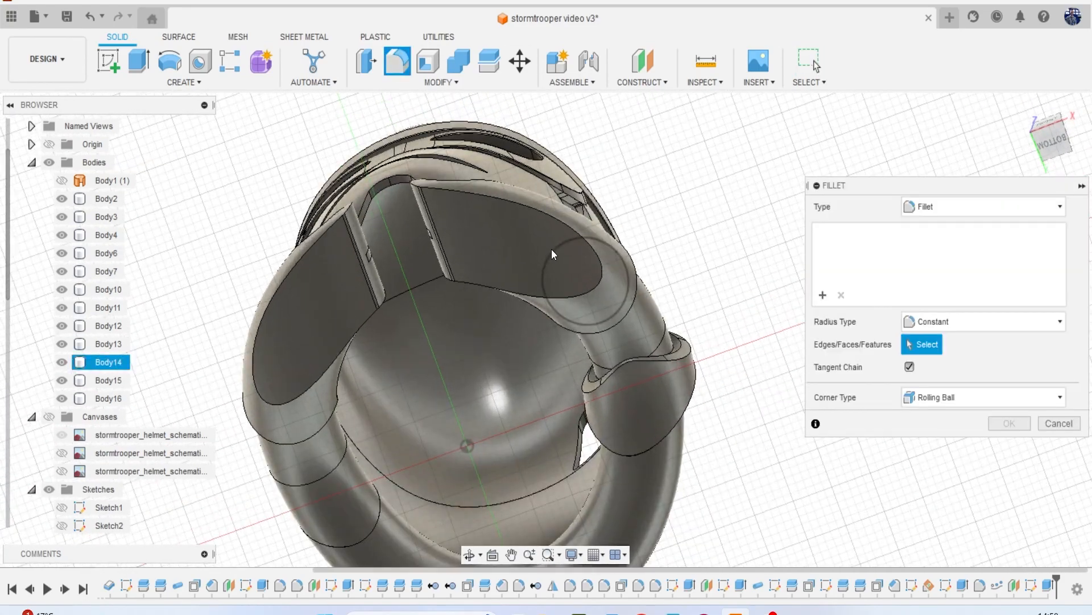
{"action": "left_click", "coordinate": [549, 217]}
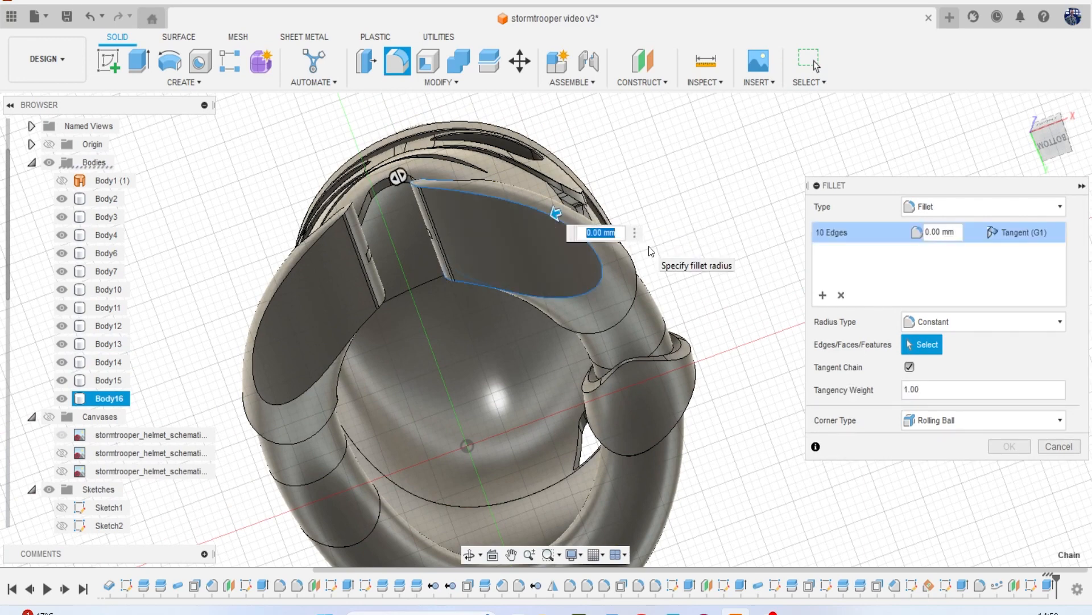
{"action": "key", "text": "Return"}
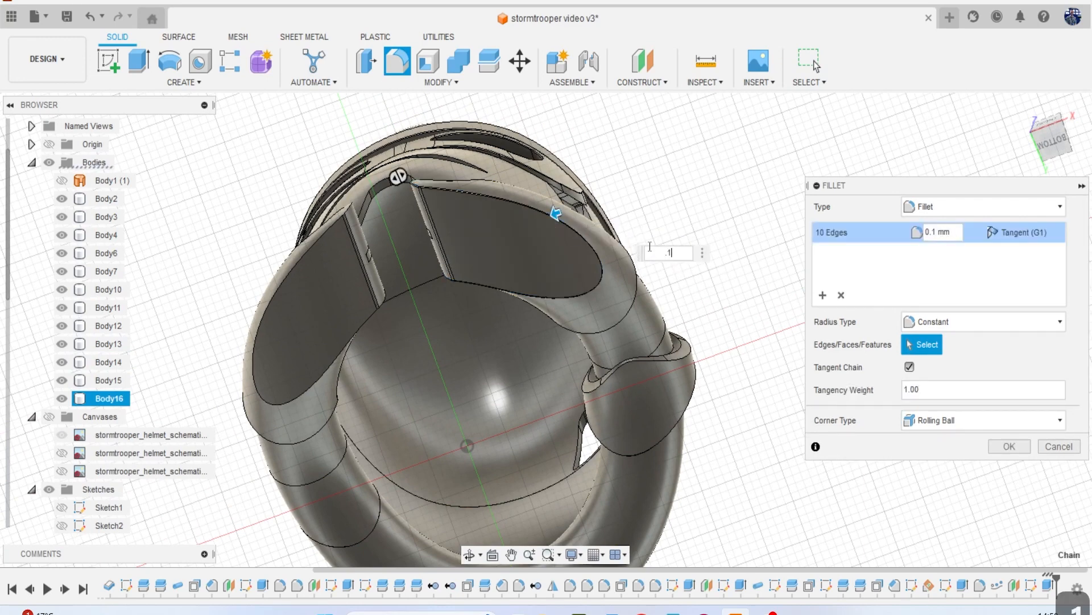
{"action": "key", "text": "BackSpace"}
{"action": "key", "text": "BackSpace"}
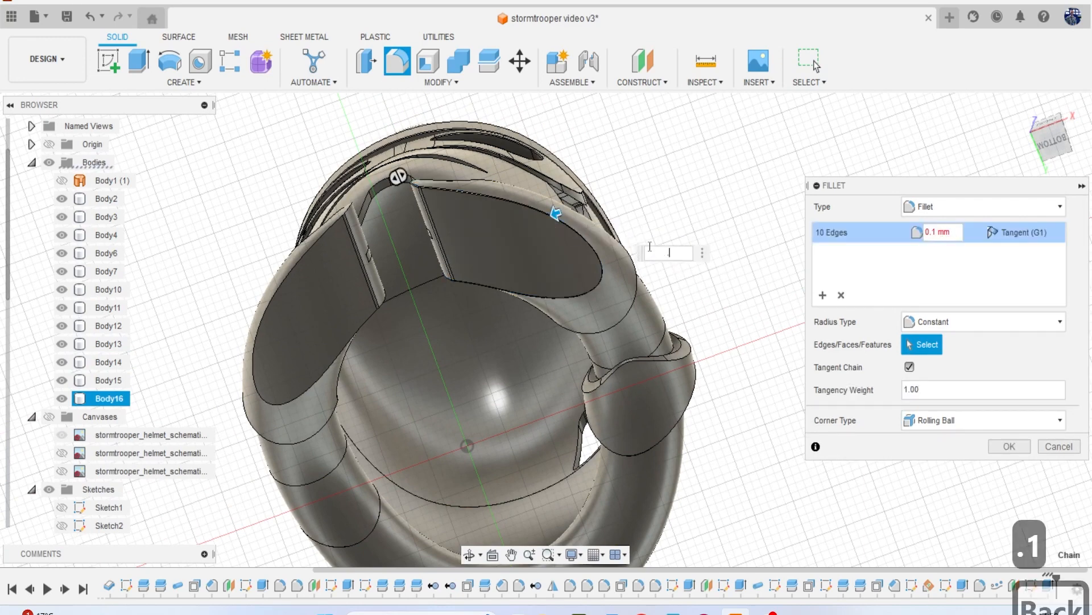
{"action": "type", "text": "1"}
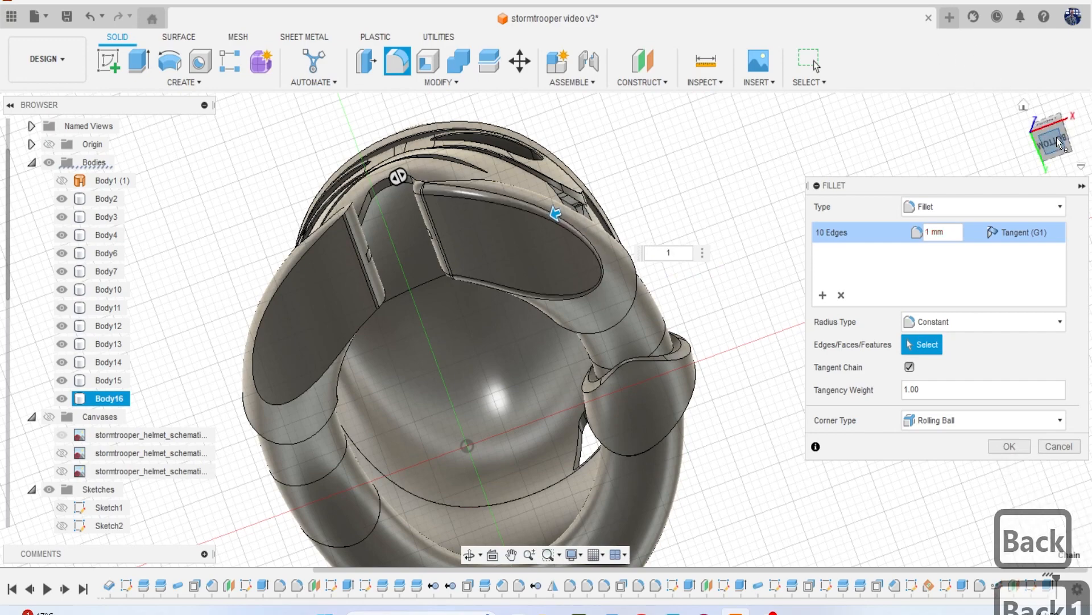
{"action": "left_click", "coordinate": [1068, 109]}
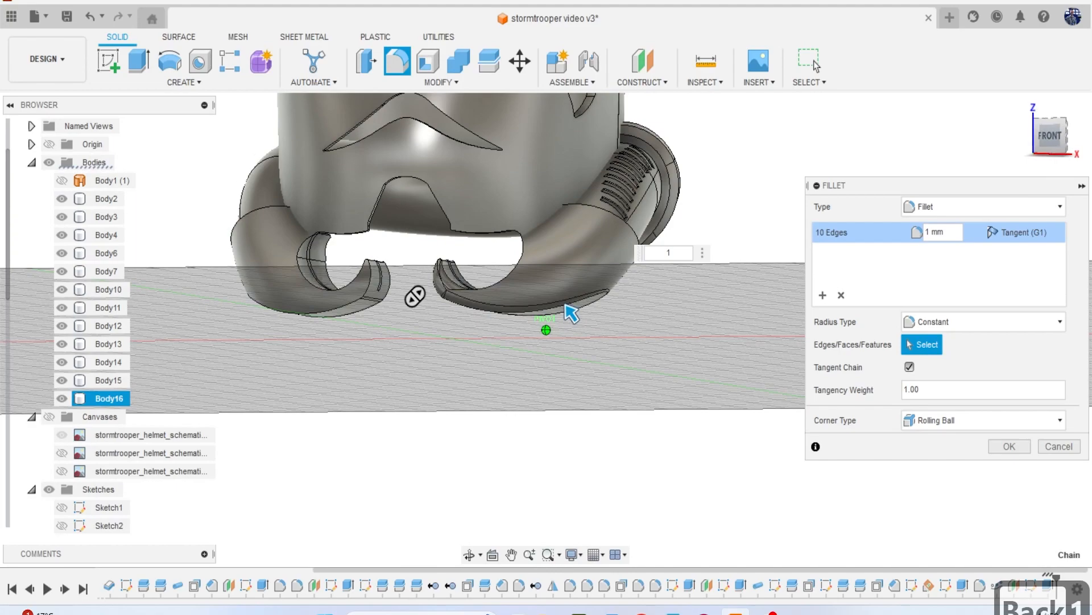
{"action": "mouse_move", "coordinate": [571, 312]}
{"action": "middle_mouse_down", "text": "shift"}
{"action": "mouse_move", "coordinate": [586, 311]}
{"action": "mouse_move", "coordinate": [495, 255]}
{"action": "mouse_move", "coordinate": [490, 227]}
{"action": "mouse_move", "coordinate": [451, 309]}
{"action": "mouse_move", "coordinate": [478, 319]}
{"action": "middle_mouse_up", "text": "shift"}
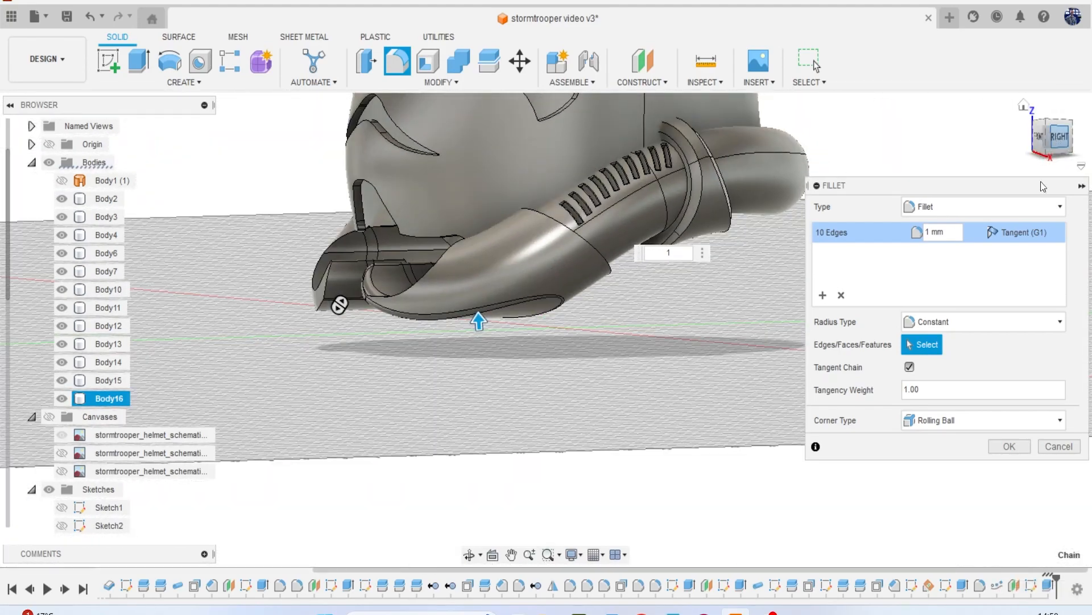
{"action": "left_click", "coordinate": [1009, 446]}
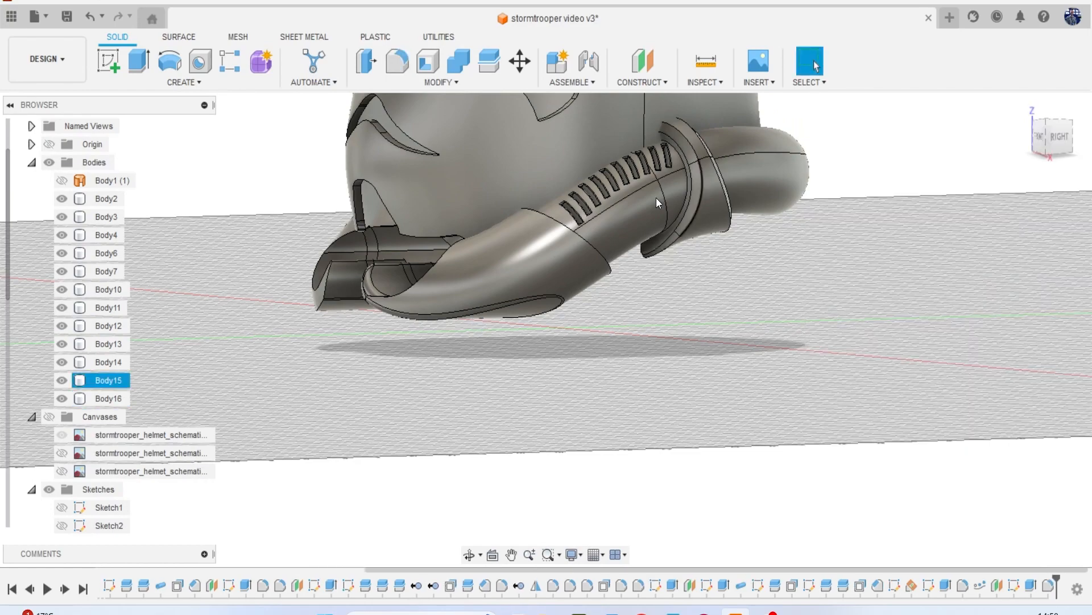
Hide Body2, Body3, Body4, Body6, Body7 and Body10 to isolate the tube bodies, keeping Body11 shown.
{"action": "left_click", "coordinate": [1048, 143]}
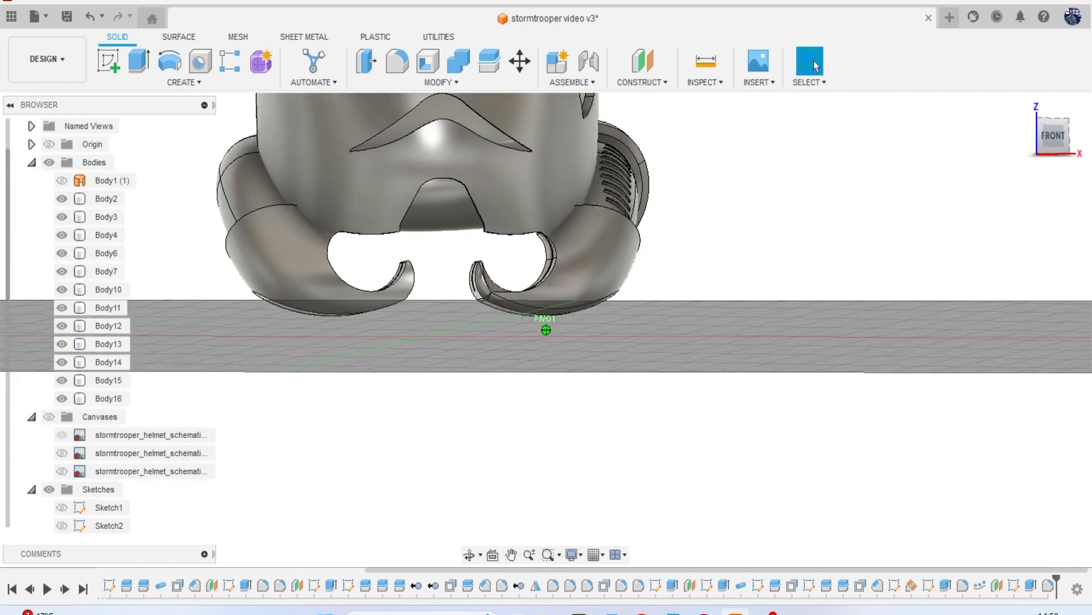
{"action": "mouse_move", "coordinate": [546, 331]}
{"action": "middle_mouse_down", "text": "shift"}
{"action": "mouse_move", "coordinate": [598, 342]}
{"action": "mouse_move", "coordinate": [632, 329]}
{"action": "mouse_move", "coordinate": [580, 341]}
{"action": "middle_mouse_up", "text": "shift"}
{"action": "left_click_drag", "start_coordinate": [1049, 140], "coordinate": [962, 177]}
{"action": "scroll", "coordinate": [777, 216], "scroll_direction": "down", "scroll_amount": 3}
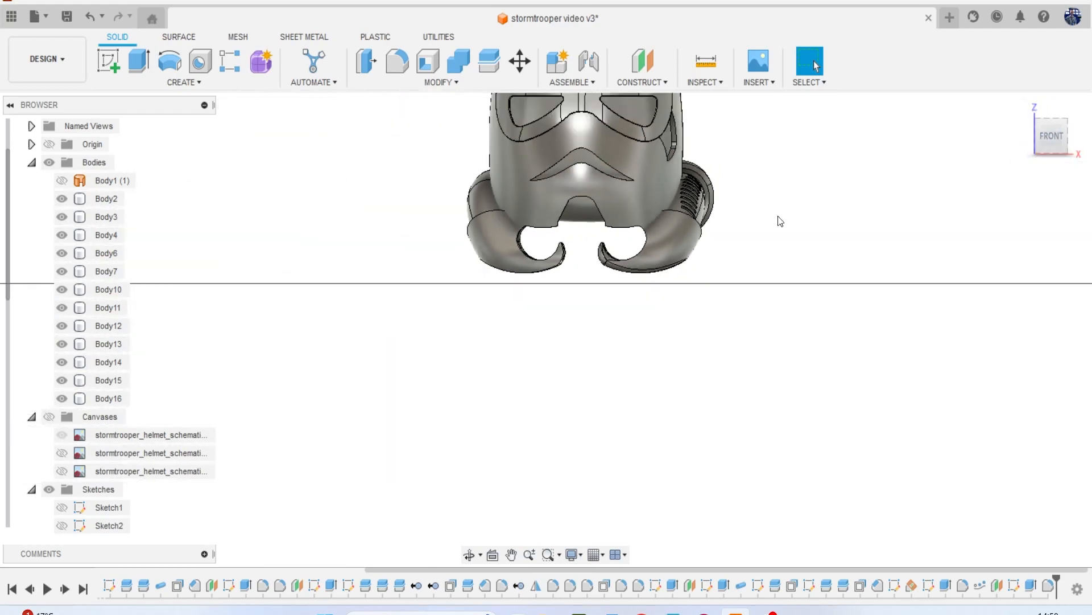
{"action": "middle_click_drag", "start_coordinate": [777, 216], "coordinate": [717, 276]}
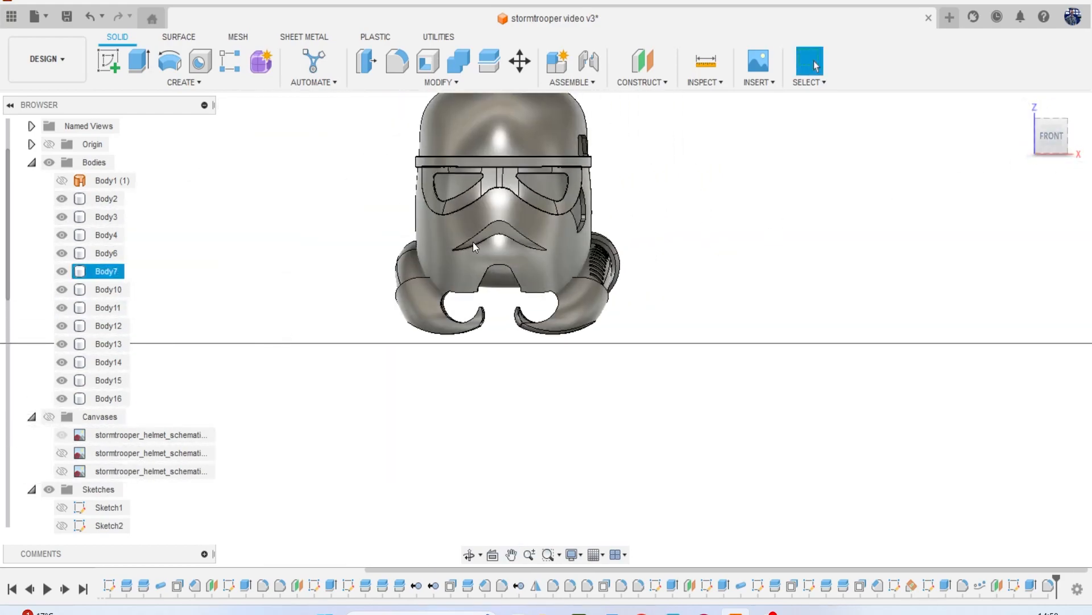
{"action": "left_click", "coordinate": [61, 199]}
{"action": "left_click", "coordinate": [62, 216]}
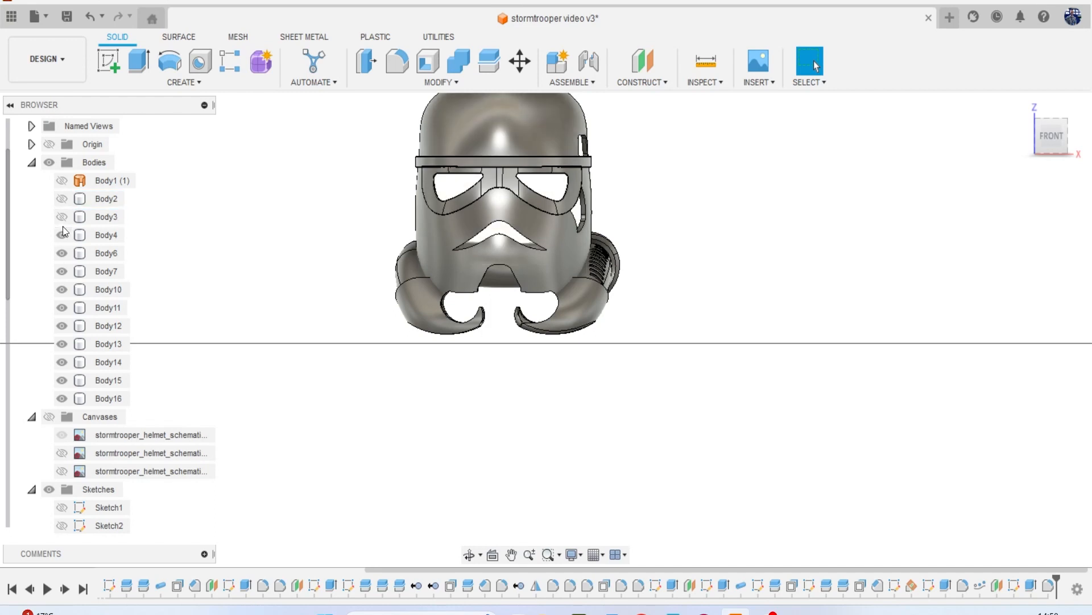
{"action": "left_click", "coordinate": [61, 235]}
{"action": "left_click", "coordinate": [62, 254]}
{"action": "left_click", "coordinate": [62, 271]}
{"action": "left_click", "coordinate": [61, 290]}
{"action": "left_click", "coordinate": [61, 307]}
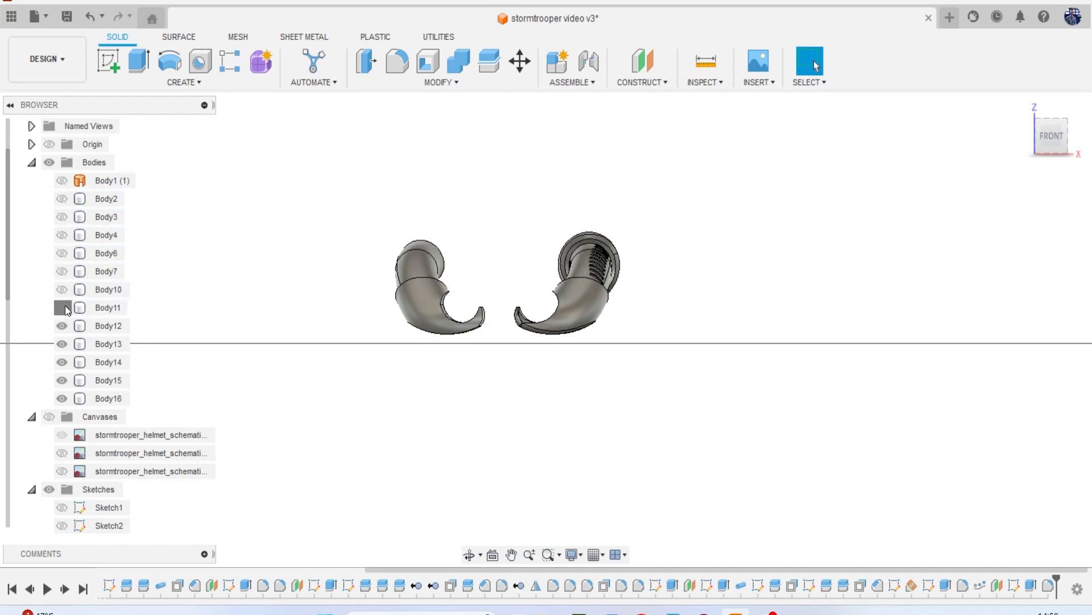
{"action": "left_click", "coordinate": [62, 308]}
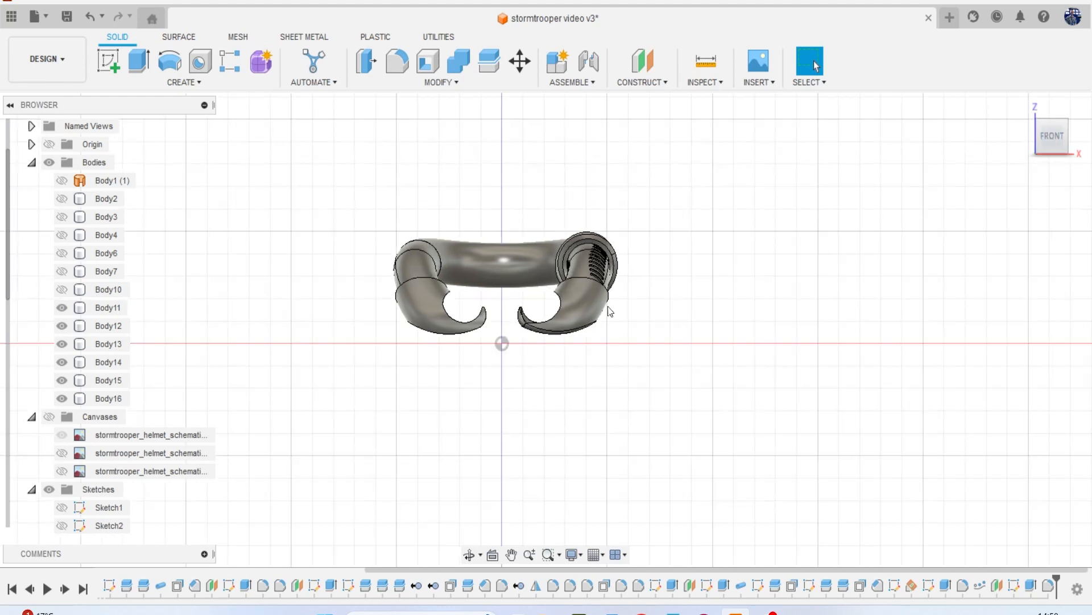
Show Sketch5 and split Body11, the rear tube, with the sketch's vertical centre line as the splitting tool.
{"action": "scroll", "coordinate": [101, 483], "scroll_direction": "down", "scroll_amount": 5}
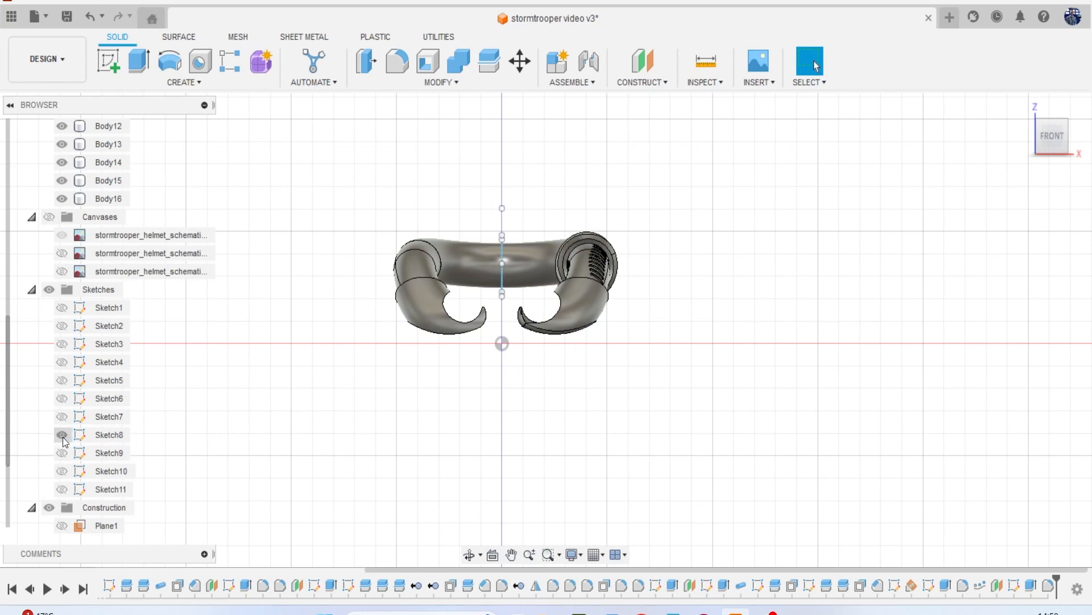
{"action": "left_click", "coordinate": [61, 380]}
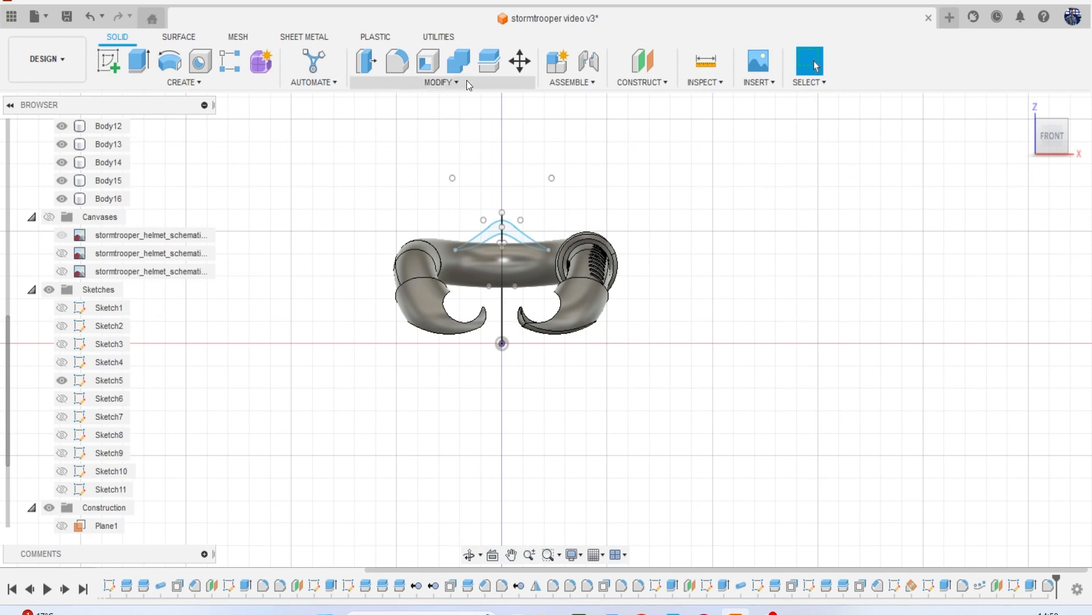
{"action": "left_click", "coordinate": [490, 60]}
{"action": "left_click", "coordinate": [476, 260]}
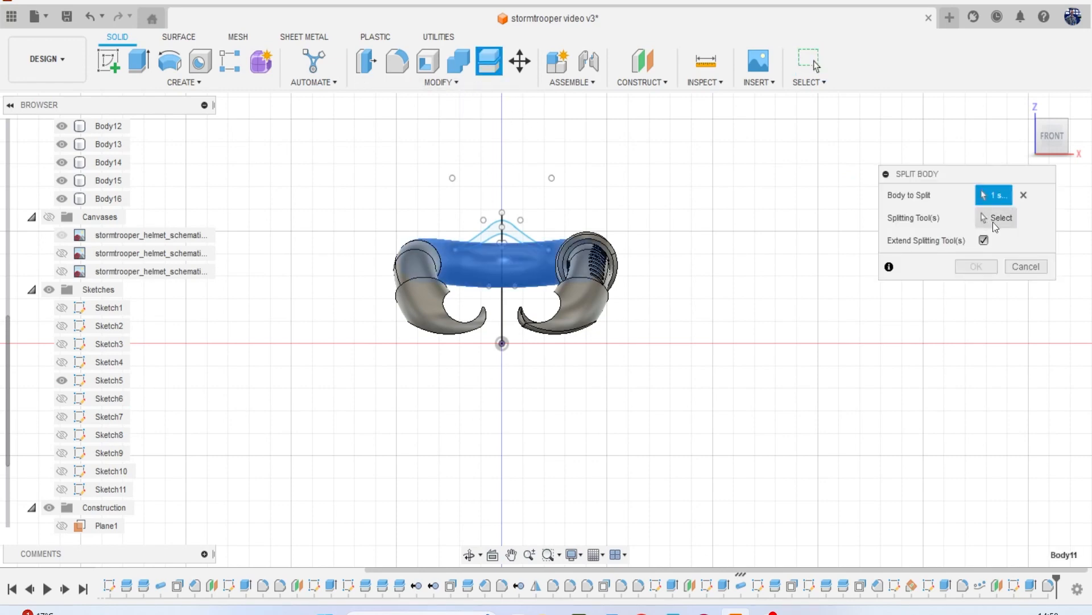
{"action": "left_click", "coordinate": [997, 218]}
{"action": "scroll", "coordinate": [591, 234], "scroll_direction": "up", "scroll_amount": 3}
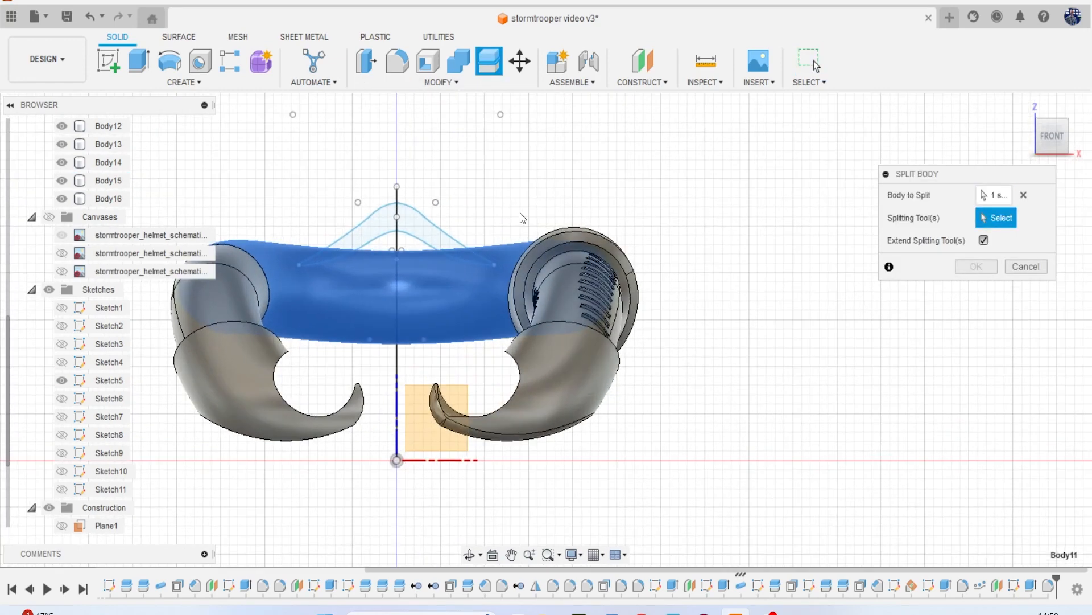
{"action": "left_click", "coordinate": [397, 196]}
{"action": "left_click", "coordinate": [980, 269]}
Remove the tube bodies on the side without slots: Body17, Body13 and Body12.
{"action": "scroll", "coordinate": [749, 264], "scroll_direction": "down", "scroll_amount": 1}
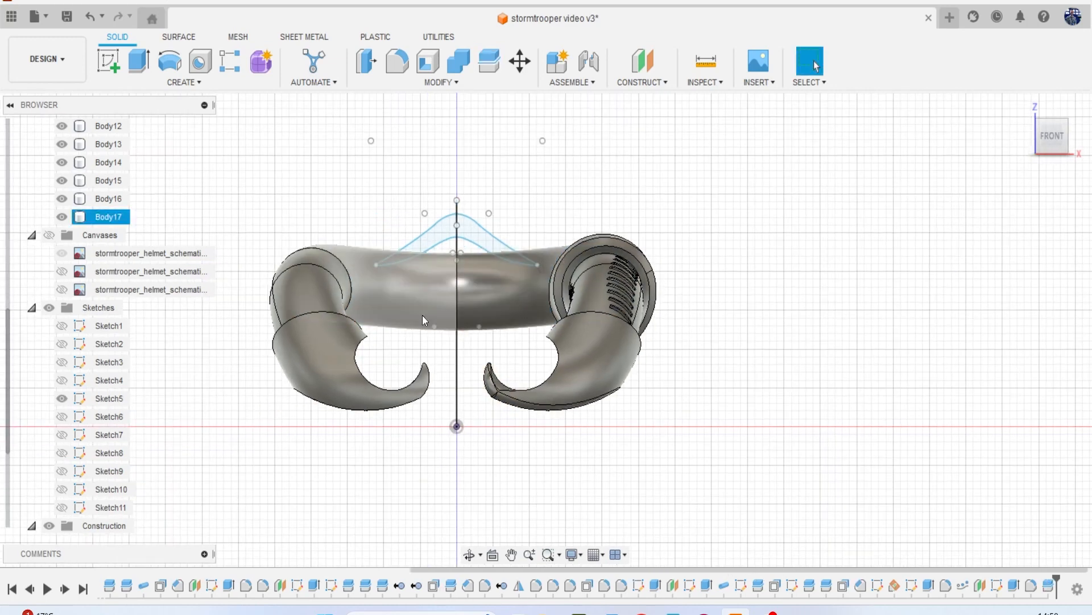
{"action": "left_click", "coordinate": [432, 322]}
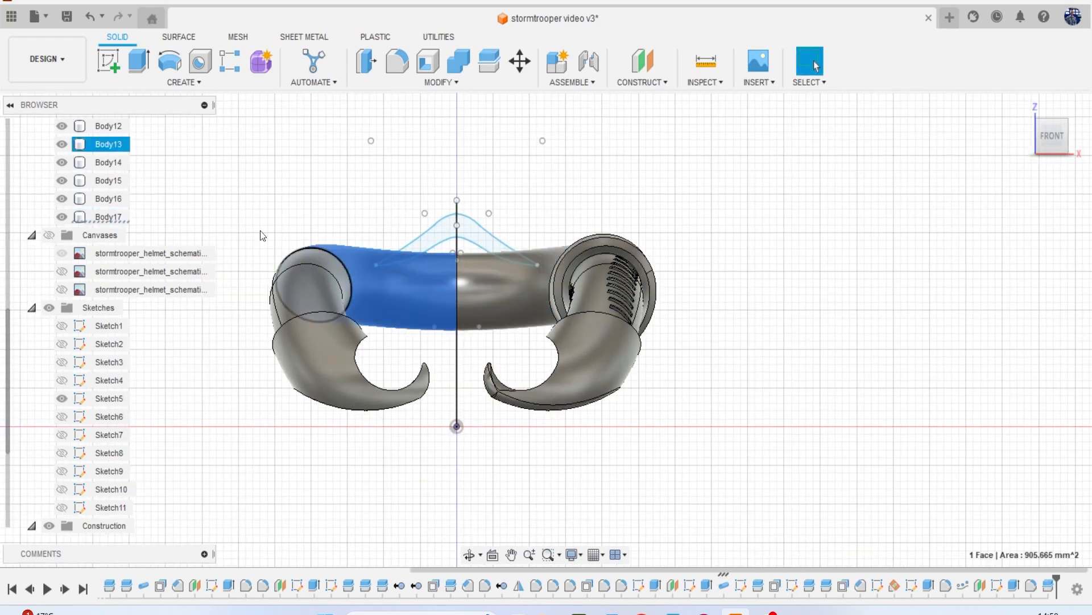
{"action": "right_click", "coordinate": [110, 218]}
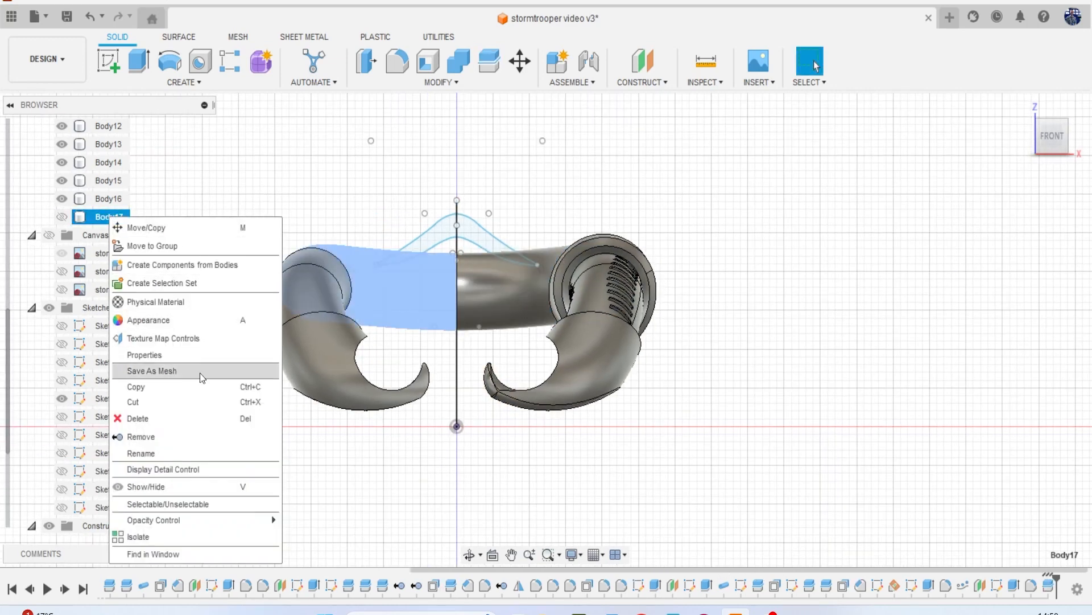
{"action": "left_click", "coordinate": [194, 435]}
{"action": "left_click", "coordinate": [303, 279]}
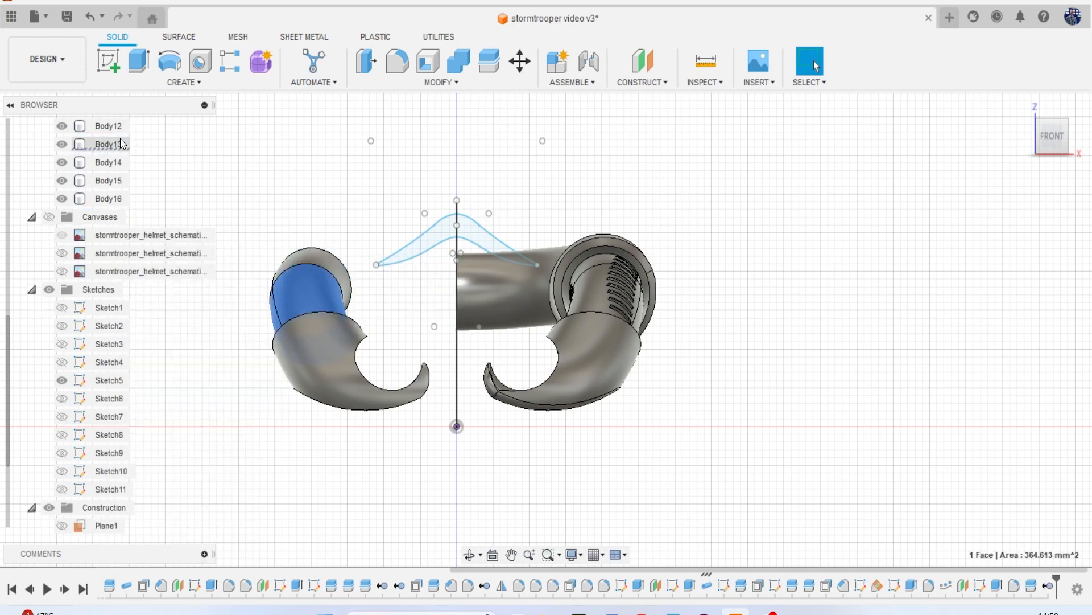
{"action": "right_click", "coordinate": [111, 145]}
{"action": "left_click", "coordinate": [195, 366]}
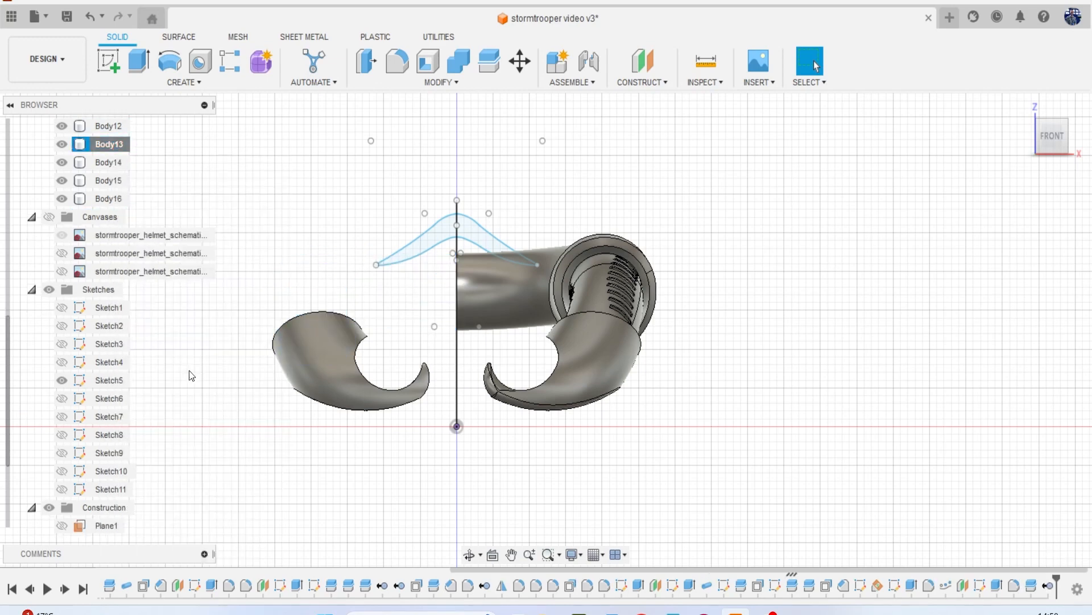
{"action": "left_click", "coordinate": [303, 363]}
{"action": "right_click", "coordinate": [112, 132]}
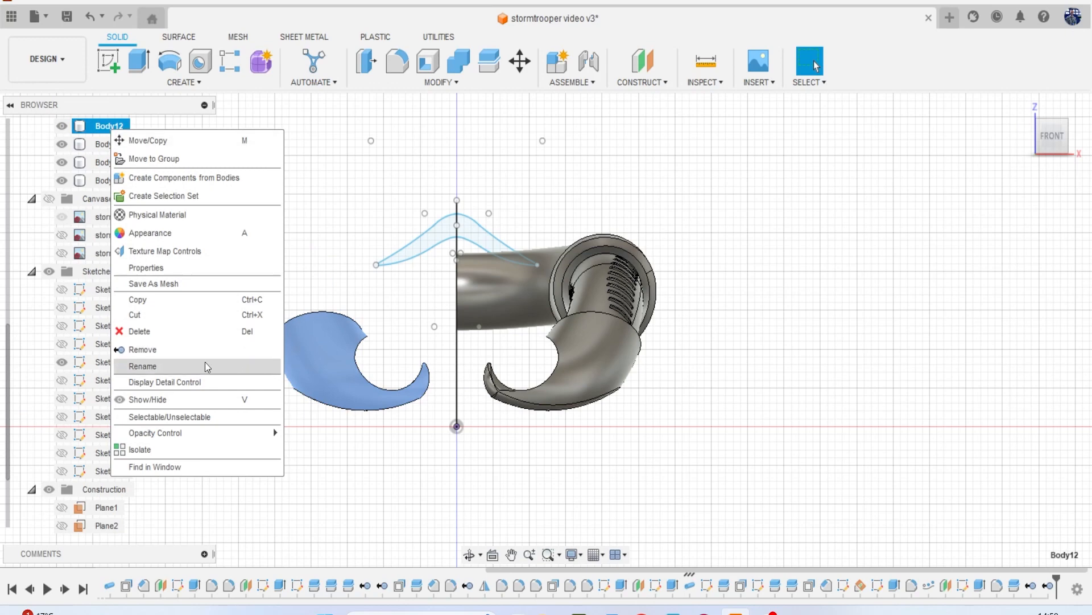
{"action": "left_click", "coordinate": [199, 365]}
Hide Sketch5 so that only the slotted-side tube bodies are displayed.
{"action": "scroll", "coordinate": [390, 290], "scroll_direction": "down", "scroll_amount": 1}
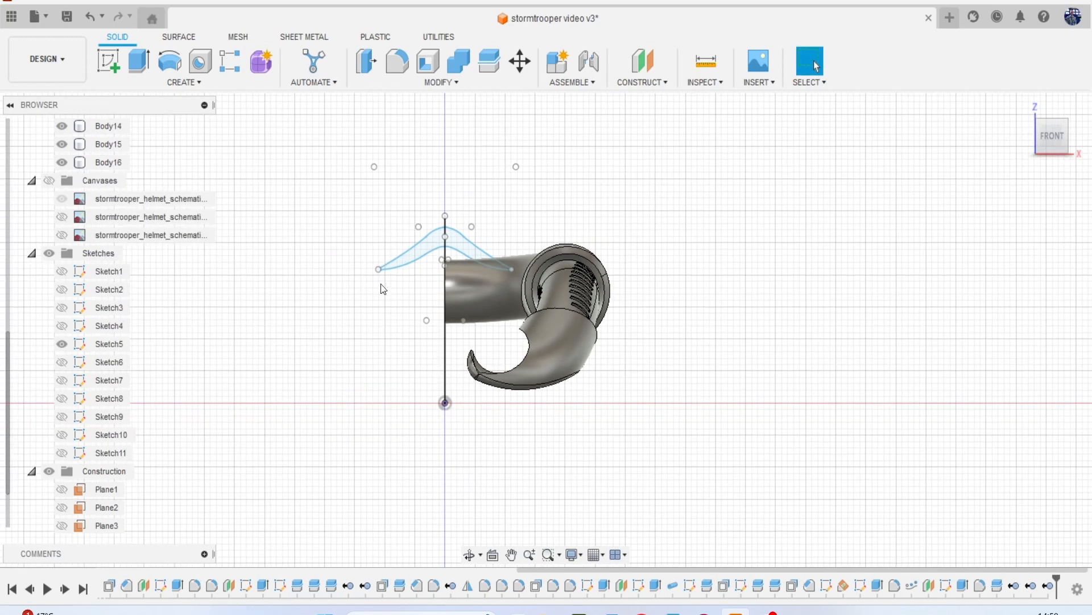
{"action": "left_click", "coordinate": [70, 436]}
{"action": "left_click", "coordinate": [63, 342]}
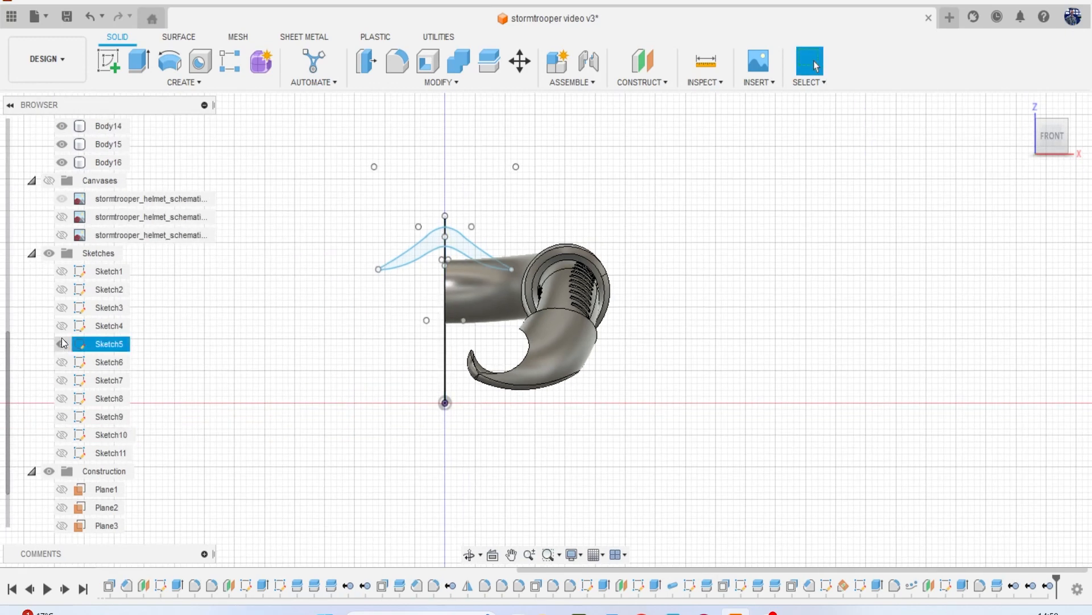
{"action": "left_click", "coordinate": [61, 342]}
{"action": "scroll", "coordinate": [536, 305], "scroll_direction": "down", "scroll_amount": 2}
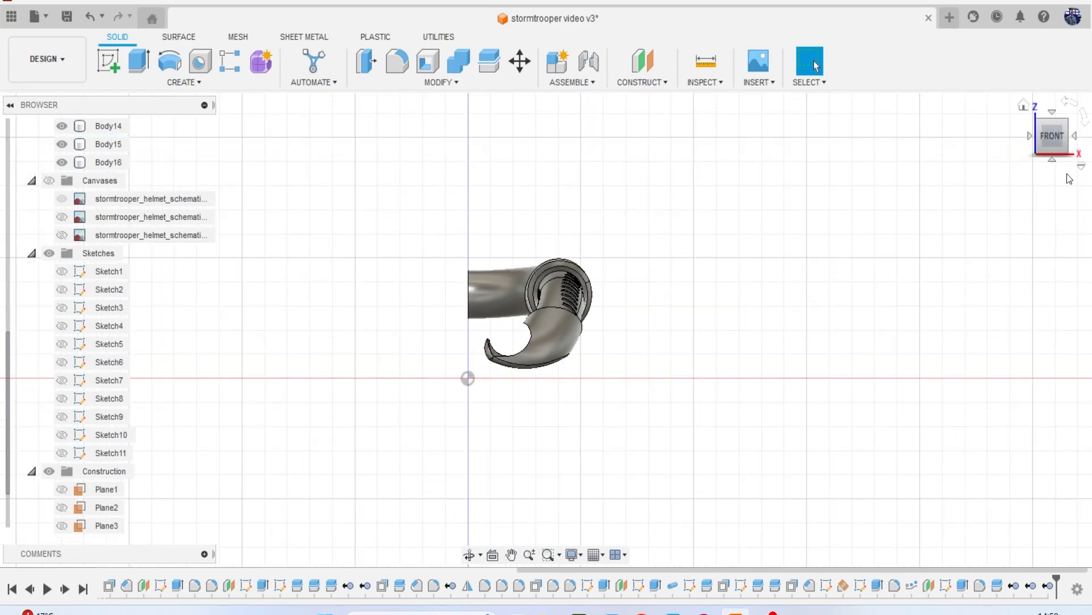
Show the helmet bodies Body2, Body3, Body4, Body6, Body7 and Body10 again.
{"action": "left_click_drag", "start_coordinate": [1050, 145], "coordinate": [990, 146]}
{"action": "scroll", "coordinate": [79, 197], "scroll_direction": "up", "scroll_amount": 4}
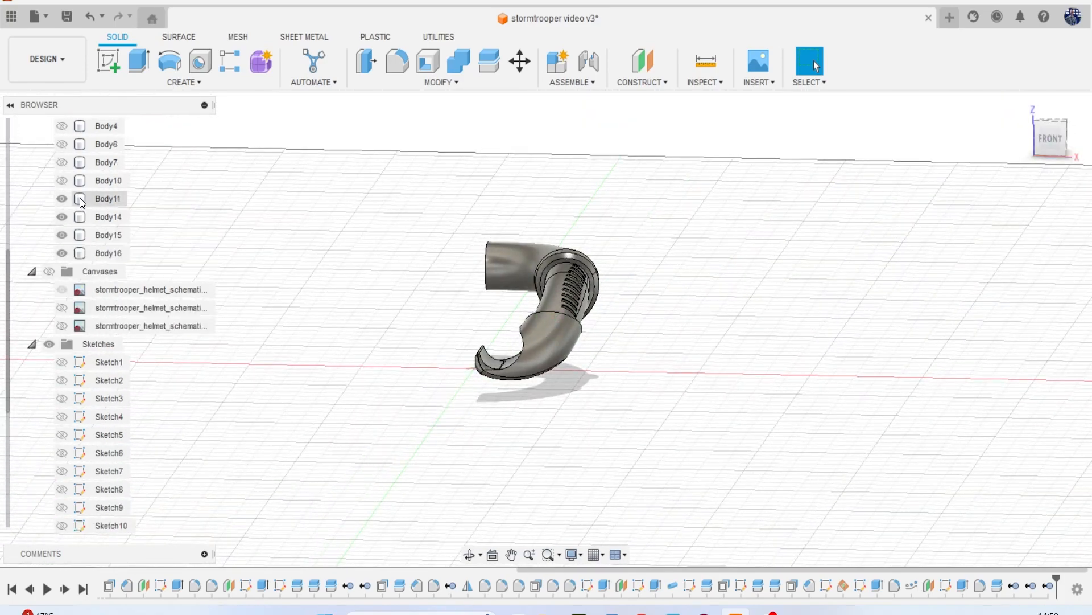
{"action": "left_click", "coordinate": [61, 199]}
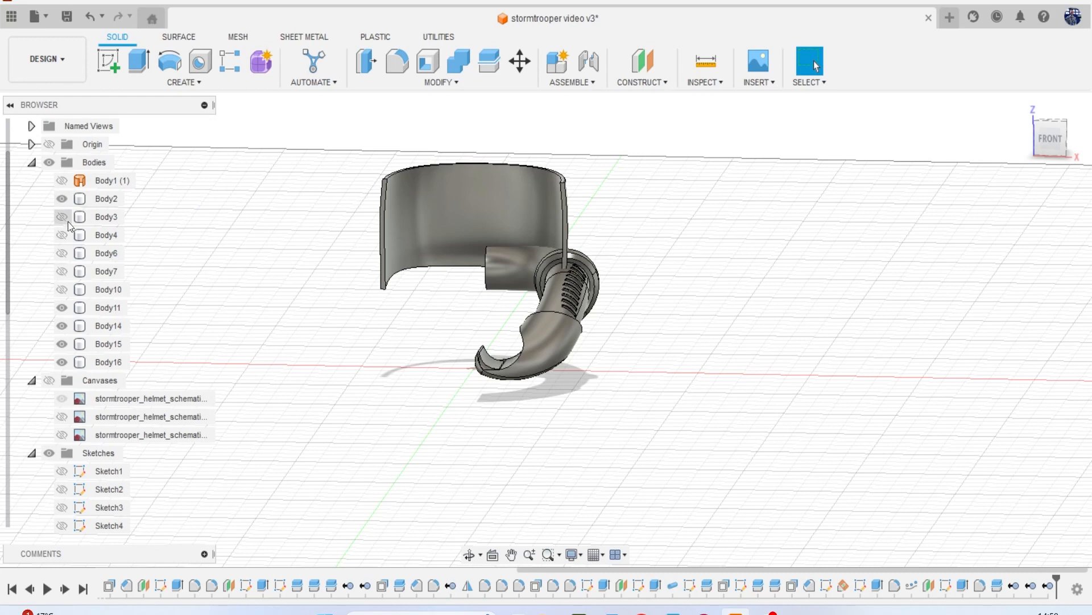
{"action": "left_click", "coordinate": [62, 217]}
{"action": "left_click", "coordinate": [64, 235]}
{"action": "left_click", "coordinate": [67, 252]}
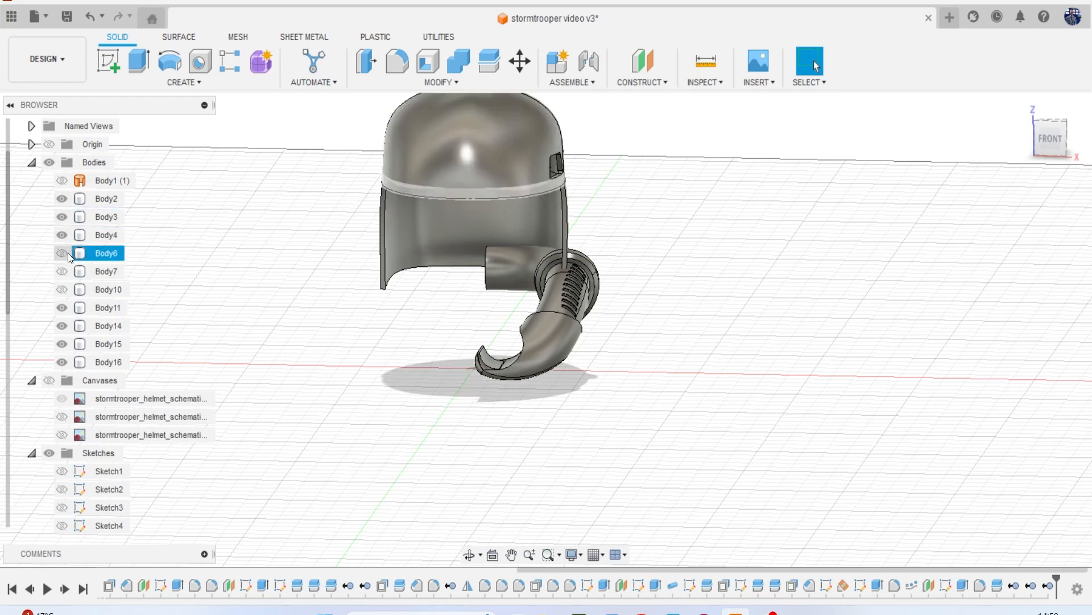
{"action": "left_click", "coordinate": [66, 254]}
{"action": "left_click", "coordinate": [64, 272]}
{"action": "left_click", "coordinate": [63, 289]}
{"action": "left_click", "coordinate": [648, 268]}
Save the design as a new version with the description "User Saved".
{"action": "mouse_move", "coordinate": [1058, 138]}
{"action": "left_mouse_down"}
{"action": "mouse_move", "coordinate": [1017, 127]}
{"action": "mouse_move", "coordinate": [979, 141]}
{"action": "mouse_move", "coordinate": [952, 121]}
{"action": "mouse_move", "coordinate": [870, 126]}
{"action": "mouse_move", "coordinate": [847, 108]}
{"action": "mouse_move", "coordinate": [836, 74]}
{"action": "mouse_move", "coordinate": [871, 122]}
{"action": "mouse_move", "coordinate": [1010, 135]}
{"action": "mouse_move", "coordinate": [1036, 102]}
{"action": "mouse_move", "coordinate": [984, 120]}
{"action": "mouse_move", "coordinate": [942, 174]}
{"action": "left_mouse_up"}
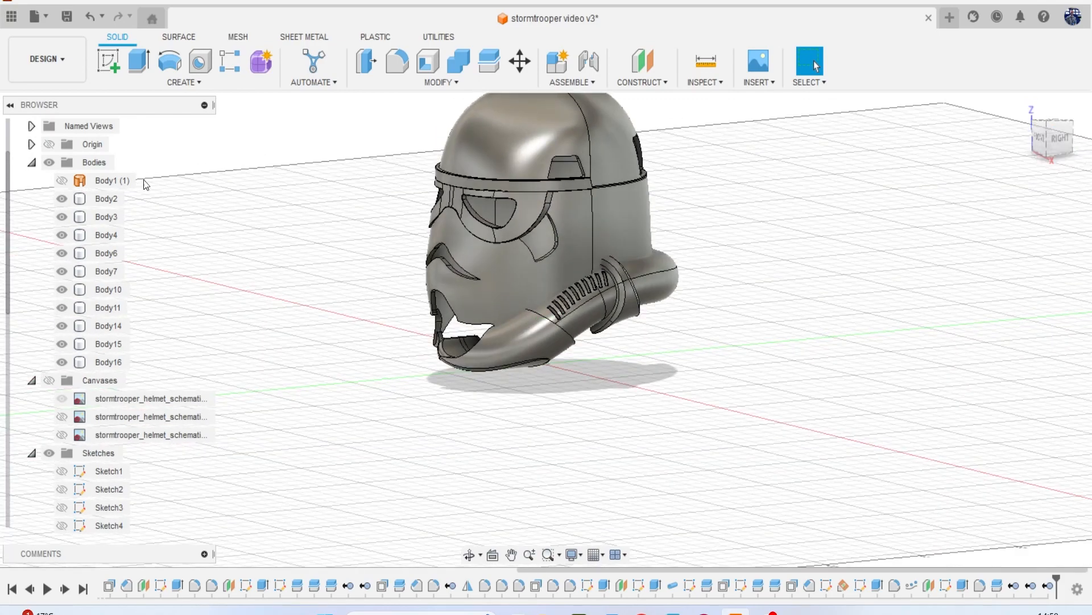
{"action": "left_click", "coordinate": [68, 17]}
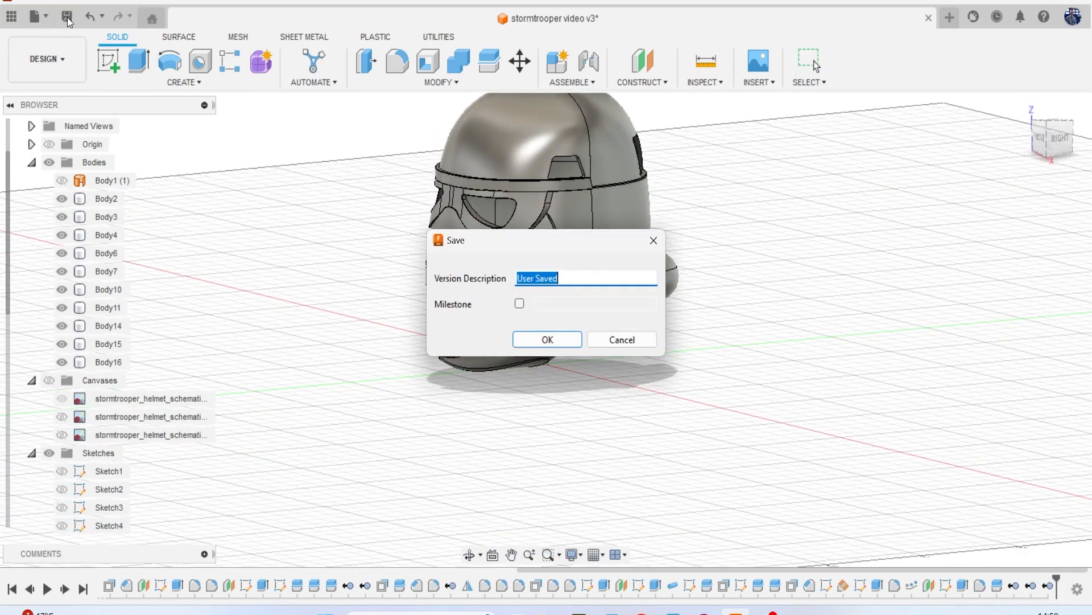
{"action": "left_click", "coordinate": [545, 339]}
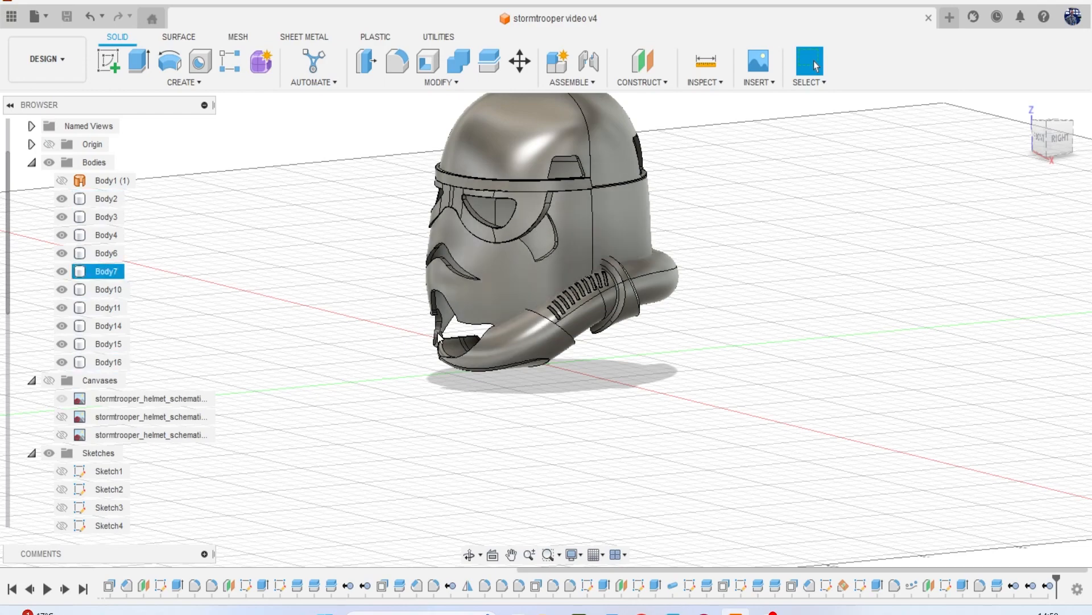
Inspect the helmet's face and slotted side, showing Body1 briefly and hiding it again.
{"action": "scroll", "coordinate": [452, 302], "scroll_direction": "up", "scroll_amount": 4}
{"action": "scroll", "coordinate": [477, 338], "scroll_direction": "down", "scroll_amount": 4}
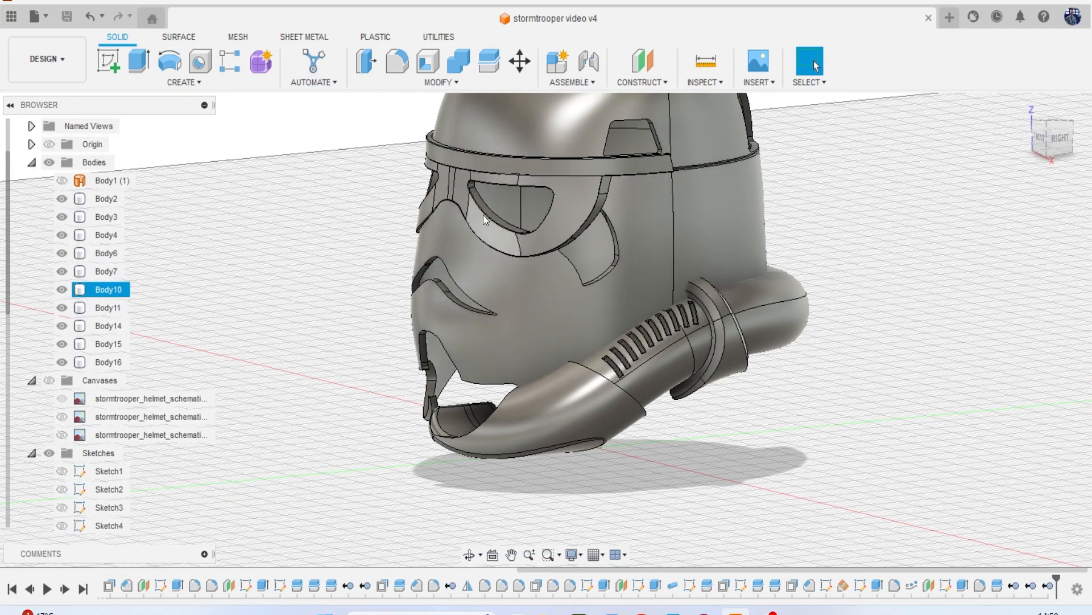
{"action": "middle_click_drag", "start_coordinate": [672, 161], "coordinate": [628, 160]}
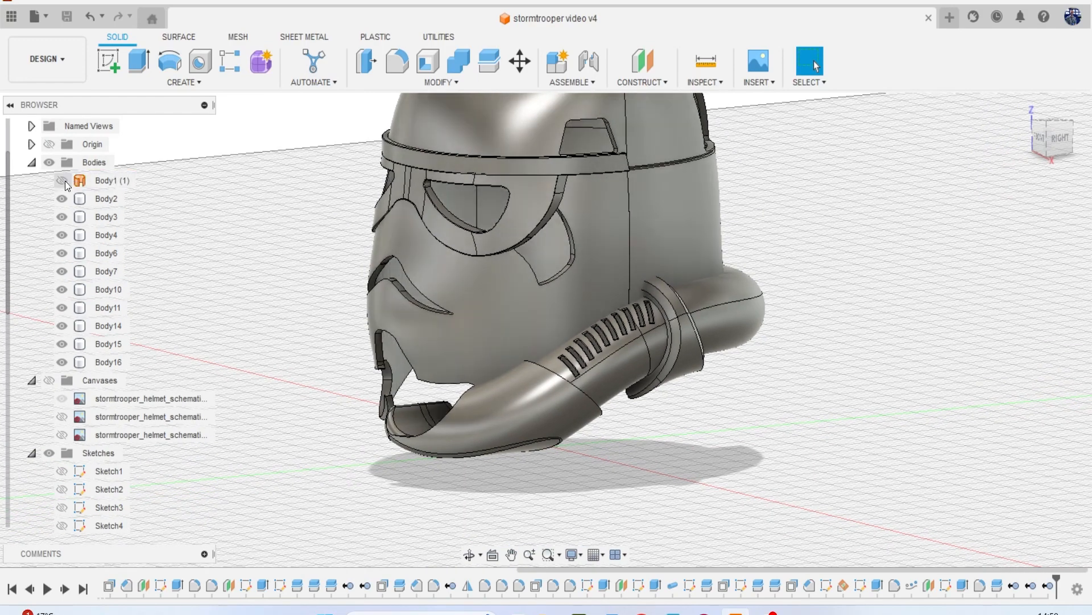
{"action": "left_click", "coordinate": [63, 180]}
{"action": "left_click", "coordinate": [64, 179]}
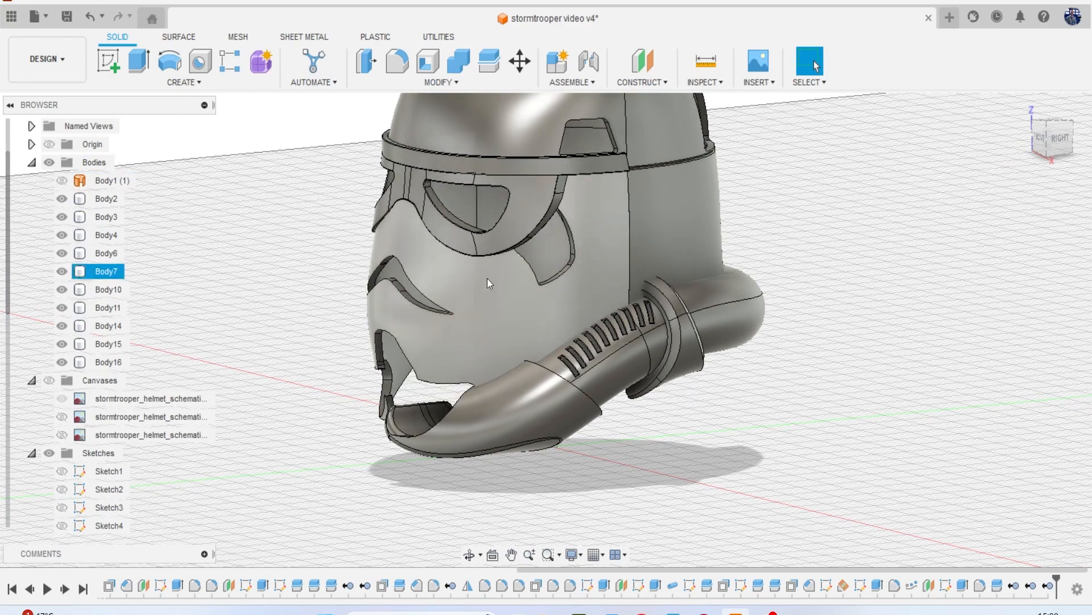
Save the design again, keeping the default version description.
{"action": "middle_click_drag", "start_coordinate": [590, 307], "coordinate": [489, 277]}
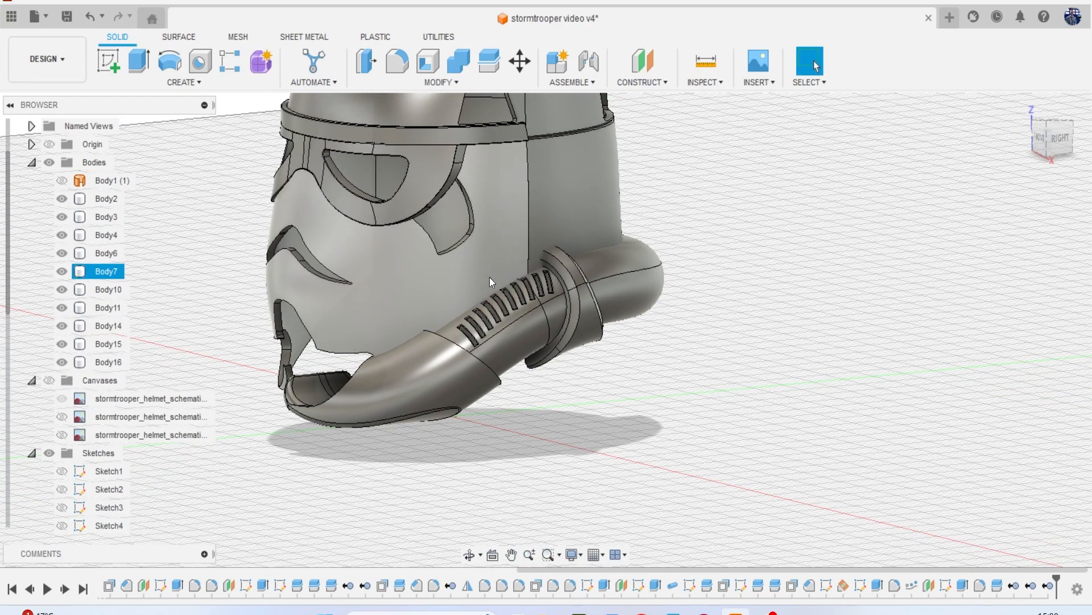
{"action": "left_click", "coordinate": [67, 16]}
{"action": "left_click", "coordinate": [527, 344]}
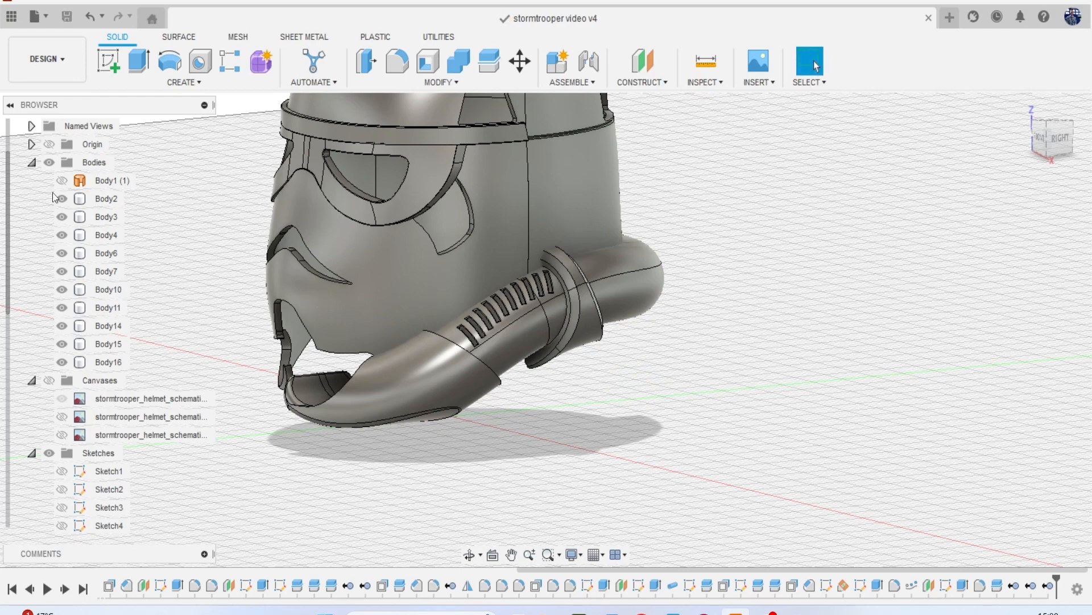
Show the Canvases folder and Plane3, and start a new sketch on Plane3 beside the helmet.
{"action": "scroll", "coordinate": [651, 276], "scroll_direction": "down", "scroll_amount": 2}
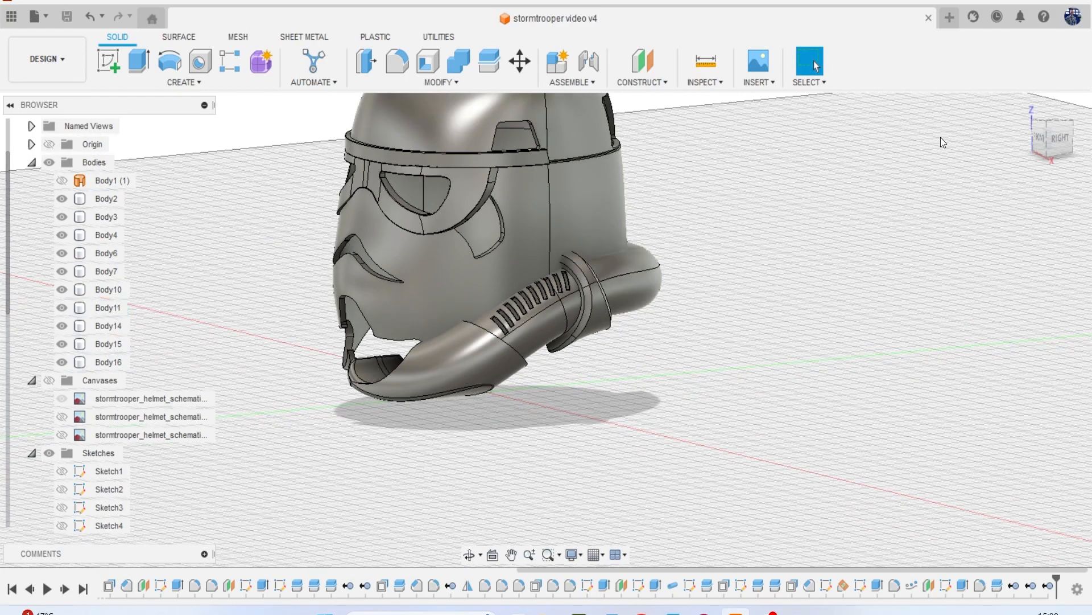
{"action": "mouse_move", "coordinate": [1040, 134]}
{"action": "left_mouse_down"}
{"action": "mouse_move", "coordinate": [1074, 124]}
{"action": "mouse_move", "coordinate": [1051, 137]}
{"action": "left_mouse_up"}
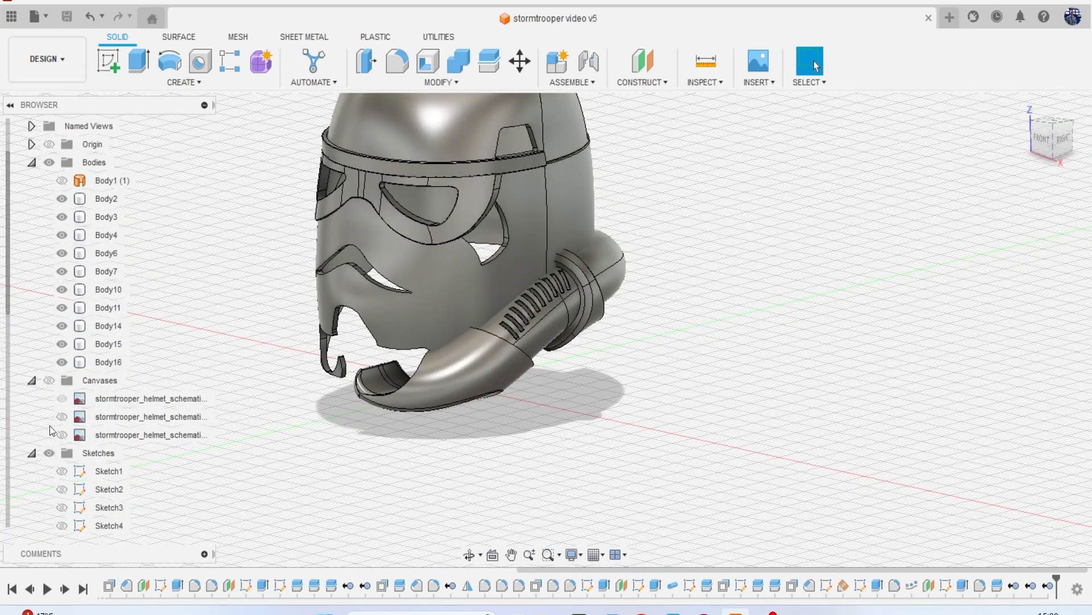
{"action": "left_click", "coordinate": [49, 380]}
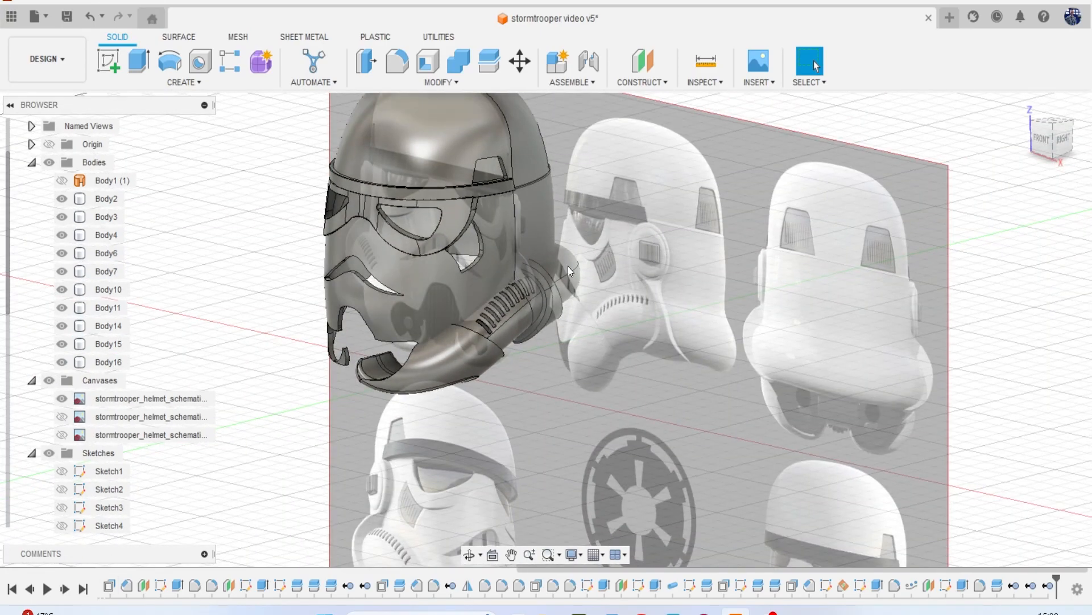
{"action": "scroll", "coordinate": [87, 462], "scroll_direction": "down", "scroll_amount": 5}
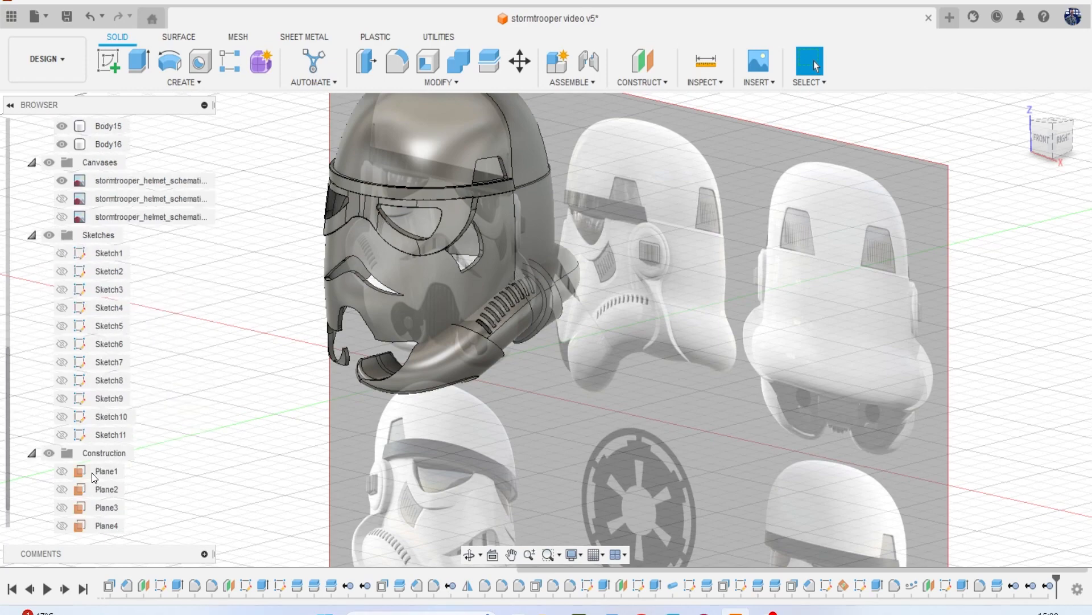
{"action": "left_click", "coordinate": [66, 487]}
{"action": "left_click", "coordinate": [63, 489]}
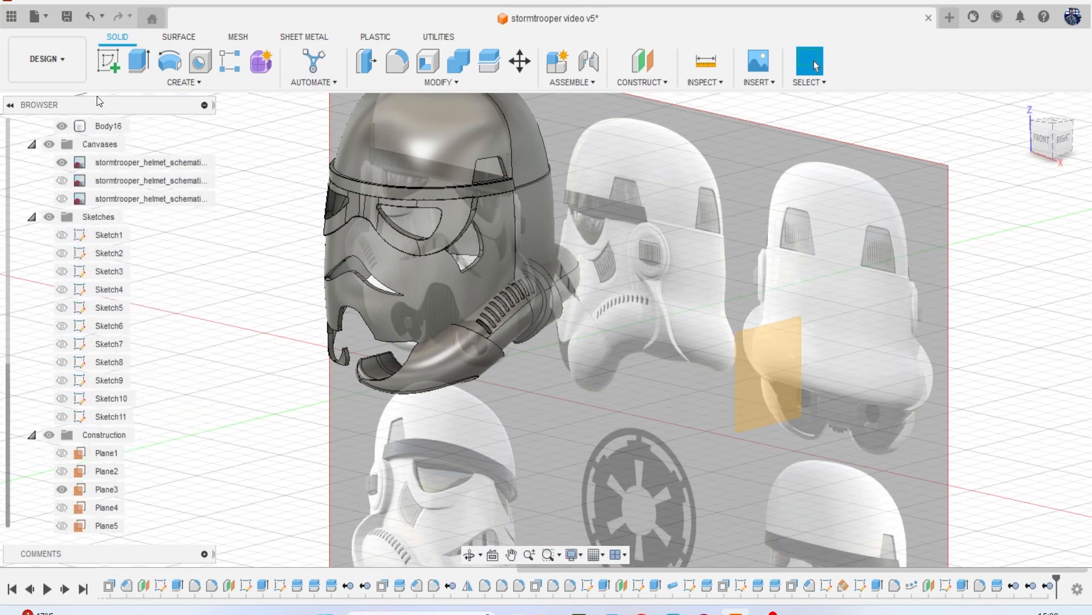
{"action": "left_click", "coordinate": [103, 64]}
{"action": "left_click", "coordinate": [757, 367]}
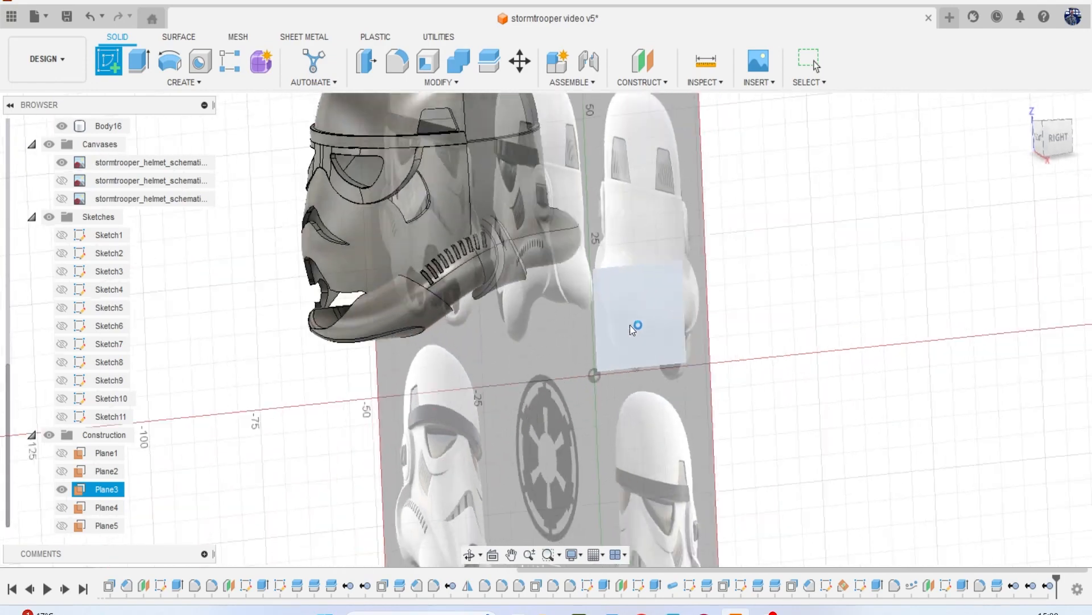
Show the second and third helmet schematic canvases and hide the first one.
{"action": "left_click", "coordinate": [63, 199]}
{"action": "left_click", "coordinate": [62, 179]}
{"action": "left_click", "coordinate": [63, 164]}
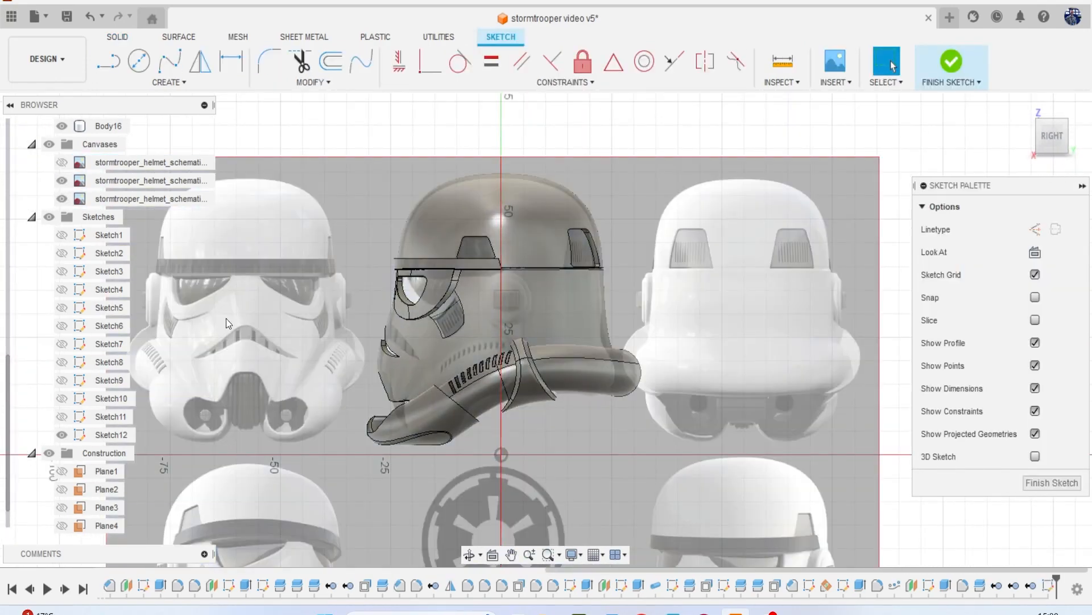
Sketch a centre-diameter circle around the rectangular detail of the ear cap, following the round cap in the side reference.
{"action": "scroll", "coordinate": [499, 320], "scroll_direction": "up", "scroll_amount": 6}
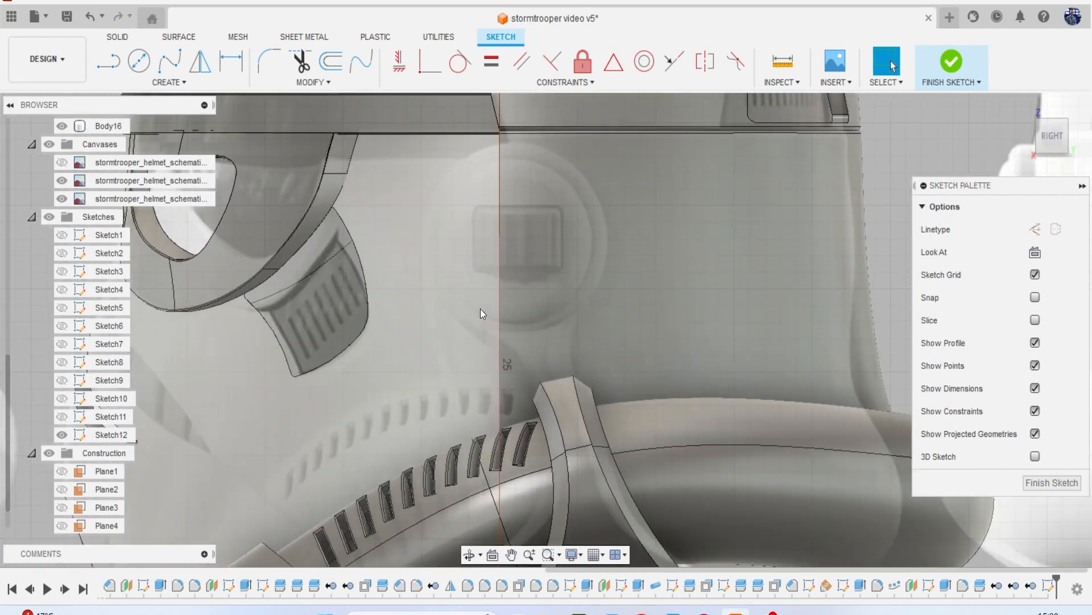
{"action": "key", "text": "c"}
{"action": "scroll", "coordinate": [529, 276], "scroll_direction": "up", "scroll_amount": 5}
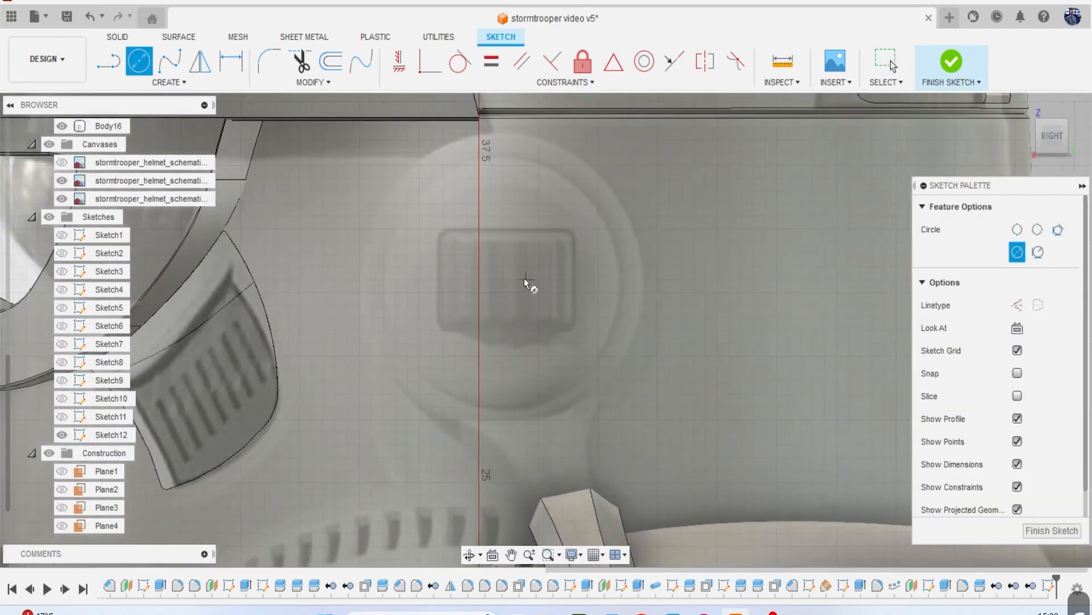
{"action": "left_click", "coordinate": [502, 282]}
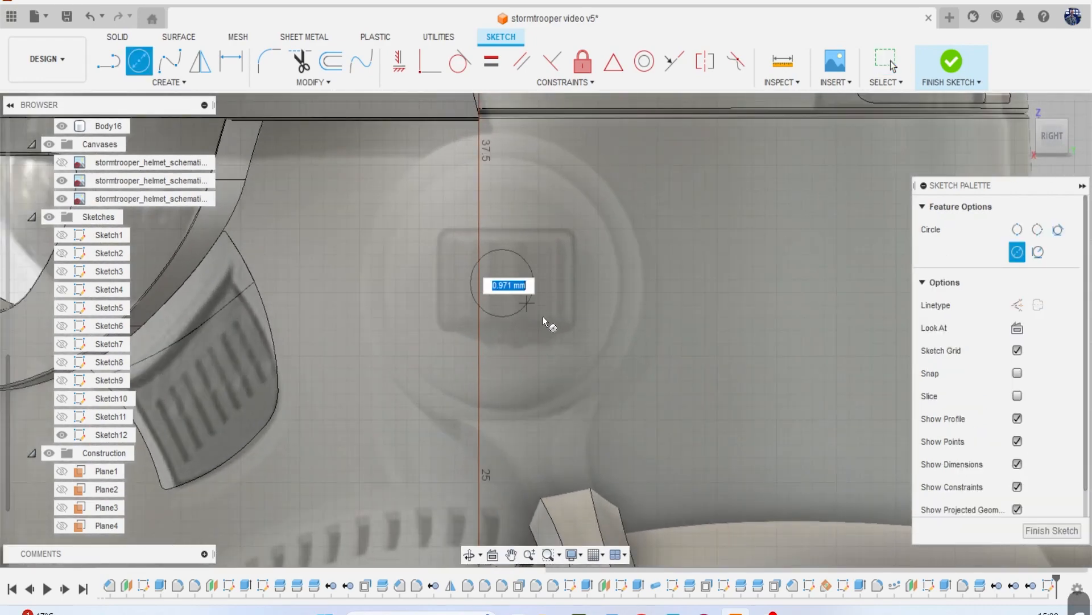
{"action": "left_click", "coordinate": [594, 356]}
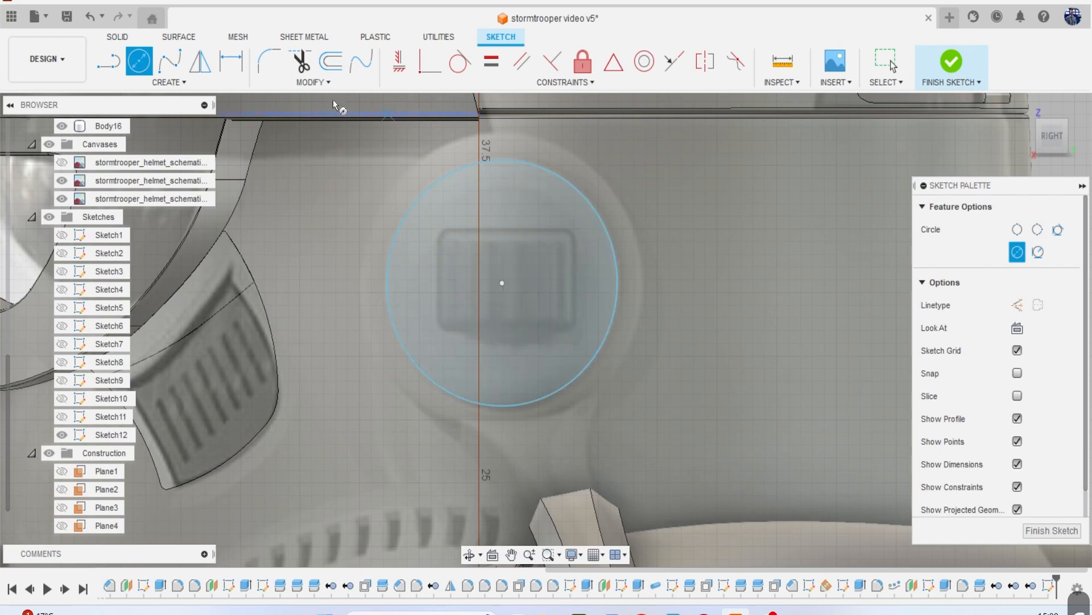
Offset the ear-cap circle outward by 1 mm to form a concentric outer circle.
{"action": "left_click", "coordinate": [331, 60]}
{"action": "left_click", "coordinate": [509, 161]}
{"action": "type", "text": "1"}
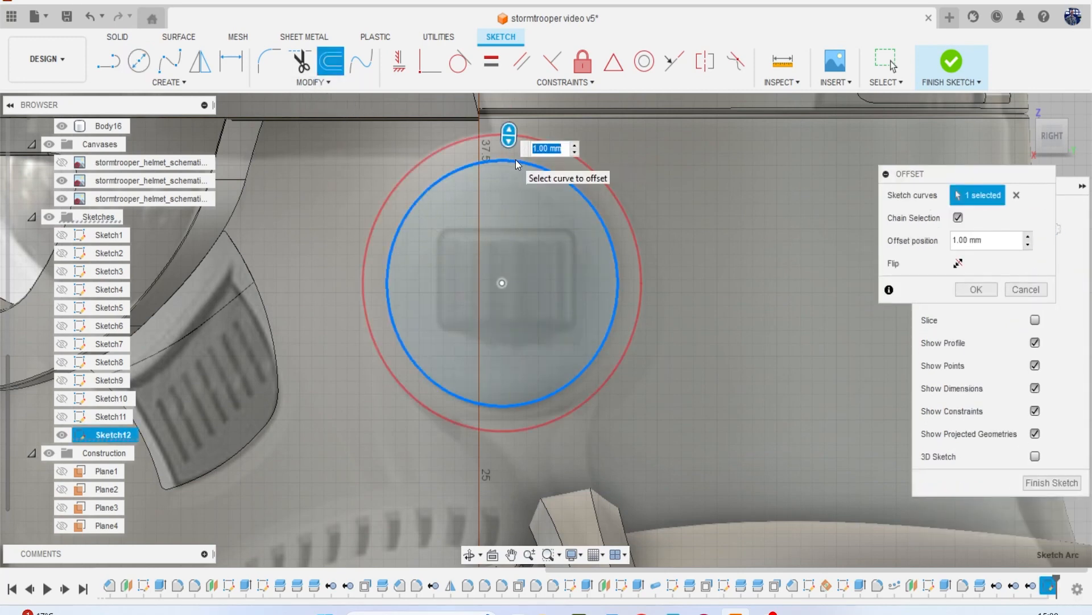
{"action": "key", "text": "Return"}
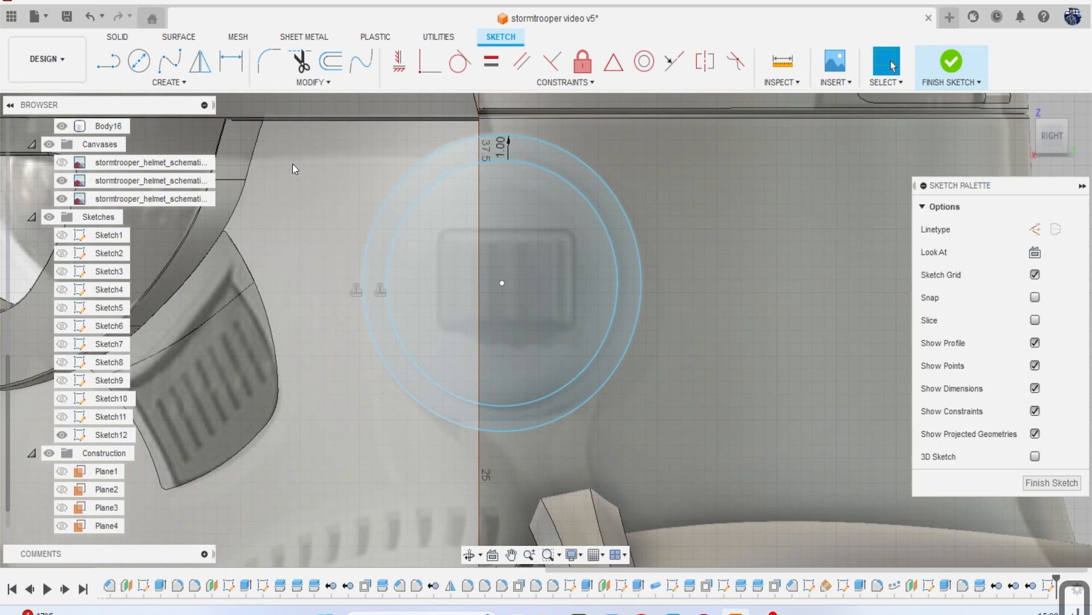
Sketch a center rectangle from the circles' centre, sized to the rectangular detail in the side reference.
{"action": "key", "text": "r"}
{"action": "left_click", "coordinate": [1034, 251]}
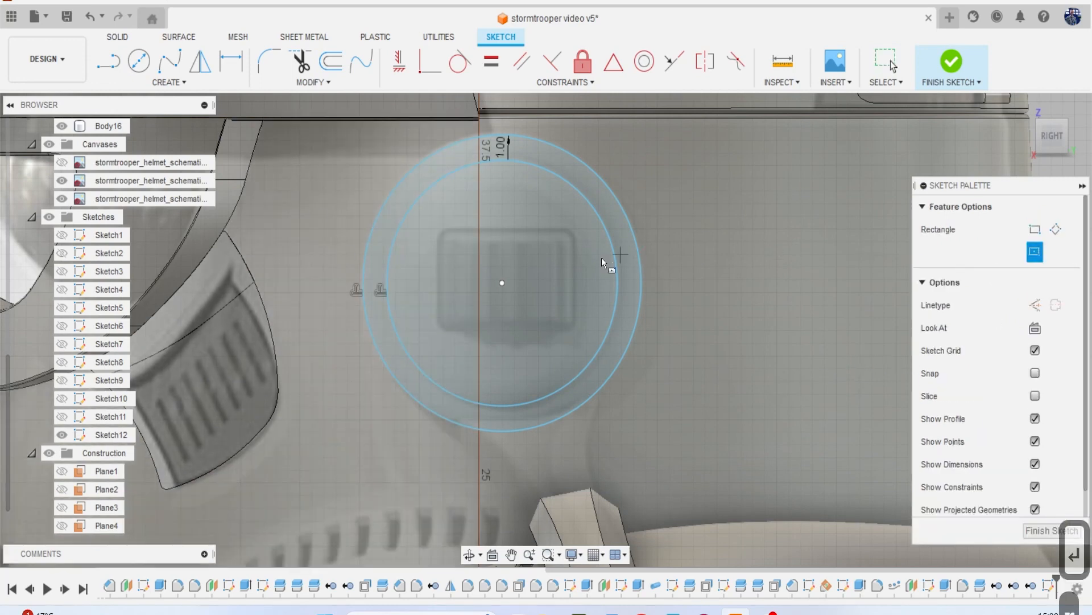
{"action": "left_click", "coordinate": [505, 282]}
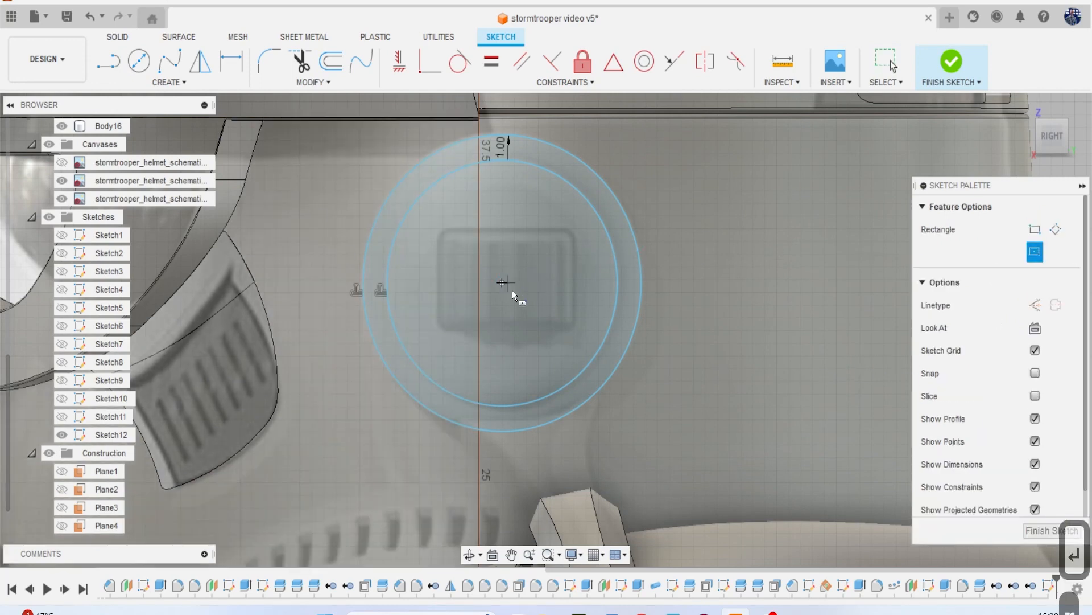
{"action": "left_click", "coordinate": [565, 332]}
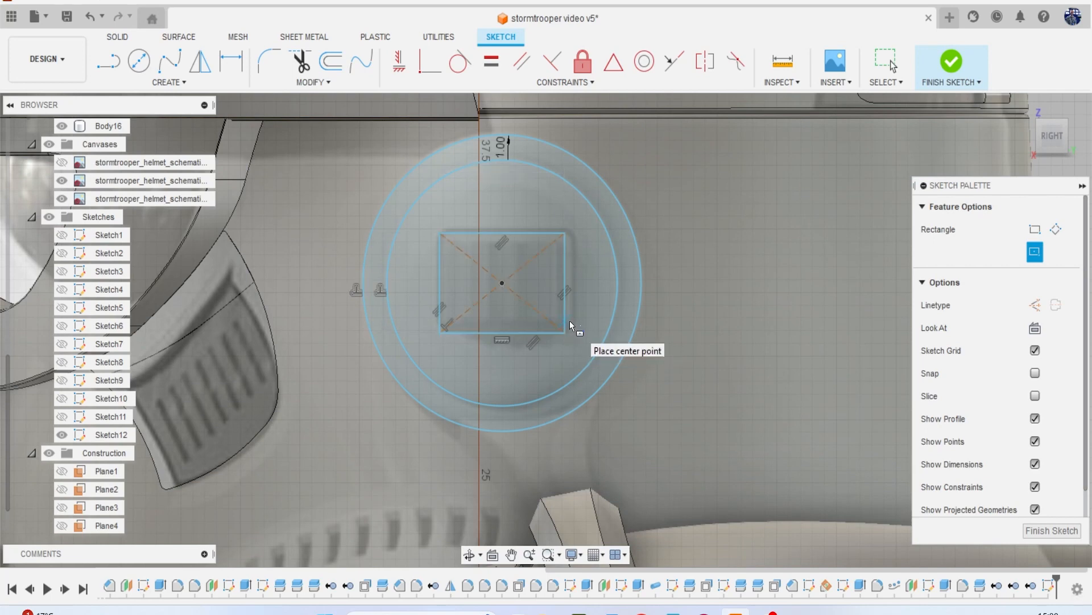
Hide the canvases and extrude all profiles of the ear-cap sketch toward the helmet as a thin disc in a new body.
{"action": "key", "text": "e"}
{"action": "scroll", "coordinate": [527, 291], "scroll_direction": "down", "scroll_amount": 5}
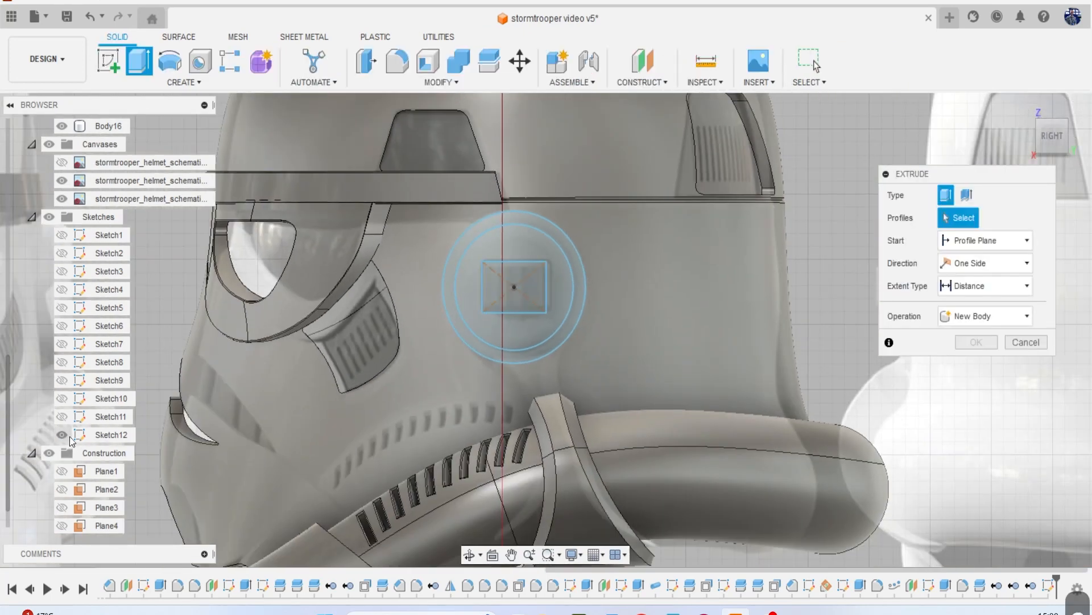
{"action": "left_click", "coordinate": [49, 144]}
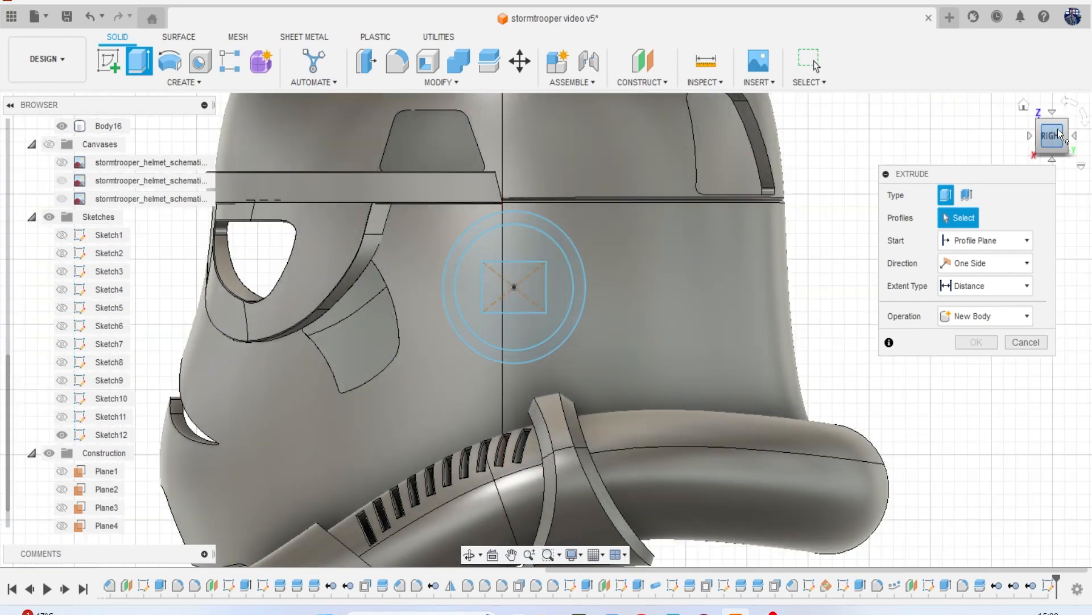
{"action": "left_click_drag", "start_coordinate": [1061, 142], "coordinate": [1007, 162]}
{"action": "scroll", "coordinate": [638, 302], "scroll_direction": "down", "scroll_amount": 3}
{"action": "middle_click_drag", "start_coordinate": [603, 319], "coordinate": [662, 341]}
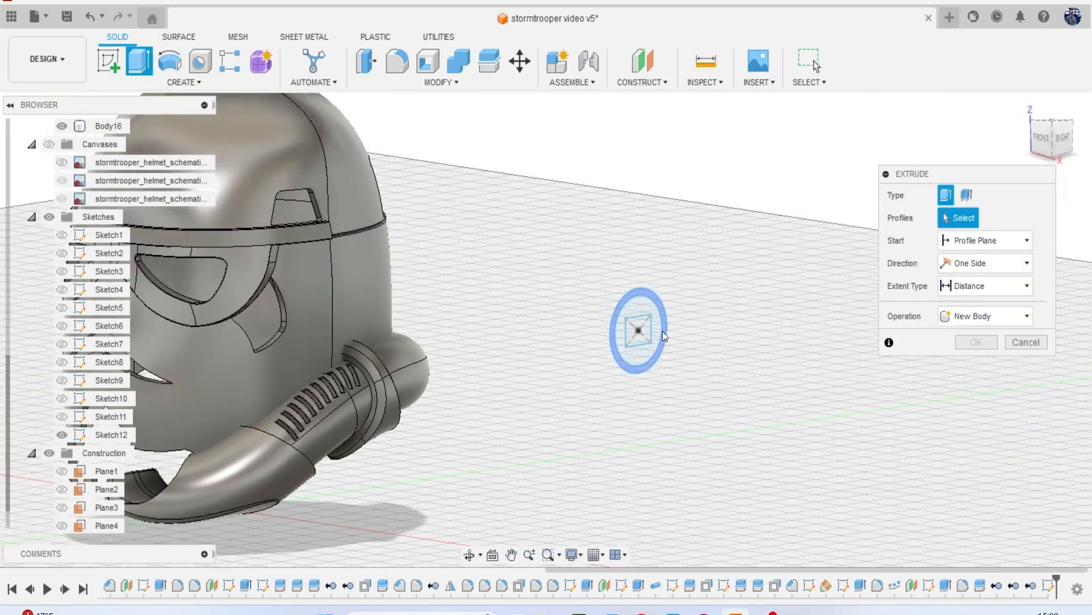
{"action": "scroll", "coordinate": [662, 319], "scroll_direction": "up", "scroll_amount": 1}
{"action": "scroll", "coordinate": [637, 303], "scroll_direction": "up", "scroll_amount": 1}
{"action": "left_click", "coordinate": [642, 281]}
{"action": "left_click", "coordinate": [634, 327]}
{"action": "left_click", "coordinate": [634, 327]}
{"action": "left_click_drag", "start_coordinate": [643, 343], "coordinate": [625, 343]}
{"action": "left_click", "coordinate": [974, 387]}
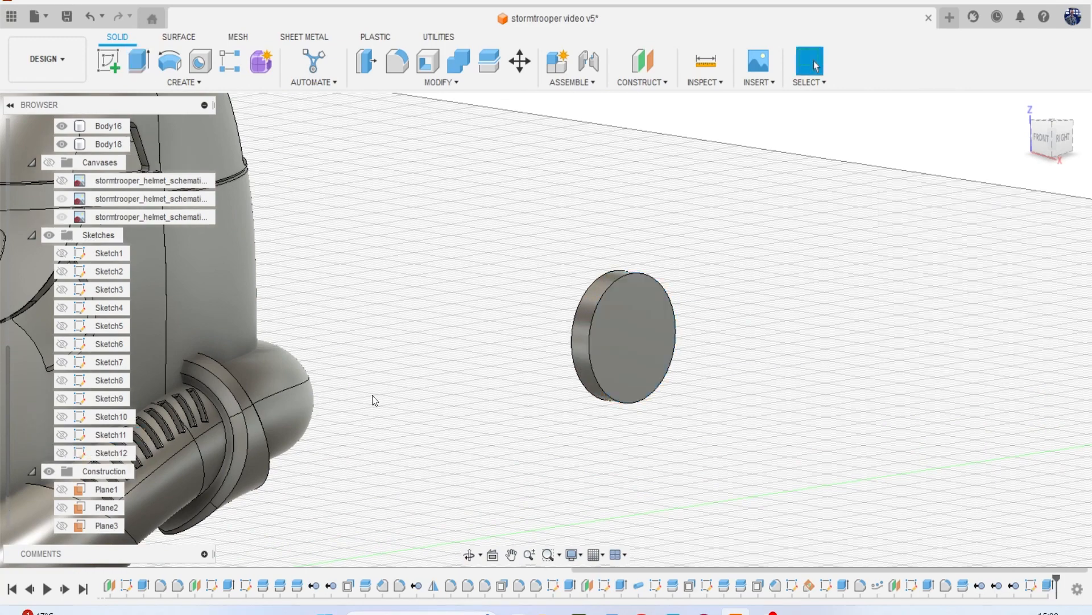
Show Sketch12 again and cut the outer ring profile partway into the disc, leaving the inner circle raised.
{"action": "left_click", "coordinate": [65, 454]}
{"action": "scroll", "coordinate": [686, 300], "scroll_direction": "up", "scroll_amount": 3}
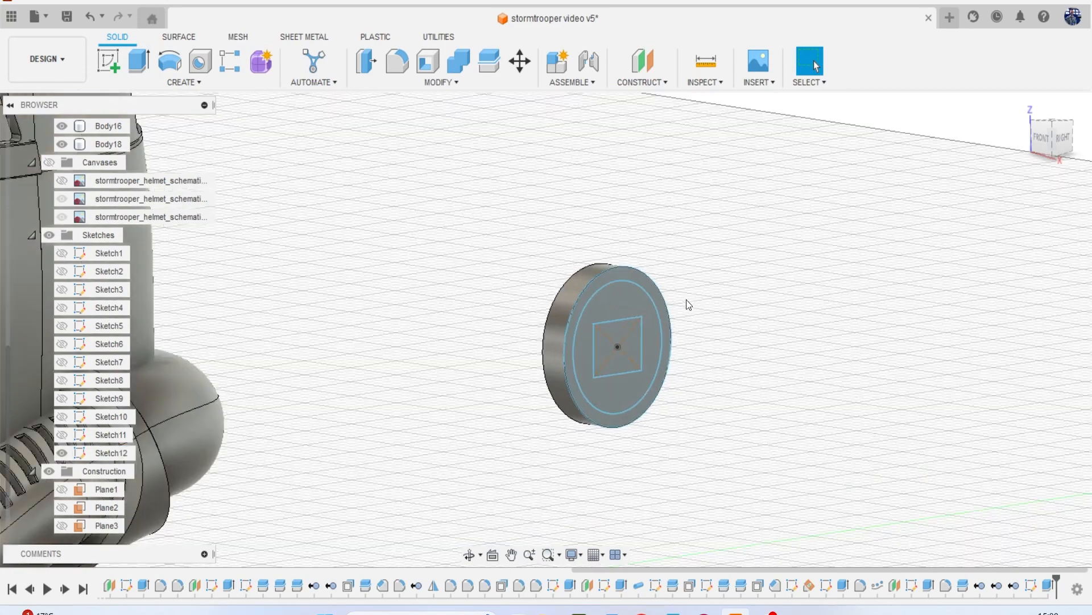
{"action": "left_click", "coordinate": [608, 273]}
{"action": "key", "text": "e"}
{"action": "left_click_drag", "start_coordinate": [668, 348], "coordinate": [639, 343]}
{"action": "left_click", "coordinate": [971, 410]}
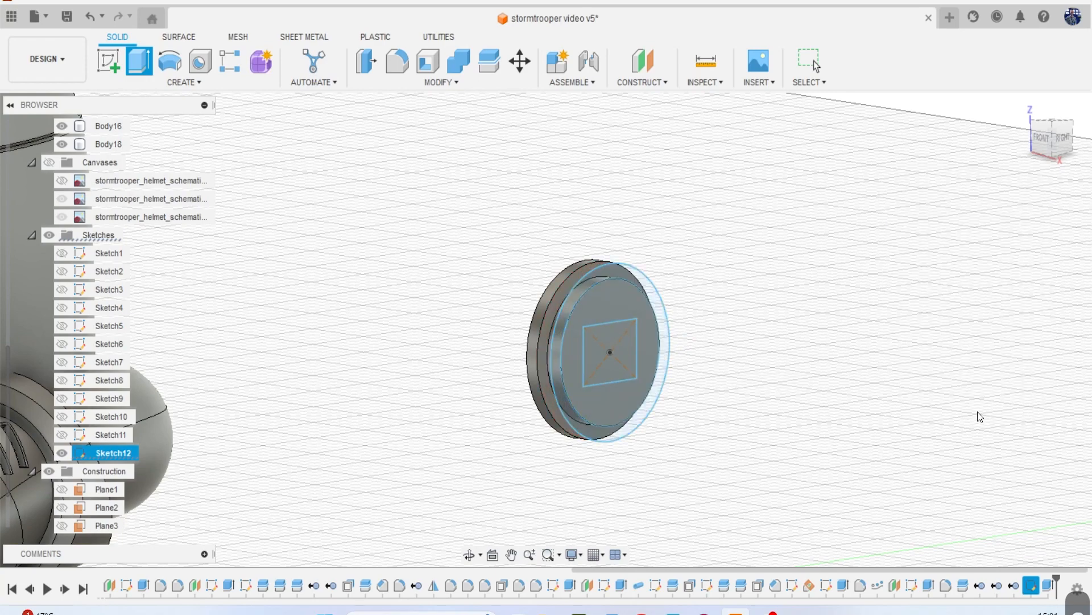
Cut the rectangle profile 0.883 mm deep into the face of the disc.
{"action": "key", "text": "e"}
{"action": "left_click", "coordinate": [626, 359]}
{"action": "scroll", "coordinate": [626, 359], "scroll_direction": "up", "scroll_amount": 2}
{"action": "left_click_drag", "start_coordinate": [620, 349], "coordinate": [603, 353]}
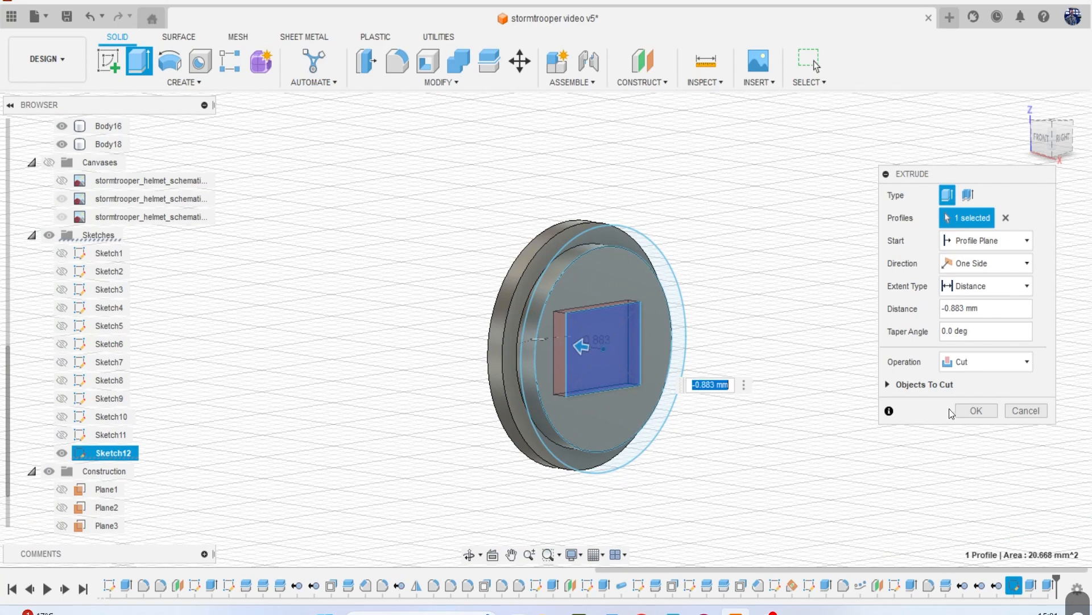
{"action": "left_click", "coordinate": [974, 411]}
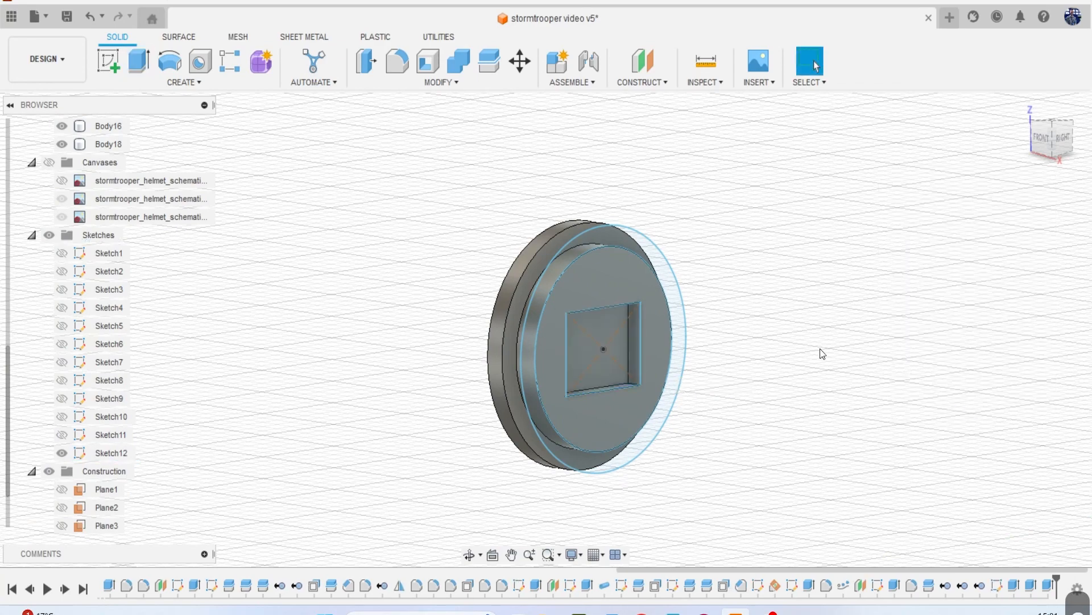
Hide Sketch12 and chamfer the outer circular edge of the raised disc face with an equal-distance chamfer.
{"action": "left_click", "coordinate": [62, 453]}
{"action": "left_click", "coordinate": [414, 84]}
{"action": "left_click", "coordinate": [413, 127]}
{"action": "left_click", "coordinate": [602, 249]}
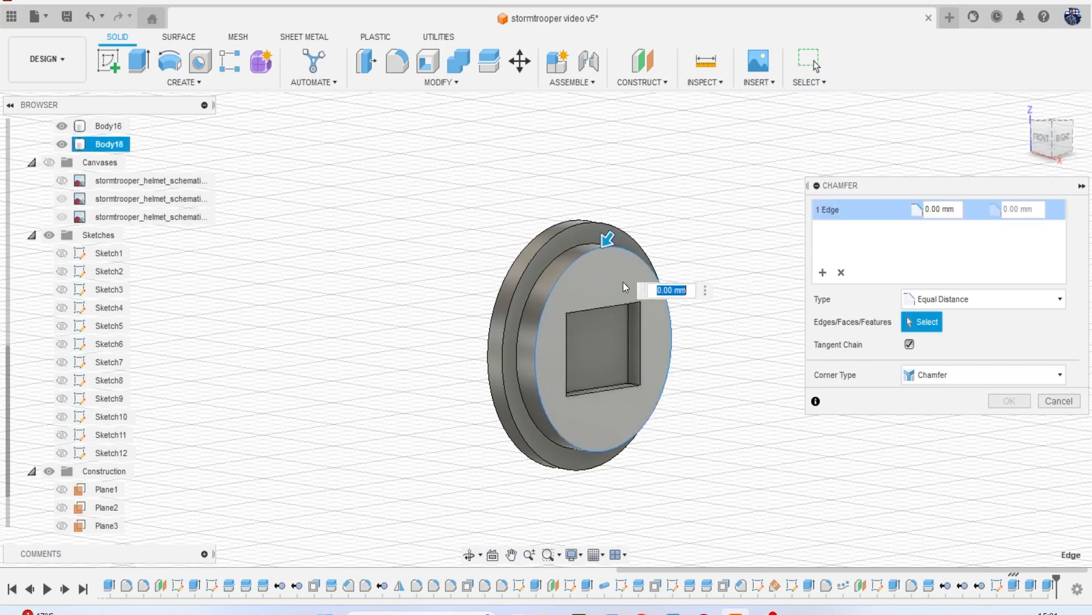
{"action": "middle_click_drag", "start_coordinate": [623, 282], "coordinate": [543, 216]}
{"action": "left_click_drag", "start_coordinate": [520, 208], "coordinate": [523, 219]}
{"action": "left_click", "coordinate": [1008, 402]}
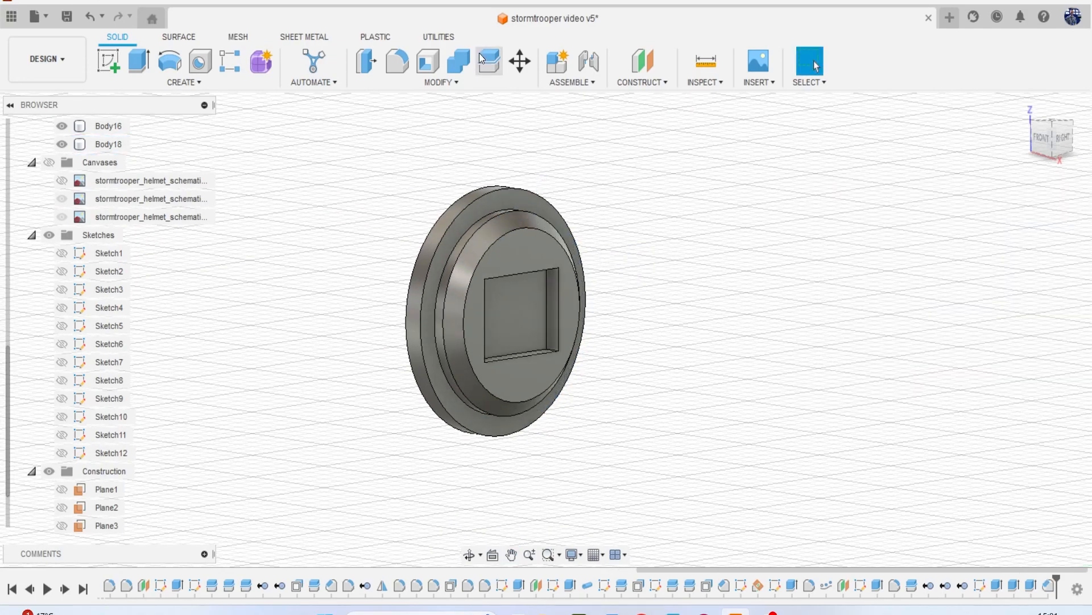
Fillet the front edge of the ear cap's outer rim with a 0.2 mm radius.
{"action": "left_click", "coordinate": [367, 61]}
{"action": "left_click", "coordinate": [403, 65]}
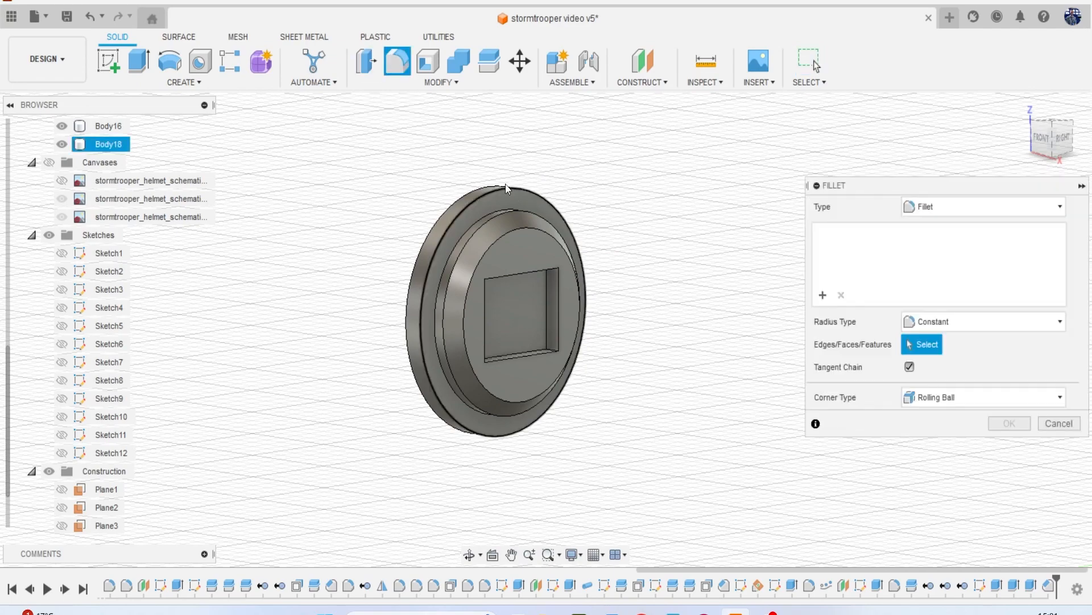
{"action": "left_click", "coordinate": [503, 188]}
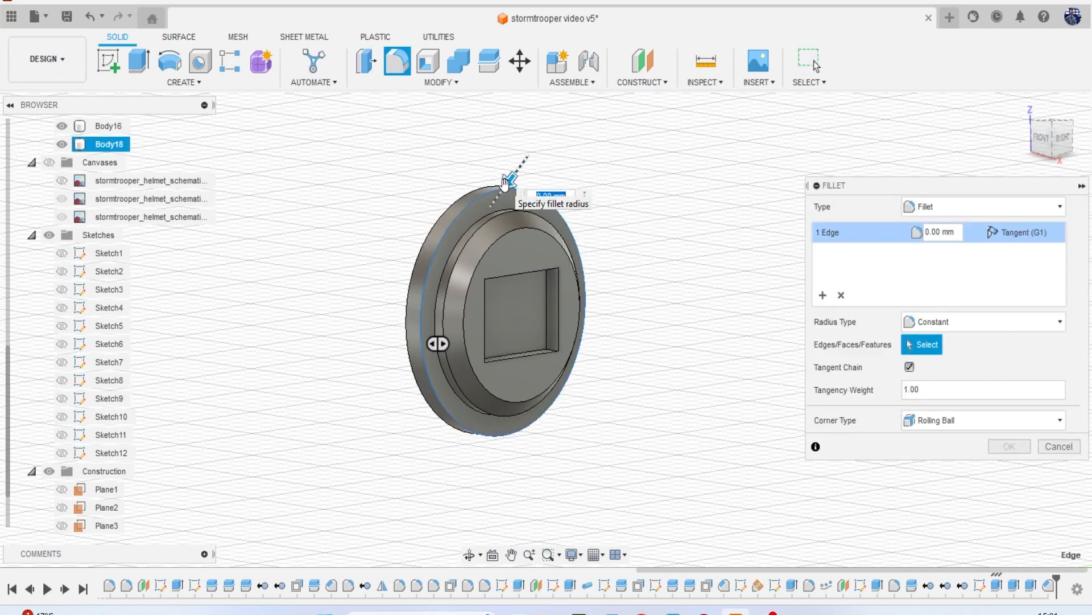
{"action": "type", "text": "1"}
{"action": "key", "text": "BackSpace"}
{"action": "key", "text": "BackSpace"}
{"action": "type", "text": "1"}
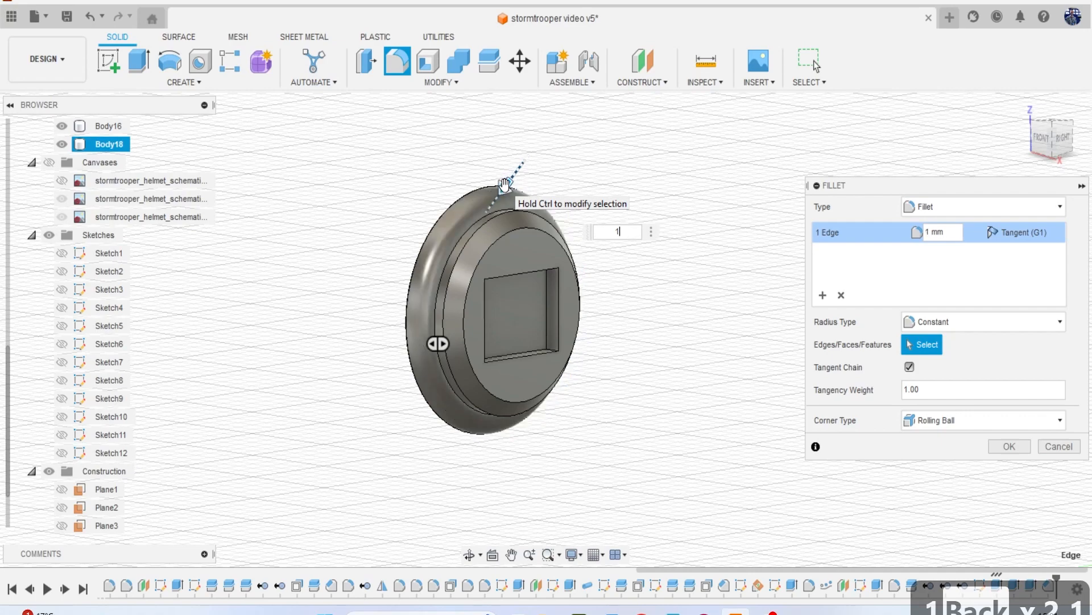
{"action": "key", "text": "BackSpace"}
{"action": "key", "text": "BackSpace"}
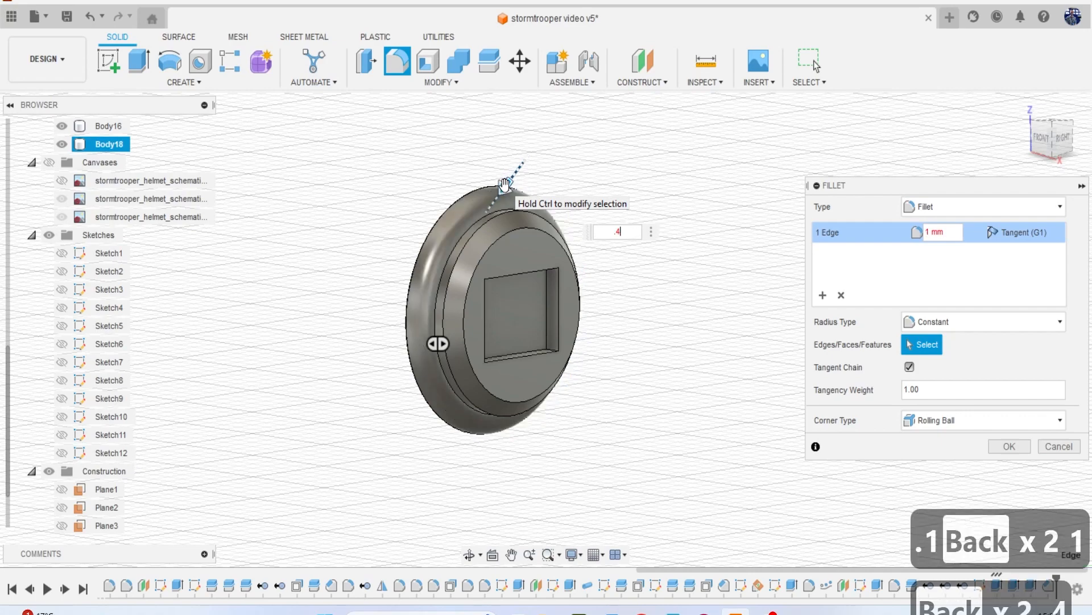
{"action": "type", "text": ".4"}
{"action": "key", "text": "BackSpace"}
{"action": "key", "text": "BackSpace"}
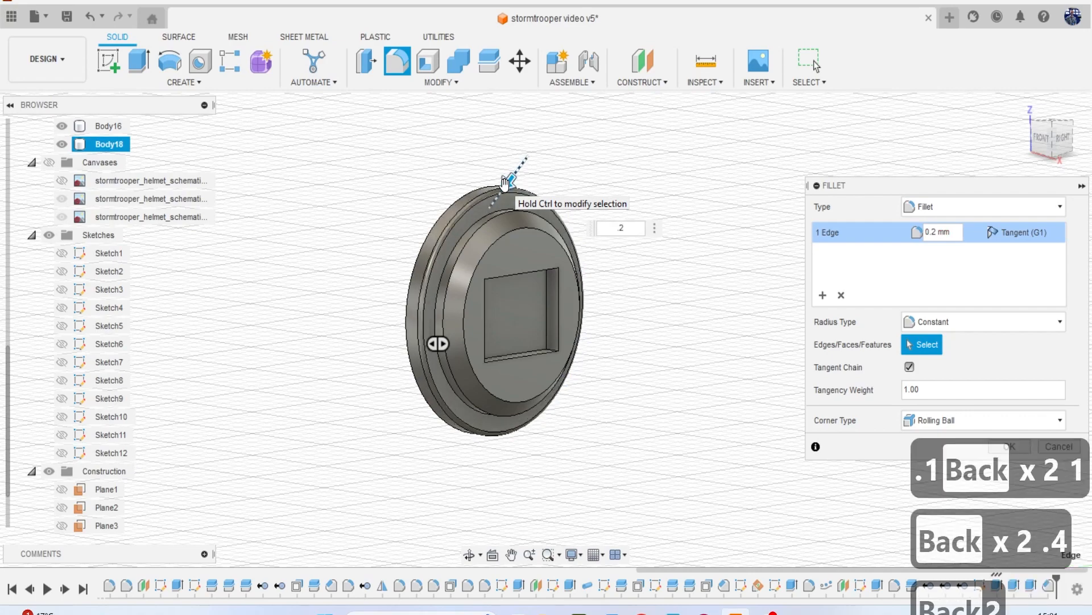
{"action": "key", "text": "Return"}
Fillet the four front edges of the rectangular recess with a 0.1 mm radius.
{"action": "scroll", "coordinate": [569, 308], "scroll_direction": "up", "scroll_amount": 3}
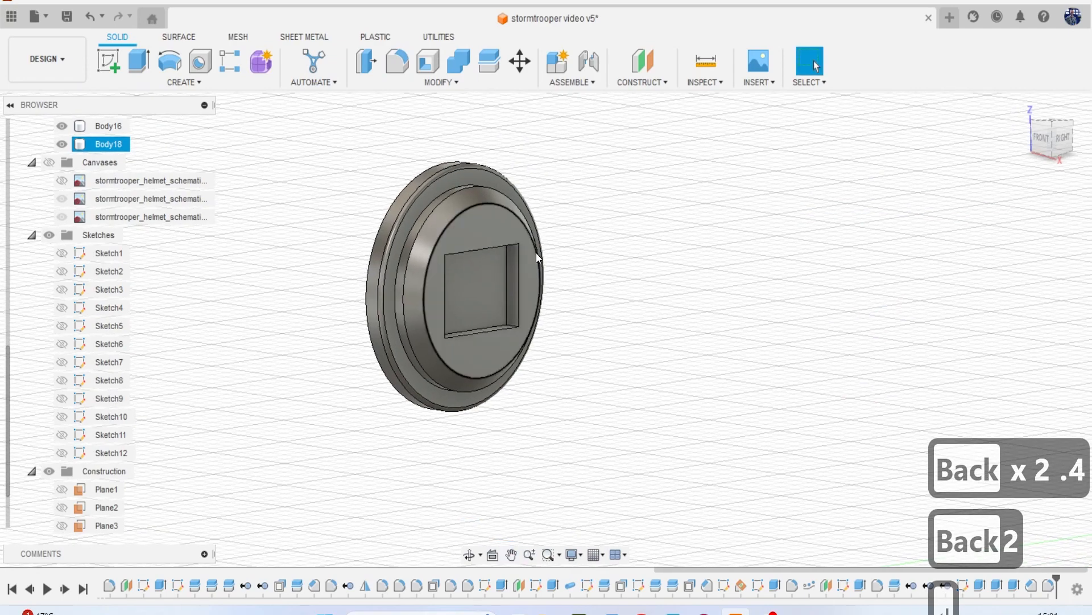
{"action": "left_click", "coordinate": [460, 243]}
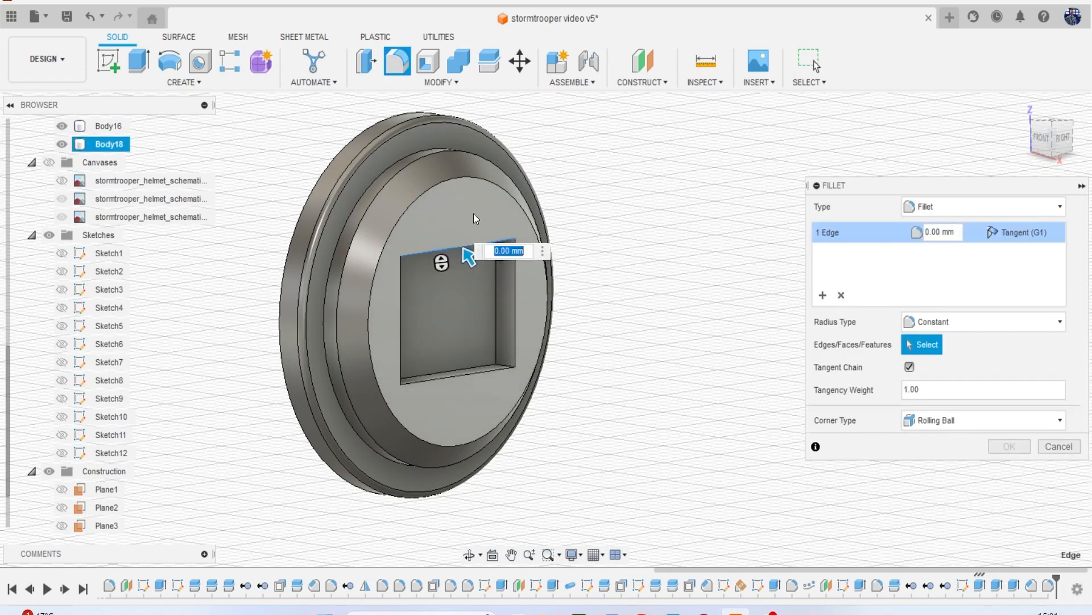
{"action": "left_click", "coordinate": [514, 331]}
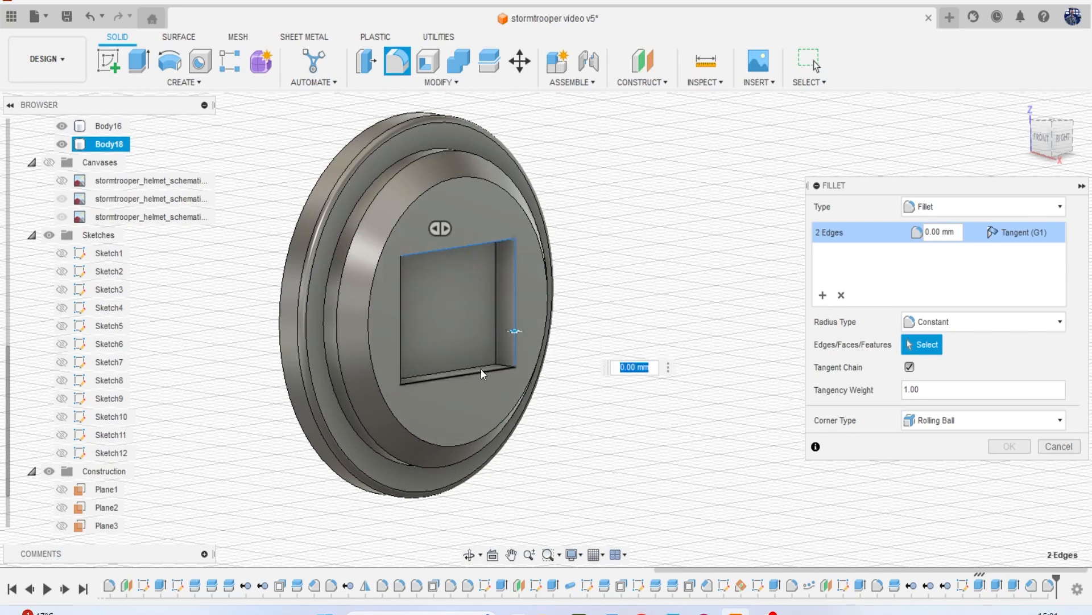
{"action": "left_click", "coordinate": [481, 370]}
{"action": "left_click", "coordinate": [398, 321]}
{"action": "type", "text": ".1"}
{"action": "key", "text": "Return"}
Extrude the floor of the rectangular recess outward a little over 2 mm, past the cap face, as a new body.
{"action": "scroll", "coordinate": [398, 321], "scroll_direction": "down", "scroll_amount": 3}
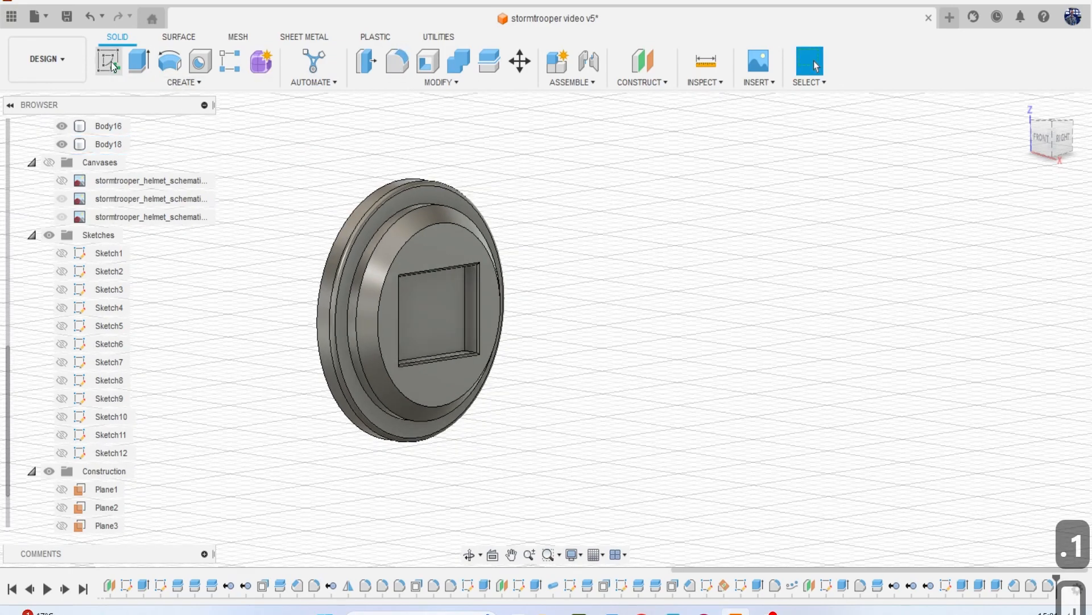
{"action": "left_click", "coordinate": [436, 322]}
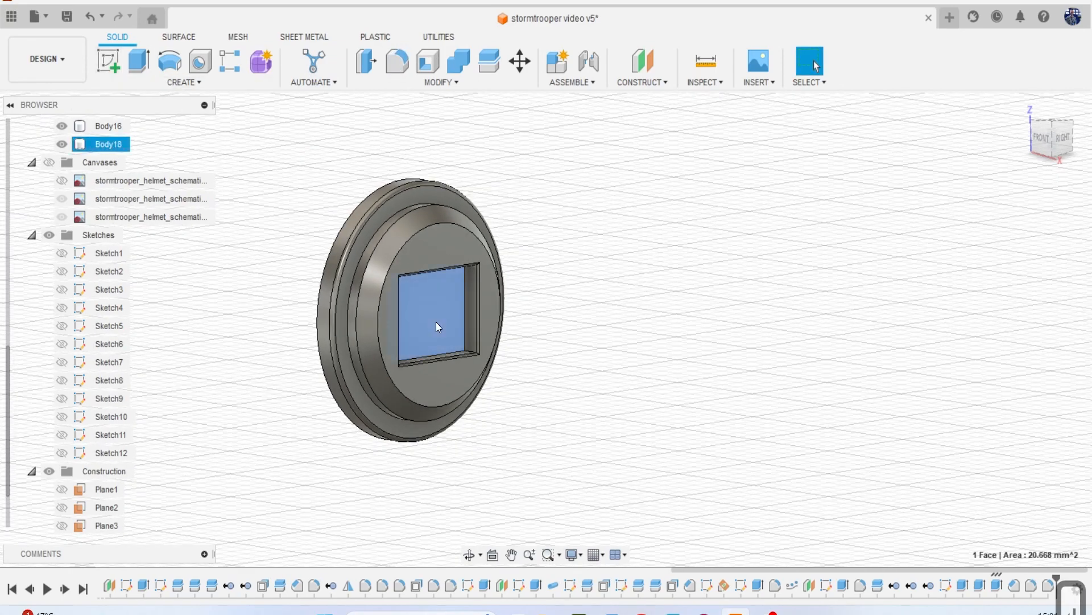
{"action": "key", "text": "e"}
{"action": "left_click_drag", "start_coordinate": [438, 322], "coordinate": [481, 335]}
{"action": "left_click", "coordinate": [1043, 138]}
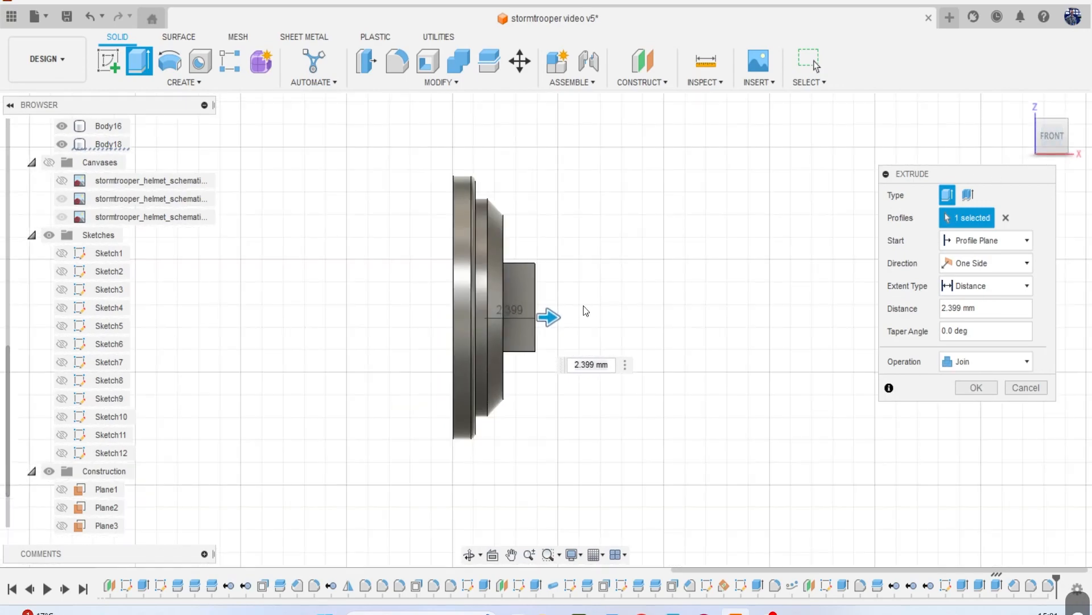
{"action": "left_click_drag", "start_coordinate": [558, 313], "coordinate": [611, 314]}
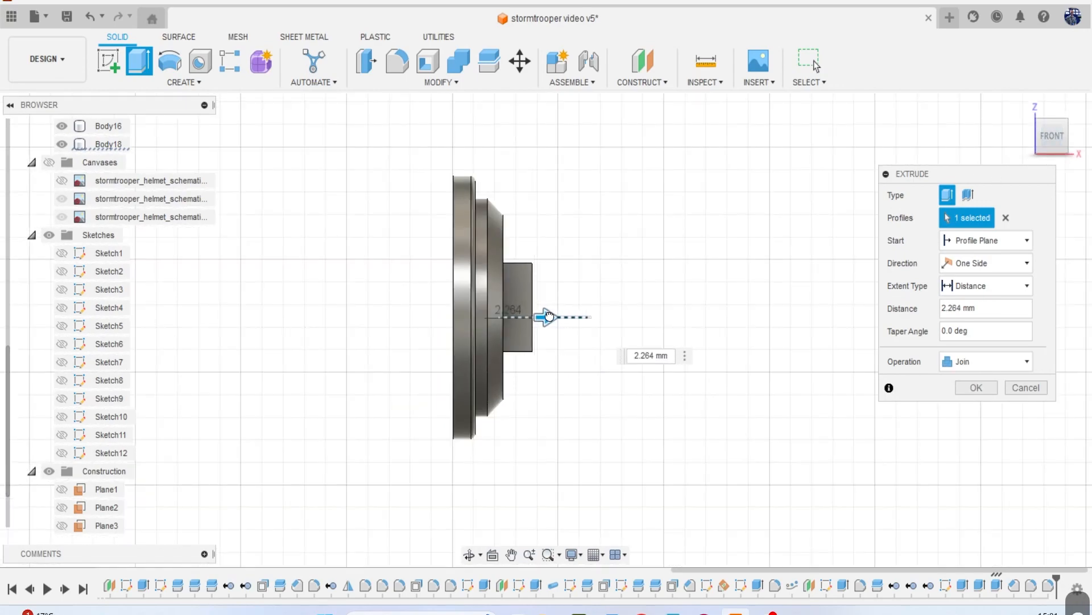
{"action": "left_click", "coordinate": [975, 356]}
{"action": "left_click", "coordinate": [988, 426]}
{"action": "left_click", "coordinate": [978, 388]}
Start a new sketch on the top face of the rectangular block protruding from the ear cap.
{"action": "left_click_drag", "start_coordinate": [1068, 152], "coordinate": [1051, 153]}
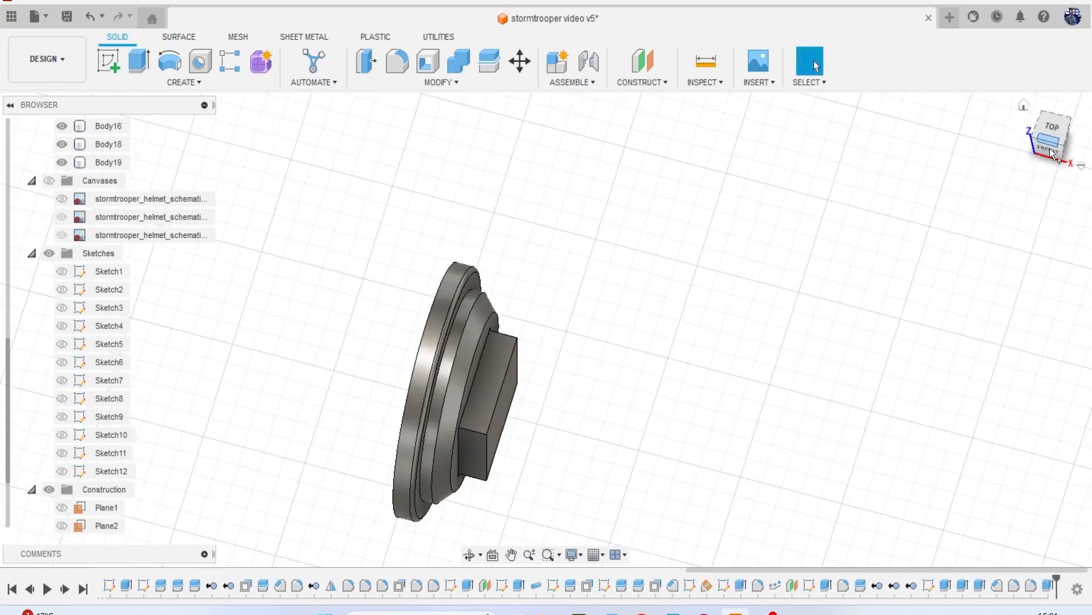
{"action": "left_click", "coordinate": [108, 61]}
{"action": "left_click", "coordinate": [489, 364]}
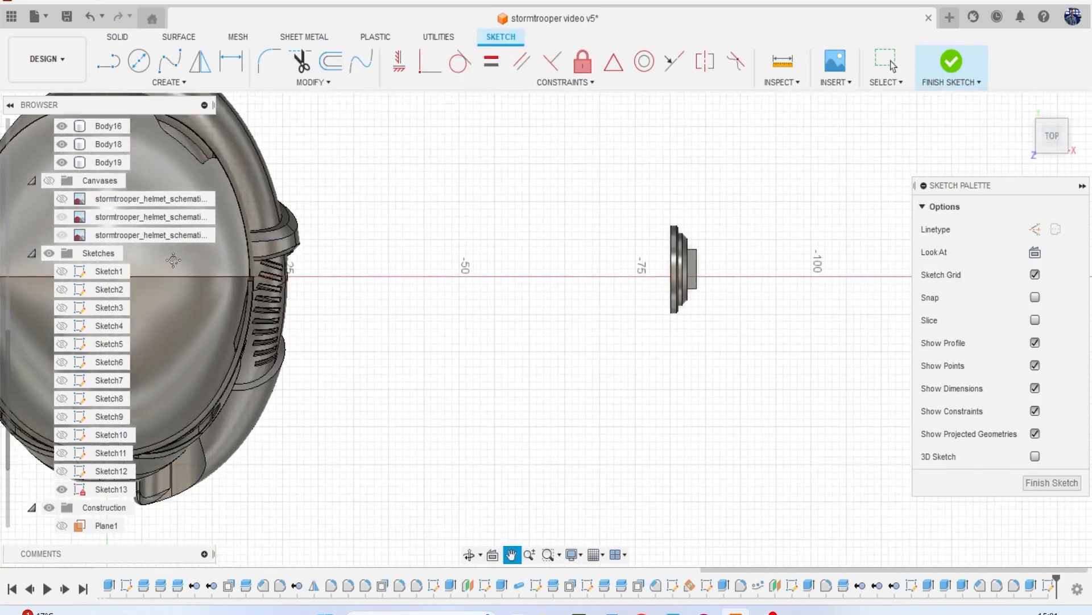
{"action": "middle_click_drag", "start_coordinate": [173, 259], "coordinate": [131, 261]}
{"action": "middle_click_drag", "start_coordinate": [499, 270], "coordinate": [396, 278]}
{"action": "scroll", "coordinate": [547, 249], "scroll_direction": "up", "scroll_amount": 4}
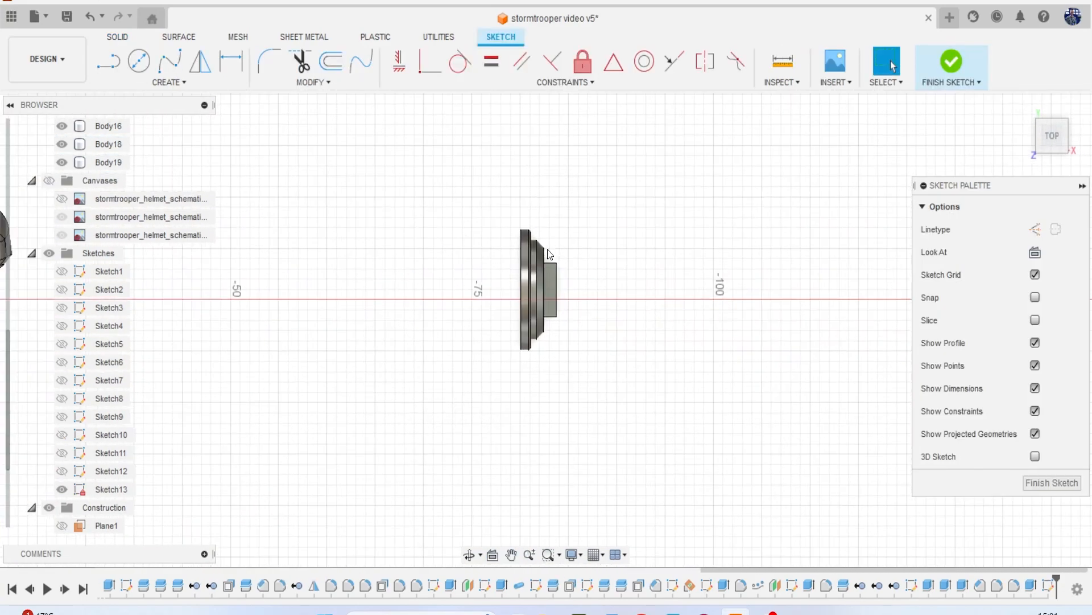
Draw lines across the middle of the block's face, along its centre to the end edge, and from that line's midpoint to the outer edge.
{"action": "key", "text": "l"}
{"action": "scroll", "coordinate": [576, 295], "scroll_direction": "up", "scroll_amount": 2}
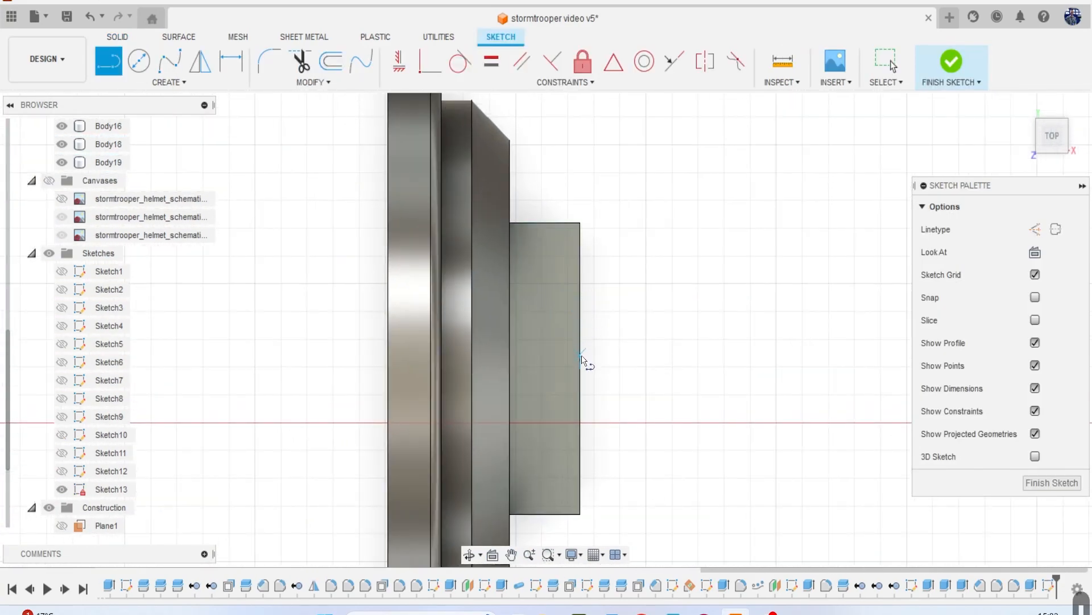
{"action": "left_click", "coordinate": [579, 368]}
{"action": "left_click", "coordinate": [512, 366]}
{"action": "scroll", "coordinate": [561, 349], "scroll_direction": "down", "scroll_amount": 1}
{"action": "left_click", "coordinate": [547, 367]}
{"action": "left_click", "coordinate": [546, 234]}
{"action": "left_click", "coordinate": [546, 299]}
{"action": "left_click", "coordinate": [579, 299]}
{"action": "scroll", "coordinate": [586, 258], "scroll_direction": "up", "scroll_amount": 2}
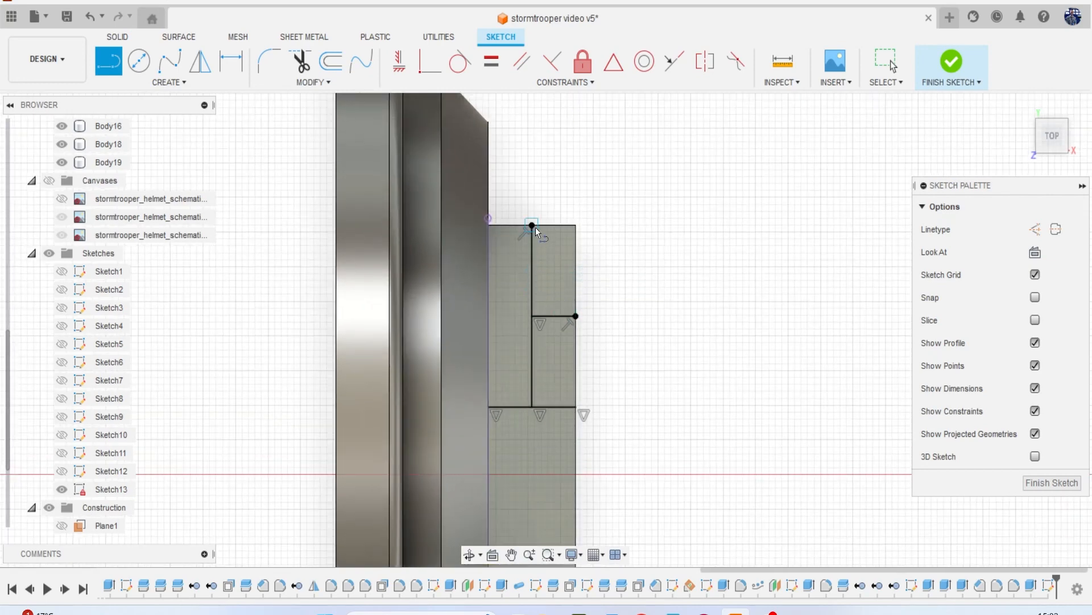
{"action": "key", "text": "Escape"}
Draw a line along the outer edge's end section and a V-shaped tooth from the centre line's end through that edge's midpoint to the short crossline.
{"action": "key", "text": "l"}
{"action": "left_click", "coordinate": [576, 316]}
{"action": "left_click", "coordinate": [576, 226]}
{"action": "left_click", "coordinate": [576, 271]}
{"action": "left_click", "coordinate": [532, 315]}
{"action": "left_click", "coordinate": [576, 271]}
{"action": "left_click", "coordinate": [536, 317]}
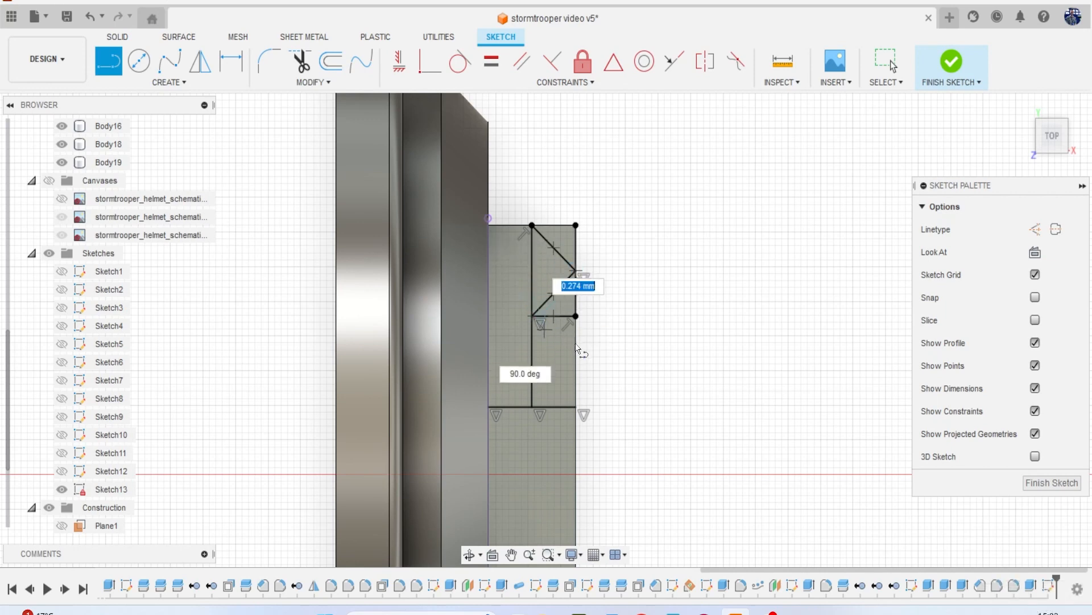
{"action": "key", "text": "Escape"}
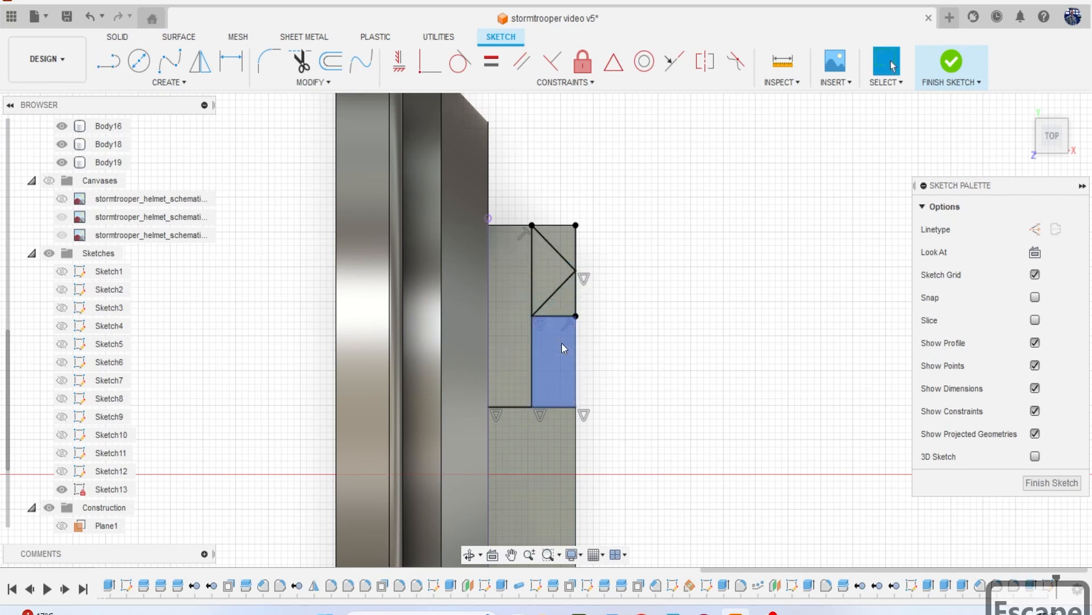
Draw a second identical tooth between the short crossline and the middle line, with its tip at the midpoint of the outer edge section.
{"action": "left_click", "coordinate": [576, 350]}
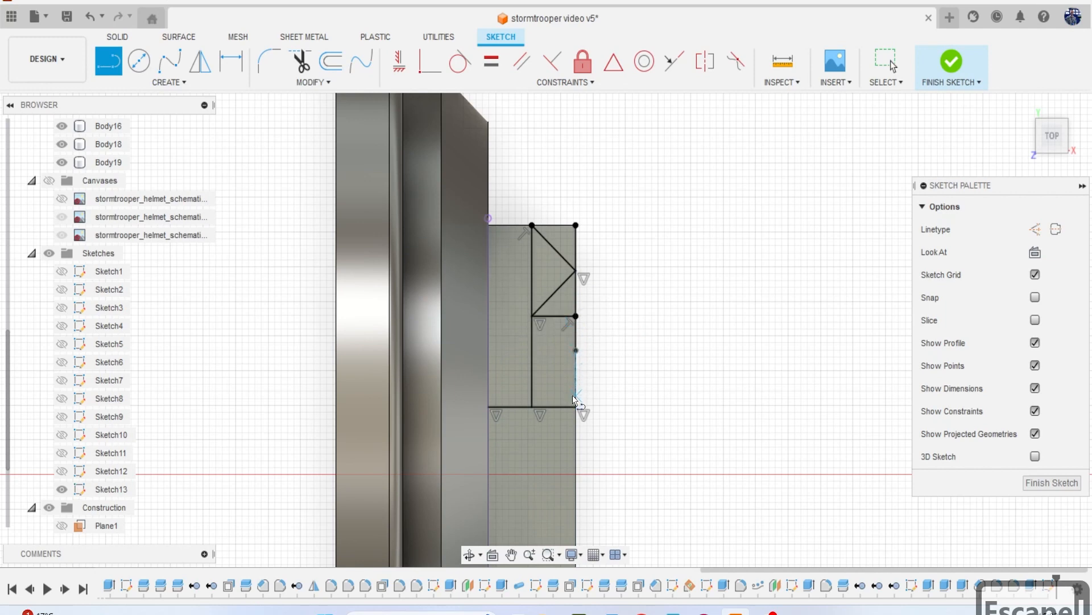
{"action": "key", "text": "Escape"}
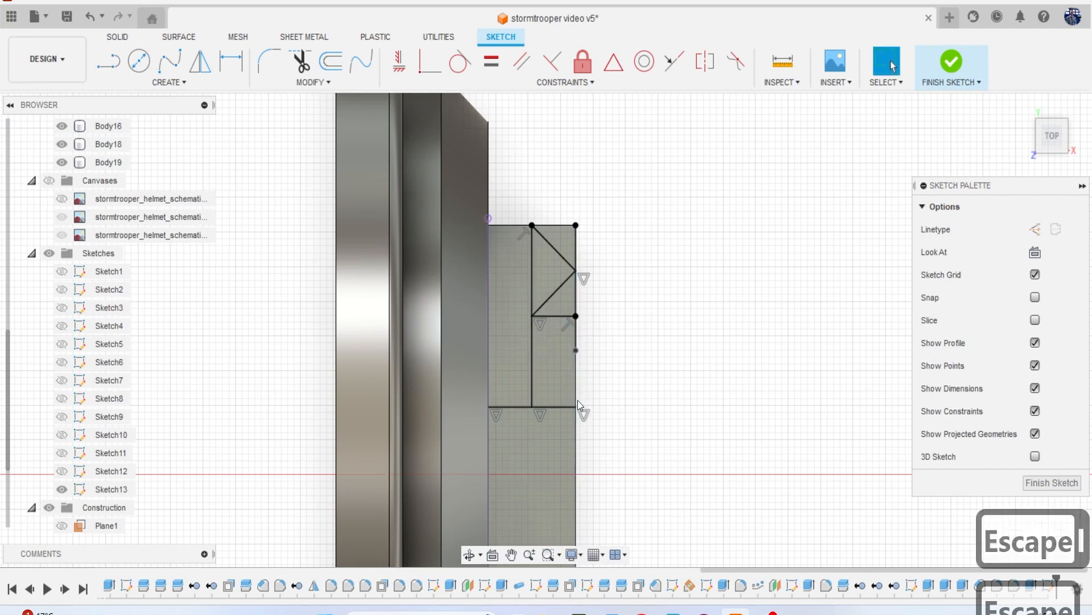
{"action": "key", "text": "l"}
{"action": "left_click", "coordinate": [574, 407]}
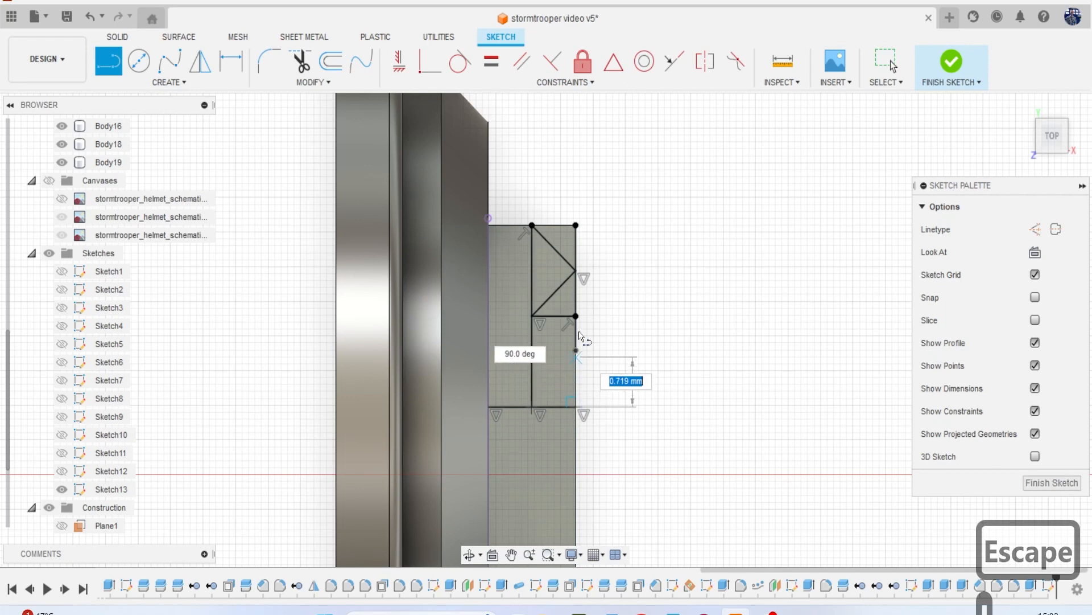
{"action": "left_click", "coordinate": [577, 319]}
{"action": "key", "text": "Escape"}
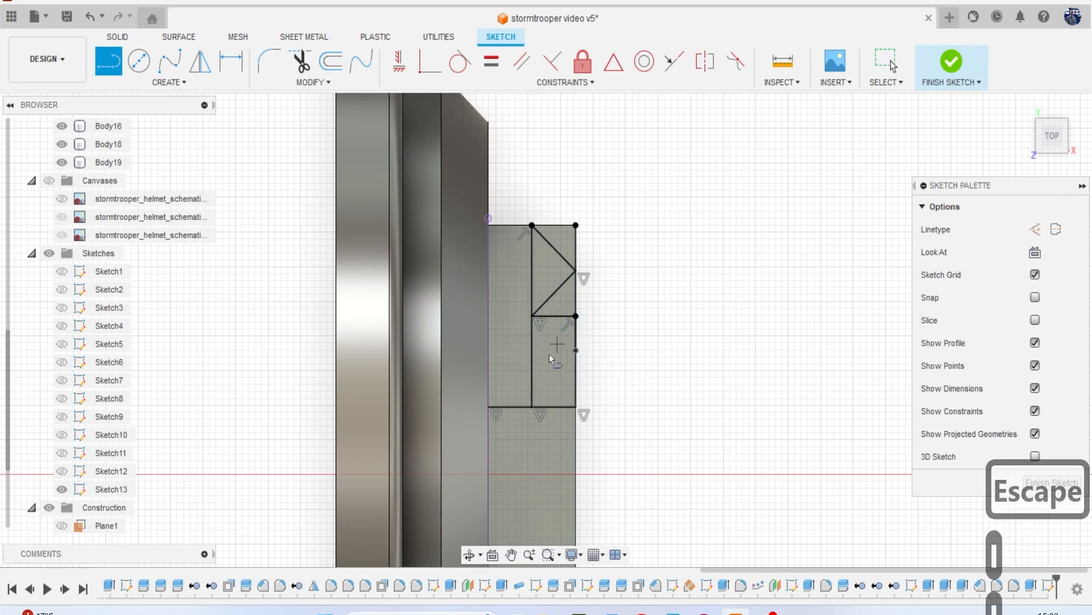
{"action": "left_click", "coordinate": [533, 318]}
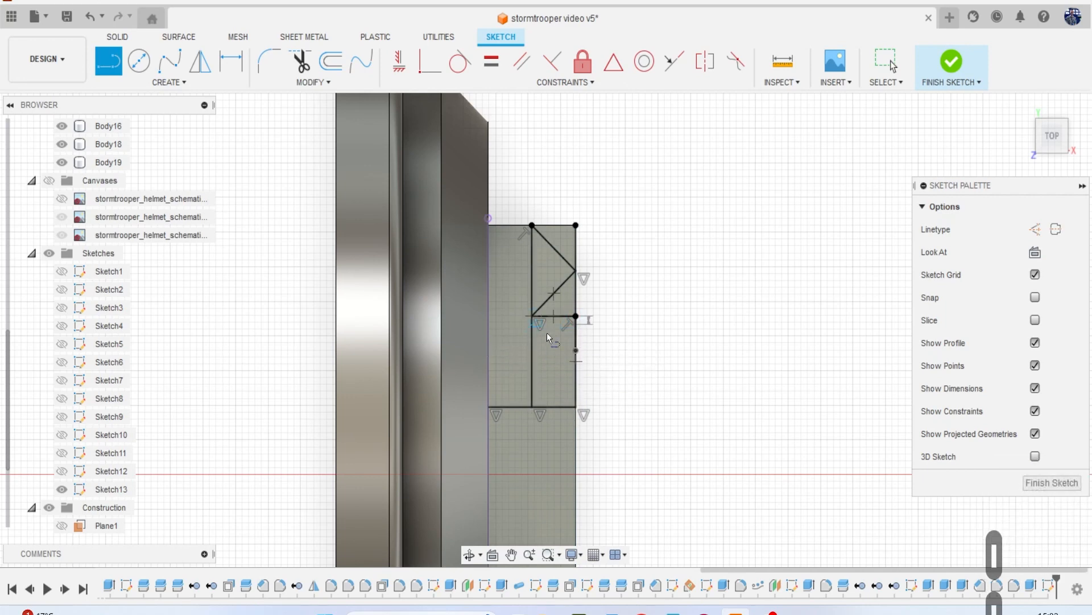
{"action": "left_click", "coordinate": [576, 361]}
{"action": "key", "text": "Escape"}
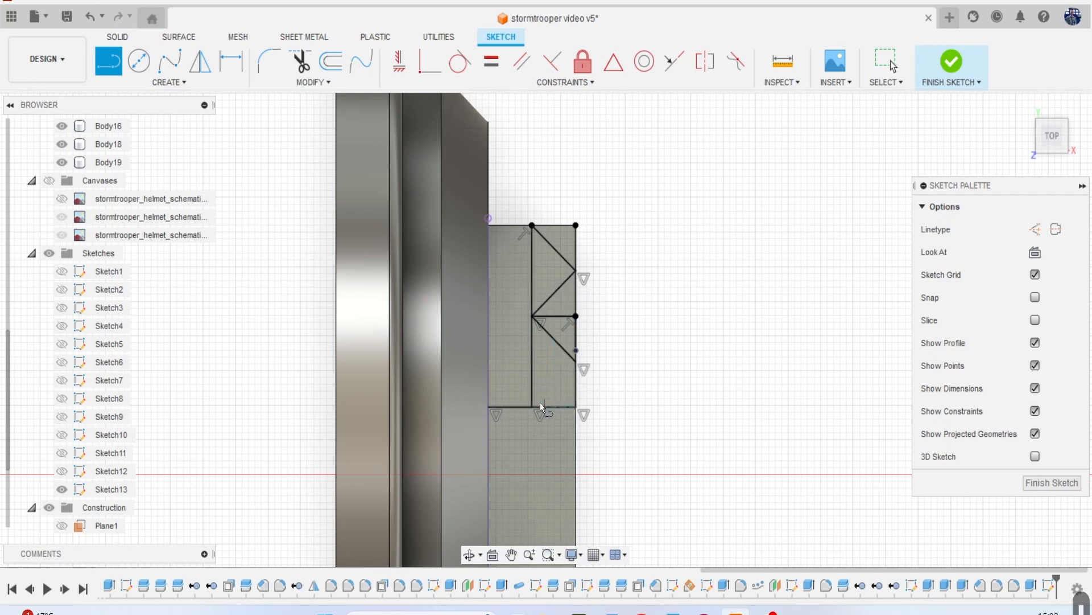
{"action": "left_click", "coordinate": [532, 406]}
{"action": "left_click", "coordinate": [576, 361]}
{"action": "scroll", "coordinate": [575, 384], "scroll_direction": "down", "scroll_amount": 3}
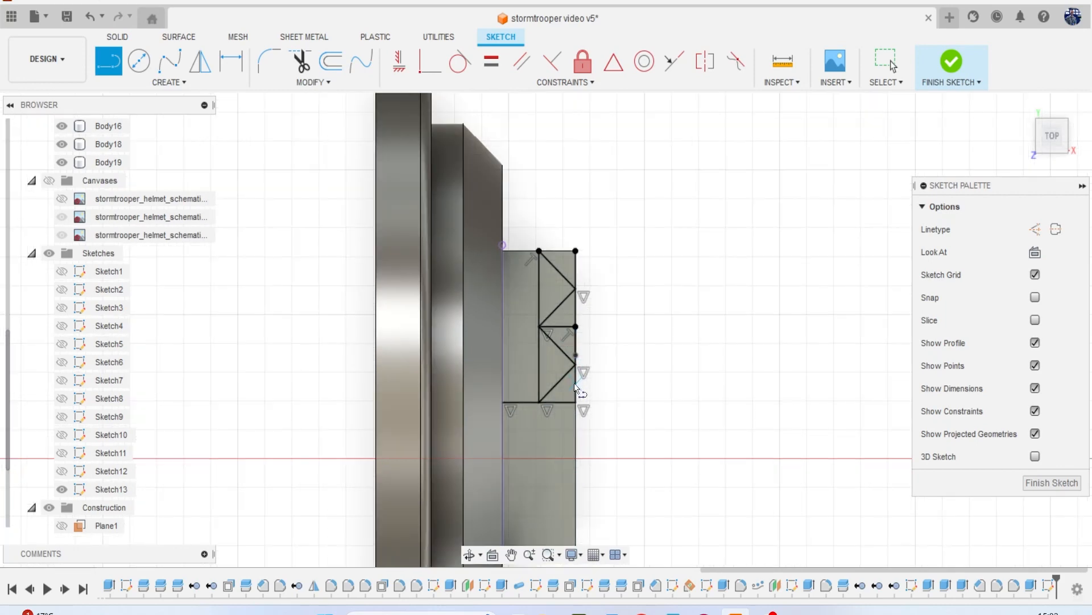
Mirror the two teeth and the centre line across the line through the middle of the block's face.
{"action": "middle_click_drag", "start_coordinate": [588, 389], "coordinate": [542, 334]}
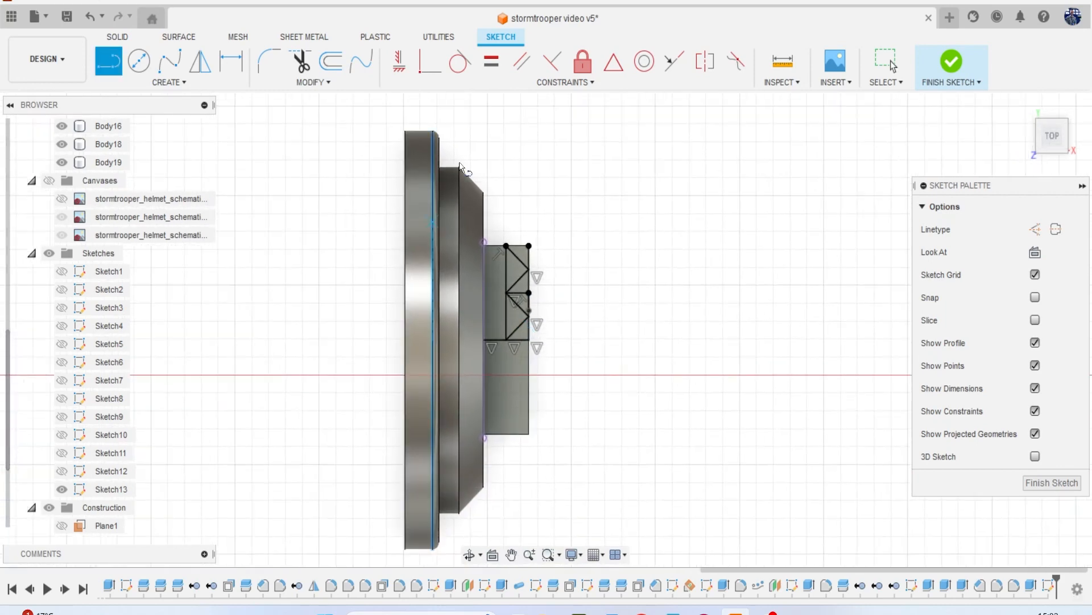
{"action": "left_click", "coordinate": [169, 82]}
{"action": "left_click", "coordinate": [151, 266]}
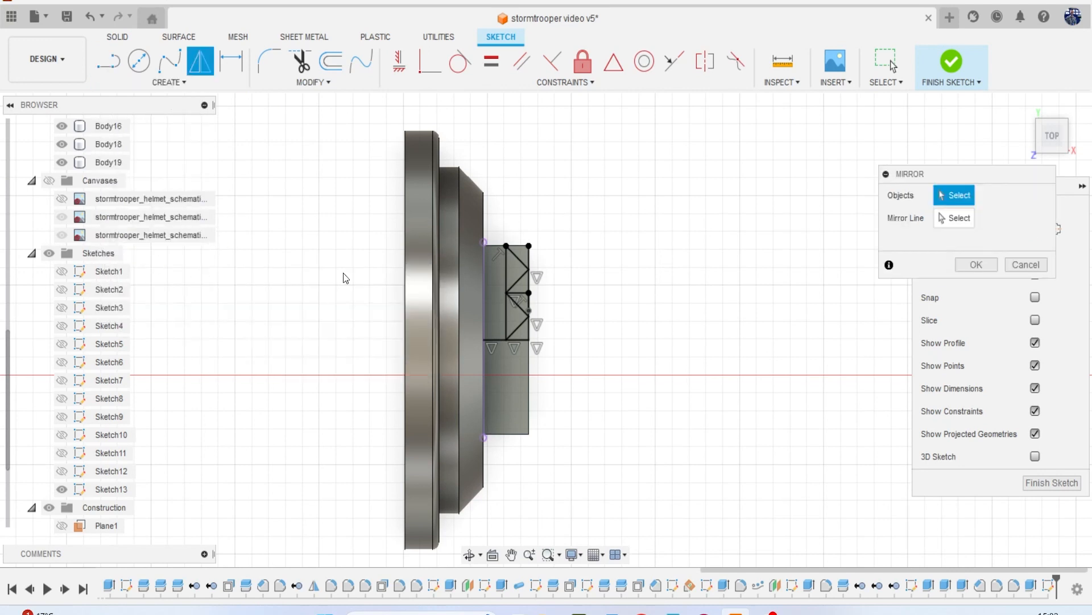
{"action": "double_click", "coordinate": [523, 257]}
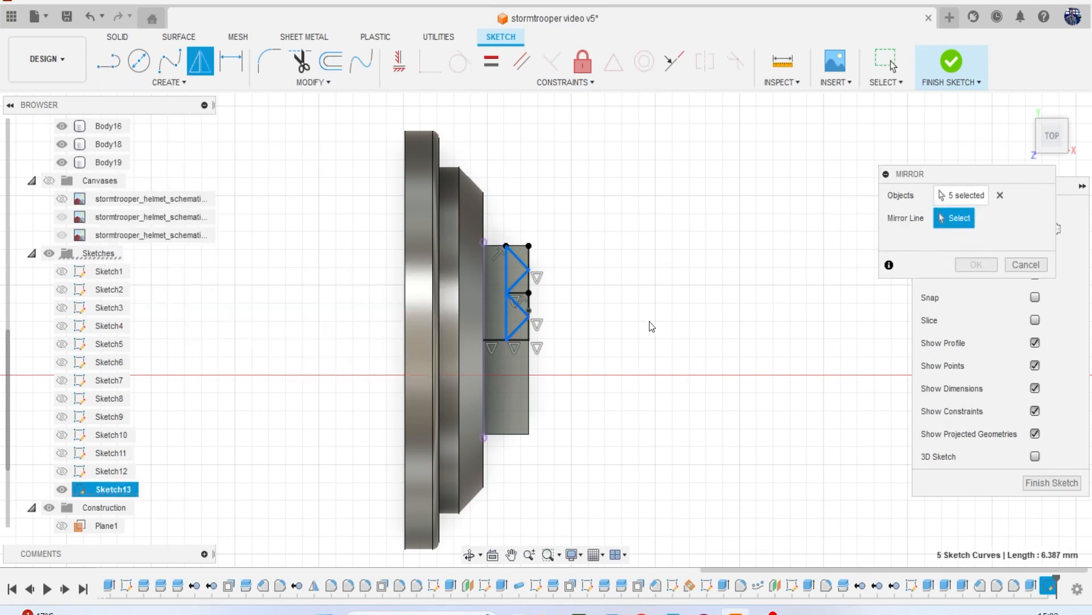
{"action": "left_click", "coordinate": [498, 341]}
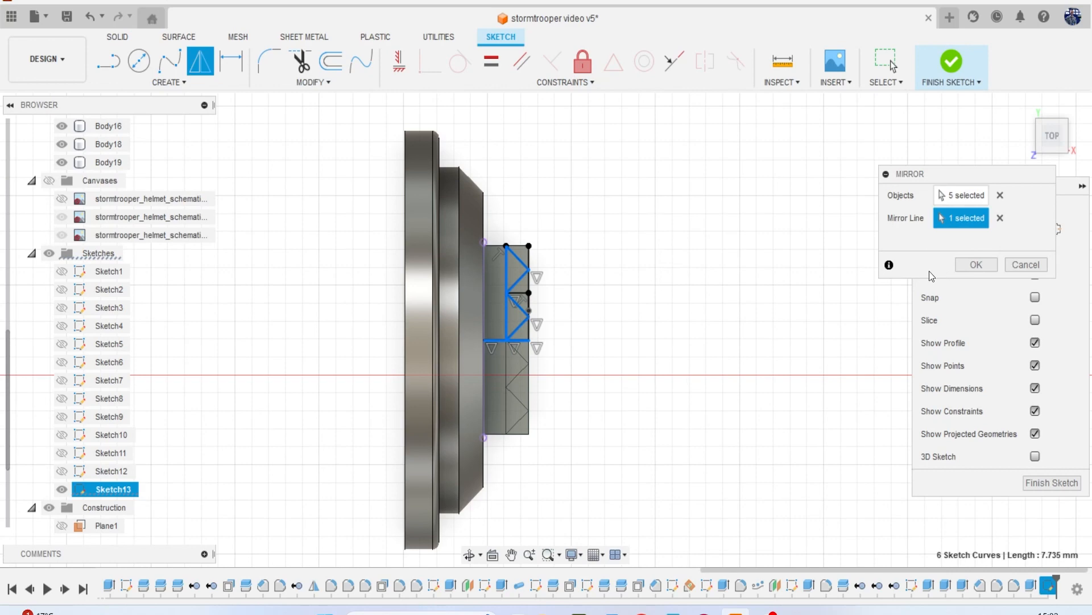
{"action": "left_click", "coordinate": [974, 264]}
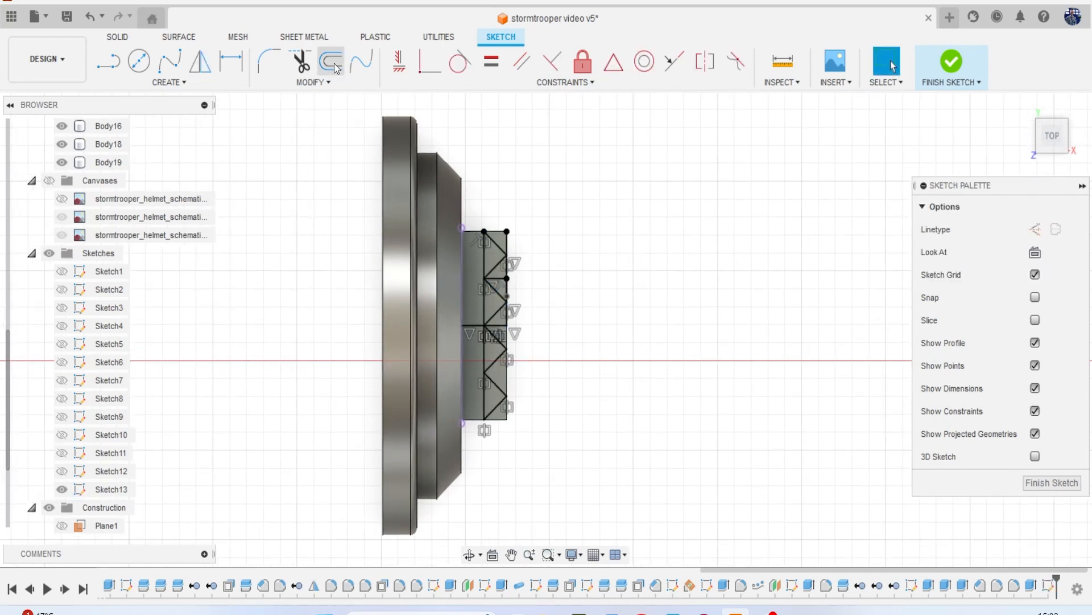
Fillet the four outer tooth tips in the sketch with a 0.20 mm radius.
{"action": "scroll", "coordinate": [486, 241], "scroll_direction": "up", "scroll_amount": 5}
{"action": "left_click", "coordinate": [527, 256]}
{"action": "left_click", "coordinate": [527, 287]}
{"action": "left_click", "coordinate": [528, 357]}
{"action": "left_click", "coordinate": [528, 385]}
{"action": "middle_click_drag", "start_coordinate": [602, 382], "coordinate": [597, 279]}
{"action": "left_click", "coordinate": [519, 349]}
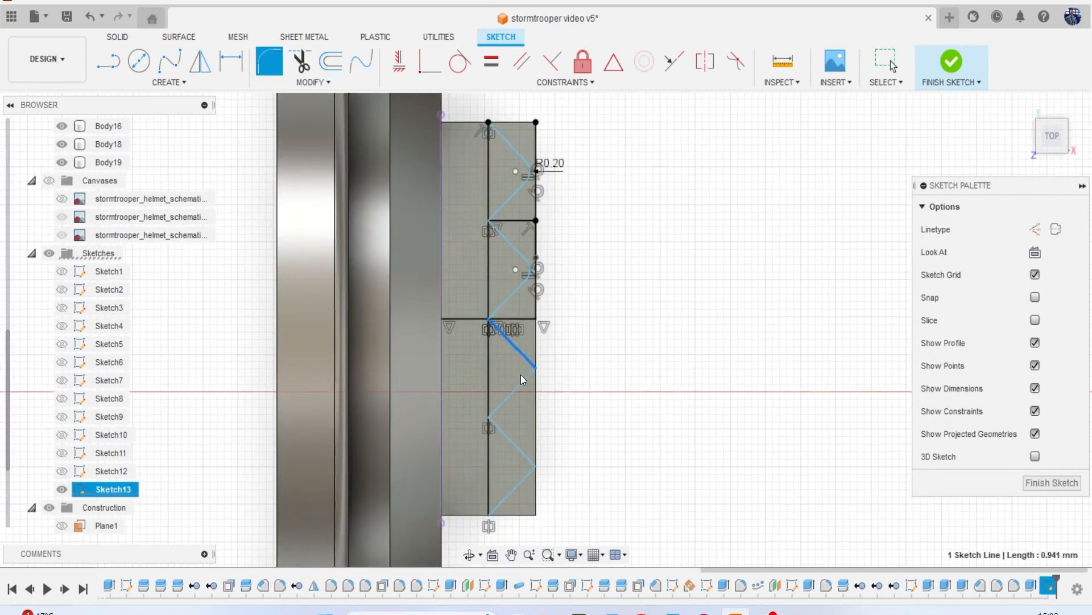
{"action": "left_click", "coordinate": [521, 380]}
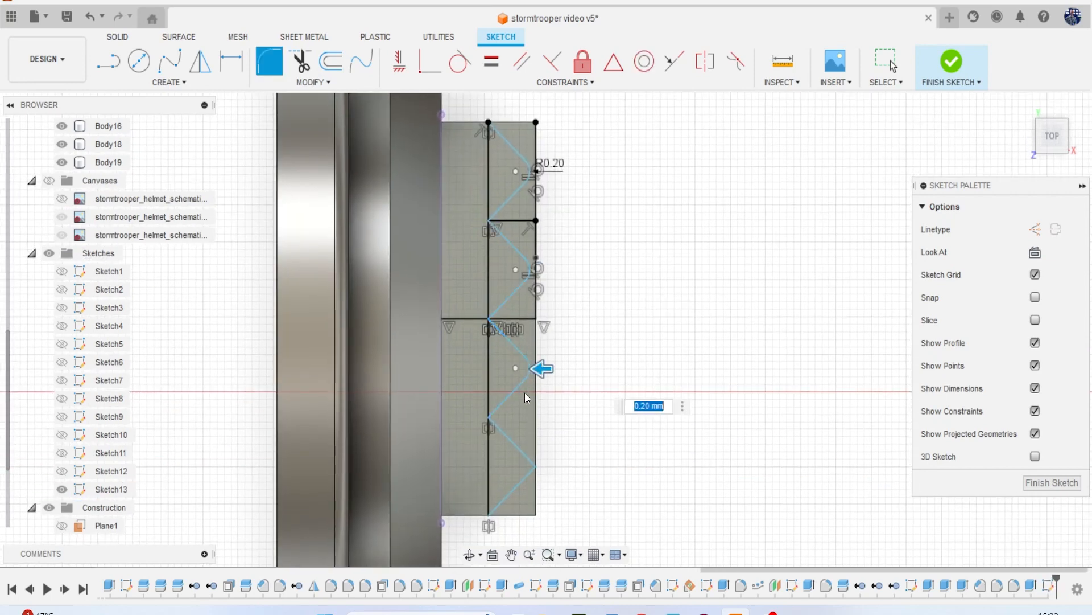
{"action": "left_click", "coordinate": [520, 456]}
{"action": "left_click", "coordinate": [521, 479]}
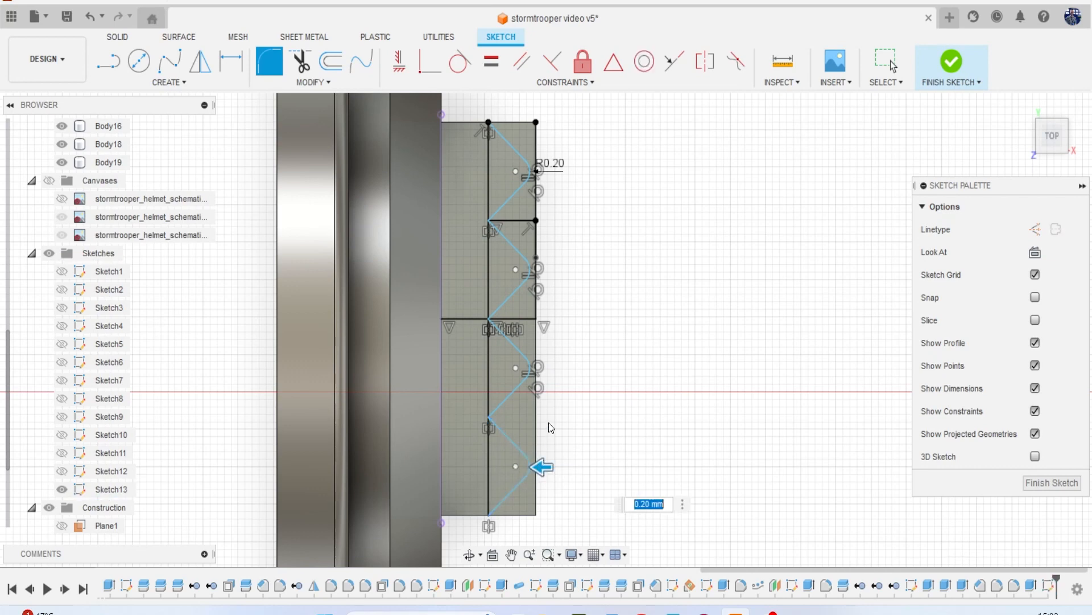
Fillet the three inner valleys between the teeth with a 0.20 mm radius.
{"action": "left_click", "coordinate": [503, 231]}
{"action": "left_click", "coordinate": [508, 203]}
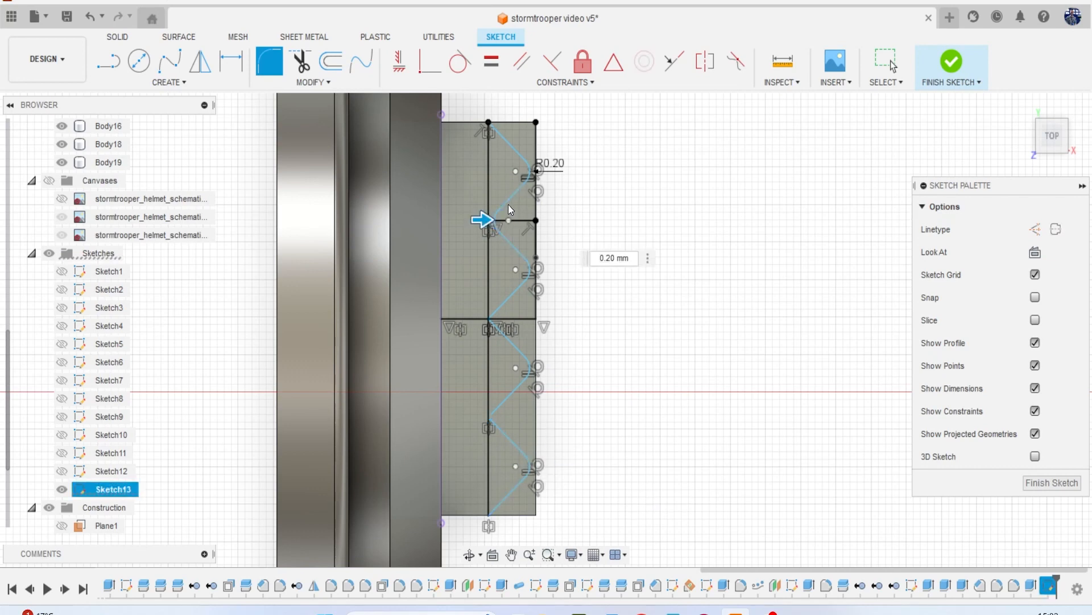
{"action": "left_click", "coordinate": [504, 332]}
{"action": "left_click", "coordinate": [507, 303]}
{"action": "middle_click_drag", "start_coordinate": [515, 318], "coordinate": [515, 262]}
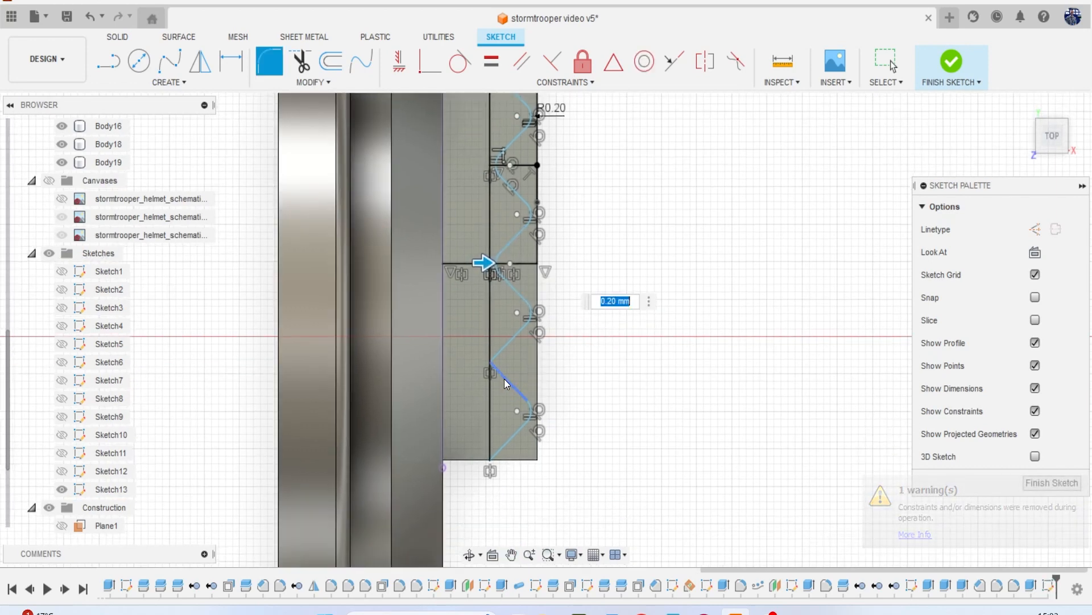
{"action": "left_click", "coordinate": [504, 378]}
{"action": "left_click", "coordinate": [503, 350]}
{"action": "scroll", "coordinate": [525, 341], "scroll_direction": "down", "scroll_amount": 1}
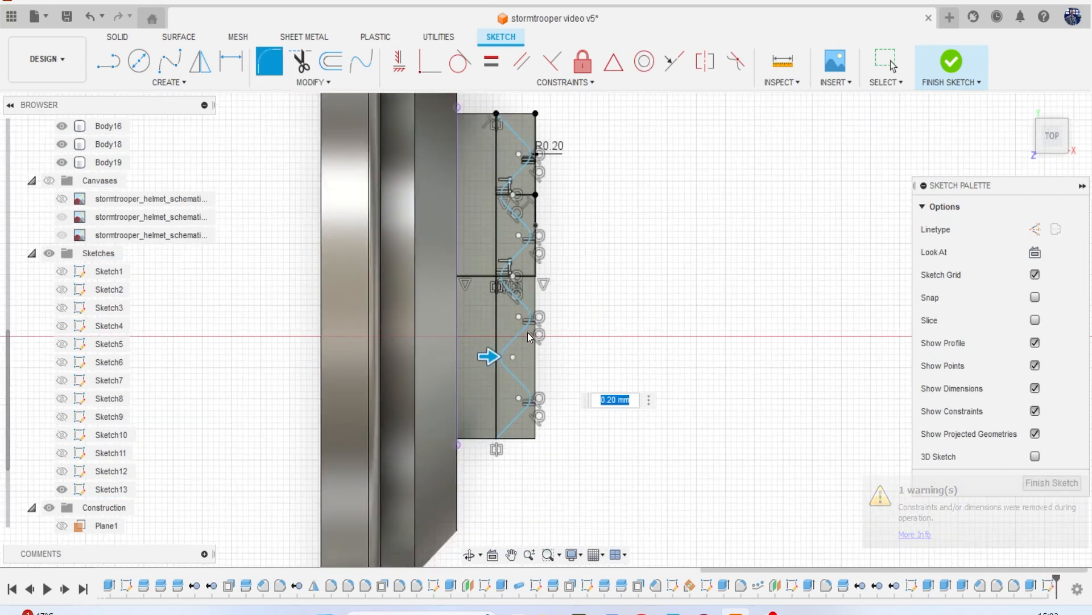
{"action": "middle_click_drag", "start_coordinate": [527, 336], "coordinate": [513, 374]}
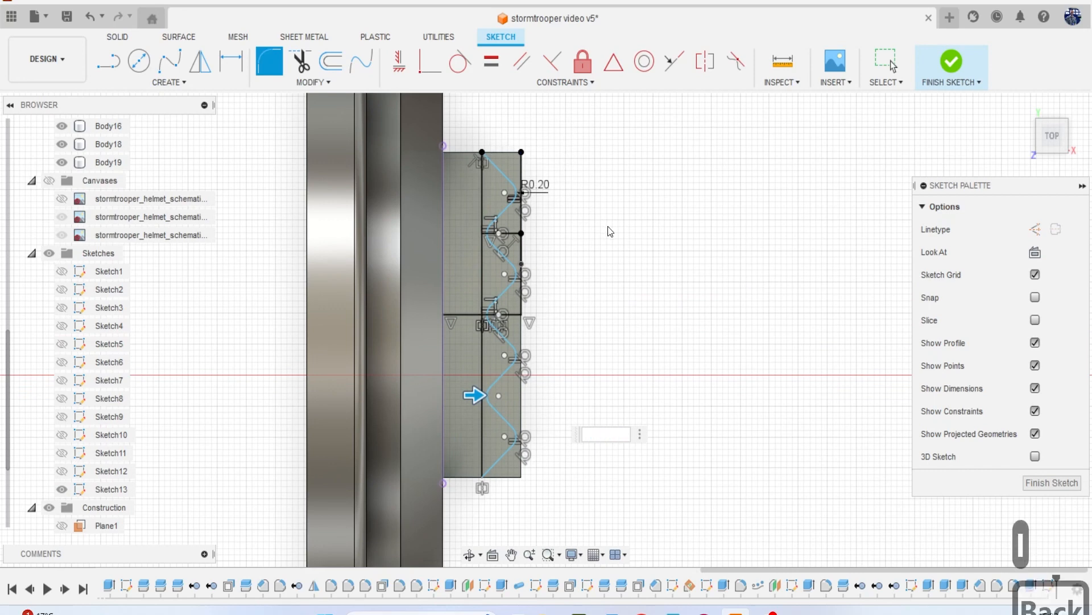
{"action": "key", "text": "Escape"}
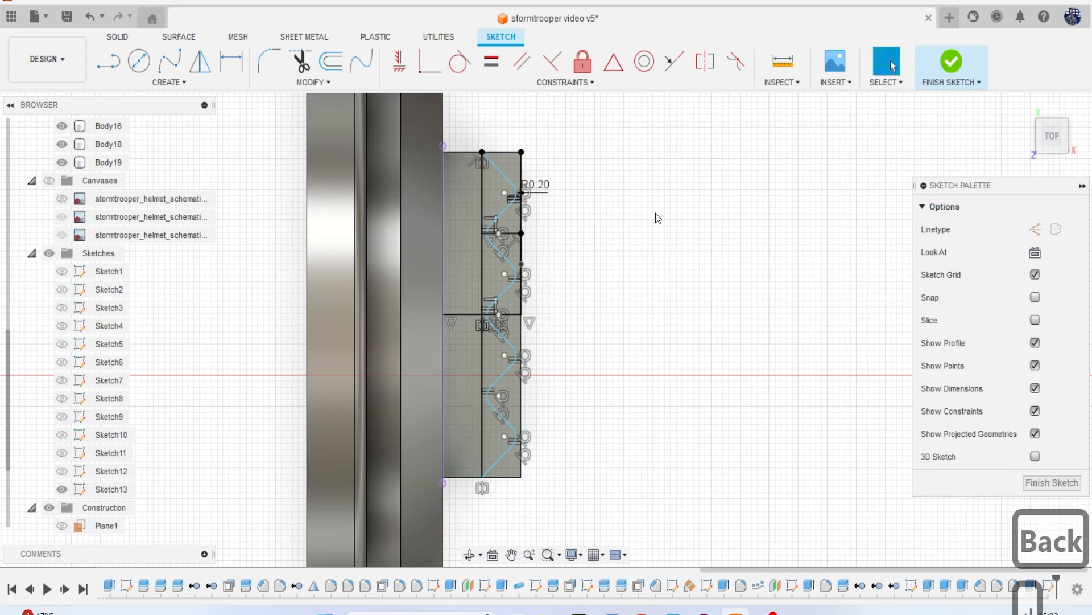
Draw an outline beyond the block's outer side, connecting both ends of the zigzag into a closed cutting region.
{"action": "key", "text": "Return"}
{"action": "left_click", "coordinate": [482, 152]}
{"action": "left_click", "coordinate": [482, 138]}
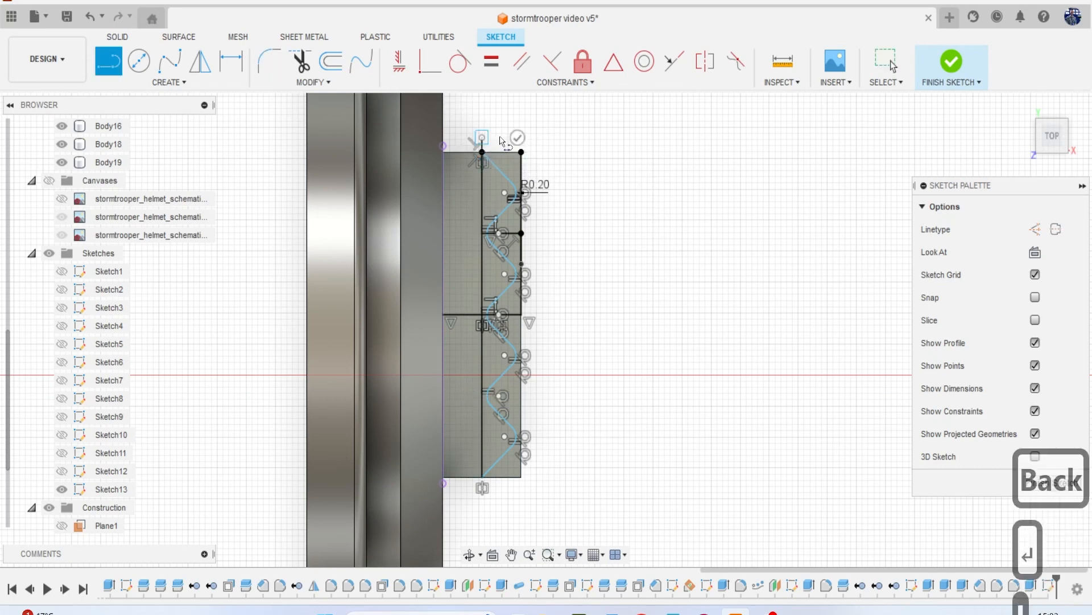
{"action": "left_click", "coordinate": [583, 144]}
{"action": "left_click", "coordinate": [582, 512]}
{"action": "scroll", "coordinate": [486, 494], "scroll_direction": "up", "scroll_amount": 5}
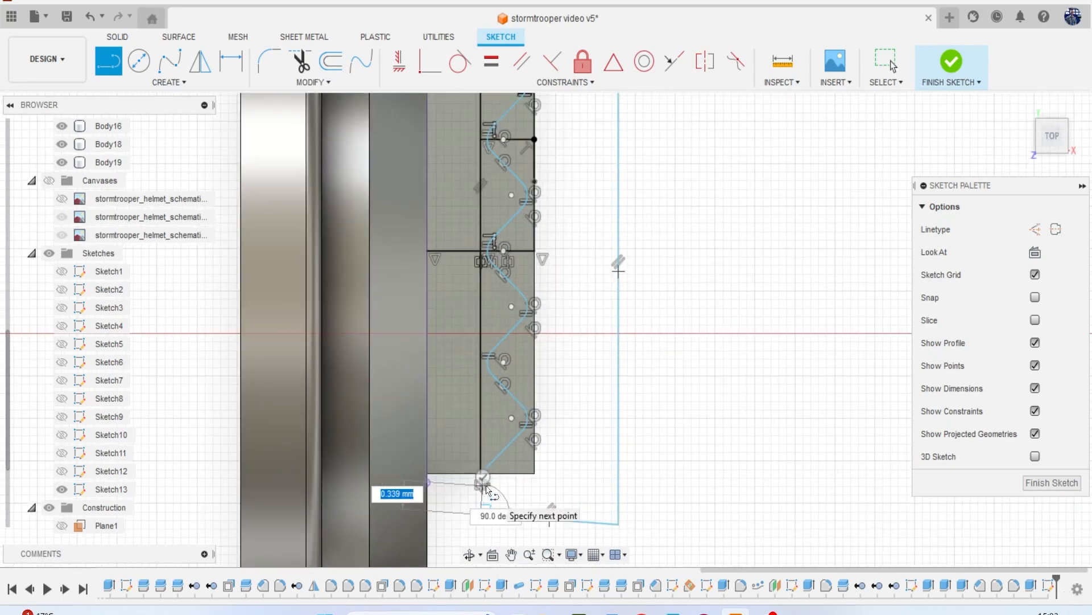
{"action": "left_click", "coordinate": [478, 454]}
{"action": "scroll", "coordinate": [515, 442], "scroll_direction": "down", "scroll_amount": 8}
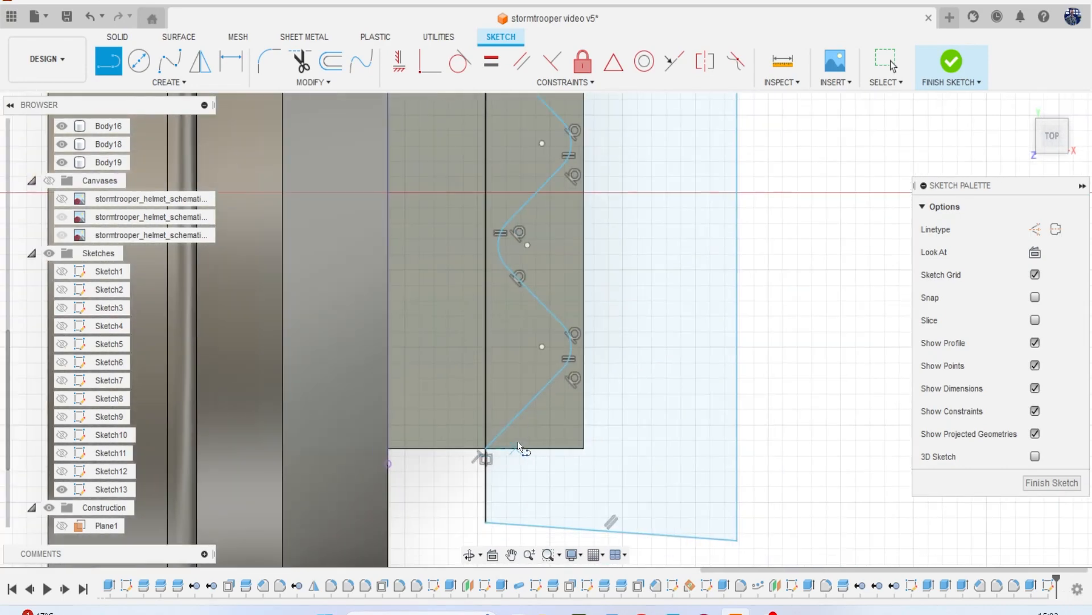
Extrude the region outside the zigzag, including the valleys, through the block as a cut to form the teeth.
{"action": "key", "text": "e"}
{"action": "left_click", "coordinate": [568, 291]}
{"action": "left_click", "coordinate": [528, 244]}
{"action": "left_click", "coordinate": [530, 326]}
{"action": "left_click", "coordinate": [531, 325]}
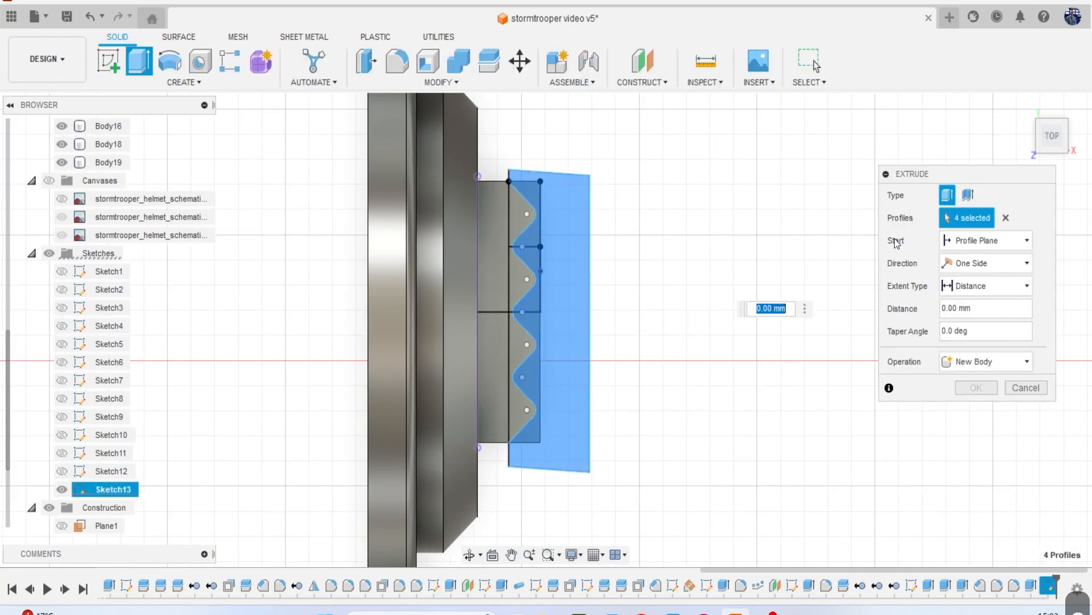
{"action": "left_click_drag", "start_coordinate": [1055, 146], "coordinate": [1050, 114]}
{"action": "middle_click_drag", "start_coordinate": [675, 359], "coordinate": [645, 201]}
{"action": "left_click_drag", "start_coordinate": [499, 194], "coordinate": [519, 370]}
{"action": "left_click", "coordinate": [975, 411]}
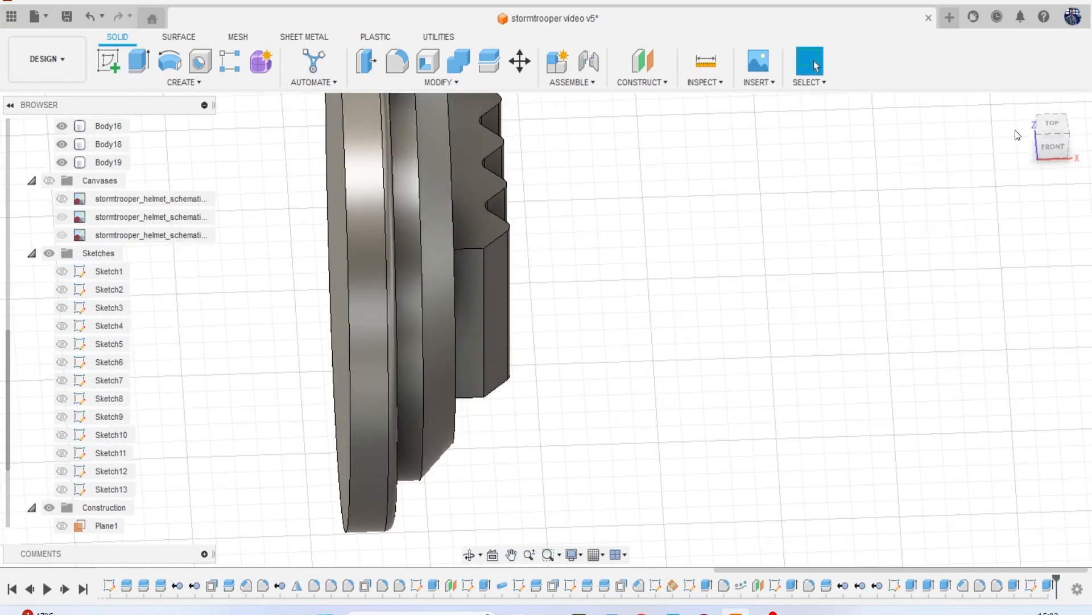
Fillet the edges of the toothed block's top, bottom and two side faces with a 0.1 mm radius.
{"action": "mouse_move", "coordinate": [1038, 138]}
{"action": "left_mouse_down"}
{"action": "mouse_move", "coordinate": [979, 135]}
{"action": "mouse_move", "coordinate": [1024, 149]}
{"action": "left_mouse_up"}
{"action": "left_click", "coordinate": [397, 63]}
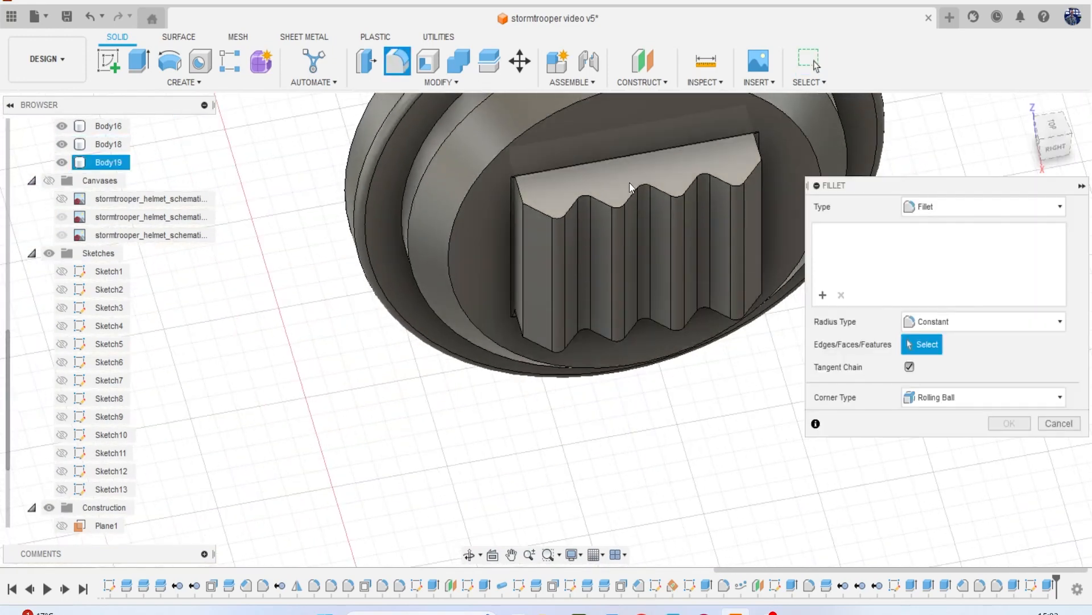
{"action": "left_click", "coordinate": [629, 182]}
{"action": "type", "text": ".1"}
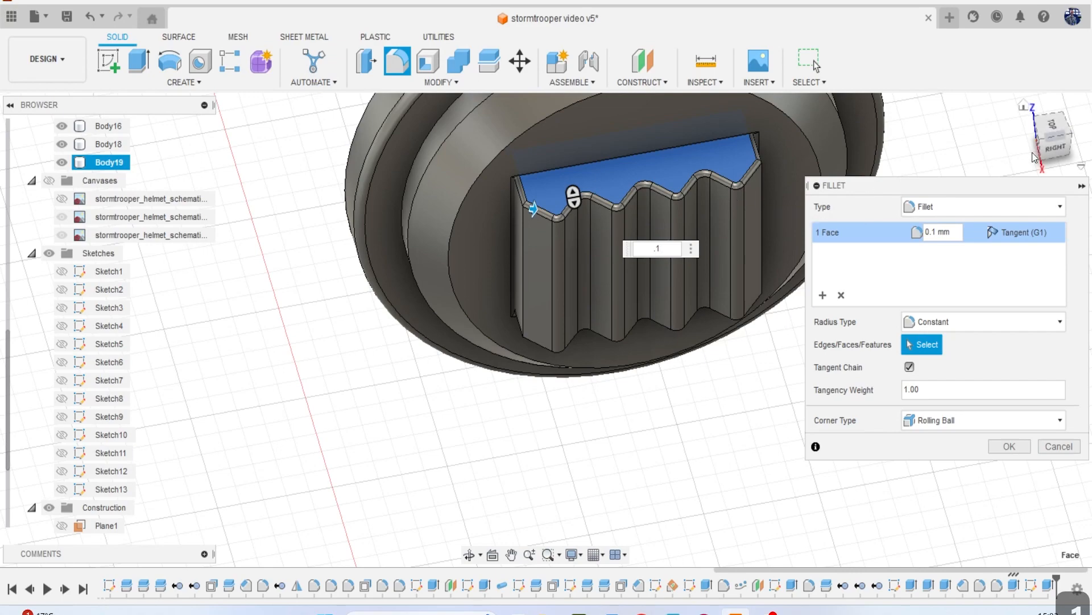
{"action": "left_click_drag", "start_coordinate": [1041, 121], "coordinate": [1045, 80]}
{"action": "left_click", "coordinate": [675, 456]}
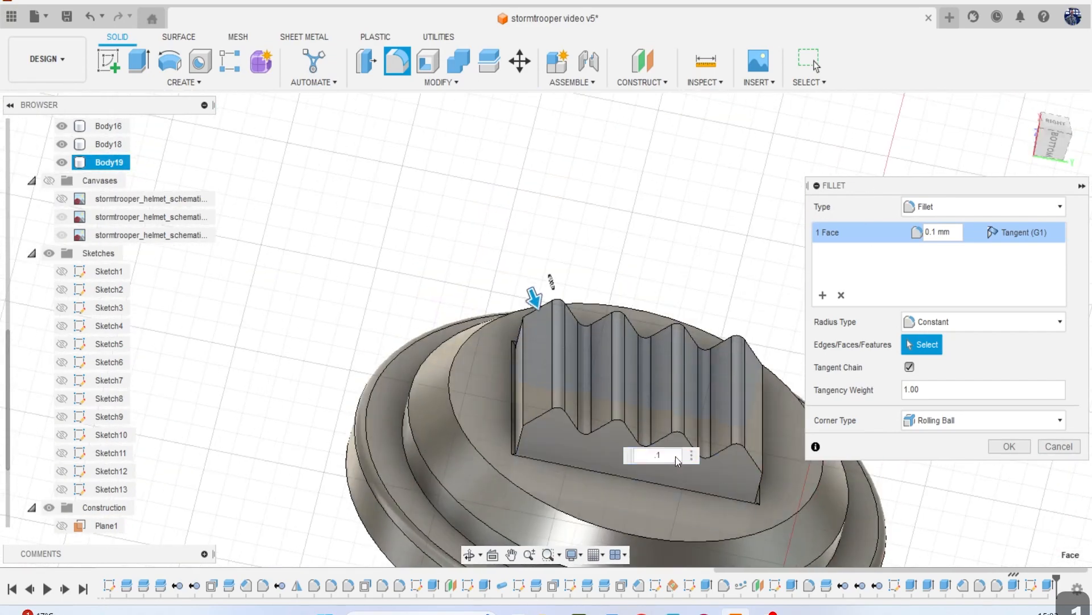
{"action": "left_click", "coordinate": [519, 390]}
{"action": "left_click", "coordinate": [619, 407]}
{"action": "mouse_move", "coordinate": [1055, 150]}
{"action": "left_mouse_down"}
{"action": "mouse_move", "coordinate": [1063, 162]}
{"action": "mouse_move", "coordinate": [856, 188]}
{"action": "left_mouse_up"}
{"action": "left_click", "coordinate": [749, 217]}
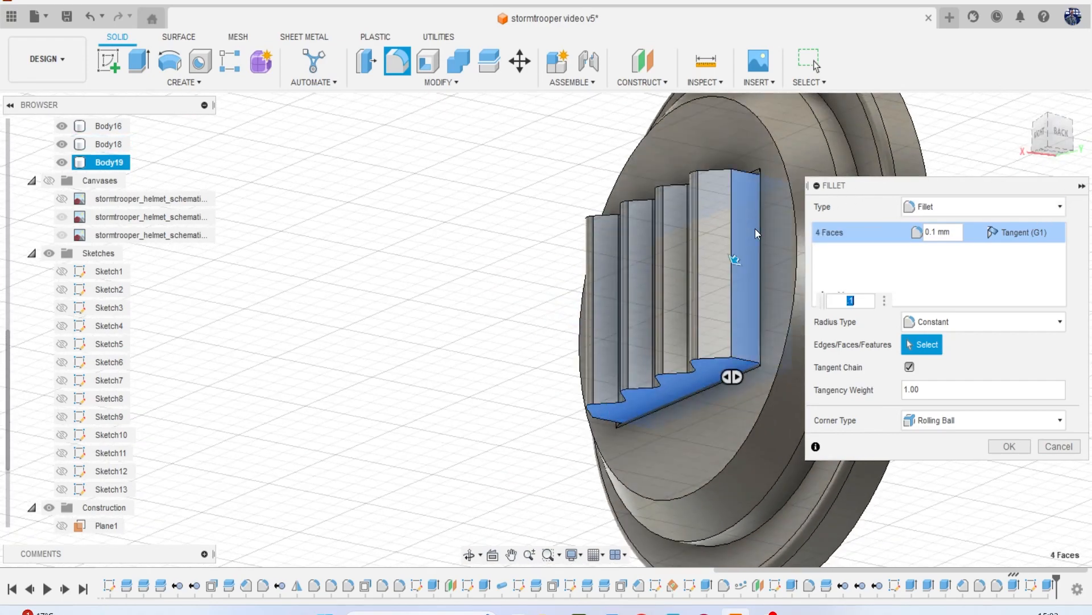
{"action": "left_click", "coordinate": [1013, 446]}
Select the ear cap together with its toothed block and start the Move/Copy command on both bodies, facing the front view.
{"action": "scroll", "coordinate": [954, 347], "scroll_direction": "down", "scroll_amount": 5}
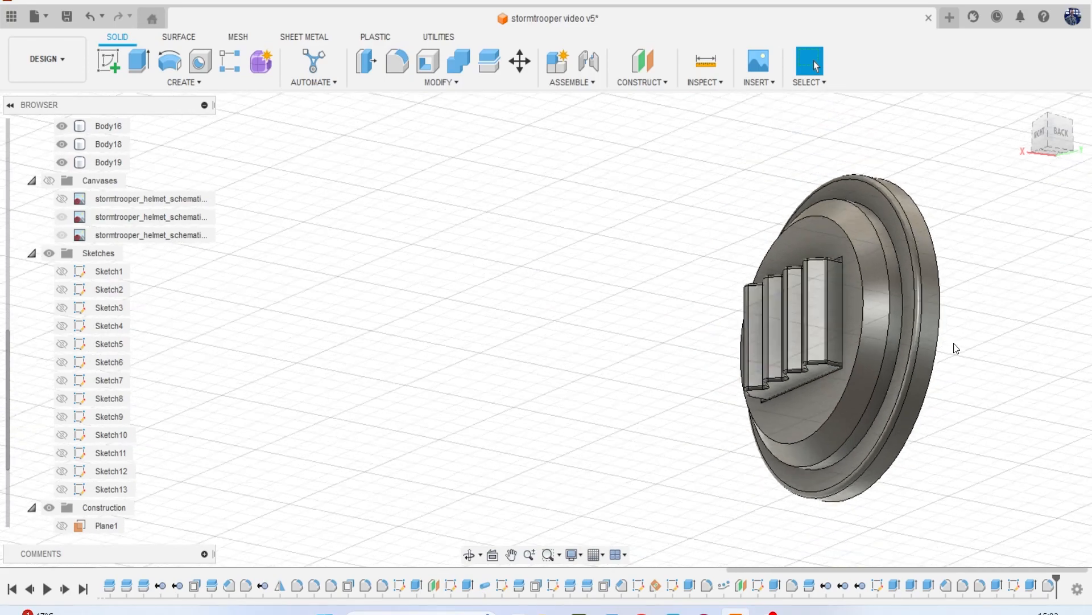
{"action": "left_click", "coordinate": [1059, 140]}
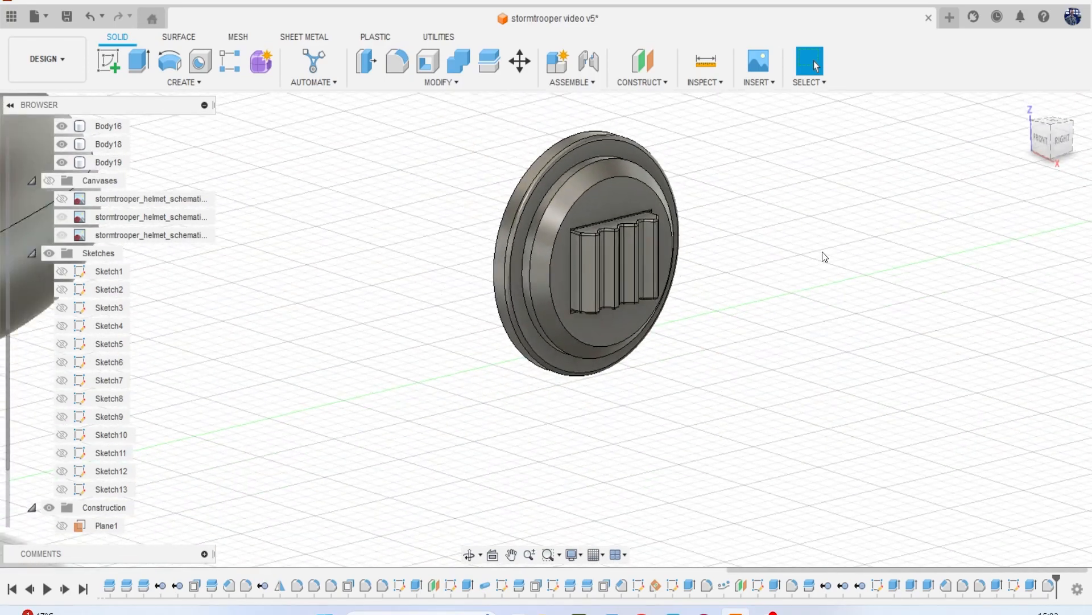
{"action": "scroll", "coordinate": [803, 262], "scroll_direction": "down", "scroll_amount": 3}
{"action": "middle_click_drag", "start_coordinate": [804, 261], "coordinate": [853, 327]}
{"action": "scroll", "coordinate": [854, 329], "scroll_direction": "down", "scroll_amount": 1}
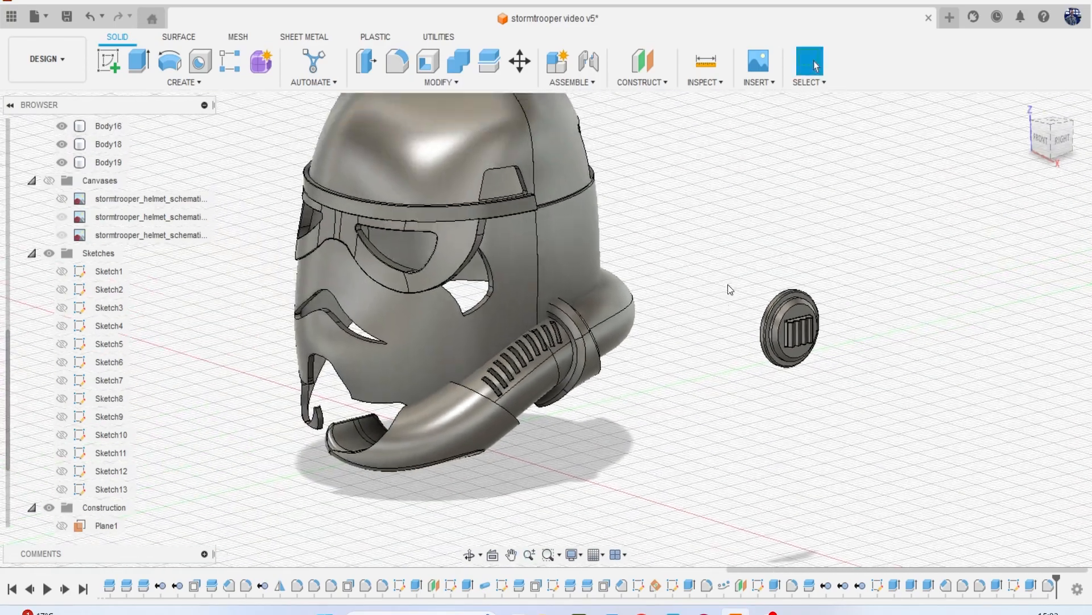
{"action": "left_click_drag", "start_coordinate": [819, 357], "coordinate": [752, 260]}
{"action": "right_click", "coordinate": [767, 223]}
{"action": "left_click", "coordinate": [732, 245]}
{"action": "left_click", "coordinate": [1042, 138]}
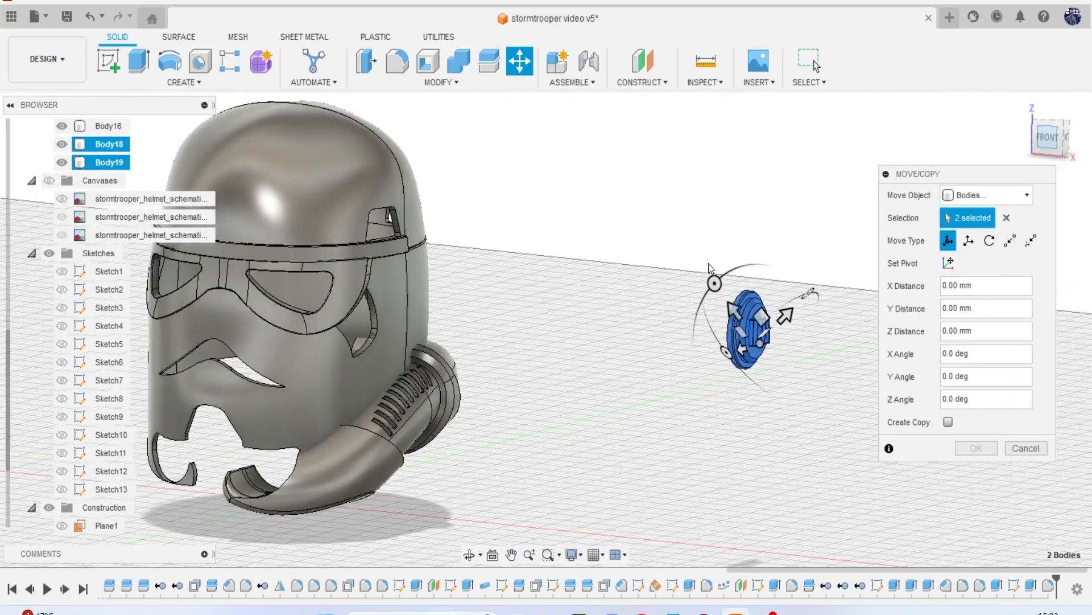
{"action": "middle_click_drag", "start_coordinate": [673, 306], "coordinate": [756, 265]}
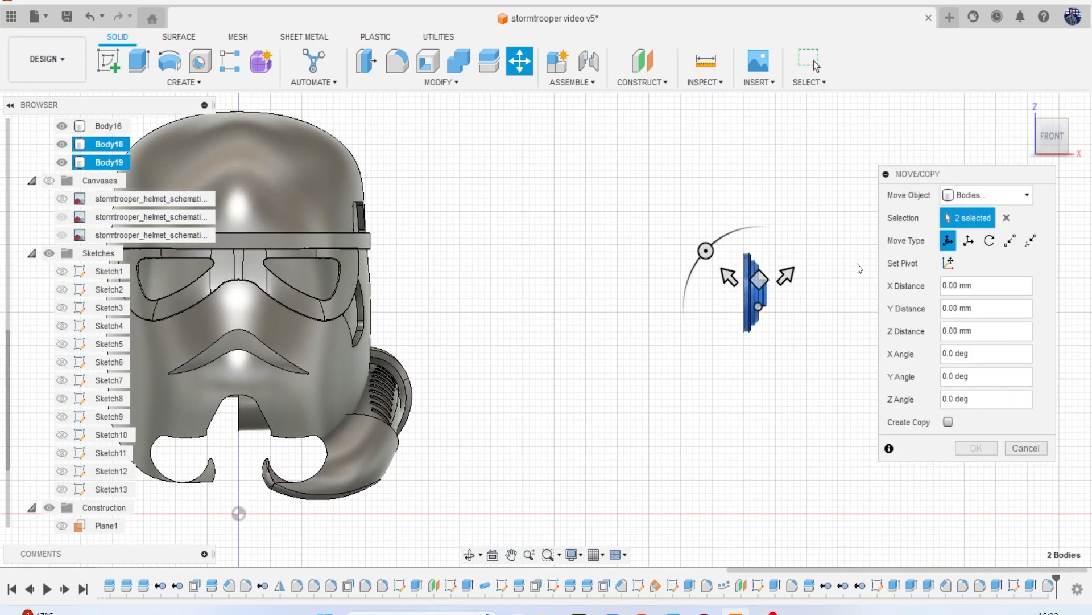
Set the move pivot at the middle of the ear cap's flat back face.
{"action": "left_click", "coordinate": [948, 259]}
{"action": "left_click", "coordinate": [755, 292]}
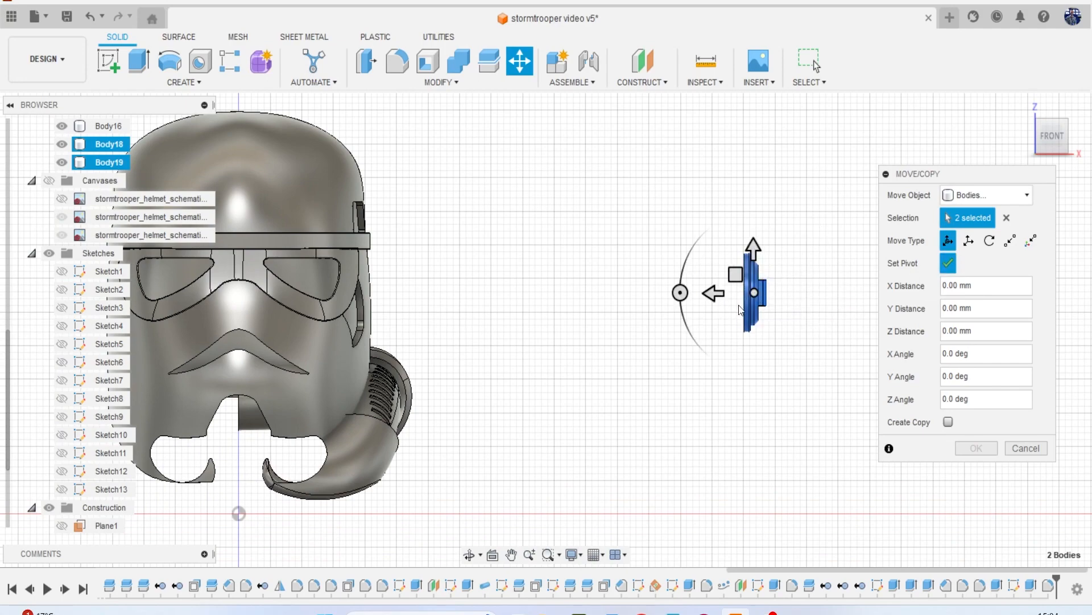
{"action": "scroll", "coordinate": [739, 310], "scroll_direction": "up", "scroll_amount": 2}
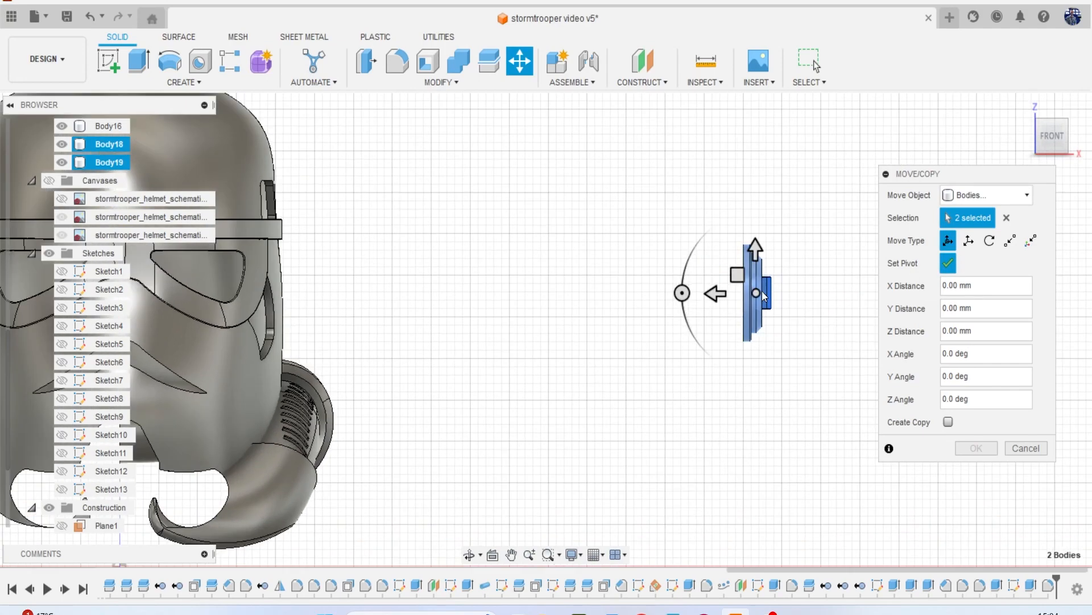
{"action": "left_click", "coordinate": [948, 264]}
{"action": "scroll", "coordinate": [757, 295], "scroll_direction": "up", "scroll_amount": 3}
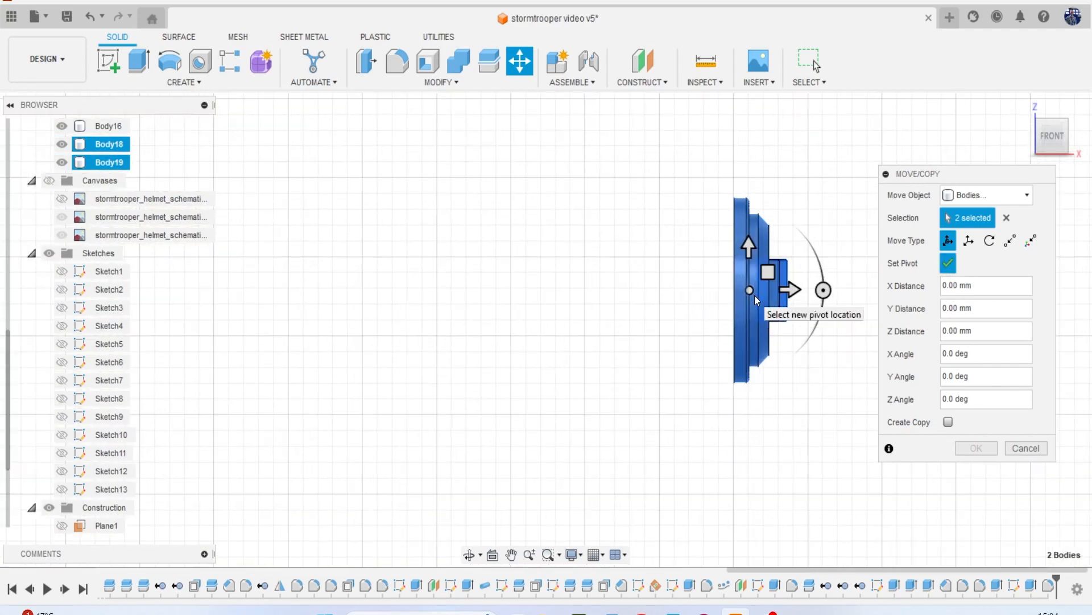
{"action": "left_click", "coordinate": [735, 291]}
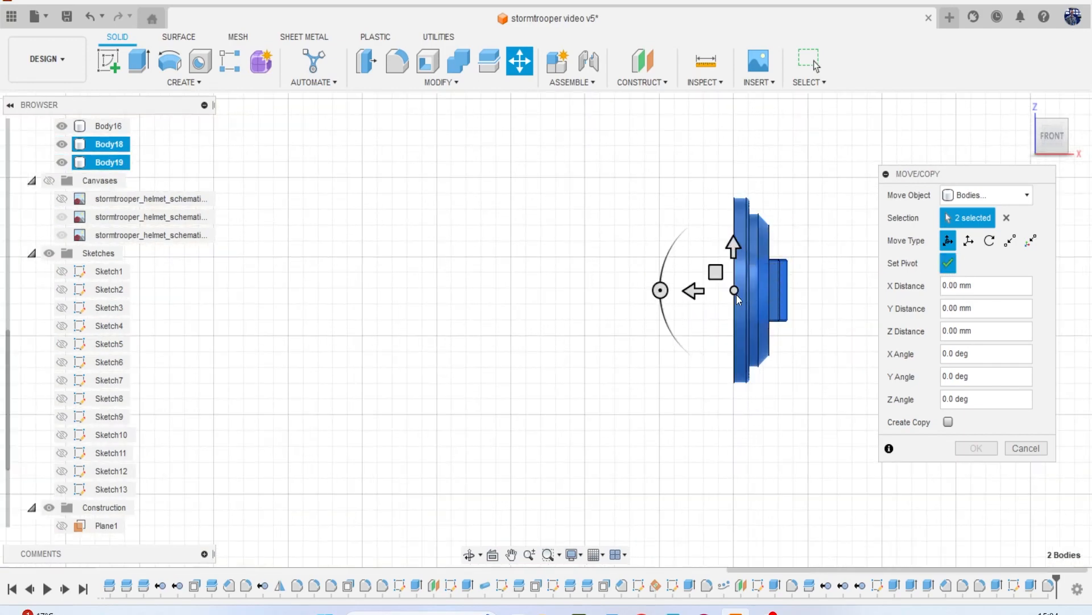
{"action": "left_click", "coordinate": [948, 263]}
Move the ear cap about 59 mm toward the helmet against its side, using the reference canvases for alignment, then hide the canvases.
{"action": "scroll", "coordinate": [765, 316], "scroll_direction": "down", "scroll_amount": 5}
{"action": "left_click_drag", "start_coordinate": [687, 321], "coordinate": [426, 322]}
{"action": "scroll", "coordinate": [405, 323], "scroll_direction": "up", "scroll_amount": 4}
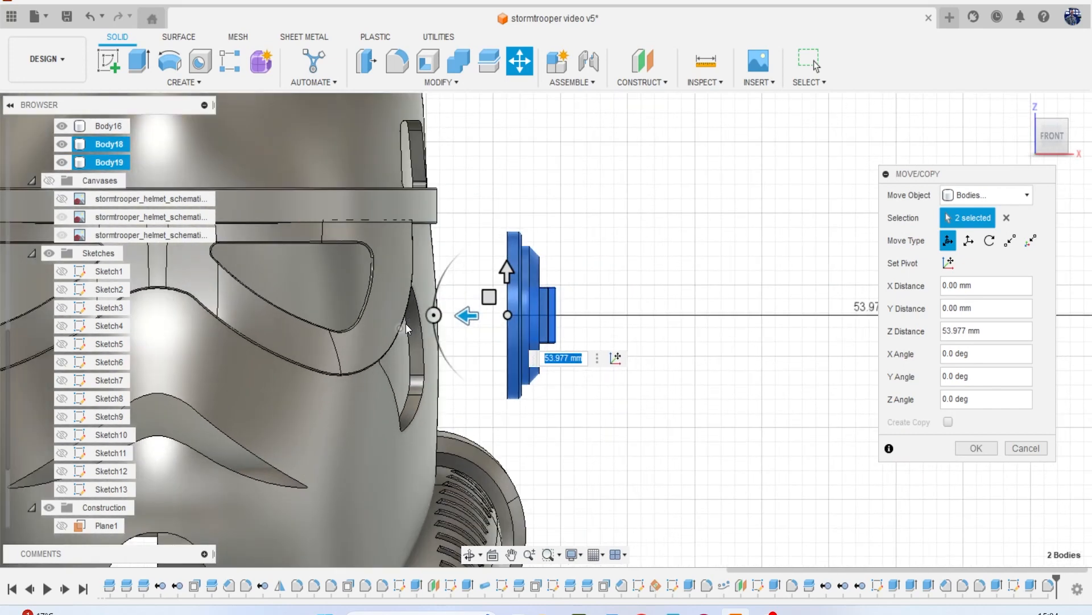
{"action": "scroll", "coordinate": [405, 323], "scroll_direction": "up", "scroll_amount": 2}
{"action": "left_click_drag", "start_coordinate": [490, 314], "coordinate": [399, 327]}
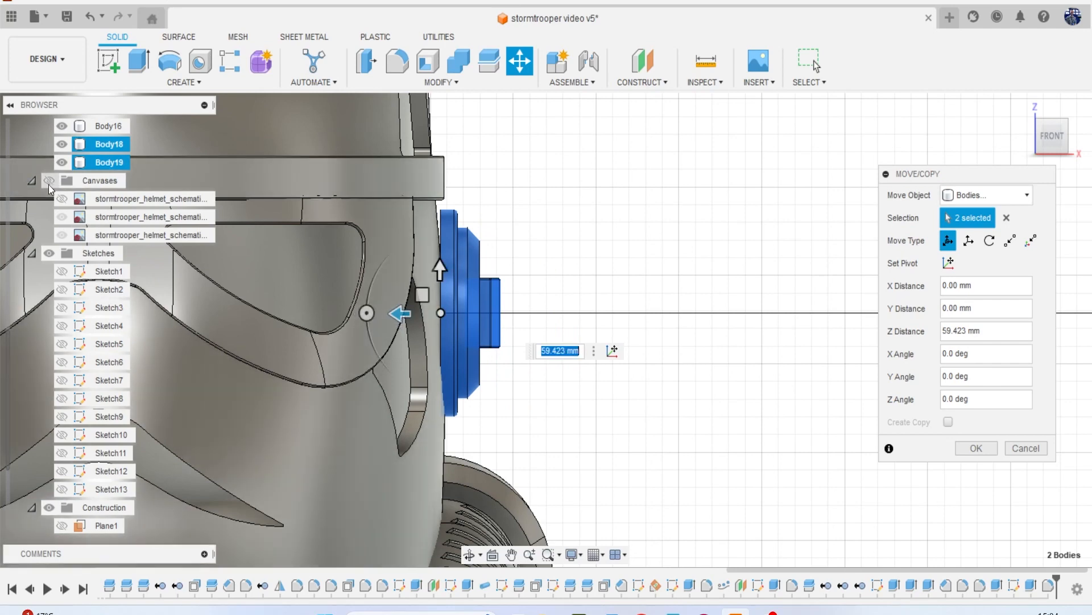
{"action": "left_click", "coordinate": [49, 181]}
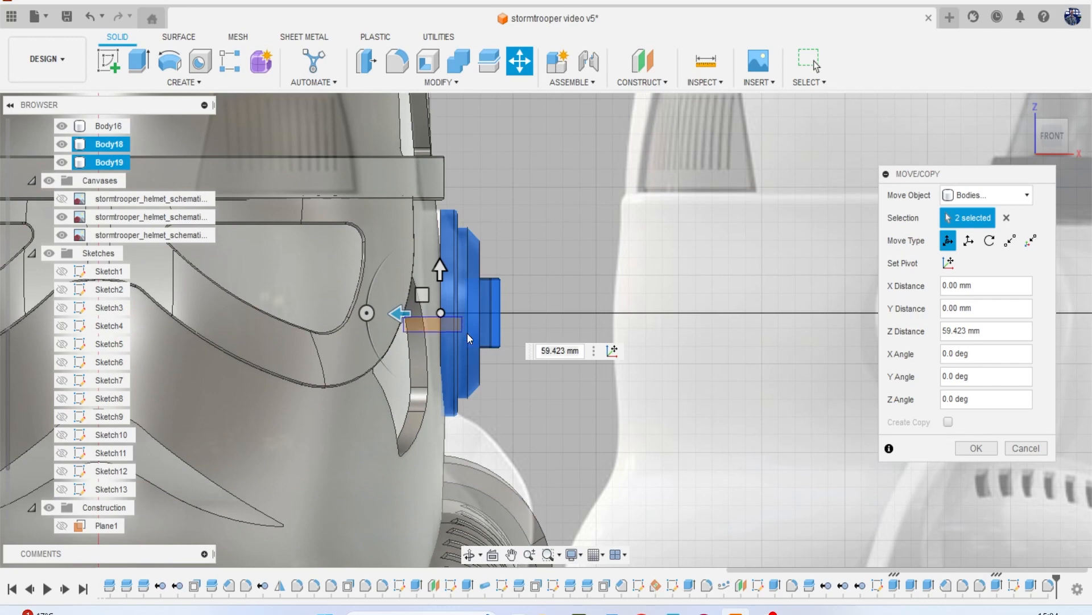
{"action": "mouse_move", "coordinate": [402, 326]}
{"action": "left_mouse_down"}
{"action": "mouse_move", "coordinate": [455, 319]}
{"action": "mouse_move", "coordinate": [375, 323]}
{"action": "mouse_move", "coordinate": [394, 323]}
{"action": "left_mouse_up"}
{"action": "left_click", "coordinate": [969, 448]}
{"action": "scroll", "coordinate": [772, 343], "scroll_direction": "down", "scroll_amount": 3}
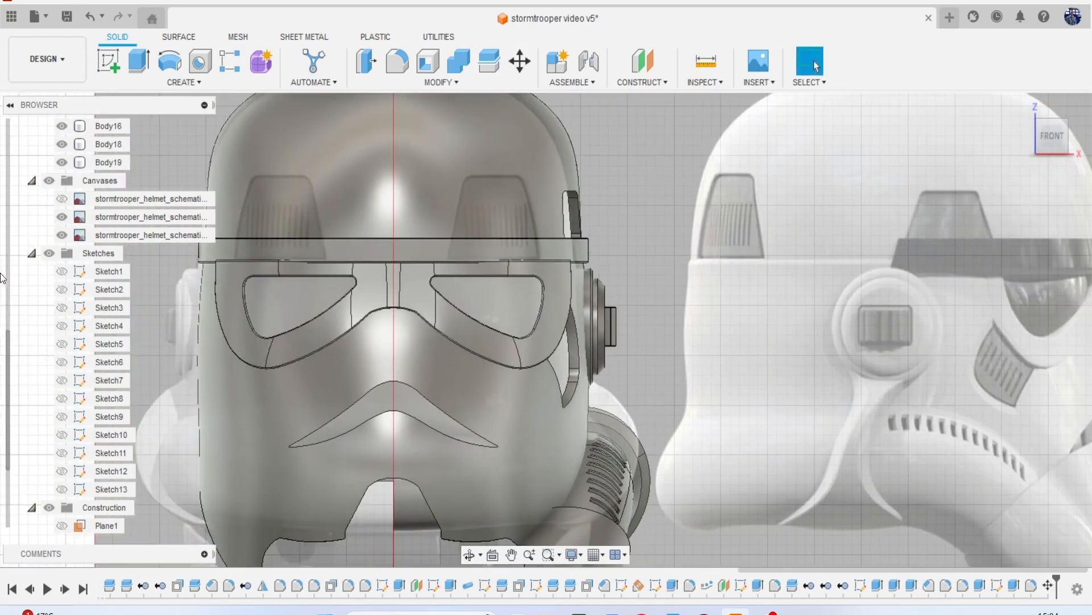
{"action": "left_click", "coordinate": [49, 180]}
Offset the ear cap's flat back face by -2.645 mm with Press Pull to extend it into the helmet wall.
{"action": "scroll", "coordinate": [627, 302], "scroll_direction": "down", "scroll_amount": 2}
{"action": "left_click_drag", "start_coordinate": [1046, 149], "coordinate": [891, 147]}
{"action": "middle_click_drag", "start_coordinate": [986, 265], "coordinate": [1087, 249]}
{"action": "scroll", "coordinate": [576, 306], "scroll_direction": "up", "scroll_amount": 10}
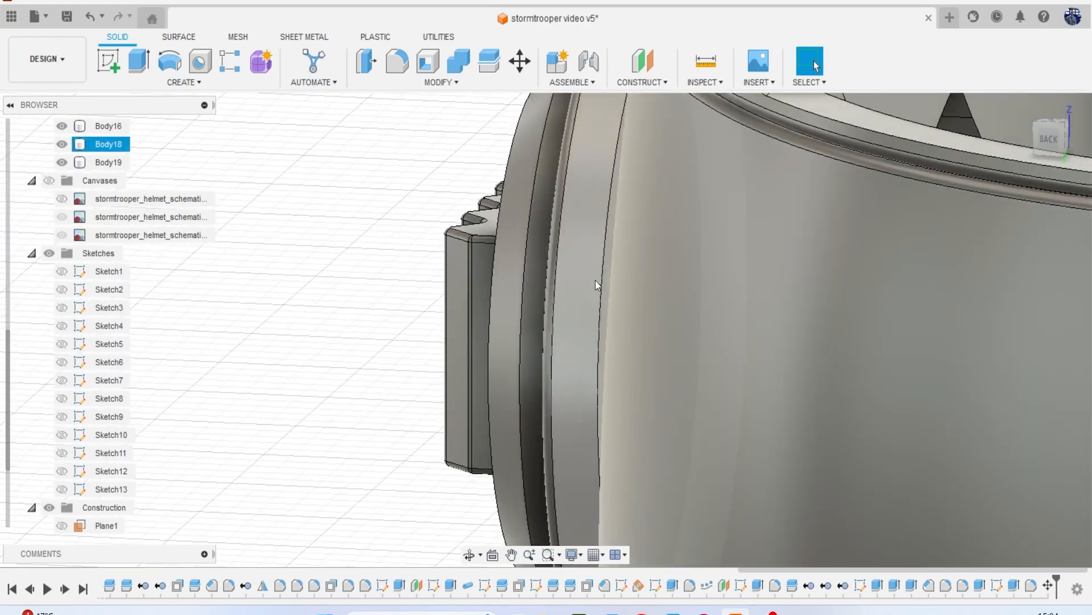
{"action": "scroll", "coordinate": [595, 280], "scroll_direction": "up", "scroll_amount": 2}
{"action": "left_click", "coordinate": [371, 61]}
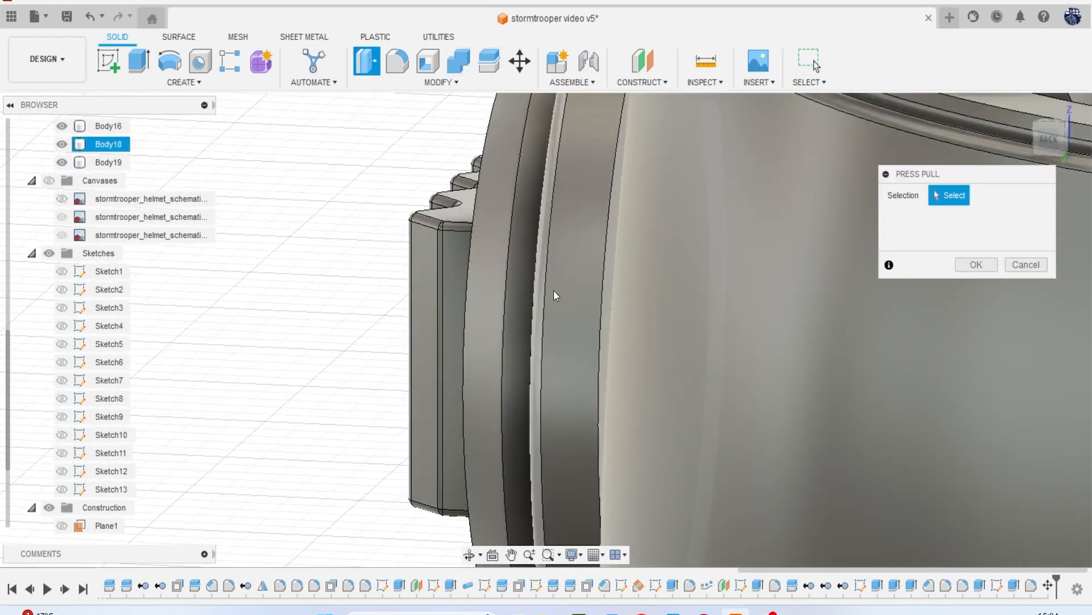
{"action": "left_click", "coordinate": [607, 285]}
{"action": "scroll", "coordinate": [612, 302], "scroll_direction": "down", "scroll_amount": 3}
{"action": "left_click_drag", "start_coordinate": [623, 293], "coordinate": [631, 293]}
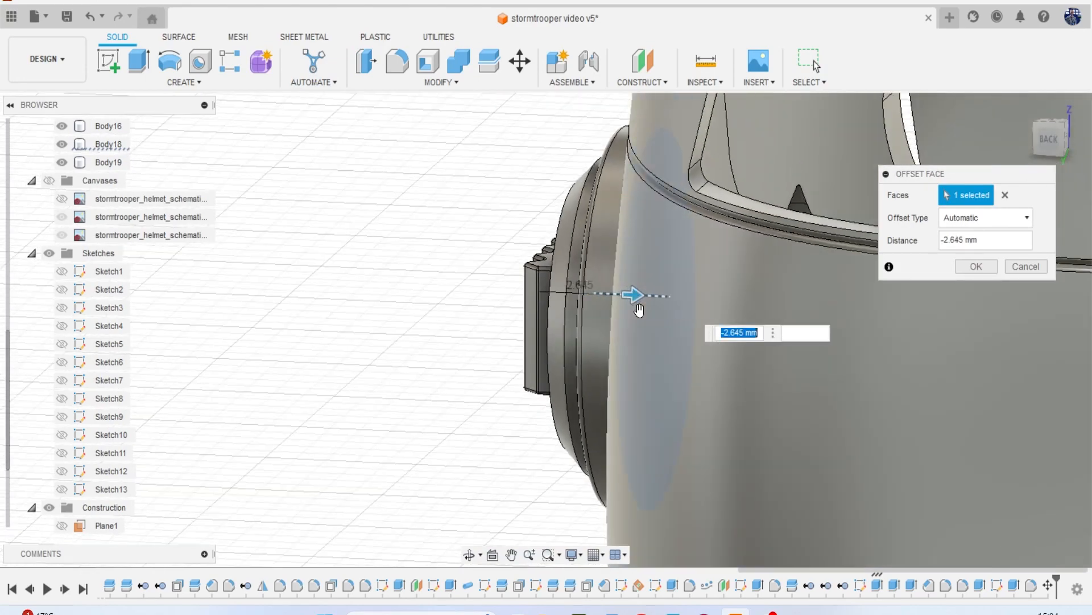
{"action": "scroll", "coordinate": [639, 311], "scroll_direction": "down", "scroll_amount": 3}
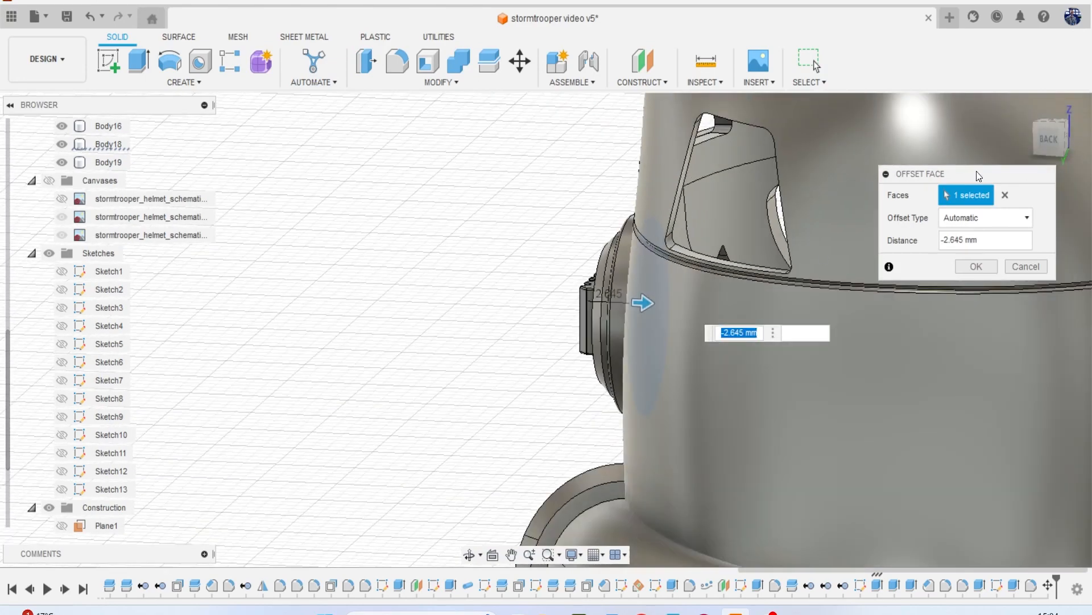
{"action": "left_click", "coordinate": [969, 267]}
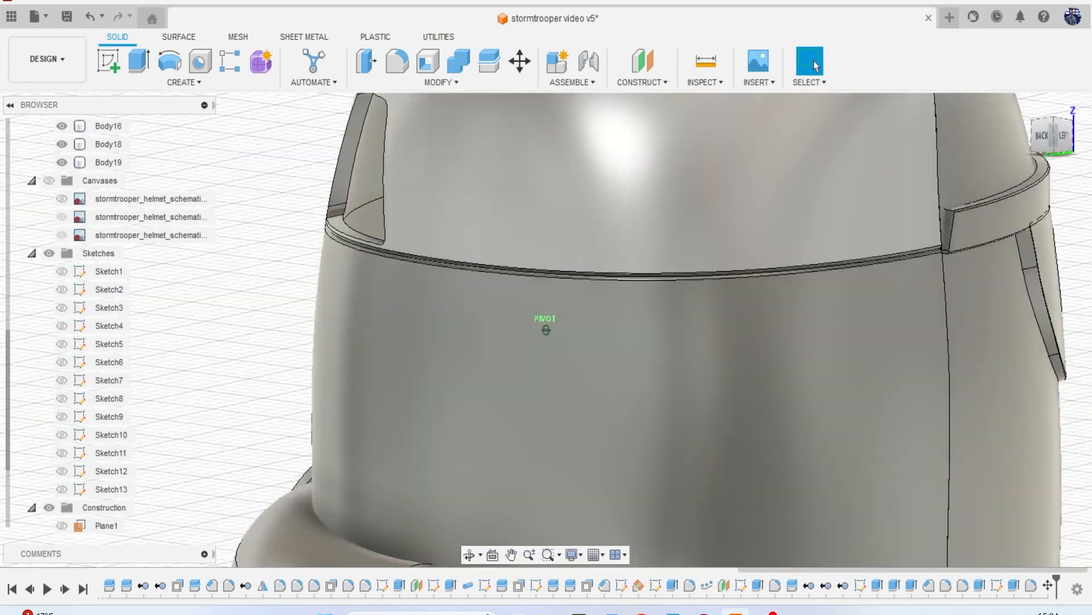
Examine from the inside, the side and the front how the ear cap sits in the helmet wall.
{"action": "middle_click_drag", "start_coordinate": [546, 330], "coordinate": [946, 261], "text": "shift"}
{"action": "middle_click_drag", "start_coordinate": [814, 320], "coordinate": [1018, 520]}
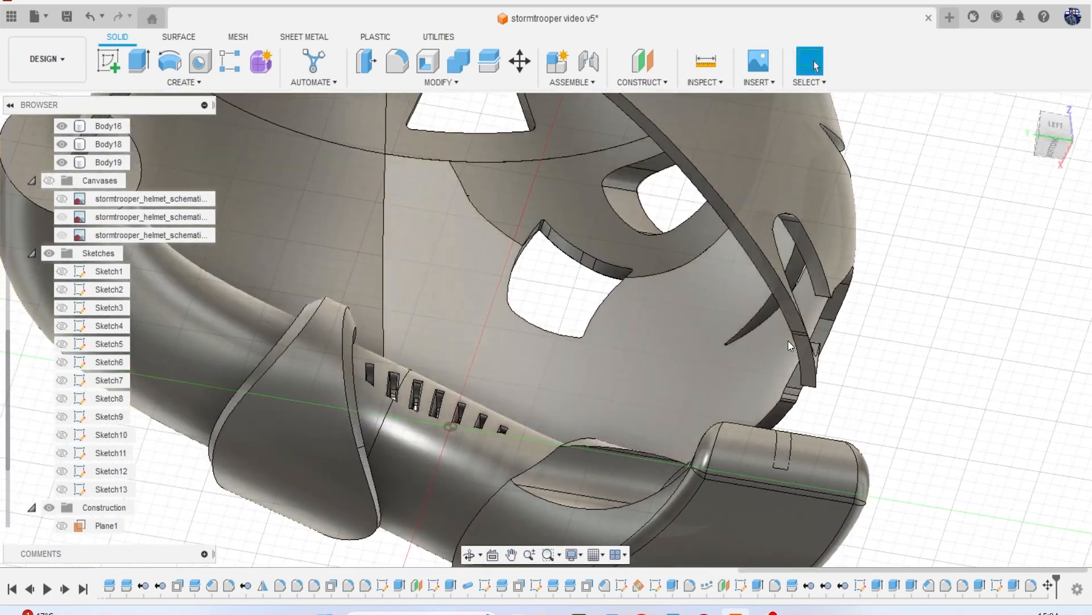
{"action": "middle_click_drag", "start_coordinate": [787, 341], "coordinate": [893, 472]}
{"action": "left_click_drag", "start_coordinate": [1042, 140], "coordinate": [1084, 146]}
{"action": "middle_click_drag", "start_coordinate": [740, 309], "coordinate": [718, 181]}
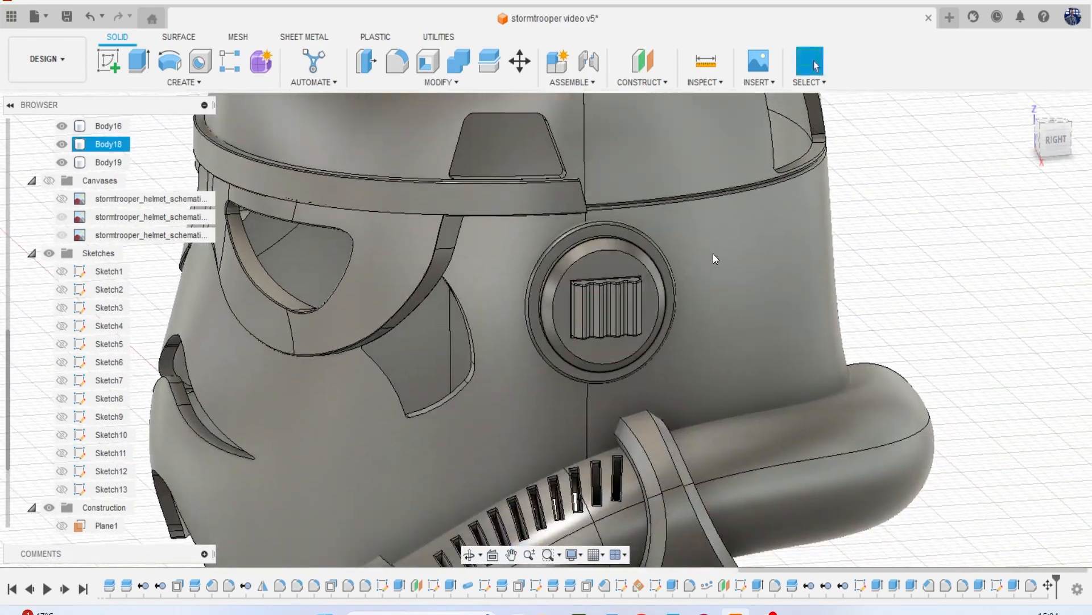
{"action": "left_click_drag", "start_coordinate": [1047, 135], "coordinate": [1075, 140]}
{"action": "scroll", "coordinate": [729, 346], "scroll_direction": "down", "scroll_amount": 4}
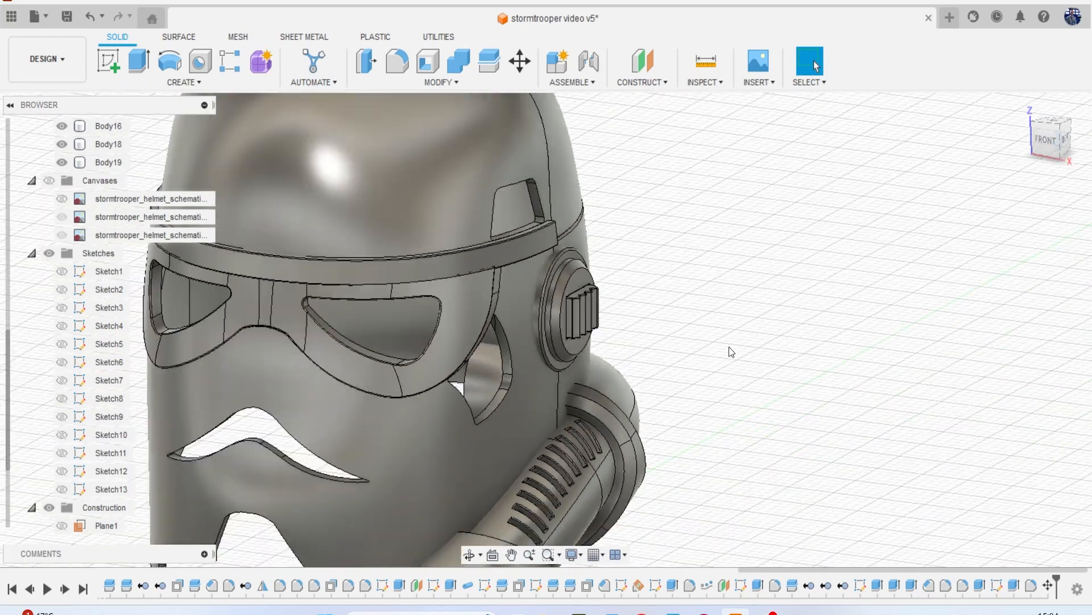
{"action": "middle_click_drag", "start_coordinate": [695, 344], "coordinate": [710, 225]}
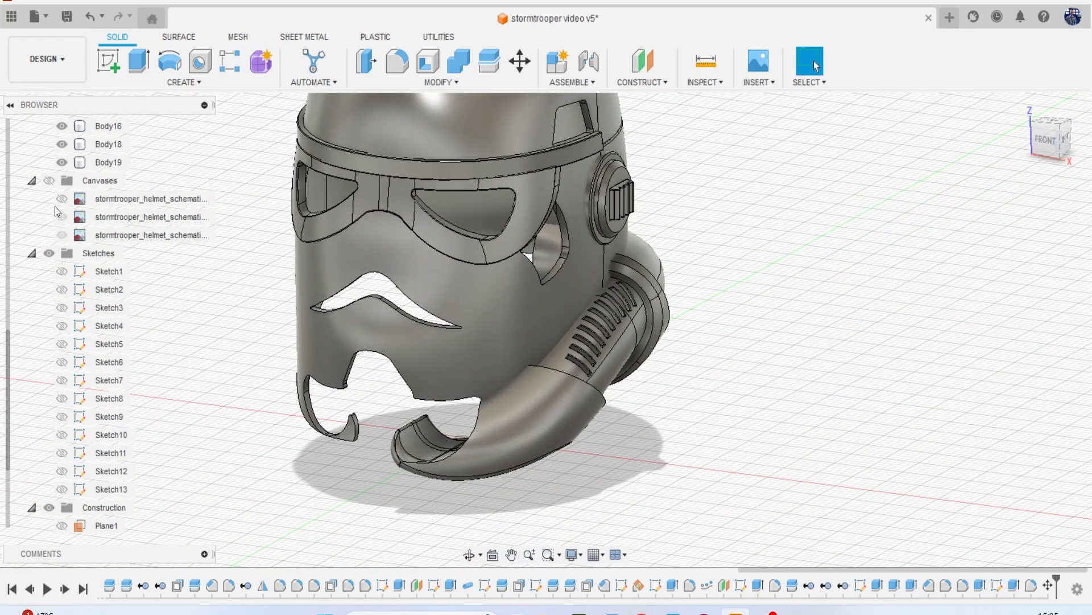
Compare the helmet and ear cap with the reference canvases from the right side, then hide the canvases again.
{"action": "left_click", "coordinate": [52, 181]}
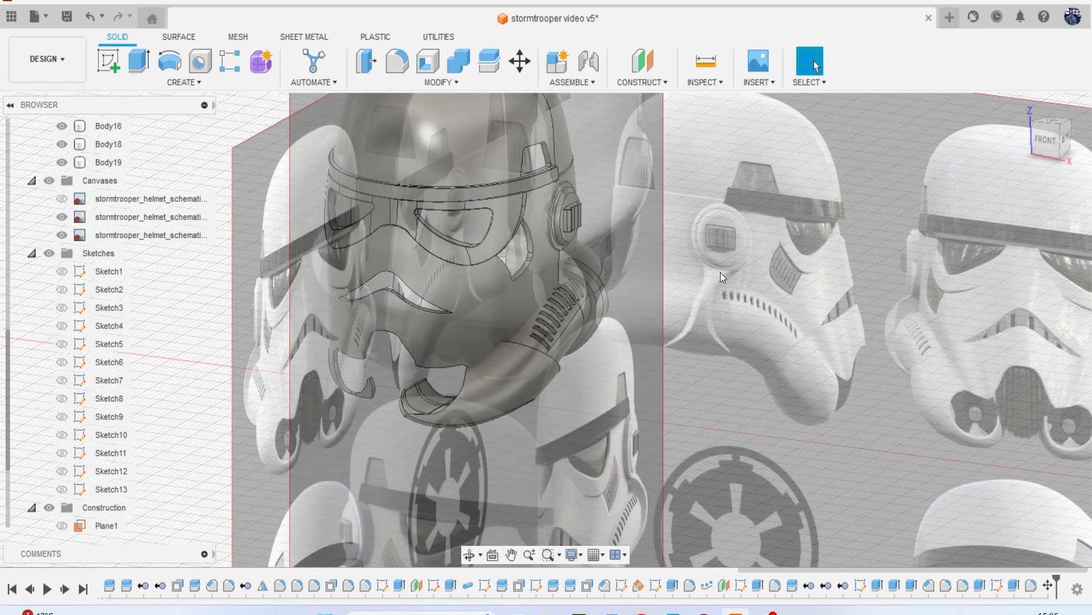
{"action": "left_click", "coordinate": [1066, 142]}
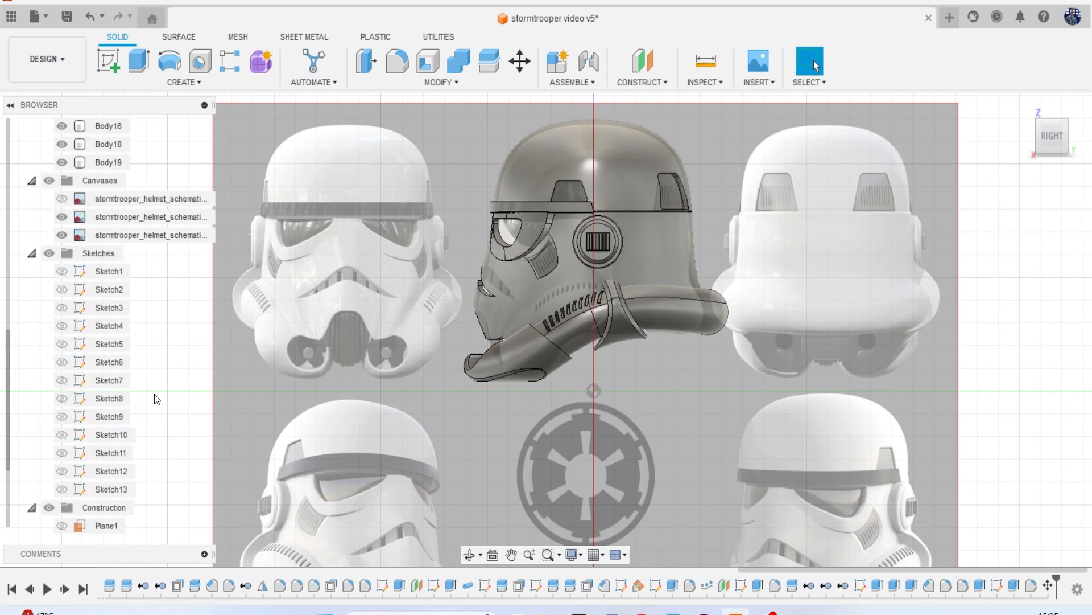
{"action": "scroll", "coordinate": [89, 489], "scroll_direction": "down", "scroll_amount": 2}
{"action": "left_click", "coordinate": [64, 507]}
{"action": "left_click", "coordinate": [64, 507]}
{"action": "left_click_drag", "start_coordinate": [1063, 139], "coordinate": [1089, 147]}
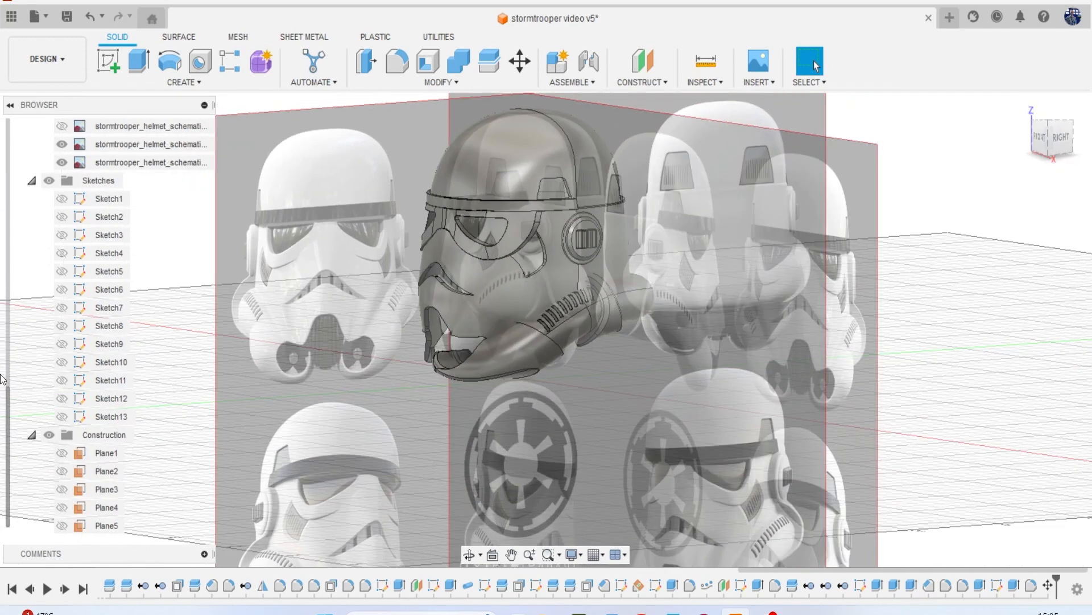
{"action": "scroll", "coordinate": [85, 141], "scroll_direction": "up", "scroll_amount": 1}
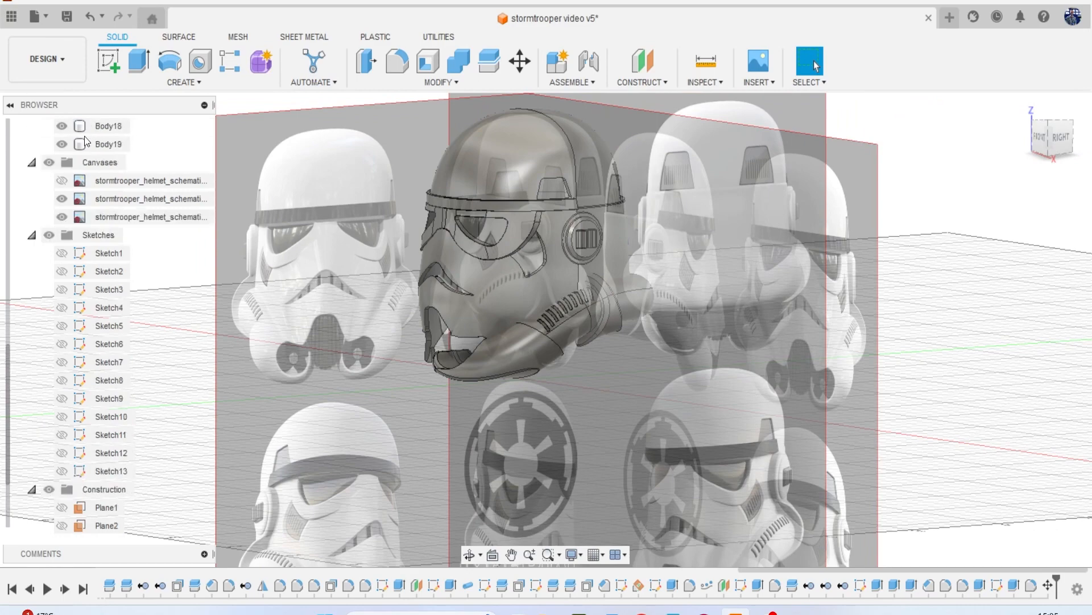
{"action": "left_click", "coordinate": [48, 163]}
Show the upright construction plane Plane3 beside the helmet's right side and create a new sketch on it.
{"action": "scroll", "coordinate": [49, 495], "scroll_direction": "down", "scroll_amount": 1}
{"action": "left_click", "coordinate": [59, 511]}
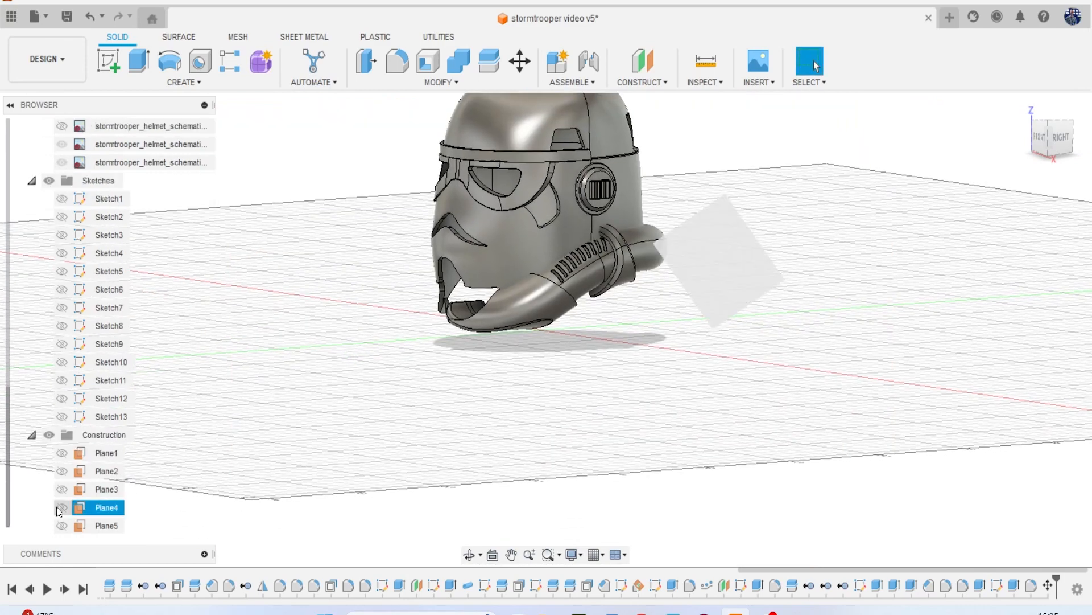
{"action": "left_click", "coordinate": [60, 508]}
{"action": "left_click", "coordinate": [61, 490]}
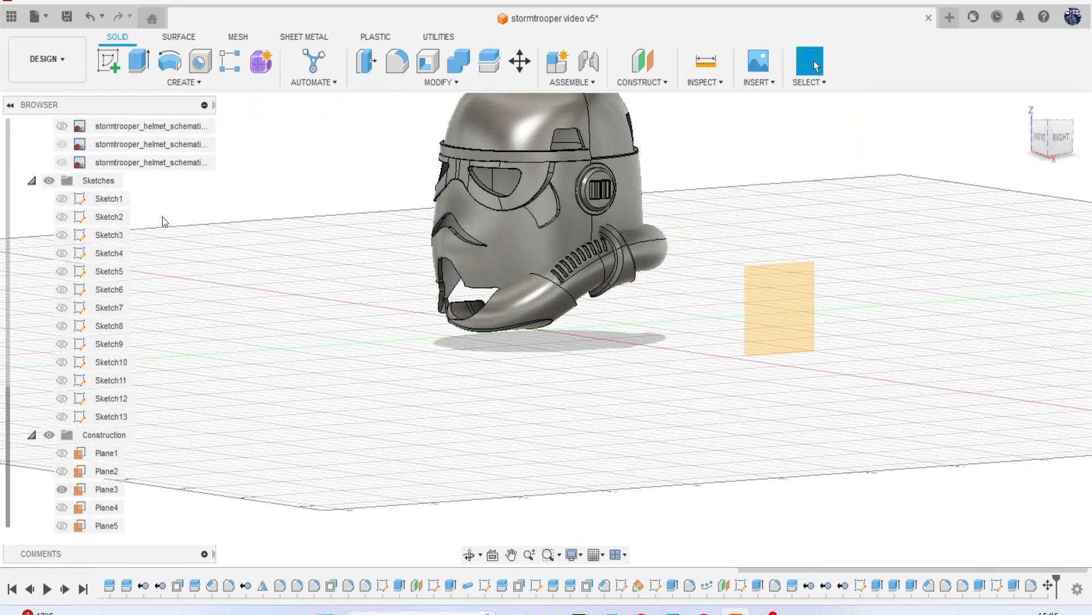
{"action": "left_click", "coordinate": [106, 59]}
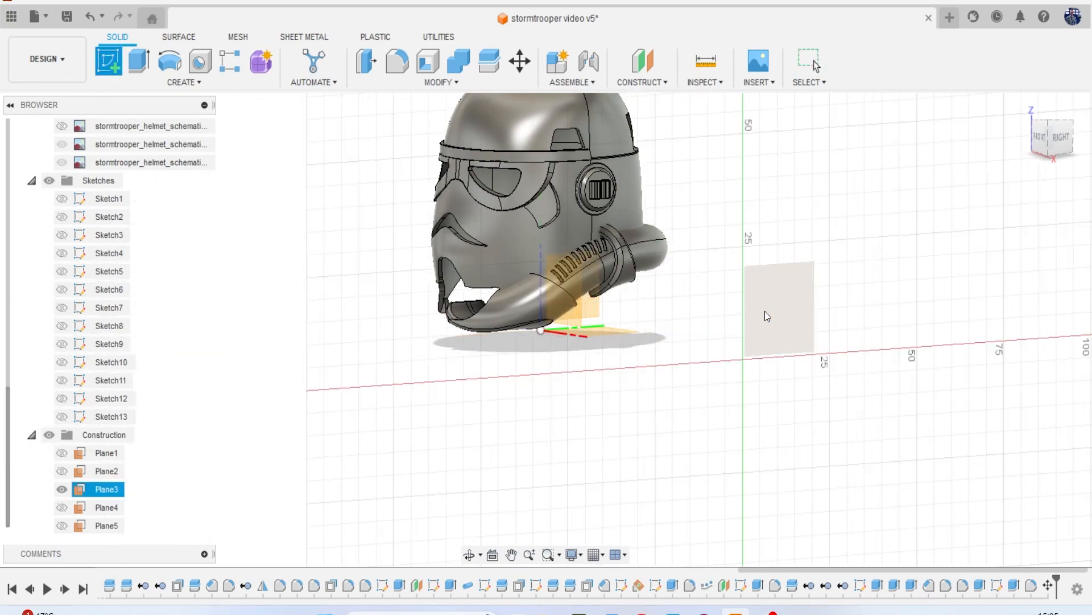
{"action": "left_click", "coordinate": [765, 311]}
{"action": "scroll", "coordinate": [99, 172], "scroll_direction": "up", "scroll_amount": 1}
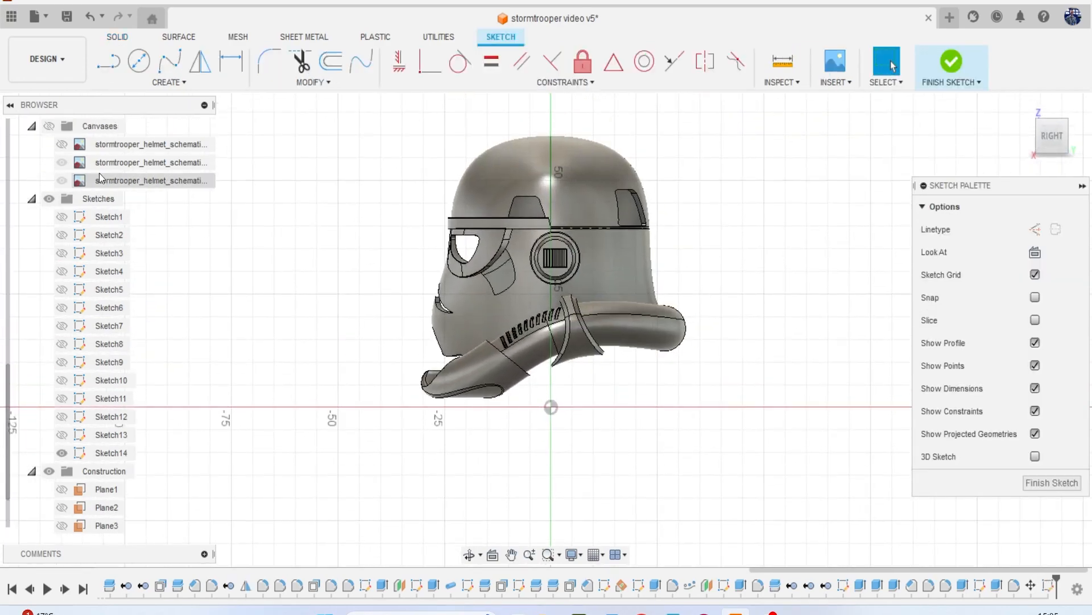
Show the reference canvases and start the Arc tool at the area between the ear cap and the lower tube.
{"action": "left_click", "coordinate": [50, 126]}
{"action": "scroll", "coordinate": [562, 304], "scroll_direction": "up", "scroll_amount": 5}
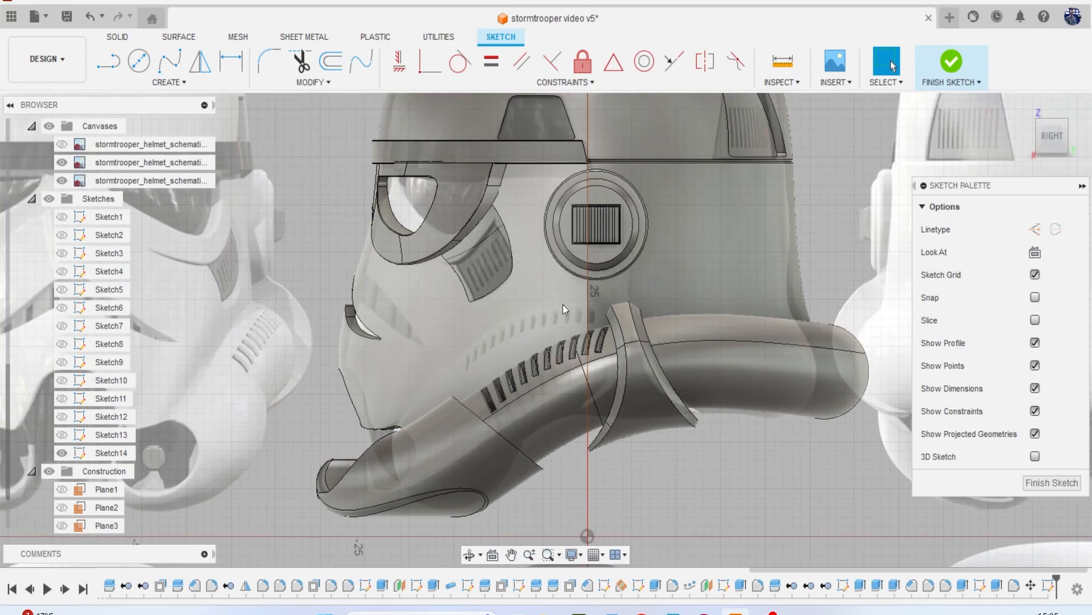
{"action": "left_click", "coordinate": [169, 81]}
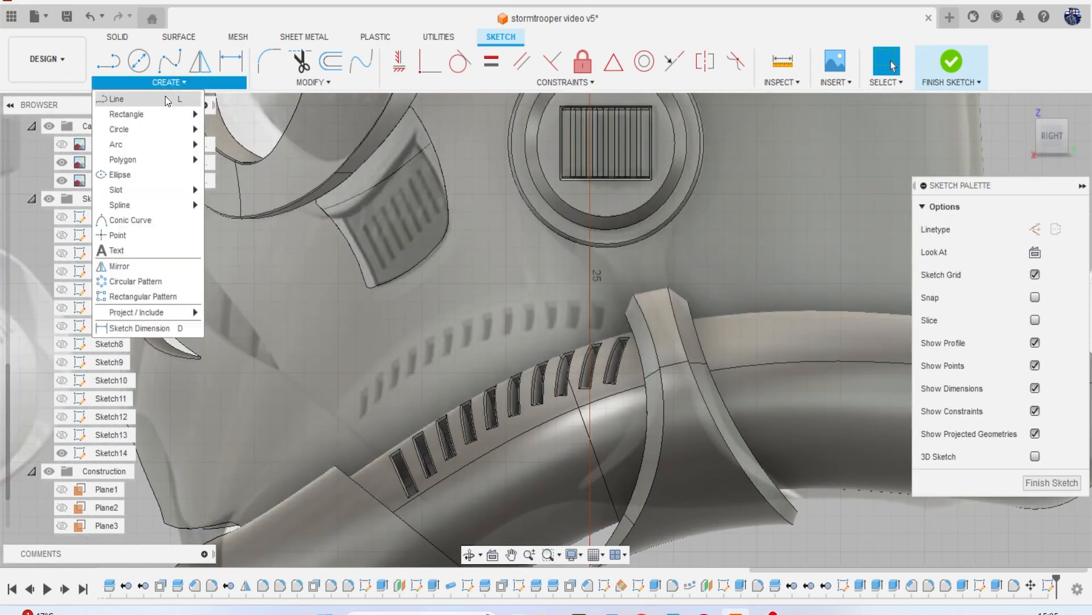
{"action": "mouse_move", "coordinate": [160, 144]}
{"action": "left_click", "coordinate": [217, 142]}
{"action": "scroll", "coordinate": [444, 244], "scroll_direction": "up", "scroll_amount": 2}
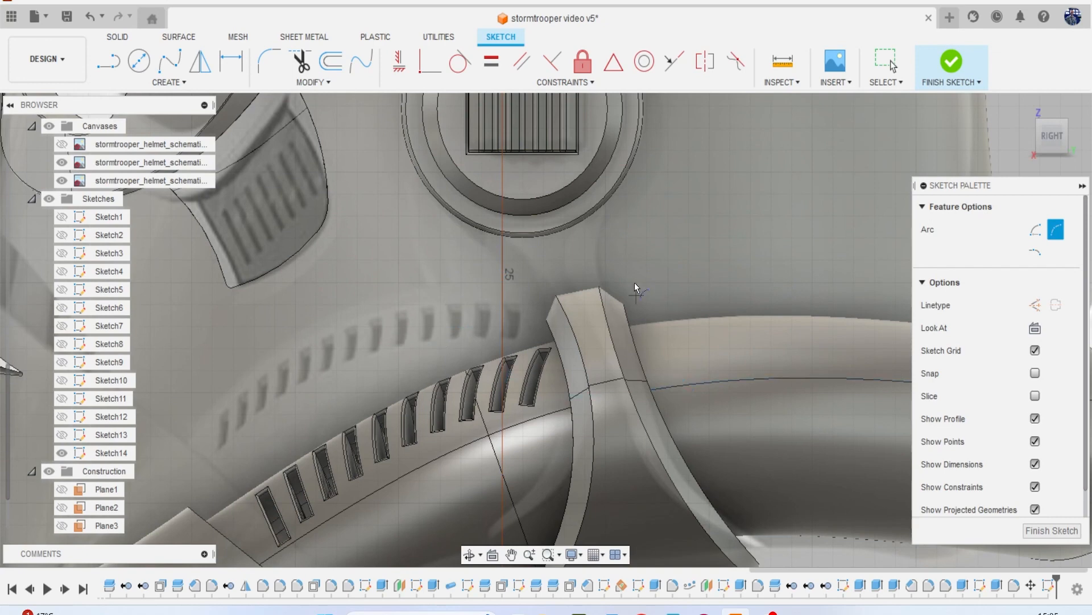
Hide the two ear cap bodies, Body18 and Body19, to uncover the reference image behind them.
{"action": "scroll", "coordinate": [107, 268], "scroll_direction": "up", "scroll_amount": 4}
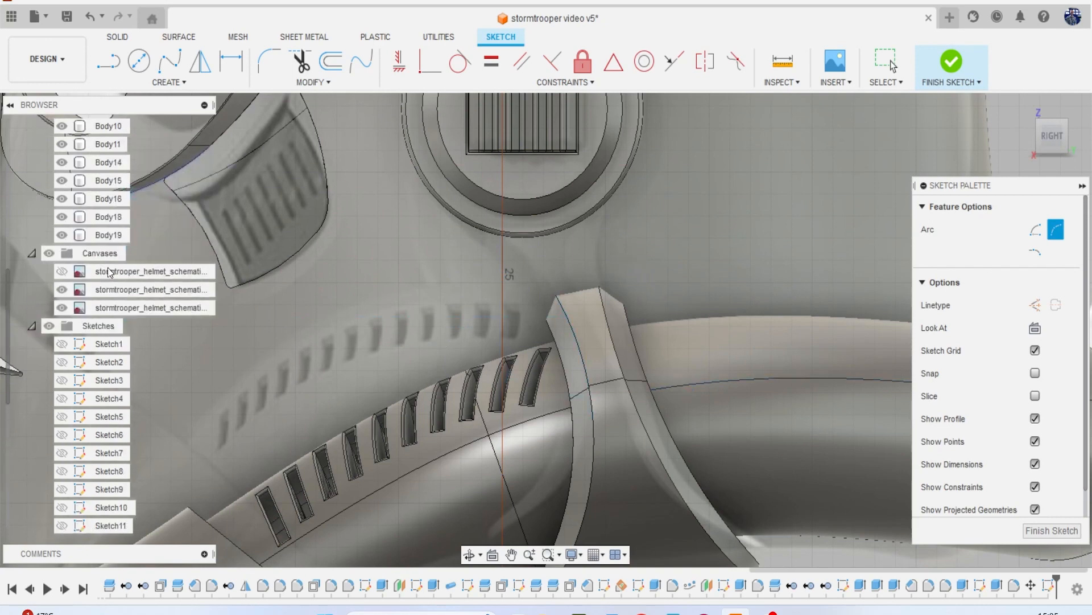
{"action": "left_click", "coordinate": [62, 326]}
{"action": "left_click", "coordinate": [63, 308]}
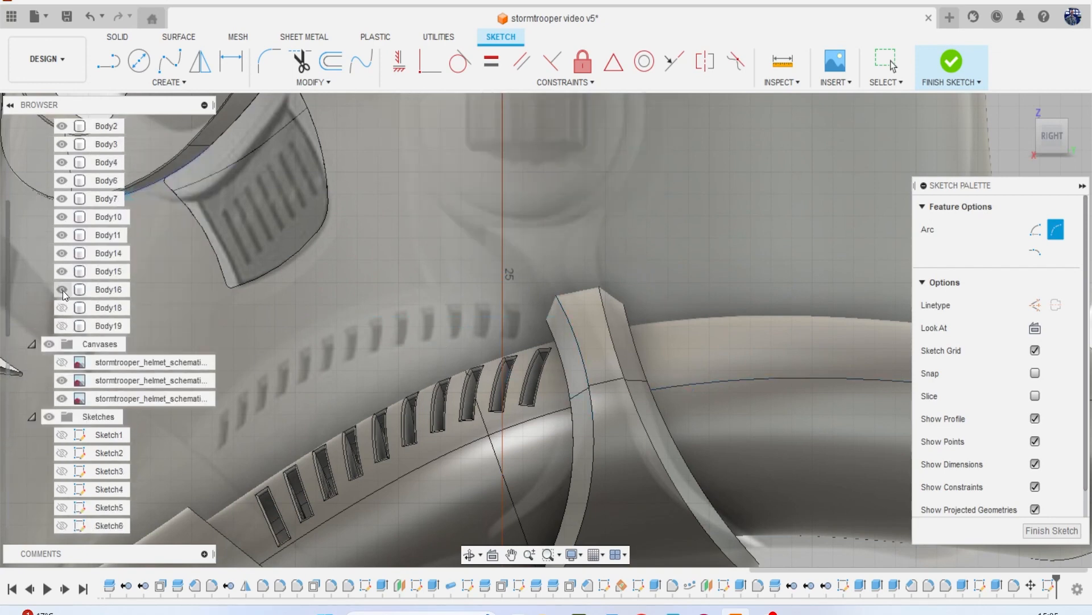
Show the ear cap base Body18 again and hide the collar Body15 to expose the gap between the two tubes.
{"action": "left_click", "coordinate": [64, 307]}
{"action": "left_click", "coordinate": [61, 271]}
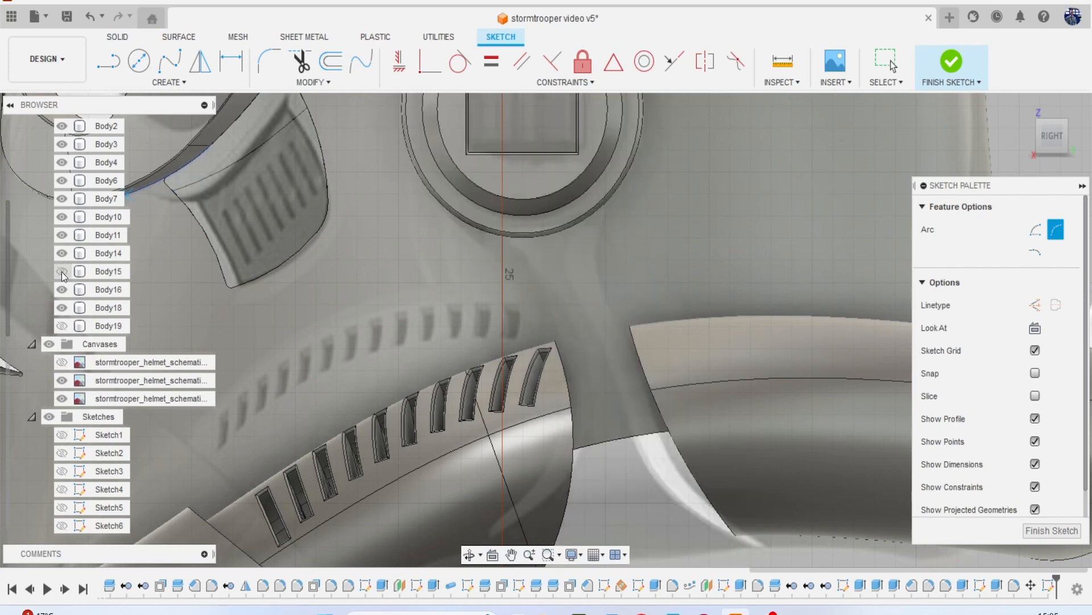
{"action": "left_click", "coordinate": [61, 272]}
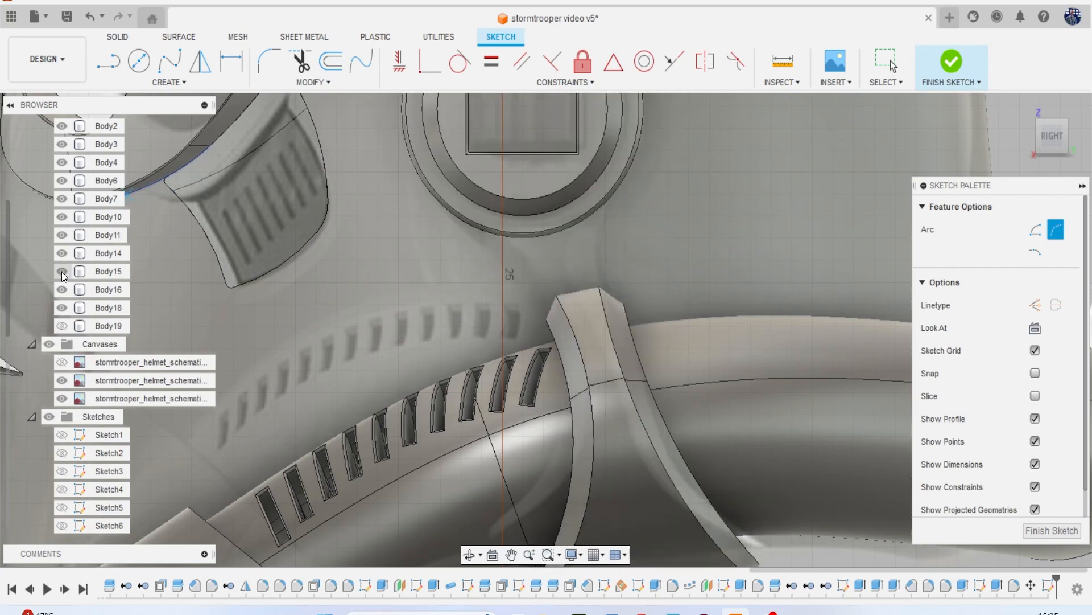
{"action": "left_click", "coordinate": [61, 272]}
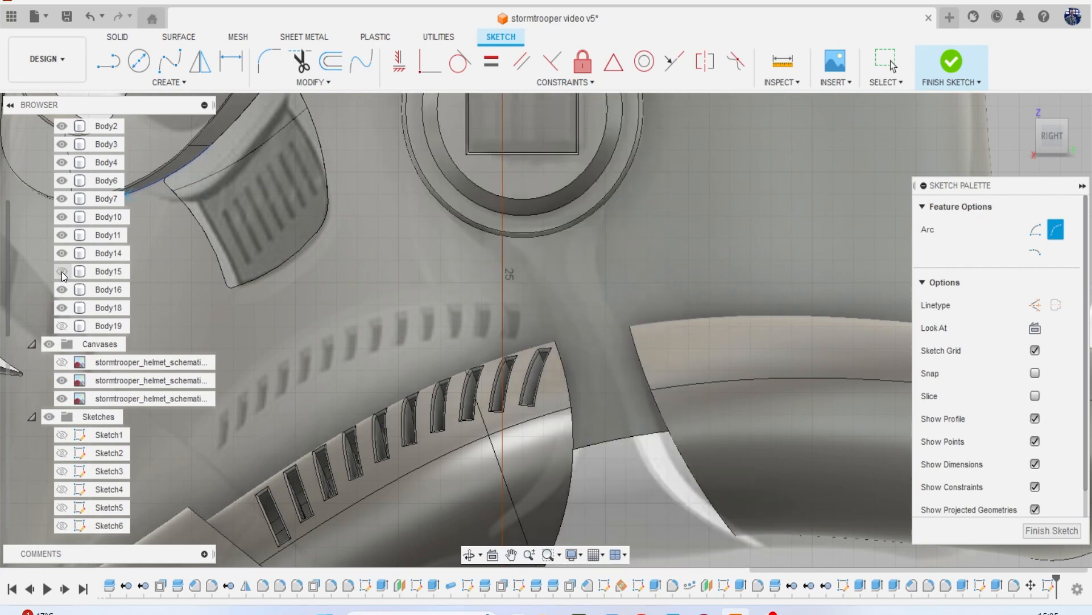
Draw two three-point arcs from the ear cap's lower rim down to the facing edges of the two tubes, and finish the sketch.
{"action": "left_click", "coordinate": [612, 202]}
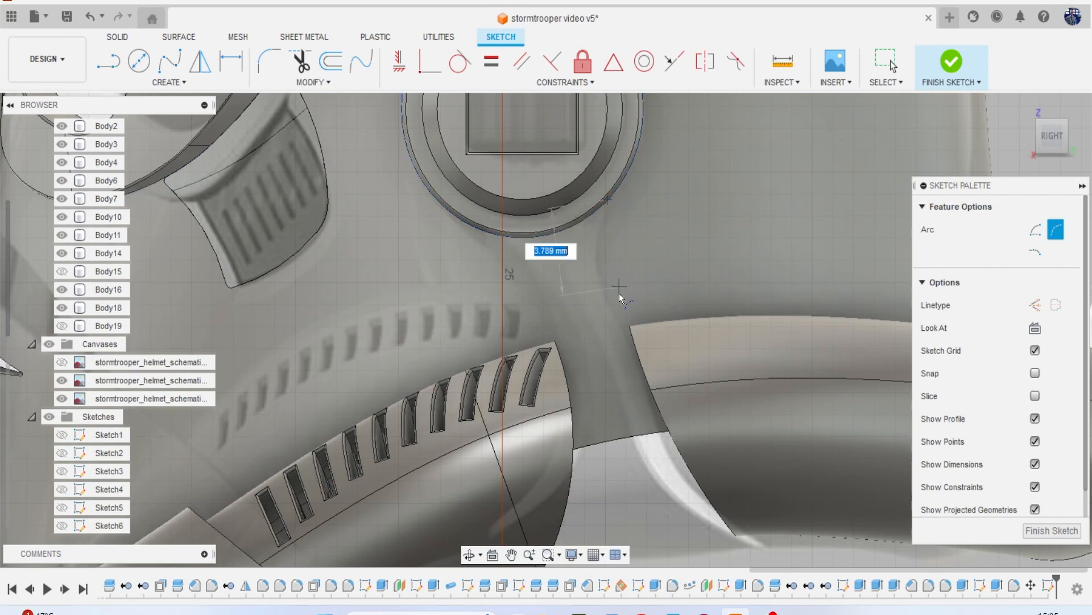
{"action": "left_click", "coordinate": [636, 363]}
{"action": "left_click", "coordinate": [623, 322]}
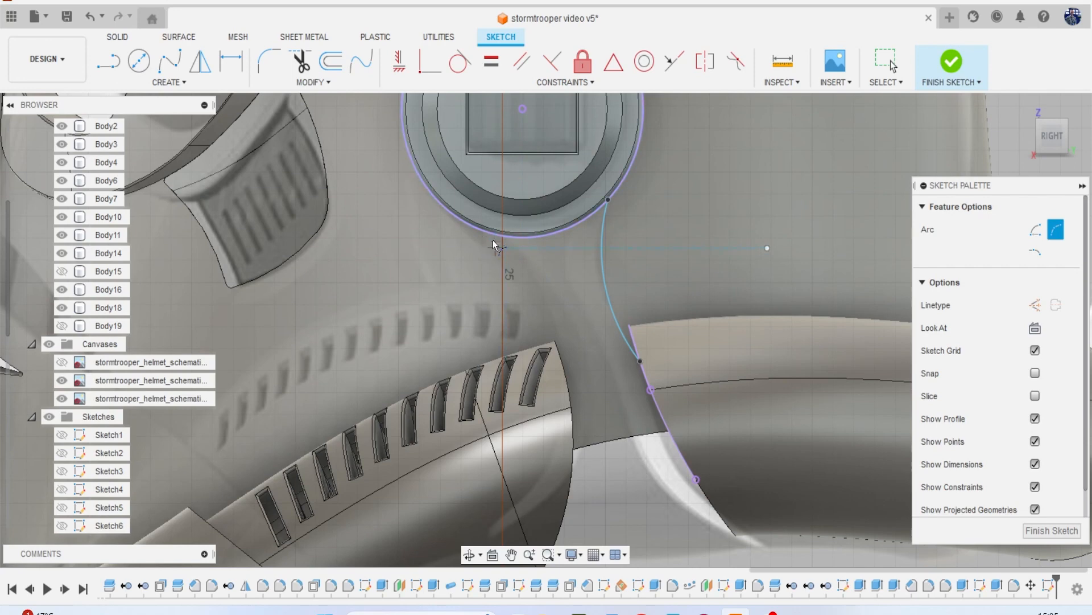
{"action": "left_click", "coordinate": [463, 223]}
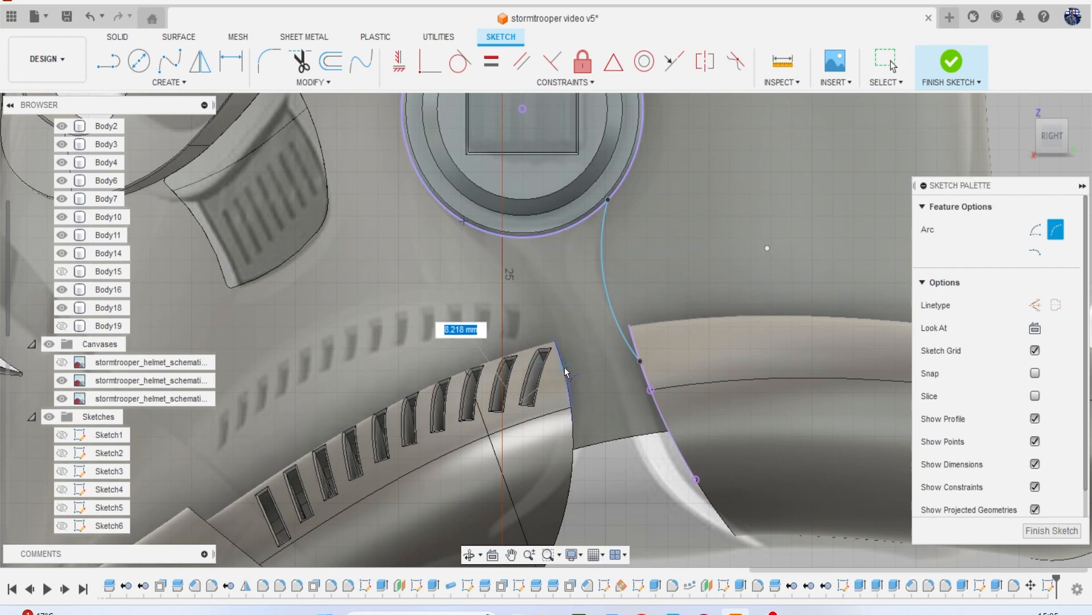
{"action": "left_click", "coordinate": [568, 445]}
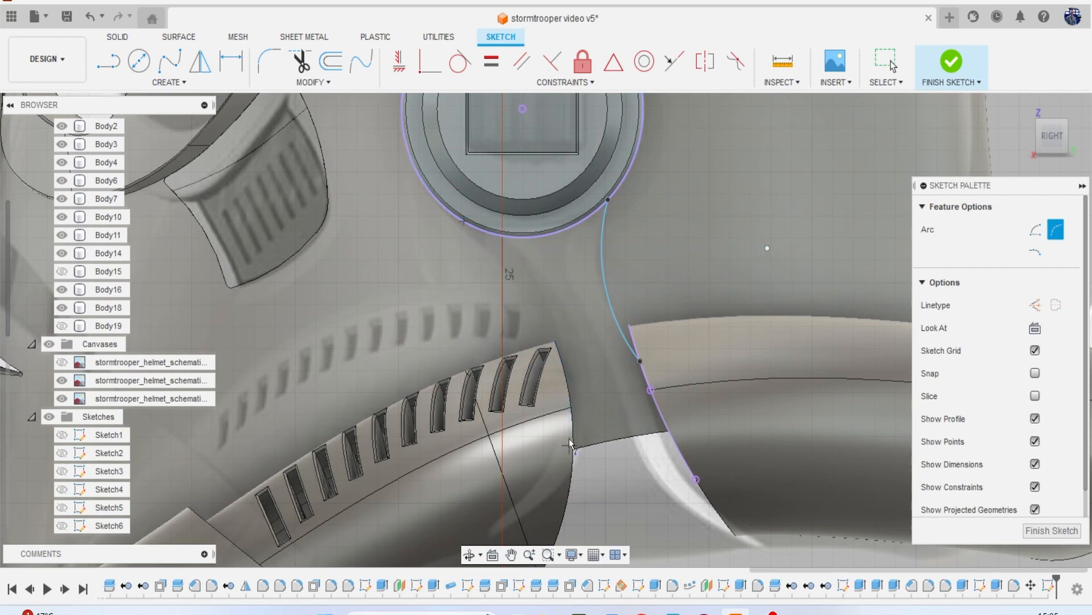
{"action": "left_click", "coordinate": [572, 403]}
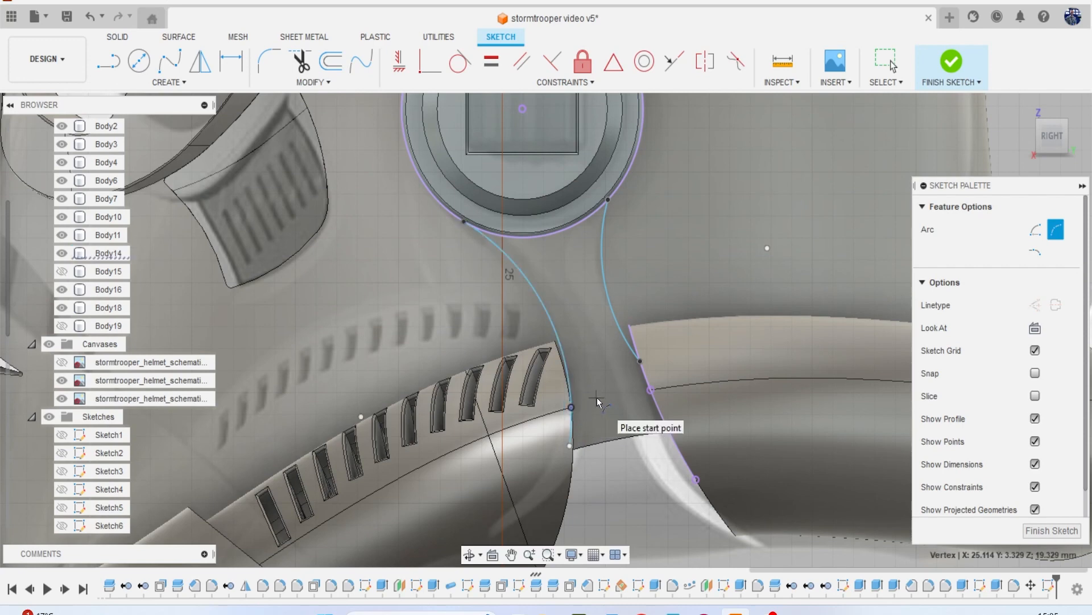
{"action": "key", "text": "Escape"}
{"action": "scroll", "coordinate": [596, 397], "scroll_direction": "down", "scroll_amount": 2}
{"action": "scroll", "coordinate": [514, 330], "scroll_direction": "down", "scroll_amount": 5}
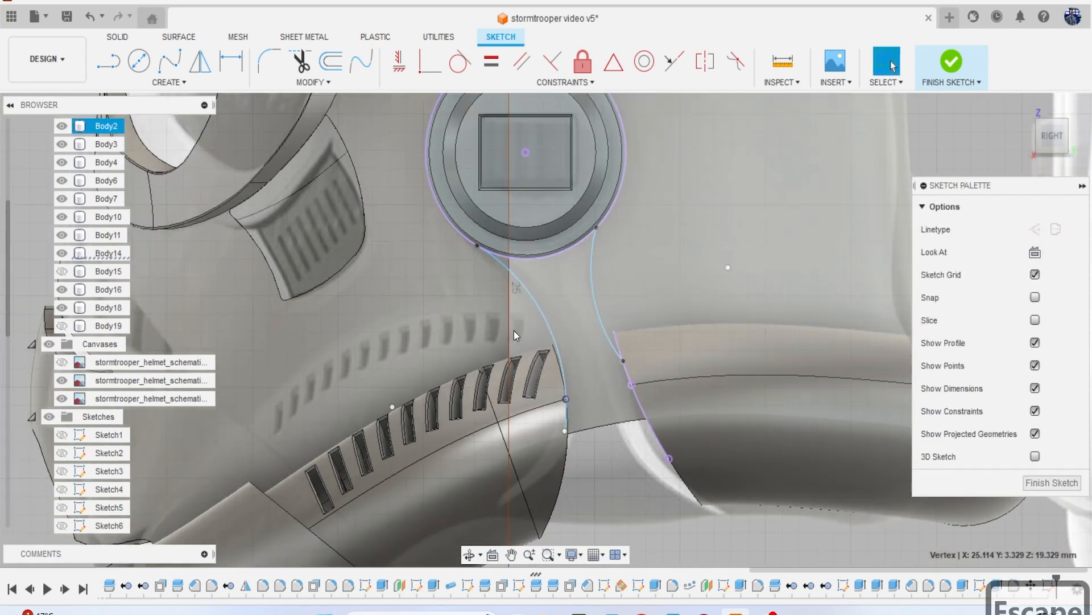
{"action": "scroll", "coordinate": [528, 299], "scroll_direction": "up", "scroll_amount": 1}
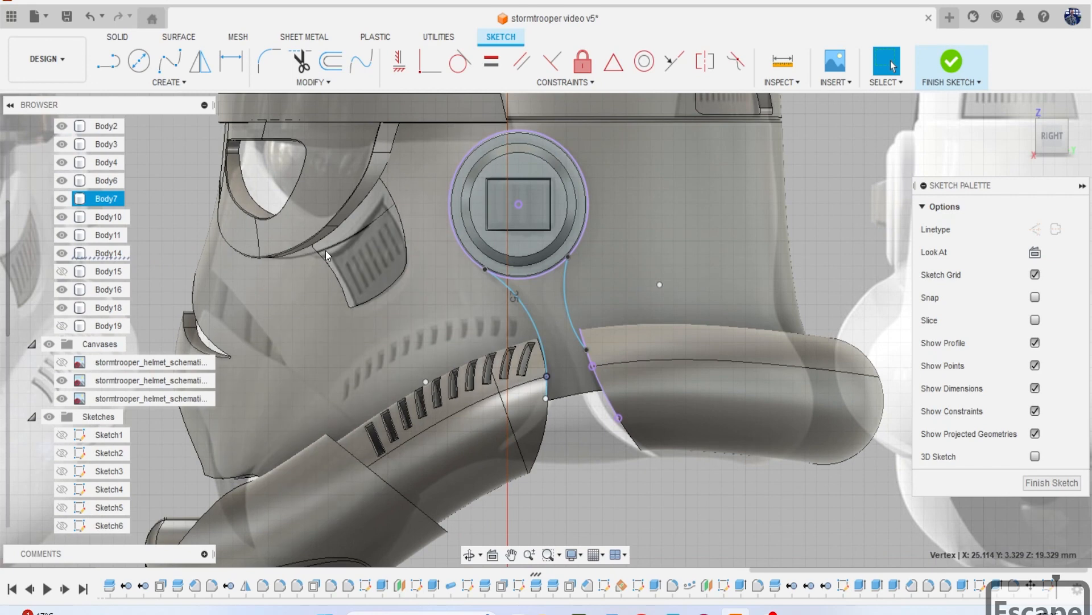
{"action": "left_click", "coordinate": [957, 63]}
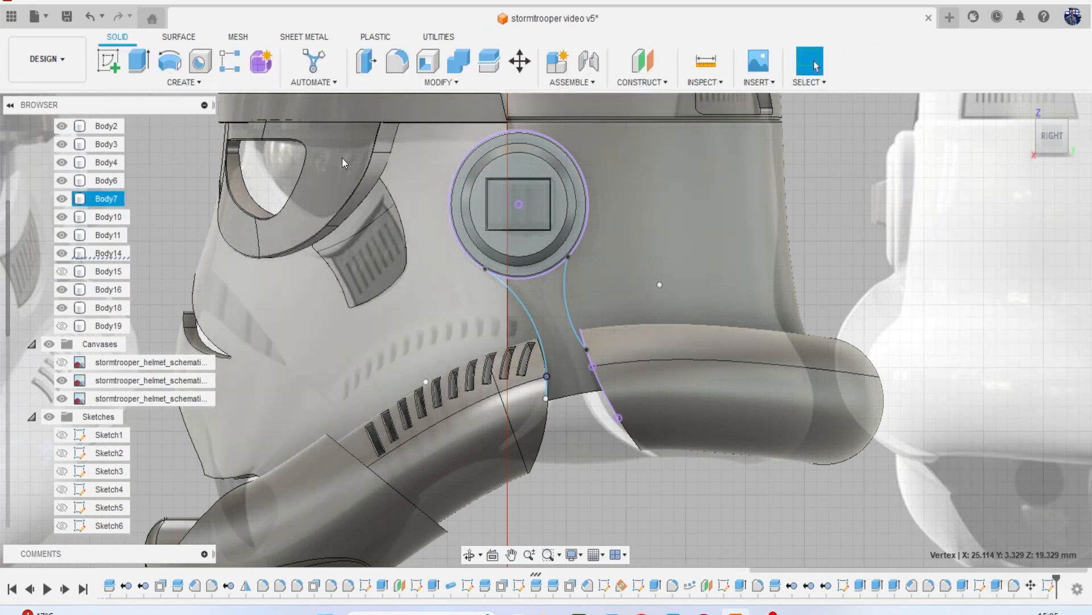
Hide the reference canvases and bodies Body11, Body14, Body16 and Body18 so only the helmet shell remains behind the sketch.
{"action": "left_click", "coordinate": [49, 344]}
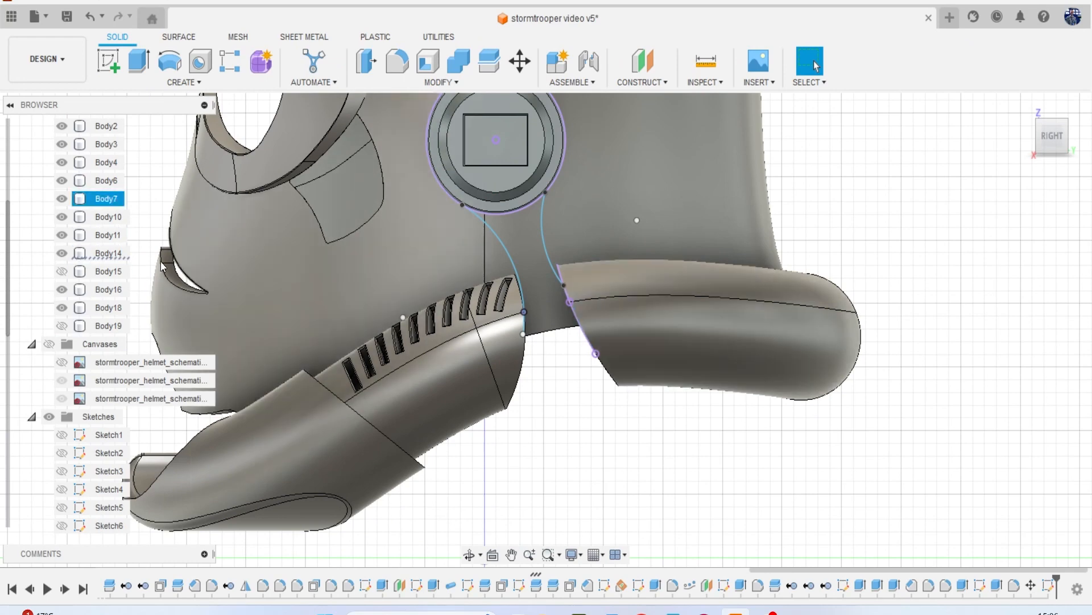
{"action": "left_click", "coordinate": [62, 235]}
{"action": "left_click", "coordinate": [61, 253]}
{"action": "left_click", "coordinate": [62, 289]}
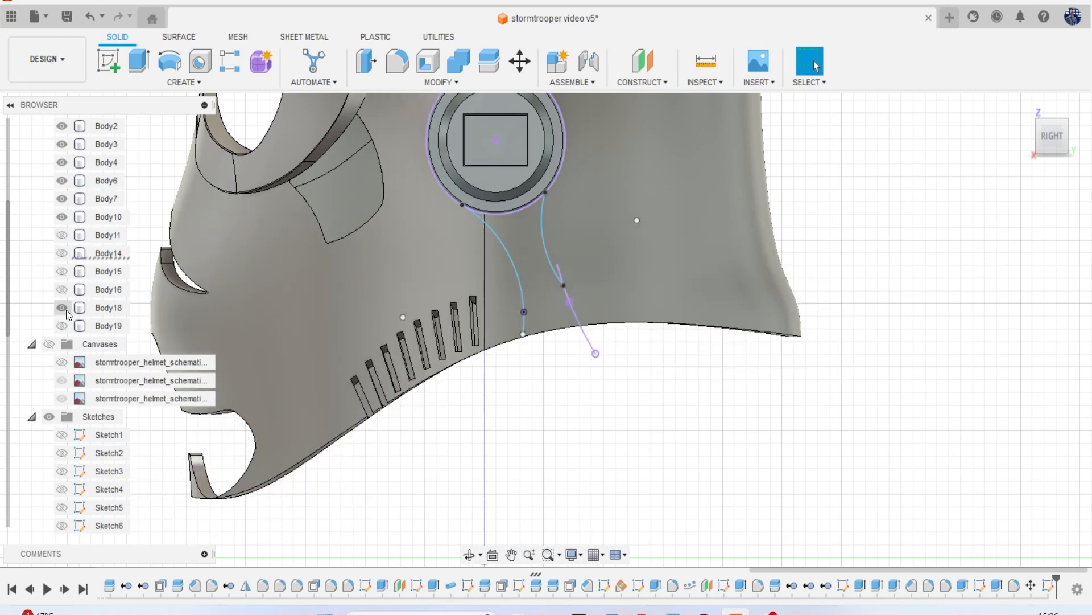
{"action": "left_click", "coordinate": [62, 308]}
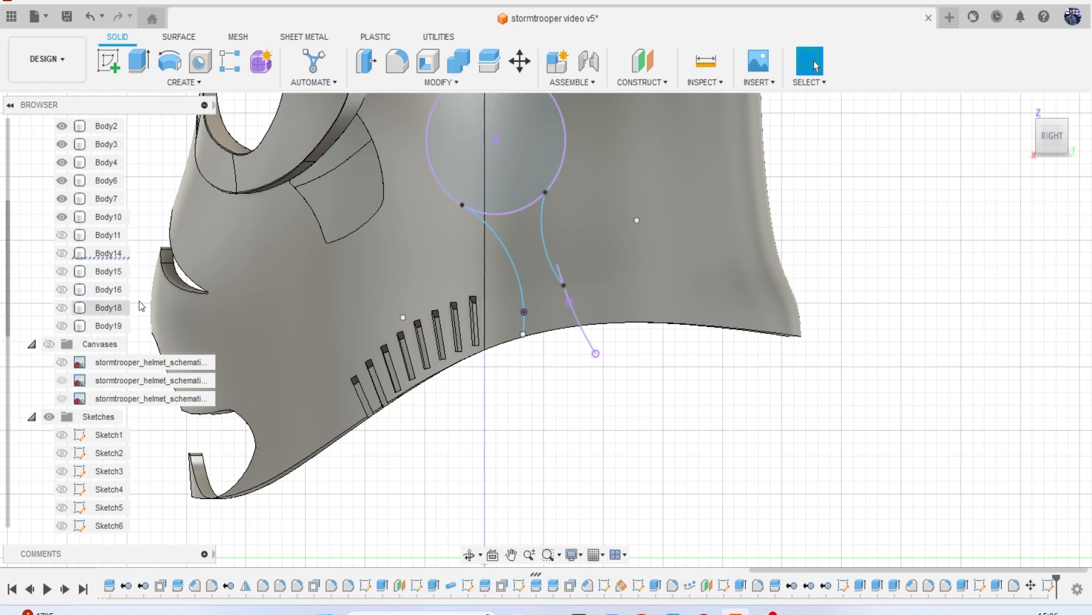
{"action": "scroll", "coordinate": [300, 246], "scroll_direction": "down", "scroll_amount": 2}
{"action": "middle_click_drag", "start_coordinate": [338, 242], "coordinate": [342, 281]}
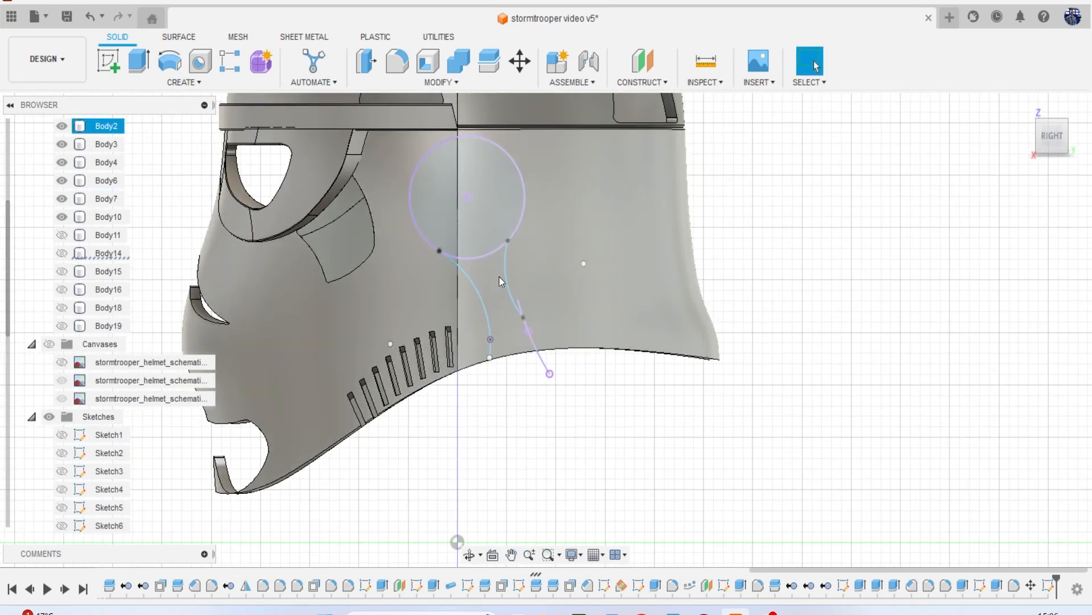
{"action": "scroll", "coordinate": [487, 268], "scroll_direction": "up", "scroll_amount": 4}
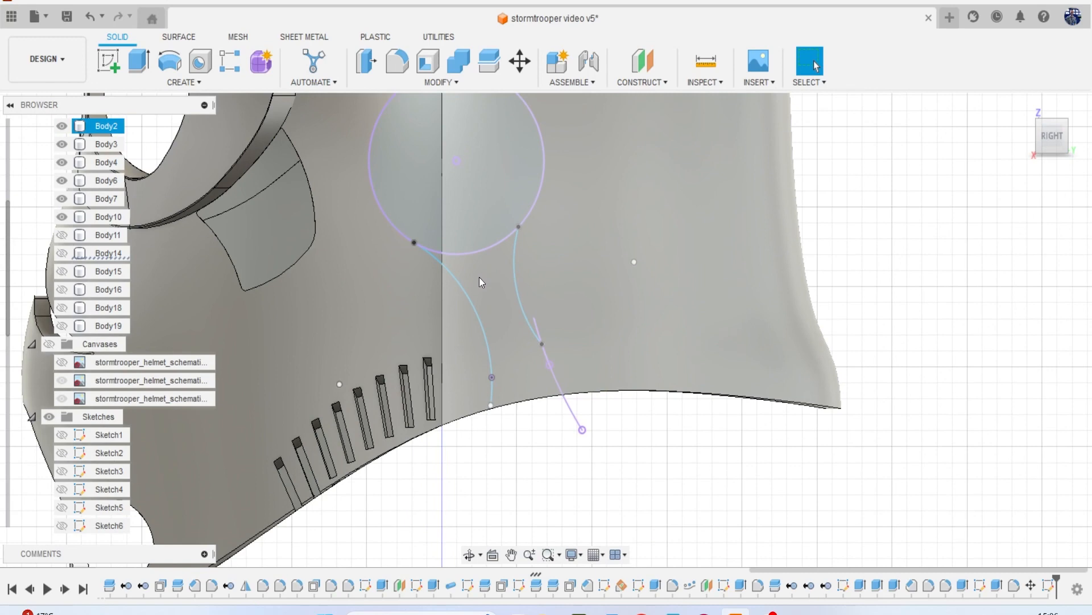
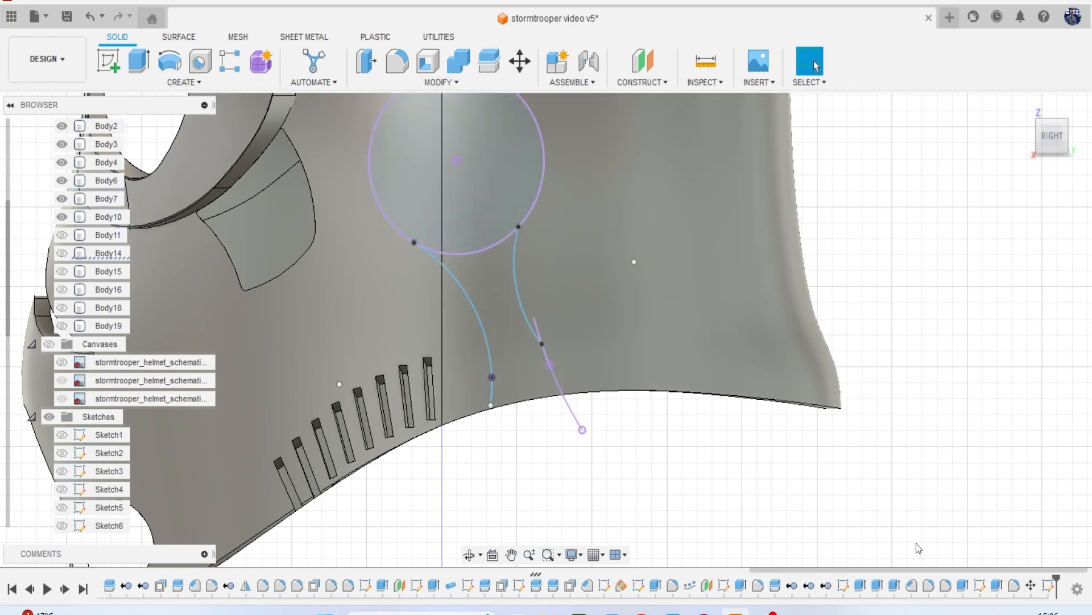
Edit the side sketch to join the upper ends of both arcs with a three-point arc along the ear cap circle, and finish it.
{"action": "right_click", "coordinate": [1047, 587]}
{"action": "left_click", "coordinate": [1012, 437]}
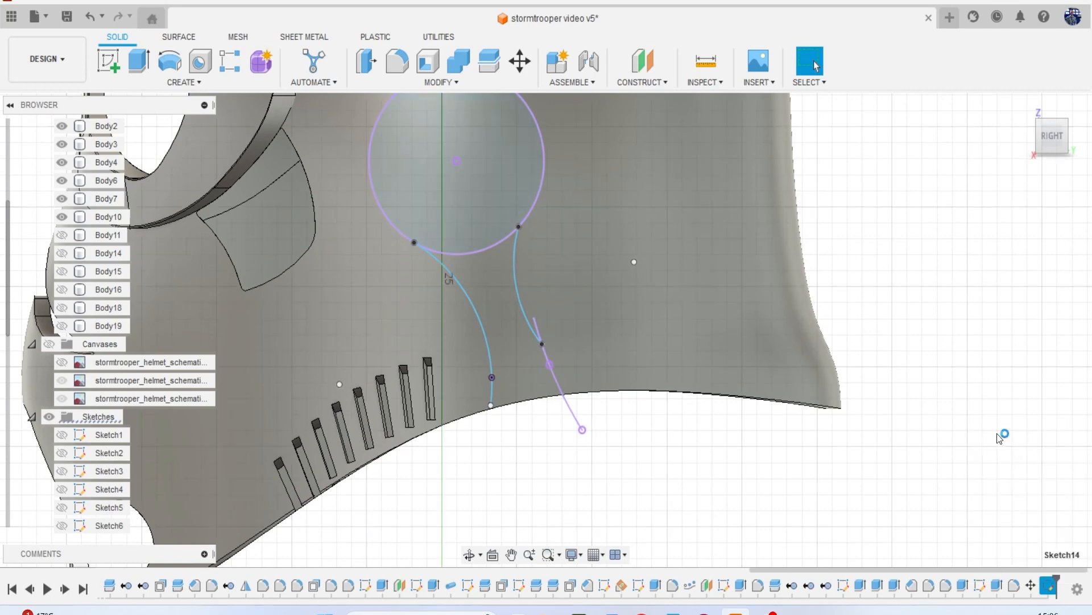
{"action": "left_click", "coordinate": [170, 85]}
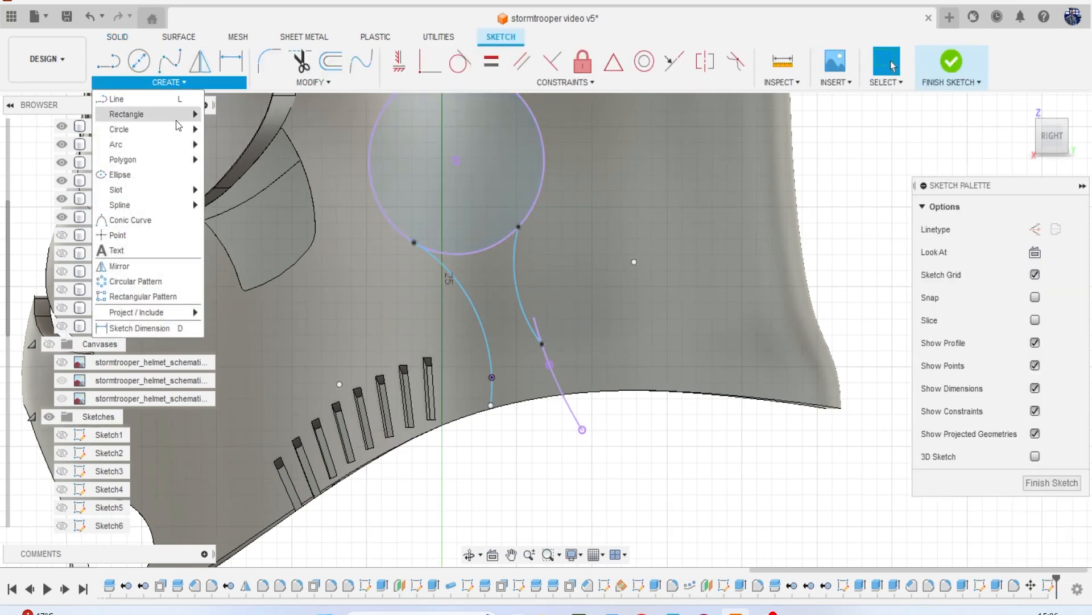
{"action": "mouse_move", "coordinate": [161, 142]}
{"action": "left_click", "coordinate": [230, 137]}
{"action": "scroll", "coordinate": [427, 233], "scroll_direction": "up", "scroll_amount": 2}
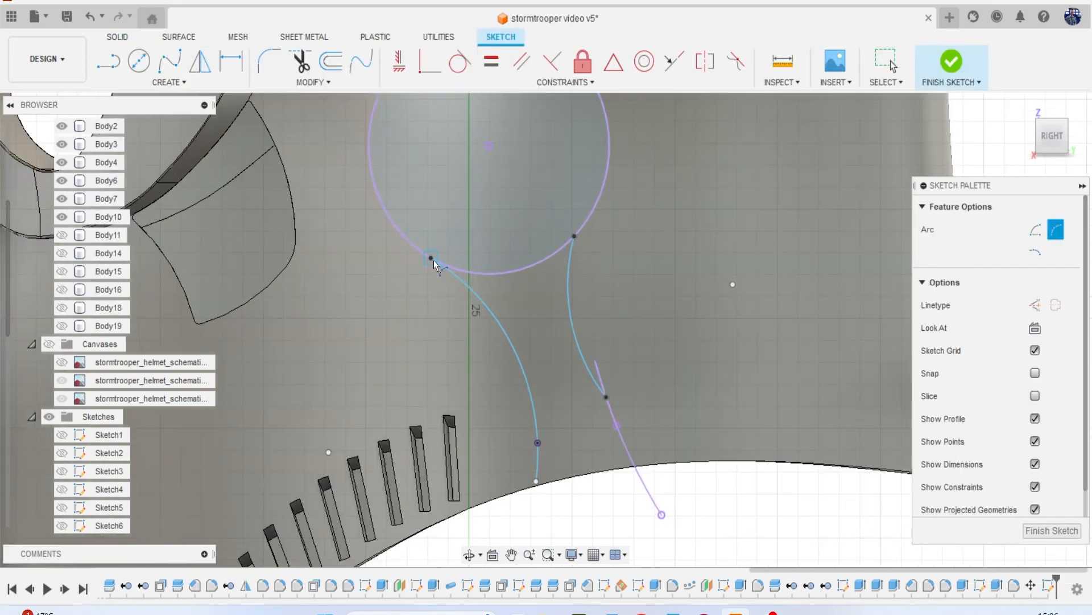
{"action": "left_click", "coordinate": [574, 237]}
{"action": "left_click", "coordinate": [544, 258]}
{"action": "scroll", "coordinate": [572, 430], "scroll_direction": "down", "scroll_amount": 3}
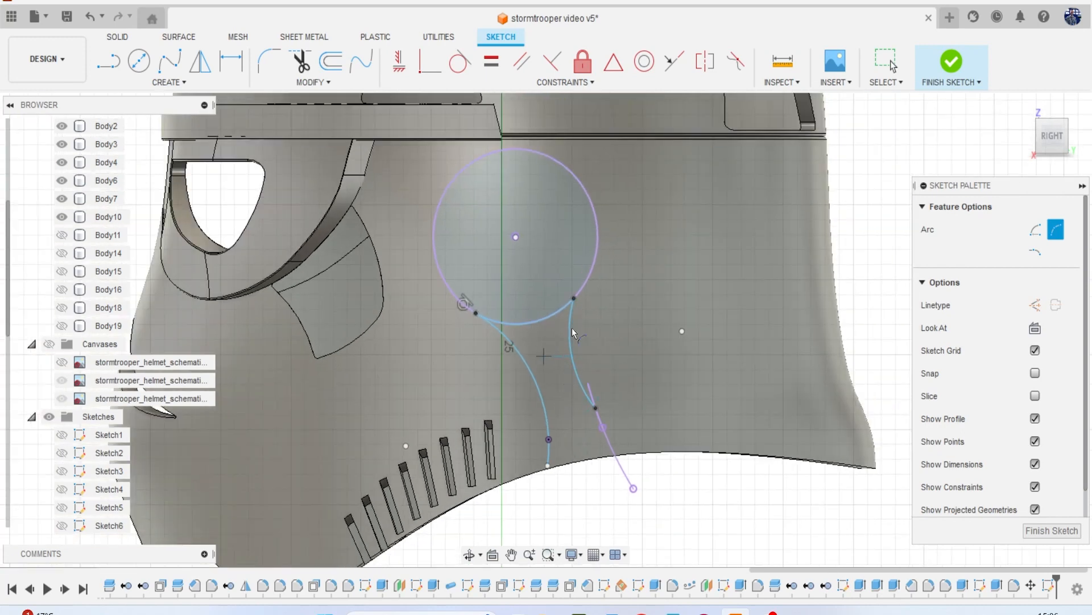
{"action": "left_click", "coordinate": [953, 62]}
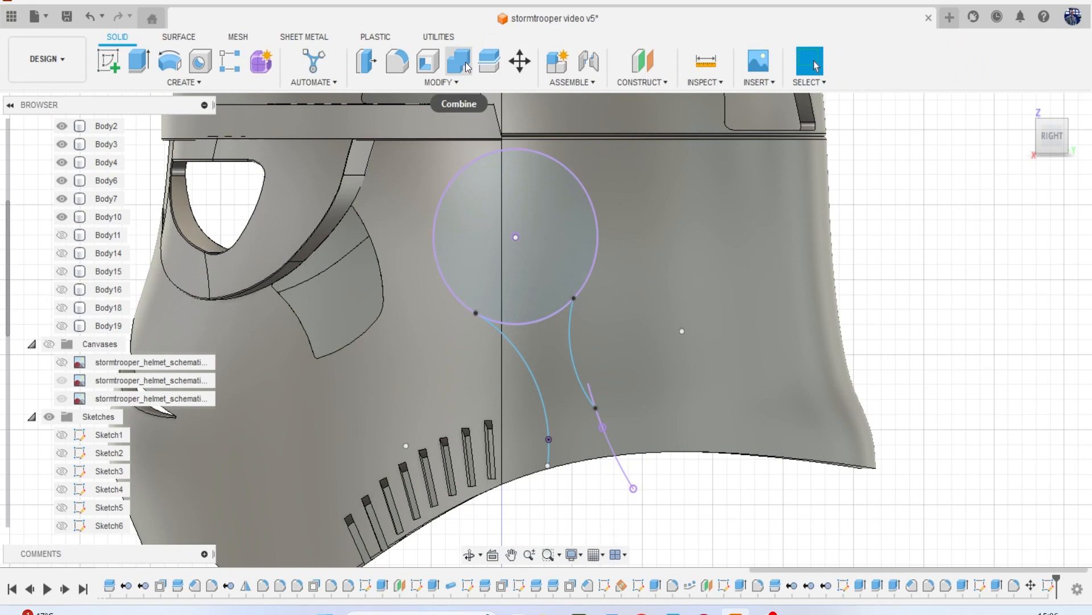
Split the rear helmet shell Body2 with the side sketch's arcs, keeping the splitting tool extended.
{"action": "left_click", "coordinate": [481, 67]}
{"action": "left_click", "coordinate": [647, 271]}
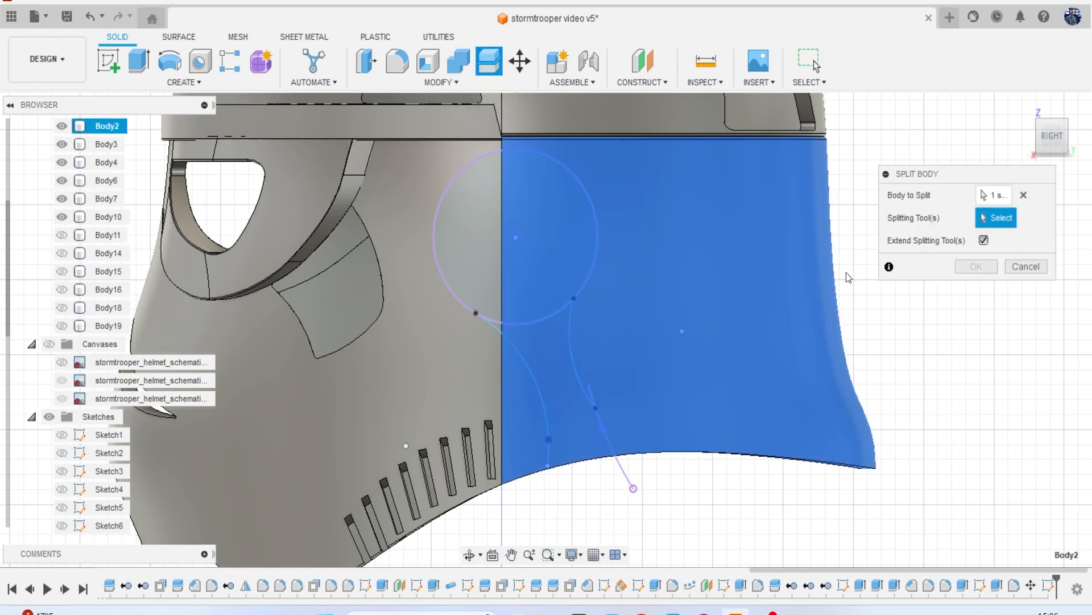
{"action": "left_click", "coordinate": [571, 333]}
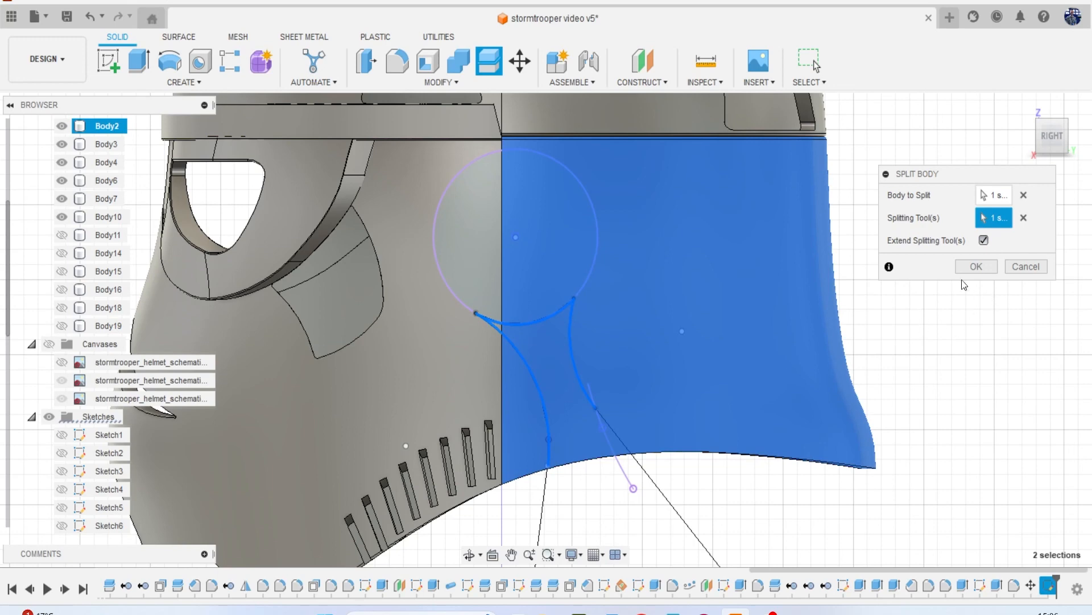
{"action": "left_click", "coordinate": [974, 270]}
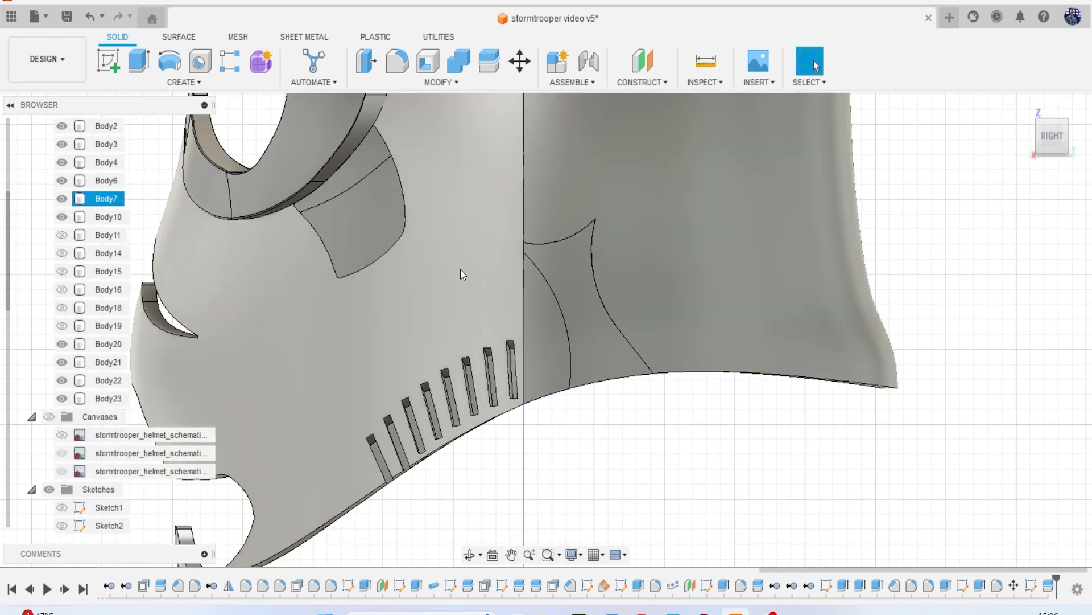
Edit the split feature to include the front helmet shell as a second body to split.
{"action": "right_click", "coordinate": [1033, 587]}
{"action": "left_click", "coordinate": [984, 460]}
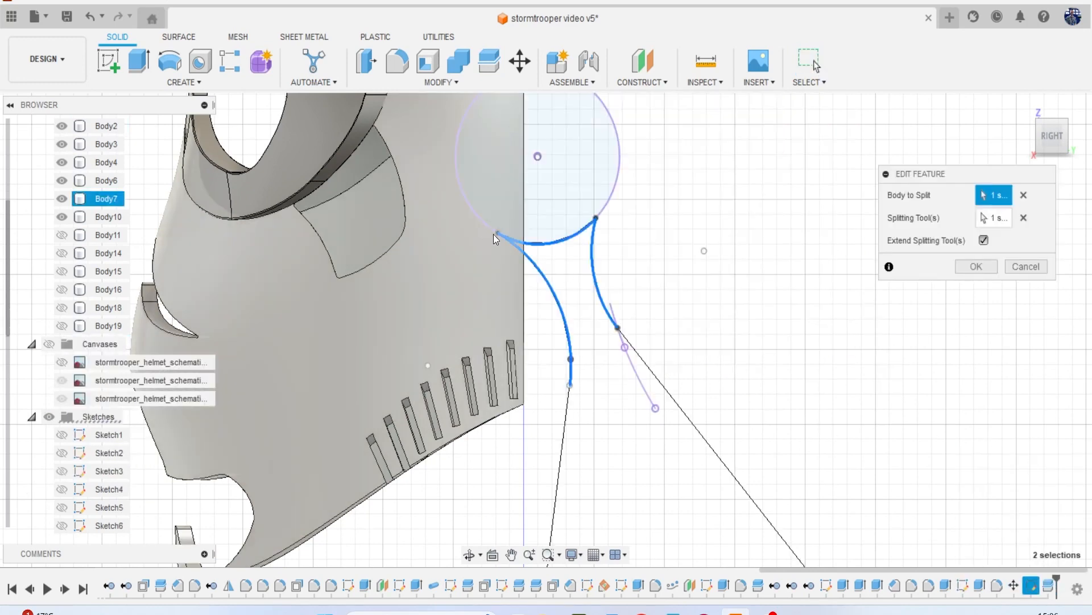
{"action": "left_click", "coordinate": [488, 265]}
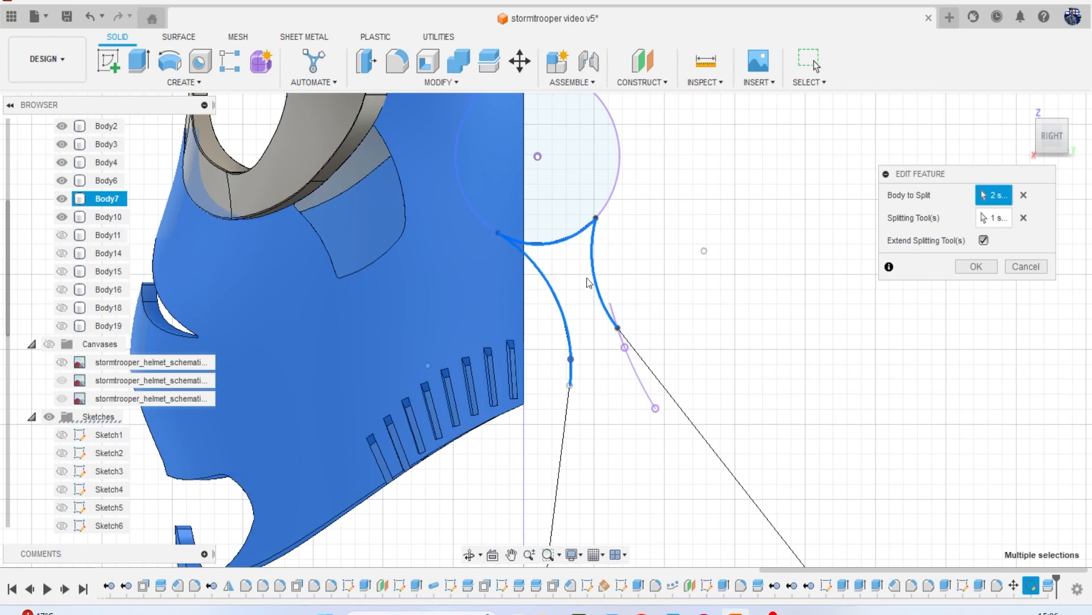
{"action": "left_click", "coordinate": [977, 267]}
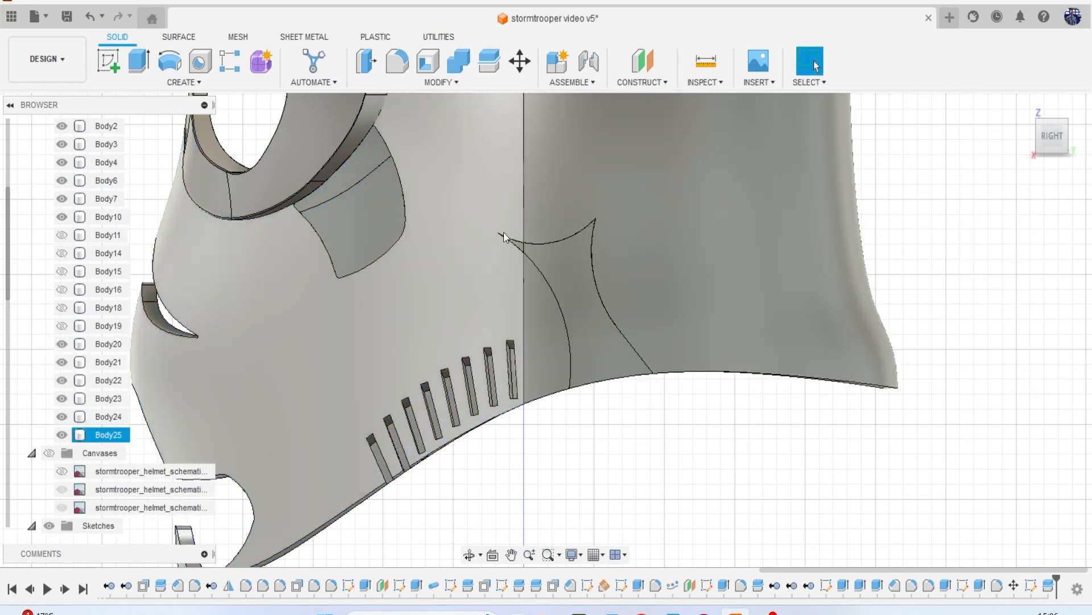
Start a Press Pull face offset on the two outer faces of the split-off piece below the ear cap.
{"action": "left_click", "coordinate": [571, 268]}
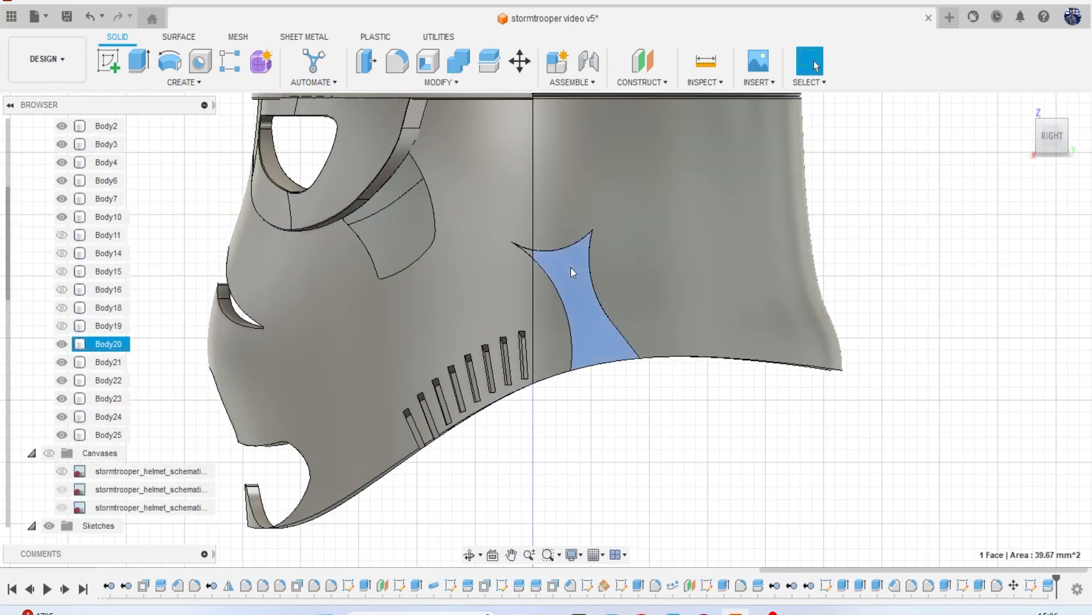
{"action": "scroll", "coordinate": [539, 251], "scroll_direction": "up", "scroll_amount": 5}
{"action": "scroll", "coordinate": [521, 249], "scroll_direction": "up", "scroll_amount": 3}
{"action": "left_click", "coordinate": [521, 254], "text": "shift"}
{"action": "scroll", "coordinate": [522, 253], "scroll_direction": "down", "scroll_amount": 2}
{"action": "scroll", "coordinate": [528, 257], "scroll_direction": "down", "scroll_amount": 2}
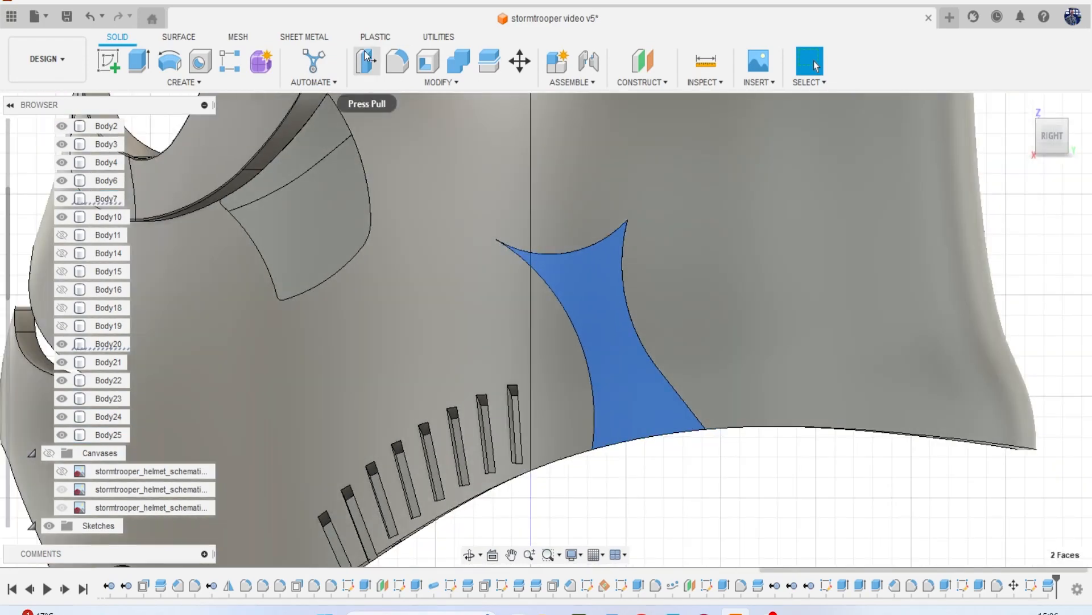
{"action": "left_click", "coordinate": [365, 60]}
{"action": "left_click_drag", "start_coordinate": [1052, 138], "coordinate": [1052, 116]}
{"action": "scroll", "coordinate": [738, 320], "scroll_direction": "down", "scroll_amount": 5}
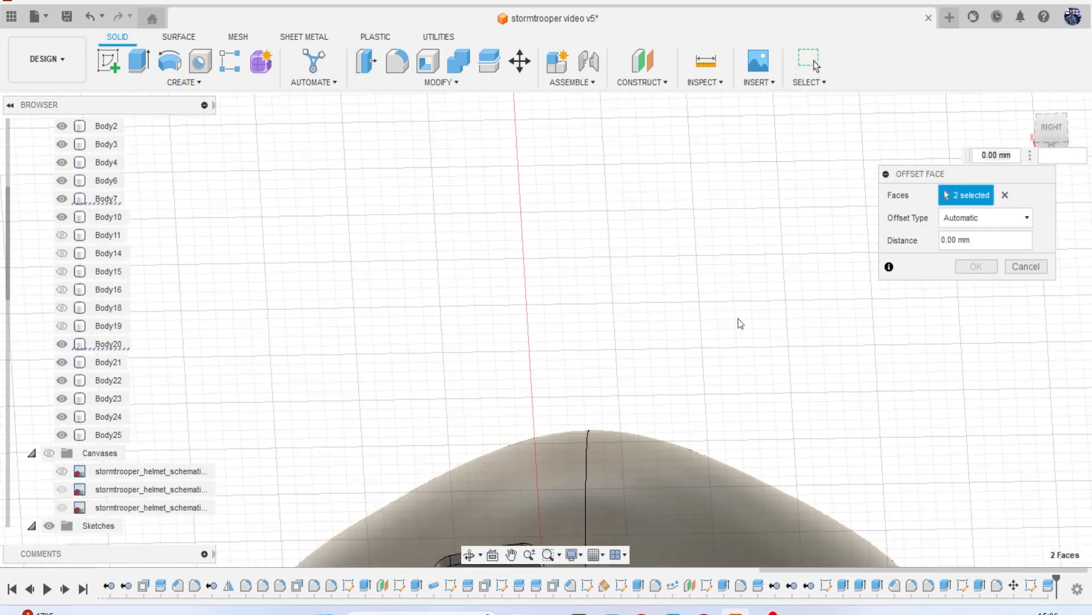
{"action": "middle_click_drag", "start_coordinate": [720, 331], "coordinate": [725, 197]}
{"action": "scroll", "coordinate": [688, 344], "scroll_direction": "up", "scroll_amount": 5}
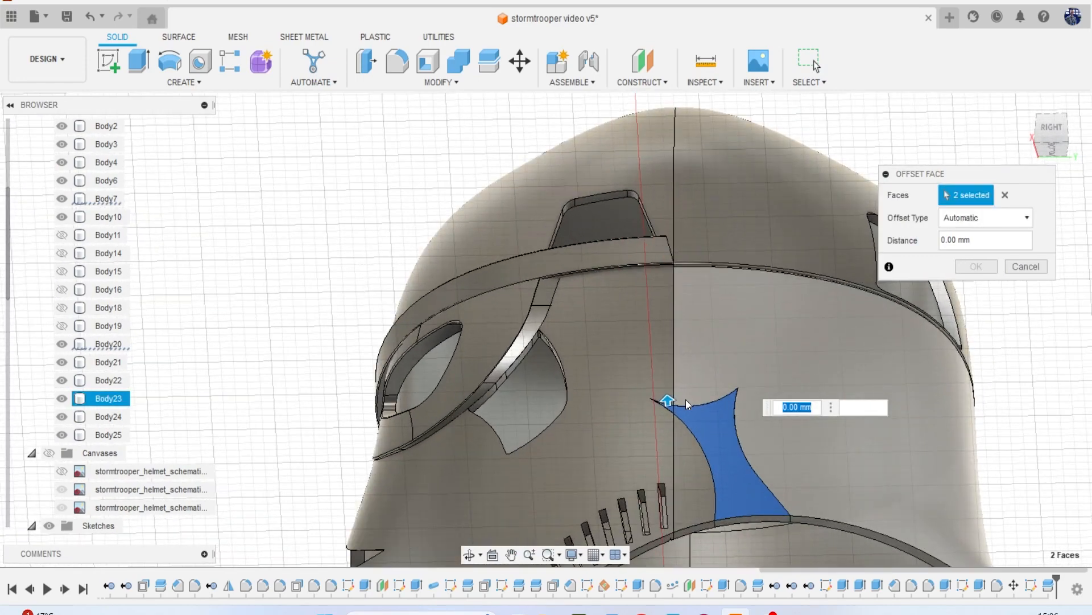
Show Body11, Body14, Body15, Body16, Body18 and Body19 again and view the selected faces against them from the front right.
{"action": "left_click", "coordinate": [62, 235]}
{"action": "left_click", "coordinate": [61, 253]}
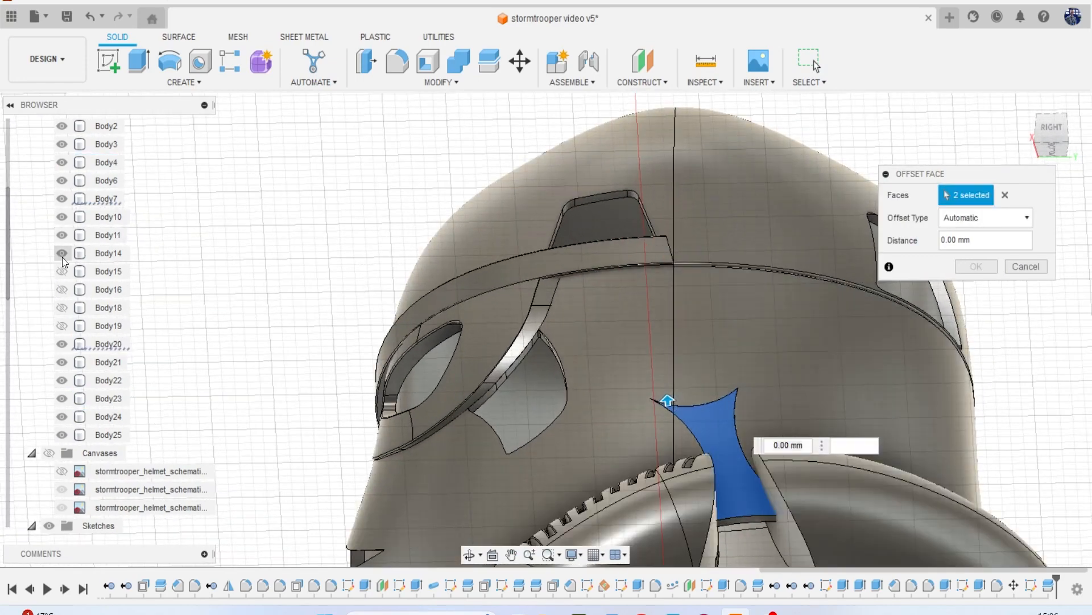
{"action": "left_click", "coordinate": [61, 271]}
{"action": "left_click", "coordinate": [61, 289]}
{"action": "left_click", "coordinate": [62, 307]}
{"action": "left_click", "coordinate": [62, 325]}
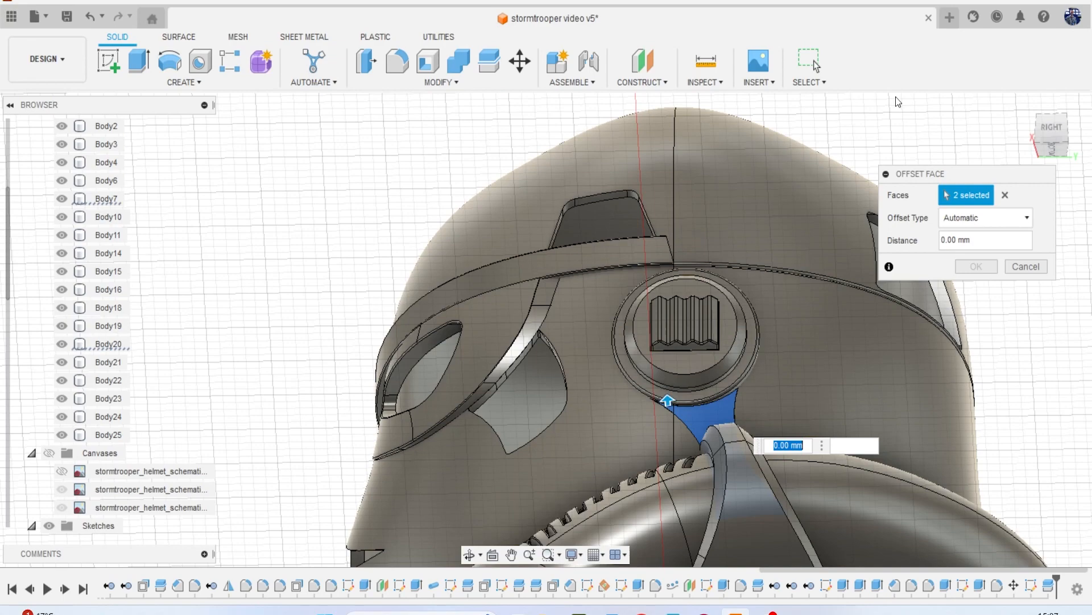
{"action": "left_click_drag", "start_coordinate": [1047, 128], "coordinate": [1063, 150]}
{"action": "middle_click_drag", "start_coordinate": [545, 330], "coordinate": [580, 222], "text": "shift"}
{"action": "middle_click_drag", "start_coordinate": [512, 170], "coordinate": [589, 273]}
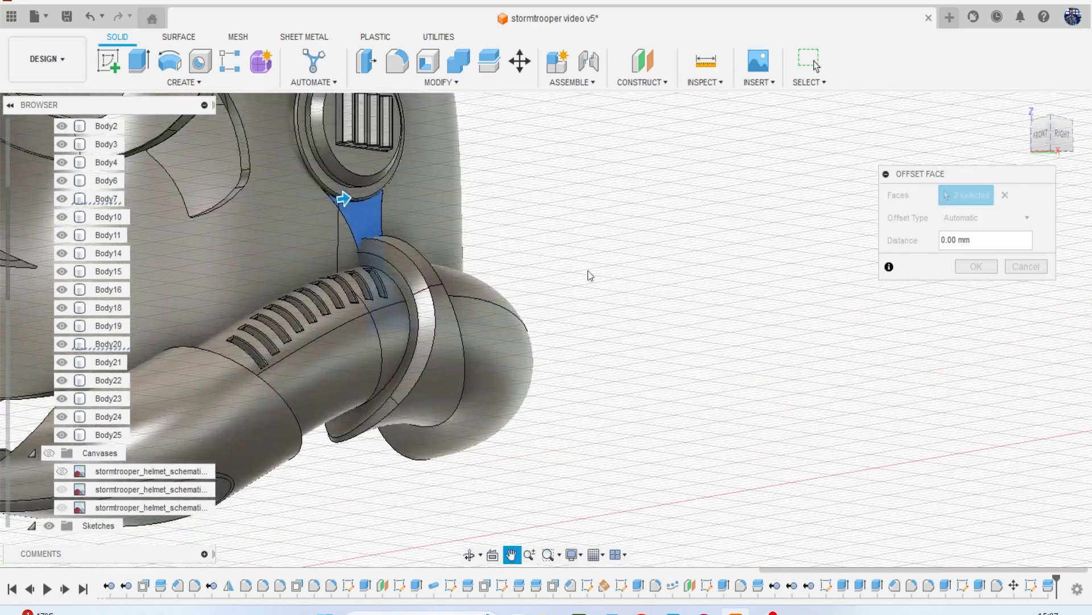
Offset the two outer faces of the split-off piece below the ear cap outward by about 1.845 mm.
{"action": "scroll", "coordinate": [484, 251], "scroll_direction": "up", "scroll_amount": 1}
{"action": "left_click_drag", "start_coordinate": [322, 193], "coordinate": [333, 195]}
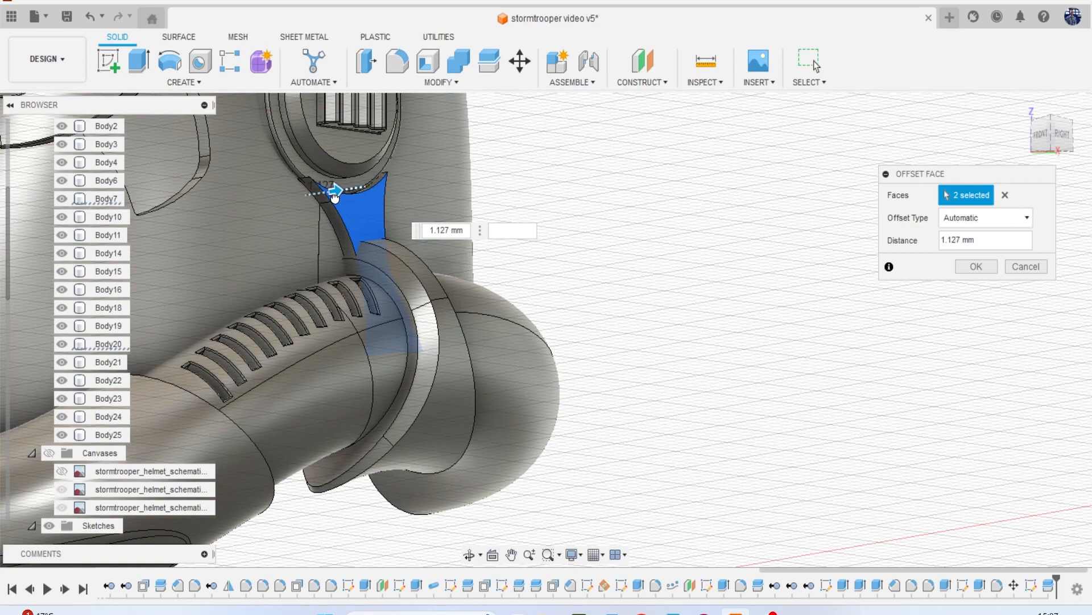
{"action": "left_click_drag", "start_coordinate": [1038, 125], "coordinate": [1053, 141]}
{"action": "scroll", "coordinate": [767, 185], "scroll_direction": "down", "scroll_amount": 1}
{"action": "middle_click_drag", "start_coordinate": [713, 235], "coordinate": [964, 296]}
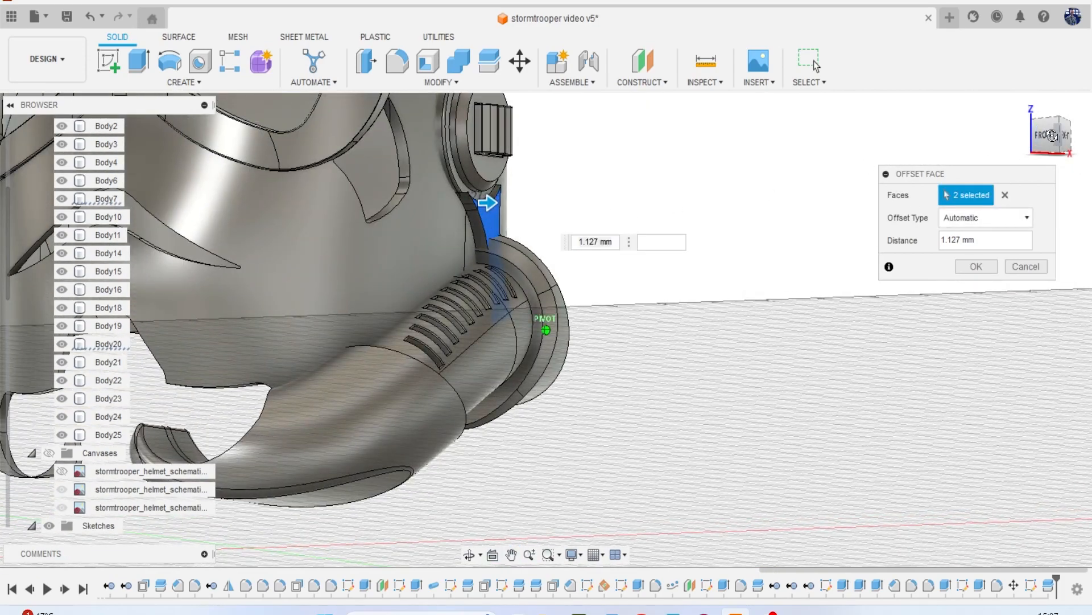
{"action": "left_click", "coordinate": [1047, 135]}
{"action": "scroll", "coordinate": [564, 211], "scroll_direction": "up", "scroll_amount": 3}
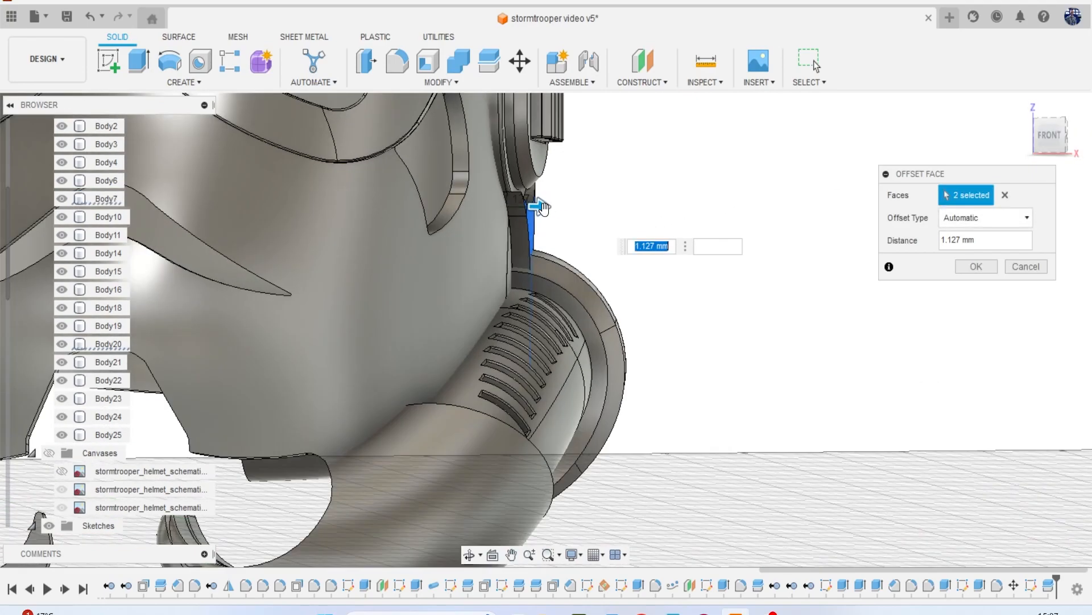
{"action": "left_click_drag", "start_coordinate": [542, 208], "coordinate": [555, 209]}
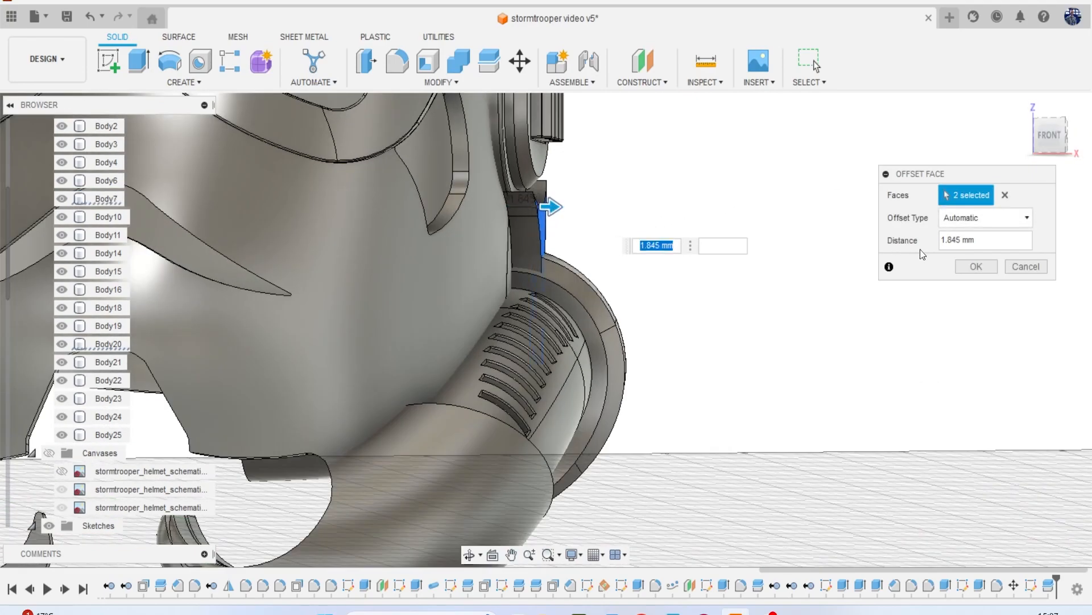
{"action": "left_click", "coordinate": [975, 268]}
Combine Body7 and Body20, the two raised halves beneath the ear cap, with a Join operation.
{"action": "left_click_drag", "start_coordinate": [1060, 149], "coordinate": [1038, 145]}
{"action": "middle_click_drag", "start_coordinate": [875, 234], "coordinate": [491, 261]}
{"action": "scroll", "coordinate": [491, 261], "scroll_direction": "up", "scroll_amount": 2}
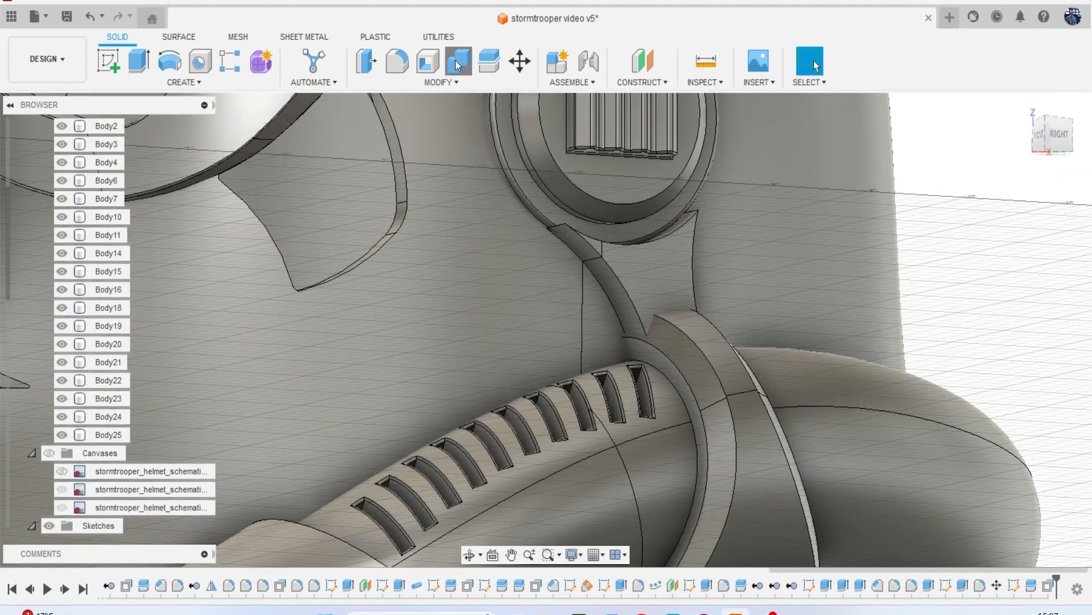
{"action": "left_click", "coordinate": [458, 64]}
{"action": "left_click", "coordinate": [582, 235]}
{"action": "left_click", "coordinate": [728, 330]}
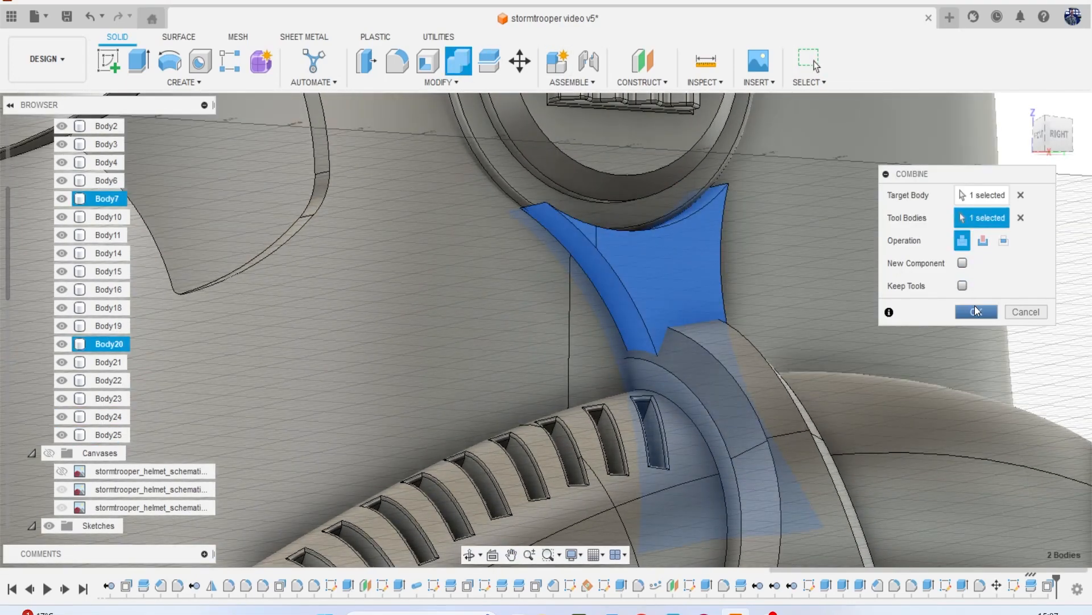
{"action": "left_click", "coordinate": [975, 312]}
{"action": "middle_click_drag", "start_coordinate": [762, 263], "coordinate": [722, 247]}
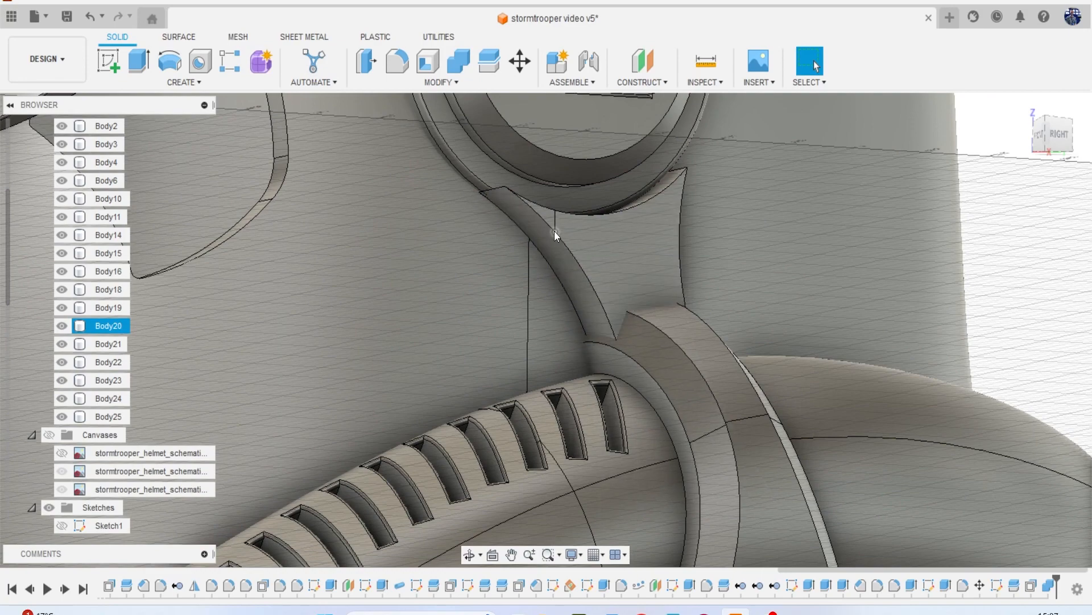
{"action": "left_click", "coordinate": [601, 264]}
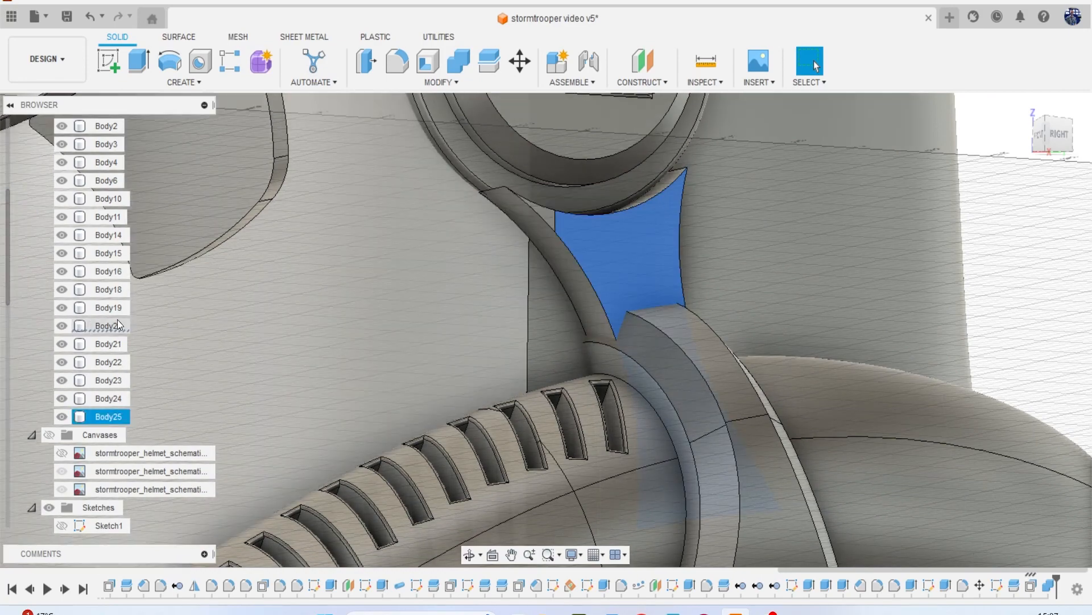
{"action": "left_click", "coordinate": [1014, 249]}
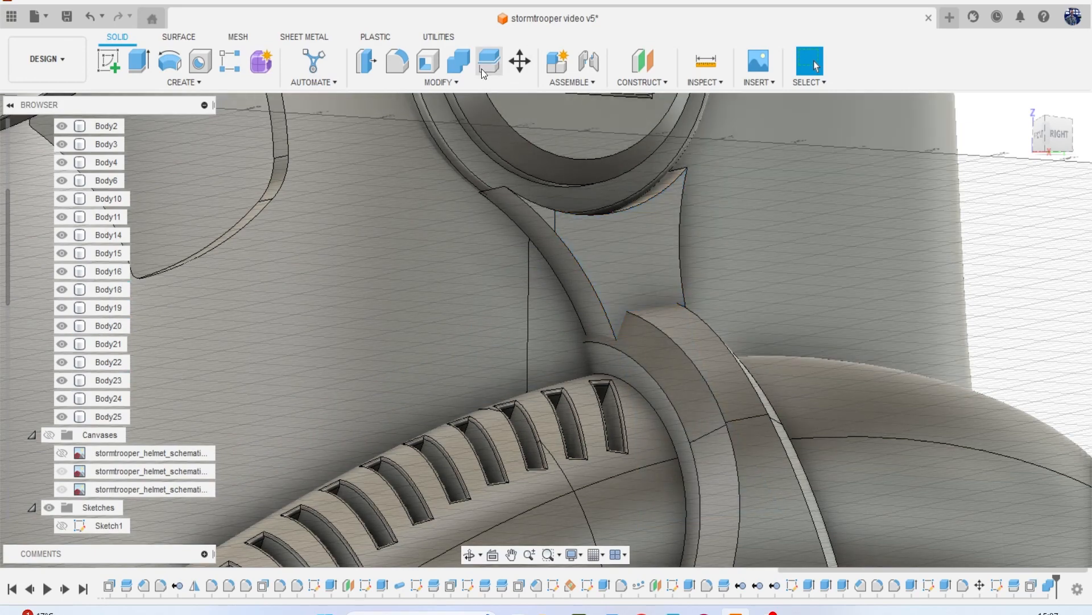
Start a Two Distance chamfer on the raised piece's curved upper edges under the ear cap, with a first distance of about 1.281 mm.
{"action": "left_click", "coordinate": [442, 81]}
{"action": "left_click", "coordinate": [392, 132]}
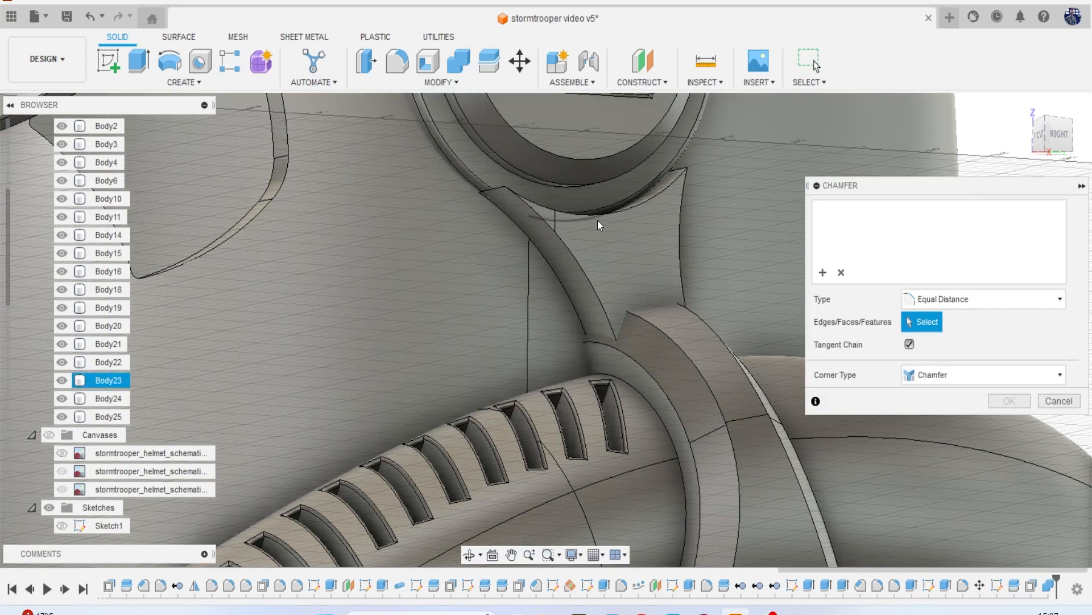
{"action": "left_click", "coordinate": [605, 215]}
{"action": "left_click", "coordinate": [939, 299]}
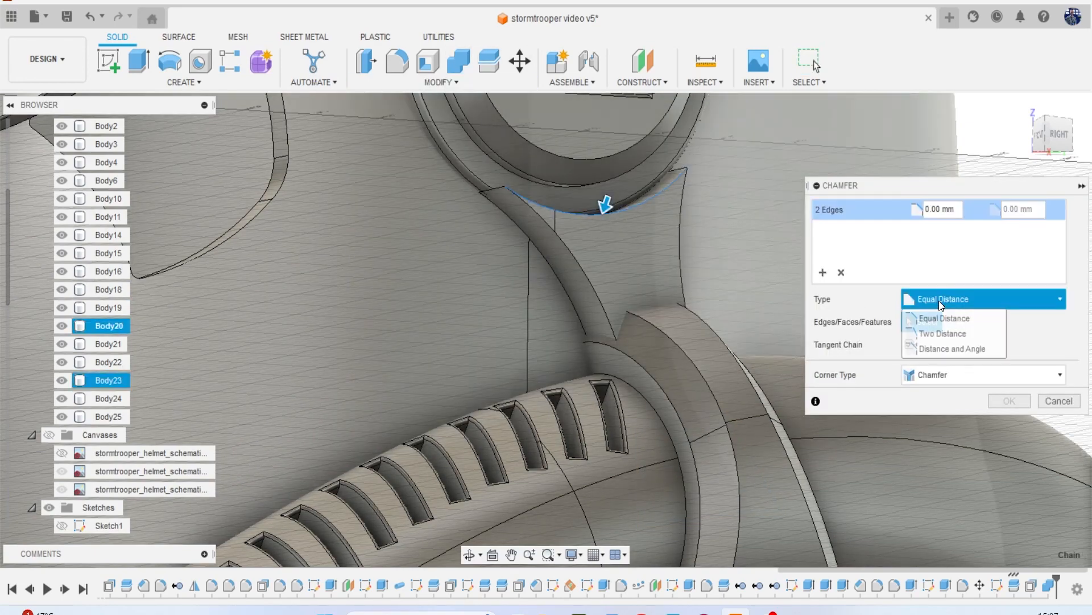
{"action": "left_click", "coordinate": [956, 333]}
{"action": "left_click_drag", "start_coordinate": [1061, 139], "coordinate": [984, 152]}
{"action": "middle_click_drag", "start_coordinate": [452, 133], "coordinate": [527, 218]}
{"action": "scroll", "coordinate": [526, 219], "scroll_direction": "up", "scroll_amount": 1}
{"action": "left_click_drag", "start_coordinate": [527, 210], "coordinate": [493, 210]}
{"action": "scroll", "coordinate": [969, 129], "scroll_direction": "down", "scroll_amount": 1}
{"action": "left_click_drag", "start_coordinate": [1048, 137], "coordinate": [1081, 139]}
{"action": "middle_click_drag", "start_coordinate": [501, 175], "coordinate": [614, 174]}
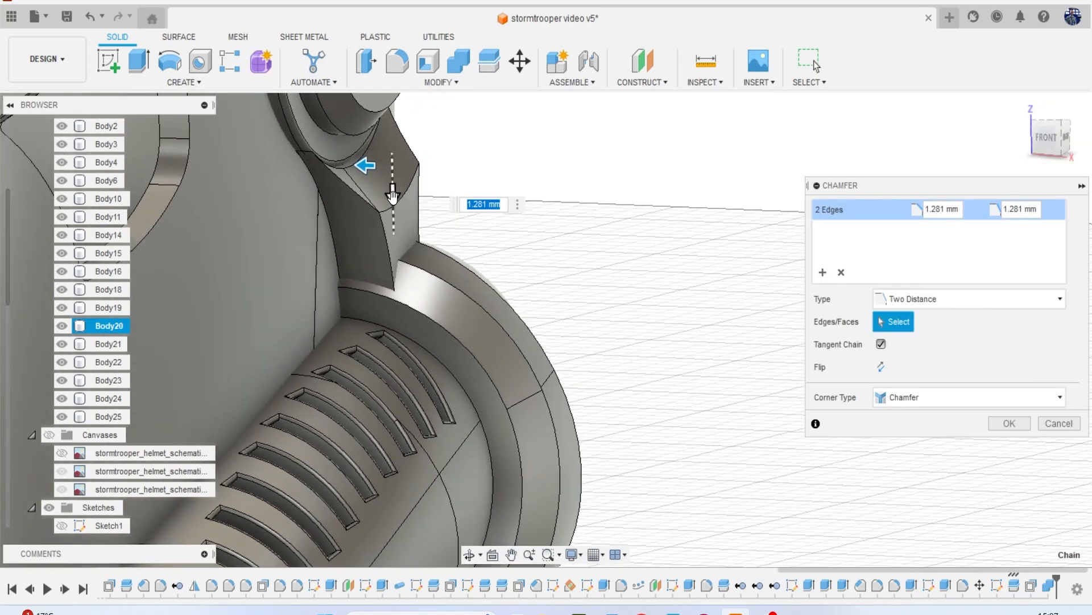
Set the chamfer's second distance to about 2.757 mm and apply it.
{"action": "left_click_drag", "start_coordinate": [393, 195], "coordinate": [397, 297]}
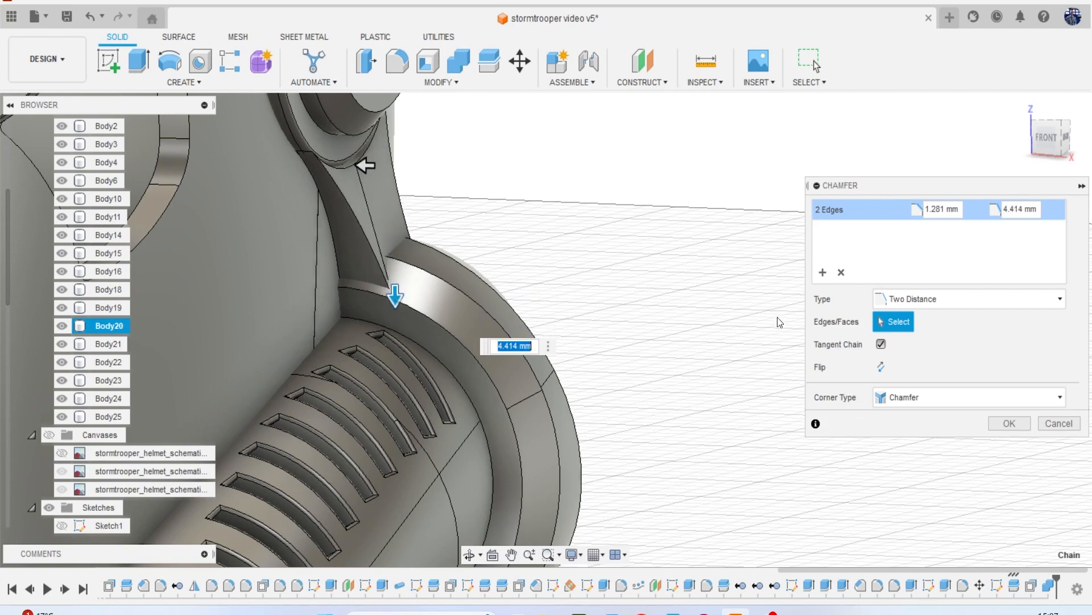
{"action": "left_click_drag", "start_coordinate": [397, 291], "coordinate": [396, 243]}
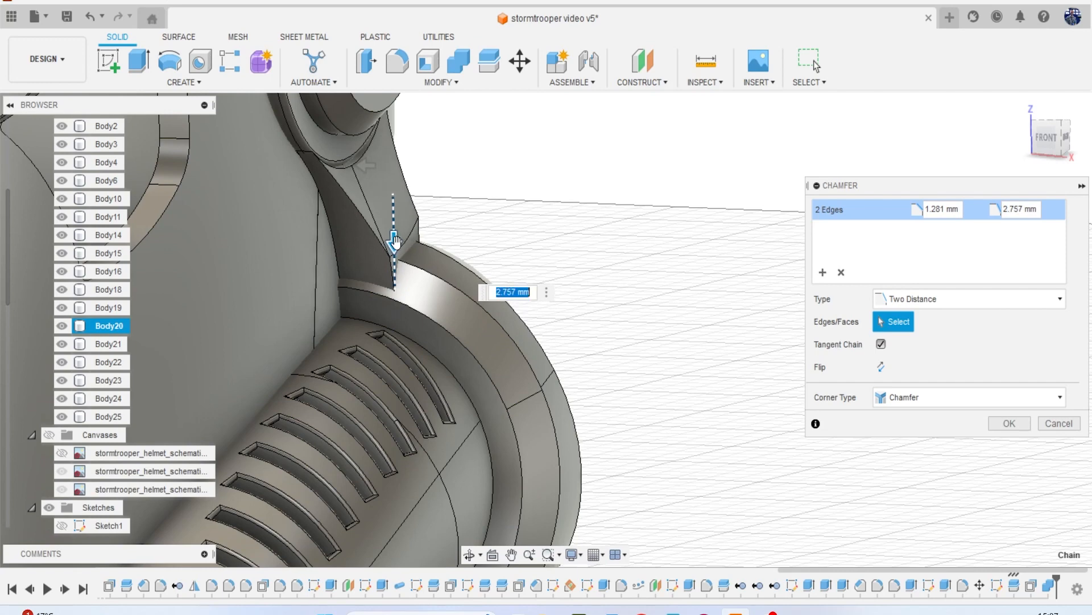
{"action": "left_click", "coordinate": [1006, 423]}
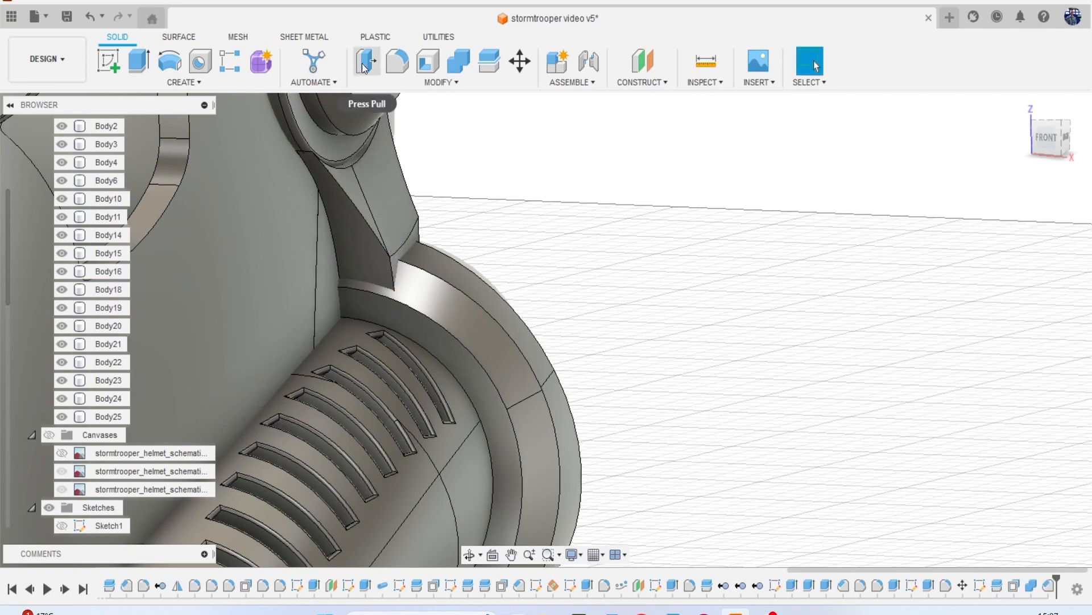
Fillet the lower edge of the new chamfer on the raised piece with a radius of about 6.211 mm.
{"action": "left_click", "coordinate": [409, 66]}
{"action": "left_click", "coordinate": [410, 241]}
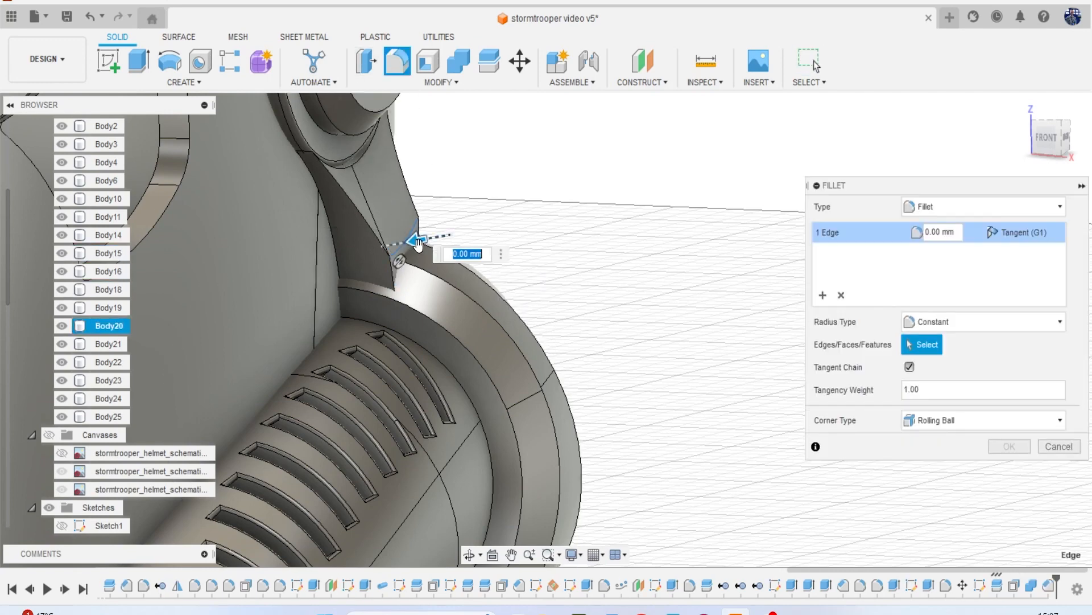
{"action": "left_click_drag", "start_coordinate": [417, 246], "coordinate": [410, 244]}
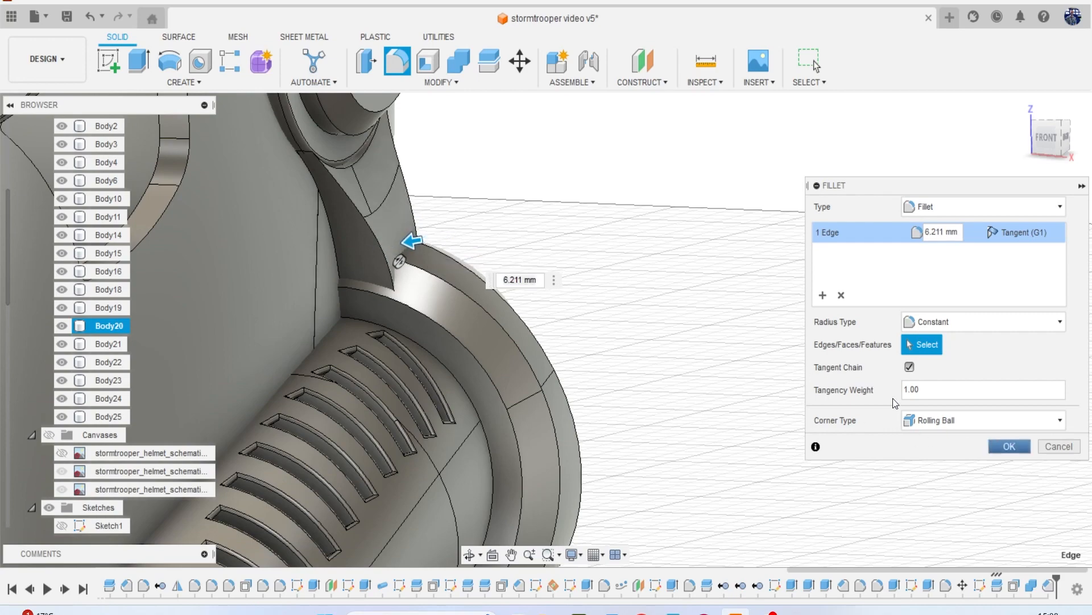
{"action": "left_click", "coordinate": [1010, 446]}
Try a Two Distance chamfer along the raised piece's long side edges, with first distances of 0.1 mm and 0.01 mm.
{"action": "scroll", "coordinate": [681, 286], "scroll_direction": "down", "scroll_amount": 3}
{"action": "left_click_drag", "start_coordinate": [1042, 140], "coordinate": [649, 193]}
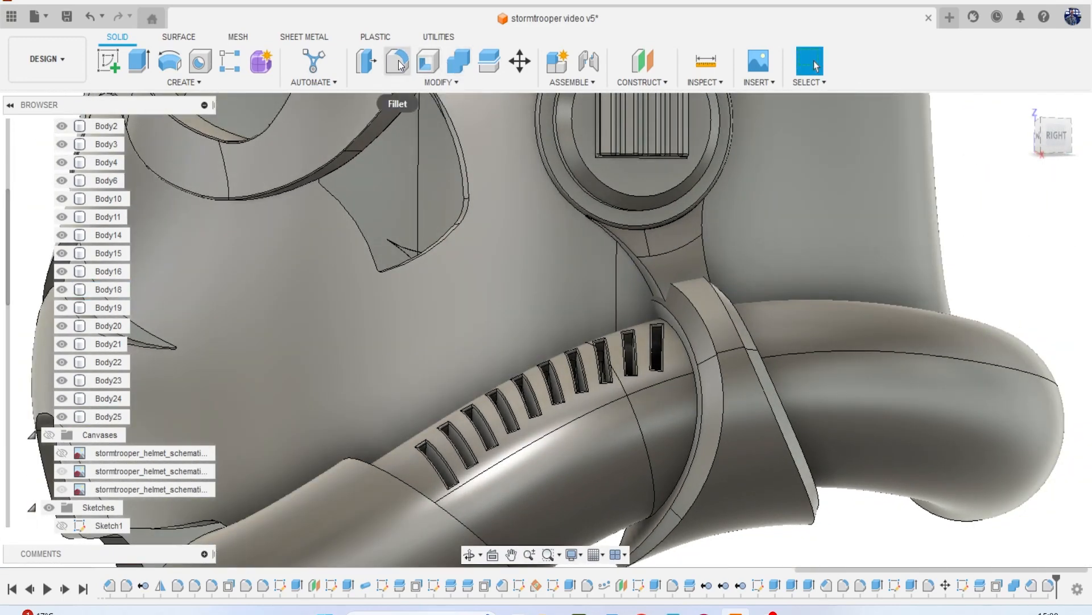
{"action": "left_click", "coordinate": [433, 82]}
{"action": "left_click", "coordinate": [415, 125]}
{"action": "scroll", "coordinate": [578, 234], "scroll_direction": "up", "scroll_amount": 3}
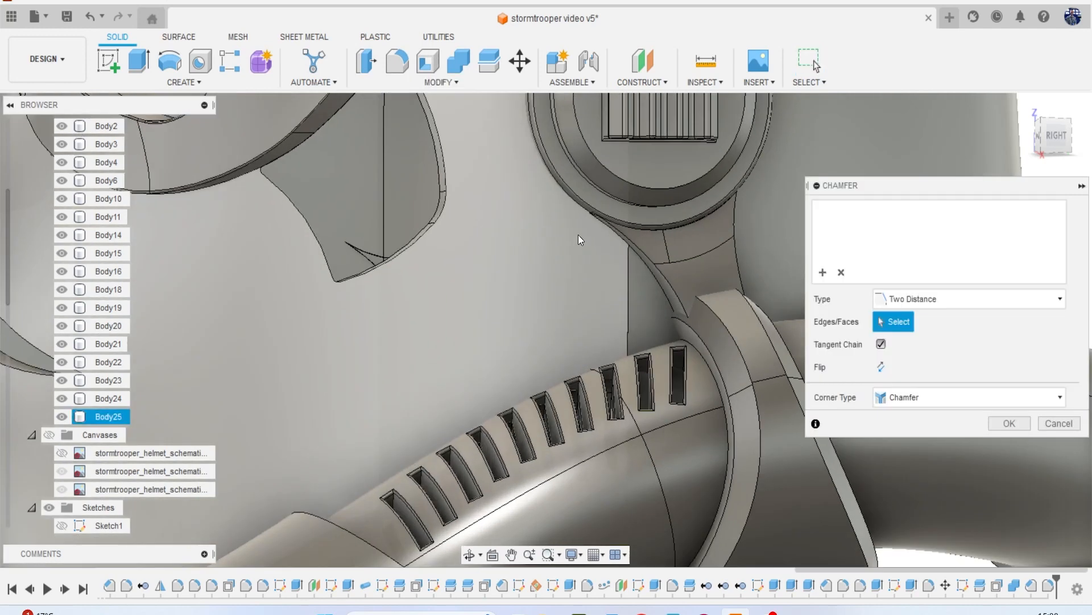
{"action": "scroll", "coordinate": [544, 244], "scroll_direction": "up", "scroll_amount": 1}
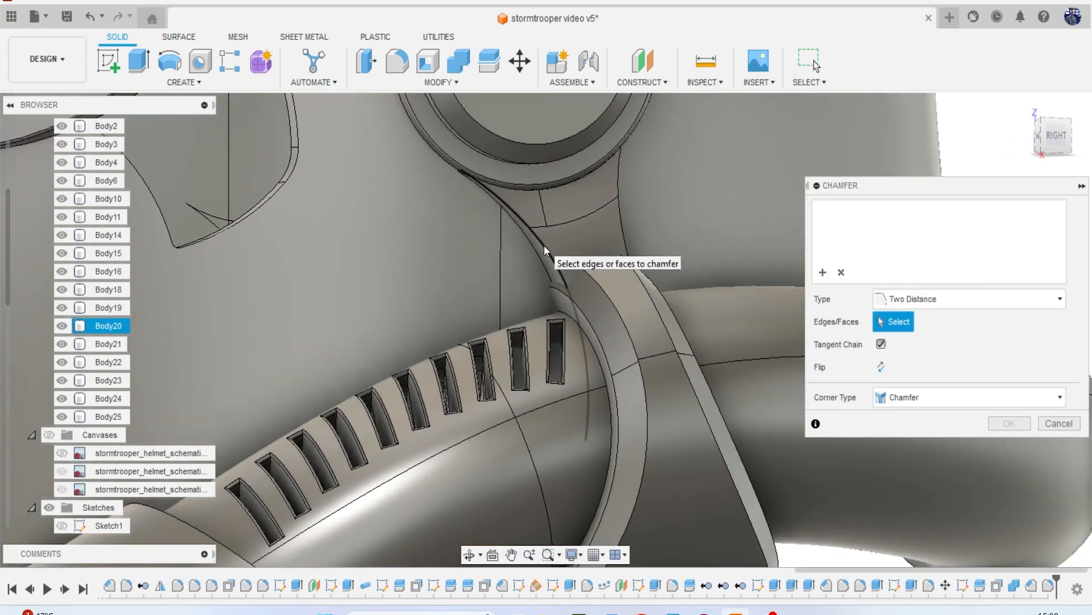
{"action": "left_click", "coordinate": [544, 244]}
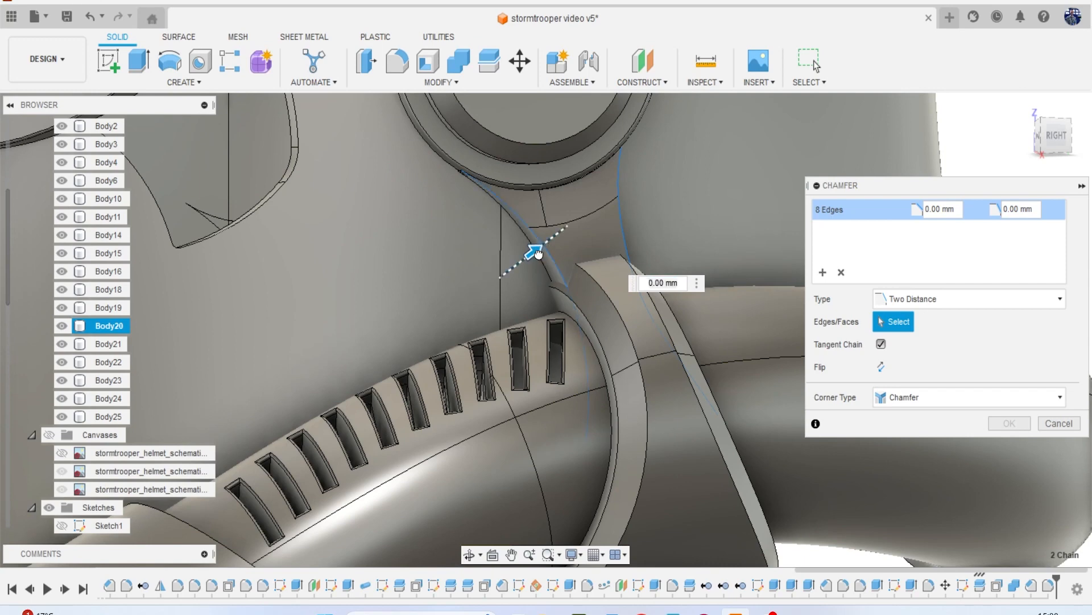
{"action": "left_click_drag", "start_coordinate": [539, 253], "coordinate": [540, 253]}
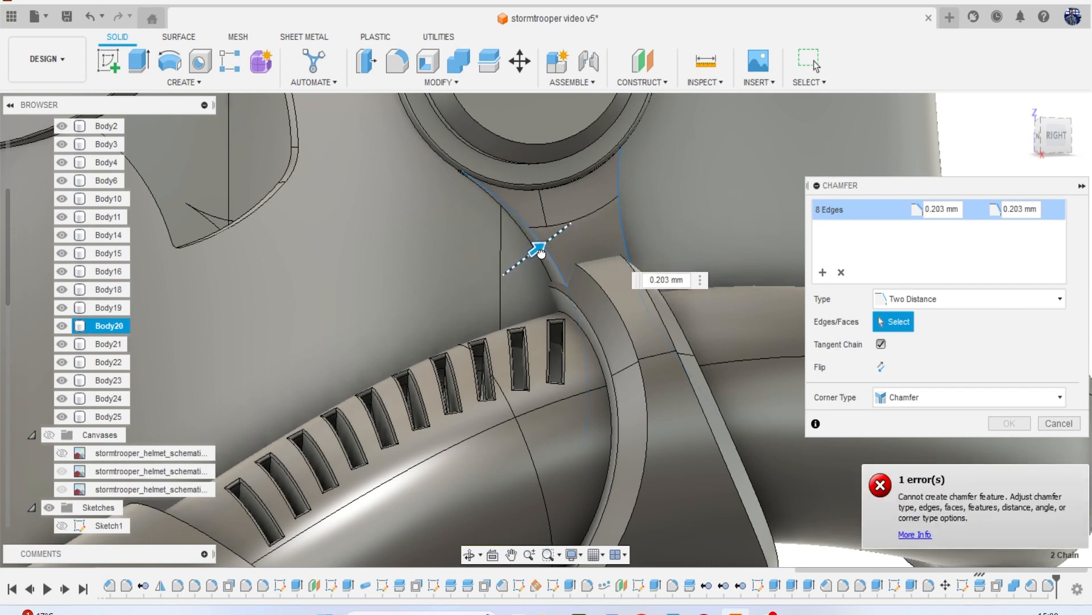
{"action": "left_click", "coordinate": [667, 280]}
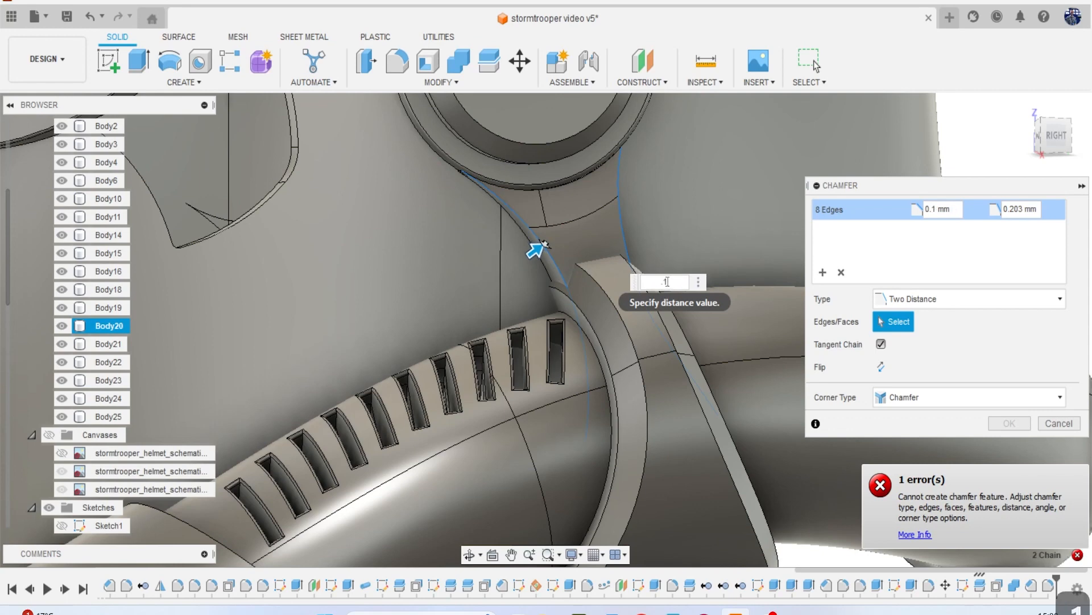
{"action": "type", "text": ".1"}
{"action": "key", "text": "BackSpace"}
{"action": "type", "text": "01"}
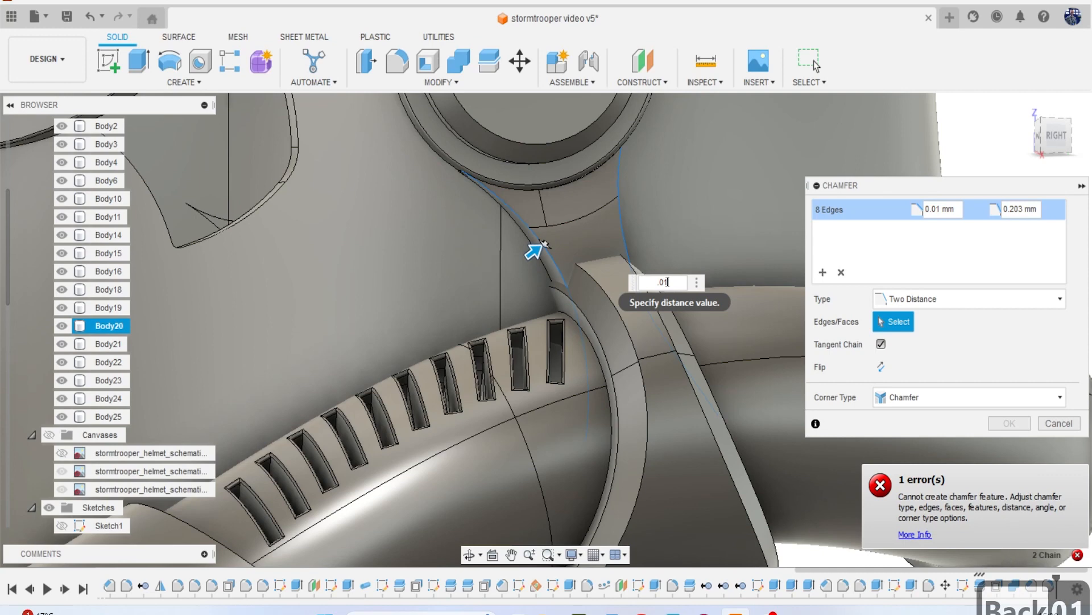
{"action": "left_click", "coordinate": [1050, 421]}
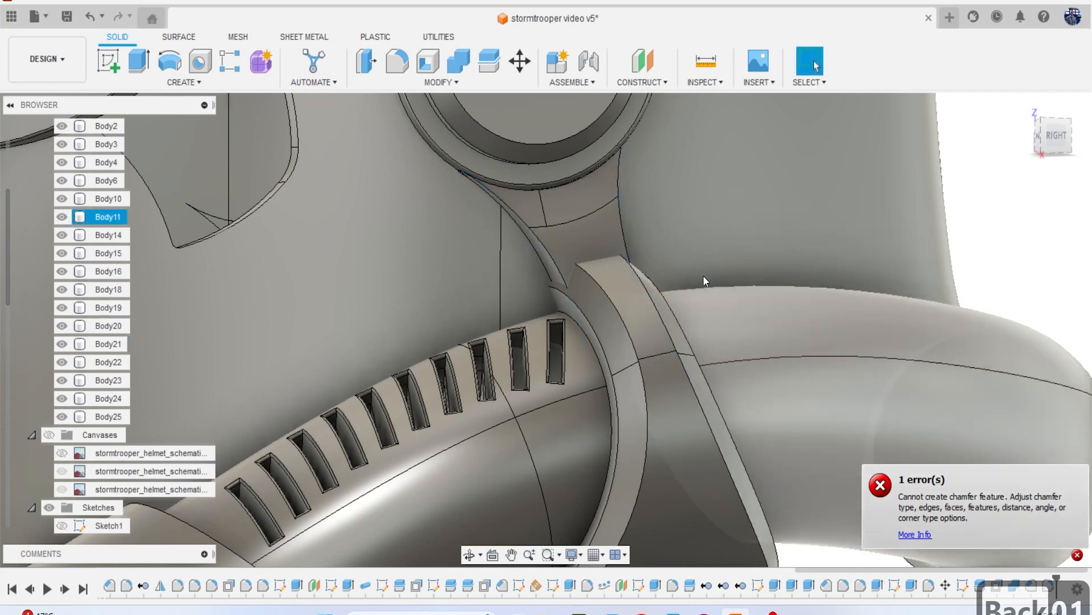
Isolate Body20, the raised piece beneath the ear cap.
{"action": "scroll", "coordinate": [591, 245], "scroll_direction": "down", "scroll_amount": 2}
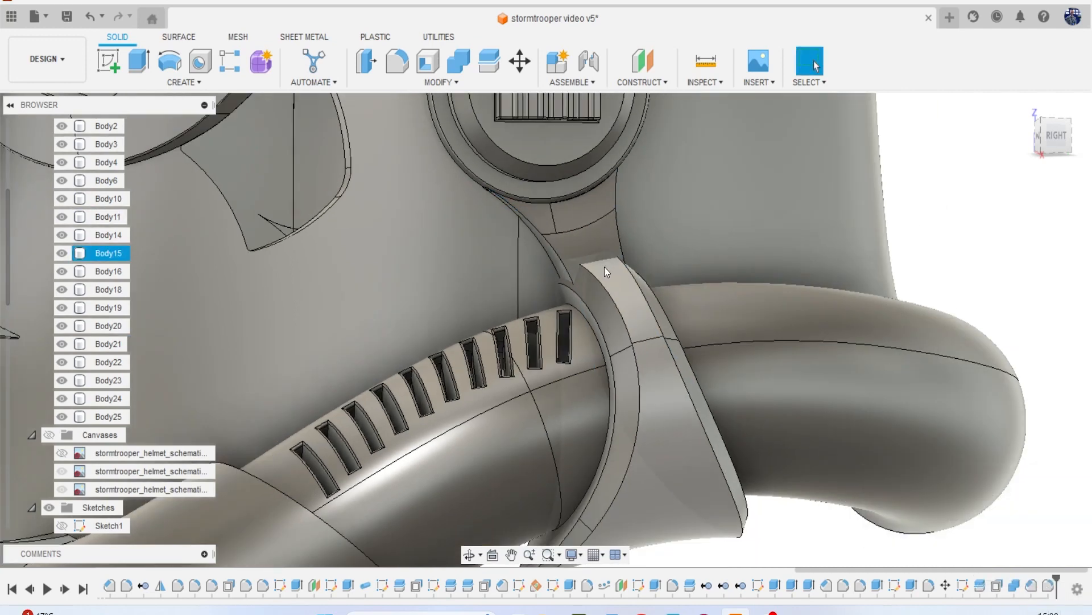
{"action": "scroll", "coordinate": [604, 246], "scroll_direction": "up", "scroll_amount": 2}
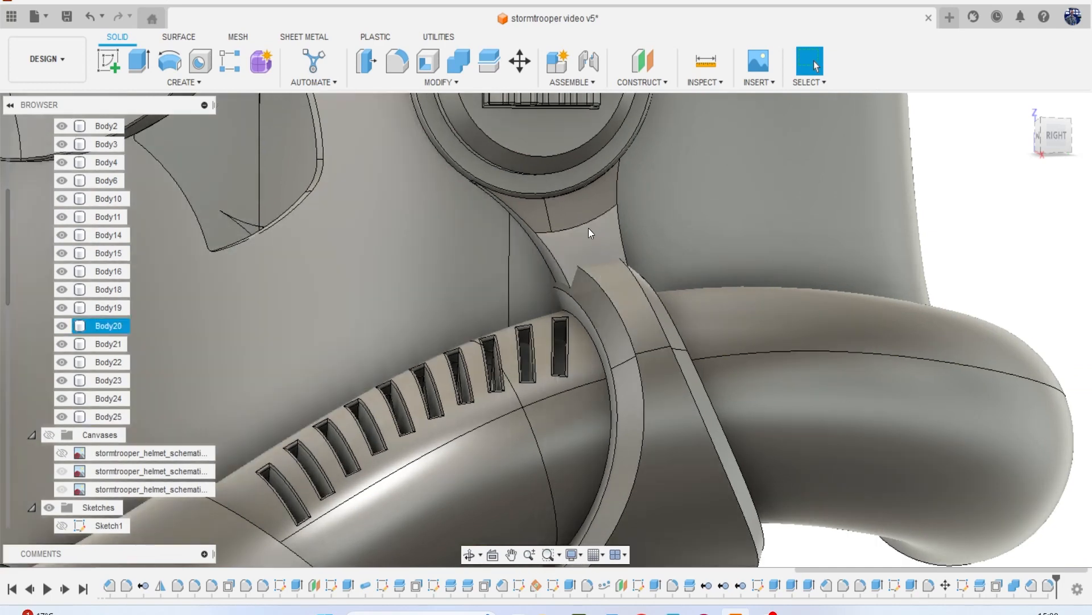
{"action": "left_click", "coordinate": [126, 324]}
{"action": "right_click", "coordinate": [126, 324]}
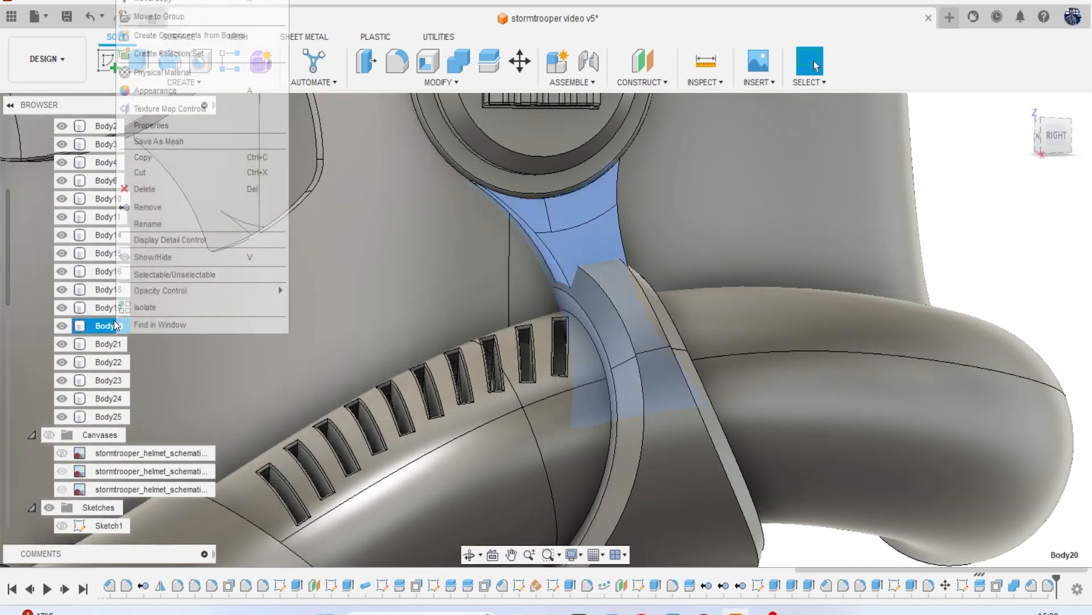
{"action": "left_click", "coordinate": [164, 310]}
{"action": "left_click", "coordinate": [670, 231]}
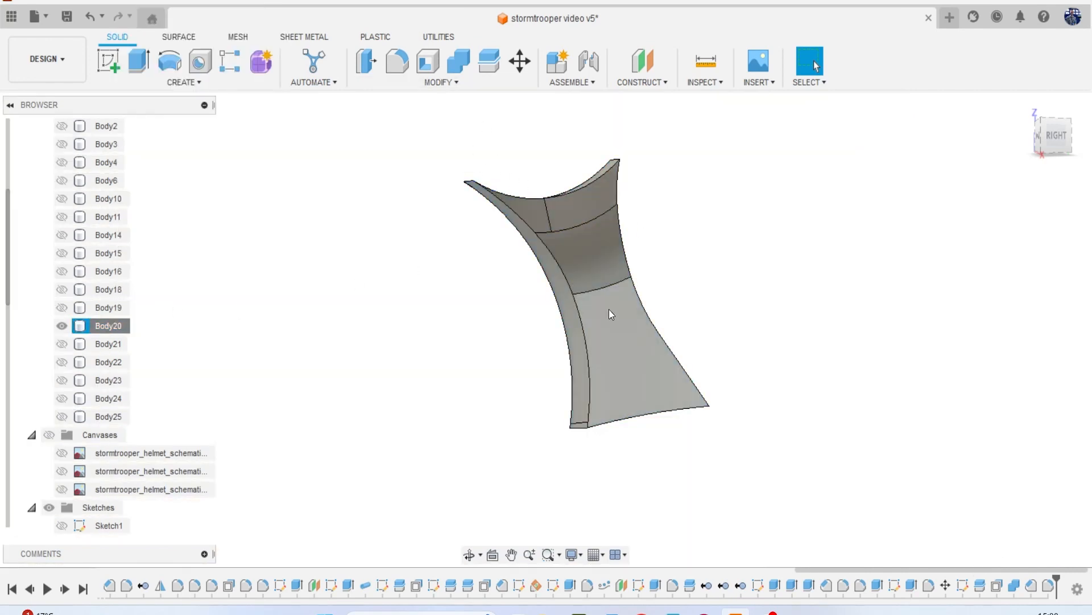
Start an Equal Distance chamfer along both long side edges of the isolated raised piece, with a distance of 0.1 mm.
{"action": "left_click", "coordinate": [456, 82]}
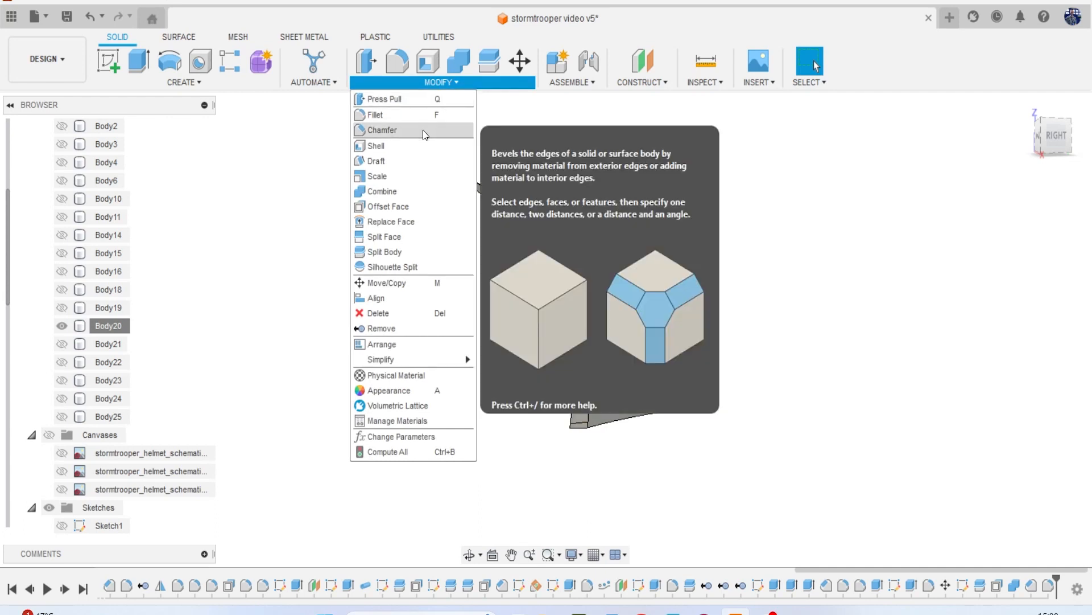
{"action": "left_click", "coordinate": [422, 128]}
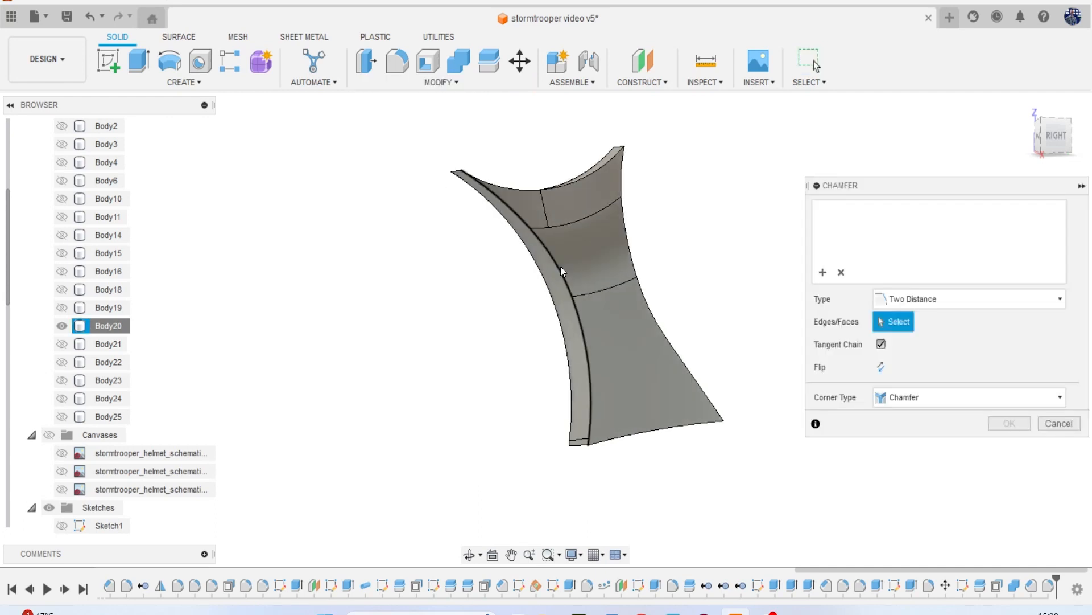
{"action": "left_click", "coordinate": [561, 265]}
{"action": "left_click", "coordinate": [627, 238]}
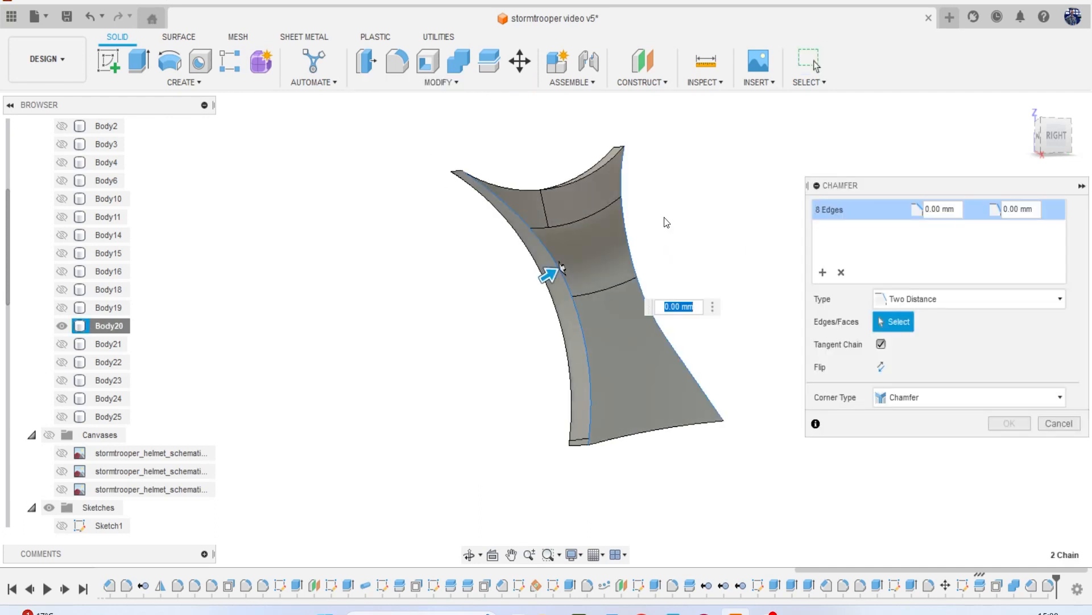
{"action": "left_click", "coordinate": [896, 299]}
{"action": "left_click", "coordinate": [896, 316]}
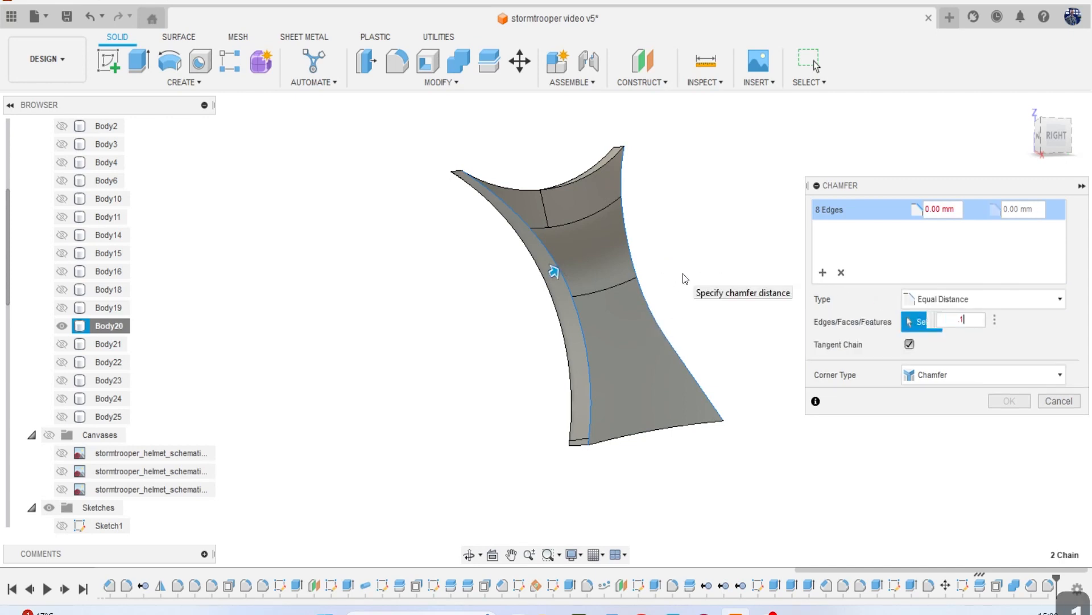
{"action": "key", "text": "Return"}
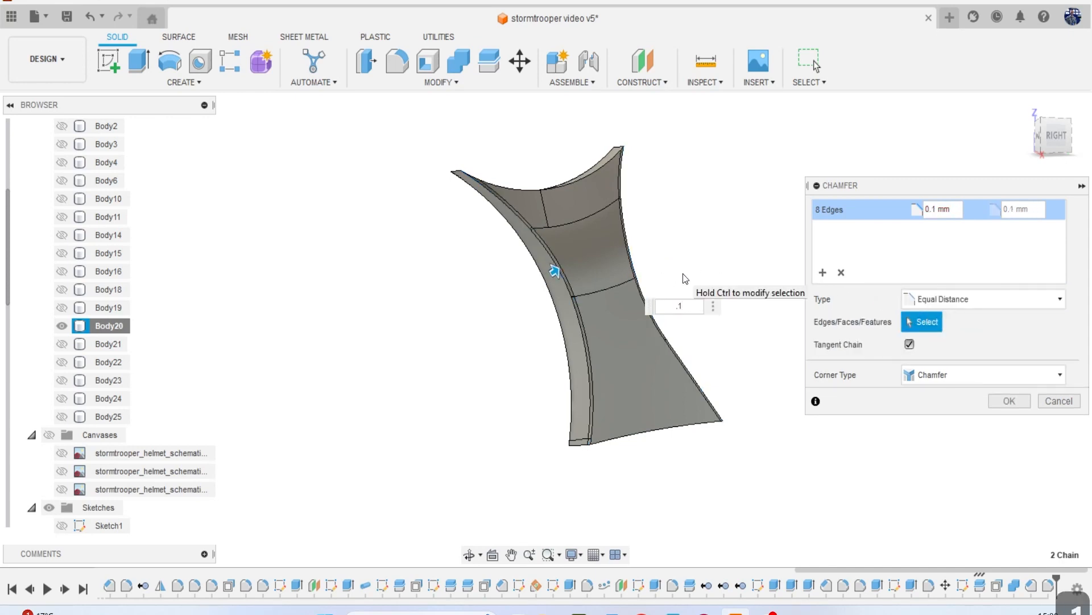
Increase the chamfer distance on the raised piece's side edges in 0.1 mm increments to 0.5 mm and apply it.
{"action": "key", "text": "BackSpace"}
{"action": "type", "text": "2"}
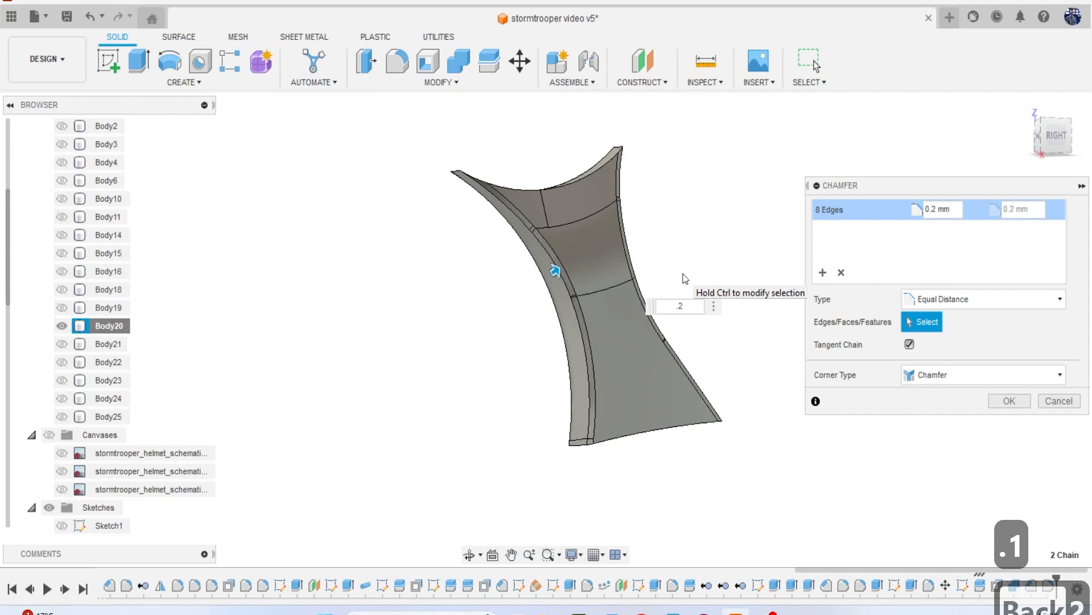
{"action": "key", "text": "BackSpace"}
{"action": "type", "text": "3"}
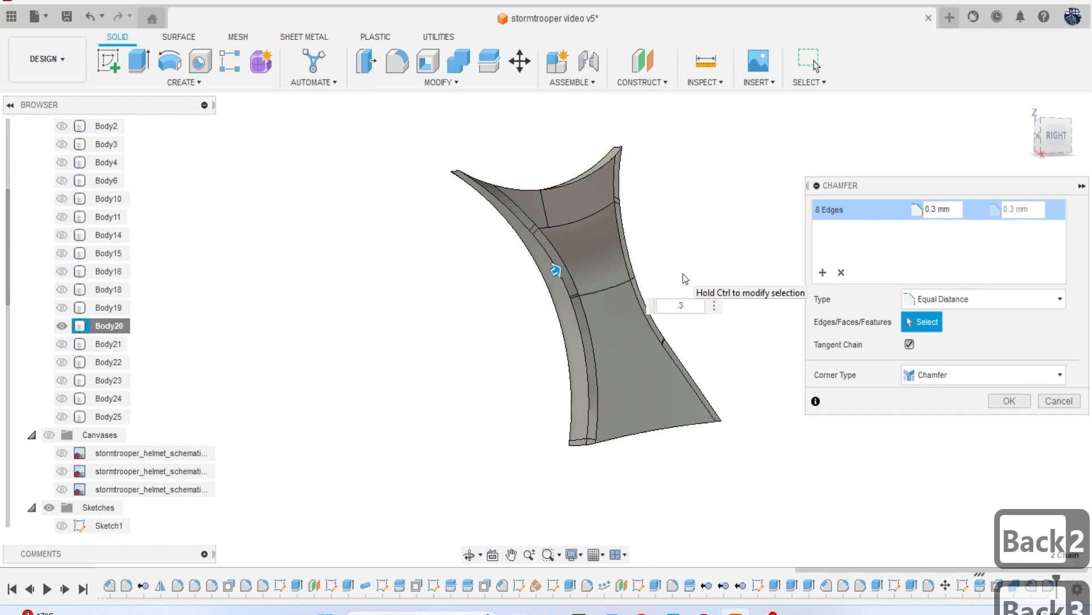
{"action": "key", "text": "BackSpace"}
{"action": "type", "text": "4"}
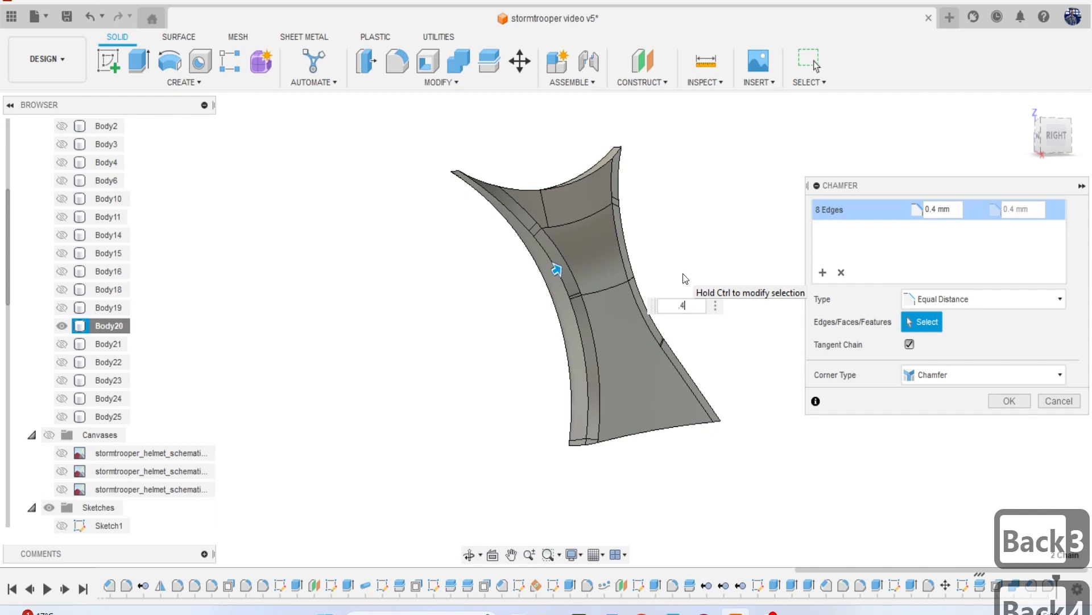
{"action": "key", "text": "BackSpace"}
{"action": "type", "text": "5"}
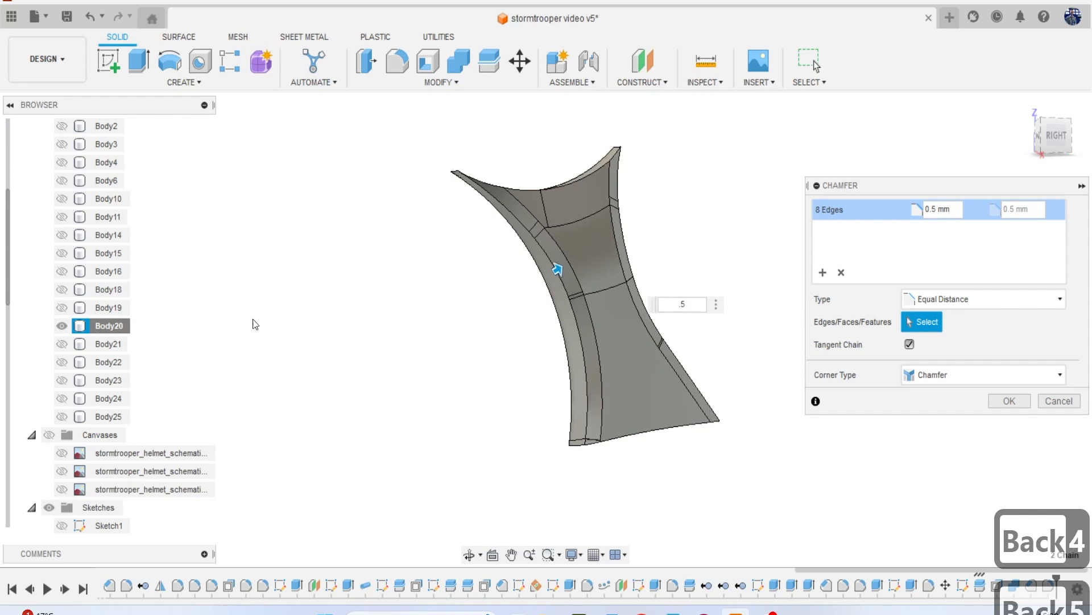
{"action": "left_click", "coordinate": [1009, 402]}
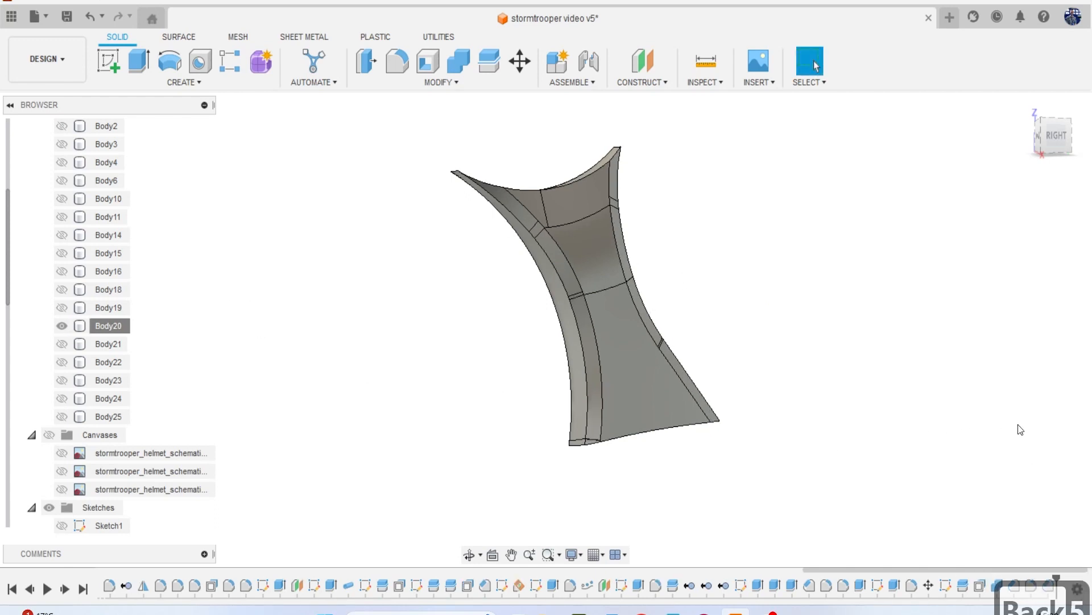
Show all the hidden helmet bodies from Body2 to Body25 again.
{"action": "left_click", "coordinate": [66, 346]}
{"action": "left_click", "coordinate": [62, 361]}
{"action": "left_click", "coordinate": [62, 377]}
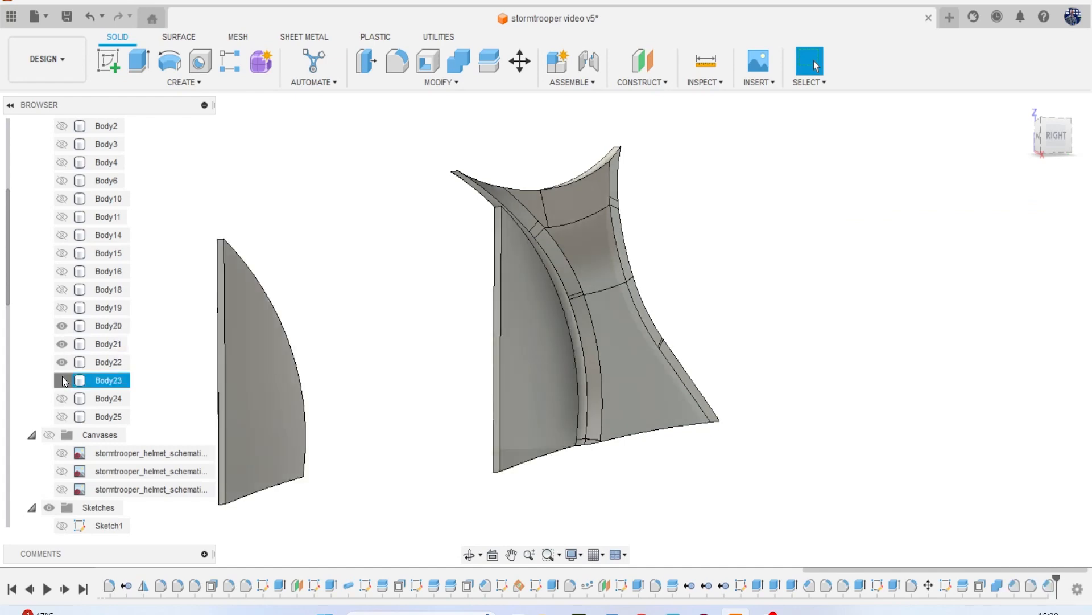
{"action": "left_click", "coordinate": [63, 397]}
{"action": "left_click", "coordinate": [62, 415]}
{"action": "left_click", "coordinate": [63, 308]}
{"action": "left_click", "coordinate": [60, 290]}
{"action": "left_click", "coordinate": [60, 272]}
{"action": "left_click", "coordinate": [61, 253]}
{"action": "left_click", "coordinate": [62, 235]}
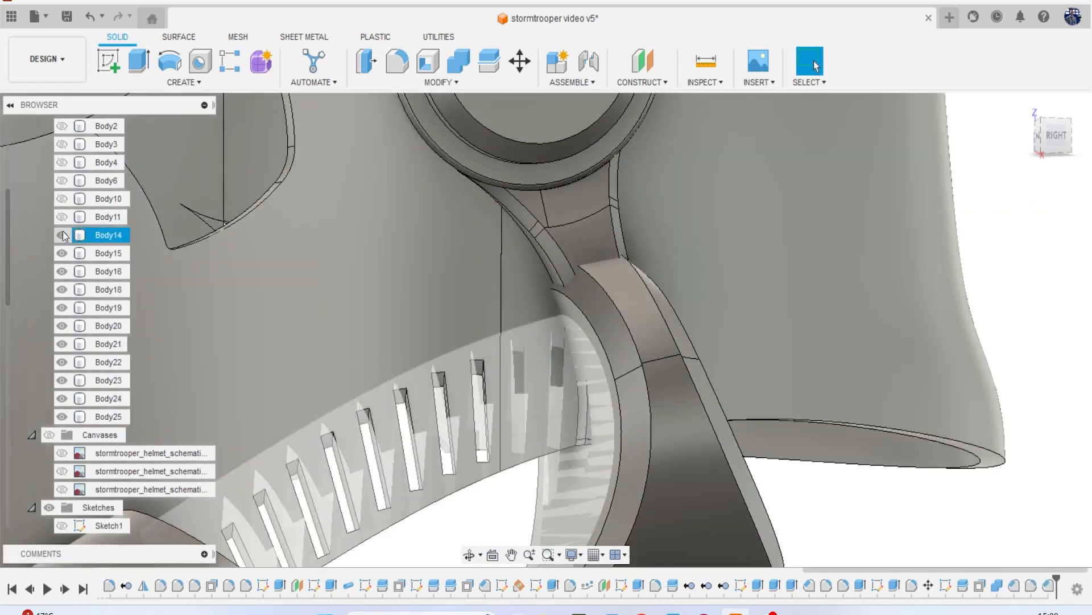
{"action": "left_click", "coordinate": [62, 217]}
{"action": "left_click", "coordinate": [63, 199]}
{"action": "left_click", "coordinate": [61, 181]}
{"action": "left_click", "coordinate": [62, 162]}
{"action": "left_click", "coordinate": [63, 144]}
{"action": "left_click", "coordinate": [61, 126]}
{"action": "scroll", "coordinate": [566, 232], "scroll_direction": "down", "scroll_amount": 2}
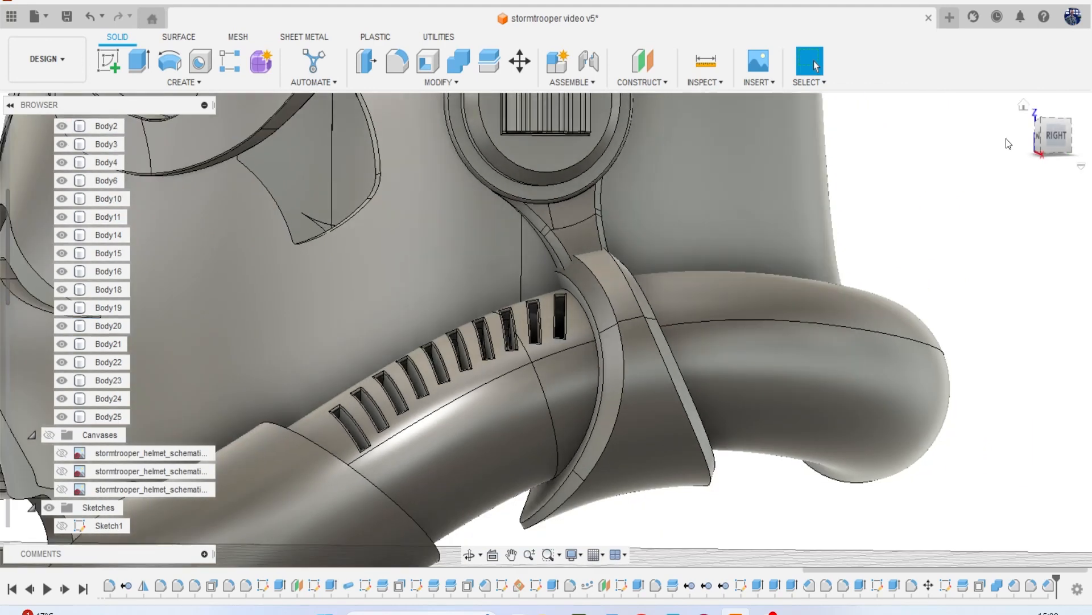
Join the ear cap (Body18) to the rear helmet shell (Body23) with Combine.
{"action": "left_click", "coordinate": [1057, 135]}
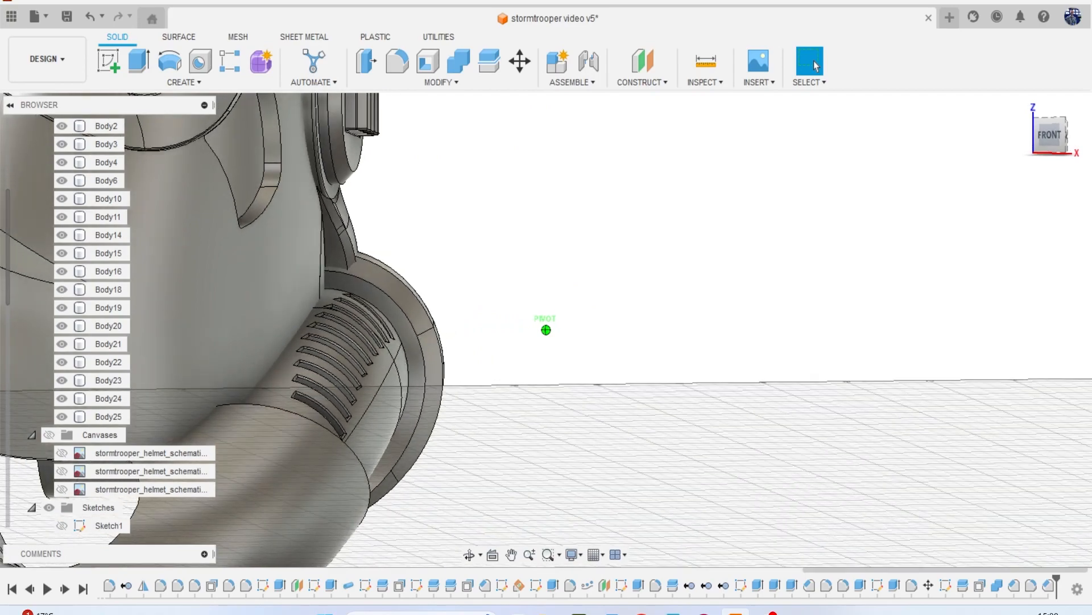
{"action": "left_click_drag", "start_coordinate": [1057, 135], "coordinate": [854, 179]}
{"action": "scroll", "coordinate": [852, 183], "scroll_direction": "down", "scroll_amount": 2}
{"action": "mouse_move", "coordinate": [852, 183]}
{"action": "middle_mouse_down"}
{"action": "mouse_move", "coordinate": [830, 197]}
{"action": "mouse_move", "coordinate": [795, 290]}
{"action": "middle_mouse_up"}
{"action": "scroll", "coordinate": [795, 291], "scroll_direction": "down", "scroll_amount": 1}
{"action": "left_click_drag", "start_coordinate": [1031, 140], "coordinate": [923, 287]}
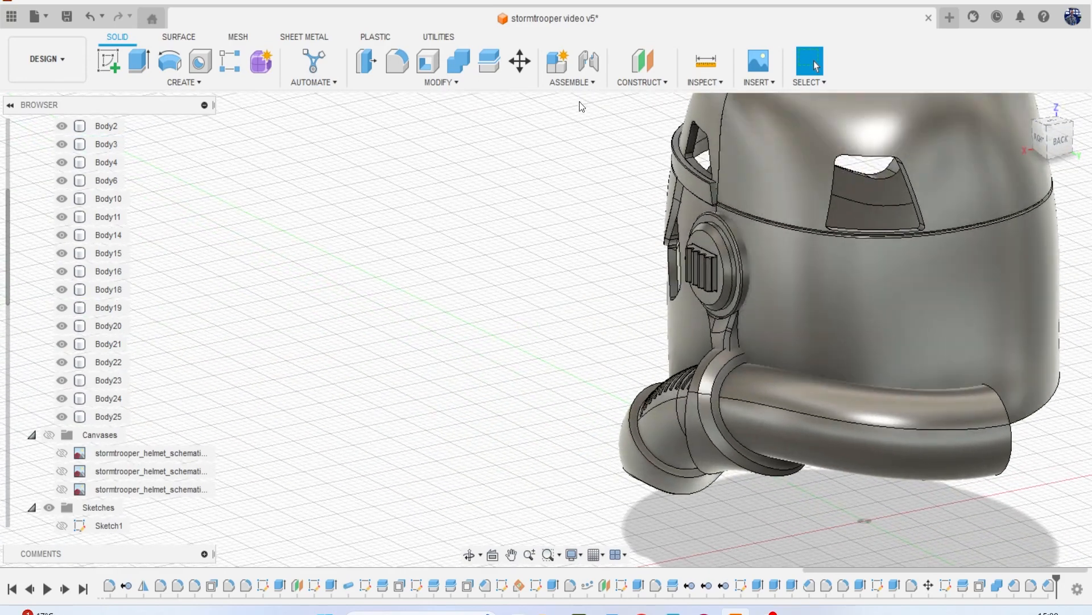
{"action": "left_click", "coordinate": [464, 65]}
{"action": "scroll", "coordinate": [706, 237], "scroll_direction": "up", "scroll_amount": 2}
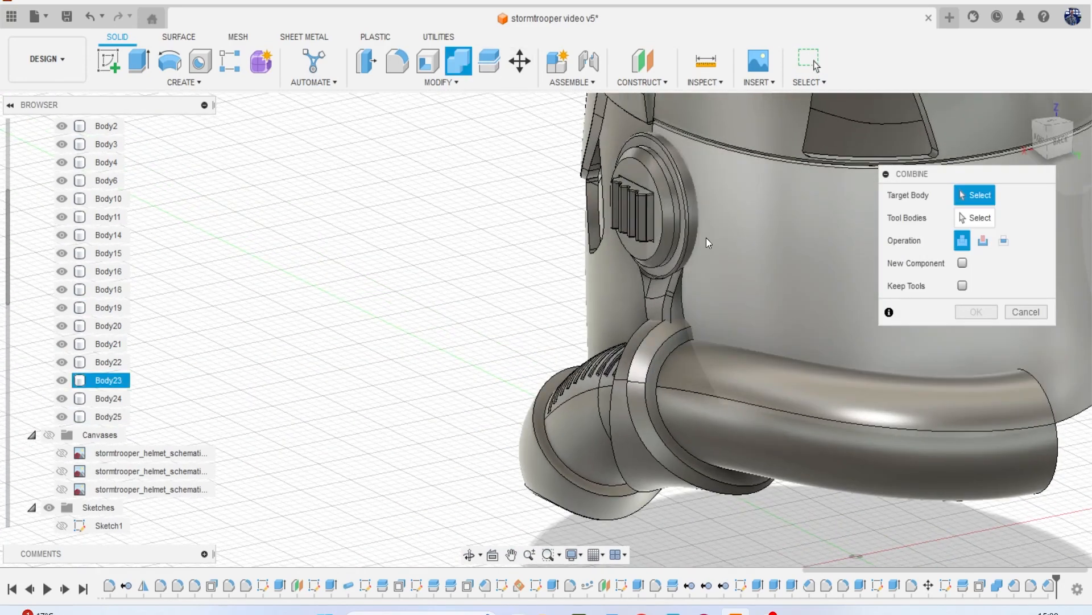
{"action": "left_click", "coordinate": [702, 217]}
{"action": "left_click", "coordinate": [681, 219]}
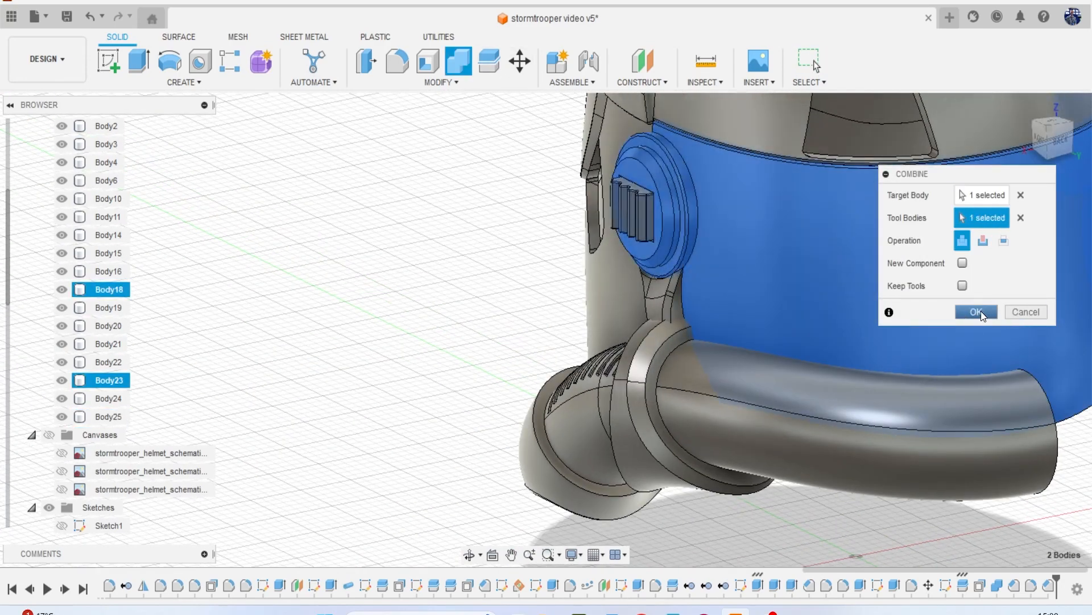
{"action": "left_click", "coordinate": [977, 312]}
Save the design as a new version with the description "User Saved".
{"action": "middle_click_drag", "start_coordinate": [788, 313], "coordinate": [753, 255]}
{"action": "scroll", "coordinate": [690, 254], "scroll_direction": "down", "scroll_amount": 1}
{"action": "scroll", "coordinate": [639, 201], "scroll_direction": "up", "scroll_amount": 1}
{"action": "left_click", "coordinate": [67, 16]}
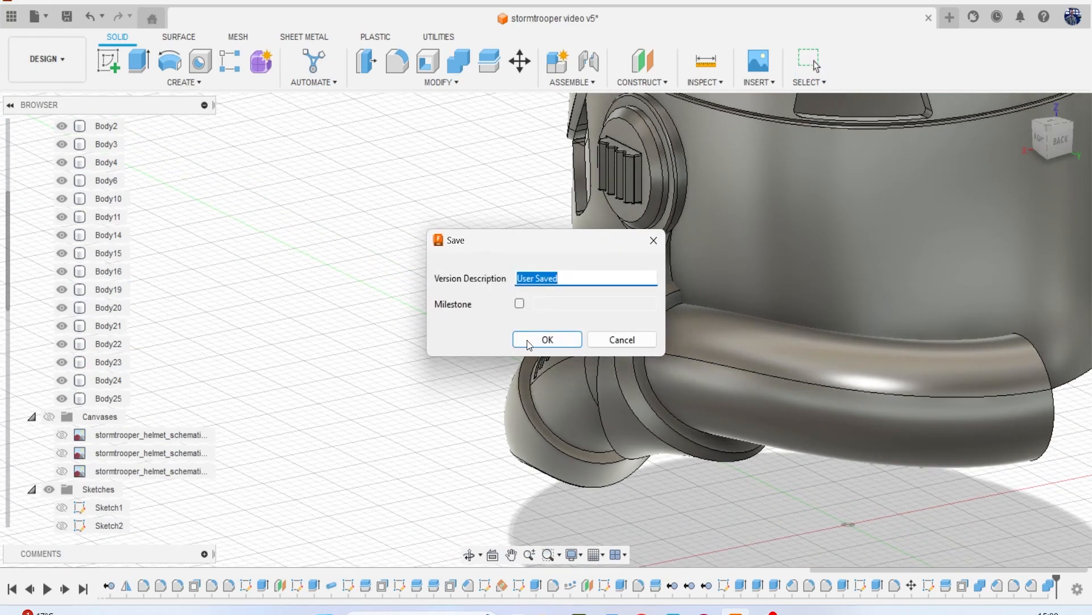
{"action": "left_click", "coordinate": [547, 339]}
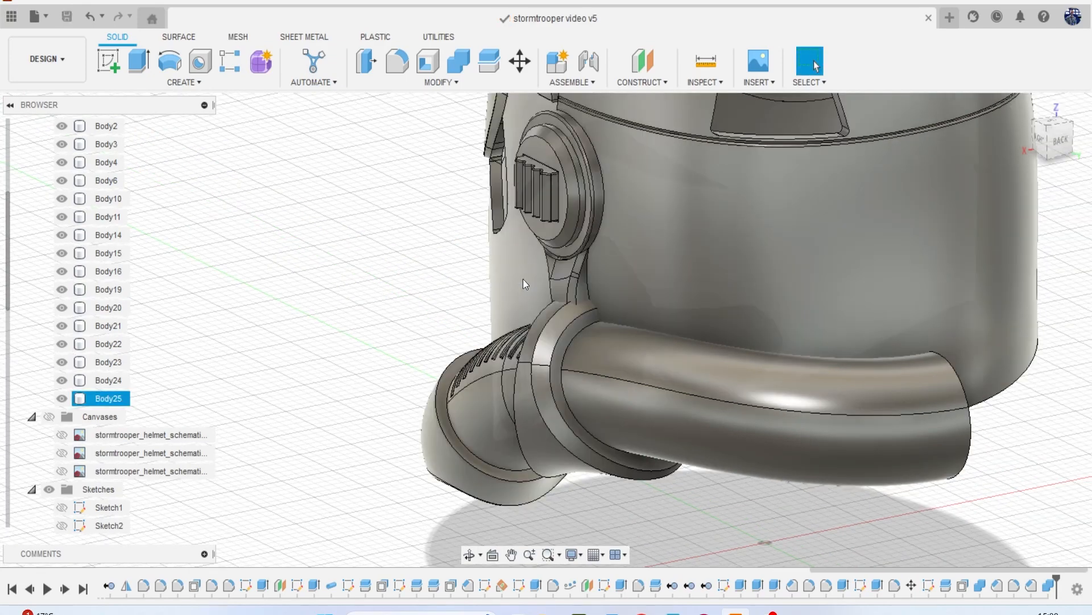
Join the raised piece beneath the ear cap (Body20) to the rear helmet shell with Combine.
{"action": "left_click", "coordinate": [664, 271]}
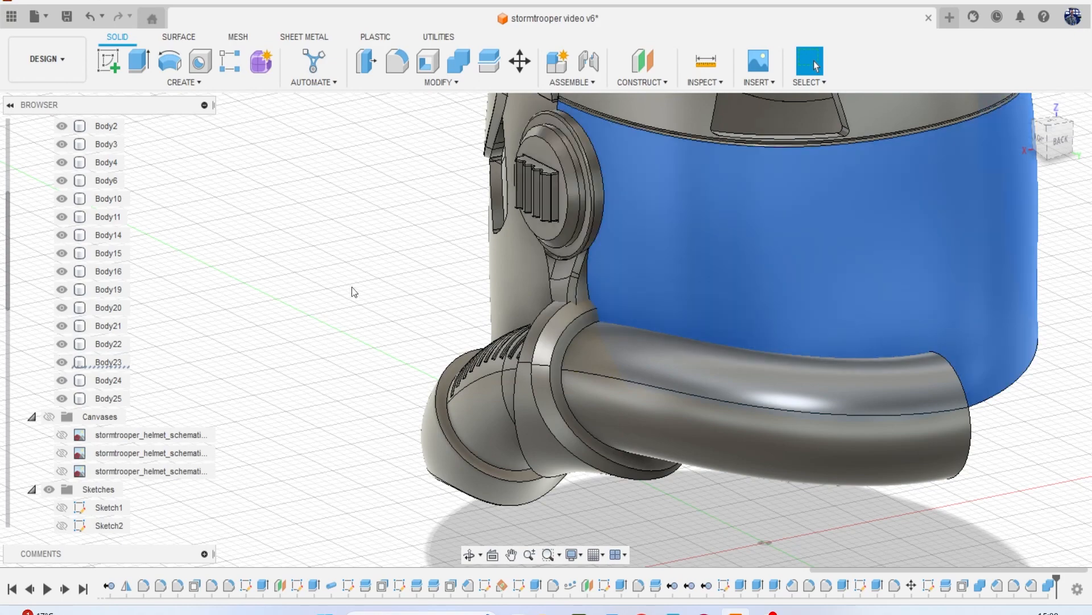
{"action": "left_click", "coordinate": [382, 233]}
{"action": "left_click", "coordinate": [452, 66]}
{"action": "left_click", "coordinate": [602, 247]}
{"action": "left_click", "coordinate": [574, 284]}
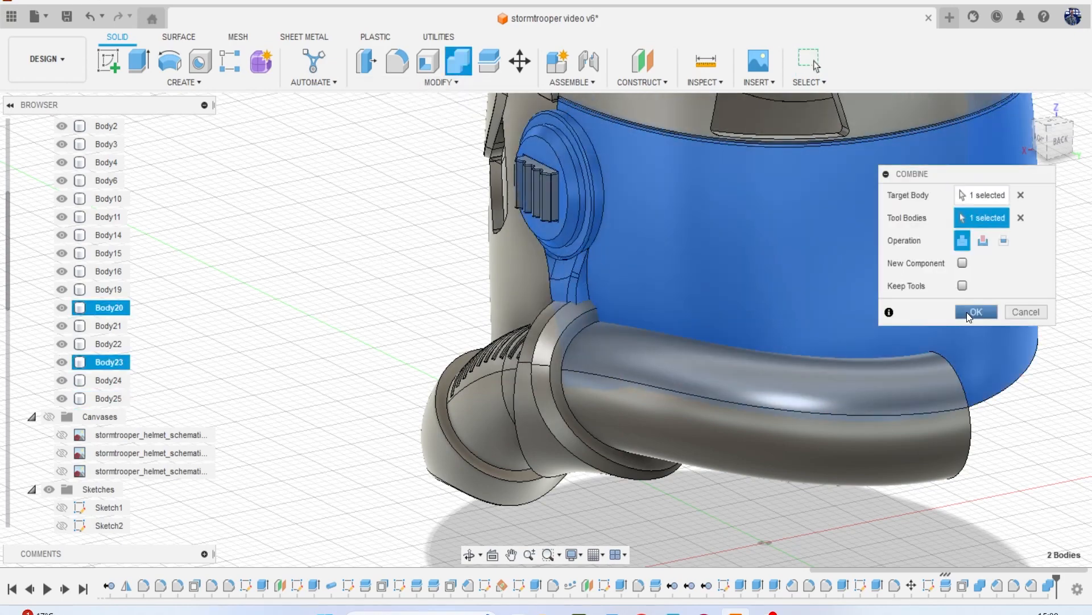
{"action": "left_click", "coordinate": [974, 312]}
{"action": "middle_click_drag", "start_coordinate": [701, 344], "coordinate": [710, 321]}
{"action": "key", "text": "Escape"}
Join the collar around the lower tube (Body15) to the rear helmet shell with Combine.
{"action": "scroll", "coordinate": [572, 318], "scroll_direction": "up", "scroll_amount": 3}
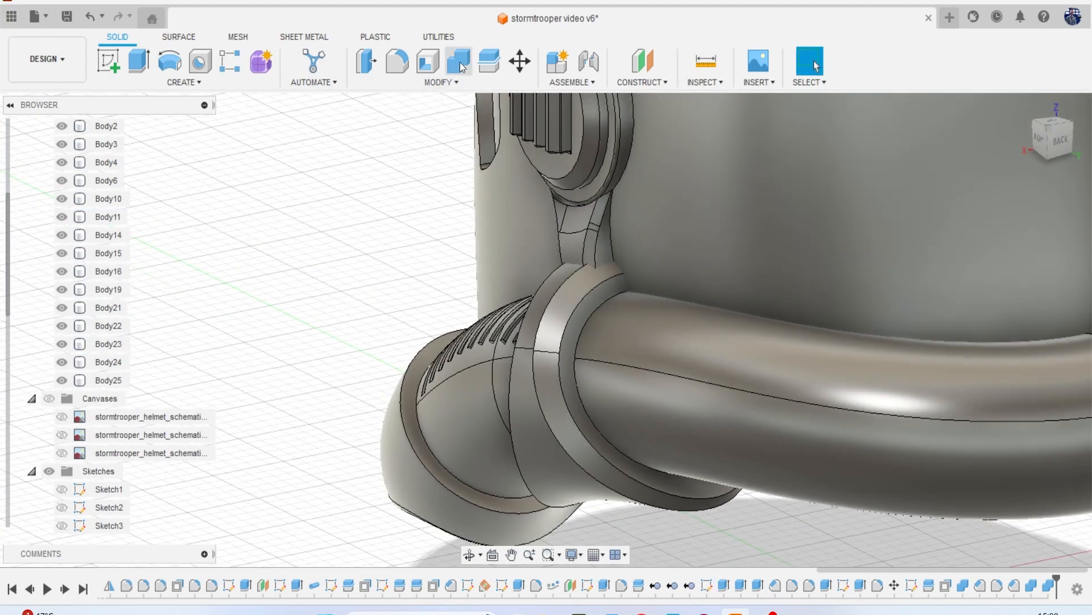
{"action": "left_click", "coordinate": [459, 60]}
{"action": "left_click", "coordinate": [592, 217]}
{"action": "left_click", "coordinate": [566, 286]}
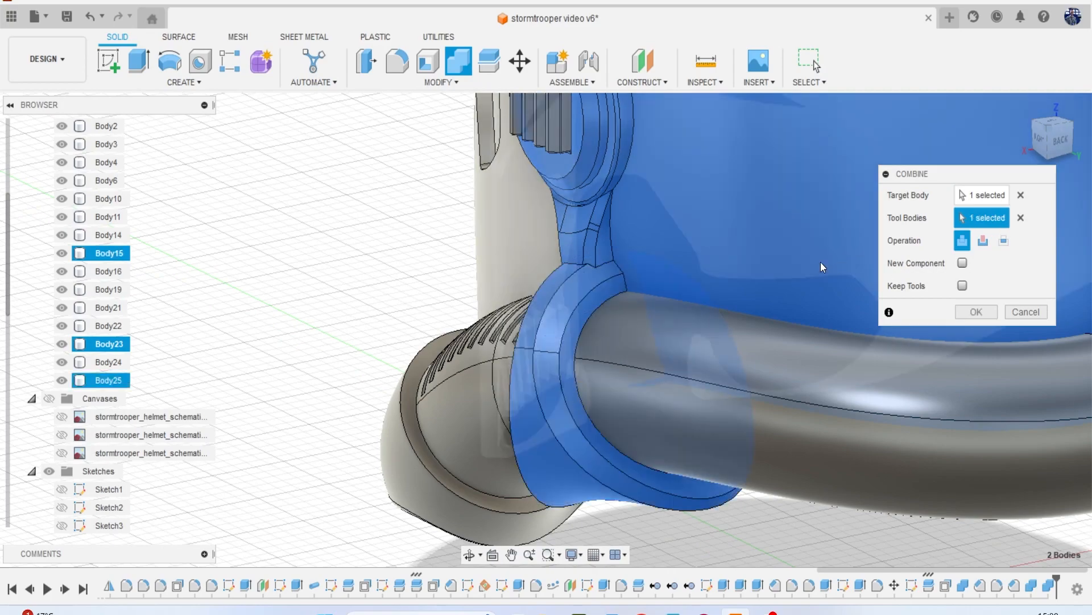
{"action": "left_click", "coordinate": [977, 311]}
Start a constant-radius fillet on the front and outer edges where the raised piece meets the tube collar.
{"action": "scroll", "coordinate": [679, 287], "scroll_direction": "down", "scroll_amount": 5}
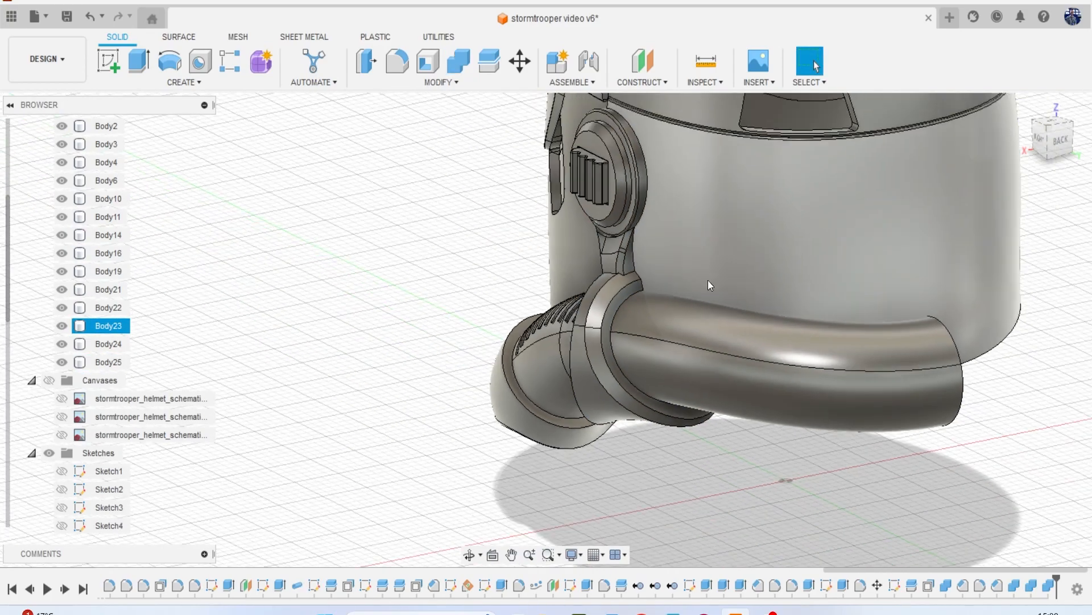
{"action": "left_click_drag", "start_coordinate": [1052, 146], "coordinate": [1088, 142]}
{"action": "scroll", "coordinate": [581, 295], "scroll_direction": "up", "scroll_amount": 3}
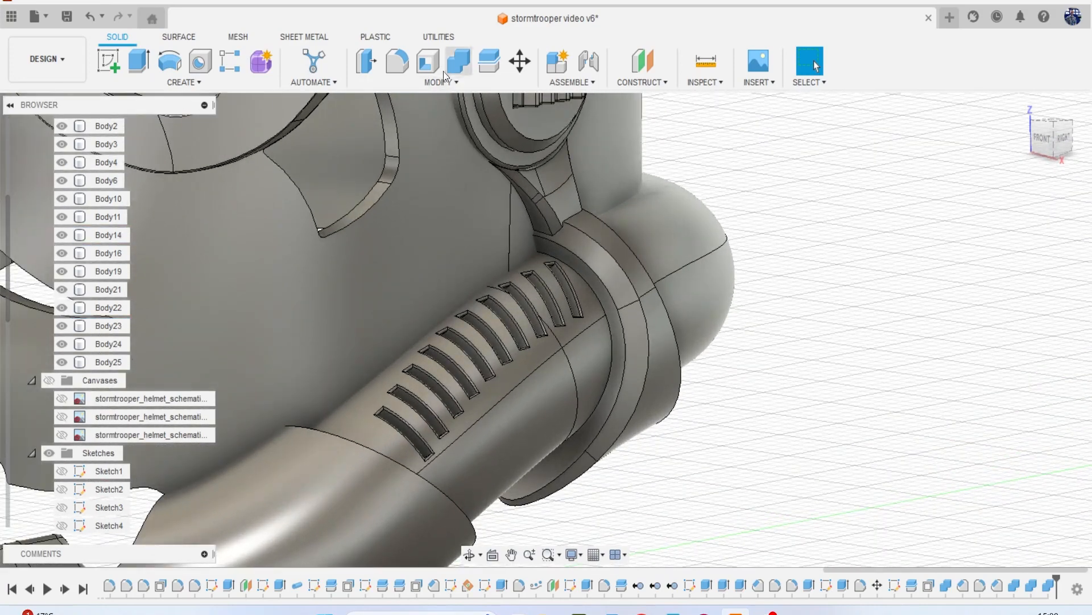
{"action": "left_click", "coordinate": [397, 60]}
{"action": "scroll", "coordinate": [569, 214], "scroll_direction": "up", "scroll_amount": 2}
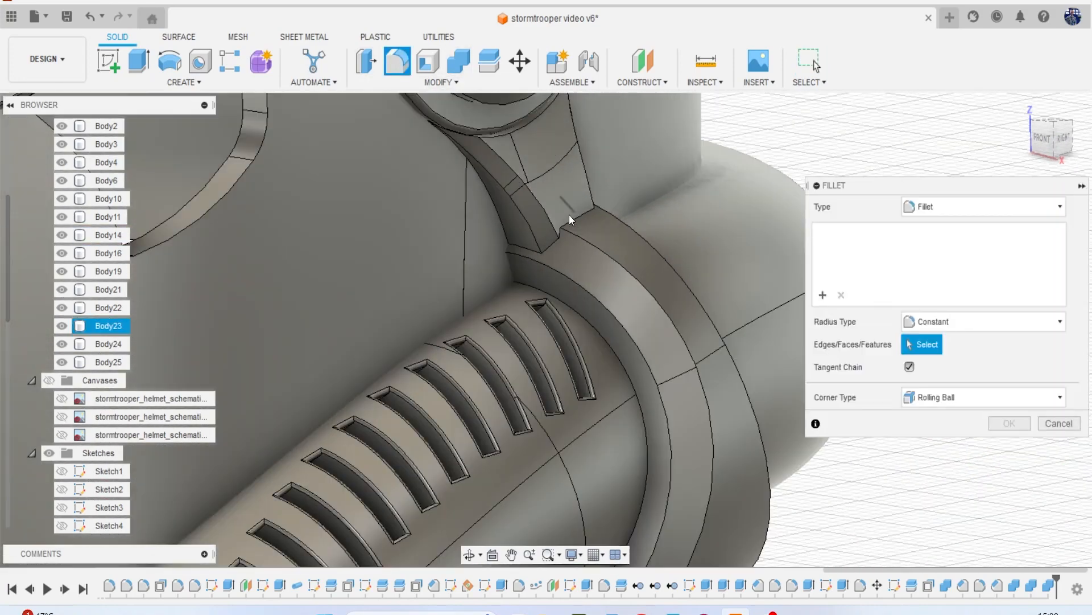
{"action": "scroll", "coordinate": [569, 214], "scroll_direction": "up", "scroll_amount": 3}
{"action": "left_click", "coordinate": [570, 227]}
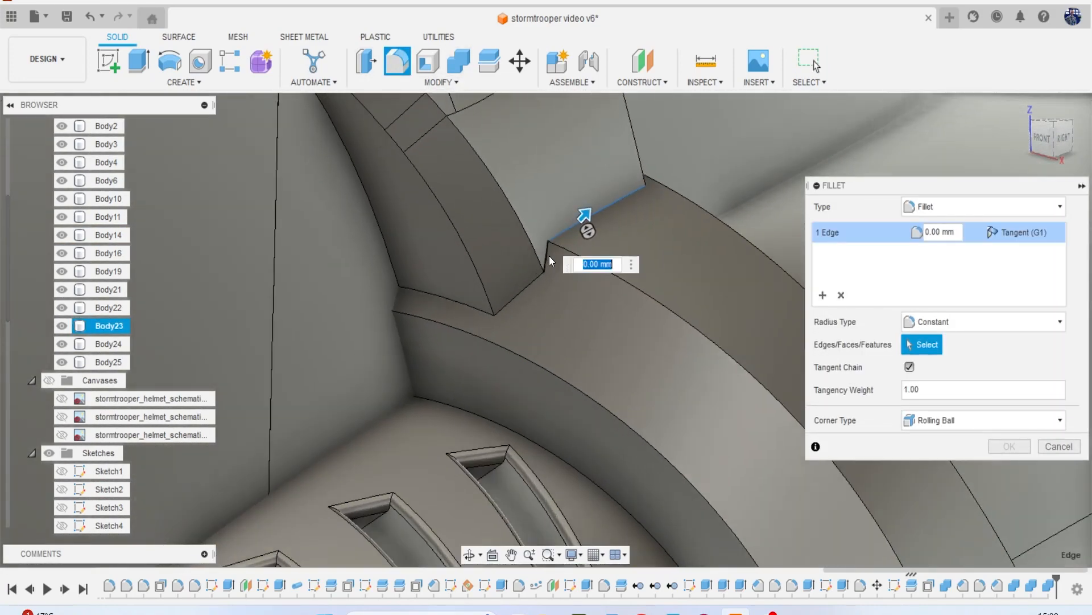
{"action": "left_click", "coordinate": [548, 259]}
{"action": "left_click", "coordinate": [531, 285]}
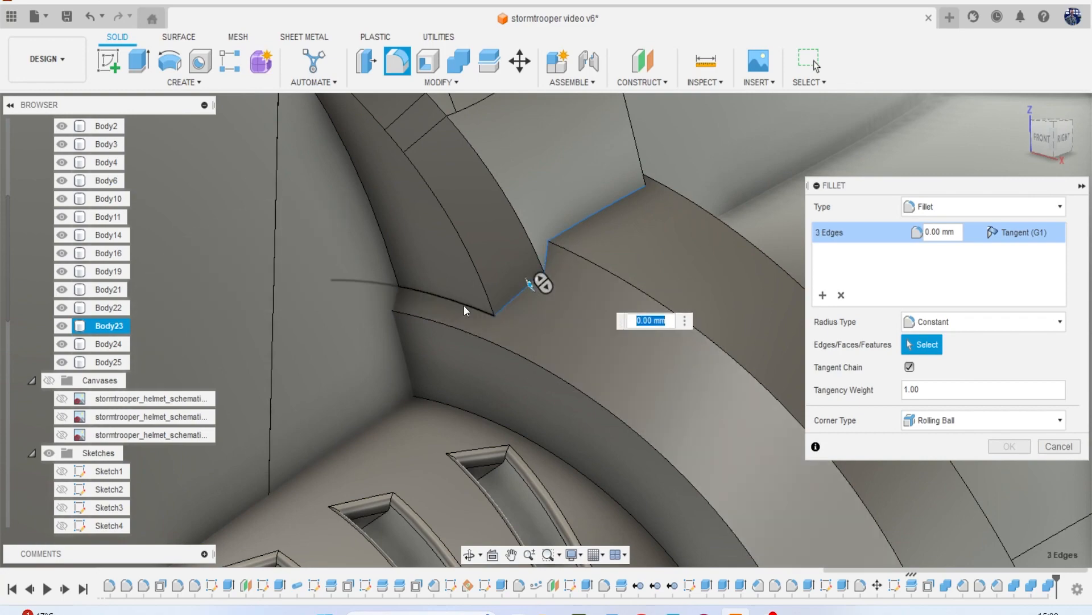
{"action": "left_click", "coordinate": [463, 305]}
Add the remaining rear edges of the junction between raised piece and collar to the fillet, and set its radius to 0.1 mm.
{"action": "left_click_drag", "start_coordinate": [1043, 139], "coordinate": [1021, 149]}
{"action": "middle_click_drag", "start_coordinate": [683, 199], "coordinate": [497, 272], "text": "shift"}
{"action": "scroll", "coordinate": [555, 270], "scroll_direction": "up", "scroll_amount": 3}
{"action": "left_click", "coordinate": [554, 262]}
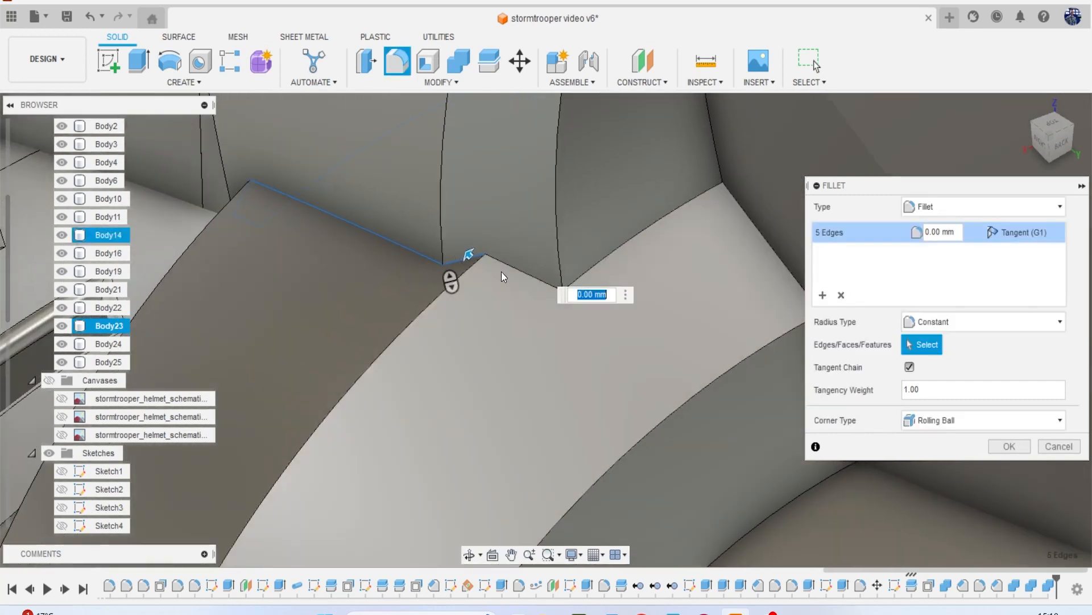
{"action": "left_click", "coordinate": [516, 268]}
{"action": "left_click", "coordinate": [610, 254]}
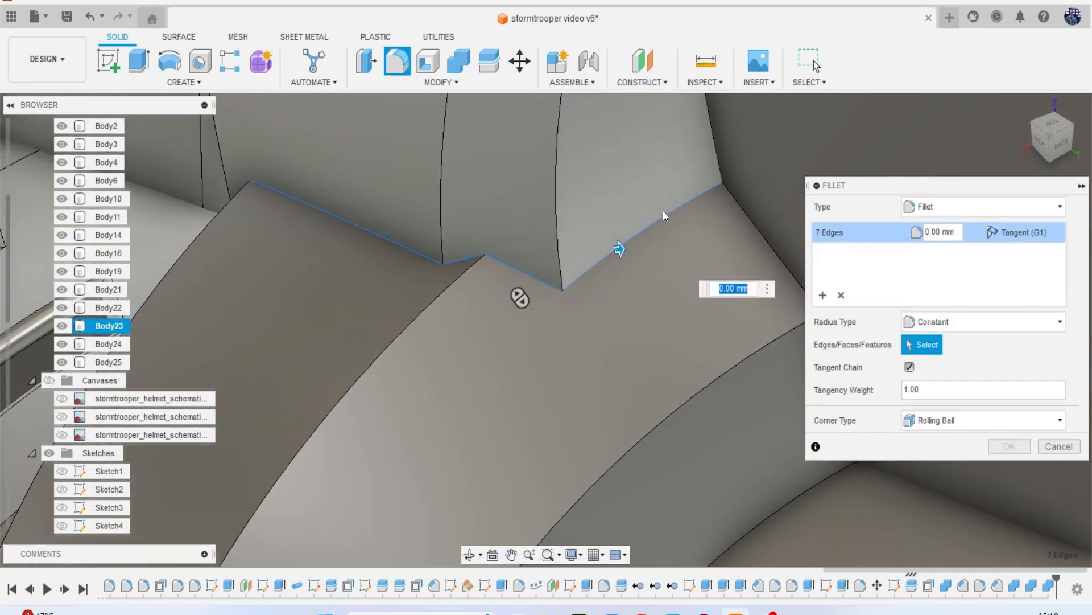
{"action": "type", "text": ".1"}
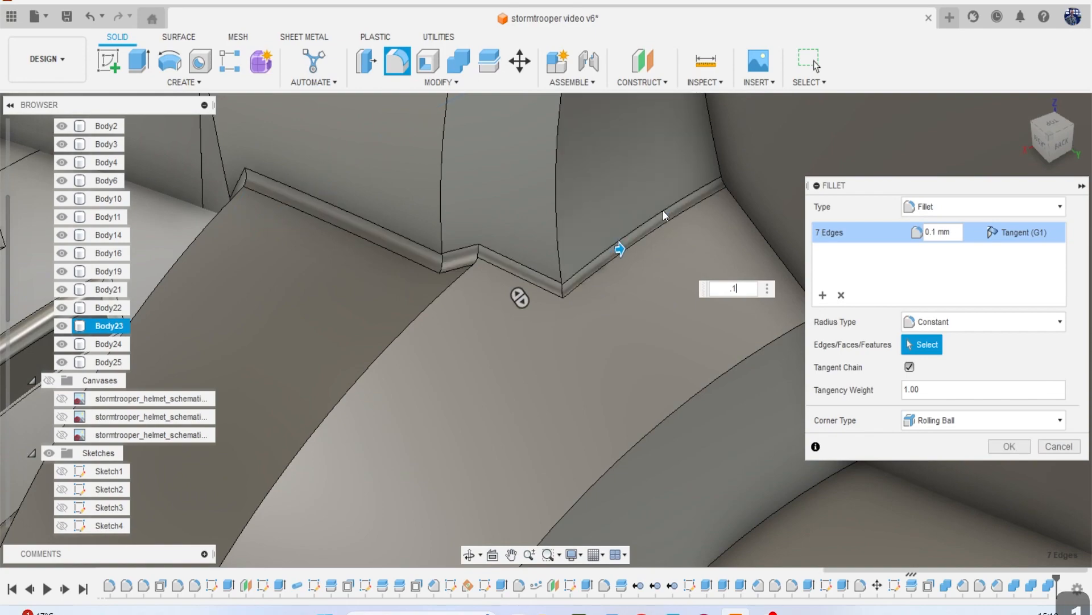
Try larger radii for the fillet between raised piece and tube collar, and apply it at 0.4 mm.
{"action": "scroll", "coordinate": [664, 210], "scroll_direction": "down", "scroll_amount": 6}
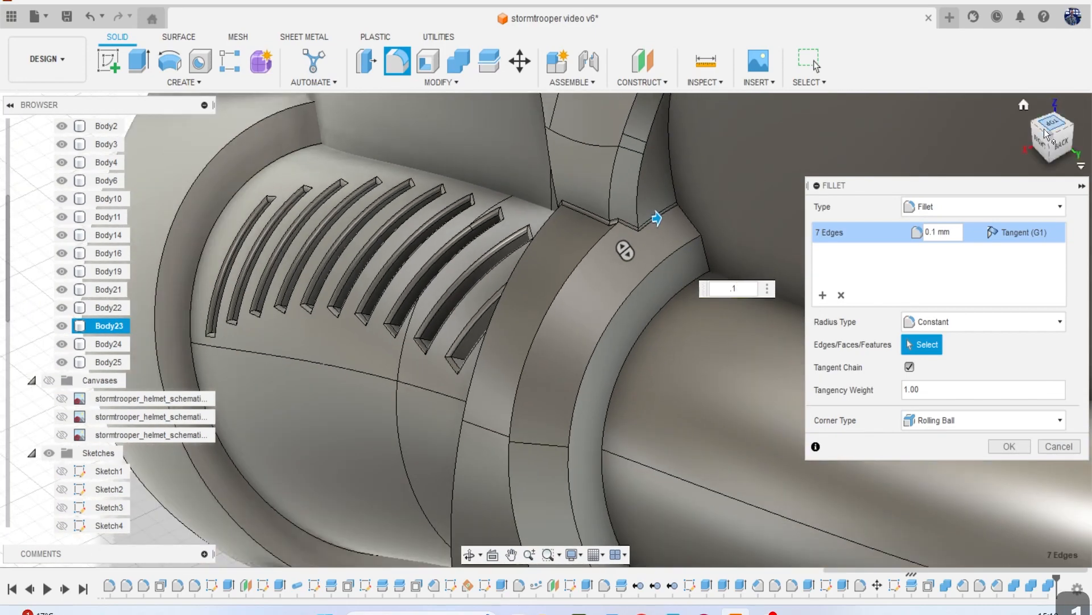
{"action": "left_click_drag", "start_coordinate": [1046, 134], "coordinate": [997, 137]}
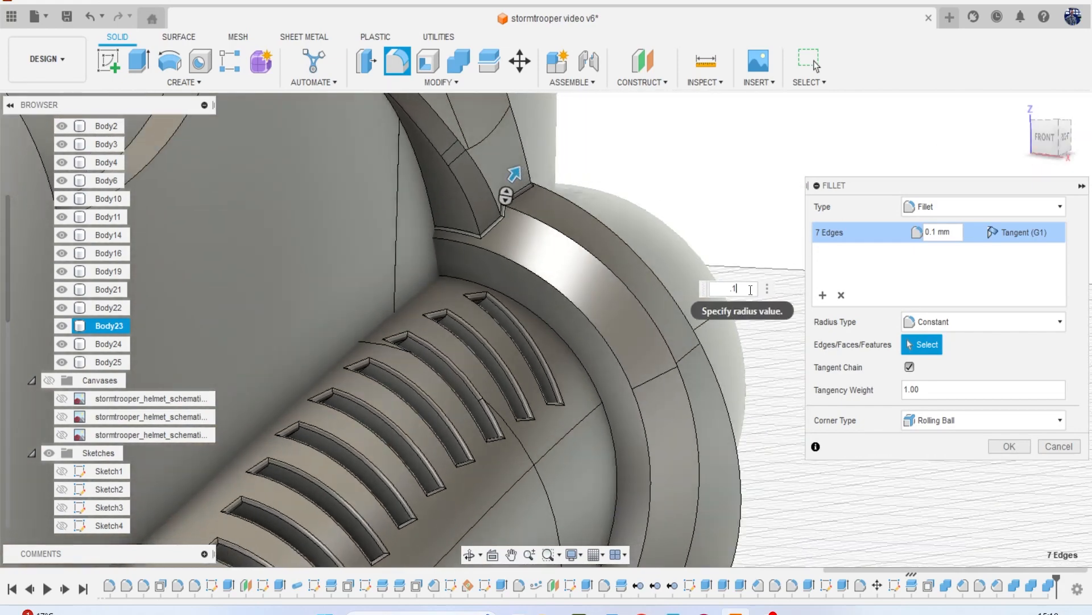
{"action": "key", "text": "BackSpace"}
{"action": "type", "text": "2"}
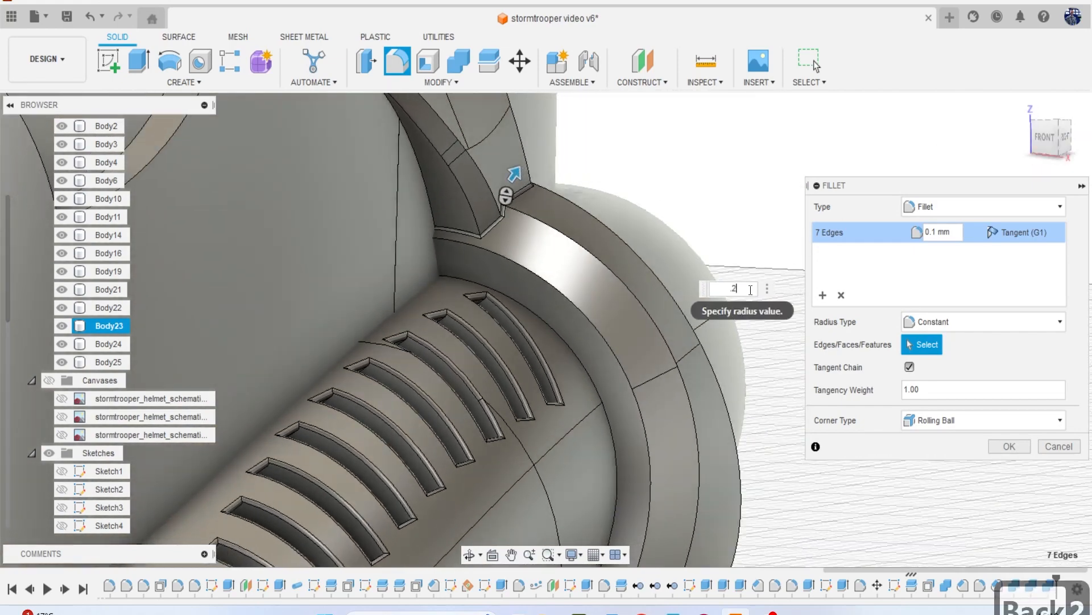
{"action": "key", "text": "BackSpace"}
{"action": "type", "text": "3"}
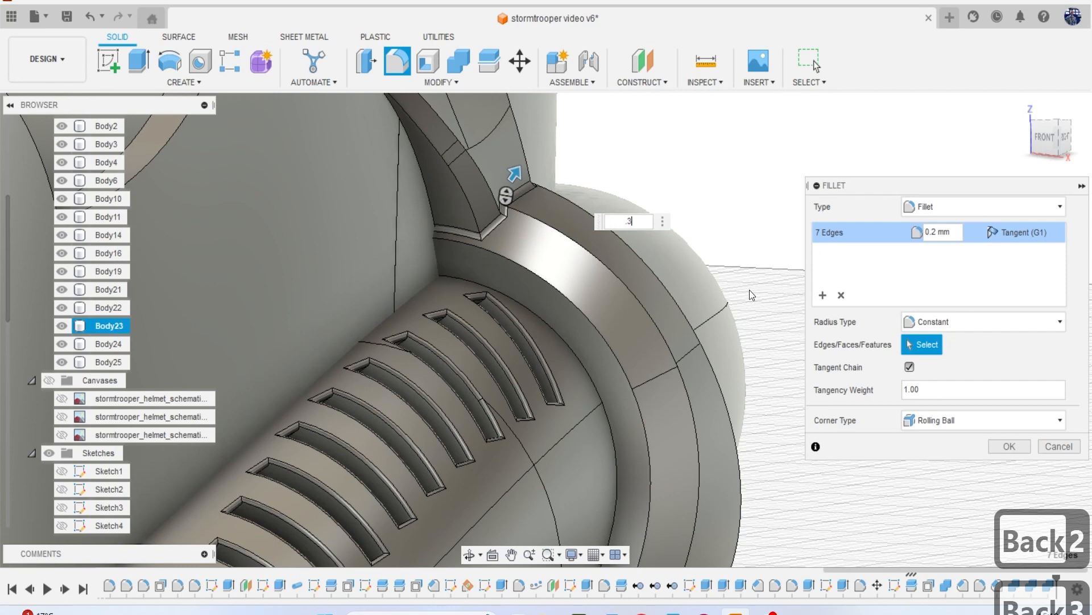
{"action": "key", "text": "BackSpace"}
{"action": "type", "text": "5"}
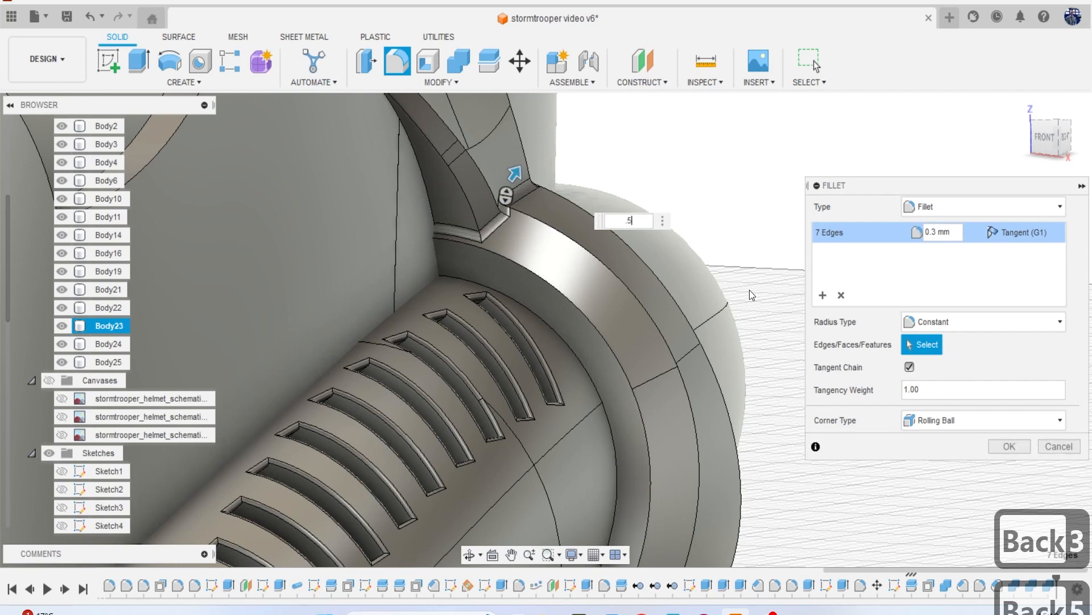
{"action": "key", "text": "BackSpace"}
{"action": "type", "text": "4"}
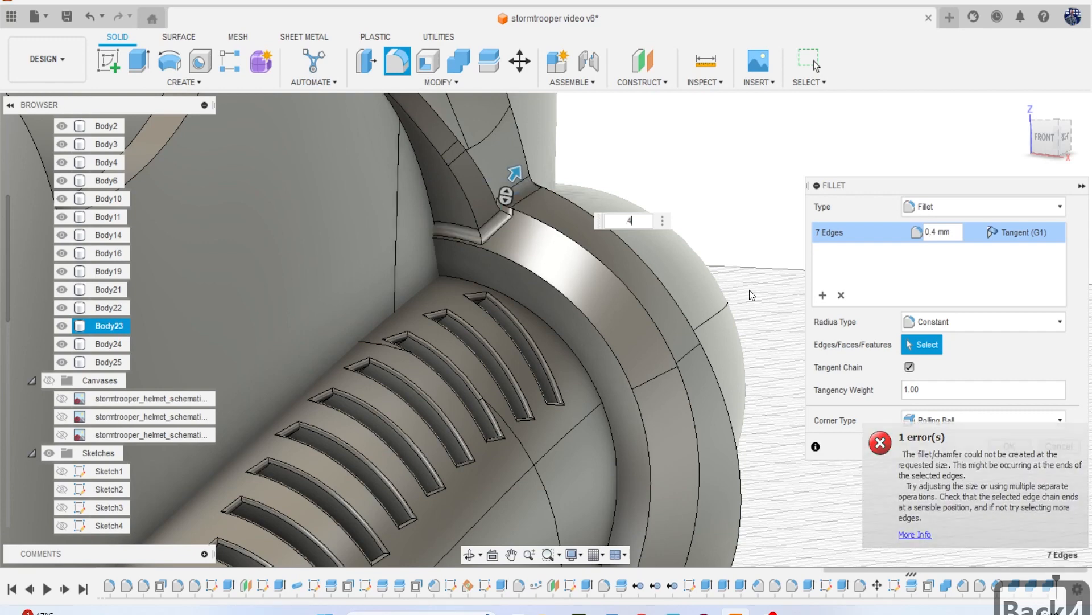
{"action": "key", "text": "BackSpace"}
{"action": "type", "text": "4"}
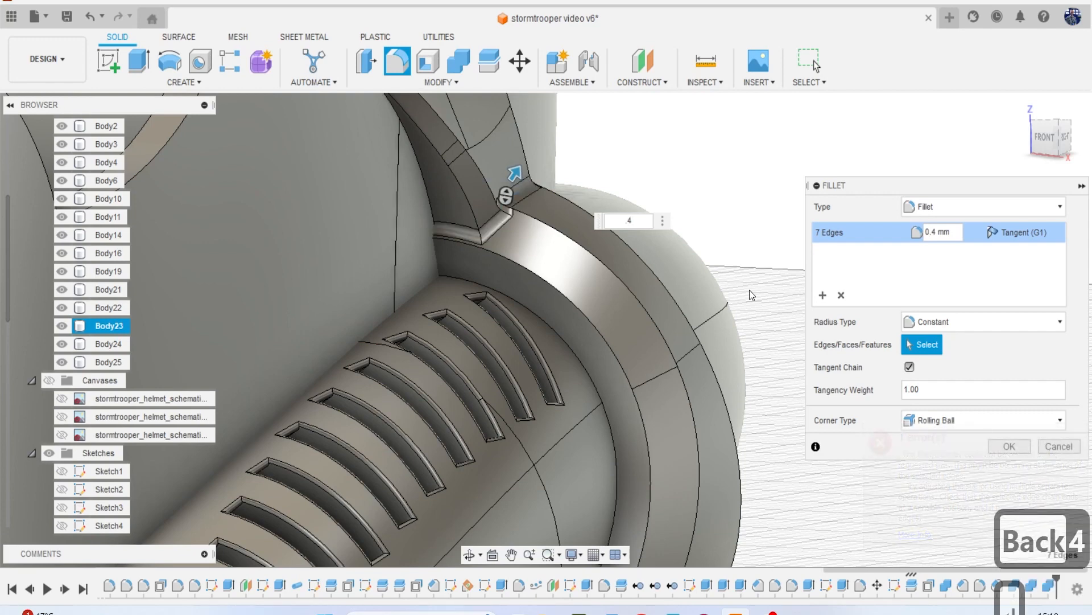
{"action": "key", "text": "Return"}
{"action": "scroll", "coordinate": [762, 333], "scroll_direction": "down", "scroll_amount": 4}
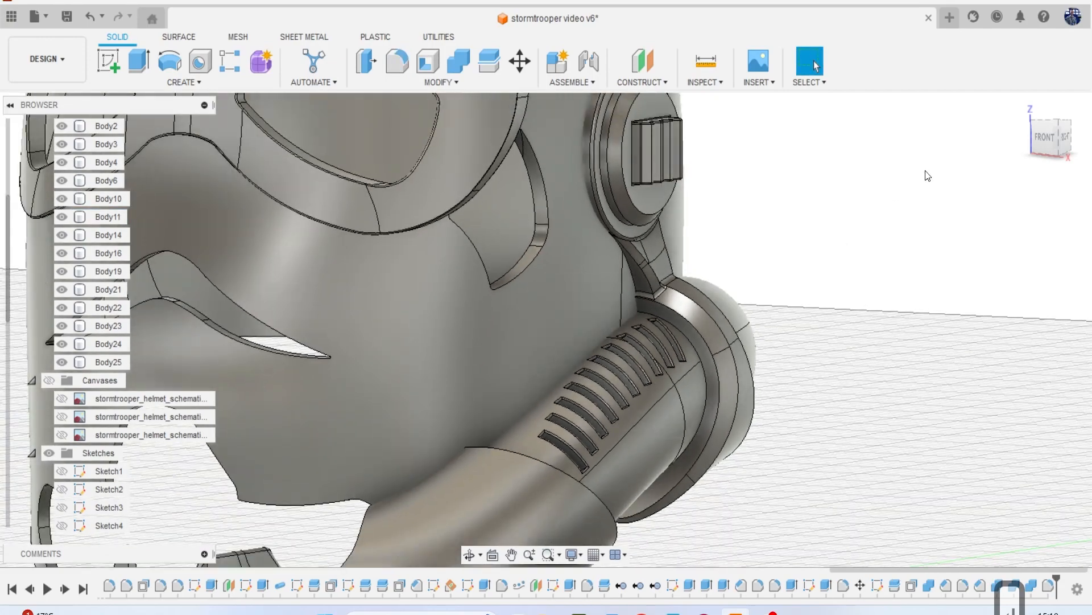
{"action": "left_click", "coordinate": [1041, 143]}
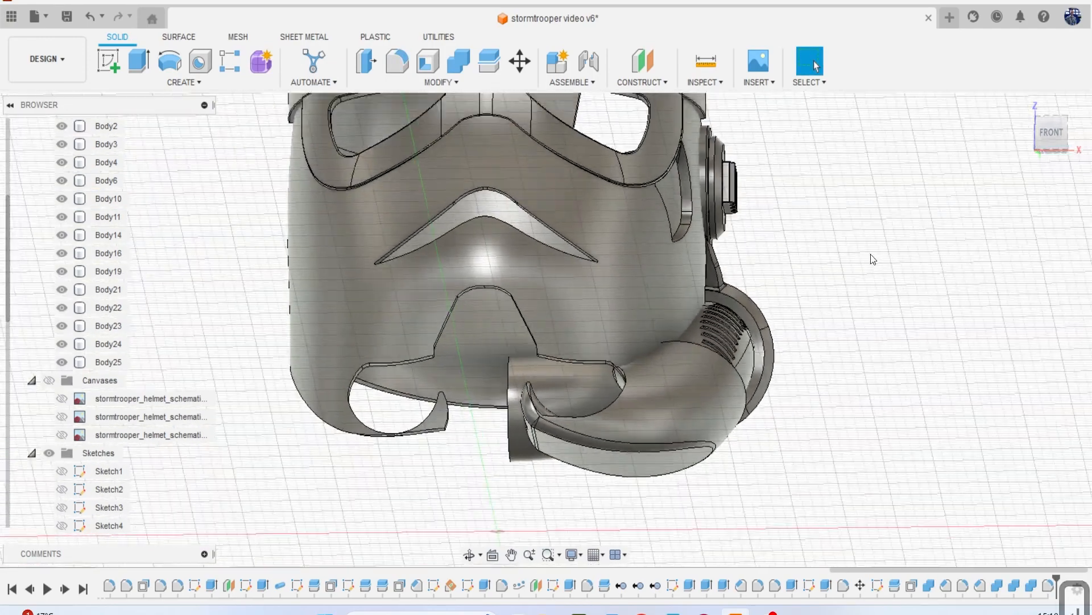
{"action": "scroll", "coordinate": [870, 253], "scroll_direction": "down", "scroll_amount": 1}
{"action": "left_click_drag", "start_coordinate": [1033, 148], "coordinate": [971, 164]}
{"action": "middle_click_drag", "start_coordinate": [971, 163], "coordinate": [882, 176], "text": "shift"}
{"action": "left_click", "coordinate": [456, 63]}
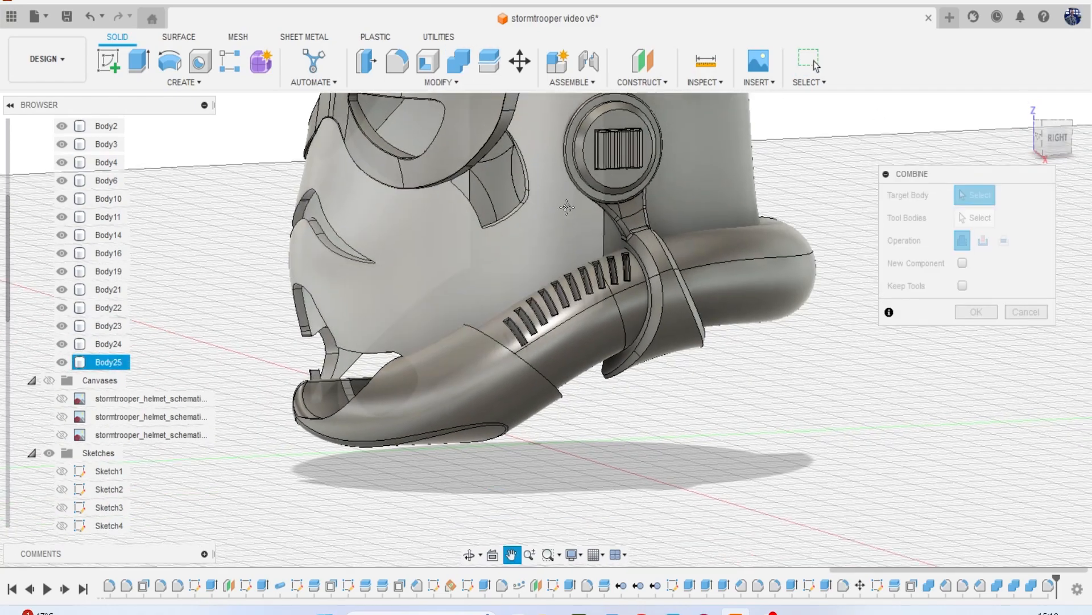
{"action": "left_click", "coordinate": [594, 340]}
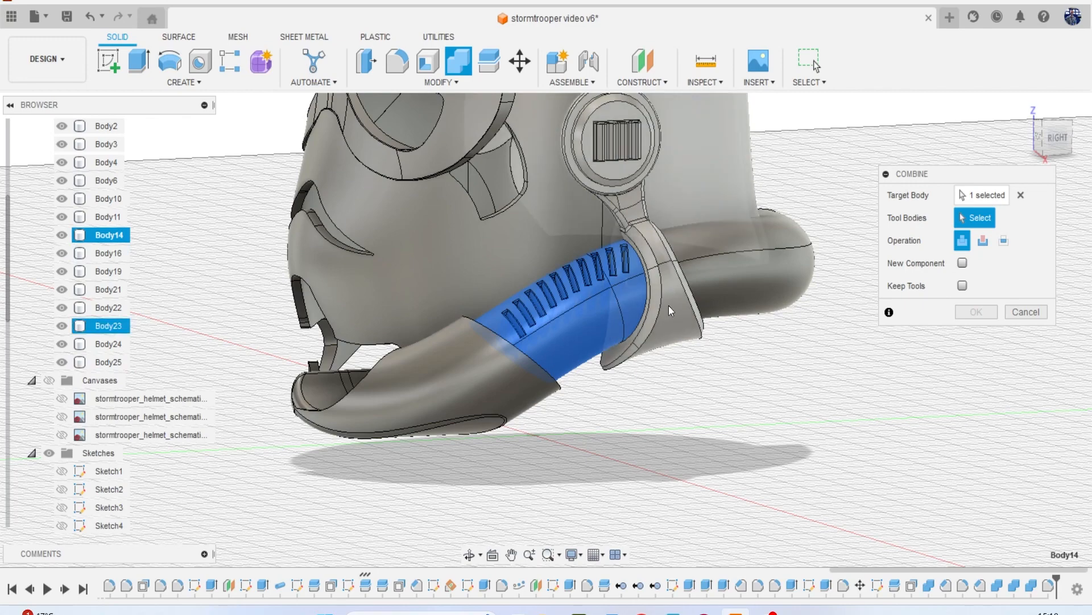
{"action": "left_click", "coordinate": [684, 310]}
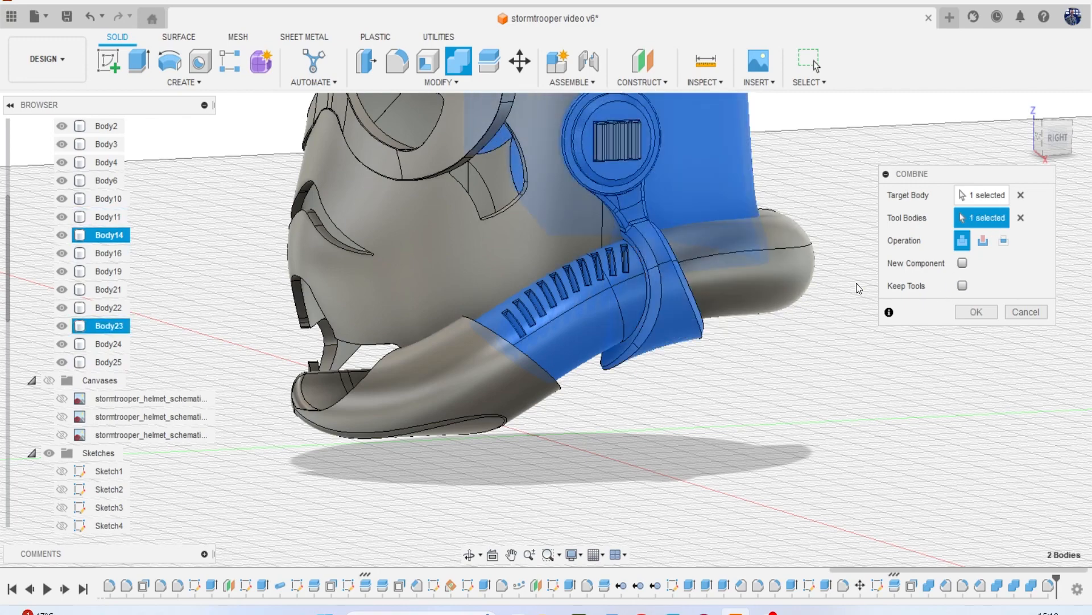
{"action": "left_click", "coordinate": [545, 335]}
{"action": "left_click", "coordinate": [1015, 309]}
{"action": "scroll", "coordinate": [865, 289], "scroll_direction": "down", "scroll_amount": 2}
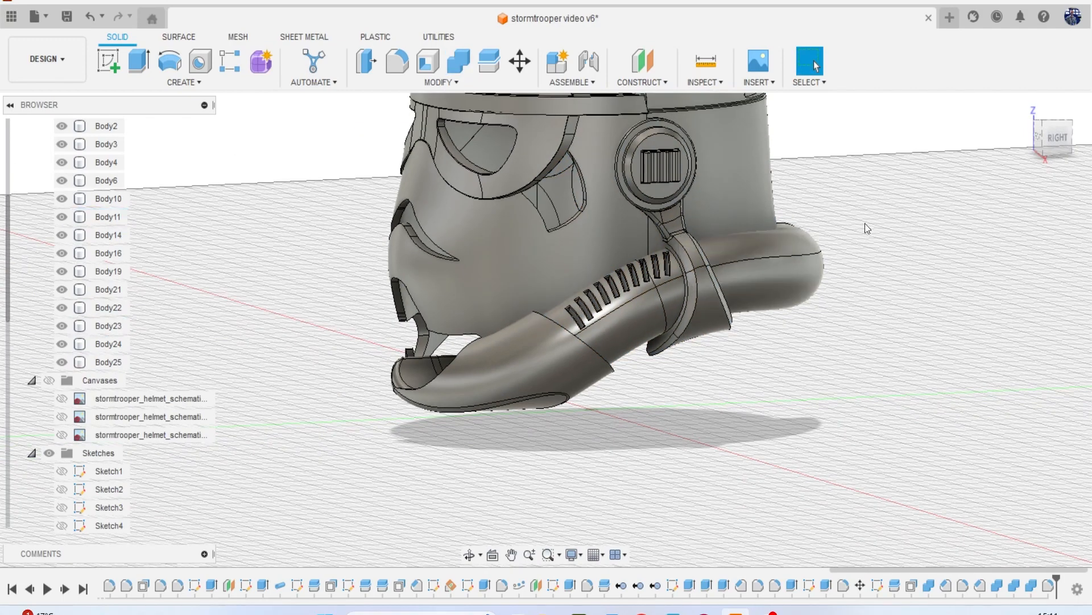
Save the design with the version description "User Saved".
{"action": "mouse_move", "coordinate": [1046, 143]}
{"action": "left_mouse_down"}
{"action": "mouse_move", "coordinate": [910, 140]}
{"action": "mouse_move", "coordinate": [916, 117]}
{"action": "mouse_move", "coordinate": [956, 111]}
{"action": "mouse_move", "coordinate": [1047, 160]}
{"action": "mouse_move", "coordinate": [1073, 137]}
{"action": "mouse_move", "coordinate": [968, 139]}
{"action": "left_mouse_up"}
{"action": "left_click", "coordinate": [69, 18]}
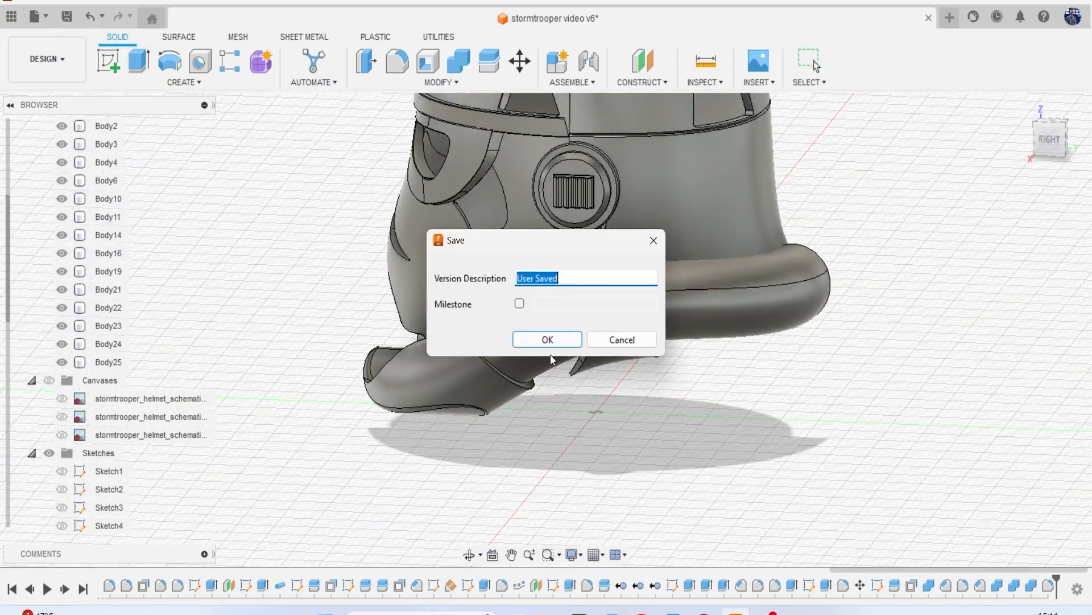
{"action": "left_click", "coordinate": [547, 339]}
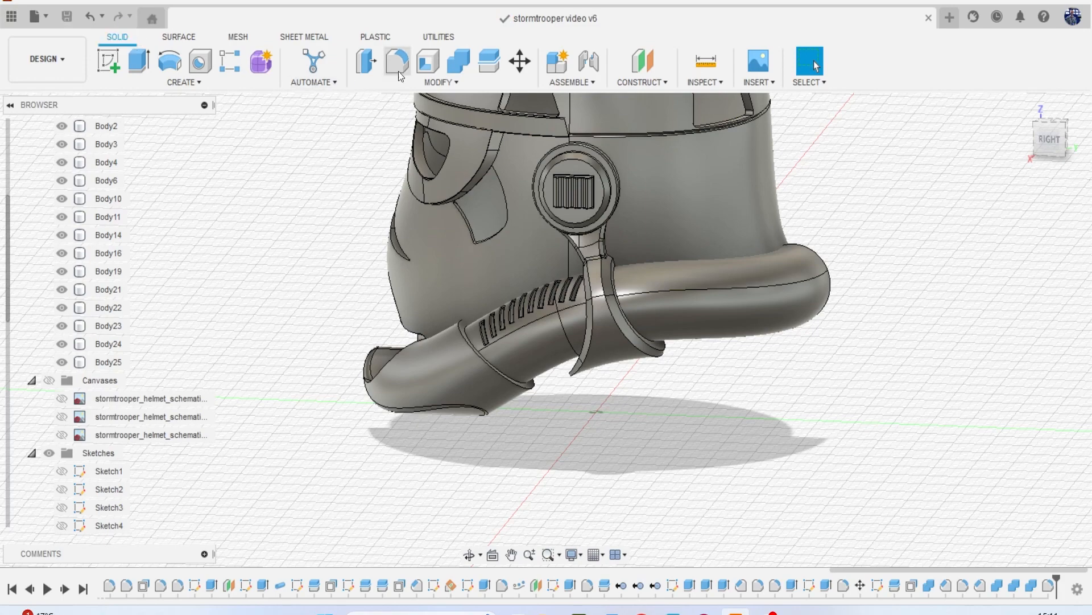
{"action": "left_click", "coordinate": [456, 66]}
{"action": "left_click", "coordinate": [669, 208]}
{"action": "left_click", "coordinate": [756, 294]}
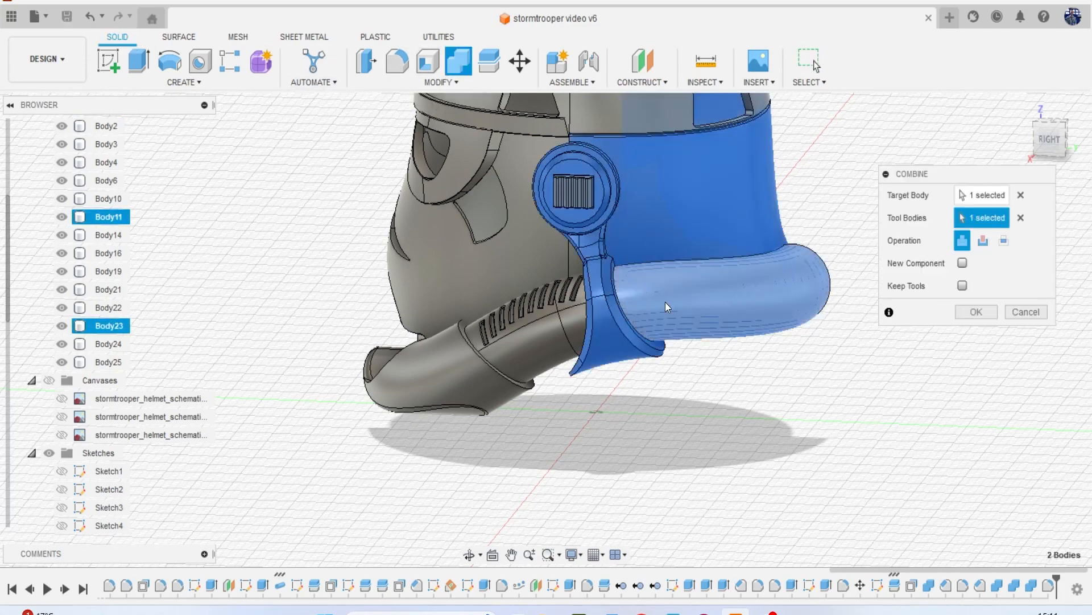
{"action": "left_click", "coordinate": [545, 337]}
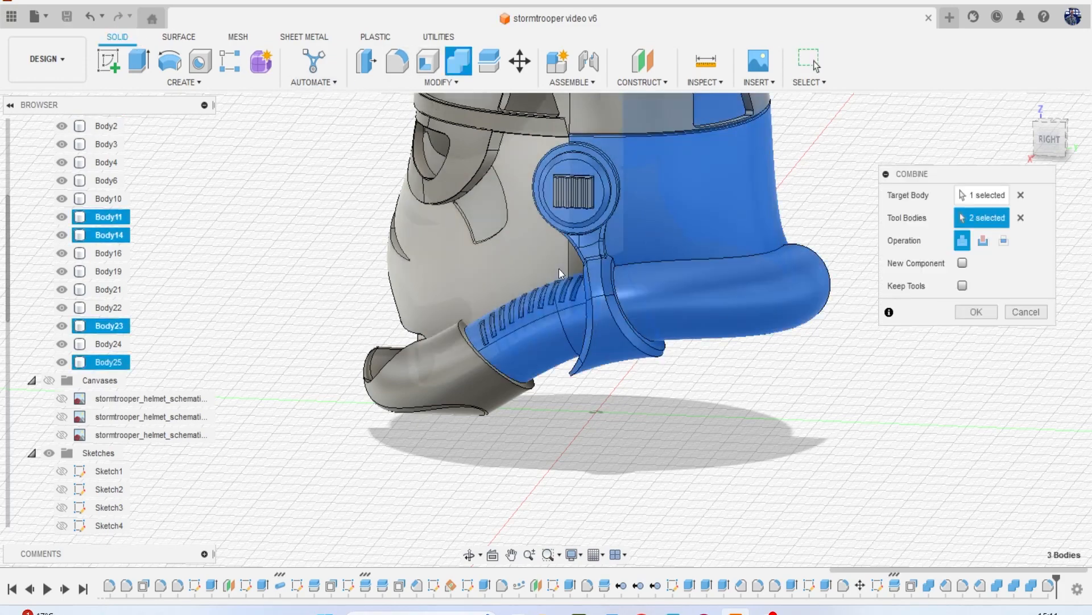
{"action": "left_click", "coordinate": [470, 359]}
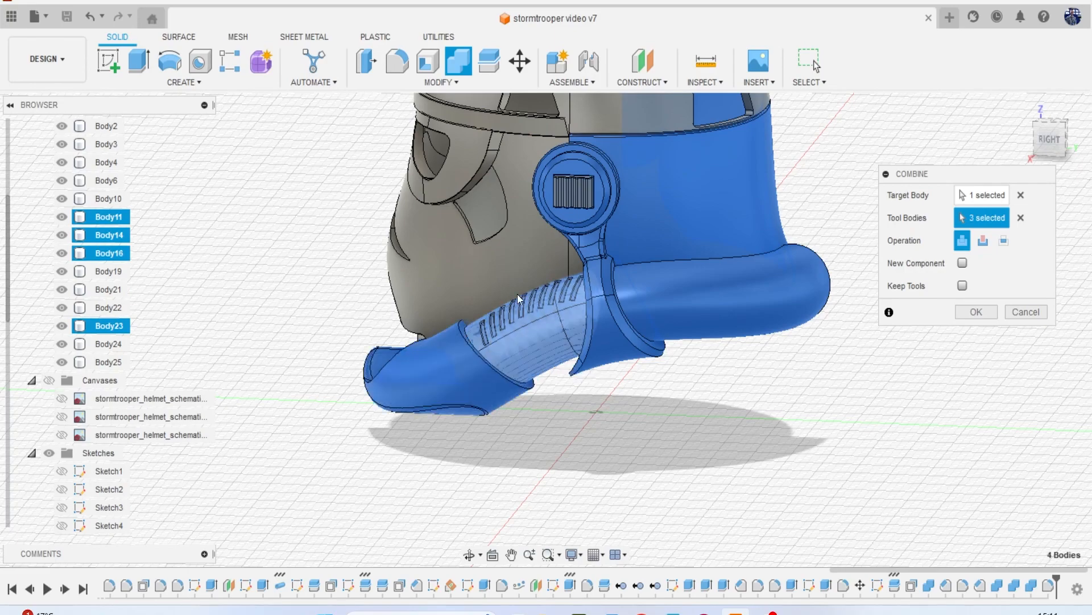
{"action": "mouse_move", "coordinate": [1056, 128]}
{"action": "left_mouse_down"}
{"action": "mouse_move", "coordinate": [1086, 139]}
{"action": "mouse_move", "coordinate": [1058, 129]}
{"action": "left_mouse_up"}
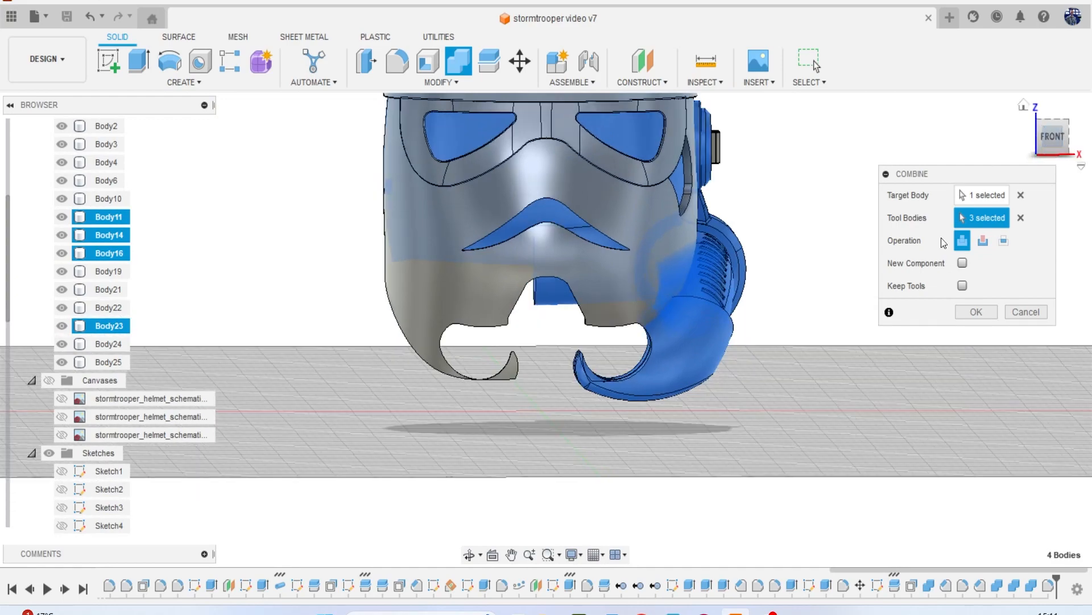
{"action": "left_click", "coordinate": [1027, 312]}
{"action": "scroll", "coordinate": [675, 316], "scroll_direction": "down", "scroll_amount": 5}
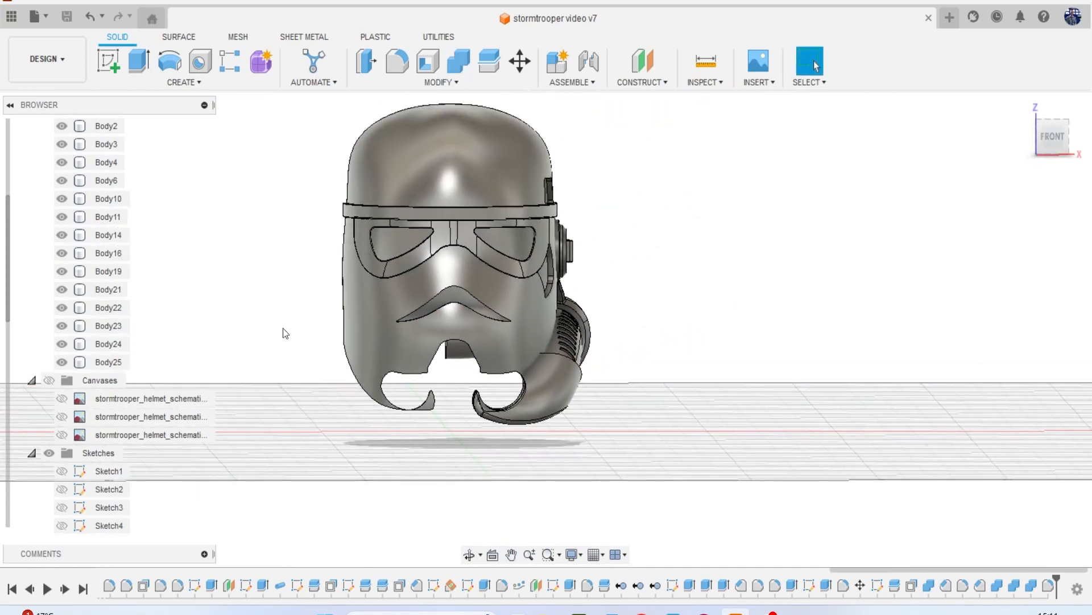
Show the inner surface body, Body1 (1), and inspect how it sits behind the helmet's openings.
{"action": "scroll", "coordinate": [64, 222], "scroll_direction": "up", "scroll_amount": 4}
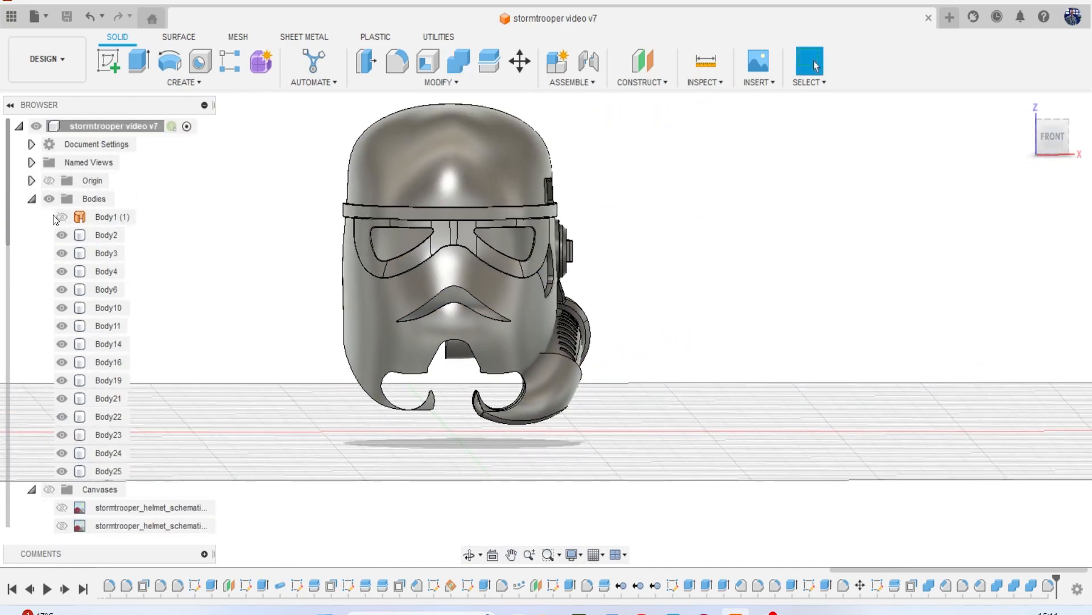
{"action": "left_click", "coordinate": [62, 217]}
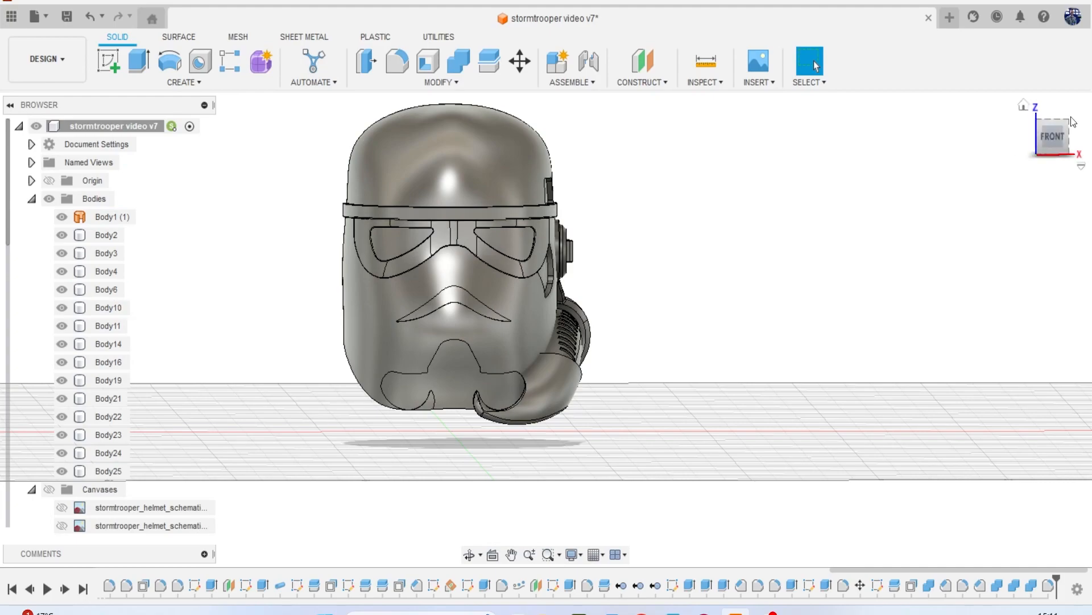
{"action": "mouse_move", "coordinate": [1054, 141]}
{"action": "left_mouse_down"}
{"action": "mouse_move", "coordinate": [1057, 149]}
{"action": "mouse_move", "coordinate": [1081, 131]}
{"action": "mouse_move", "coordinate": [1065, 28]}
{"action": "mouse_move", "coordinate": [1051, 143]}
{"action": "left_mouse_up"}
{"action": "middle_click_drag", "start_coordinate": [546, 329], "coordinate": [284, 250], "text": "shift"}
{"action": "left_click_drag", "start_coordinate": [888, 142], "coordinate": [1050, 130]}
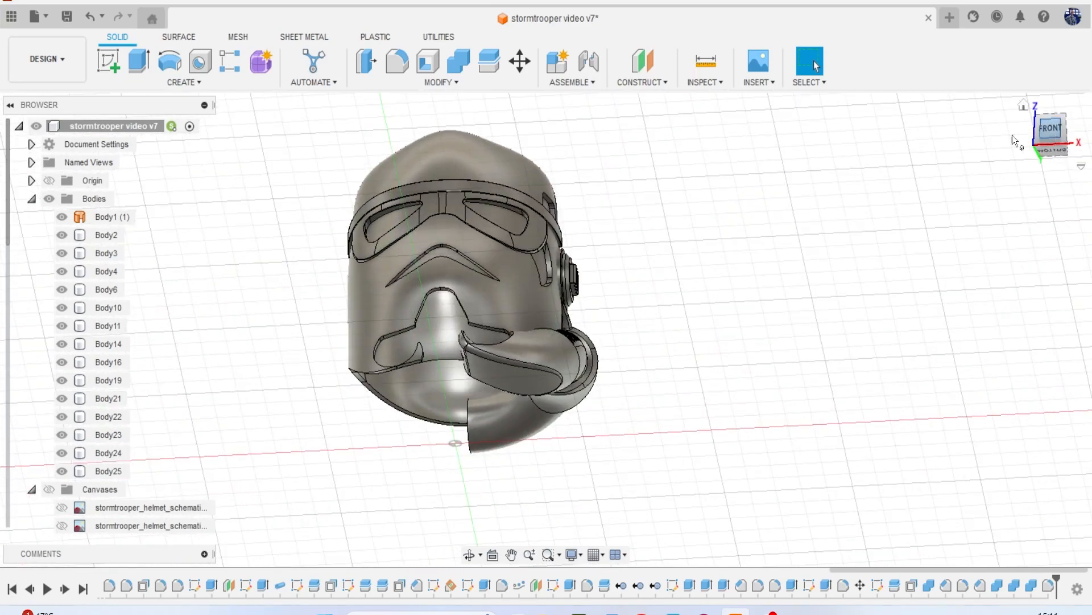
{"action": "left_click", "coordinate": [1049, 129]}
{"action": "left_click", "coordinate": [106, 216]}
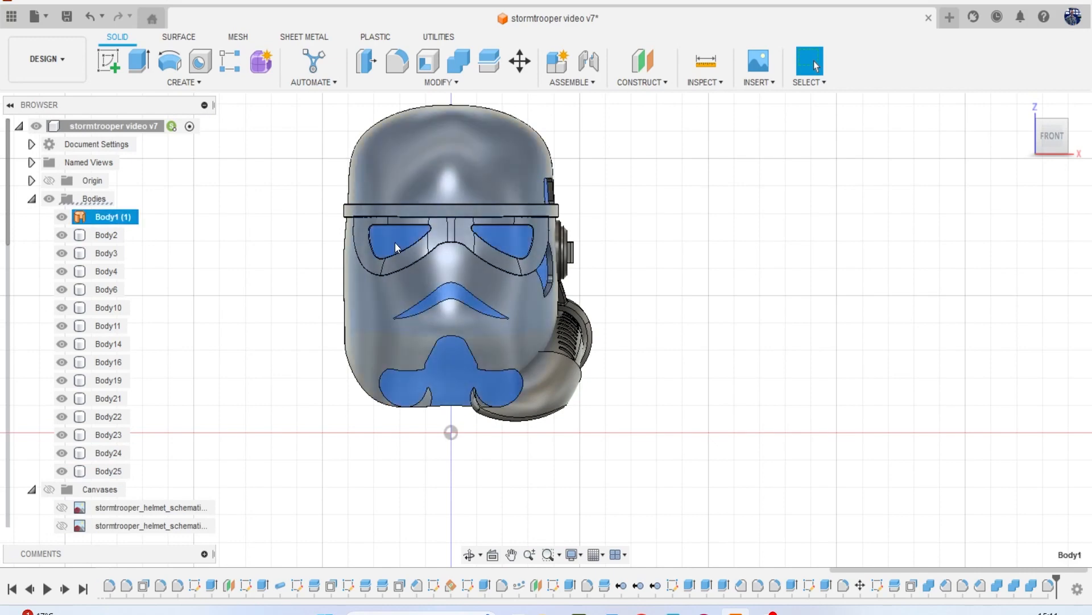
{"action": "left_click", "coordinate": [868, 148]}
{"action": "left_click_drag", "start_coordinate": [1053, 138], "coordinate": [1052, 91]}
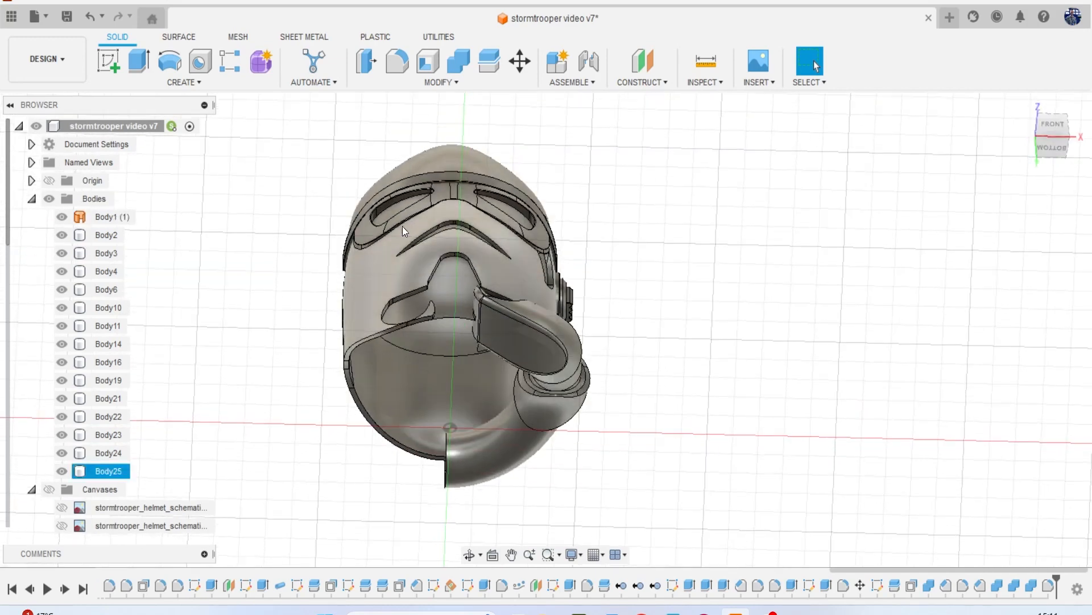
Thicken the Body1 (1) surface on one side by about 0.358 mm as a new body.
{"action": "left_click", "coordinate": [203, 84]}
{"action": "left_click", "coordinate": [178, 37]}
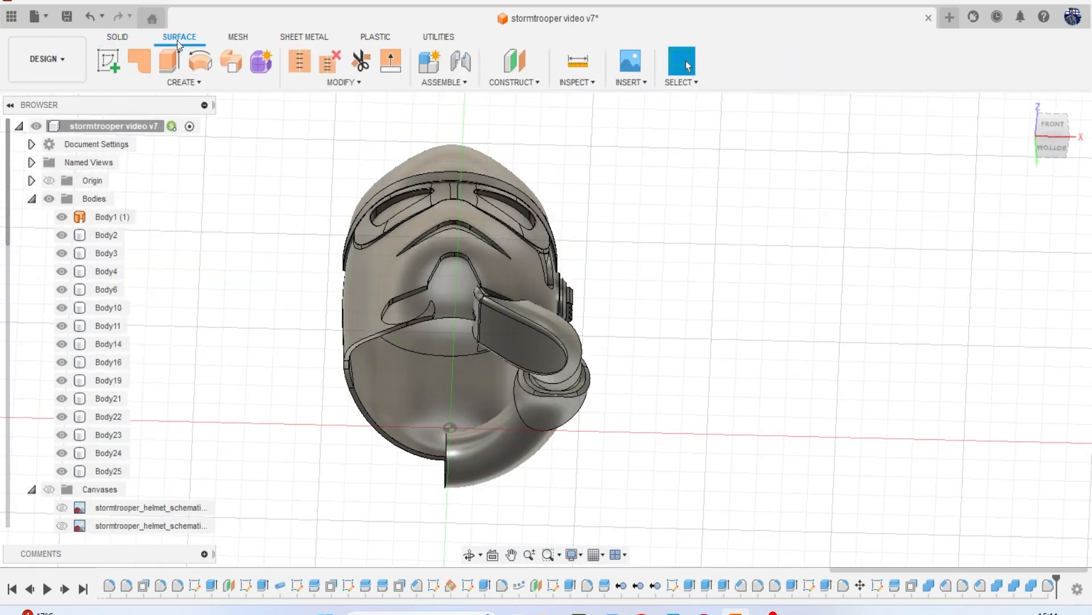
{"action": "left_click", "coordinate": [172, 80]}
{"action": "left_click", "coordinate": [158, 298]}
{"action": "left_click", "coordinate": [443, 283]}
{"action": "left_click_drag", "start_coordinate": [1047, 144], "coordinate": [1048, 107]}
{"action": "scroll", "coordinate": [427, 248], "scroll_direction": "up", "scroll_amount": 3}
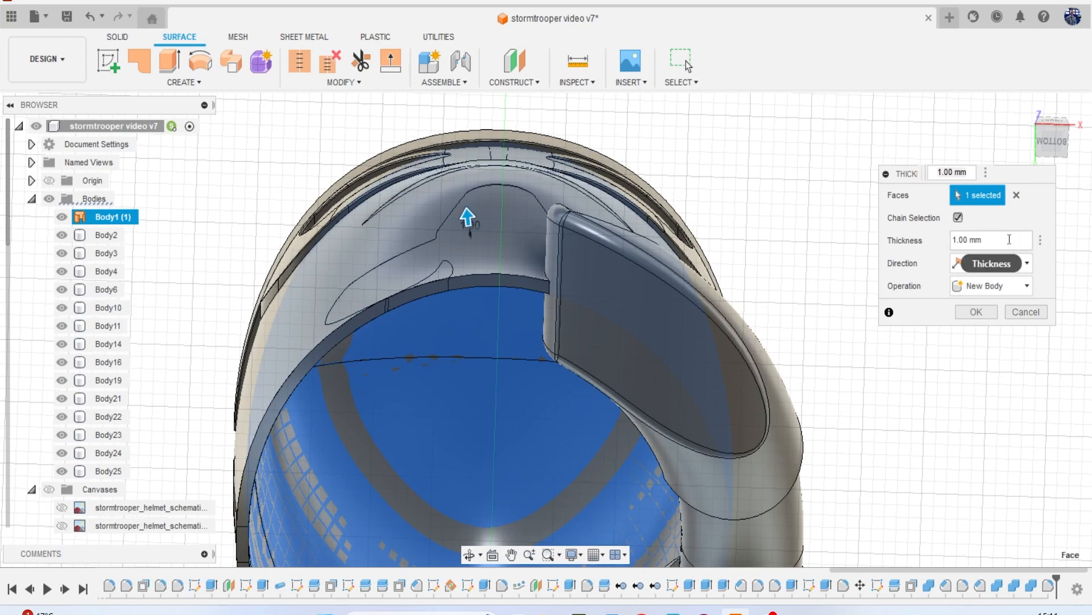
{"action": "left_click_drag", "start_coordinate": [467, 217], "coordinate": [468, 224]}
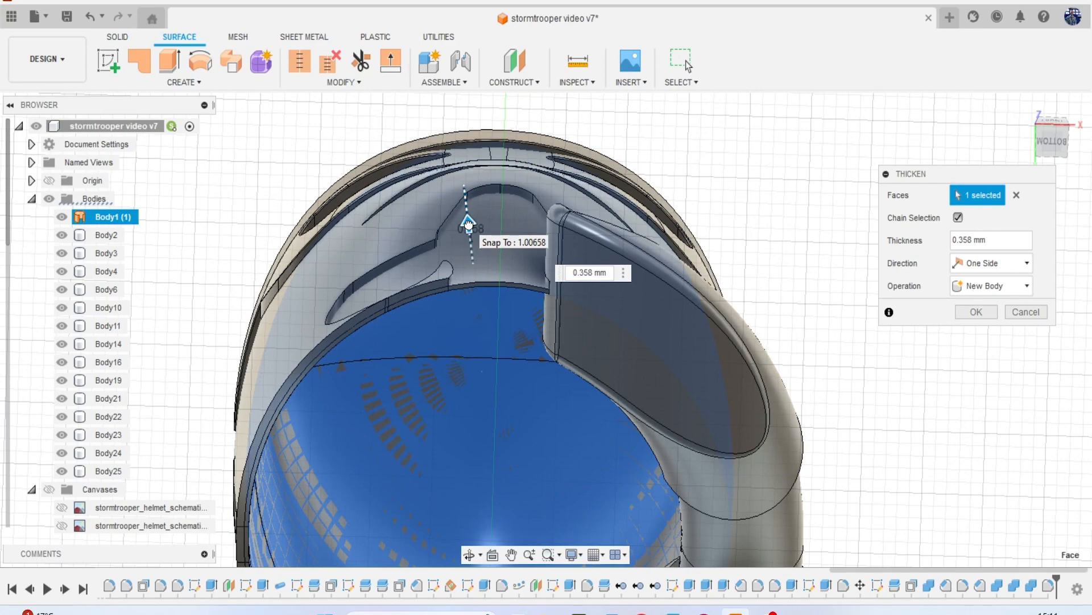
{"action": "left_click", "coordinate": [965, 317]}
{"action": "scroll", "coordinate": [763, 242], "scroll_direction": "down", "scroll_amount": 4}
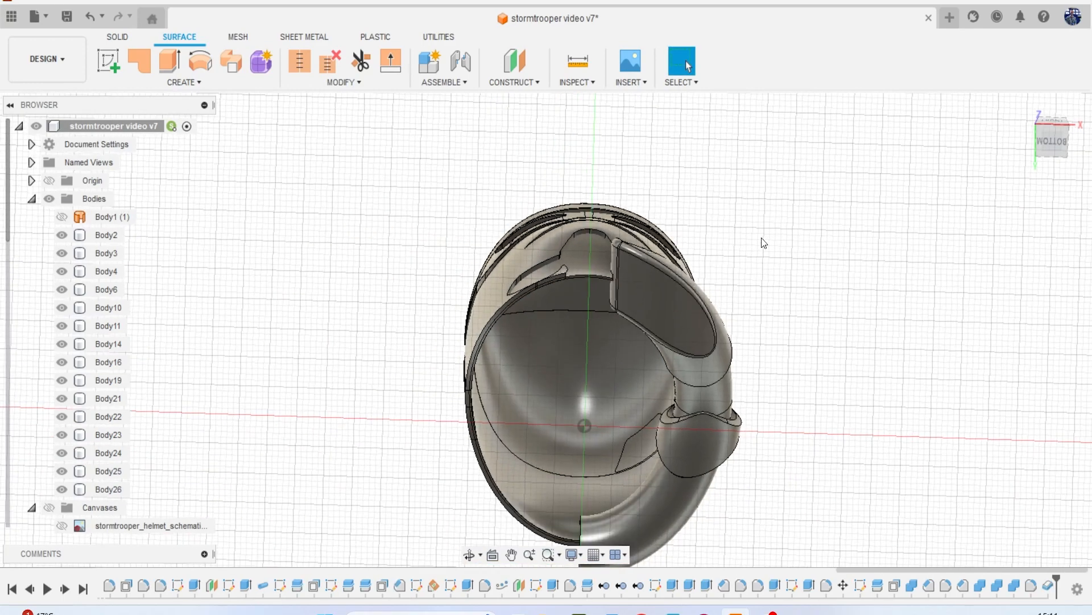
Set up a Combine cut with the thickened inner body (Body26) as the target and Keep Tools enabled.
{"action": "left_click_drag", "start_coordinate": [1050, 145], "coordinate": [1043, 142]}
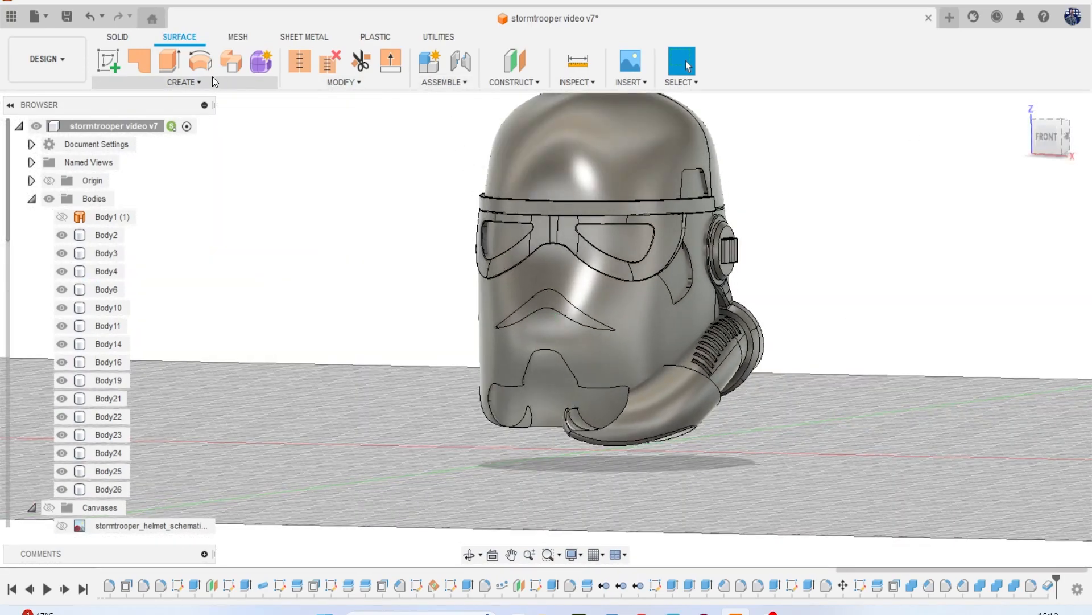
{"action": "left_click", "coordinate": [118, 37]}
{"action": "left_click", "coordinate": [455, 68]}
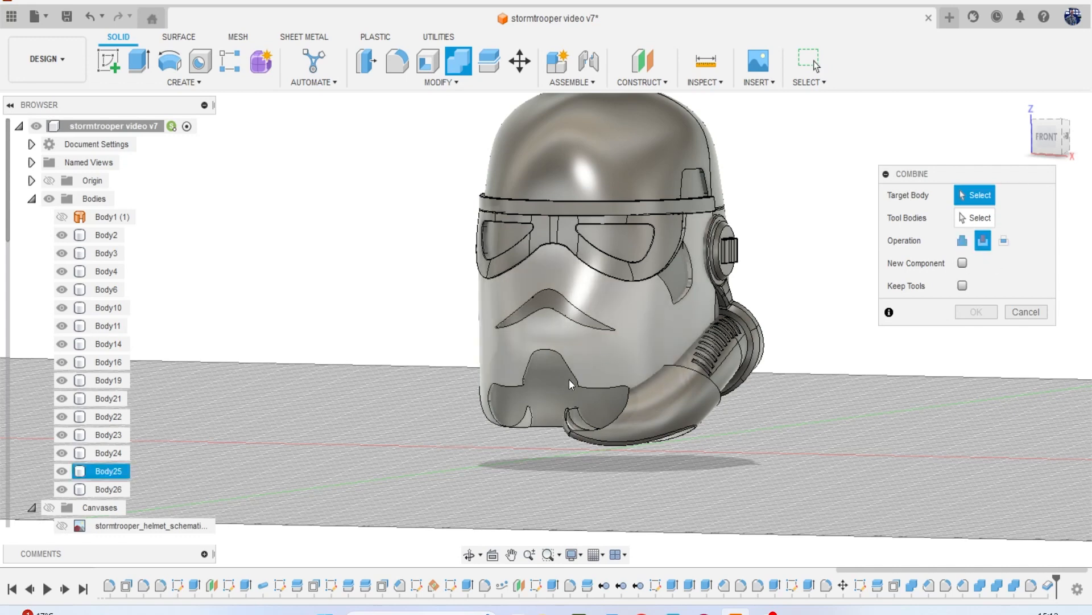
{"action": "left_click", "coordinate": [109, 489]}
{"action": "left_click", "coordinate": [962, 285]}
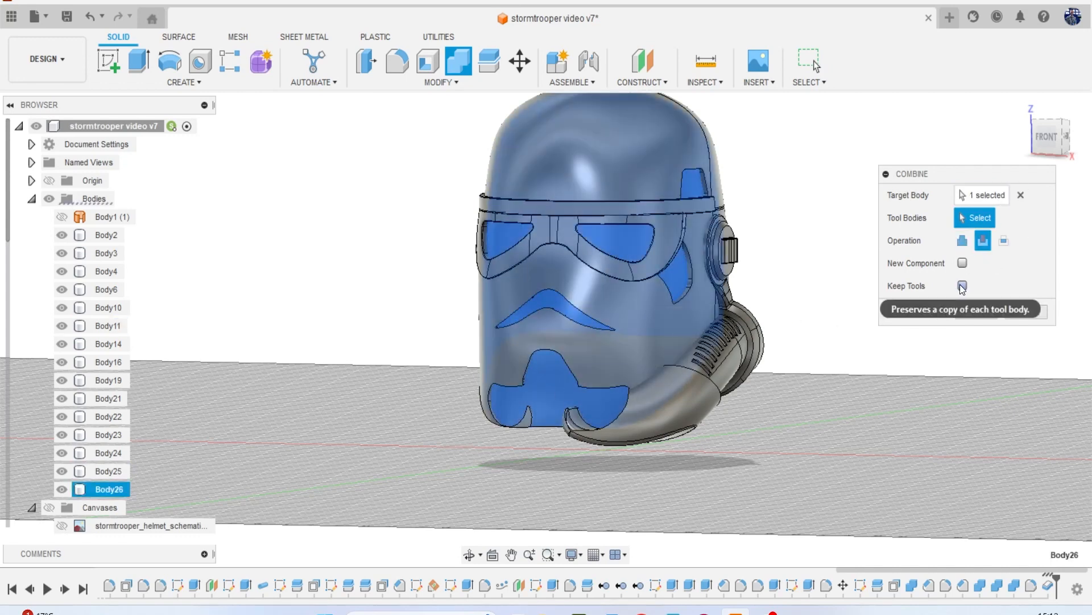
Try using every helmet body at once as the cutting tools on Body26.
{"action": "left_click", "coordinate": [108, 471]}
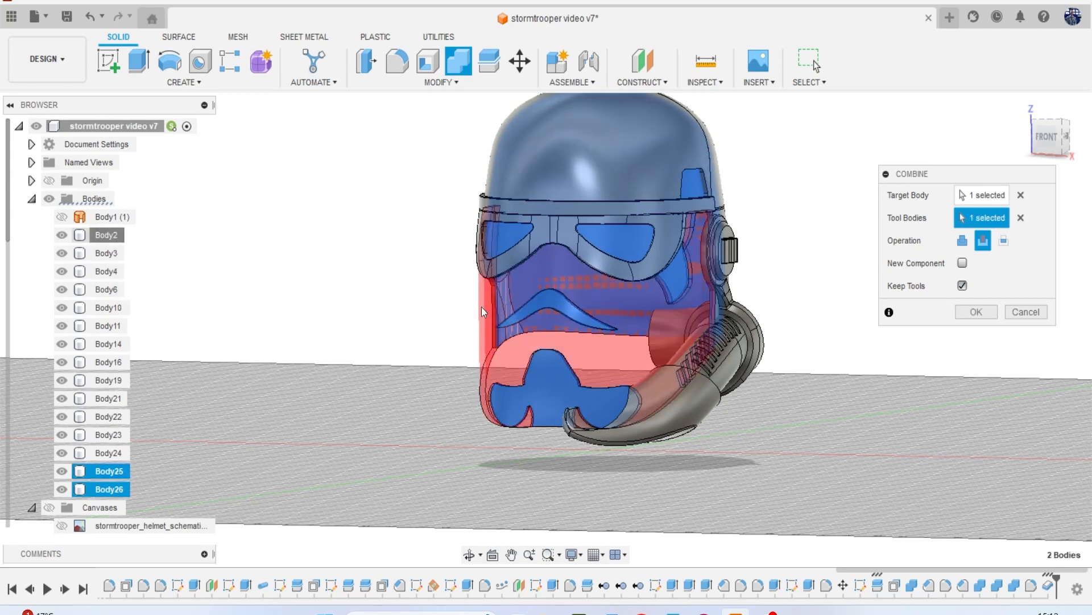
{"action": "key", "text": "ctrl+a"}
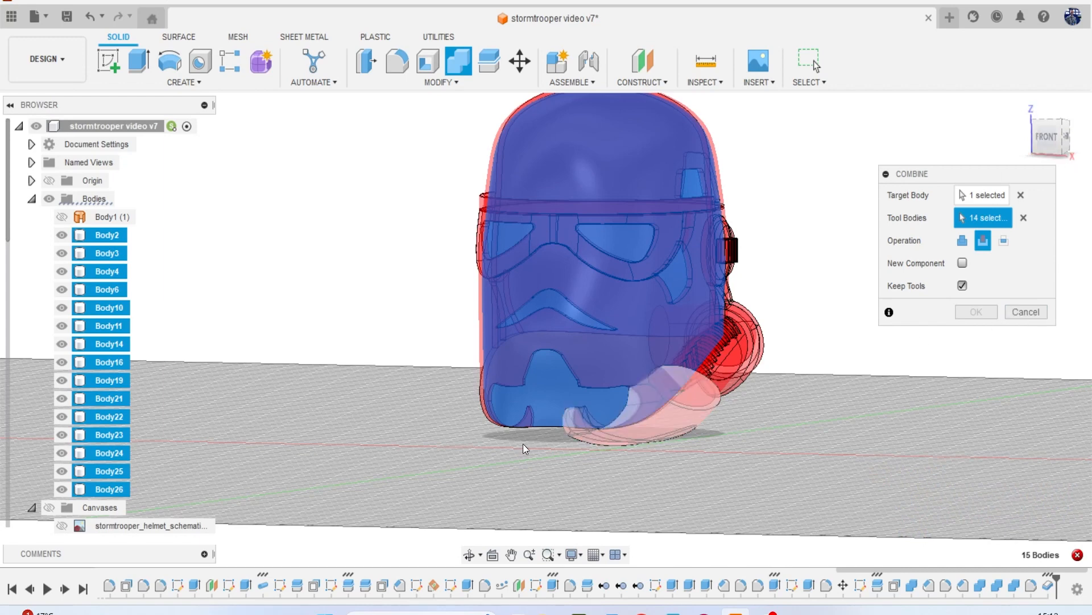
{"action": "left_click", "coordinate": [1023, 218]}
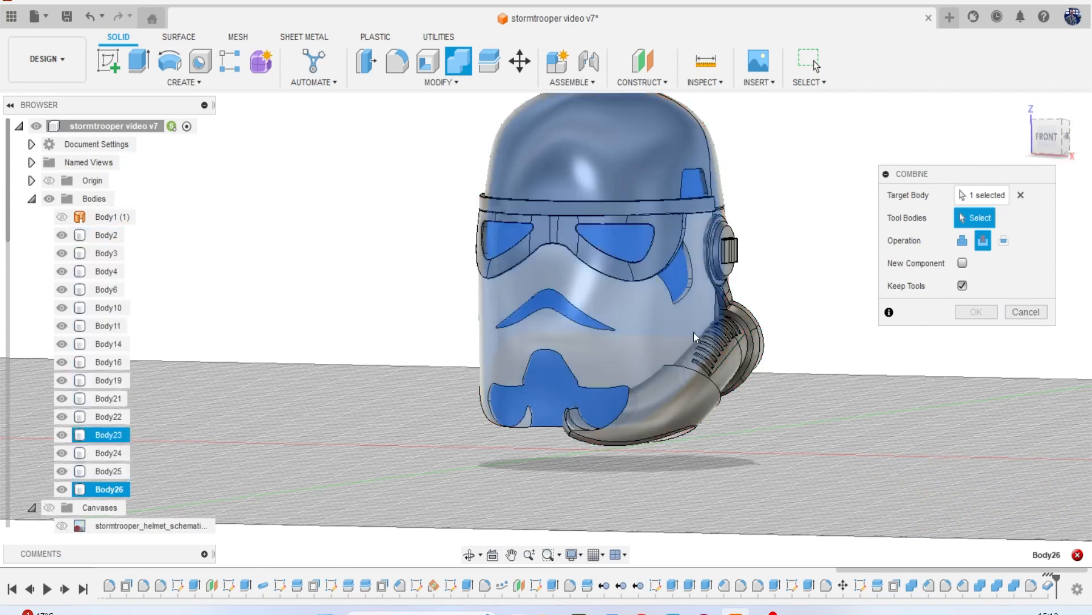
Try to cut Body26 with the face body, both dome bodies and the eye frame (Body25, Body3, Body4, Body10).
{"action": "left_click", "coordinate": [692, 363]}
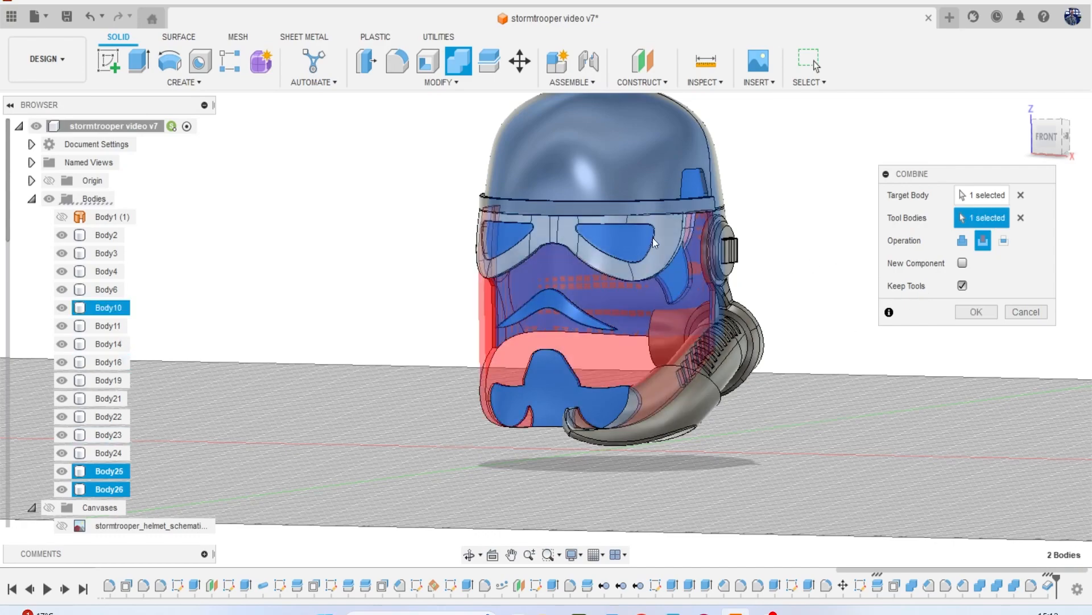
{"action": "left_click", "coordinate": [1059, 141]}
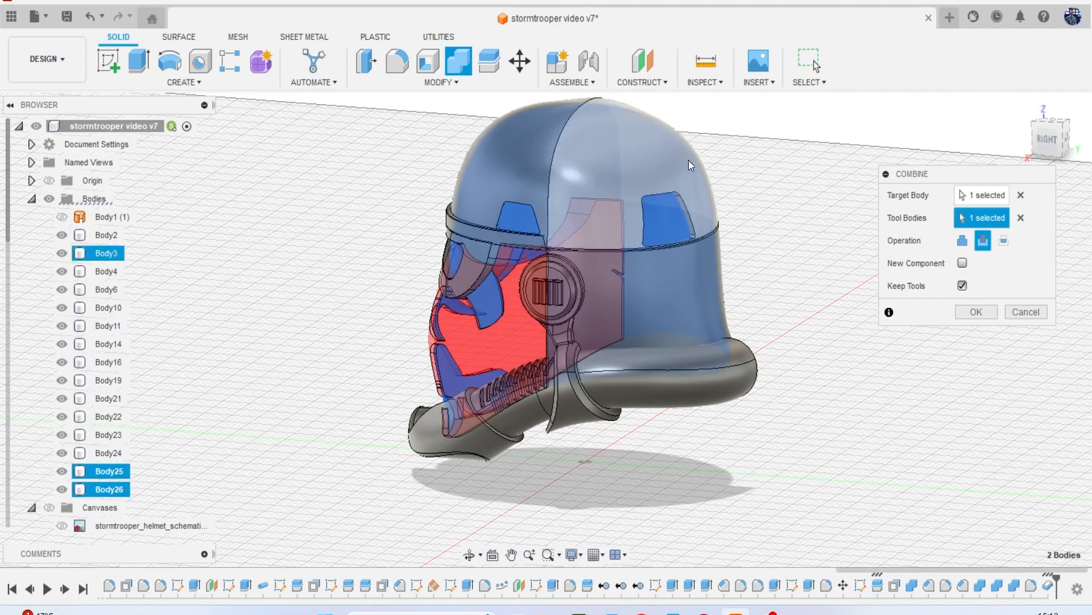
{"action": "left_click", "coordinate": [688, 160]}
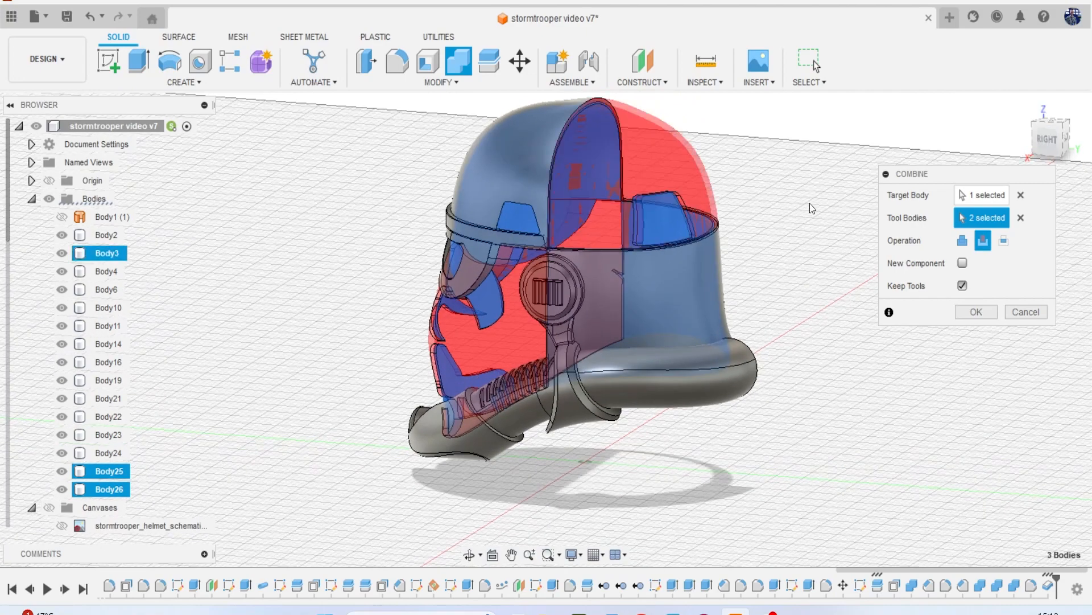
{"action": "left_click", "coordinate": [482, 158]}
{"action": "mouse_move", "coordinate": [1057, 139]}
{"action": "left_mouse_down"}
{"action": "mouse_move", "coordinate": [1084, 132]}
{"action": "mouse_move", "coordinate": [1075, 97]}
{"action": "mouse_move", "coordinate": [1070, 128]}
{"action": "mouse_move", "coordinate": [1057, 103]}
{"action": "mouse_move", "coordinate": [1046, 149]}
{"action": "left_mouse_up"}
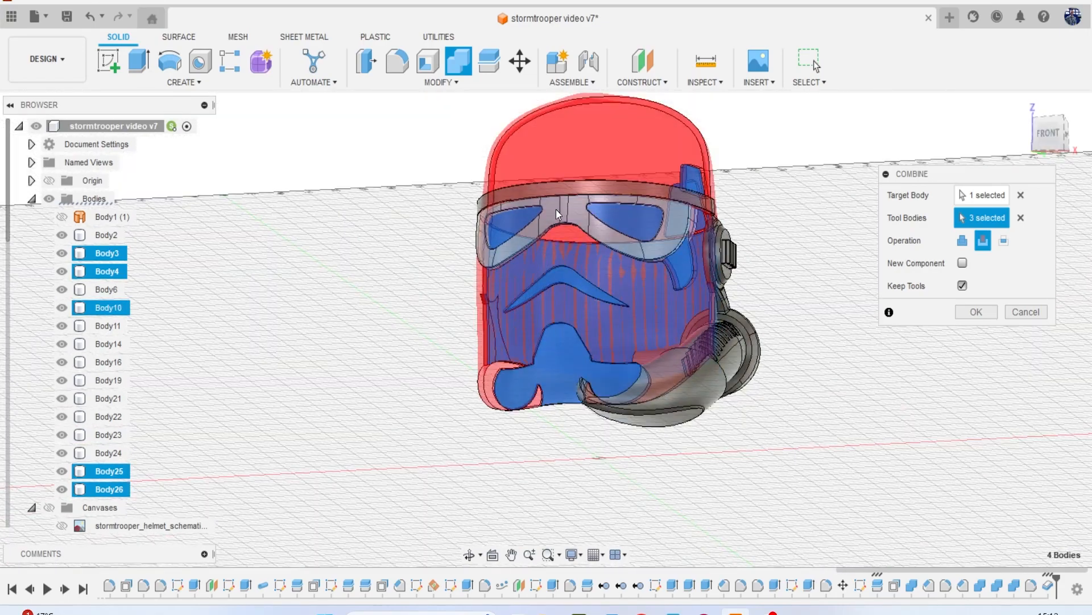
{"action": "left_click", "coordinate": [672, 219]}
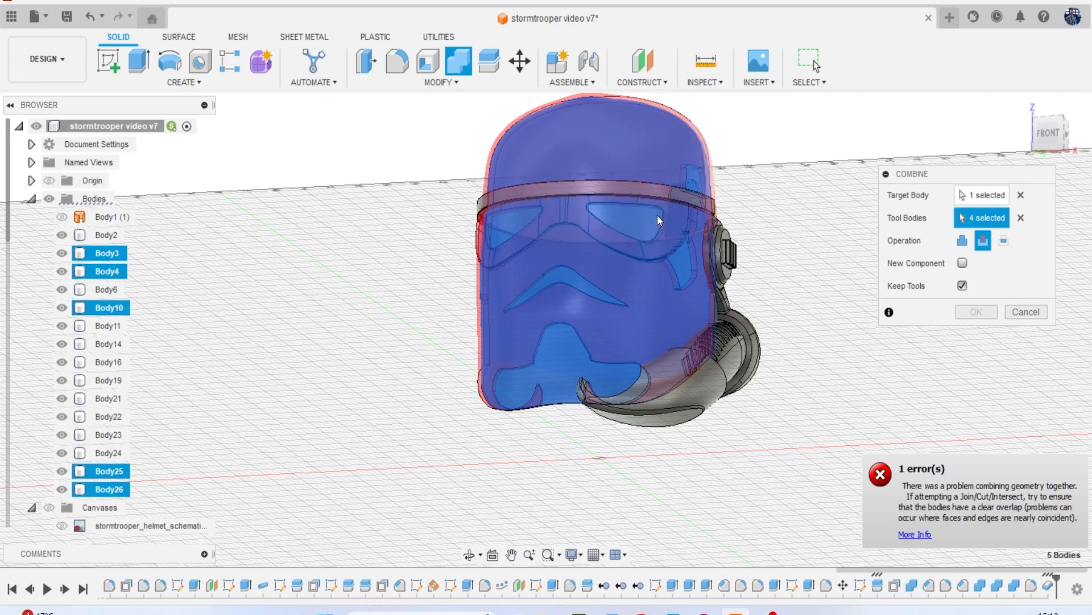
{"action": "left_click", "coordinate": [612, 253]}
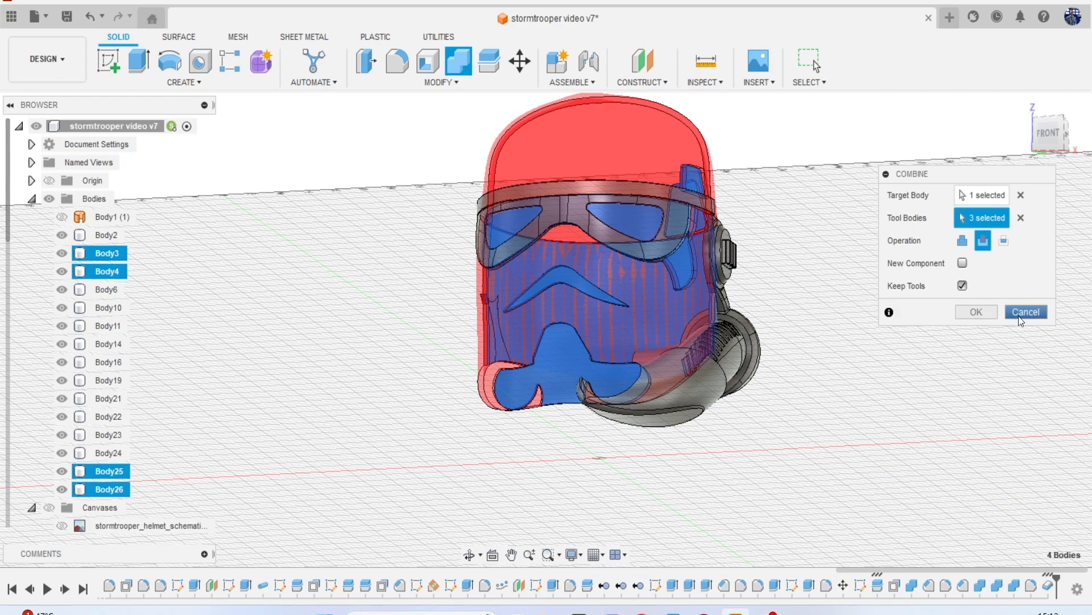
{"action": "left_click", "coordinate": [996, 313]}
Try to join the face body (Body25) into the eye frame (Body10) with Combine.
{"action": "left_click", "coordinate": [459, 61]}
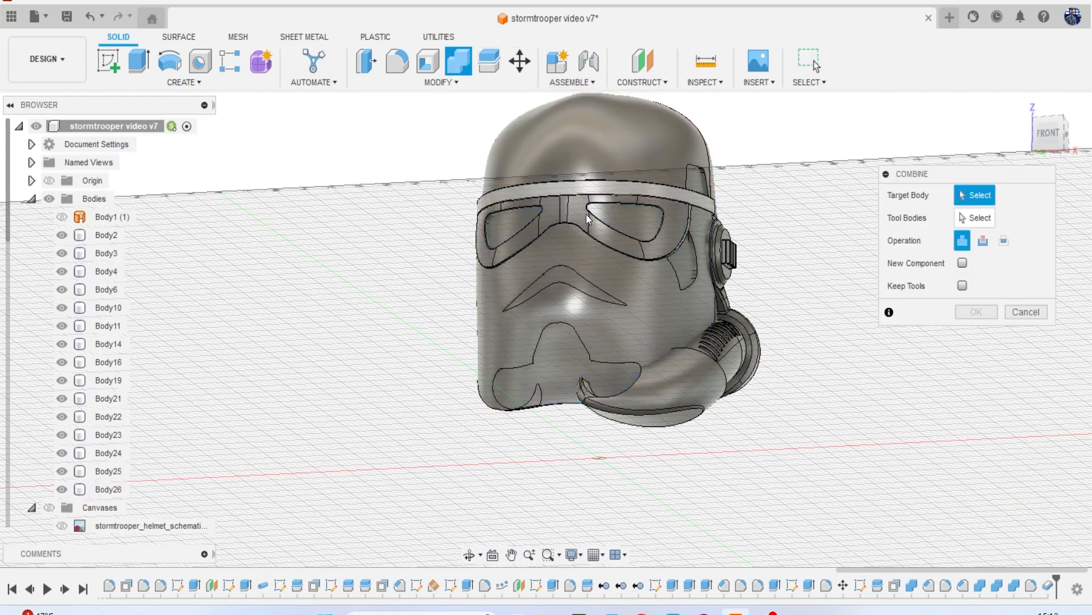
{"action": "left_click", "coordinate": [588, 219]}
{"action": "left_click", "coordinate": [623, 281]}
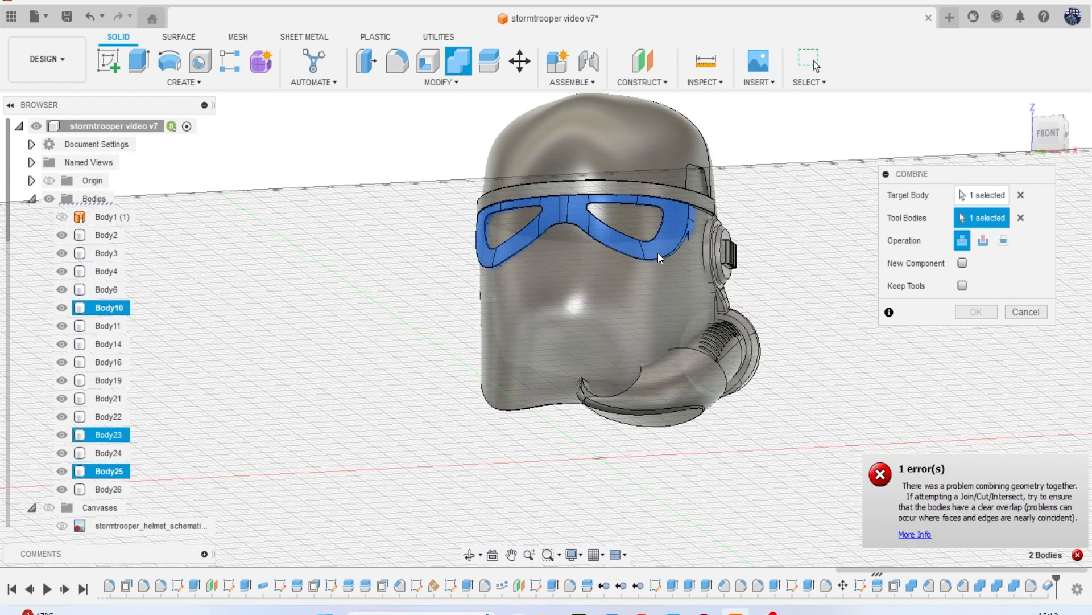
{"action": "scroll", "coordinate": [707, 271], "scroll_direction": "up", "scroll_amount": 3}
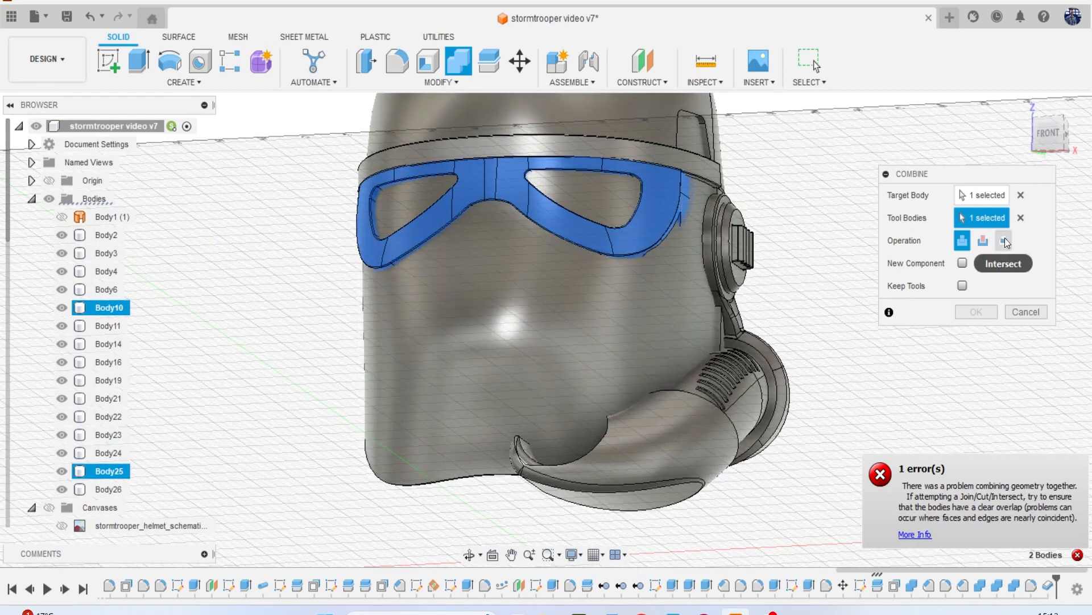
{"action": "left_click", "coordinate": [1026, 311]}
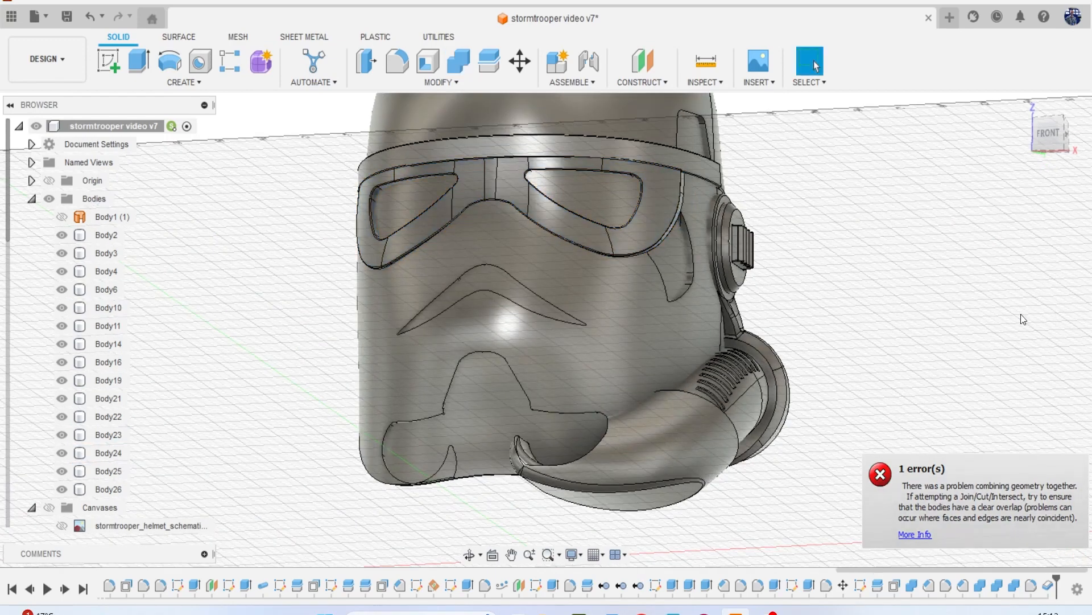
Hide Body26 and try a Combine join with the face body as target and the eye frame as tool.
{"action": "scroll", "coordinate": [555, 342], "scroll_direction": "down", "scroll_amount": 3}
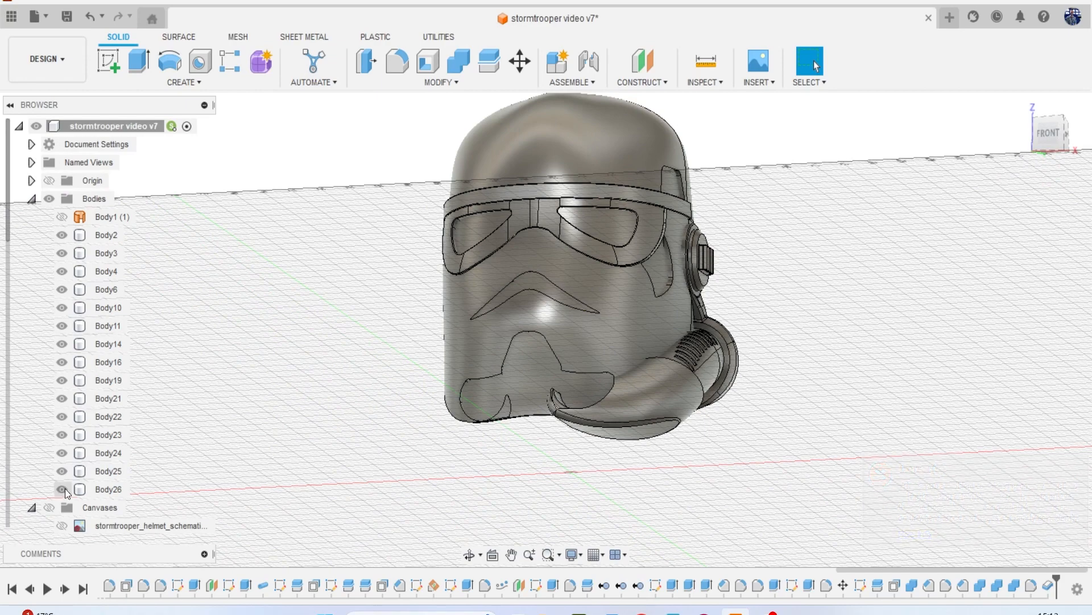
{"action": "left_click", "coordinate": [61, 489]}
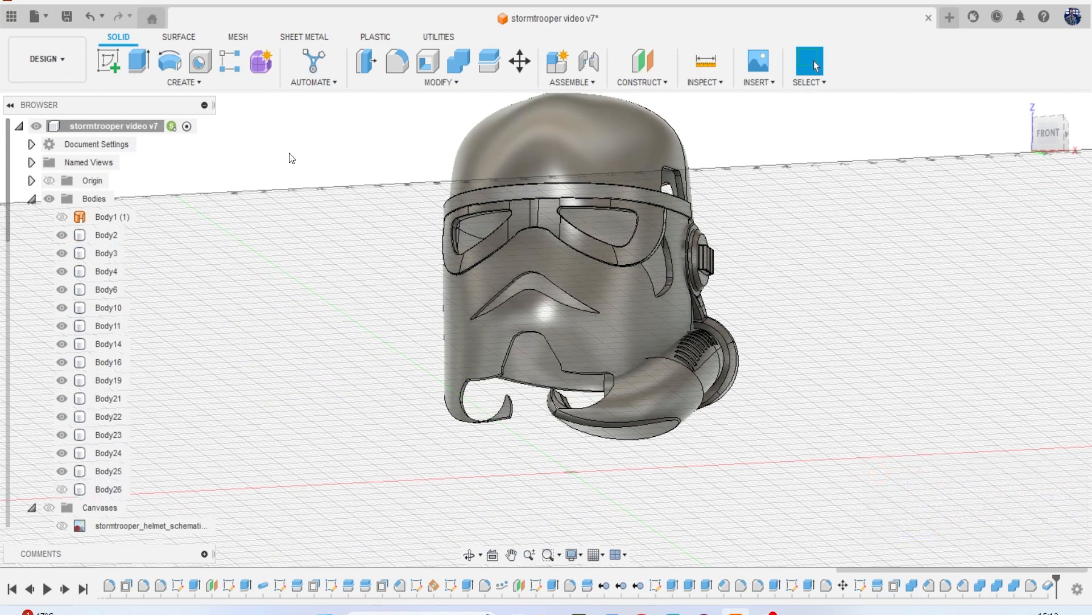
{"action": "left_click", "coordinate": [458, 61]}
{"action": "left_click", "coordinate": [618, 288]}
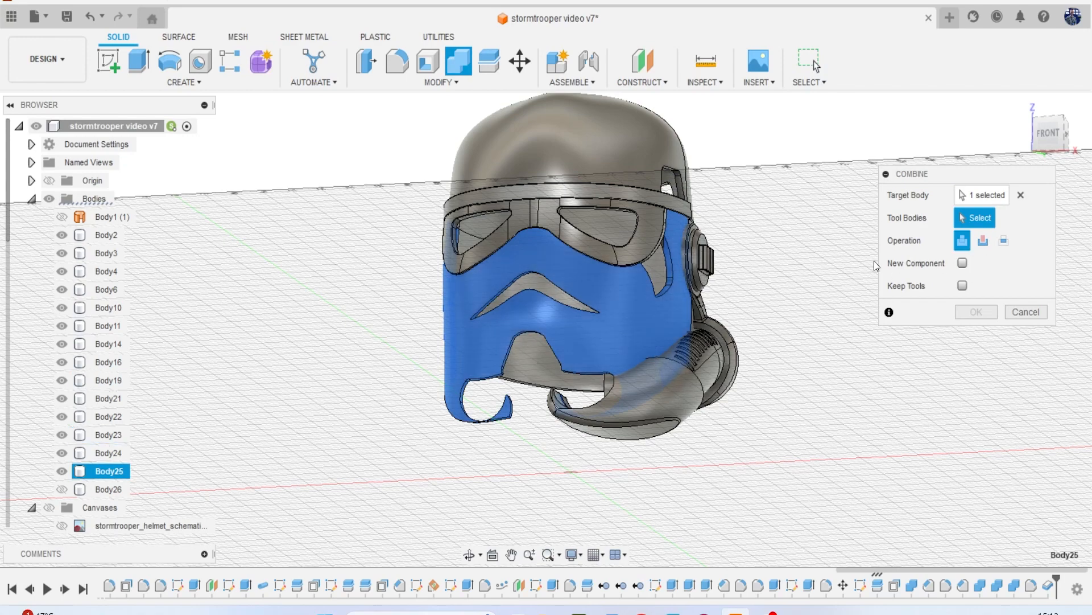
{"action": "scroll", "coordinate": [602, 265], "scroll_direction": "up", "scroll_amount": 3}
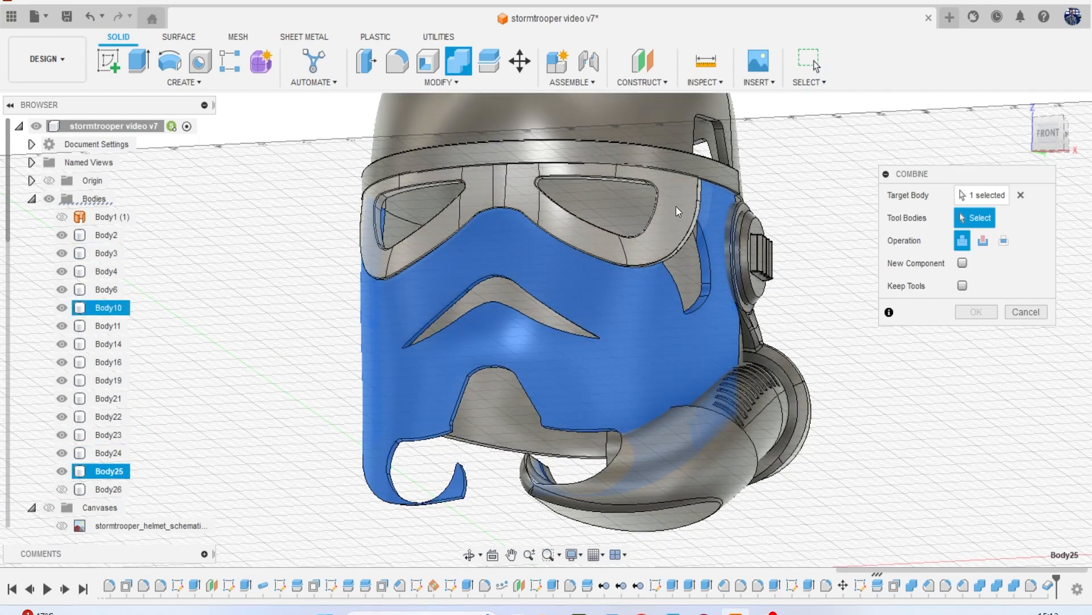
{"action": "left_click", "coordinate": [678, 211]}
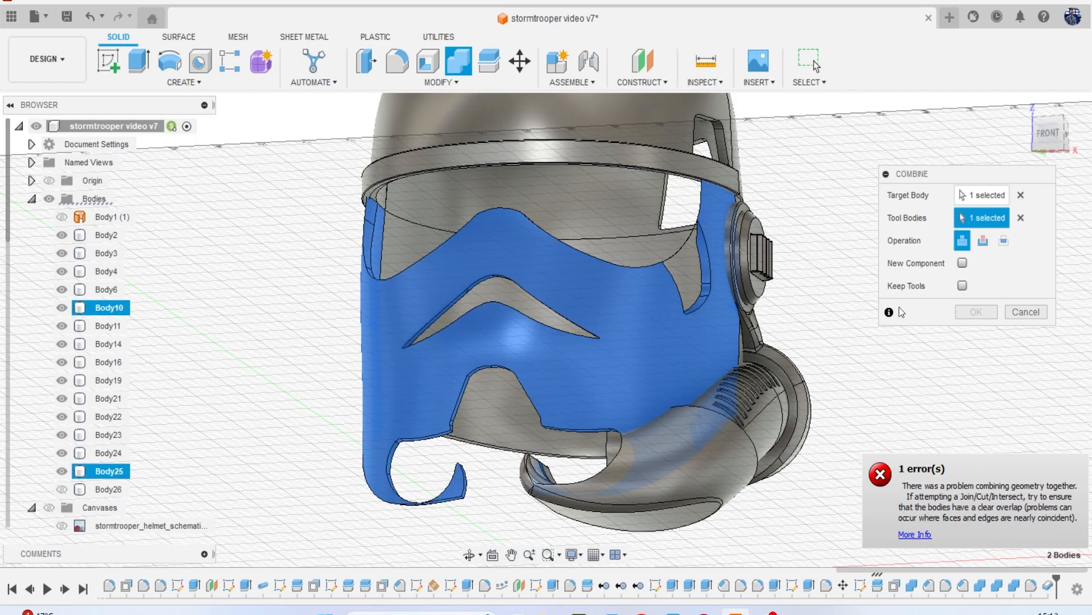
{"action": "left_click", "coordinate": [1026, 311]}
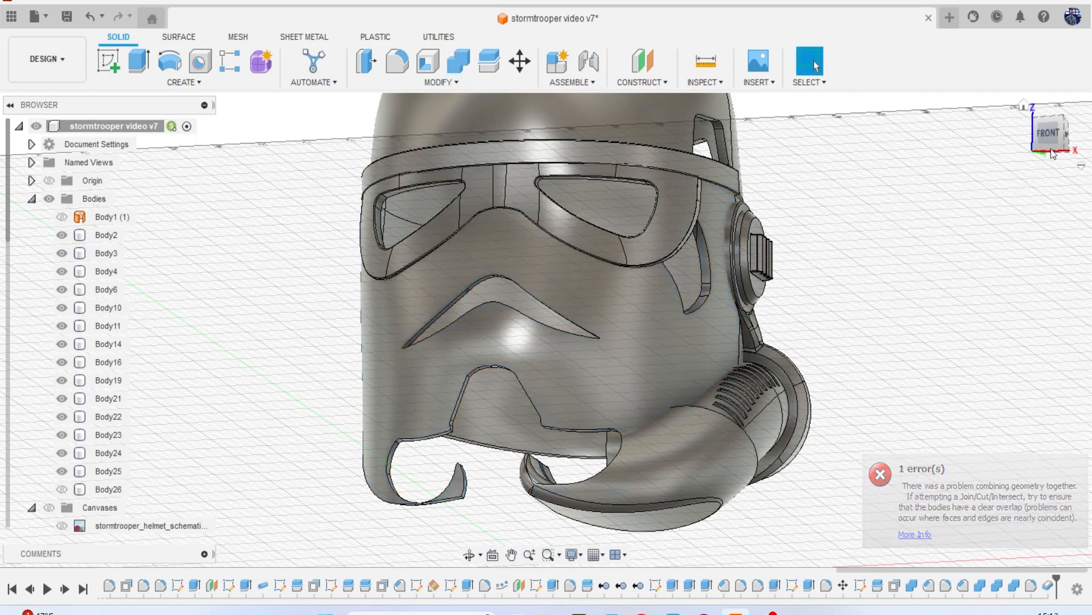
Try to offset the eye frame's curved lower edge face by 0.1 mm.
{"action": "left_click_drag", "start_coordinate": [1046, 132], "coordinate": [893, 259]}
{"action": "scroll", "coordinate": [516, 387], "scroll_direction": "up", "scroll_amount": 5}
{"action": "scroll", "coordinate": [492, 380], "scroll_direction": "down", "scroll_amount": 1}
{"action": "scroll", "coordinate": [490, 374], "scroll_direction": "down", "scroll_amount": 4}
{"action": "left_click_drag", "start_coordinate": [1047, 146], "coordinate": [1088, 159]}
{"action": "scroll", "coordinate": [449, 222], "scroll_direction": "up", "scroll_amount": 5}
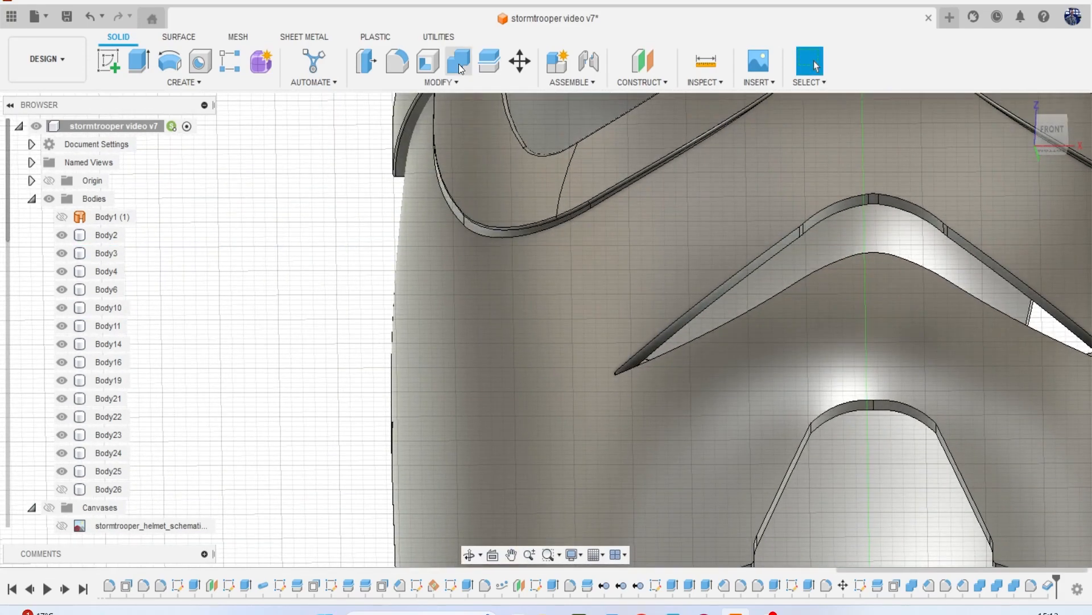
{"action": "left_click", "coordinate": [367, 60]}
{"action": "scroll", "coordinate": [484, 216], "scroll_direction": "up", "scroll_amount": 3}
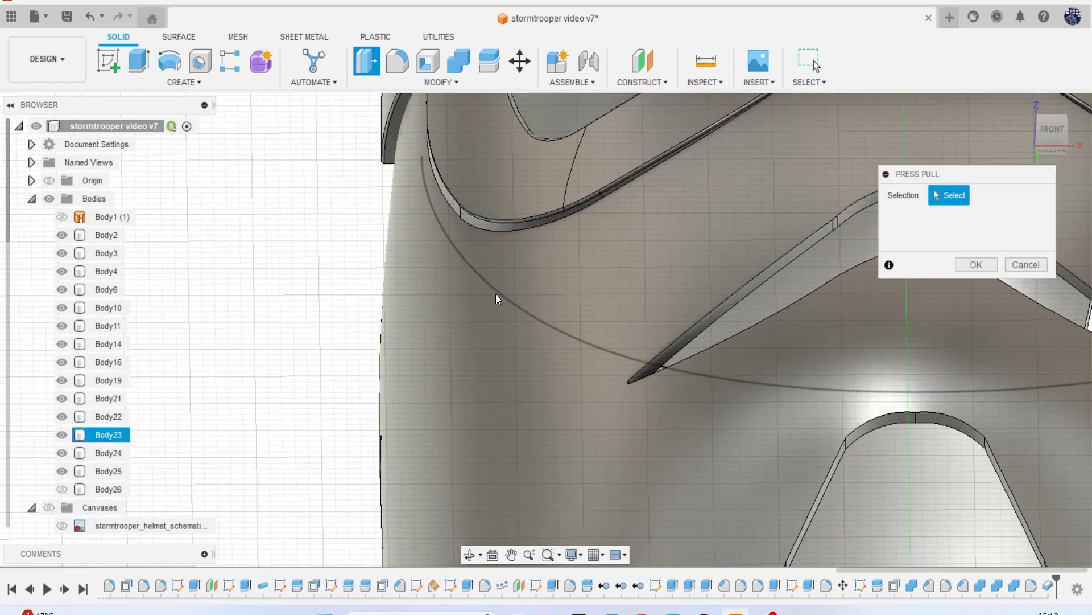
{"action": "left_click", "coordinate": [484, 214]}
{"action": "scroll", "coordinate": [478, 212], "scroll_direction": "up", "scroll_amount": 2}
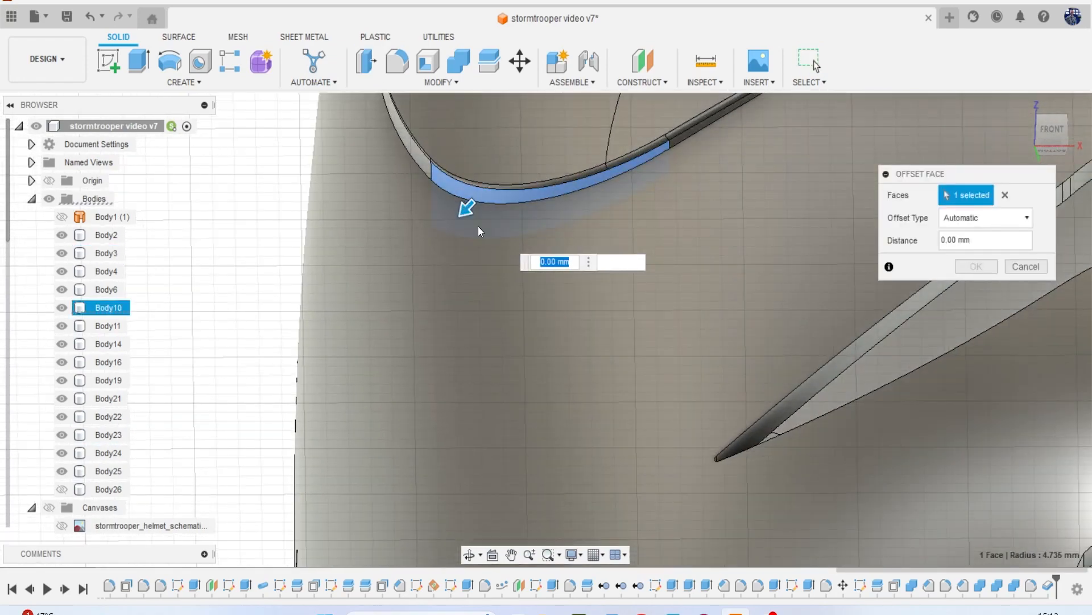
{"action": "type", "text": ".1"}
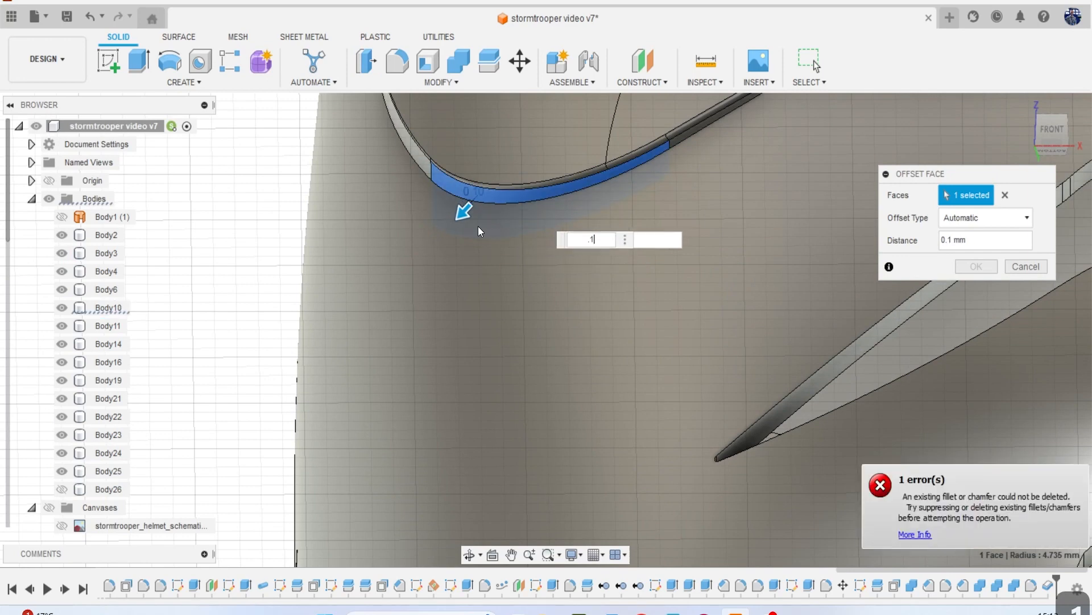
{"action": "left_click", "coordinate": [1025, 267]}
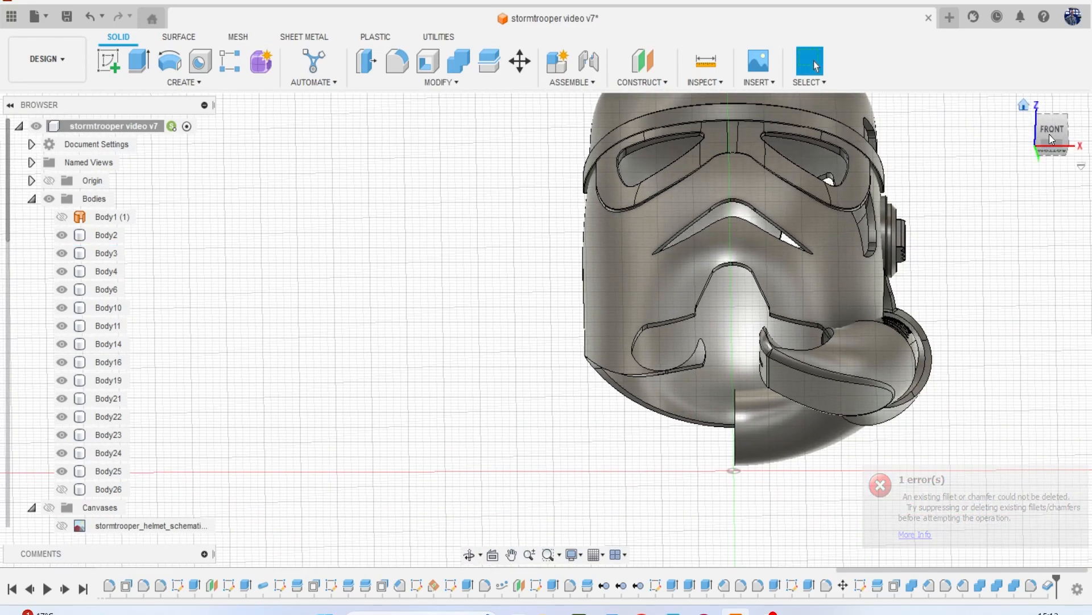
Show Body26 again and set up a Combine cut with it as the target and Keep Tools enabled.
{"action": "left_click", "coordinate": [1052, 137]}
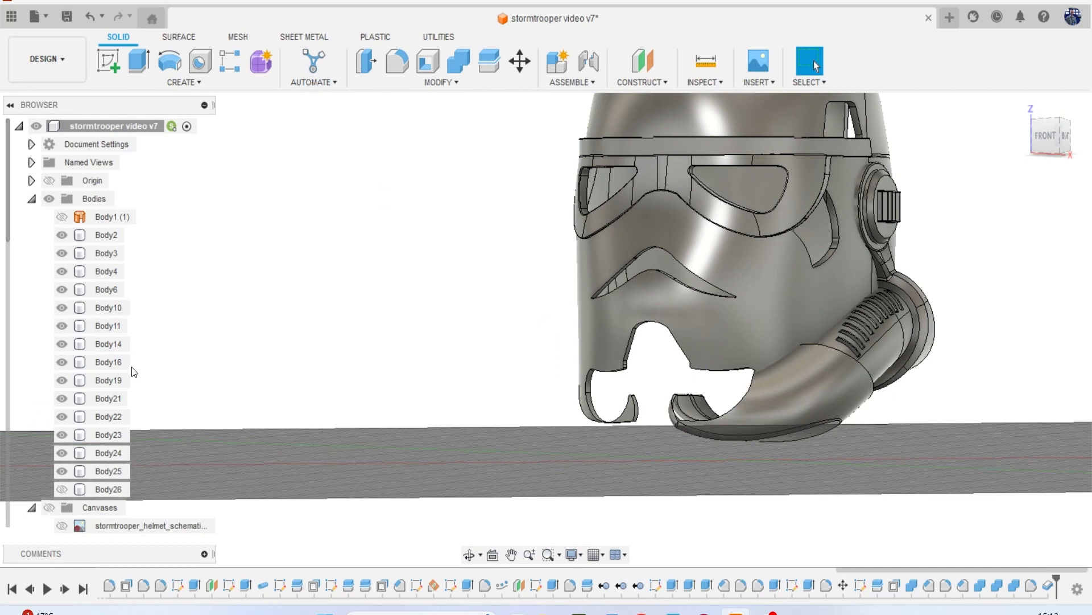
{"action": "scroll", "coordinate": [134, 372], "scroll_direction": "down", "scroll_amount": 3}
{"action": "left_click", "coordinate": [61, 416]}
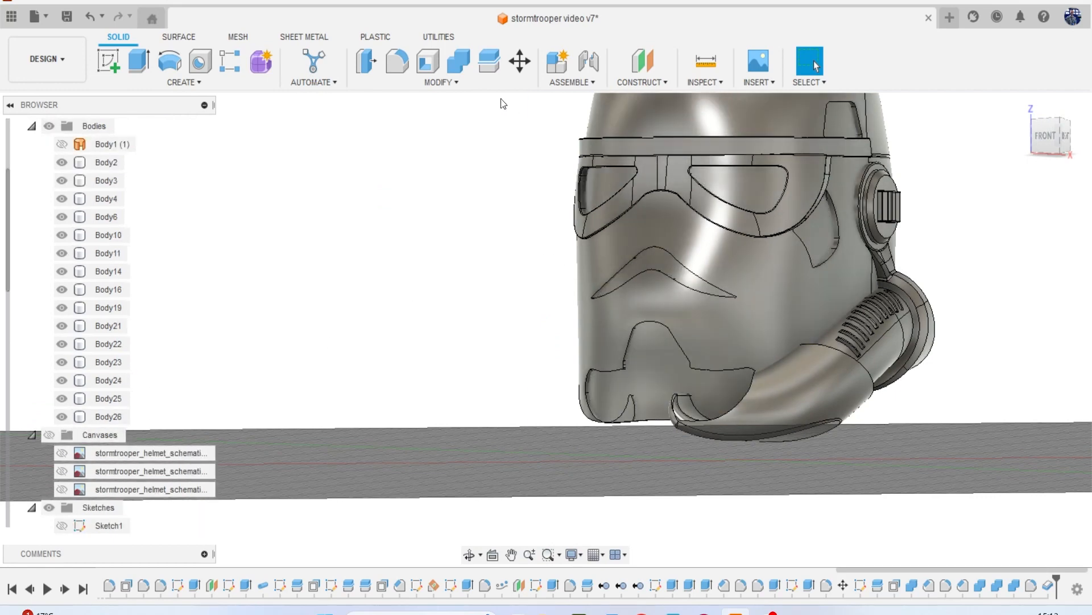
{"action": "left_click", "coordinate": [458, 61]}
{"action": "middle_click_drag", "start_coordinate": [524, 248], "coordinate": [398, 243]}
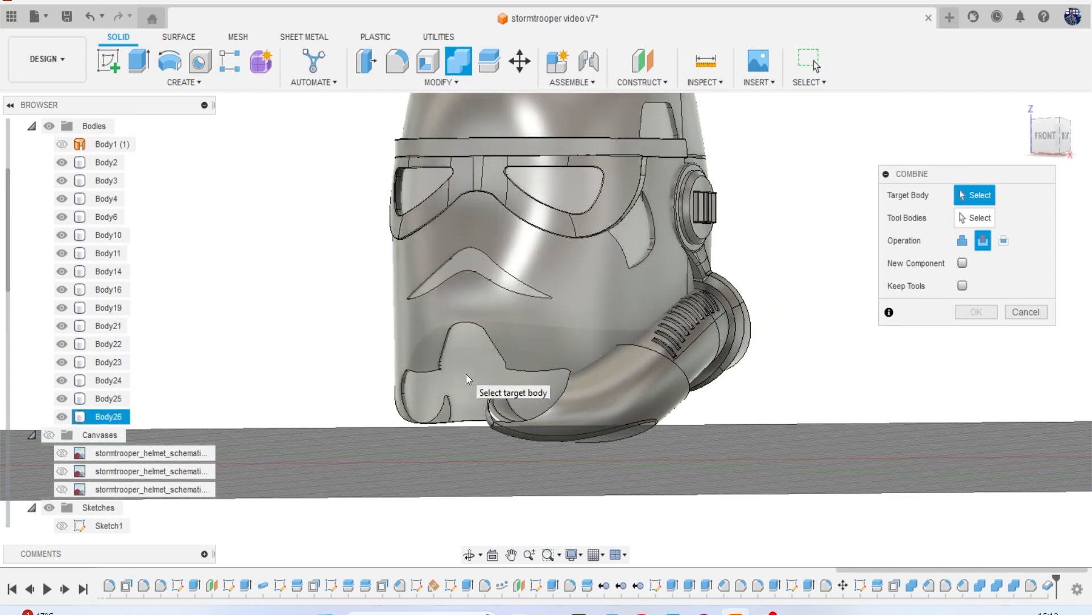
{"action": "left_click", "coordinate": [479, 378]}
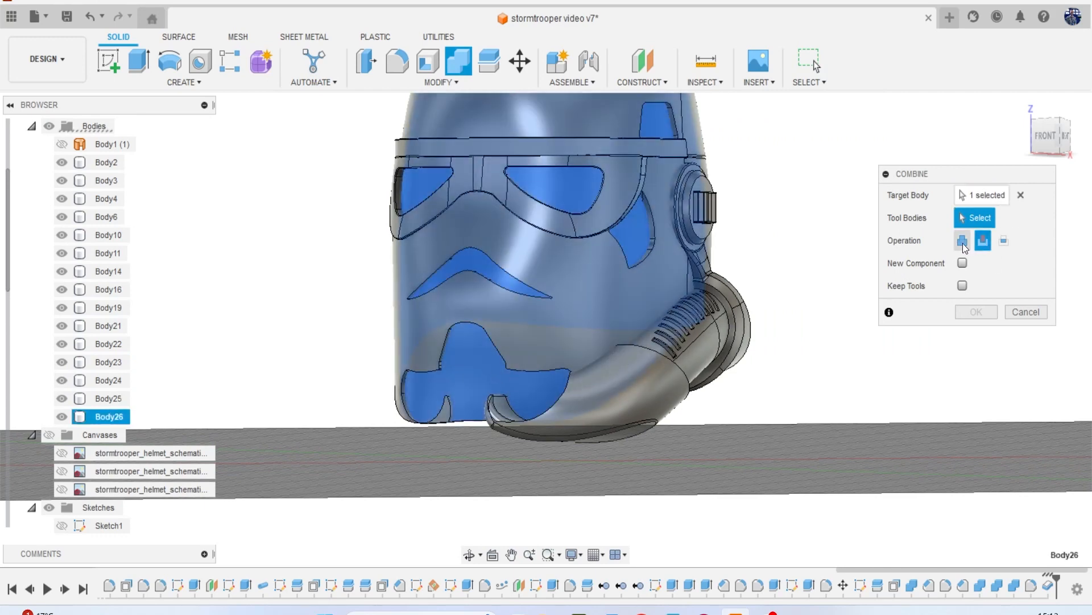
{"action": "left_click", "coordinate": [962, 285]}
Cut Body26 using the face, rear lower shell and both dome bodies (Body25, Body23, Body4, Body3) as tools.
{"action": "left_click", "coordinate": [591, 322]}
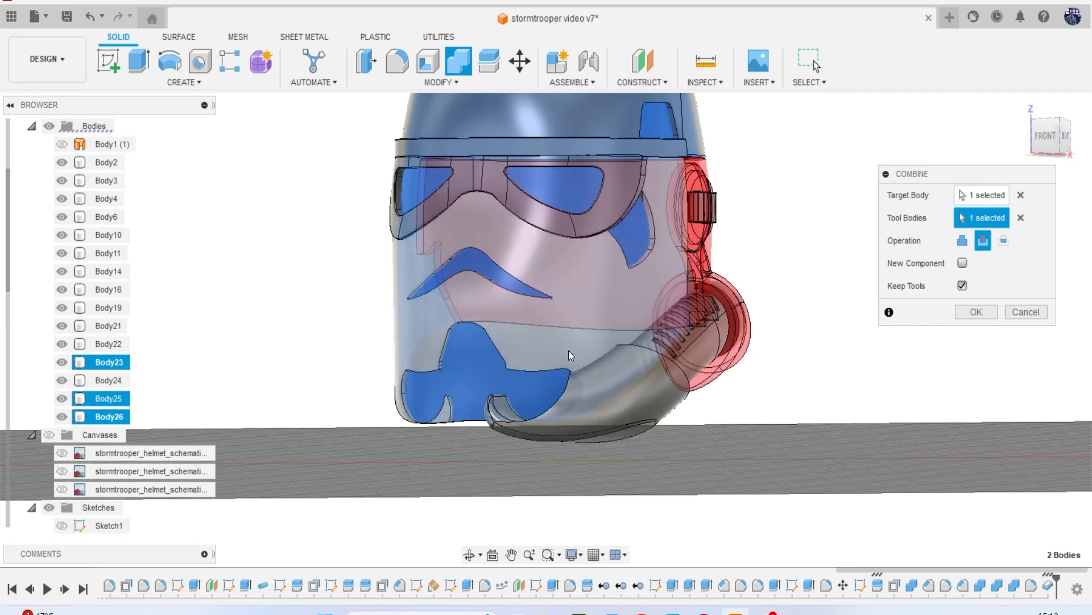
{"action": "middle_click_drag", "start_coordinate": [647, 227], "coordinate": [595, 322]}
{"action": "left_click", "coordinate": [595, 322]}
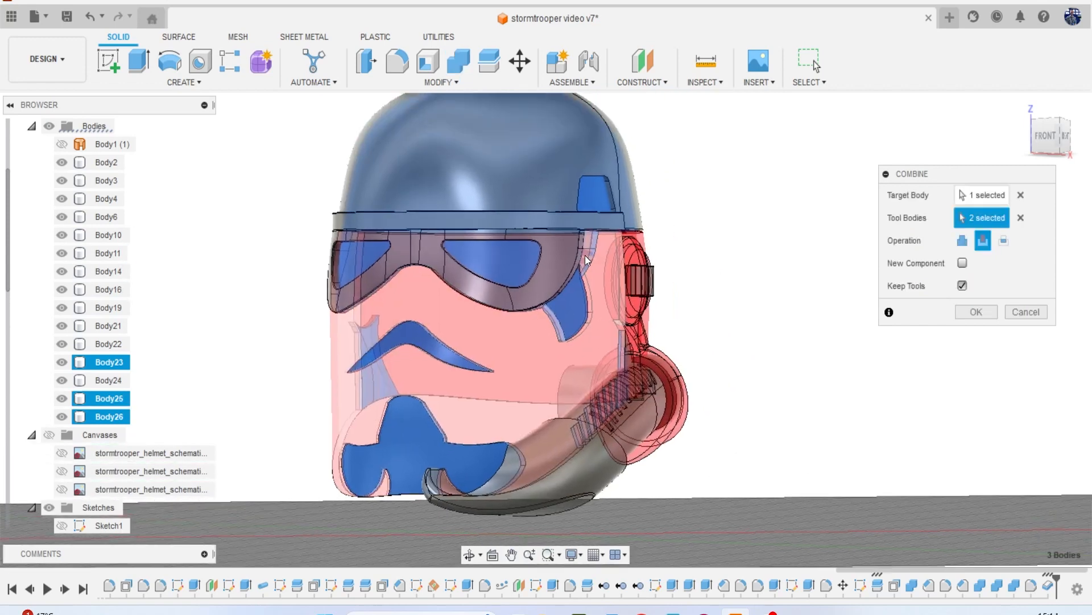
{"action": "left_click_drag", "start_coordinate": [1070, 149], "coordinate": [781, 133]}
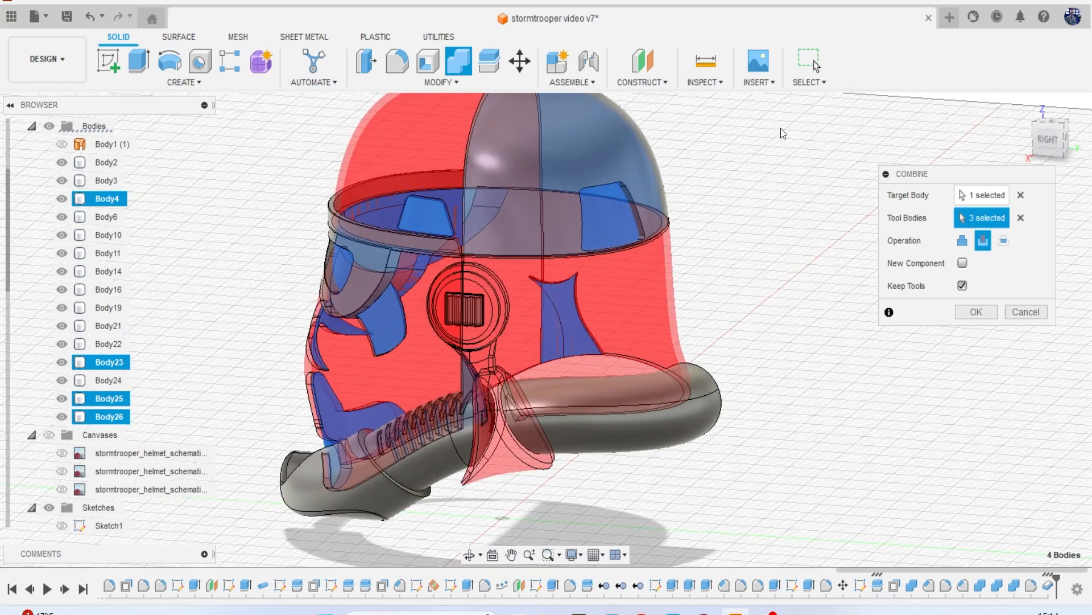
{"action": "left_click", "coordinate": [643, 164]}
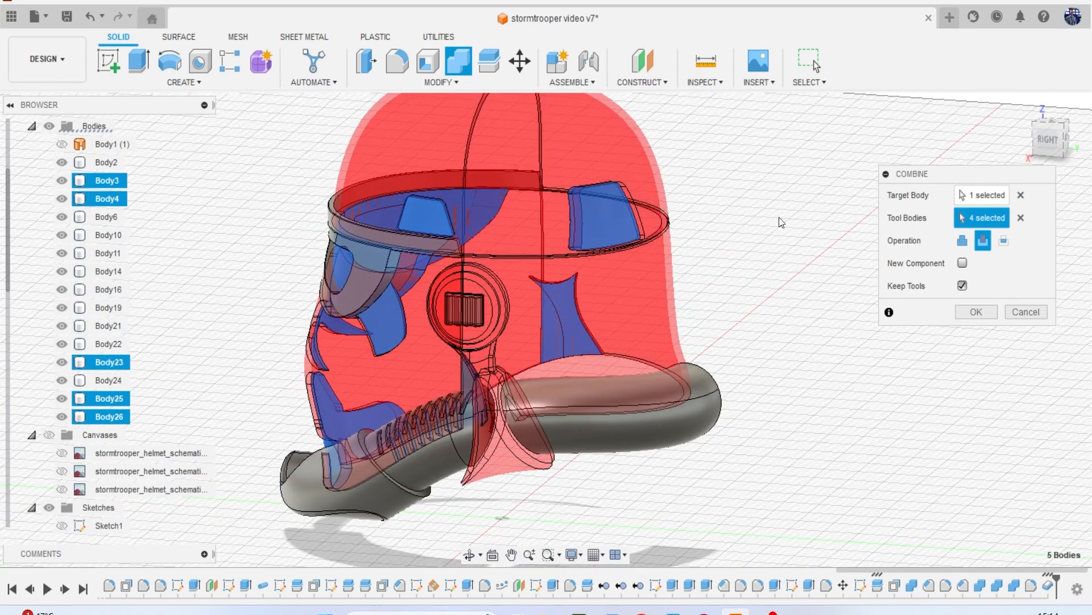
{"action": "left_click", "coordinate": [977, 313]}
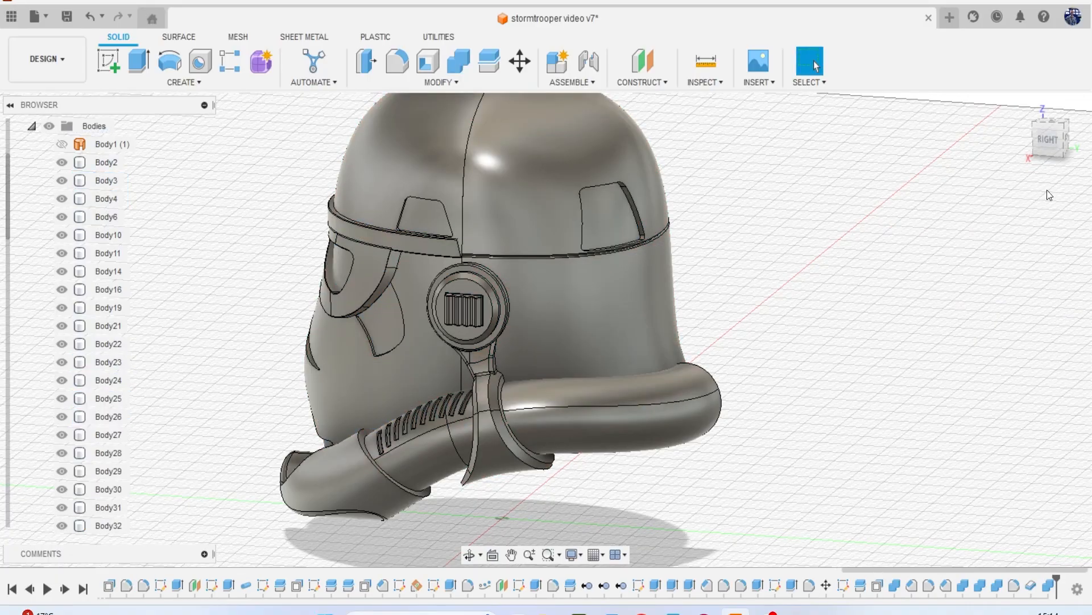
Try a Combine cut with the eye insert (Body32) as target and the eye frame (Body10) as tool, keeping the tools.
{"action": "left_click_drag", "start_coordinate": [1050, 139], "coordinate": [1031, 98]}
{"action": "mouse_move", "coordinate": [1031, 98]}
{"action": "middle_mouse_down", "text": "shift"}
{"action": "mouse_move", "coordinate": [967, 113]}
{"action": "mouse_move", "coordinate": [933, 148]}
{"action": "mouse_move", "coordinate": [922, 194]}
{"action": "mouse_move", "coordinate": [1012, 216]}
{"action": "middle_mouse_up", "text": "shift"}
{"action": "mouse_move", "coordinate": [546, 330]}
{"action": "middle_mouse_down", "text": "shift"}
{"action": "mouse_move", "coordinate": [648, 324]}
{"action": "mouse_move", "coordinate": [666, 171]}
{"action": "mouse_move", "coordinate": [547, 296]}
{"action": "mouse_move", "coordinate": [546, 228]}
{"action": "middle_mouse_up", "text": "shift"}
{"action": "left_click", "coordinate": [457, 61]}
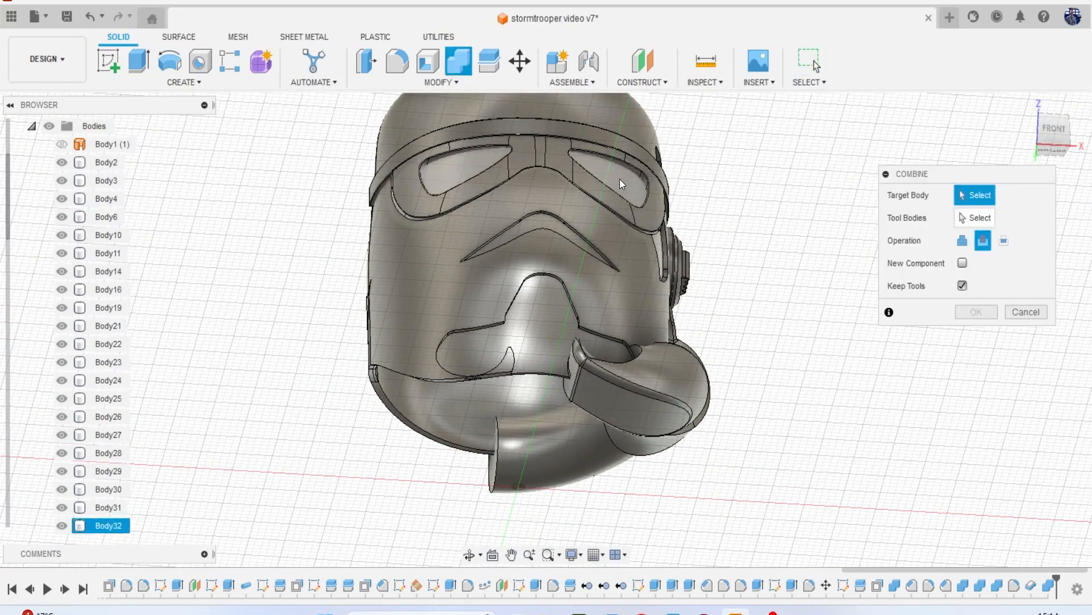
{"action": "left_click", "coordinate": [623, 179]}
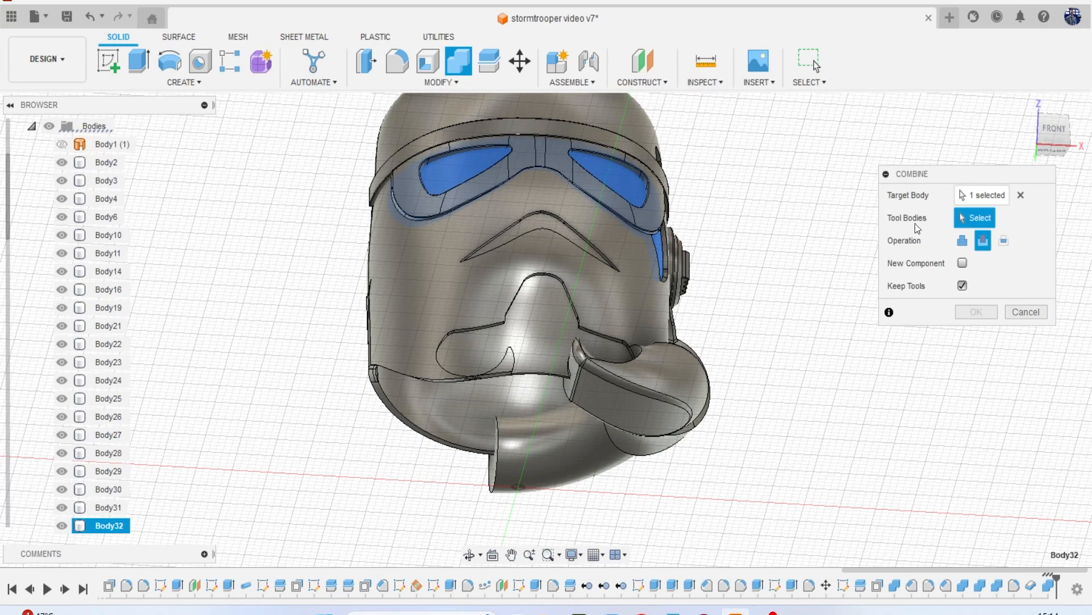
{"action": "left_click", "coordinate": [551, 161]}
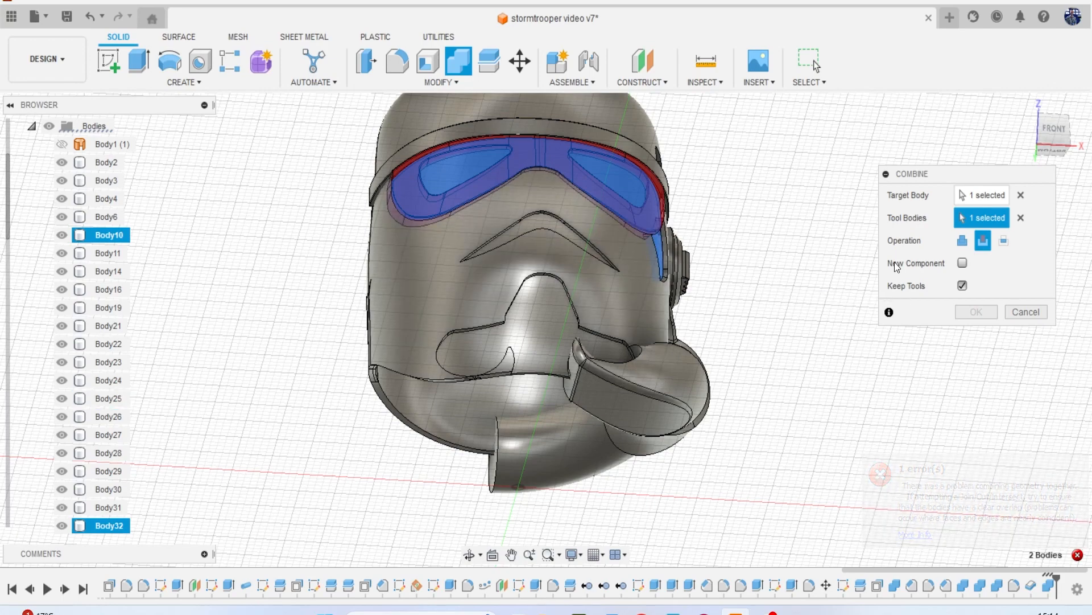
{"action": "left_click", "coordinate": [1026, 312]}
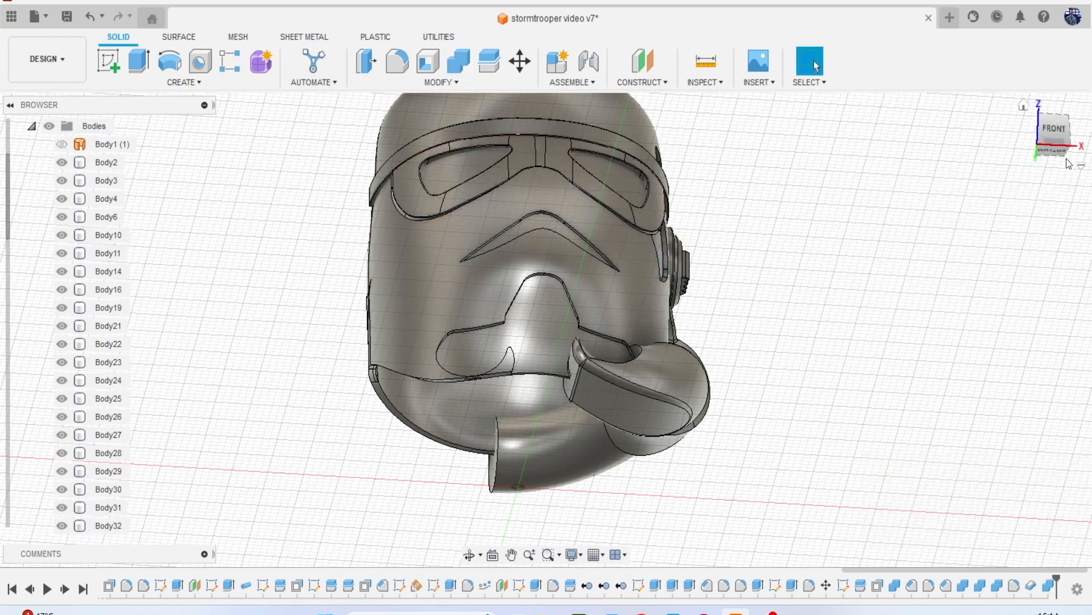
Examine the helmet's interior behind the eye openings and its overall shape from the front.
{"action": "left_click_drag", "start_coordinate": [1054, 146], "coordinate": [1052, 61]}
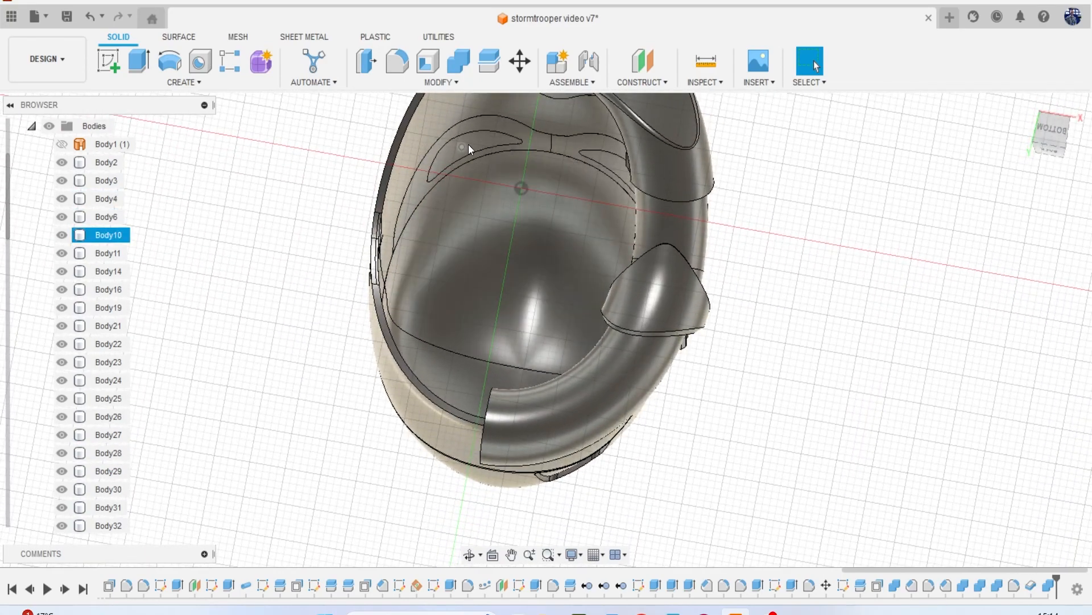
{"action": "scroll", "coordinate": [463, 153], "scroll_direction": "up", "scroll_amount": 2}
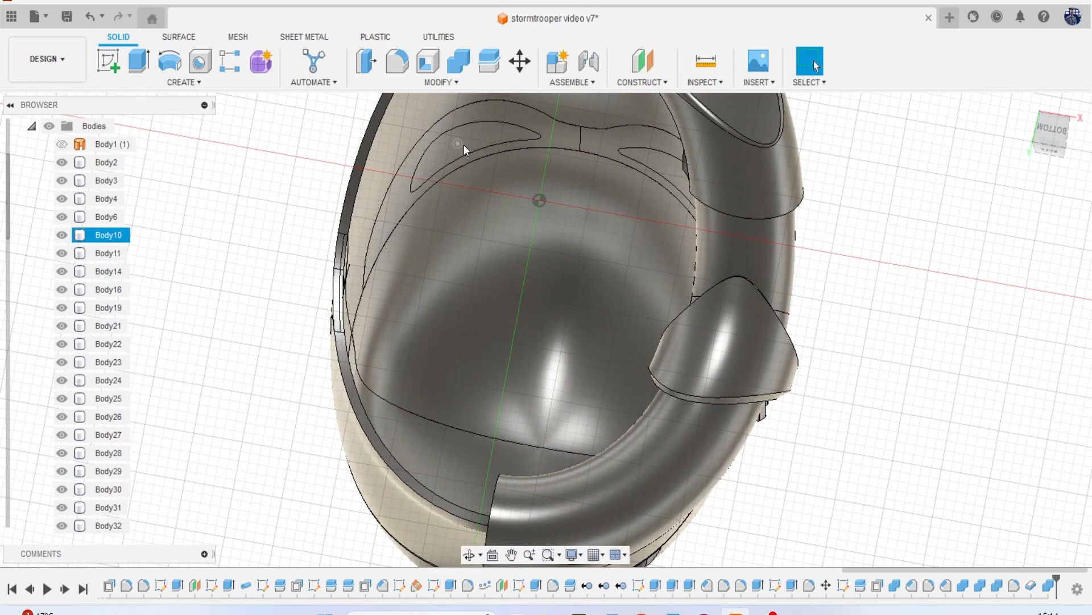
{"action": "scroll", "coordinate": [480, 133], "scroll_direction": "up", "scroll_amount": 3}
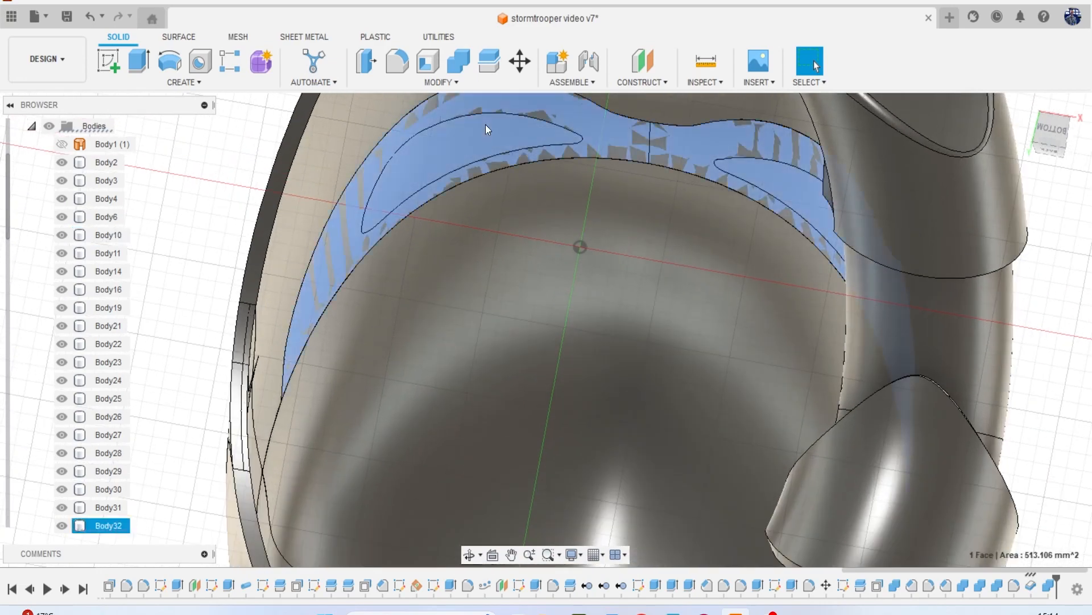
{"action": "scroll", "coordinate": [479, 185], "scroll_direction": "down", "scroll_amount": 3}
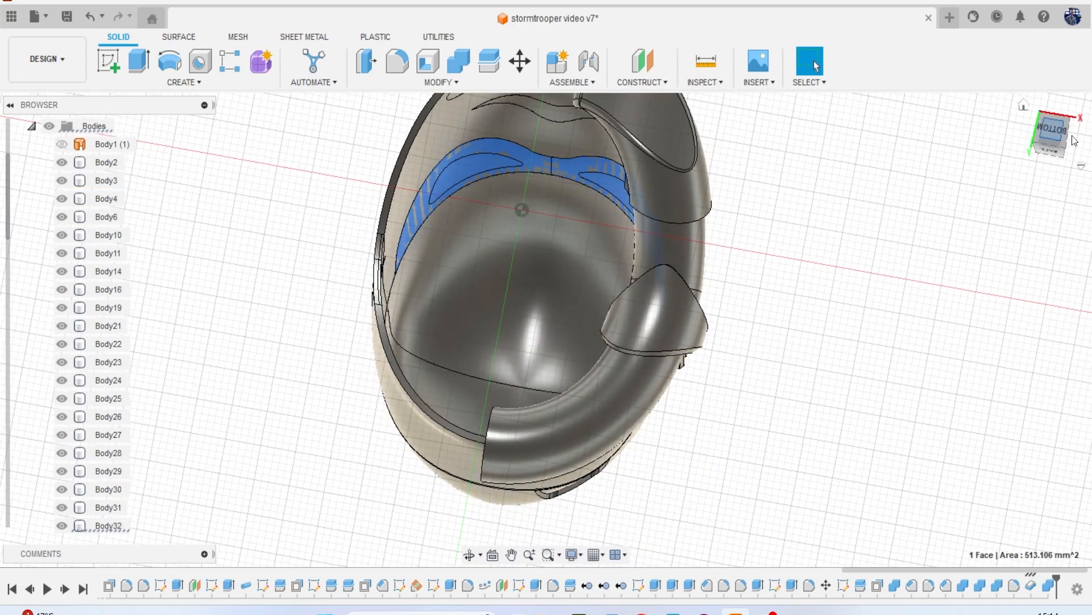
{"action": "left_click", "coordinate": [1044, 129]}
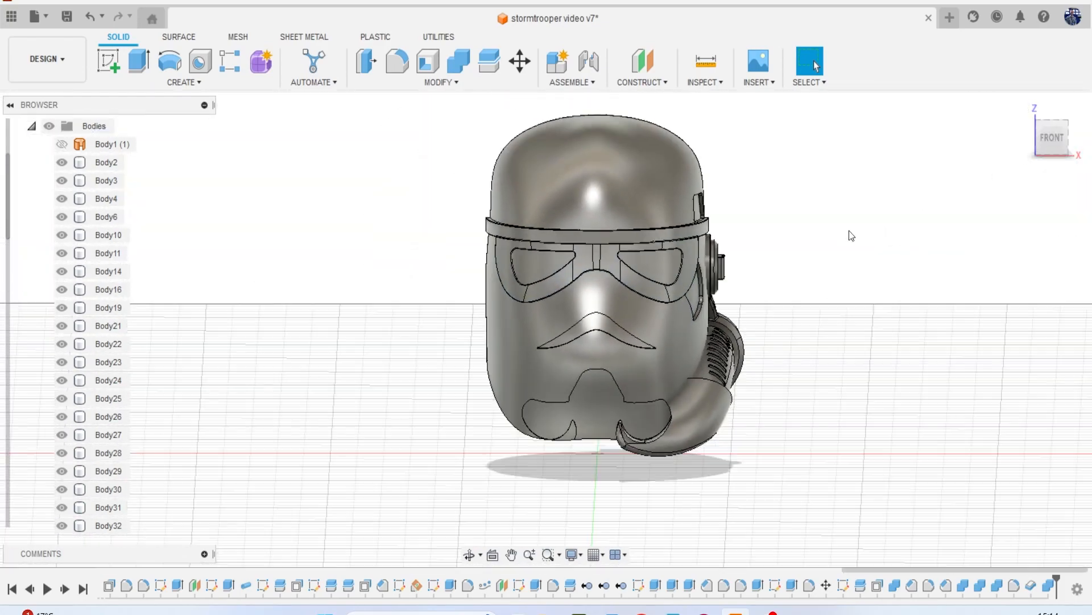
{"action": "scroll", "coordinate": [849, 236], "scroll_direction": "down", "scroll_amount": 2}
{"action": "middle_click_drag", "start_coordinate": [834, 221], "coordinate": [689, 203]}
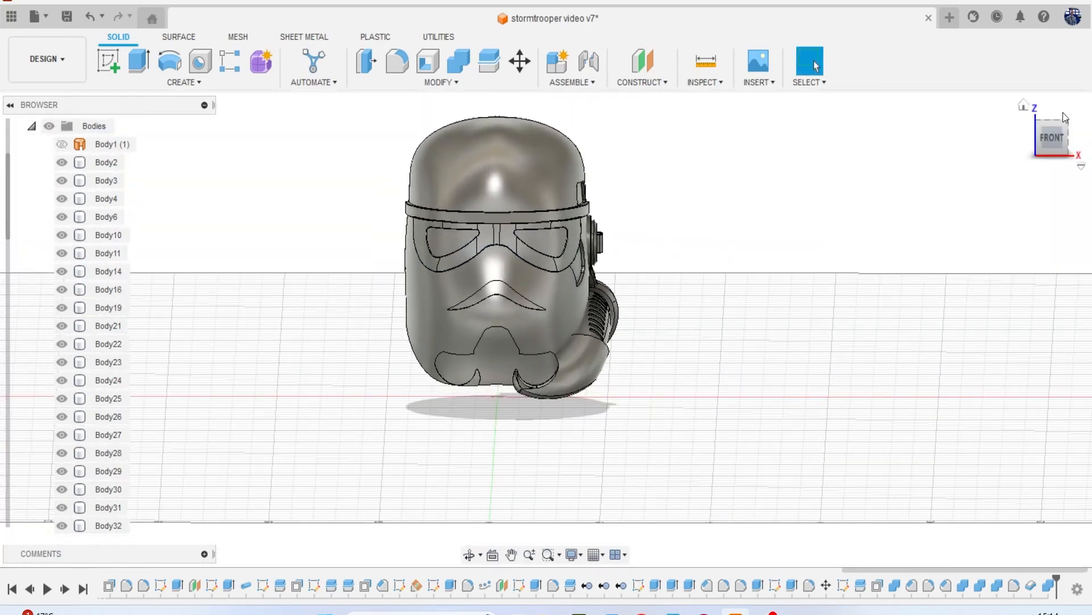
{"action": "mouse_move", "coordinate": [1048, 141]}
{"action": "left_mouse_down"}
{"action": "mouse_move", "coordinate": [1044, 76]}
{"action": "mouse_move", "coordinate": [1049, 136]}
{"action": "left_mouse_up"}
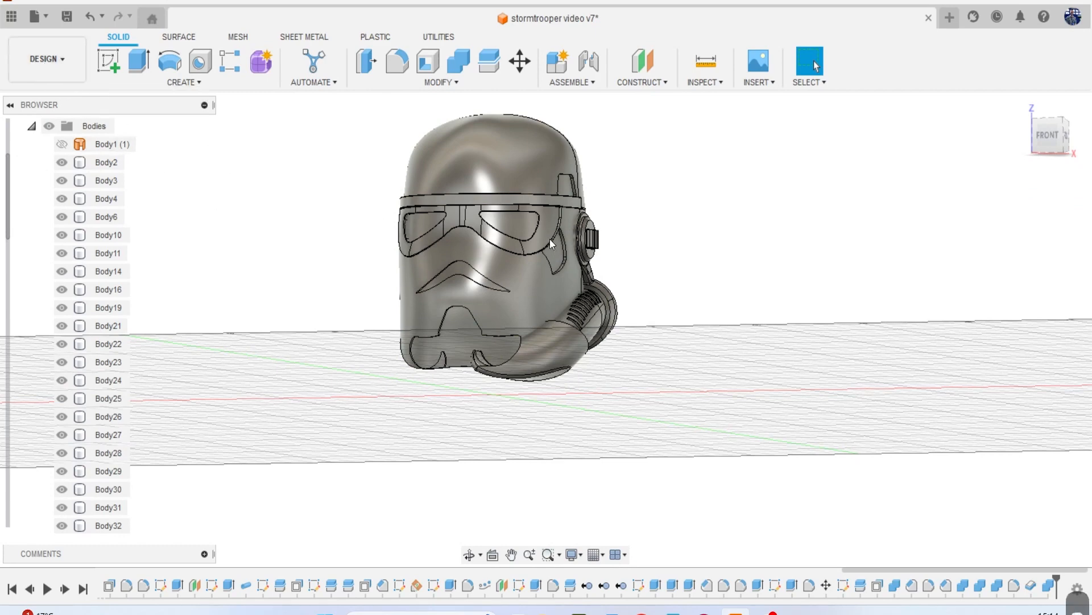
Open the Appearance settings and look through the library's Plastic materials for a light helmet finish.
{"action": "key", "text": "a"}
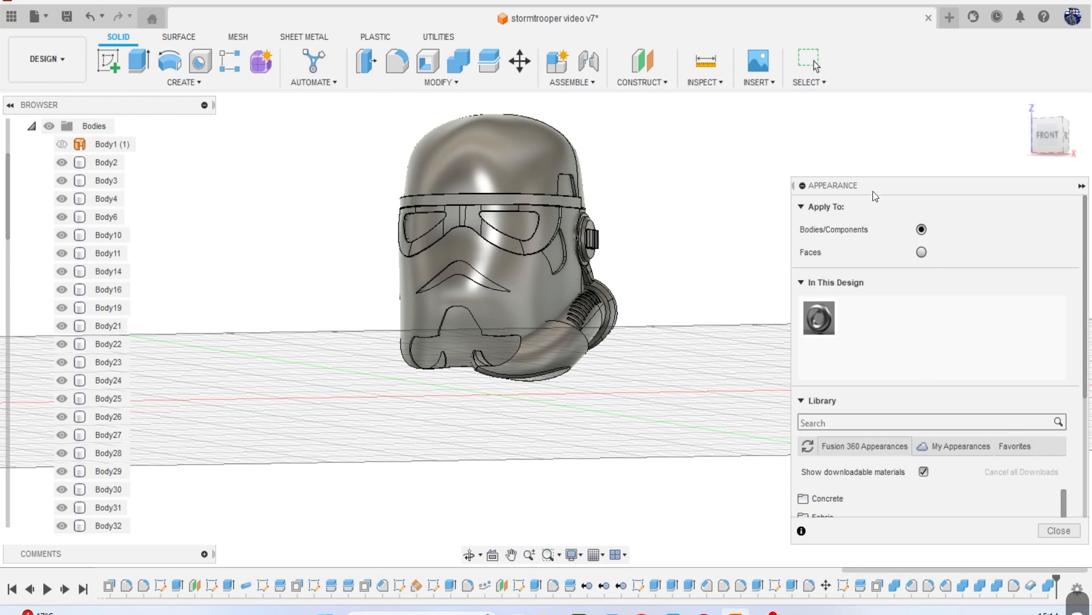
{"action": "left_click_drag", "start_coordinate": [875, 196], "coordinate": [834, 110]}
{"action": "scroll", "coordinate": [848, 402], "scroll_direction": "down", "scroll_amount": 5}
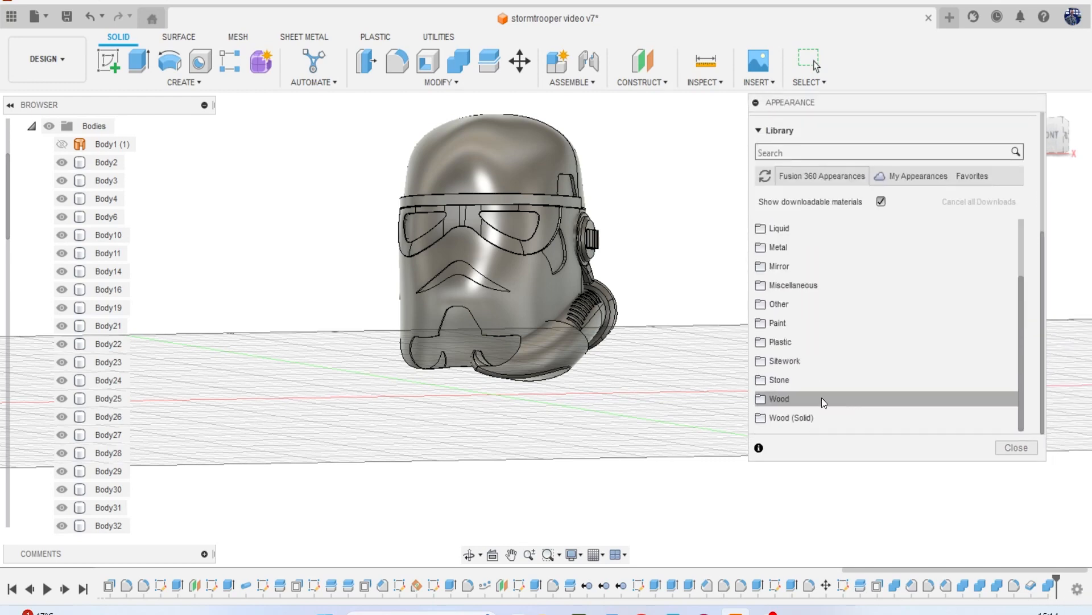
{"action": "left_click", "coordinate": [790, 344]}
{"action": "scroll", "coordinate": [883, 355], "scroll_direction": "down", "scroll_amount": 5}
{"action": "scroll", "coordinate": [884, 356], "scroll_direction": "up", "scroll_amount": 5}
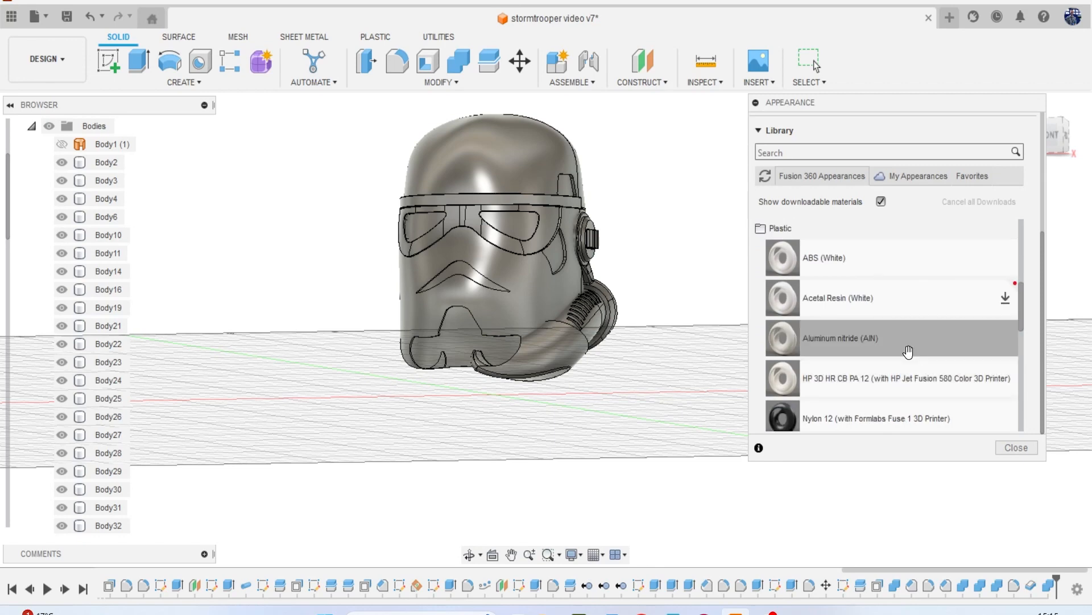
{"action": "scroll", "coordinate": [908, 351], "scroll_direction": "down", "scroll_amount": 5}
{"action": "scroll", "coordinate": [908, 351], "scroll_direction": "up", "scroll_amount": 5}
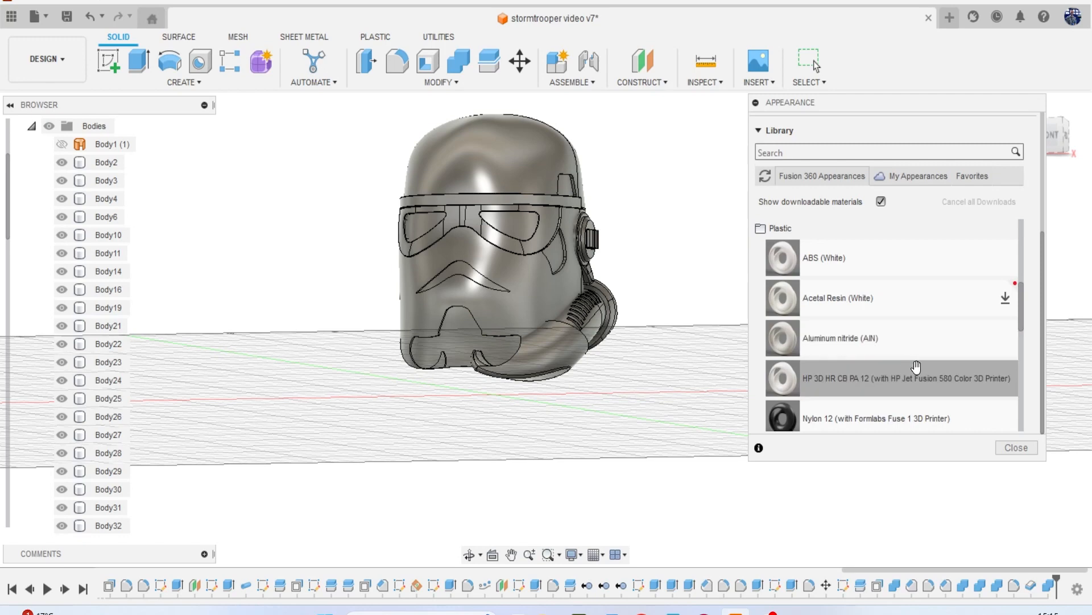
Apply the Aluminum nitride (AlN) appearance to the front dome, face, eye frame and lower tube bodies.
{"action": "left_click_drag", "start_coordinate": [905, 348], "coordinate": [513, 173]}
{"action": "left_click_drag", "start_coordinate": [813, 234], "coordinate": [538, 279]}
{"action": "scroll", "coordinate": [547, 265], "scroll_direction": "up", "scroll_amount": 3}
{"action": "left_click_drag", "start_coordinate": [805, 244], "coordinate": [541, 214]}
{"action": "left_click_drag", "start_coordinate": [801, 253], "coordinate": [581, 380]}
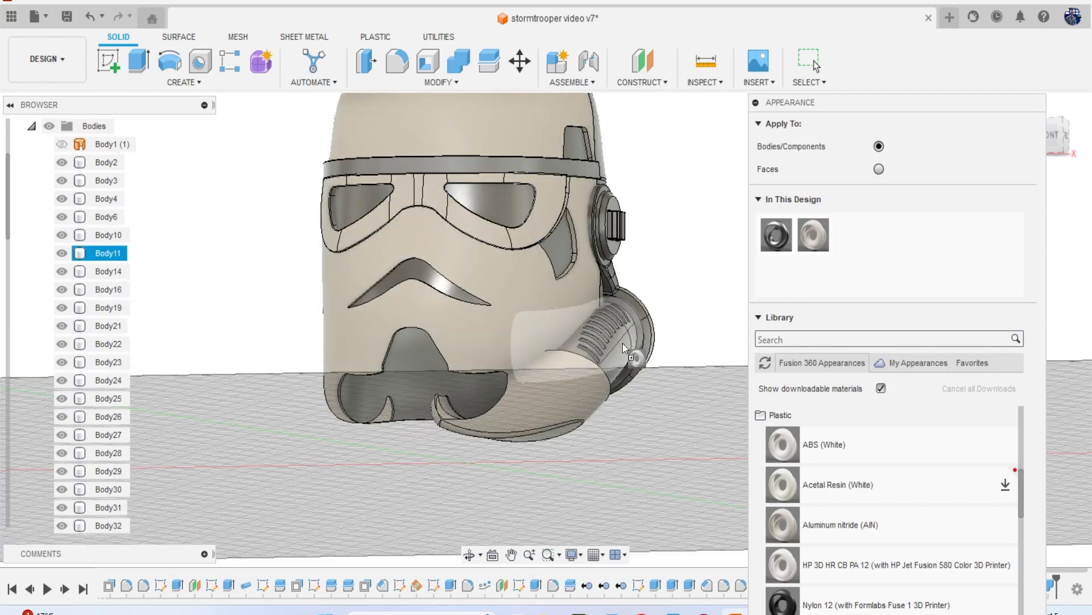
{"action": "left_click", "coordinate": [1070, 153]}
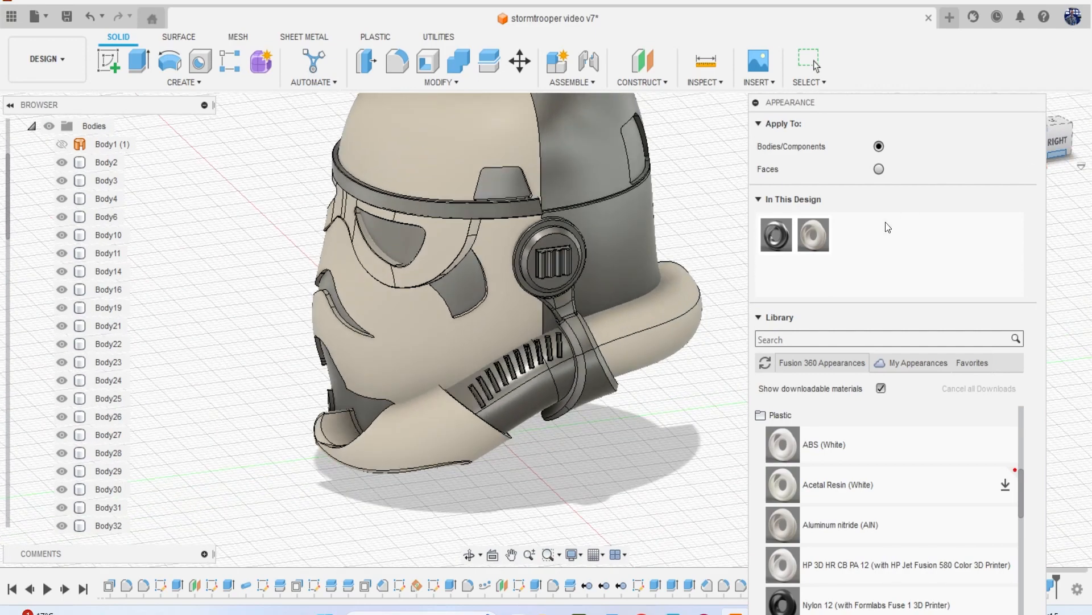
{"action": "left_click_drag", "start_coordinate": [813, 234], "coordinate": [566, 261]}
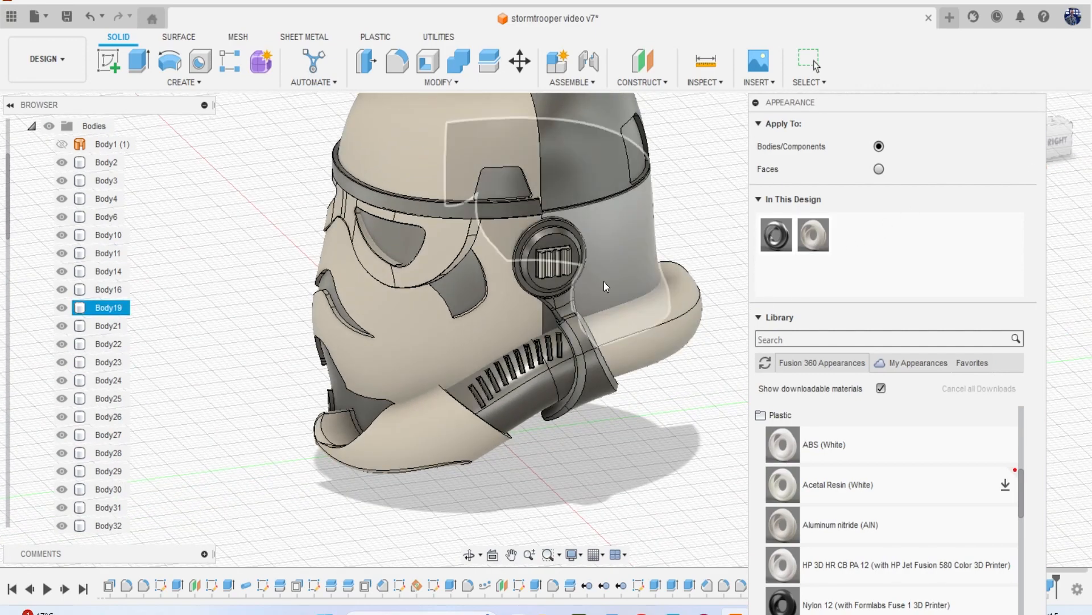
Duplicate the Aluminum nitride (AlN) appearance and make the copy dark grey, RGB 77, 77, 77, with roughness 0.544 and reflectance 0.020.
{"action": "right_click", "coordinate": [821, 241]}
{"action": "left_click", "coordinate": [854, 265]}
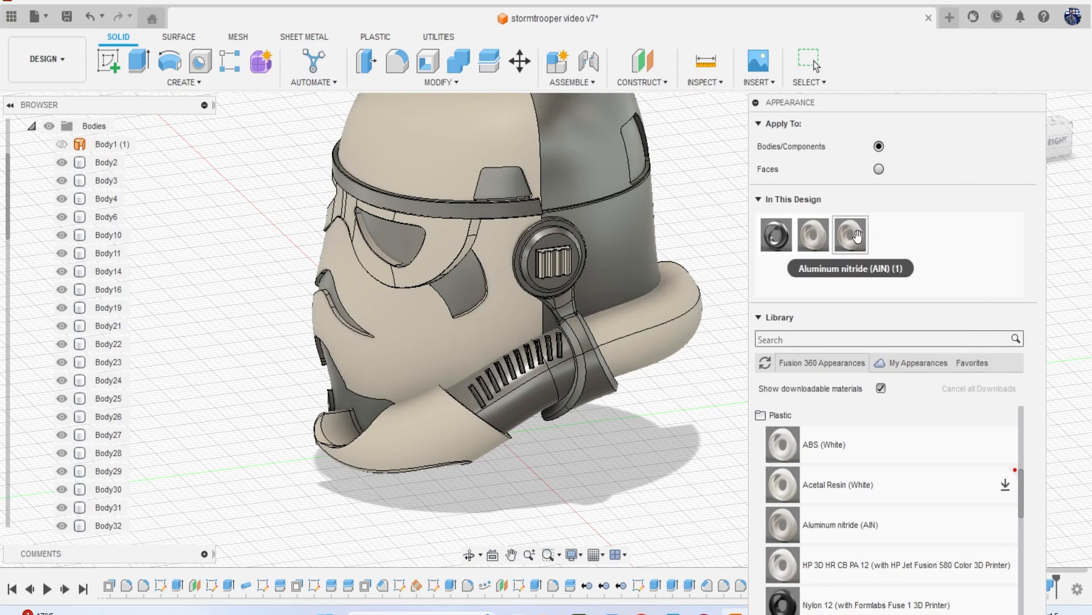
{"action": "double_click", "coordinate": [858, 236]}
{"action": "left_click_drag", "start_coordinate": [739, 221], "coordinate": [737, 265]}
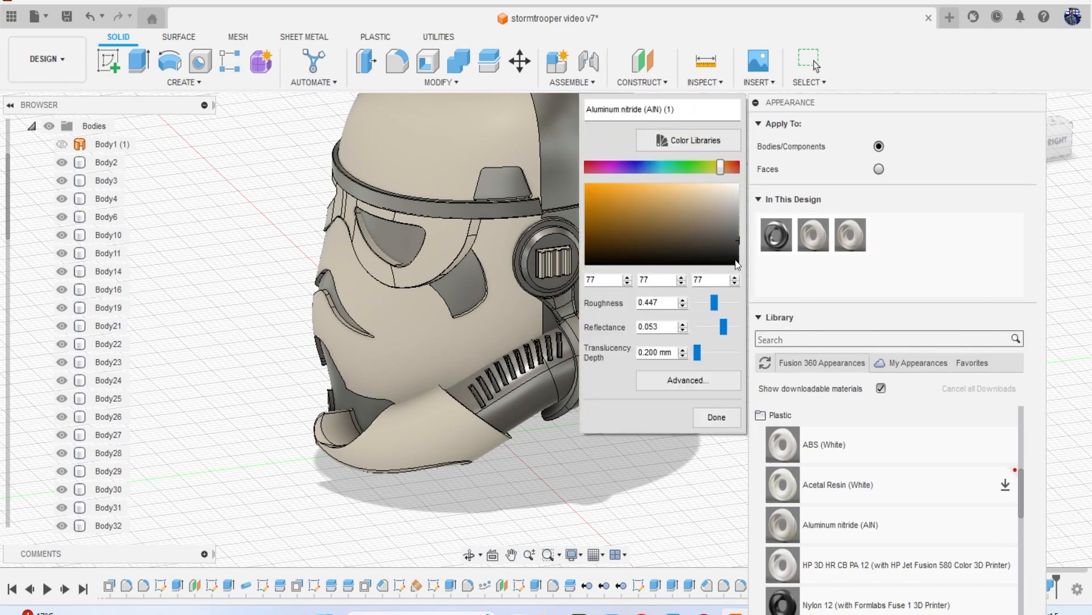
{"action": "mouse_move", "coordinate": [714, 303]}
{"action": "left_mouse_down"}
{"action": "mouse_move", "coordinate": [703, 306]}
{"action": "mouse_move", "coordinate": [718, 304]}
{"action": "left_mouse_up"}
{"action": "left_click", "coordinate": [717, 416]}
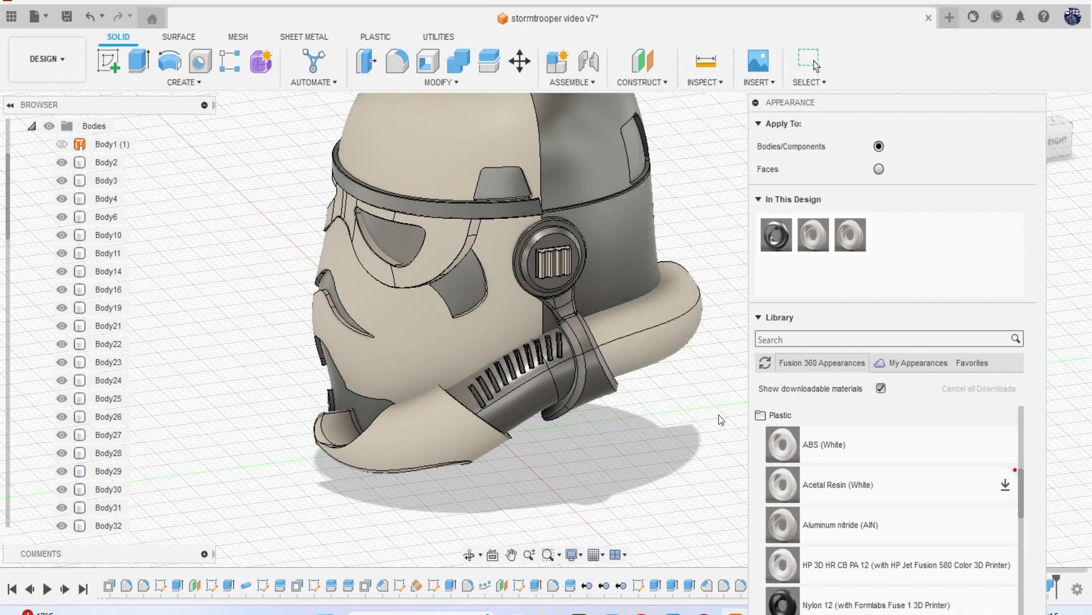
Edit the original Aluminum nitride (AlN) appearance to RGB 250, 250, 250 with roughness 0.316 and reflectance 0.024.
{"action": "double_click", "coordinate": [819, 245]}
{"action": "left_click_drag", "start_coordinate": [711, 307], "coordinate": [710, 304]}
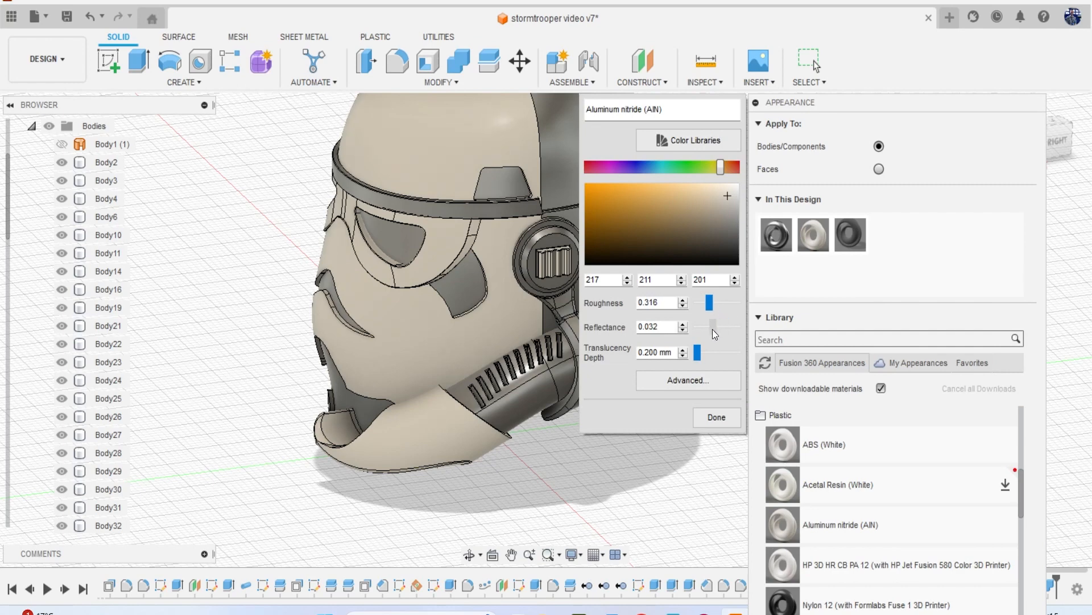
{"action": "left_click_drag", "start_coordinate": [729, 218], "coordinate": [742, 186]}
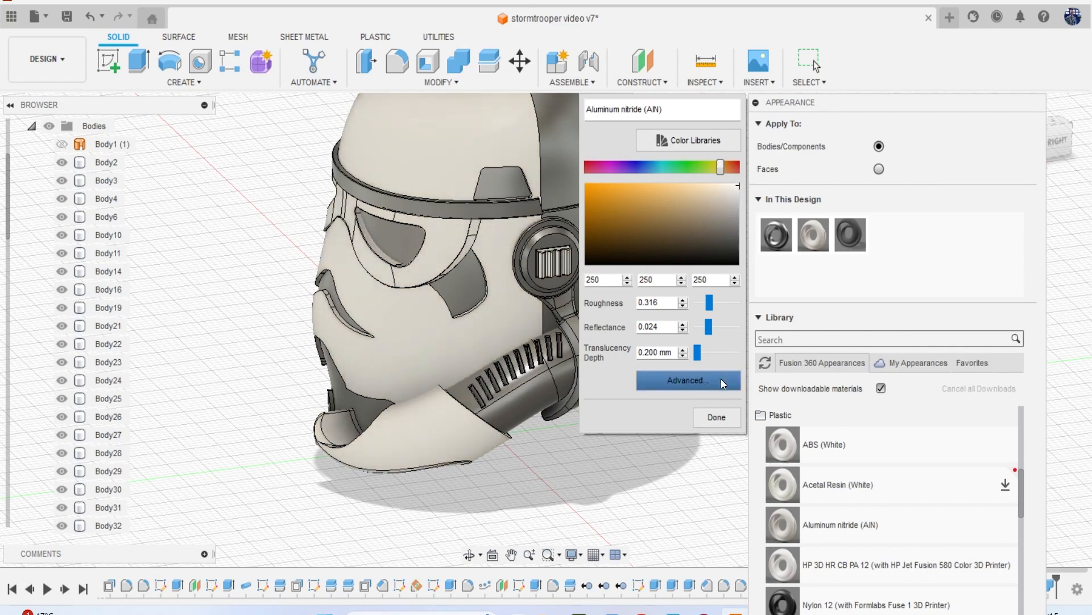
{"action": "left_click", "coordinate": [718, 417]}
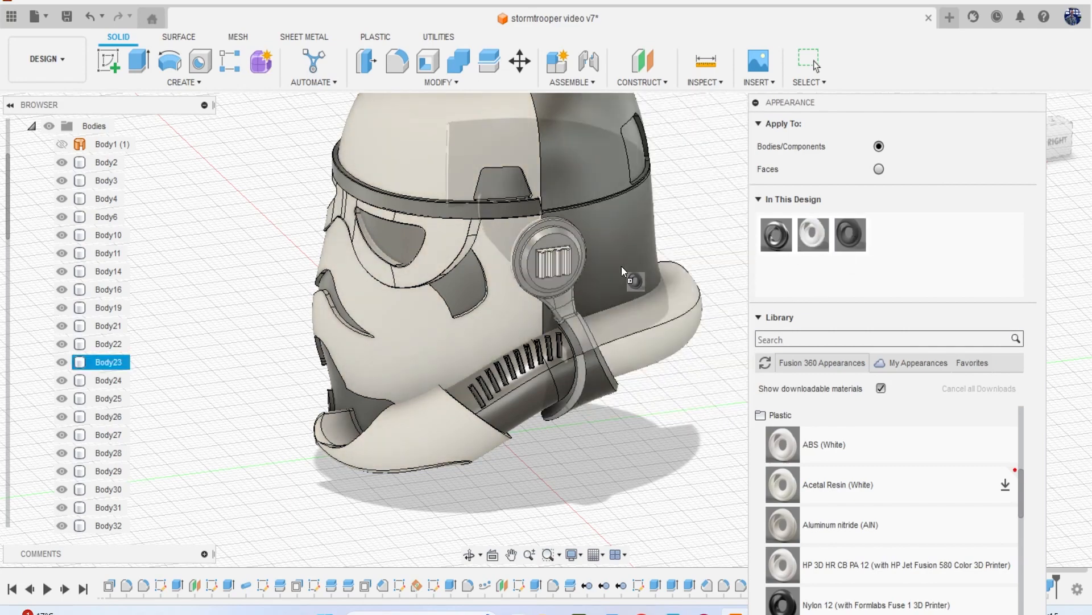
Apply the white appearance to the rear shell, ear ring, strap, slotted tube and rear dome, and the dark copy to the ear grille.
{"action": "left_click_drag", "start_coordinate": [814, 236], "coordinate": [549, 230]}
{"action": "left_click_drag", "start_coordinate": [813, 238], "coordinate": [534, 369]}
{"action": "left_click_drag", "start_coordinate": [819, 241], "coordinate": [549, 319]}
{"action": "middle_click_drag", "start_coordinate": [617, 264], "coordinate": [576, 328]}
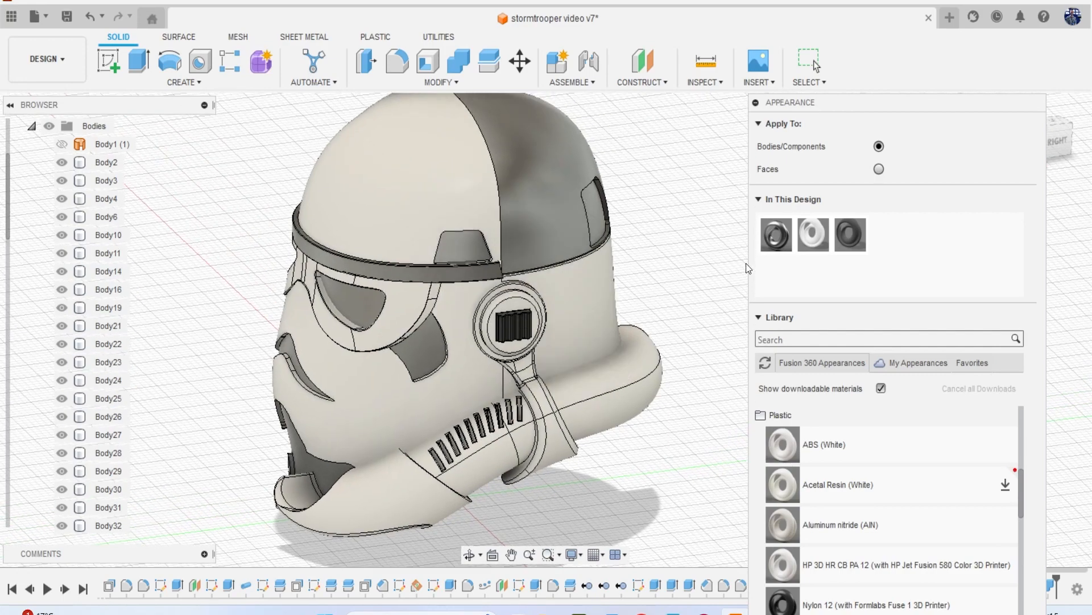
{"action": "left_click_drag", "start_coordinate": [777, 243], "coordinate": [554, 197]}
{"action": "scroll", "coordinate": [569, 262], "scroll_direction": "down", "scroll_amount": 3}
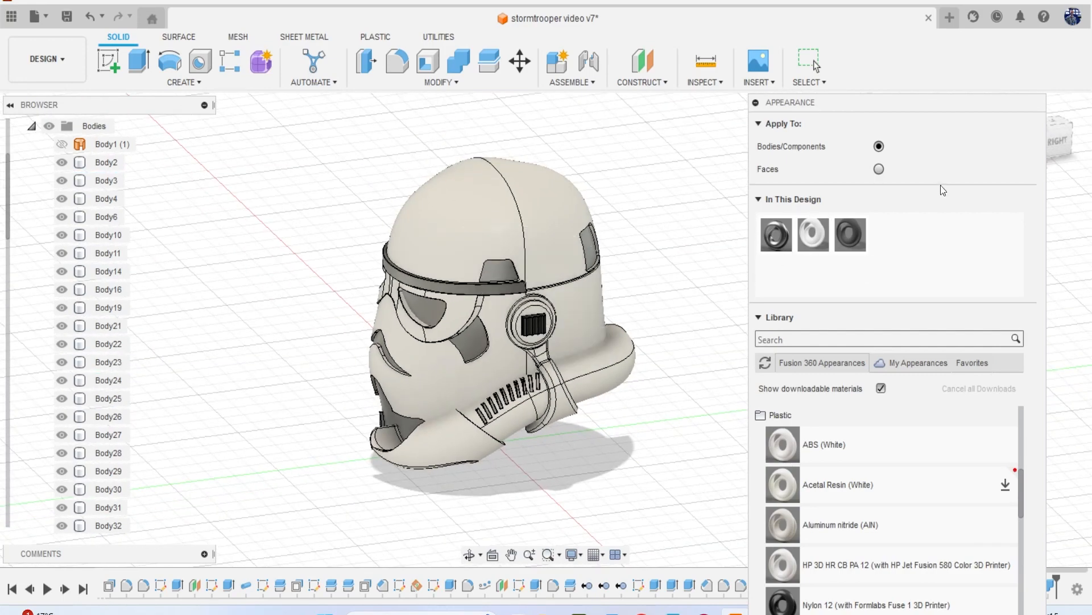
Apply the dark Aluminum nitride copy to the two dome side panels, the frown-shaped insert, and the eye and cheek inserts.
{"action": "left_click_drag", "start_coordinate": [1052, 157], "coordinate": [973, 149]}
{"action": "middle_click_drag", "start_coordinate": [626, 268], "coordinate": [728, 268], "text": "shift"}
{"action": "scroll", "coordinate": [626, 265], "scroll_direction": "up", "scroll_amount": 4}
{"action": "left_click_drag", "start_coordinate": [850, 234], "coordinate": [368, 245]}
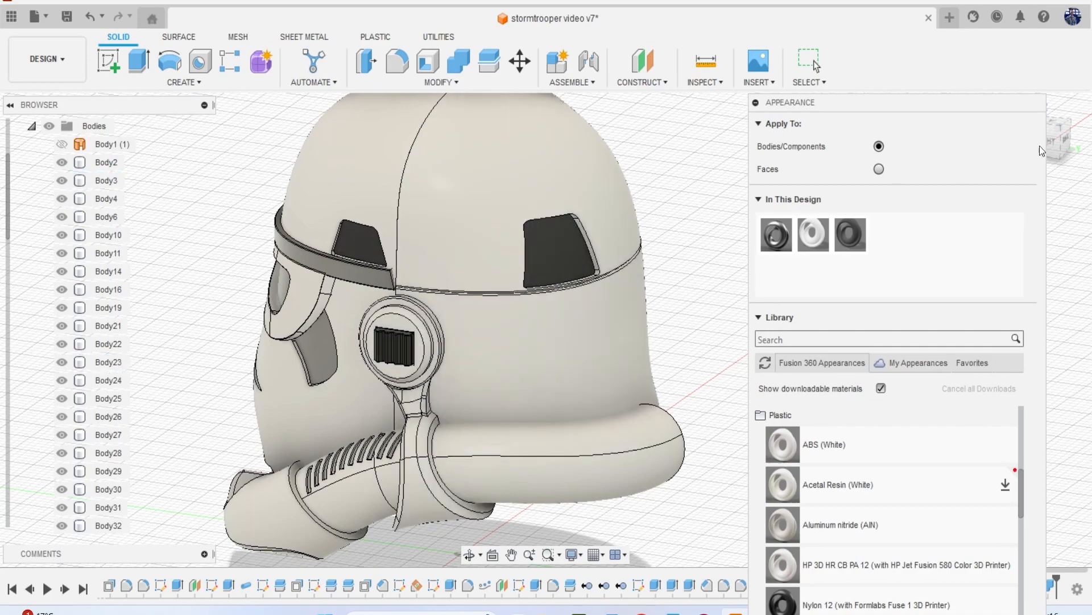
{"action": "middle_click_drag", "start_coordinate": [1074, 148], "coordinate": [1060, 153], "text": "shift"}
{"action": "scroll", "coordinate": [620, 335], "scroll_direction": "up", "scroll_amount": 1}
{"action": "middle_click_drag", "start_coordinate": [621, 336], "coordinate": [675, 262]}
{"action": "left_click_drag", "start_coordinate": [863, 238], "coordinate": [392, 342]}
{"action": "left_click_drag", "start_coordinate": [854, 233], "coordinate": [604, 296]}
Lighten the dark Aluminum nitride (AlN) (1) appearance to RGB 132, 132, 132 and duplicate it.
{"action": "double_click", "coordinate": [851, 233]}
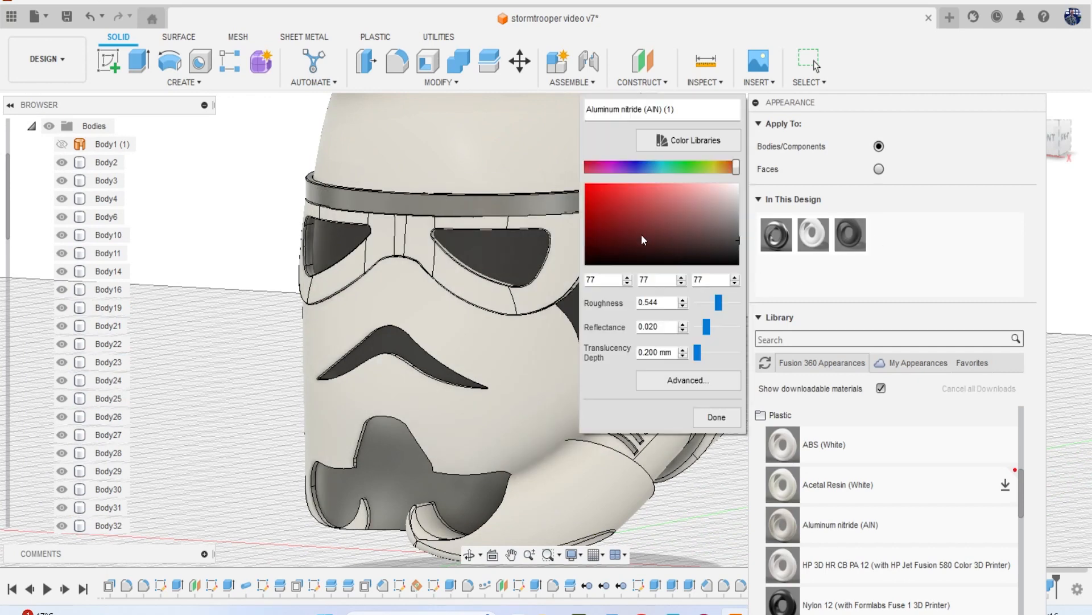
{"action": "left_click_drag", "start_coordinate": [736, 245], "coordinate": [738, 224]}
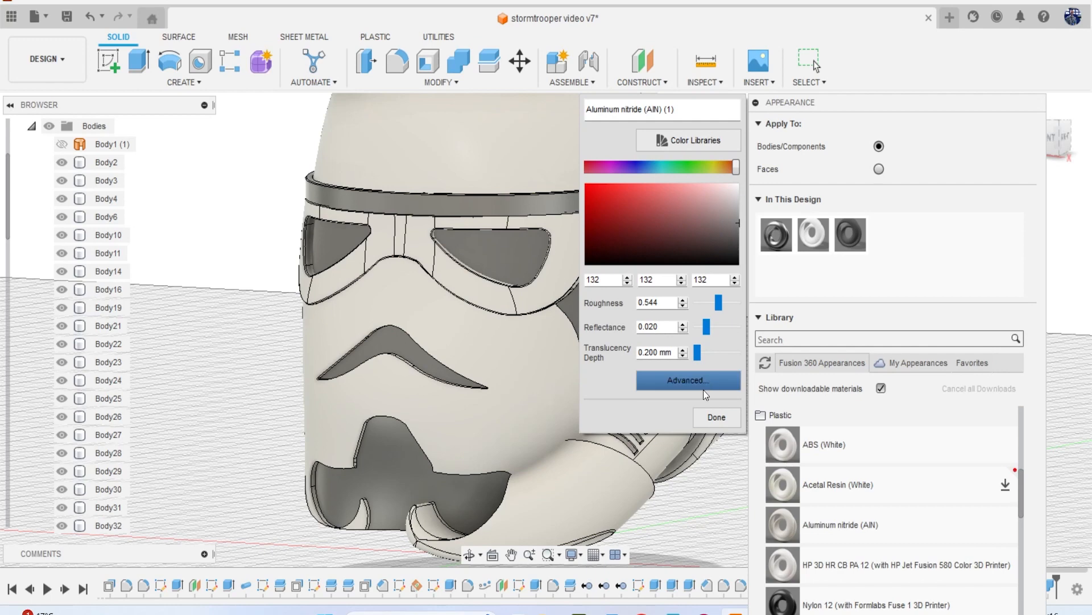
{"action": "left_click", "coordinate": [709, 413]}
{"action": "right_click", "coordinate": [850, 239]}
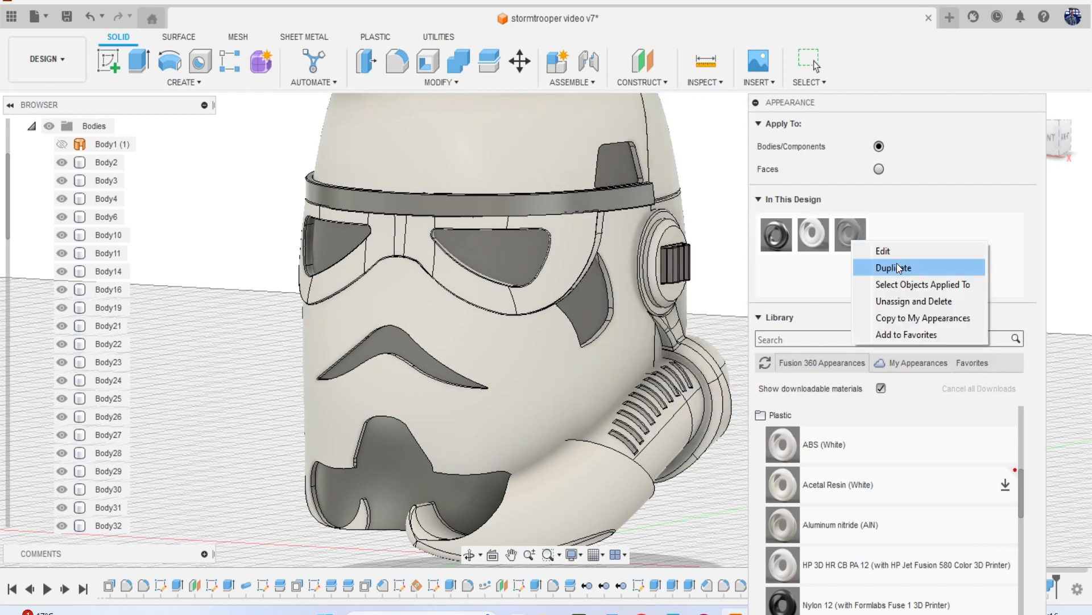
Duplicate the grey Aluminum nitride appearance and recolour the copy to near-black, RGB 9, 9, 9.
{"action": "left_click", "coordinate": [897, 262]}
{"action": "double_click", "coordinate": [896, 242]}
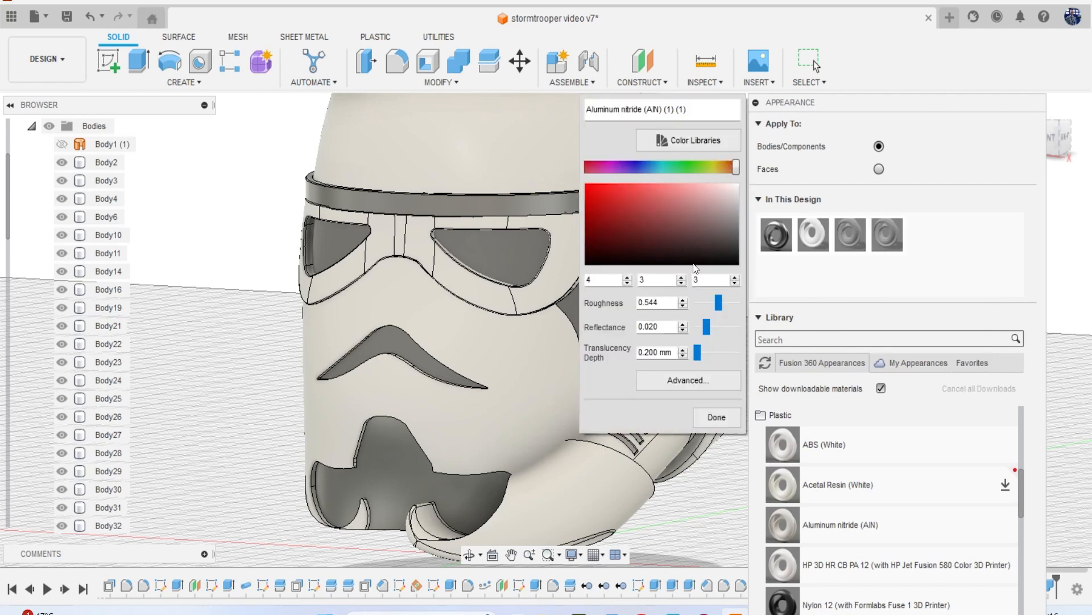
{"action": "left_click", "coordinate": [728, 414]}
Apply the near-black appearance to the helmet's forehead band and mouth area.
{"action": "left_click_drag", "start_coordinate": [888, 249], "coordinate": [561, 206]}
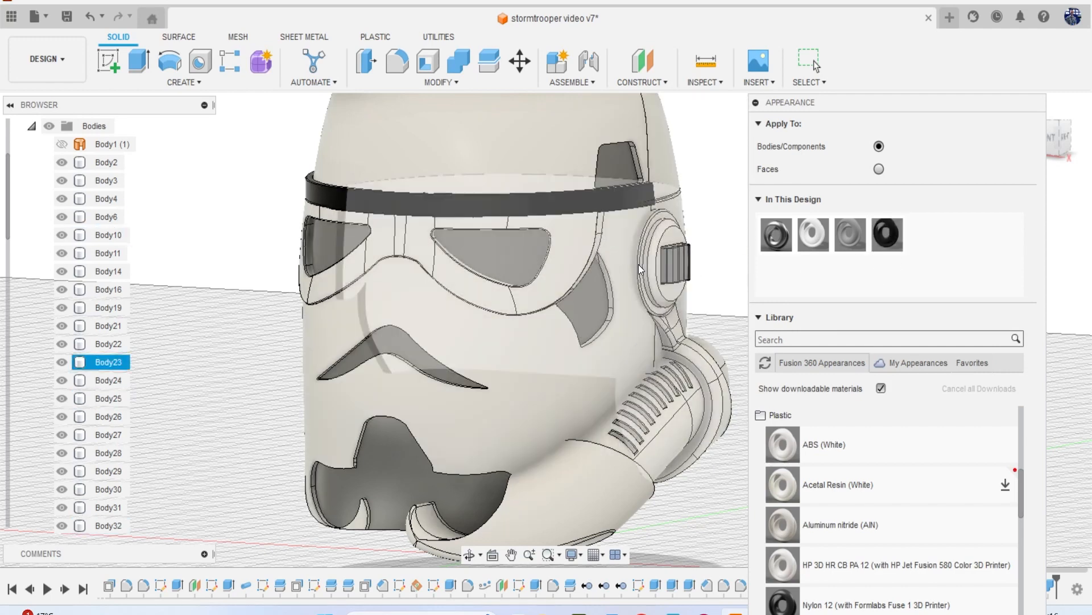
{"action": "left_click_drag", "start_coordinate": [887, 234], "coordinate": [383, 466]}
{"action": "scroll", "coordinate": [532, 389], "scroll_direction": "down", "scroll_amount": 2}
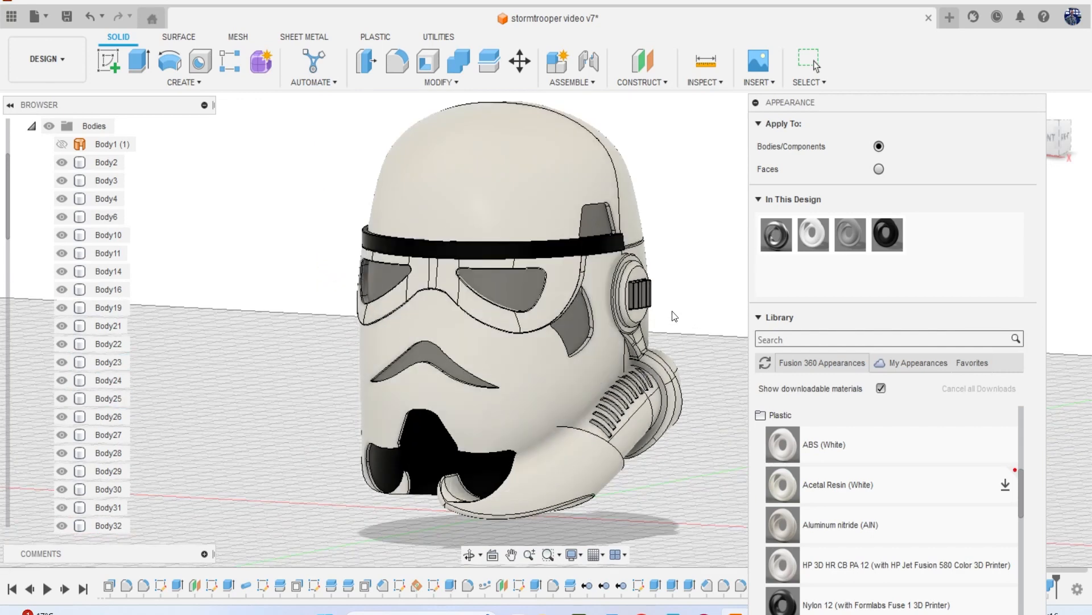
Duplicate the near-black appearance, lower the copy's roughness for a glossier finish, and apply it to the eye lenses and cheek recess.
{"action": "scroll", "coordinate": [865, 501], "scroll_direction": "down", "scroll_amount": 10}
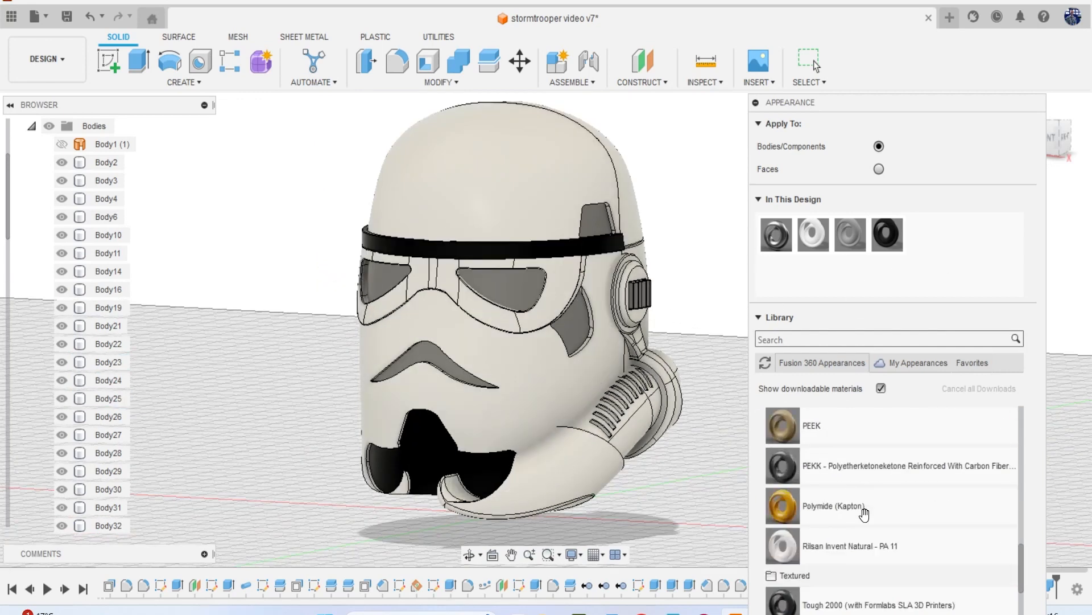
{"action": "scroll", "coordinate": [864, 503], "scroll_direction": "up", "scroll_amount": 5}
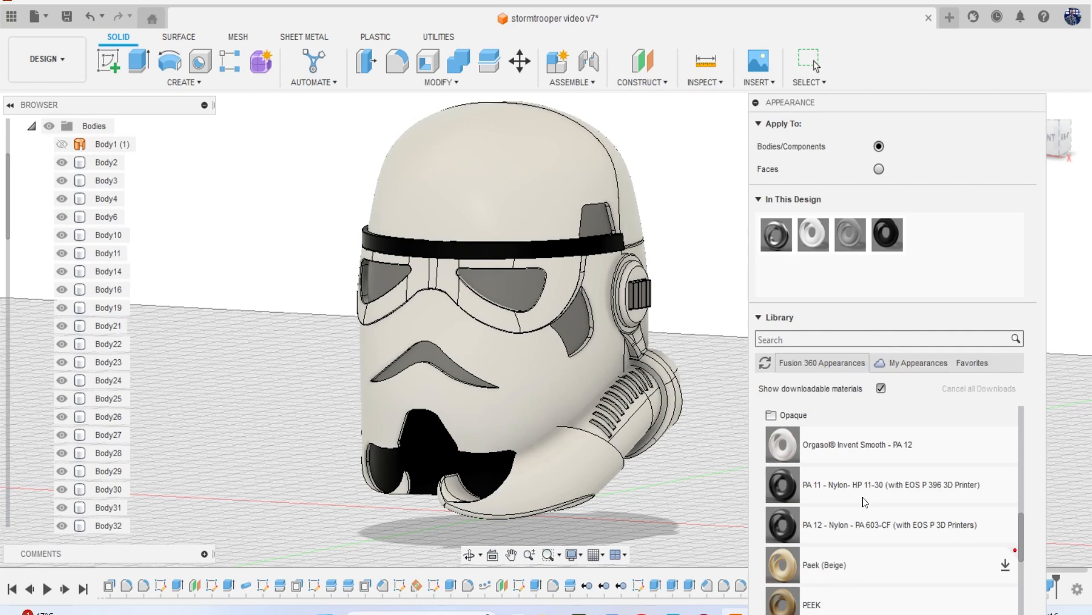
{"action": "right_click", "coordinate": [899, 240]}
{"action": "left_click", "coordinate": [937, 265]}
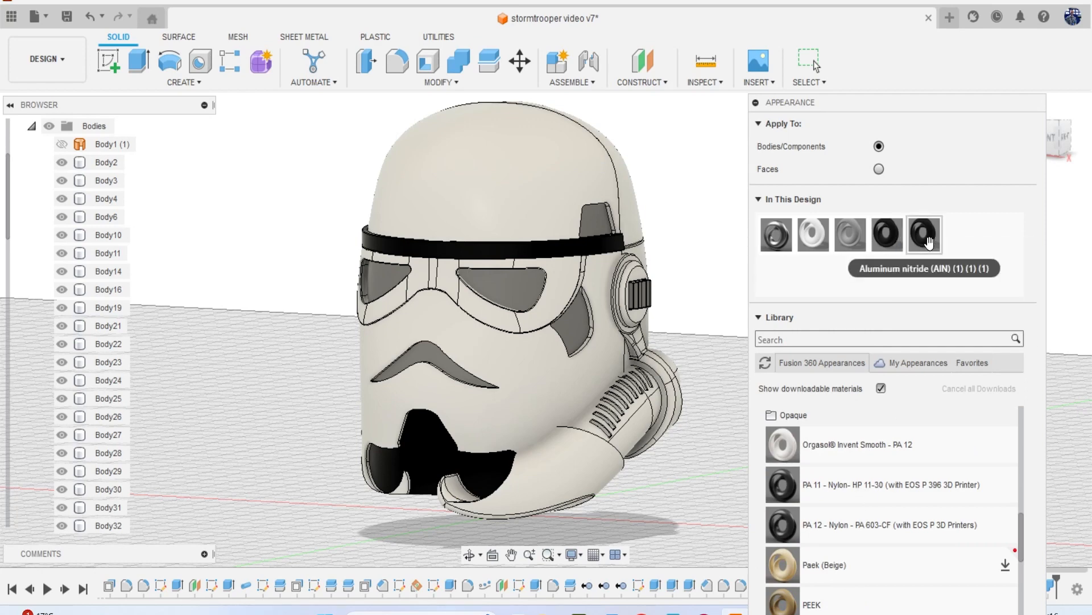
{"action": "double_click", "coordinate": [929, 244]}
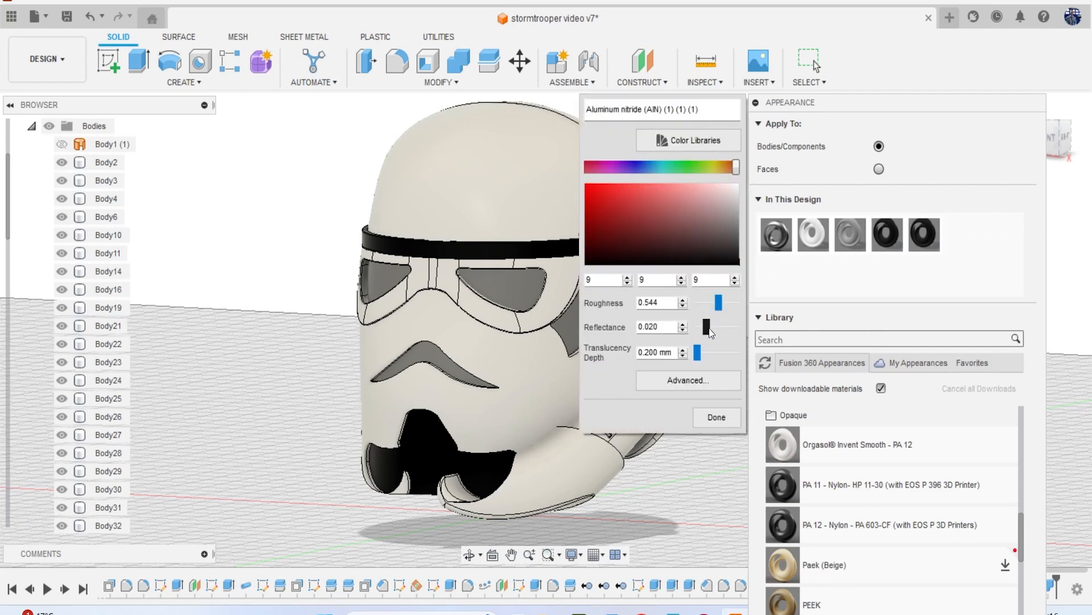
{"action": "left_click_drag", "start_coordinate": [719, 309], "coordinate": [711, 308]}
{"action": "left_click", "coordinate": [730, 414]}
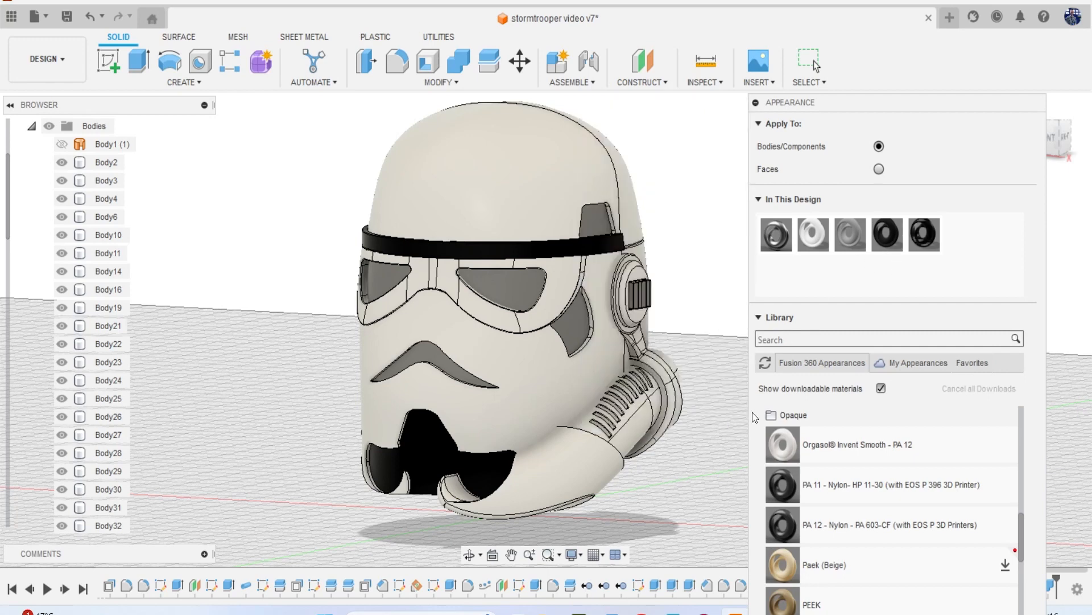
{"action": "left_click_drag", "start_coordinate": [916, 251], "coordinate": [516, 288]}
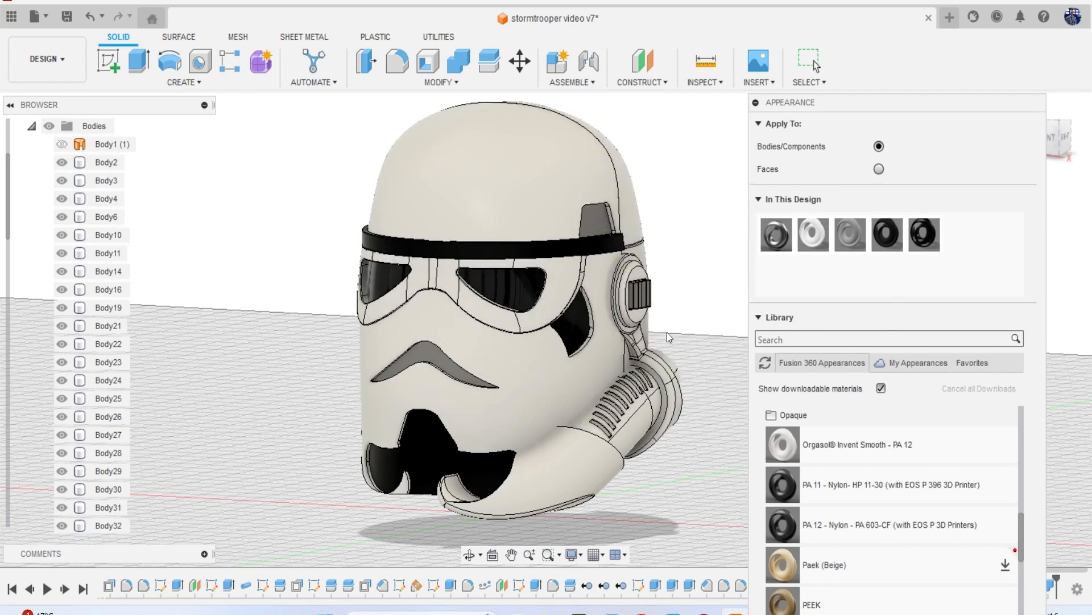
Switch to the Render workspace and examine the helmet's applied appearances from the front.
{"action": "left_click", "coordinate": [17, 68]}
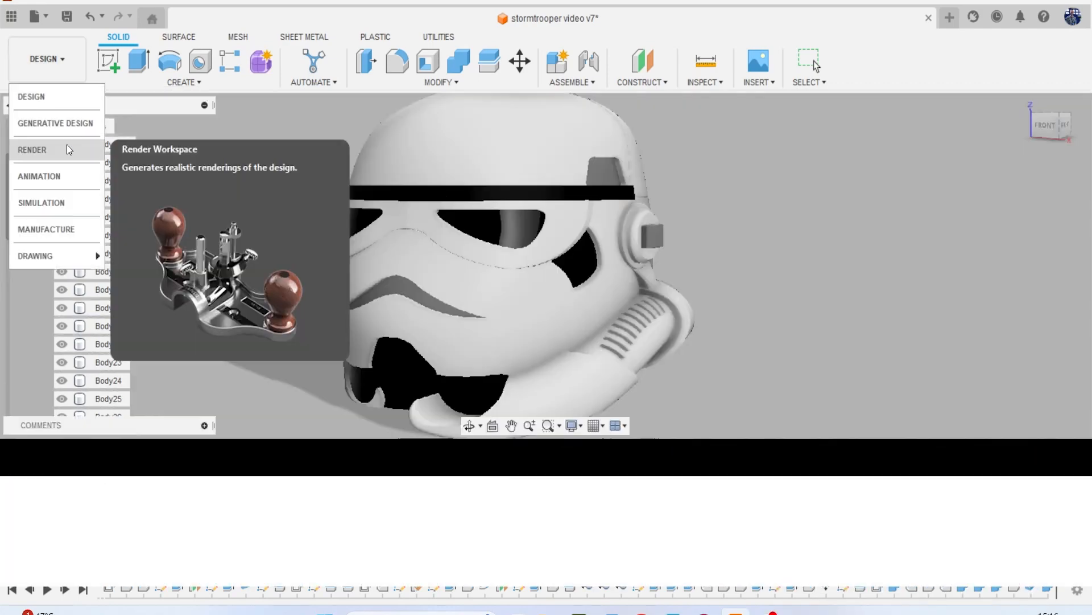
{"action": "left_click", "coordinate": [67, 149]}
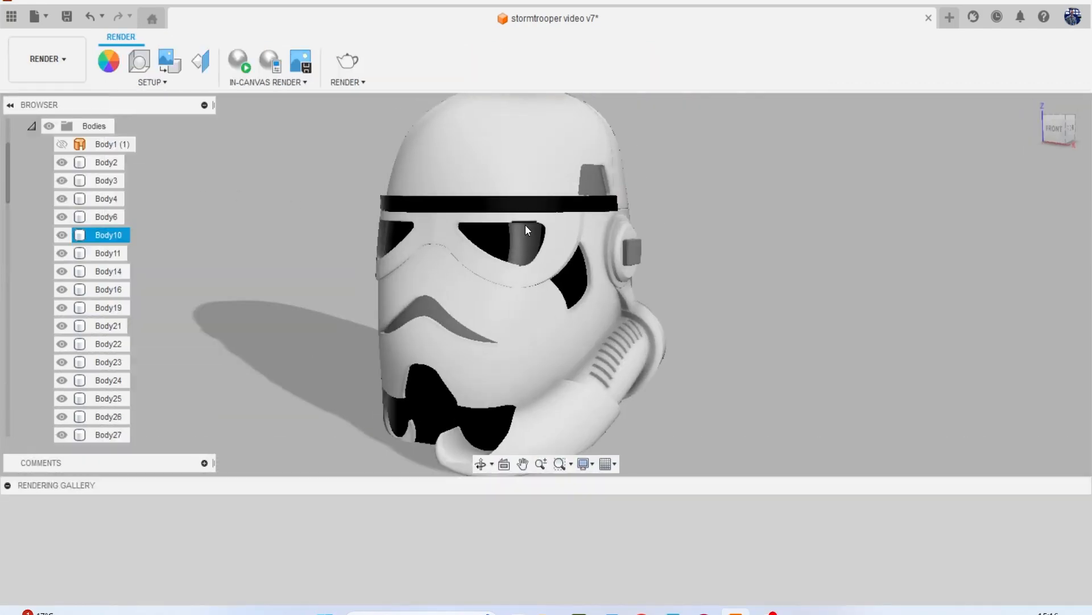
{"action": "left_click", "coordinate": [1056, 128]}
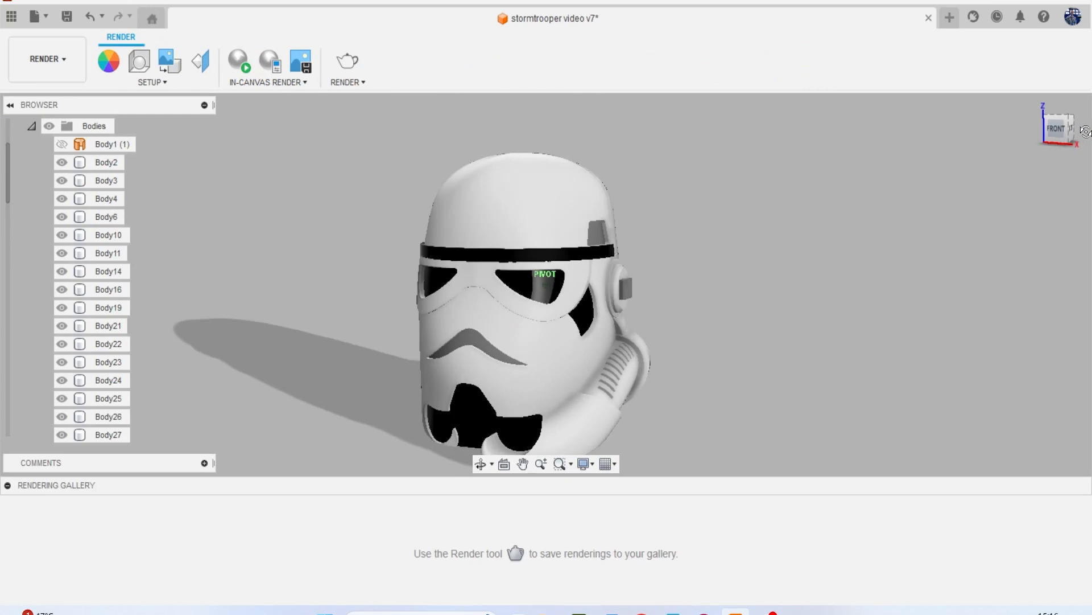
{"action": "left_click_drag", "start_coordinate": [1060, 129], "coordinate": [983, 126]}
{"action": "middle_click_drag", "start_coordinate": [547, 284], "coordinate": [654, 284], "text": "shift"}
{"action": "middle_click_drag", "start_coordinate": [830, 247], "coordinate": [814, 192]}
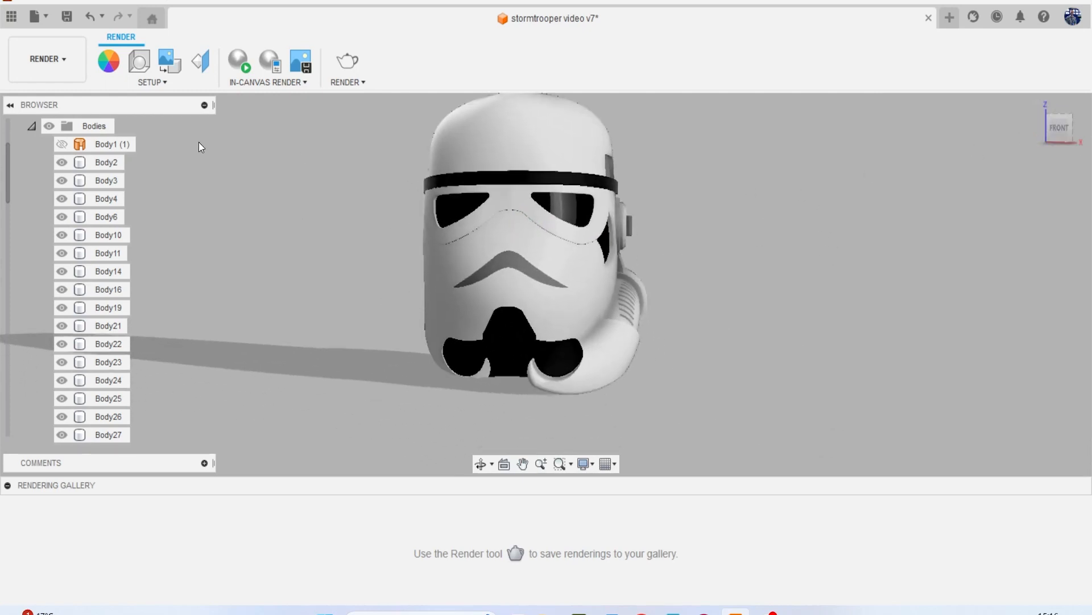
Return to the Design workspace and save a new version with the description "User Saved".
{"action": "left_click", "coordinate": [64, 77]}
{"action": "left_click", "coordinate": [64, 94]}
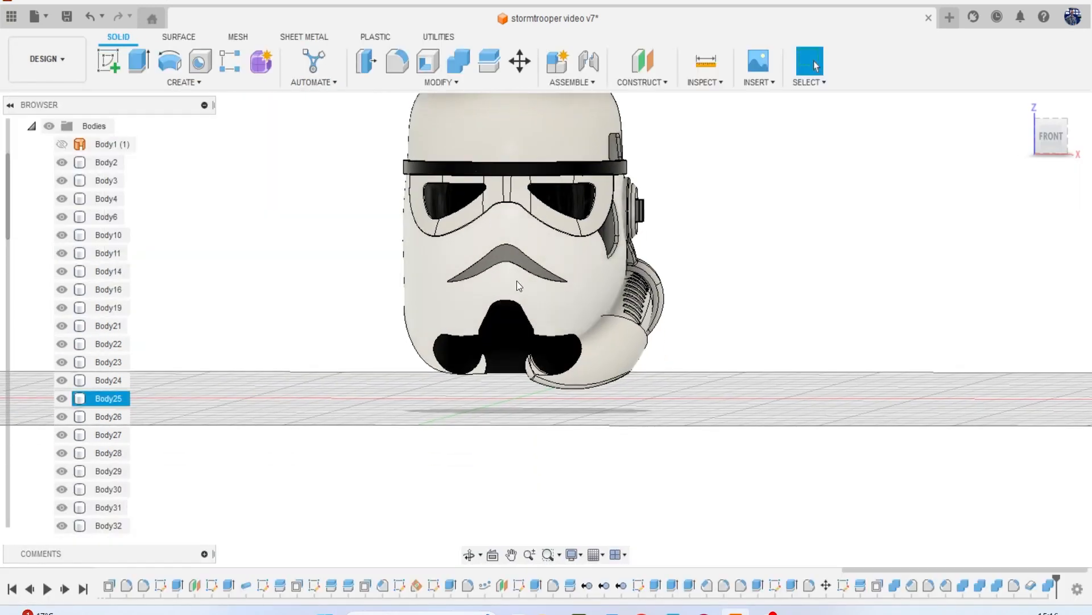
{"action": "left_click", "coordinate": [67, 16]}
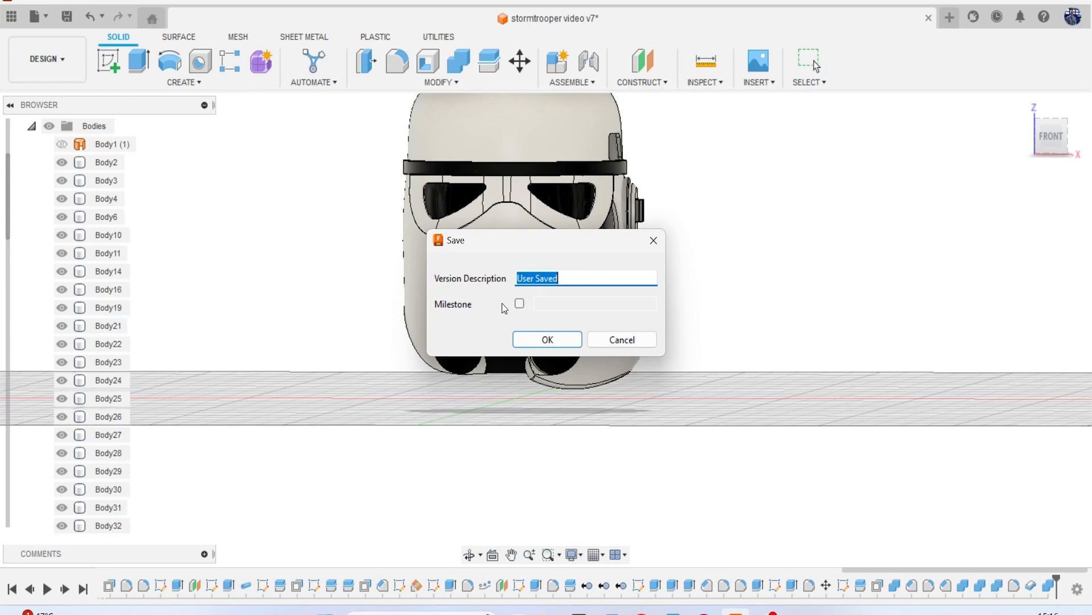
{"action": "left_click", "coordinate": [541, 338]}
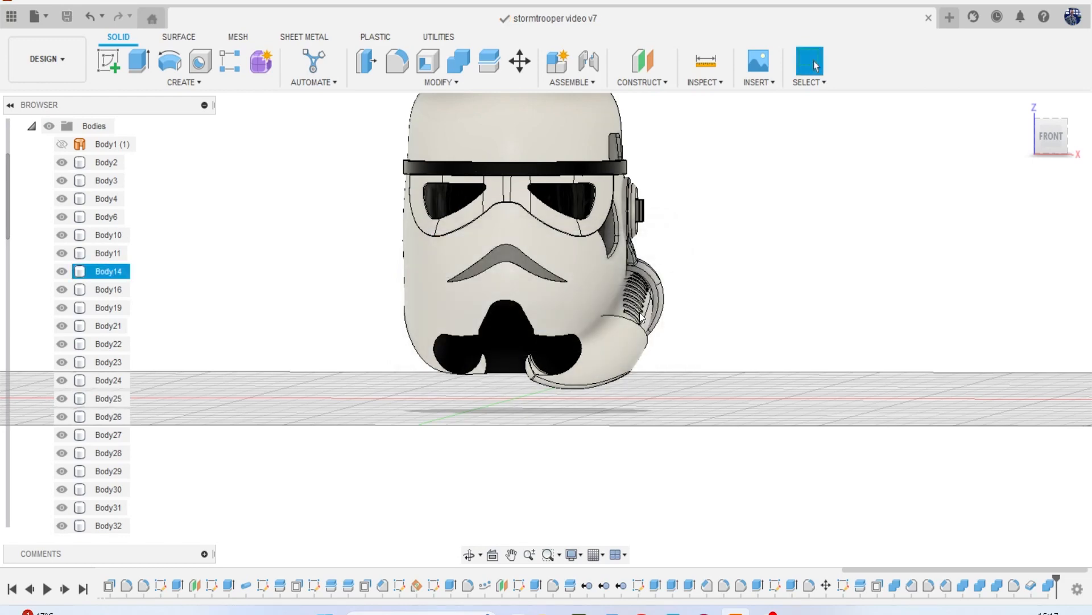
Create an offset construction plane from the front origin plane, placed in front of the helmet's face.
{"action": "left_click", "coordinate": [1062, 143]}
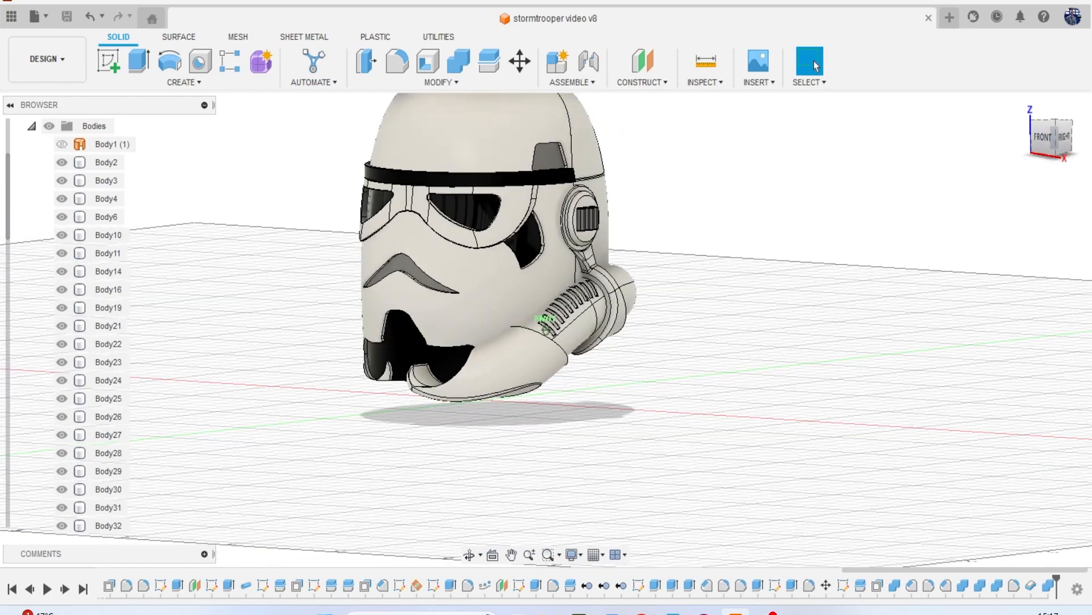
{"action": "left_click_drag", "start_coordinate": [1062, 142], "coordinate": [1016, 154]}
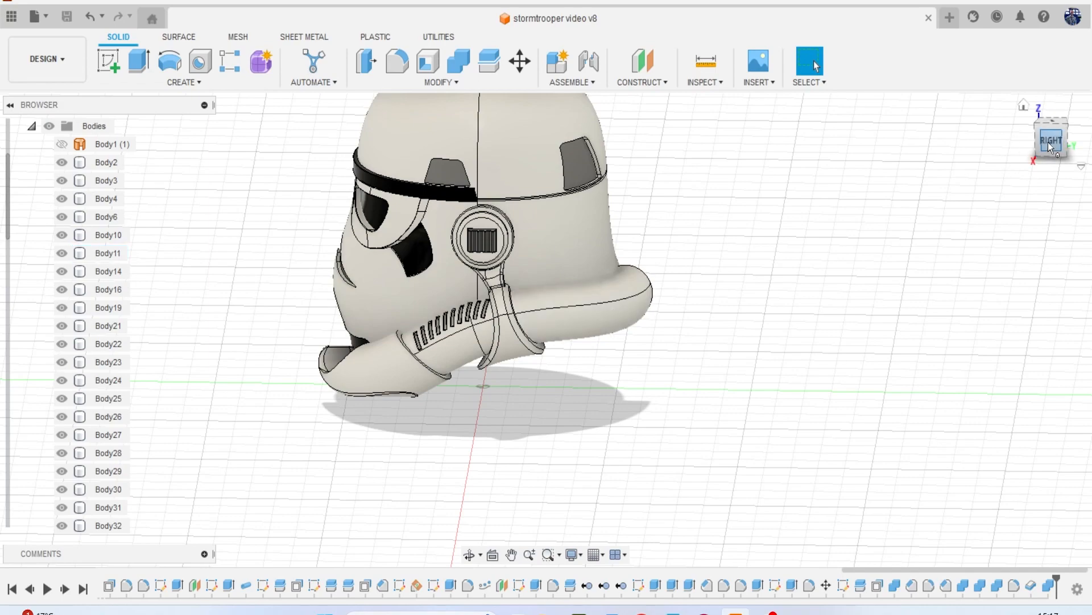
{"action": "left_click_drag", "start_coordinate": [1046, 143], "coordinate": [1081, 134]}
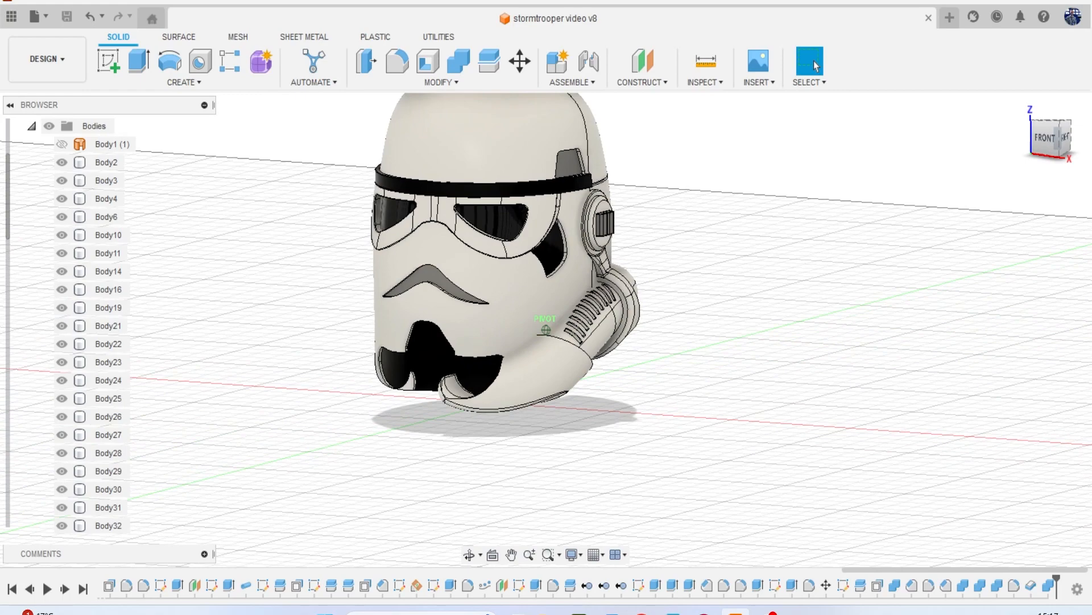
{"action": "left_click", "coordinate": [1045, 137]}
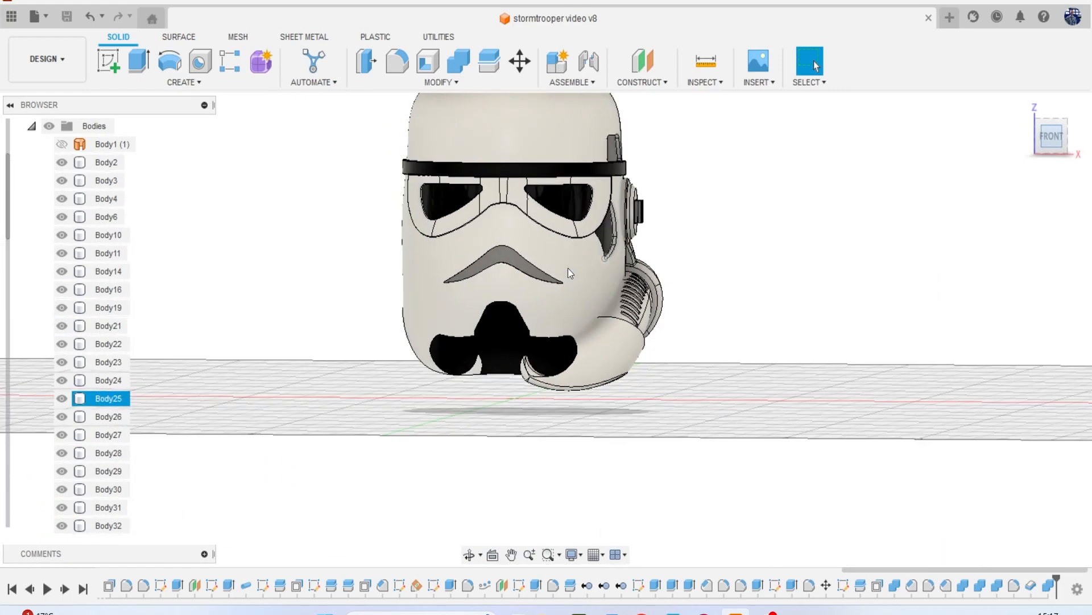
{"action": "left_click", "coordinate": [645, 70]}
{"action": "left_click", "coordinate": [1024, 105]}
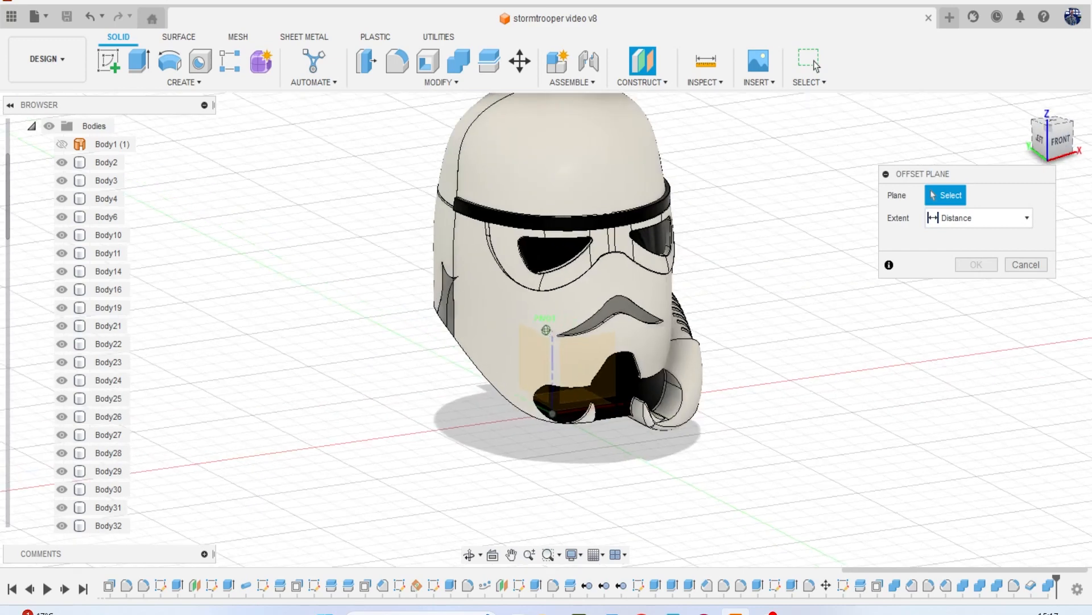
{"action": "left_click", "coordinate": [612, 360]}
{"action": "left_click_drag", "start_coordinate": [654, 320], "coordinate": [807, 397]}
{"action": "left_click", "coordinate": [977, 266]}
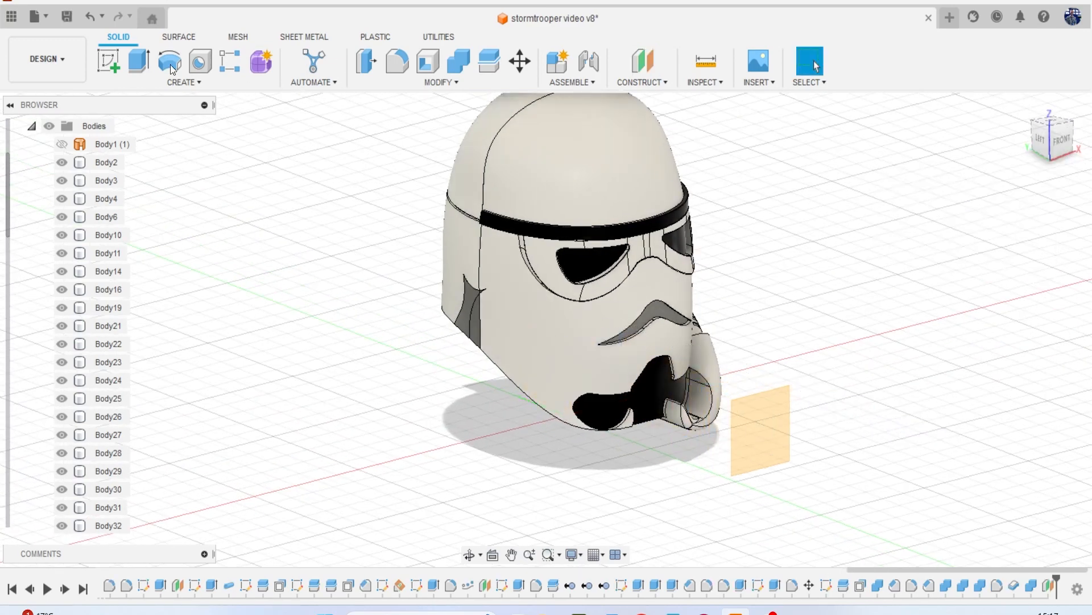
Start a sketch on the new offset plane and isolate Body37, the curved frown piece above the mouth.
{"action": "left_click", "coordinate": [109, 57]}
{"action": "left_click", "coordinate": [746, 415]}
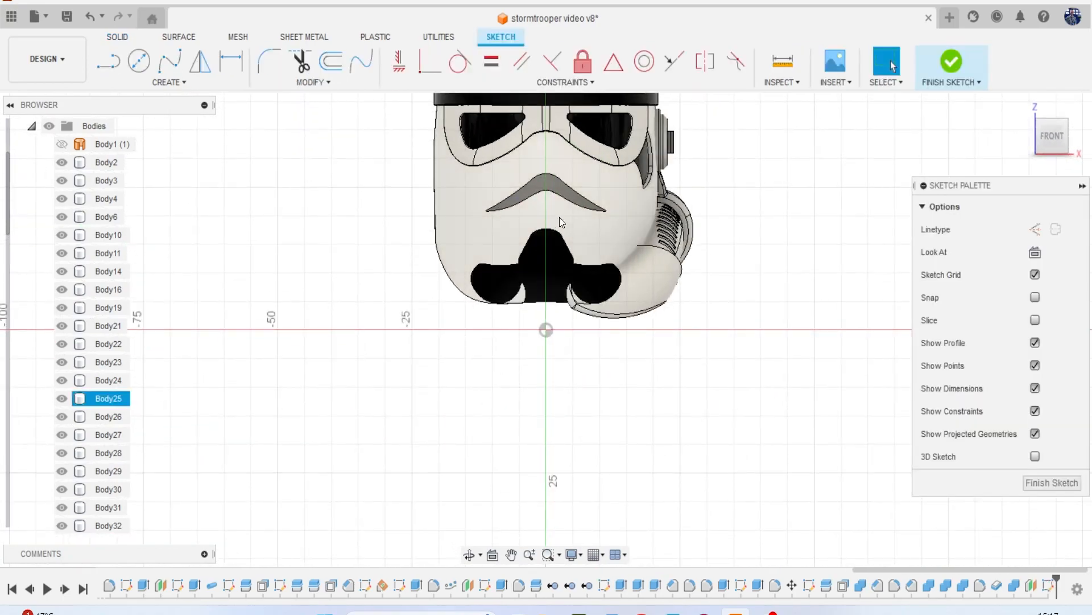
{"action": "scroll", "coordinate": [558, 217], "scroll_direction": "up", "scroll_amount": 5}
{"action": "left_click", "coordinate": [554, 244]}
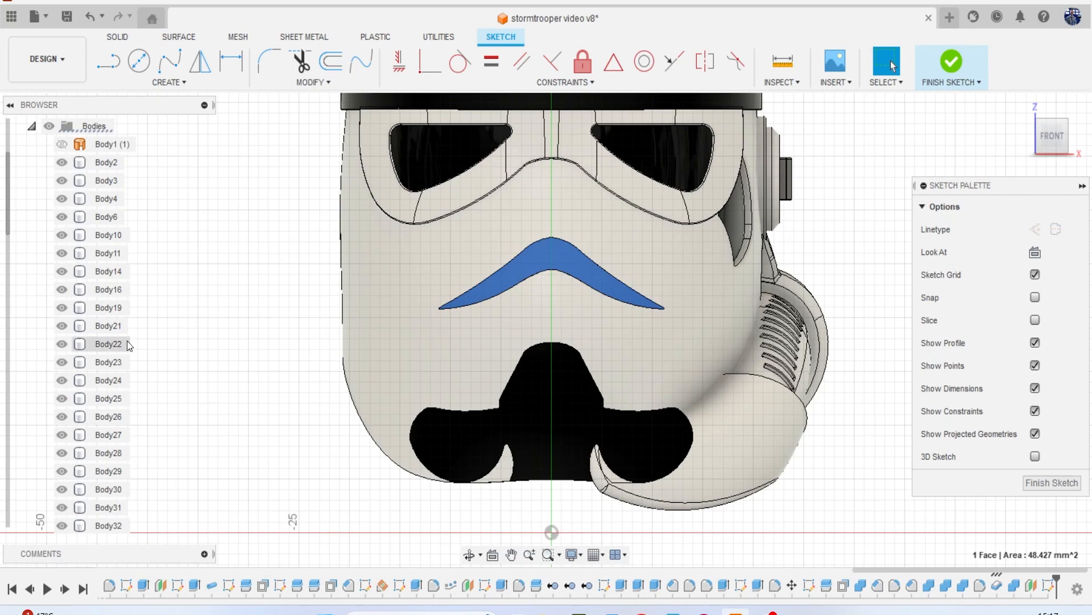
{"action": "scroll", "coordinate": [79, 343], "scroll_direction": "down", "scroll_amount": 3}
{"action": "scroll", "coordinate": [80, 343], "scroll_direction": "down", "scroll_amount": 3}
{"action": "right_click", "coordinate": [104, 453]}
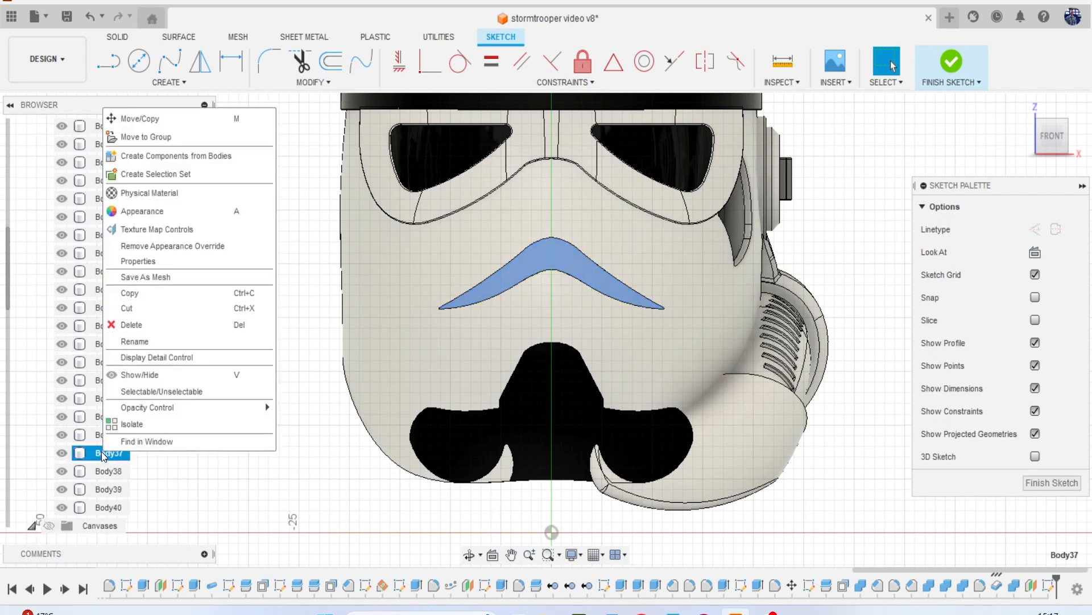
{"action": "left_click", "coordinate": [176, 421]}
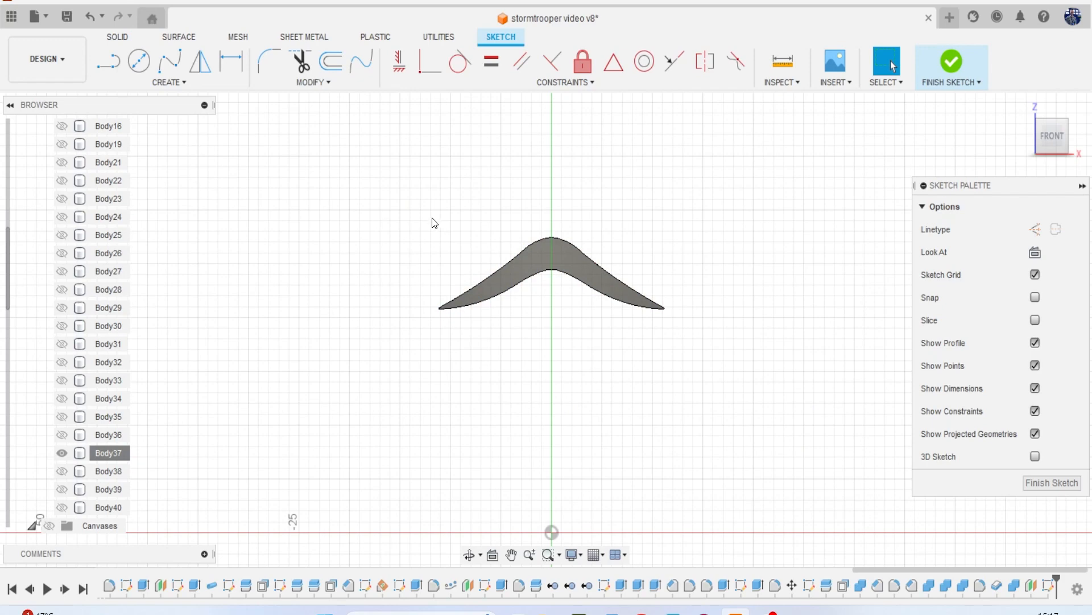
Draw a narrow upright center rectangle on the vertical axis within the upper middle of the frown.
{"action": "key", "text": "r"}
{"action": "scroll", "coordinate": [537, 237], "scroll_direction": "up", "scroll_amount": 5}
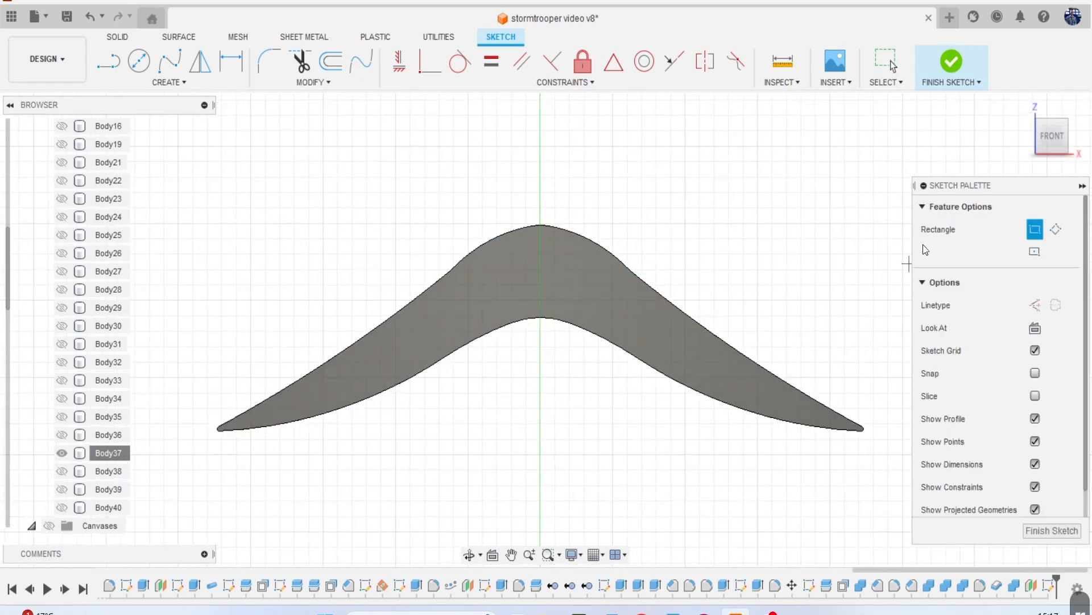
{"action": "left_click", "coordinate": [1034, 252]}
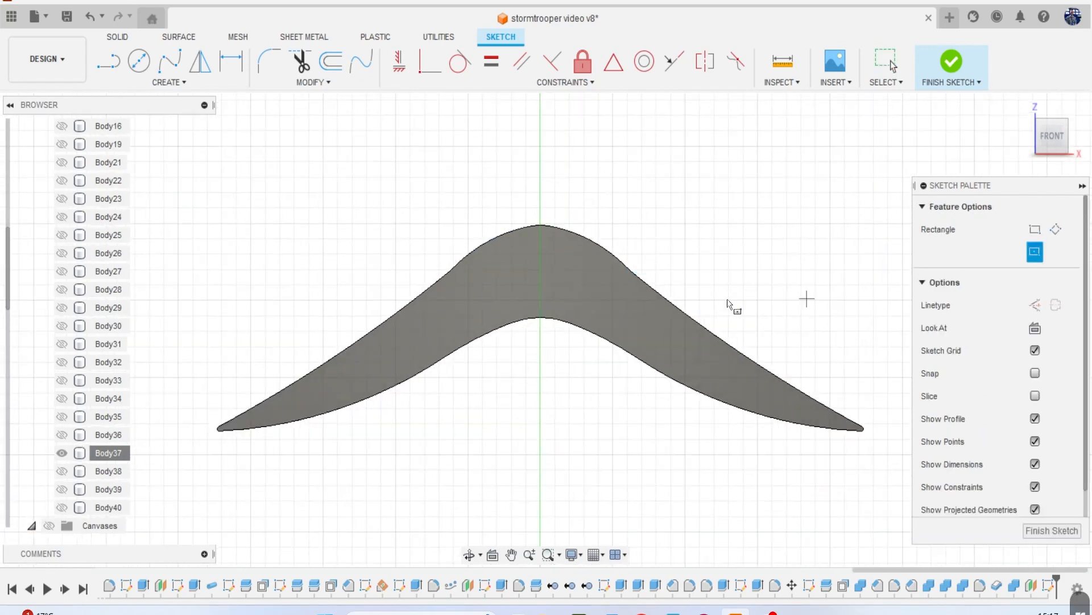
{"action": "left_click", "coordinate": [508, 261]}
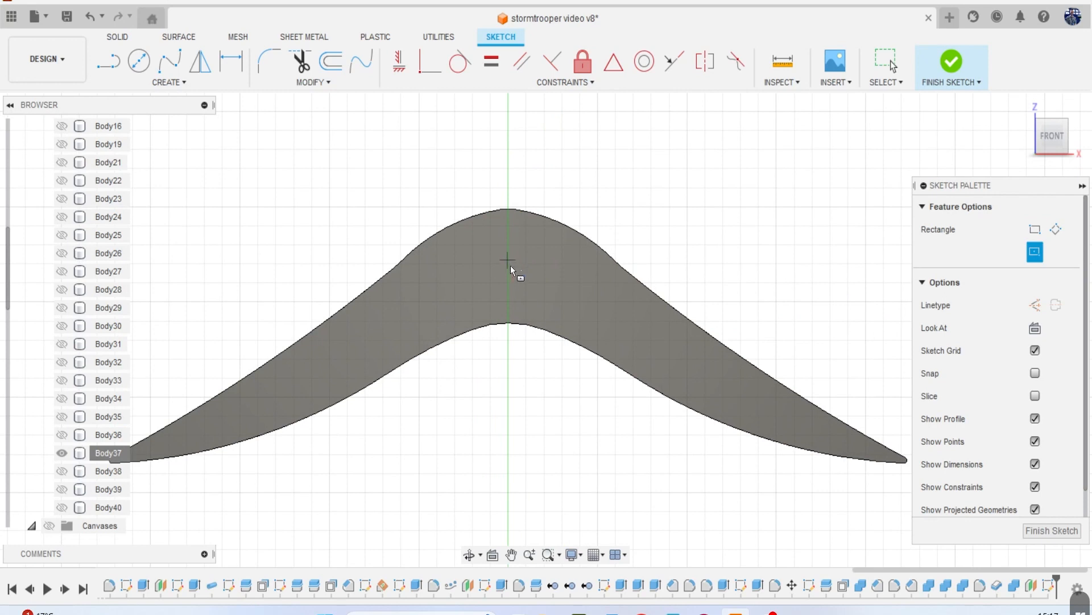
{"action": "left_click", "coordinate": [514, 296]}
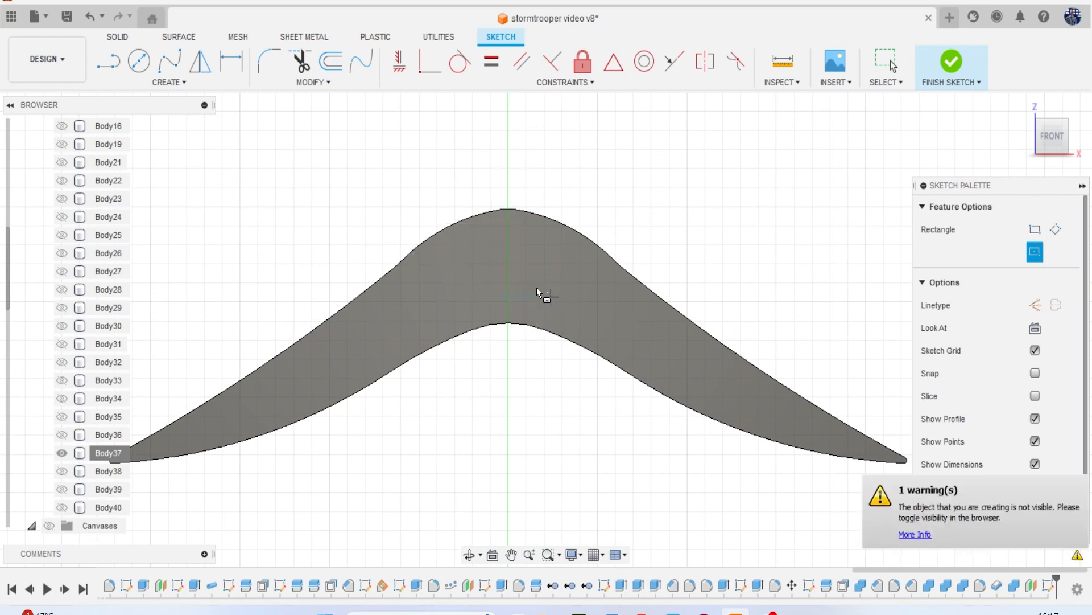
Make the active sketch, Sketch15, visible and leave the rectangle command.
{"action": "scroll", "coordinate": [79, 461], "scroll_direction": "down", "scroll_amount": 5}
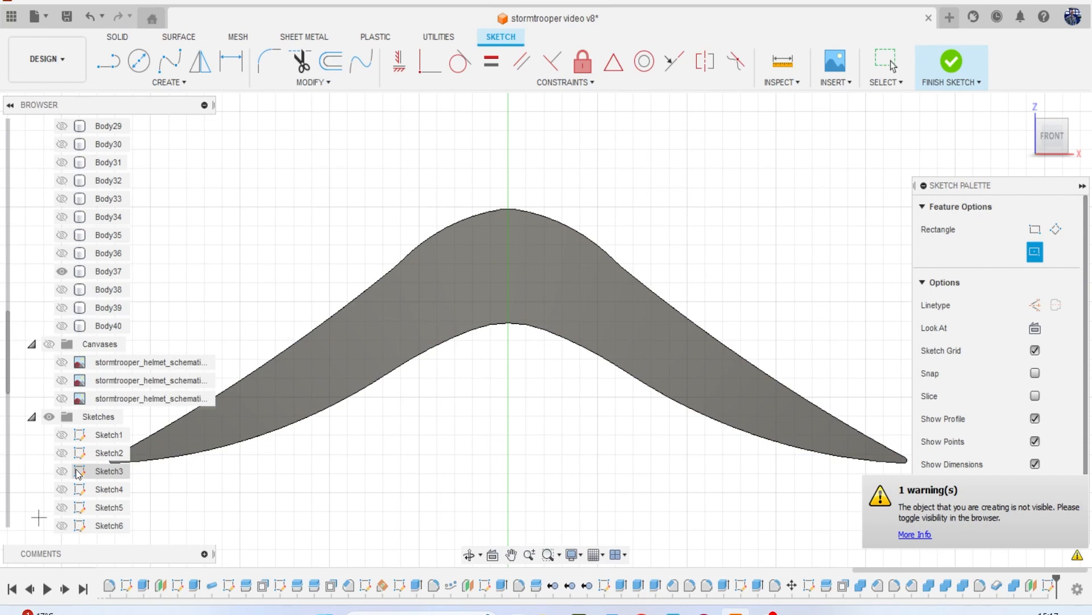
{"action": "scroll", "coordinate": [80, 455], "scroll_direction": "down", "scroll_amount": 4}
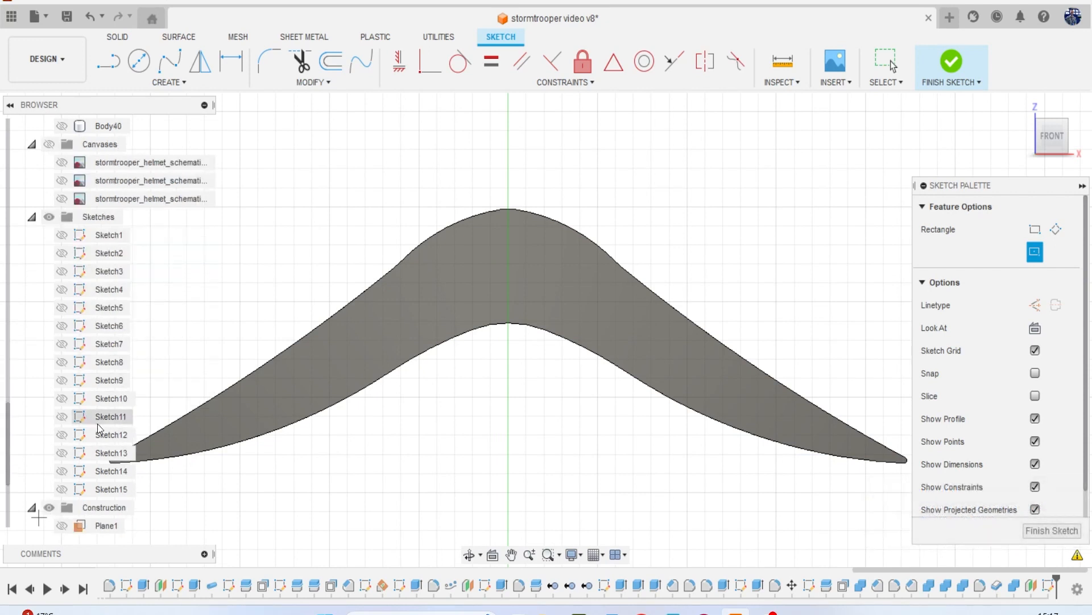
{"action": "scroll", "coordinate": [97, 423], "scroll_direction": "up", "scroll_amount": 2}
{"action": "scroll", "coordinate": [89, 457], "scroll_direction": "down", "scroll_amount": 2}
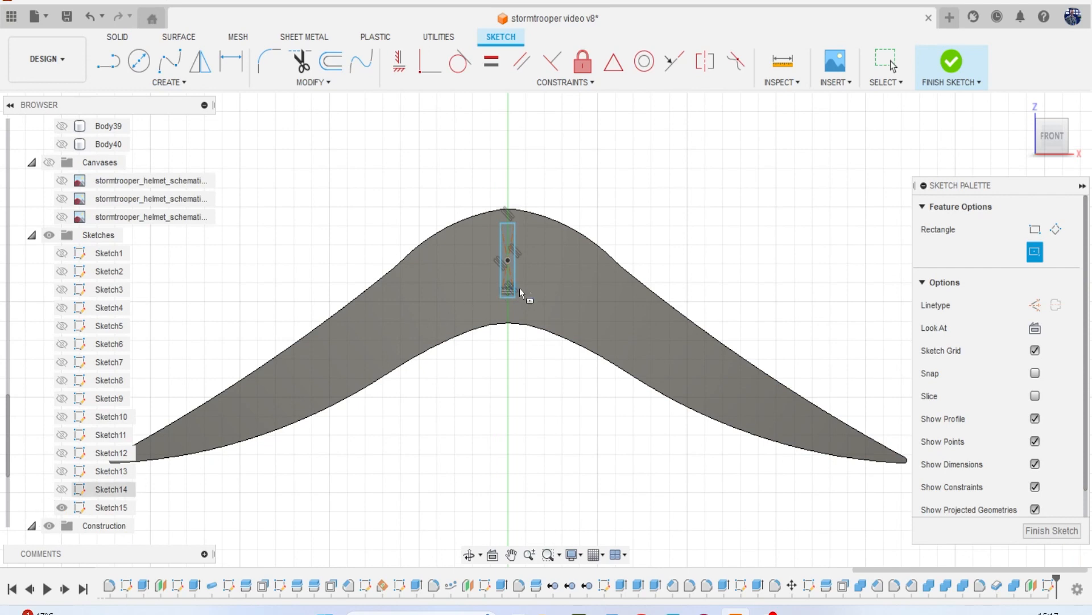
{"action": "key", "text": "Escape"}
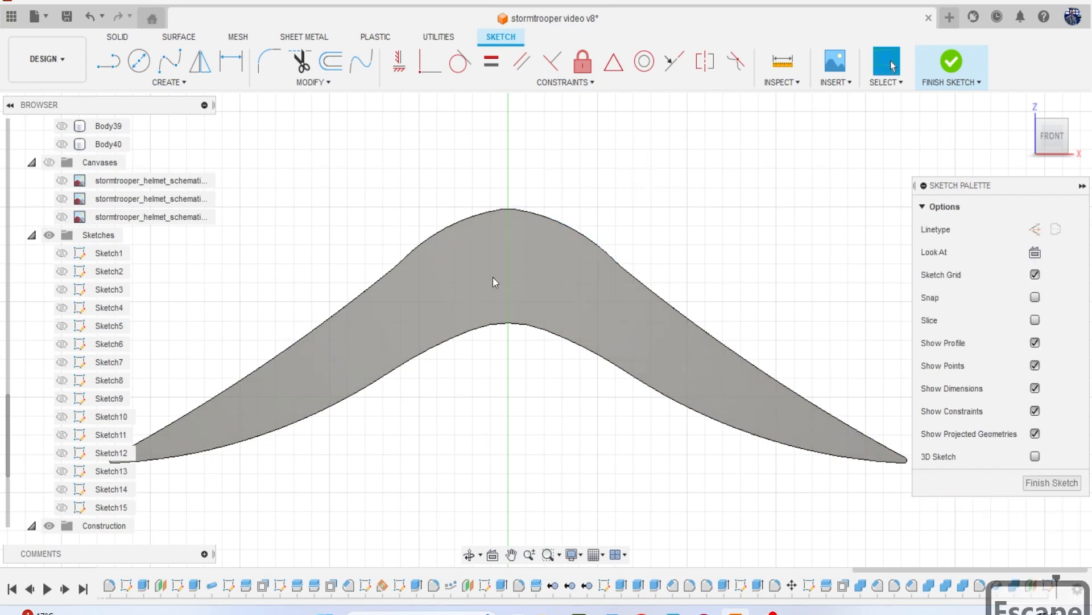
{"action": "left_click", "coordinate": [62, 507]}
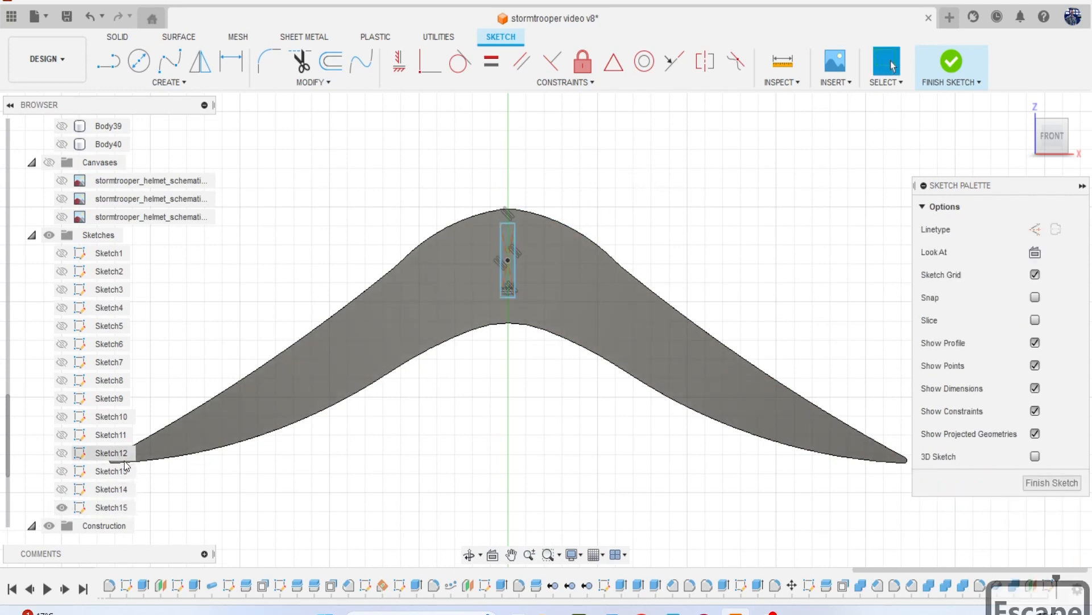
{"action": "left_click", "coordinate": [514, 244]}
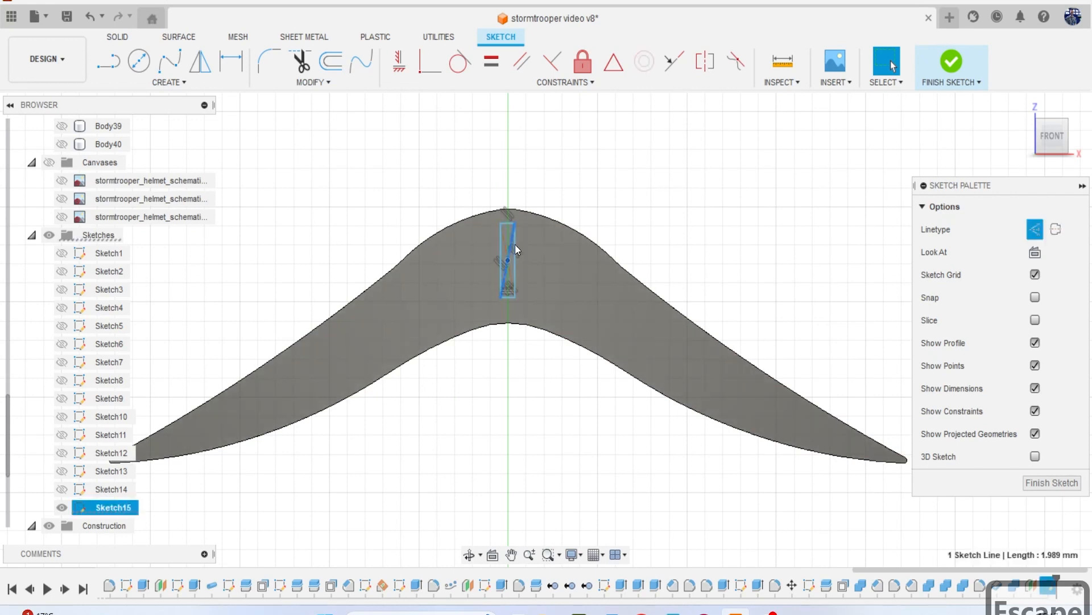
{"action": "key", "text": "m"}
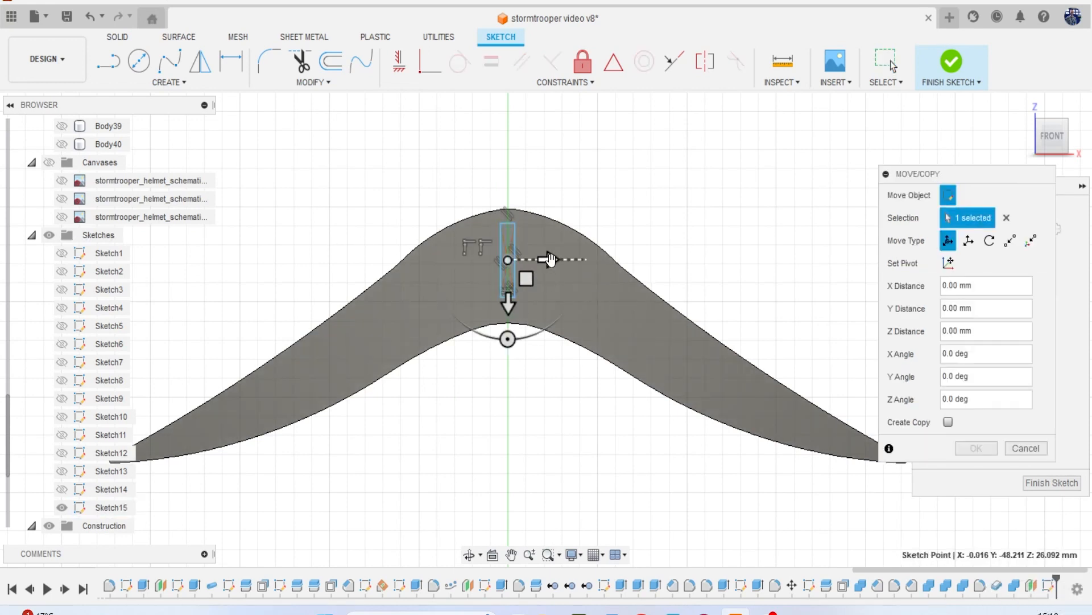
{"action": "left_click_drag", "start_coordinate": [550, 259], "coordinate": [567, 259]}
{"action": "key", "text": "ctrl+z"}
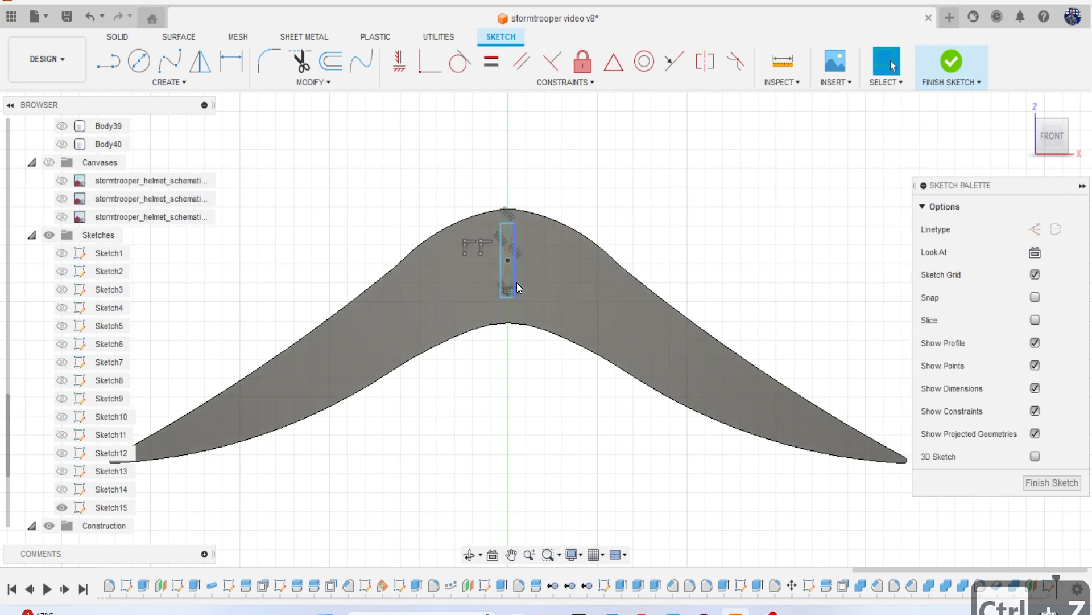
Copy the center rectangle and place the copy about 1.55 mm to its left and 0.48 mm lower.
{"action": "double_click", "coordinate": [516, 283]}
{"action": "key", "text": "ctrl+c"}
{"action": "key", "text": "ctrl+v"}
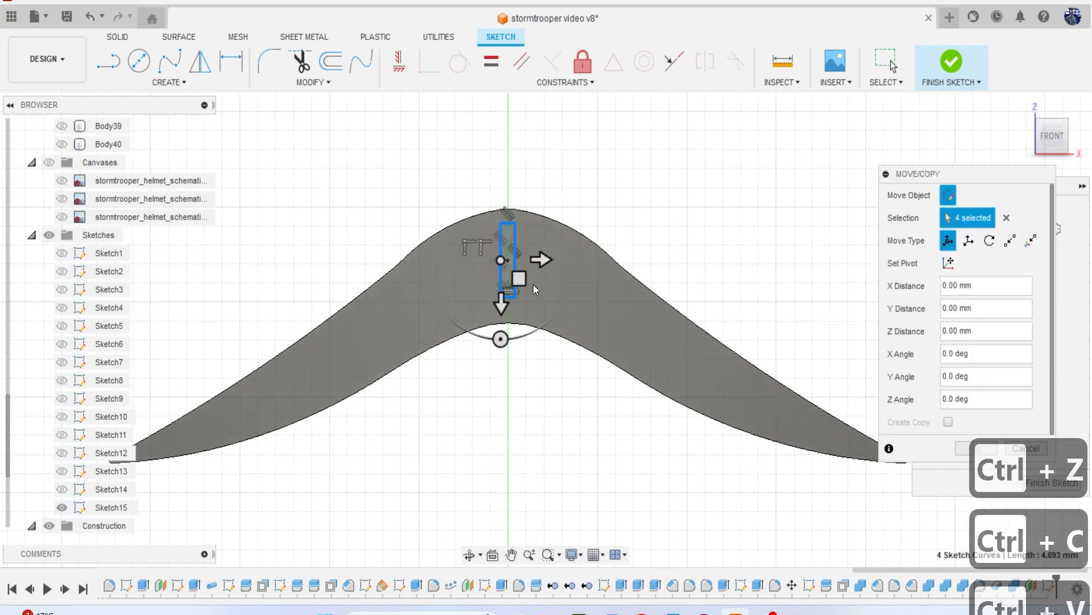
{"action": "left_click_drag", "start_coordinate": [523, 282], "coordinate": [469, 298]}
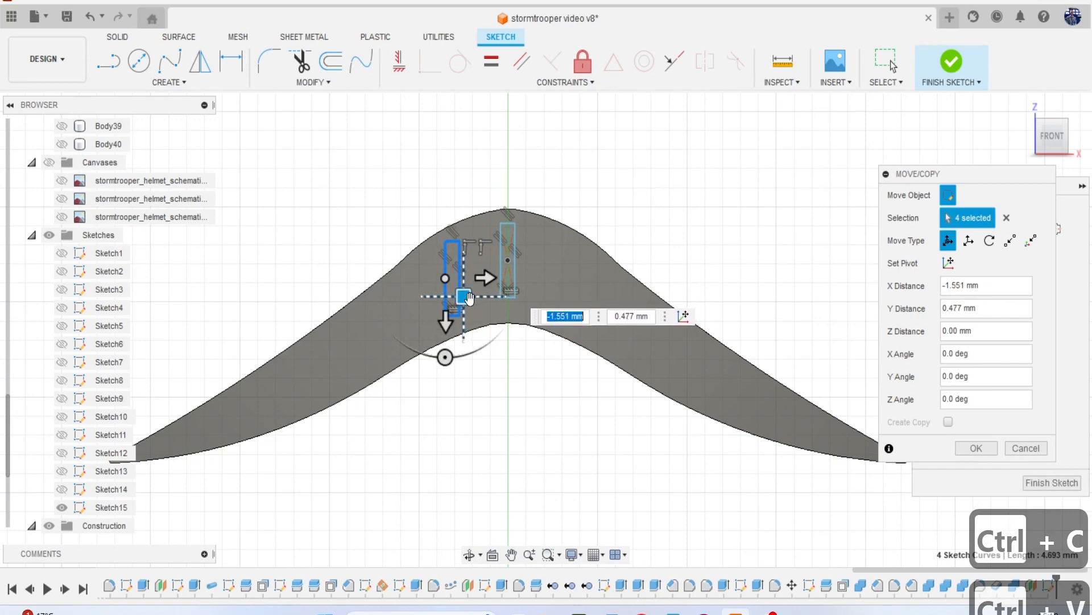
{"action": "key", "text": "Return"}
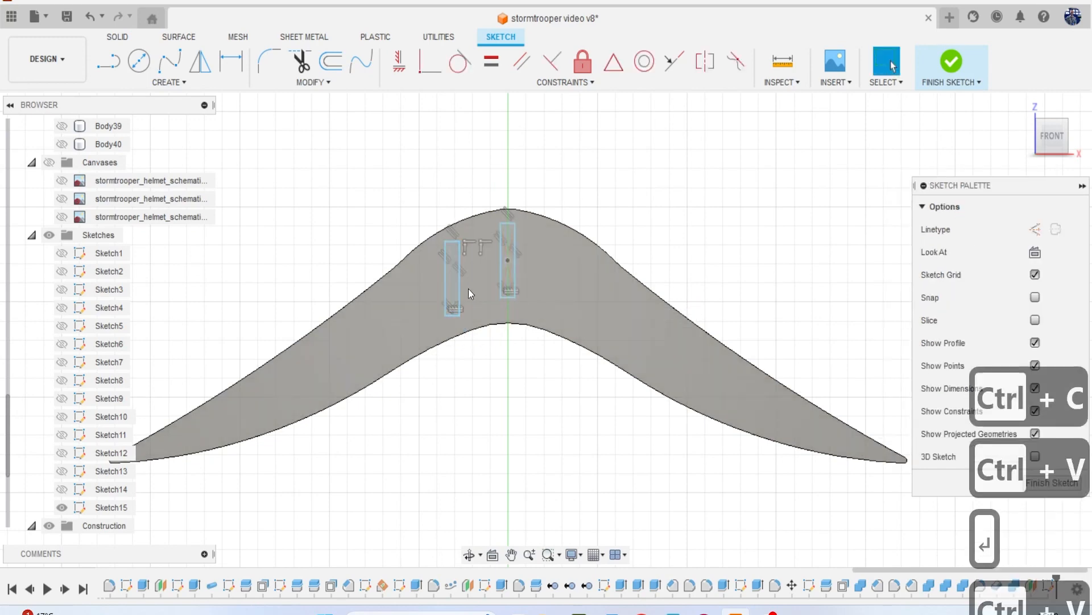
Paste three more copies of the center rectangle, spaced outward and downward along the frown's left arm.
{"action": "key", "text": "ctrl+v"}
{"action": "left_click_drag", "start_coordinate": [519, 279], "coordinate": [403, 334]}
{"action": "key", "text": "Return"}
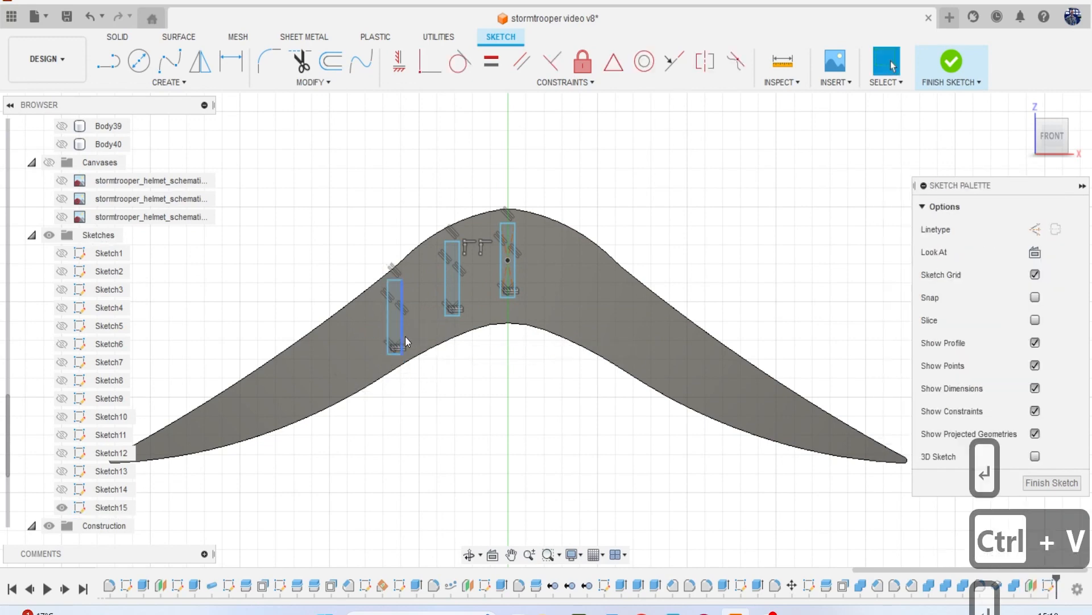
{"action": "key", "text": "ctrl+v"}
{"action": "mouse_move", "coordinate": [508, 278]}
{"action": "left_mouse_down"}
{"action": "mouse_move", "coordinate": [346, 361]}
{"action": "mouse_move", "coordinate": [329, 387]}
{"action": "left_mouse_up"}
{"action": "key", "text": "Return"}
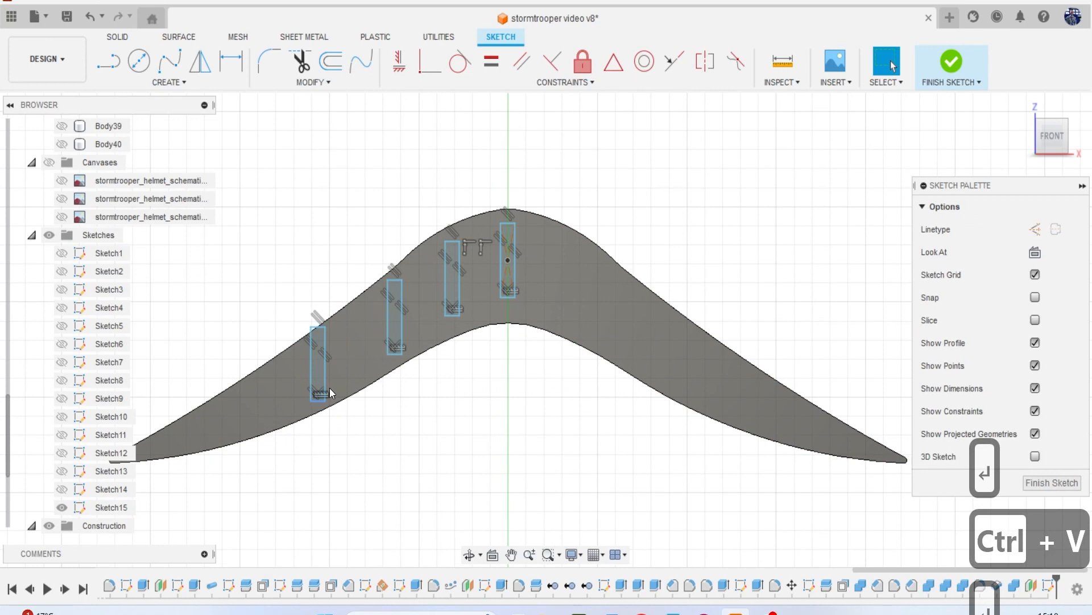
{"action": "key", "text": "ctrl+v"}
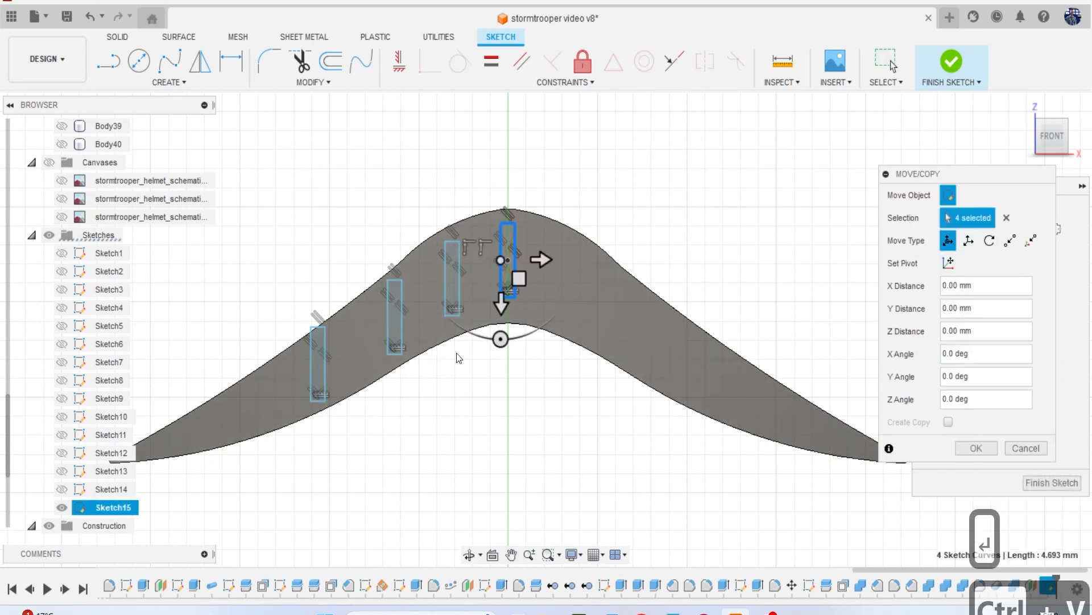
{"action": "left_click_drag", "start_coordinate": [513, 297], "coordinate": [260, 418]}
{"action": "key", "text": "Return"}
Shorten the three outermost rectangles on the frown's left arm by moving their end edges inside the frown outline.
{"action": "scroll", "coordinate": [459, 380], "scroll_direction": "up", "scroll_amount": 3}
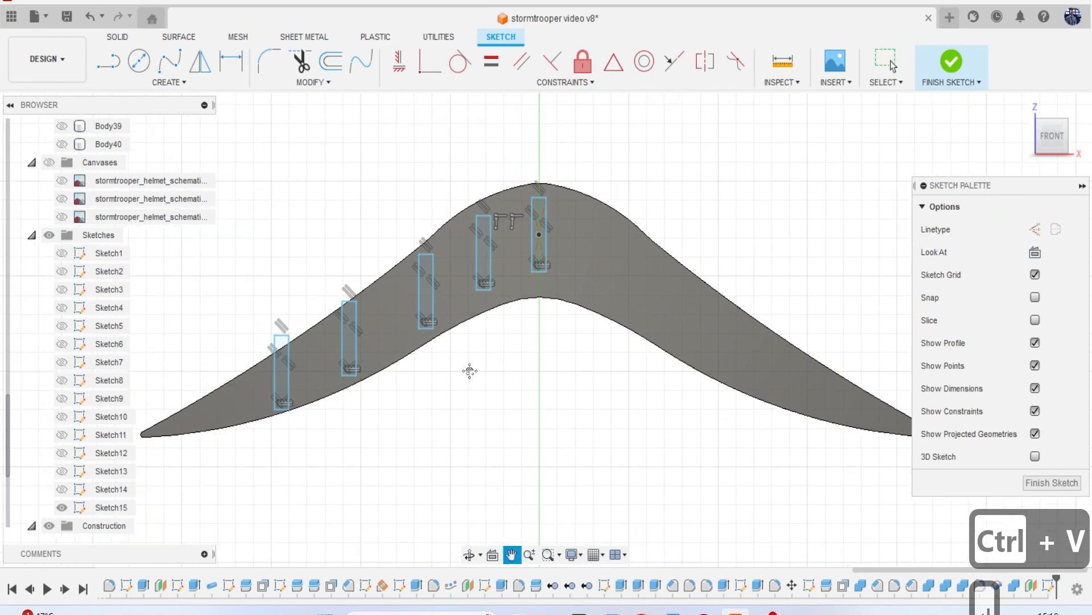
{"action": "left_click", "coordinate": [442, 242]}
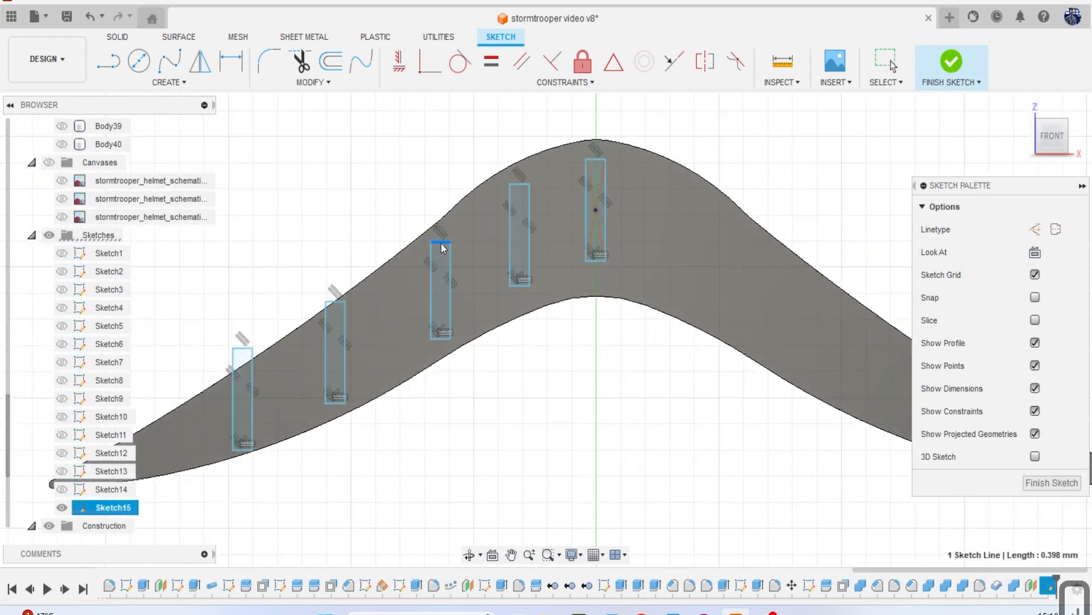
{"action": "left_click", "coordinate": [441, 337]}
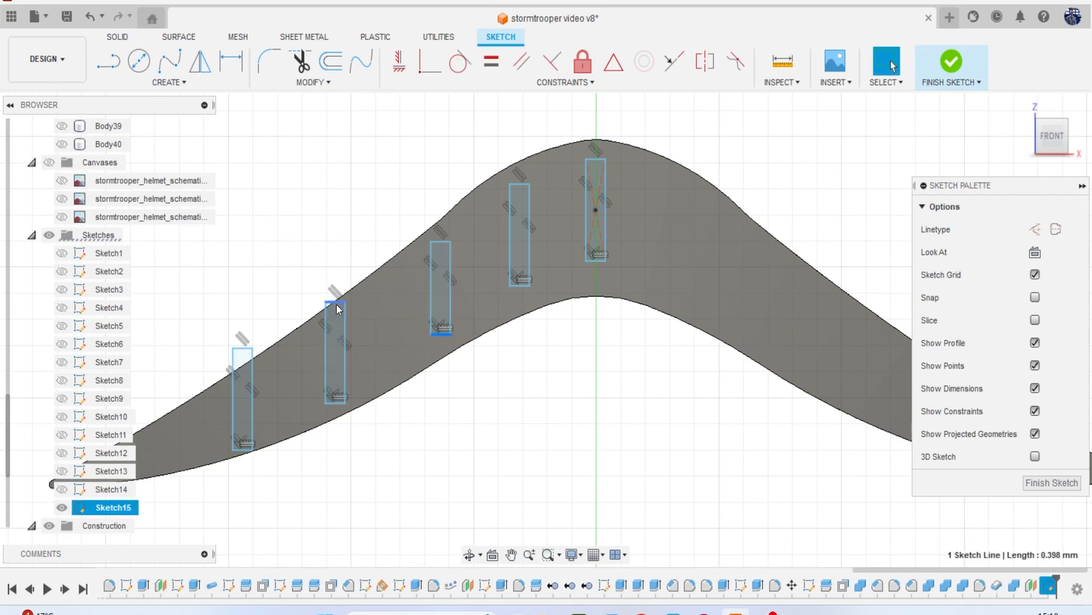
{"action": "left_click_drag", "start_coordinate": [338, 320], "coordinate": [338, 324]}
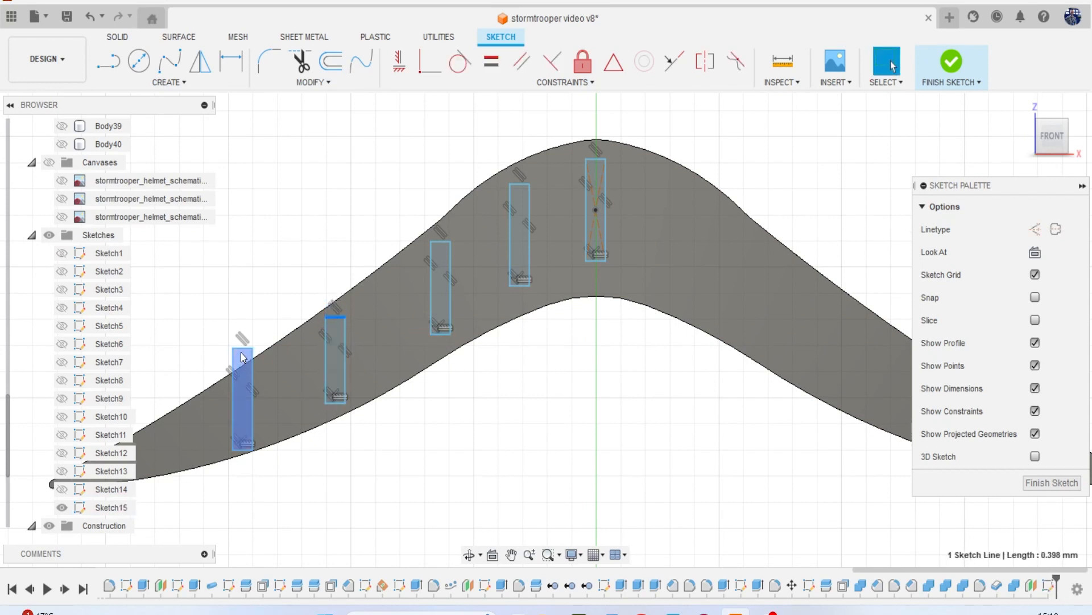
{"action": "left_click_drag", "start_coordinate": [242, 362], "coordinate": [244, 382]}
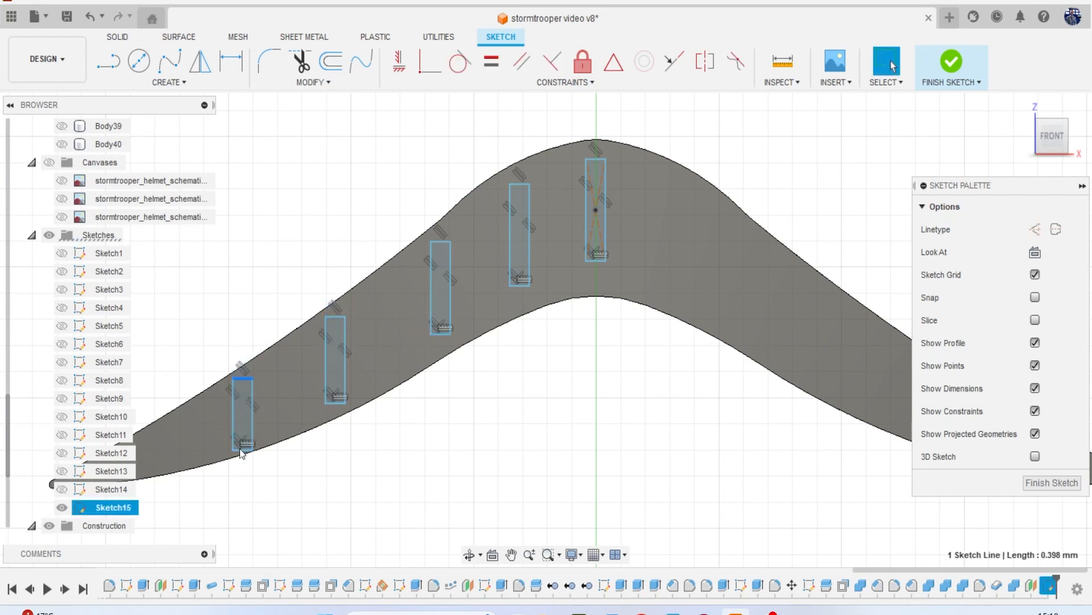
{"action": "left_click_drag", "start_coordinate": [246, 452], "coordinate": [247, 449]}
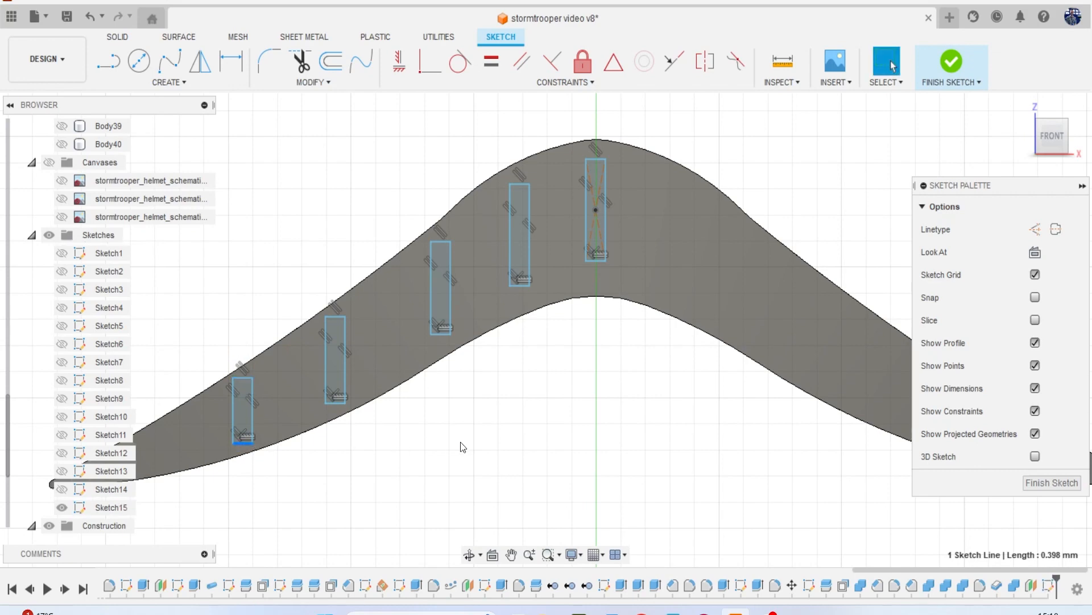
Draw a vertical line from the midpoint of the center rectangle's lower edge down past the frown's lower outline.
{"action": "scroll", "coordinate": [519, 432], "scroll_direction": "down", "scroll_amount": 2}
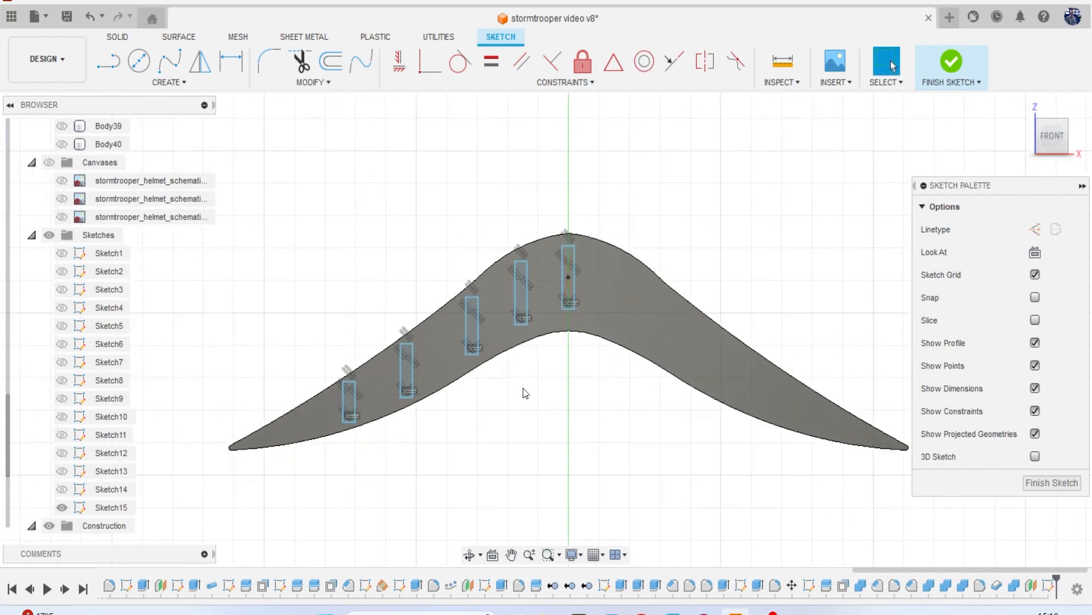
{"action": "key", "text": "l"}
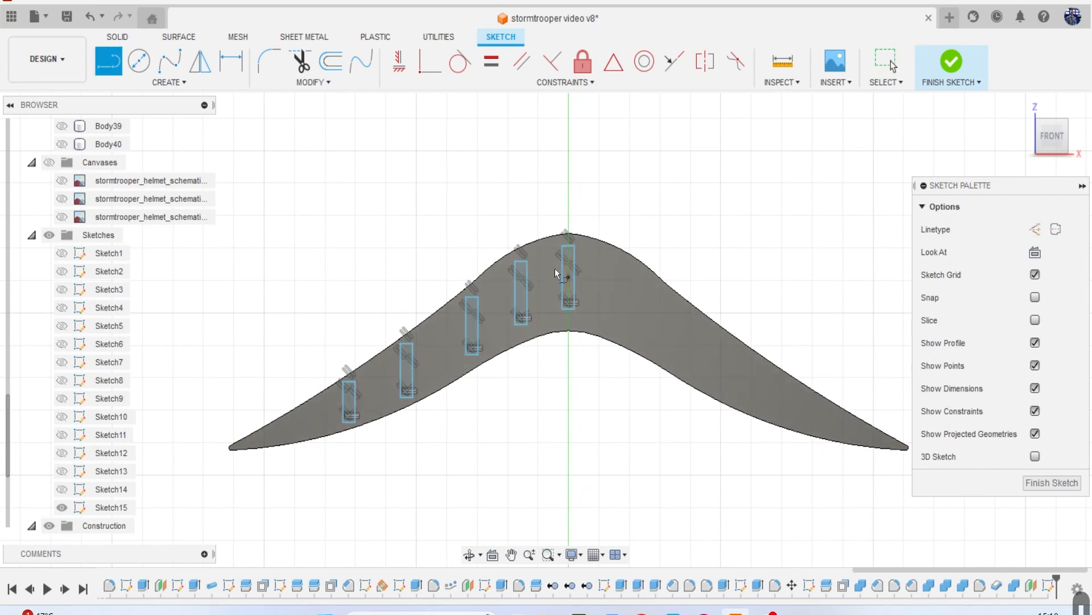
{"action": "scroll", "coordinate": [557, 267], "scroll_direction": "up", "scroll_amount": 4}
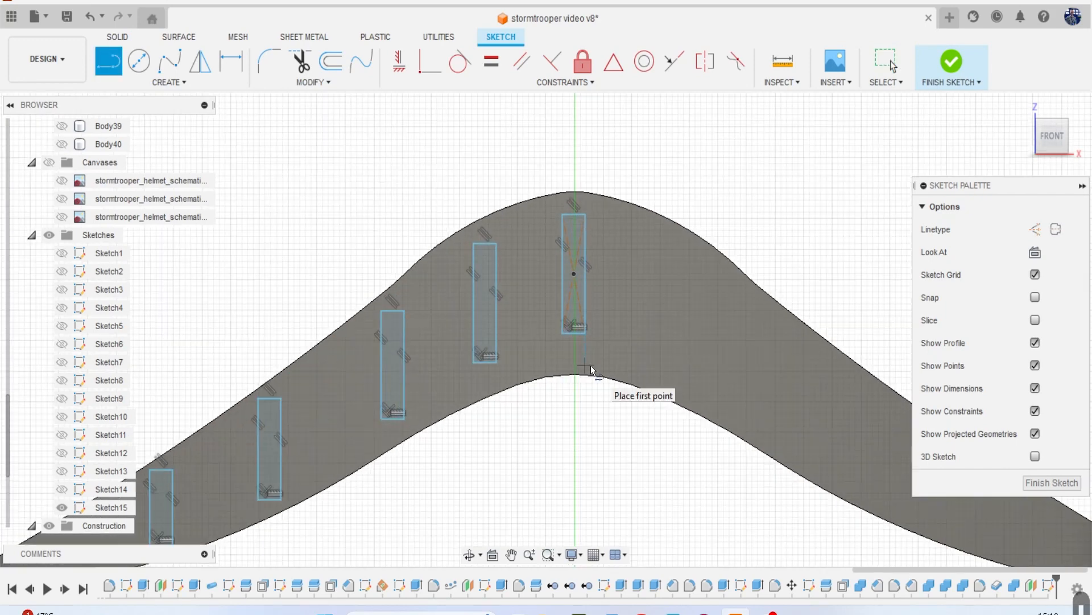
{"action": "left_click", "coordinate": [574, 333]}
{"action": "left_click", "coordinate": [575, 417]}
{"action": "key", "text": "Escape"}
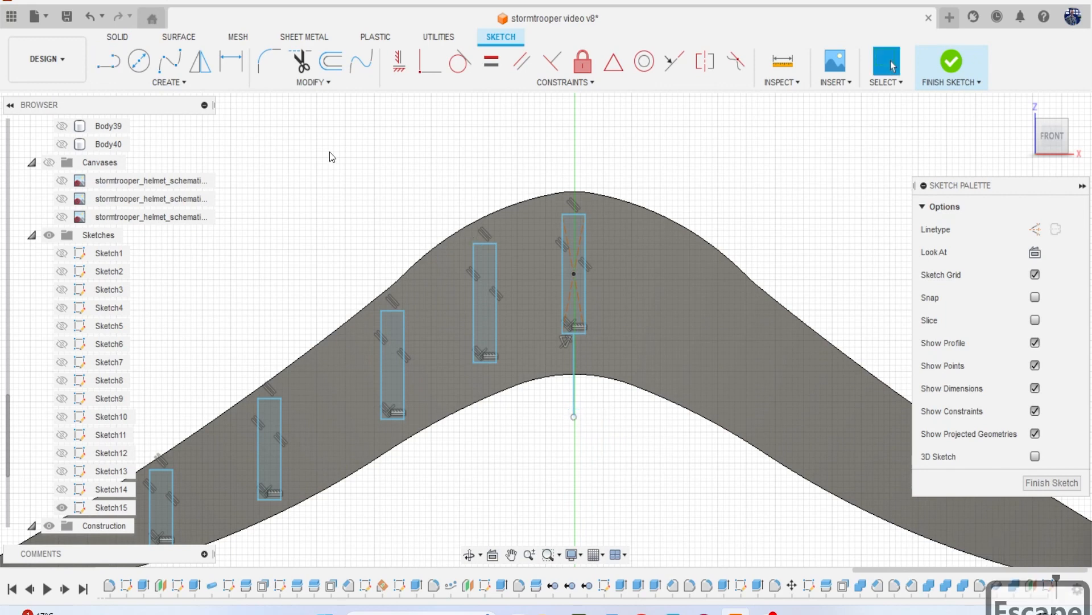
Mirror the four rectangles on the left arm across the vertical center line onto the right arm.
{"action": "left_click", "coordinate": [169, 82]}
{"action": "left_click", "coordinate": [148, 268]}
{"action": "scroll", "coordinate": [365, 237], "scroll_direction": "down", "scroll_amount": 3}
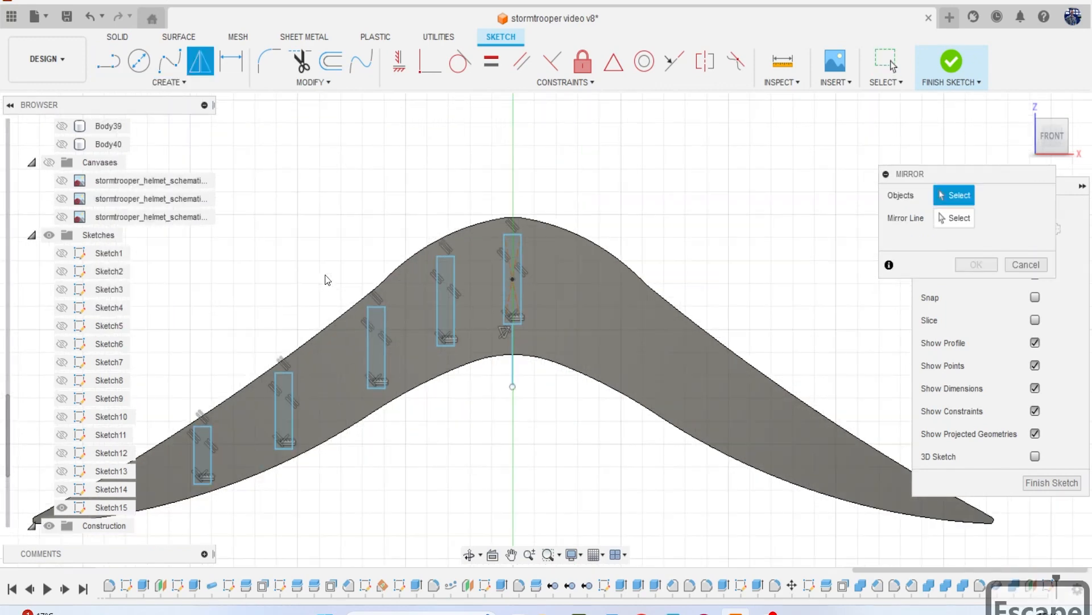
{"action": "scroll", "coordinate": [273, 373], "scroll_direction": "up", "scroll_amount": 1}
{"action": "left_click", "coordinate": [268, 383]}
{"action": "double_click", "coordinate": [269, 384]}
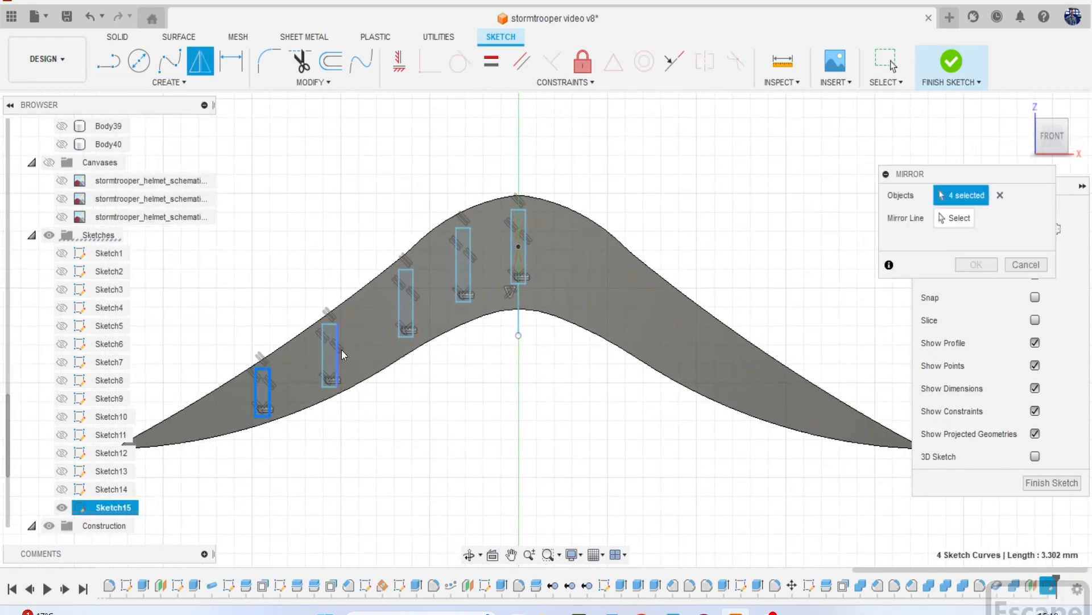
{"action": "double_click", "coordinate": [337, 352]}
{"action": "double_click", "coordinate": [414, 309]}
{"action": "double_click", "coordinate": [469, 265]}
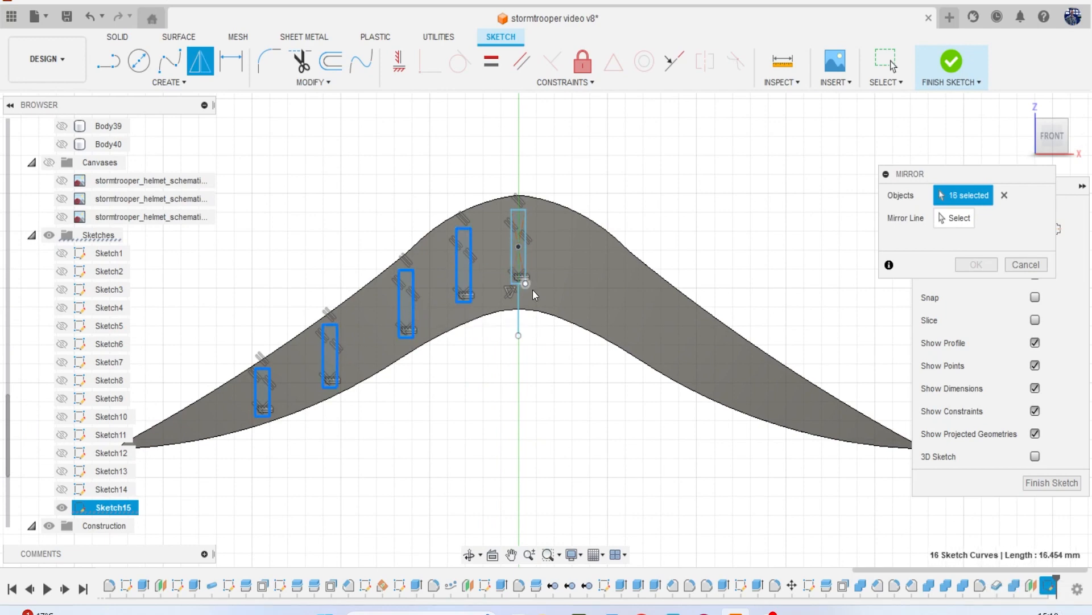
{"action": "left_click", "coordinate": [942, 222]}
{"action": "left_click", "coordinate": [518, 317]}
{"action": "left_click", "coordinate": [976, 265]}
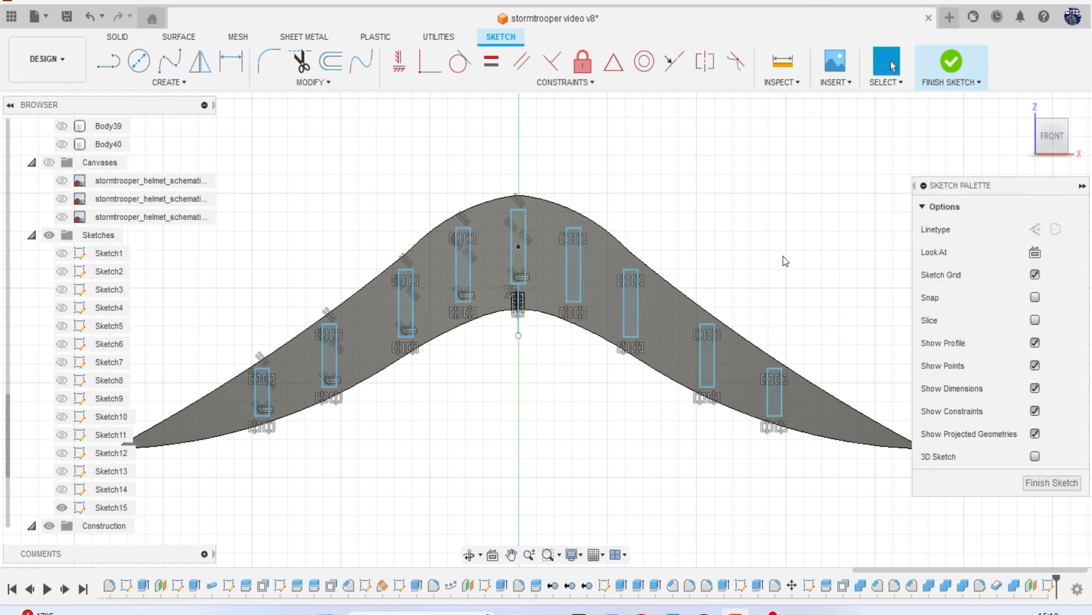
Extrude all nine rectangle profiles about 23.92 mm as a cut through the frown piece.
{"action": "key", "text": "e"}
{"action": "left_click", "coordinate": [261, 393]}
{"action": "left_click", "coordinate": [328, 354]}
{"action": "left_click", "coordinate": [412, 282]}
{"action": "left_click", "coordinate": [459, 254]}
{"action": "left_click", "coordinate": [513, 228]}
{"action": "left_click", "coordinate": [575, 276]}
{"action": "left_click", "coordinate": [625, 322]}
{"action": "left_click", "coordinate": [710, 361]}
{"action": "left_click", "coordinate": [771, 396]}
{"action": "left_click_drag", "start_coordinate": [1048, 139], "coordinate": [1044, 122]}
{"action": "scroll", "coordinate": [736, 349], "scroll_direction": "down", "scroll_amount": 2}
{"action": "scroll", "coordinate": [735, 345], "scroll_direction": "down", "scroll_amount": 1}
{"action": "middle_click_drag", "start_coordinate": [736, 344], "coordinate": [728, 224]}
{"action": "left_click_drag", "start_coordinate": [750, 254], "coordinate": [785, 409]}
{"action": "scroll", "coordinate": [716, 404], "scroll_direction": "up", "scroll_amount": 2}
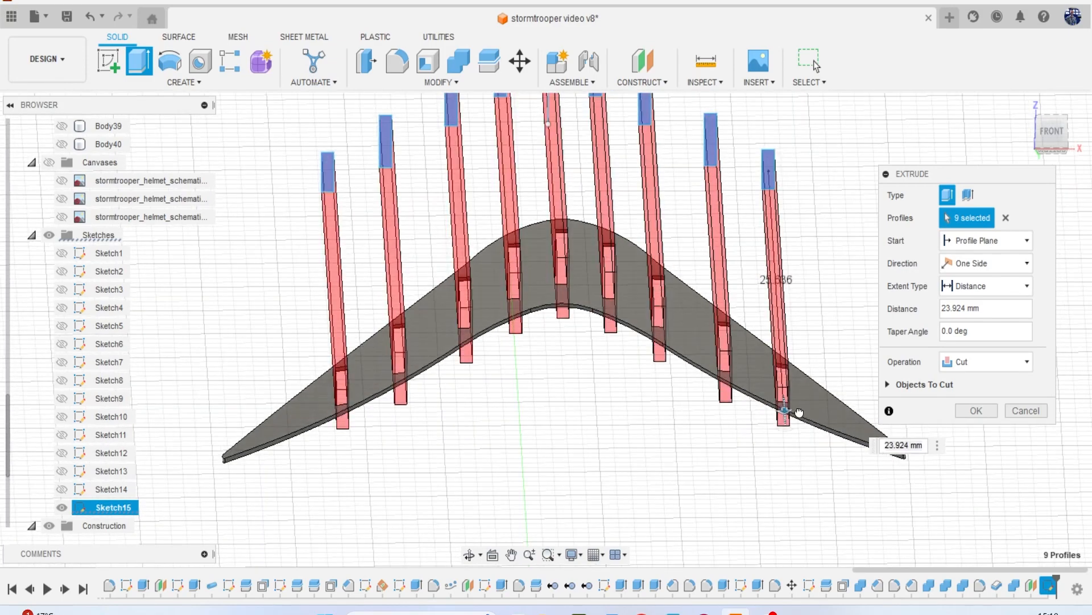
{"action": "left_click", "coordinate": [978, 410]}
Unisolate Body37 to bring the rest of the helmet back into view, and clear the selection.
{"action": "scroll", "coordinate": [655, 273], "scroll_direction": "down", "scroll_amount": 2}
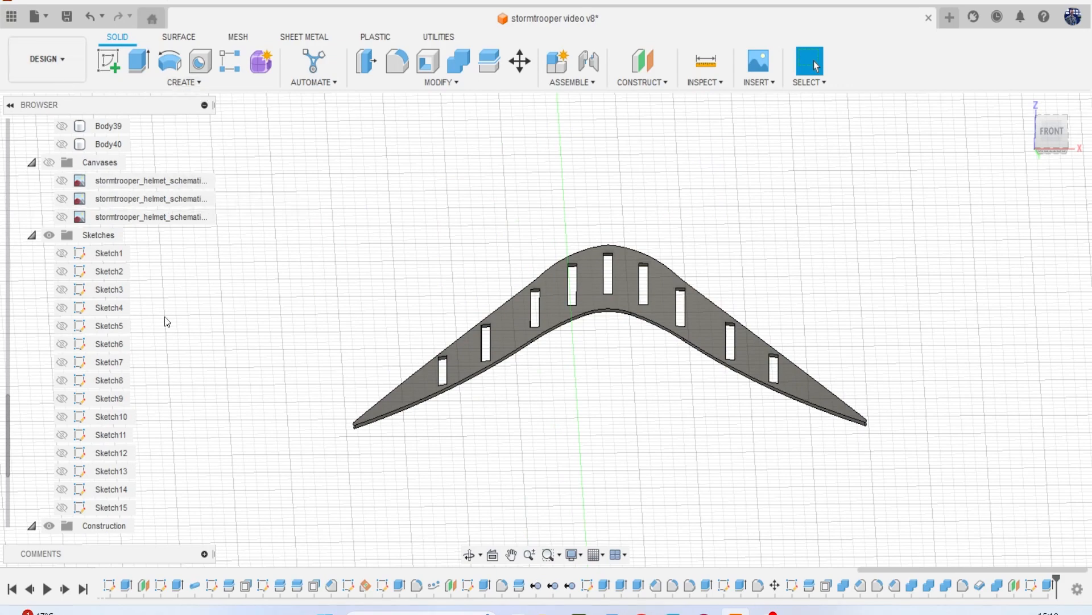
{"action": "scroll", "coordinate": [100, 244], "scroll_direction": "up", "scroll_amount": 4}
{"action": "right_click", "coordinate": [109, 199]}
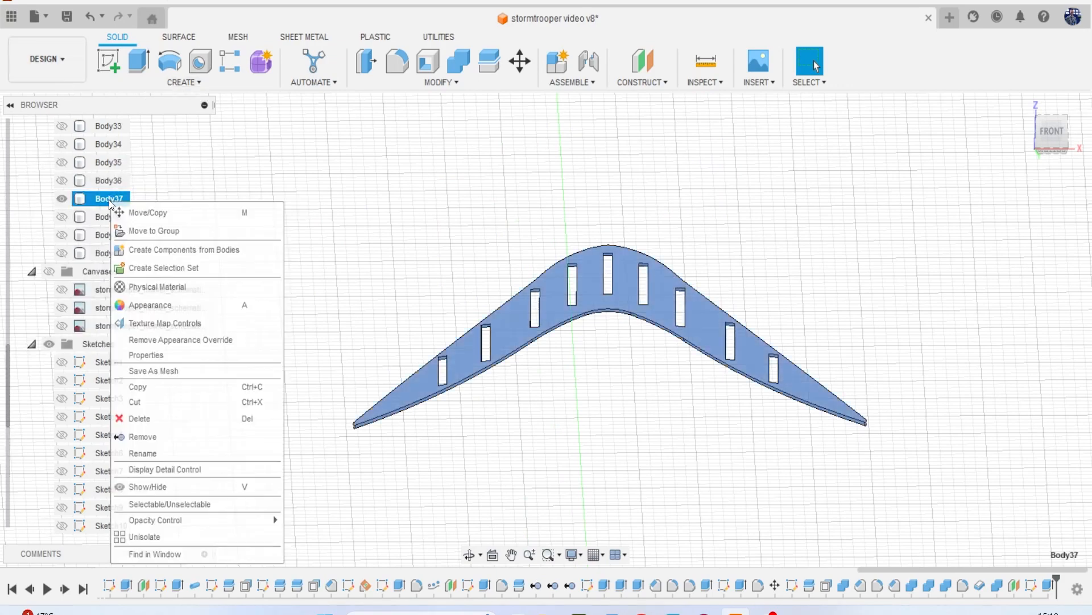
{"action": "left_click", "coordinate": [196, 536]}
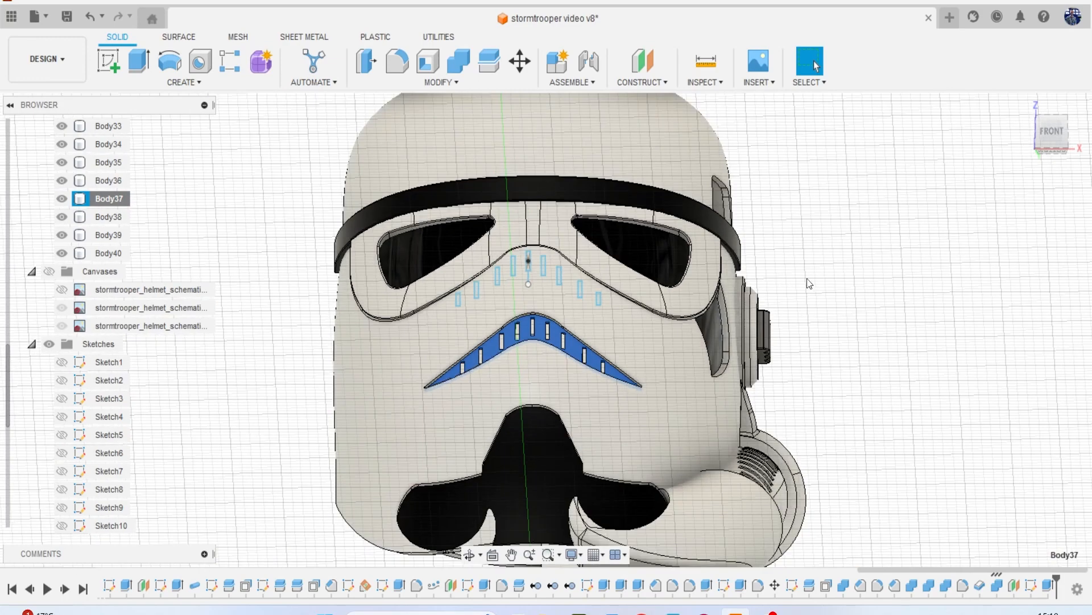
{"action": "left_click", "coordinate": [808, 279]}
Switch to the Render workspace and examine the helmet from the front and other angles.
{"action": "left_click", "coordinate": [50, 62]}
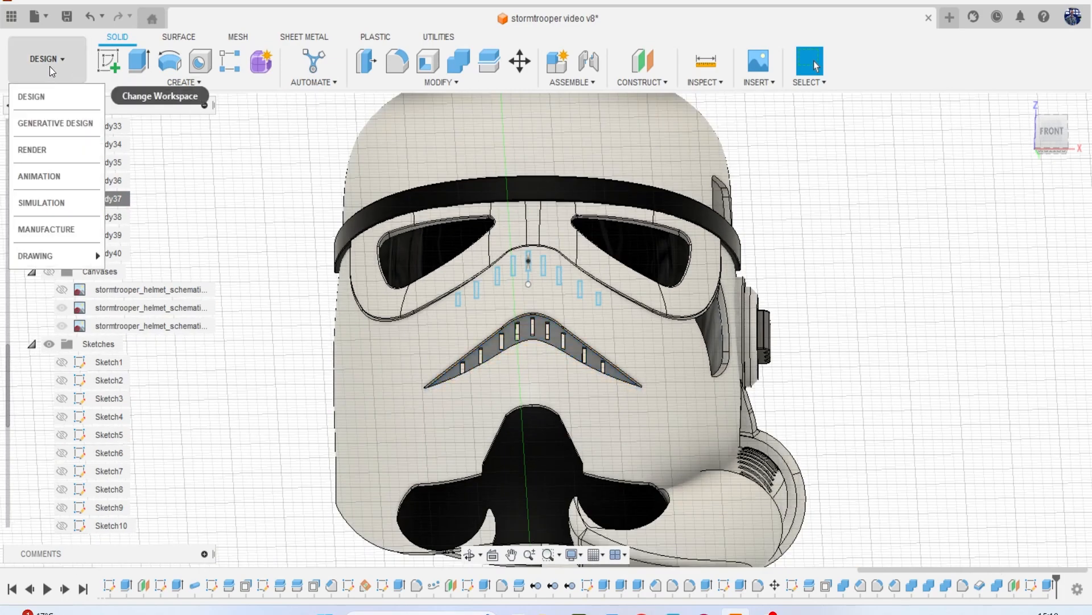
{"action": "left_click", "coordinate": [54, 153]}
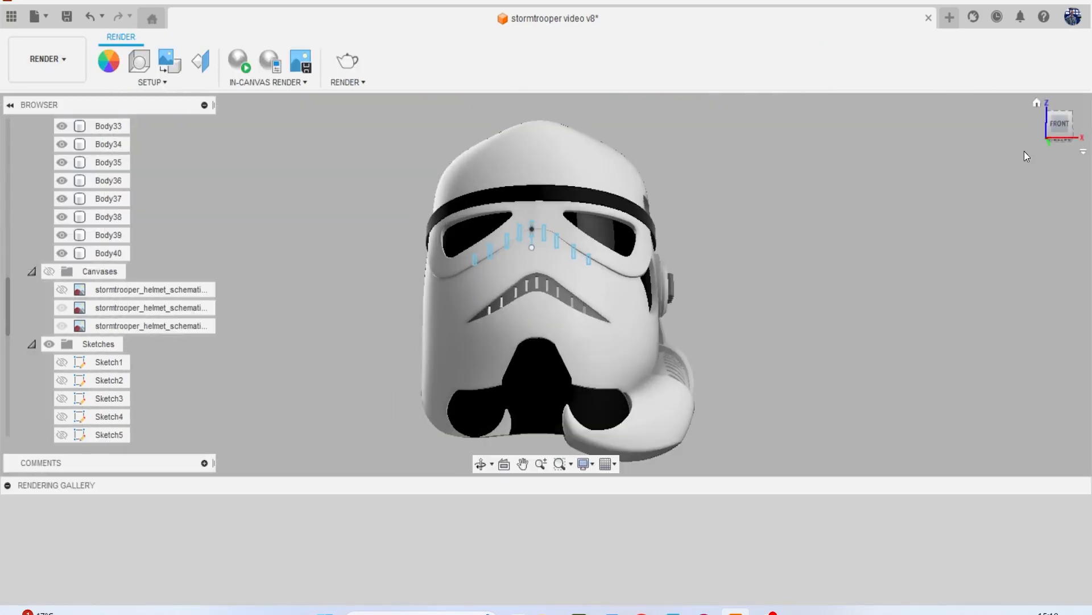
{"action": "left_click_drag", "start_coordinate": [1057, 125], "coordinate": [1013, 126]}
{"action": "middle_click_drag", "start_coordinate": [528, 231], "coordinate": [535, 232], "text": "shift"}
{"action": "middle_click_drag", "start_coordinate": [993, 219], "coordinate": [825, 293], "text": "shift"}
{"action": "scroll", "coordinate": [990, 218], "scroll_direction": "down", "scroll_amount": 3}
{"action": "left_click_drag", "start_coordinate": [1064, 136], "coordinate": [1082, 136]}
{"action": "middle_click_drag", "start_coordinate": [559, 293], "coordinate": [529, 298], "text": "shift"}
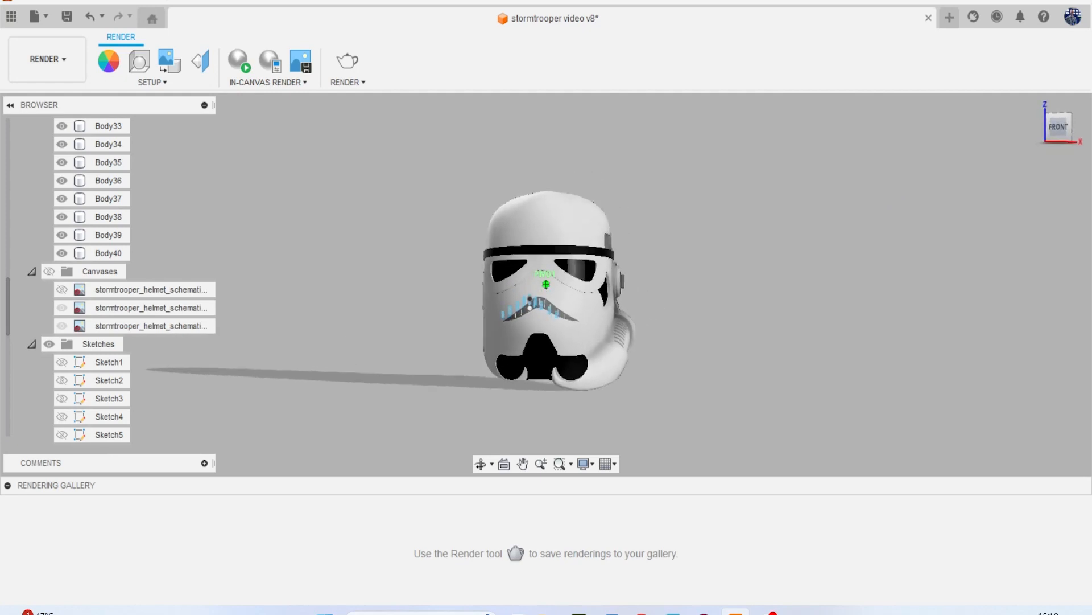
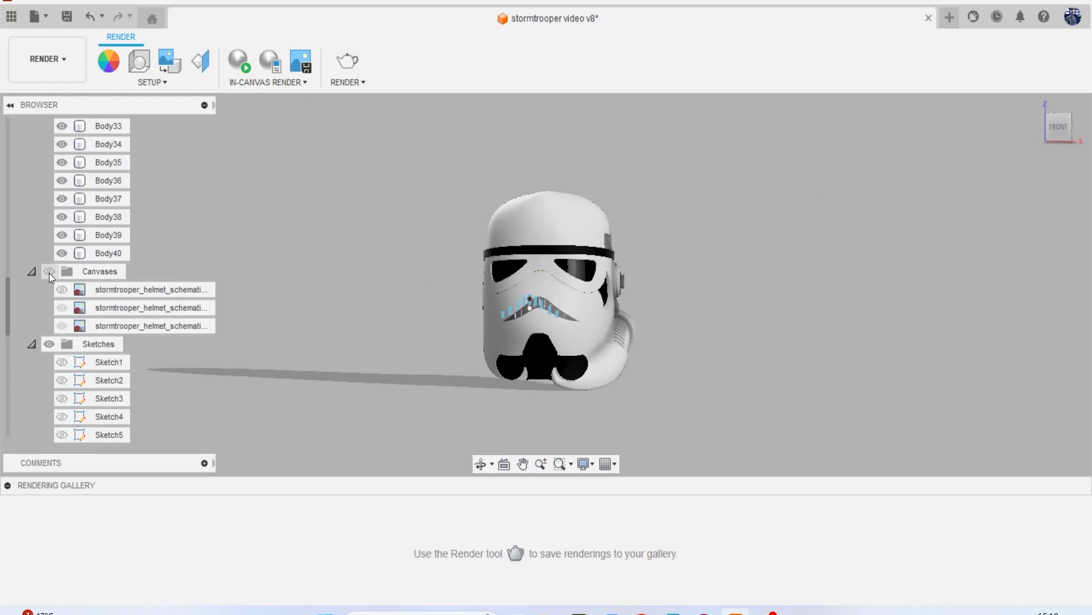
Hide Sketch15 and return to the Design workspace.
{"action": "scroll", "coordinate": [90, 365], "scroll_direction": "down", "scroll_amount": 5}
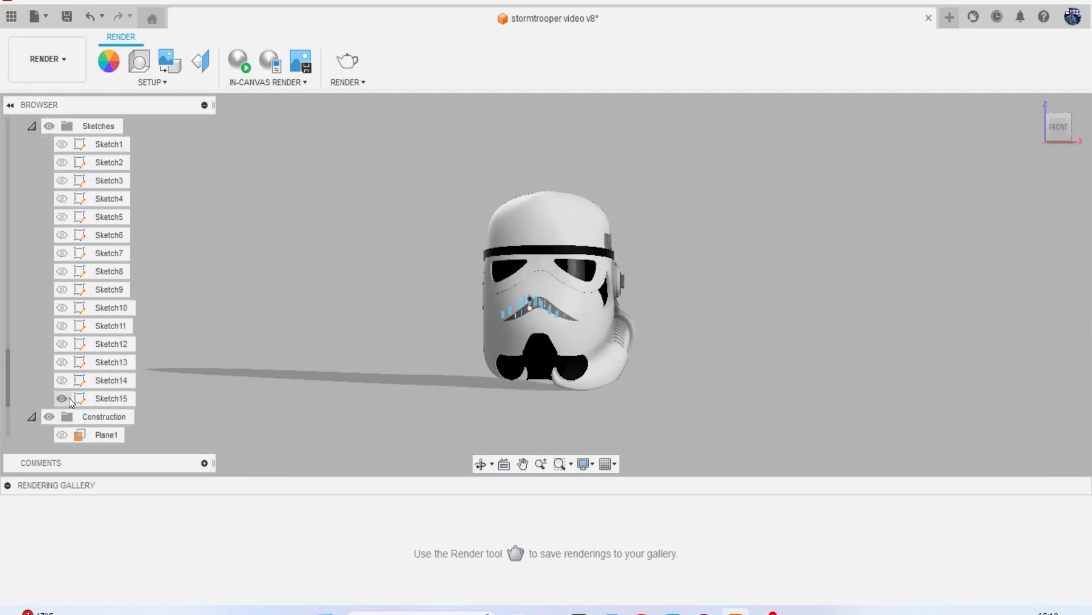
{"action": "left_click", "coordinate": [57, 62]}
{"action": "left_click", "coordinate": [63, 103]}
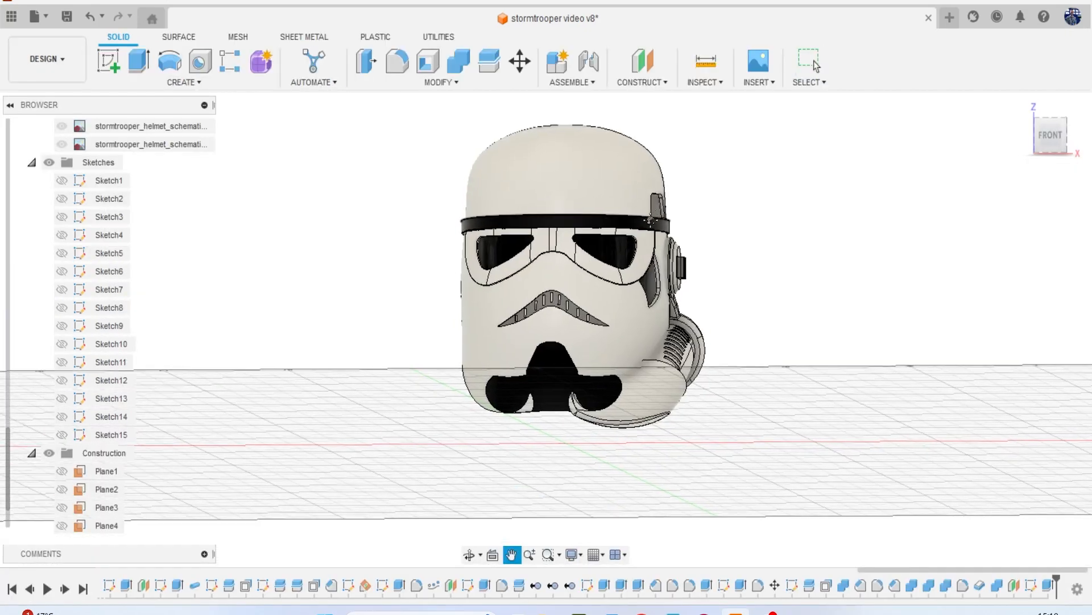
View the helmet from its front-right side and show the Canvases folder with the second helmet schematic canvas.
{"action": "left_click_drag", "start_coordinate": [1050, 143], "coordinate": [929, 251]}
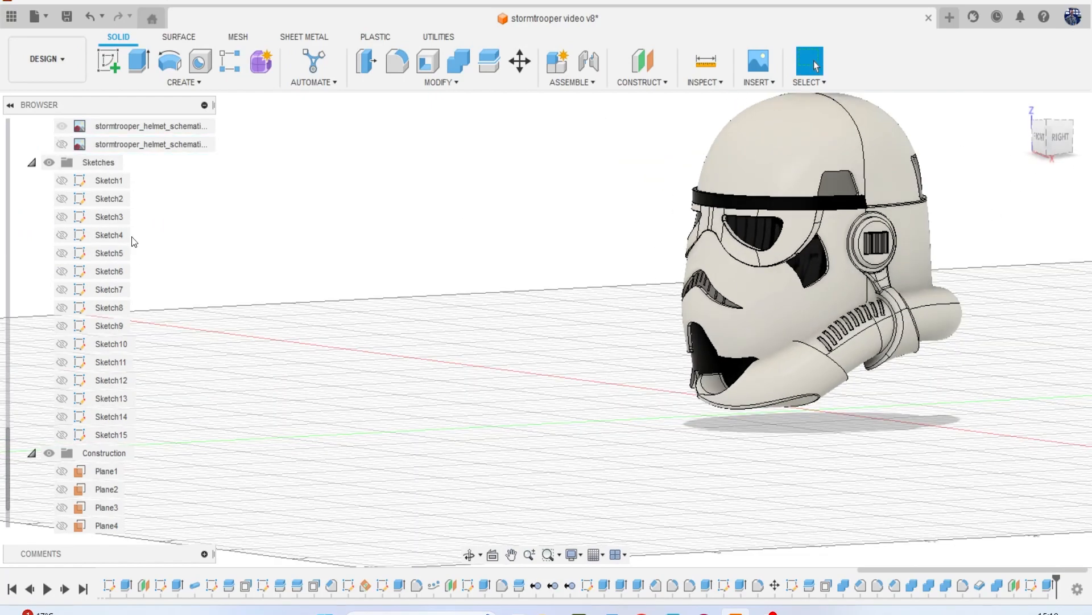
{"action": "scroll", "coordinate": [114, 216], "scroll_direction": "up", "scroll_amount": 3}
{"action": "left_click", "coordinate": [49, 144]}
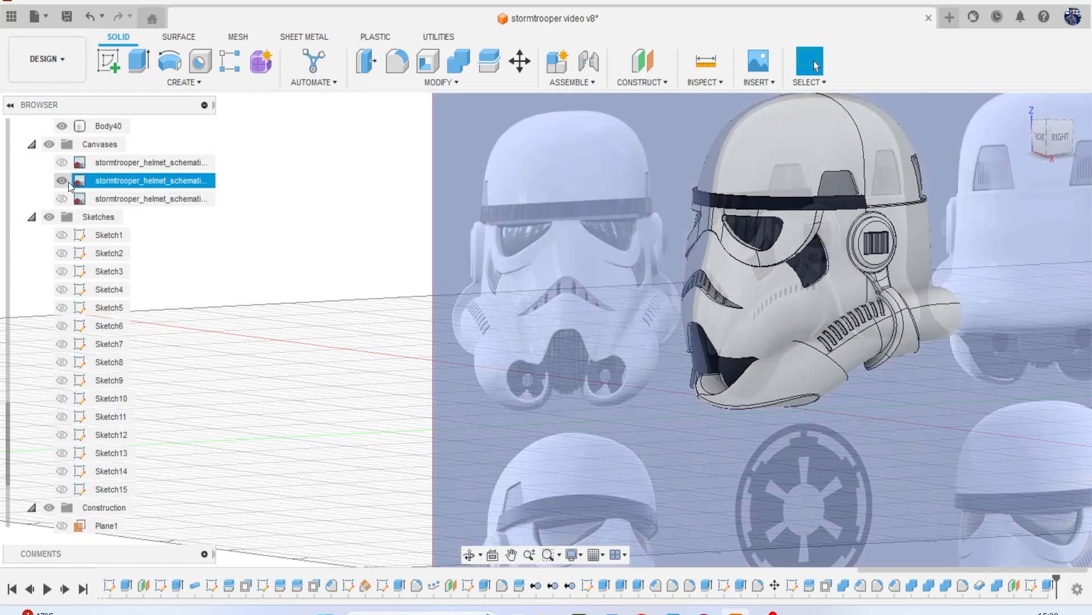
Compare the helmet from its right side with the schematic canvas, examining the cheek vent, brow band and front-view reference.
{"action": "left_click", "coordinate": [62, 180]}
{"action": "left_click", "coordinate": [62, 180]}
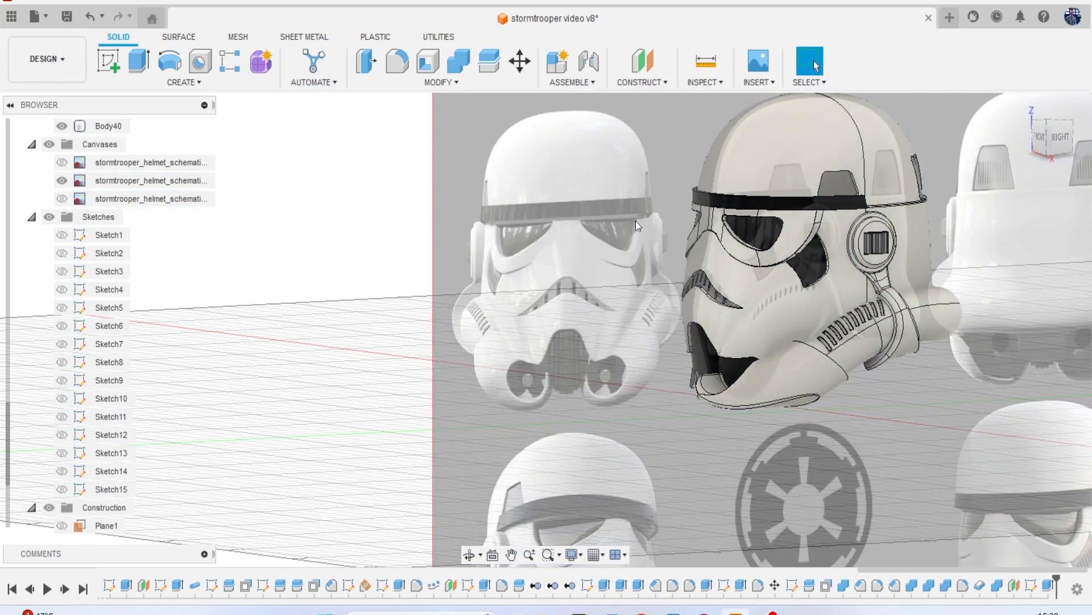
{"action": "left_click", "coordinate": [1062, 136]}
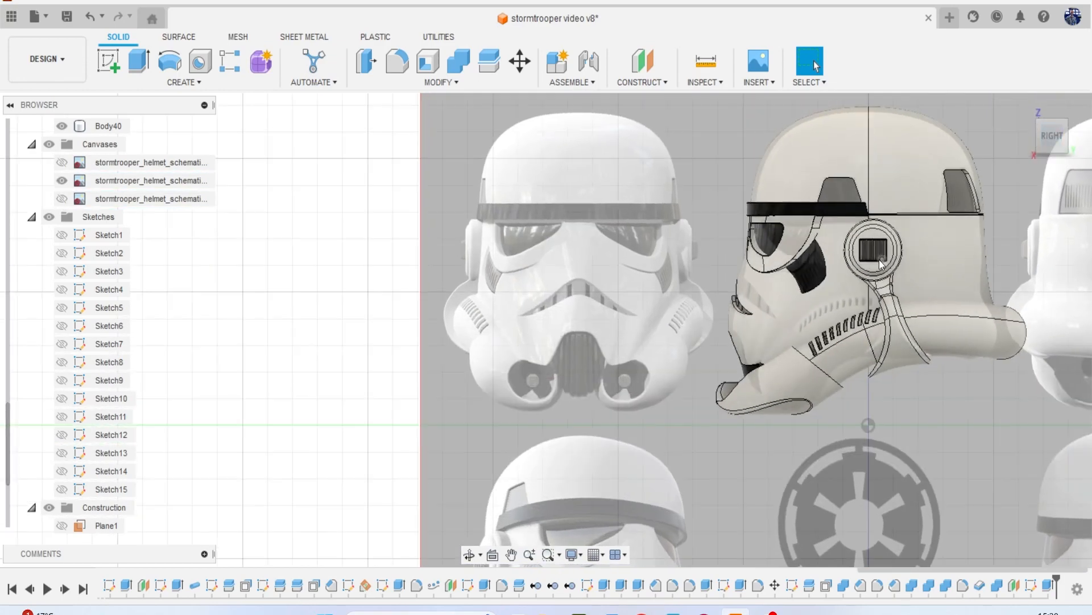
{"action": "scroll", "coordinate": [752, 254], "scroll_direction": "up", "scroll_amount": 5}
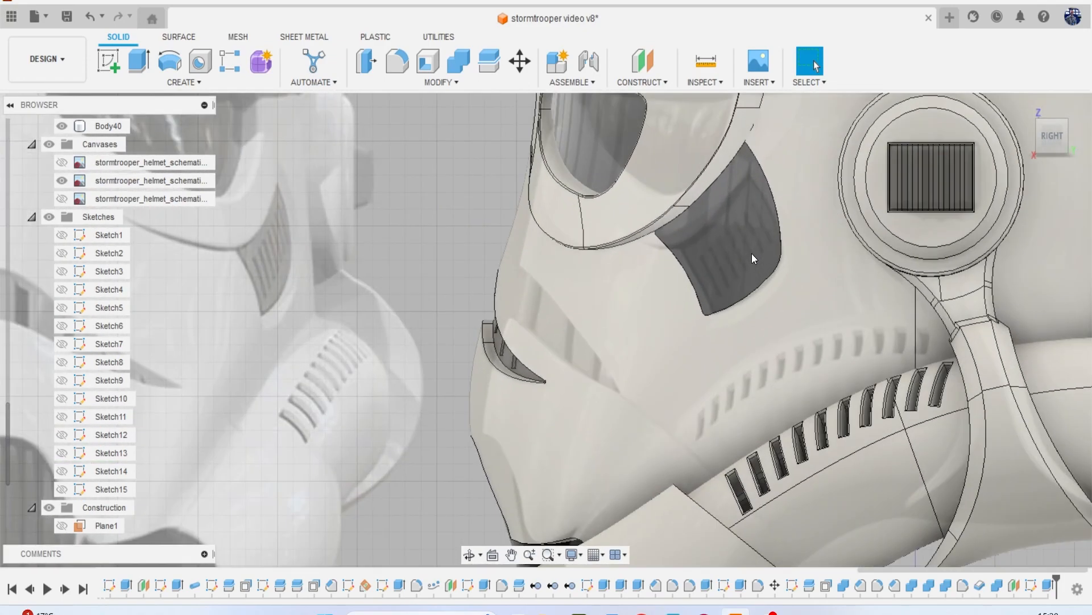
{"action": "scroll", "coordinate": [752, 254], "scroll_direction": "down", "scroll_amount": 4}
{"action": "scroll", "coordinate": [753, 254], "scroll_direction": "down", "scroll_amount": 2}
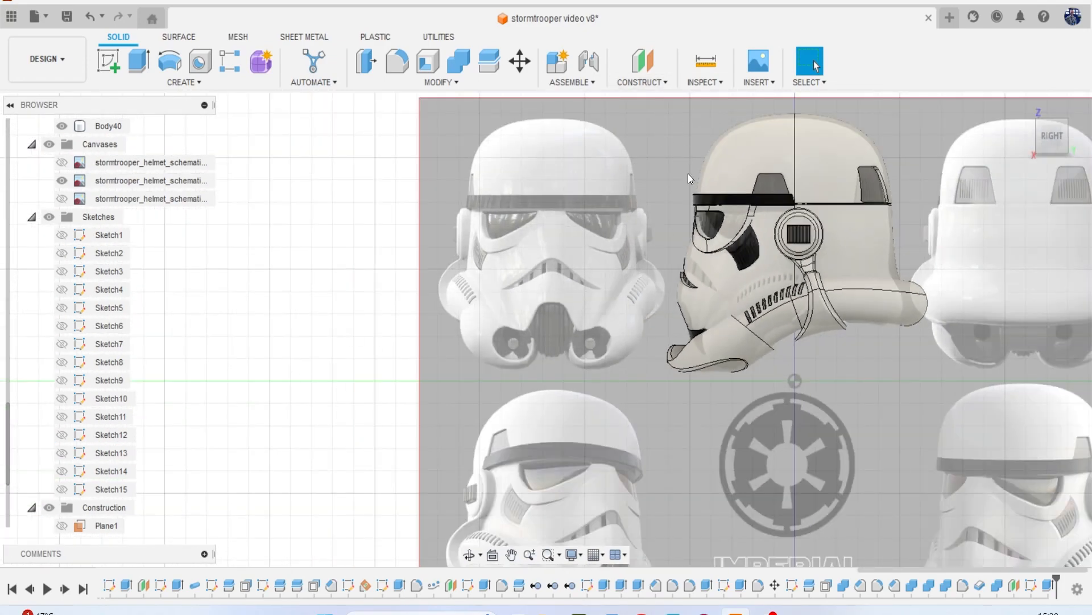
{"action": "middle_click_drag", "start_coordinate": [688, 173], "coordinate": [618, 195]}
{"action": "scroll", "coordinate": [708, 197], "scroll_direction": "up", "scroll_amount": 6}
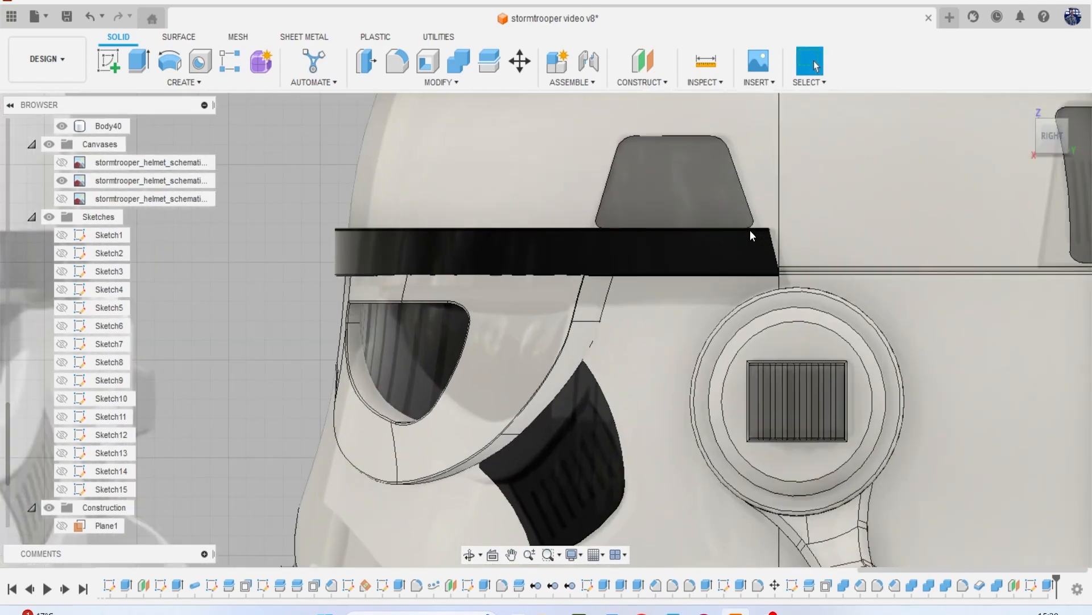
{"action": "scroll", "coordinate": [726, 201], "scroll_direction": "down", "scroll_amount": 3}
{"action": "scroll", "coordinate": [848, 245], "scroll_direction": "down", "scroll_amount": 2}
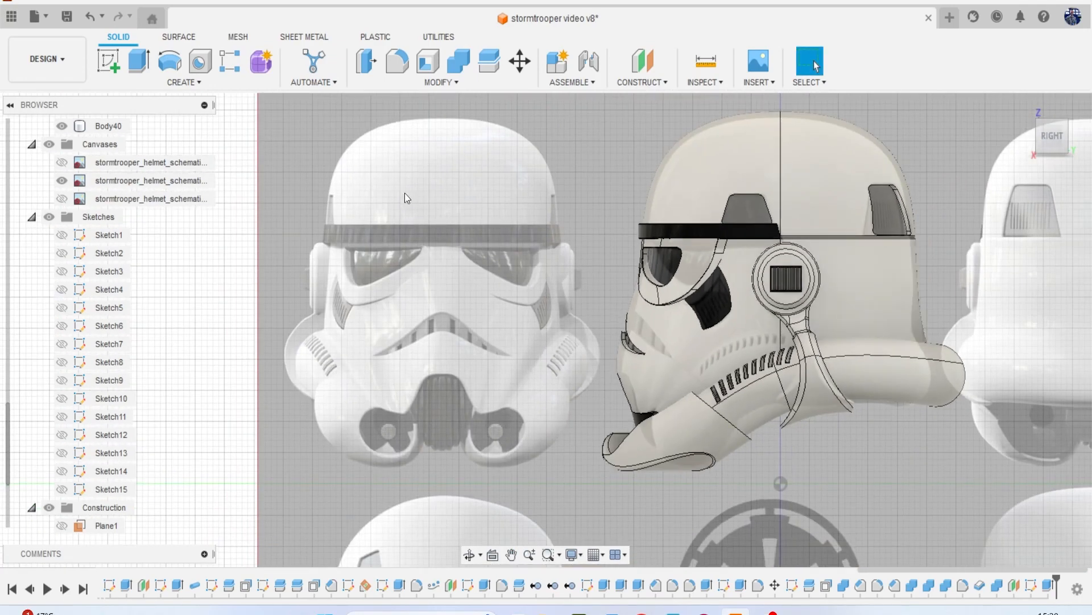
Create a construction plane offset about 49 mm from the YZ plane, out beyond the helmet's right side.
{"action": "left_click", "coordinate": [643, 61]}
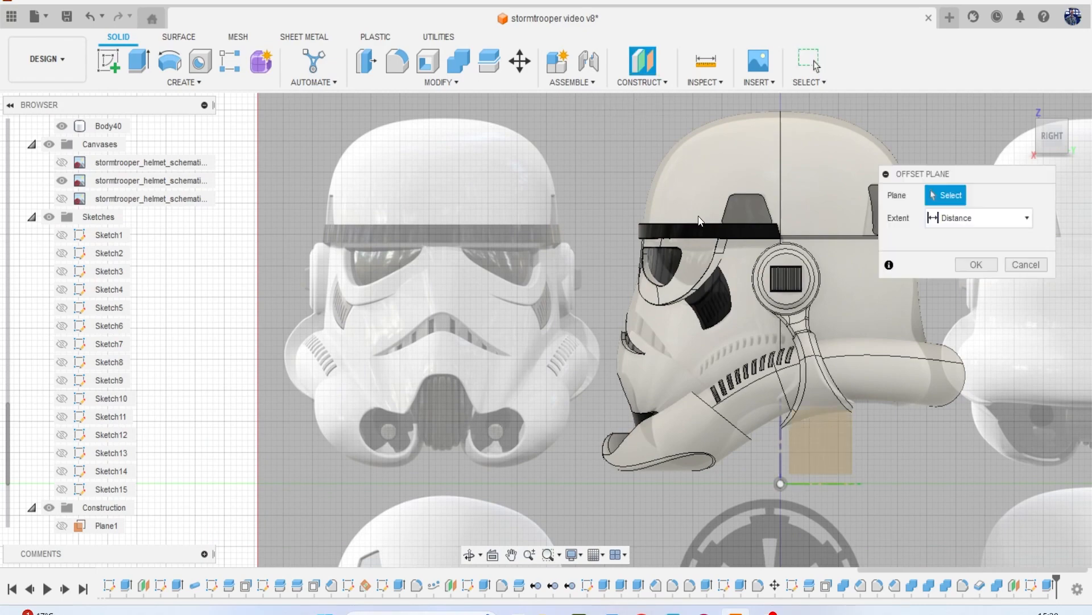
{"action": "scroll", "coordinate": [702, 223], "scroll_direction": "down", "scroll_amount": 2}
{"action": "left_click", "coordinate": [1043, 136]}
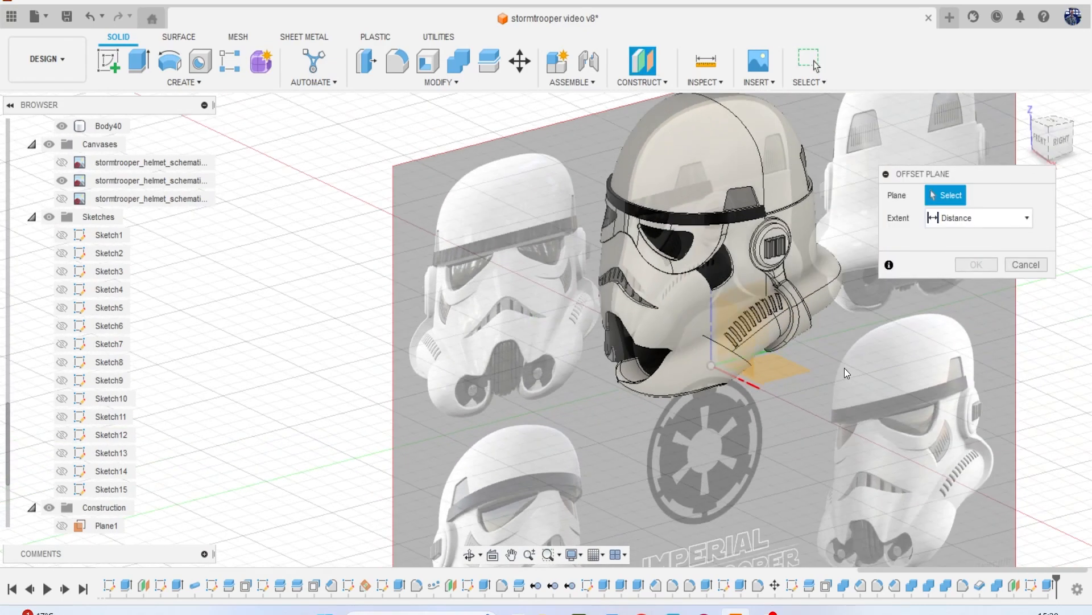
{"action": "left_click", "coordinate": [771, 346]}
{"action": "left_click_drag", "start_coordinate": [796, 349], "coordinate": [953, 369]}
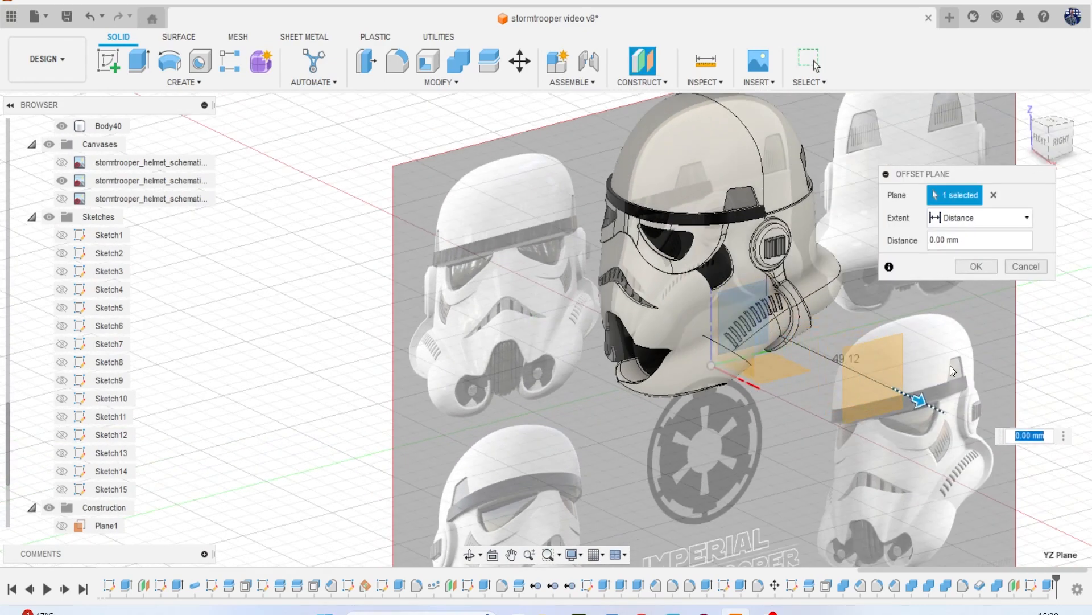
{"action": "left_click", "coordinate": [976, 267]}
Start a sketch on the new offset plane and isolate Body32, the black eye and cheek vent piece.
{"action": "left_click", "coordinate": [108, 60]}
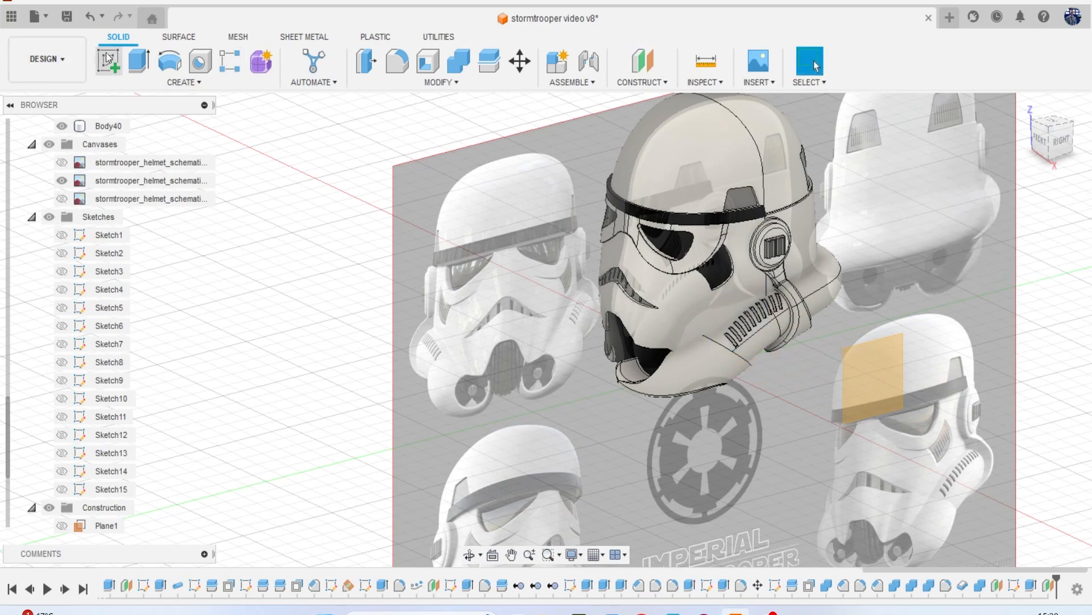
{"action": "left_click", "coordinate": [858, 360]}
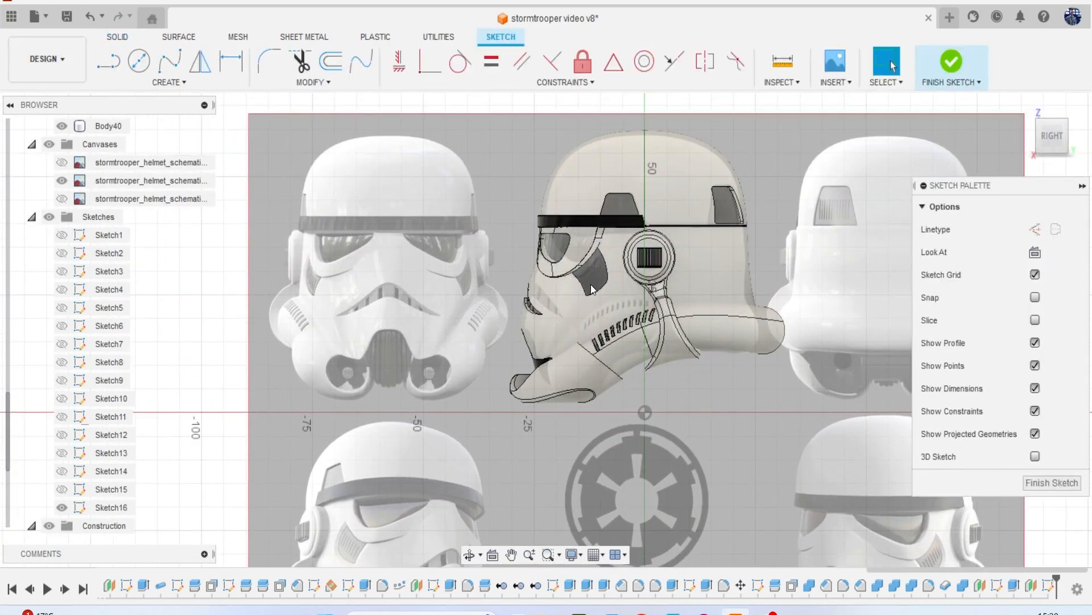
{"action": "left_click", "coordinate": [591, 285]}
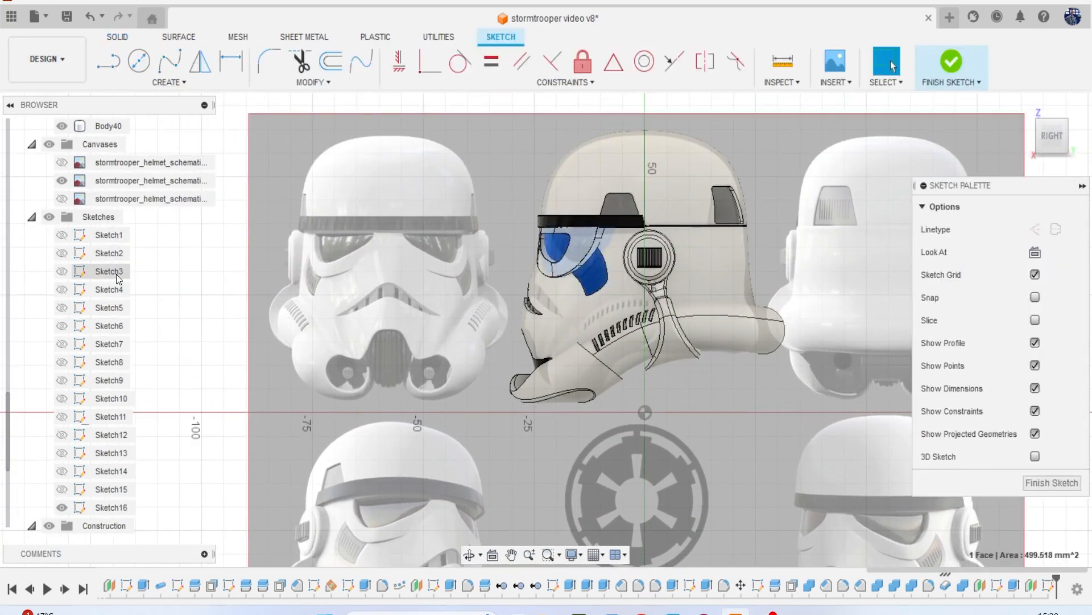
{"action": "scroll", "coordinate": [117, 223], "scroll_direction": "up", "scroll_amount": 5}
{"action": "right_click", "coordinate": [113, 183]}
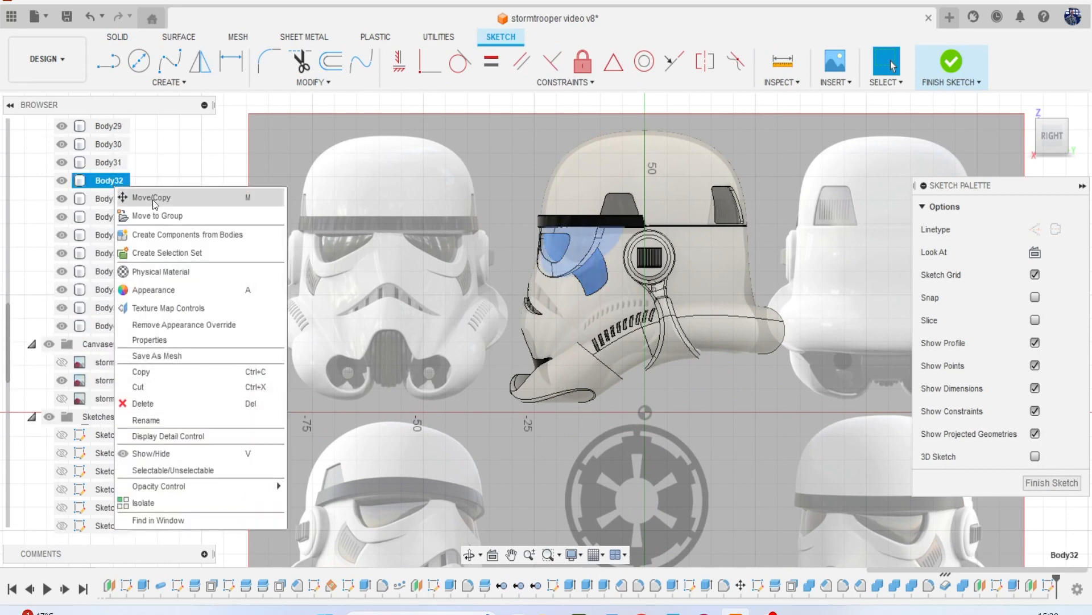
{"action": "left_click", "coordinate": [196, 500]}
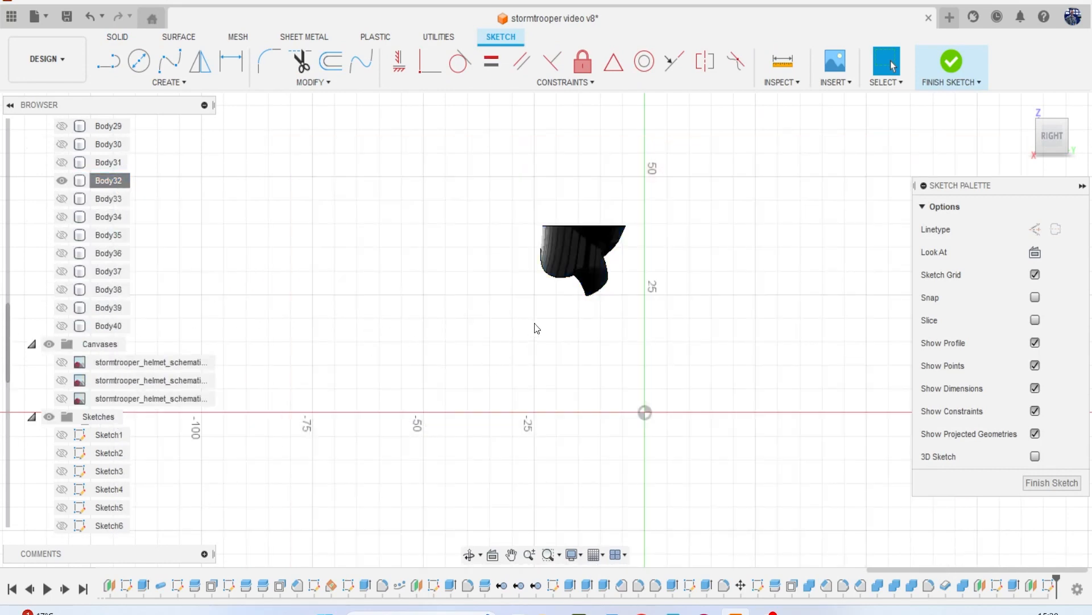
Examine the isolated black piece around its lower cheek flap, ending in a straight right-side view.
{"action": "scroll", "coordinate": [616, 275], "scroll_direction": "up", "scroll_amount": 5}
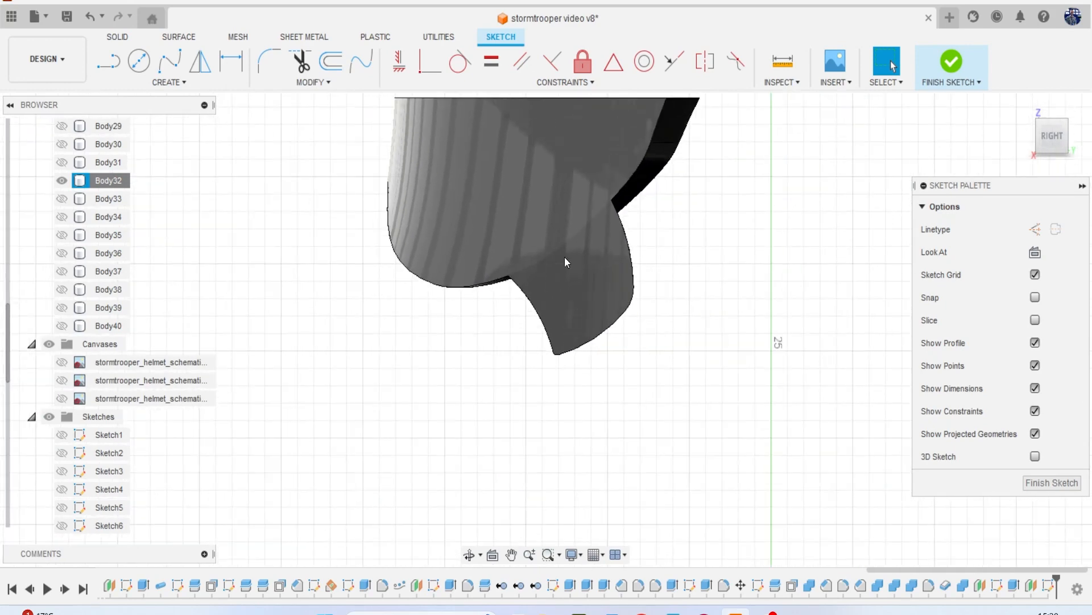
{"action": "scroll", "coordinate": [537, 258], "scroll_direction": "down", "scroll_amount": 2}
{"action": "left_click_drag", "start_coordinate": [1068, 145], "coordinate": [1062, 141]}
{"action": "scroll", "coordinate": [688, 270], "scroll_direction": "down", "scroll_amount": 2}
{"action": "middle_click_drag", "start_coordinate": [687, 271], "coordinate": [663, 324]}
{"action": "left_click_drag", "start_coordinate": [1037, 144], "coordinate": [9, 149]}
{"action": "mouse_move", "coordinate": [9, 150]}
{"action": "middle_mouse_down", "text": "shift"}
{"action": "mouse_move", "coordinate": [51, 131]}
{"action": "mouse_move", "coordinate": [1, 149]}
{"action": "middle_mouse_up", "text": "shift"}
{"action": "left_click_drag", "start_coordinate": [1037, 142], "coordinate": [1052, 138]}
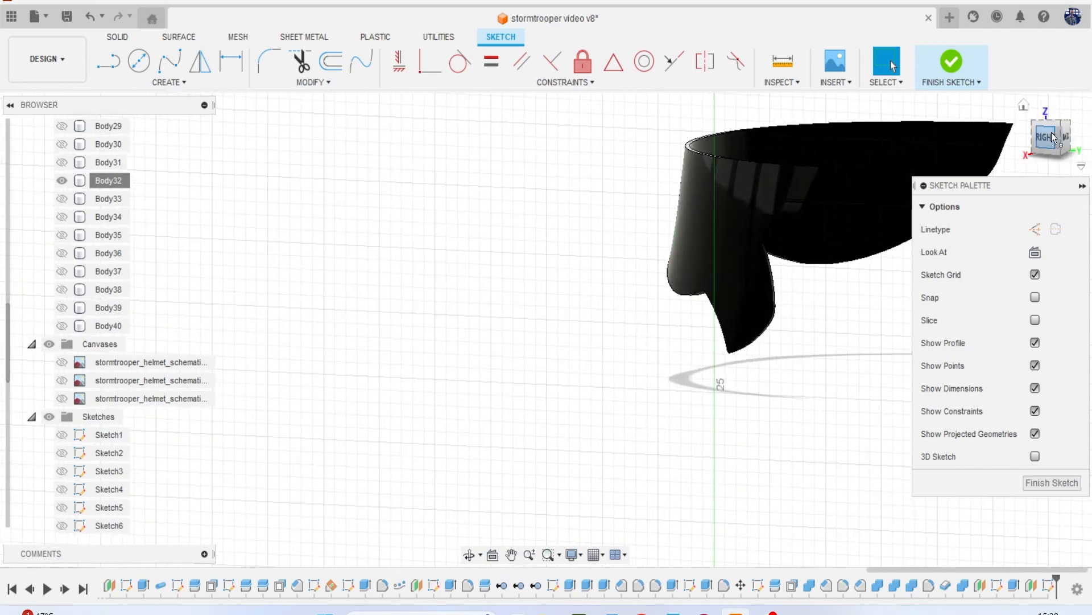
{"action": "left_click", "coordinate": [1047, 138]}
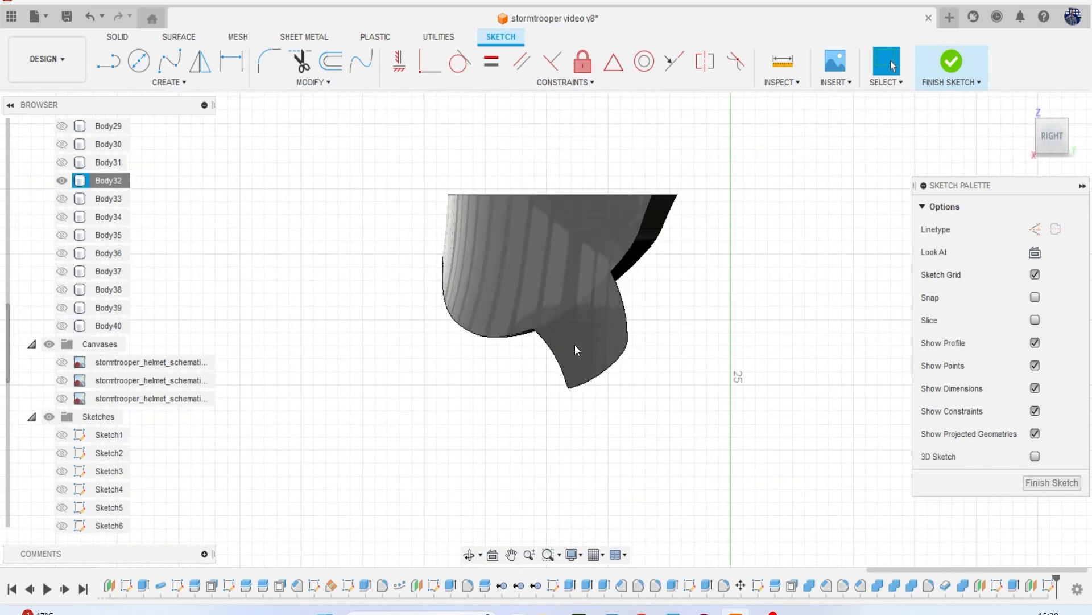
Sketch a narrow upright two-point rectangle about 0.6 mm wide beside the cheek flap, and make Sketch16 visible.
{"action": "key", "text": "1"}
{"action": "scroll", "coordinate": [569, 349], "scroll_direction": "up", "scroll_amount": 2}
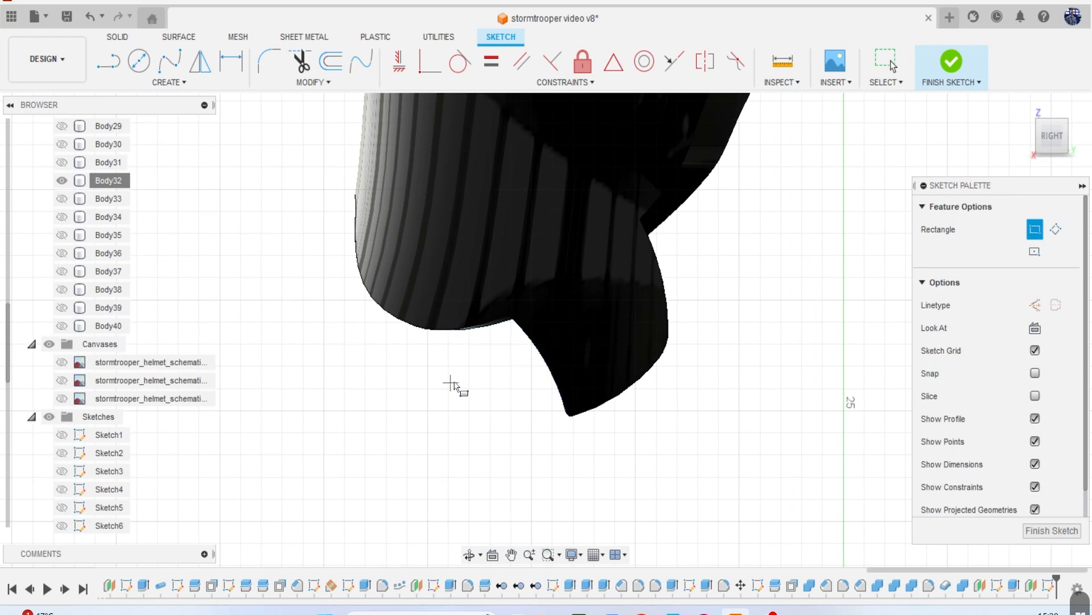
{"action": "left_click_drag", "start_coordinate": [472, 358], "coordinate": [478, 401]}
{"action": "left_click_drag", "start_coordinate": [484, 444], "coordinate": [489, 447]}
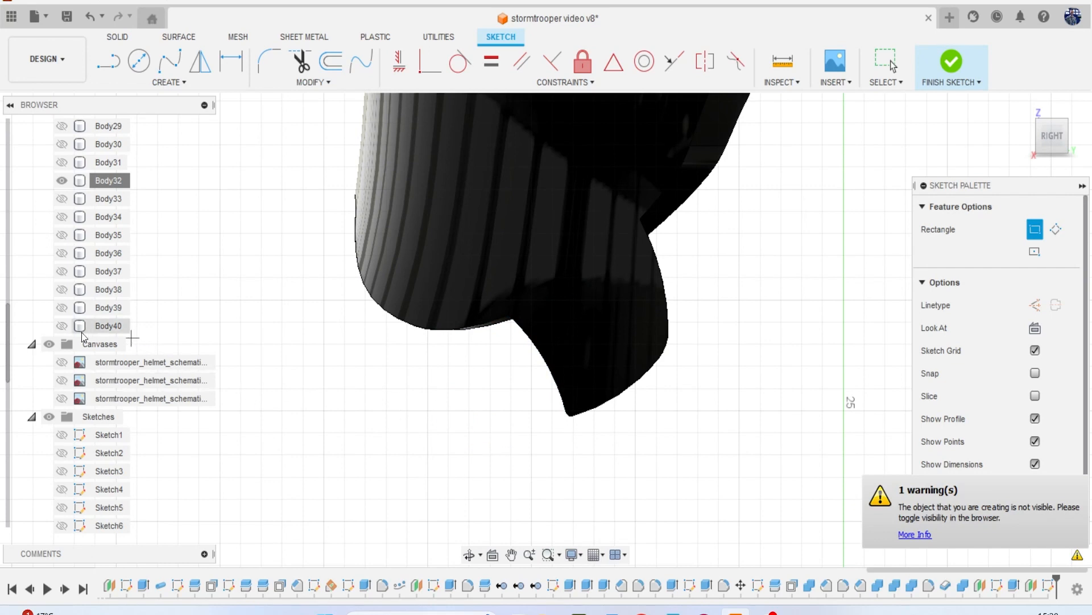
{"action": "scroll", "coordinate": [85, 364], "scroll_direction": "down", "scroll_amount": 5}
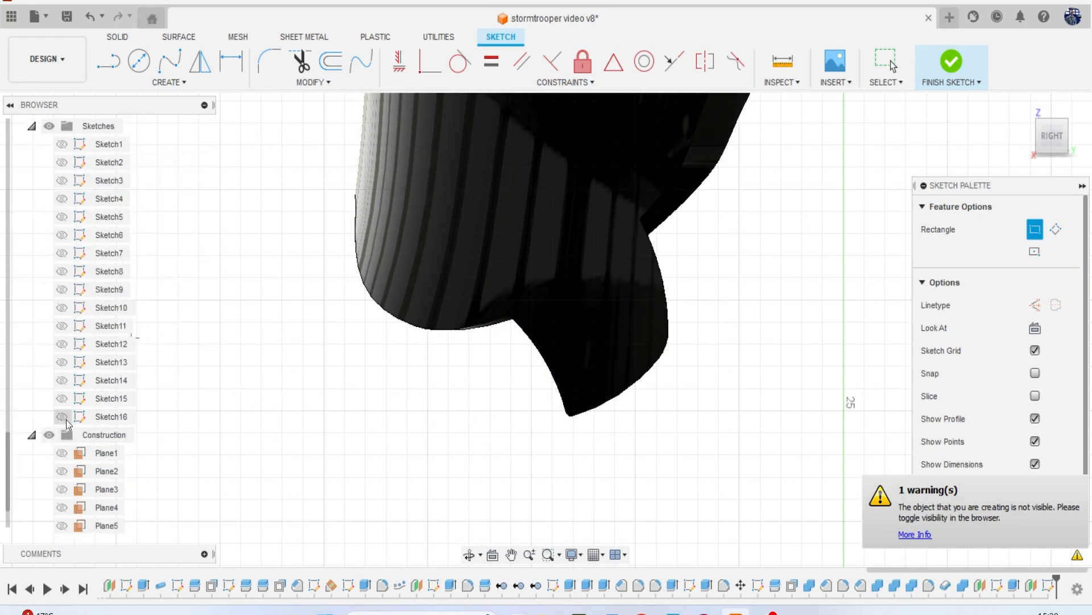
{"action": "left_click", "coordinate": [63, 417]}
{"action": "key", "text": "Escape"}
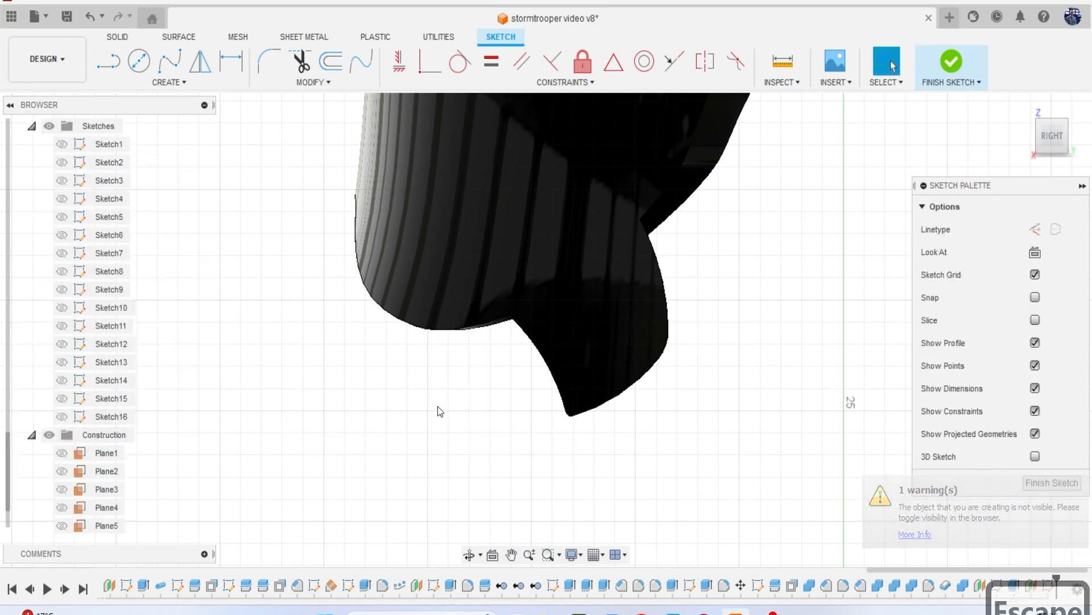
{"action": "left_click", "coordinate": [64, 417]}
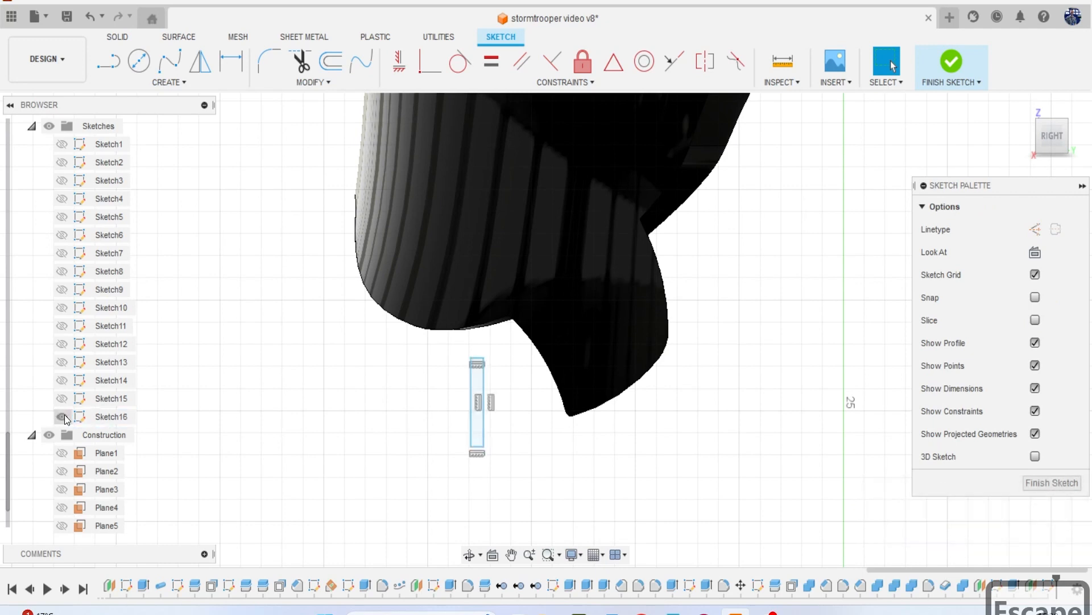
Tilt the rectangle and move it 4.174 mm in X and -0.329 mm in Y, along the cheek flap's front edge.
{"action": "right_click", "coordinate": [483, 384]}
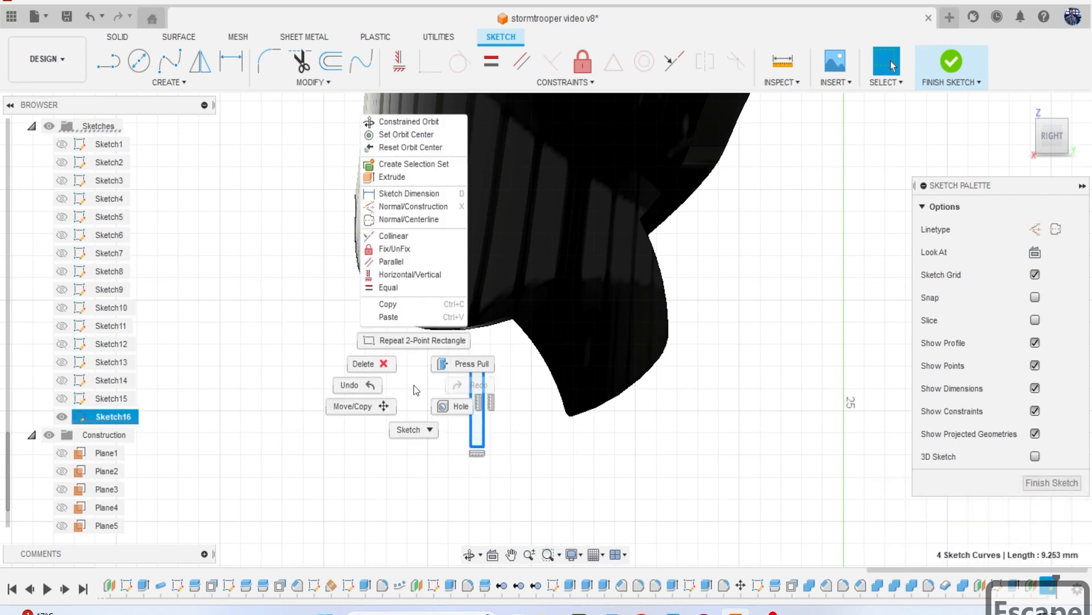
{"action": "left_click", "coordinate": [366, 405]}
{"action": "left_click_drag", "start_coordinate": [471, 305], "coordinate": [557, 322]}
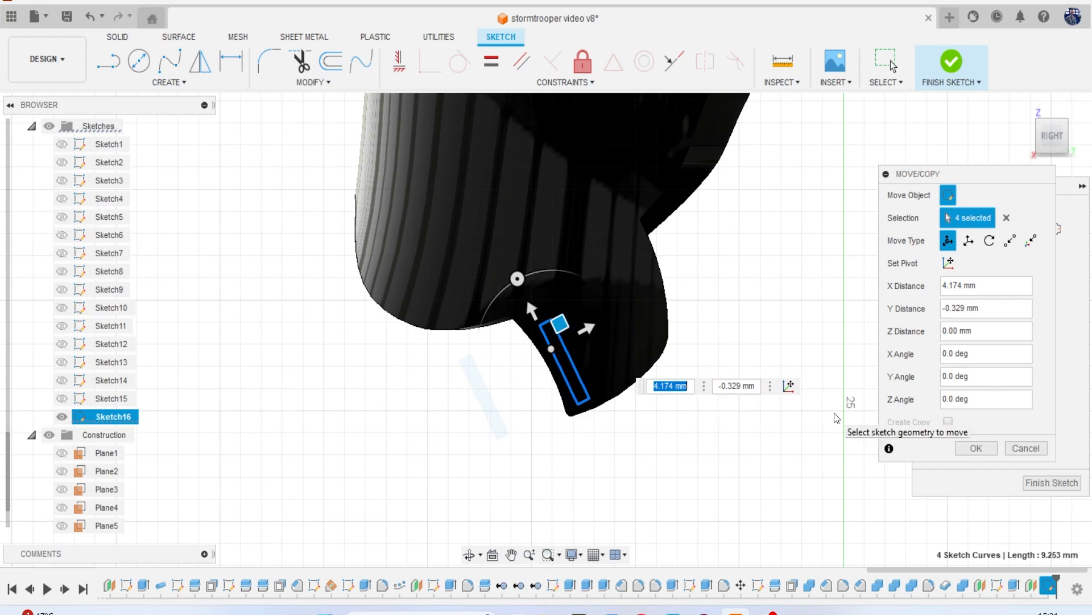
{"action": "key", "text": "Return"}
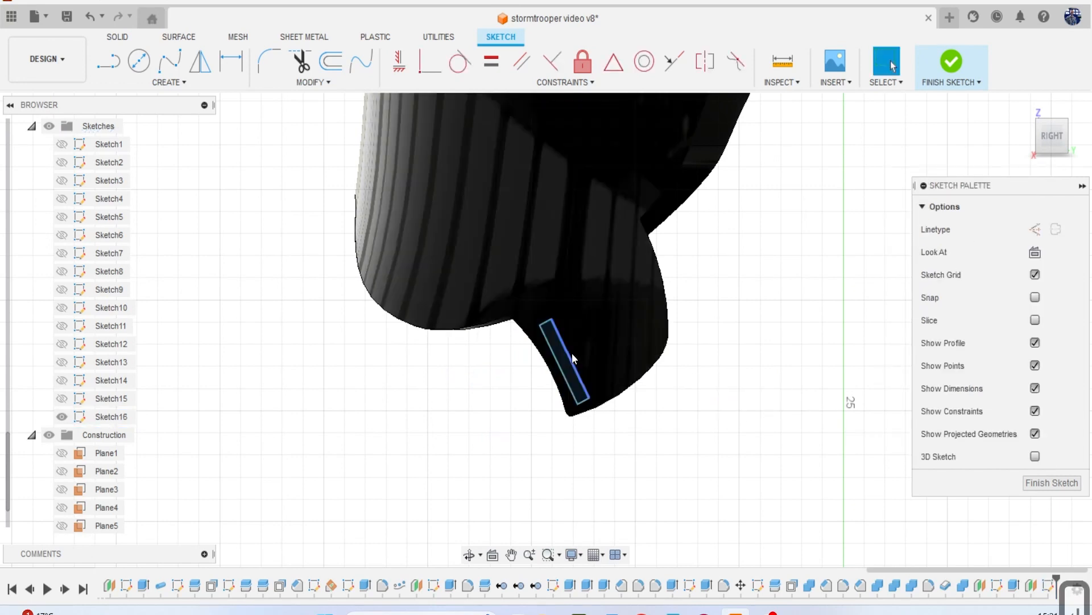
Paste two copies of the slanted rectangle across the flap, offset 1.403 by 0.787 mm and 2.737 by 1.642 mm from the original.
{"action": "double_click", "coordinate": [572, 353]}
{"action": "key", "text": "ctrl+c"}
{"action": "key", "text": "ctrl+v"}
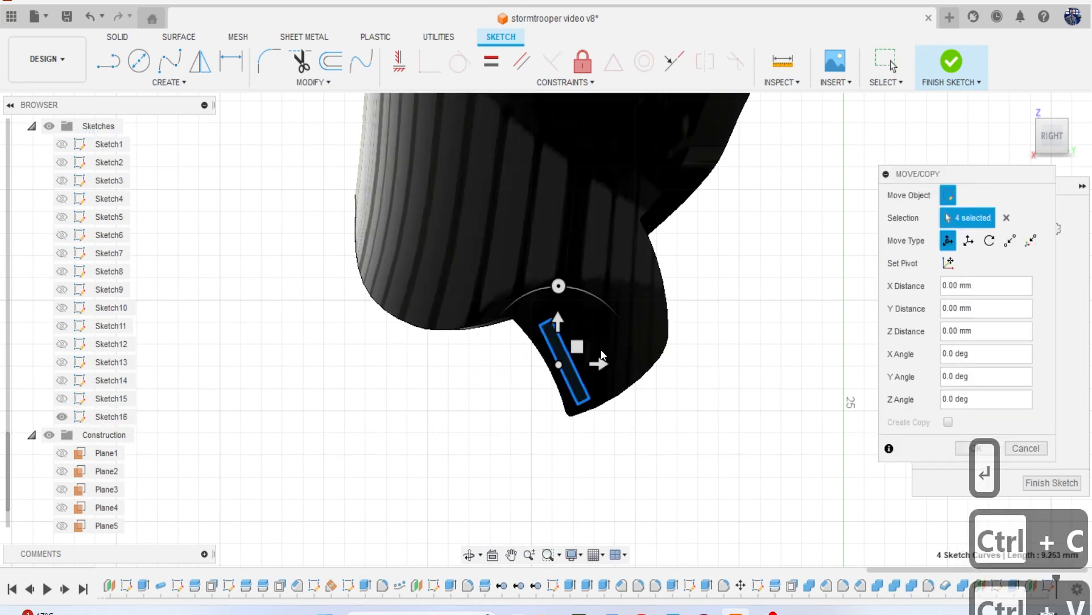
{"action": "left_click_drag", "start_coordinate": [576, 344], "coordinate": [605, 328]}
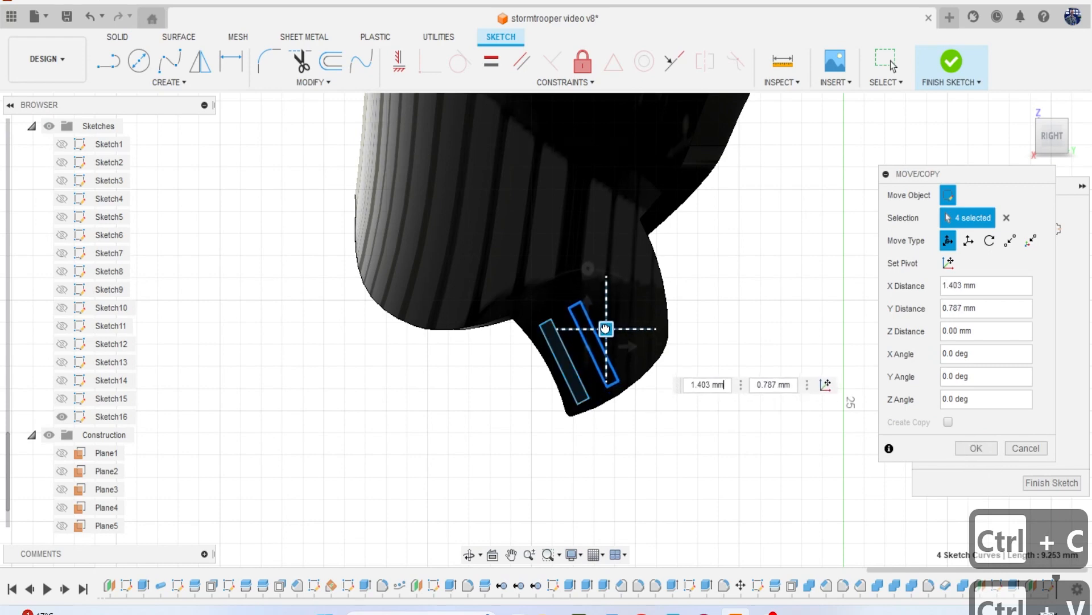
{"action": "key", "text": "Return"}
{"action": "key", "text": "ctrl+v"}
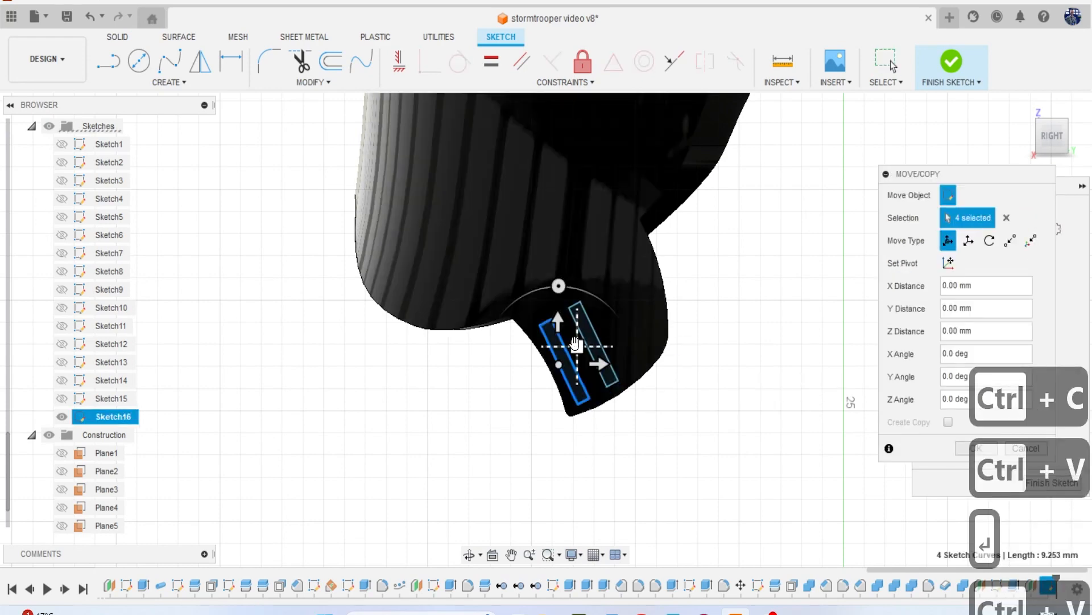
{"action": "left_click_drag", "start_coordinate": [615, 319], "coordinate": [632, 309]}
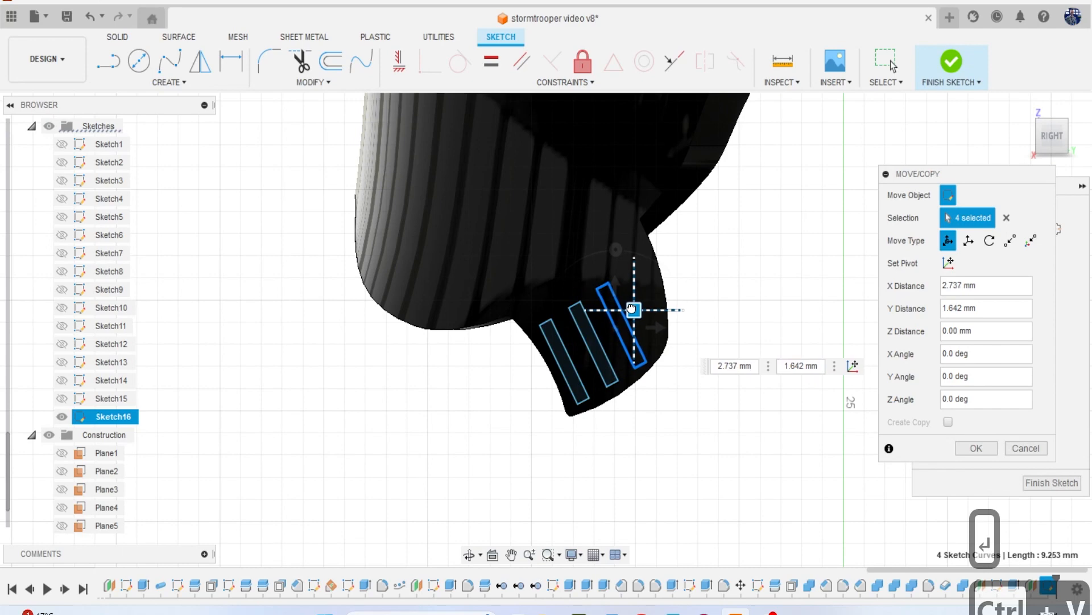
{"action": "key", "text": "Return"}
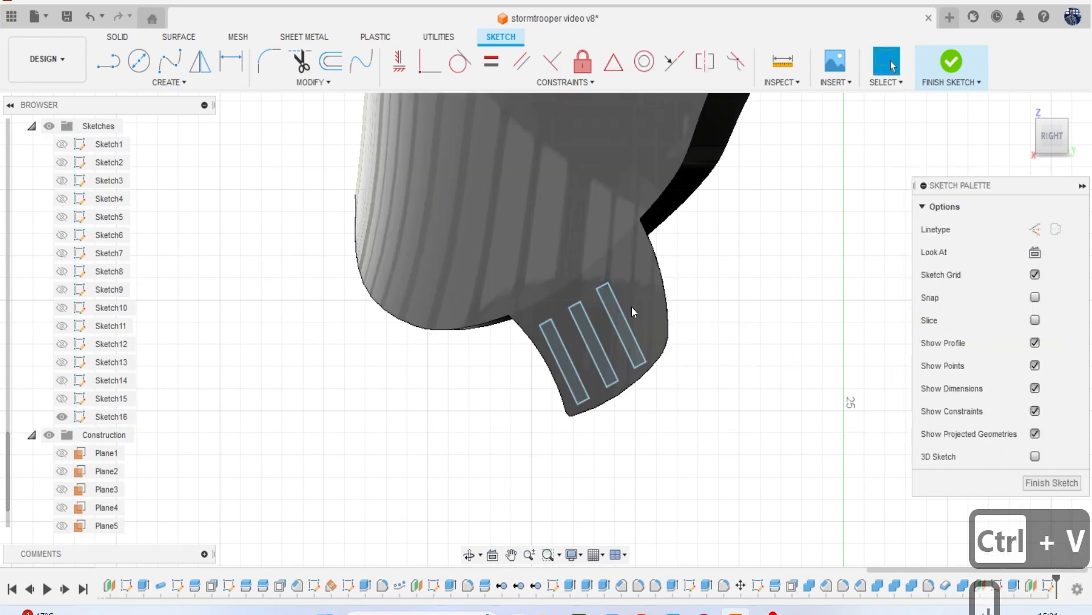
Paste a fourth slanted rectangle near the flap's rear edge, with the copy moved 4.003 mm in X and 2.463 mm in Y.
{"action": "double_click", "coordinate": [623, 309]}
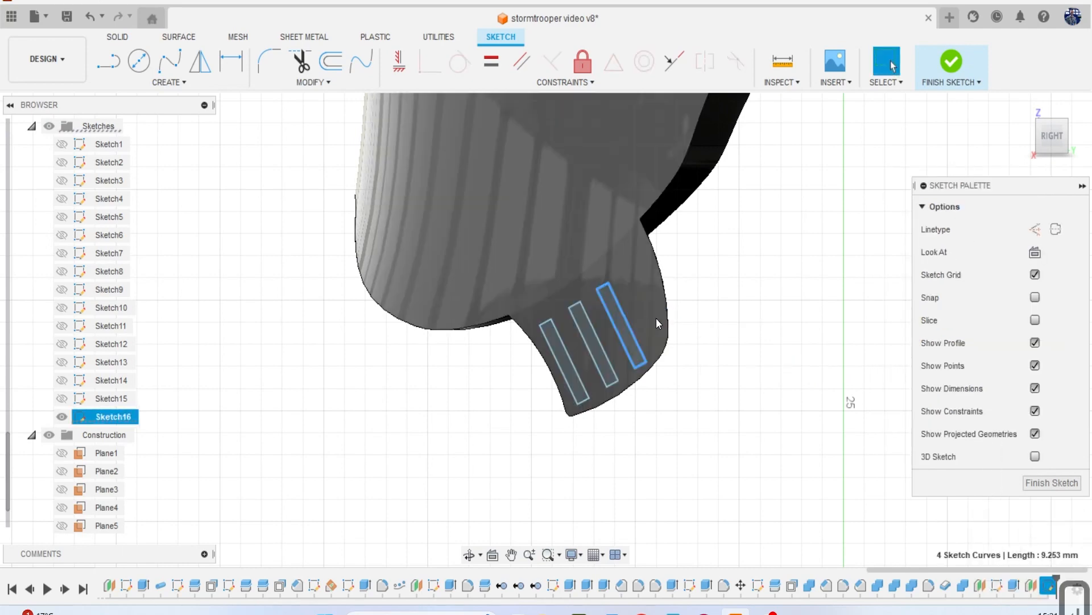
{"action": "key", "text": "ctrl+c"}
{"action": "key", "text": "ctrl+v"}
{"action": "left_click_drag", "start_coordinate": [578, 344], "coordinate": [661, 291]}
{"action": "scroll", "coordinate": [688, 302], "scroll_direction": "up", "scroll_amount": 2}
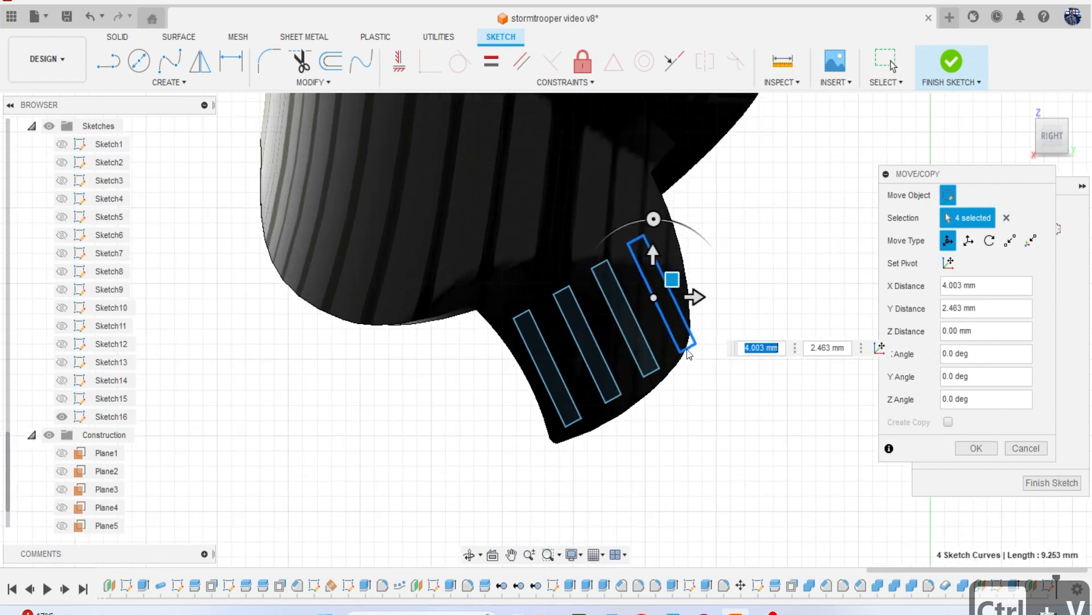
{"action": "key", "text": "Return"}
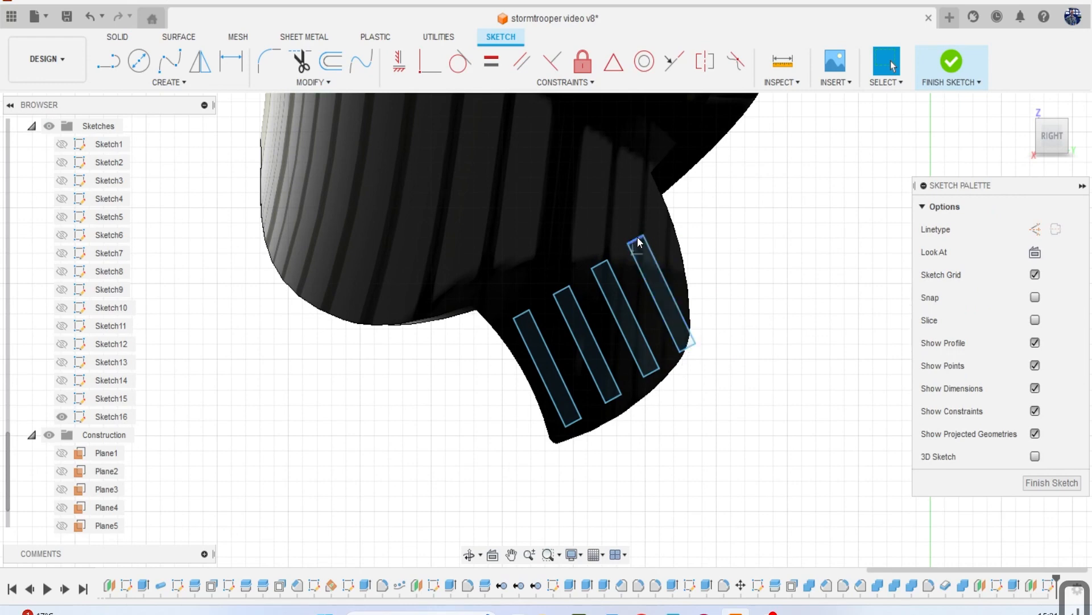
Adjust the upper edges of the two rear slanted rectangles and shorten the rearmost one's lower end to fit inside the cheek flap.
{"action": "left_click_drag", "start_coordinate": [637, 239], "coordinate": [599, 265]}
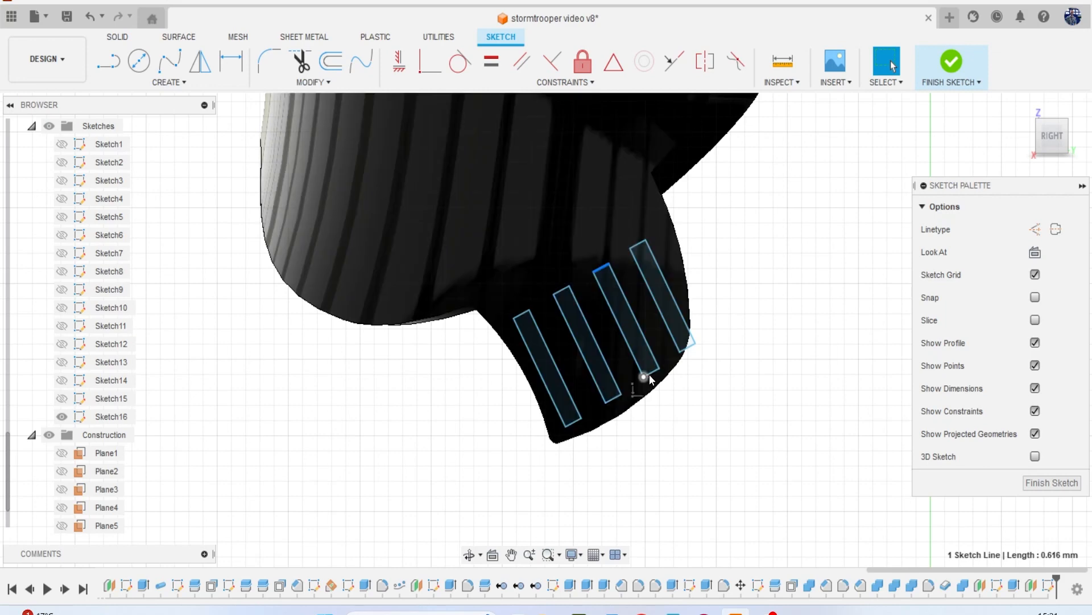
{"action": "key", "text": "Escape"}
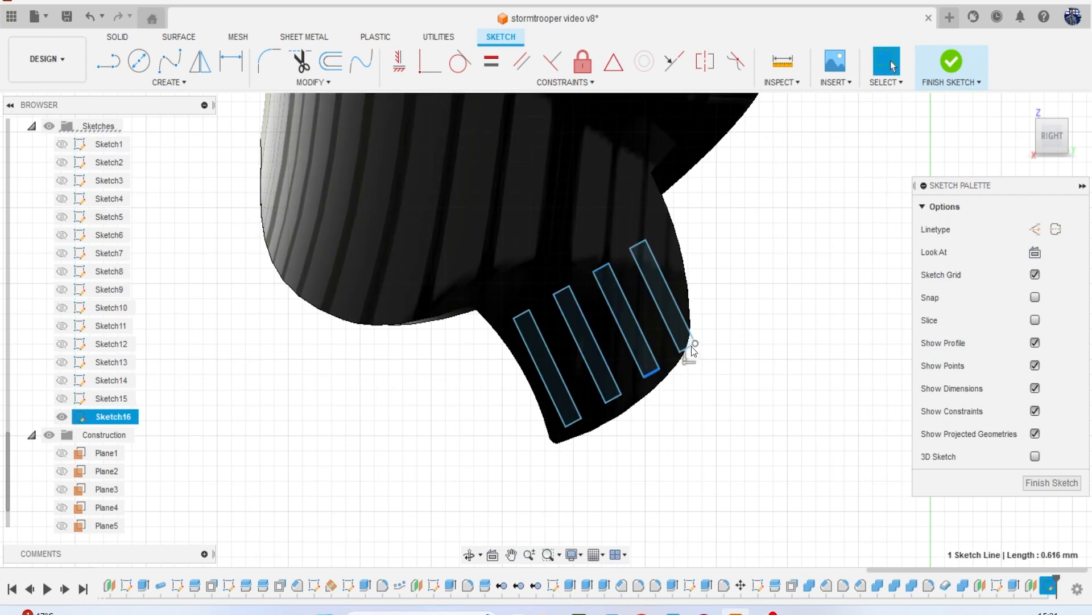
{"action": "scroll", "coordinate": [691, 346], "scroll_direction": "up", "scroll_amount": 4}
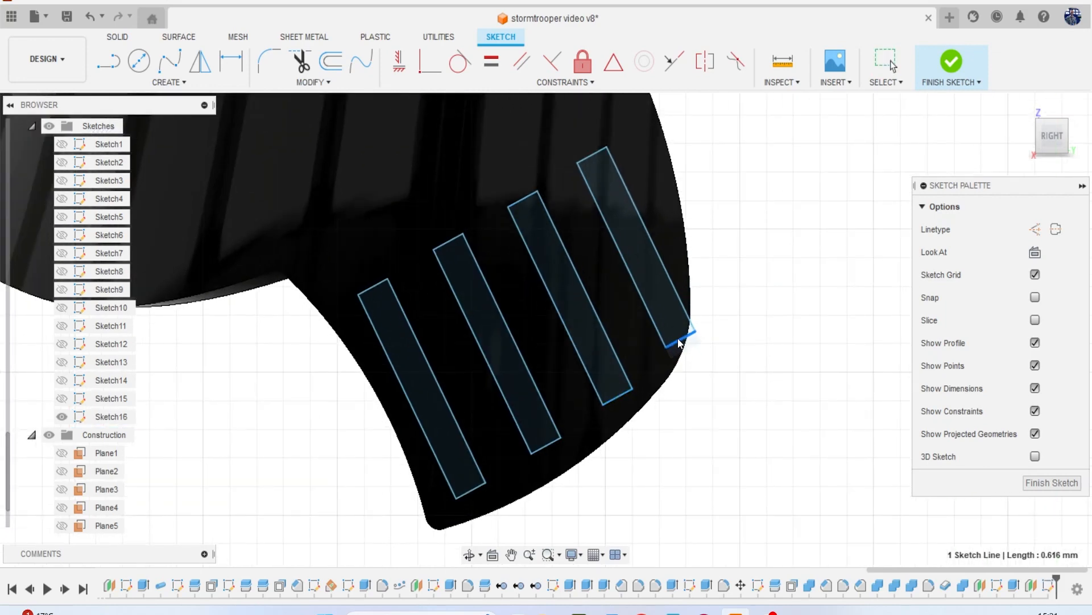
{"action": "scroll", "coordinate": [667, 316], "scroll_direction": "down", "scroll_amount": 3}
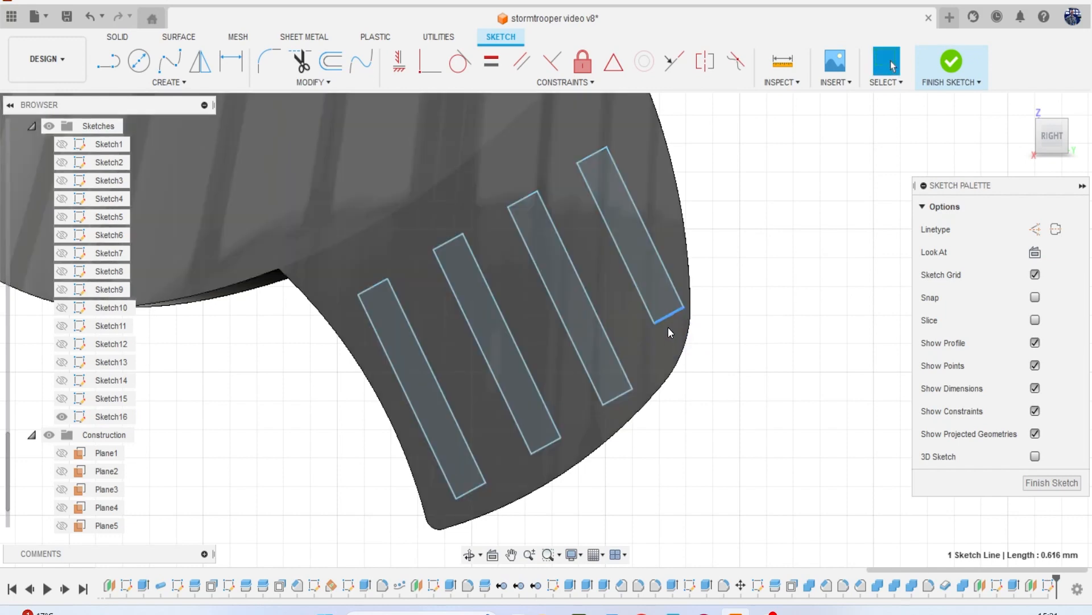
Extrude the four slanted rectangle profiles down through the black cheek piece to cut the vent slots.
{"action": "key", "text": "e"}
{"action": "left_click", "coordinate": [645, 284]}
{"action": "left_click", "coordinate": [607, 305]}
{"action": "left_click", "coordinate": [510, 340]}
{"action": "scroll", "coordinate": [512, 341], "scroll_direction": "down", "scroll_amount": 5}
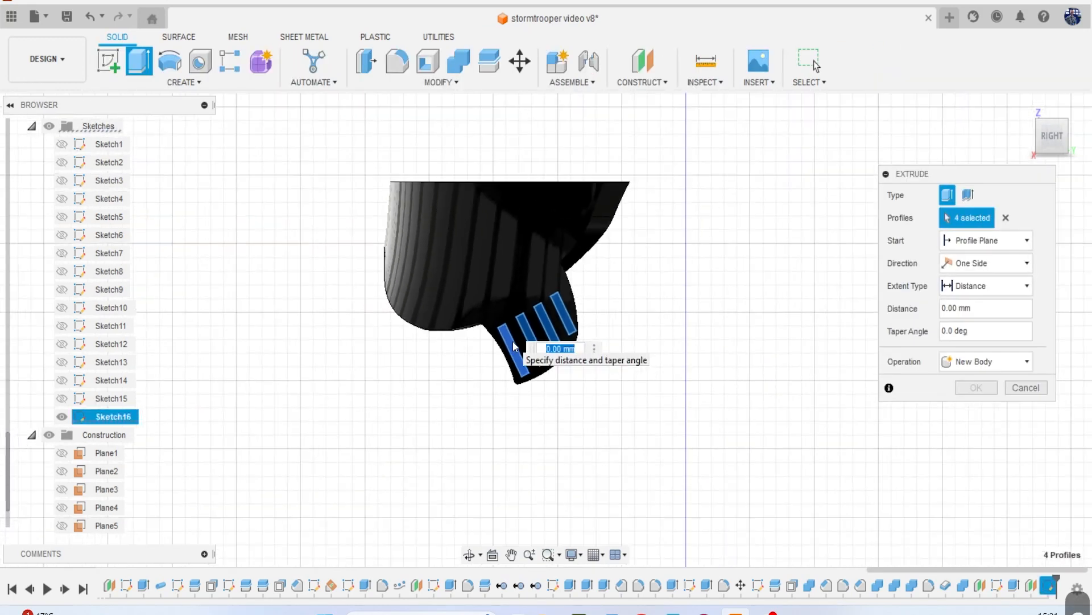
{"action": "left_click_drag", "start_coordinate": [1043, 140], "coordinate": [972, 133]}
{"action": "scroll", "coordinate": [664, 290], "scroll_direction": "down", "scroll_amount": 3}
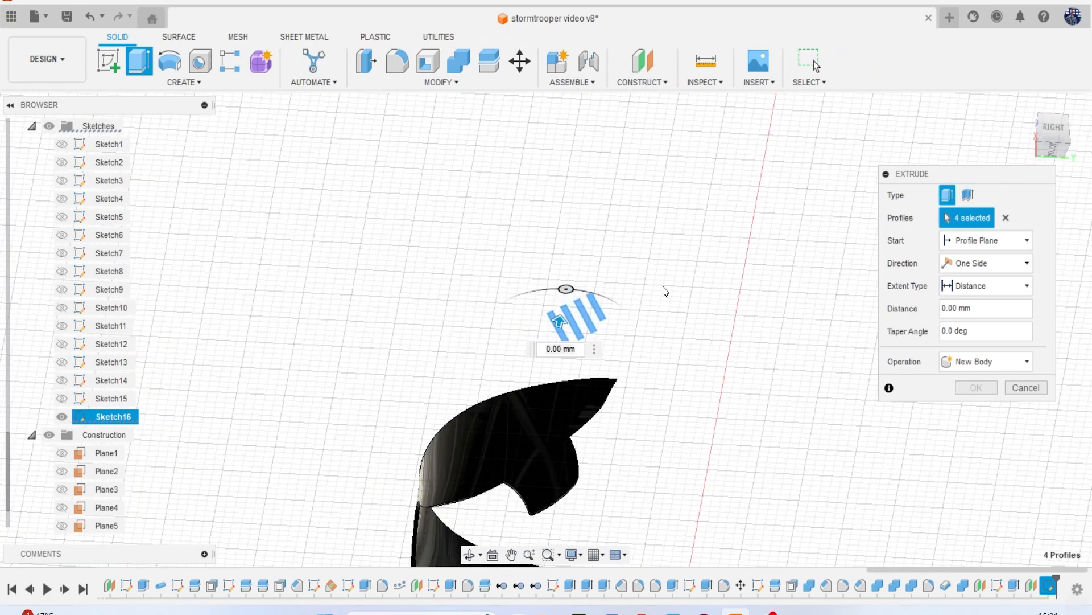
{"action": "middle_click_drag", "start_coordinate": [596, 322], "coordinate": [621, 195]}
{"action": "left_click_drag", "start_coordinate": [592, 188], "coordinate": [563, 362]}
{"action": "left_click", "coordinate": [977, 411]}
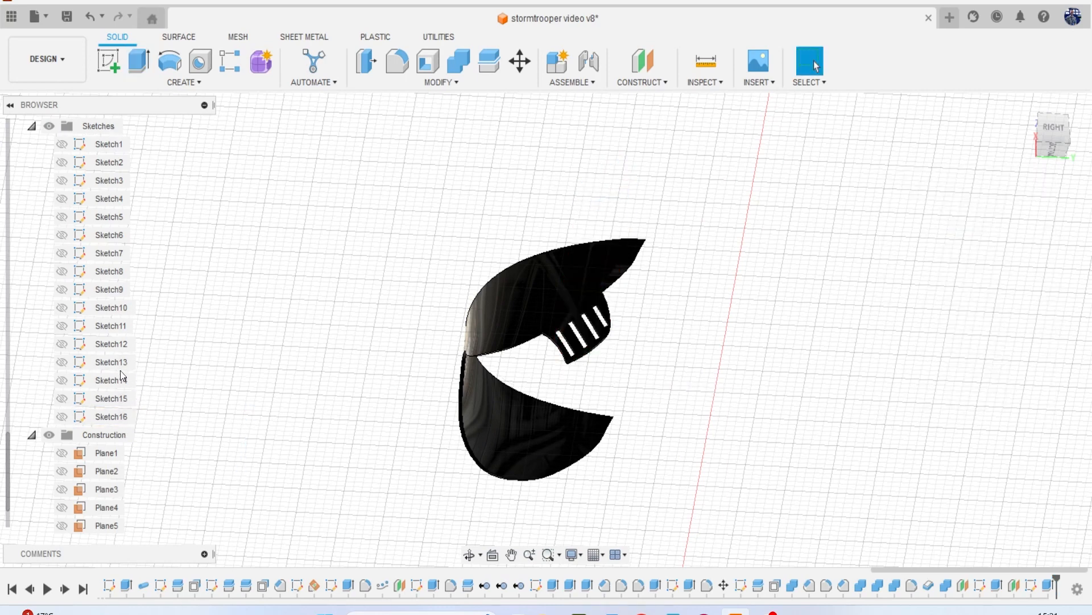
Unisolate Body32 to bring back the rest of the helmet and the reference canvas.
{"action": "scroll", "coordinate": [104, 398], "scroll_direction": "up", "scroll_amount": 5}
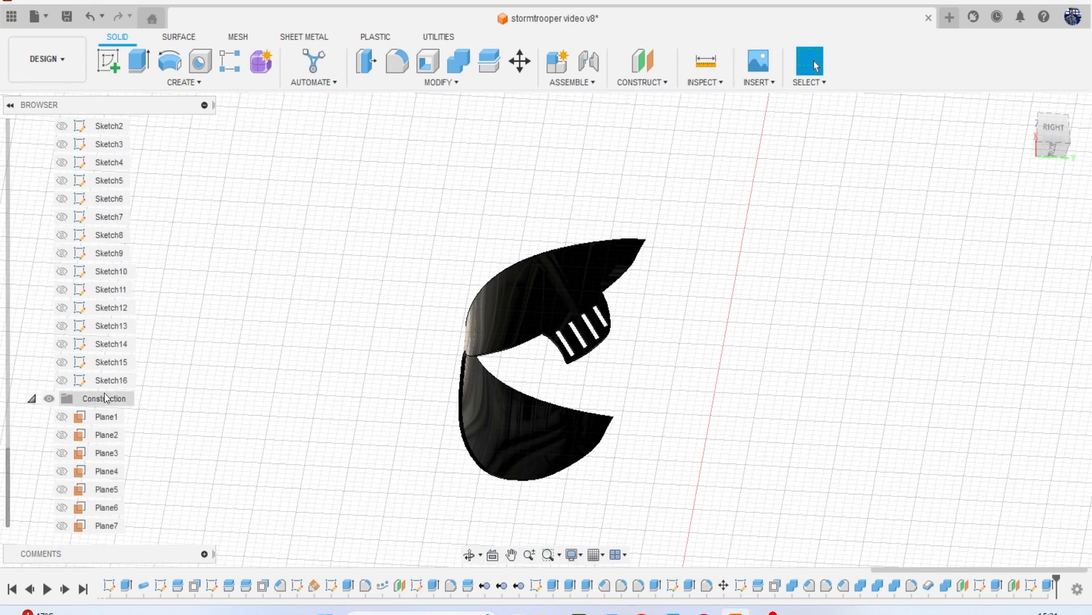
{"action": "scroll", "coordinate": [107, 245], "scroll_direction": "up", "scroll_amount": 3}
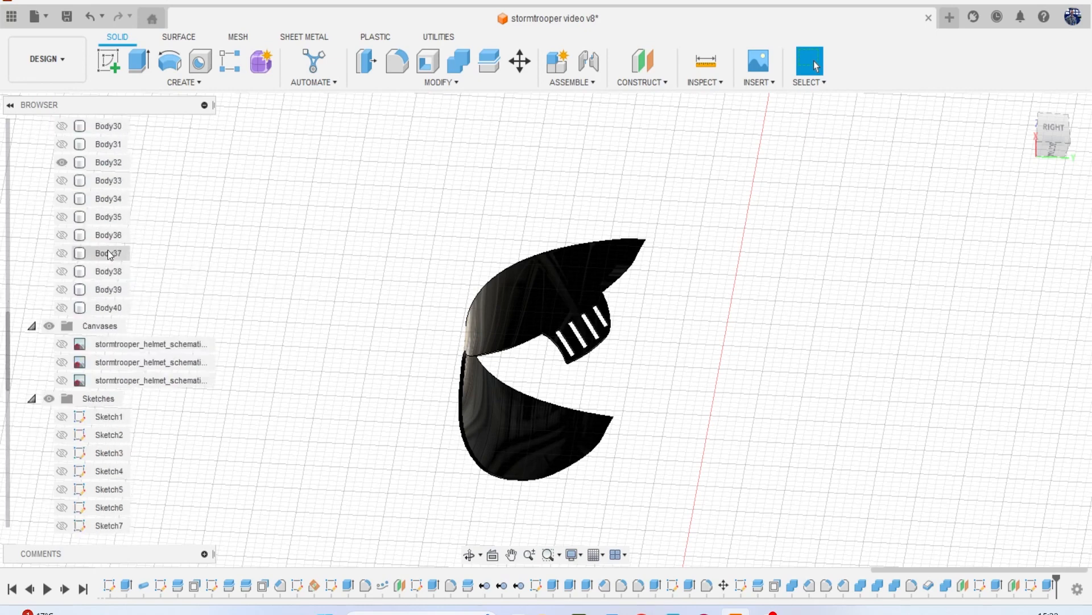
{"action": "right_click", "coordinate": [110, 221]}
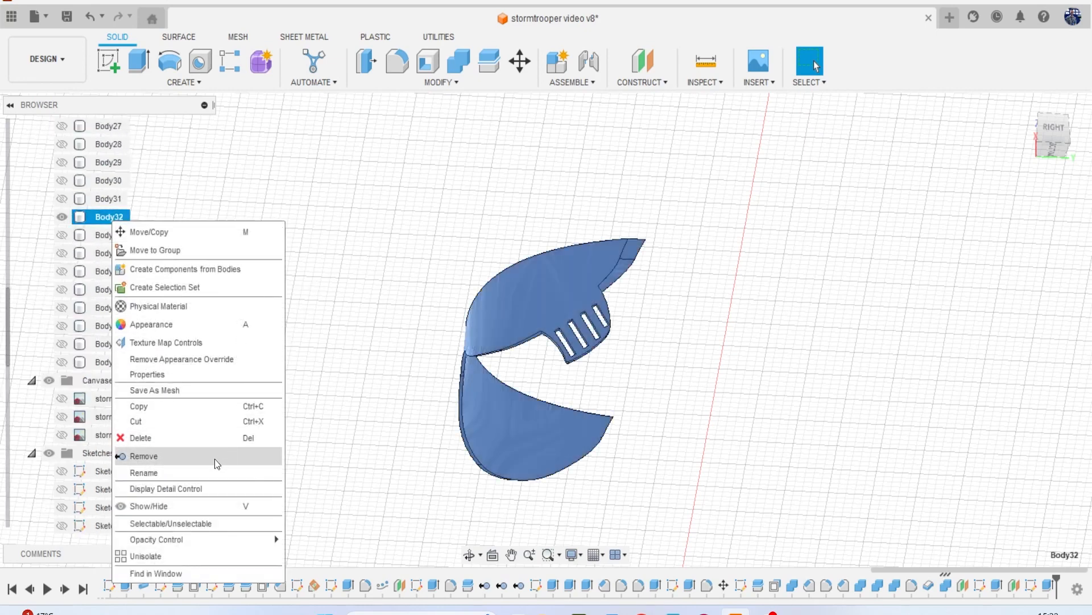
{"action": "left_click", "coordinate": [217, 555]}
{"action": "scroll", "coordinate": [513, 375], "scroll_direction": "down", "scroll_amount": 4}
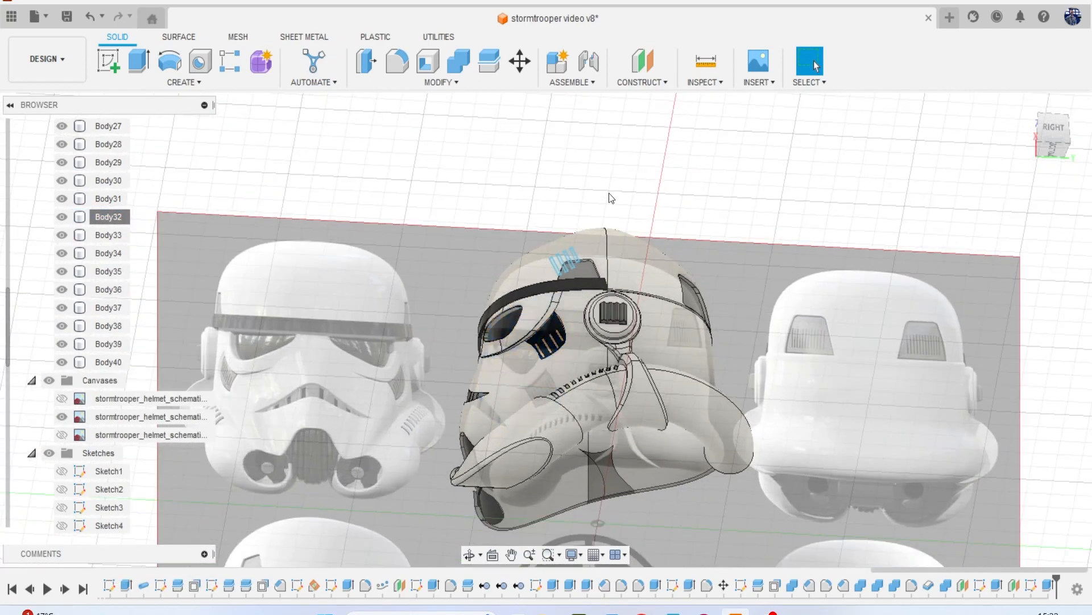
In the right view, stretch the rearmost slot rectangle's upper edge further up the cheek flap.
{"action": "left_click_drag", "start_coordinate": [1049, 149], "coordinate": [1062, 136]}
{"action": "middle_click_drag", "start_coordinate": [546, 329], "coordinate": [501, 233], "text": "shift"}
{"action": "mouse_move", "coordinate": [579, 272]}
{"action": "middle_mouse_down", "text": "shift"}
{"action": "mouse_move", "coordinate": [541, 310]}
{"action": "mouse_move", "coordinate": [561, 319]}
{"action": "mouse_move", "coordinate": [565, 345]}
{"action": "mouse_move", "coordinate": [568, 217]}
{"action": "mouse_move", "coordinate": [580, 270]}
{"action": "mouse_move", "coordinate": [611, 273]}
{"action": "mouse_move", "coordinate": [555, 253]}
{"action": "mouse_move", "coordinate": [585, 268]}
{"action": "mouse_move", "coordinate": [579, 260]}
{"action": "mouse_move", "coordinate": [578, 275]}
{"action": "mouse_move", "coordinate": [567, 272]}
{"action": "mouse_move", "coordinate": [578, 269]}
{"action": "middle_mouse_up", "text": "shift"}
{"action": "left_click", "coordinate": [1051, 141]}
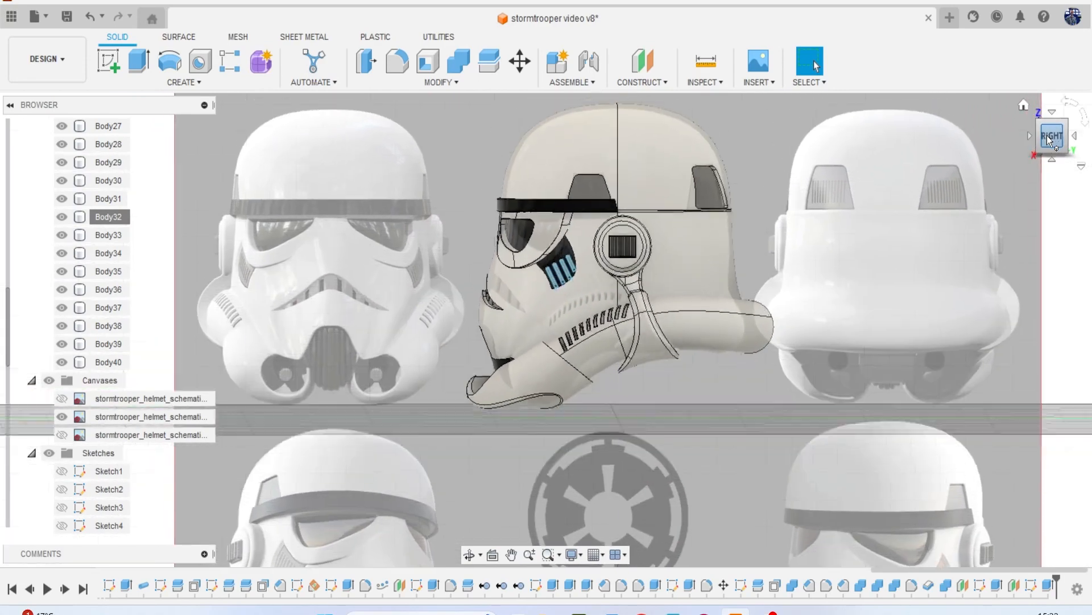
{"action": "scroll", "coordinate": [705, 287], "scroll_direction": "up", "scroll_amount": 3}
{"action": "scroll", "coordinate": [626, 273], "scroll_direction": "up", "scroll_amount": 5}
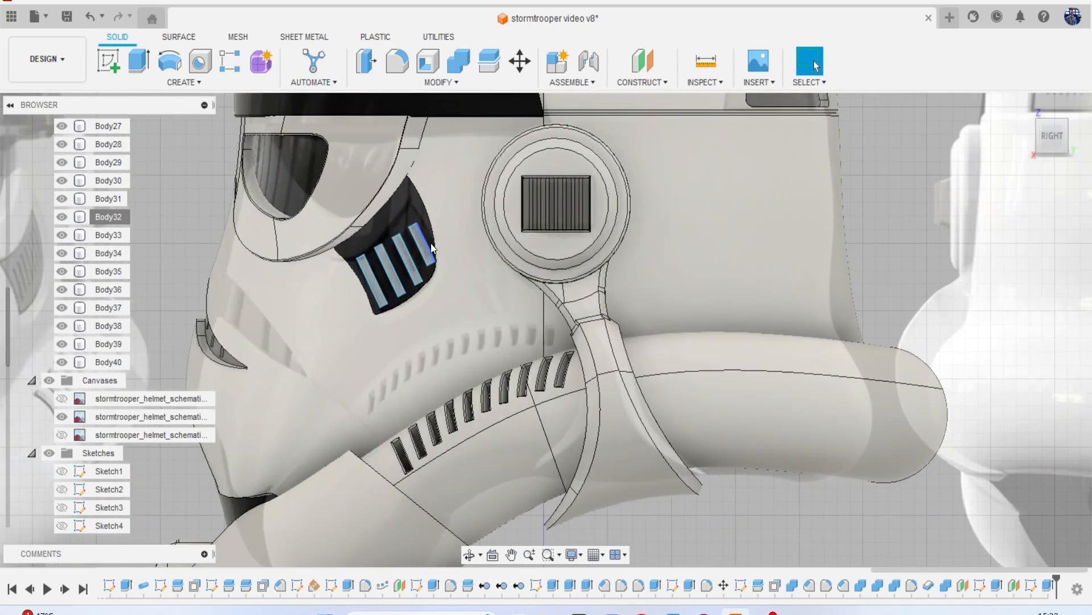
{"action": "scroll", "coordinate": [424, 211], "scroll_direction": "up", "scroll_amount": 1}
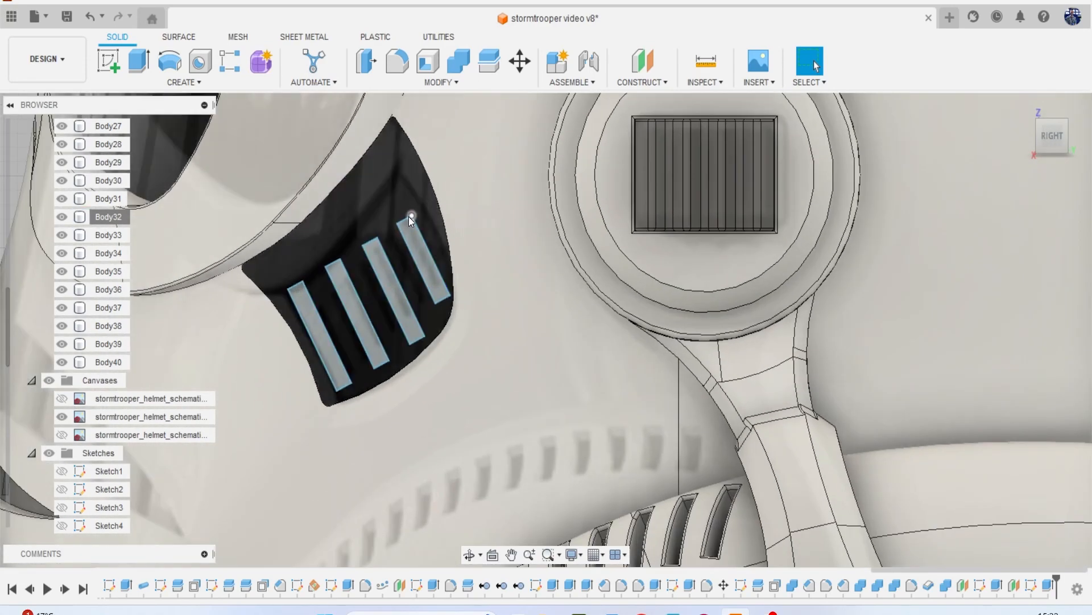
{"action": "left_click_drag", "start_coordinate": [405, 218], "coordinate": [391, 168]}
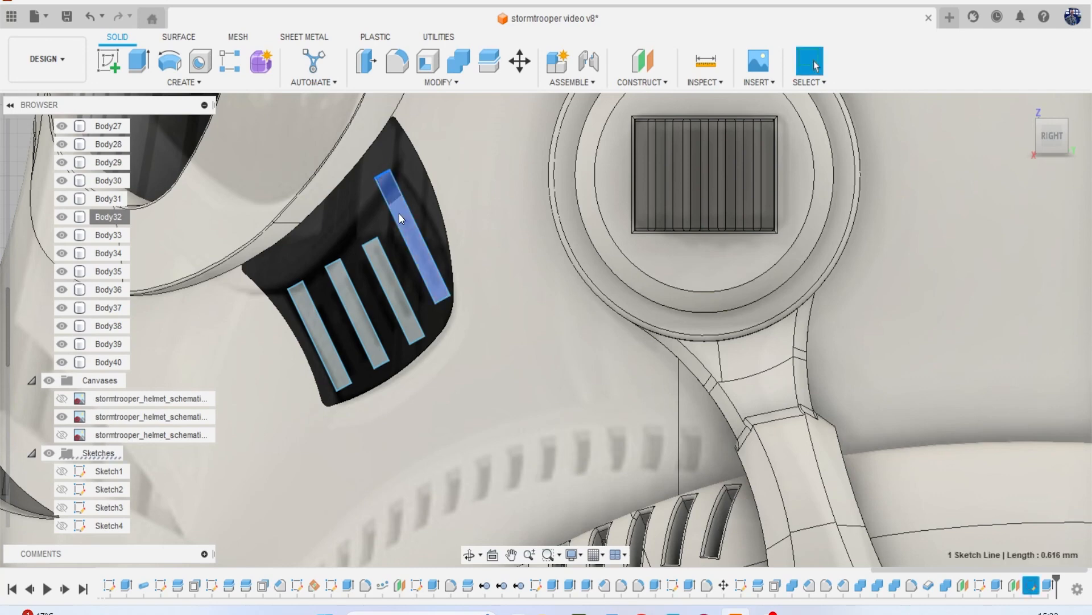
Undo the misplaced corner point and stretch the upper edges of the other three slot rectangles further up the flap.
{"action": "left_click_drag", "start_coordinate": [378, 238], "coordinate": [366, 201]}
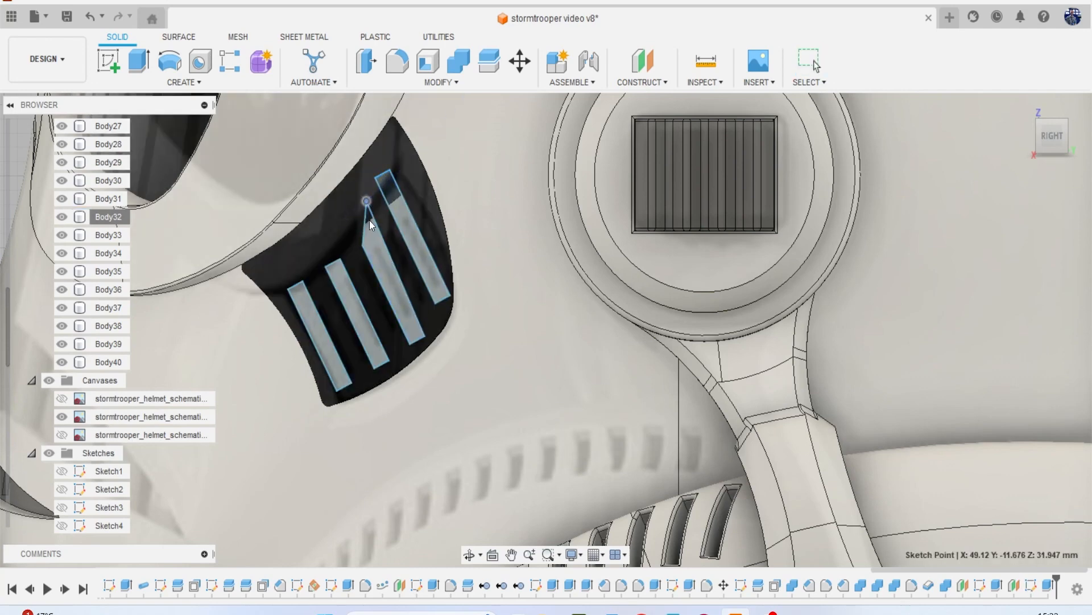
{"action": "key", "text": "ctrl+z"}
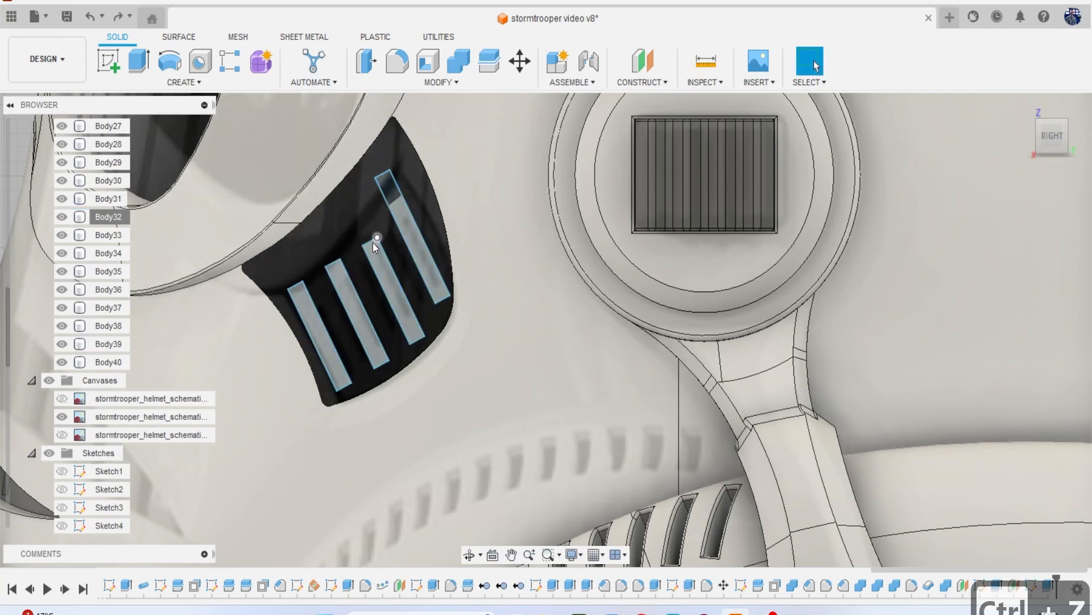
{"action": "scroll", "coordinate": [369, 240], "scroll_direction": "up", "scroll_amount": 3}
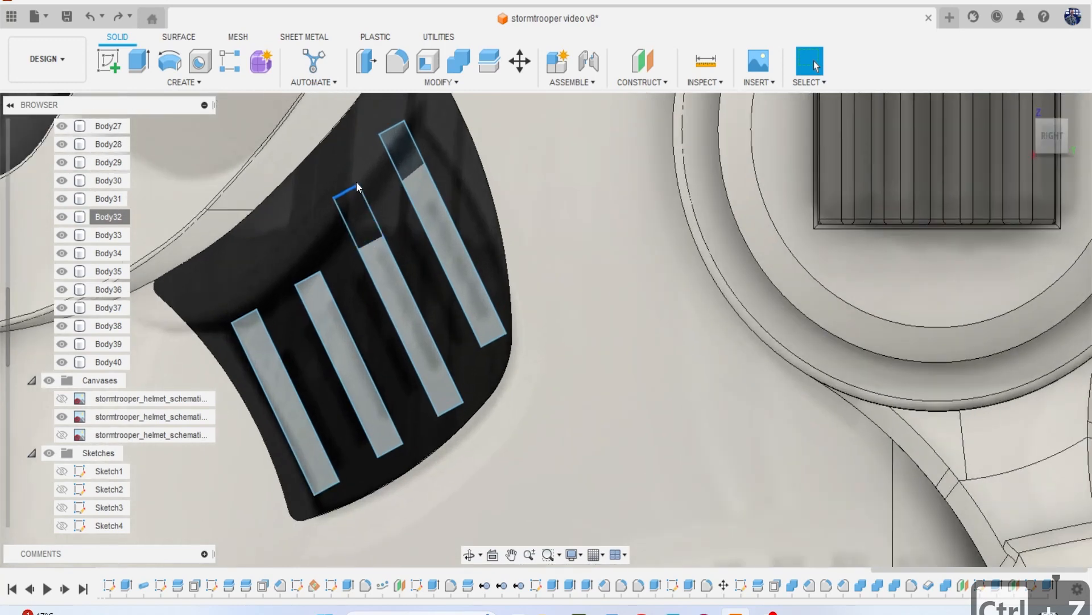
{"action": "left_click", "coordinate": [353, 165]}
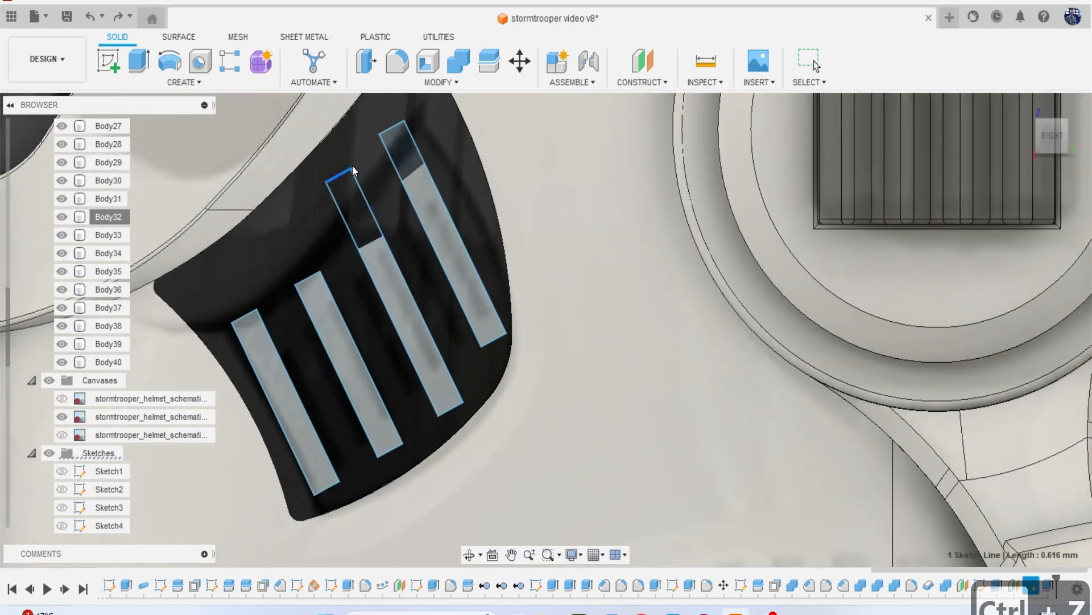
{"action": "left_click", "coordinate": [304, 279]}
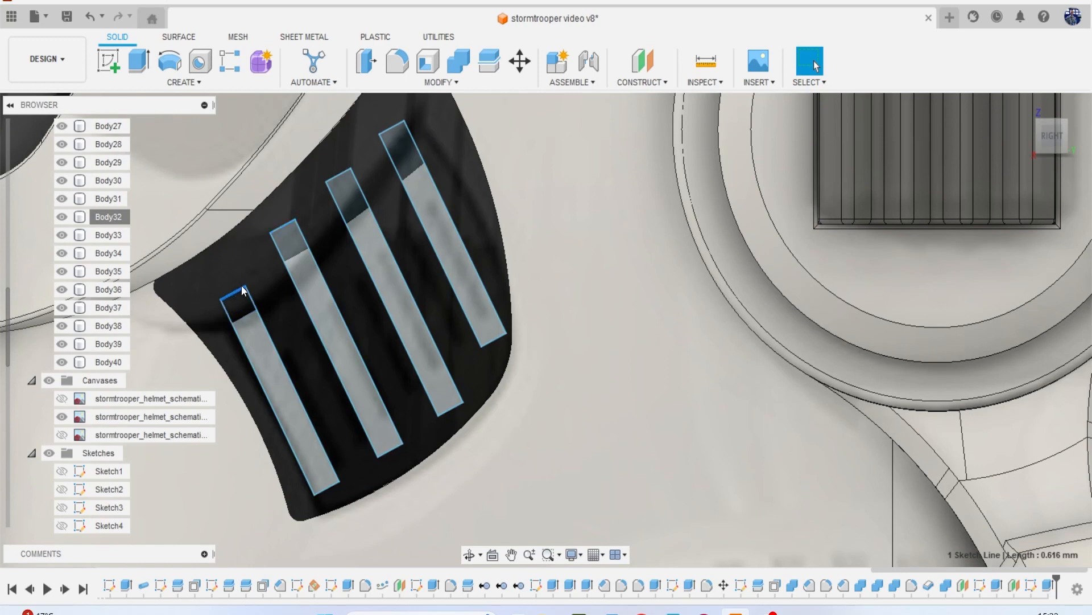
{"action": "left_click", "coordinate": [245, 275]}
Hide the canvases and check the cheek slots on the helmet from an angle and from the right.
{"action": "scroll", "coordinate": [298, 287], "scroll_direction": "down", "scroll_amount": 5}
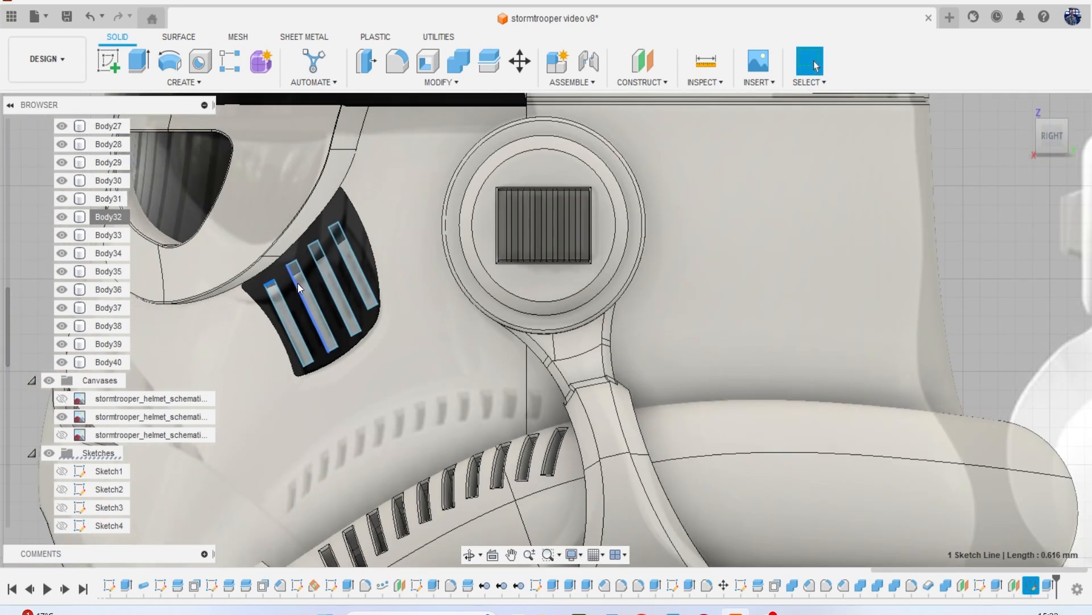
{"action": "left_click", "coordinate": [49, 380]}
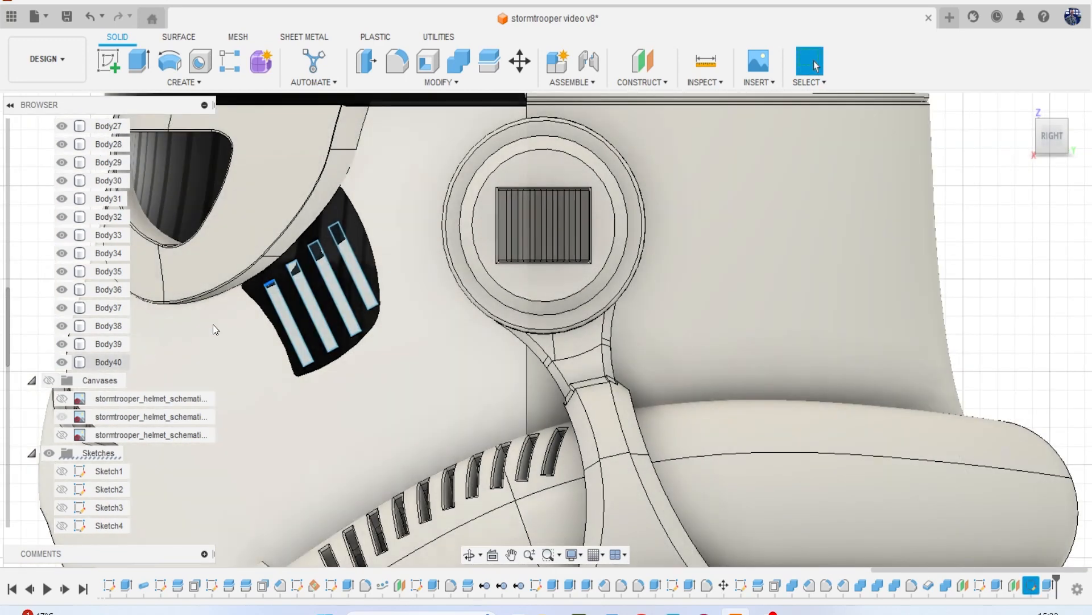
{"action": "mouse_move", "coordinate": [1051, 142]}
{"action": "left_mouse_down"}
{"action": "mouse_move", "coordinate": [1081, 129]}
{"action": "mouse_move", "coordinate": [1067, 136]}
{"action": "mouse_move", "coordinate": [1078, 144]}
{"action": "left_mouse_up"}
{"action": "scroll", "coordinate": [716, 251], "scroll_direction": "down", "scroll_amount": 3}
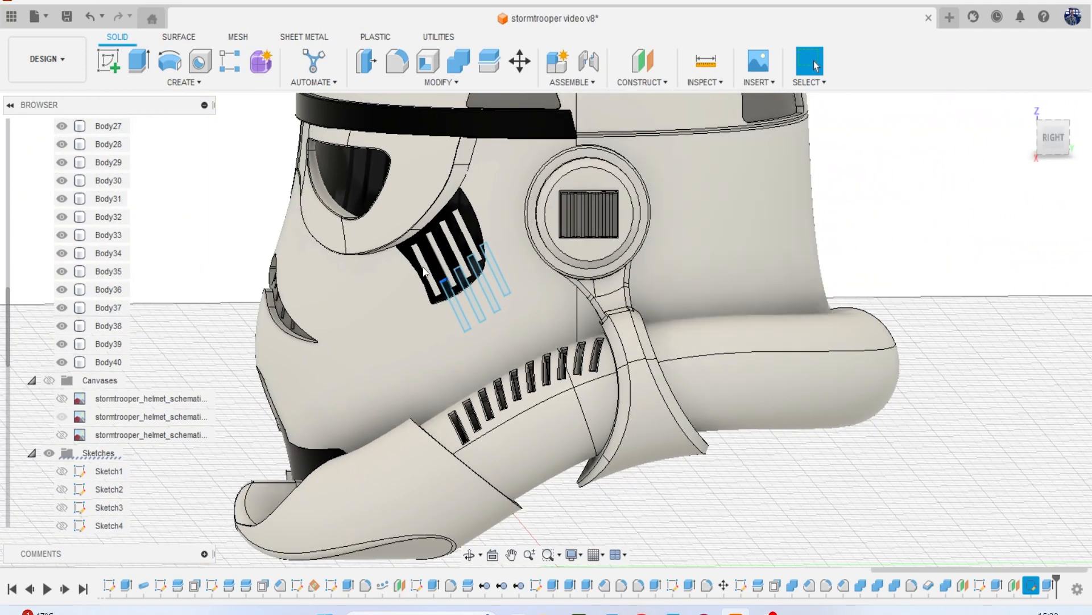
{"action": "left_click", "coordinate": [1053, 135]}
{"action": "scroll", "coordinate": [489, 244], "scroll_direction": "up", "scroll_amount": 5}
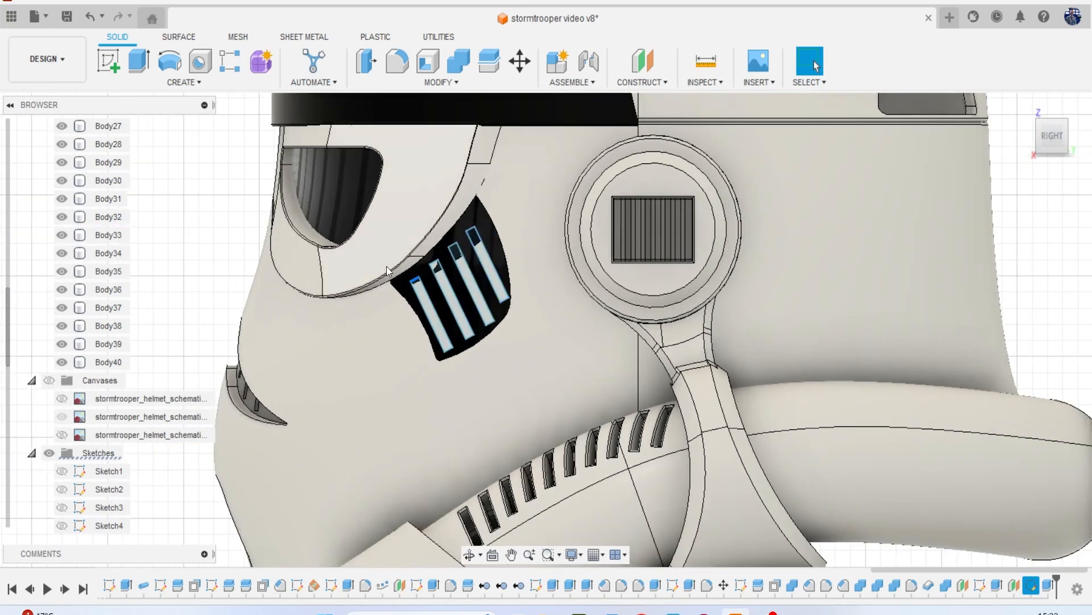
Find the sketch that outlines the cheek flap and make Sketch6 visible.
{"action": "scroll", "coordinate": [97, 416], "scroll_direction": "down", "scroll_amount": 4}
{"action": "scroll", "coordinate": [102, 407], "scroll_direction": "down", "scroll_amount": 3}
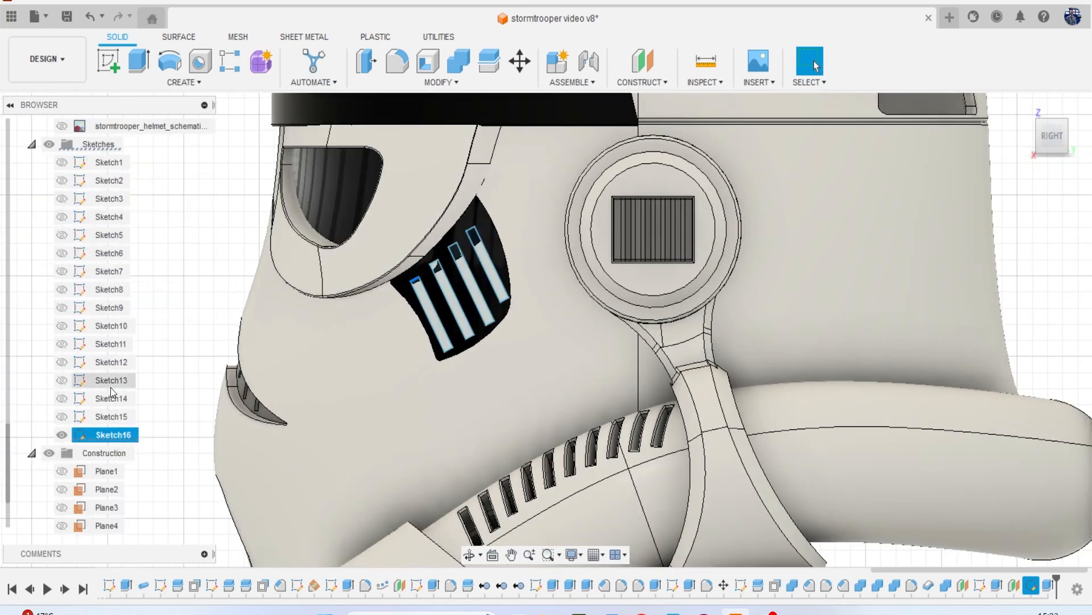
{"action": "left_click", "coordinate": [63, 399]}
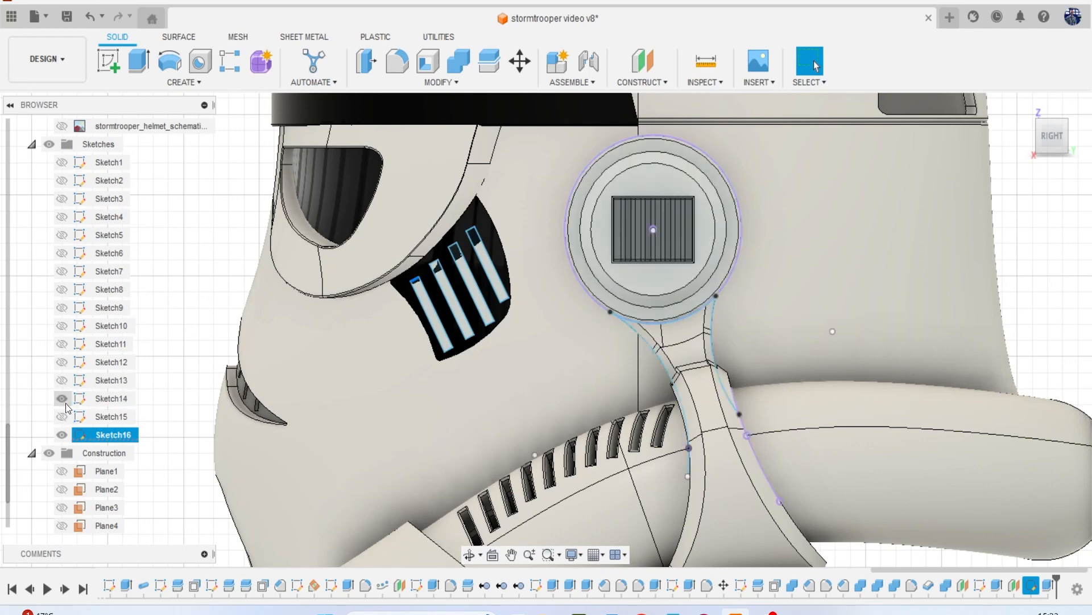
{"action": "left_click", "coordinate": [63, 399]}
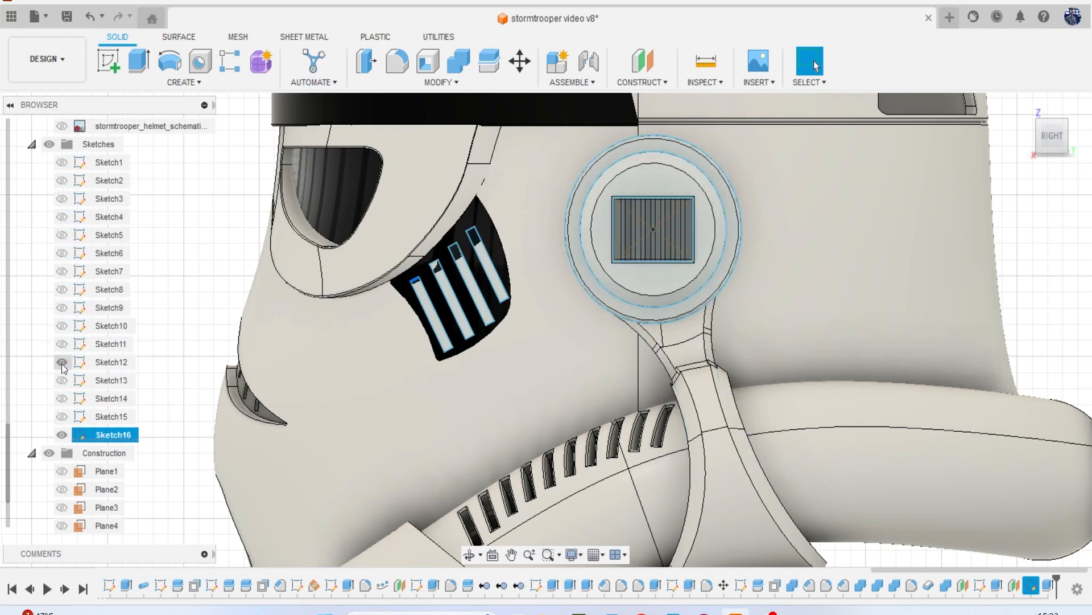
{"action": "left_click", "coordinate": [62, 253]}
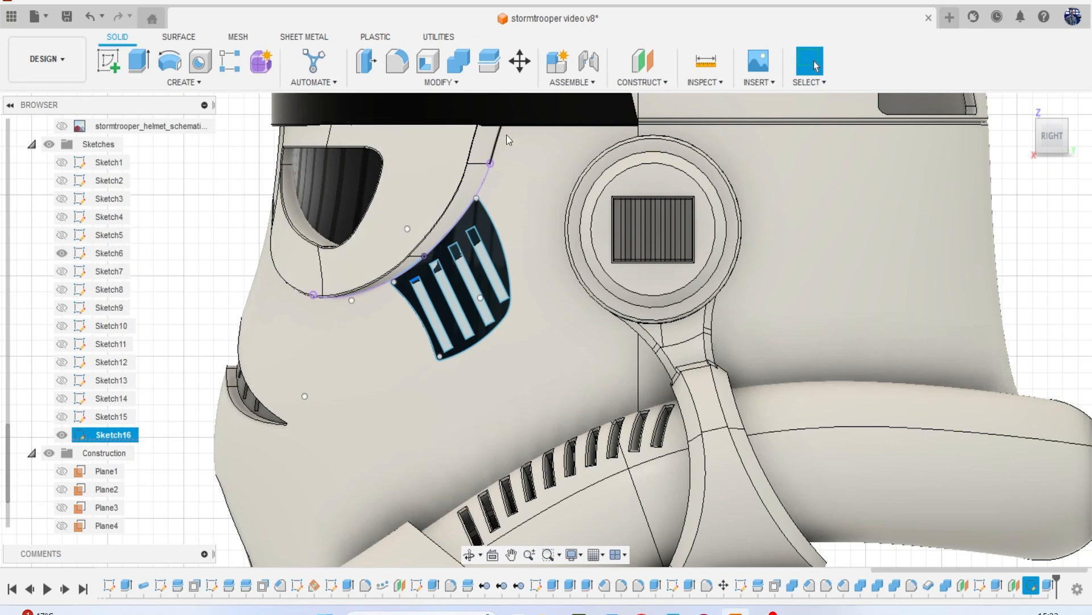
Try to split Body32 along the Sketch6 curve at the cheek flap's upper edge, replacing the preselected splitting tool.
{"action": "left_click", "coordinate": [490, 61]}
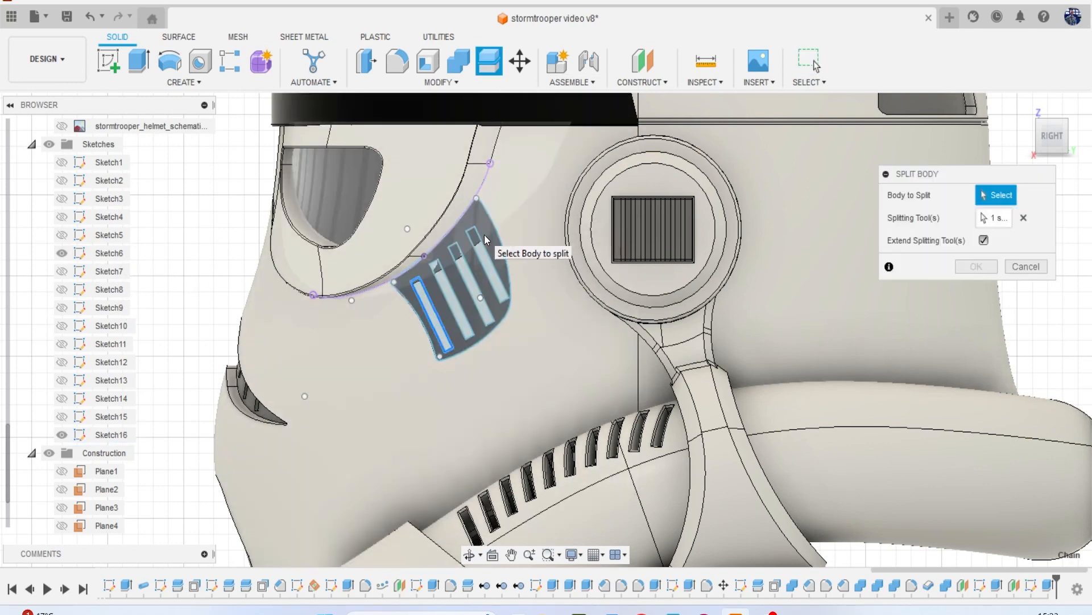
{"action": "left_click", "coordinate": [492, 253]}
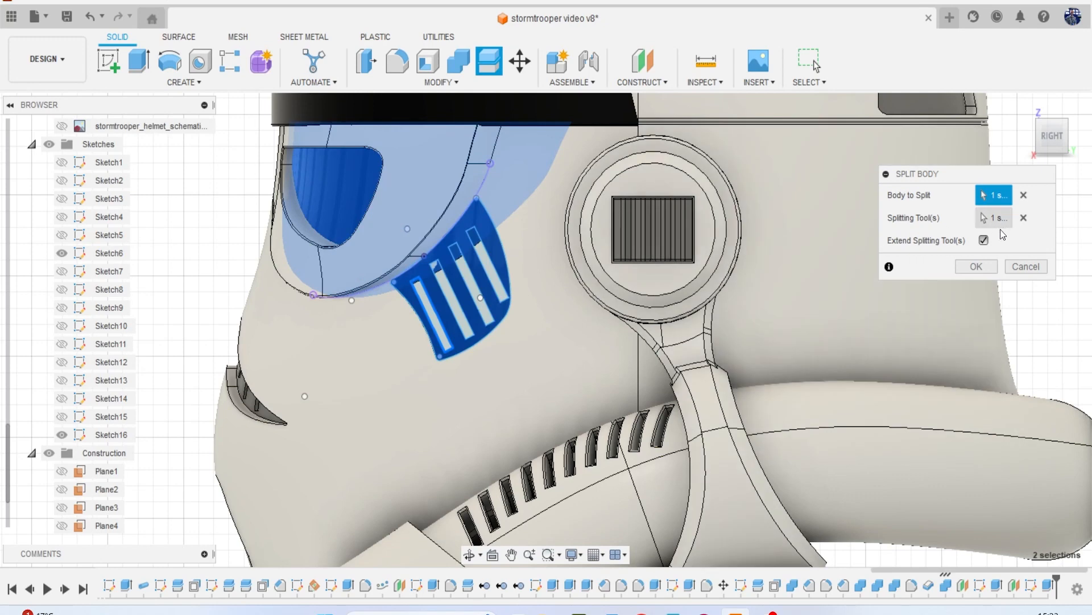
{"action": "left_click", "coordinate": [1024, 217]}
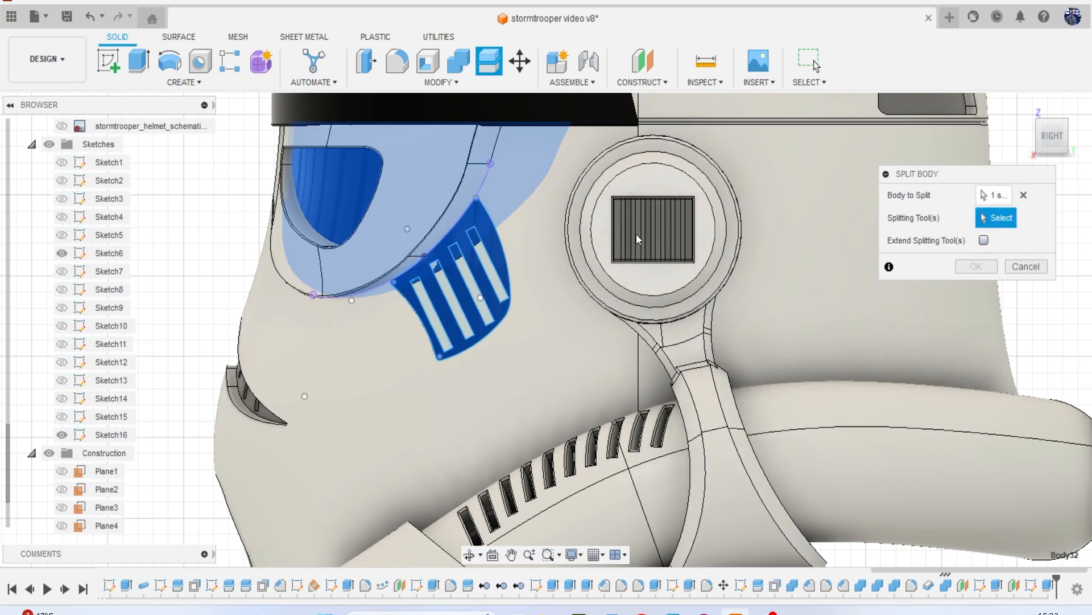
{"action": "scroll", "coordinate": [626, 235], "scroll_direction": "up", "scroll_amount": 2}
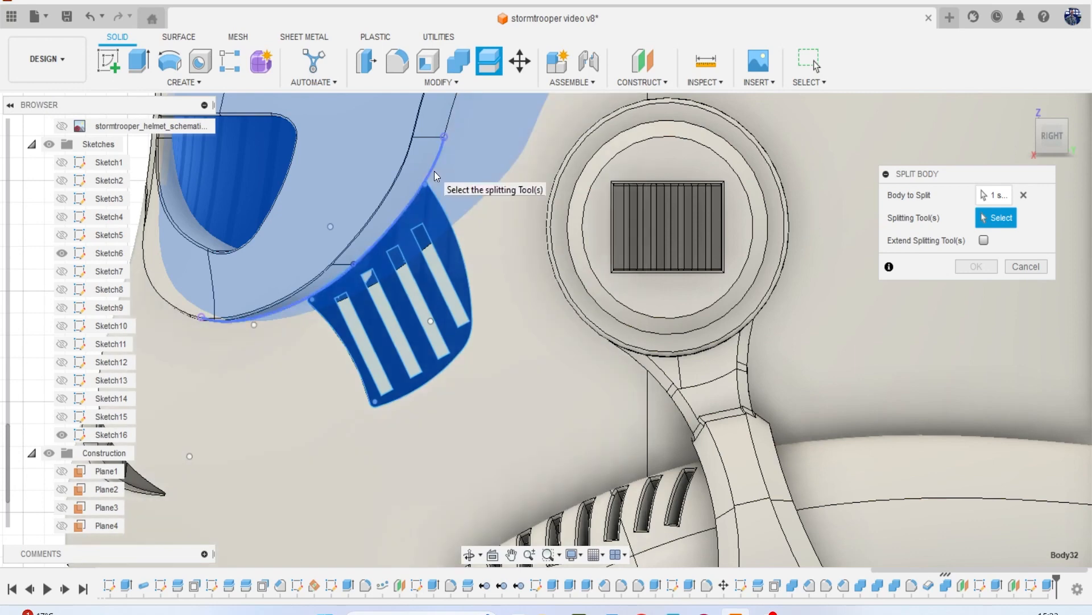
{"action": "left_click", "coordinate": [435, 171]}
{"action": "left_click", "coordinate": [990, 272]}
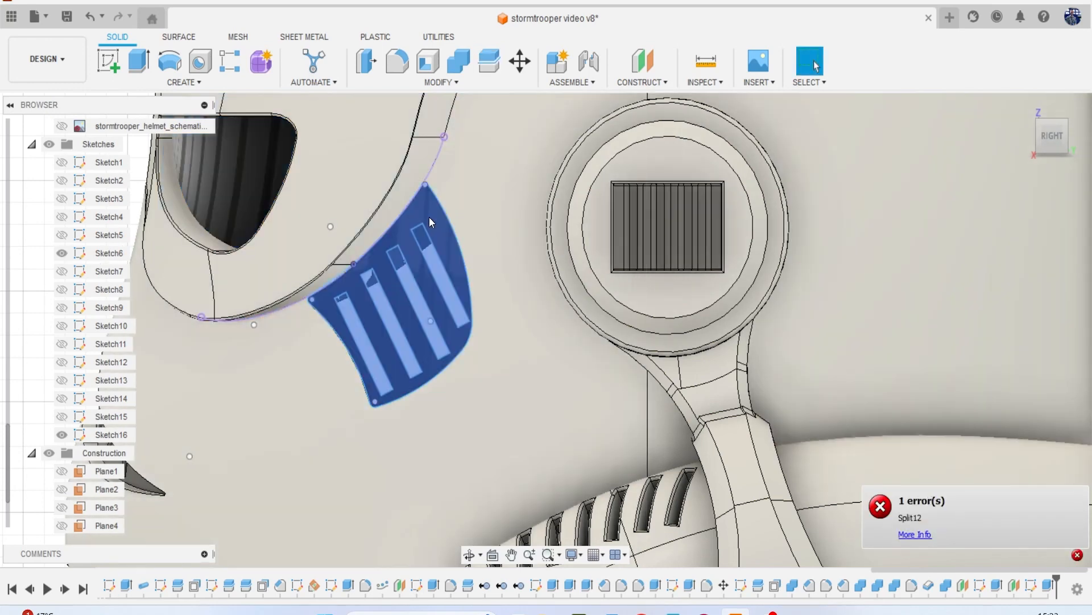
Sketch a three-point arc along the cheek flap's upper edge, extending slightly past both upper corners, and finish the sketch.
{"action": "left_click", "coordinate": [429, 216]}
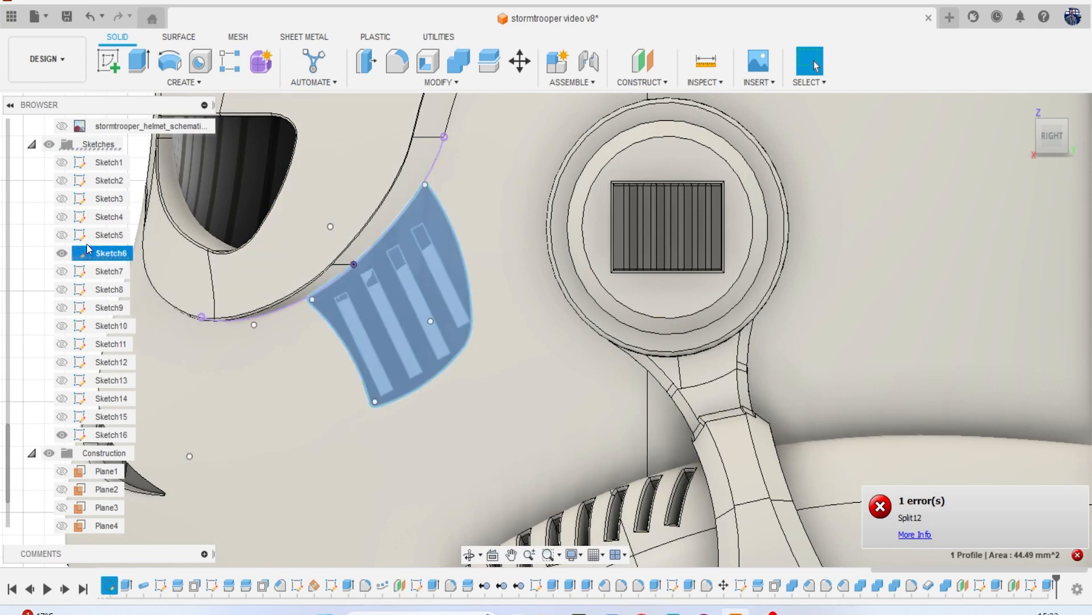
{"action": "scroll", "coordinate": [86, 243], "scroll_direction": "up", "scroll_amount": 3}
{"action": "scroll", "coordinate": [87, 244], "scroll_direction": "up", "scroll_amount": 7}
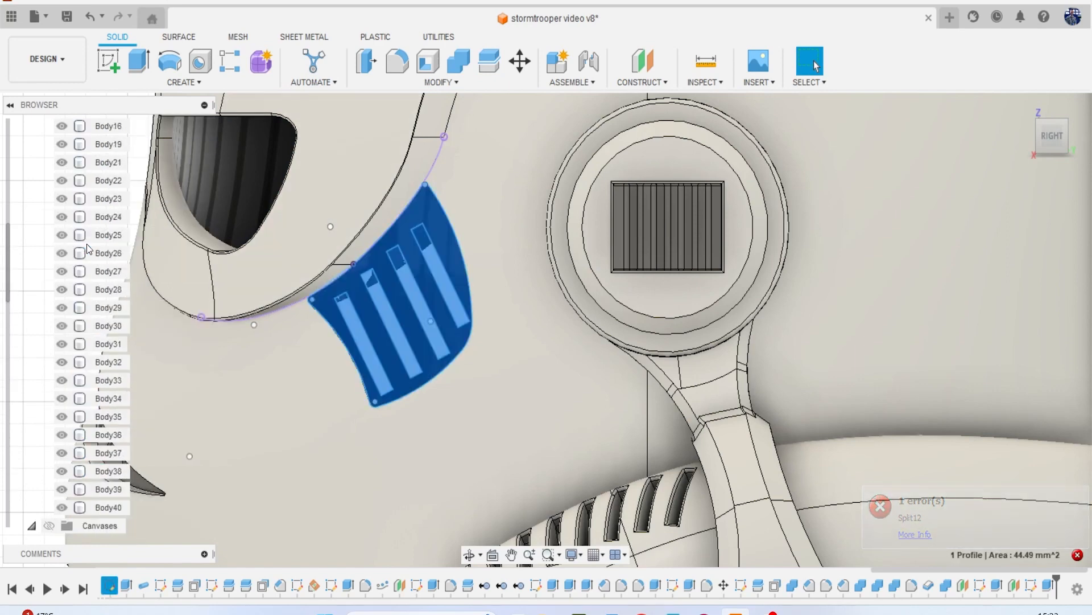
{"action": "scroll", "coordinate": [87, 243], "scroll_direction": "down", "scroll_amount": 4}
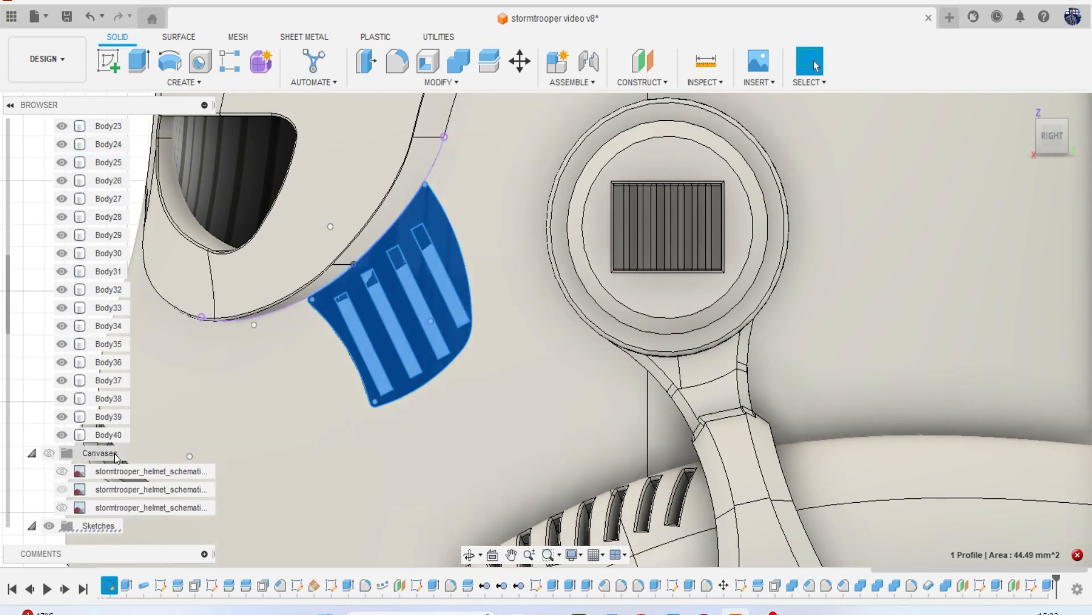
{"action": "scroll", "coordinate": [358, 347], "scroll_direction": "up", "scroll_amount": 2}
{"action": "scroll", "coordinate": [364, 338], "scroll_direction": "down", "scroll_amount": 5}
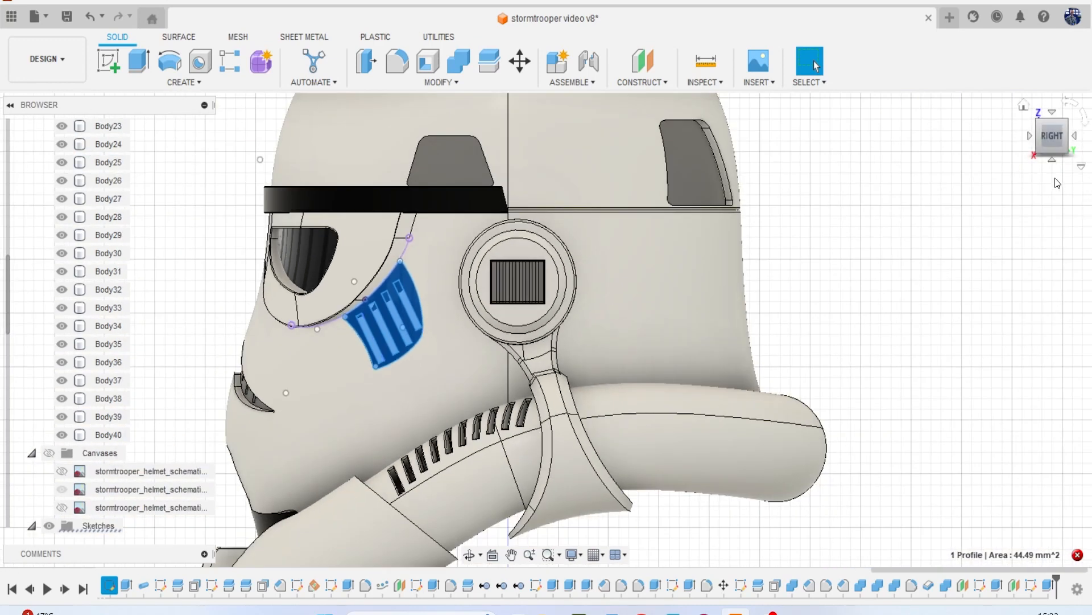
{"action": "scroll", "coordinate": [377, 230], "scroll_direction": "up", "scroll_amount": 3}
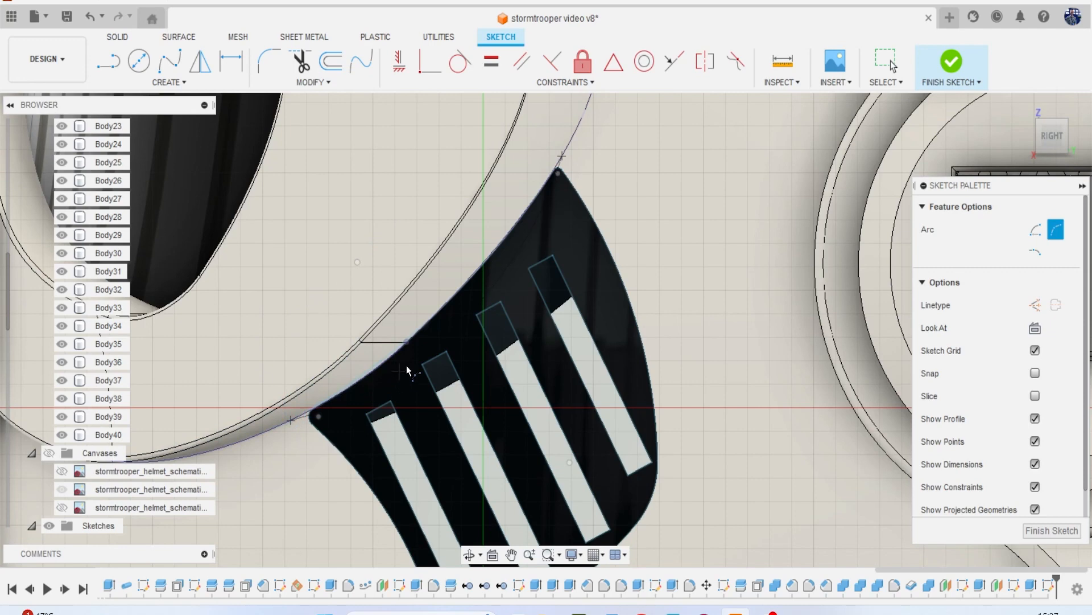
{"action": "left_click", "coordinate": [444, 308]}
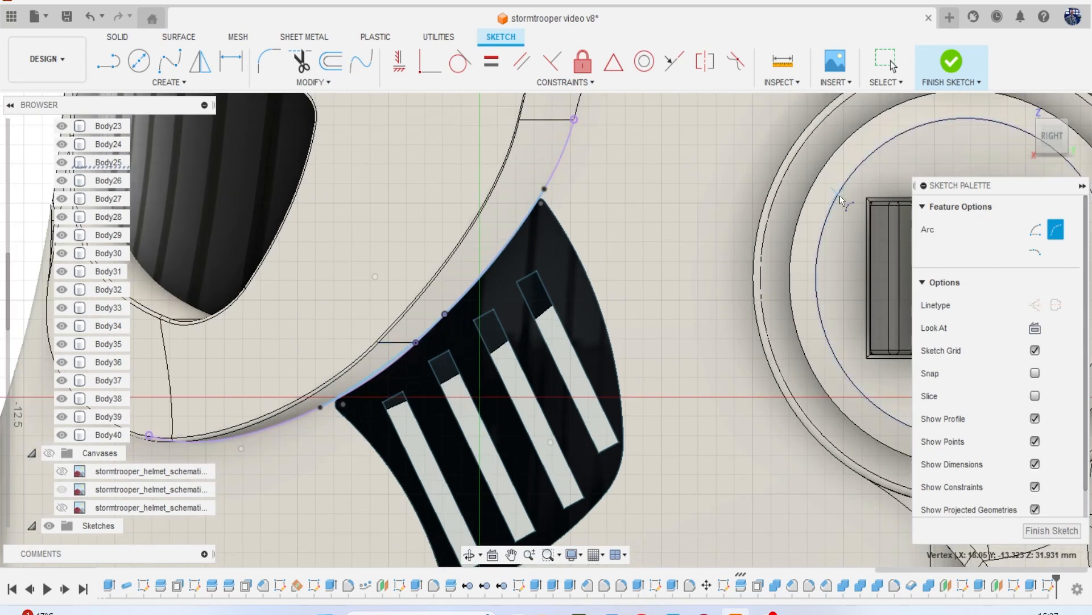
{"action": "left_click", "coordinate": [951, 64]}
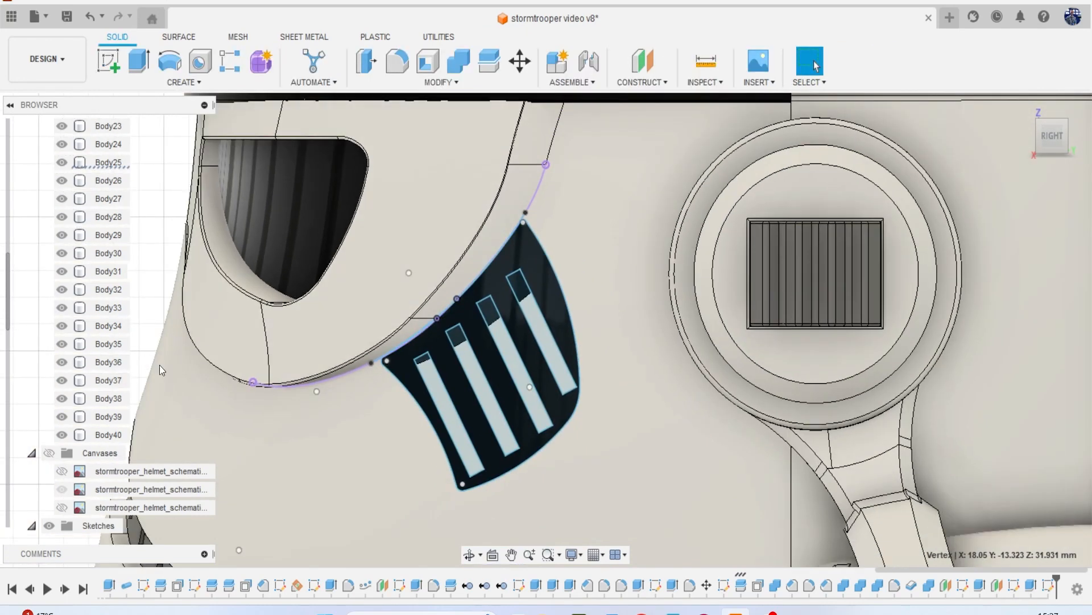
Hide Sketch6 and Sketch16 and keep only Sketch17 with the flap's upper arc visible.
{"action": "scroll", "coordinate": [97, 477], "scroll_direction": "down", "scroll_amount": 5}
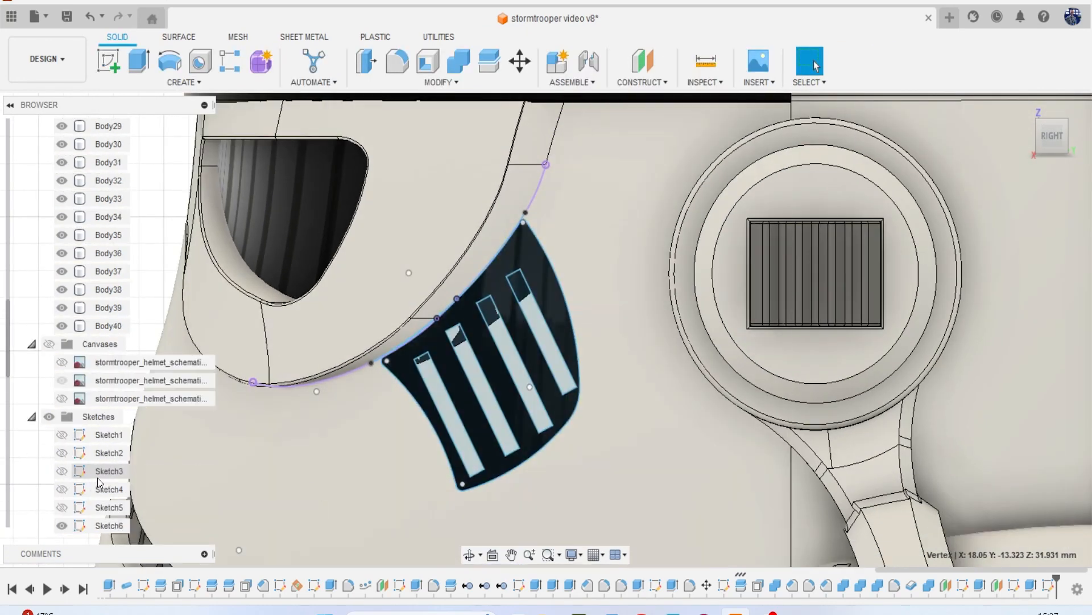
{"action": "scroll", "coordinate": [97, 477], "scroll_direction": "down", "scroll_amount": 1}
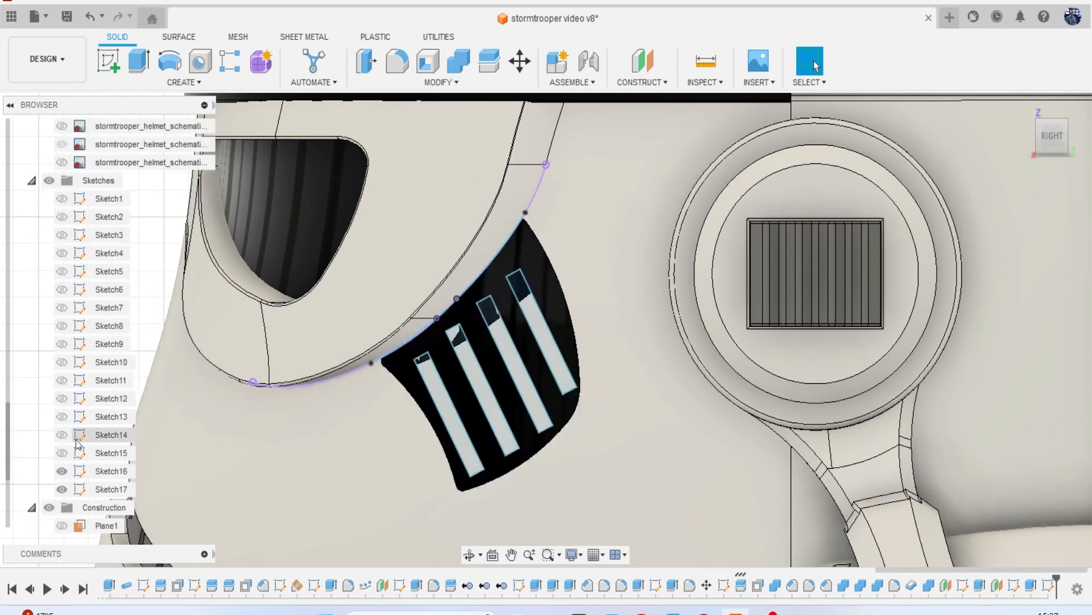
{"action": "left_click", "coordinate": [62, 490]}
{"action": "left_click", "coordinate": [62, 471]}
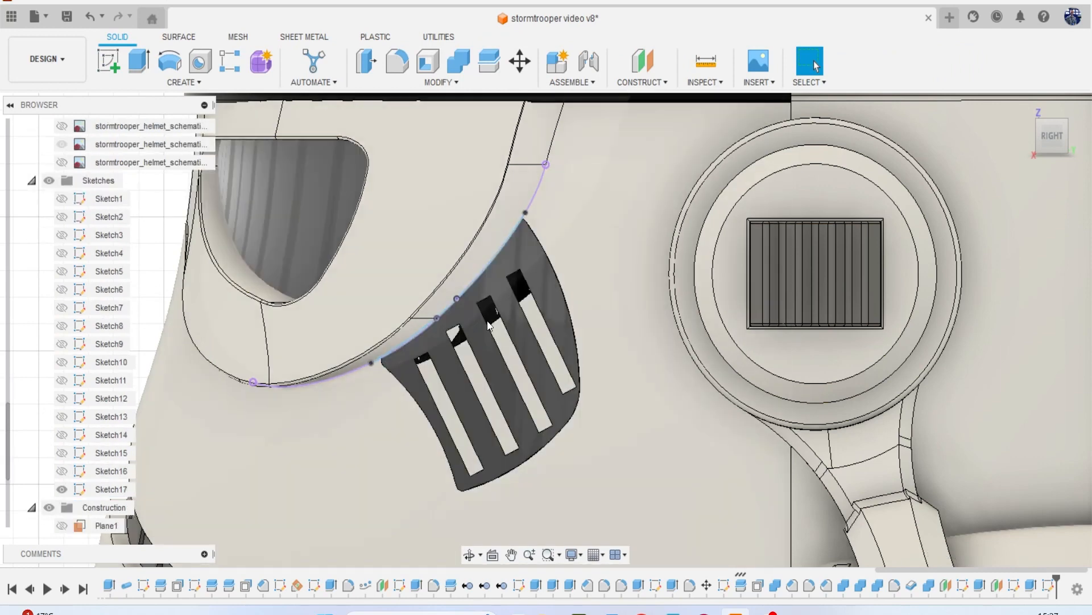
Isolate the black cheek flap body, Body32, and make Sketch17 visible over it.
{"action": "left_click", "coordinate": [531, 272]}
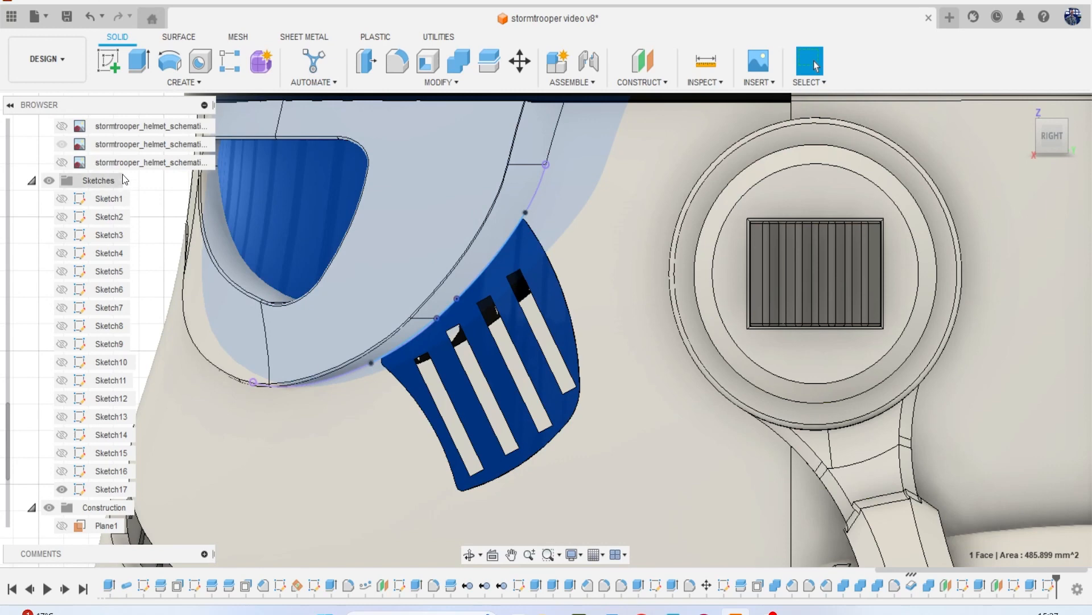
{"action": "scroll", "coordinate": [110, 164], "scroll_direction": "up", "scroll_amount": 3}
{"action": "scroll", "coordinate": [111, 166], "scroll_direction": "up", "scroll_amount": 3}
{"action": "right_click", "coordinate": [114, 272]}
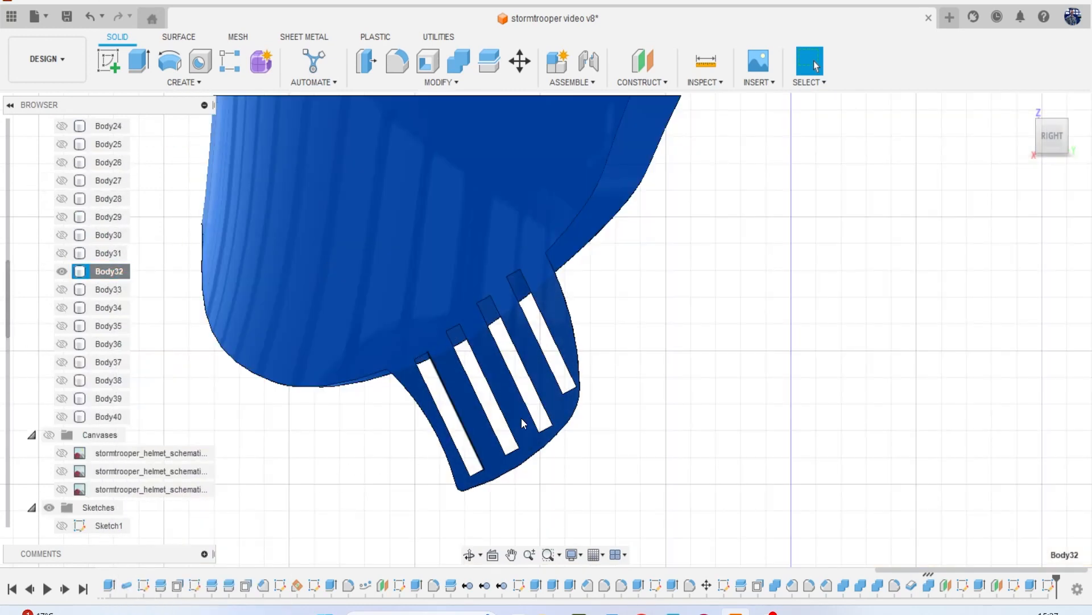
{"action": "left_click", "coordinate": [612, 385]}
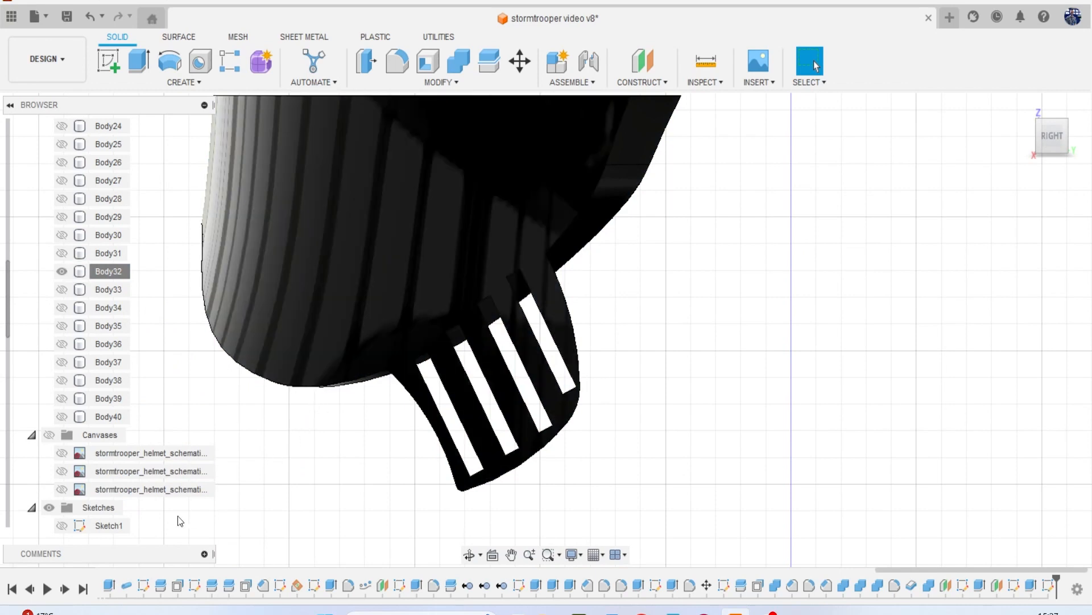
{"action": "scroll", "coordinate": [96, 460], "scroll_direction": "down", "scroll_amount": 5}
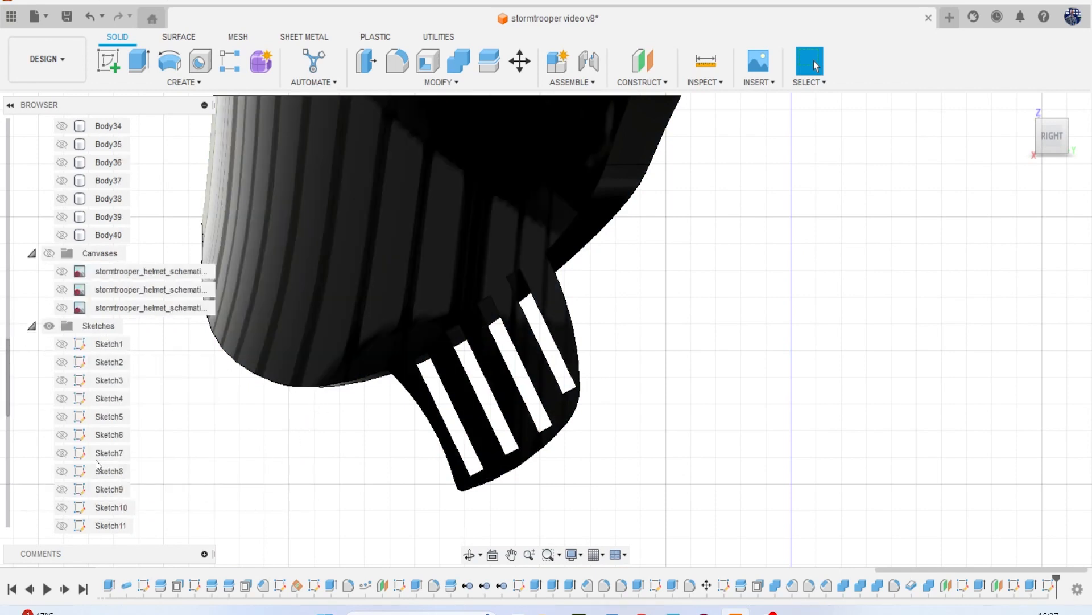
{"action": "scroll", "coordinate": [97, 463], "scroll_direction": "down", "scroll_amount": 2}
{"action": "left_click", "coordinate": [62, 471]}
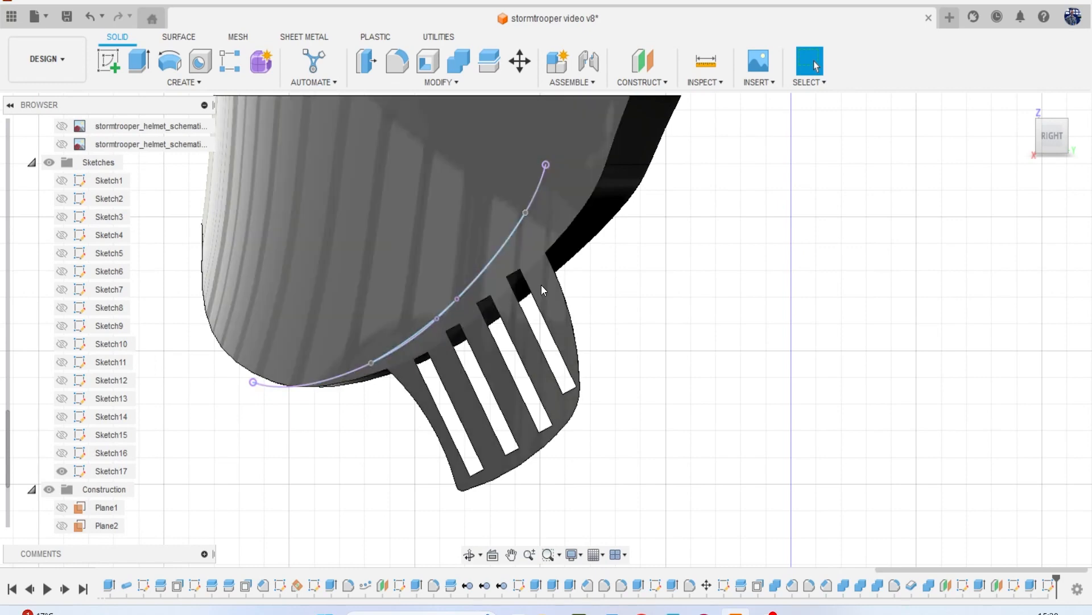
Split Body32 with the Sketch17 arc as an extended splitting tool.
{"action": "scroll", "coordinate": [524, 280], "scroll_direction": "down", "scroll_amount": 2}
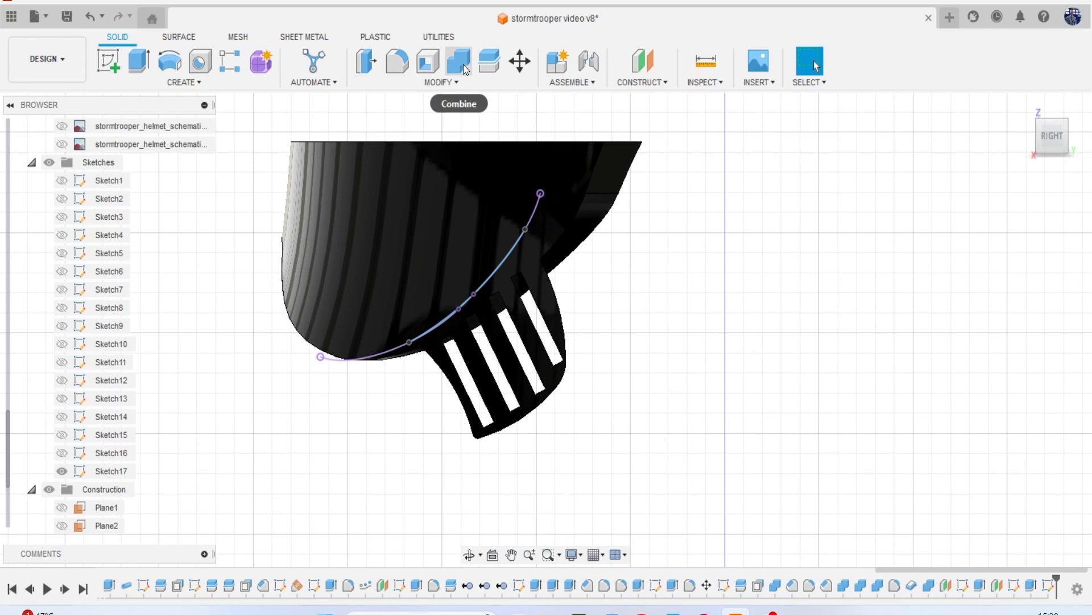
{"action": "left_click", "coordinate": [489, 62]}
{"action": "left_click", "coordinate": [570, 152]}
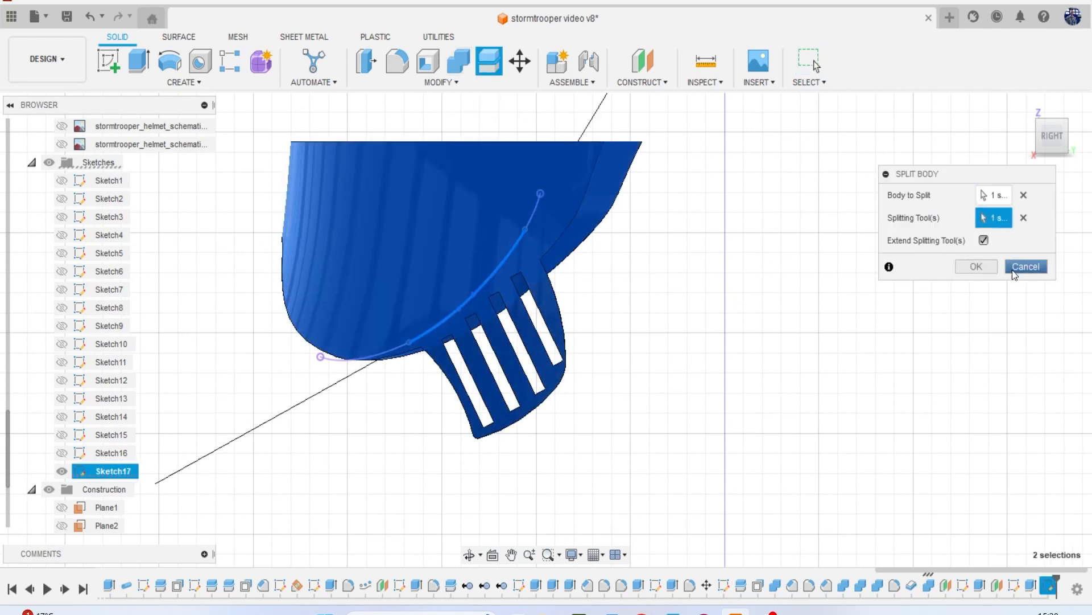
{"action": "left_click", "coordinate": [976, 267]}
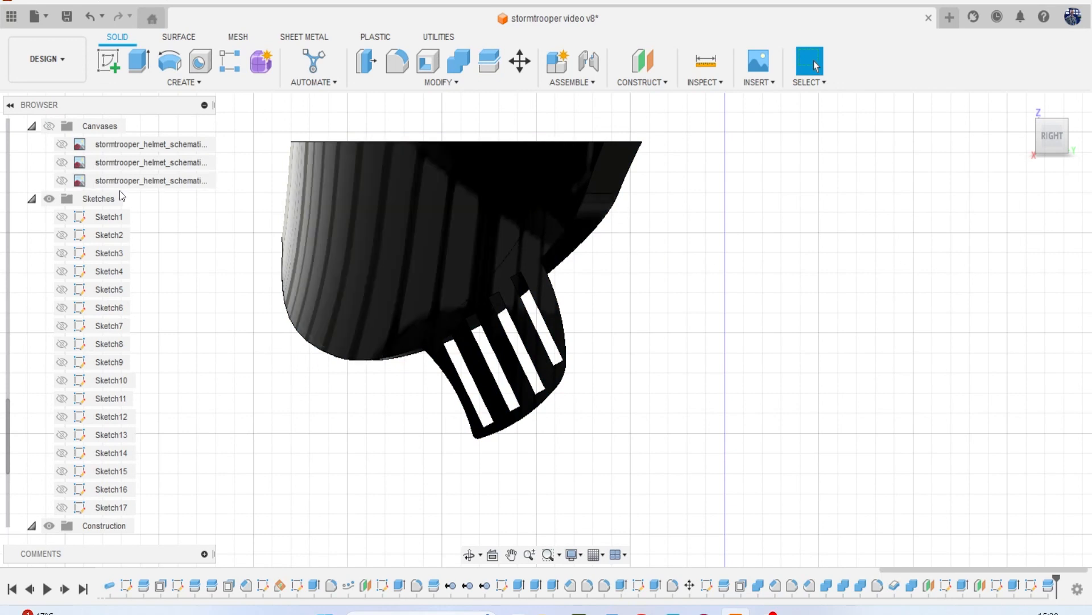
Toggle the split pieces on and off to identify them, leaving Body41 hidden and Body42 shown.
{"action": "scroll", "coordinate": [93, 186], "scroll_direction": "up", "scroll_amount": 4}
{"action": "left_click", "coordinate": [62, 289]}
{"action": "left_click", "coordinate": [63, 289]}
{"action": "left_click", "coordinate": [61, 309]}
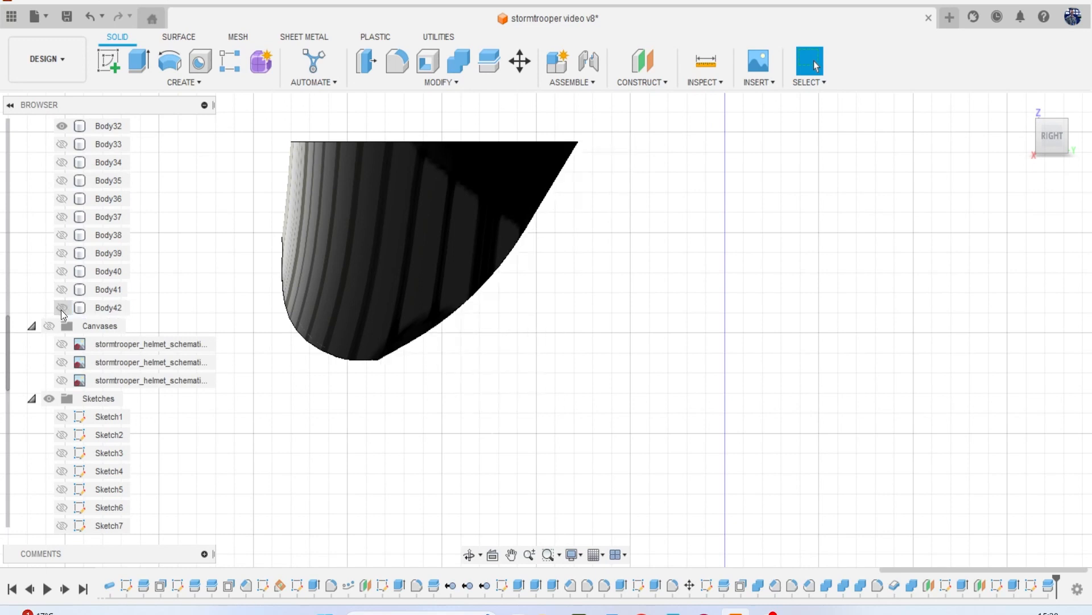
{"action": "left_click", "coordinate": [70, 308]}
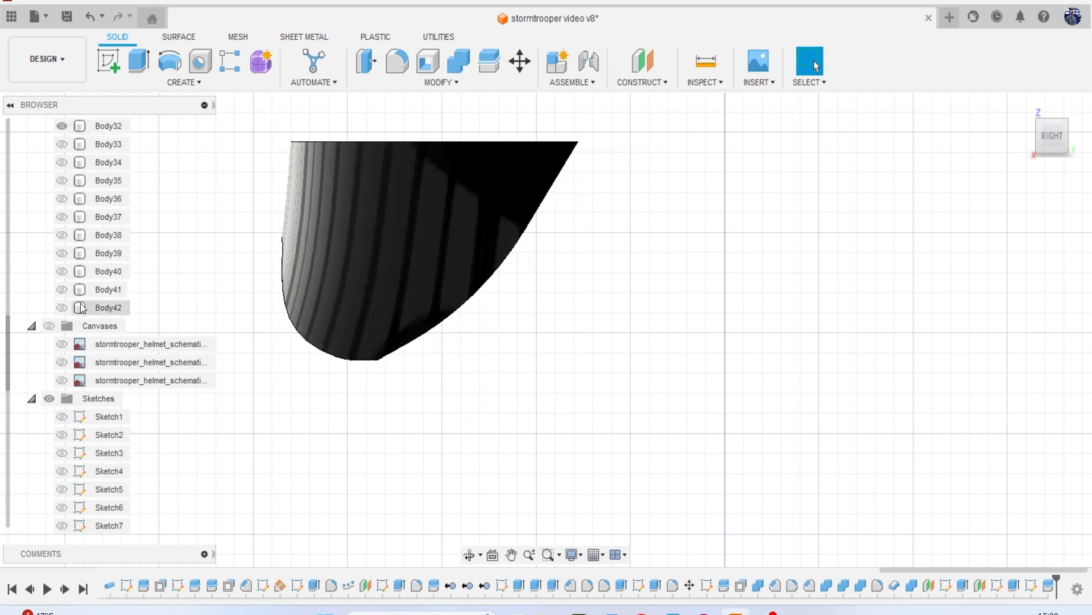
{"action": "left_click", "coordinate": [62, 308]}
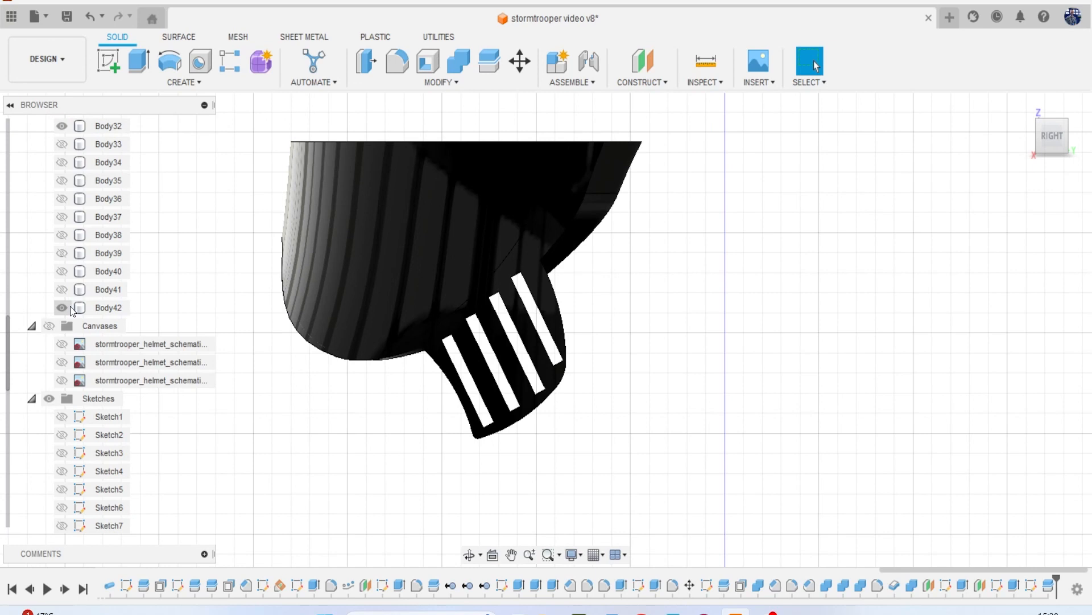
{"action": "left_click", "coordinate": [70, 308]}
{"action": "left_click", "coordinate": [62, 307]}
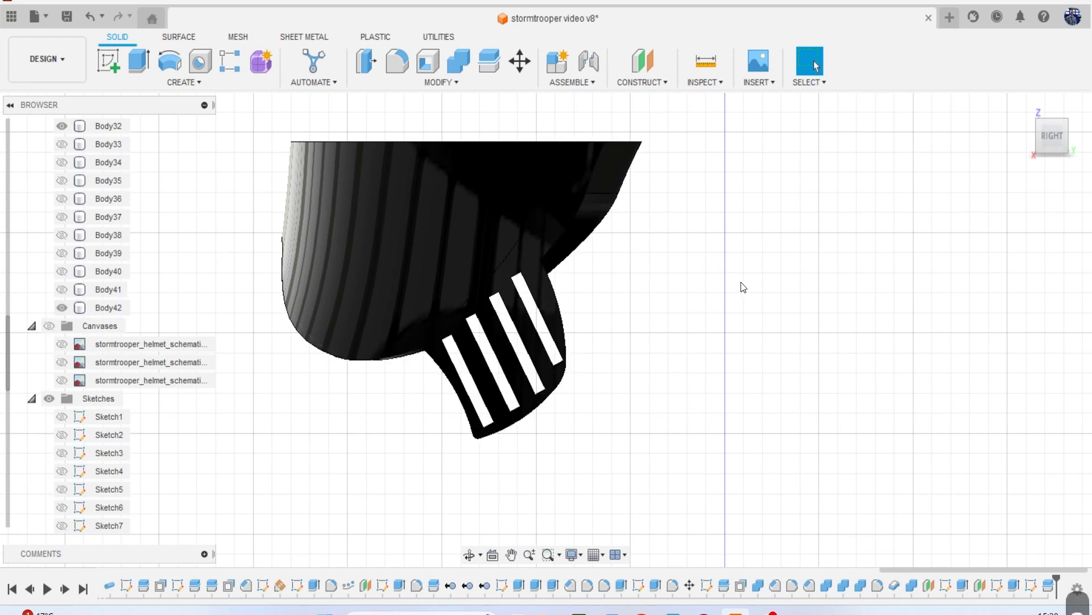
Apply the design's gray appearance to the slotted flap body, Body42.
{"action": "key", "text": "a"}
{"action": "left_click_drag", "start_coordinate": [887, 234], "coordinate": [567, 309]}
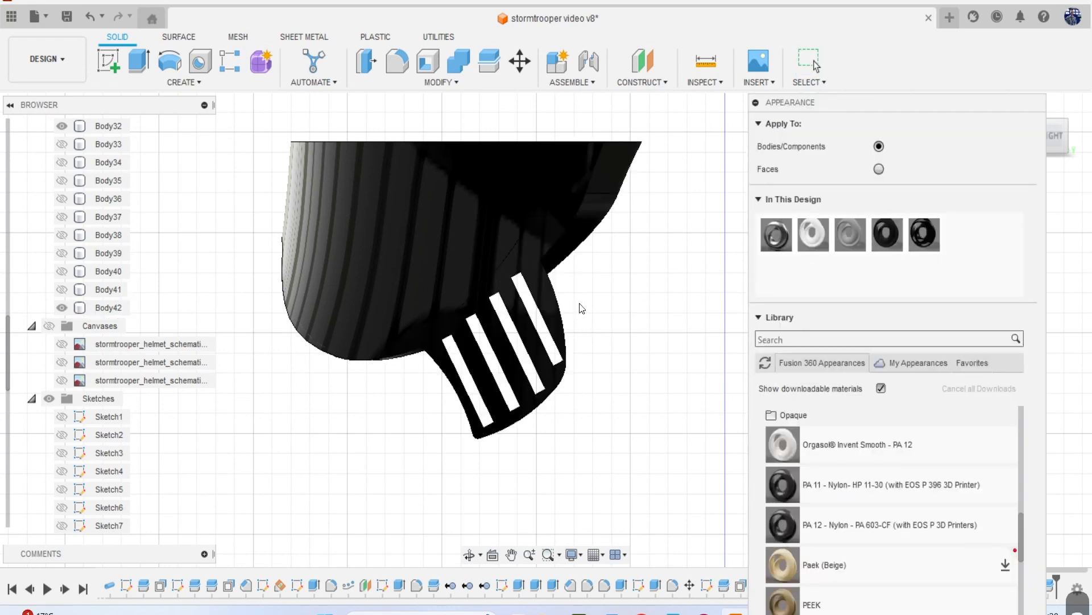
{"action": "left_click_drag", "start_coordinate": [850, 234], "coordinate": [552, 309]}
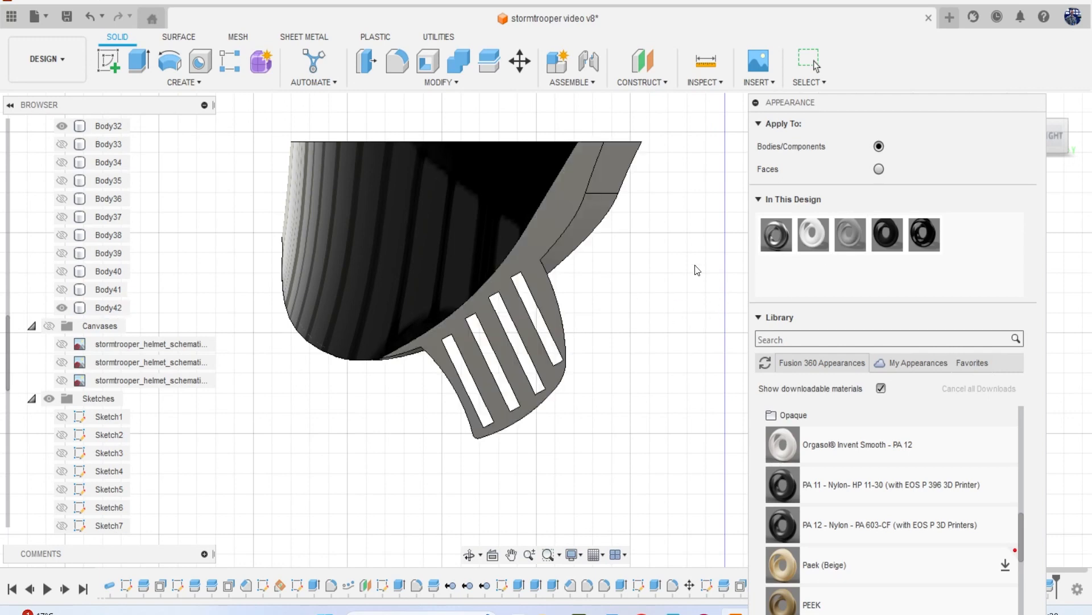
Make the hidden helmet bodies visible again one by one, working from Body41 back toward the first bodies.
{"action": "left_click", "coordinate": [62, 289]}
{"action": "left_click", "coordinate": [61, 271]}
{"action": "left_click", "coordinate": [61, 252]}
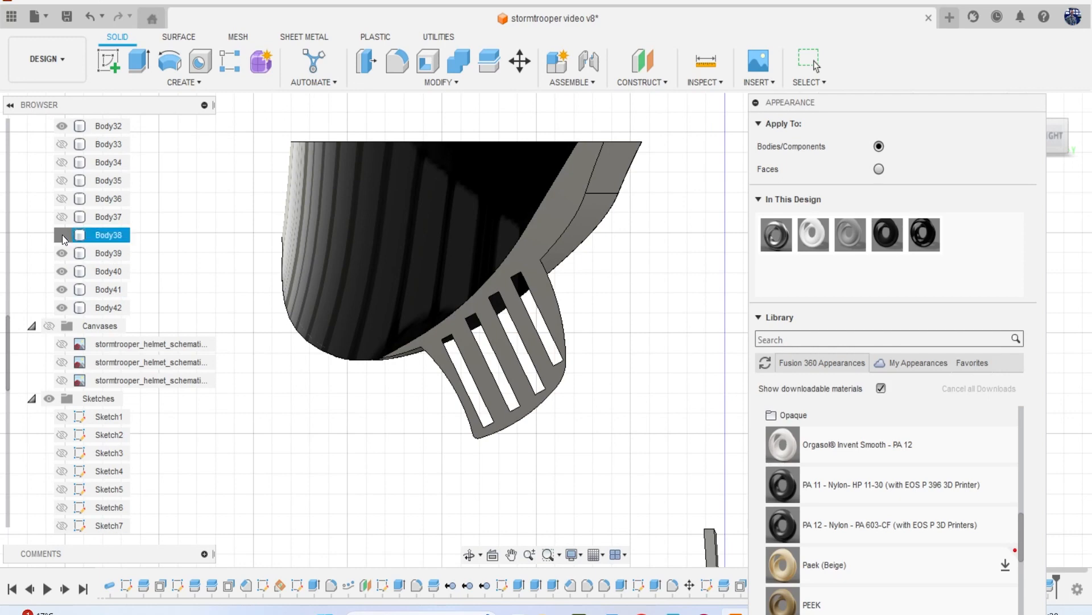
{"action": "left_click", "coordinate": [61, 234]}
{"action": "left_click", "coordinate": [61, 216]}
{"action": "left_click", "coordinate": [61, 198]}
{"action": "left_click", "coordinate": [60, 180]}
{"action": "left_click", "coordinate": [61, 161]}
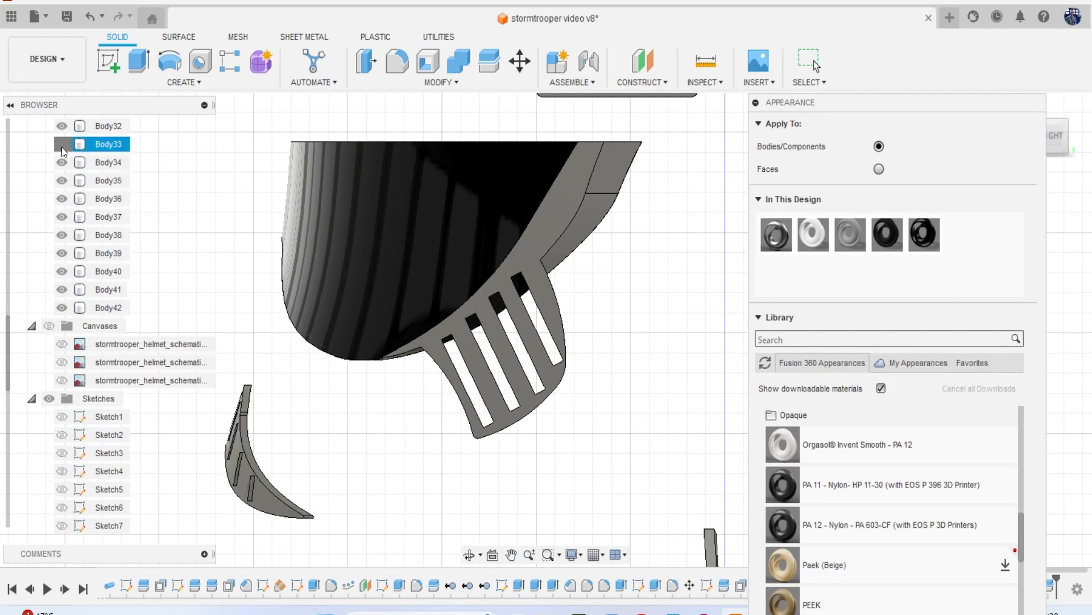
{"action": "left_click", "coordinate": [61, 144]}
{"action": "scroll", "coordinate": [65, 165], "scroll_direction": "up", "scroll_amount": 3}
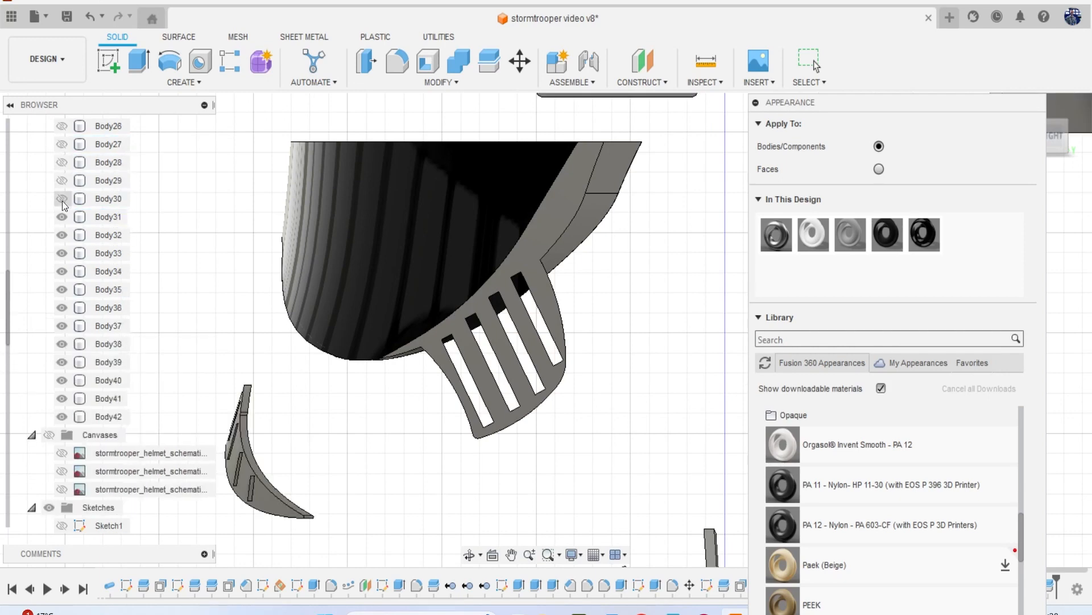
{"action": "left_click", "coordinate": [62, 198]}
{"action": "left_click", "coordinate": [61, 181]}
{"action": "left_click", "coordinate": [62, 162]}
{"action": "left_click", "coordinate": [62, 144]}
{"action": "left_click", "coordinate": [61, 126]}
{"action": "scroll", "coordinate": [80, 196], "scroll_direction": "up", "scroll_amount": 2}
{"action": "scroll", "coordinate": [81, 196], "scroll_direction": "up", "scroll_amount": 1}
{"action": "left_click", "coordinate": [60, 216]}
{"action": "left_click", "coordinate": [60, 203]}
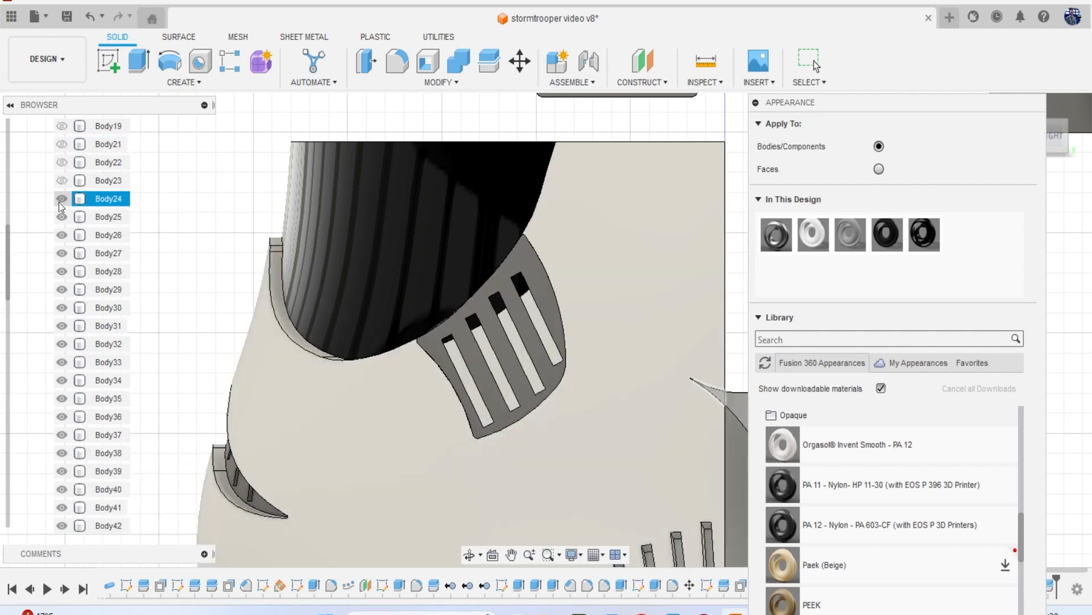
{"action": "left_click", "coordinate": [61, 181]}
{"action": "left_click", "coordinate": [62, 162]}
{"action": "left_click", "coordinate": [62, 144]}
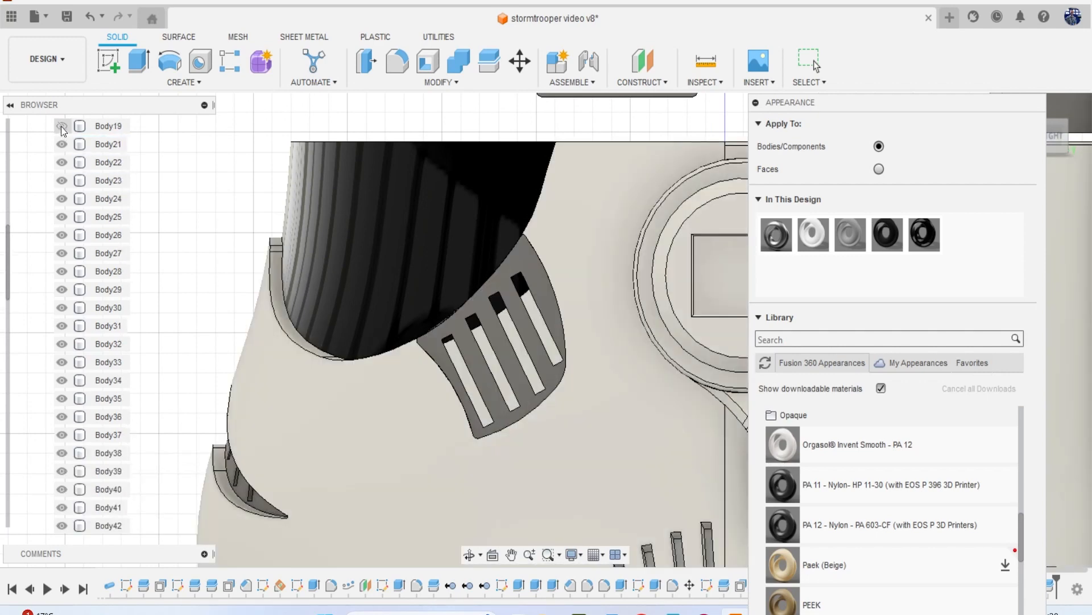
{"action": "left_click", "coordinate": [61, 126]}
{"action": "scroll", "coordinate": [73, 171], "scroll_direction": "up", "scroll_amount": 1}
{"action": "left_click", "coordinate": [62, 162]}
{"action": "scroll", "coordinate": [59, 165], "scroll_direction": "up", "scroll_amount": 1}
{"action": "left_click", "coordinate": [61, 181]}
{"action": "left_click", "coordinate": [62, 162]}
{"action": "left_click", "coordinate": [61, 144]}
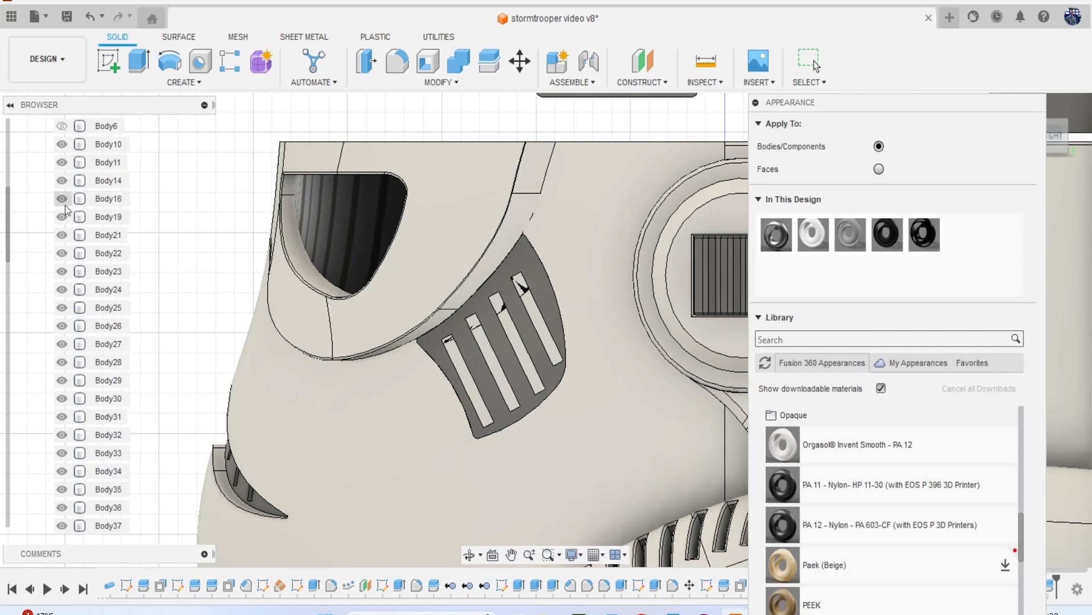
{"action": "scroll", "coordinate": [69, 196], "scroll_direction": "up", "scroll_amount": 3}
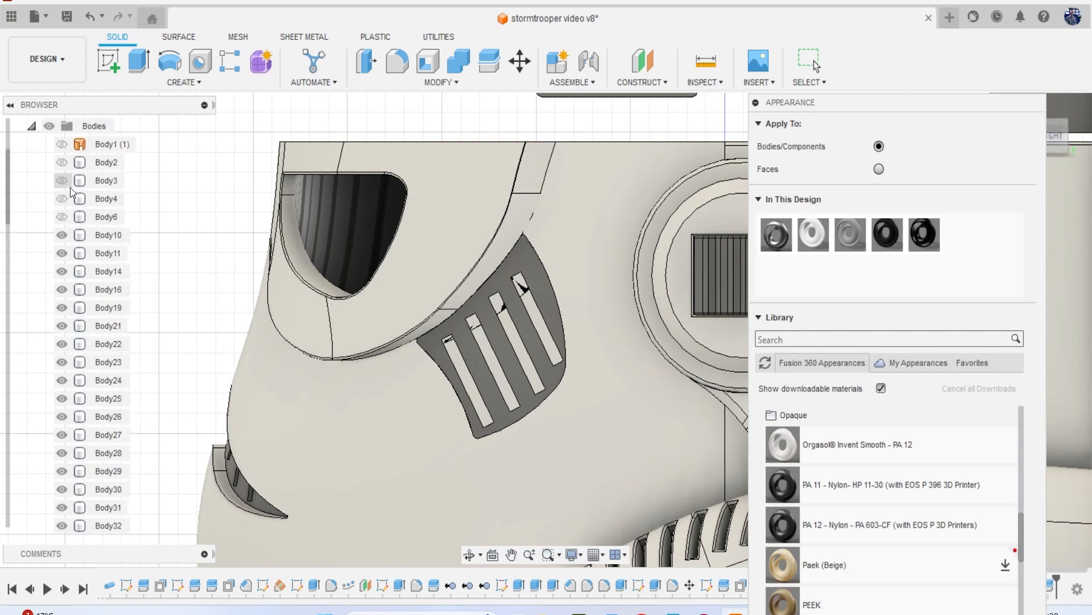
{"action": "left_click", "coordinate": [61, 199]}
{"action": "left_click", "coordinate": [61, 216]}
{"action": "left_click", "coordinate": [61, 235]}
{"action": "left_click", "coordinate": [61, 253]}
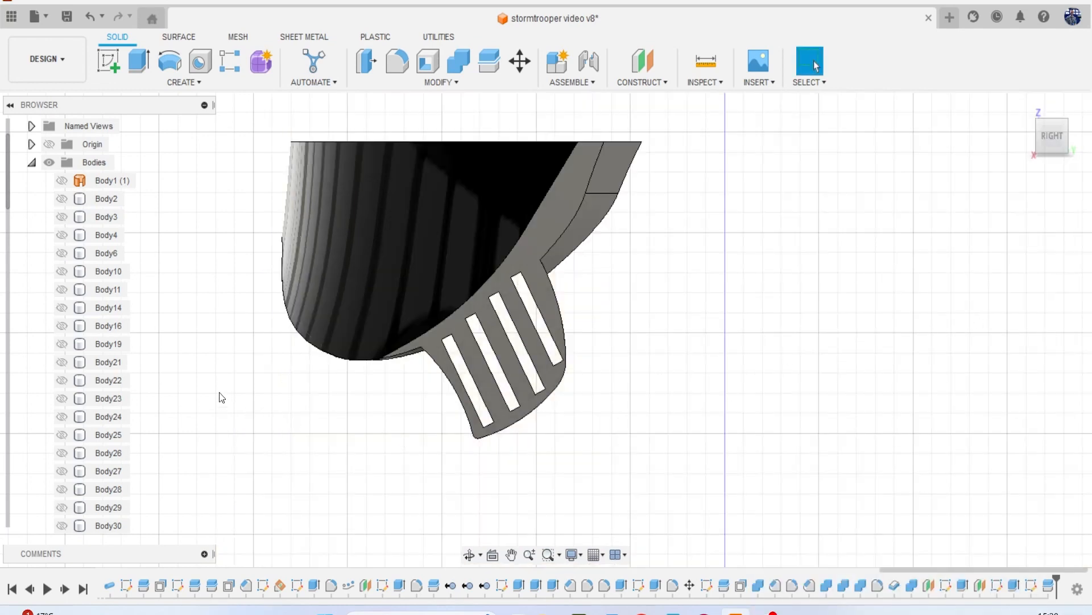
Unisolate Body32 to bring back the rest of the helmet around the gray cheek flap.
{"action": "scroll", "coordinate": [80, 244], "scroll_direction": "down", "scroll_amount": 5}
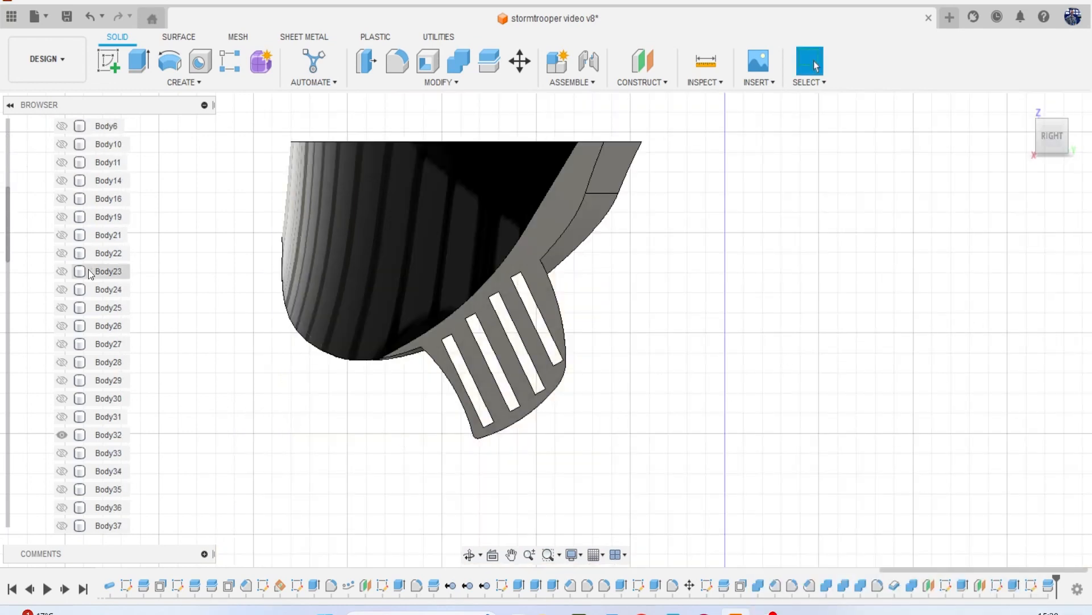
{"action": "left_click", "coordinate": [105, 348]}
{"action": "right_click", "coordinate": [104, 348]}
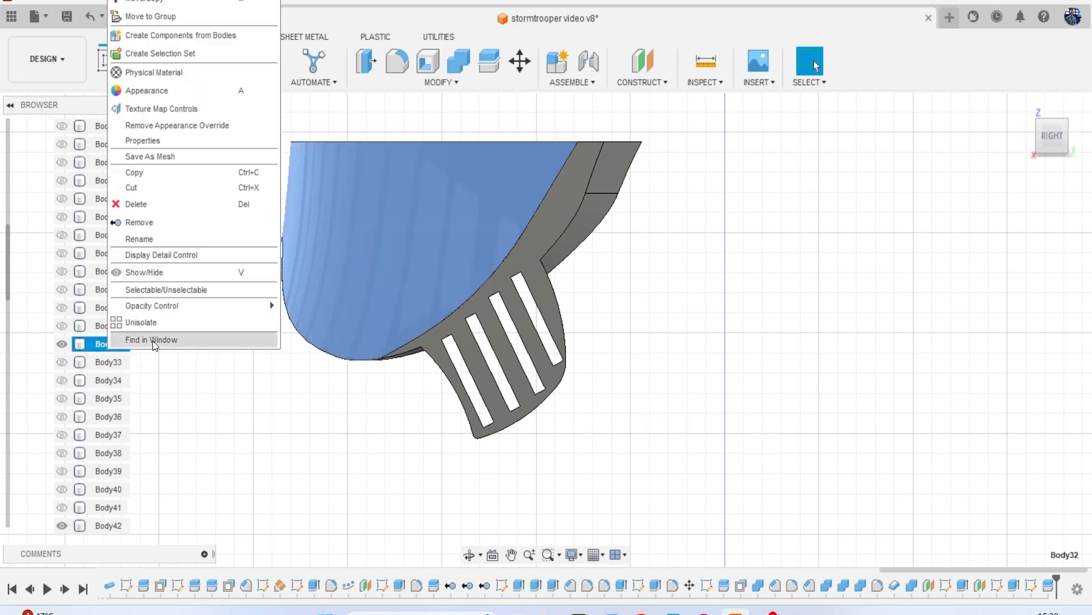
{"action": "left_click", "coordinate": [121, 345]}
{"action": "scroll", "coordinate": [206, 311], "scroll_direction": "down", "scroll_amount": 1}
{"action": "left_click", "coordinate": [210, 280]}
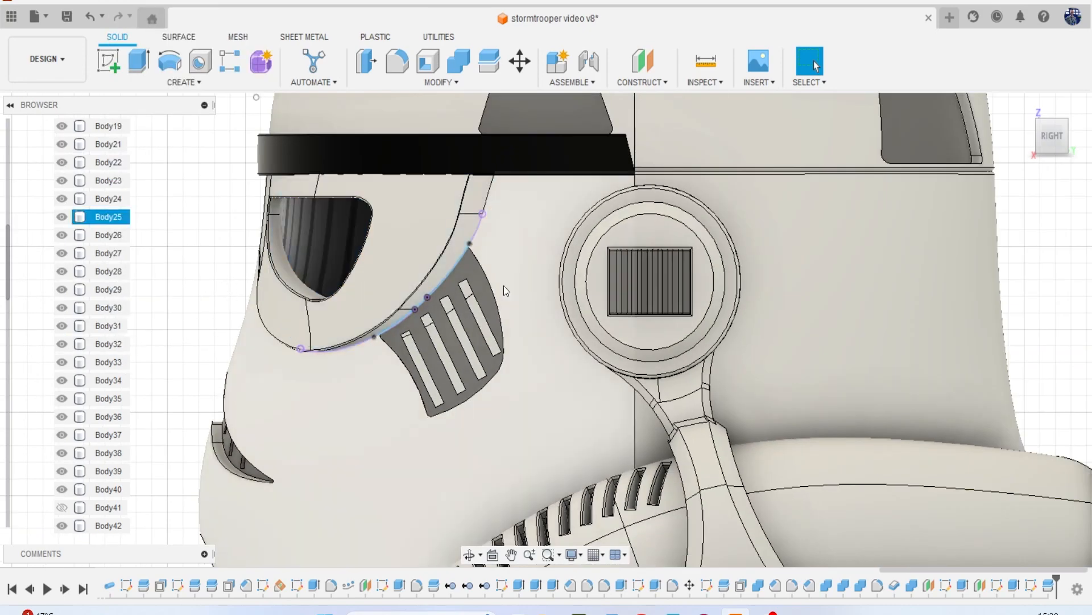
Examine the helmet from the side and underneath, focusing on the inner faces around the eye lens and eye frame.
{"action": "scroll", "coordinate": [523, 288], "scroll_direction": "down", "scroll_amount": 3}
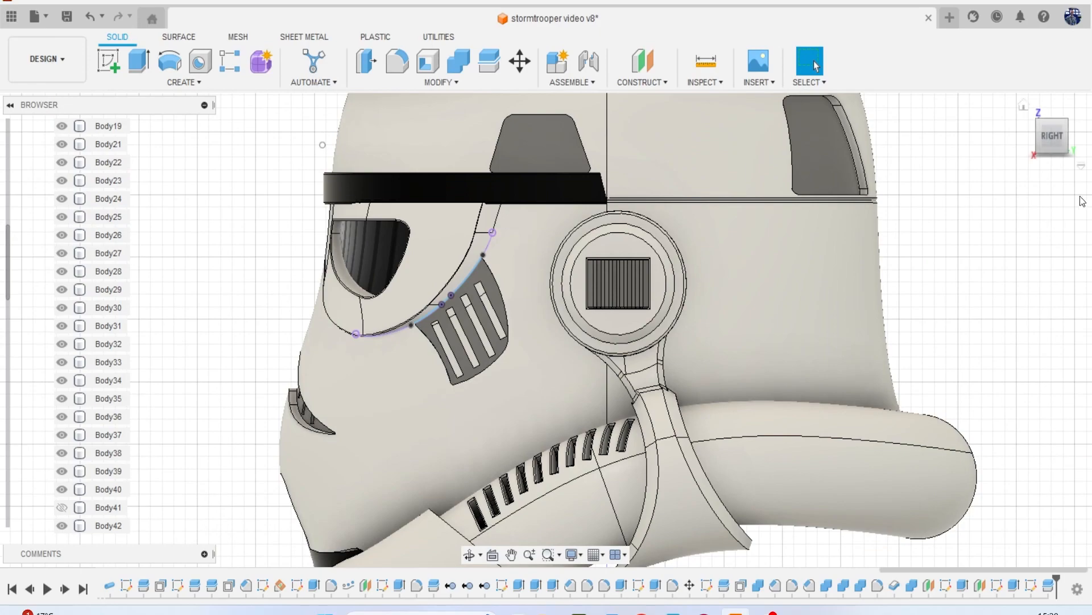
{"action": "left_click_drag", "start_coordinate": [1044, 145], "coordinate": [1003, 142]}
{"action": "scroll", "coordinate": [776, 354], "scroll_direction": "down", "scroll_amount": 2}
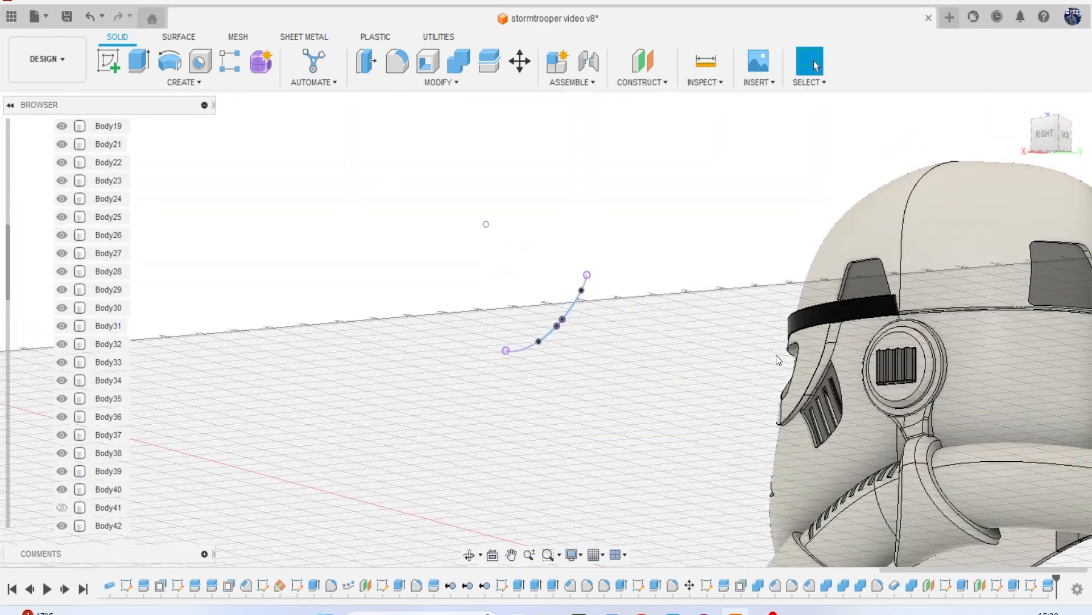
{"action": "middle_click_drag", "start_coordinate": [904, 336], "coordinate": [769, 214]}
{"action": "left_click_drag", "start_coordinate": [1059, 133], "coordinate": [1027, 106]}
{"action": "middle_click_drag", "start_coordinate": [963, 322], "coordinate": [727, 128]}
{"action": "scroll", "coordinate": [726, 279], "scroll_direction": "up", "scroll_amount": 5}
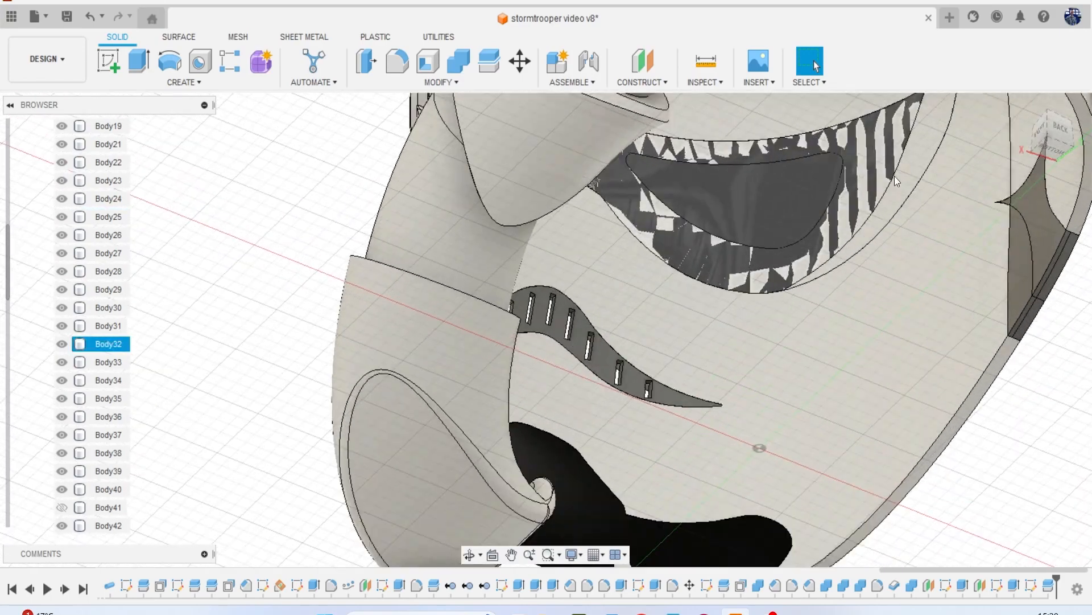
{"action": "scroll", "coordinate": [844, 214], "scroll_direction": "down", "scroll_amount": 3}
{"action": "mouse_move", "coordinate": [1061, 140]}
{"action": "left_mouse_down"}
{"action": "mouse_move", "coordinate": [1048, 134]}
{"action": "mouse_move", "coordinate": [944, 263]}
{"action": "left_mouse_up"}
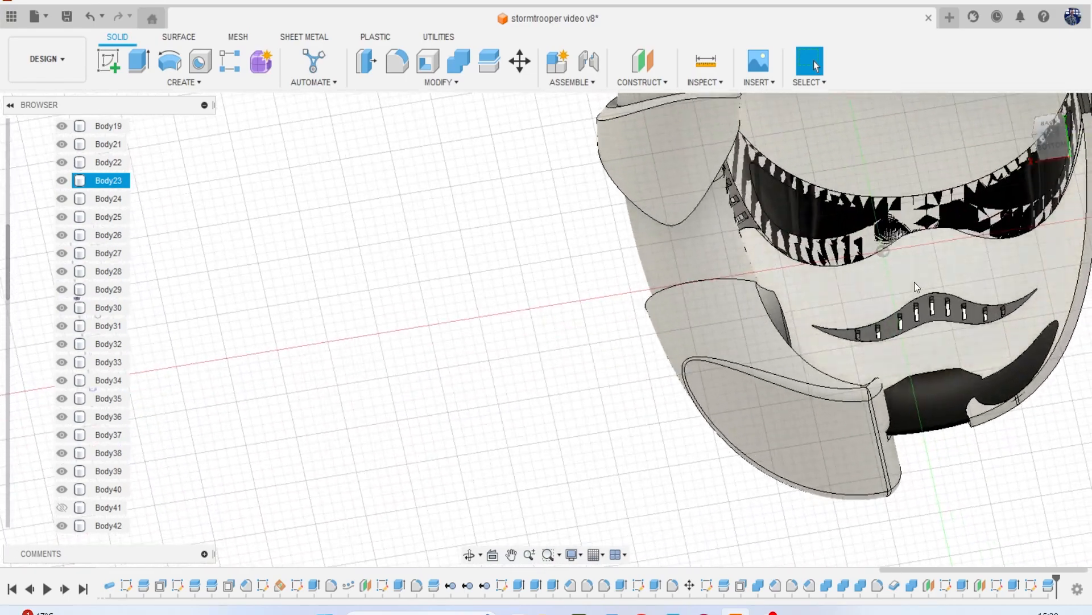
{"action": "middle_click_drag", "start_coordinate": [870, 297], "coordinate": [739, 342]}
{"action": "scroll", "coordinate": [687, 268], "scroll_direction": "up", "scroll_amount": 1}
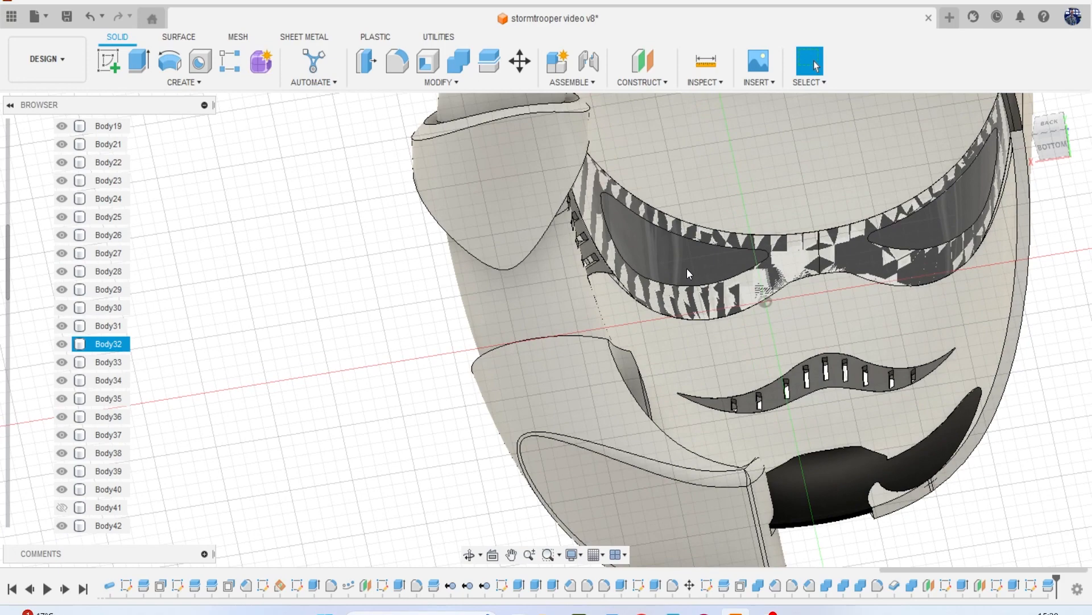
{"action": "left_click", "coordinate": [687, 268]}
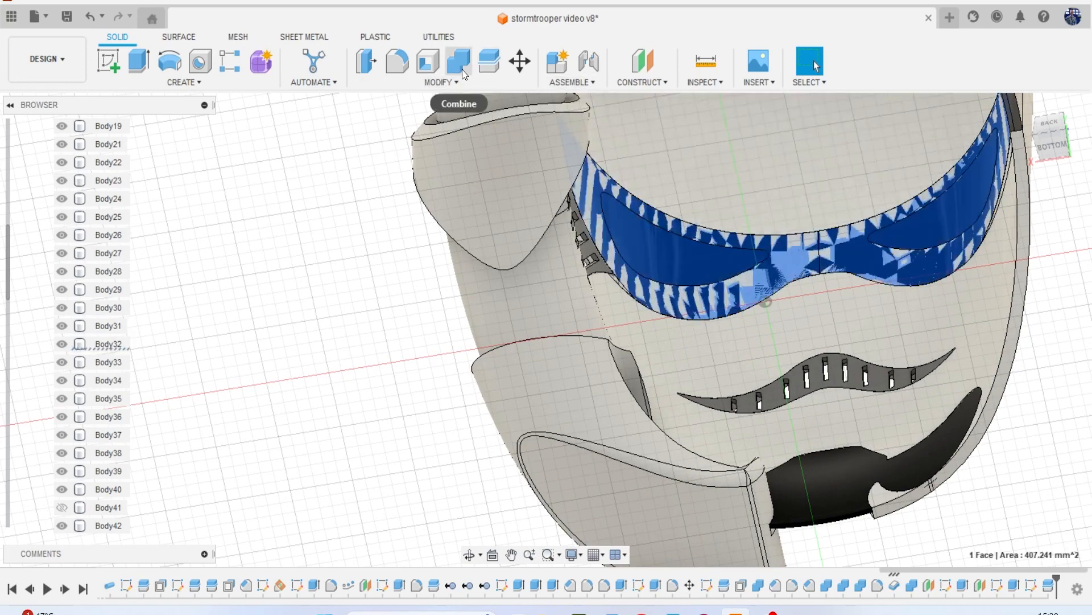
{"action": "left_click", "coordinate": [461, 70]}
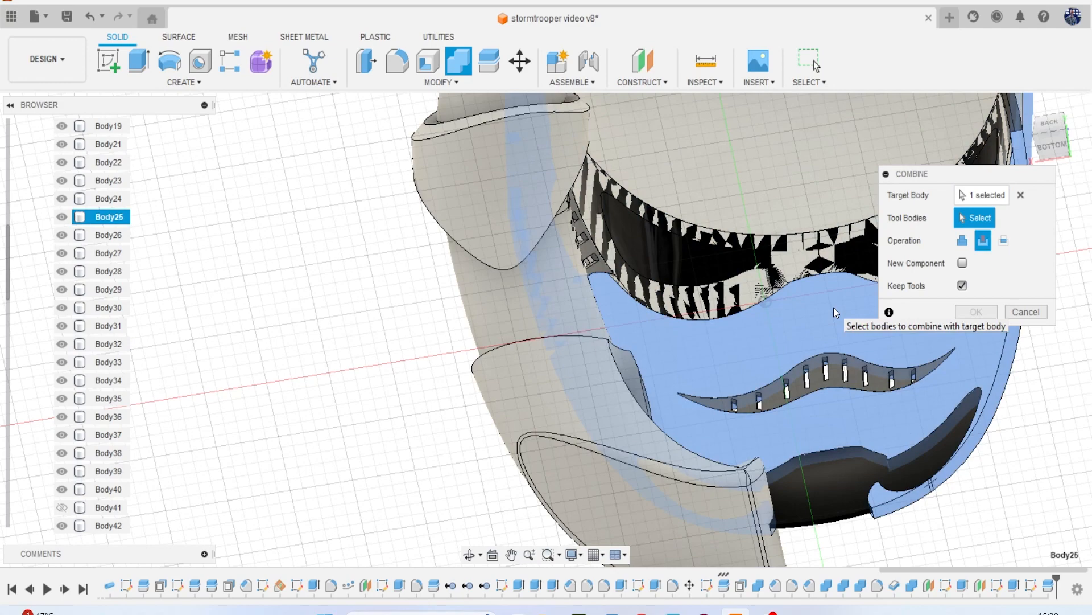
{"action": "left_click", "coordinate": [822, 186]}
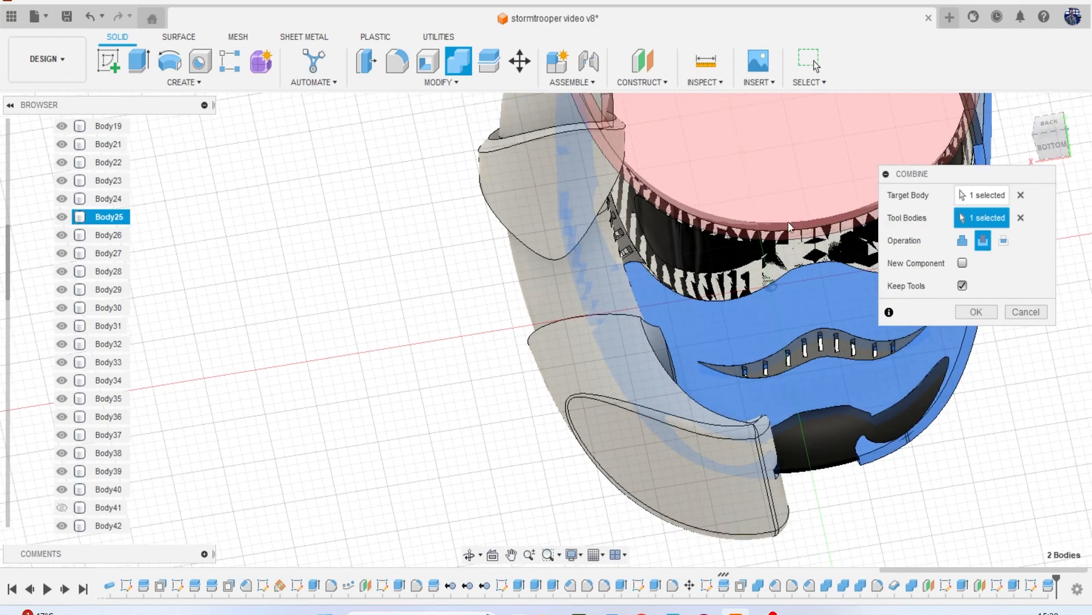
{"action": "left_click_drag", "start_coordinate": [1054, 148], "coordinate": [1081, 182]}
{"action": "scroll", "coordinate": [617, 149], "scroll_direction": "down", "scroll_amount": 2}
{"action": "middle_click_drag", "start_coordinate": [628, 124], "coordinate": [670, 356]}
{"action": "scroll", "coordinate": [459, 210], "scroll_direction": "up", "scroll_amount": 4}
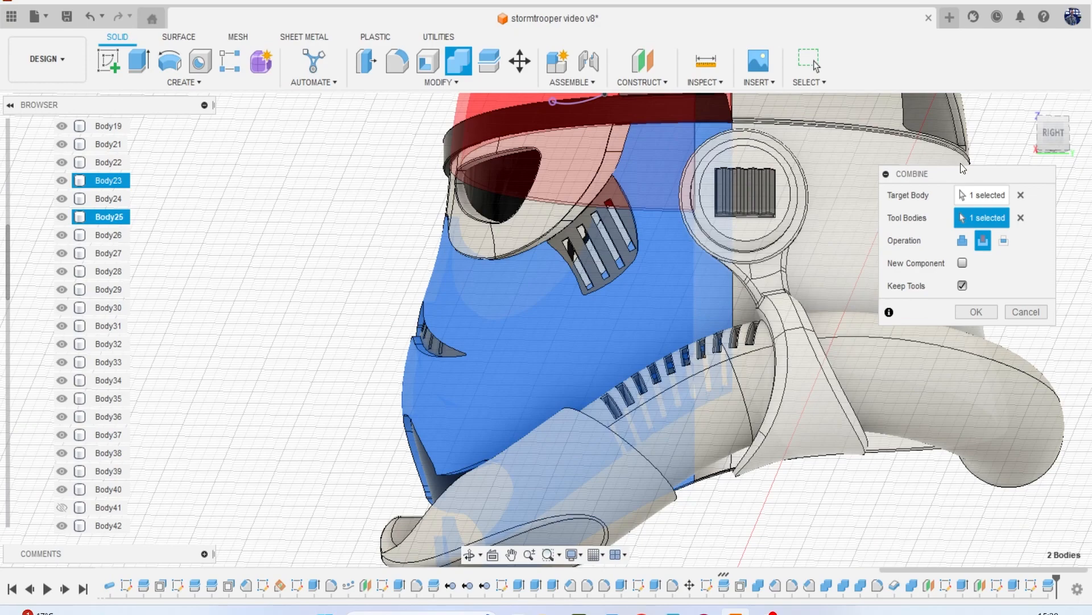
{"action": "left_click_drag", "start_coordinate": [1050, 145], "coordinate": [1007, 108]}
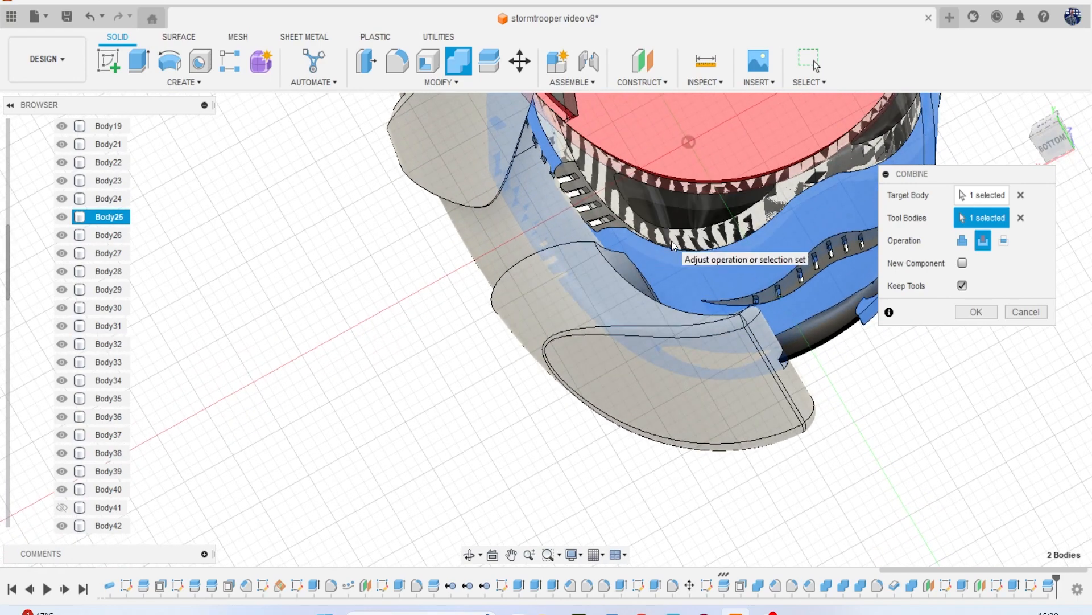
{"action": "left_click", "coordinate": [1033, 317]}
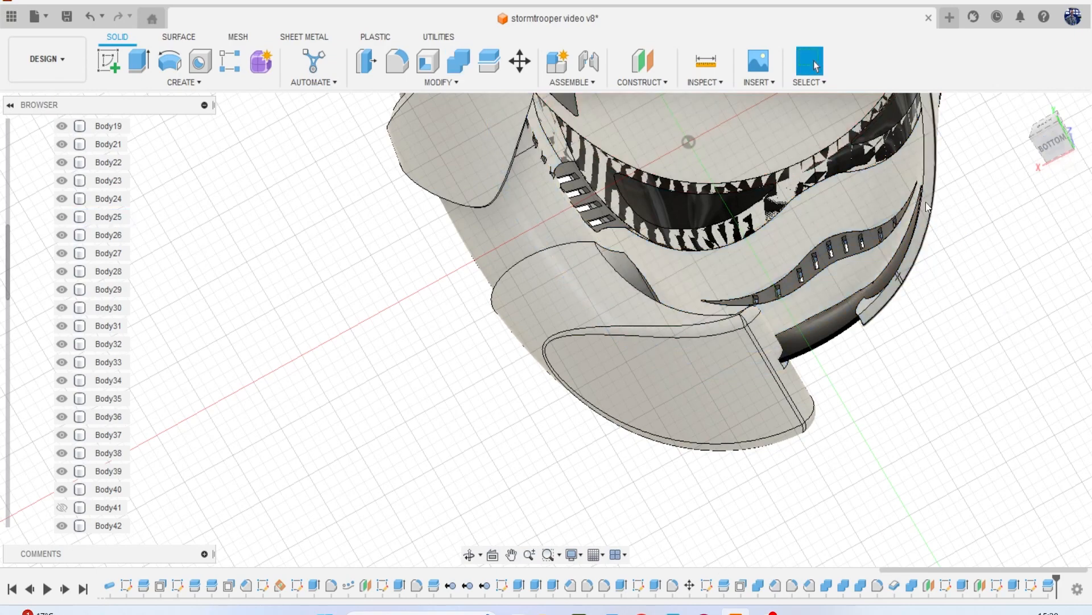
Hide the eye lens, Body32, and try to combine the eye frame with the front mask body, Body25, first as a cut, then as a join.
{"action": "left_click", "coordinate": [721, 233]}
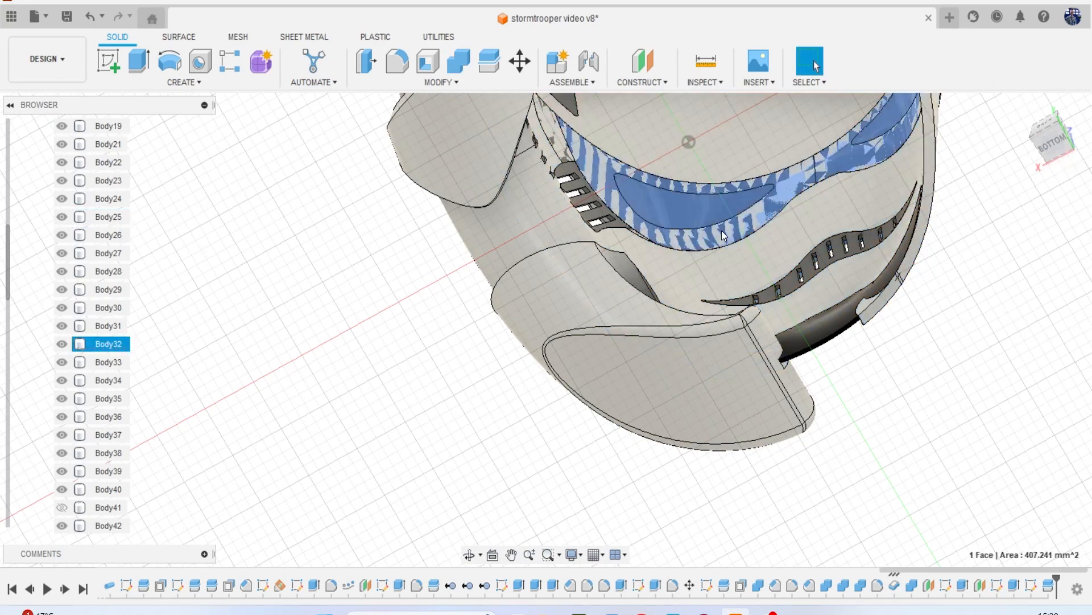
{"action": "left_click", "coordinate": [62, 343]}
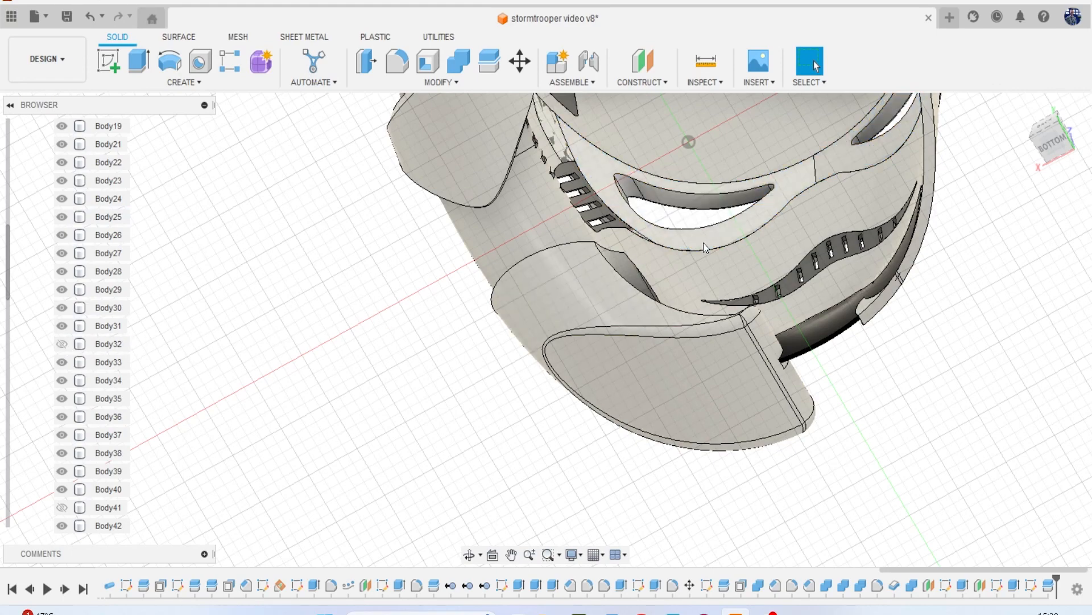
{"action": "scroll", "coordinate": [703, 242], "scroll_direction": "up", "scroll_amount": 3}
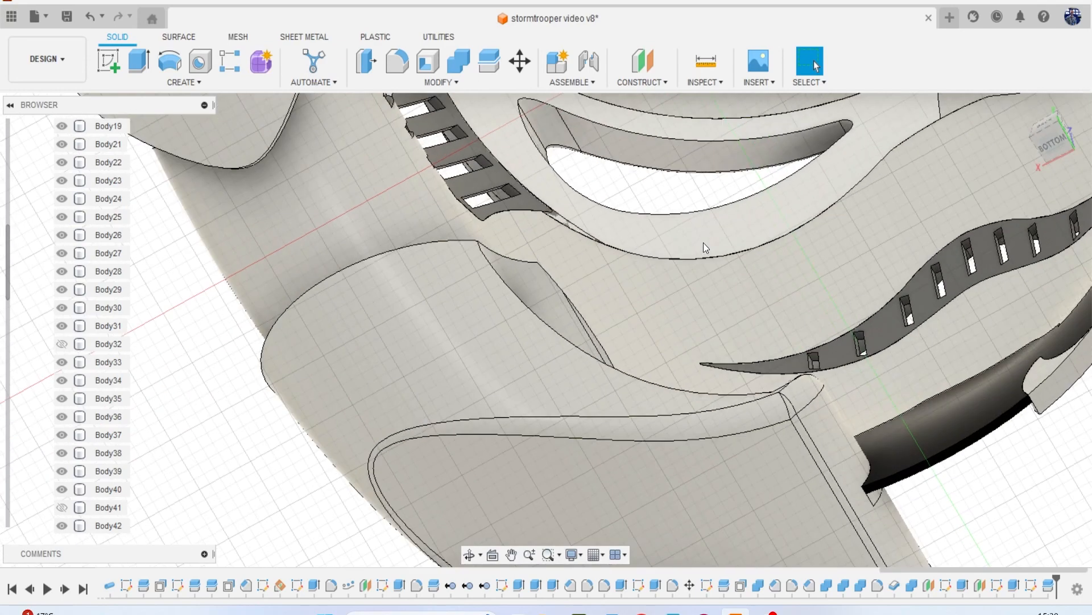
{"action": "left_click", "coordinate": [459, 60]}
{"action": "left_click", "coordinate": [735, 230]}
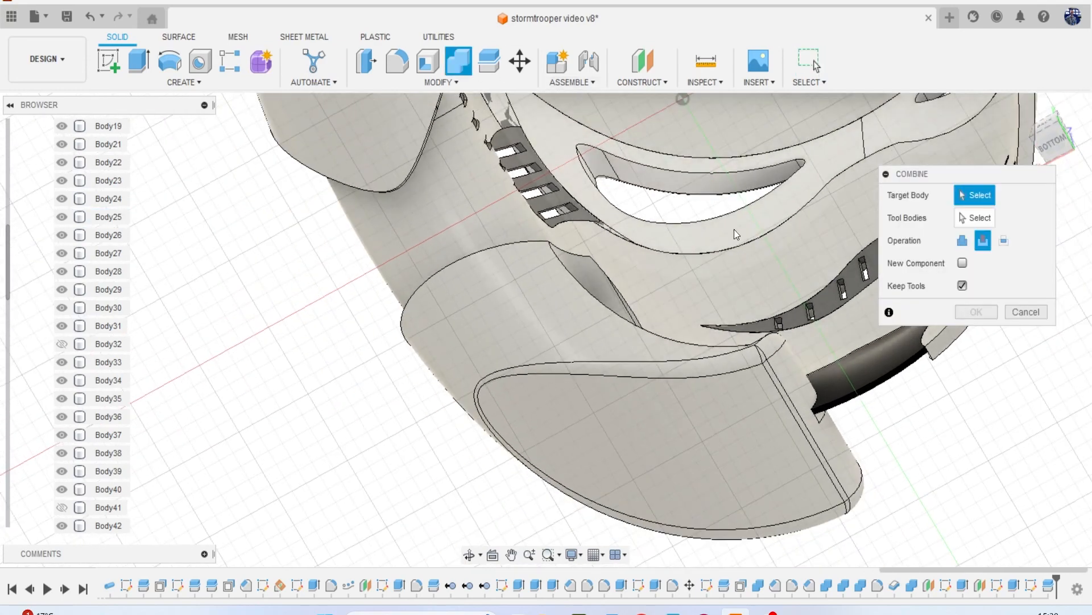
{"action": "left_click", "coordinate": [755, 261]}
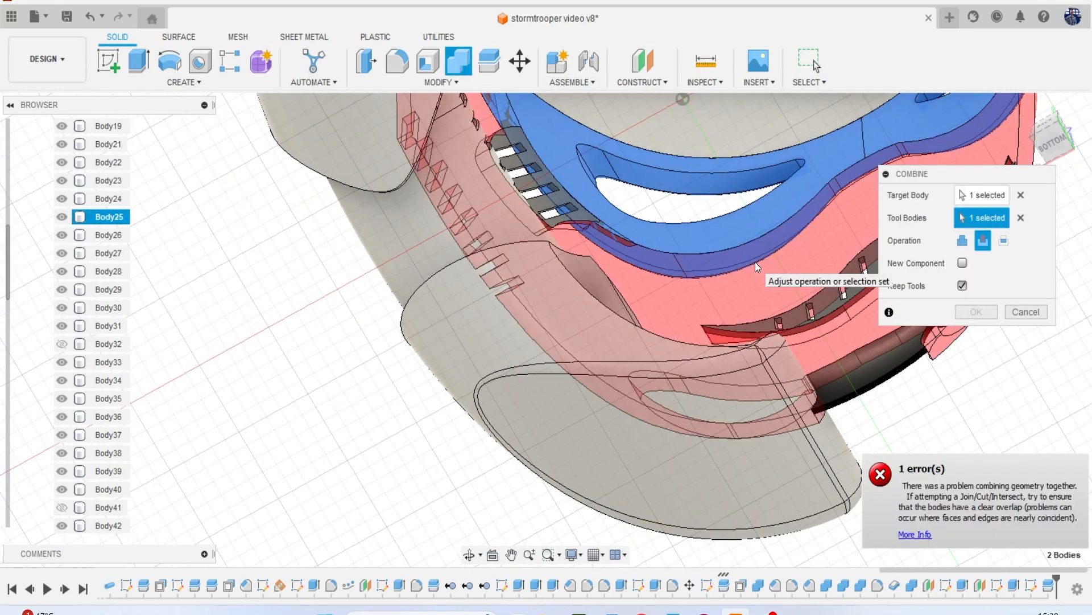
{"action": "left_click", "coordinate": [961, 240]}
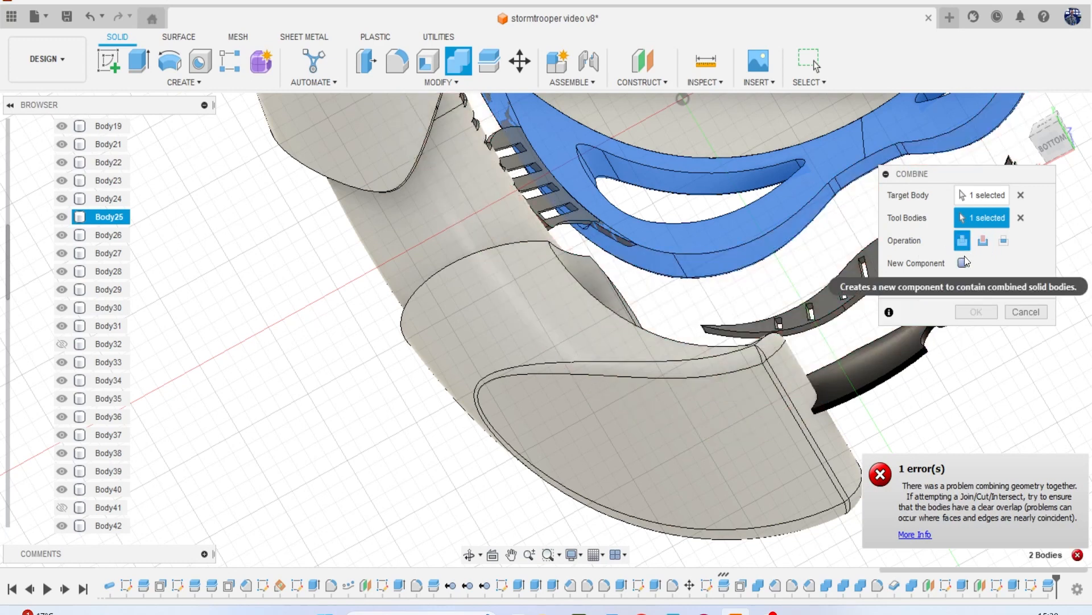
{"action": "left_click", "coordinate": [1029, 311]}
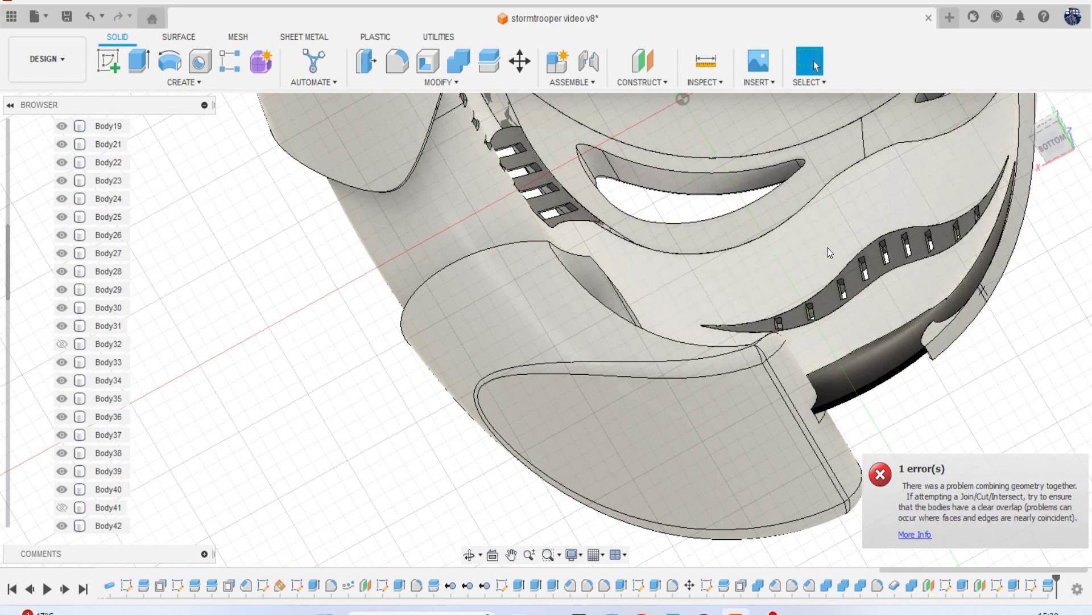
Select the inner face of the eye frame and make Body41 and the eye lens, Body32, visible.
{"action": "scroll", "coordinate": [795, 246], "scroll_direction": "down", "scroll_amount": 3}
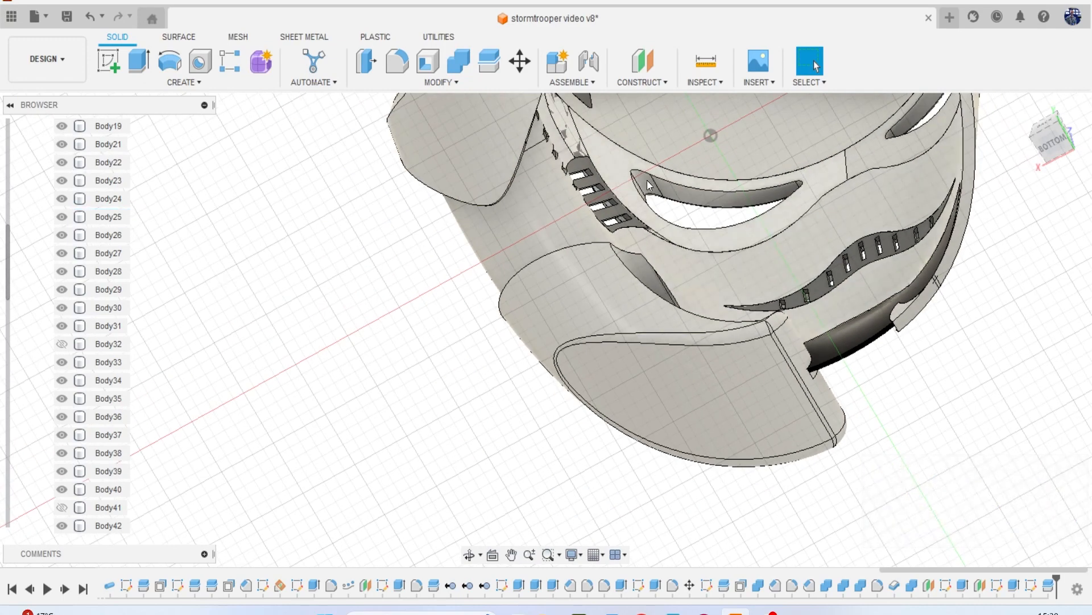
{"action": "left_click", "coordinate": [791, 211]}
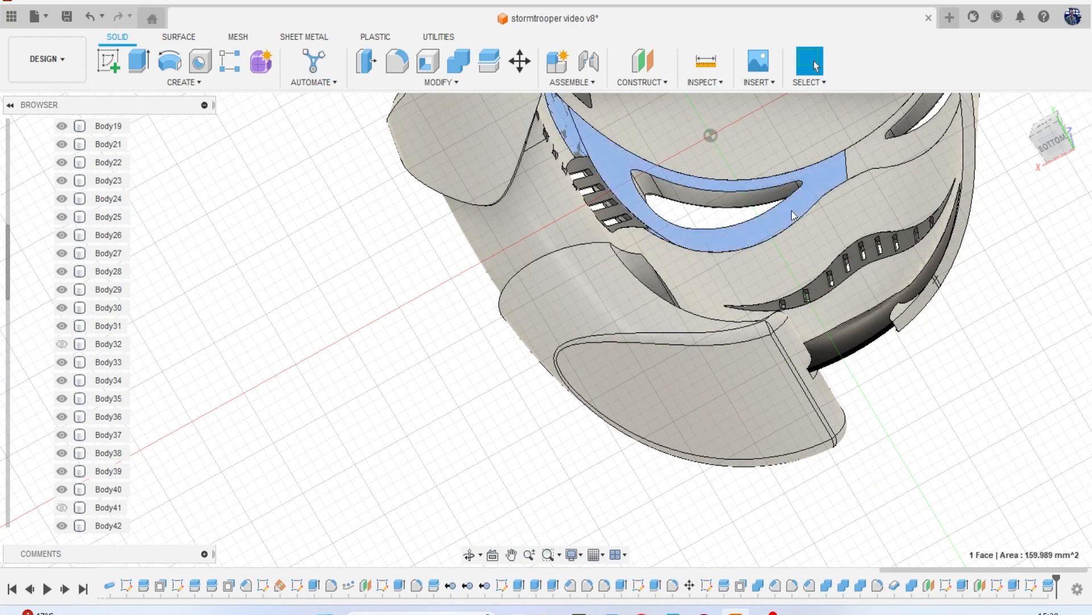
{"action": "scroll", "coordinate": [94, 409], "scroll_direction": "down", "scroll_amount": 3}
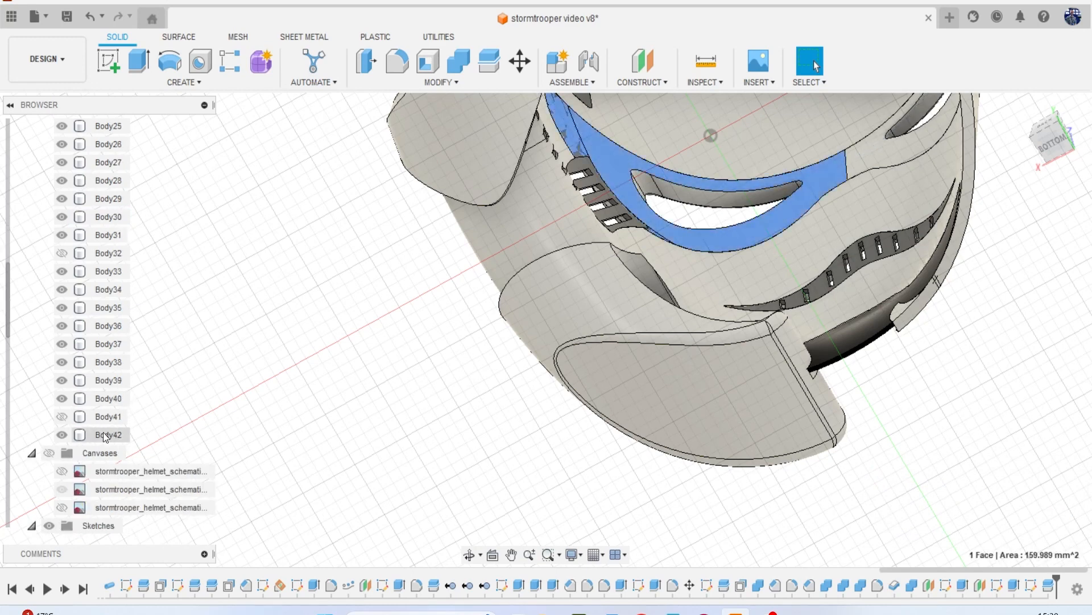
{"action": "scroll", "coordinate": [95, 369], "scroll_direction": "up", "scroll_amount": 5}
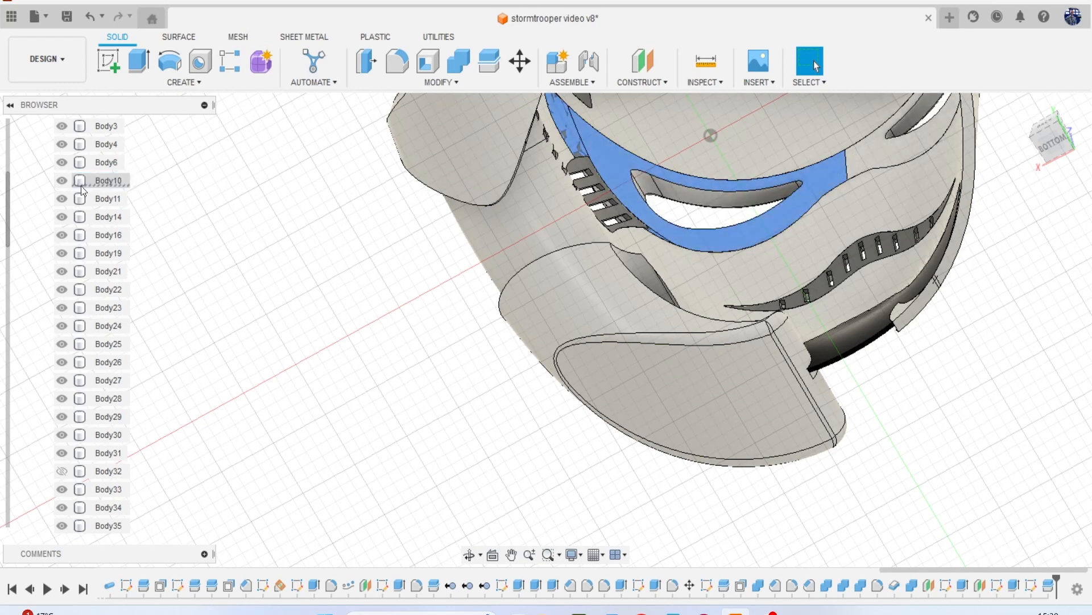
{"action": "scroll", "coordinate": [135, 373], "scroll_direction": "down", "scroll_amount": 5}
{"action": "left_click", "coordinate": [64, 421]}
{"action": "left_click", "coordinate": [64, 422]}
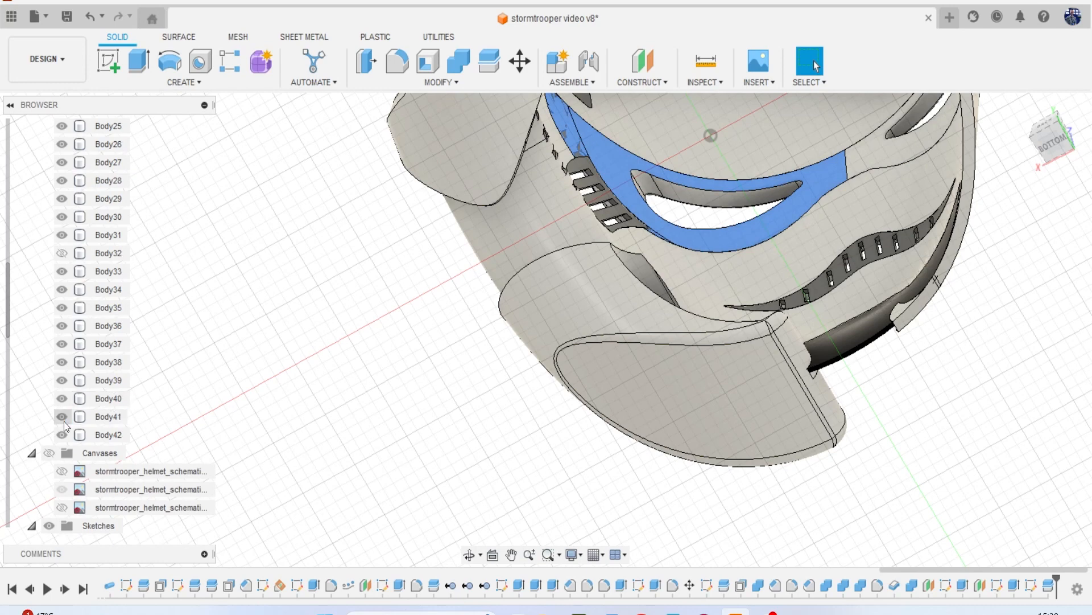
{"action": "left_click", "coordinate": [61, 253]}
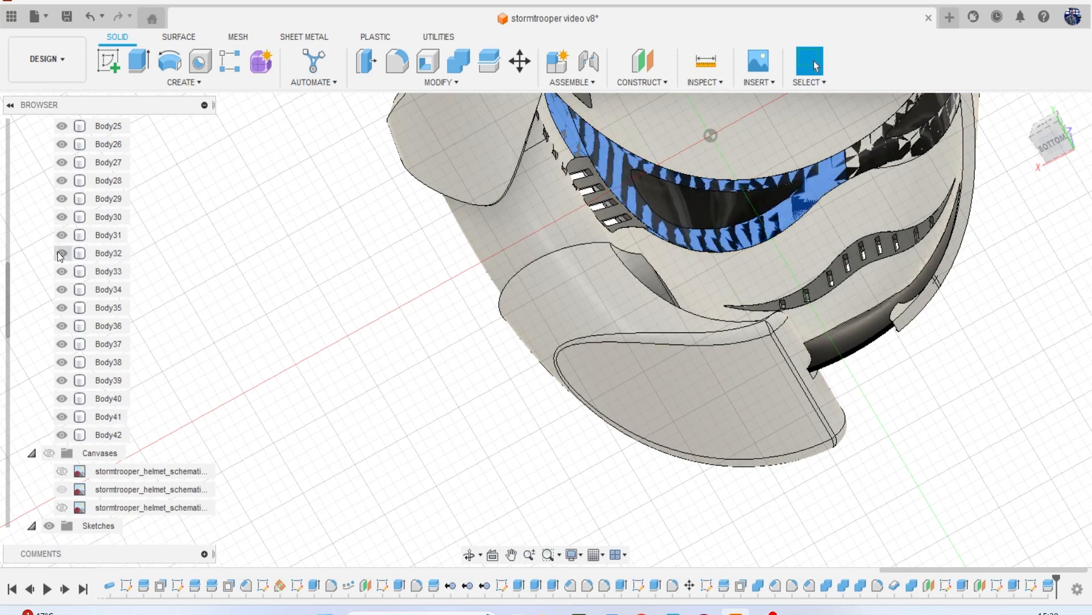
Hide the detail bodies from Body33 through Body42.
{"action": "left_click", "coordinate": [61, 325]}
{"action": "left_click", "coordinate": [62, 343]}
{"action": "left_click", "coordinate": [61, 362]}
{"action": "left_click", "coordinate": [61, 380]}
{"action": "left_click", "coordinate": [62, 398]}
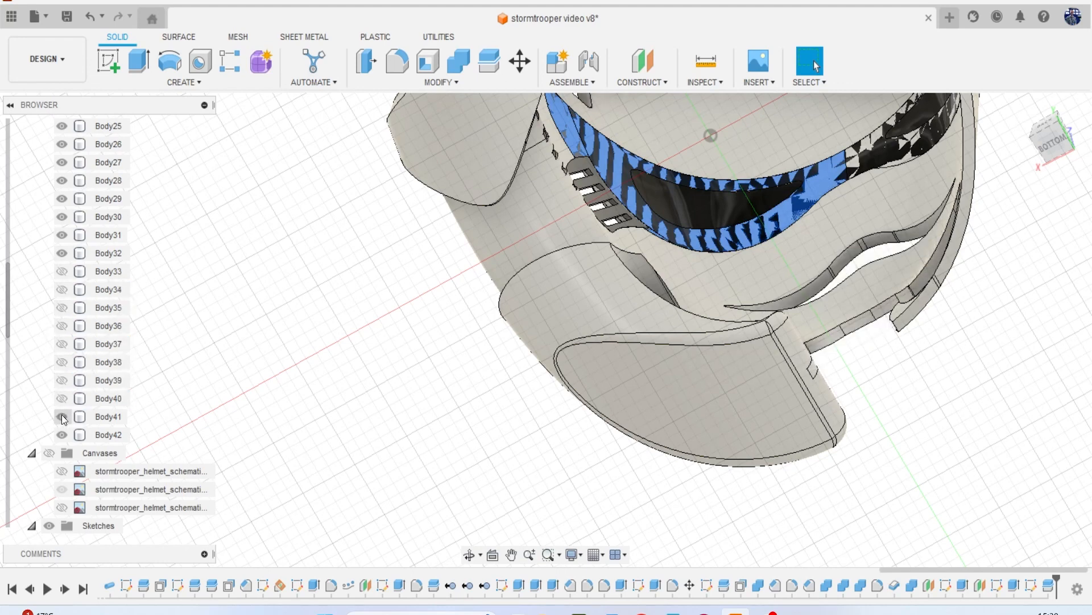
{"action": "left_click", "coordinate": [62, 435]}
{"action": "left_click", "coordinate": [615, 219]}
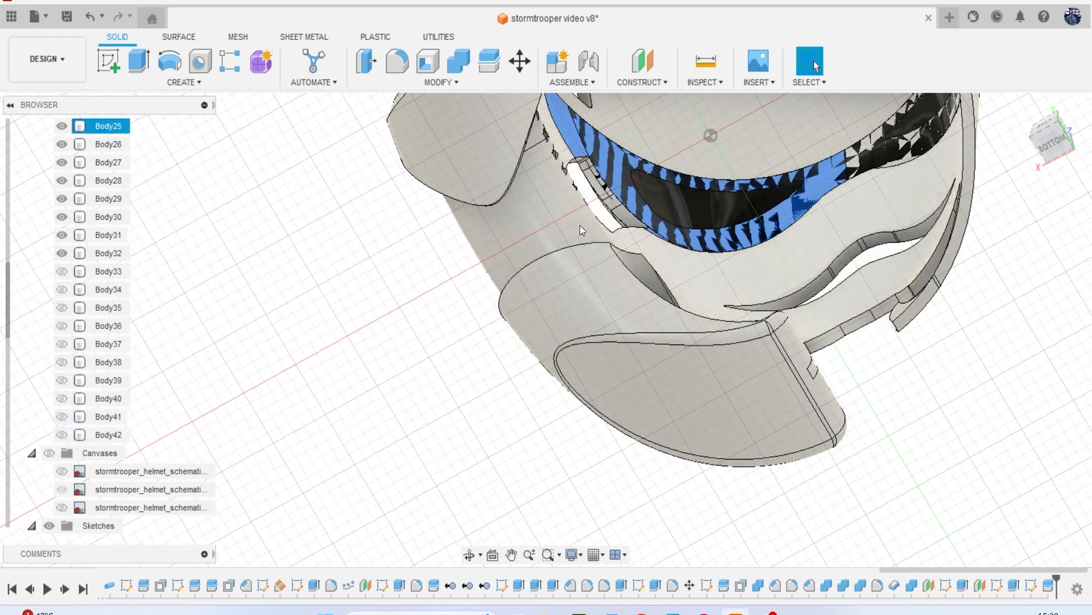
{"action": "left_click", "coordinate": [620, 216]}
{"action": "left_click", "coordinate": [334, 221]}
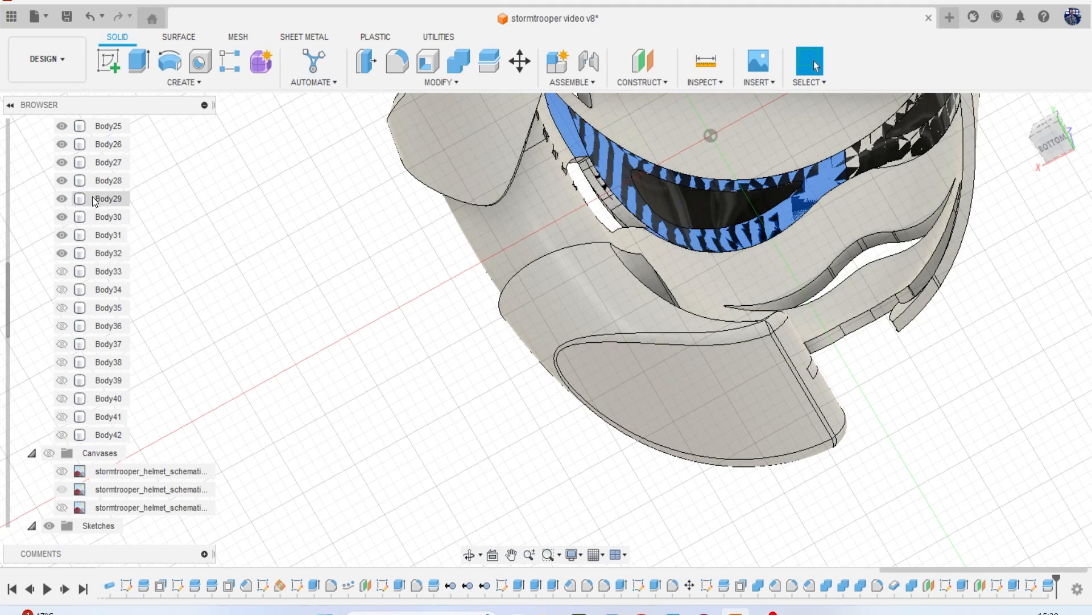
Hide the bodies from Body3 through Body26, keeping only the eye frame, Body10, visible among them.
{"action": "scroll", "coordinate": [93, 200], "scroll_direction": "up", "scroll_amount": 3}
{"action": "scroll", "coordinate": [94, 201], "scroll_direction": "up", "scroll_amount": 2}
{"action": "left_click", "coordinate": [62, 162]}
{"action": "left_click", "coordinate": [61, 181]}
{"action": "left_click", "coordinate": [62, 198]}
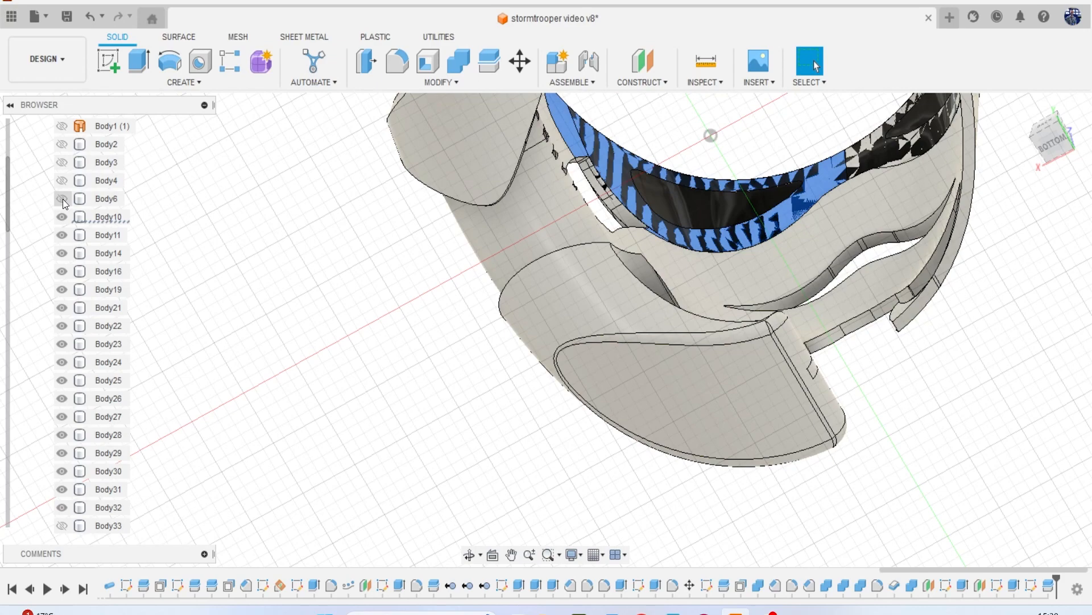
{"action": "left_click", "coordinate": [61, 217]}
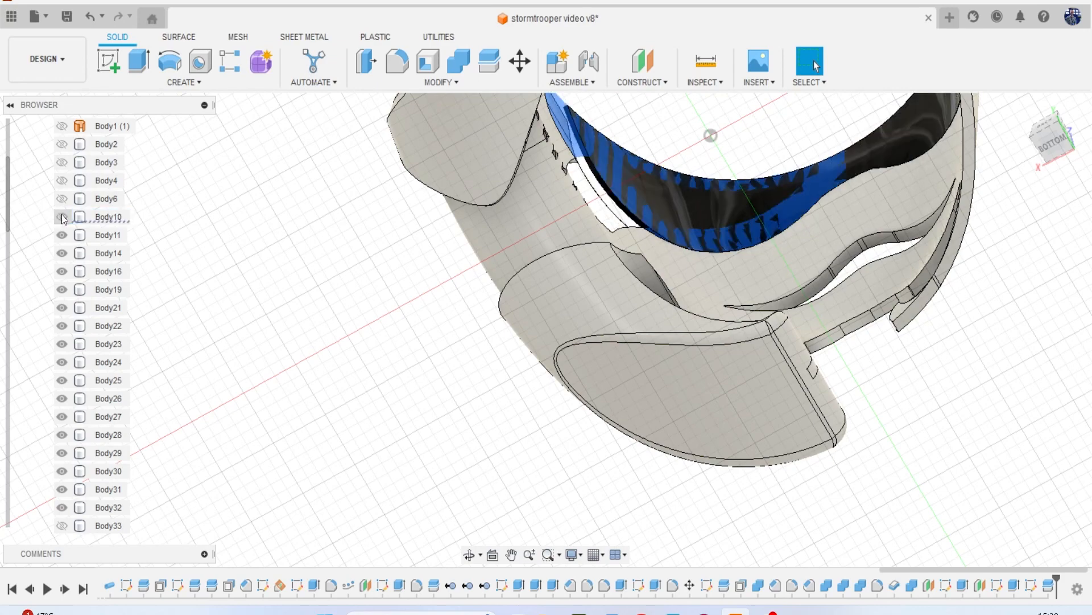
{"action": "left_click", "coordinate": [61, 217]}
{"action": "left_click", "coordinate": [61, 235]}
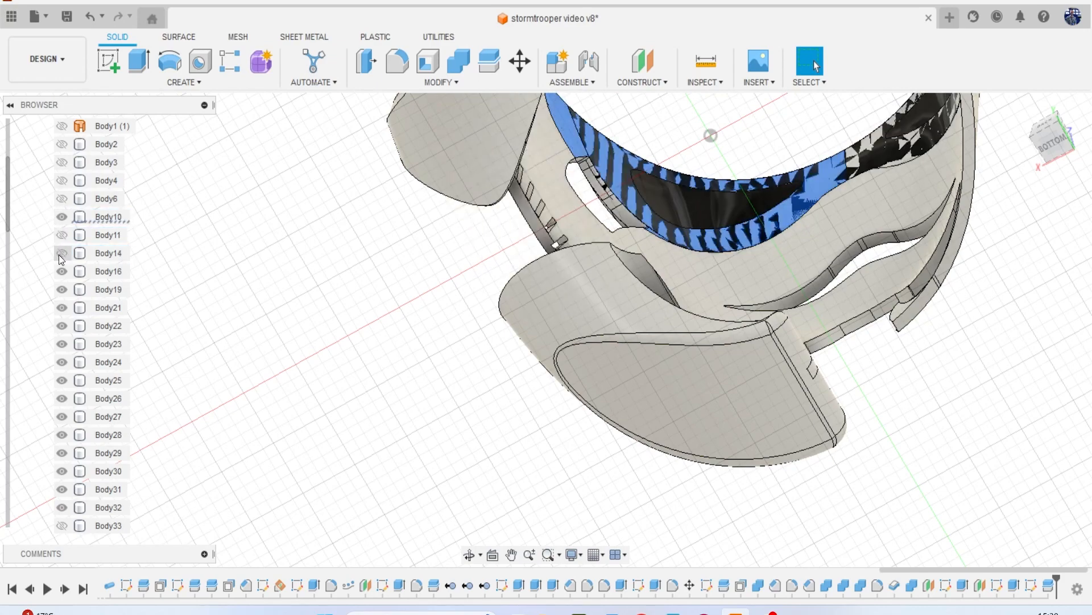
{"action": "left_click", "coordinate": [61, 271]}
{"action": "left_click", "coordinate": [61, 344]}
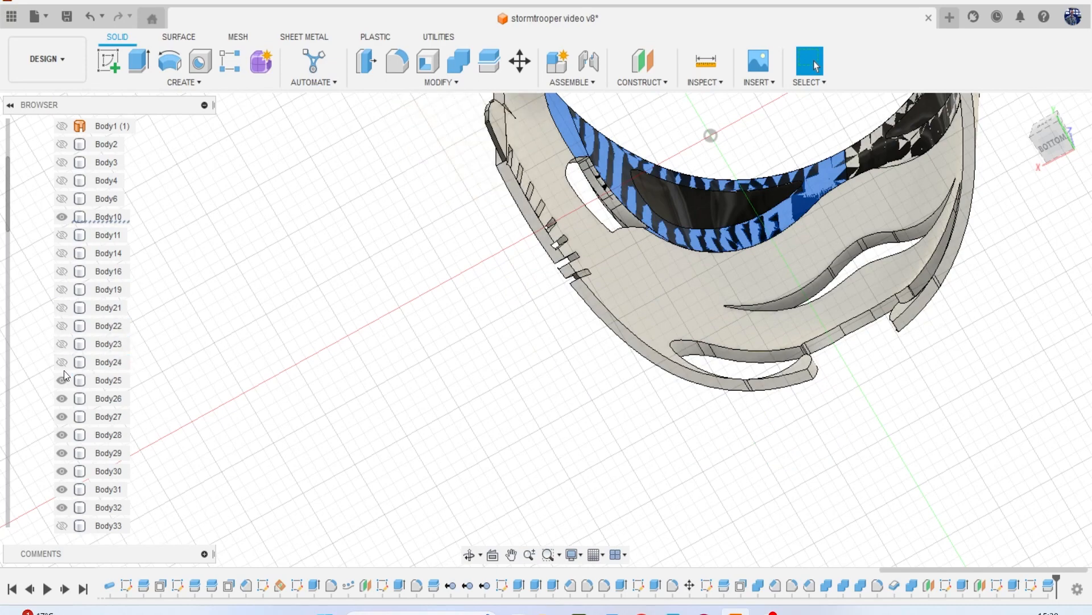
{"action": "left_click", "coordinate": [63, 380]}
{"action": "left_click", "coordinate": [62, 398]}
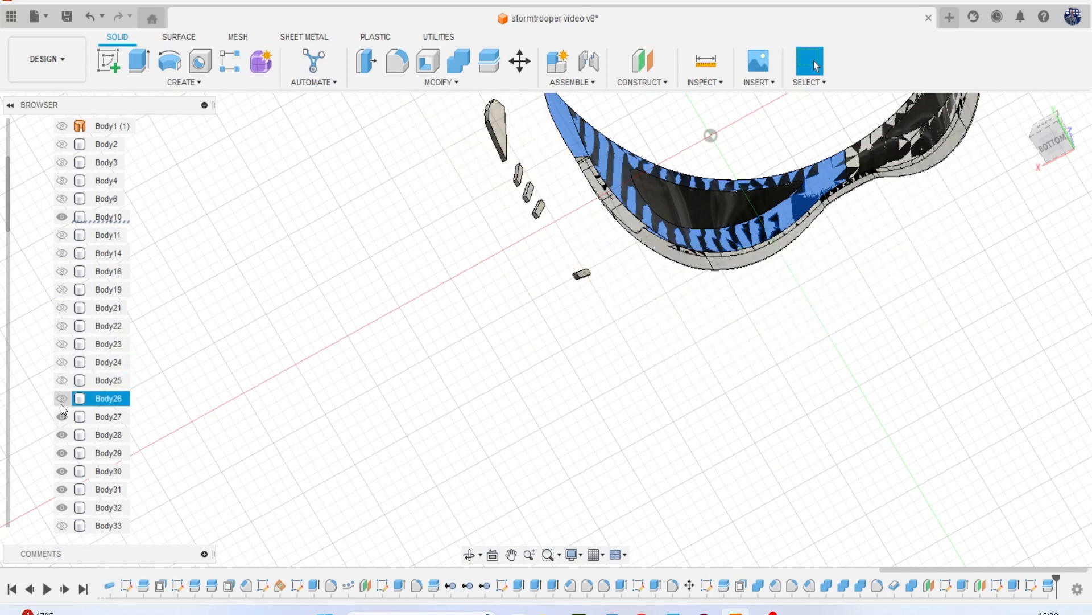
Hide Body27 through Body32 so that the eye frame is isolated.
{"action": "scroll", "coordinate": [59, 433], "scroll_direction": "down", "scroll_amount": 2}
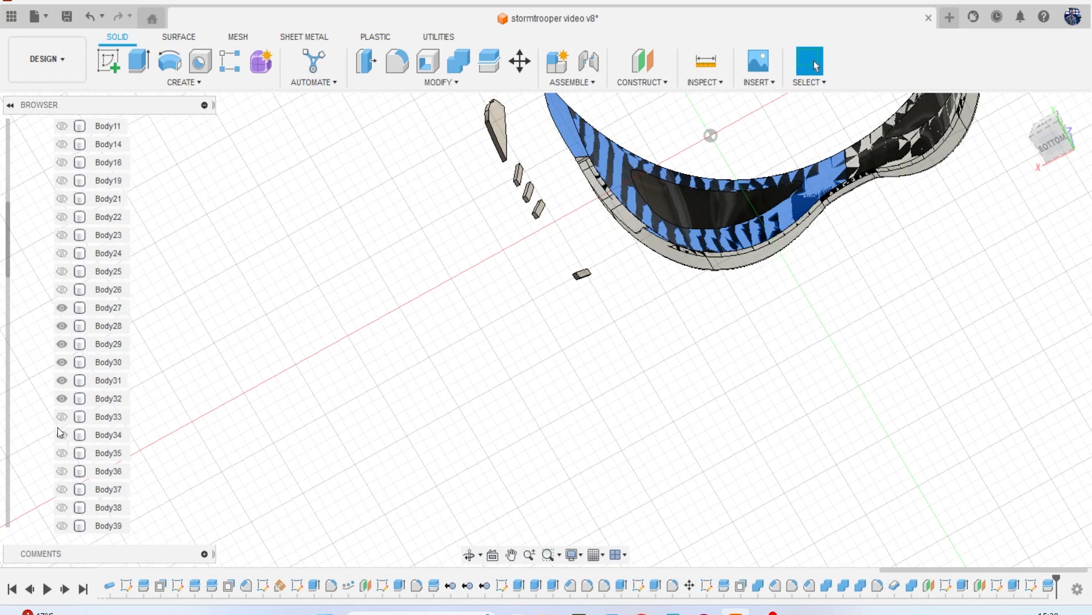
{"action": "left_click", "coordinate": [60, 309]}
{"action": "left_click", "coordinate": [61, 325]}
{"action": "left_click", "coordinate": [61, 344]}
{"action": "left_click", "coordinate": [62, 362]}
{"action": "left_click", "coordinate": [62, 380]}
{"action": "left_click", "coordinate": [62, 399]}
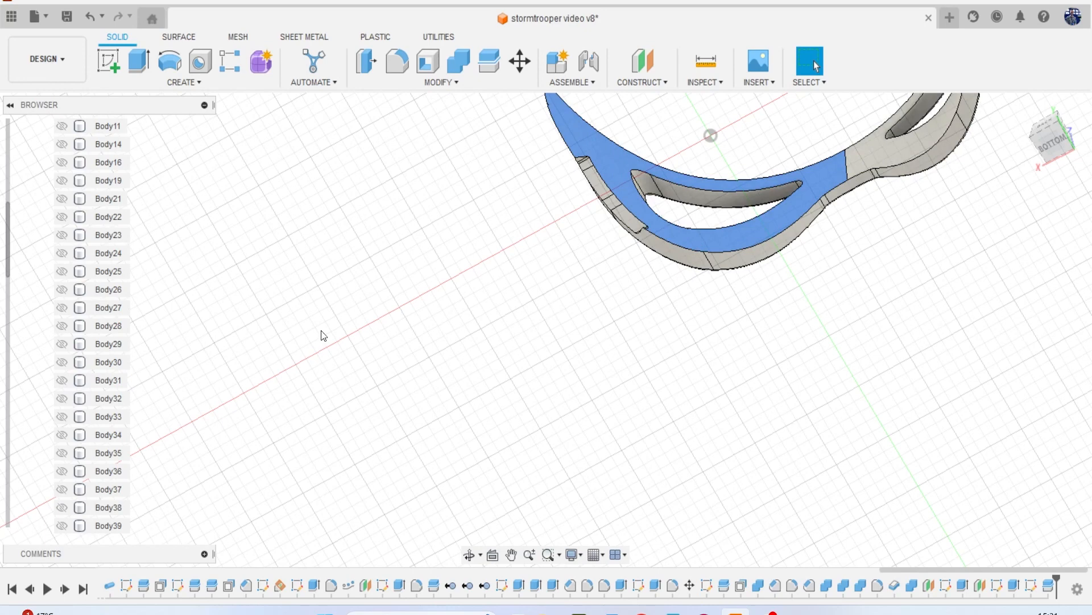
Toggle Body35, Body36, Body31, Body30 and Body29 on and off to identify each one.
{"action": "left_click", "coordinate": [62, 453]}
{"action": "left_click", "coordinate": [62, 453]}
{"action": "left_click", "coordinate": [61, 471]}
{"action": "left_click", "coordinate": [61, 471]}
{"action": "left_click", "coordinate": [61, 380]}
{"action": "left_click", "coordinate": [61, 380]}
{"action": "left_click", "coordinate": [61, 362]}
{"action": "left_click", "coordinate": [62, 362]}
{"action": "left_click", "coordinate": [61, 343]}
{"action": "left_click", "coordinate": [61, 344]}
Show the eye lens, Body32, with the eye frame and examine their overlapping faces from behind.
{"action": "left_click", "coordinate": [62, 400]}
{"action": "left_click", "coordinate": [63, 400]}
{"action": "mouse_move", "coordinate": [1053, 142]}
{"action": "left_mouse_down"}
{"action": "mouse_move", "coordinate": [1070, 228]}
{"action": "mouse_move", "coordinate": [1084, 239]}
{"action": "left_mouse_up"}
{"action": "middle_click_drag", "start_coordinate": [717, 126], "coordinate": [897, 491], "text": "shift"}
{"action": "middle_click_drag", "start_coordinate": [812, 317], "coordinate": [922, 127], "text": "shift"}
{"action": "middle_click_drag", "start_coordinate": [774, 130], "coordinate": [693, 205]}
{"action": "scroll", "coordinate": [660, 189], "scroll_direction": "up", "scroll_amount": 3}
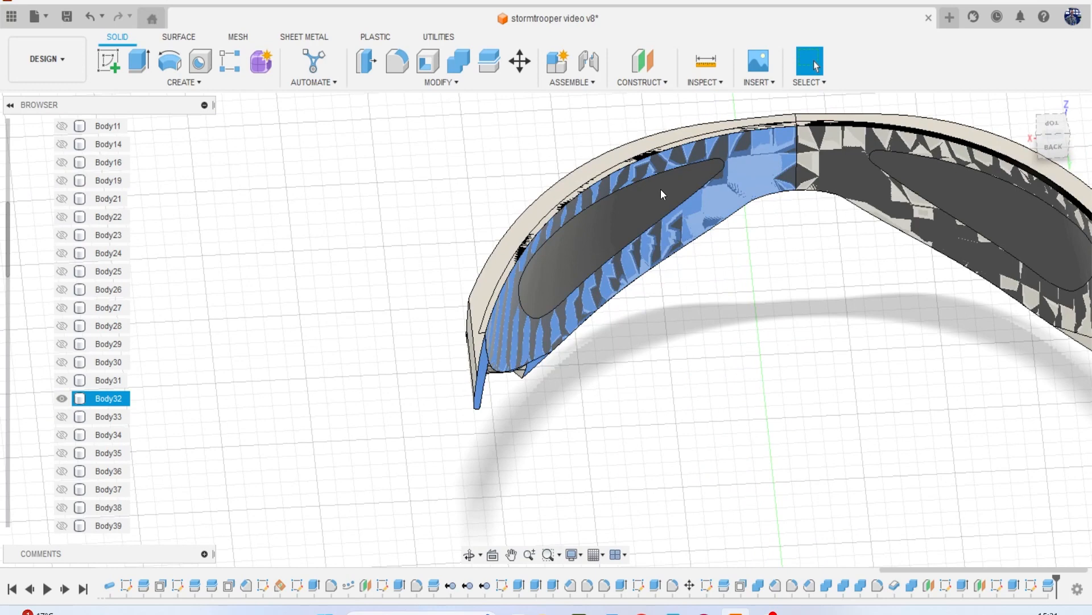
Cut the eye frame, Body10, out of the eye lens, Body32, with Combine, keeping the tool body.
{"action": "left_click", "coordinate": [453, 69]}
{"action": "left_click", "coordinate": [624, 181]}
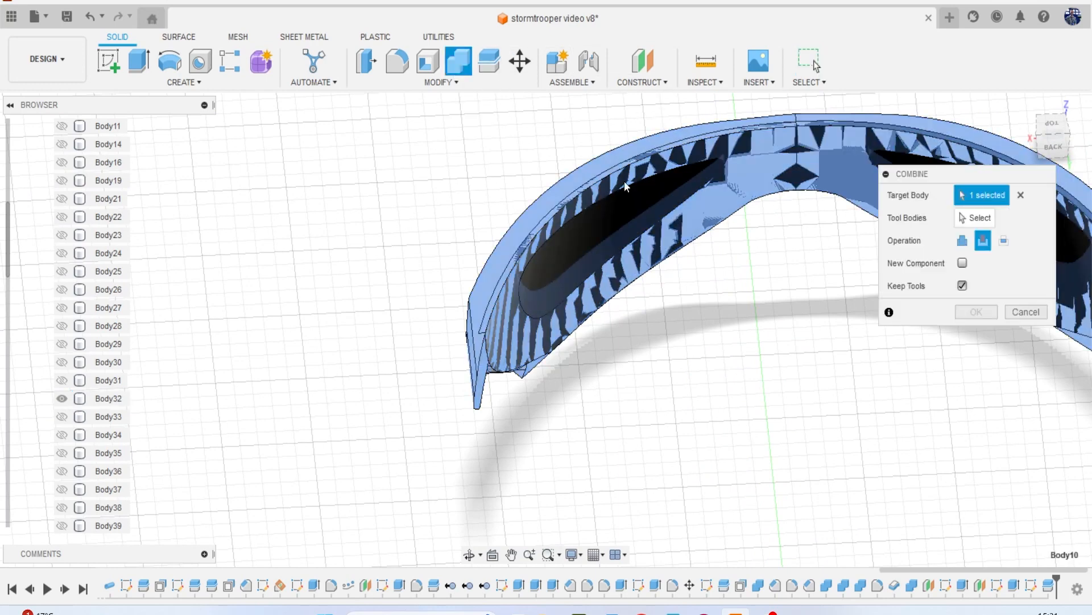
{"action": "left_click", "coordinate": [983, 240]}
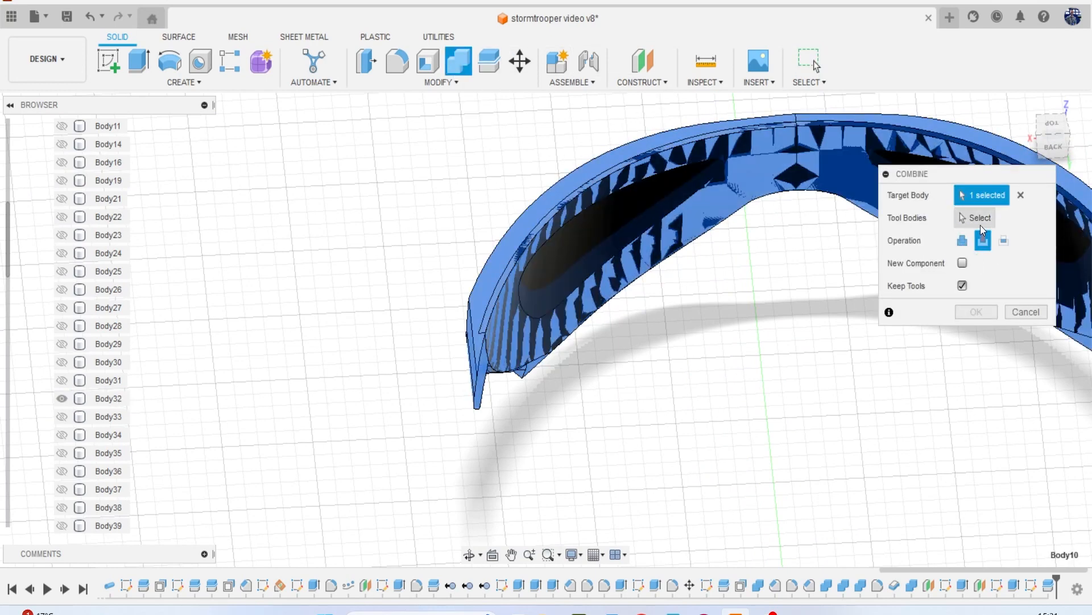
{"action": "left_click", "coordinate": [1022, 195]}
{"action": "left_click", "coordinate": [642, 207]}
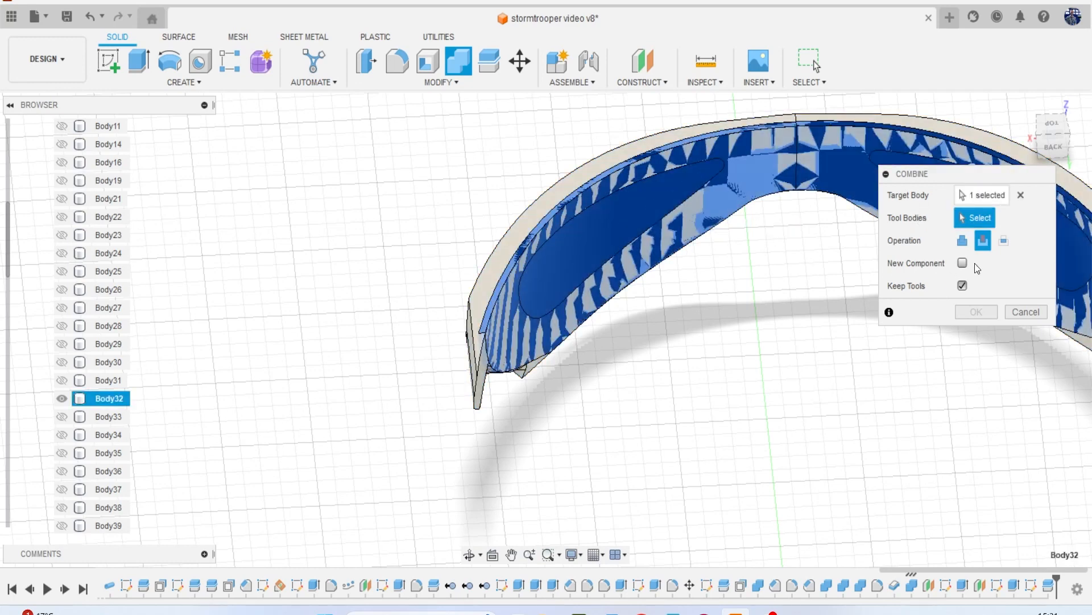
{"action": "left_click", "coordinate": [487, 262]}
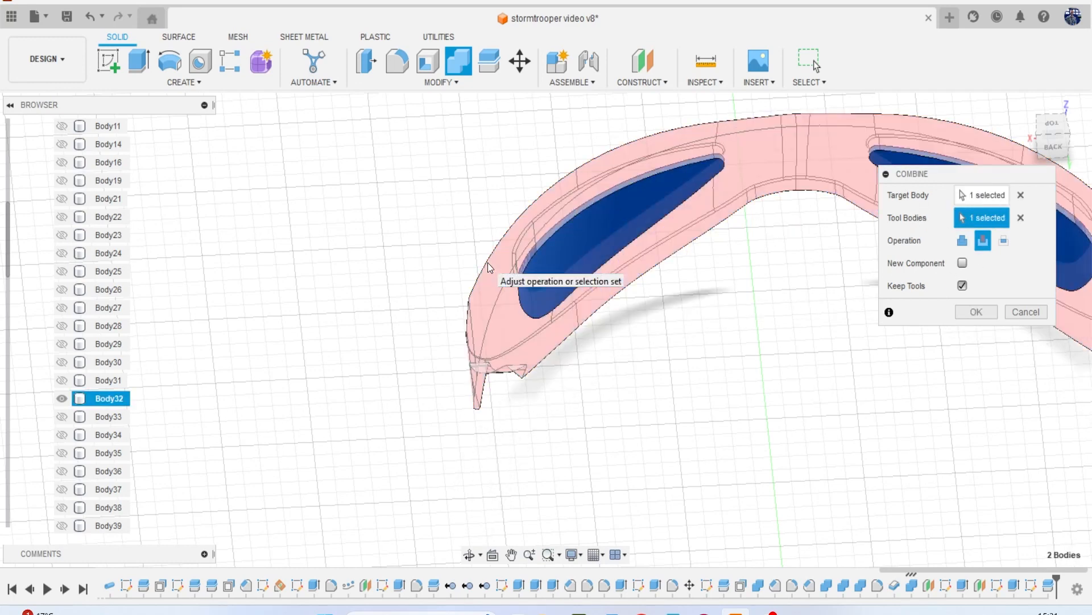
{"action": "left_click", "coordinate": [976, 312]}
{"action": "middle_click_drag", "start_coordinate": [841, 293], "coordinate": [627, 231]}
{"action": "mouse_move", "coordinate": [878, 175]}
{"action": "middle_mouse_down", "text": "shift"}
{"action": "mouse_move", "coordinate": [862, 261]}
{"action": "mouse_move", "coordinate": [834, 325]}
{"action": "mouse_move", "coordinate": [854, 356]}
{"action": "mouse_move", "coordinate": [925, 347]}
{"action": "middle_mouse_up", "text": "shift"}
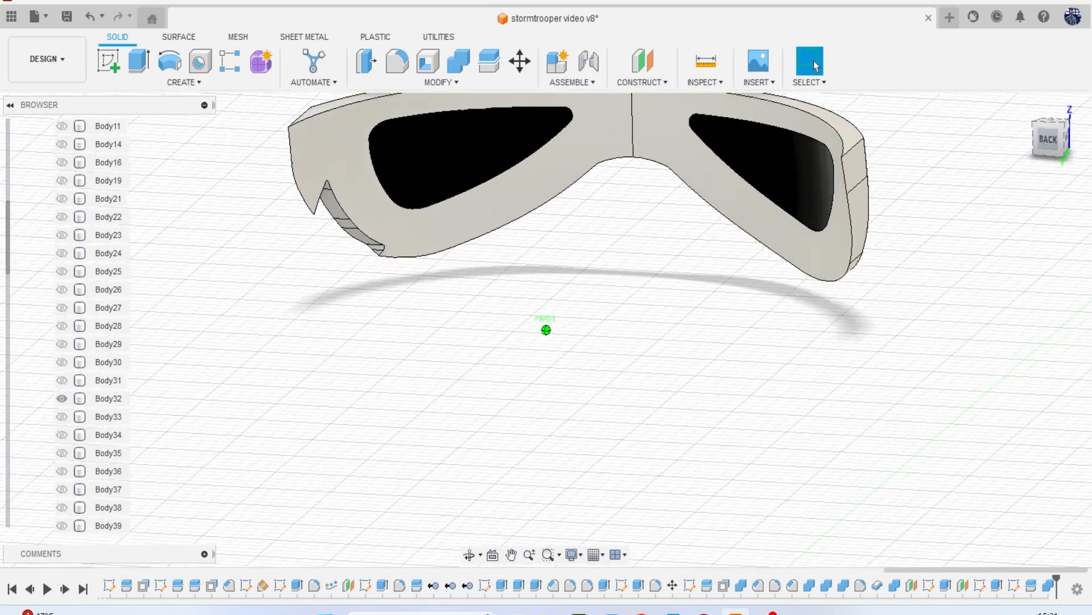
{"action": "mouse_move", "coordinate": [925, 347]}
{"action": "middle_mouse_down", "text": "shift"}
{"action": "mouse_move", "coordinate": [1030, 350]}
{"action": "mouse_move", "coordinate": [1035, 378]}
{"action": "mouse_move", "coordinate": [1047, 149]}
{"action": "middle_mouse_up", "text": "shift"}
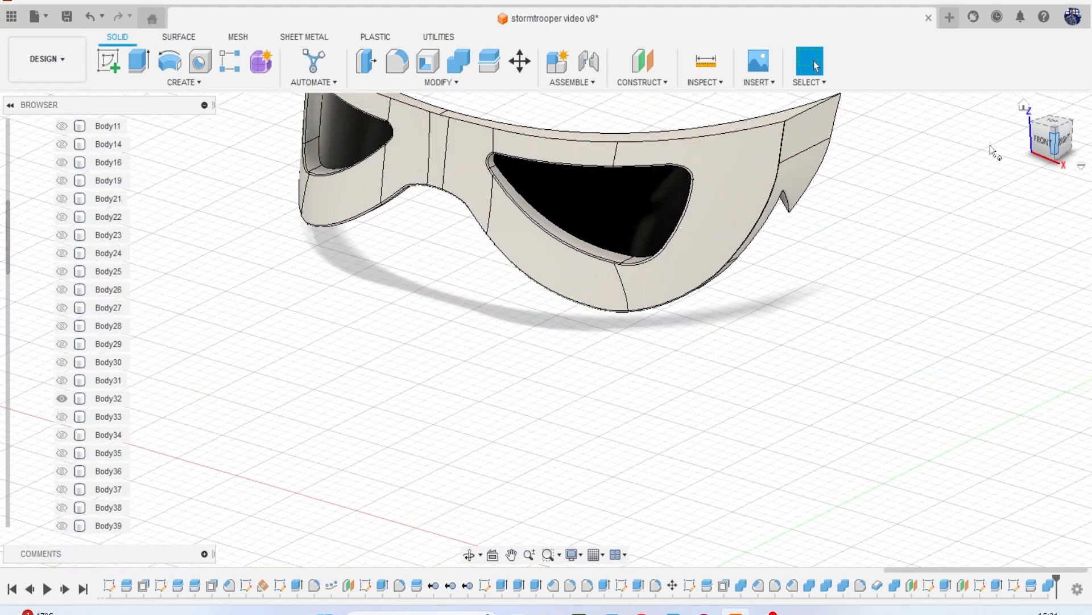
{"action": "right_click", "coordinate": [109, 397]}
{"action": "left_click", "coordinate": [152, 371]}
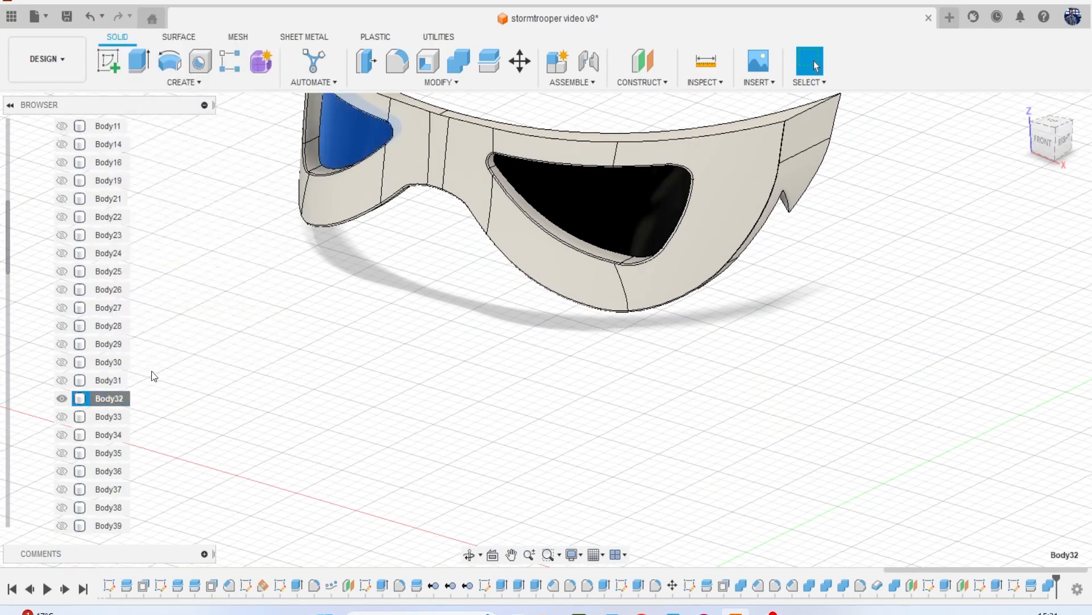
{"action": "right_click", "coordinate": [111, 399]}
{"action": "left_click", "coordinate": [159, 373]}
Show the hidden bodies from Body33 through Body43 around the eye frame and lens.
{"action": "scroll", "coordinate": [307, 344], "scroll_direction": "down", "scroll_amount": 2}
{"action": "left_click", "coordinate": [61, 400]}
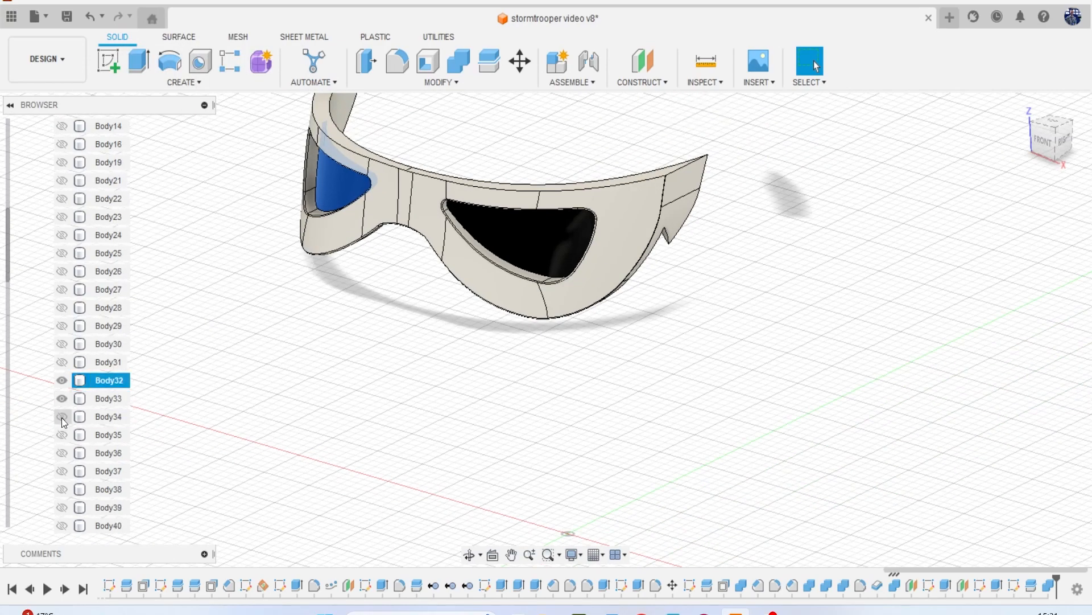
{"action": "left_click", "coordinate": [62, 417]}
{"action": "left_click", "coordinate": [63, 434]}
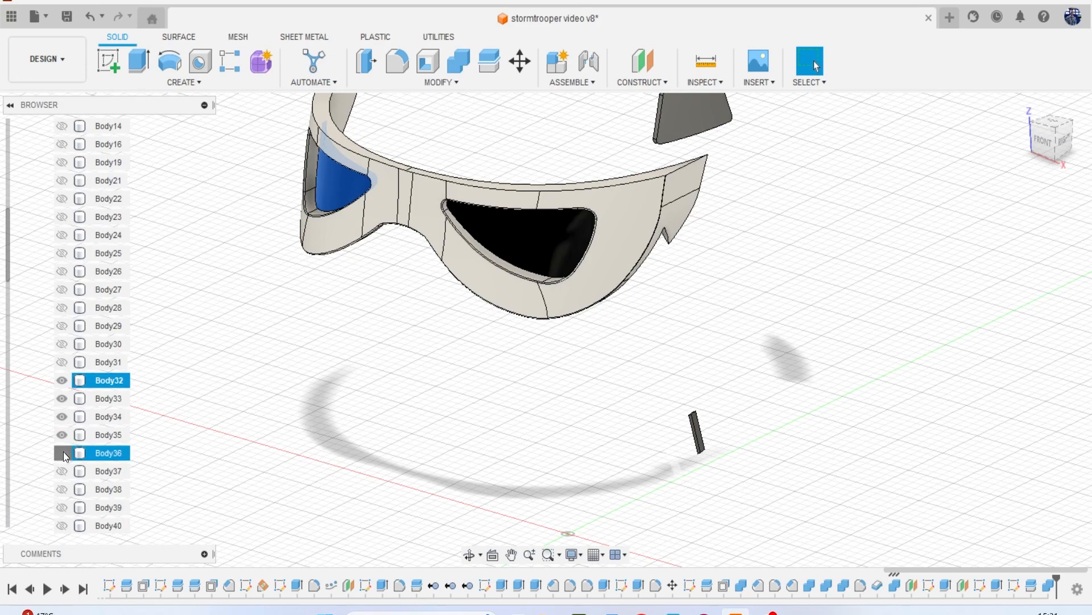
{"action": "left_click", "coordinate": [62, 453]}
{"action": "left_click", "coordinate": [63, 471]}
{"action": "left_click", "coordinate": [63, 488]}
{"action": "left_click", "coordinate": [62, 507]}
{"action": "left_click", "coordinate": [63, 525]}
{"action": "scroll", "coordinate": [63, 484], "scroll_direction": "down", "scroll_amount": 4}
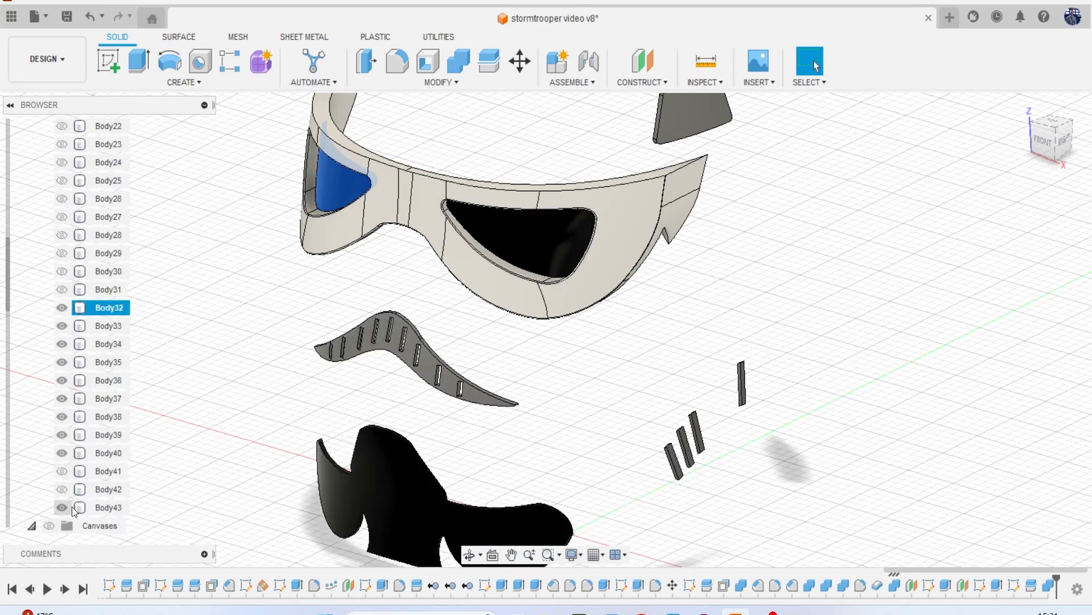
{"action": "left_click", "coordinate": [61, 380]}
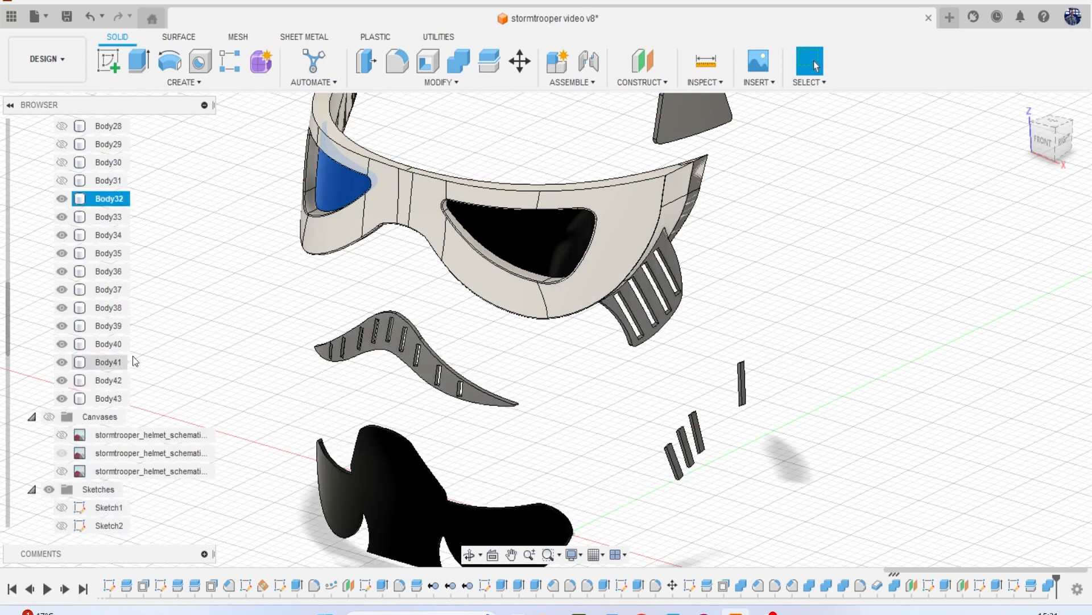
{"action": "scroll", "coordinate": [132, 357], "scroll_direction": "up", "scroll_amount": 3}
{"action": "left_click", "coordinate": [248, 273]}
{"action": "middle_click_drag", "start_coordinate": [285, 247], "coordinate": [341, 355]}
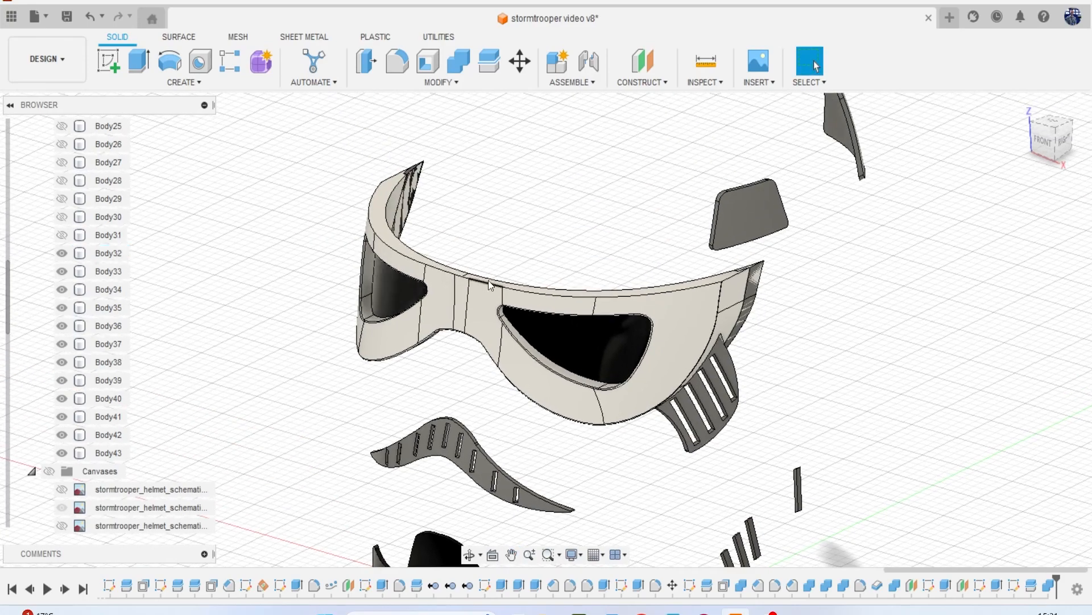
Identify the body overlapping the inner side of the eye frame by toggling Body41, and remove it.
{"action": "mouse_move", "coordinate": [1043, 142]}
{"action": "left_mouse_down"}
{"action": "mouse_move", "coordinate": [970, 149]}
{"action": "mouse_move", "coordinate": [911, 132]}
{"action": "mouse_move", "coordinate": [897, 149]}
{"action": "mouse_move", "coordinate": [1007, 149]}
{"action": "mouse_move", "coordinate": [1001, 123]}
{"action": "mouse_move", "coordinate": [933, 114]}
{"action": "left_mouse_up"}
{"action": "mouse_move", "coordinate": [546, 330]}
{"action": "middle_mouse_down", "text": "shift"}
{"action": "mouse_move", "coordinate": [421, 336]}
{"action": "mouse_move", "coordinate": [398, 387]}
{"action": "mouse_move", "coordinate": [455, 375]}
{"action": "mouse_move", "coordinate": [601, 224]}
{"action": "middle_mouse_up", "text": "shift"}
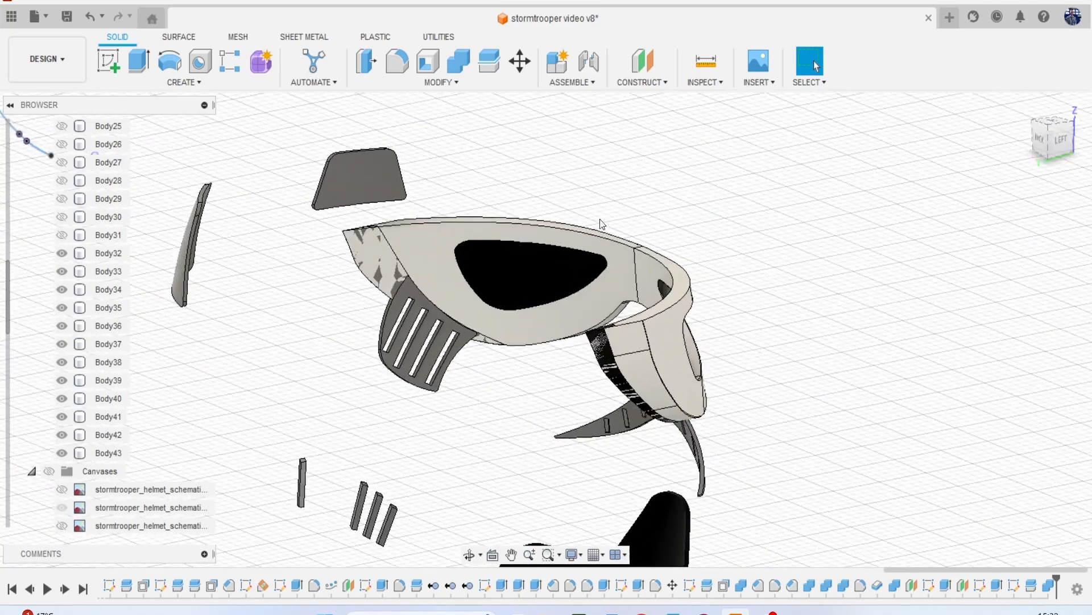
{"action": "left_click", "coordinate": [371, 250]}
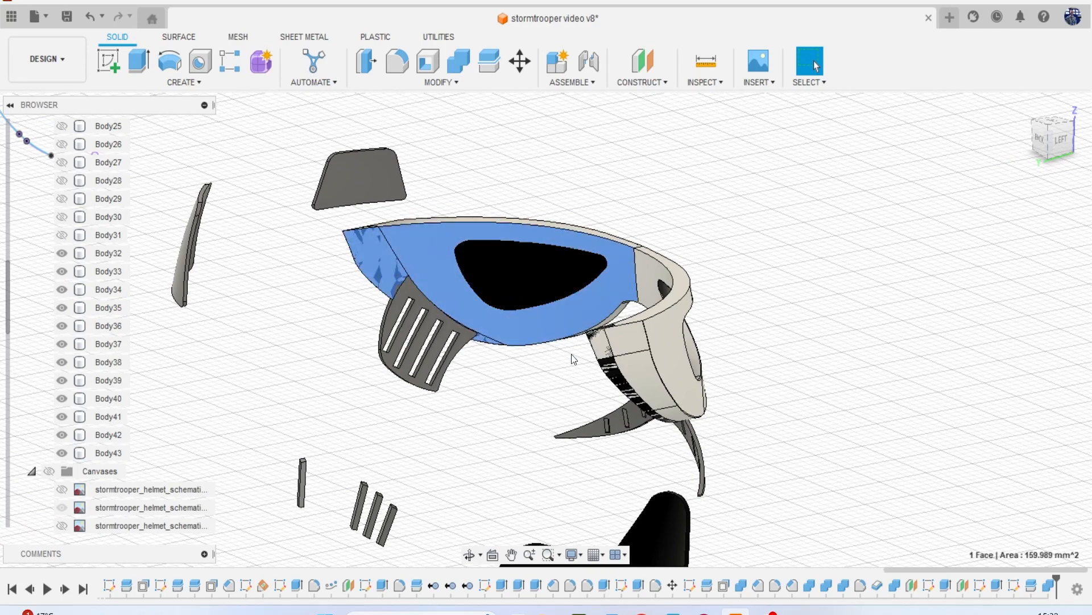
{"action": "scroll", "coordinate": [607, 359], "scroll_direction": "up", "scroll_amount": 1}
{"action": "left_click", "coordinate": [613, 374]}
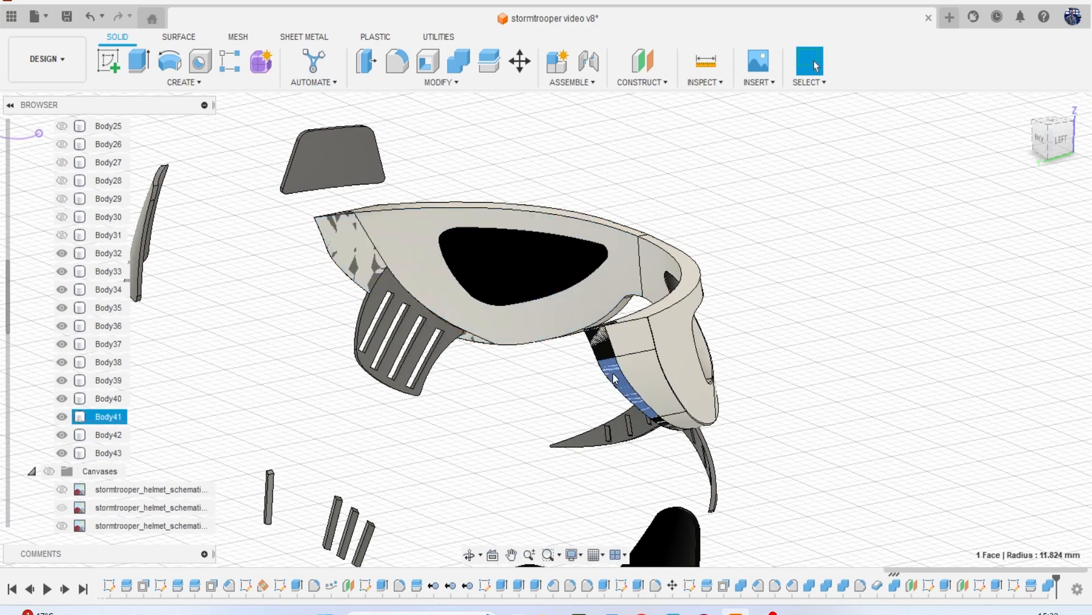
{"action": "left_click", "coordinate": [70, 418]}
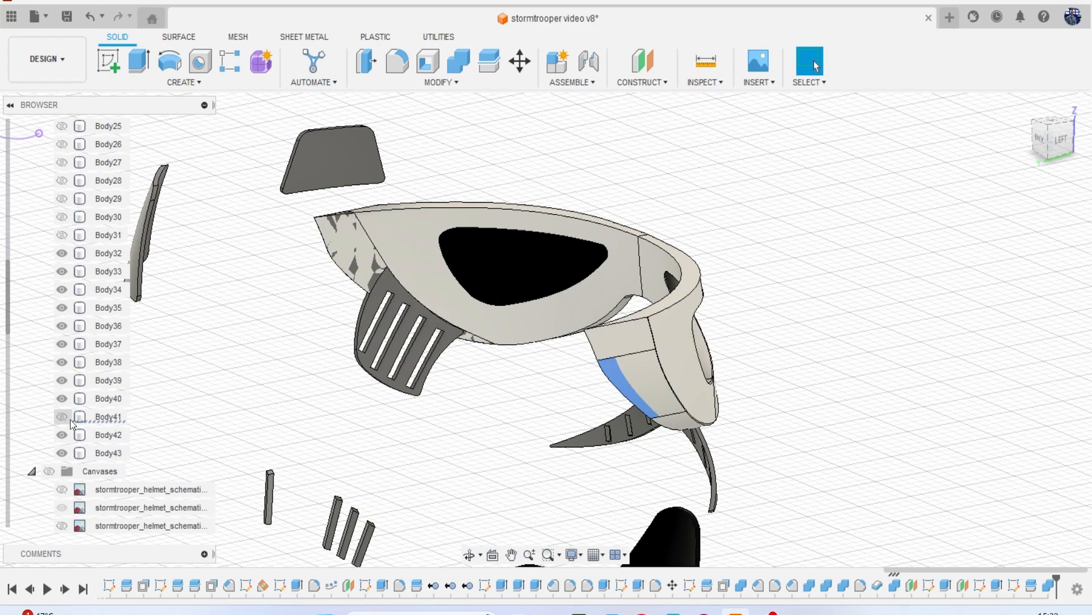
{"action": "left_click", "coordinate": [62, 417]}
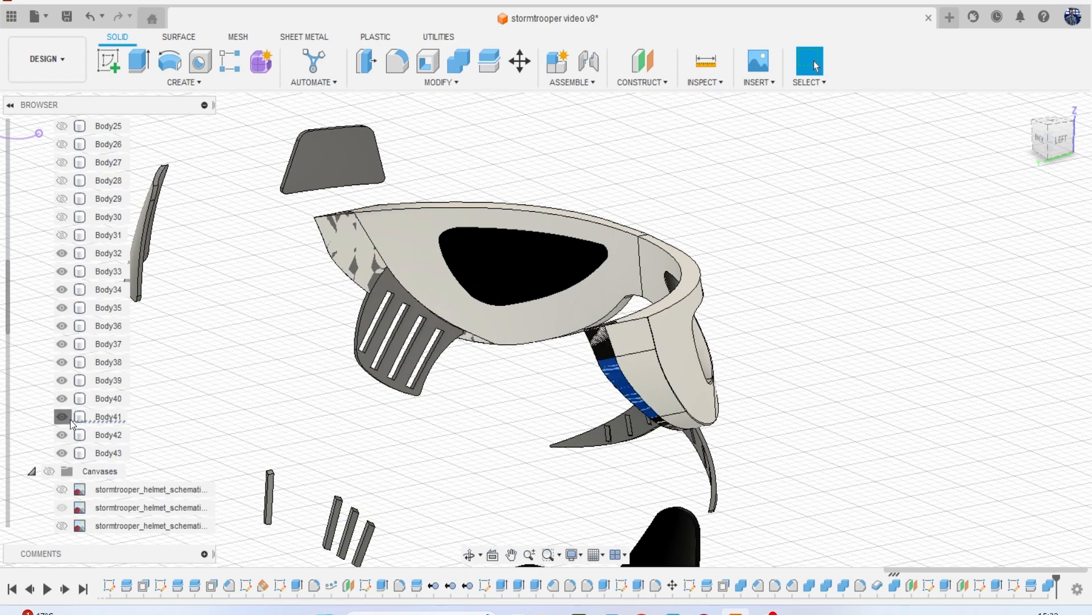
{"action": "left_click", "coordinate": [70, 419]}
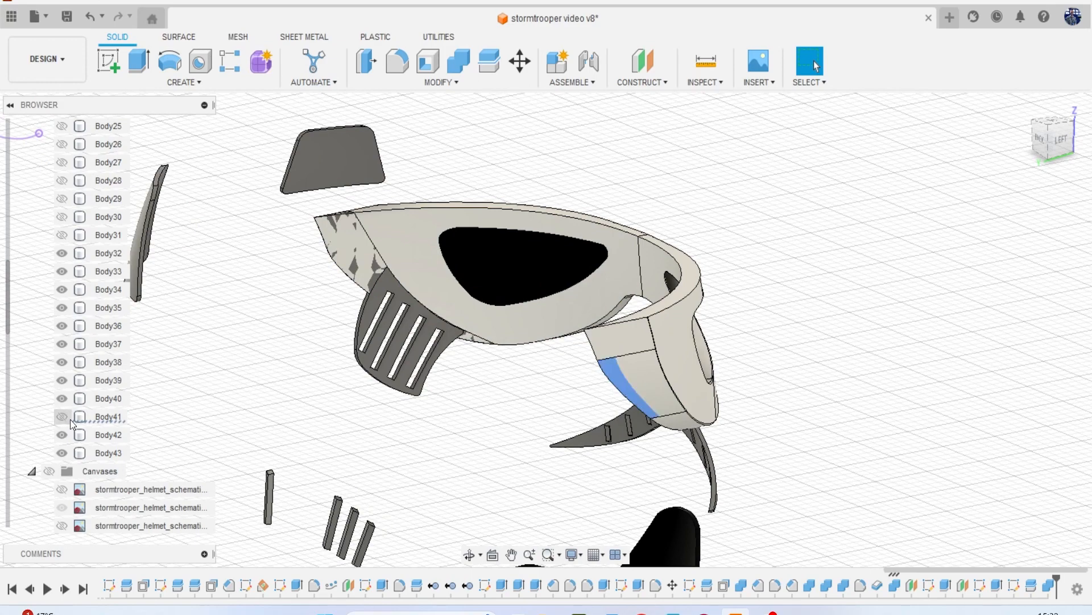
{"action": "right_click", "coordinate": [103, 421]}
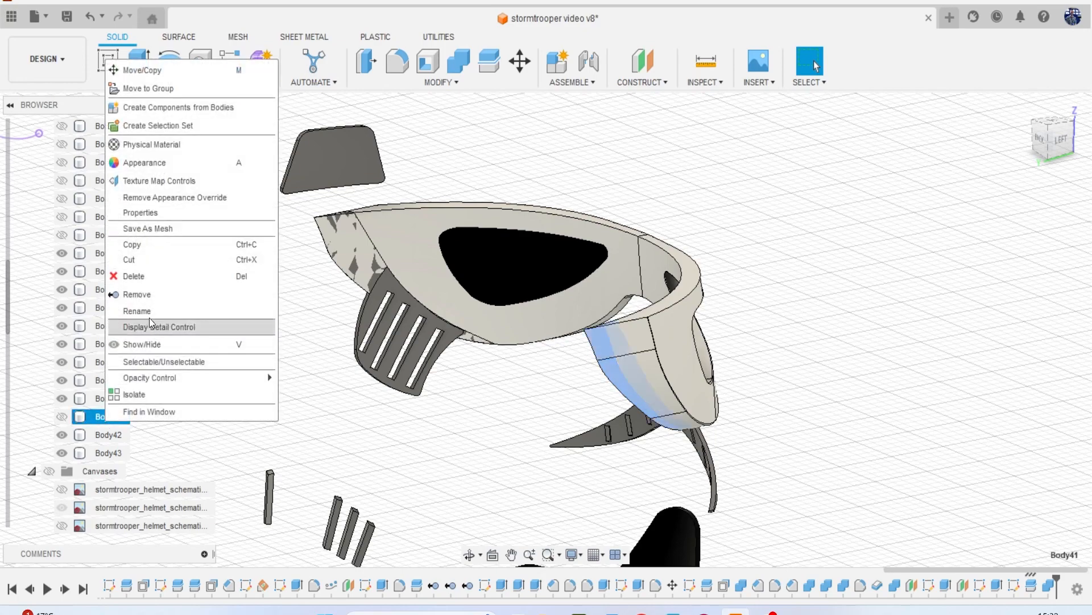
{"action": "left_click", "coordinate": [148, 302]}
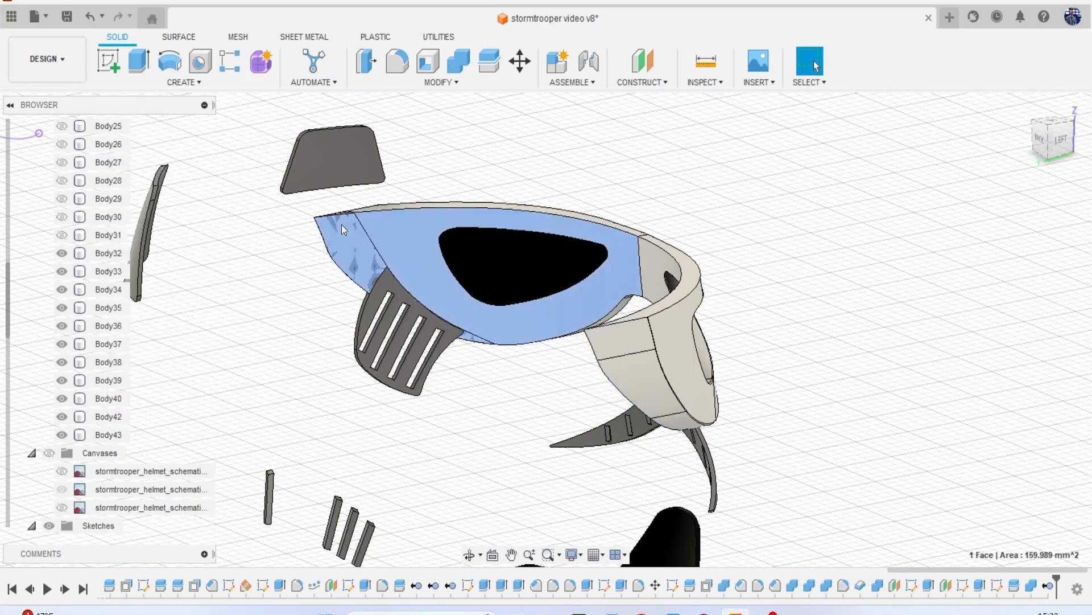
Cut the eye frame, Body10, out of the slotted cheek grille, Body42, with Combine, keeping the tool body.
{"action": "scroll", "coordinate": [387, 285], "scroll_direction": "up", "scroll_amount": 2}
{"action": "left_click", "coordinate": [381, 268]}
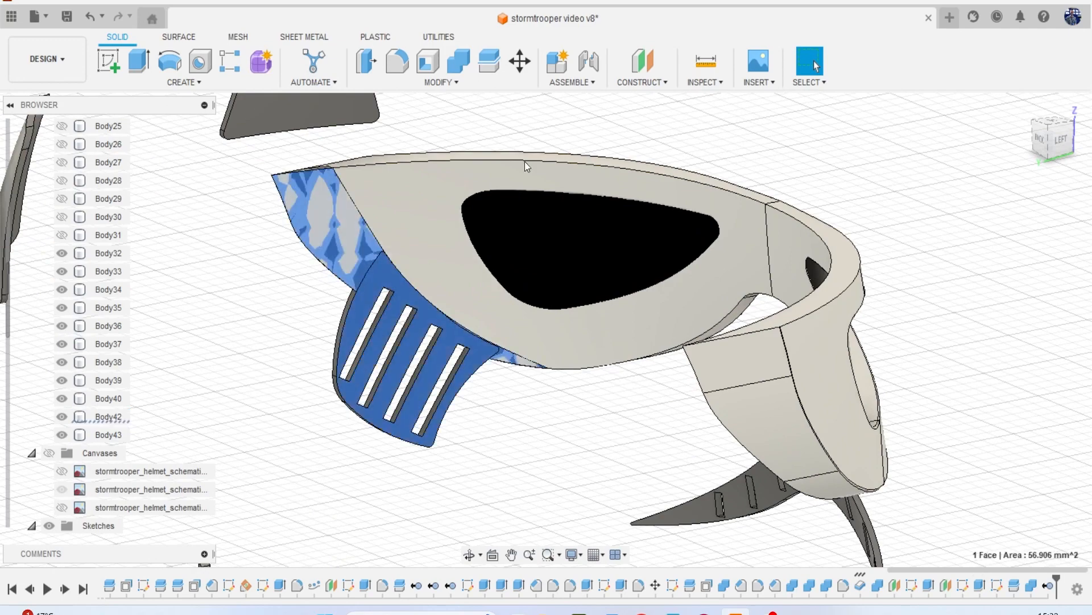
{"action": "left_click", "coordinate": [462, 65]}
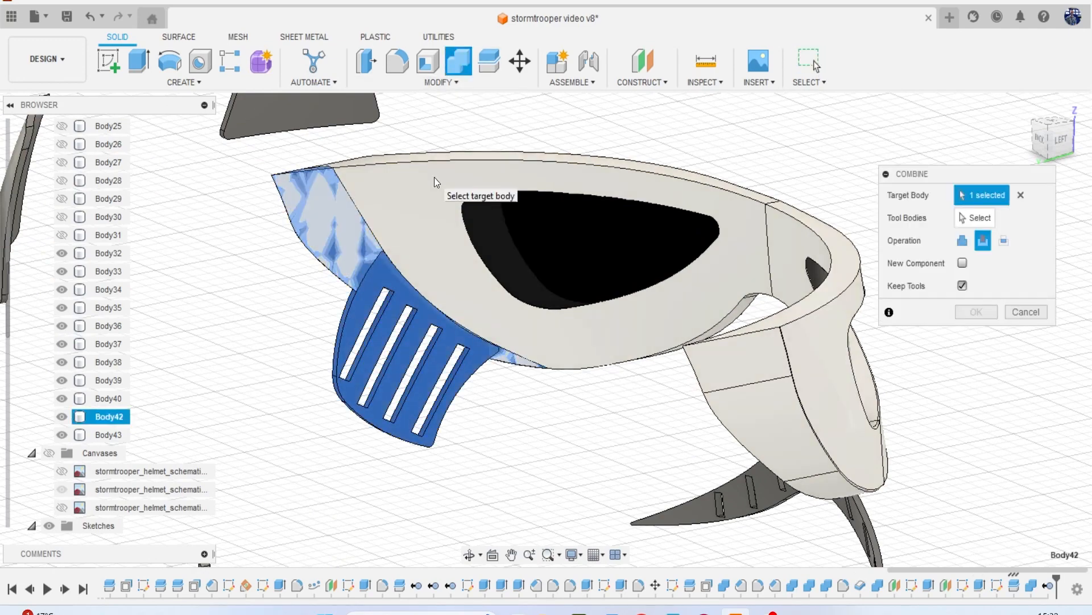
{"action": "left_click", "coordinate": [435, 178]}
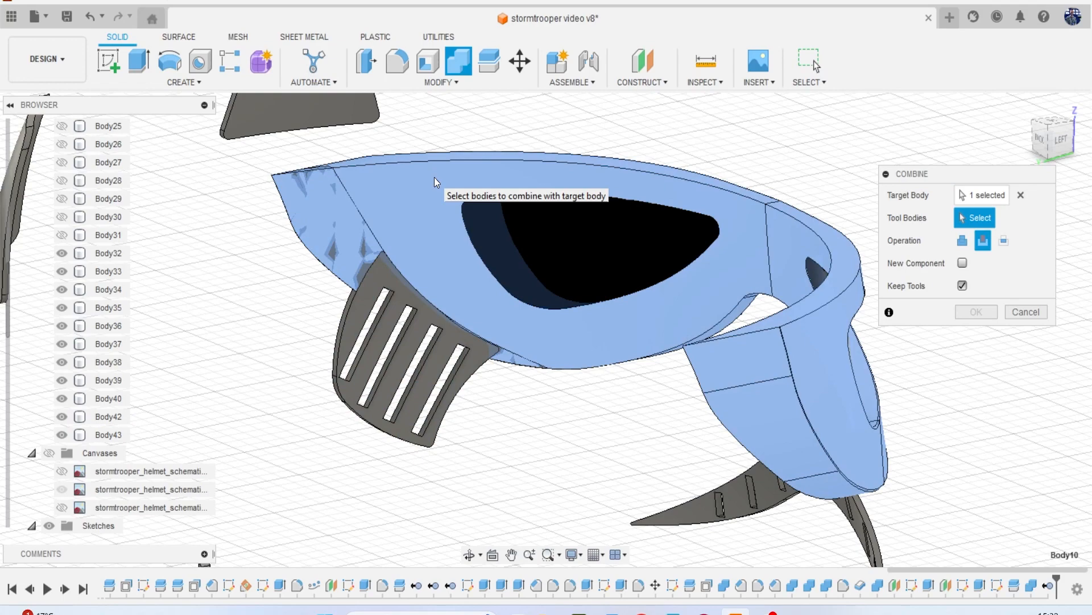
{"action": "left_click", "coordinate": [377, 275]}
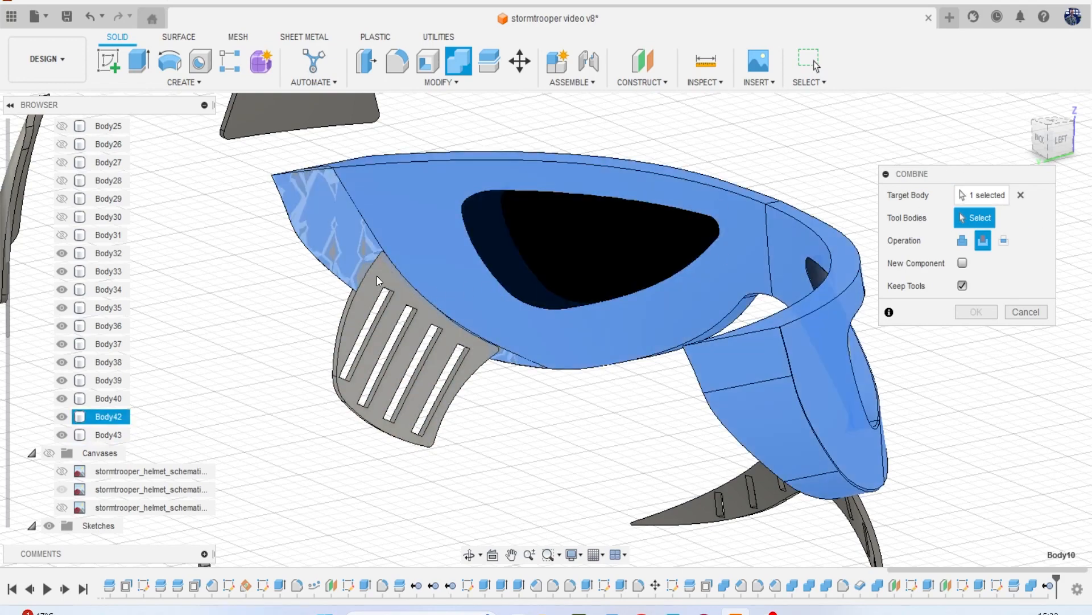
{"action": "left_click", "coordinate": [1019, 217]}
{"action": "left_click", "coordinate": [1021, 195]}
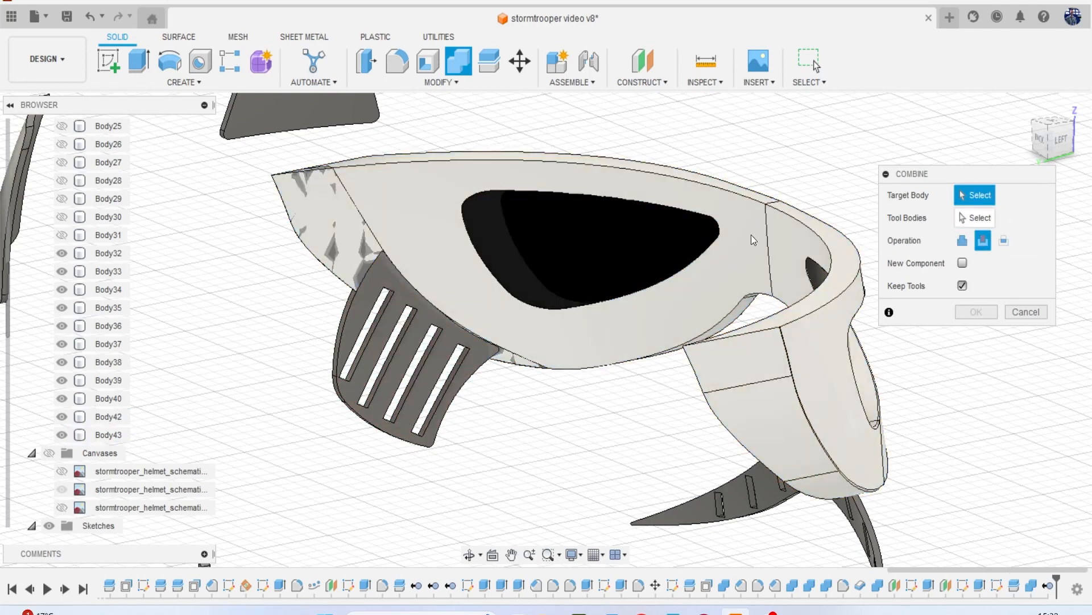
{"action": "left_click", "coordinate": [387, 283]}
{"action": "left_click", "coordinate": [419, 204]}
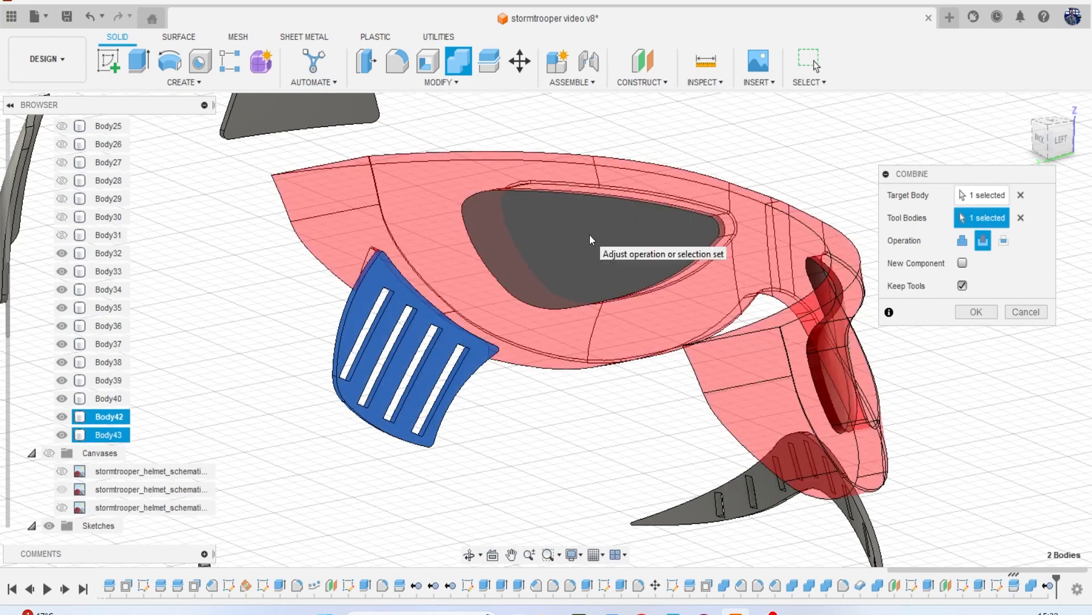
{"action": "left_click", "coordinate": [974, 311]}
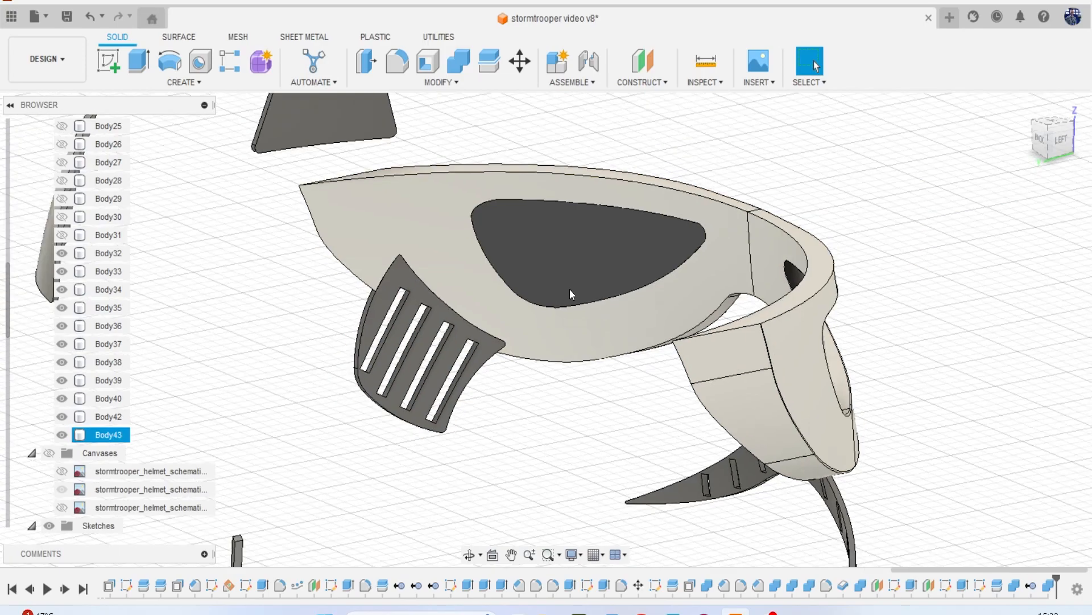
{"action": "scroll", "coordinate": [569, 288], "scroll_direction": "down", "scroll_amount": 3}
Show the hidden bodies from Body25 through Body31, including the face shell.
{"action": "mouse_move", "coordinate": [1053, 149]}
{"action": "left_mouse_down"}
{"action": "mouse_move", "coordinate": [893, 132]}
{"action": "mouse_move", "coordinate": [900, 68]}
{"action": "mouse_move", "coordinate": [910, 85]}
{"action": "left_mouse_up"}
{"action": "mouse_move", "coordinate": [546, 330]}
{"action": "middle_mouse_down", "text": "shift"}
{"action": "mouse_move", "coordinate": [655, 341]}
{"action": "mouse_move", "coordinate": [677, 410]}
{"action": "middle_mouse_up", "text": "shift"}
{"action": "mouse_move", "coordinate": [364, 336]}
{"action": "middle_mouse_down", "text": "shift"}
{"action": "mouse_move", "coordinate": [233, 276]}
{"action": "mouse_move", "coordinate": [222, 292]}
{"action": "middle_mouse_up", "text": "shift"}
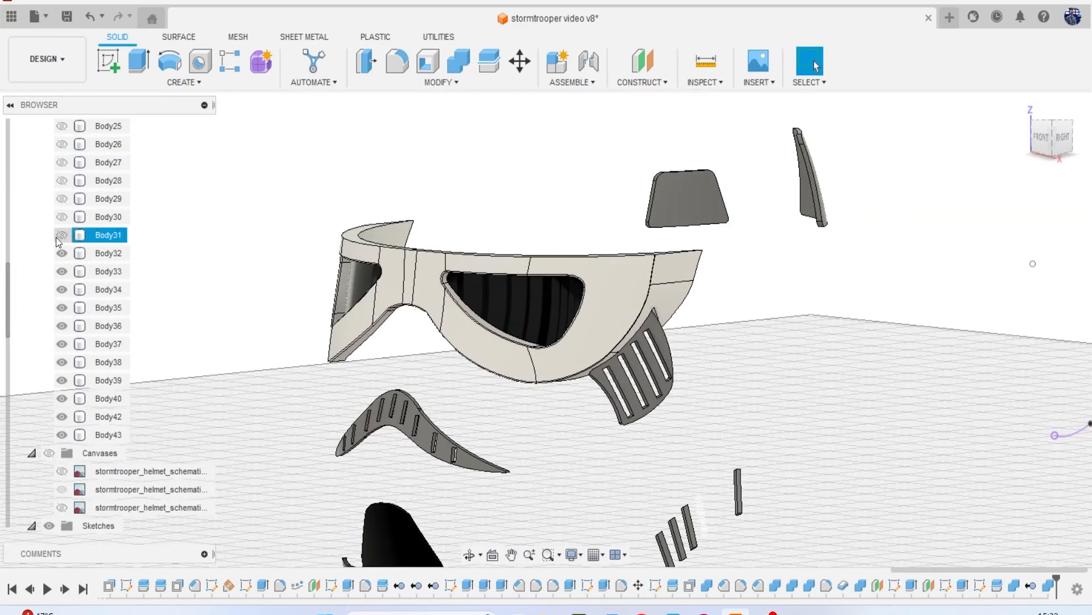
{"action": "left_click", "coordinate": [61, 219]}
{"action": "left_click", "coordinate": [61, 199]}
{"action": "left_click", "coordinate": [60, 181]}
{"action": "left_click", "coordinate": [59, 163]}
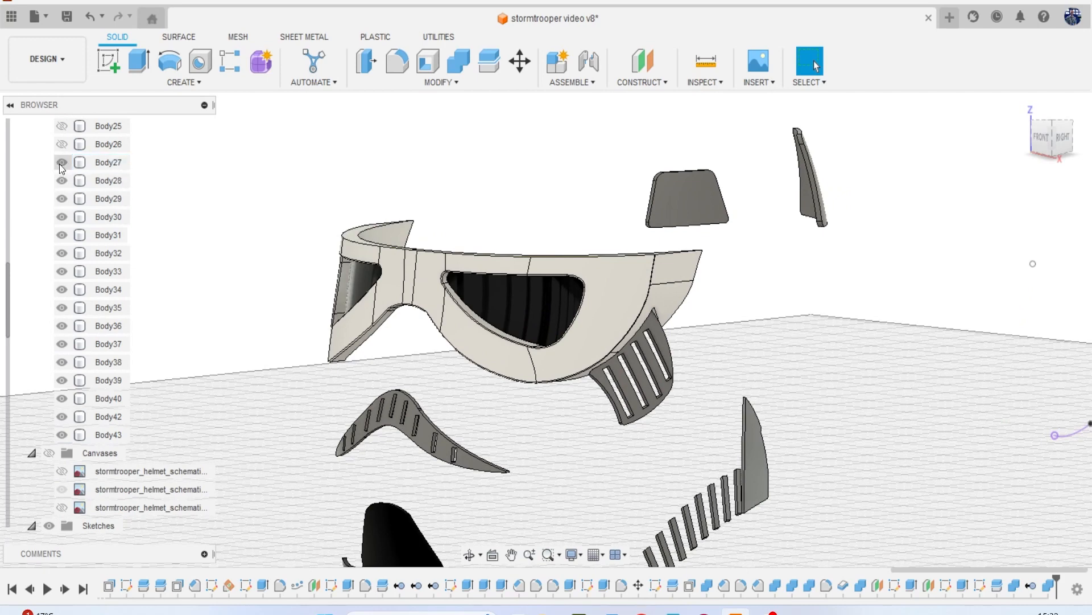
{"action": "left_click", "coordinate": [61, 144]}
{"action": "left_click", "coordinate": [61, 127]}
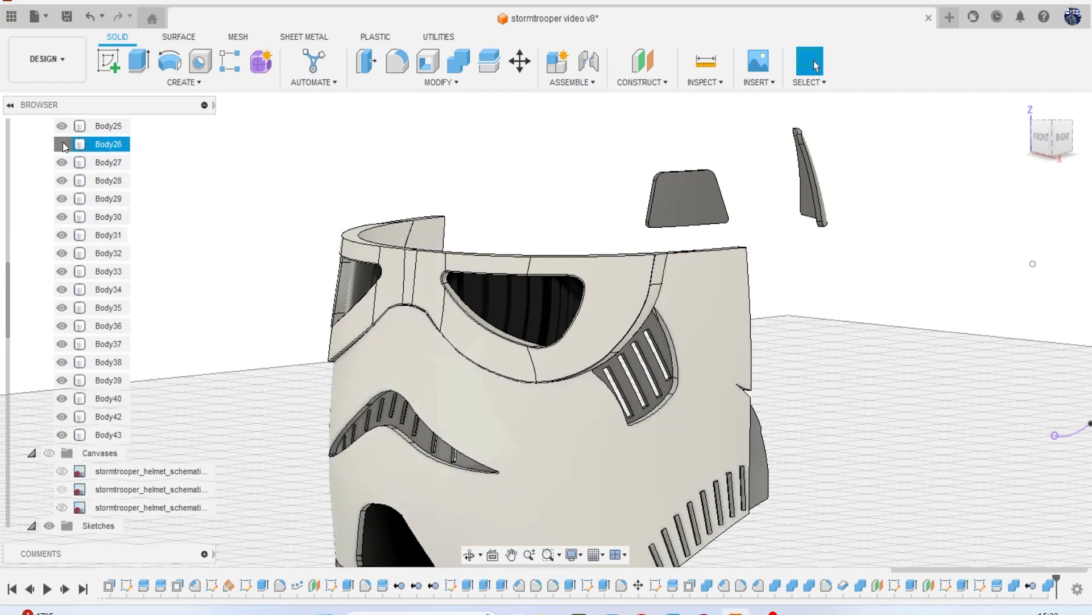
Show the remaining hidden helmet bodies from Body2 through Body24 to restore the full helmet.
{"action": "scroll", "coordinate": [62, 159], "scroll_direction": "up", "scroll_amount": 1}
{"action": "scroll", "coordinate": [63, 159], "scroll_direction": "up", "scroll_amount": 2}
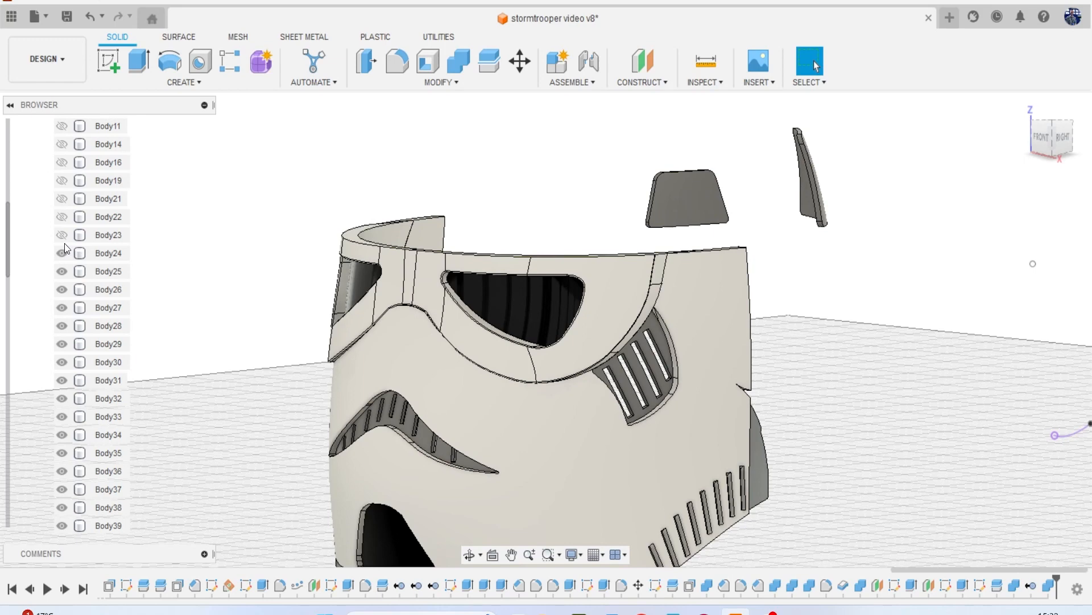
{"action": "left_click", "coordinate": [62, 235]}
{"action": "left_click", "coordinate": [62, 180]}
{"action": "left_click", "coordinate": [62, 163]}
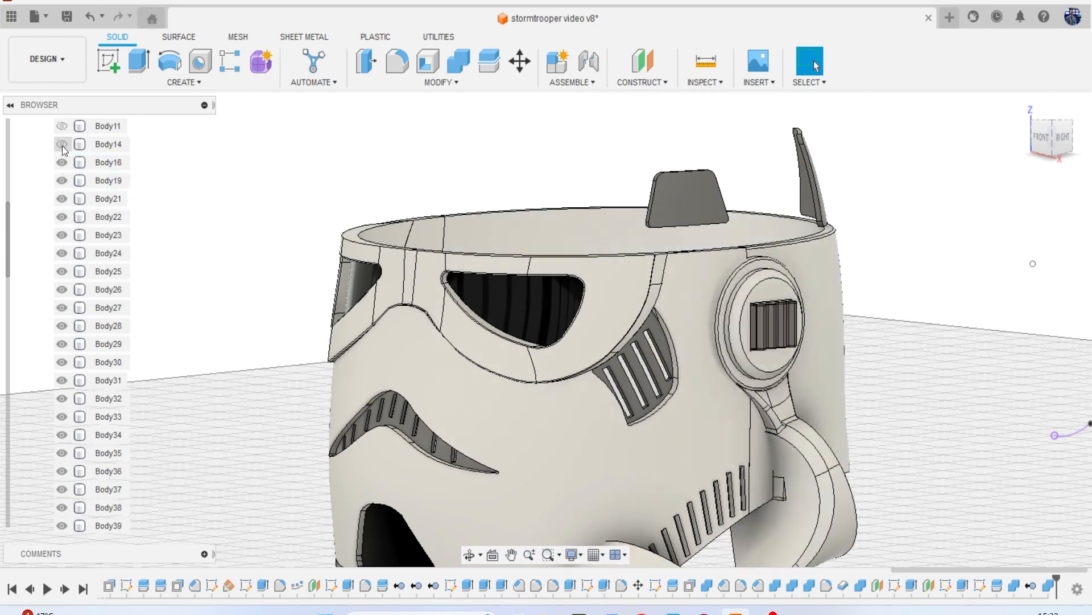
{"action": "left_click", "coordinate": [63, 145]}
{"action": "left_click", "coordinate": [62, 127]}
{"action": "left_click", "coordinate": [60, 147]}
{"action": "left_click", "coordinate": [61, 164]}
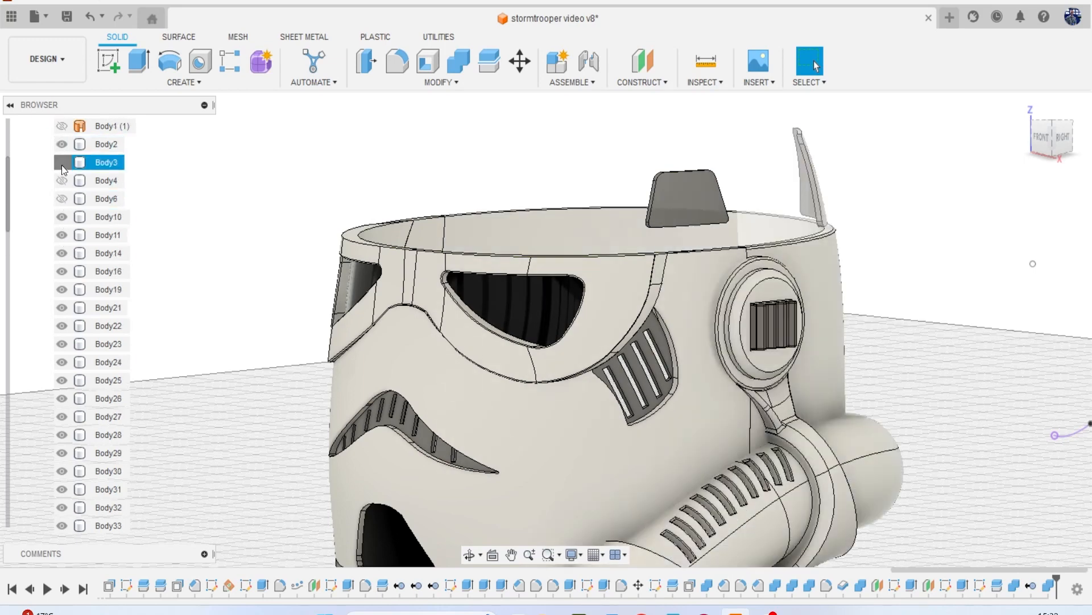
{"action": "left_click", "coordinate": [62, 181]}
{"action": "left_click", "coordinate": [63, 200]}
{"action": "scroll", "coordinate": [79, 203], "scroll_direction": "up", "scroll_amount": 2}
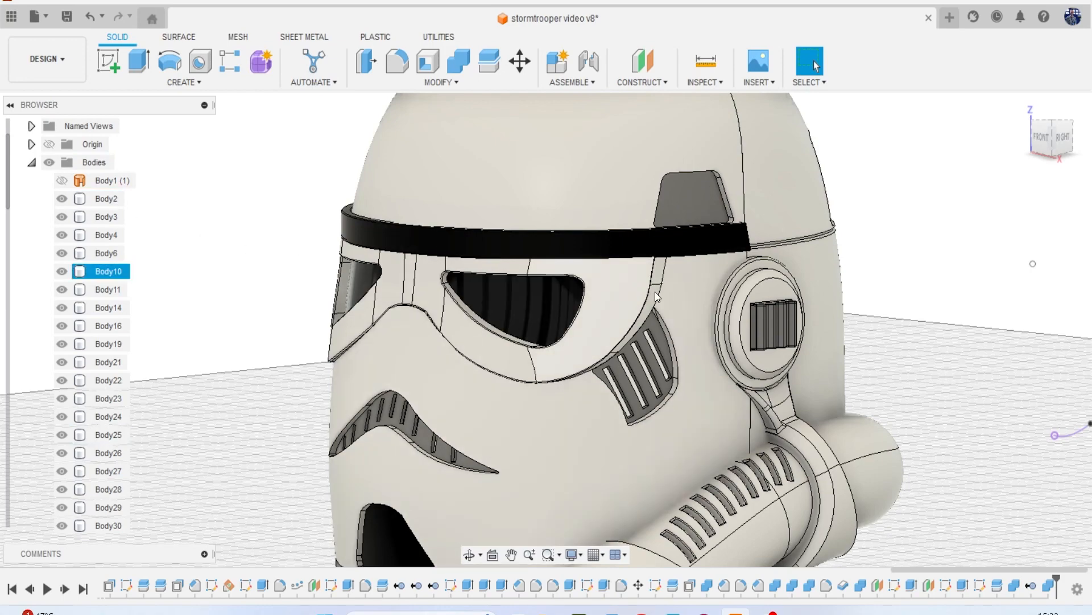
{"action": "scroll", "coordinate": [655, 291], "scroll_direction": "down", "scroll_amount": 2}
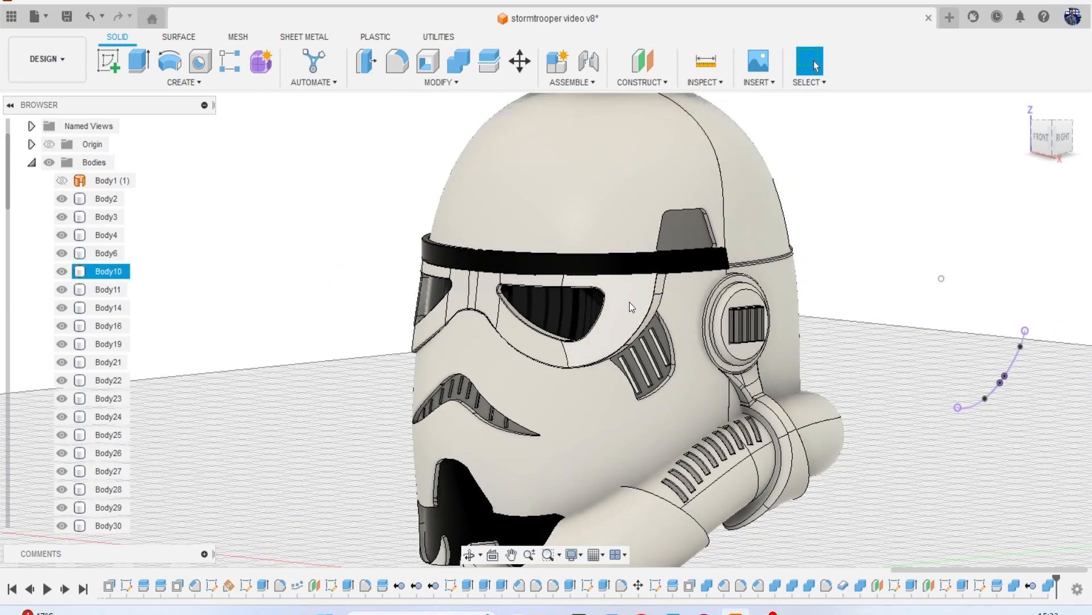
Create a construction plane behind the helmet, offset 58.95 mm from the XZ plane.
{"action": "scroll", "coordinate": [609, 276], "scroll_direction": "down", "scroll_amount": 2}
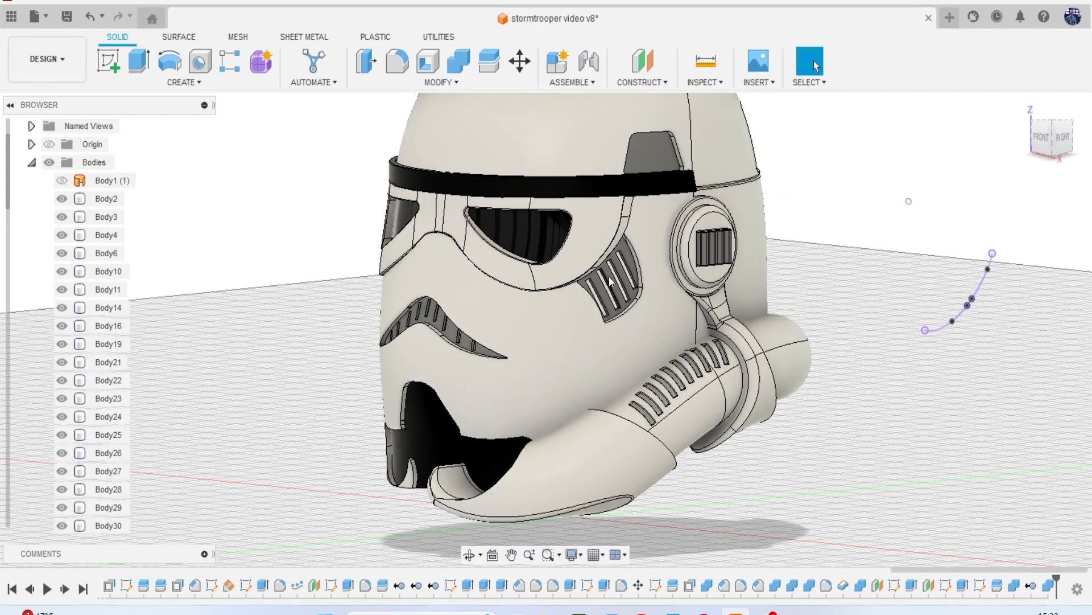
{"action": "middle_click_drag", "start_coordinate": [908, 201], "coordinate": [1076, 147], "text": "shift"}
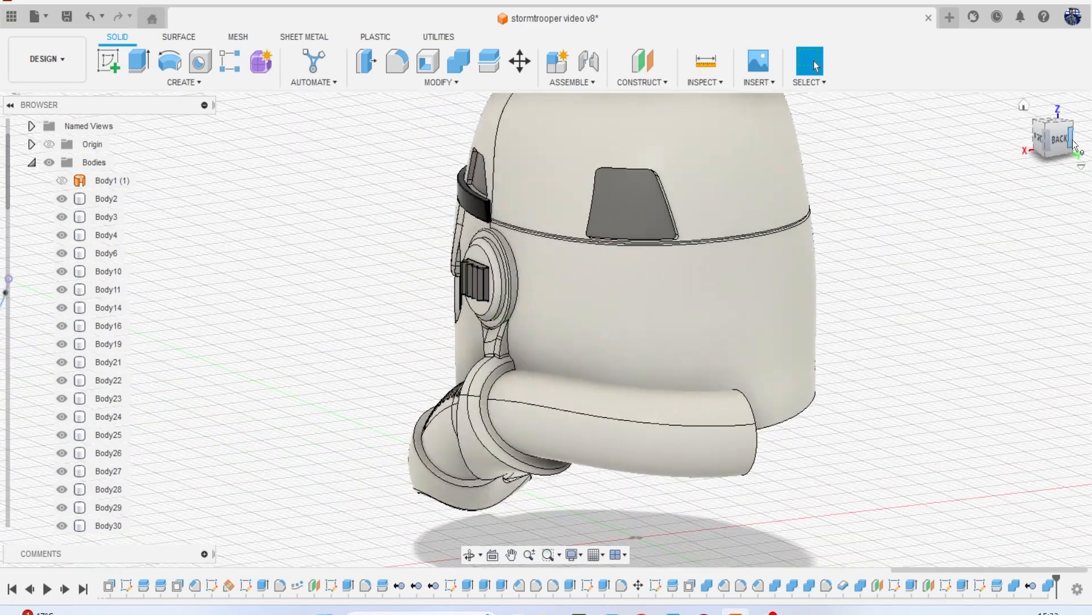
{"action": "left_click", "coordinate": [1062, 144]}
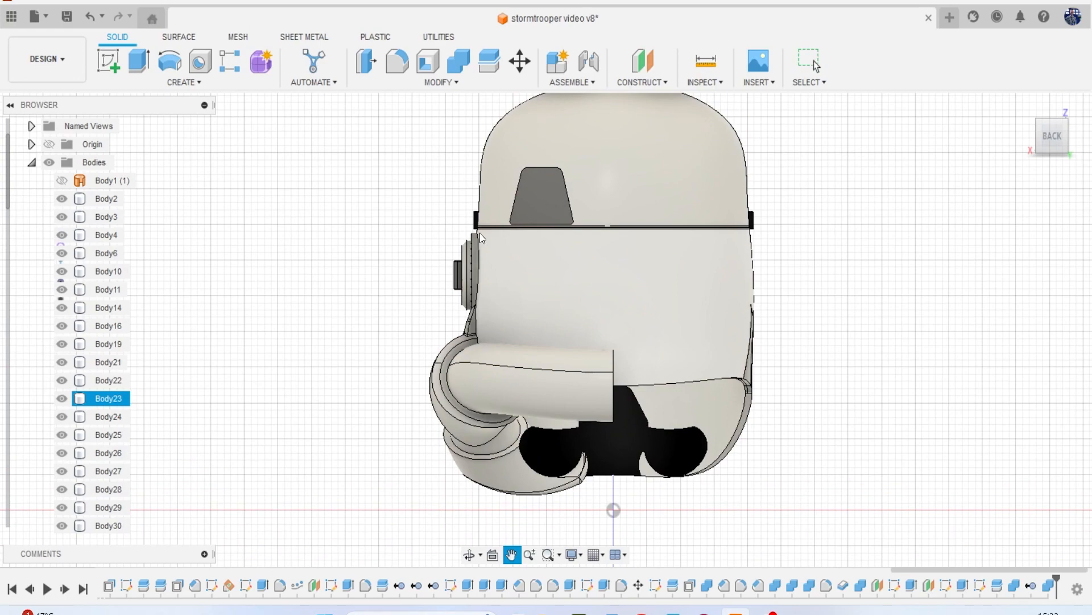
{"action": "left_click", "coordinate": [642, 61]}
{"action": "left_click", "coordinate": [589, 446]}
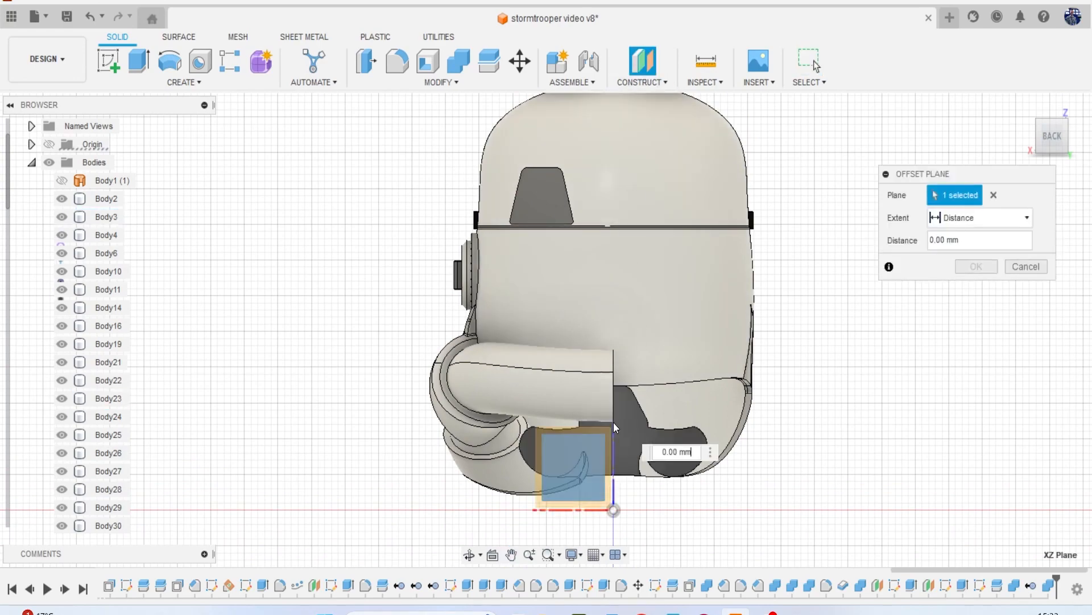
{"action": "scroll", "coordinate": [613, 422], "scroll_direction": "down", "scroll_amount": 3}
{"action": "left_click_drag", "start_coordinate": [1047, 142], "coordinate": [1075, 151]}
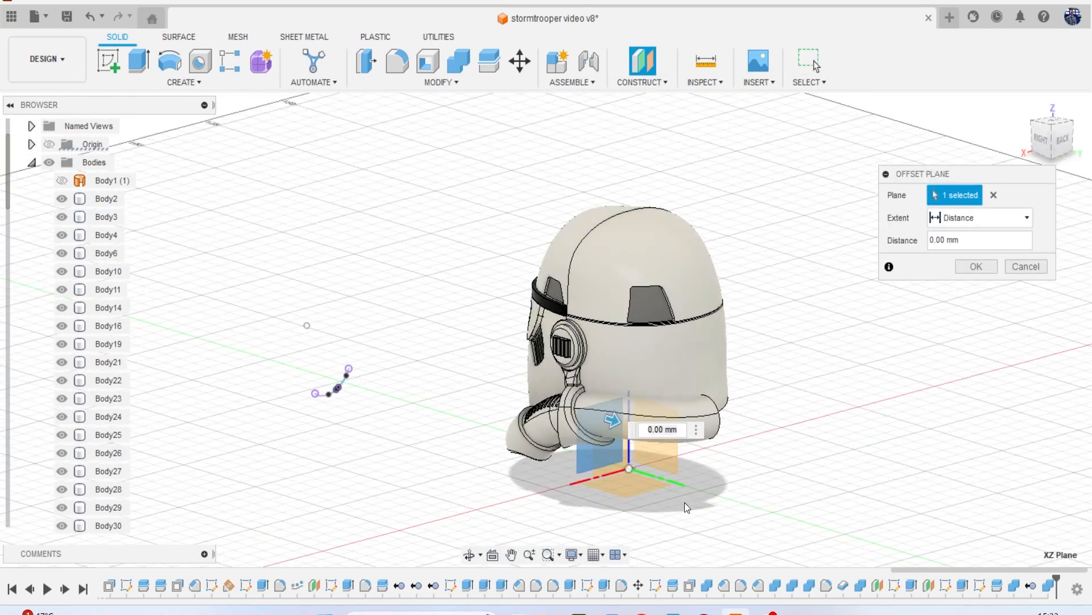
{"action": "left_click_drag", "start_coordinate": [623, 429], "coordinate": [785, 470]}
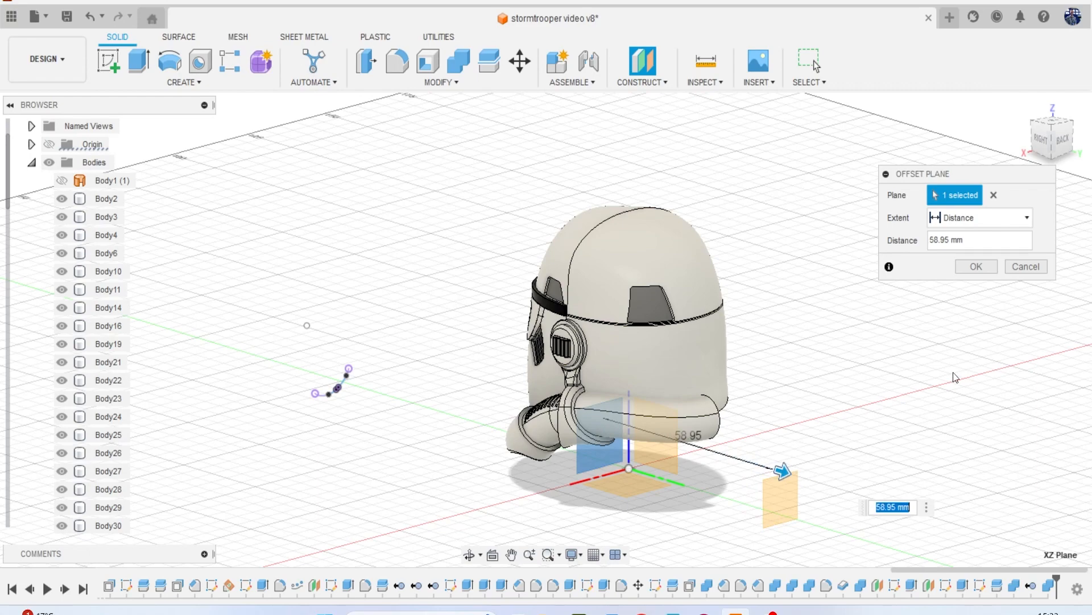
{"action": "left_click", "coordinate": [980, 269]}
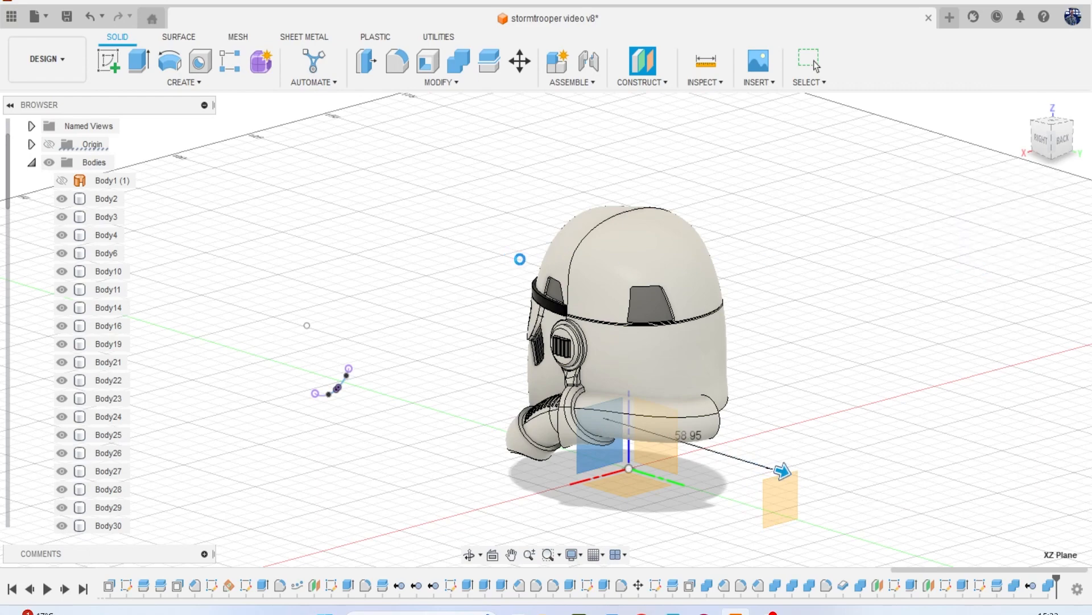
Start a sketch on the offset plane behind the helmet and isolate the trapezoidal rear panel, Body33.
{"action": "left_click", "coordinate": [815, 63]}
{"action": "left_click", "coordinate": [102, 63]}
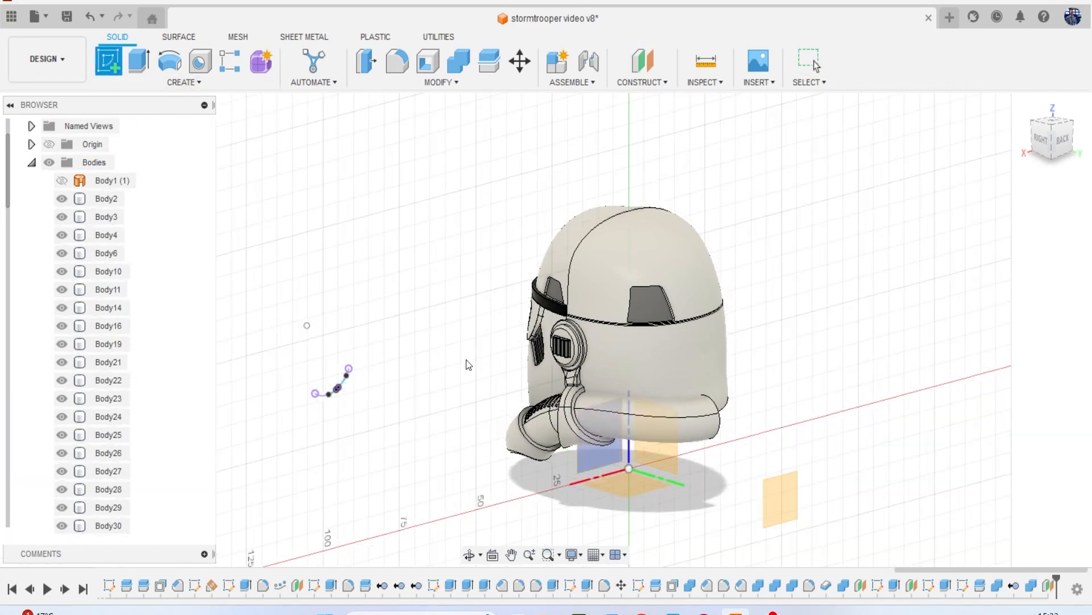
{"action": "left_click", "coordinate": [782, 495]}
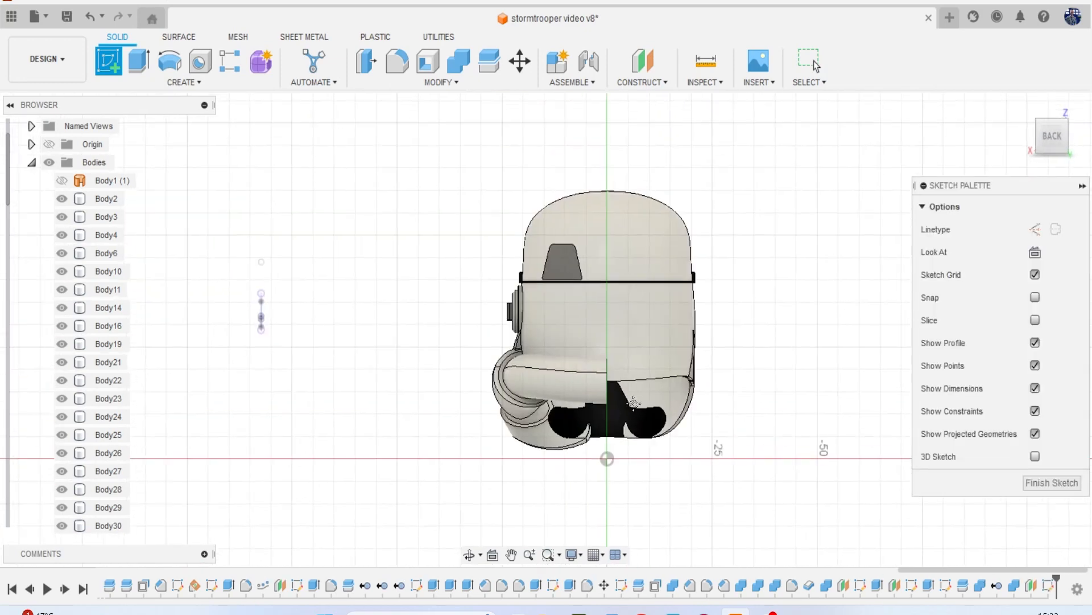
{"action": "left_click", "coordinate": [567, 272]}
{"action": "scroll", "coordinate": [57, 347], "scroll_direction": "down", "scroll_amount": 4}
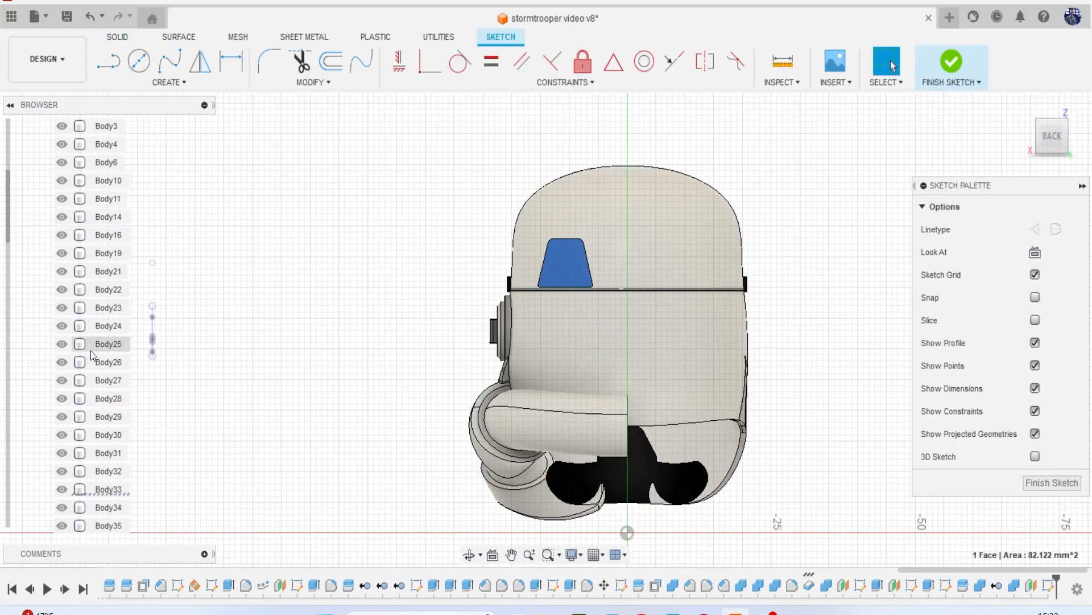
{"action": "right_click", "coordinate": [108, 398]}
{"action": "left_click", "coordinate": [164, 375]}
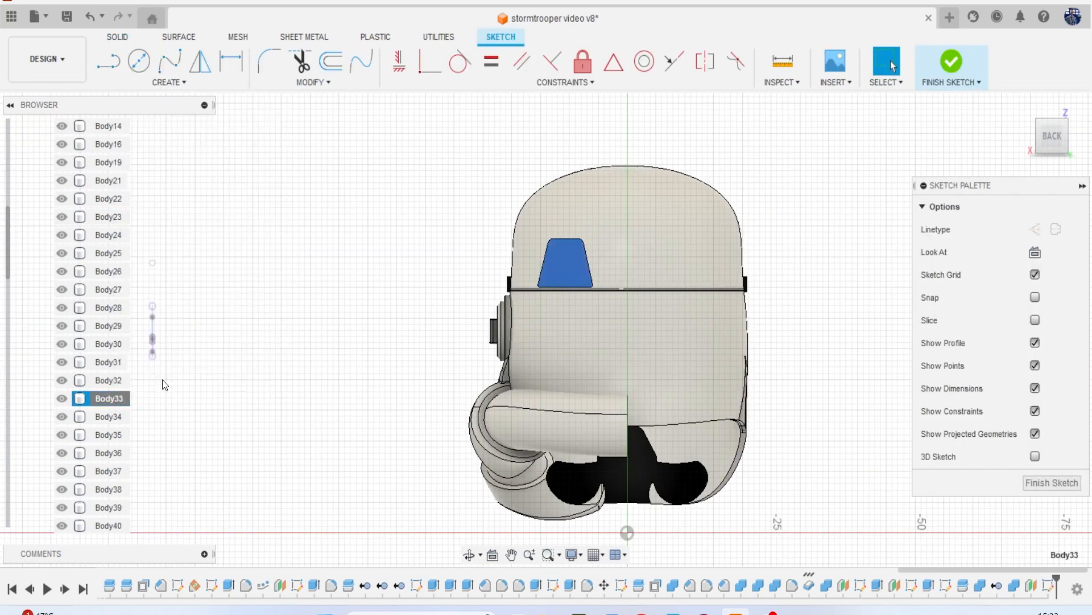
{"action": "left_click", "coordinate": [289, 210]}
{"action": "scroll", "coordinate": [396, 260], "scroll_direction": "up", "scroll_amount": 2}
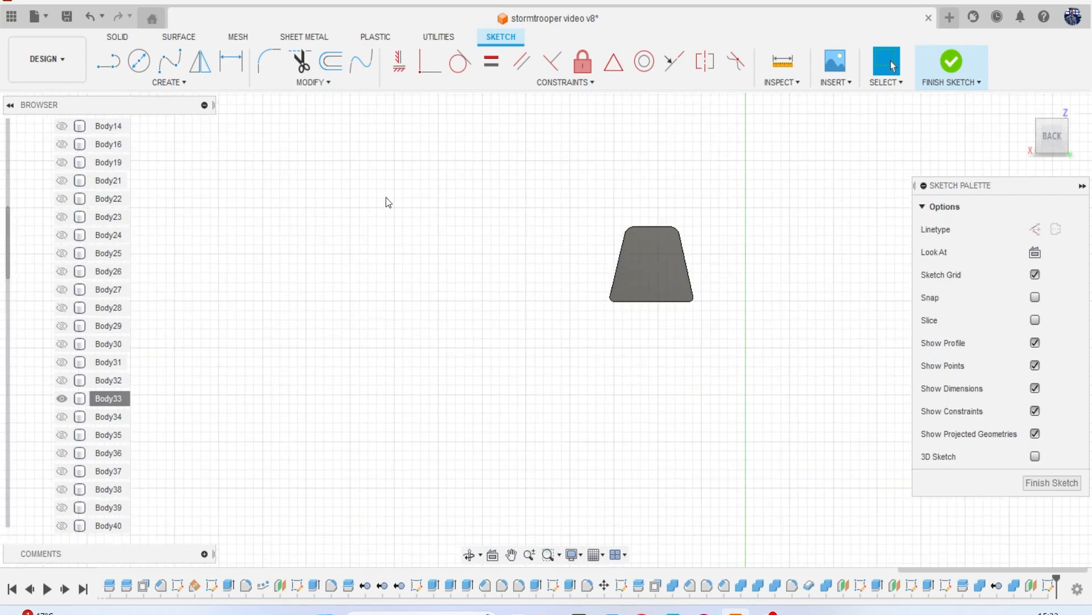
Sketch a narrow vertical rectangle about 0.23 mm wide and 6.55 mm tall near one side of the trapezoidal panel.
{"action": "key", "text": "r"}
{"action": "scroll", "coordinate": [626, 258], "scroll_direction": "up", "scroll_amount": 4}
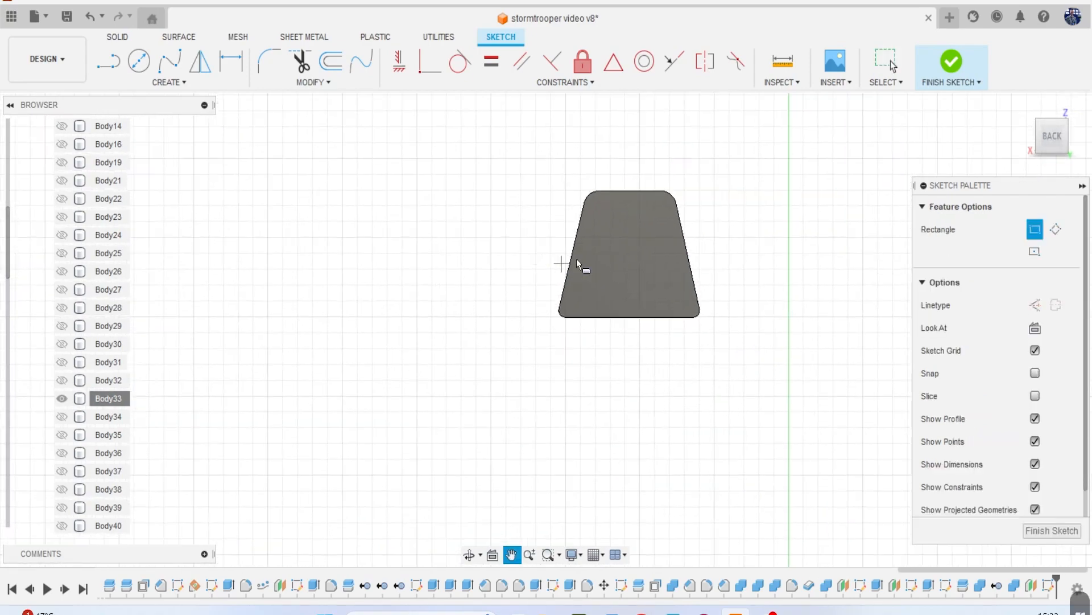
{"action": "scroll", "coordinate": [596, 186], "scroll_direction": "up", "scroll_amount": 1}
{"action": "left_click", "coordinate": [588, 178]}
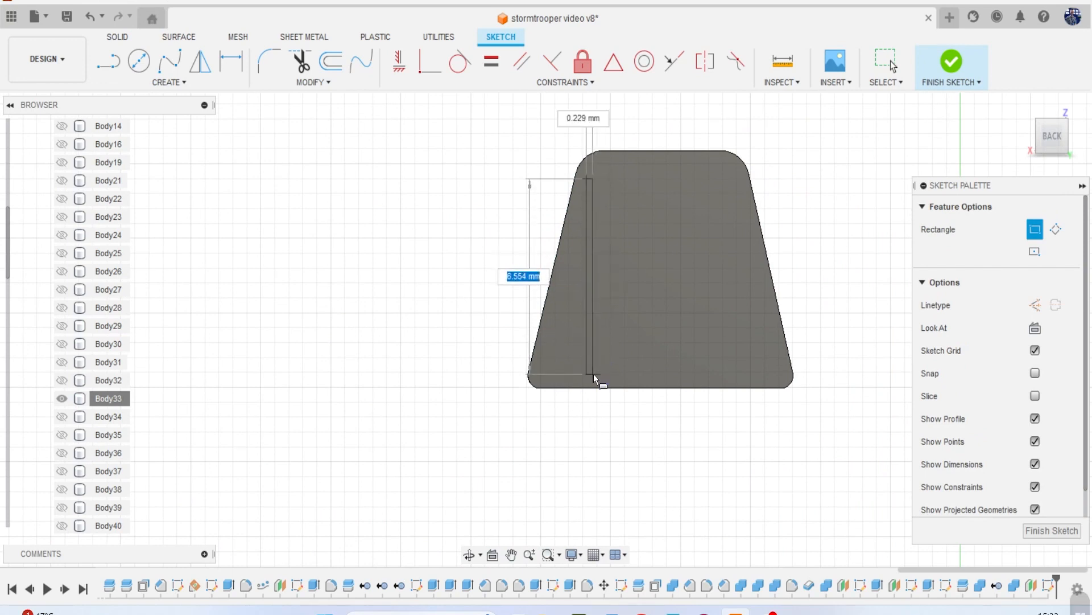
{"action": "left_click", "coordinate": [593, 373]}
{"action": "scroll", "coordinate": [91, 472], "scroll_direction": "down", "scroll_amount": 9}
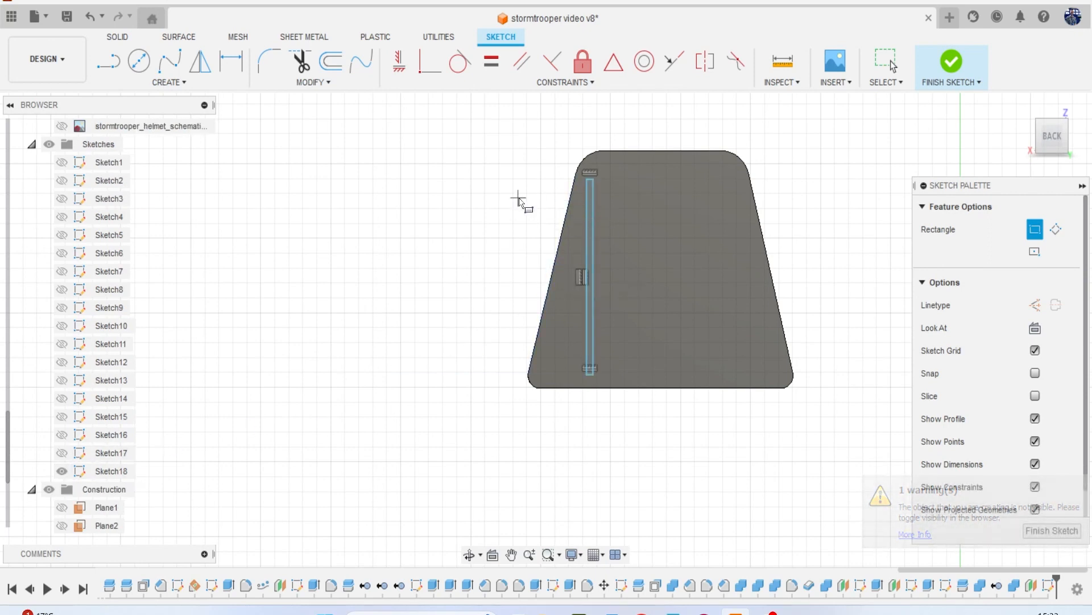
{"action": "key", "text": "Escape"}
Repeat the narrow rectangle across the panel with a Rectangular Pattern of 6 over an extent of -4.878 mm.
{"action": "left_click", "coordinate": [69, 473]}
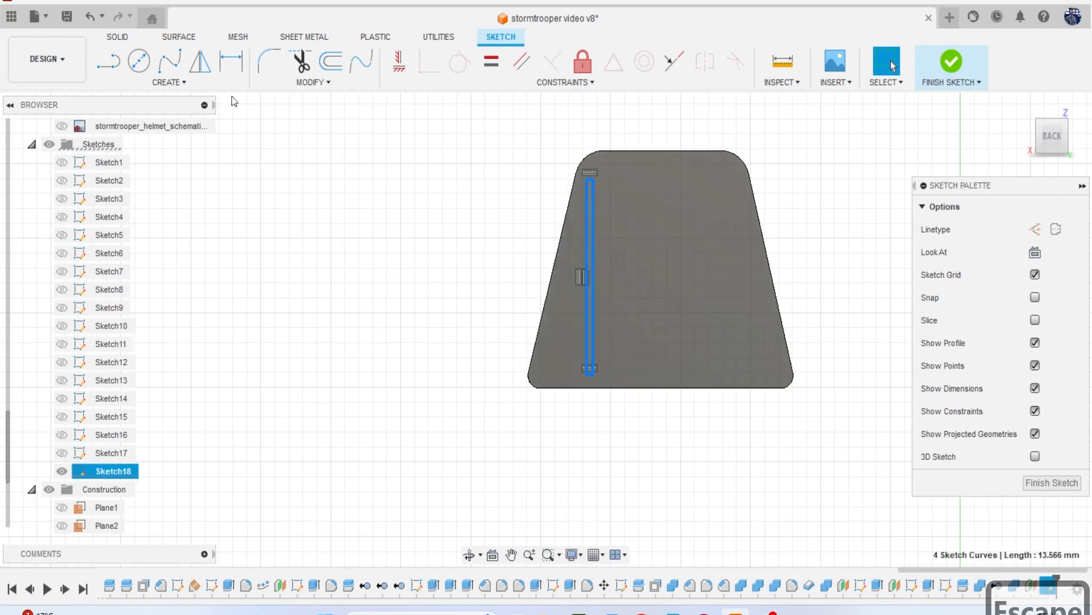
{"action": "left_click", "coordinate": [169, 82]}
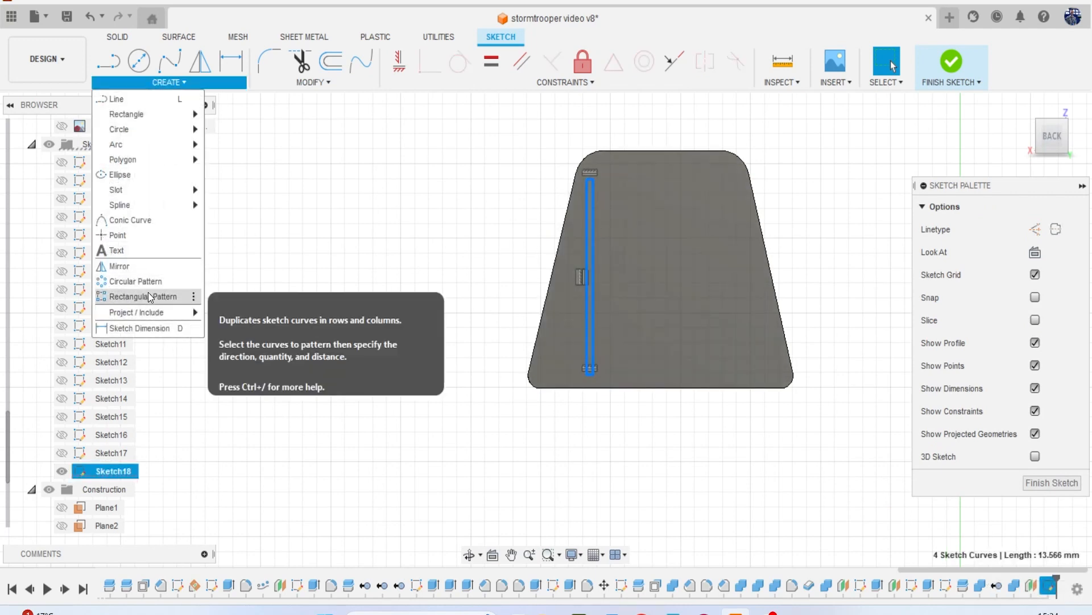
{"action": "left_click", "coordinate": [148, 296]}
{"action": "left_click_drag", "start_coordinate": [654, 280], "coordinate": [739, 277]}
{"action": "type", "text": "6"}
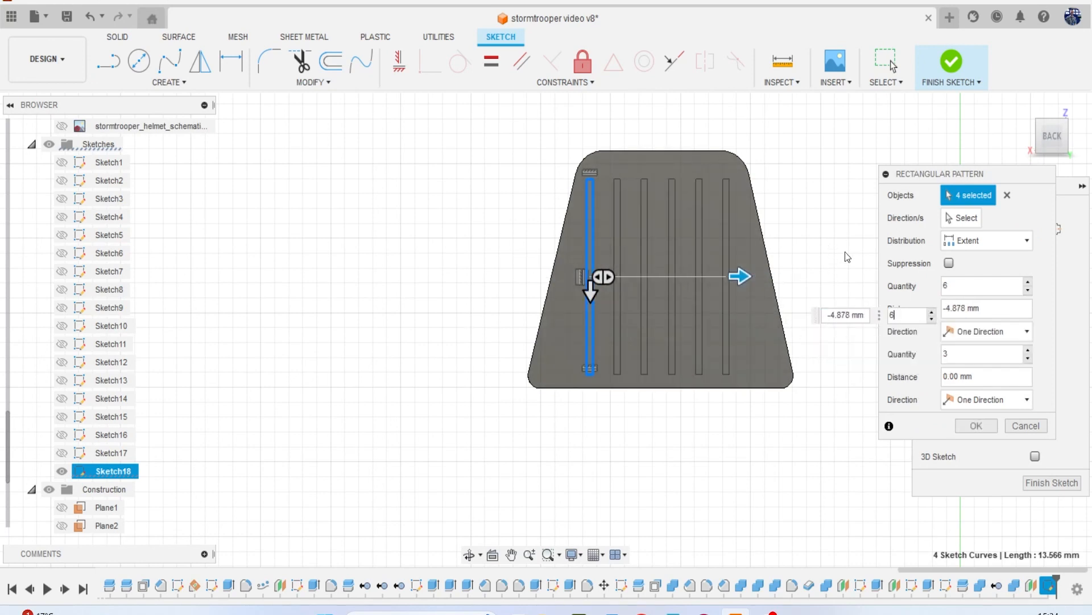
{"action": "left_click", "coordinate": [977, 426]}
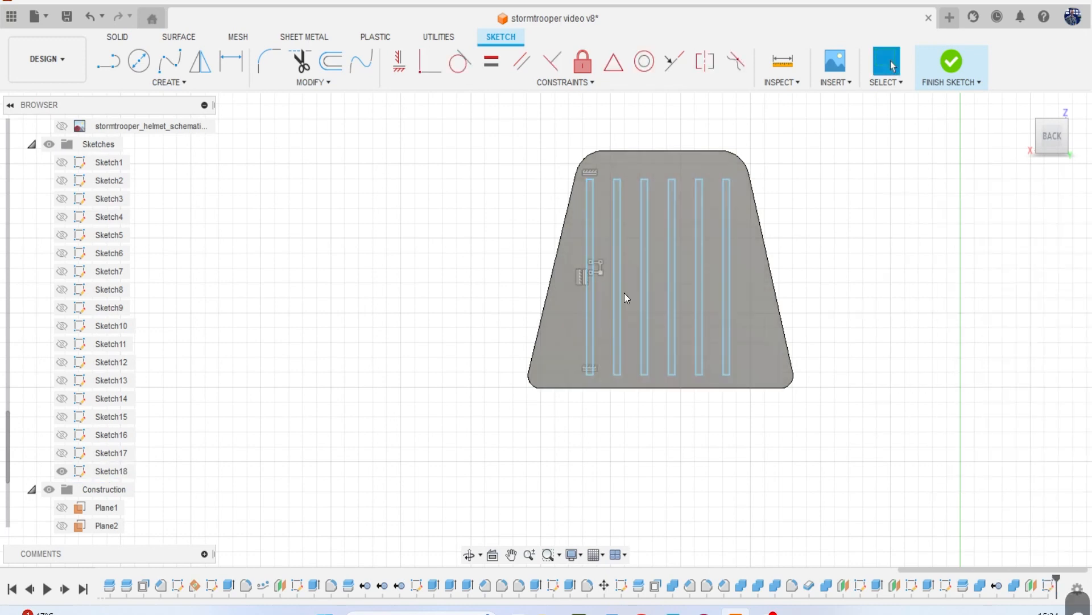
Extrude the six rectangle profiles as a cut to -49.673 mm, slotting the trapezoidal panel.
{"action": "key", "text": "e"}
{"action": "scroll", "coordinate": [598, 211], "scroll_direction": "up", "scroll_amount": 3}
{"action": "left_click", "coordinate": [581, 190]}
{"action": "left_click", "coordinate": [622, 180]}
{"action": "left_click", "coordinate": [666, 198]}
{"action": "left_click", "coordinate": [707, 175]}
{"action": "left_click", "coordinate": [748, 177]}
{"action": "scroll", "coordinate": [754, 252], "scroll_direction": "down", "scroll_amount": 2}
{"action": "left_click", "coordinate": [779, 246]}
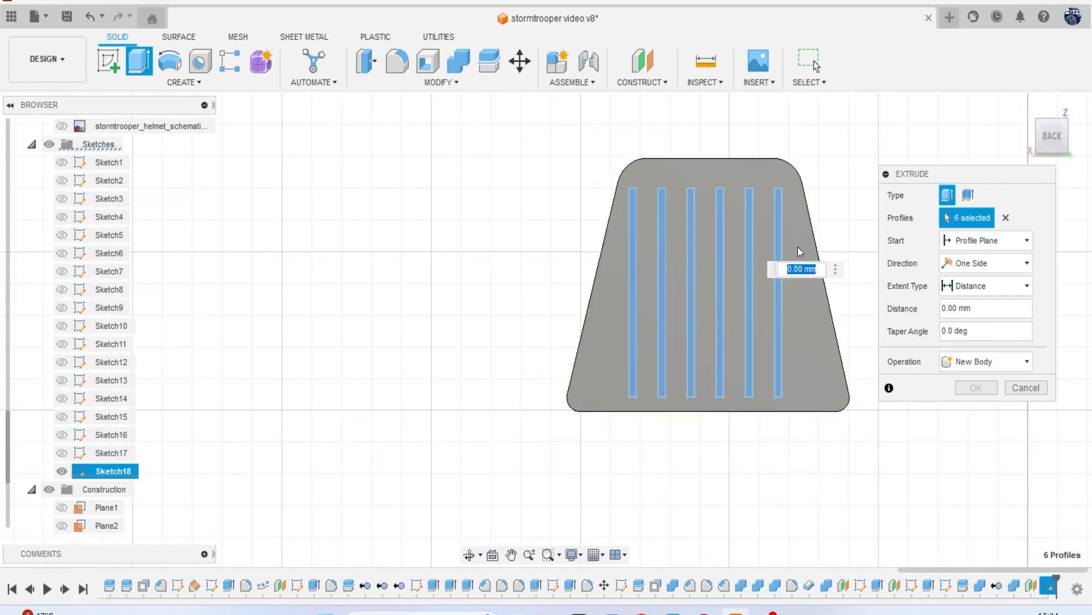
{"action": "left_click", "coordinate": [1058, 148]}
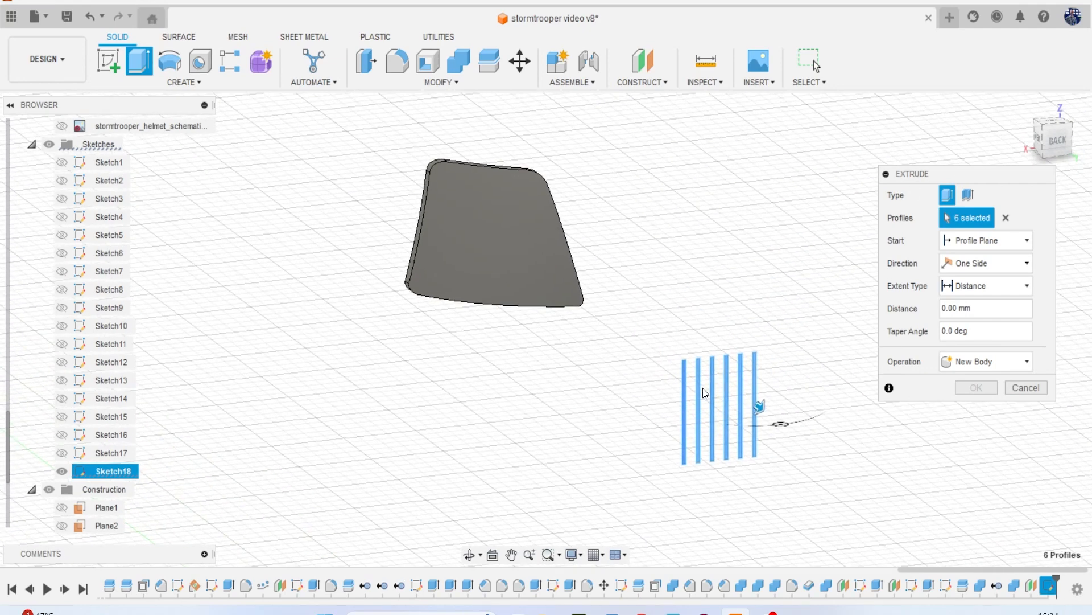
{"action": "left_click_drag", "start_coordinate": [760, 403], "coordinate": [459, 236]}
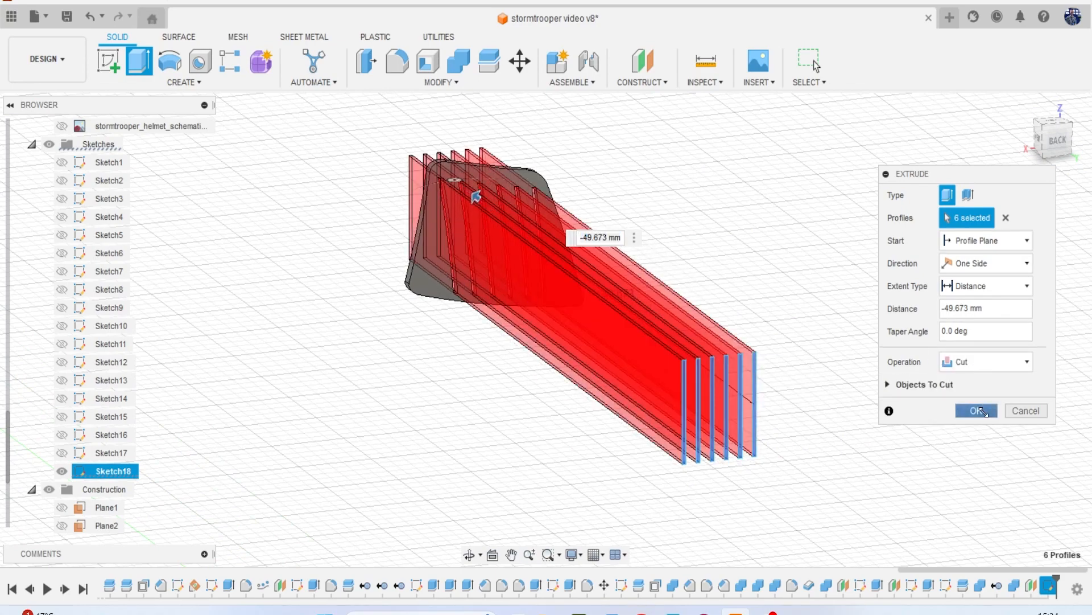
{"action": "left_click", "coordinate": [978, 410]}
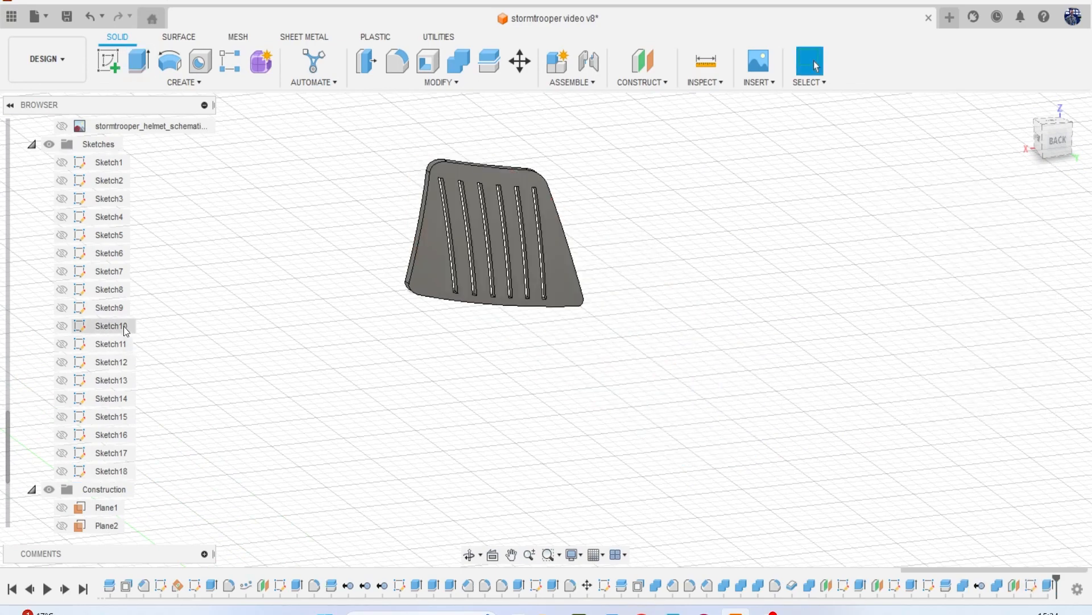
Unisolate the slotted rear panel, Body33, to bring back the rest of the helmet.
{"action": "scroll", "coordinate": [122, 318], "scroll_direction": "up", "scroll_amount": 7}
{"action": "left_click", "coordinate": [110, 272]}
{"action": "right_click", "coordinate": [110, 279]}
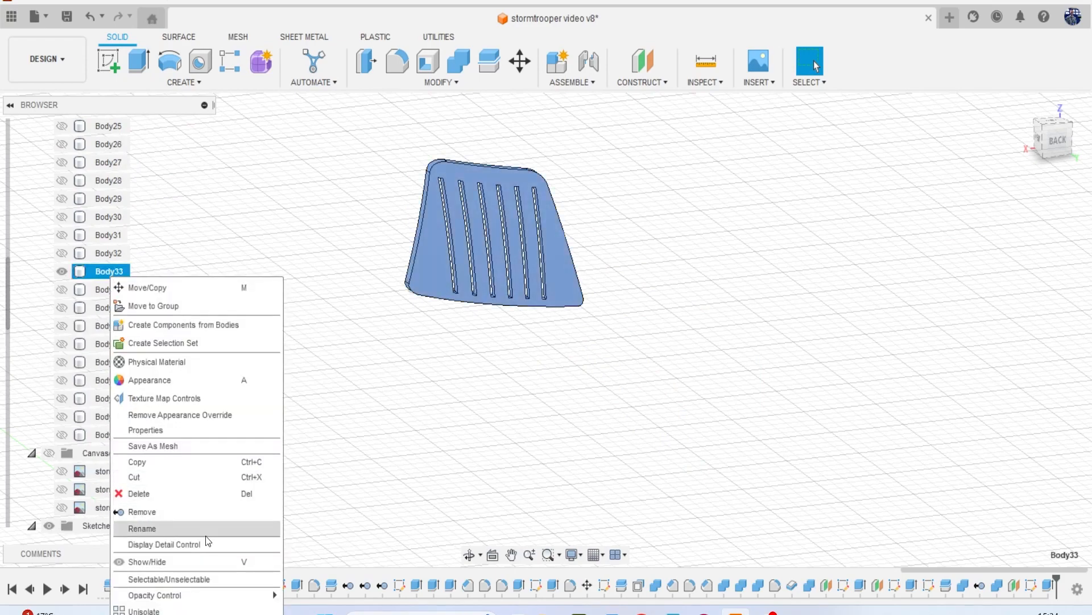
{"action": "left_click", "coordinate": [148, 610]}
{"action": "left_click", "coordinate": [773, 392]}
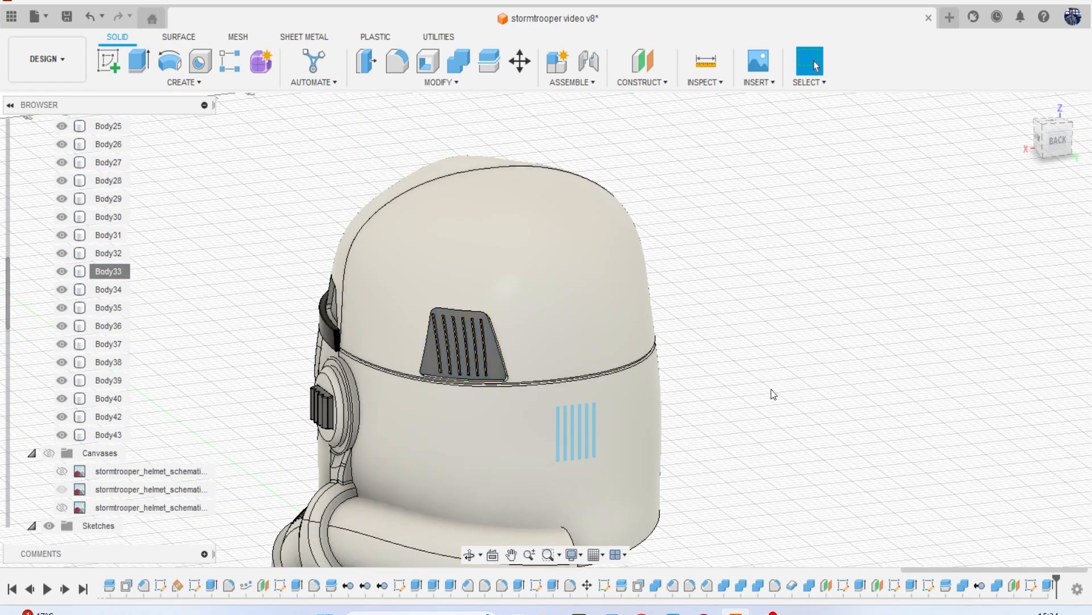
Examine the slotted rear panel and the overall helmet from the back, side and front.
{"action": "scroll", "coordinate": [788, 364], "scroll_direction": "down", "scroll_amount": 3}
{"action": "left_click", "coordinate": [1055, 142]}
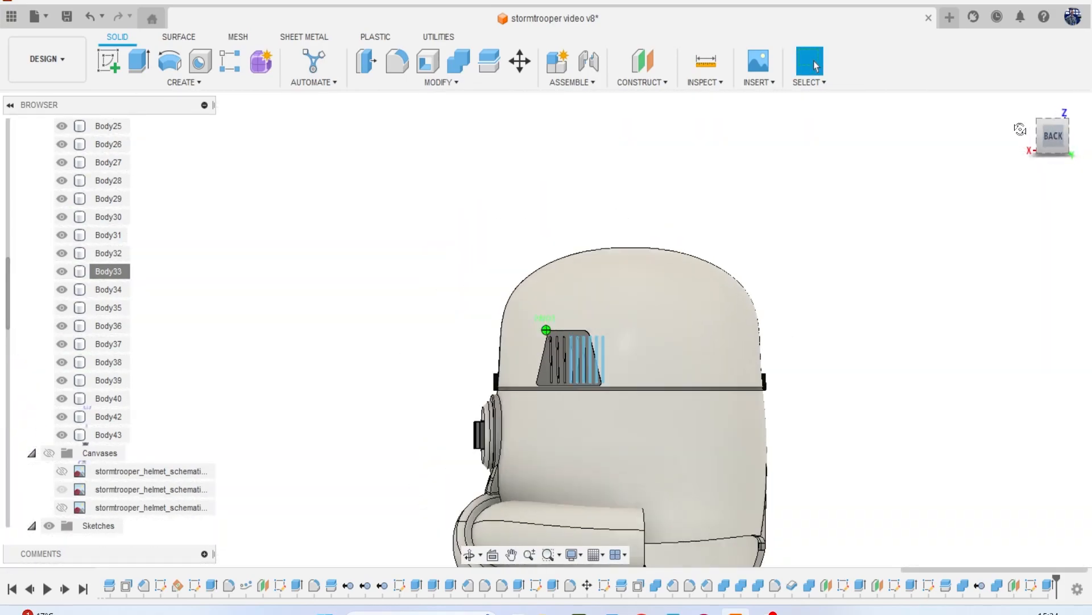
{"action": "left_click", "coordinate": [1019, 126]}
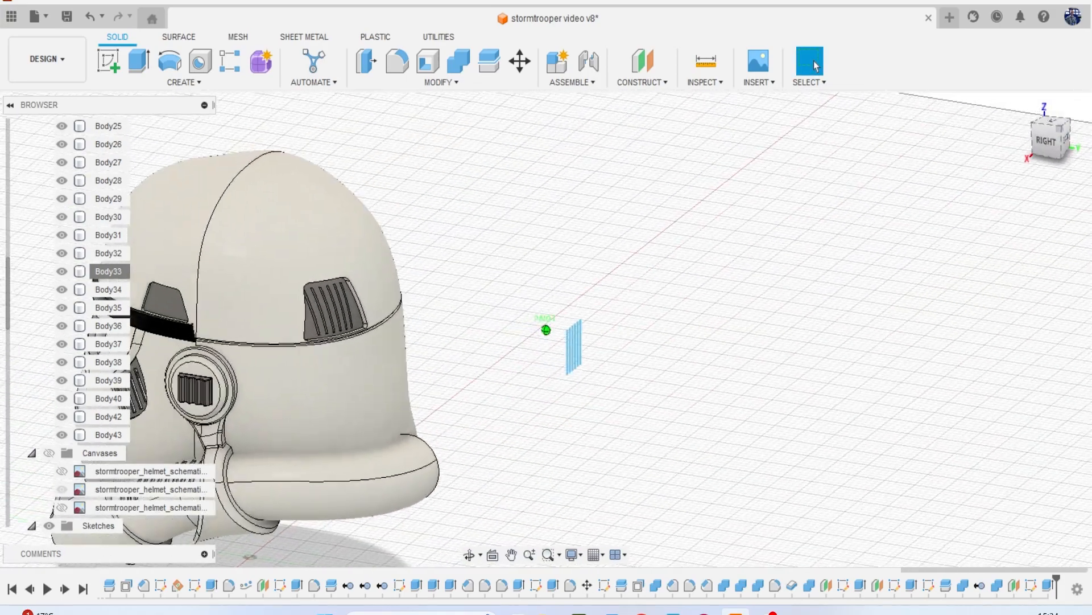
{"action": "middle_click_drag", "start_coordinate": [739, 287], "coordinate": [804, 273], "text": "shift"}
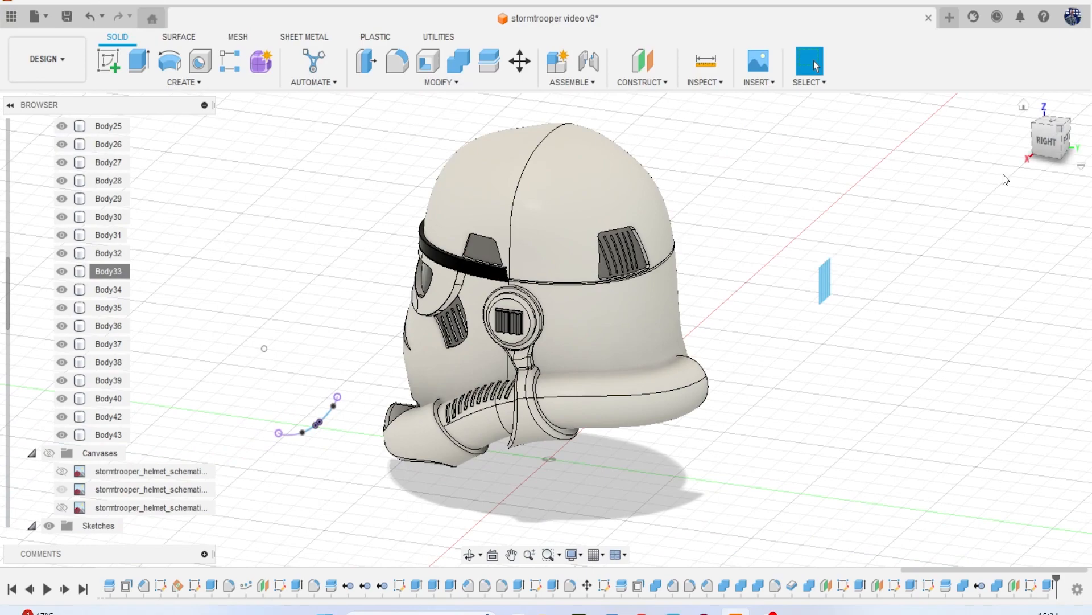
{"action": "middle_click_drag", "start_coordinate": [264, 348], "coordinate": [602, 369], "text": "shift"}
{"action": "middle_click_drag", "start_coordinate": [757, 281], "coordinate": [800, 281], "text": "shift"}
{"action": "middle_click_drag", "start_coordinate": [717, 324], "coordinate": [855, 201]}
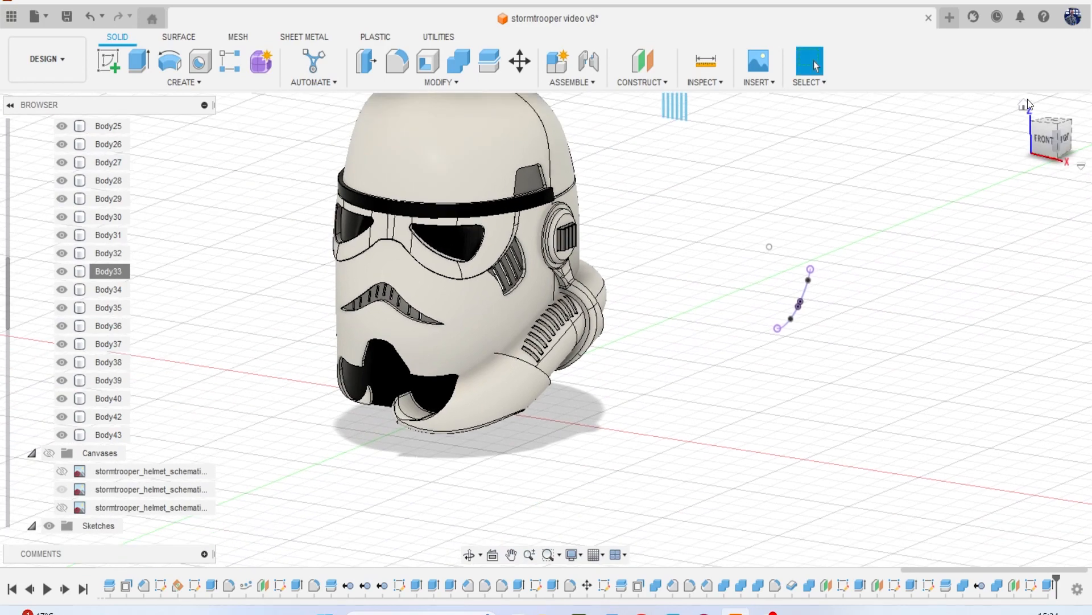
{"action": "left_click", "coordinate": [1054, 155]}
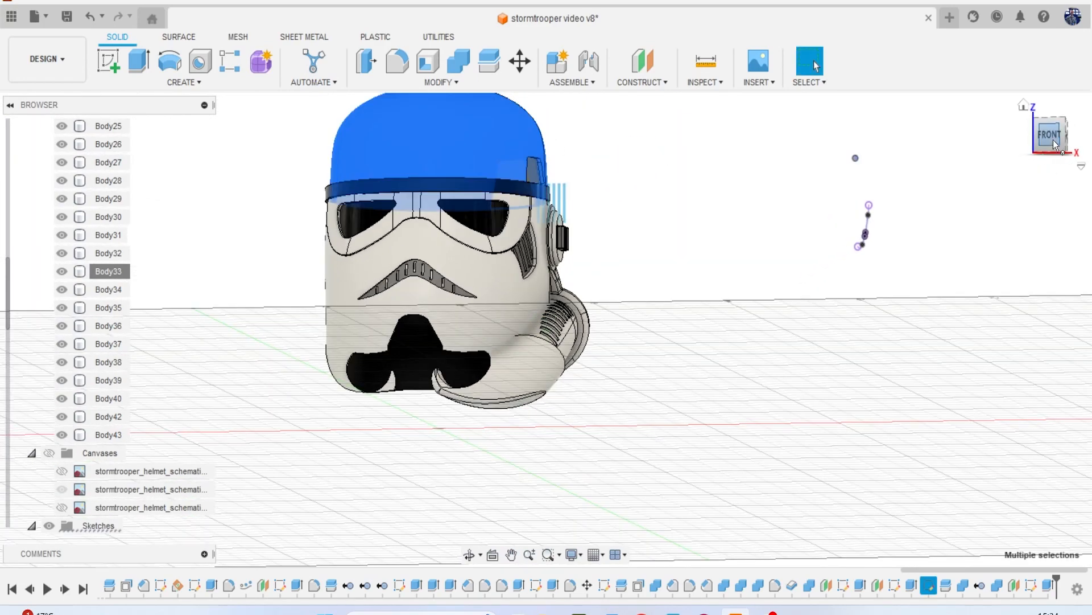
Isolate the black mouth piece, Body39, and start a sketch on the front XZ plane.
{"action": "left_click", "coordinate": [471, 308]}
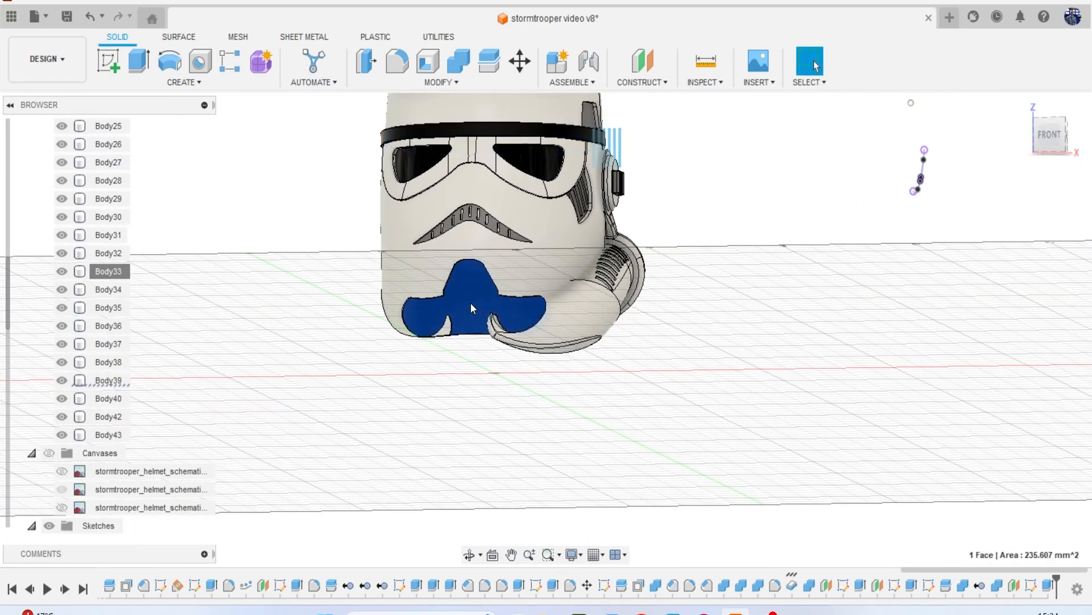
{"action": "right_click", "coordinate": [100, 384]}
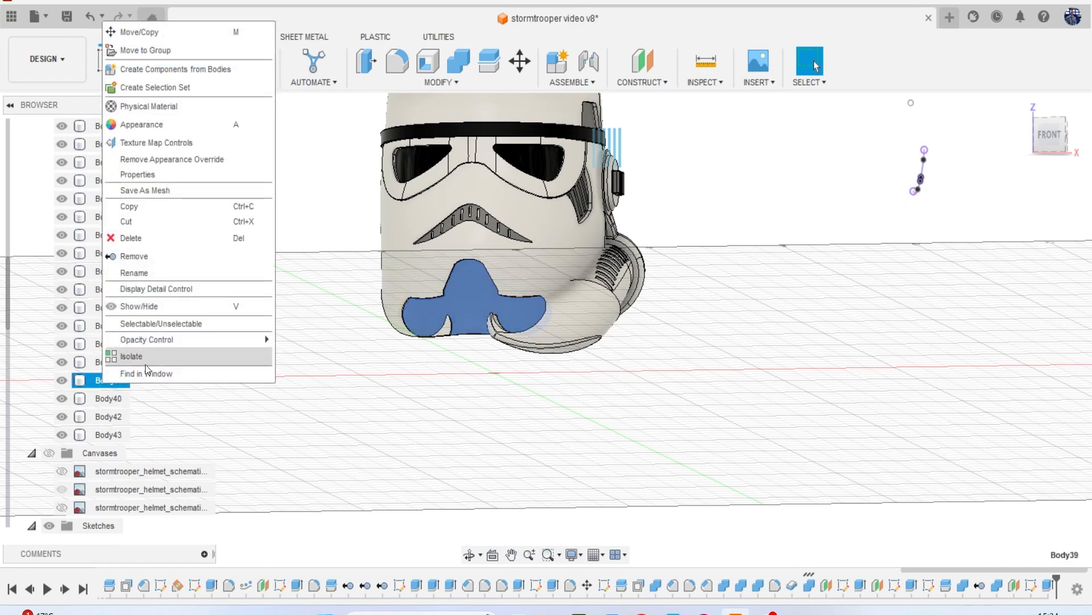
{"action": "left_click", "coordinate": [224, 354]}
{"action": "left_click", "coordinate": [1049, 132]}
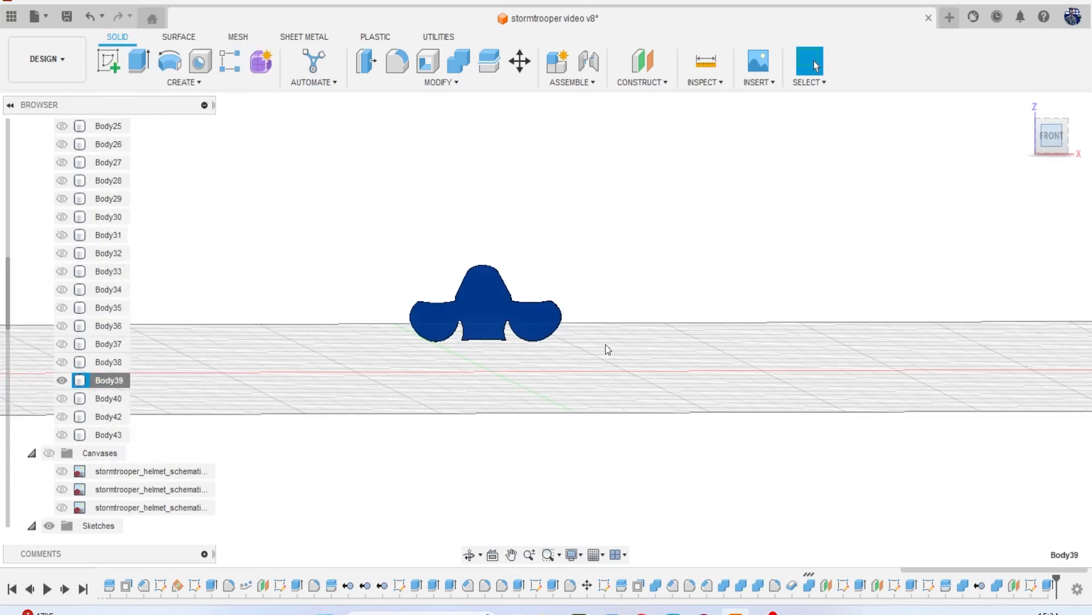
{"action": "left_click", "coordinate": [109, 61]}
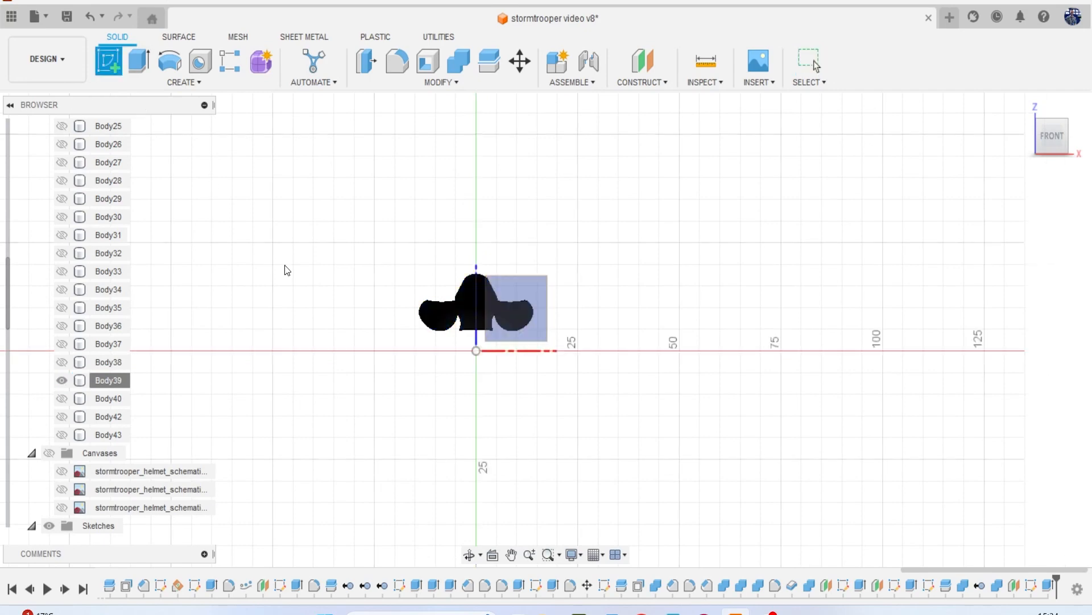
{"action": "left_click", "coordinate": [531, 282]}
{"action": "scroll", "coordinate": [548, 288], "scroll_direction": "up", "scroll_amount": 4}
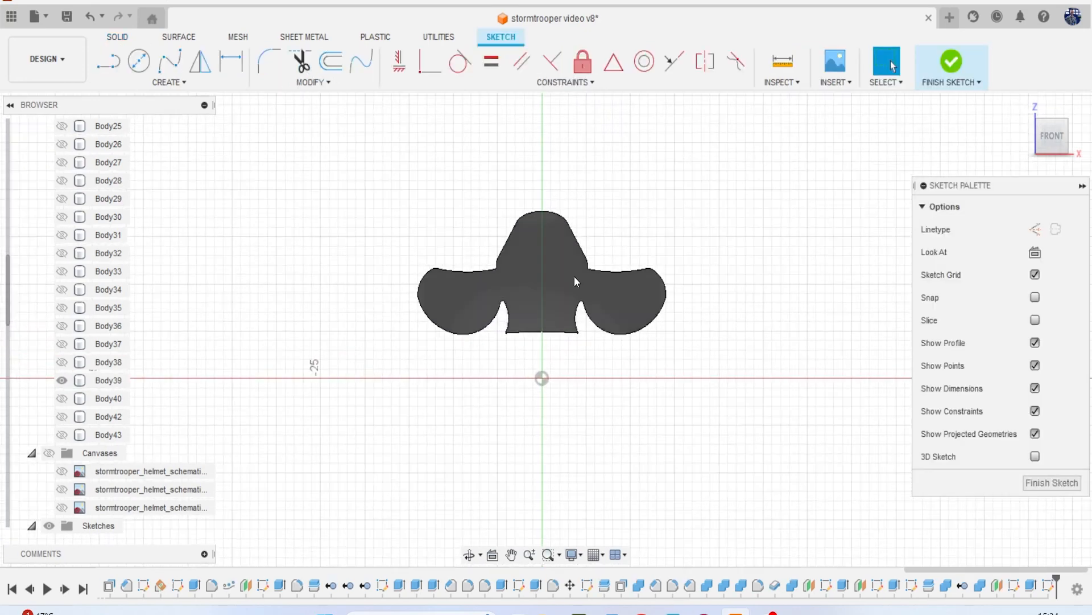
Undo the empty sketch and apply the white appearance already used in this design to the isolated mouth piece, Body39.
{"action": "scroll", "coordinate": [643, 231], "scroll_direction": "up", "scroll_amount": 2}
{"action": "key", "text": "ctrl+z"}
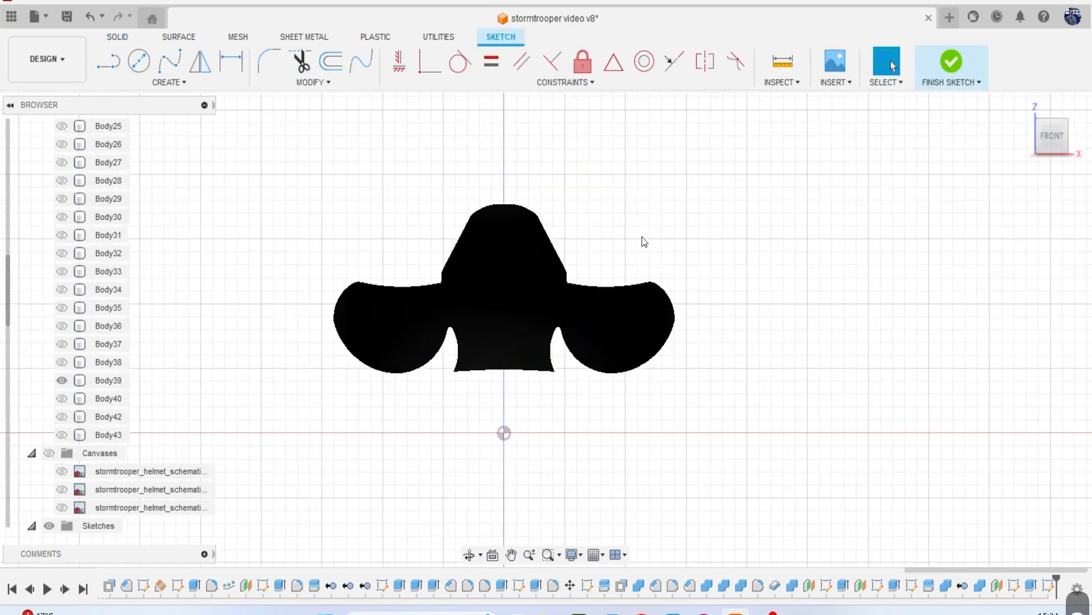
{"action": "key", "text": "a"}
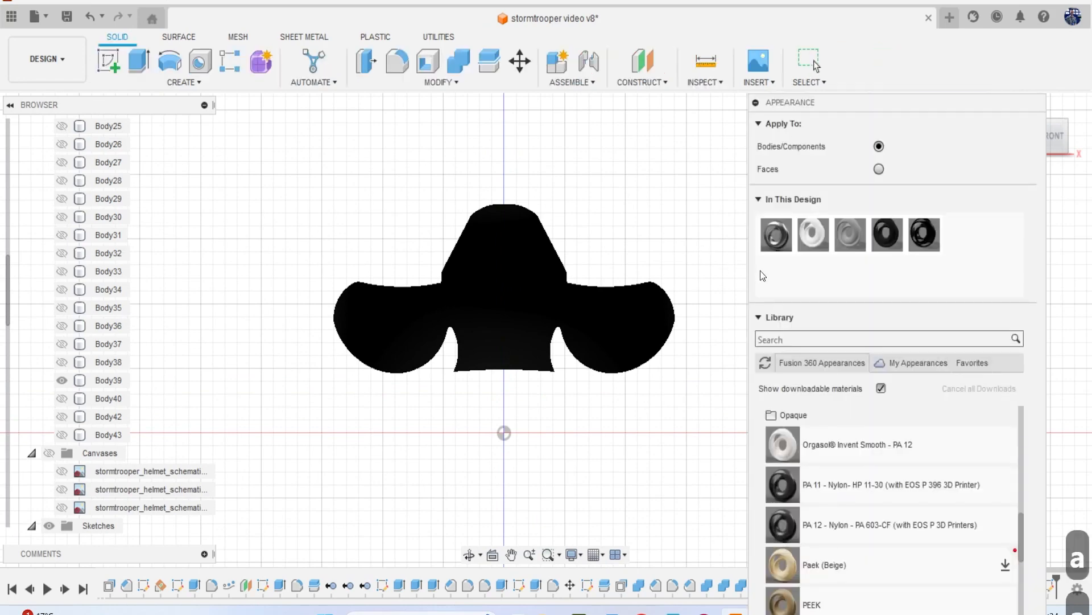
{"action": "left_click_drag", "start_coordinate": [813, 234], "coordinate": [433, 315]}
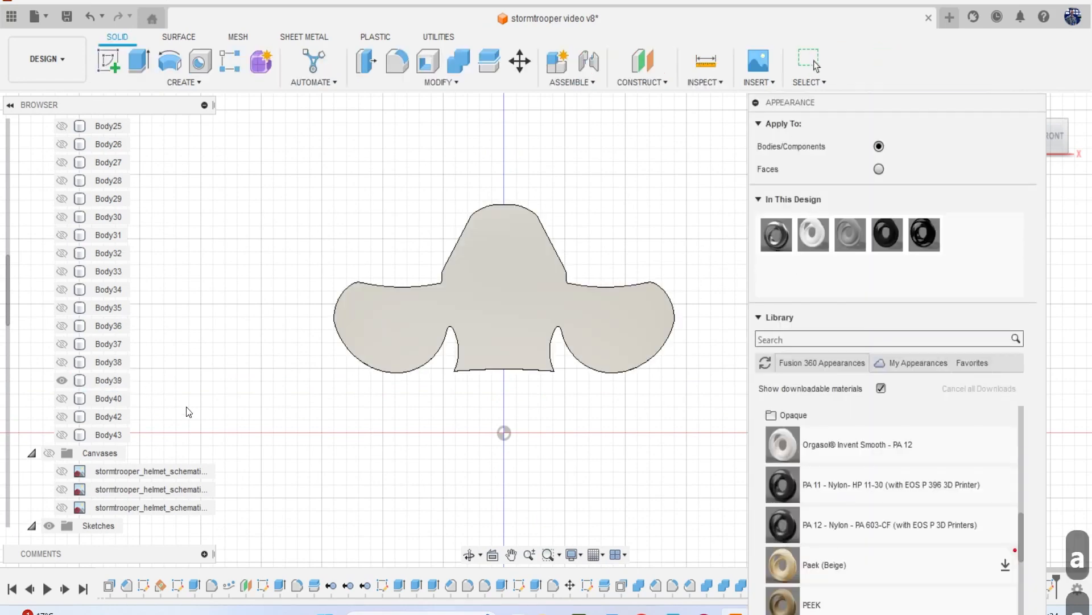
{"action": "key", "text": "Escape"}
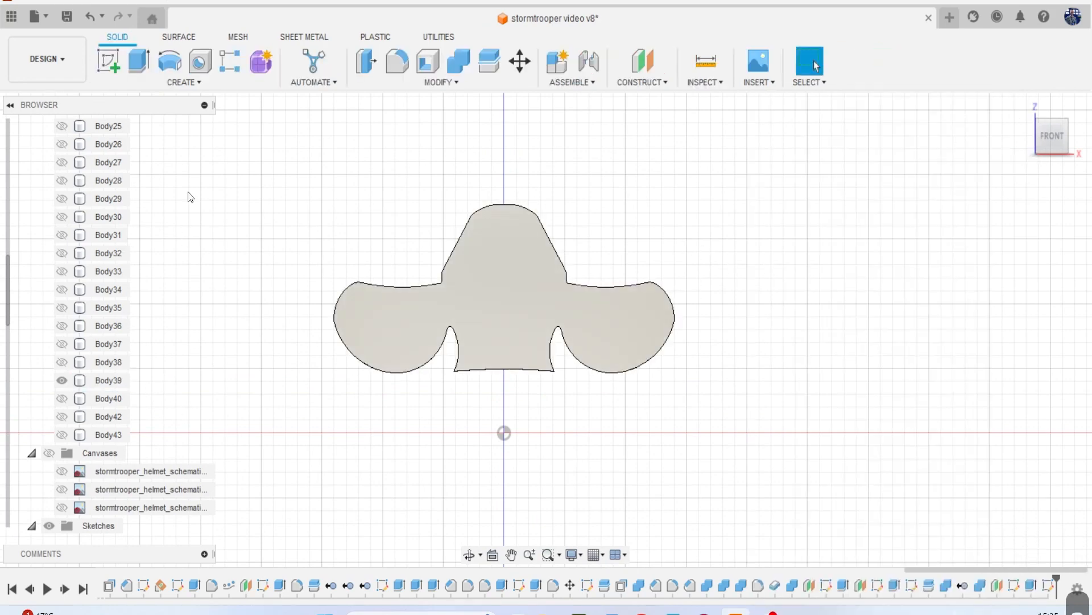
Start a sketch on the front XZ plane and draw a vertical line from the origin to just above the mouth piece.
{"action": "left_click", "coordinate": [109, 62]}
{"action": "left_click", "coordinate": [538, 412]}
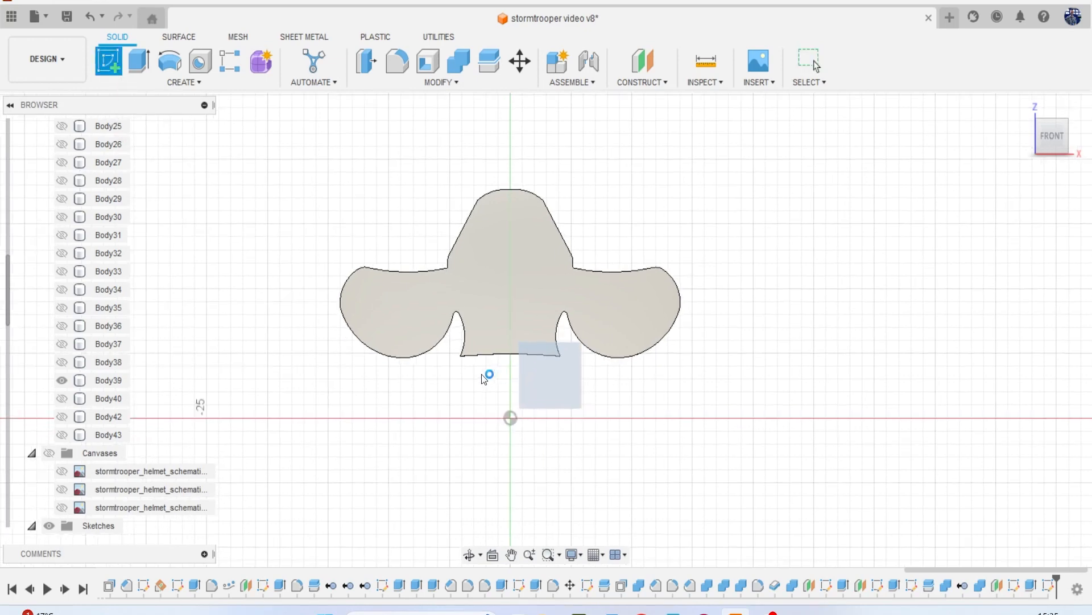
{"action": "key", "text": "l"}
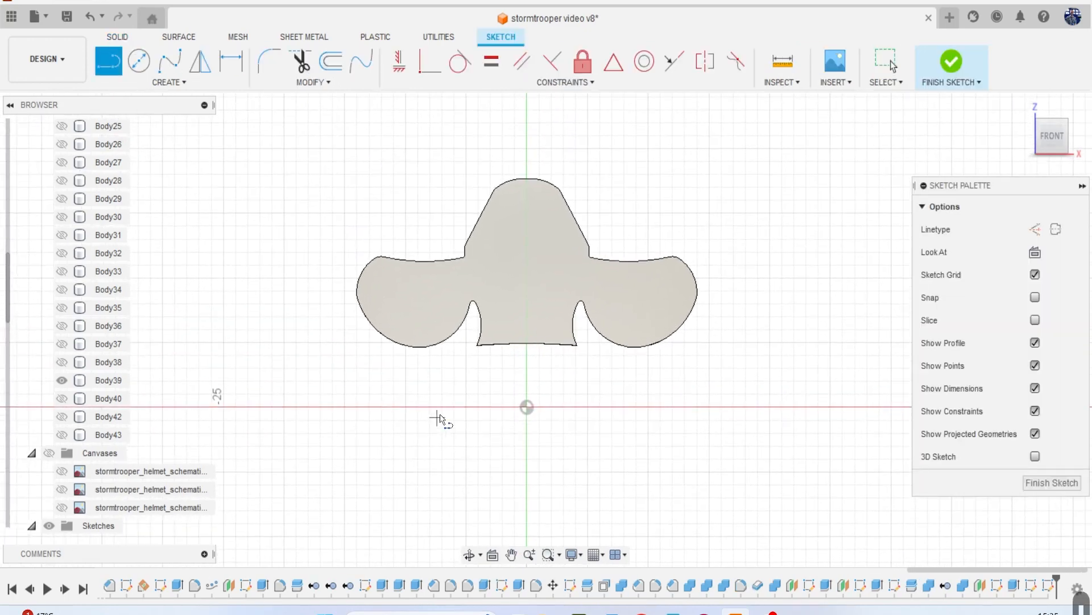
{"action": "left_click", "coordinate": [536, 409]}
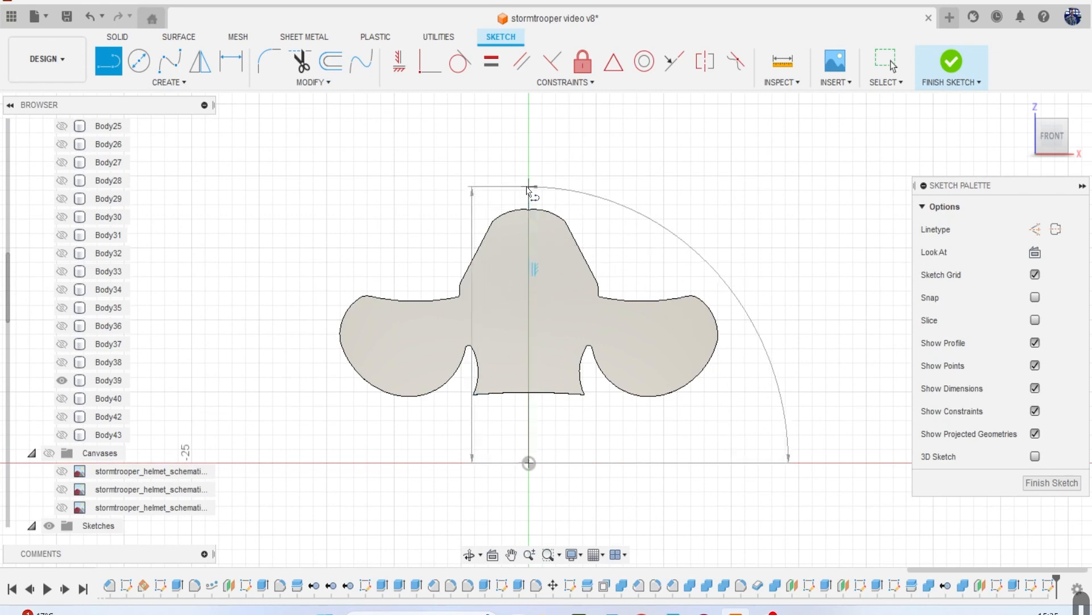
{"action": "key", "text": "Escape"}
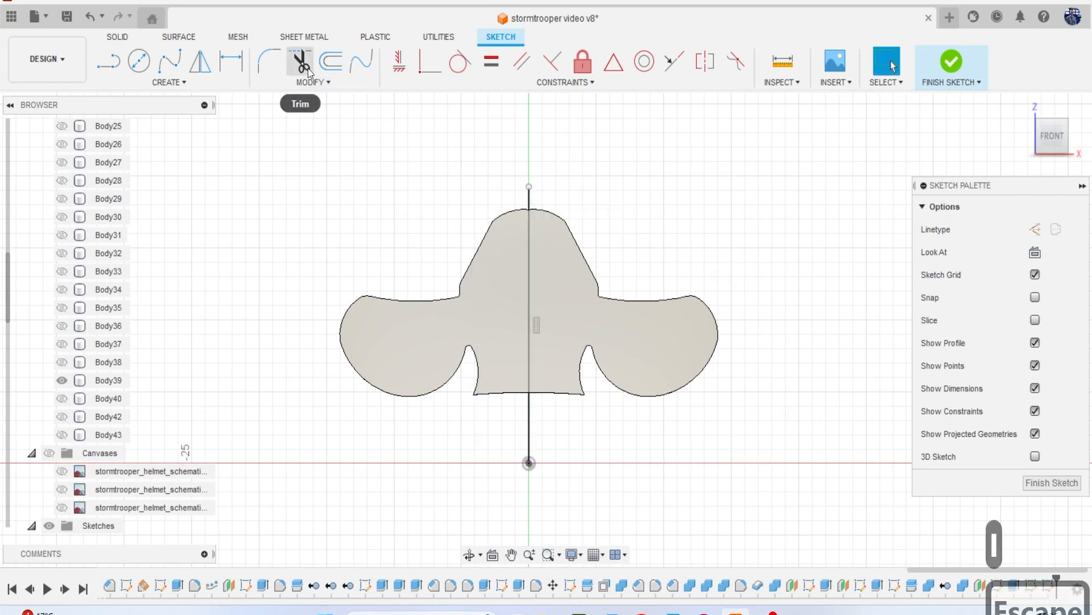
Offset the vertical centre line by 1 mm and by 2 mm toward the negative X side.
{"action": "left_click", "coordinate": [338, 67]}
{"action": "left_click", "coordinate": [529, 204]}
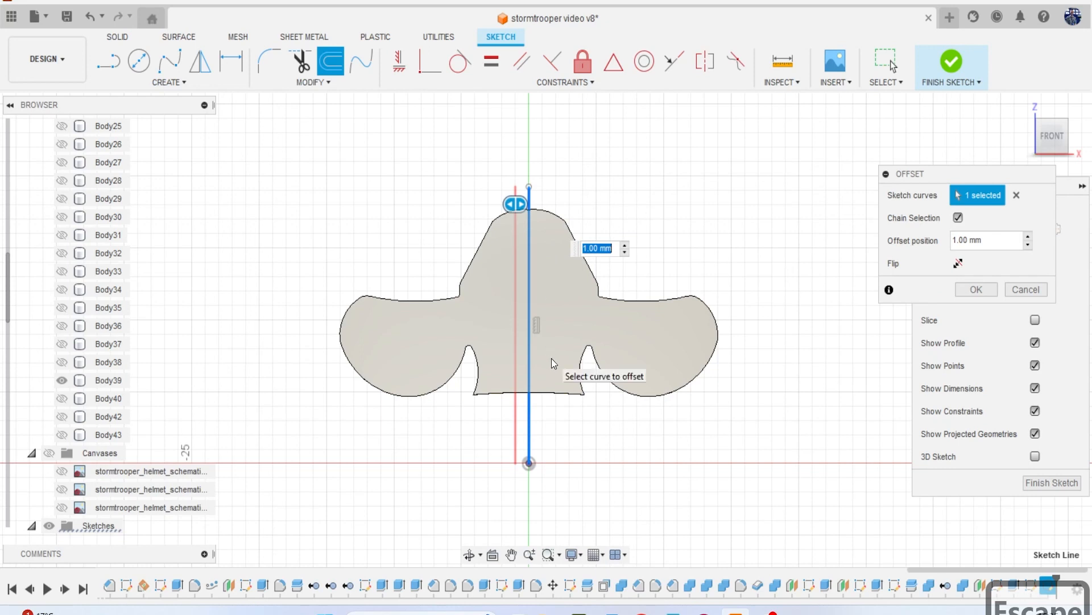
{"action": "key", "text": "Return"}
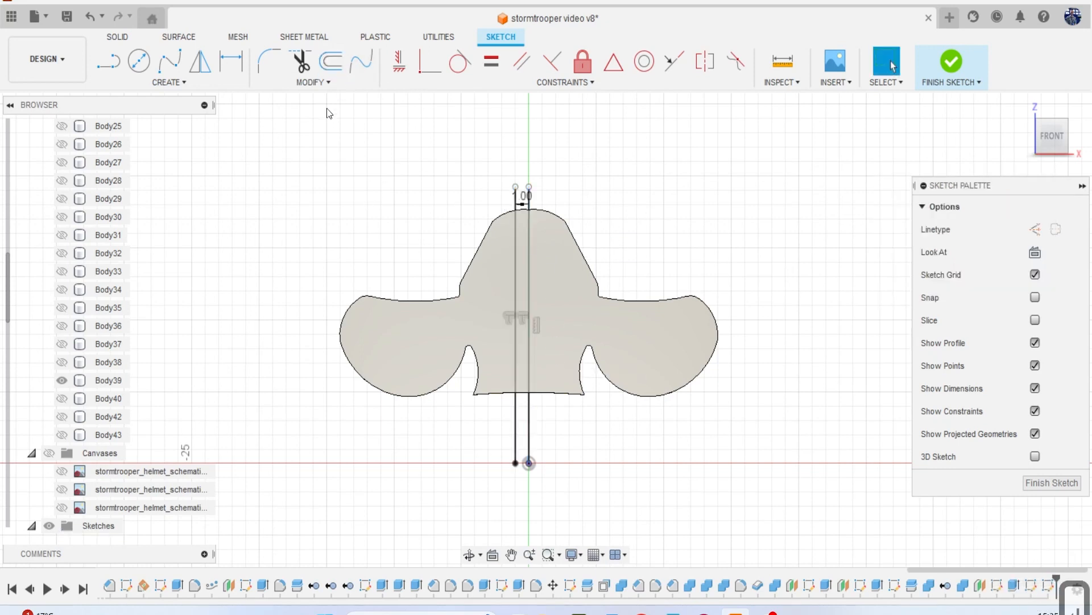
{"action": "left_click", "coordinate": [342, 66]}
{"action": "left_click", "coordinate": [529, 205]}
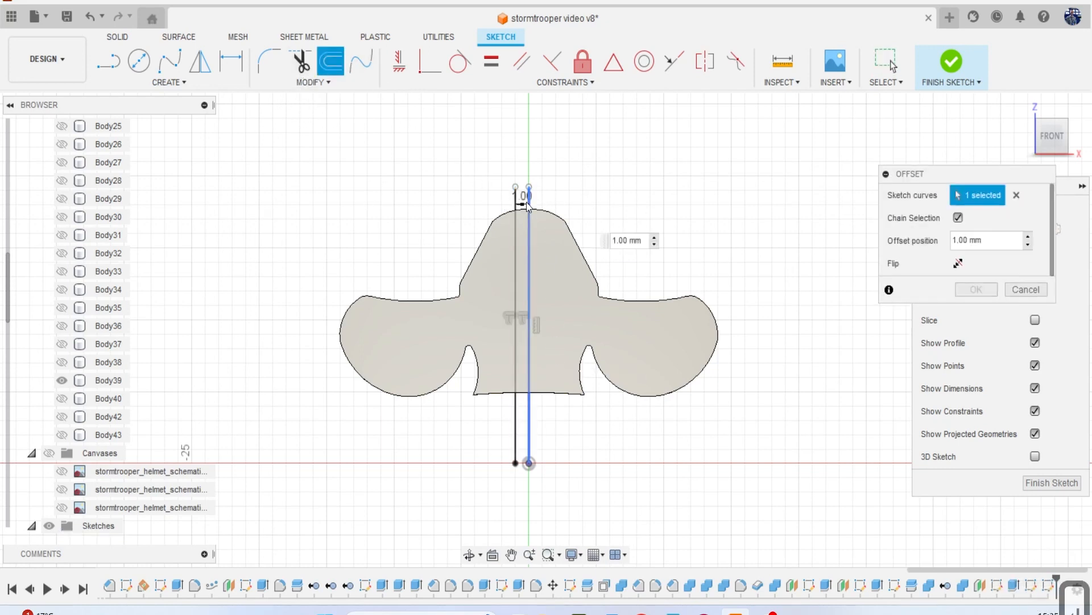
{"action": "type", "text": "2"}
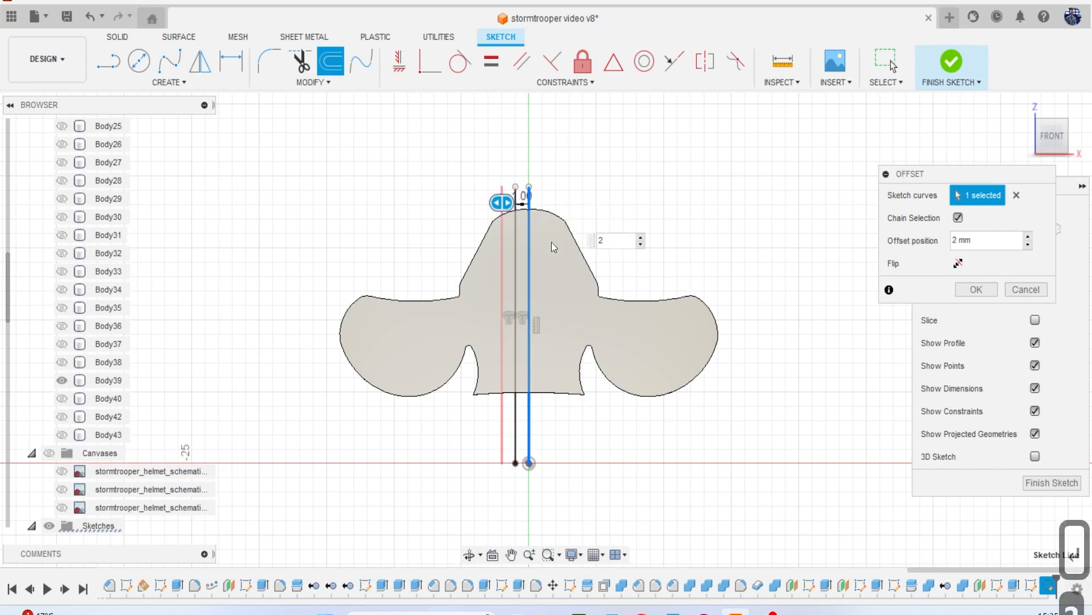
{"action": "key", "text": "Return"}
Offset the centre line by 3 mm and by 4 mm toward the negative X side, and finish the sketch.
{"action": "left_click", "coordinate": [341, 65]}
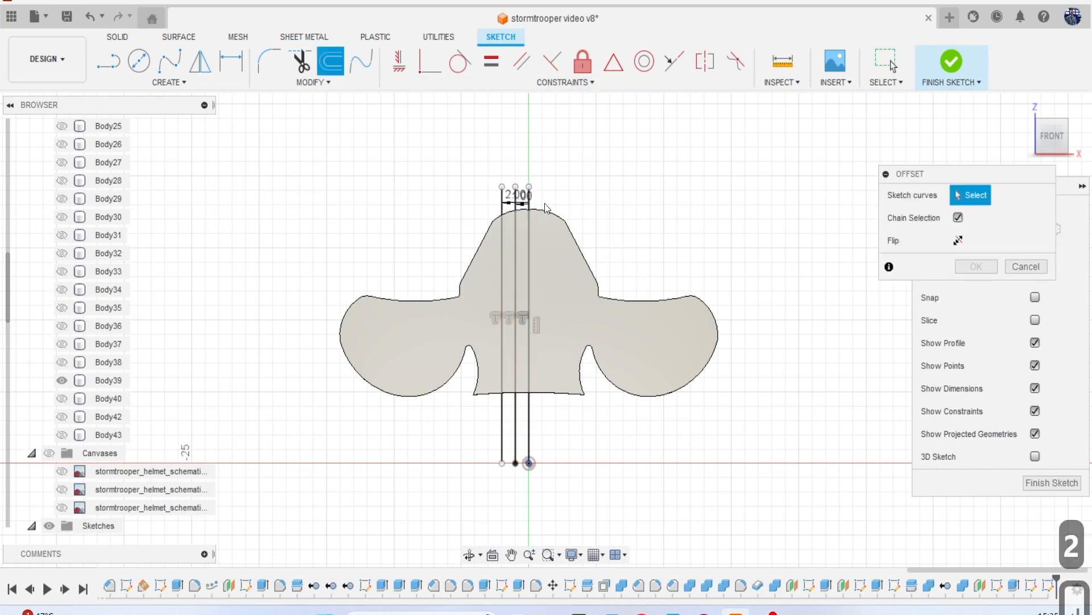
{"action": "left_click", "coordinate": [531, 203]}
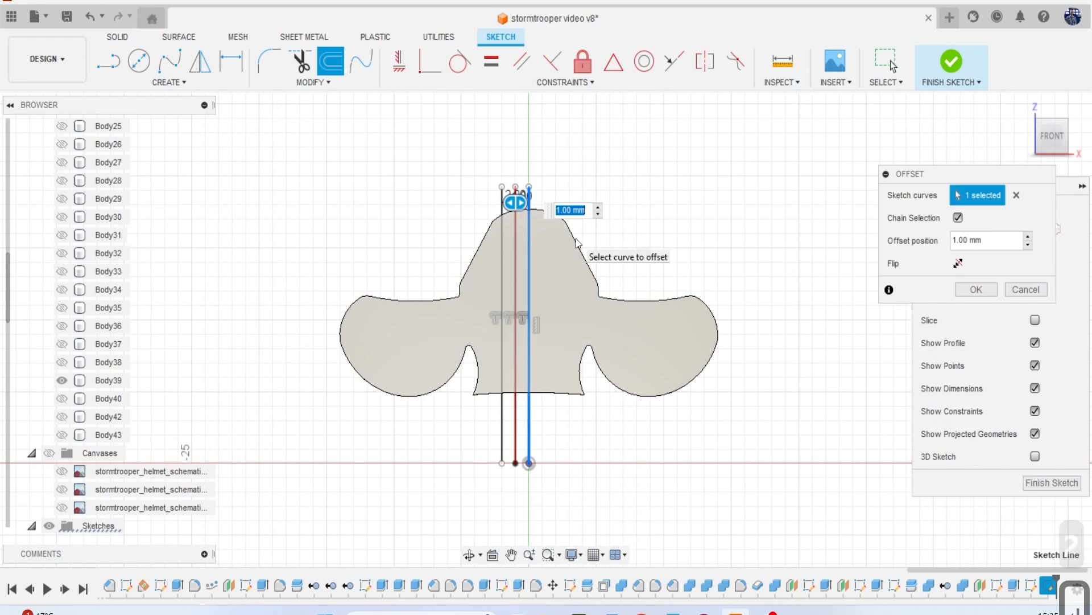
{"action": "type", "text": "3"}
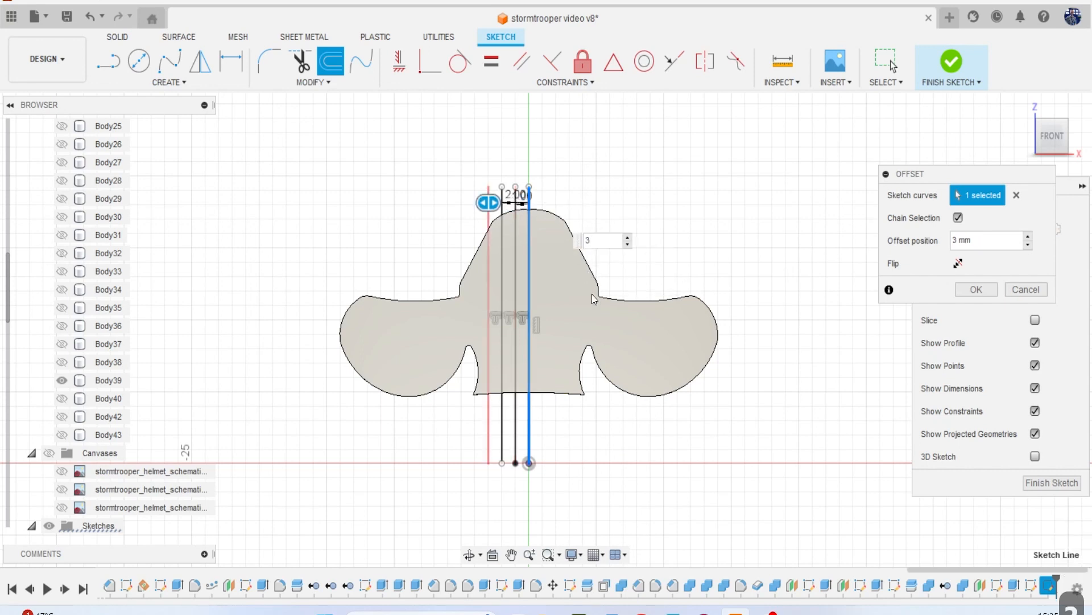
{"action": "key", "text": "Return"}
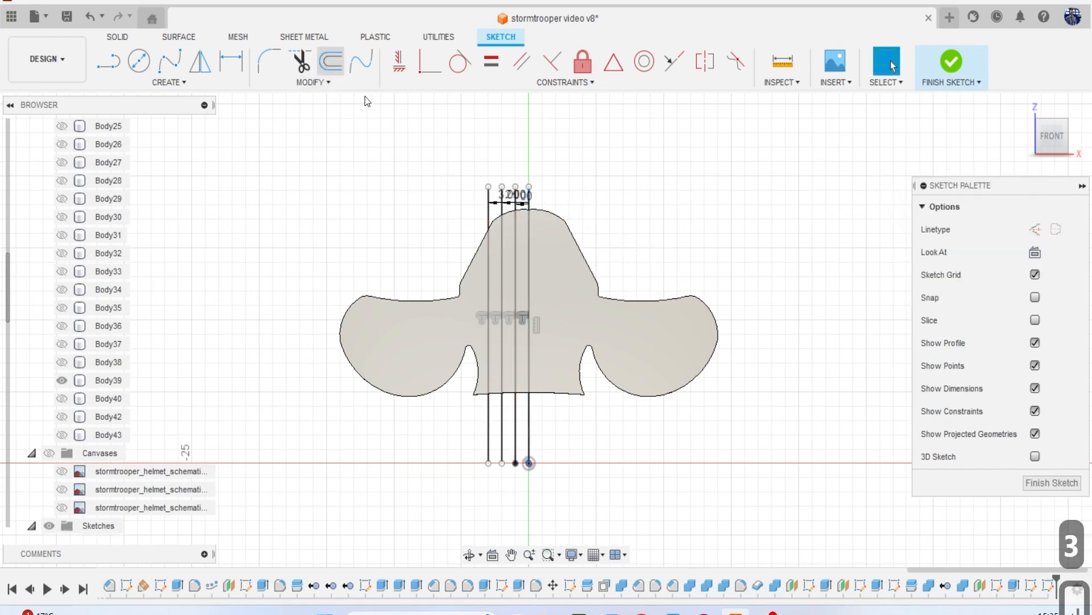
{"action": "left_click", "coordinate": [330, 62]}
{"action": "left_click", "coordinate": [530, 205]}
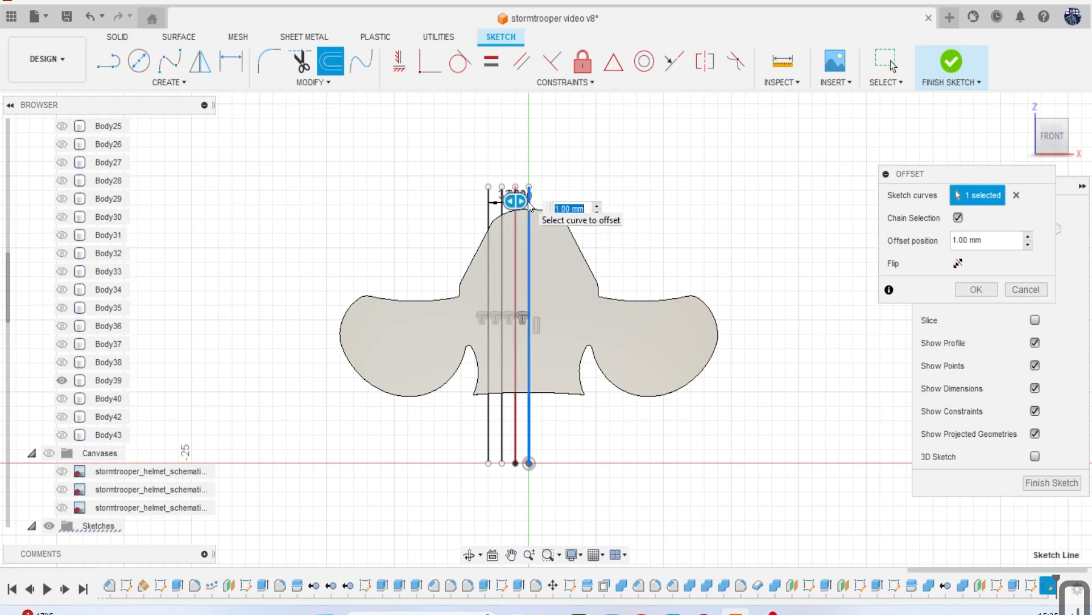
{"action": "type", "text": "4"}
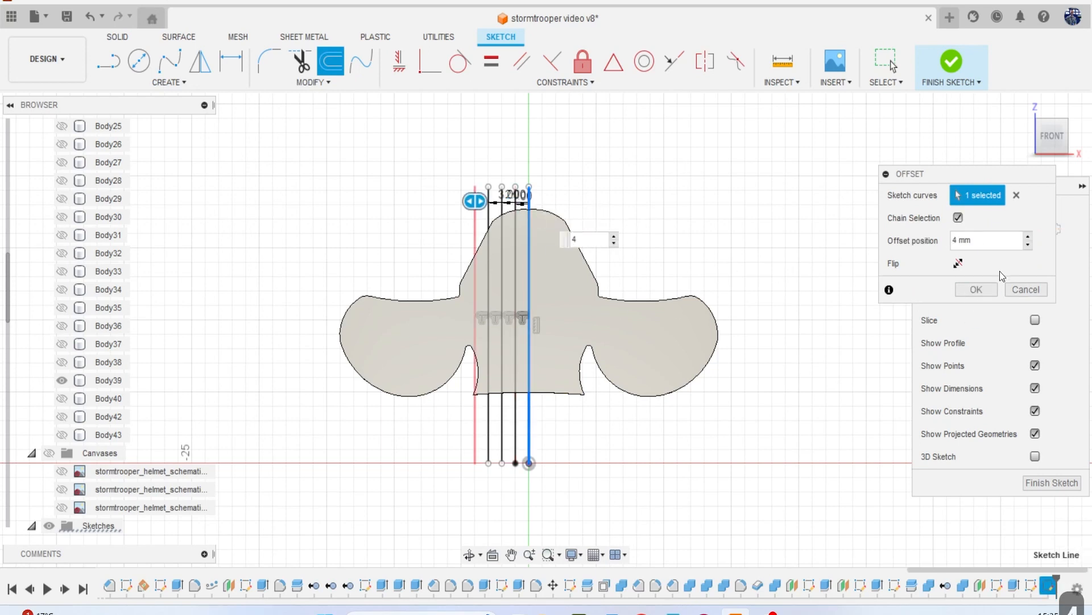
{"action": "left_click", "coordinate": [976, 289]}
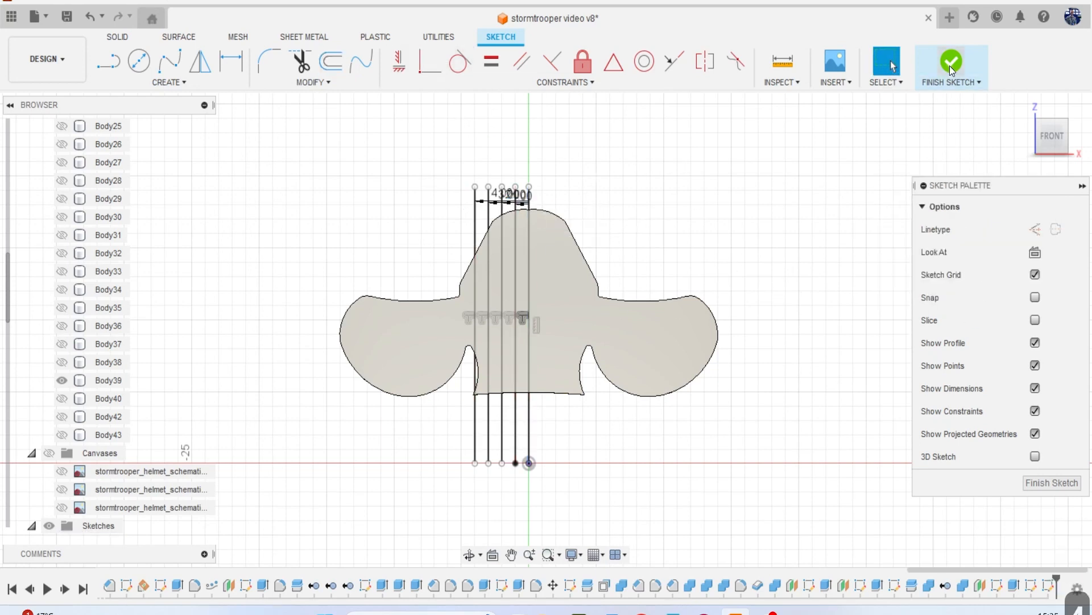
{"action": "left_click", "coordinate": [952, 63]}
Split the mouth piece, Body39, into two halves along the sketched vertical centre line.
{"action": "left_click", "coordinate": [479, 68]}
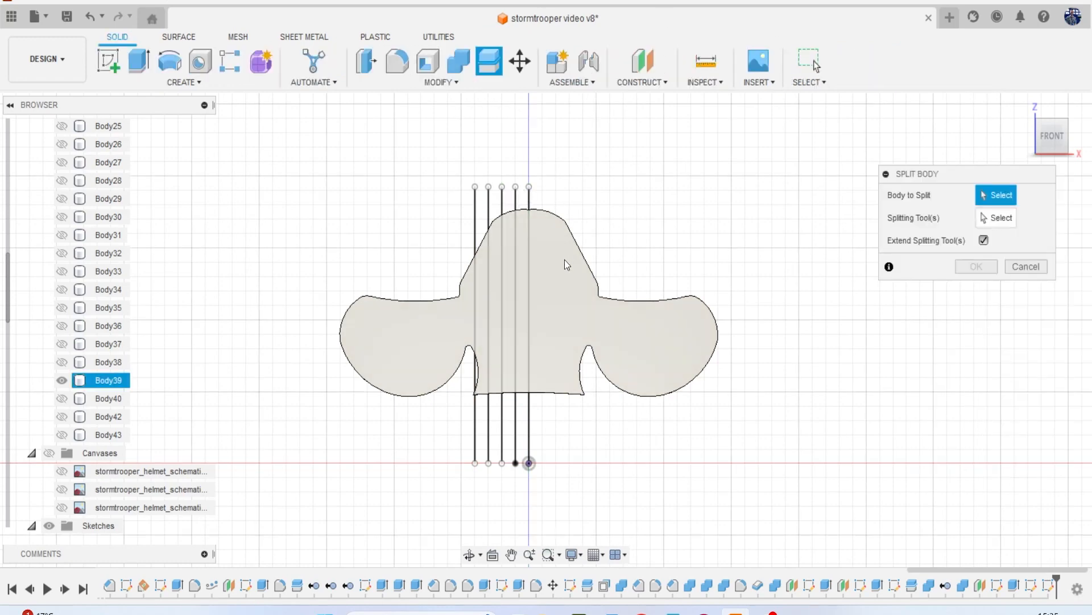
{"action": "left_click", "coordinate": [566, 263]}
{"action": "left_click", "coordinate": [530, 203]}
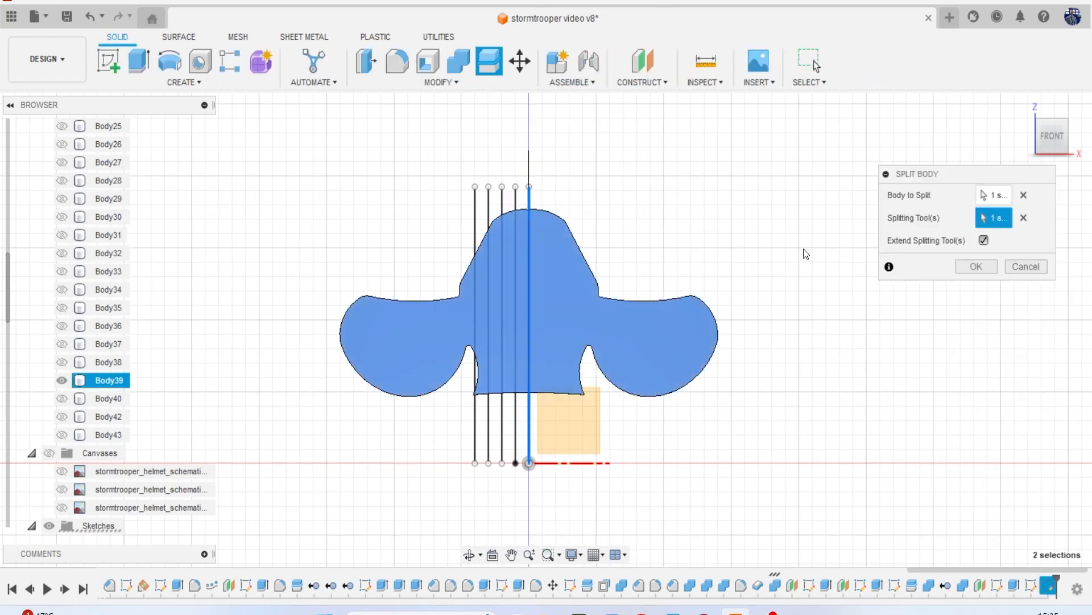
{"action": "left_click", "coordinate": [976, 268]}
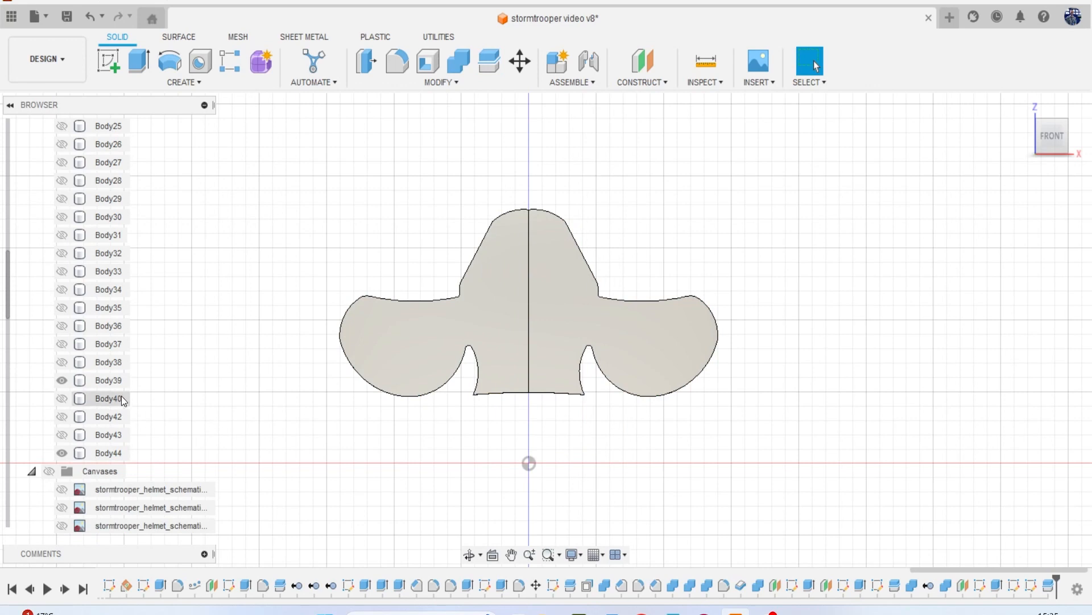
Show Sketch20 again and split the negative X half of the mouth piece along the 1 mm offset line.
{"action": "scroll", "coordinate": [121, 395], "scroll_direction": "down", "scroll_amount": 10}
{"action": "scroll", "coordinate": [102, 401], "scroll_direction": "down", "scroll_amount": 2}
{"action": "left_click", "coordinate": [61, 380]}
{"action": "left_click", "coordinate": [61, 362]}
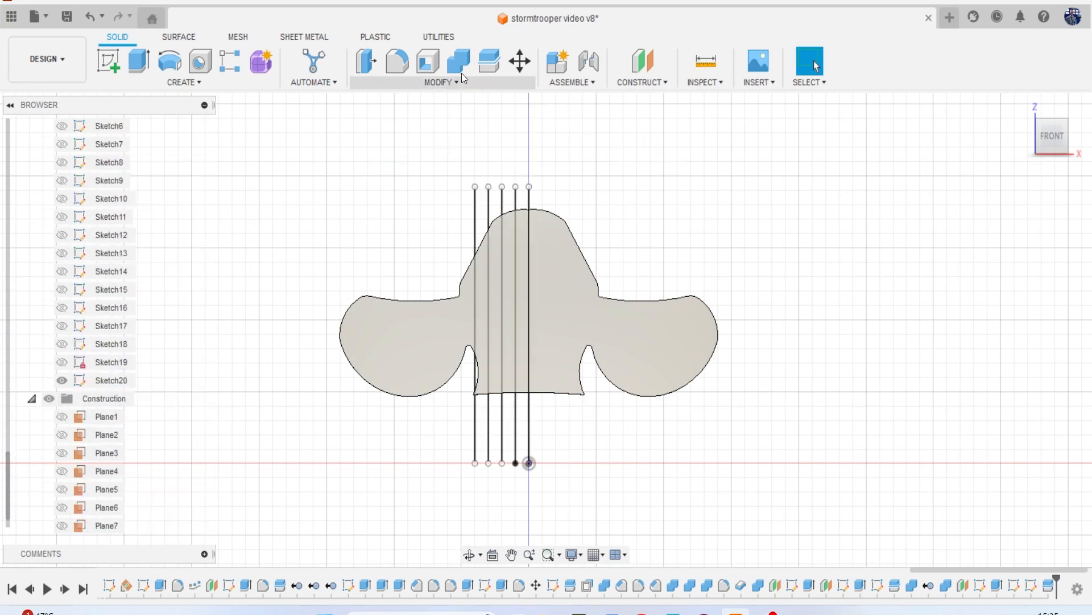
{"action": "left_click", "coordinate": [484, 61]}
{"action": "left_click", "coordinate": [476, 324]}
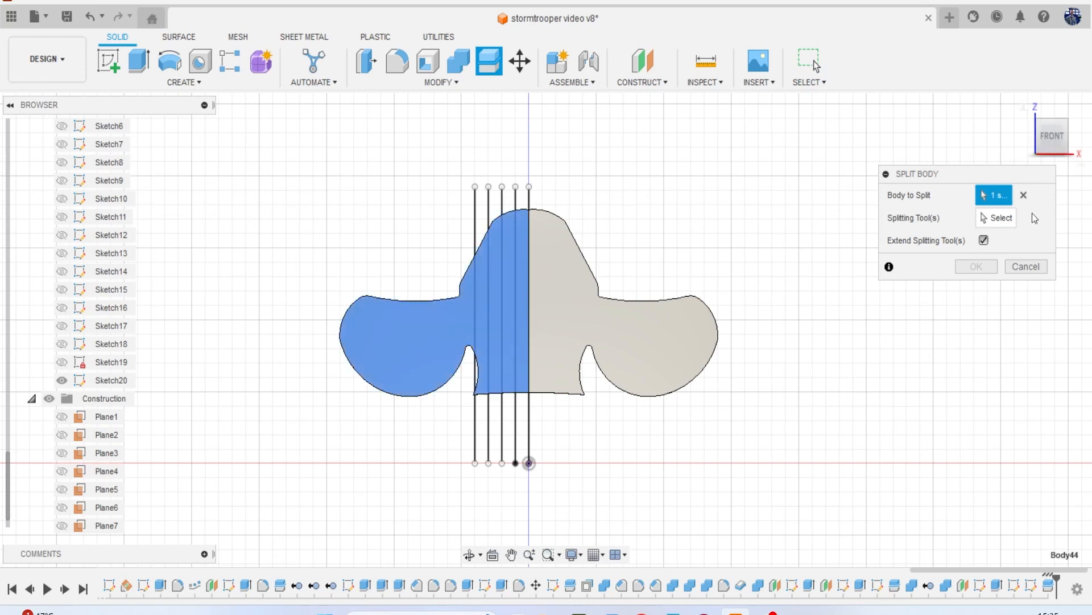
{"action": "left_click", "coordinate": [996, 217]}
{"action": "left_click", "coordinate": [516, 202]}
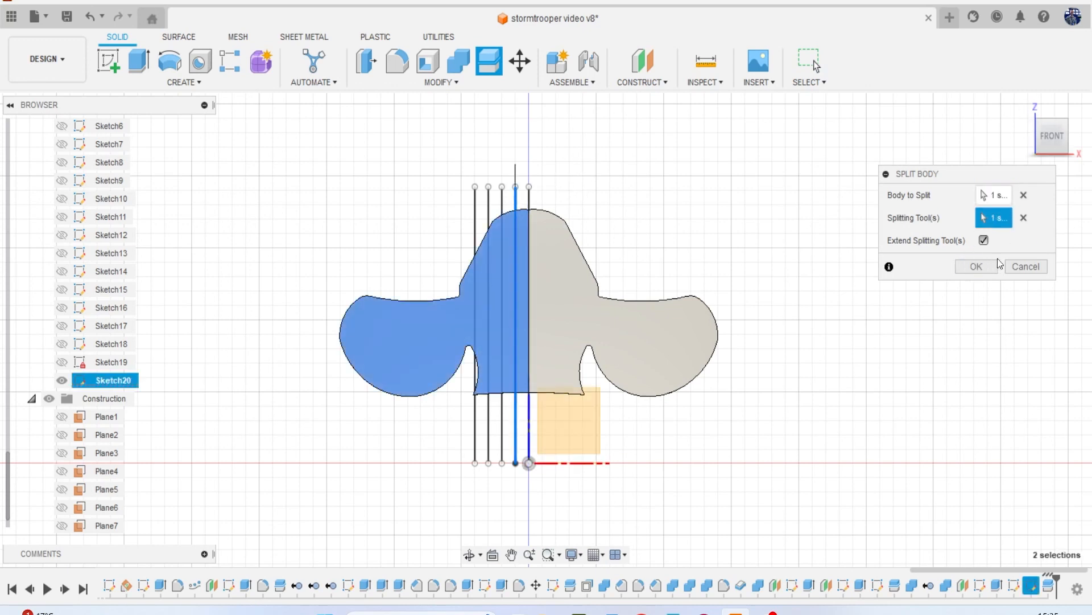
{"action": "left_click", "coordinate": [974, 266]}
{"action": "left_click", "coordinate": [459, 61]}
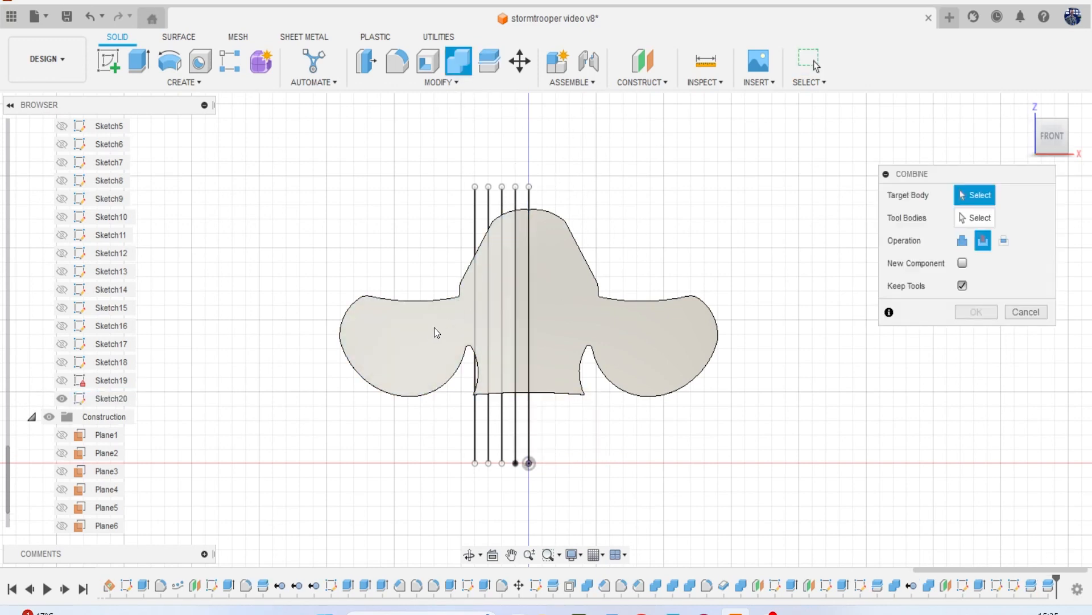
{"action": "left_click", "coordinate": [435, 326]}
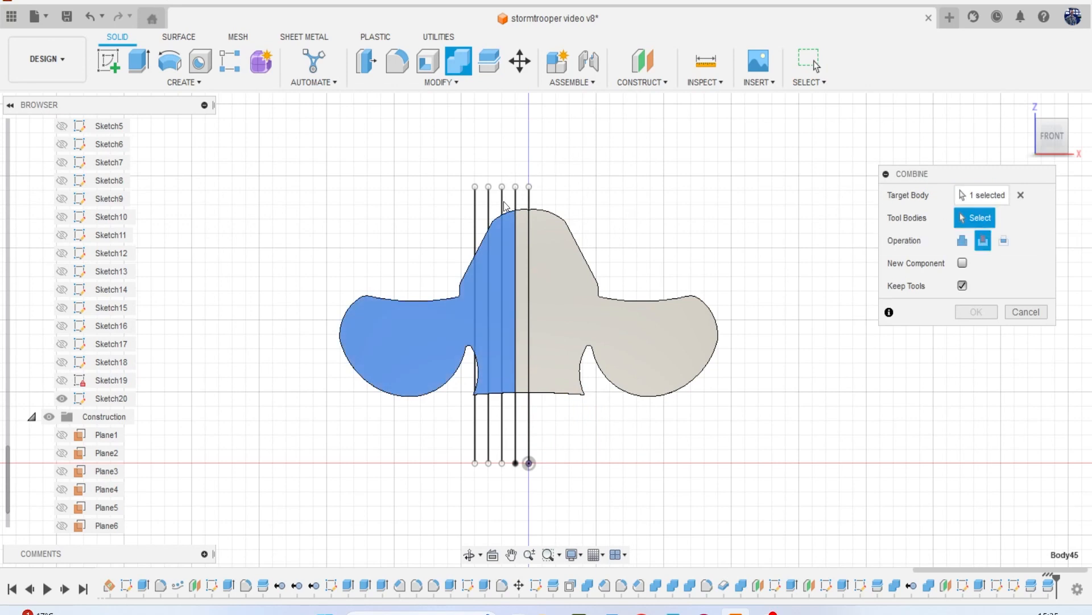
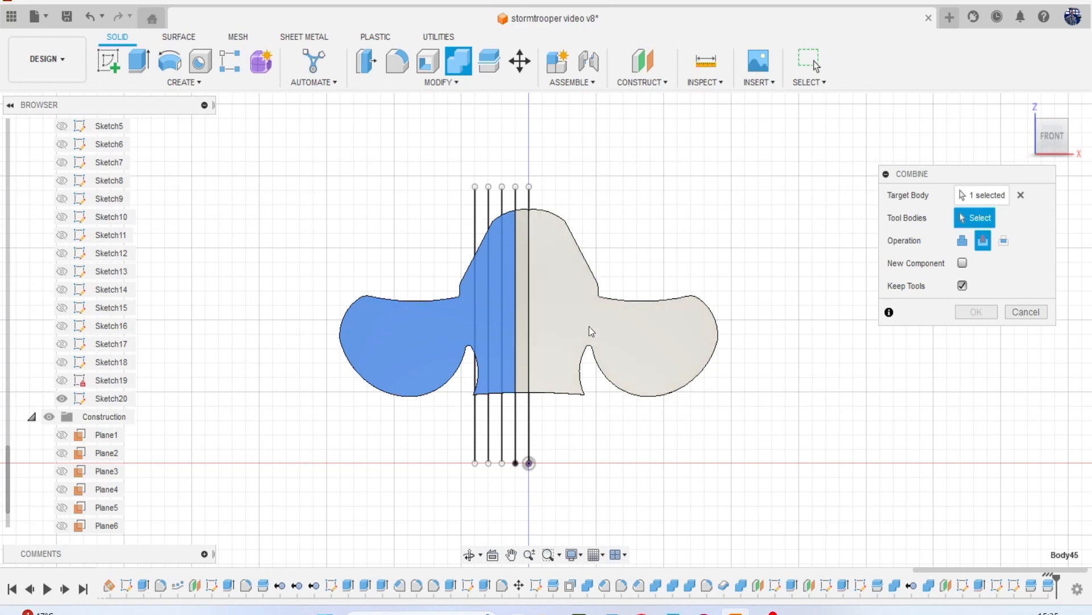
{"action": "left_click", "coordinate": [1019, 196]}
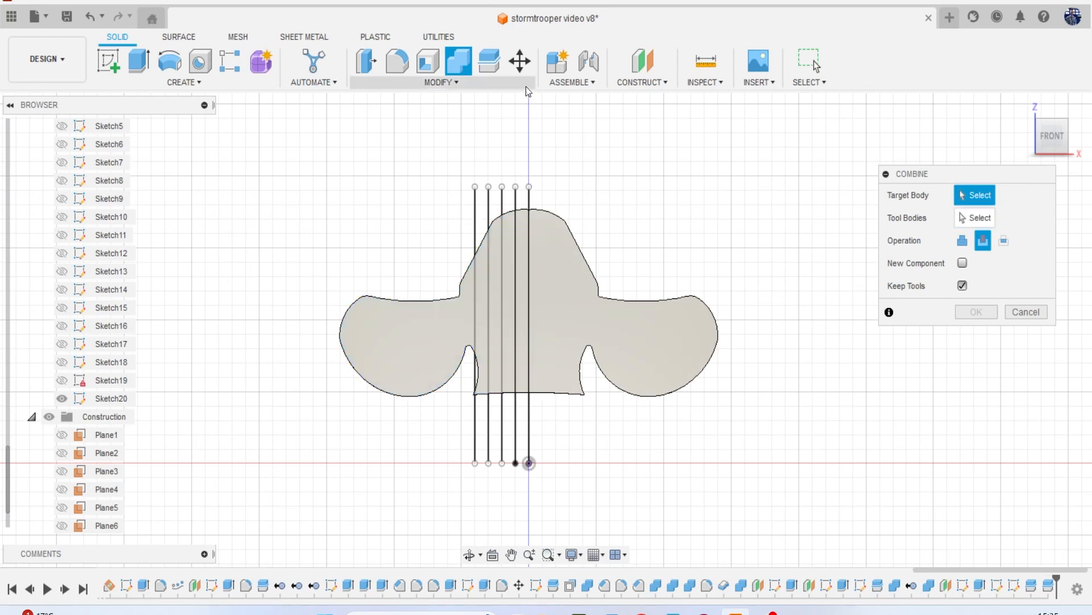
Split the outer negative X section of the mouth piece along the 2 mm offset line.
{"action": "left_click", "coordinate": [489, 61]}
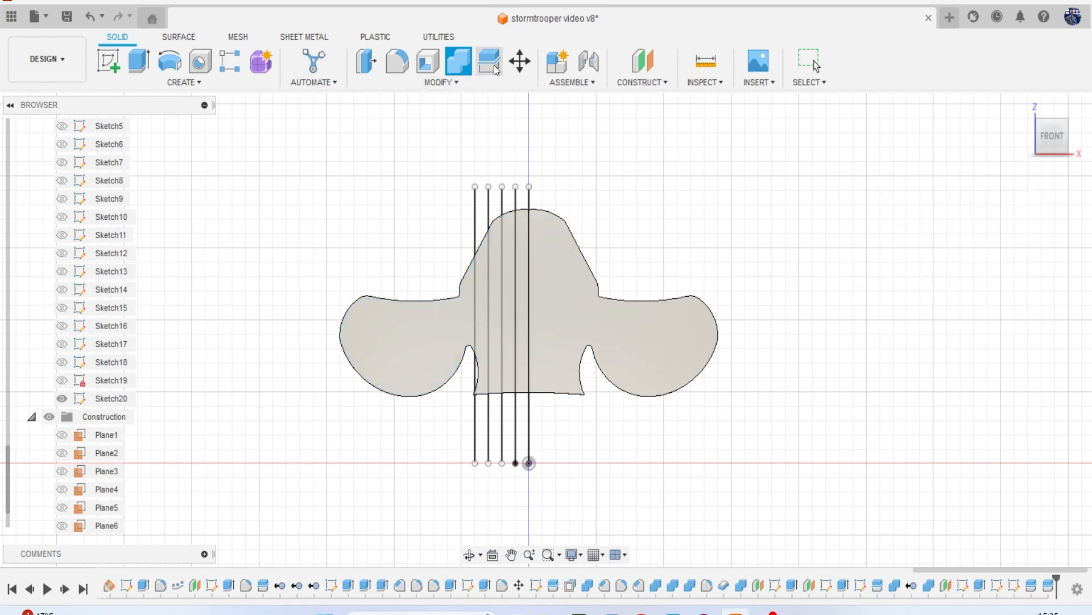
{"action": "left_click", "coordinate": [427, 311]}
{"action": "left_click", "coordinate": [996, 218]}
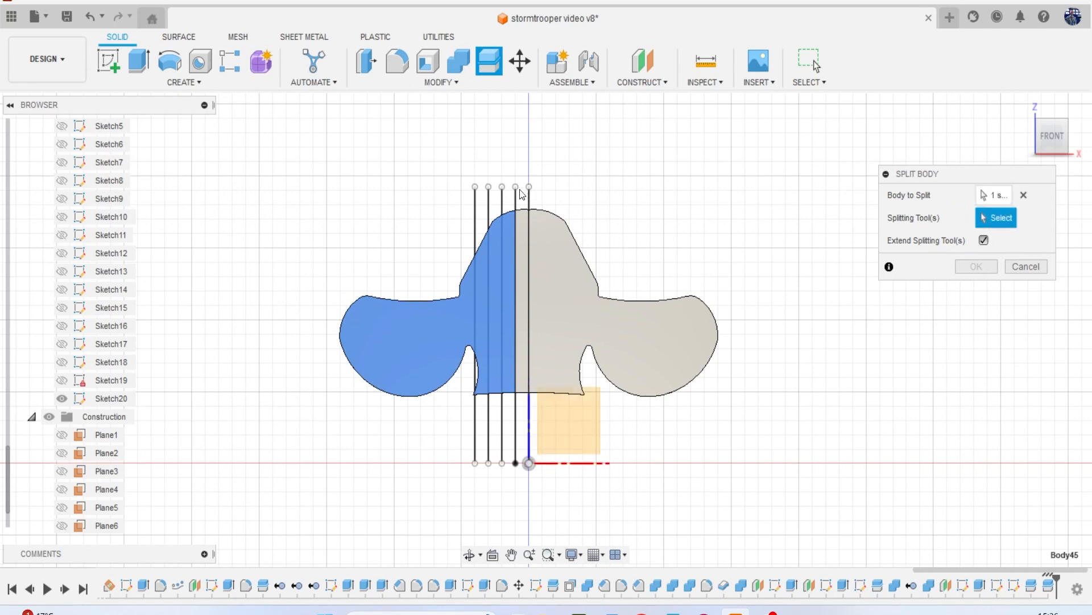
{"action": "left_click", "coordinate": [501, 201]}
{"action": "left_click", "coordinate": [990, 267]}
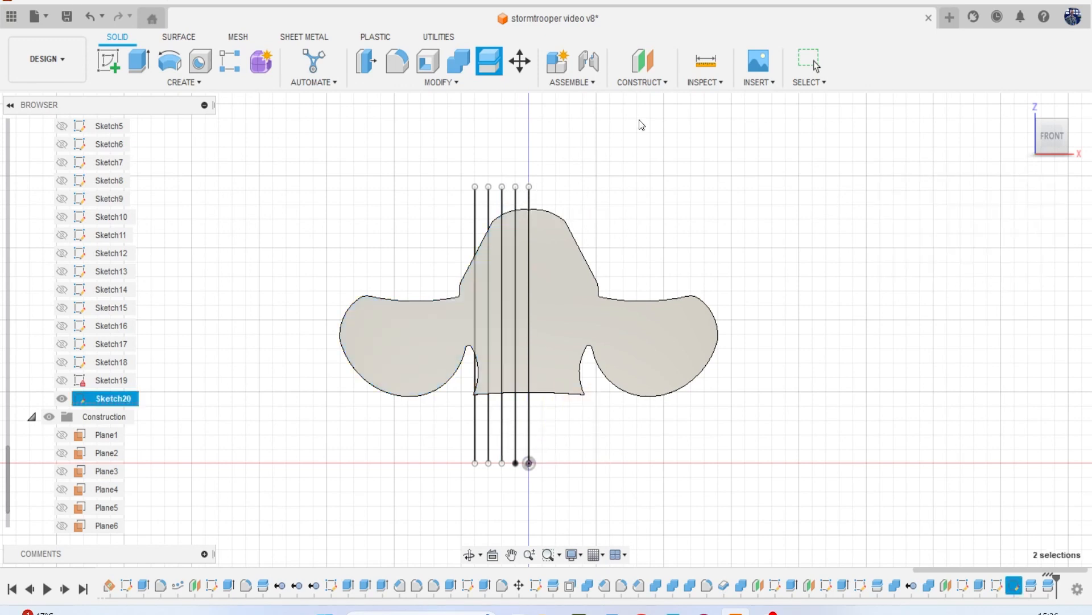
Split the remaining outer section on the negative X side along the 3 mm offset line.
{"action": "left_click", "coordinate": [491, 63]}
{"action": "left_click", "coordinate": [443, 298]}
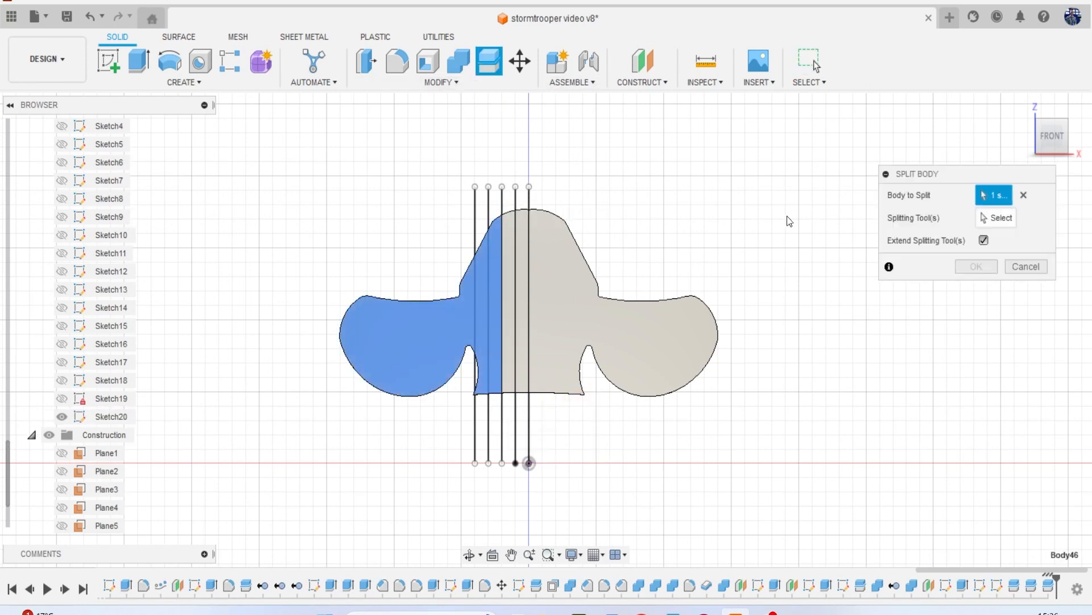
{"action": "left_click", "coordinate": [1001, 216]}
{"action": "left_click", "coordinate": [489, 212]}
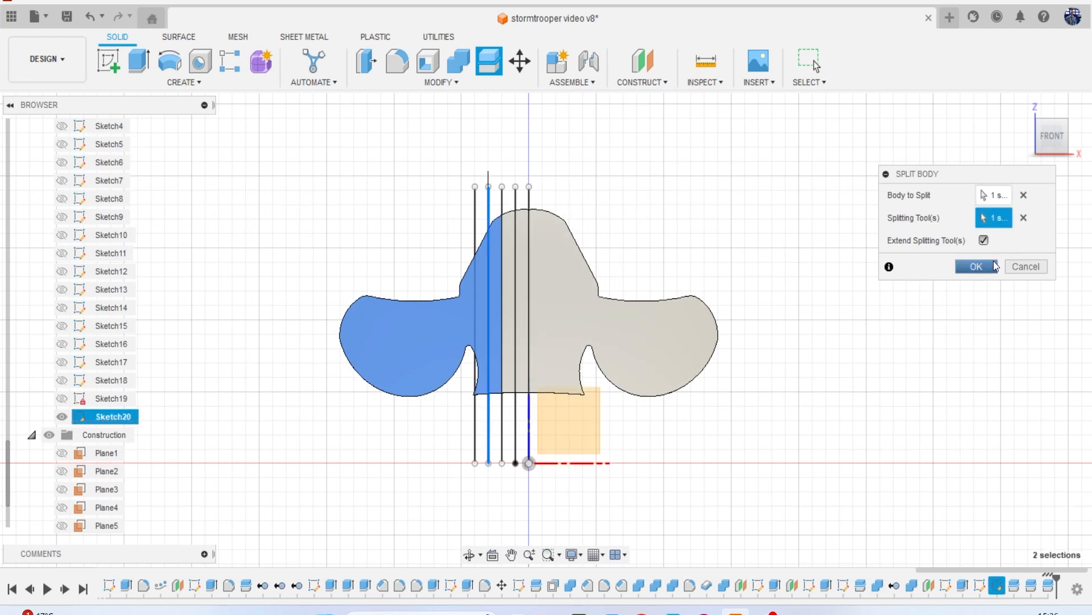
{"action": "left_click", "coordinate": [989, 266]}
Split the remaining outer section on the negative X side along the 4 mm offset line and hide Sketch20.
{"action": "left_click", "coordinate": [490, 61]}
{"action": "left_click", "coordinate": [478, 303]}
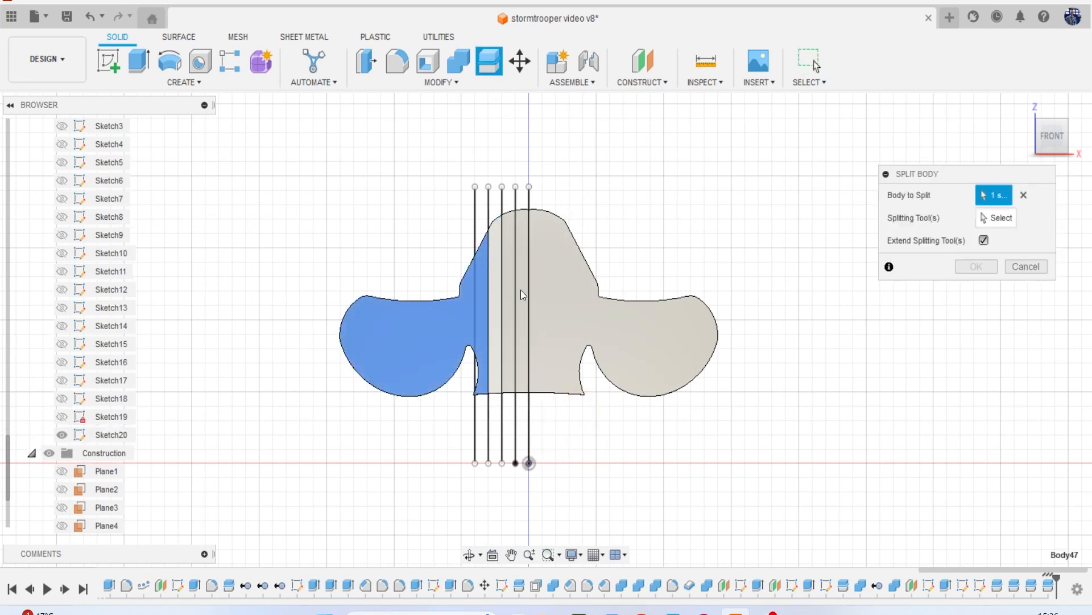
{"action": "left_click", "coordinate": [995, 217]}
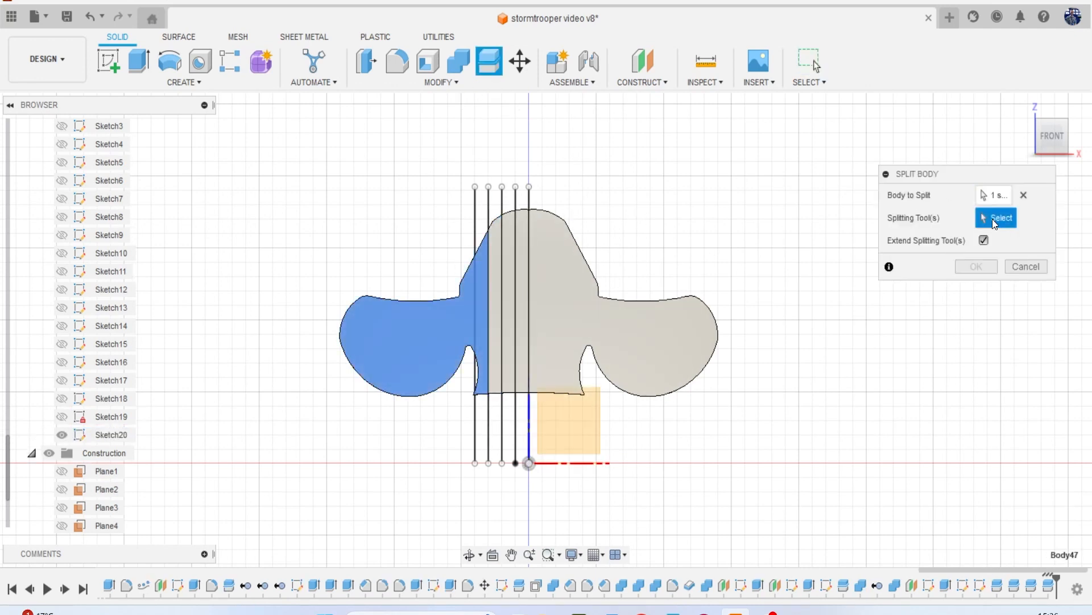
{"action": "left_click", "coordinate": [476, 223]}
{"action": "left_click", "coordinate": [977, 267]}
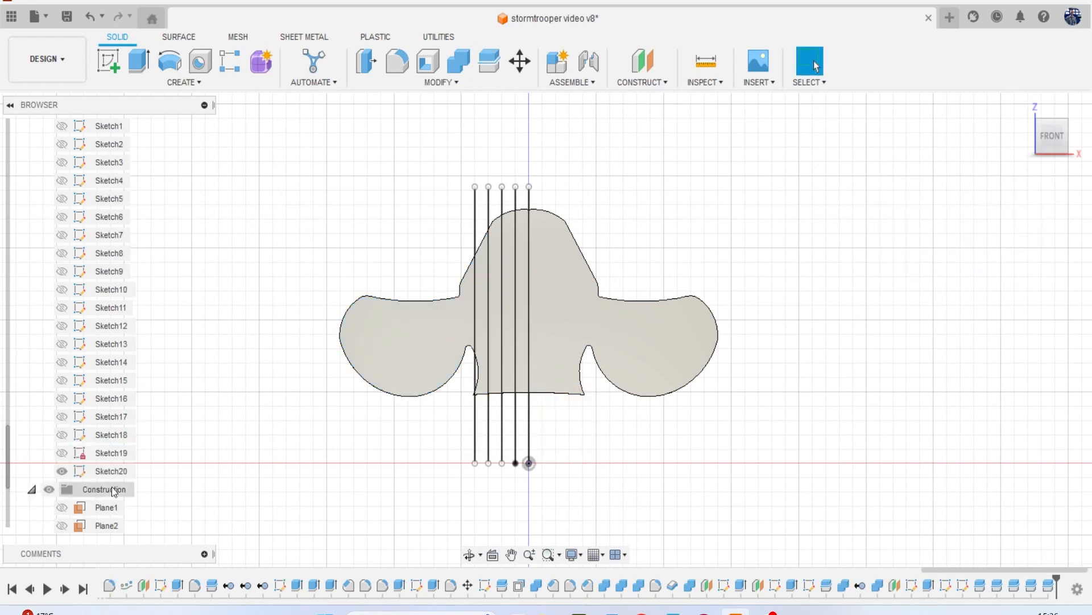
{"action": "left_click", "coordinate": [61, 452]}
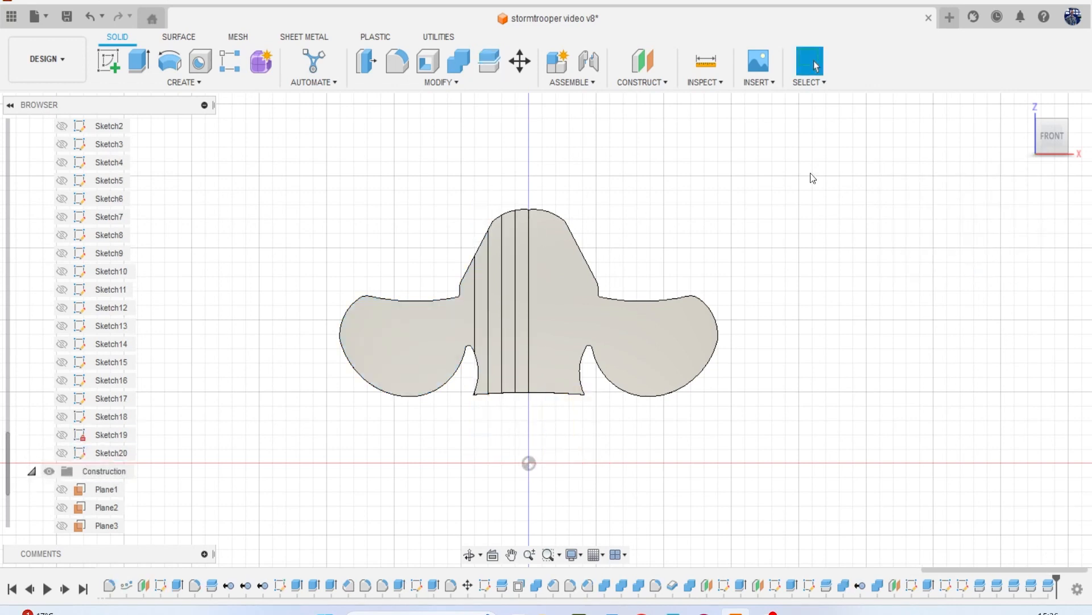
Hide the unsplit positive X half of the mouth piece, Body39, leaving only the strip side in view.
{"action": "left_click_drag", "start_coordinate": [1047, 134], "coordinate": [1041, 98]}
{"action": "middle_click_drag", "start_coordinate": [823, 153], "coordinate": [829, 313]}
{"action": "scroll", "coordinate": [549, 167], "scroll_direction": "up", "scroll_amount": 1}
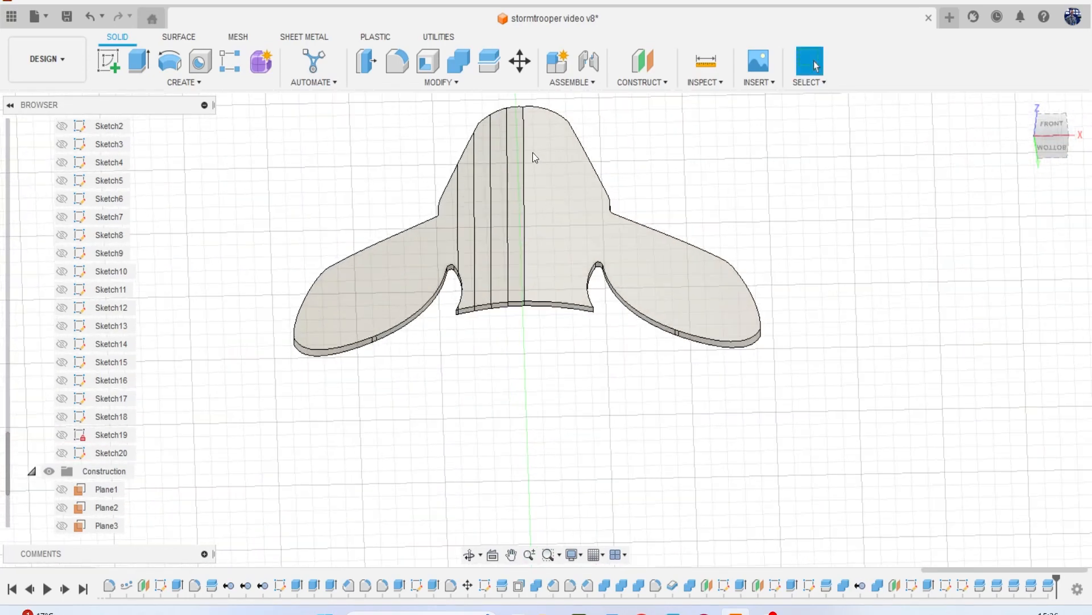
{"action": "left_click", "coordinate": [566, 174]}
{"action": "scroll", "coordinate": [121, 253], "scroll_direction": "up", "scroll_amount": 6}
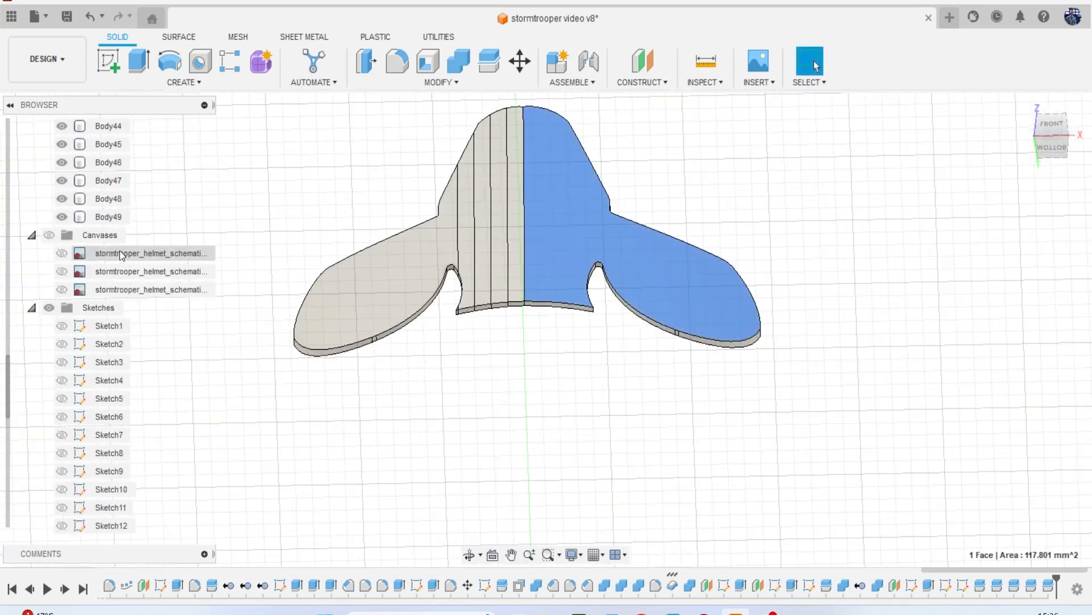
{"action": "scroll", "coordinate": [119, 213], "scroll_direction": "up", "scroll_amount": 1}
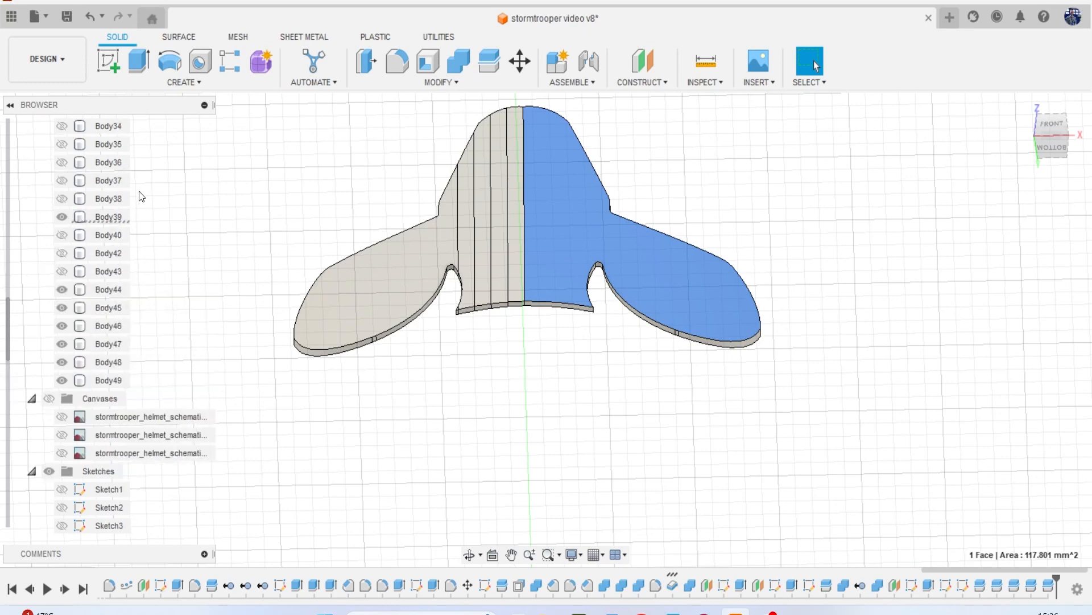
{"action": "left_click", "coordinate": [63, 216]}
{"action": "left_click", "coordinate": [619, 169]}
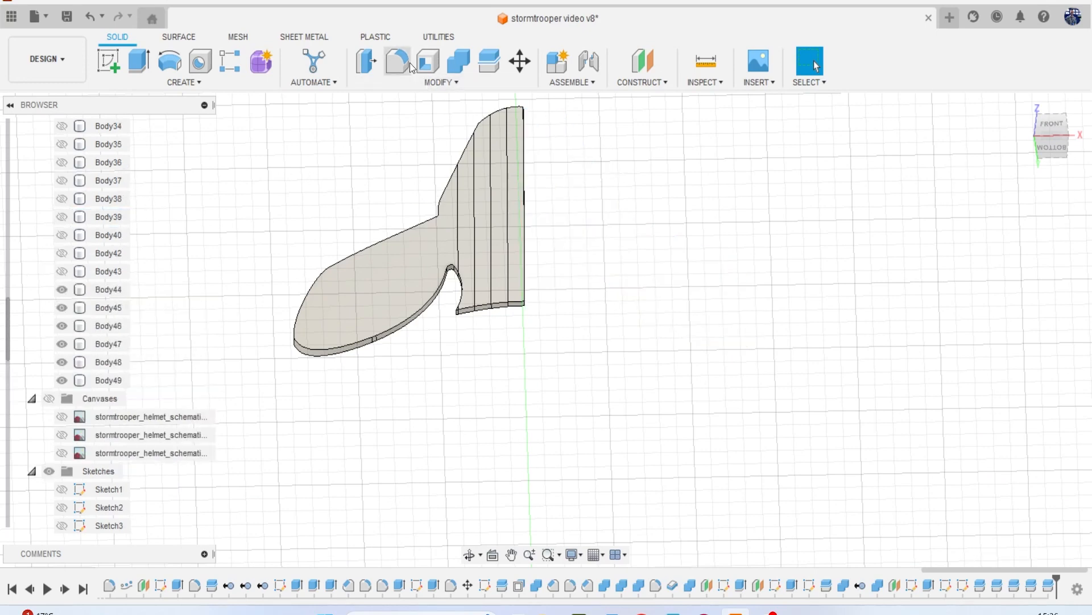
Offset the front face of the strip next to the centre line outward by 1 mm.
{"action": "left_click", "coordinate": [375, 64]}
{"action": "left_click", "coordinate": [515, 136]}
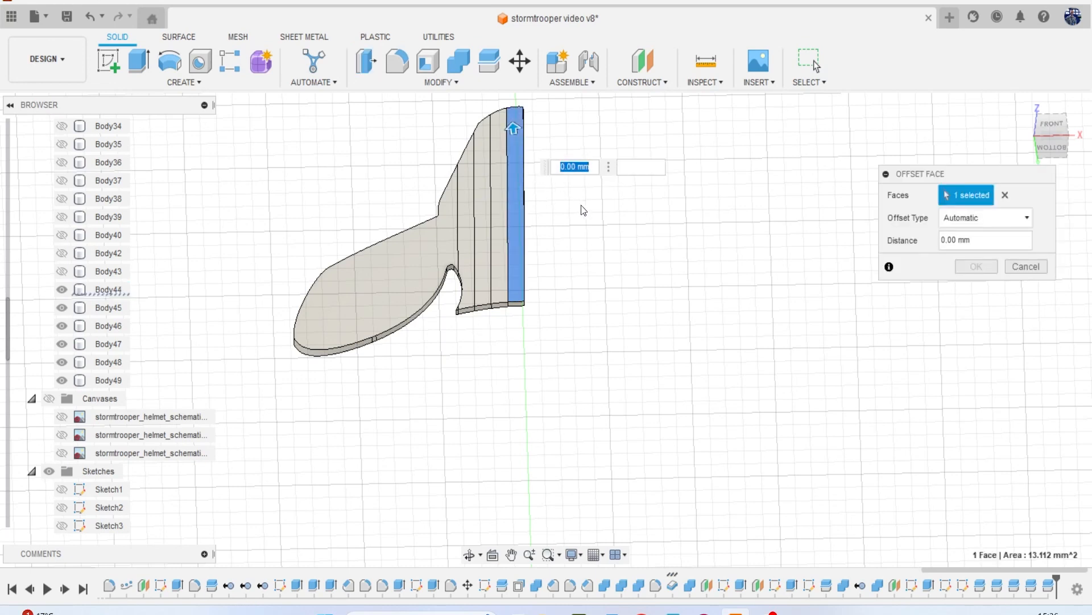
{"action": "type", "text": "2"}
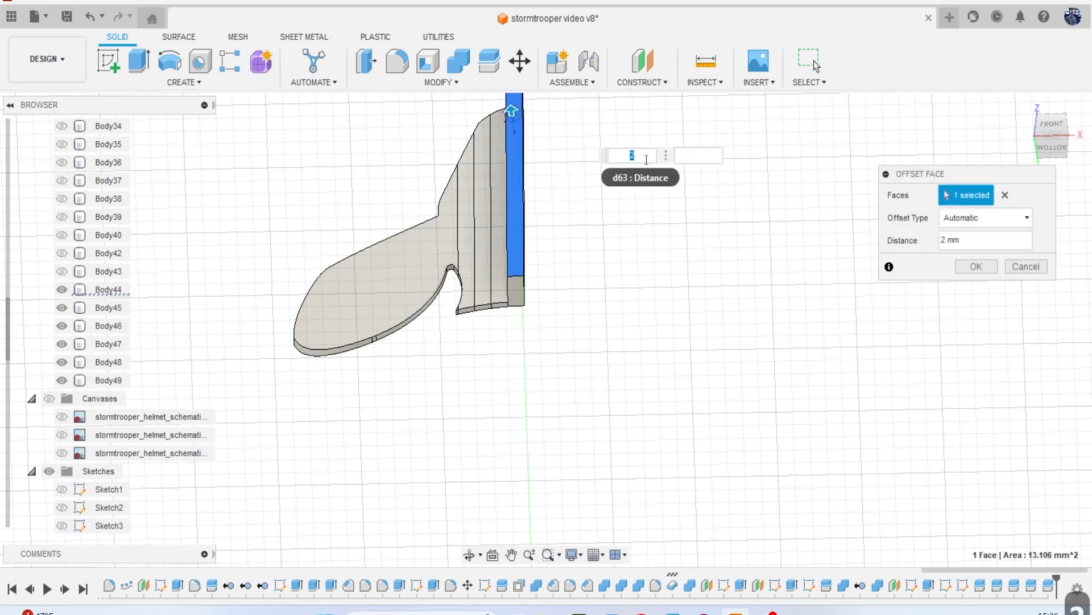
{"action": "type", "text": "1"}
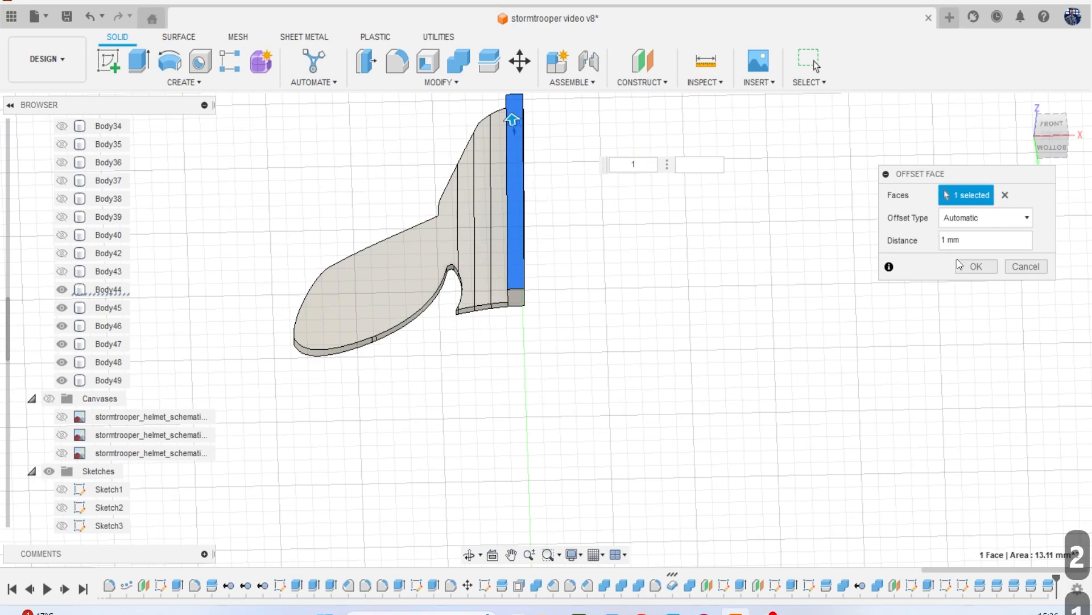
{"action": "left_click", "coordinate": [976, 268]}
Offset the front face of the second strip from the centre, Body45, outward by 0.5 mm.
{"action": "mouse_move", "coordinate": [1059, 149]}
{"action": "left_mouse_down"}
{"action": "mouse_move", "coordinate": [1078, 147]}
{"action": "mouse_move", "coordinate": [1062, 160]}
{"action": "mouse_move", "coordinate": [1060, 149]}
{"action": "left_mouse_up"}
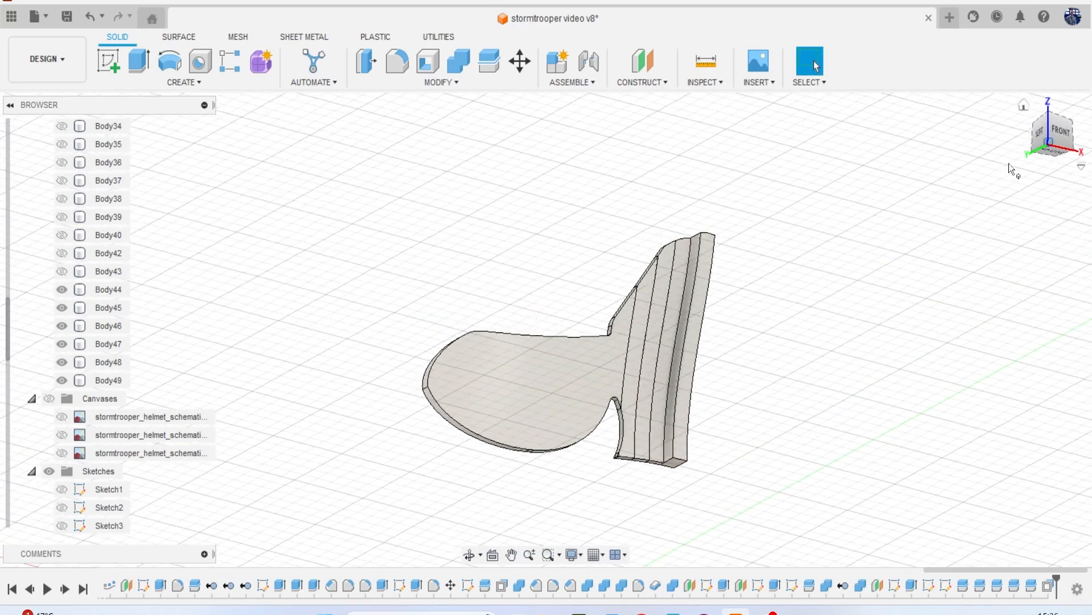
{"action": "left_click", "coordinate": [367, 62]}
{"action": "left_click", "coordinate": [668, 241]}
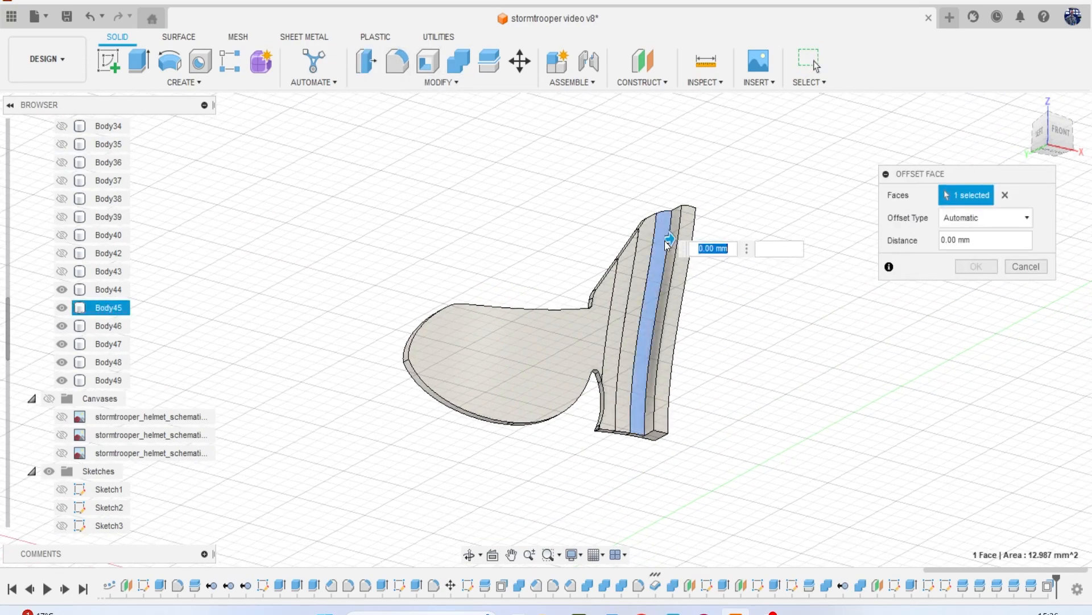
{"action": "type", "text": "1"}
{"action": "type", "text": ".5"}
{"action": "key", "text": "BackSpace"}
{"action": "key", "text": "BackSpace"}
{"action": "key", "text": "BackSpace"}
{"action": "type", "text": ".5"}
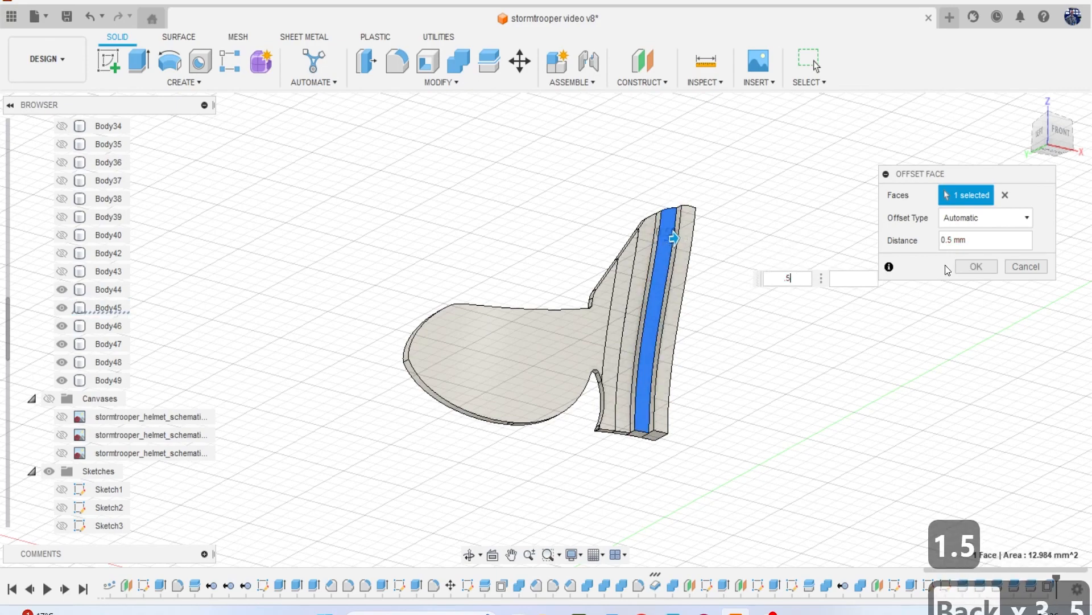
{"action": "left_click", "coordinate": [974, 268]}
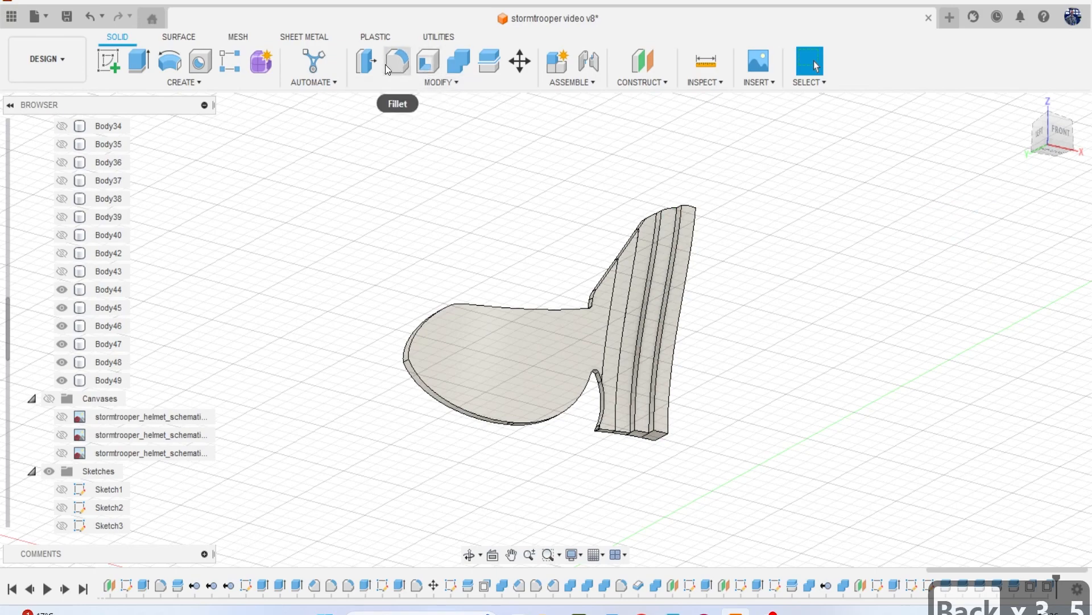
Offset the front face of the third strip from the centre, Body46, outward by 0.25 mm.
{"action": "left_click", "coordinate": [371, 63]}
{"action": "left_click", "coordinate": [651, 240]}
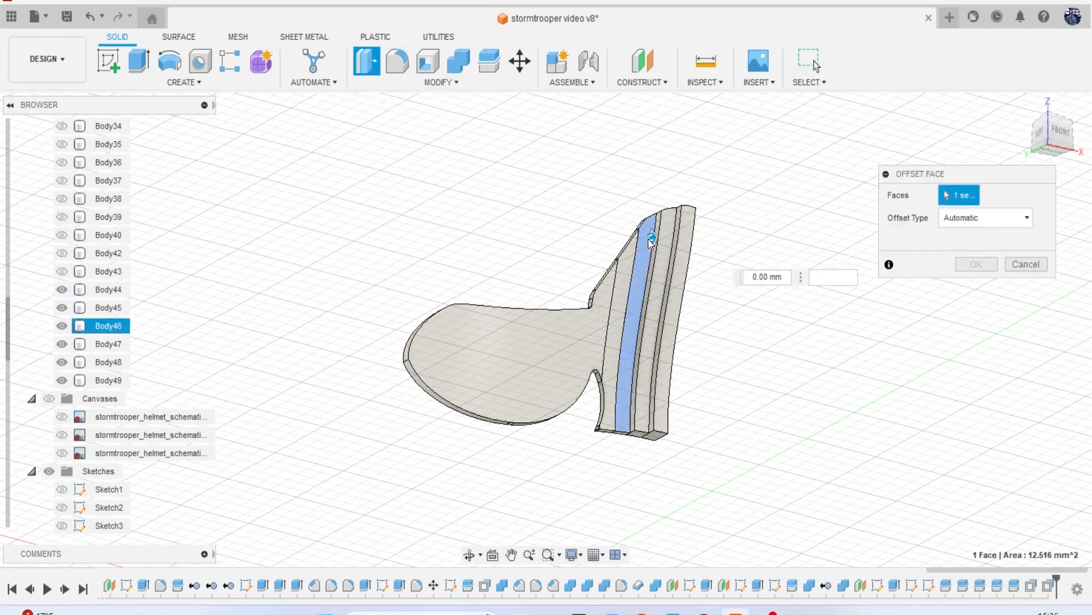
{"action": "type", "text": "25"}
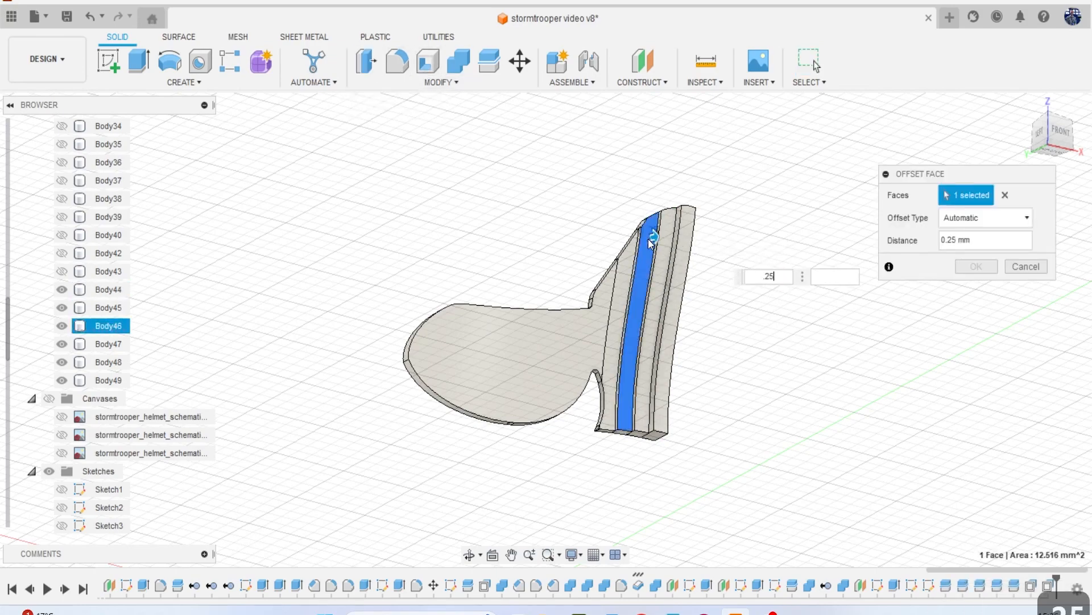
{"action": "key", "text": "Return"}
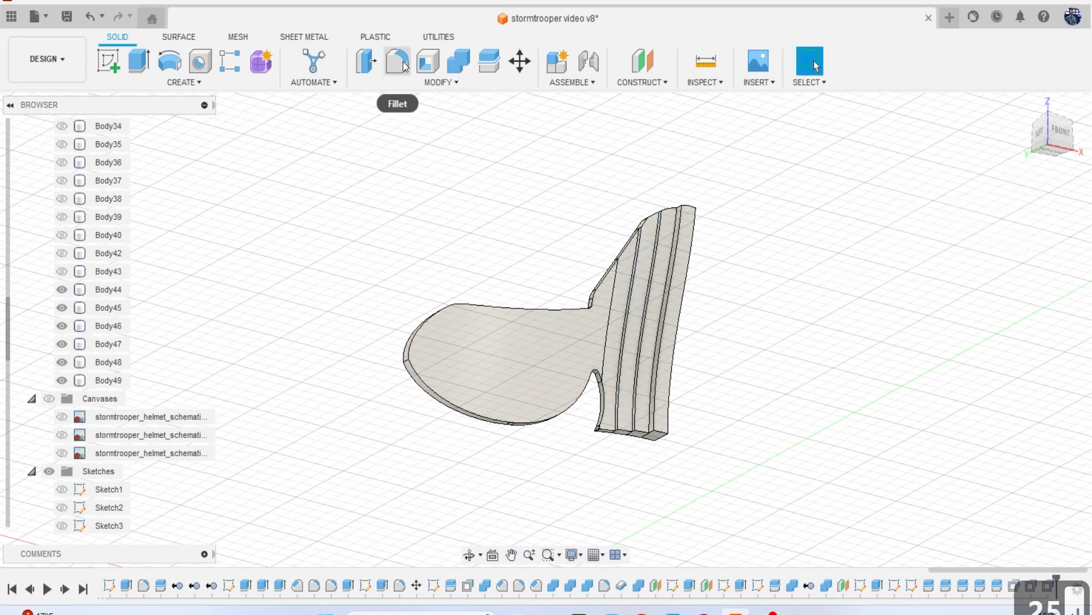
Offset the front face of the fourth strip from the centre, Body47, outward by 0.1 mm.
{"action": "key", "text": "q"}
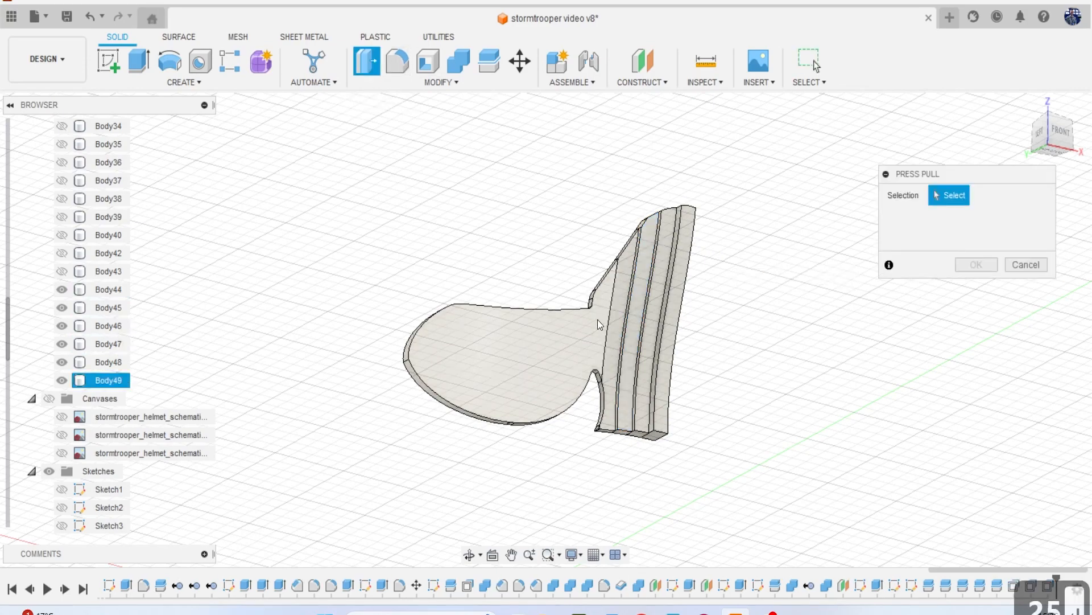
{"action": "left_click_drag", "start_coordinate": [1037, 147], "coordinate": [1031, 106]}
{"action": "middle_click_drag", "start_coordinate": [653, 175], "coordinate": [637, 265]}
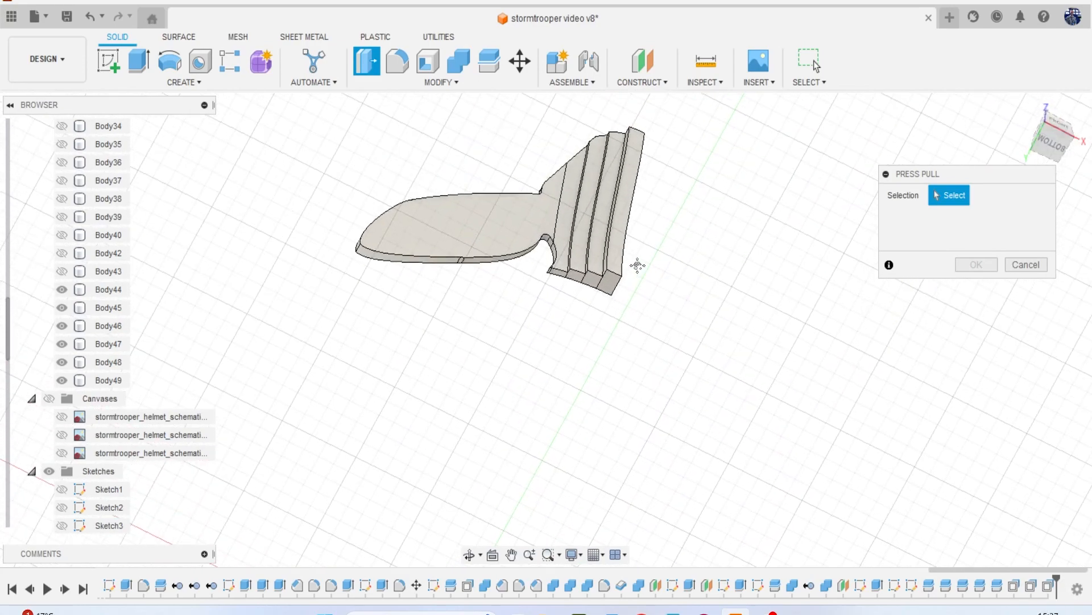
{"action": "left_click", "coordinate": [564, 214]}
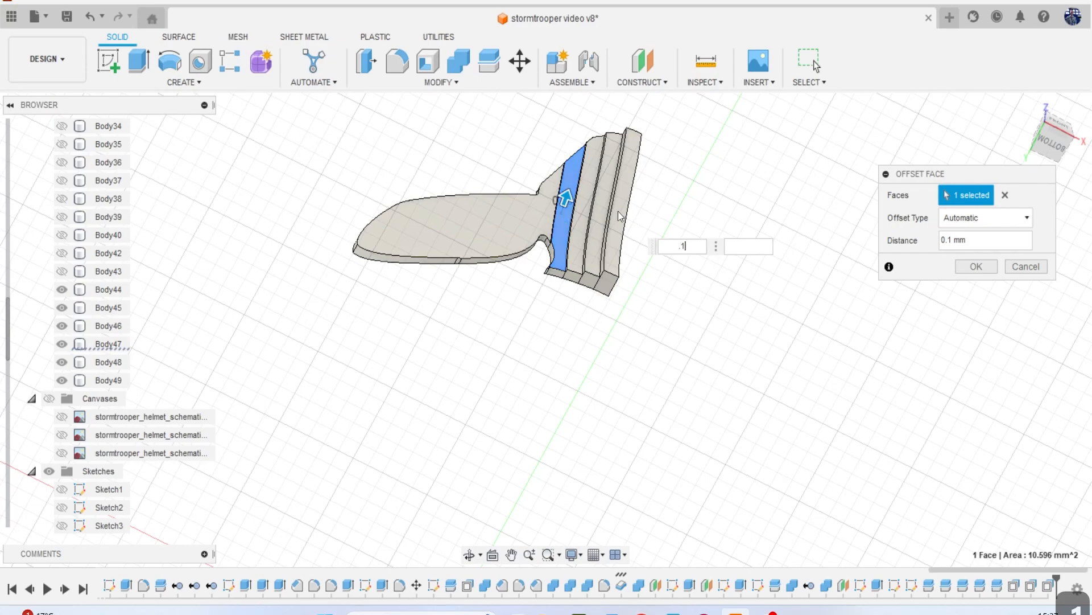
{"action": "mouse_move", "coordinate": [1052, 127]}
{"action": "left_mouse_down"}
{"action": "mouse_move", "coordinate": [1040, 110]}
{"action": "mouse_move", "coordinate": [1041, 233]}
{"action": "left_mouse_up"}
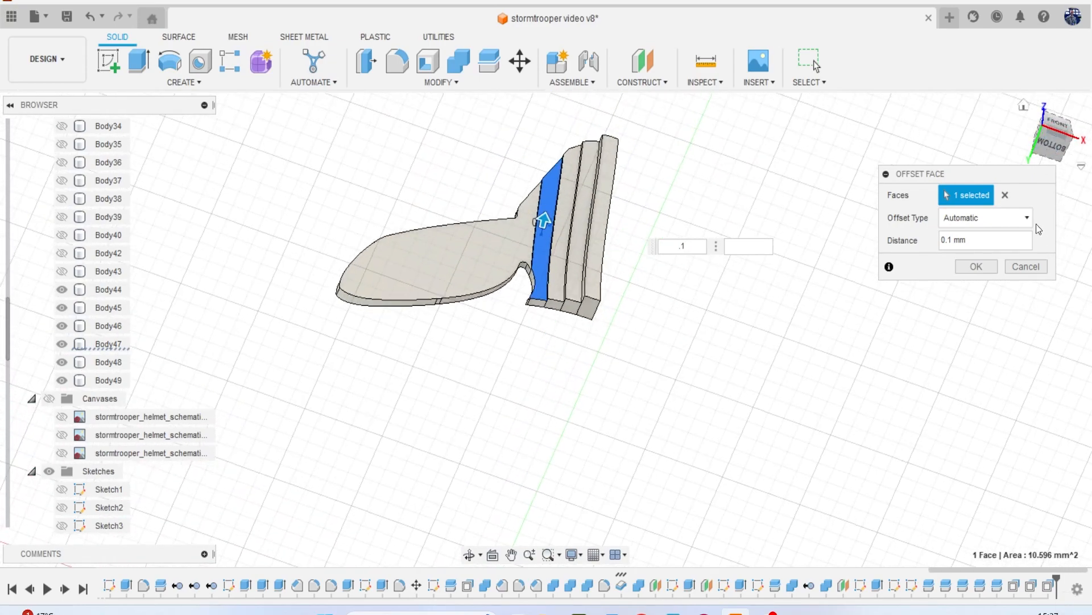
{"action": "left_click", "coordinate": [995, 264]}
Fillet the edges of the four raised strips' front faces with a 0.1 mm radius.
{"action": "scroll", "coordinate": [593, 142], "scroll_direction": "up", "scroll_amount": 3}
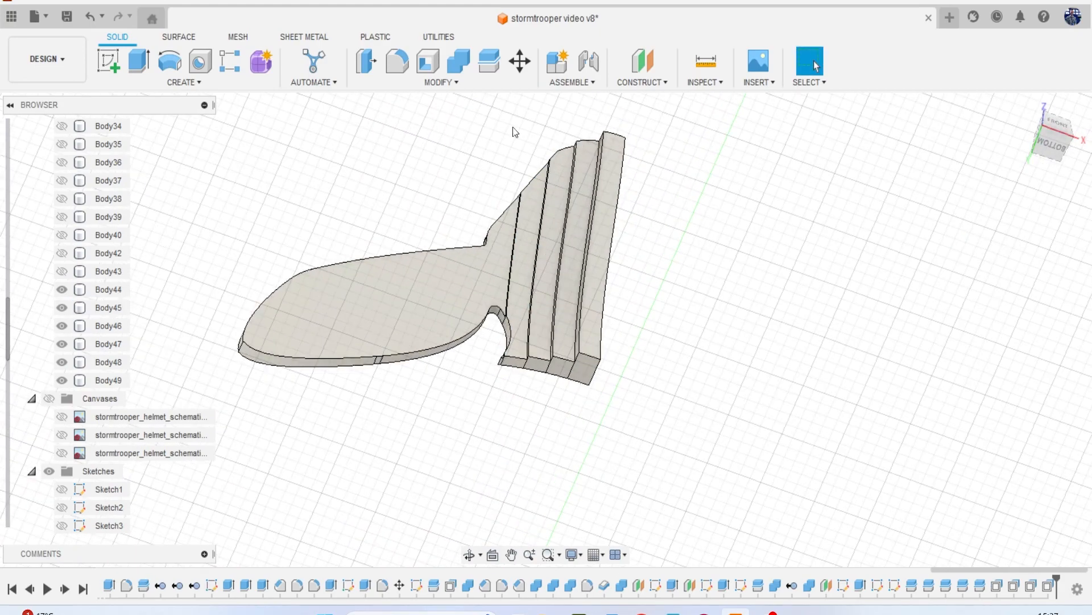
{"action": "left_click", "coordinate": [397, 66]}
{"action": "scroll", "coordinate": [597, 165], "scroll_direction": "up", "scroll_amount": 2}
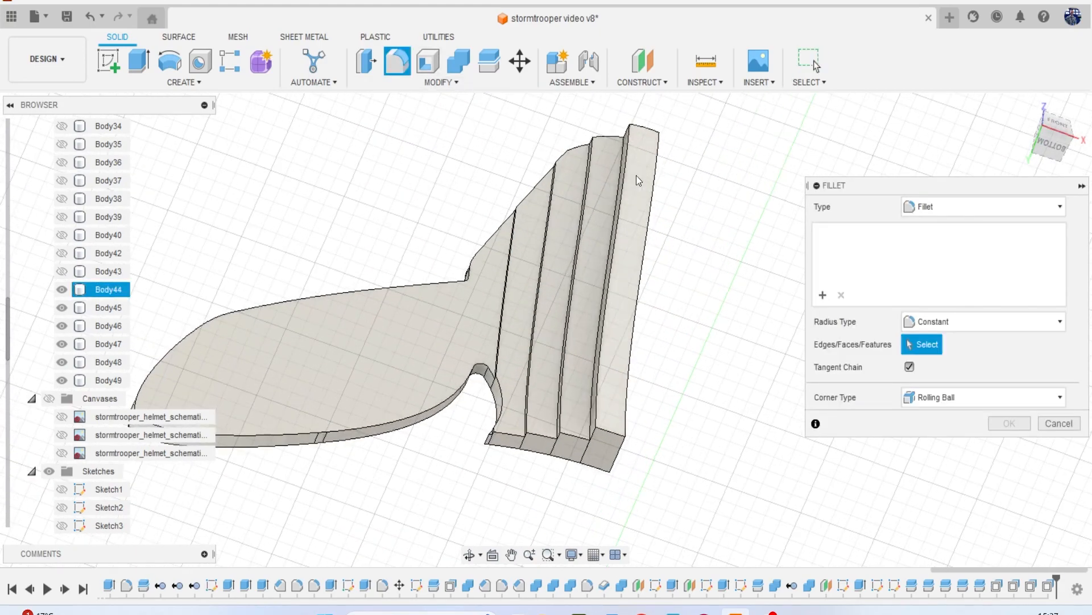
{"action": "left_click", "coordinate": [632, 173]}
{"action": "left_click", "coordinate": [598, 193]}
{"action": "left_click", "coordinate": [570, 208]}
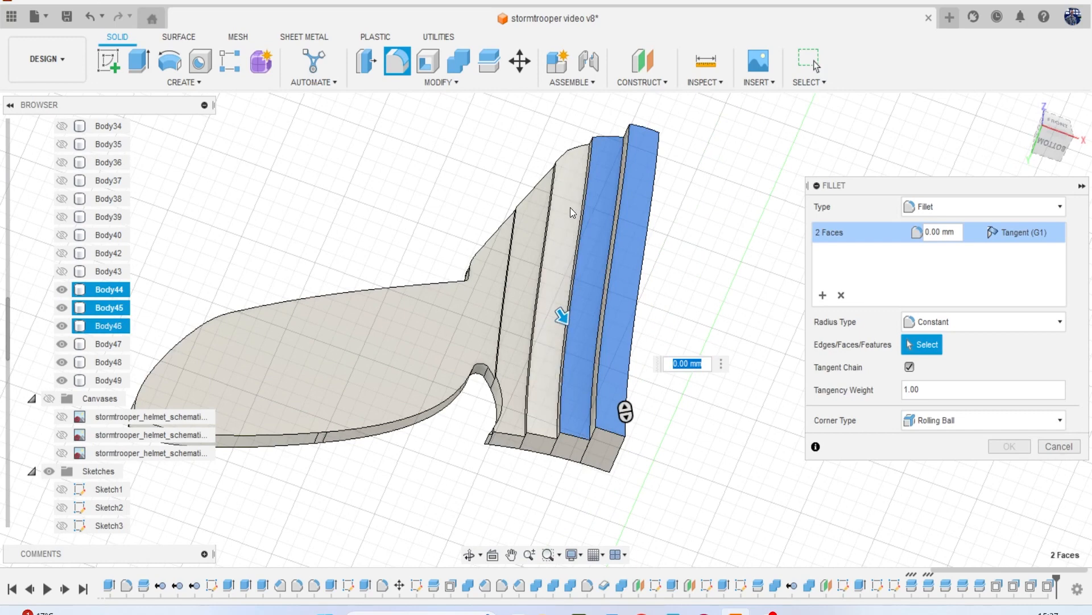
{"action": "left_click", "coordinate": [527, 237]}
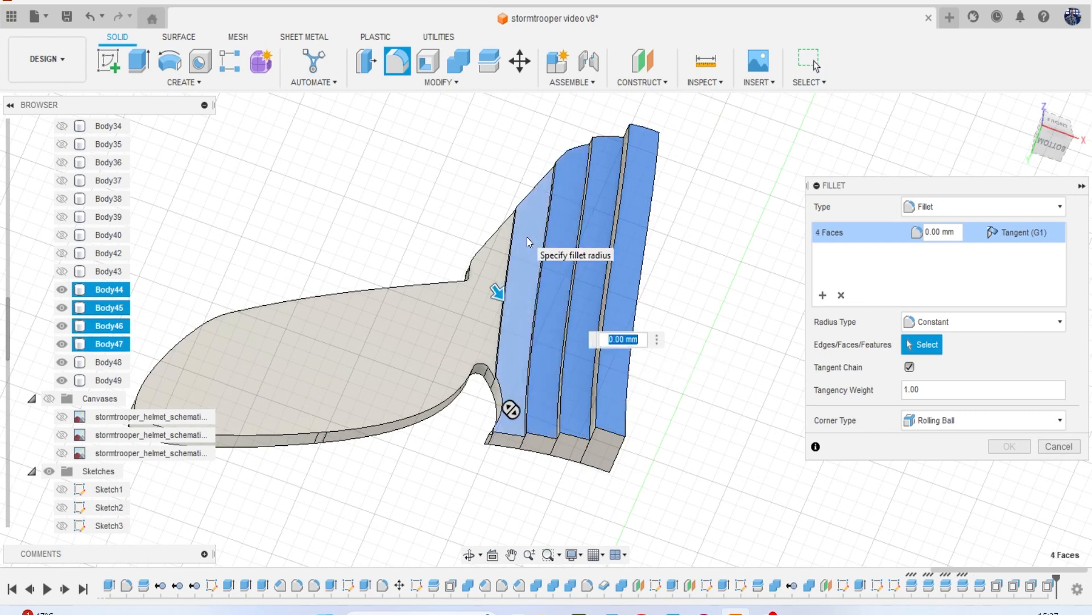
{"action": "type", "text": ".1"}
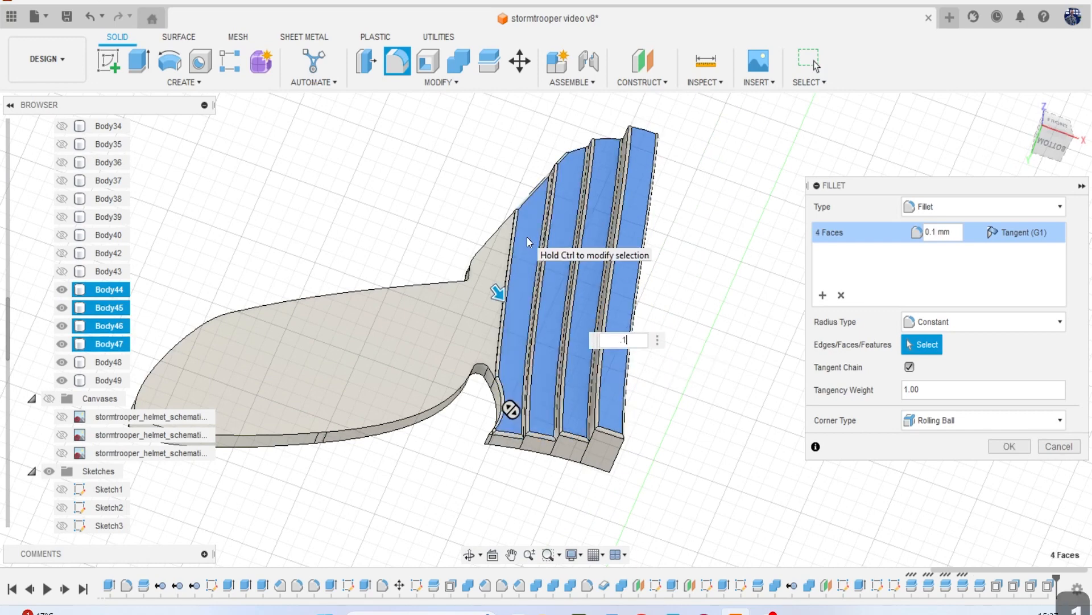
{"action": "key", "text": "Return"}
Combine the four strips with the outer mouth section, Body49, using the Join operation without keeping the tool bodies.
{"action": "scroll", "coordinate": [527, 237], "scroll_direction": "down", "scroll_amount": 5}
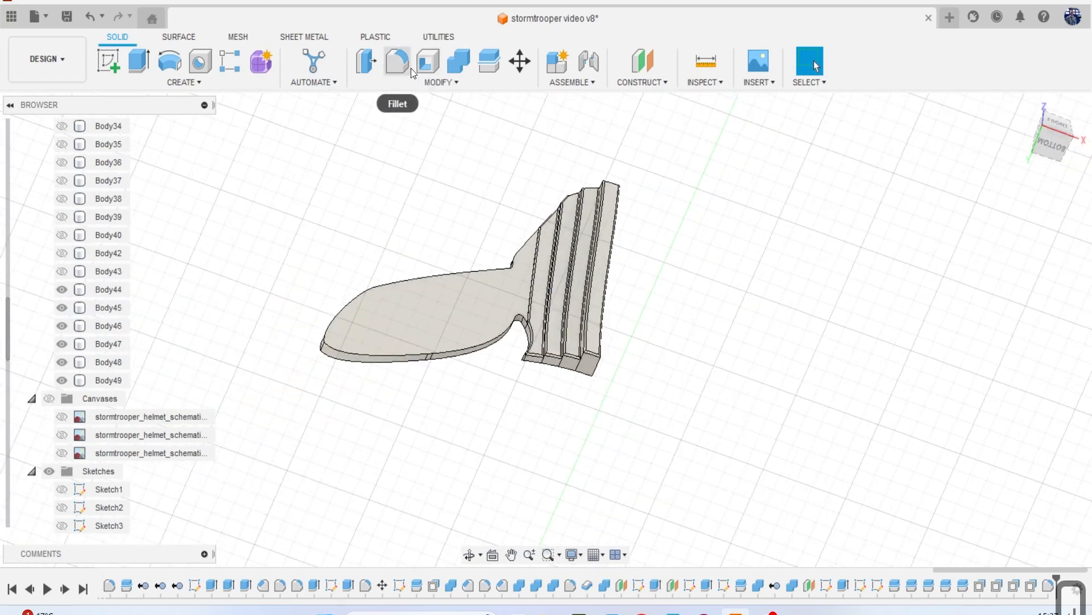
{"action": "left_click", "coordinate": [460, 64]}
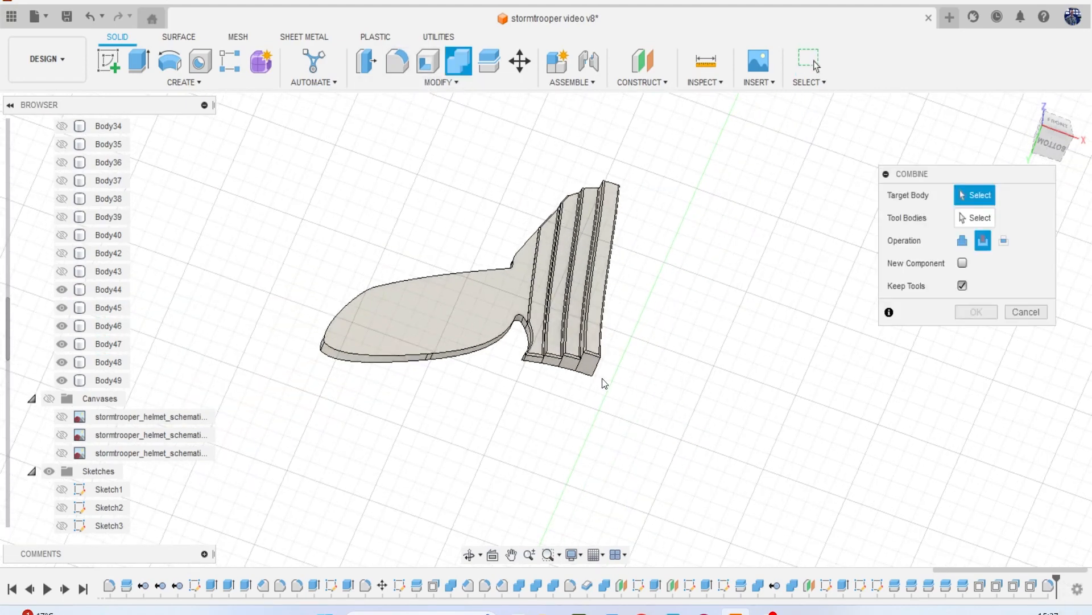
{"action": "left_click", "coordinate": [497, 307]}
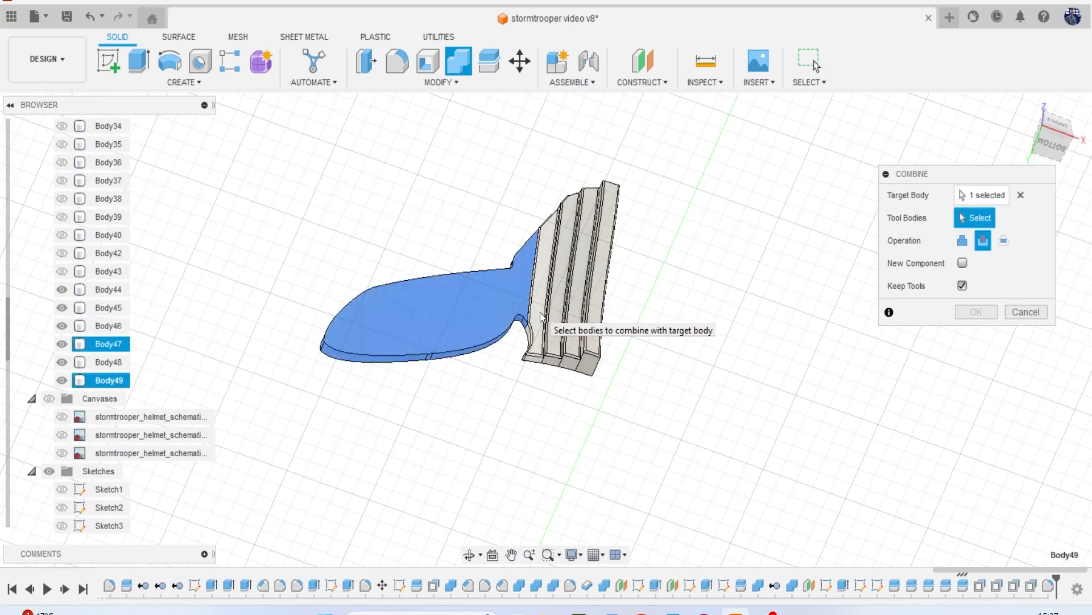
{"action": "left_click", "coordinate": [558, 304]}
{"action": "left_click", "coordinate": [560, 305]}
{"action": "left_click", "coordinate": [576, 287]}
{"action": "left_click", "coordinate": [596, 273]}
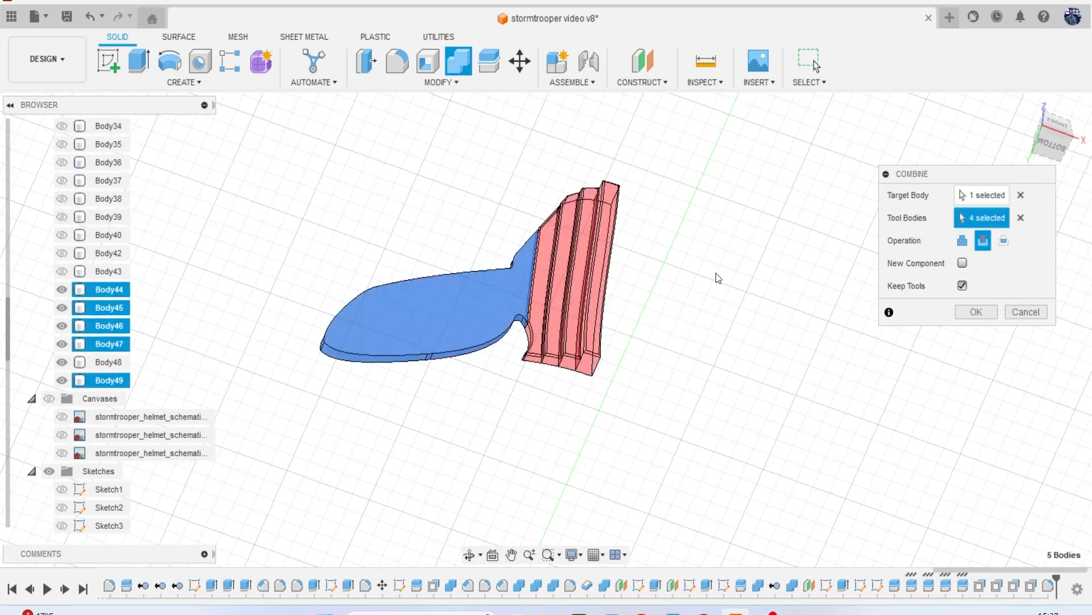
{"action": "left_click", "coordinate": [963, 240]}
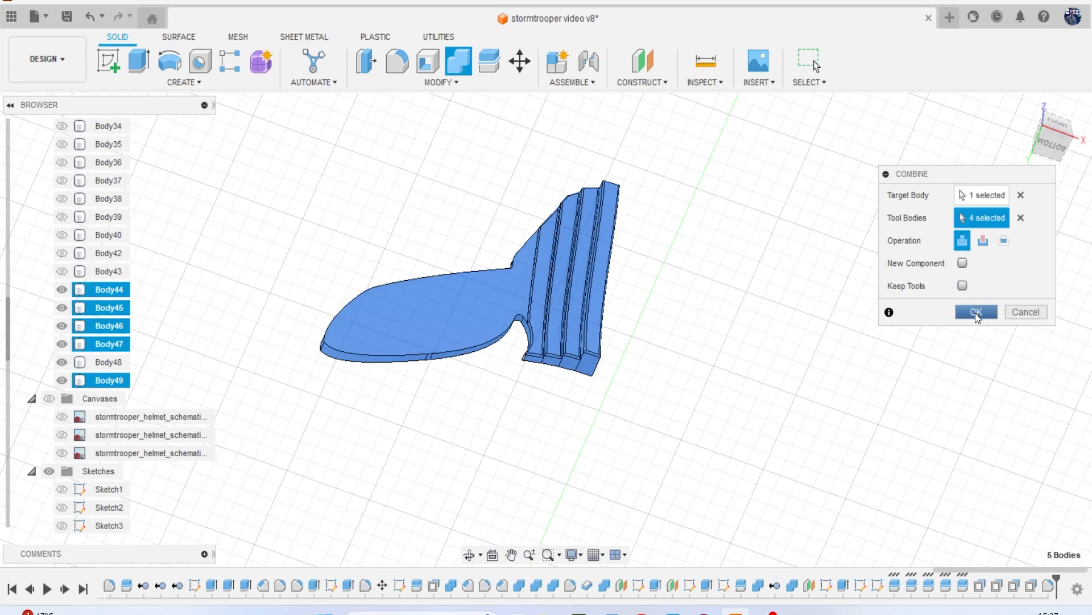
{"action": "left_click", "coordinate": [975, 312]}
Mirror the mouth piece half, Body49, across its flat centre face with the Join operation.
{"action": "scroll", "coordinate": [1013, 164], "scroll_direction": "down", "scroll_amount": 2}
{"action": "middle_click_drag", "start_coordinate": [1028, 150], "coordinate": [599, 161], "text": "shift"}
{"action": "left_click", "coordinate": [184, 82]}
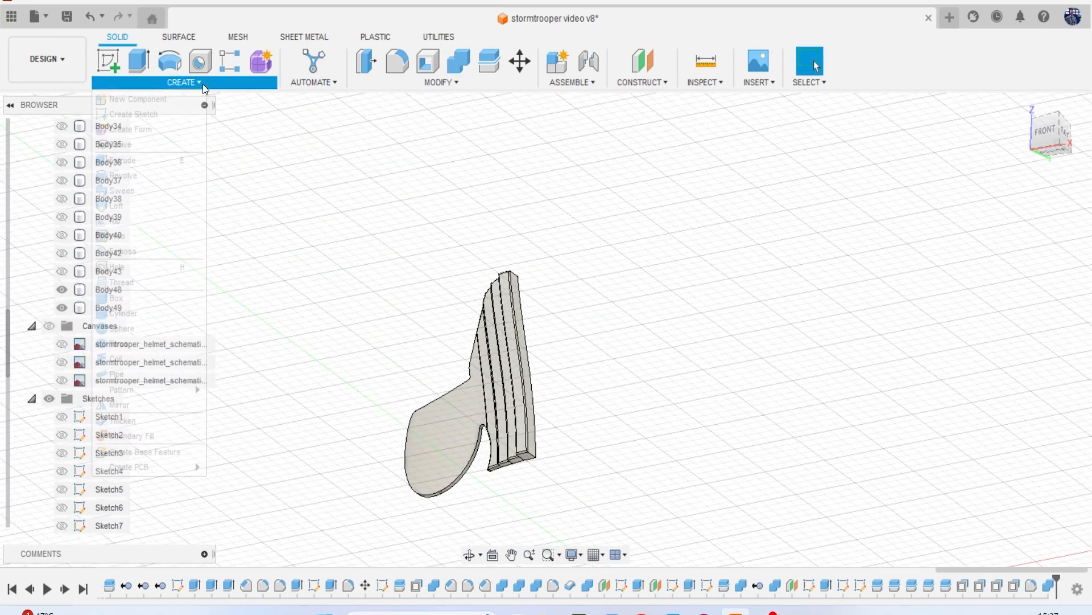
{"action": "left_click", "coordinate": [149, 415]}
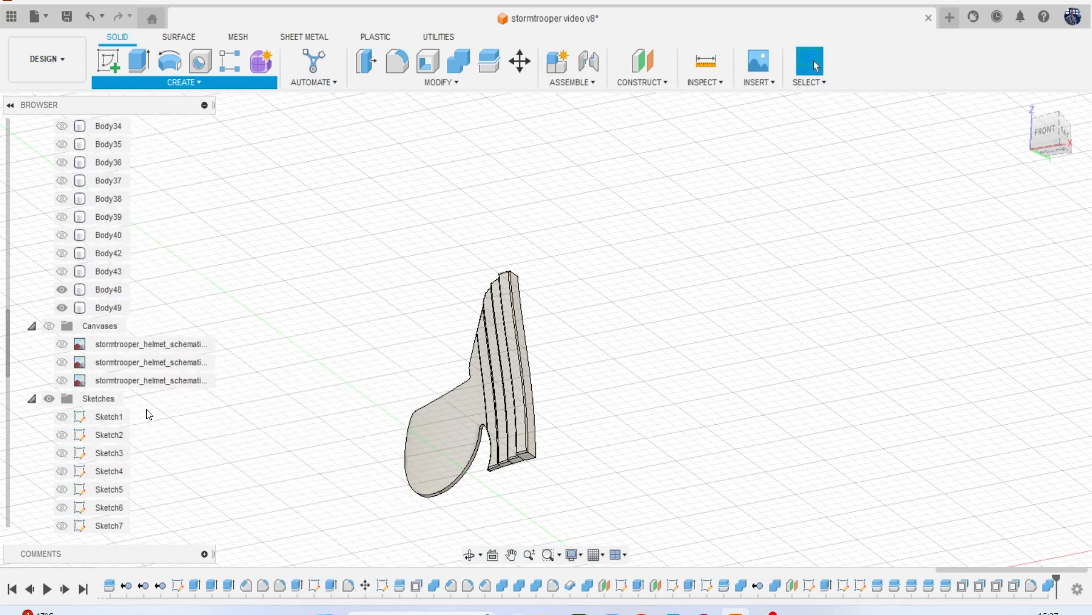
{"action": "left_click", "coordinate": [494, 404]}
{"action": "scroll", "coordinate": [603, 291], "scroll_direction": "up", "scroll_amount": 1}
{"action": "scroll", "coordinate": [604, 291], "scroll_direction": "up", "scroll_amount": 3}
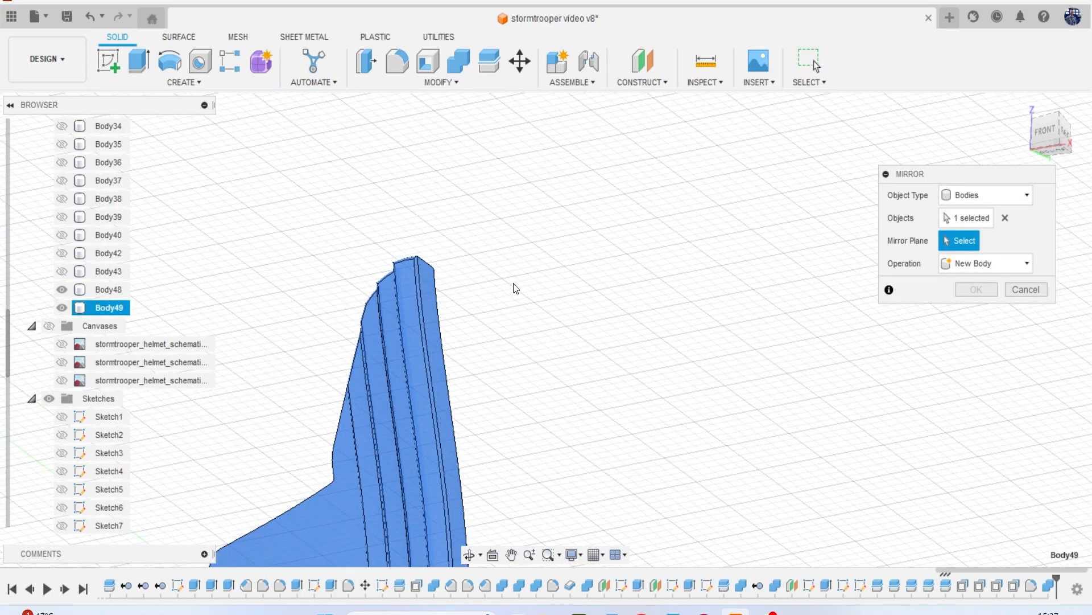
{"action": "left_click", "coordinate": [434, 280]}
{"action": "scroll", "coordinate": [501, 297], "scroll_direction": "down", "scroll_amount": 3}
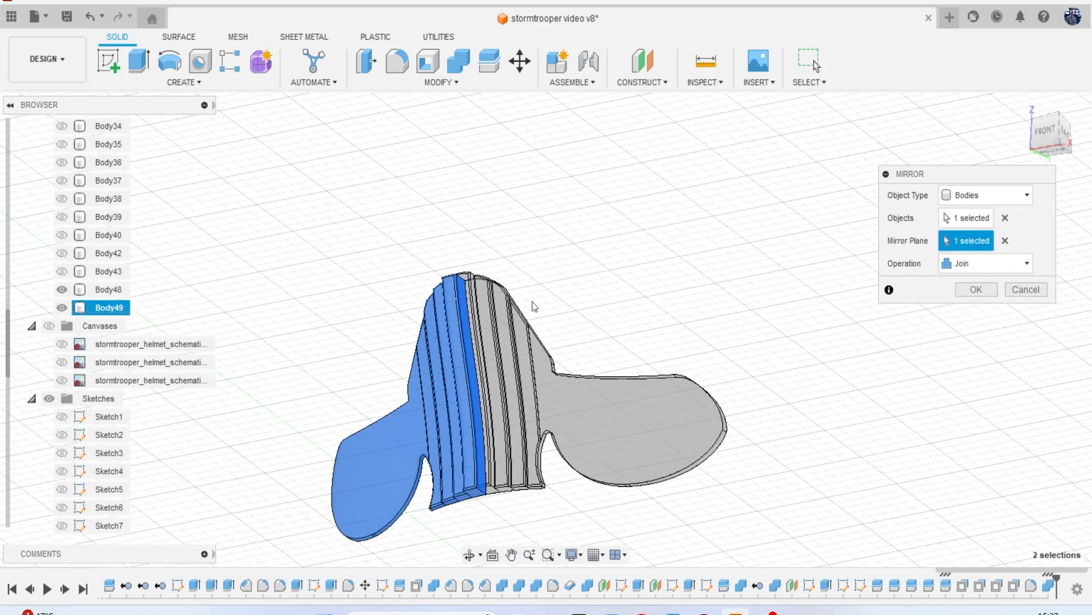
{"action": "left_click", "coordinate": [965, 291]}
{"action": "scroll", "coordinate": [704, 295], "scroll_direction": "down", "scroll_amount": 4}
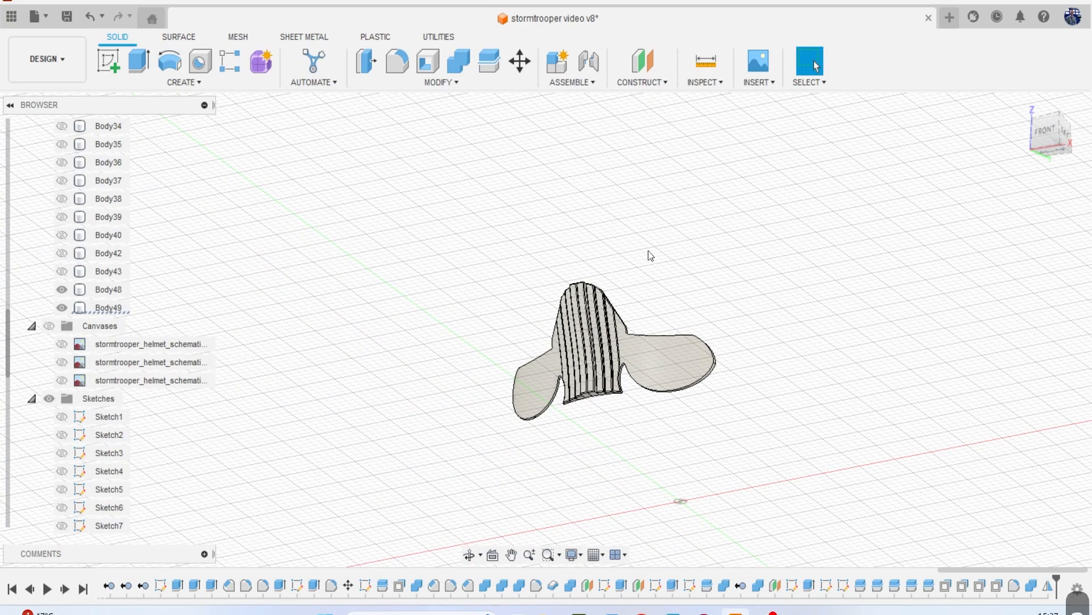
Apply the design's Aluminum nitride (AlN) (1) (1) appearance to the mouth piece.
{"action": "key", "text": "a"}
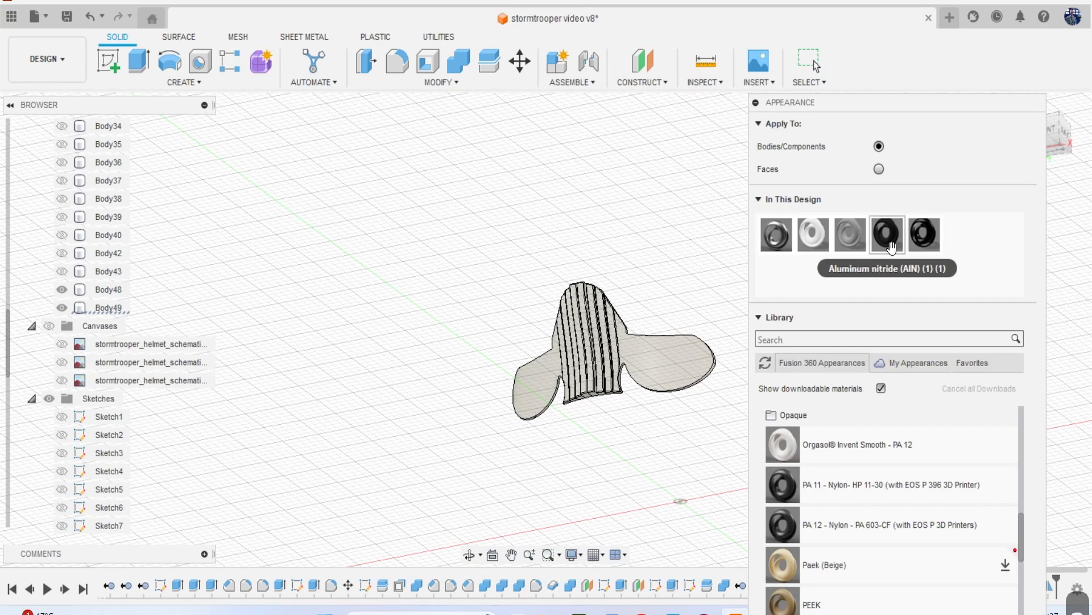
{"action": "left_click_drag", "start_coordinate": [891, 247], "coordinate": [703, 356]}
{"action": "scroll", "coordinate": [667, 290], "scroll_direction": "down", "scroll_amount": 2}
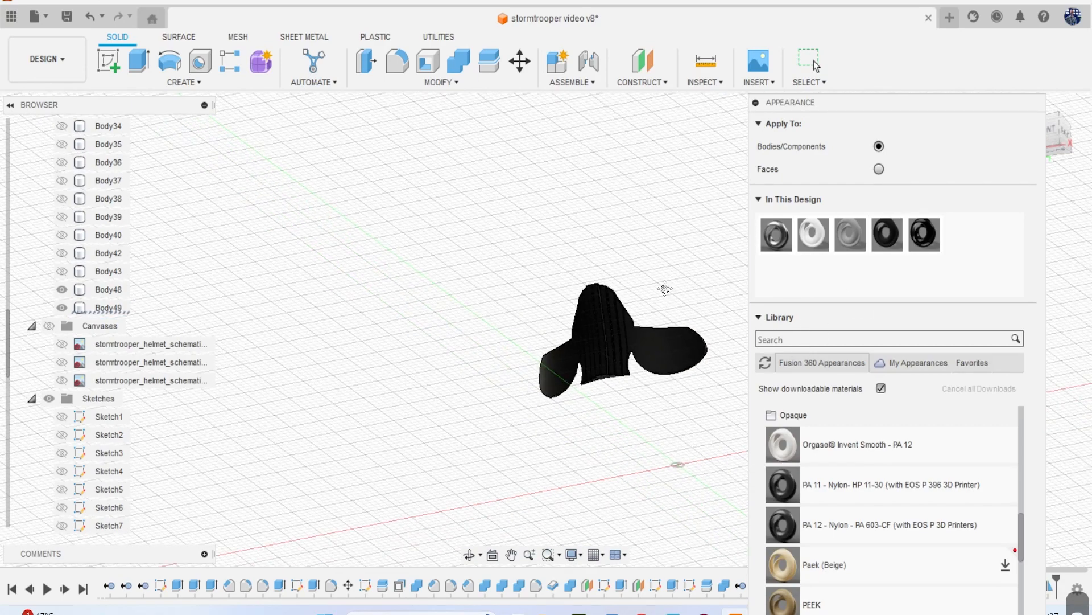
Set the Aluminum nitride (AlN) (1) (1) appearance colour to RGB 75, 75, 75 and finish editing appearances.
{"action": "double_click", "coordinate": [889, 245]}
{"action": "left_click_drag", "start_coordinate": [741, 249], "coordinate": [740, 244]}
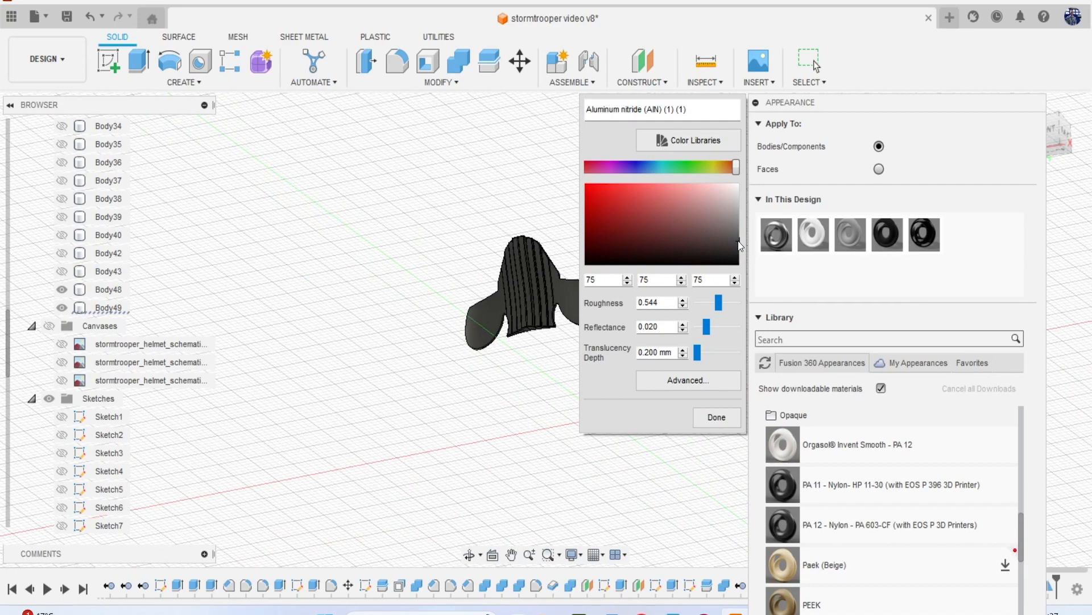
{"action": "left_click", "coordinate": [726, 418]}
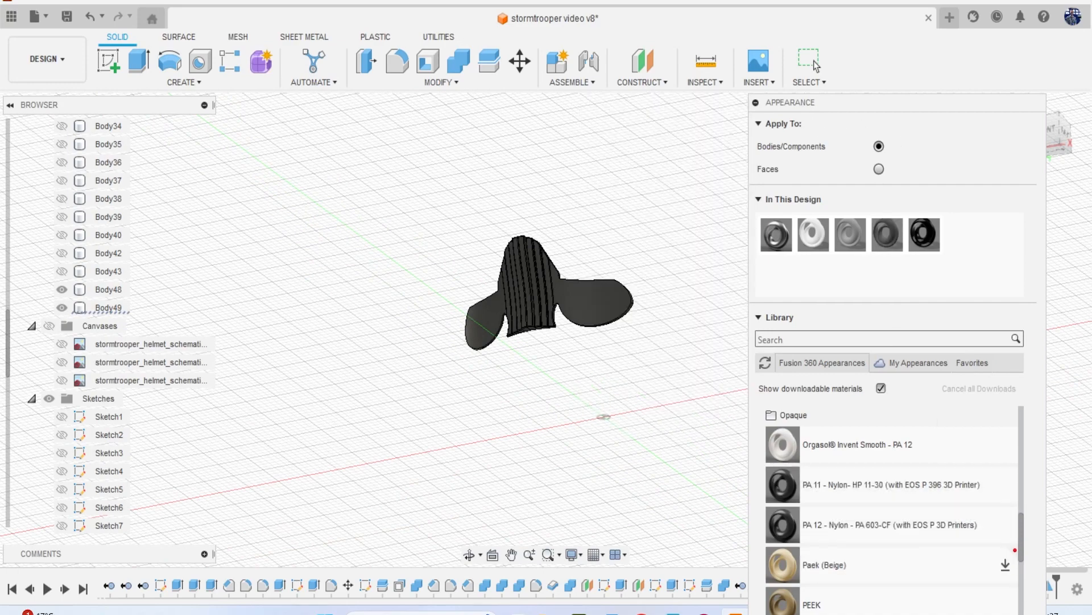
{"action": "left_click", "coordinate": [1007, 612]}
Hide Body48 and show the other helmet bodies around the mouth piece, Body49.
{"action": "left_click", "coordinate": [121, 295]}
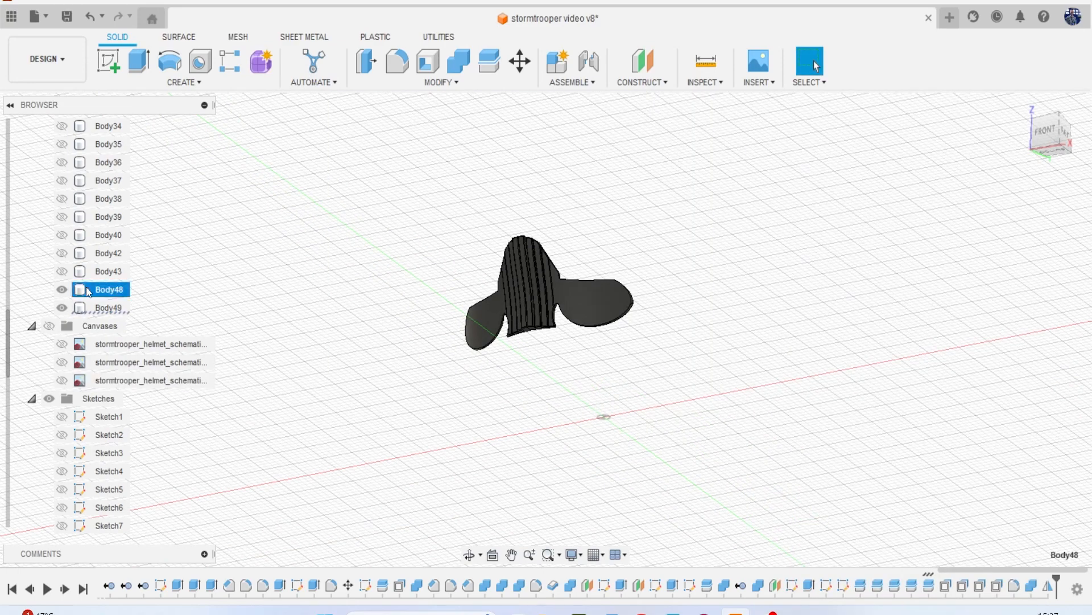
{"action": "left_click", "coordinate": [61, 305]}
{"action": "left_click", "coordinate": [61, 306]}
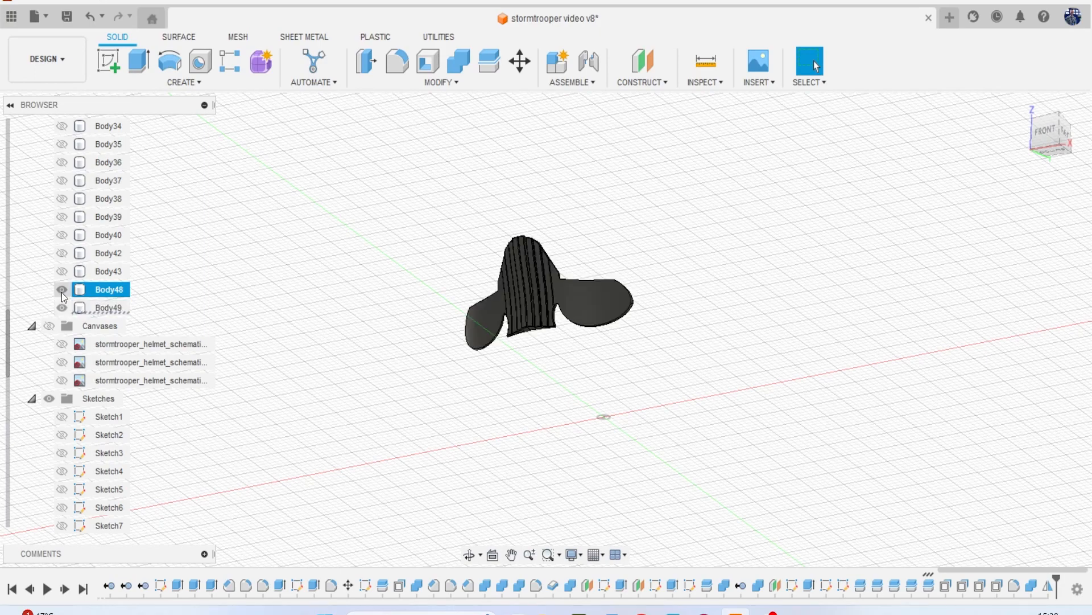
{"action": "right_click", "coordinate": [95, 305]}
{"action": "left_click", "coordinate": [107, 307]}
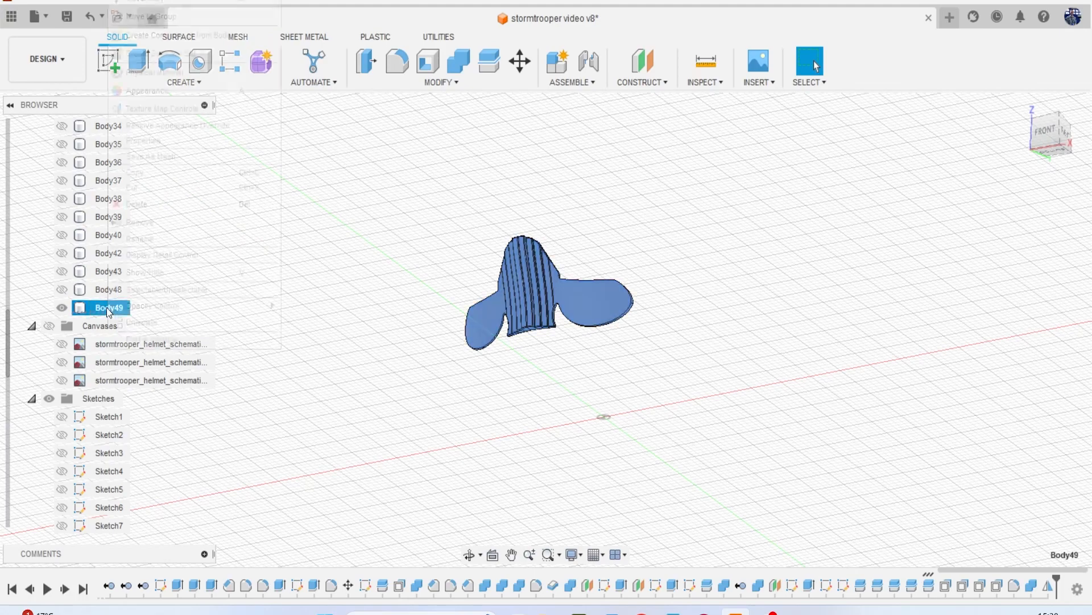
{"action": "left_click", "coordinate": [129, 320]}
{"action": "left_click", "coordinate": [398, 366]}
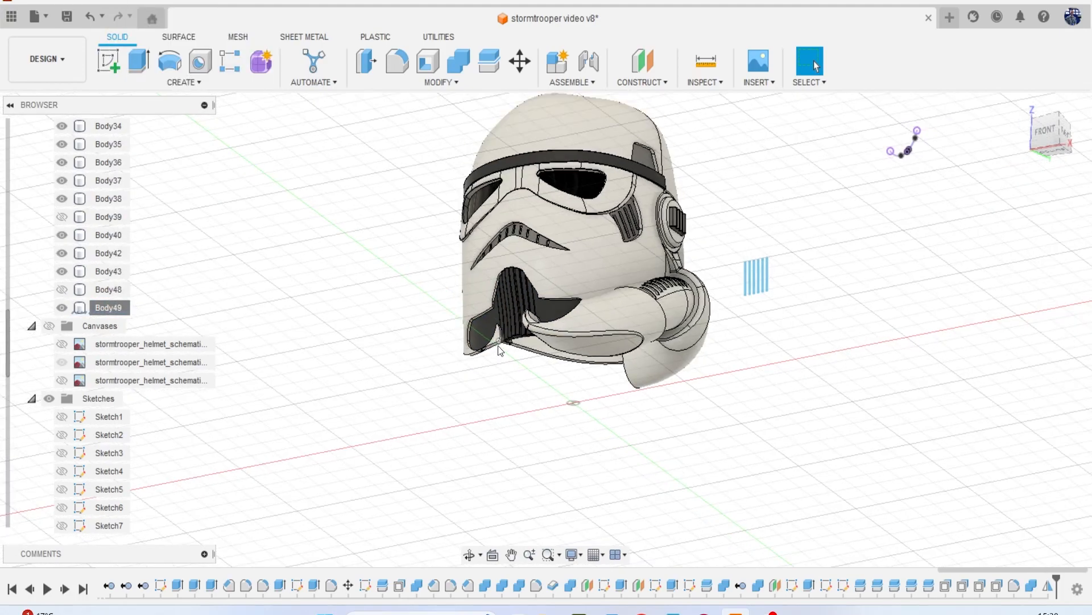
Create a new-body cylinder on the front plane over the mouth piece's right lobe, about 2.16 mm in diameter and 1 mm high.
{"action": "left_click", "coordinate": [1045, 137]}
{"action": "middle_click_drag", "start_coordinate": [546, 330], "coordinate": [468, 342], "text": "shift"}
{"action": "middle_click_drag", "start_coordinate": [545, 330], "coordinate": [545, 330], "text": "shift"}
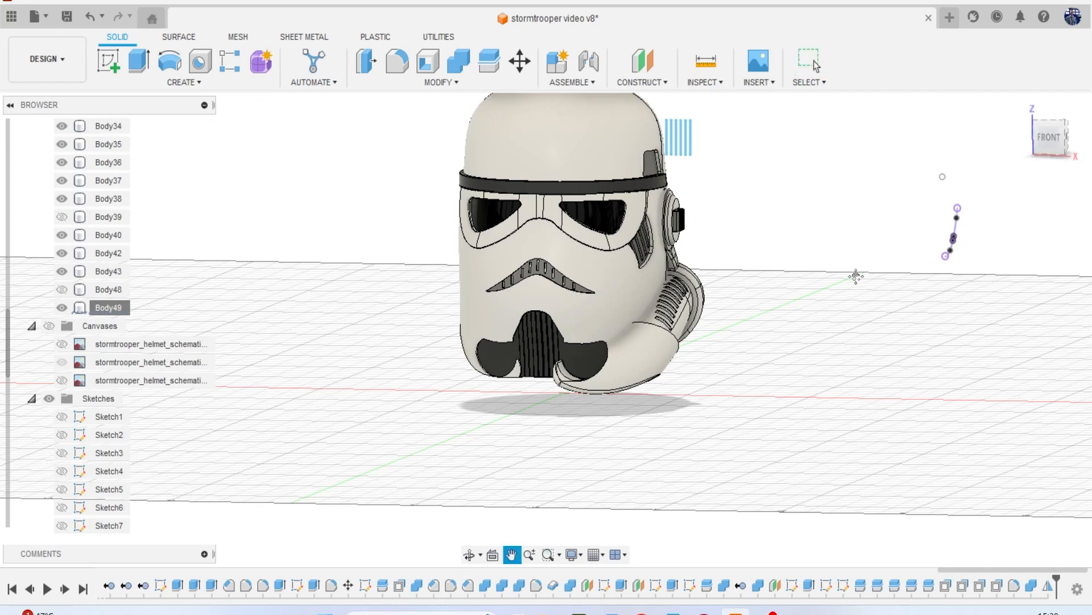
{"action": "middle_click_drag", "start_coordinate": [857, 280], "coordinate": [802, 258]}
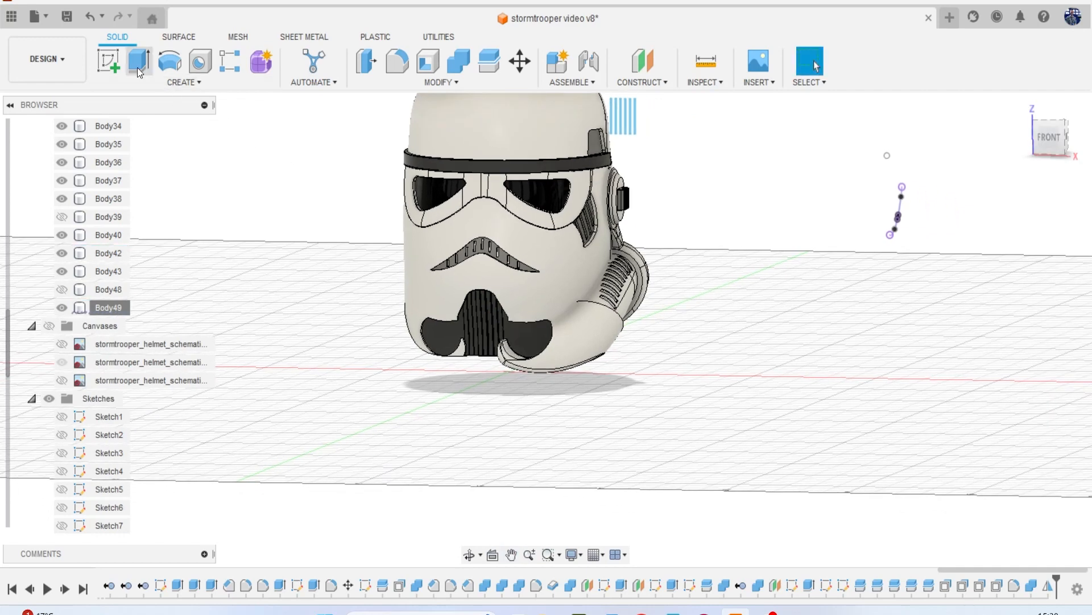
{"action": "left_click", "coordinate": [169, 60]}
{"action": "left_click", "coordinate": [183, 82]}
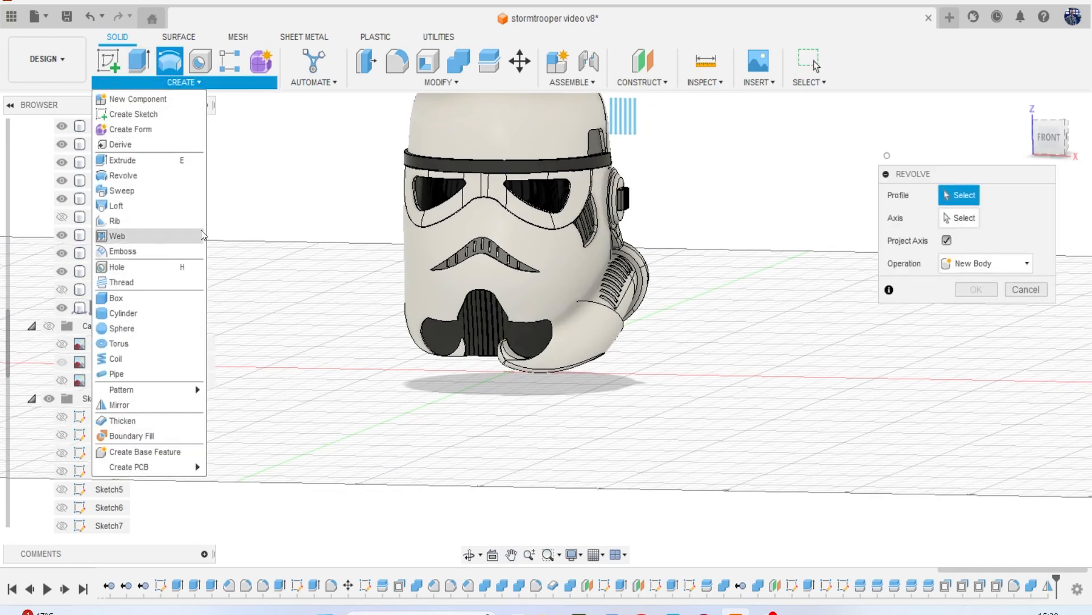
{"action": "left_click", "coordinate": [180, 317]}
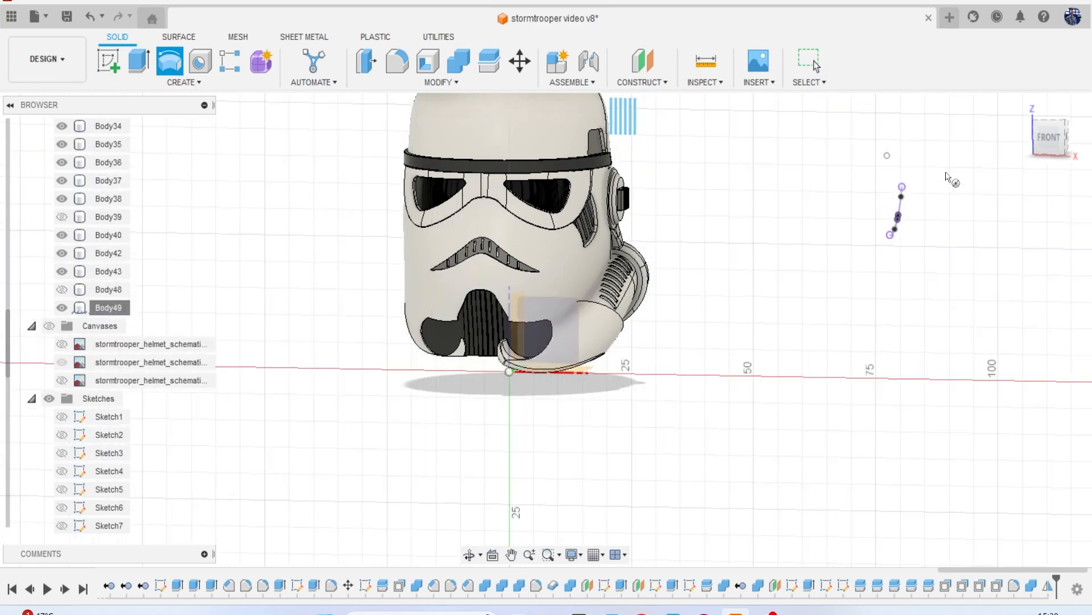
{"action": "left_click", "coordinate": [561, 346]}
{"action": "scroll", "coordinate": [561, 346], "scroll_direction": "up", "scroll_amount": 5}
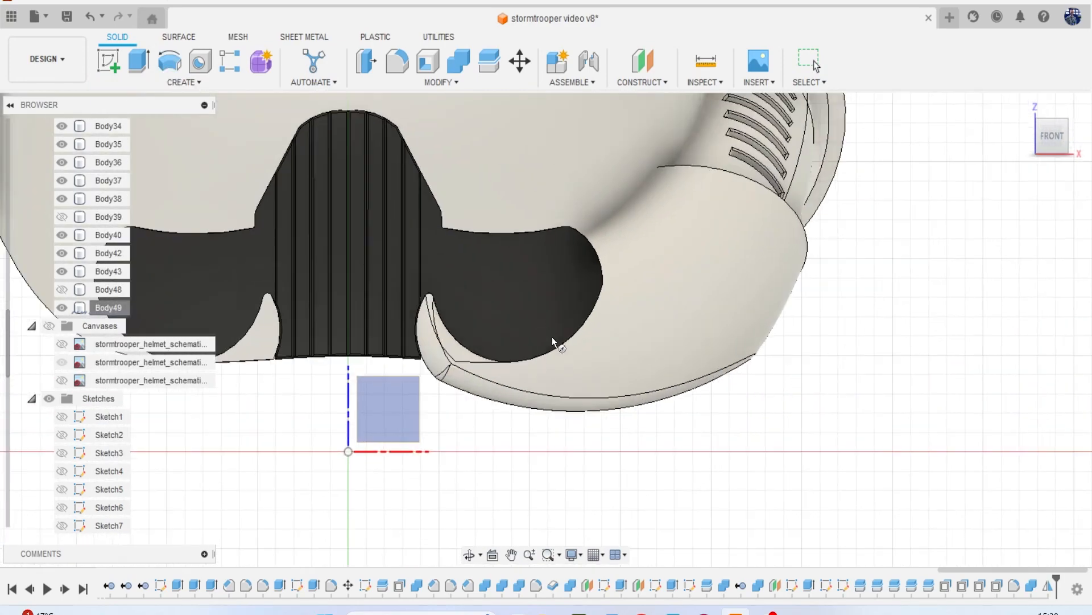
{"action": "left_click", "coordinate": [517, 295]}
{"action": "left_click", "coordinate": [531, 312]}
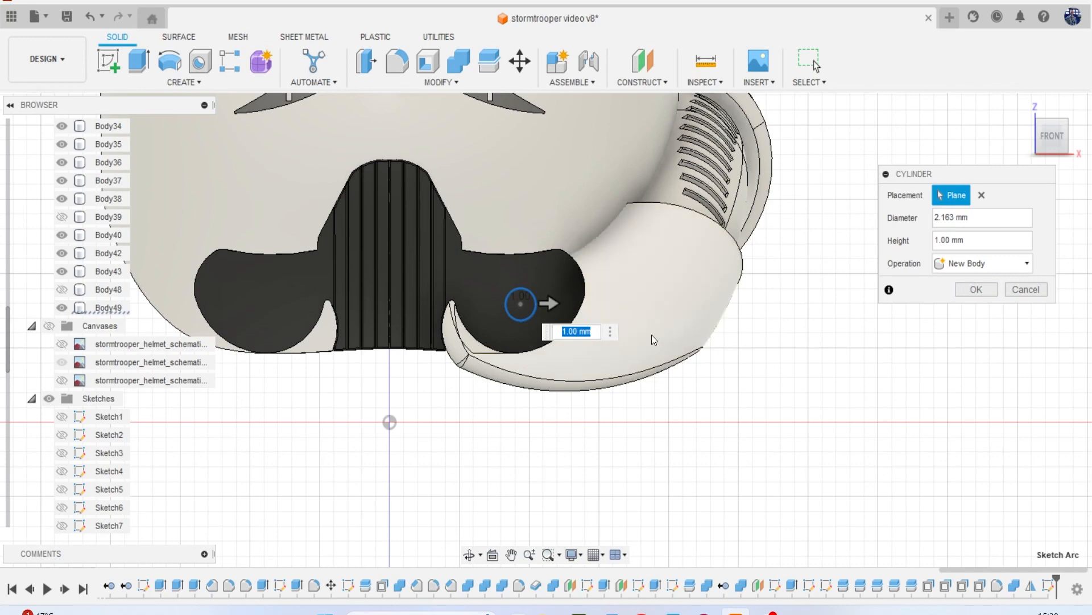
{"action": "left_click", "coordinate": [974, 291]}
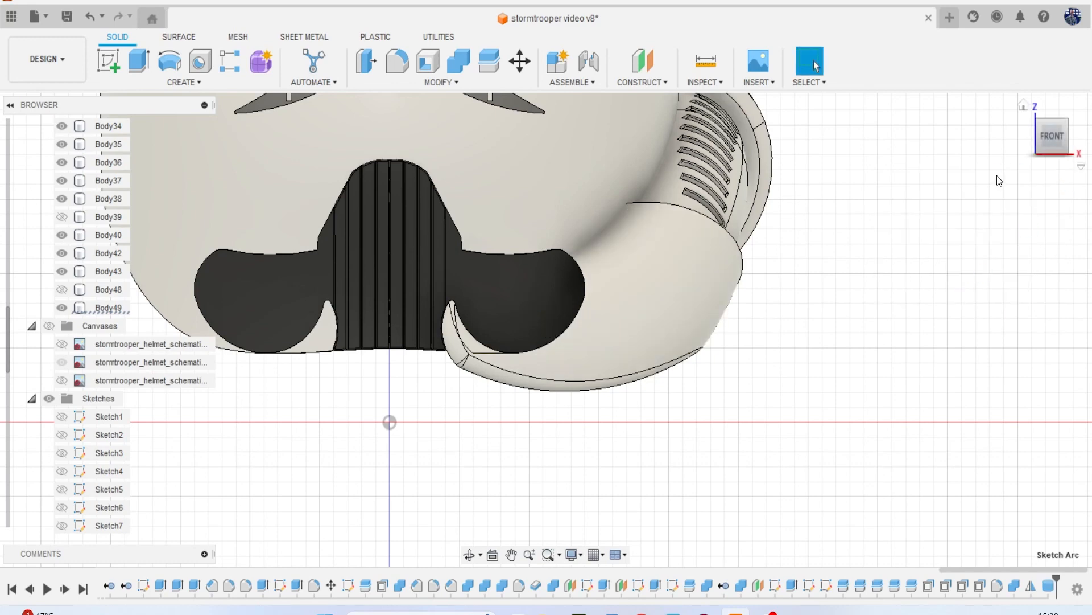
Try to move the small cylinder, Body50, about 17.6 mm along Z.
{"action": "left_click_drag", "start_coordinate": [1053, 134], "coordinate": [1063, 117]}
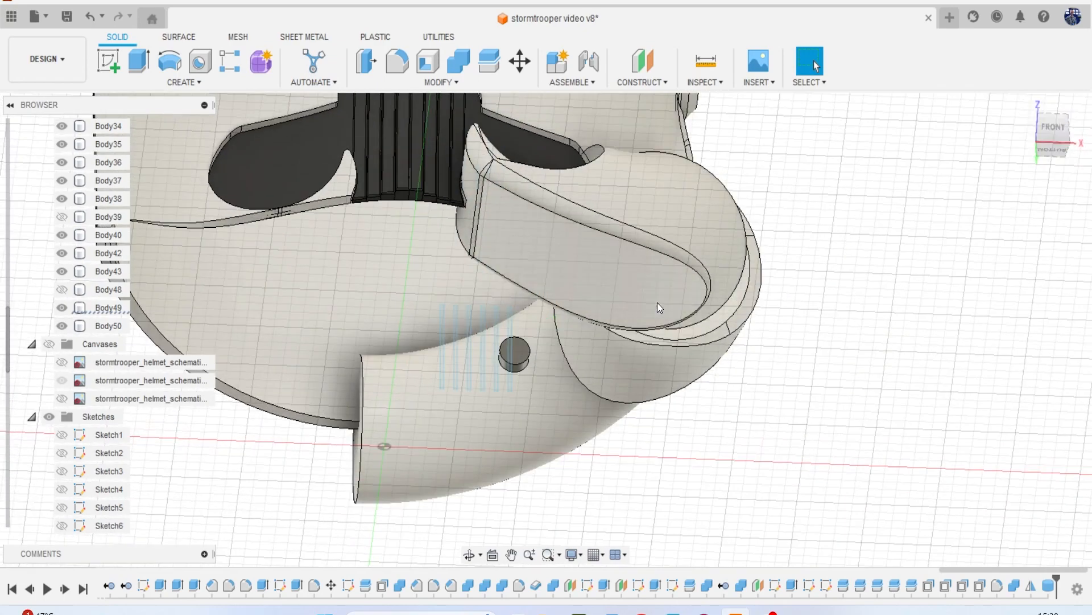
{"action": "left_click", "coordinate": [514, 363]}
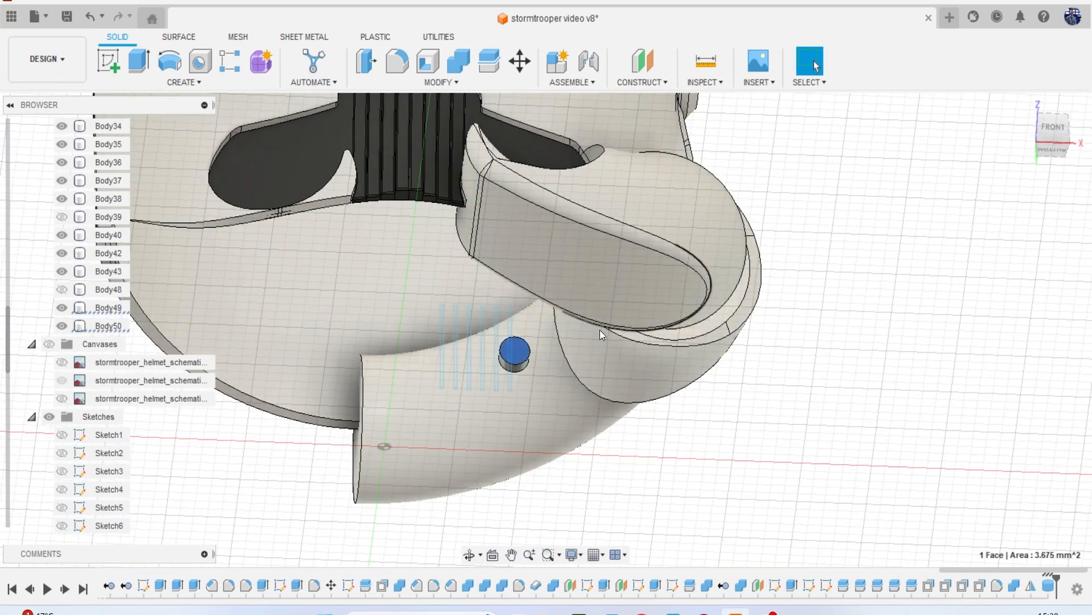
{"action": "left_click", "coordinate": [117, 323]}
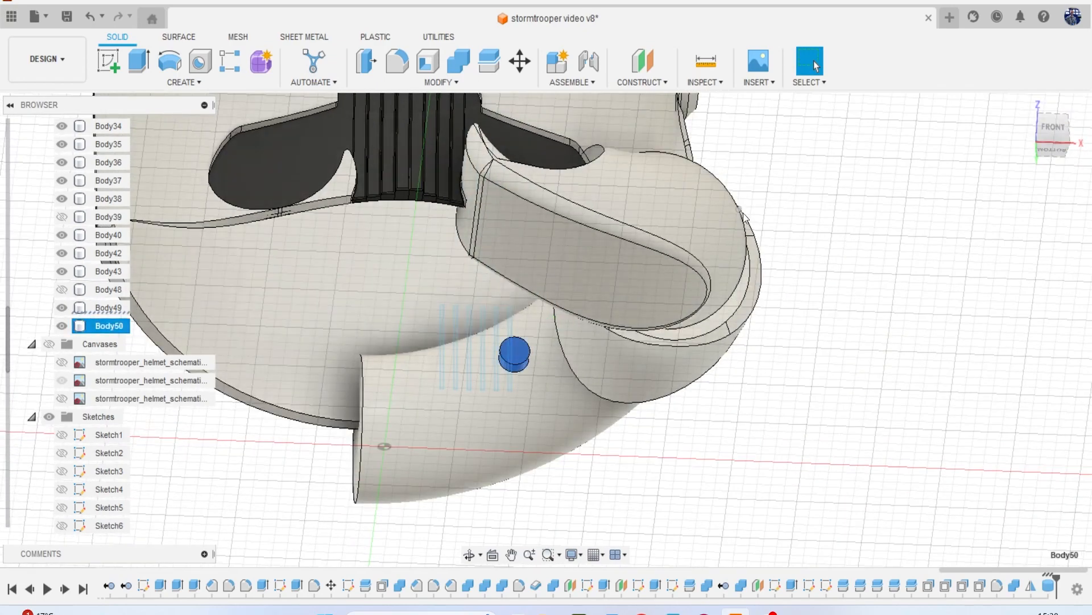
{"action": "right_click", "coordinate": [818, 222]}
{"action": "left_click", "coordinate": [770, 244]}
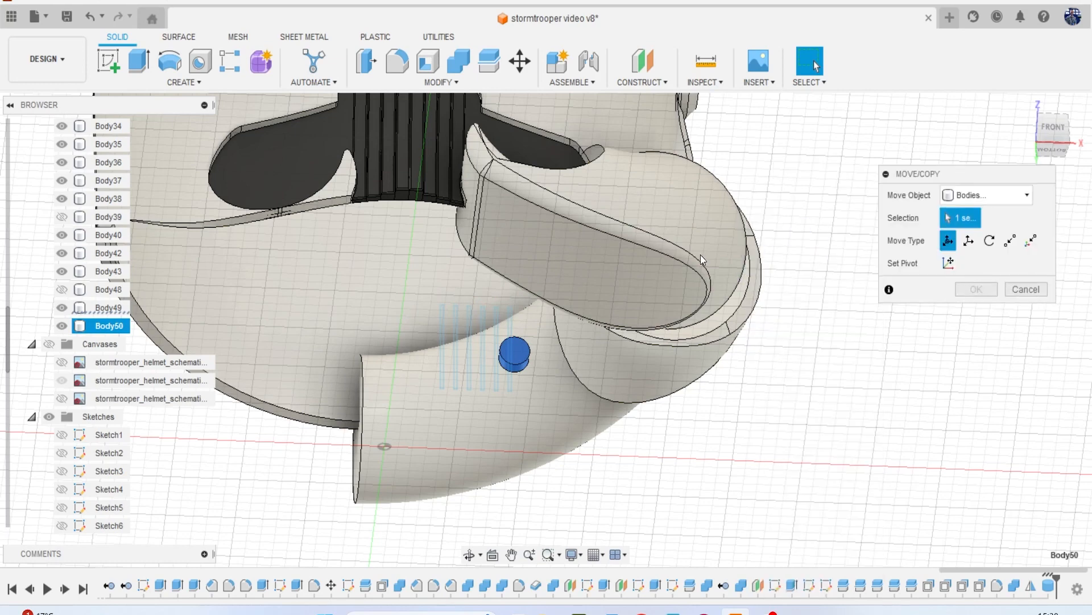
{"action": "left_click_drag", "start_coordinate": [500, 339], "coordinate": [544, 103]}
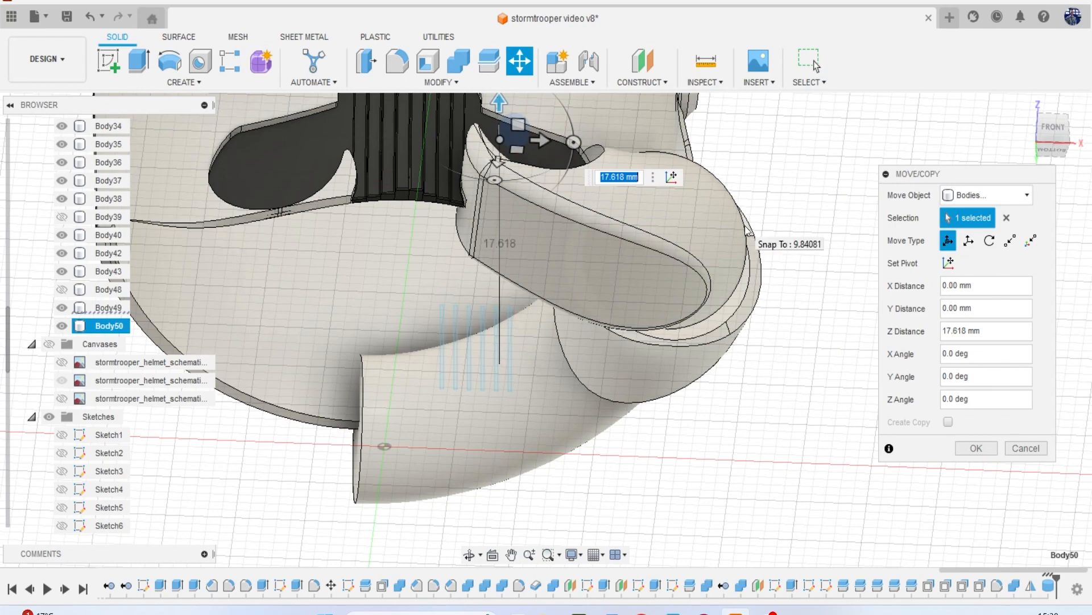
{"action": "key", "text": "ctrl+z"}
Move the small cylinder, Body50, about 26.5 mm forward along its own axis to the mouth piece's lobe.
{"action": "right_click", "coordinate": [885, 273]}
{"action": "left_click", "coordinate": [829, 285]}
{"action": "left_click", "coordinate": [509, 349]}
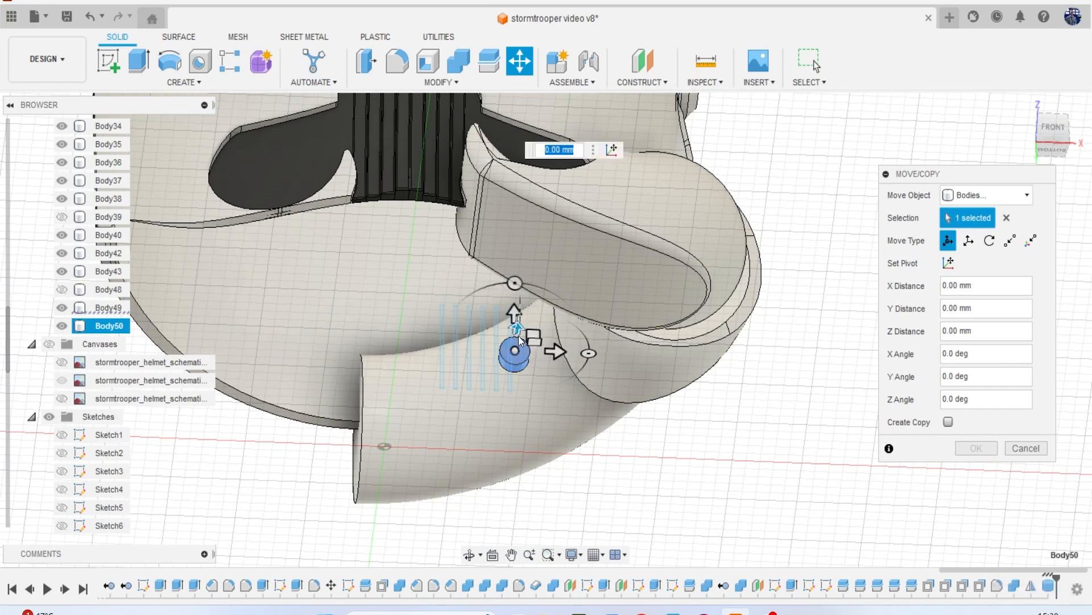
{"action": "left_click_drag", "start_coordinate": [517, 334], "coordinate": [542, 116]}
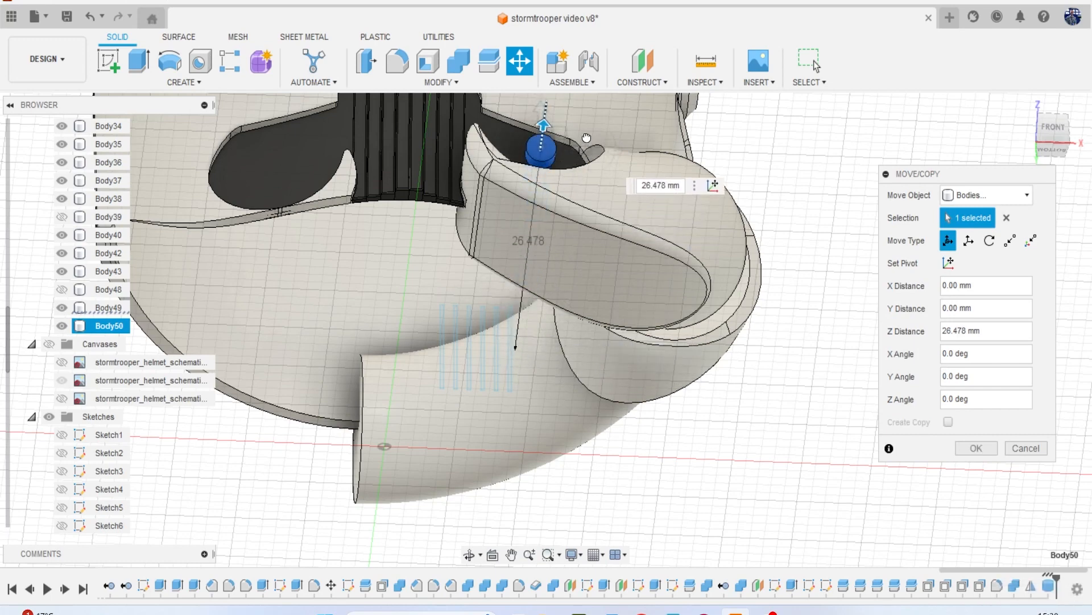
{"action": "left_click", "coordinate": [977, 448]}
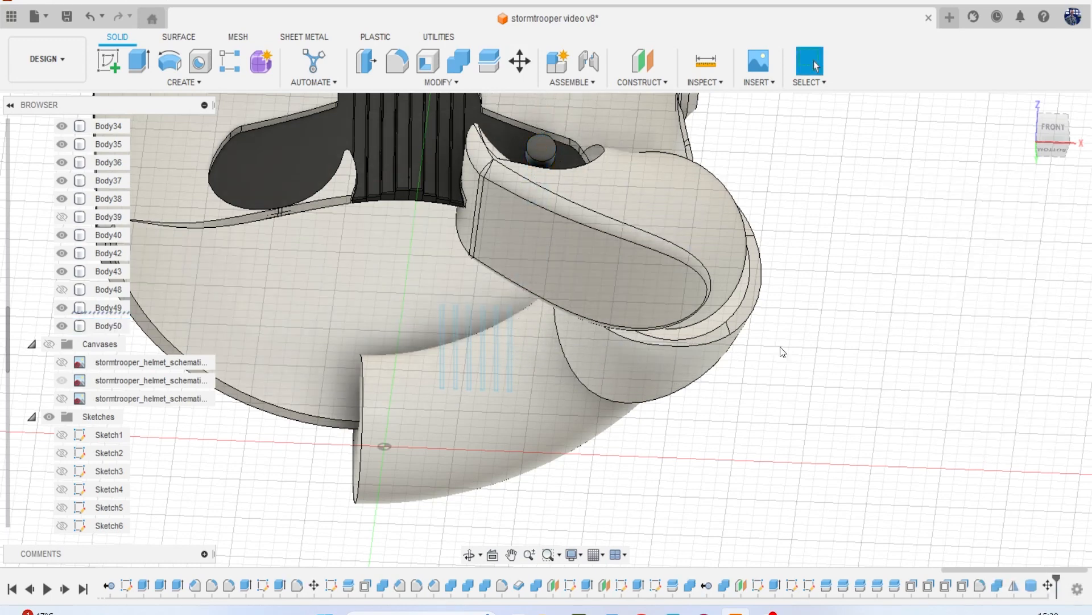
Examine the moved cylinder's position against the mouth piece from the side.
{"action": "left_click_drag", "start_coordinate": [1051, 143], "coordinate": [1056, 165]}
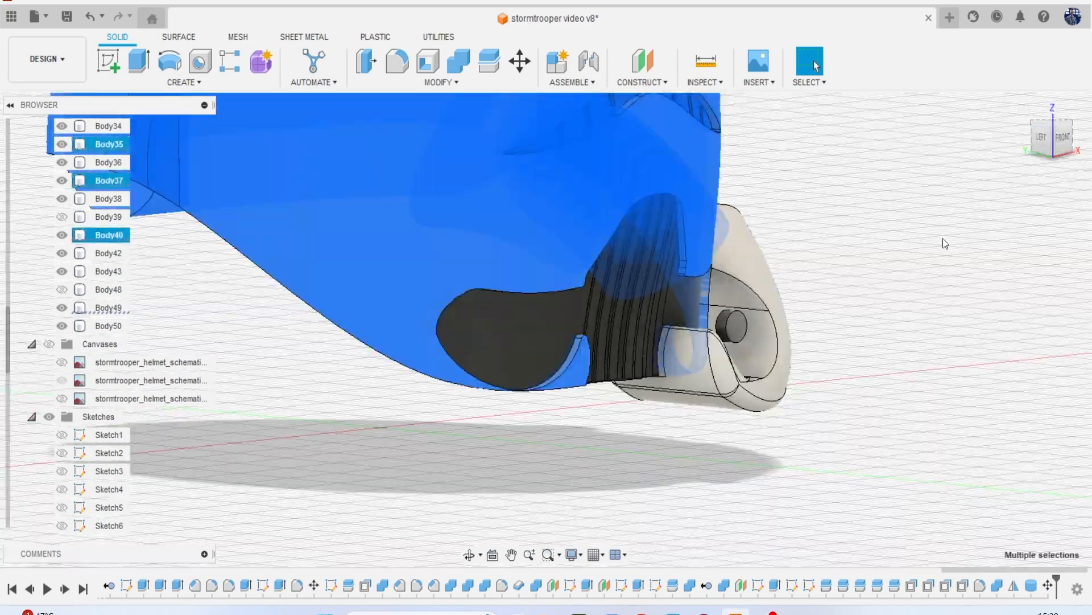
{"action": "middle_click_drag", "start_coordinate": [946, 242], "coordinate": [880, 212]}
{"action": "scroll", "coordinate": [763, 254], "scroll_direction": "up", "scroll_amount": 2}
{"action": "left_click", "coordinate": [643, 313], "text": "ctrl"}
{"action": "scroll", "coordinate": [654, 298], "scroll_direction": "up", "scroll_amount": 2}
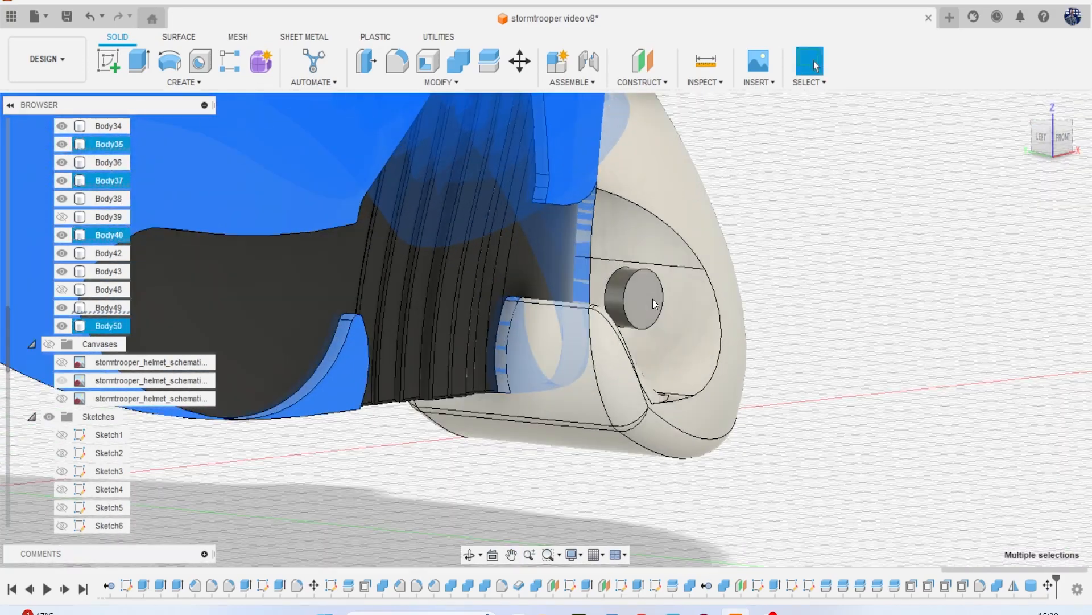
{"action": "left_click", "coordinate": [812, 238]}
{"action": "mouse_move", "coordinate": [1058, 141]}
{"action": "left_mouse_down"}
{"action": "mouse_move", "coordinate": [1078, 154]}
{"action": "mouse_move", "coordinate": [1017, 145]}
{"action": "left_mouse_up"}
Hide every body except the mouth piece and the small cylinder, and view the two from above.
{"action": "left_click", "coordinate": [369, 65]}
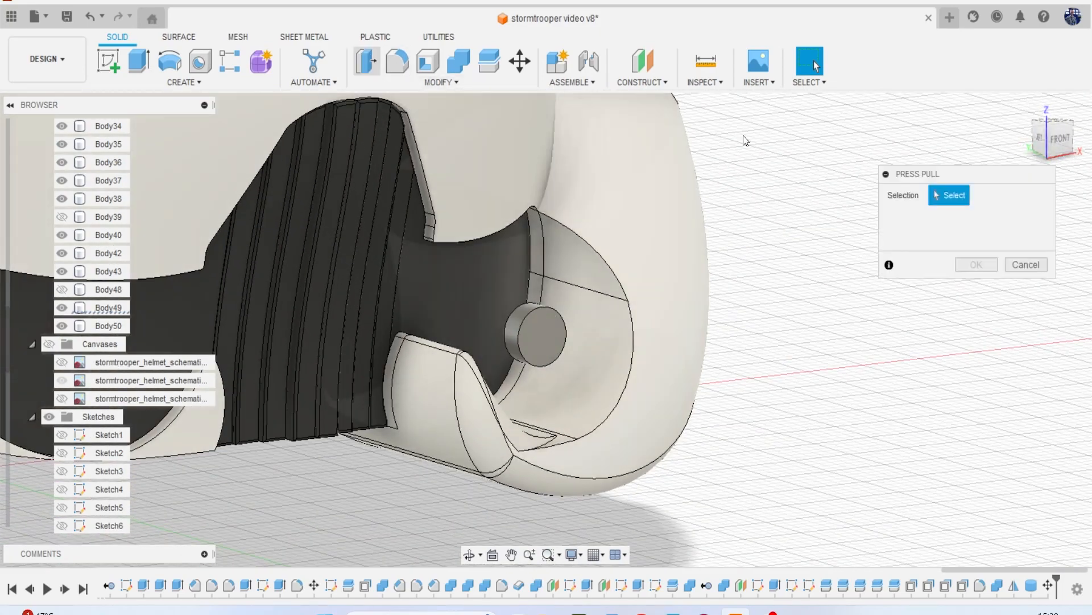
{"action": "mouse_move", "coordinate": [1061, 133]}
{"action": "left_mouse_down"}
{"action": "mouse_move", "coordinate": [1057, 150]}
{"action": "mouse_move", "coordinate": [955, 158]}
{"action": "left_mouse_up"}
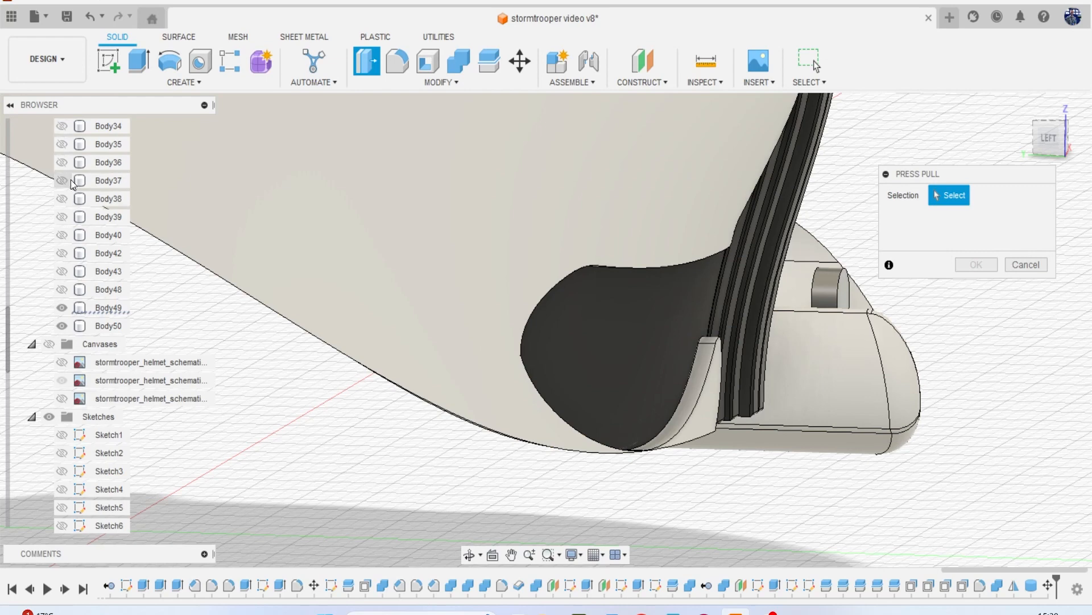
{"action": "scroll", "coordinate": [70, 179], "scroll_direction": "up", "scroll_amount": 4}
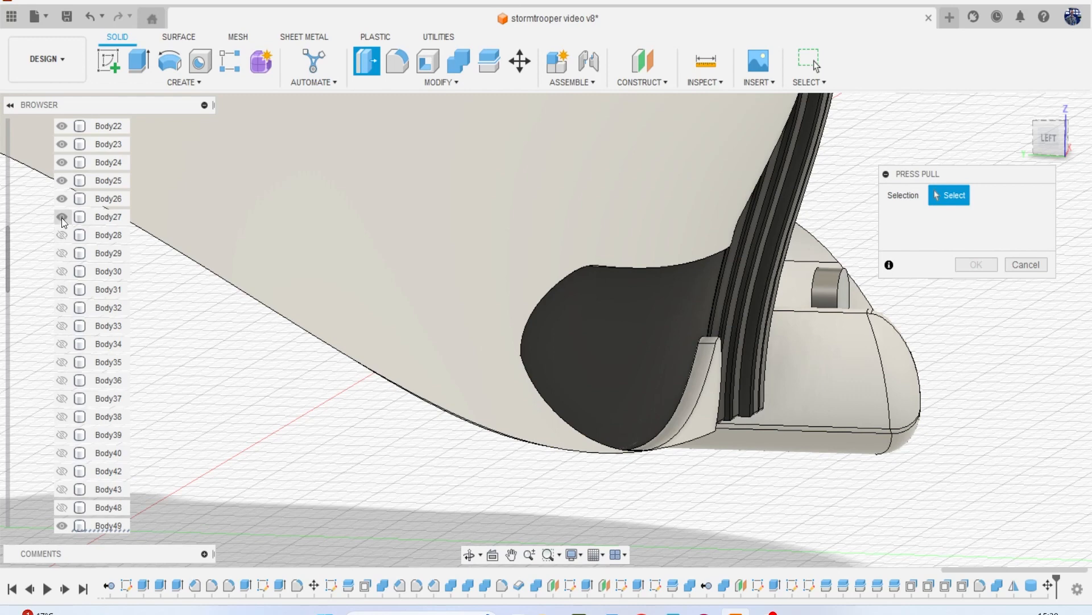
{"action": "left_click", "coordinate": [62, 180]}
{"action": "left_click", "coordinate": [61, 162]}
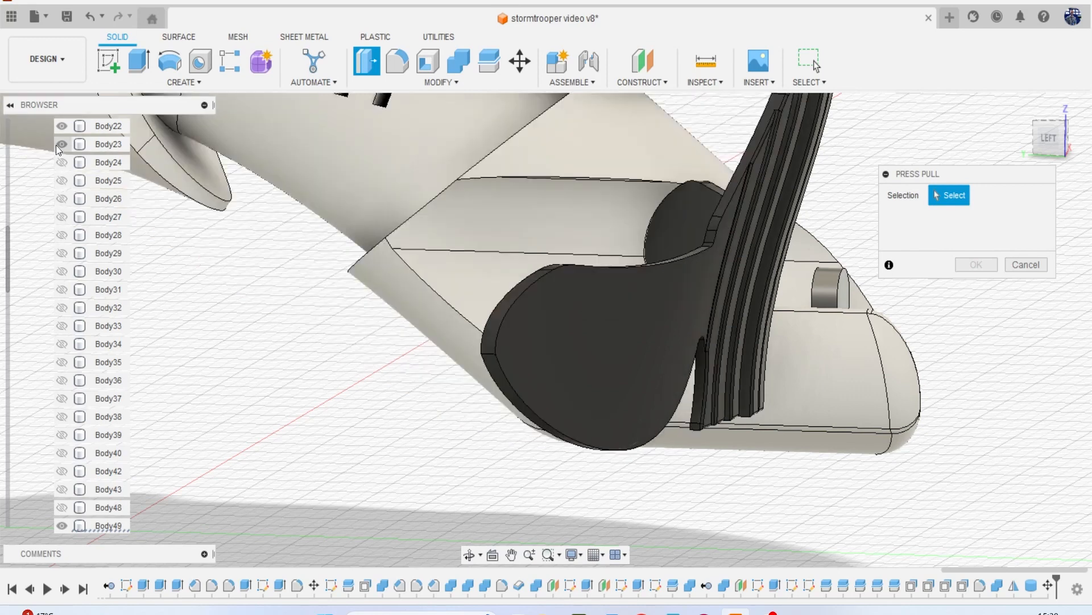
{"action": "left_click", "coordinate": [61, 144]}
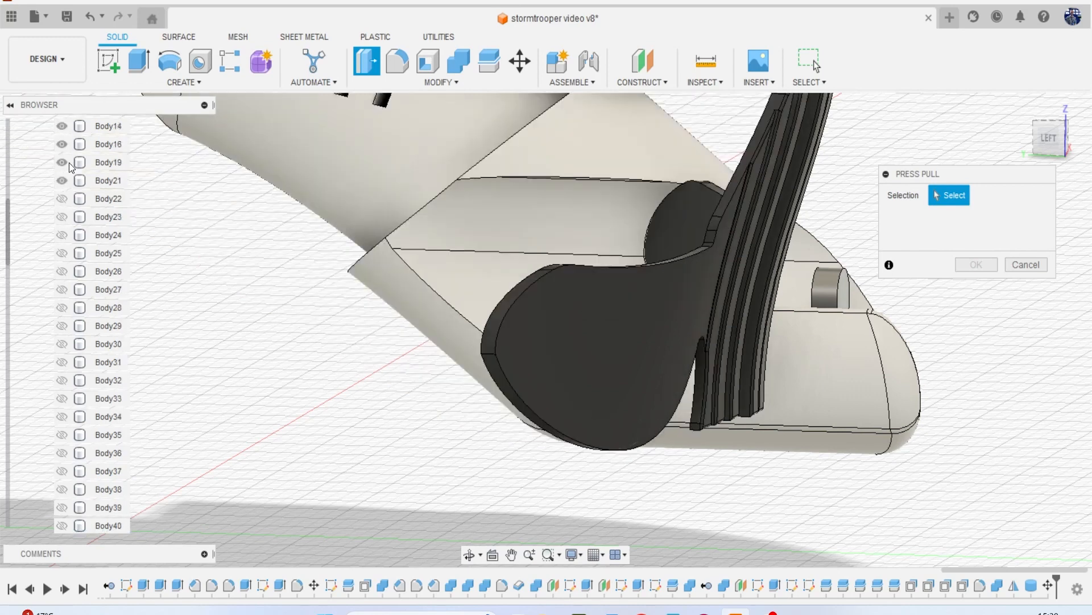
{"action": "scroll", "coordinate": [68, 156], "scroll_direction": "up", "scroll_amount": 2}
{"action": "left_click", "coordinate": [61, 163]}
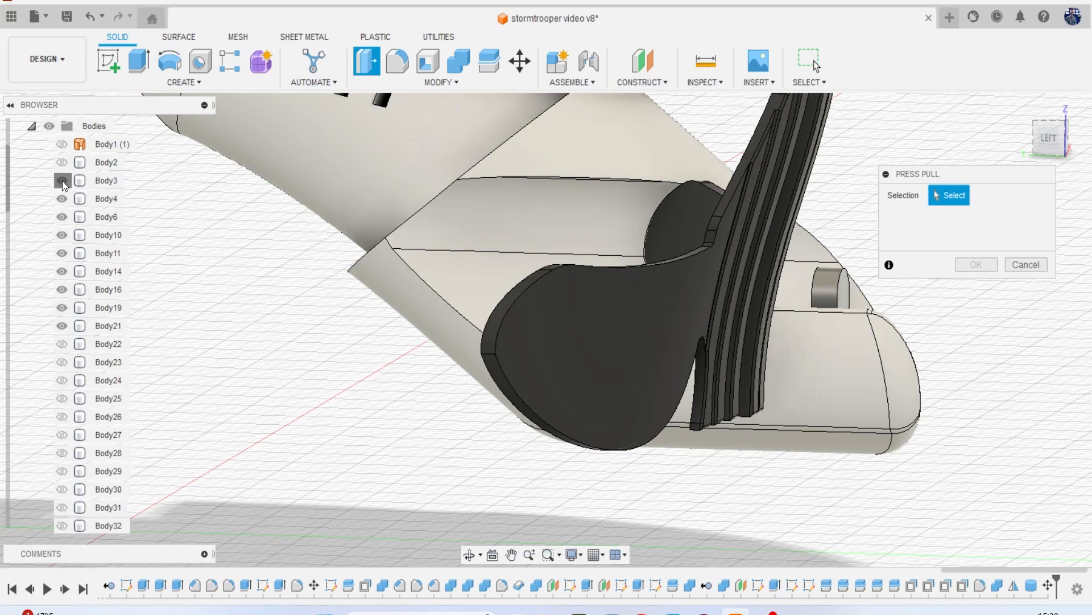
{"action": "left_click", "coordinate": [62, 181]}
{"action": "left_click", "coordinate": [62, 198]}
{"action": "left_click", "coordinate": [61, 253]}
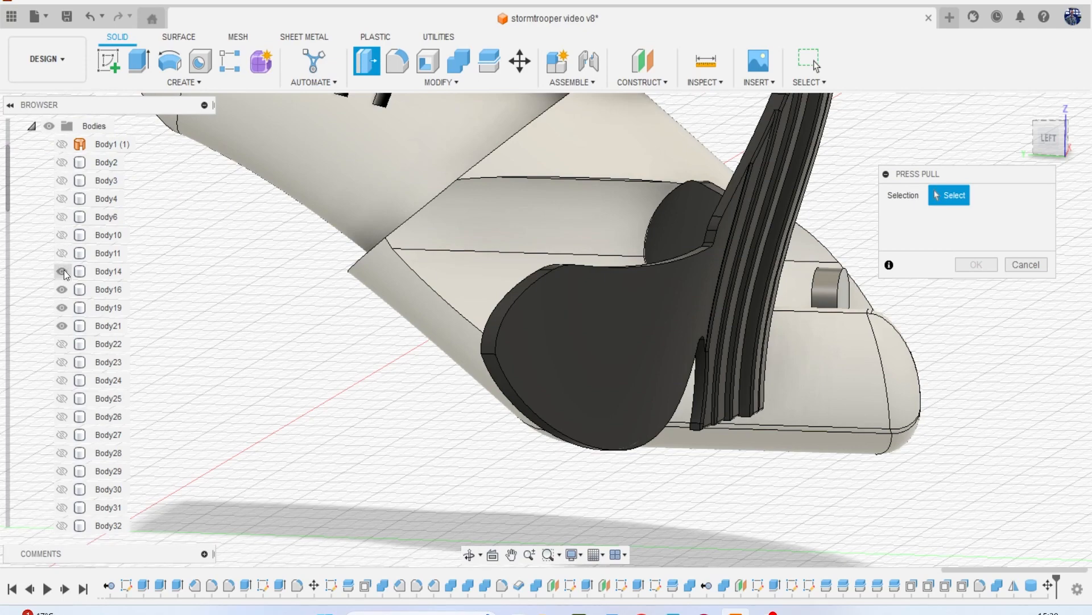
{"action": "left_click", "coordinate": [61, 271]}
{"action": "left_click", "coordinate": [62, 289]}
{"action": "left_click", "coordinate": [62, 307]}
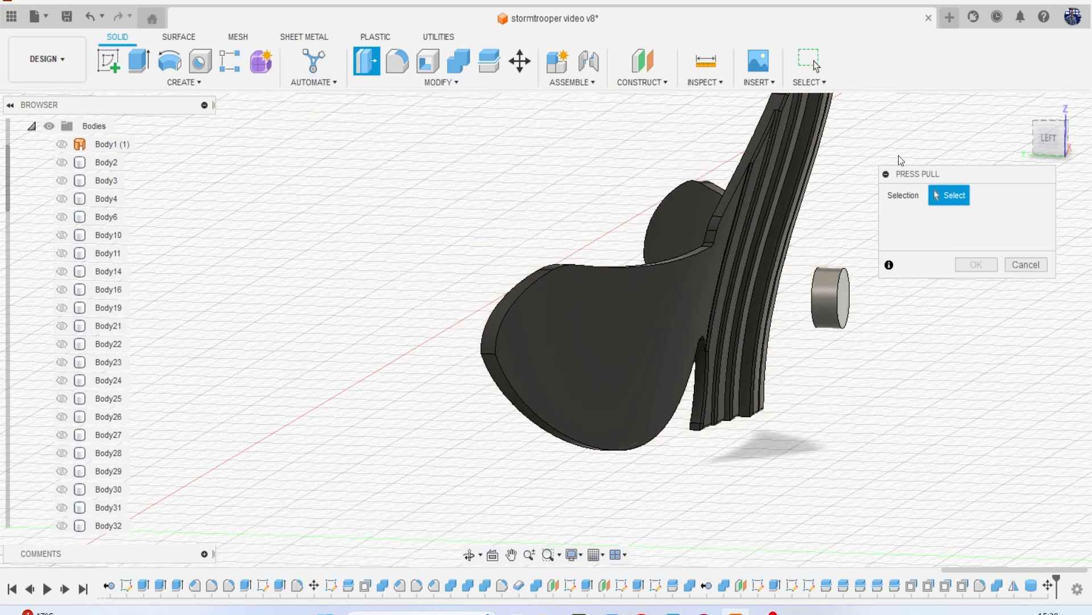
{"action": "left_click_drag", "start_coordinate": [1067, 145], "coordinate": [905, 252]}
{"action": "middle_click_drag", "start_coordinate": [824, 273], "coordinate": [860, 29]}
{"action": "scroll", "coordinate": [545, 314], "scroll_direction": "up", "scroll_amount": 2}
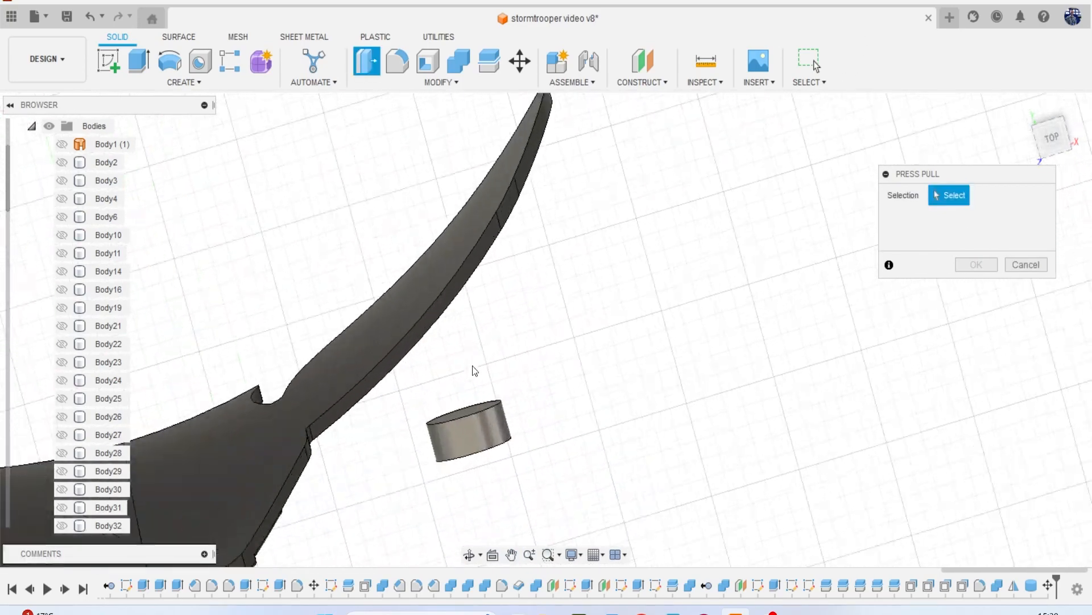
{"action": "left_click", "coordinate": [469, 412]}
{"action": "scroll", "coordinate": [461, 421], "scroll_direction": "up", "scroll_amount": 3}
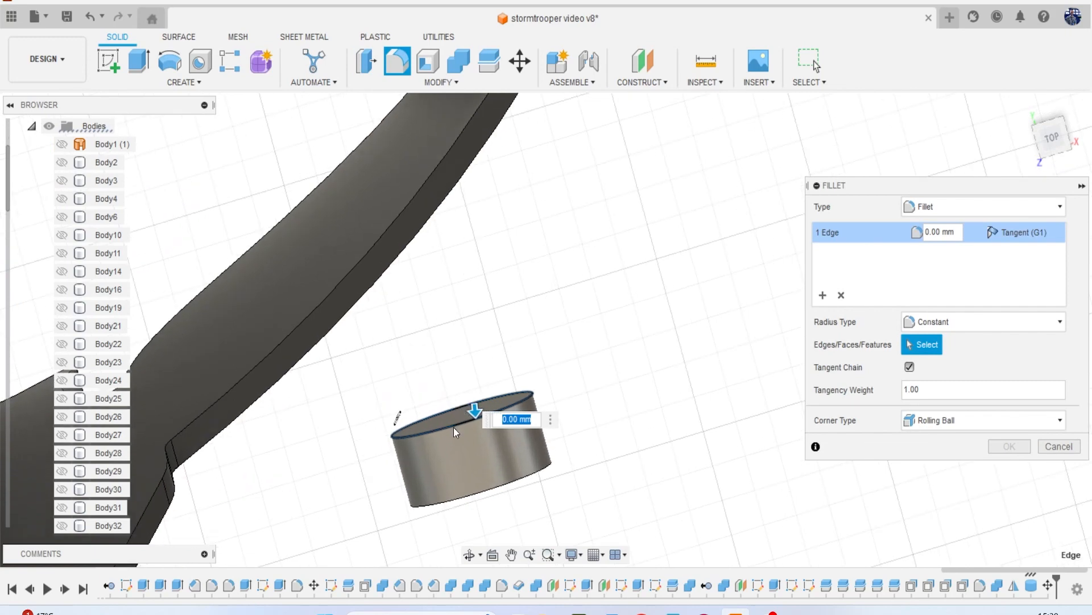
{"action": "left_click", "coordinate": [451, 425]}
{"action": "left_click", "coordinate": [452, 417]}
{"action": "left_click", "coordinate": [453, 424]}
{"action": "left_click", "coordinate": [458, 416]}
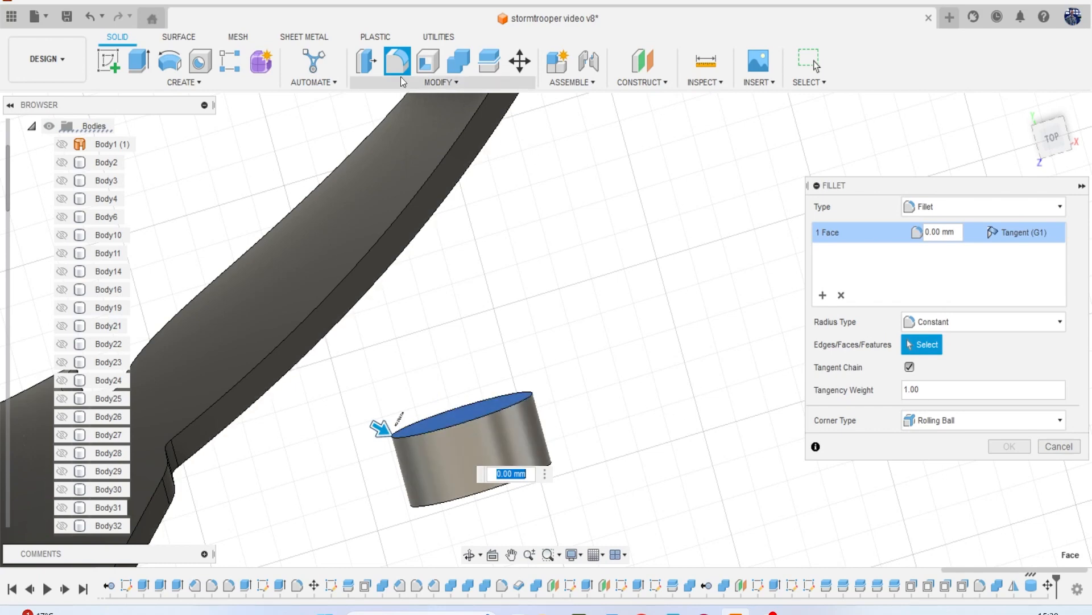
Offset the small cylinder's rear face to lengthen it to about 6.23 mm, through the mouth piece's lobe.
{"action": "left_click", "coordinate": [374, 67]}
{"action": "left_click", "coordinate": [462, 415]}
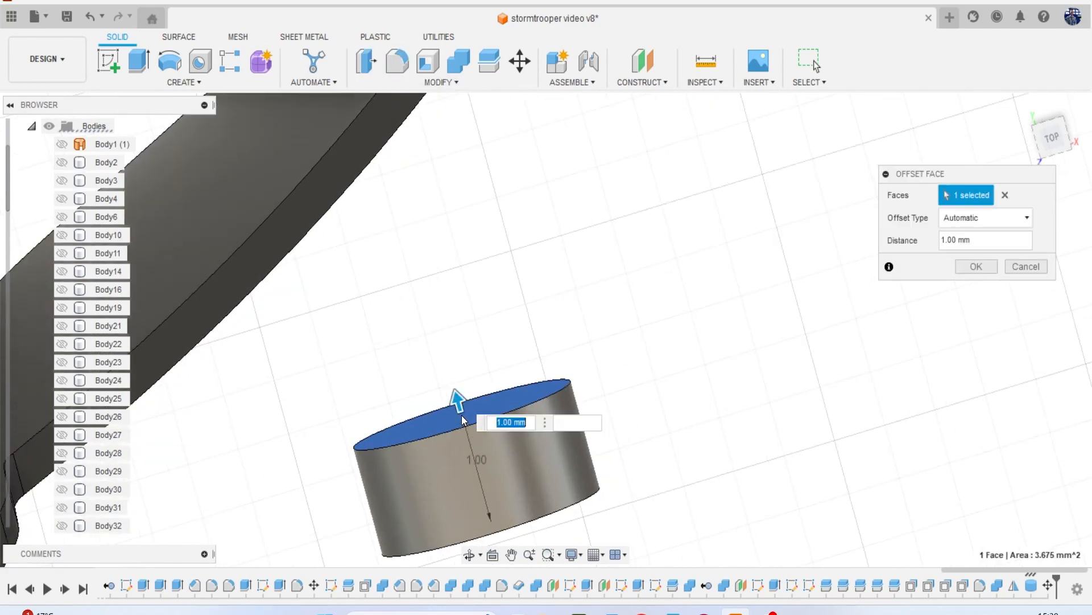
{"action": "scroll", "coordinate": [462, 414], "scroll_direction": "up", "scroll_amount": 5}
{"action": "left_click_drag", "start_coordinate": [462, 414], "coordinate": [428, 216]}
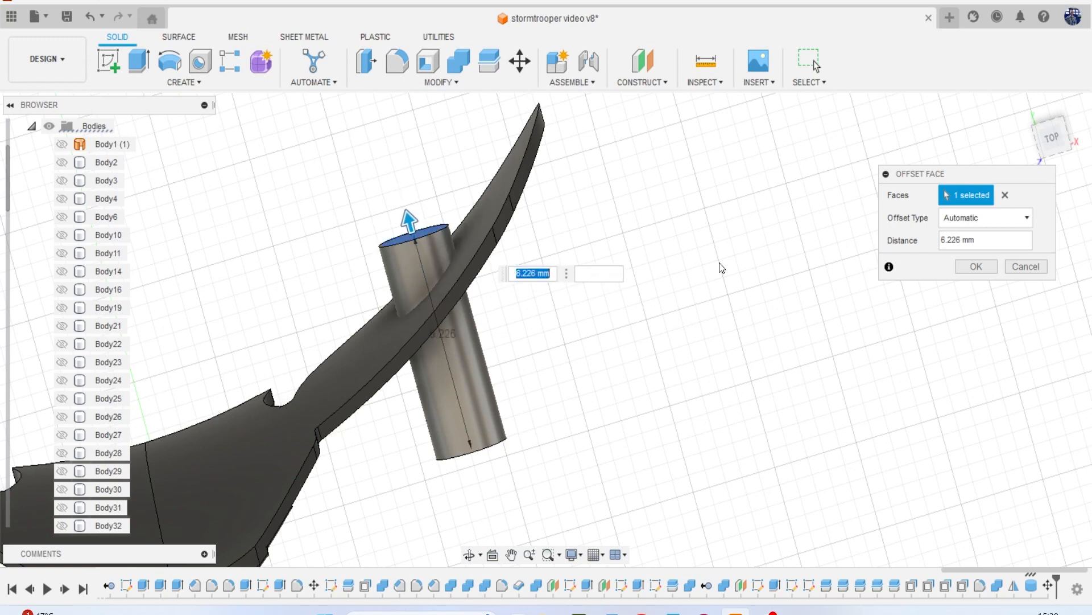
{"action": "left_click", "coordinate": [974, 267]}
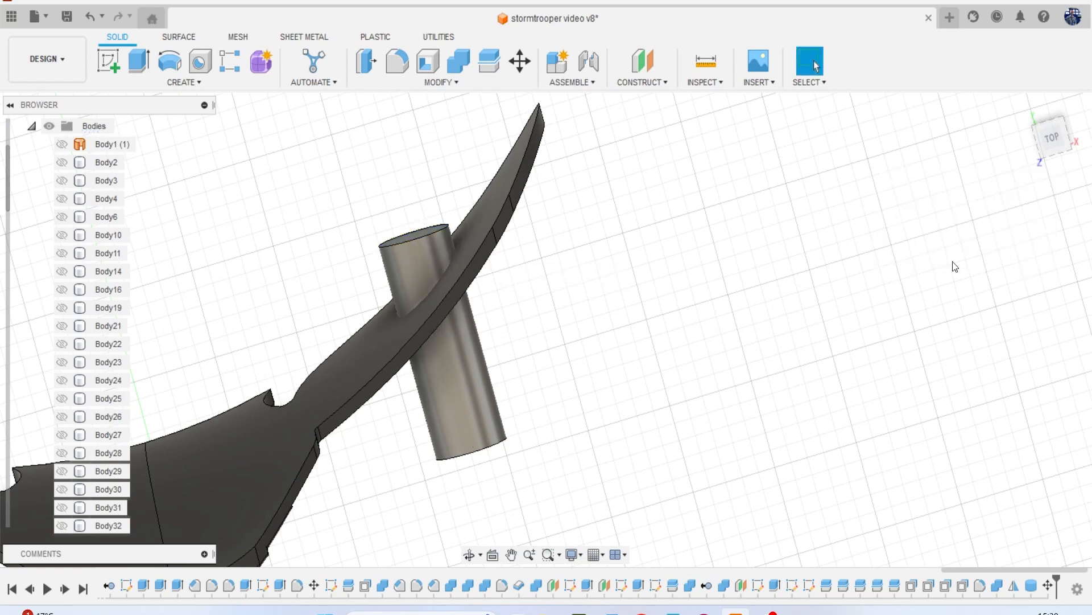
Set up a Combine between the lengthened cylinder and the mouth piece, choosing one as target and the other as tool body.
{"action": "left_click", "coordinate": [466, 61]}
{"action": "left_click", "coordinate": [969, 219]}
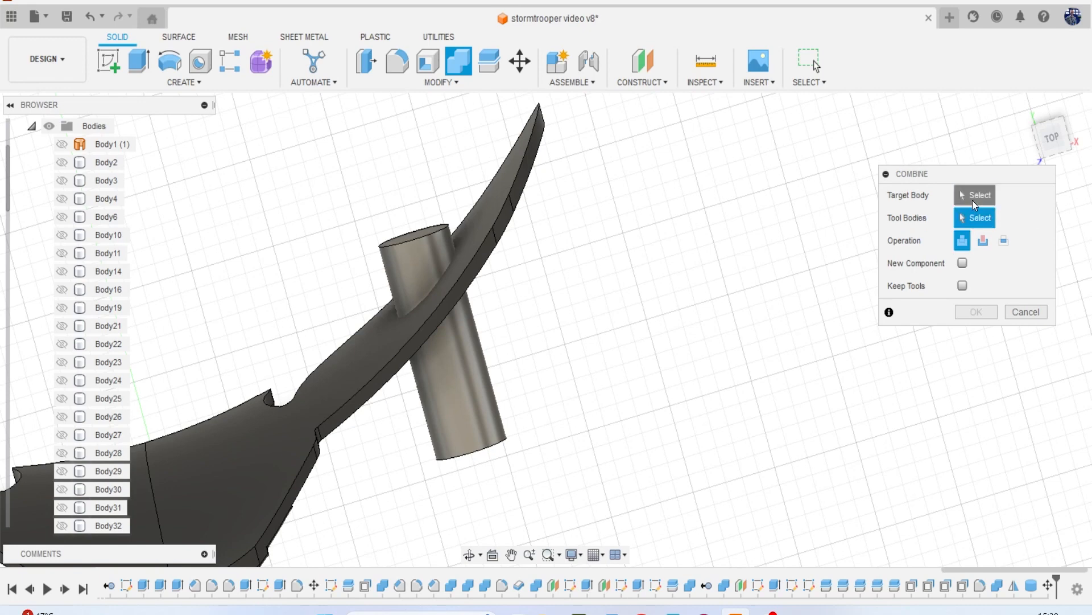
{"action": "left_click", "coordinate": [490, 382]}
{"action": "left_click", "coordinate": [532, 142]}
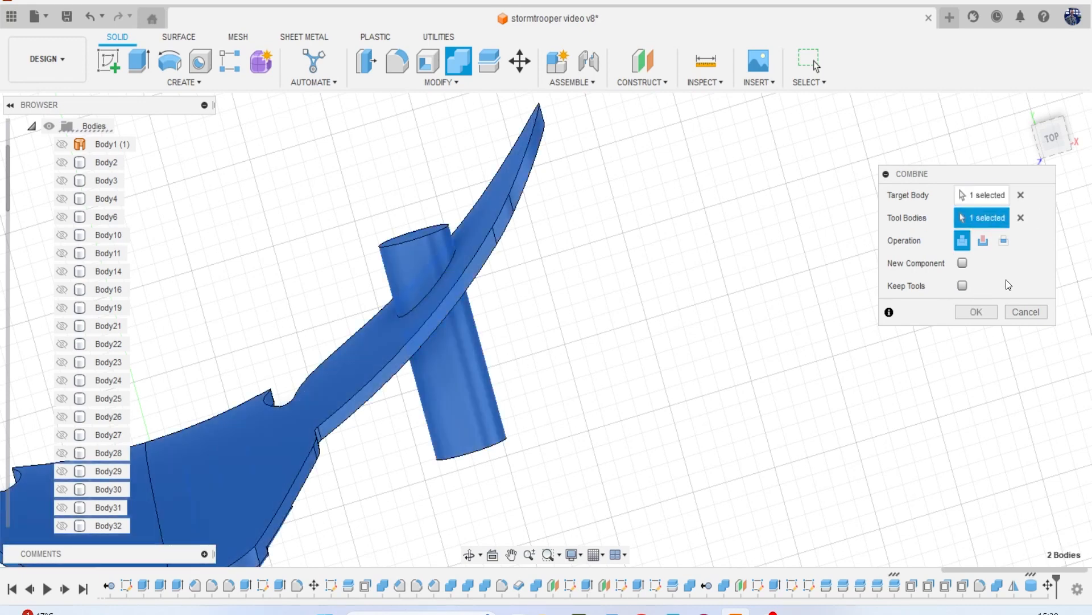
Cut the cylinder with the curved plate body while keeping the tool body, and remove the cut-off cylinder piece, Body50.
{"action": "left_click", "coordinate": [974, 314]}
{"action": "left_click", "coordinate": [424, 261]}
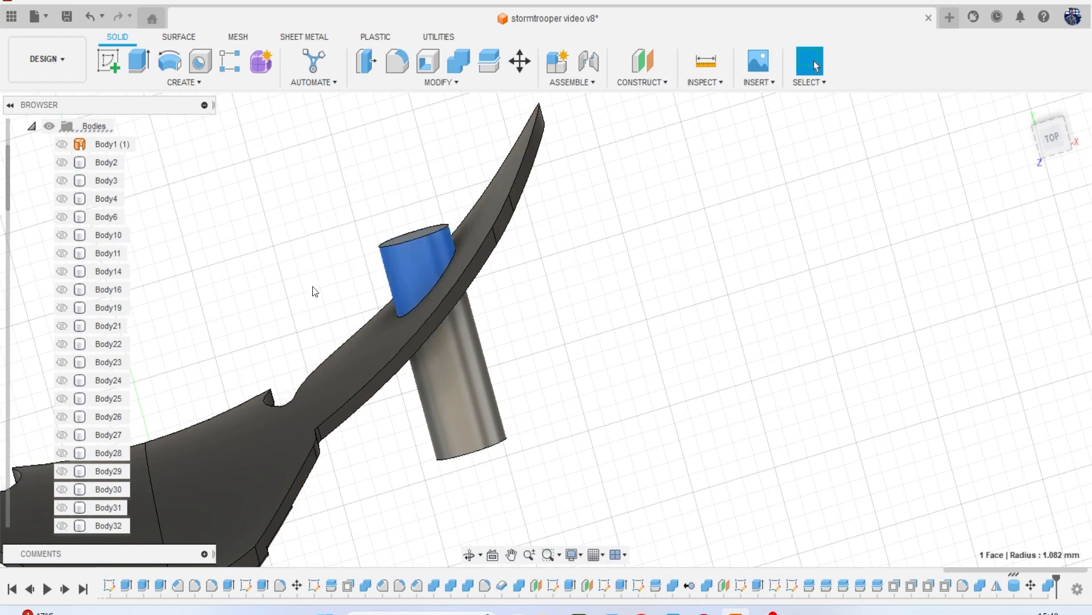
{"action": "scroll", "coordinate": [124, 349], "scroll_direction": "down", "scroll_amount": 10}
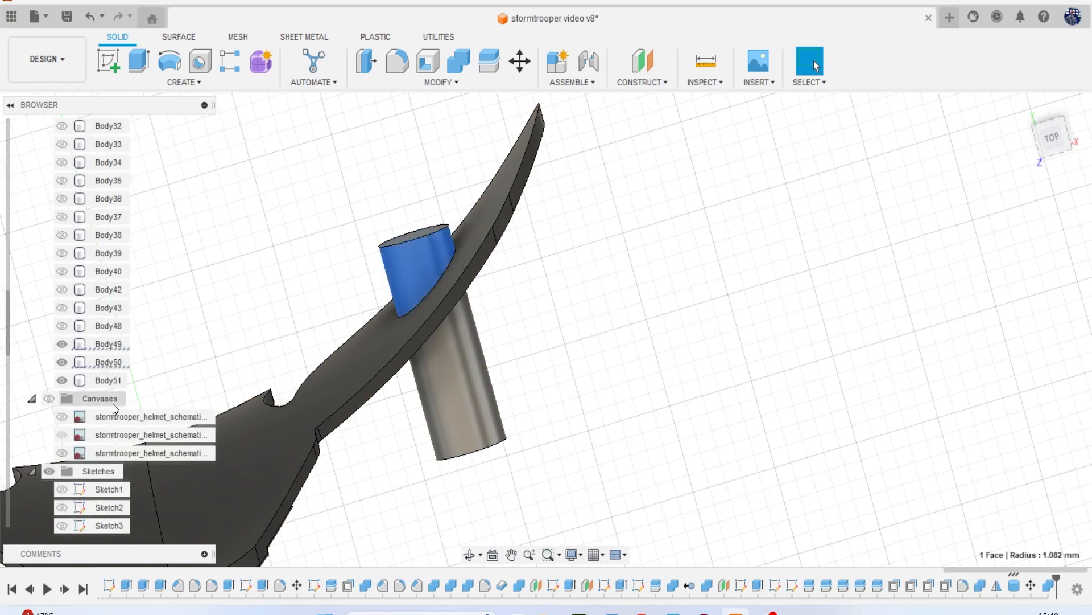
{"action": "left_click", "coordinate": [70, 343]}
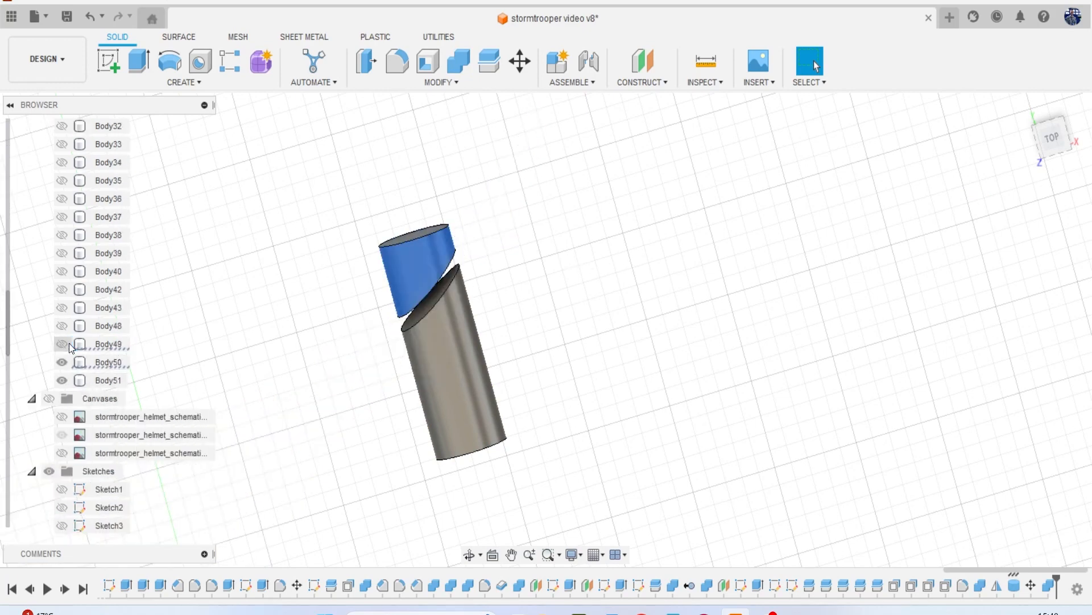
{"action": "left_click", "coordinate": [70, 344]}
{"action": "left_click", "coordinate": [69, 380]}
{"action": "left_click", "coordinate": [69, 380]}
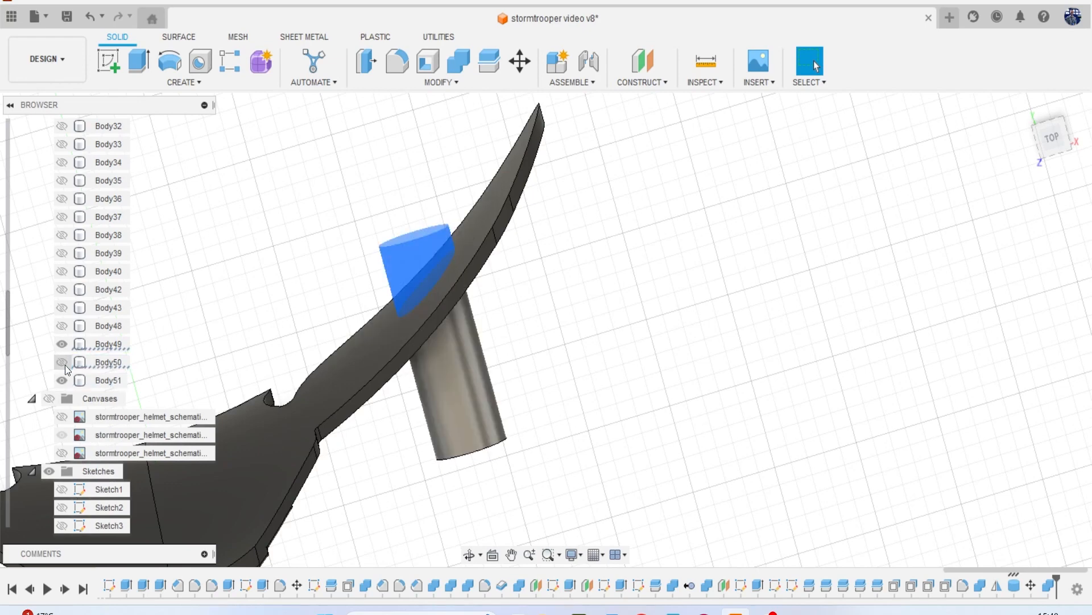
{"action": "right_click", "coordinate": [98, 364]}
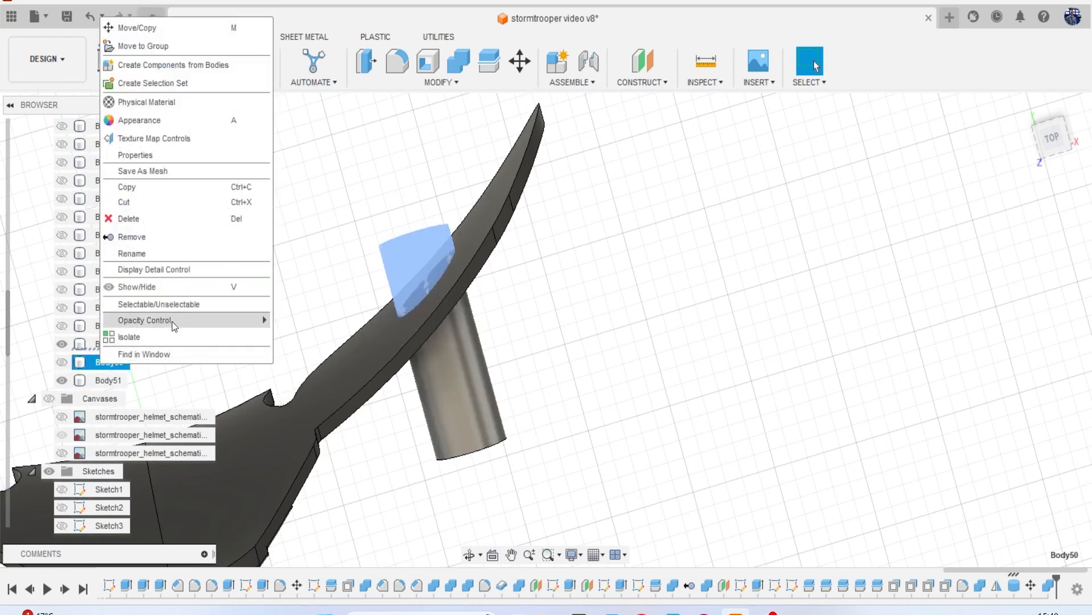
{"action": "left_click", "coordinate": [155, 243]}
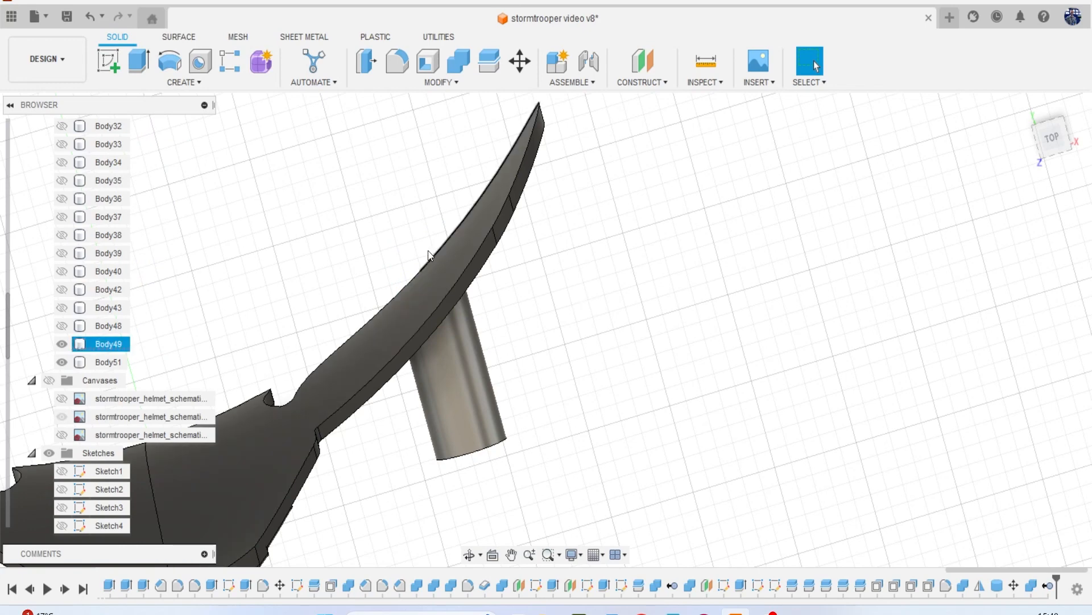
Join the remaining cylinder, Body51, to the curved plate, Body49, without keeping the tool body.
{"action": "left_click", "coordinate": [454, 72]}
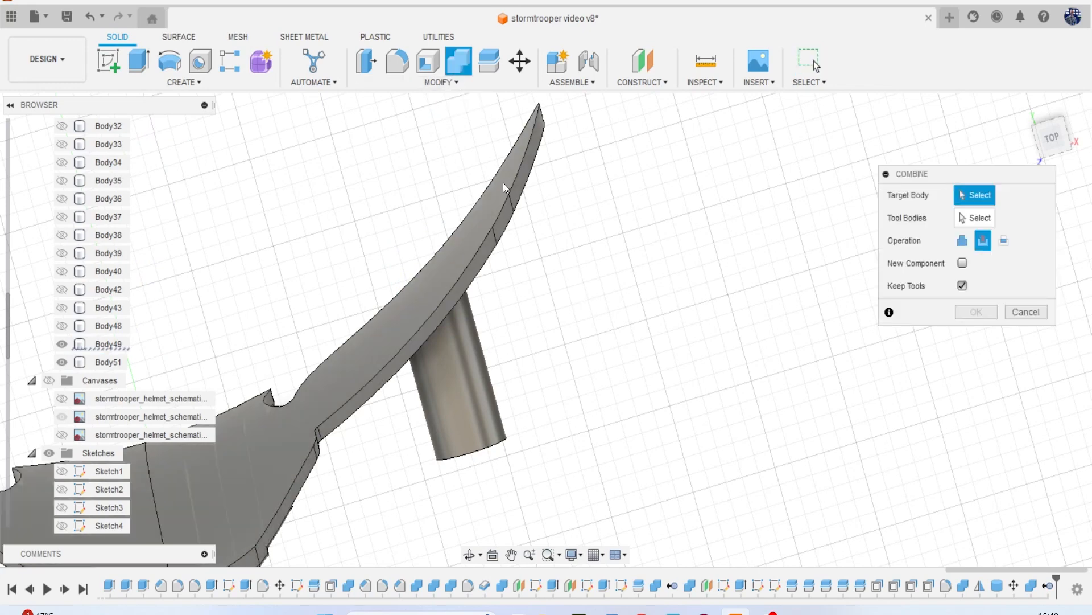
{"action": "left_click", "coordinate": [470, 240]}
{"action": "left_click", "coordinate": [476, 319]}
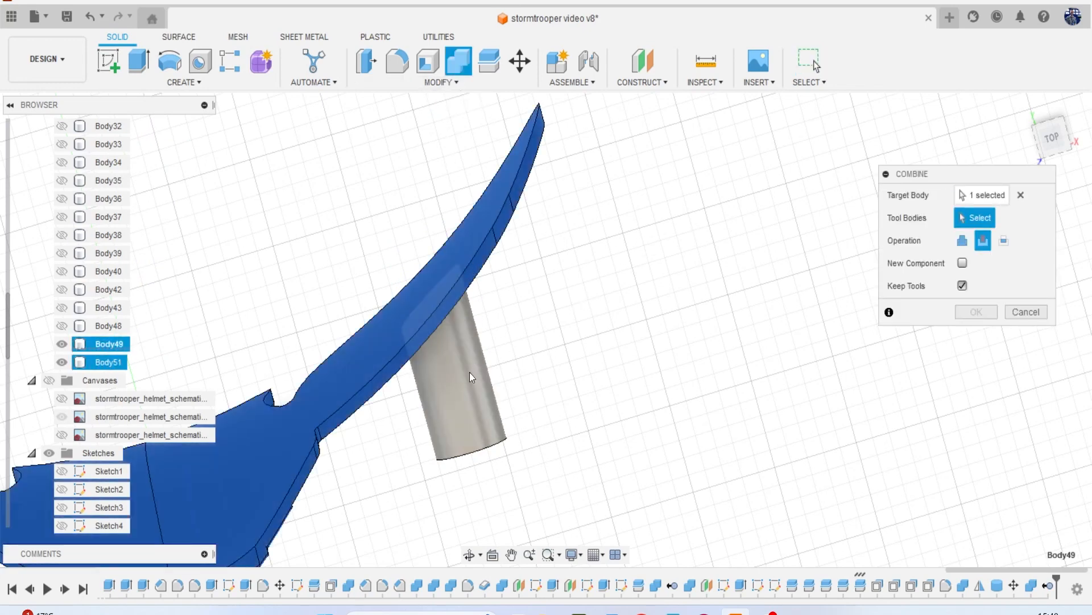
{"action": "left_click", "coordinate": [962, 241]}
{"action": "left_click", "coordinate": [963, 286]}
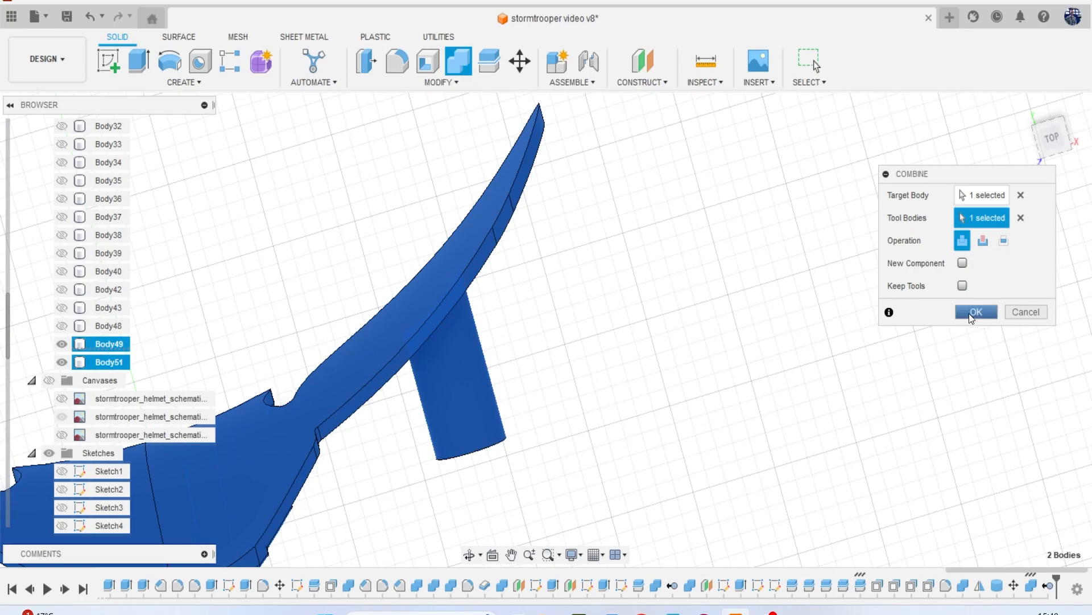
{"action": "left_click", "coordinate": [973, 311]}
{"action": "middle_click_drag", "start_coordinate": [968, 315], "coordinate": [924, 214], "text": "shift"}
{"action": "mouse_move", "coordinate": [546, 324]}
{"action": "middle_mouse_down", "text": "shift"}
{"action": "mouse_move", "coordinate": [222, 302]}
{"action": "mouse_move", "coordinate": [227, 351]}
{"action": "middle_mouse_up", "text": "shift"}
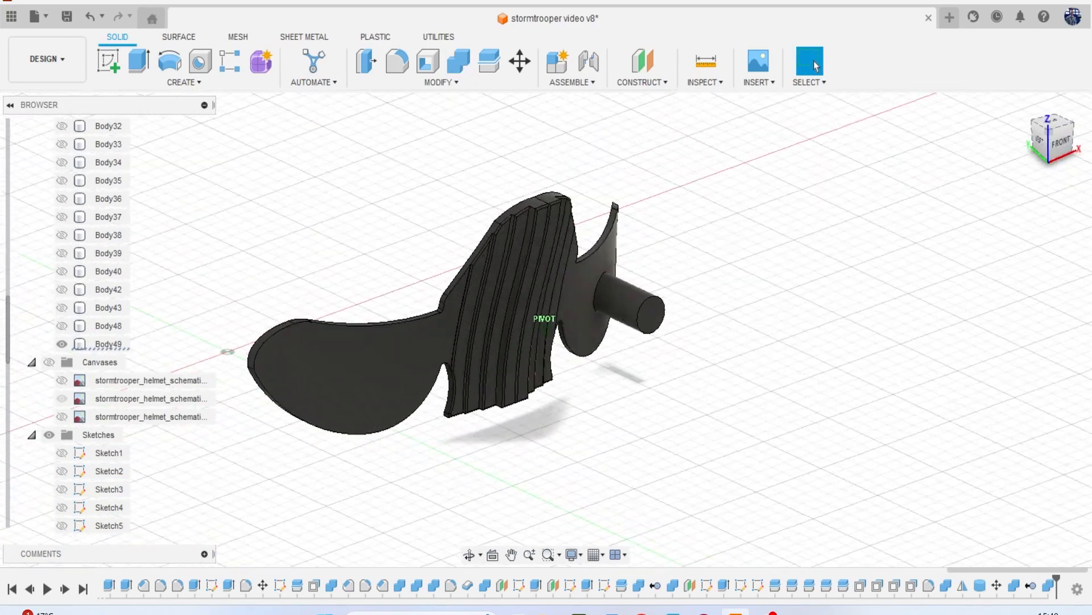
{"action": "right_click", "coordinate": [105, 343]}
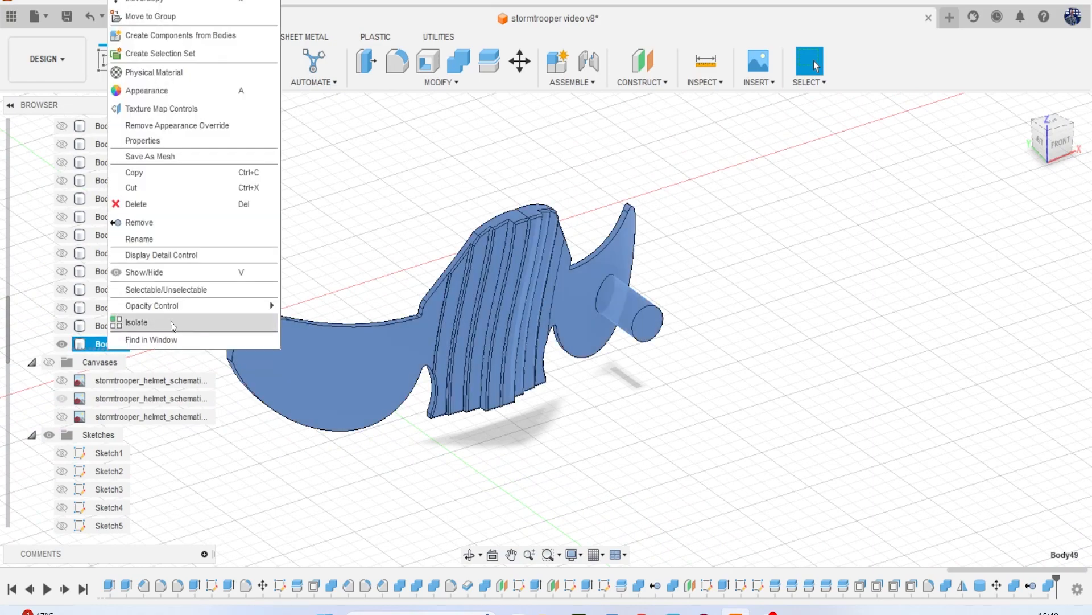
{"action": "left_click", "coordinate": [162, 320]}
{"action": "right_click", "coordinate": [109, 344]}
{"action": "left_click", "coordinate": [145, 327]}
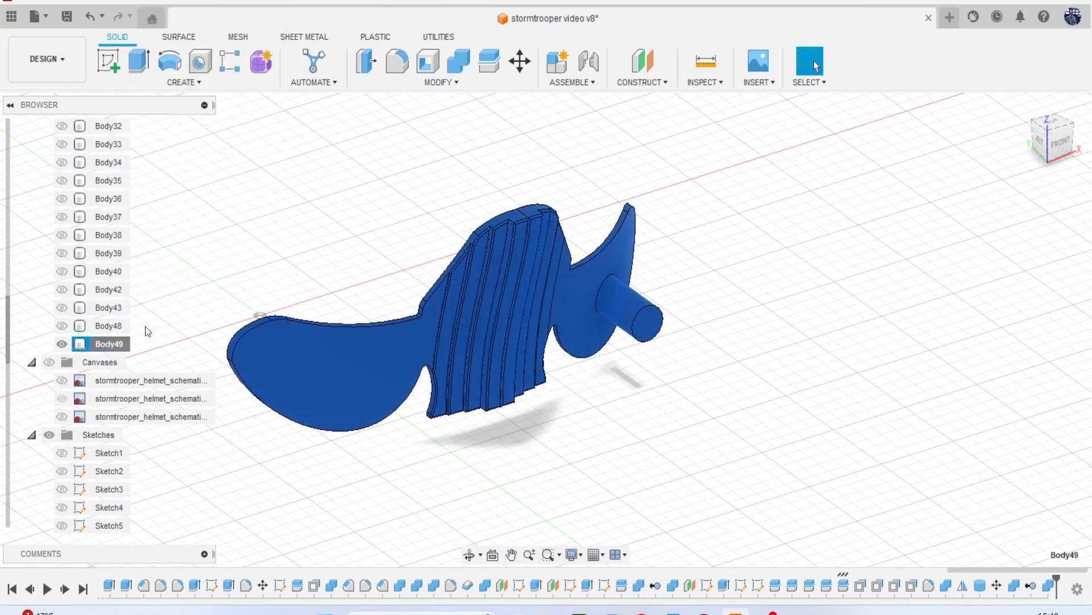
Make the hidden bodies Body48, Body43, Body42 and Body40 visible again.
{"action": "left_click", "coordinate": [60, 326]}
{"action": "left_click", "coordinate": [63, 308]}
{"action": "left_click", "coordinate": [62, 290]}
{"action": "left_click", "coordinate": [61, 272]}
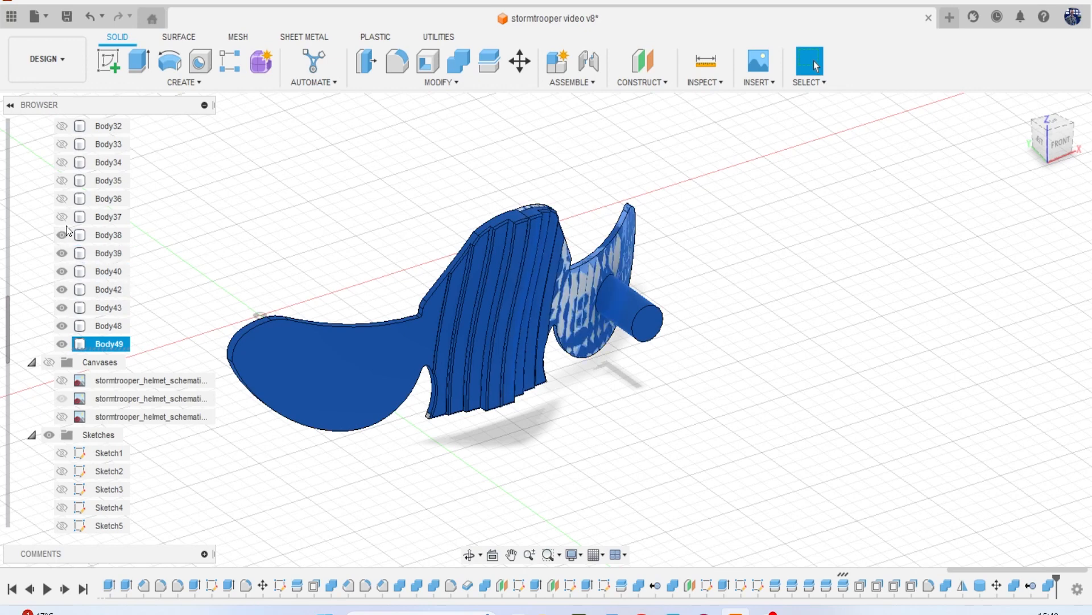
Toggle the visibility of Body38 and Body39 to identify the duplicate plate half, and remove Body39.
{"action": "left_click", "coordinate": [62, 235]}
{"action": "left_click", "coordinate": [62, 253]}
{"action": "left_click", "coordinate": [66, 257]}
{"action": "left_click", "coordinate": [67, 256]}
{"action": "right_click", "coordinate": [102, 254]}
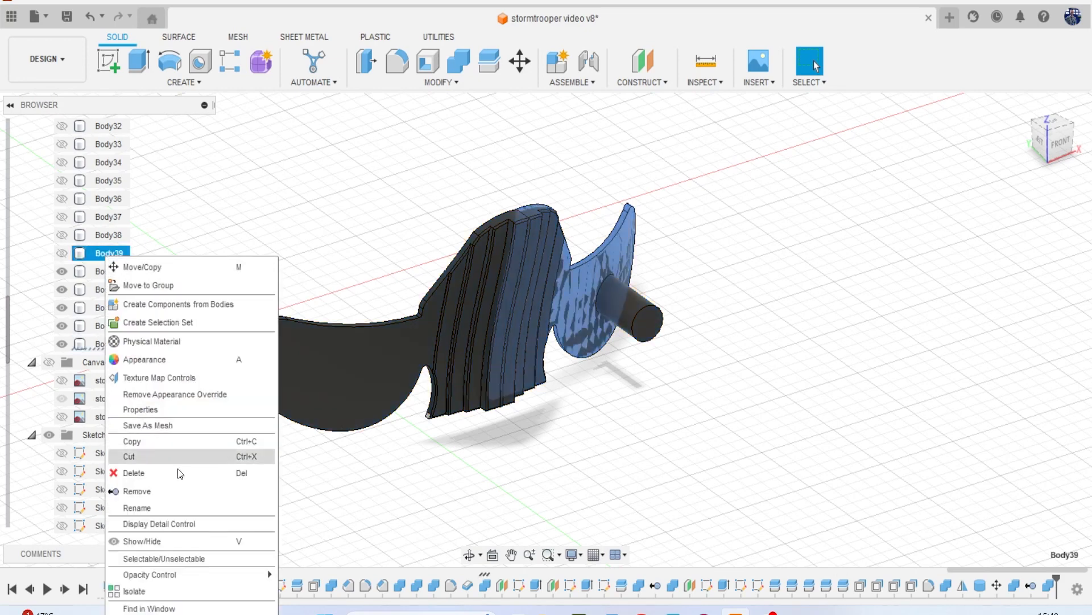
{"action": "left_click", "coordinate": [161, 493]}
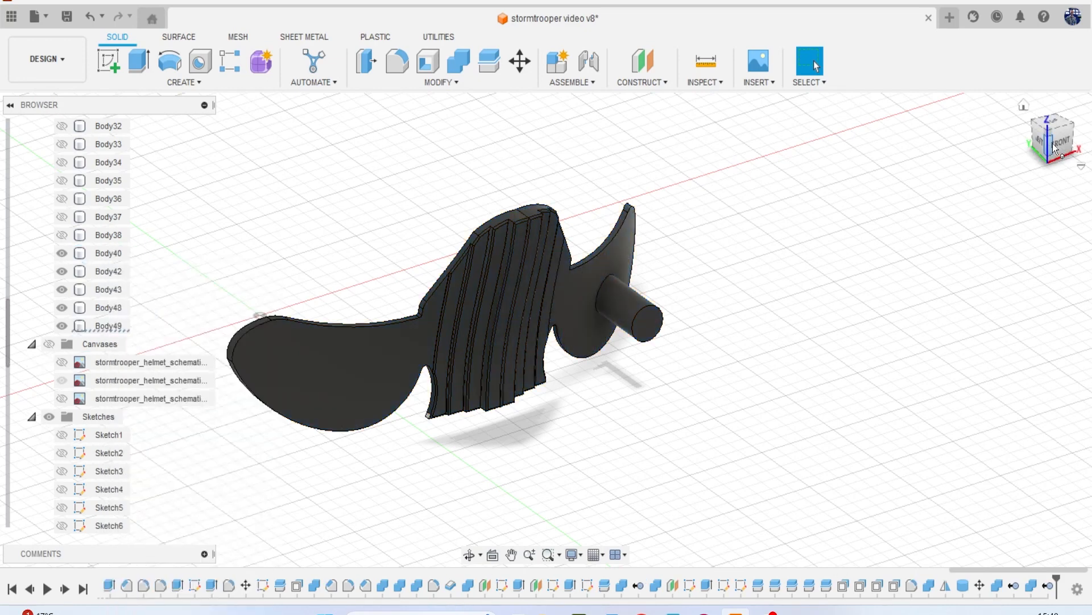
Show all remaining hidden solid bodies from Body38 back to Body2, leaving Body1 (1) hidden.
{"action": "left_click", "coordinate": [62, 199]}
{"action": "left_click", "coordinate": [61, 162]}
{"action": "scroll", "coordinate": [63, 197], "scroll_direction": "up", "scroll_amount": 2}
{"action": "left_click", "coordinate": [61, 237]}
{"action": "left_click", "coordinate": [61, 218]}
{"action": "left_click", "coordinate": [61, 202]}
{"action": "left_click", "coordinate": [61, 182]}
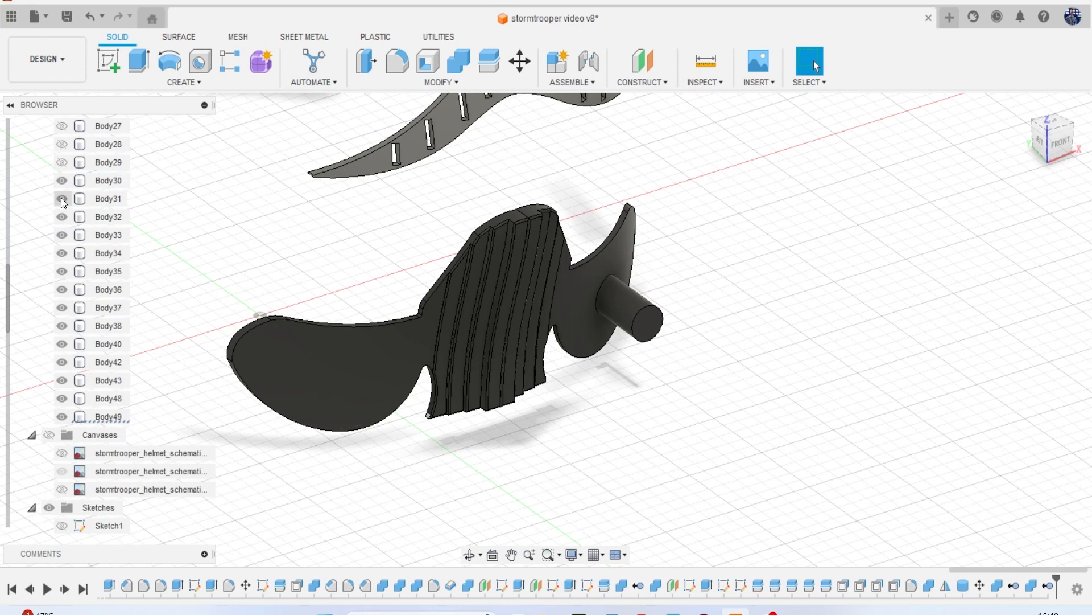
{"action": "scroll", "coordinate": [60, 200], "scroll_direction": "up", "scroll_amount": 2}
{"action": "left_click", "coordinate": [62, 253]}
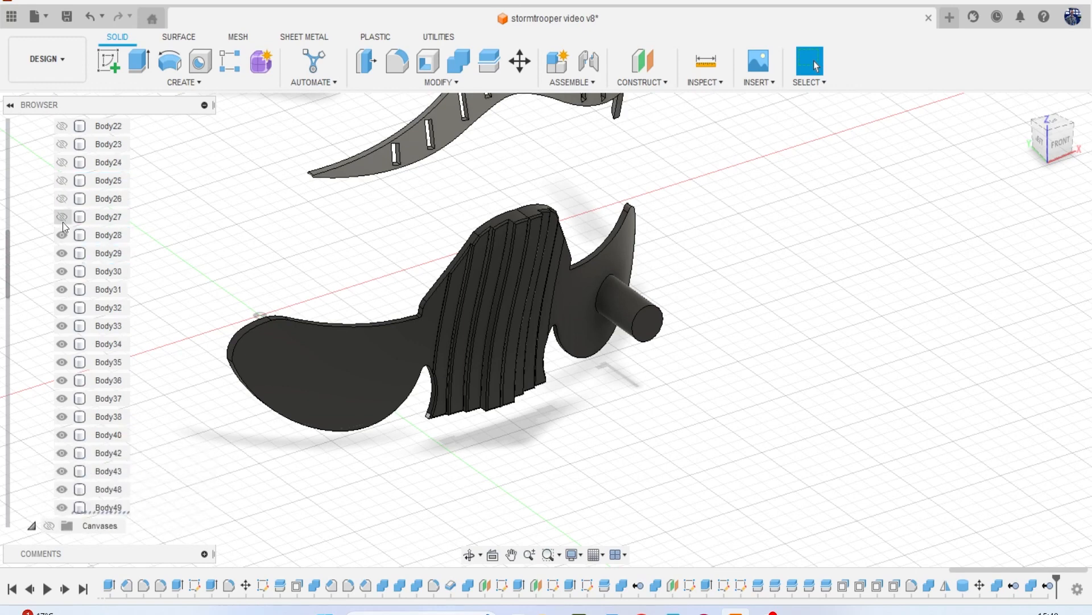
{"action": "left_click", "coordinate": [62, 181]}
{"action": "left_click", "coordinate": [63, 169]}
{"action": "scroll", "coordinate": [63, 170], "scroll_direction": "up", "scroll_amount": 2}
{"action": "left_click", "coordinate": [61, 231]}
{"action": "left_click", "coordinate": [61, 216]}
{"action": "left_click", "coordinate": [61, 198]}
{"action": "left_click", "coordinate": [62, 180]}
{"action": "left_click", "coordinate": [63, 163]}
{"action": "scroll", "coordinate": [62, 215], "scroll_direction": "up", "scroll_amount": 2}
{"action": "scroll", "coordinate": [63, 216], "scroll_direction": "up", "scroll_amount": 2}
{"action": "left_click", "coordinate": [62, 253]}
{"action": "left_click", "coordinate": [62, 234]}
{"action": "left_click", "coordinate": [62, 216]}
{"action": "left_click", "coordinate": [64, 198]}
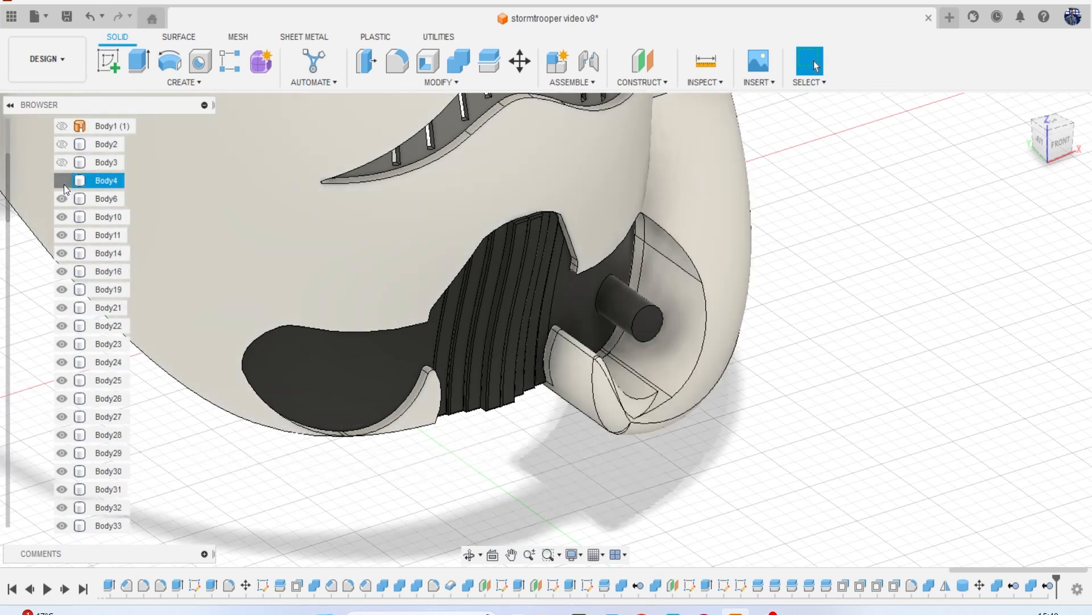
{"action": "left_click", "coordinate": [63, 182]}
{"action": "left_click", "coordinate": [60, 164]}
{"action": "left_click", "coordinate": [62, 146]}
Offset the free end face of the cylinder outward by about 0.64 mm using Press Pull.
{"action": "scroll", "coordinate": [186, 246], "scroll_direction": "down", "scroll_amount": 2}
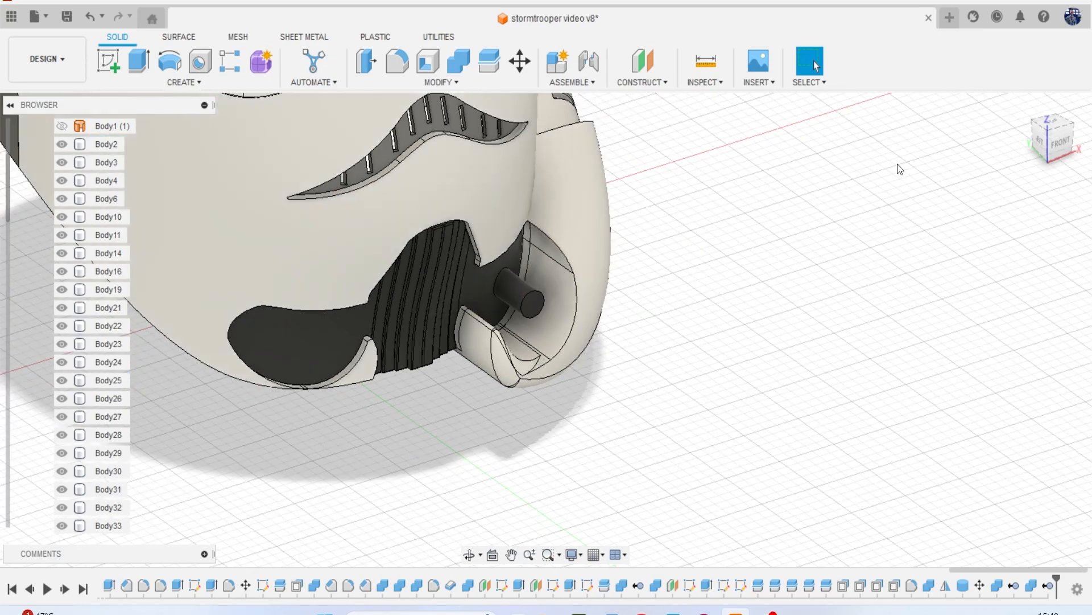
{"action": "left_click_drag", "start_coordinate": [1031, 161], "coordinate": [1046, 151]}
{"action": "middle_click_drag", "start_coordinate": [654, 327], "coordinate": [629, 211]}
{"action": "scroll", "coordinate": [497, 134], "scroll_direction": "up", "scroll_amount": 1}
{"action": "left_click", "coordinate": [367, 62]}
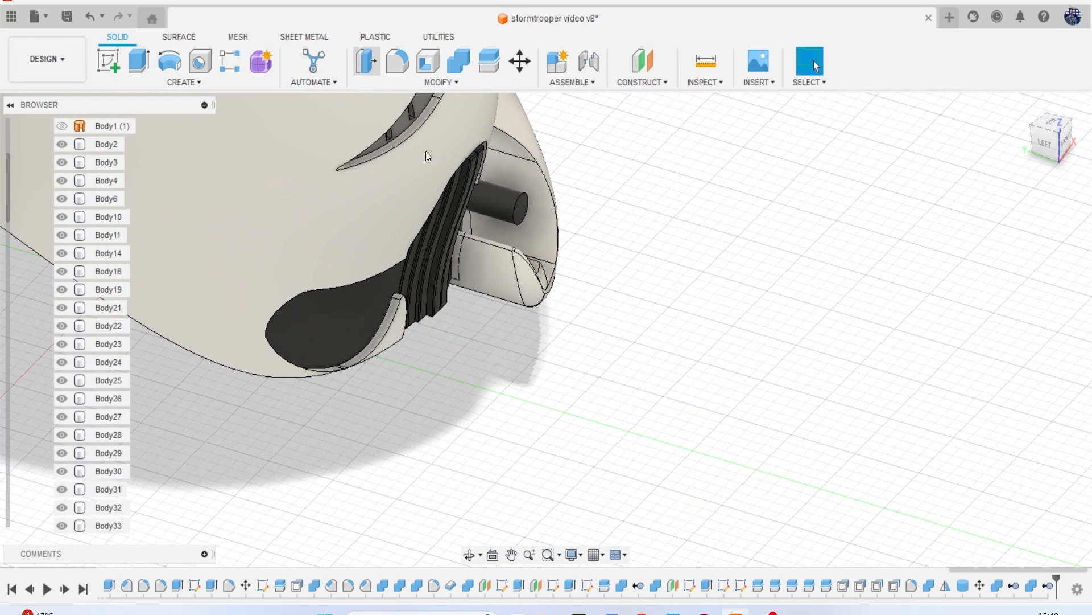
{"action": "scroll", "coordinate": [455, 171], "scroll_direction": "up", "scroll_amount": 1}
{"action": "left_click", "coordinate": [528, 211]}
{"action": "scroll", "coordinate": [541, 219], "scroll_direction": "up", "scroll_amount": 2}
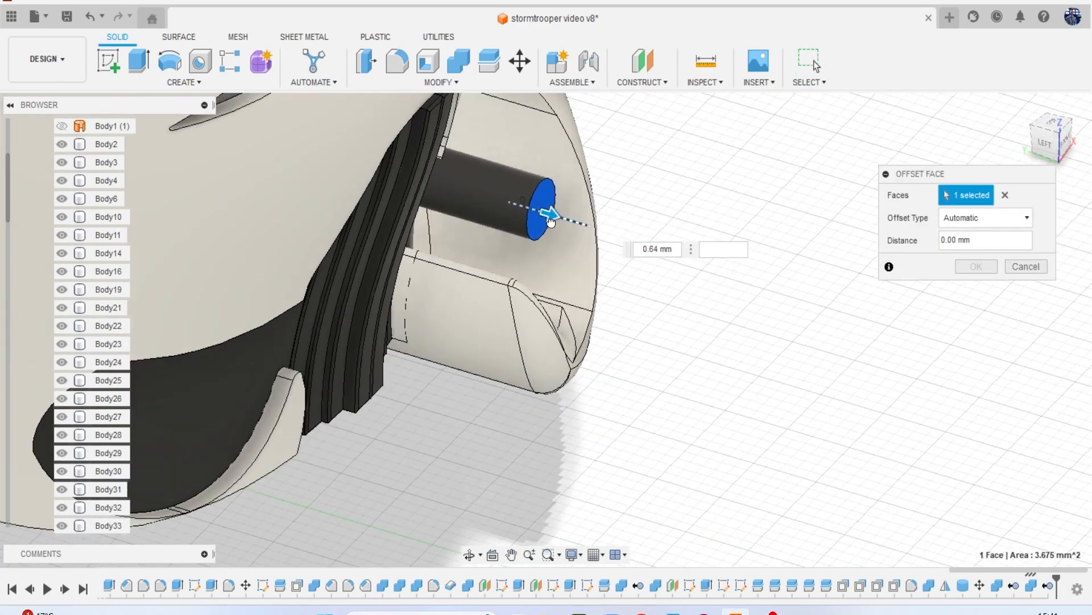
{"action": "left_click", "coordinate": [982, 272]}
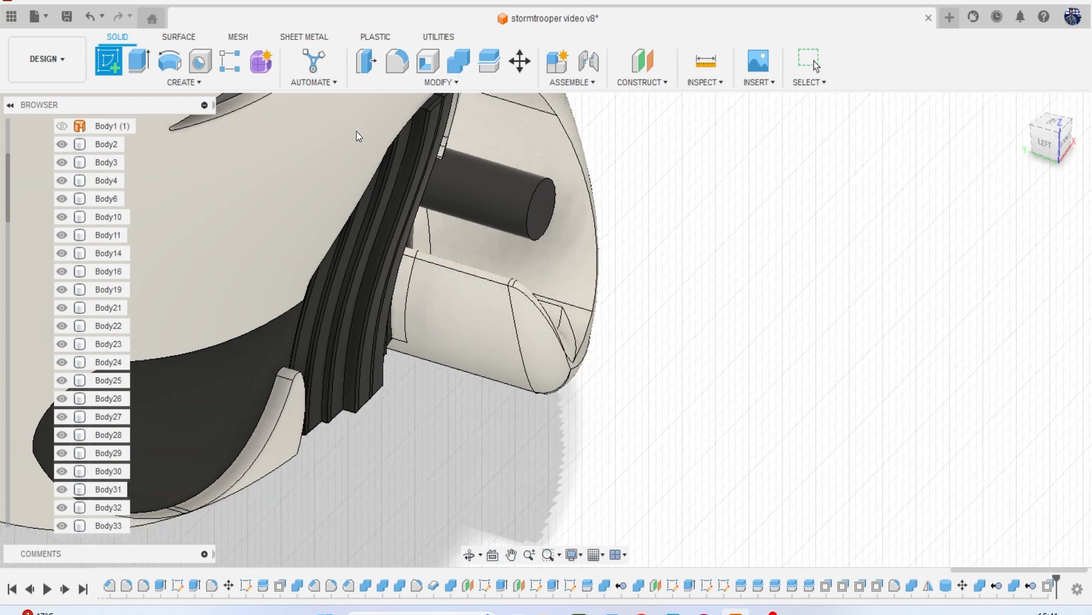
Extrude the cylinder's end face outward a short distance as a new body to form a cap.
{"action": "key", "text": "e"}
{"action": "left_click", "coordinate": [541, 208]}
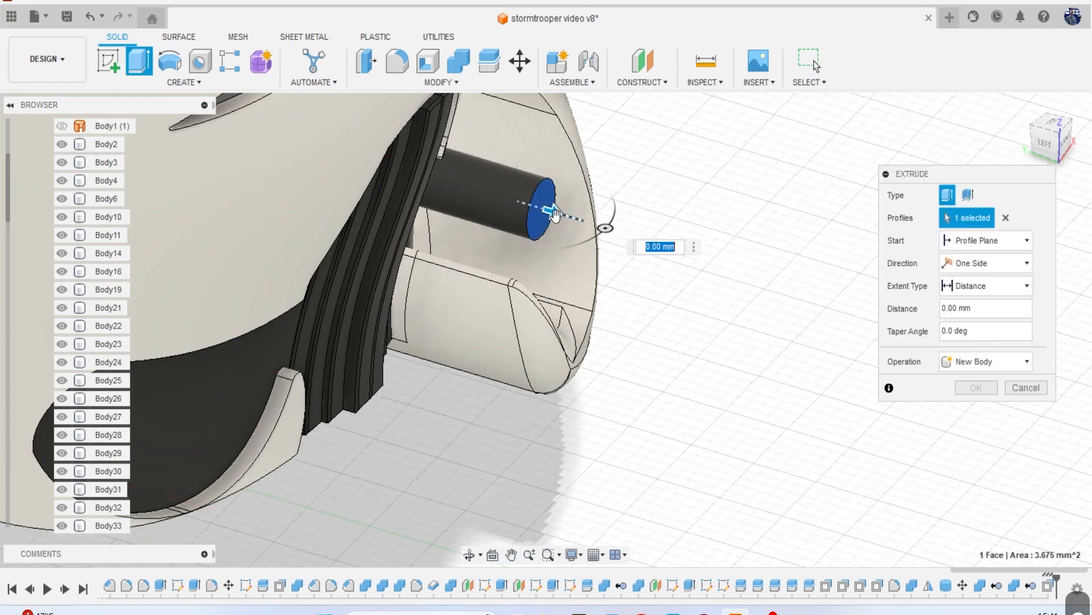
{"action": "left_click_drag", "start_coordinate": [559, 215], "coordinate": [578, 222]}
{"action": "left_click", "coordinate": [997, 359]}
{"action": "left_click", "coordinate": [994, 423]}
{"action": "left_click", "coordinate": [976, 391]}
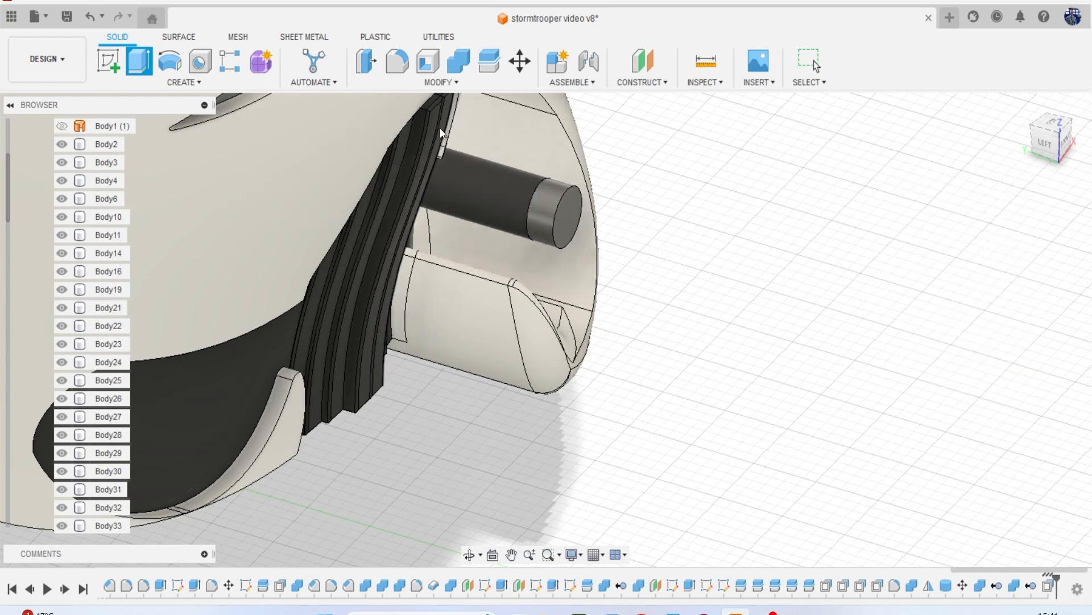
Offset the cap's cylindrical side face outward by 0.197 mm so it is wider than the cylinder.
{"action": "left_click", "coordinate": [367, 67]}
{"action": "left_click", "coordinate": [540, 206]}
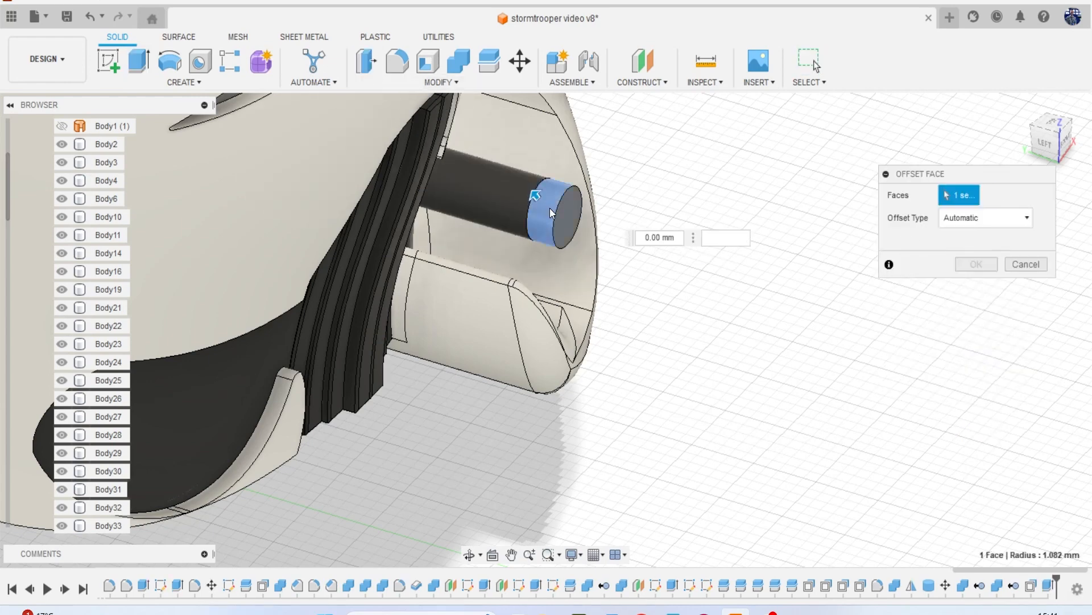
{"action": "left_click_drag", "start_coordinate": [532, 191], "coordinate": [535, 195]}
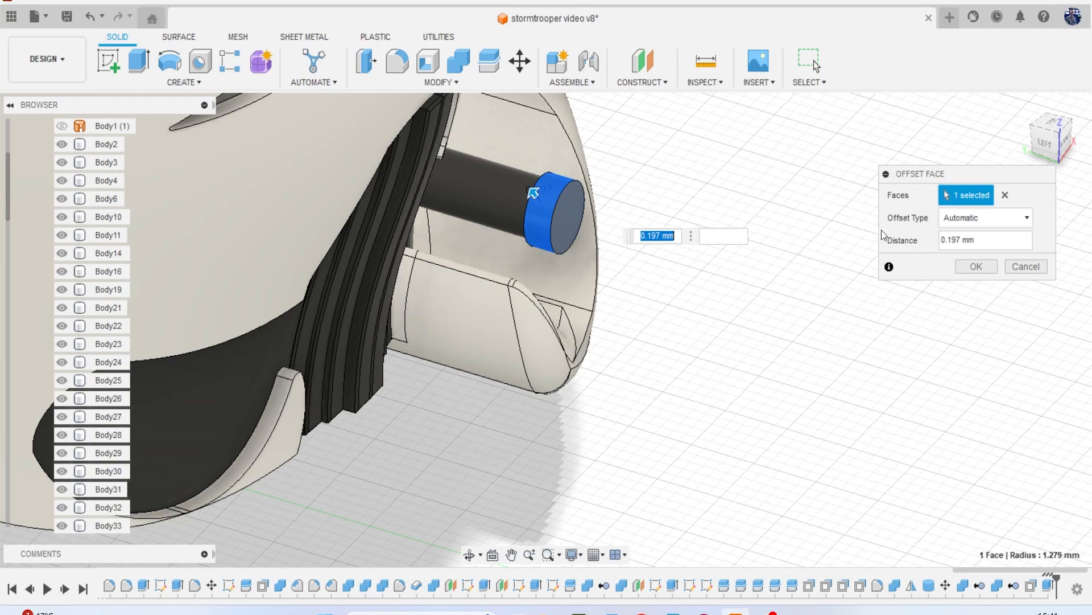
{"action": "left_click", "coordinate": [977, 266]}
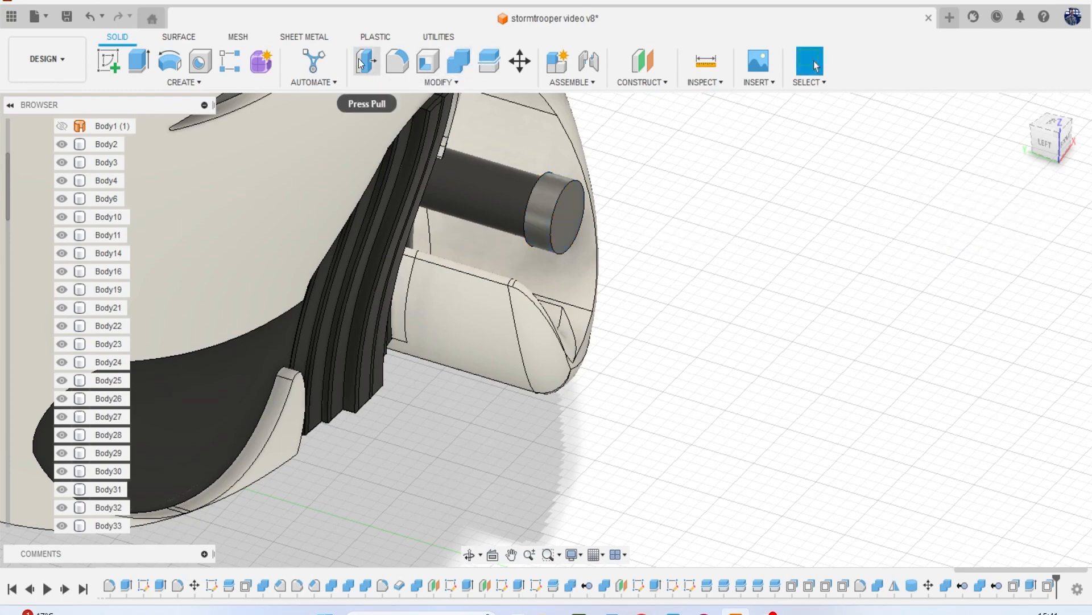
Fillet both rims of the cap by selecting its side face and applying a small constant radius.
{"action": "key", "text": "f"}
{"action": "scroll", "coordinate": [526, 179], "scroll_direction": "up", "scroll_amount": 5}
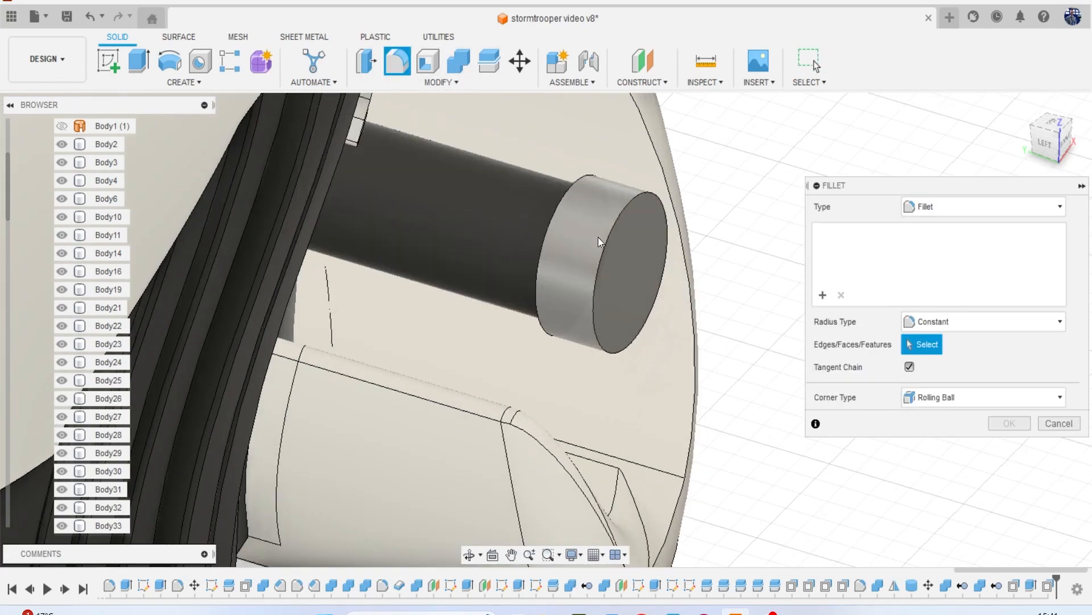
{"action": "left_click", "coordinate": [599, 237]}
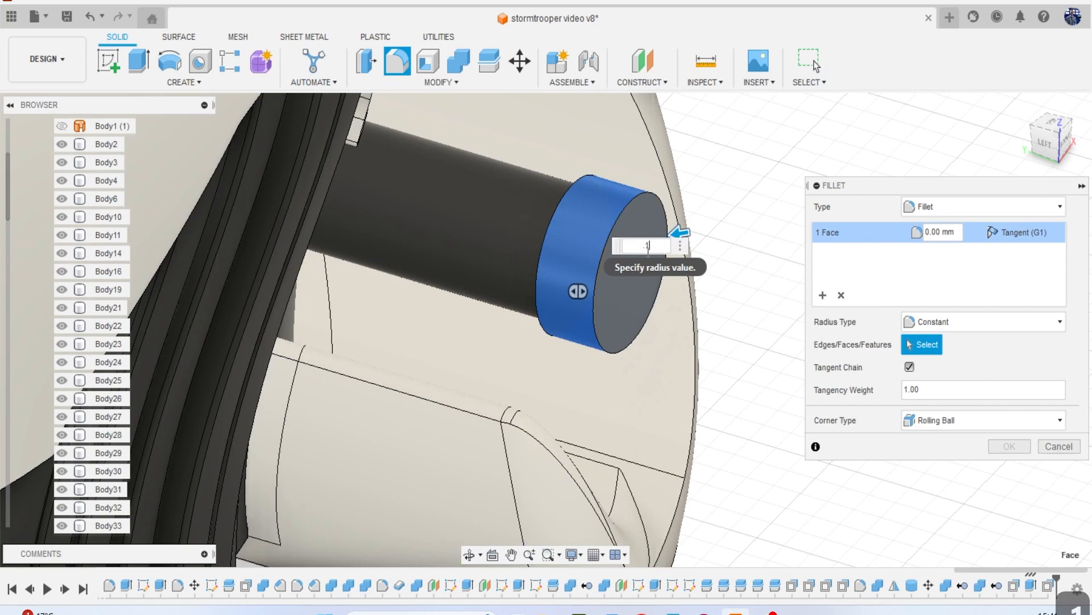
{"action": "key", "text": "Return"}
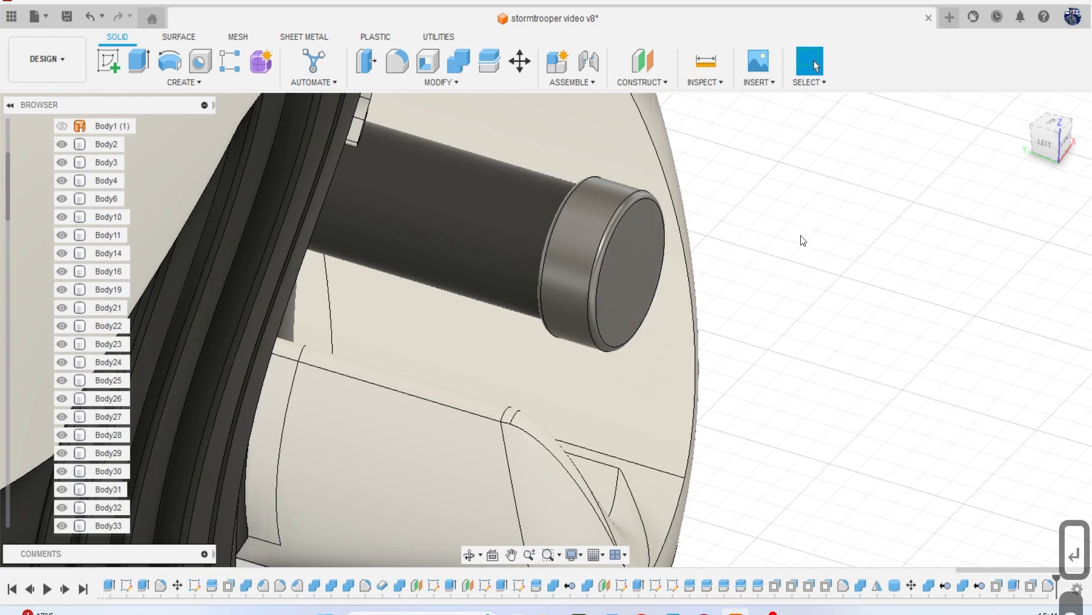
Open the Appearance library and examine the aluminum finishes among the metals for the end cap.
{"action": "key", "text": "a"}
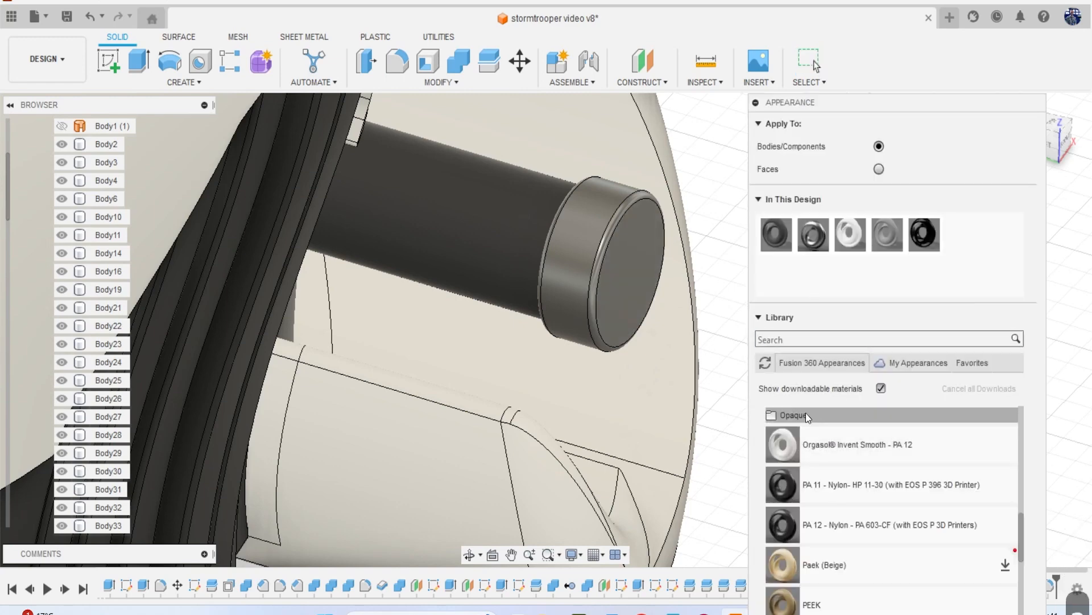
{"action": "left_click", "coordinate": [818, 425]}
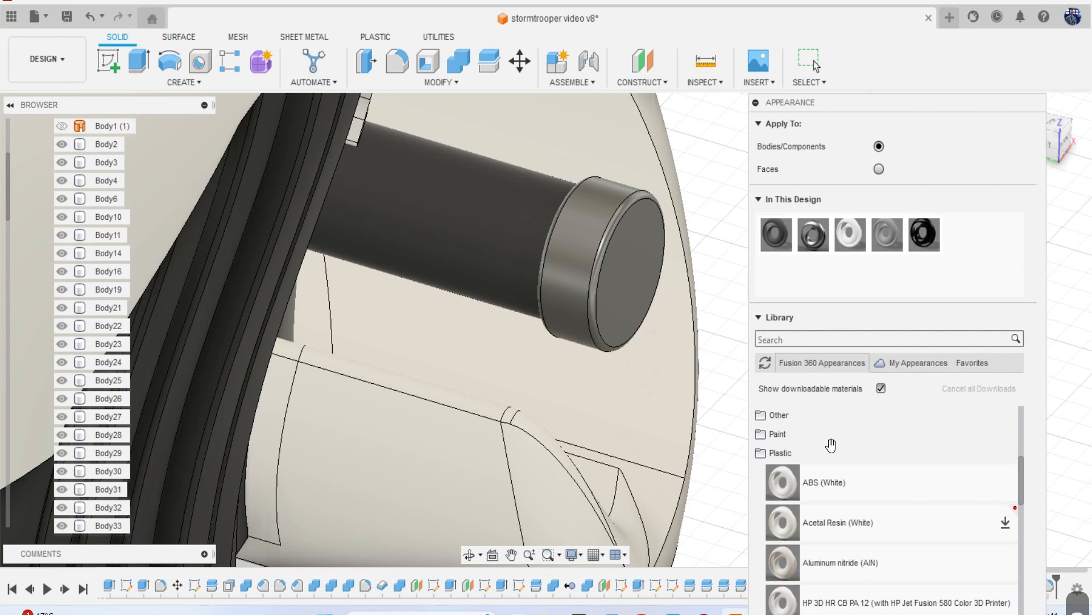
{"action": "left_click", "coordinate": [818, 458]}
{"action": "left_click", "coordinate": [793, 434]}
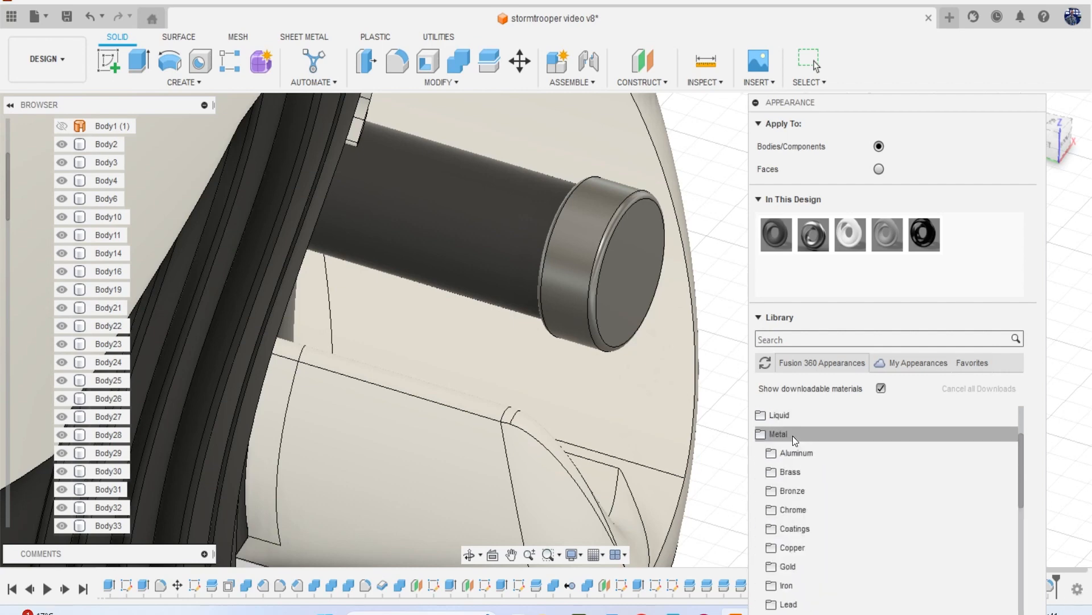
{"action": "left_click", "coordinate": [808, 452]}
{"action": "scroll", "coordinate": [860, 488], "scroll_direction": "down", "scroll_amount": 3}
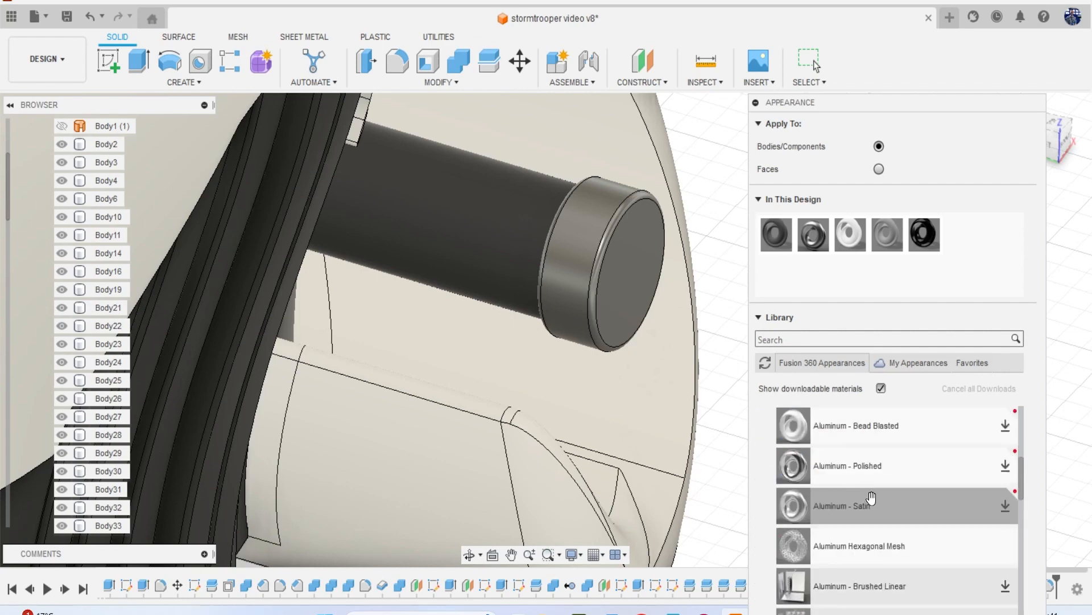
{"action": "scroll", "coordinate": [911, 499], "scroll_direction": "up", "scroll_amount": 3}
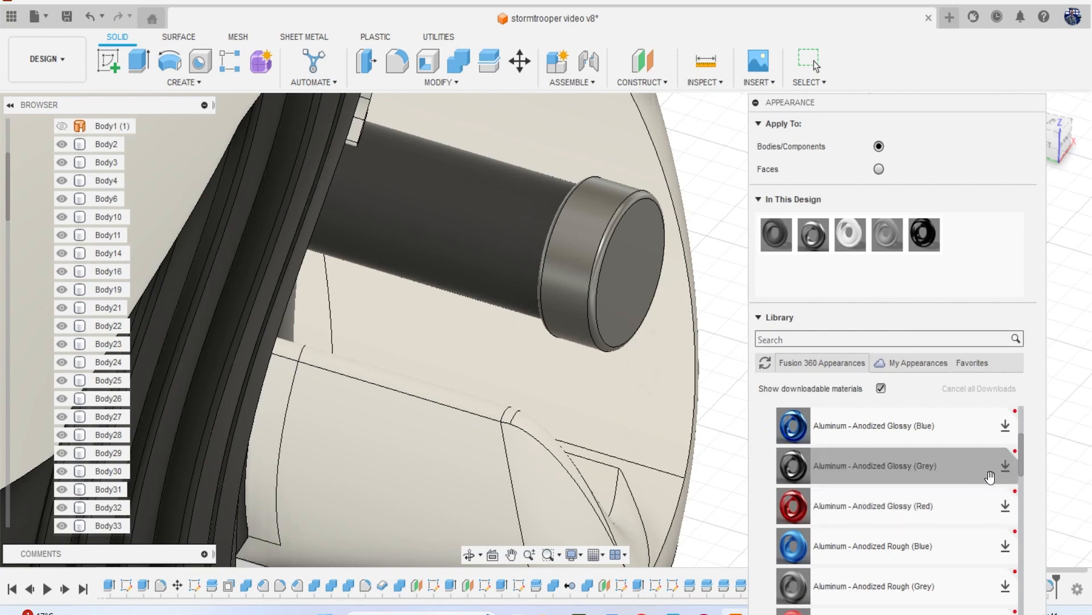
{"action": "scroll", "coordinate": [990, 484], "scroll_direction": "up", "scroll_amount": 1}
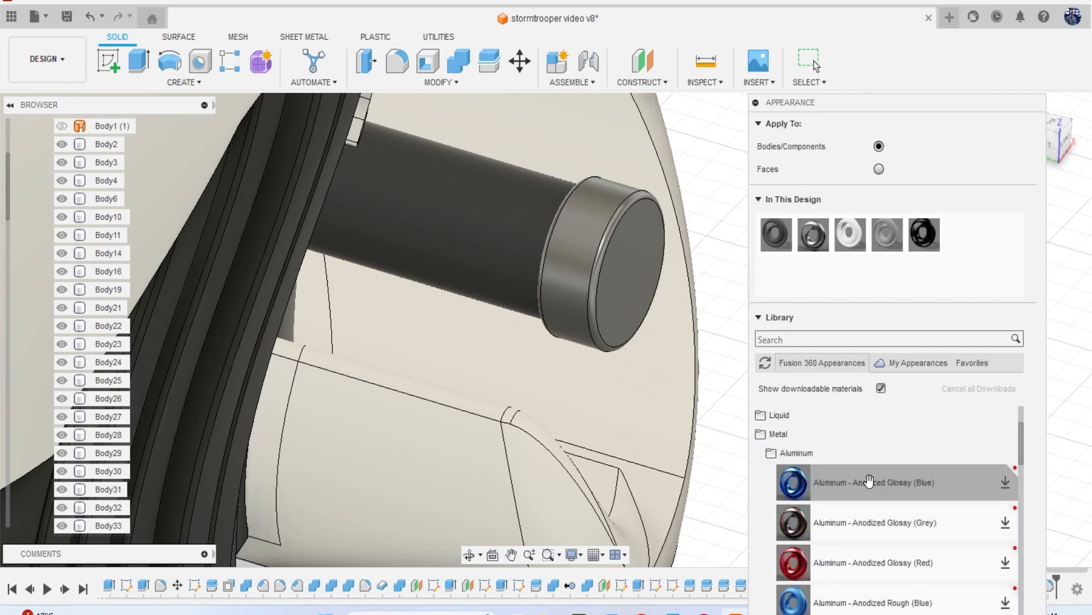
{"action": "scroll", "coordinate": [872, 466], "scroll_direction": "down", "scroll_amount": 10}
{"action": "scroll", "coordinate": [868, 480], "scroll_direction": "down", "scroll_amount": 5}
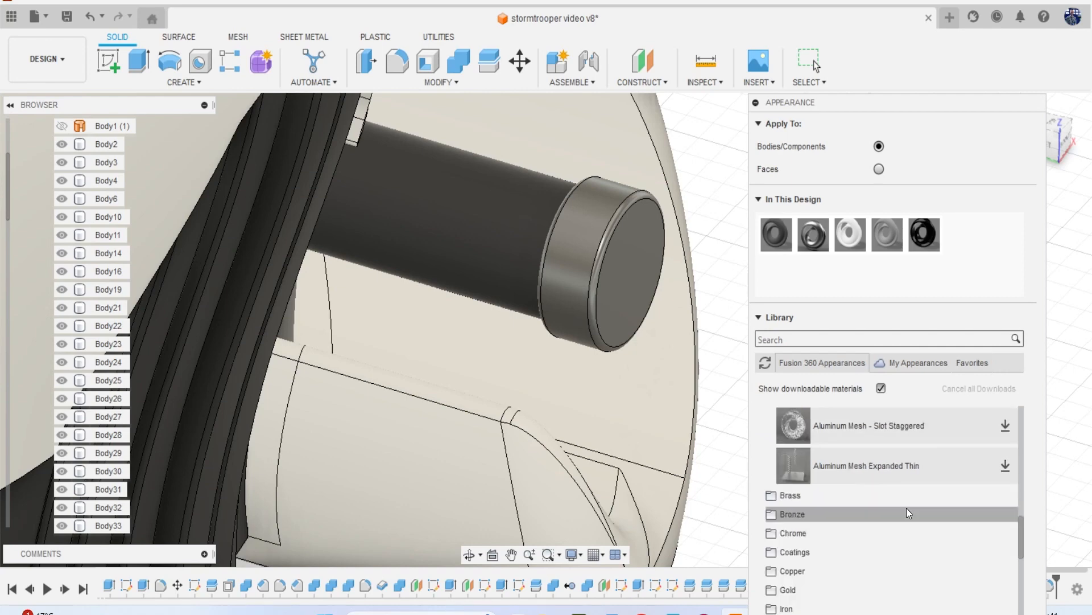
{"action": "scroll", "coordinate": [895, 507], "scroll_direction": "down", "scroll_amount": 2}
{"action": "scroll", "coordinate": [894, 505], "scroll_direction": "up", "scroll_amount": 5}
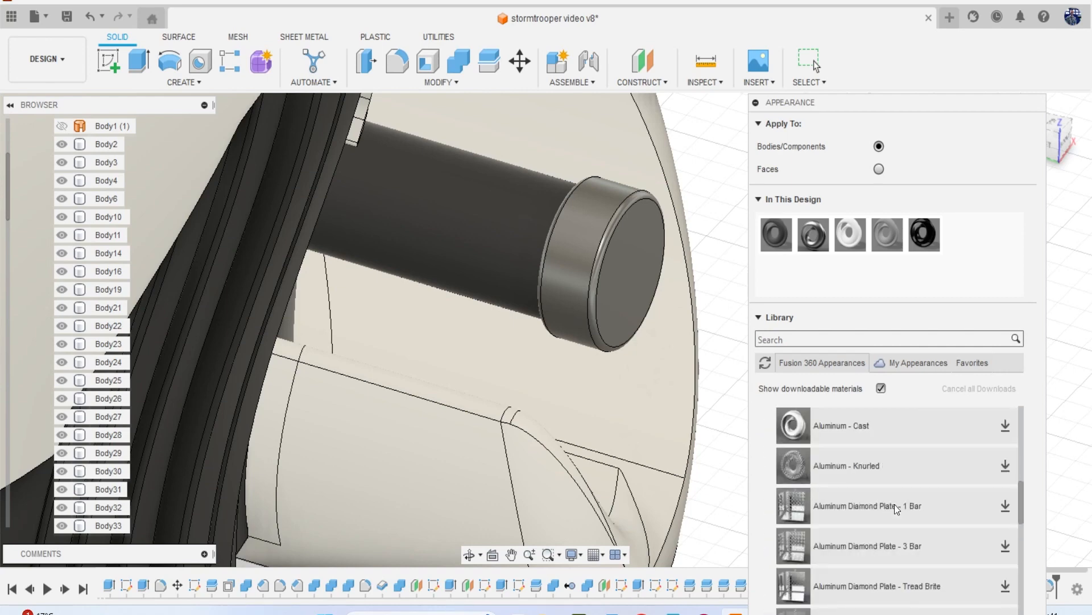
{"action": "scroll", "coordinate": [895, 504], "scroll_direction": "up", "scroll_amount": 1}
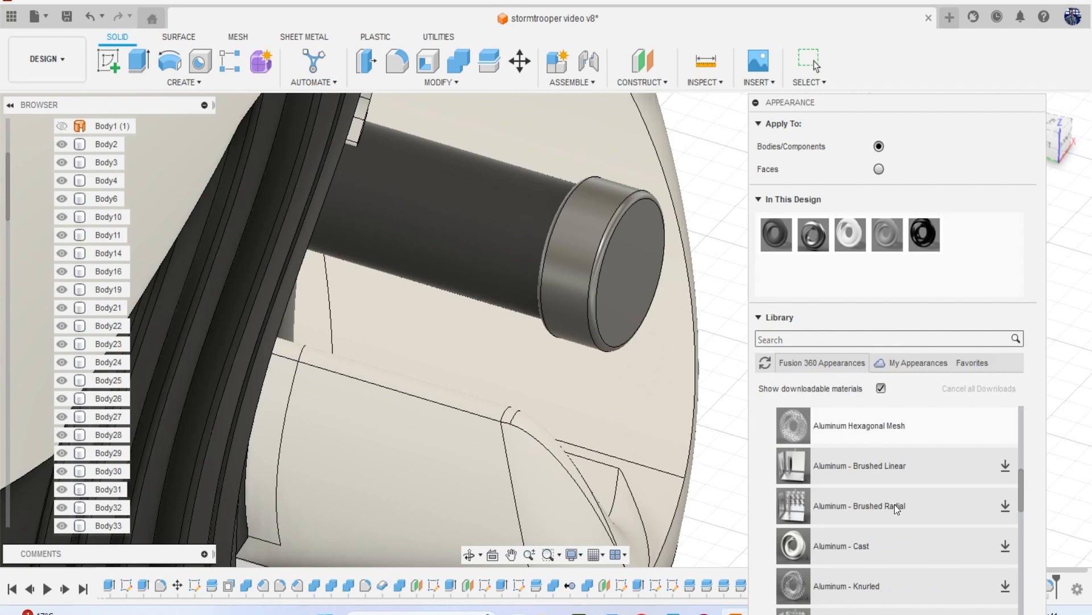
{"action": "scroll", "coordinate": [894, 504], "scroll_direction": "up", "scroll_amount": 1}
{"action": "scroll", "coordinate": [896, 505], "scroll_direction": "up", "scroll_amount": 1}
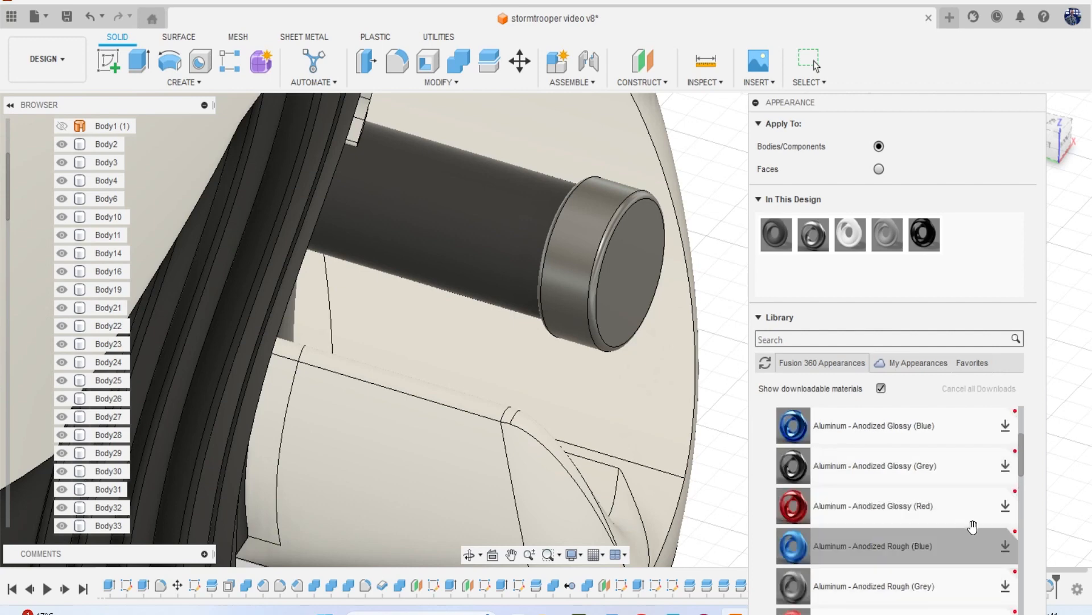
{"action": "scroll", "coordinate": [967, 509], "scroll_direction": "up", "scroll_amount": 1}
{"action": "left_click", "coordinate": [832, 452]}
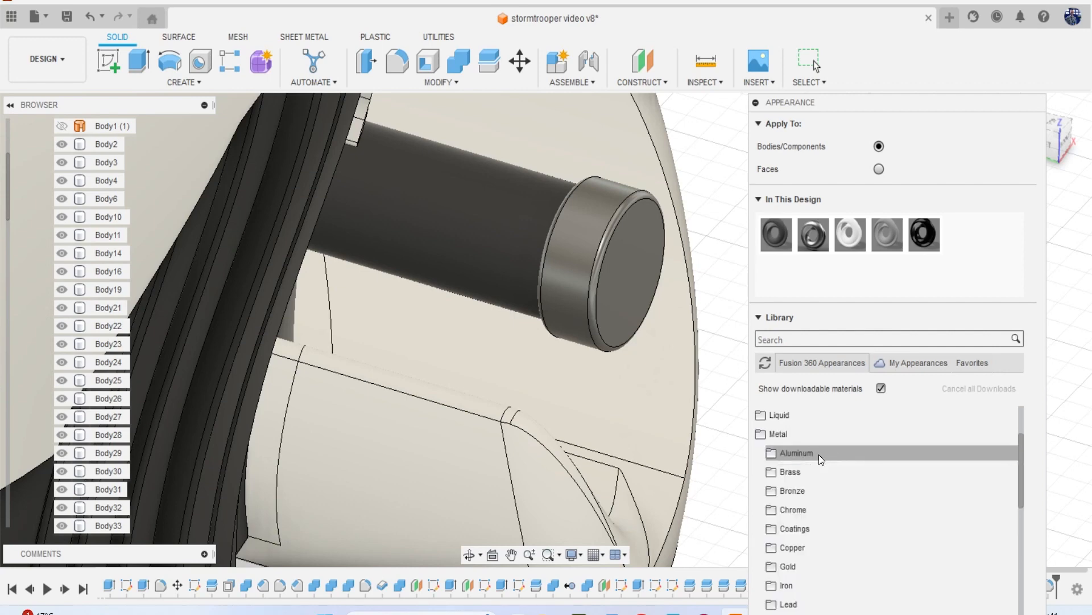
Download the Steel - Satin appearance from the steel finishes and apply it to the cylinder's end cap.
{"action": "scroll", "coordinate": [844, 483], "scroll_direction": "down", "scroll_amount": 2}
{"action": "scroll", "coordinate": [848, 489], "scroll_direction": "down", "scroll_amount": 1}
{"action": "left_click", "coordinate": [856, 548]}
{"action": "scroll", "coordinate": [880, 521], "scroll_direction": "down", "scroll_amount": 1}
{"action": "scroll", "coordinate": [881, 521], "scroll_direction": "down", "scroll_amount": 1}
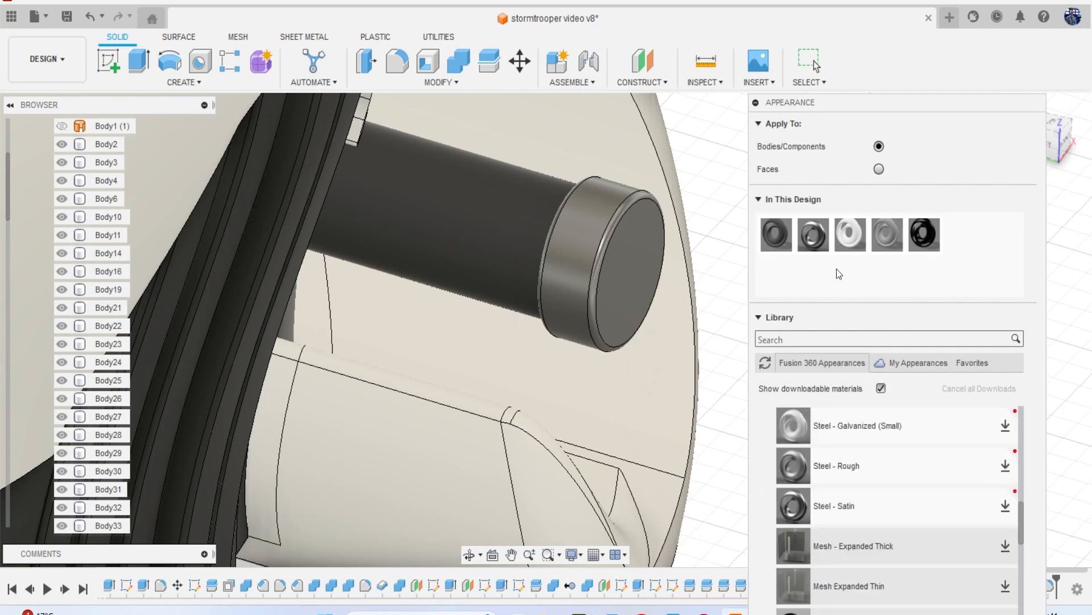
{"action": "left_click", "coordinate": [1017, 514]}
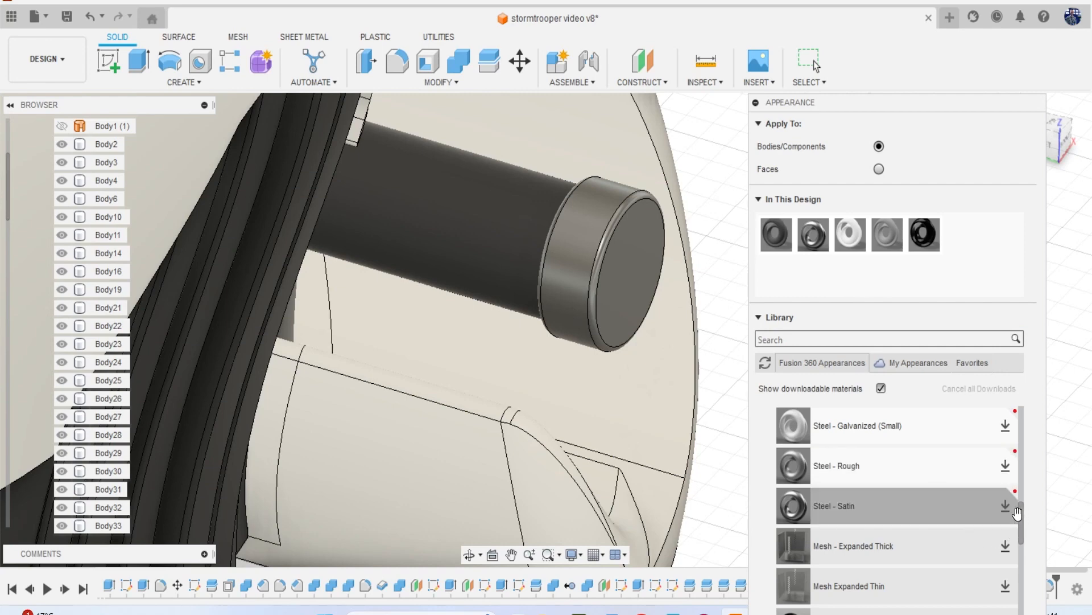
{"action": "left_click", "coordinate": [1012, 510]}
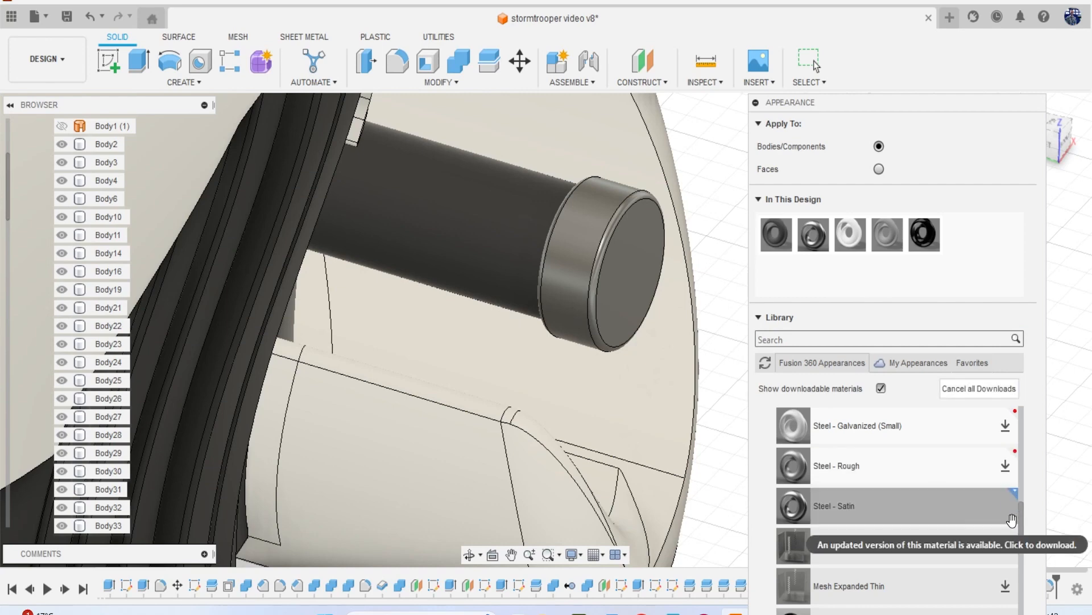
{"action": "left_click_drag", "start_coordinate": [946, 505], "coordinate": [621, 304]}
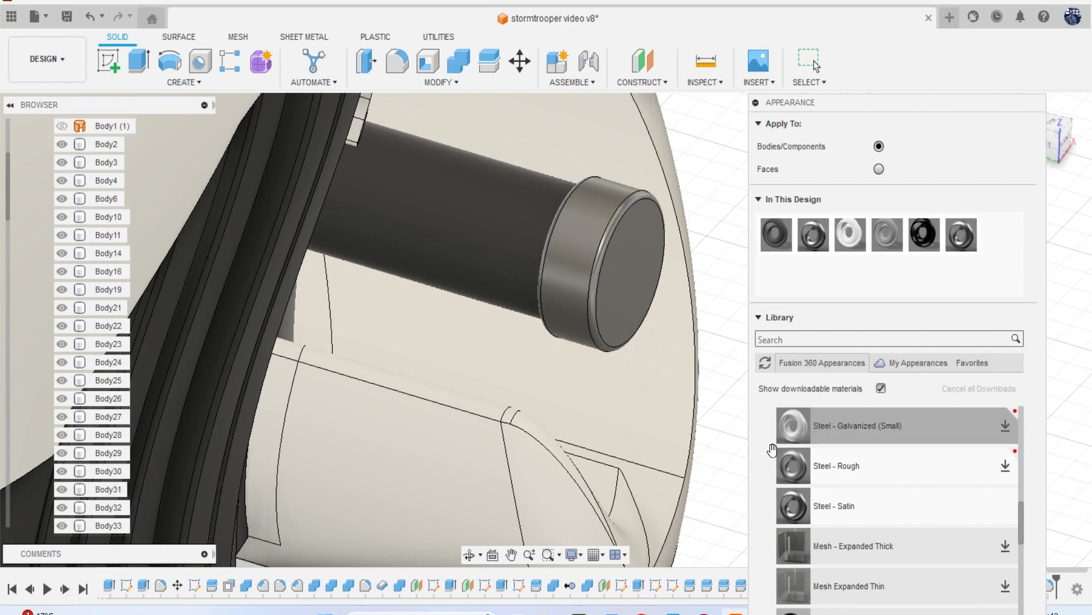
{"action": "key", "text": "Escape"}
Examine the capped mouthpiece cylinder from the front and the whole helmet from the front and side.
{"action": "scroll", "coordinate": [900, 347], "scroll_direction": "down", "scroll_amount": 4}
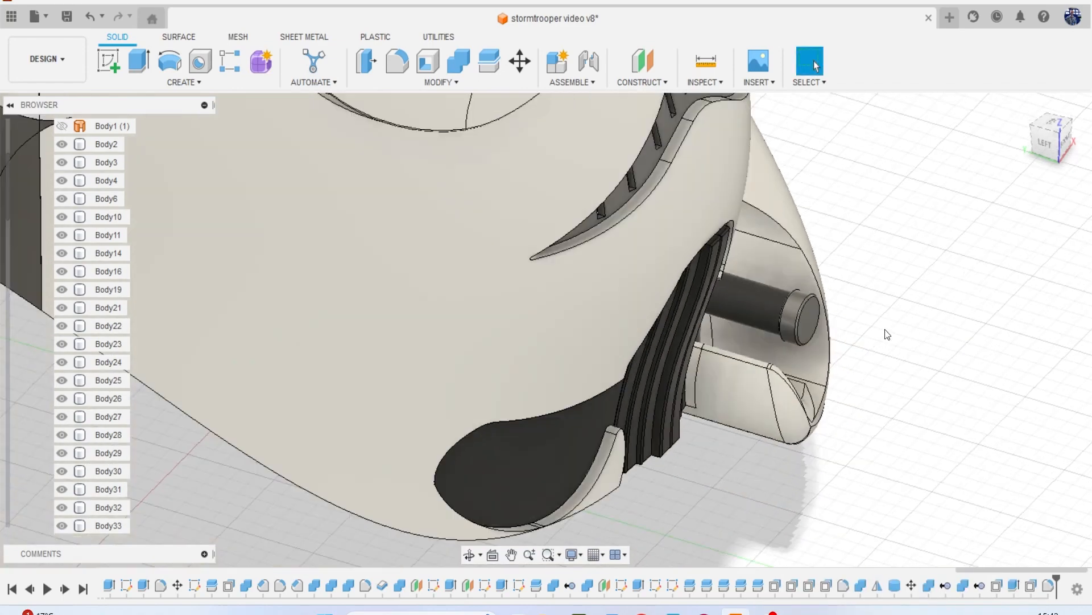
{"action": "left_click", "coordinate": [1046, 138]}
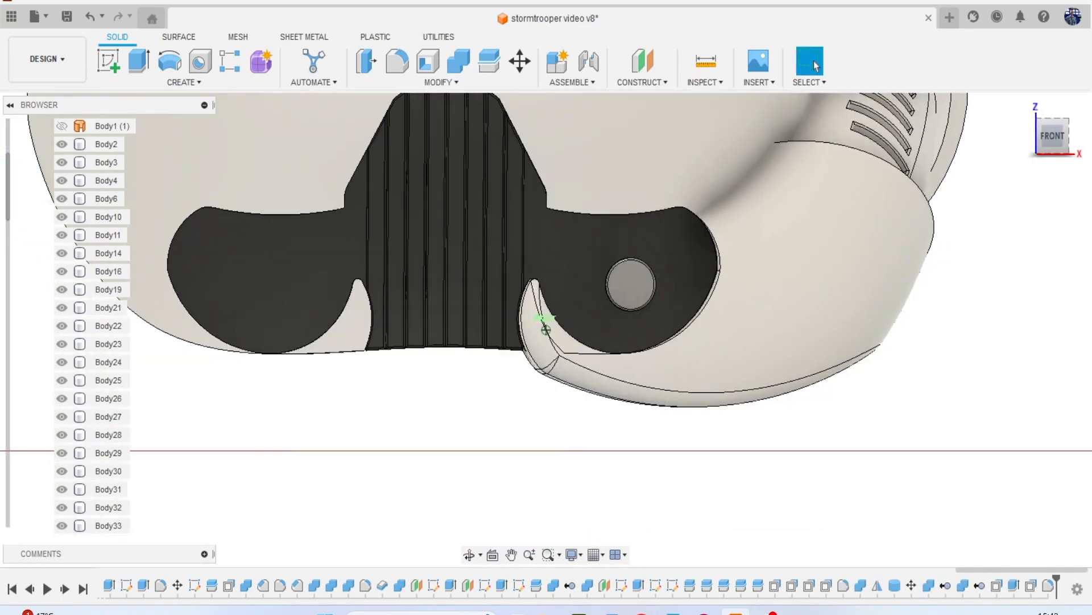
{"action": "scroll", "coordinate": [841, 280], "scroll_direction": "down", "scroll_amount": 3}
{"action": "left_click", "coordinate": [931, 236]}
{"action": "left_click_drag", "start_coordinate": [1057, 146], "coordinate": [1015, 154]}
{"action": "mouse_move", "coordinate": [655, 319]}
{"action": "middle_mouse_down", "text": "shift"}
{"action": "mouse_move", "coordinate": [620, 312]}
{"action": "mouse_move", "coordinate": [709, 315]}
{"action": "middle_mouse_up", "text": "shift"}
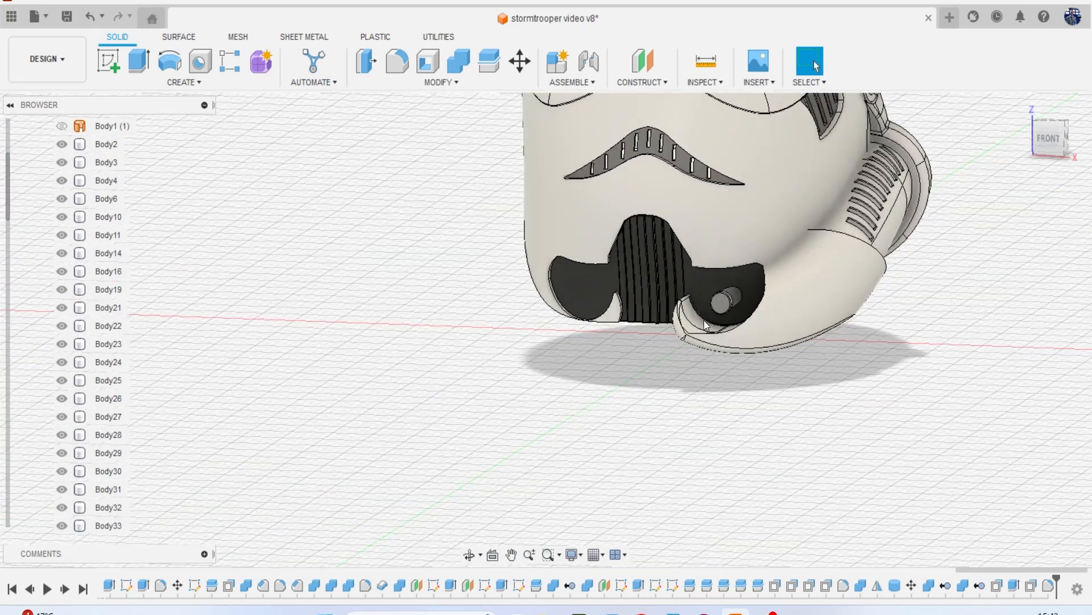
{"action": "scroll", "coordinate": [472, 358], "scroll_direction": "down", "scroll_amount": 3}
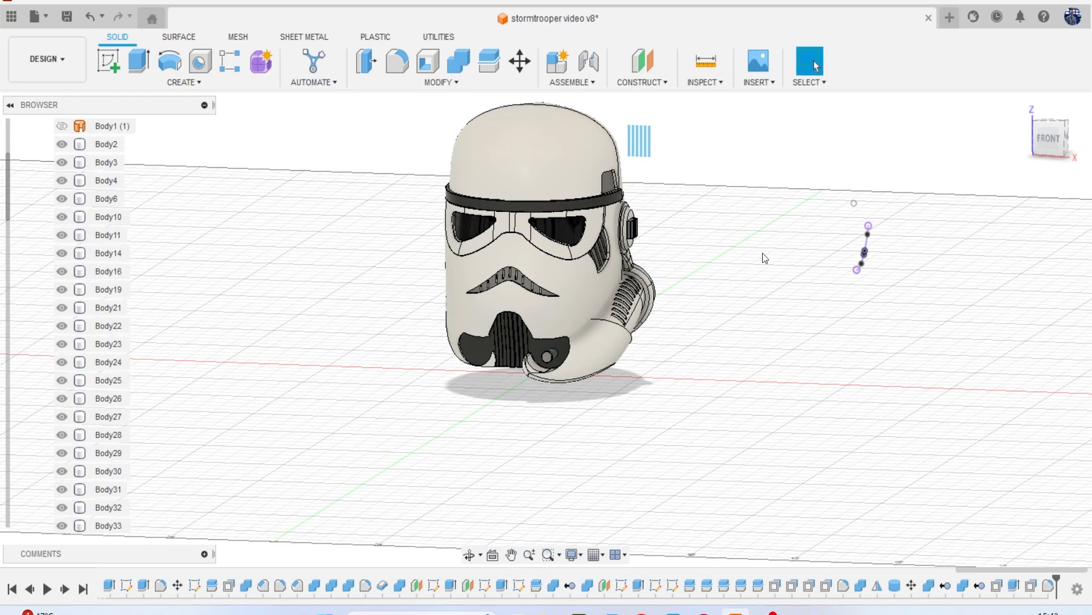
{"action": "left_click", "coordinate": [1050, 150]}
{"action": "left_click_drag", "start_coordinate": [888, 160], "coordinate": [922, 161]}
Save the design as a new version with the description "User Saved".
{"action": "left_click", "coordinate": [67, 17]}
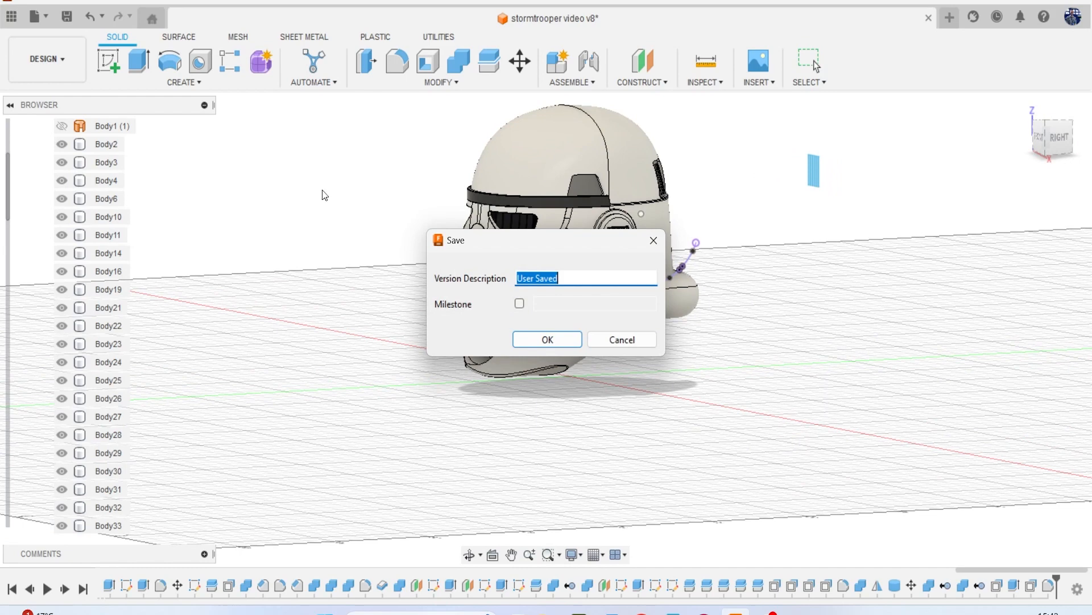
{"action": "left_click", "coordinate": [548, 347]}
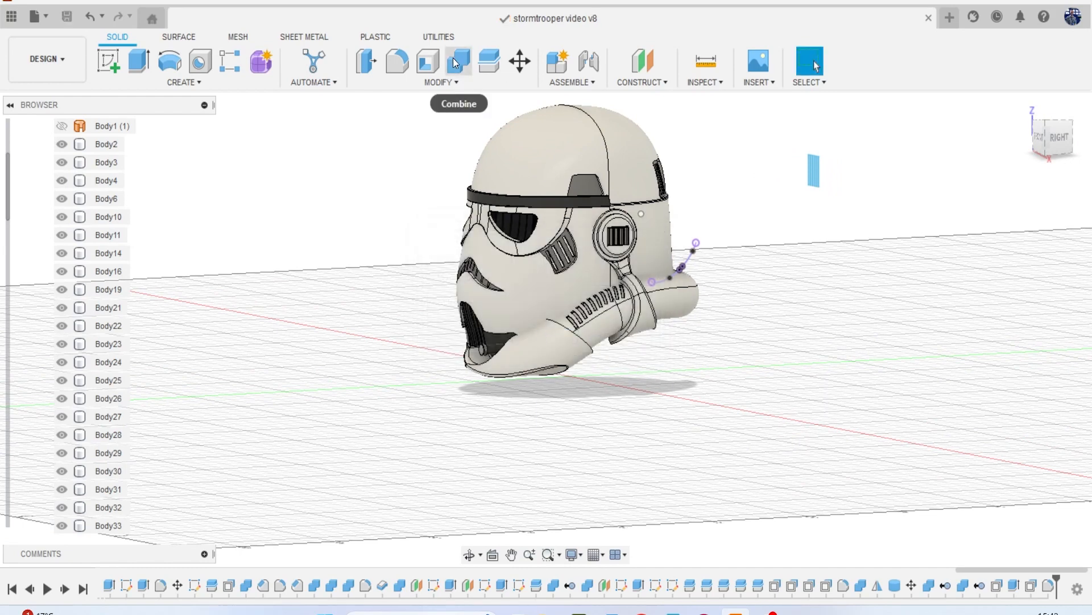
Set up a Combine join with the face shell as target and the chin piece, ribbed tube, rear tube and lower back shell as tools.
{"action": "left_click", "coordinate": [455, 63]}
{"action": "left_click", "coordinate": [520, 279]}
{"action": "scroll", "coordinate": [520, 279], "scroll_direction": "up", "scroll_amount": 3}
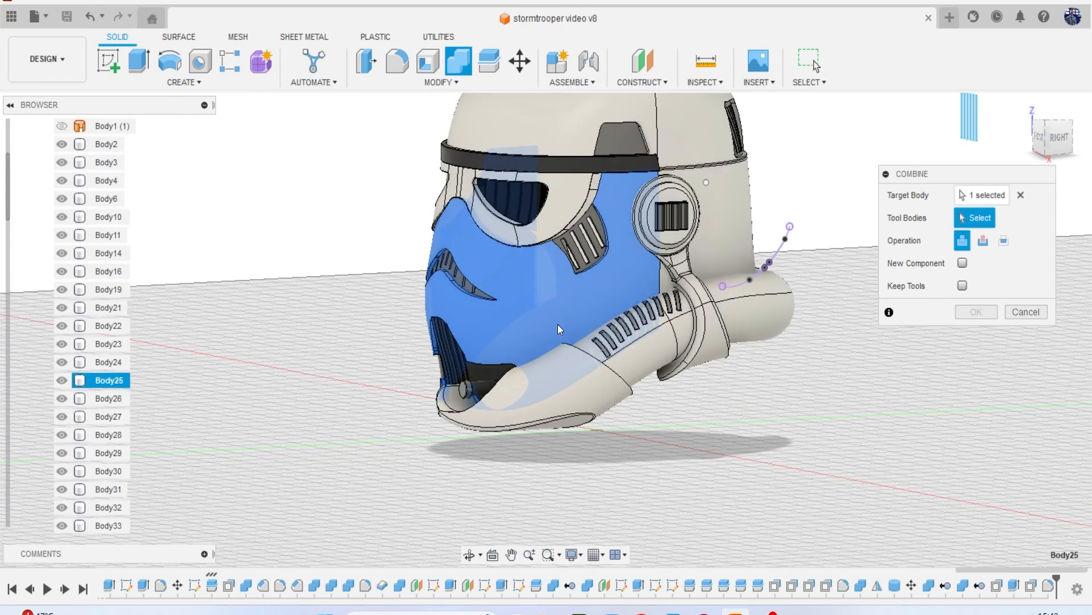
{"action": "left_click", "coordinate": [561, 384]}
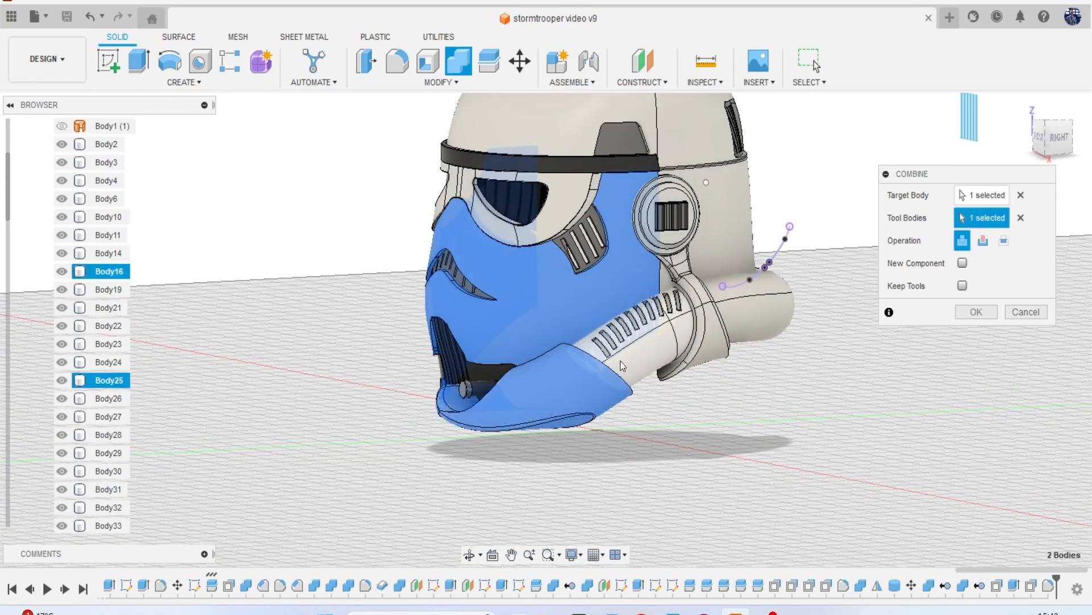
{"action": "left_click", "coordinate": [638, 367]}
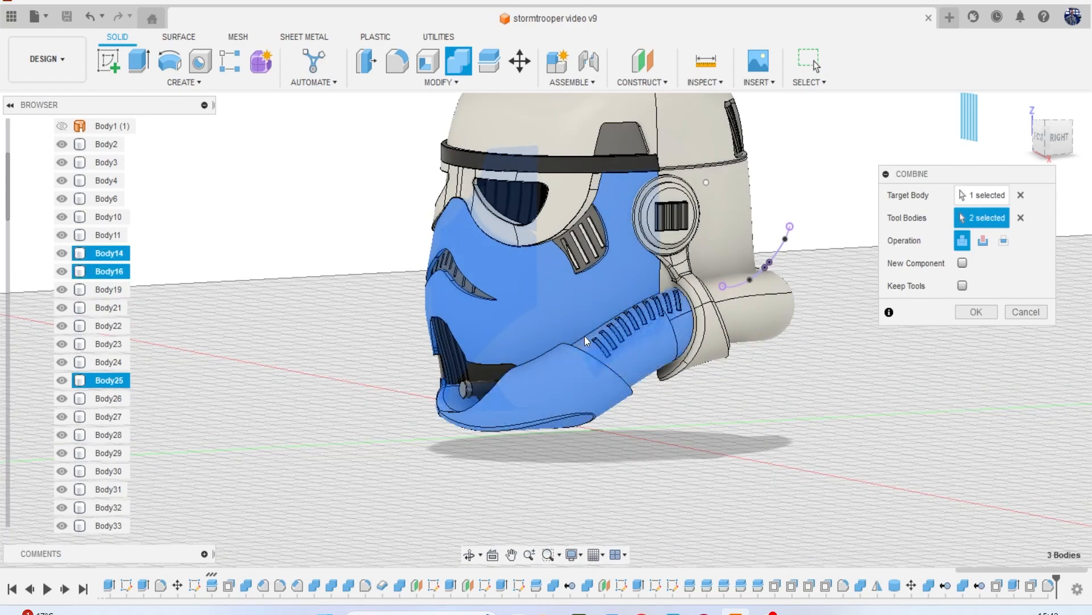
{"action": "scroll", "coordinate": [560, 339], "scroll_direction": "up", "scroll_amount": 2}
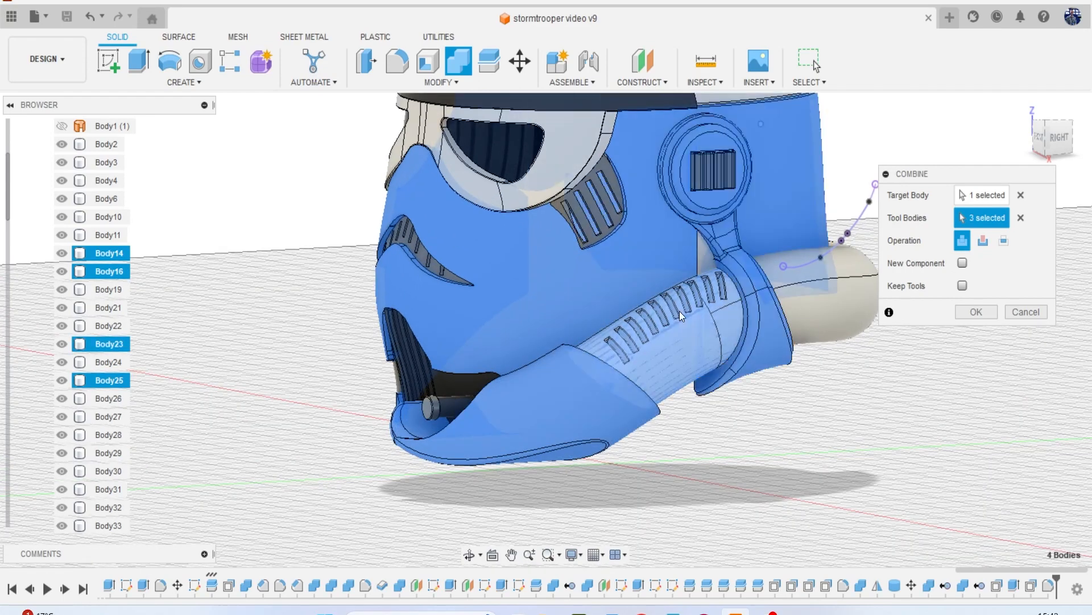
{"action": "left_click", "coordinate": [728, 241]}
{"action": "scroll", "coordinate": [729, 242], "scroll_direction": "up", "scroll_amount": 2}
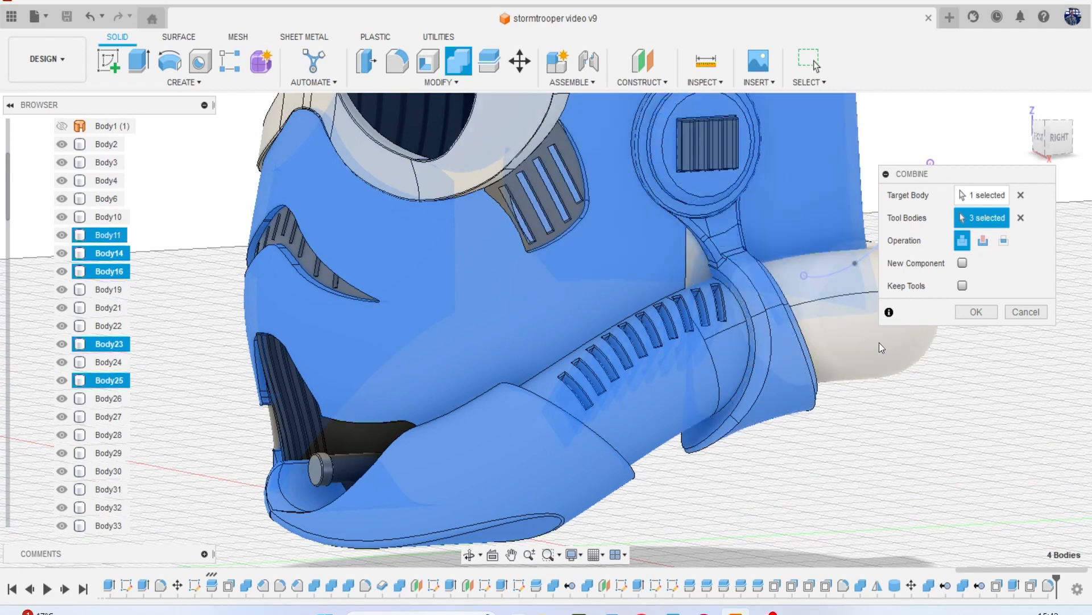
{"action": "left_click", "coordinate": [758, 285]}
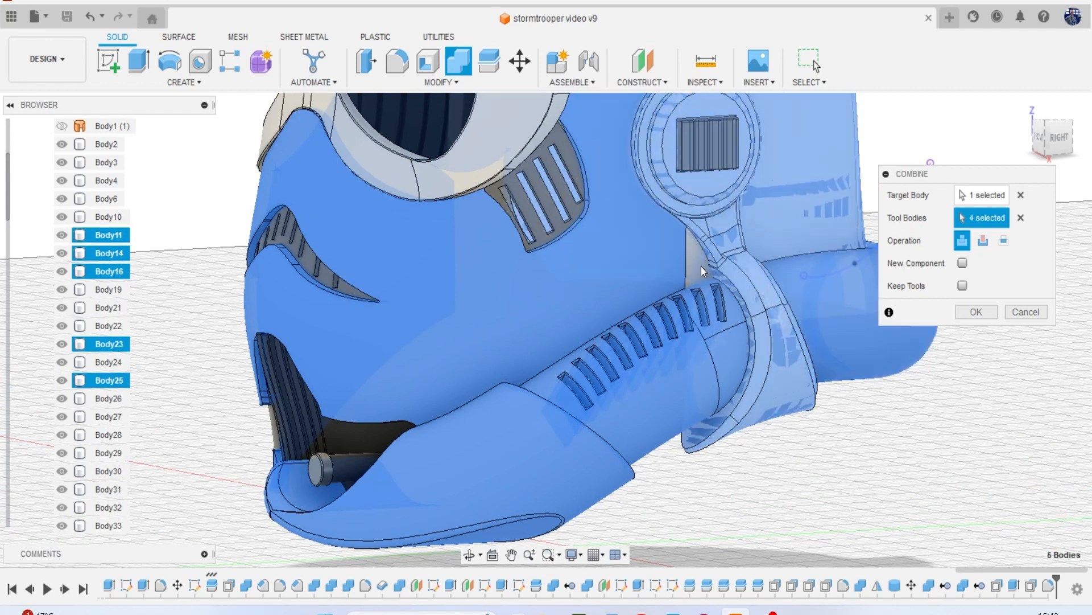
{"action": "left_click", "coordinate": [698, 268]}
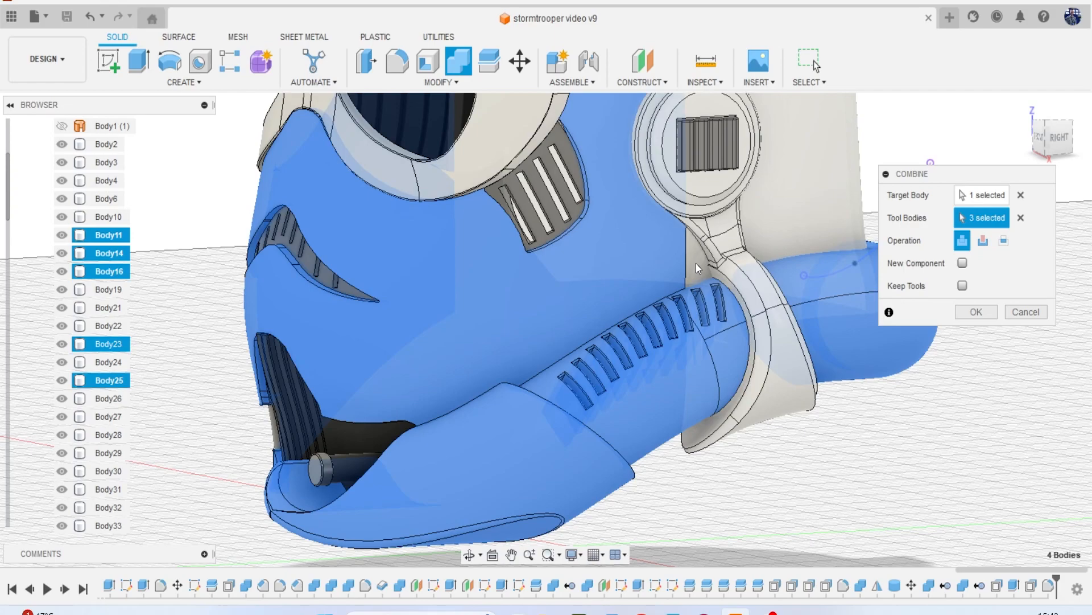
{"action": "left_click", "coordinate": [695, 262]}
Add the rear and front dome bodies to the Combine tools, leave out the lower back shell, and complete the join.
{"action": "scroll", "coordinate": [695, 263], "scroll_direction": "down", "scroll_amount": 3}
{"action": "mouse_move", "coordinate": [1060, 144]}
{"action": "left_mouse_down"}
{"action": "mouse_move", "coordinate": [1036, 132]}
{"action": "mouse_move", "coordinate": [967, 165]}
{"action": "left_mouse_up"}
{"action": "middle_click_drag", "start_coordinate": [626, 205], "coordinate": [651, 201], "text": "shift"}
{"action": "scroll", "coordinate": [651, 200], "scroll_direction": "down", "scroll_amount": 1}
{"action": "middle_click_drag", "start_coordinate": [638, 152], "coordinate": [647, 257]}
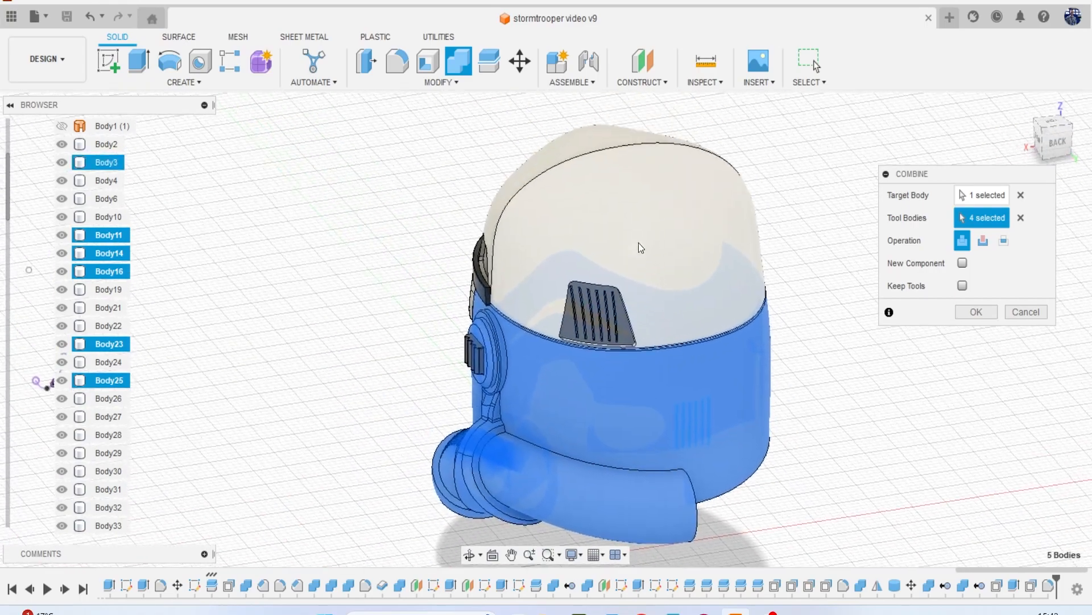
{"action": "left_click", "coordinate": [631, 225]}
{"action": "left_click_drag", "start_coordinate": [1042, 140], "coordinate": [1076, 163]}
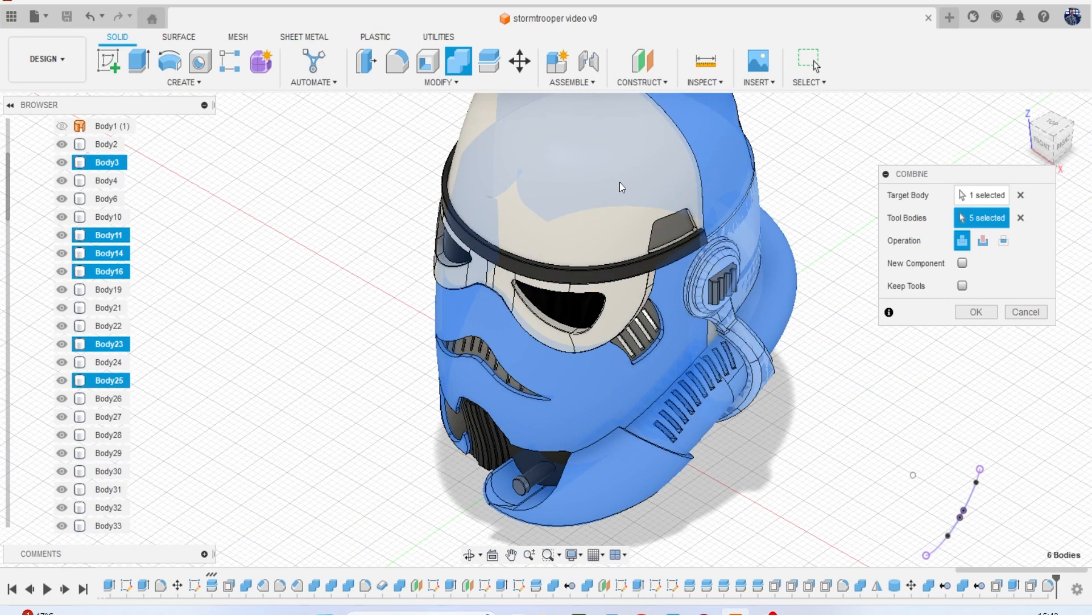
{"action": "left_click", "coordinate": [619, 182]}
{"action": "left_click", "coordinate": [577, 241]}
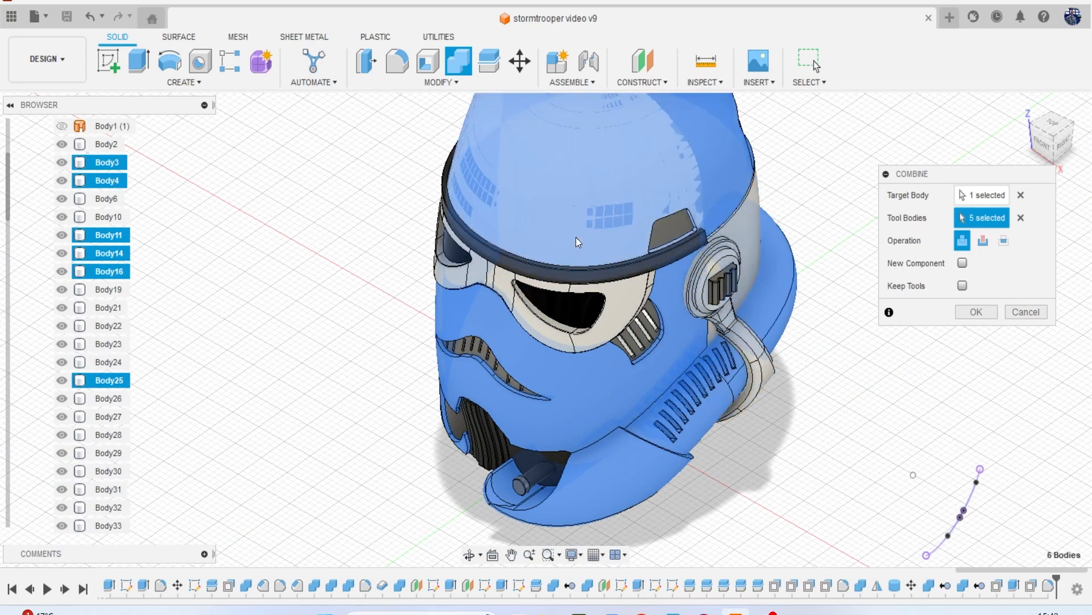
{"action": "left_click", "coordinate": [978, 309]}
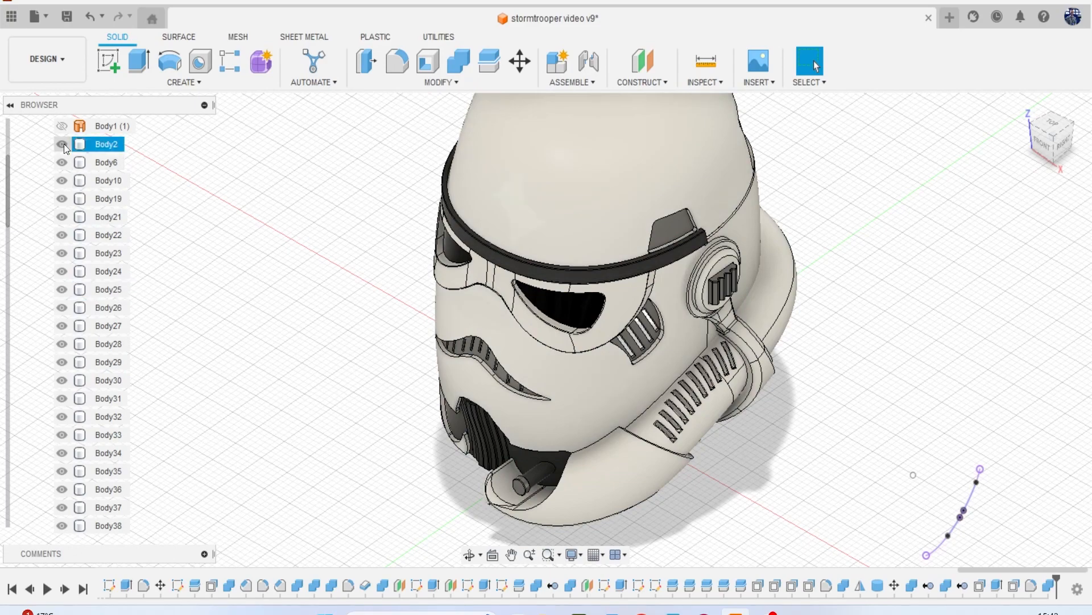
Join the lower back shell body to the main face and dome shell using Combine.
{"action": "left_click", "coordinate": [522, 183]}
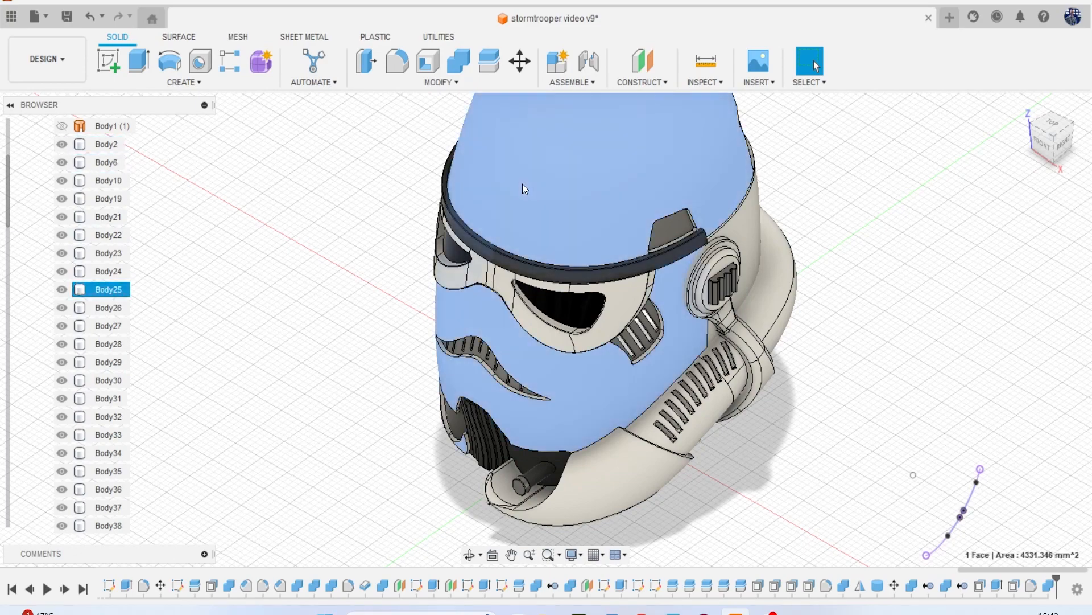
{"action": "left_click_drag", "start_coordinate": [1049, 142], "coordinate": [594, 142]}
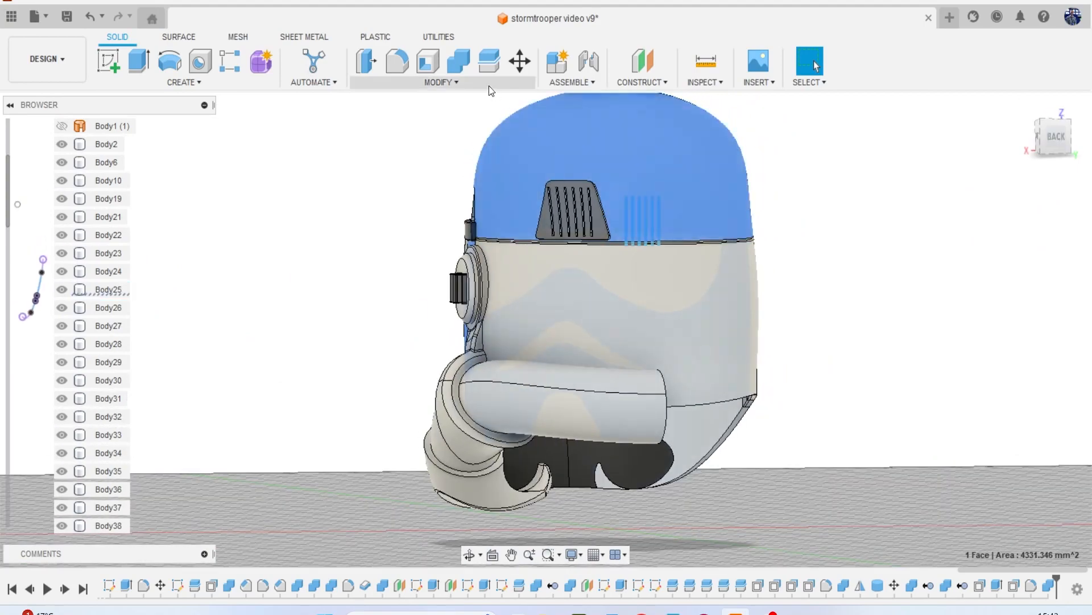
{"action": "left_click", "coordinate": [461, 64]}
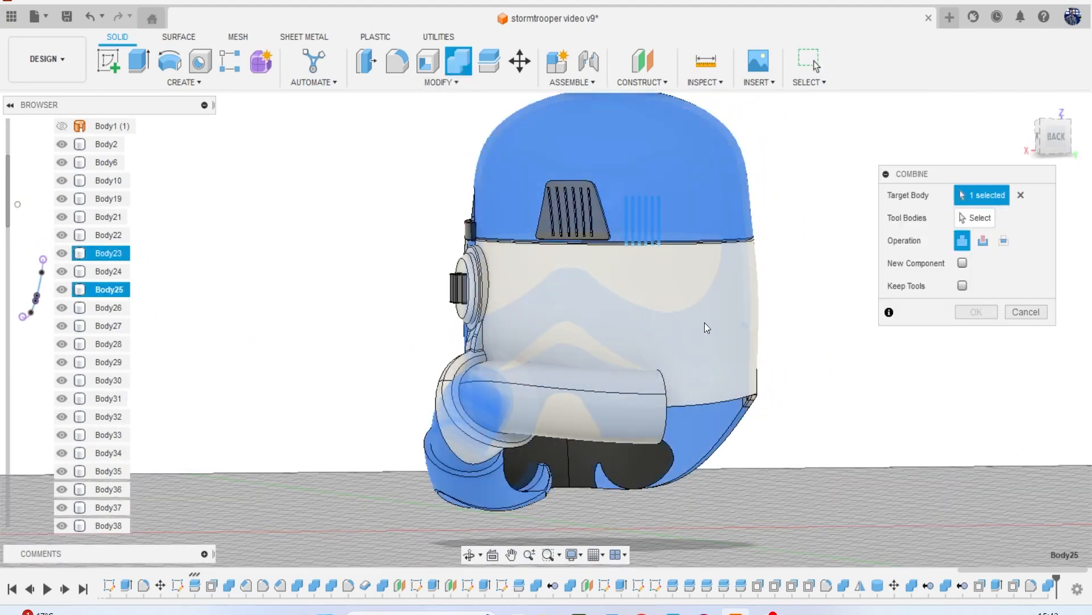
{"action": "left_click_drag", "start_coordinate": [1048, 157], "coordinate": [1043, 149]}
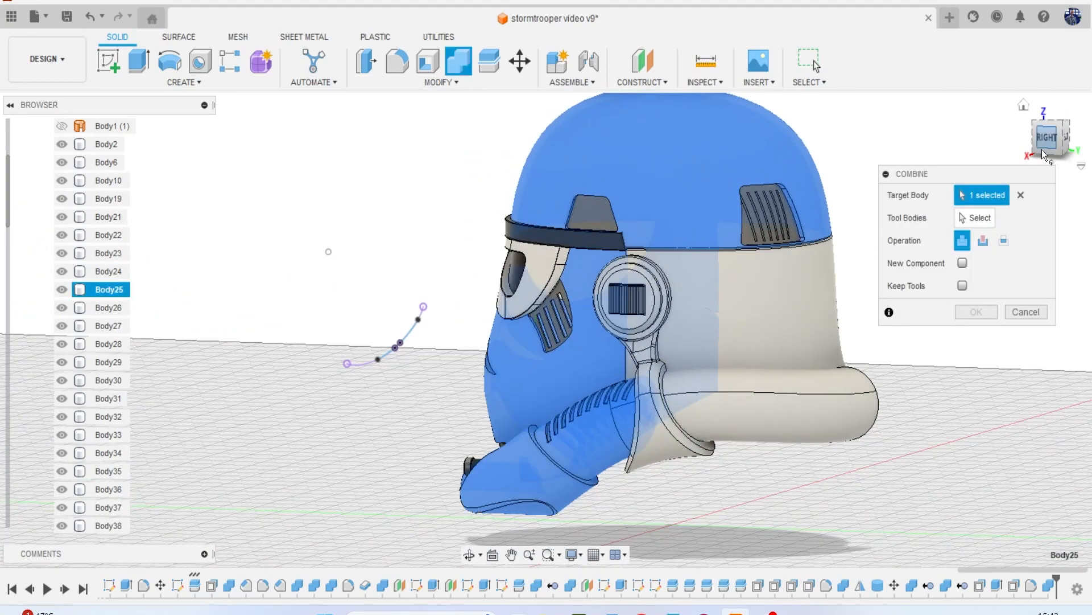
{"action": "left_click", "coordinate": [754, 405]}
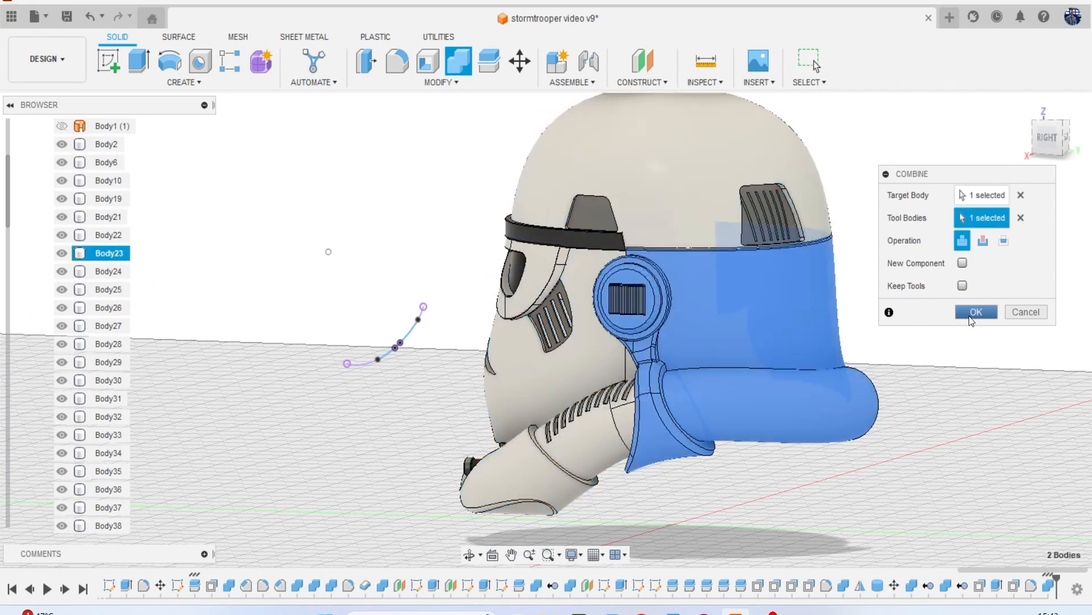
{"action": "left_click", "coordinate": [960, 313]}
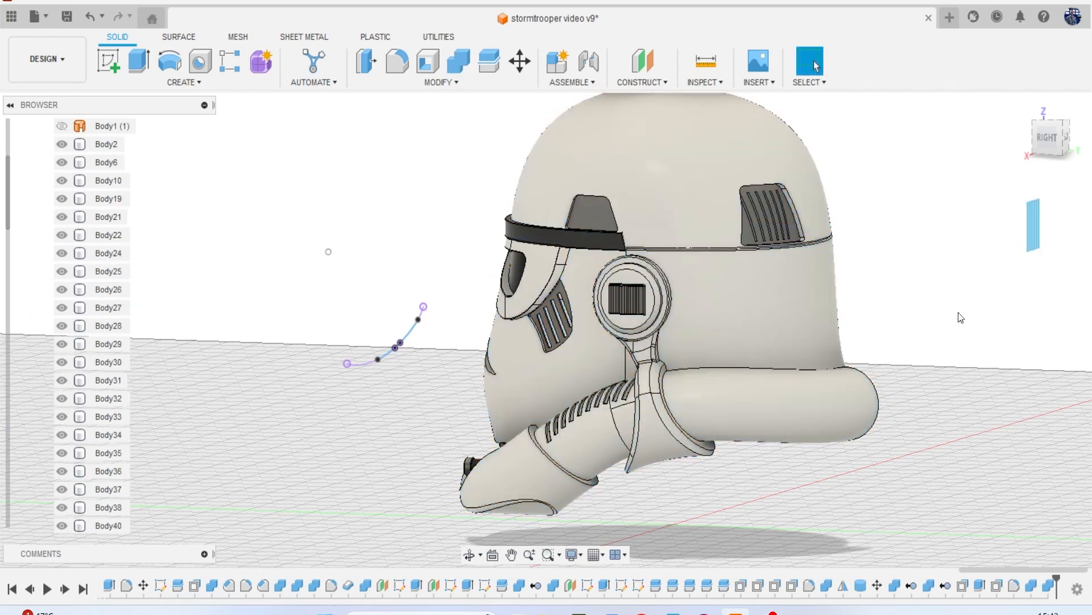
Combine the lower back shell as target with the face and dome shell as tool, using the Join operation.
{"action": "left_click", "coordinate": [457, 71]}
{"action": "left_click", "coordinate": [716, 304]}
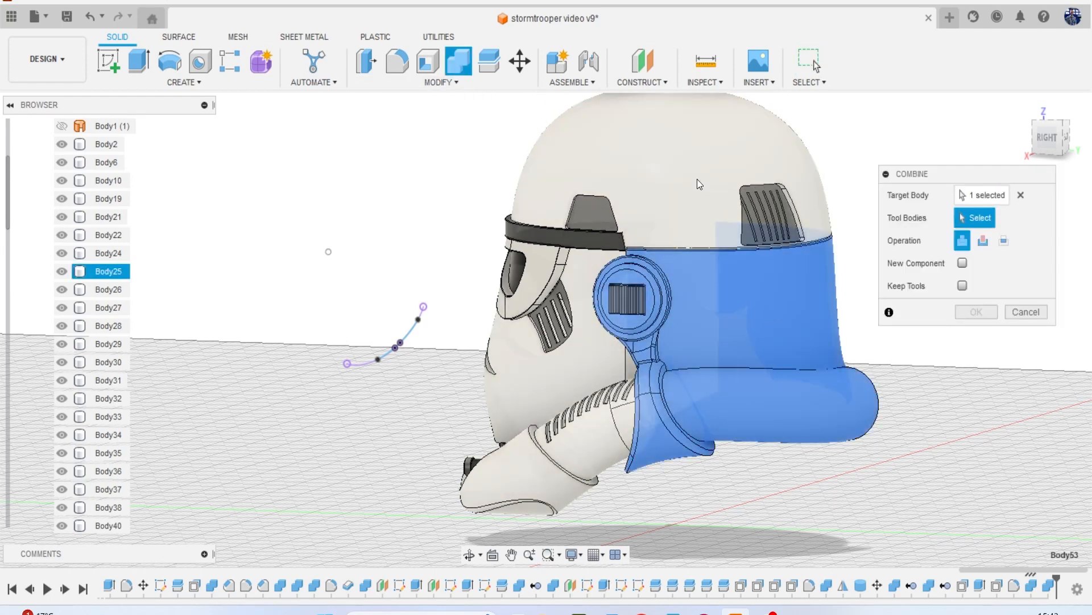
{"action": "left_click", "coordinate": [697, 179]}
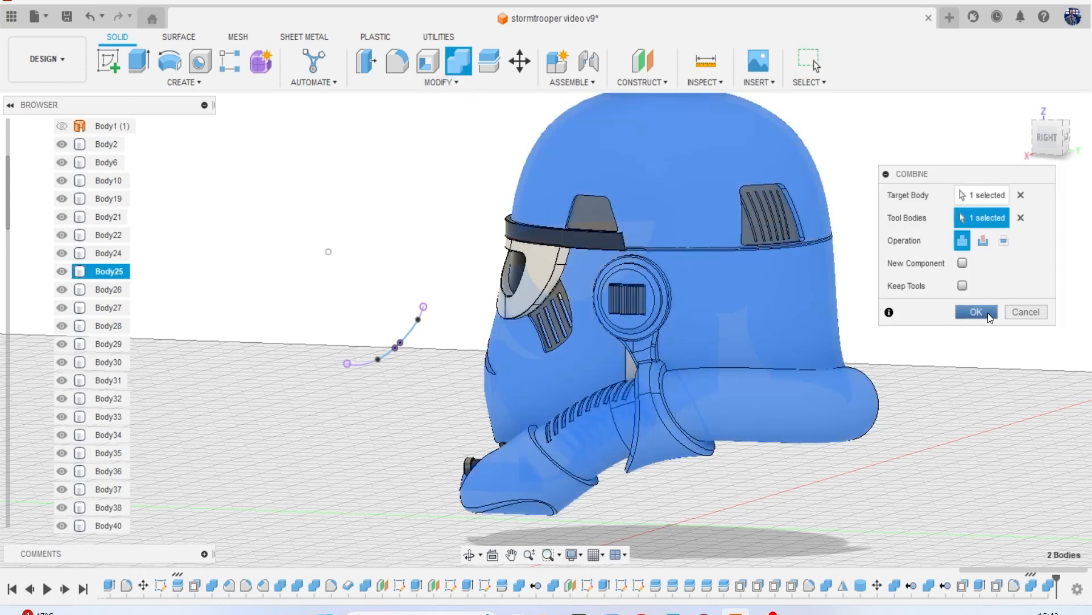
{"action": "left_click", "coordinate": [977, 312]}
Join the connector strip below the right ear piece to the helmet shell.
{"action": "left_click", "coordinate": [460, 62]}
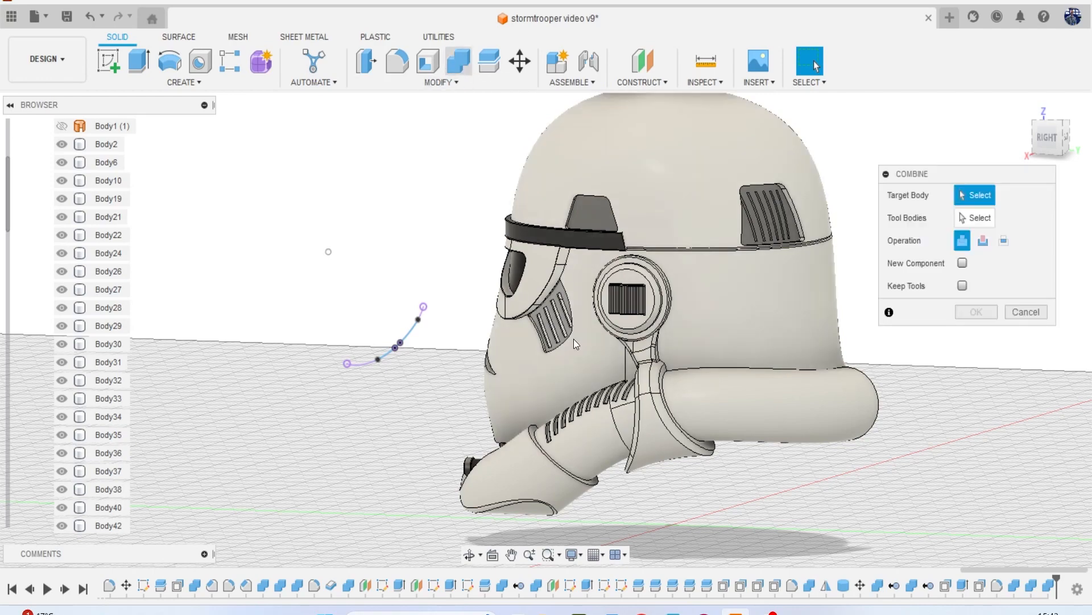
{"action": "left_click", "coordinate": [626, 330]}
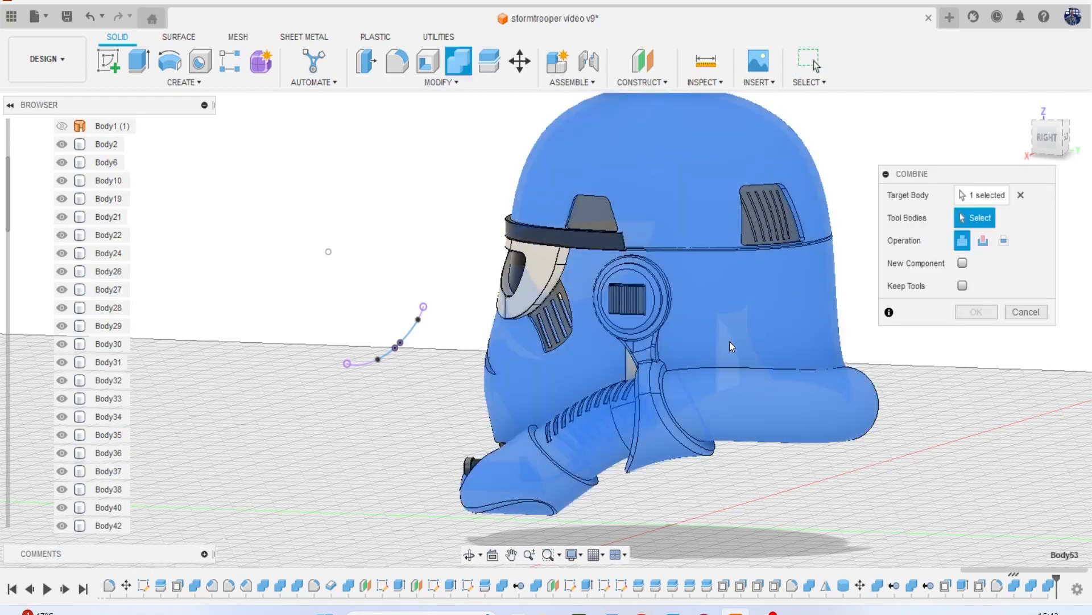
{"action": "left_click", "coordinate": [659, 330]}
{"action": "scroll", "coordinate": [647, 335], "scroll_direction": "up", "scroll_amount": 5}
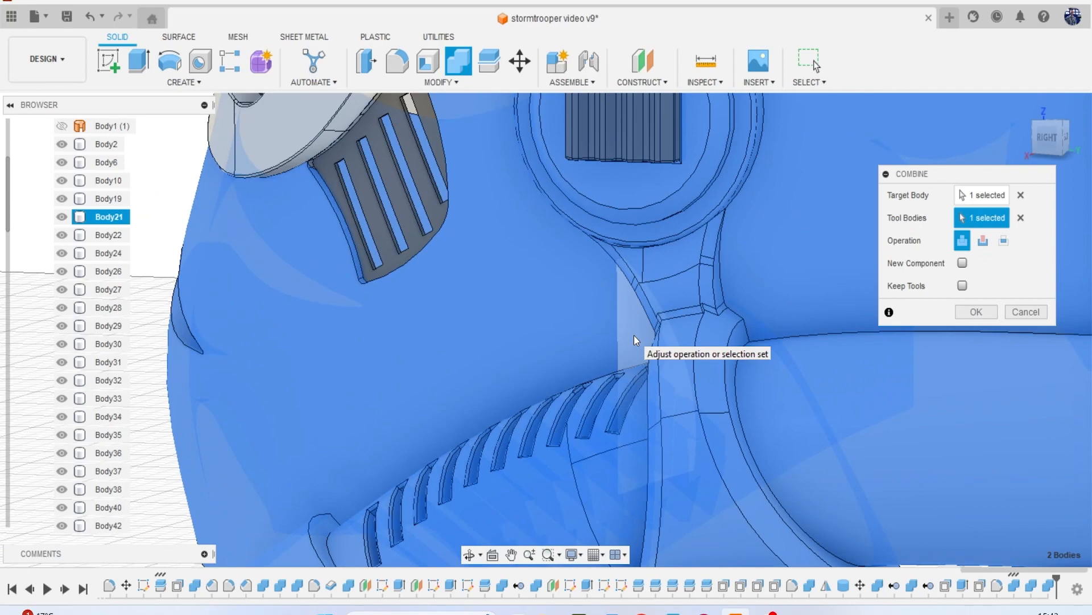
{"action": "left_click", "coordinate": [976, 312]}
Examine the whole joined helmet from the front.
{"action": "scroll", "coordinate": [773, 333], "scroll_direction": "down", "scroll_amount": 6}
{"action": "scroll", "coordinate": [773, 333], "scroll_direction": "down", "scroll_amount": 1}
{"action": "middle_click_drag", "start_coordinate": [773, 310], "coordinate": [763, 295]}
{"action": "mouse_move", "coordinate": [1063, 139]}
{"action": "left_mouse_down"}
{"action": "mouse_move", "coordinate": [1043, 138]}
{"action": "mouse_move", "coordinate": [1056, 131]}
{"action": "left_mouse_up"}
{"action": "middle_click_drag", "start_coordinate": [546, 329], "coordinate": [694, 364], "text": "shift"}
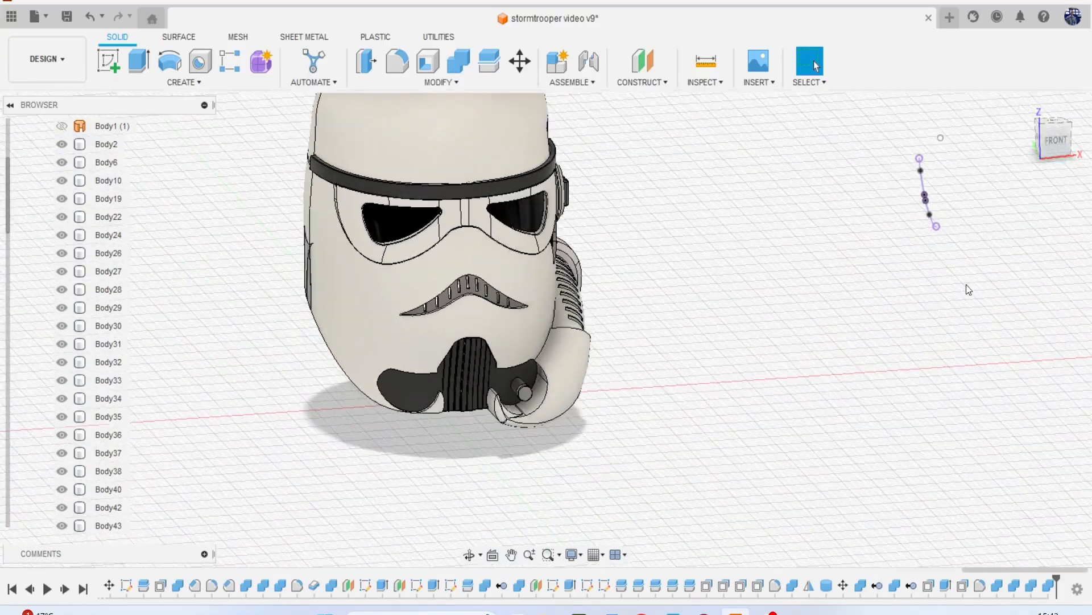
{"action": "middle_click_drag", "start_coordinate": [967, 285], "coordinate": [1027, 289]}
{"action": "scroll", "coordinate": [782, 274], "scroll_direction": "down", "scroll_amount": 1}
{"action": "middle_click_drag", "start_coordinate": [782, 273], "coordinate": [811, 327]}
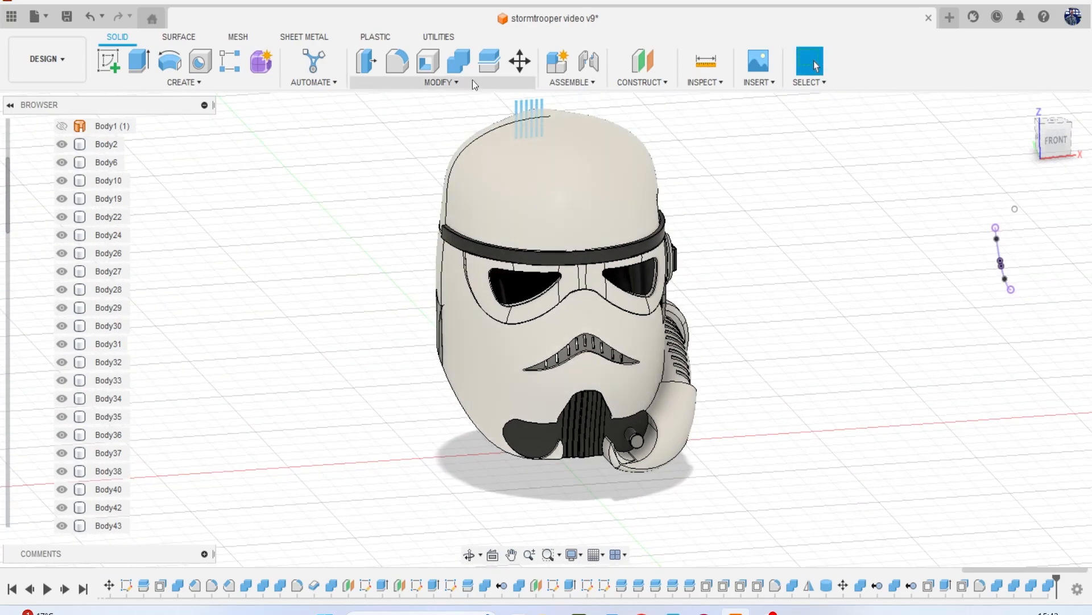
Try to join the eye surround to the helmet shell with Combine.
{"action": "left_click", "coordinate": [459, 61]}
{"action": "left_click", "coordinate": [555, 194]}
{"action": "middle_click_drag", "start_coordinate": [844, 240], "coordinate": [864, 195]}
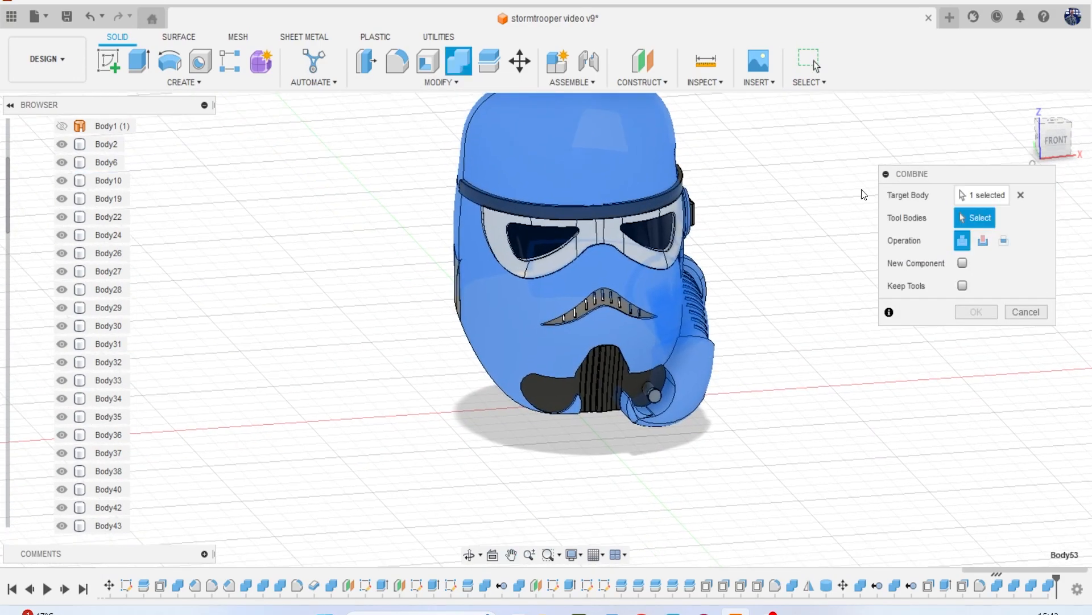
{"action": "scroll", "coordinate": [586, 234], "scroll_direction": "up", "scroll_amount": 2}
{"action": "left_click", "coordinate": [670, 275]}
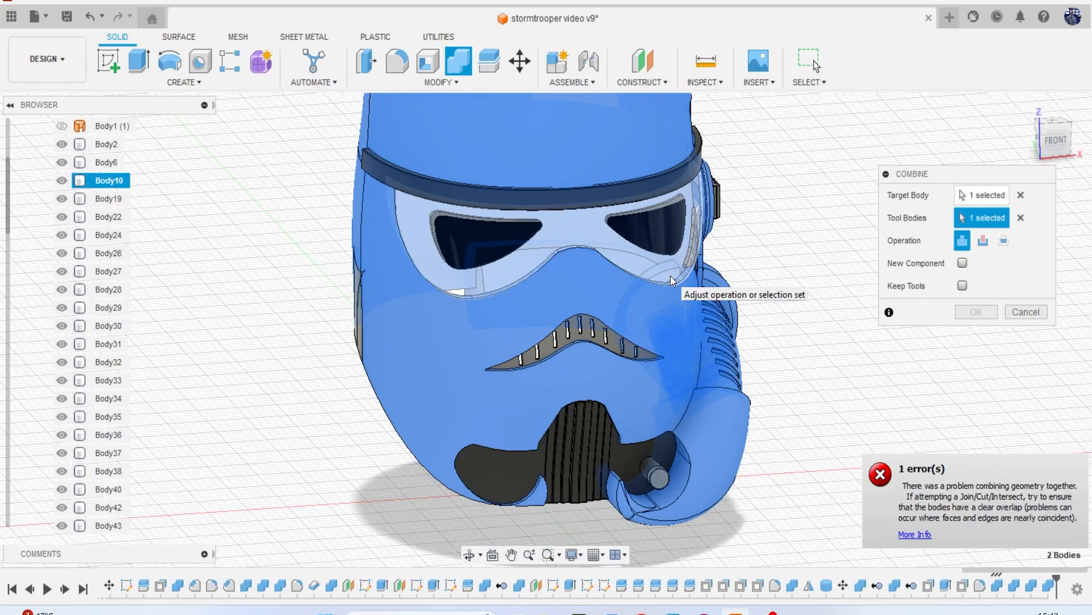
{"action": "left_click", "coordinate": [1023, 312]}
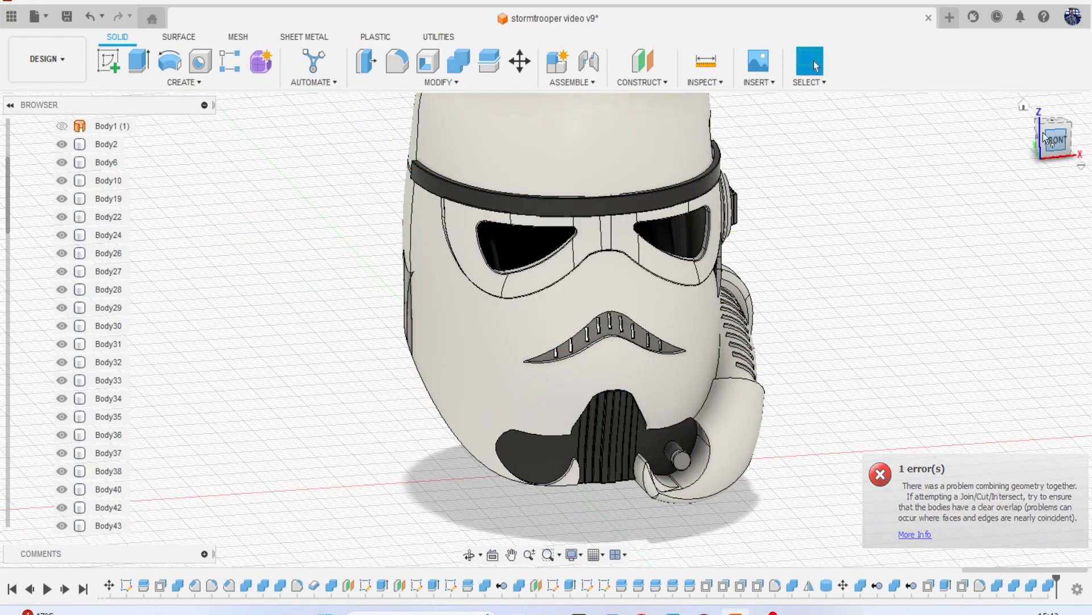
Split the joined helmet shell into left and right halves along the vertical origin plane at its centre.
{"action": "left_click_drag", "start_coordinate": [1051, 138], "coordinate": [1085, 126]}
{"action": "middle_click_drag", "start_coordinate": [842, 312], "coordinate": [917, 275]}
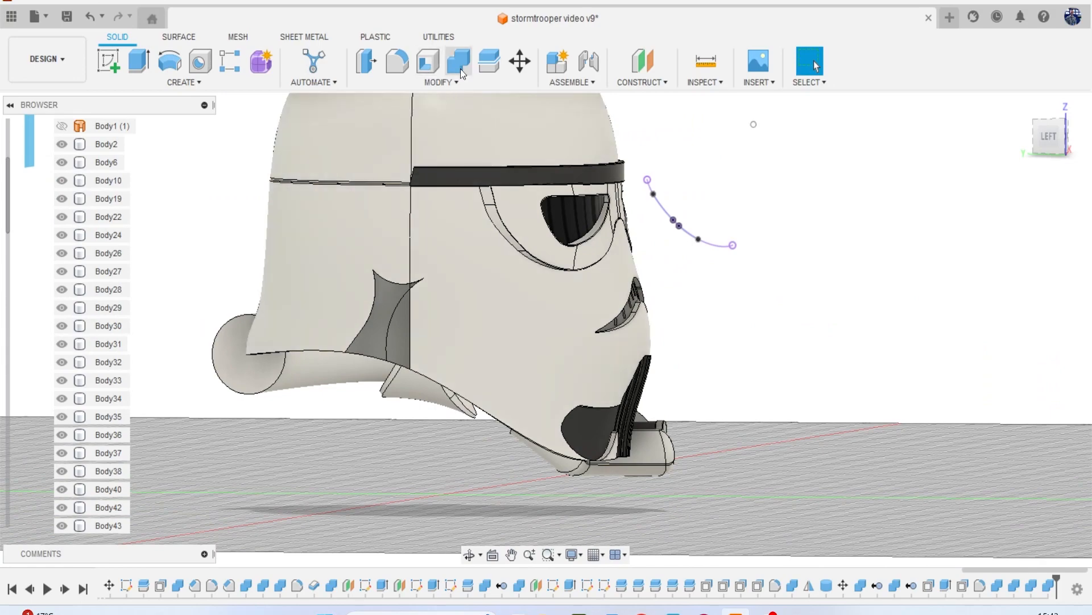
{"action": "scroll", "coordinate": [556, 250], "scroll_direction": "down", "scroll_amount": 2}
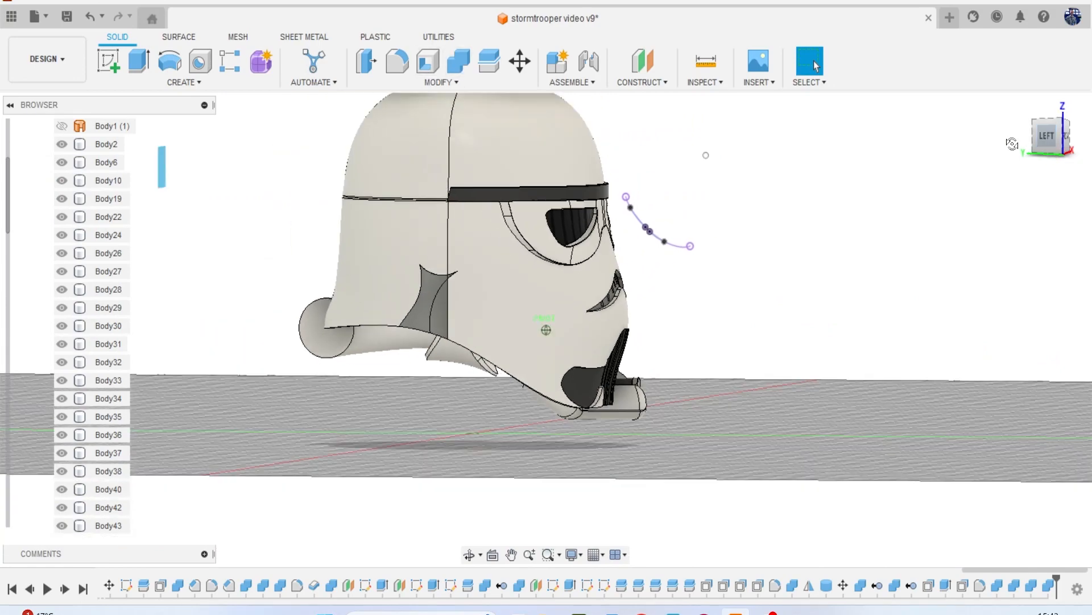
{"action": "left_click_drag", "start_coordinate": [1023, 149], "coordinate": [1085, 147]}
{"action": "left_click", "coordinate": [1062, 135]}
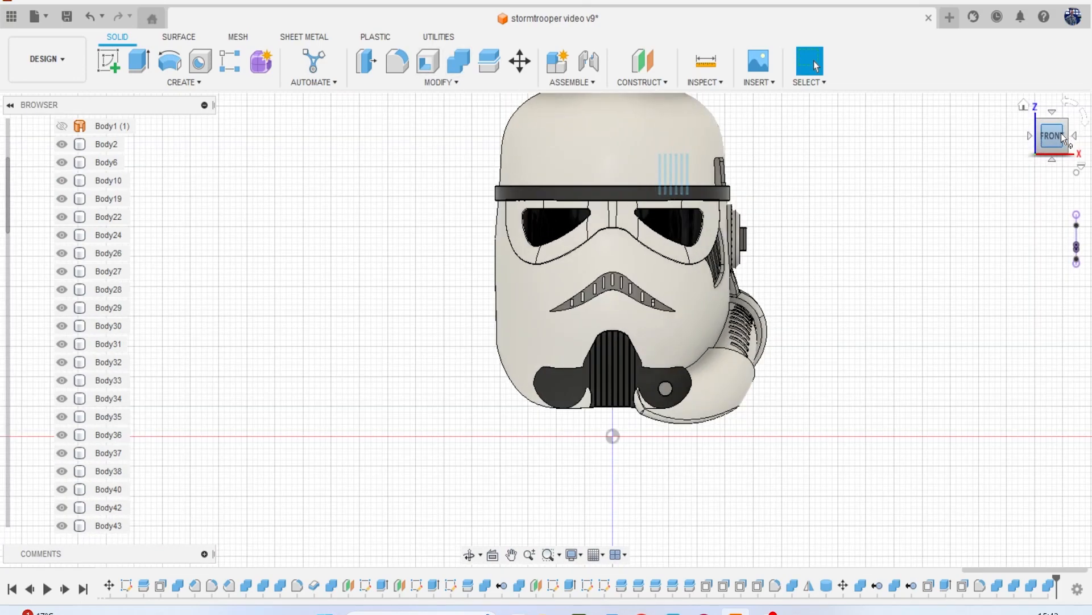
{"action": "left_click", "coordinate": [490, 61]}
{"action": "left_click_drag", "start_coordinate": [1062, 144], "coordinate": [1052, 149]}
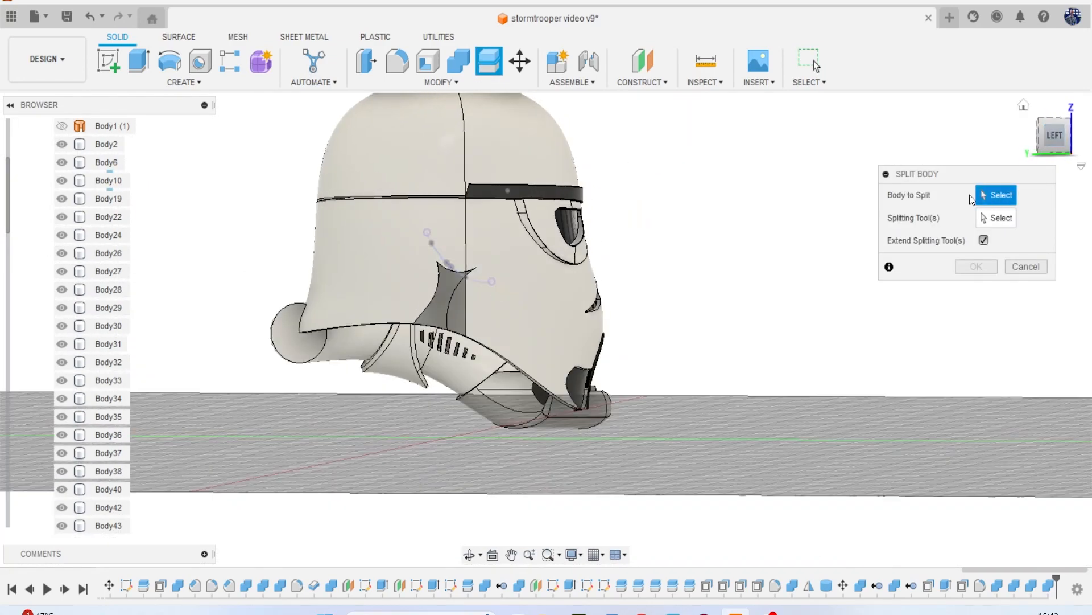
{"action": "left_click", "coordinate": [499, 233]}
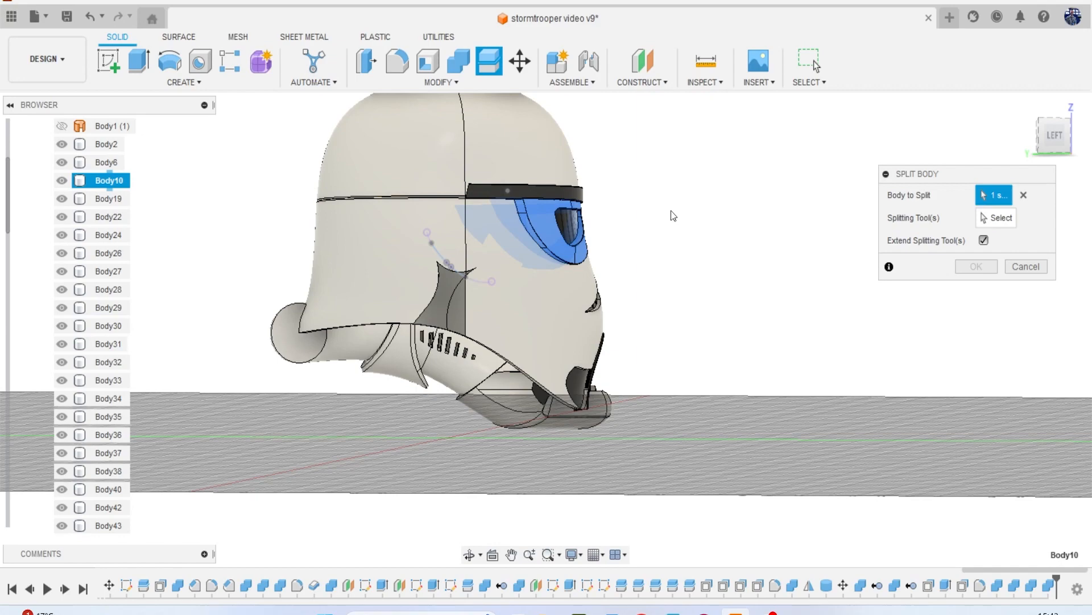
{"action": "left_click", "coordinate": [538, 206]}
{"action": "left_click", "coordinate": [544, 166]}
{"action": "mouse_move", "coordinate": [1062, 143]}
{"action": "left_mouse_down"}
{"action": "mouse_move", "coordinate": [1032, 134]}
{"action": "mouse_move", "coordinate": [1063, 143]}
{"action": "left_mouse_up"}
{"action": "left_click", "coordinate": [996, 218]}
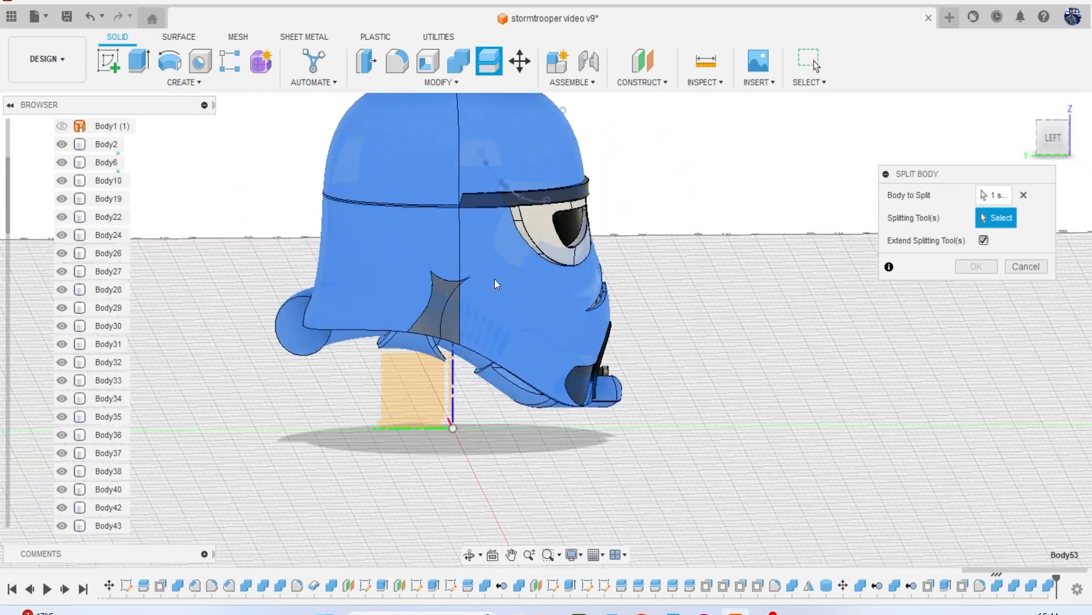
{"action": "left_click", "coordinate": [307, 343]}
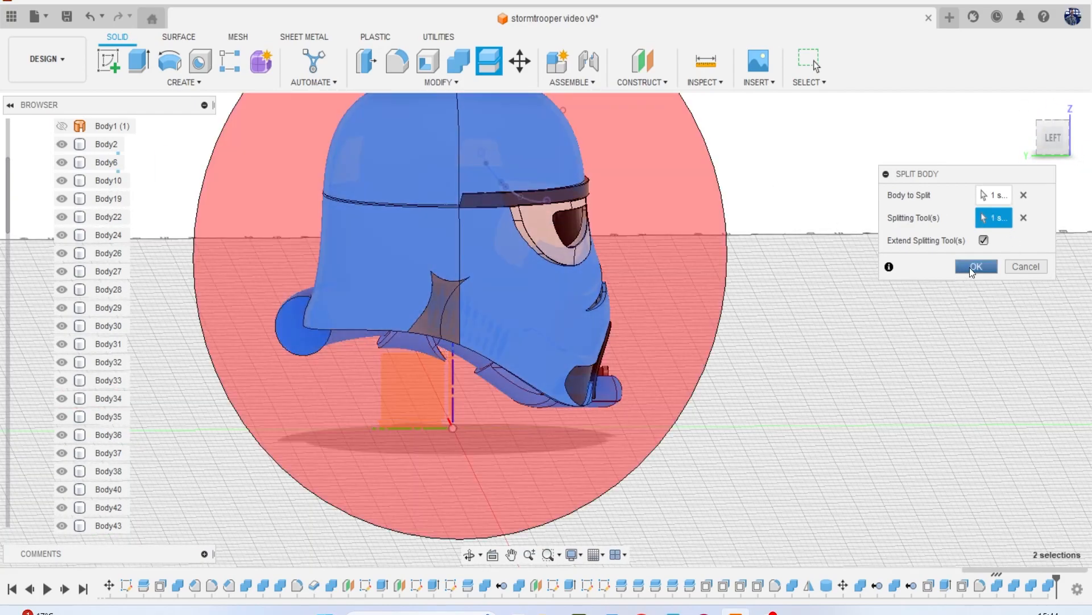
{"action": "left_click", "coordinate": [976, 267]}
Remove the plain left half of the split helmet shell, the one without the ear piece and breathing tube.
{"action": "left_click", "coordinate": [1049, 142]}
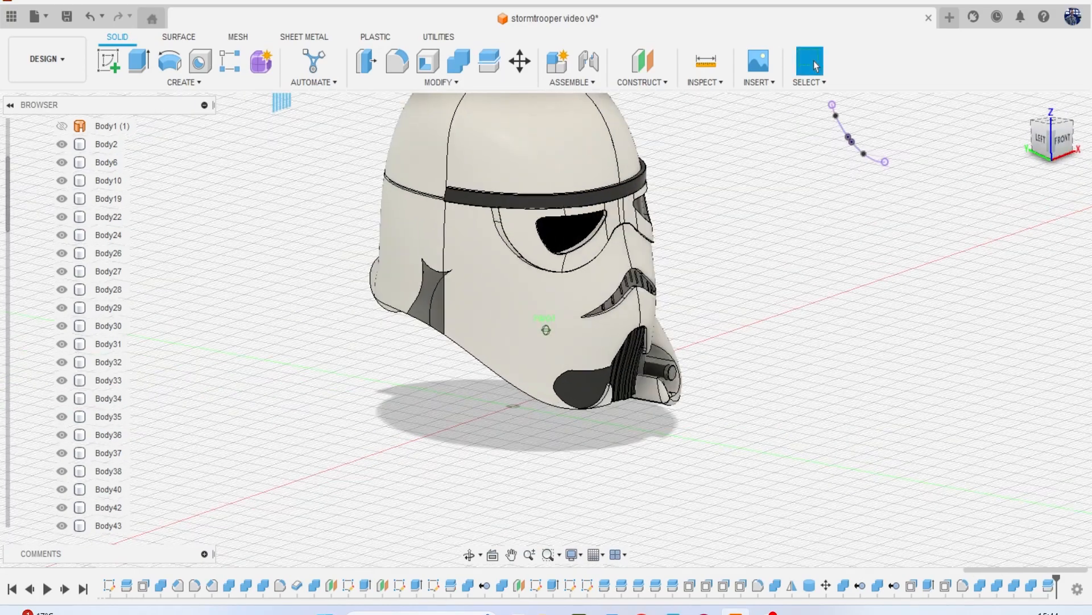
{"action": "middle_click_drag", "start_coordinate": [546, 330], "coordinate": [753, 155], "text": "shift"}
{"action": "left_click", "coordinate": [582, 166]}
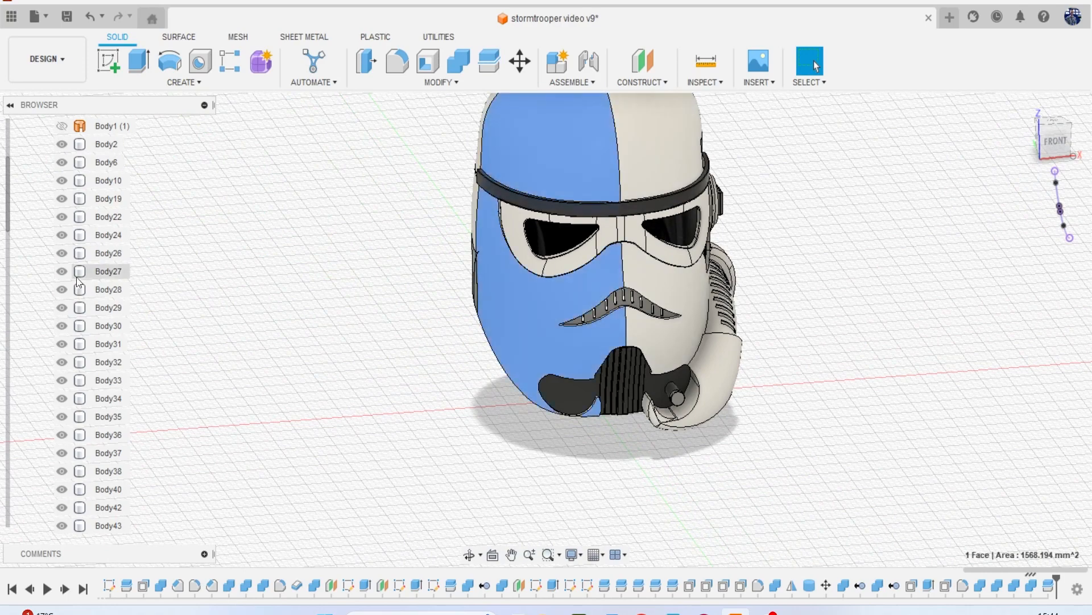
{"action": "scroll", "coordinate": [78, 282], "scroll_direction": "down", "scroll_amount": 3}
{"action": "left_click", "coordinate": [63, 433]}
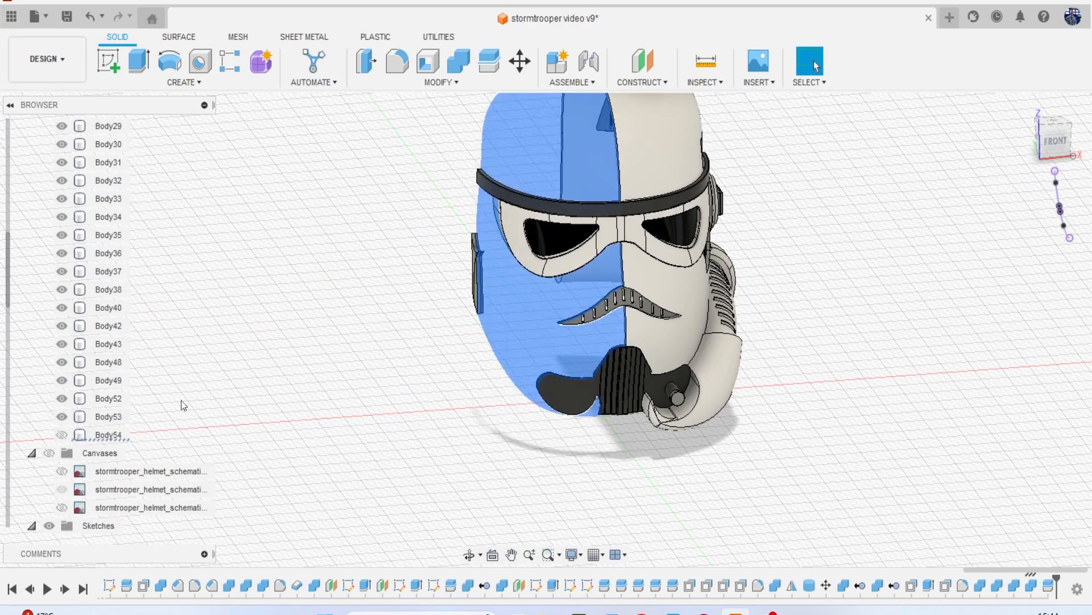
{"action": "right_click", "coordinate": [111, 434]}
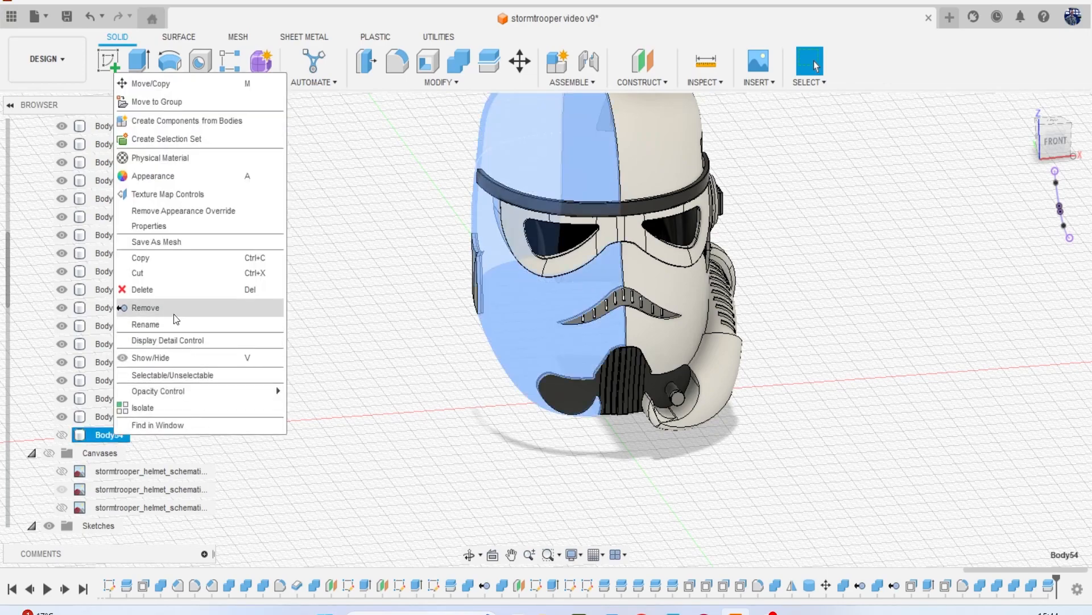
{"action": "left_click", "coordinate": [146, 307]}
Remove the curved front piece of the dark panel left floating on the helmet's open left side.
{"action": "left_click_drag", "start_coordinate": [1053, 143], "coordinate": [1084, 146]}
{"action": "left_click", "coordinate": [436, 310]}
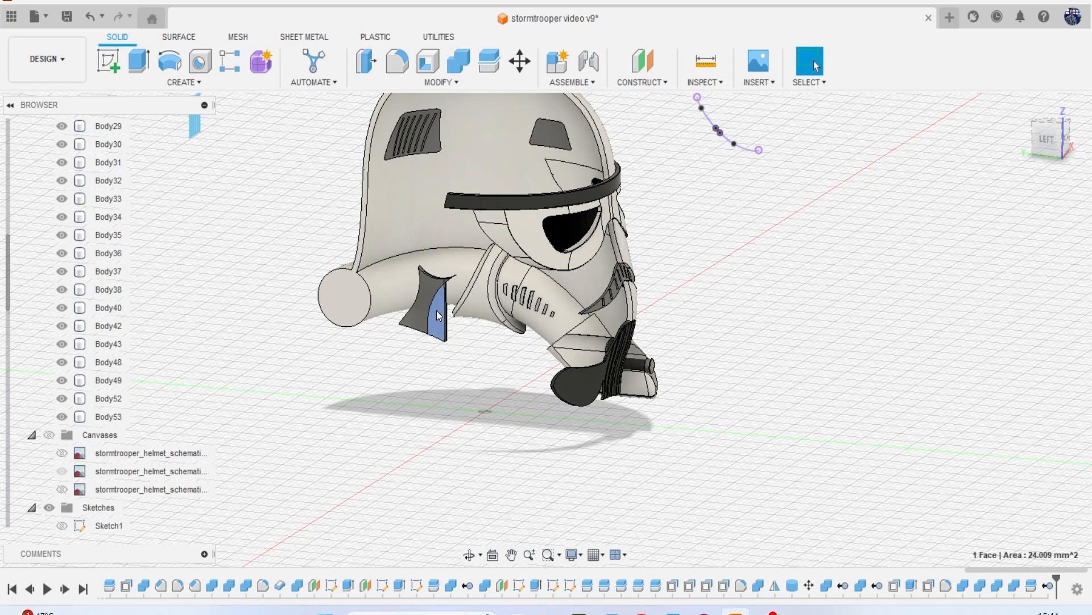
{"action": "scroll", "coordinate": [108, 200], "scroll_direction": "up", "scroll_amount": 2}
{"action": "scroll", "coordinate": [108, 200], "scroll_direction": "up", "scroll_amount": 3}
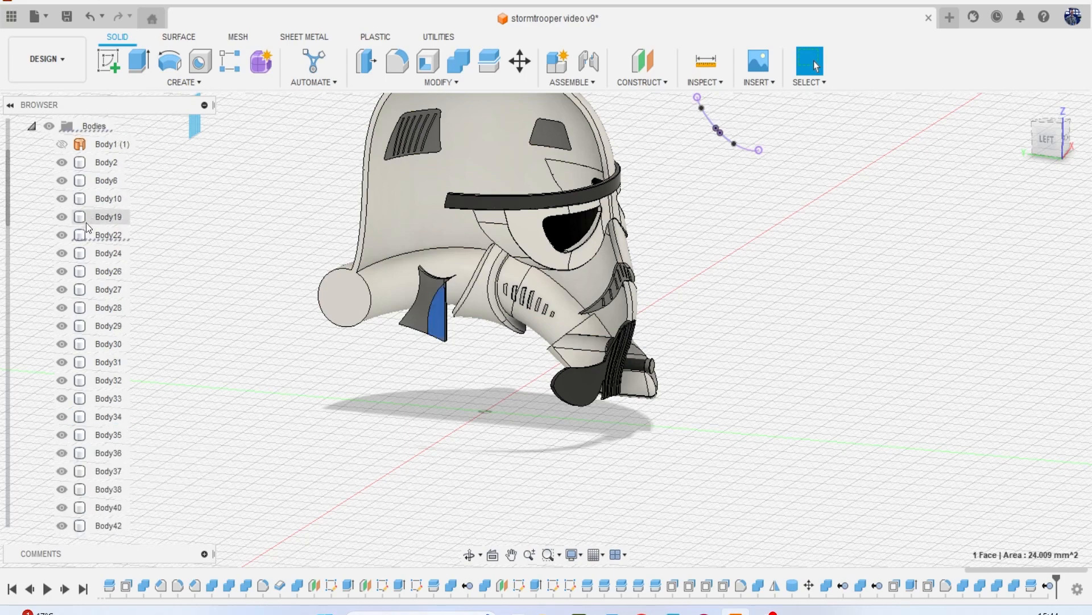
{"action": "right_click", "coordinate": [105, 236]}
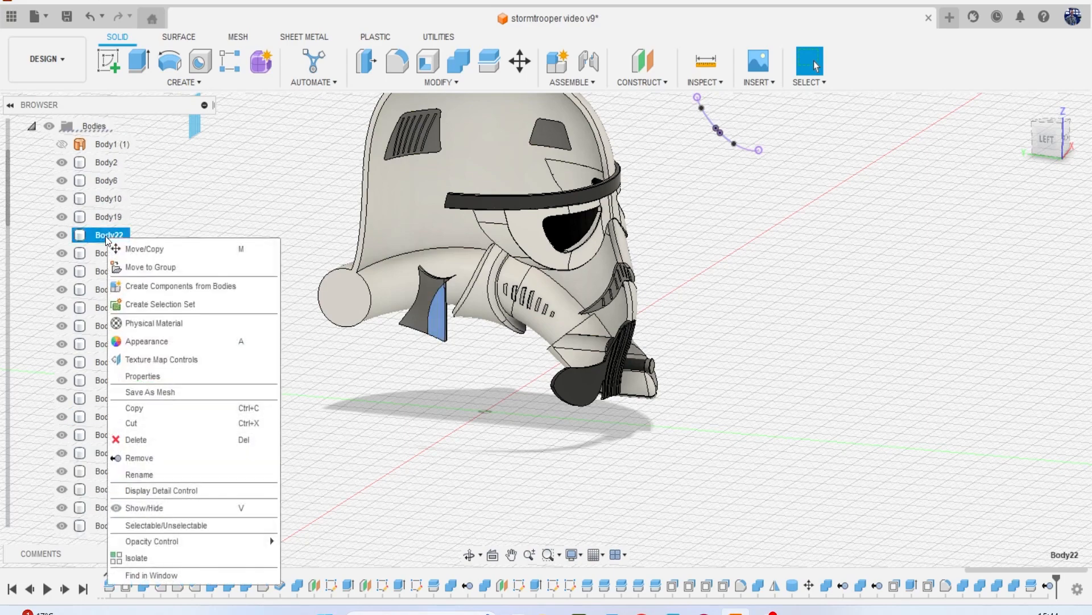
{"action": "left_click", "coordinate": [192, 454]}
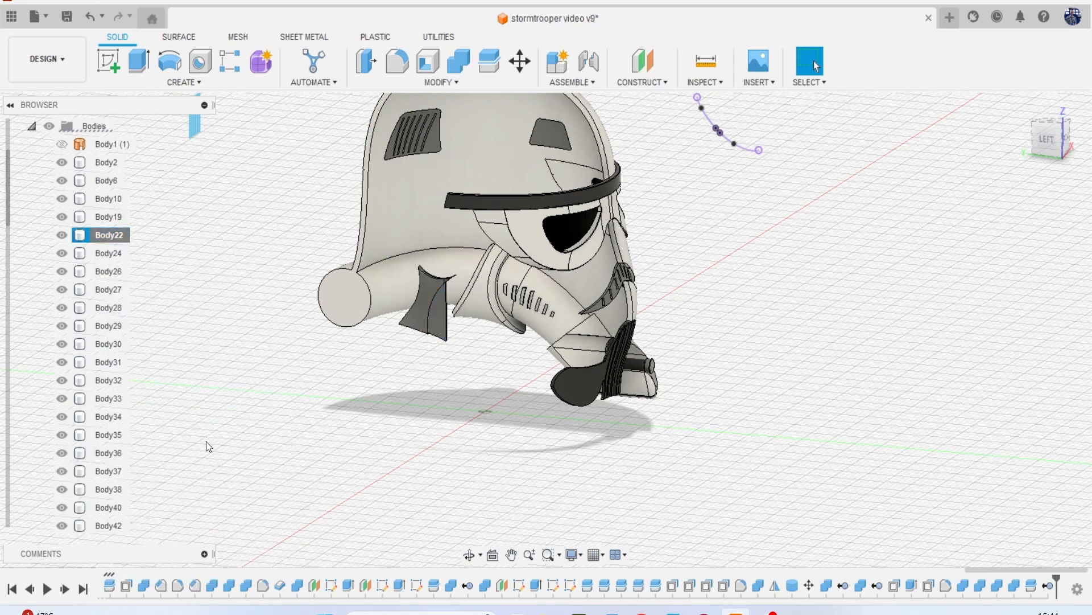
Remove the two remaining larger pieces of the floating dark panel, Body2 and Body26.
{"action": "left_click", "coordinate": [422, 306]}
{"action": "right_click", "coordinate": [112, 165]}
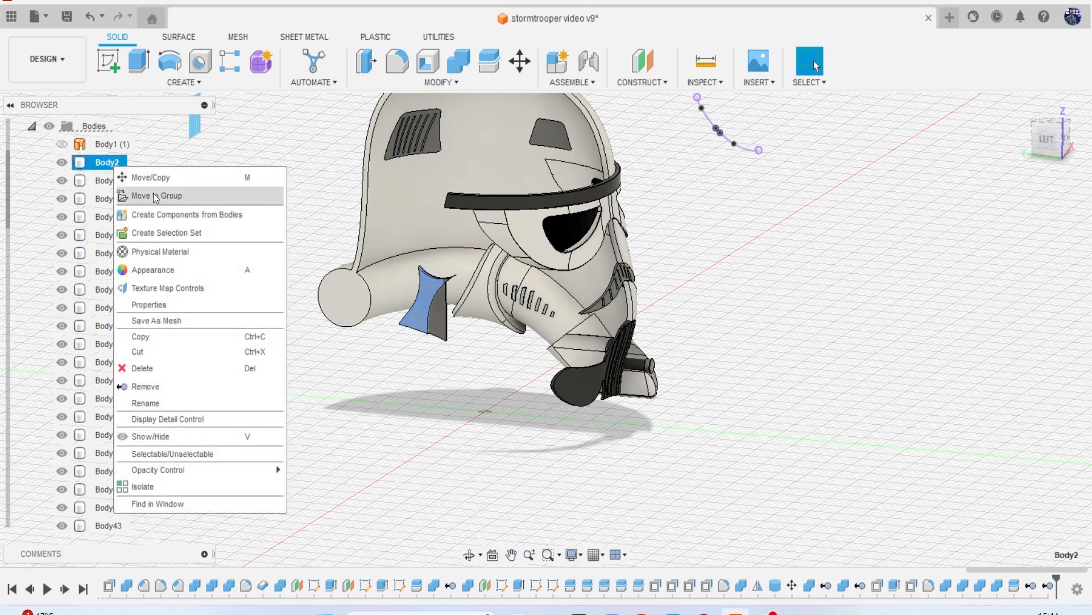
{"action": "left_click", "coordinate": [224, 384]}
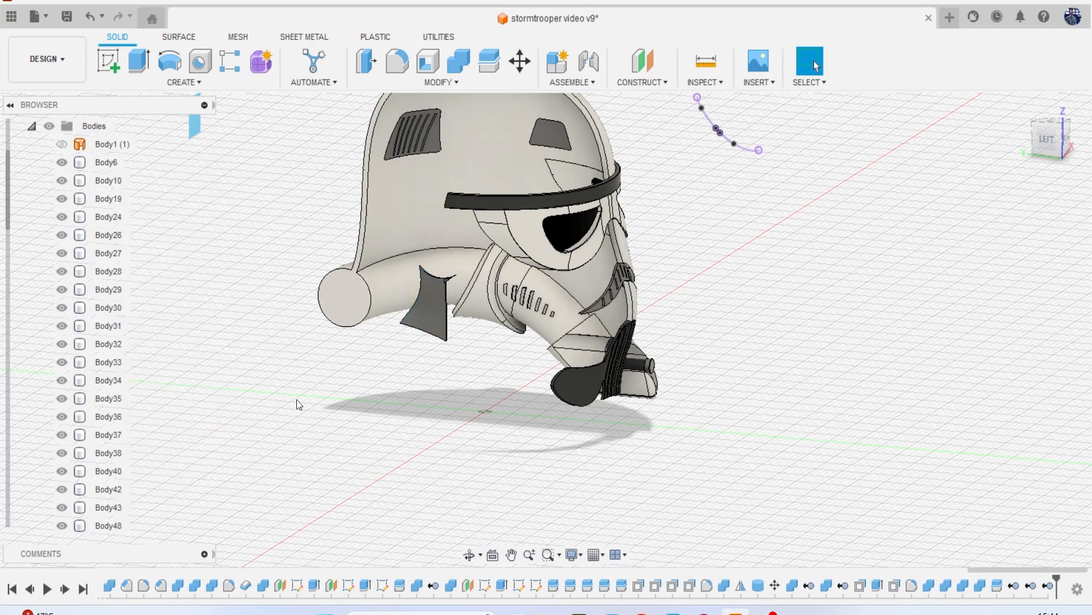
{"action": "right_click", "coordinate": [114, 235]}
{"action": "left_click", "coordinate": [209, 458]}
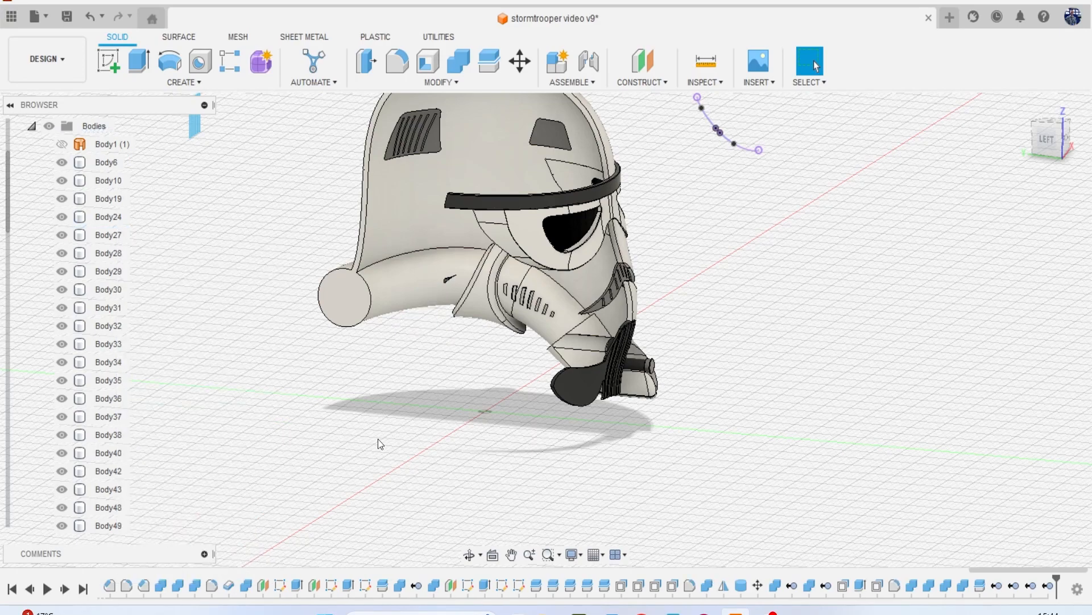
Remove the small wedge-shaped leftover Body24 from the inside of the helmet shell beside the neck tube.
{"action": "scroll", "coordinate": [425, 326], "scroll_direction": "up", "scroll_amount": 5}
{"action": "scroll", "coordinate": [468, 220], "scroll_direction": "up", "scroll_amount": 5}
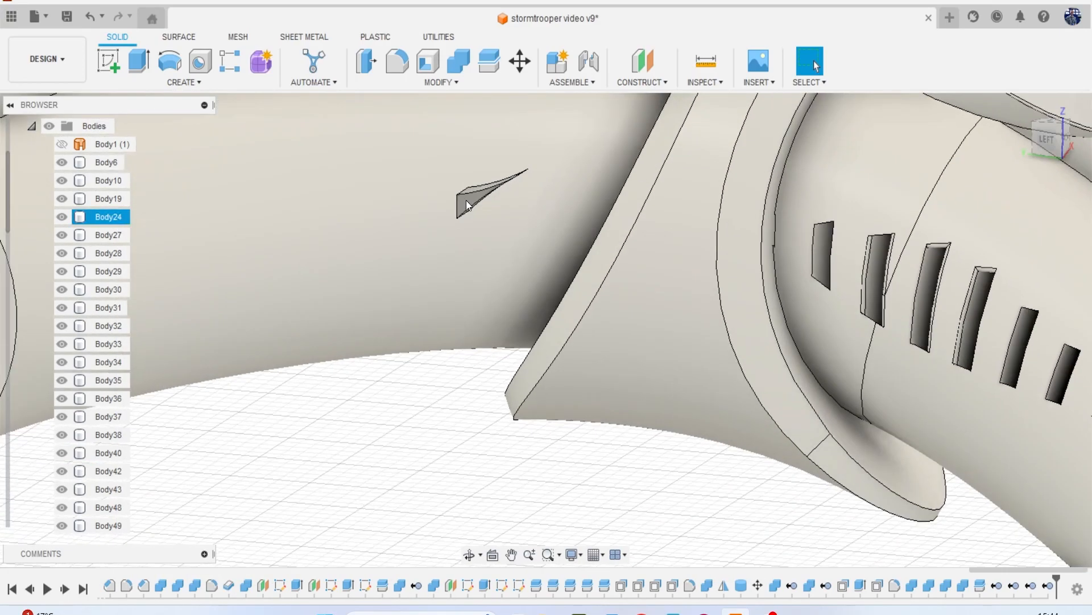
{"action": "left_click", "coordinate": [468, 206]}
{"action": "right_click", "coordinate": [106, 218]}
{"action": "left_click", "coordinate": [222, 450]}
{"action": "scroll", "coordinate": [375, 445], "scroll_direction": "down", "scroll_amount": 10}
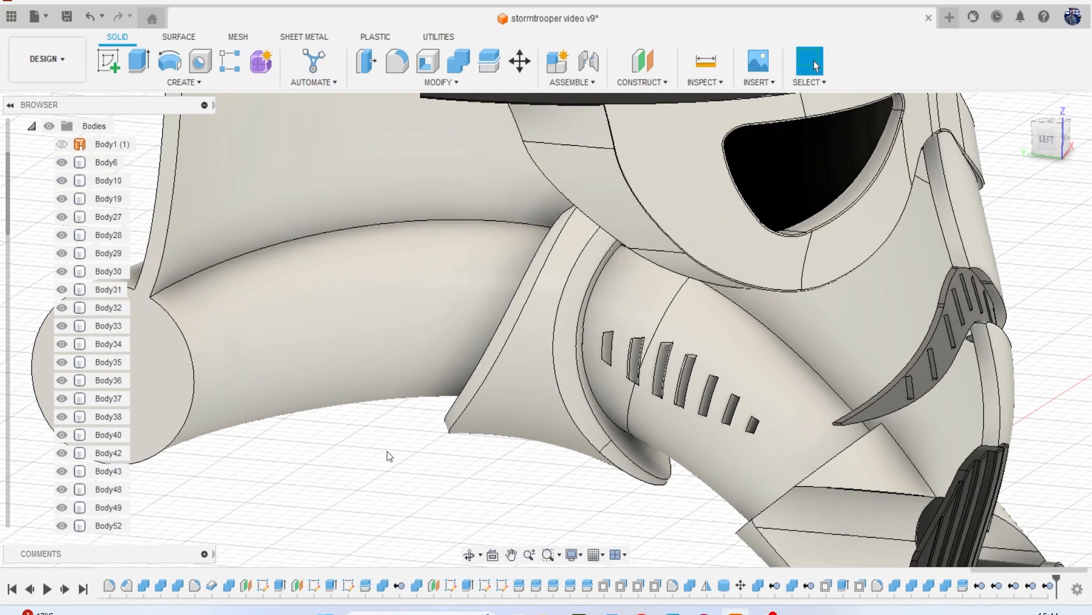
{"action": "scroll", "coordinate": [517, 396], "scroll_direction": "up", "scroll_amount": 6}
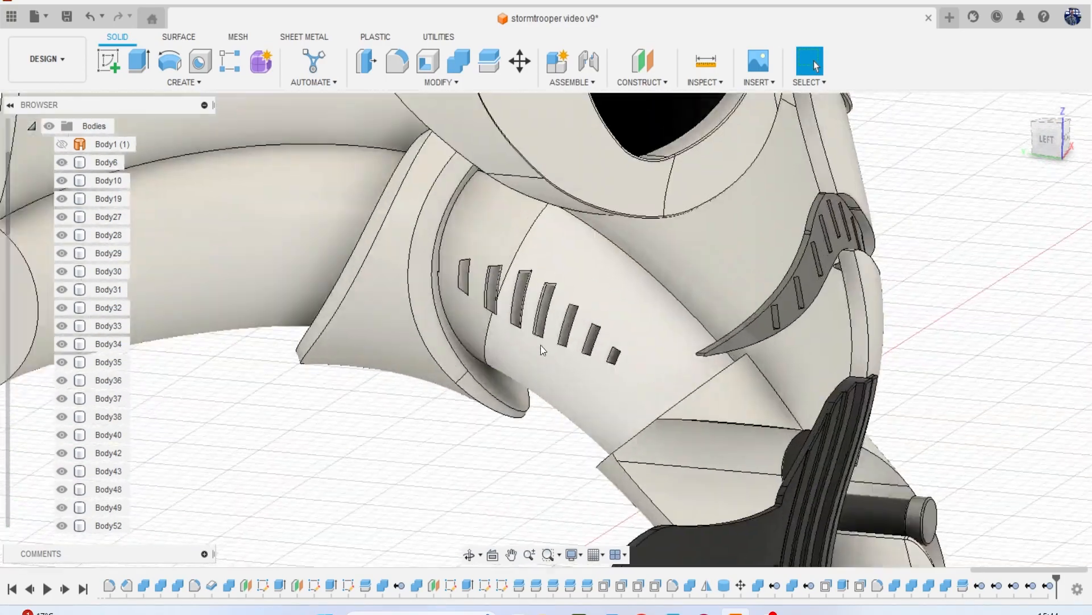
{"action": "scroll", "coordinate": [517, 291], "scroll_direction": "down", "scroll_amount": 5}
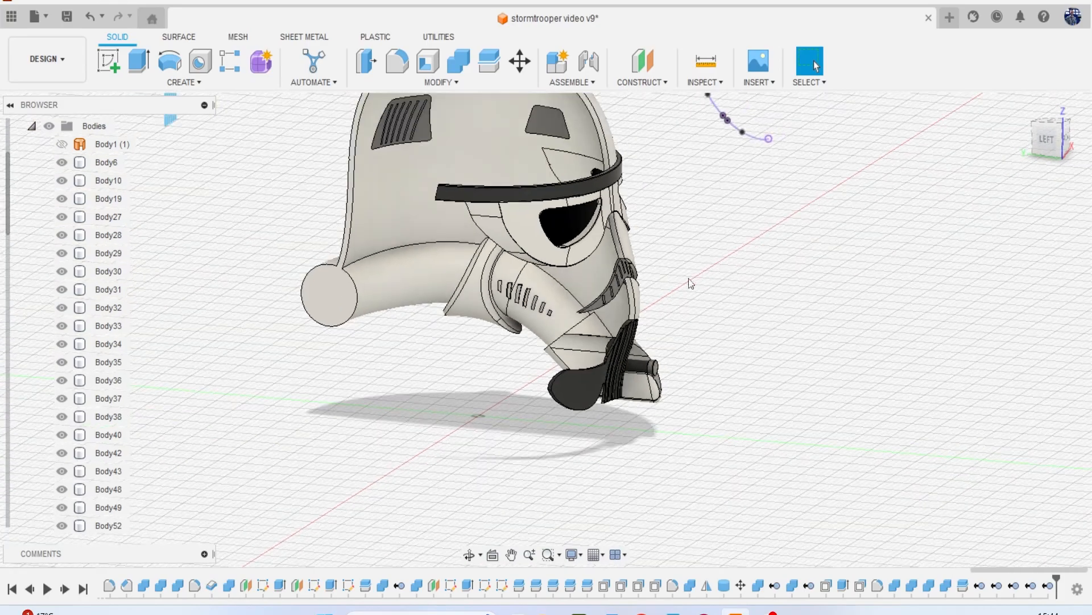
Mirror the remaining helmet shell half across its flat centre cut face with the Join operation.
{"action": "left_click_drag", "start_coordinate": [1036, 149], "coordinate": [942, 142]}
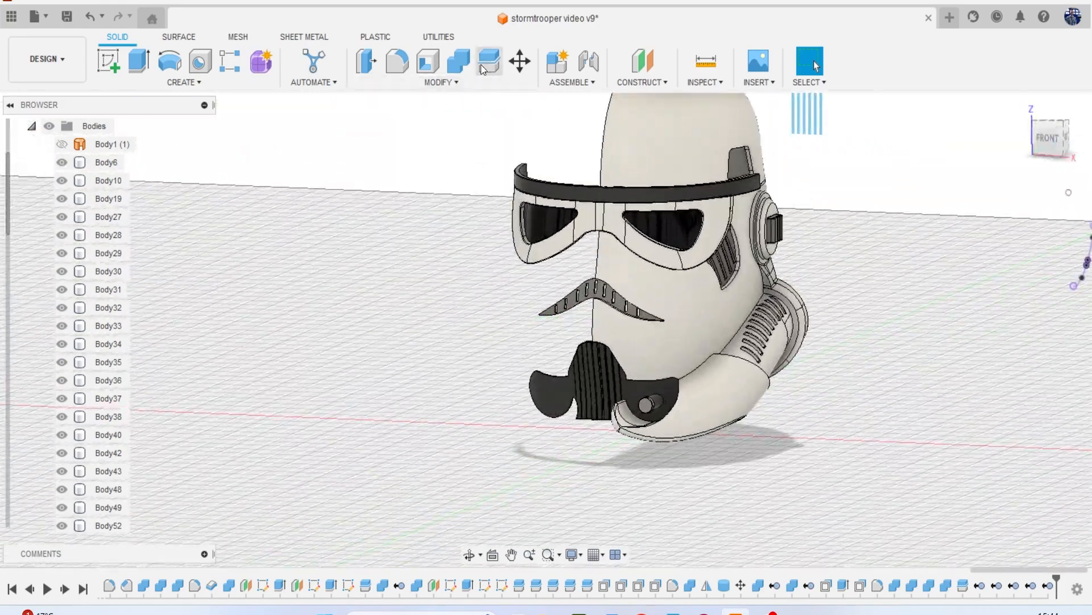
{"action": "left_click", "coordinate": [164, 83]}
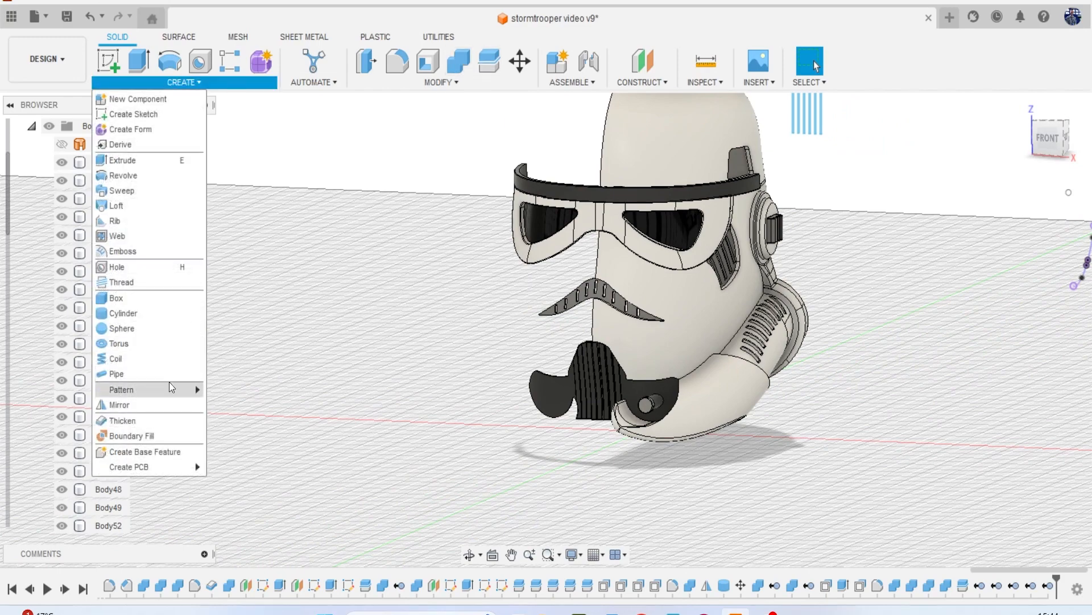
{"action": "left_click", "coordinate": [144, 401]}
{"action": "left_click", "coordinate": [645, 147]}
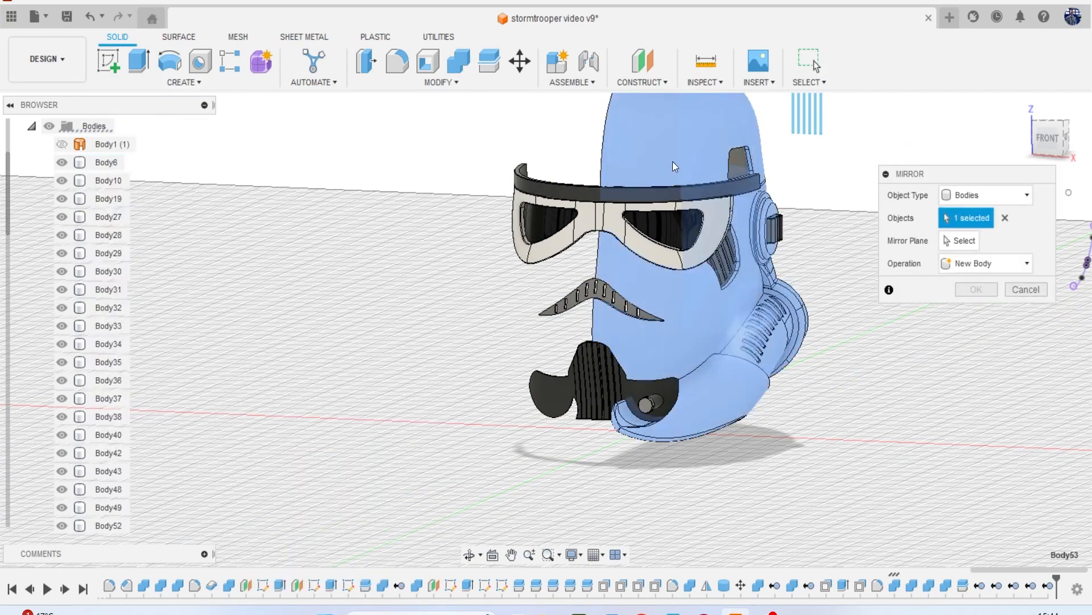
{"action": "middle_click_drag", "start_coordinate": [731, 178], "coordinate": [726, 319], "text": "shift"}
{"action": "left_click", "coordinate": [964, 240]}
{"action": "scroll", "coordinate": [534, 179], "scroll_direction": "up", "scroll_amount": 3}
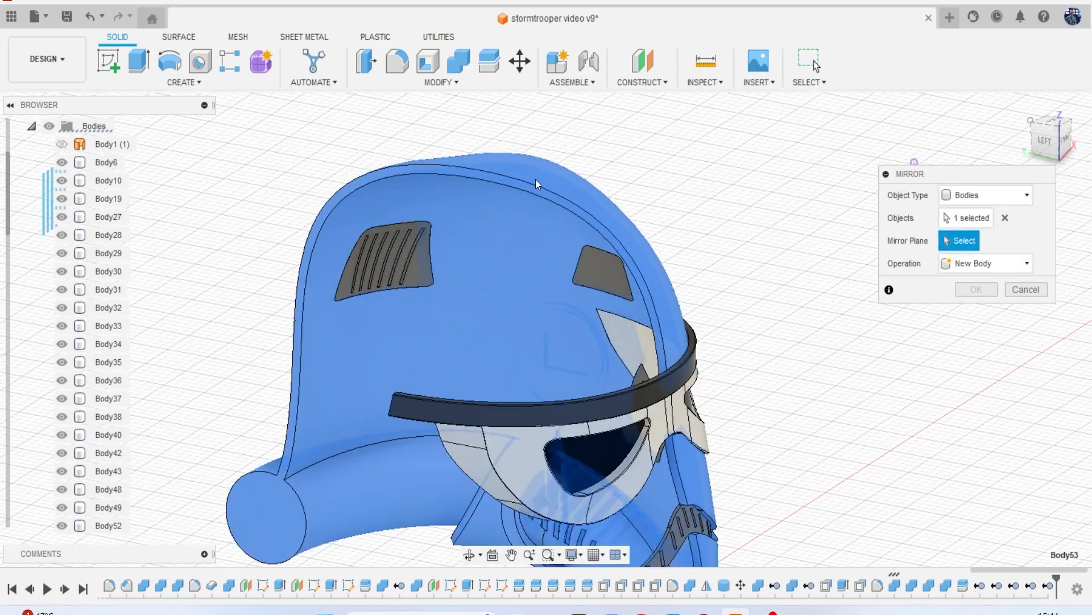
{"action": "left_click", "coordinate": [507, 183]}
{"action": "scroll", "coordinate": [614, 240], "scroll_direction": "down", "scroll_amount": 3}
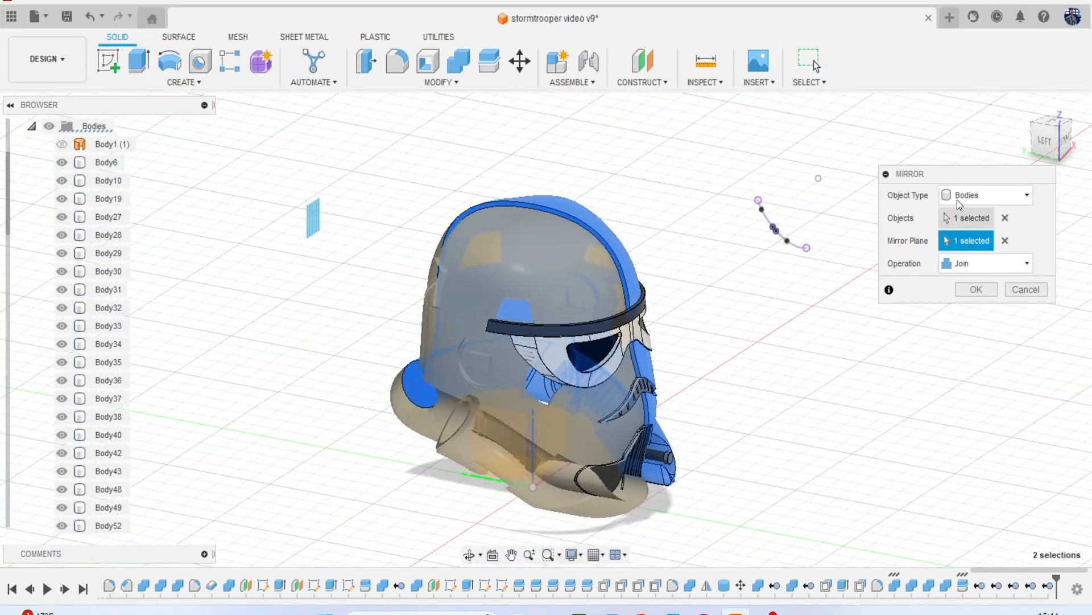
{"action": "left_click", "coordinate": [973, 292]}
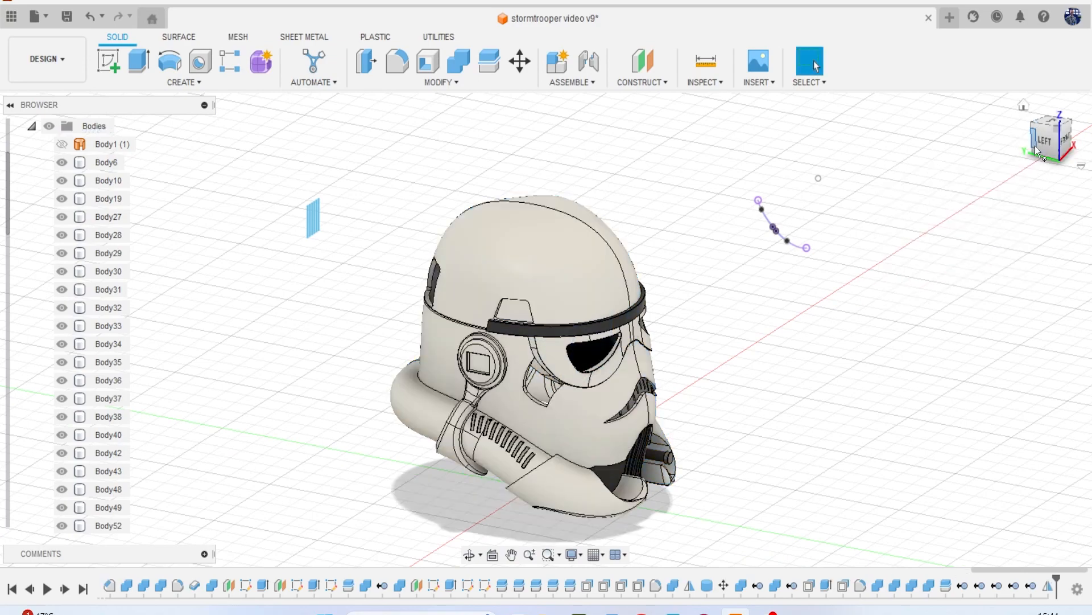
{"action": "left_click_drag", "start_coordinate": [1031, 143], "coordinate": [1004, 145]}
{"action": "left_click", "coordinate": [631, 276]}
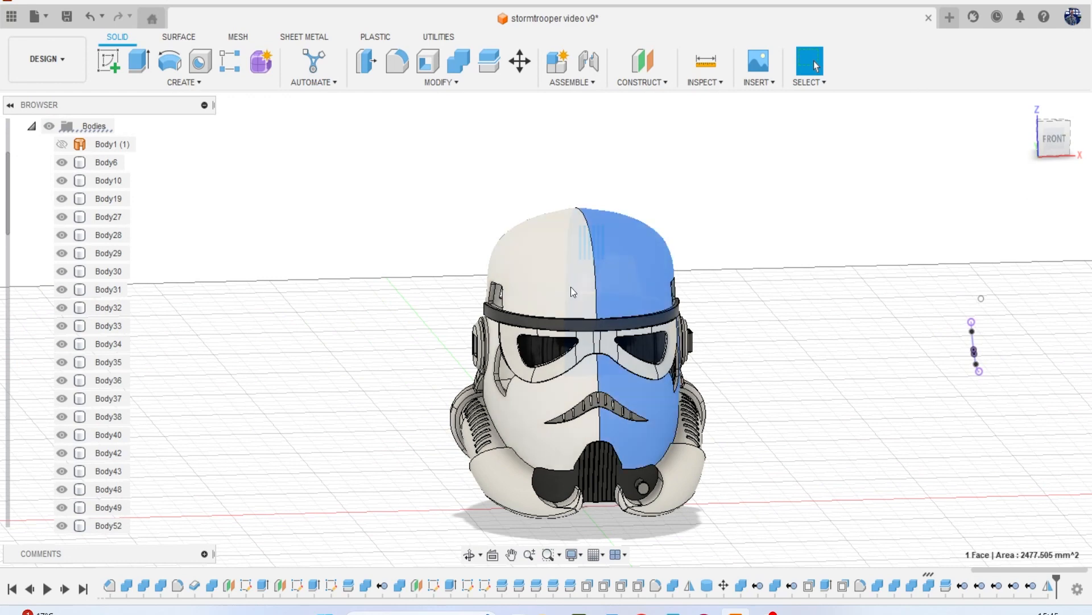
{"action": "left_click", "coordinate": [571, 287], "text": "ctrl"}
{"action": "left_click", "coordinate": [677, 186]}
{"action": "left_click", "coordinate": [641, 261]}
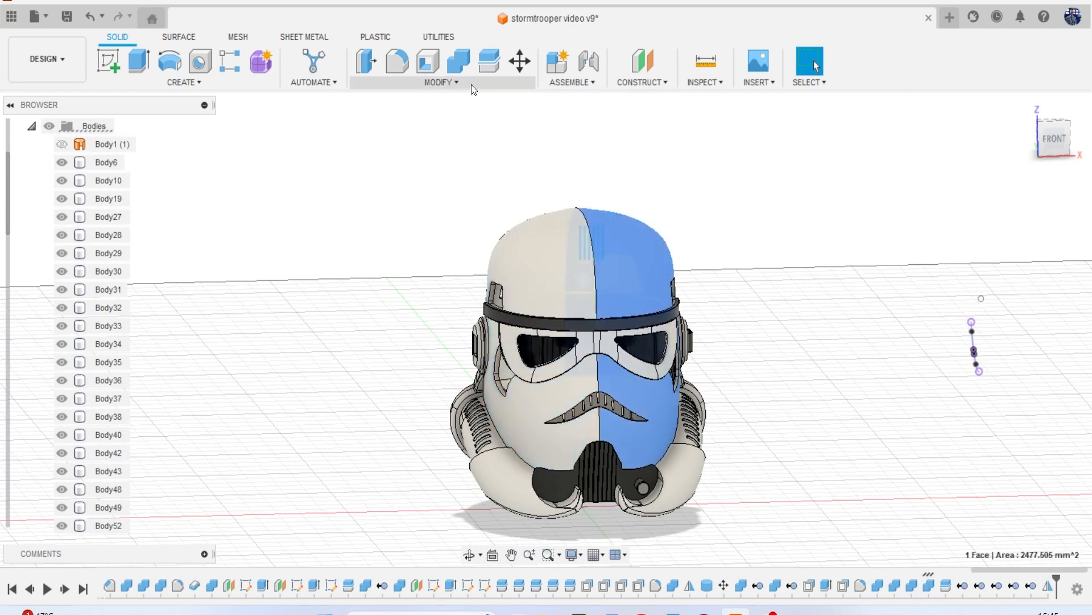
{"action": "left_click", "coordinate": [462, 72]}
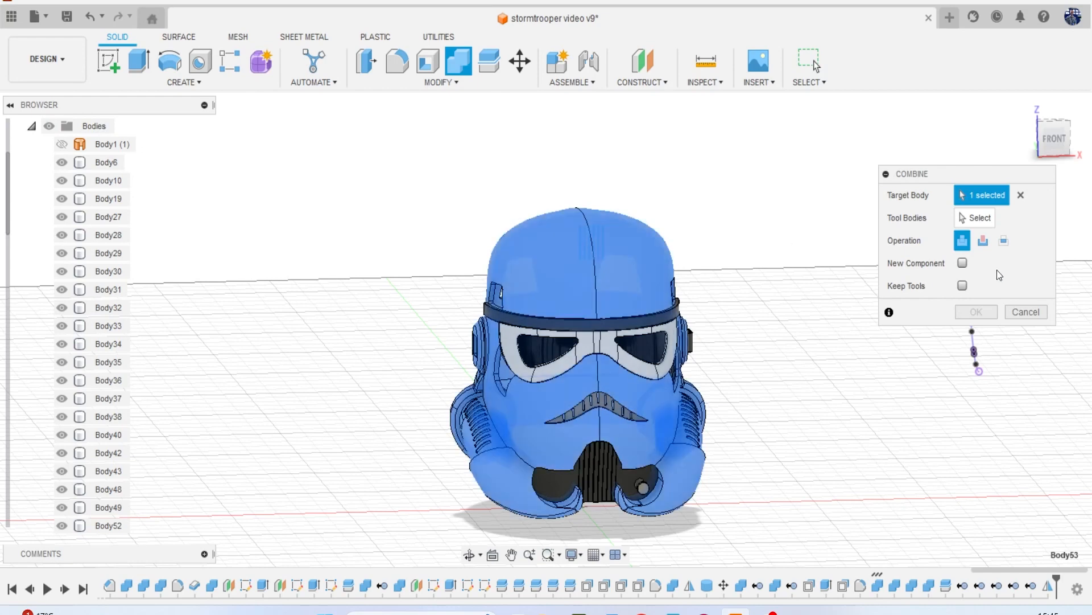
{"action": "left_click", "coordinate": [1026, 312]}
{"action": "left_click", "coordinate": [650, 271]}
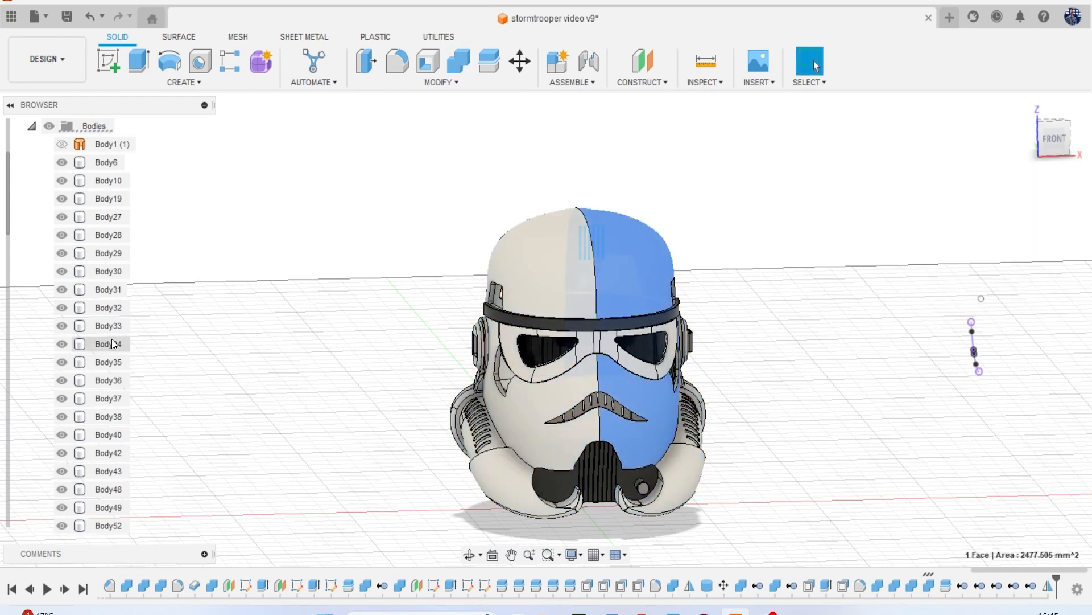
Toggle the visibility of shell body Body53 to check which halves it covers, and delete the shell's mirror feature.
{"action": "scroll", "coordinate": [104, 339], "scroll_direction": "down", "scroll_amount": 3}
{"action": "scroll", "coordinate": [105, 342], "scroll_direction": "down", "scroll_amount": 3}
{"action": "left_click", "coordinate": [62, 344]}
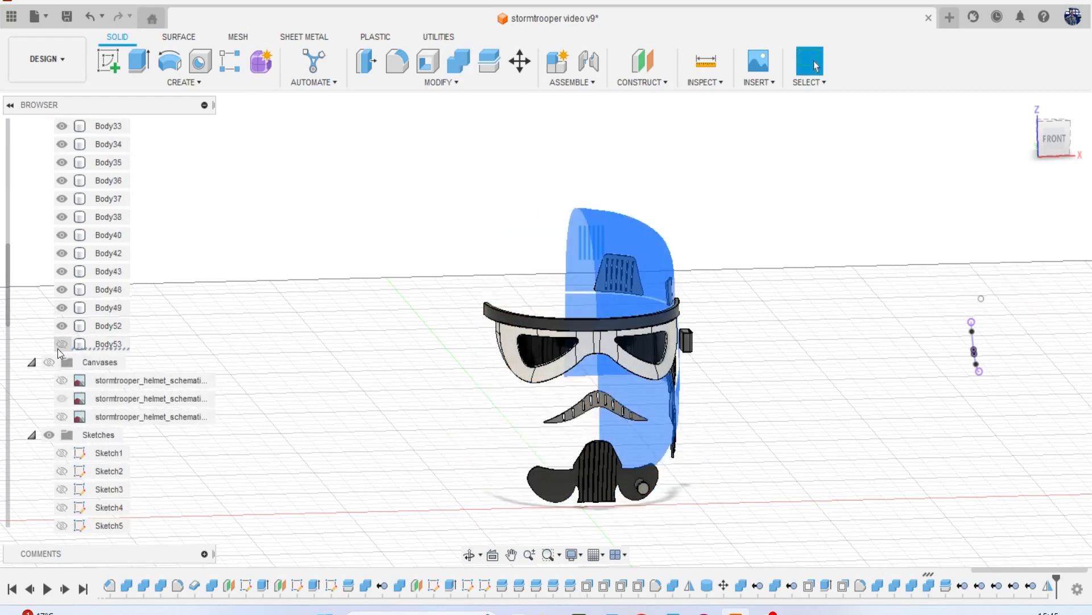
{"action": "left_click", "coordinate": [62, 343]}
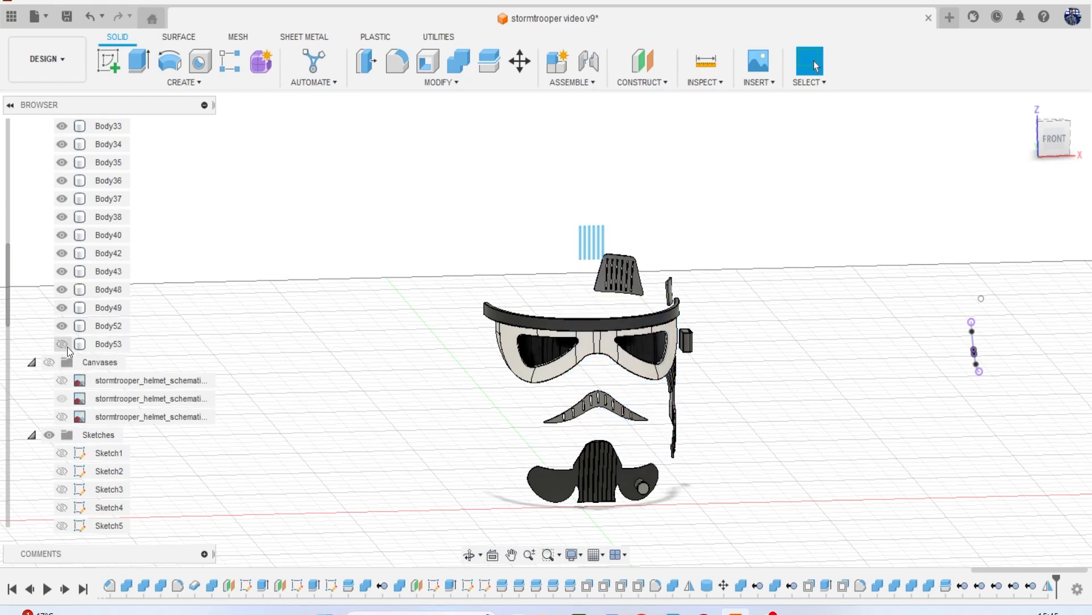
{"action": "left_click", "coordinate": [1065, 154]}
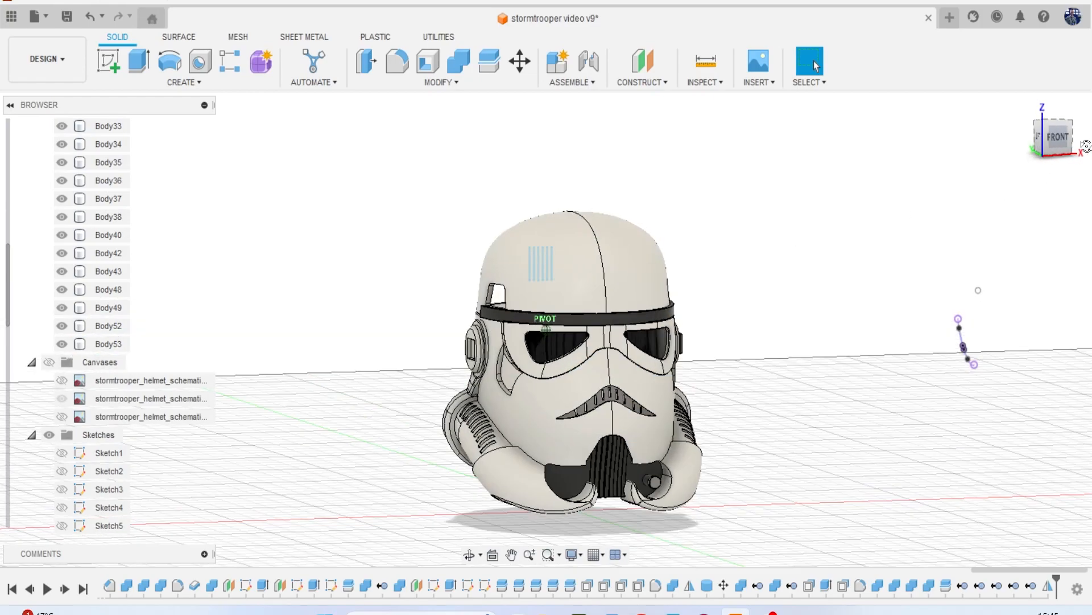
{"action": "middle_click_drag", "start_coordinate": [547, 324], "coordinate": [508, 227], "text": "shift"}
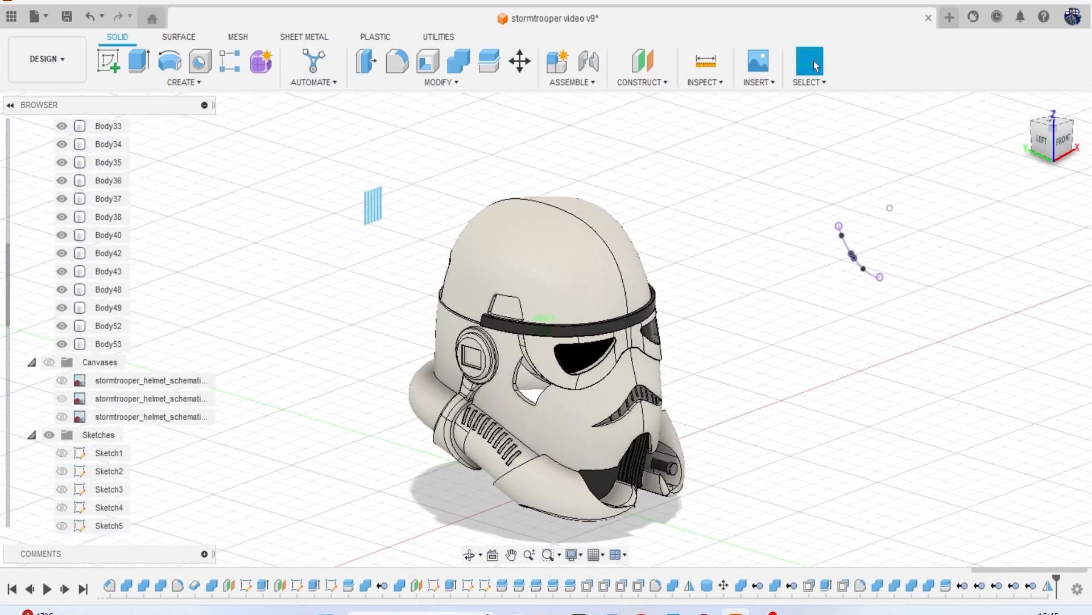
{"action": "left_click", "coordinate": [1049, 590]}
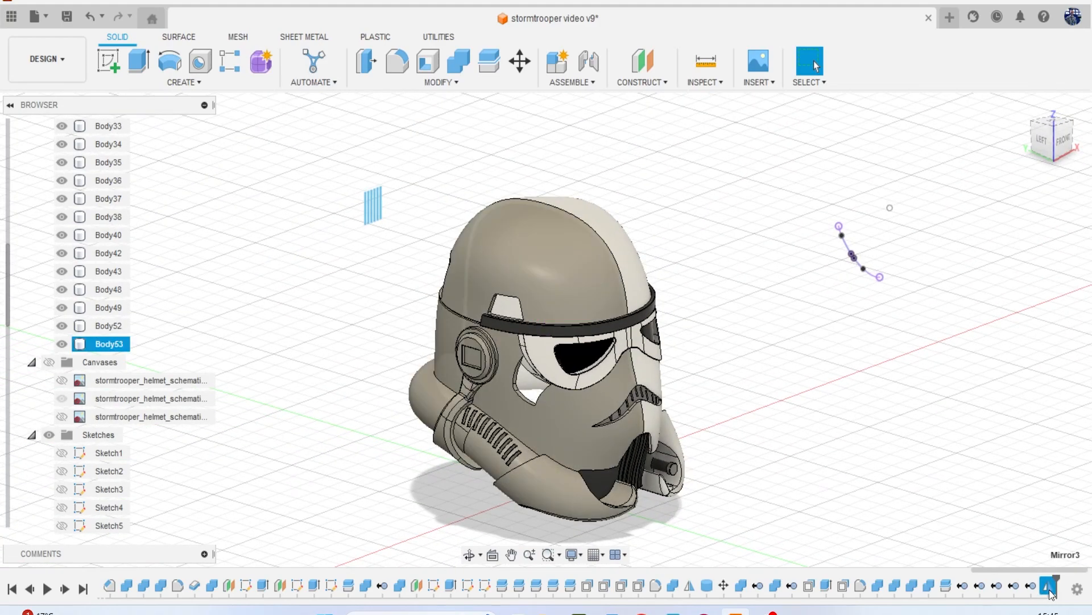
{"action": "key", "text": "Delete"}
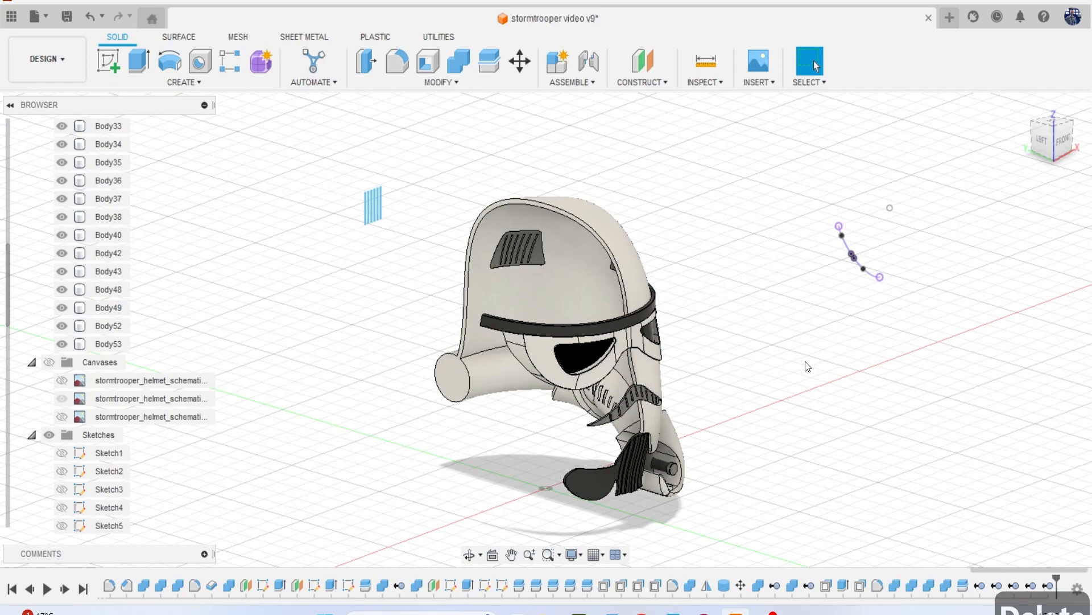
Mirror the shell half and its two dark panels, Body33 and Body34, across the shell's flat centre face as new bodies.
{"action": "left_click", "coordinate": [182, 81]}
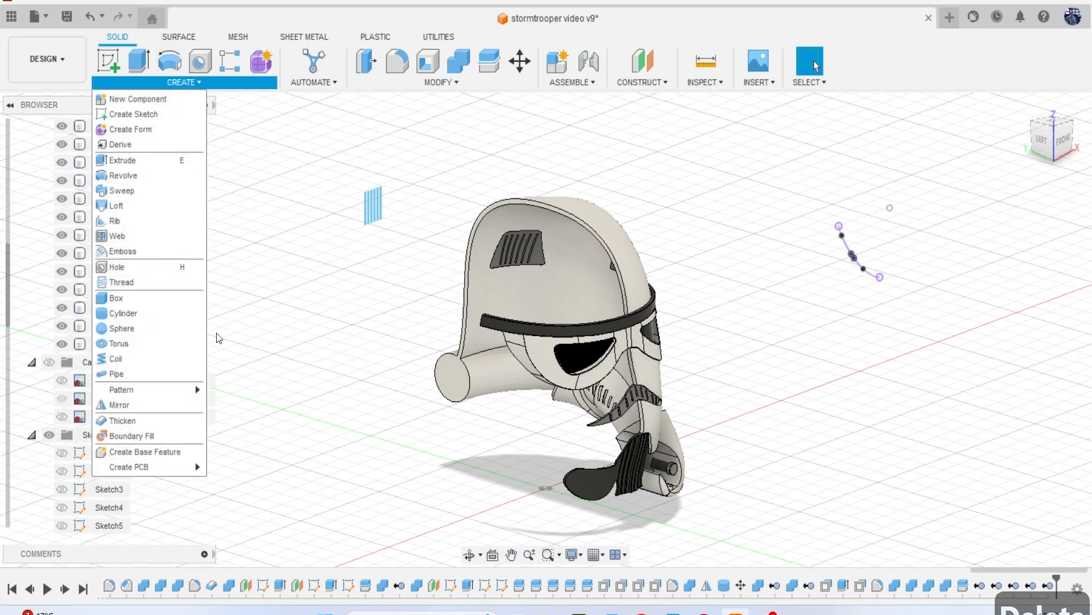
{"action": "left_click", "coordinate": [158, 398]}
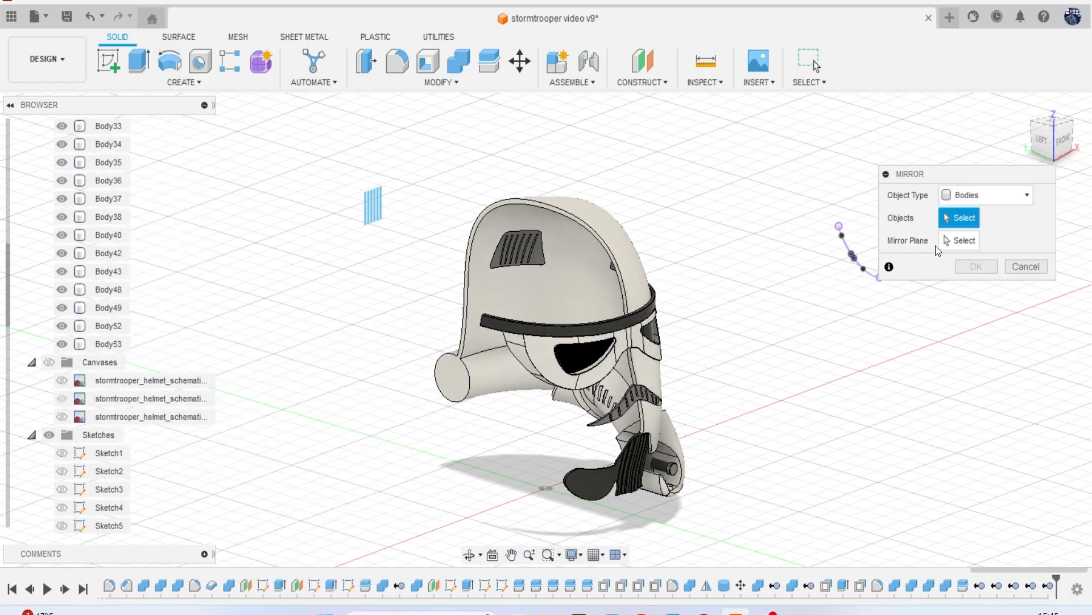
{"action": "scroll", "coordinate": [692, 225], "scroll_direction": "up", "scroll_amount": 3}
{"action": "left_click", "coordinate": [442, 278]}
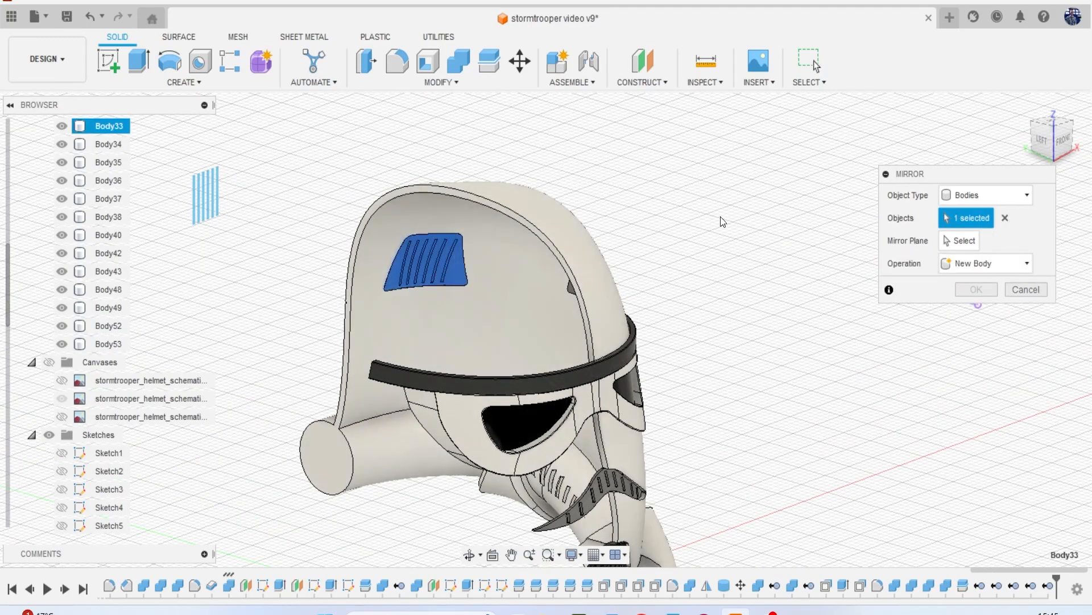
{"action": "left_click_drag", "start_coordinate": [1031, 149], "coordinate": [1068, 151]}
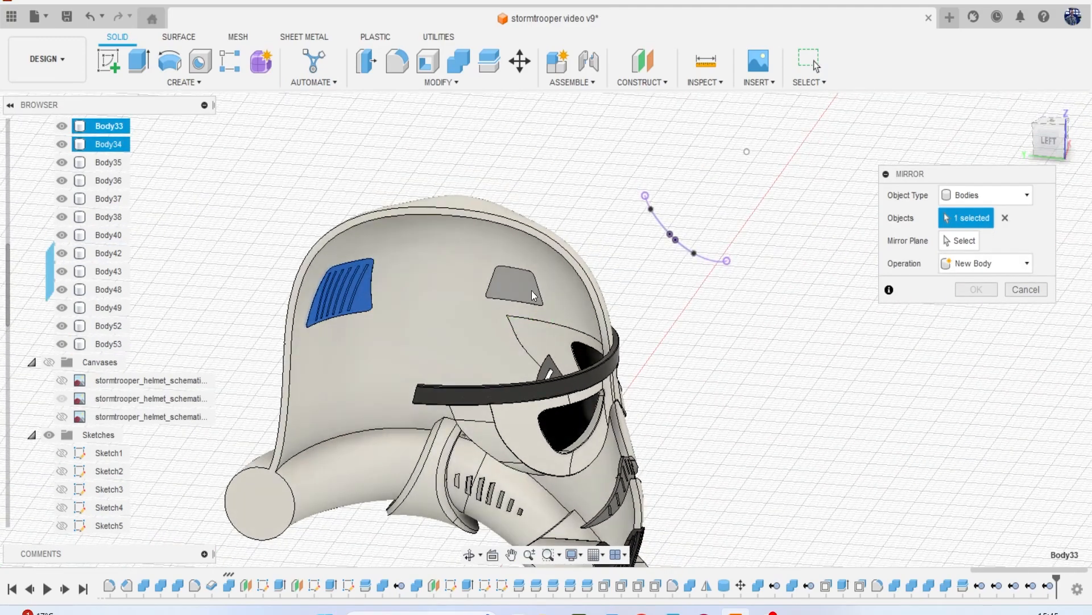
{"action": "left_click", "coordinate": [515, 285]}
{"action": "middle_click_drag", "start_coordinate": [594, 295], "coordinate": [632, 167]}
{"action": "mouse_move", "coordinate": [1023, 143]}
{"action": "left_mouse_down"}
{"action": "mouse_move", "coordinate": [968, 134]}
{"action": "mouse_move", "coordinate": [1042, 139]}
{"action": "mouse_move", "coordinate": [1028, 147]}
{"action": "left_mouse_up"}
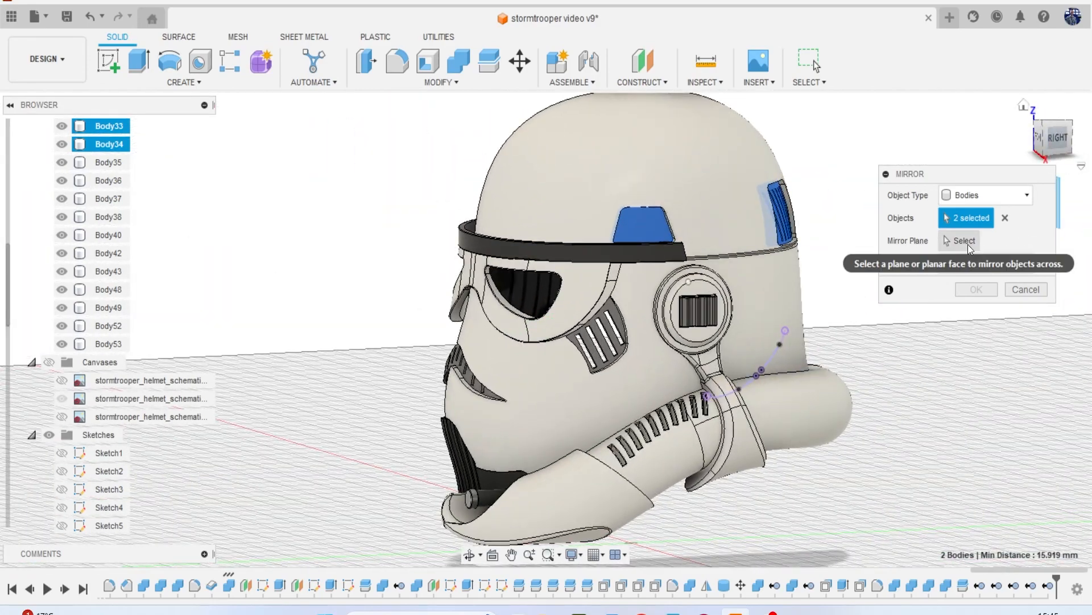
{"action": "left_click", "coordinate": [724, 193]}
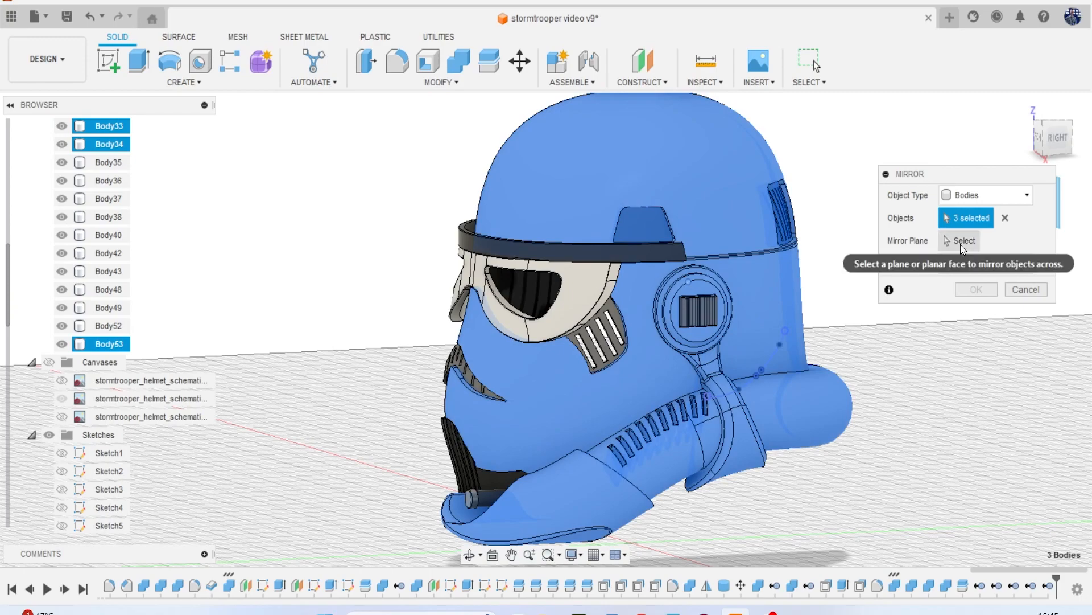
{"action": "left_click", "coordinate": [960, 244]}
{"action": "left_click_drag", "start_coordinate": [1044, 144], "coordinate": [692, 174]}
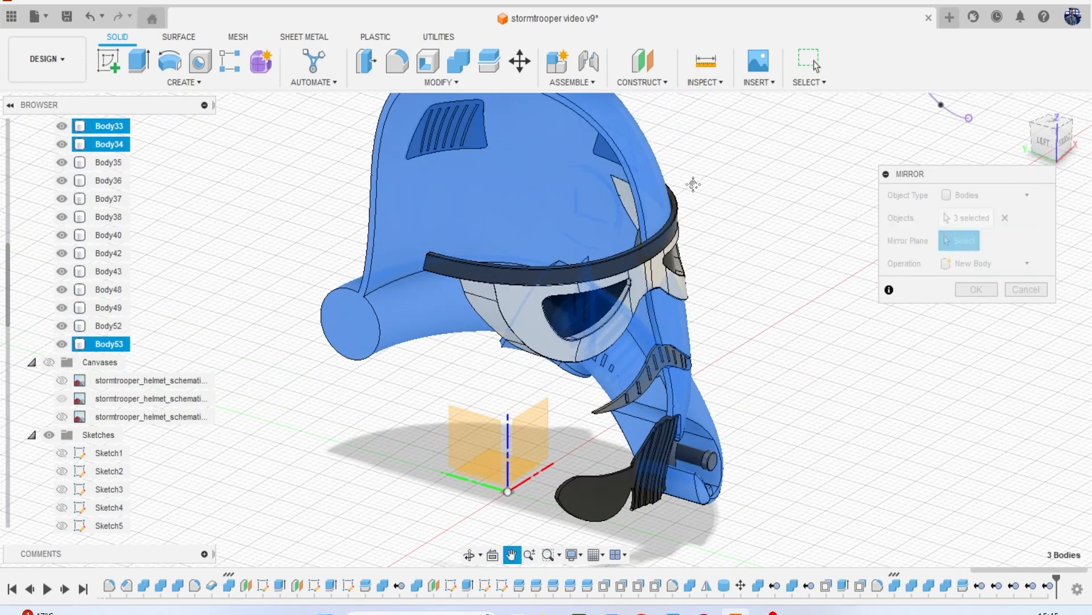
{"action": "middle_click_drag", "start_coordinate": [693, 175], "coordinate": [710, 262]}
{"action": "scroll", "coordinate": [552, 190], "scroll_direction": "up", "scroll_amount": 2}
{"action": "left_click", "coordinate": [561, 165]}
{"action": "scroll", "coordinate": [599, 230], "scroll_direction": "down", "scroll_amount": 4}
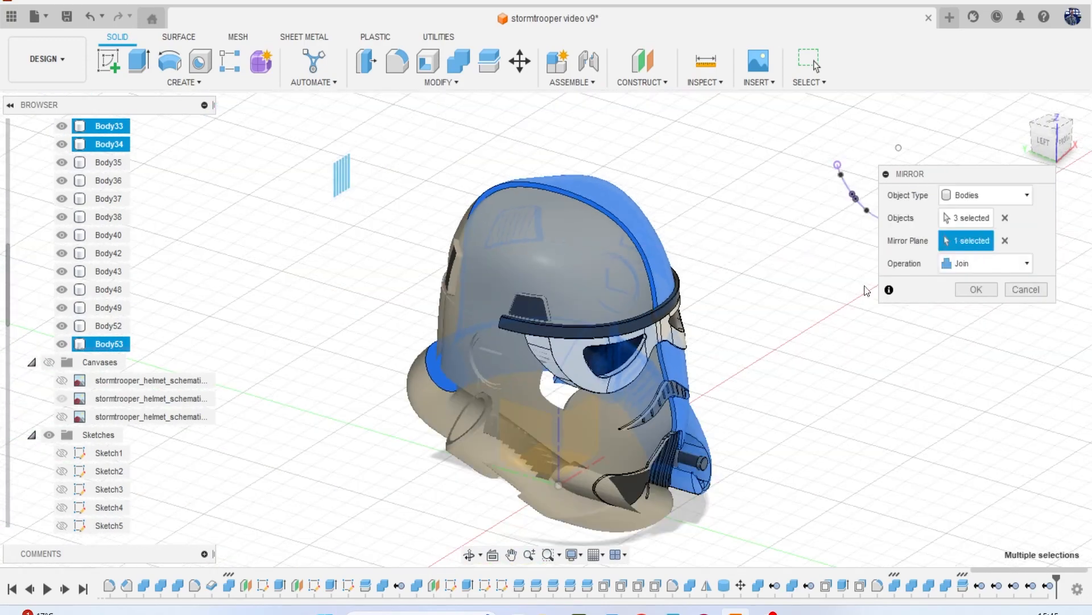
{"action": "left_click", "coordinate": [979, 264]}
{"action": "left_click", "coordinate": [983, 278]}
{"action": "left_click", "coordinate": [977, 289]}
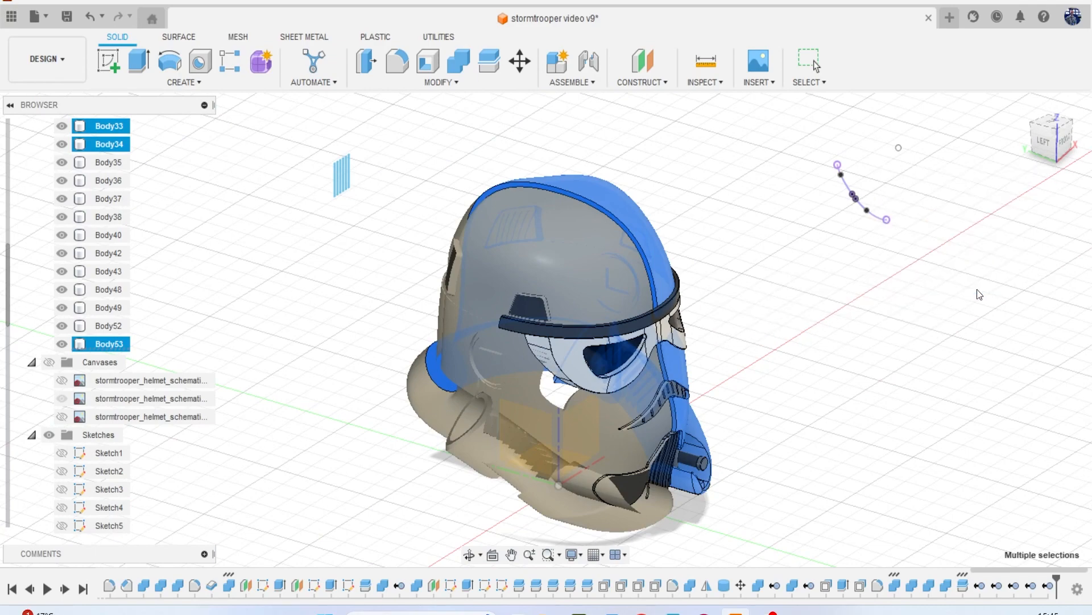
Combine the two mirrored helmet shell halves into one body with the Join operation.
{"action": "mouse_move", "coordinate": [1042, 150]}
{"action": "left_mouse_down"}
{"action": "mouse_move", "coordinate": [961, 149]}
{"action": "mouse_move", "coordinate": [979, 146]}
{"action": "mouse_move", "coordinate": [870, 122]}
{"action": "mouse_move", "coordinate": [562, 107]}
{"action": "left_mouse_up"}
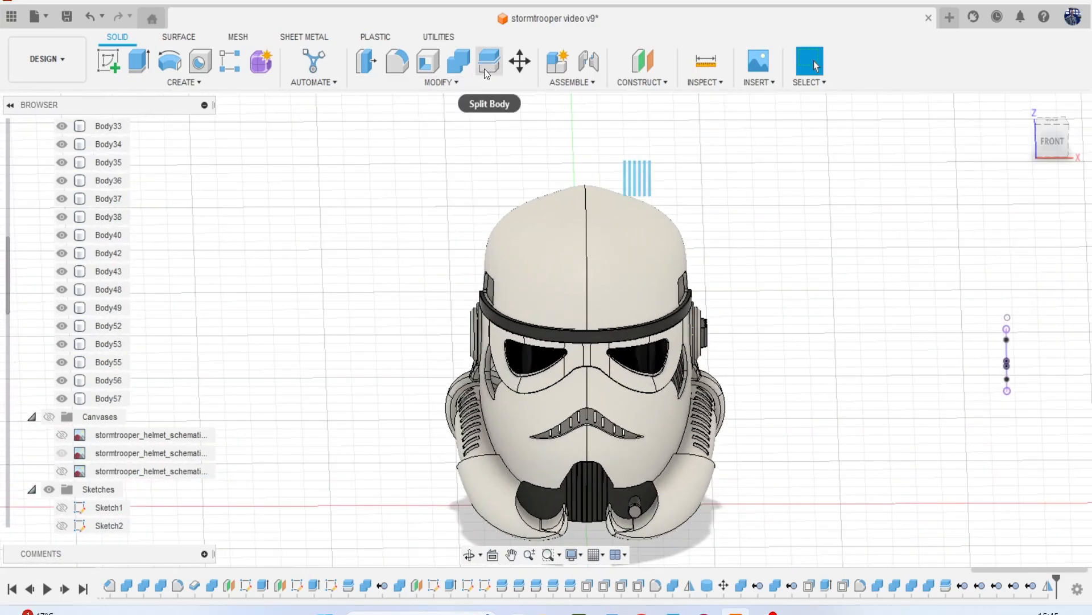
{"action": "left_click", "coordinate": [459, 61]}
{"action": "left_click", "coordinate": [607, 244]}
{"action": "left_click", "coordinate": [558, 253]}
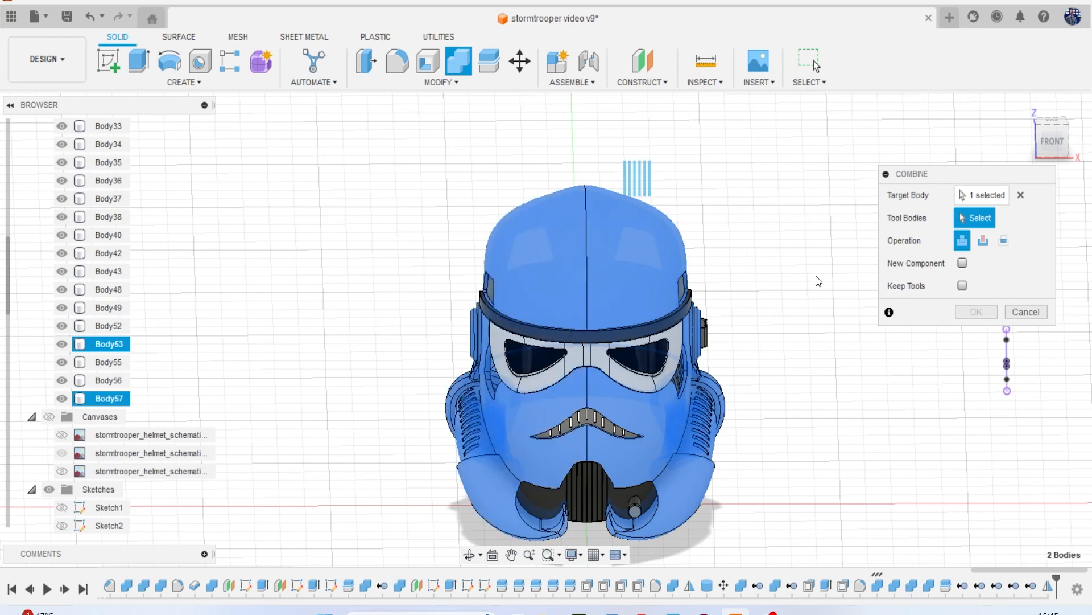
{"action": "left_click", "coordinate": [965, 312]}
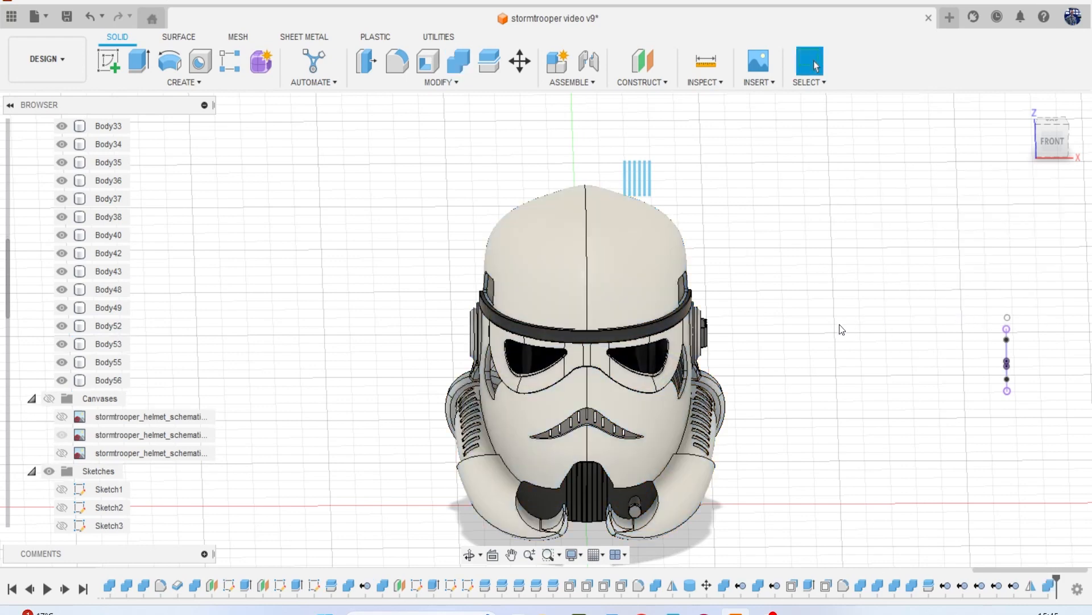
Mirror the slotted cheek vent panel, Body42, across the helmet's vertical centre plane as a new body.
{"action": "middle_click_drag", "start_coordinate": [838, 332], "coordinate": [784, 254]}
{"action": "mouse_move", "coordinate": [1053, 134]}
{"action": "left_mouse_down"}
{"action": "mouse_move", "coordinate": [1052, 97]}
{"action": "mouse_move", "coordinate": [1016, 105]}
{"action": "mouse_move", "coordinate": [1086, 111]}
{"action": "mouse_move", "coordinate": [1008, 101]}
{"action": "mouse_move", "coordinate": [989, 114]}
{"action": "left_mouse_up"}
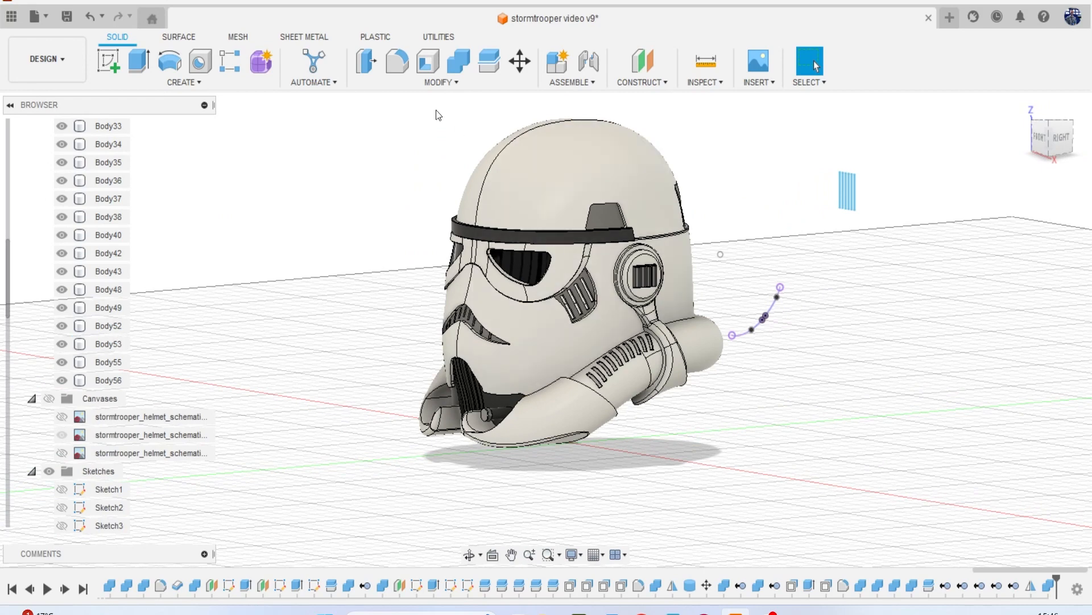
{"action": "left_click", "coordinate": [198, 85]}
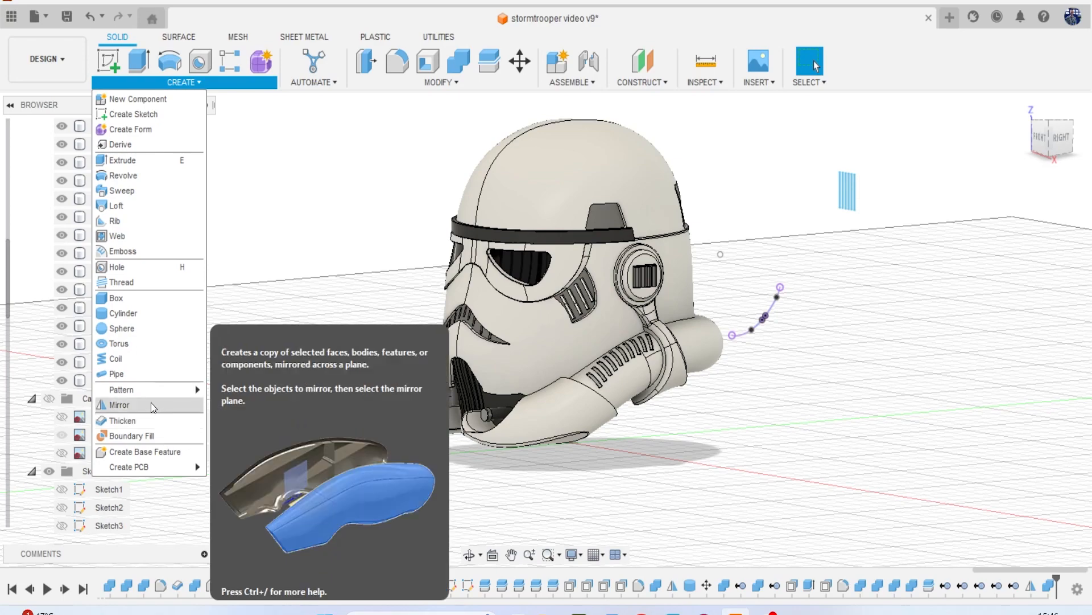
{"action": "left_click", "coordinate": [151, 403]}
{"action": "scroll", "coordinate": [570, 291], "scroll_direction": "up", "scroll_amount": 5}
{"action": "left_click", "coordinate": [569, 290]}
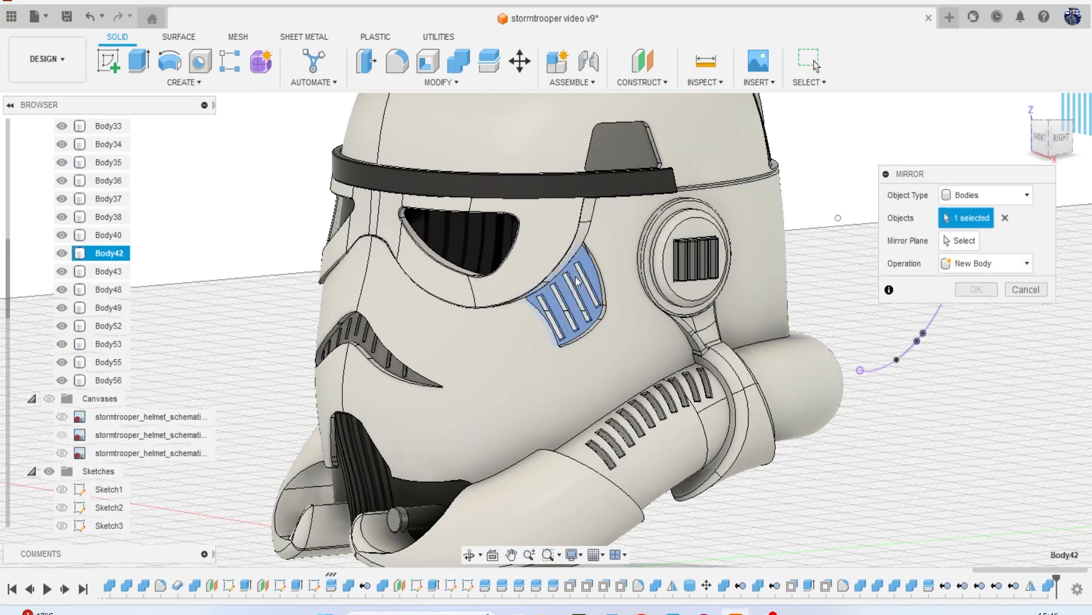
{"action": "middle_click_drag", "start_coordinate": [836, 382], "coordinate": [842, 282]}
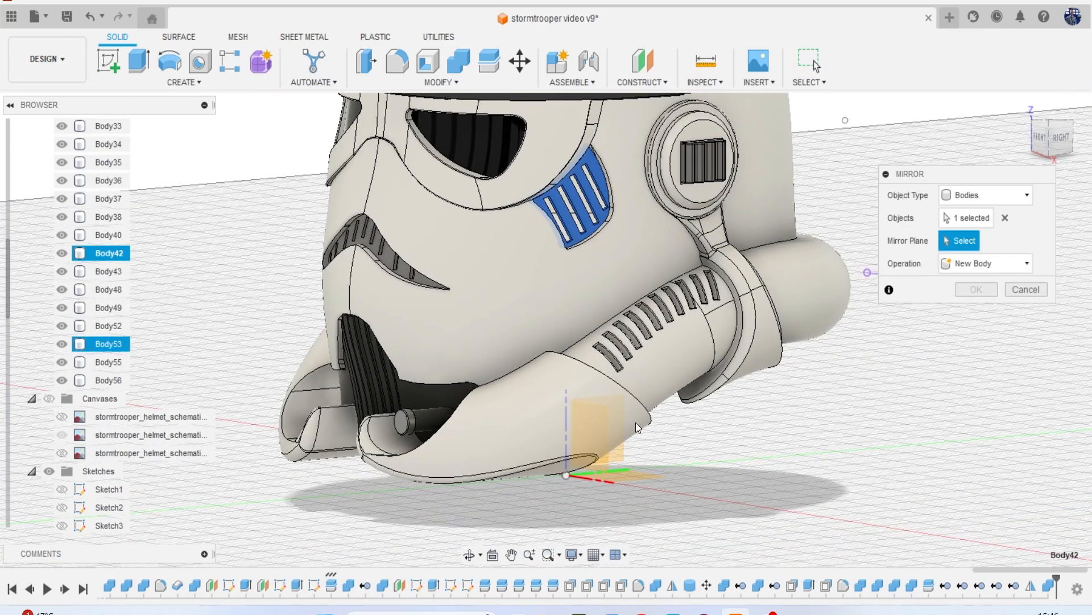
{"action": "left_click", "coordinate": [609, 399]}
{"action": "scroll", "coordinate": [683, 381], "scroll_direction": "down", "scroll_amount": 1}
{"action": "left_click_drag", "start_coordinate": [1057, 148], "coordinate": [1087, 162]}
{"action": "left_click", "coordinate": [976, 289]}
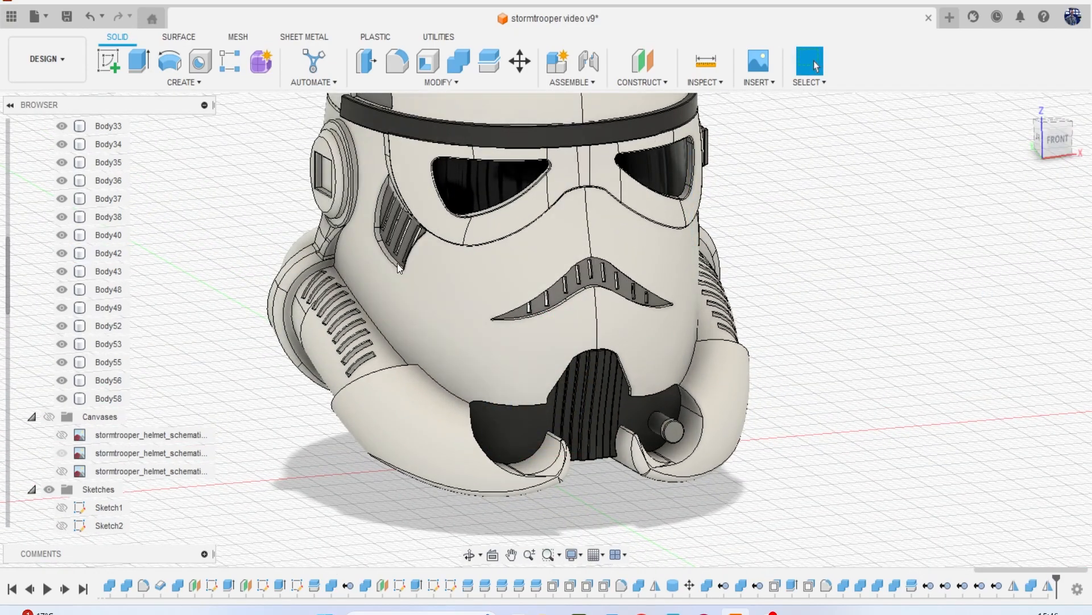
Examine the mirrored cheek vent panel and the helmet's symmetry from close up, the front and an angle.
{"action": "scroll", "coordinate": [342, 240], "scroll_direction": "up", "scroll_amount": 5}
{"action": "scroll", "coordinate": [432, 251], "scroll_direction": "down", "scroll_amount": 3}
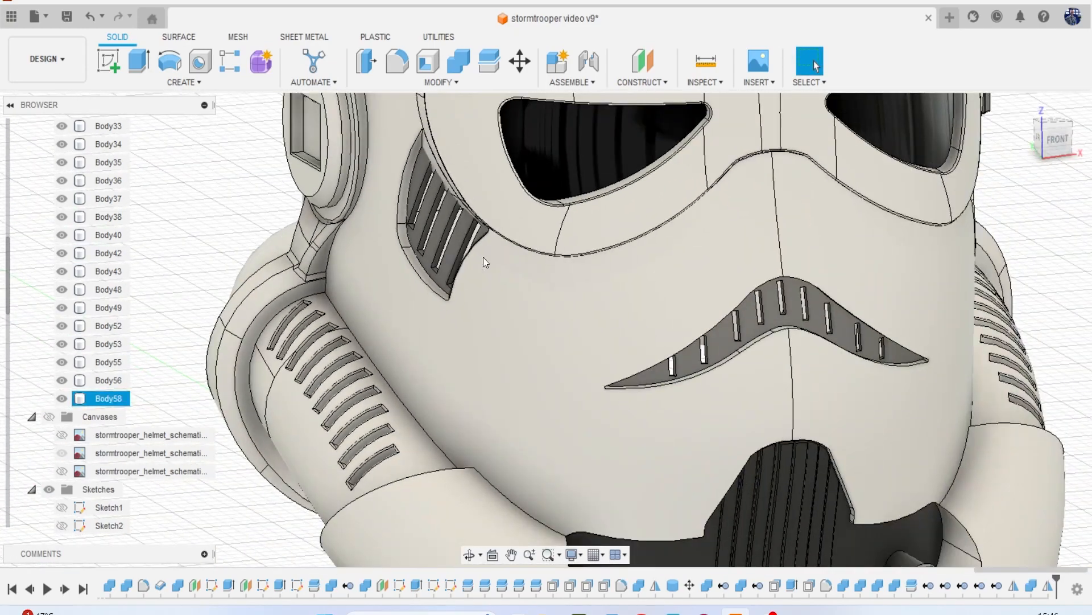
{"action": "scroll", "coordinate": [483, 257], "scroll_direction": "down", "scroll_amount": 4}
{"action": "left_click_drag", "start_coordinate": [1056, 140], "coordinate": [1067, 117]}
{"action": "middle_click_drag", "start_coordinate": [546, 330], "coordinate": [501, 264], "text": "shift"}
{"action": "left_click_drag", "start_coordinate": [1053, 108], "coordinate": [1004, 176]}
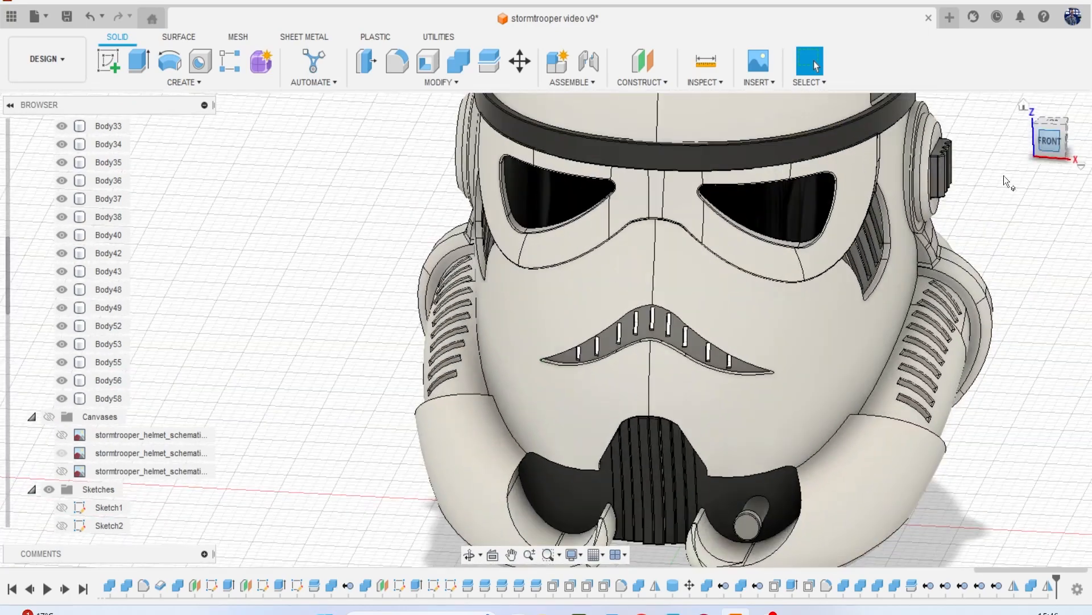
{"action": "left_click", "coordinate": [1050, 139]}
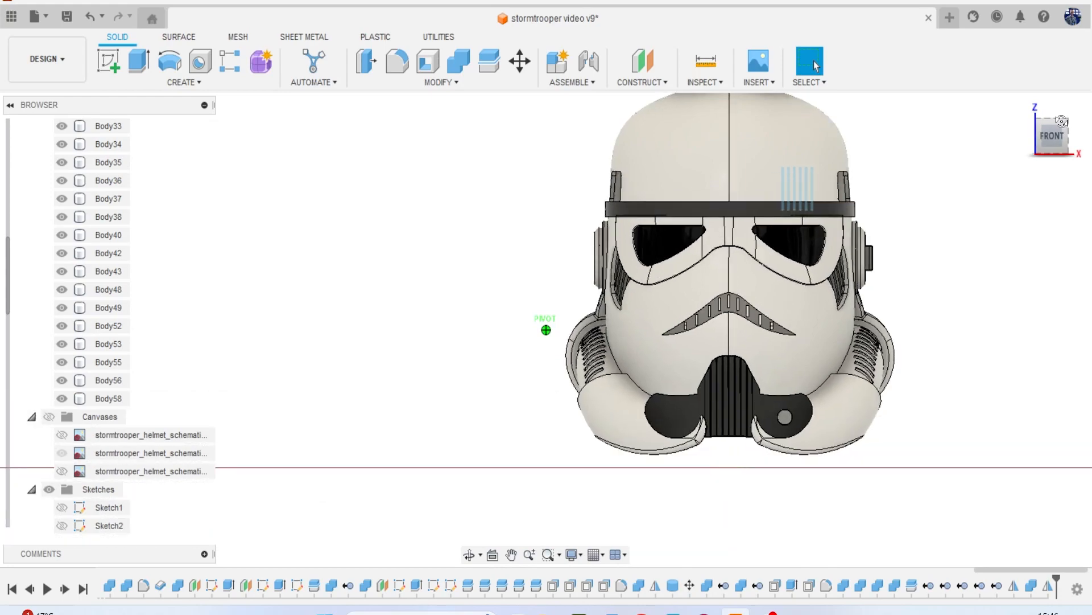
{"action": "left_click_drag", "start_coordinate": [1062, 121], "coordinate": [1024, 102]}
{"action": "middle_click_drag", "start_coordinate": [680, 360], "coordinate": [808, 514], "text": "shift"}
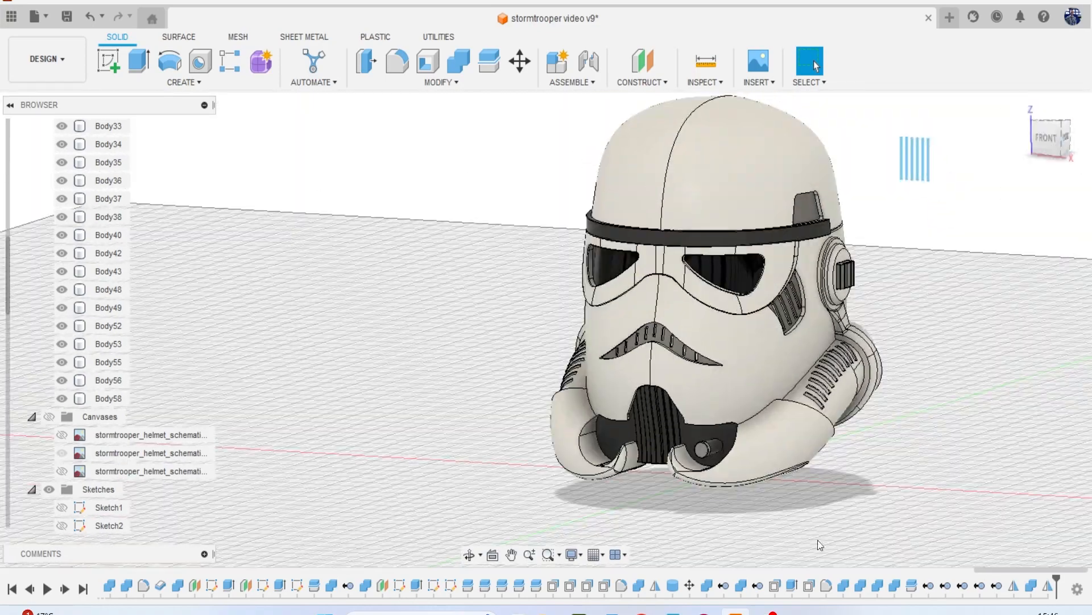
Delete the vent panel mirror, shell combine and shell mirror features, and undo the deletion of the shell mirror.
{"action": "left_click", "coordinate": [1049, 587]}
{"action": "key", "text": "Delete"}
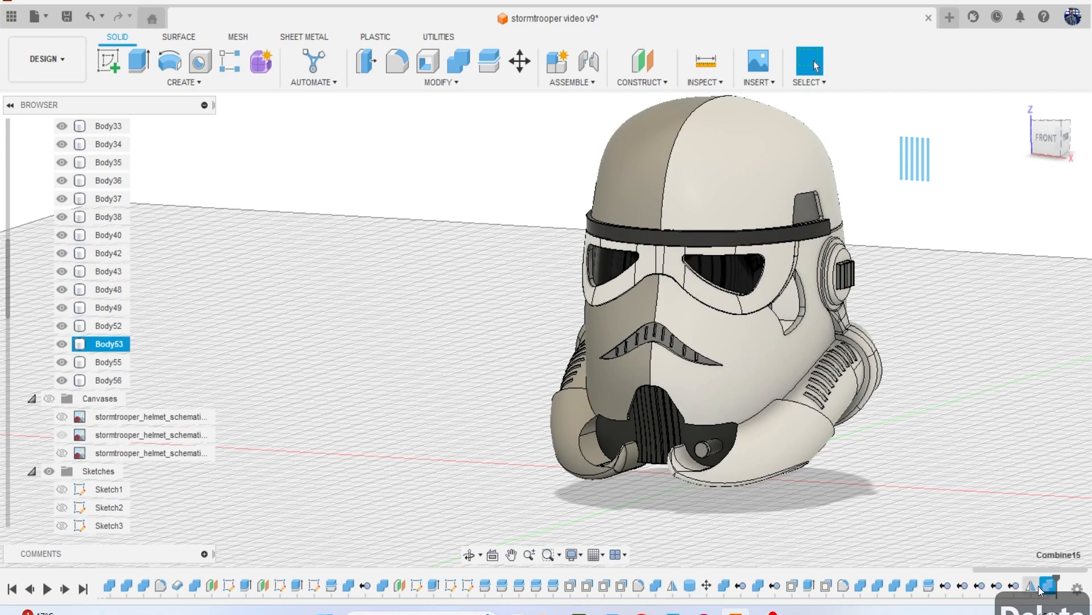
{"action": "left_click", "coordinate": [1049, 588]}
{"action": "key", "text": "Delete"}
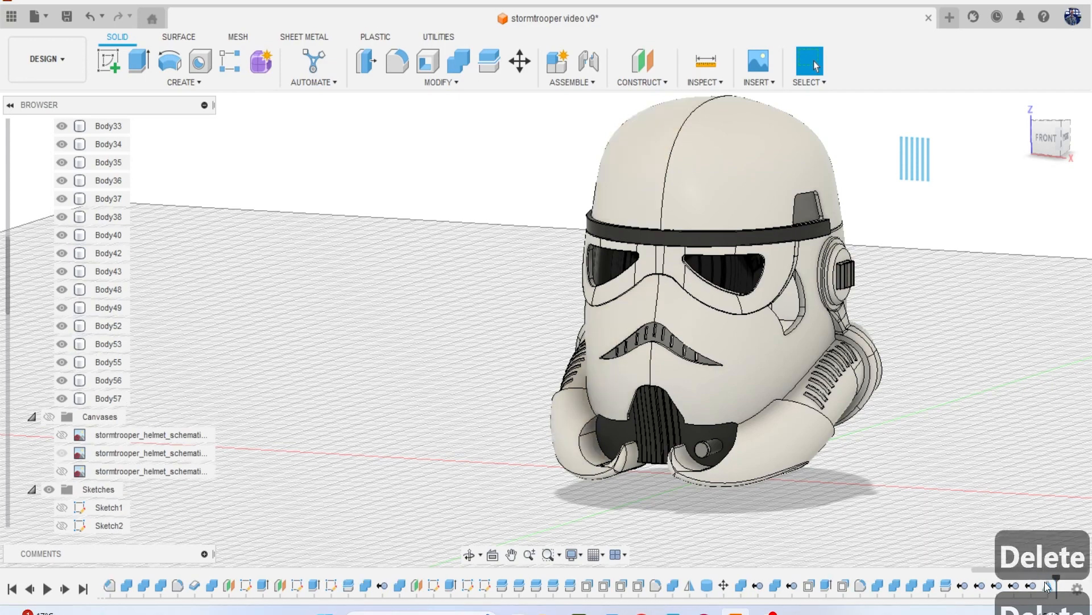
{"action": "left_click", "coordinate": [1049, 587]}
{"action": "key", "text": "Delete"}
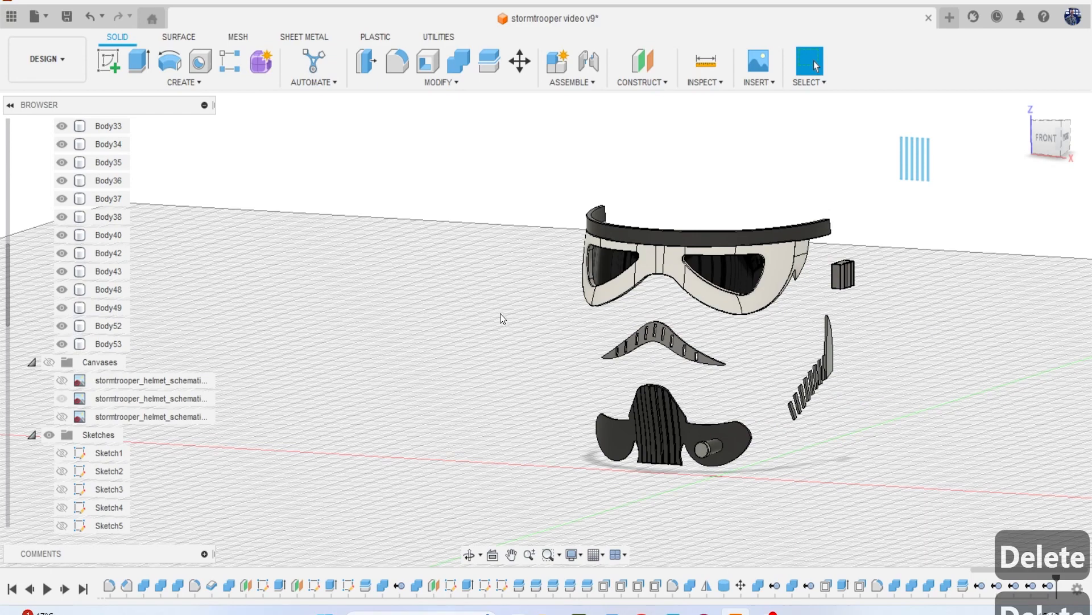
{"action": "key", "text": "ctrl+z"}
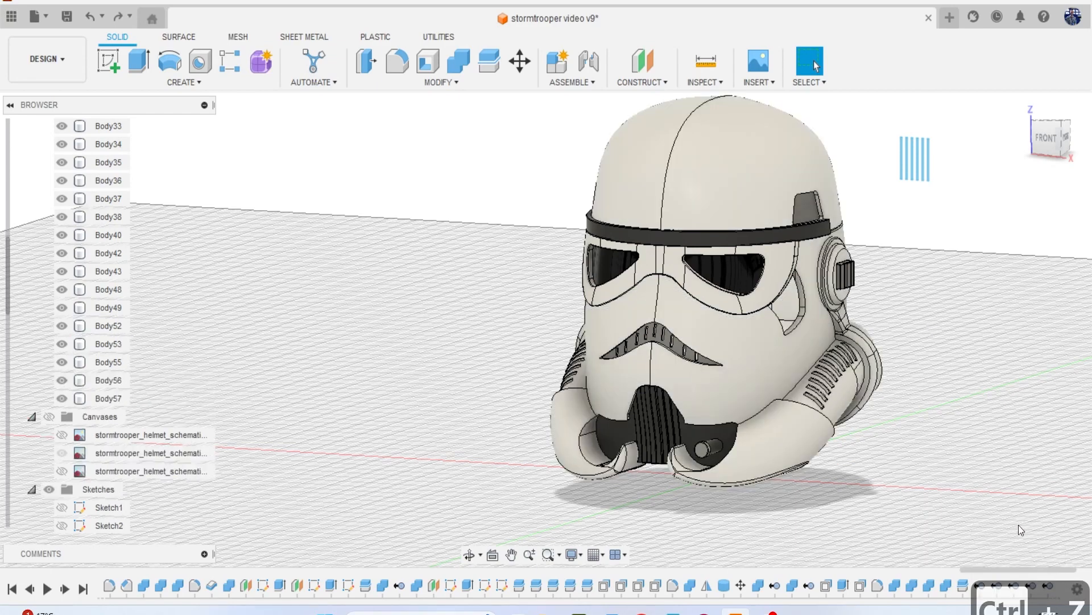
Roll the history marker back to just before the shell's mirror feature.
{"action": "scroll", "coordinate": [1018, 524], "scroll_direction": "up", "scroll_amount": 2}
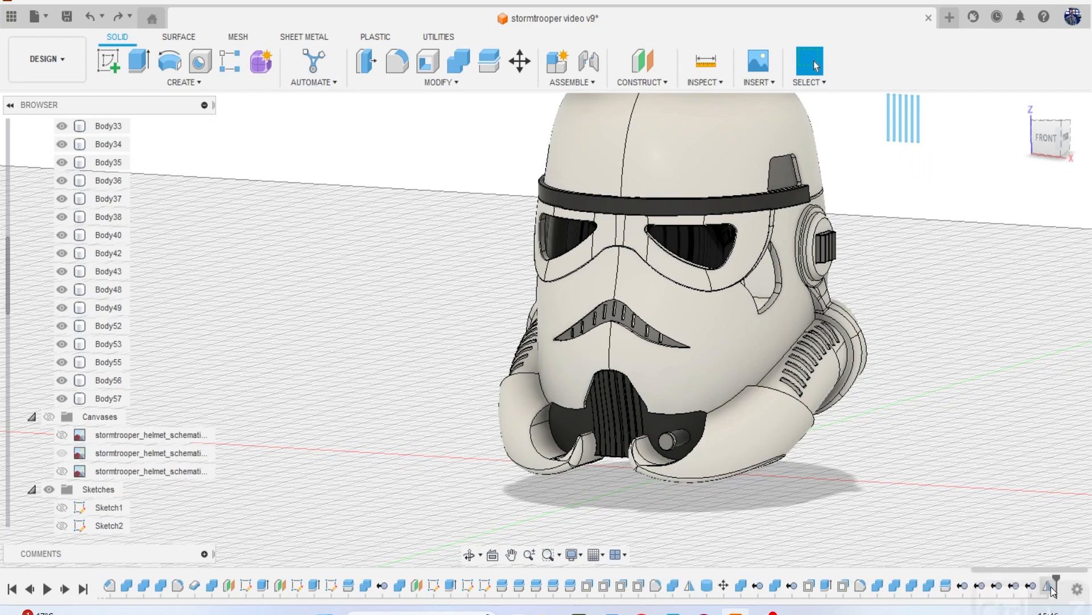
{"action": "left_click", "coordinate": [1051, 587]}
{"action": "right_click", "coordinate": [1050, 588]}
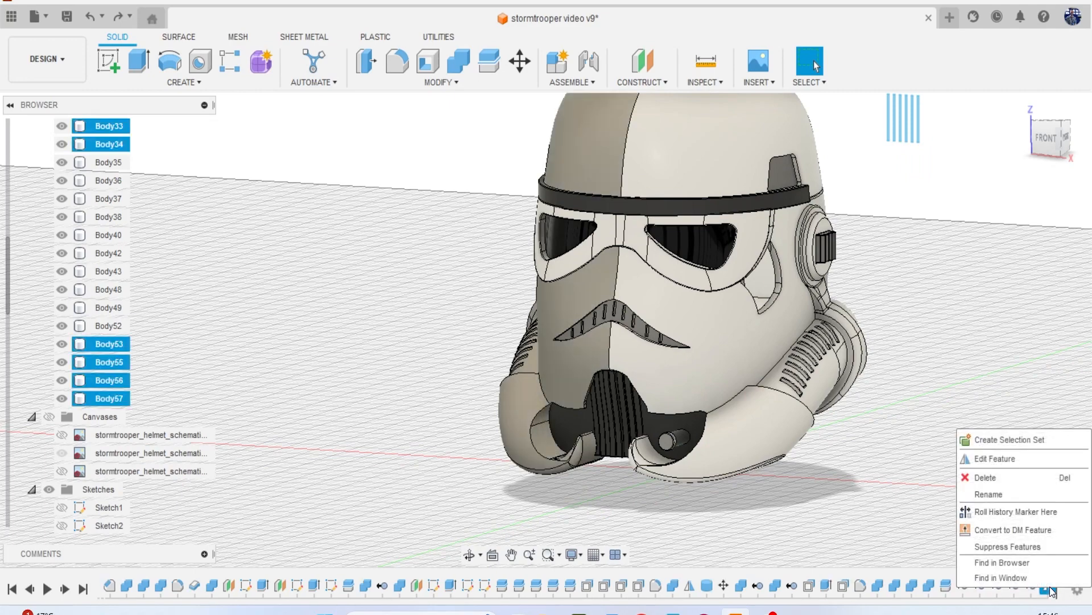
{"action": "left_click", "coordinate": [936, 542]}
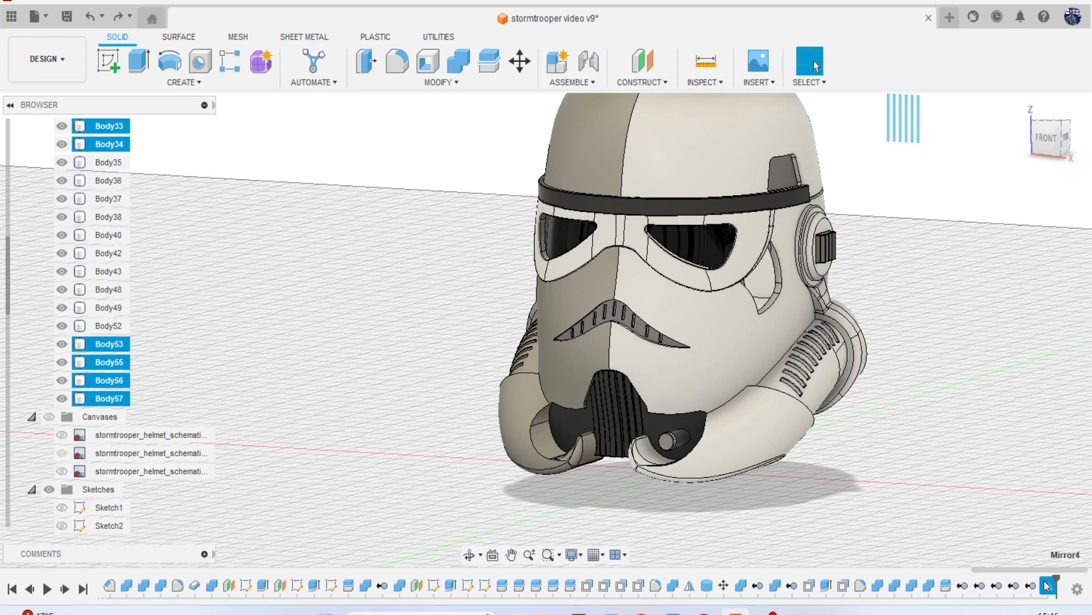
{"action": "left_click_drag", "start_coordinate": [1042, 578], "coordinate": [1039, 578]}
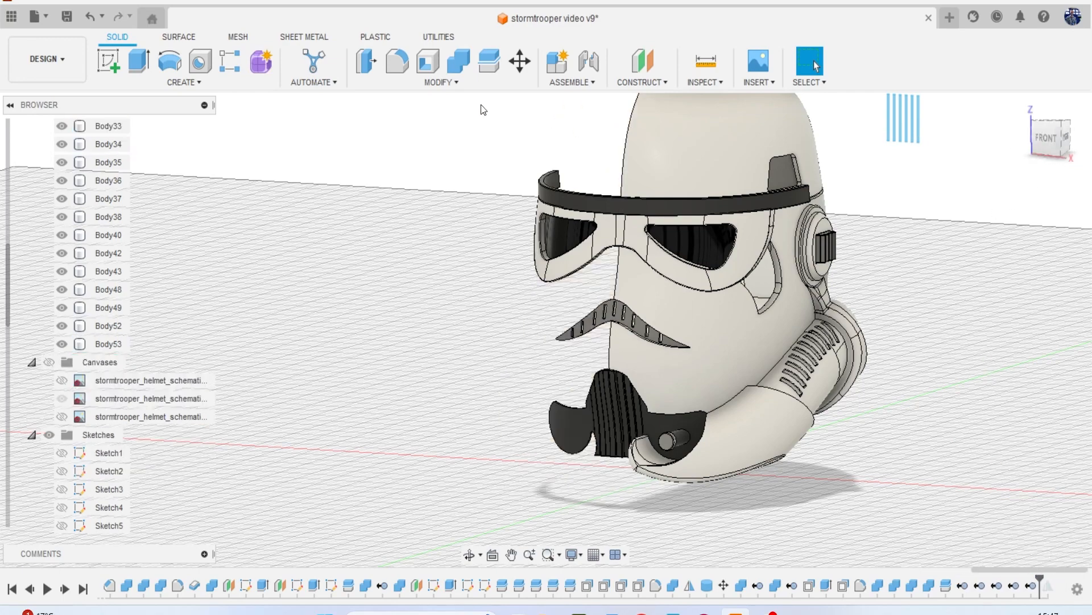
{"action": "left_click", "coordinate": [193, 83]}
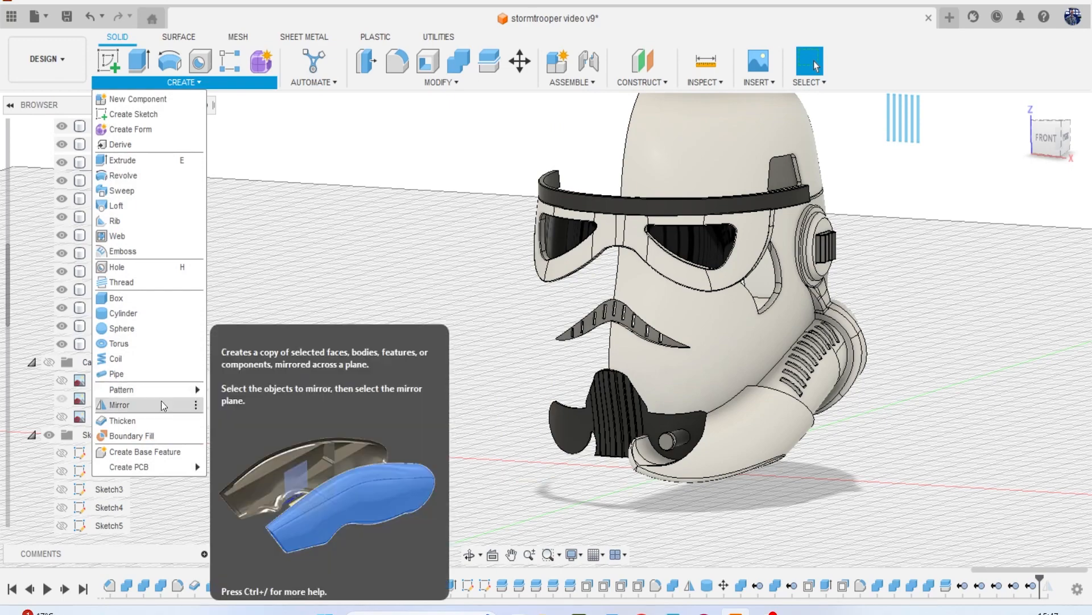
{"action": "left_click", "coordinate": [162, 402]}
{"action": "scroll", "coordinate": [85, 284], "scroll_direction": "up", "scroll_amount": 4}
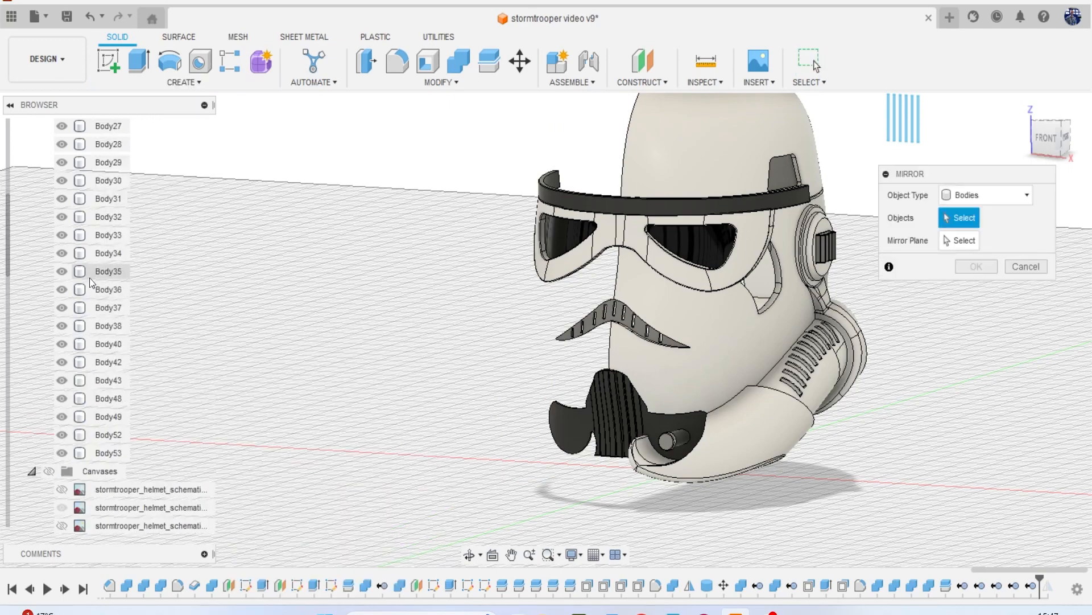
{"action": "scroll", "coordinate": [90, 278], "scroll_direction": "down", "scroll_amount": 2}
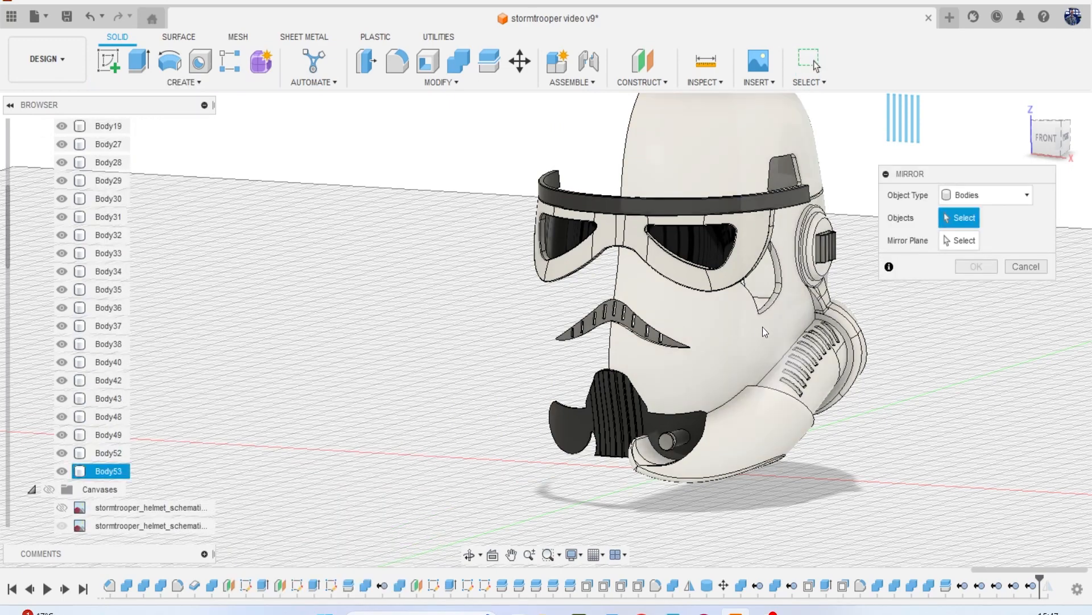
{"action": "middle_click_drag", "start_coordinate": [835, 324], "coordinate": [743, 336]}
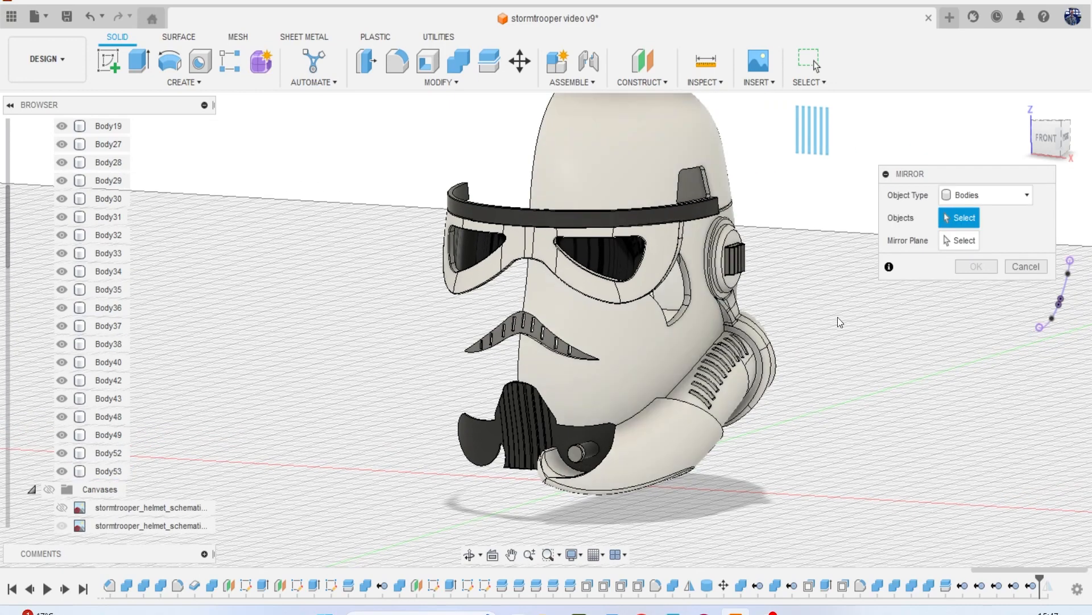
{"action": "left_click", "coordinate": [1026, 271]}
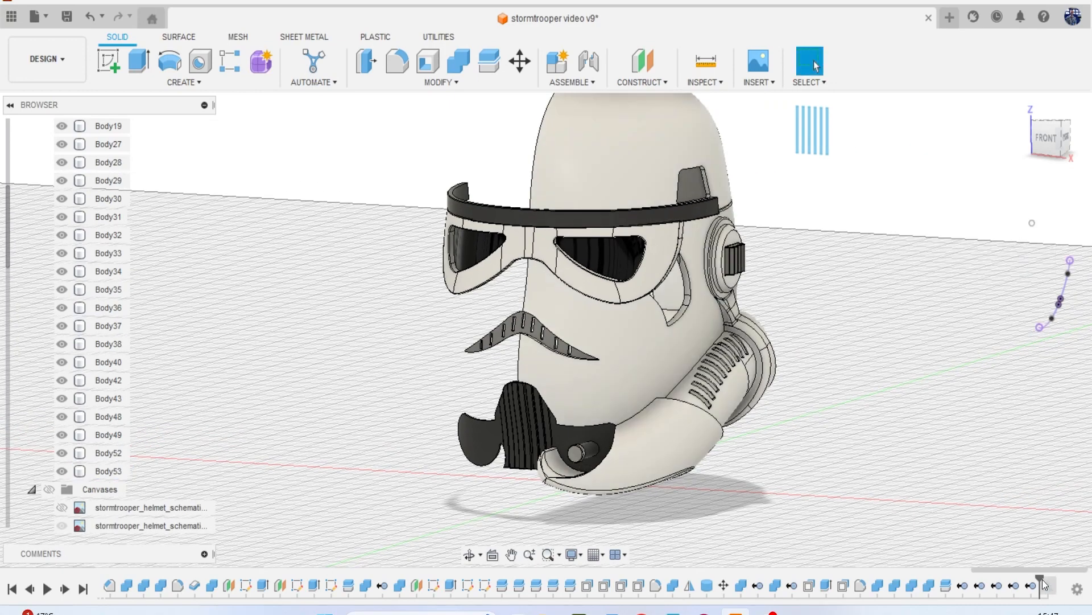
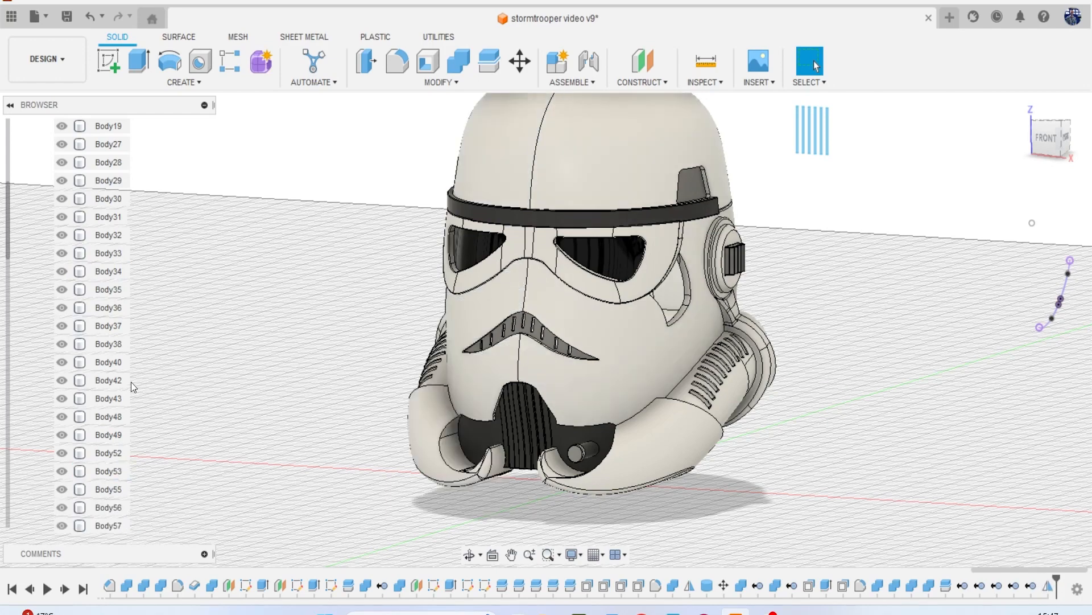
Hide Sketch17 and Sketch18 in the model.
{"action": "scroll", "coordinate": [91, 383], "scroll_direction": "down", "scroll_amount": 2}
{"action": "scroll", "coordinate": [91, 383], "scroll_direction": "up", "scroll_amount": 4}
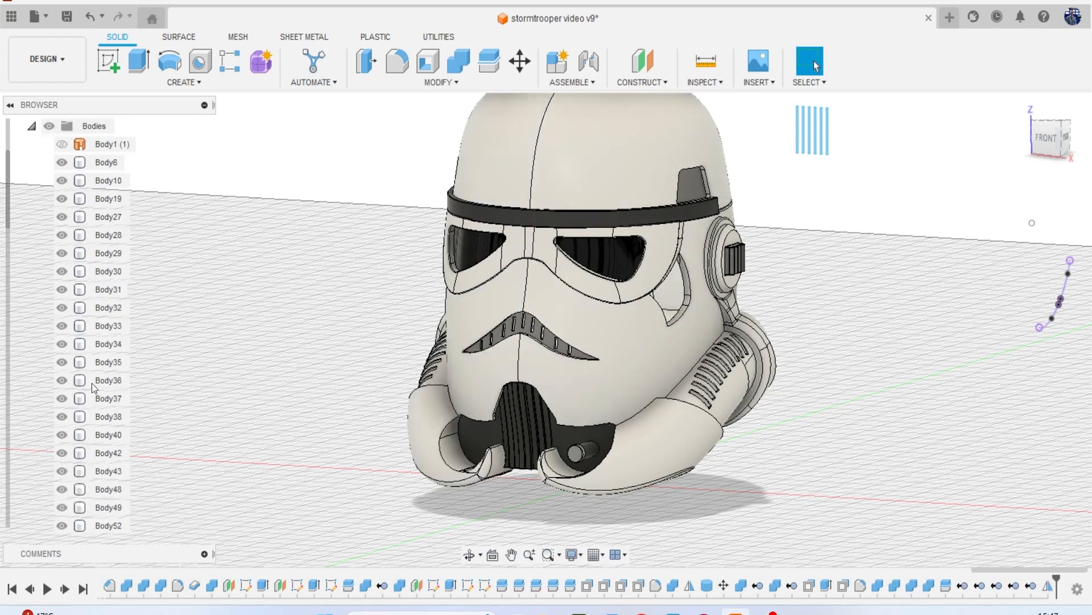
{"action": "mouse_move", "coordinate": [546, 327]}
{"action": "middle_mouse_down", "text": "shift"}
{"action": "mouse_move", "coordinate": [643, 328]}
{"action": "mouse_move", "coordinate": [307, 302]}
{"action": "mouse_move", "coordinate": [170, 330]}
{"action": "mouse_move", "coordinate": [207, 333]}
{"action": "mouse_move", "coordinate": [938, 172]}
{"action": "middle_mouse_up", "text": "shift"}
{"action": "scroll", "coordinate": [94, 418], "scroll_direction": "down", "scroll_amount": 10}
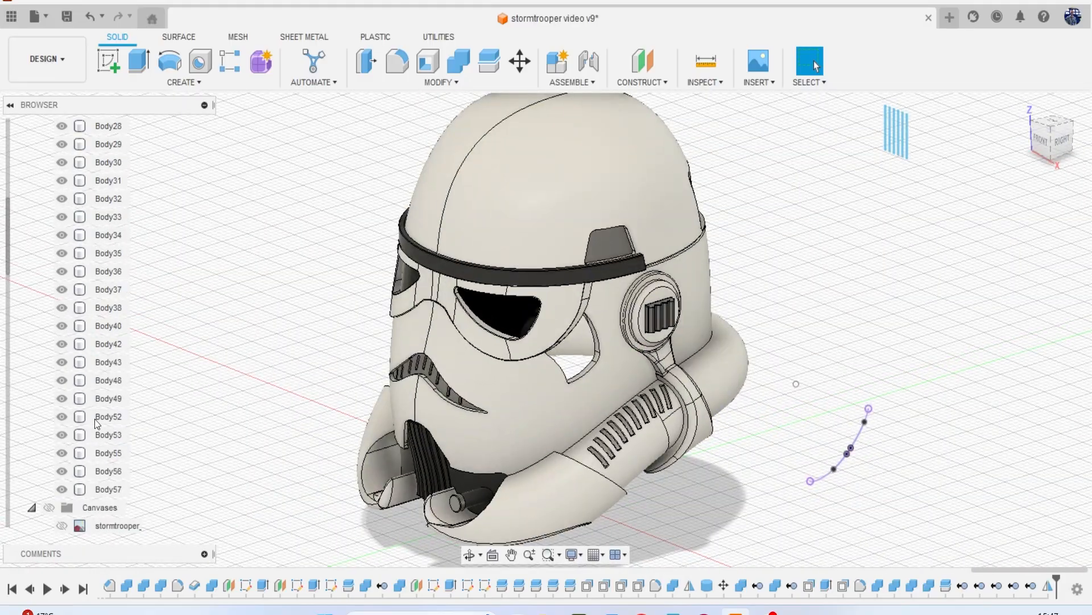
{"action": "left_click", "coordinate": [61, 435]}
{"action": "left_click", "coordinate": [61, 453]}
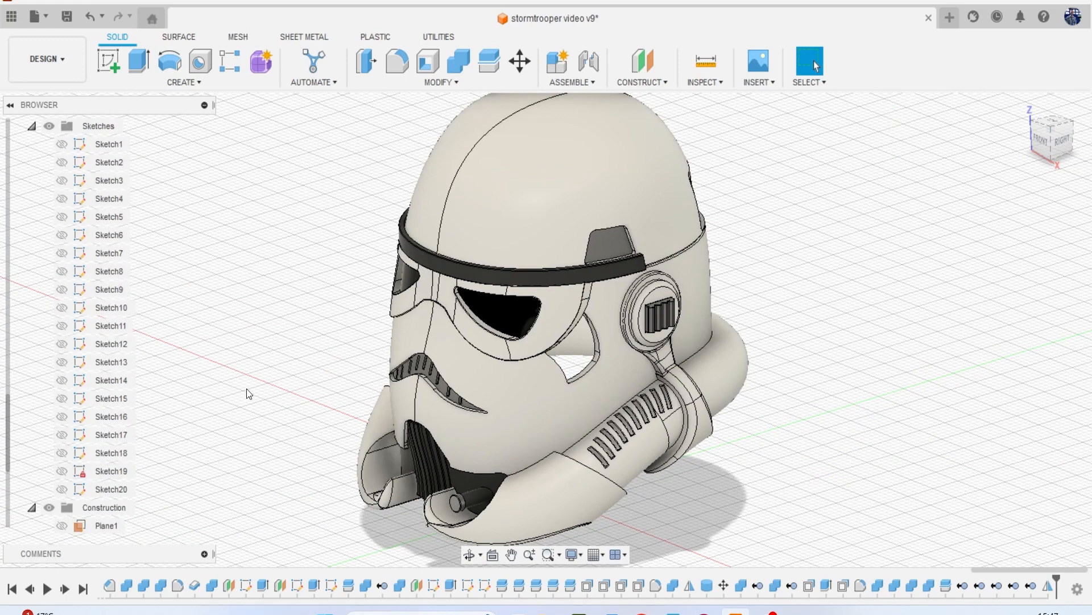
Undo the hiding of the two sketches and the deletions of the shell combine and cheek vent mirror features.
{"action": "key", "text": "ctrl+z"}
{"action": "key", "text": "ctrl+z"}
{"action": "key", "text": "ctrl+z"}
{"action": "key", "text": "ctrl+z"}
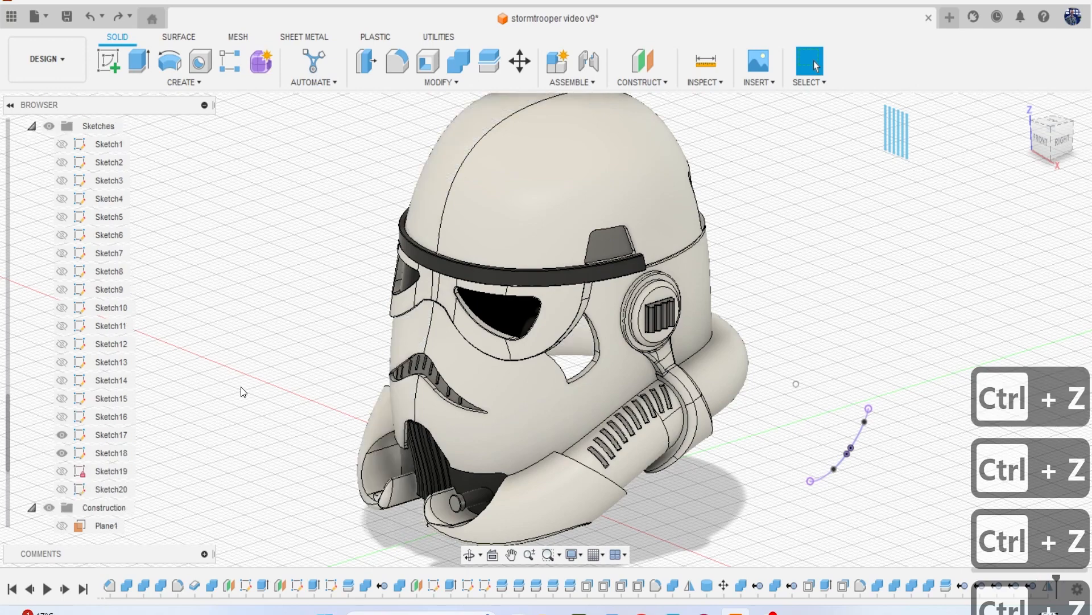
{"action": "key", "text": "ctrl+z"}
{"action": "key", "text": "ctrl+z"}
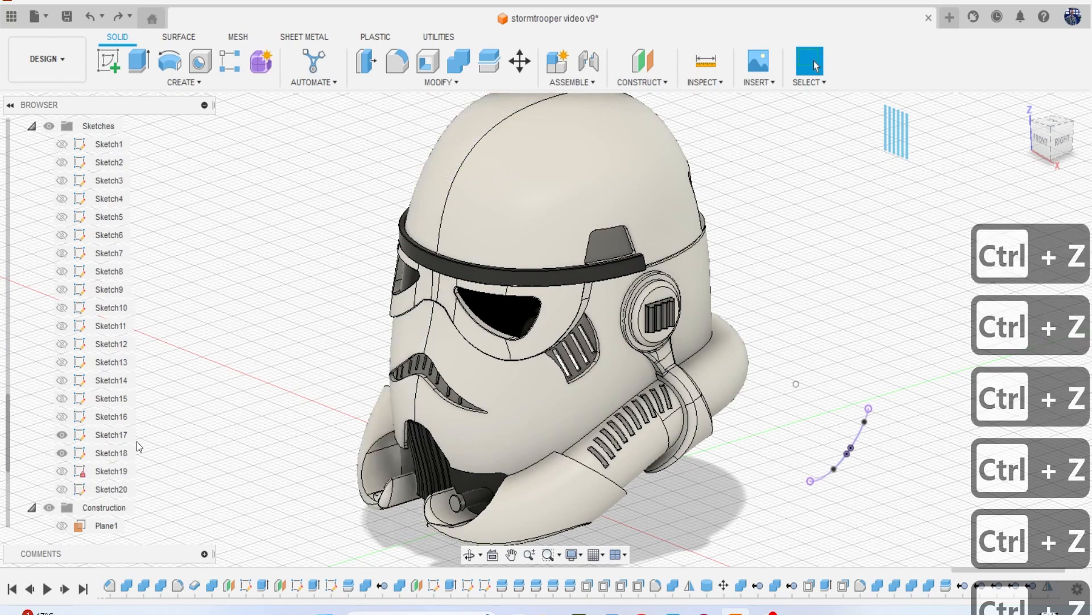
Hide Sketch17 and Sketch18 again, and check the slotted cheek vent panel up close.
{"action": "left_click", "coordinate": [61, 434]}
{"action": "left_click", "coordinate": [62, 453]}
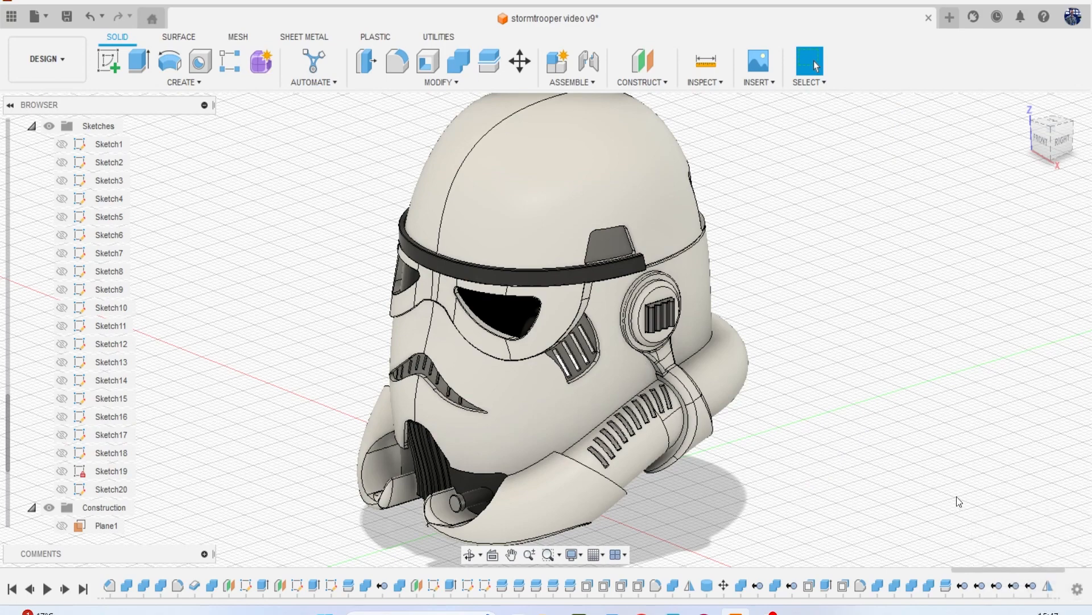
{"action": "scroll", "coordinate": [596, 350], "scroll_direction": "up", "scroll_amount": 2}
{"action": "scroll", "coordinate": [595, 350], "scroll_direction": "up", "scroll_amount": 2}
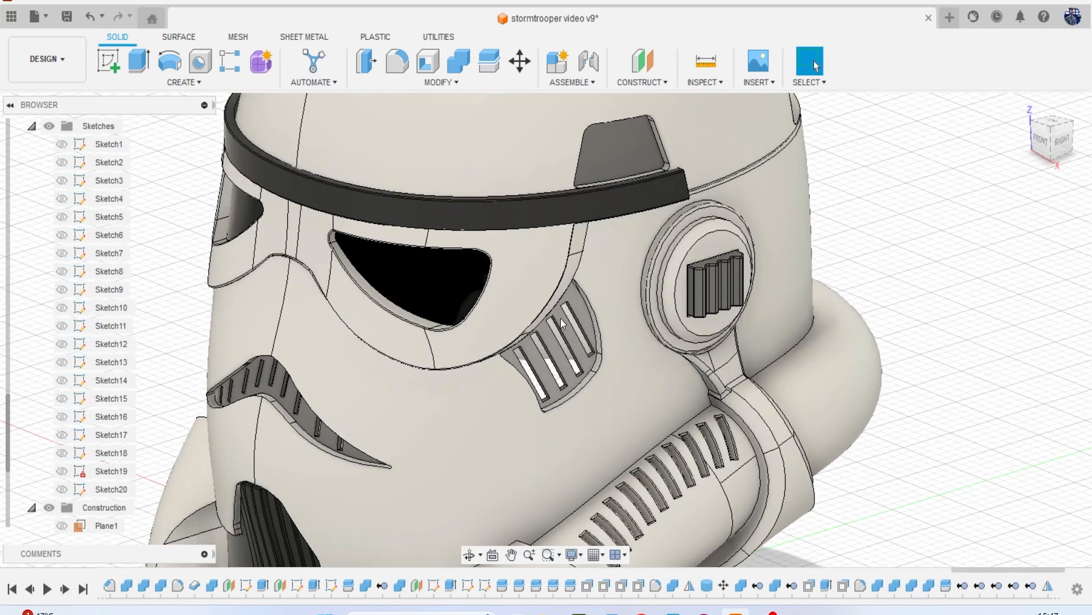
{"action": "scroll", "coordinate": [576, 353], "scroll_direction": "down", "scroll_amount": 4}
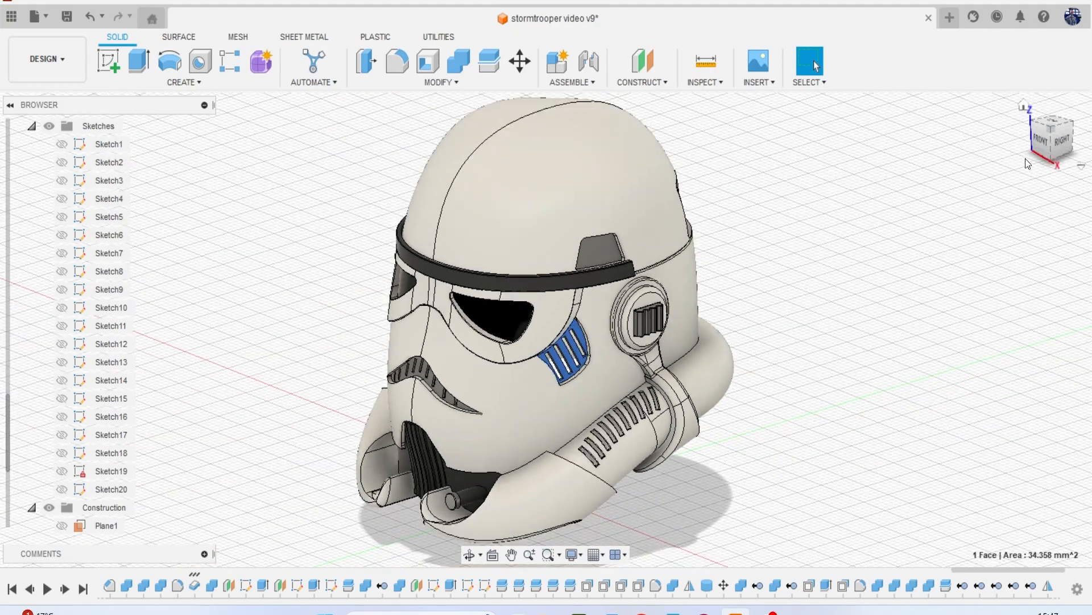
Start a new sketch on the front plane and project the front face of the dark brow band into it.
{"action": "left_click", "coordinate": [1041, 140]}
{"action": "scroll", "coordinate": [783, 282], "scroll_direction": "down", "scroll_amount": 2}
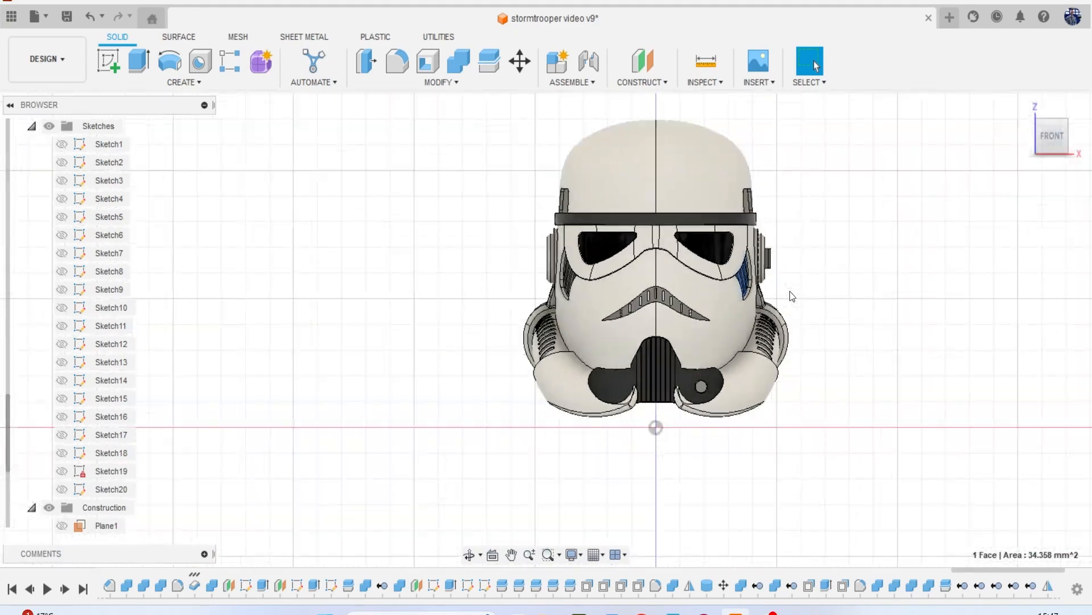
{"action": "middle_click_drag", "start_coordinate": [851, 279], "coordinate": [714, 304]}
{"action": "left_click", "coordinate": [119, 64]}
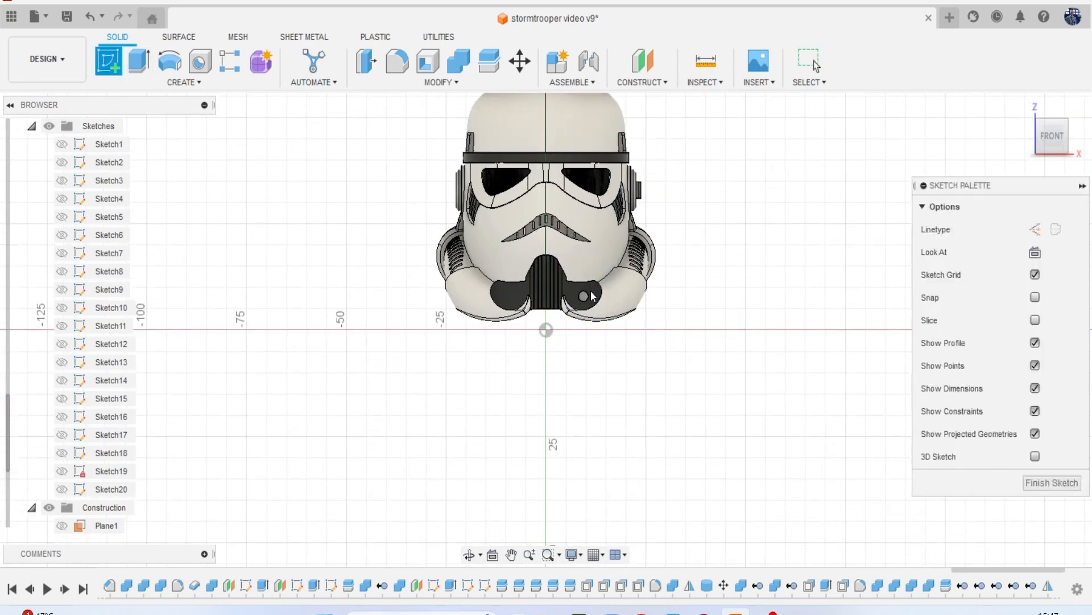
{"action": "scroll", "coordinate": [558, 241], "scroll_direction": "up", "scroll_amount": 5}
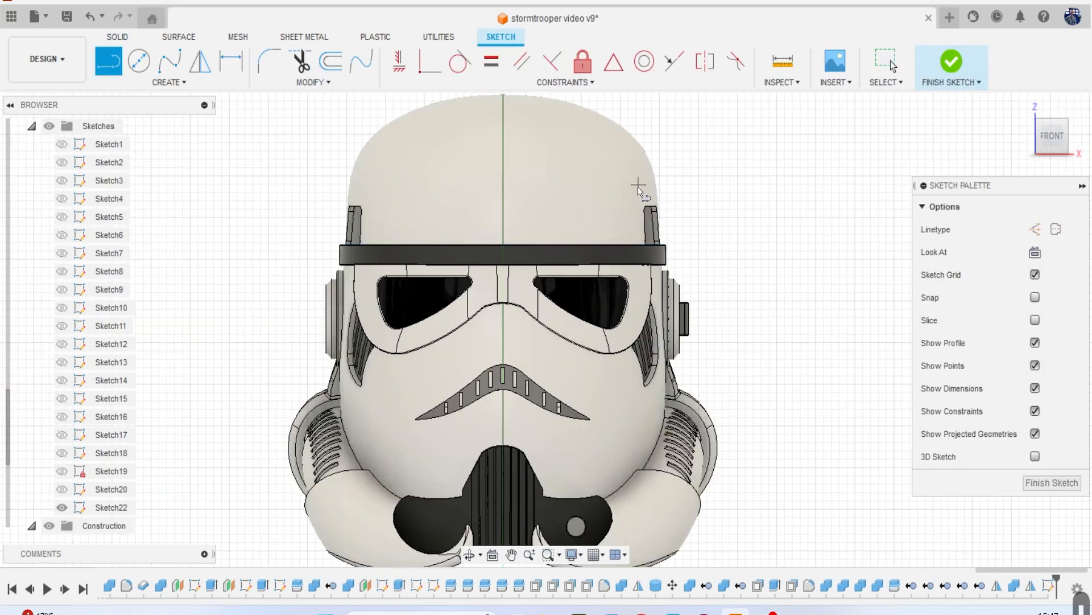
{"action": "key", "text": "p"}
{"action": "scroll", "coordinate": [631, 193], "scroll_direction": "up", "scroll_amount": 2}
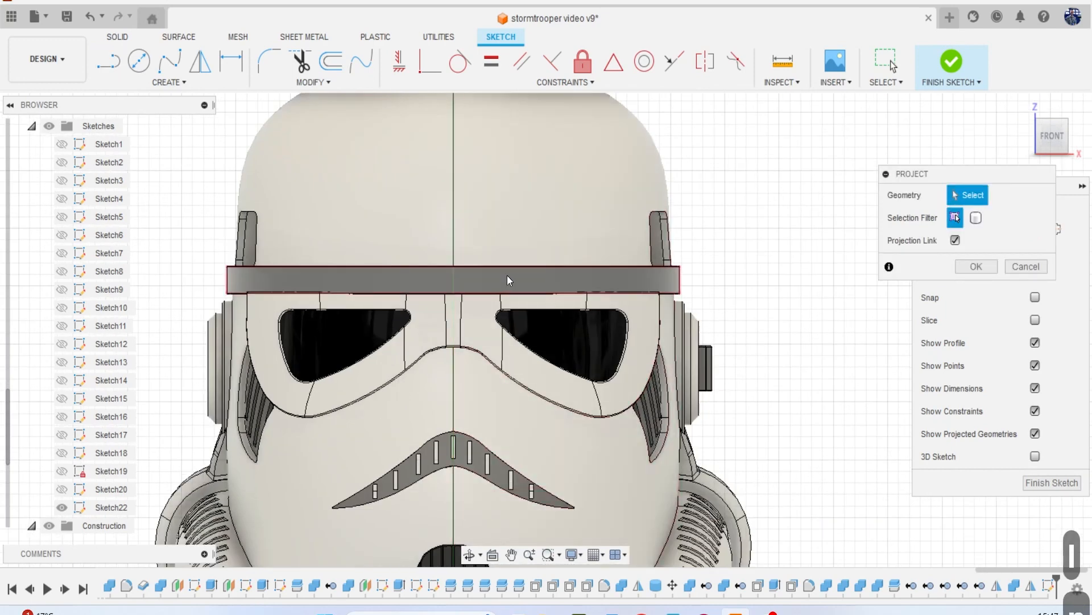
{"action": "left_click", "coordinate": [507, 275]}
{"action": "key", "text": "Return"}
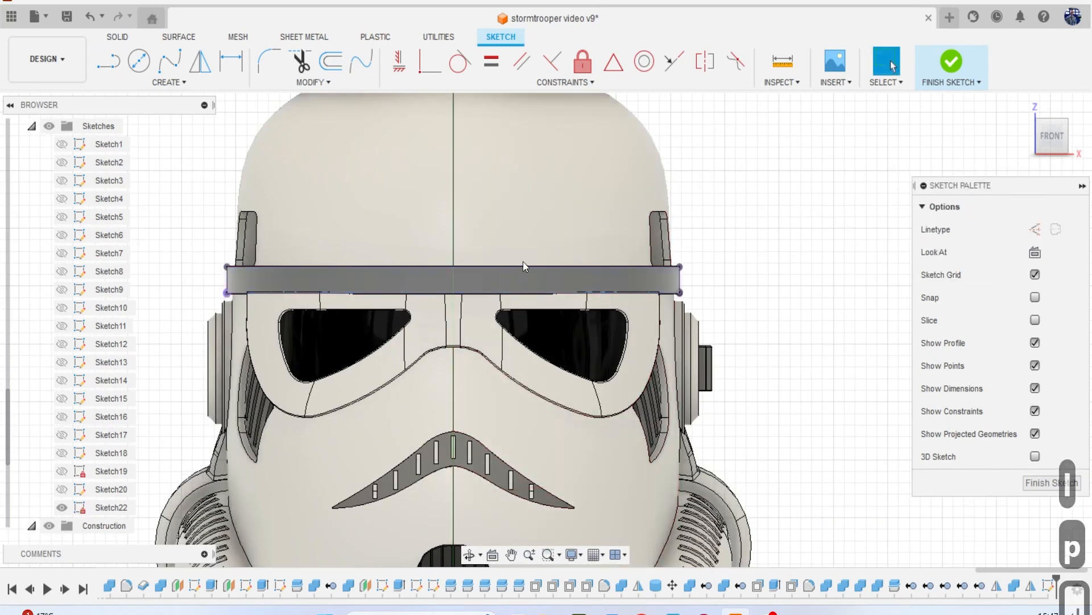
Draw a vertical centre line about 32 mm long upward from the midpoint of the brow band's top edge, and finish the sketch.
{"action": "key", "text": "Return"}
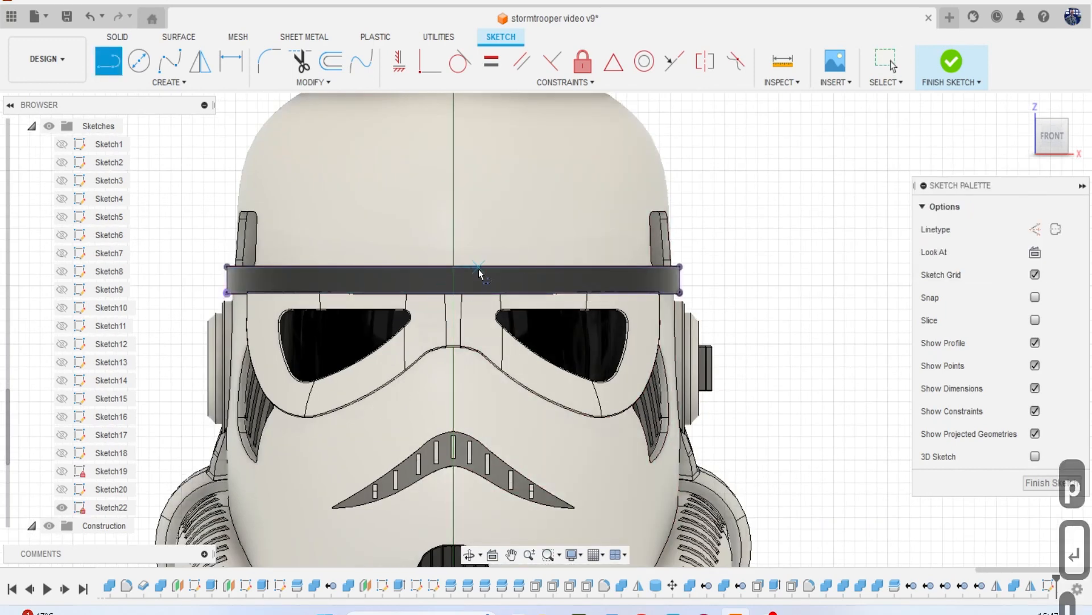
{"action": "left_click", "coordinate": [454, 267]}
{"action": "scroll", "coordinate": [455, 268], "scroll_direction": "down", "scroll_amount": 5}
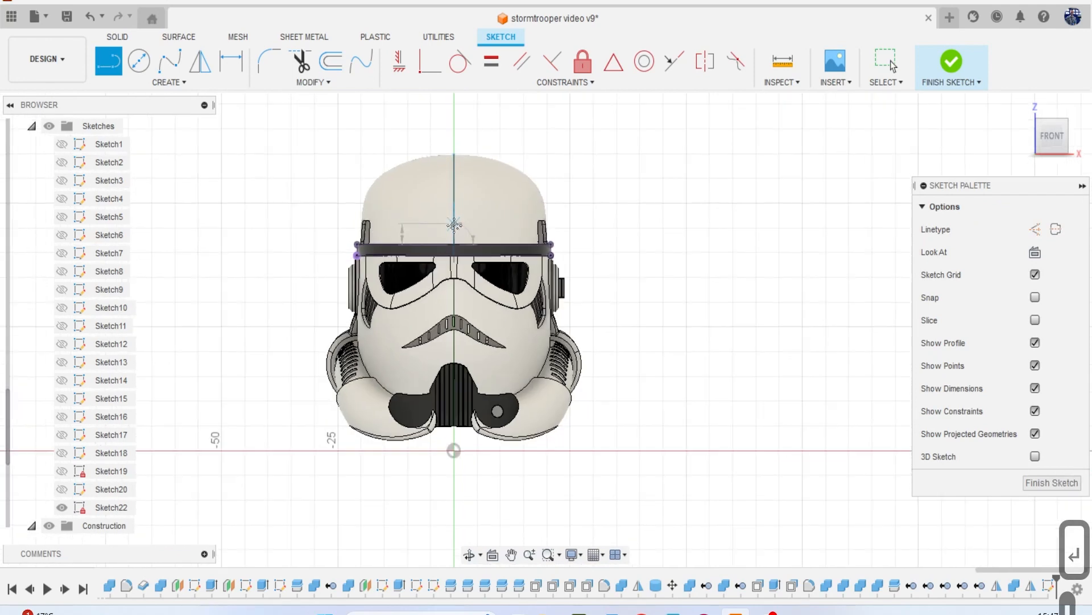
{"action": "left_click", "coordinate": [438, 174]}
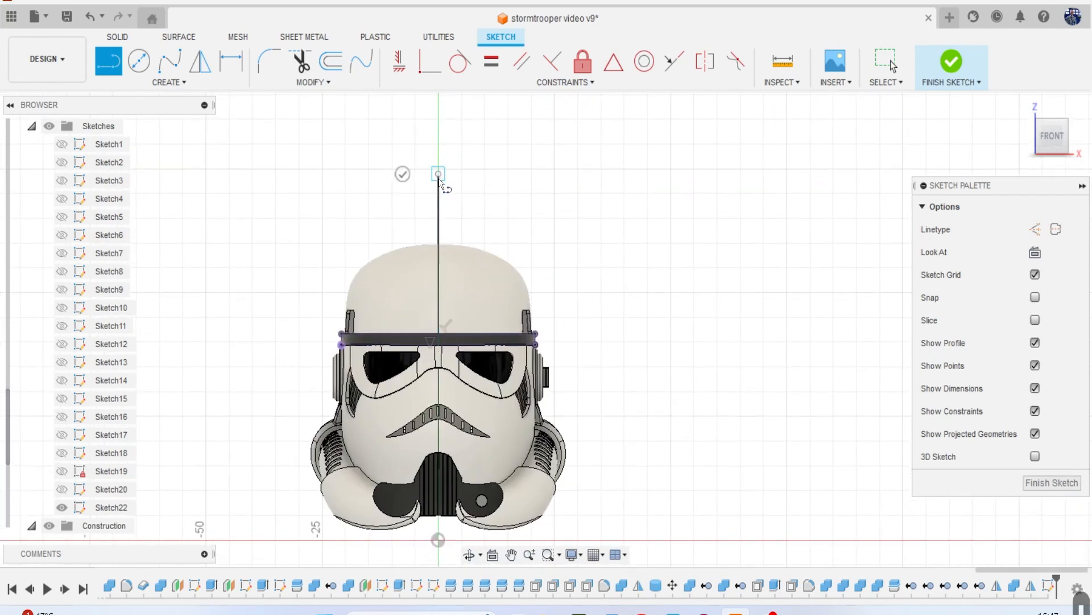
{"action": "key", "text": "Escape"}
{"action": "left_click", "coordinate": [924, 78]}
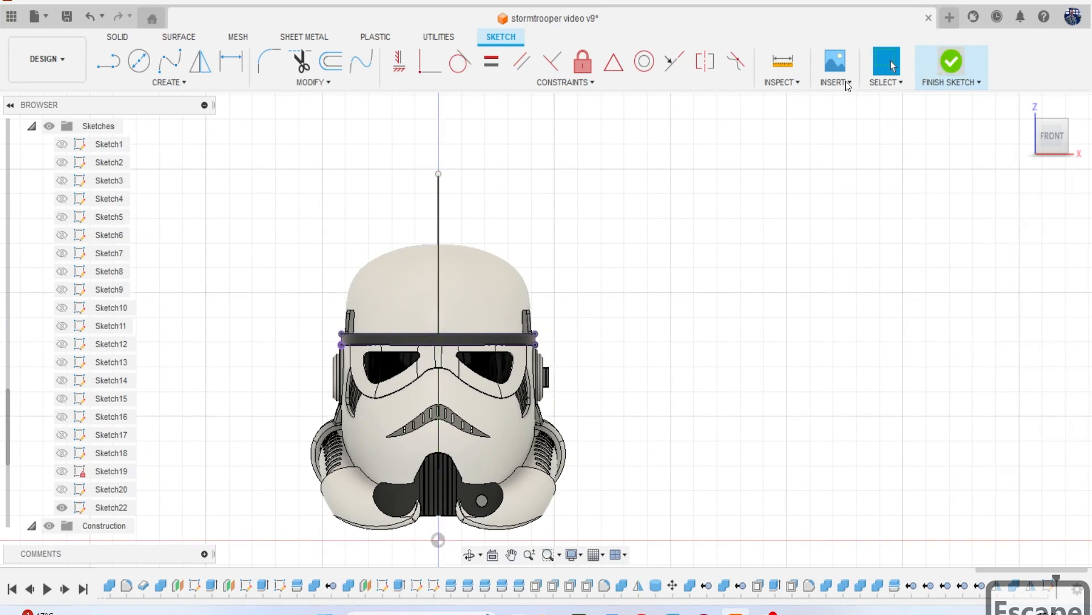
Construct a plane at an angle of 90 degrees through the vertical sketch line above the brow band.
{"action": "left_click", "coordinate": [654, 82]}
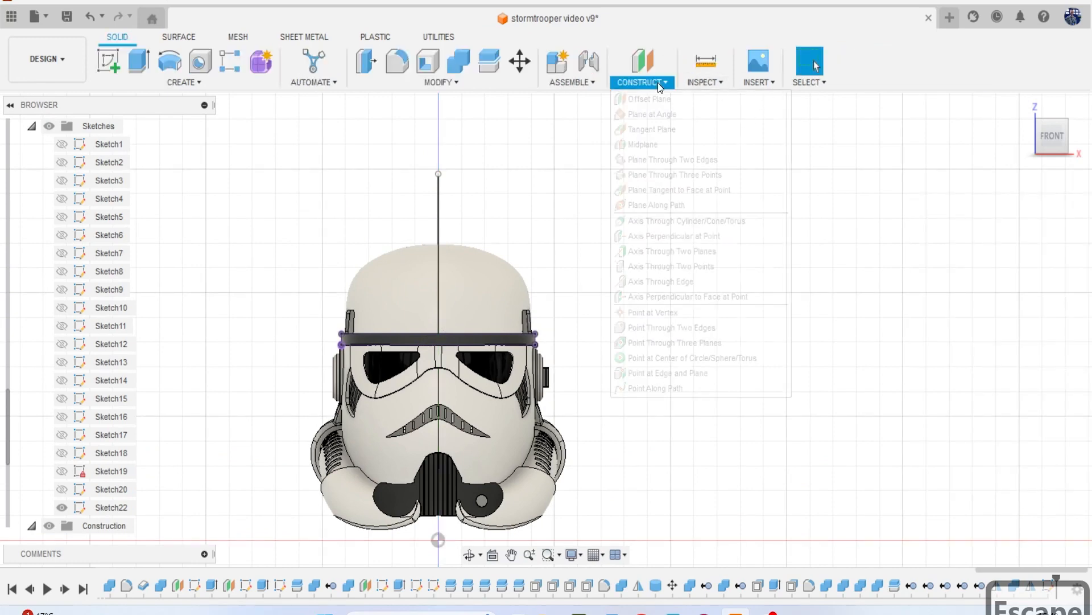
{"action": "left_click", "coordinate": [688, 114]}
{"action": "left_click", "coordinate": [439, 207]}
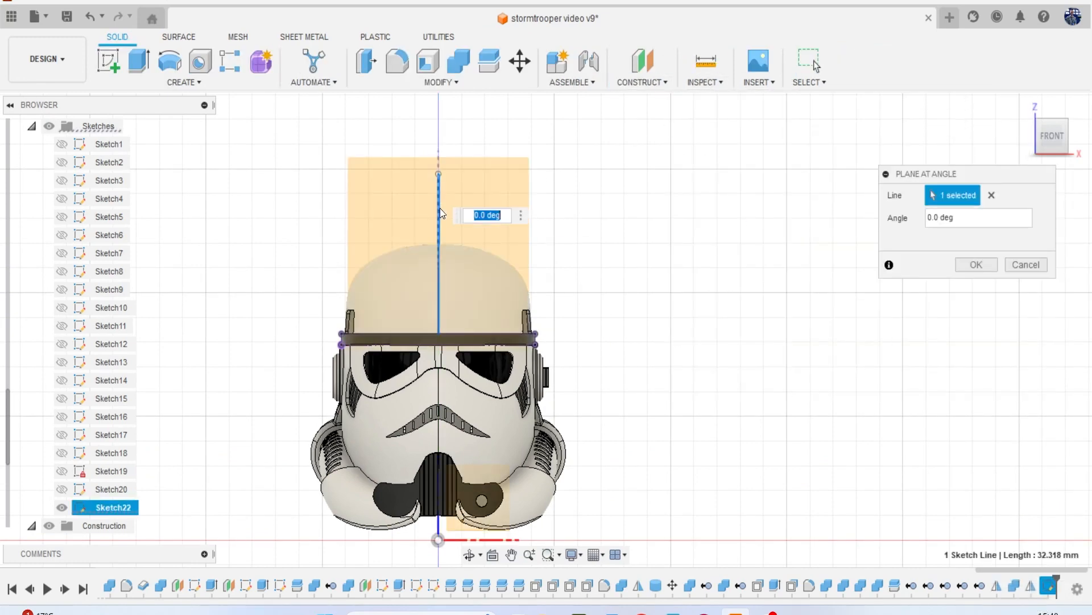
{"action": "type", "text": "90"}
{"action": "key", "text": "Return"}
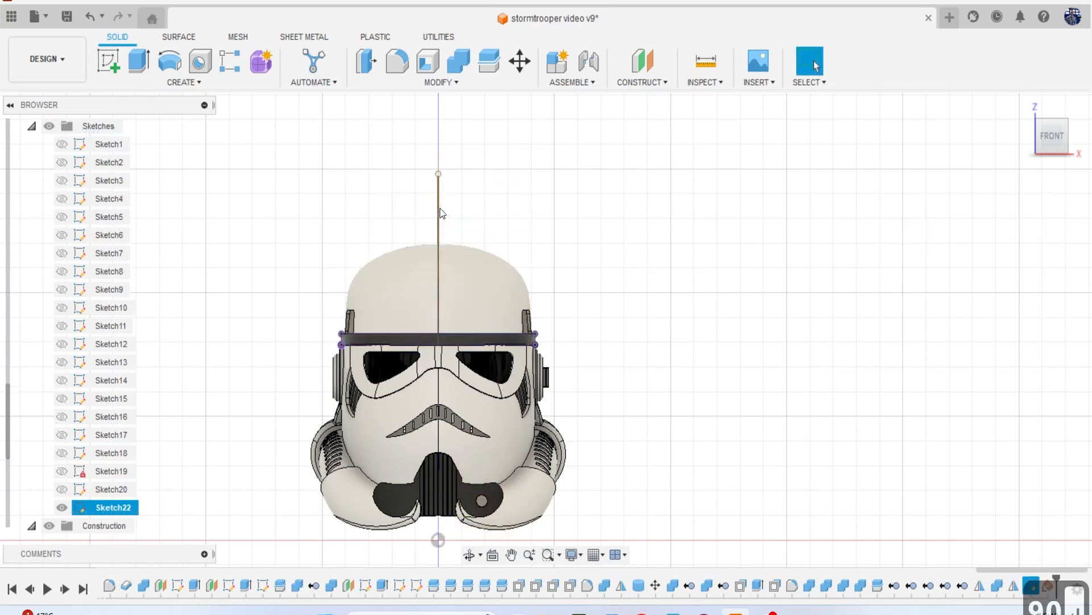
{"action": "left_click_drag", "start_coordinate": [1060, 139], "coordinate": [1051, 142]}
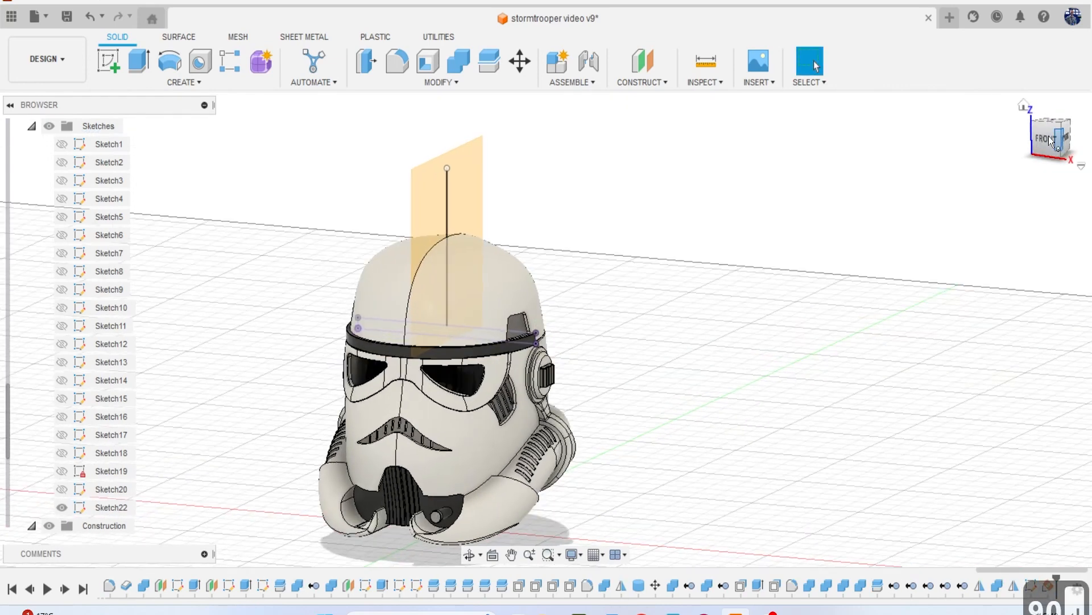
Mirror the slotted cheek vent body across the new centre plane as a new body.
{"action": "left_click", "coordinate": [203, 86]}
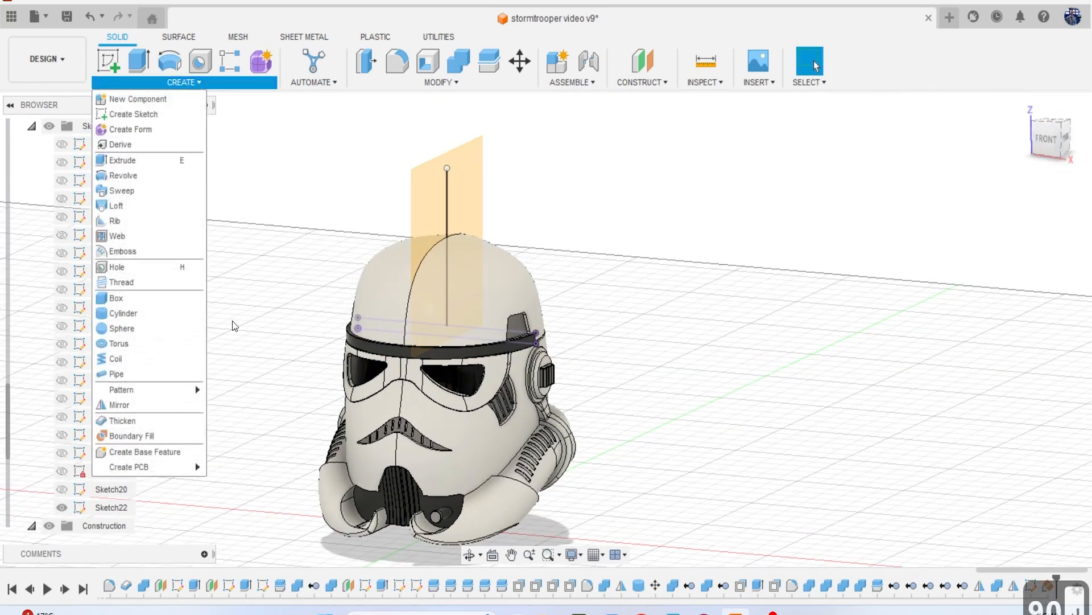
{"action": "left_click", "coordinate": [148, 400]}
{"action": "scroll", "coordinate": [484, 394], "scroll_direction": "up", "scroll_amount": 3}
{"action": "left_click", "coordinate": [540, 390]}
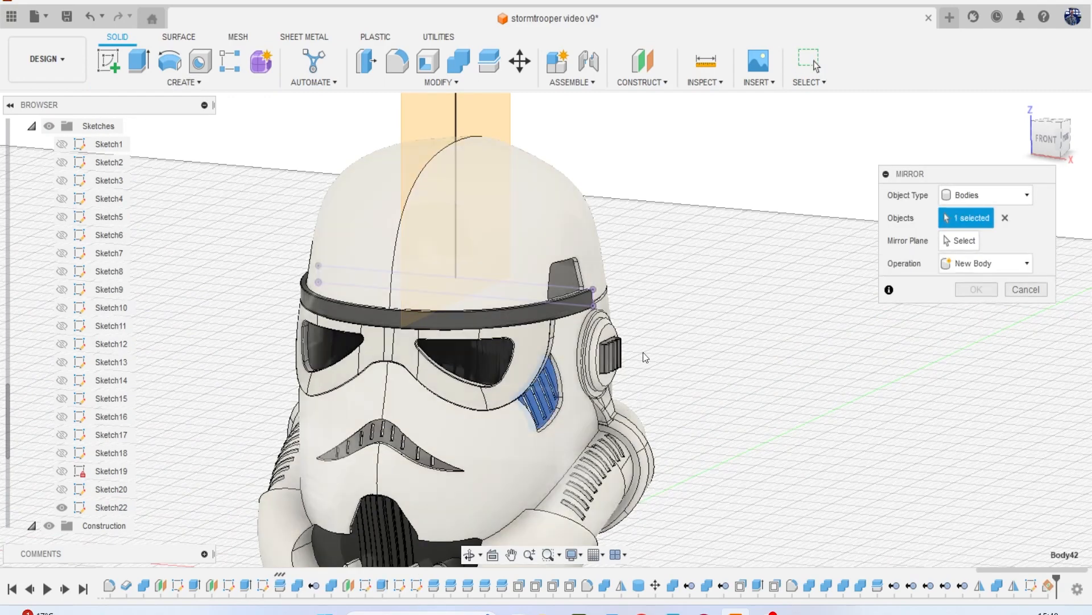
{"action": "left_click", "coordinate": [957, 238]}
{"action": "left_click", "coordinate": [481, 109]}
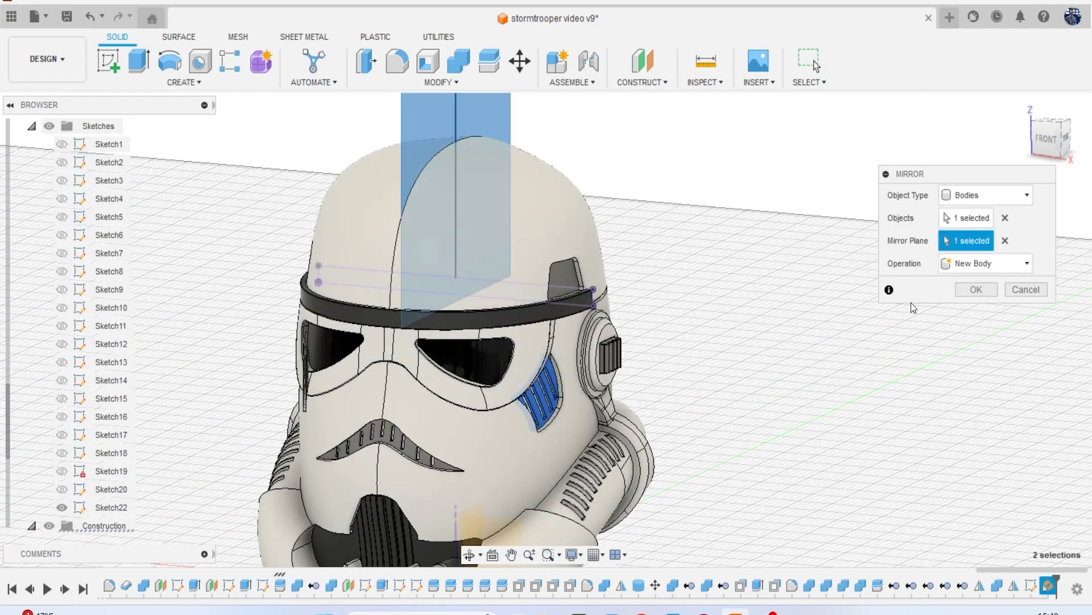
{"action": "left_click", "coordinate": [970, 295]}
{"action": "scroll", "coordinate": [717, 344], "scroll_direction": "down", "scroll_amount": 3}
{"action": "middle_click_drag", "start_coordinate": [739, 343], "coordinate": [723, 322]}
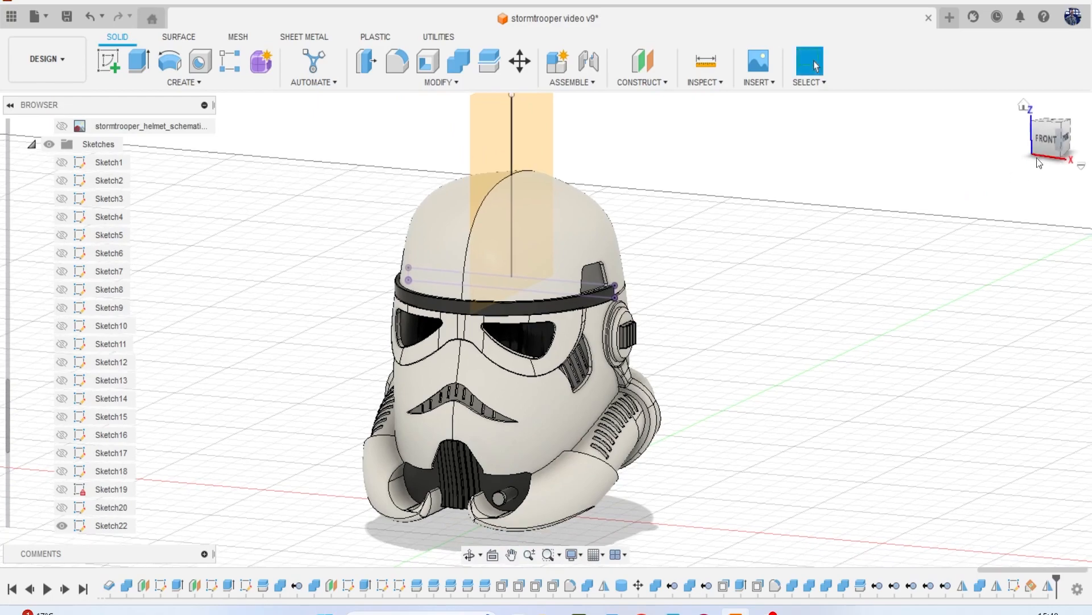
Mirror the ribbed block on the ear cap across the centre plane as a new body.
{"action": "left_click", "coordinate": [1052, 138]}
{"action": "mouse_move", "coordinate": [545, 329]}
{"action": "middle_mouse_down", "text": "shift"}
{"action": "mouse_move", "coordinate": [606, 325]}
{"action": "mouse_move", "coordinate": [598, 222]}
{"action": "mouse_move", "coordinate": [575, 200]}
{"action": "mouse_move", "coordinate": [464, 185]}
{"action": "mouse_move", "coordinate": [569, 250]}
{"action": "mouse_move", "coordinate": [592, 287]}
{"action": "mouse_move", "coordinate": [669, 321]}
{"action": "mouse_move", "coordinate": [697, 321]}
{"action": "mouse_move", "coordinate": [686, 325]}
{"action": "mouse_move", "coordinate": [763, 370]}
{"action": "mouse_move", "coordinate": [701, 329]}
{"action": "middle_mouse_up", "text": "shift"}
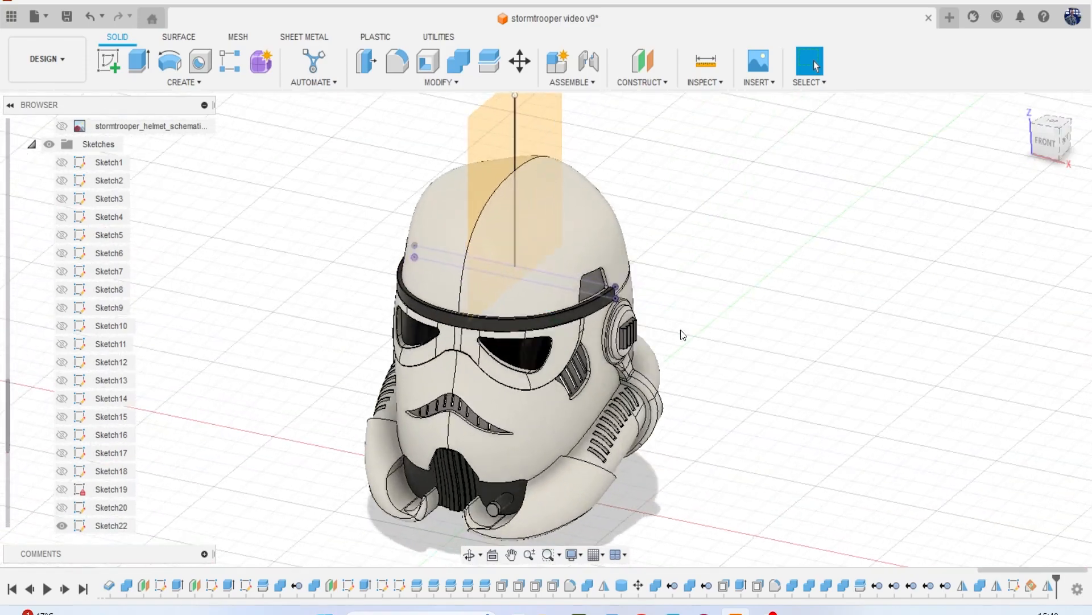
{"action": "scroll", "coordinate": [628, 340], "scroll_direction": "up", "scroll_amount": 5}
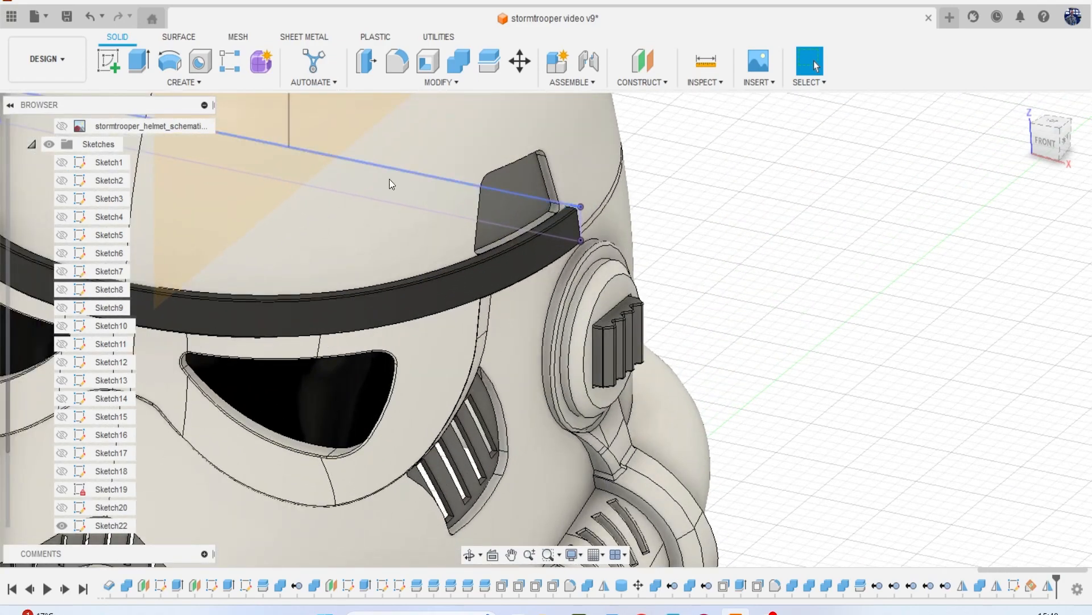
{"action": "left_click", "coordinate": [178, 83]}
{"action": "left_click", "coordinate": [166, 404]}
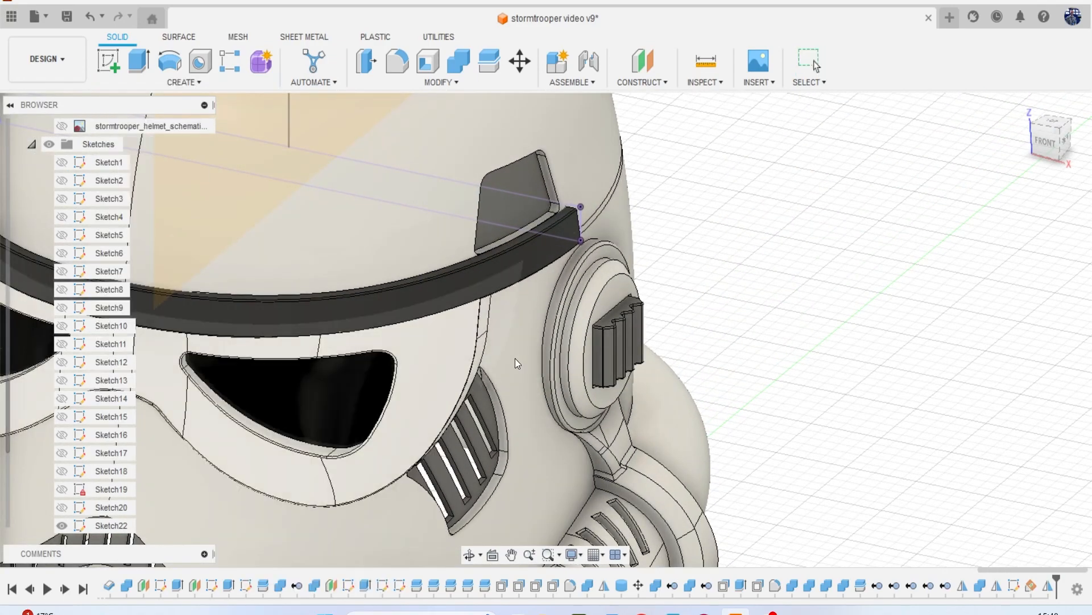
{"action": "left_click", "coordinate": [619, 337]}
{"action": "middle_click_drag", "start_coordinate": [638, 315], "coordinate": [836, 413]}
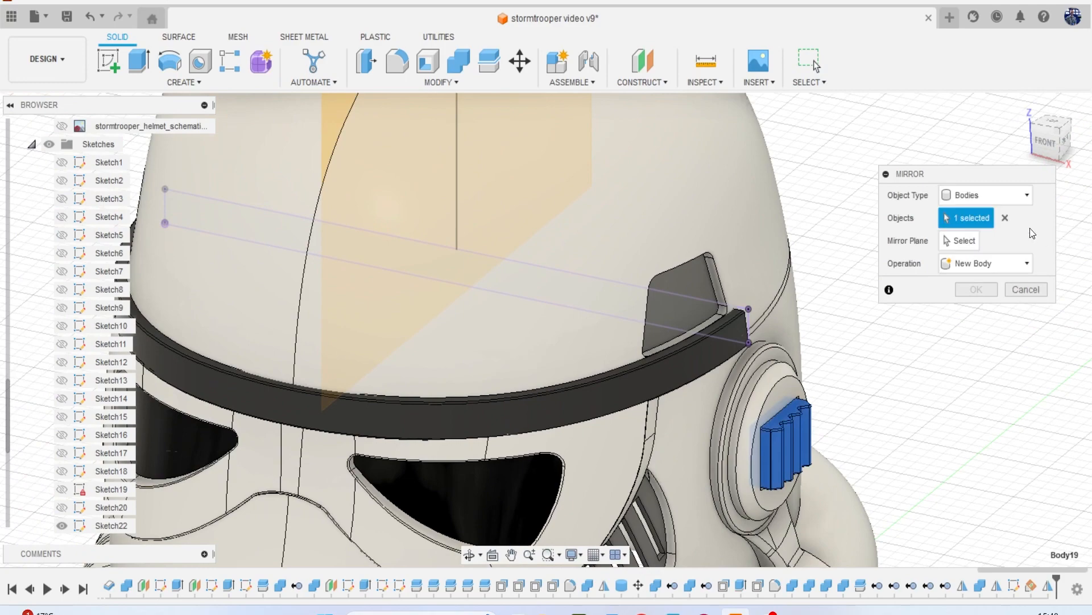
{"action": "left_click", "coordinate": [966, 241]}
{"action": "scroll", "coordinate": [721, 234], "scroll_direction": "down", "scroll_amount": 5}
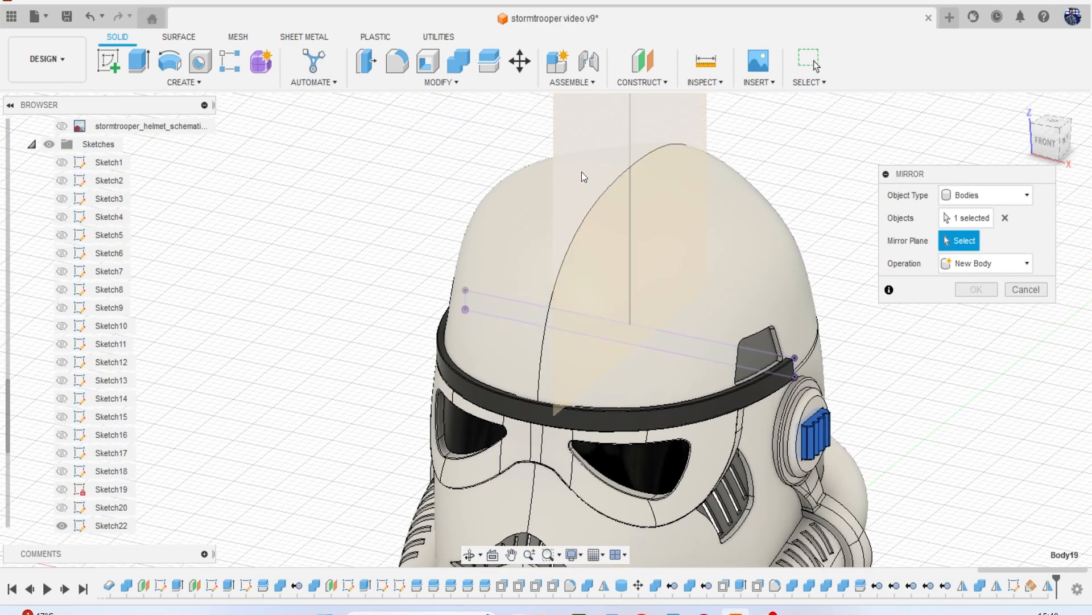
{"action": "left_click", "coordinate": [683, 239]}
{"action": "left_click", "coordinate": [976, 290]}
Examine both sides of the helmet from the front and look for the eye surround among the listed bodies.
{"action": "left_click", "coordinate": [1047, 140]}
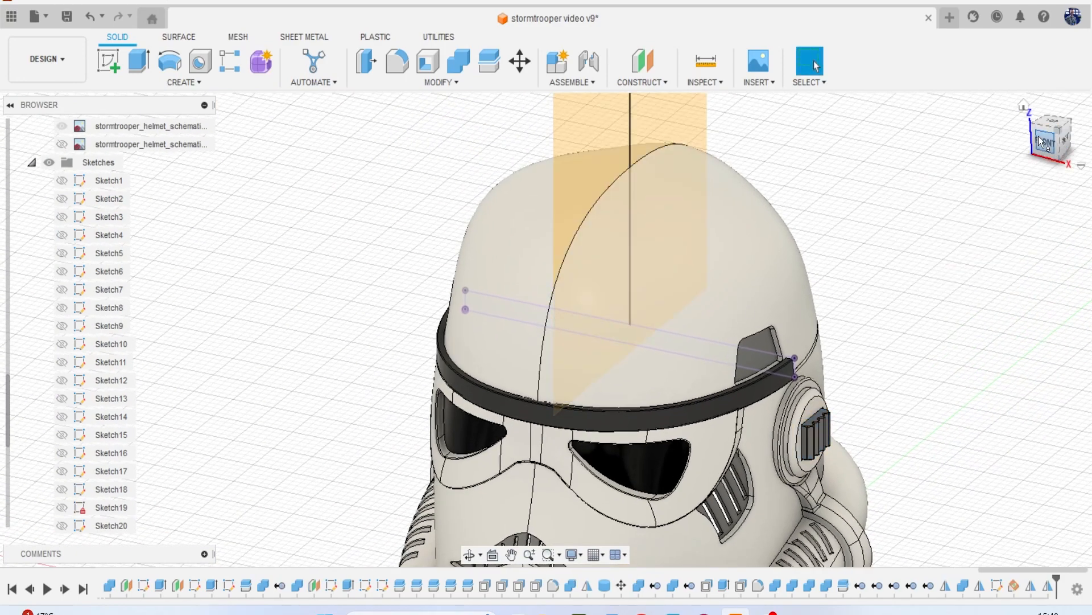
{"action": "mouse_move", "coordinate": [545, 330]}
{"action": "middle_mouse_down", "text": "shift"}
{"action": "mouse_move", "coordinate": [729, 233]}
{"action": "mouse_move", "coordinate": [740, 270]}
{"action": "mouse_move", "coordinate": [734, 182]}
{"action": "mouse_move", "coordinate": [731, 199]}
{"action": "mouse_move", "coordinate": [689, 196]}
{"action": "mouse_move", "coordinate": [671, 287]}
{"action": "mouse_move", "coordinate": [512, 279]}
{"action": "mouse_move", "coordinate": [455, 319]}
{"action": "mouse_move", "coordinate": [597, 336]}
{"action": "mouse_move", "coordinate": [638, 251]}
{"action": "mouse_move", "coordinate": [629, 316]}
{"action": "middle_mouse_up", "text": "shift"}
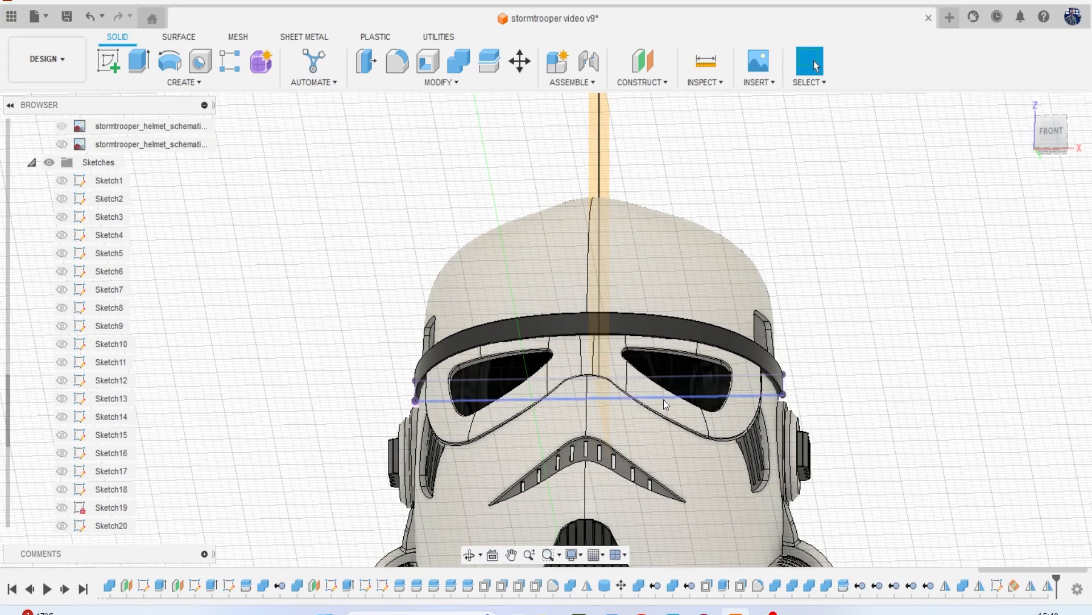
{"action": "scroll", "coordinate": [664, 400], "scroll_direction": "up", "scroll_amount": 2}
{"action": "scroll", "coordinate": [610, 371], "scroll_direction": "down", "scroll_amount": 5}
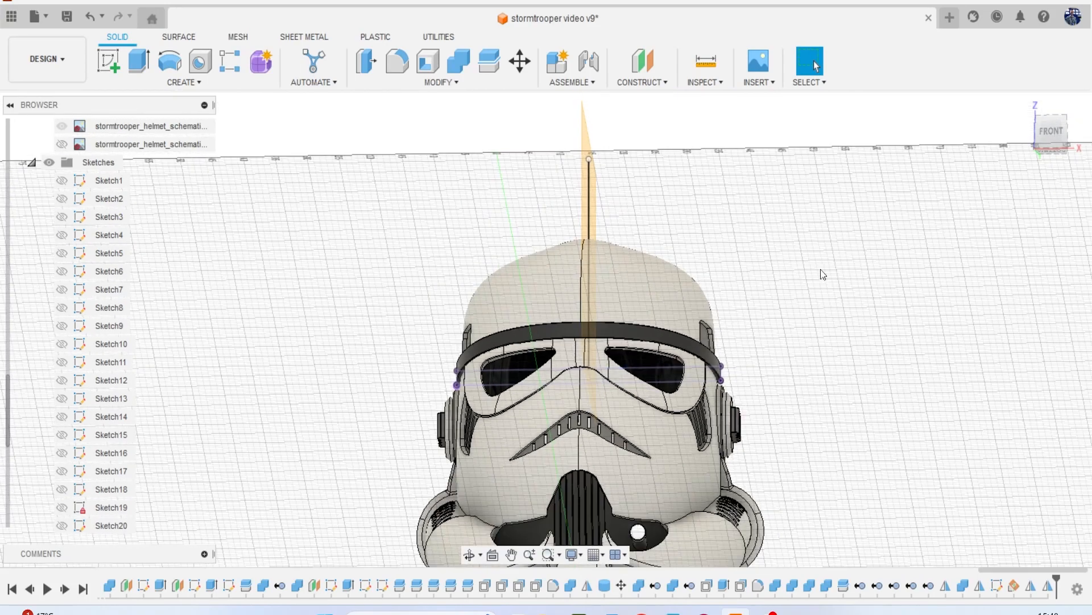
{"action": "middle_click_drag", "start_coordinate": [588, 391], "coordinate": [536, 317]}
{"action": "scroll", "coordinate": [464, 301], "scroll_direction": "up", "scroll_amount": 4}
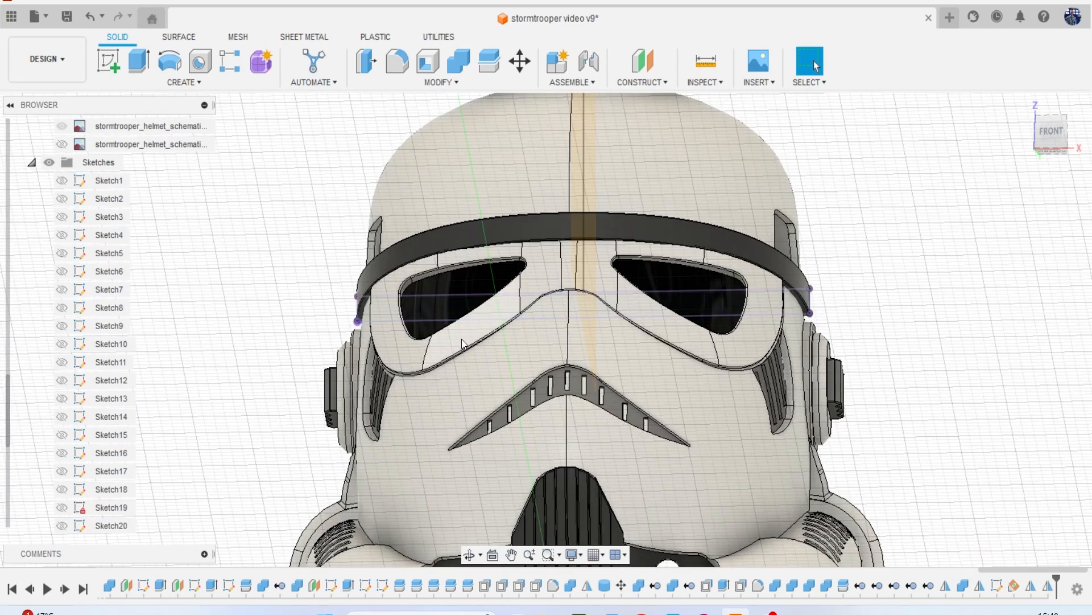
{"action": "left_click", "coordinate": [462, 338]}
{"action": "scroll", "coordinate": [86, 254], "scroll_direction": "up", "scroll_amount": 10}
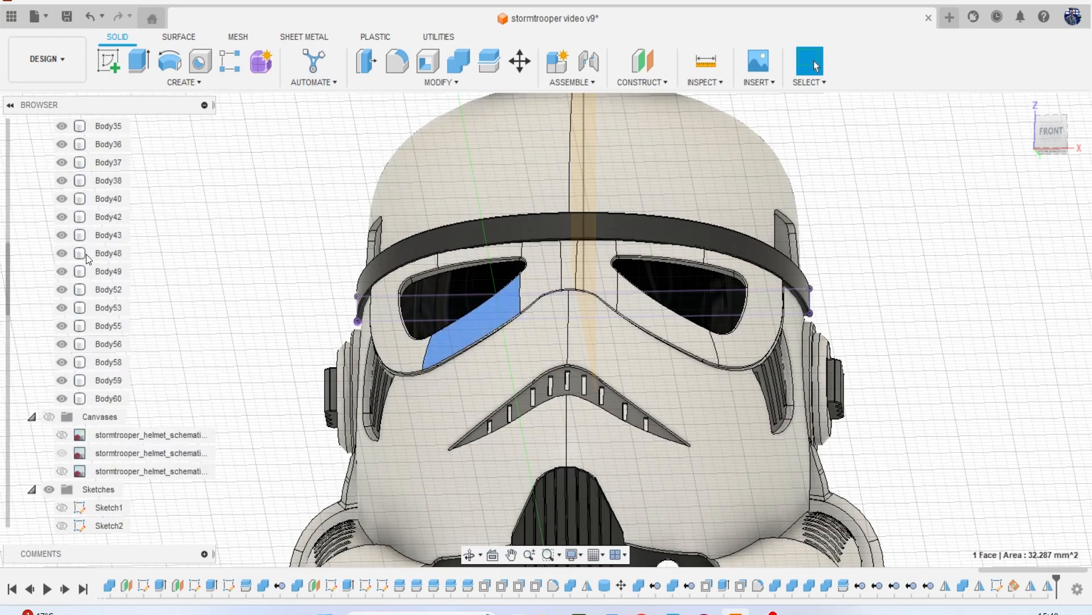
{"action": "scroll", "coordinate": [87, 254], "scroll_direction": "up", "scroll_amount": 2}
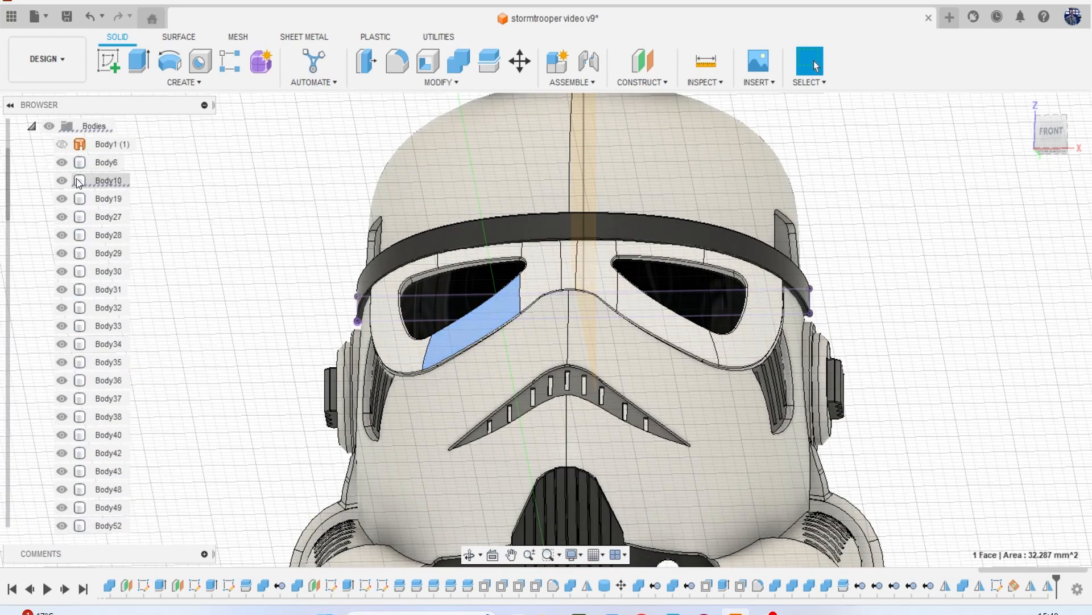
{"action": "left_click", "coordinate": [63, 198]}
{"action": "left_click", "coordinate": [63, 199]}
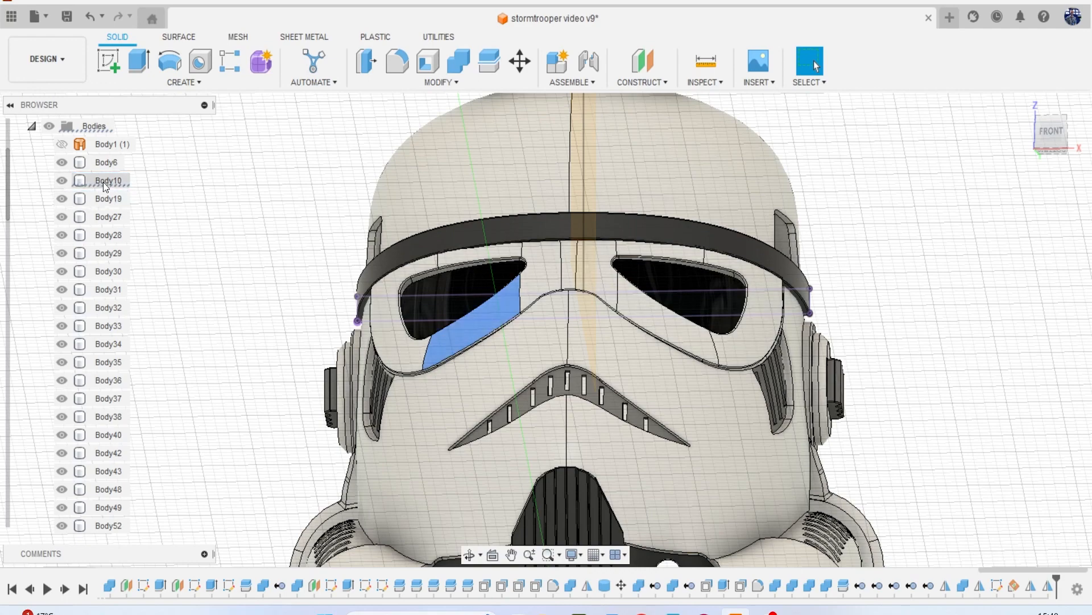
Split the eye surround body, Body10, using the centre plane as the splitting tool.
{"action": "left_click", "coordinate": [105, 181]}
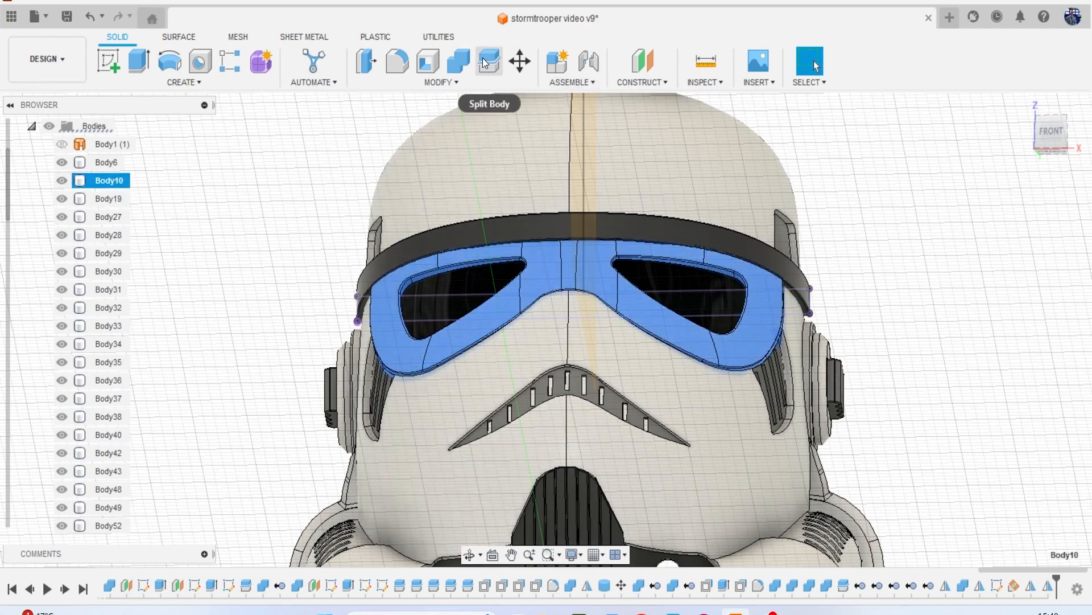
{"action": "left_click", "coordinate": [489, 59]}
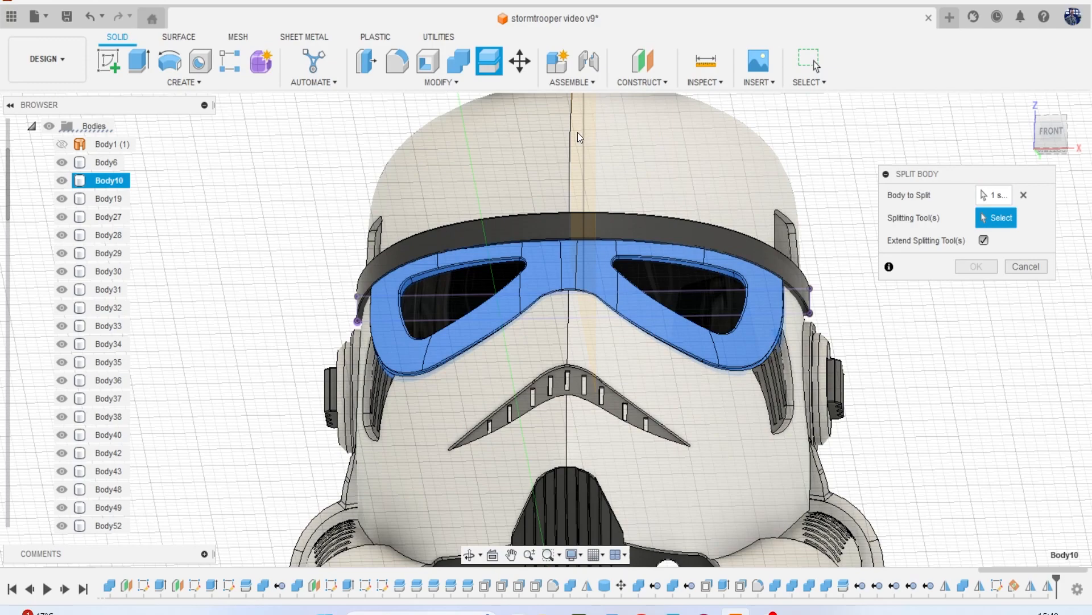
{"action": "scroll", "coordinate": [685, 145], "scroll_direction": "down", "scroll_amount": 3}
{"action": "middle_click_drag", "start_coordinate": [1040, 149], "coordinate": [711, 228], "text": "shift"}
{"action": "left_click", "coordinate": [663, 225]}
{"action": "left_click", "coordinate": [970, 264]}
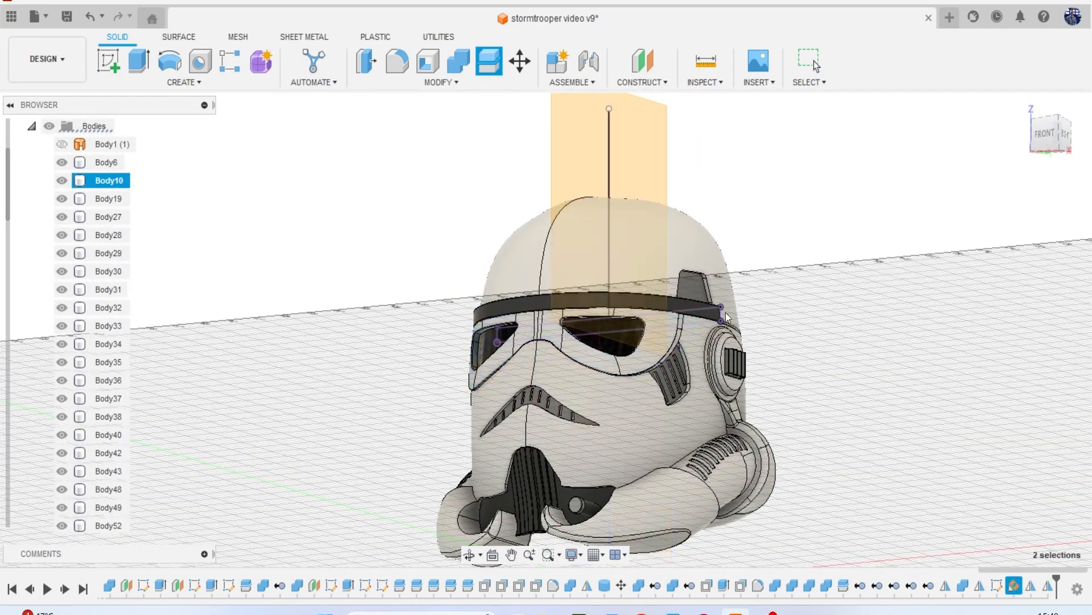
Remove Body61, the split-off half of the eye surround on the helmet's negative X side.
{"action": "scroll", "coordinate": [516, 334], "scroll_direction": "up", "scroll_amount": 5}
{"action": "scroll", "coordinate": [503, 359], "scroll_direction": "up", "scroll_amount": 2}
{"action": "left_click", "coordinate": [489, 365]}
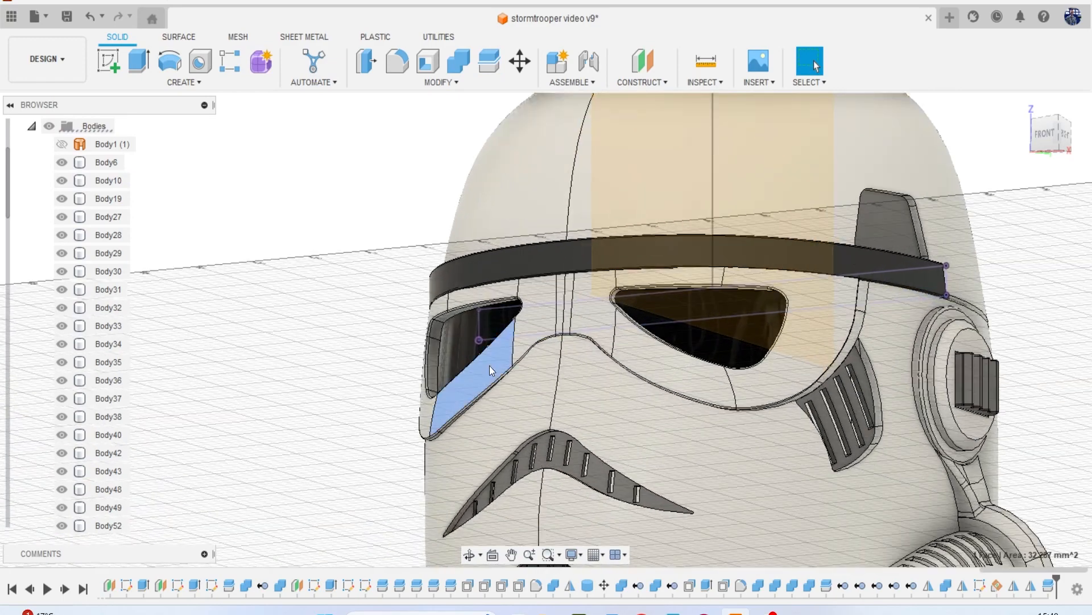
{"action": "scroll", "coordinate": [85, 319], "scroll_direction": "down", "scroll_amount": 3}
{"action": "scroll", "coordinate": [85, 321], "scroll_direction": "down", "scroll_amount": 2}
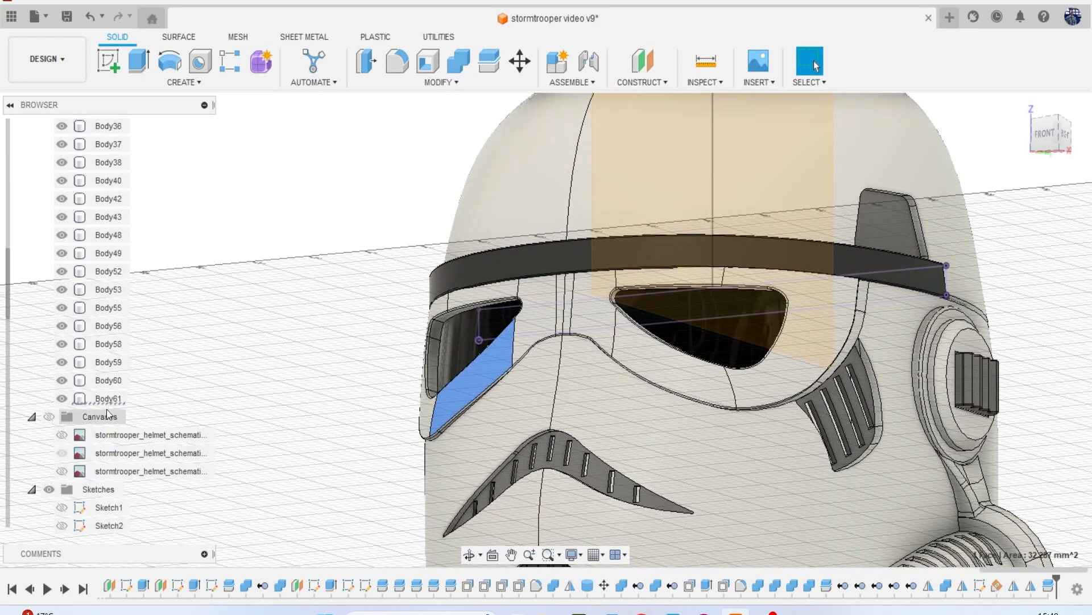
{"action": "left_click", "coordinate": [108, 399]}
{"action": "right_click", "coordinate": [108, 400]}
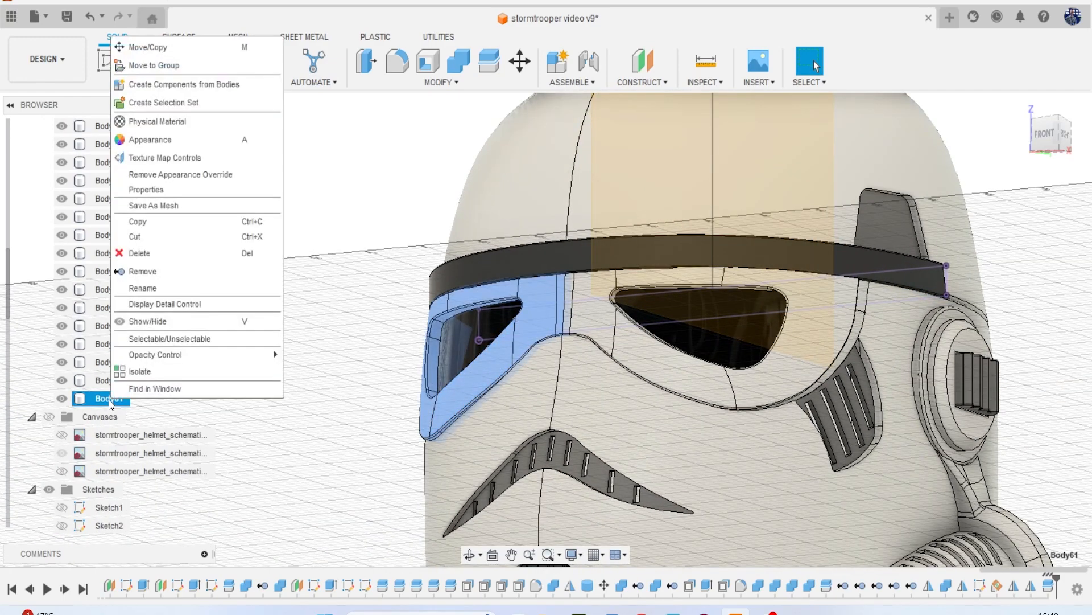
{"action": "left_click", "coordinate": [156, 271]}
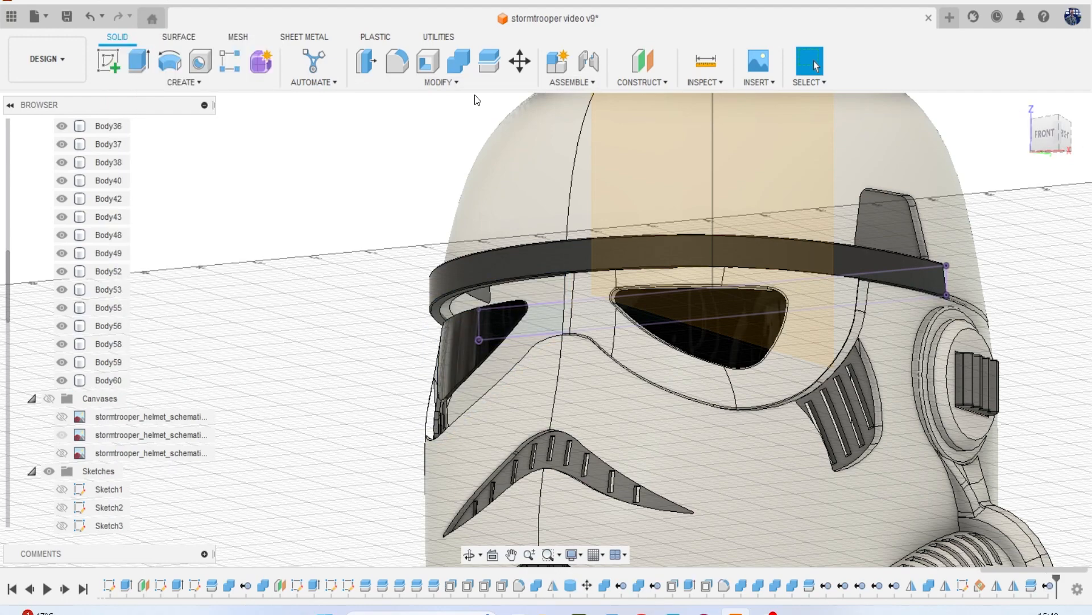
Mirror the remaining eye surround half across the centre plane with the Join operation.
{"action": "left_click", "coordinate": [208, 83]}
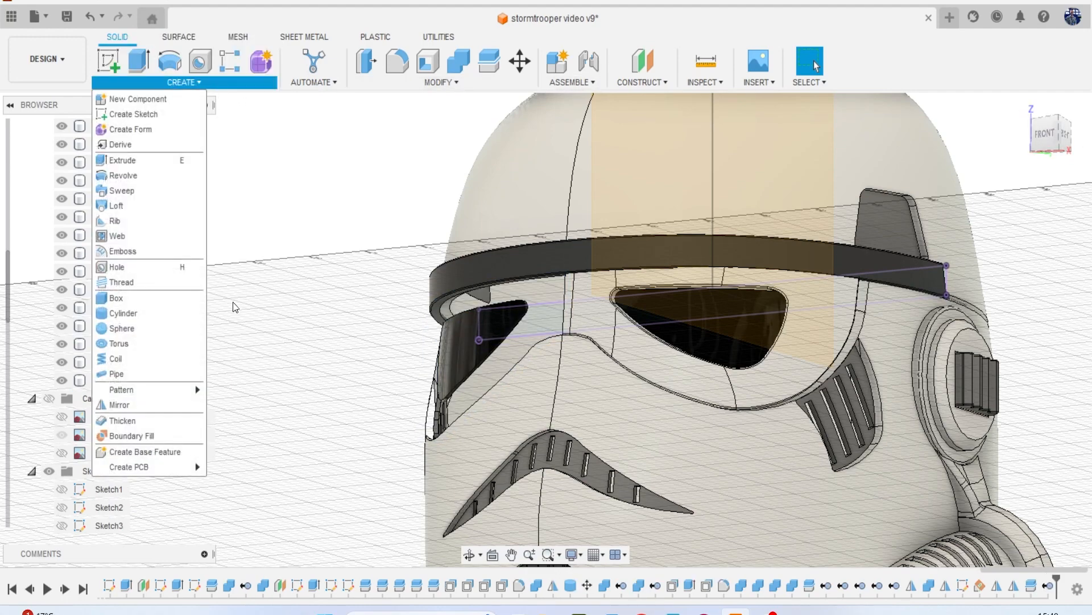
{"action": "left_click", "coordinate": [155, 404]}
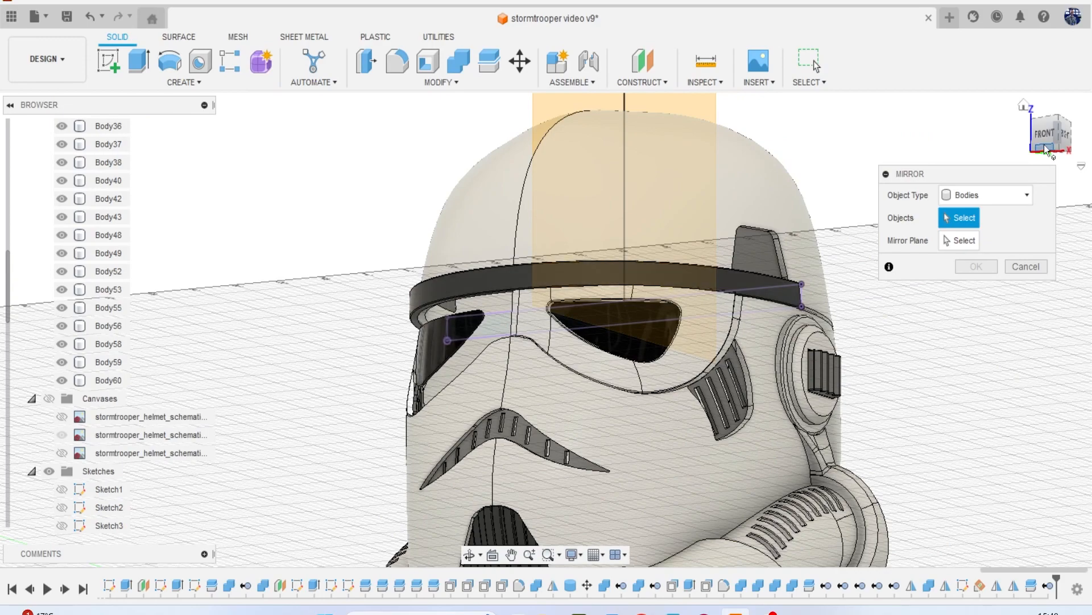
{"action": "left_click_drag", "start_coordinate": [1043, 137], "coordinate": [1089, 136]}
{"action": "scroll", "coordinate": [675, 254], "scroll_direction": "up", "scroll_amount": 4}
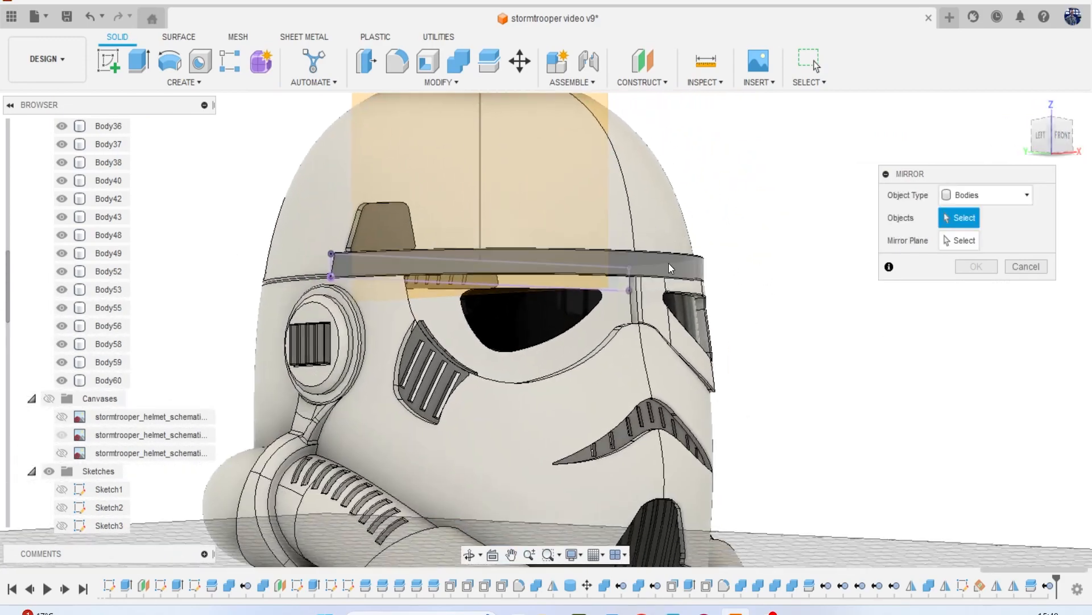
{"action": "scroll", "coordinate": [658, 295], "scroll_direction": "up", "scroll_amount": 2}
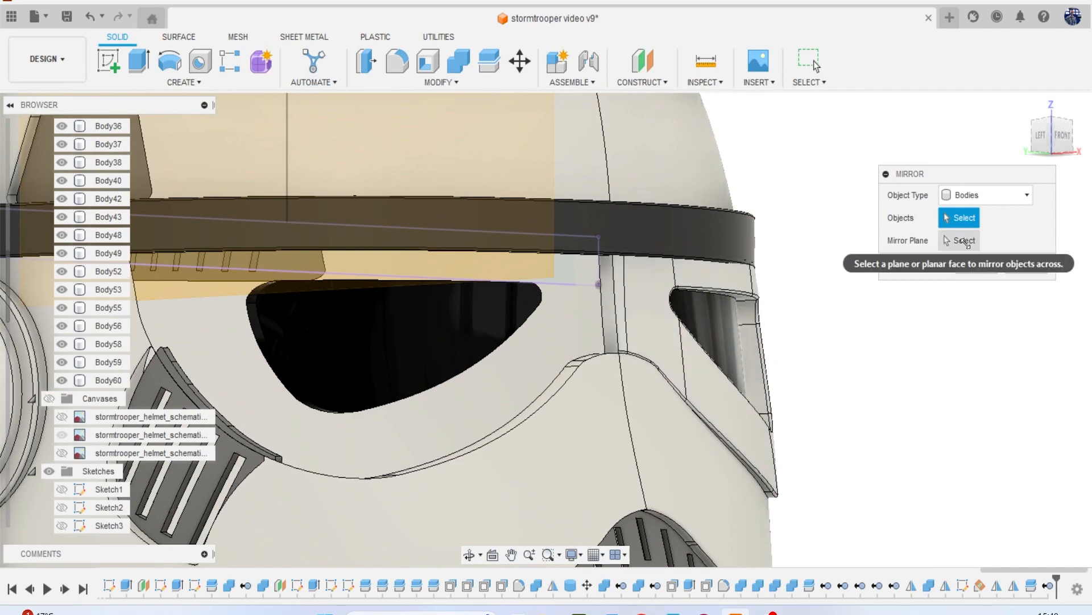
{"action": "left_click", "coordinate": [963, 241]}
{"action": "left_click", "coordinate": [518, 156]}
{"action": "scroll", "coordinate": [534, 213], "scroll_direction": "down", "scroll_amount": 5}
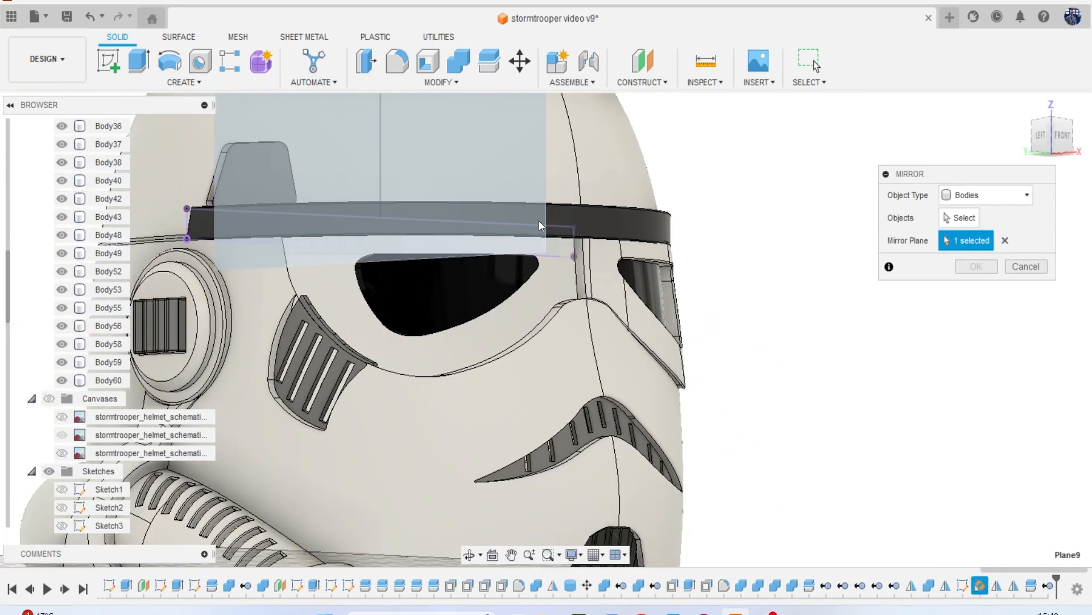
{"action": "middle_click_drag", "start_coordinate": [698, 128], "coordinate": [694, 195]}
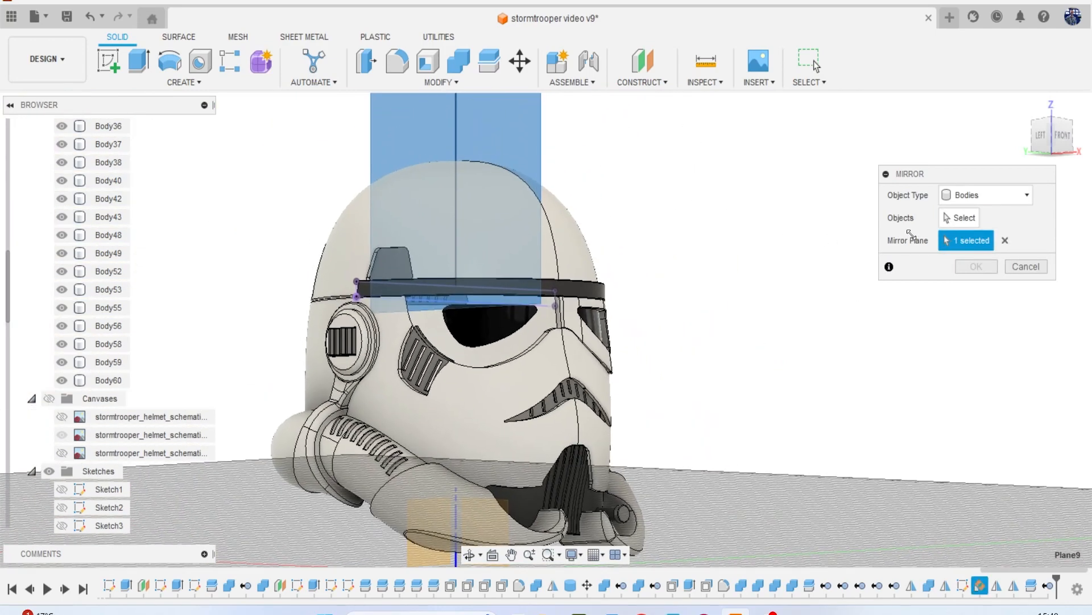
{"action": "left_click", "coordinate": [958, 218]}
{"action": "scroll", "coordinate": [605, 316], "scroll_direction": "up", "scroll_amount": 2}
{"action": "left_click", "coordinate": [552, 318]}
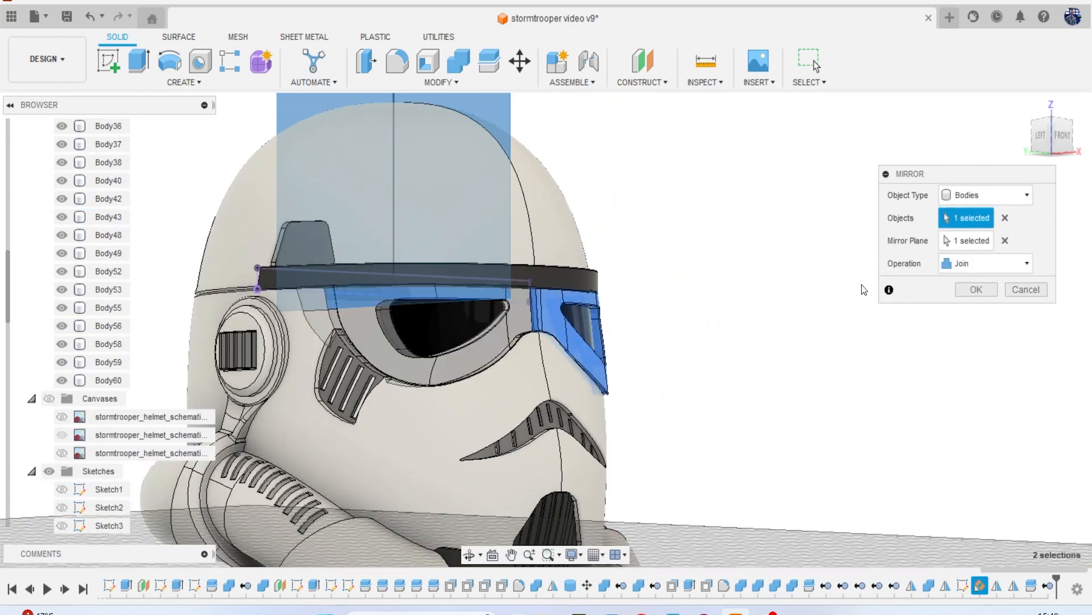
{"action": "left_click", "coordinate": [974, 290]}
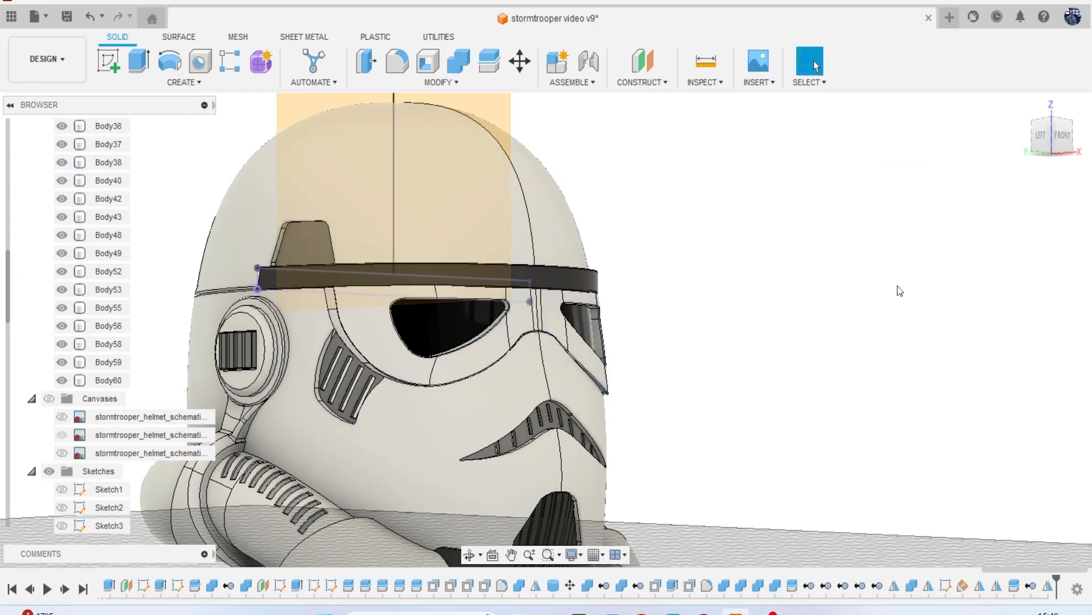
Split the ribbed mouth grille body, Body49, using the centre plane as the splitting tool.
{"action": "mouse_move", "coordinate": [1053, 147]}
{"action": "left_mouse_down"}
{"action": "mouse_move", "coordinate": [905, 149]}
{"action": "mouse_move", "coordinate": [1047, 156]}
{"action": "mouse_move", "coordinate": [1079, 143]}
{"action": "mouse_move", "coordinate": [1081, 165]}
{"action": "mouse_move", "coordinate": [1001, 142]}
{"action": "left_mouse_up"}
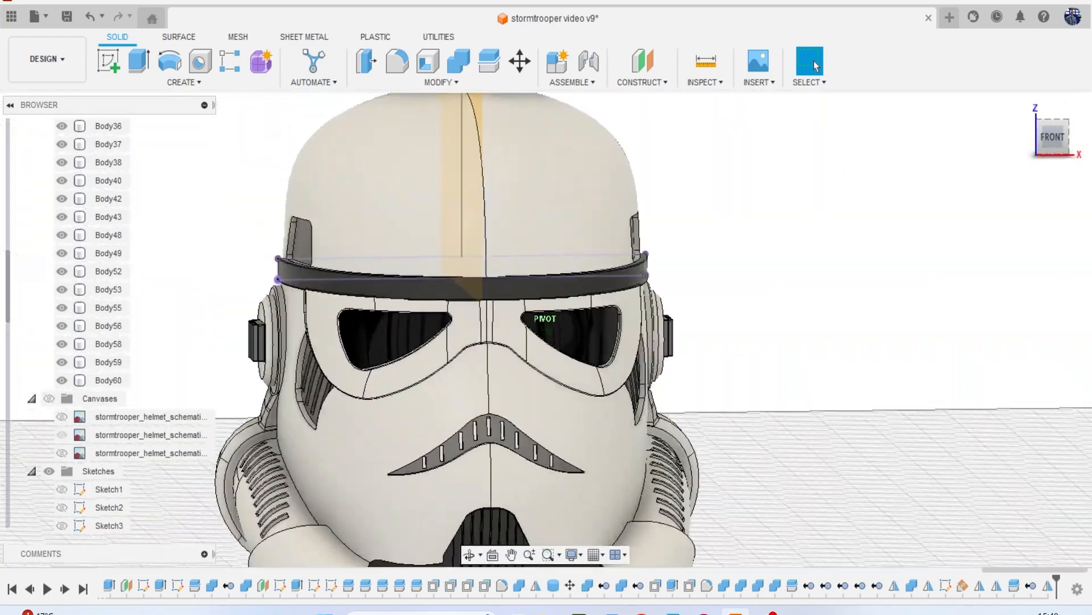
{"action": "scroll", "coordinate": [934, 241], "scroll_direction": "down", "scroll_amount": 5}
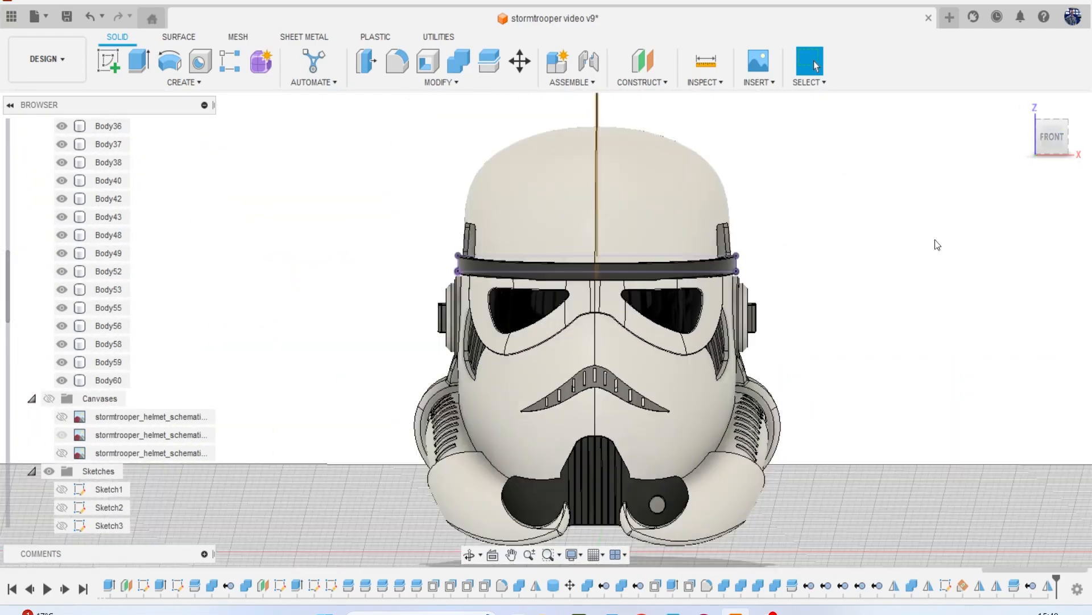
{"action": "middle_click_drag", "start_coordinate": [934, 240], "coordinate": [866, 199]}
{"action": "middle_click_drag", "start_coordinate": [575, 453], "coordinate": [570, 373]}
{"action": "scroll", "coordinate": [606, 314], "scroll_direction": "up", "scroll_amount": 2}
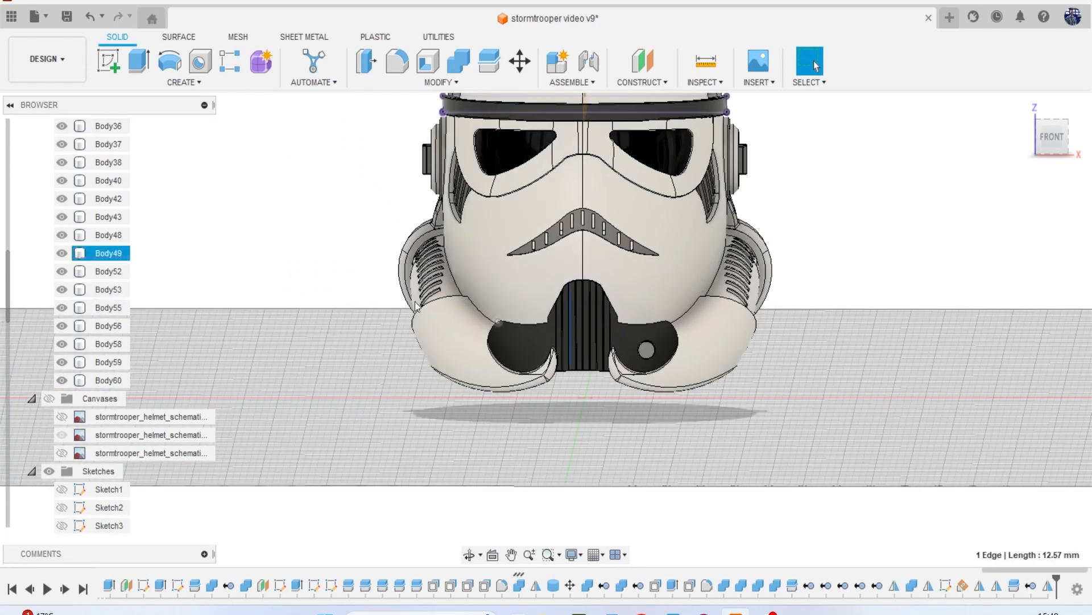
{"action": "left_click", "coordinate": [117, 254]}
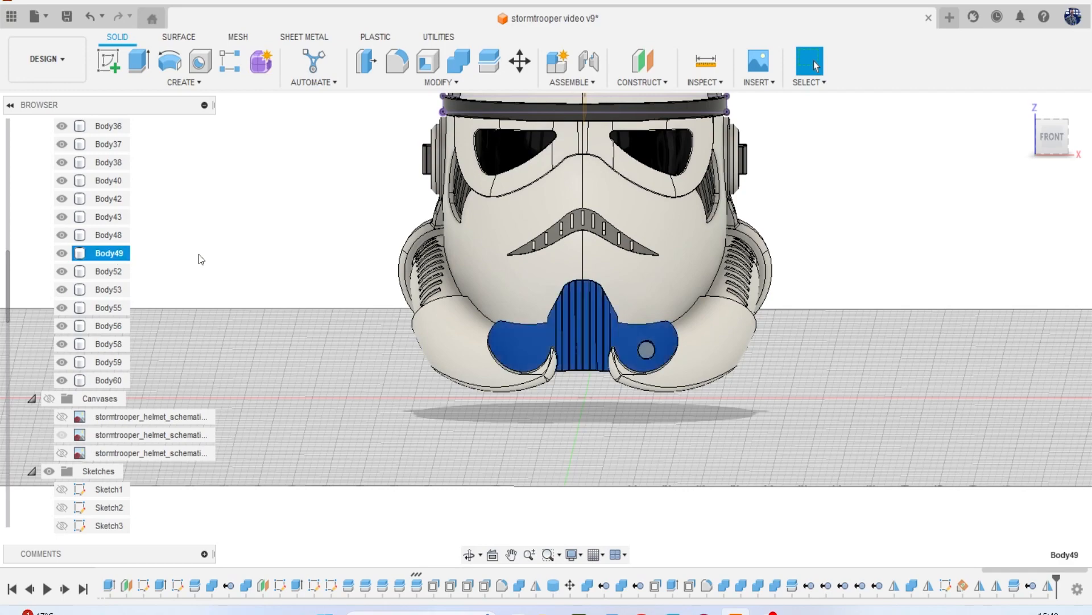
{"action": "scroll", "coordinate": [337, 234], "scroll_direction": "down", "scroll_amount": 2}
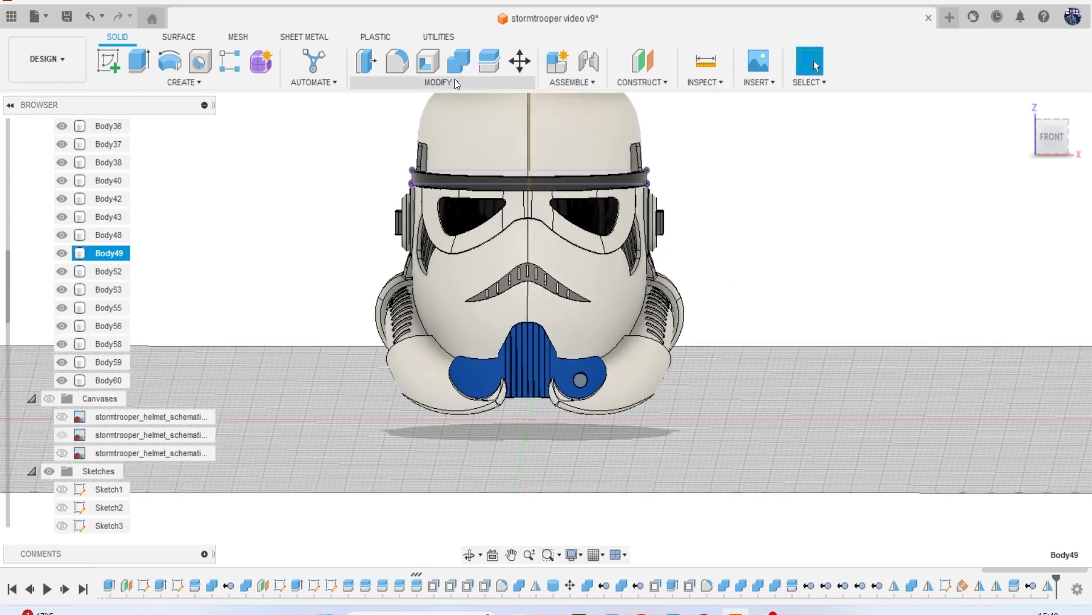
{"action": "left_click", "coordinate": [481, 63]}
{"action": "left_click_drag", "start_coordinate": [1051, 137], "coordinate": [1004, 139]}
{"action": "left_click", "coordinate": [1007, 219]}
{"action": "left_click", "coordinate": [585, 104]}
{"action": "left_click", "coordinate": [977, 264]}
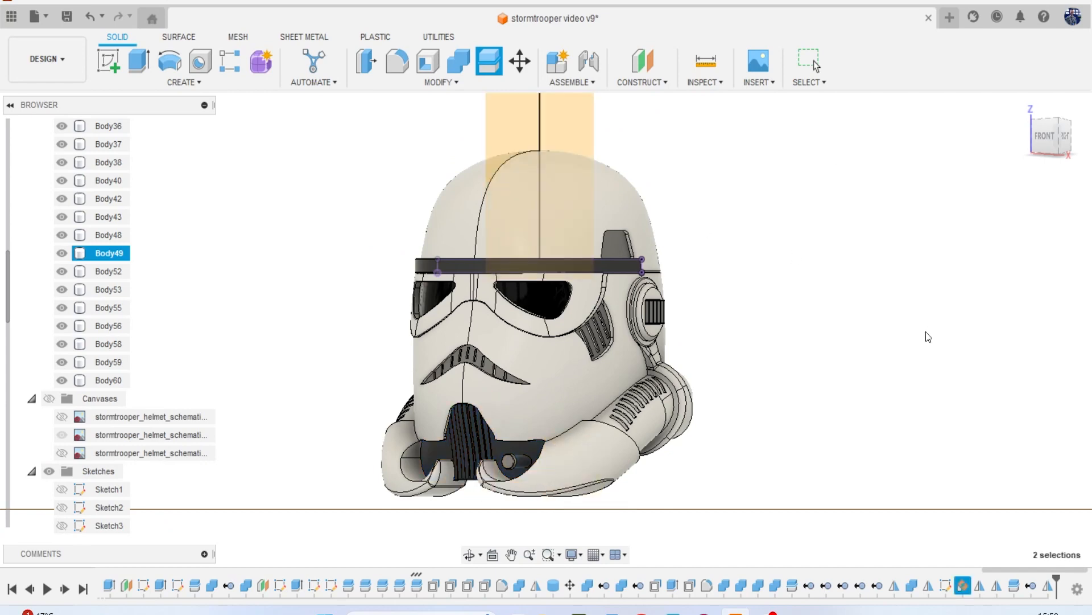
Remove Body62, the half of the mouth grille without the protruding cylinder.
{"action": "scroll", "coordinate": [681, 285], "scroll_direction": "up", "scroll_amount": 8}
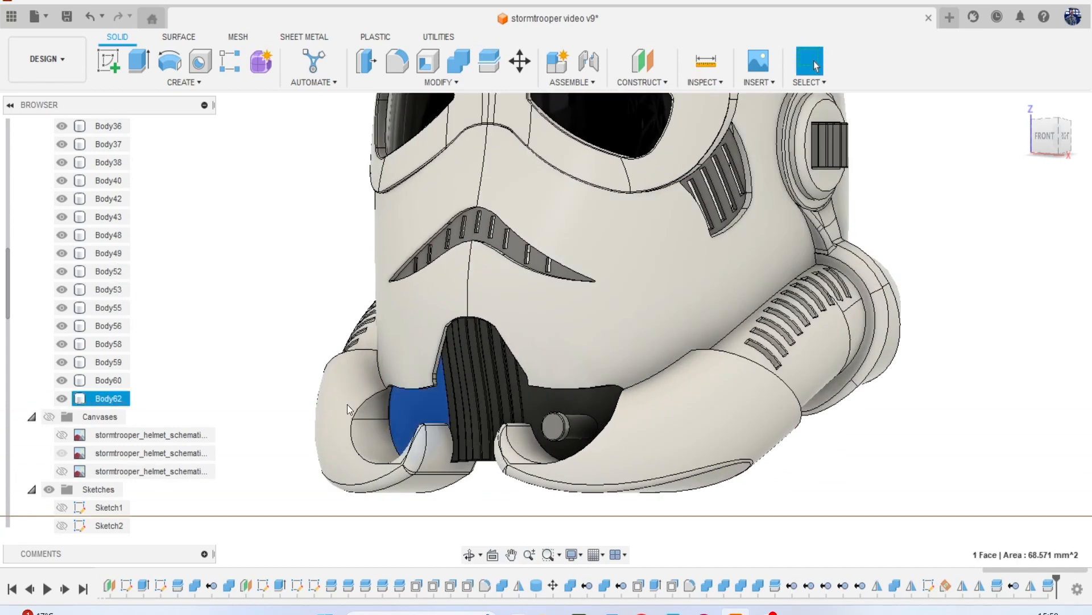
{"action": "right_click", "coordinate": [108, 398]}
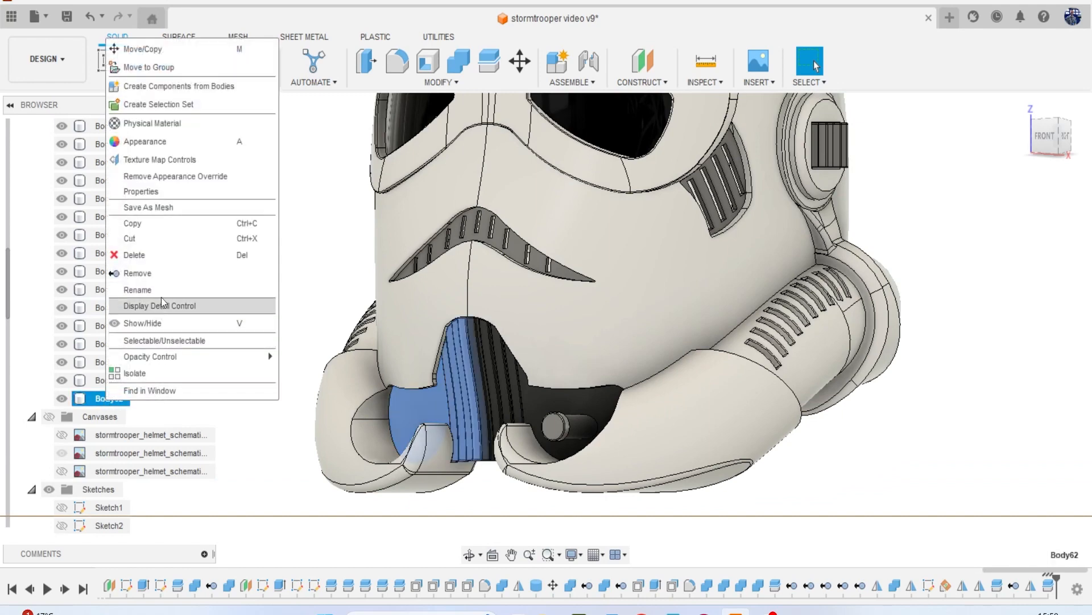
{"action": "left_click", "coordinate": [159, 277]}
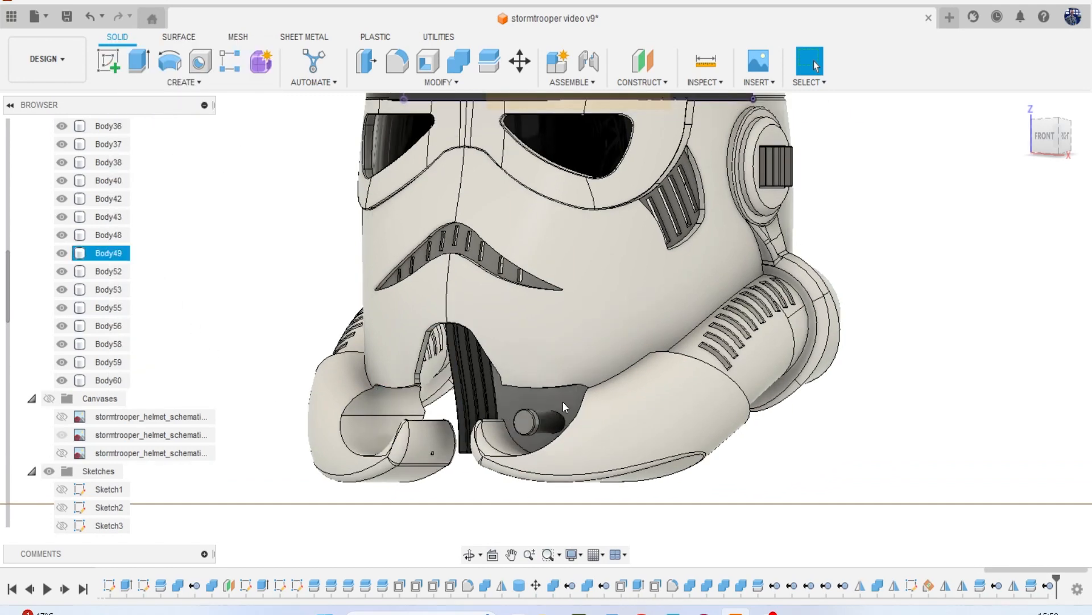
Try to mirror only the face behind the mouth grille's protruding cylinder across the centre plane.
{"action": "left_click", "coordinate": [562, 402]}
{"action": "scroll", "coordinate": [541, 421], "scroll_direction": "down", "scroll_amount": 2}
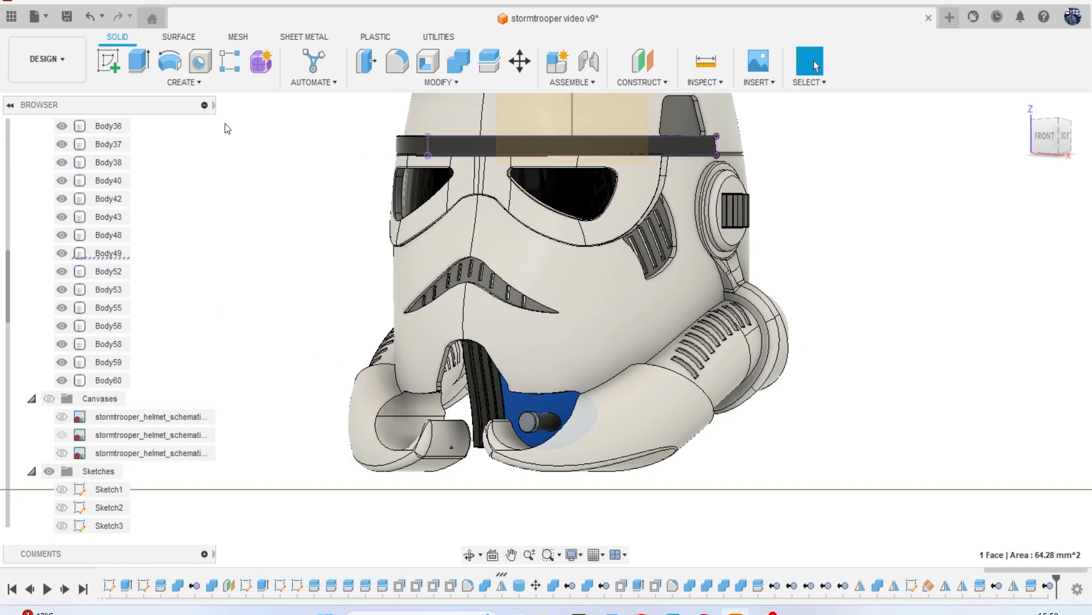
{"action": "left_click", "coordinate": [184, 82]}
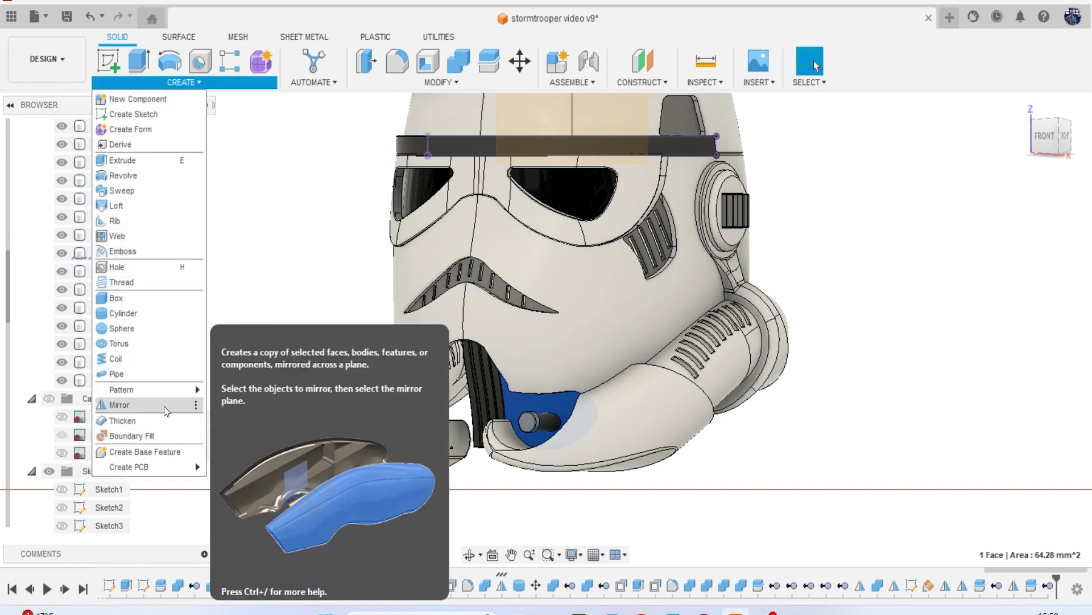
{"action": "left_click", "coordinate": [164, 405]}
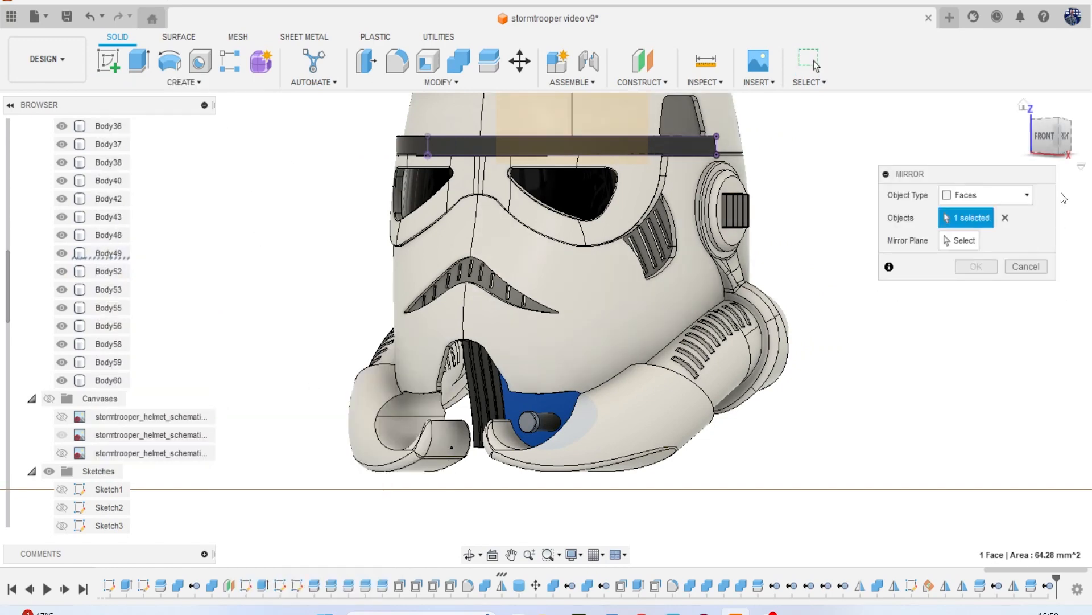
{"action": "left_click_drag", "start_coordinate": [1047, 146], "coordinate": [1087, 152]}
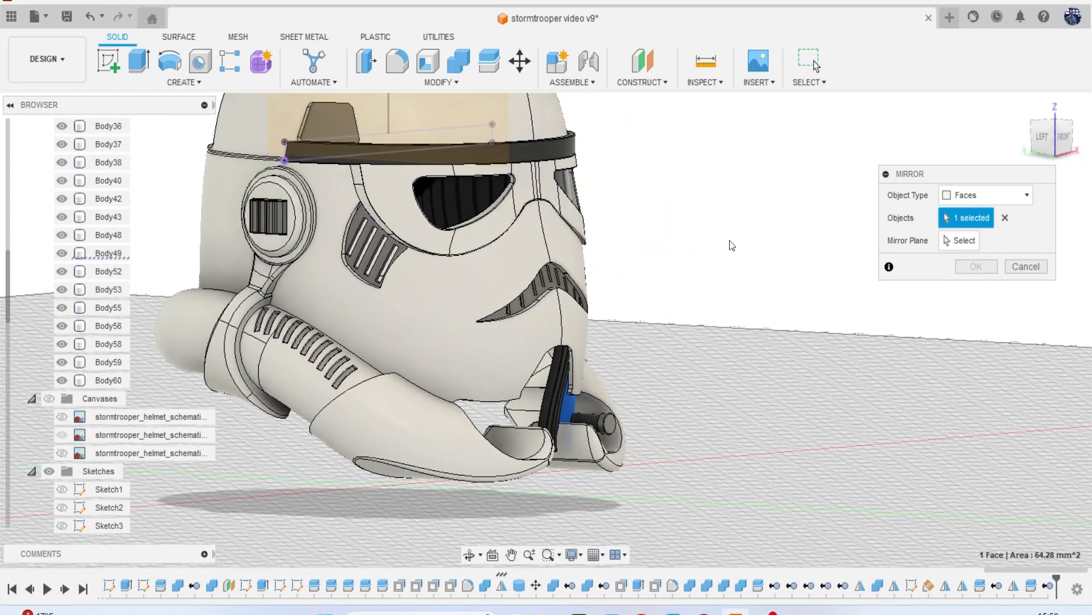
{"action": "middle_click_drag", "start_coordinate": [591, 152], "coordinate": [673, 298]}
{"action": "left_click", "coordinate": [962, 240]}
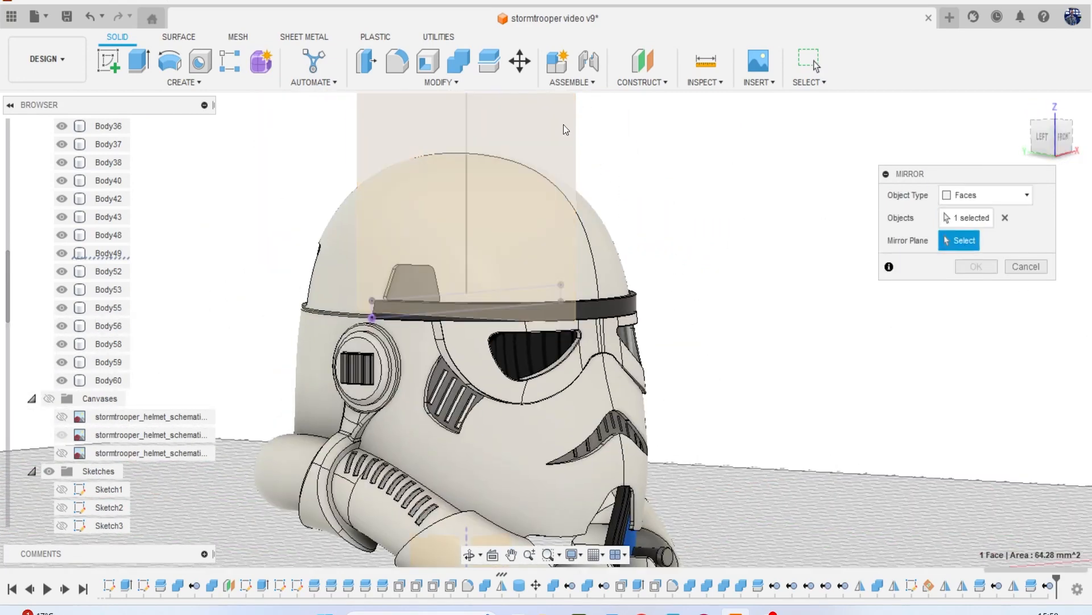
{"action": "left_click", "coordinate": [572, 191]}
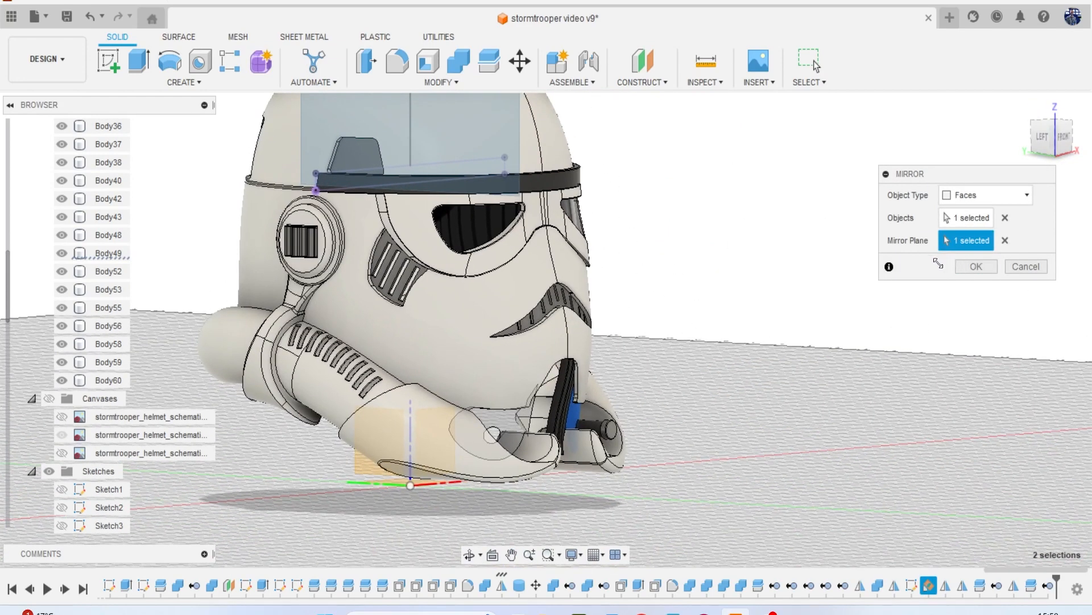
{"action": "left_click", "coordinate": [972, 266]}
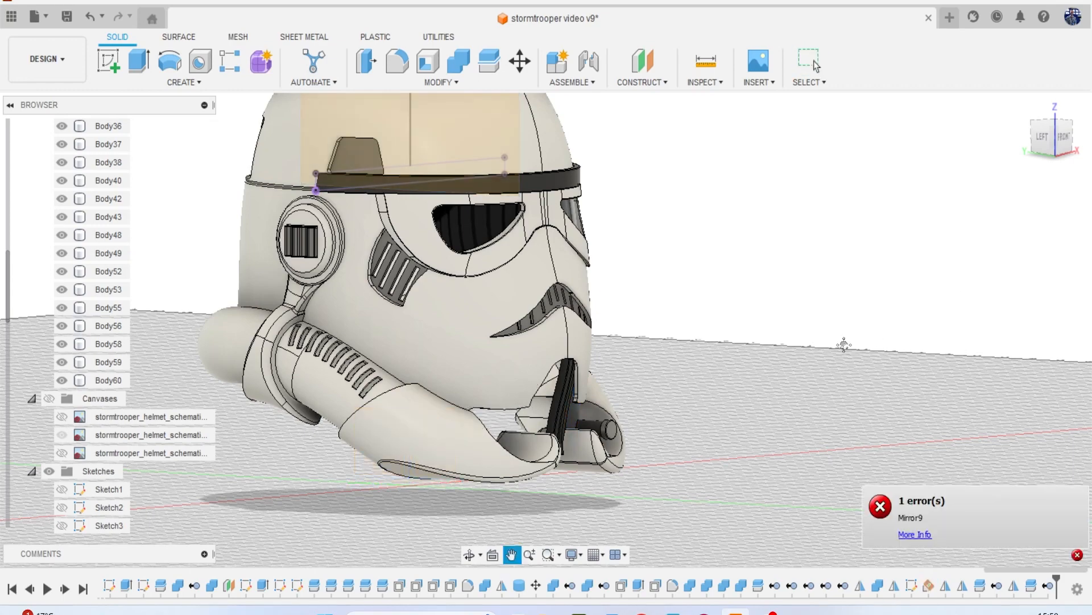
Mirror the half mouth grille and the end cap of its cylinder, Body49 and Body52, across the centre plane as new bodies.
{"action": "left_click", "coordinate": [171, 82]}
{"action": "left_click", "coordinate": [120, 404]}
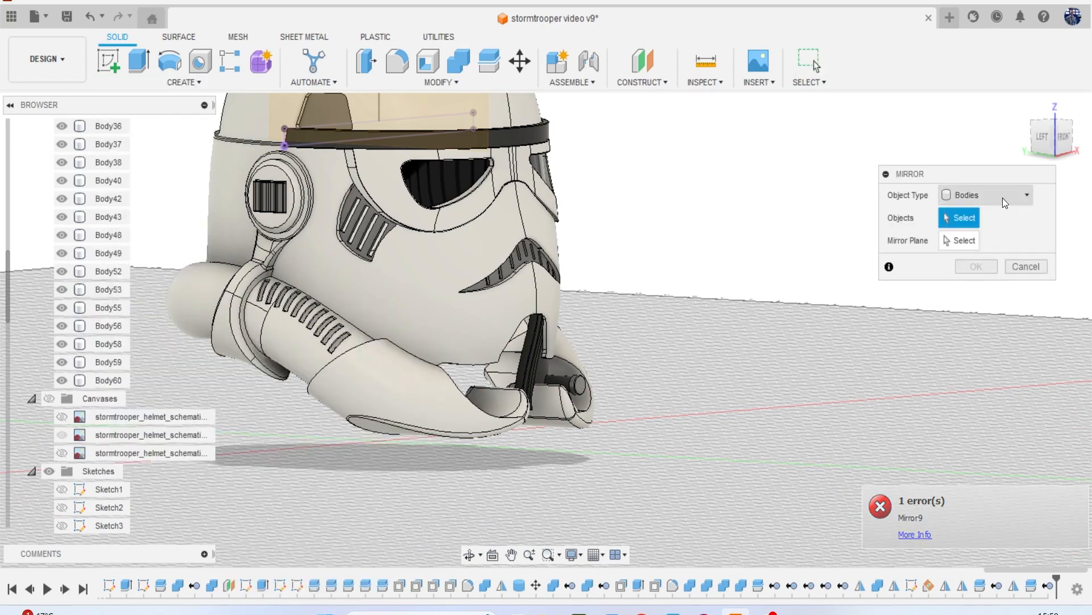
{"action": "scroll", "coordinate": [832, 316], "scroll_direction": "up", "scroll_amount": 2}
{"action": "scroll", "coordinate": [431, 384], "scroll_direction": "up", "scroll_amount": 2}
{"action": "left_click", "coordinate": [435, 376]}
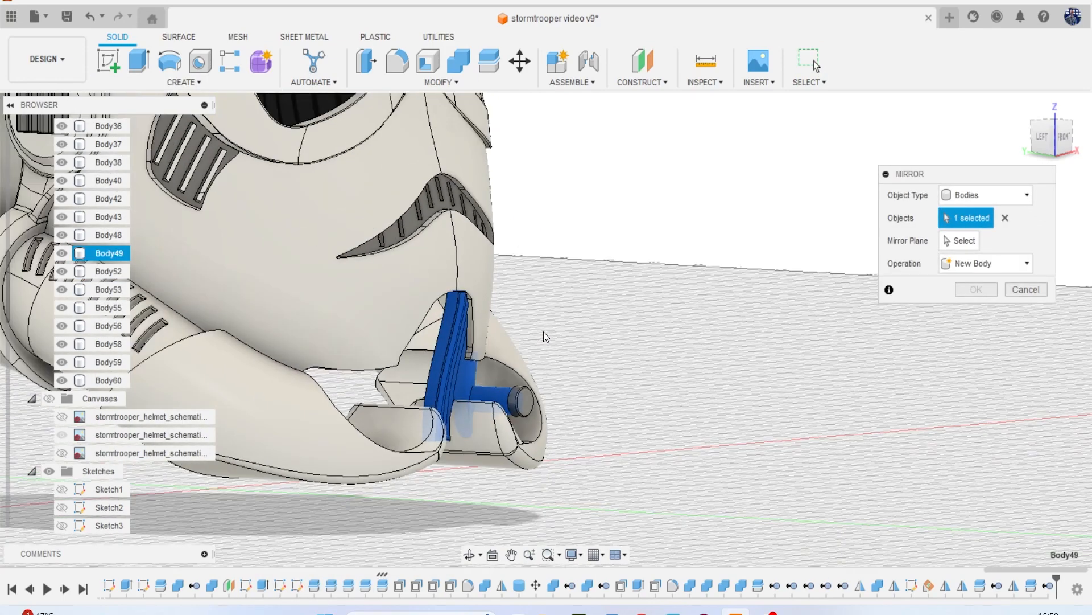
{"action": "left_click", "coordinate": [917, 243]}
{"action": "scroll", "coordinate": [785, 512], "scroll_direction": "down", "scroll_amount": 3}
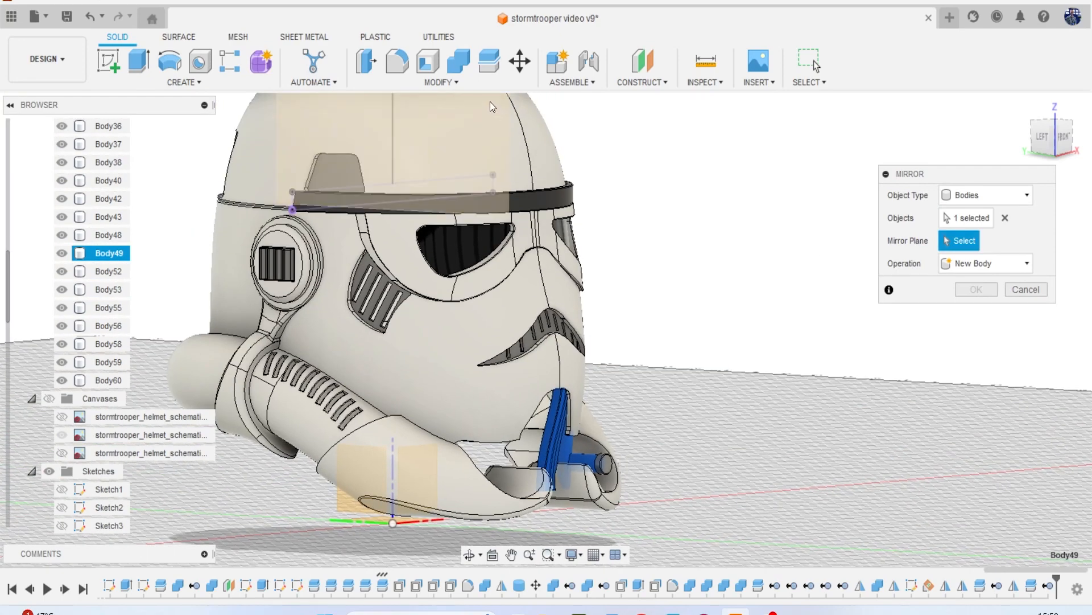
{"action": "left_click", "coordinate": [470, 110]}
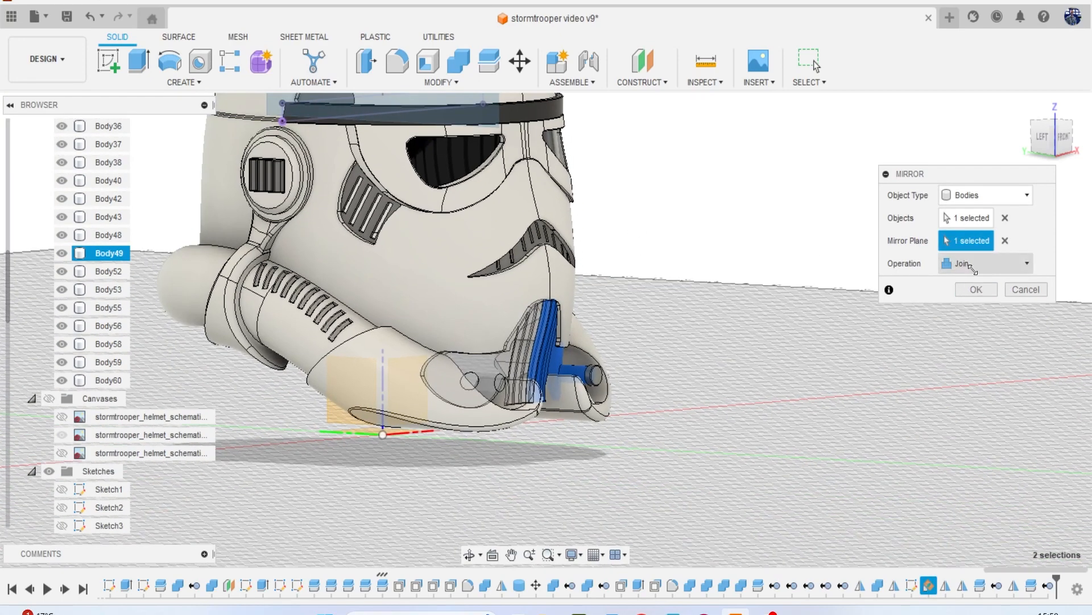
{"action": "left_click", "coordinate": [972, 266]}
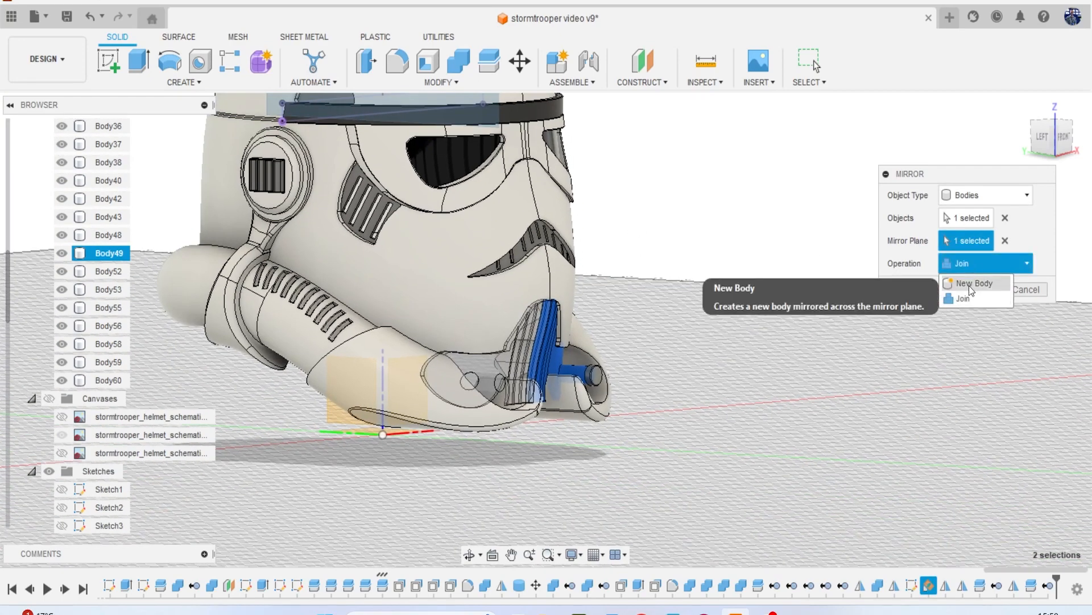
{"action": "left_click", "coordinate": [974, 283]}
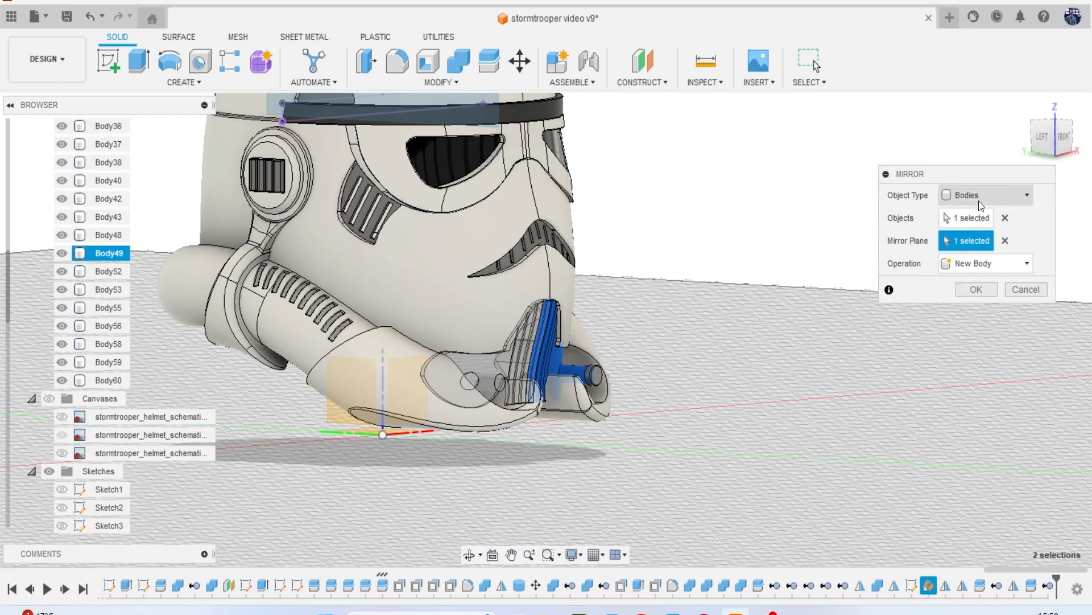
{"action": "left_click", "coordinate": [971, 215]}
{"action": "scroll", "coordinate": [660, 364], "scroll_direction": "up", "scroll_amount": 4}
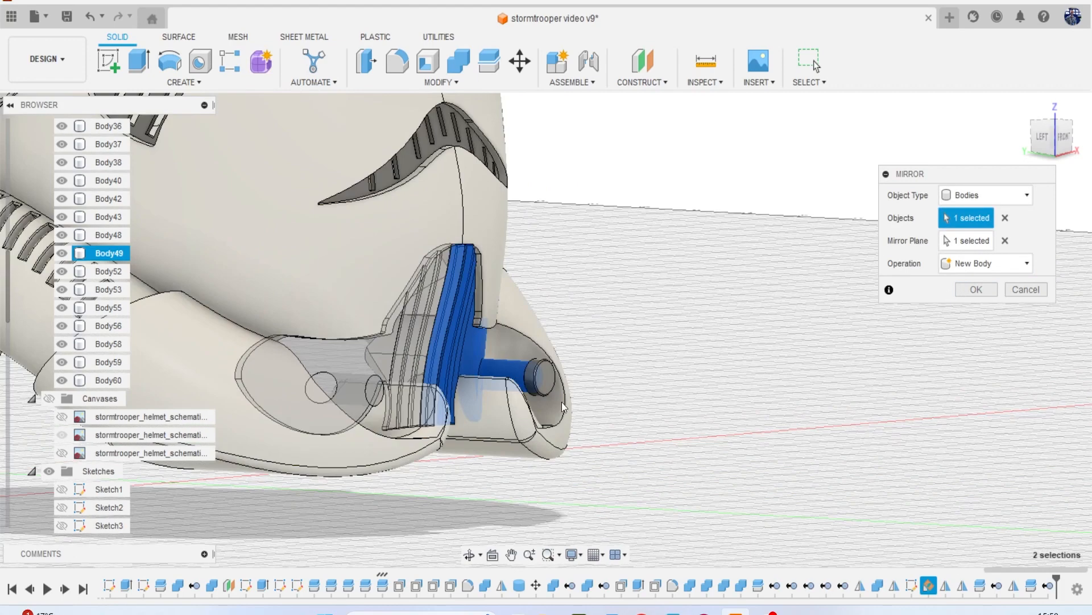
{"action": "left_click", "coordinate": [546, 375]}
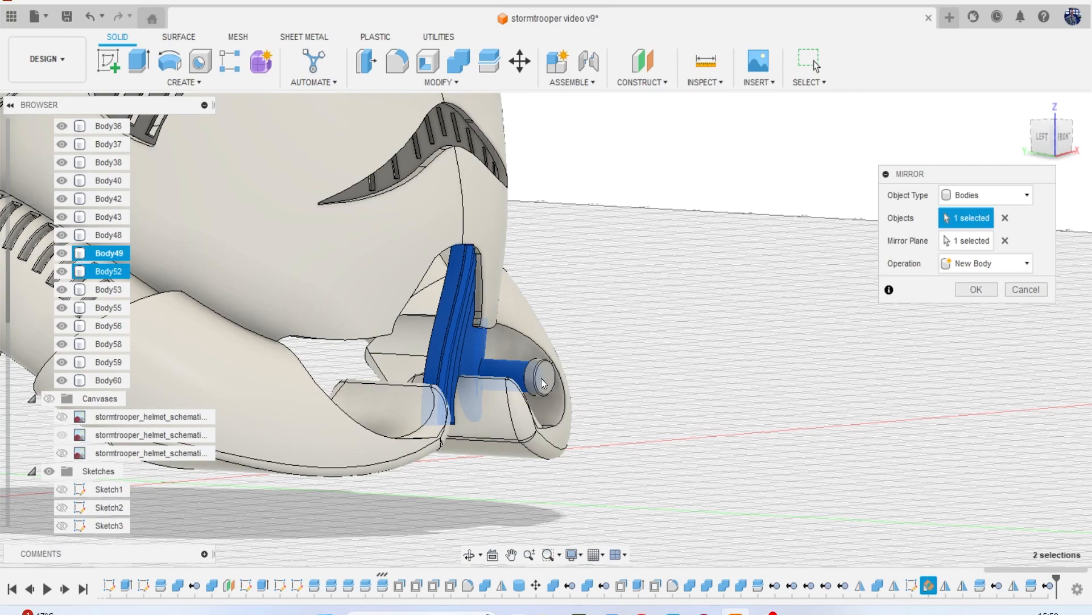
{"action": "left_click", "coordinate": [965, 287]}
{"action": "scroll", "coordinate": [777, 298], "scroll_direction": "down", "scroll_amount": 2}
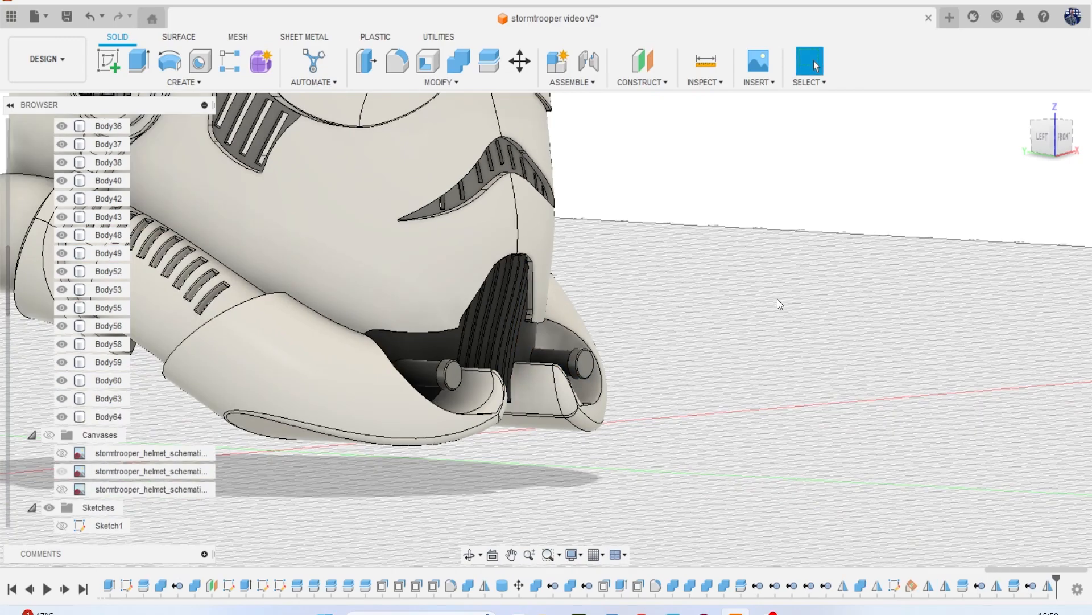
Combine the two halves of the ribbed mouth grille, Body49 and Body63, into one body with the Join operation.
{"action": "left_click_drag", "start_coordinate": [1050, 140], "coordinate": [1024, 116]}
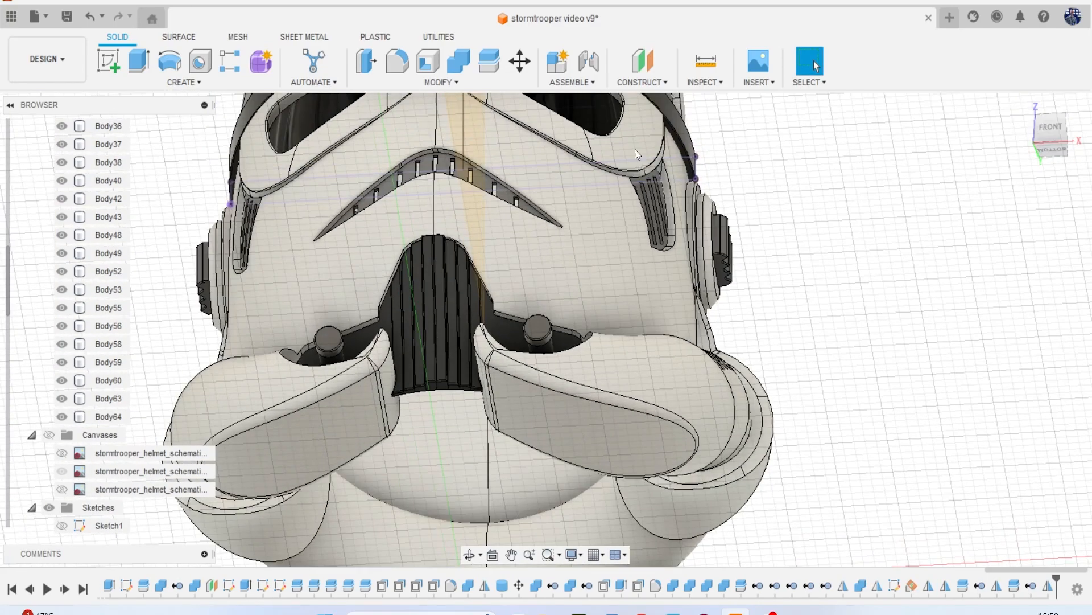
{"action": "left_click", "coordinate": [458, 61]}
{"action": "middle_click_drag", "start_coordinate": [485, 243], "coordinate": [581, 183]}
{"action": "left_click", "coordinate": [544, 258]}
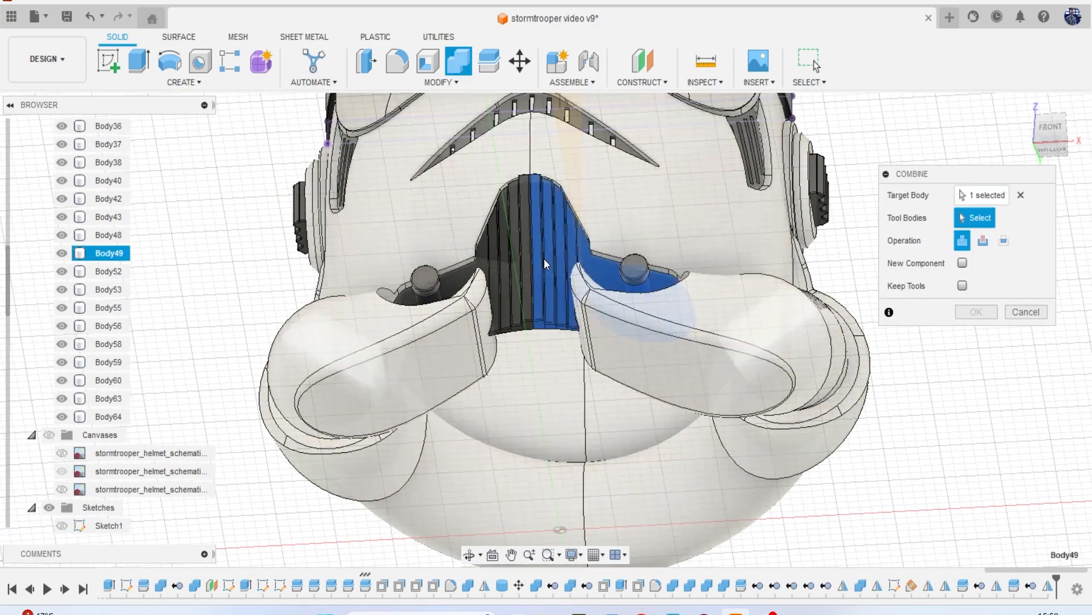
{"action": "left_click", "coordinate": [520, 257]}
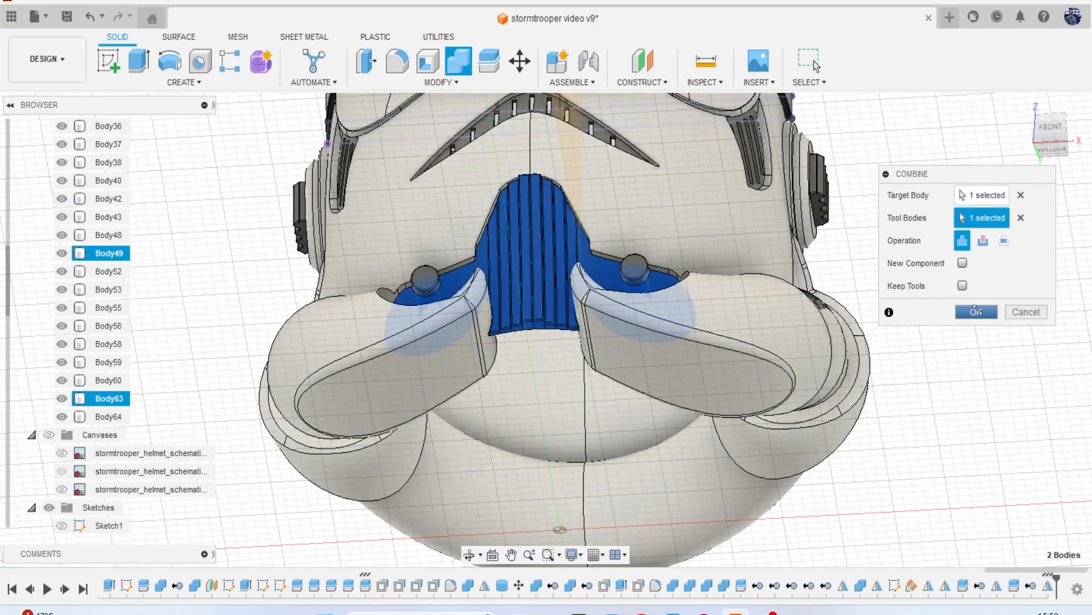
{"action": "left_click", "coordinate": [977, 312]}
Hide Sketch22 and the construction plane Plane9 so only the helmet bodies are displayed.
{"action": "scroll", "coordinate": [839, 279], "scroll_direction": "down", "scroll_amount": 3}
{"action": "mouse_move", "coordinate": [1059, 138]}
{"action": "left_mouse_down"}
{"action": "mouse_move", "coordinate": [1089, 159]}
{"action": "mouse_move", "coordinate": [1050, 146]}
{"action": "left_mouse_up"}
{"action": "middle_click_drag", "start_coordinate": [961, 233], "coordinate": [876, 329]}
{"action": "scroll", "coordinate": [866, 288], "scroll_direction": "up", "scroll_amount": 1}
{"action": "scroll", "coordinate": [866, 288], "scroll_direction": "down", "scroll_amount": 2}
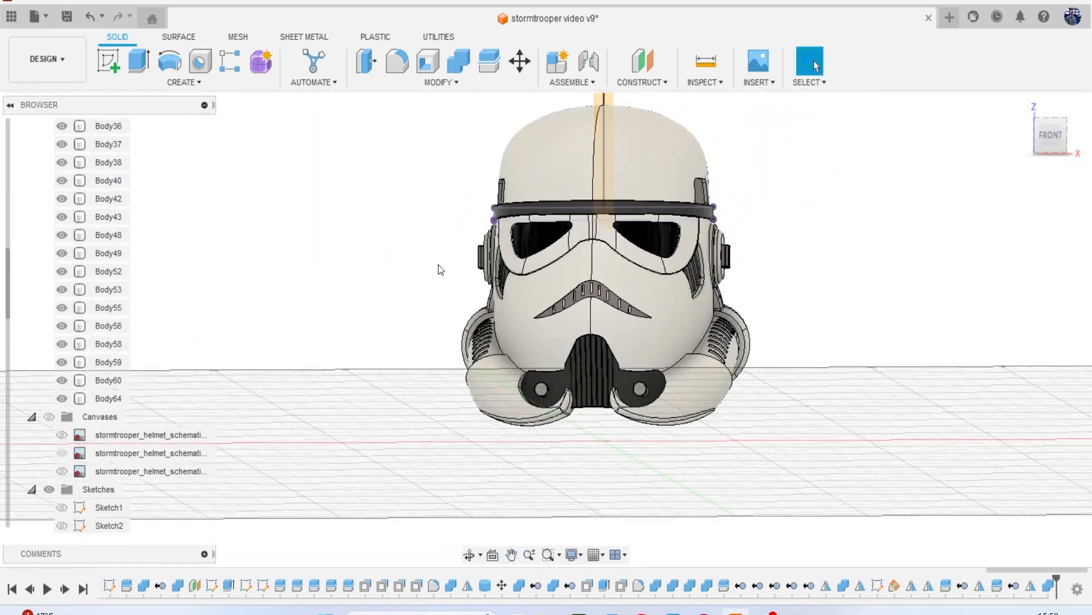
{"action": "scroll", "coordinate": [91, 398], "scroll_direction": "down", "scroll_amount": 8}
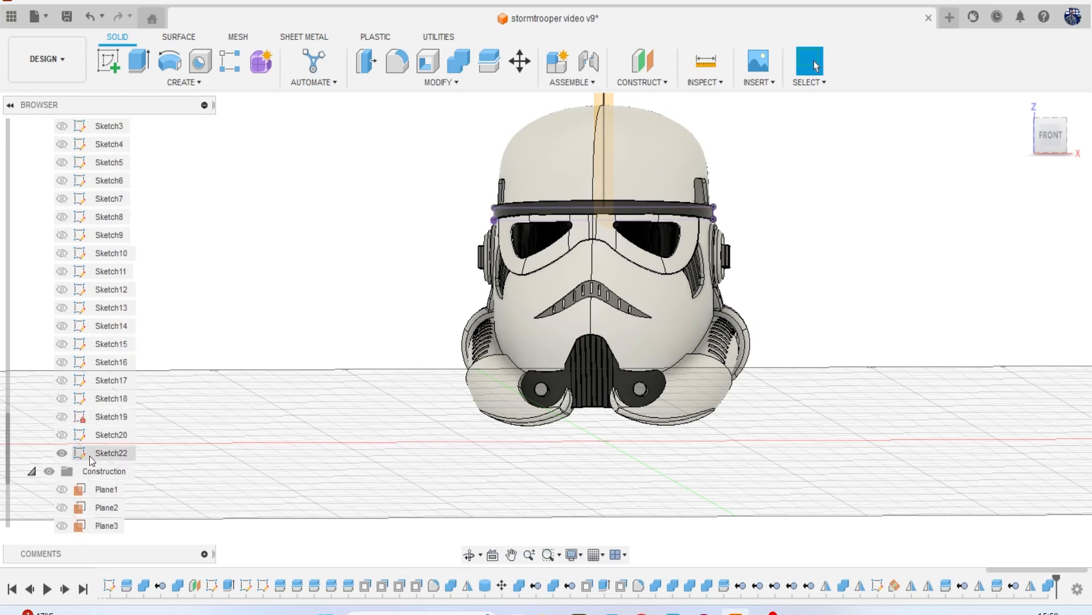
{"action": "left_click", "coordinate": [61, 454]}
{"action": "scroll", "coordinate": [254, 393], "scroll_direction": "down", "scroll_amount": 2}
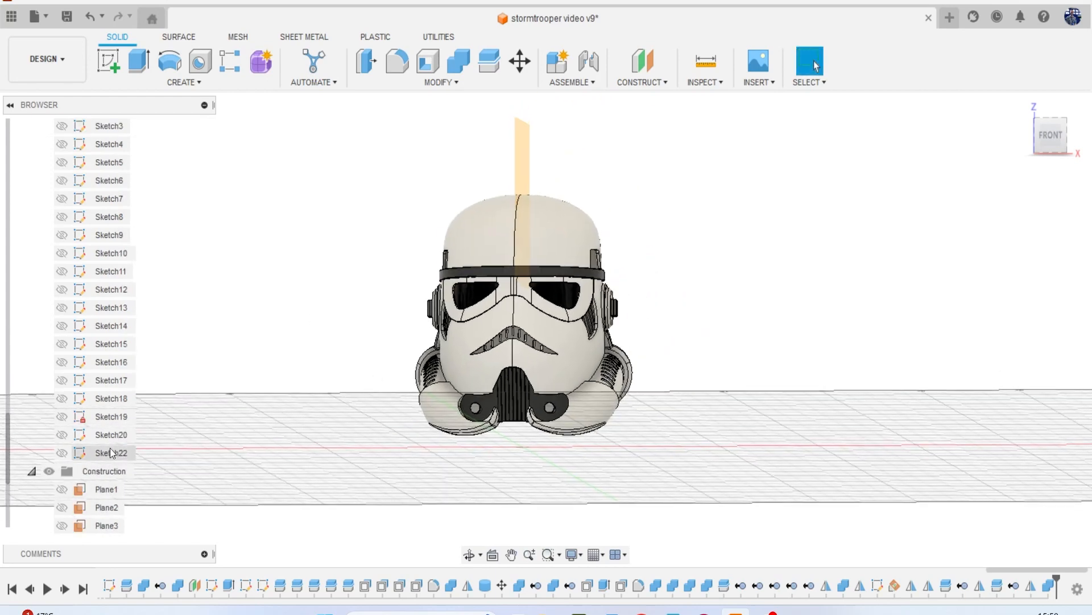
{"action": "scroll", "coordinate": [108, 452], "scroll_direction": "down", "scroll_amount": 3}
{"action": "left_click", "coordinate": [62, 525]}
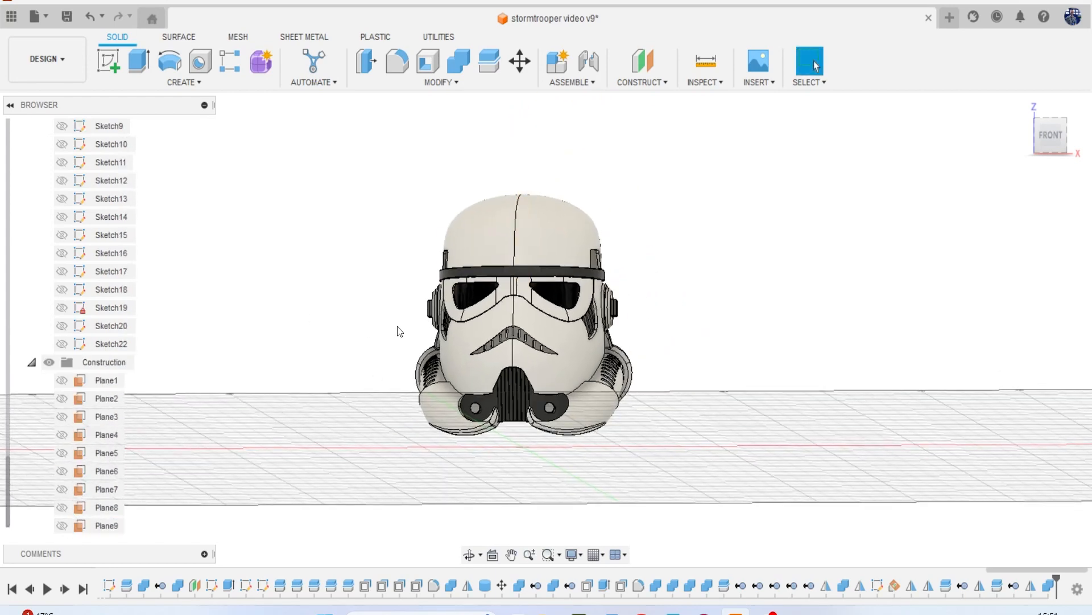
Switch to the Render workspace and examine the completed helmet from the front and the sides.
{"action": "left_click", "coordinate": [42, 67]}
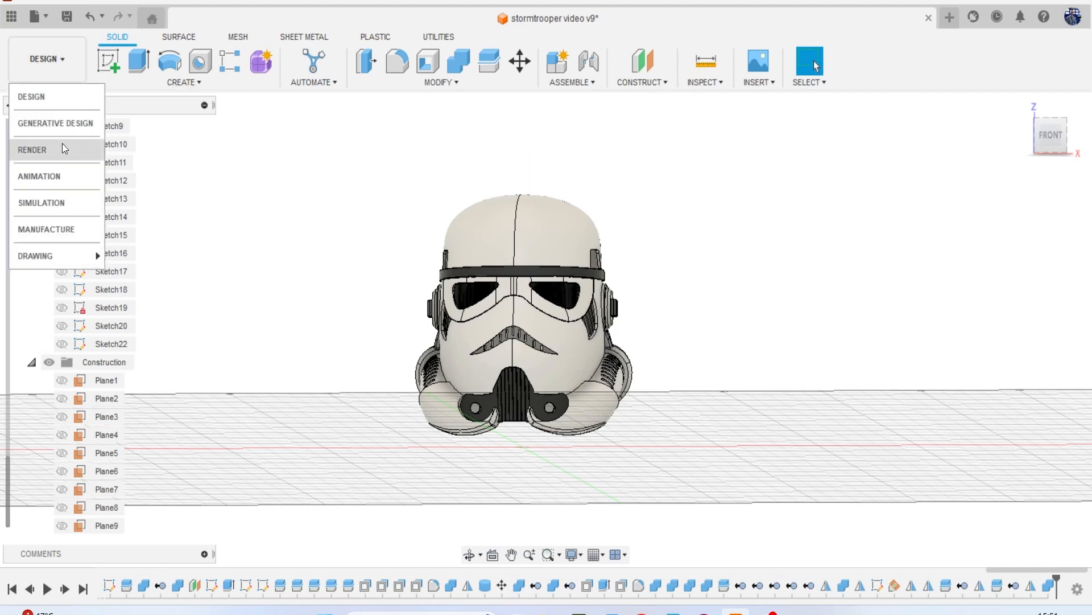
{"action": "left_click", "coordinate": [60, 146]}
{"action": "scroll", "coordinate": [524, 237], "scroll_direction": "up", "scroll_amount": 5}
{"action": "scroll", "coordinate": [568, 245], "scroll_direction": "down", "scroll_amount": 2}
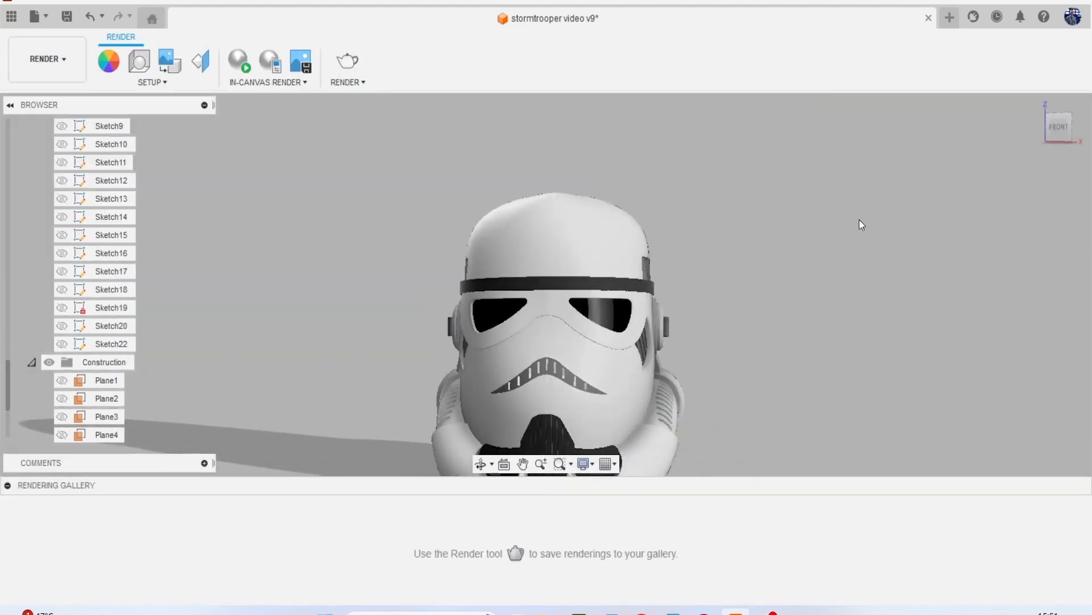
{"action": "left_click", "coordinate": [1050, 134]}
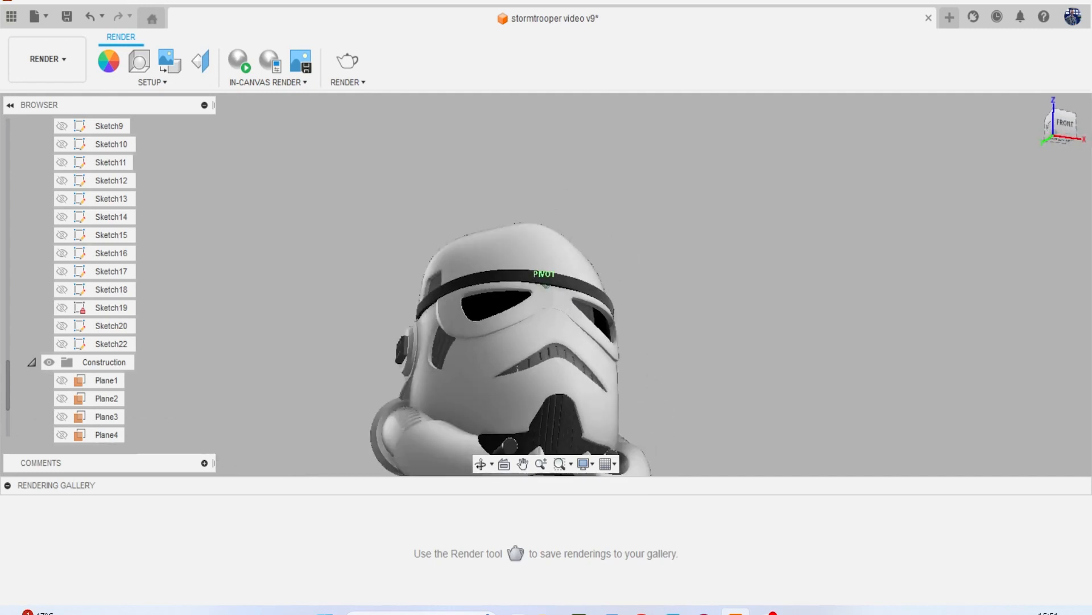
{"action": "middle_click_drag", "start_coordinate": [546, 284], "coordinate": [421, 284], "text": "shift"}
{"action": "middle_click_drag", "start_coordinate": [1070, 233], "coordinate": [839, 193], "text": "shift"}
{"action": "scroll", "coordinate": [971, 231], "scroll_direction": "down", "scroll_amount": 2}
{"action": "left_click_drag", "start_coordinate": [1052, 129], "coordinate": [1081, 129]}
{"action": "middle_click_drag", "start_coordinate": [546, 284], "coordinate": [586, 285], "text": "shift"}
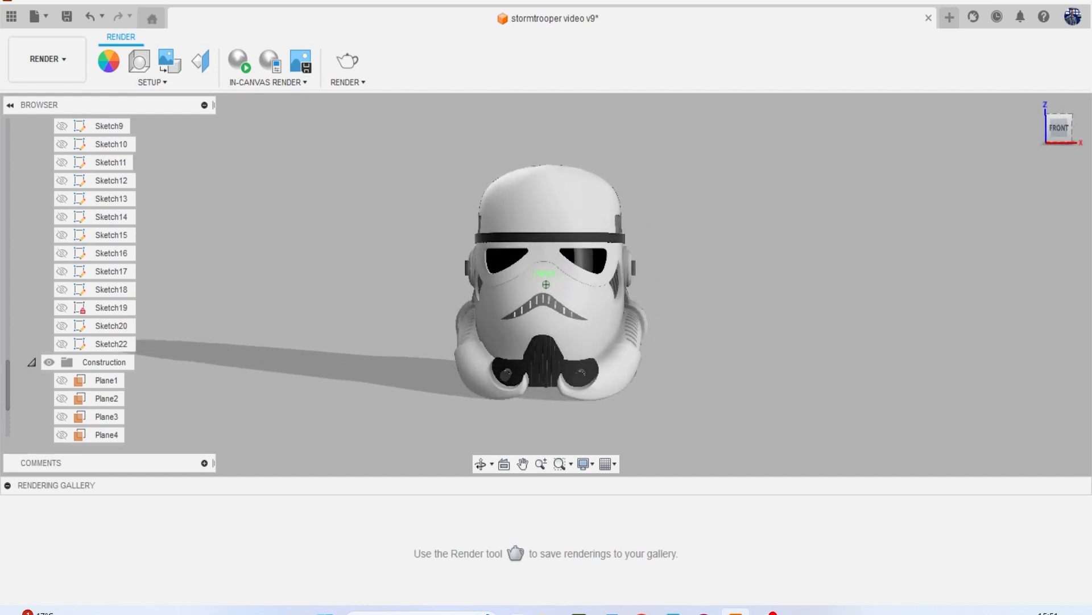
Save the design as a new version and return to the Design workspace.
{"action": "left_click", "coordinate": [67, 16]}
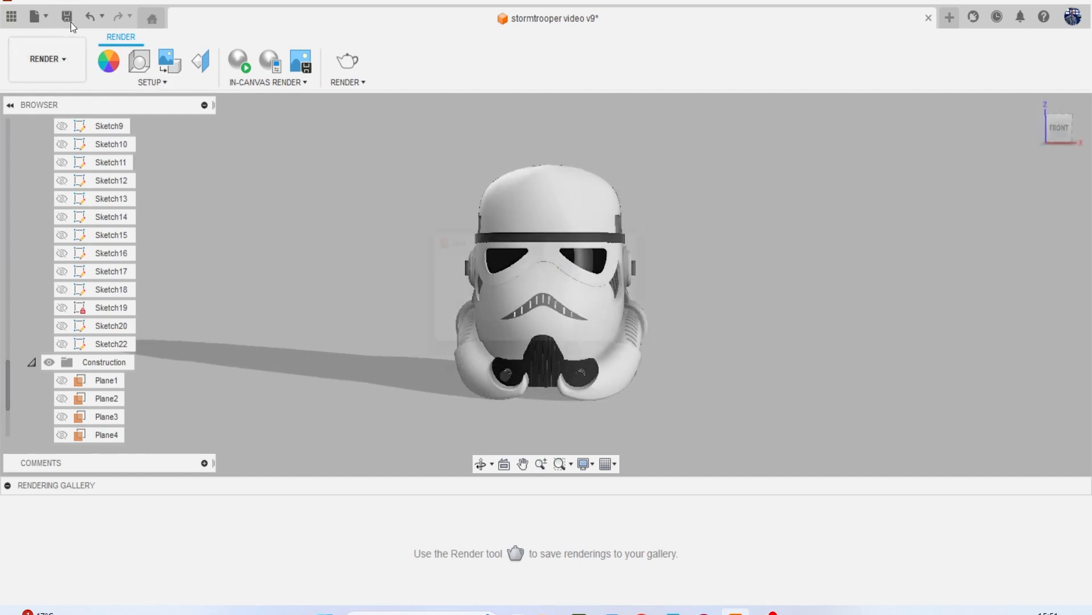
{"action": "left_click", "coordinate": [545, 340]}
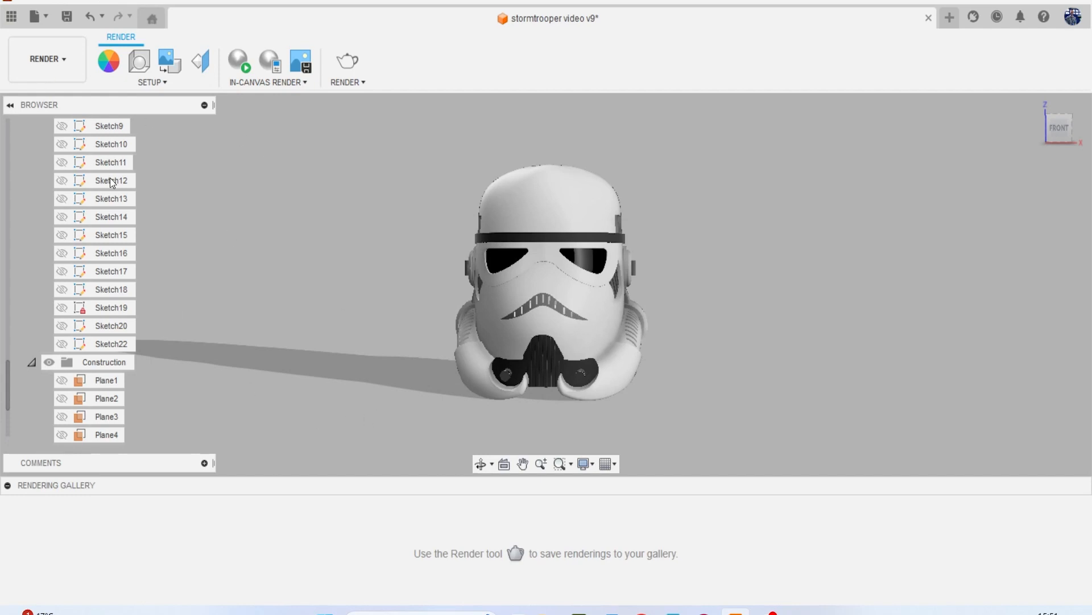
{"action": "left_click", "coordinate": [43, 82]}
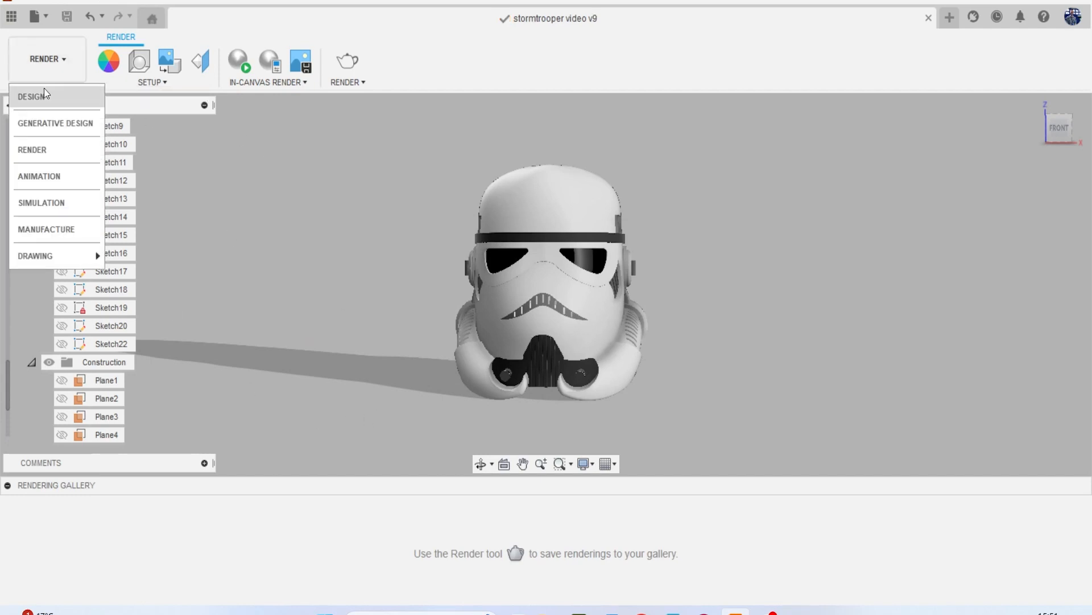
{"action": "left_click", "coordinate": [44, 90]}
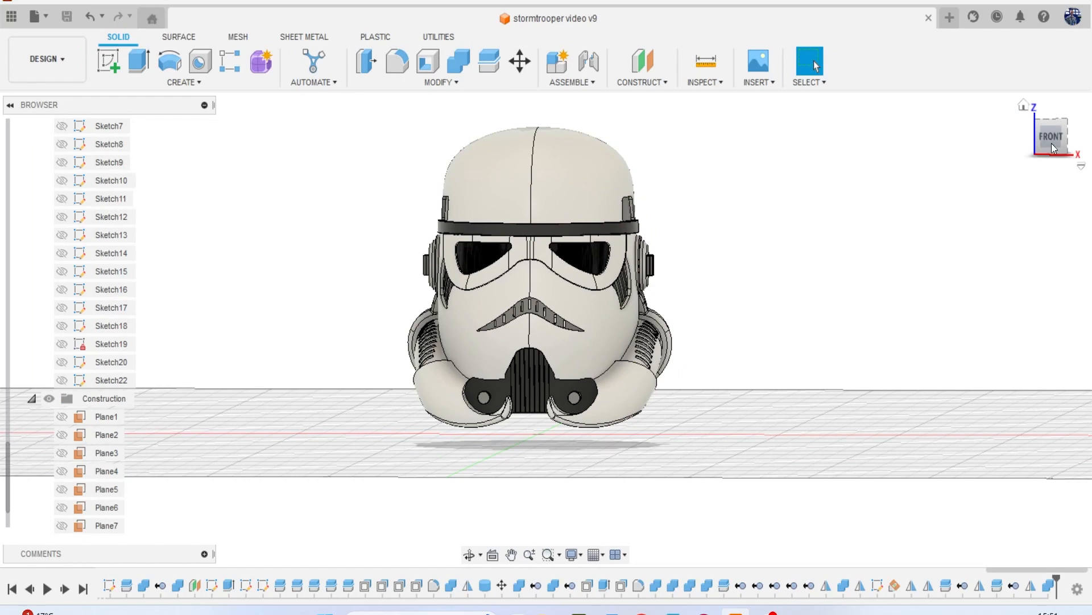
Show the front-view reference canvas and compare it with the helmet by temporarily hiding all bodies.
{"action": "left_click", "coordinate": [1050, 137]}
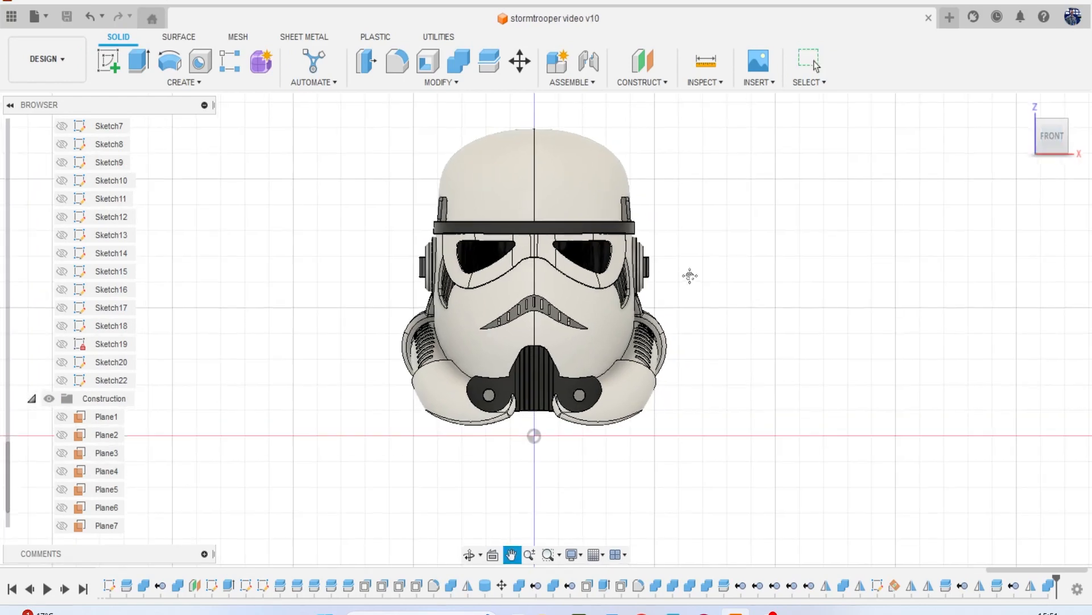
{"action": "scroll", "coordinate": [111, 327], "scroll_direction": "up", "scroll_amount": 6}
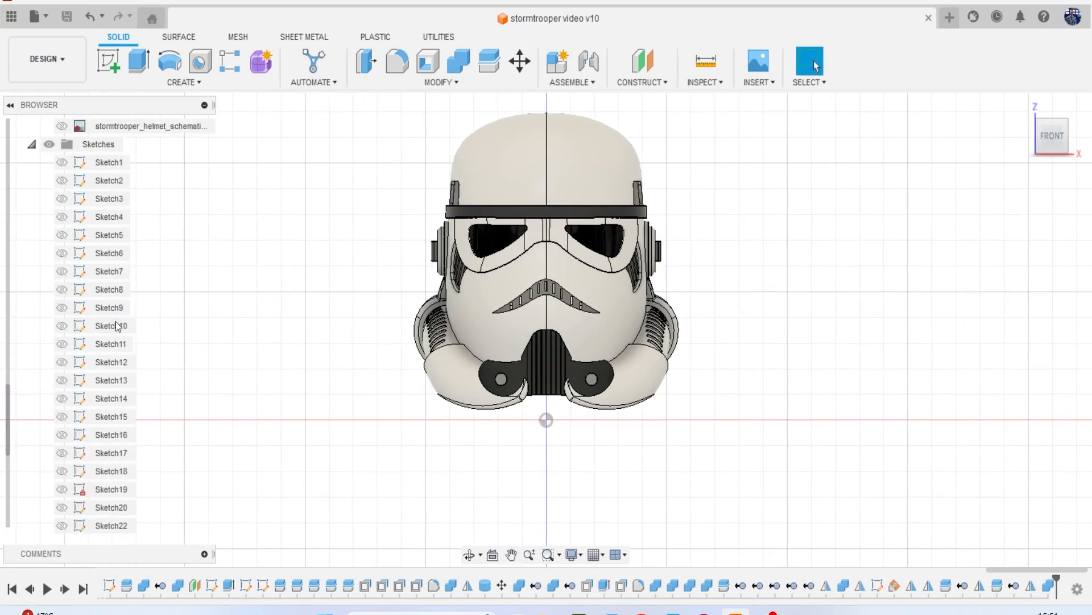
{"action": "left_click", "coordinate": [50, 234]}
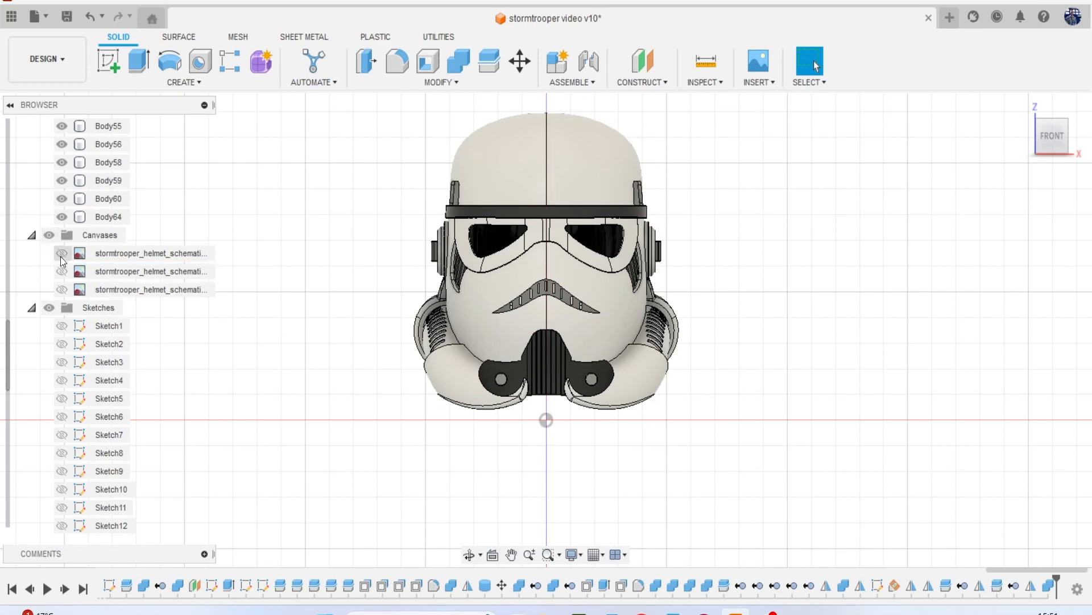
{"action": "left_click", "coordinate": [62, 255]}
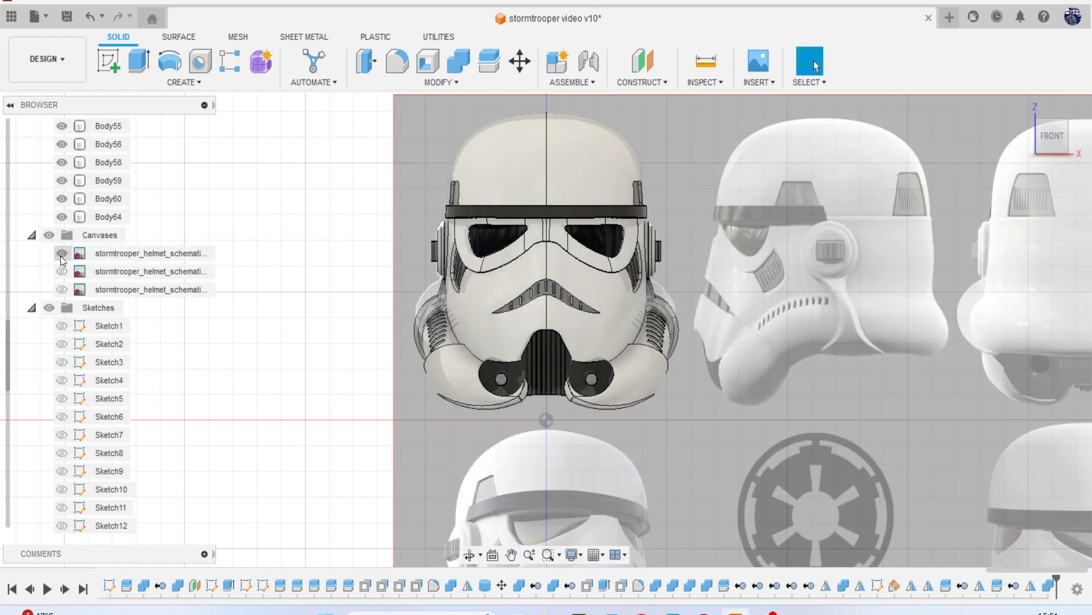
{"action": "scroll", "coordinate": [65, 223], "scroll_direction": "up", "scroll_amount": 7}
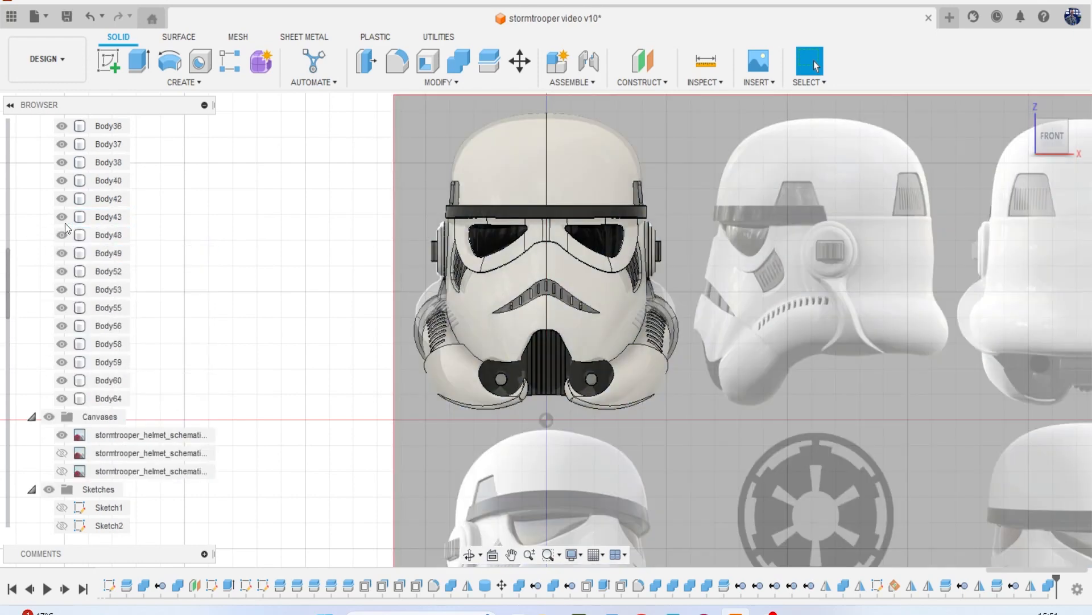
{"action": "scroll", "coordinate": [64, 224], "scroll_direction": "up", "scroll_amount": 2}
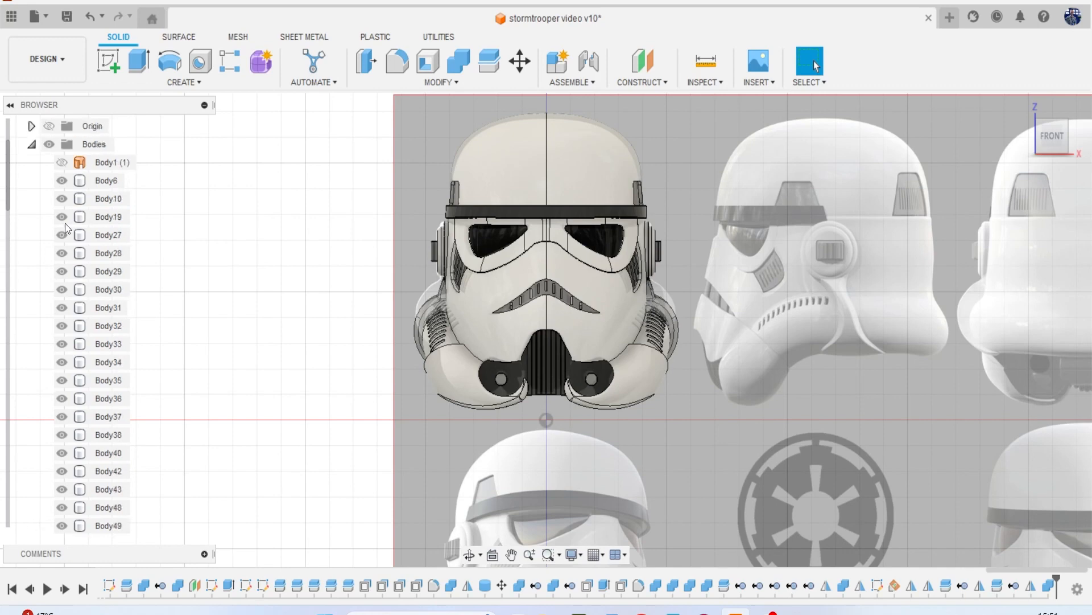
{"action": "left_click", "coordinate": [53, 142]}
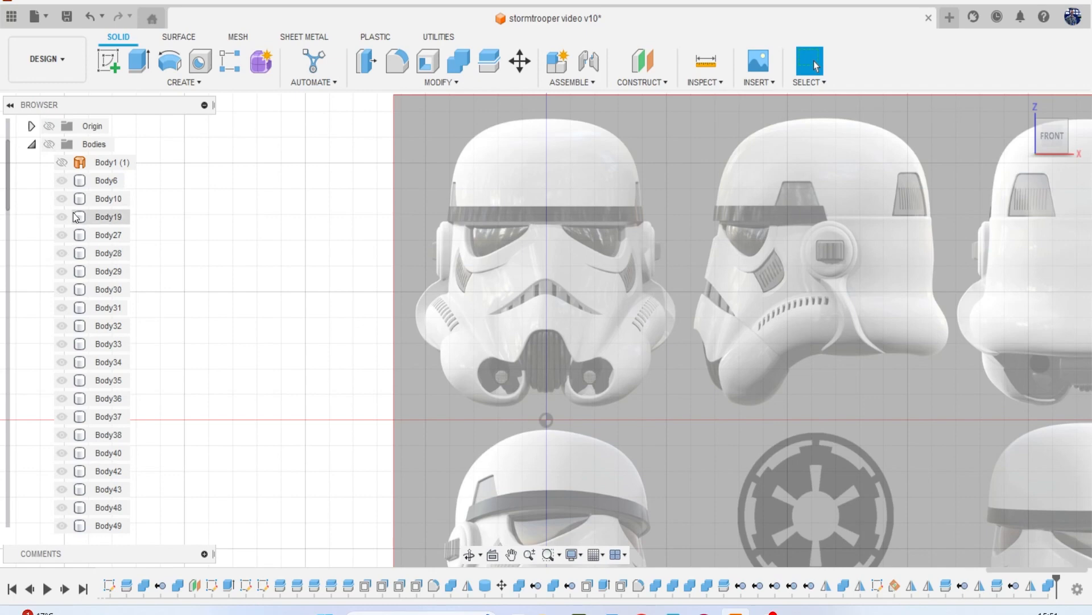
{"action": "left_click", "coordinate": [49, 144]}
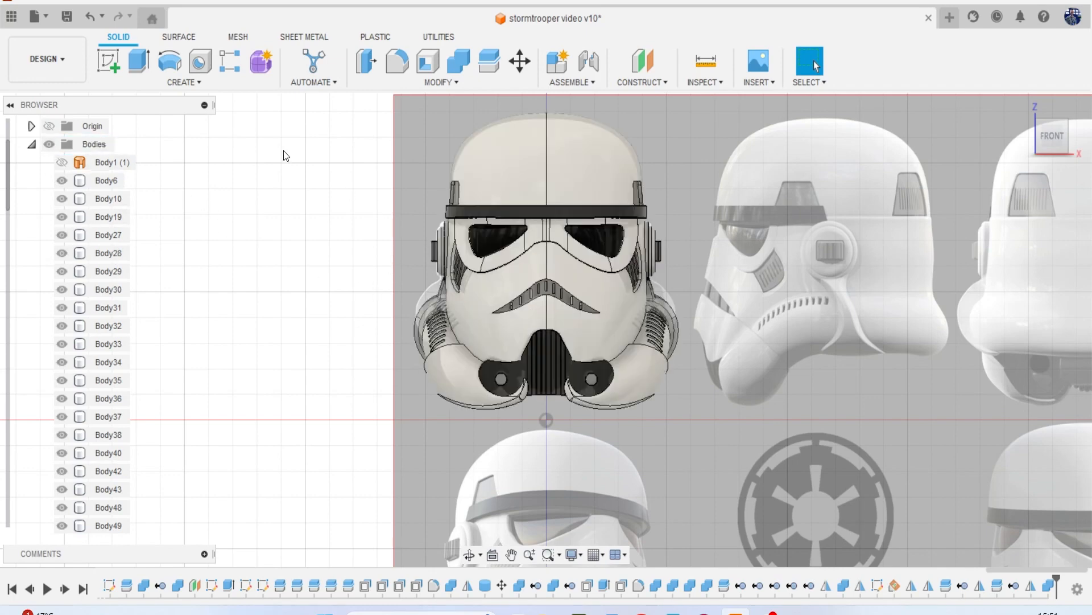
On the front origin plane, sketch a slanted line about 17.7 mm long from the right eye surround's lower edge to the dark chin grille's side.
{"action": "left_click", "coordinate": [117, 64]}
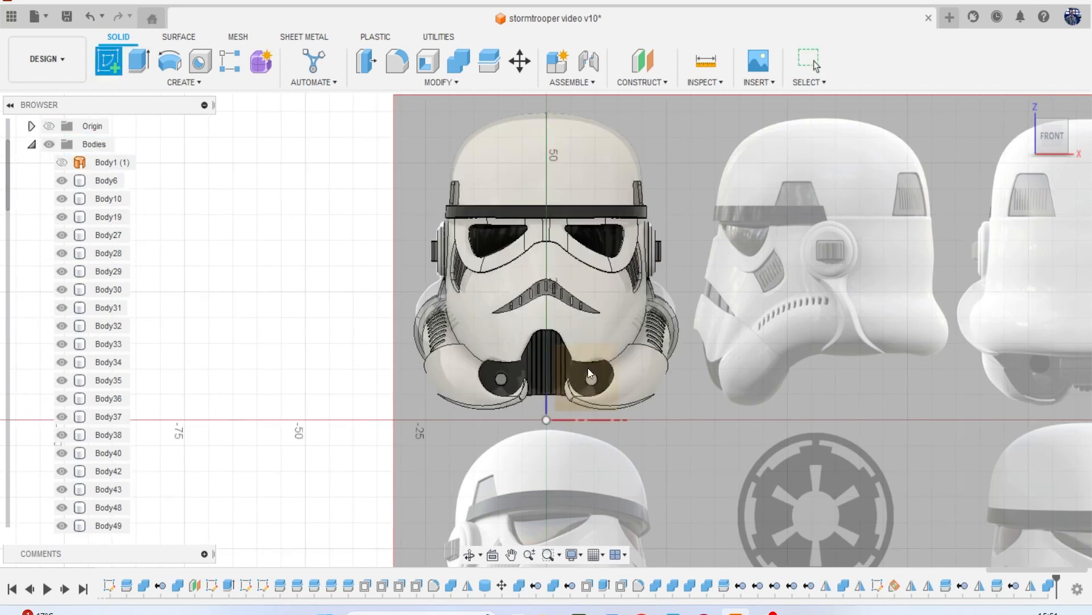
{"action": "left_click", "coordinate": [596, 377]}
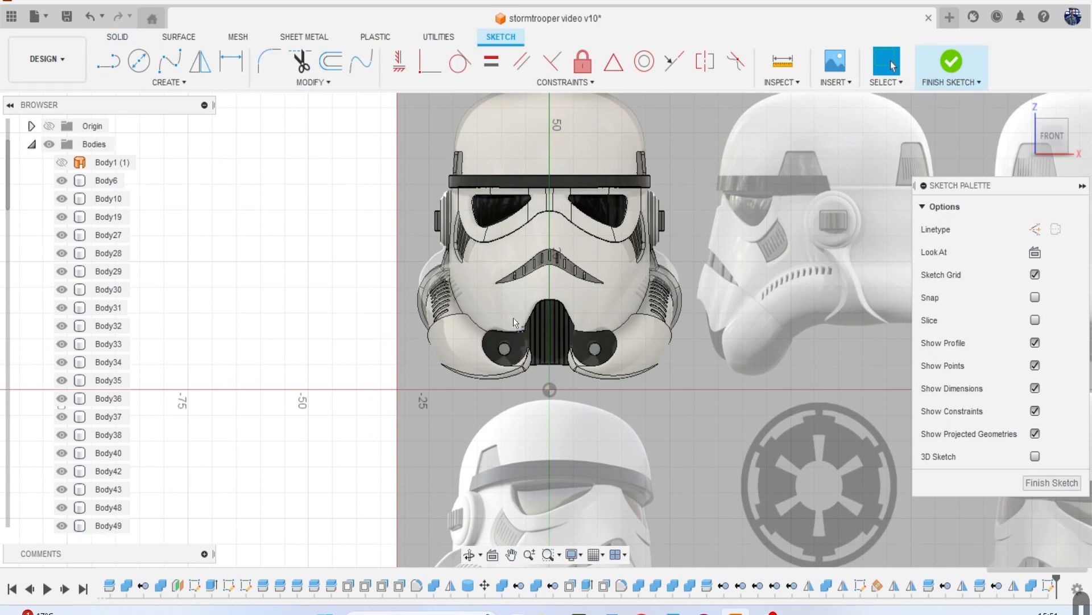
{"action": "scroll", "coordinate": [538, 290], "scroll_direction": "up", "scroll_amount": 3}
{"action": "key", "text": "l"}
{"action": "scroll", "coordinate": [625, 208], "scroll_direction": "up", "scroll_amount": 2}
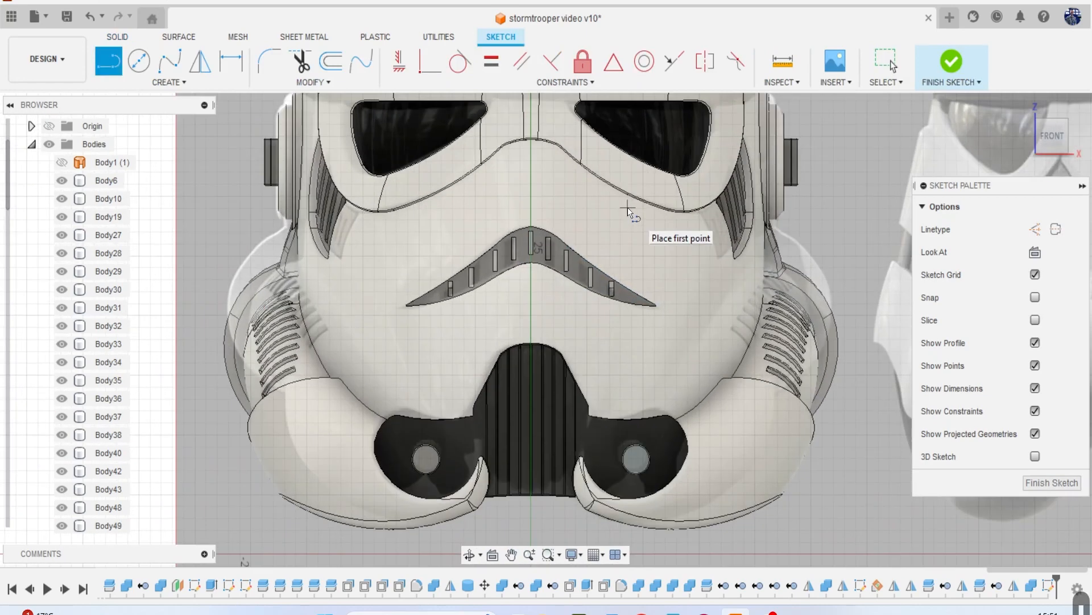
{"action": "left_click", "coordinate": [635, 196]}
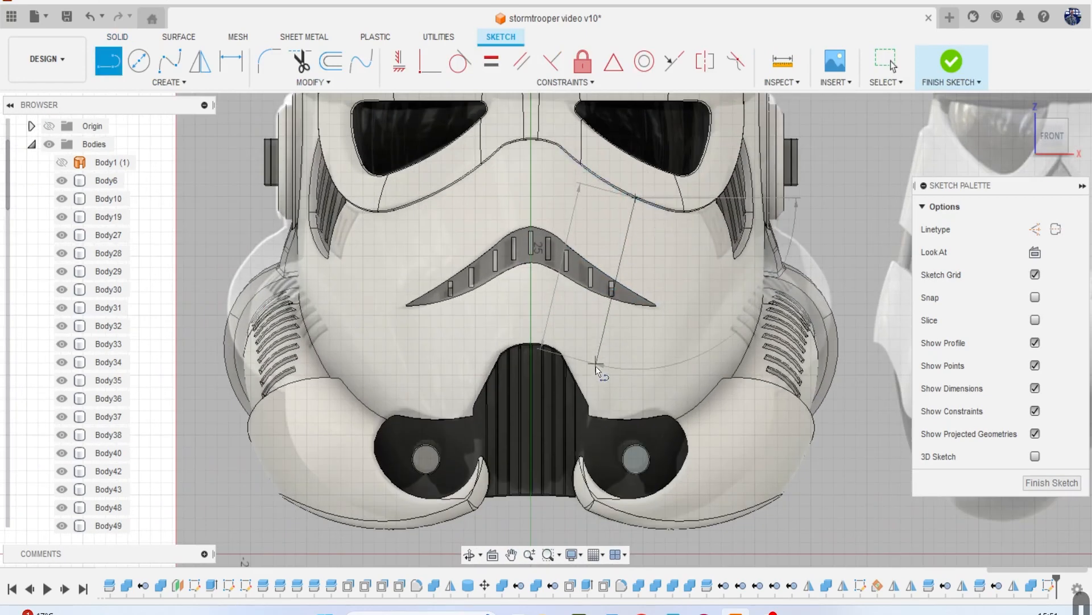
{"action": "left_click", "coordinate": [589, 400]}
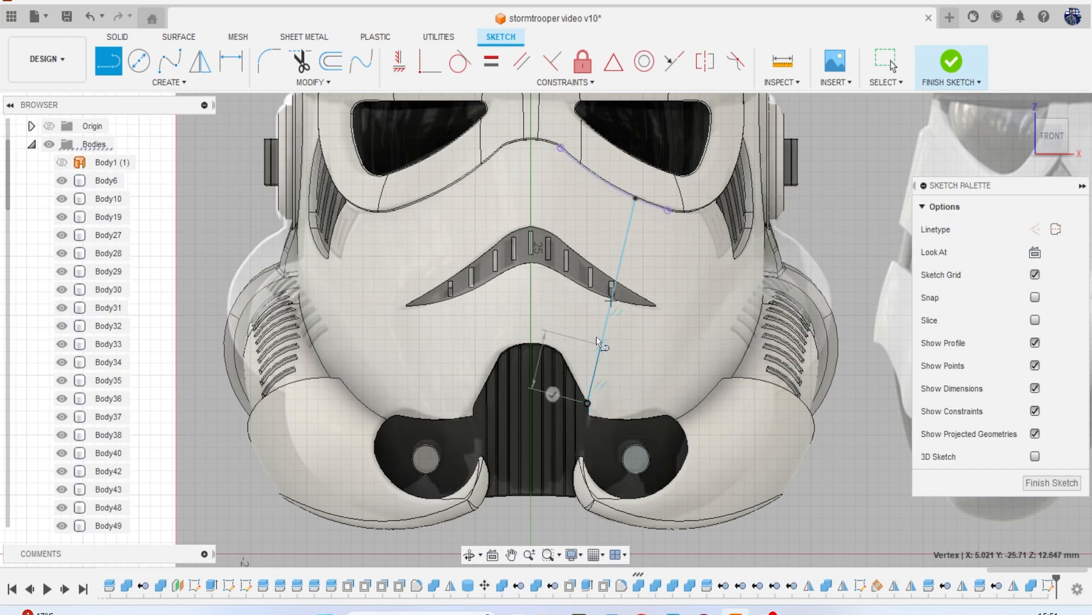
{"action": "scroll", "coordinate": [596, 337], "scroll_direction": "down", "scroll_amount": 4}
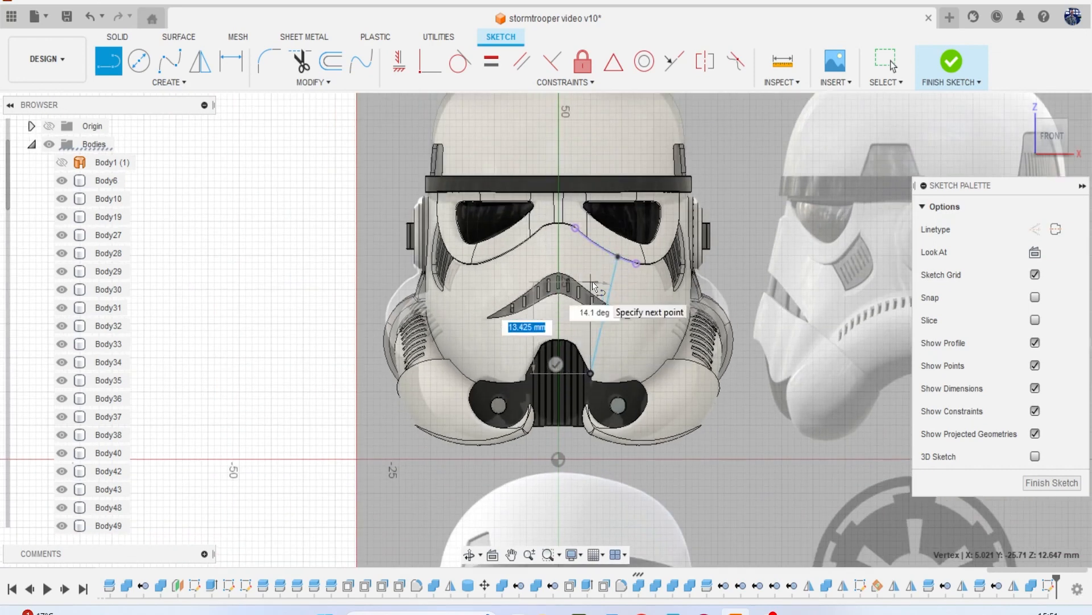
{"action": "key", "text": "Escape"}
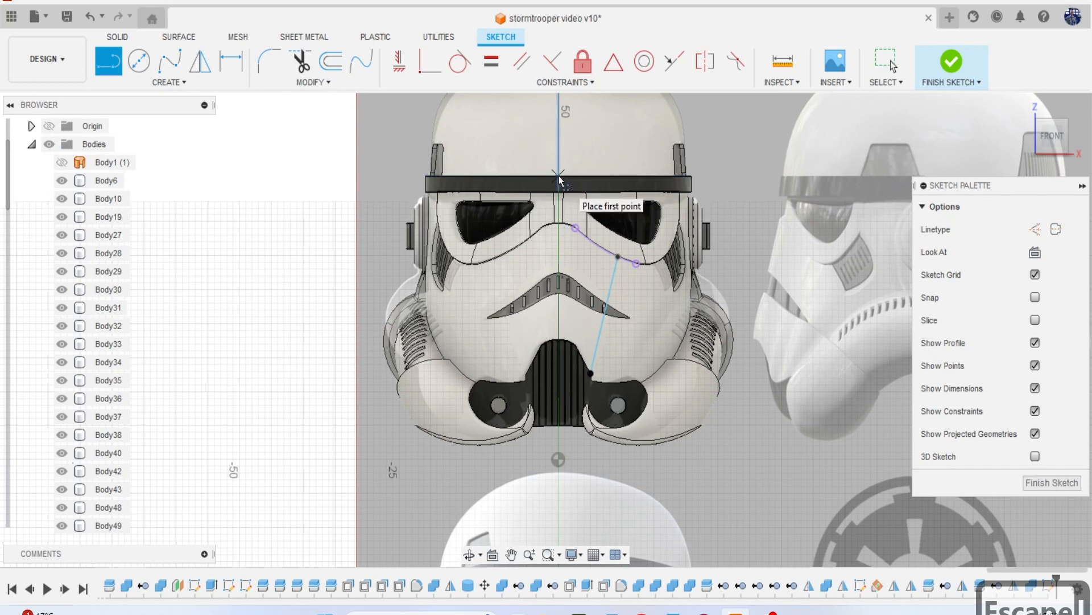
Draw a short vertical line on the helmet's centreline, upward from the dark brow band.
{"action": "left_click", "coordinate": [558, 176]}
{"action": "double_click", "coordinate": [558, 142]}
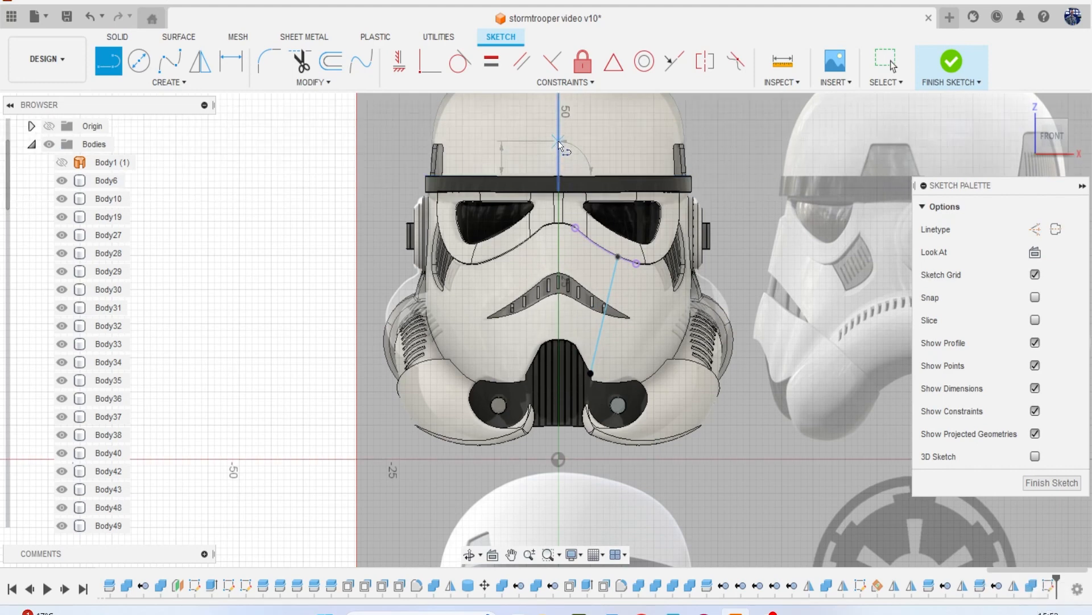
{"action": "key", "text": "Escape"}
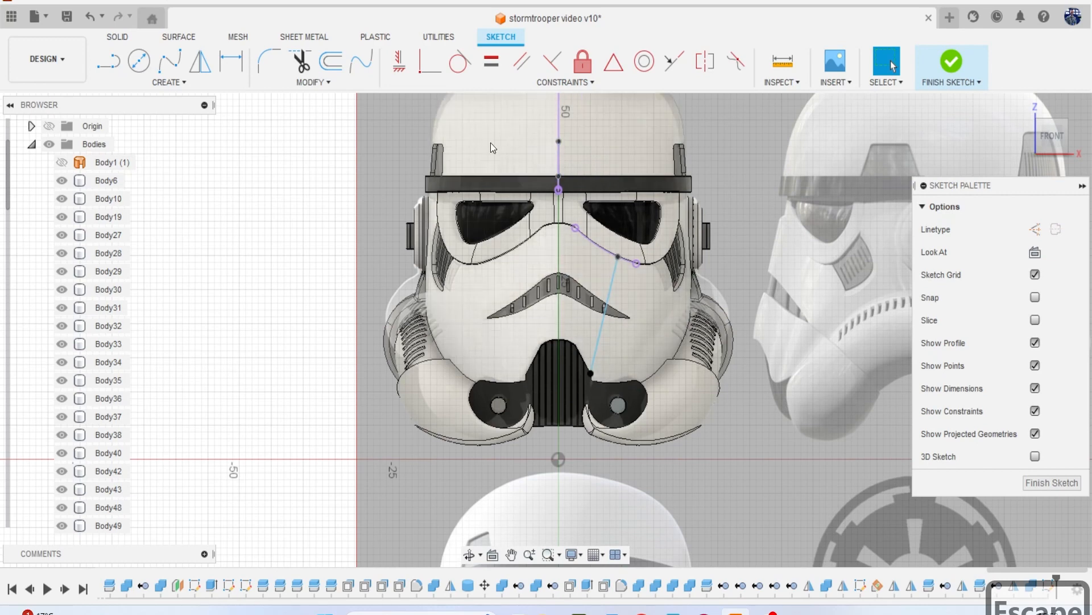
Mirror the slanted line across the short vertical centreline and finish the sketch.
{"action": "left_click", "coordinate": [235, 86]}
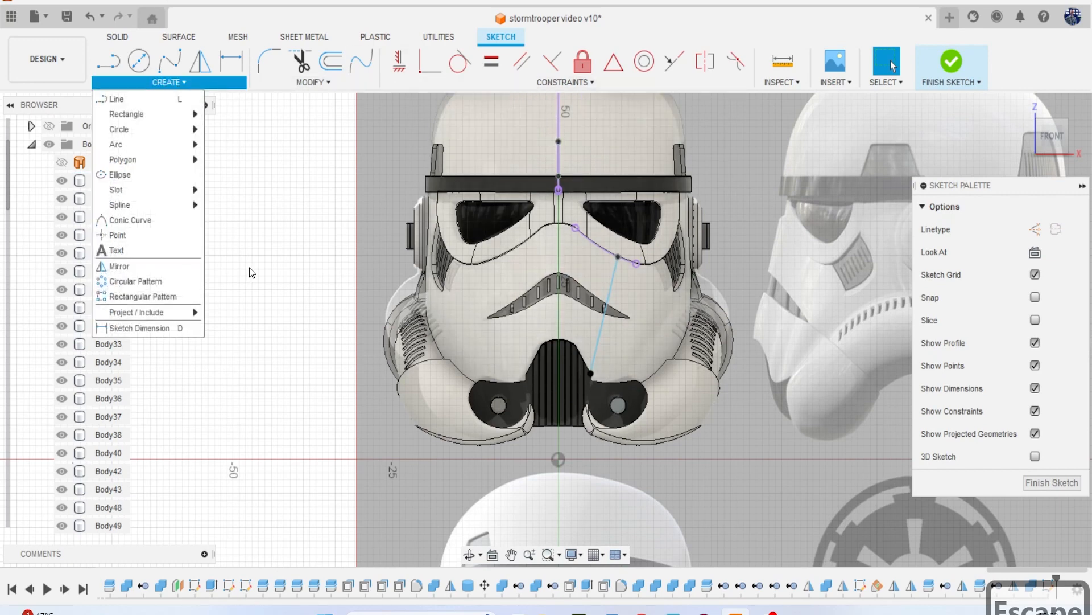
{"action": "left_click", "coordinate": [164, 269]}
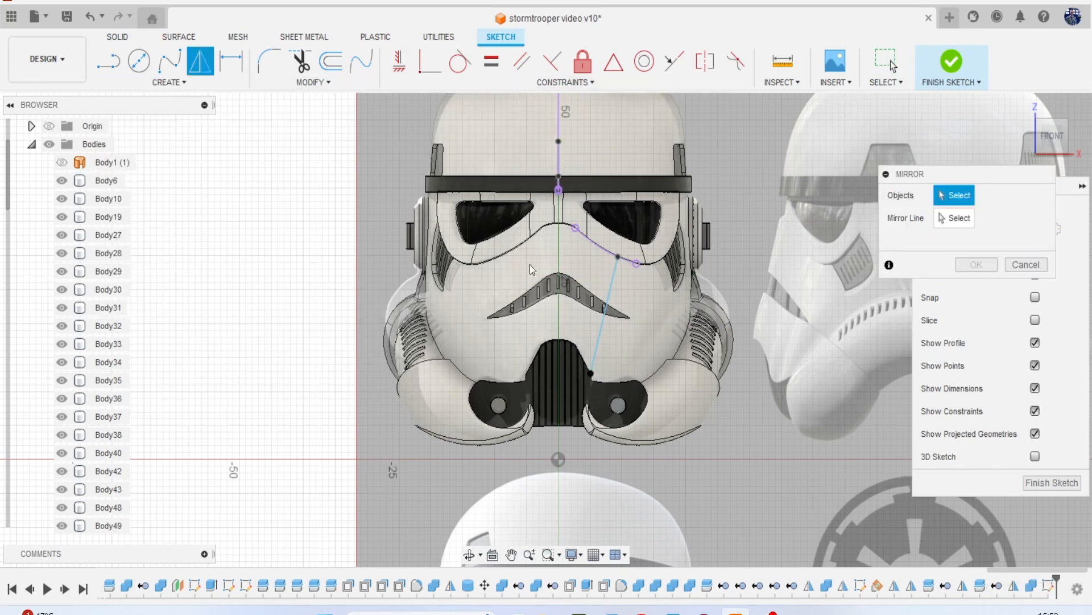
{"action": "left_click", "coordinate": [611, 285]}
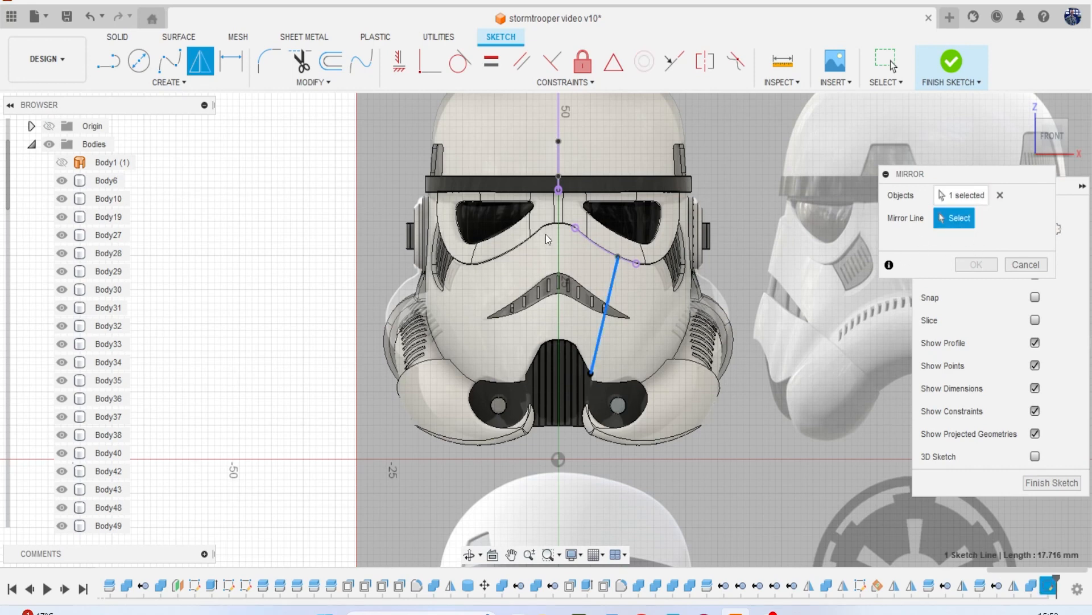
{"action": "left_click", "coordinate": [562, 173]}
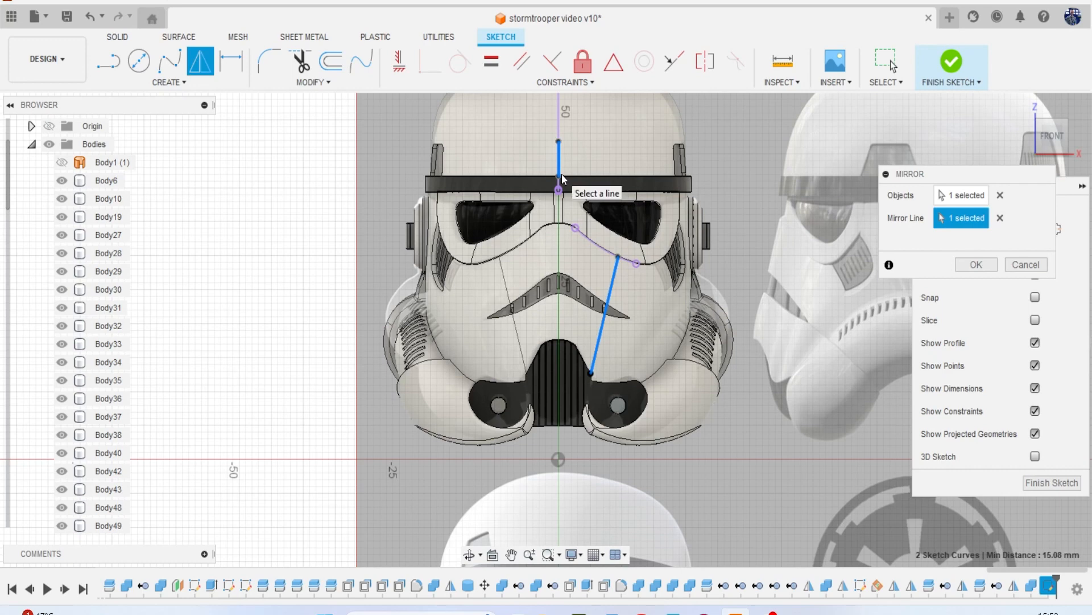
{"action": "left_click", "coordinate": [978, 268]}
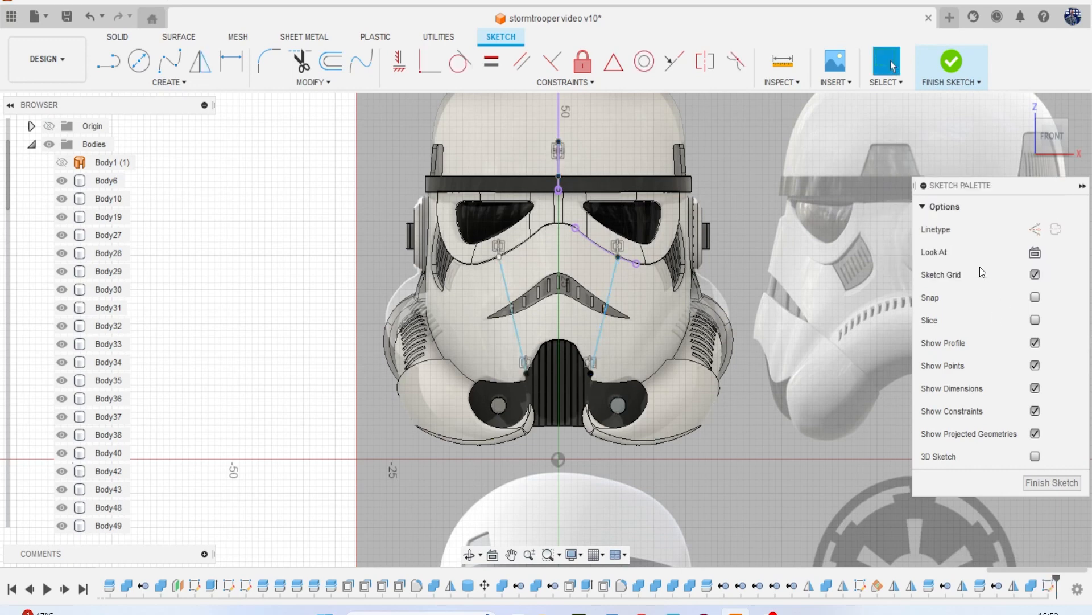
{"action": "left_click", "coordinate": [947, 61]}
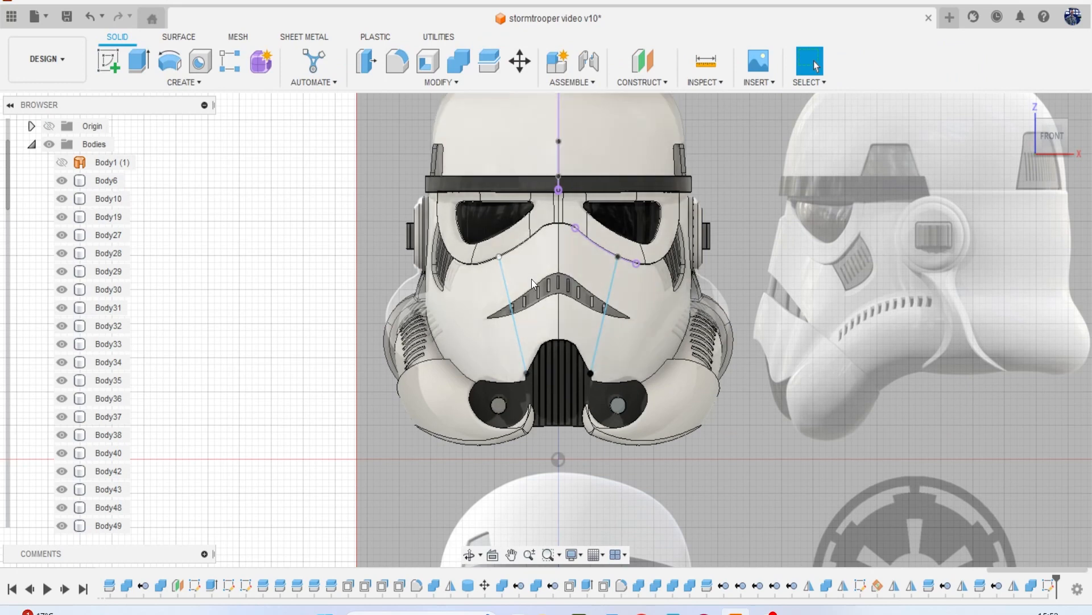
Hide the reference canvases and split the main helmet body along the original slanted line, with the splitting tool extended.
{"action": "scroll", "coordinate": [77, 405], "scroll_direction": "down", "scroll_amount": 6}
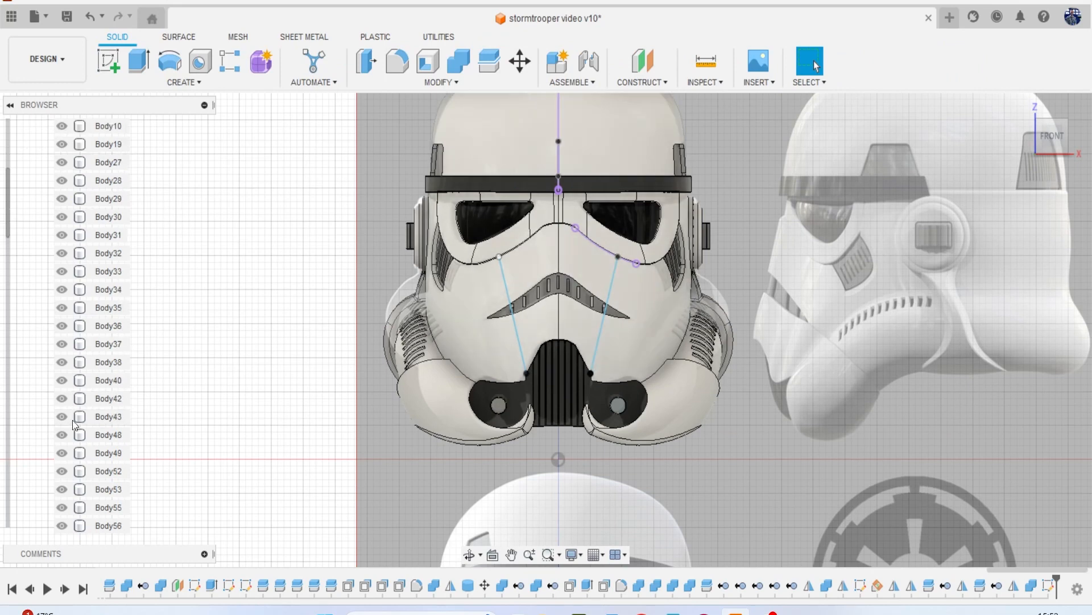
{"action": "left_click", "coordinate": [49, 361]}
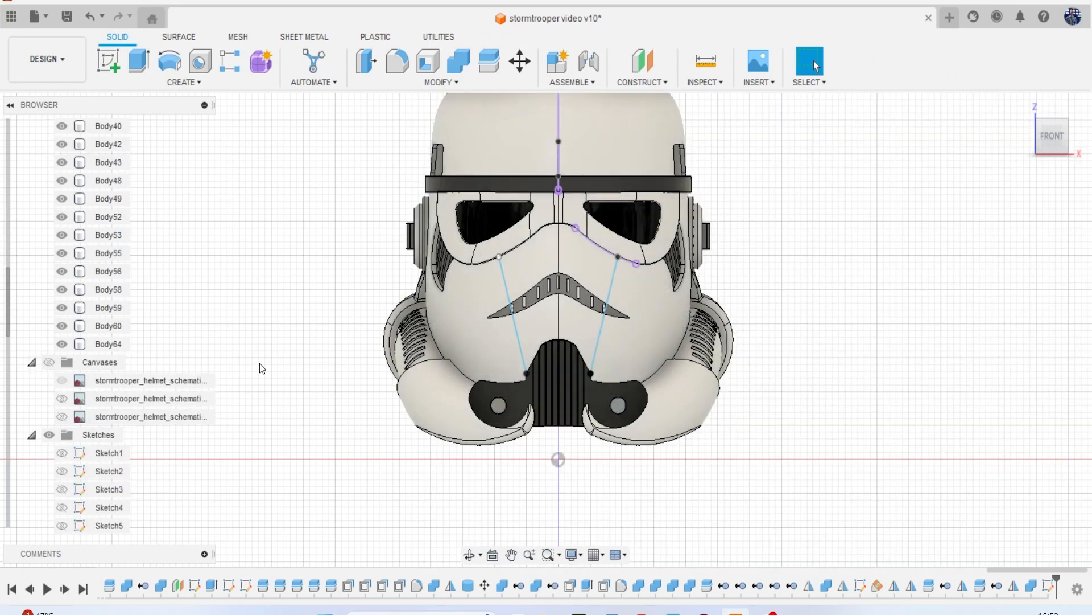
{"action": "left_click", "coordinate": [489, 61]}
{"action": "left_click", "coordinate": [583, 270]}
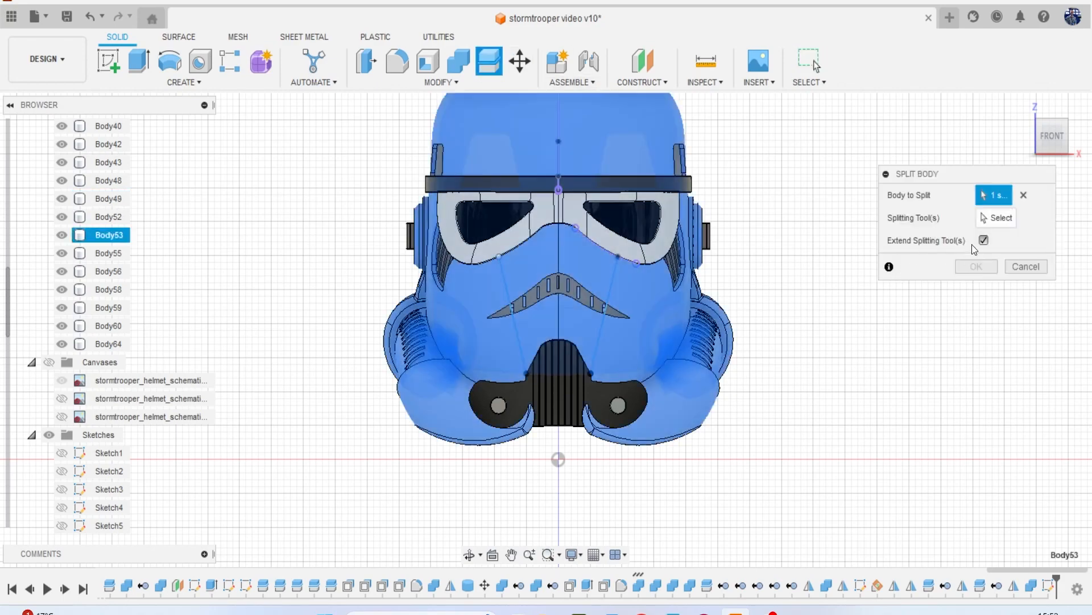
{"action": "scroll", "coordinate": [620, 266], "scroll_direction": "up", "scroll_amount": 2}
{"action": "left_click", "coordinate": [621, 266]}
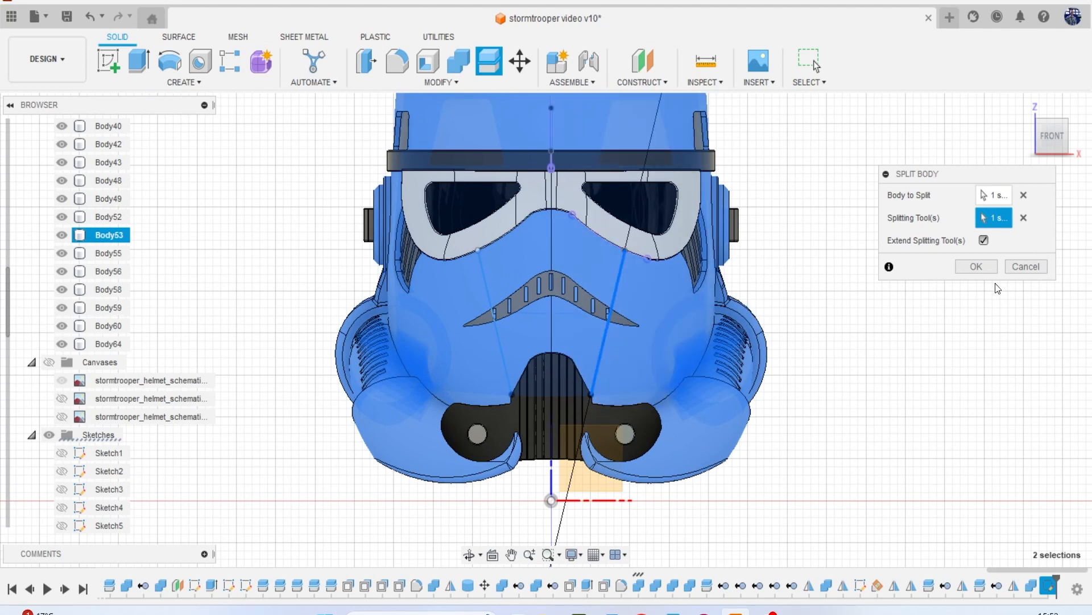
{"action": "left_click", "coordinate": [974, 268]}
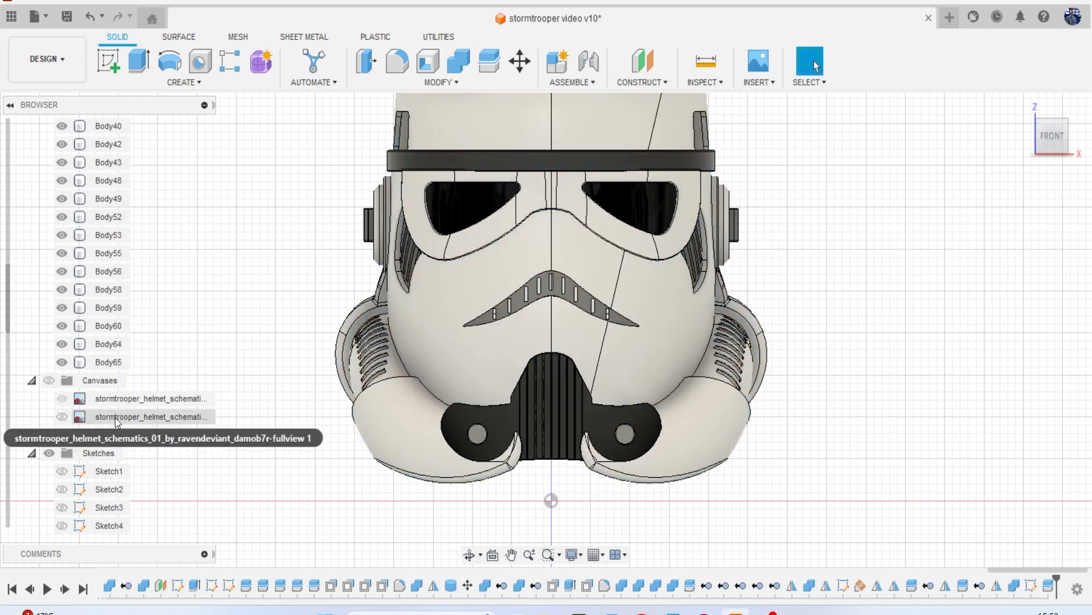
Split the larger remaining helmet body along the mirrored slanted line of Sketch23 and hide that sketch.
{"action": "scroll", "coordinate": [115, 422], "scroll_direction": "down", "scroll_amount": 7}
{"action": "left_click", "coordinate": [61, 434]}
{"action": "left_click", "coordinate": [493, 72]}
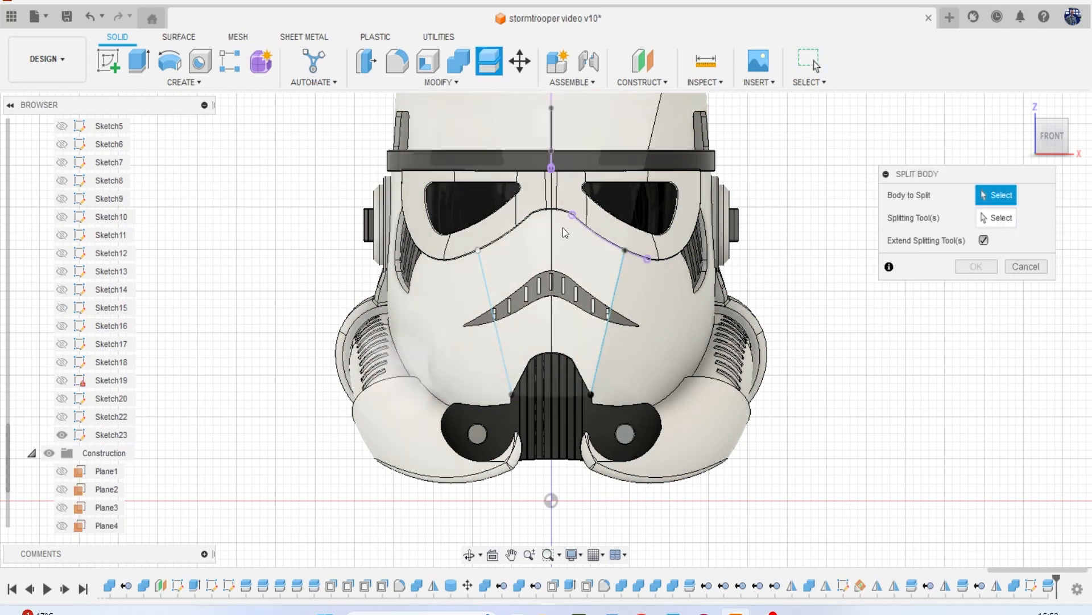
{"action": "left_click", "coordinate": [501, 268]}
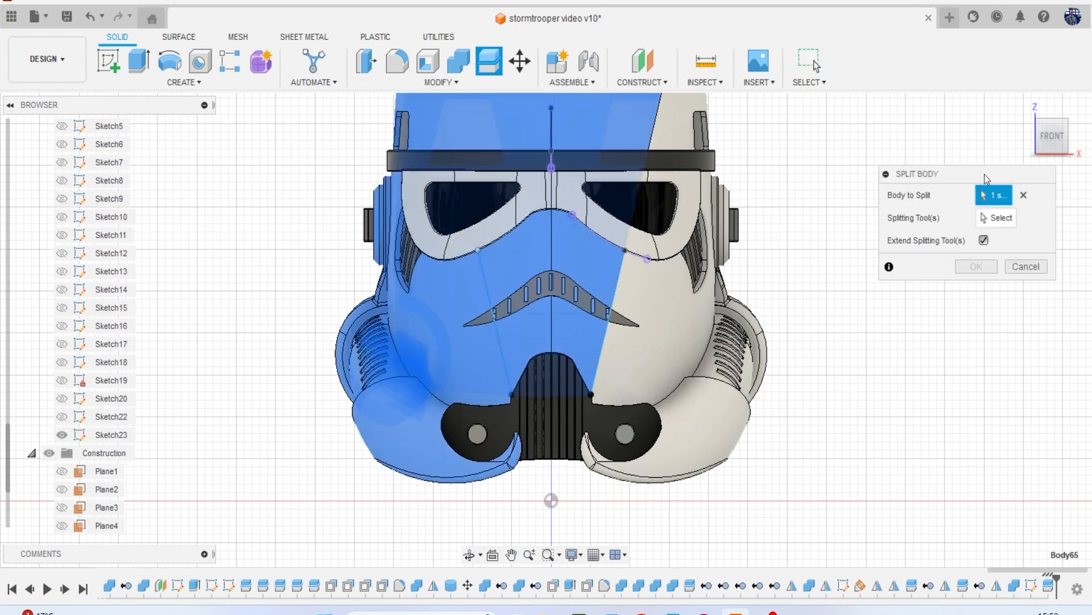
{"action": "left_click", "coordinate": [484, 272]}
{"action": "left_click", "coordinate": [973, 266]}
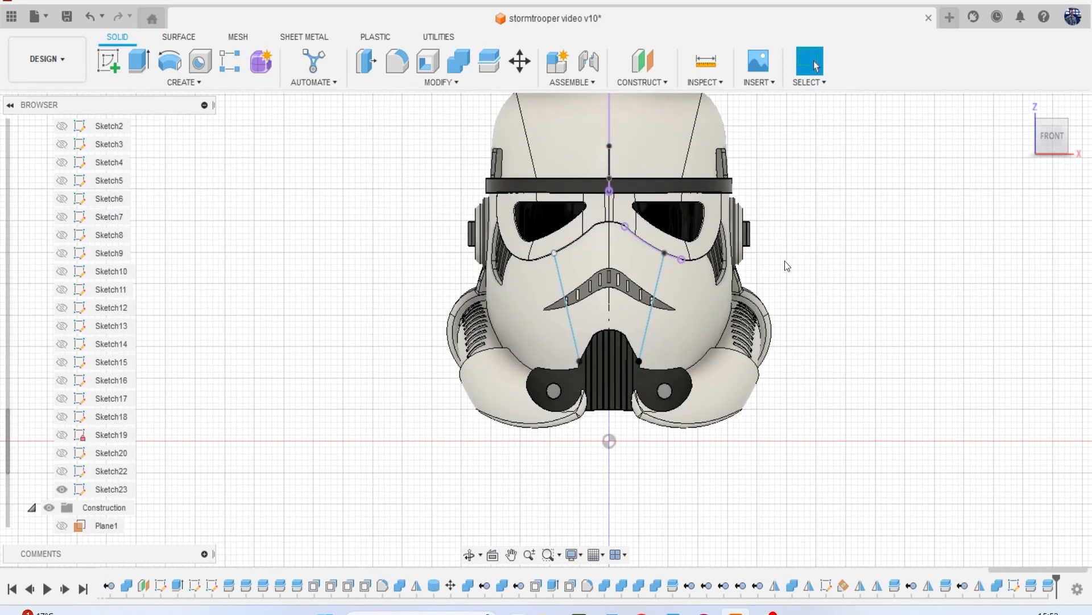
{"action": "scroll", "coordinate": [101, 405], "scroll_direction": "down", "scroll_amount": 5}
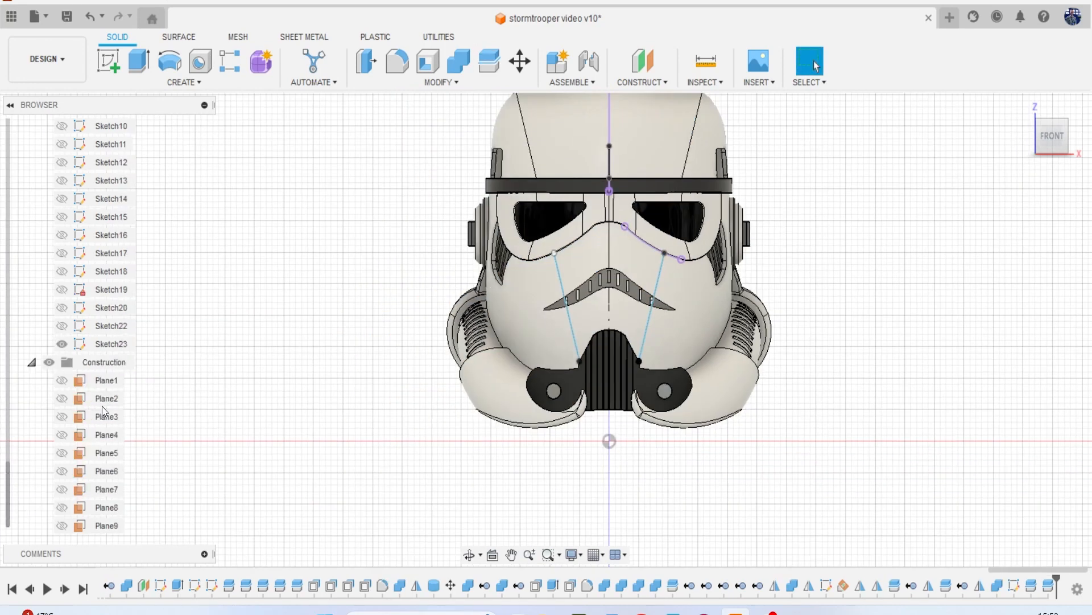
{"action": "left_click", "coordinate": [61, 344]}
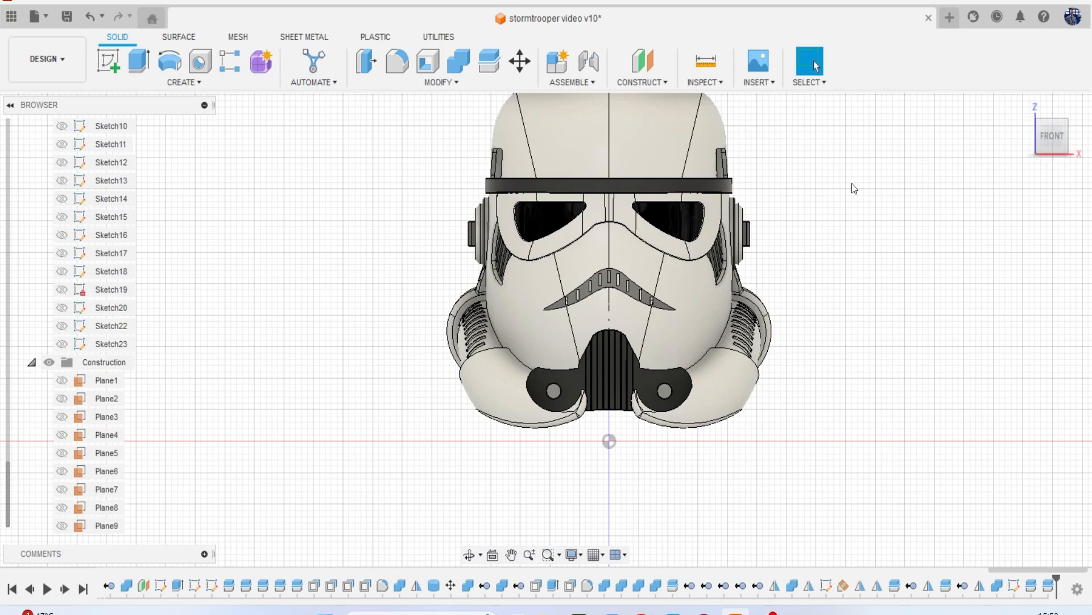
Offset the four centre faces between the split lines, above and below the mouth grille, outward by 1 mm.
{"action": "middle_click_drag", "start_coordinate": [866, 192], "coordinate": [829, 239]}
{"action": "mouse_move", "coordinate": [1052, 138]}
{"action": "left_mouse_down"}
{"action": "mouse_move", "coordinate": [880, 142]}
{"action": "mouse_move", "coordinate": [1047, 139]}
{"action": "left_mouse_up"}
{"action": "middle_click_drag", "start_coordinate": [860, 232], "coordinate": [887, 195]}
{"action": "scroll", "coordinate": [621, 262], "scroll_direction": "up", "scroll_amount": 2}
{"action": "key", "text": "q"}
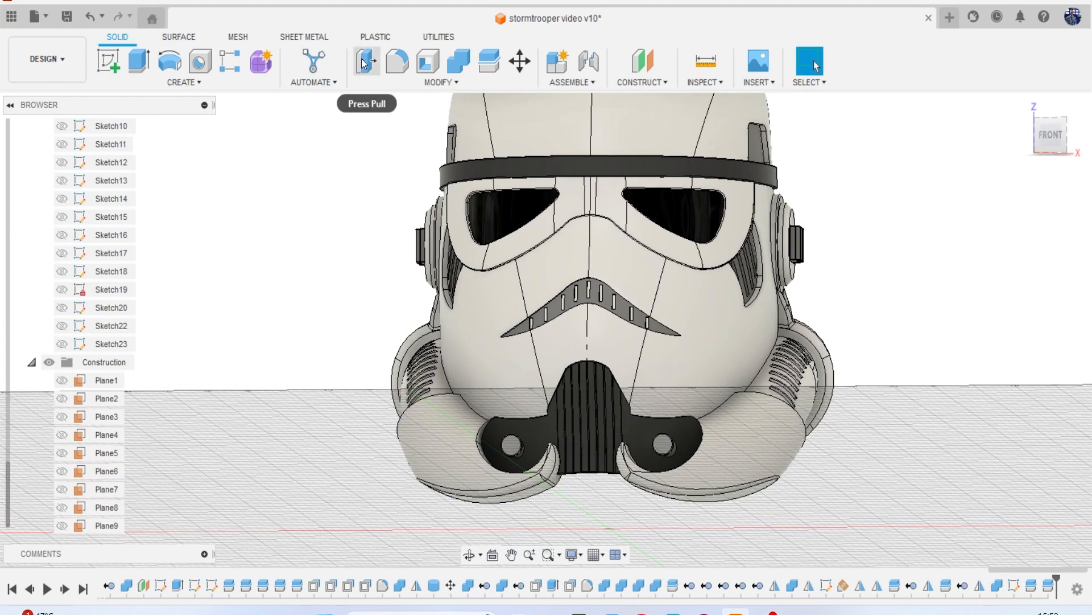
{"action": "left_click", "coordinate": [622, 264]}
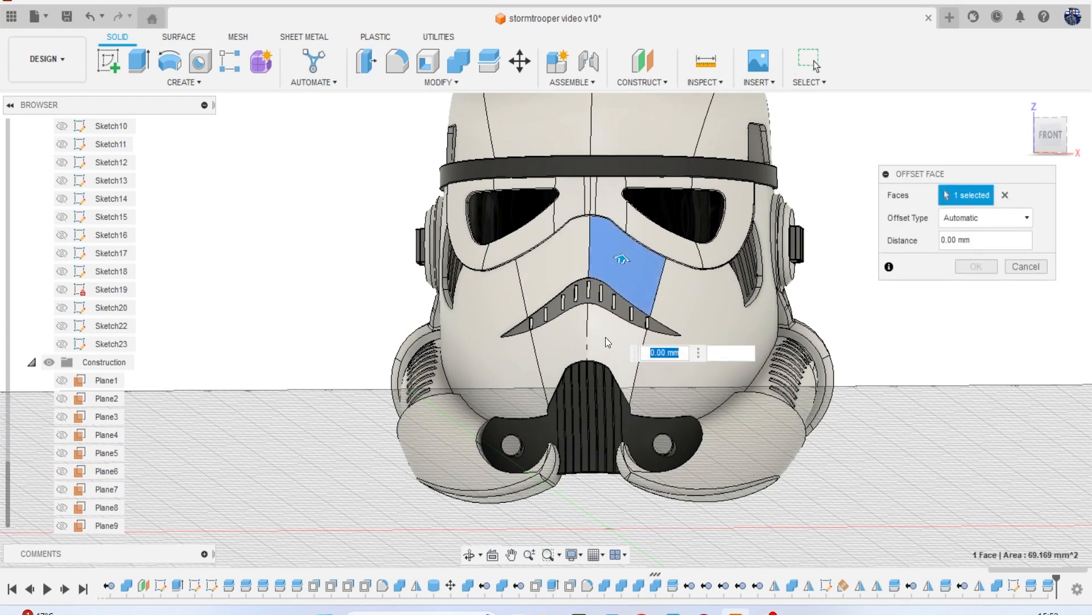
{"action": "left_click", "coordinate": [605, 337]}
{"action": "left_click", "coordinate": [555, 279]}
{"action": "left_click", "coordinate": [560, 327]}
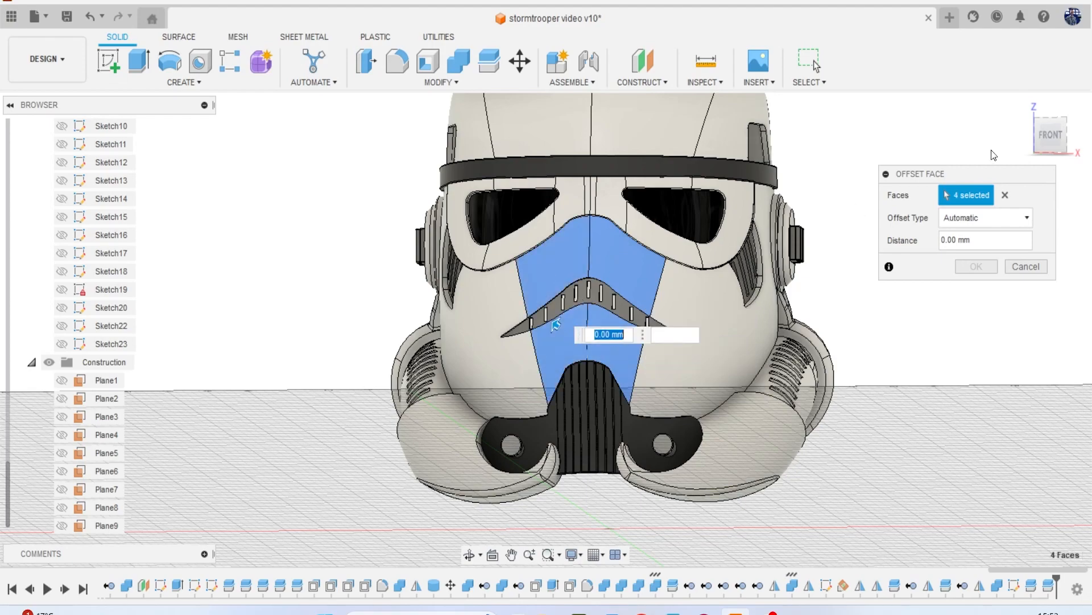
{"action": "left_click_drag", "start_coordinate": [1050, 141], "coordinate": [1058, 92]}
{"action": "middle_click_drag", "start_coordinate": [608, 340], "coordinate": [634, 297]}
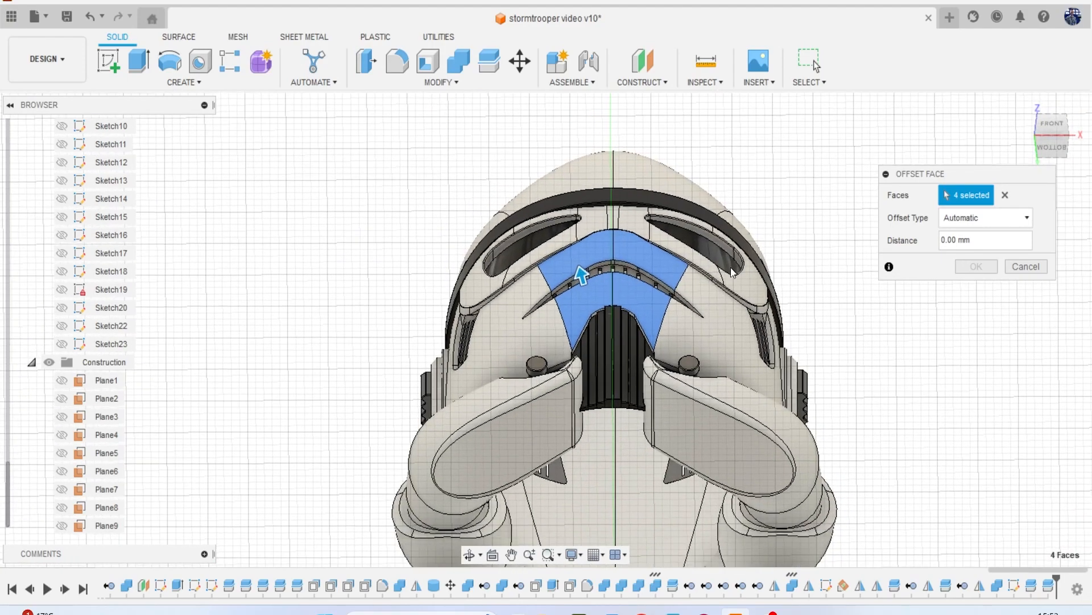
{"action": "scroll", "coordinate": [633, 296], "scroll_direction": "up", "scroll_amount": 3}
{"action": "type", "text": ".1"}
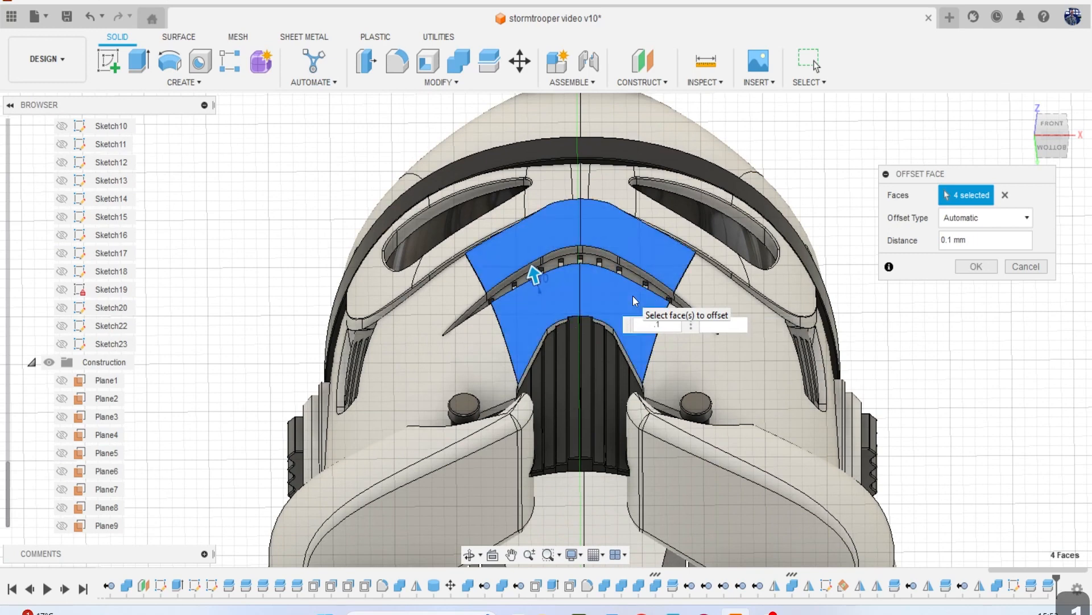
{"action": "key", "text": "BackSpace"}
{"action": "key", "text": "BackSpace"}
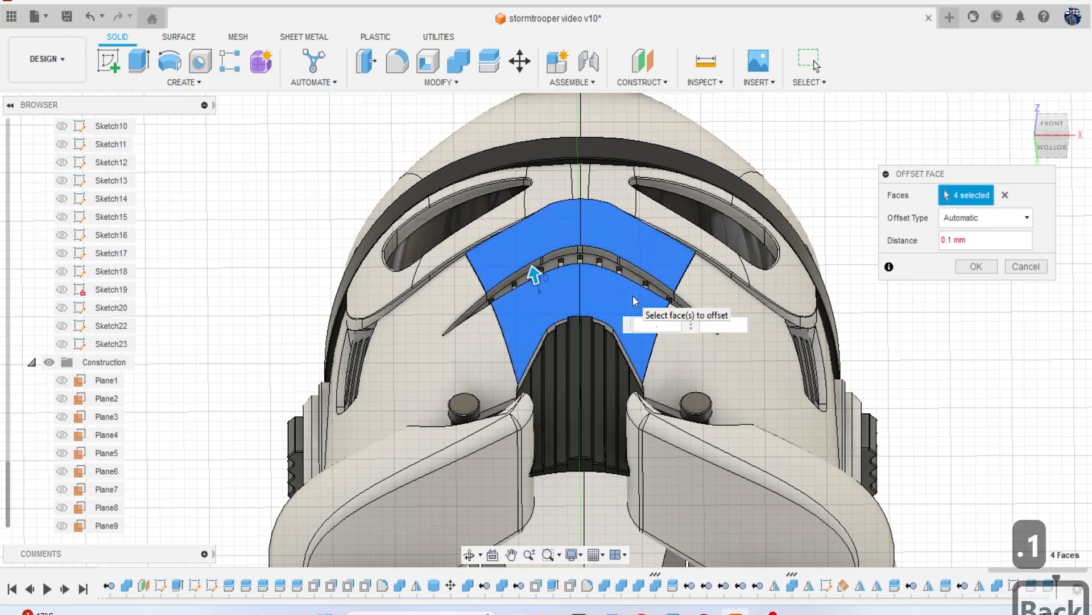
{"action": "type", "text": ".5"}
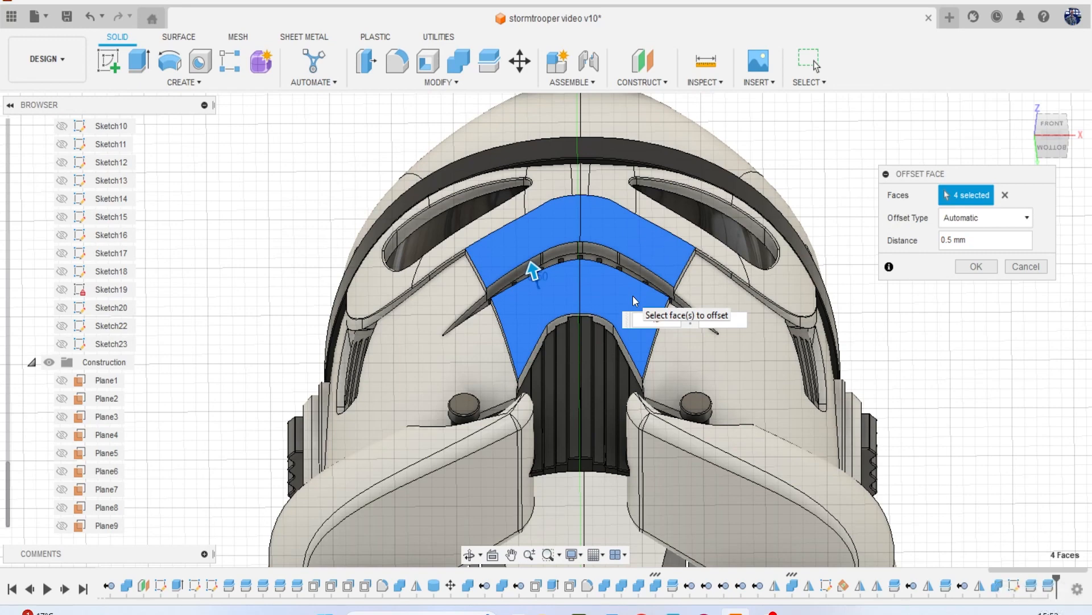
{"action": "key", "text": "BackSpace"}
{"action": "key", "text": "BackSpace"}
{"action": "type", "text": "1"}
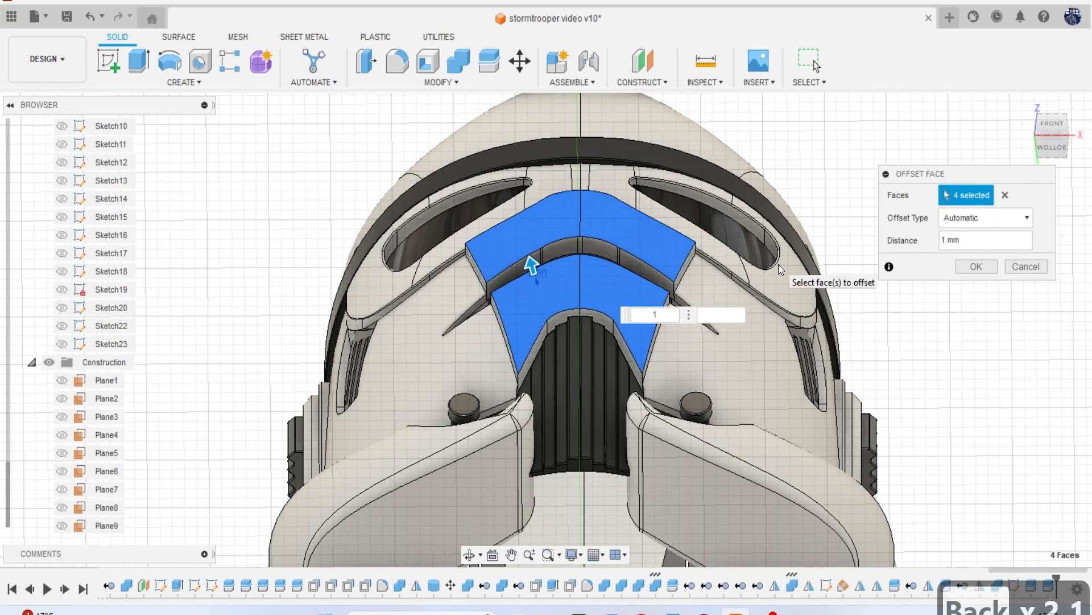
{"action": "key", "text": "Return"}
{"action": "left_click_drag", "start_coordinate": [1046, 164], "coordinate": [800, 129]}
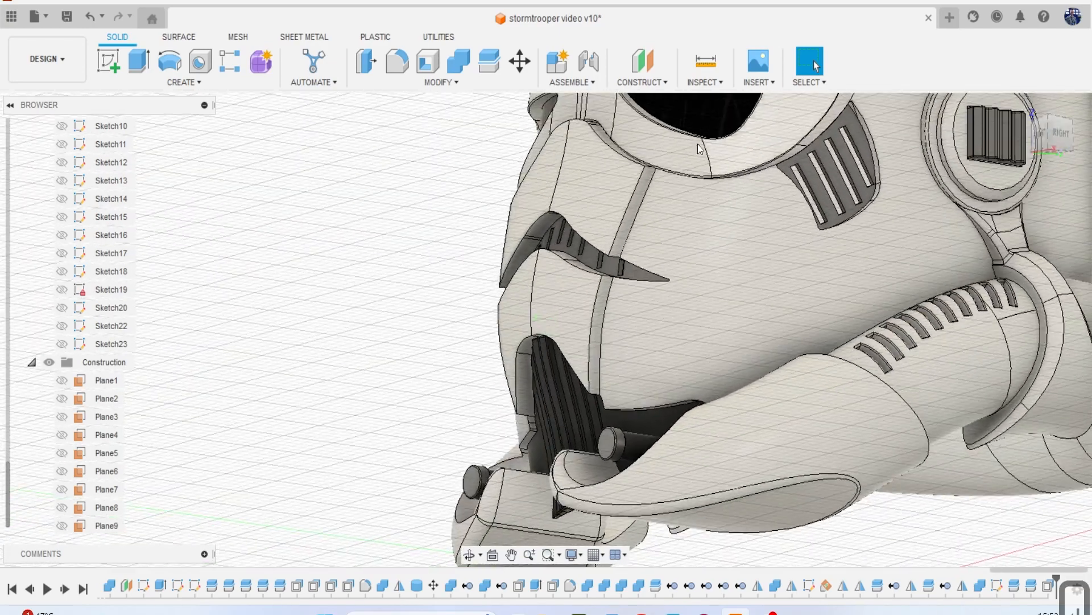
{"action": "left_click", "coordinate": [398, 60]}
{"action": "scroll", "coordinate": [575, 203], "scroll_direction": "up", "scroll_amount": 3}
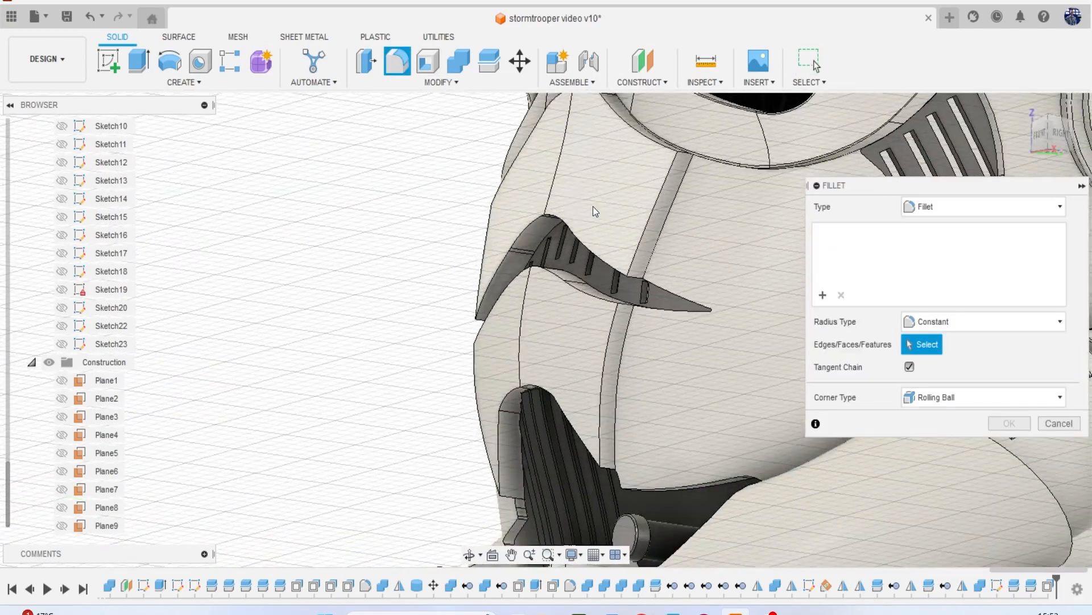
{"action": "left_click", "coordinate": [641, 232]}
{"action": "left_click", "coordinate": [612, 323]}
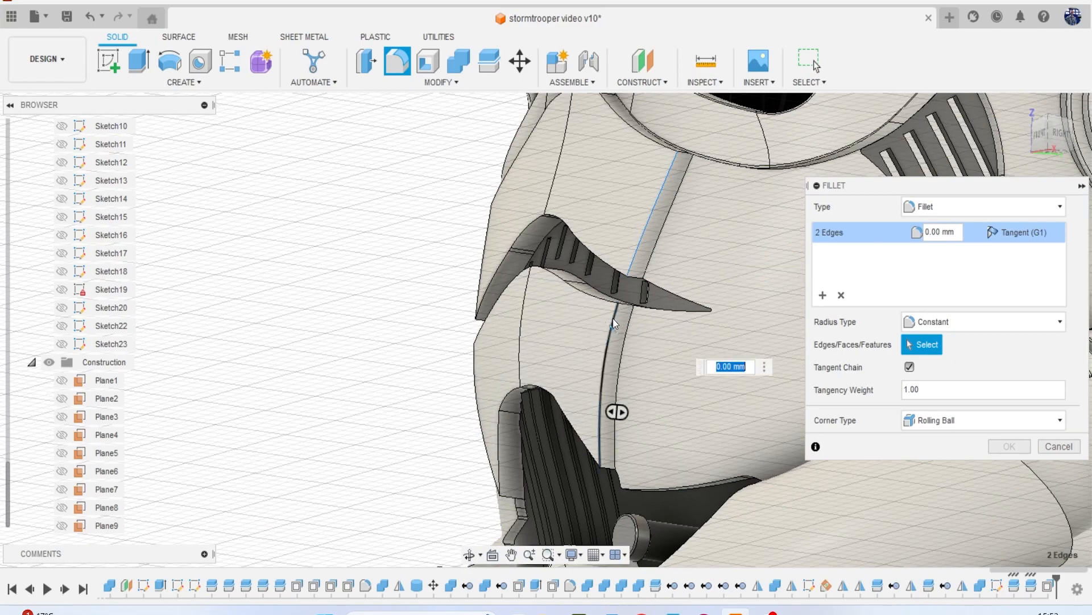
{"action": "scroll", "coordinate": [612, 322], "scroll_direction": "down", "scroll_amount": 1}
{"action": "left_click_drag", "start_coordinate": [1040, 134], "coordinate": [923, 160]}
{"action": "scroll", "coordinate": [530, 227], "scroll_direction": "up", "scroll_amount": 2}
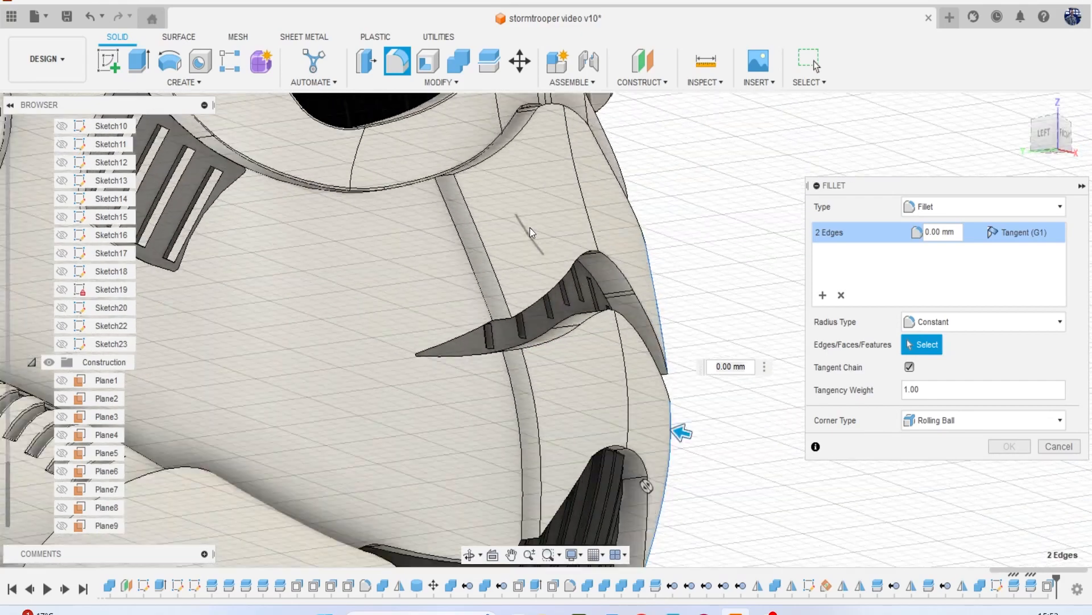
{"action": "left_click", "coordinate": [476, 225]}
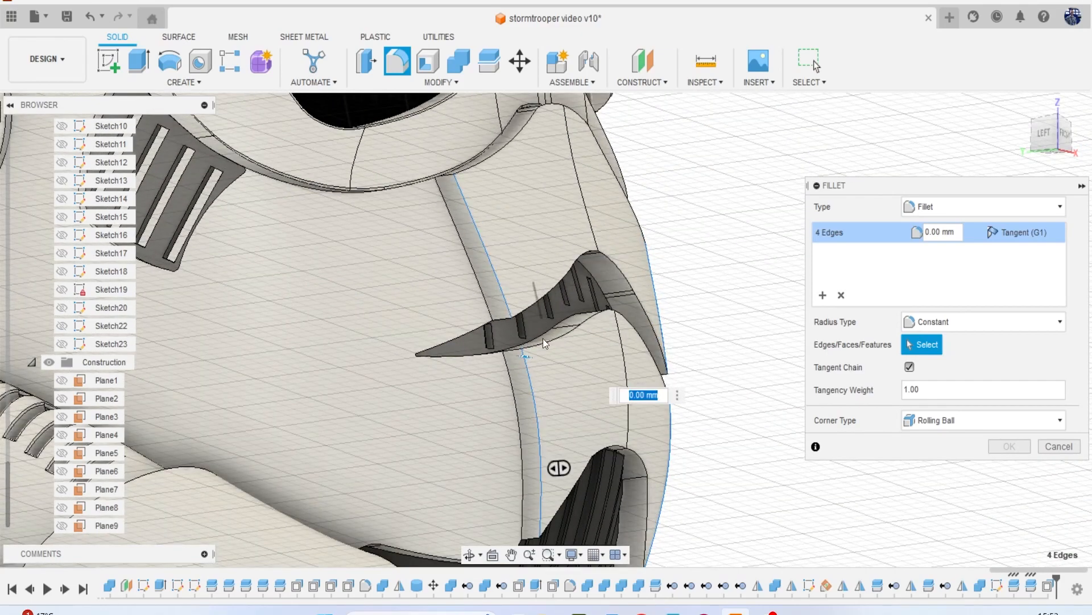
{"action": "scroll", "coordinate": [543, 338], "scroll_direction": "down", "scroll_amount": 2}
{"action": "left_click_drag", "start_coordinate": [1035, 141], "coordinate": [990, 122]}
{"action": "scroll", "coordinate": [524, 319], "scroll_direction": "up", "scroll_amount": 2}
{"action": "left_click_drag", "start_coordinate": [489, 345], "coordinate": [512, 351]}
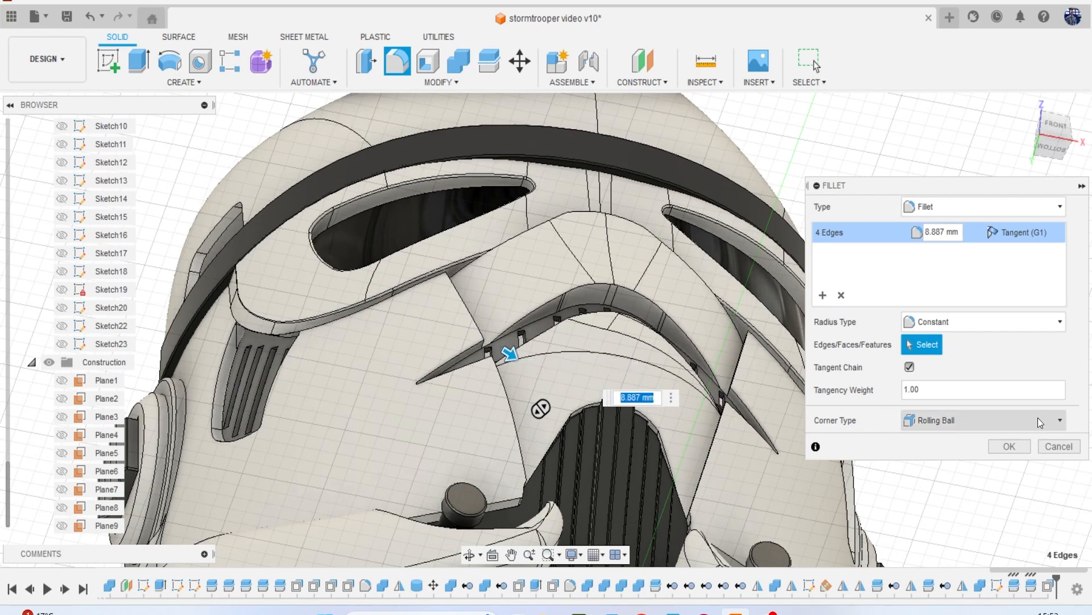
{"action": "left_click", "coordinate": [1058, 441]}
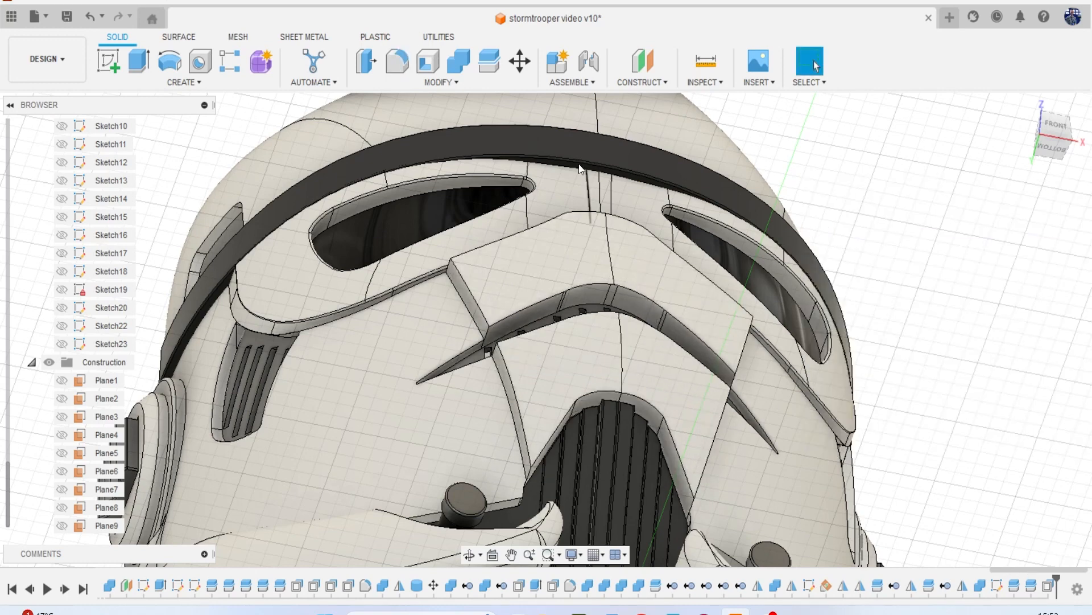
Join the upper and lower raised centre panel bodies and the adjoining helmet side body into one body.
{"action": "left_click", "coordinate": [461, 64]}
{"action": "left_click", "coordinate": [575, 243]}
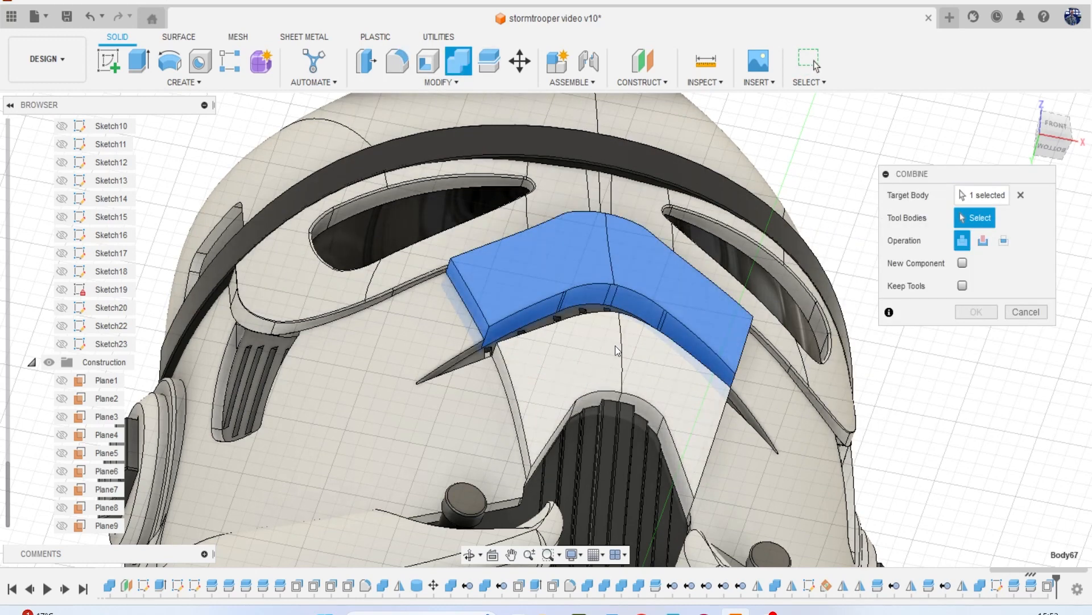
{"action": "left_click", "coordinate": [613, 345]}
{"action": "left_click", "coordinate": [455, 411]}
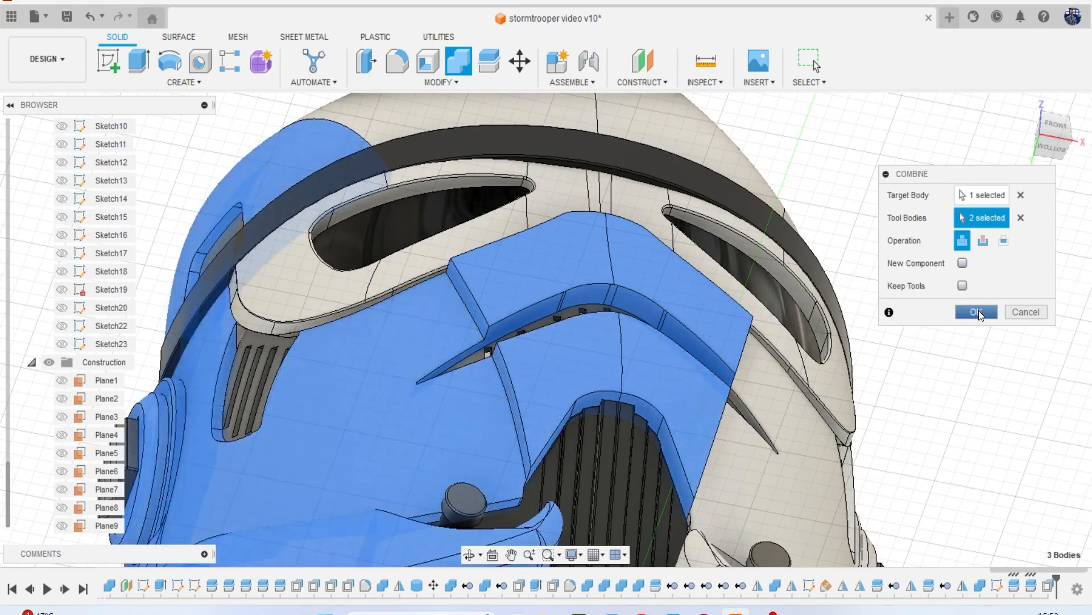
{"action": "left_click", "coordinate": [977, 312]}
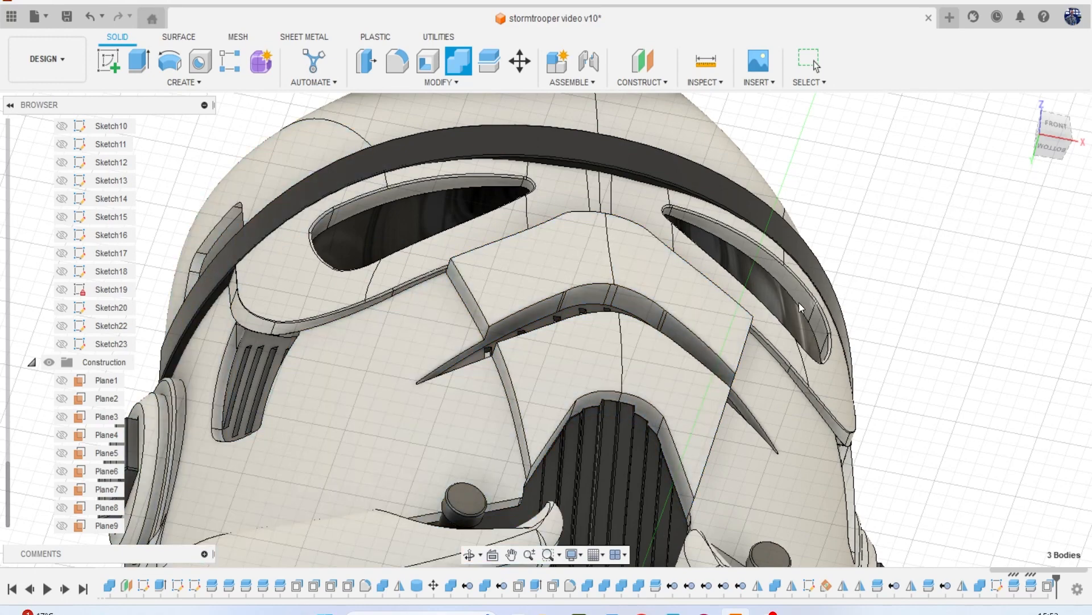
Start a fillet of about 6.57 mm on the four inner and outer edges along the raised centre panel's viewer-left side.
{"action": "left_click", "coordinate": [393, 64]}
{"action": "middle_click_drag", "start_coordinate": [486, 194], "coordinate": [494, 142]}
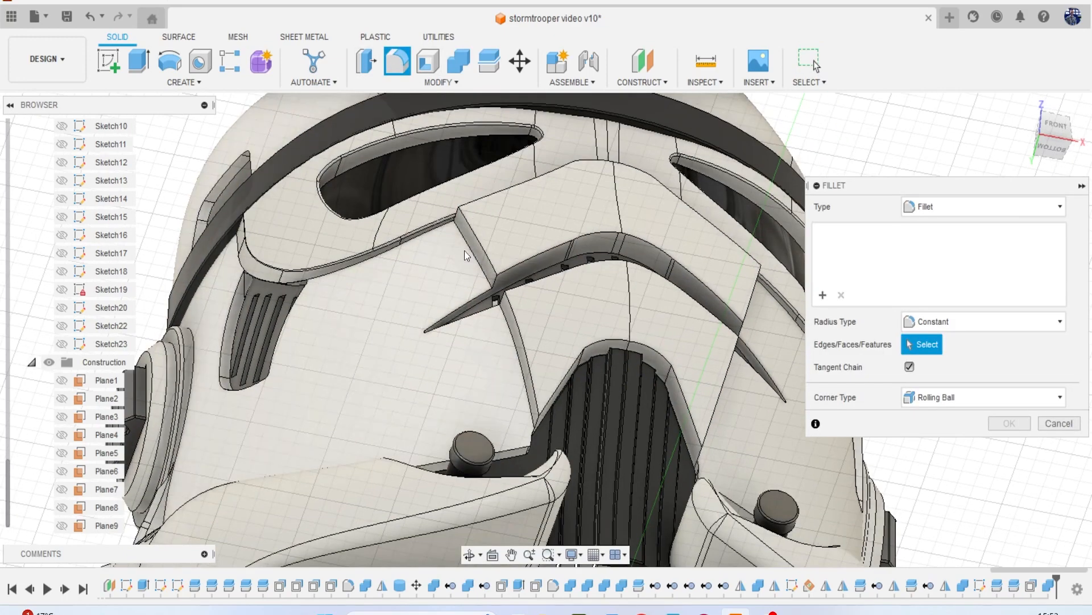
{"action": "left_click", "coordinate": [465, 250]}
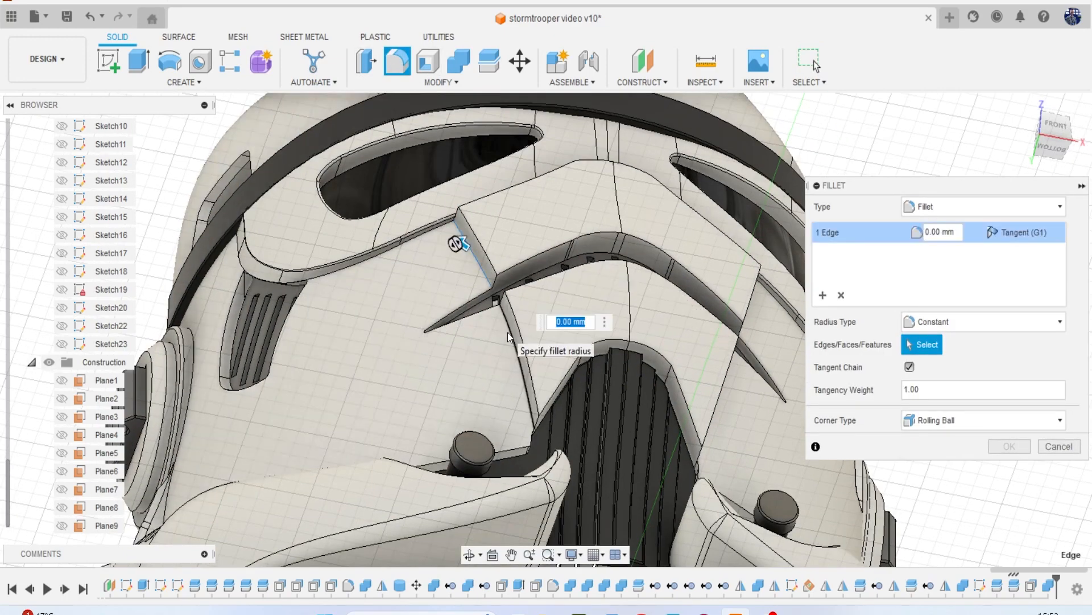
{"action": "left_click", "coordinate": [510, 297]}
{"action": "left_click_drag", "start_coordinate": [501, 327], "coordinate": [507, 241]}
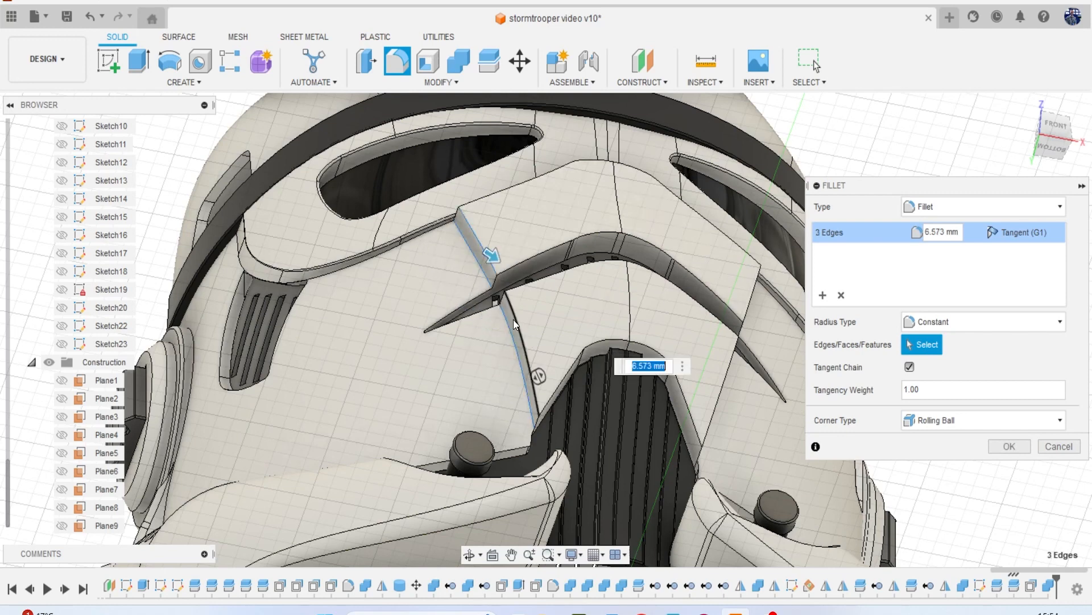
{"action": "left_click", "coordinate": [584, 309]}
{"action": "scroll", "coordinate": [584, 309], "scroll_direction": "down", "scroll_amount": 3}
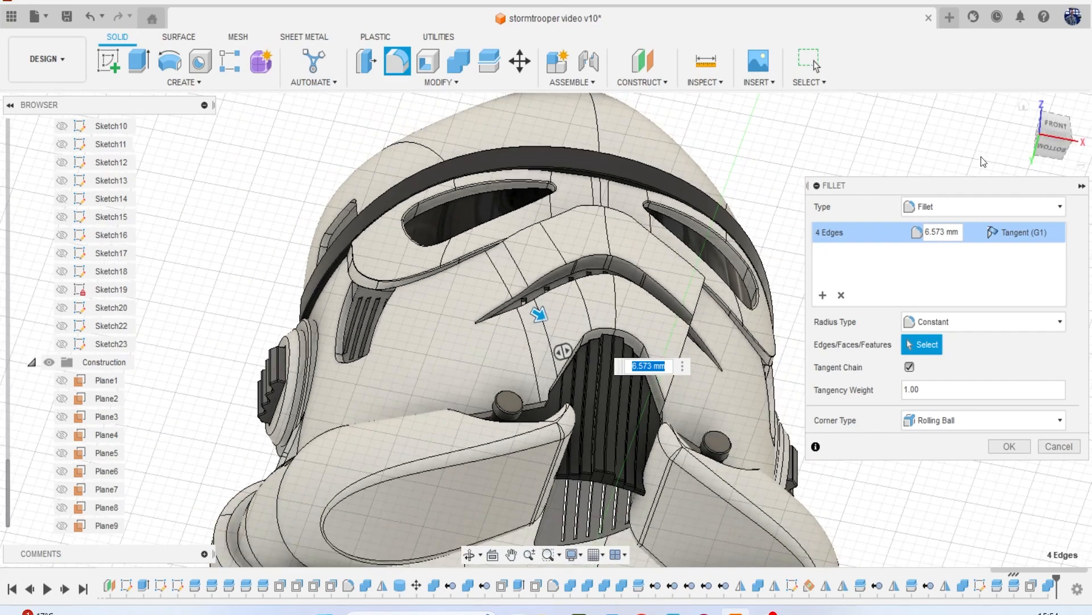
Add the four matching inner and outer edges along the centre panel's opposite side to the fillet.
{"action": "left_click", "coordinate": [1063, 142]}
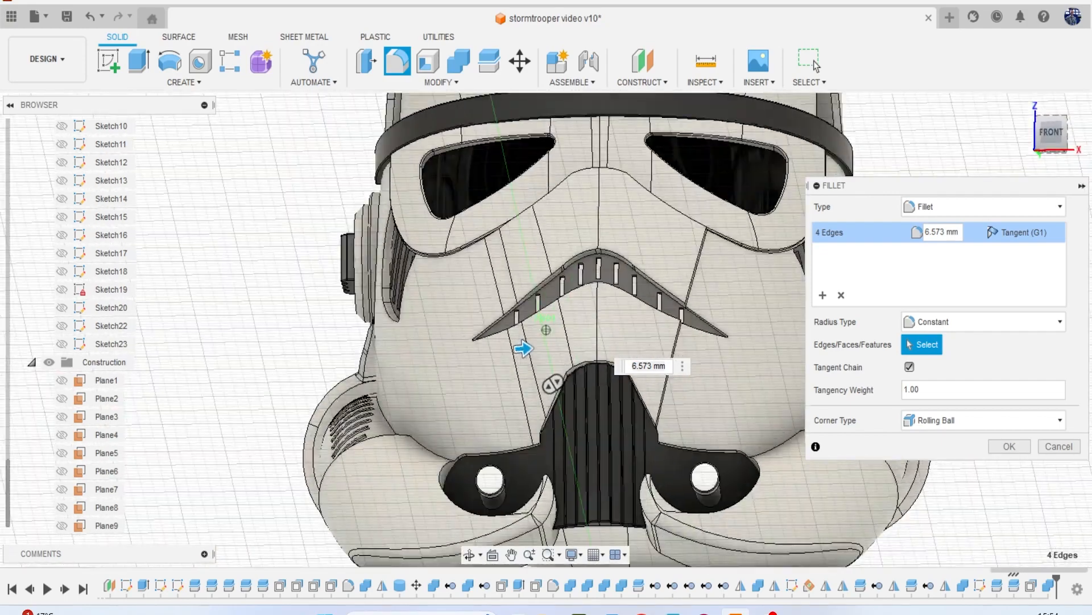
{"action": "left_click_drag", "start_coordinate": [1059, 138], "coordinate": [962, 162]}
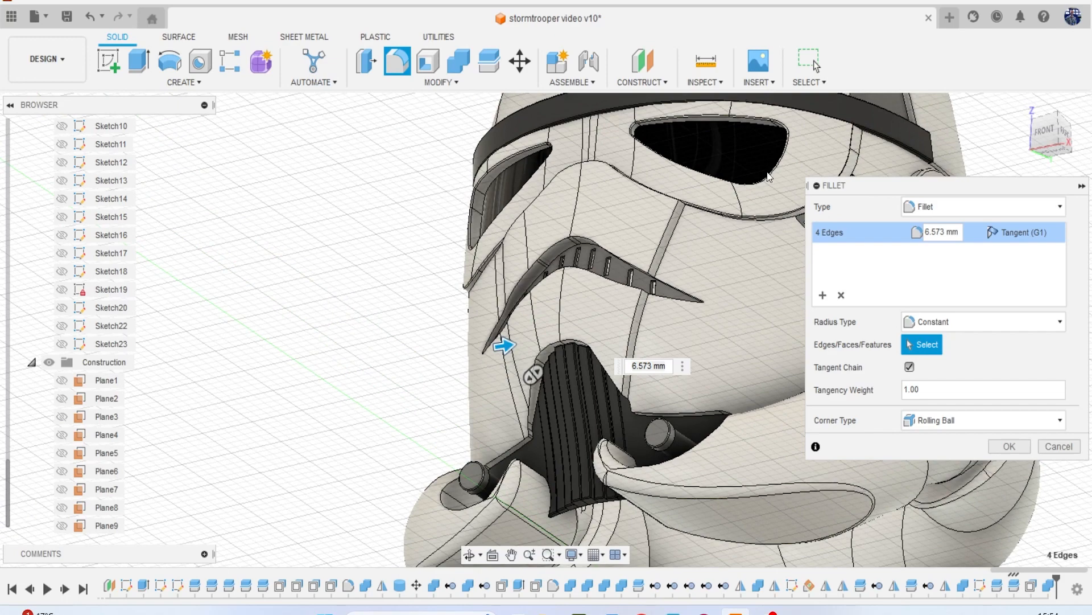
{"action": "scroll", "coordinate": [658, 251], "scroll_direction": "up", "scroll_amount": 3}
{"action": "left_click", "coordinate": [635, 252]}
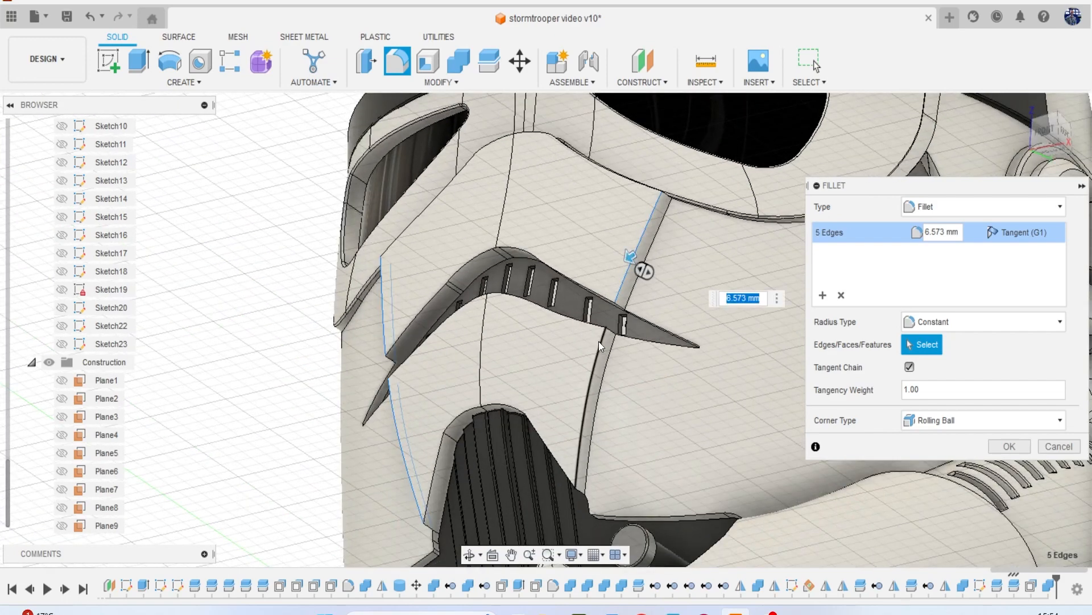
{"action": "left_click", "coordinate": [598, 340]}
{"action": "left_click", "coordinate": [651, 258]}
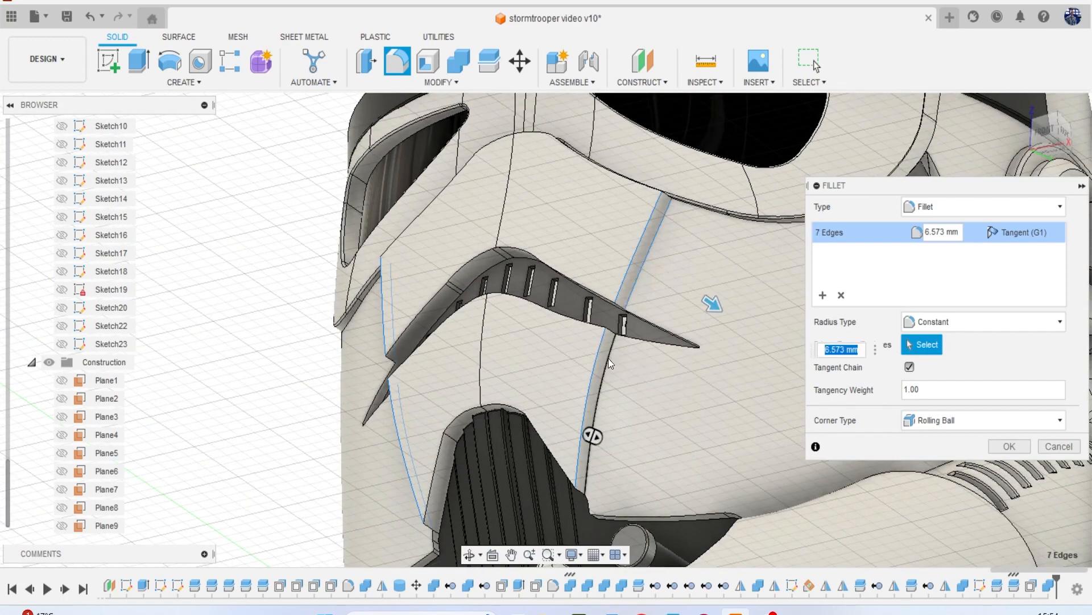
{"action": "scroll", "coordinate": [709, 254], "scroll_direction": "down", "scroll_amount": 4}
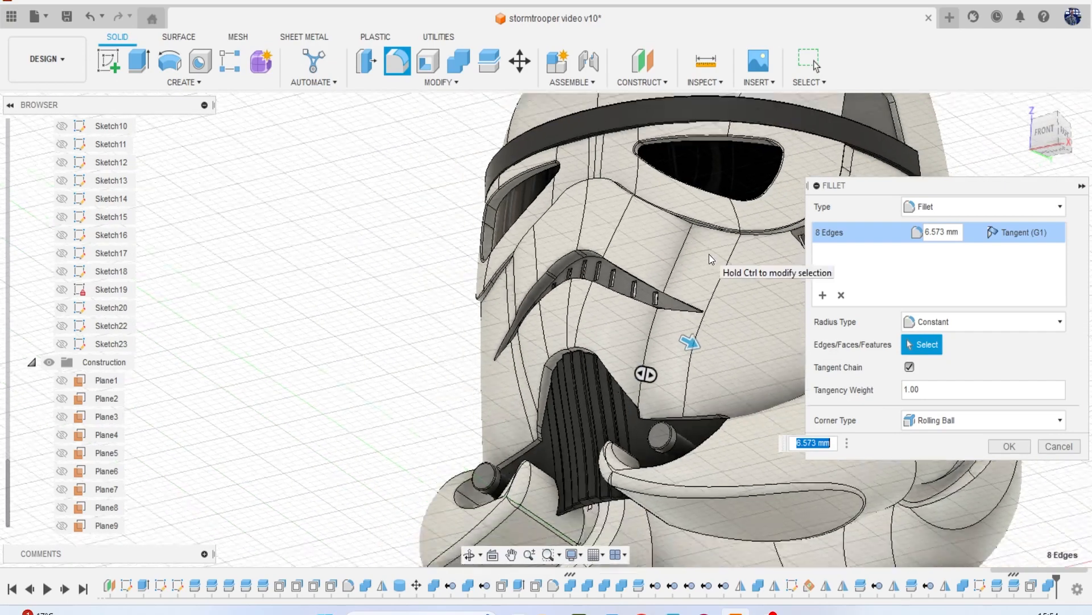
{"action": "left_click", "coordinate": [709, 254]}
Set the radius of the eight-edge centre panel fillet to 7 mm and apply it.
{"action": "mouse_move", "coordinate": [1048, 132]}
{"action": "left_mouse_down"}
{"action": "mouse_move", "coordinate": [1070, 159]}
{"action": "mouse_move", "coordinate": [1079, 142]}
{"action": "mouse_move", "coordinate": [1053, 156]}
{"action": "mouse_move", "coordinate": [1024, 145]}
{"action": "left_mouse_up"}
{"action": "mouse_move", "coordinate": [554, 379]}
{"action": "middle_mouse_down", "text": "shift"}
{"action": "mouse_move", "coordinate": [529, 373]}
{"action": "mouse_move", "coordinate": [558, 383]}
{"action": "mouse_move", "coordinate": [607, 320]}
{"action": "mouse_move", "coordinate": [649, 293]}
{"action": "mouse_move", "coordinate": [662, 306]}
{"action": "middle_mouse_up", "text": "shift"}
{"action": "middle_click_drag", "start_coordinate": [545, 330], "coordinate": [549, 336], "text": "shift"}
{"action": "scroll", "coordinate": [734, 285], "scroll_direction": "up", "scroll_amount": 3}
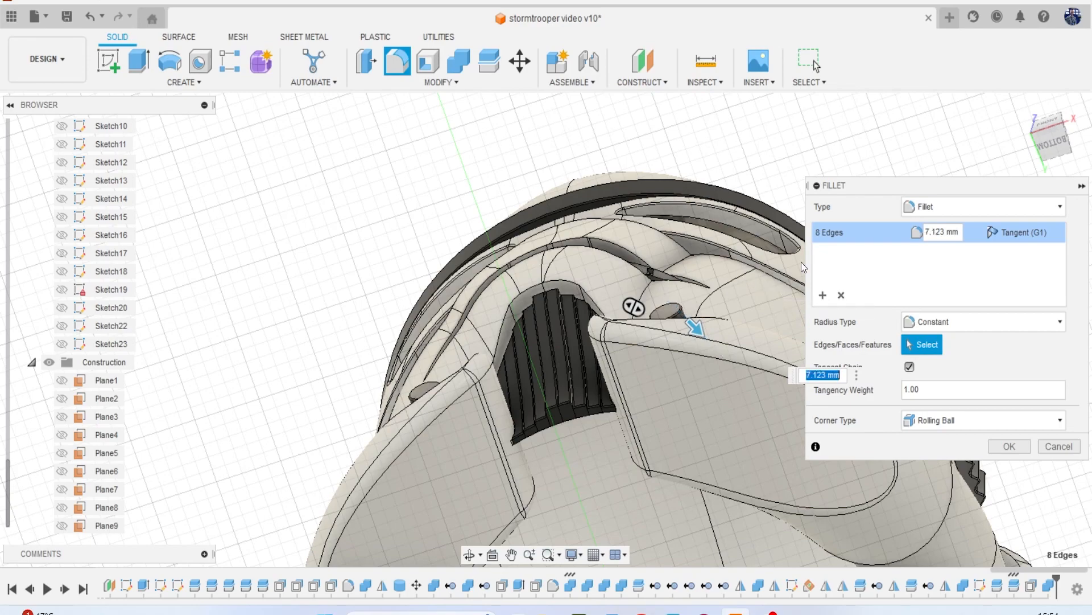
{"action": "left_click", "coordinate": [1049, 141]}
{"action": "left_click", "coordinate": [1066, 137]}
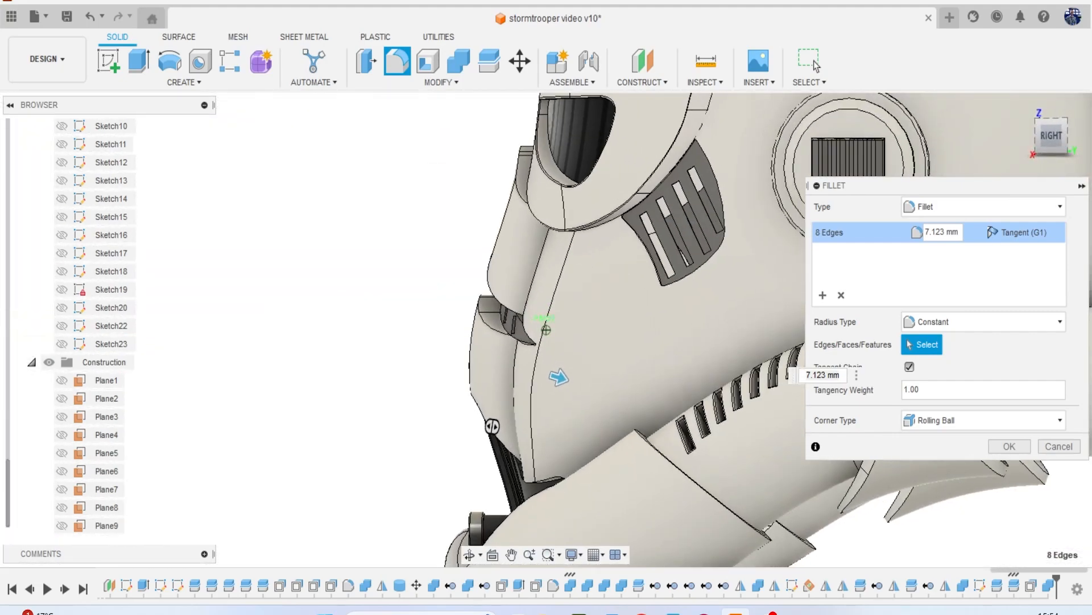
{"action": "left_click", "coordinate": [1049, 145]}
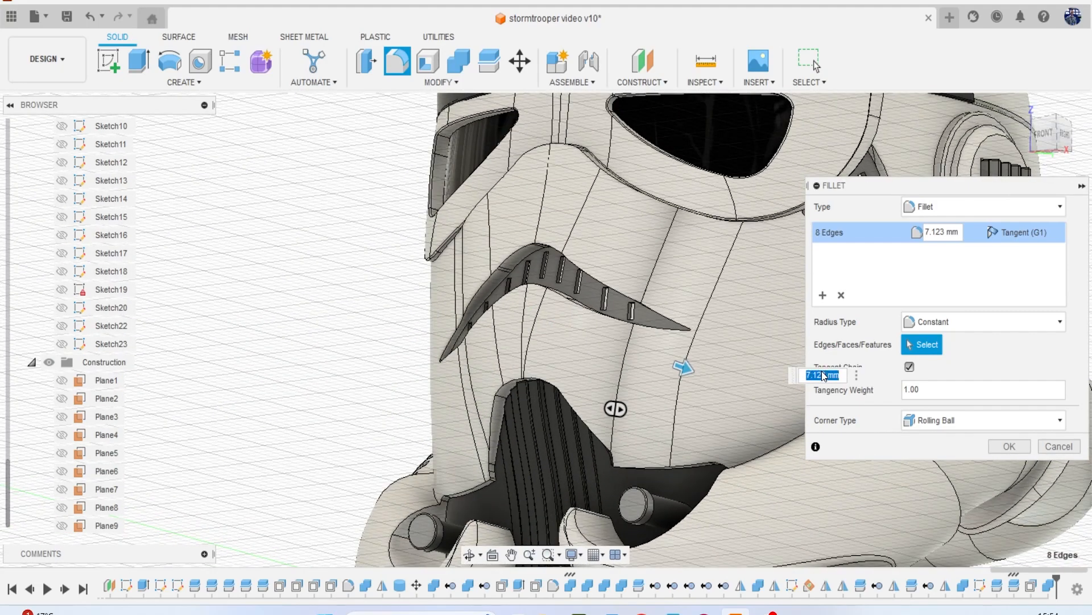
{"action": "key", "text": "BackSpace"}
{"action": "type", "text": "7"}
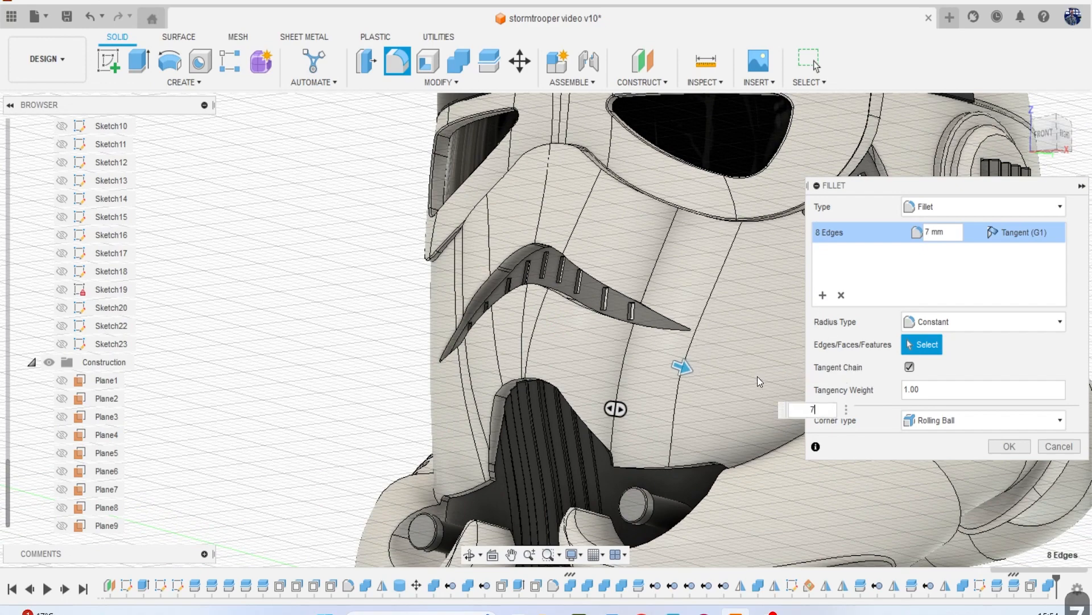
{"action": "left_click", "coordinate": [1002, 442]}
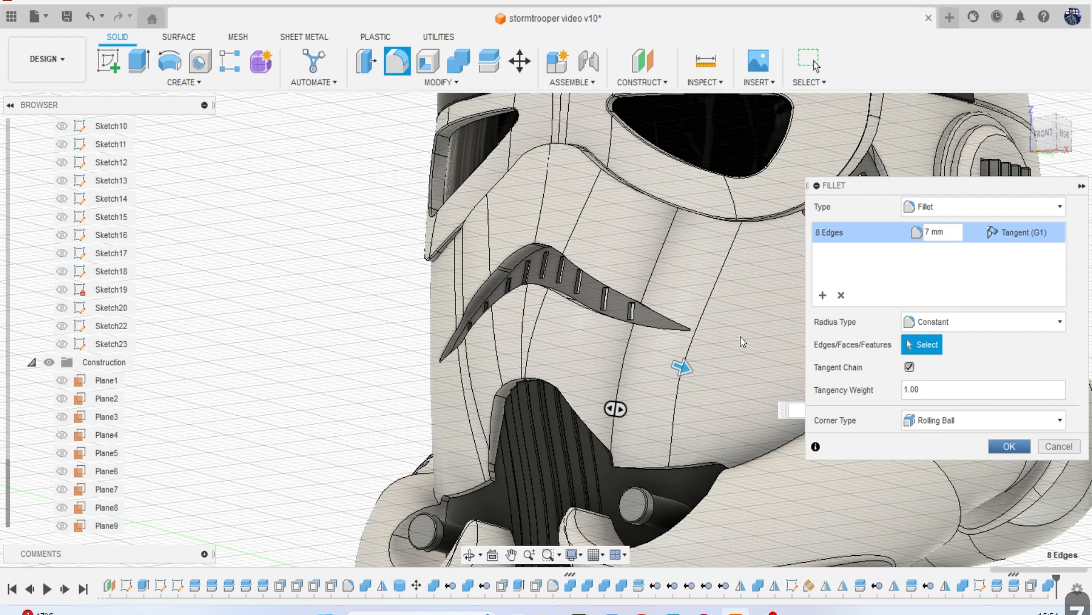
Examine the filleted helmet face from the front in the Render workspace and return to the Design workspace.
{"action": "scroll", "coordinate": [739, 336], "scroll_direction": "down", "scroll_amount": 5}
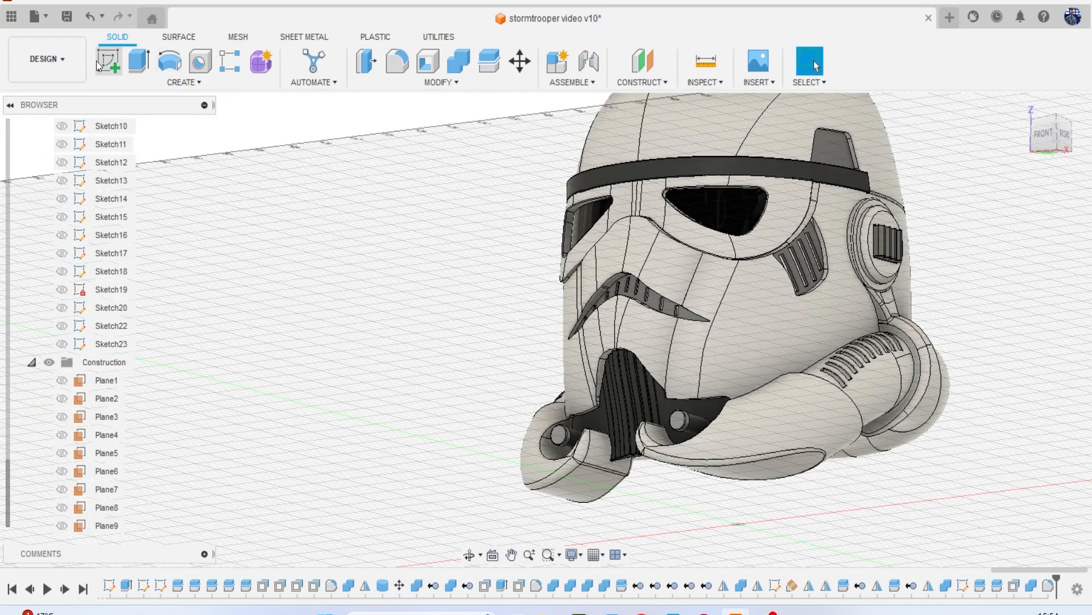
{"action": "left_click", "coordinate": [47, 58]}
{"action": "left_click", "coordinate": [83, 151]}
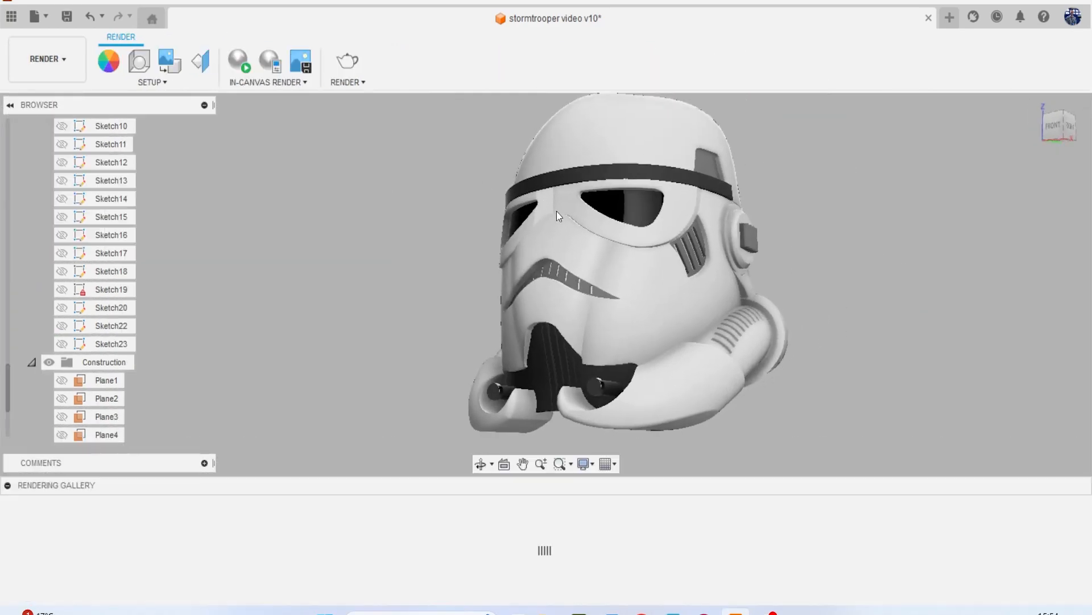
{"action": "mouse_move", "coordinate": [1057, 134]}
{"action": "left_mouse_down"}
{"action": "mouse_move", "coordinate": [980, 135]}
{"action": "mouse_move", "coordinate": [1058, 131]}
{"action": "left_mouse_up"}
{"action": "middle_click_drag", "start_coordinate": [546, 284], "coordinate": [293, 122], "text": "shift"}
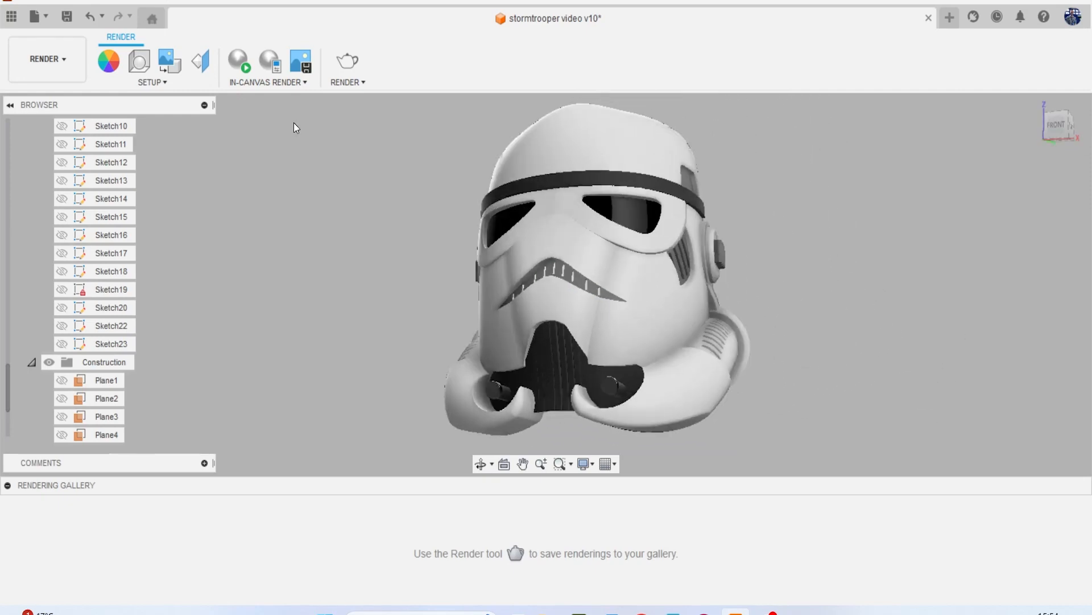
{"action": "left_click", "coordinate": [51, 73]}
{"action": "left_click", "coordinate": [36, 98]}
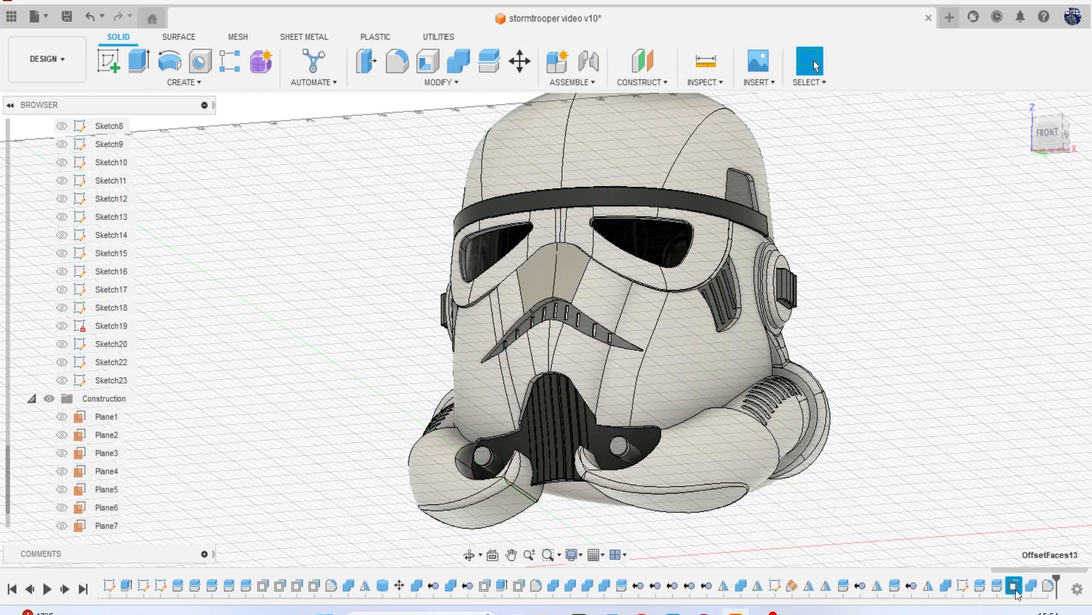
Edit the last face offset in the feature history so the four centre panel faces are raised by 0.5 mm.
{"action": "right_click", "coordinate": [1012, 586]}
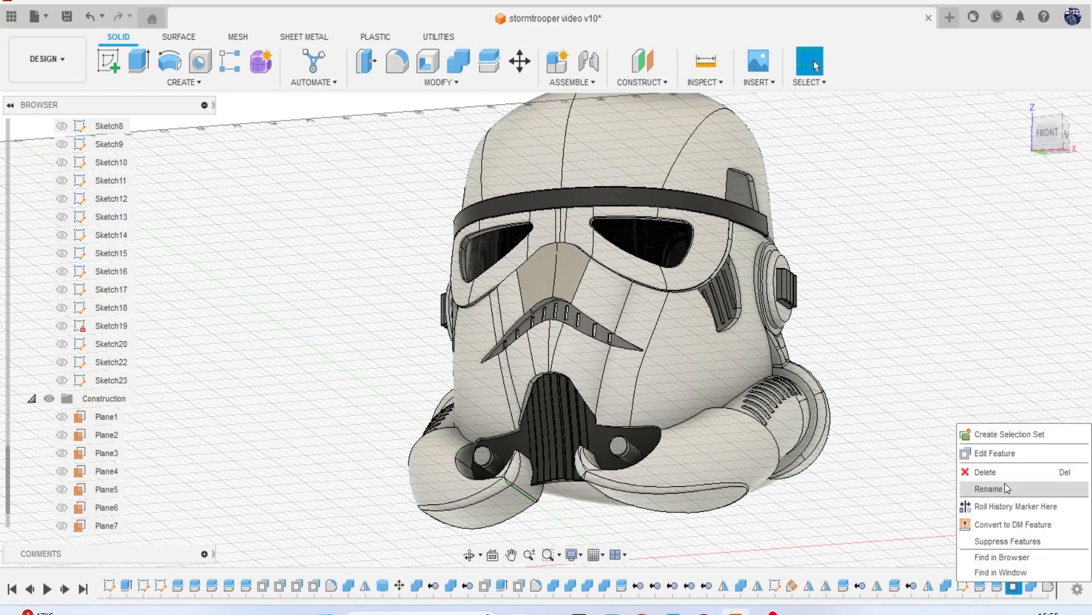
{"action": "left_click", "coordinate": [1002, 455]}
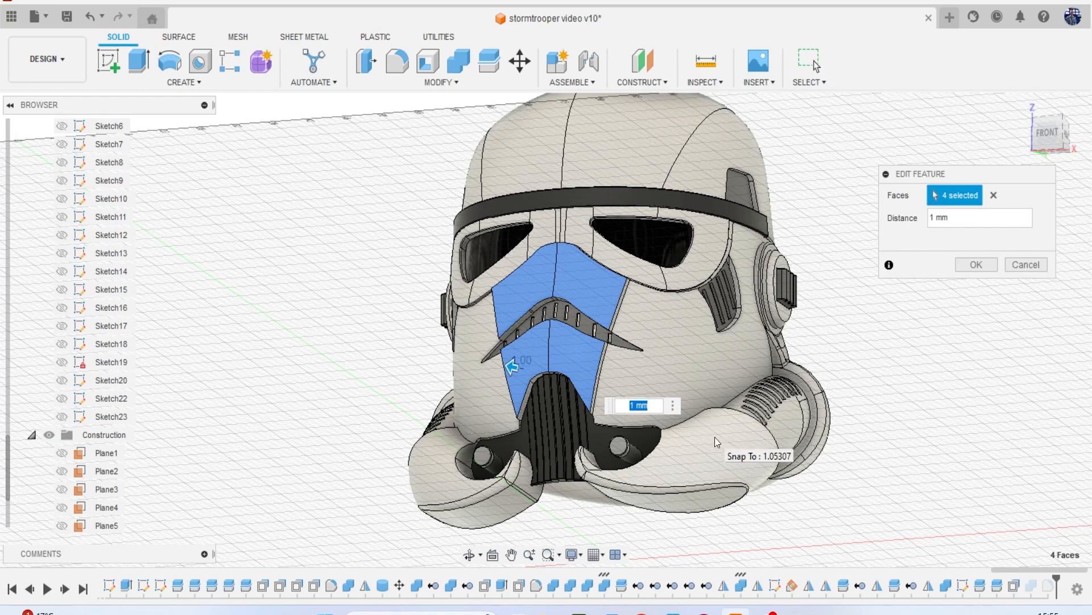
{"action": "key", "text": "Return"}
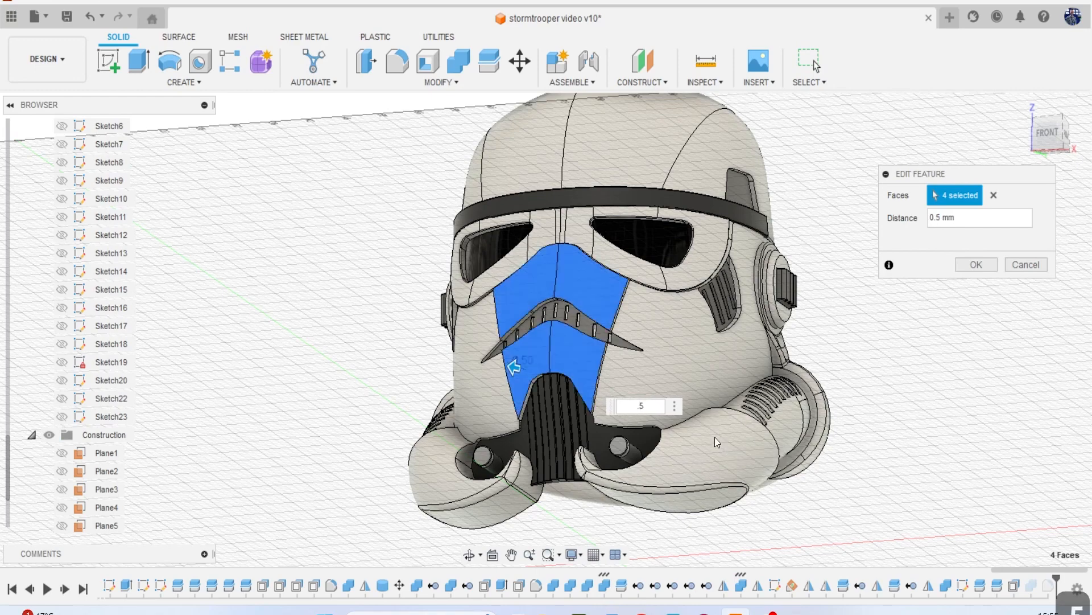
{"action": "key", "text": "Return"}
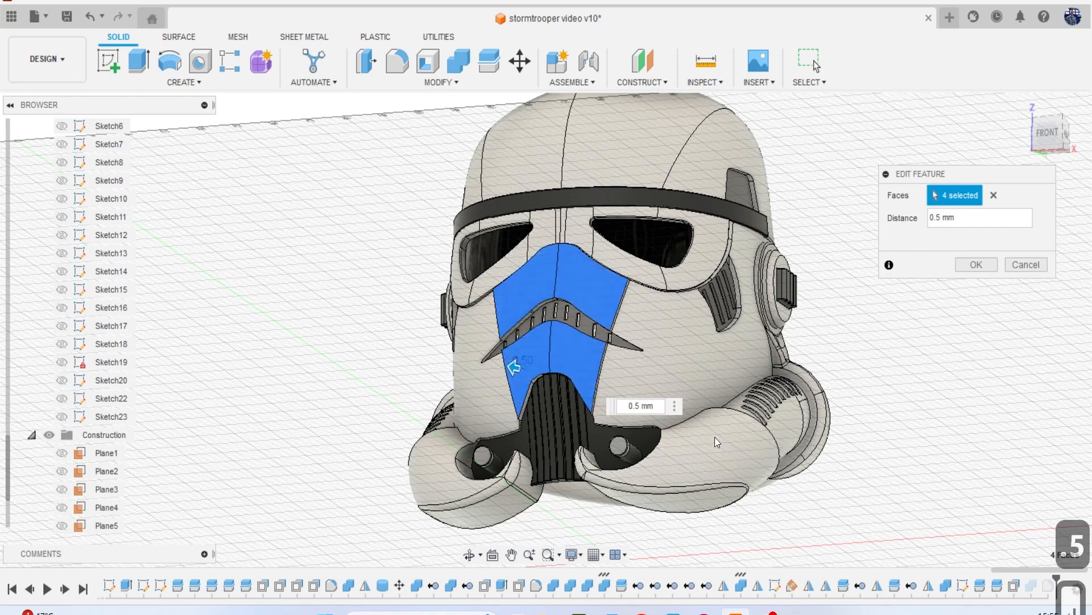
{"action": "left_click", "coordinate": [970, 267]}
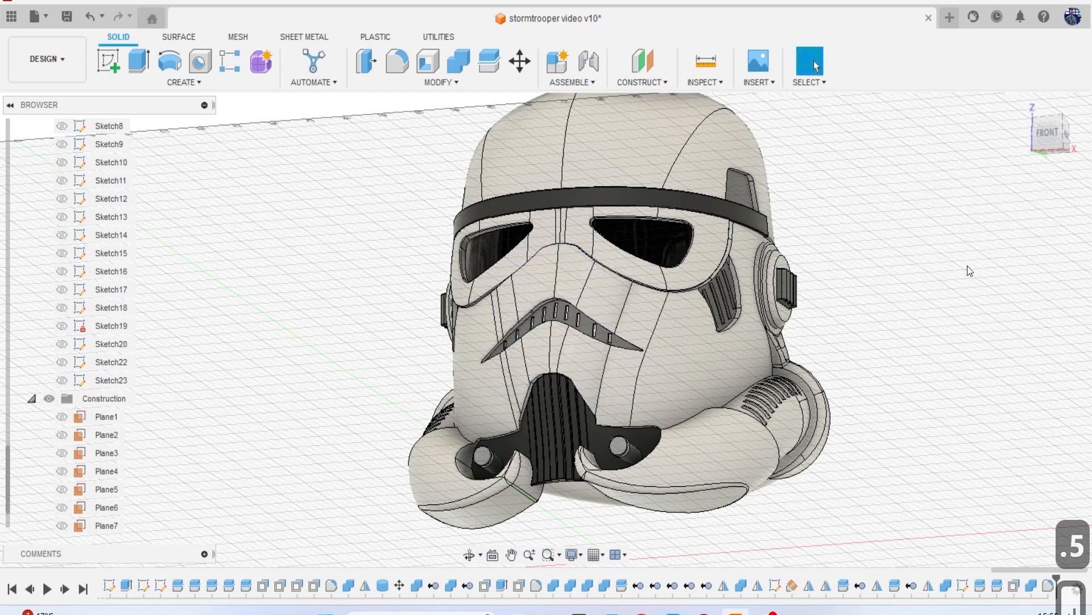
{"action": "left_click", "coordinate": [1054, 133]}
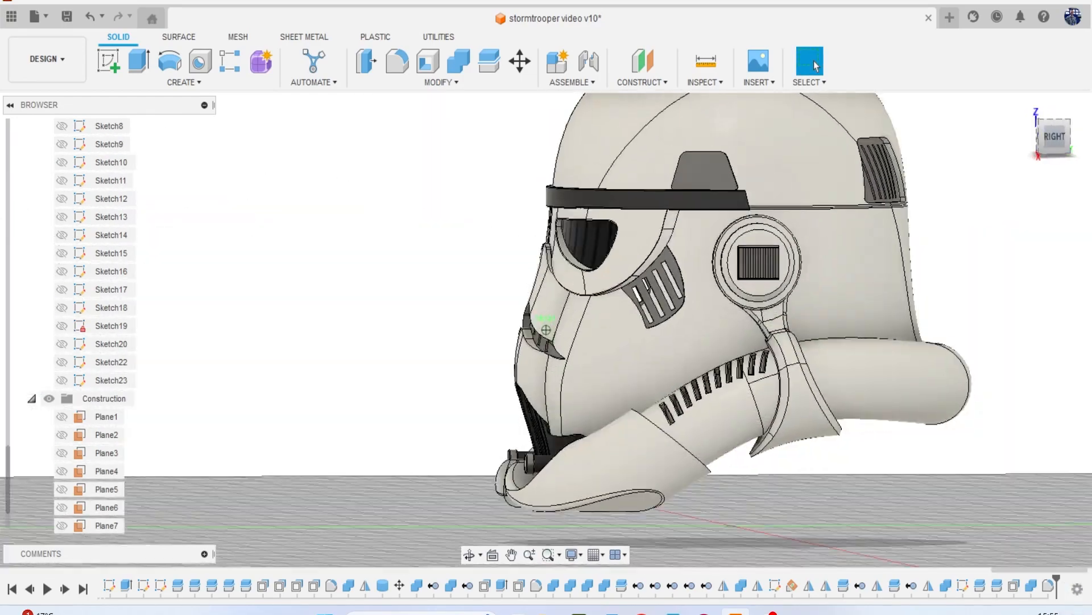
{"action": "middle_click_drag", "start_coordinate": [547, 329], "coordinate": [540, 235], "text": "shift"}
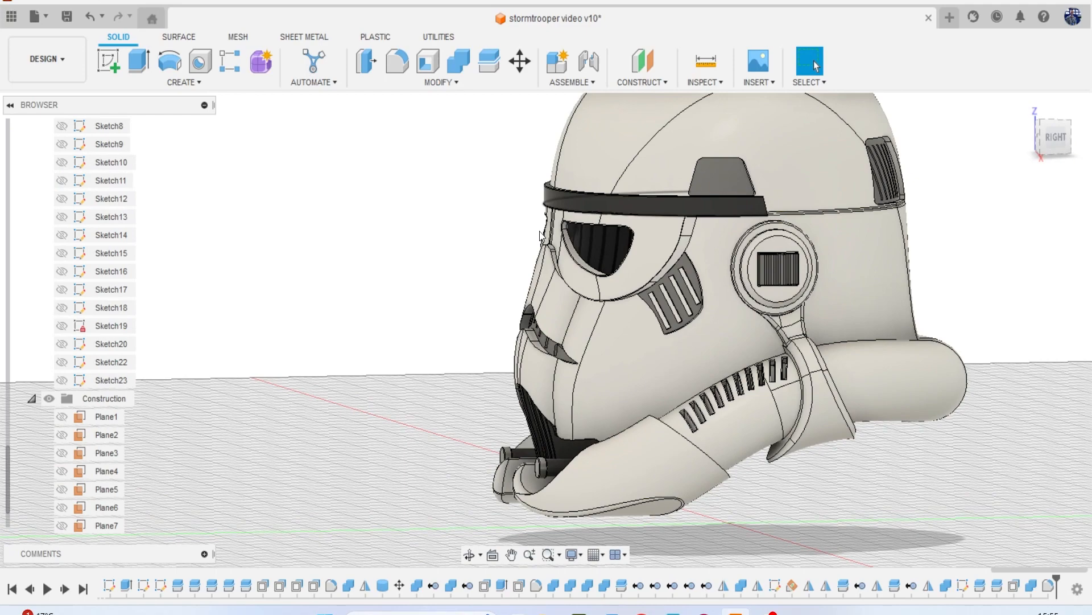
Try to fillet the tangent edge chain along the lower rim of the eye surround with a 0.1 mm radius.
{"action": "left_click", "coordinate": [359, 67]}
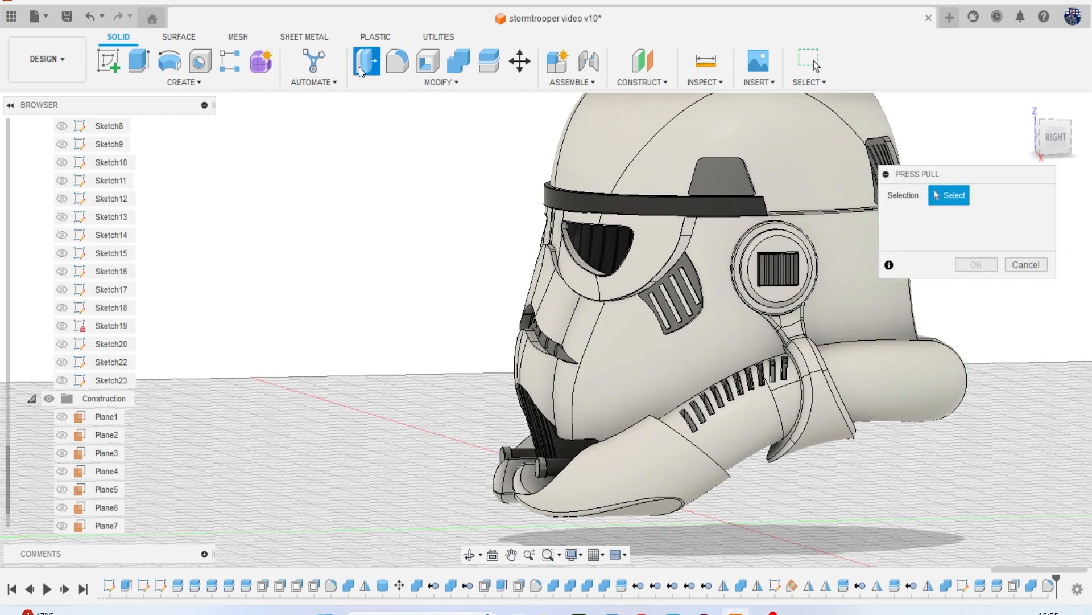
{"action": "left_click", "coordinate": [398, 63]}
{"action": "scroll", "coordinate": [500, 201], "scroll_direction": "up", "scroll_amount": 5}
{"action": "scroll", "coordinate": [624, 333], "scroll_direction": "up", "scroll_amount": 2}
{"action": "middle_click_drag", "start_coordinate": [625, 332], "coordinate": [595, 271]}
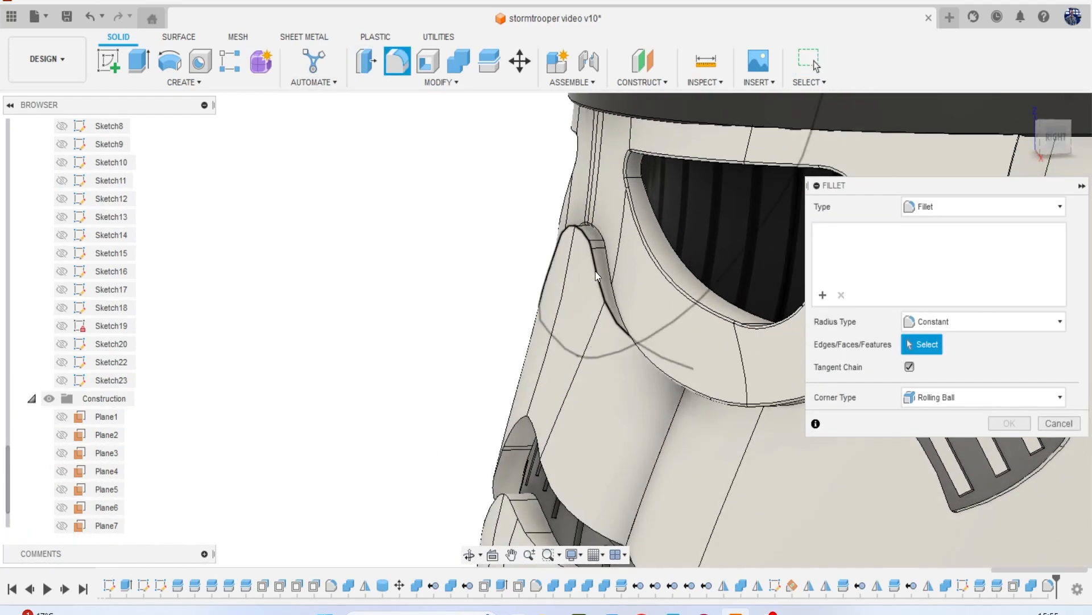
{"action": "left_click", "coordinate": [595, 271]}
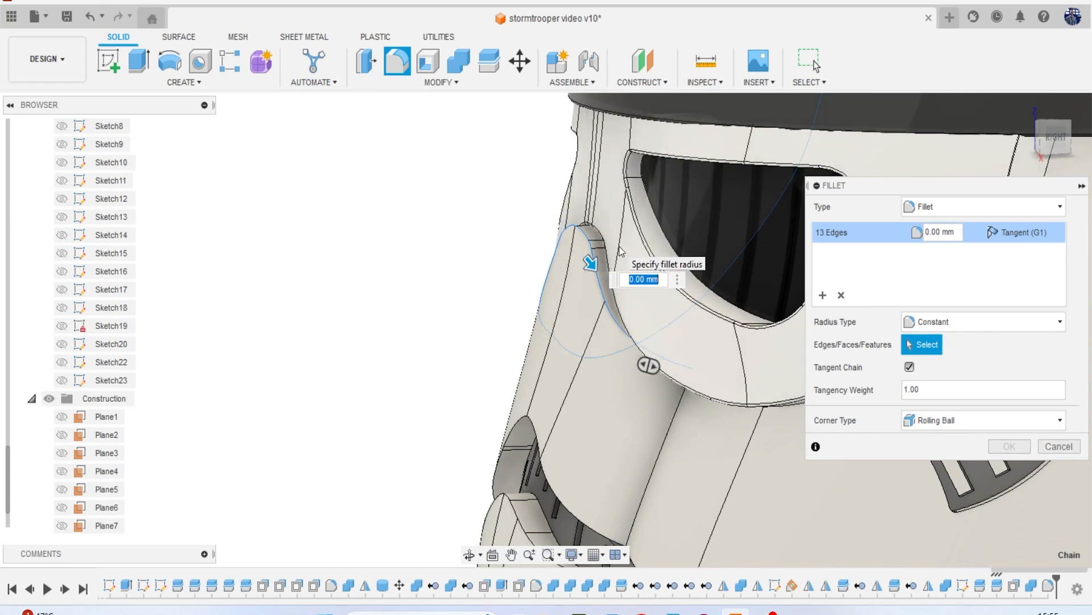
{"action": "type", "text": "1"}
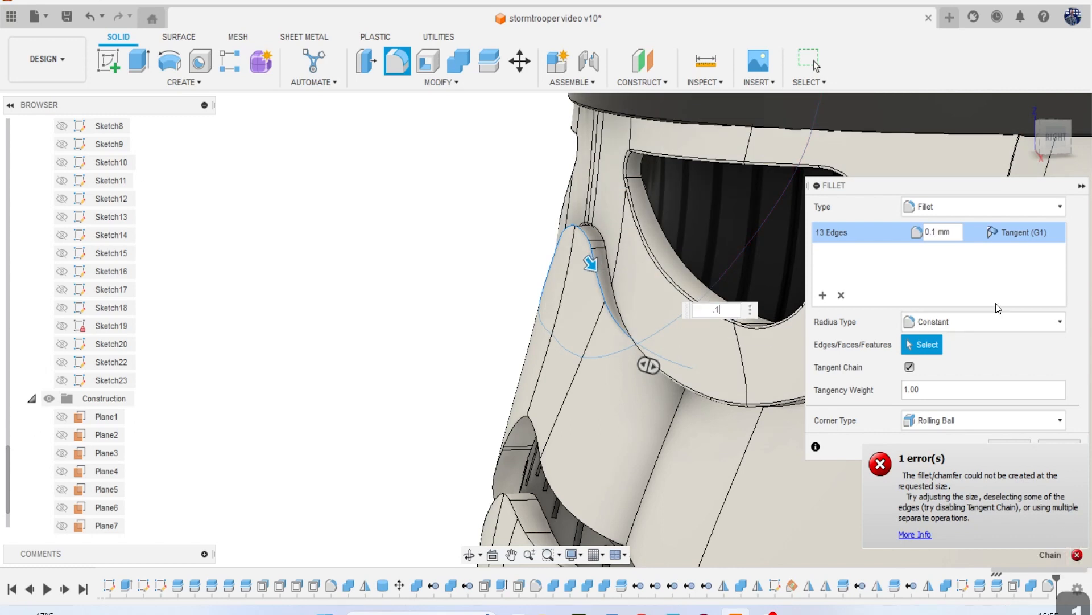
{"action": "left_click_drag", "start_coordinate": [964, 183], "coordinate": [903, 137]}
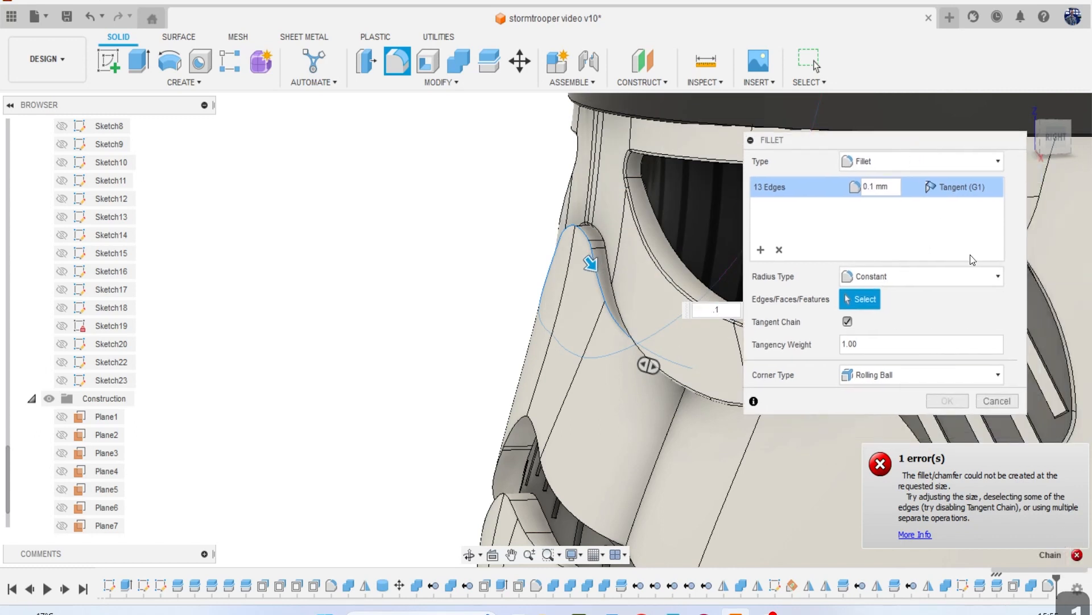
{"action": "left_click", "coordinate": [1007, 402]}
Examine the helmet's face from the front in the Render workspace and return to the Design workspace.
{"action": "scroll", "coordinate": [796, 300], "scroll_direction": "down", "scroll_amount": 6}
{"action": "middle_click_drag", "start_coordinate": [949, 222], "coordinate": [815, 195]}
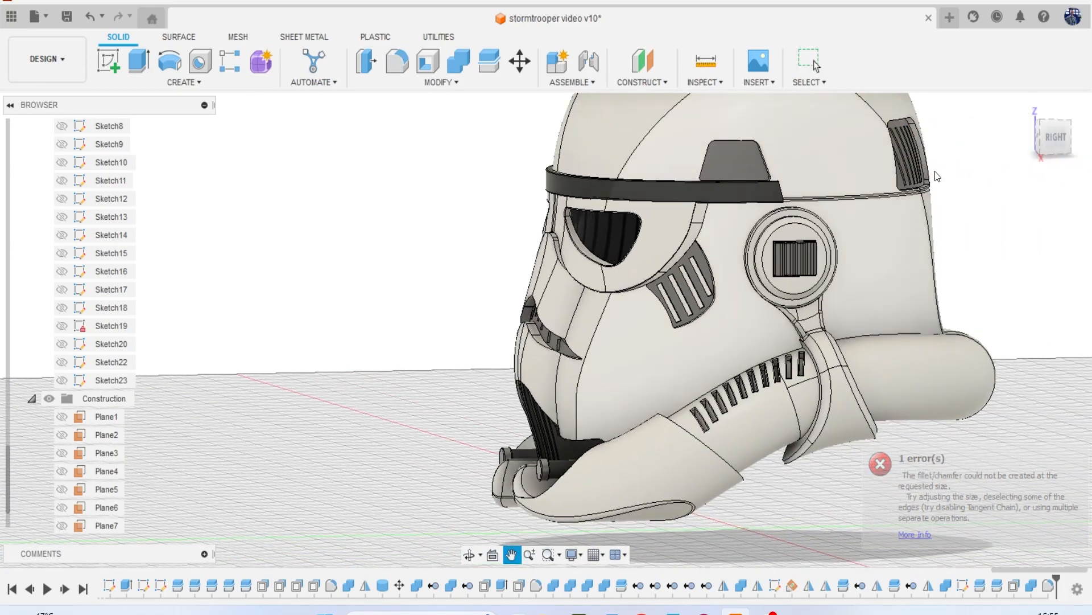
{"action": "mouse_move", "coordinate": [1050, 144]}
{"action": "left_mouse_down"}
{"action": "mouse_move", "coordinate": [1027, 141]}
{"action": "mouse_move", "coordinate": [1060, 130]}
{"action": "mouse_move", "coordinate": [1066, 110]}
{"action": "mouse_move", "coordinate": [1063, 135]}
{"action": "mouse_move", "coordinate": [1080, 142]}
{"action": "mouse_move", "coordinate": [1075, 152]}
{"action": "mouse_move", "coordinate": [1046, 145]}
{"action": "left_mouse_up"}
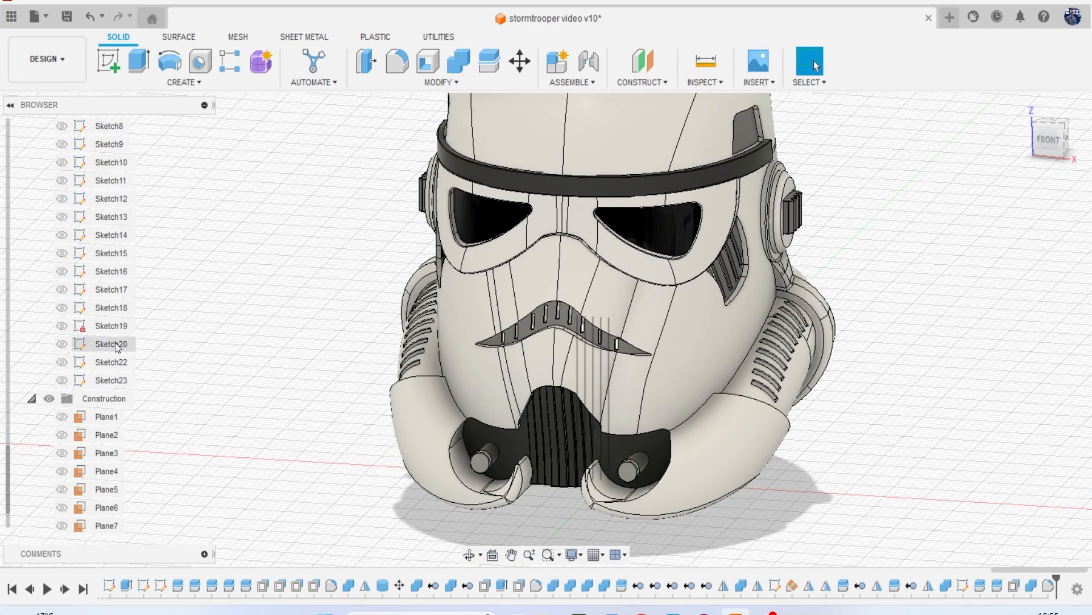
{"action": "scroll", "coordinate": [130, 267], "scroll_direction": "up", "scroll_amount": 1}
{"action": "left_click", "coordinate": [60, 80]}
{"action": "left_click", "coordinate": [62, 148]}
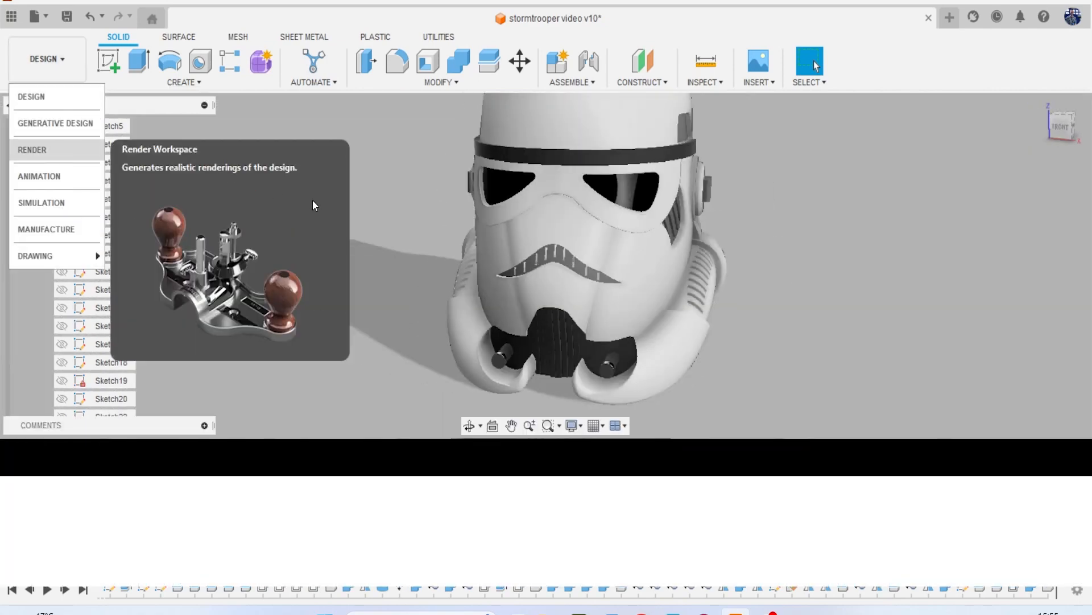
{"action": "mouse_move", "coordinate": [1064, 140]}
{"action": "left_mouse_down"}
{"action": "mouse_move", "coordinate": [1084, 120]}
{"action": "mouse_move", "coordinate": [1089, 130]}
{"action": "mouse_move", "coordinate": [1064, 103]}
{"action": "mouse_move", "coordinate": [1024, 130]}
{"action": "mouse_move", "coordinate": [1078, 131]}
{"action": "left_mouse_up"}
{"action": "scroll", "coordinate": [897, 242], "scroll_direction": "down", "scroll_amount": 3}
{"action": "middle_click_drag", "start_coordinate": [903, 235], "coordinate": [877, 270]}
{"action": "left_click", "coordinate": [60, 72]}
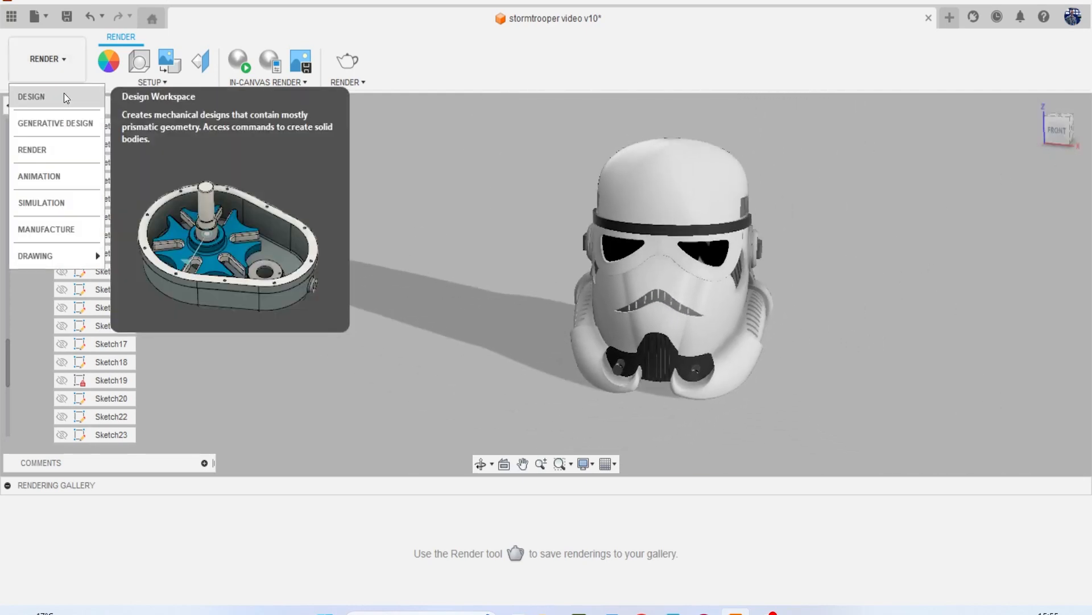
{"action": "left_click", "coordinate": [29, 97]}
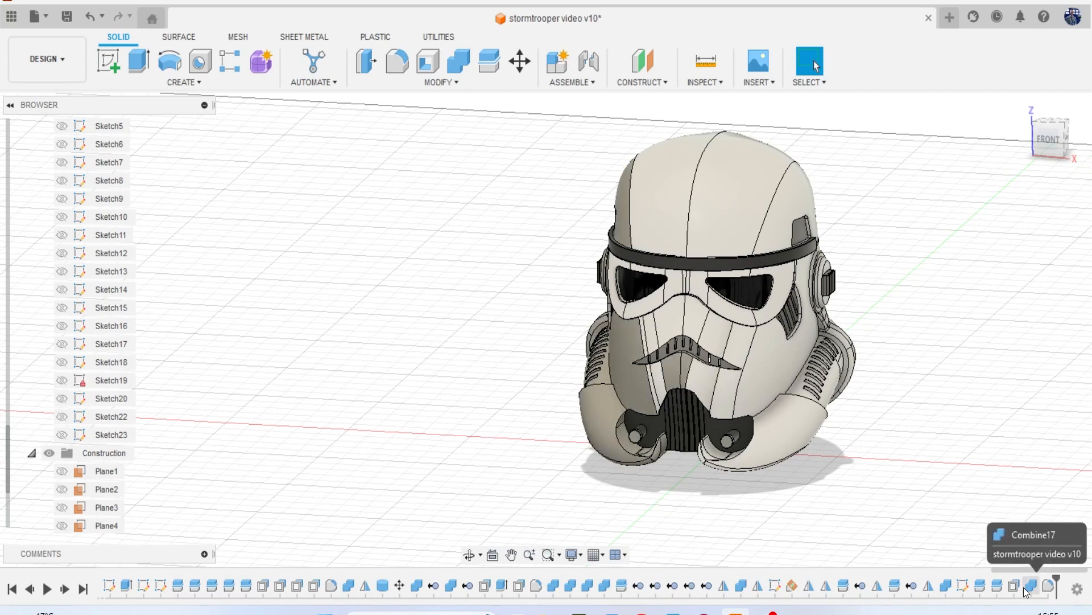
Undo the centre panel's fillet, face offset, combine and split operations, back to the sketch of its dividing lines.
{"action": "key", "text": "ctrl+z"}
{"action": "key", "text": "ctrl+z"}
{"action": "key", "text": "ctrl+z"}
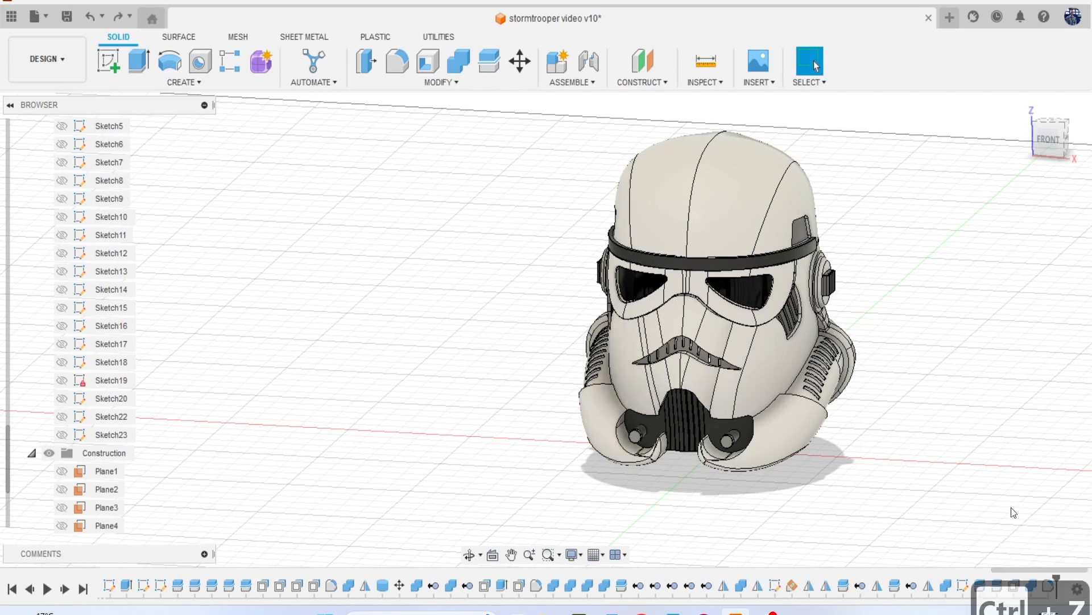
{"action": "key", "text": "ctrl+z"}
{"action": "key", "text": "ctrl+z"}
{"action": "key", "text": "ctrl+z"}
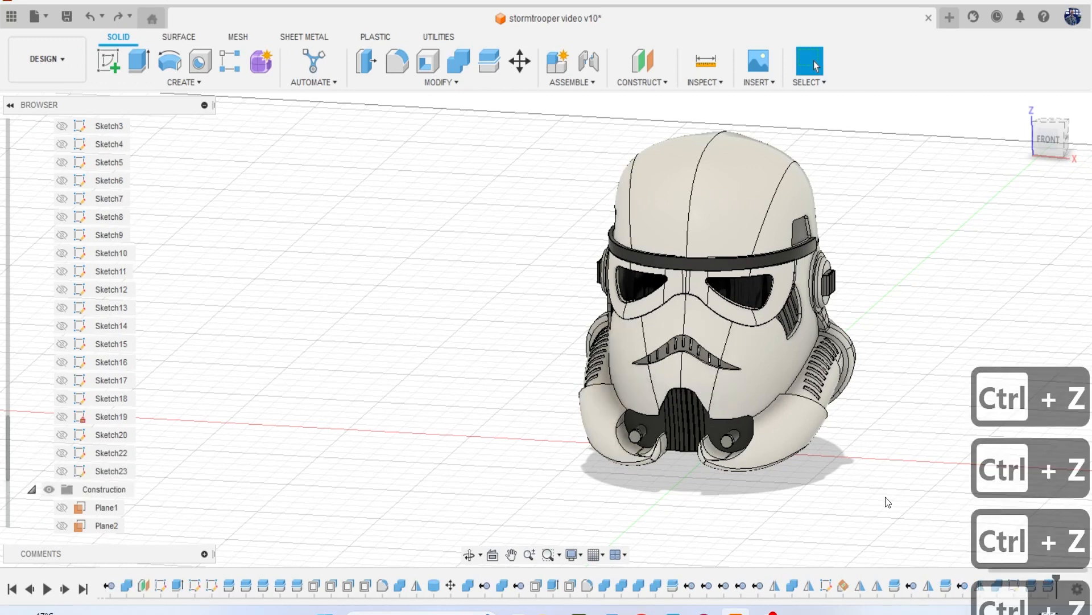
{"action": "key", "text": "ctrl+z"}
{"action": "key", "text": "ctrl+z"}
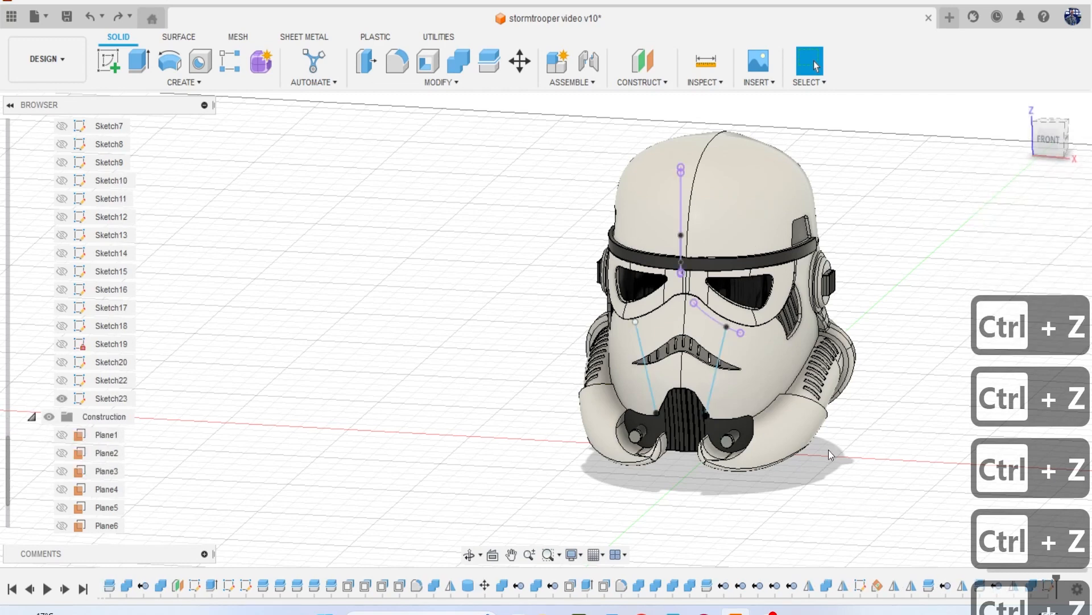
Hide Sketch23, which holds the centre panel's dividing lines, so only the helmet bodies are displayed.
{"action": "scroll", "coordinate": [79, 326], "scroll_direction": "up", "scroll_amount": 10}
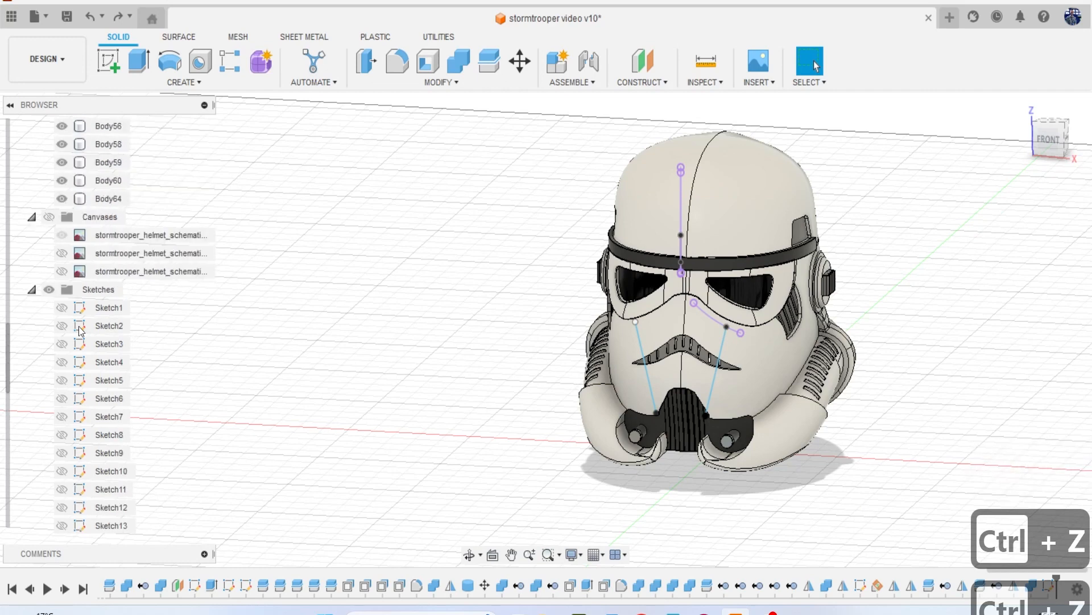
{"action": "scroll", "coordinate": [79, 326], "scroll_direction": "up", "scroll_amount": 6}
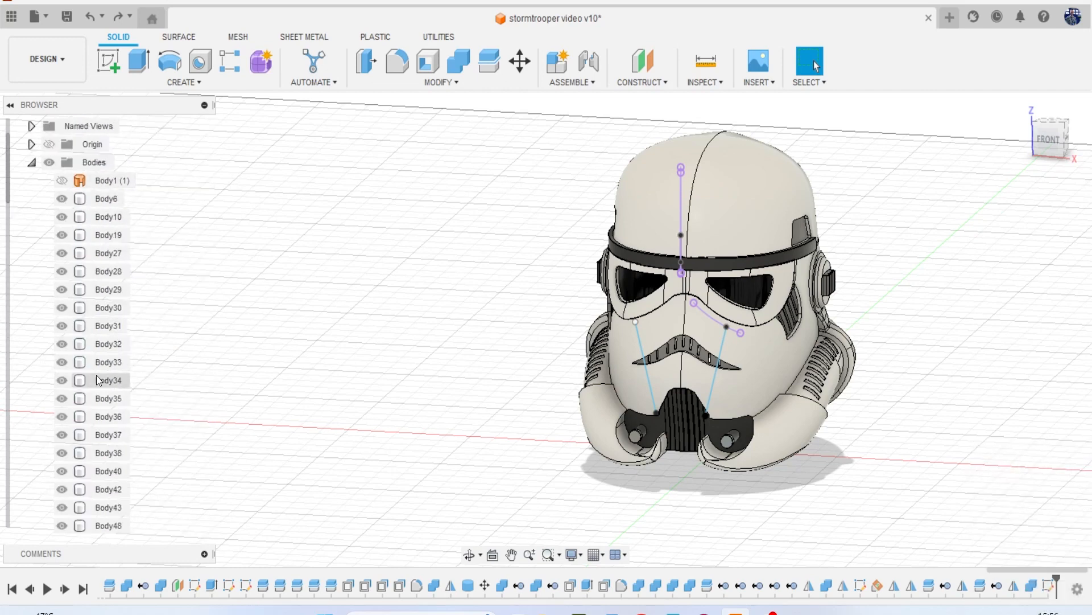
{"action": "scroll", "coordinate": [107, 372], "scroll_direction": "down", "scroll_amount": 10}
{"action": "scroll", "coordinate": [88, 410], "scroll_direction": "down", "scroll_amount": 3}
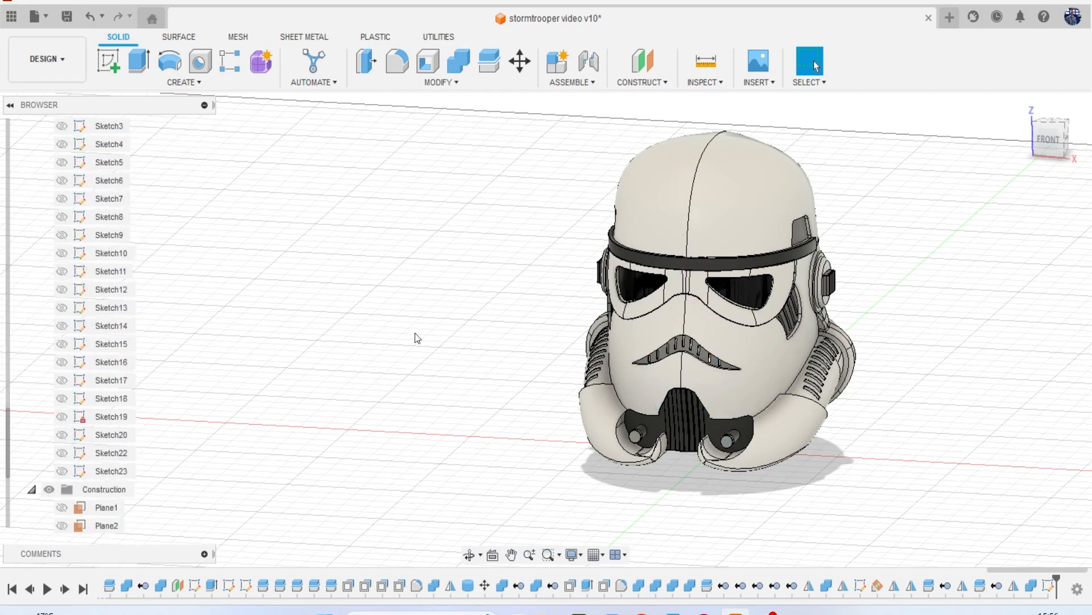
Inspect the helmet without the raised centre panel in the Render workspace, from the front and other angles.
{"action": "middle_click_drag", "start_coordinate": [957, 193], "coordinate": [839, 190]}
{"action": "middle_click_drag", "start_coordinate": [625, 282], "coordinate": [586, 168], "text": "shift"}
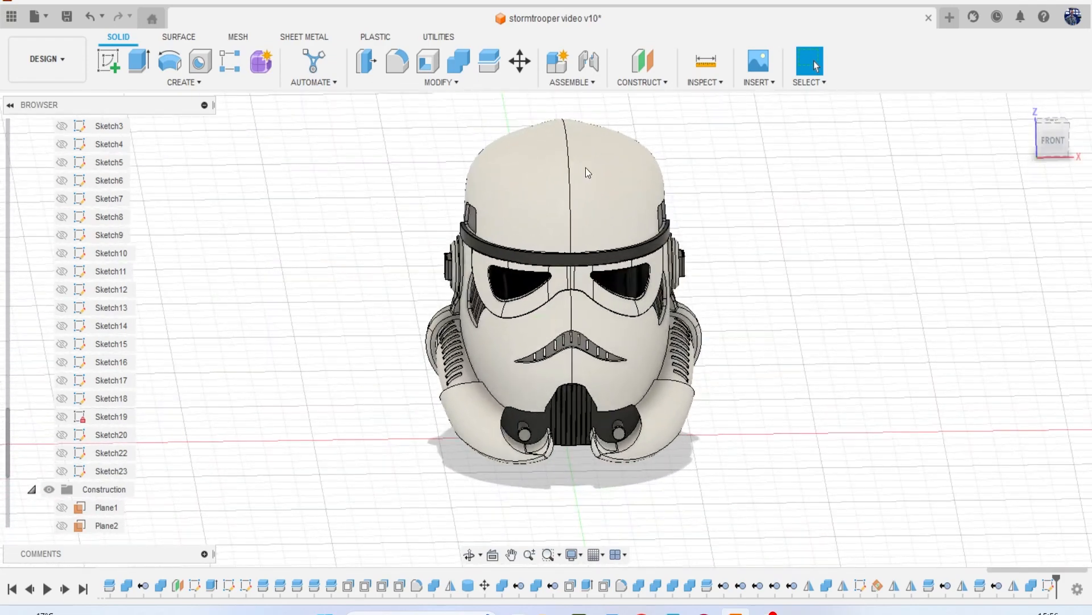
{"action": "left_click", "coordinate": [56, 69]}
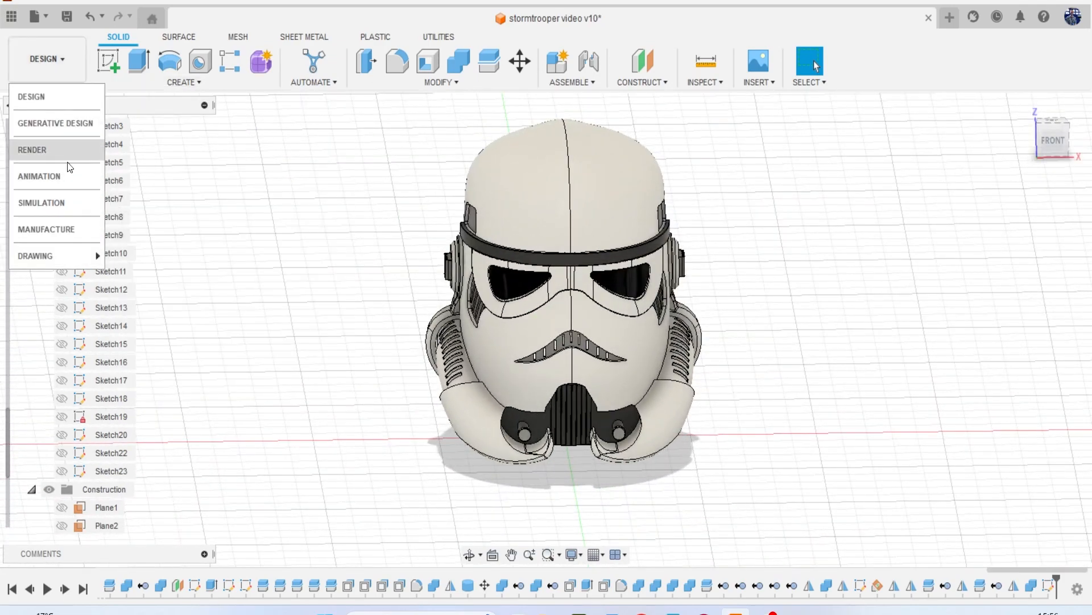
{"action": "left_click", "coordinate": [91, 154]}
{"action": "left_click_drag", "start_coordinate": [1053, 132], "coordinate": [1030, 138]}
{"action": "middle_click_drag", "start_coordinate": [956, 231], "coordinate": [912, 222]}
{"action": "left_click_drag", "start_coordinate": [1053, 137], "coordinate": [939, 132]}
{"action": "mouse_move", "coordinate": [797, 284]}
{"action": "middle_mouse_down", "text": "shift"}
{"action": "mouse_move", "coordinate": [631, 293]}
{"action": "mouse_move", "coordinate": [699, 228]}
{"action": "mouse_move", "coordinate": [734, 230]}
{"action": "mouse_move", "coordinate": [705, 208]}
{"action": "mouse_move", "coordinate": [660, 228]}
{"action": "mouse_move", "coordinate": [655, 219]}
{"action": "mouse_move", "coordinate": [728, 284]}
{"action": "mouse_move", "coordinate": [865, 315]}
{"action": "mouse_move", "coordinate": [927, 281]}
{"action": "mouse_move", "coordinate": [836, 288]}
{"action": "middle_mouse_up", "text": "shift"}
{"action": "left_click_drag", "start_coordinate": [1057, 128], "coordinate": [1059, 135]}
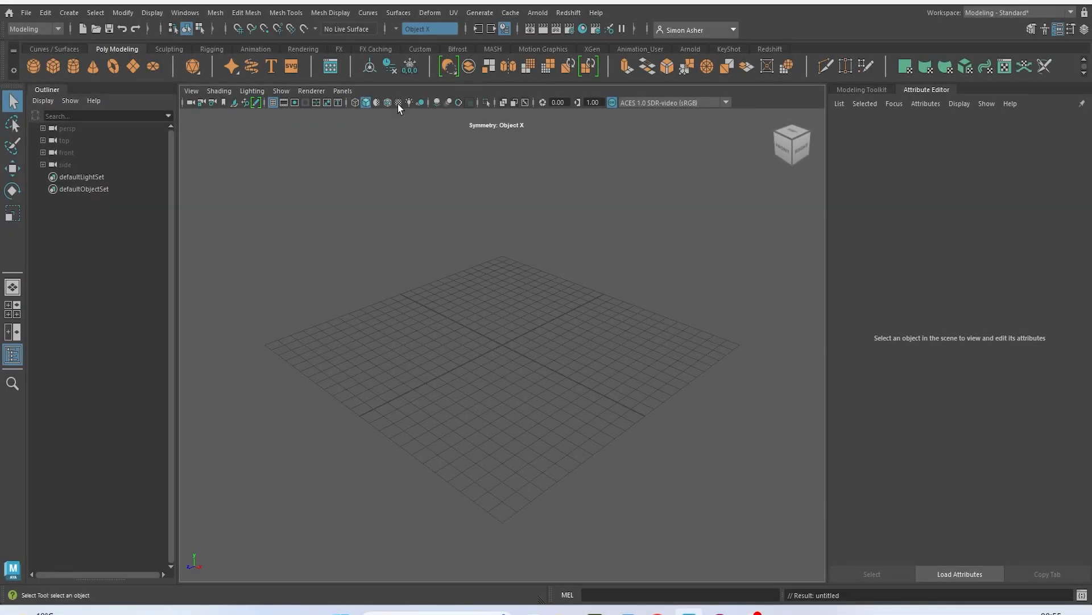
Switch to Maya and import "stormtrooper video v11.fbx" from the Reference images folder on the Desktop.
{"action": "left_click", "coordinate": [27, 14]}
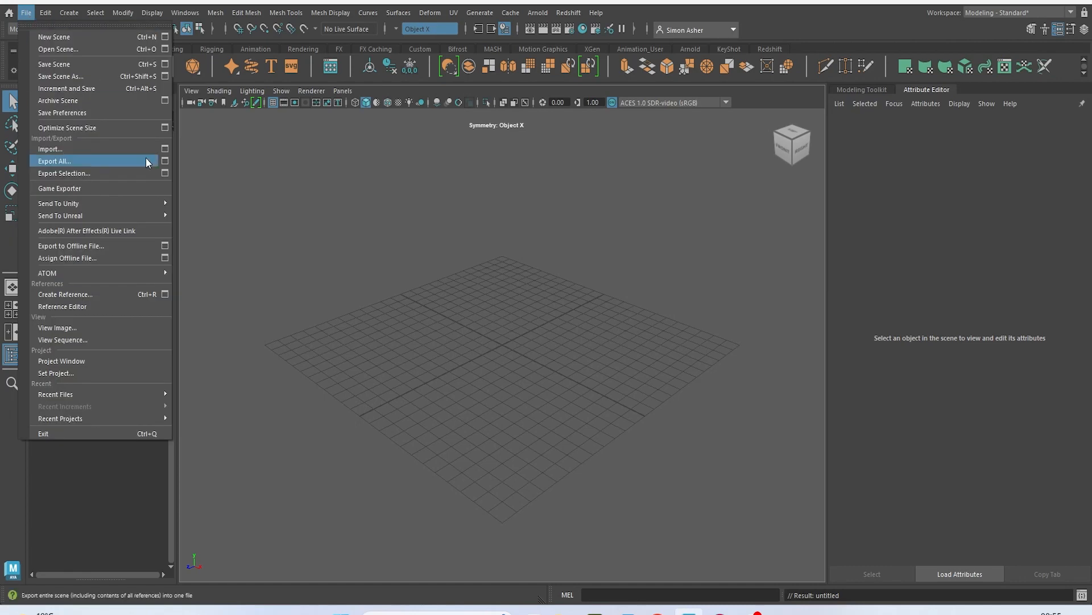
{"action": "left_click", "coordinate": [92, 152]}
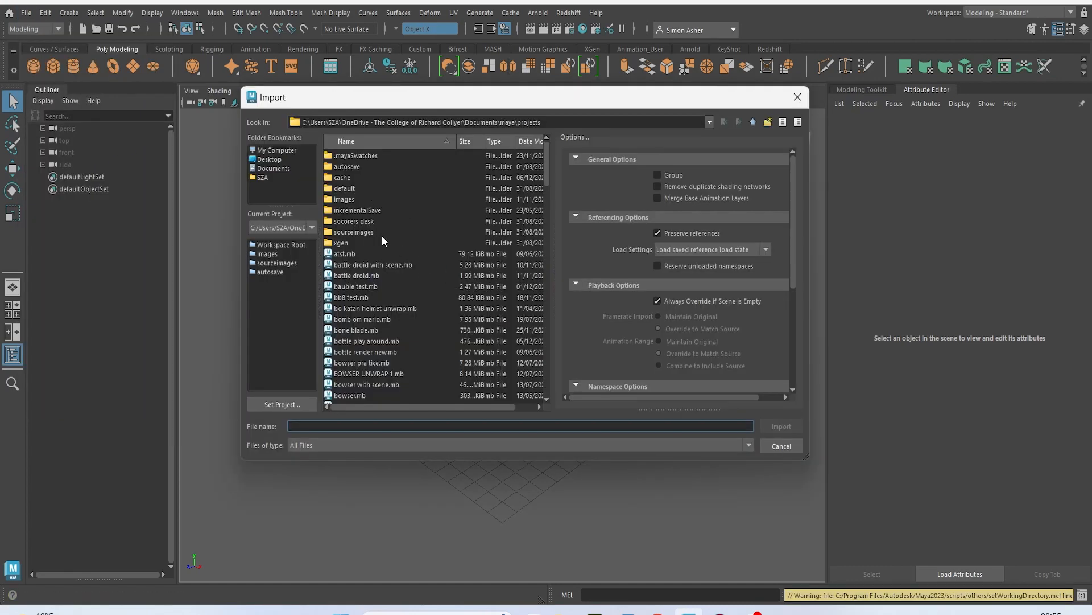
{"action": "left_click", "coordinate": [269, 159]}
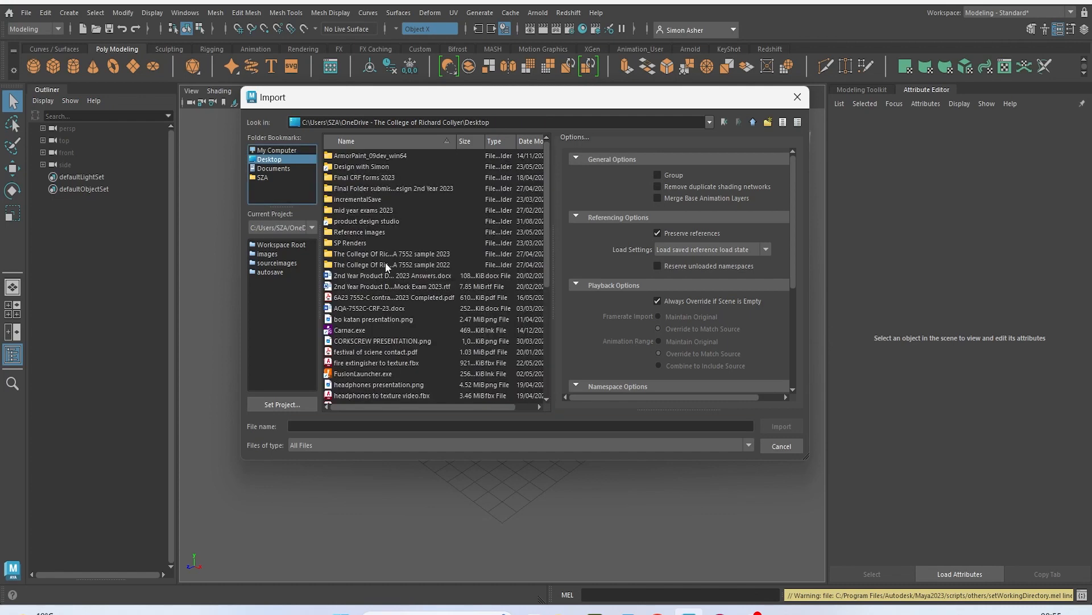
{"action": "double_click", "coordinate": [361, 232]}
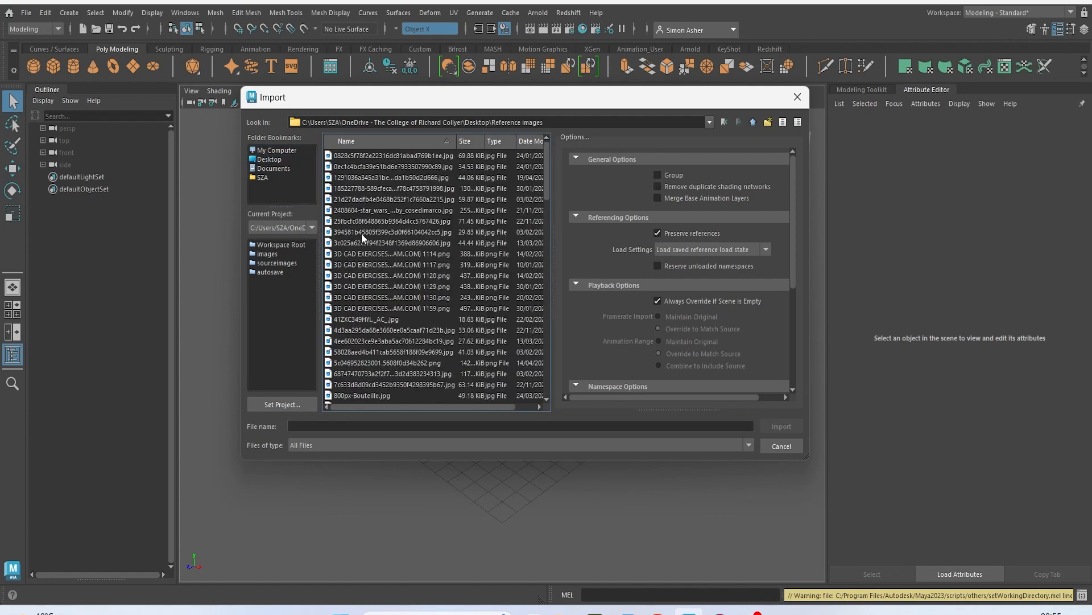
{"action": "left_click", "coordinate": [380, 428]}
{"action": "type", "text": "st"}
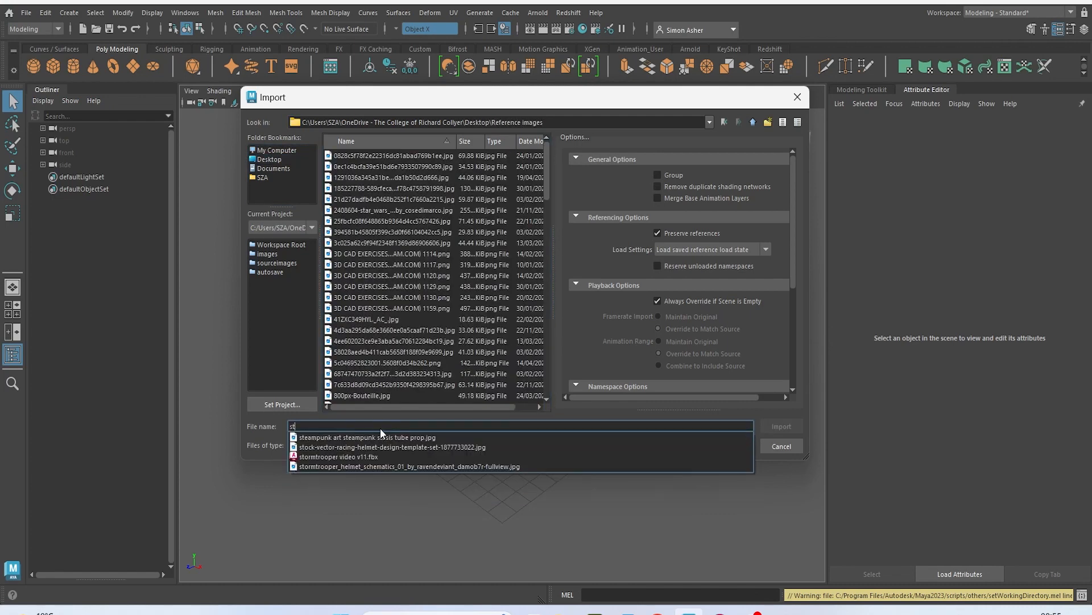
{"action": "left_click", "coordinate": [358, 457]}
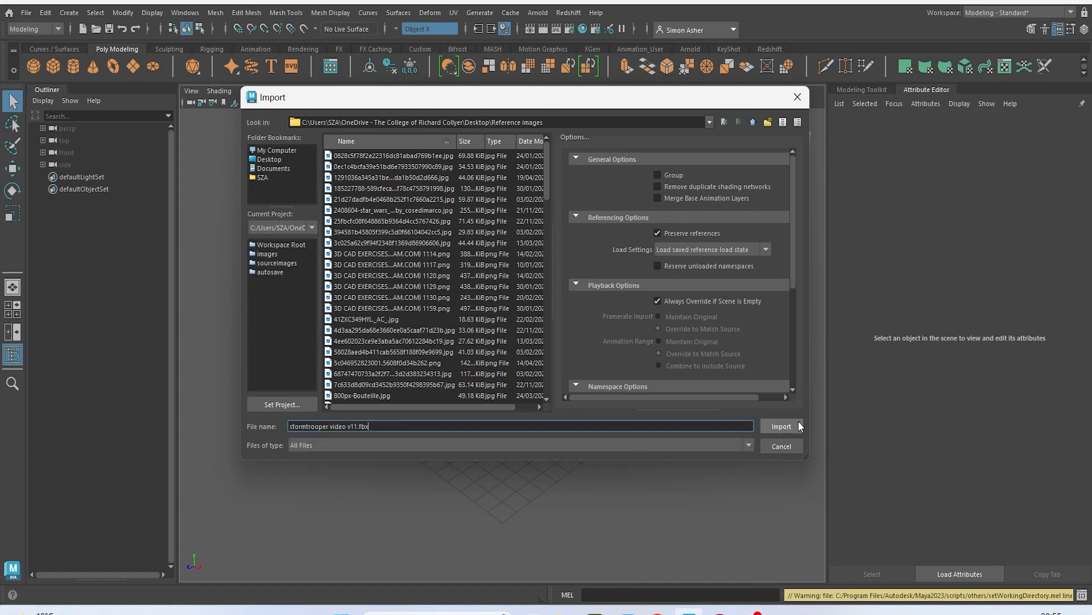
{"action": "left_click", "coordinate": [782, 426]}
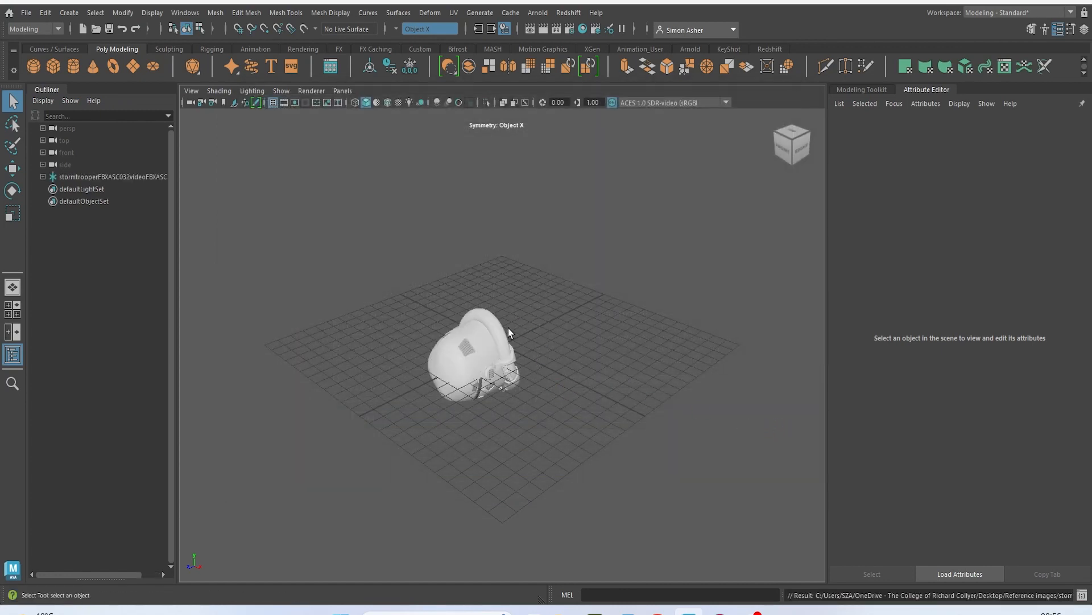
Rotate the whole imported helmet so it stands upright on the grid.
{"action": "left_click_drag", "start_coordinate": [595, 479], "coordinate": [594, 475]}
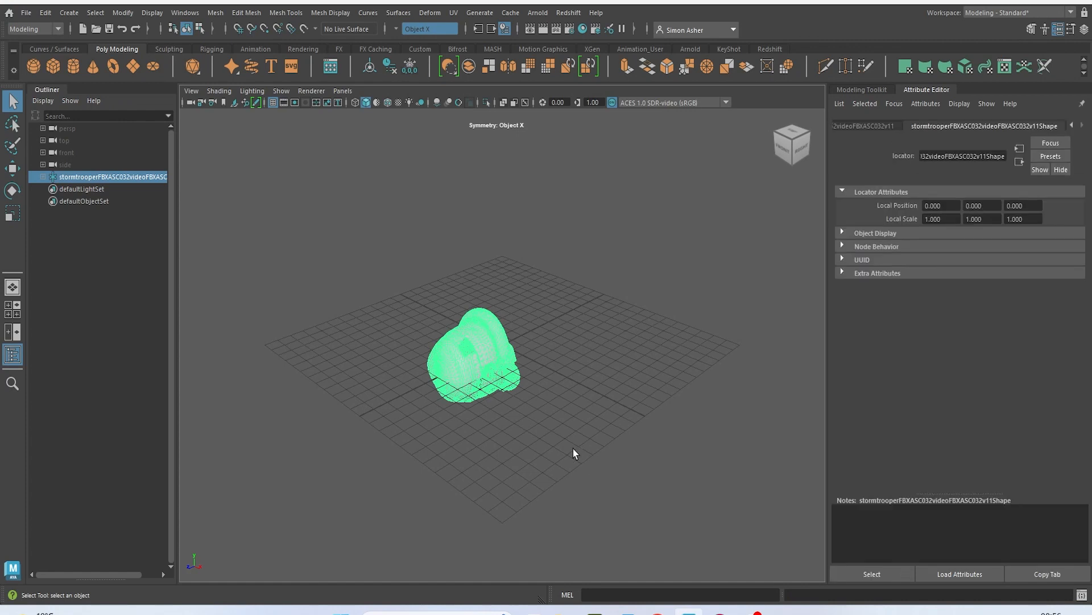
{"action": "key", "text": "e"}
{"action": "left_click_drag", "start_coordinate": [501, 333], "coordinate": [521, 311]}
{"action": "left_click", "coordinate": [563, 368]}
{"action": "scroll", "coordinate": [552, 370], "scroll_direction": "up", "scroll_amount": 5}
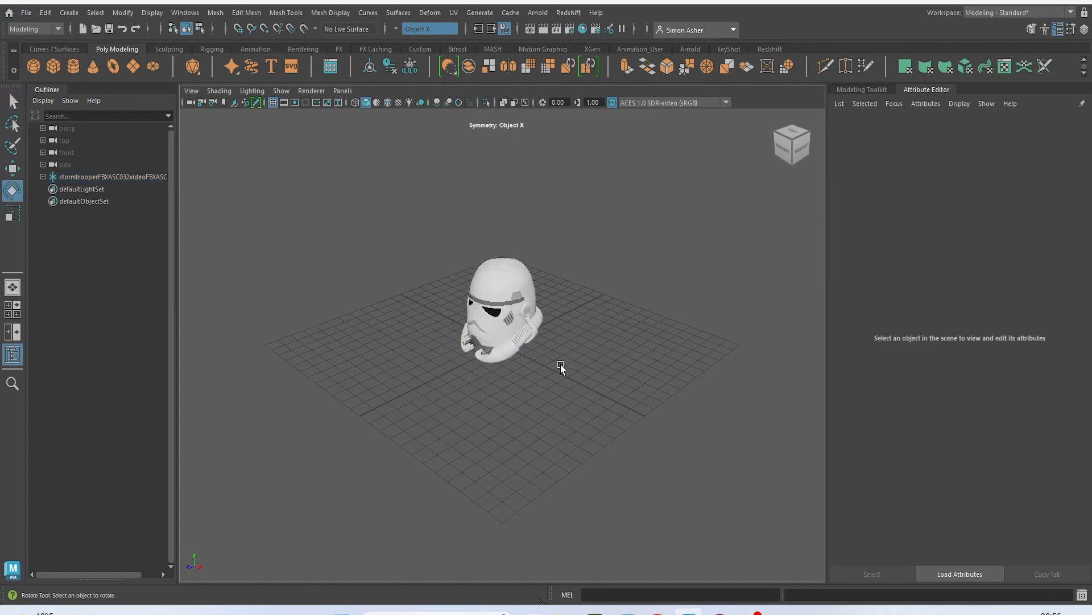
Select the entire helmet and delete its existing UVs.
{"action": "left_click_drag", "start_coordinate": [568, 380], "coordinate": [452, 322], "text": "alt"}
{"action": "left_click_drag", "start_coordinate": [373, 174], "coordinate": [673, 443]}
{"action": "left_click", "coordinate": [451, 15]}
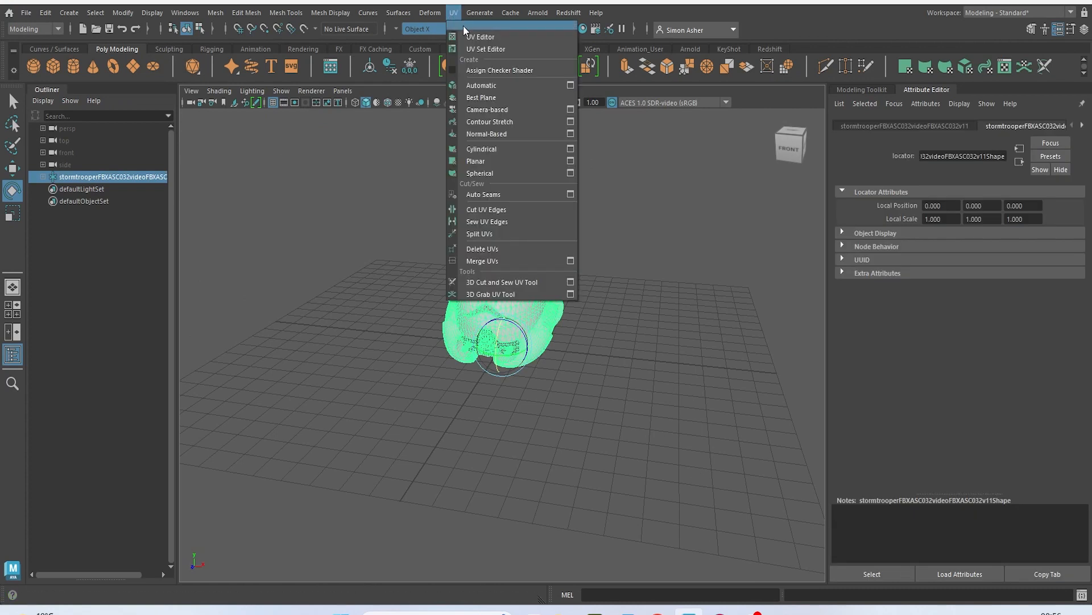
{"action": "left_click", "coordinate": [537, 251]}
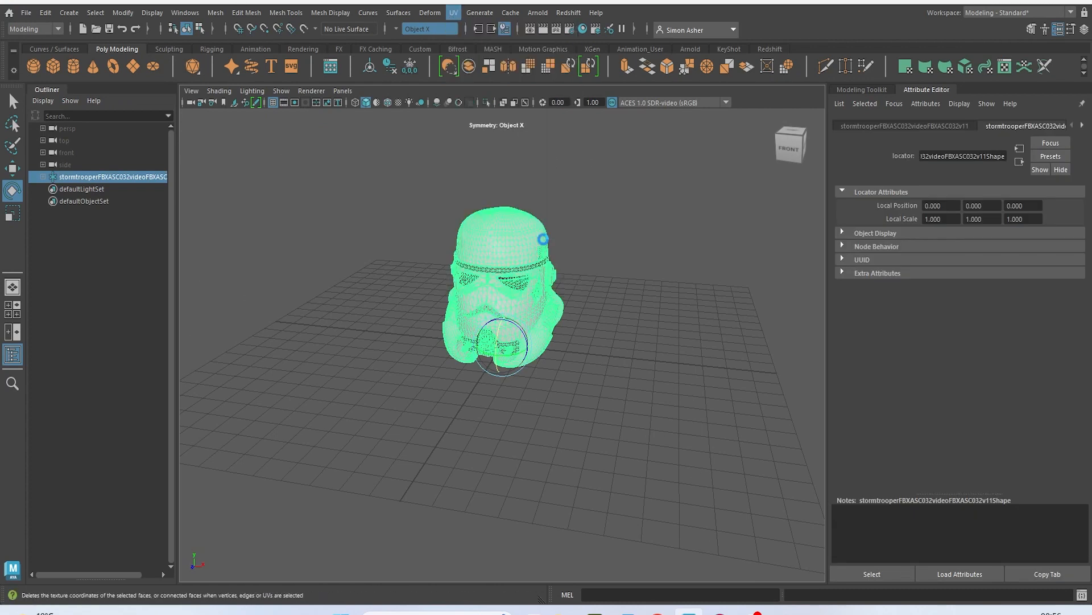
{"action": "left_click", "coordinate": [573, 224]}
Open the UV Editor for the entire helmet and create new UVs with Automatic mapping.
{"action": "left_click_drag", "start_coordinate": [386, 191], "coordinate": [652, 433]}
{"action": "left_click", "coordinate": [454, 13]}
{"action": "left_click", "coordinate": [469, 37]}
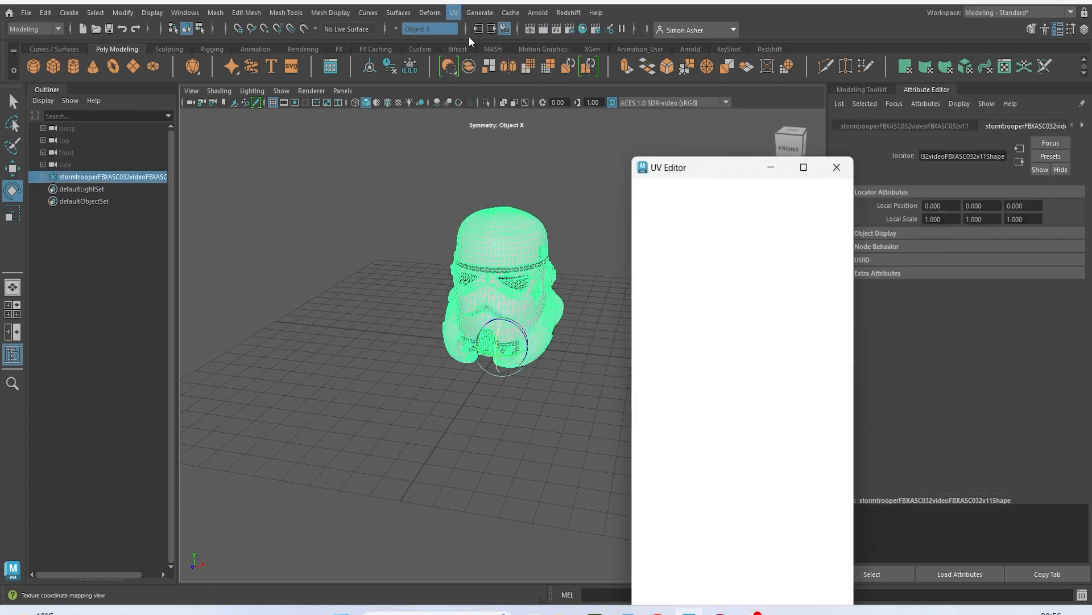
{"action": "left_click_drag", "start_coordinate": [717, 158], "coordinate": [718, 124]}
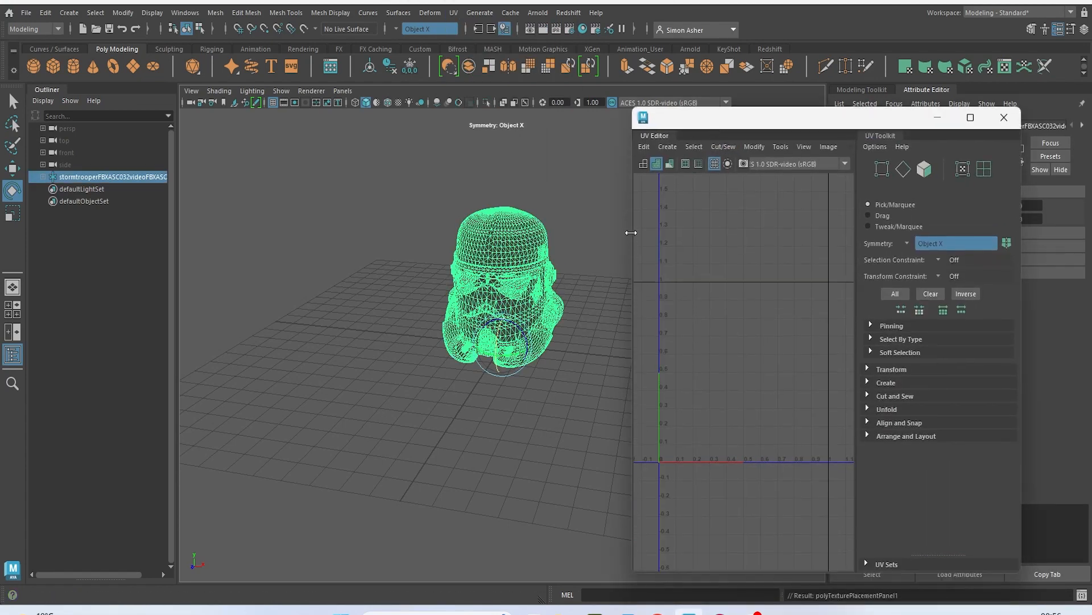
{"action": "left_click", "coordinate": [667, 146]}
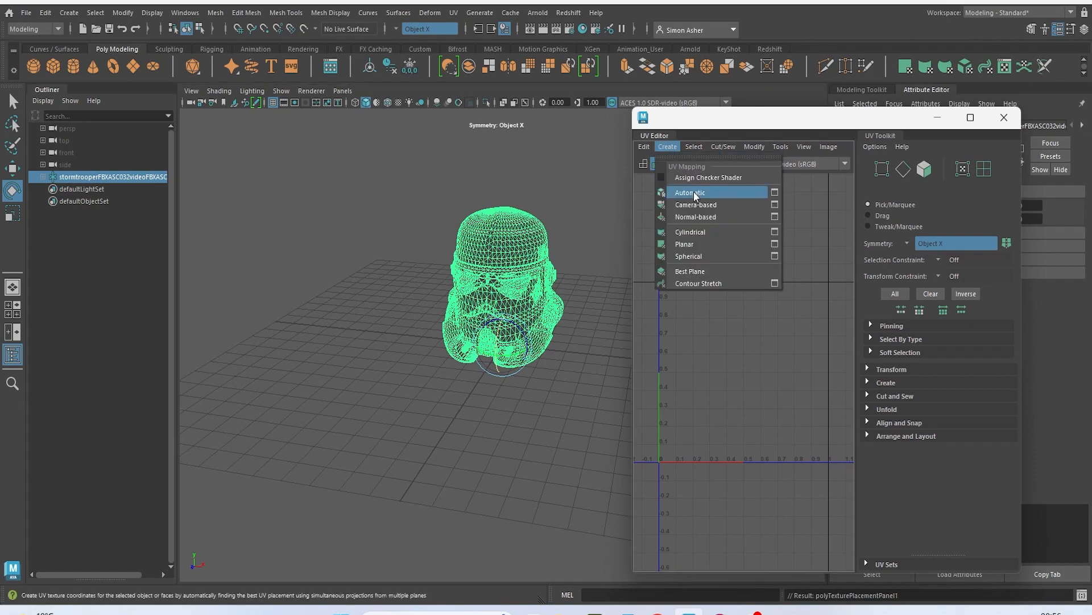
{"action": "left_click", "coordinate": [694, 193]}
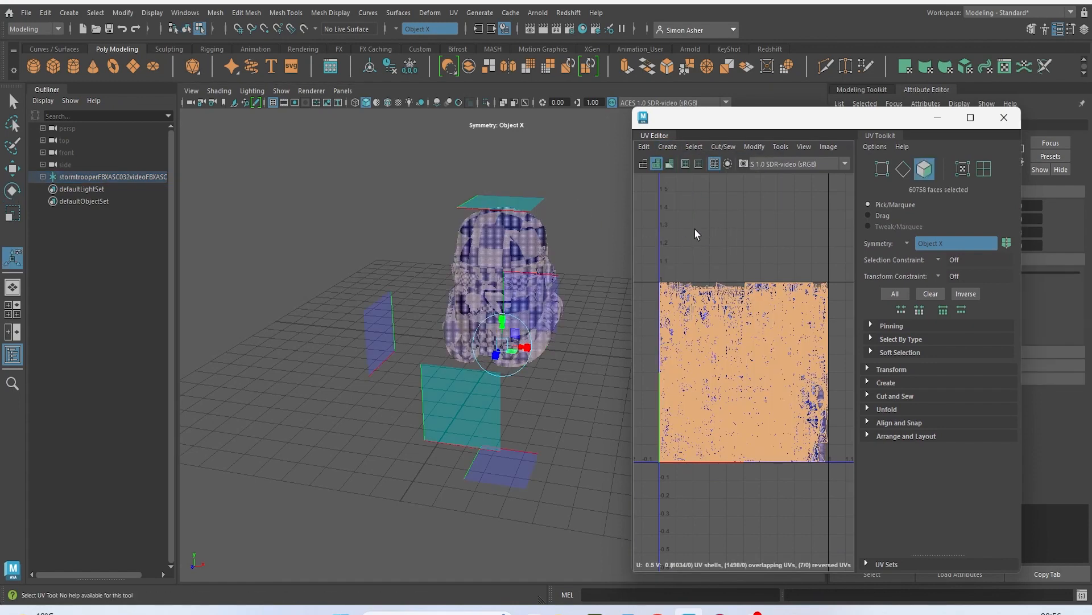
{"action": "left_click", "coordinate": [621, 223]}
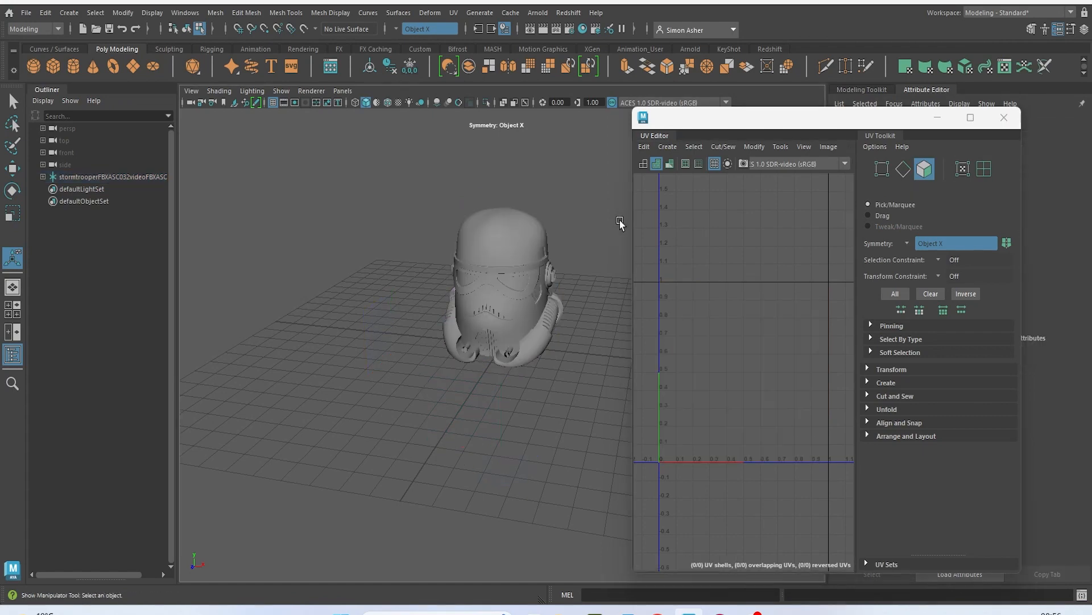
Select all of the helmet's UV shells and lay them out within the UV tile.
{"action": "left_click_drag", "start_coordinate": [632, 411], "coordinate": [711, 263]}
{"action": "right_click_drag", "start_coordinate": [723, 235], "coordinate": [675, 219]}
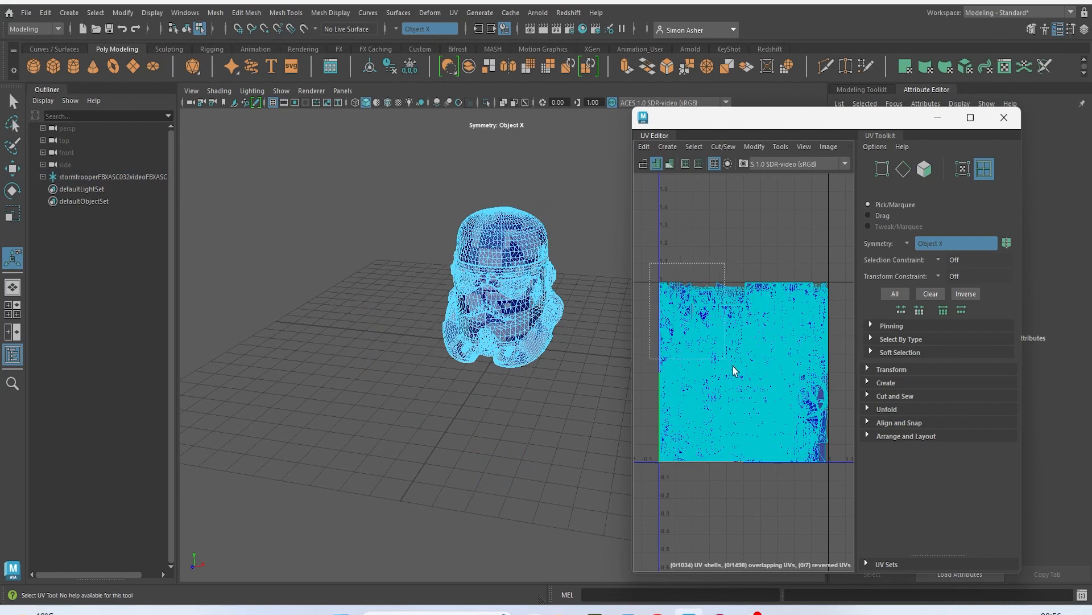
{"action": "left_click", "coordinate": [802, 330]}
{"action": "right_click_drag", "start_coordinate": [697, 230], "coordinate": [698, 234]}
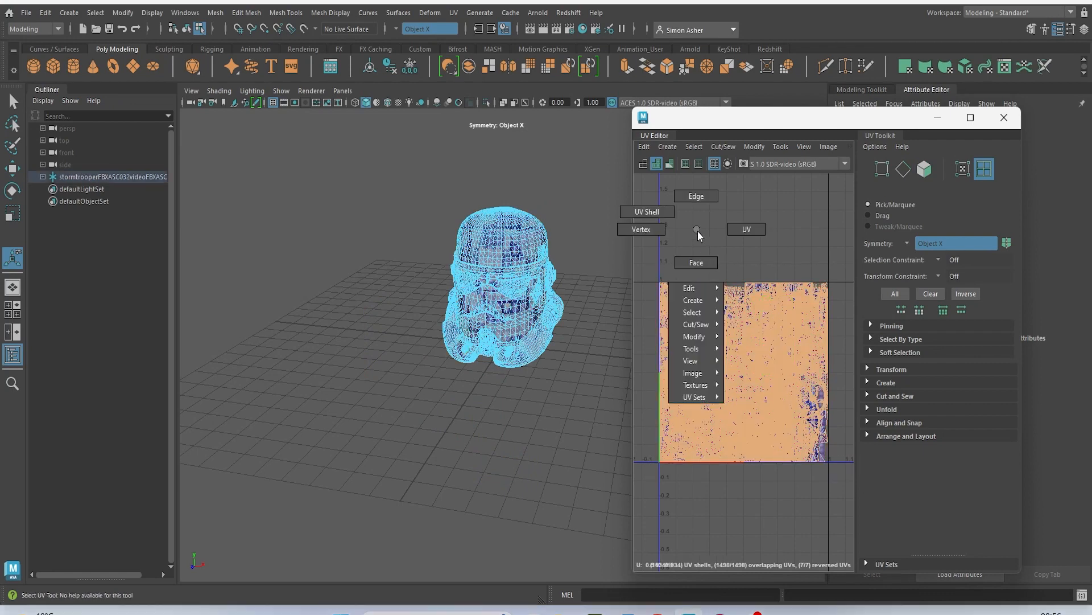
{"action": "right_click_drag", "start_coordinate": [734, 361], "coordinate": [770, 382]}
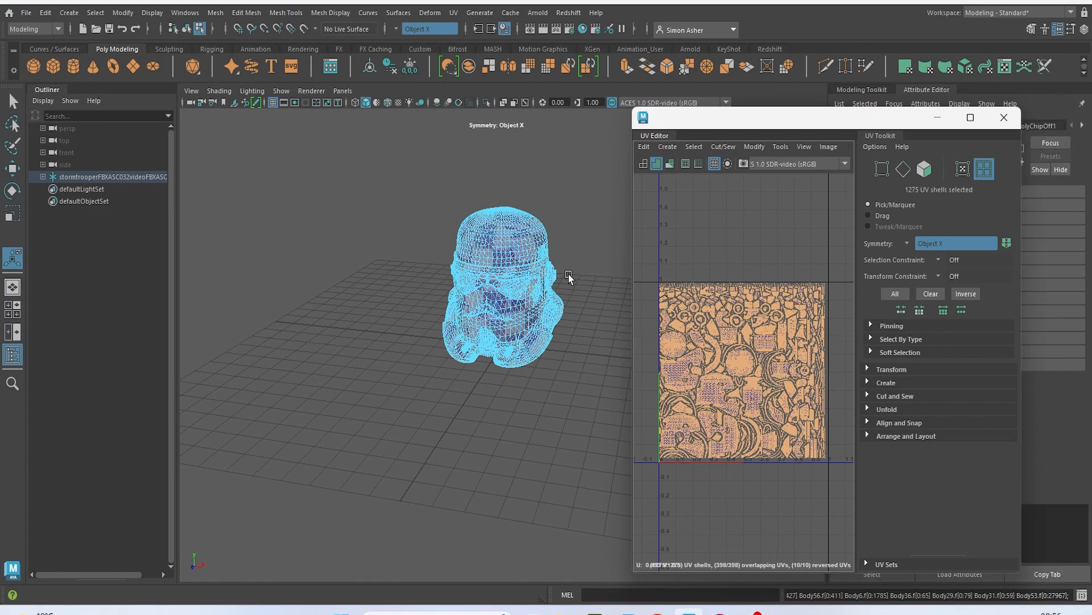
Minimize the UV Editor, inspect the checker pattern around the helmet, and return to object mode with plain shading.
{"action": "left_click", "coordinate": [940, 118]}
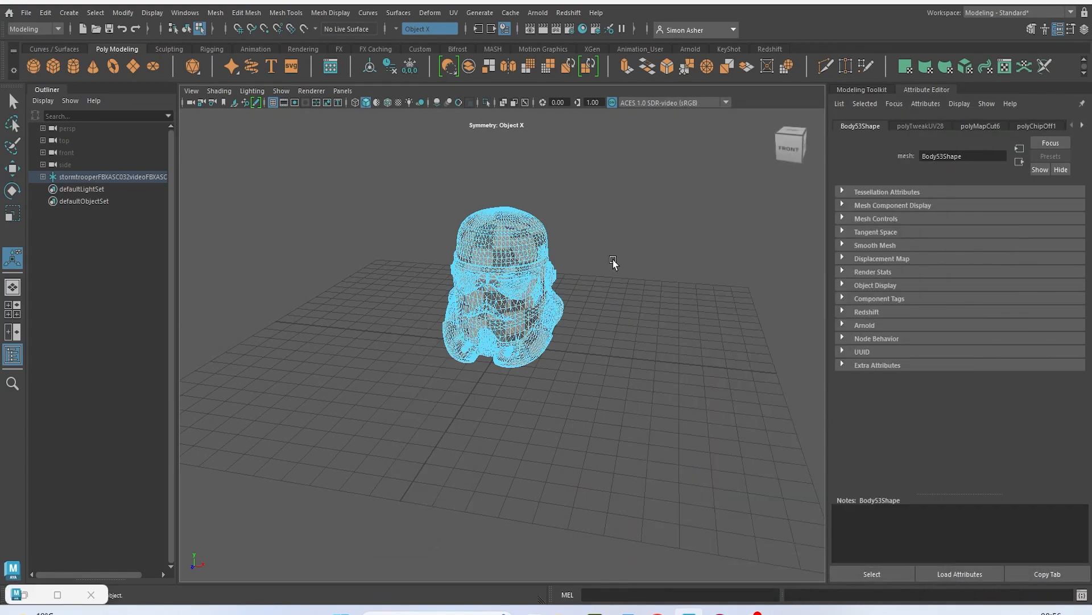
{"action": "left_click", "coordinate": [613, 261]}
{"action": "scroll", "coordinate": [609, 267], "scroll_direction": "up", "scroll_amount": 8}
{"action": "scroll", "coordinate": [606, 273], "scroll_direction": "down", "scroll_amount": 6}
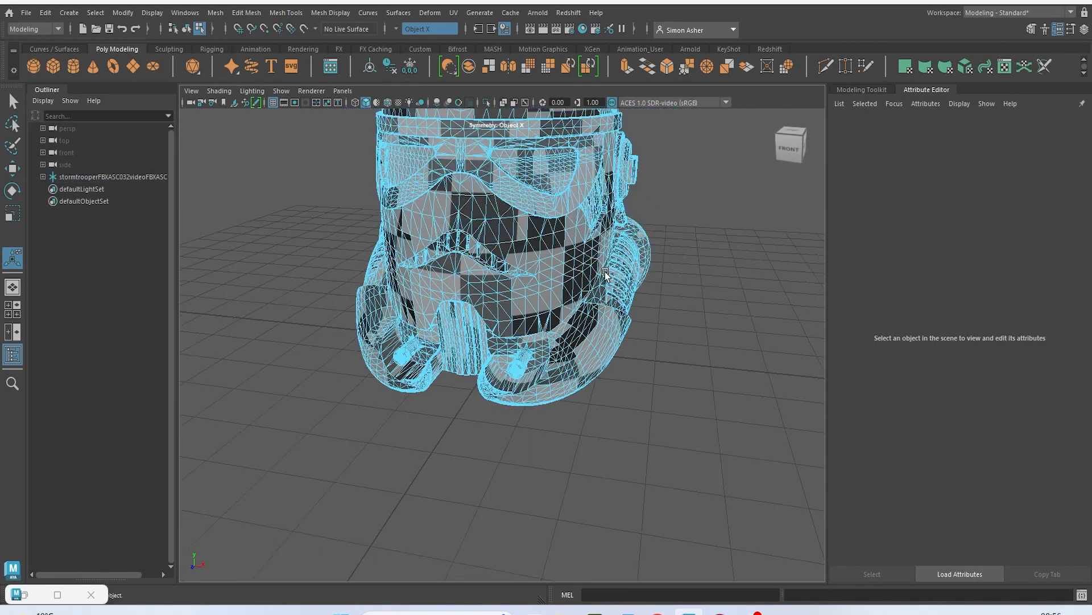
{"action": "left_click_drag", "start_coordinate": [606, 273], "coordinate": [312, 249], "text": "alt"}
{"action": "mouse_move", "coordinate": [315, 218]}
{"action": "left_mouse_down", "text": "alt"}
{"action": "mouse_move", "coordinate": [407, 410]}
{"action": "mouse_move", "coordinate": [386, 454]}
{"action": "mouse_move", "coordinate": [675, 237]}
{"action": "left_mouse_up", "text": "alt"}
{"action": "key", "text": "4"}
{"action": "right_click_drag", "start_coordinate": [557, 209], "coordinate": [630, 189]}
{"action": "left_click", "coordinate": [683, 213]}
{"action": "left_click_drag", "start_coordinate": [638, 256], "coordinate": [477, 241], "text": "alt"}
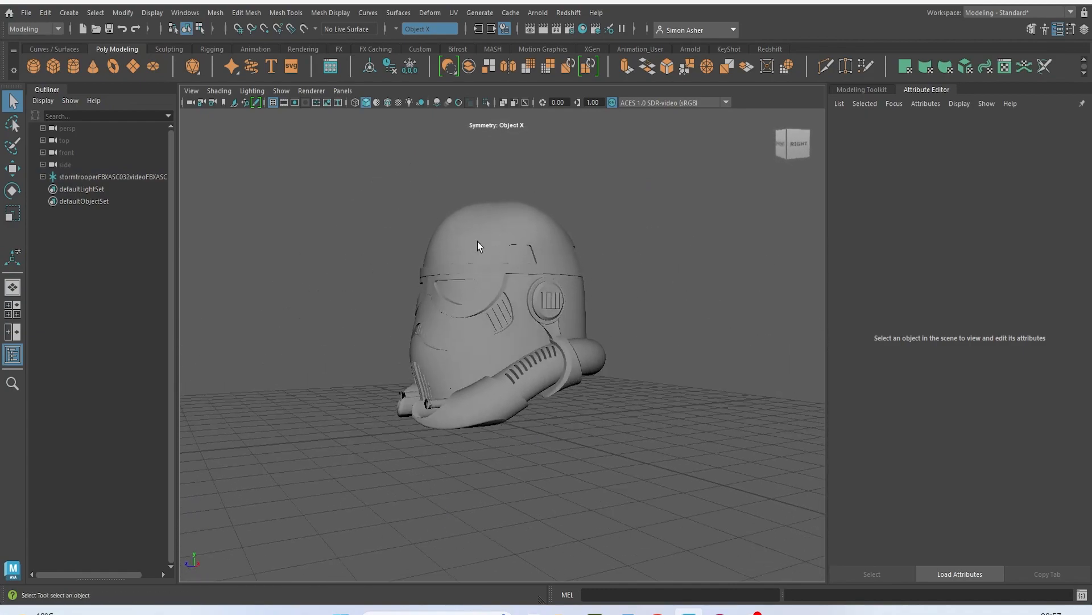
Select the main helmet shell together with the goggle frame and assign a new Blinn material to both.
{"action": "left_click", "coordinate": [477, 242]}
{"action": "left_click_drag", "start_coordinate": [496, 281], "coordinate": [662, 233], "text": "alt"}
{"action": "scroll", "coordinate": [507, 313], "scroll_direction": "up", "scroll_amount": 5}
{"action": "scroll", "coordinate": [507, 313], "scroll_direction": "down", "scroll_amount": 3}
{"action": "left_click", "coordinate": [541, 319]}
{"action": "right_click", "coordinate": [664, 227]}
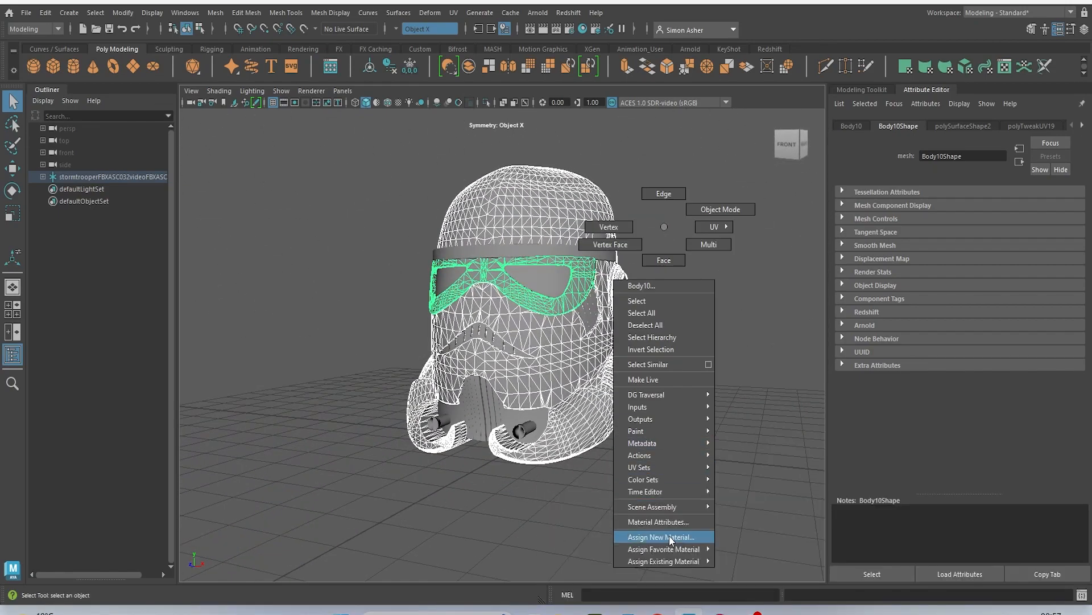
{"action": "mouse_move", "coordinate": [669, 551]}
{"action": "left_click", "coordinate": [739, 492]}
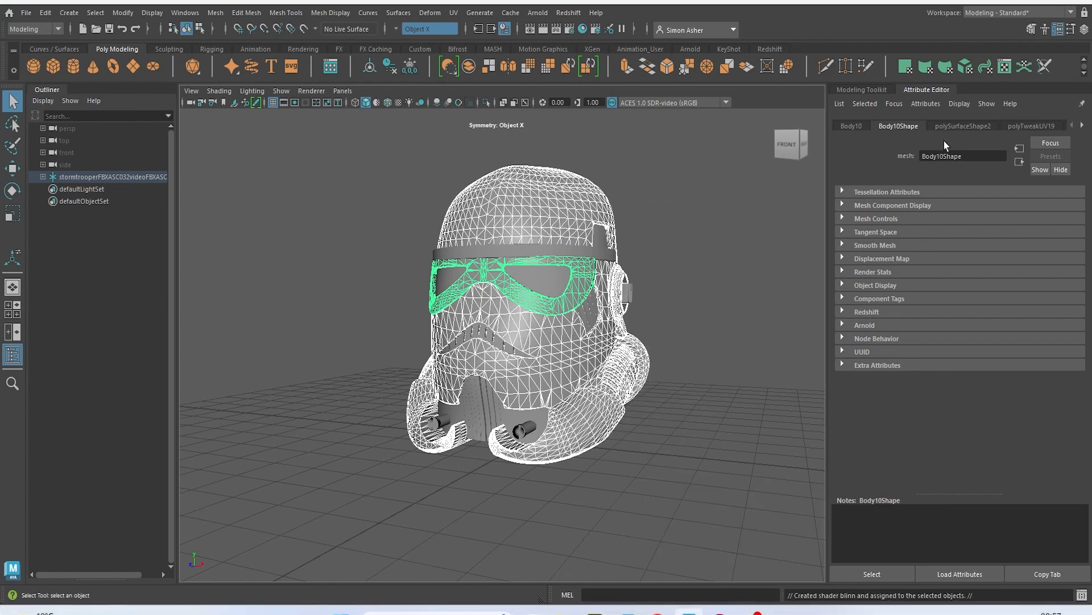
Rename the new Blinn material to main_white and lighten its colour slightly.
{"action": "double_click", "coordinate": [955, 155]}
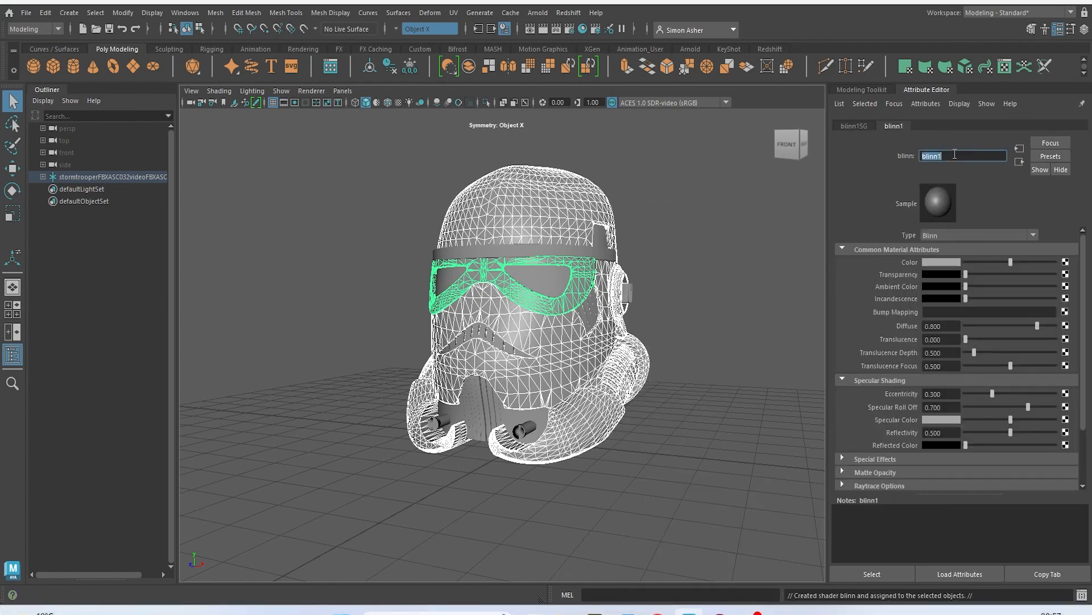
{"action": "type", "text": "main white"}
{"action": "left_click", "coordinate": [950, 263]}
{"action": "left_click_drag", "start_coordinate": [1026, 282], "coordinate": [1018, 283]}
{"action": "left_click", "coordinate": [744, 314]}
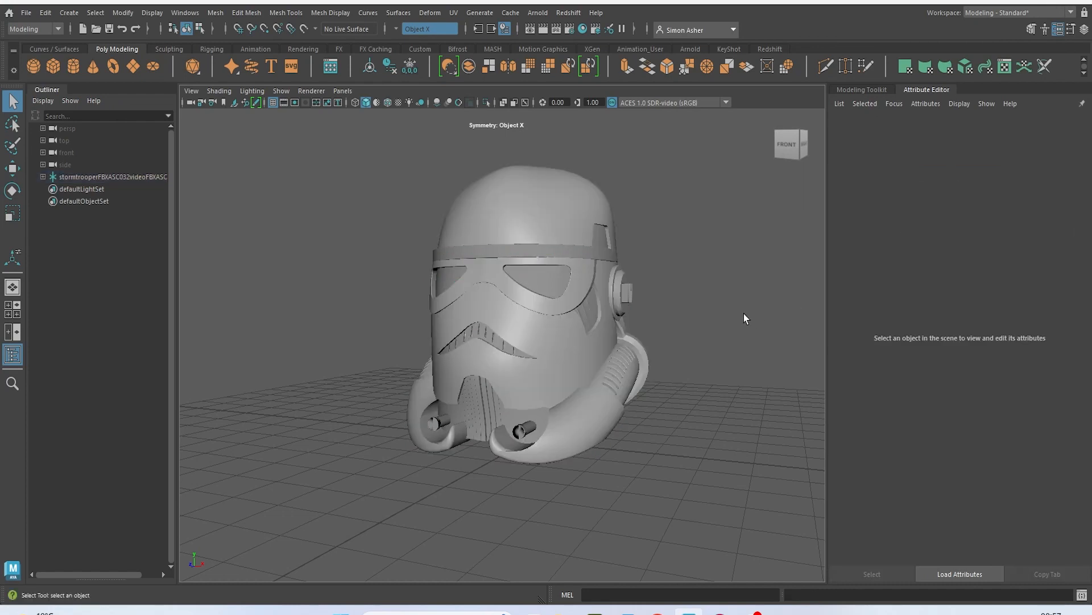
Reopen the main_white material from the helmet shell and set its colour to pure white.
{"action": "left_click", "coordinate": [560, 222]}
{"action": "right_click", "coordinate": [560, 222]}
{"action": "mouse_move", "coordinate": [598, 545]}
{"action": "left_click", "coordinate": [583, 519]}
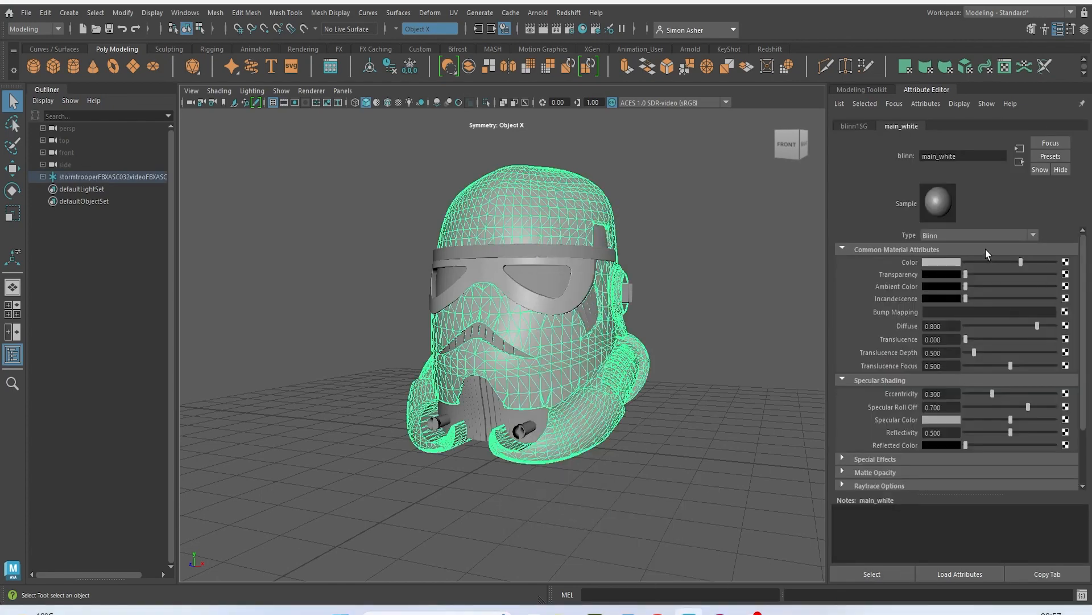
{"action": "left_click", "coordinate": [951, 264]}
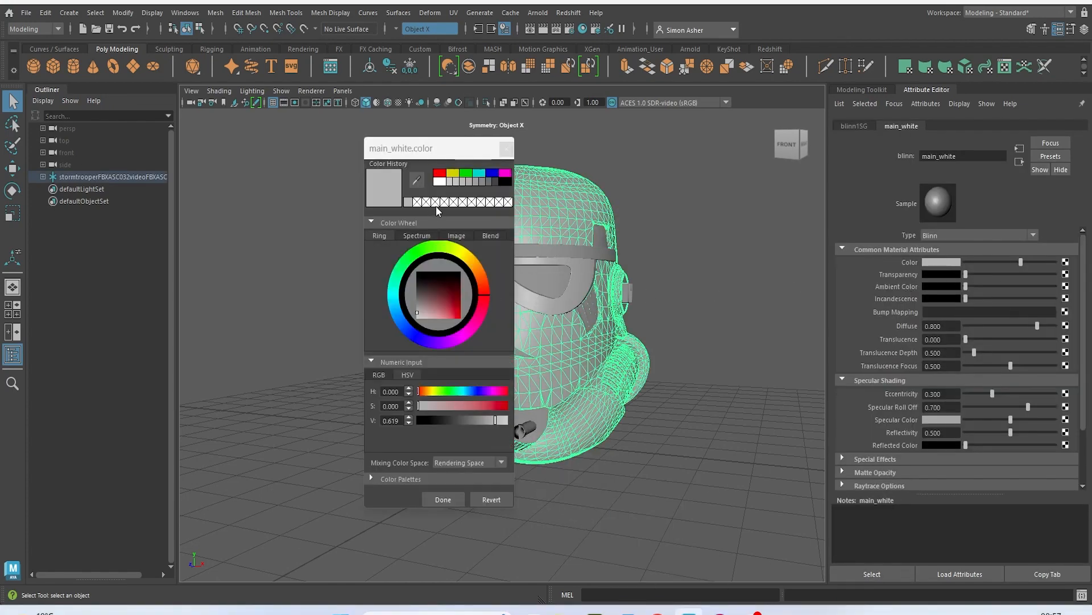
{"action": "left_click", "coordinate": [440, 182]}
{"action": "left_click", "coordinate": [447, 494]}
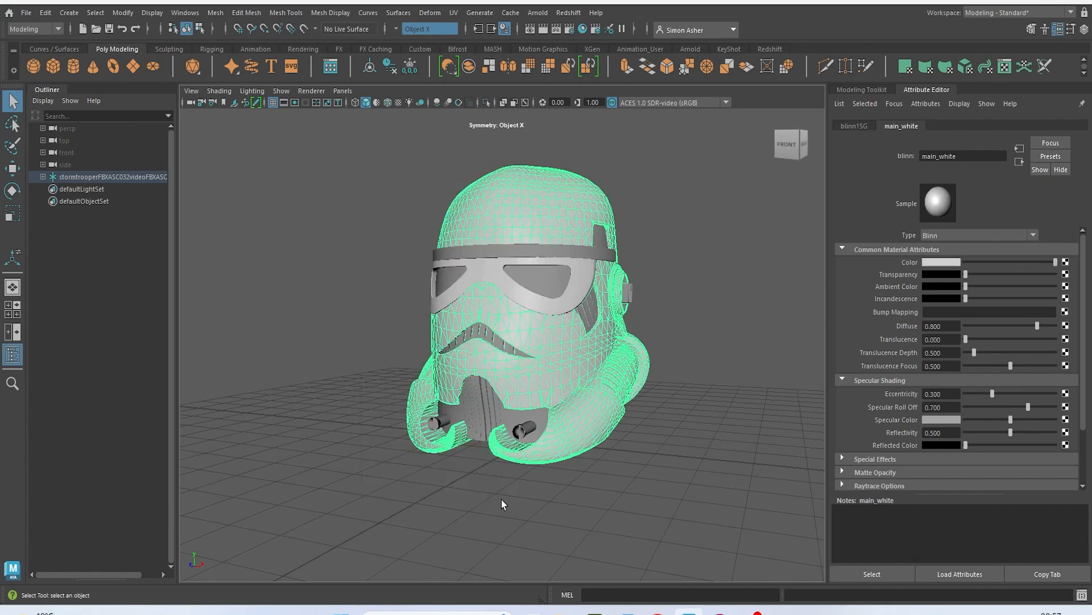
{"action": "left_click", "coordinate": [607, 500]}
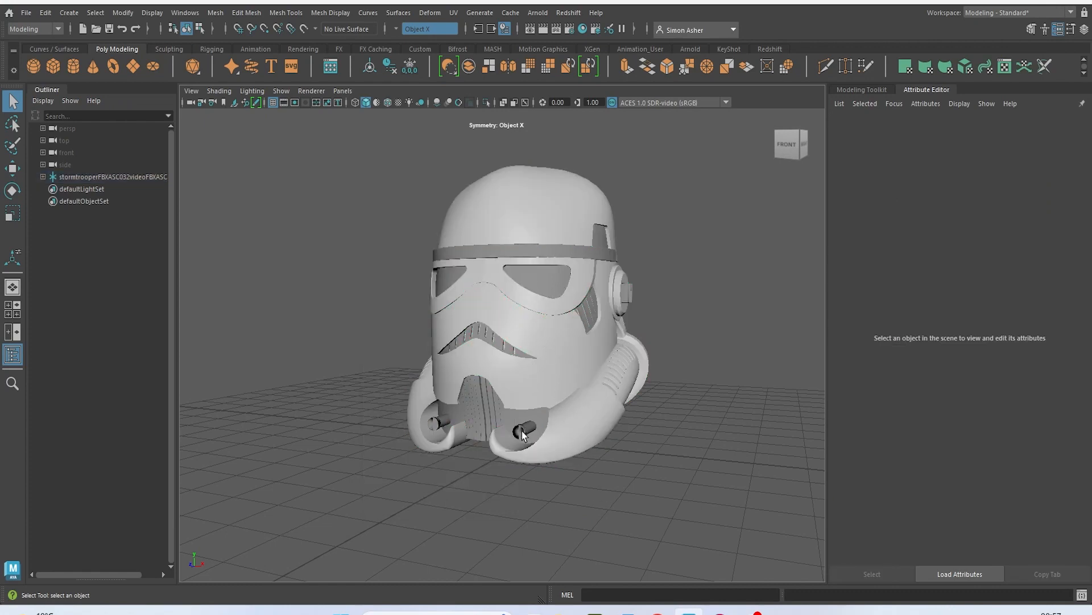
Select the ribbed ear pieces on both sides of the helmet and assign them a new Blinn material.
{"action": "left_click_drag", "start_coordinate": [596, 364], "coordinate": [544, 377], "text": "alt"}
{"action": "scroll", "coordinate": [544, 377], "scroll_direction": "up", "scroll_amount": 5}
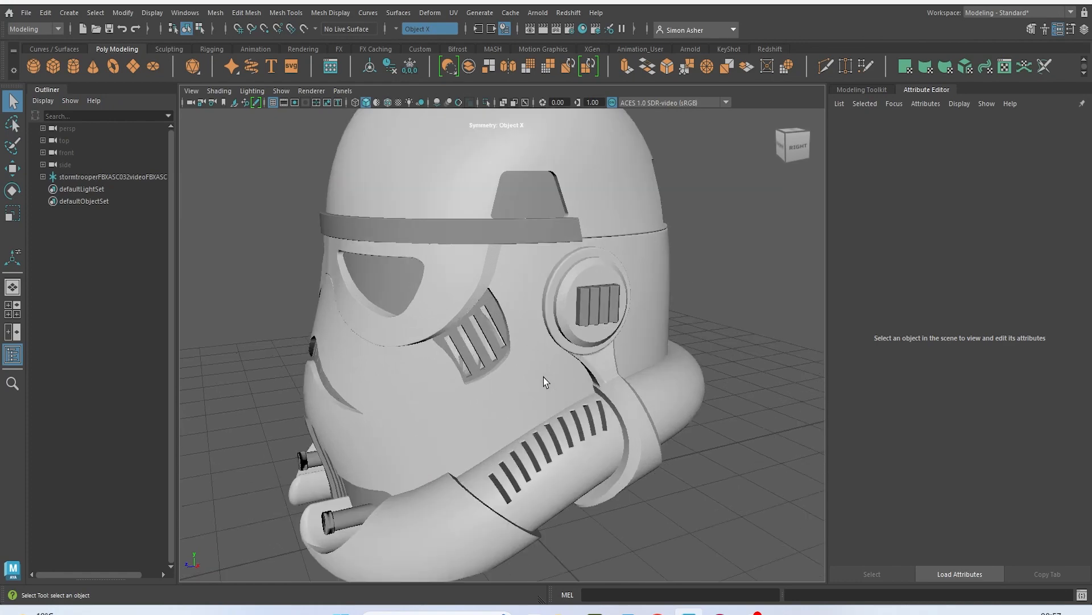
{"action": "left_click", "coordinate": [596, 310]}
{"action": "scroll", "coordinate": [596, 309], "scroll_direction": "down", "scroll_amount": 5}
{"action": "left_click_drag", "start_coordinate": [592, 310], "coordinate": [754, 313], "text": "alt"}
{"action": "scroll", "coordinate": [590, 316], "scroll_direction": "up", "scroll_amount": 5}
{"action": "left_click", "coordinate": [472, 284], "text": "shift"}
{"action": "scroll", "coordinate": [498, 297], "scroll_direction": "down", "scroll_amount": 5}
{"action": "left_click_drag", "start_coordinate": [534, 308], "coordinate": [487, 311], "text": "alt"}
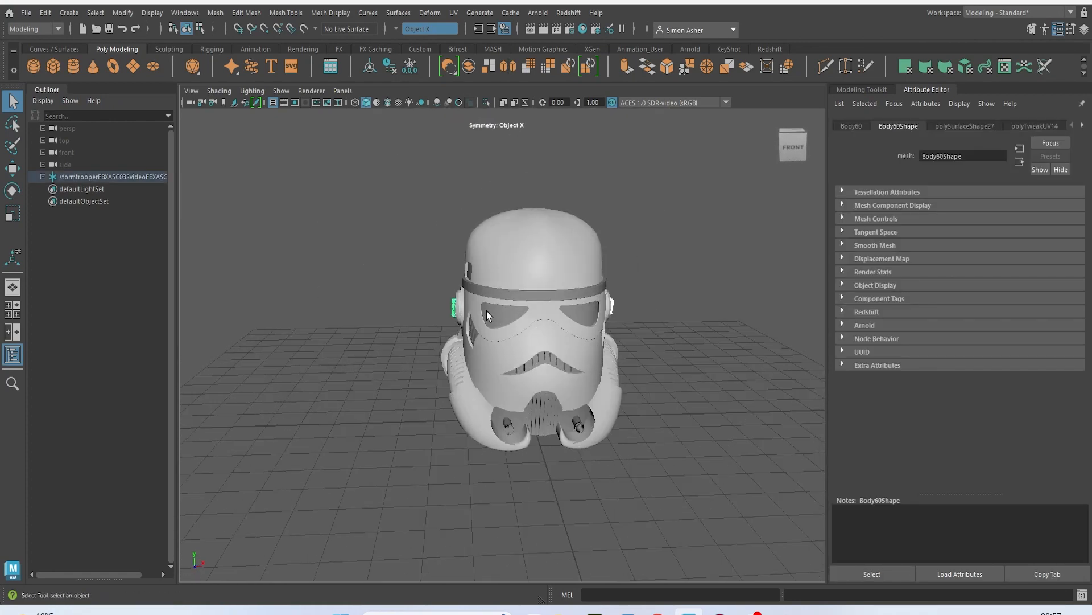
{"action": "right_click", "coordinate": [695, 264]}
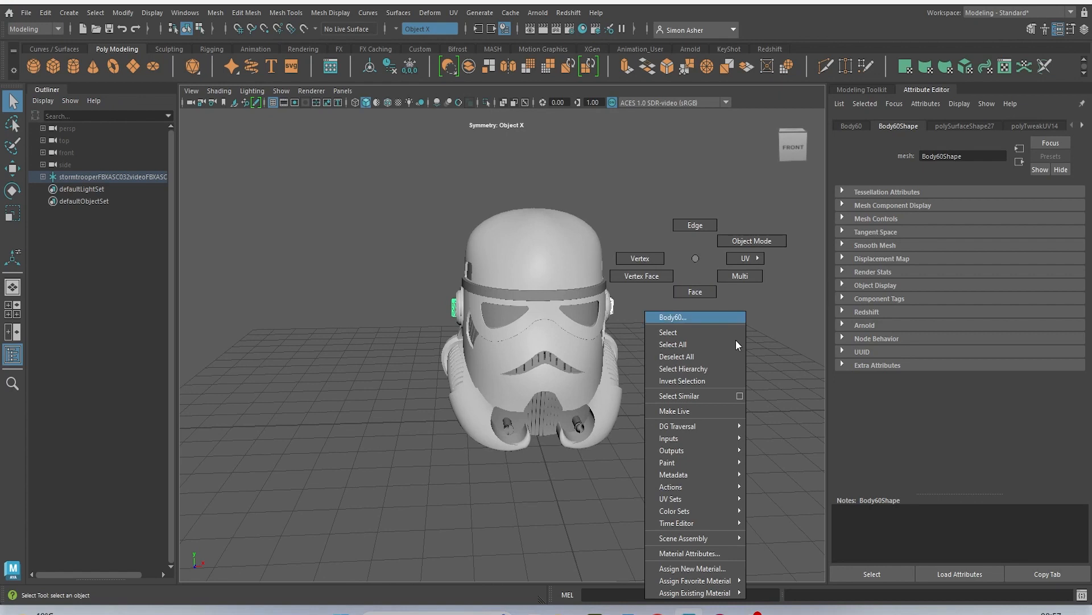
{"action": "mouse_move", "coordinate": [723, 579]}
{"action": "left_click", "coordinate": [791, 492]}
Rename the ear pieces' Blinn material to ear and set its colour to dark grey.
{"action": "left_click", "coordinate": [976, 157]}
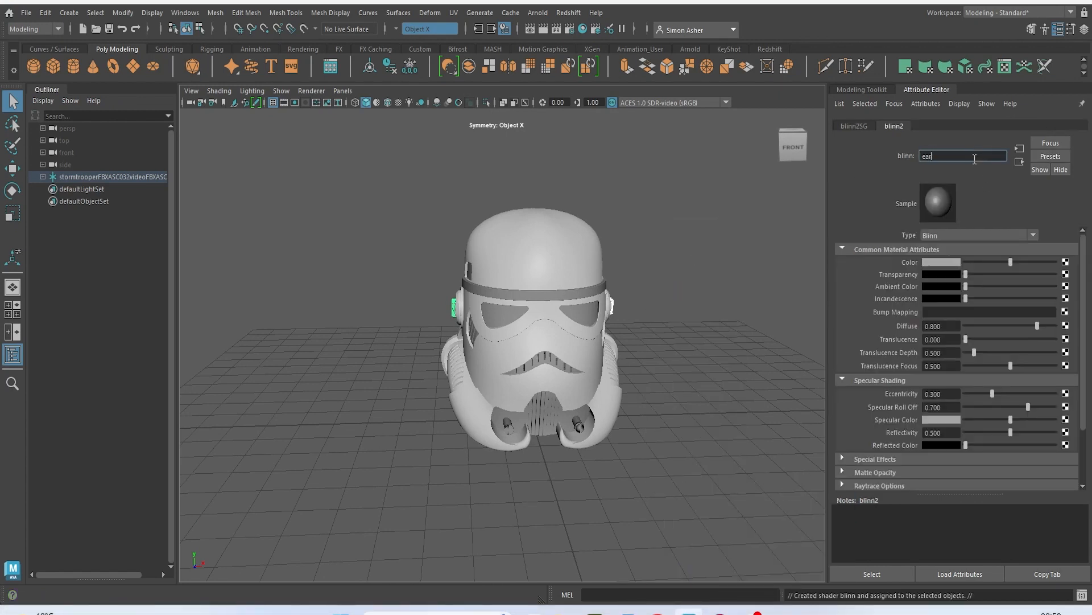
{"action": "left_click", "coordinate": [951, 261]}
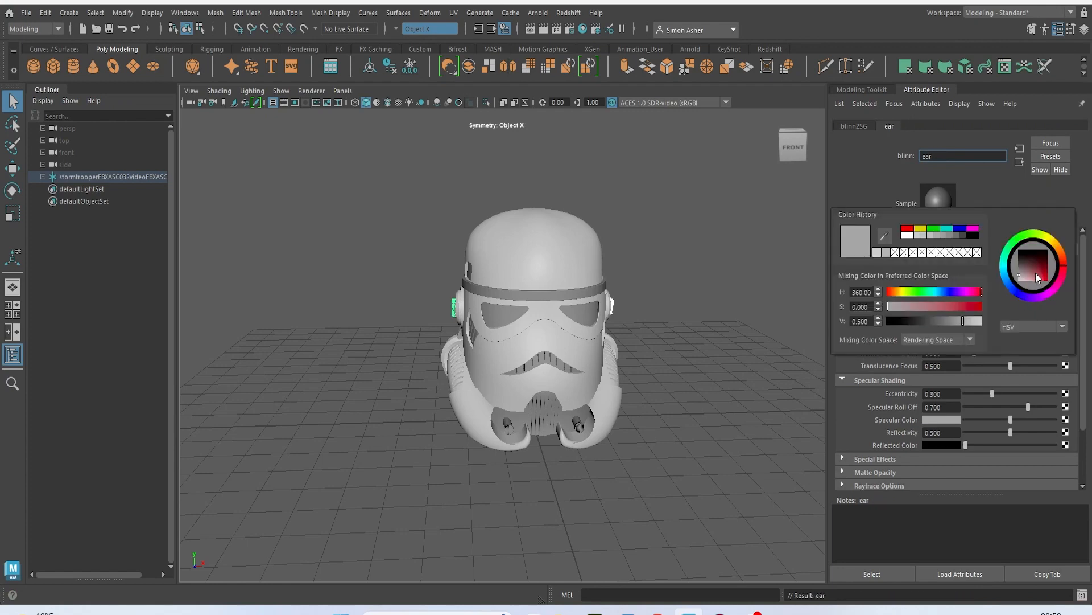
{"action": "left_click", "coordinate": [1022, 265]}
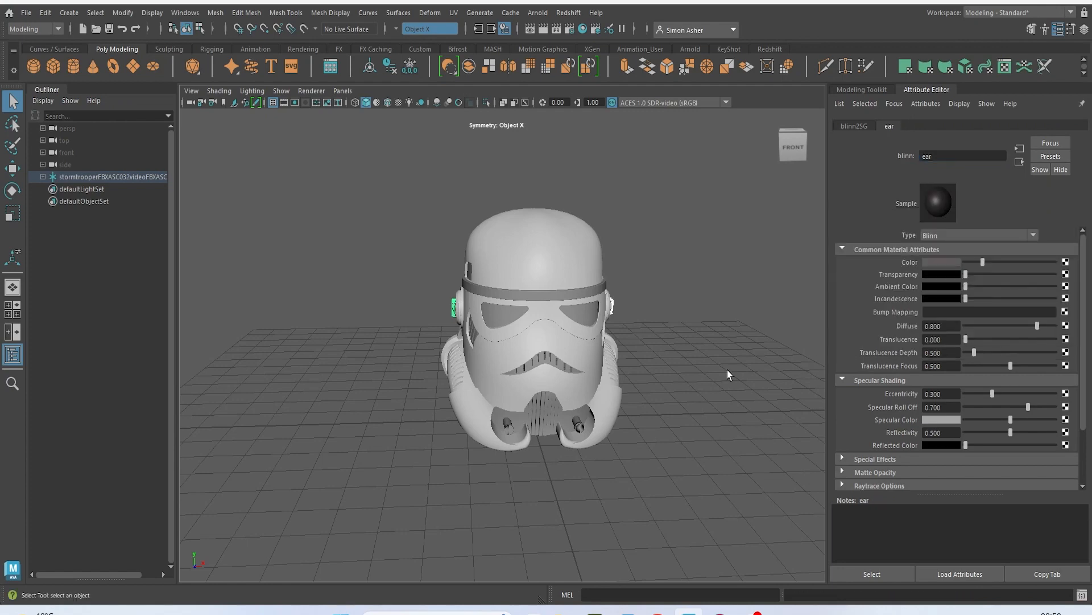
{"action": "left_click", "coordinate": [622, 379]}
Select the band around the helmet's brow and assign it a new Blinn material.
{"action": "left_click_drag", "start_coordinate": [622, 369], "coordinate": [692, 370], "text": "alt"}
{"action": "scroll", "coordinate": [604, 319], "scroll_direction": "up", "scroll_amount": 8}
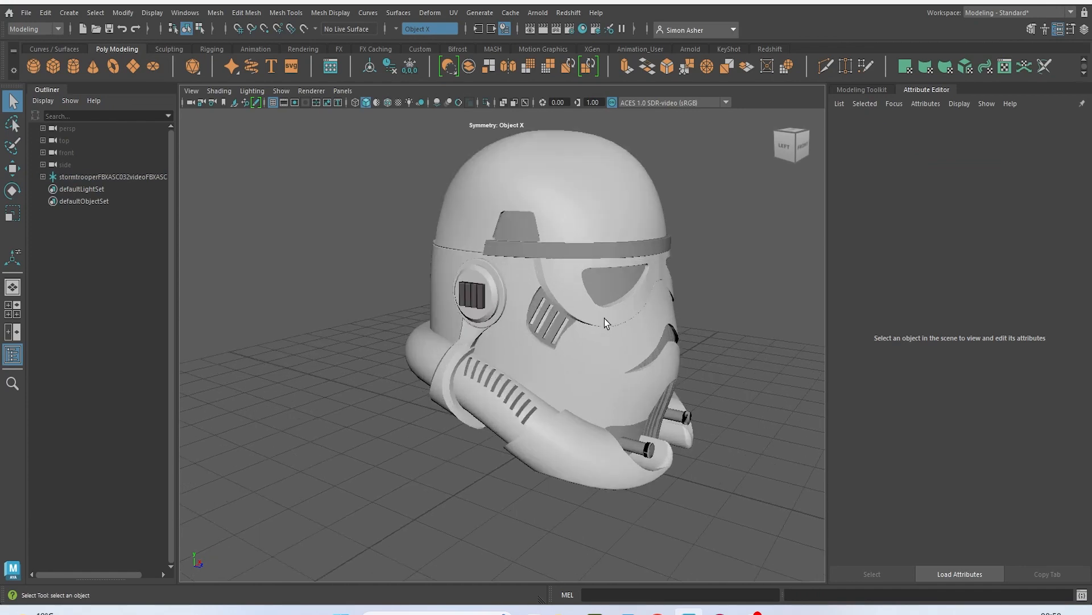
{"action": "left_click", "coordinate": [609, 183]}
{"action": "scroll", "coordinate": [626, 228], "scroll_direction": "down", "scroll_amount": 6}
{"action": "left_click_drag", "start_coordinate": [631, 235], "coordinate": [671, 248], "text": "alt"}
{"action": "right_click", "coordinate": [672, 248]}
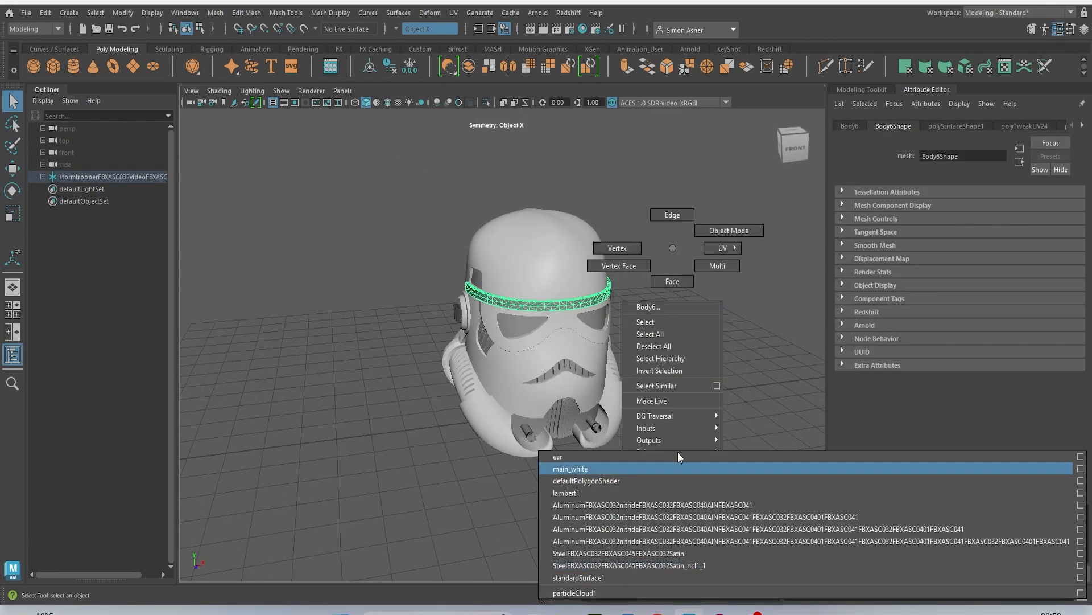
{"action": "mouse_move", "coordinate": [689, 570]}
{"action": "left_click", "coordinate": [745, 493]}
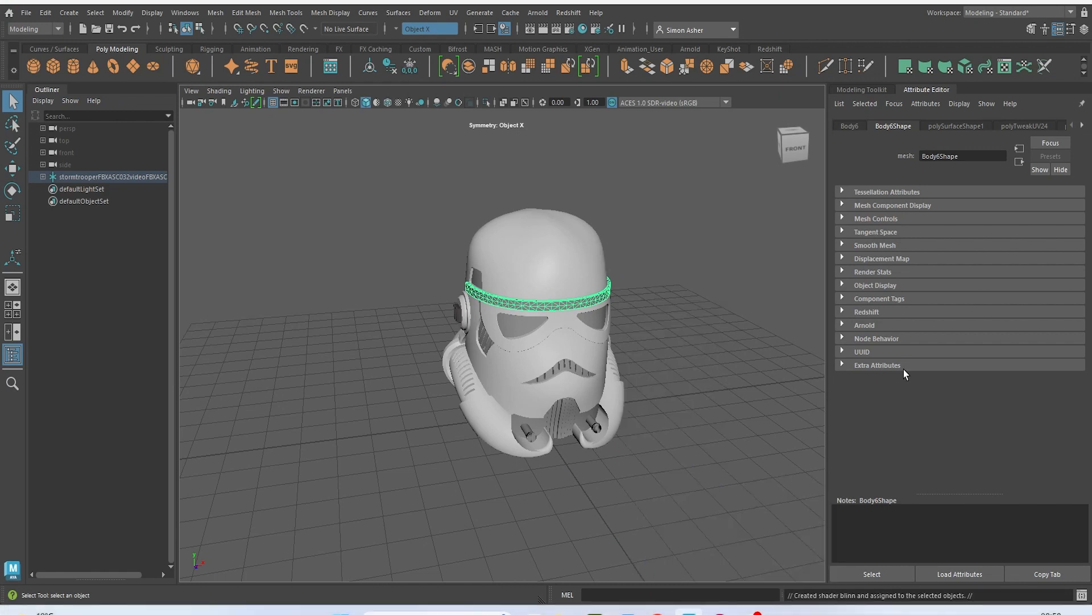
Rename the brow band's Blinn material to headband and set its colour to black.
{"action": "double_click", "coordinate": [956, 156]}
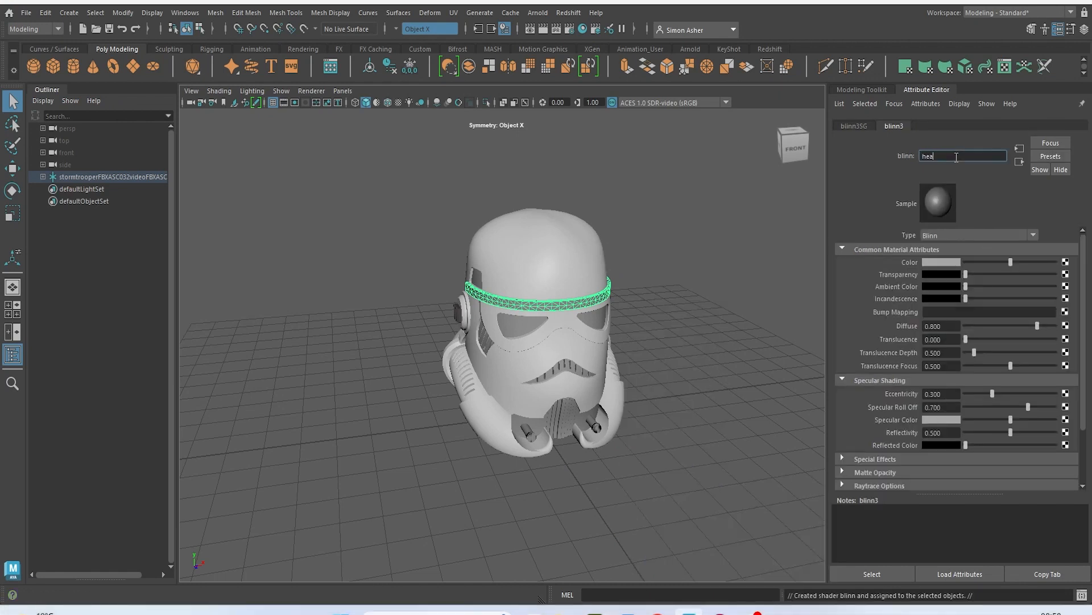
{"action": "type", "text": "headband"}
{"action": "left_click", "coordinate": [956, 261]}
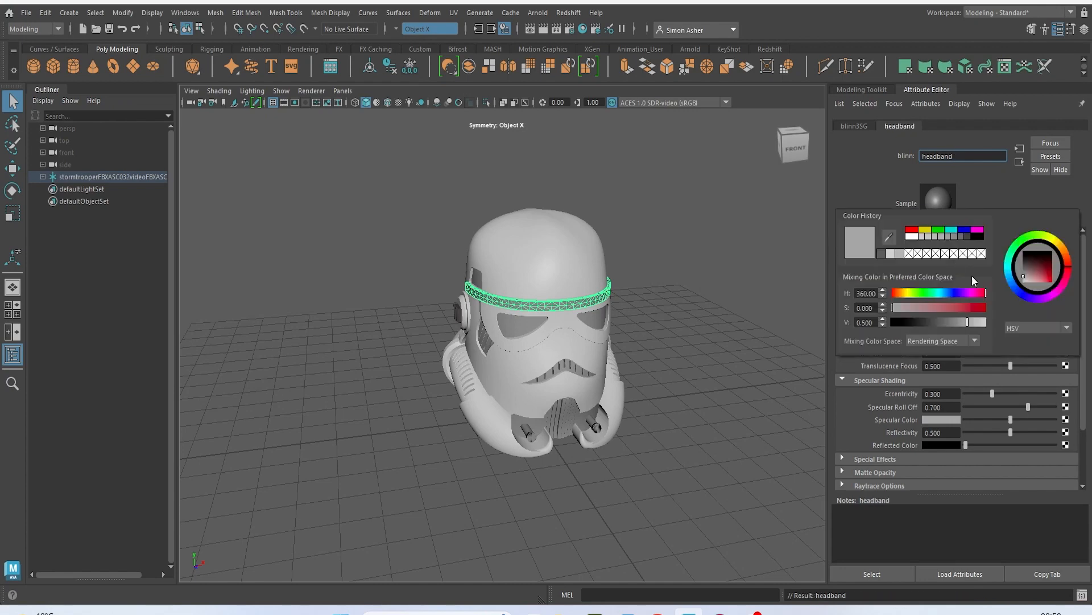
{"action": "left_click", "coordinate": [985, 238]}
{"action": "left_click", "coordinate": [748, 304]}
Select both eye lenses and assign them a new Blinn material.
{"action": "left_click_drag", "start_coordinate": [719, 322], "coordinate": [703, 305], "text": "alt"}
{"action": "scroll", "coordinate": [562, 293], "scroll_direction": "up", "scroll_amount": 4}
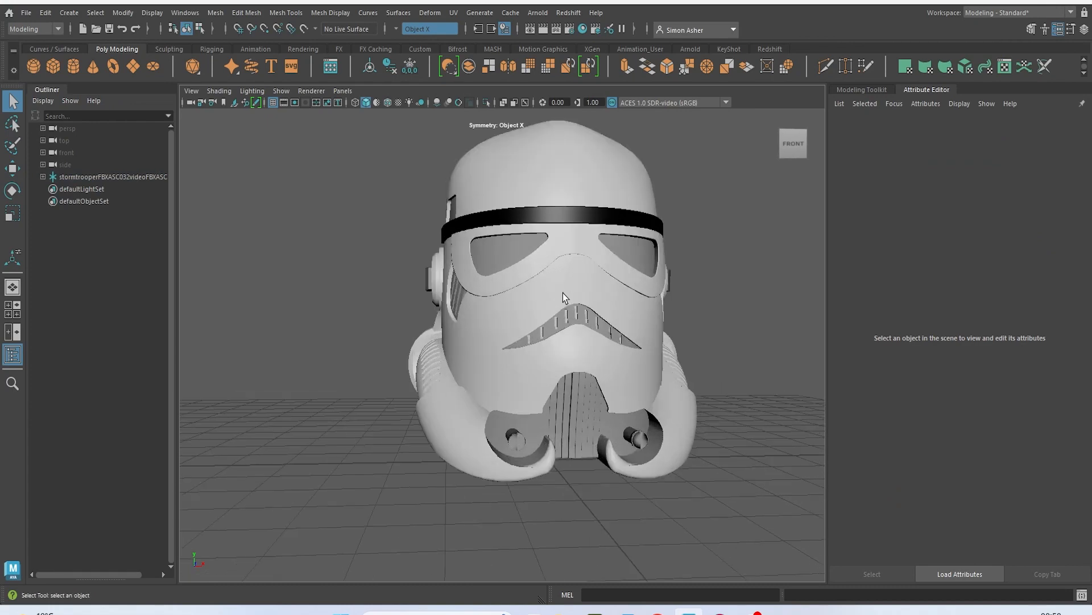
{"action": "left_click_drag", "start_coordinate": [562, 292], "coordinate": [546, 310], "text": "alt"}
{"action": "left_click", "coordinate": [504, 289]}
{"action": "left_click", "coordinate": [632, 286]}
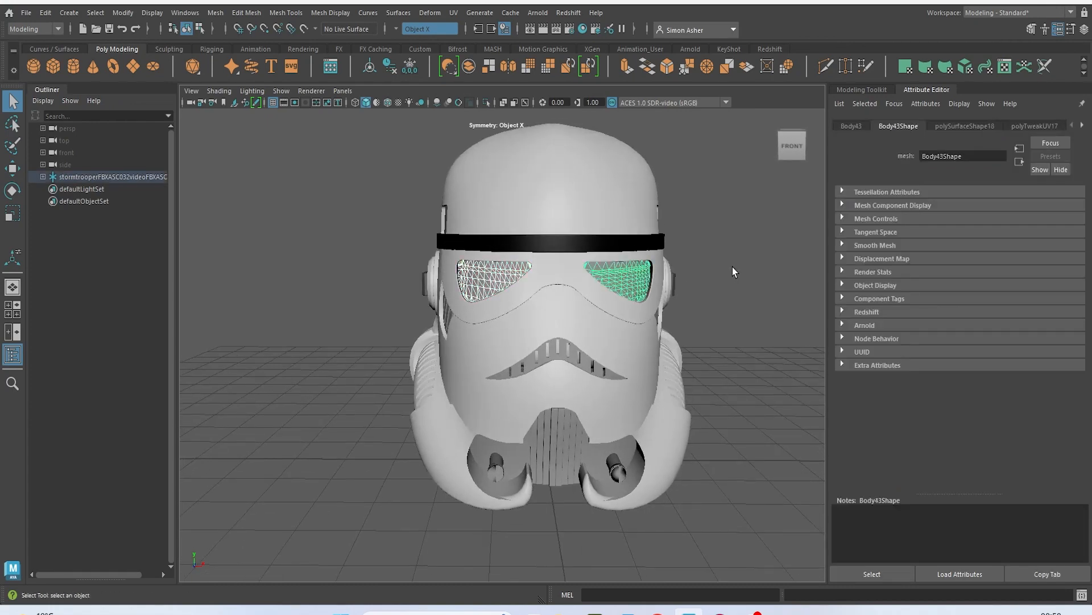
{"action": "right_click", "coordinate": [735, 258]}
{"action": "mouse_move", "coordinate": [757, 568]}
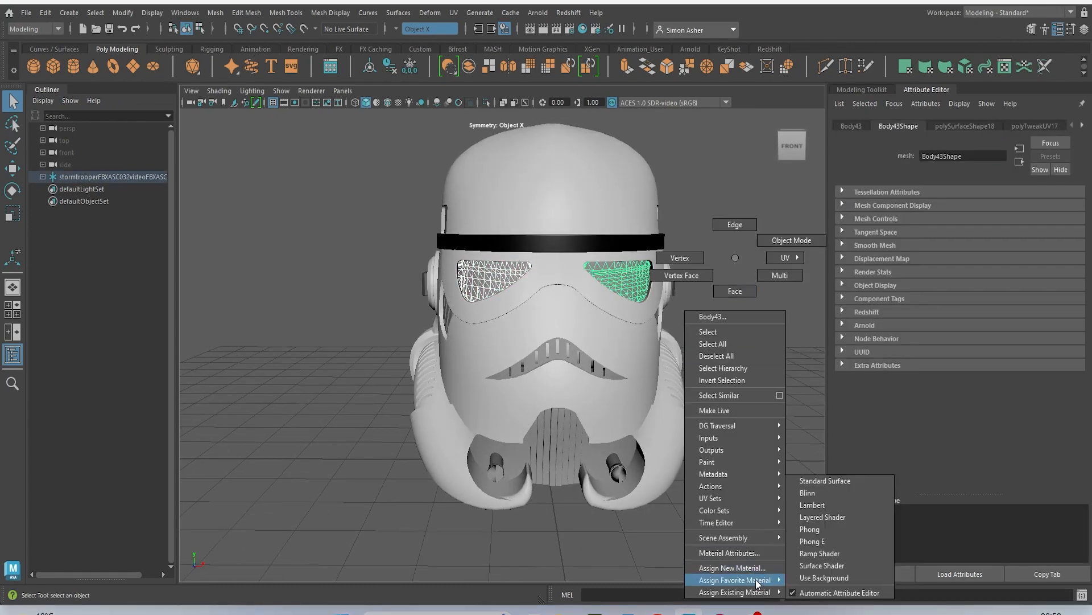
{"action": "left_click", "coordinate": [825, 493]}
Rename the lenses' Blinn material to eyes and set its colour to near-black.
{"action": "double_click", "coordinate": [959, 155]}
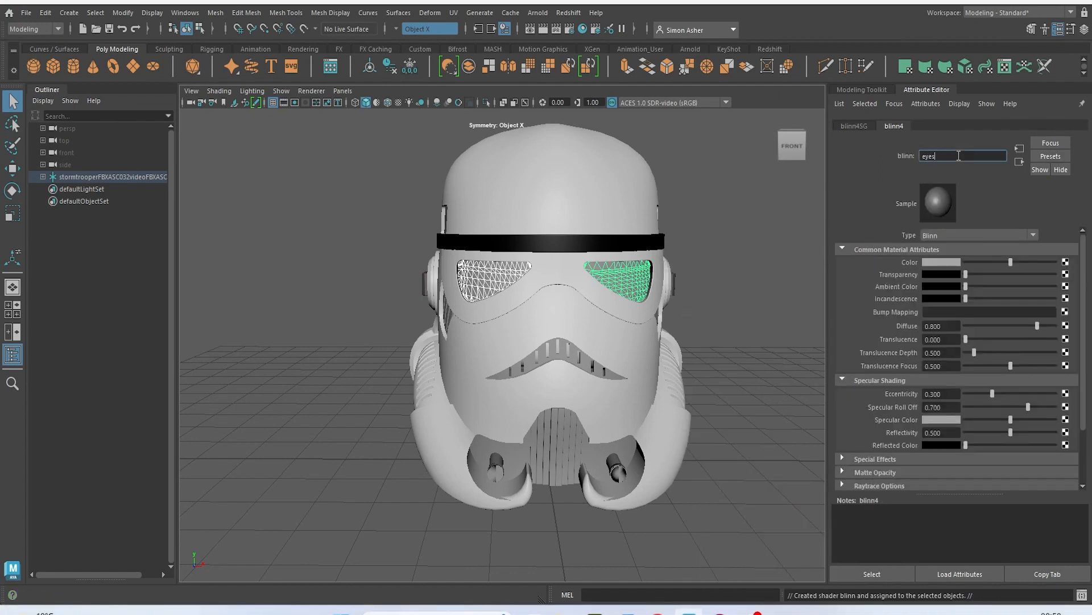
{"action": "left_click", "coordinate": [936, 263]}
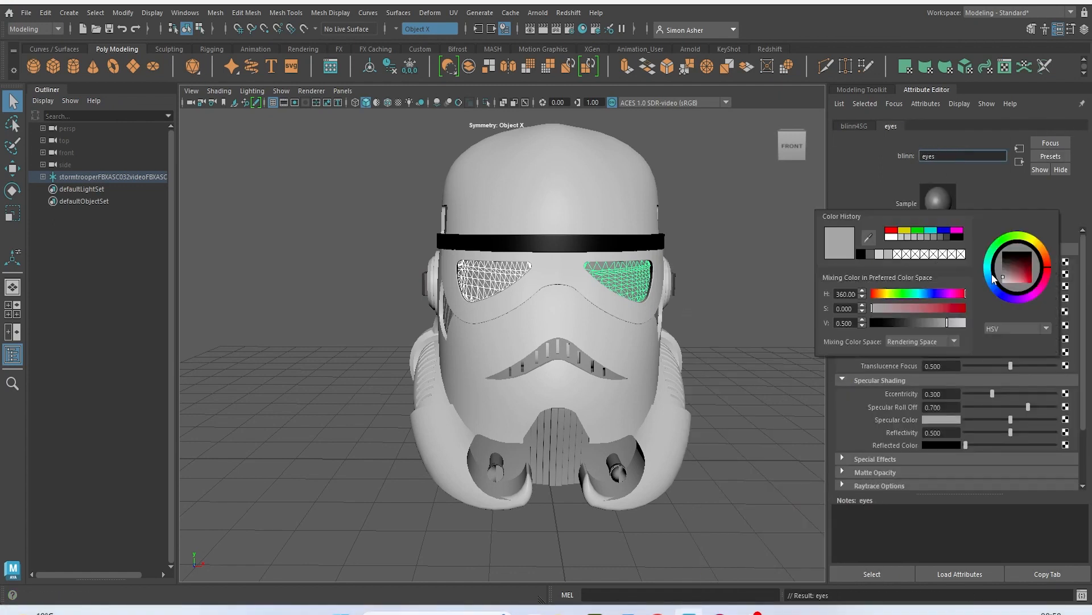
{"action": "left_click", "coordinate": [956, 238]}
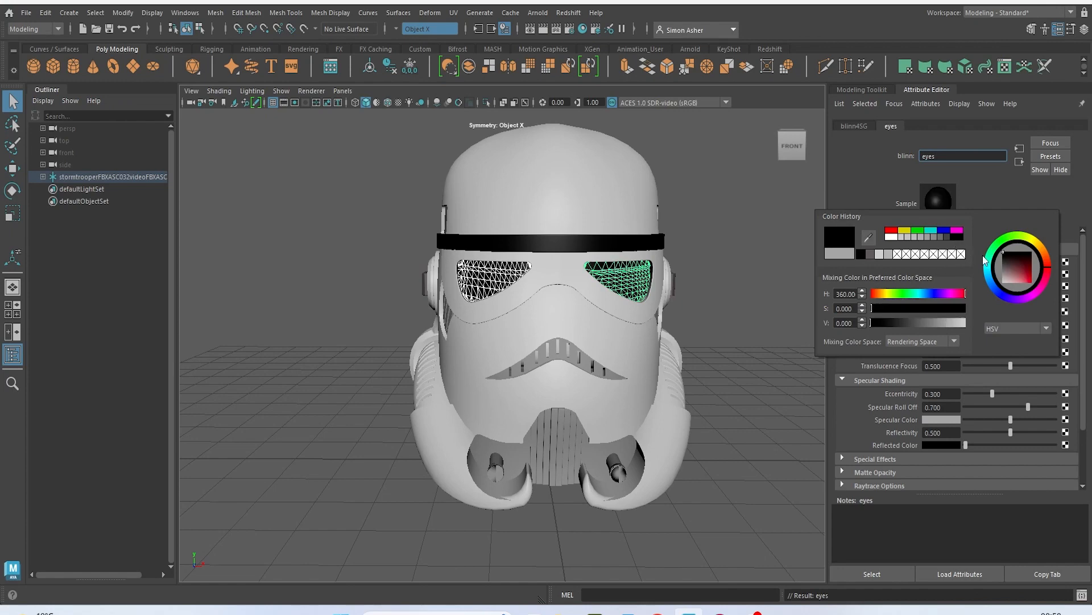
{"action": "left_click", "coordinate": [1005, 260]}
{"action": "left_click", "coordinate": [746, 336]}
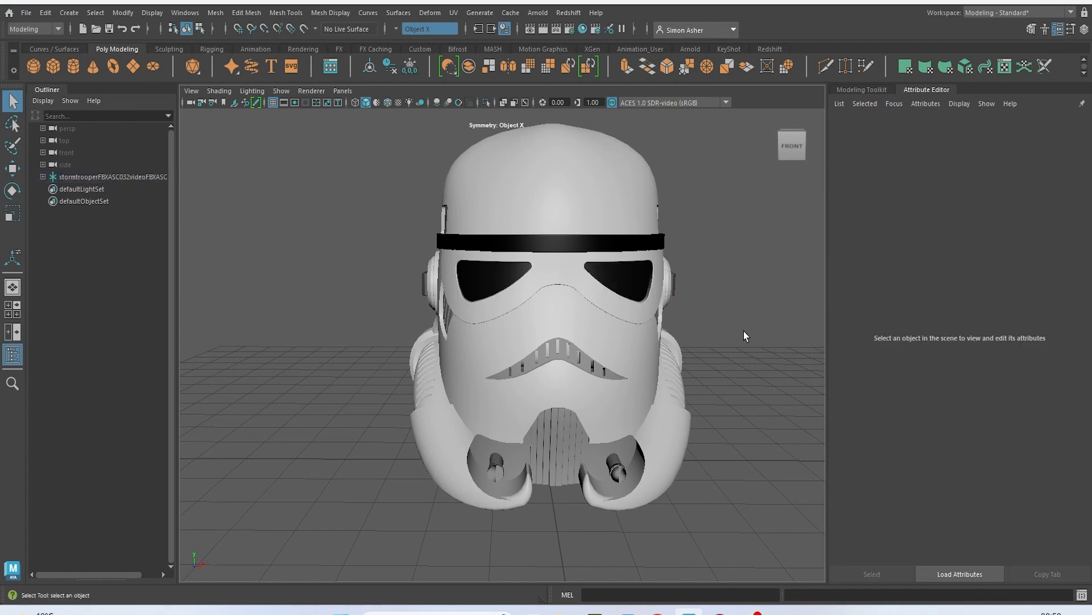
Select the trapezoid temple panels and cheek vent insets on both sides of the helmet, plus the frown-shaped mouth inset.
{"action": "left_click_drag", "start_coordinate": [705, 364], "coordinate": [621, 328], "text": "alt"}
{"action": "left_click", "coordinate": [507, 220]}
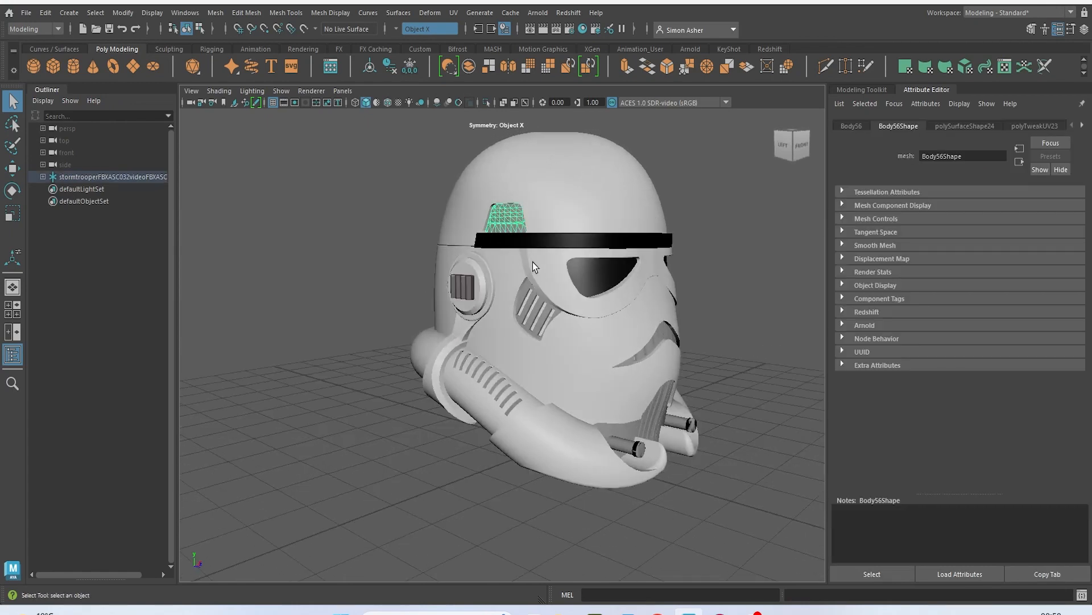
{"action": "left_click", "coordinate": [544, 313], "text": "shift"}
{"action": "left_click", "coordinate": [661, 333]}
{"action": "left_click_drag", "start_coordinate": [662, 333], "coordinate": [516, 324], "text": "alt"}
{"action": "left_click", "coordinate": [501, 319], "text": "shift"}
{"action": "left_click", "coordinate": [531, 230], "text": "shift"}
{"action": "left_click_drag", "start_coordinate": [572, 285], "coordinate": [421, 262], "text": "alt"}
{"action": "left_click", "coordinate": [492, 248], "text": "shift"}
{"action": "left_click", "coordinate": [480, 235], "text": "shift"}
{"action": "left_click_drag", "start_coordinate": [479, 234], "coordinate": [719, 252], "text": "alt"}
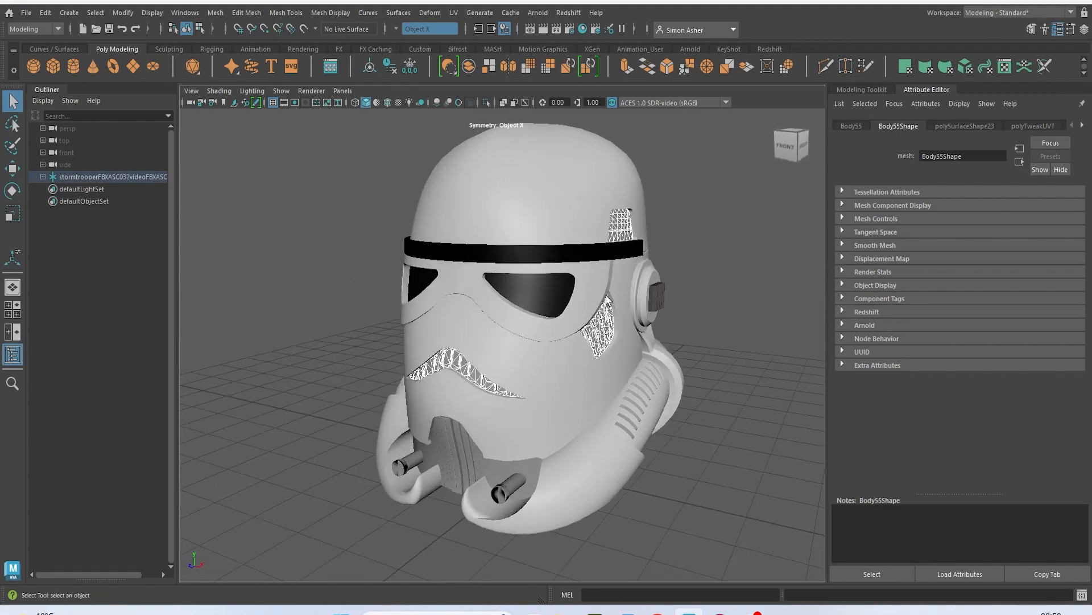
Assign a new Blinn material named inserts to the selected cheek, temple and mouth inserts and colour it dark grey.
{"action": "middle_click_drag", "start_coordinate": [607, 295], "coordinate": [580, 288], "text": "alt"}
{"action": "left_click_drag", "start_coordinate": [572, 291], "coordinate": [586, 299], "text": "alt"}
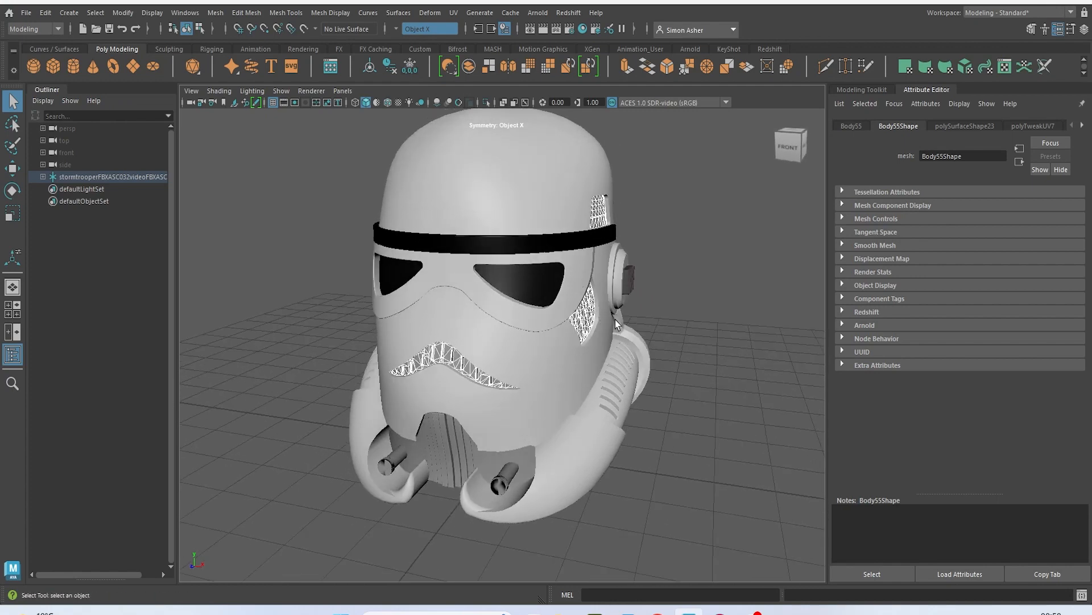
{"action": "scroll", "coordinate": [569, 421], "scroll_direction": "up", "scroll_amount": 3}
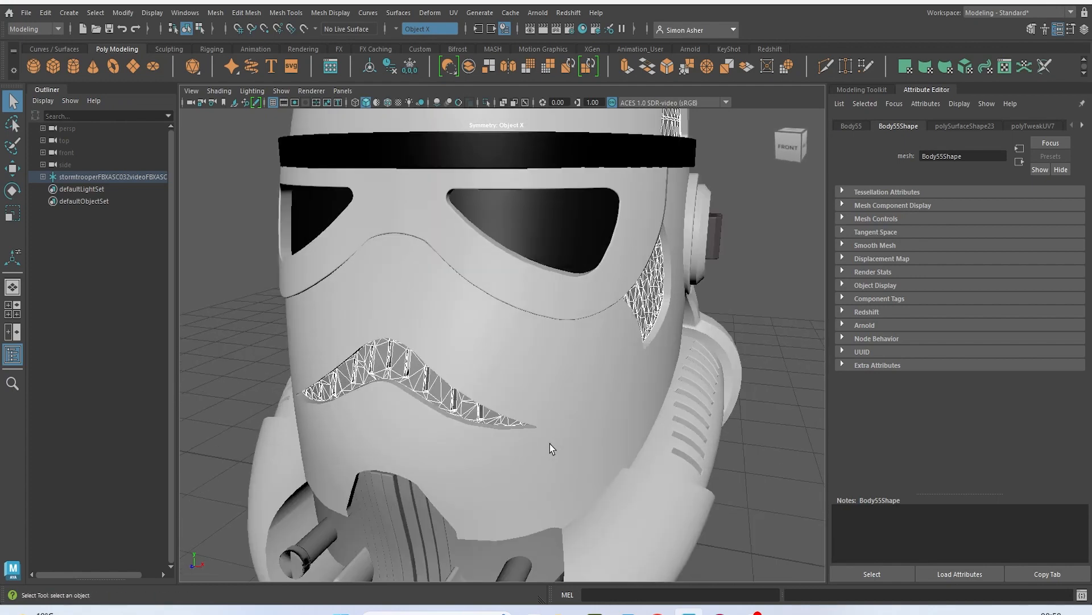
{"action": "scroll", "coordinate": [550, 442], "scroll_direction": "down", "scroll_amount": 5}
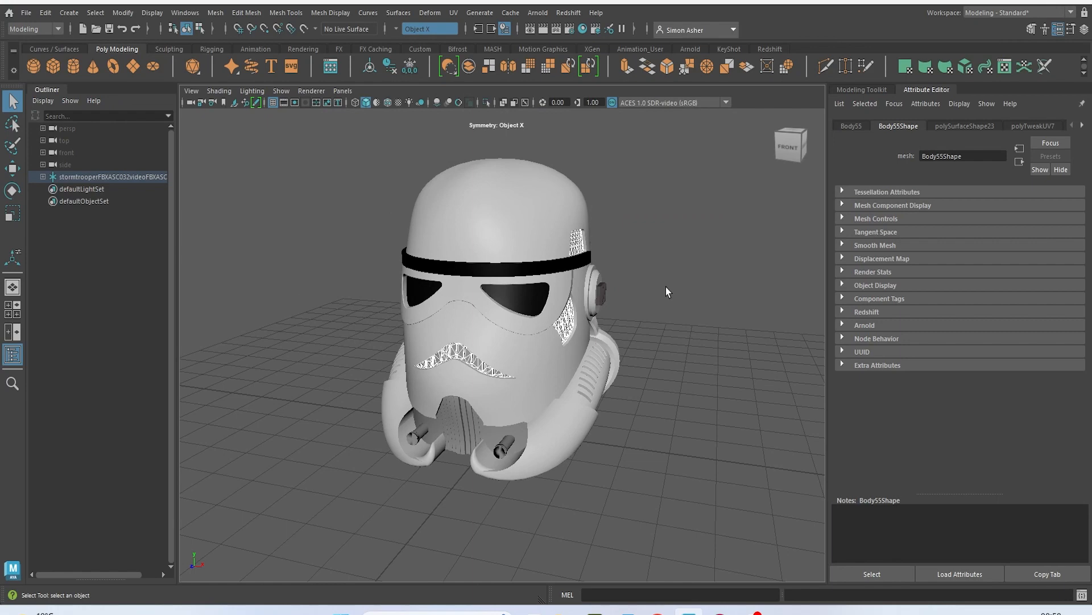
{"action": "right_click_drag", "start_coordinate": [666, 287], "coordinate": [745, 495]}
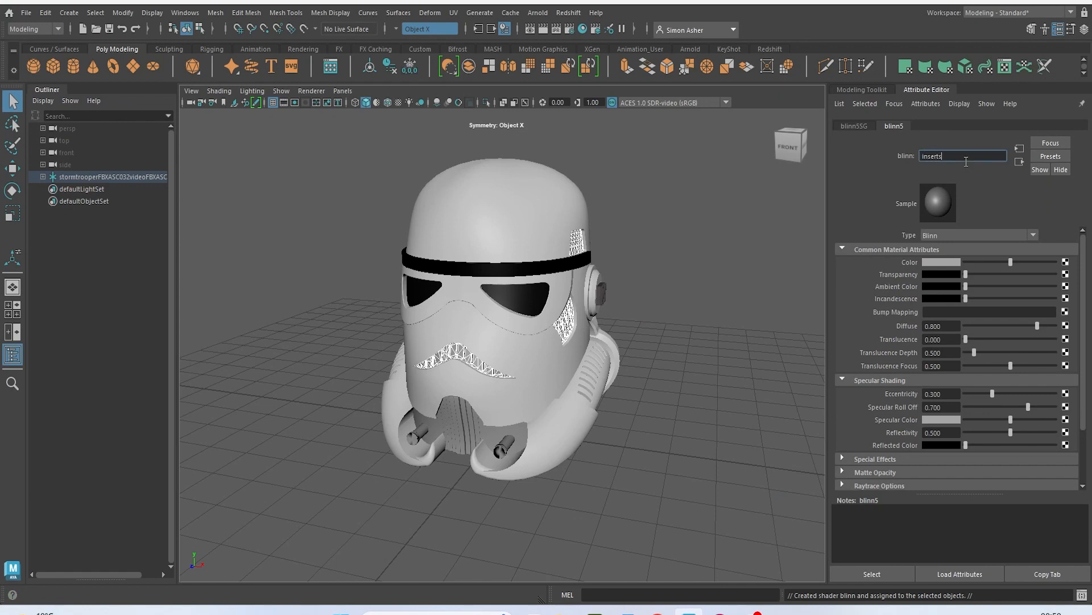
{"action": "left_click", "coordinate": [954, 260]}
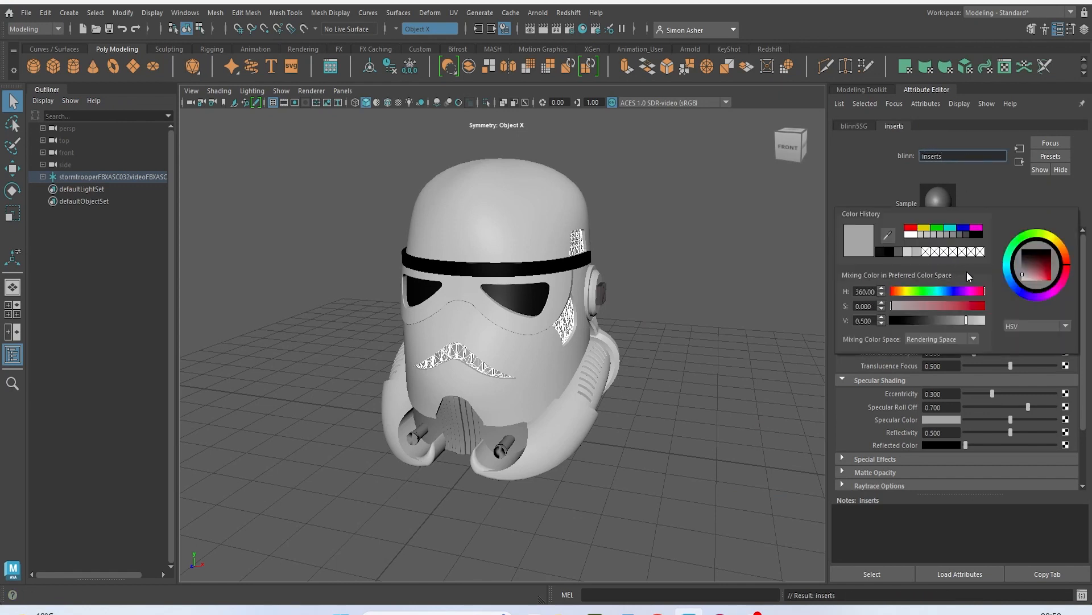
{"action": "left_click", "coordinate": [1024, 264]}
{"action": "left_click", "coordinate": [734, 395]}
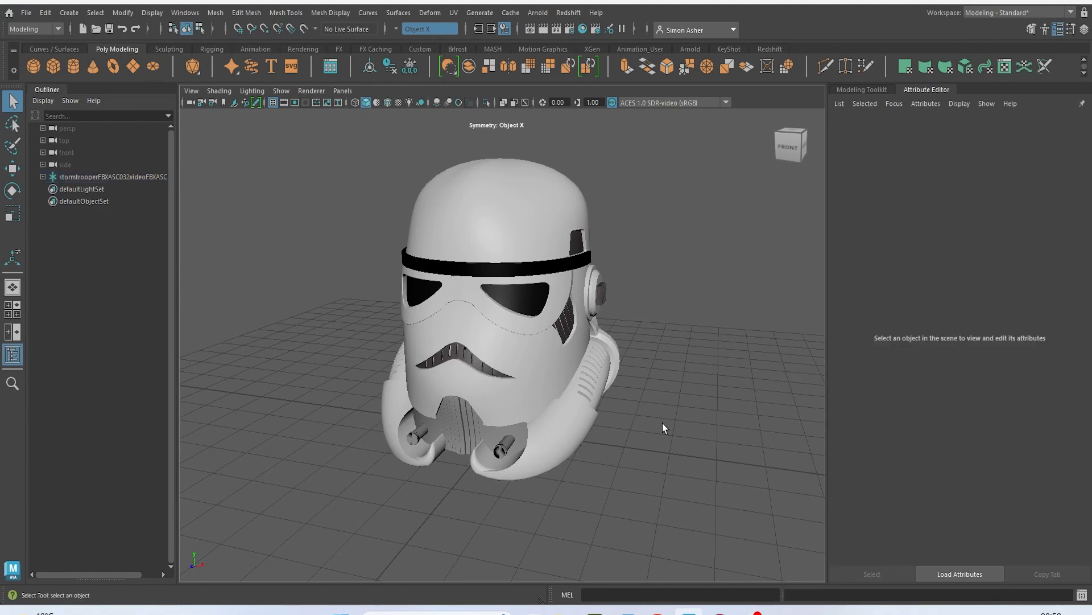
Try to move the round tip of one front breathing tube, and undo the move.
{"action": "left_click_drag", "start_coordinate": [627, 425], "coordinate": [695, 410], "text": "alt"}
{"action": "middle_click_drag", "start_coordinate": [695, 410], "coordinate": [682, 358], "text": "alt"}
{"action": "scroll", "coordinate": [672, 367], "scroll_direction": "up", "scroll_amount": 4}
{"action": "left_click_drag", "start_coordinate": [660, 370], "coordinate": [624, 377], "text": "alt"}
{"action": "scroll", "coordinate": [624, 379], "scroll_direction": "up", "scroll_amount": 4}
{"action": "middle_click_drag", "start_coordinate": [625, 379], "coordinate": [602, 324], "text": "alt"}
{"action": "left_click", "coordinate": [637, 351]}
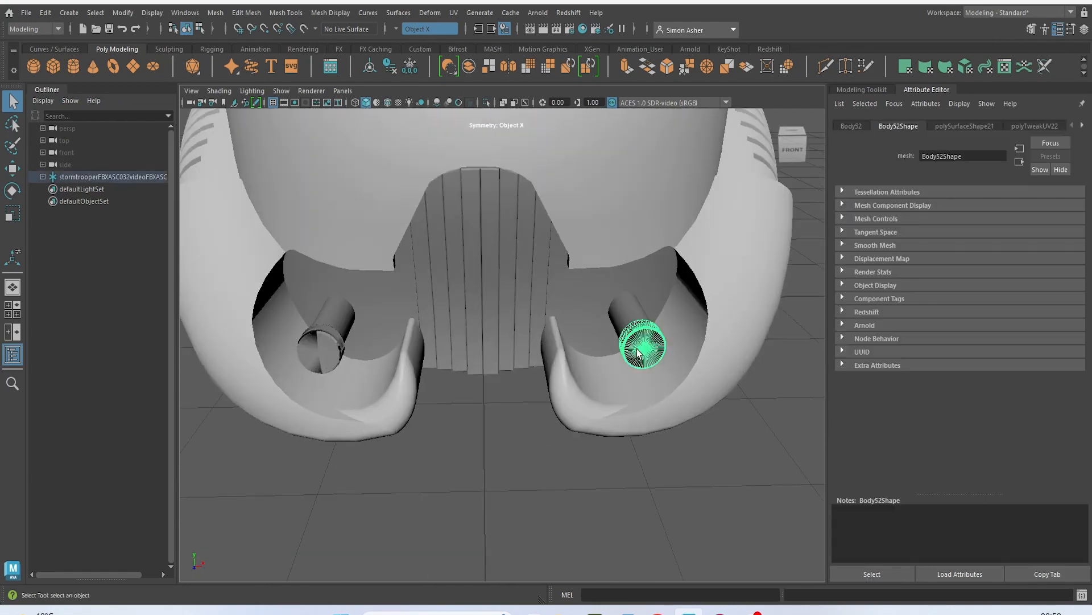
{"action": "key", "text": "w"}
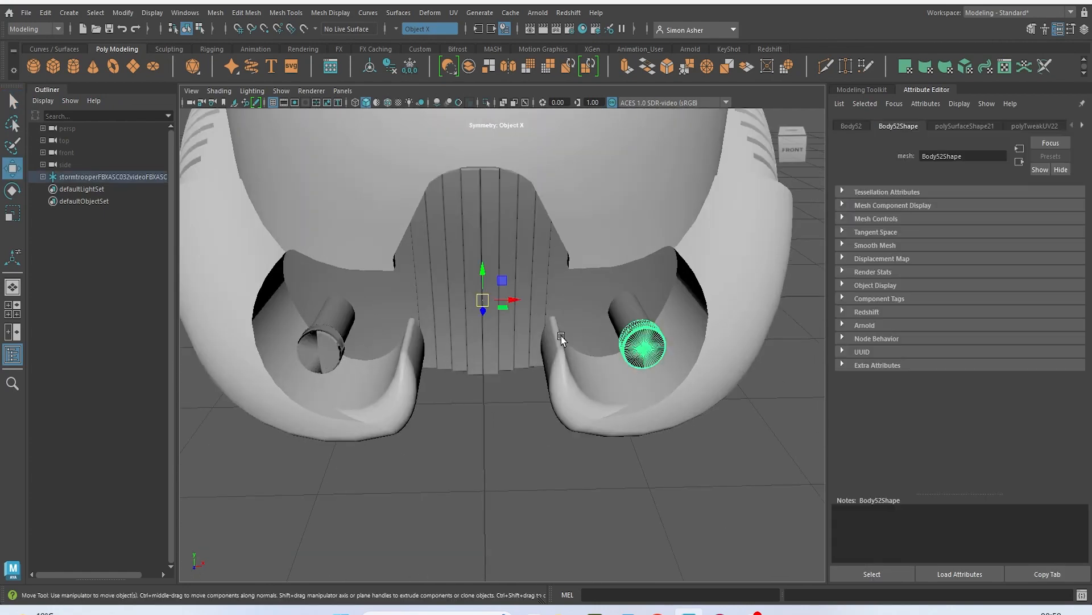
{"action": "left_click_drag", "start_coordinate": [494, 319], "coordinate": [520, 416]}
{"action": "left_click", "coordinate": [523, 431]}
{"action": "key", "text": "ctrl+z"}
{"action": "key", "text": "ctrl+z"}
{"action": "left_click", "coordinate": [497, 447]}
Try to separate the breathing tube's round tip mesh into individual pieces.
{"action": "middle_click_drag", "start_coordinate": [478, 429], "coordinate": [595, 393], "text": "alt"}
{"action": "scroll", "coordinate": [456, 353], "scroll_direction": "up", "scroll_amount": 5}
{"action": "scroll", "coordinate": [441, 342], "scroll_direction": "down", "scroll_amount": 2}
{"action": "left_click", "coordinate": [391, 297]}
{"action": "scroll", "coordinate": [391, 297], "scroll_direction": "down", "scroll_amount": 4}
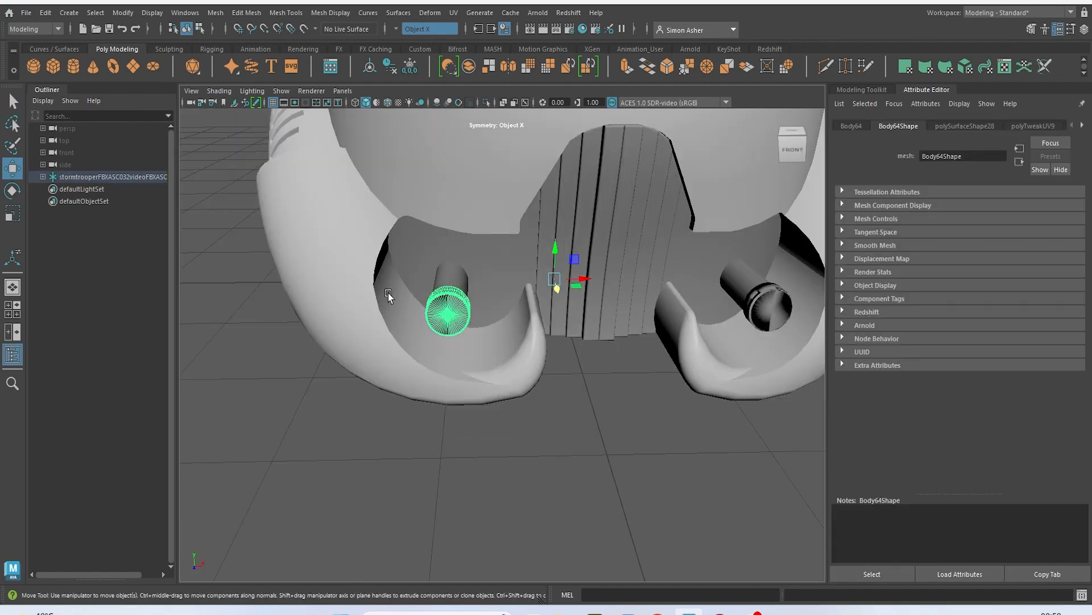
{"action": "left_click", "coordinate": [576, 384]}
{"action": "left_click_drag", "start_coordinate": [476, 336], "coordinate": [446, 312], "text": "alt"}
{"action": "left_click", "coordinate": [436, 274]}
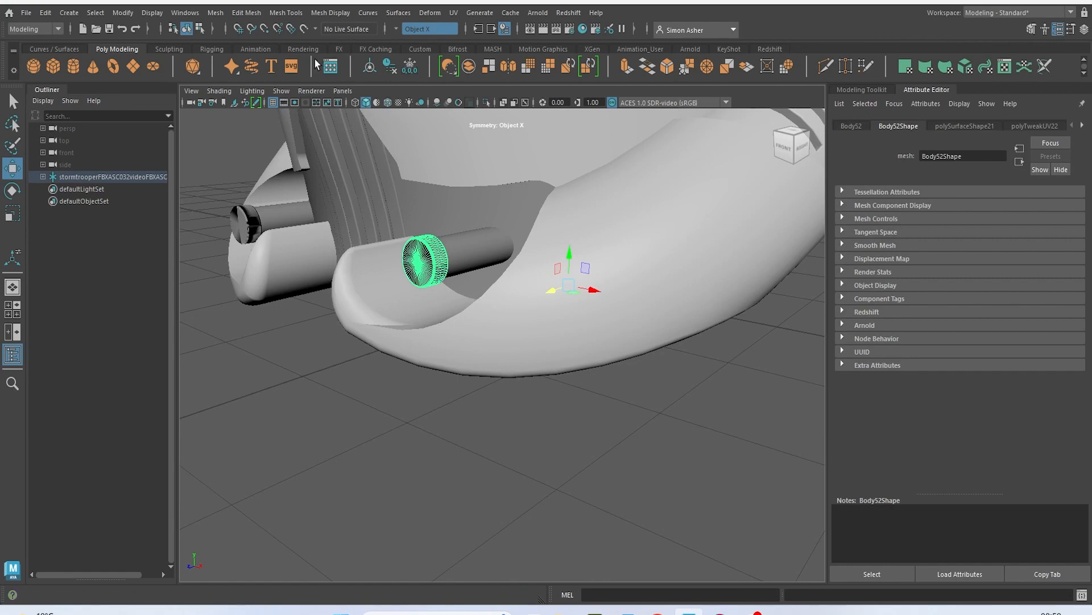
{"action": "left_click", "coordinate": [216, 12]}
{"action": "left_click", "coordinate": [245, 67]}
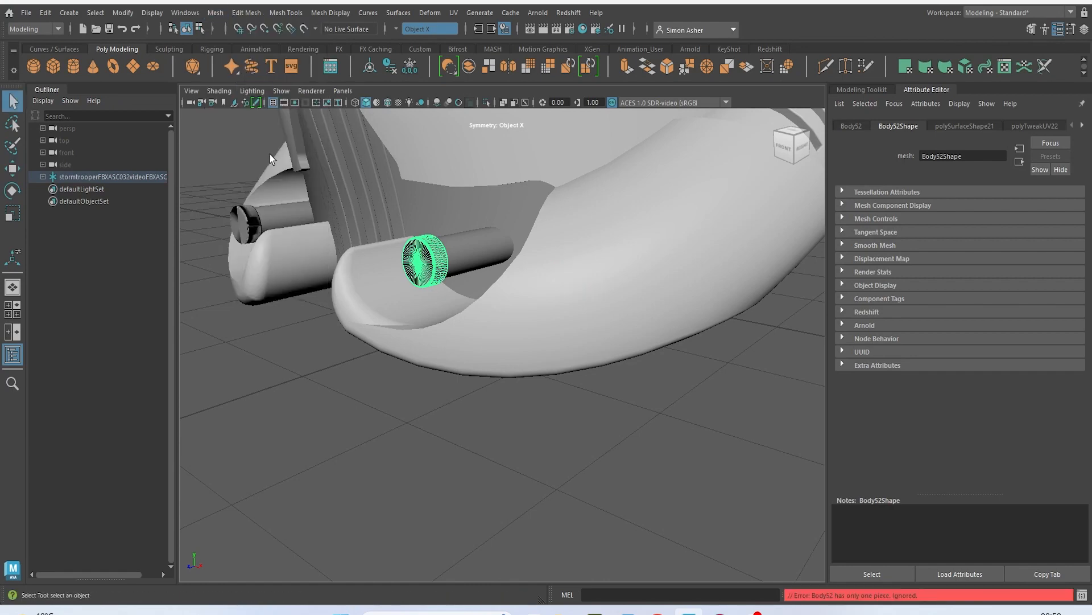
Examine the breathing tube tip up close and the respirator area from the front.
{"action": "left_click", "coordinate": [315, 312]}
{"action": "right_click_drag", "start_coordinate": [315, 313], "coordinate": [346, 327], "text": "alt"}
{"action": "left_click", "coordinate": [422, 297]}
{"action": "left_click", "coordinate": [346, 326]}
{"action": "mouse_move", "coordinate": [390, 302]}
{"action": "left_mouse_down", "text": "alt"}
{"action": "mouse_move", "coordinate": [381, 302]}
{"action": "mouse_move", "coordinate": [408, 297]}
{"action": "left_mouse_up", "text": "alt"}
{"action": "middle_click_drag", "start_coordinate": [395, 300], "coordinate": [461, 270], "text": "alt"}
{"action": "scroll", "coordinate": [461, 301], "scroll_direction": "up", "scroll_amount": 6}
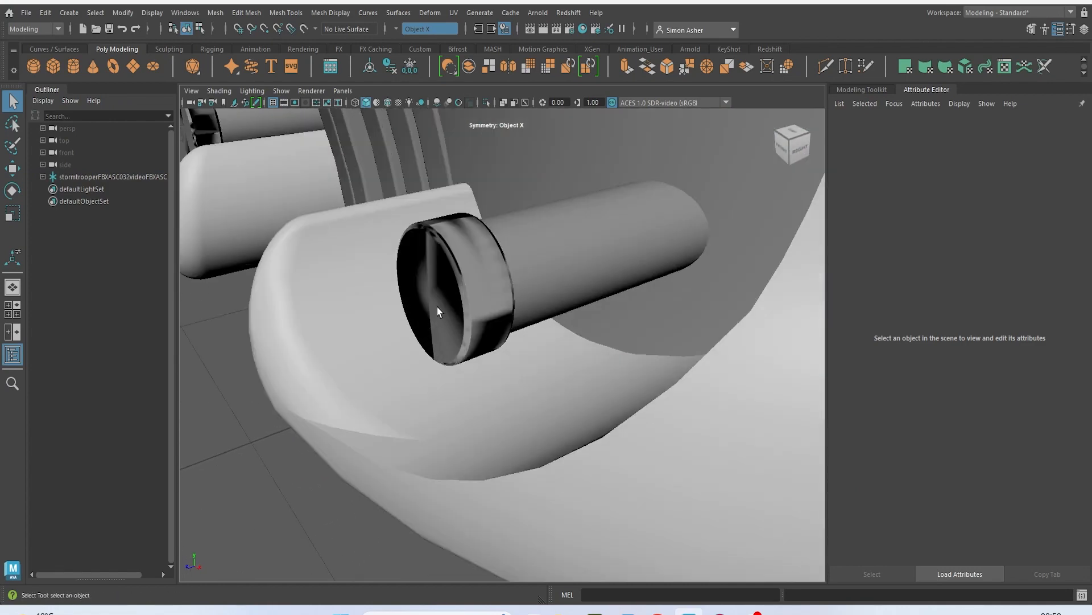
{"action": "scroll", "coordinate": [437, 307], "scroll_direction": "down", "scroll_amount": 5}
{"action": "left_click_drag", "start_coordinate": [439, 309], "coordinate": [534, 278], "text": "alt"}
{"action": "middle_click_drag", "start_coordinate": [534, 278], "coordinate": [477, 310], "text": "alt"}
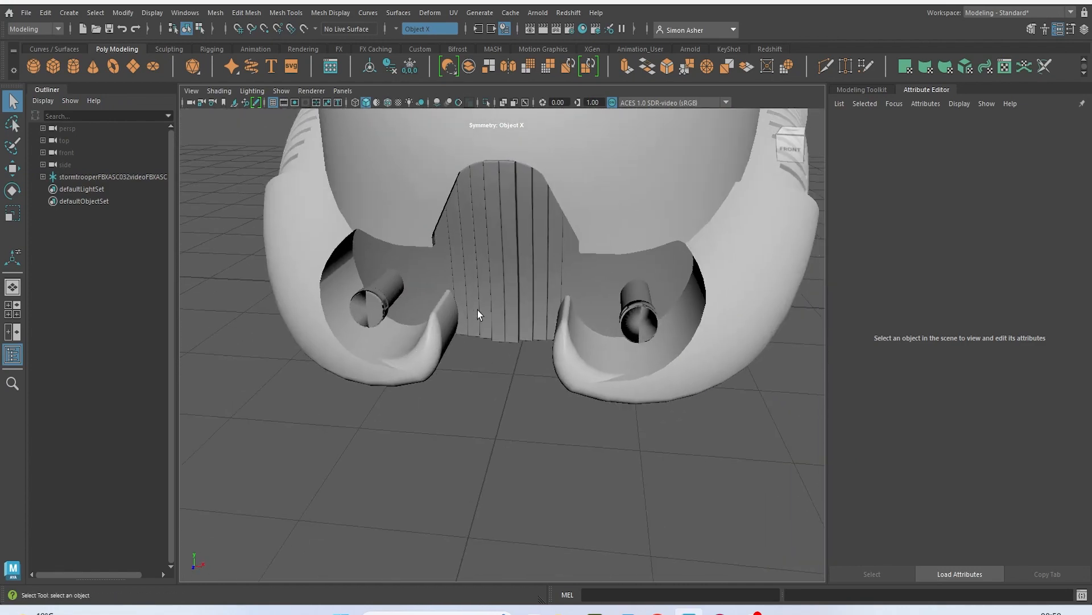
Assign a new Blinn material named resperator to the ribbed central respirator mesh and colour it black.
{"action": "left_click", "coordinate": [524, 255]}
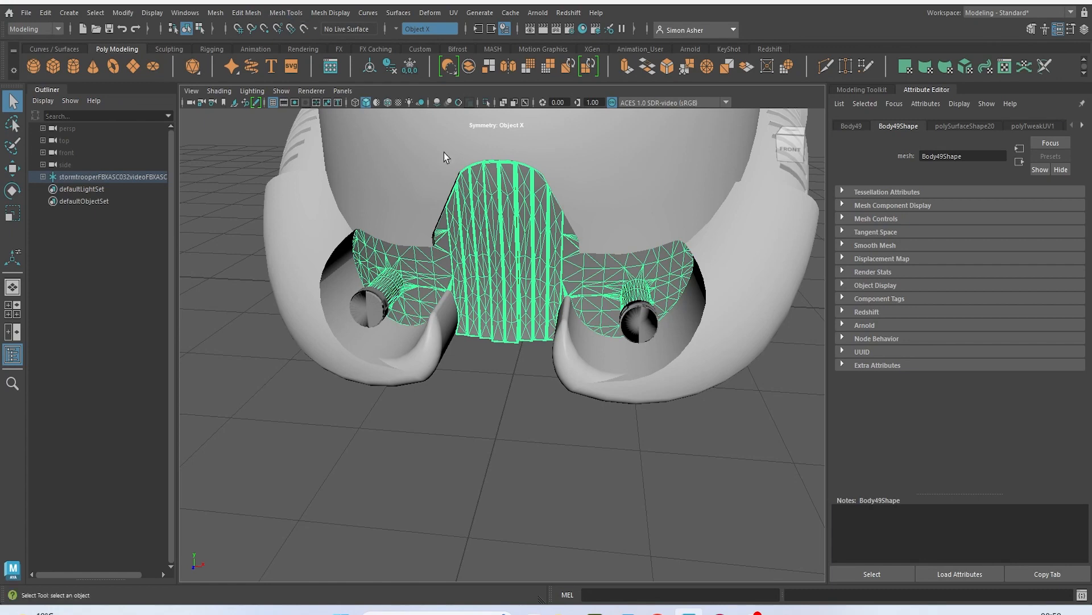
{"action": "right_click_drag", "start_coordinate": [517, 247], "coordinate": [591, 493]}
{"action": "left_click", "coordinate": [963, 156]}
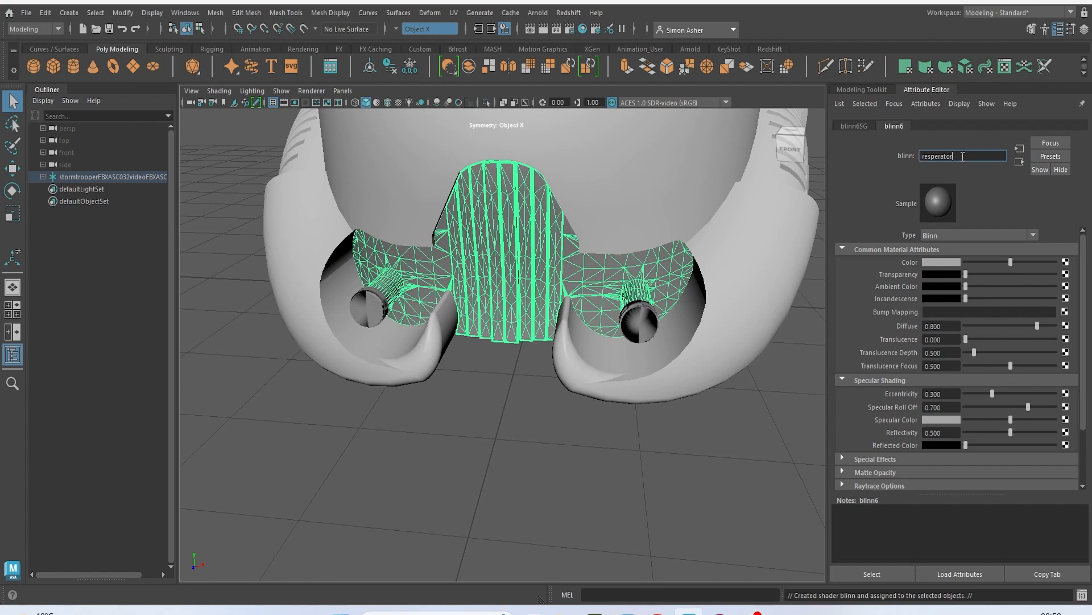
{"action": "left_click", "coordinate": [956, 262]}
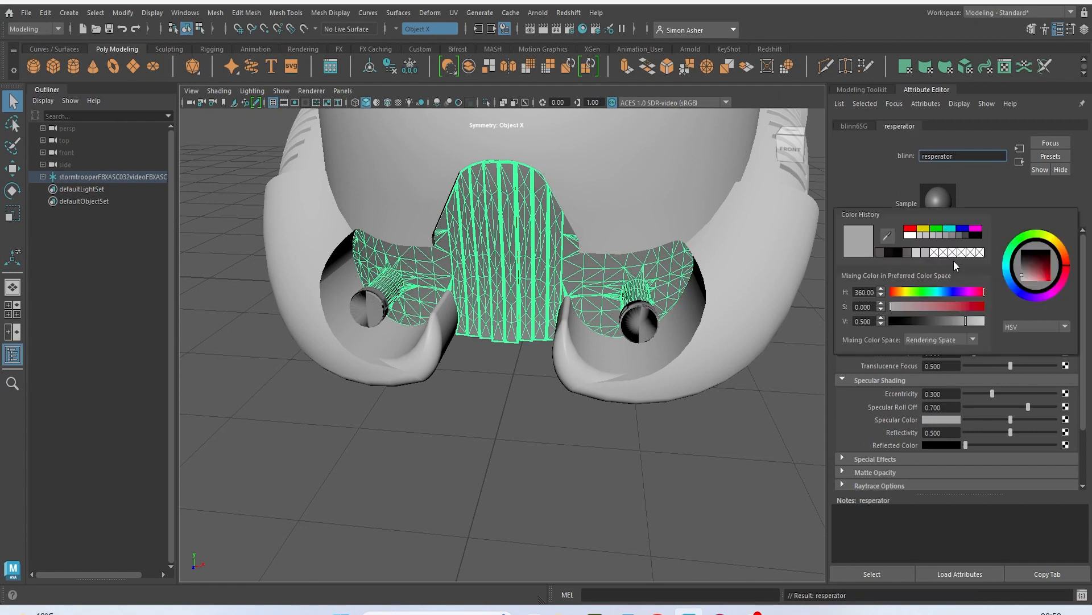
{"action": "left_click", "coordinate": [1023, 257]}
{"action": "left_click", "coordinate": [725, 450]}
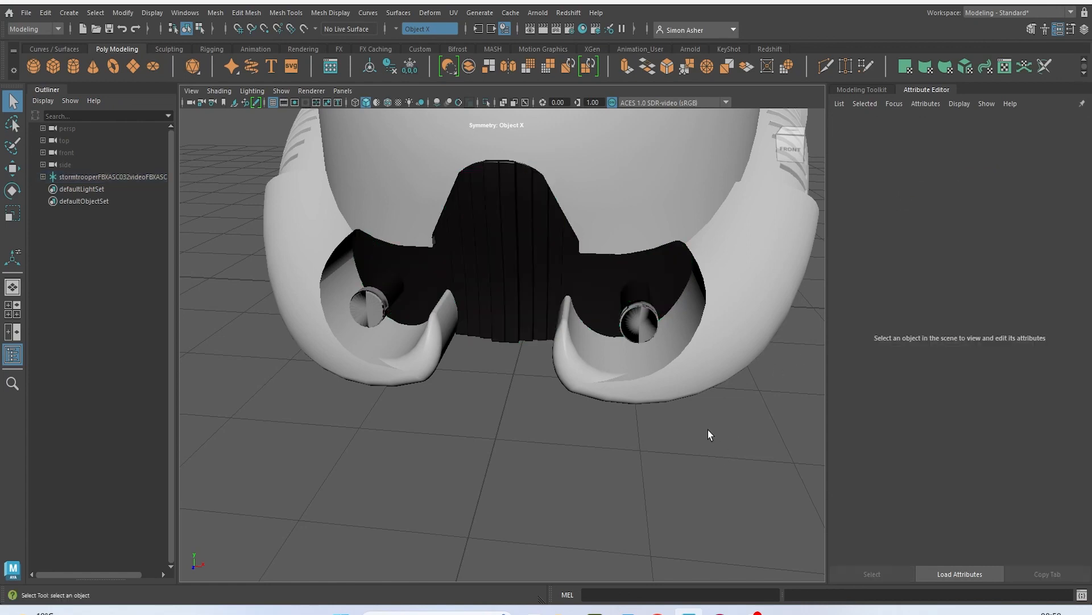
Assign a new Blinn material named tips to both round breathing tube tips.
{"action": "scroll", "coordinate": [671, 391], "scroll_direction": "down", "scroll_amount": 5}
{"action": "left_click", "coordinate": [577, 333]}
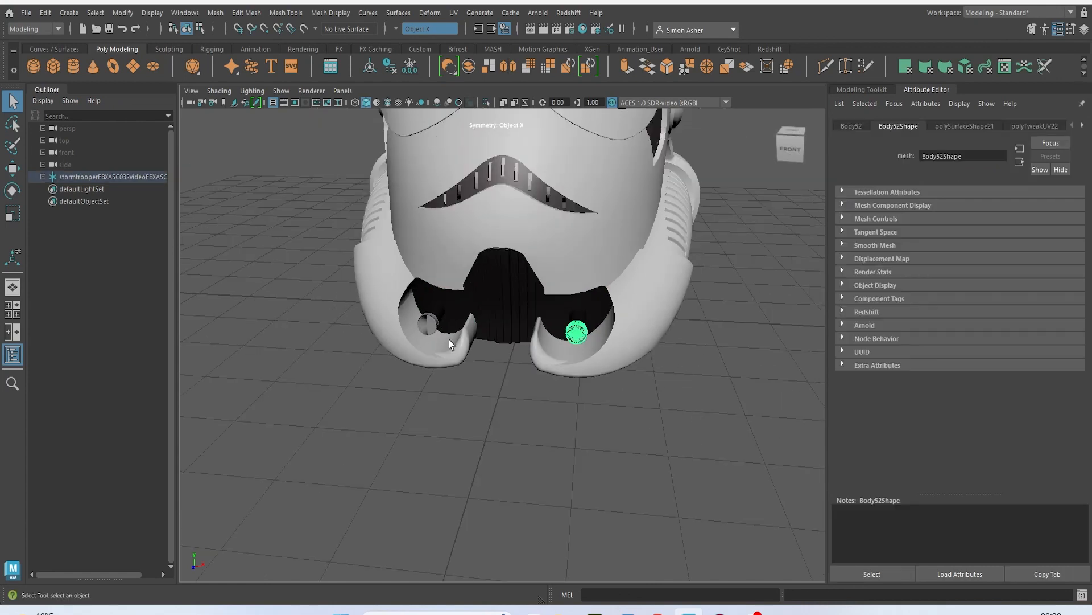
{"action": "left_click", "coordinate": [428, 323]}
{"action": "right_click_drag", "start_coordinate": [586, 425], "coordinate": [670, 492]}
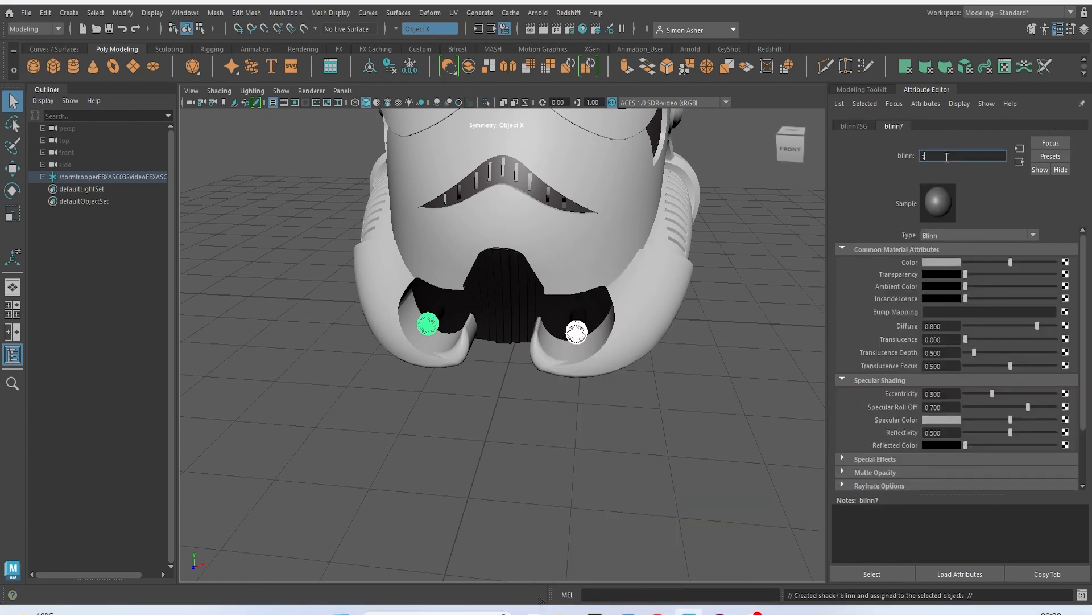
{"action": "left_click", "coordinate": [685, 434]}
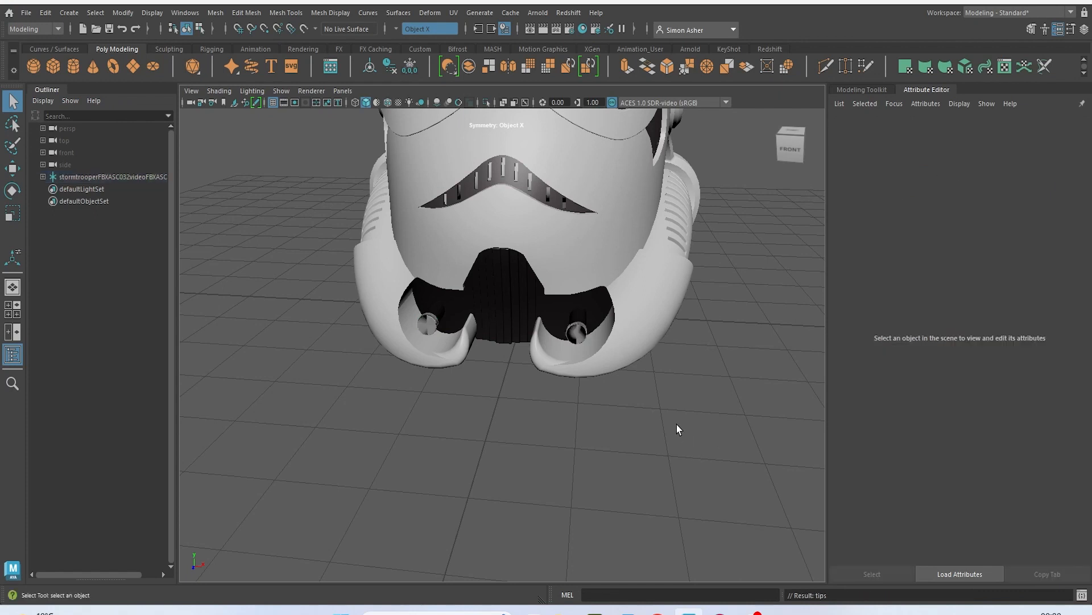
Set the colour of the tips material to black.
{"action": "left_click", "coordinate": [575, 336]}
{"action": "right_click_drag", "start_coordinate": [575, 336], "coordinate": [606, 555]}
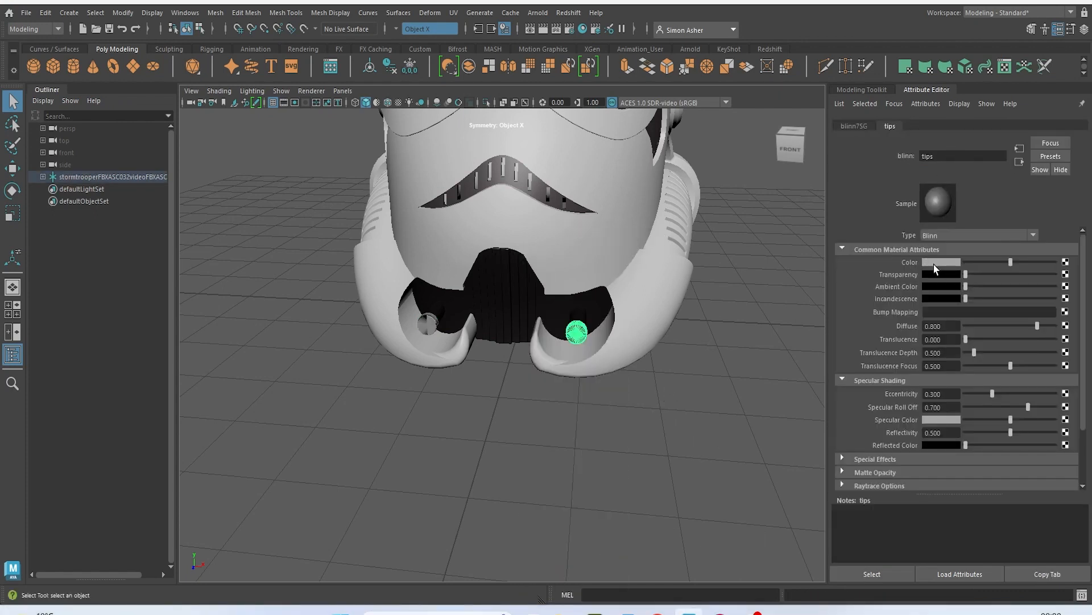
{"action": "left_click", "coordinate": [936, 263]}
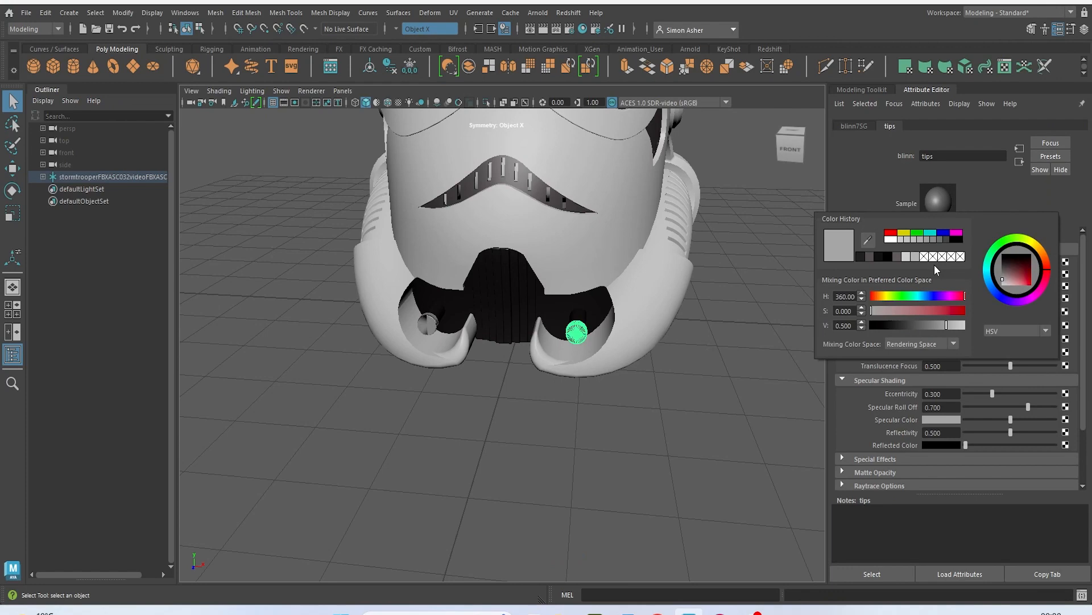
{"action": "left_click", "coordinate": [1003, 258]}
{"action": "left_click", "coordinate": [722, 418]}
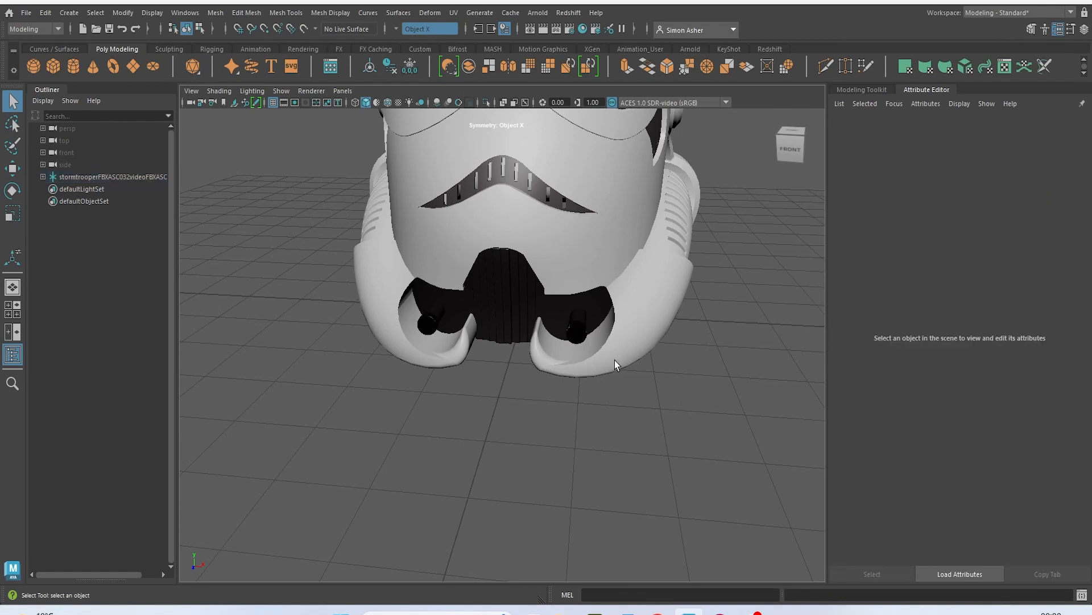
Save the scene as a Maya Binary file named stormtrooper unwrap.
{"action": "scroll", "coordinate": [601, 338], "scroll_direction": "down", "scroll_amount": 5}
{"action": "left_click", "coordinate": [26, 13]}
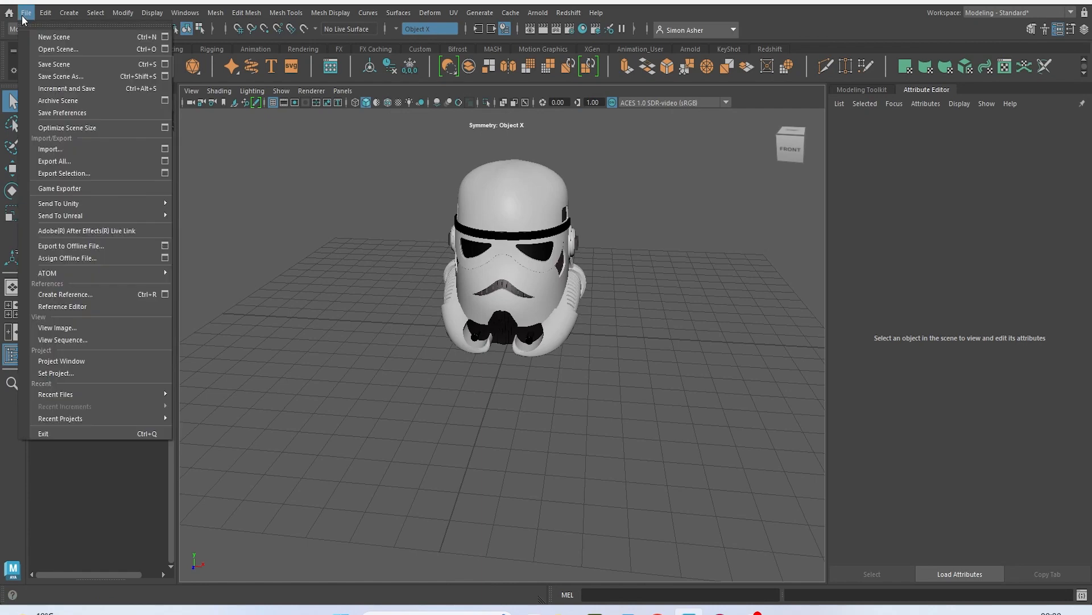
{"action": "left_click", "coordinate": [87, 63]}
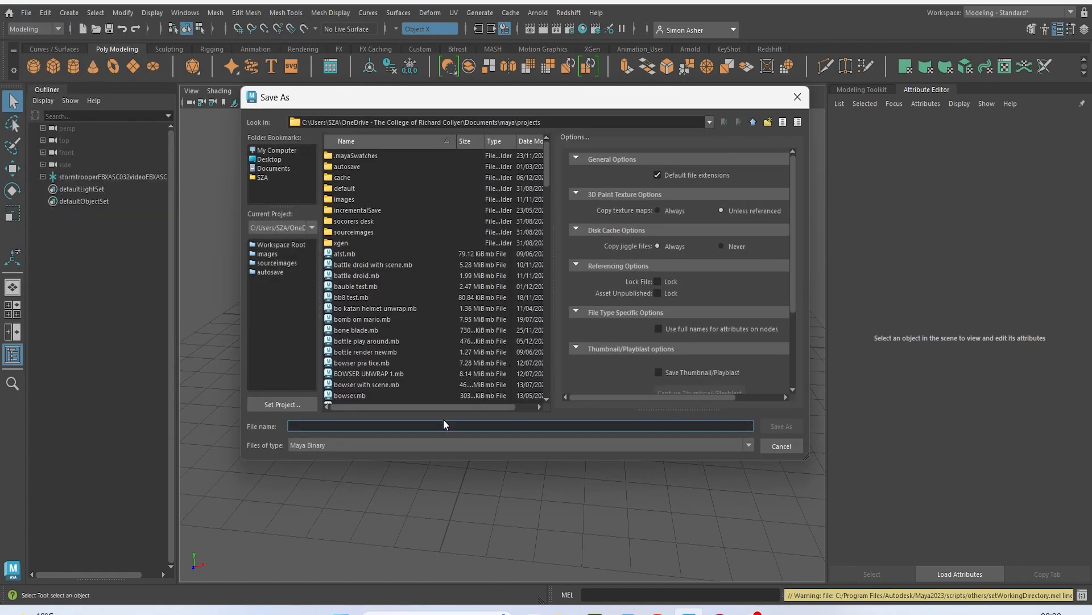
{"action": "type", "text": "stormtro"}
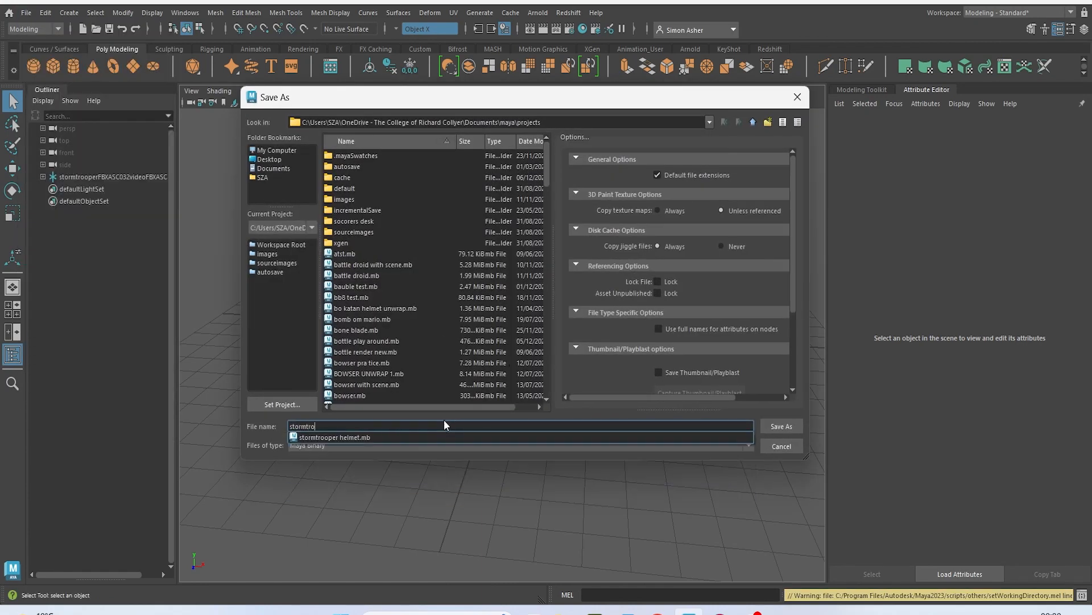
{"action": "type", "text": "oper video 2"}
{"action": "key", "text": "Return"}
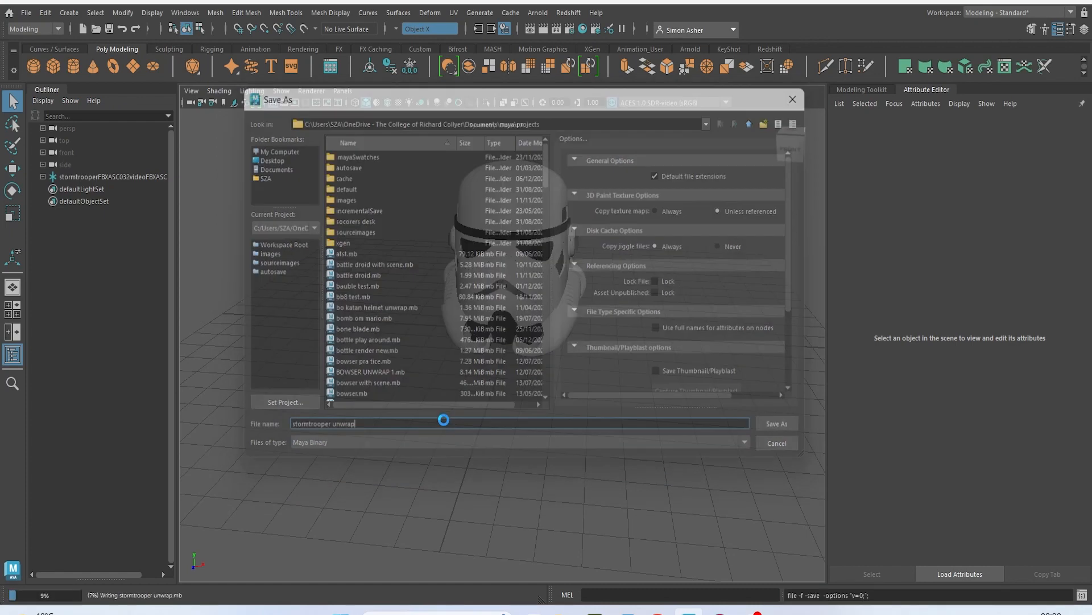
Export the whole scene as an FBX file to the Desktop, with a name beginning "stormtrooper helmet to", and dismiss the export report.
{"action": "left_click", "coordinate": [26, 13]}
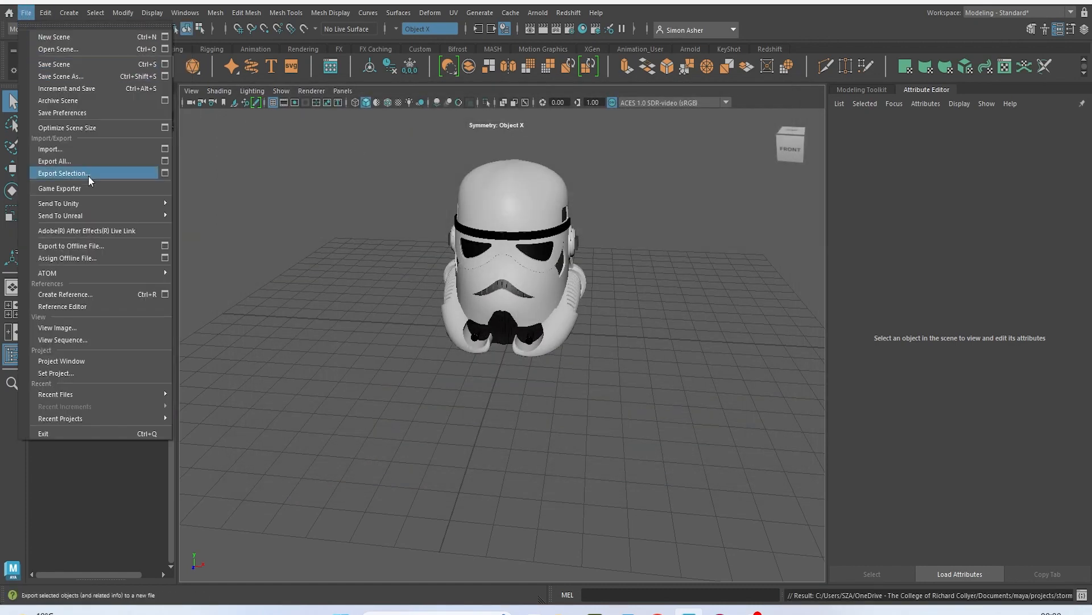
{"action": "left_click", "coordinate": [66, 162]}
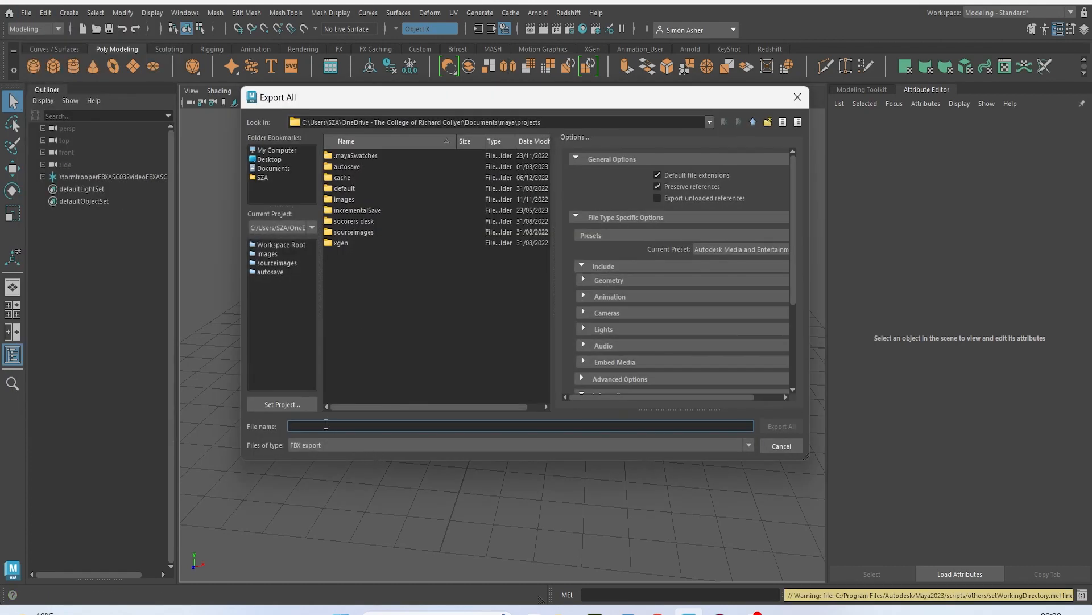
{"action": "left_click", "coordinate": [269, 159]}
{"action": "left_click", "coordinate": [370, 426]}
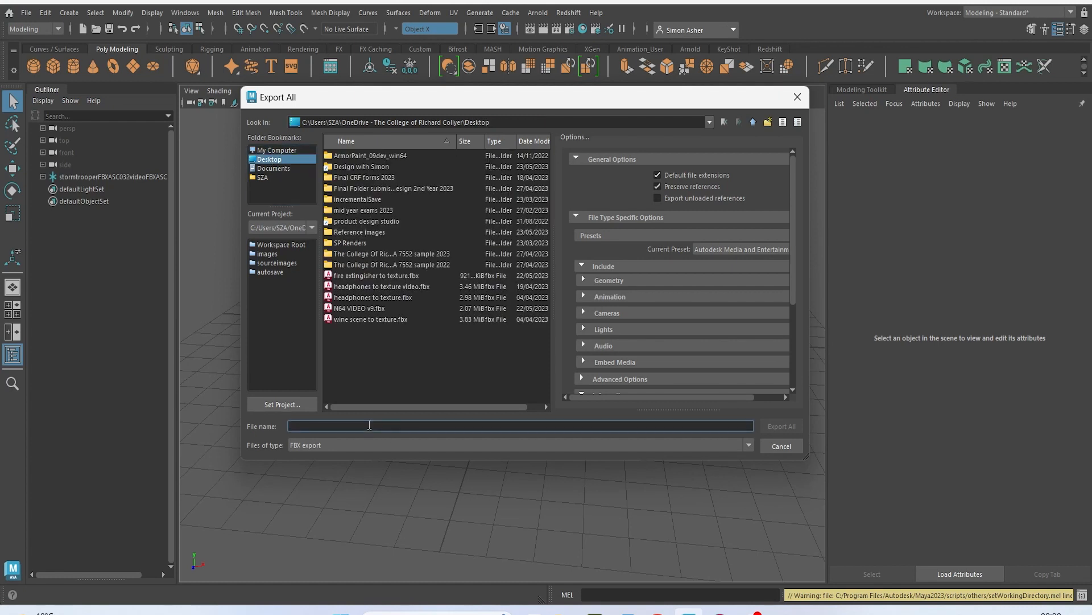
{"action": "type", "text": "stormtrooper helmet to te"}
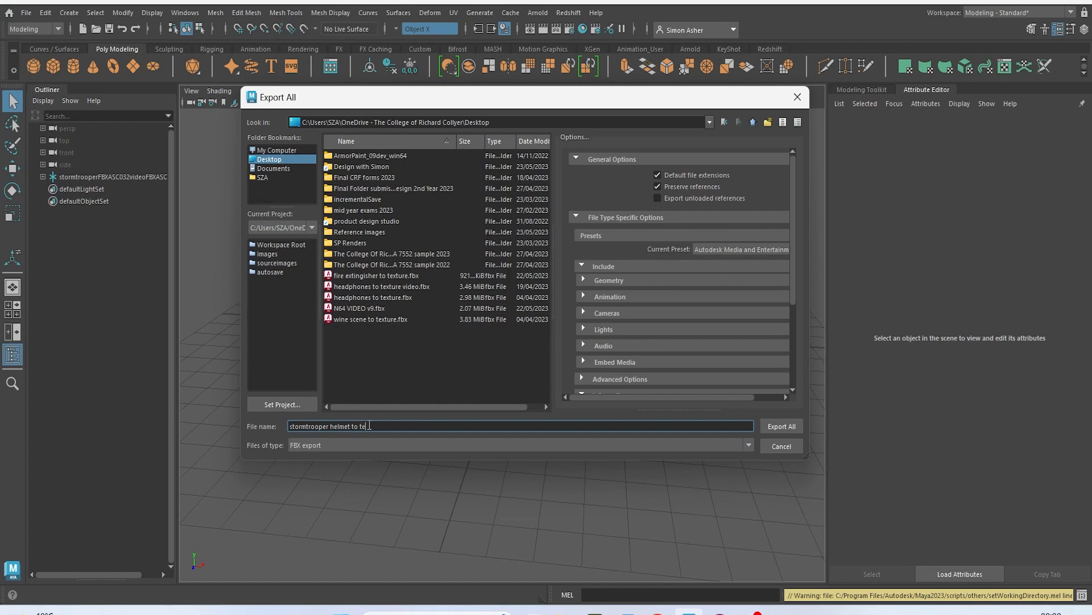
{"action": "key", "text": "Return"}
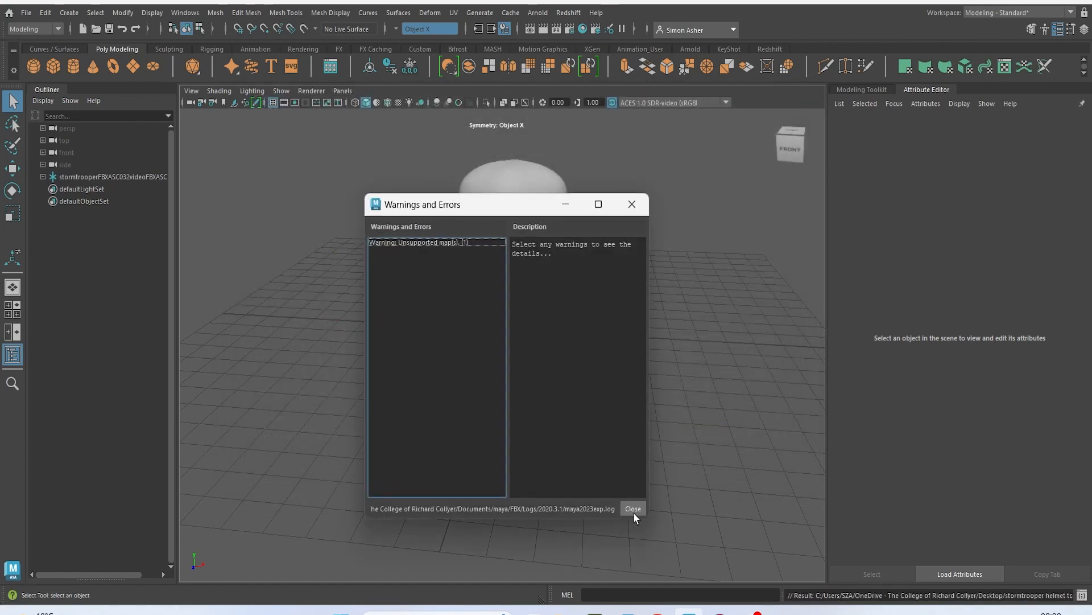
{"action": "left_click", "coordinate": [633, 510]}
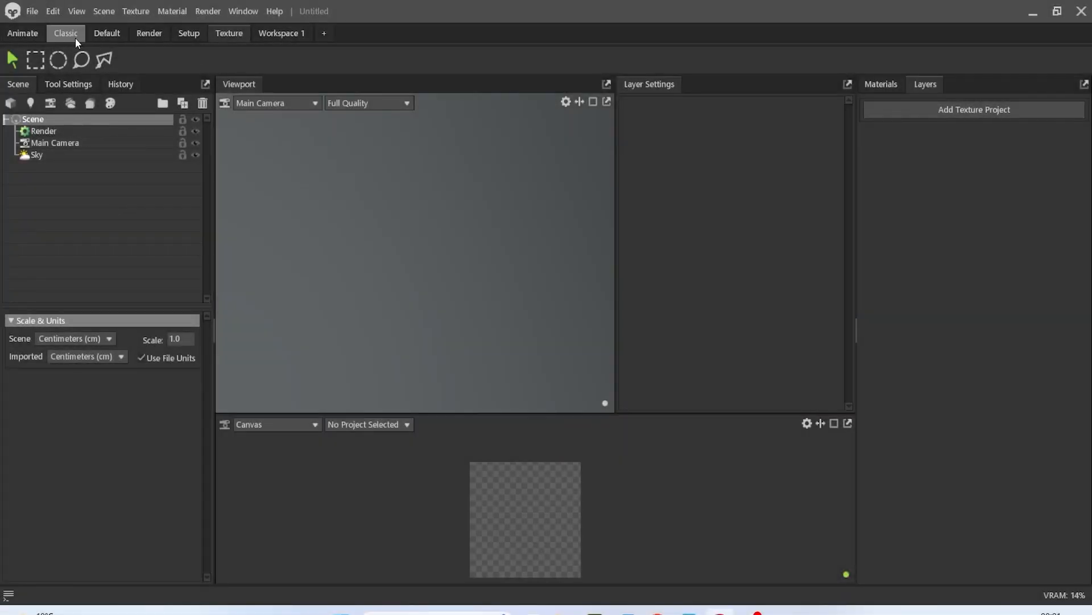
Switch to the Classic workspace and import the FBX model stormtrooper helmet to texture from the Desktop.
{"action": "left_click", "coordinate": [97, 36]}
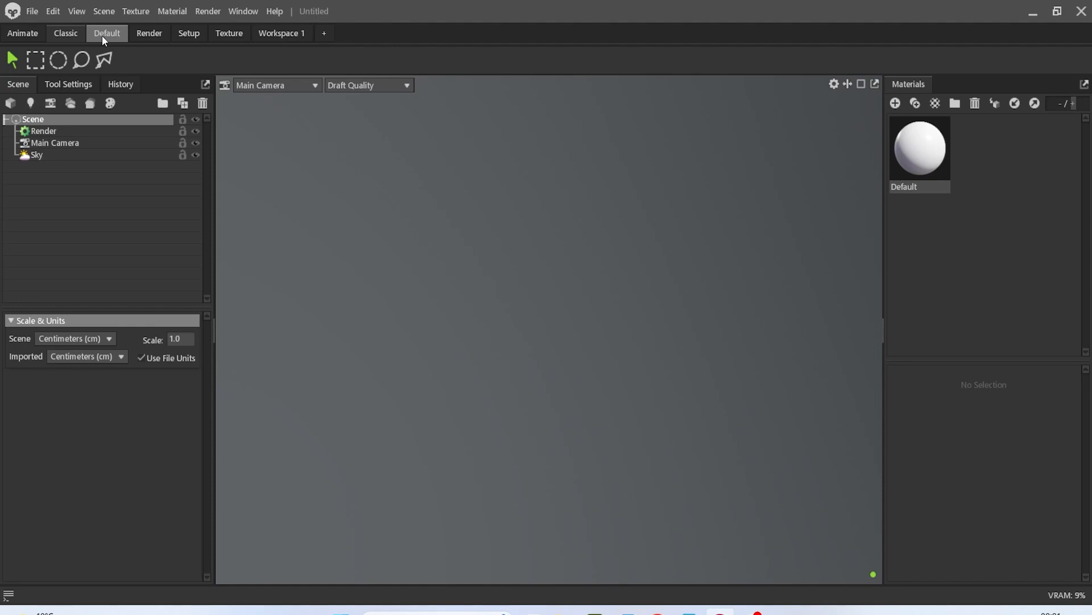
{"action": "left_click", "coordinate": [10, 103]}
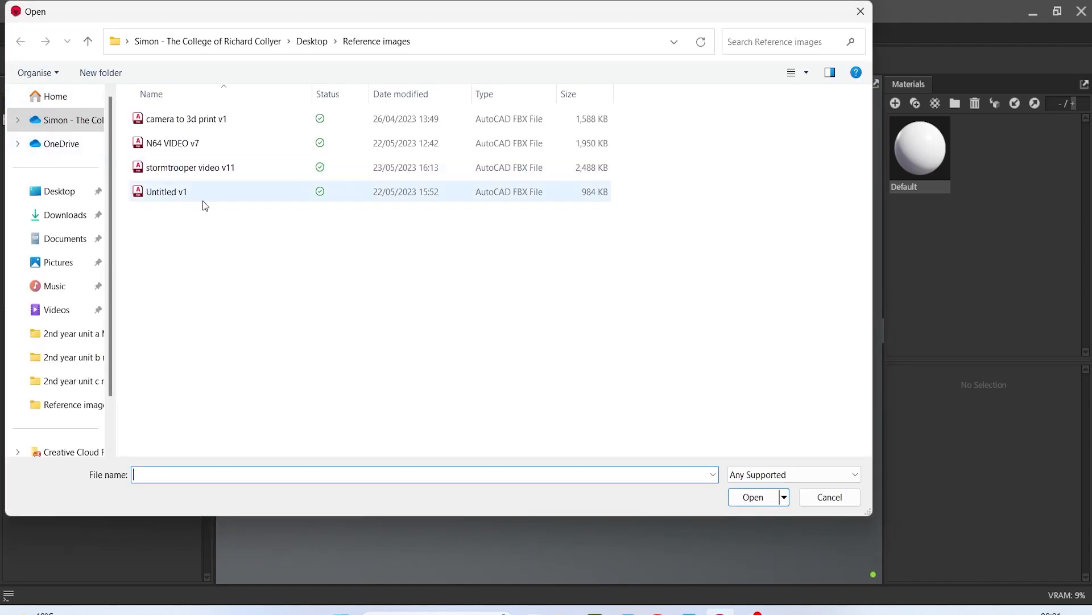
{"action": "left_click", "coordinate": [80, 192]}
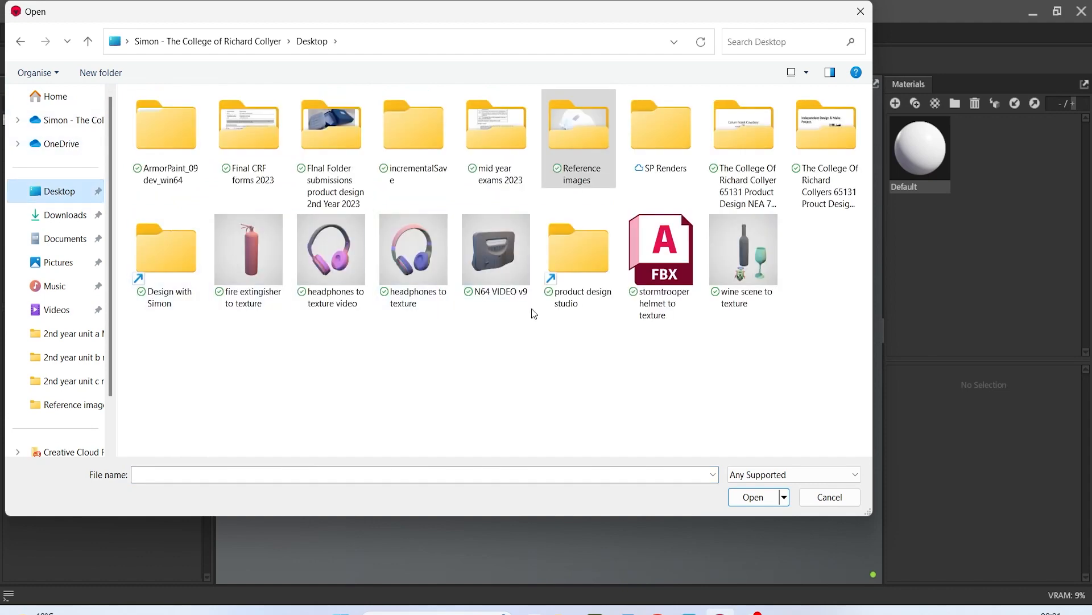
{"action": "double_click", "coordinate": [659, 250]}
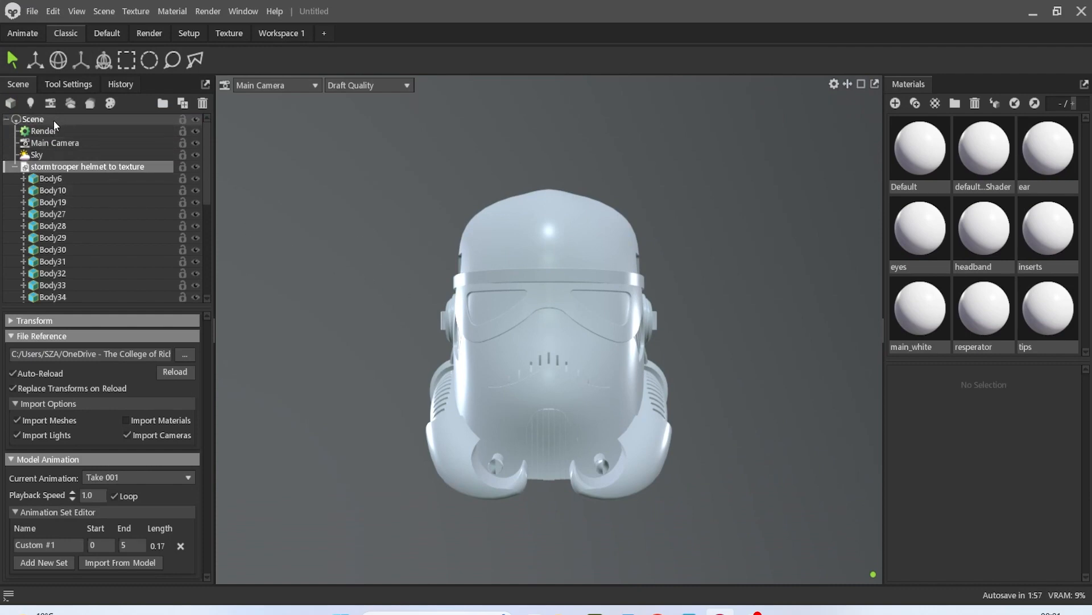
Add a bake project to the scene and place the stormtrooper helmet model in its Low group.
{"action": "left_click", "coordinate": [90, 103]}
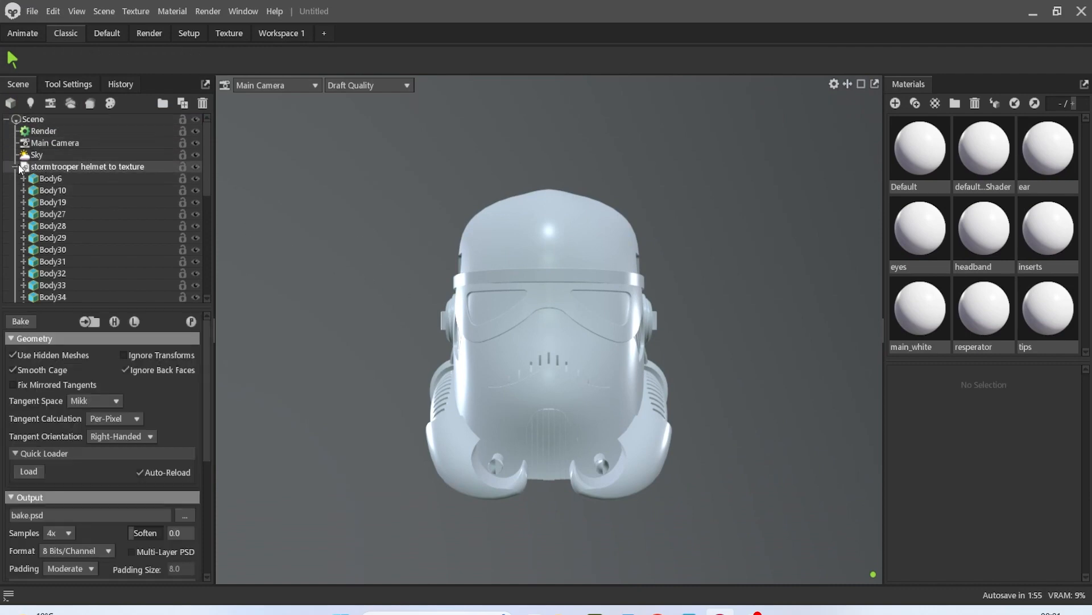
{"action": "left_click_drag", "start_coordinate": [49, 166], "coordinate": [62, 213]}
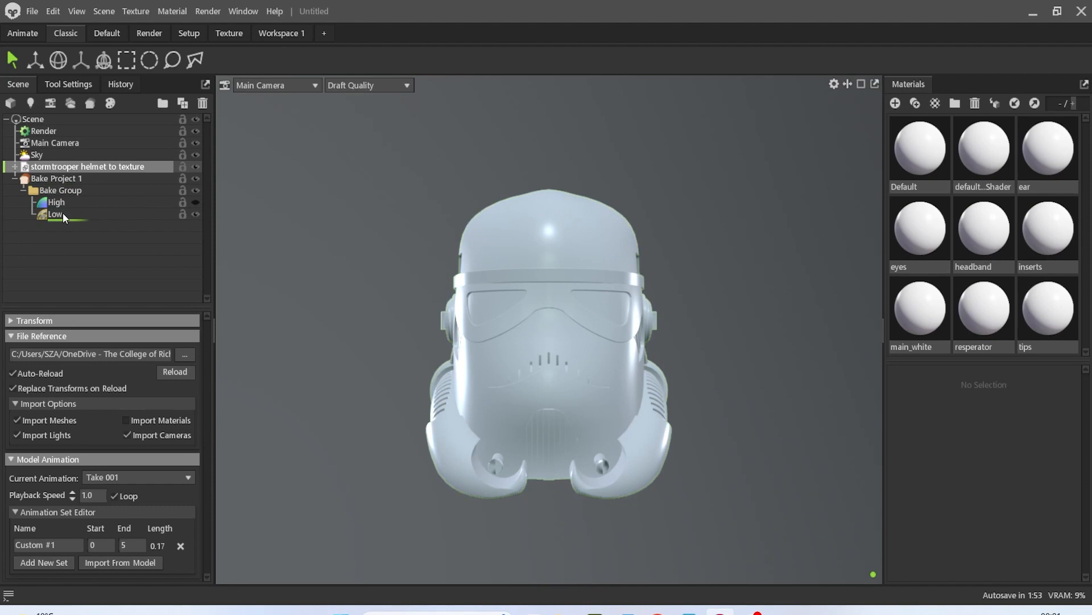
Start choosing the bake project's output file and browse to the Marmoset folder in the college OneDrive.
{"action": "left_click", "coordinate": [60, 167]}
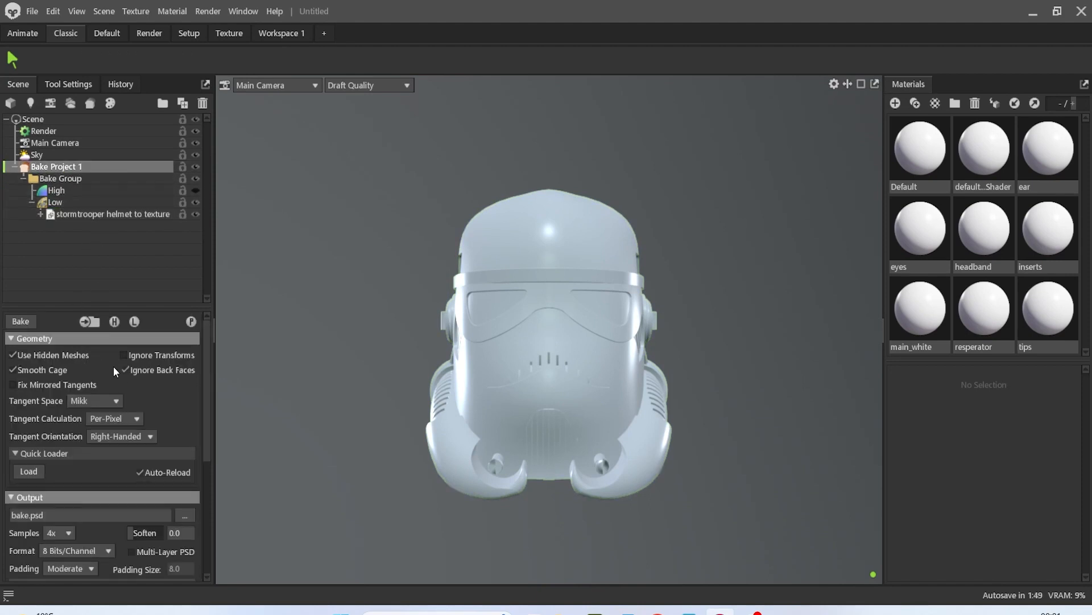
{"action": "scroll", "coordinate": [108, 376], "scroll_direction": "down", "scroll_amount": 3}
{"action": "left_click", "coordinate": [185, 445]}
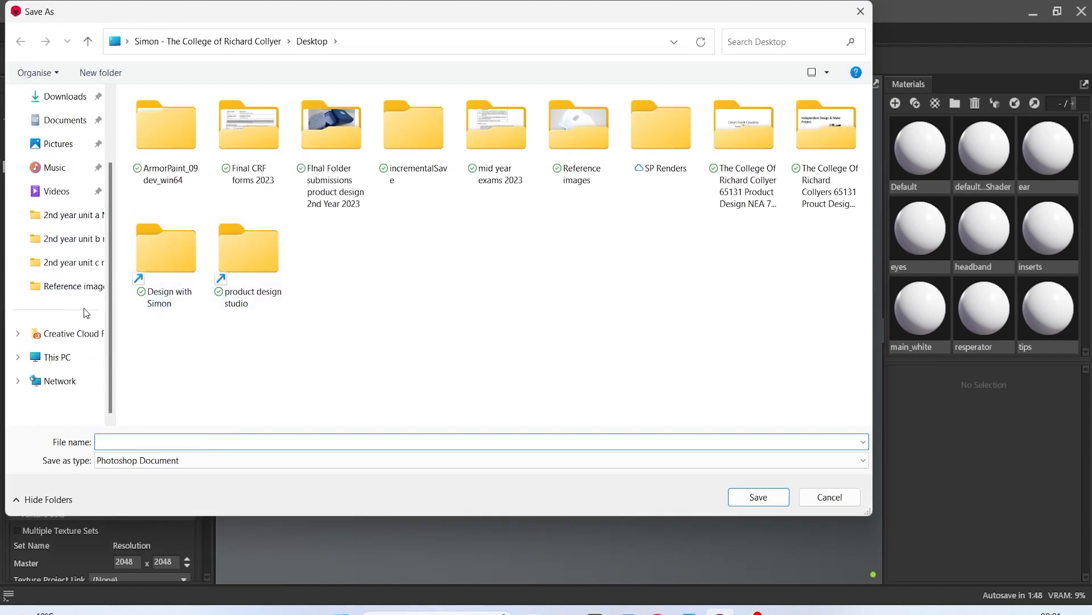
{"action": "scroll", "coordinate": [88, 301], "scroll_direction": "up", "scroll_amount": 2}
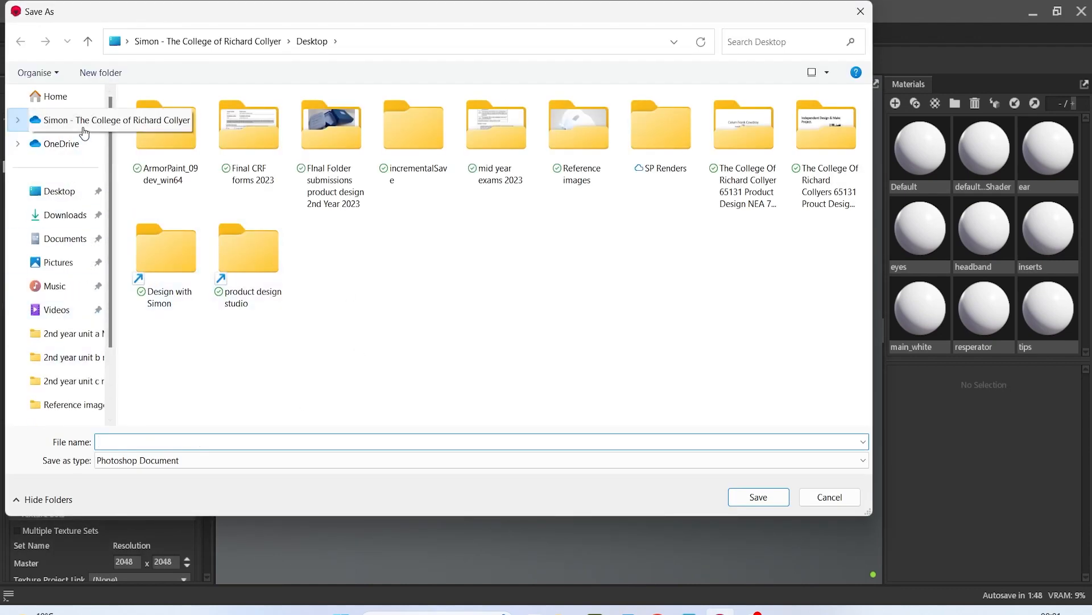
{"action": "left_click", "coordinate": [70, 144]}
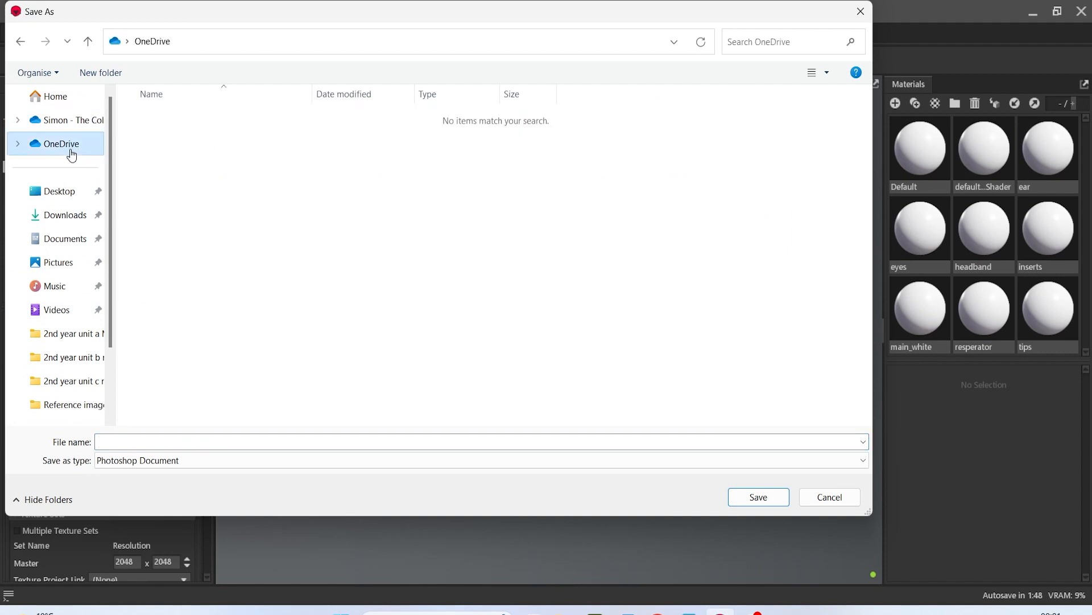
{"action": "left_click", "coordinate": [83, 132]}
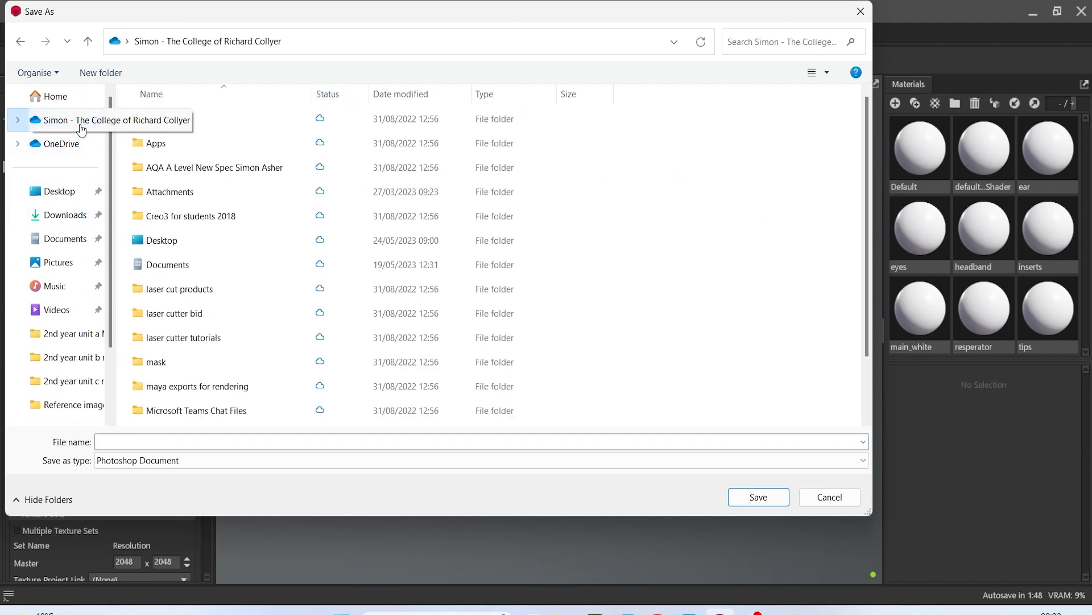
{"action": "scroll", "coordinate": [242, 385], "scroll_direction": "down", "scroll_amount": 1}
{"action": "double_click", "coordinate": [259, 395]}
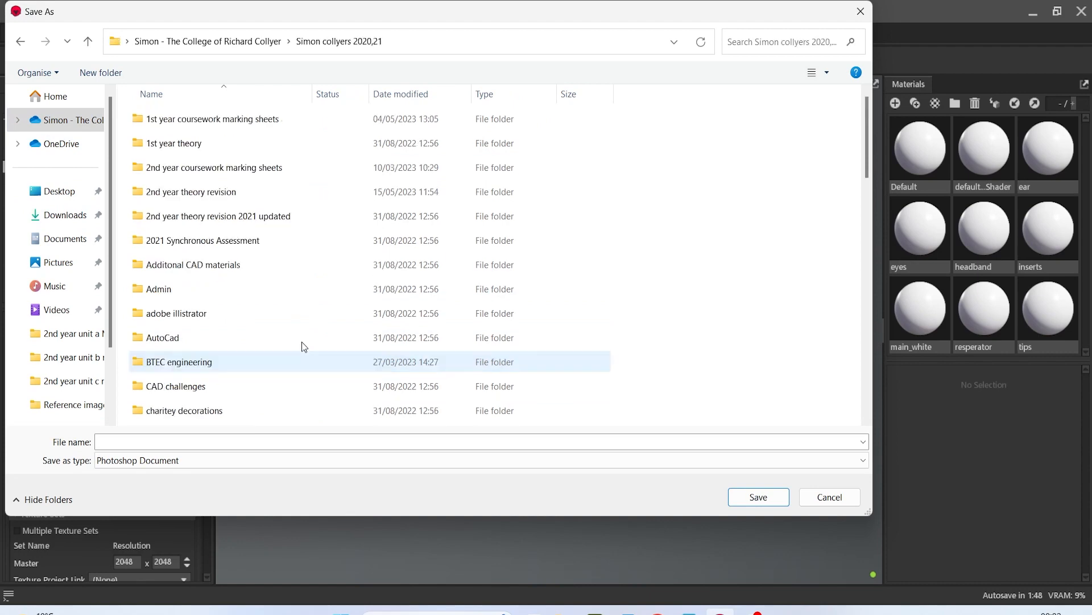
{"action": "scroll", "coordinate": [244, 294], "scroll_direction": "down", "scroll_amount": 9}
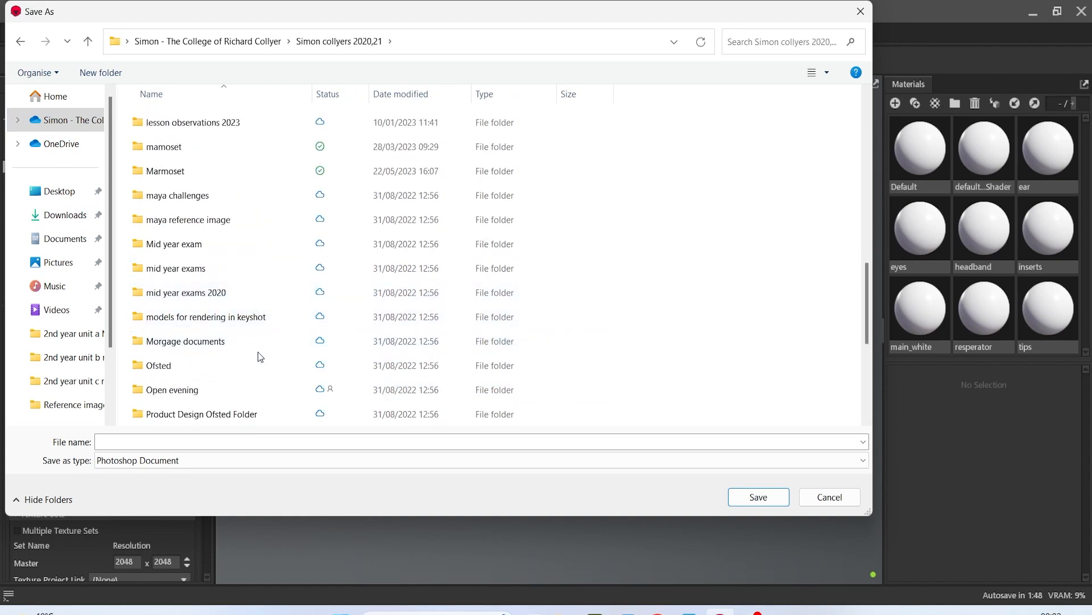
{"action": "double_click", "coordinate": [214, 173]}
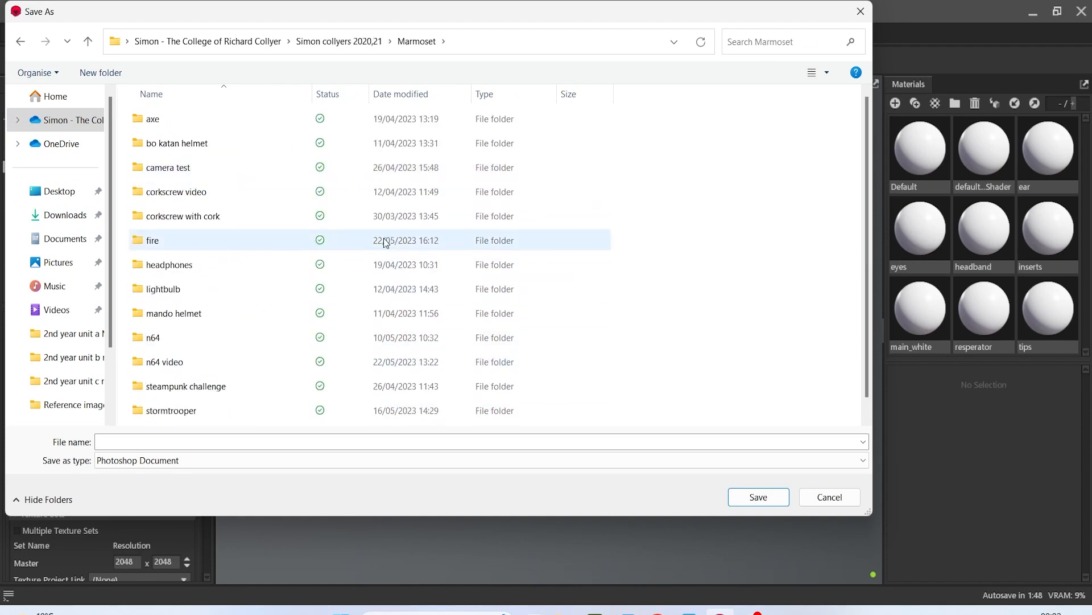
{"action": "scroll", "coordinate": [322, 283], "scroll_direction": "up", "scroll_amount": 1}
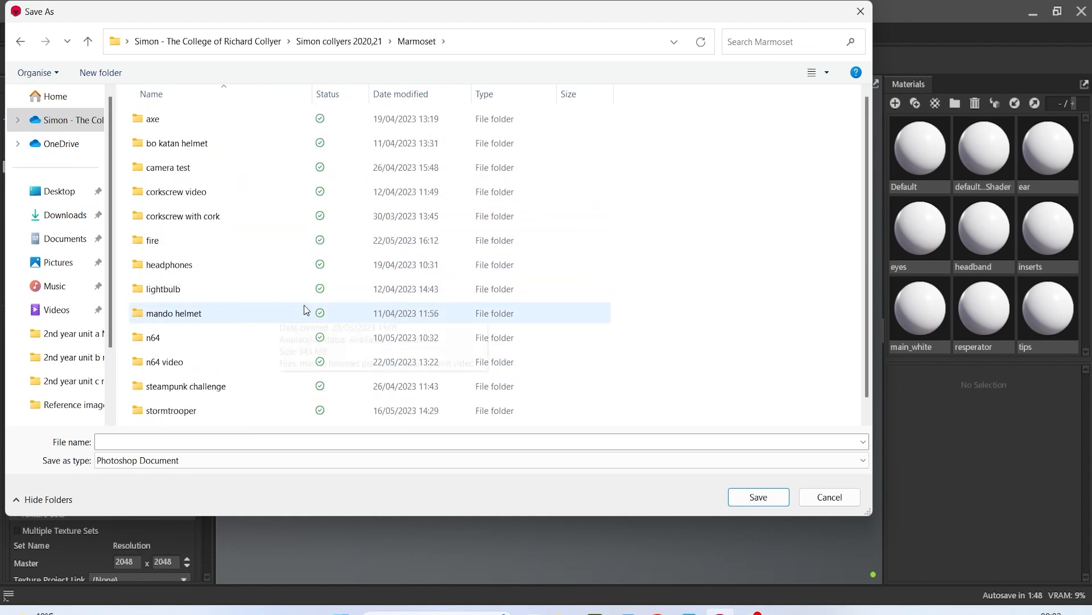
Create a folder named stormtrooper video inside the Marmoset folder and open it.
{"action": "right_click", "coordinate": [714, 243]}
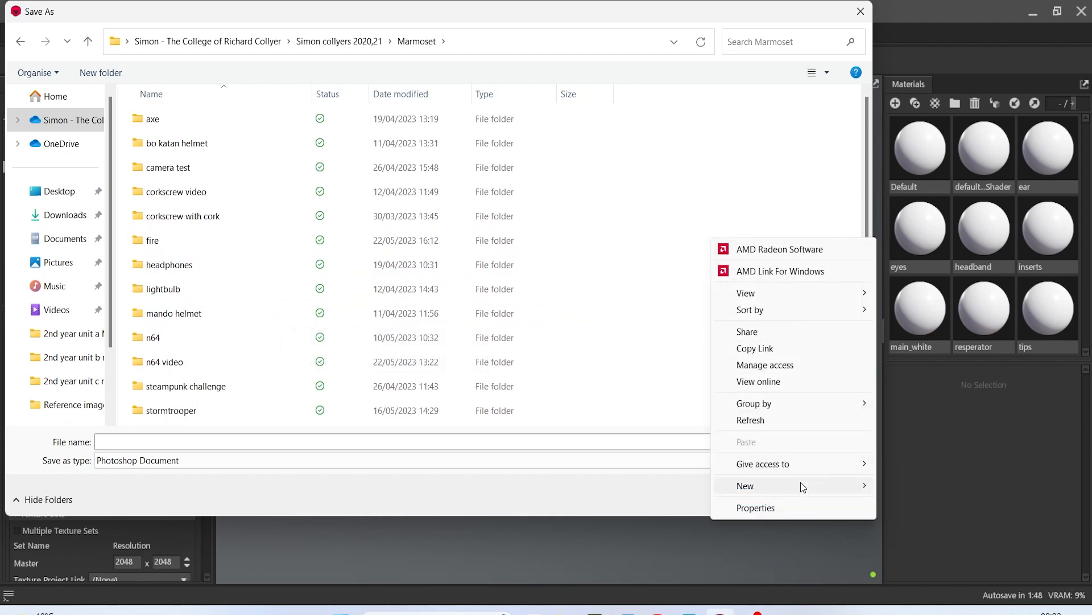
{"action": "mouse_move", "coordinate": [801, 483]}
{"action": "left_click", "coordinate": [940, 314]}
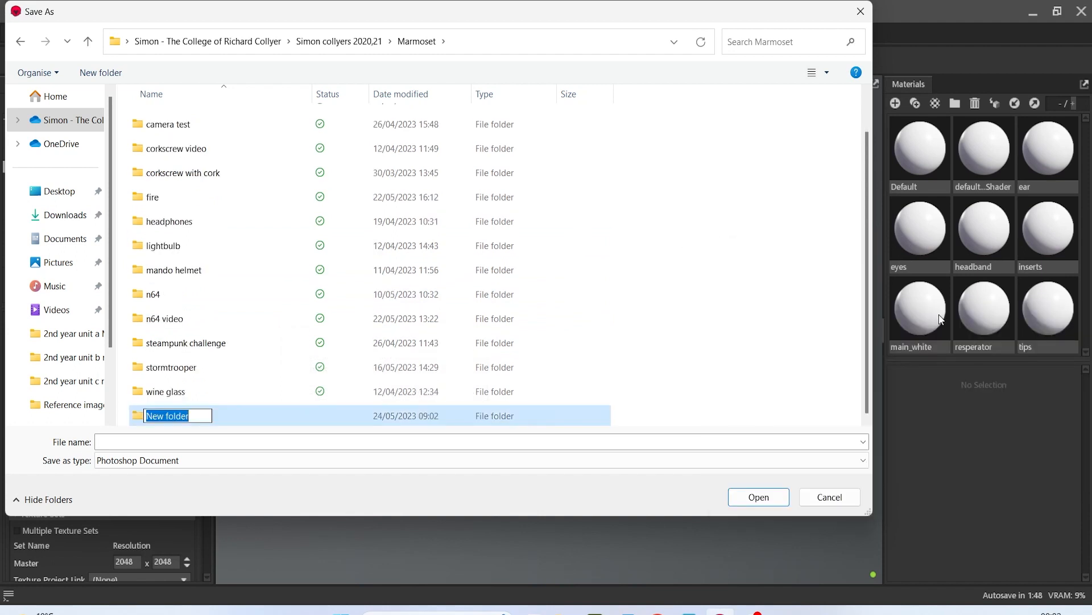
{"action": "type", "text": "stormt"}
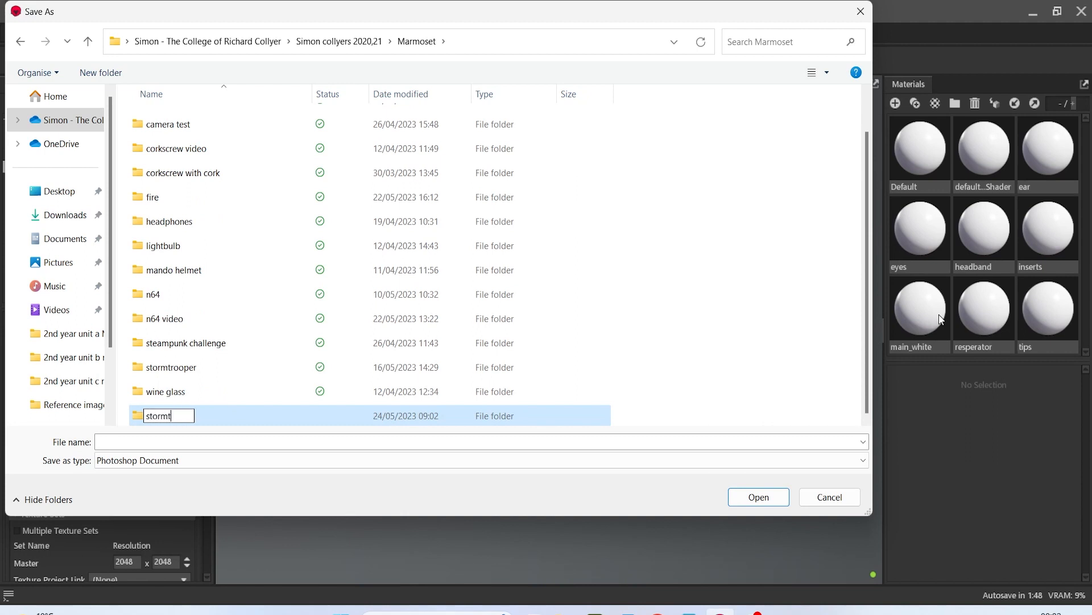
{"action": "type", "text": "rooper video"}
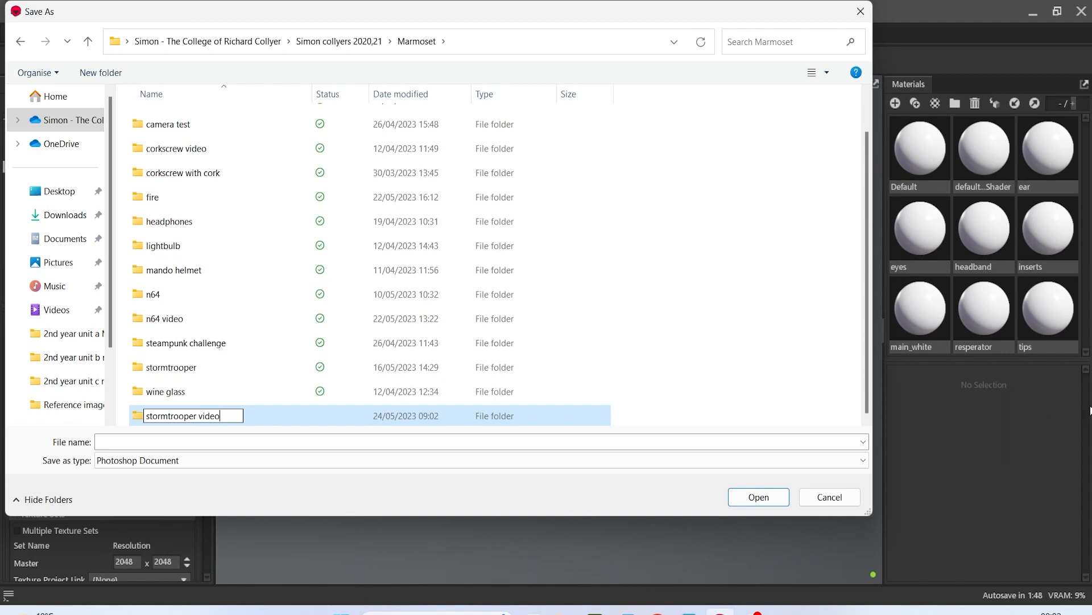
{"action": "left_click", "coordinate": [750, 493]}
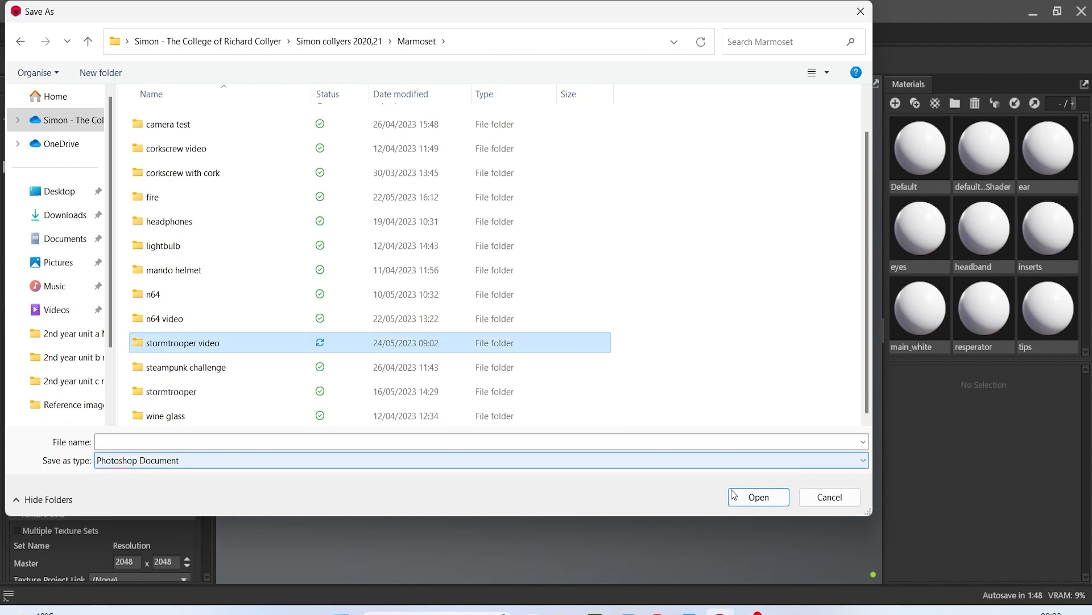
{"action": "left_click", "coordinate": [746, 500]}
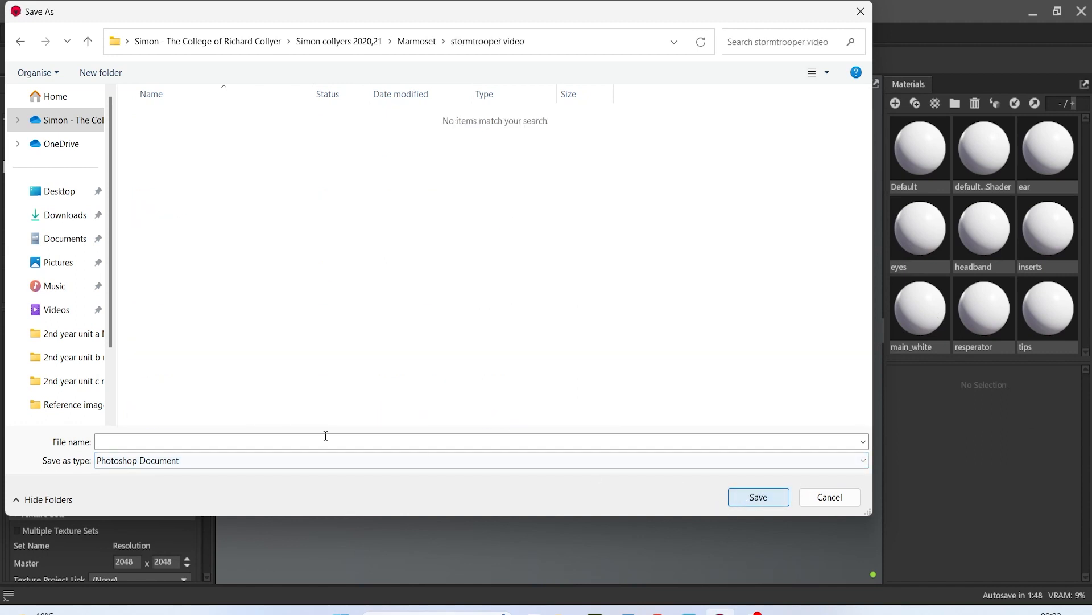
Save the bake output as a Portable Network Graphics file named stormtrooper.
{"action": "left_click", "coordinate": [276, 468]}
{"action": "left_click", "coordinate": [251, 498]}
{"action": "left_click", "coordinate": [221, 443]}
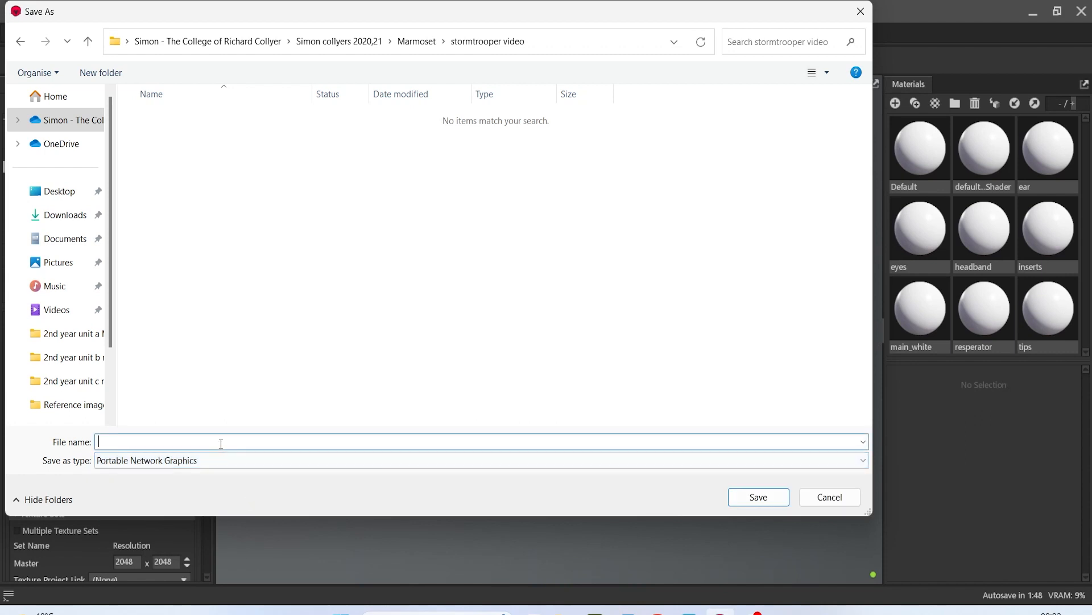
{"action": "type", "text": "stormtrooper"}
{"action": "key", "text": "Return"}
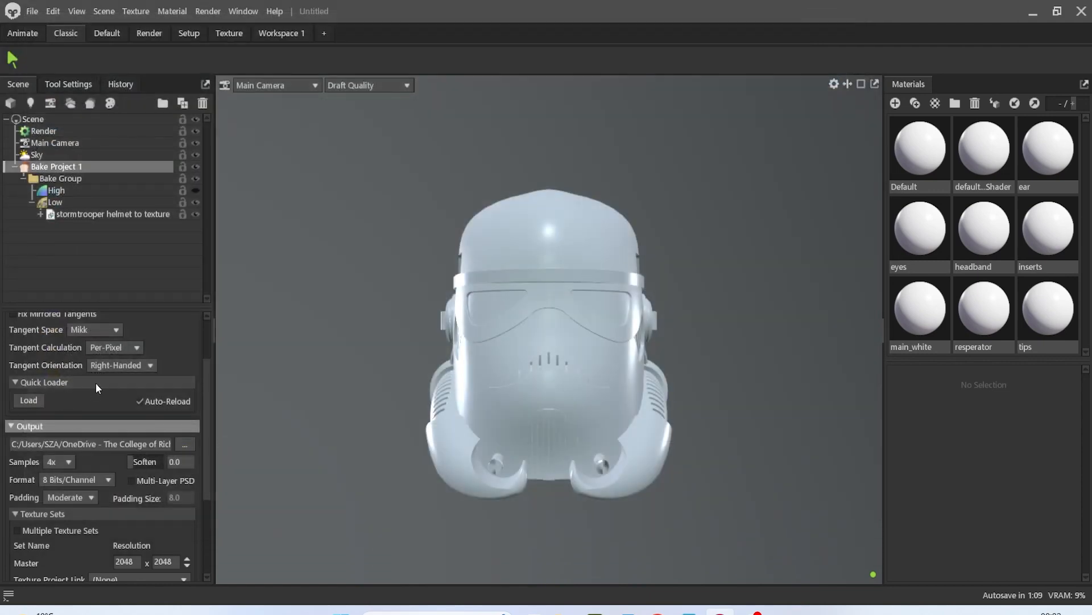
Set the bake samples to 16x and enable Multiple Texture Sets.
{"action": "scroll", "coordinate": [124, 469], "scroll_direction": "down", "scroll_amount": 1}
{"action": "left_click", "coordinate": [68, 425]}
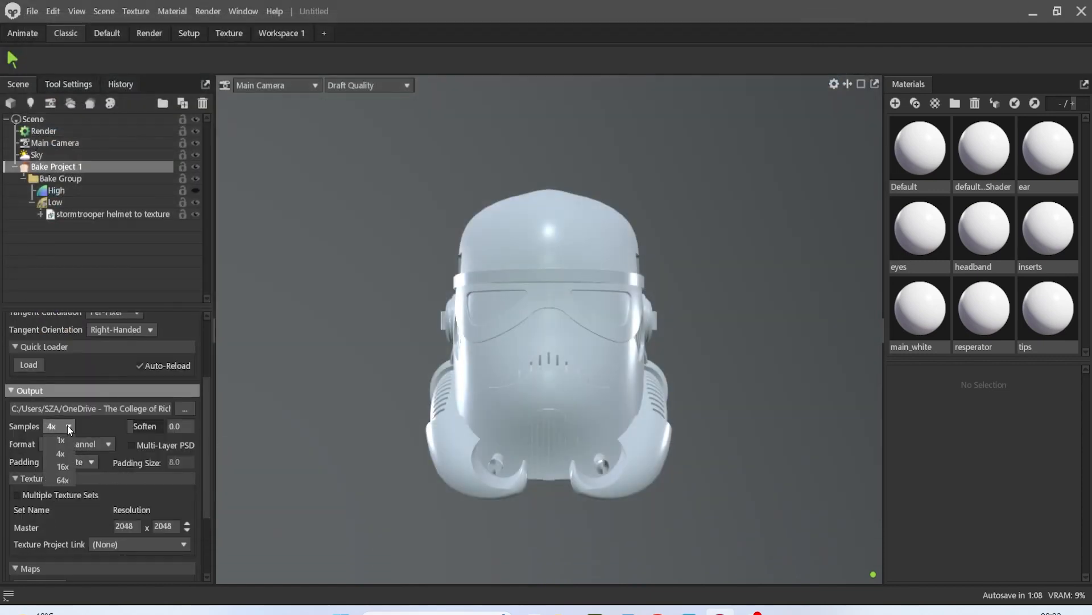
{"action": "scroll", "coordinate": [124, 398], "scroll_direction": "down", "scroll_amount": 1}
{"action": "left_click", "coordinate": [57, 456]}
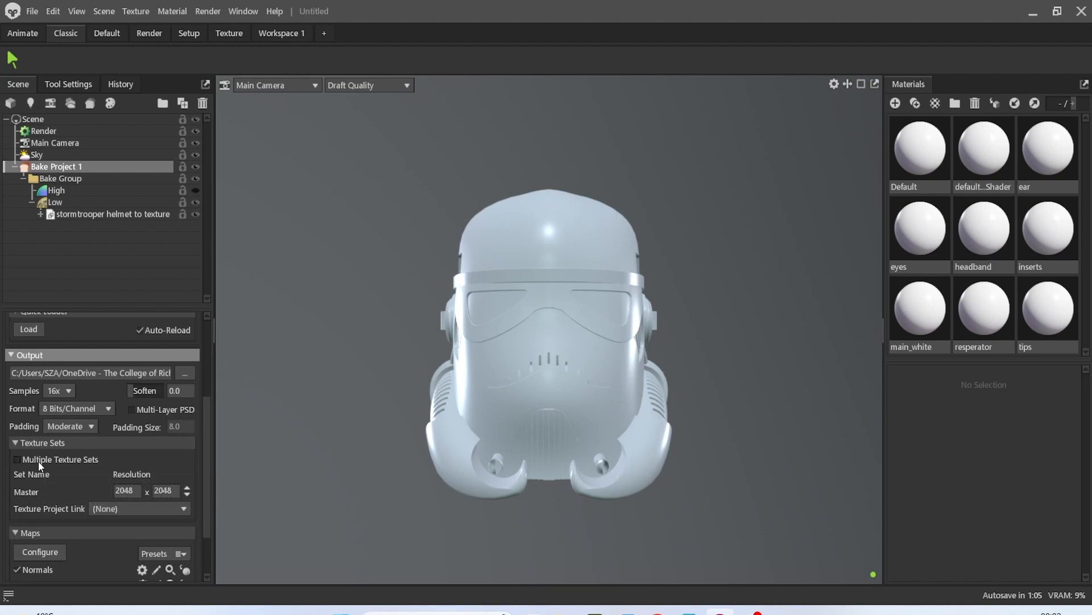
{"action": "scroll", "coordinate": [102, 436], "scroll_direction": "down", "scroll_amount": 1}
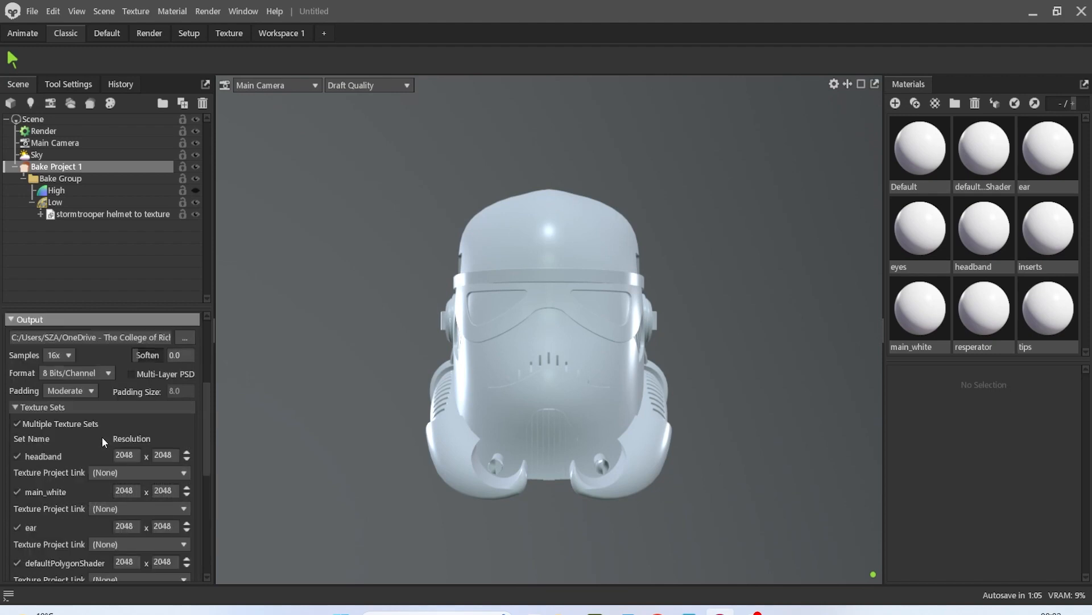
Link the headband and main_white texture sets each to a new texture project.
{"action": "left_click", "coordinate": [146, 472]}
{"action": "scroll", "coordinate": [73, 436], "scroll_direction": "down", "scroll_amount": 1}
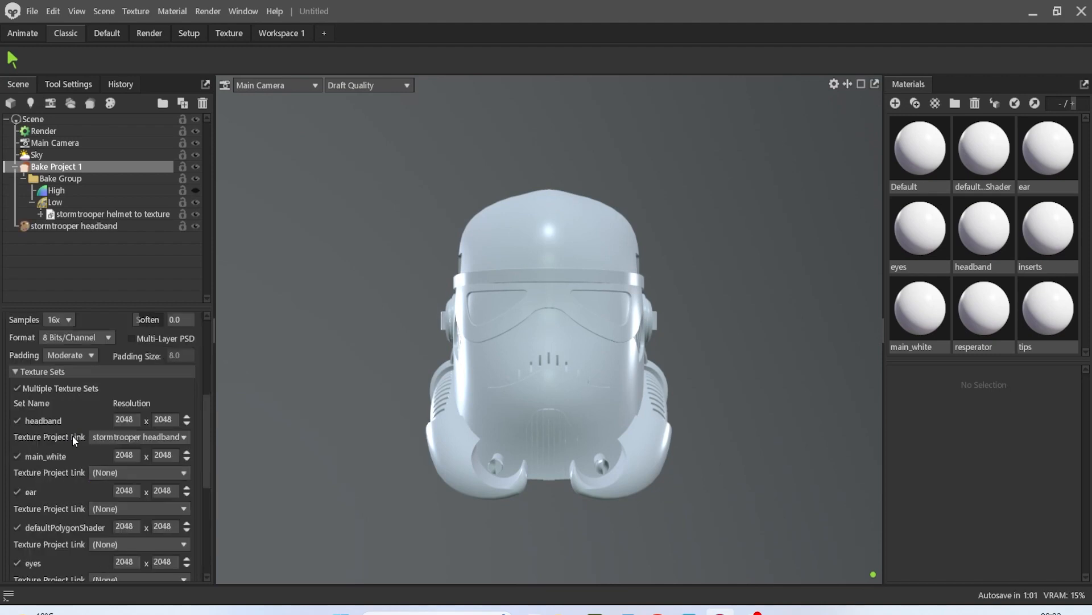
{"action": "left_click", "coordinate": [111, 471]}
{"action": "left_click", "coordinate": [126, 500]}
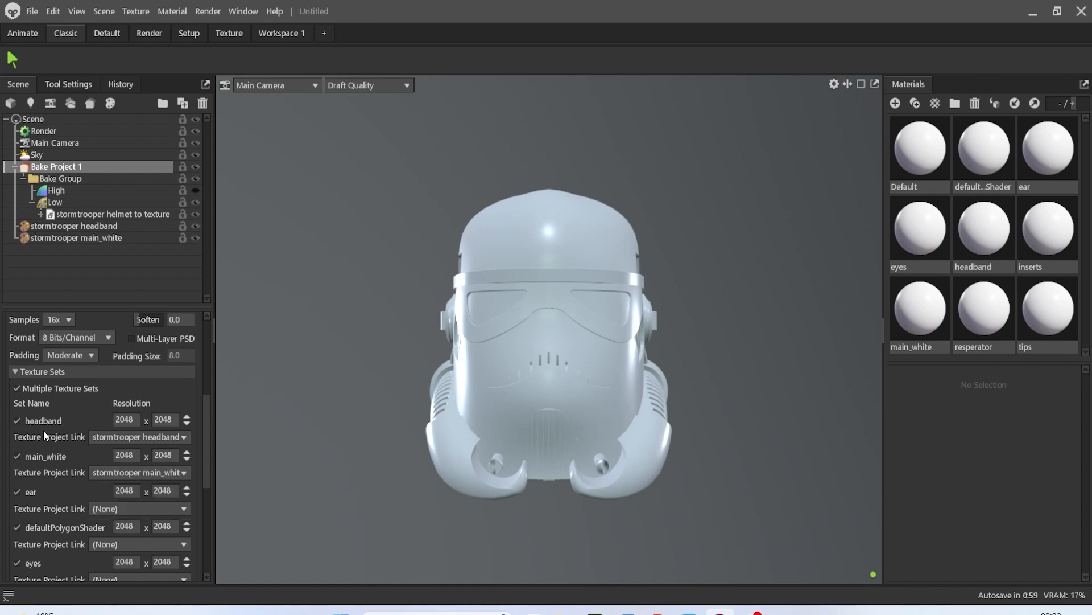
Link the ear and defaultPolygonShader texture sets each to a new texture project.
{"action": "scroll", "coordinate": [102, 480], "scroll_direction": "down", "scroll_amount": 2}
{"action": "left_click", "coordinate": [122, 438]}
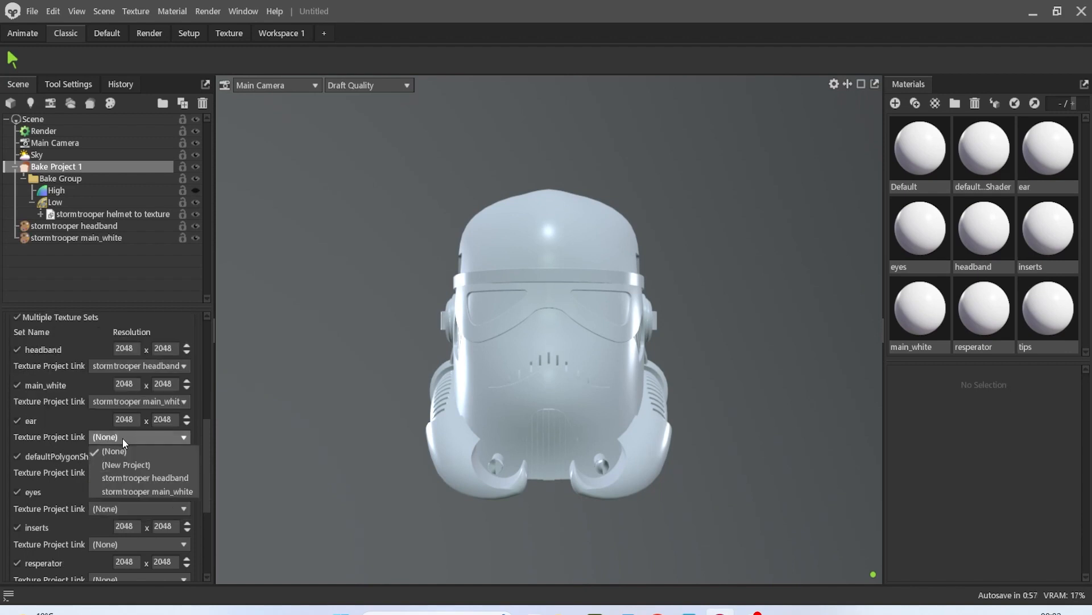
{"action": "key", "text": "Return"}
{"action": "scroll", "coordinate": [74, 439], "scroll_direction": "down", "scroll_amount": 1}
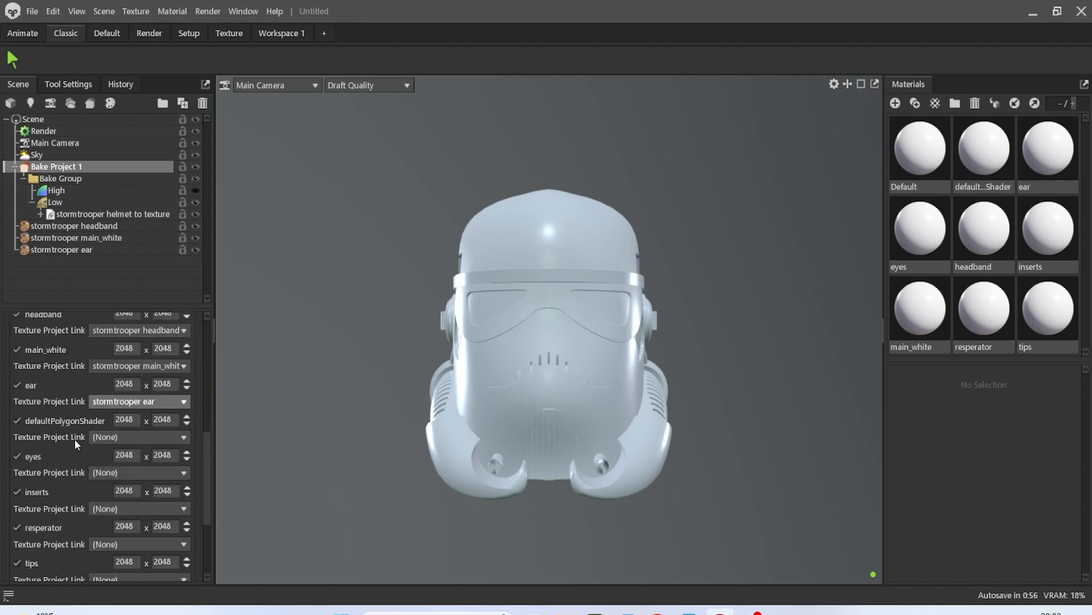
{"action": "left_click", "coordinate": [128, 439]}
{"action": "key", "text": "Return"}
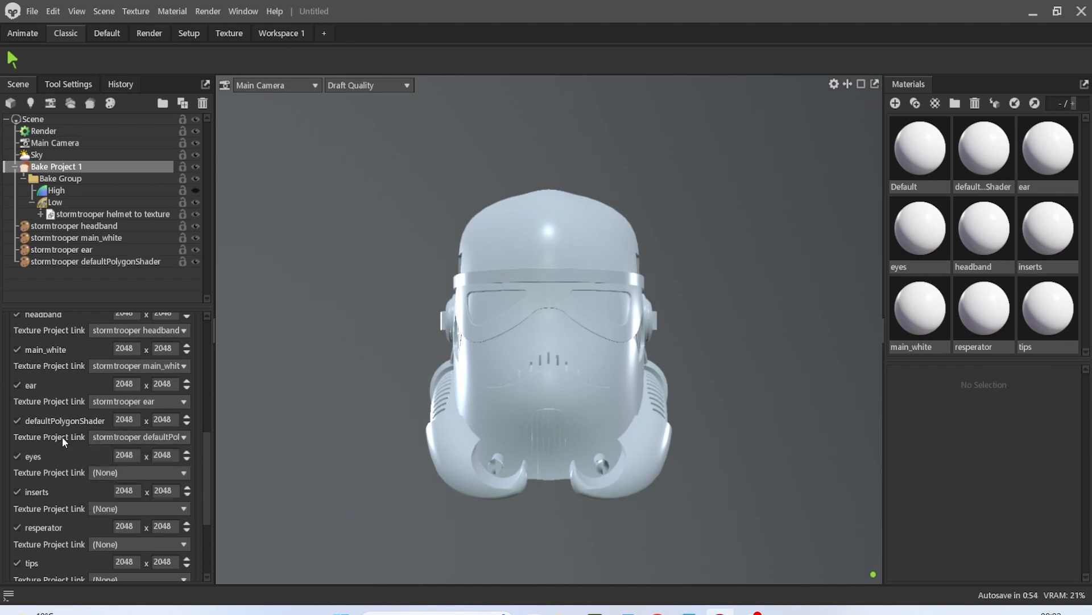
Link the eyes, inserts and resperator texture sets each to a new texture project.
{"action": "left_click", "coordinate": [132, 472]}
{"action": "key", "text": "Return"}
{"action": "scroll", "coordinate": [63, 431], "scroll_direction": "down", "scroll_amount": 2}
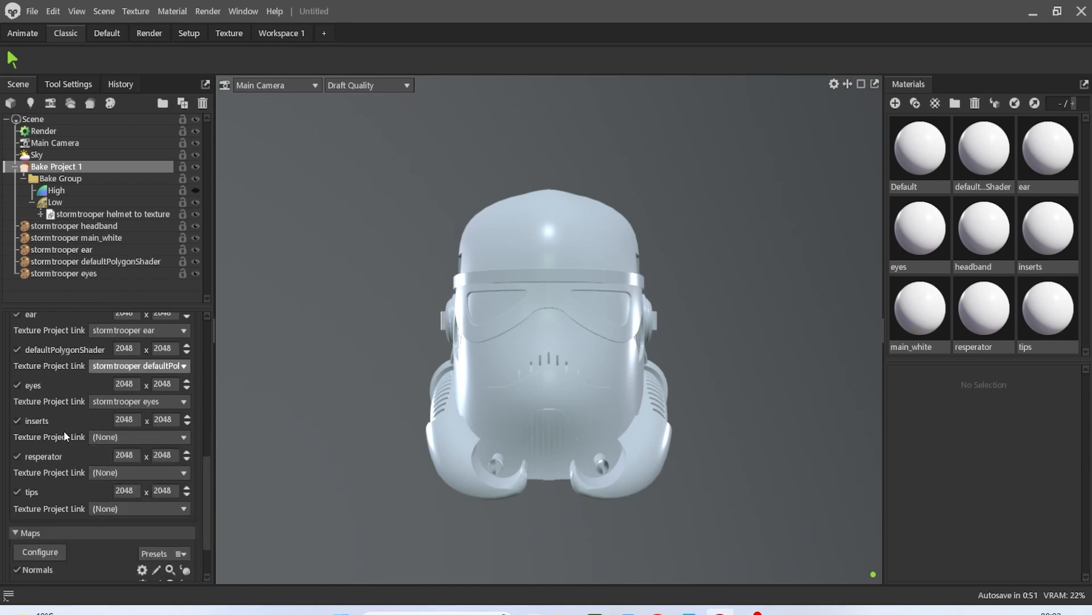
{"action": "left_click", "coordinate": [118, 436]}
{"action": "key", "text": "Down"}
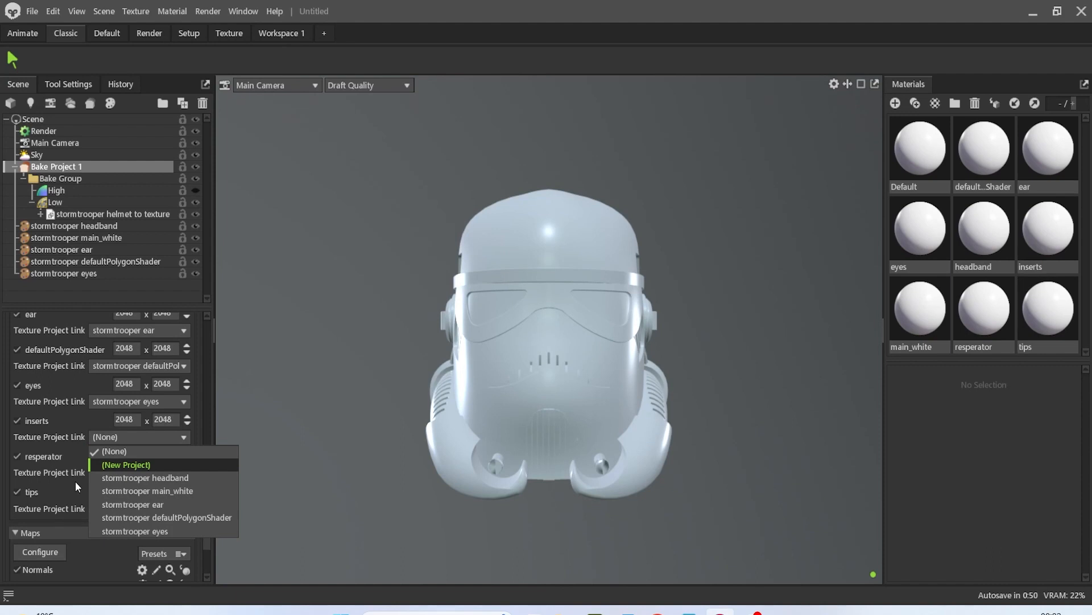
{"action": "key", "text": "Return"}
{"action": "left_click", "coordinate": [120, 471]}
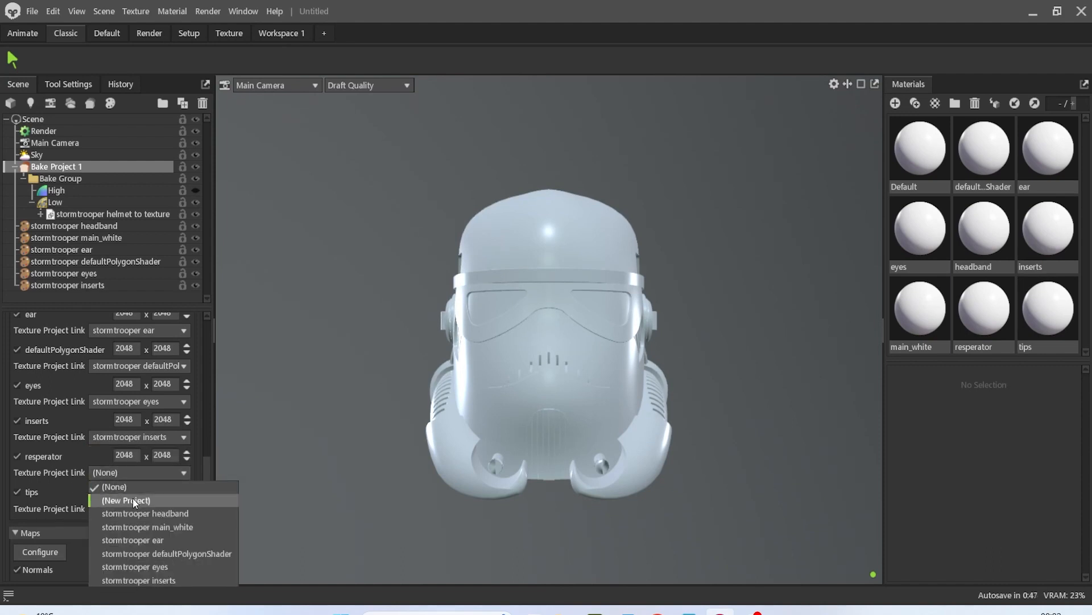
{"action": "left_click", "coordinate": [108, 505]}
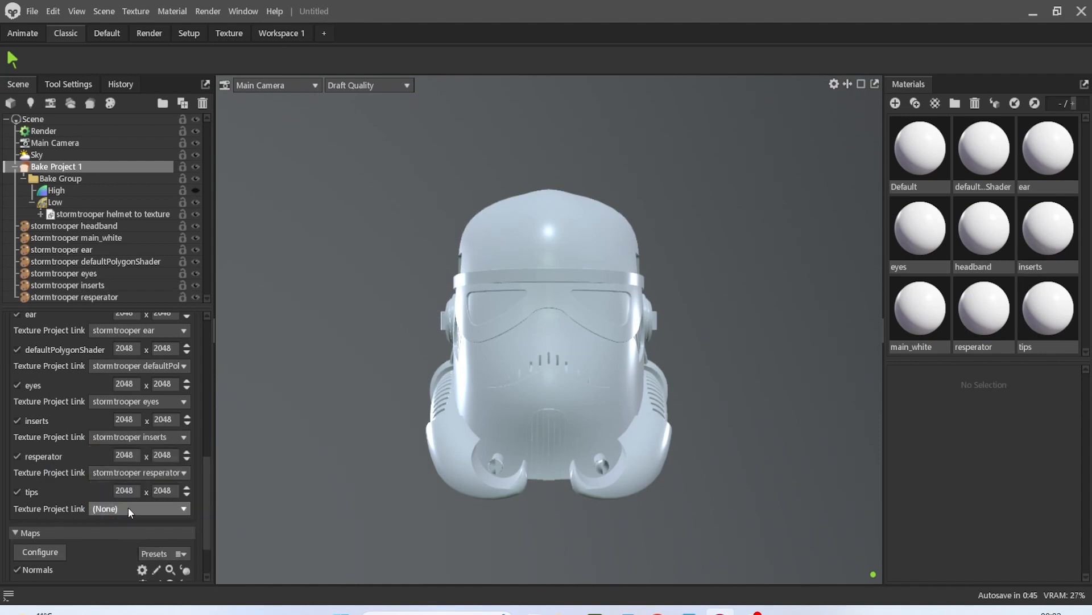
Link the tips texture set to a new texture project.
{"action": "left_click", "coordinate": [128, 507]}
{"action": "left_click", "coordinate": [149, 397]}
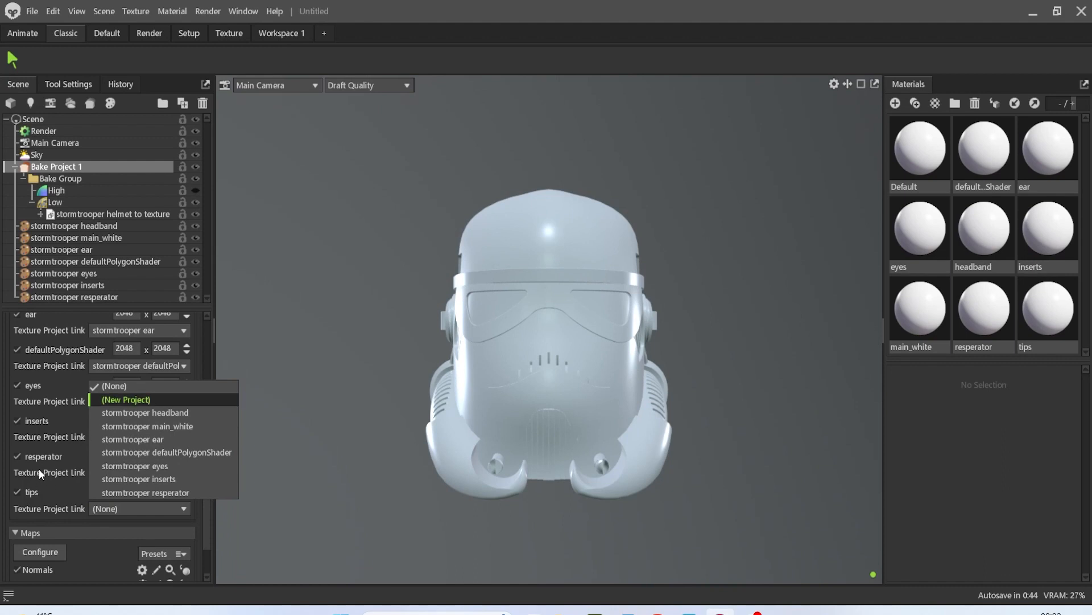
Enable the Curvature, Ambient Occlusion and Material ID maps for baking, and add the Thickness map to the list.
{"action": "scroll", "coordinate": [39, 465], "scroll_direction": "down", "scroll_amount": 2}
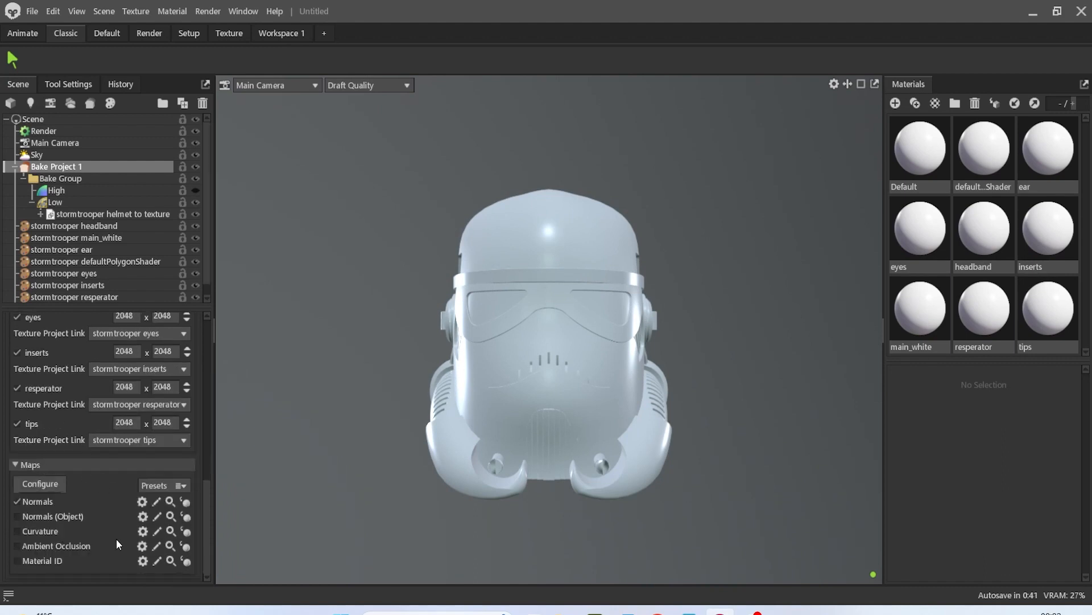
{"action": "left_click", "coordinate": [55, 485]}
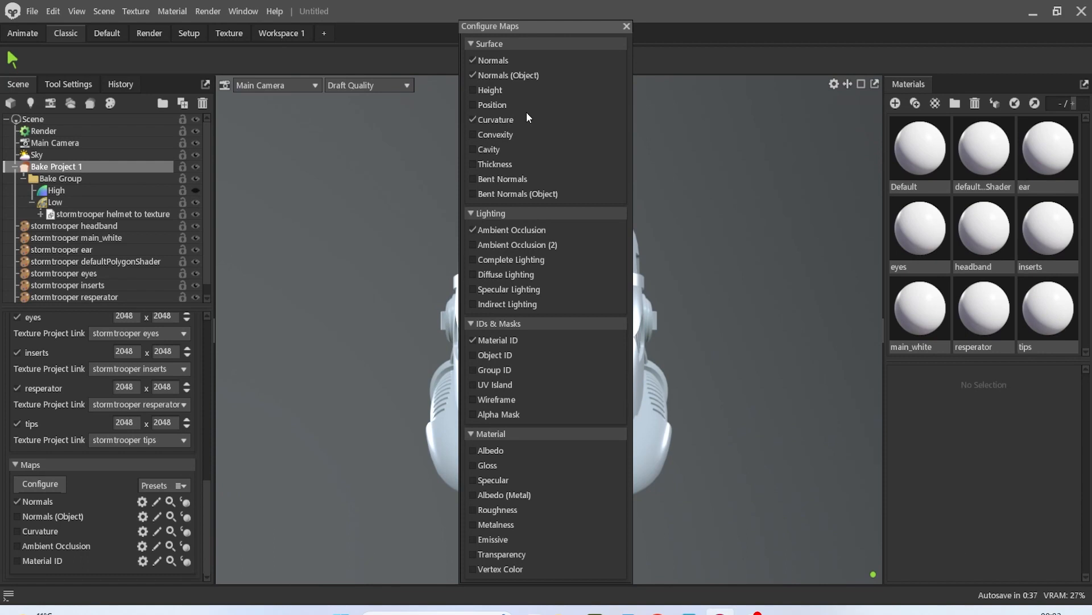
{"action": "left_click", "coordinate": [67, 546]}
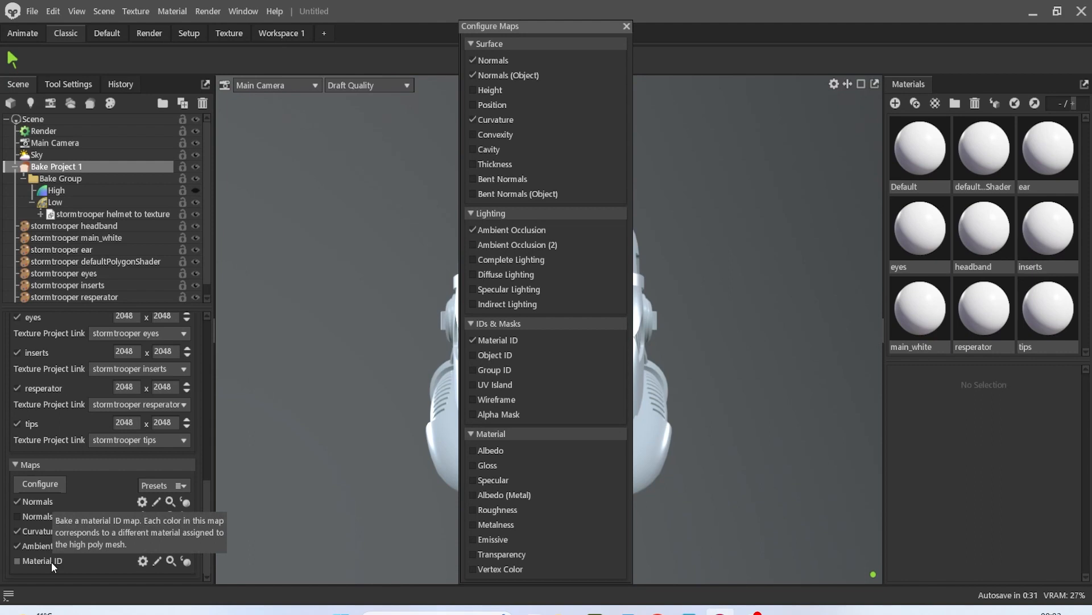
{"action": "left_click", "coordinate": [51, 561]}
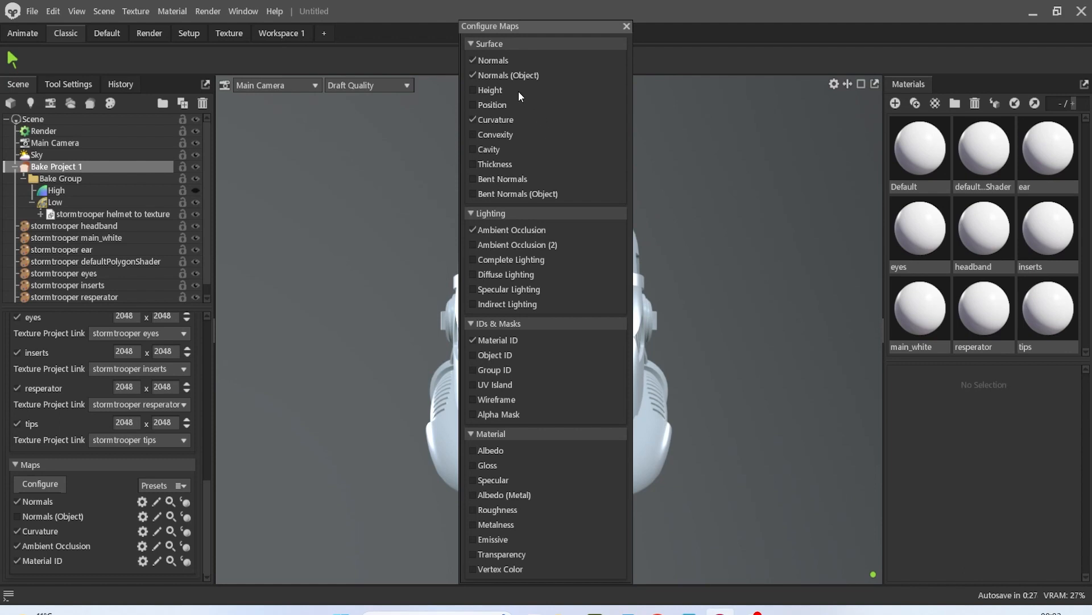
{"action": "left_click", "coordinate": [507, 165]}
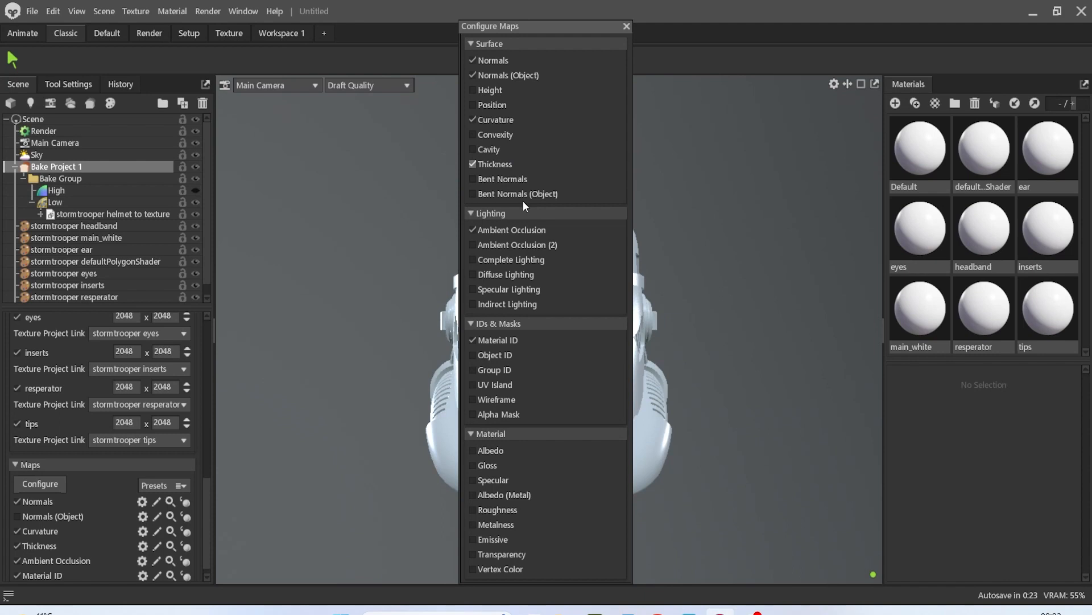
{"action": "left_click", "coordinate": [625, 26]}
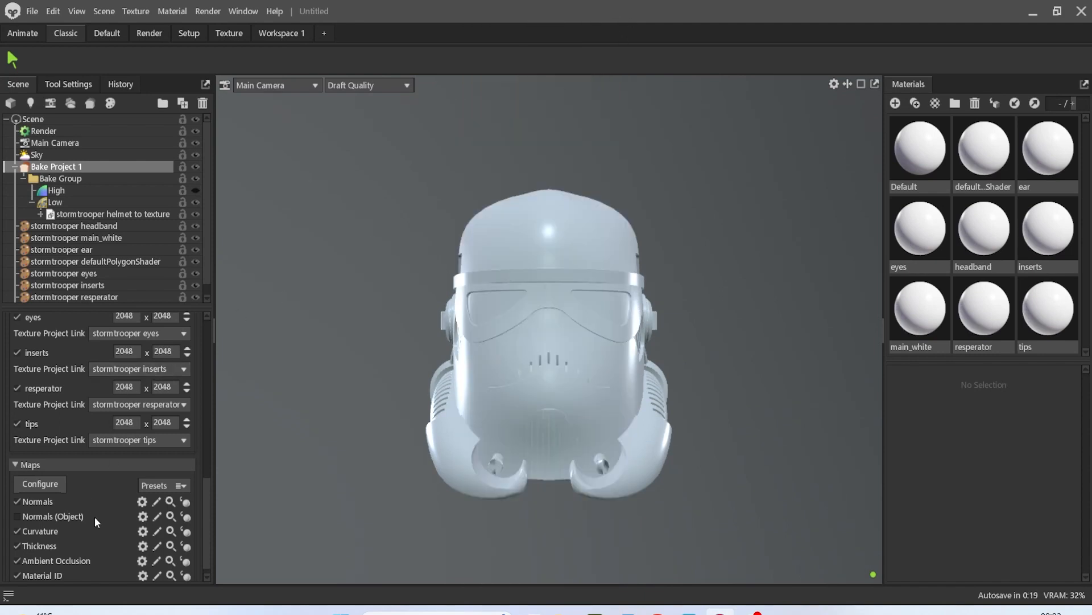
Bake the enabled maps for the helmet and switch to the Texture workspace.
{"action": "scroll", "coordinate": [94, 516], "scroll_direction": "down", "scroll_amount": 1}
{"action": "scroll", "coordinate": [115, 521], "scroll_direction": "up", "scroll_amount": 10}
{"action": "scroll", "coordinate": [66, 360], "scroll_direction": "up", "scroll_amount": 2}
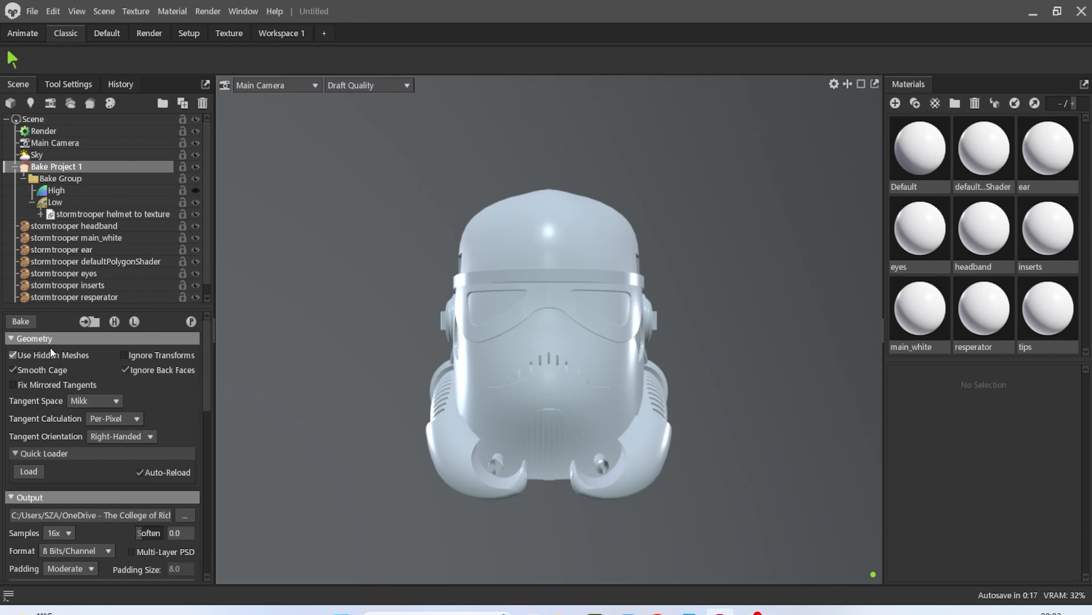
{"action": "left_click", "coordinate": [22, 324]}
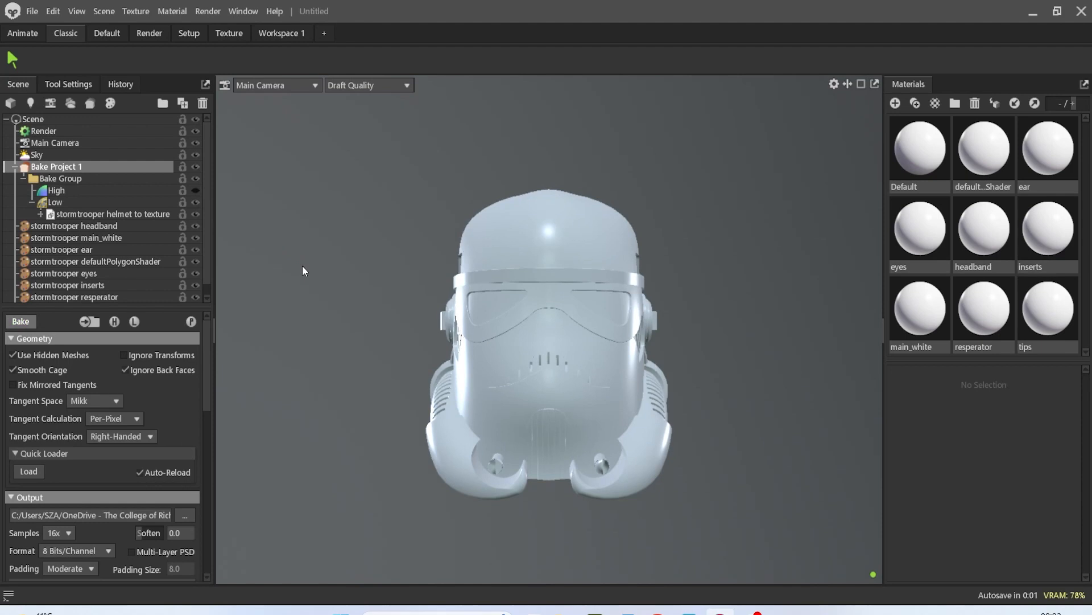
{"action": "left_click_drag", "start_coordinate": [442, 313], "coordinate": [284, 288]}
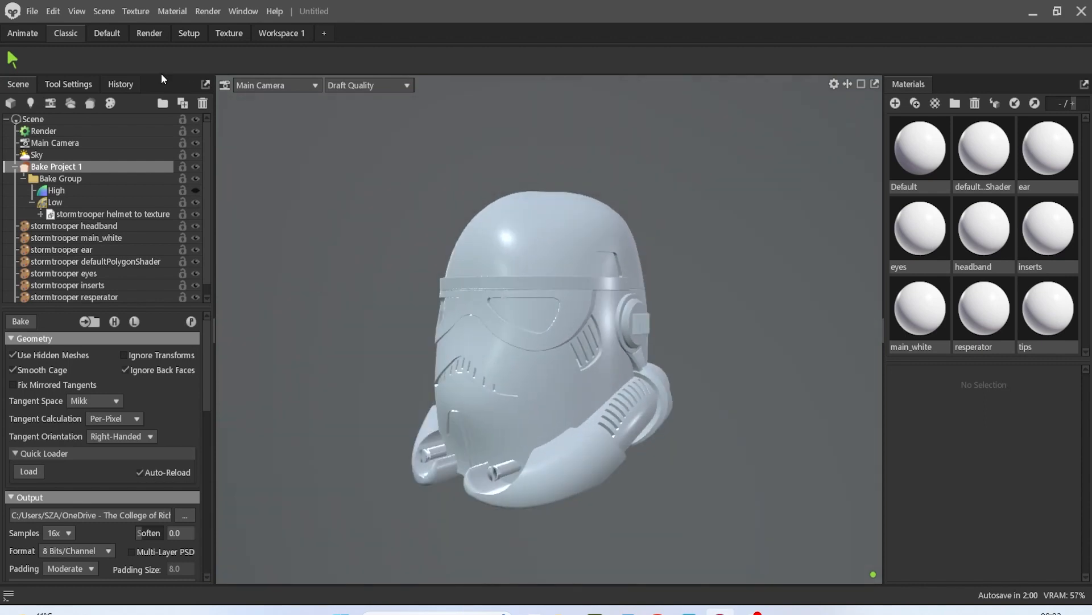
{"action": "left_click", "coordinate": [222, 31]}
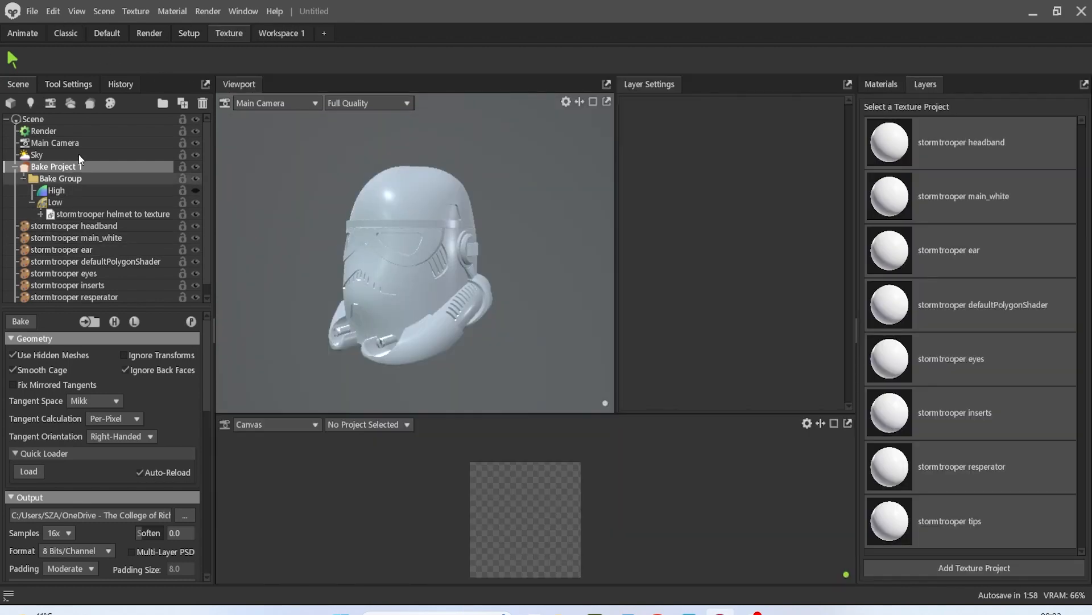
Find the Studio Three Point sky in the library and apply it as the scene's sky light.
{"action": "left_click", "coordinate": [57, 155]}
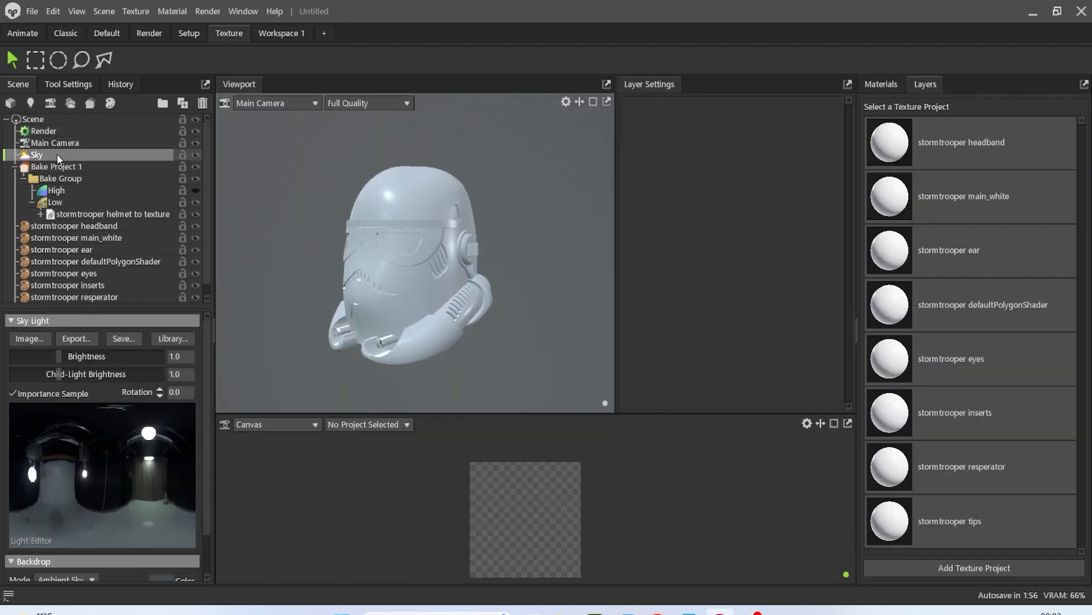
{"action": "left_click", "coordinate": [238, 15]}
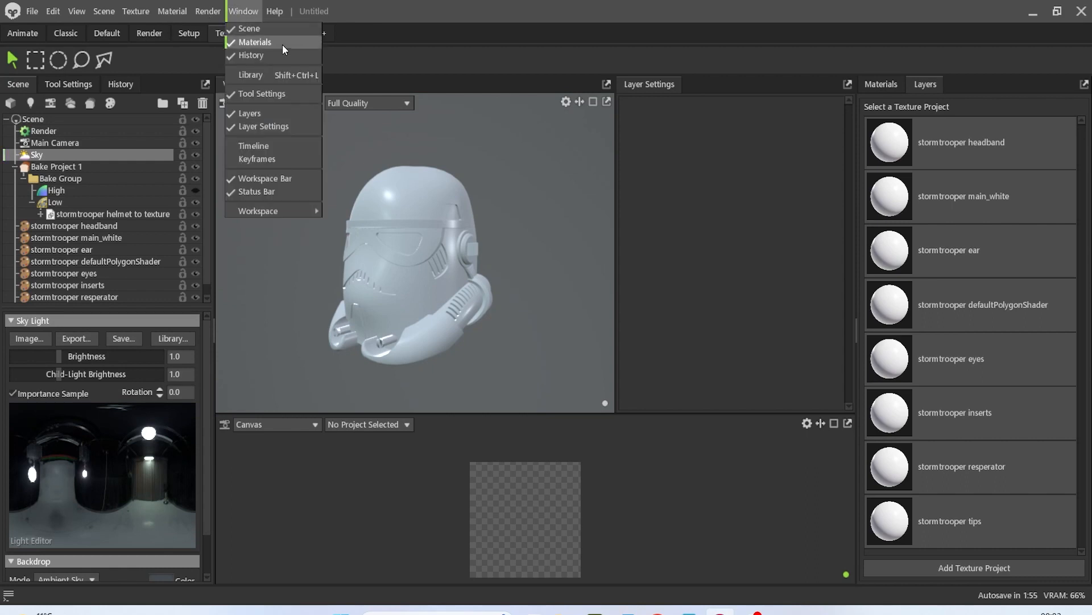
{"action": "left_click", "coordinate": [275, 75]}
{"action": "left_click", "coordinate": [543, 204]}
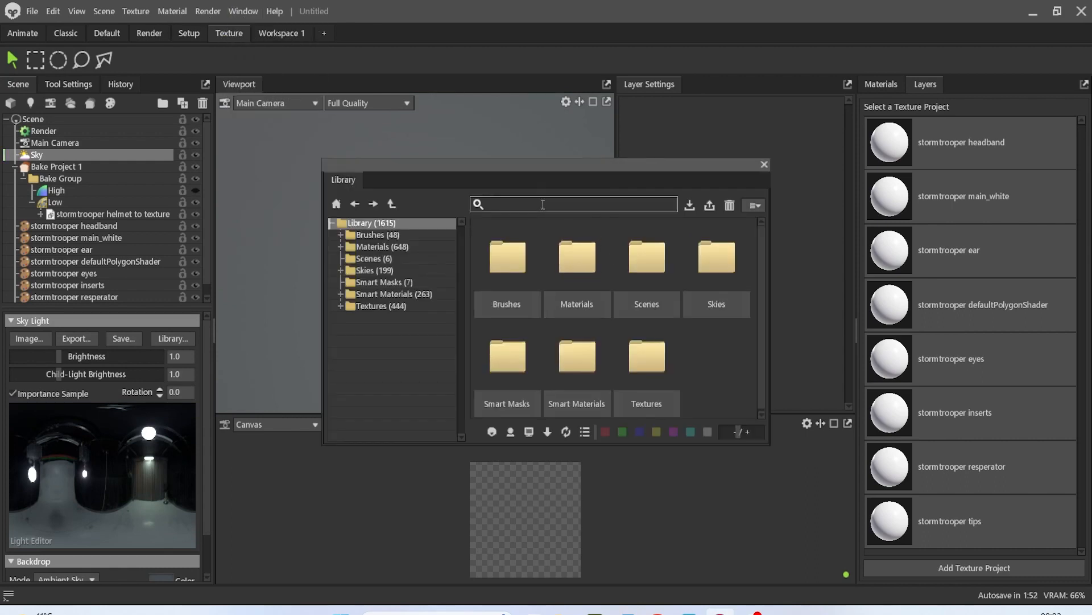
{"action": "type", "text": "three"}
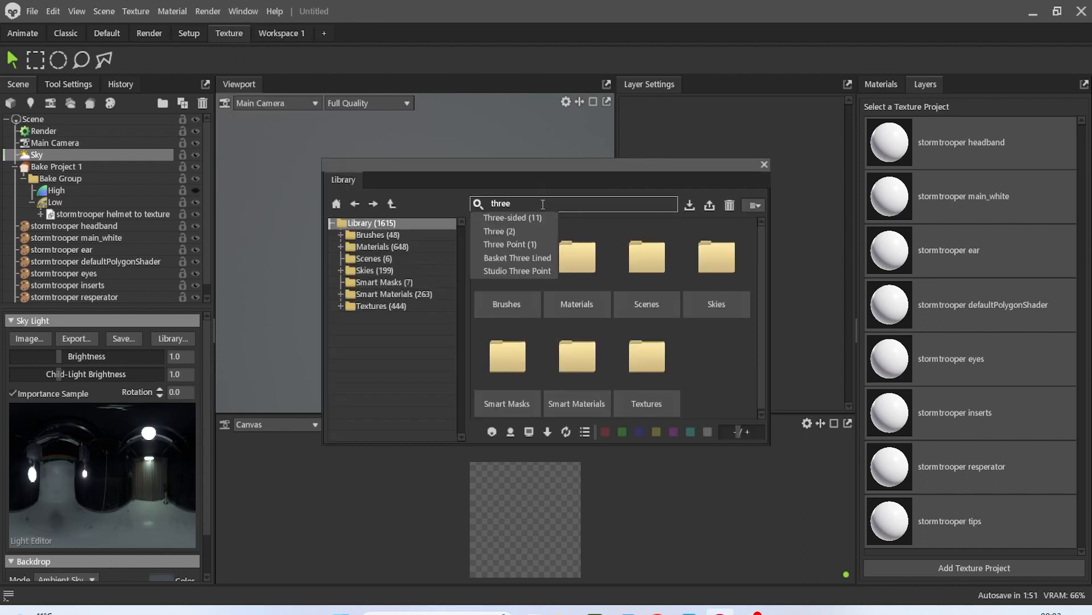
{"action": "left_click", "coordinate": [537, 245]}
{"action": "double_click", "coordinate": [548, 265]}
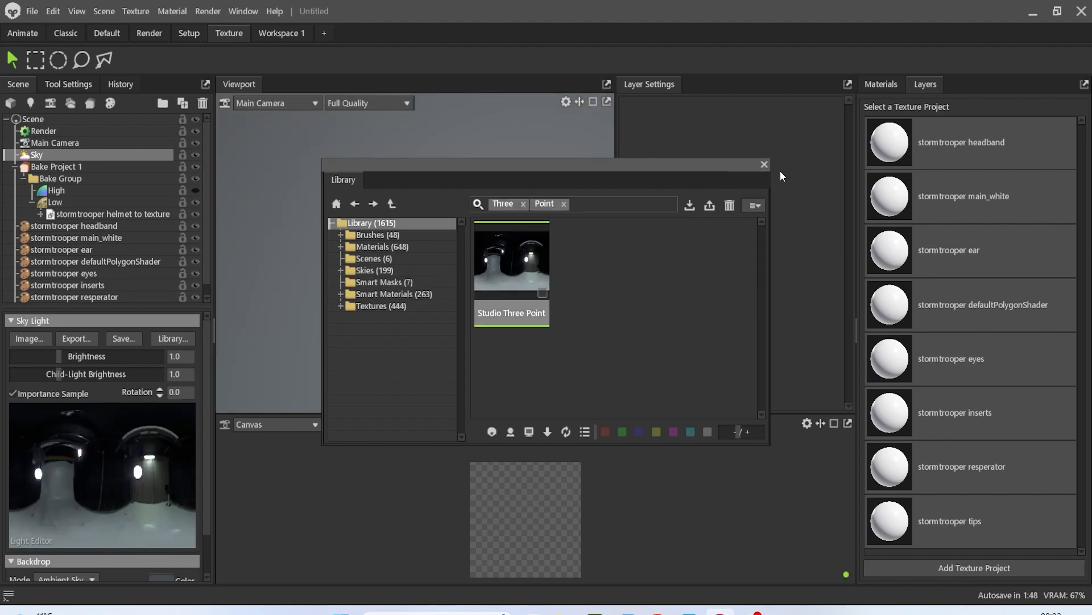
{"action": "left_click", "coordinate": [765, 165]}
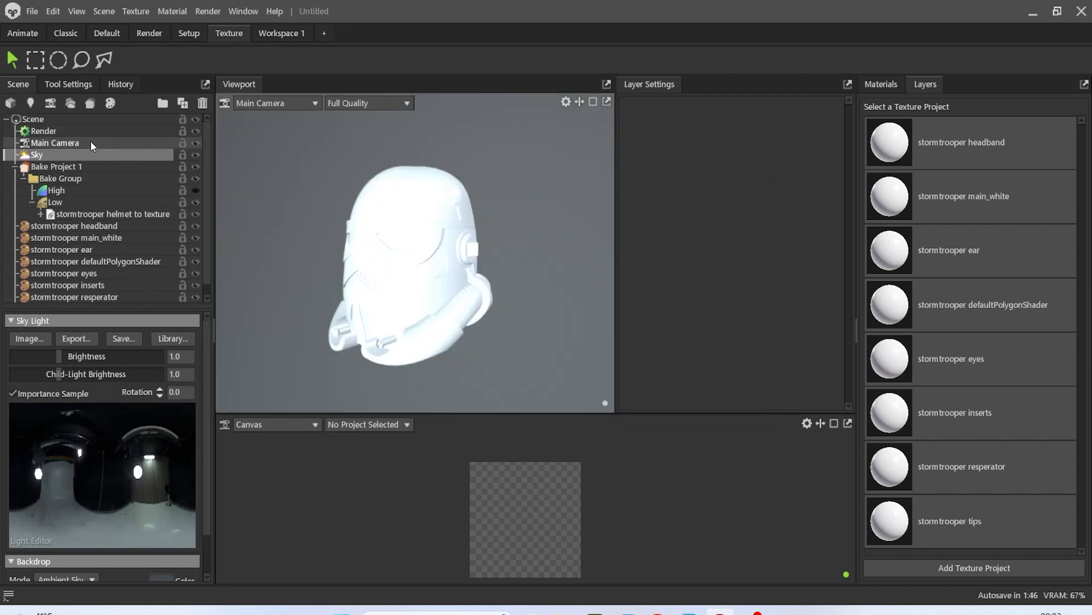
Lower the sky light's brightness to about 0.261 and set the backdrop brightness to about 0.74.
{"action": "left_click_drag", "start_coordinate": [59, 356], "coordinate": [47, 357]}
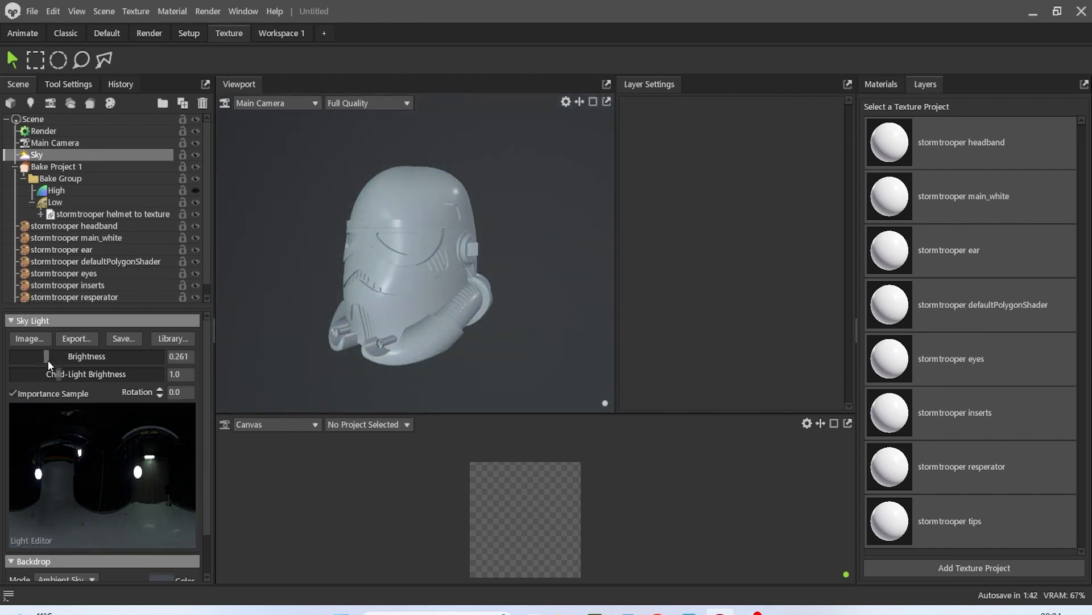
{"action": "scroll", "coordinate": [81, 545], "scroll_direction": "down", "scroll_amount": 2}
{"action": "left_click_drag", "start_coordinate": [57, 549], "coordinate": [56, 550]}
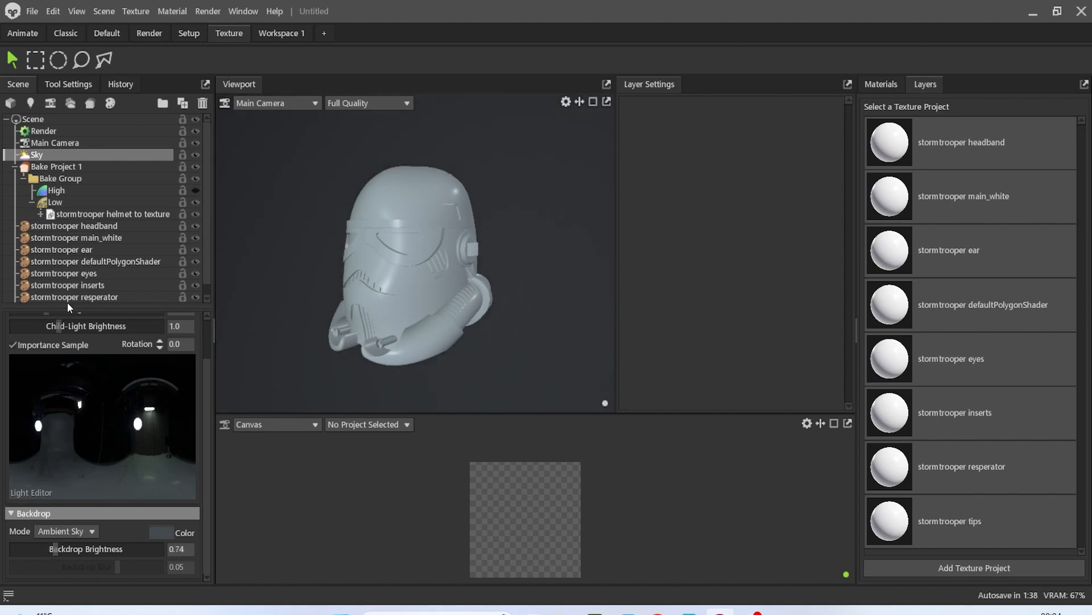
Set the render's raster Ambient Occlusion to Screen and inspect the shading on the helmet.
{"action": "left_click", "coordinate": [54, 131]}
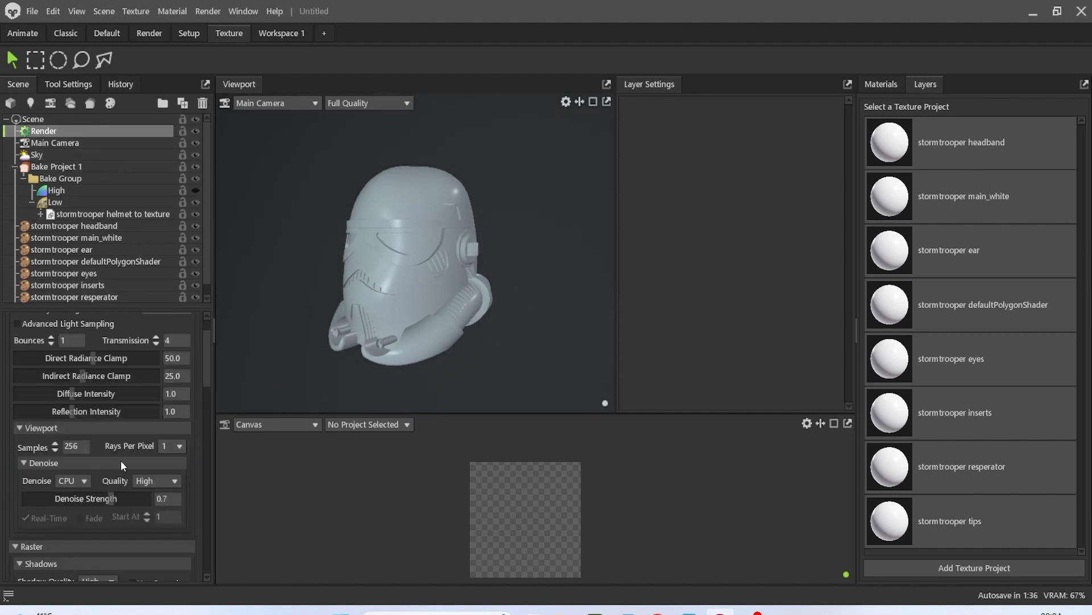
{"action": "scroll", "coordinate": [104, 452], "scroll_direction": "down", "scroll_amount": 3}
{"action": "scroll", "coordinate": [103, 450], "scroll_direction": "down", "scroll_amount": 4}
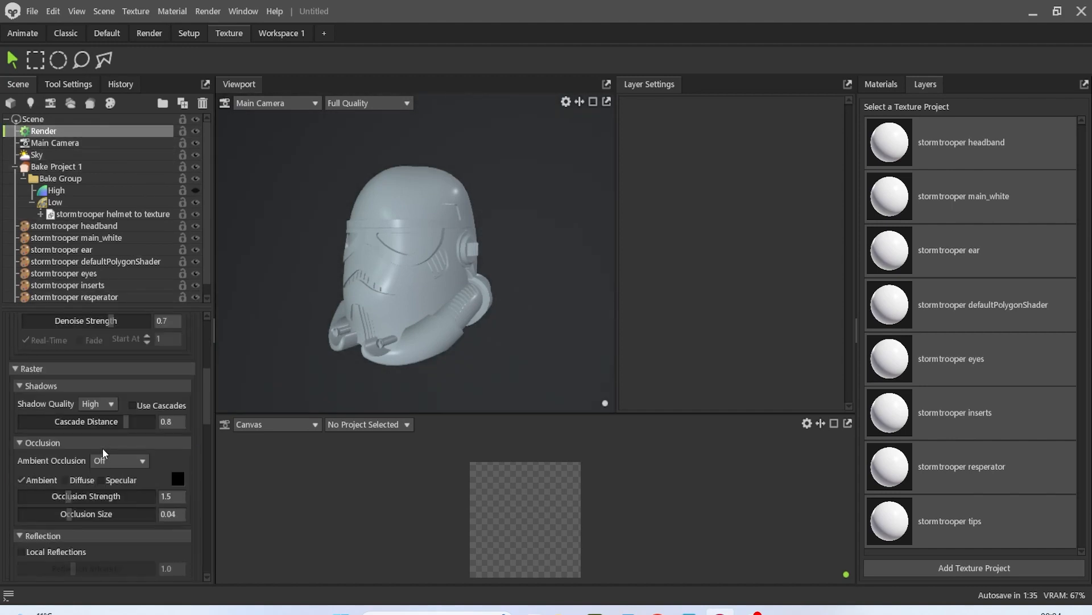
{"action": "left_click", "coordinate": [136, 461]}
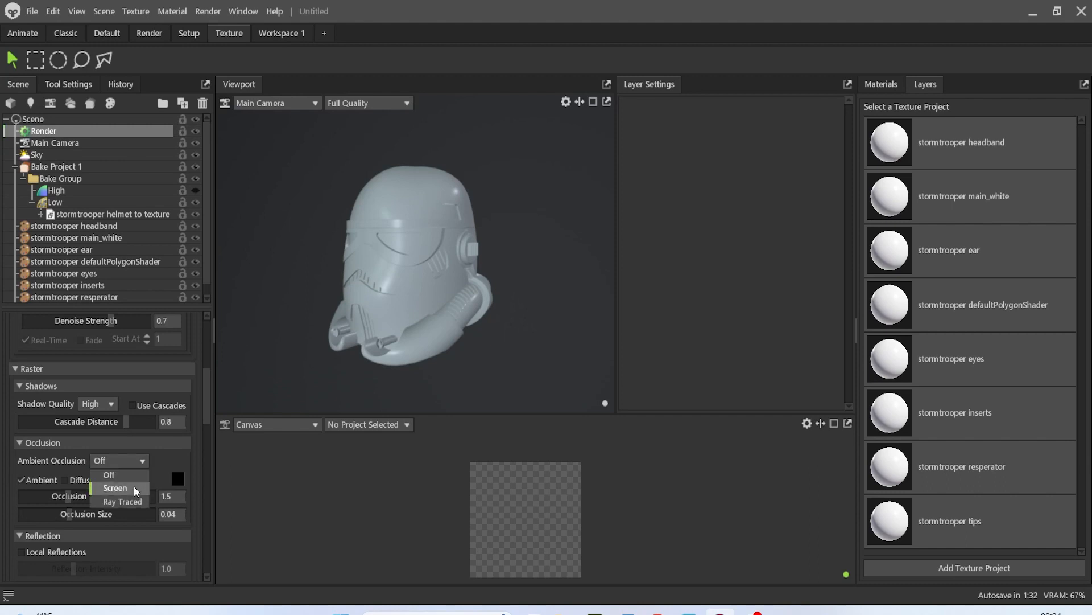
{"action": "left_click", "coordinate": [134, 486]}
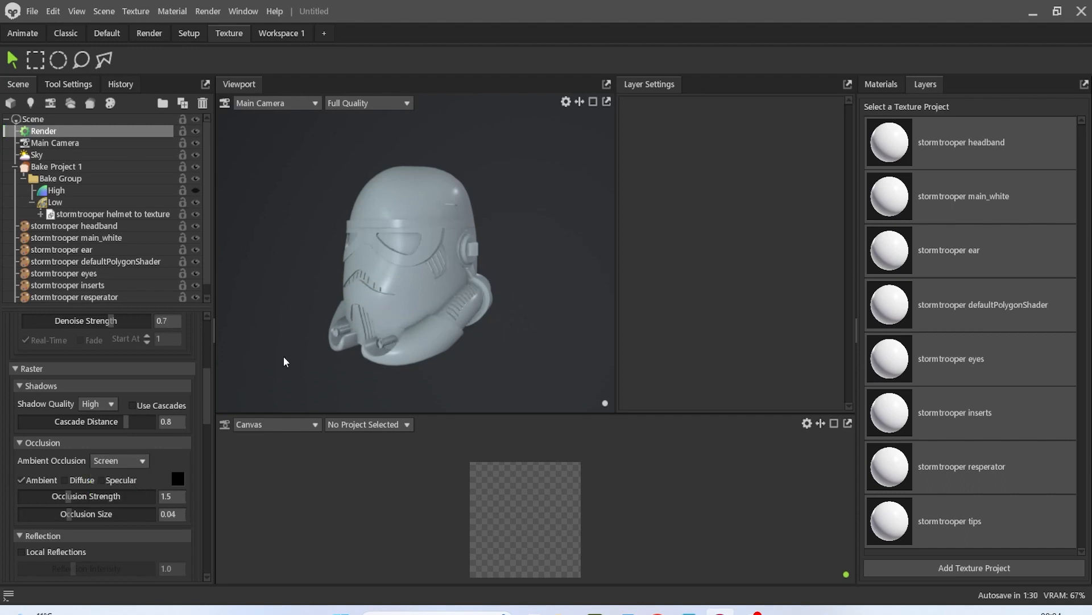
{"action": "mouse_move", "coordinate": [381, 295]}
{"action": "left_mouse_down"}
{"action": "mouse_move", "coordinate": [439, 312]}
{"action": "mouse_move", "coordinate": [542, 301]}
{"action": "mouse_move", "coordinate": [619, 248]}
{"action": "mouse_move", "coordinate": [477, 265]}
{"action": "mouse_move", "coordinate": [422, 199]}
{"action": "mouse_move", "coordinate": [418, 285]}
{"action": "mouse_move", "coordinate": [363, 313]}
{"action": "mouse_move", "coordinate": [385, 315]}
{"action": "left_mouse_up"}
{"action": "left_click_drag", "start_coordinate": [436, 310], "coordinate": [396, 304]}
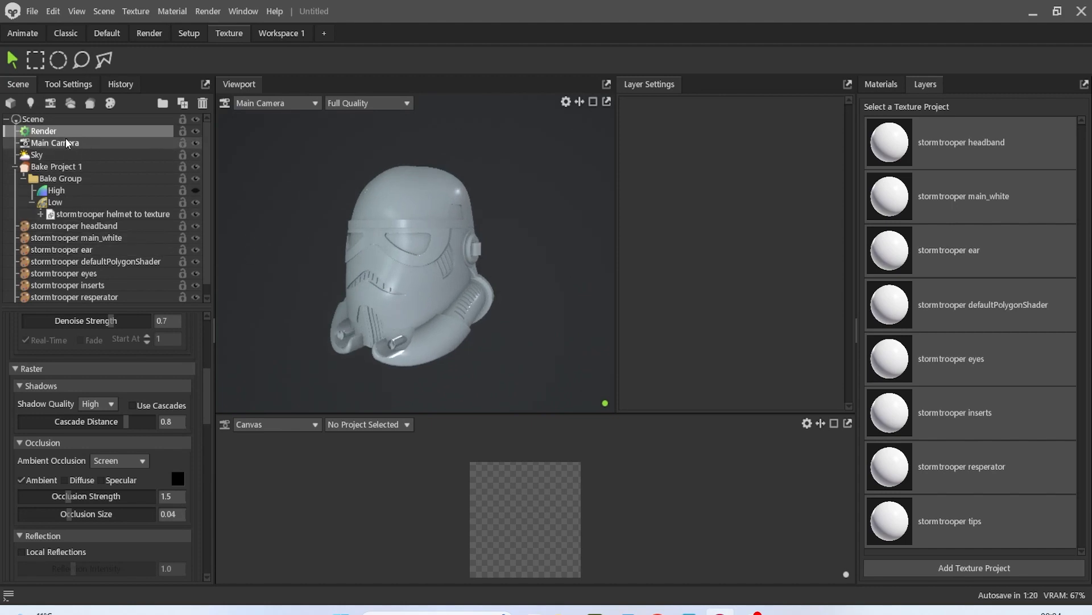
Select the stormtrooper main_white texture project and filter the asset library by the Plastic tag.
{"action": "left_click", "coordinate": [79, 225]}
{"action": "left_click", "coordinate": [132, 239]}
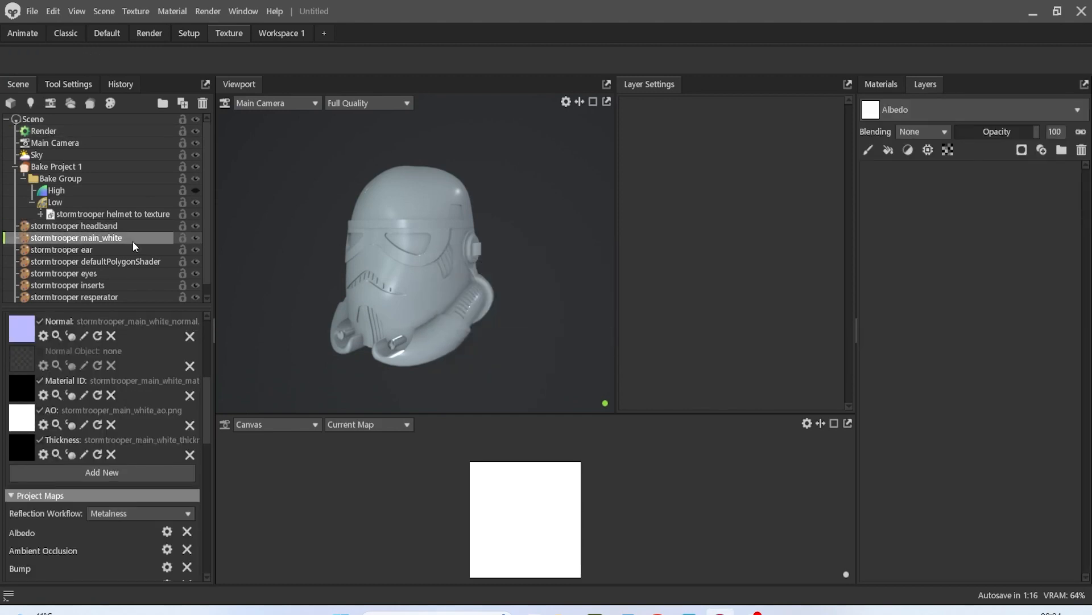
{"action": "left_click", "coordinate": [237, 12]}
{"action": "left_click", "coordinate": [244, 76]}
{"action": "left_click", "coordinate": [520, 206]}
{"action": "type", "text": "plas"}
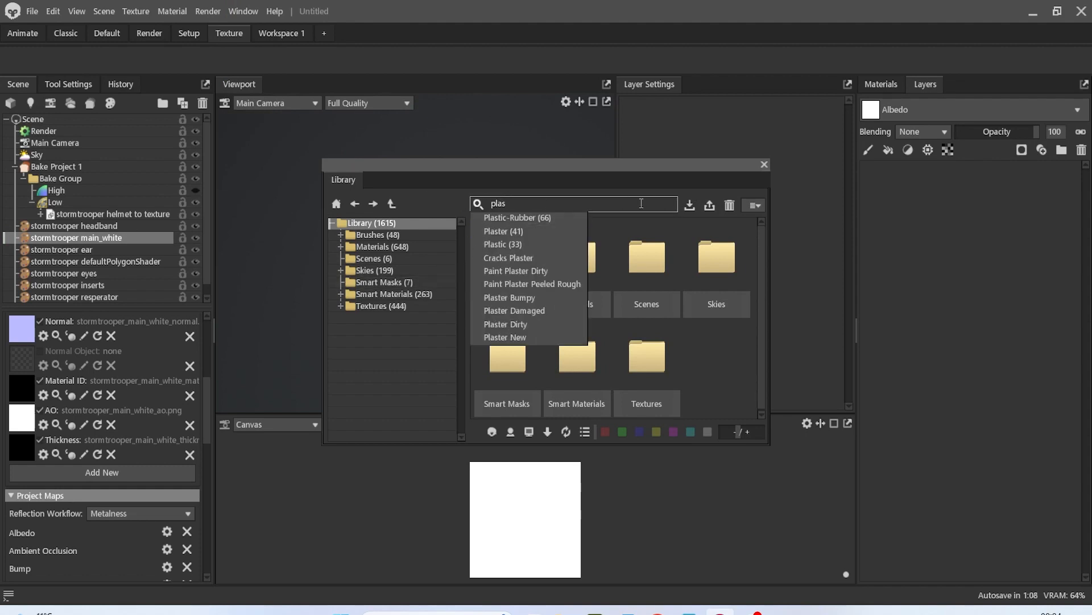
{"action": "left_click", "coordinate": [526, 244]}
Add the Plastic Glossy material from the library as a layer of the main_white texture project.
{"action": "scroll", "coordinate": [568, 282], "scroll_direction": "down", "scroll_amount": 5}
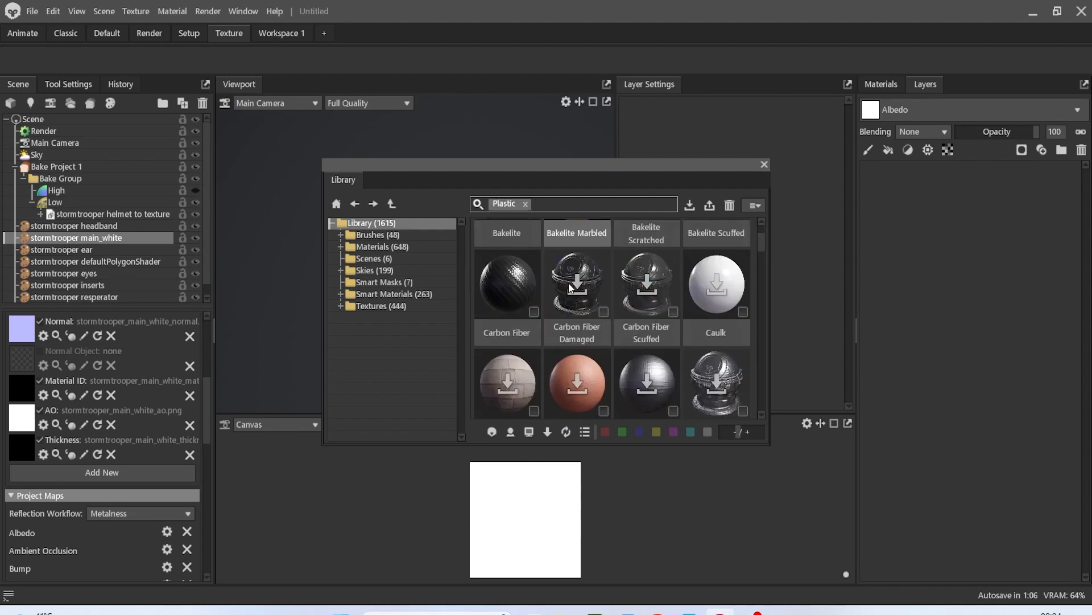
{"action": "scroll", "coordinate": [569, 282], "scroll_direction": "down", "scroll_amount": 5}
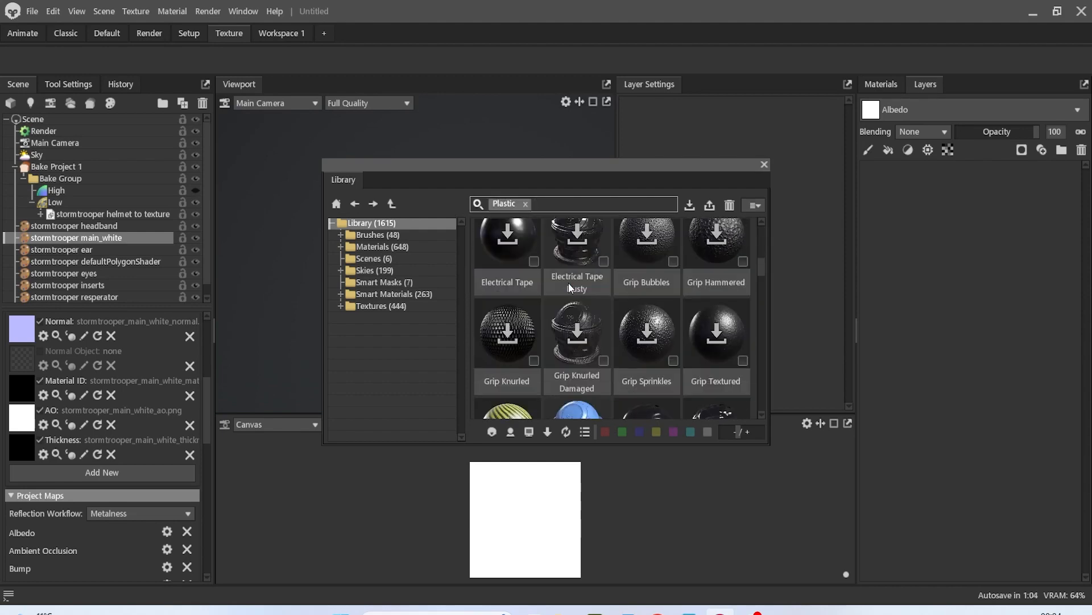
{"action": "scroll", "coordinate": [611, 283], "scroll_direction": "down", "scroll_amount": 3}
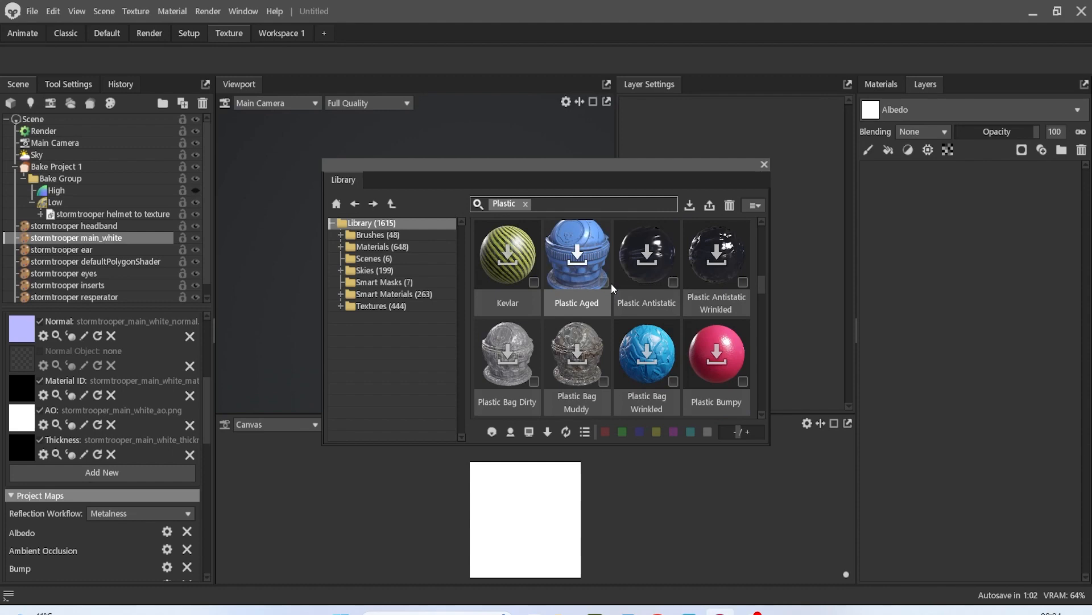
{"action": "scroll", "coordinate": [606, 282], "scroll_direction": "down", "scroll_amount": 6}
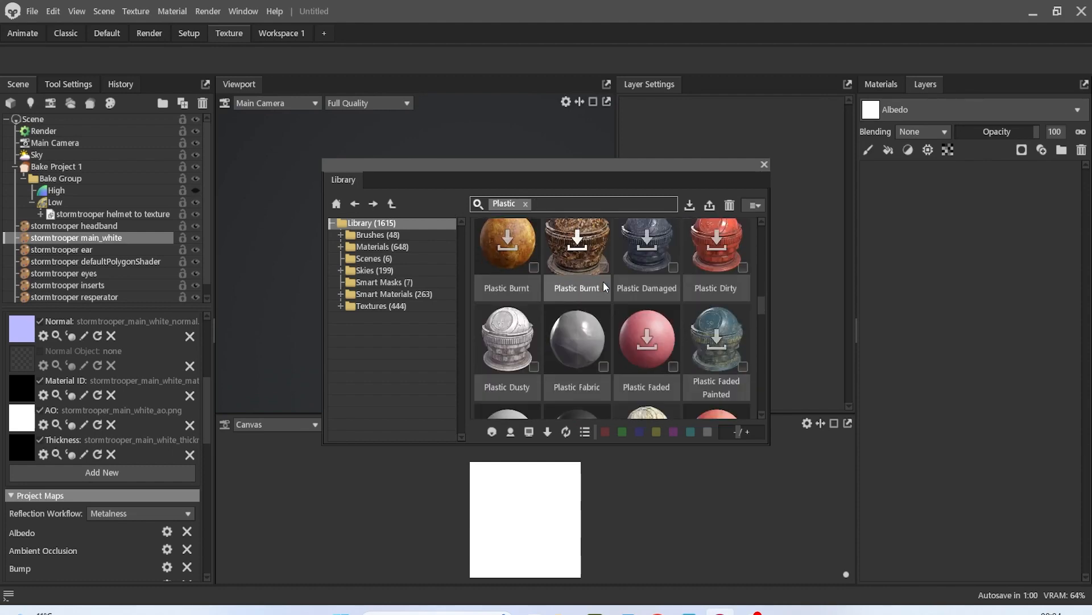
{"action": "scroll", "coordinate": [602, 281], "scroll_direction": "down", "scroll_amount": 1}
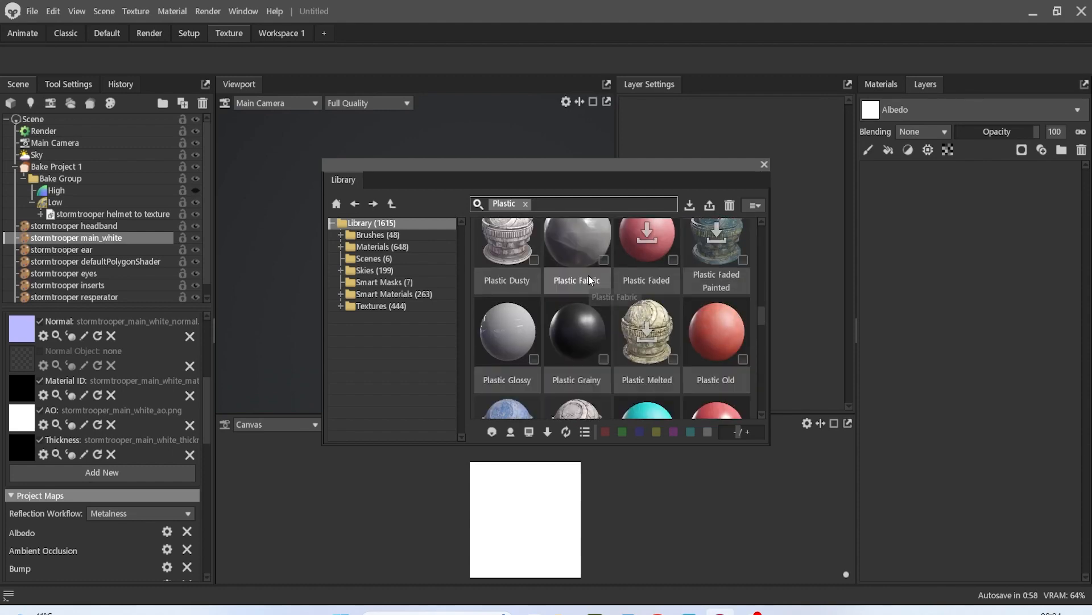
{"action": "scroll", "coordinate": [588, 275], "scroll_direction": "down", "scroll_amount": 1}
{"action": "scroll", "coordinate": [588, 275], "scroll_direction": "down", "scroll_amount": 1}
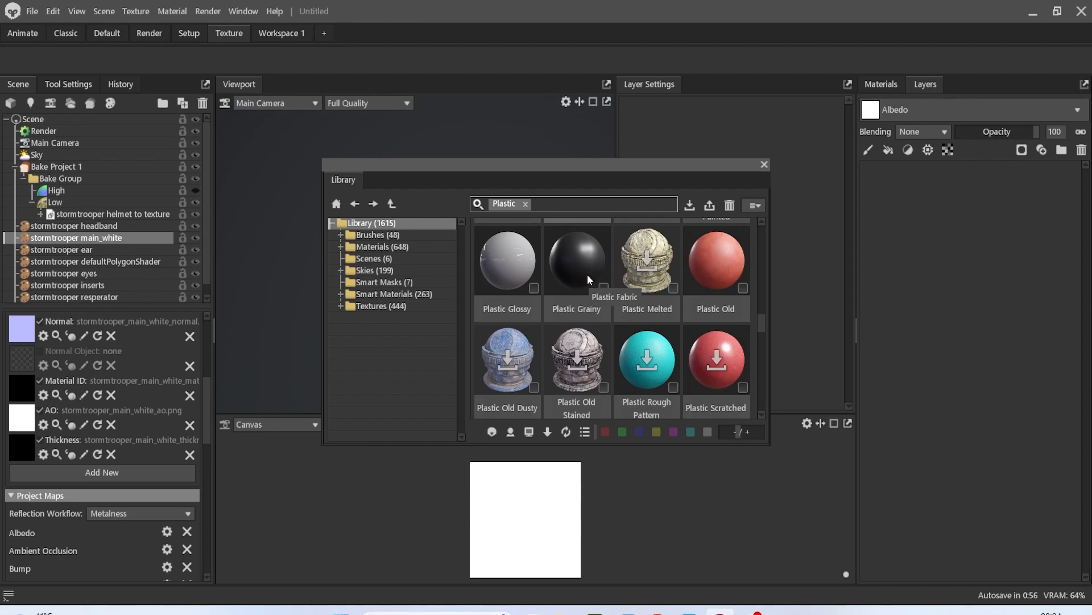
{"action": "left_click_drag", "start_coordinate": [505, 262], "coordinate": [900, 260]}
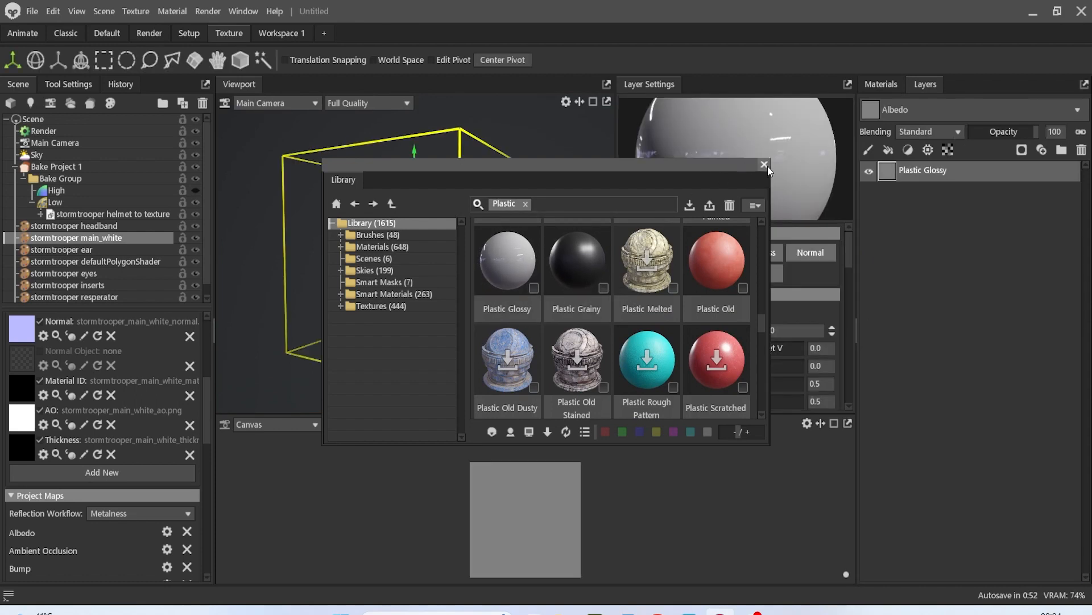
{"action": "left_click", "coordinate": [764, 165]}
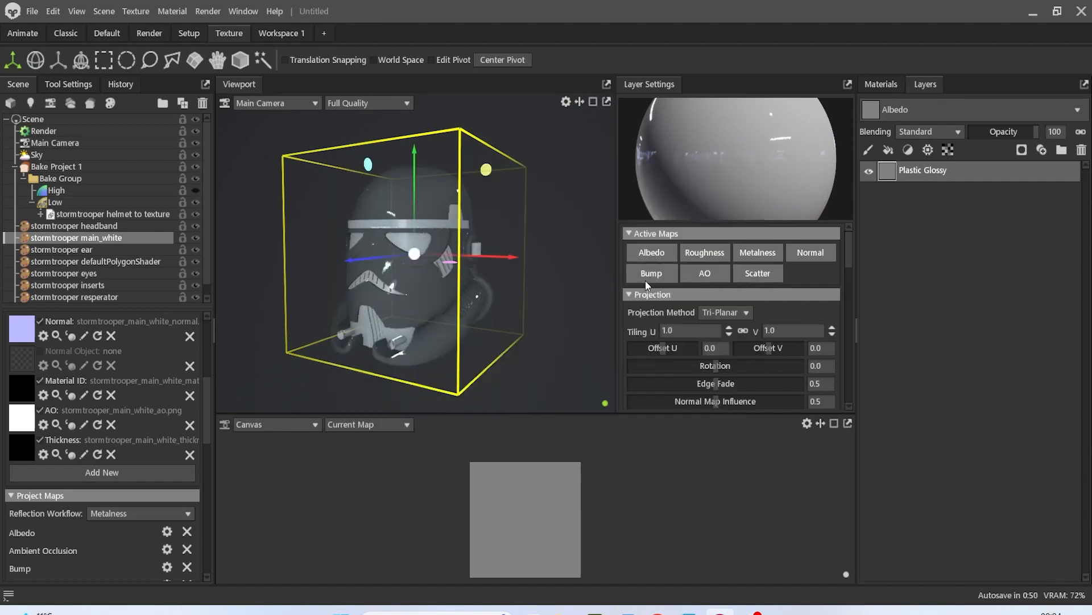
Set the Plastic Glossy layer's albedo colour on main_white to pure white.
{"action": "scroll", "coordinate": [711, 313], "scroll_direction": "down", "scroll_amount": 5}
{"action": "scroll", "coordinate": [712, 312], "scroll_direction": "down", "scroll_amount": 3}
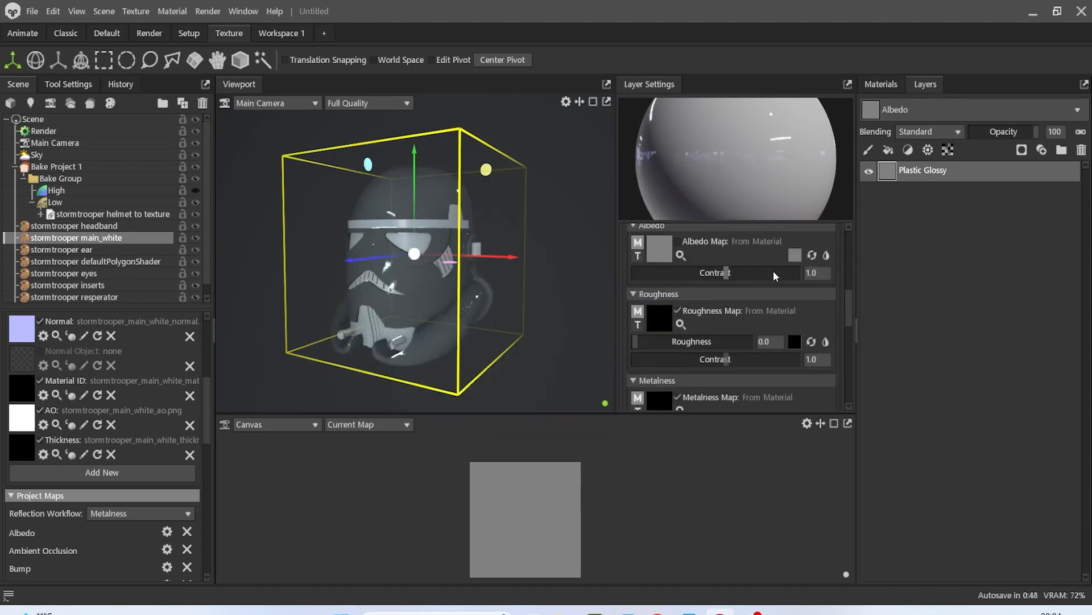
{"action": "left_click", "coordinate": [794, 256]}
{"action": "left_click_drag", "start_coordinate": [400, 261], "coordinate": [368, 200]}
{"action": "left_click", "coordinate": [694, 210]}
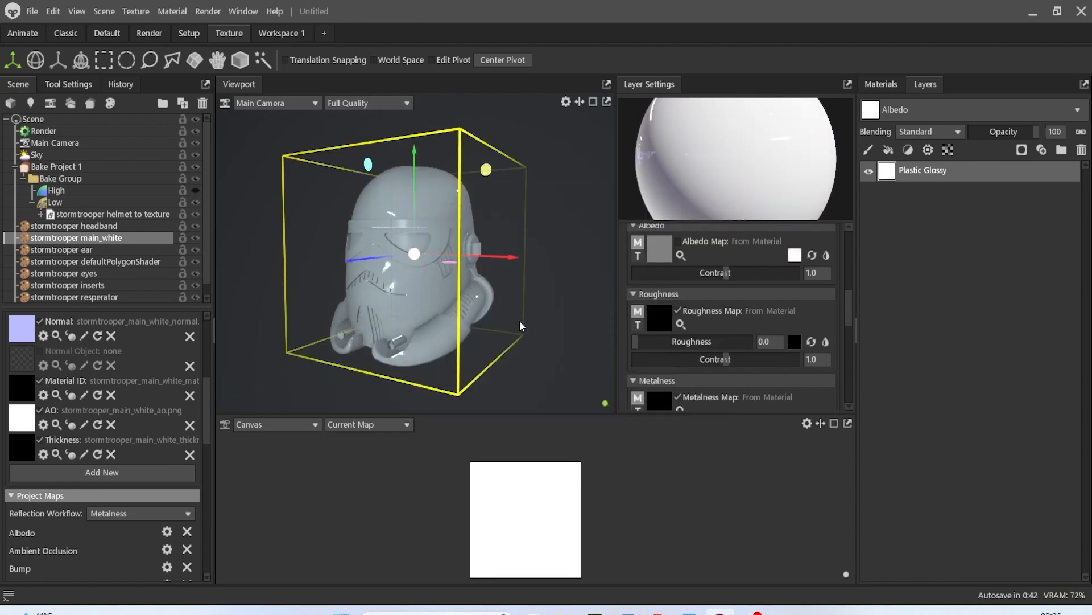
Toggle the Plastic Glossy layer's material reference off and back on to compare the result.
{"action": "scroll", "coordinate": [687, 325], "scroll_direction": "up", "scroll_amount": 4}
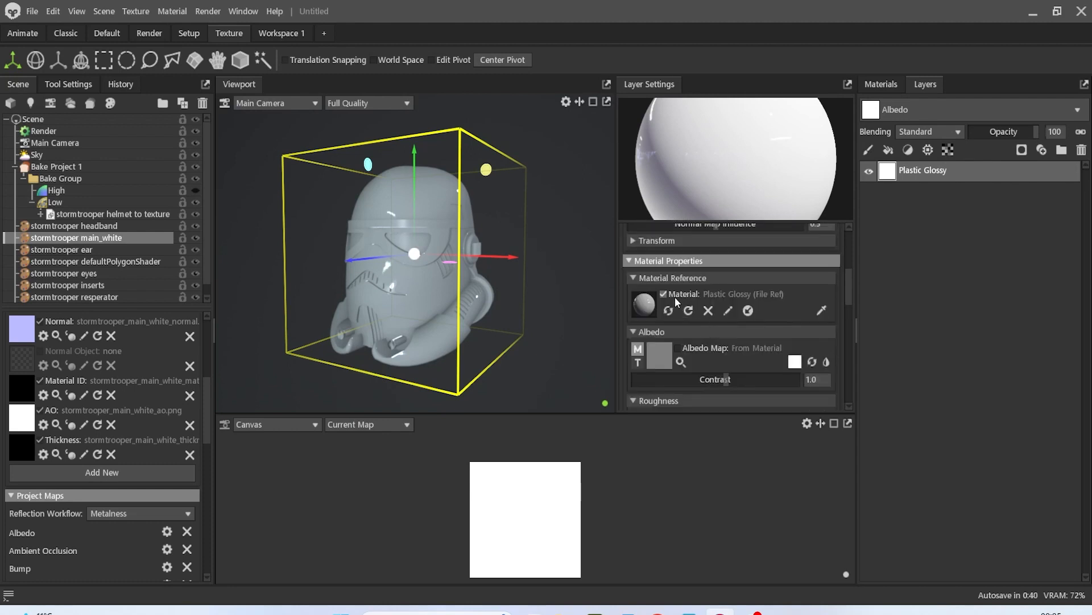
{"action": "left_click", "coordinate": [673, 295]}
{"action": "left_click", "coordinate": [672, 295]}
Raise the Plastic Glossy layer's roughness to about 0.228, checking the helmet's reflections.
{"action": "scroll", "coordinate": [704, 376], "scroll_direction": "down", "scroll_amount": 4}
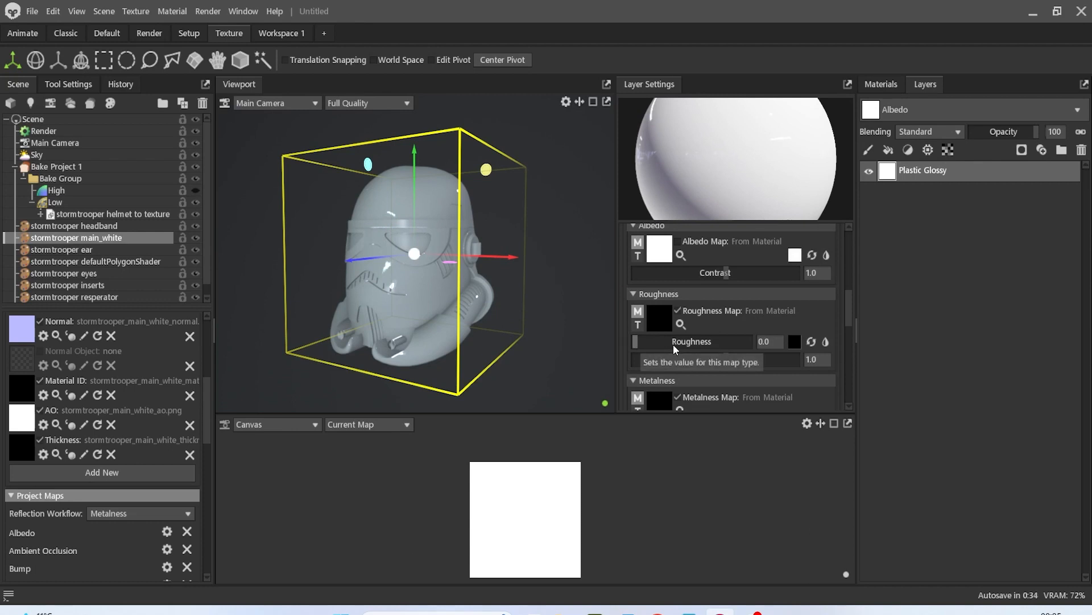
{"action": "left_click", "coordinate": [642, 343]}
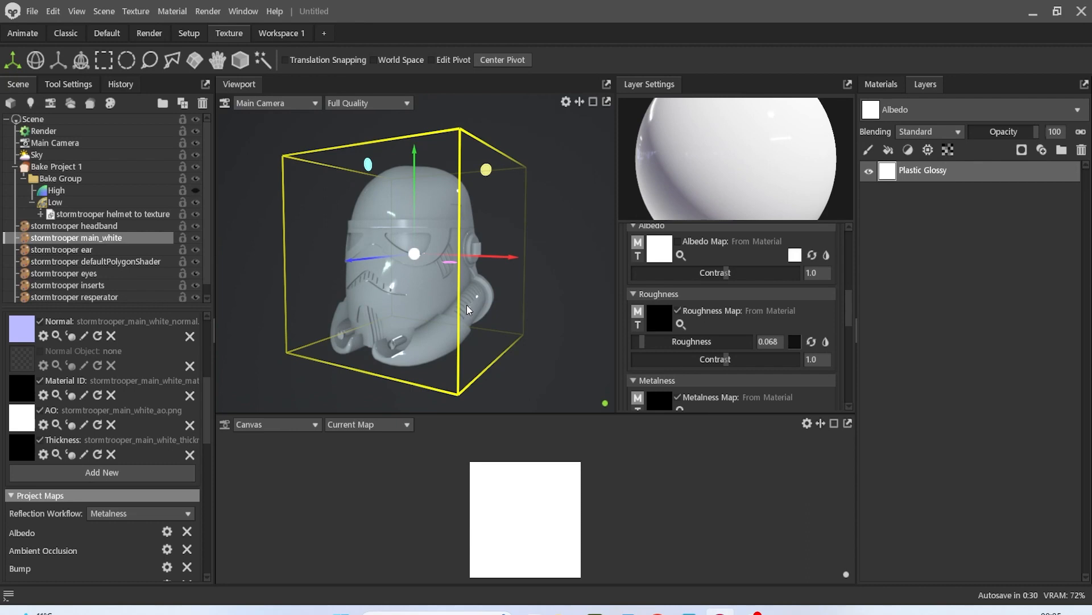
{"action": "left_click_drag", "start_coordinate": [473, 300], "coordinate": [518, 322]}
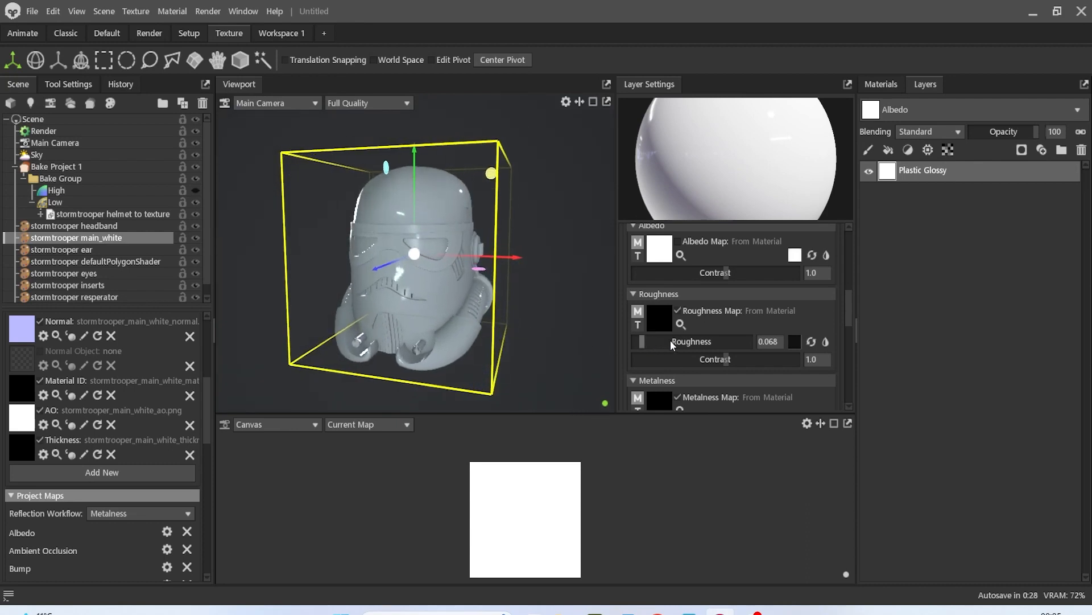
{"action": "left_click_drag", "start_coordinate": [668, 340], "coordinate": [667, 345]}
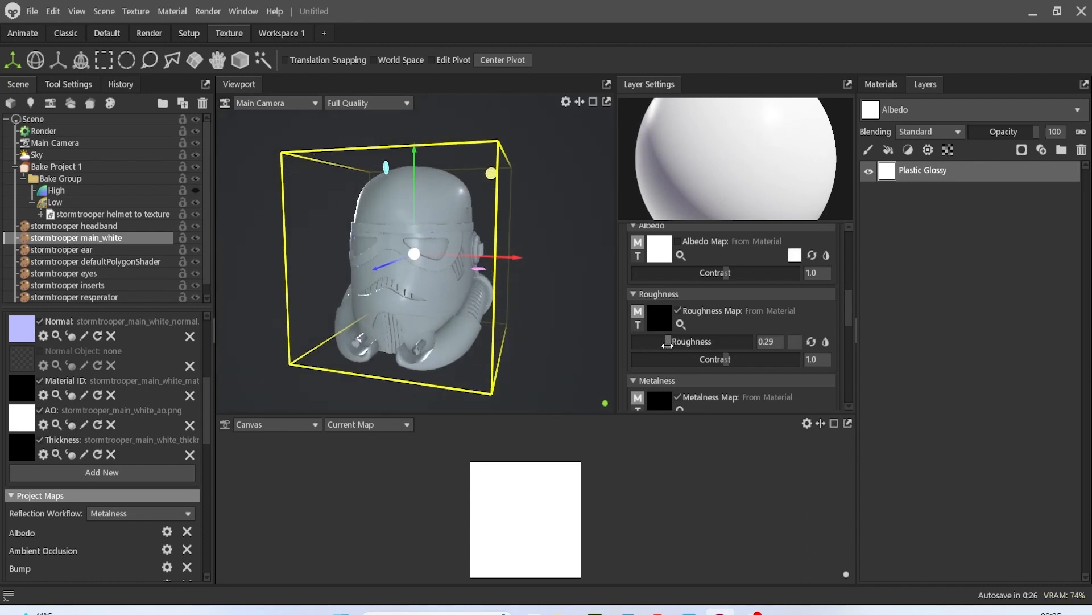
Review the render's lighting settings and inspect the helmet's shading from the side.
{"action": "left_click", "coordinate": [111, 131]}
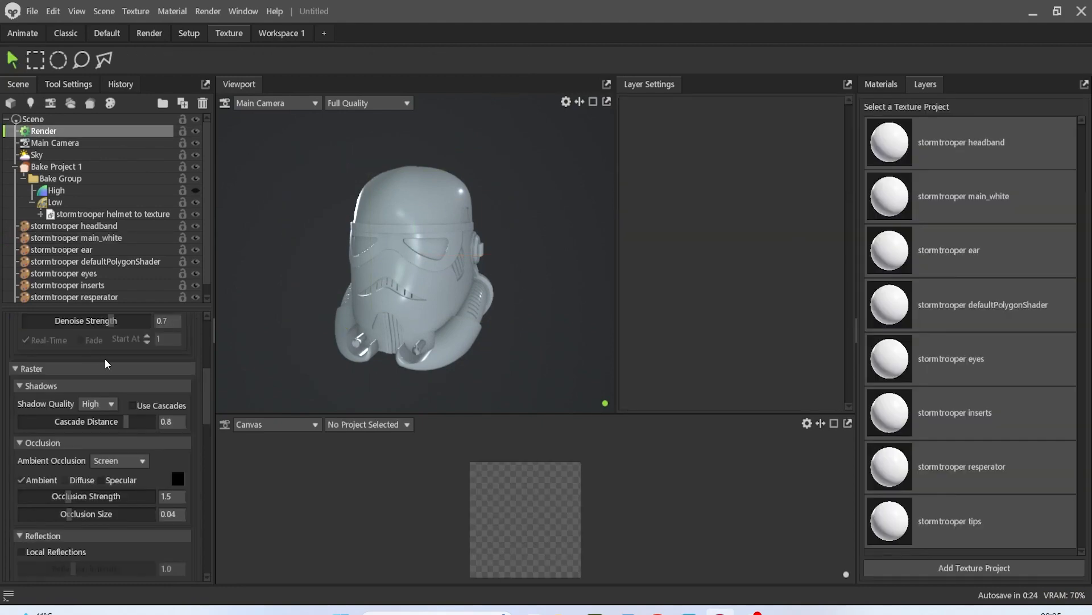
{"action": "scroll", "coordinate": [105, 360], "scroll_direction": "up", "scroll_amount": 4}
{"action": "left_click_drag", "start_coordinate": [336, 289], "coordinate": [234, 272]}
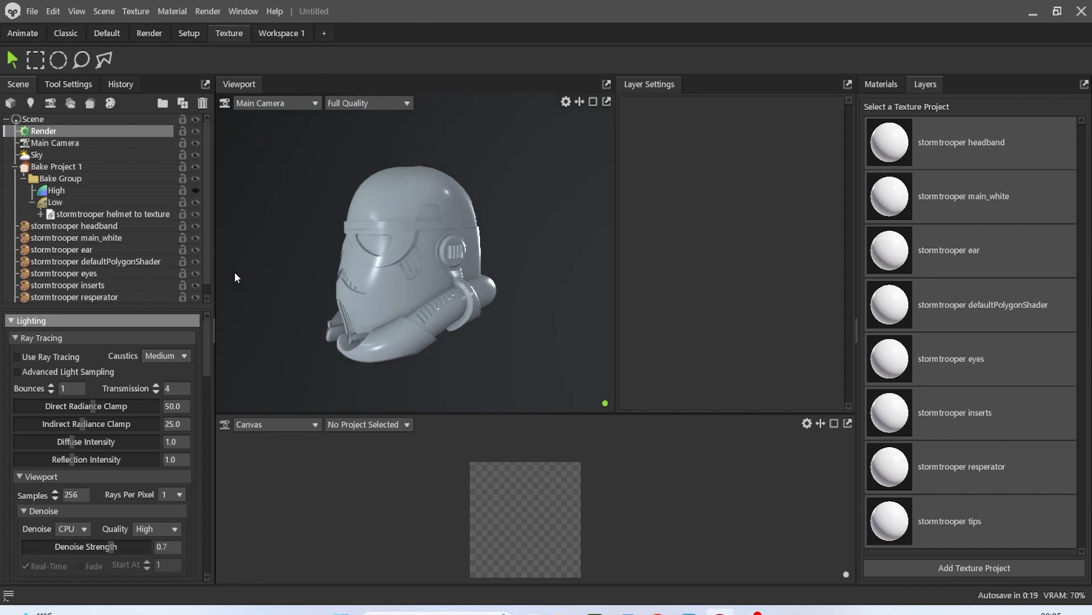
Set the metalness of the main_white Plastic Glossy layer to about 0.216 and check the helmet's surface.
{"action": "left_click", "coordinate": [122, 238]}
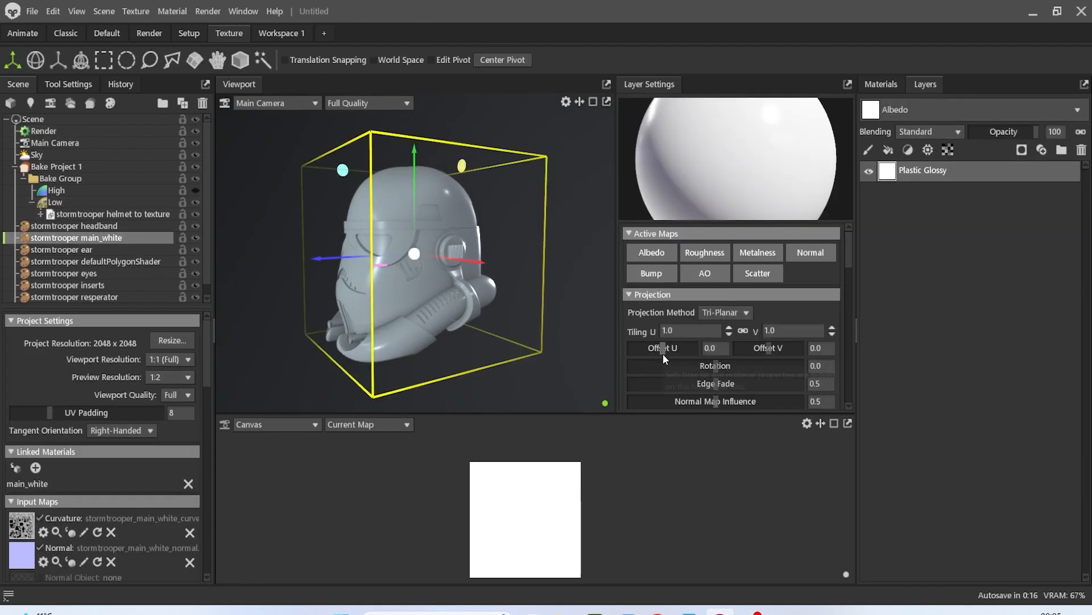
{"action": "scroll", "coordinate": [660, 353], "scroll_direction": "down", "scroll_amount": 8}
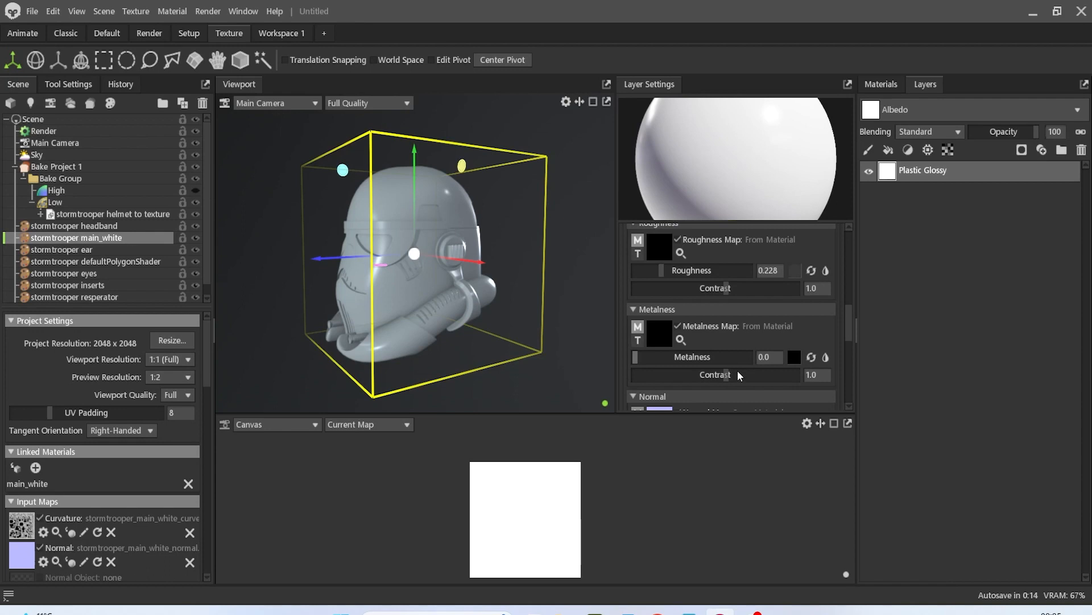
{"action": "mouse_move", "coordinate": [650, 360]}
{"action": "left_mouse_down"}
{"action": "mouse_move", "coordinate": [709, 358]}
{"action": "mouse_move", "coordinate": [640, 358]}
{"action": "mouse_move", "coordinate": [664, 363]}
{"action": "left_mouse_up"}
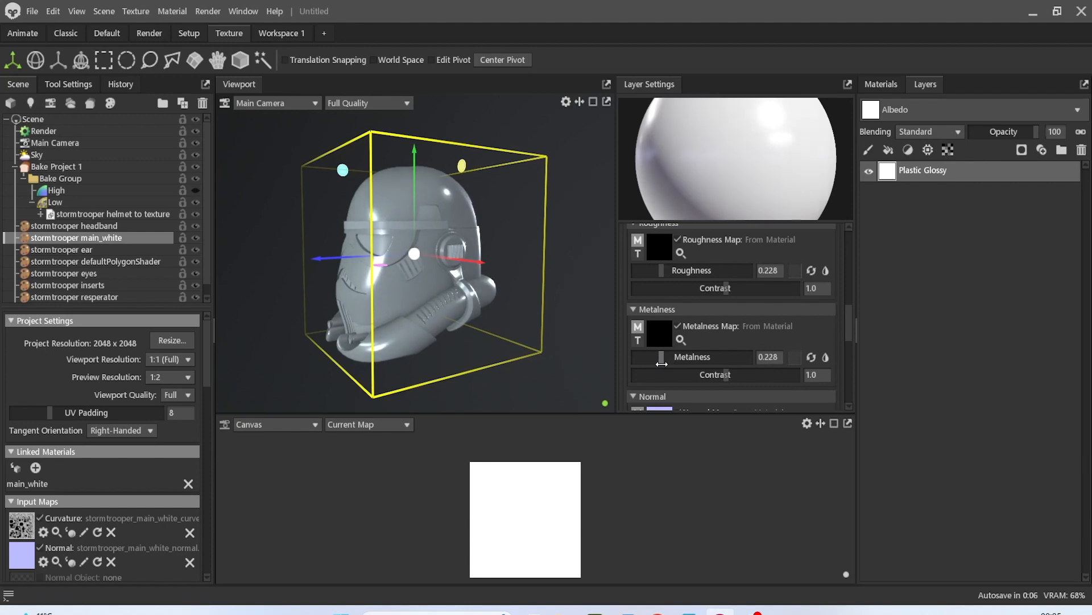
{"action": "left_click_drag", "start_coordinate": [443, 317], "coordinate": [654, 312]}
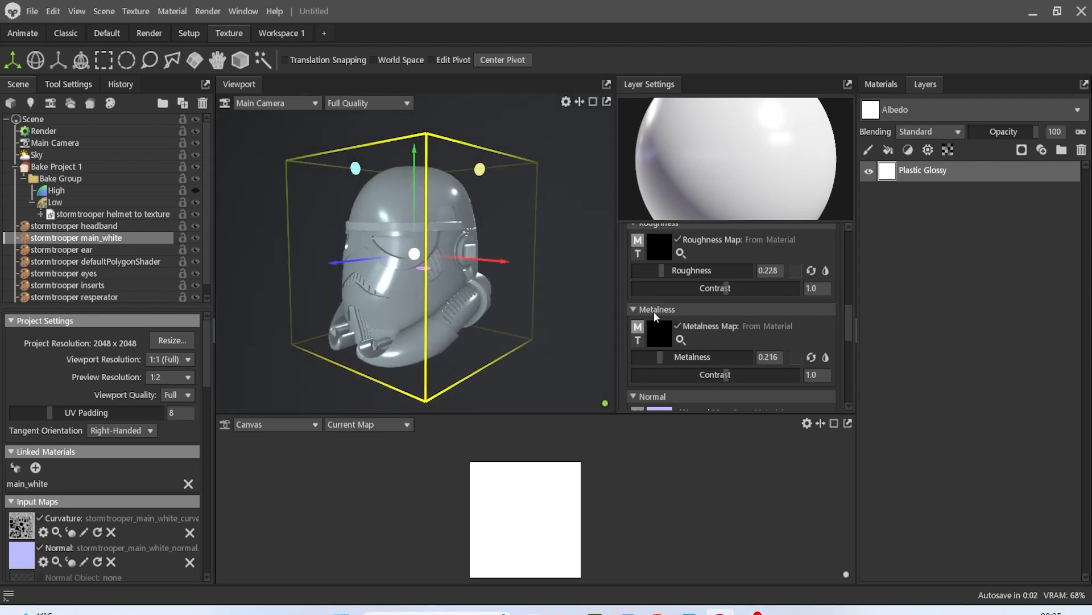
Raise the Plastic Glossy layer's albedo contrast to about 1.304 and keep its albedo colour pure white.
{"action": "scroll", "coordinate": [654, 312], "scroll_direction": "up", "scroll_amount": 3}
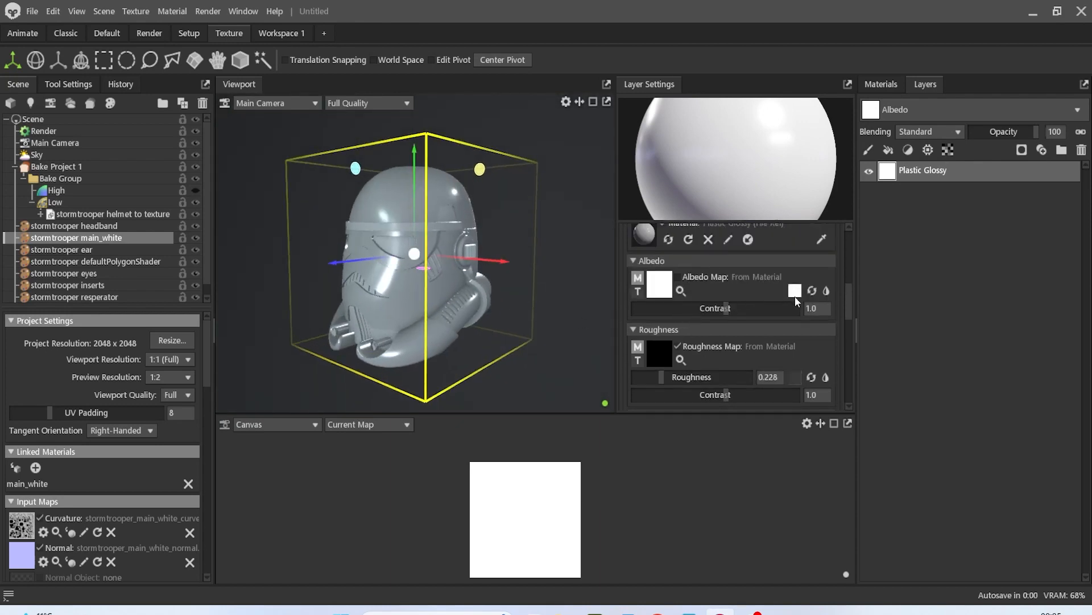
{"action": "left_click_drag", "start_coordinate": [737, 309], "coordinate": [787, 314]}
{"action": "left_click", "coordinate": [794, 292]}
{"action": "left_click", "coordinate": [702, 210]}
{"action": "left_click_drag", "start_coordinate": [526, 303], "coordinate": [438, 270]}
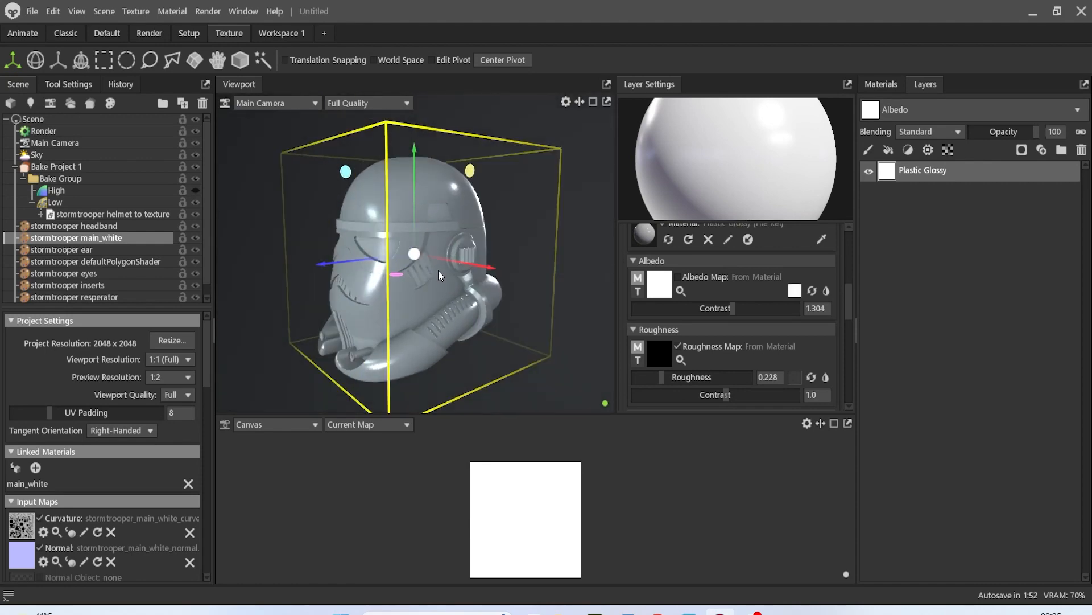
Enable ray tracing in the render settings and set the raster Ambient Occlusion to Off.
{"action": "left_click", "coordinate": [60, 135]}
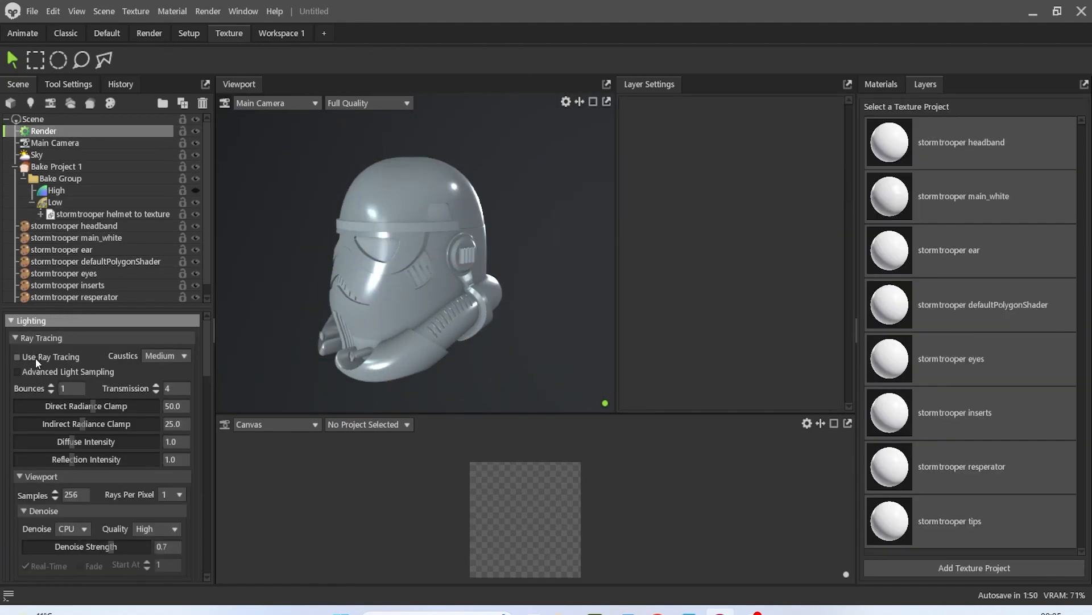
{"action": "left_click", "coordinate": [37, 358]}
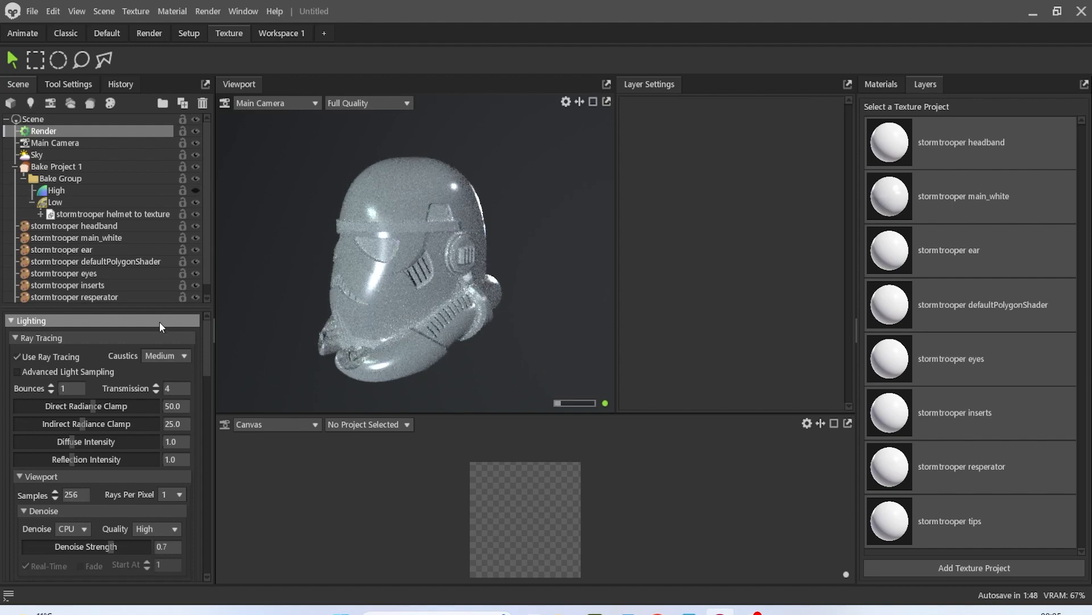
{"action": "left_click_drag", "start_coordinate": [411, 319], "coordinate": [506, 317]}
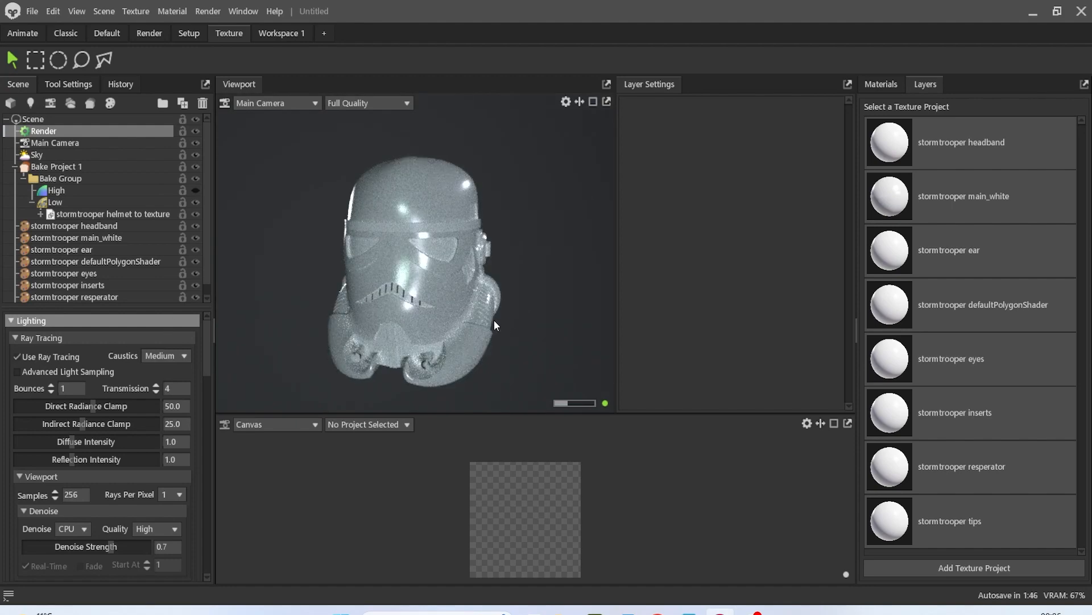
{"action": "scroll", "coordinate": [113, 477], "scroll_direction": "down", "scroll_amount": 5}
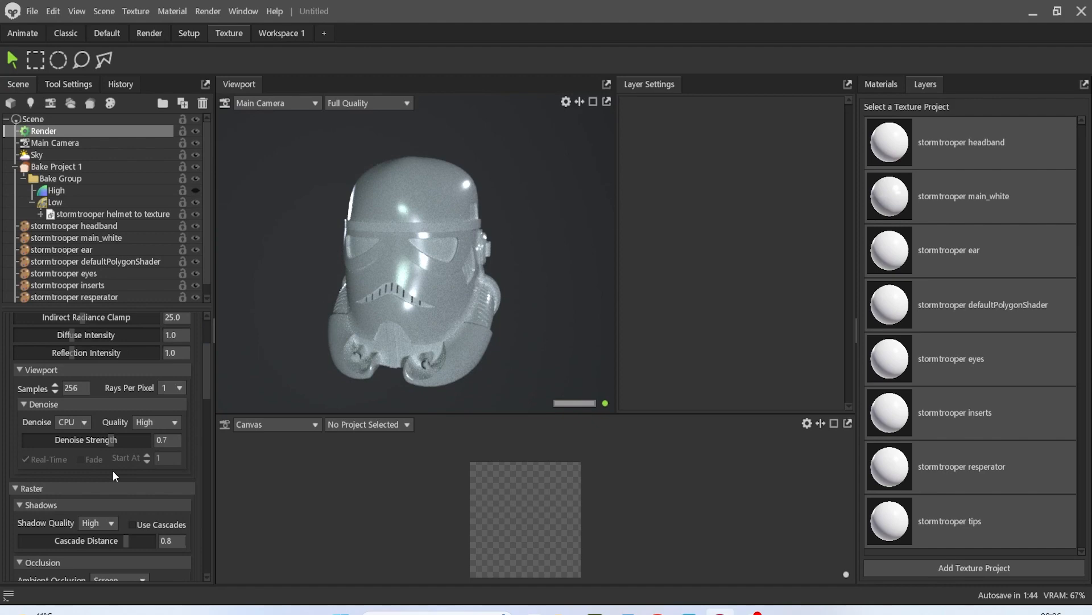
{"action": "left_click", "coordinate": [122, 508]}
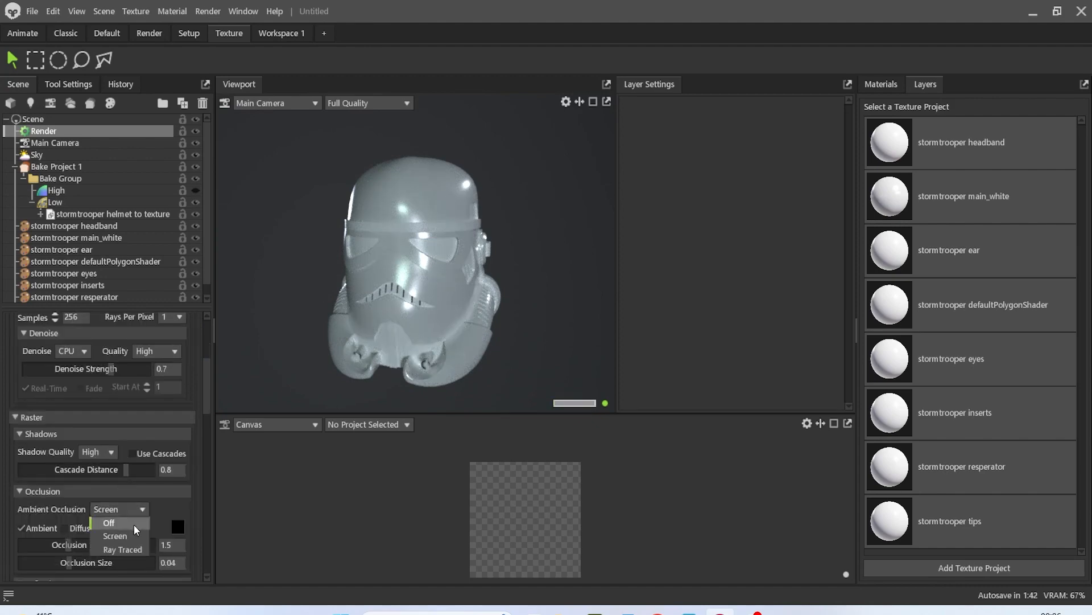
{"action": "left_click", "coordinate": [134, 522]}
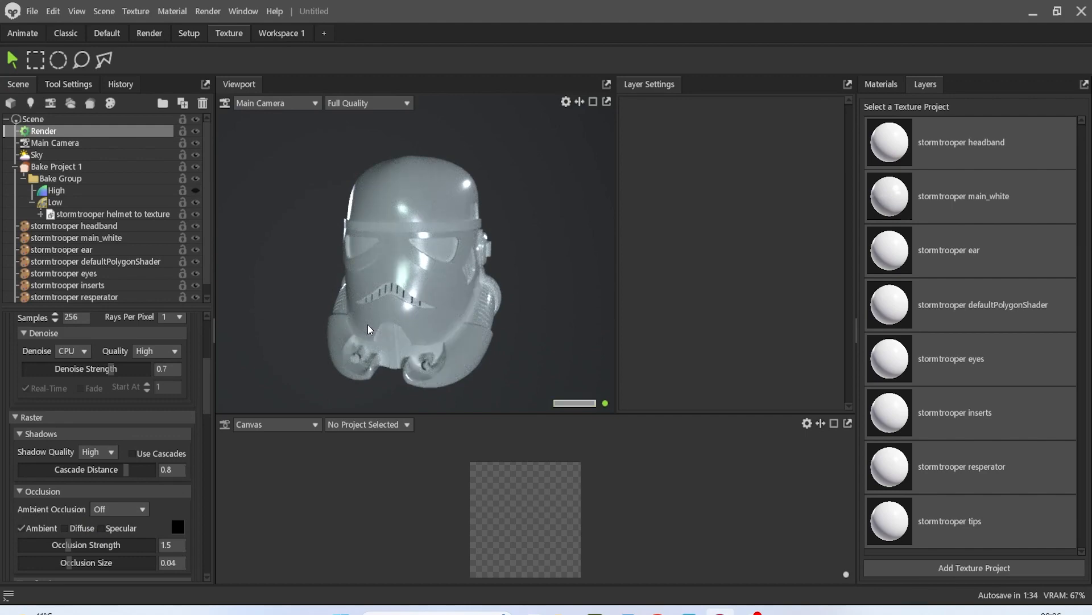
Examine the main_white layer's map settings, toggling the material reference and the Ambient Occlusion map off and on to compare.
{"action": "left_click", "coordinate": [139, 237]}
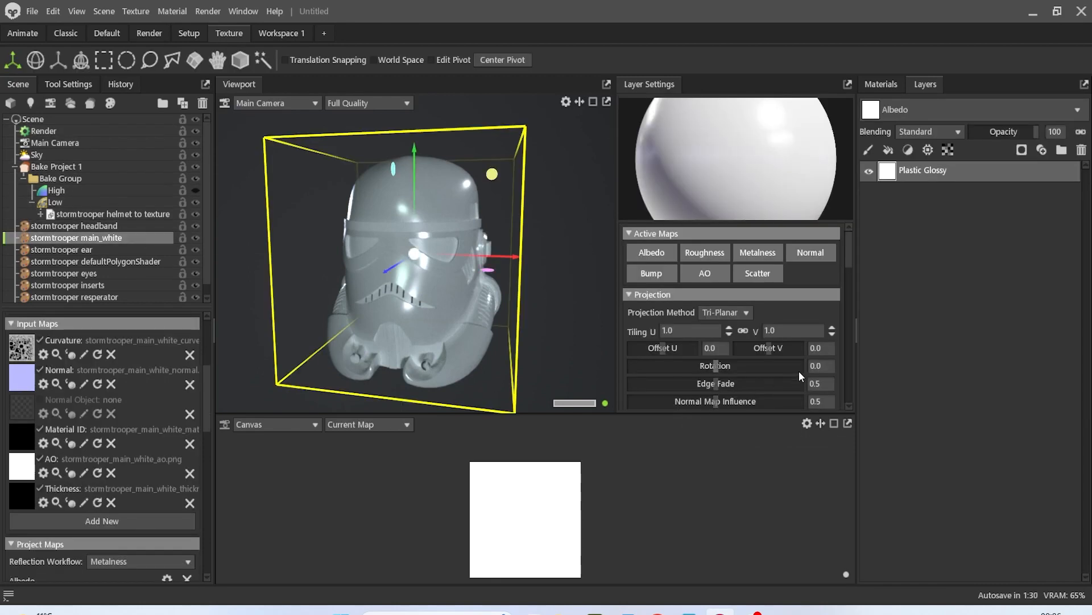
{"action": "scroll", "coordinate": [795, 317], "scroll_direction": "down", "scroll_amount": 5}
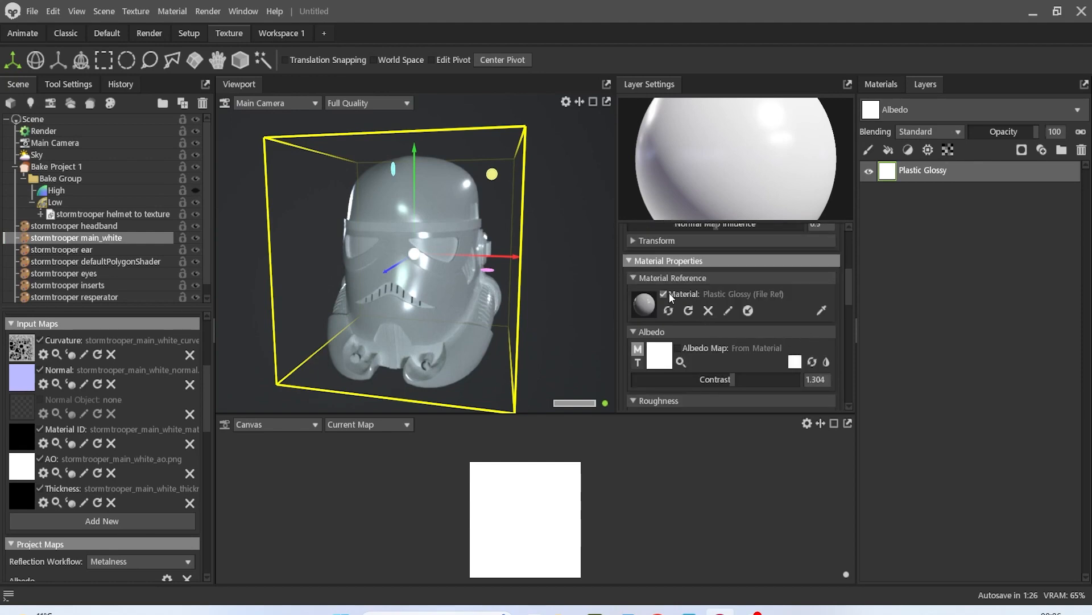
{"action": "left_click", "coordinate": [664, 294]}
{"action": "left_click", "coordinate": [664, 294]}
{"action": "scroll", "coordinate": [685, 368], "scroll_direction": "down", "scroll_amount": 1}
{"action": "scroll", "coordinate": [685, 368], "scroll_direction": "down", "scroll_amount": 6}
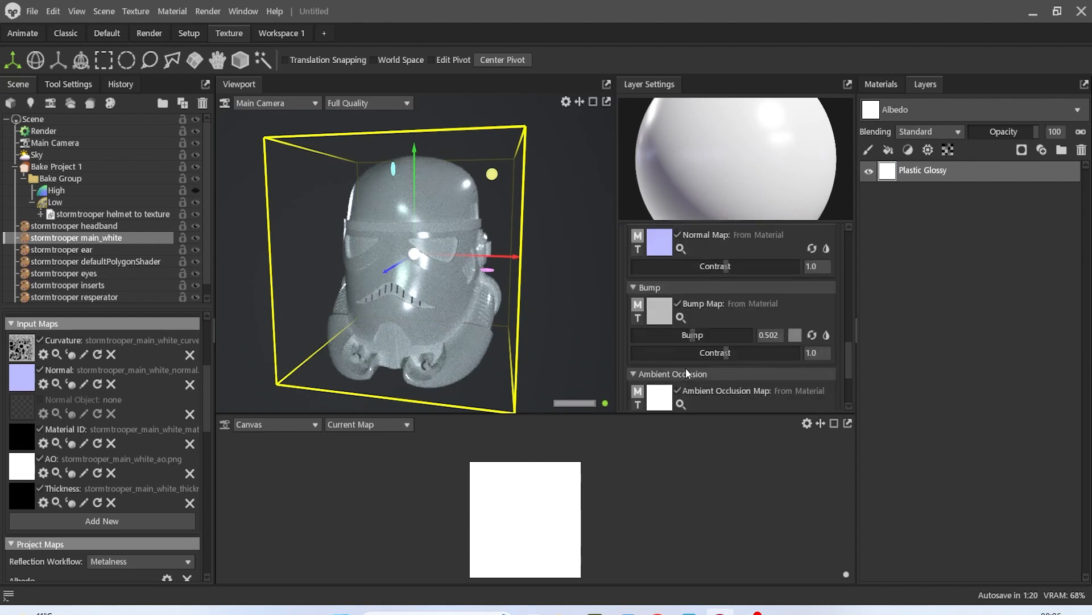
{"action": "scroll", "coordinate": [685, 367], "scroll_direction": "down", "scroll_amount": 2}
{"action": "scroll", "coordinate": [685, 367], "scroll_direction": "down", "scroll_amount": 1}
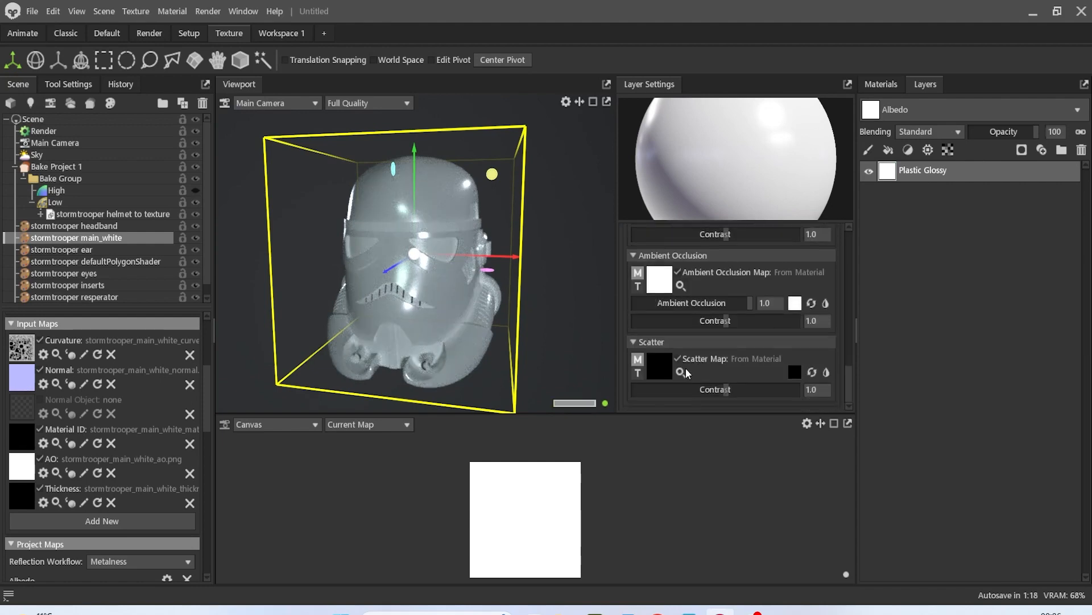
{"action": "scroll", "coordinate": [685, 368], "scroll_direction": "up", "scroll_amount": 10}
{"action": "scroll", "coordinate": [685, 367], "scroll_direction": "up", "scroll_amount": 2}
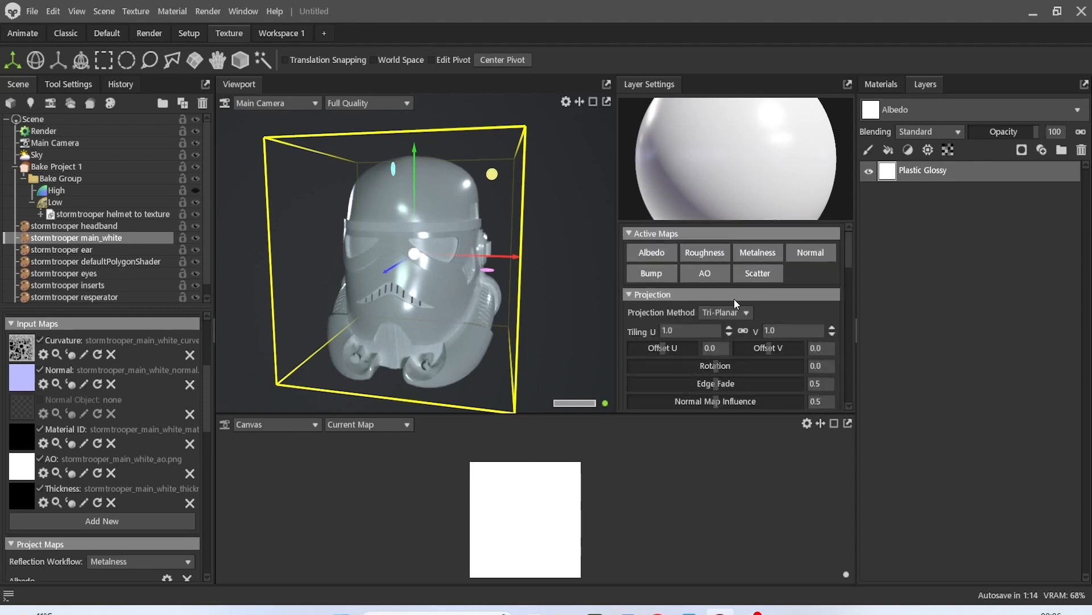
{"action": "scroll", "coordinate": [739, 347], "scroll_direction": "down", "scroll_amount": 10}
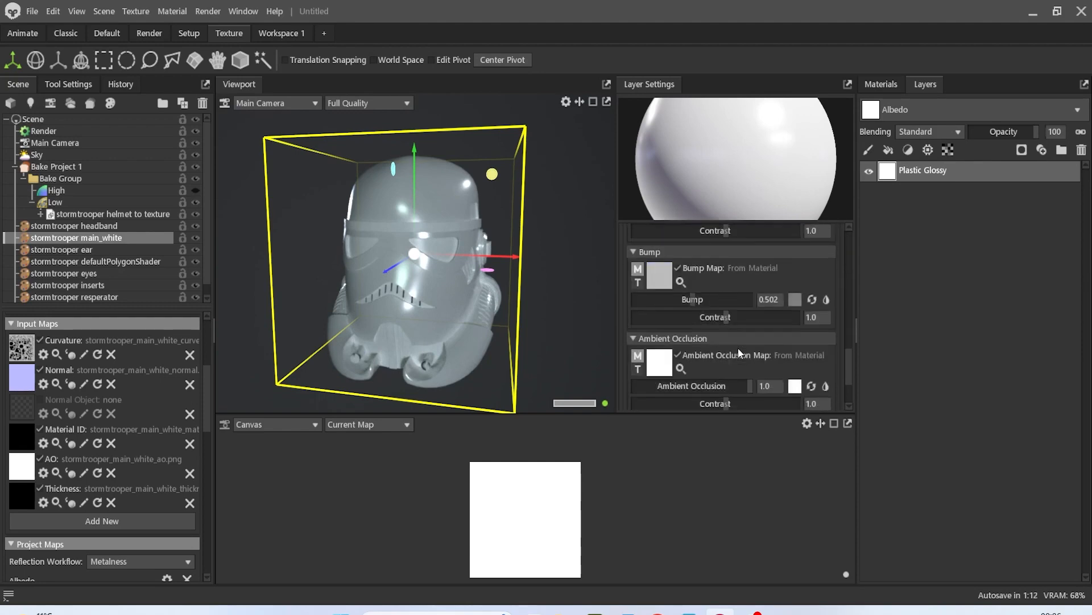
{"action": "left_click", "coordinate": [686, 351]}
{"action": "left_click", "coordinate": [686, 351]}
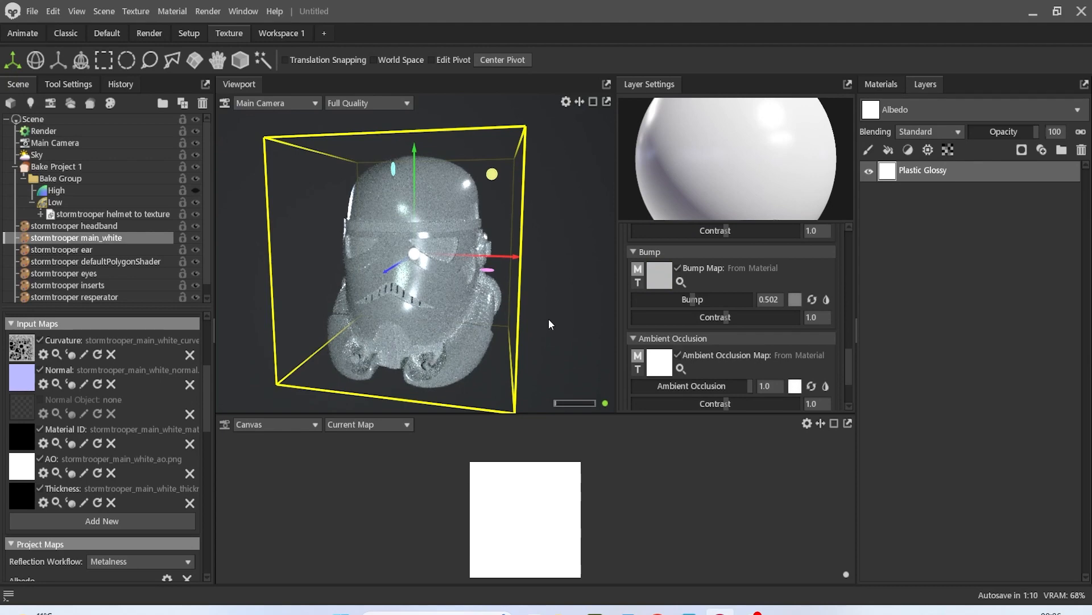
Select the stormtrooper eyes texture project and open the asset library.
{"action": "left_click", "coordinate": [142, 274]}
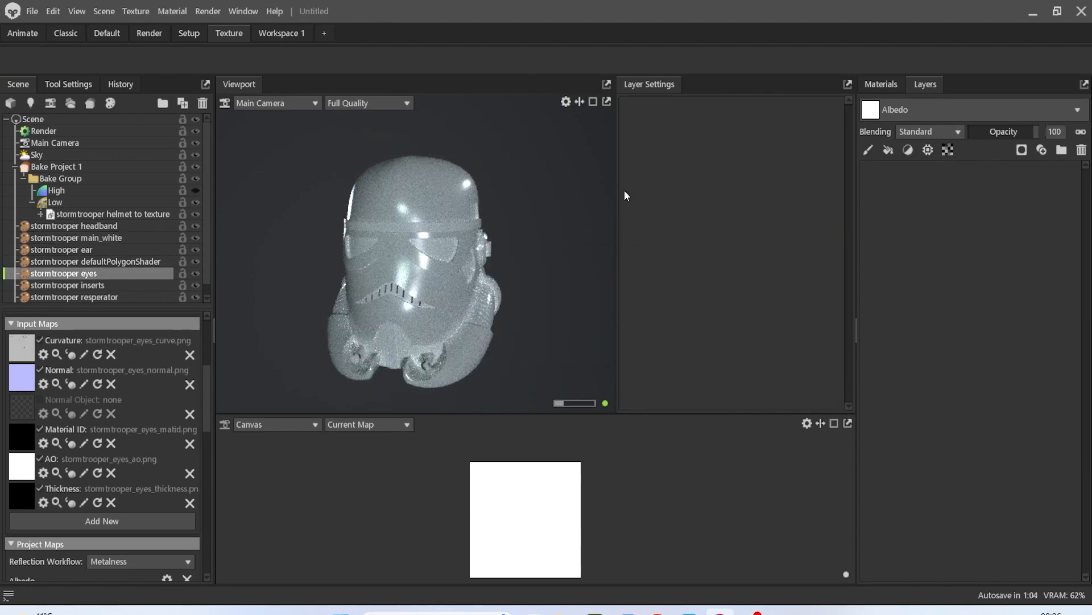
{"action": "left_click", "coordinate": [243, 16]}
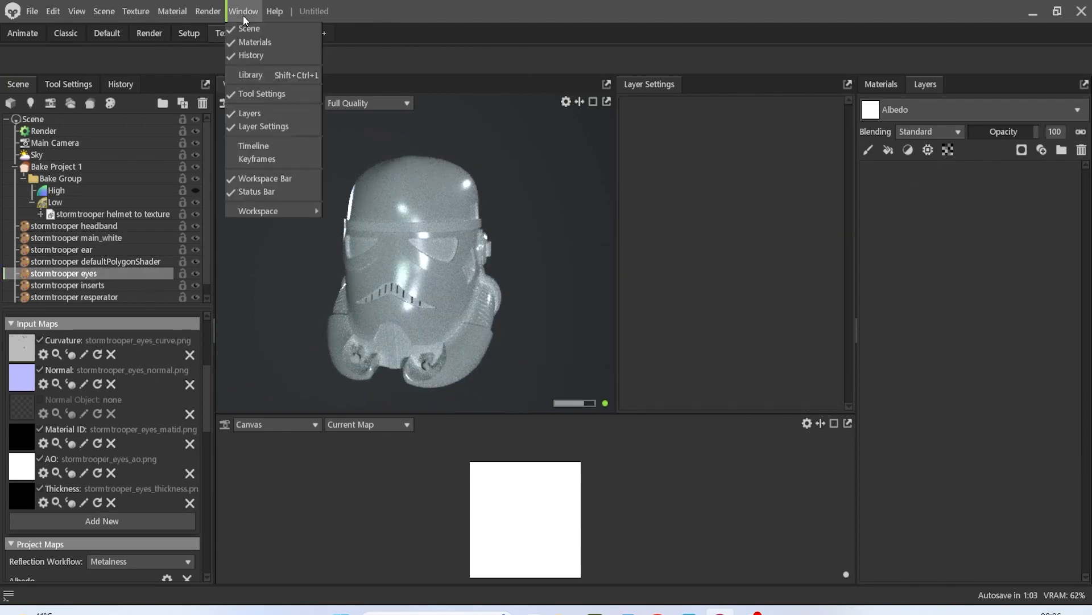
{"action": "left_click", "coordinate": [281, 73]}
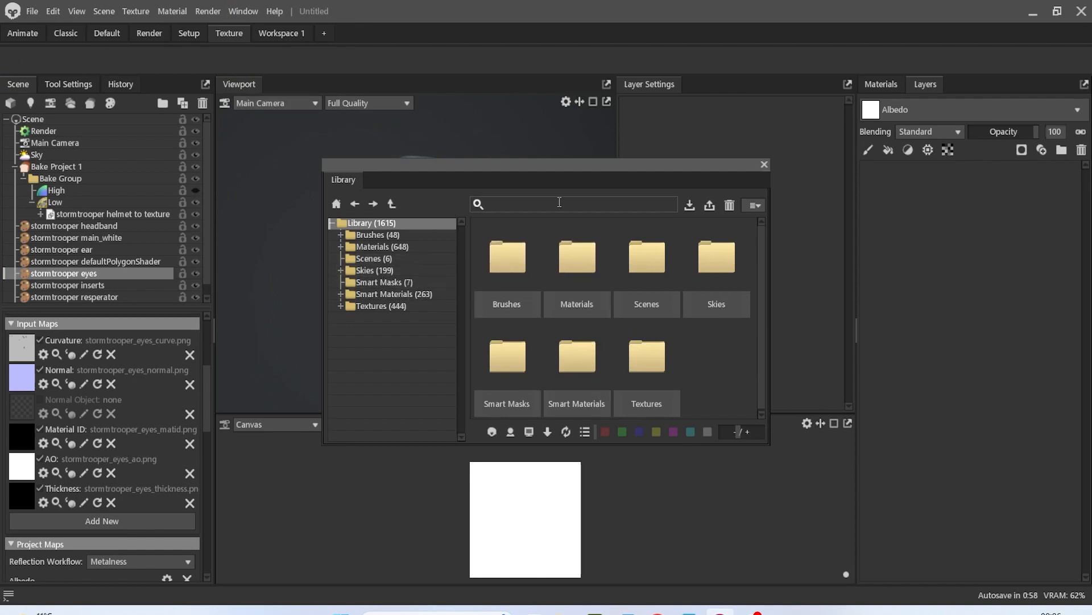
Add the Plastic Glossy material from the library's Plastic-Rubber materials as a layer in the stormtrooper eyes project.
{"action": "left_click", "coordinate": [372, 247]}
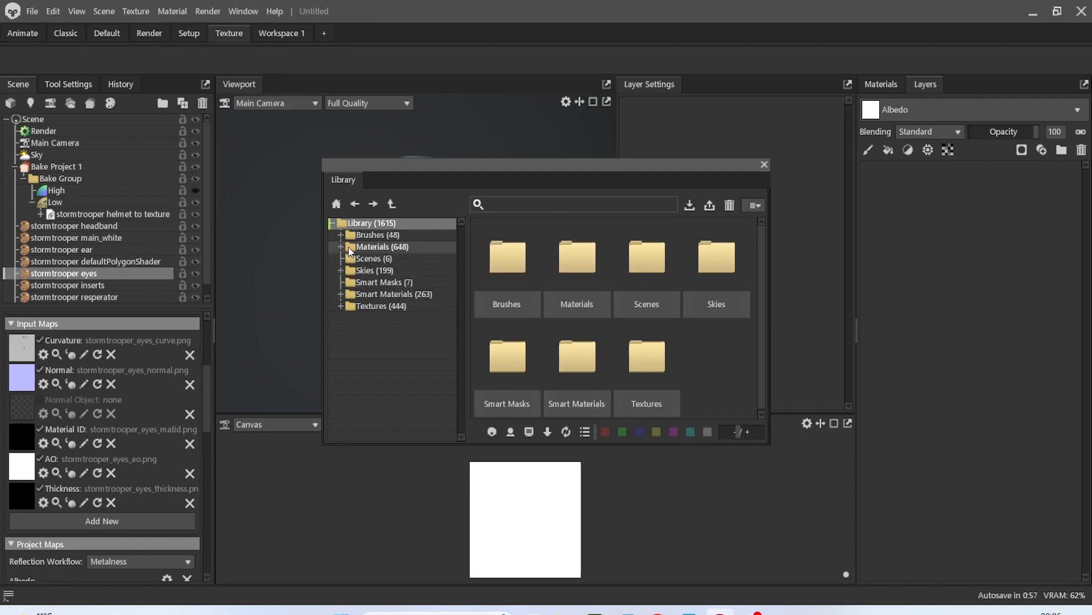
{"action": "left_click", "coordinate": [341, 247]}
{"action": "scroll", "coordinate": [555, 295], "scroll_direction": "down", "scroll_amount": 1}
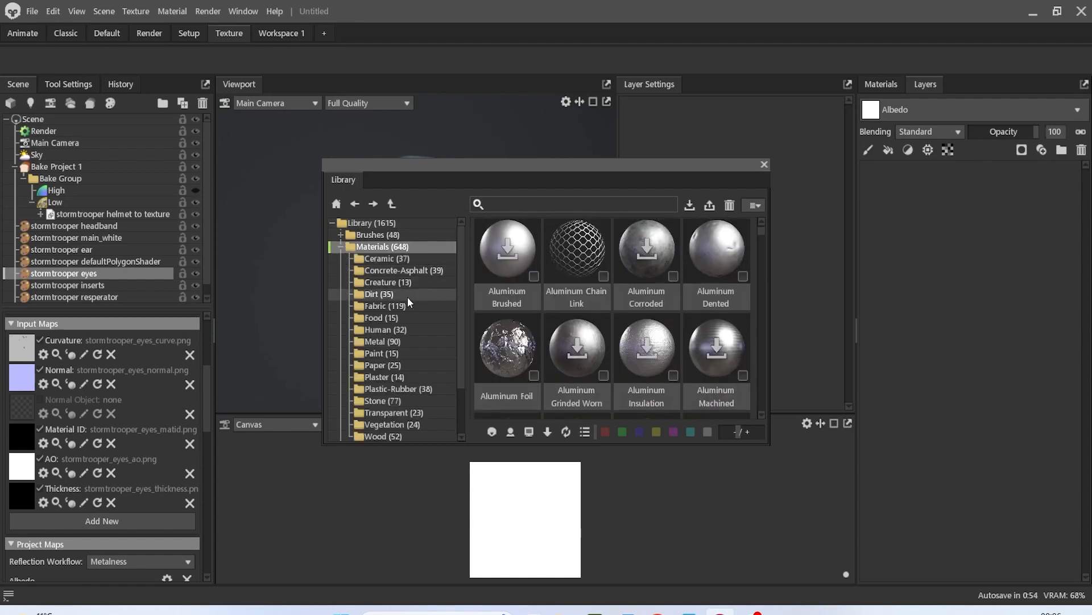
{"action": "scroll", "coordinate": [407, 297], "scroll_direction": "down", "scroll_amount": 2}
{"action": "left_click", "coordinate": [388, 317]}
{"action": "scroll", "coordinate": [593, 315], "scroll_direction": "down", "scroll_amount": 2}
{"action": "left_click", "coordinate": [398, 328]}
{"action": "scroll", "coordinate": [622, 318], "scroll_direction": "down", "scroll_amount": 5}
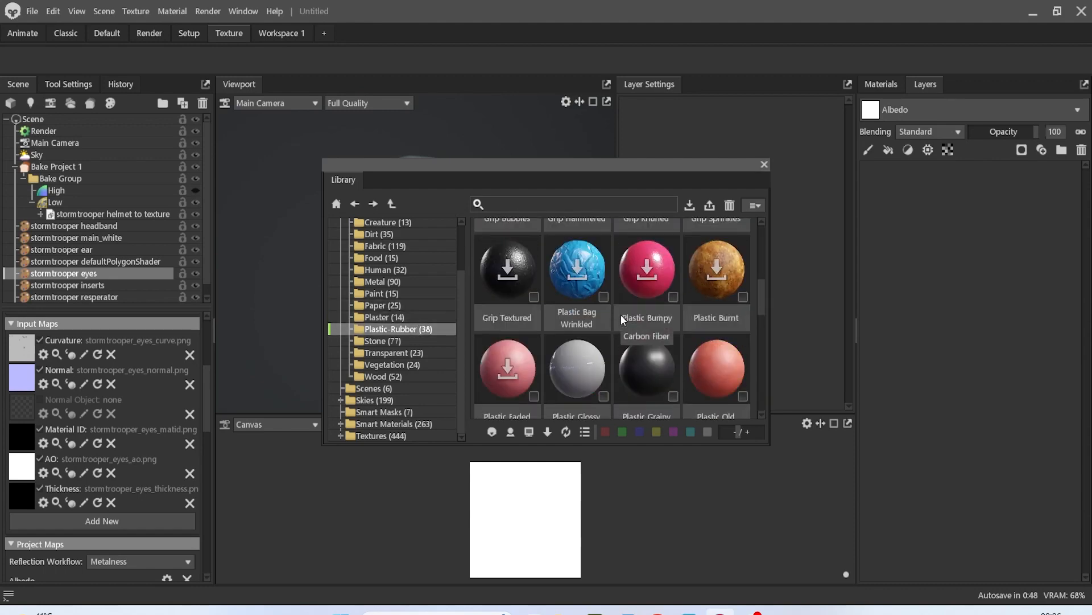
{"action": "scroll", "coordinate": [621, 318], "scroll_direction": "down", "scroll_amount": 5}
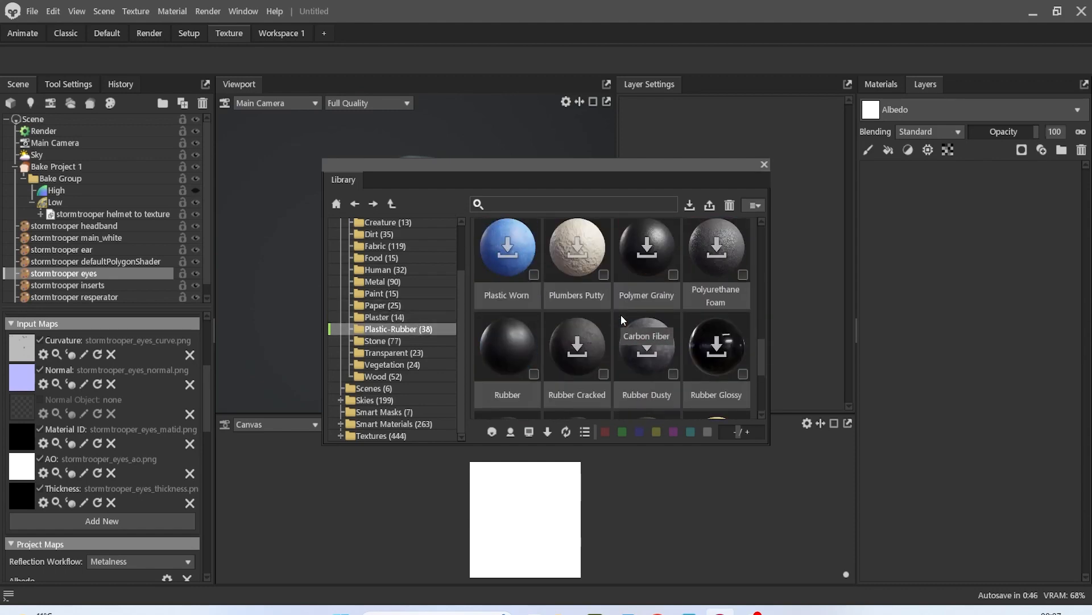
{"action": "scroll", "coordinate": [620, 315], "scroll_direction": "up", "scroll_amount": 4}
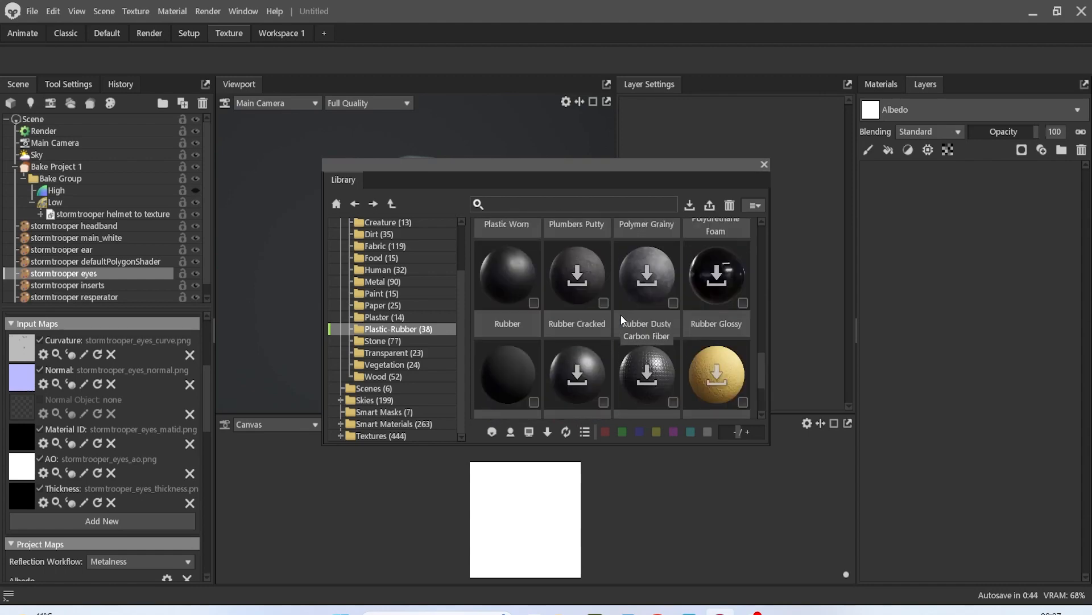
{"action": "scroll", "coordinate": [620, 315], "scroll_direction": "up", "scroll_amount": 2}
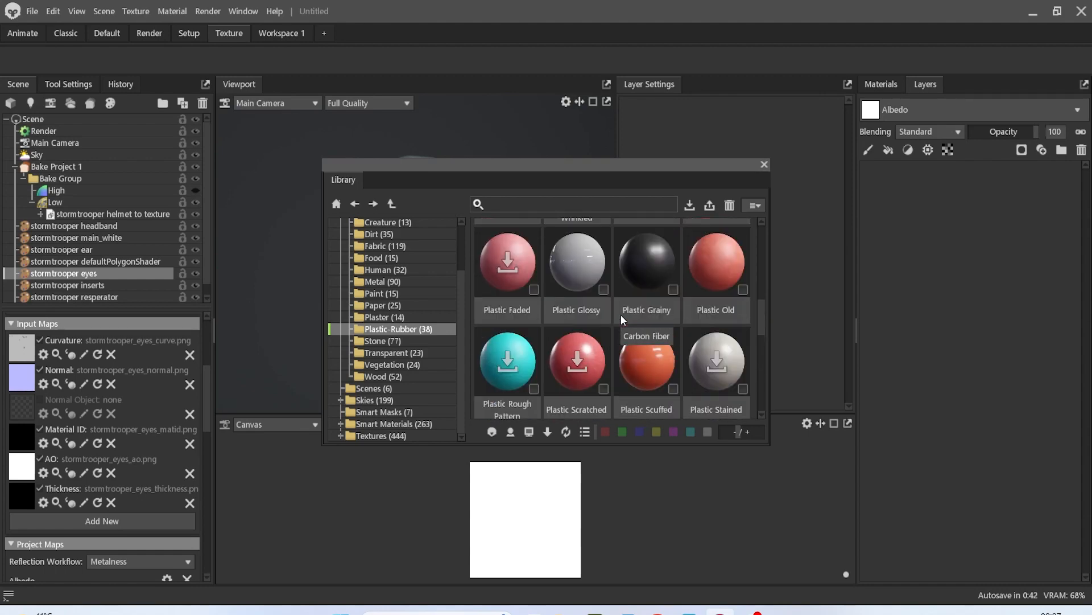
{"action": "left_click_drag", "start_coordinate": [573, 271], "coordinate": [931, 279]}
Set the eyes' Plastic Glossy layer albedo colour to black.
{"action": "left_click_drag", "start_coordinate": [668, 166], "coordinate": [583, 393]}
{"action": "scroll", "coordinate": [756, 386], "scroll_direction": "down", "scroll_amount": 3}
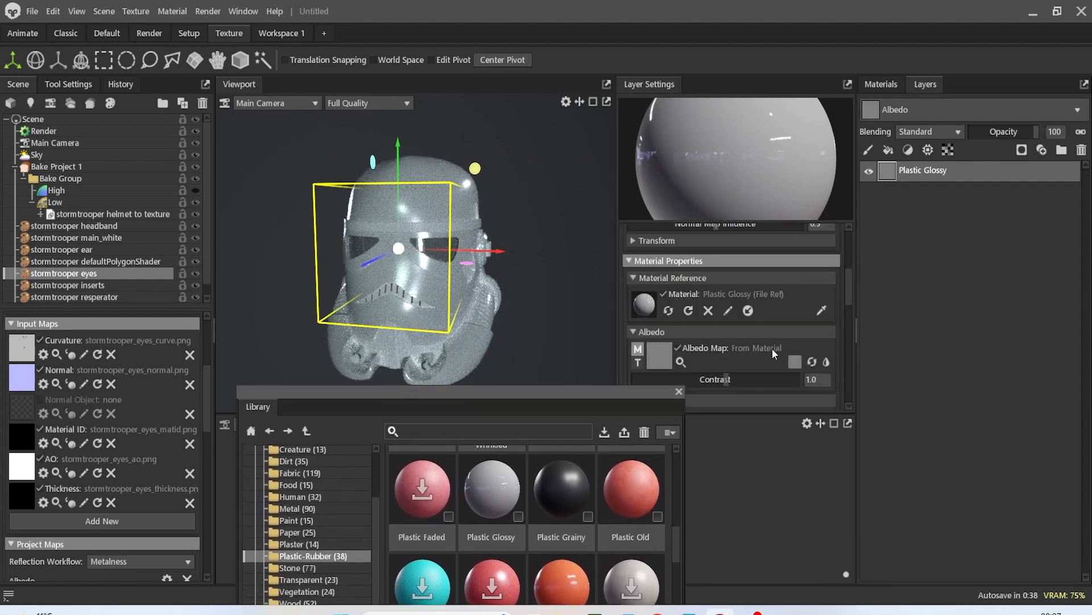
{"action": "left_click", "coordinate": [794, 361]}
{"action": "left_click_drag", "start_coordinate": [443, 287], "coordinate": [383, 392]}
{"action": "left_click", "coordinate": [693, 210]}
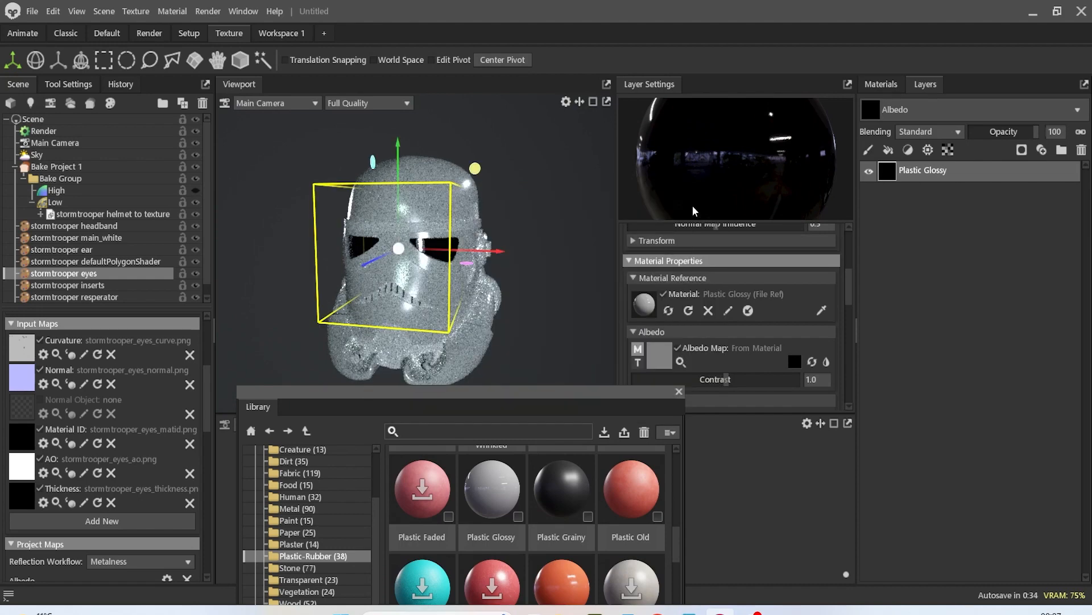
Add a Plastic Glossy layer from the library to the stormtrooper inserts project.
{"action": "left_click", "coordinate": [108, 287]}
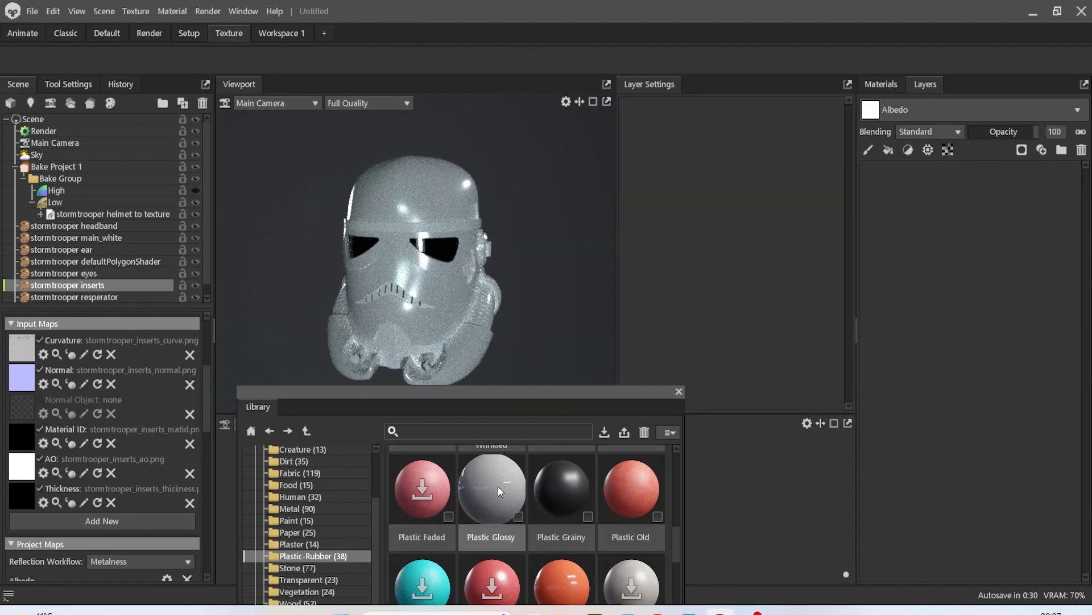
{"action": "left_click_drag", "start_coordinate": [493, 486], "coordinate": [916, 261]}
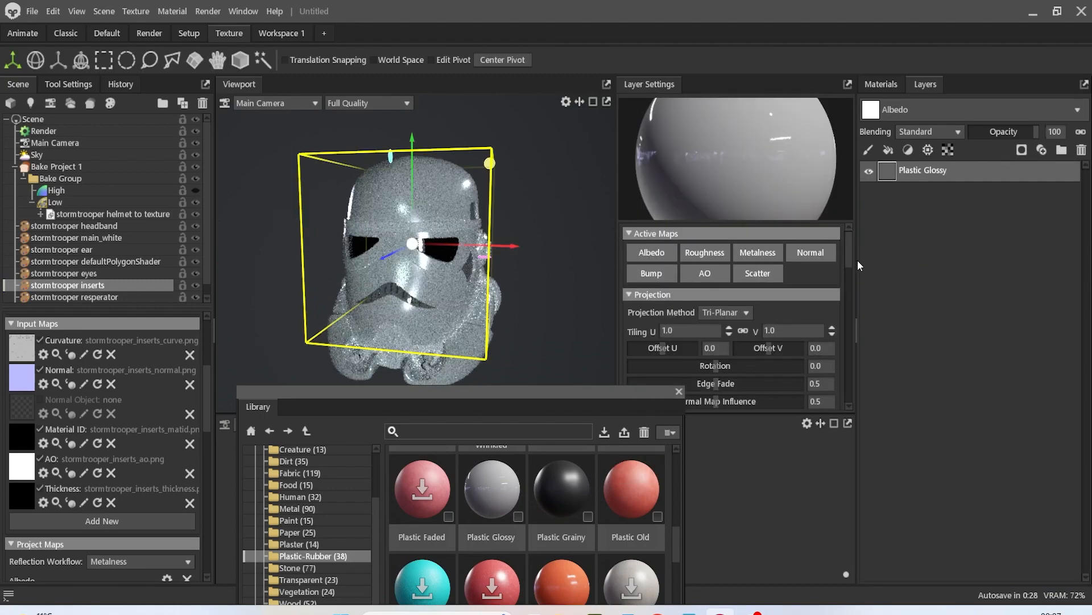
{"action": "left_click_drag", "start_coordinate": [661, 391], "coordinate": [673, 423]}
Darken the inserts' Plastic Glossy layer albedo colour to a slightly deeper grey.
{"action": "scroll", "coordinate": [737, 359], "scroll_direction": "down", "scroll_amount": 5}
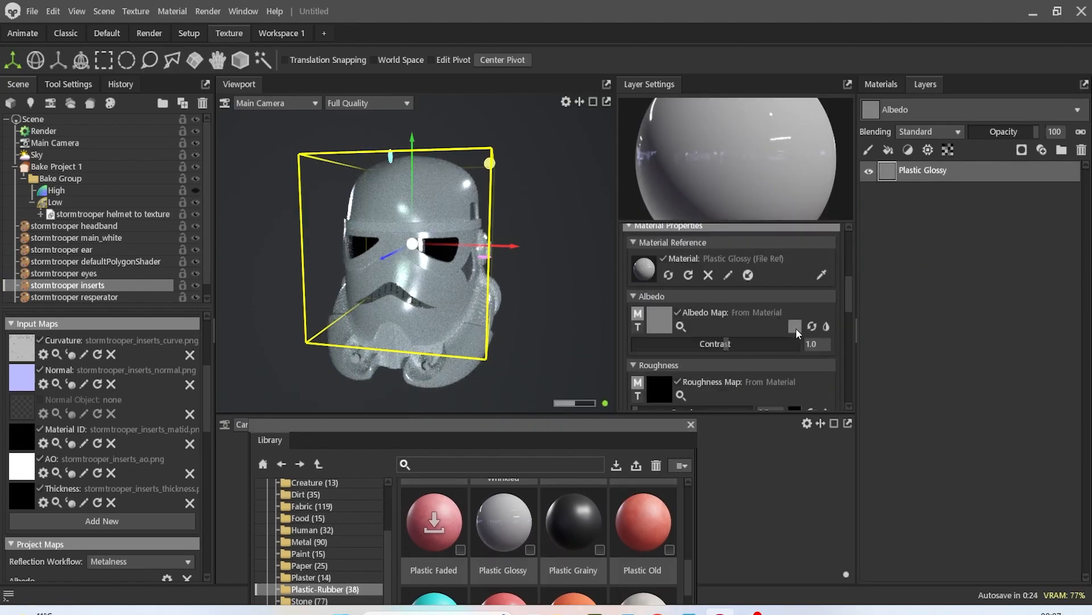
{"action": "left_click", "coordinate": [795, 327]}
{"action": "left_click_drag", "start_coordinate": [608, 299], "coordinate": [610, 319]}
{"action": "left_click", "coordinate": [694, 211]}
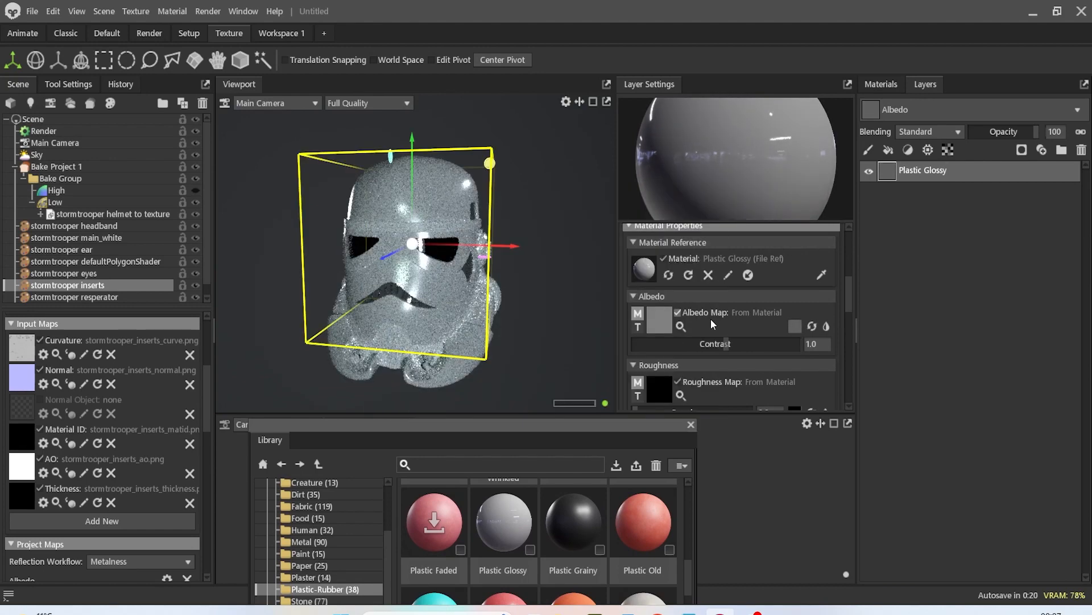
Set the inserts' Plastic Glossy layer roughness to about 0.204 and its metalness to 0.1.
{"action": "scroll", "coordinate": [709, 317], "scroll_direction": "down", "scroll_amount": 3}
{"action": "left_click_drag", "start_coordinate": [641, 306], "coordinate": [658, 308]}
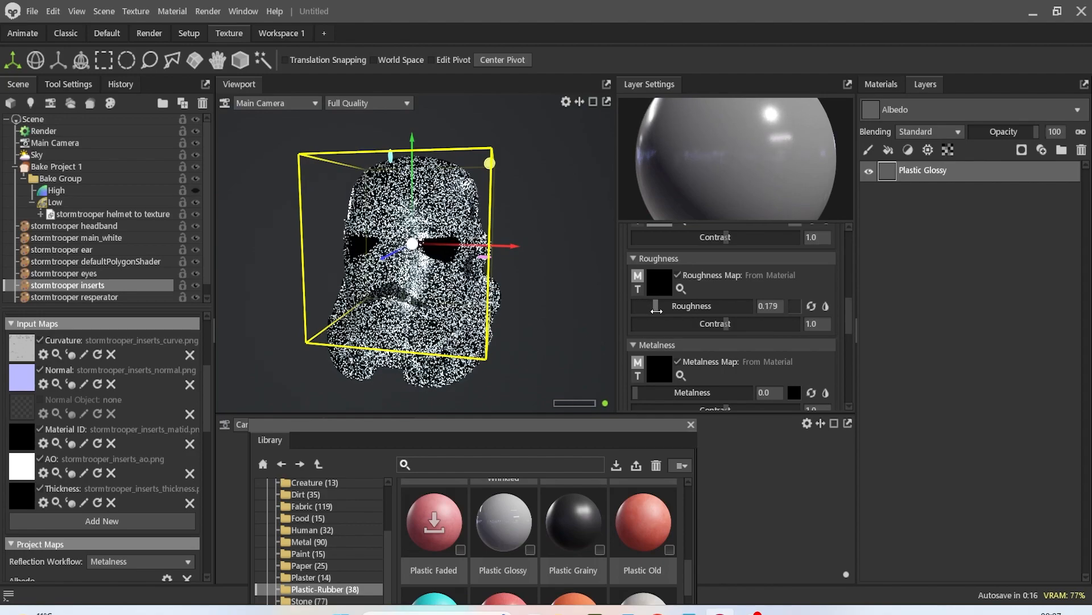
{"action": "left_click_drag", "start_coordinate": [636, 395], "coordinate": [644, 393]}
{"action": "left_click", "coordinate": [768, 392]}
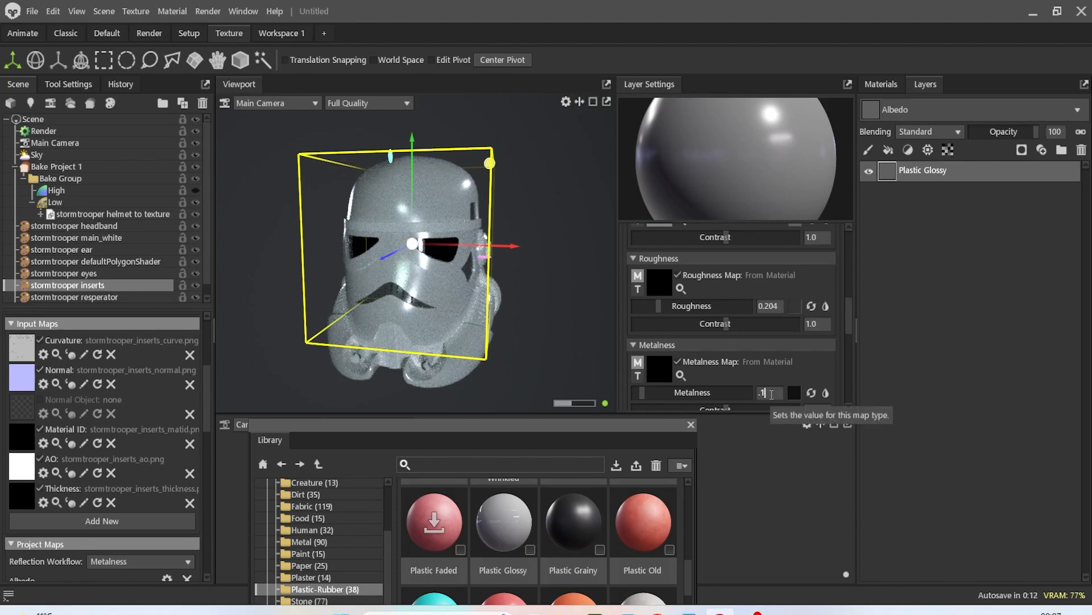
{"action": "key", "text": "Return"}
{"action": "scroll", "coordinate": [470, 329], "scroll_direction": "up", "scroll_amount": 3}
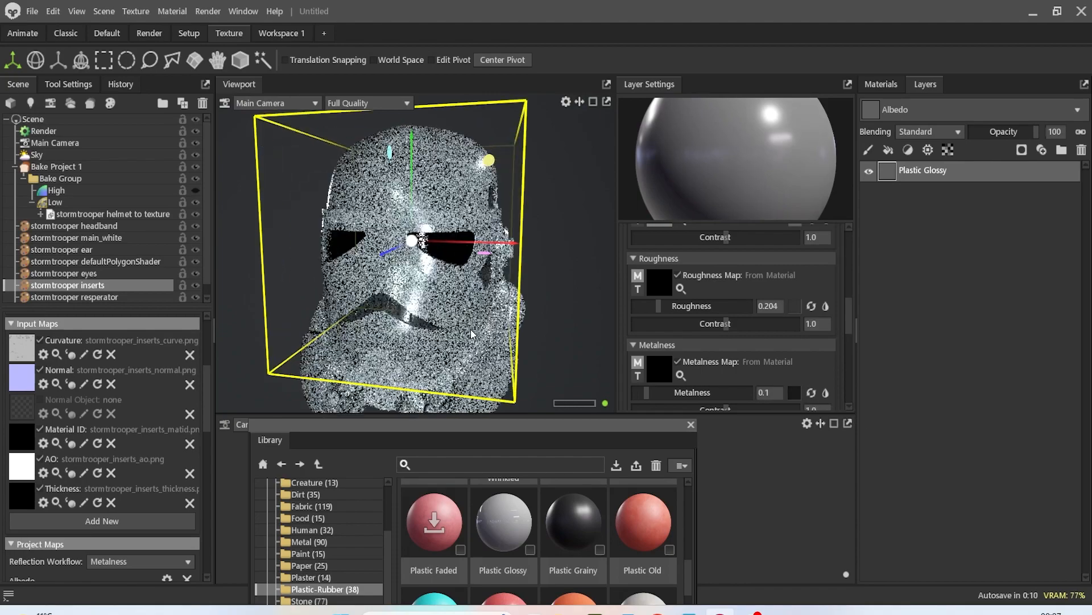
{"action": "left_click_drag", "start_coordinate": [483, 326], "coordinate": [429, 305]}
{"action": "left_click_drag", "start_coordinate": [473, 304], "coordinate": [538, 304]}
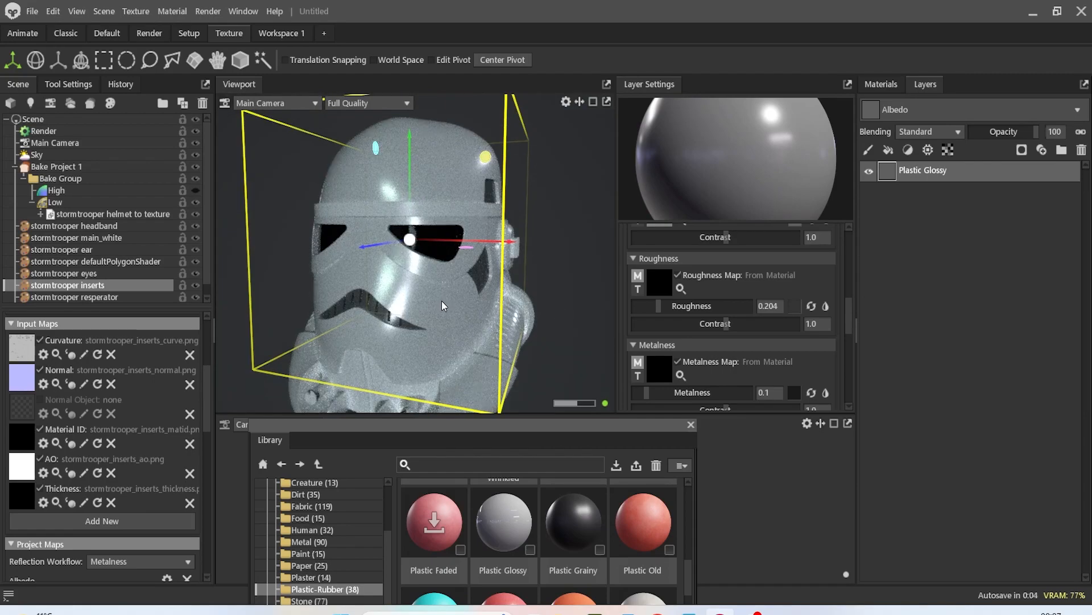
Save the scene as a Toolbag scene named stormtrooper in the stormtrooper video folder.
{"action": "left_click", "coordinate": [28, 12]}
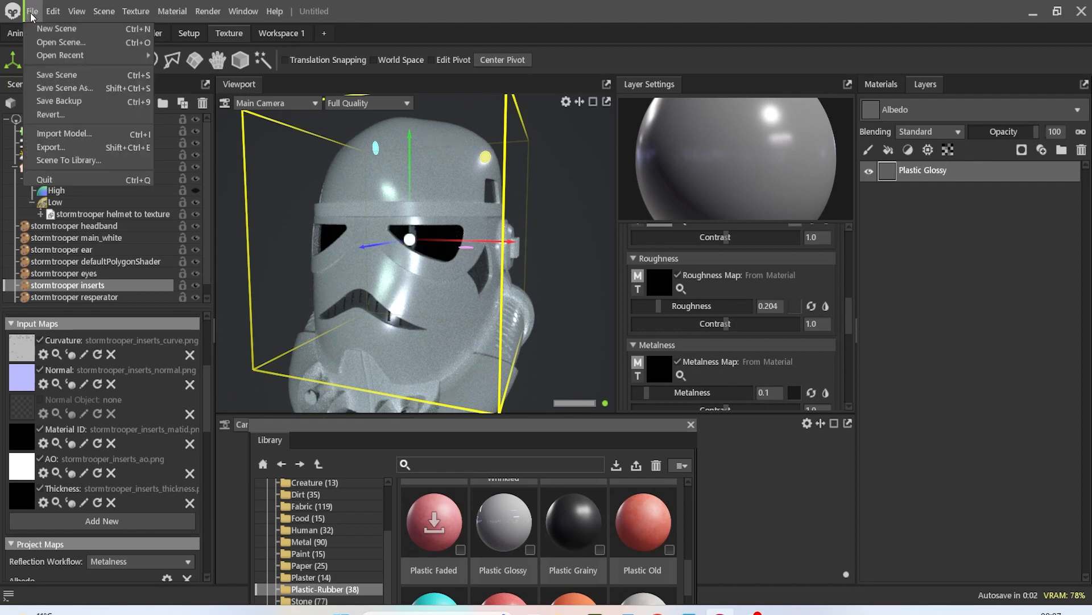
{"action": "left_click", "coordinate": [60, 88]}
{"action": "type", "text": "s"}
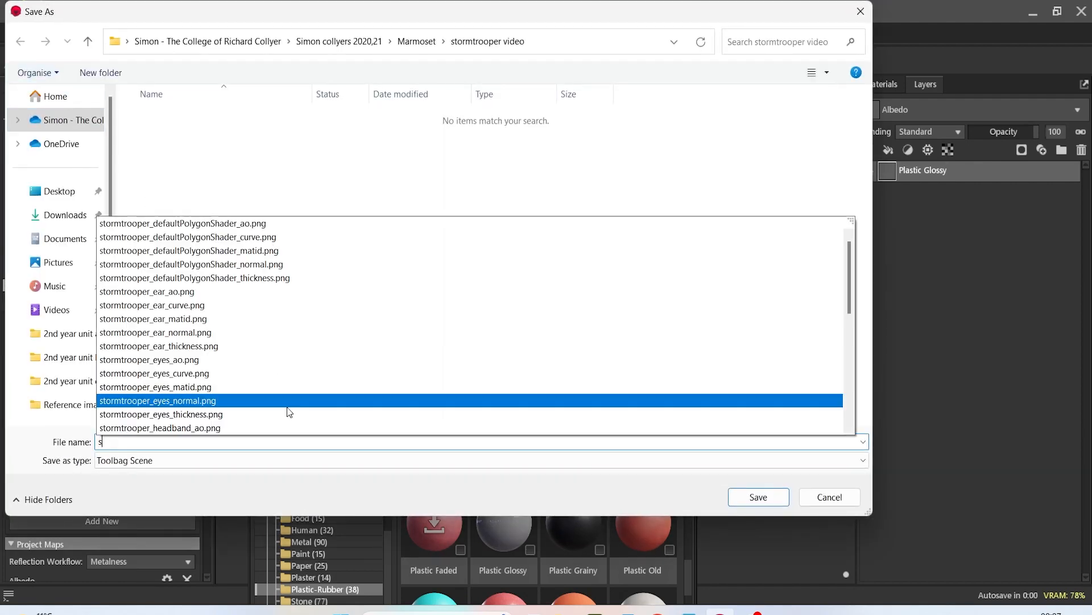
{"action": "type", "text": "tormtroope"}
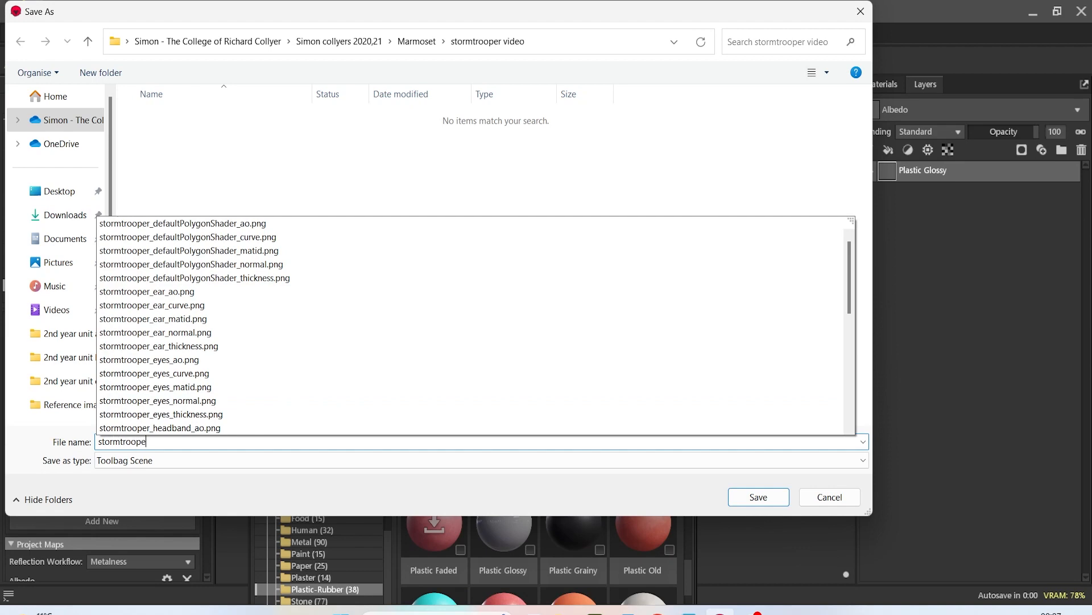
{"action": "type", "text": "r"}
{"action": "key", "text": "Return"}
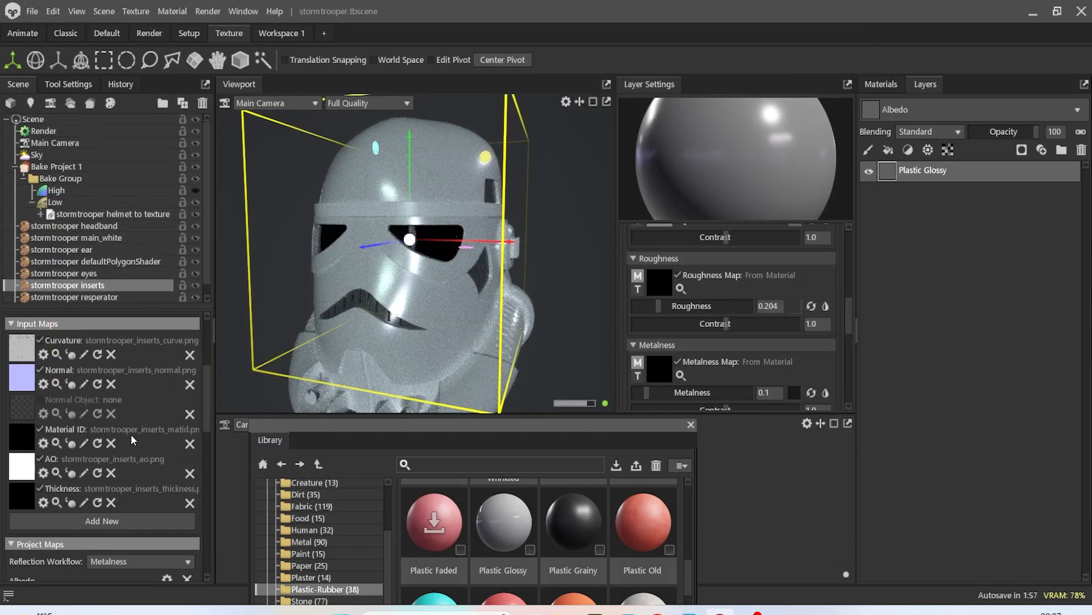
Turn off the Thickness input map of the stormtrooper inserts project.
{"action": "left_click", "coordinate": [52, 488]}
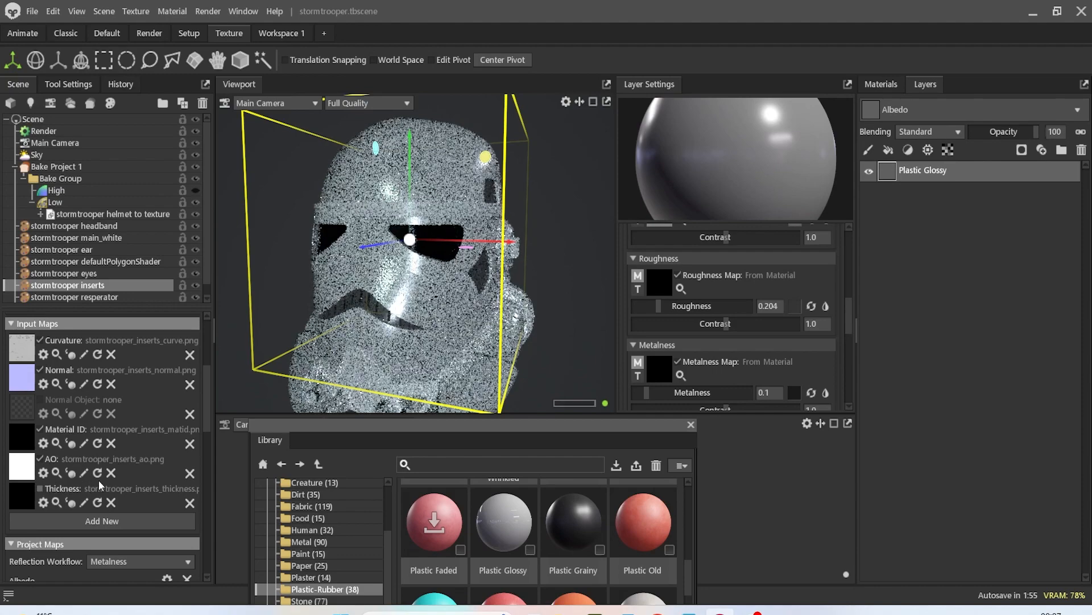
{"action": "left_click_drag", "start_coordinate": [417, 312], "coordinate": [405, 326]}
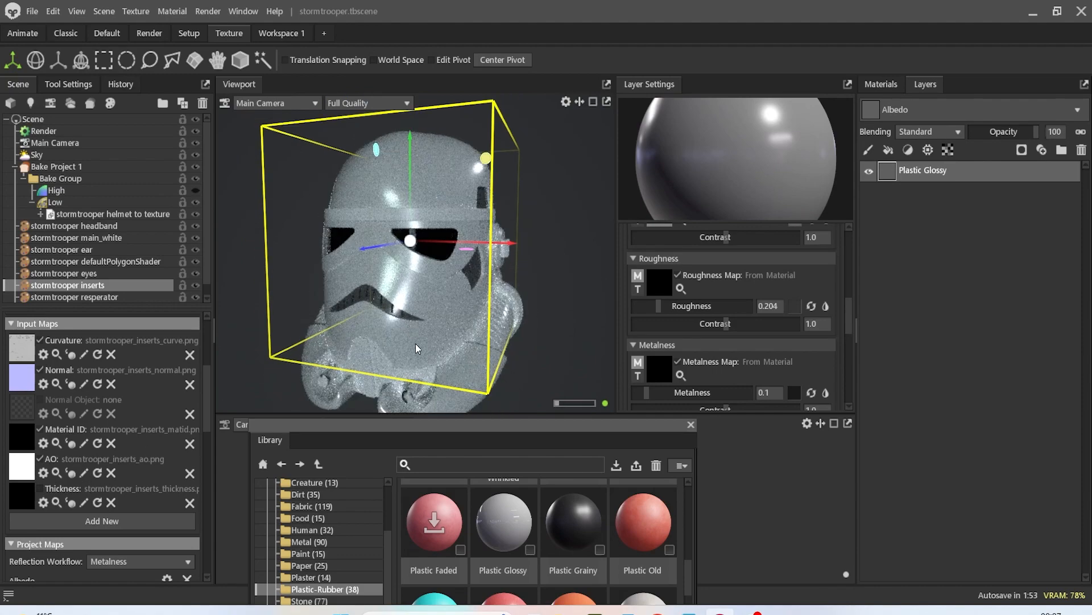
Add the Plastic Grainy material from the library as a layer in the stormtrooper resperator project.
{"action": "left_click", "coordinate": [109, 297]}
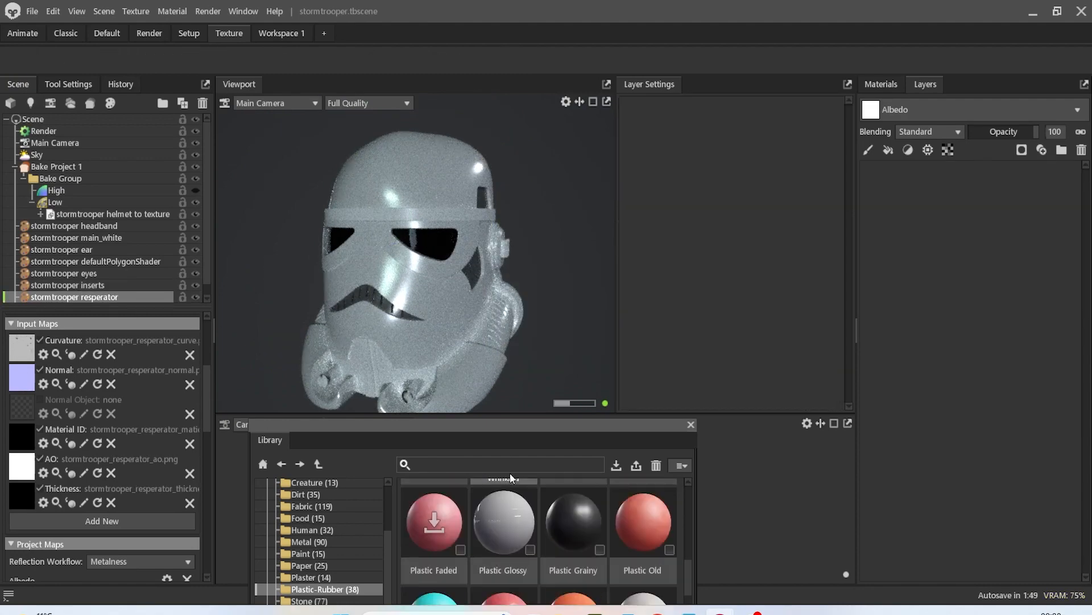
{"action": "left_click_drag", "start_coordinate": [503, 425], "coordinate": [493, 378]}
{"action": "scroll", "coordinate": [531, 484], "scroll_direction": "up", "scroll_amount": 3}
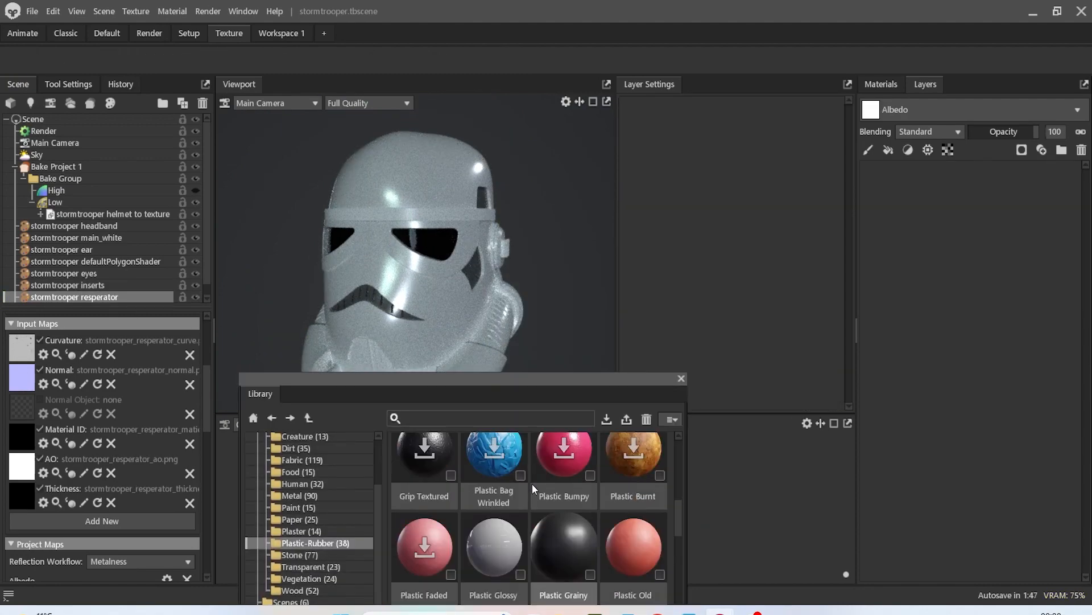
{"action": "scroll", "coordinate": [531, 484], "scroll_direction": "down", "scroll_amount": 2}
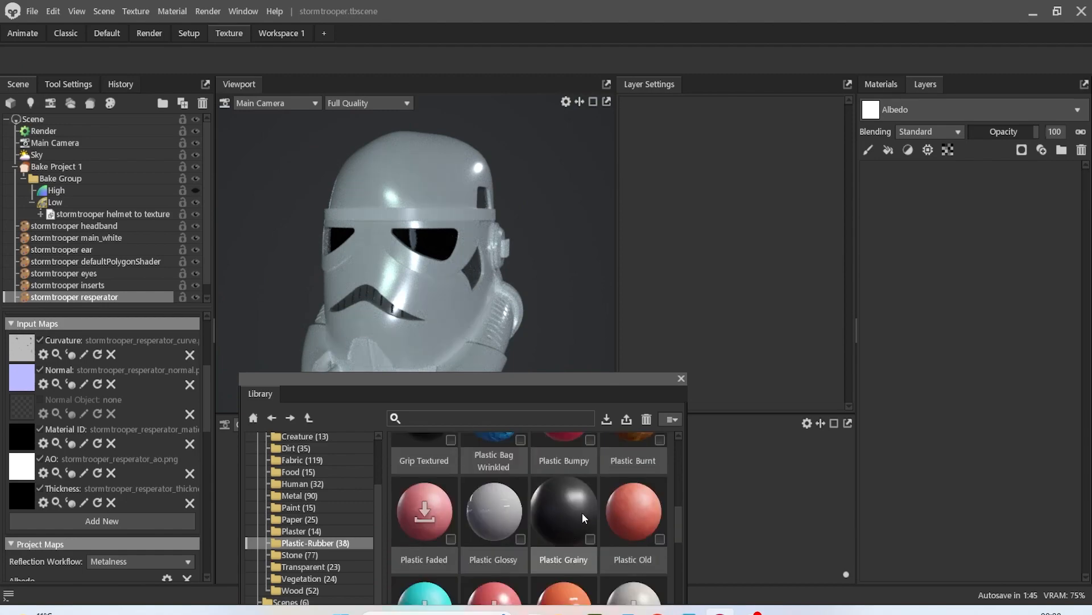
{"action": "left_click_drag", "start_coordinate": [582, 513], "coordinate": [923, 325]}
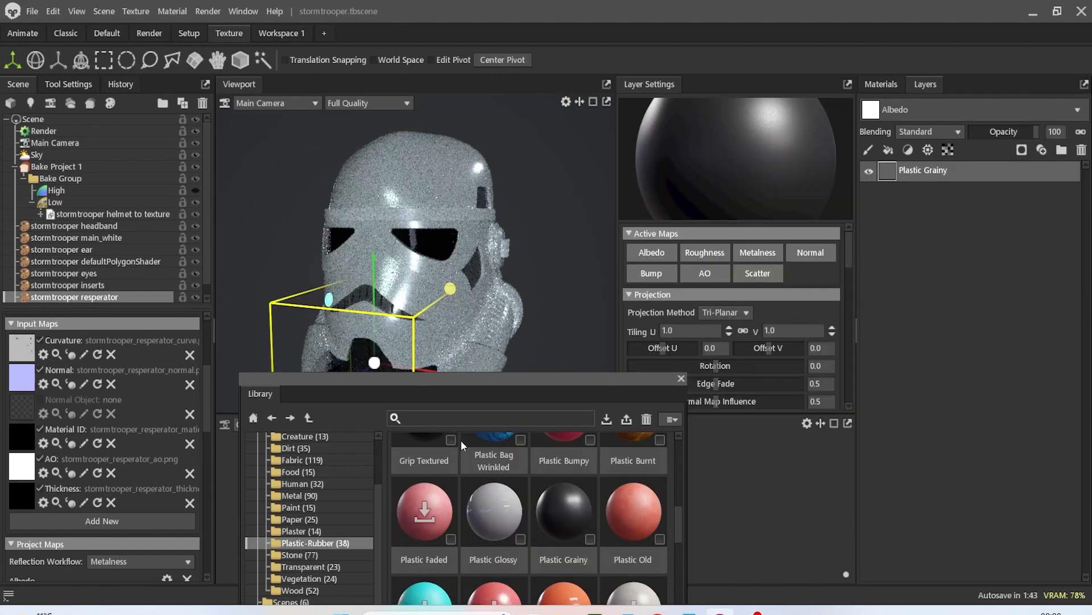
{"action": "left_click_drag", "start_coordinate": [467, 384], "coordinate": [483, 470]}
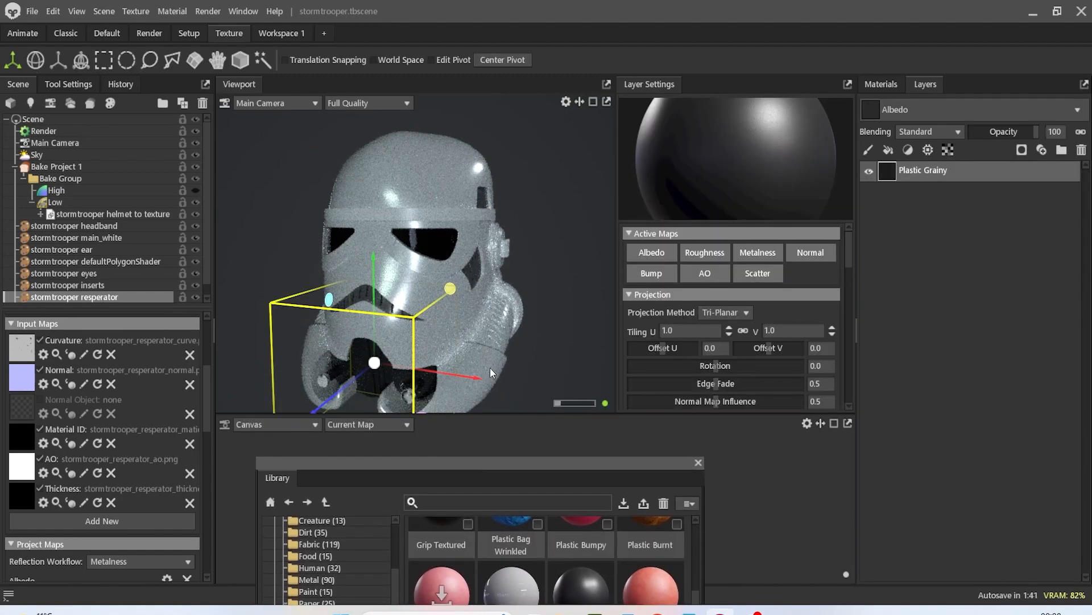
{"action": "left_click_drag", "start_coordinate": [500, 349], "coordinate": [526, 275]}
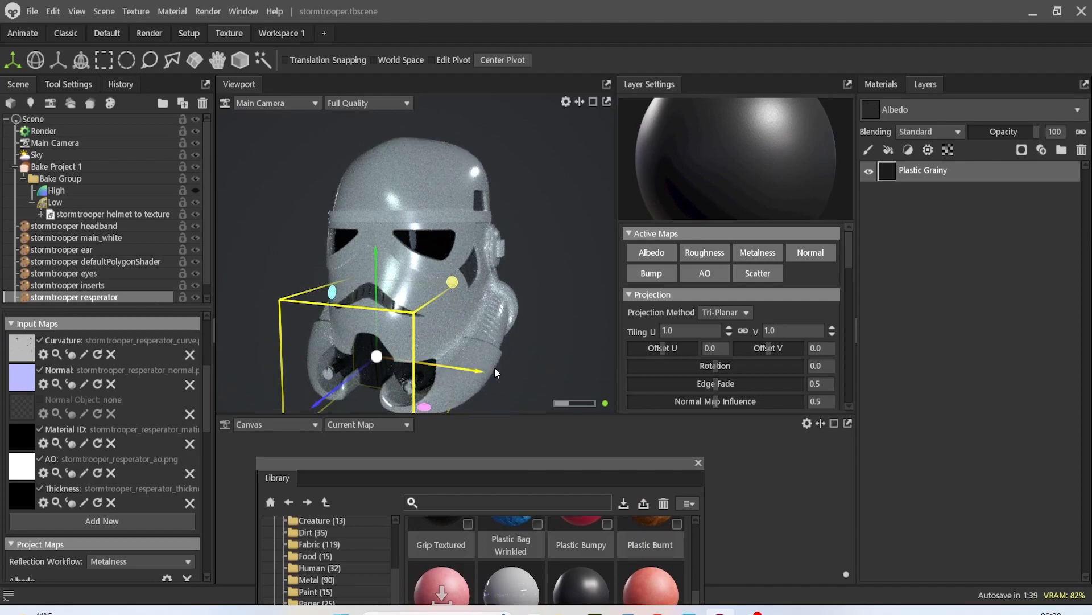
{"action": "middle_click_drag", "start_coordinate": [495, 368], "coordinate": [509, 324]}
{"action": "scroll", "coordinate": [493, 342], "scroll_direction": "up", "scroll_amount": 3}
{"action": "middle_click_drag", "start_coordinate": [476, 362], "coordinate": [500, 257]}
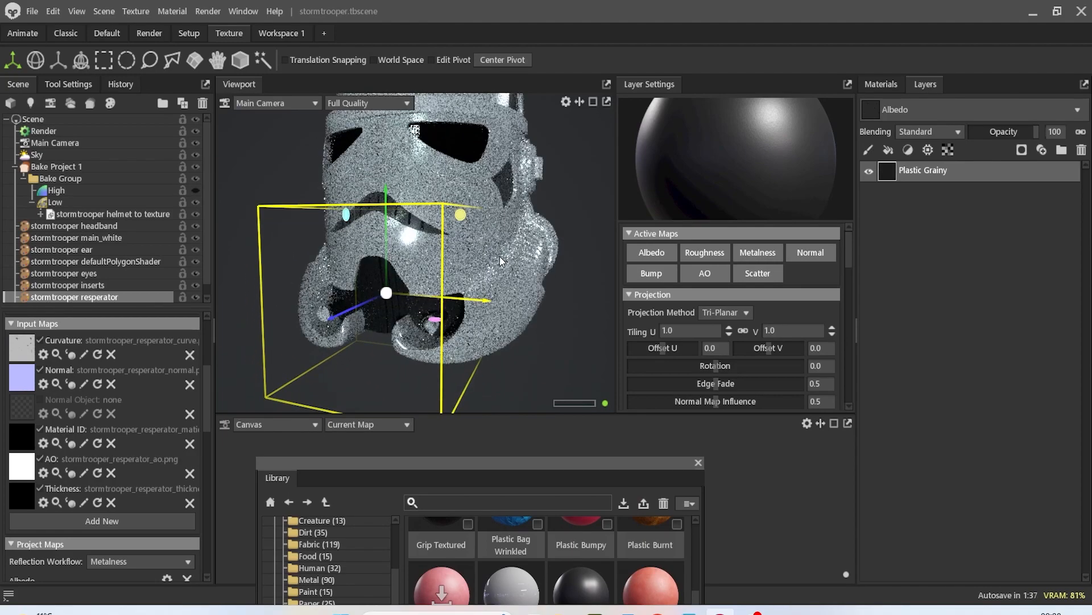
Add the Aluminum material from the library's Metal materials as a layer in the stormtrooper tips project.
{"action": "scroll", "coordinate": [153, 272], "scroll_direction": "down", "scroll_amount": 1}
{"action": "left_click", "coordinate": [134, 297]}
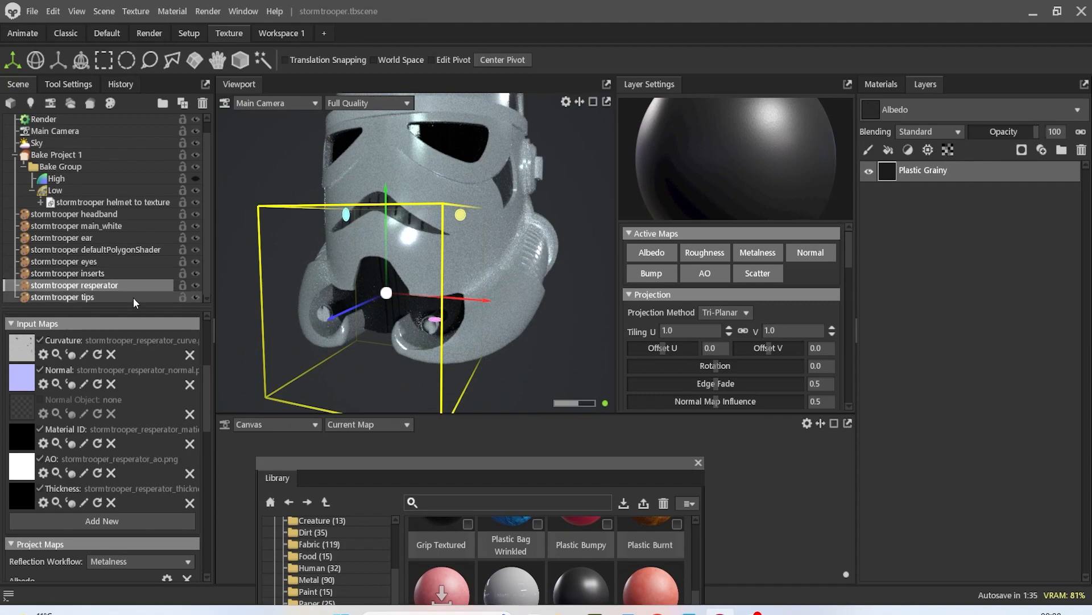
{"action": "left_click_drag", "start_coordinate": [449, 463], "coordinate": [430, 291]}
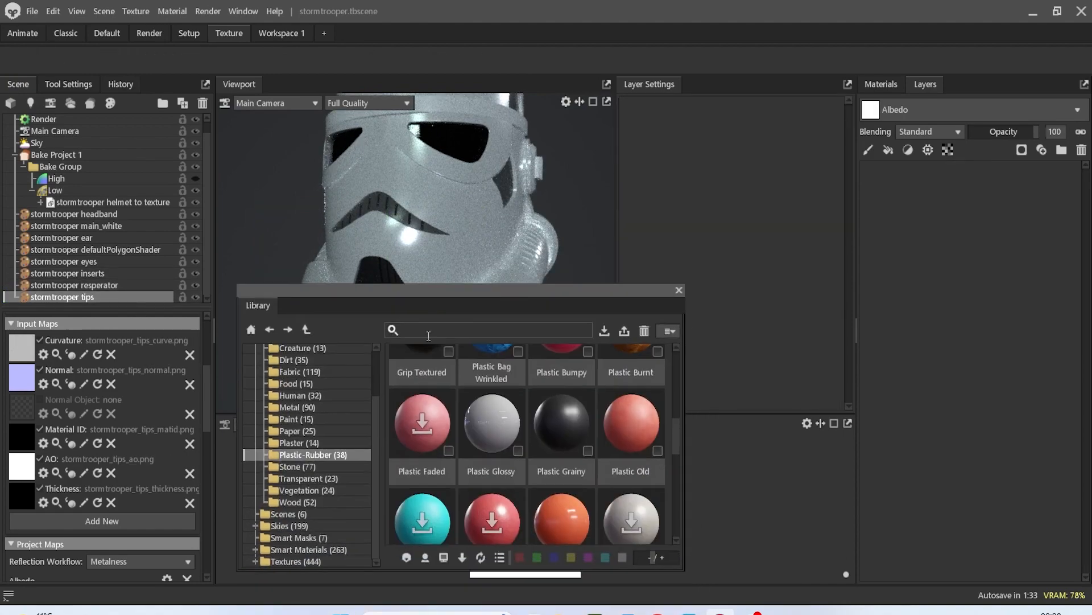
{"action": "left_click", "coordinate": [301, 408]}
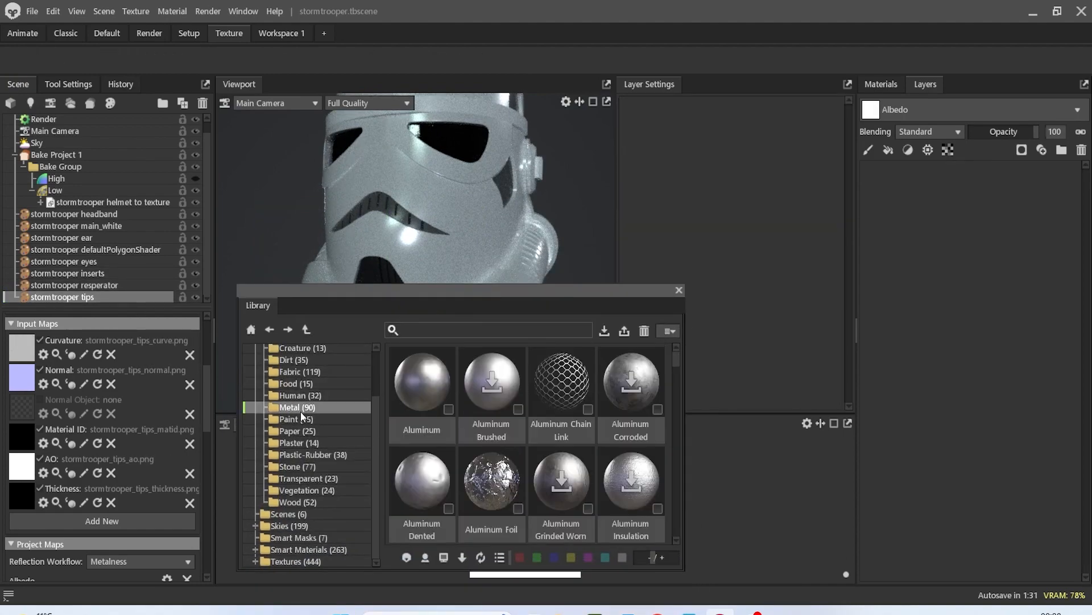
{"action": "left_click_drag", "start_coordinate": [427, 388], "coordinate": [870, 296]}
{"action": "left_click_drag", "start_coordinate": [431, 292], "coordinate": [499, 468]}
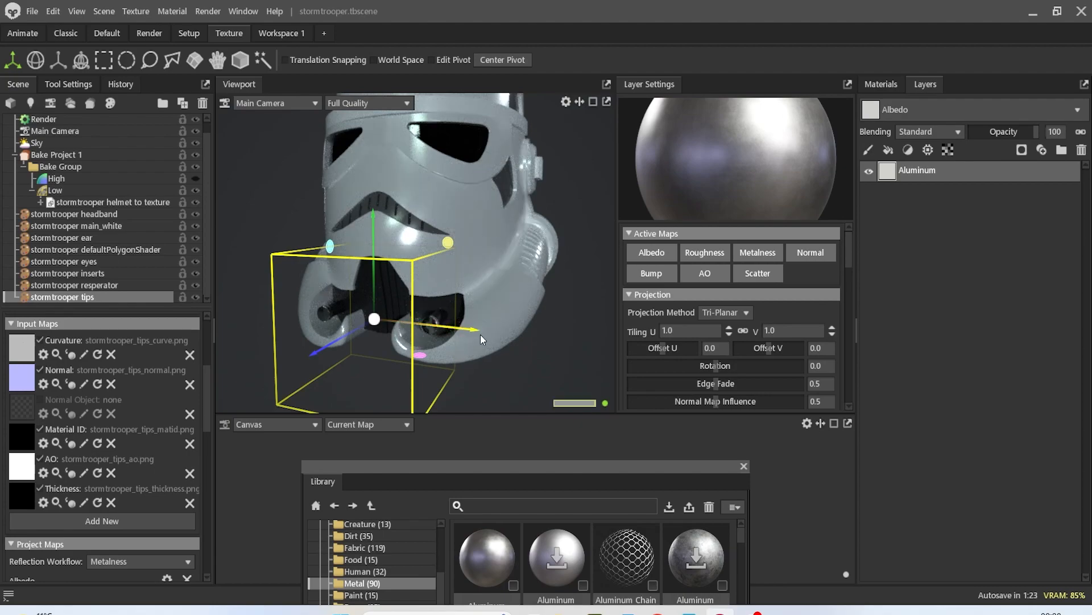
{"action": "left_click_drag", "start_coordinate": [501, 277], "coordinate": [503, 330]}
Add the Plastic Glossy material from the library's Plastic-Rubber materials as a layer in the stormtrooper headband project.
{"action": "left_click", "coordinate": [123, 214]}
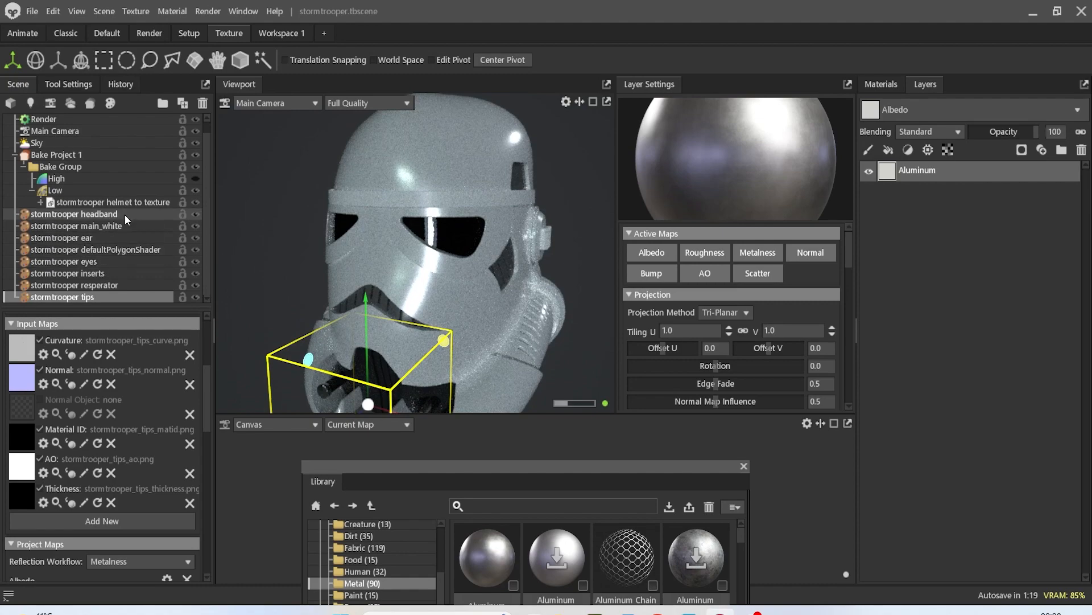
{"action": "left_click_drag", "start_coordinate": [504, 465], "coordinate": [439, 318]}
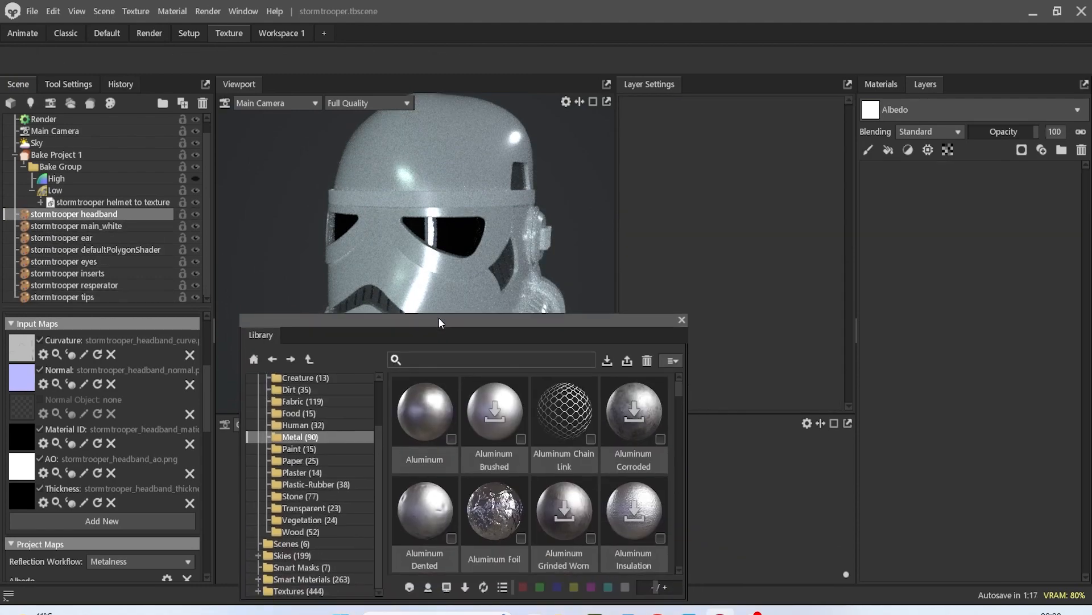
{"action": "left_click", "coordinate": [316, 484]}
{"action": "scroll", "coordinate": [515, 459], "scroll_direction": "down", "scroll_amount": 3}
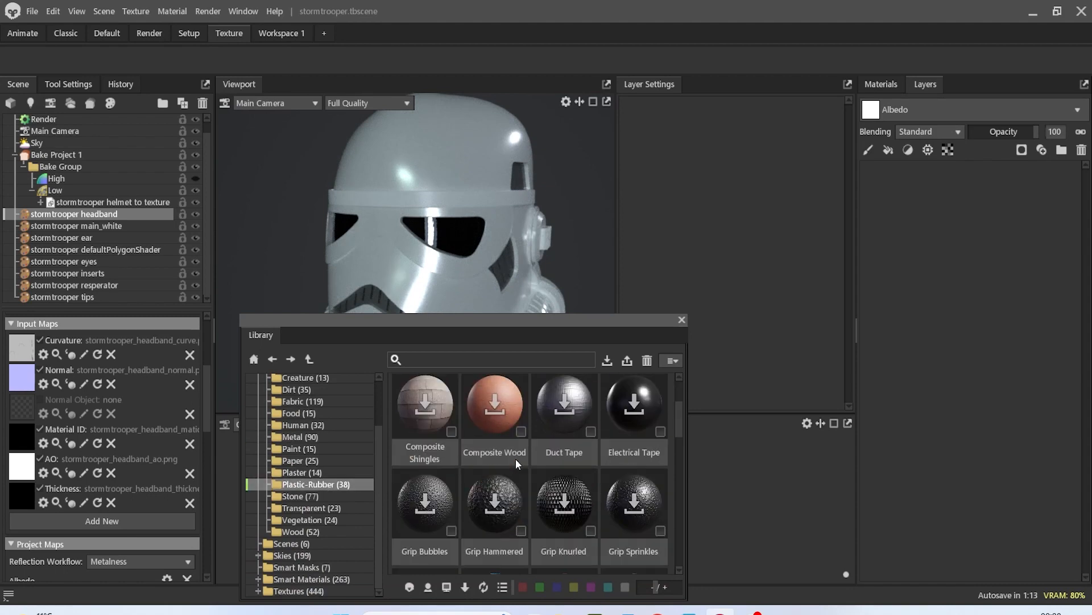
{"action": "scroll", "coordinate": [516, 459], "scroll_direction": "down", "scroll_amount": 1}
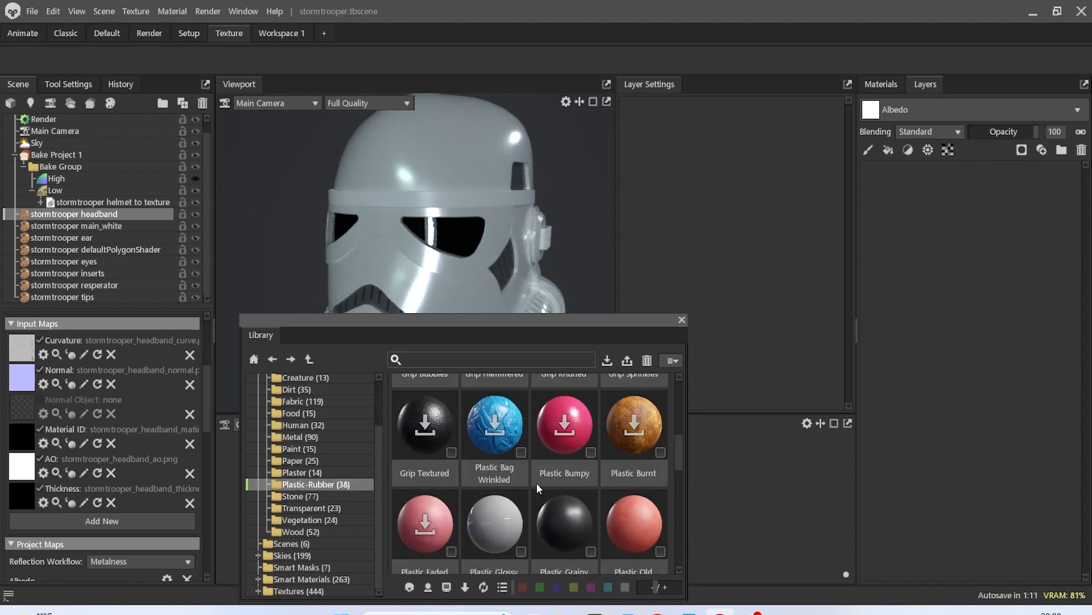
{"action": "left_click_drag", "start_coordinate": [520, 486], "coordinate": [882, 315]}
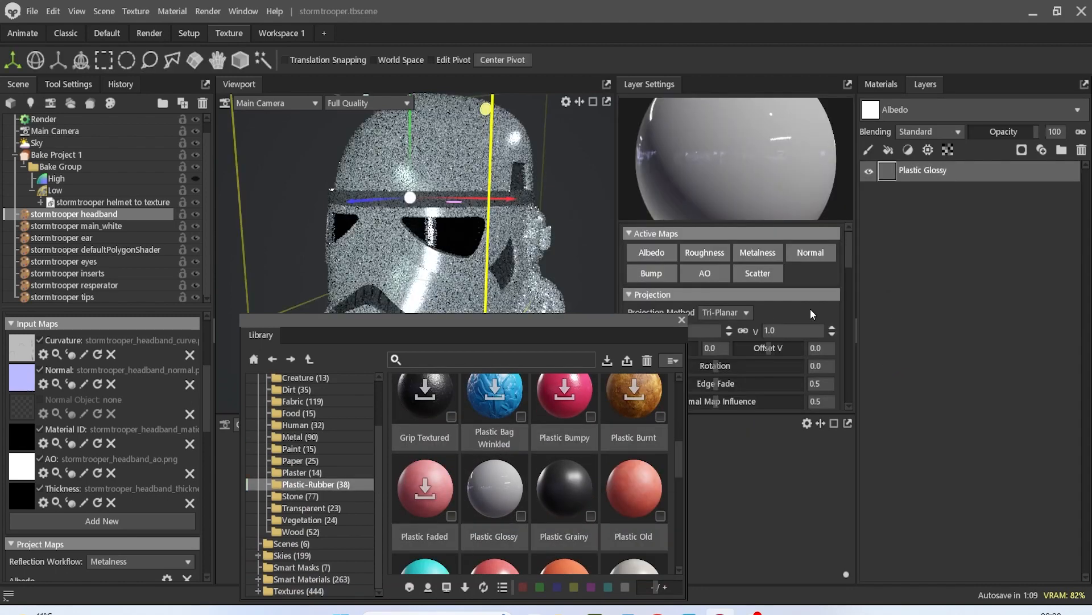
Set the albedo colour of the headband's Plastic Glossy layer to black (000000).
{"action": "left_click_drag", "start_coordinate": [656, 319], "coordinate": [605, 386]}
{"action": "scroll", "coordinate": [711, 339], "scroll_direction": "down", "scroll_amount": 5}
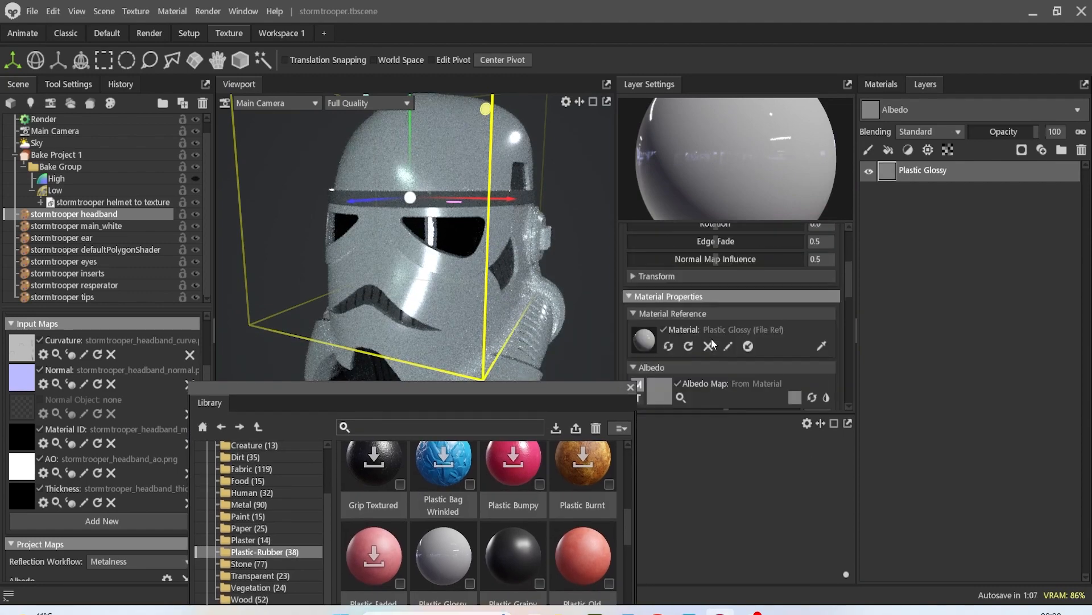
{"action": "left_click", "coordinate": [795, 326]}
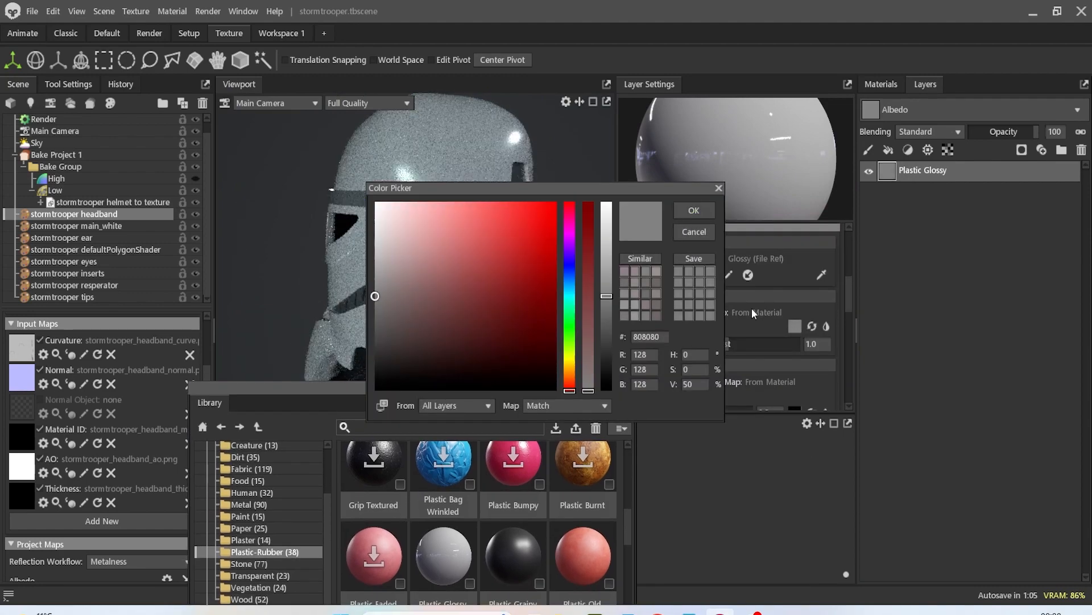
{"action": "left_click_drag", "start_coordinate": [611, 378], "coordinate": [609, 405]}
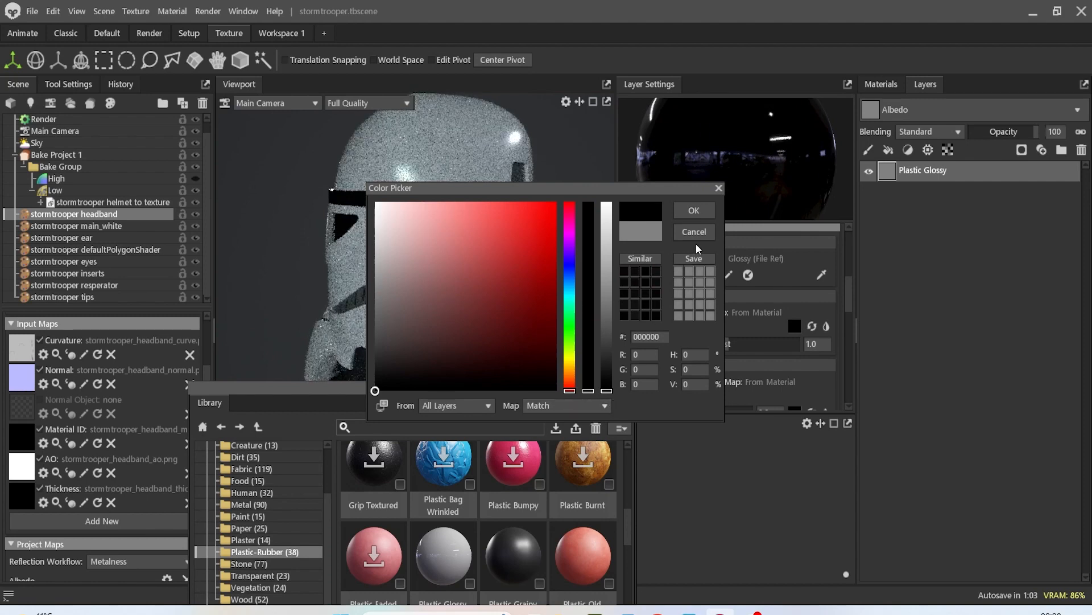
{"action": "left_click", "coordinate": [698, 214]}
Set both the metalness and the roughness of the headband's Plastic Glossy layer to 0.1.
{"action": "scroll", "coordinate": [692, 341], "scroll_direction": "down", "scroll_amount": 3}
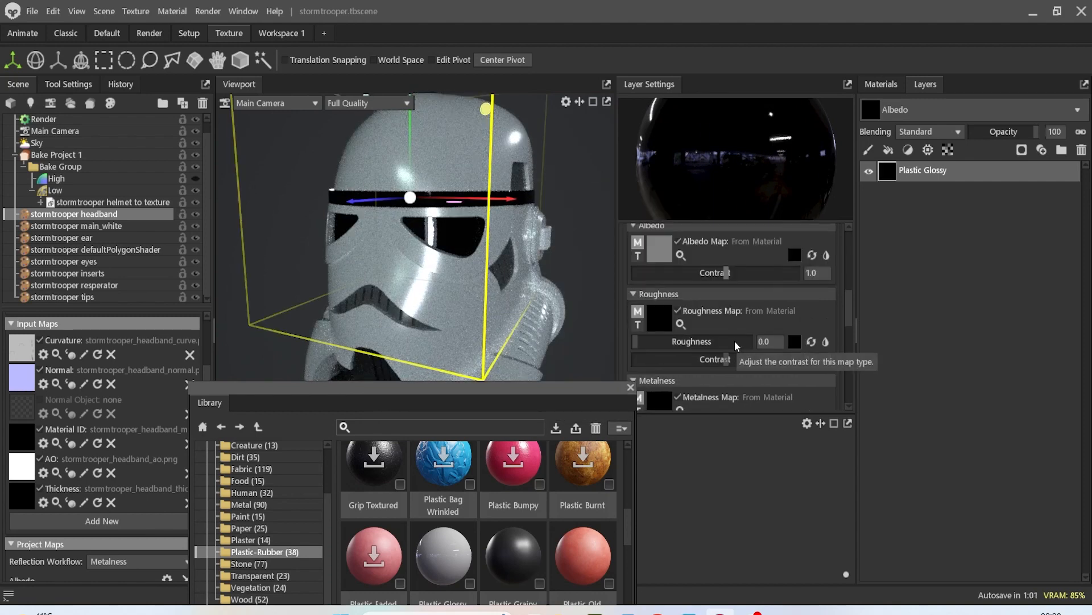
{"action": "scroll", "coordinate": [768, 350], "scroll_direction": "down", "scroll_amount": 1}
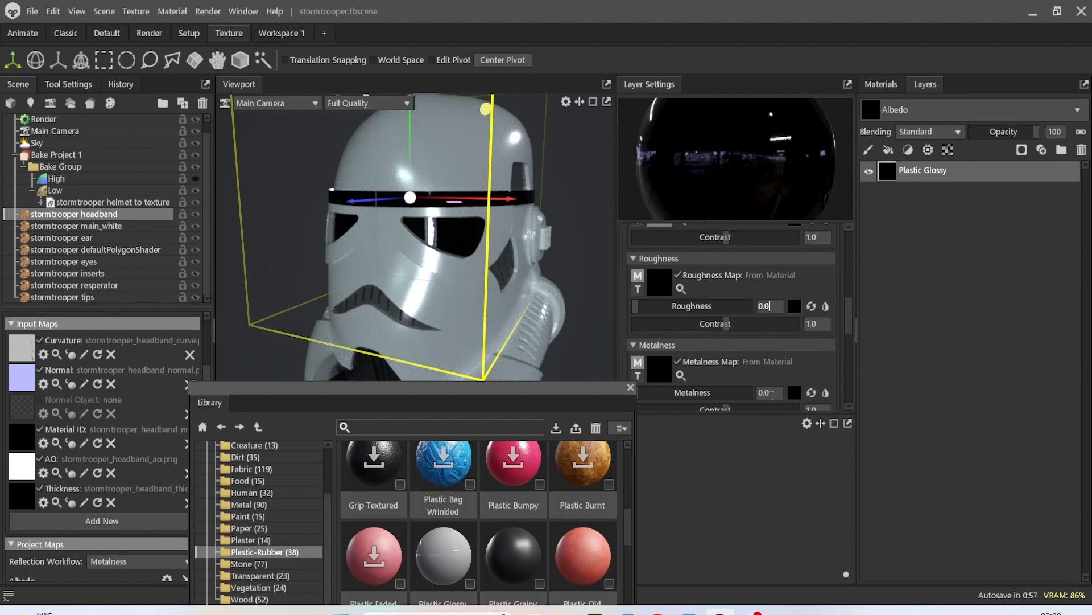
{"action": "type", "text": "0.1"}
{"action": "key", "text": "Return"}
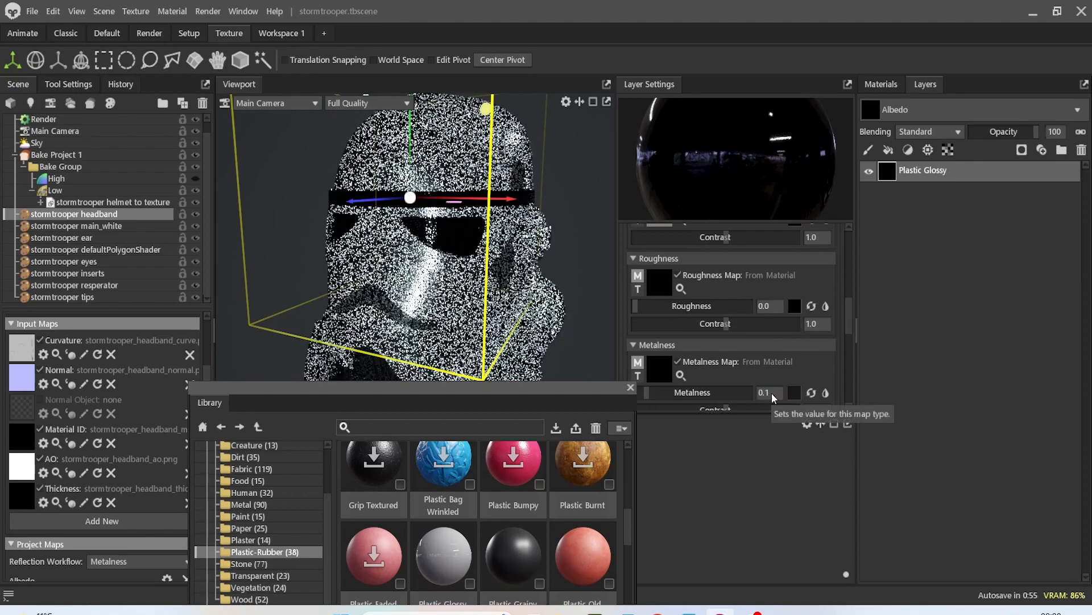
{"action": "left_click", "coordinate": [775, 311]}
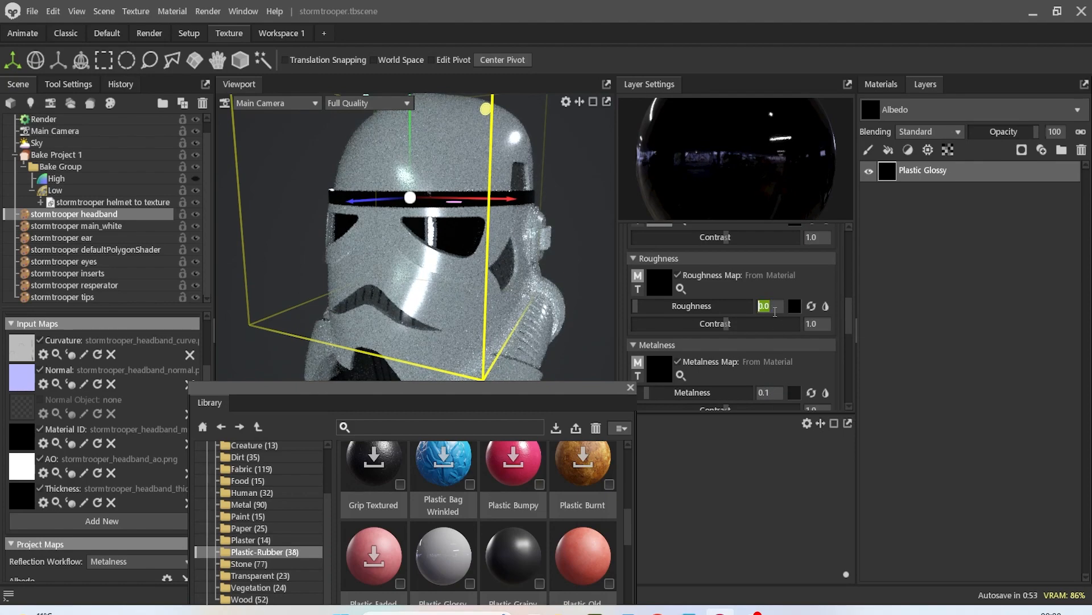
{"action": "type", "text": "0.1"}
{"action": "key", "text": "Return"}
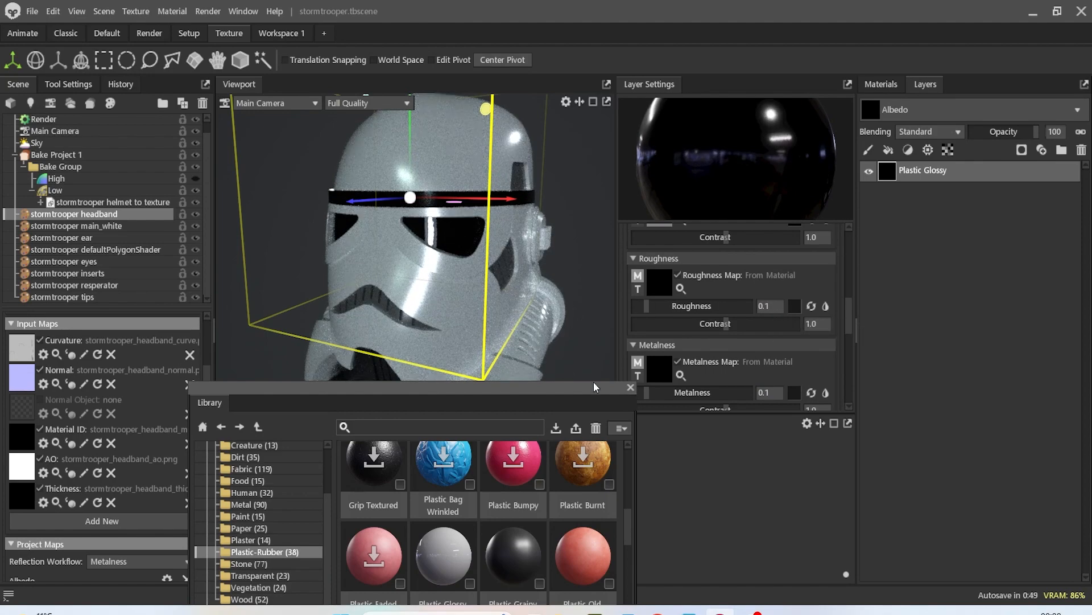
Add Plastic Glossy as a layer in the stormtrooper ear project and set its roughness and metalness to 0.1.
{"action": "left_click", "coordinate": [94, 238]}
{"action": "left_click_drag", "start_coordinate": [423, 533], "coordinate": [911, 254]}
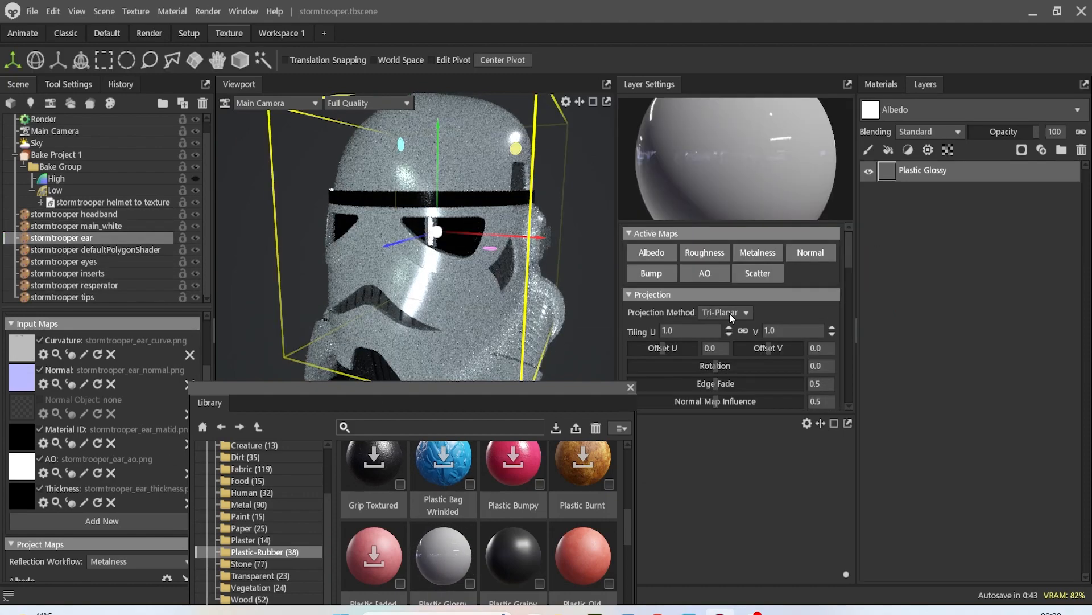
{"action": "scroll", "coordinate": [771, 367], "scroll_direction": "down", "scroll_amount": 3}
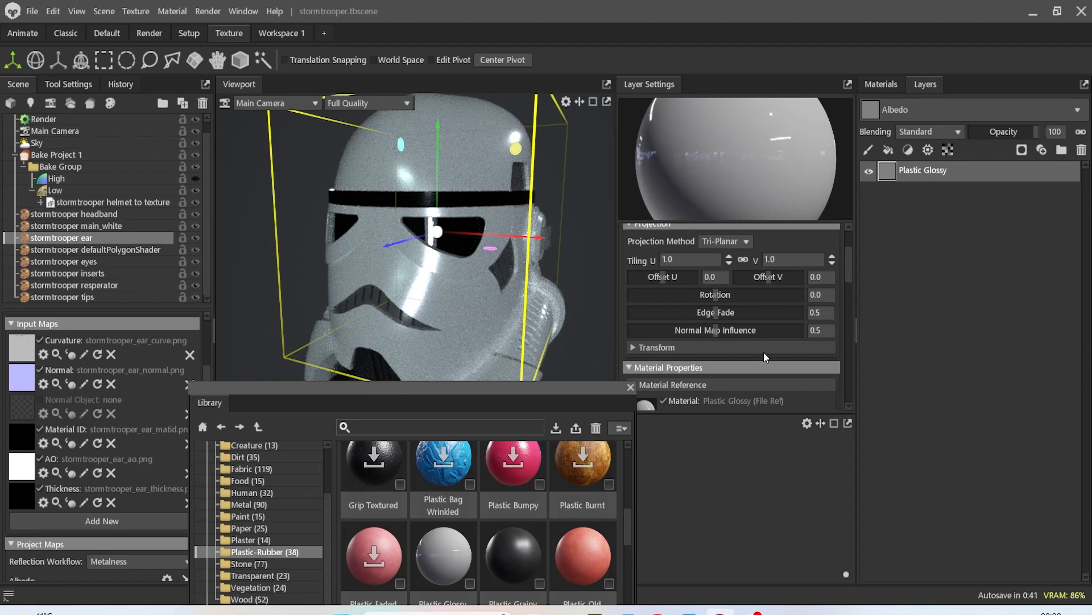
{"action": "scroll", "coordinate": [751, 330], "scroll_direction": "down", "scroll_amount": 5}
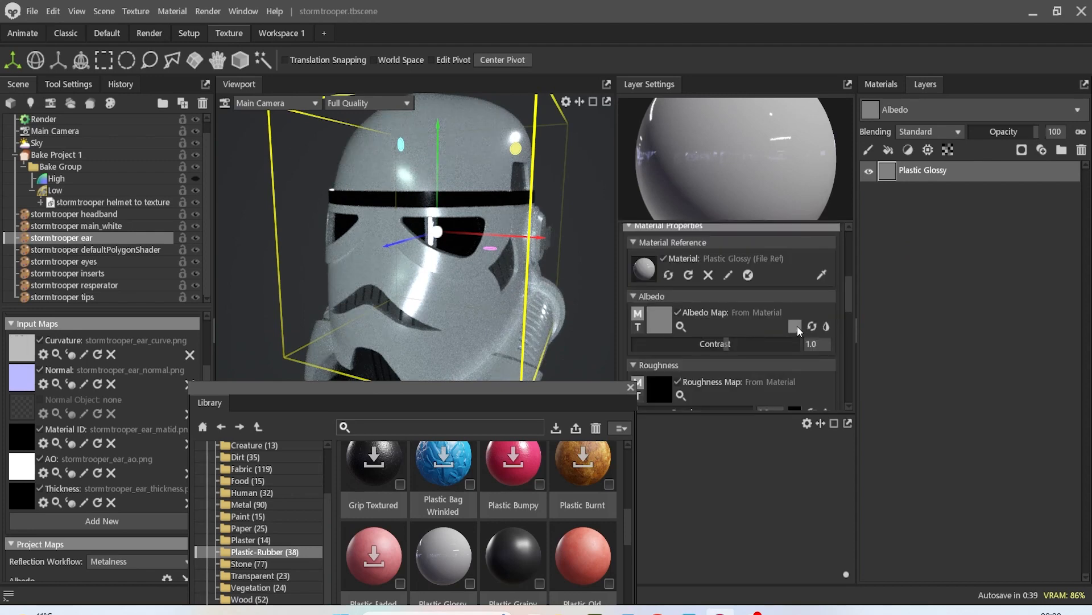
{"action": "scroll", "coordinate": [744, 333], "scroll_direction": "down", "scroll_amount": 1}
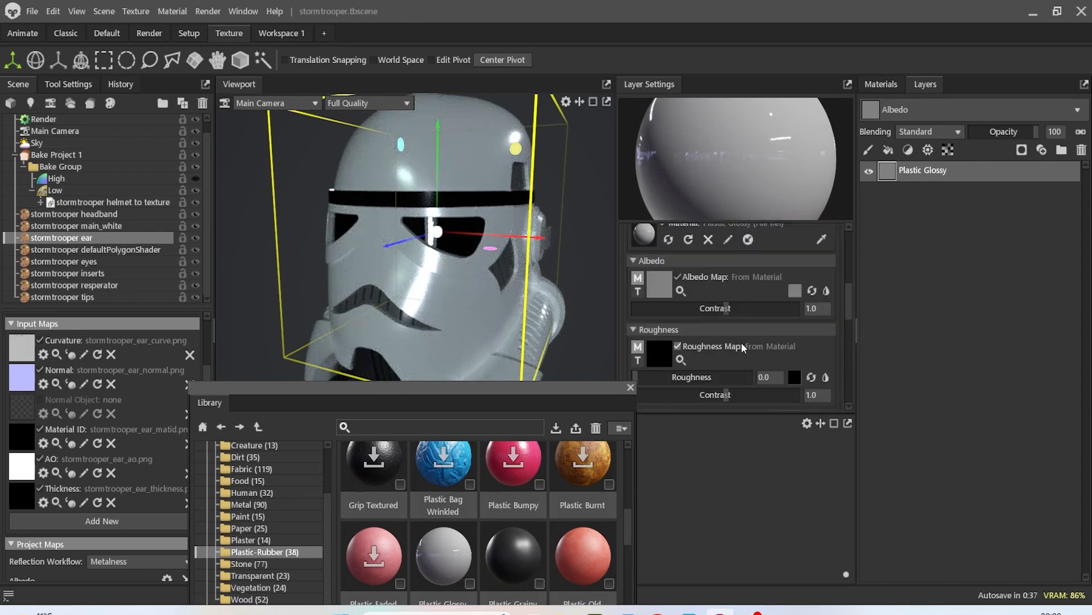
{"action": "type", "text": "."}
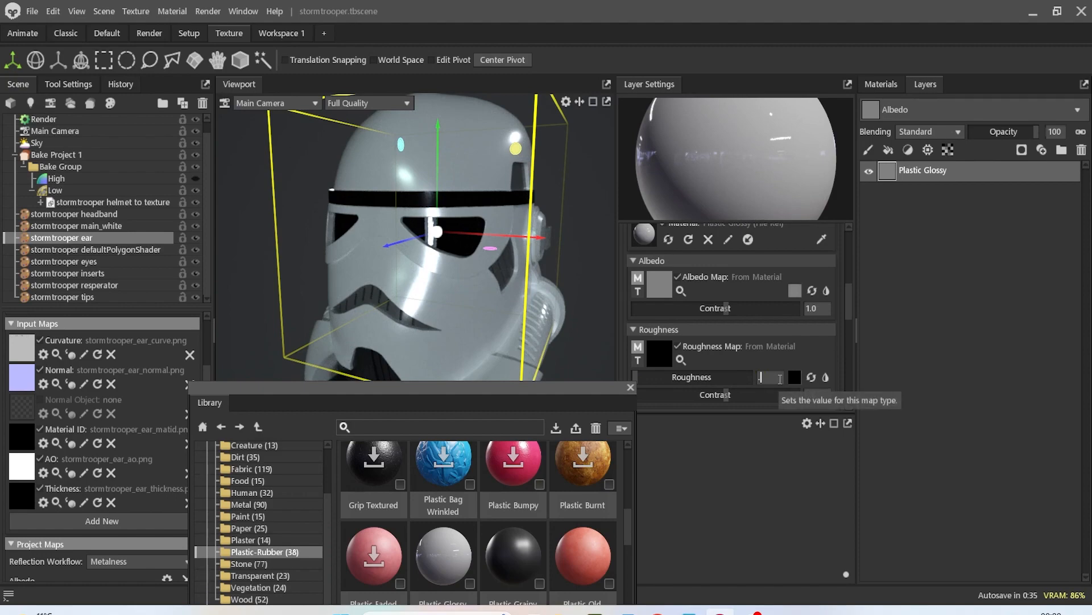
{"action": "type", "text": "1"}
{"action": "key", "text": "Return"}
{"action": "scroll", "coordinate": [738, 345], "scroll_direction": "down", "scroll_amount": 3}
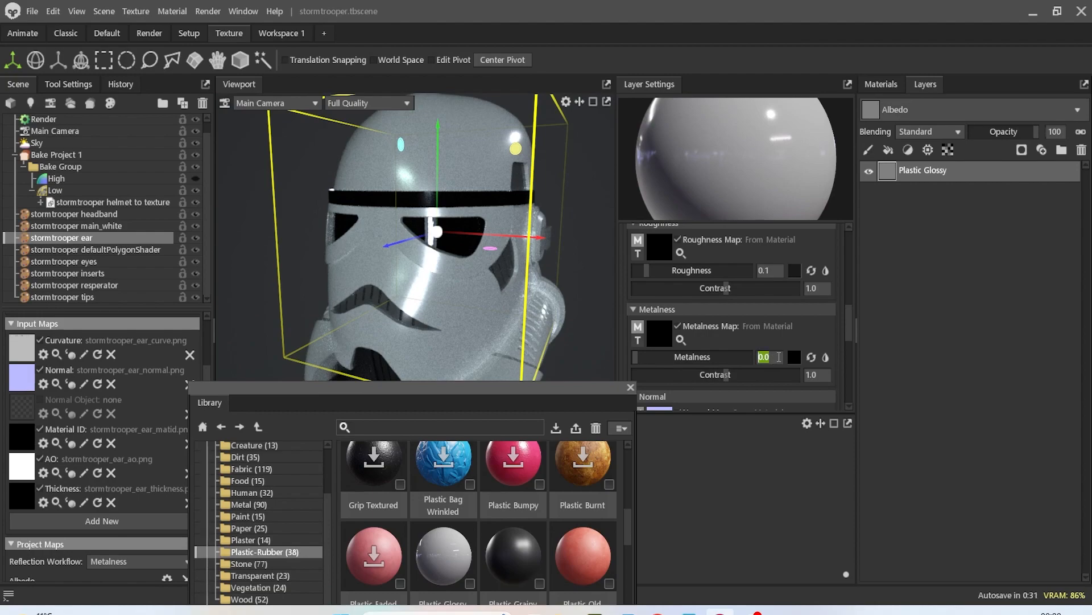
{"action": "type", "text": ".1"}
{"action": "key", "text": "Return"}
Turn off ray tracing in the scene's render settings.
{"action": "left_click_drag", "start_coordinate": [569, 393], "coordinate": [714, 432]}
{"action": "scroll", "coordinate": [484, 322], "scroll_direction": "down", "scroll_amount": 2}
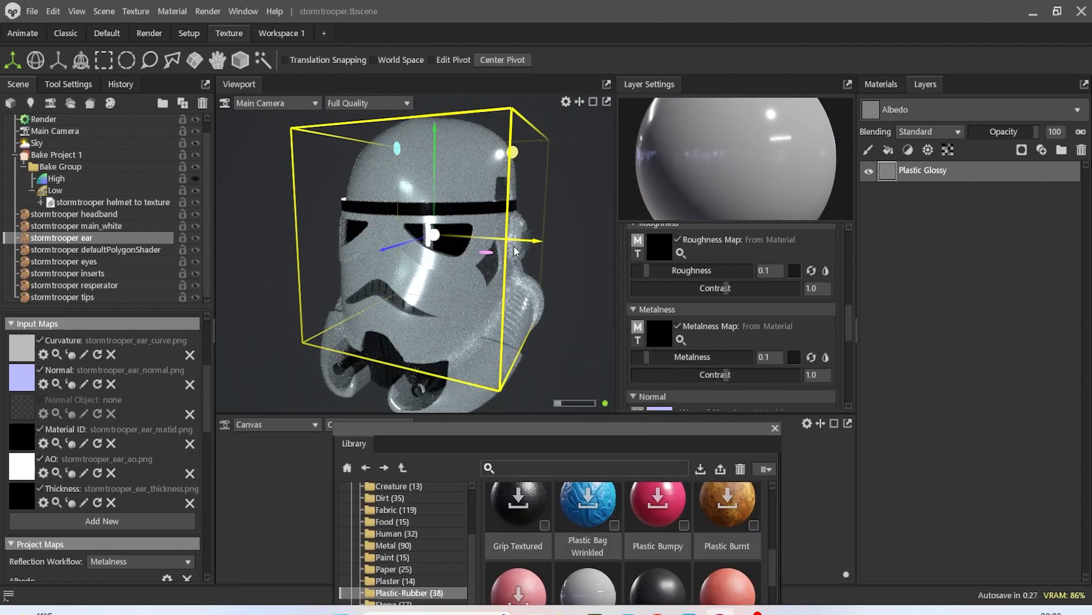
{"action": "left_click_drag", "start_coordinate": [521, 268], "coordinate": [496, 278]}
{"action": "left_click_drag", "start_coordinate": [429, 264], "coordinate": [601, 292]}
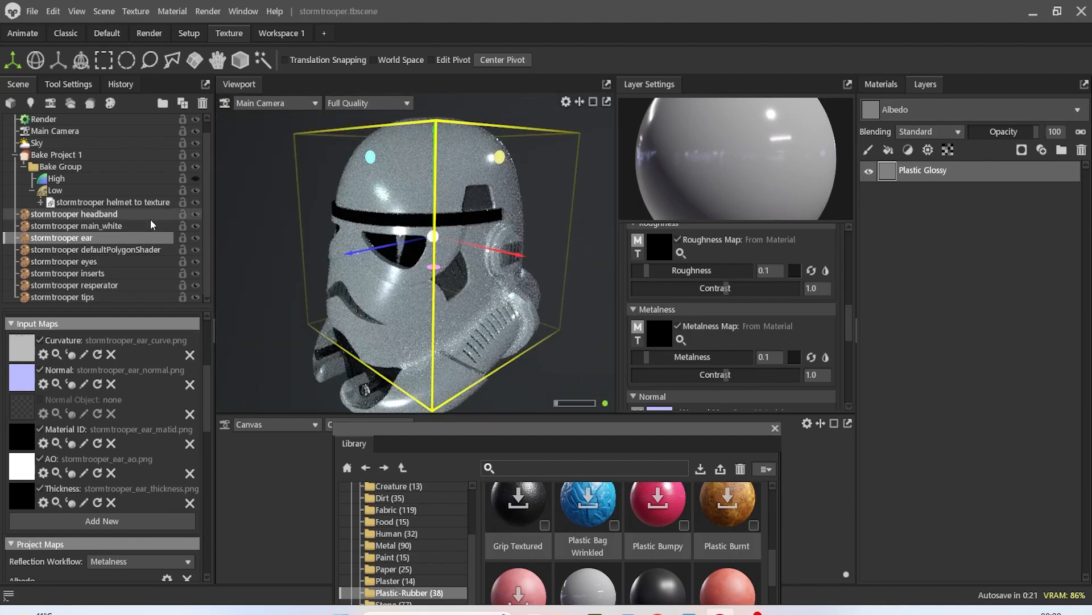
{"action": "left_click", "coordinate": [93, 118]}
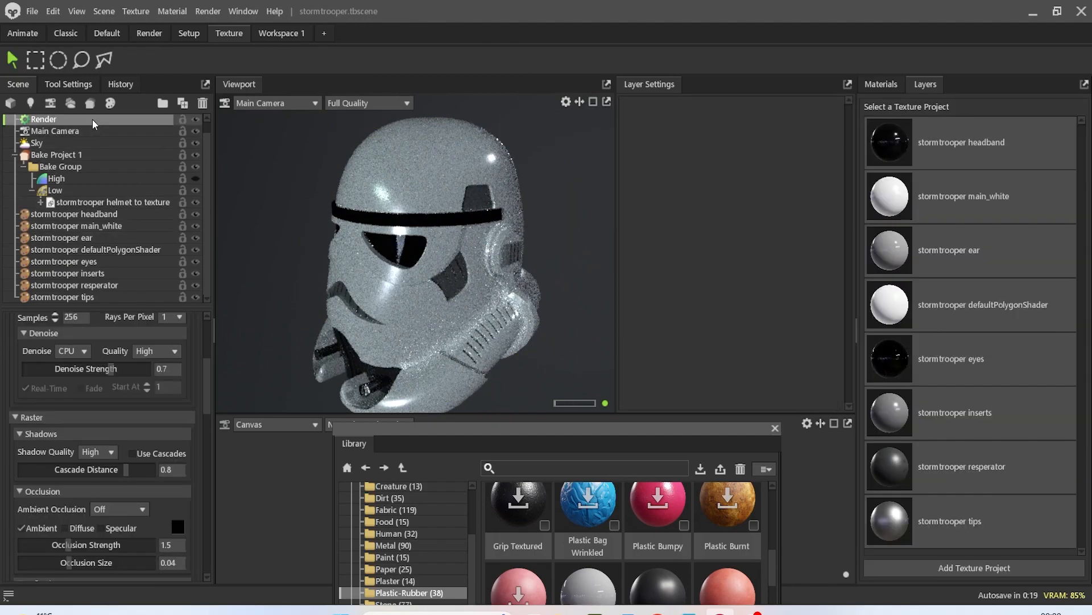
{"action": "left_click_drag", "start_coordinate": [423, 273], "coordinate": [451, 286]}
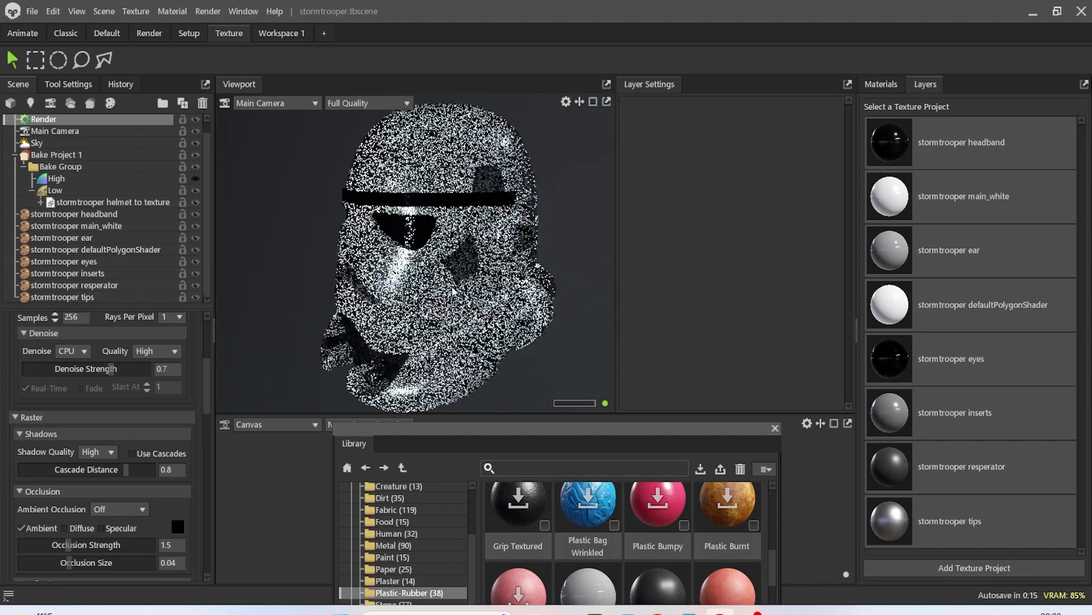
{"action": "left_click_drag", "start_coordinate": [455, 286], "coordinate": [486, 288]}
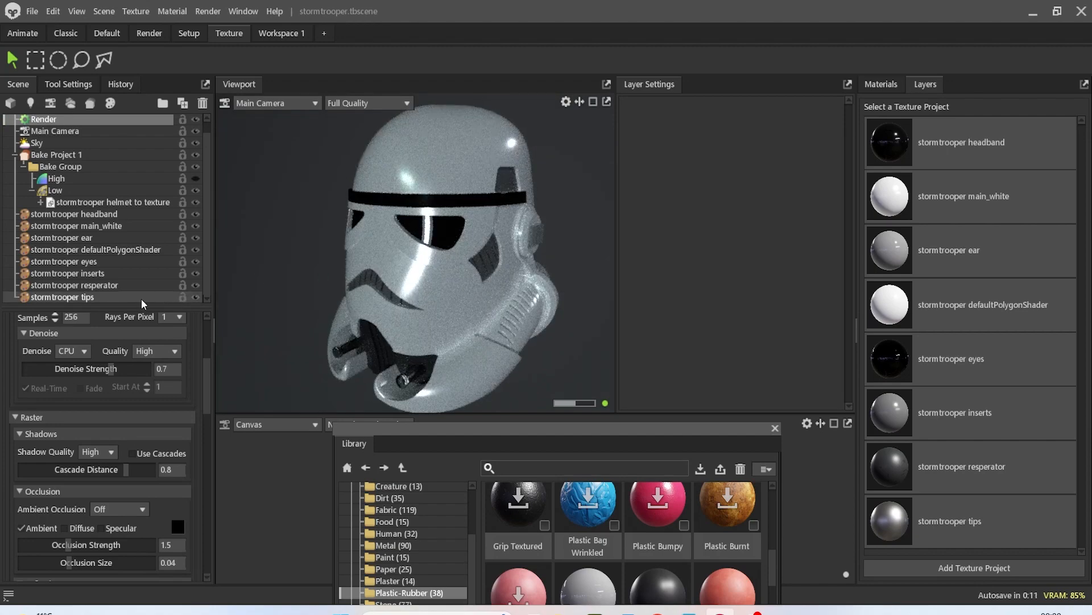
{"action": "scroll", "coordinate": [105, 420], "scroll_direction": "up", "scroll_amount": 3}
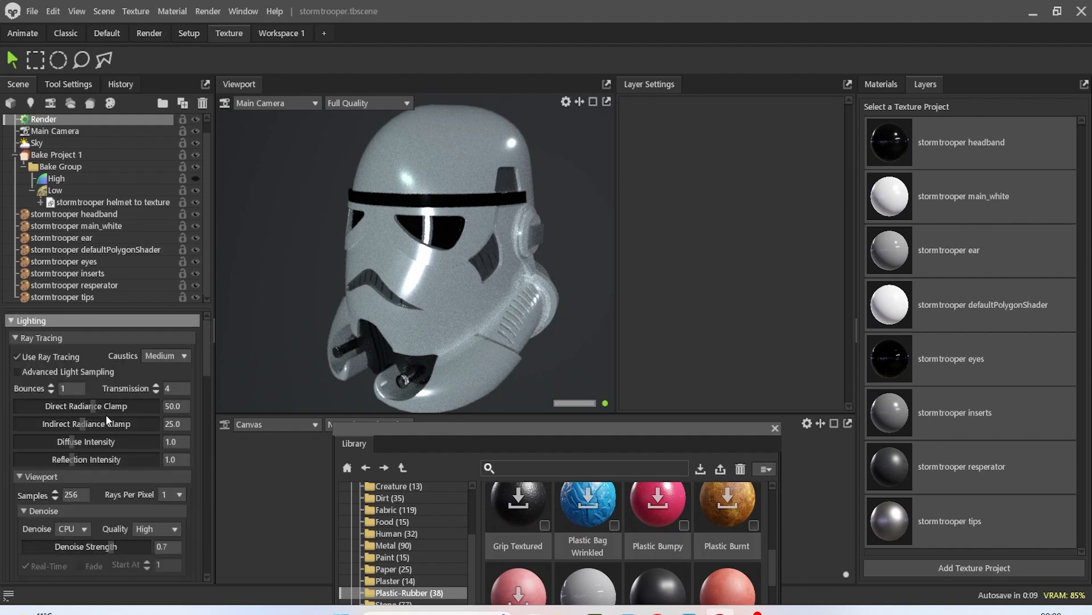
{"action": "left_click", "coordinate": [57, 356]}
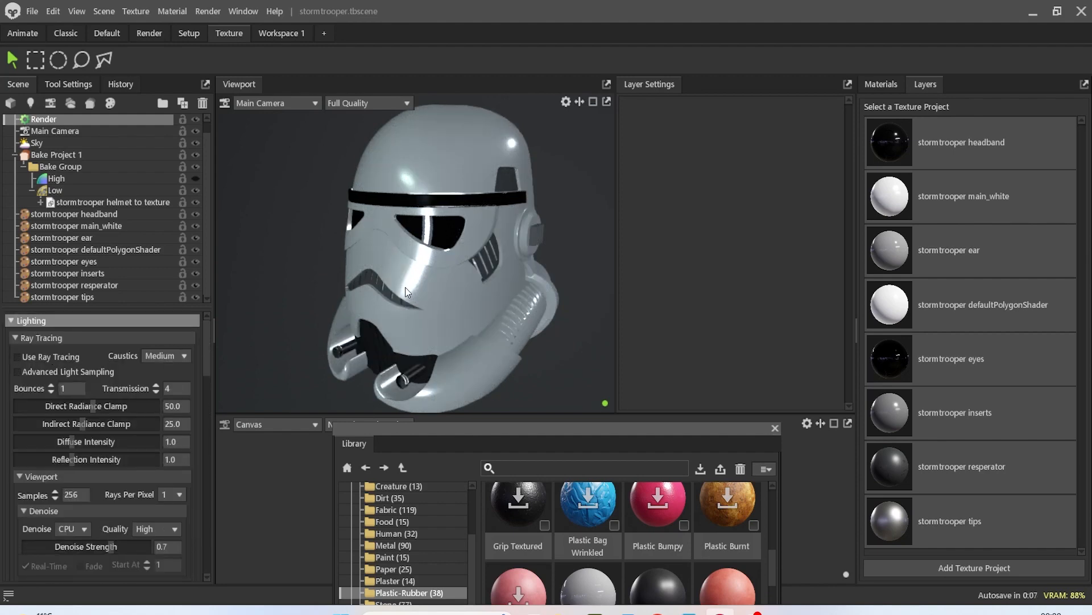
Add a fill layer above Plastic Glossy in the stormtrooper main_white project.
{"action": "mouse_move", "coordinate": [394, 285]}
{"action": "left_mouse_down"}
{"action": "mouse_move", "coordinate": [476, 301]}
{"action": "mouse_move", "coordinate": [314, 292]}
{"action": "mouse_move", "coordinate": [252, 276]}
{"action": "mouse_move", "coordinate": [229, 293]}
{"action": "mouse_move", "coordinate": [406, 288]}
{"action": "mouse_move", "coordinate": [411, 255]}
{"action": "mouse_move", "coordinate": [367, 277]}
{"action": "mouse_move", "coordinate": [391, 353]}
{"action": "left_mouse_up"}
{"action": "left_click_drag", "start_coordinate": [599, 429], "coordinate": [468, 279]}
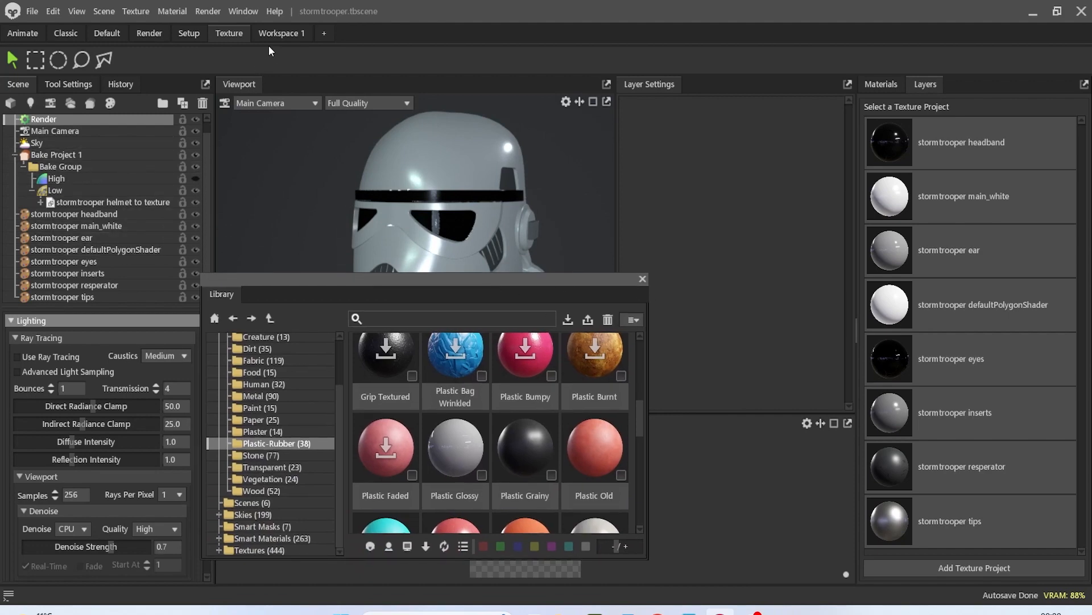
{"action": "left_click", "coordinate": [121, 226]}
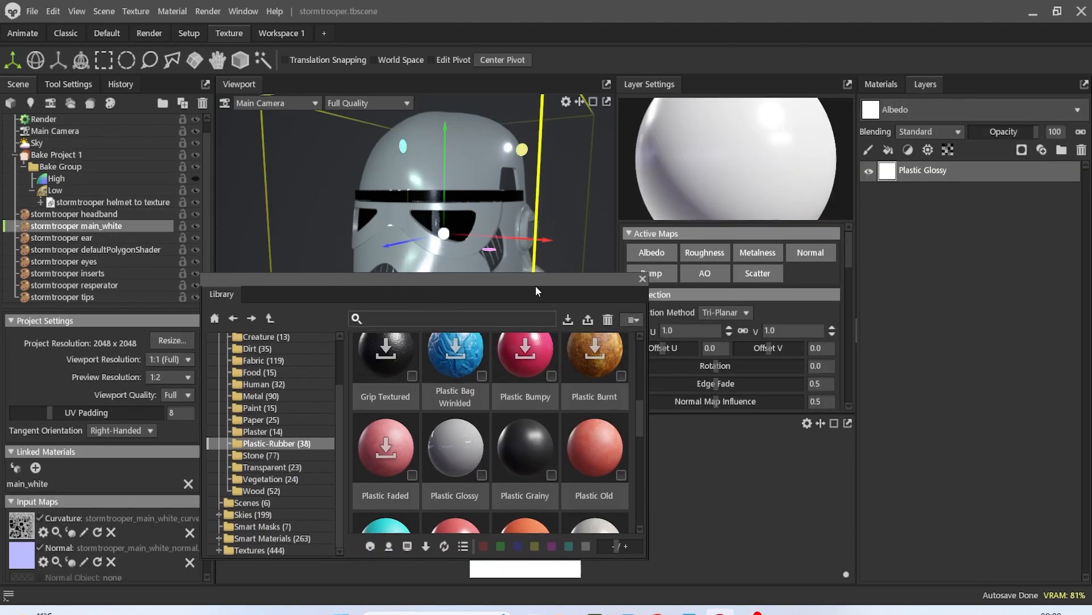
{"action": "left_click_drag", "start_coordinate": [528, 286], "coordinate": [374, 332]}
{"action": "scroll", "coordinate": [692, 318], "scroll_direction": "down", "scroll_amount": 5}
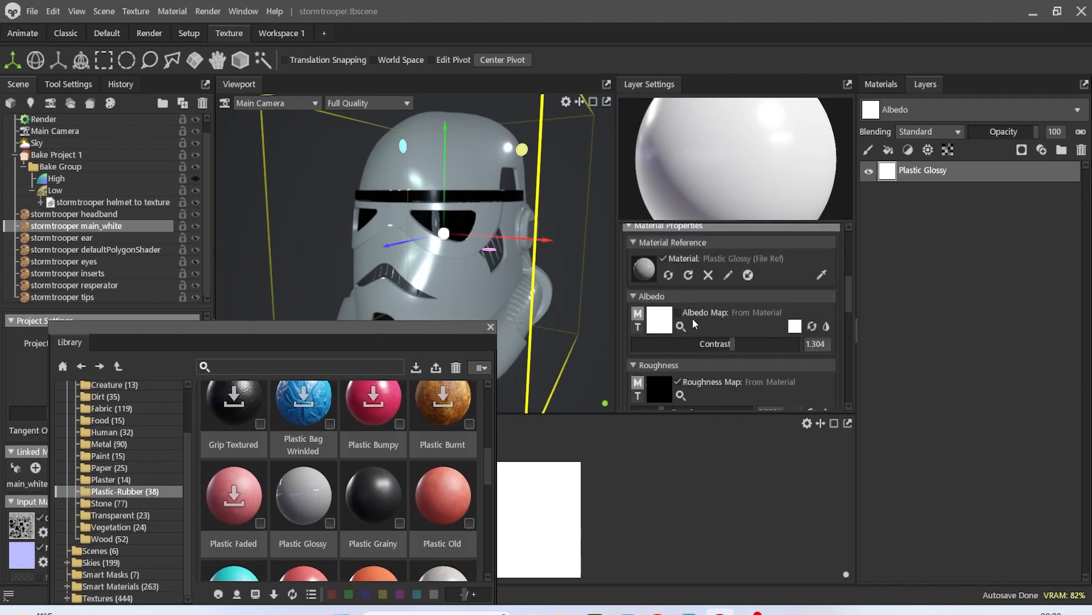
{"action": "left_click", "coordinate": [888, 150]}
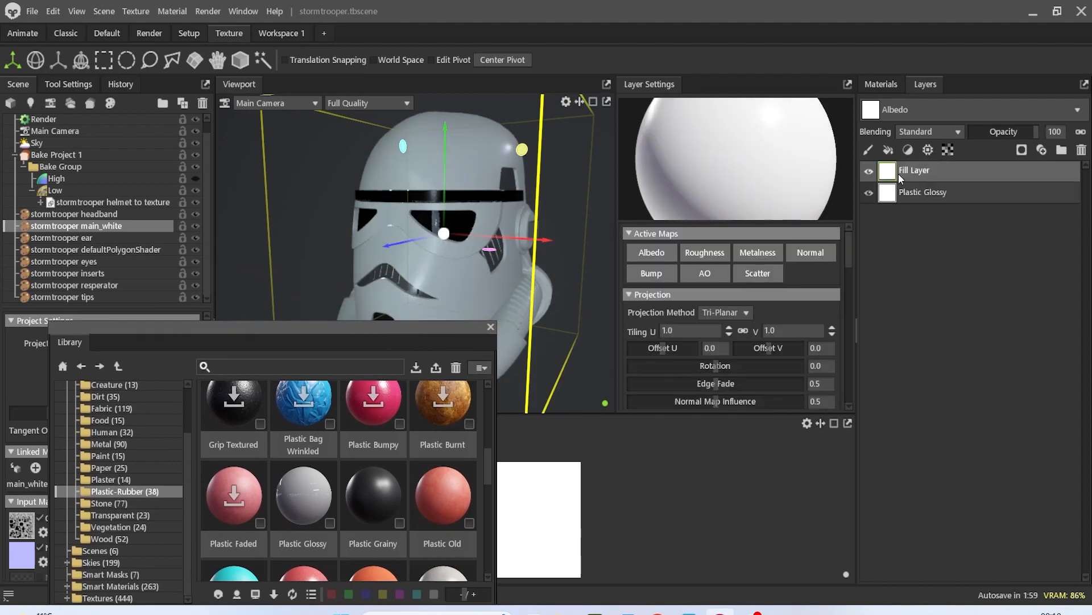
Deactivate the Bump, AO, Roughness, Metalness and Normal maps of the main_white fill layer.
{"action": "scroll", "coordinate": [514, 261], "scroll_direction": "down", "scroll_amount": 1}
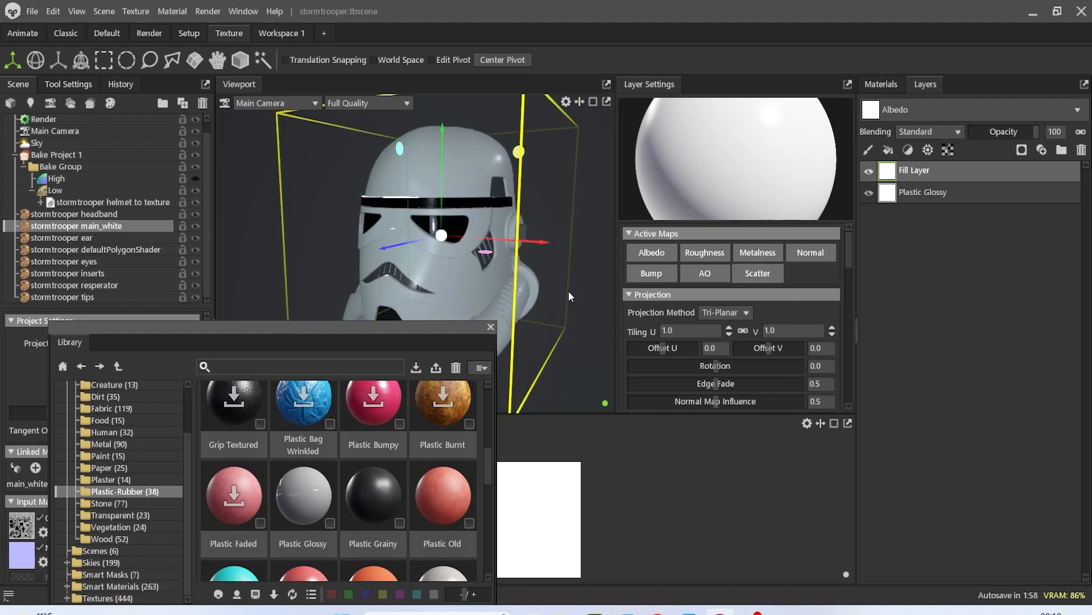
{"action": "left_click", "coordinate": [654, 276]}
{"action": "left_click", "coordinate": [707, 277]}
{"action": "left_click", "coordinate": [705, 255]}
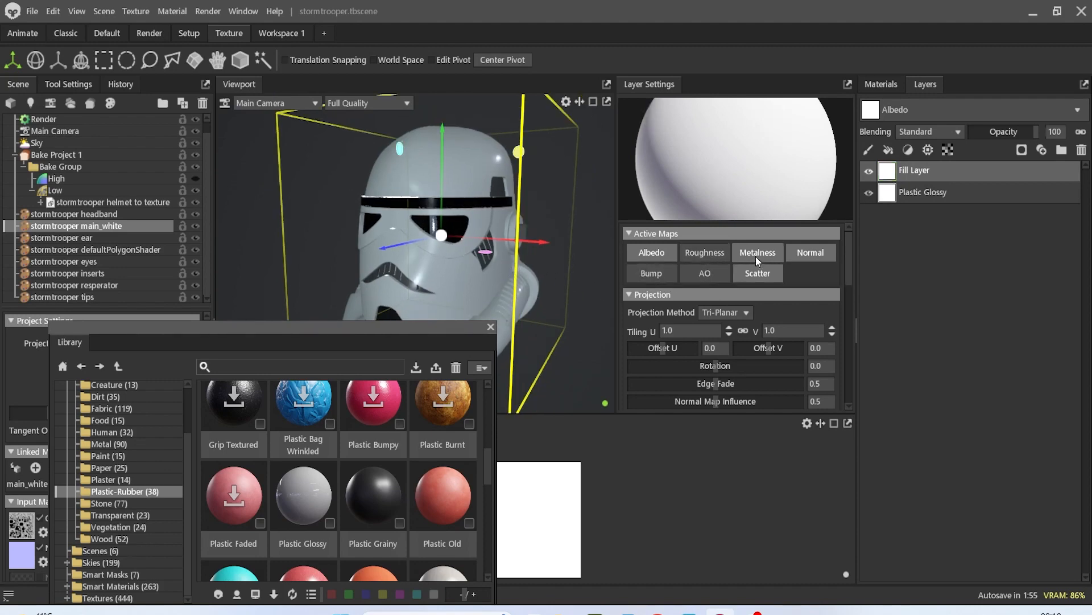
{"action": "left_click", "coordinate": [756, 257]}
{"action": "left_click", "coordinate": [805, 248]}
{"action": "scroll", "coordinate": [752, 338], "scroll_direction": "down", "scroll_amount": 3}
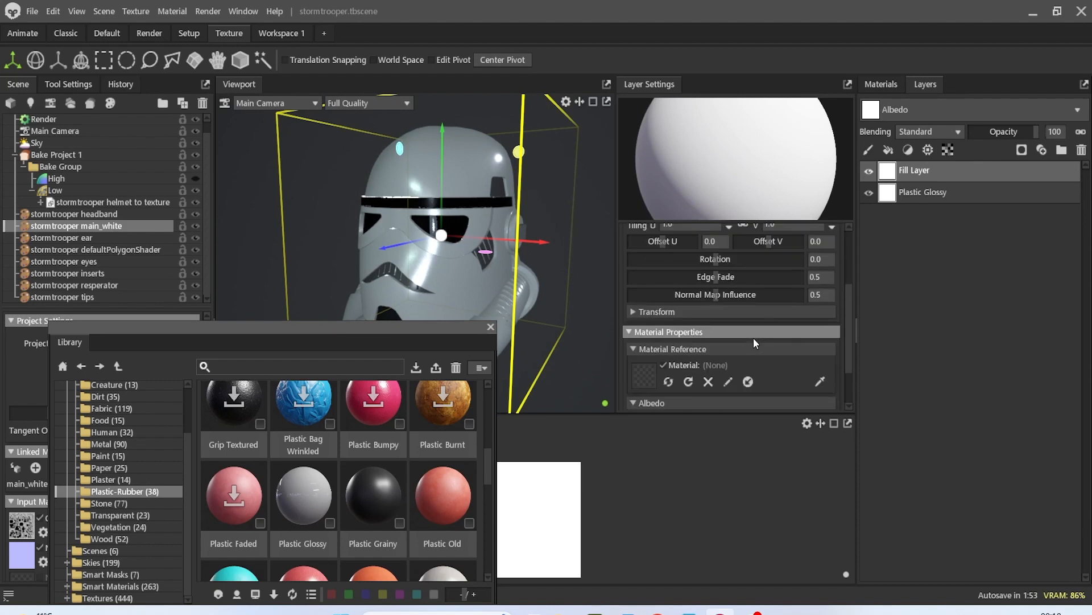
{"action": "scroll", "coordinate": [753, 337], "scroll_direction": "down", "scroll_amount": 2}
{"action": "left_click_drag", "start_coordinate": [452, 329], "coordinate": [678, 405]}
{"action": "left_click_drag", "start_coordinate": [648, 257], "coordinate": [571, 297], "text": "alt"}
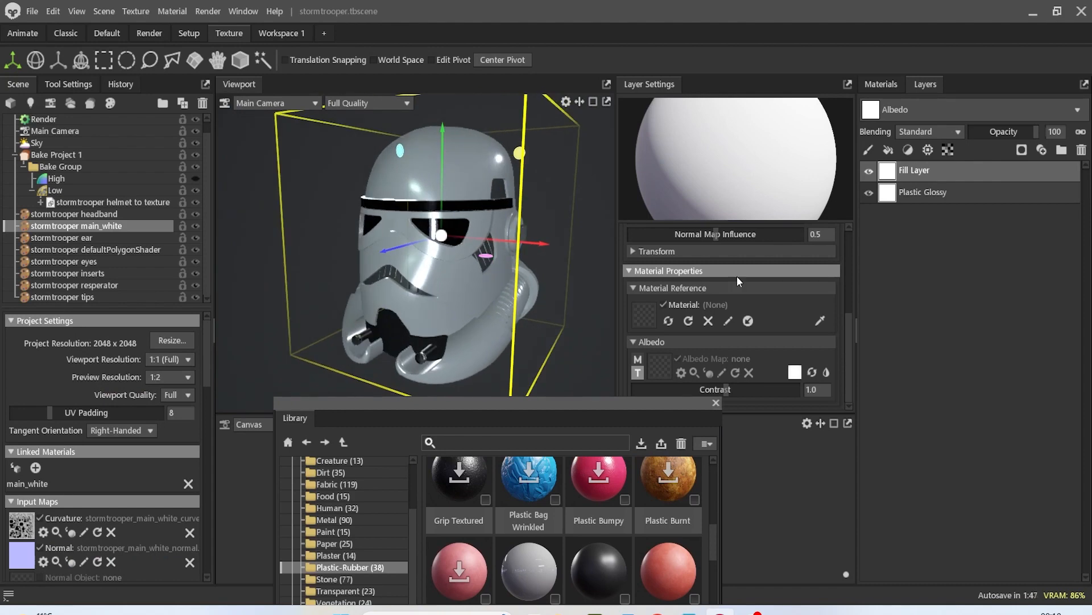
{"action": "left_click_drag", "start_coordinate": [490, 302], "coordinate": [557, 262], "text": "alt"}
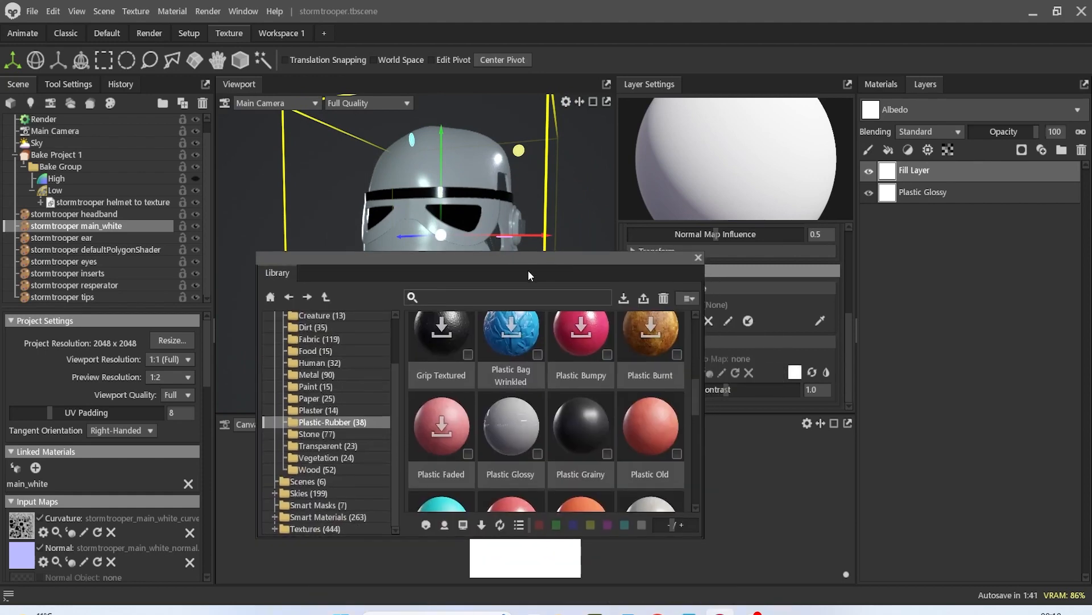
Filter the entire library by the Dented tag.
{"action": "left_click", "coordinate": [464, 296]}
{"action": "type", "text": "demt"}
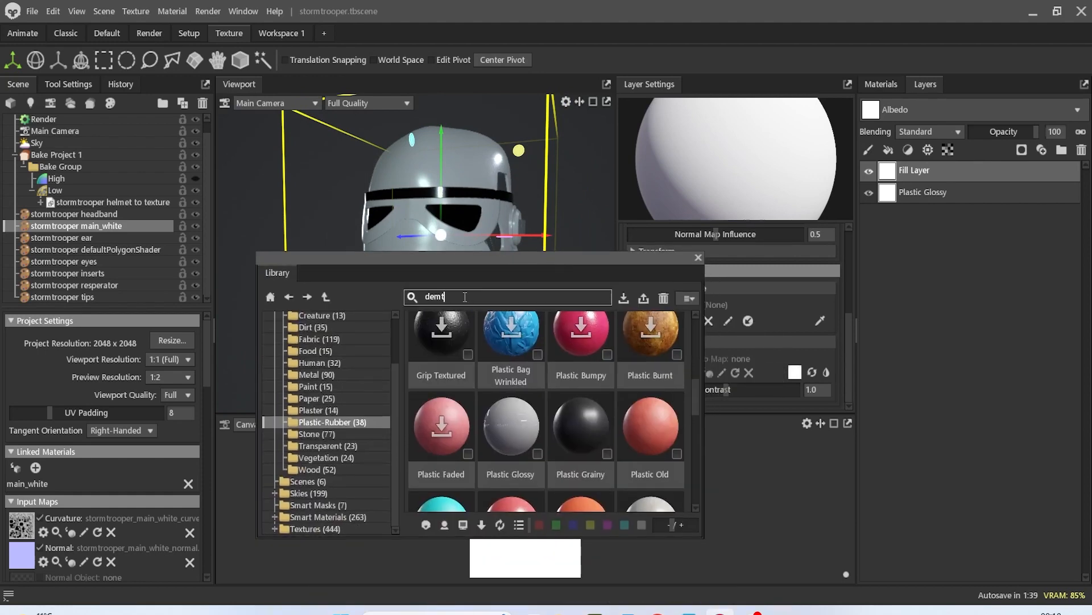
{"action": "type", "text": "nt"}
{"action": "scroll", "coordinate": [327, 363], "scroll_direction": "up", "scroll_amount": 2}
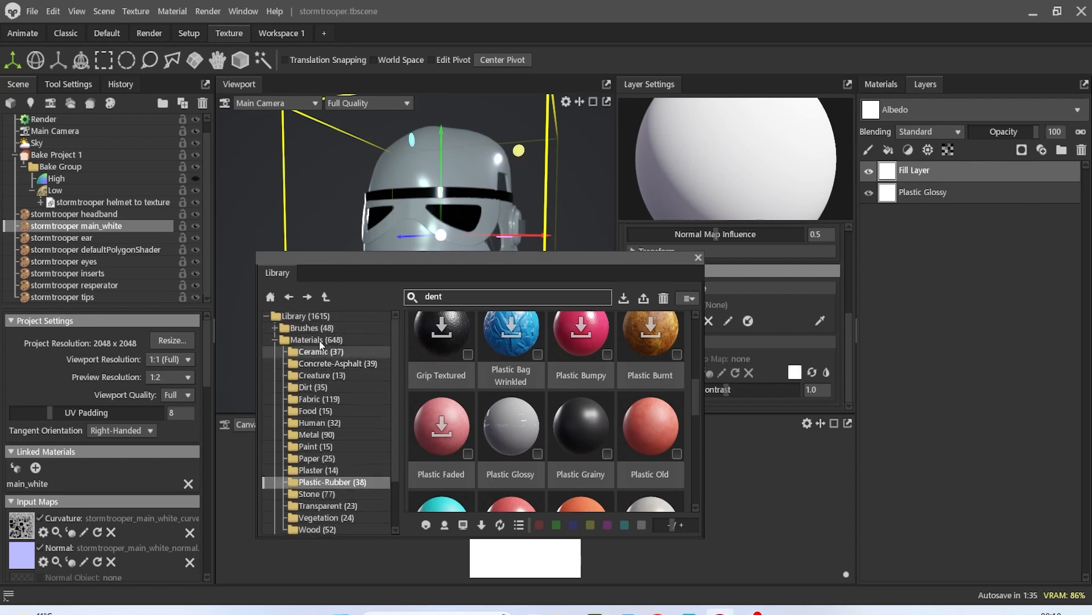
{"action": "left_click", "coordinate": [303, 317]}
{"action": "left_click", "coordinate": [466, 302]}
{"action": "key", "text": "BackSpace"}
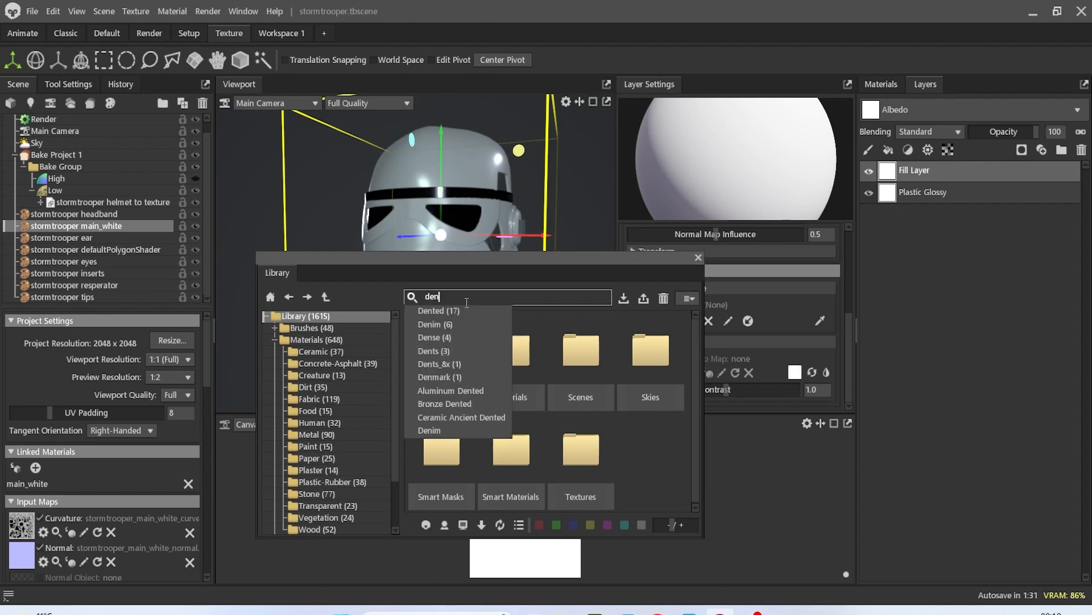
{"action": "left_click", "coordinate": [467, 310]}
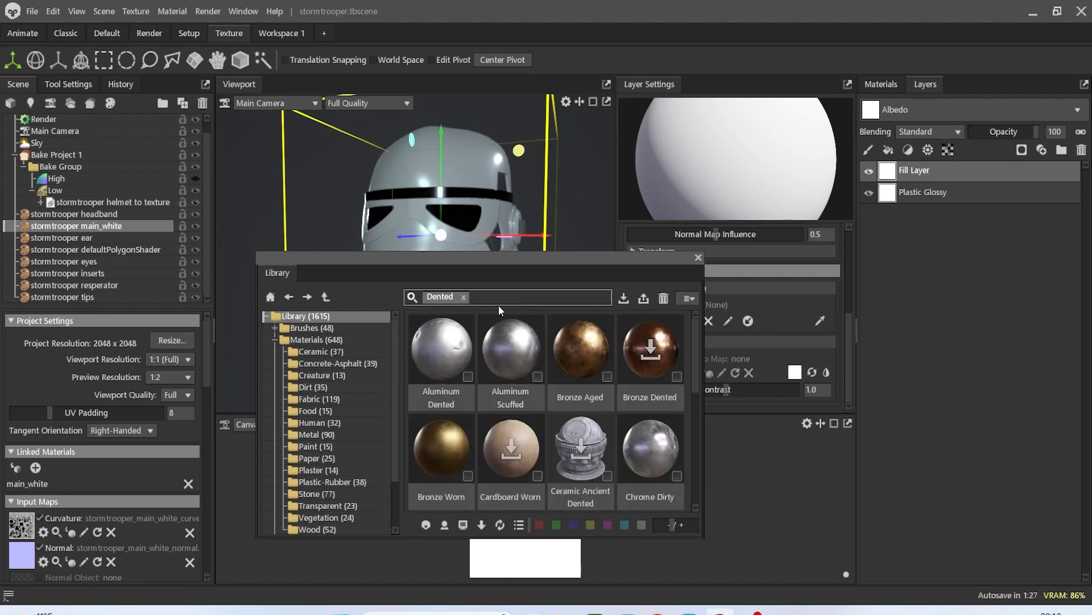
{"action": "left_click_drag", "start_coordinate": [515, 259], "coordinate": [544, 329]}
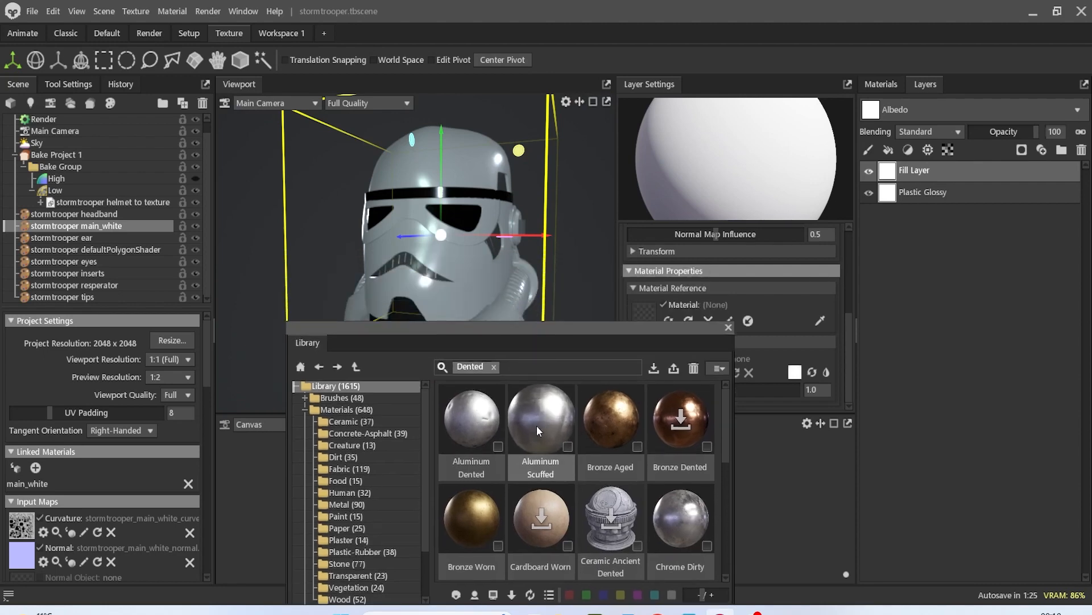
Try Aluminum Scuffed as the top layer of main_white with its Albedo, Roughness and Metalness maps deactivated.
{"action": "left_click_drag", "start_coordinate": [538, 425], "coordinate": [965, 324]}
{"action": "left_click_drag", "start_coordinate": [963, 206], "coordinate": [950, 163]}
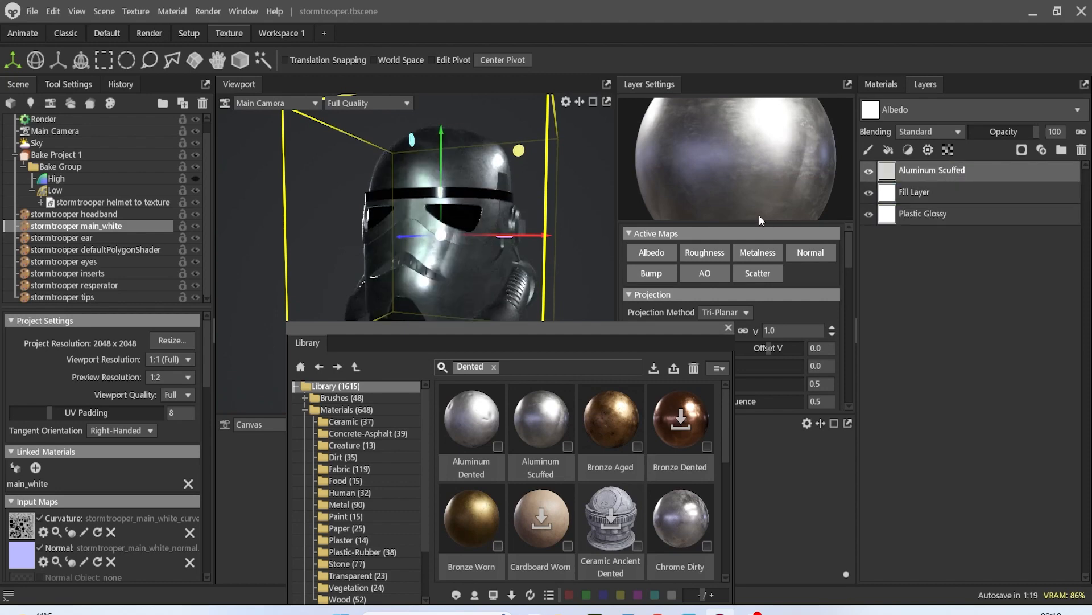
{"action": "left_click", "coordinate": [656, 256]}
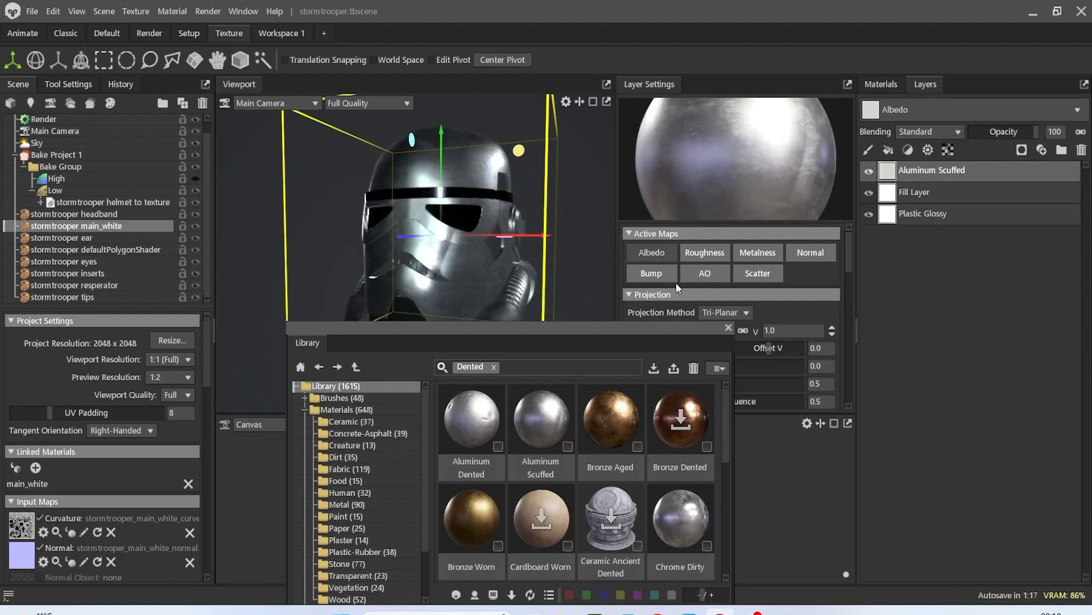
{"action": "left_click", "coordinate": [712, 251]}
{"action": "left_click", "coordinate": [764, 257]}
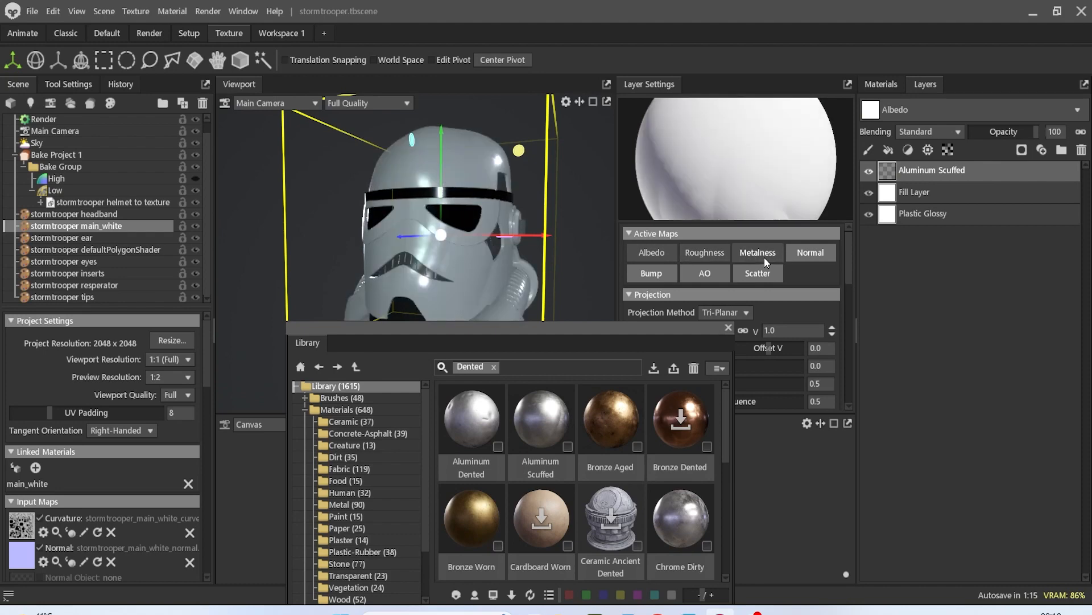
Compare the Aluminum Scuffed layer's effect on the helmet by toggling its Normal and Bump maps, and delete the layer.
{"action": "left_click_drag", "start_coordinate": [478, 185], "coordinate": [554, 244]}
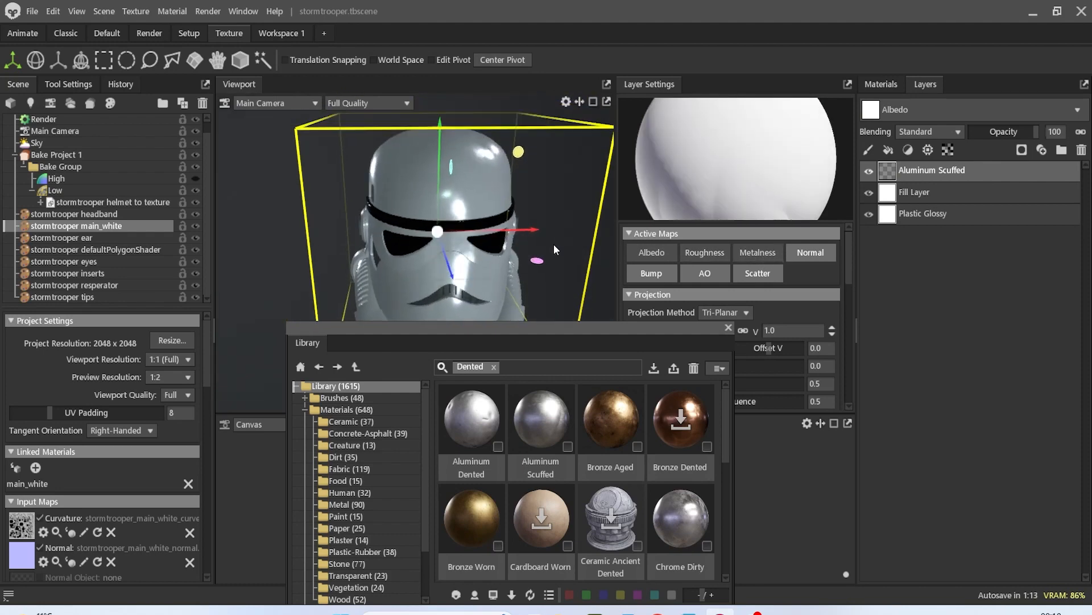
{"action": "scroll", "coordinate": [526, 229], "scroll_direction": "up", "scroll_amount": 3}
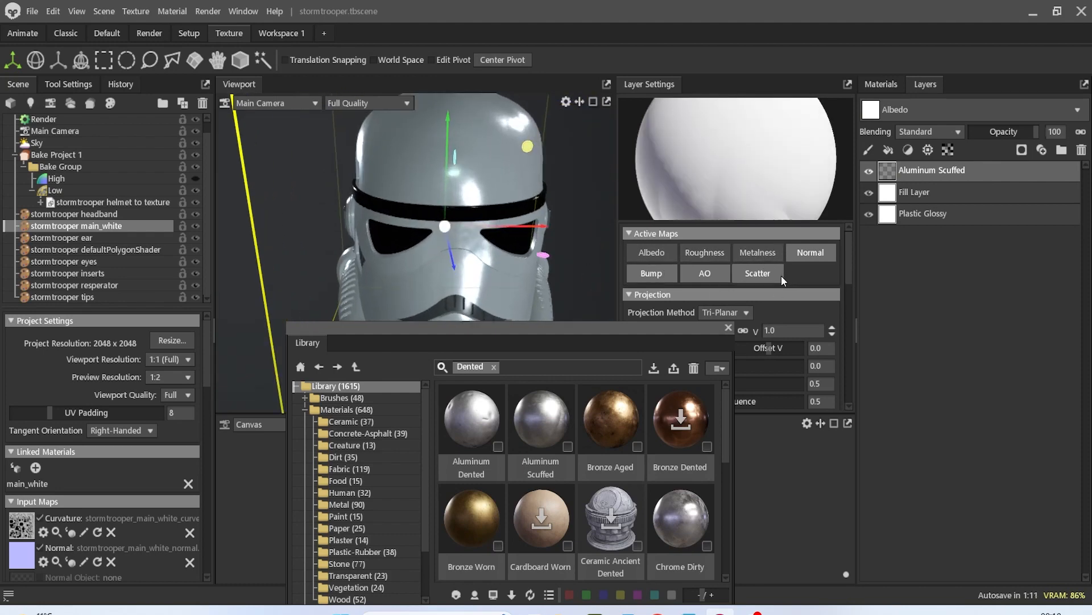
{"action": "left_click", "coordinate": [652, 252]}
{"action": "left_click_drag", "start_coordinate": [535, 228], "coordinate": [467, 184]}
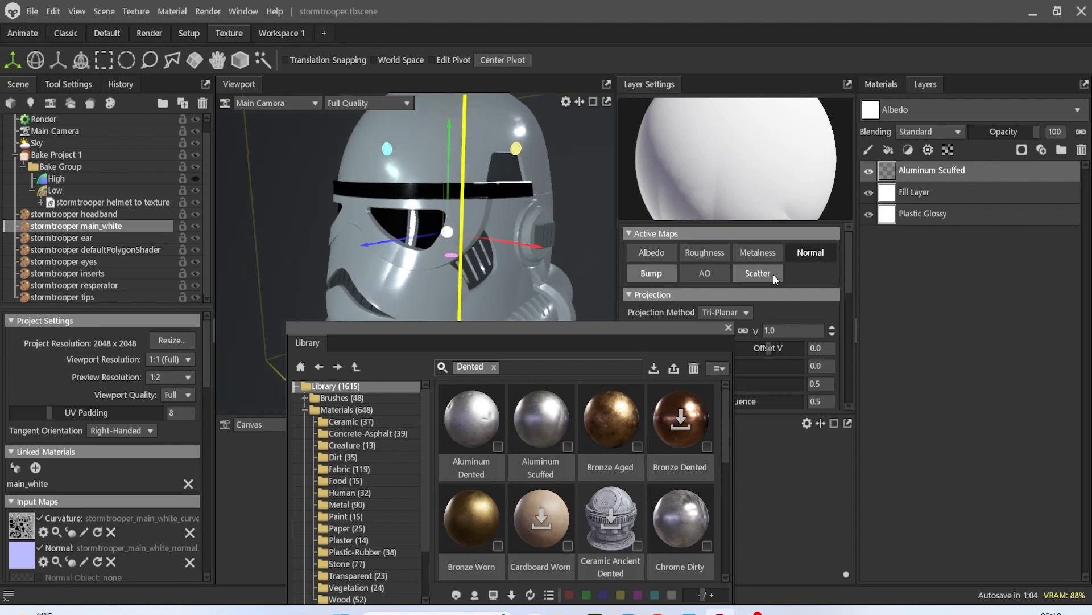
{"action": "left_click", "coordinate": [654, 273]}
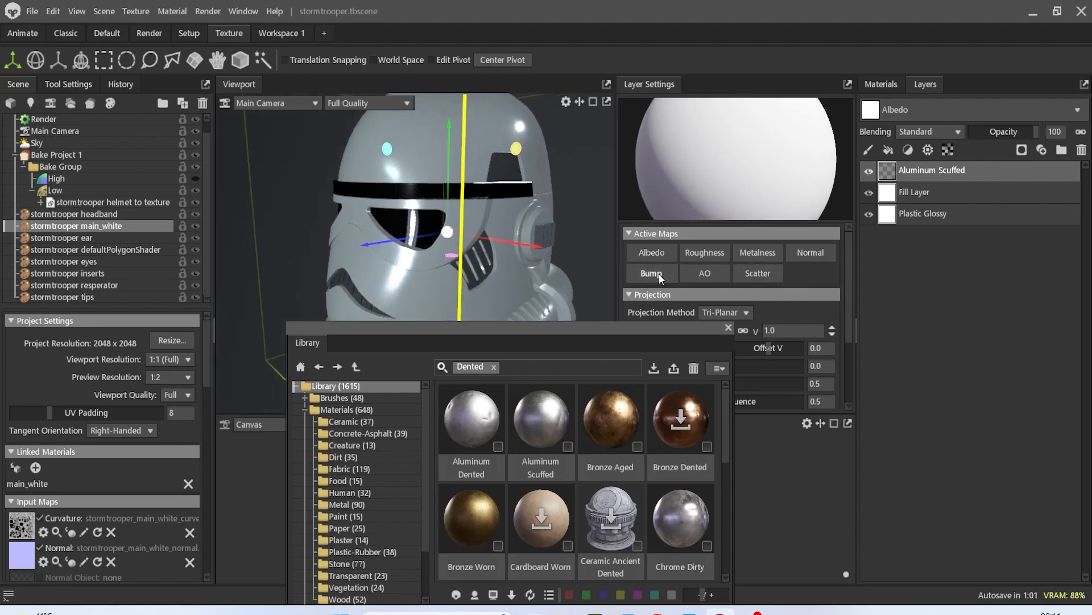
{"action": "left_click", "coordinate": [828, 250]}
{"action": "left_click_drag", "start_coordinate": [514, 209], "coordinate": [623, 192]}
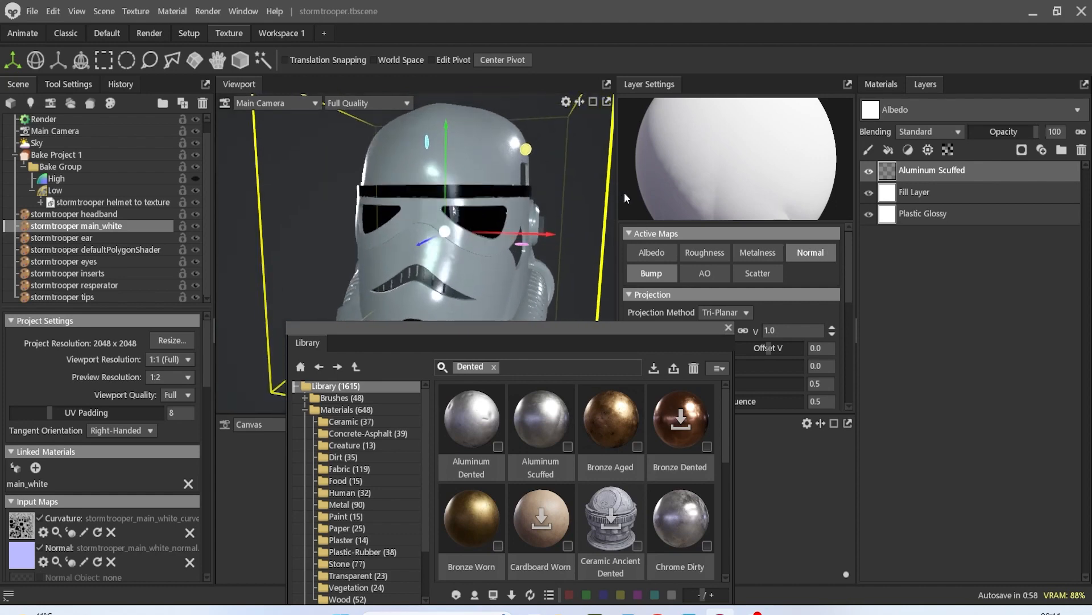
{"action": "right_click", "coordinate": [926, 169]}
{"action": "left_click", "coordinate": [944, 176]}
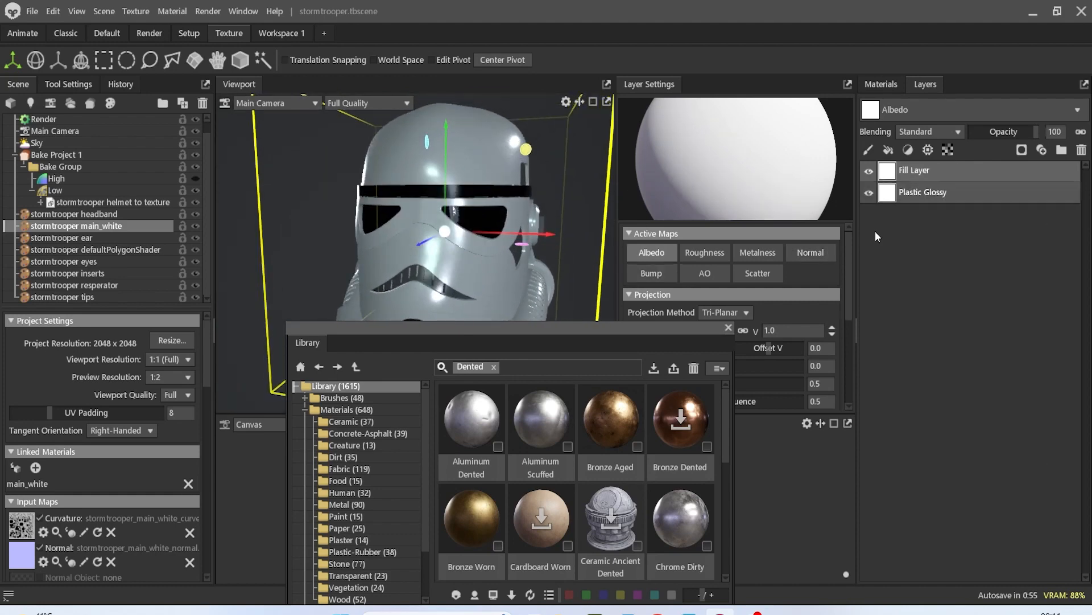
Add Aluminum Dented as the top layer of main_white, deactivate its Roughness and Metalness maps, and toggle its Albedo map.
{"action": "left_click_drag", "start_coordinate": [559, 411], "coordinate": [983, 349]}
{"action": "left_click_drag", "start_coordinate": [942, 228], "coordinate": [934, 159]}
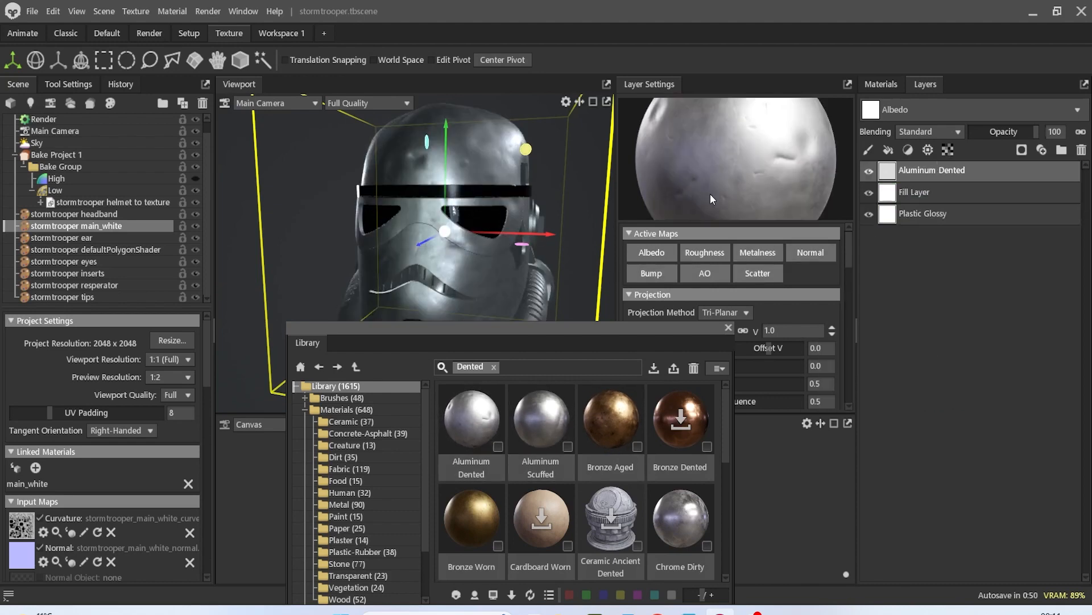
{"action": "left_click", "coordinate": [662, 255]}
{"action": "left_click", "coordinate": [705, 253]}
{"action": "left_click", "coordinate": [756, 254]}
{"action": "left_click", "coordinate": [652, 253]}
{"action": "left_click_drag", "start_coordinate": [500, 244], "coordinate": [504, 213]}
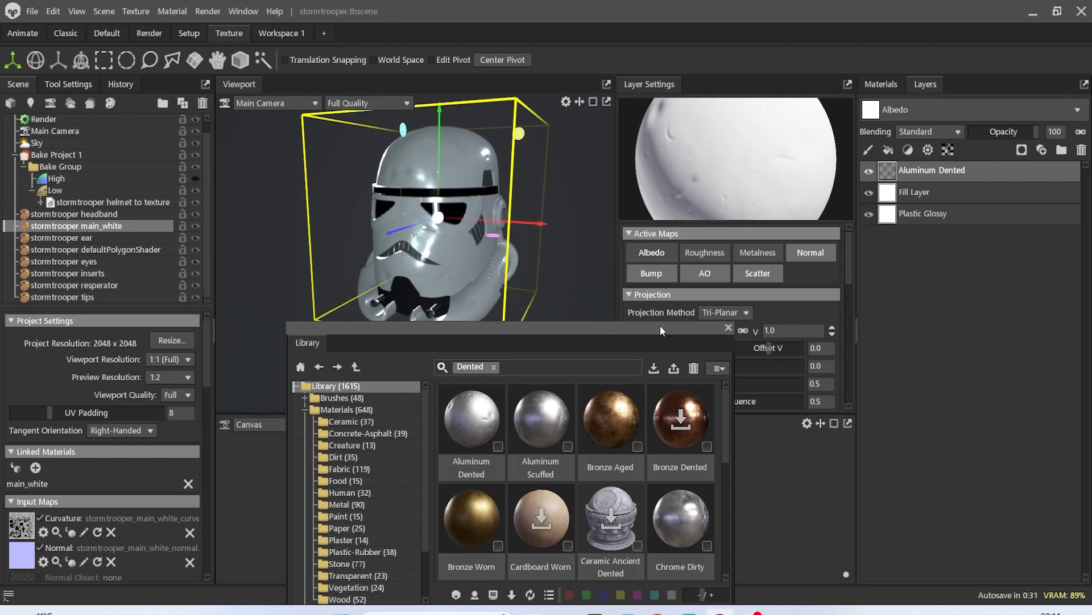
Find Rust Fine among the library items tagged Rust and add it as a layer above Aluminum Dented.
{"action": "left_click_drag", "start_coordinate": [636, 331], "coordinate": [579, 266]}
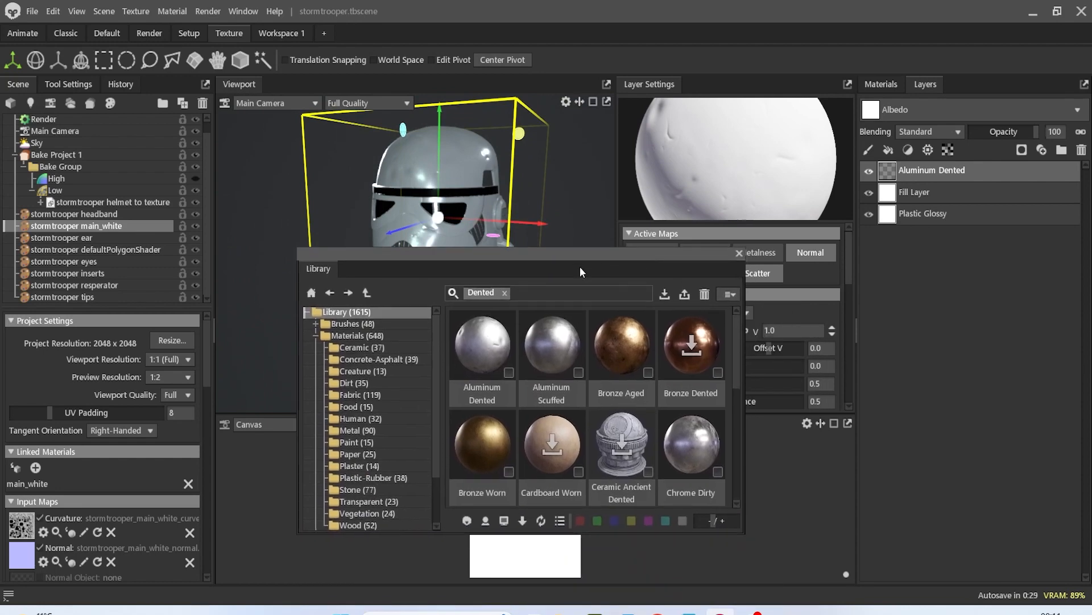
{"action": "left_click", "coordinate": [505, 292]}
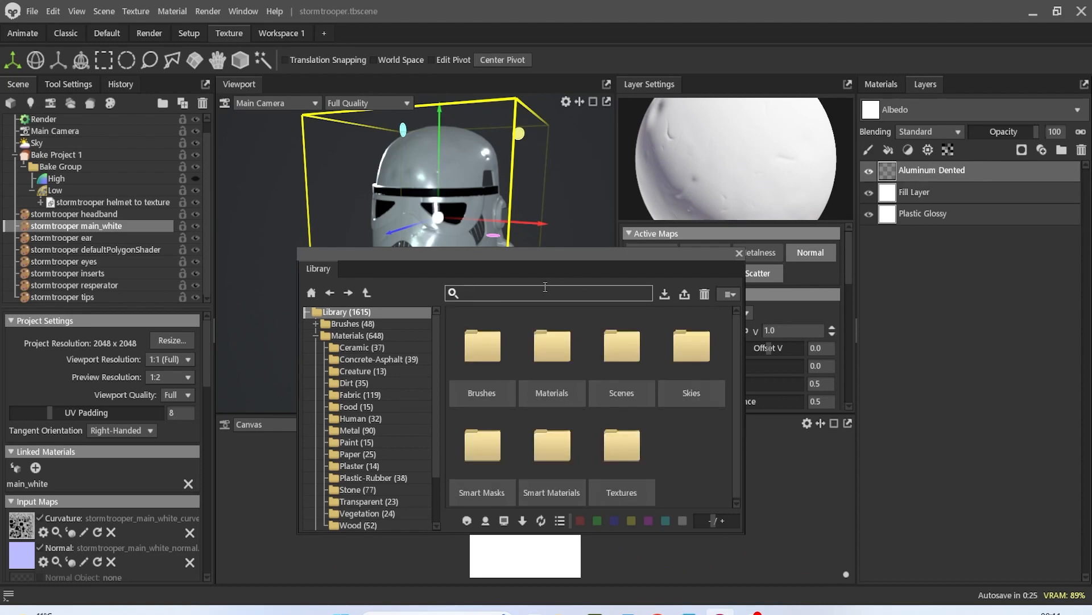
{"action": "type", "text": "rust"}
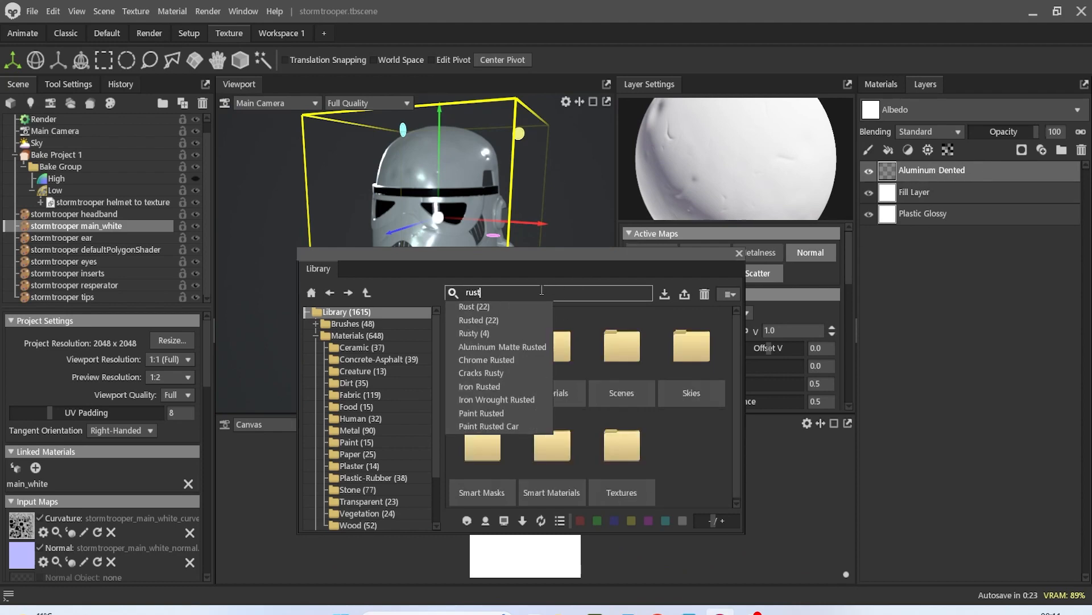
{"action": "left_click", "coordinate": [515, 305]}
{"action": "scroll", "coordinate": [593, 377], "scroll_direction": "down", "scroll_amount": 3}
{"action": "scroll", "coordinate": [592, 378], "scroll_direction": "down", "scroll_amount": 5}
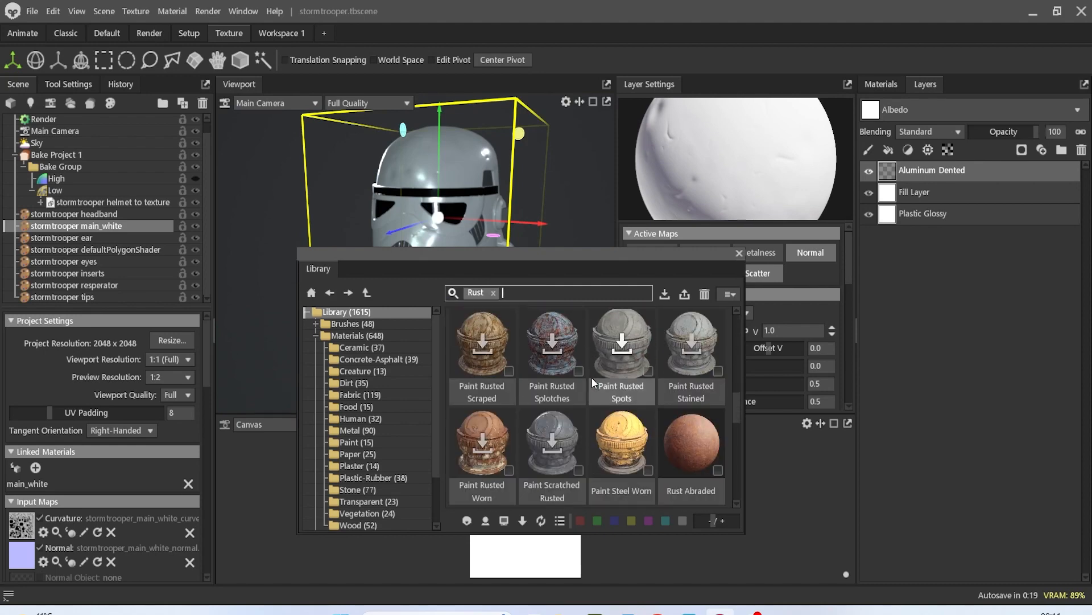
{"action": "scroll", "coordinate": [592, 377], "scroll_direction": "down", "scroll_amount": 5}
{"action": "left_click_drag", "start_coordinate": [514, 436], "coordinate": [991, 285]}
{"action": "left_click_drag", "start_coordinate": [956, 240], "coordinate": [906, 159]}
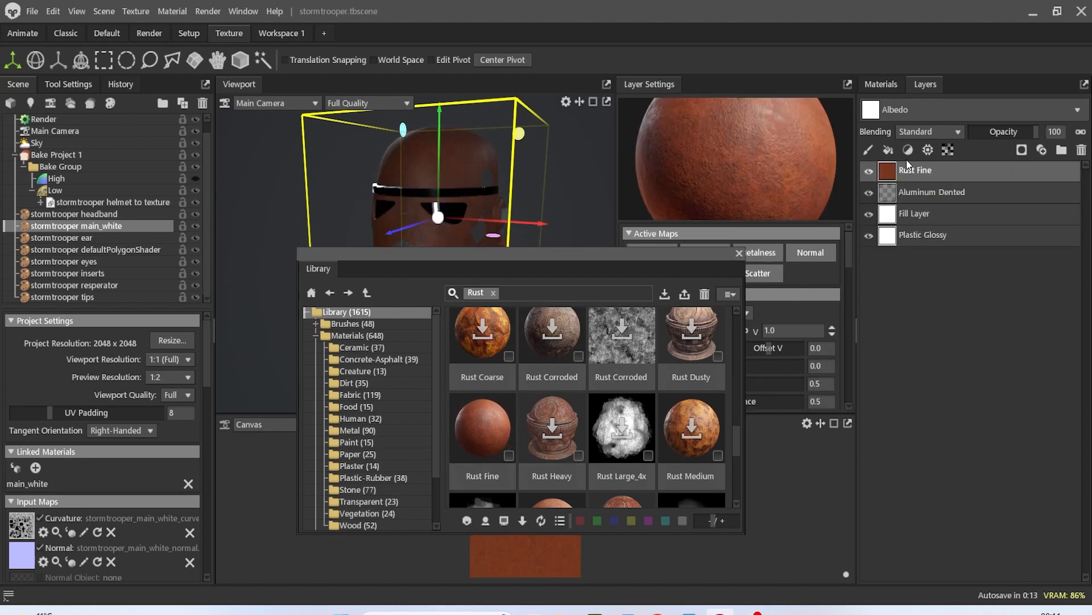
Give the Rust Fine layer a black color mask and add the Scratches Scuffed Small texture from the Scratches tag to it.
{"action": "left_click", "coordinate": [1022, 150]}
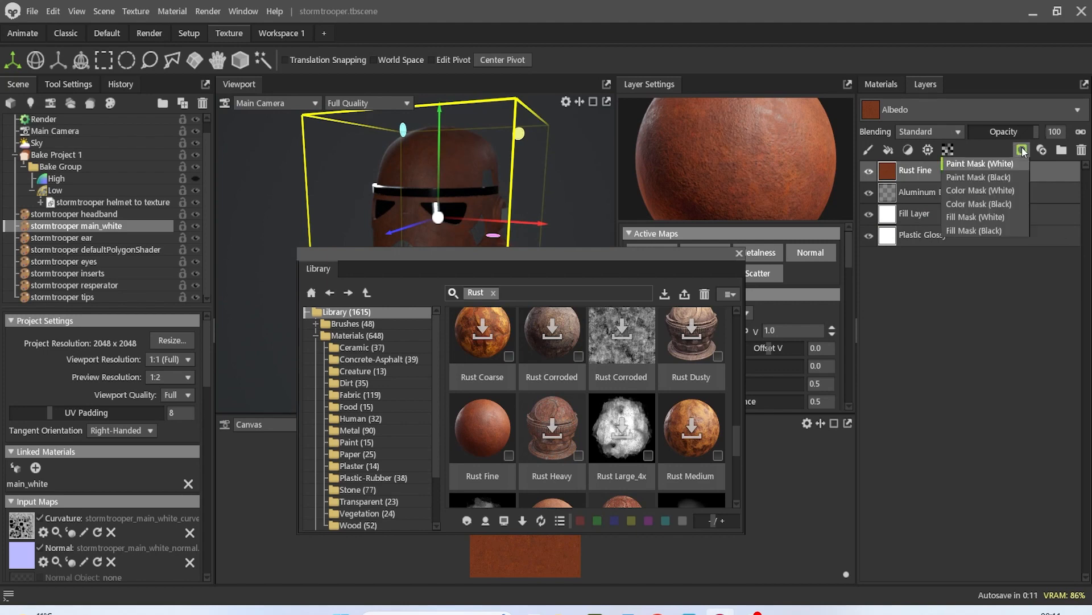
{"action": "left_click", "coordinate": [1016, 202]}
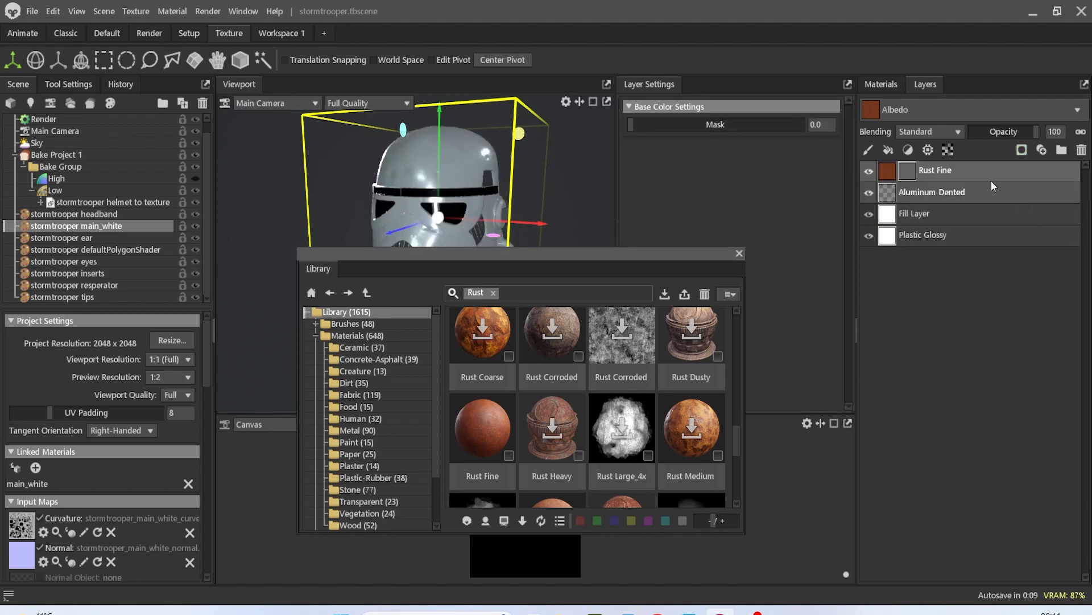
{"action": "left_click", "coordinate": [493, 293]}
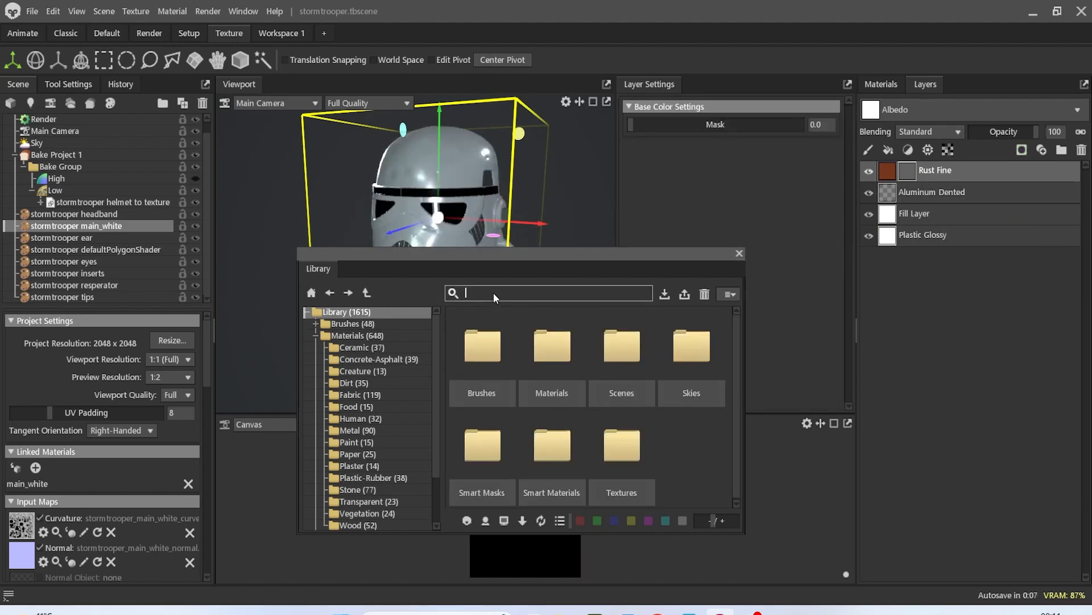
{"action": "type", "text": "scr"}
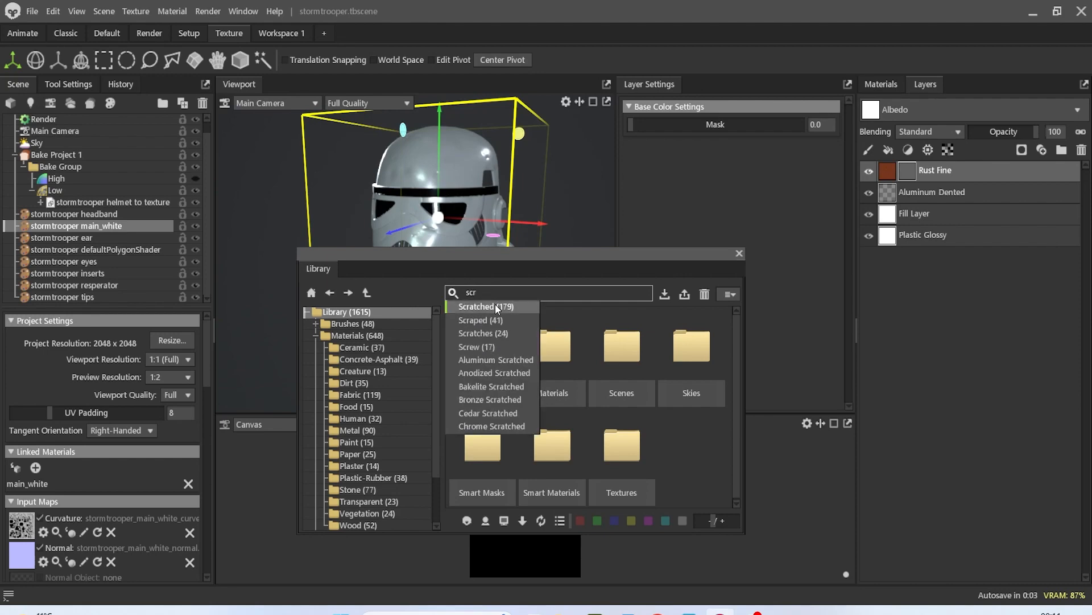
{"action": "left_click", "coordinate": [500, 332]}
{"action": "scroll", "coordinate": [531, 333], "scroll_direction": "down", "scroll_amount": 5}
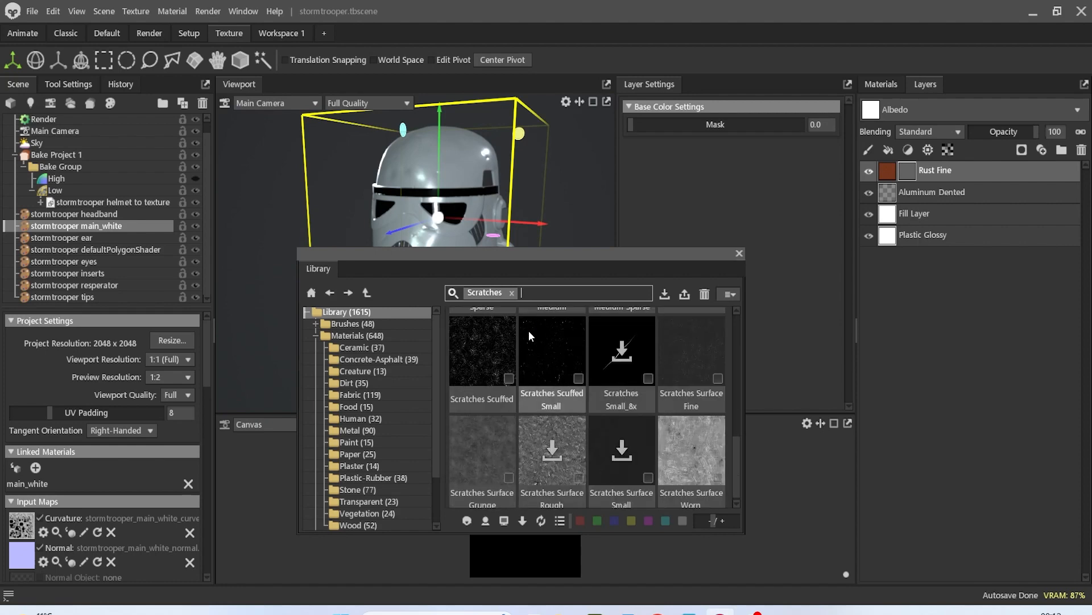
{"action": "scroll", "coordinate": [528, 330], "scroll_direction": "down", "scroll_amount": 1}
{"action": "left_click_drag", "start_coordinate": [541, 348], "coordinate": [909, 175]}
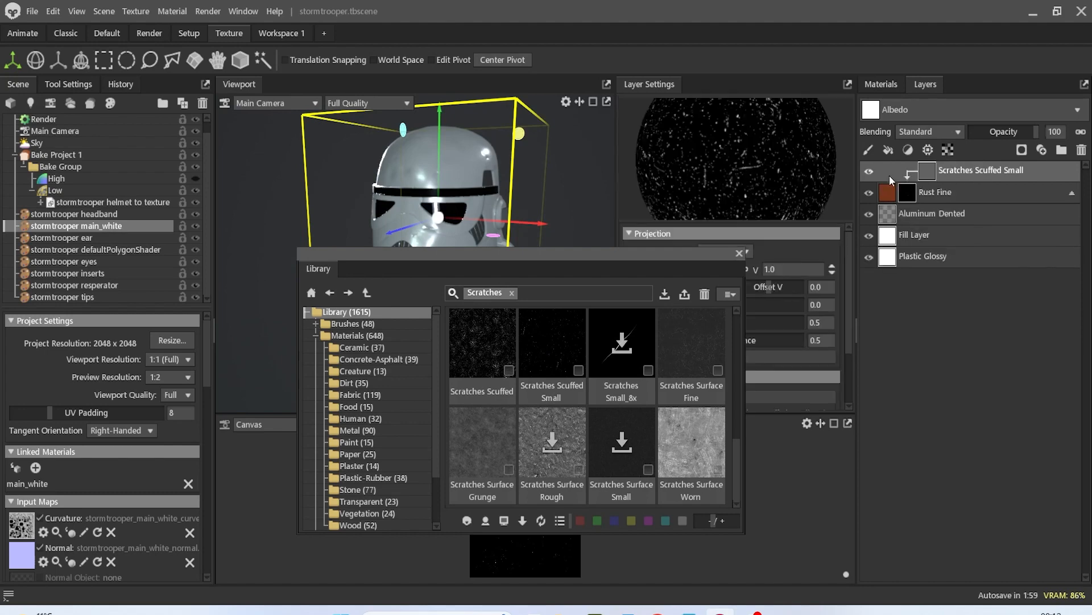
{"action": "left_click_drag", "start_coordinate": [572, 255], "coordinate": [719, 358]}
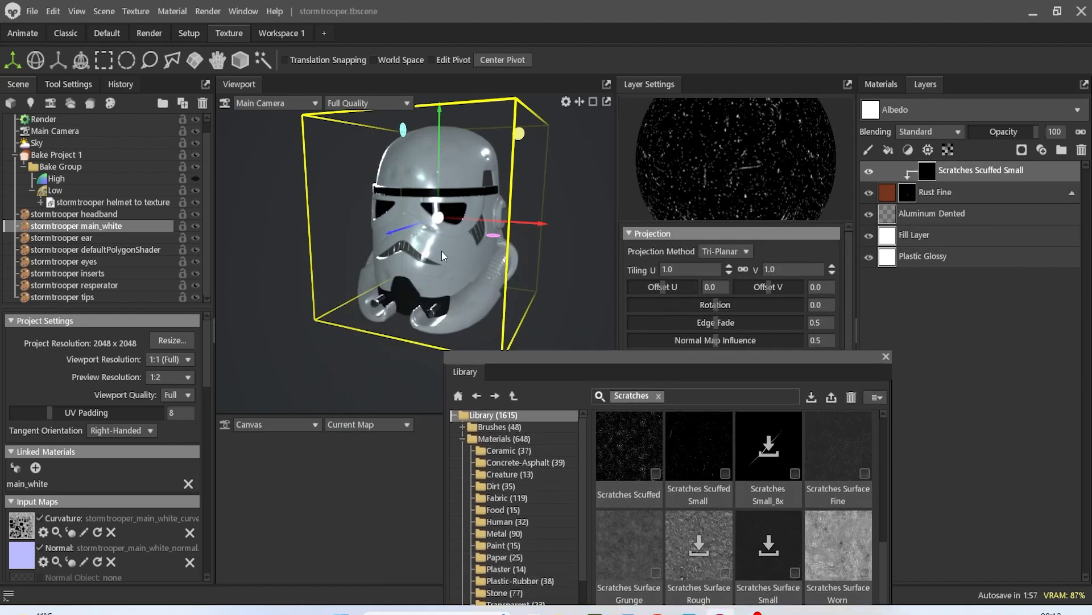
{"action": "left_click_drag", "start_coordinate": [538, 233], "coordinate": [435, 255]}
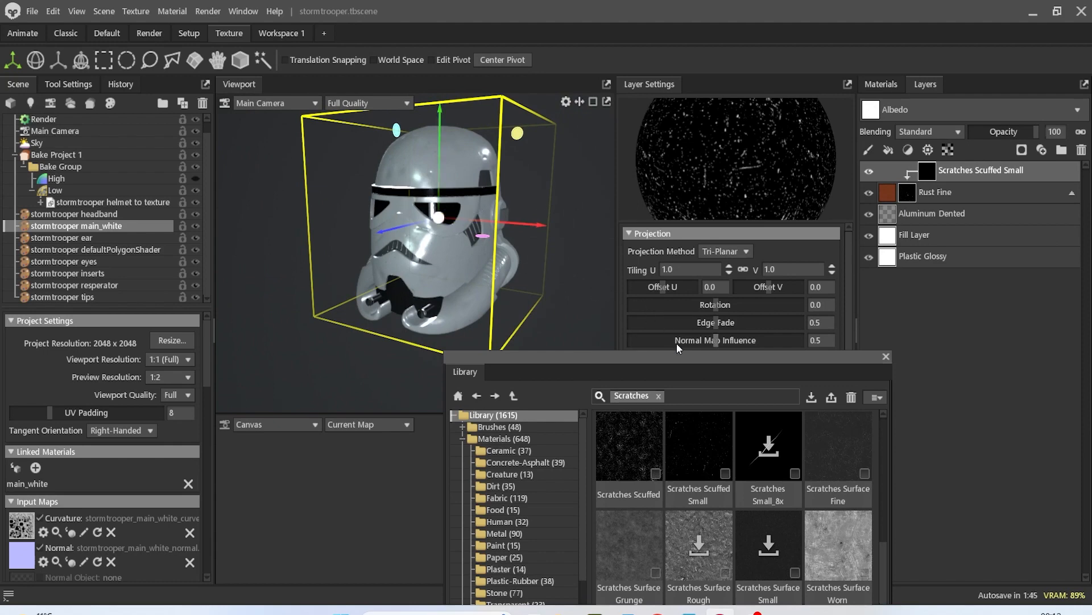
Search the library for rust and add a second Rust Fine layer to the main_white project.
{"action": "left_click_drag", "start_coordinate": [675, 358], "coordinate": [614, 249]}
{"action": "left_click_drag", "start_coordinate": [330, 86], "coordinate": [389, 314]}
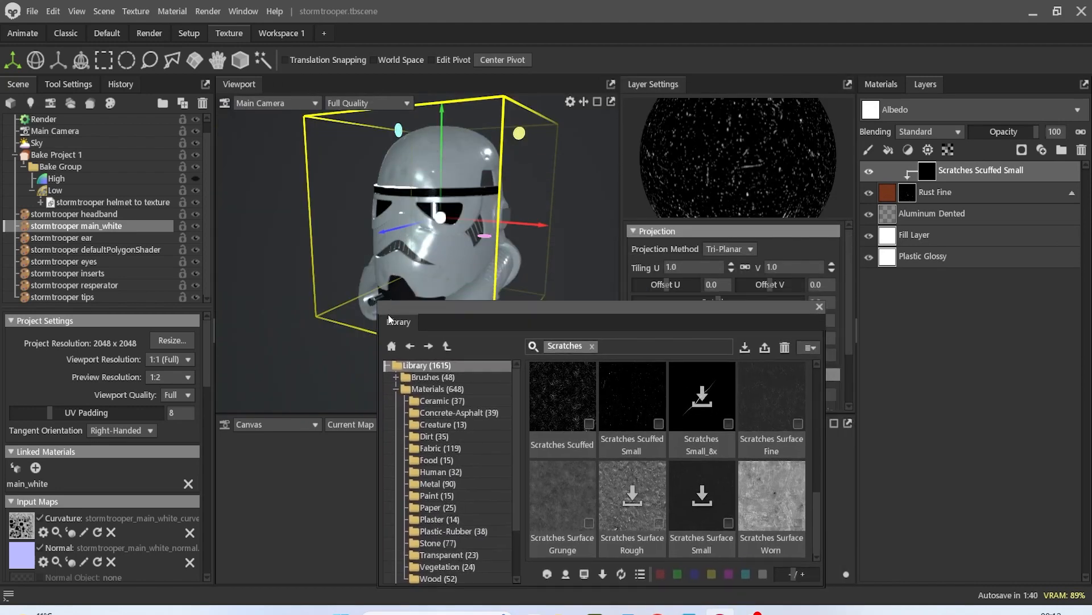
{"action": "left_click", "coordinate": [591, 346]}
{"action": "type", "text": "rust"}
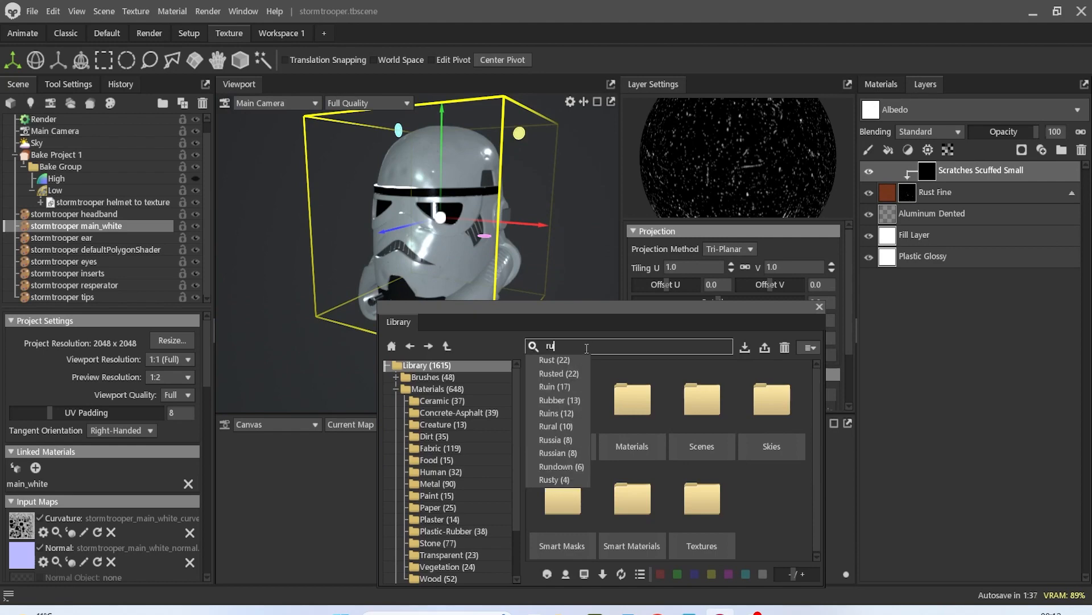
{"action": "key", "text": "Return"}
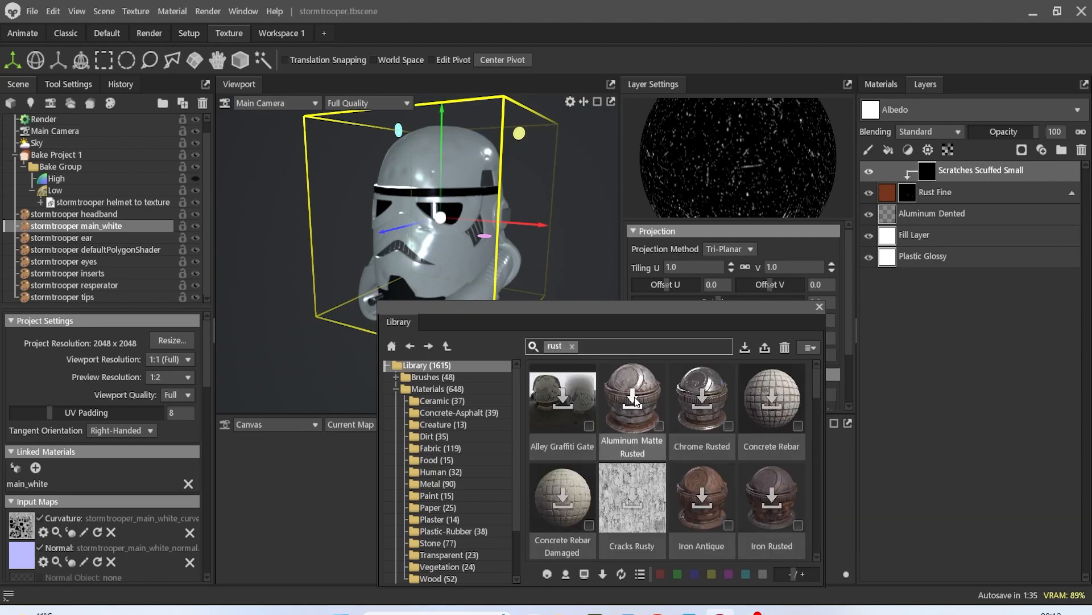
{"action": "scroll", "coordinate": [667, 426], "scroll_direction": "down", "scroll_amount": 5}
{"action": "scroll", "coordinate": [666, 426], "scroll_direction": "down", "scroll_amount": 1}
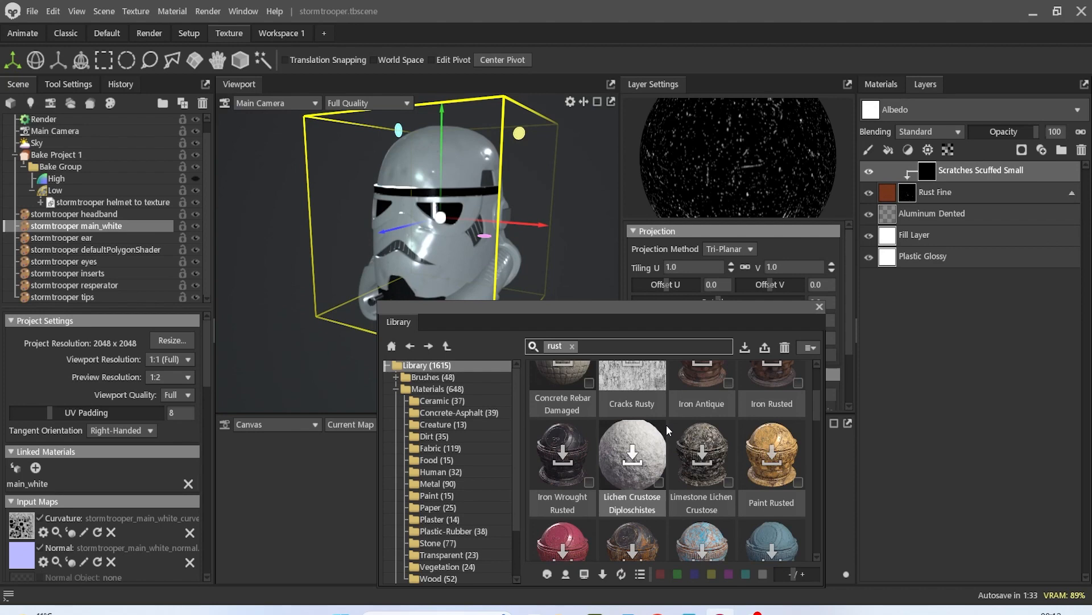
{"action": "scroll", "coordinate": [667, 425], "scroll_direction": "down", "scroll_amount": 5}
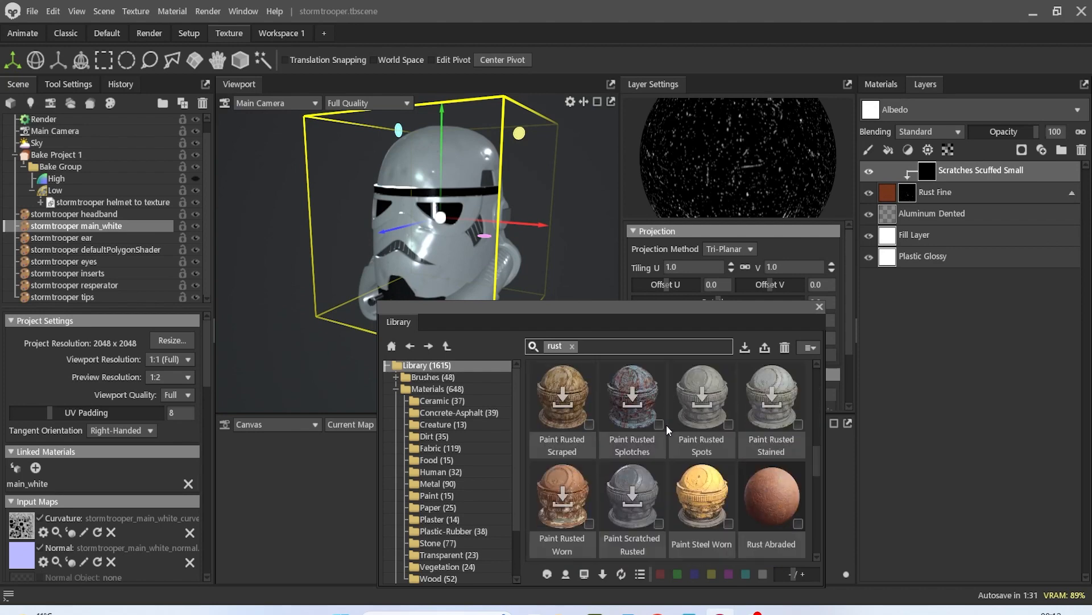
{"action": "scroll", "coordinate": [667, 425], "scroll_direction": "down", "scroll_amount": 2}
{"action": "left_click_drag", "start_coordinate": [562, 426], "coordinate": [1003, 305]}
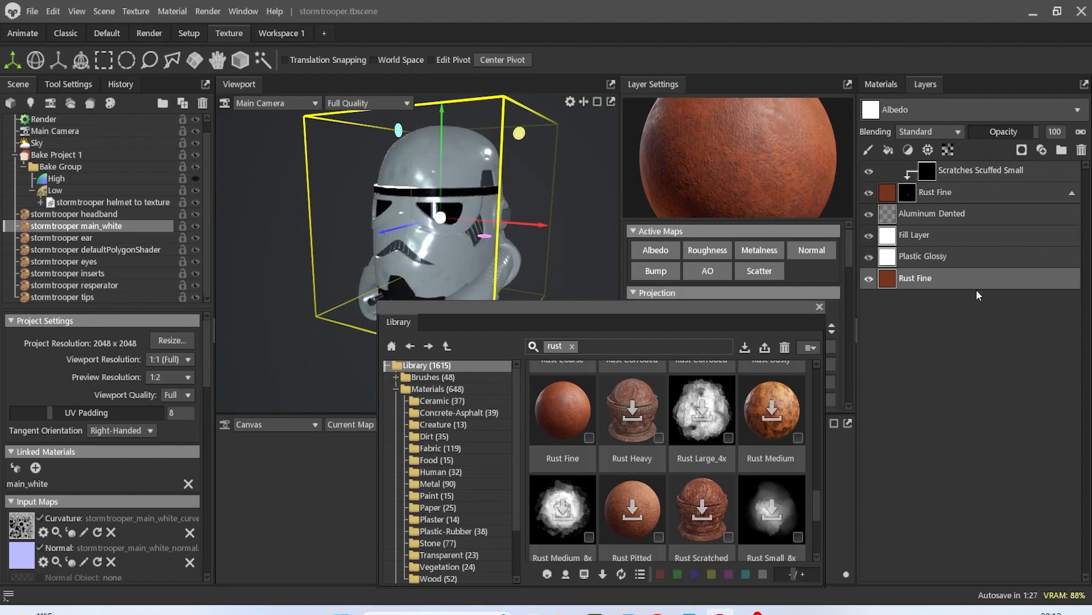
Move the new Rust Fine layer to the top of main_white's layer stack and give it a black color mask.
{"action": "left_click_drag", "start_coordinate": [933, 273], "coordinate": [887, 159]}
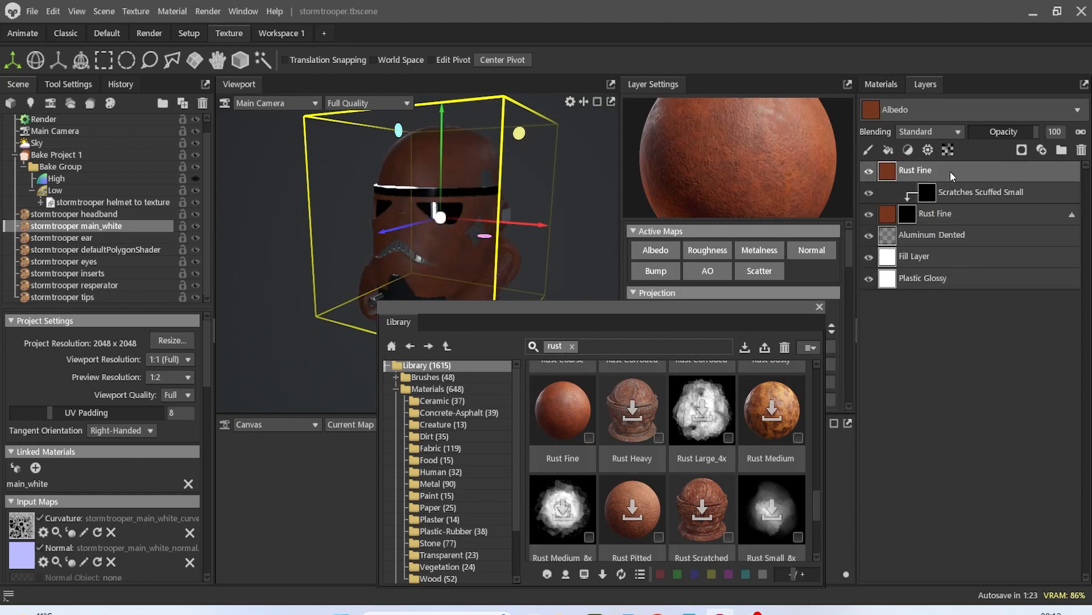
{"action": "left_click", "coordinate": [1022, 151]}
{"action": "left_click", "coordinate": [1013, 200]}
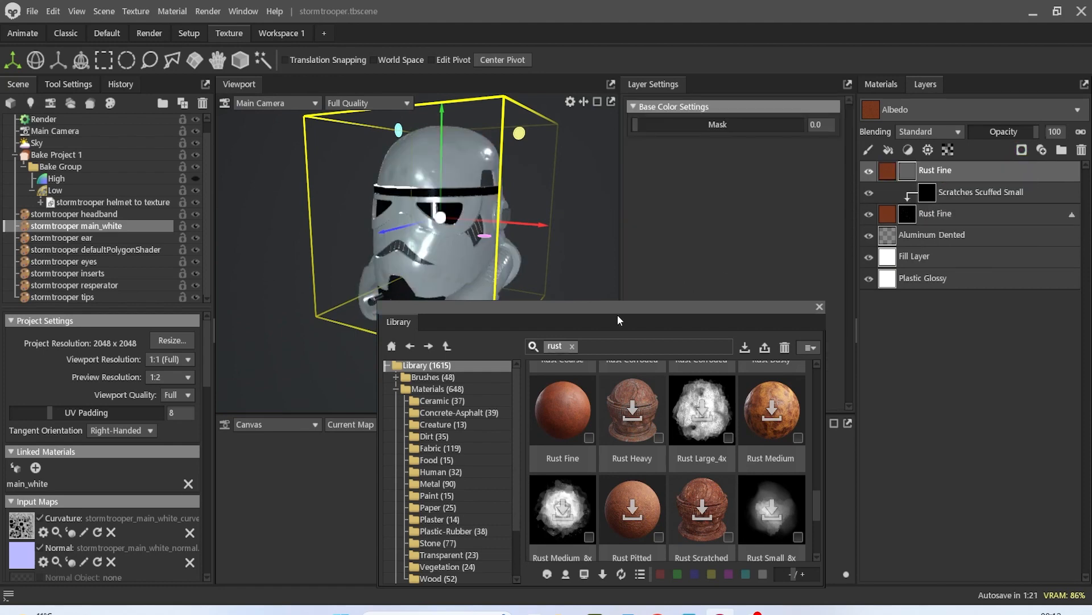
Find Fingerprint Medium in the library, add it to the top Rust Fine layer's mask, and close the library.
{"action": "left_click", "coordinate": [573, 346]}
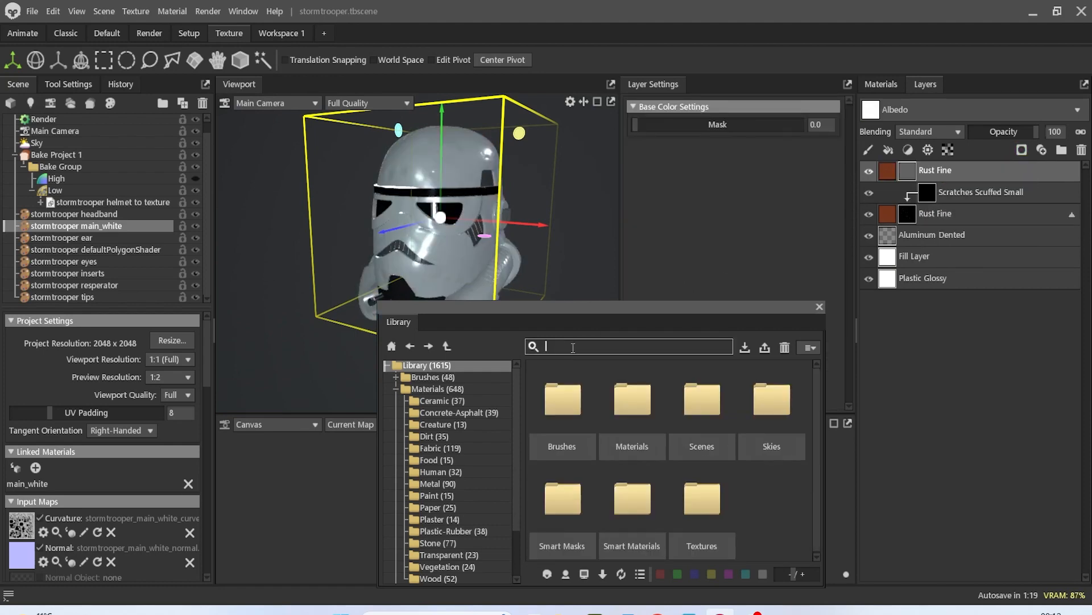
{"action": "type", "text": "fing"}
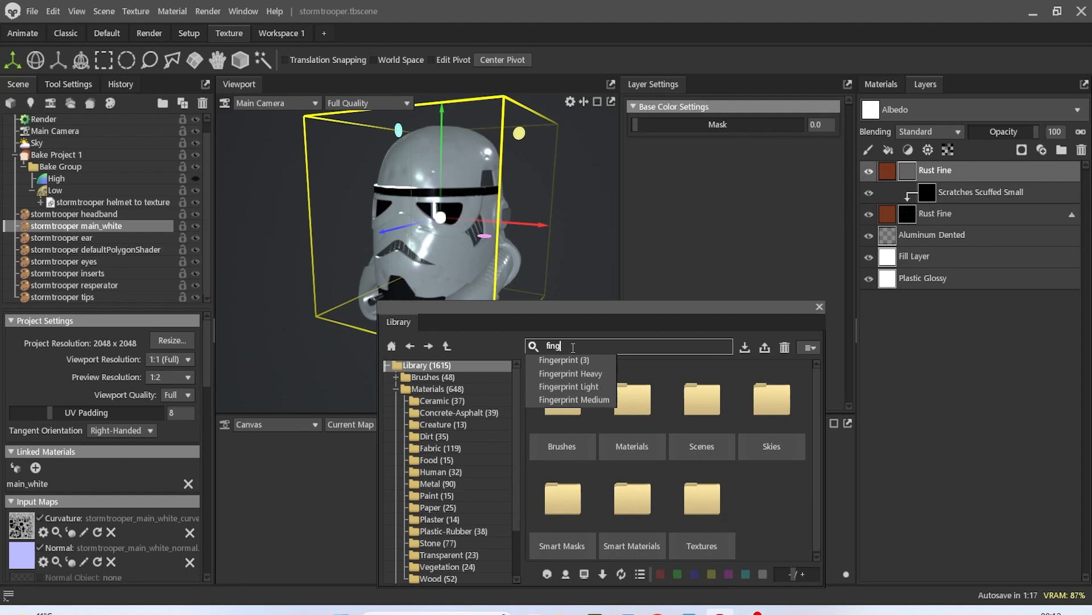
{"action": "left_click", "coordinate": [593, 398]}
{"action": "left_click_drag", "start_coordinate": [592, 394], "coordinate": [906, 168]}
{"action": "mouse_move", "coordinate": [464, 209]}
{"action": "left_mouse_down"}
{"action": "mouse_move", "coordinate": [626, 179]}
{"action": "mouse_move", "coordinate": [456, 206]}
{"action": "left_mouse_up"}
{"action": "scroll", "coordinate": [477, 222], "scroll_direction": "down", "scroll_amount": 2}
{"action": "middle_click_drag", "start_coordinate": [477, 222], "coordinate": [450, 213]}
{"action": "scroll", "coordinate": [451, 217], "scroll_direction": "up", "scroll_amount": 3}
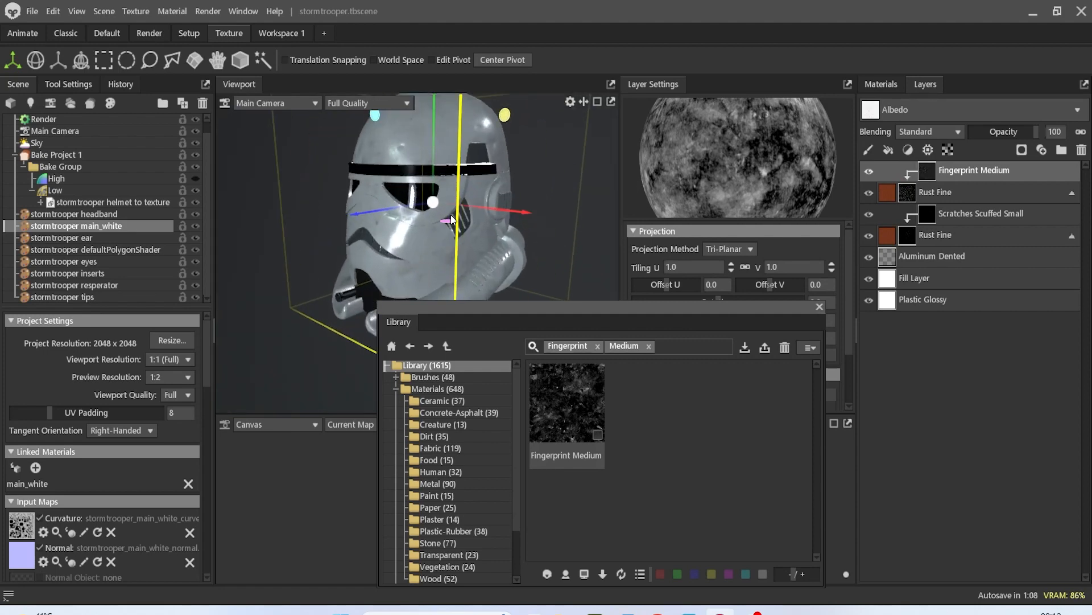
{"action": "left_click", "coordinate": [818, 307]}
{"action": "left_click_drag", "start_coordinate": [447, 233], "coordinate": [500, 207]}
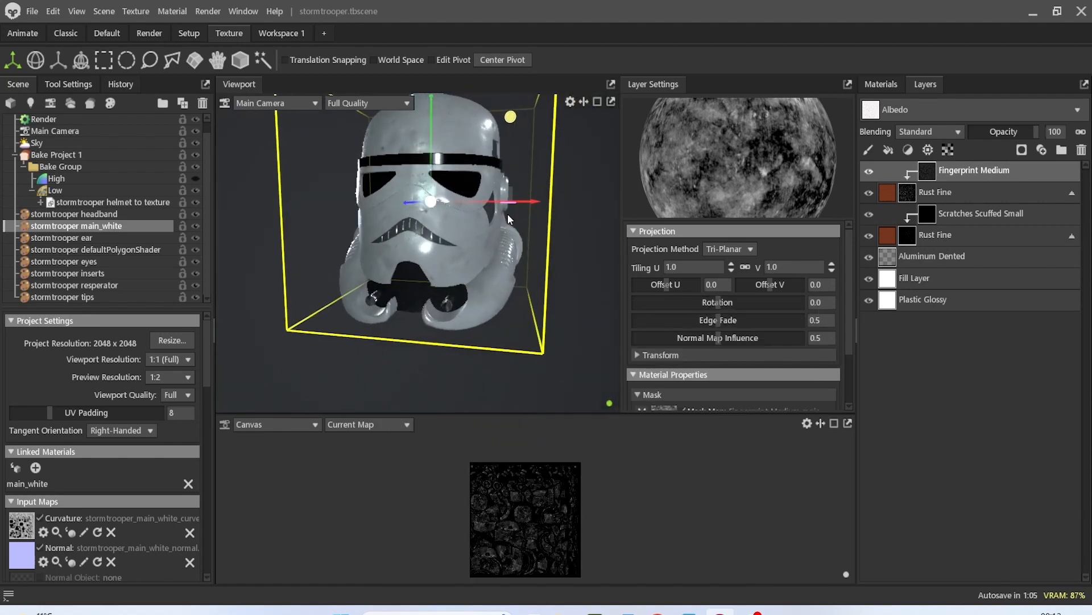
Save the stormtrooper scene.
{"action": "left_click", "coordinate": [32, 11]}
{"action": "mouse_move", "coordinate": [53, 11]}
{"action": "left_click", "coordinate": [52, 75]}
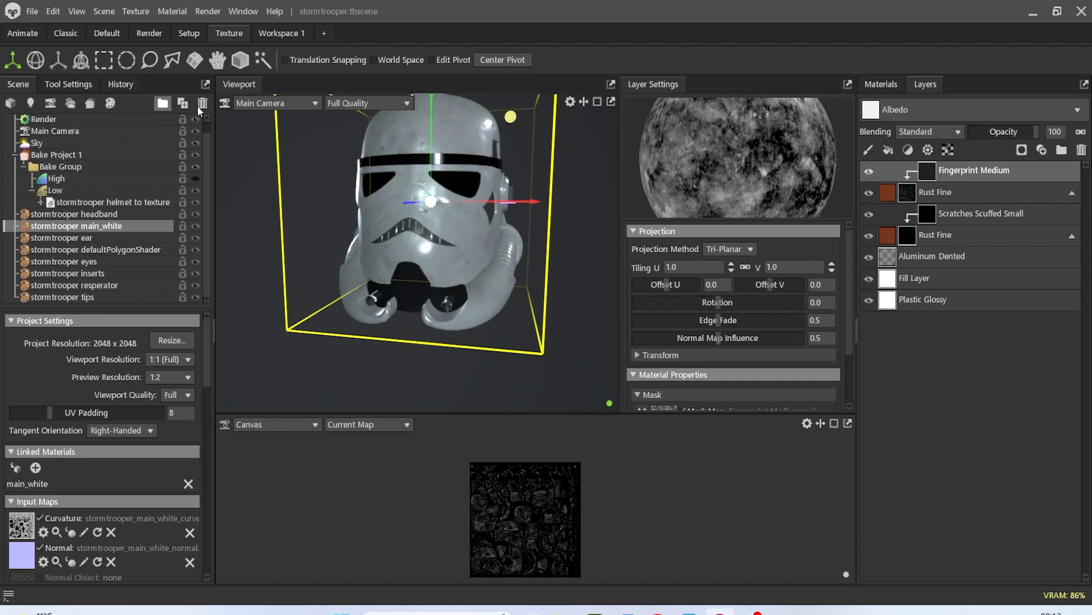
Set the roughness of main_white's Plastic Glossy layer to 0.4 after trying 0.5.
{"action": "left_click", "coordinate": [958, 299]}
{"action": "scroll", "coordinate": [741, 351], "scroll_direction": "down", "scroll_amount": 5}
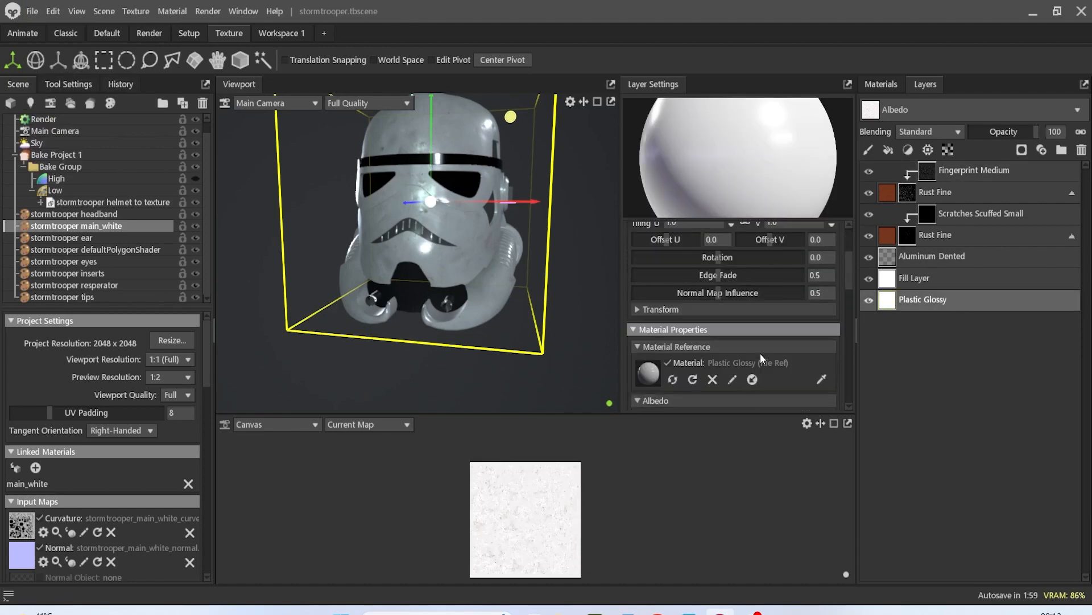
{"action": "scroll", "coordinate": [754, 371], "scroll_direction": "down", "scroll_amount": 2}
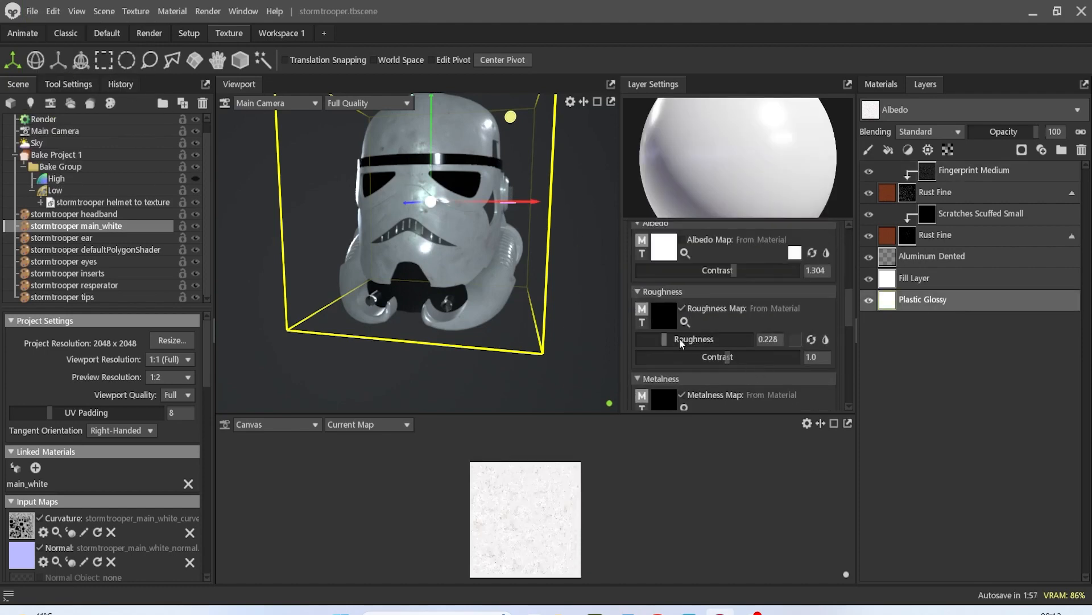
{"action": "mouse_move", "coordinate": [680, 338]}
{"action": "left_mouse_down"}
{"action": "mouse_move", "coordinate": [666, 340]}
{"action": "mouse_move", "coordinate": [693, 339]}
{"action": "left_mouse_up"}
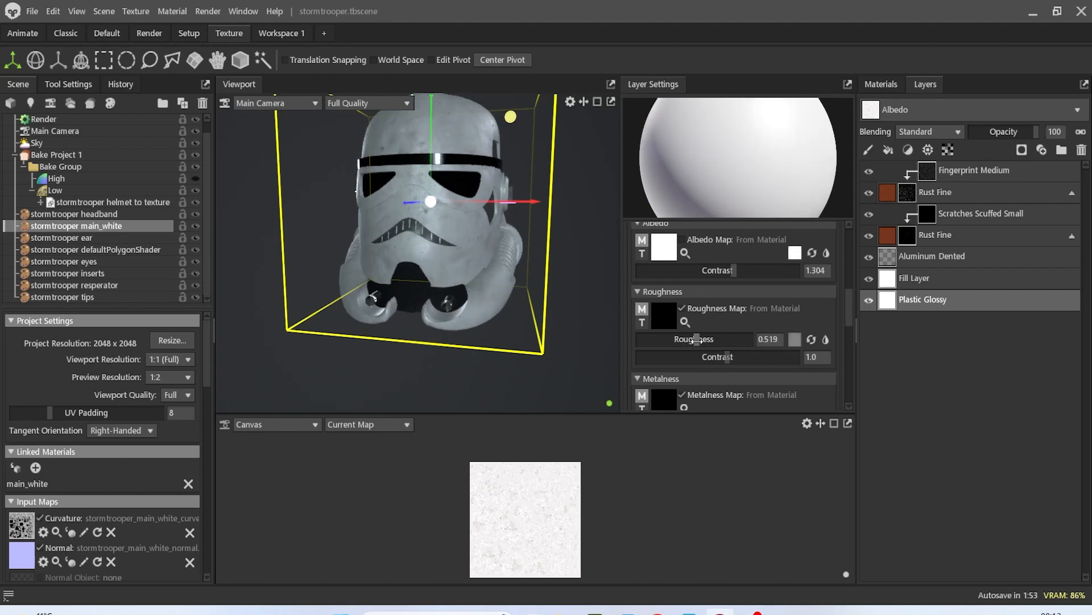
{"action": "double_click", "coordinate": [768, 339]}
{"action": "type", "text": ".5"}
{"action": "left_click_drag", "start_coordinate": [486, 183], "coordinate": [453, 286]}
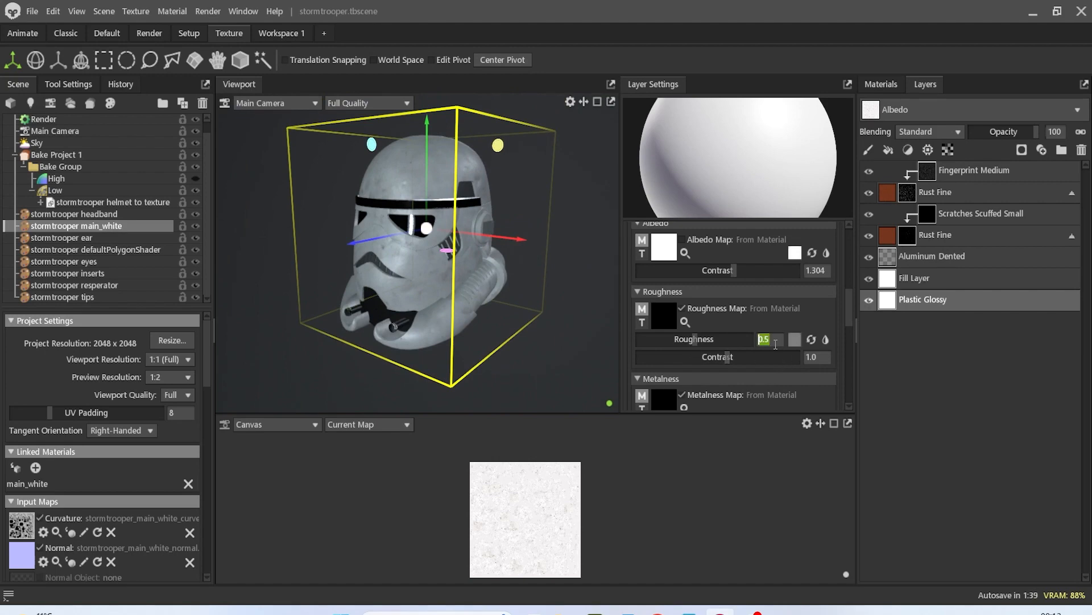
{"action": "key", "text": "Return"}
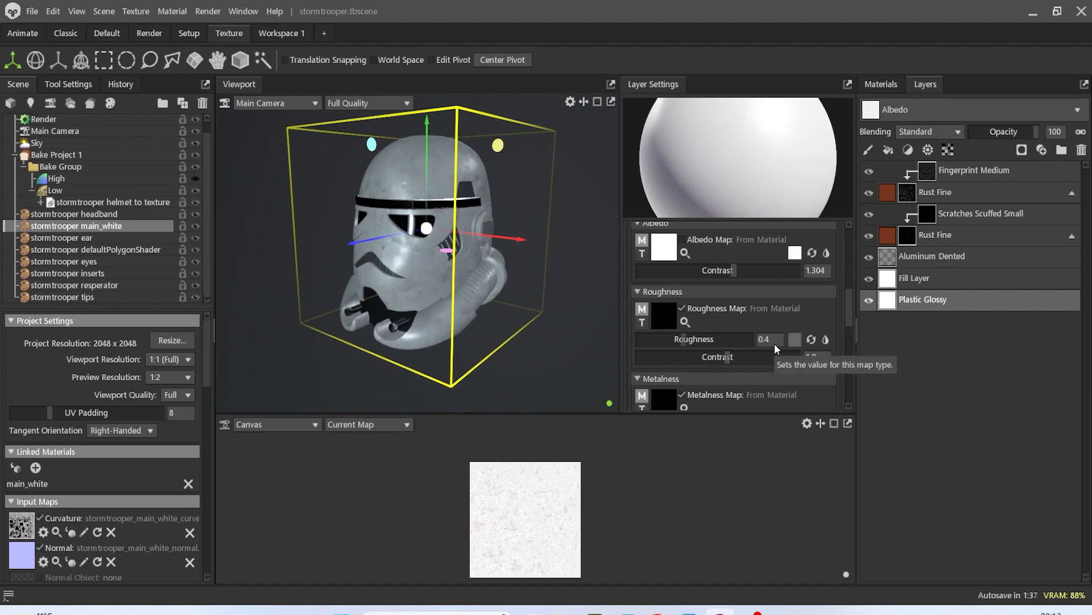
{"action": "left_click_drag", "start_coordinate": [487, 302], "coordinate": [546, 291]}
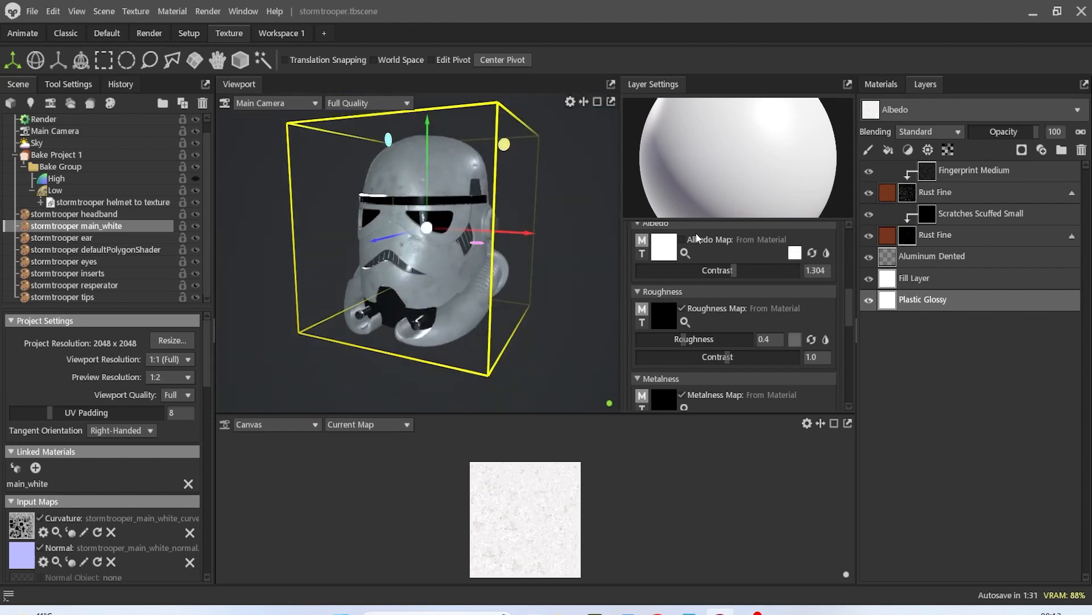
Set the roughness of the ear project's Plastic Glossy layer to 0.4.
{"action": "left_click", "coordinate": [117, 237]}
{"action": "scroll", "coordinate": [737, 356], "scroll_direction": "down", "scroll_amount": 10}
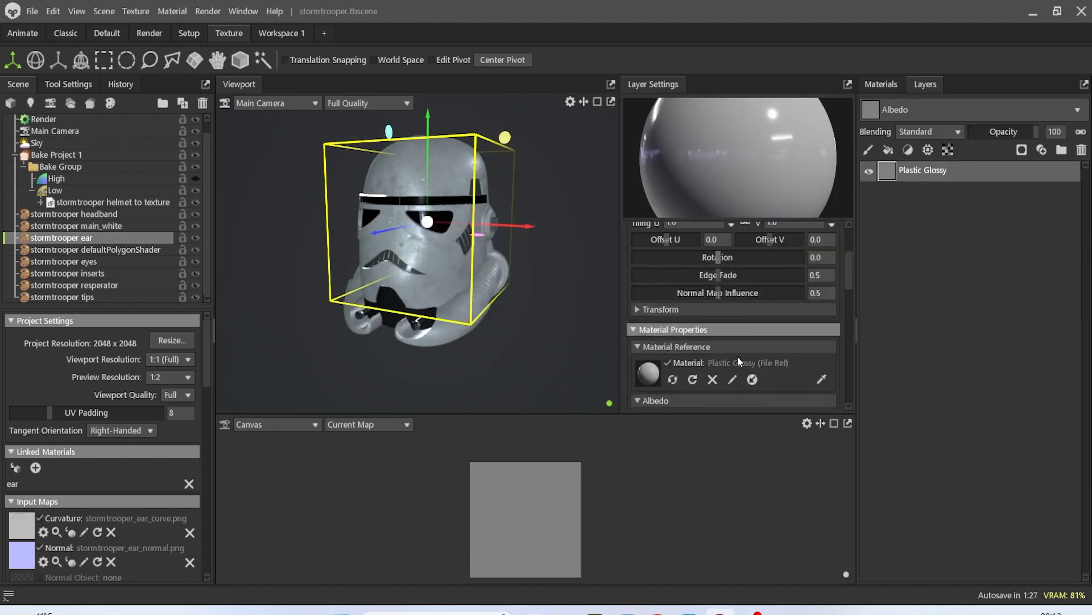
{"action": "left_click", "coordinate": [783, 340]}
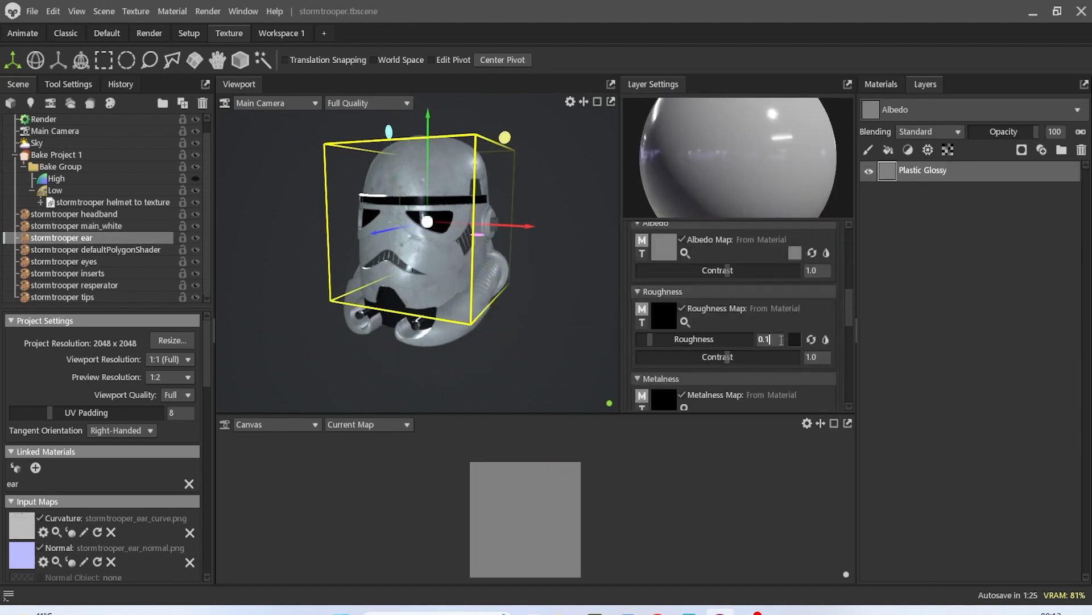
{"action": "key", "text": "BackSpace"}
{"action": "type", "text": "4"}
{"action": "key", "text": "Return"}
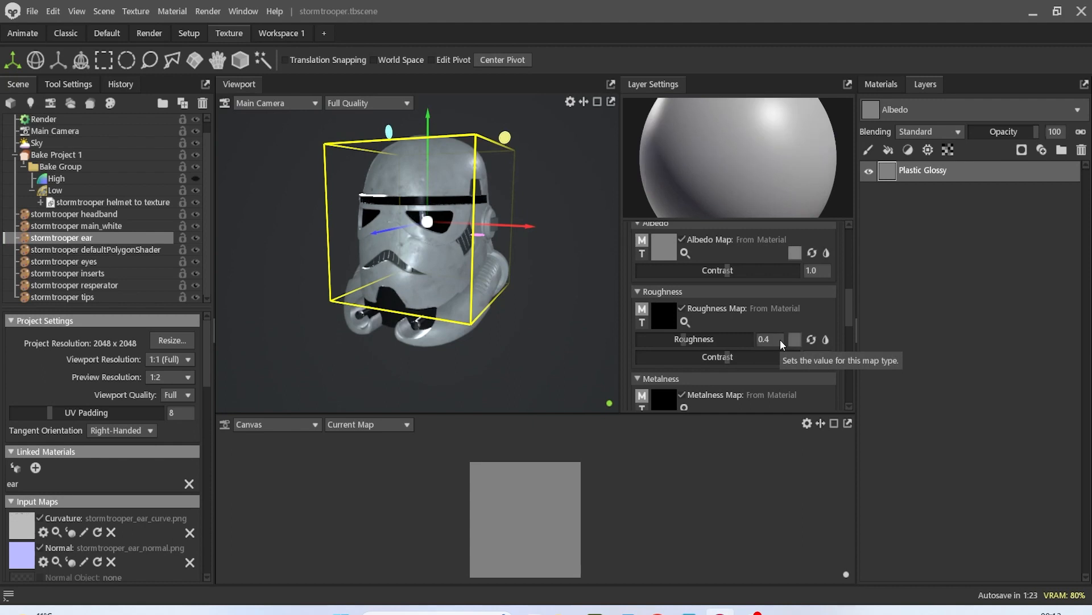
Set the roughness of the inserts project's Plastic Glossy layer to 0.4.
{"action": "left_click", "coordinate": [130, 251]}
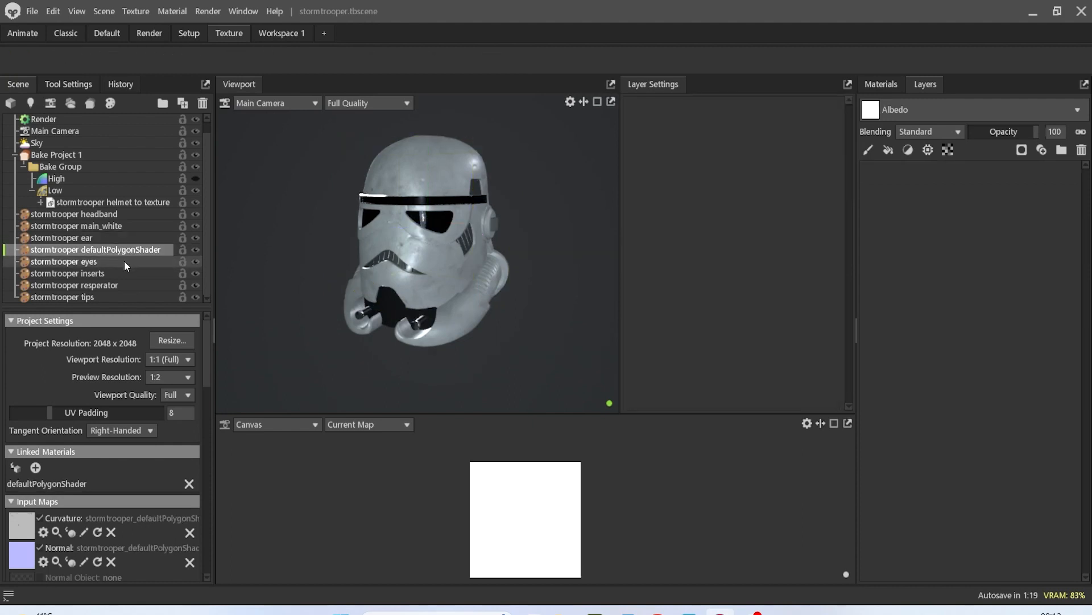
{"action": "left_click", "coordinate": [124, 260]}
{"action": "left_click", "coordinate": [122, 272]}
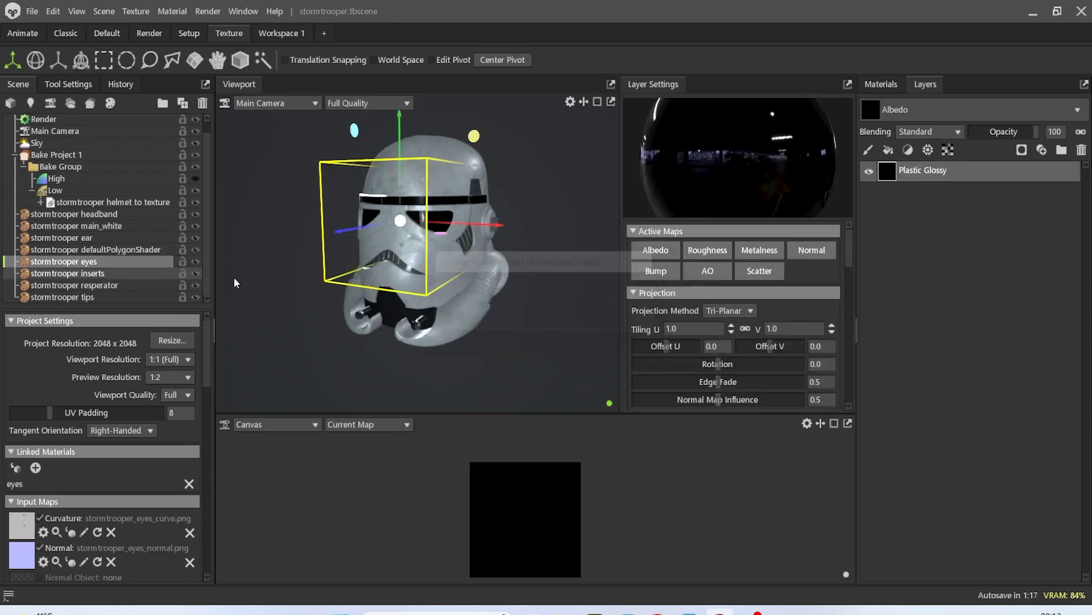
{"action": "scroll", "coordinate": [779, 364], "scroll_direction": "down", "scroll_amount": 5}
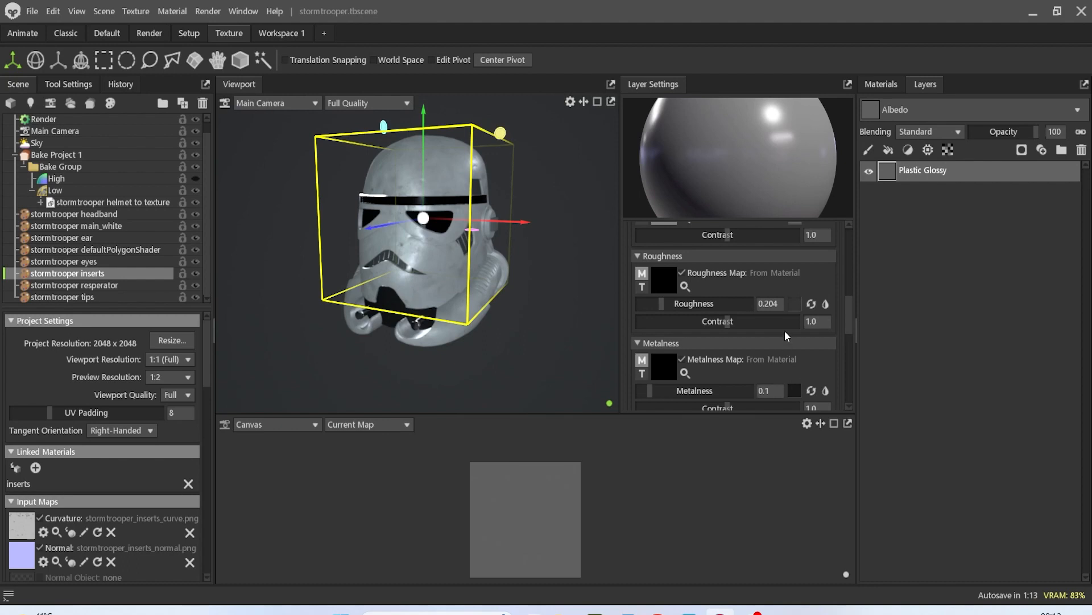
{"action": "key", "text": "BackSpace"}
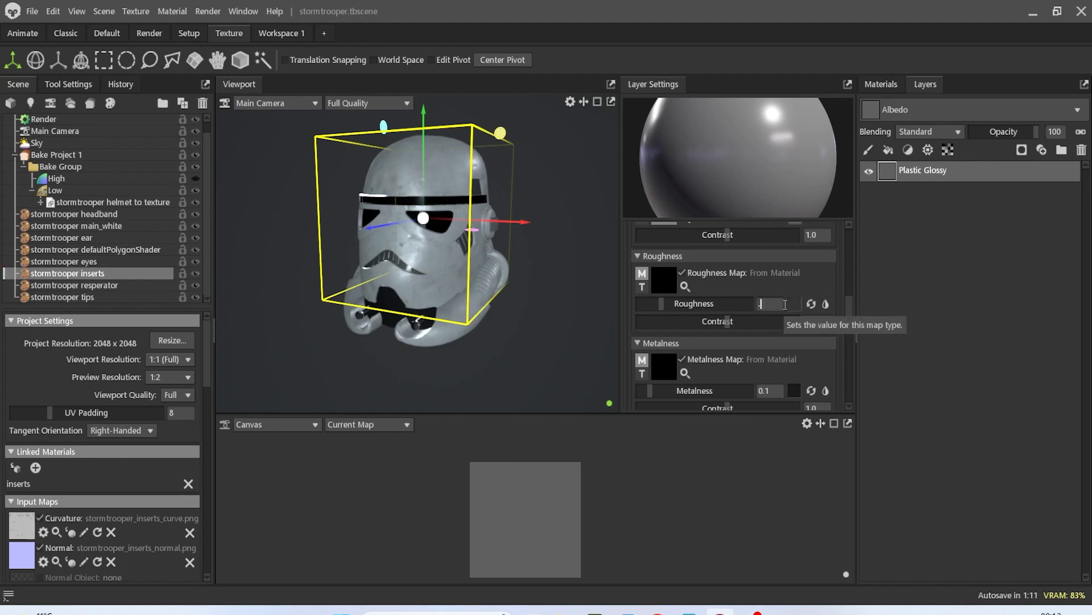
{"action": "type", "text": ".4"}
Set the roughness of the resperator project's Plastic Grainy layer to 0.4.
{"action": "left_click", "coordinate": [74, 285]}
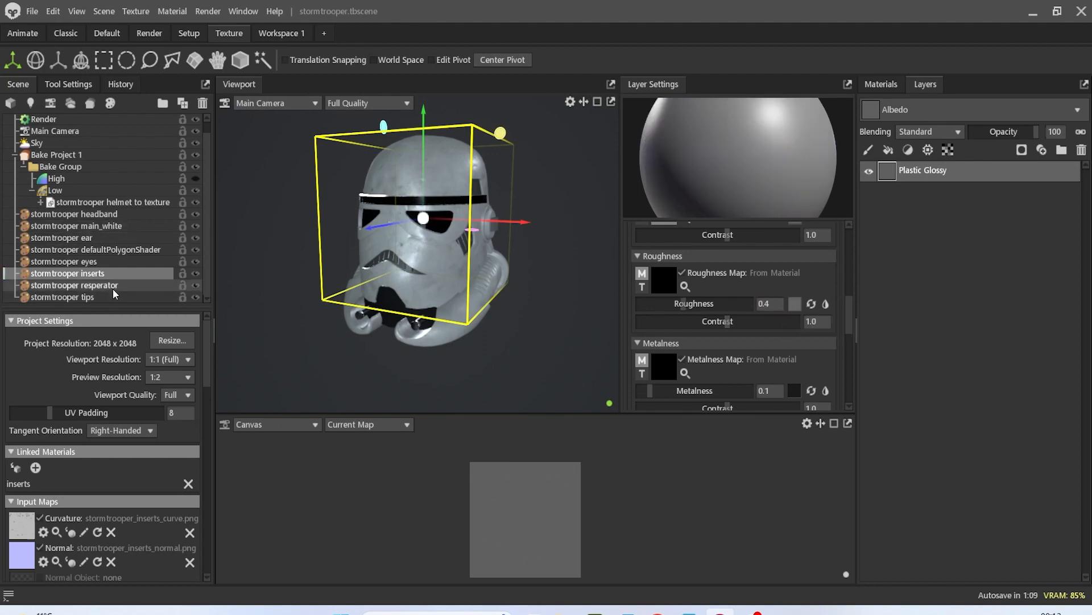
{"action": "scroll", "coordinate": [739, 349], "scroll_direction": "down", "scroll_amount": 8}
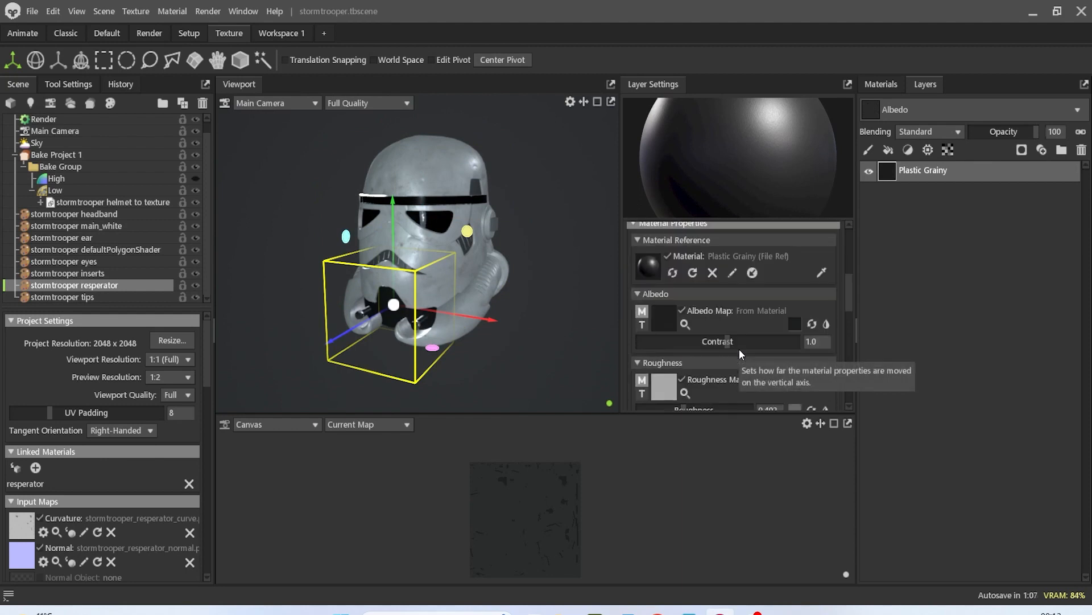
{"action": "double_click", "coordinate": [781, 341]}
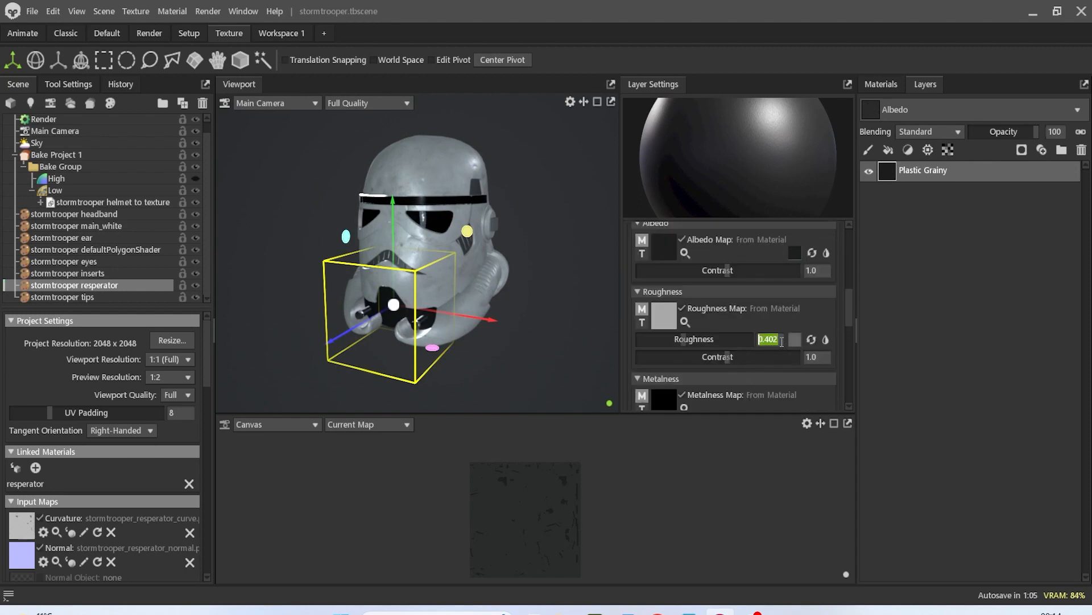
{"action": "type", "text": ".4"}
{"action": "key", "text": "Return"}
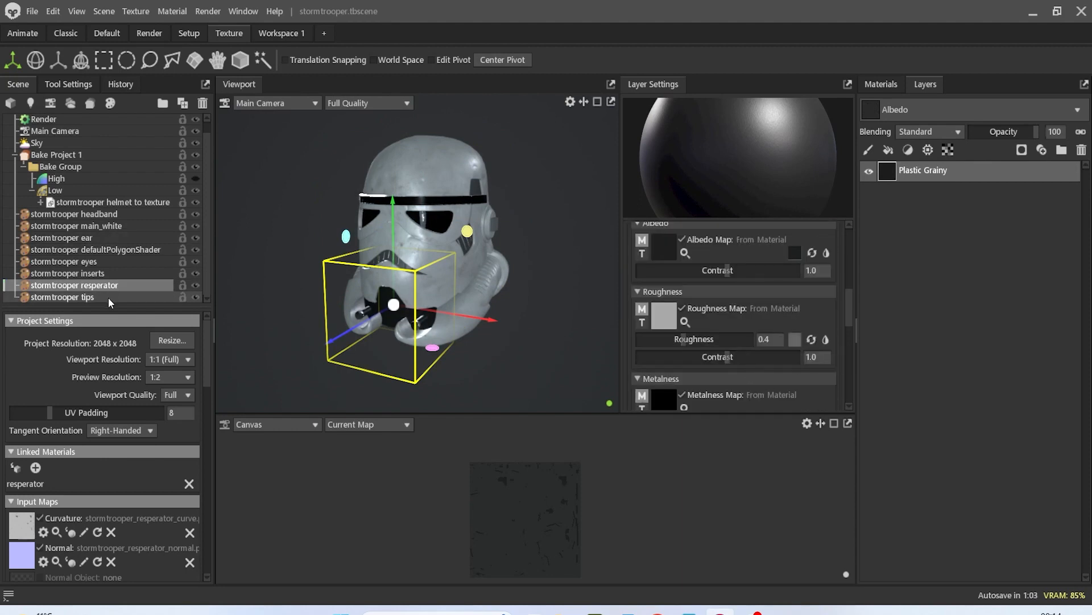
{"action": "left_click", "coordinate": [109, 298]}
{"action": "scroll", "coordinate": [651, 365], "scroll_direction": "down", "scroll_amount": 6}
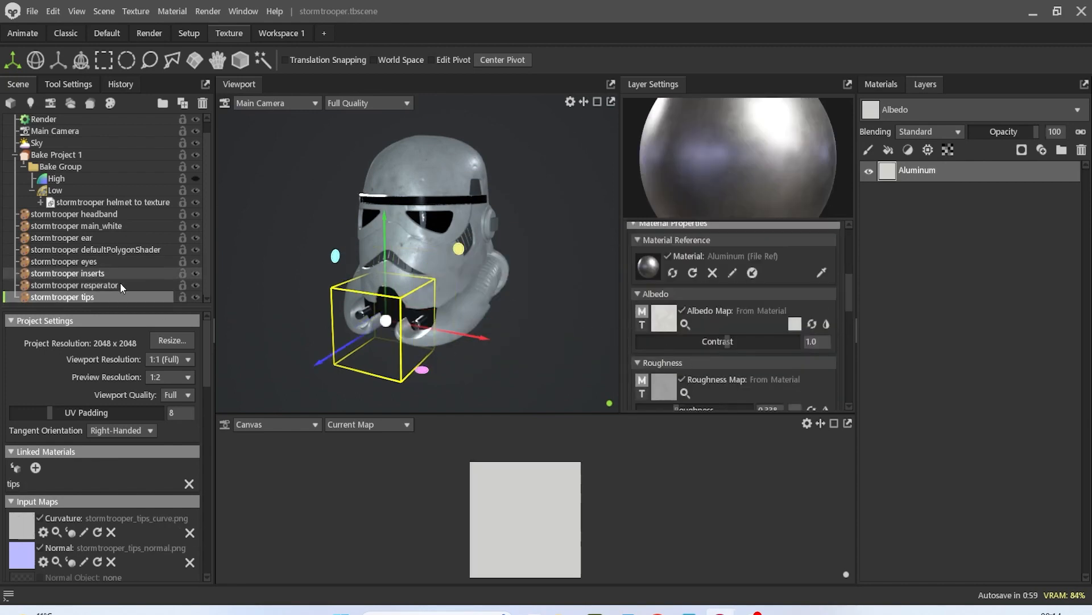
Search the library for metal, add Aluminum as a layer of the defaultPolygonShader project, and inspect it on the helmet.
{"action": "left_click", "coordinate": [134, 251]}
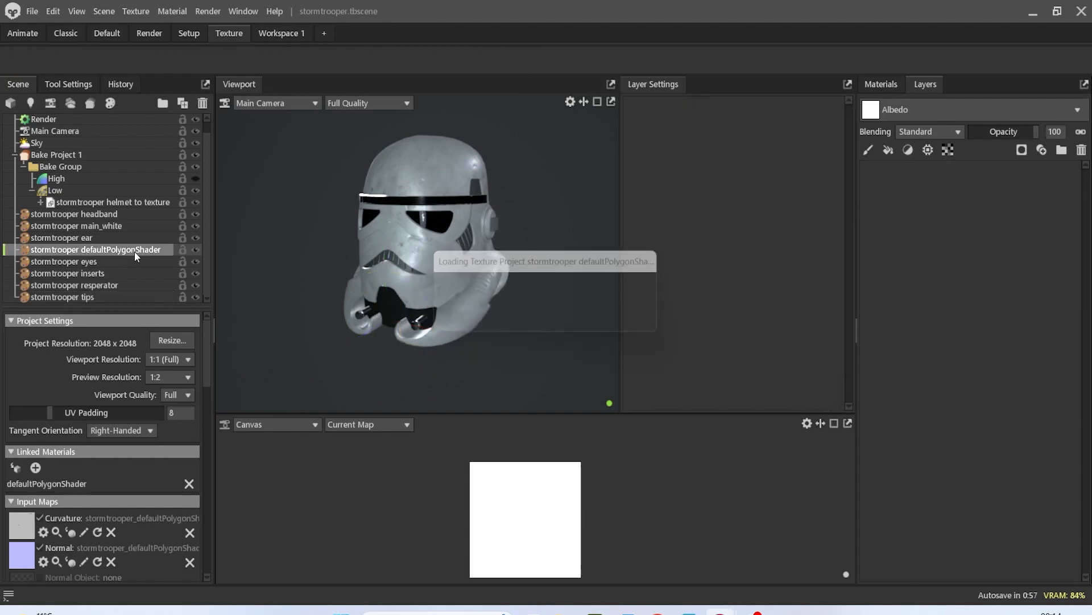
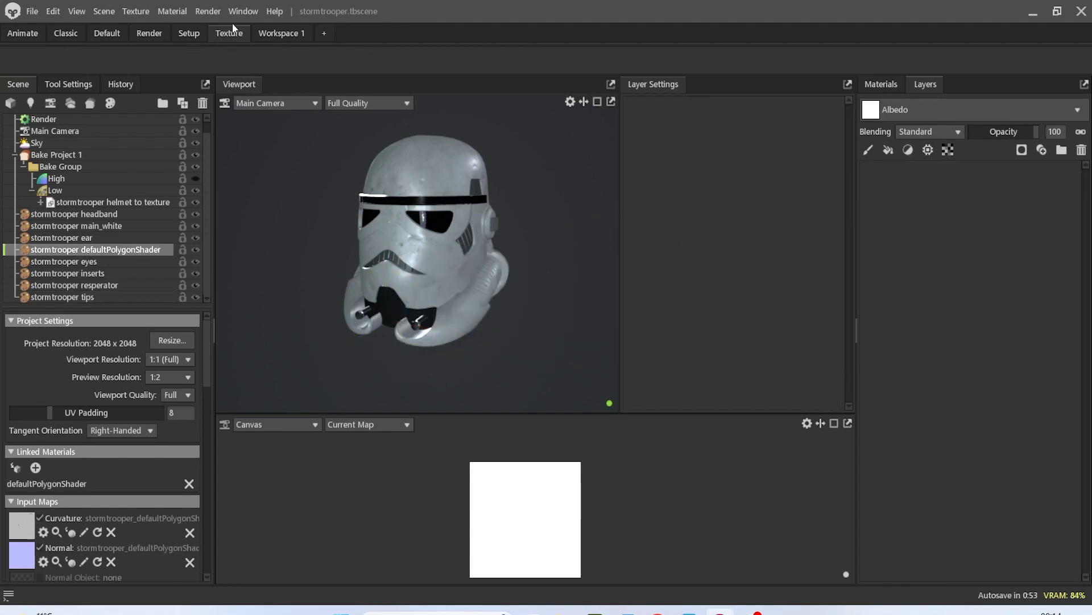
{"action": "left_click", "coordinate": [242, 12]}
{"action": "left_click", "coordinate": [278, 73]}
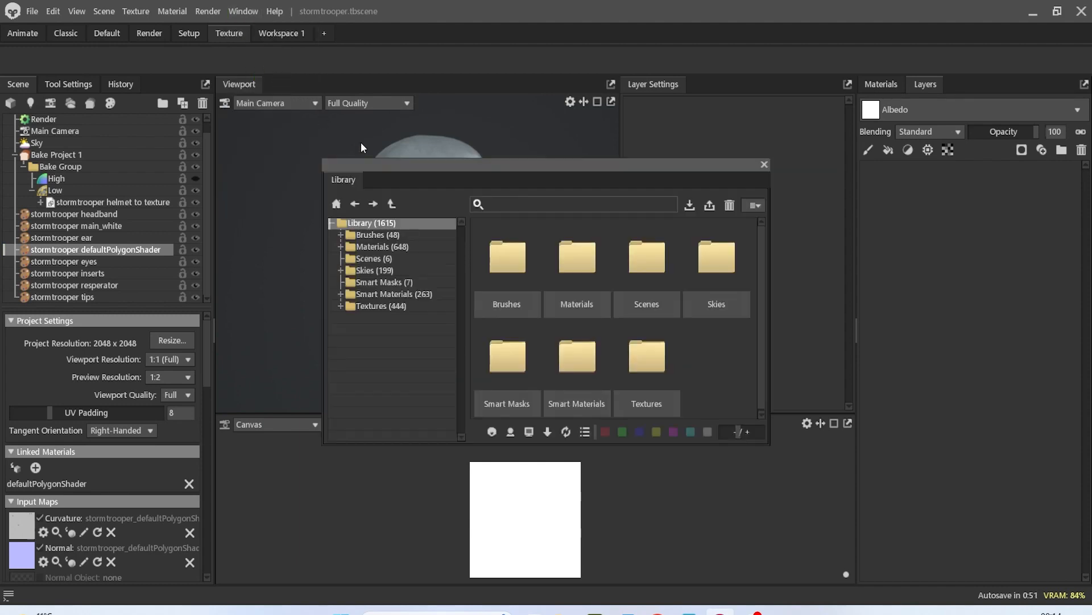
{"action": "left_click", "coordinate": [517, 204]}
{"action": "type", "text": "m"}
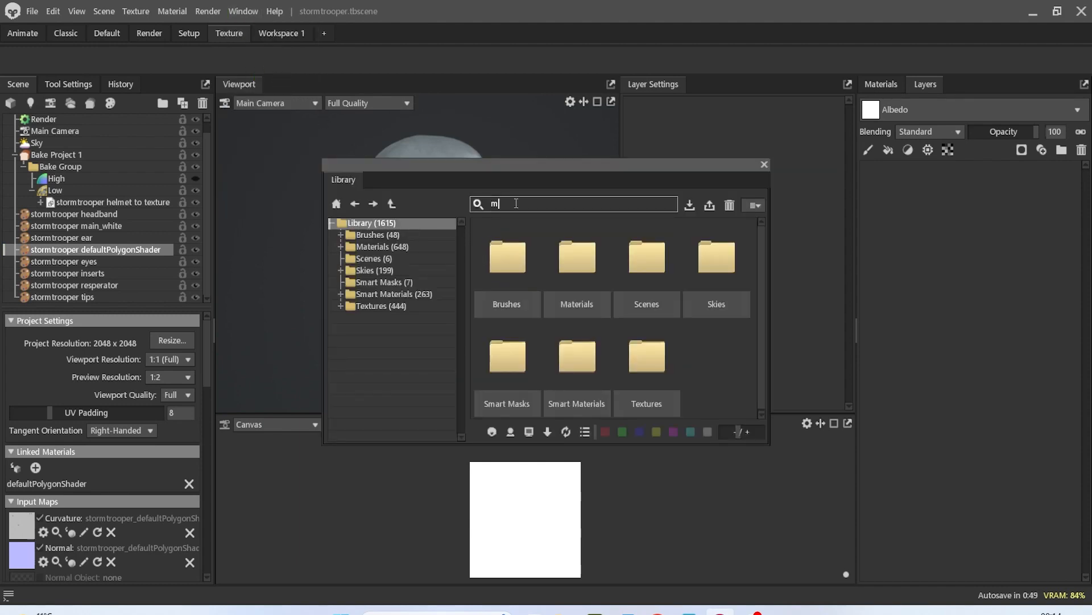
{"action": "type", "text": "etal"}
{"action": "key", "text": "Return"}
{"action": "left_click_drag", "start_coordinate": [511, 248], "coordinate": [942, 278]}
{"action": "left_click_drag", "start_coordinate": [623, 168], "coordinate": [826, 300]}
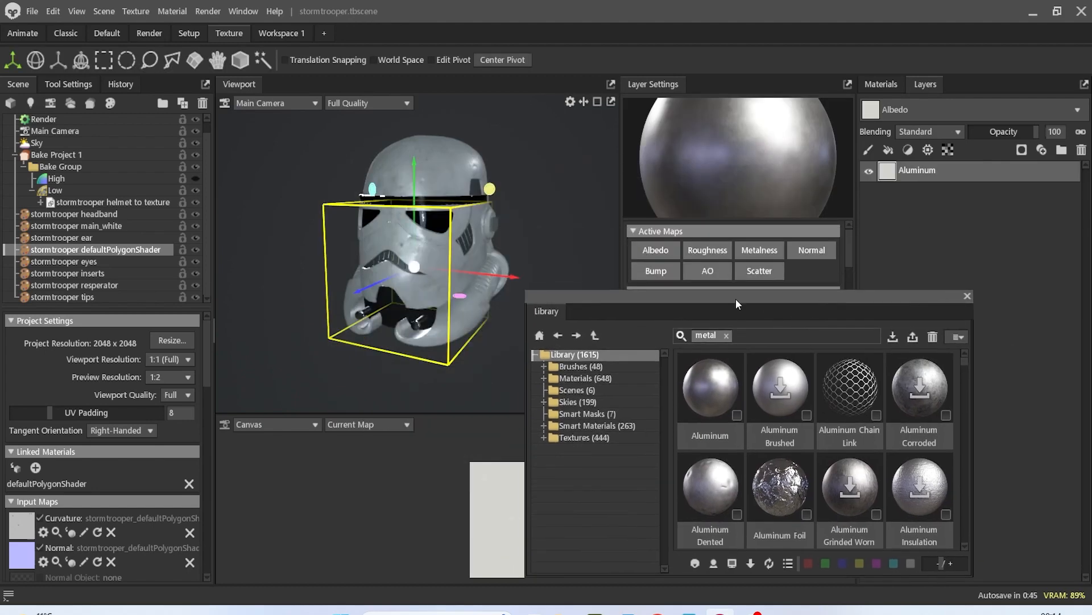
{"action": "scroll", "coordinate": [398, 348], "scroll_direction": "up", "scroll_amount": 5}
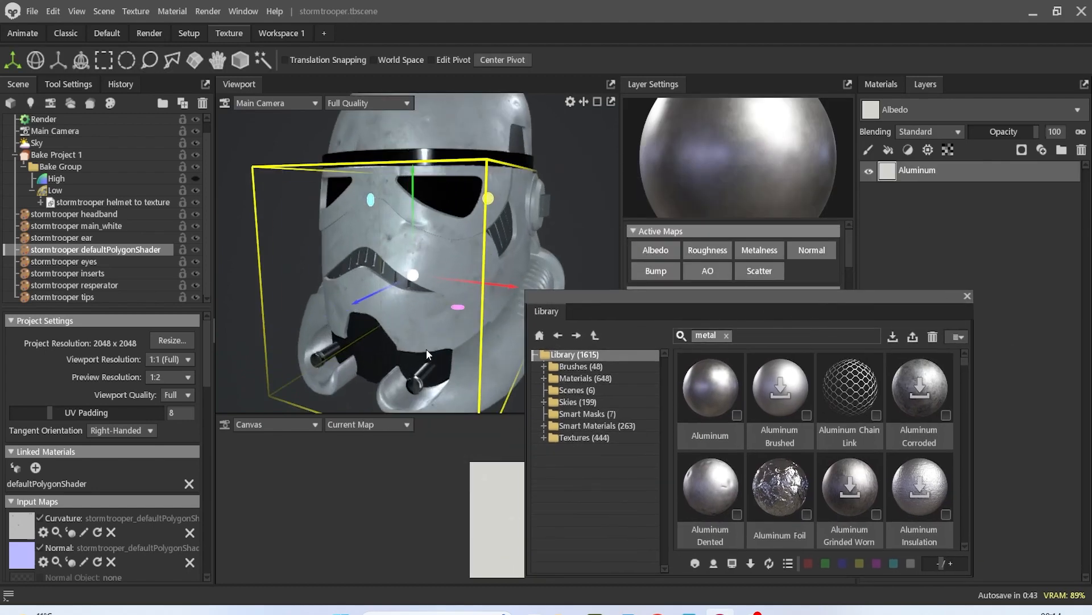
{"action": "scroll", "coordinate": [426, 350], "scroll_direction": "down", "scroll_amount": 5}
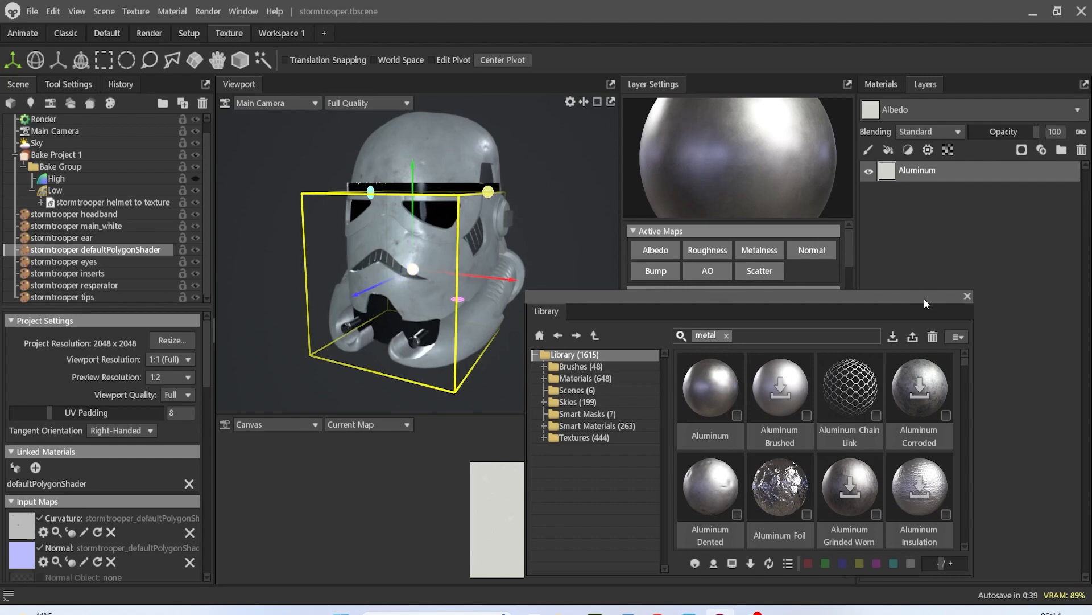
{"action": "left_click_drag", "start_coordinate": [912, 294], "coordinate": [907, 312]}
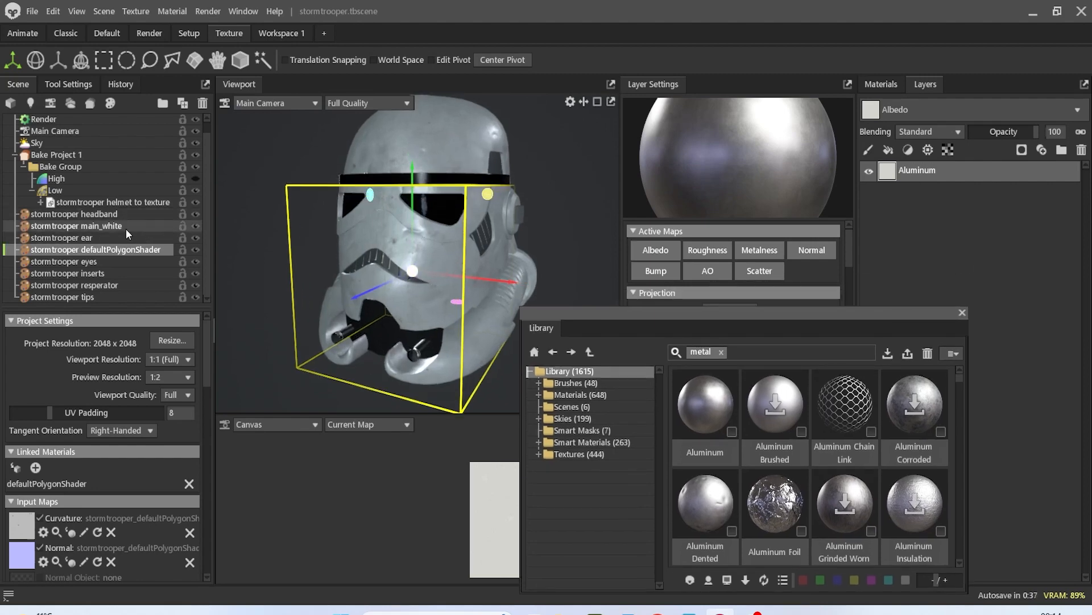
Search the library for rust and add Rust Fine as a layer above Plastic Glossy in the ear project.
{"action": "left_click", "coordinate": [125, 227]}
{"action": "left_click_drag", "start_coordinate": [436, 261], "coordinate": [402, 286]}
{"action": "left_click", "coordinate": [122, 239]}
{"action": "left_click_drag", "start_coordinate": [438, 238], "coordinate": [284, 241]}
{"action": "scroll", "coordinate": [365, 240], "scroll_direction": "up", "scroll_amount": 3}
{"action": "left_click_drag", "start_coordinate": [370, 240], "coordinate": [421, 244]}
{"action": "left_click", "coordinate": [721, 352]}
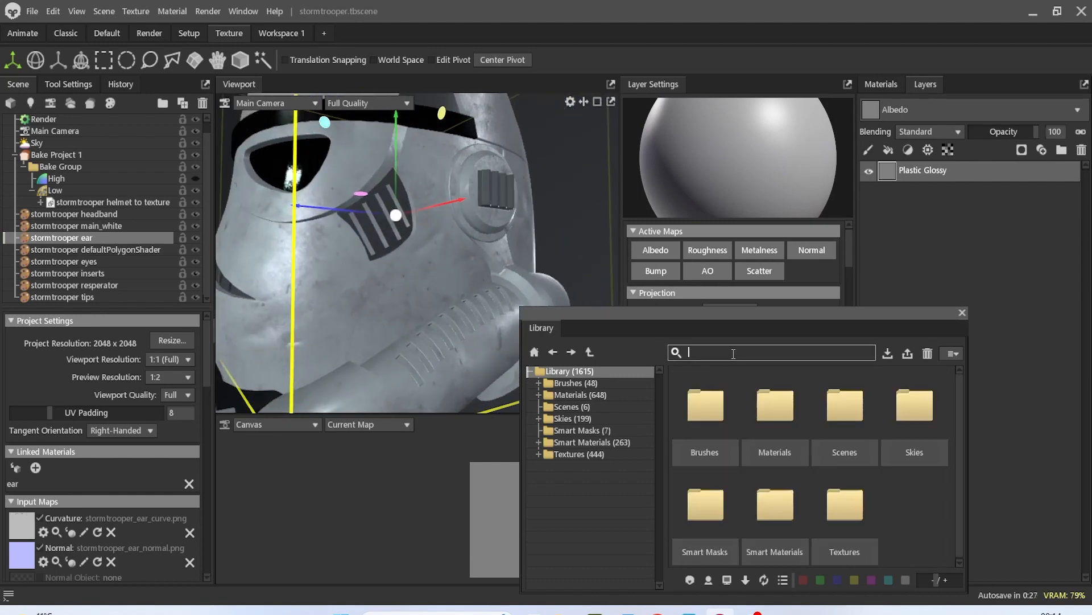
{"action": "type", "text": "rust"}
{"action": "key", "text": "Return"}
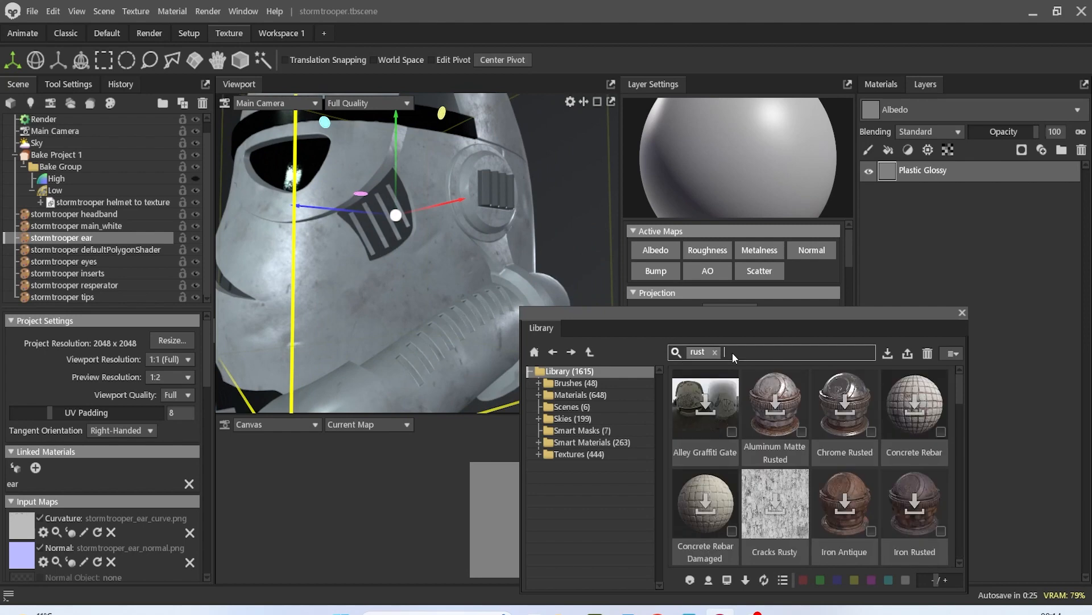
{"action": "scroll", "coordinate": [814, 437], "scroll_direction": "down", "scroll_amount": 10}
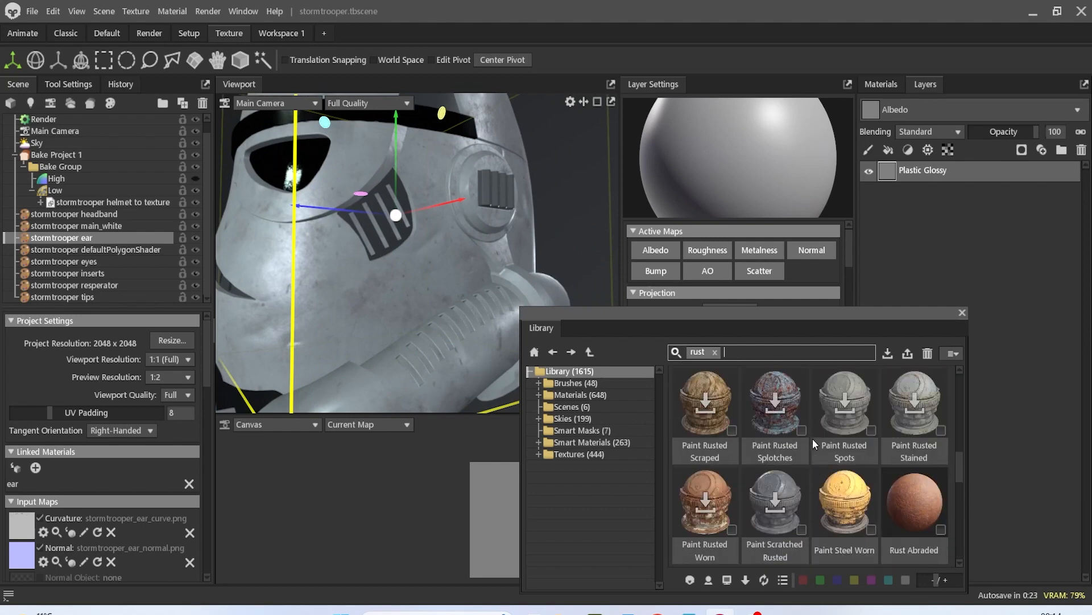
{"action": "left_click_drag", "start_coordinate": [705, 486], "coordinate": [913, 159]}
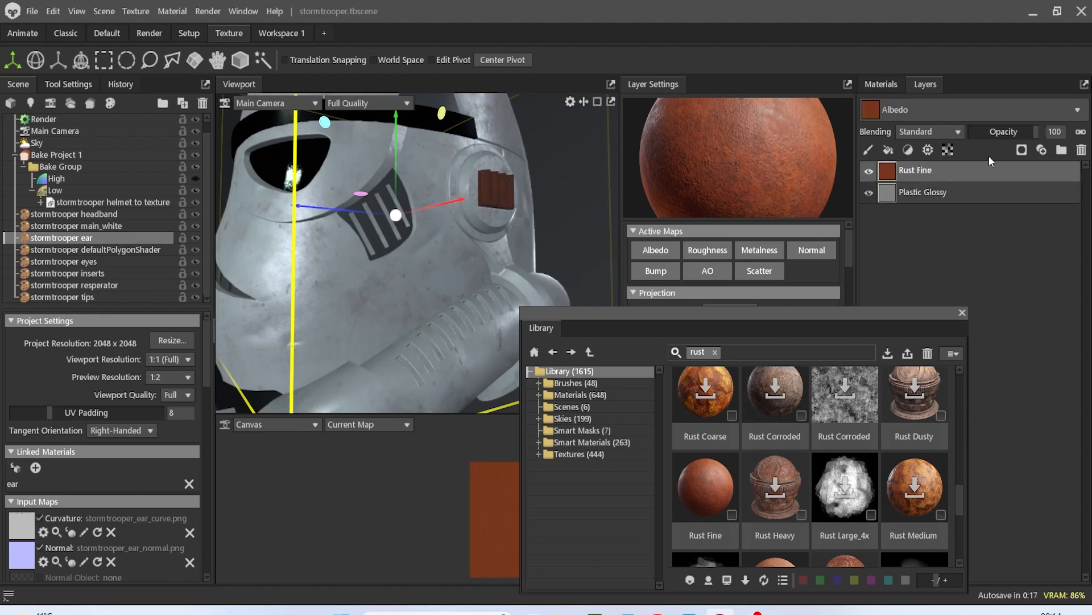
Give the ear project's Rust Fine layer a black color mask and add the Dents Small texture to that mask.
{"action": "left_click", "coordinate": [1022, 152]}
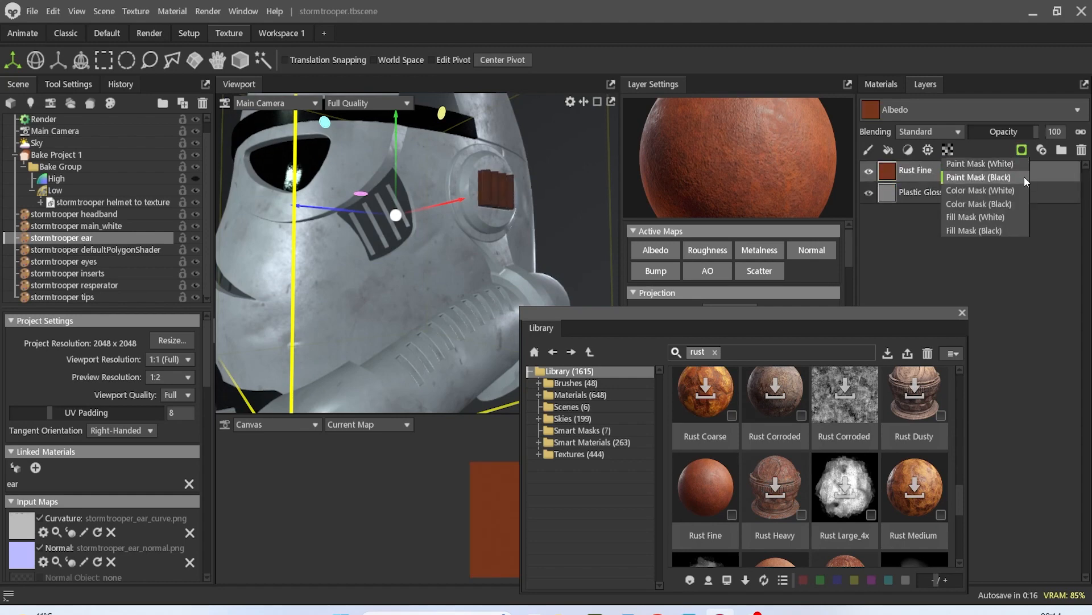
{"action": "left_click", "coordinate": [1012, 204]}
{"action": "left_click", "coordinate": [717, 353]}
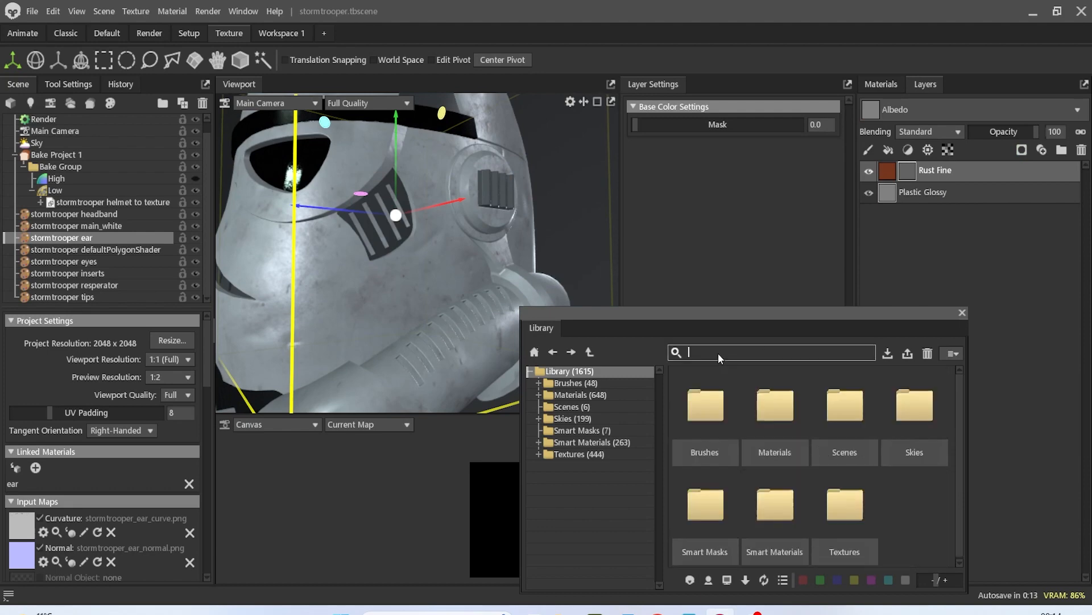
{"action": "type", "text": "dent"}
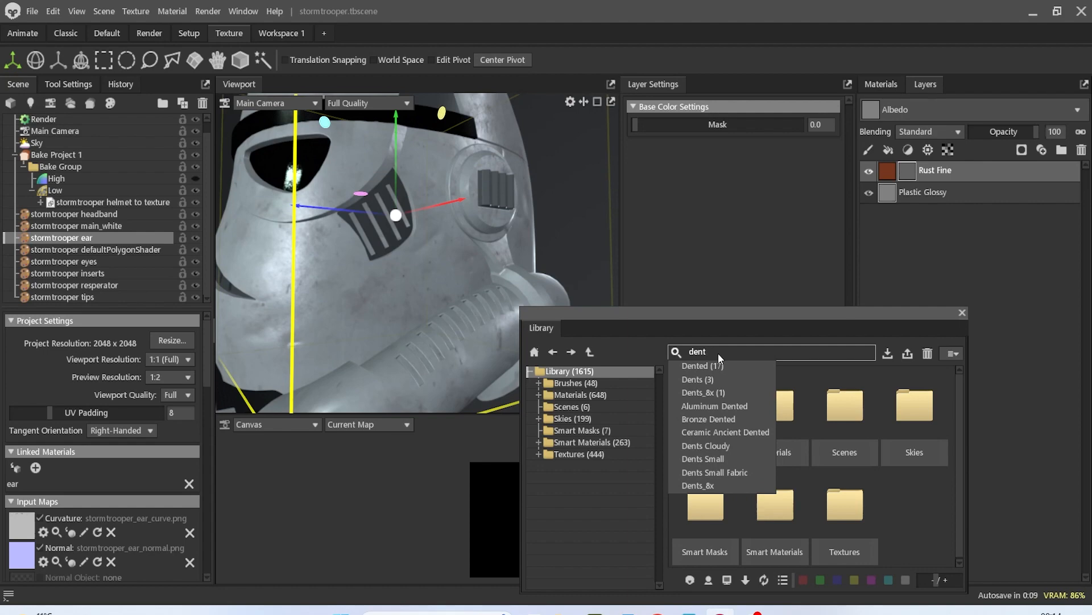
{"action": "left_click", "coordinate": [723, 378]}
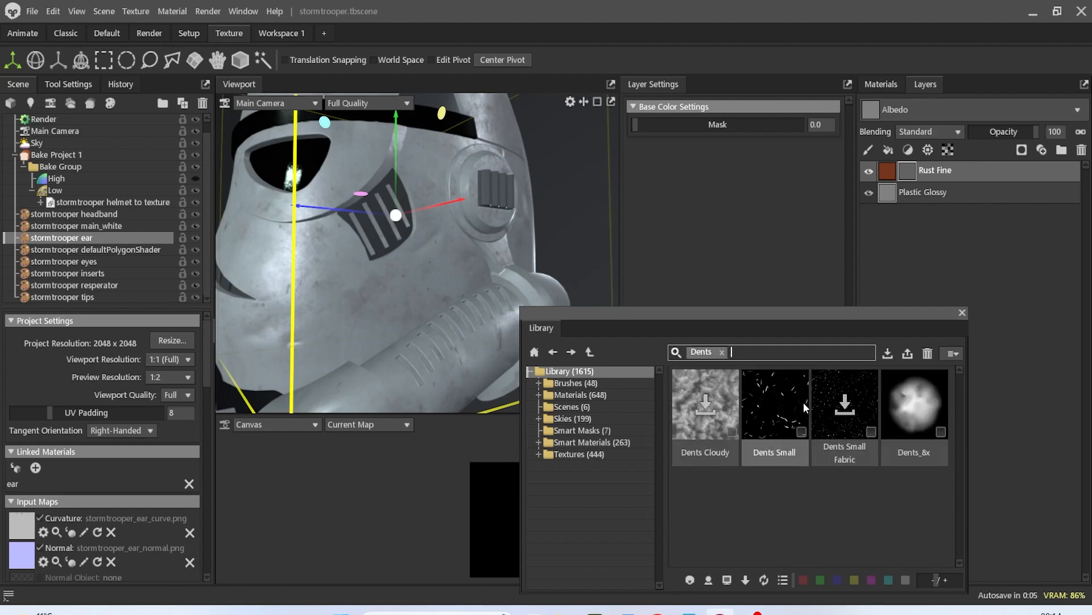
{"action": "left_click_drag", "start_coordinate": [783, 410], "coordinate": [910, 171]}
{"action": "scroll", "coordinate": [515, 193], "scroll_direction": "up", "scroll_amount": 3}
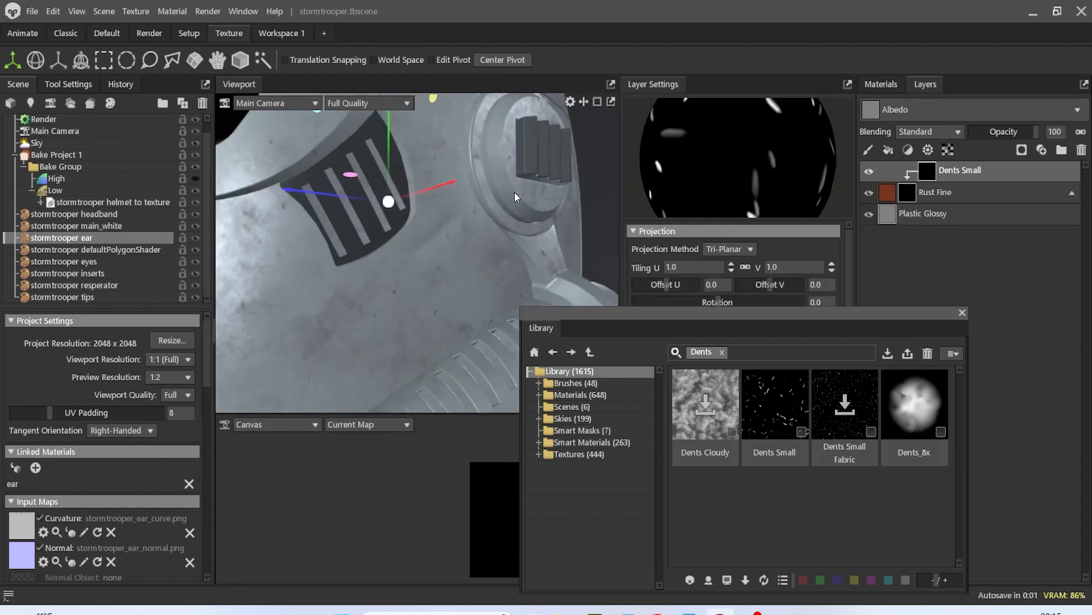
{"action": "scroll", "coordinate": [514, 192], "scroll_direction": "down", "scroll_amount": 2}
{"action": "left_click_drag", "start_coordinate": [507, 201], "coordinate": [463, 308]}
Add the Fingerprint Medium texture from the library to the mask of the ear project's Rust Fine layer and inspect the ear.
{"action": "left_click", "coordinate": [722, 351]}
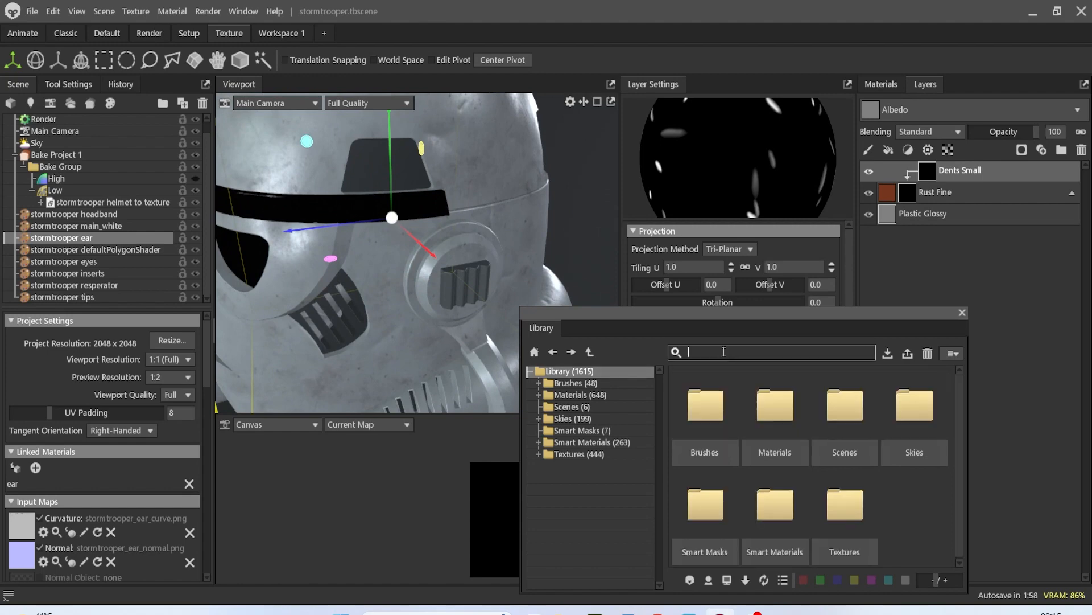
{"action": "type", "text": "fing"}
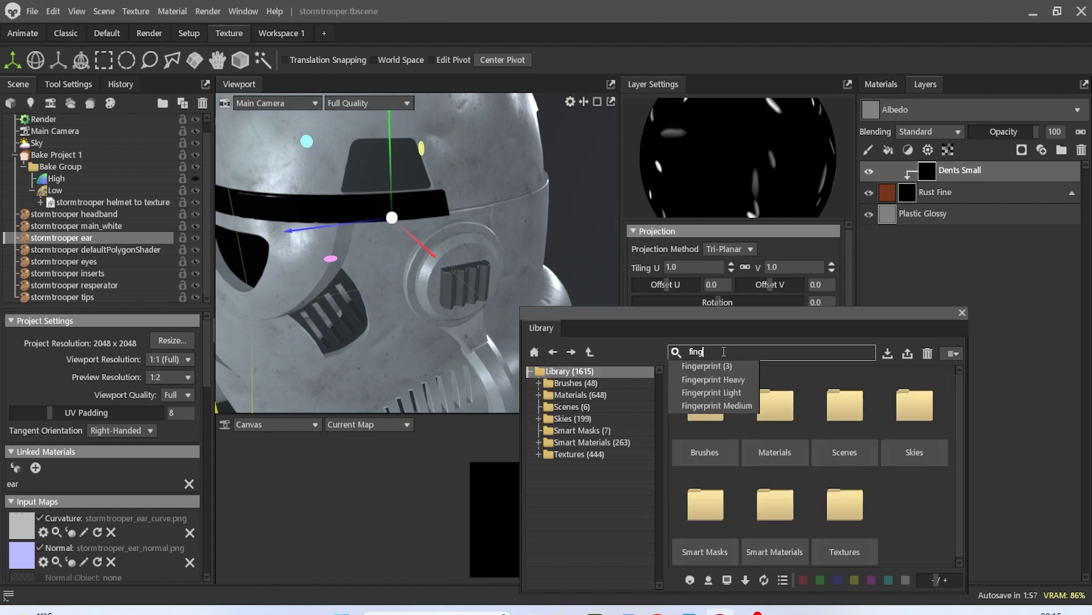
{"action": "left_click", "coordinate": [740, 402]}
{"action": "left_click_drag", "start_coordinate": [725, 381], "coordinate": [909, 189]}
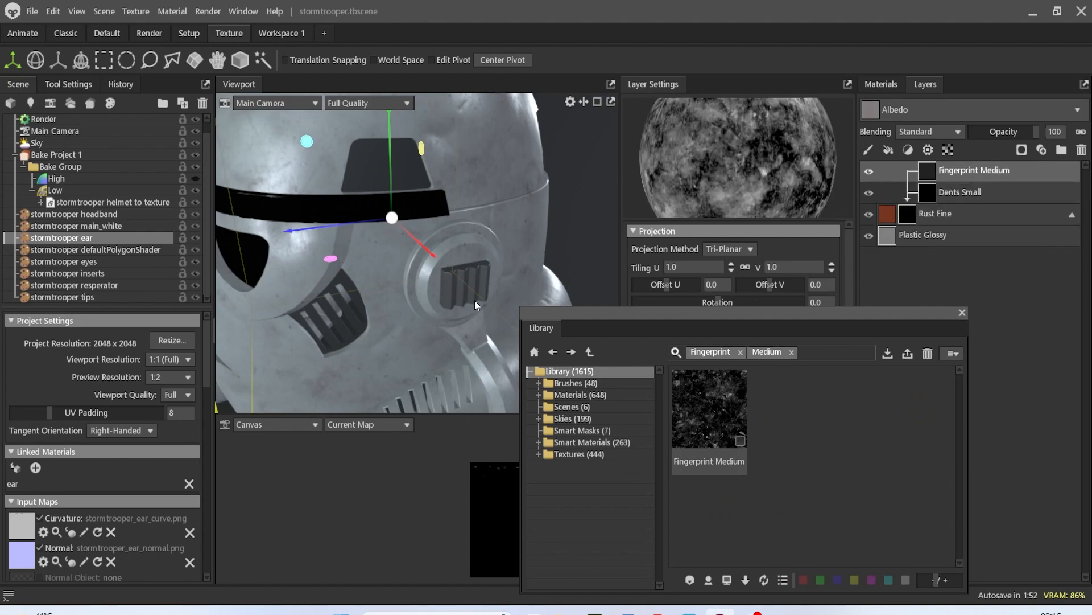
{"action": "scroll", "coordinate": [482, 289], "scroll_direction": "up", "scroll_amount": 3}
{"action": "scroll", "coordinate": [463, 316], "scroll_direction": "down", "scroll_amount": 5}
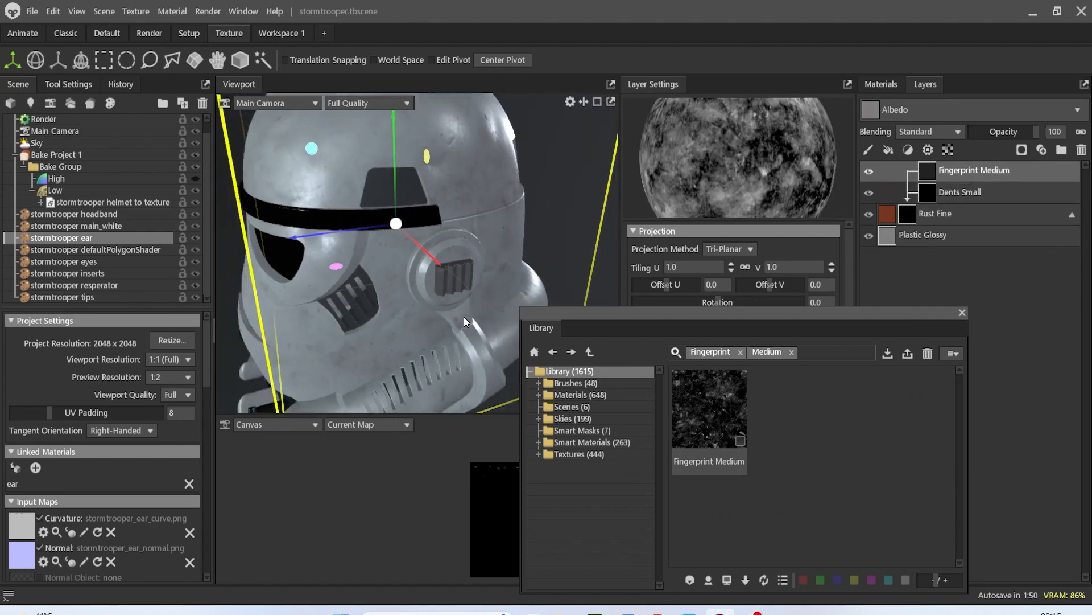
{"action": "left_click_drag", "start_coordinate": [462, 307], "coordinate": [519, 249]}
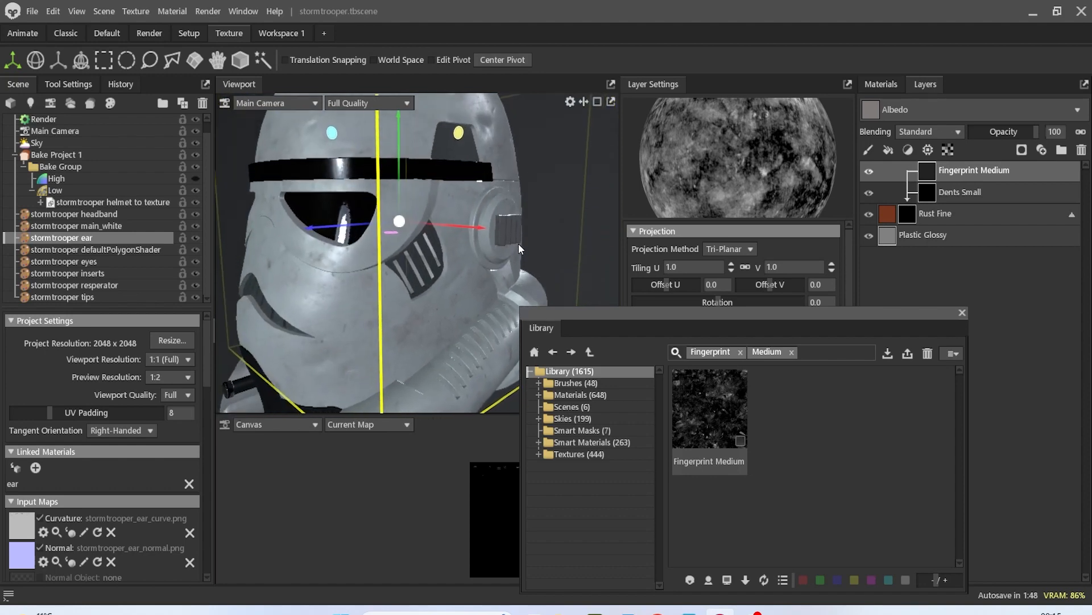
Search the library for rust and add Rust Fine as a layer above Plastic Glossy in the inserts project.
{"action": "left_click", "coordinate": [138, 272]}
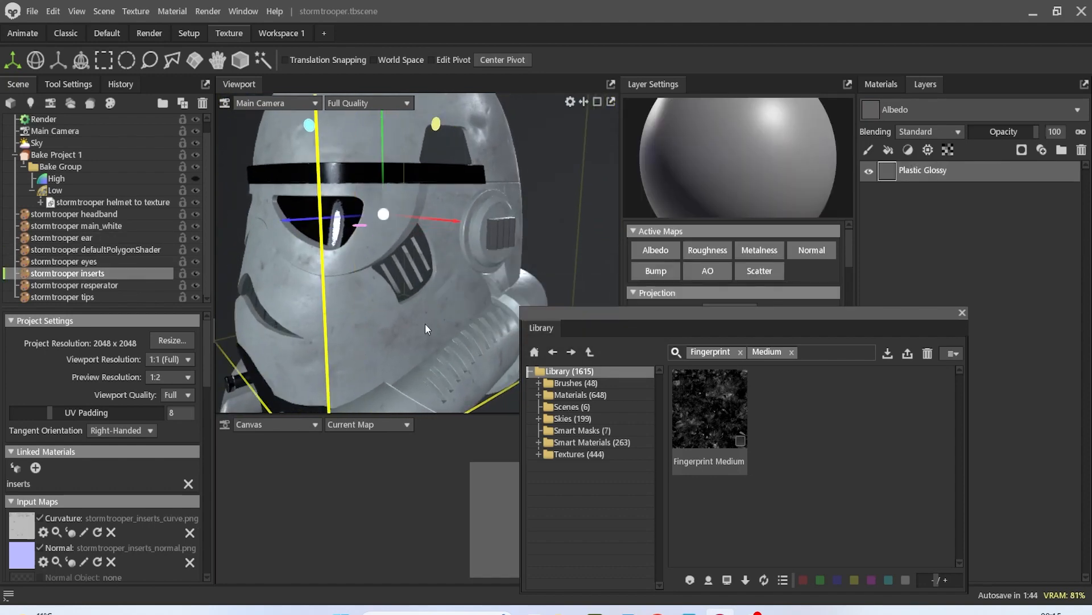
{"action": "left_click", "coordinate": [791, 352]}
{"action": "left_click", "coordinate": [740, 353]}
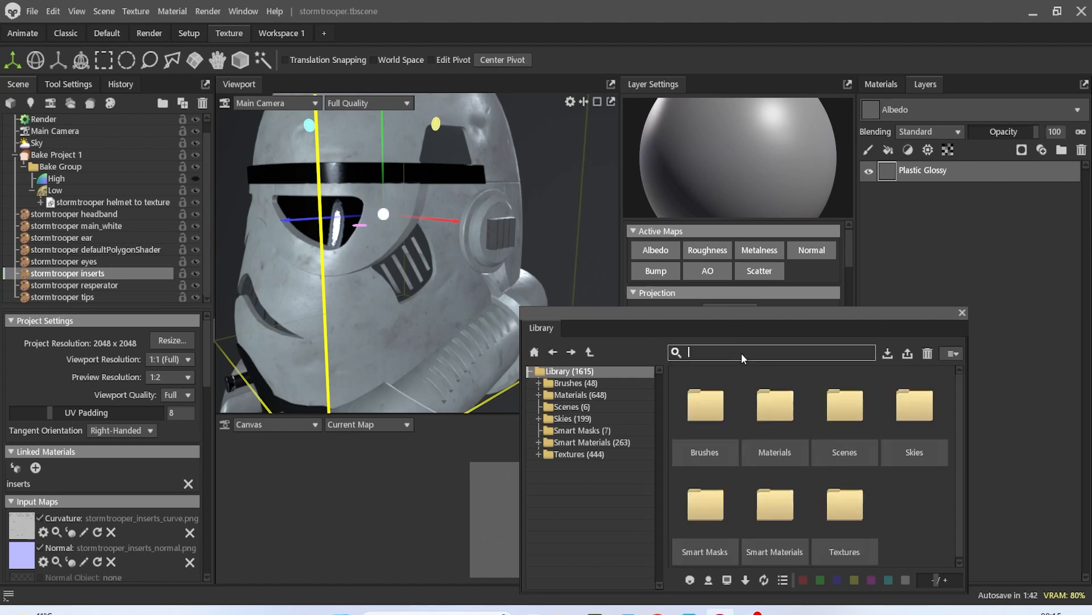
{"action": "type", "text": "rust"}
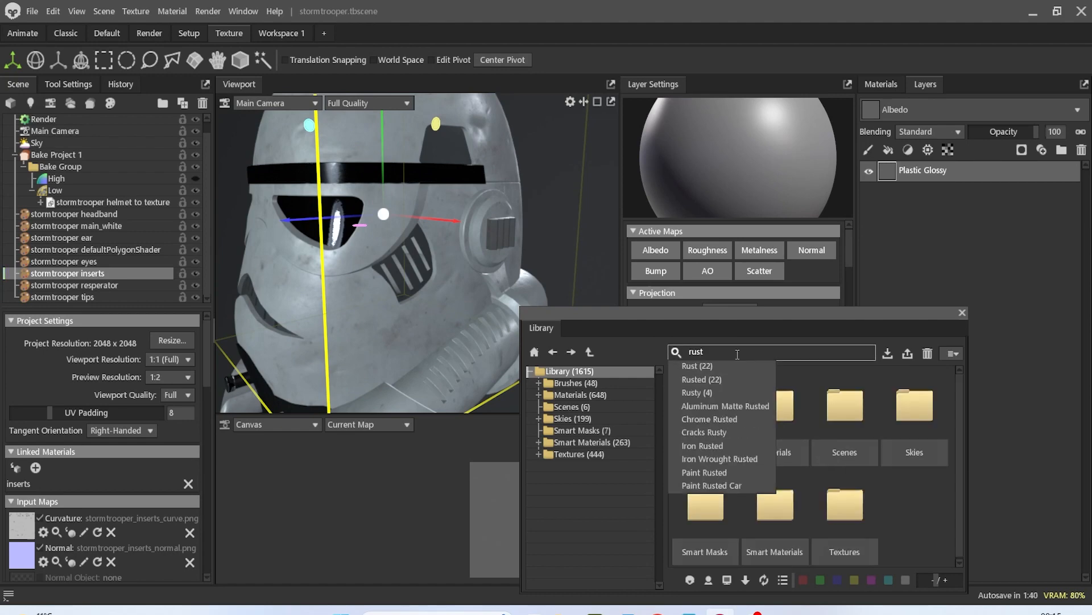
{"action": "key", "text": "Return"}
{"action": "scroll", "coordinate": [749, 466], "scroll_direction": "down", "scroll_amount": 5}
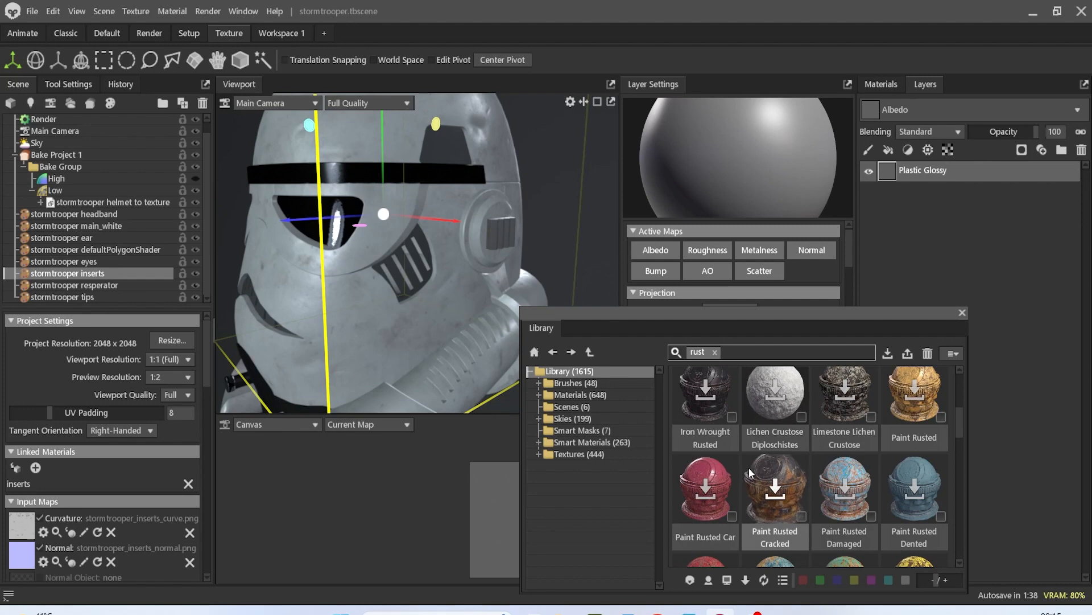
{"action": "scroll", "coordinate": [749, 466], "scroll_direction": "down", "scroll_amount": 4}
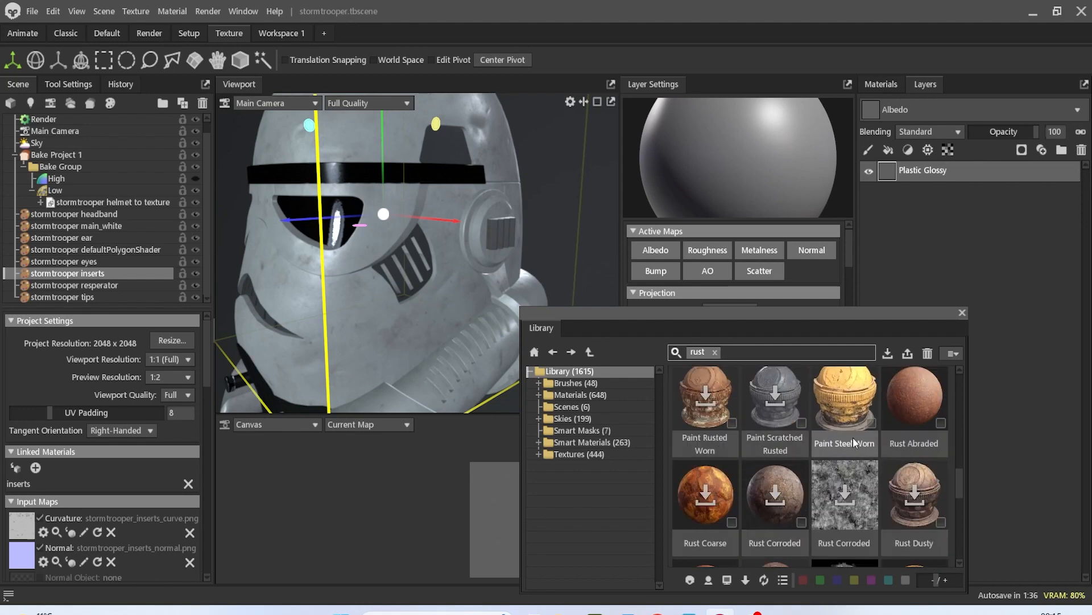
{"action": "left_click_drag", "start_coordinate": [718, 496], "coordinate": [947, 250]}
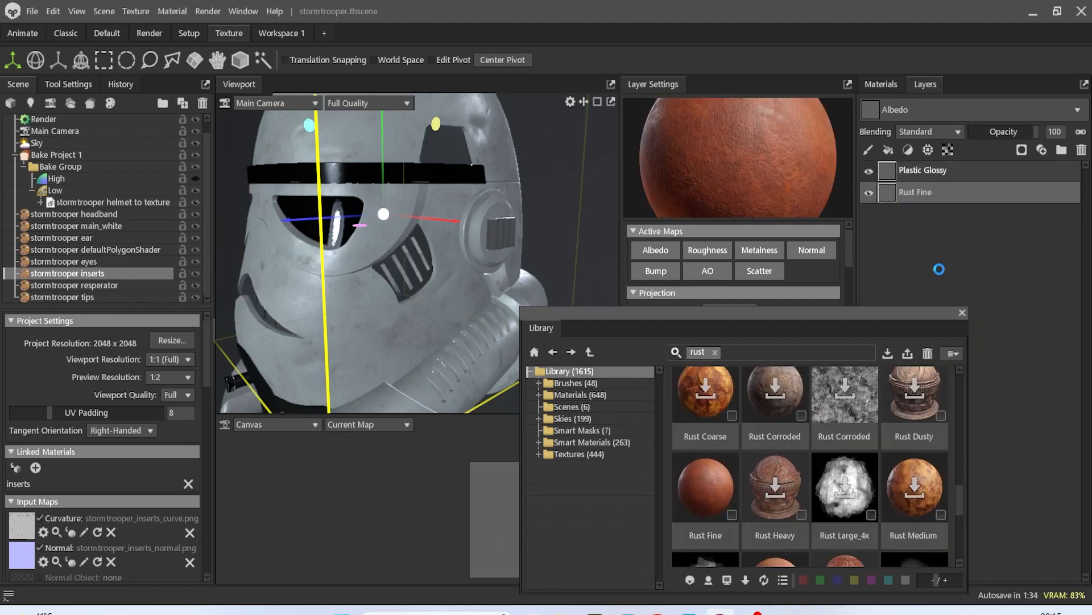
{"action": "left_click_drag", "start_coordinate": [938, 193], "coordinate": [916, 159]}
Give the inserts project's Rust Fine layer a black color mask with the Fingerprint Medium texture and inspect the cheek insert.
{"action": "left_click", "coordinate": [1022, 149]}
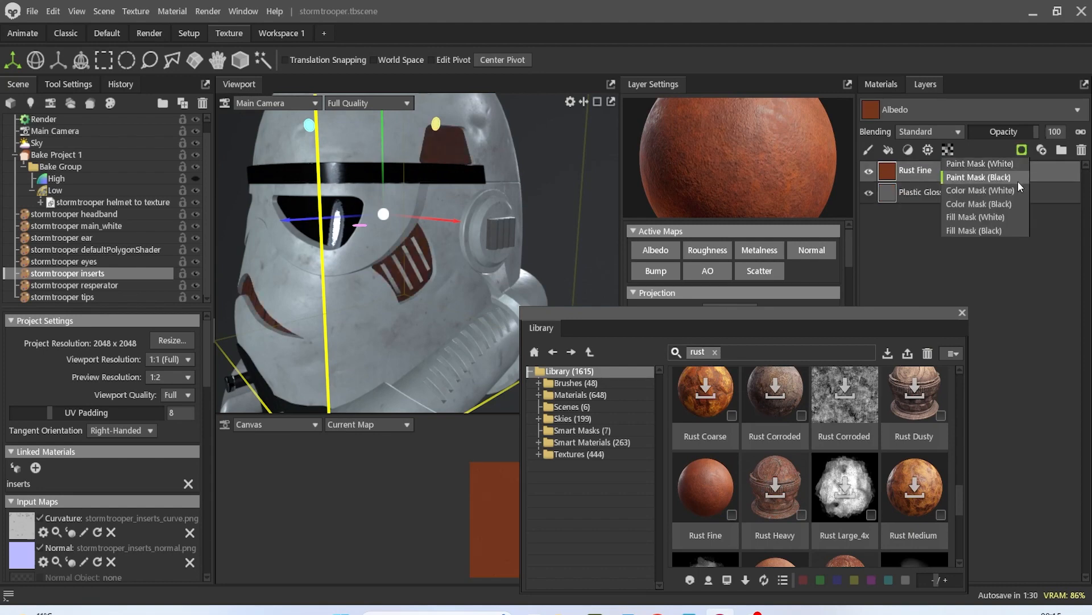
{"action": "left_click", "coordinate": [1009, 204]}
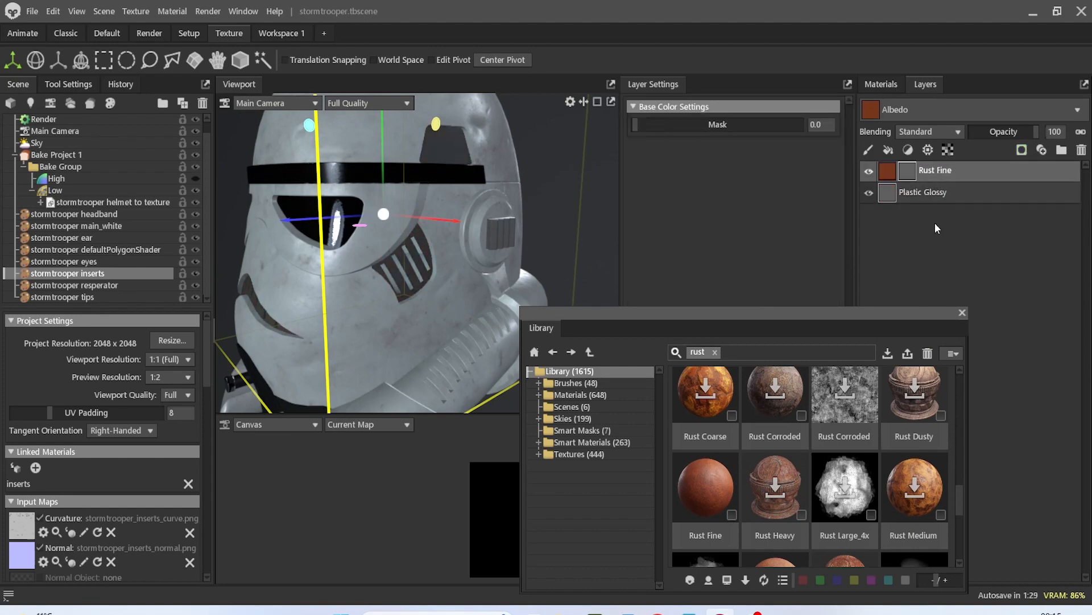
{"action": "left_click", "coordinate": [717, 352]}
{"action": "type", "text": "fing"}
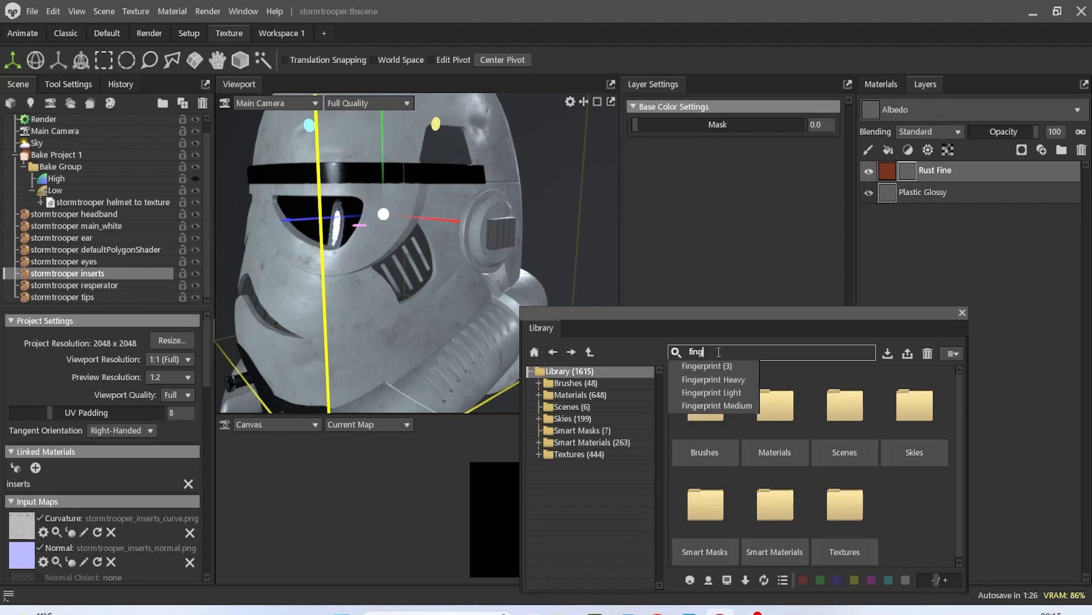
{"action": "left_click", "coordinate": [746, 406]}
{"action": "left_click_drag", "start_coordinate": [721, 397], "coordinate": [909, 173]}
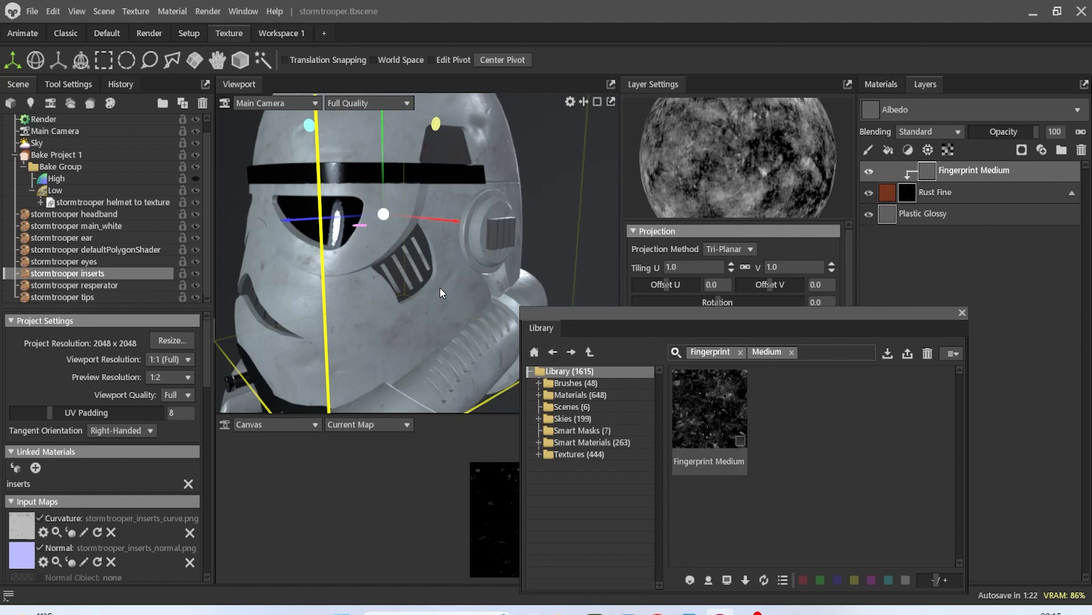
{"action": "scroll", "coordinate": [429, 275], "scroll_direction": "up", "scroll_amount": 5}
{"action": "scroll", "coordinate": [430, 277], "scroll_direction": "up", "scroll_amount": 2}
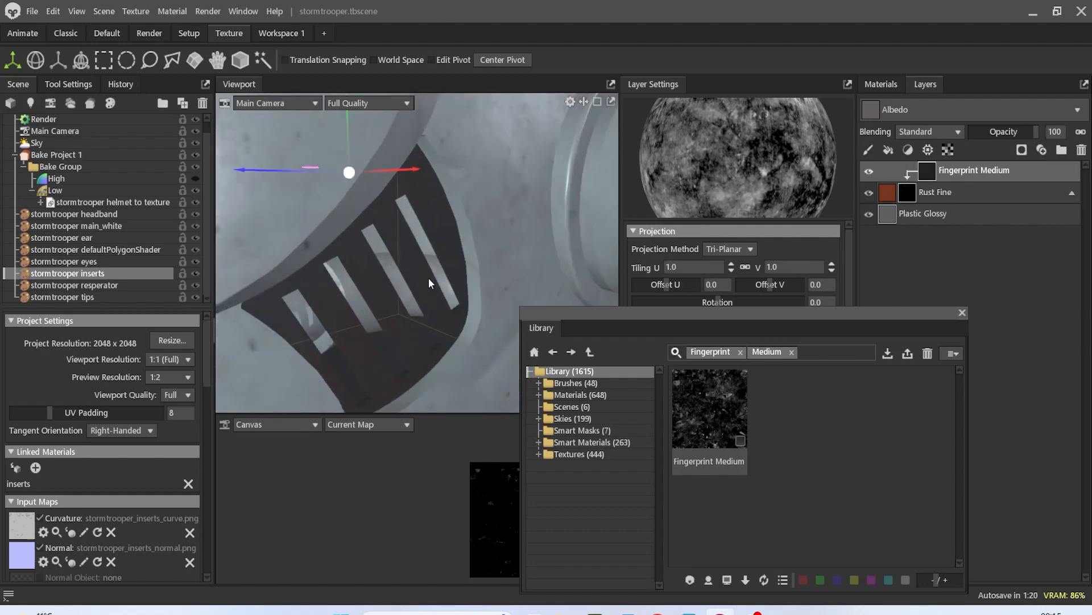
{"action": "scroll", "coordinate": [466, 299], "scroll_direction": "down", "scroll_amount": 7}
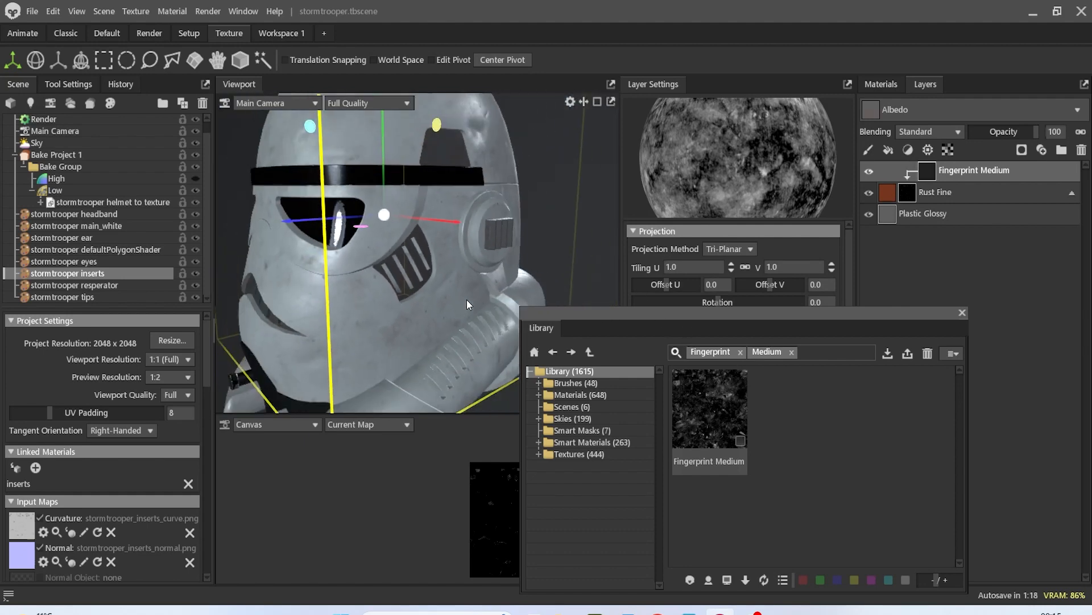
{"action": "mouse_move", "coordinate": [442, 293]}
{"action": "left_mouse_down"}
{"action": "mouse_move", "coordinate": [681, 255]}
{"action": "mouse_move", "coordinate": [441, 287]}
{"action": "mouse_move", "coordinate": [445, 302]}
{"action": "mouse_move", "coordinate": [449, 289]}
{"action": "mouse_move", "coordinate": [436, 299]}
{"action": "left_mouse_up"}
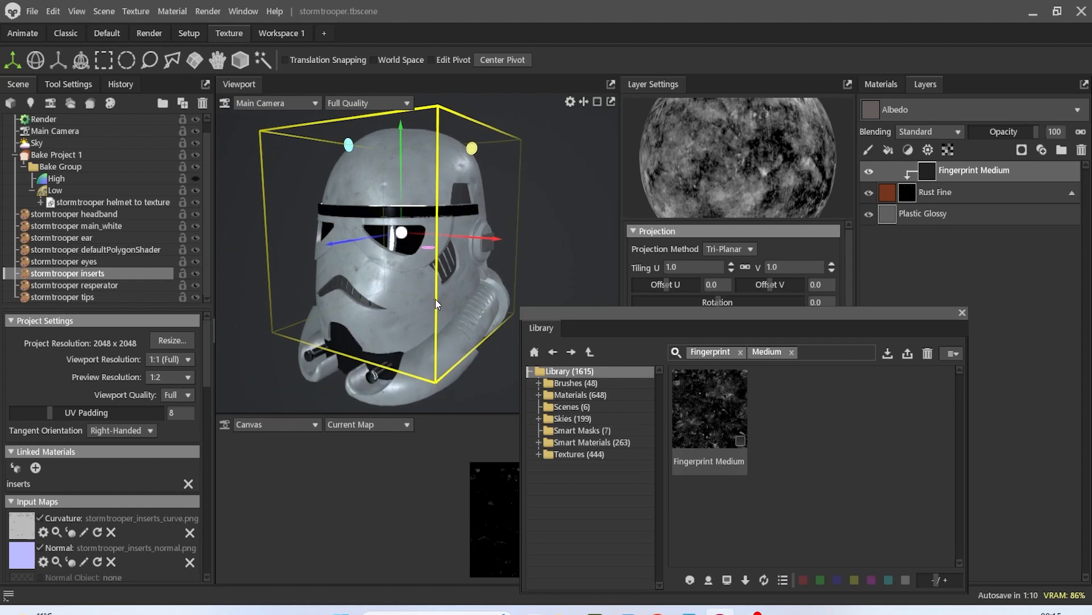
Search the library for rust and add Rust Fine as a layer above Plastic Grainy in the resperator project.
{"action": "left_click", "coordinate": [110, 285]}
{"action": "left_click", "coordinate": [791, 351]}
{"action": "left_click", "coordinate": [740, 353]}
{"action": "type", "text": "rust"}
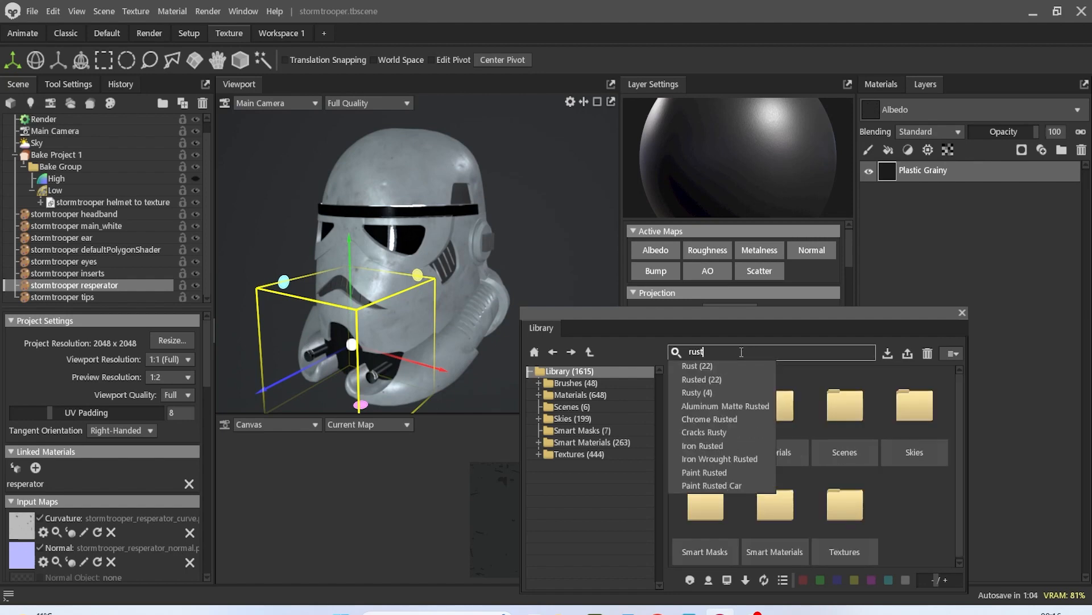
{"action": "key", "text": "Return"}
{"action": "scroll", "coordinate": [841, 433], "scroll_direction": "down", "scroll_amount": 2}
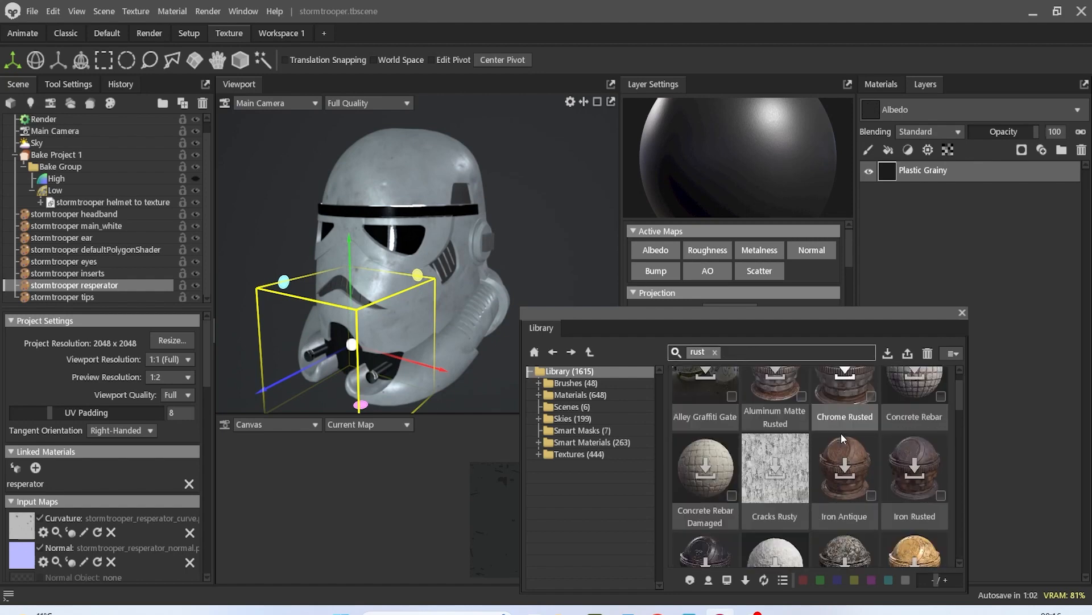
{"action": "scroll", "coordinate": [838, 433], "scroll_direction": "down", "scroll_amount": 3}
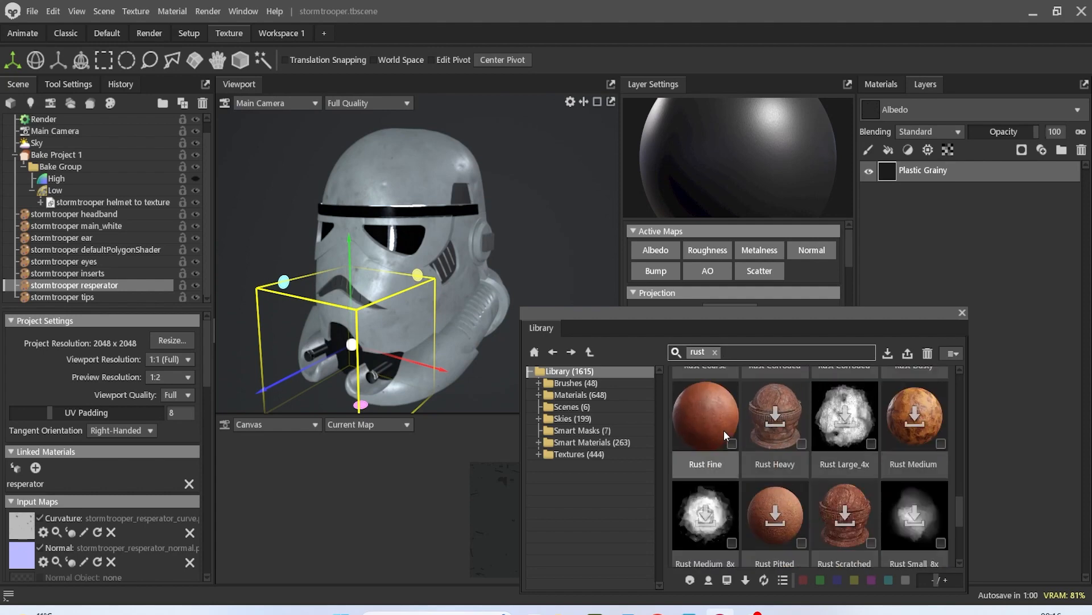
{"action": "left_click_drag", "start_coordinate": [724, 430], "coordinate": [902, 291]}
{"action": "left_click_drag", "start_coordinate": [944, 196], "coordinate": [910, 162]}
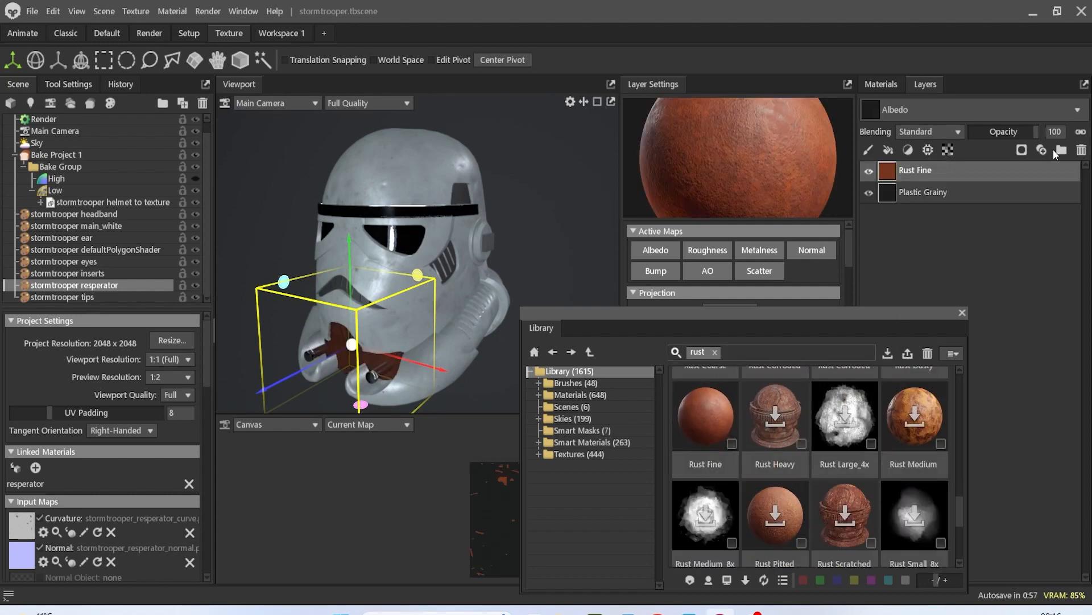
Give the resperator project's Rust Fine layer a black color mask with the Fingerprint Medium texture and inspect the mouth area.
{"action": "left_click", "coordinate": [1022, 150]}
{"action": "left_click", "coordinate": [1015, 204]}
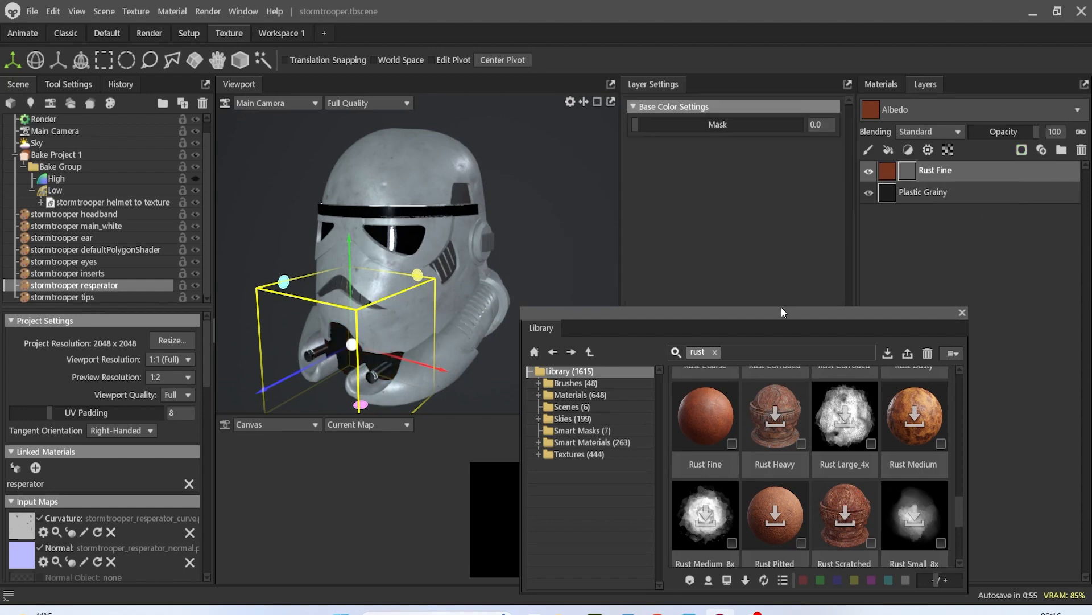
{"action": "left_click", "coordinate": [715, 352]}
{"action": "type", "text": "fing"}
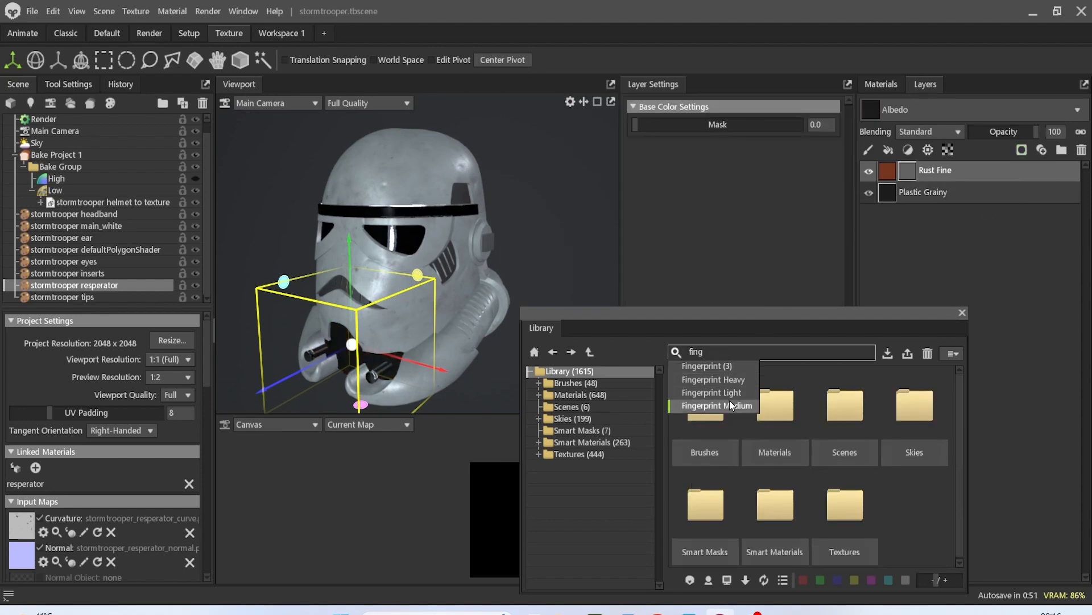
{"action": "left_click", "coordinate": [729, 404]}
{"action": "left_click_drag", "start_coordinate": [705, 419], "coordinate": [906, 174]}
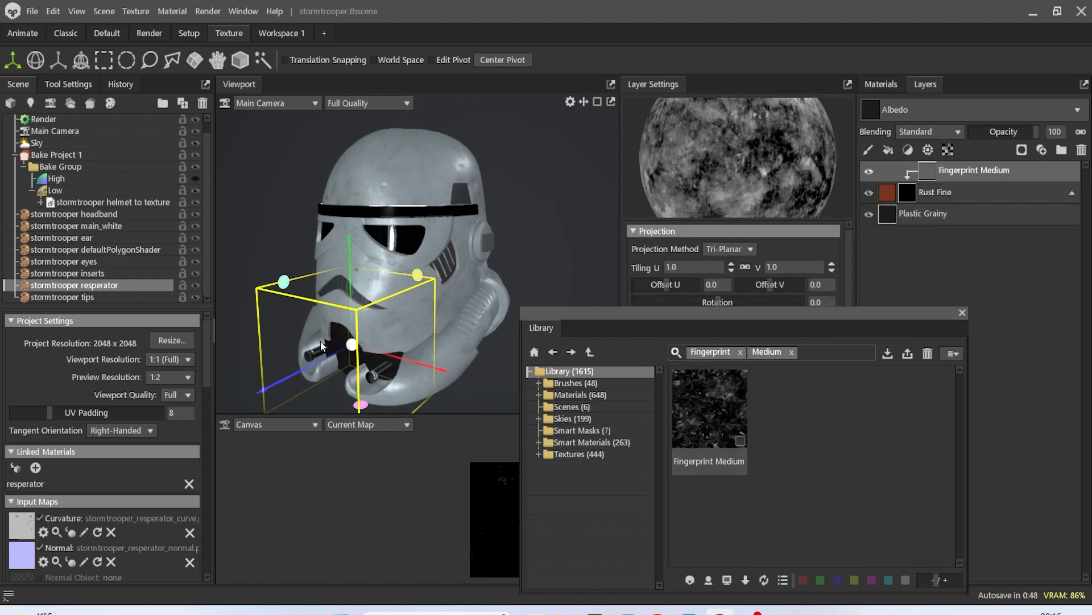
{"action": "left_click_drag", "start_coordinate": [354, 325], "coordinate": [415, 327]}
{"action": "scroll", "coordinate": [376, 356], "scroll_direction": "up", "scroll_amount": 3}
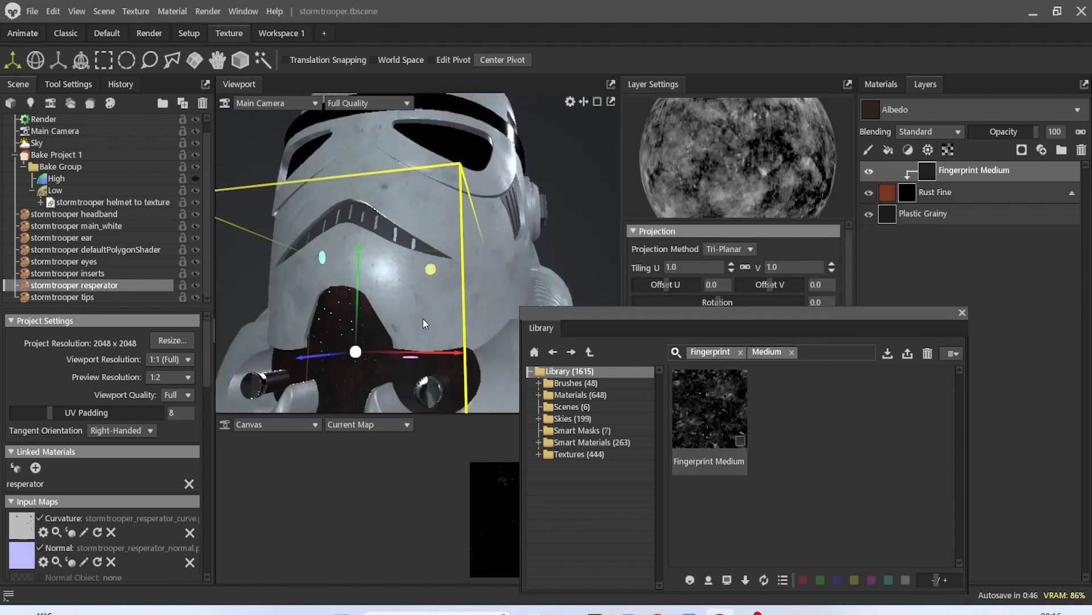
Search the library for rust and add Rust Fine as a layer above Aluminum in the tips project.
{"action": "middle_click_drag", "start_coordinate": [376, 362], "coordinate": [401, 325]}
{"action": "scroll", "coordinate": [402, 324], "scroll_direction": "up", "scroll_amount": 3}
{"action": "mouse_move", "coordinate": [404, 315]}
{"action": "left_mouse_down"}
{"action": "mouse_move", "coordinate": [449, 251]}
{"action": "mouse_move", "coordinate": [482, 248]}
{"action": "mouse_move", "coordinate": [494, 215]}
{"action": "mouse_move", "coordinate": [415, 309]}
{"action": "mouse_move", "coordinate": [417, 291]}
{"action": "mouse_move", "coordinate": [409, 319]}
{"action": "left_mouse_up"}
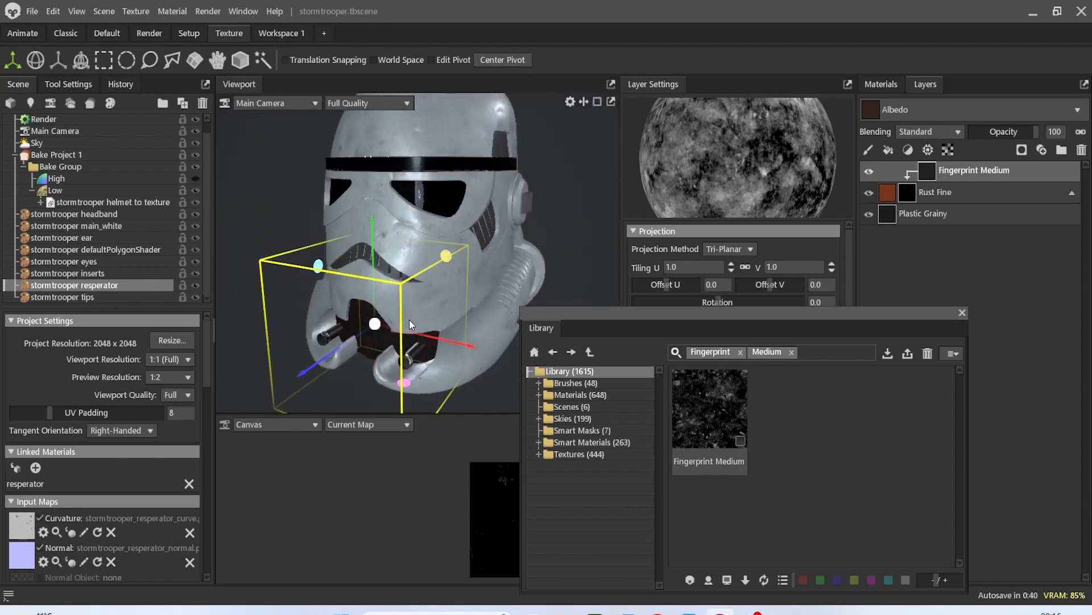
{"action": "left_click", "coordinate": [118, 298]}
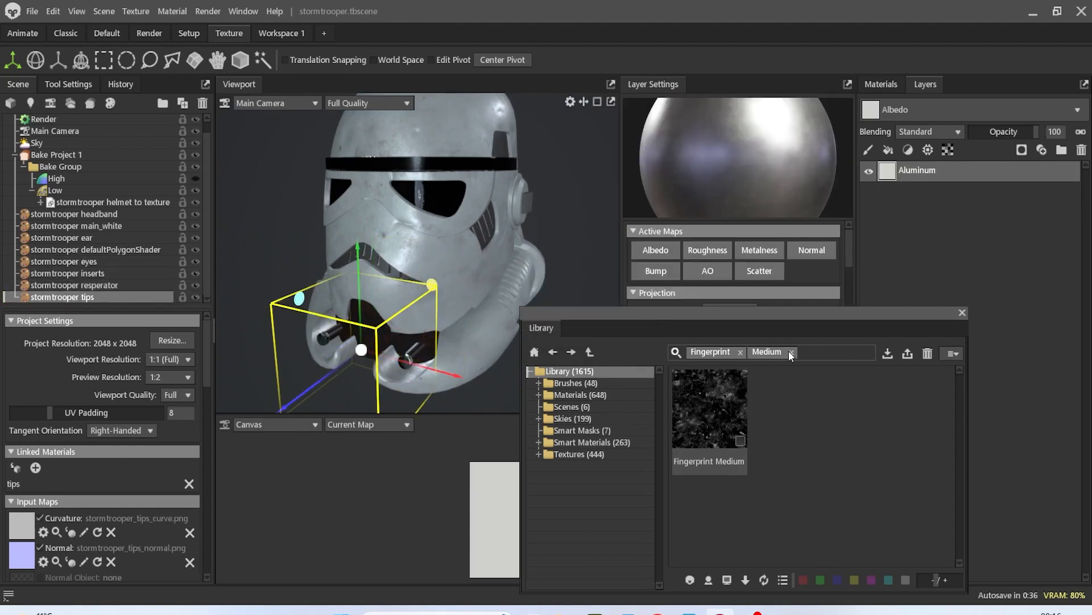
{"action": "left_click", "coordinate": [740, 351]}
{"action": "left_click", "coordinate": [732, 353]}
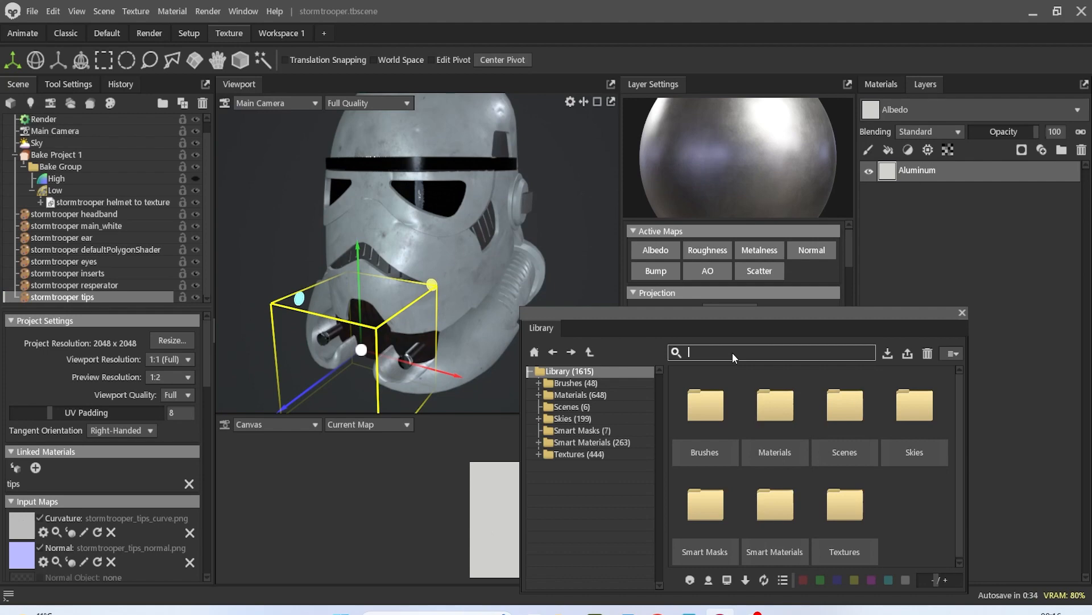
{"action": "type", "text": "rust"}
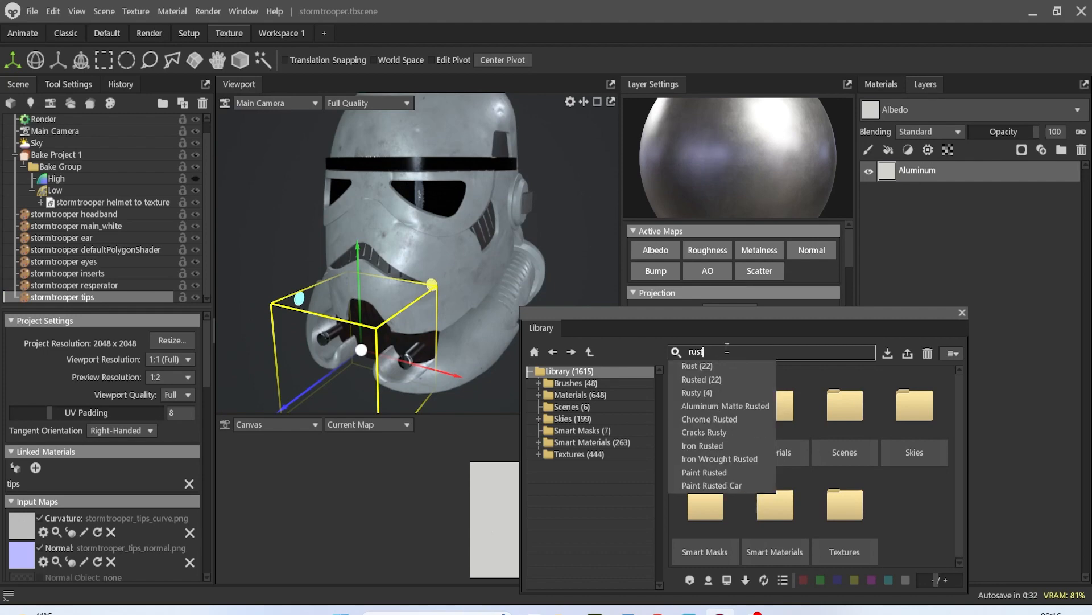
{"action": "key", "text": "Return"}
{"action": "scroll", "coordinate": [787, 469], "scroll_direction": "down", "scroll_amount": 6}
{"action": "scroll", "coordinate": [786, 469], "scroll_direction": "down", "scroll_amount": 3}
{"action": "left_click_drag", "start_coordinate": [702, 441], "coordinate": [906, 265]}
{"action": "left_click_drag", "start_coordinate": [942, 197], "coordinate": [927, 160]}
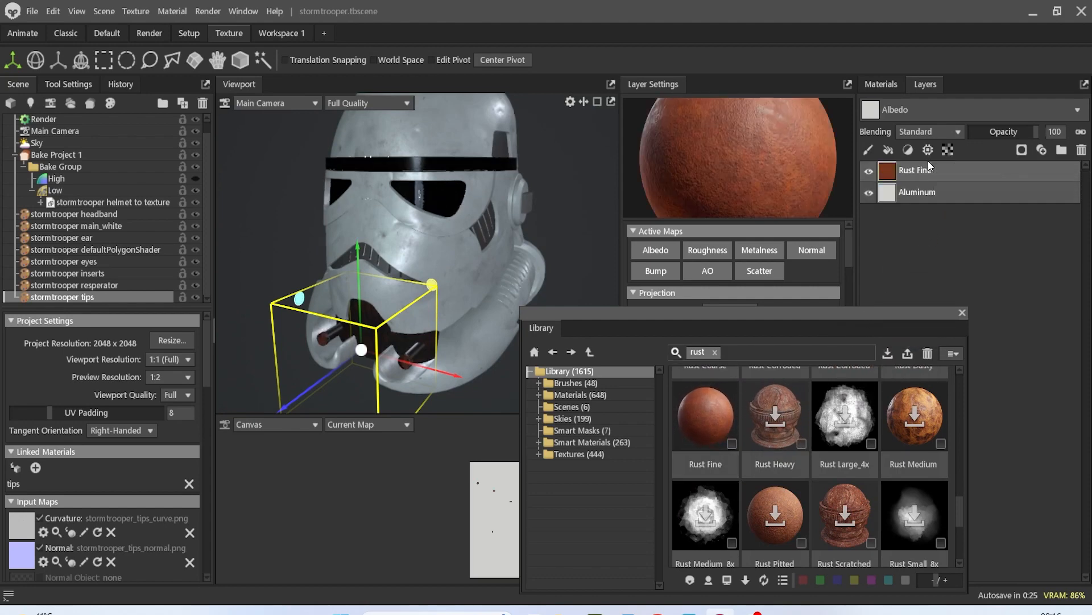
Give the tips project's Rust Fine layer a black color mask with the Fingerprint Medium texture, inspect the tips, and close the library.
{"action": "left_click", "coordinate": [1022, 150]}
{"action": "left_click", "coordinate": [1019, 203]}
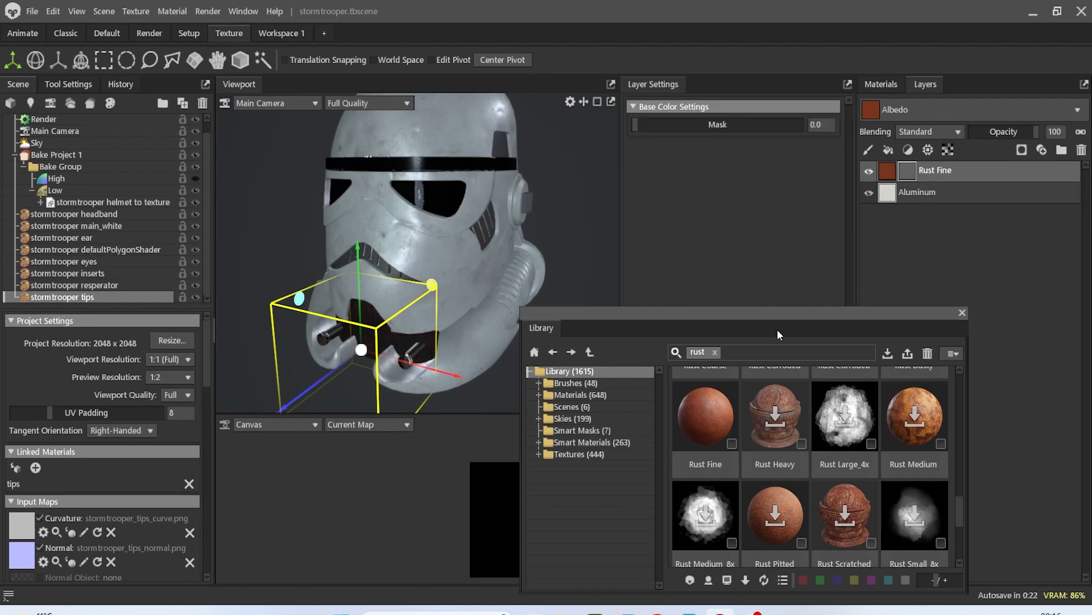
{"action": "left_click", "coordinate": [716, 353]}
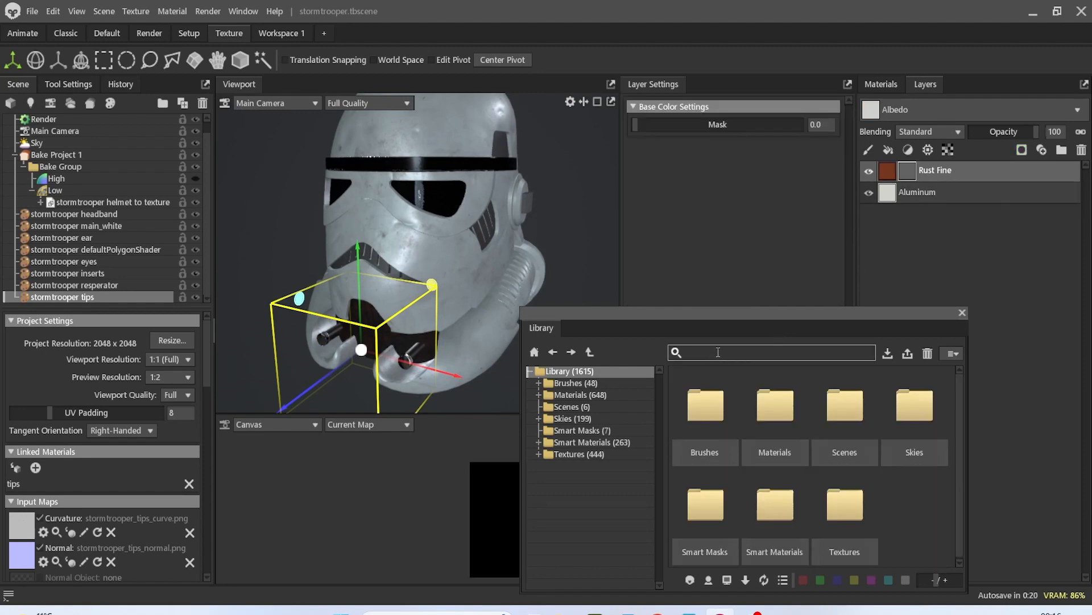
{"action": "type", "text": "fing"}
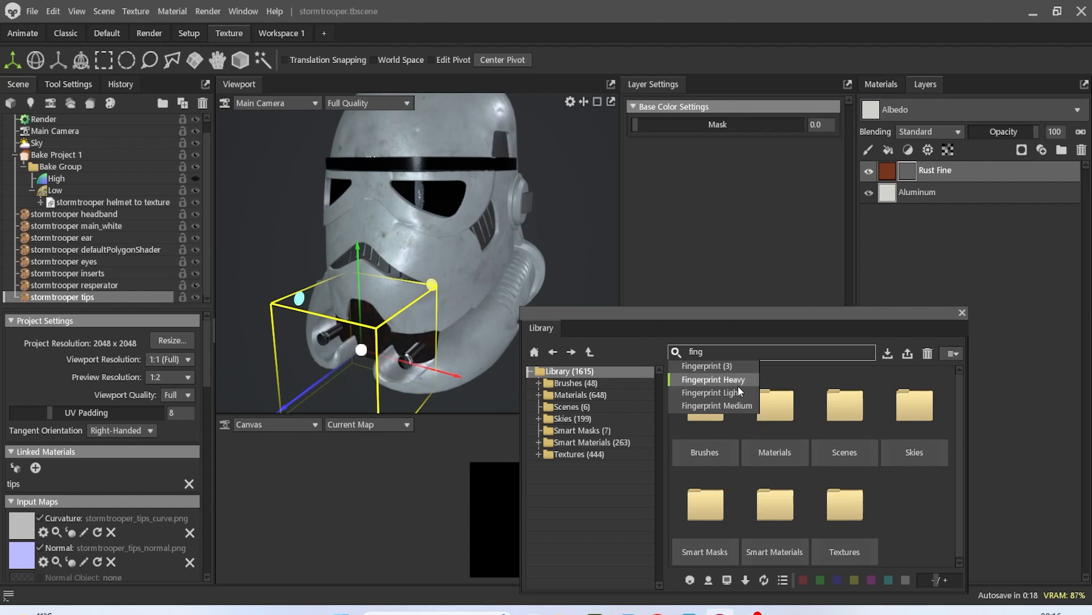
{"action": "left_click", "coordinate": [740, 405]}
{"action": "left_click_drag", "start_coordinate": [707, 403], "coordinate": [910, 177]}
{"action": "scroll", "coordinate": [412, 363], "scroll_direction": "up", "scroll_amount": 3}
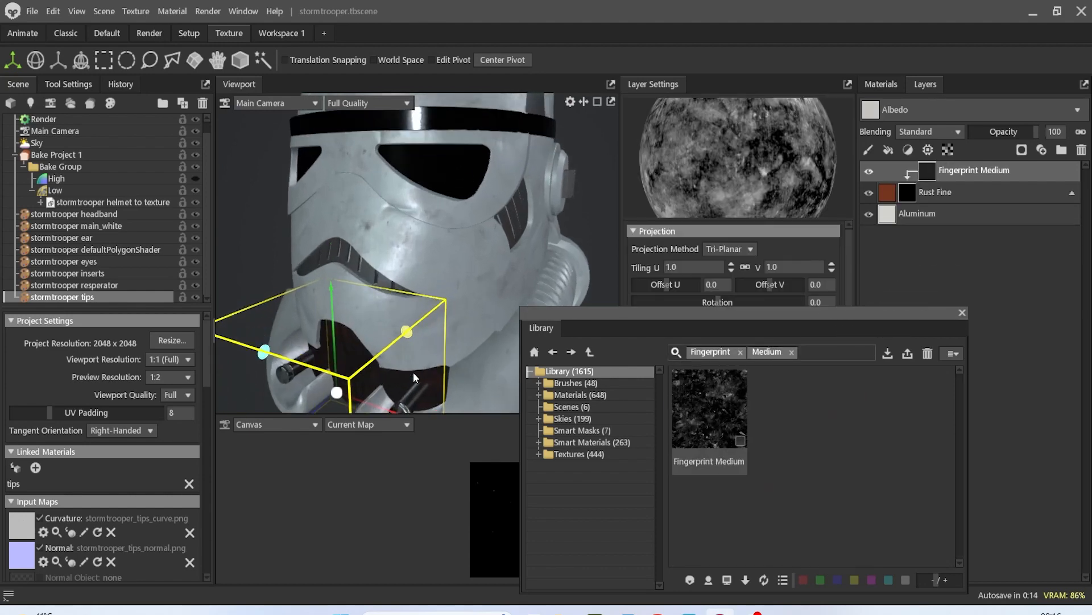
{"action": "scroll", "coordinate": [401, 326], "scroll_direction": "down", "scroll_amount": 3}
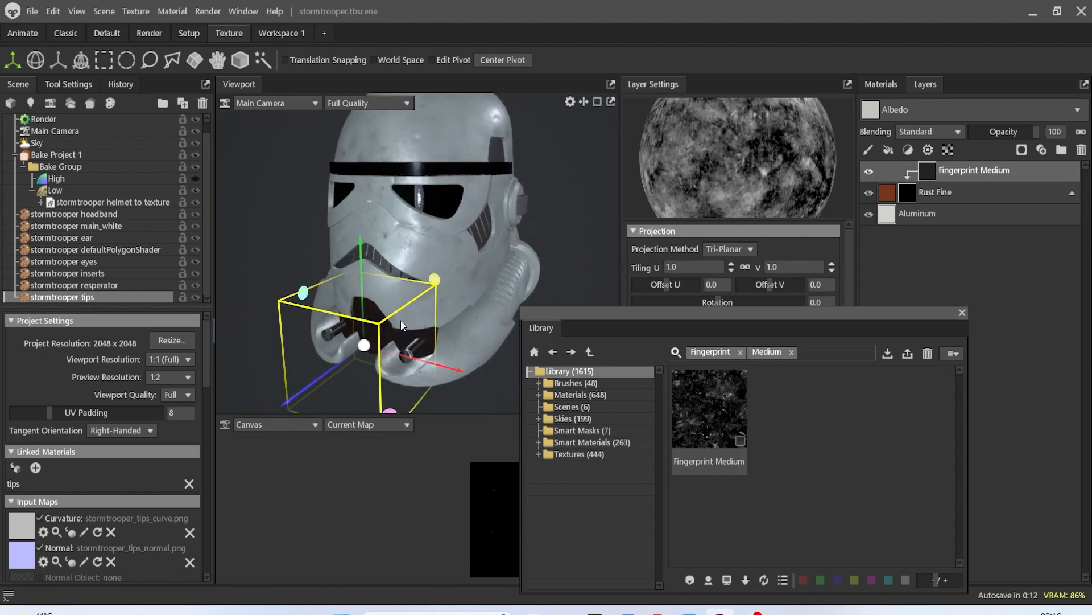
{"action": "left_click", "coordinate": [962, 312]}
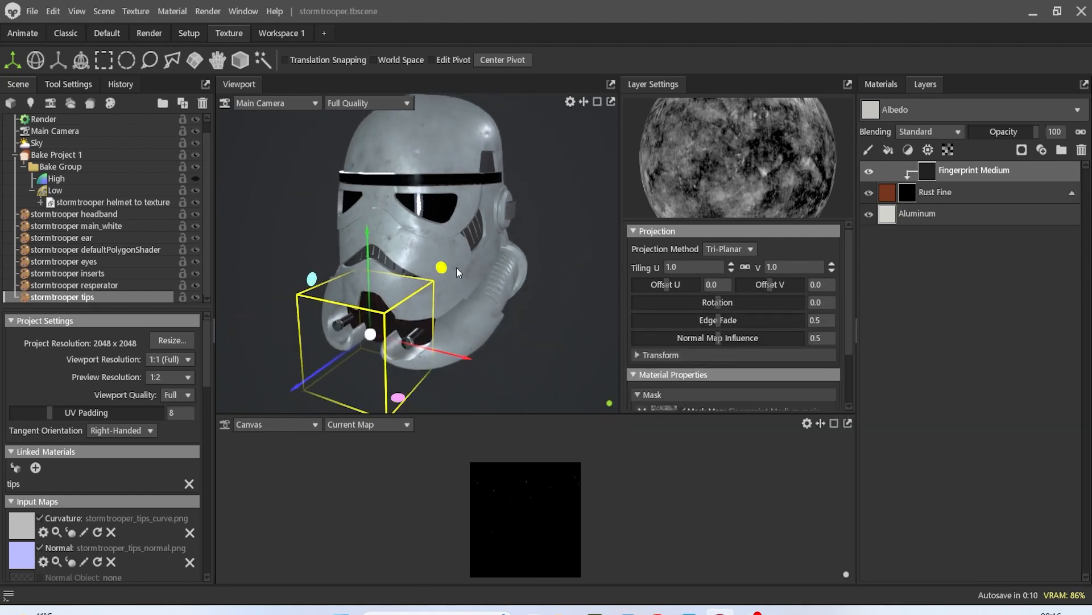
Enable ray tracing in the render settings, examine the helmet from several angles, and disable ray tracing again.
{"action": "left_click", "coordinate": [69, 120]}
{"action": "left_click_drag", "start_coordinate": [403, 243], "coordinate": [456, 281]}
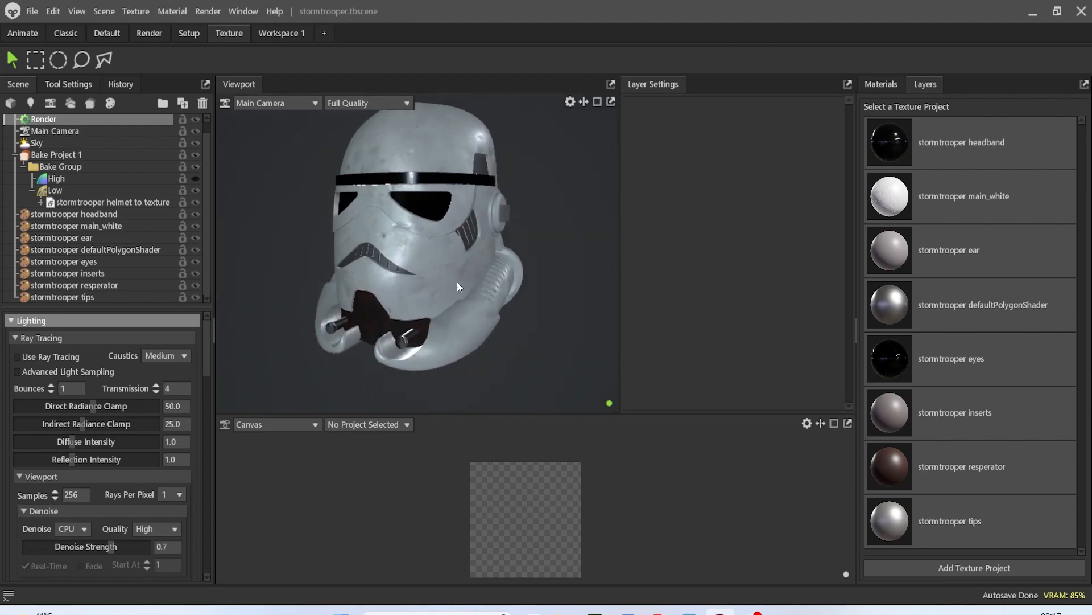
{"action": "left_click", "coordinate": [37, 358]}
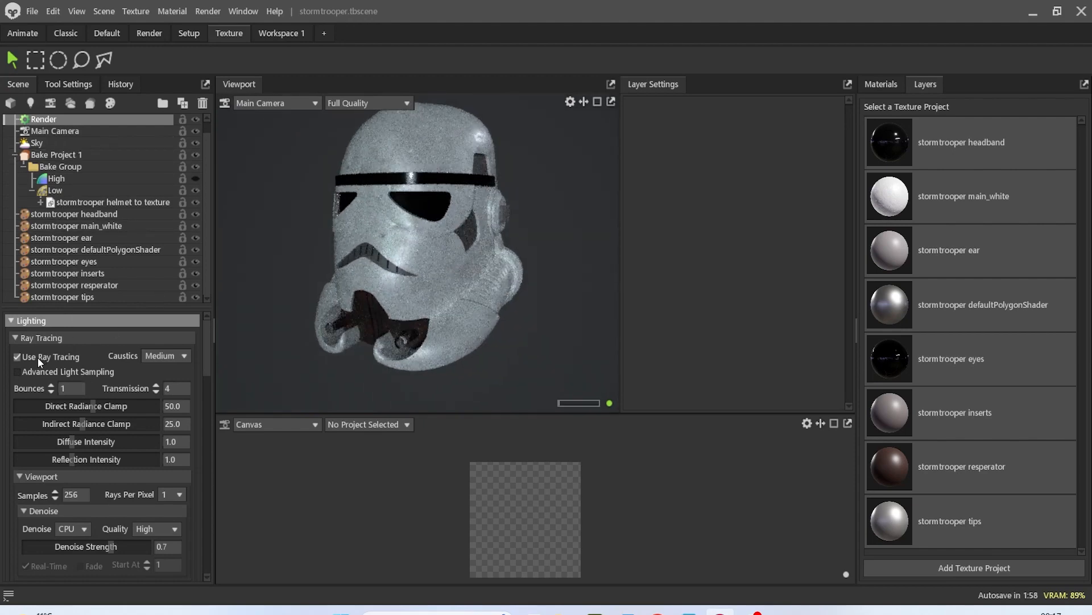
{"action": "mouse_move", "coordinate": [483, 298]}
{"action": "left_mouse_down"}
{"action": "mouse_move", "coordinate": [452, 321]}
{"action": "mouse_move", "coordinate": [545, 313]}
{"action": "mouse_move", "coordinate": [549, 302]}
{"action": "left_mouse_up"}
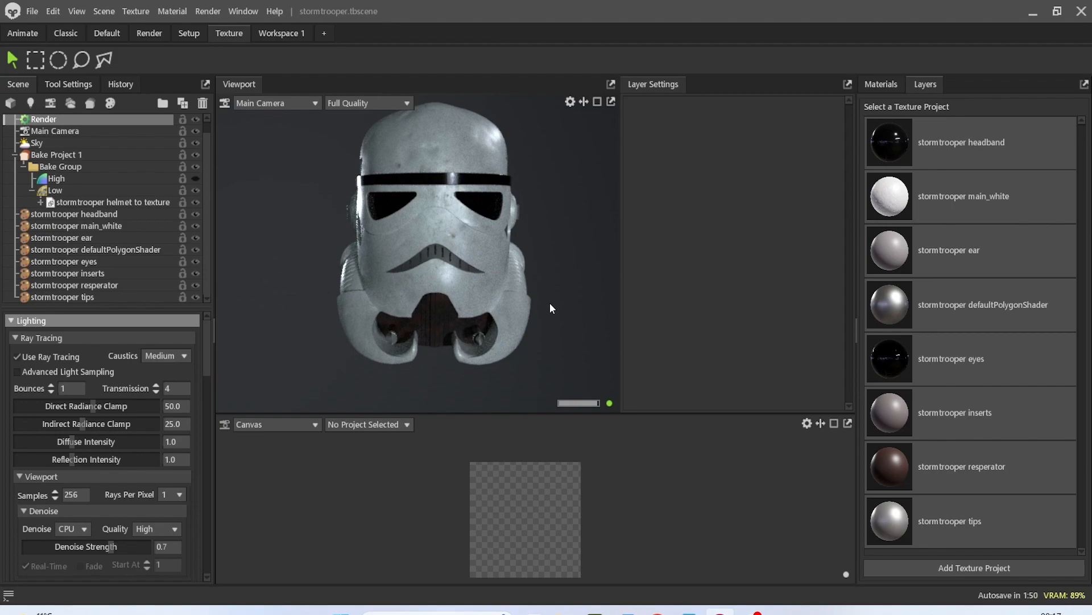
{"action": "left_click_drag", "start_coordinate": [550, 303], "coordinate": [483, 319]}
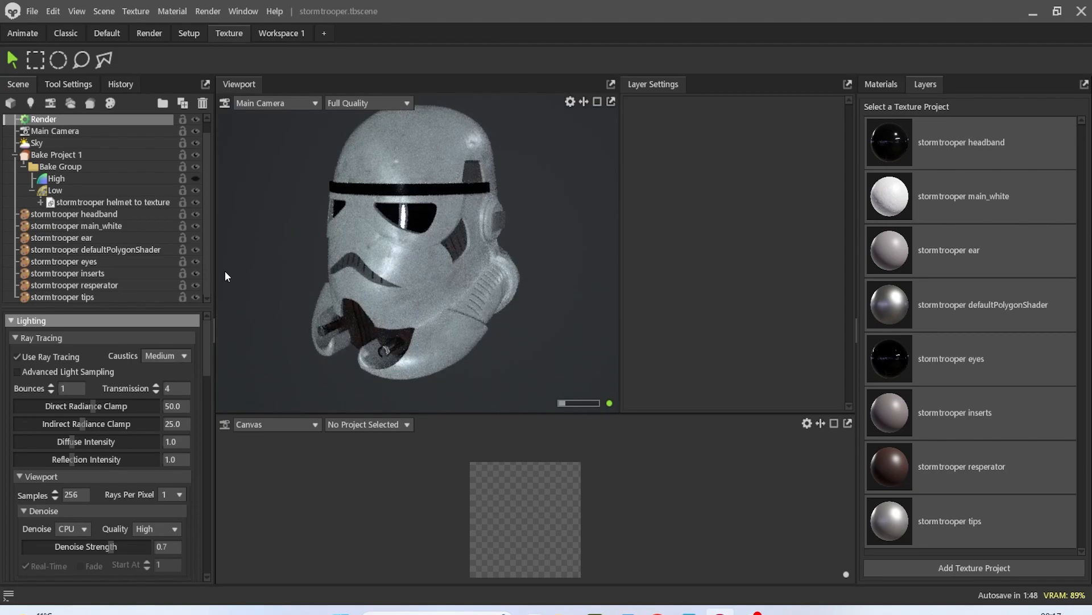
{"action": "left_click", "coordinate": [28, 355]}
Search the library for blood, add the Blood material to the main_white project, and move its layer above all others.
{"action": "left_click", "coordinate": [129, 222]}
{"action": "left_click_drag", "start_coordinate": [350, 283], "coordinate": [391, 278]}
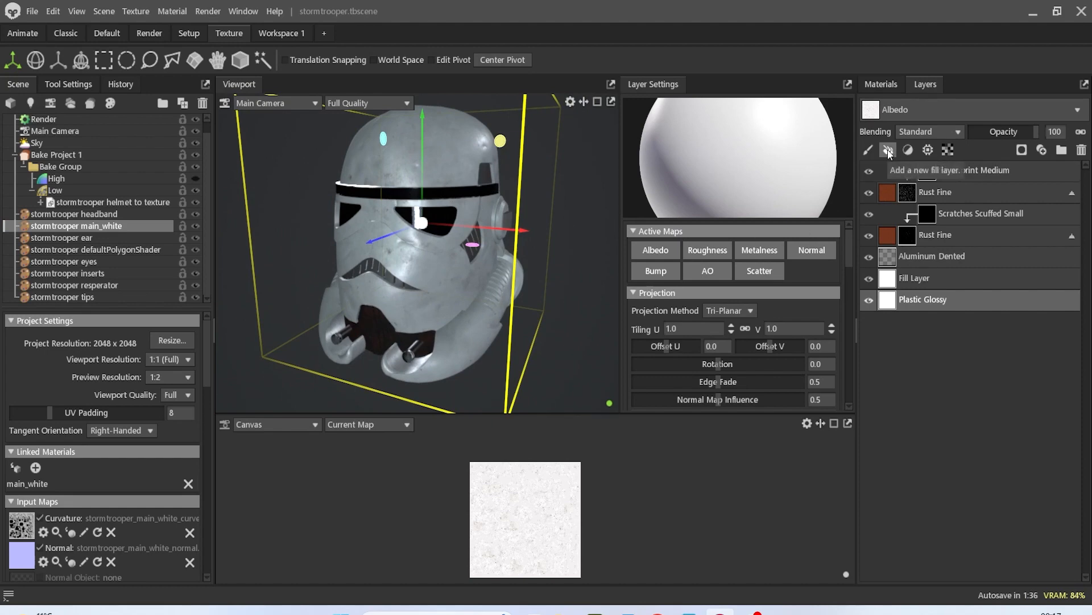
{"action": "left_click", "coordinate": [237, 13]}
{"action": "left_click", "coordinate": [280, 77]}
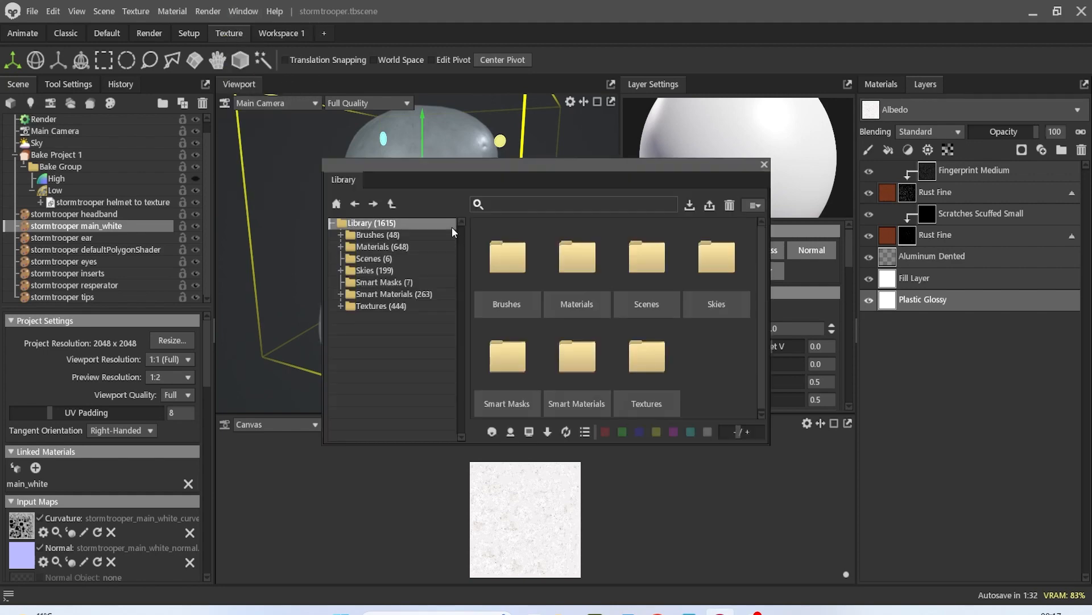
{"action": "left_click", "coordinate": [535, 206]}
{"action": "type", "text": "ood"}
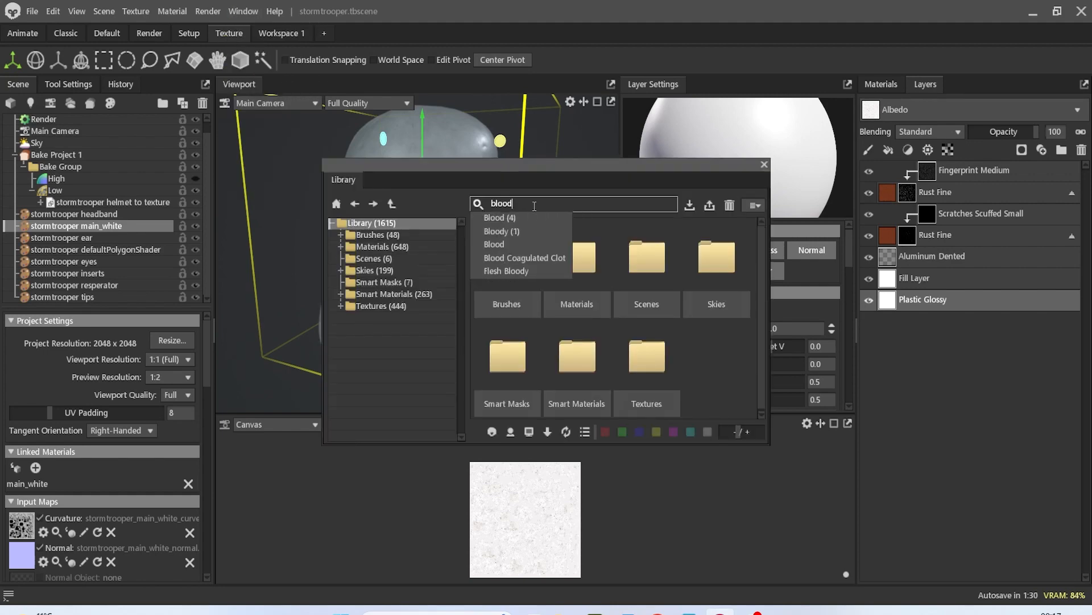
{"action": "key", "text": "Return"}
{"action": "left_click_drag", "start_coordinate": [644, 266], "coordinate": [921, 318]}
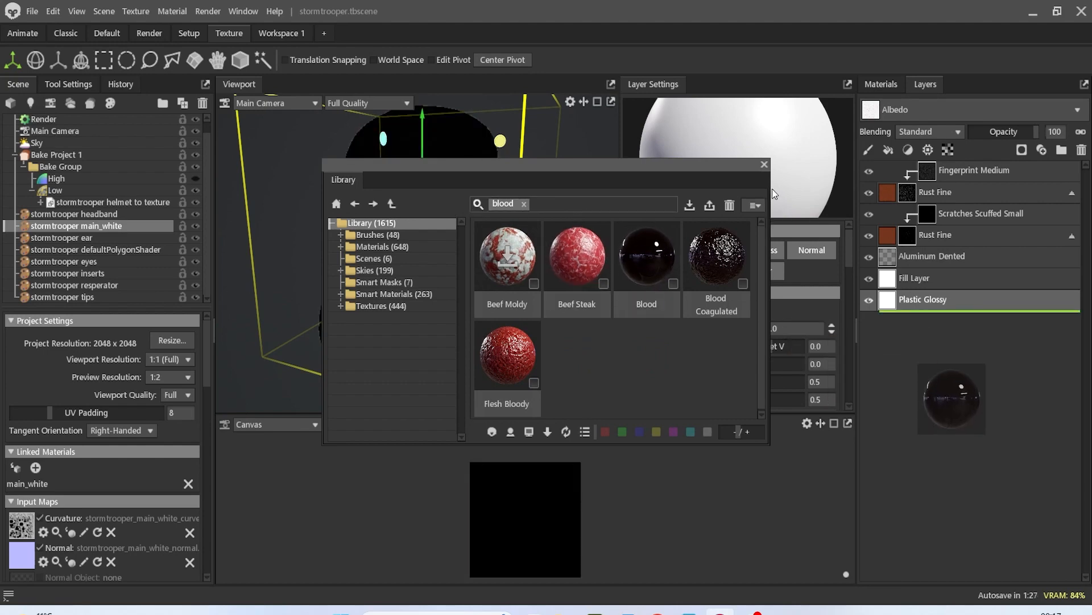
{"action": "left_click", "coordinate": [764, 164]}
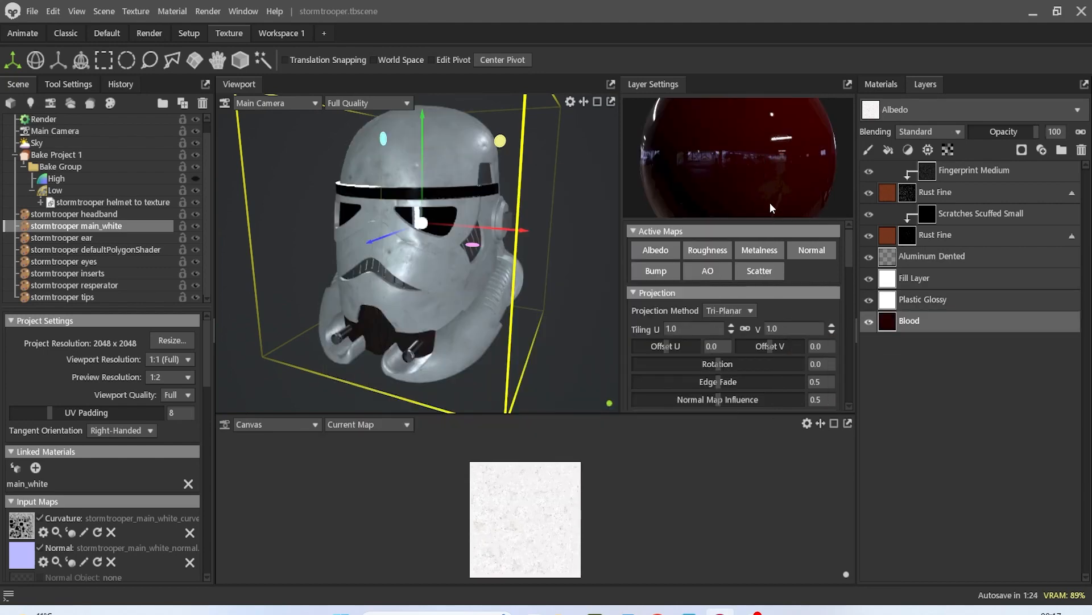
{"action": "mouse_move", "coordinate": [947, 319]}
{"action": "left_mouse_down"}
{"action": "mouse_move", "coordinate": [922, 194]}
{"action": "mouse_move", "coordinate": [891, 164]}
{"action": "left_mouse_up"}
Give the Blood layer a black color mask and browse the library's textures as far as the dents patterns.
{"action": "left_click", "coordinate": [1022, 150]}
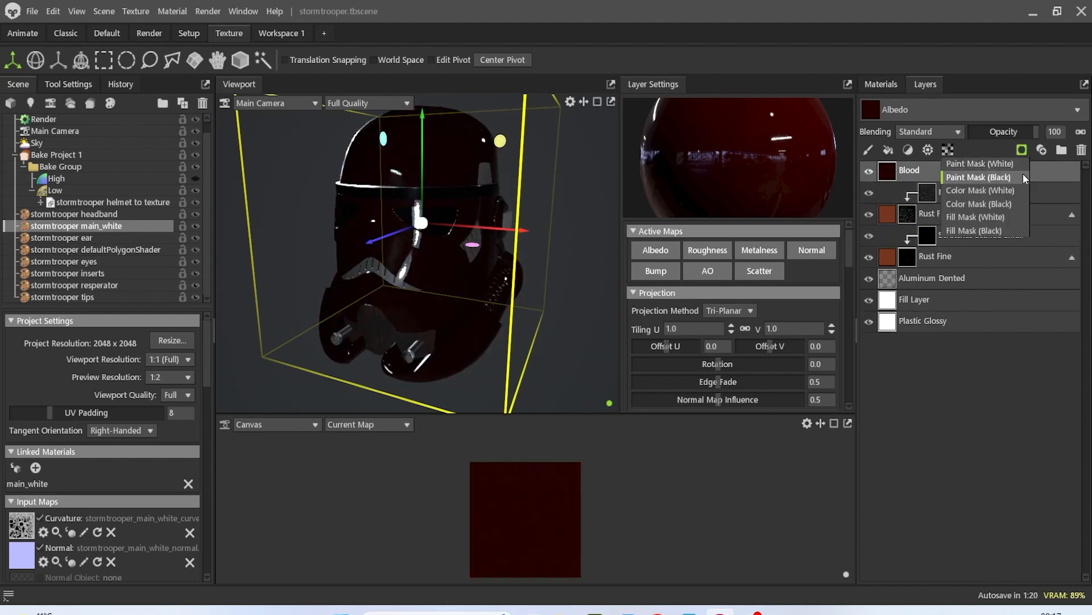
{"action": "left_click", "coordinate": [1012, 206]}
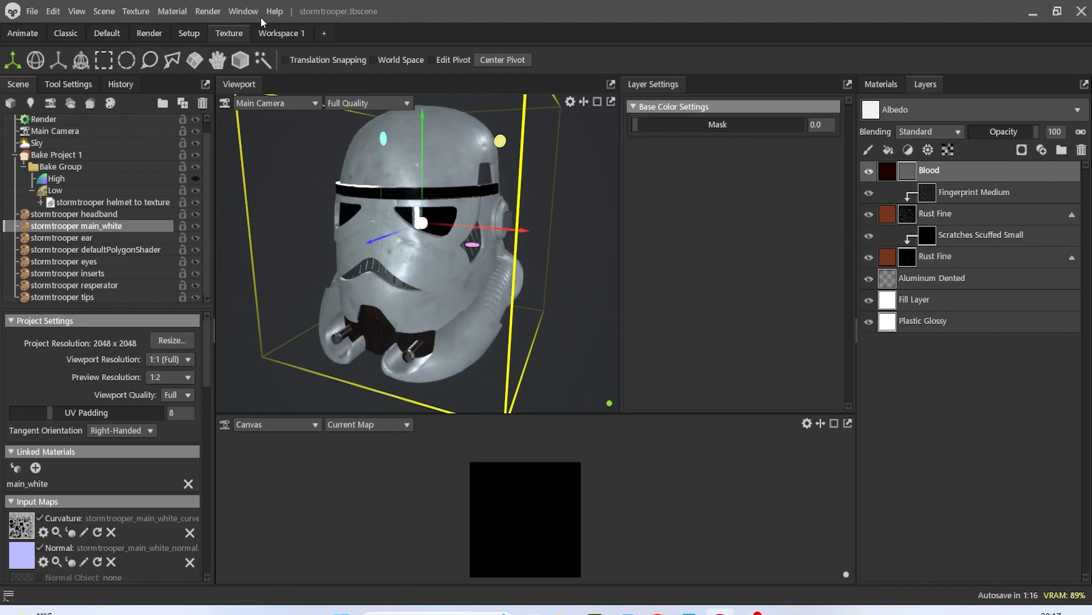
{"action": "left_click", "coordinate": [245, 12]}
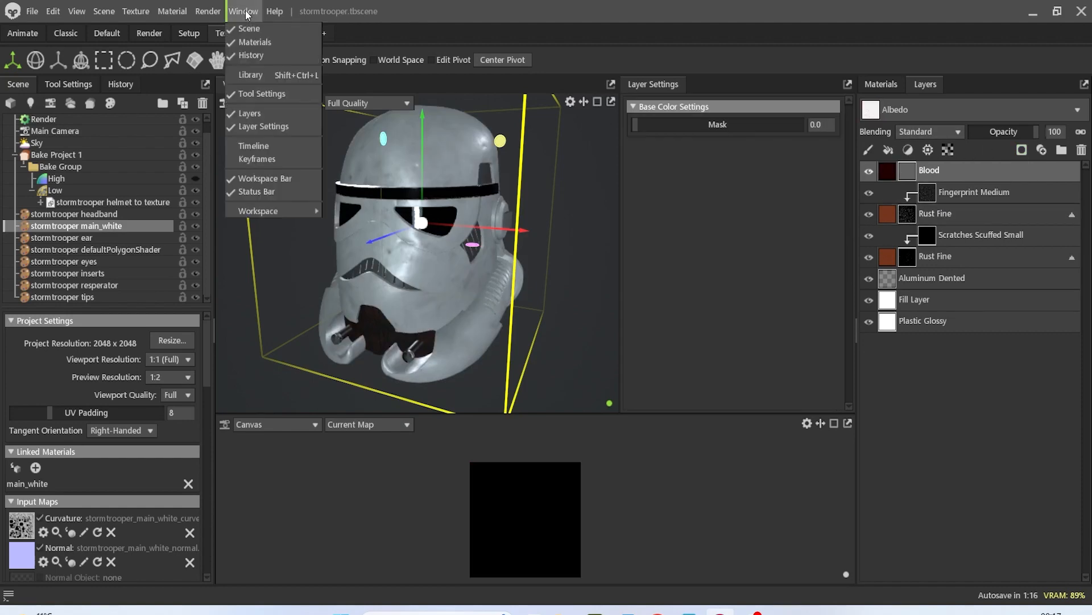
{"action": "left_click", "coordinate": [267, 75]}
{"action": "left_click", "coordinate": [382, 306]}
{"action": "scroll", "coordinate": [593, 294], "scroll_direction": "down", "scroll_amount": 5}
{"action": "scroll", "coordinate": [593, 293], "scroll_direction": "down", "scroll_amount": 10}
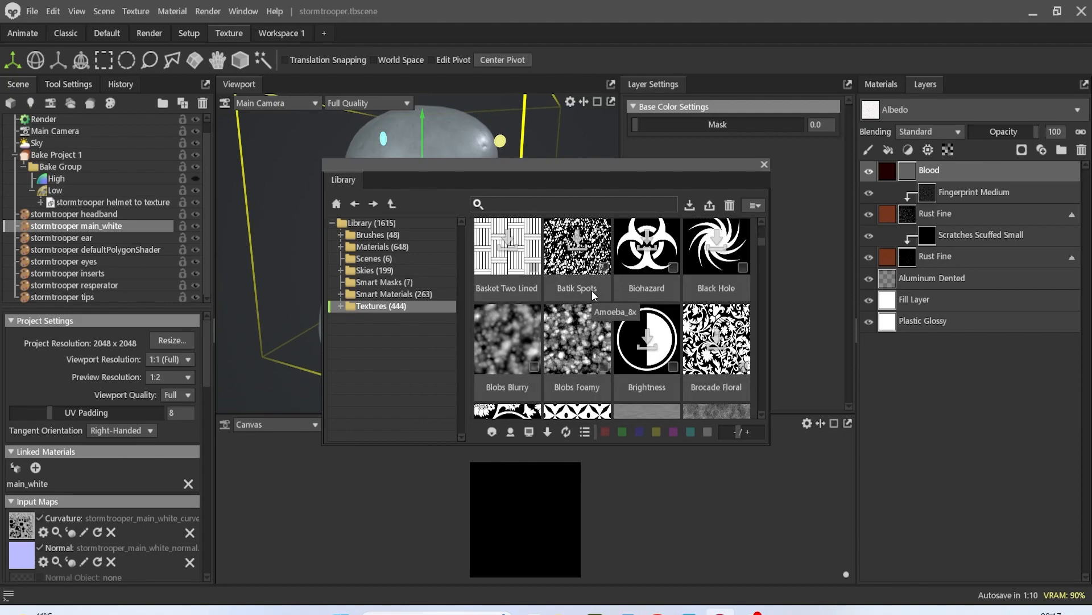
{"action": "scroll", "coordinate": [592, 291], "scroll_direction": "down", "scroll_amount": 5}
{"action": "scroll", "coordinate": [589, 294], "scroll_direction": "down", "scroll_amount": 6}
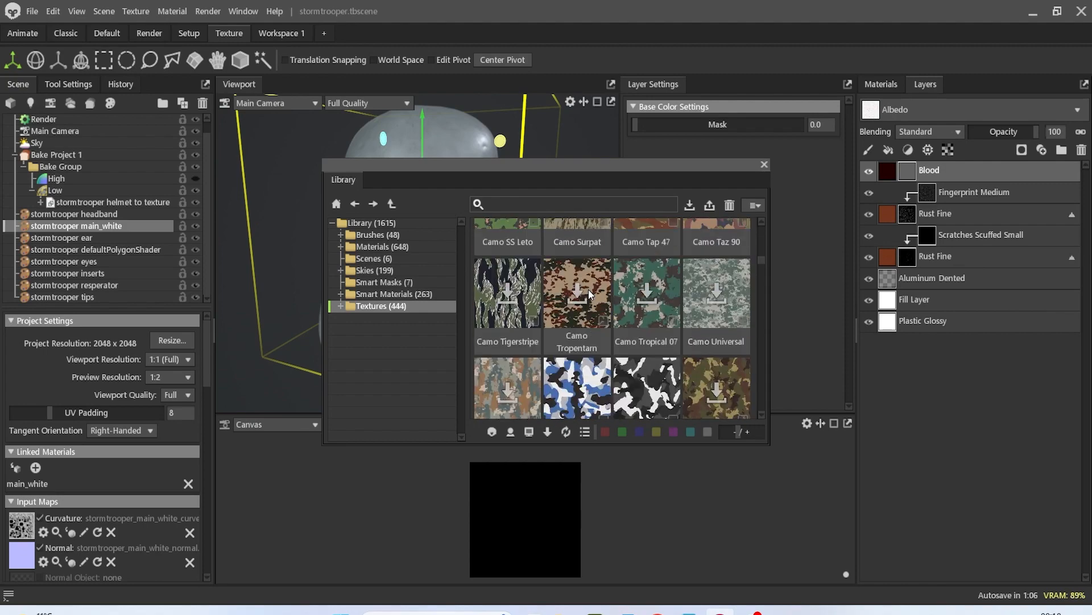
{"action": "scroll", "coordinate": [589, 290], "scroll_direction": "down", "scroll_amount": 8}
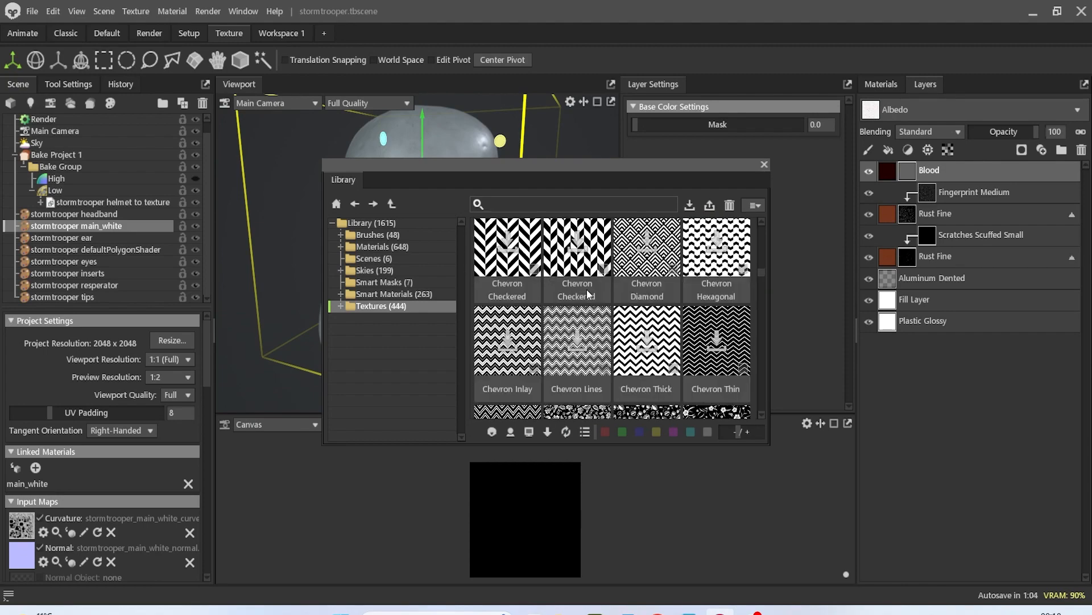
{"action": "scroll", "coordinate": [588, 294], "scroll_direction": "down", "scroll_amount": 2}
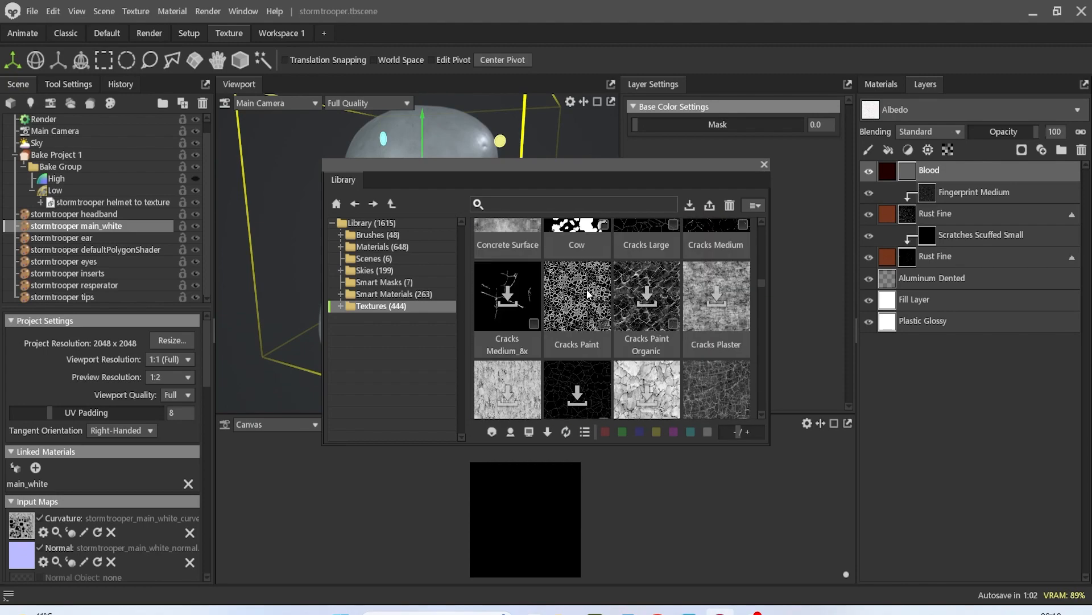
{"action": "scroll", "coordinate": [588, 294], "scroll_direction": "down", "scroll_amount": 3}
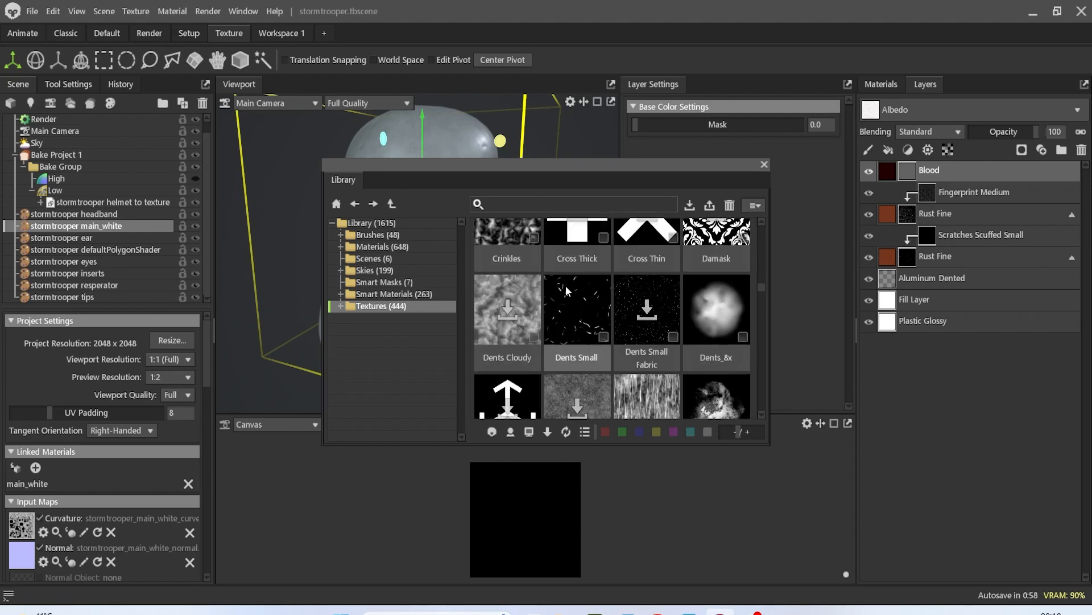
Download the Dents Small Fabric texture, apply it to the Blood layer's mask, and inspect the helmet's front.
{"action": "left_click", "coordinate": [647, 310]}
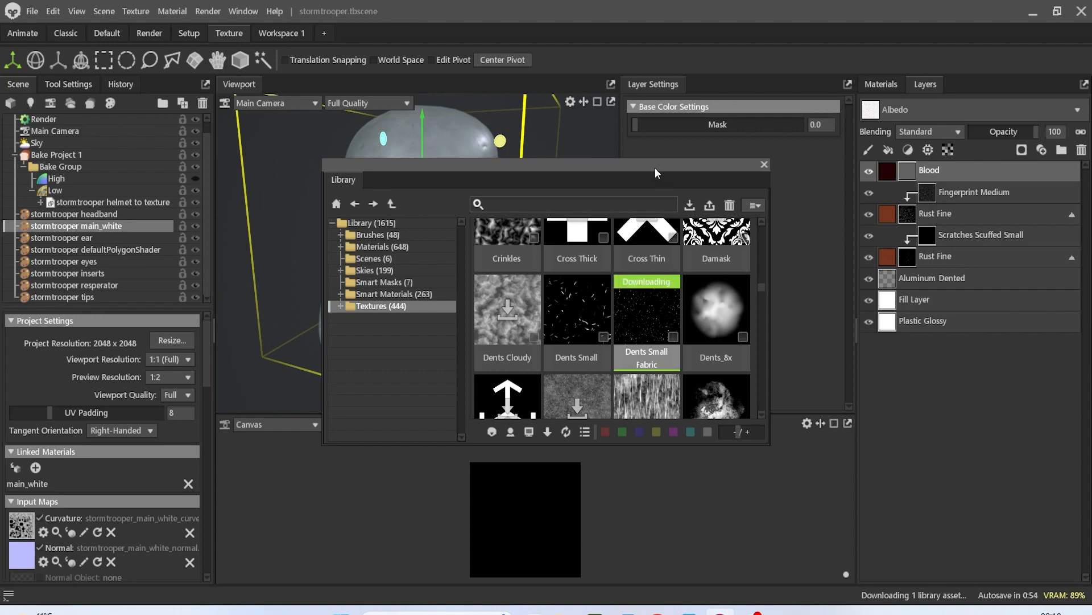
{"action": "left_click_drag", "start_coordinate": [652, 168], "coordinate": [714, 248]}
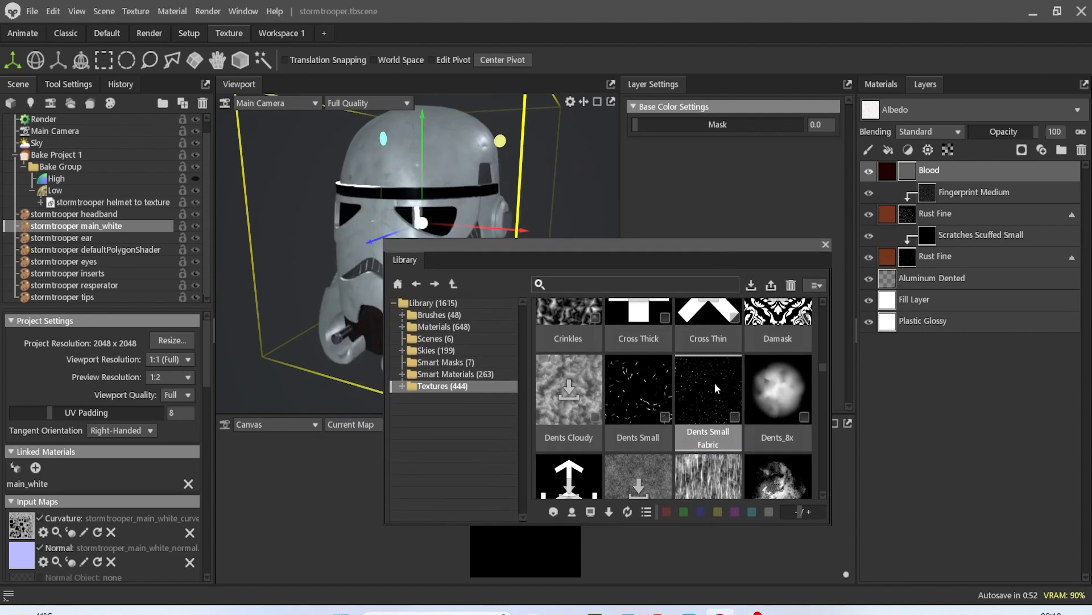
{"action": "mouse_move", "coordinate": [908, 170]}
{"action": "left_mouse_down"}
{"action": "mouse_move", "coordinate": [907, 181]}
{"action": "mouse_move", "coordinate": [907, 170]}
{"action": "left_mouse_up"}
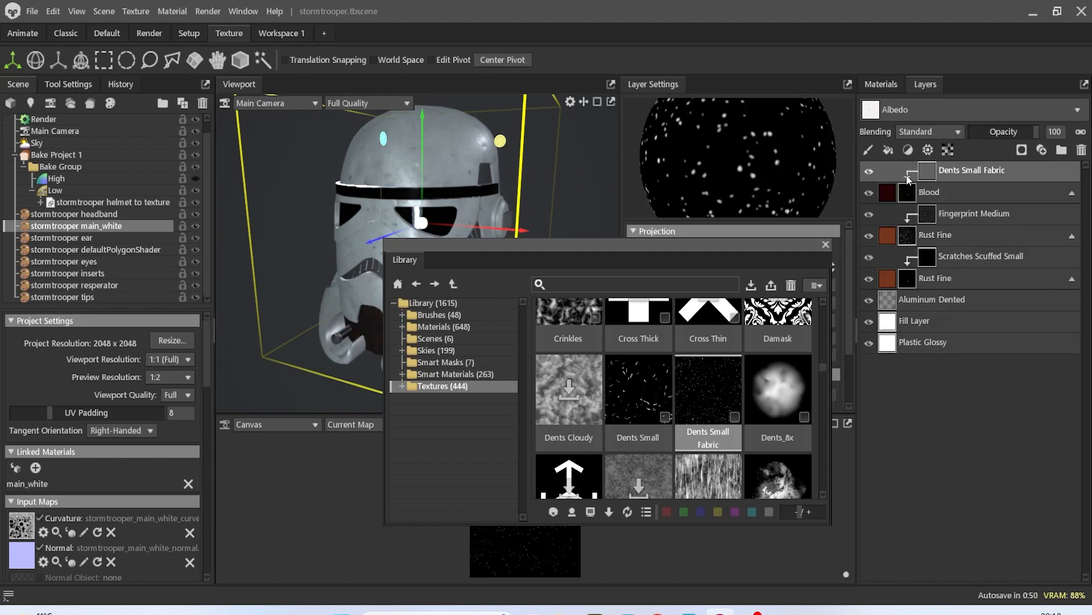
{"action": "left_click_drag", "start_coordinate": [534, 239], "coordinate": [635, 282]}
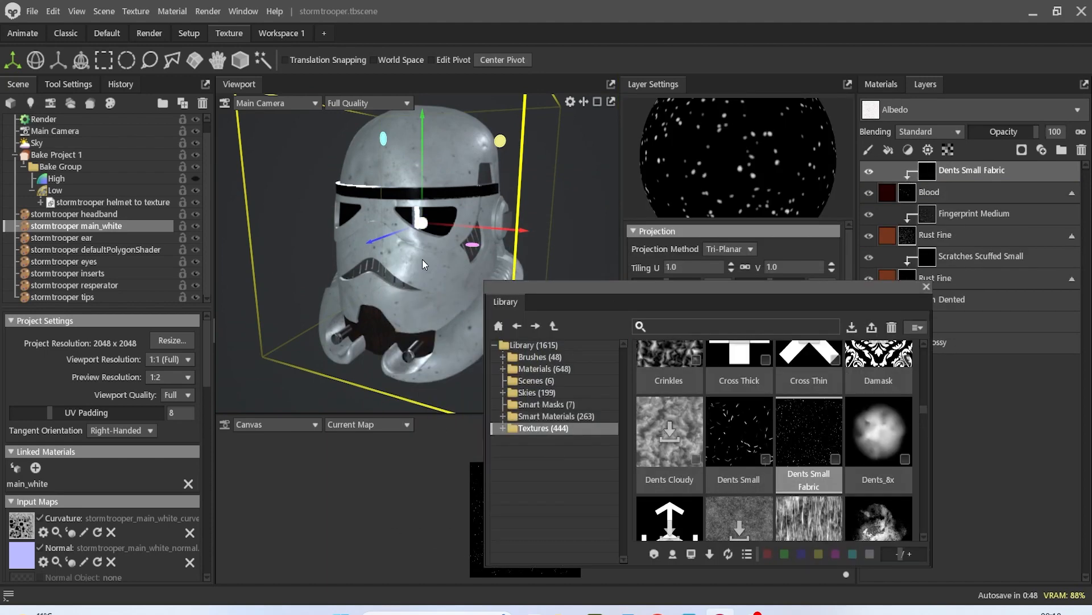
{"action": "left_click_drag", "start_coordinate": [430, 234], "coordinate": [507, 238]}
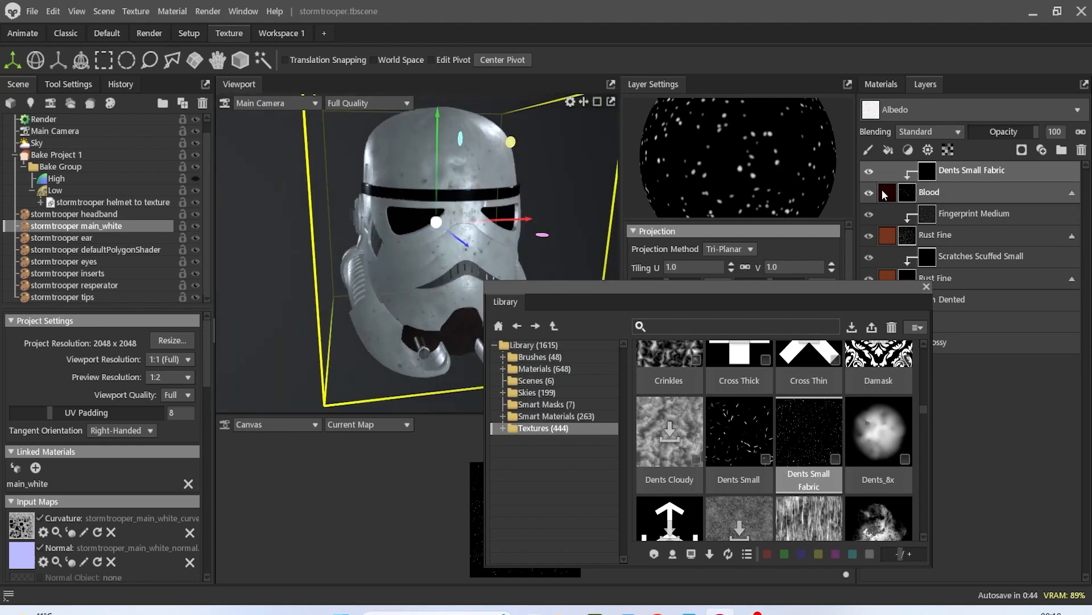
Undo the Dents Small Fabric mask texture and remove the Blood layer from the main_white project.
{"action": "key", "text": "ctrl+z"}
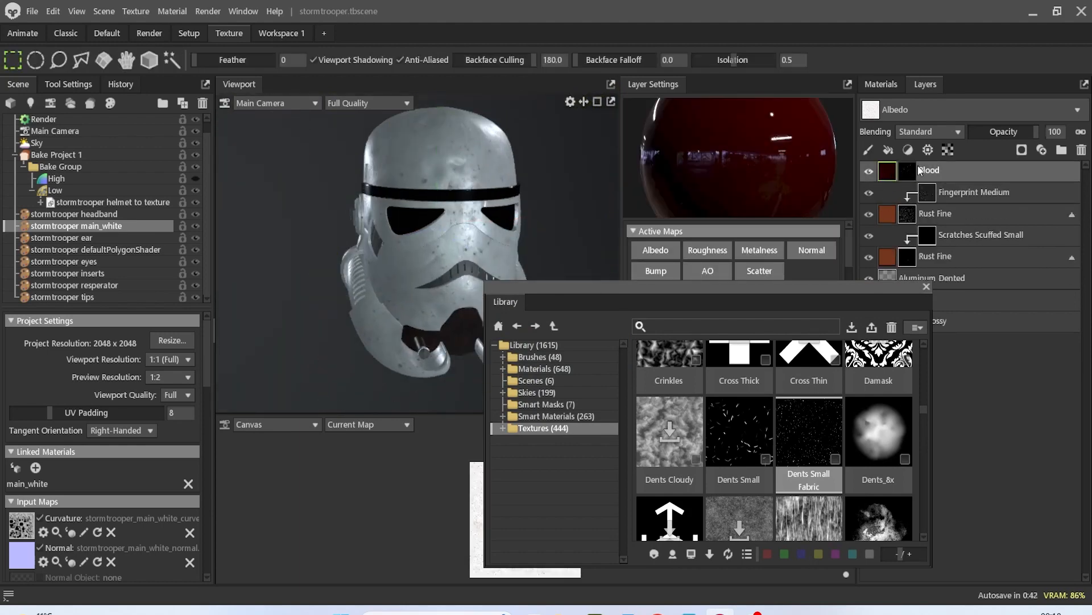
{"action": "key", "text": "ctrl+z"}
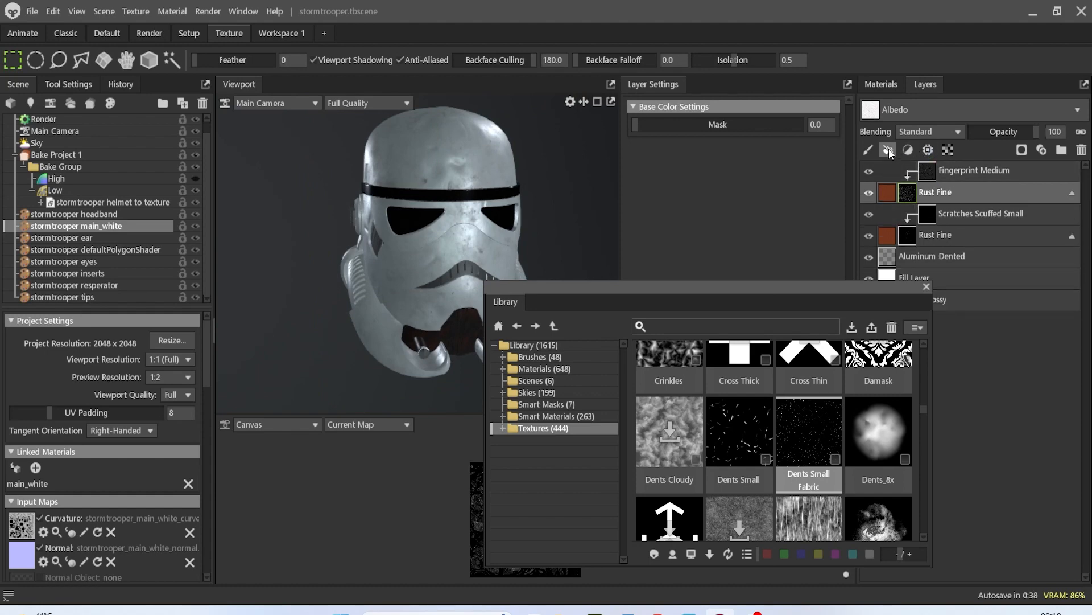
Add a fill layer with dark red albedo 690101 above all other main_white layers and give it a black color mask.
{"action": "left_click_drag", "start_coordinate": [845, 288], "coordinate": [793, 308]}
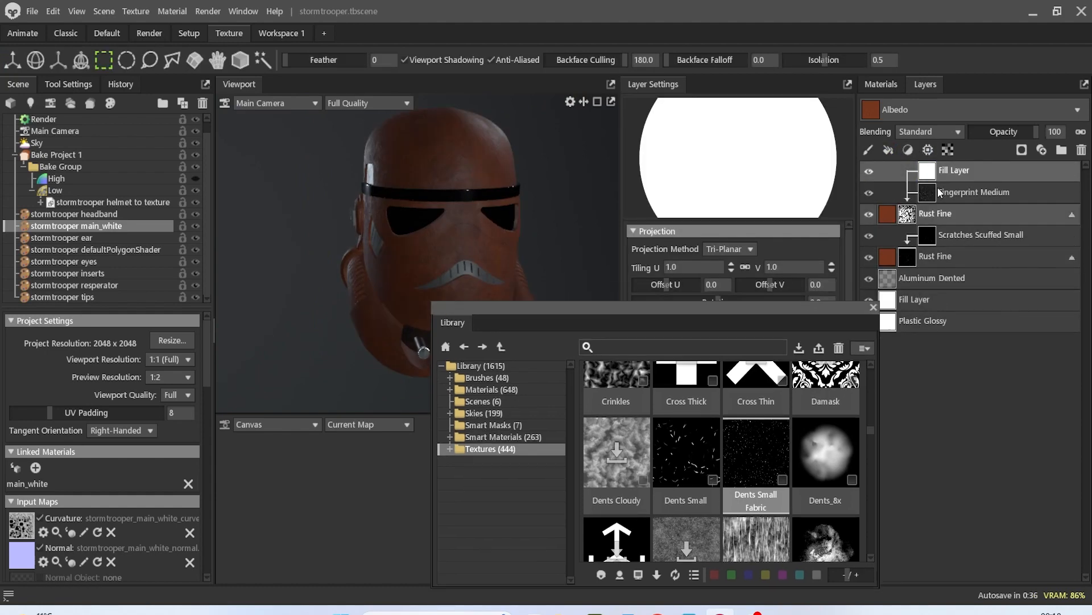
{"action": "left_click_drag", "start_coordinate": [899, 168], "coordinate": [890, 160]}
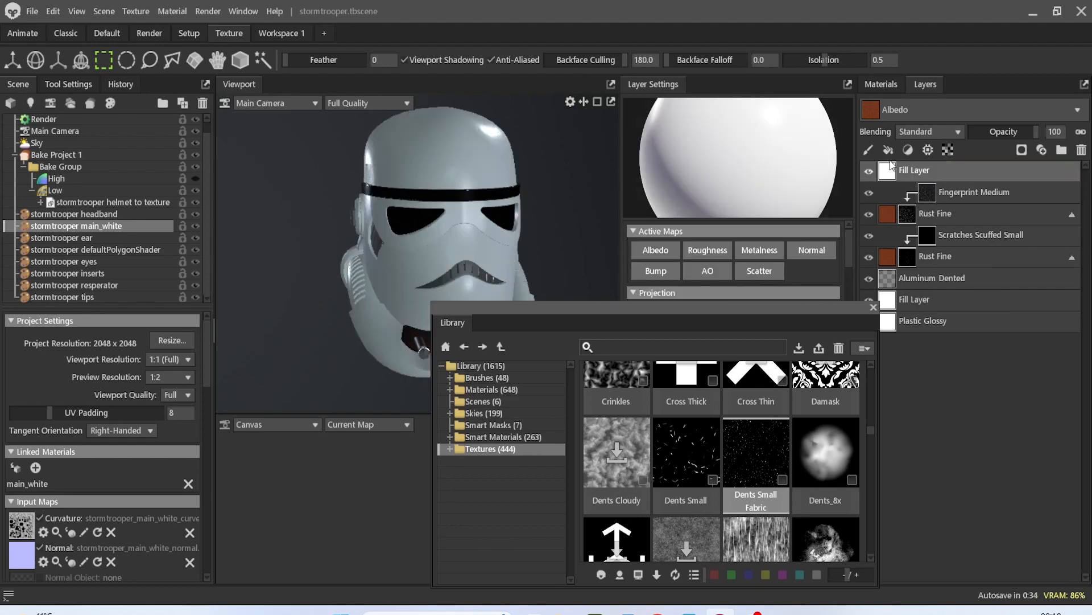
{"action": "left_click_drag", "start_coordinate": [761, 312], "coordinate": [429, 298]}
{"action": "scroll", "coordinate": [774, 322], "scroll_direction": "down", "scroll_amount": 5}
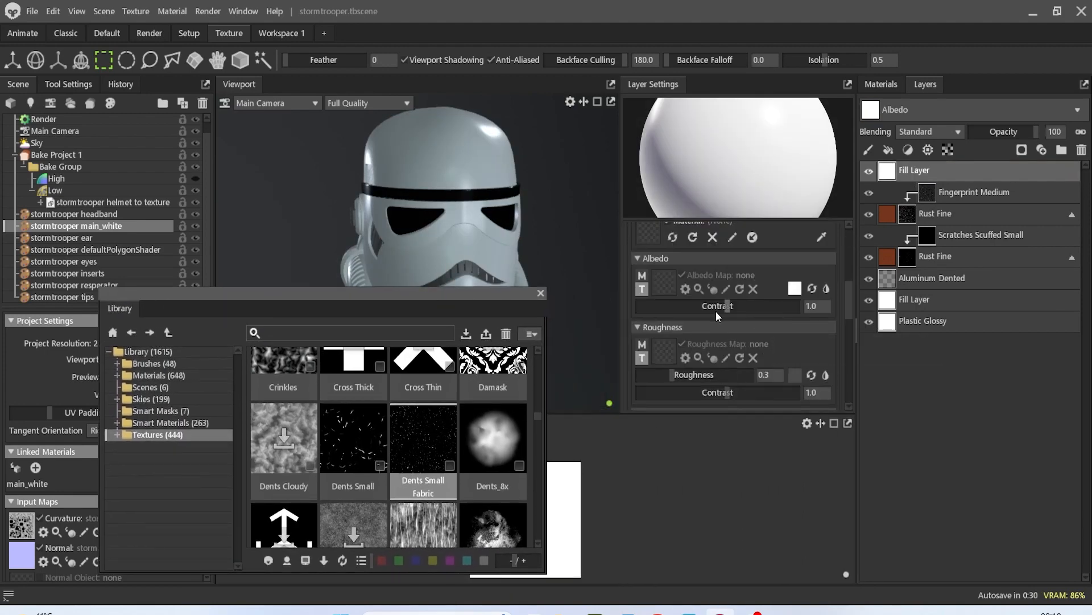
{"action": "scroll", "coordinate": [716, 306], "scroll_direction": "up", "scroll_amount": 3}
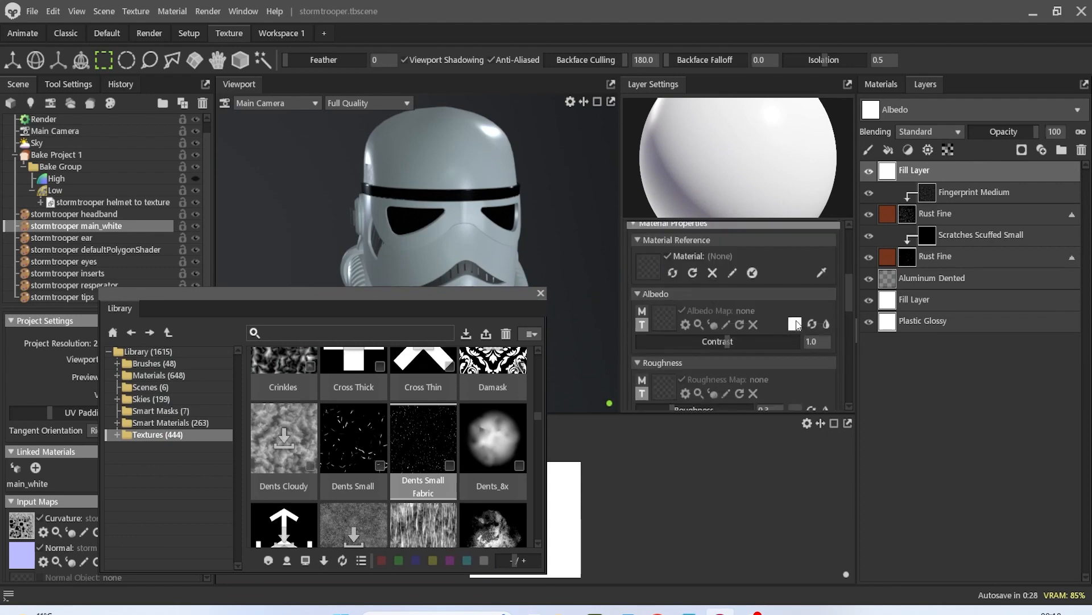
{"action": "left_click", "coordinate": [795, 323]}
{"action": "left_click_drag", "start_coordinate": [555, 260], "coordinate": [556, 308]}
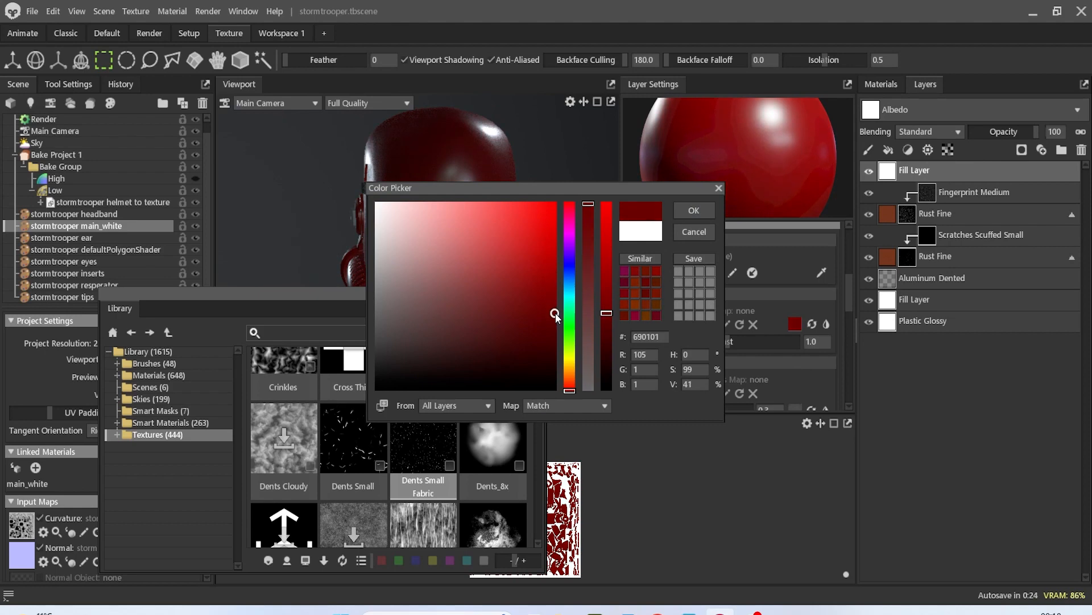
{"action": "left_click", "coordinate": [694, 211]}
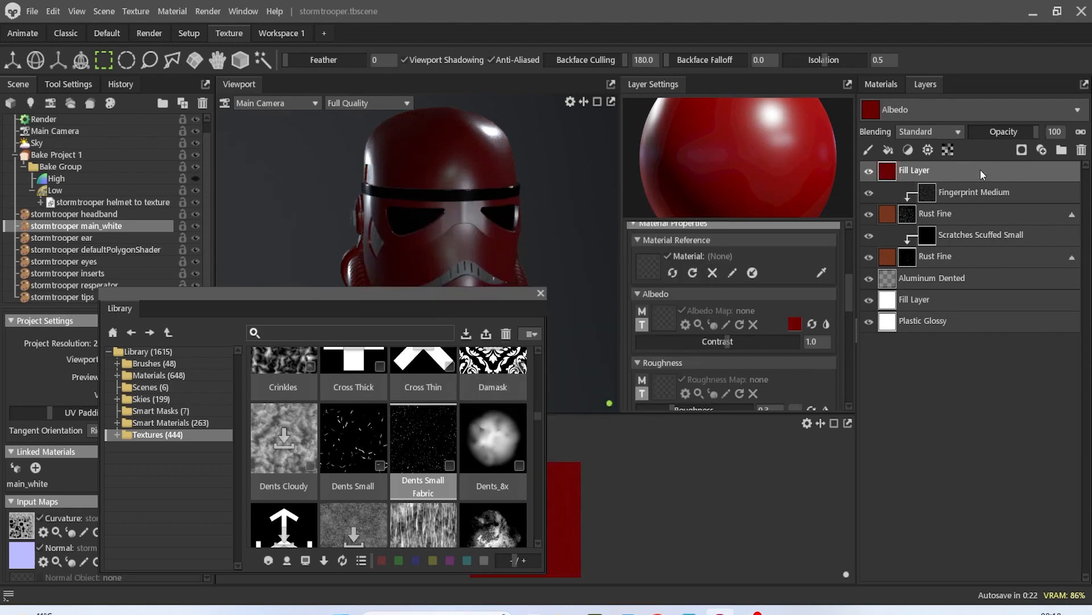
{"action": "left_click", "coordinate": [1022, 150]}
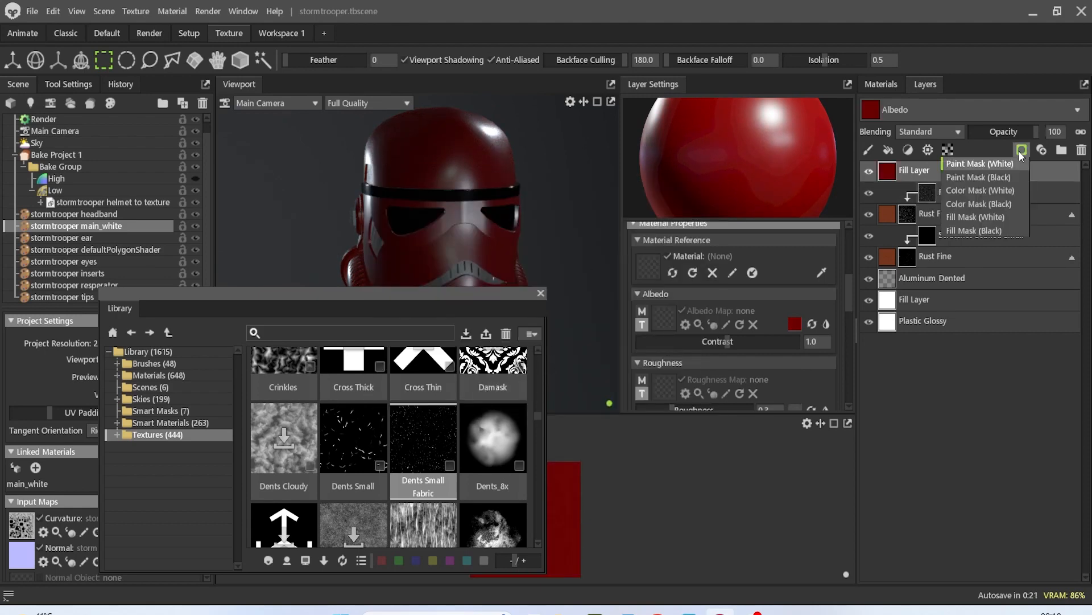
{"action": "left_click", "coordinate": [1013, 203]}
Try the Grunge Scratched texture on the red fill layer's mask, inspect the helmet, and remove the texture.
{"action": "scroll", "coordinate": [411, 423], "scroll_direction": "down", "scroll_amount": 3}
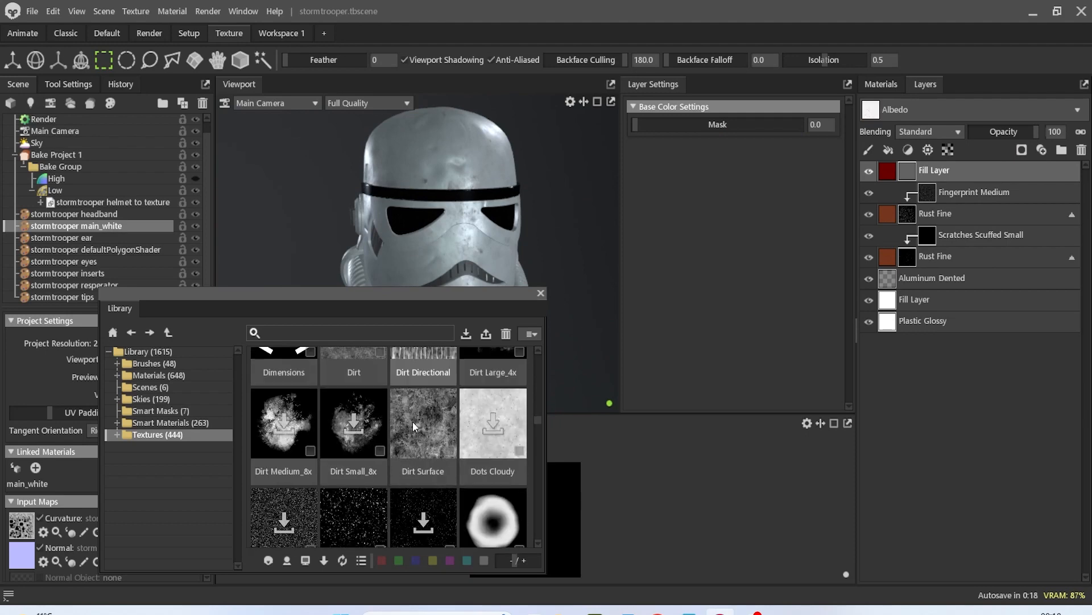
{"action": "scroll", "coordinate": [414, 418], "scroll_direction": "down", "scroll_amount": 1}
{"action": "scroll", "coordinate": [423, 411], "scroll_direction": "down", "scroll_amount": 1}
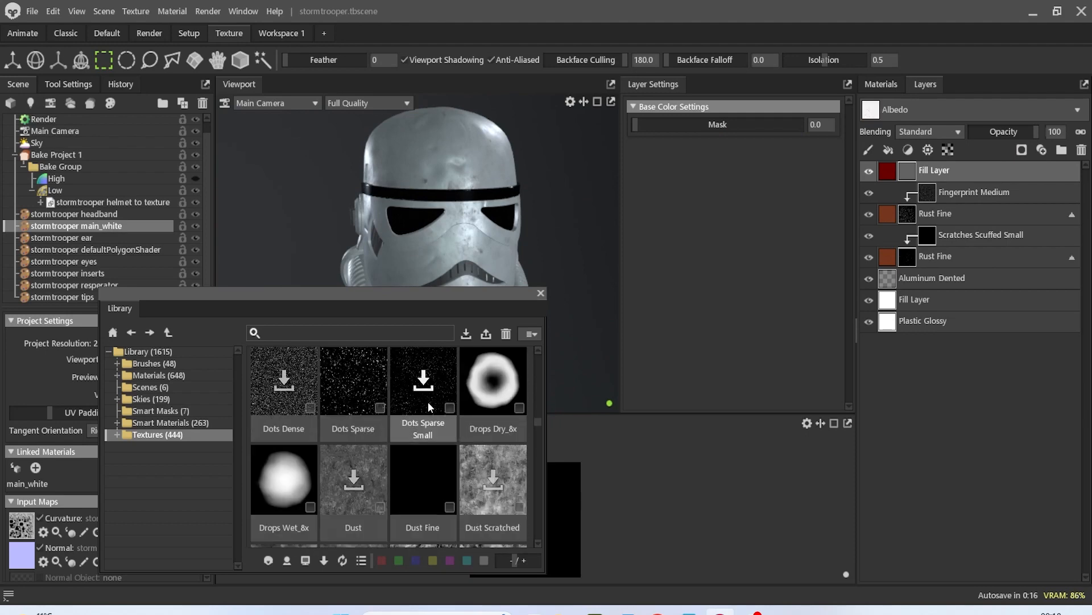
{"action": "scroll", "coordinate": [442, 373], "scroll_direction": "down", "scroll_amount": 3}
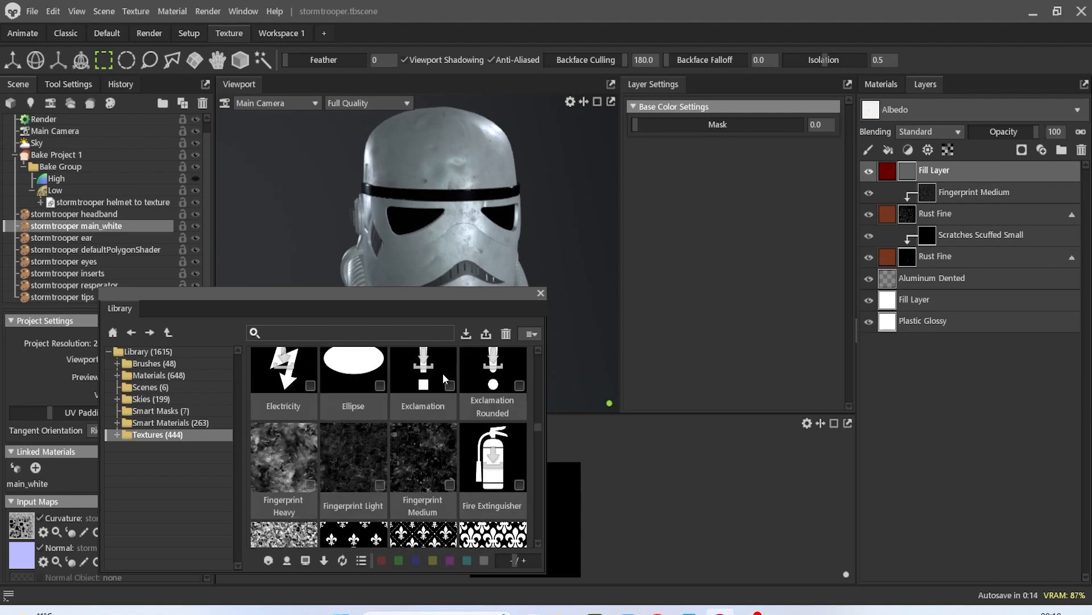
{"action": "scroll", "coordinate": [443, 373], "scroll_direction": "down", "scroll_amount": 4}
{"action": "scroll", "coordinate": [443, 373], "scroll_direction": "down", "scroll_amount": 2}
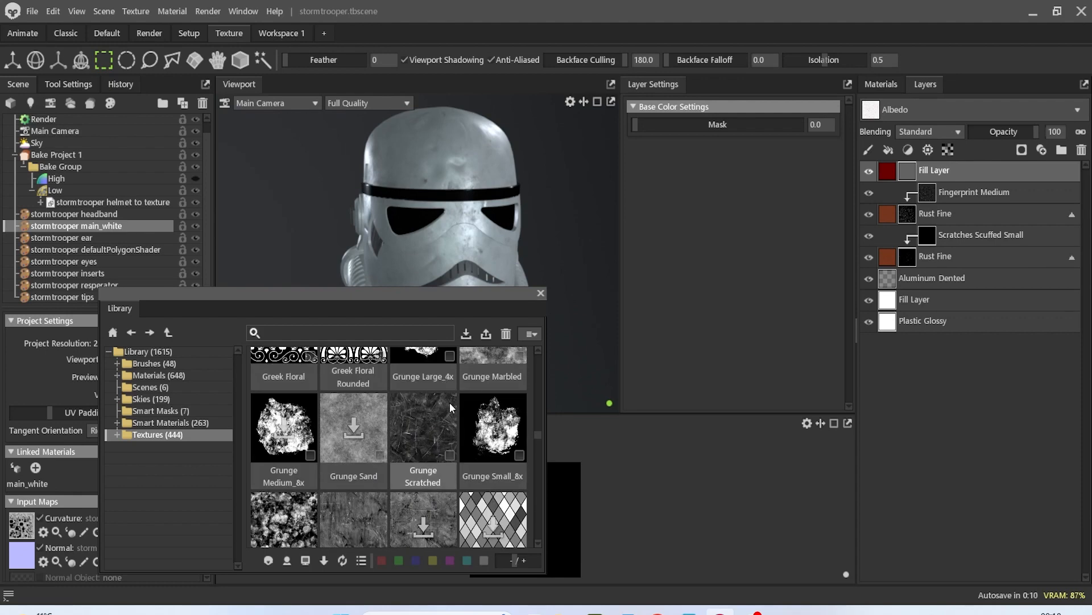
{"action": "scroll", "coordinate": [451, 408], "scroll_direction": "down", "scroll_amount": 1}
{"action": "scroll", "coordinate": [439, 419], "scroll_direction": "down", "scroll_amount": 1}
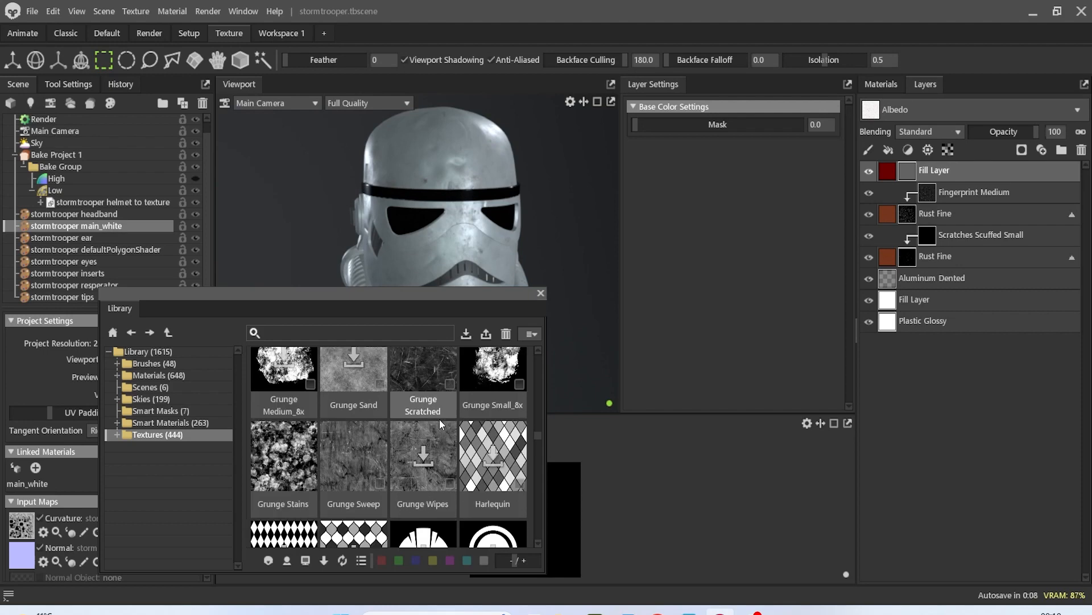
{"action": "scroll", "coordinate": [440, 419], "scroll_direction": "up", "scroll_amount": 2}
{"action": "left_click_drag", "start_coordinate": [440, 419], "coordinate": [909, 172]}
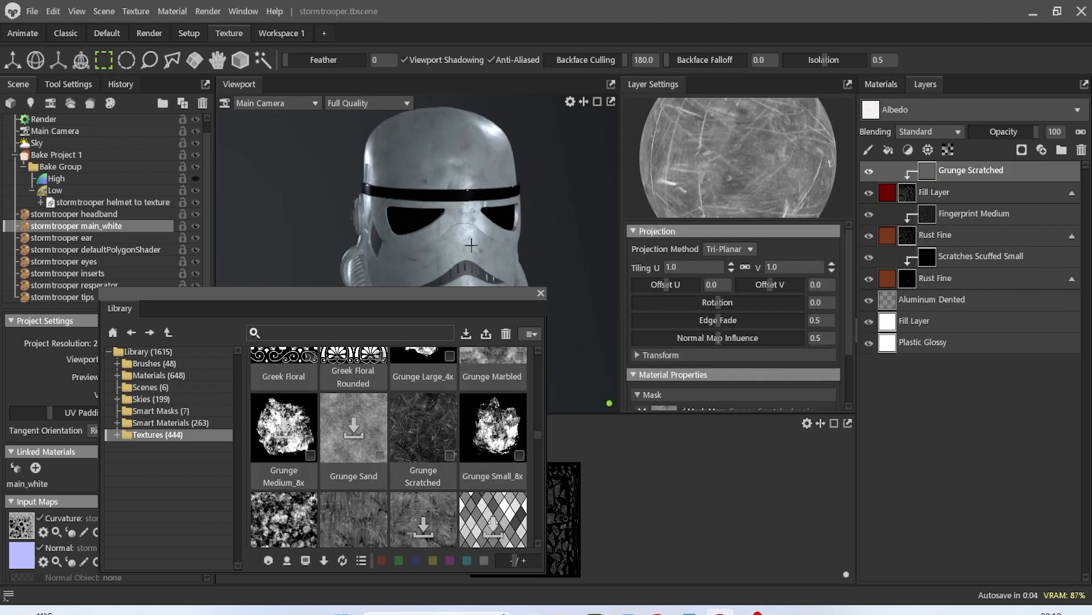
{"action": "left_click_drag", "start_coordinate": [507, 233], "coordinate": [526, 146]}
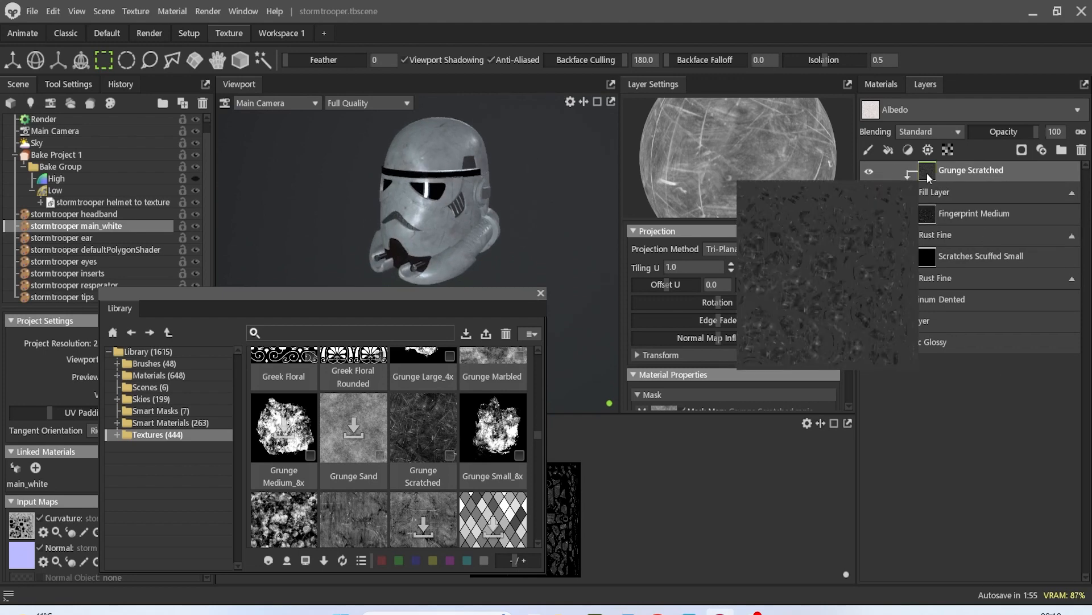
{"action": "key", "text": "Delete"}
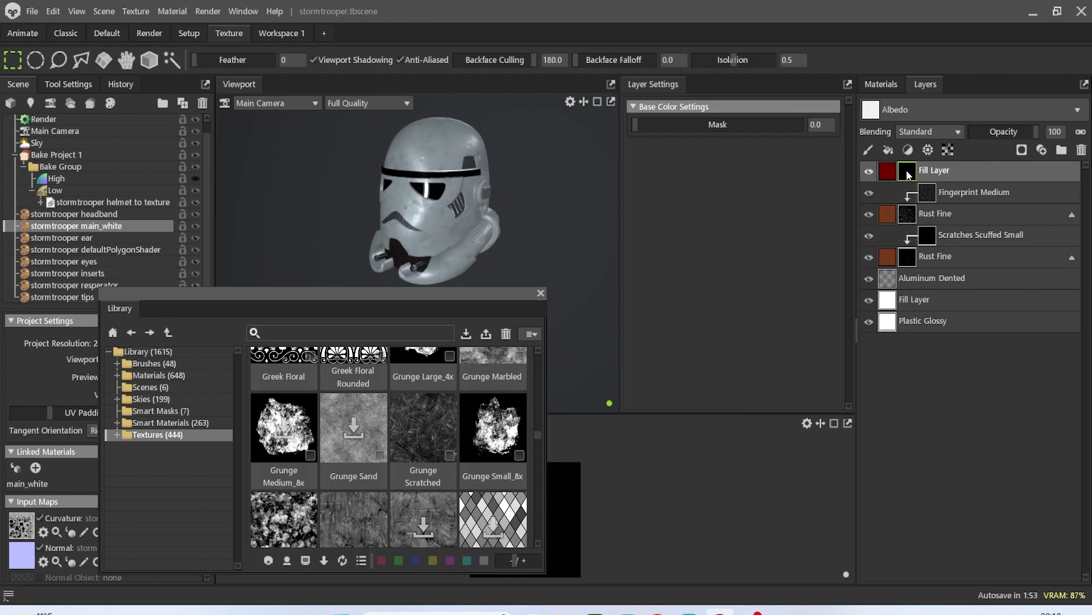
Try the Splatter Medium_8x texture on the red fill layer's mask and undo it.
{"action": "scroll", "coordinate": [448, 432], "scroll_direction": "down", "scroll_amount": 6}
{"action": "scroll", "coordinate": [442, 419], "scroll_direction": "down", "scroll_amount": 8}
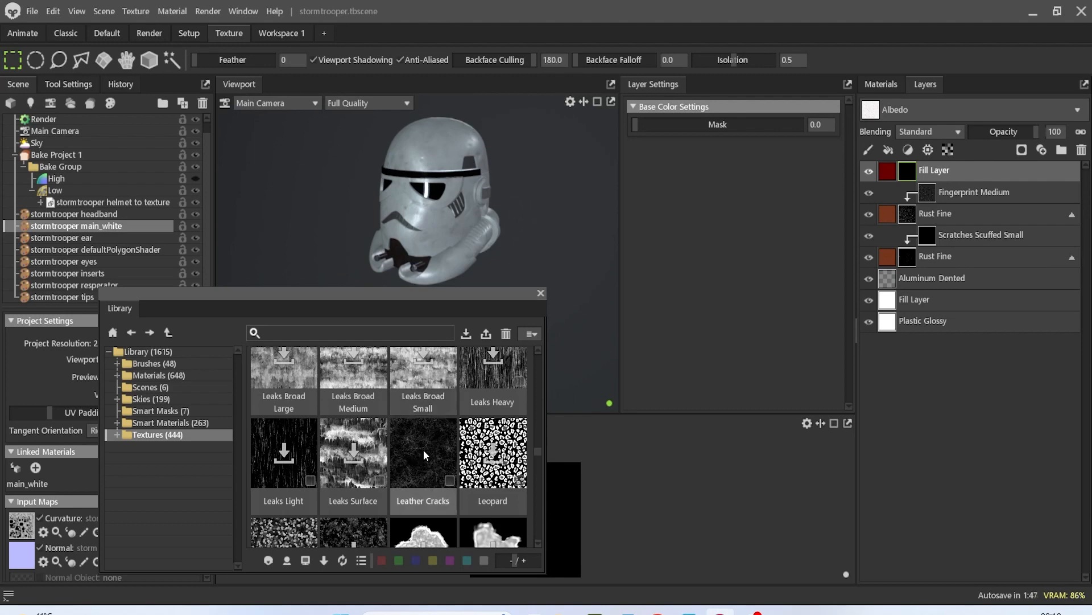
{"action": "scroll", "coordinate": [423, 447], "scroll_direction": "down", "scroll_amount": 4}
{"action": "scroll", "coordinate": [422, 442], "scroll_direction": "down", "scroll_amount": 5}
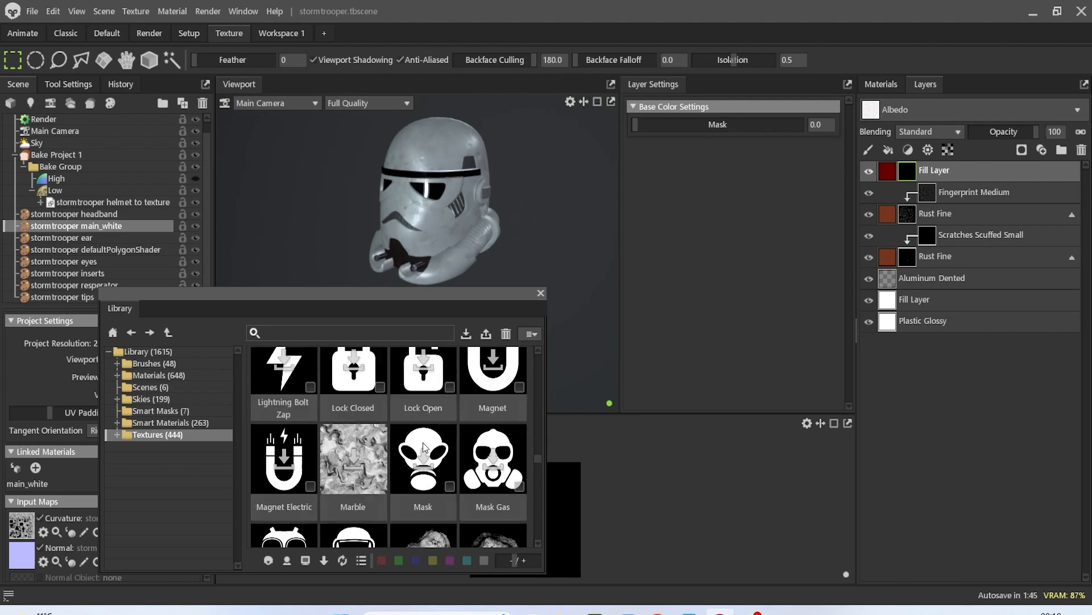
{"action": "scroll", "coordinate": [422, 442], "scroll_direction": "down", "scroll_amount": 5}
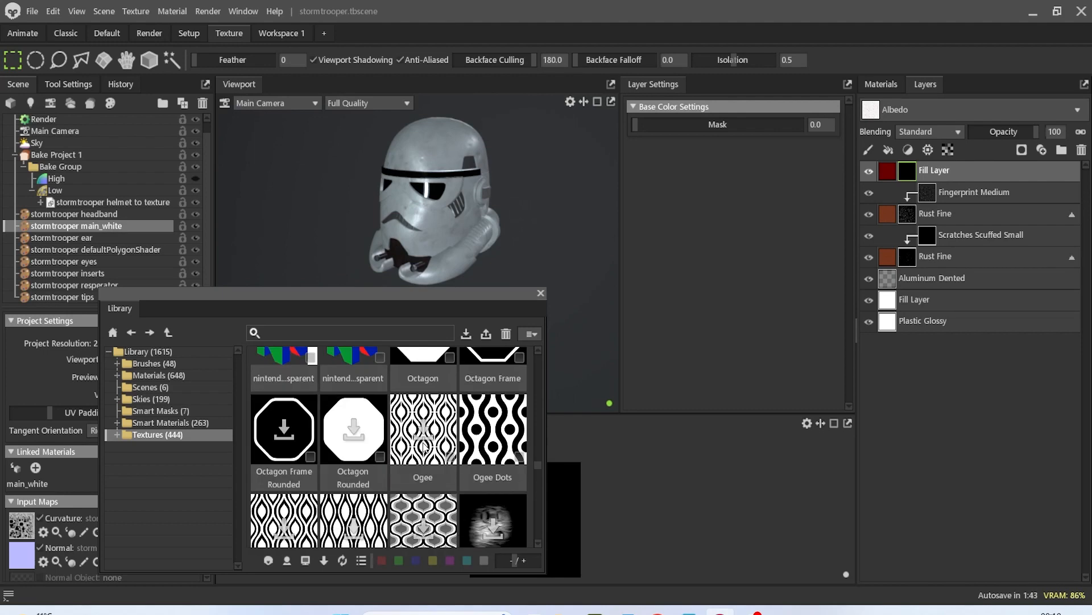
{"action": "scroll", "coordinate": [422, 446], "scroll_direction": "down", "scroll_amount": 5}
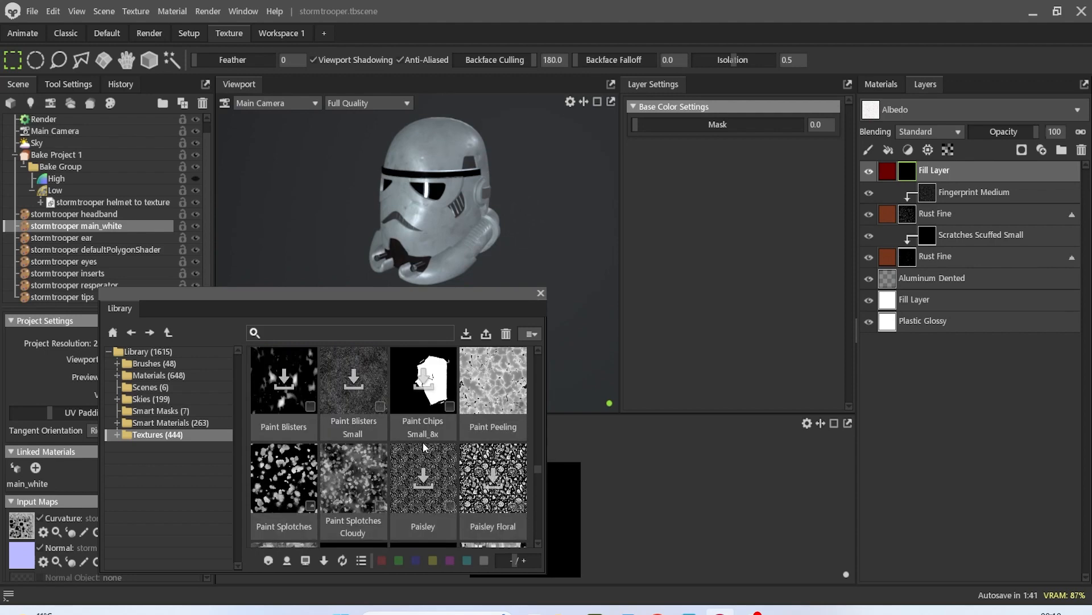
{"action": "scroll", "coordinate": [422, 446], "scroll_direction": "down", "scroll_amount": 1}
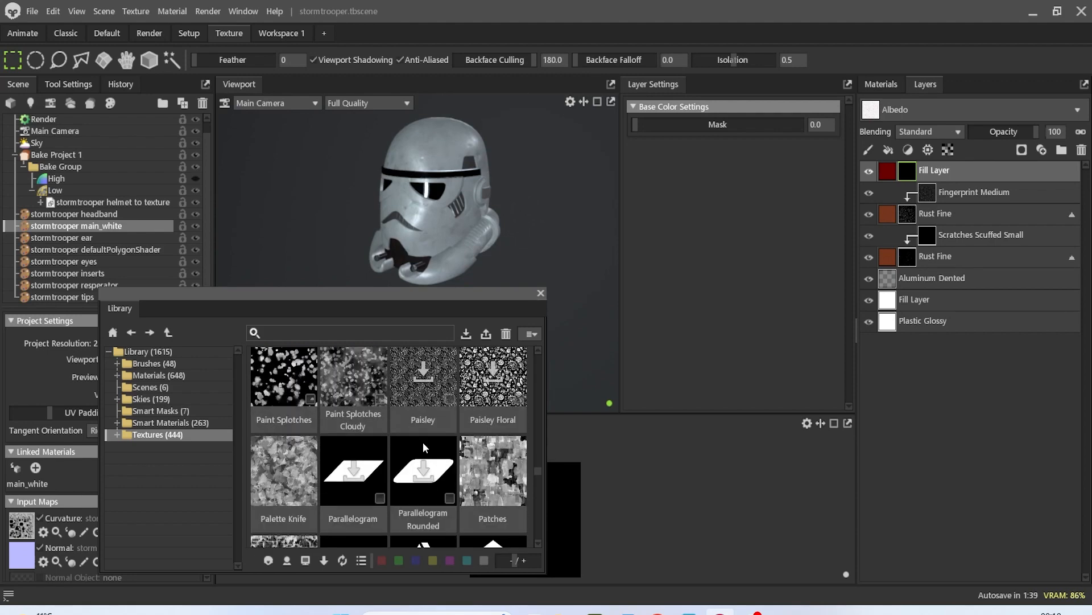
{"action": "scroll", "coordinate": [422, 443], "scroll_direction": "down", "scroll_amount": 4}
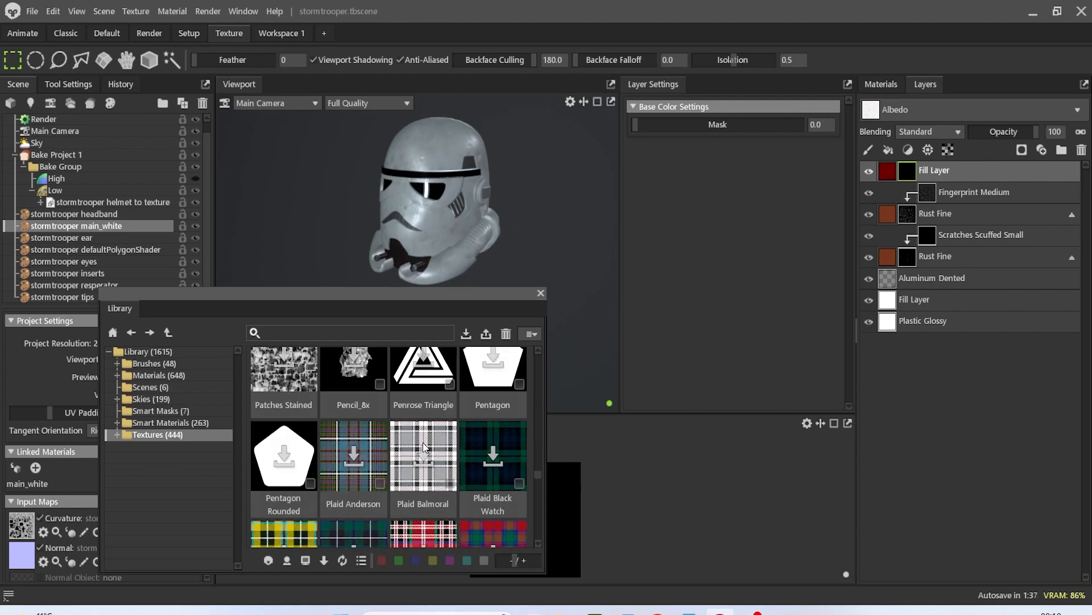
{"action": "scroll", "coordinate": [422, 446], "scroll_direction": "down", "scroll_amount": 3}
{"action": "scroll", "coordinate": [422, 446], "scroll_direction": "down", "scroll_amount": 5}
{"action": "scroll", "coordinate": [423, 448], "scroll_direction": "down", "scroll_amount": 8}
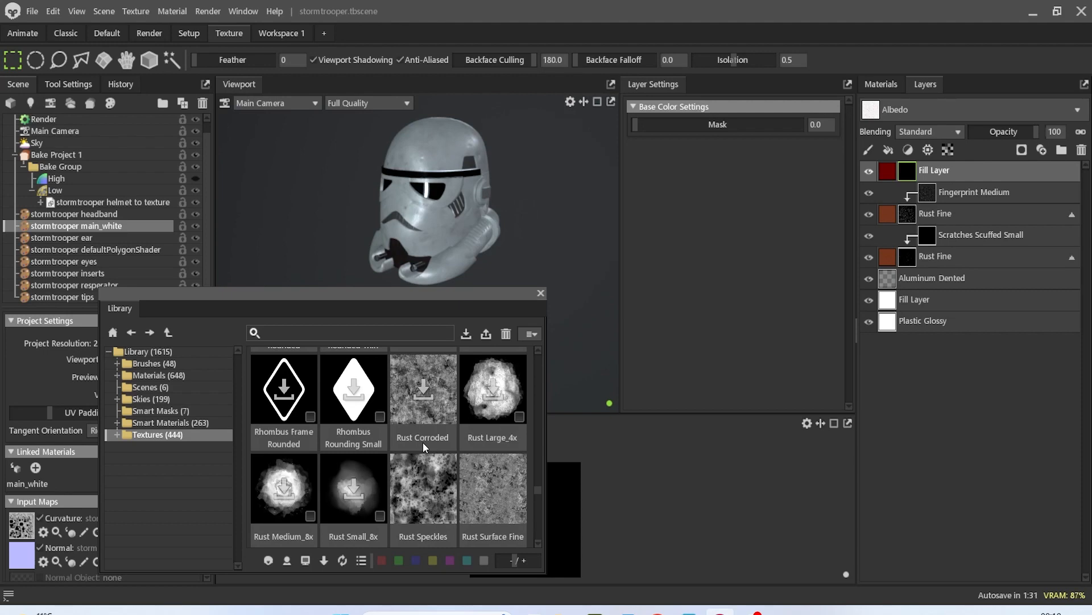
{"action": "scroll", "coordinate": [422, 442], "scroll_direction": "down", "scroll_amount": 6}
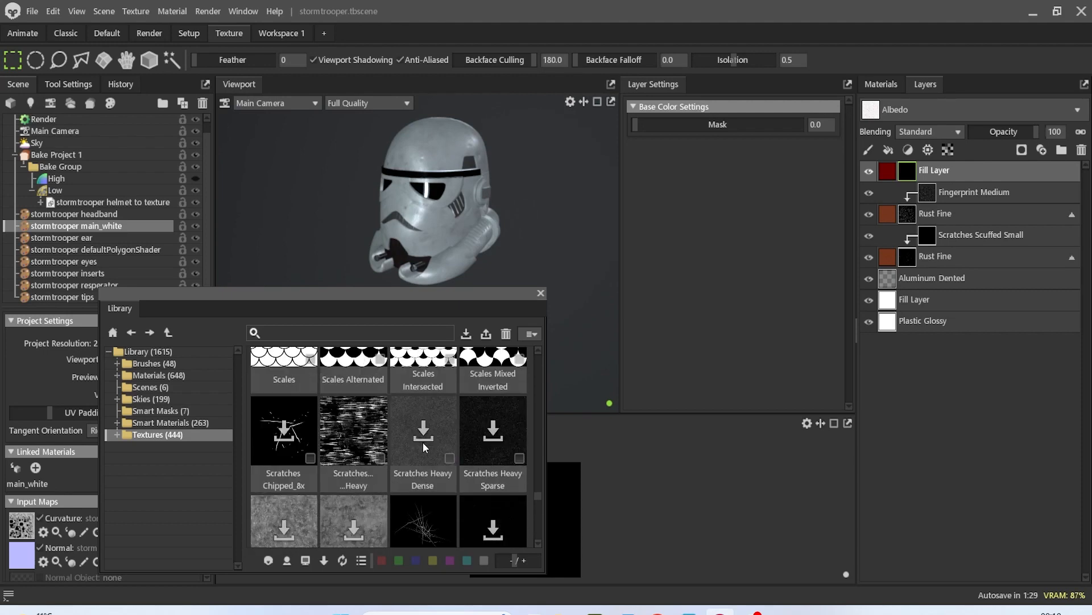
{"action": "scroll", "coordinate": [423, 444], "scroll_direction": "down", "scroll_amount": 4}
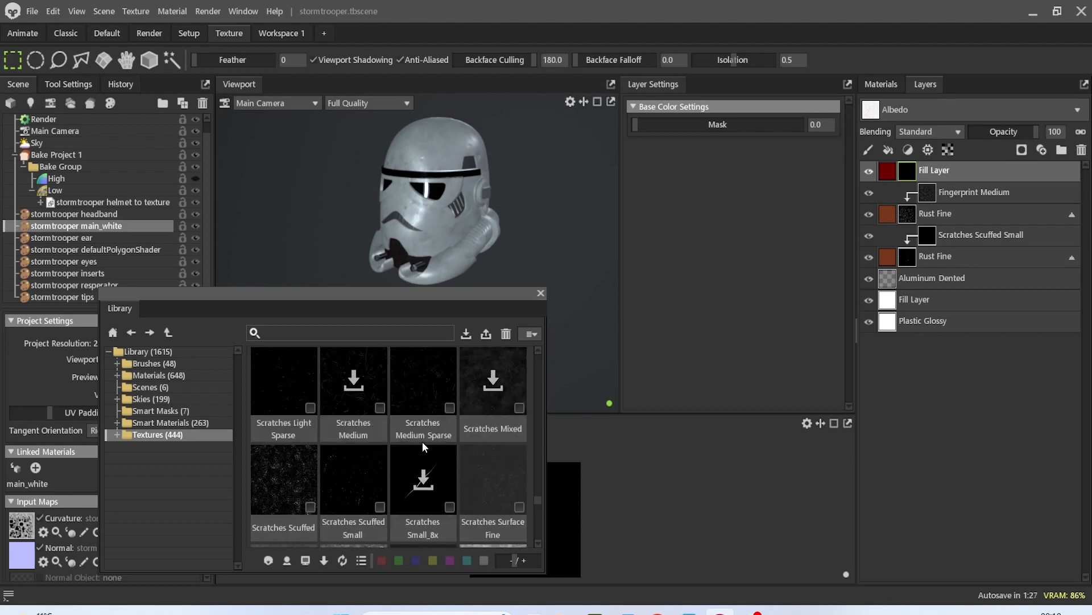
{"action": "scroll", "coordinate": [422, 441], "scroll_direction": "down", "scroll_amount": 2}
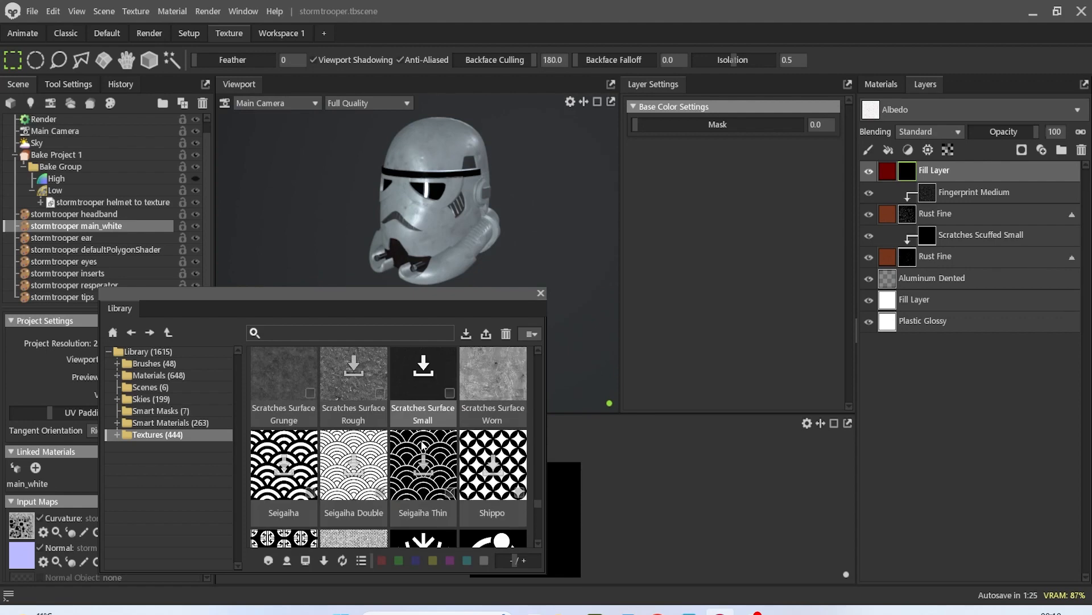
{"action": "scroll", "coordinate": [423, 444], "scroll_direction": "down", "scroll_amount": 4}
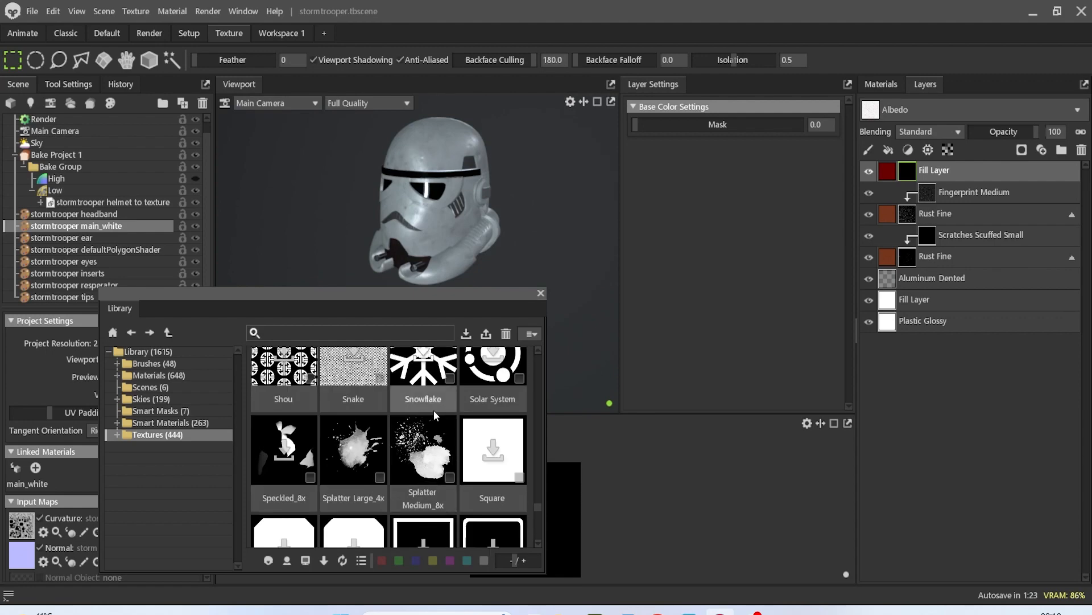
{"action": "left_click_drag", "start_coordinate": [422, 444], "coordinate": [904, 170]}
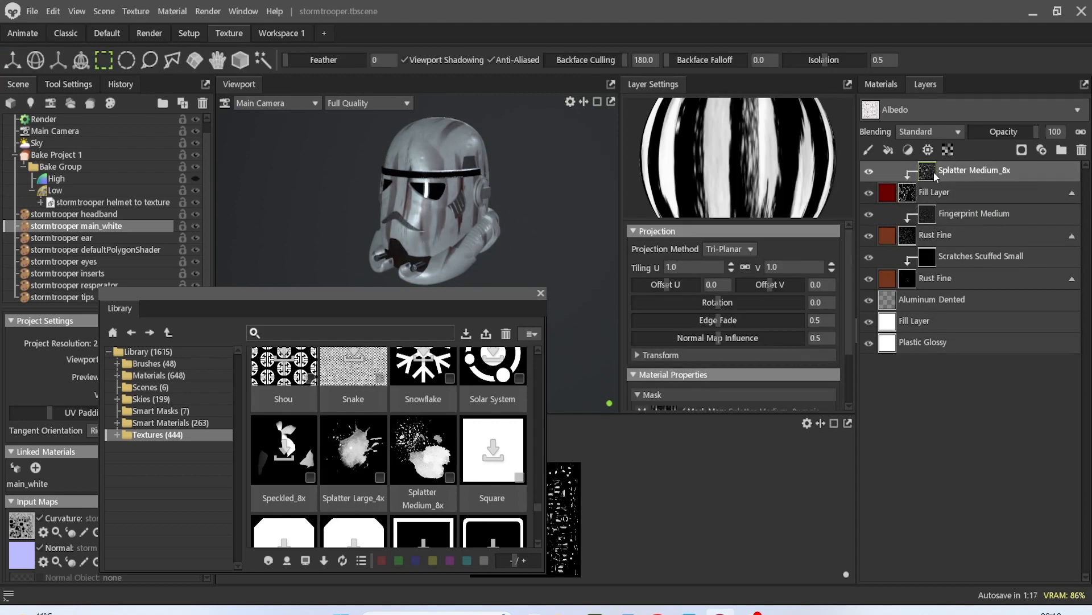
{"action": "key", "text": "ctrl+z"}
Add the Fingerprint Light texture from the library to the dark red fill layer's mask and close the library.
{"action": "scroll", "coordinate": [441, 400], "scroll_direction": "down", "scroll_amount": 10}
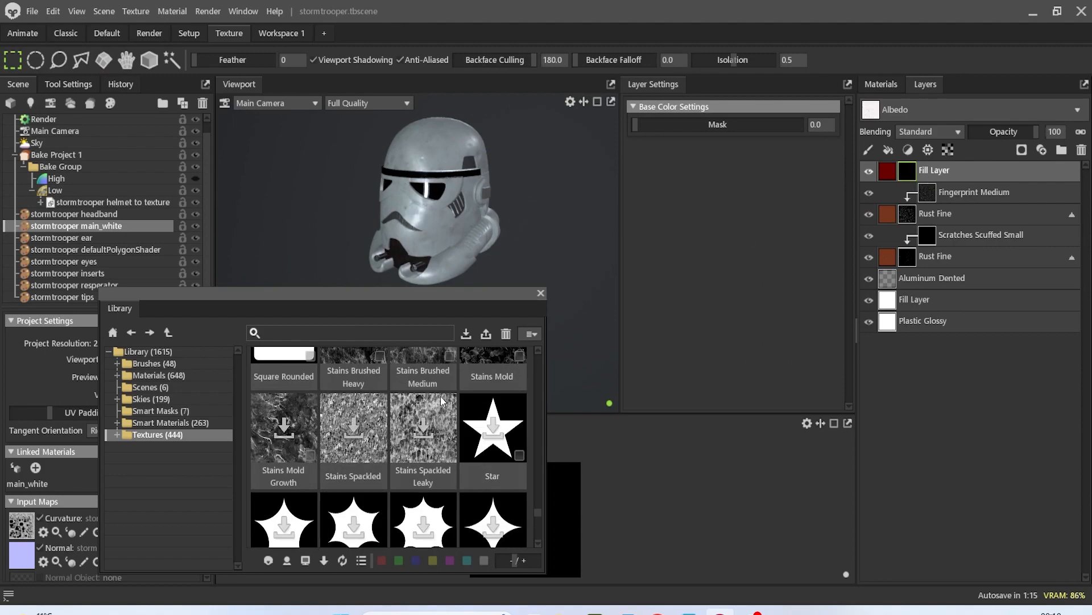
{"action": "scroll", "coordinate": [441, 400], "scroll_direction": "down", "scroll_amount": 10}
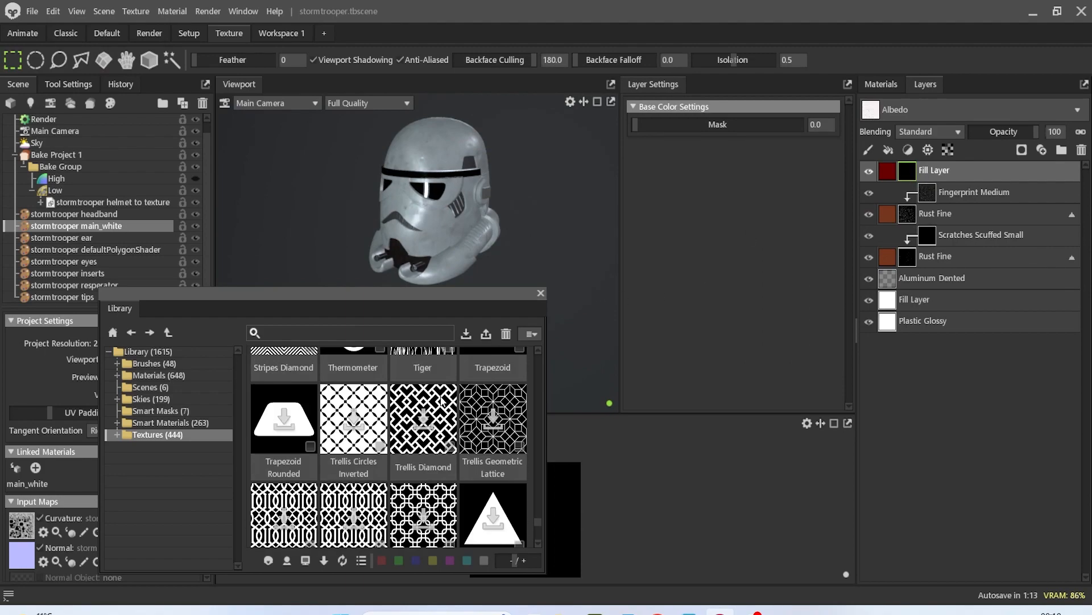
{"action": "scroll", "coordinate": [442, 401], "scroll_direction": "down", "scroll_amount": 2}
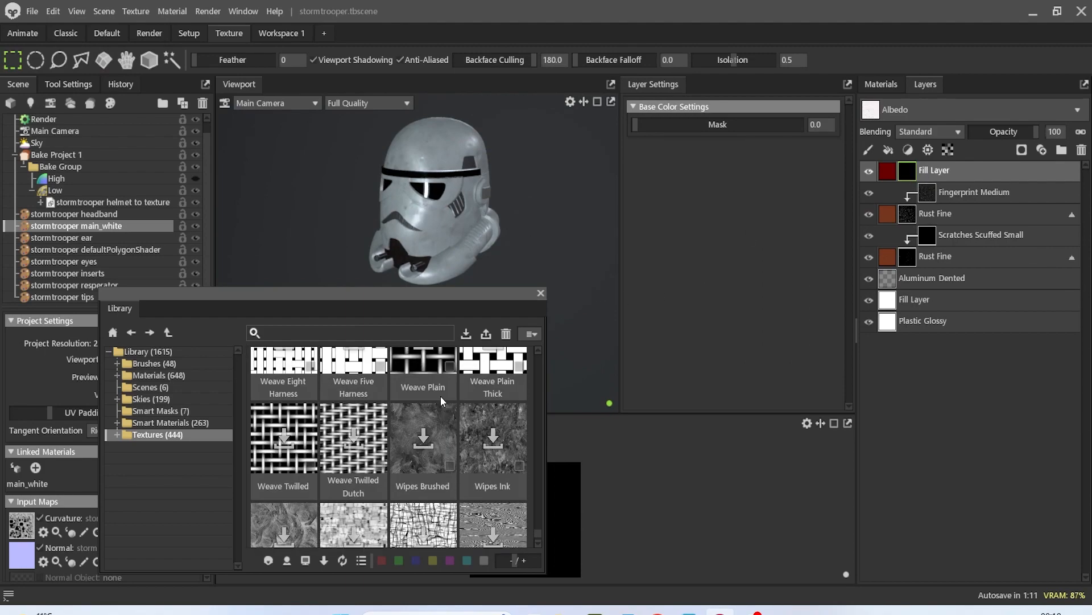
{"action": "scroll", "coordinate": [441, 400], "scroll_direction": "up", "scroll_amount": 1}
{"action": "scroll", "coordinate": [441, 400], "scroll_direction": "down", "scroll_amount": 3}
{"action": "scroll", "coordinate": [441, 400], "scroll_direction": "up", "scroll_amount": 10}
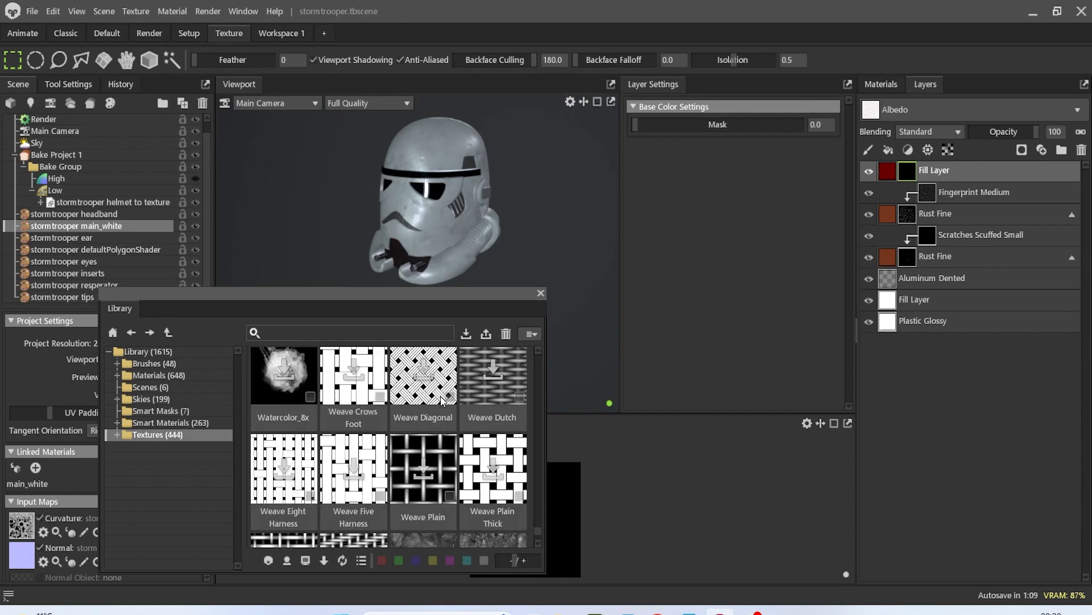
{"action": "scroll", "coordinate": [442, 400], "scroll_direction": "up", "scroll_amount": 15}
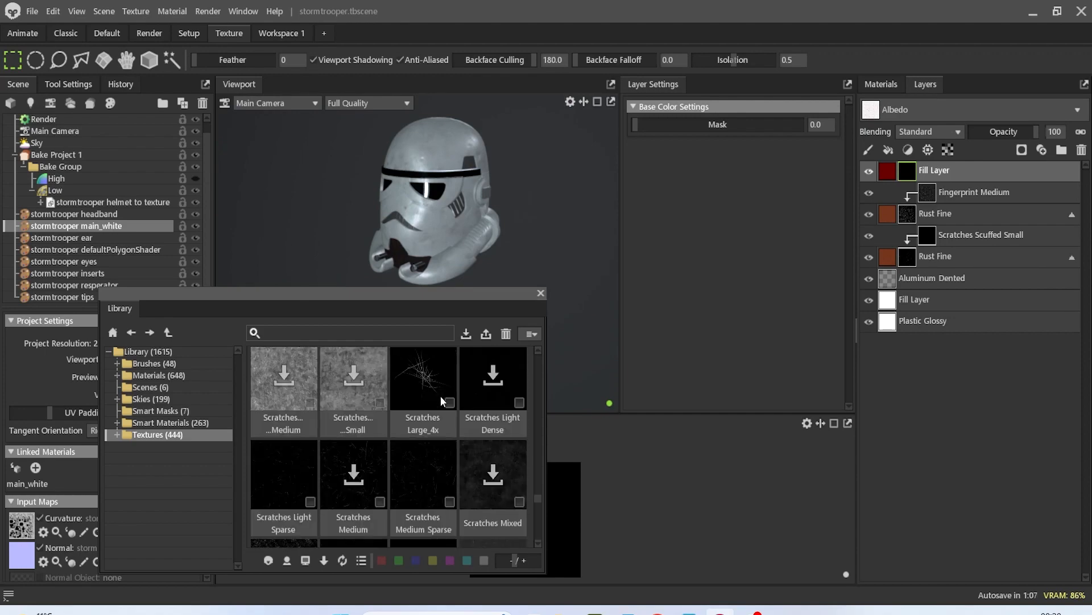
{"action": "scroll", "coordinate": [442, 400], "scroll_direction": "up", "scroll_amount": 12}
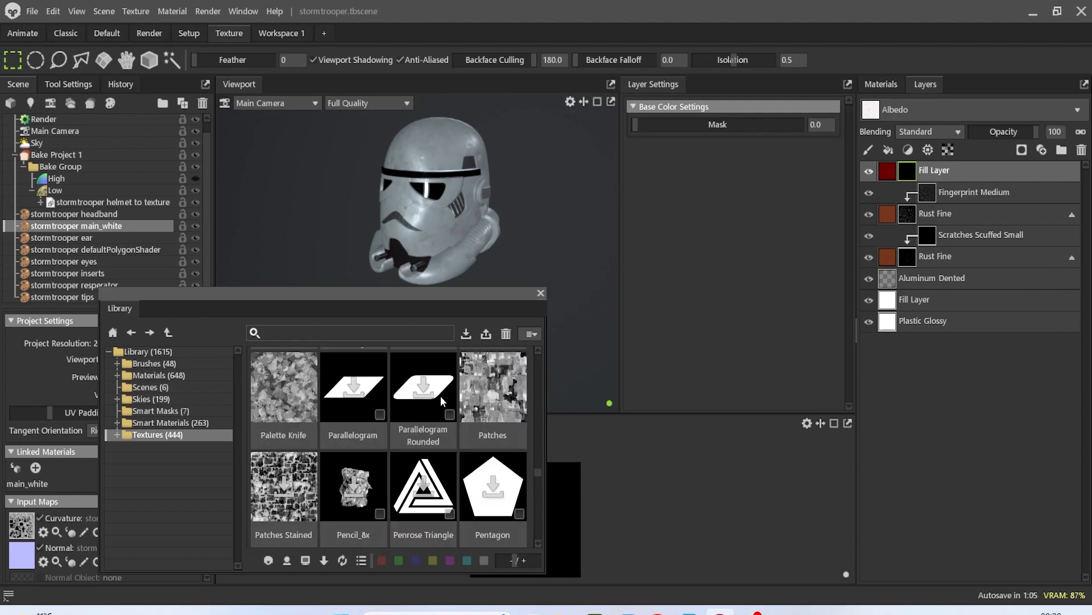
{"action": "scroll", "coordinate": [441, 400], "scroll_direction": "up", "scroll_amount": 6}
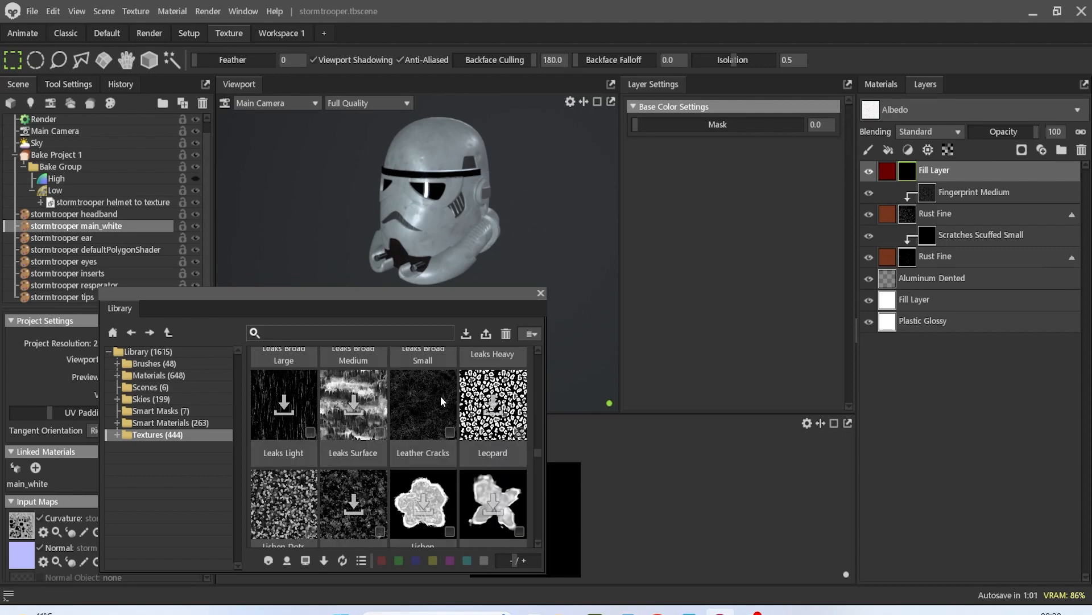
{"action": "scroll", "coordinate": [441, 395], "scroll_direction": "down", "scroll_amount": 1}
{"action": "scroll", "coordinate": [440, 395], "scroll_direction": "up", "scroll_amount": 4}
{"action": "scroll", "coordinate": [441, 400], "scroll_direction": "up", "scroll_amount": 6}
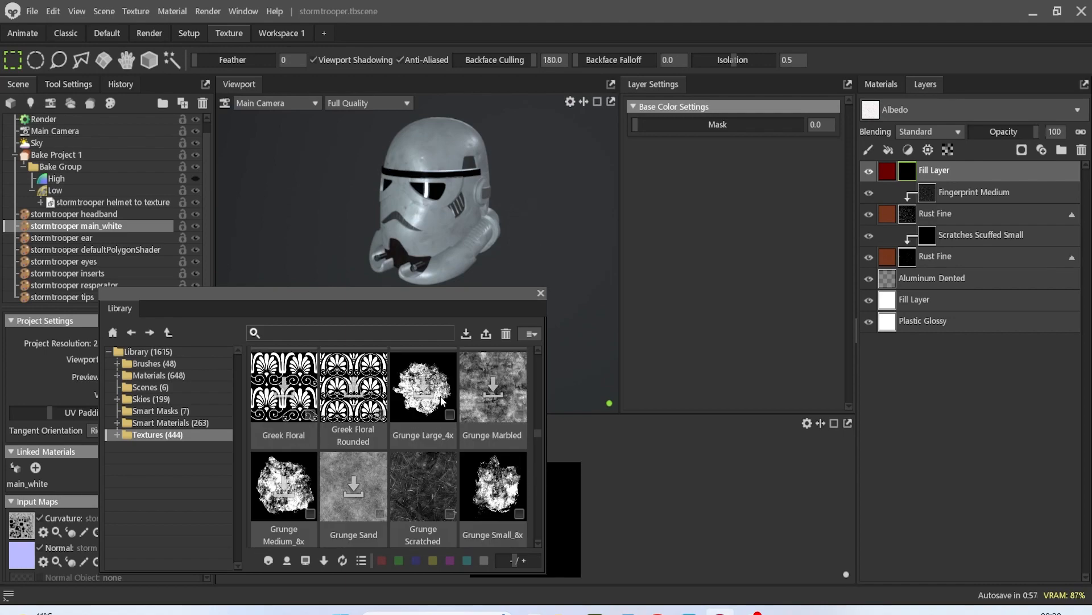
{"action": "scroll", "coordinate": [442, 400], "scroll_direction": "up", "scroll_amount": 4}
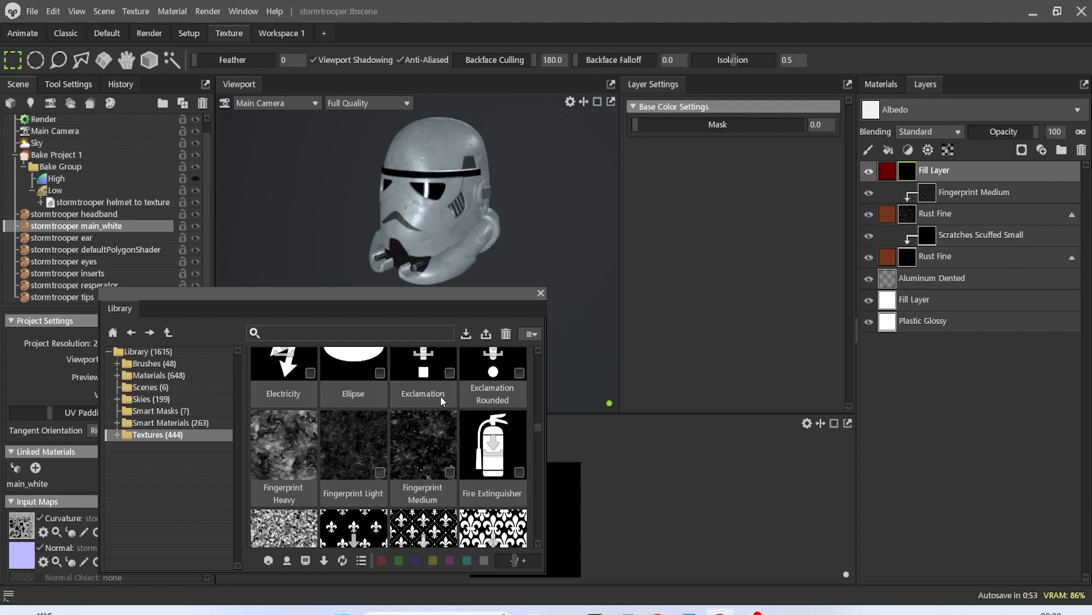
{"action": "left_click_drag", "start_coordinate": [370, 450], "coordinate": [912, 173]}
{"action": "scroll", "coordinate": [477, 221], "scroll_direction": "up", "scroll_amount": 2}
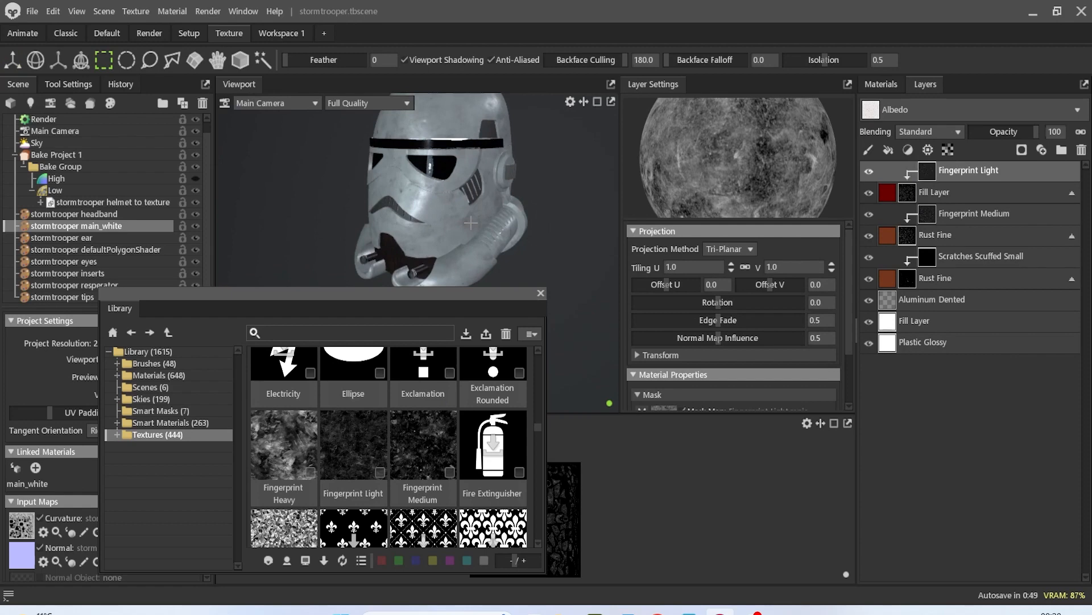
{"action": "left_click", "coordinate": [540, 293]}
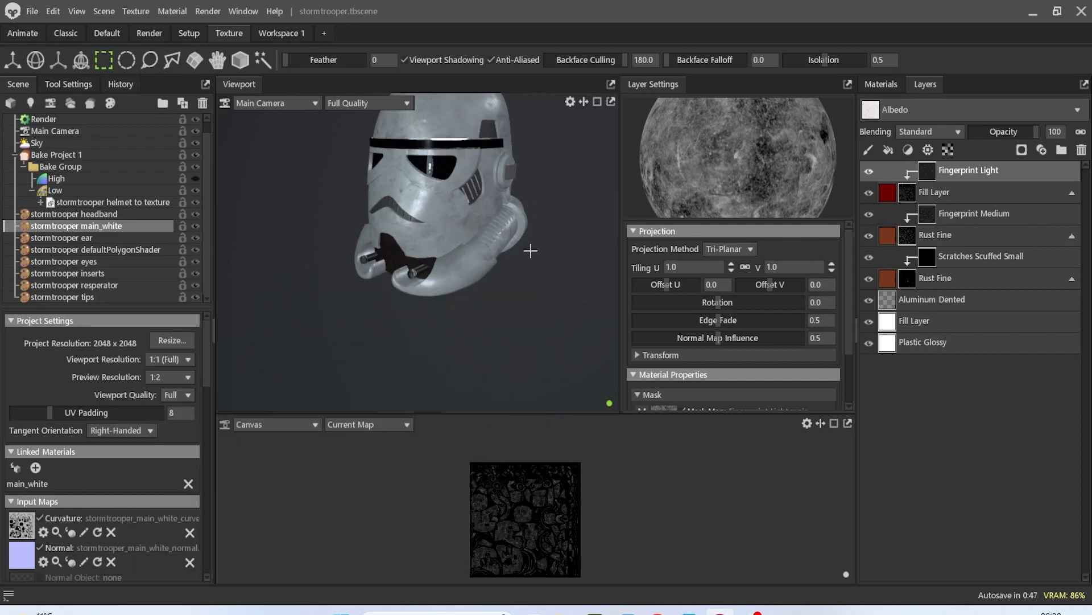
{"action": "middle_click_drag", "start_coordinate": [536, 280], "coordinate": [488, 364]}
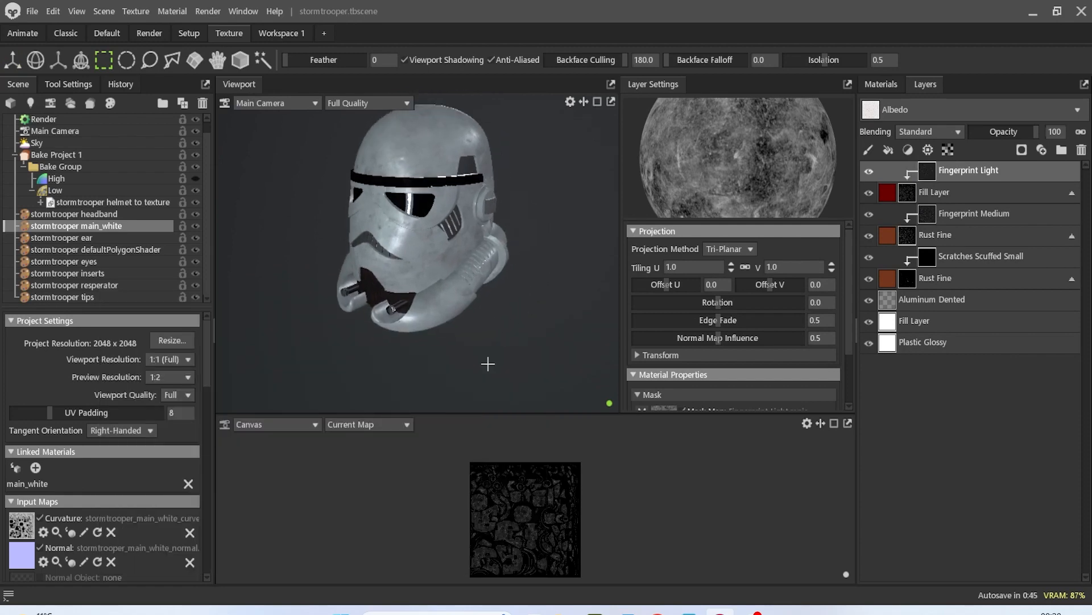
Turn on ray tracing in the scene's render settings.
{"action": "left_click", "coordinate": [73, 120]}
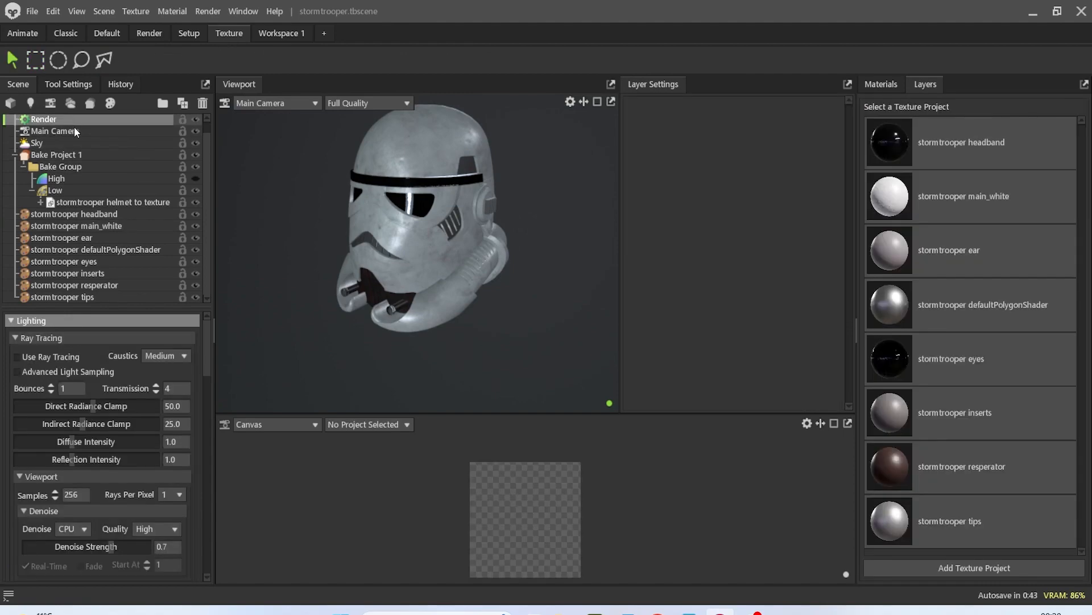
{"action": "left_click", "coordinate": [18, 357]}
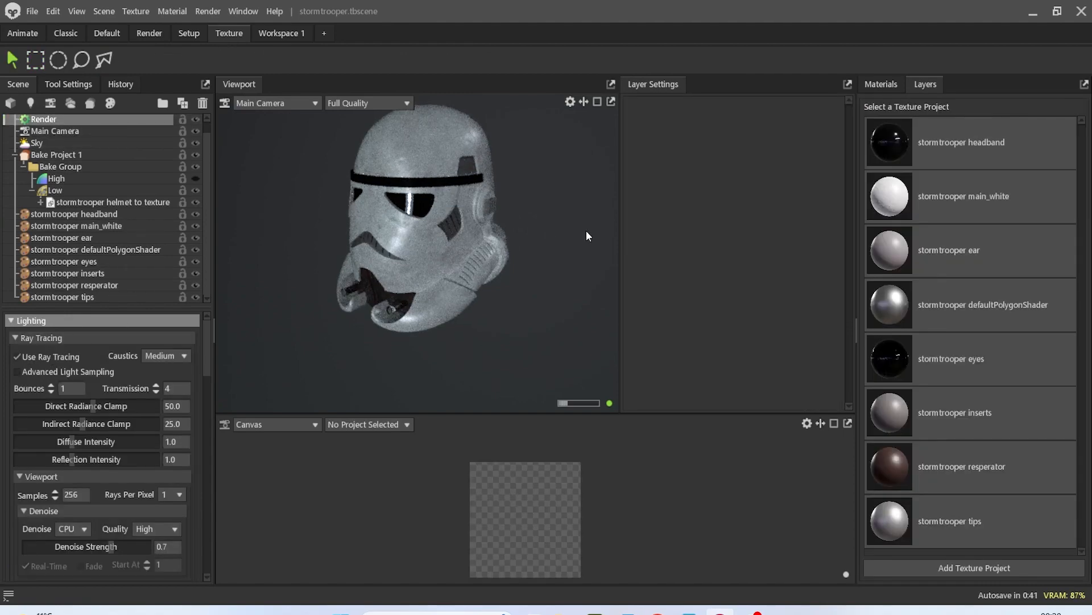
{"action": "middle_click_drag", "start_coordinate": [541, 254], "coordinate": [534, 283]}
Set the sky light brightness to 0.391, checking how the helmet looks from slightly different angles.
{"action": "left_click", "coordinate": [64, 143]}
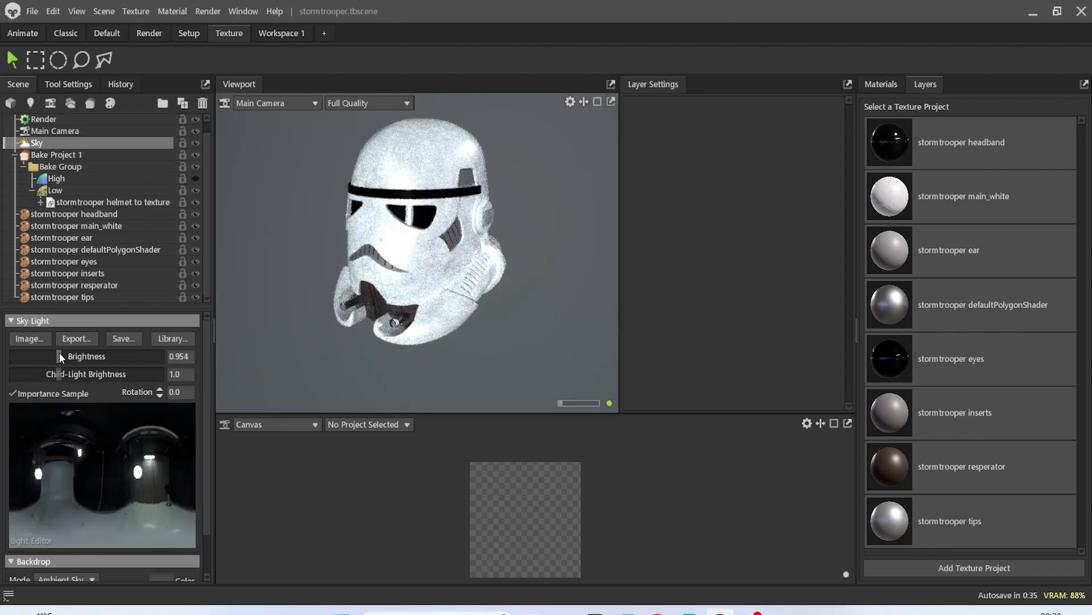
{"action": "mouse_move", "coordinate": [59, 353]}
{"action": "left_mouse_down"}
{"action": "mouse_move", "coordinate": [102, 353]}
{"action": "mouse_move", "coordinate": [54, 355]}
{"action": "left_mouse_up"}
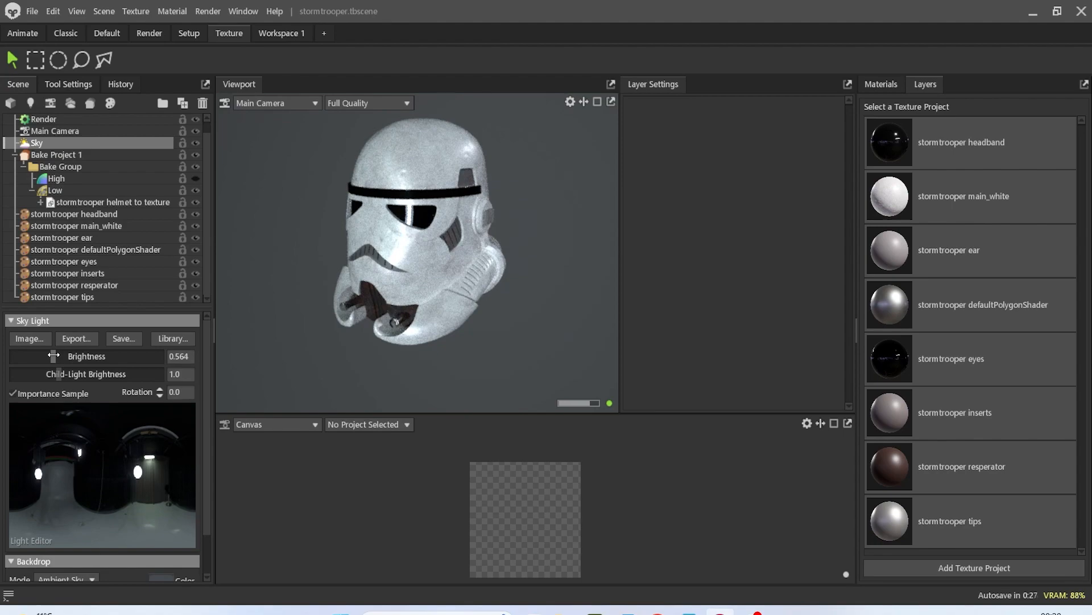
{"action": "left_click_drag", "start_coordinate": [503, 292], "coordinate": [533, 296]}
{"action": "left_click_drag", "start_coordinate": [600, 278], "coordinate": [514, 332]}
{"action": "mouse_move", "coordinate": [495, 326]}
{"action": "left_mouse_down", "text": "alt"}
{"action": "mouse_move", "coordinate": [483, 329]}
{"action": "mouse_move", "coordinate": [503, 334]}
{"action": "left_mouse_up", "text": "alt"}
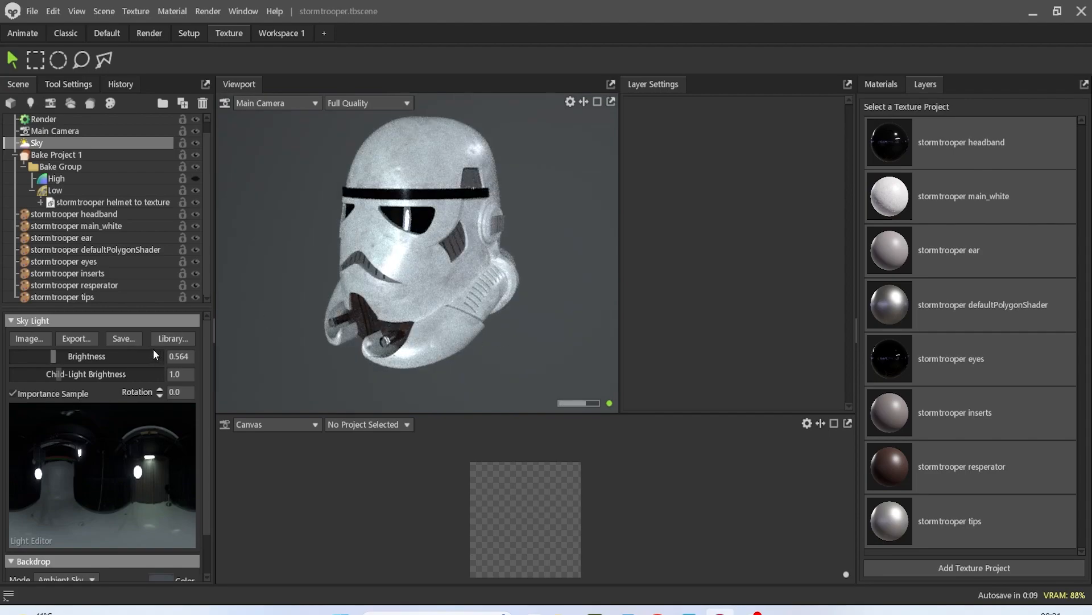
{"action": "left_click", "coordinate": [49, 358]}
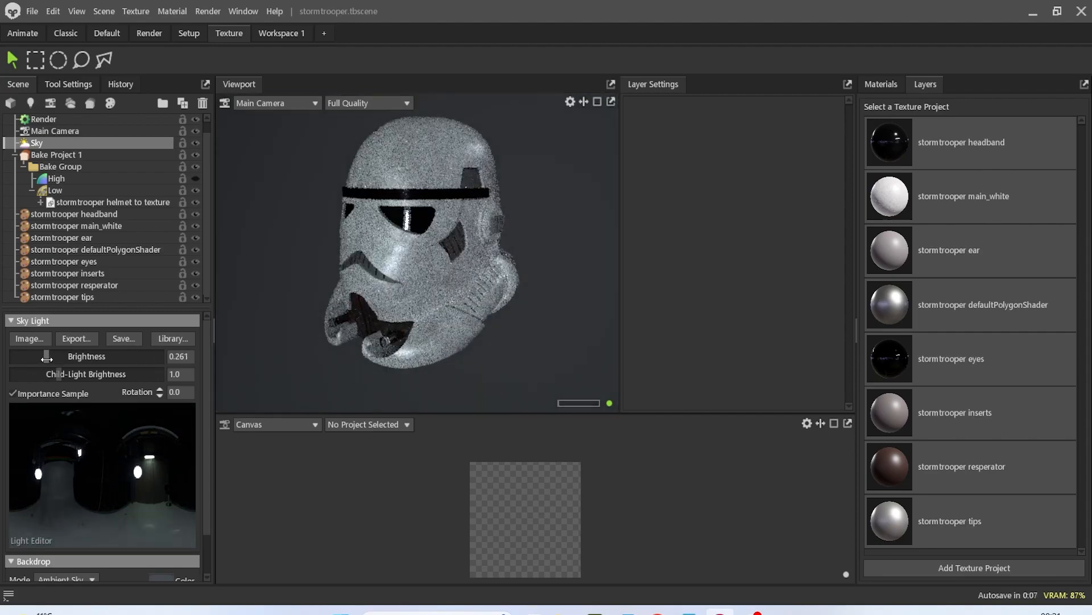
{"action": "left_click_drag", "start_coordinate": [49, 359], "coordinate": [50, 359]}
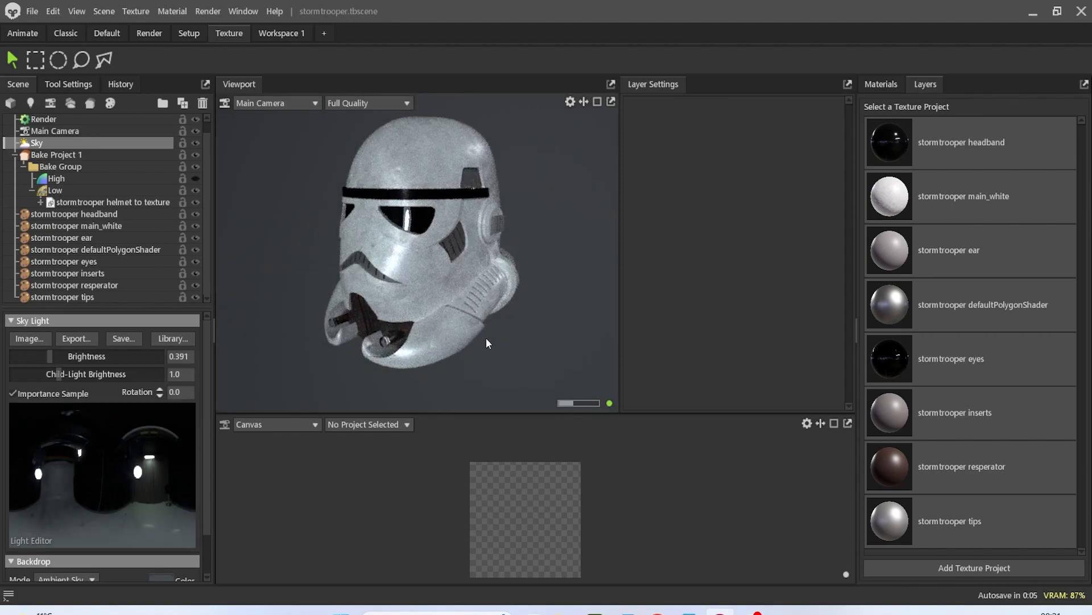
{"action": "left_click_drag", "start_coordinate": [518, 347], "coordinate": [535, 348]}
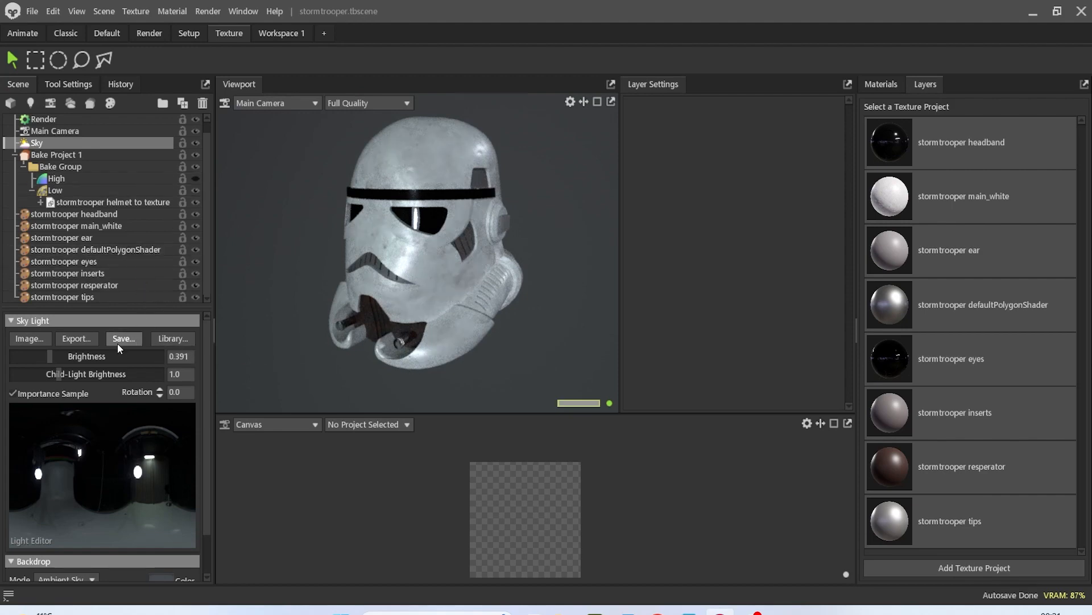
Enable transparency for the image output and render a still image of the helmet.
{"action": "left_click", "coordinate": [55, 120]}
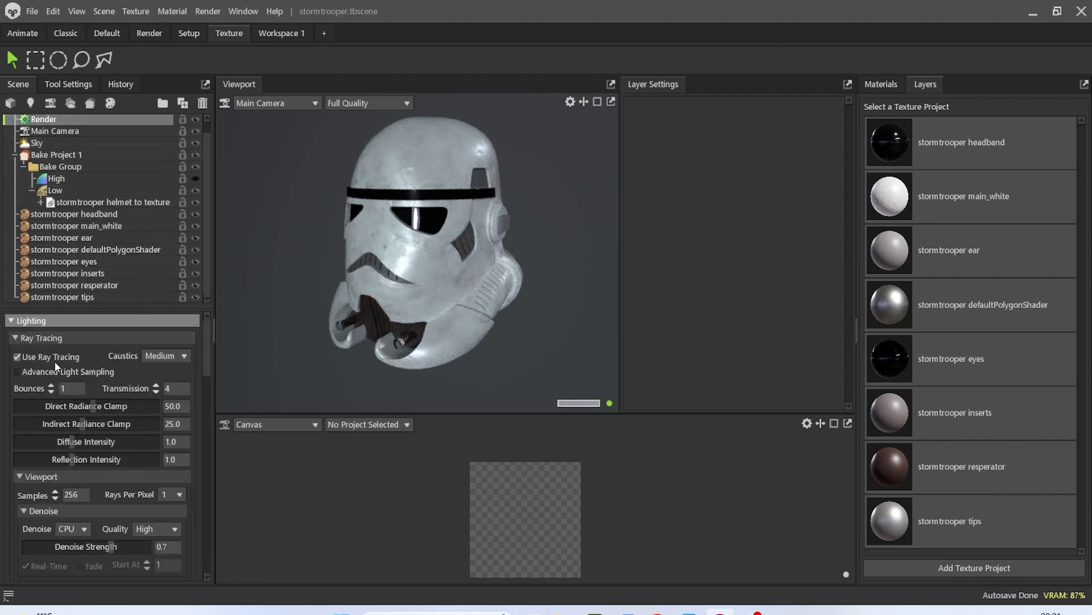
{"action": "scroll", "coordinate": [94, 383], "scroll_direction": "down", "scroll_amount": 2}
{"action": "scroll", "coordinate": [94, 383], "scroll_direction": "down", "scroll_amount": 10}
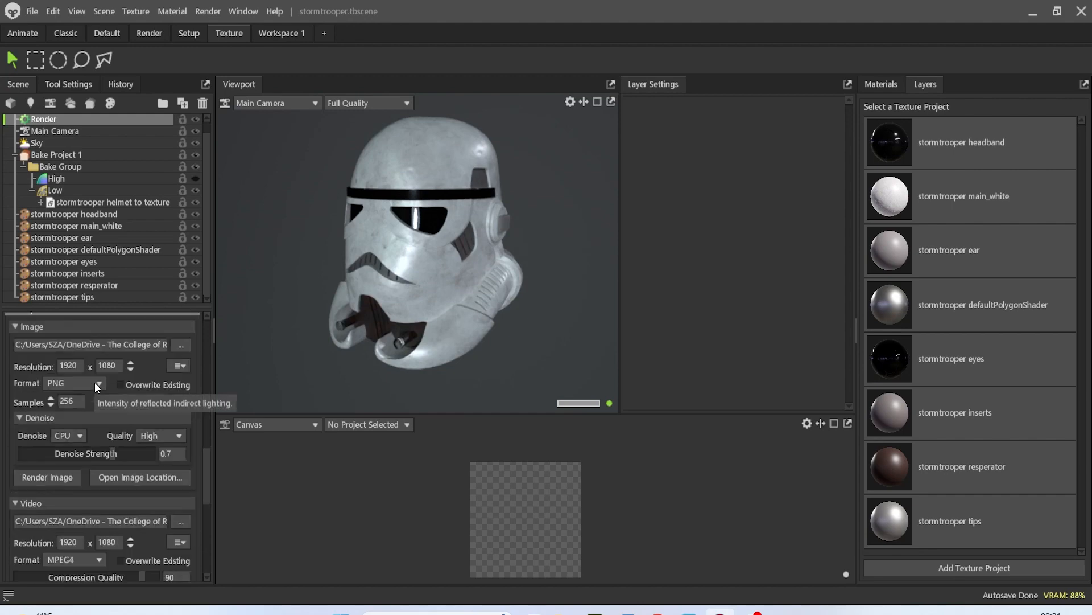
{"action": "left_click", "coordinate": [146, 437]}
{"action": "left_click", "coordinate": [58, 512]}
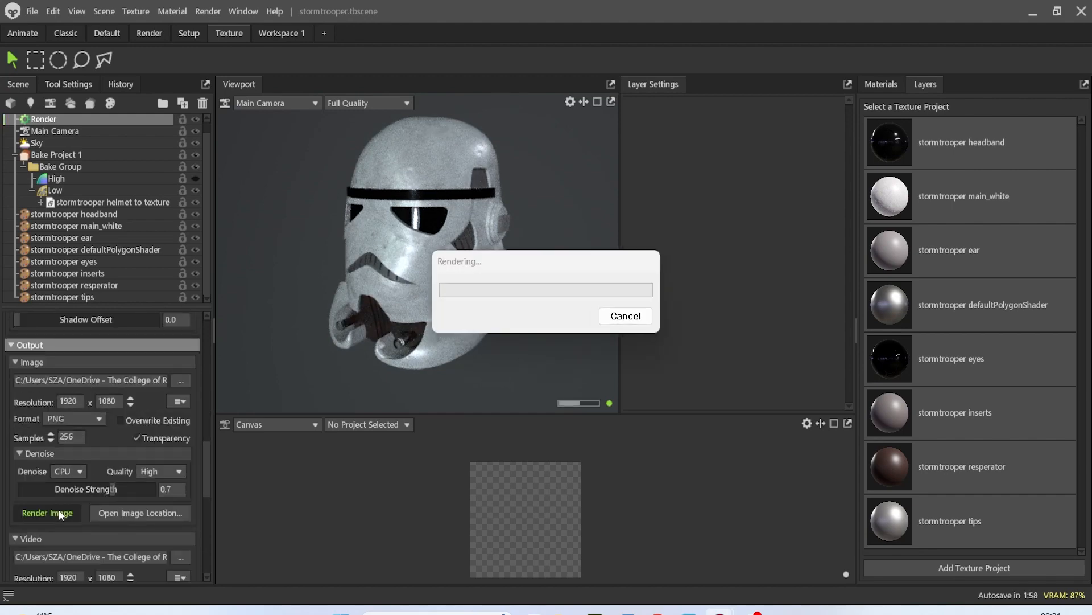